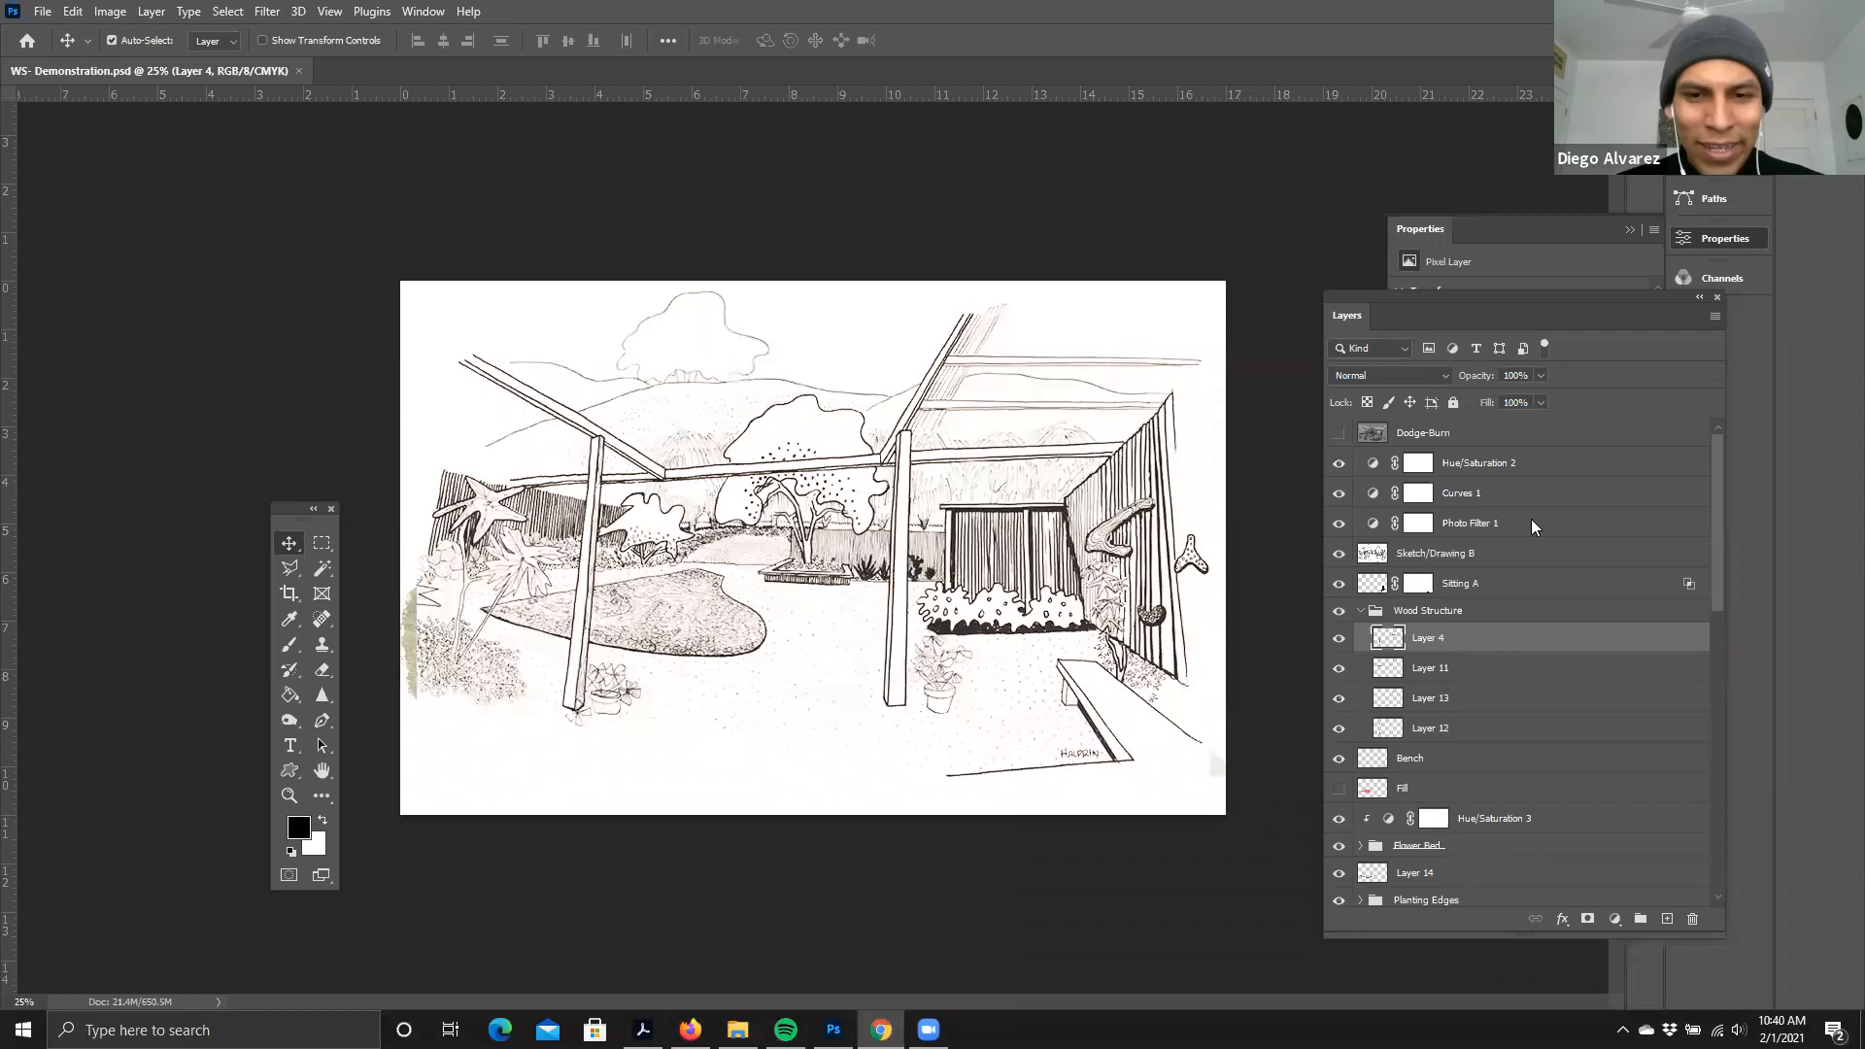
- Reposition the Layers panel and turn on the Sketch/Drawing B layer to view the line drawing over the finished collage
drag(1383, 311, 1366, 215)
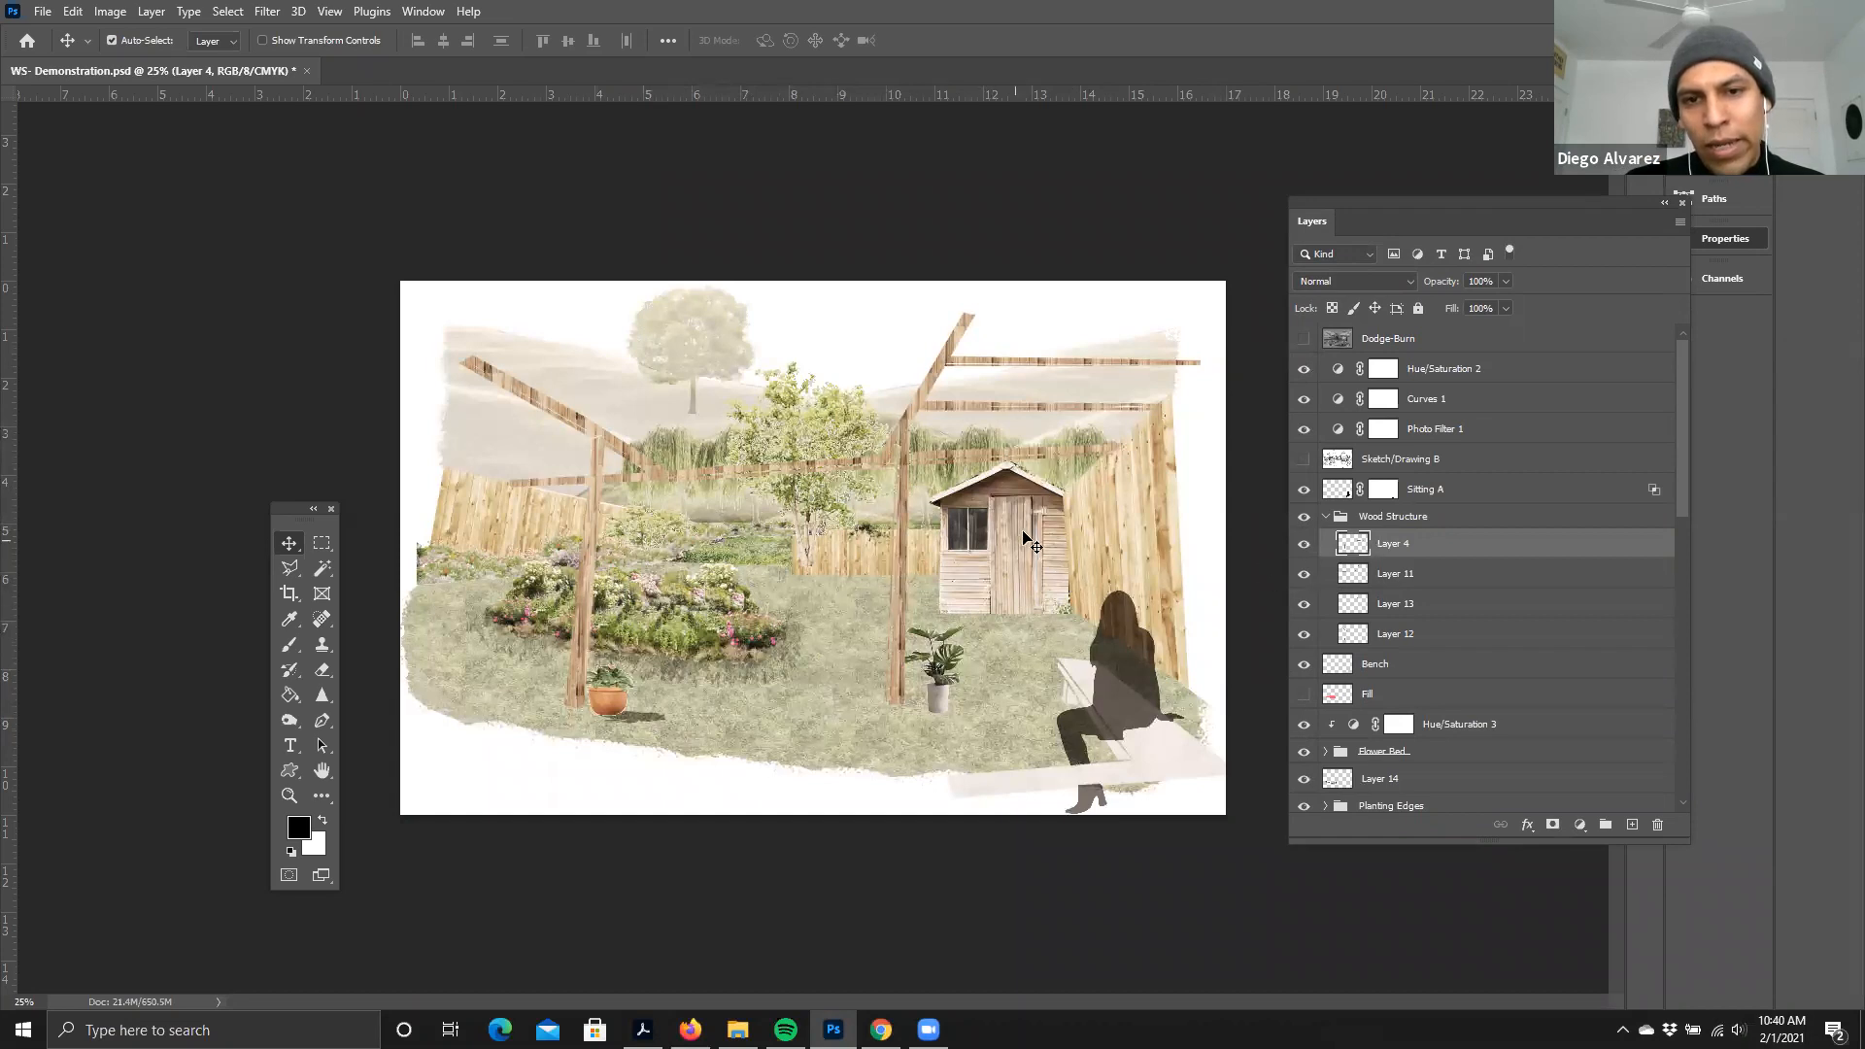
click(1303, 460)
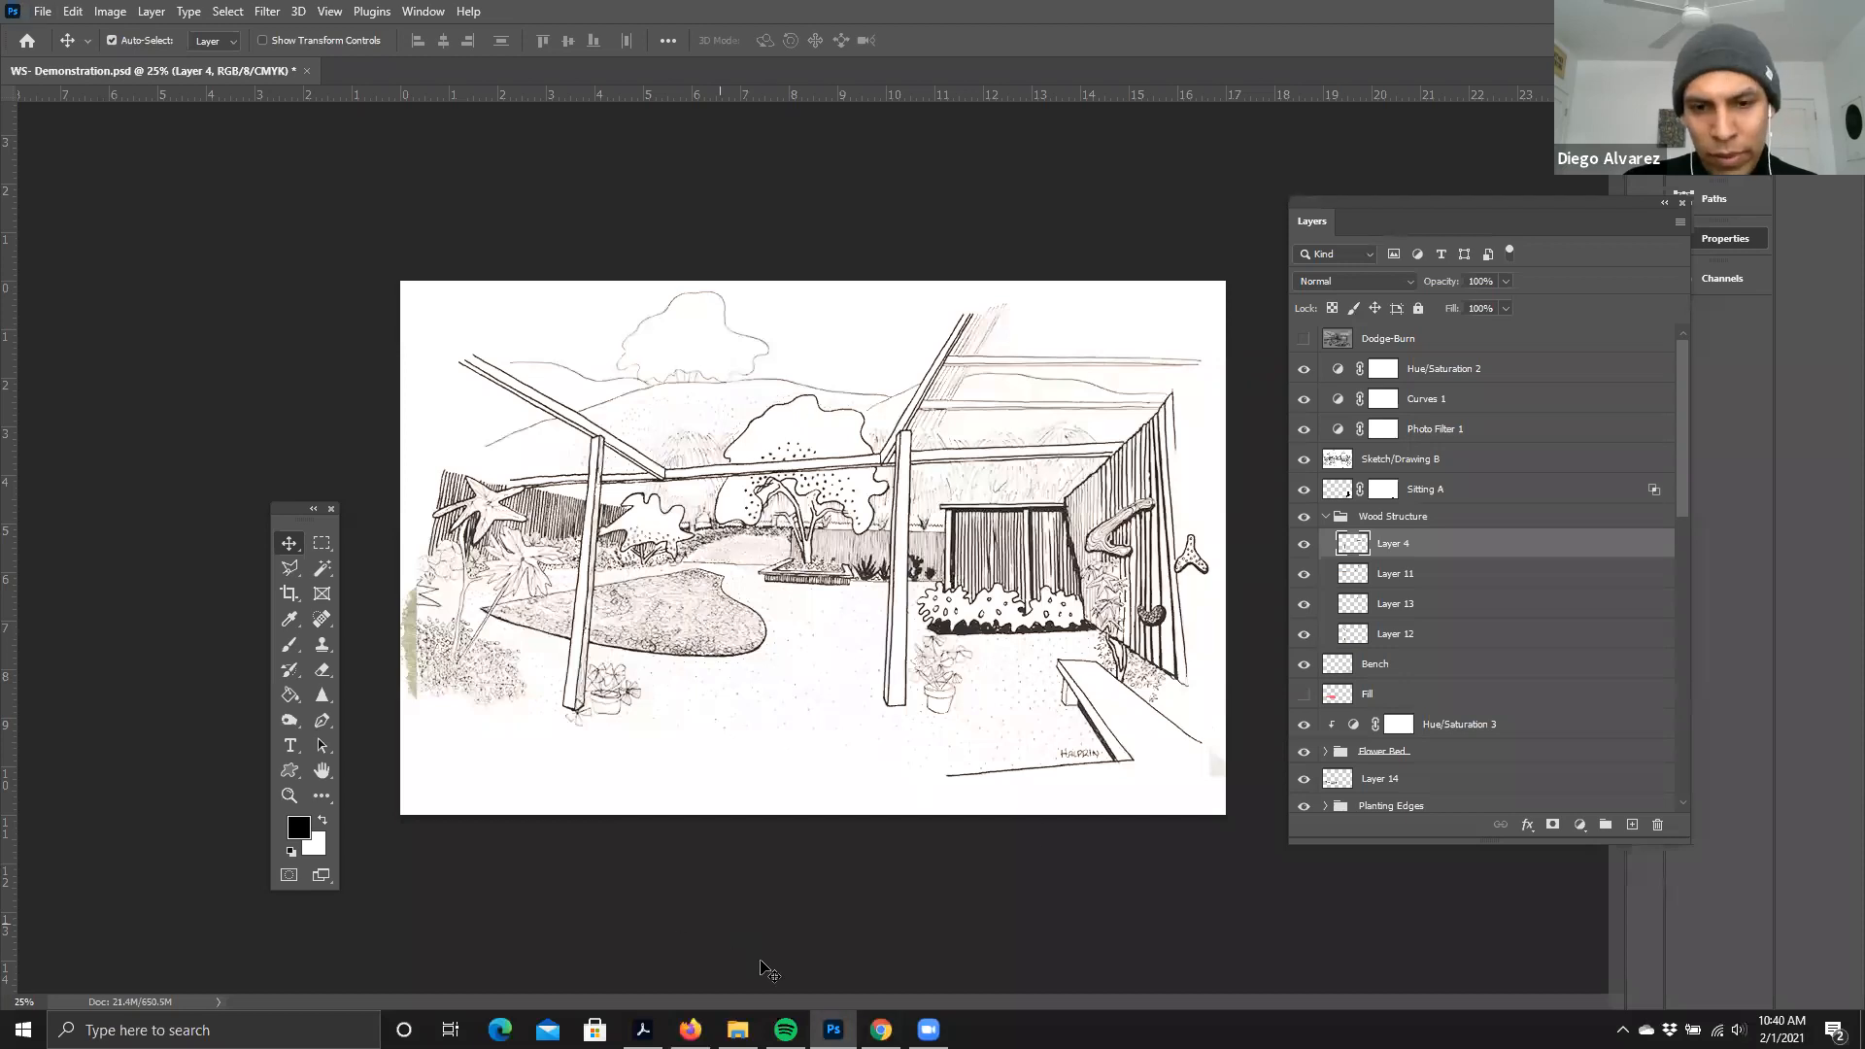
mouse_move(832, 1030)
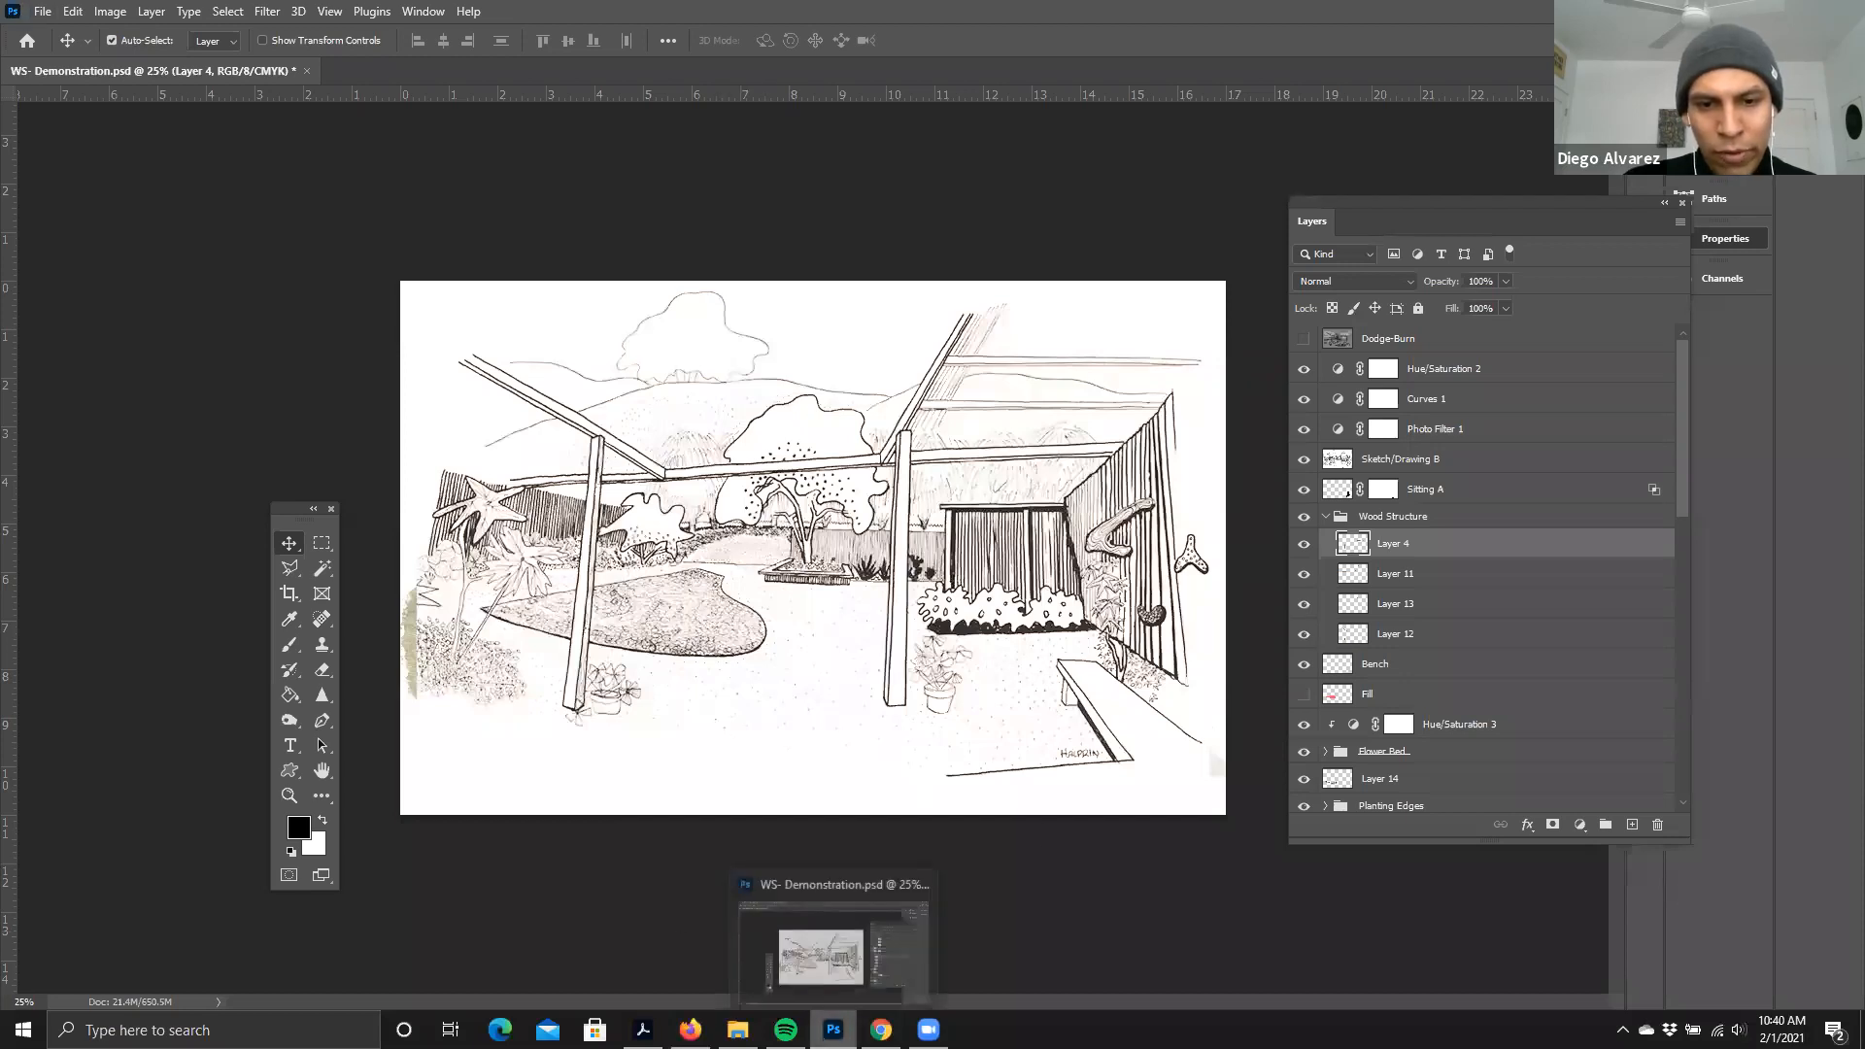
- Create a new 17 x 11 inch landscape document at 200 pixels/inch in RGB Color with a white background
click(43, 13)
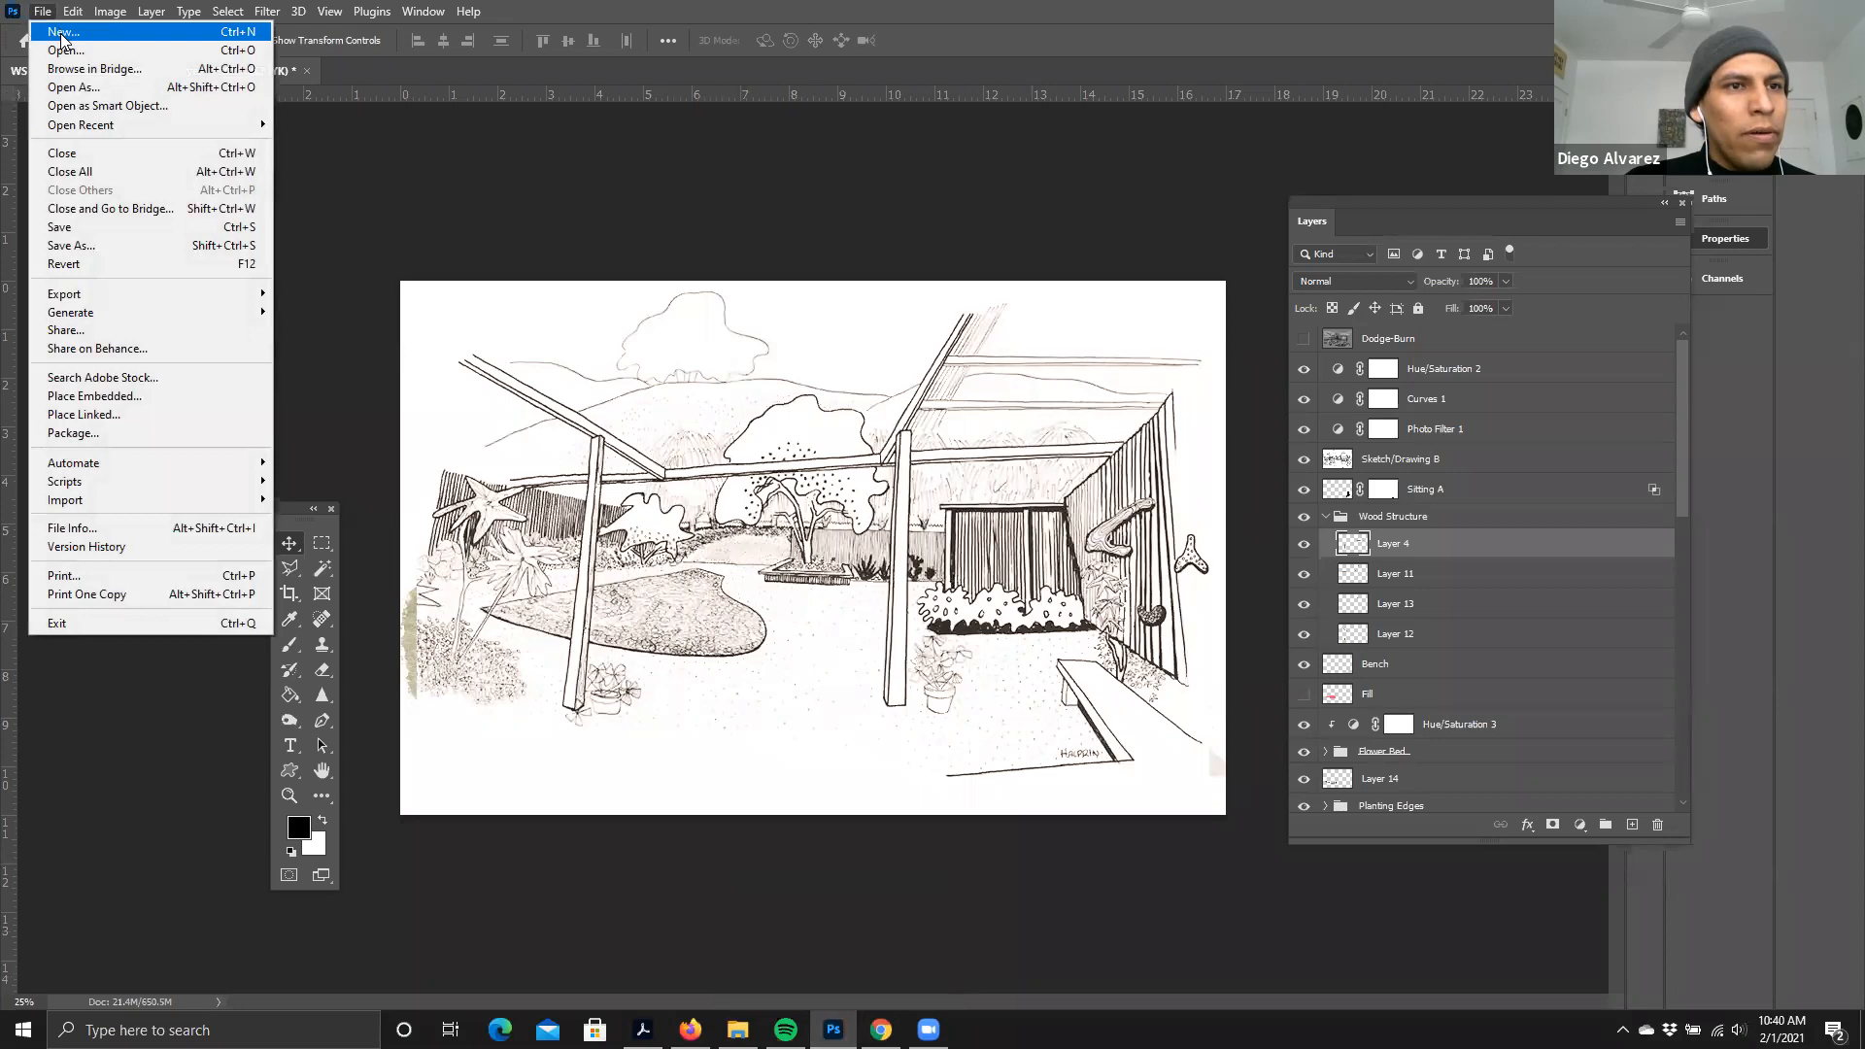
click(62, 33)
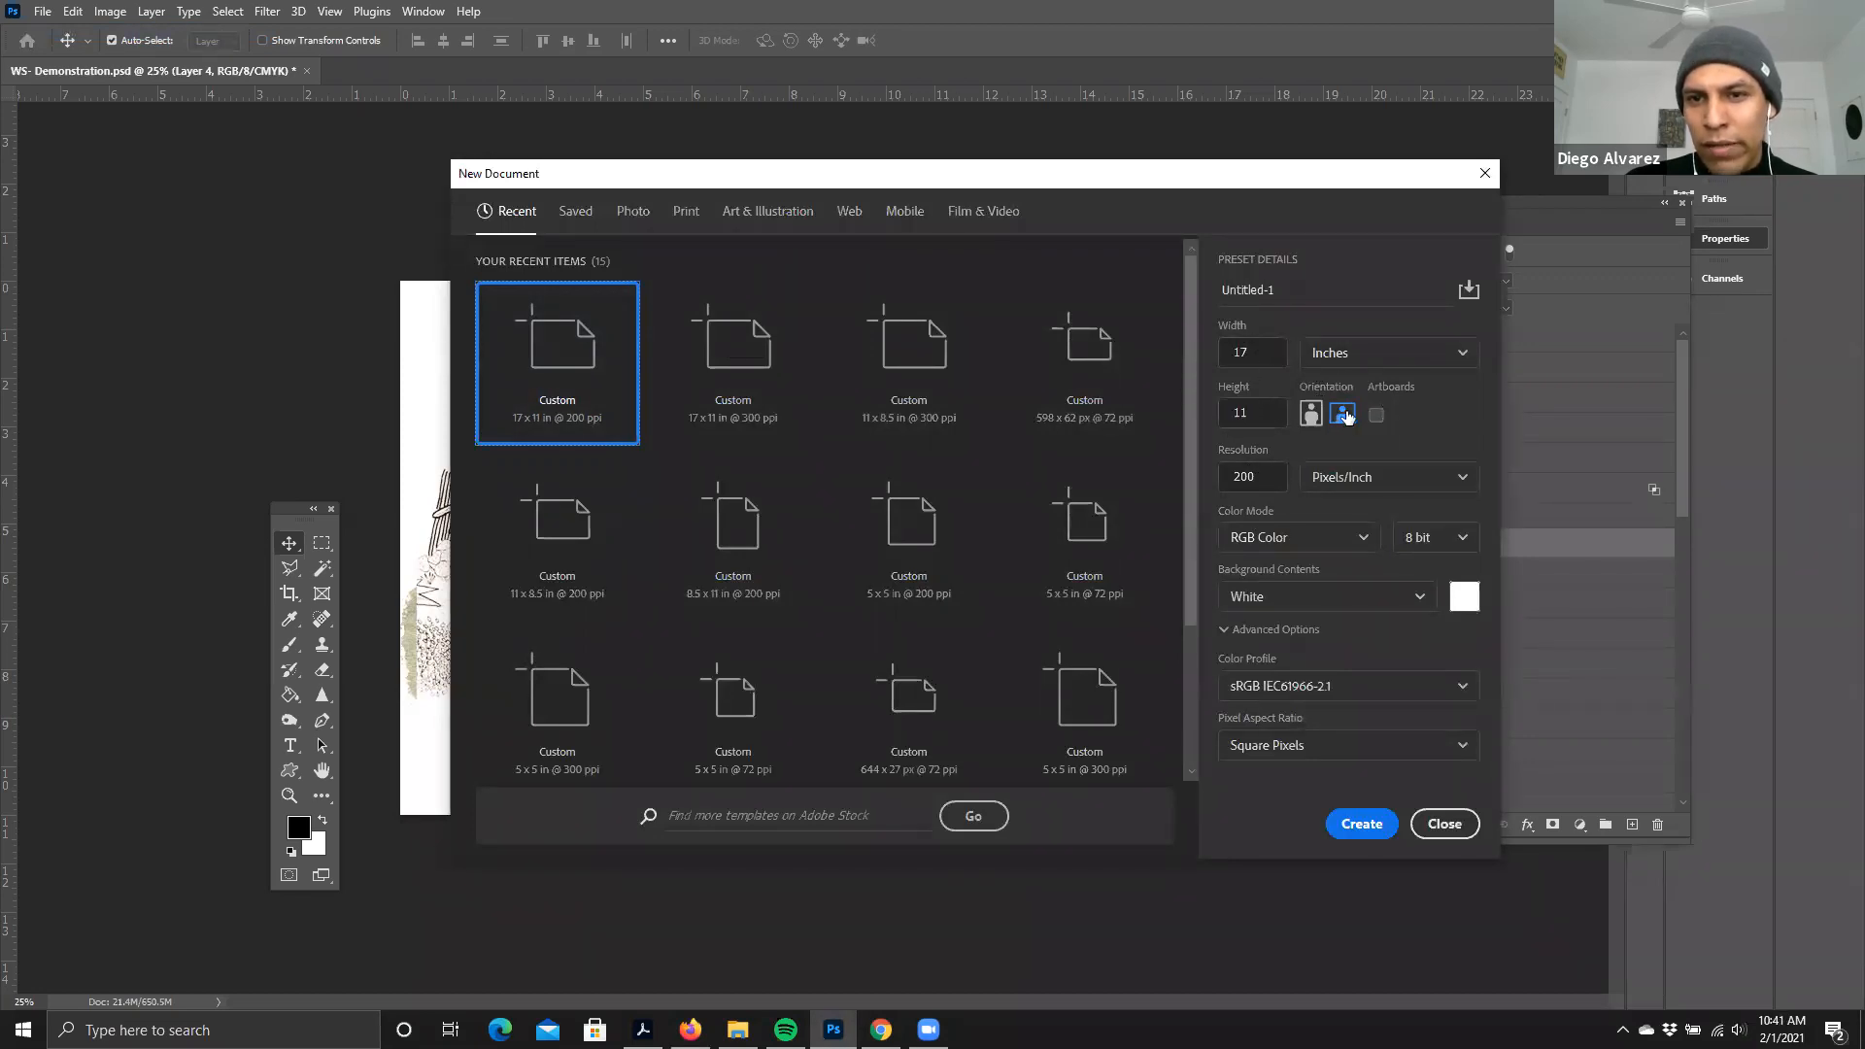
drag(1256, 486, 1218, 489)
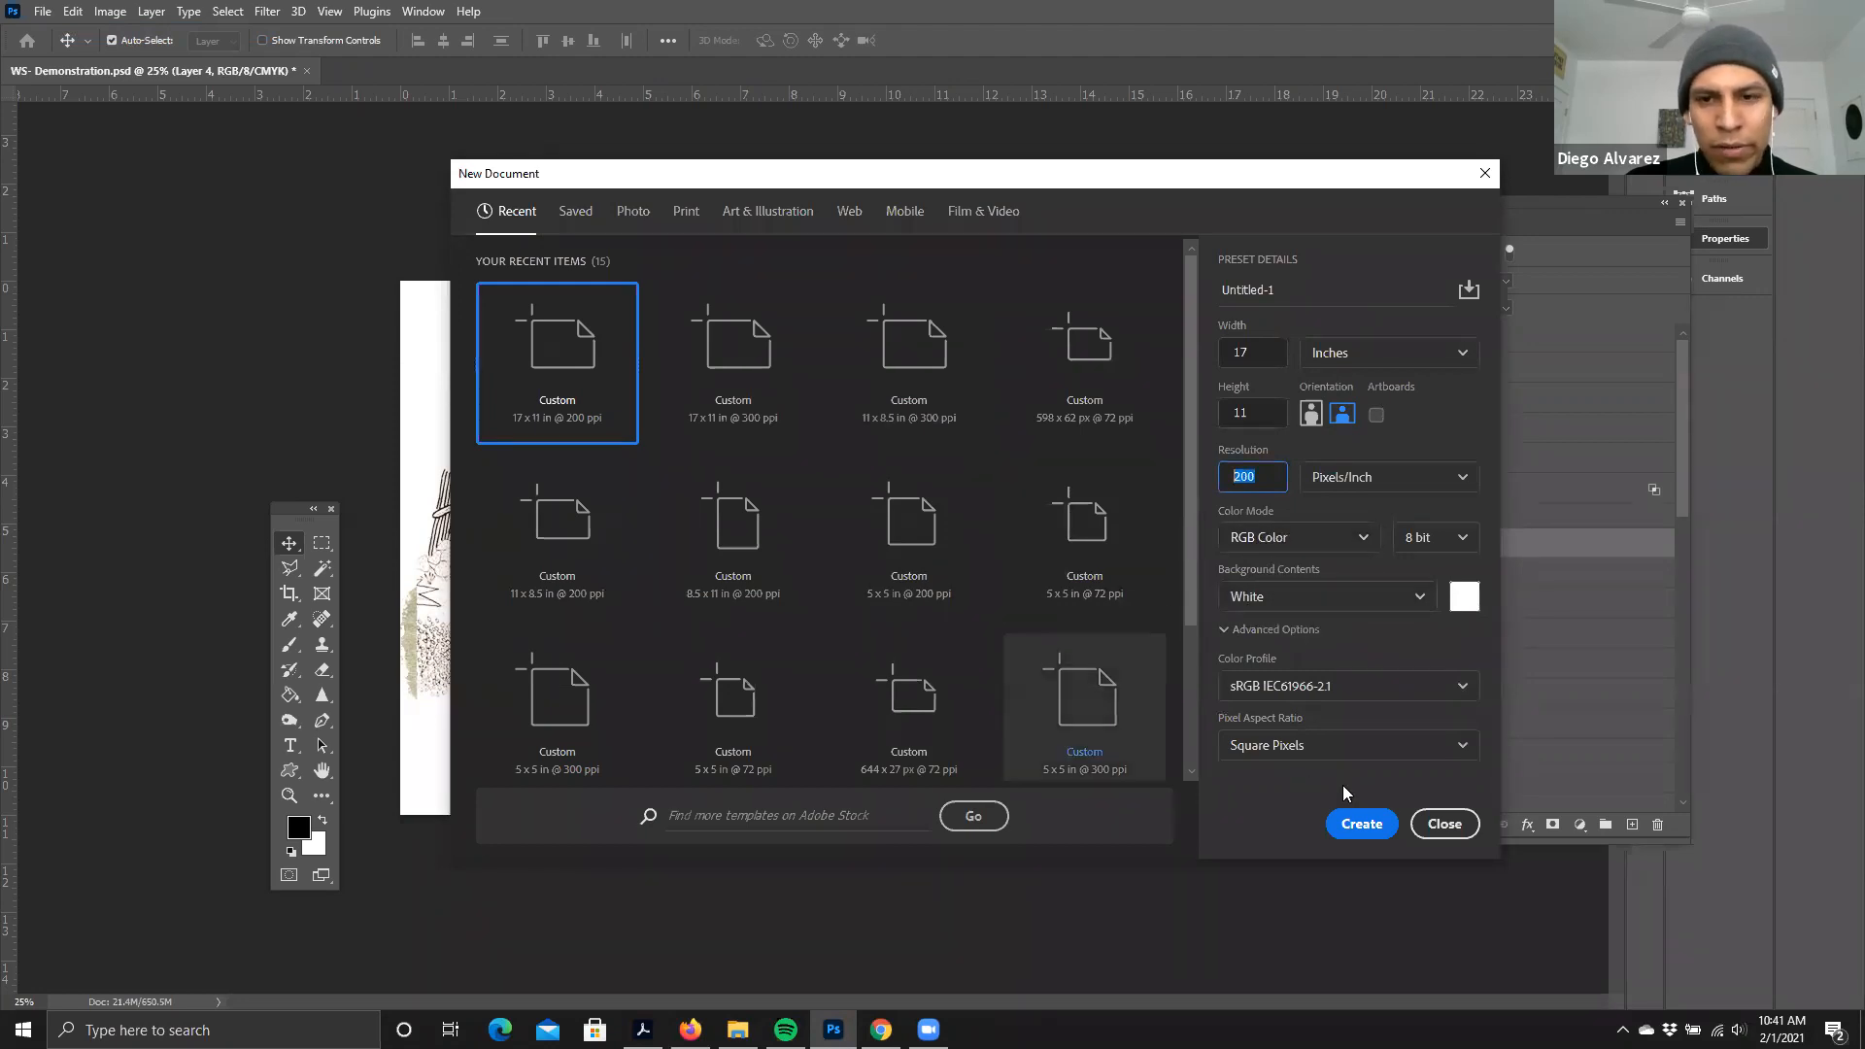
click(1367, 828)
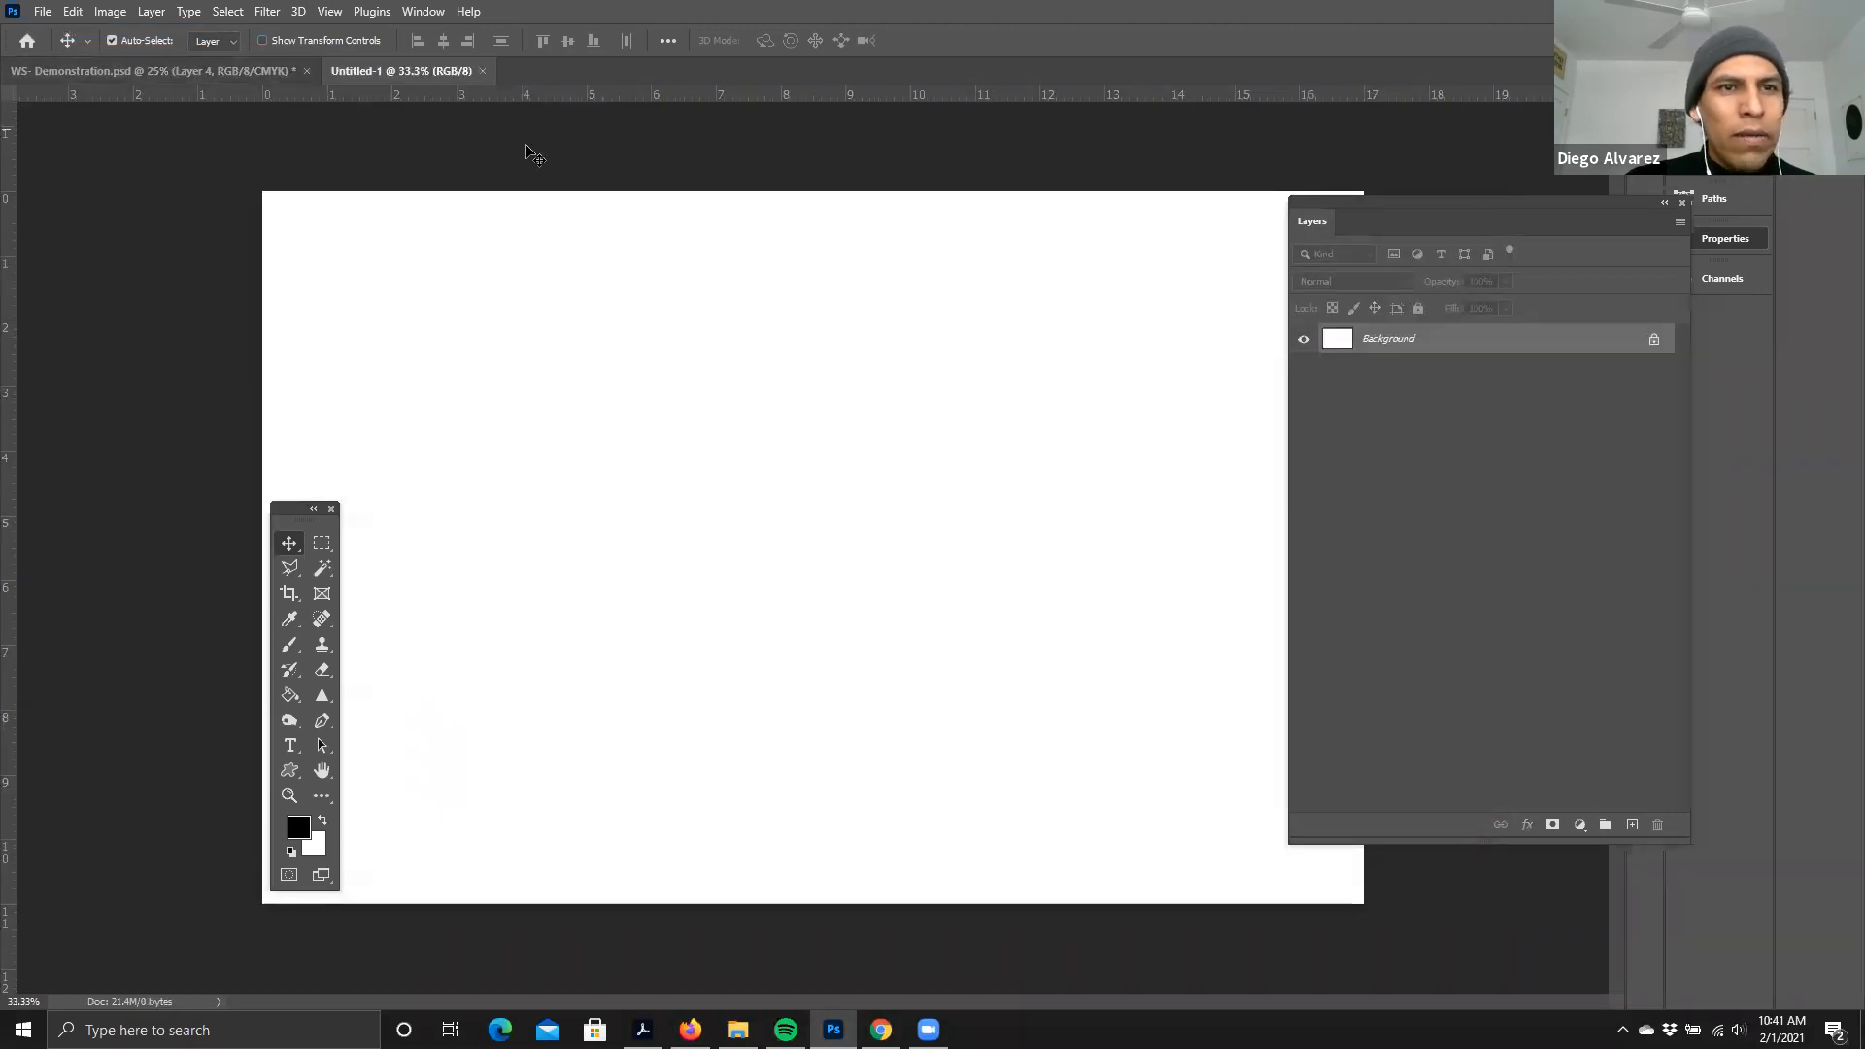
- Reposition the floating Layers panel and move the floating toolbar off the blank canvas
drag(1402, 211, 1357, 259)
drag(286, 513, 128, 245)
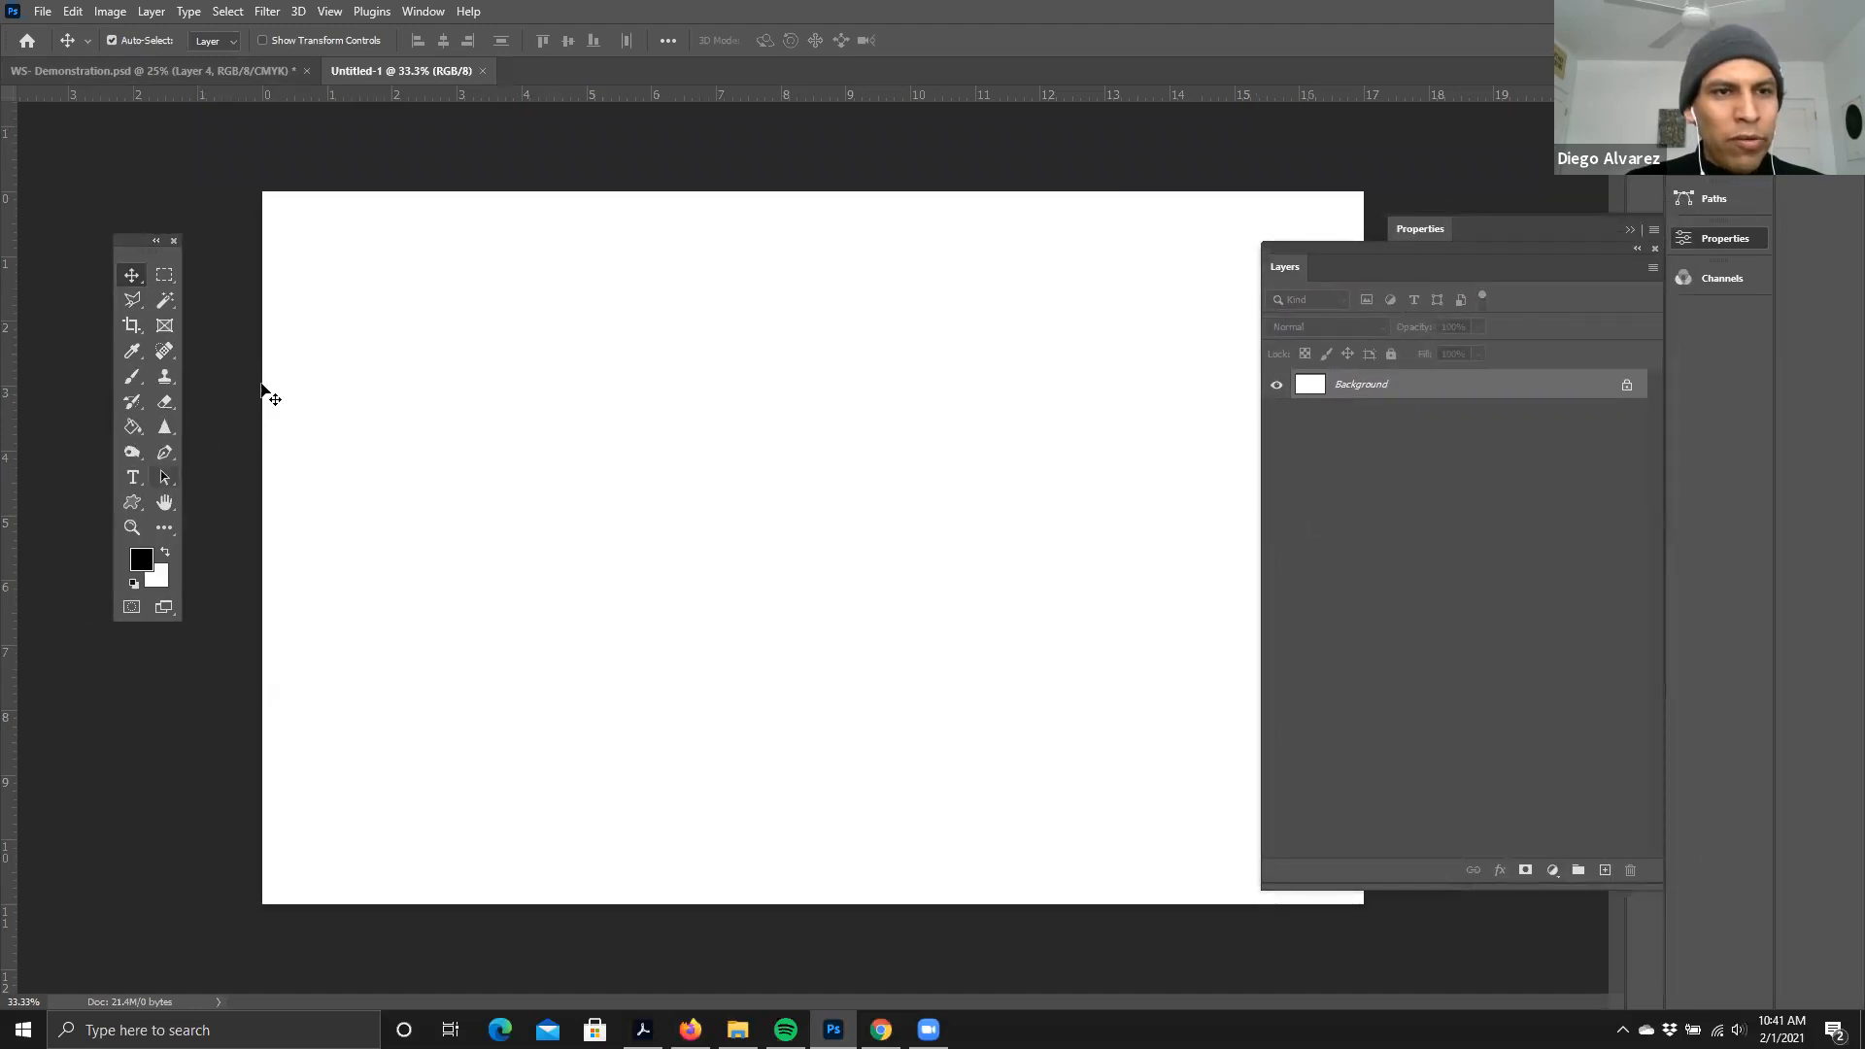
click(413, 14)
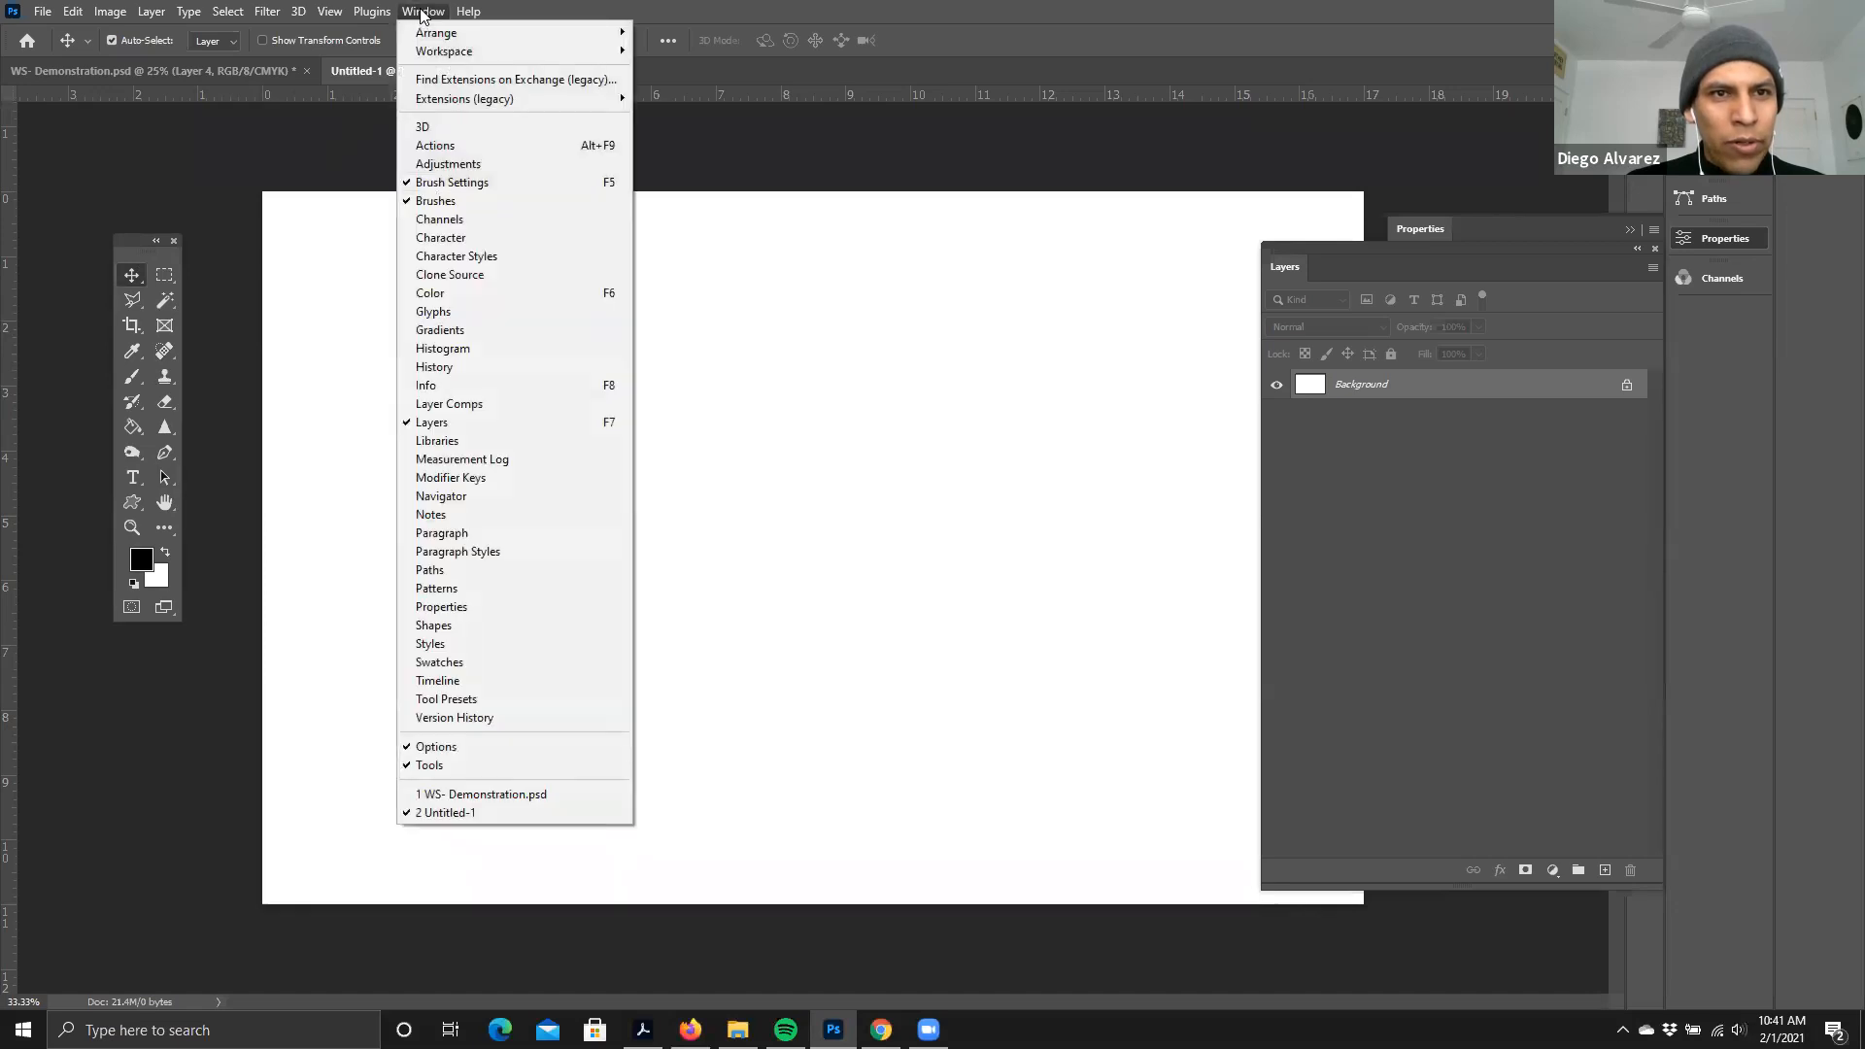
mouse_move(425, 51)
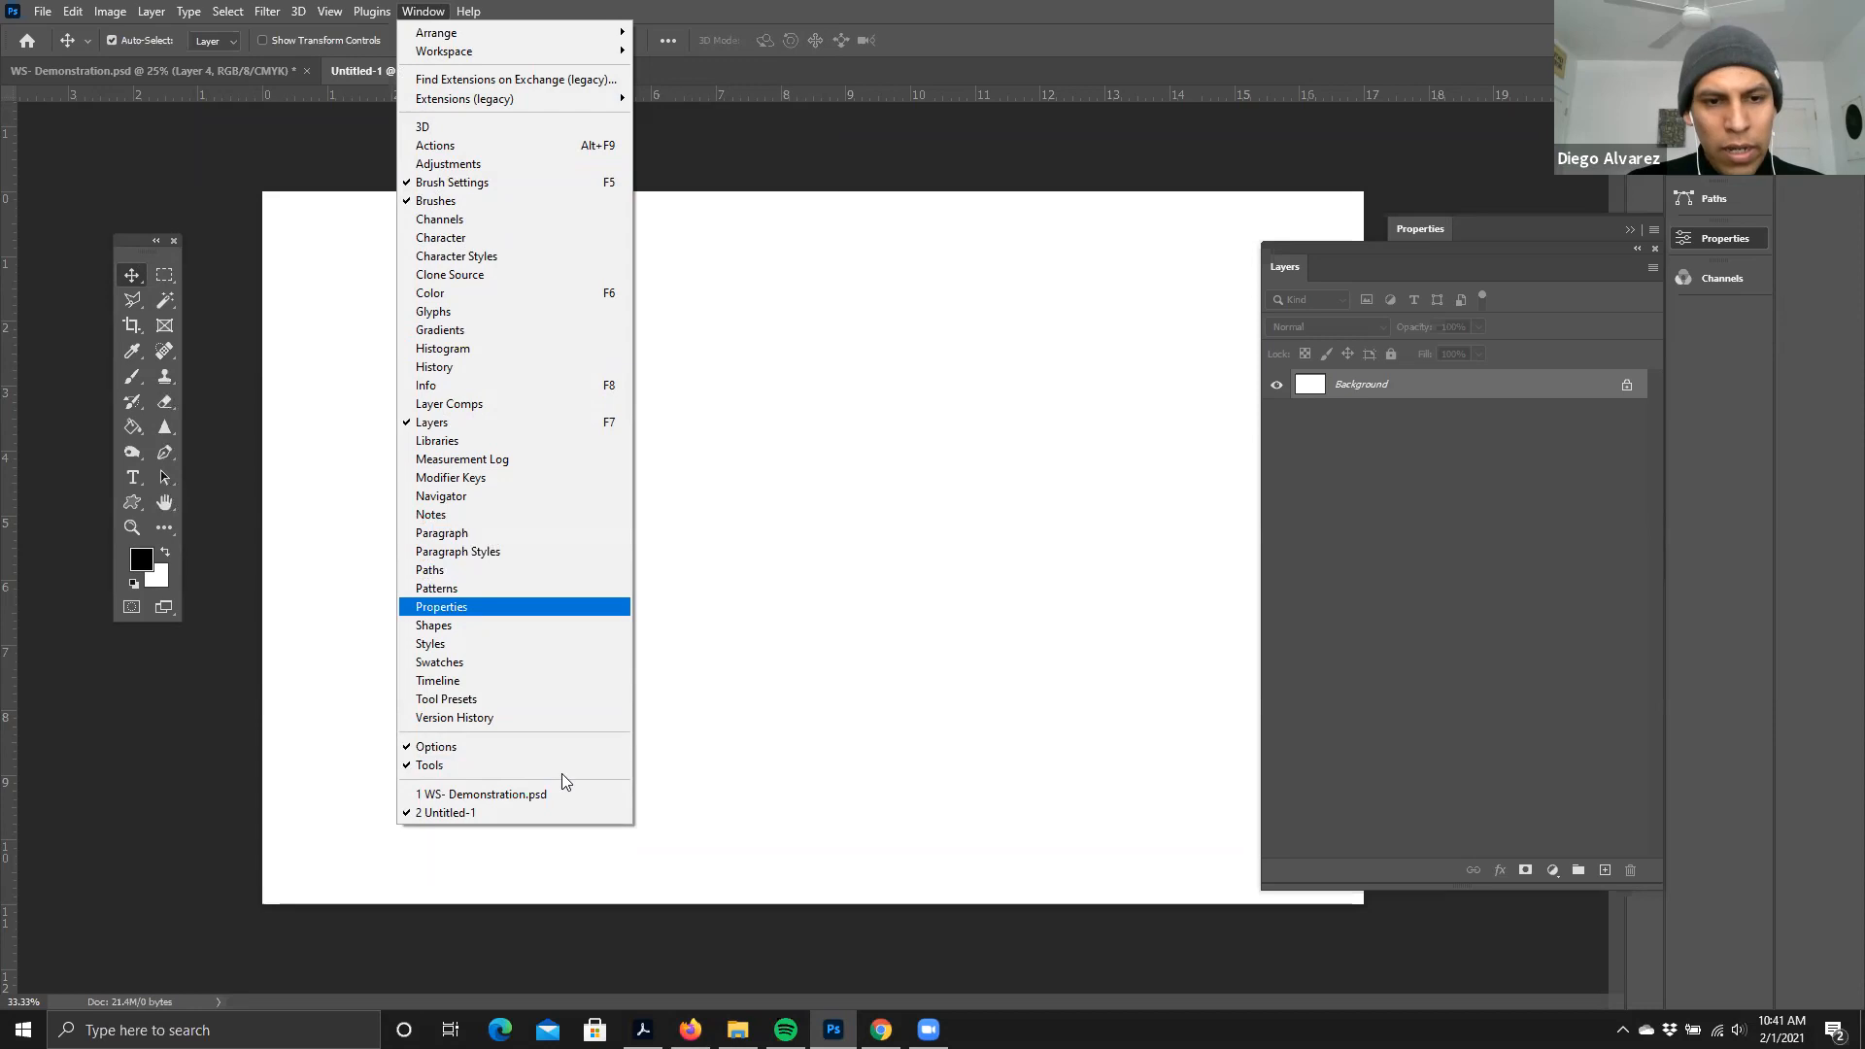
click(890, 768)
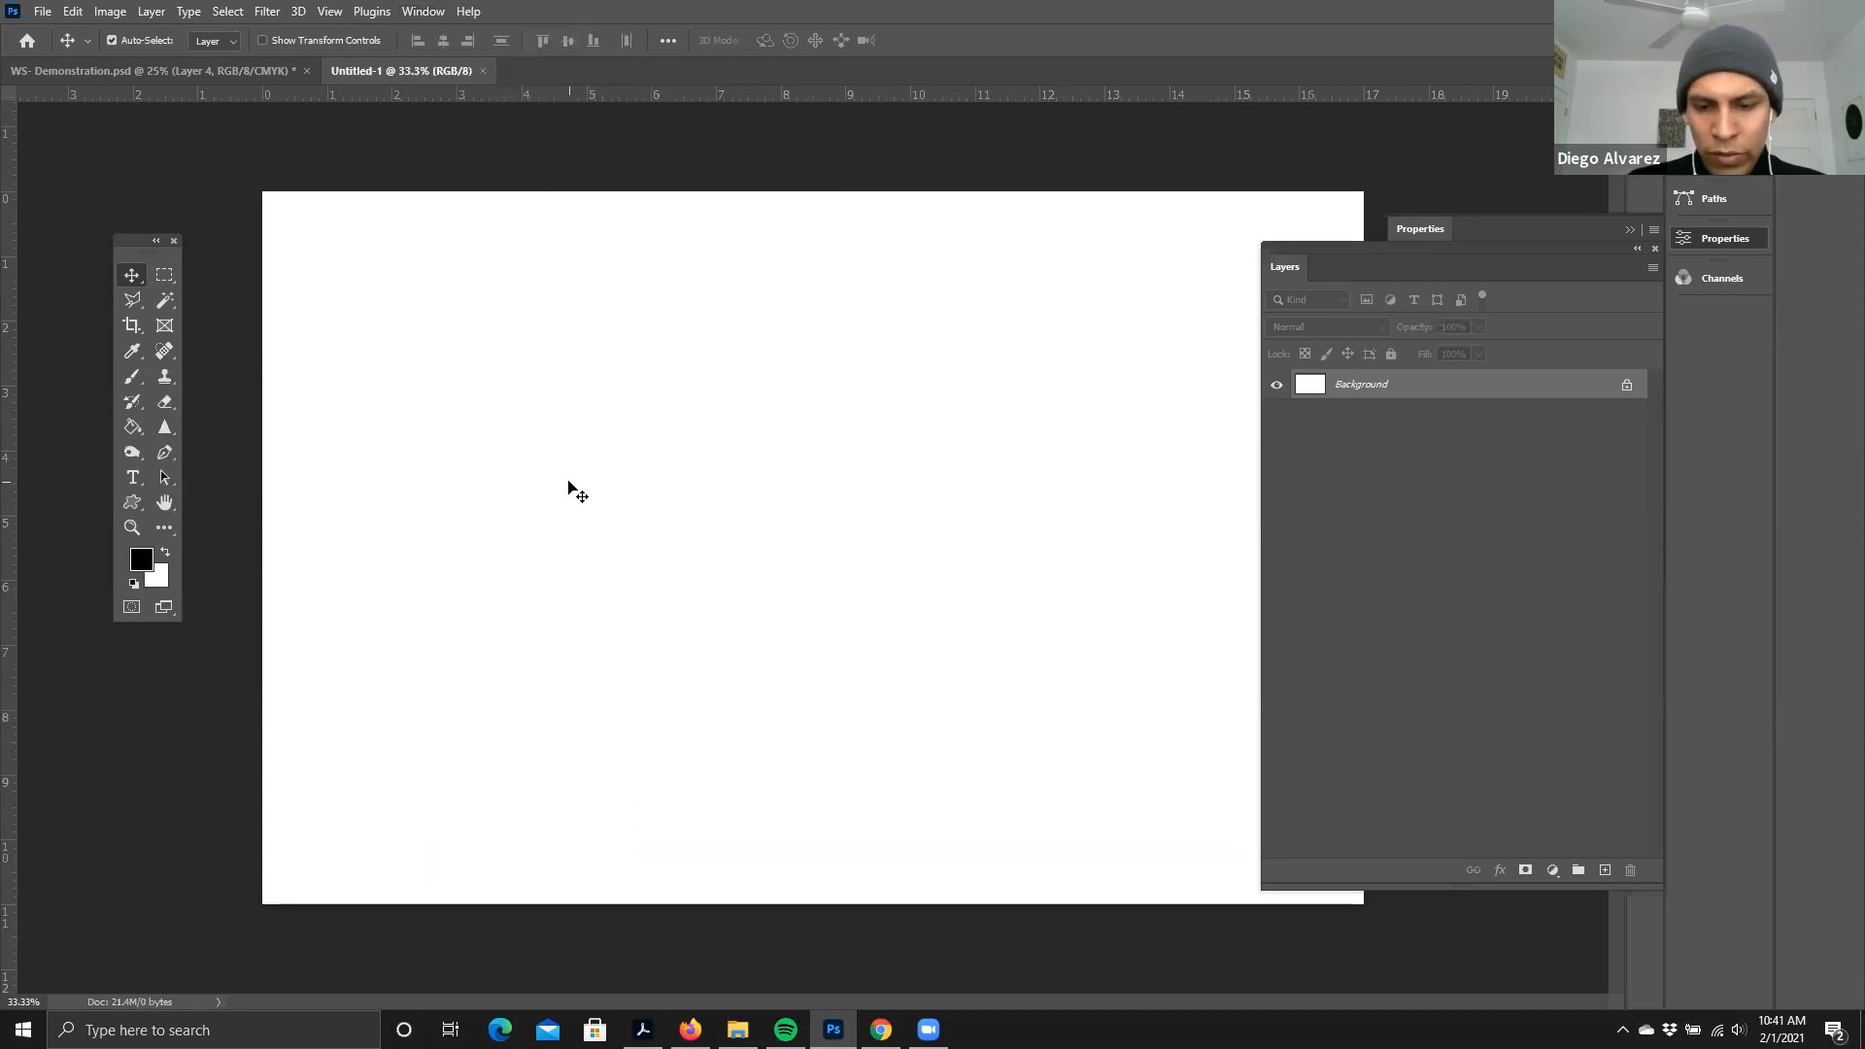
- Switch to File Explorer and open Halprin Sketch Base.jpg from the WS-1 folder in Adobe Photoshop 2021
key(ctrl+minus)
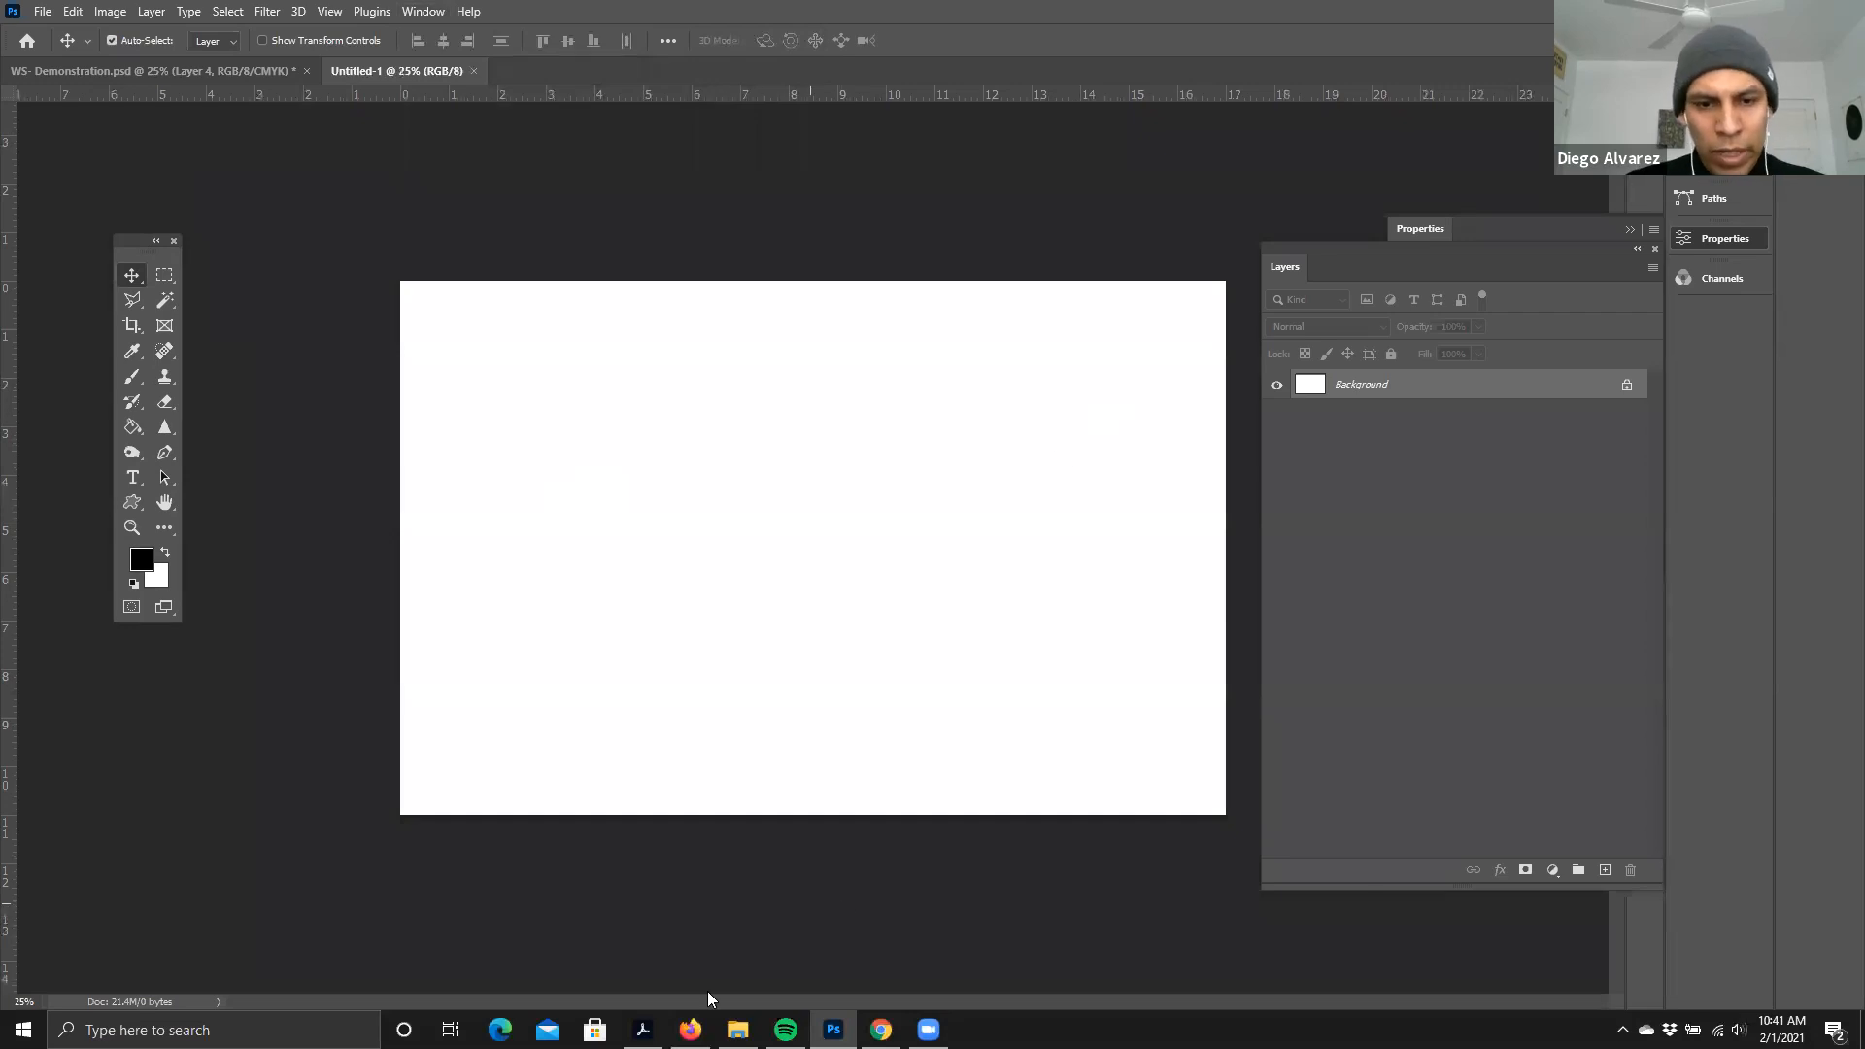
click(738, 1029)
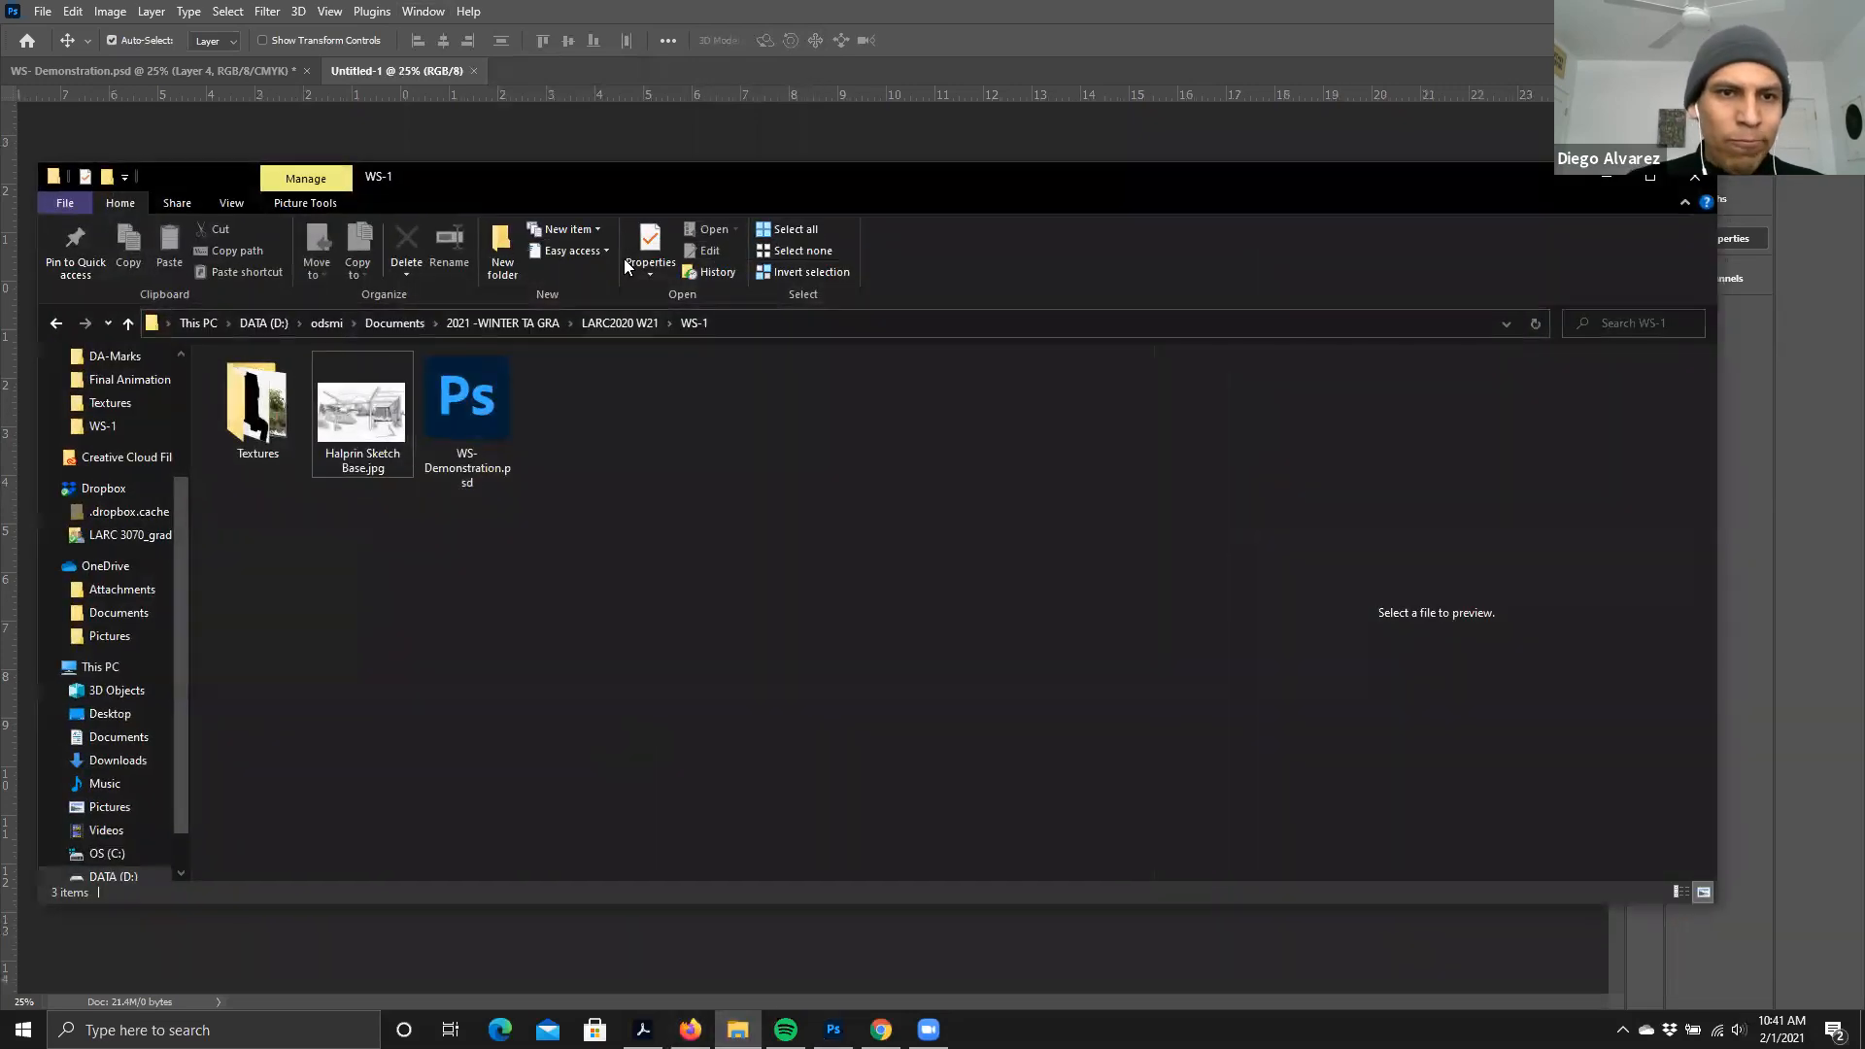
drag(588, 193, 716, 212)
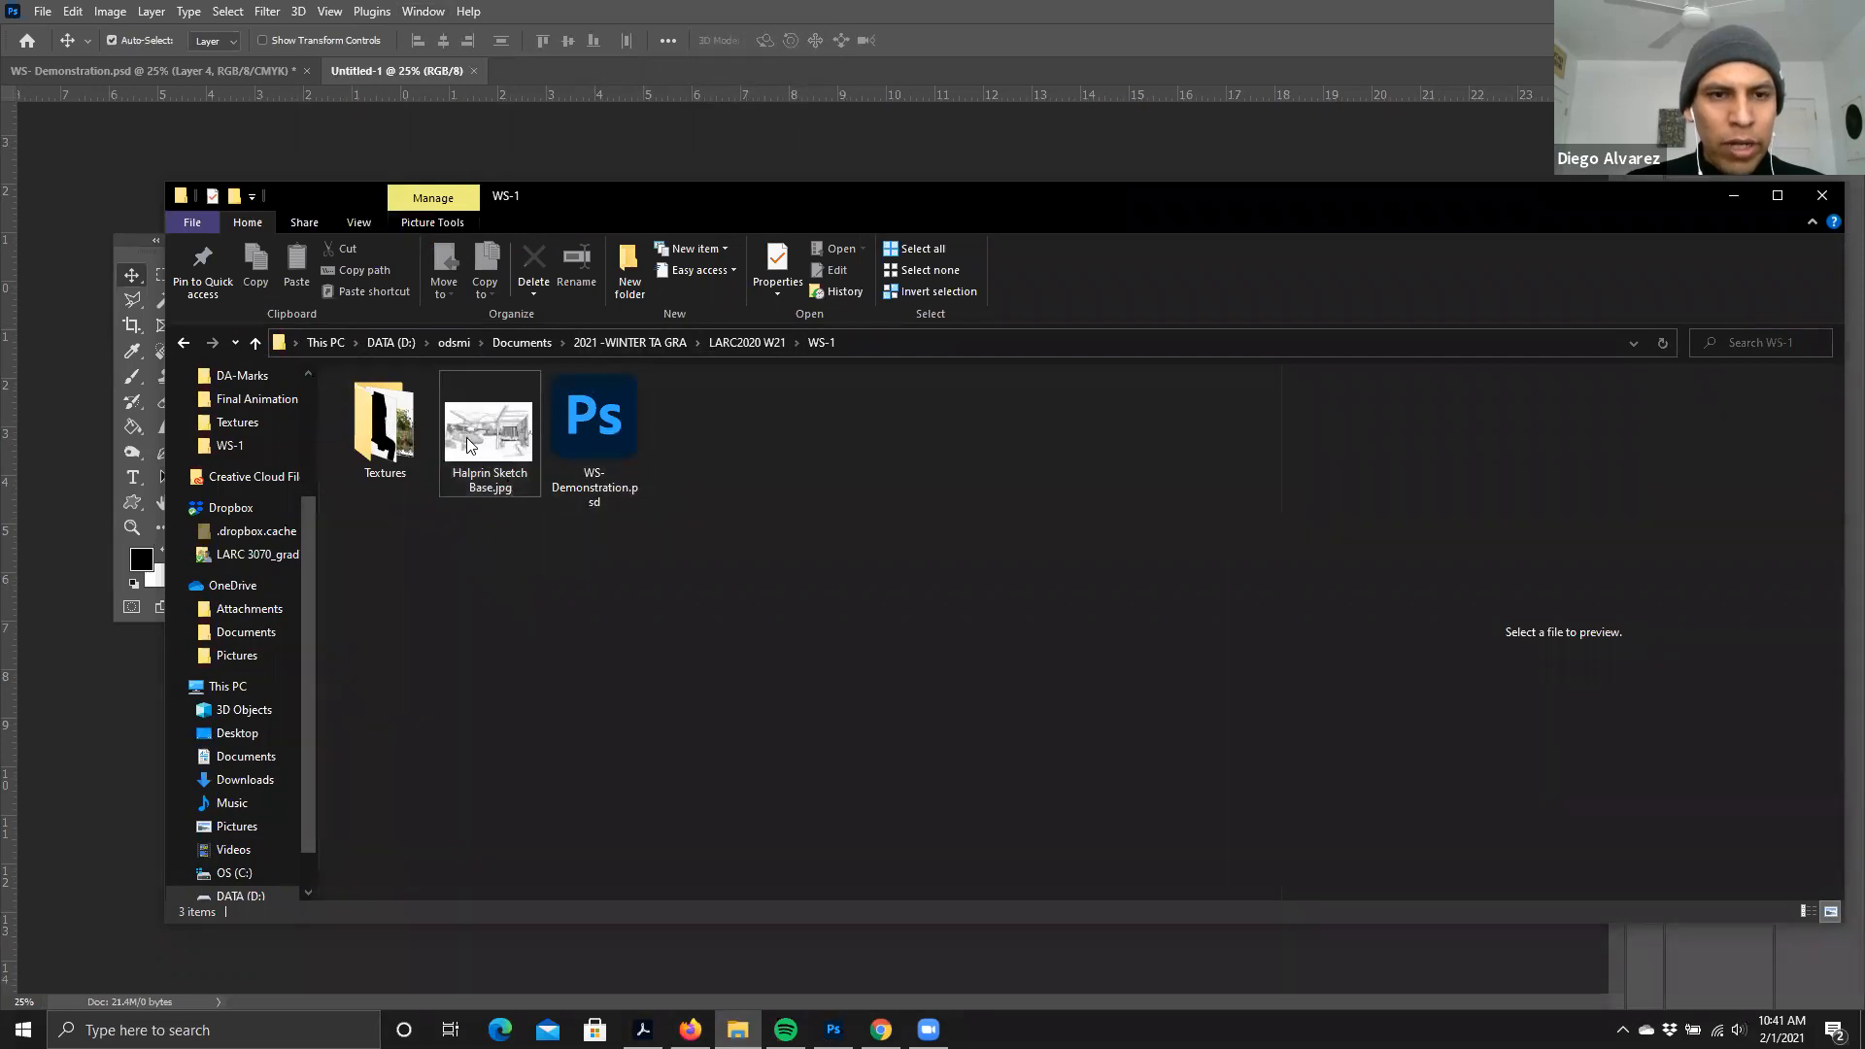
click(498, 450)
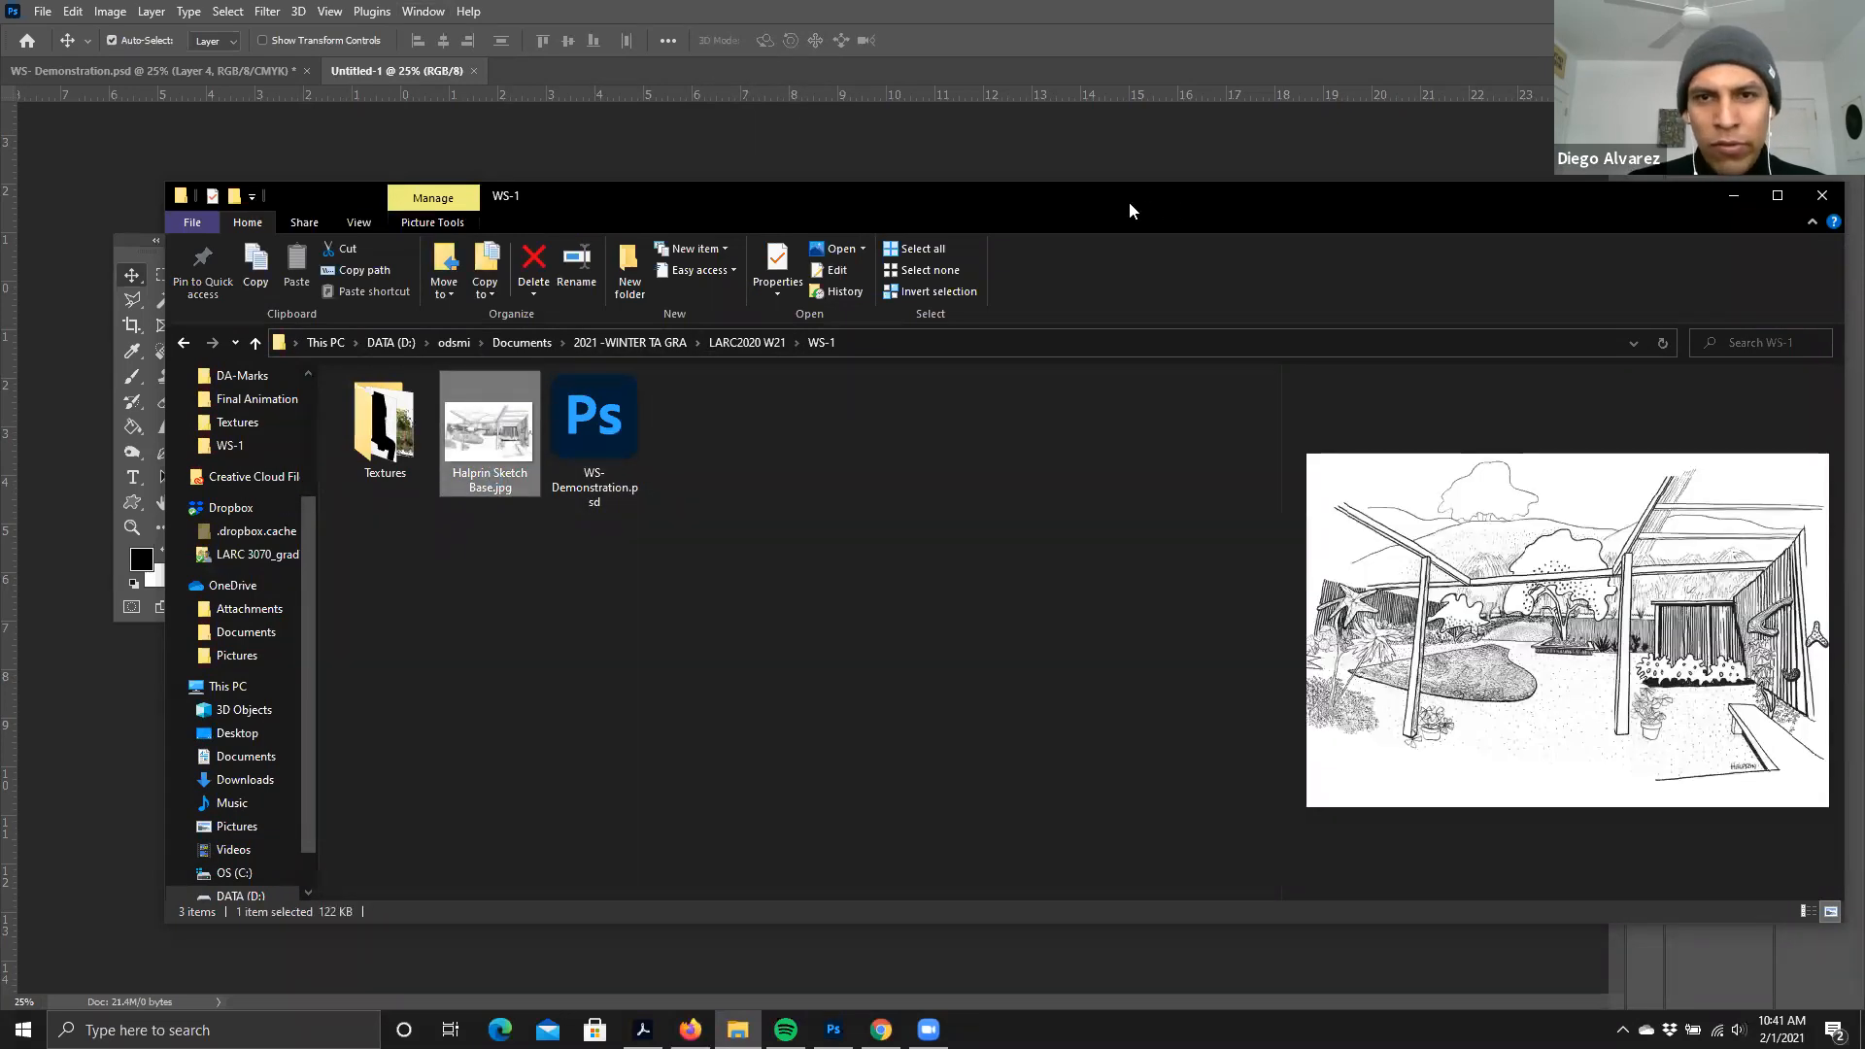
drag(1287, 196, 1147, 164)
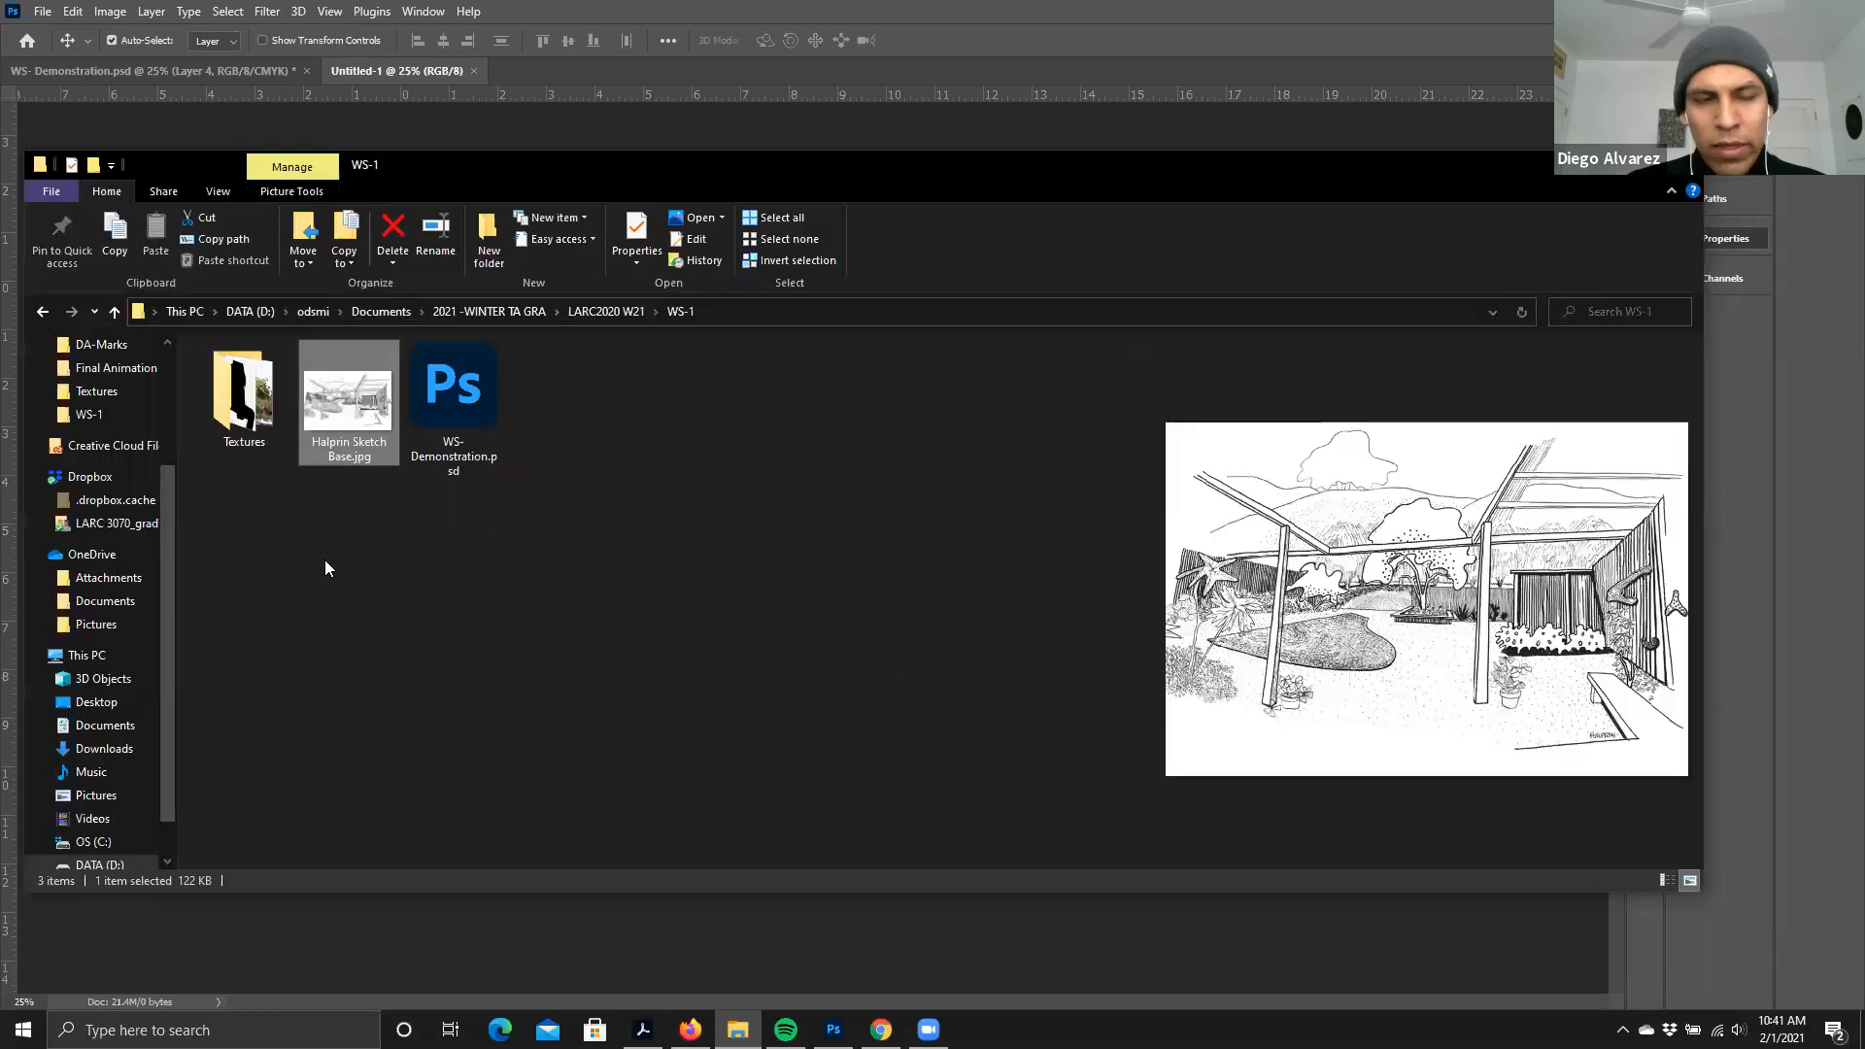
right_click(345, 406)
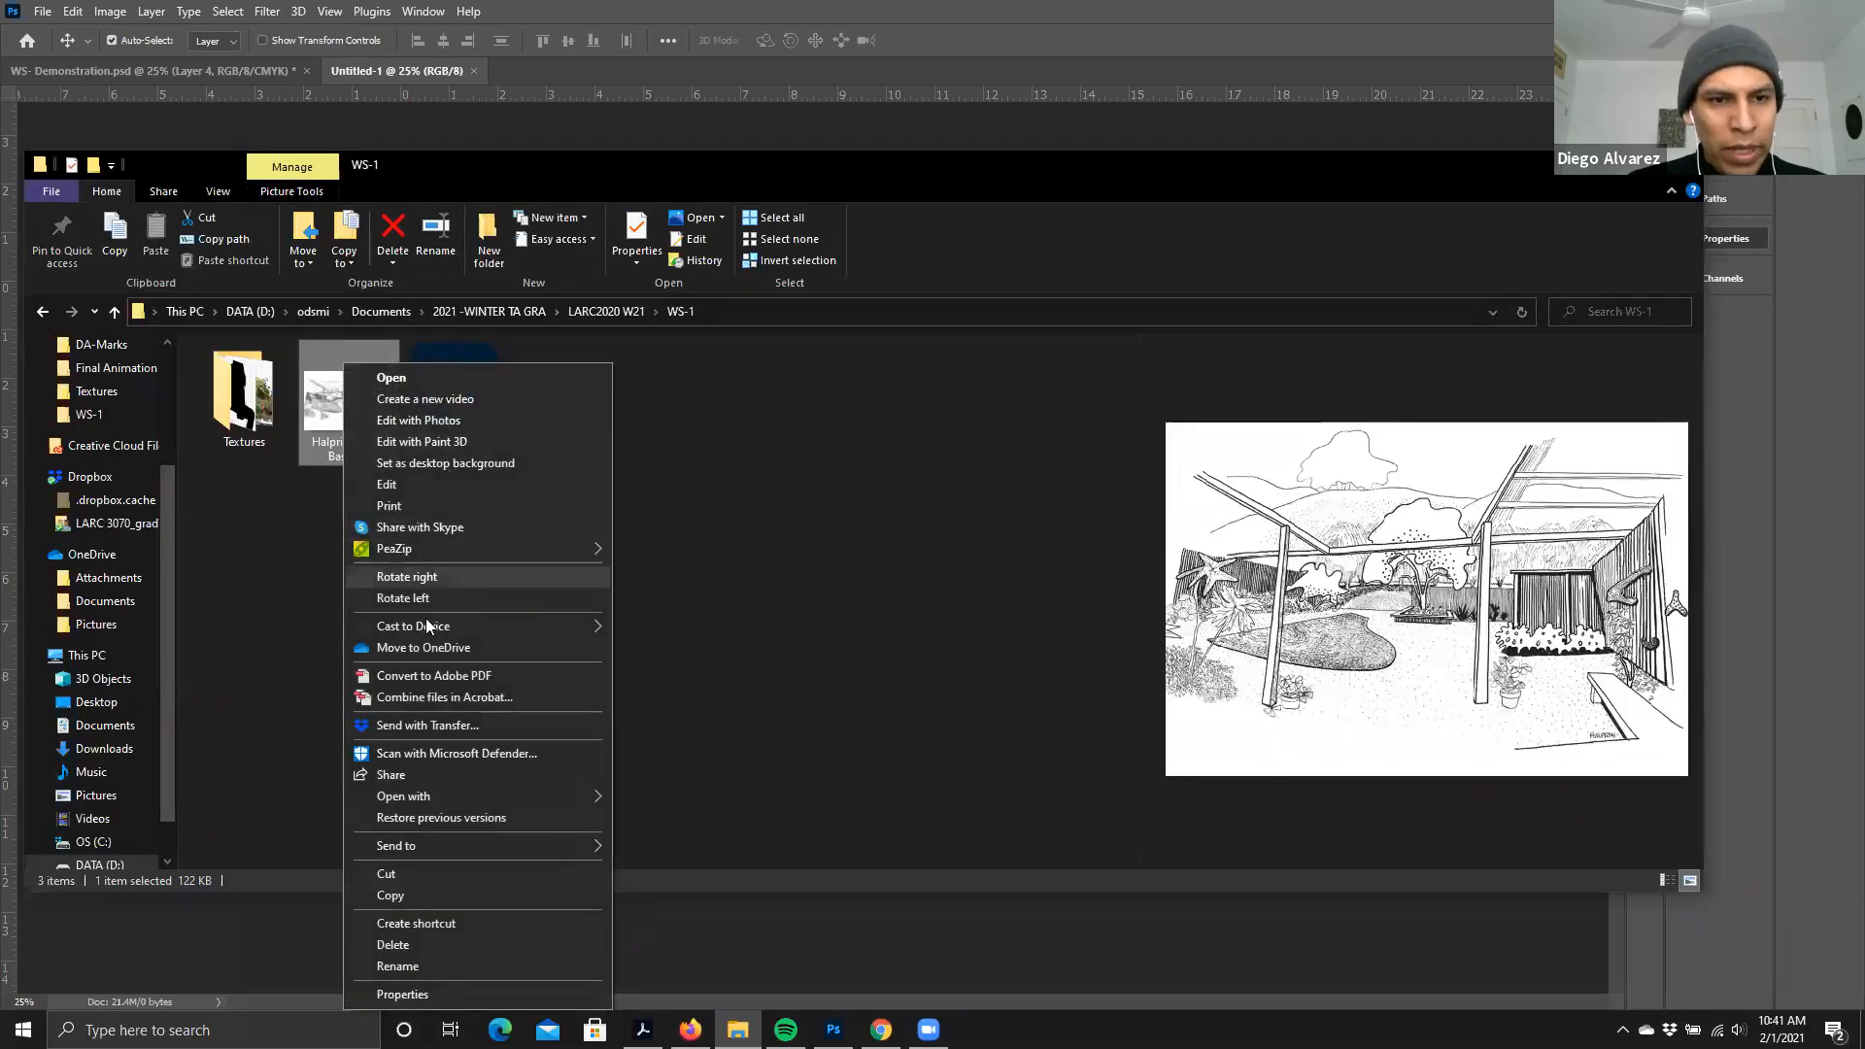
click(321, 575)
right_click(340, 420)
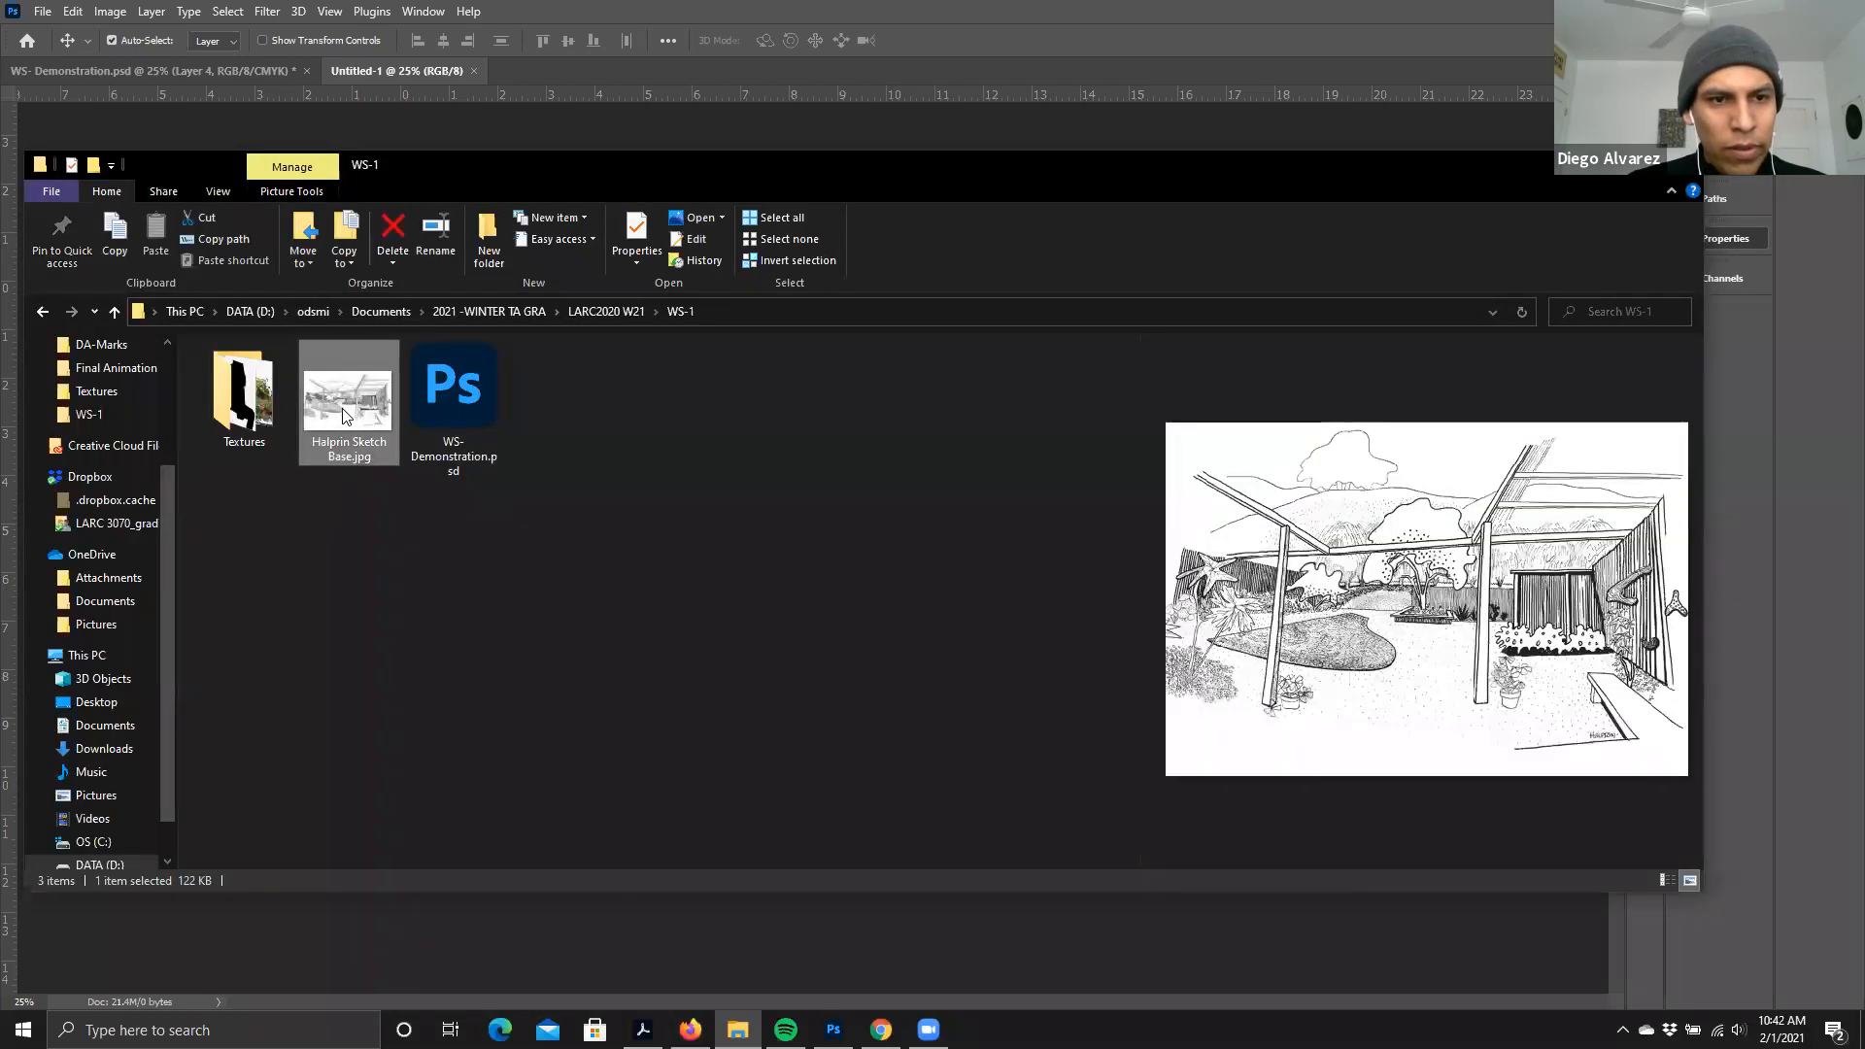
mouse_move(463, 795)
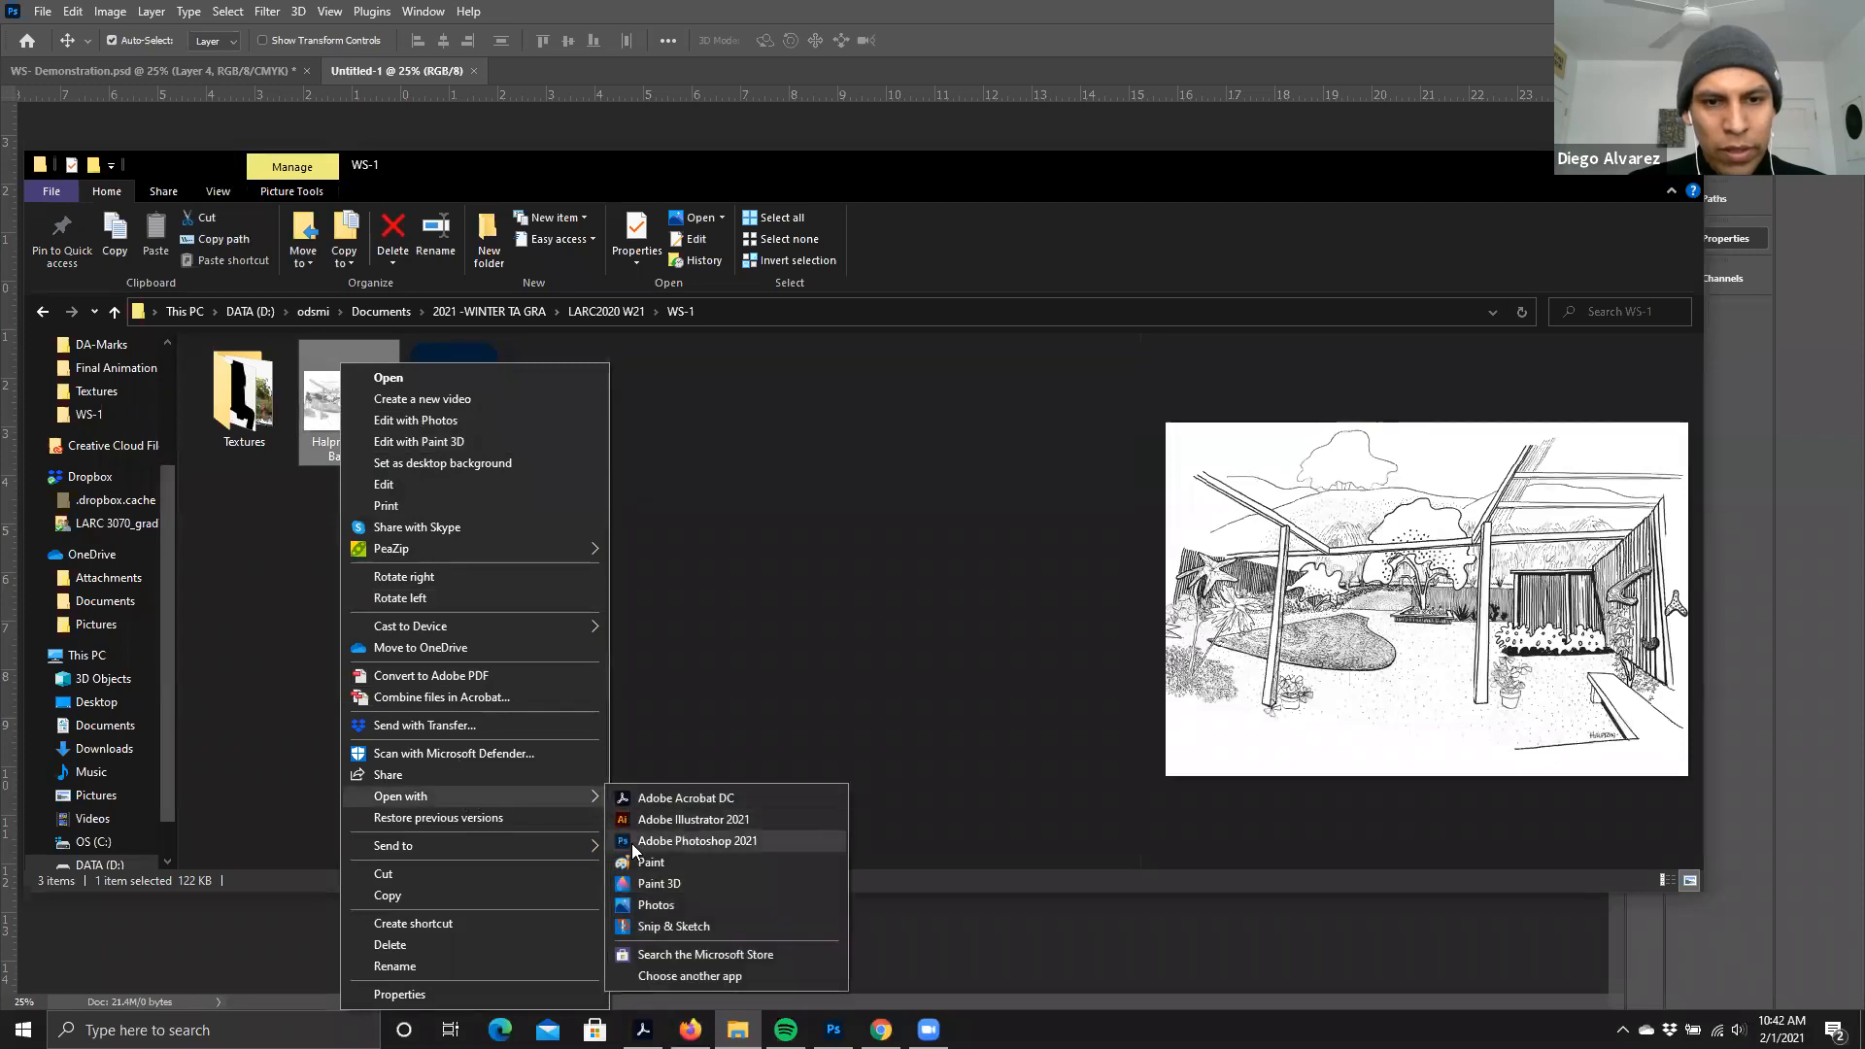
click(646, 841)
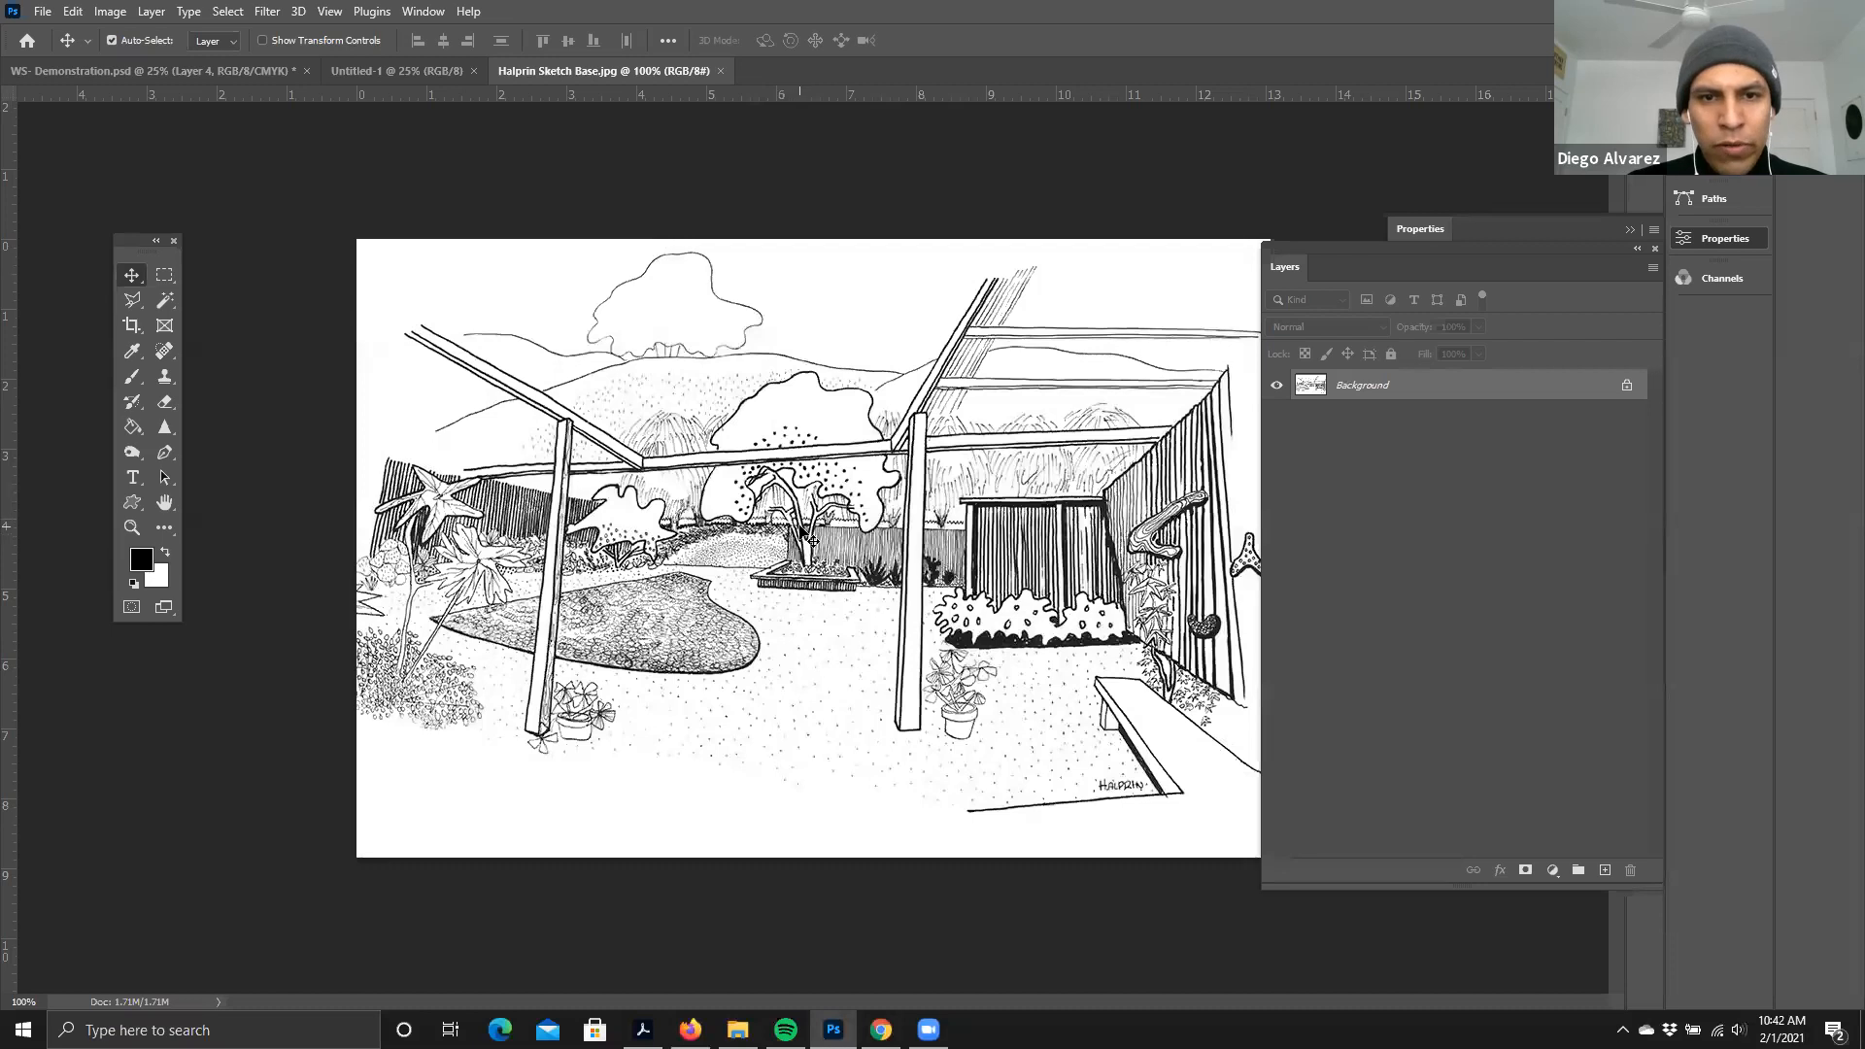
- Copy the sketch image from Halprin Sketch Base.jpg into the center of the Untitled-1 document
click(442, 74)
mouse_move(442, 74)
mouse_down()
mouse_move(706, 519)
mouse_move(831, 567)
mouse_up()
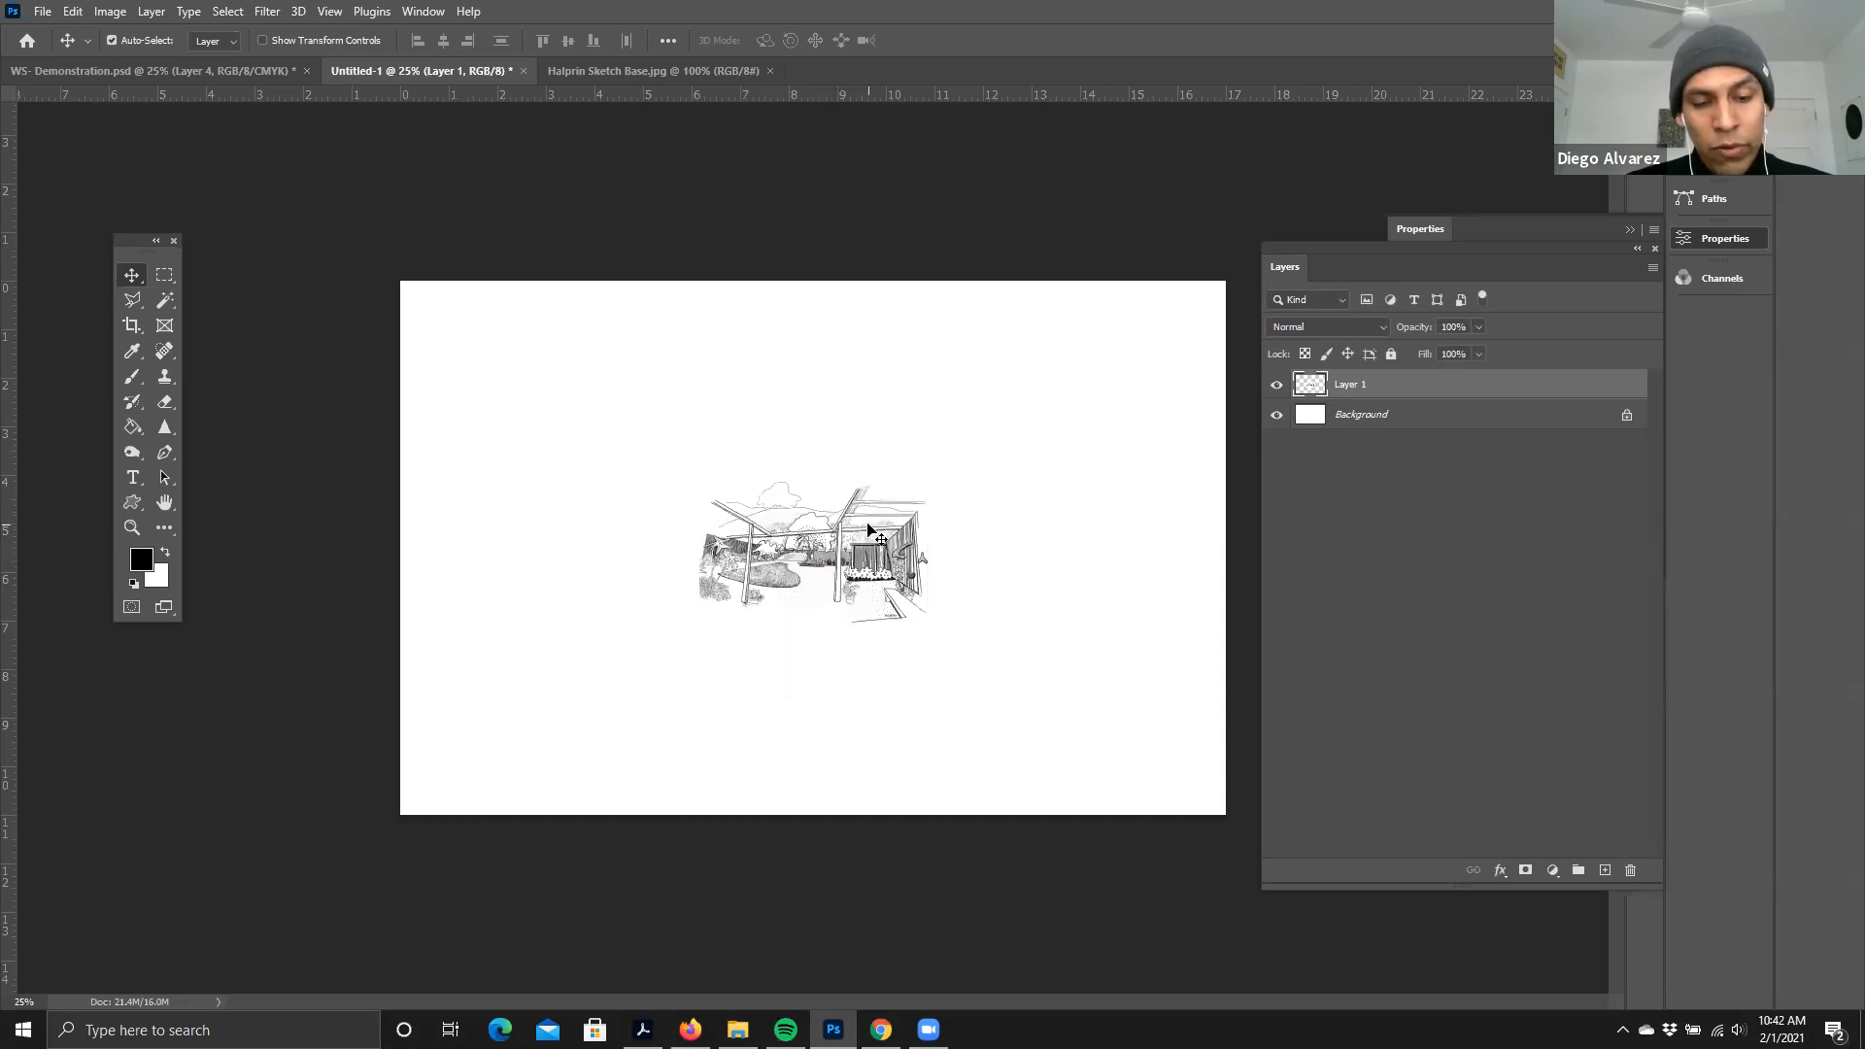
- Scale the pasted sketch proportionally to about 303% and center it on the page with a narrow white margin
click(107, 11)
mouse_move(74, 14)
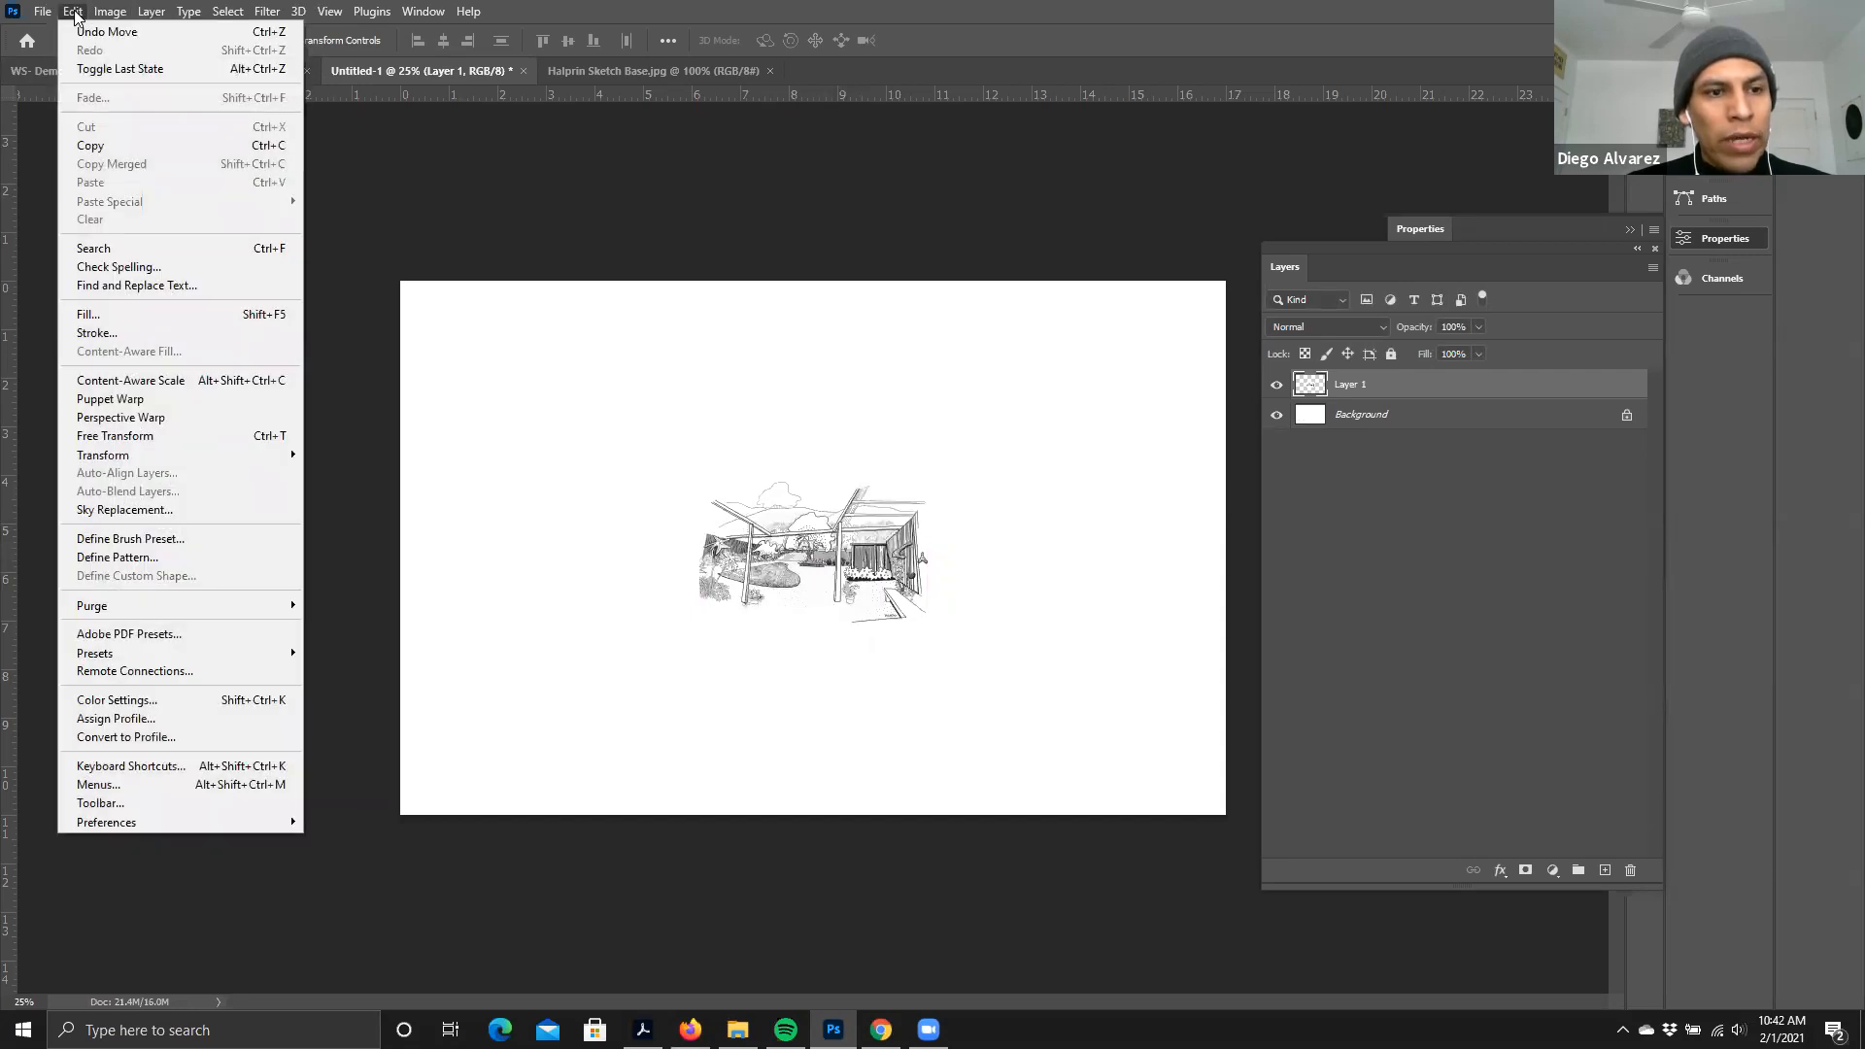
mouse_move(149, 462)
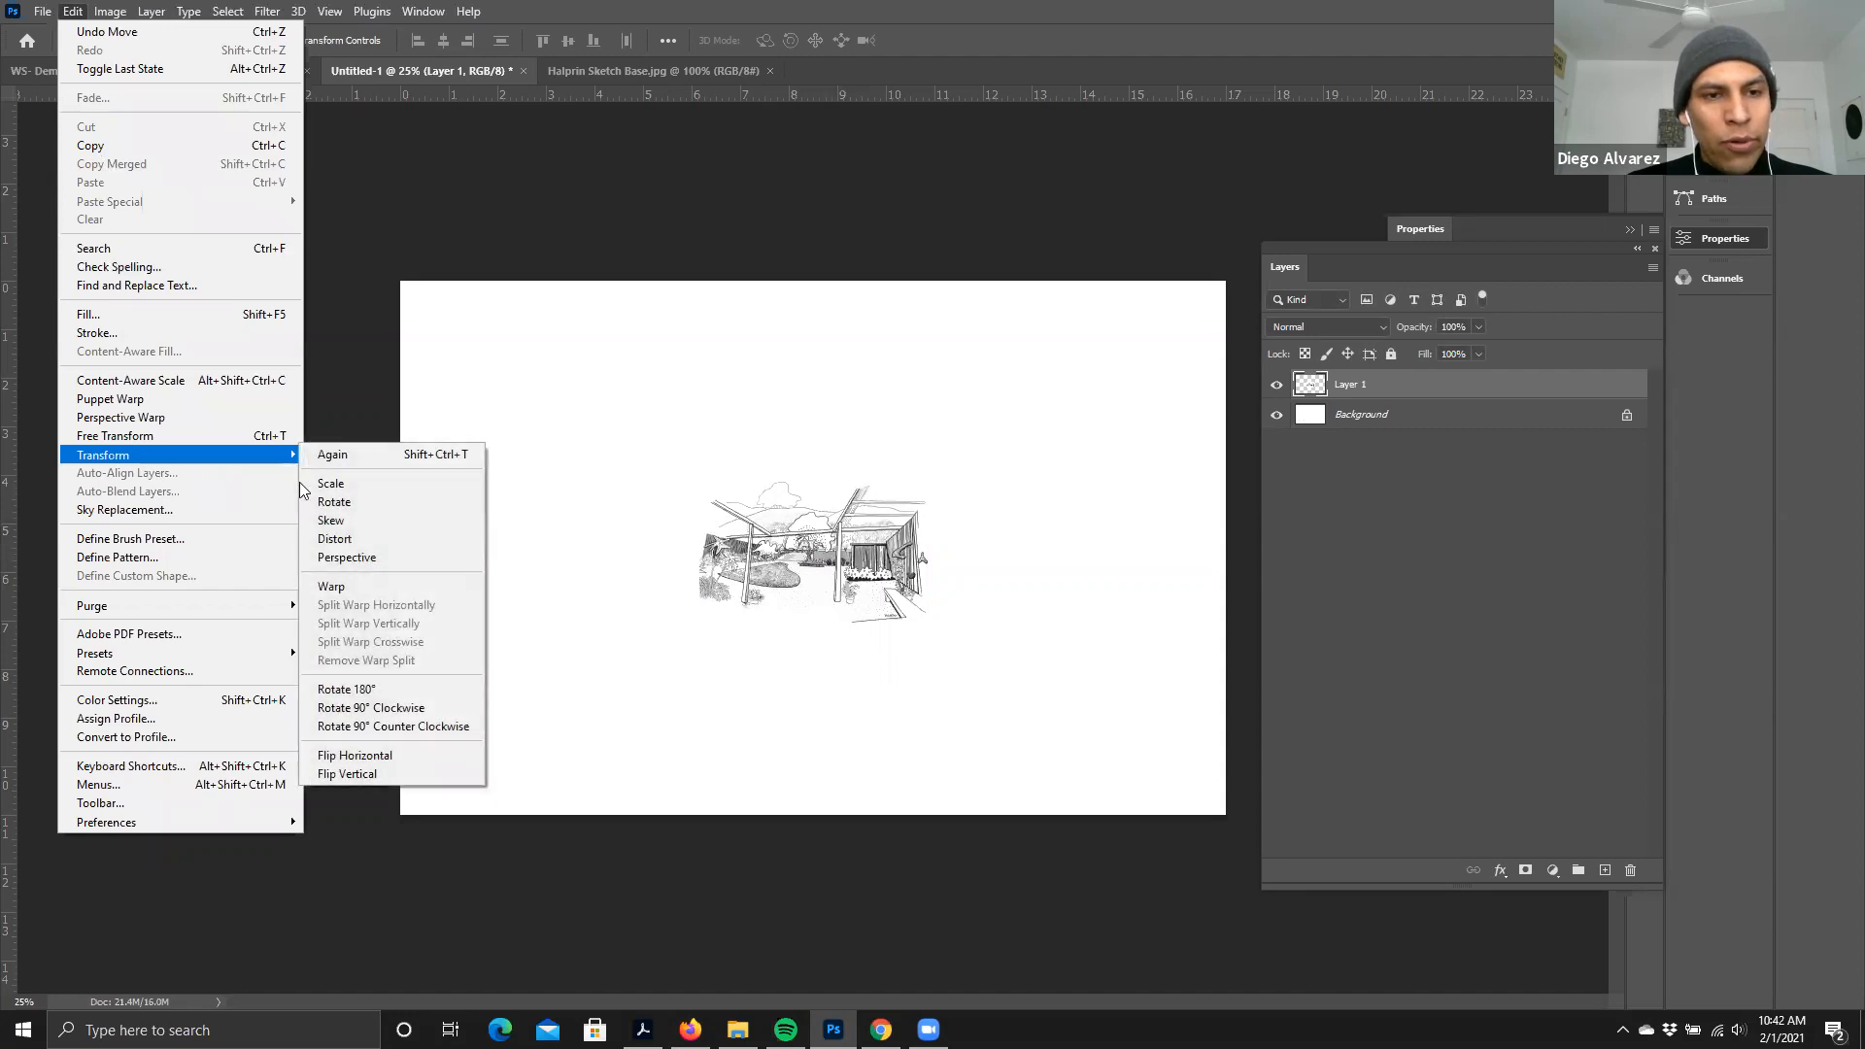
click(350, 486)
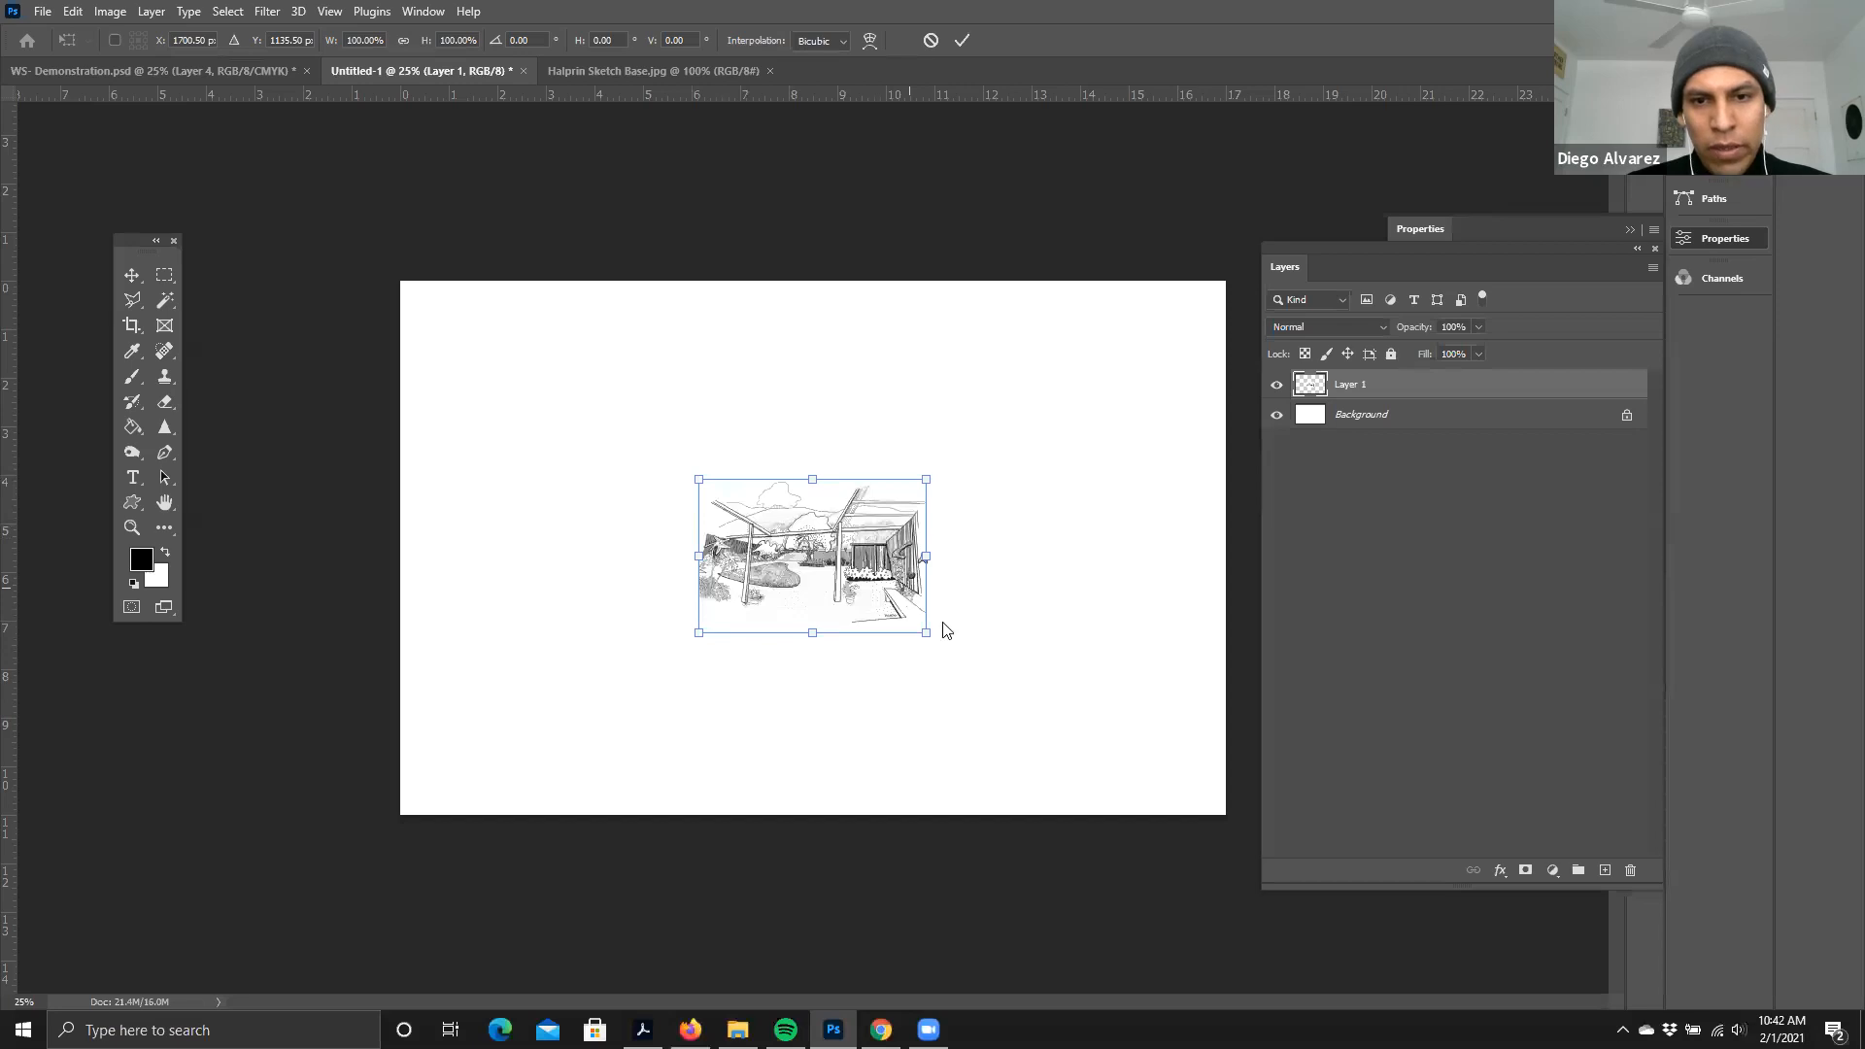
mouse_move(926, 634)
mouse_down()
mouse_move(1128, 774)
mouse_move(1186, 791)
mouse_move(1165, 795)
mouse_up()
drag(1014, 702, 917, 640)
drag(603, 408, 333, 226)
drag(820, 531, 887, 566)
drag(1137, 767, 1191, 805)
drag(1090, 716, 1045, 704)
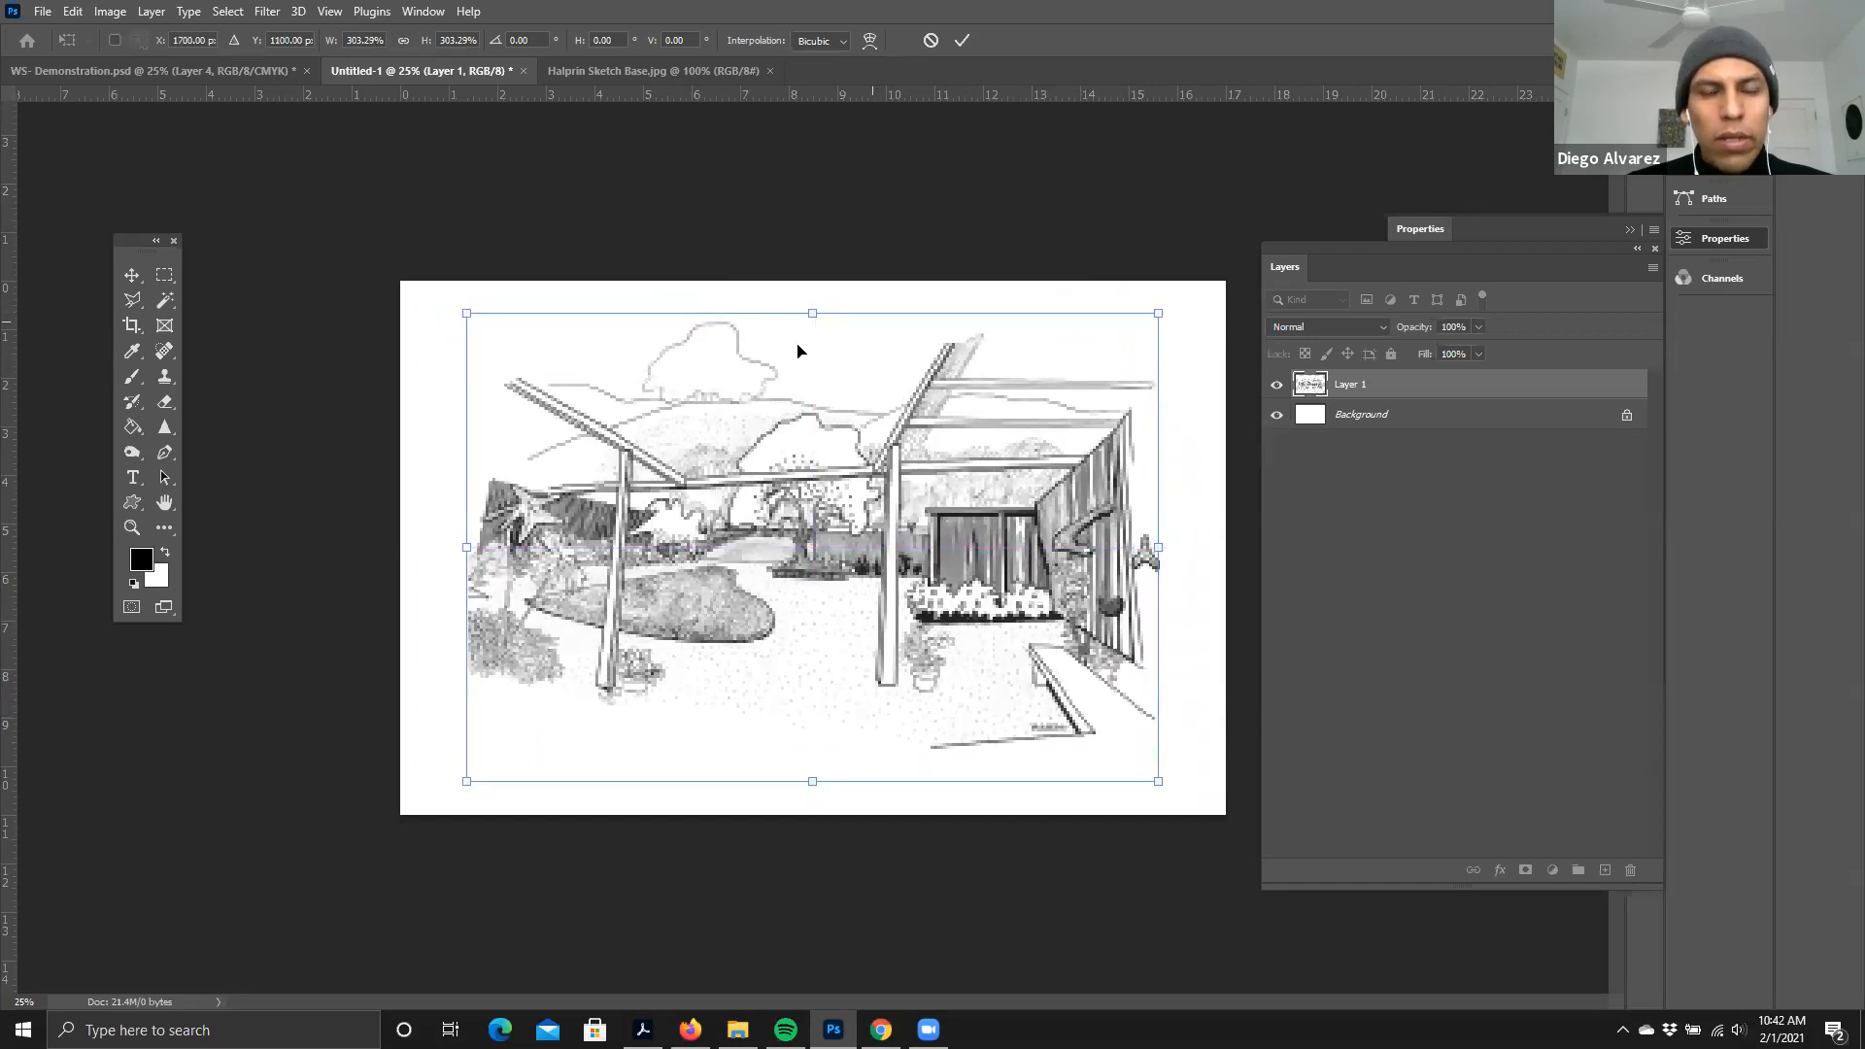
key(Return)
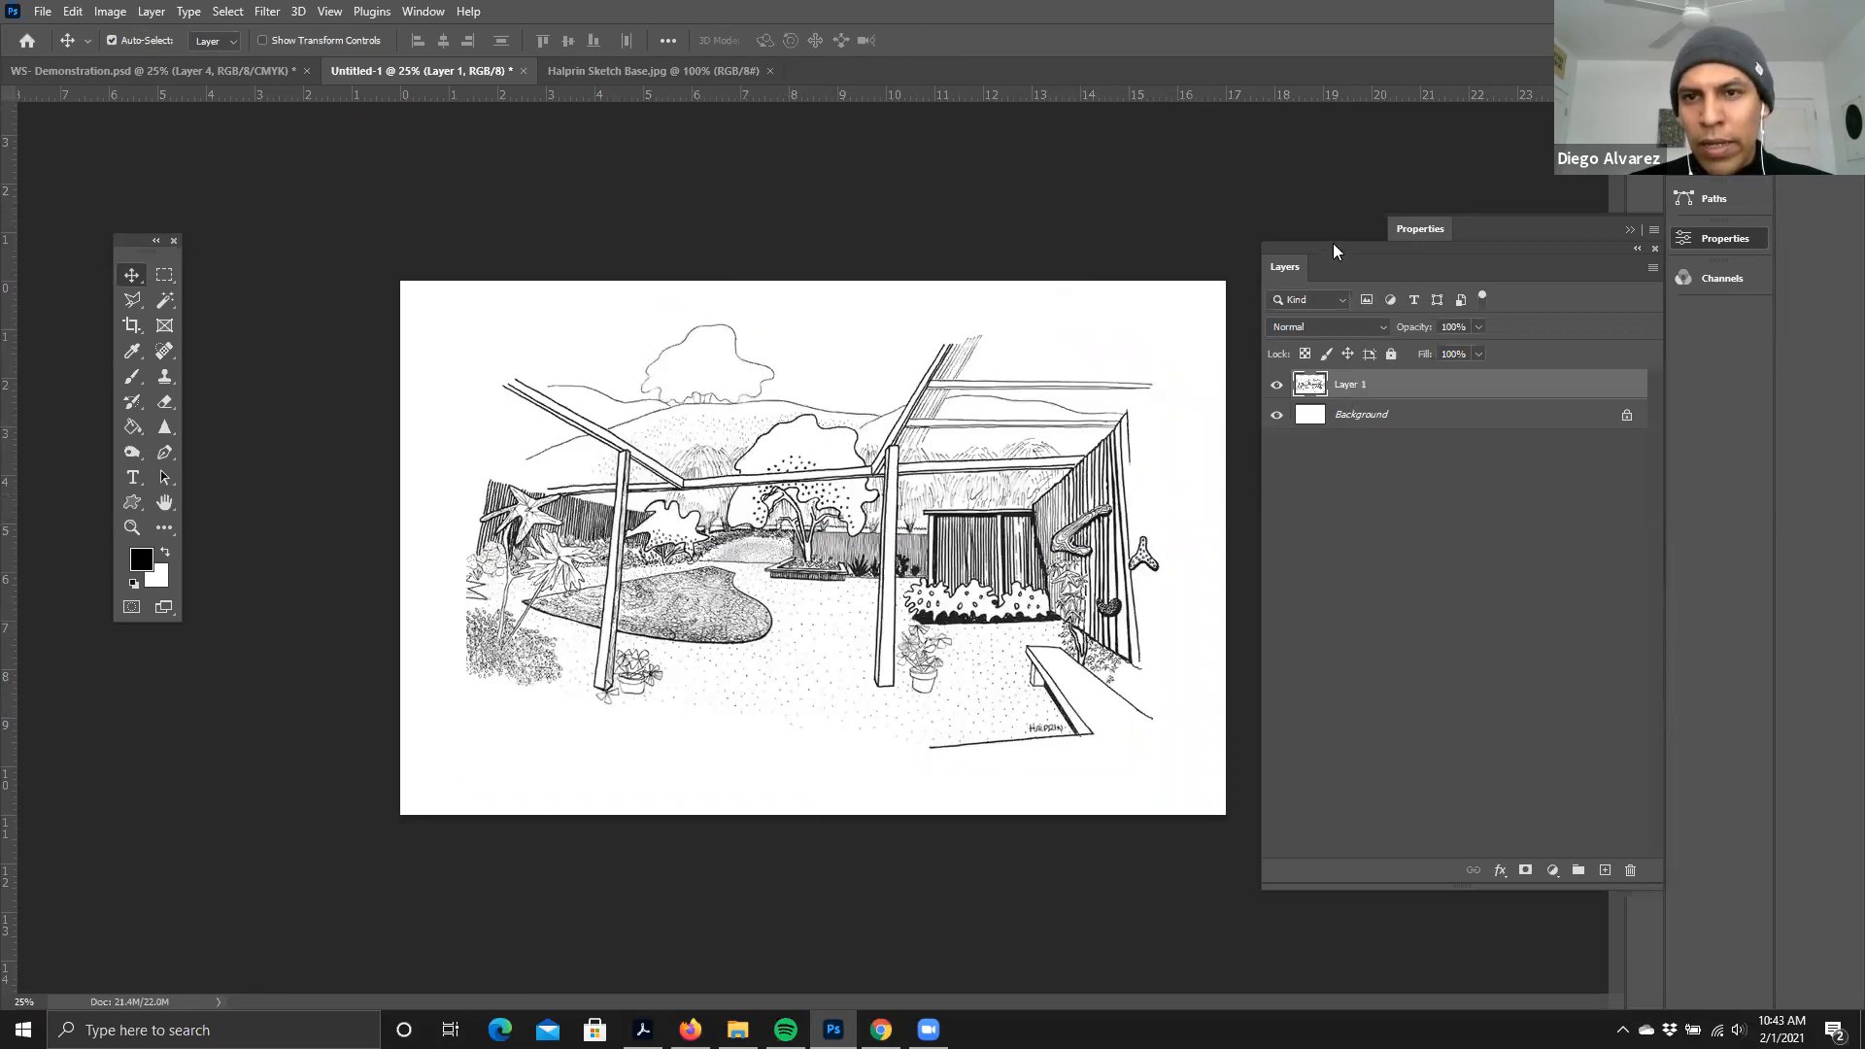
- Rename the sketch's layer to Sketch Background and deselect it
drag(1333, 252, 1325, 252)
double_click(1343, 388)
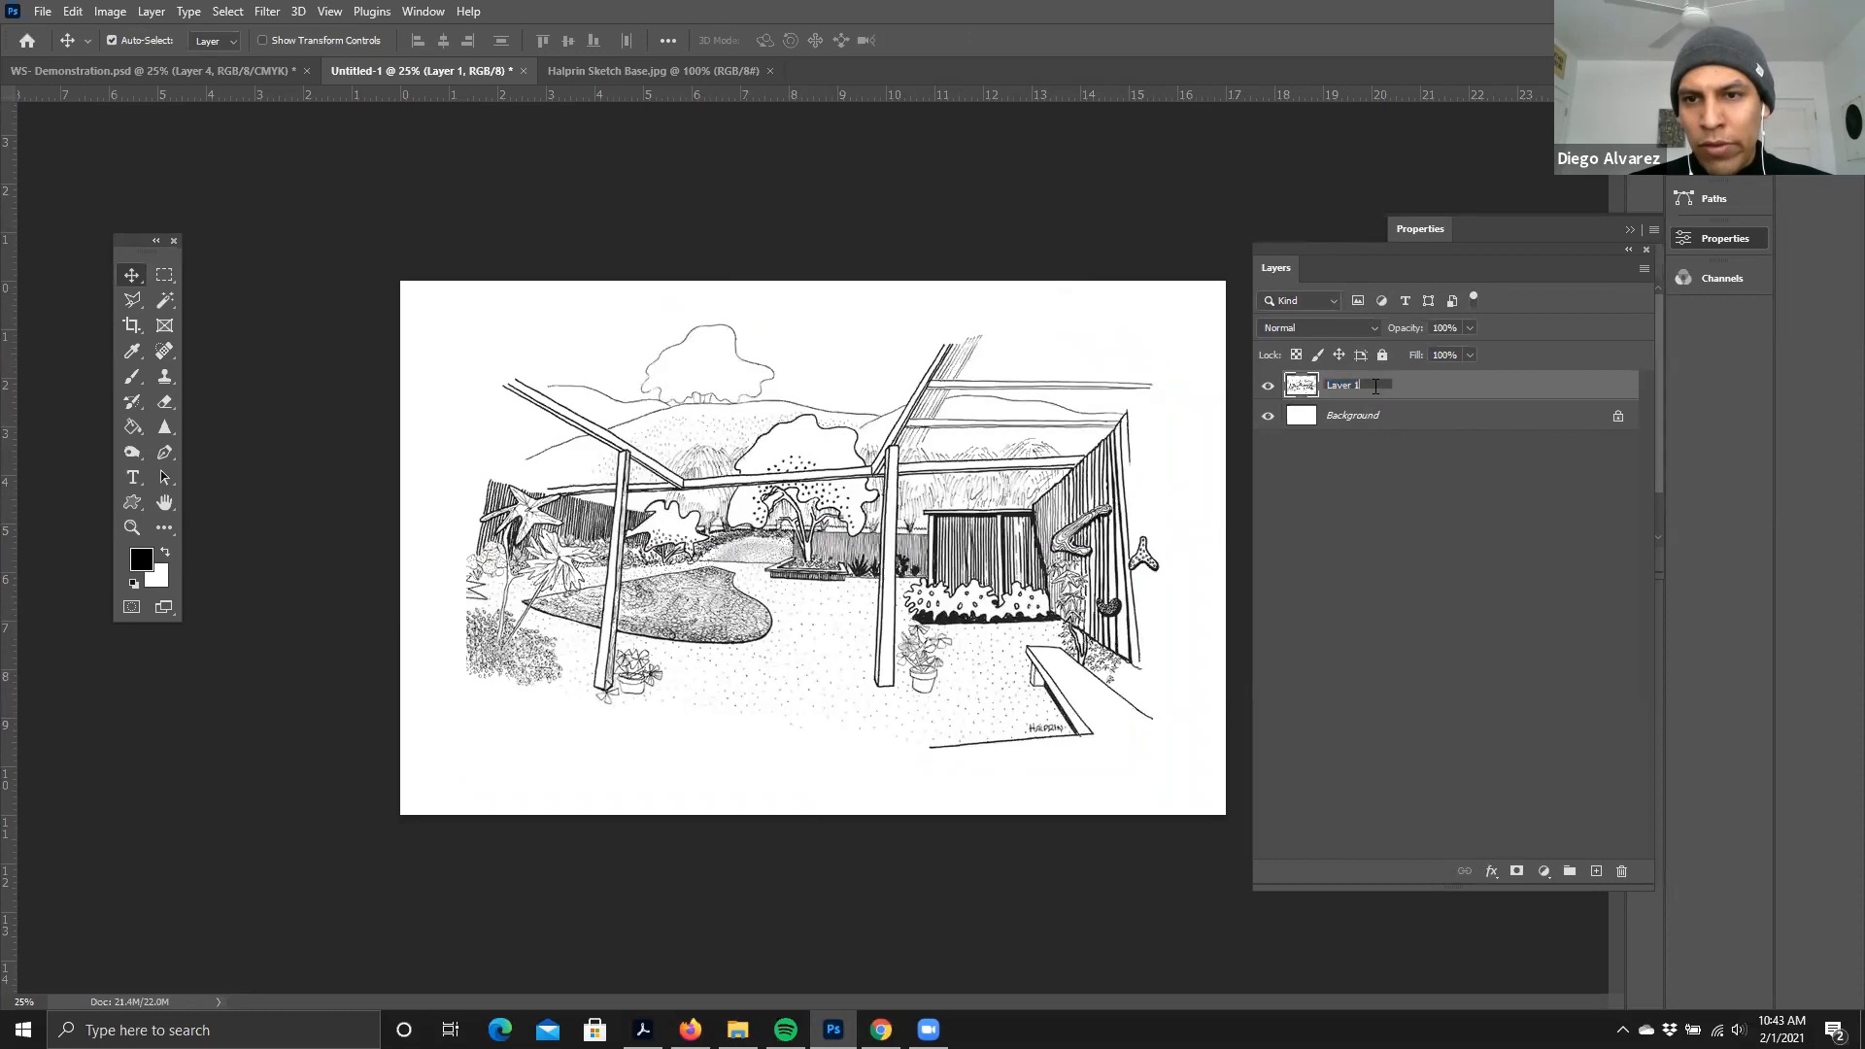
key(BackSpace)
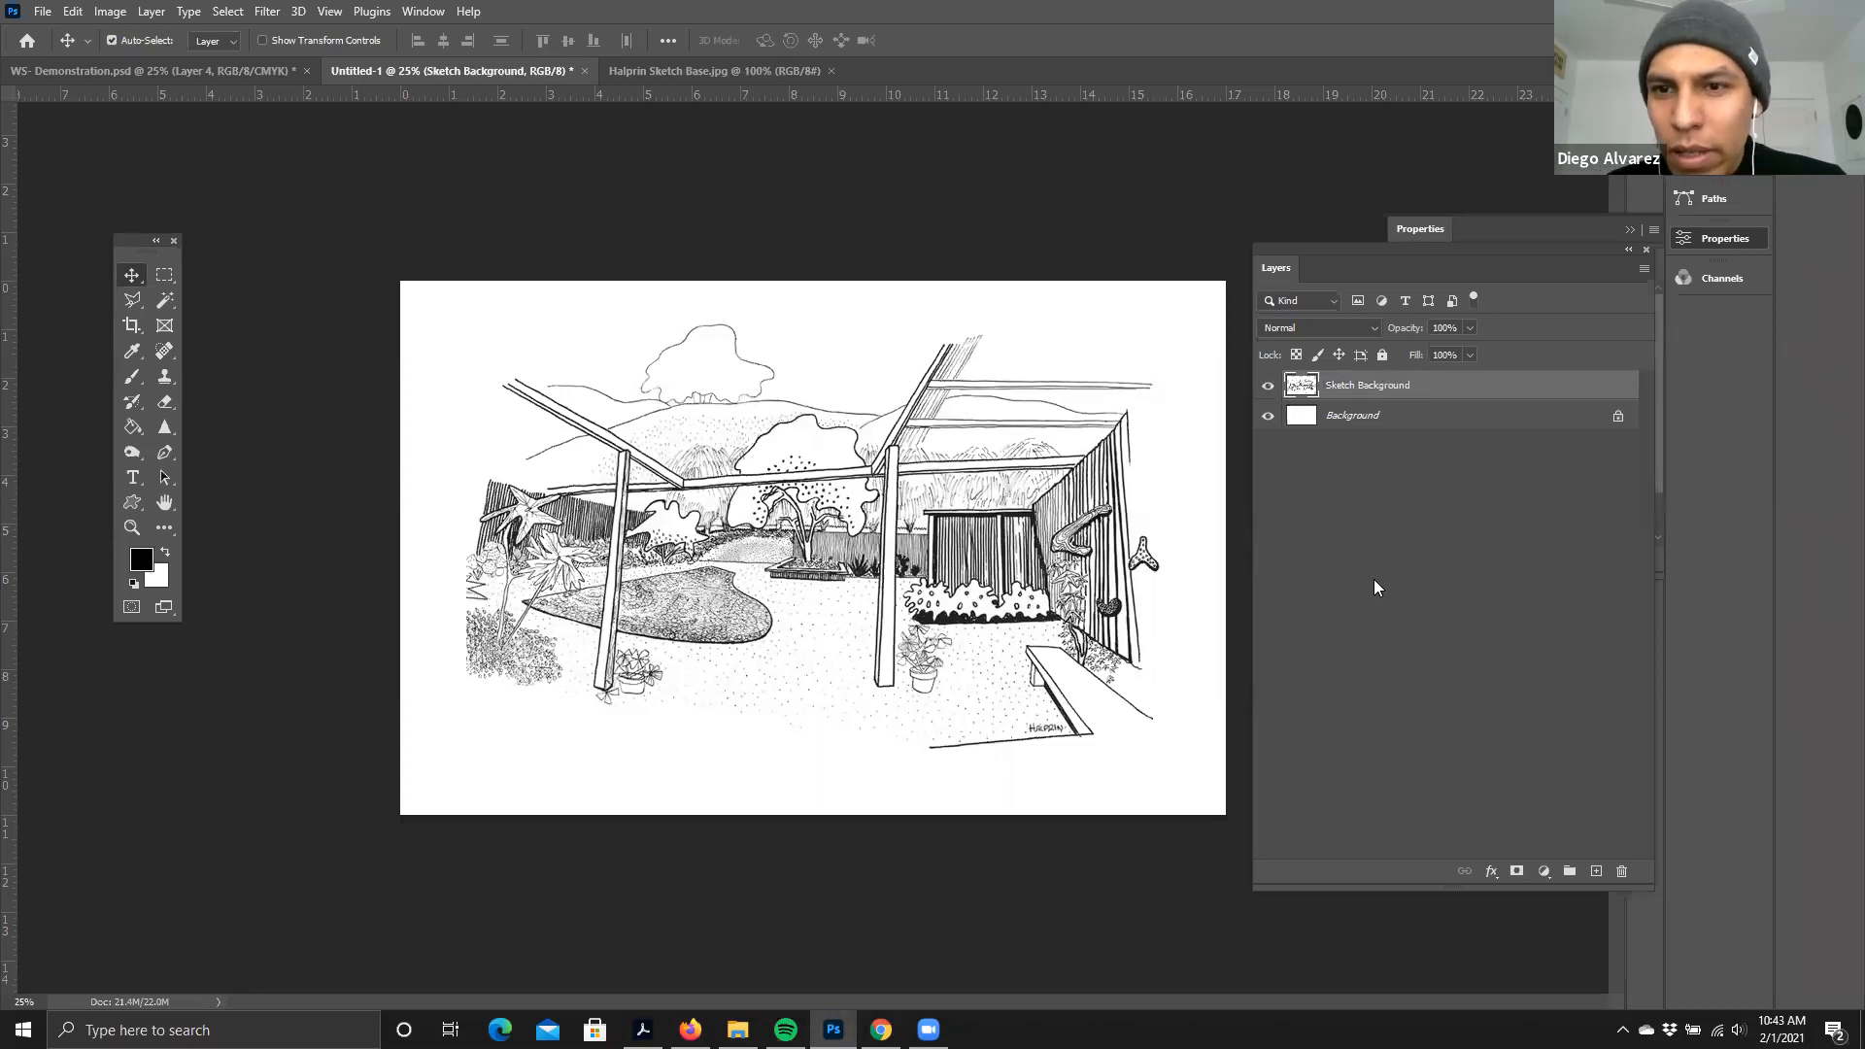
click(1439, 464)
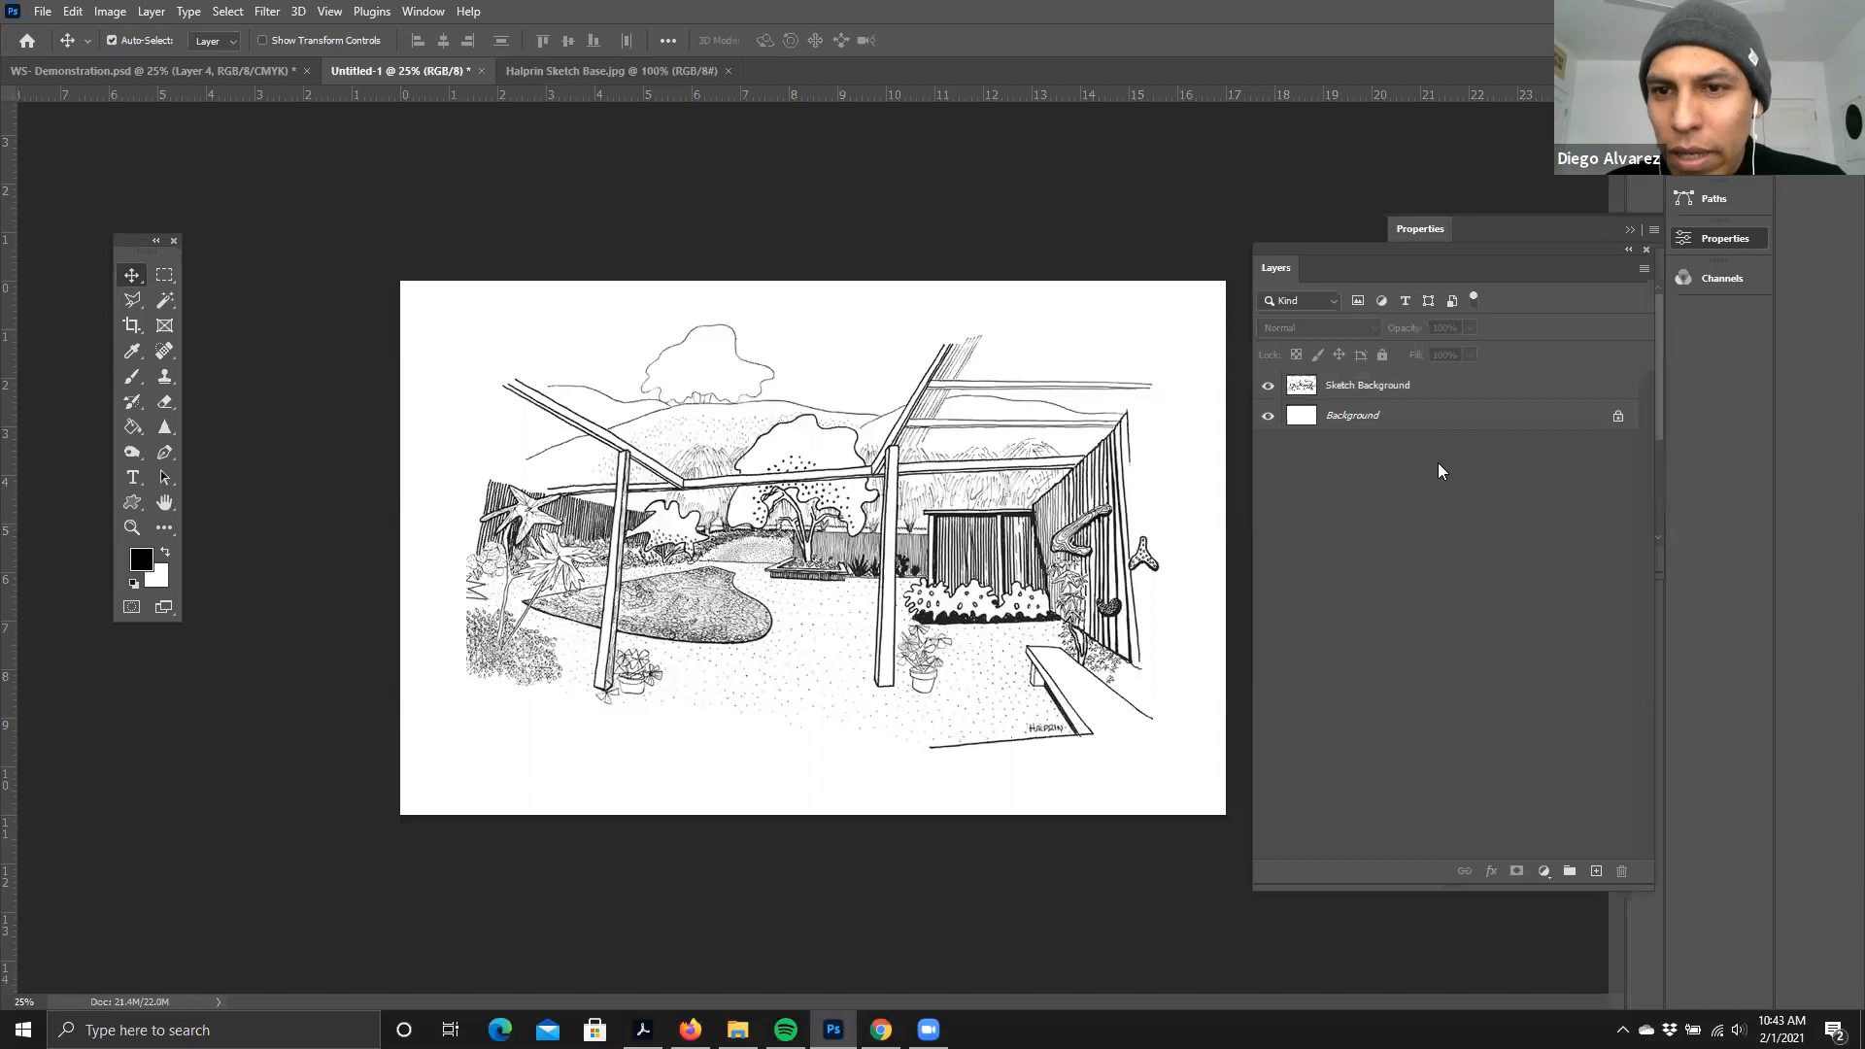
- Toggle the Background layer's visibility to compare the page with and without its white backing
click(1343, 420)
click(1270, 420)
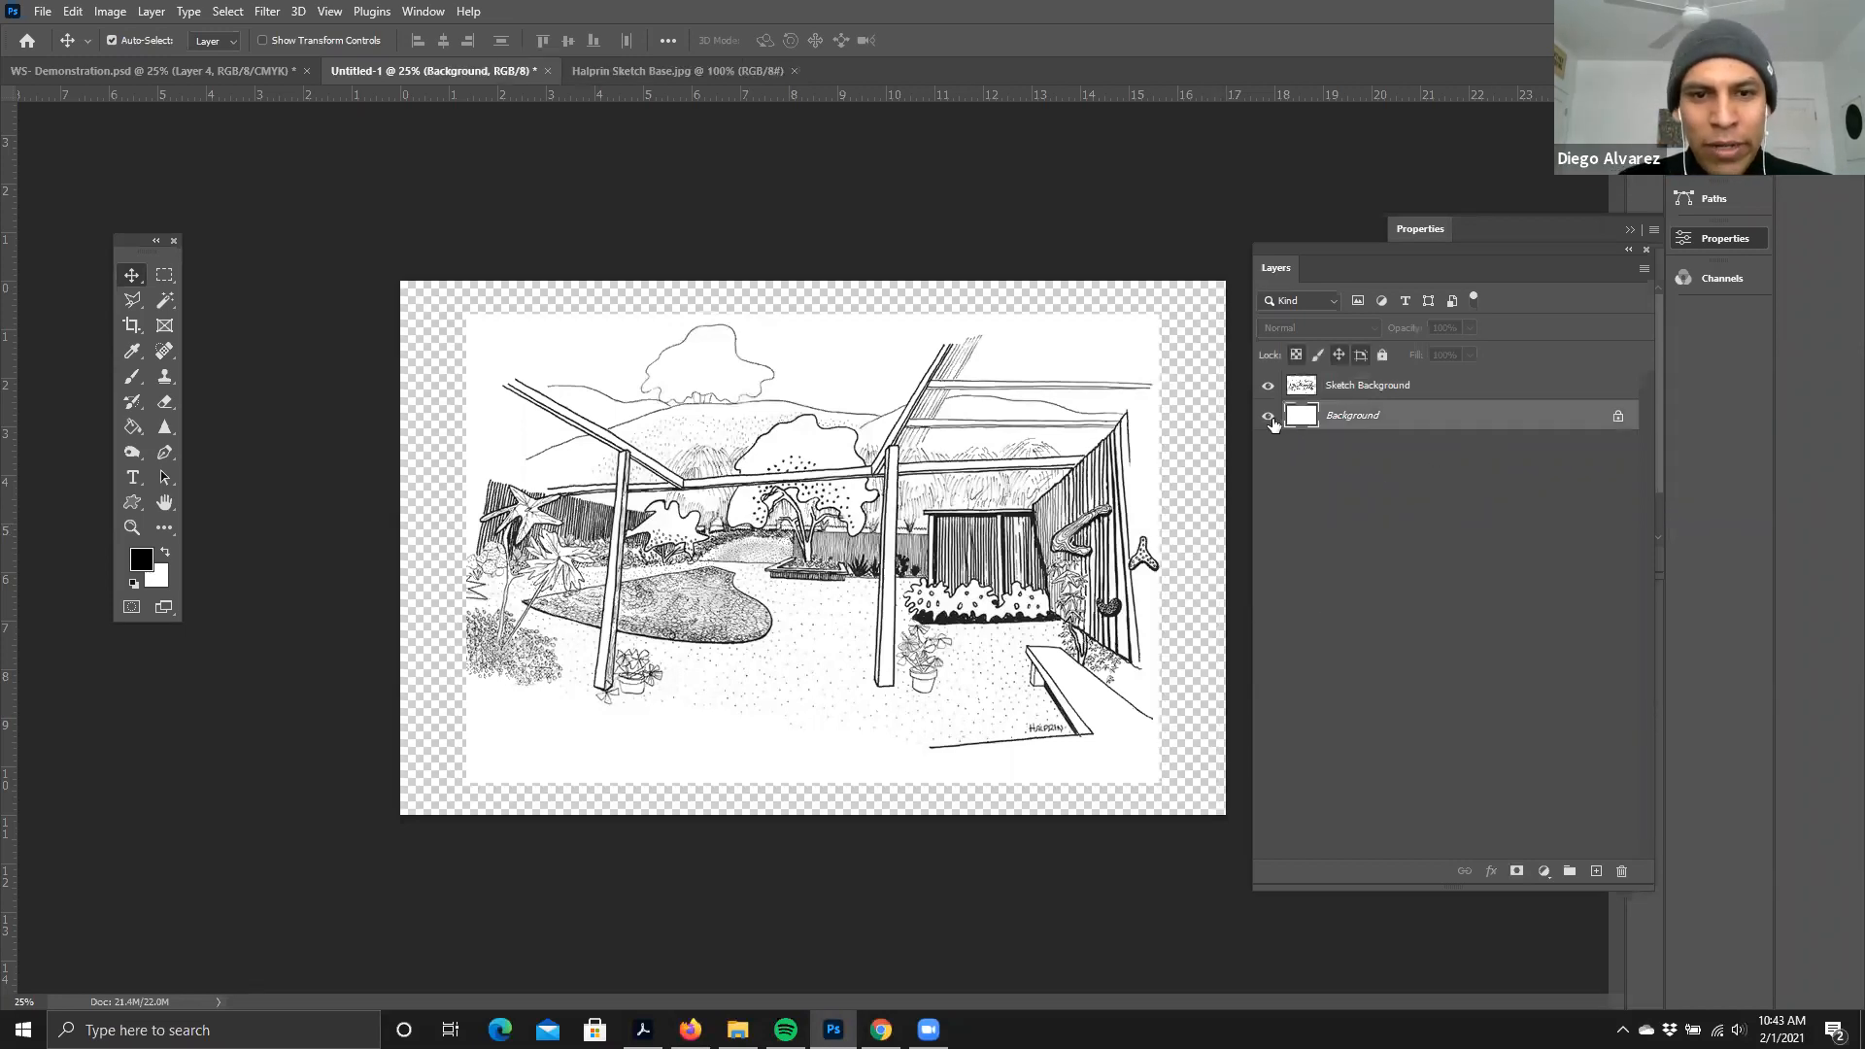
click(1269, 418)
click(1269, 419)
click(1269, 419)
click(1269, 419)
click(1269, 419)
click(1268, 418)
click(1268, 419)
click(1267, 414)
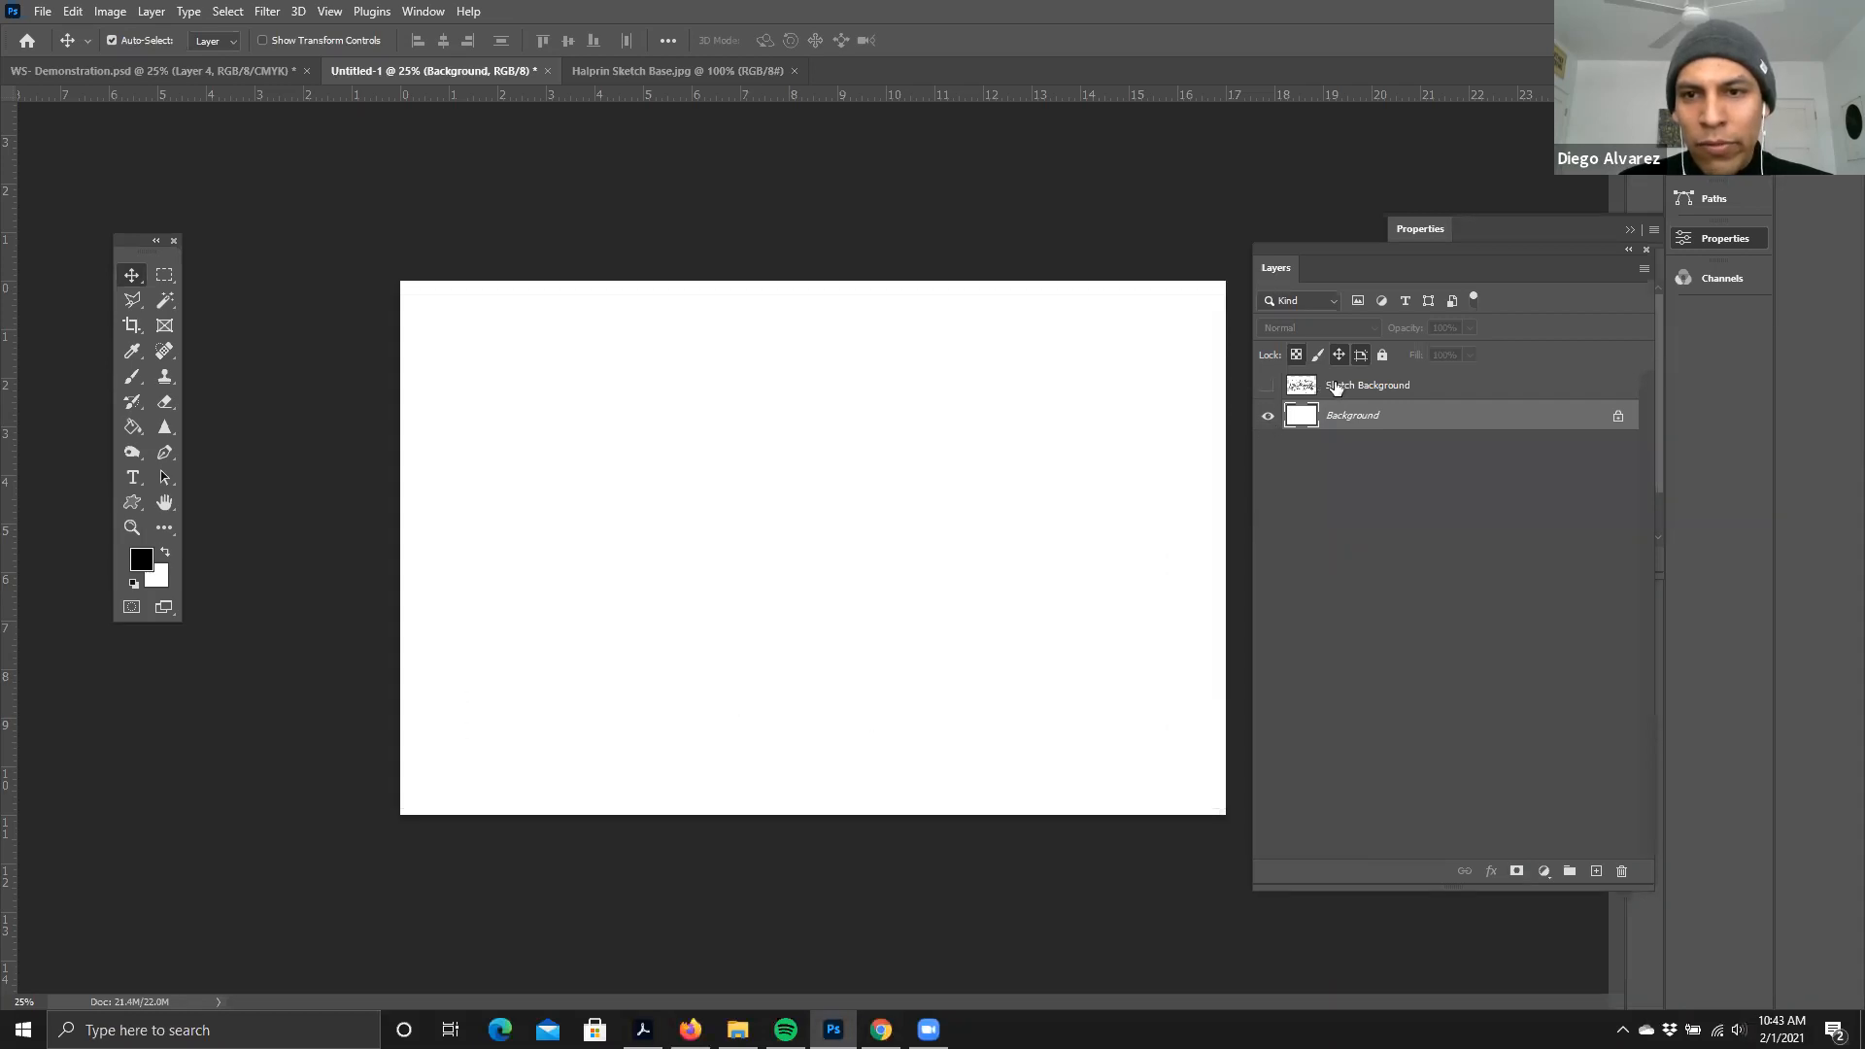
- Select the Sketch Background layer and make it visible again
click(1341, 385)
click(1268, 387)
click(1268, 389)
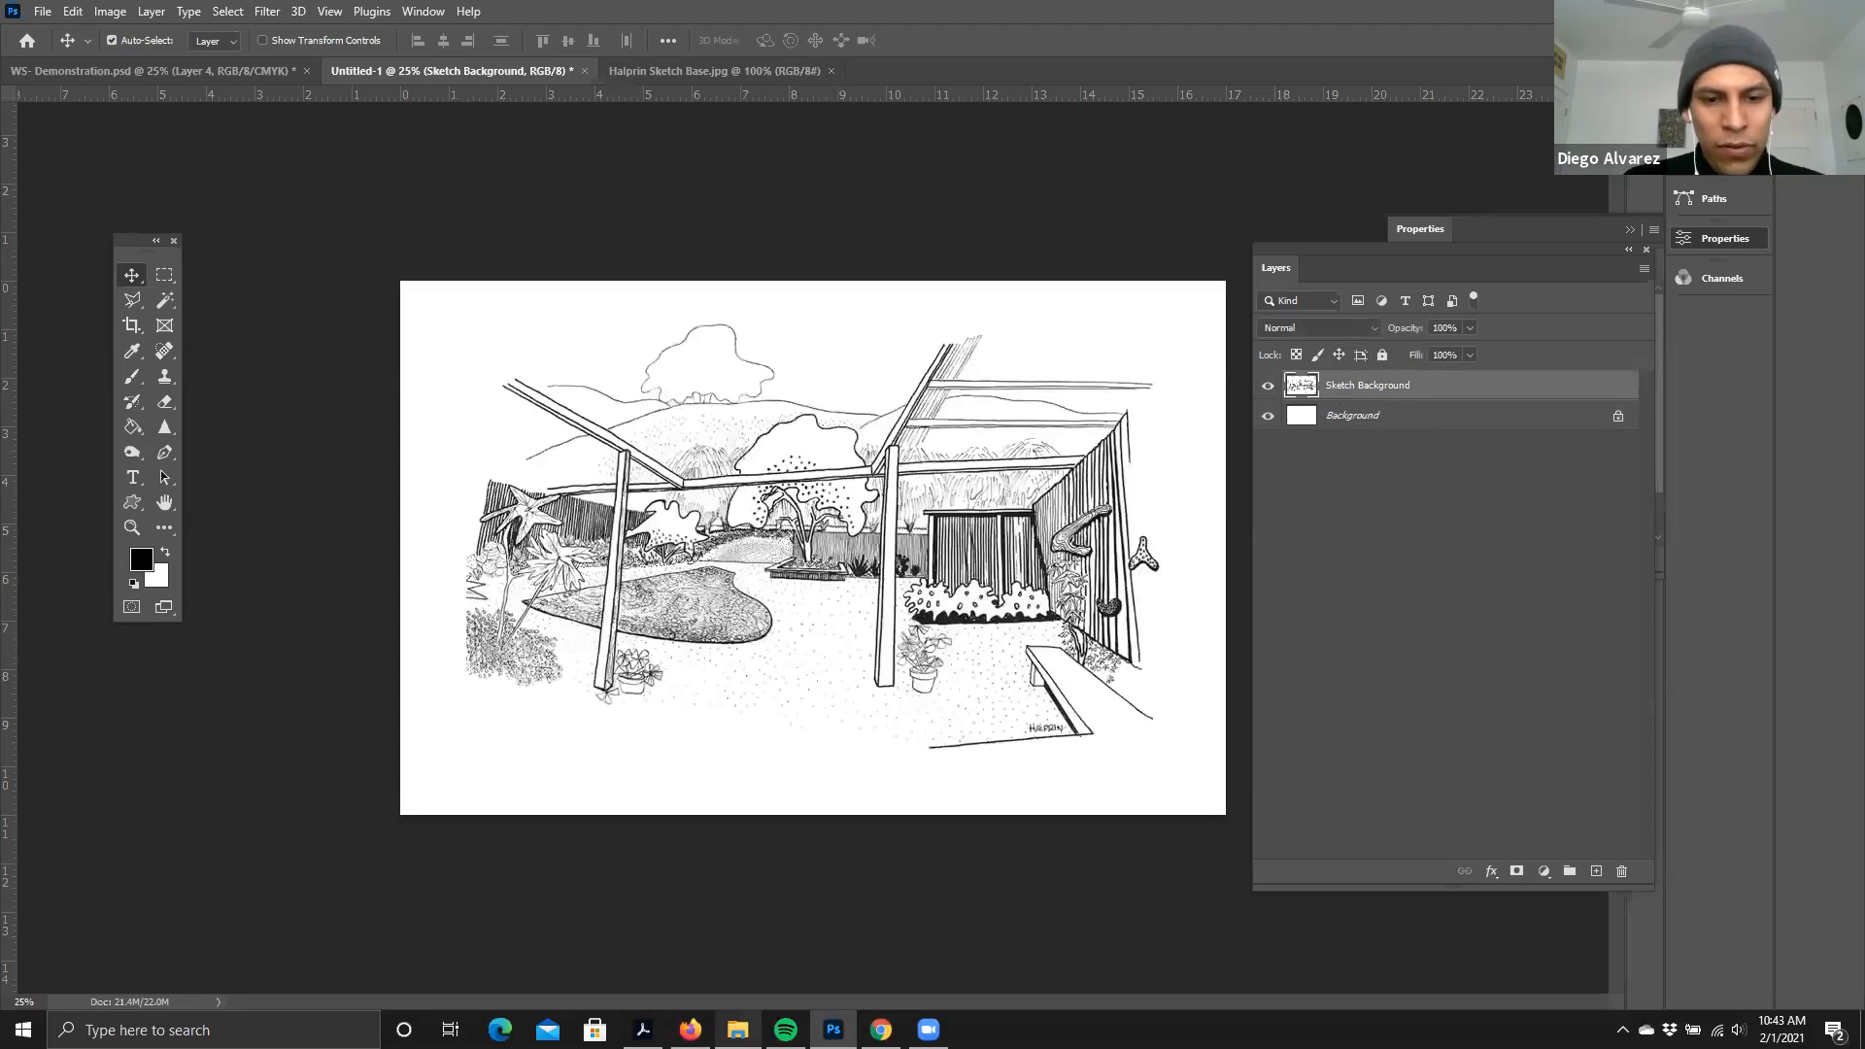
- Shift the Layers panel away from the sketch, then switch to File Explorer and open the Textures folder inside WS-1
key(ctrl+plus)
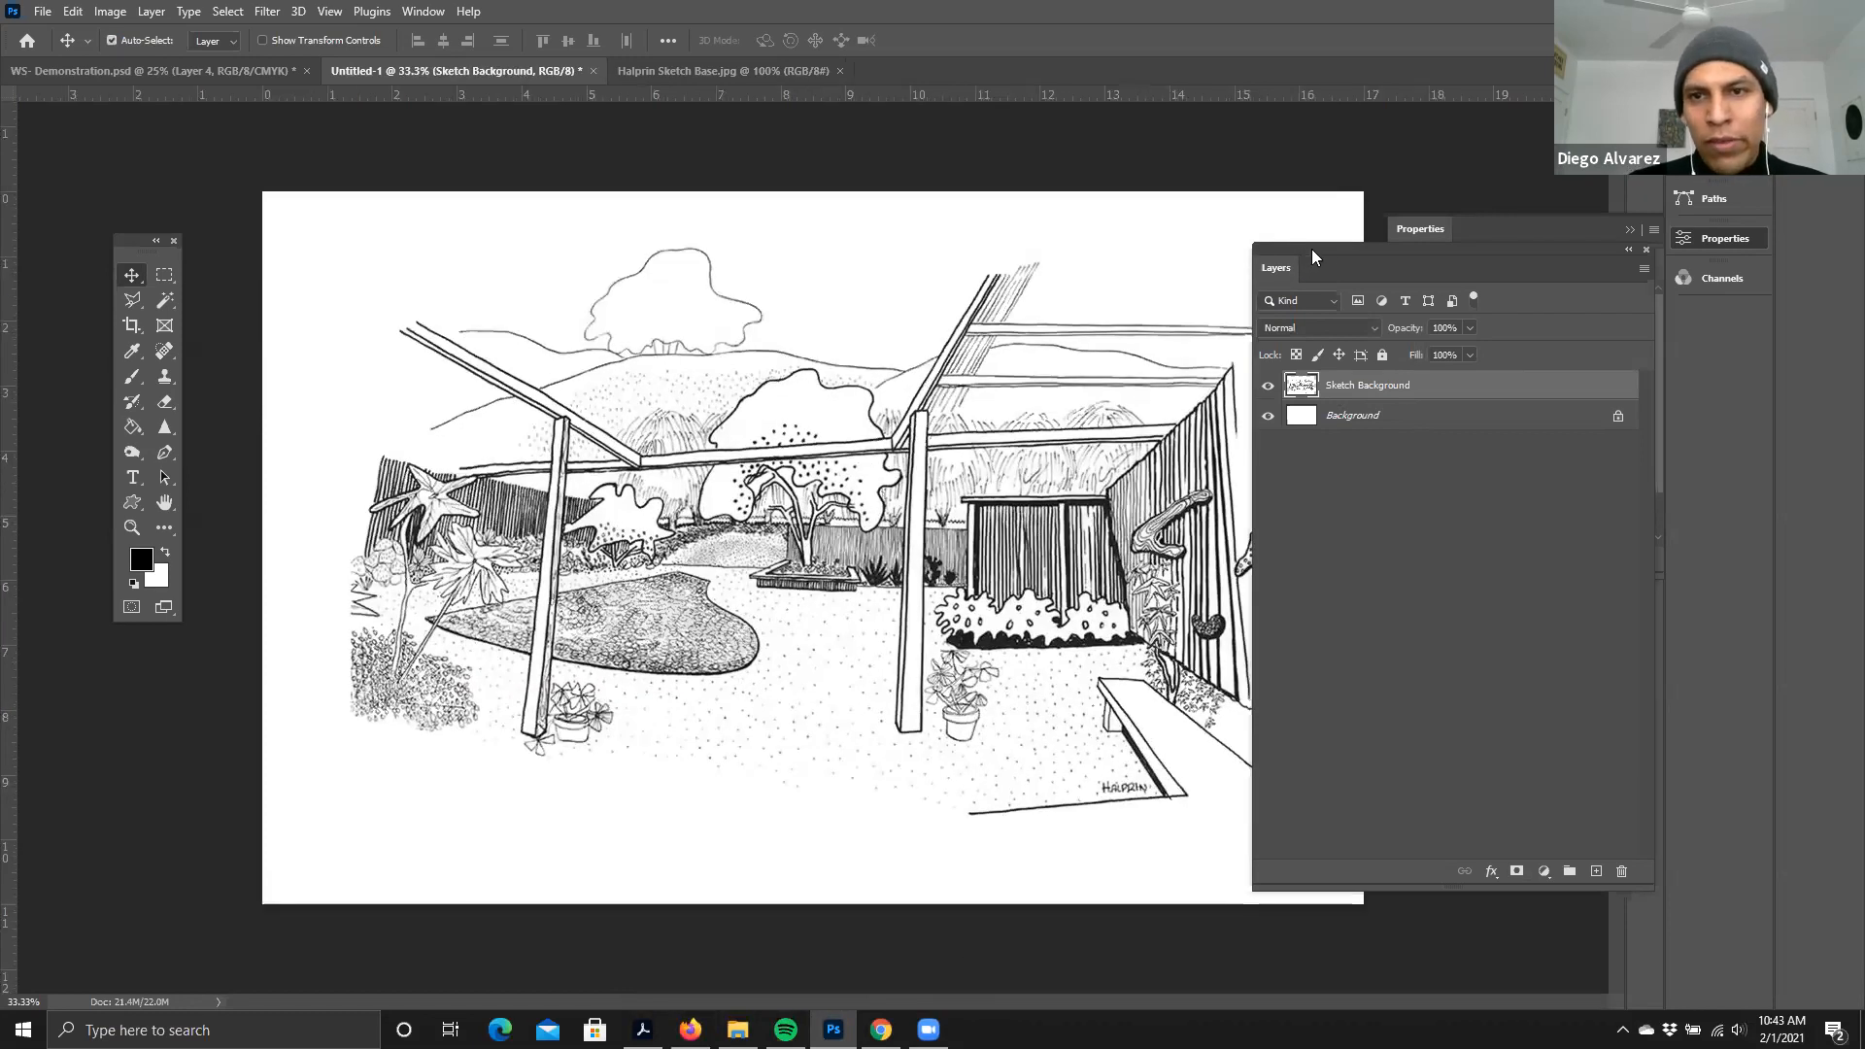
drag(1303, 249, 1360, 238)
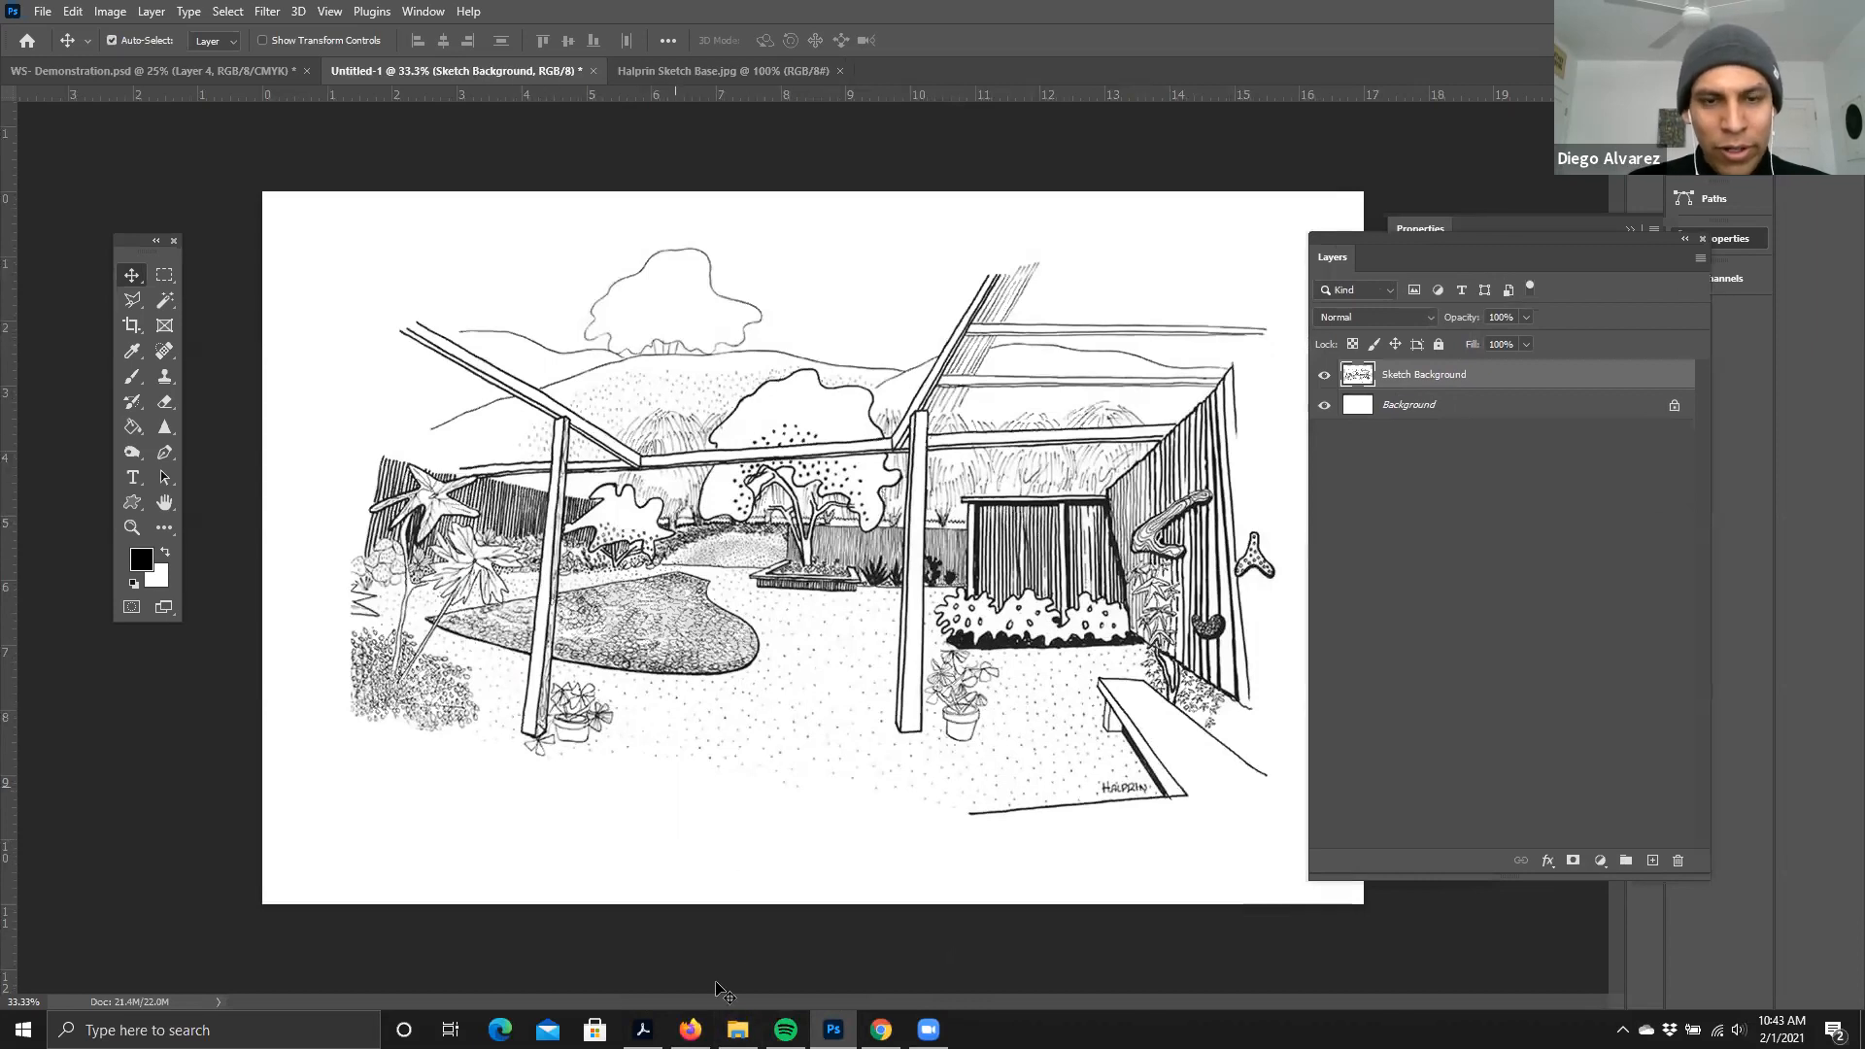
click(738, 1029)
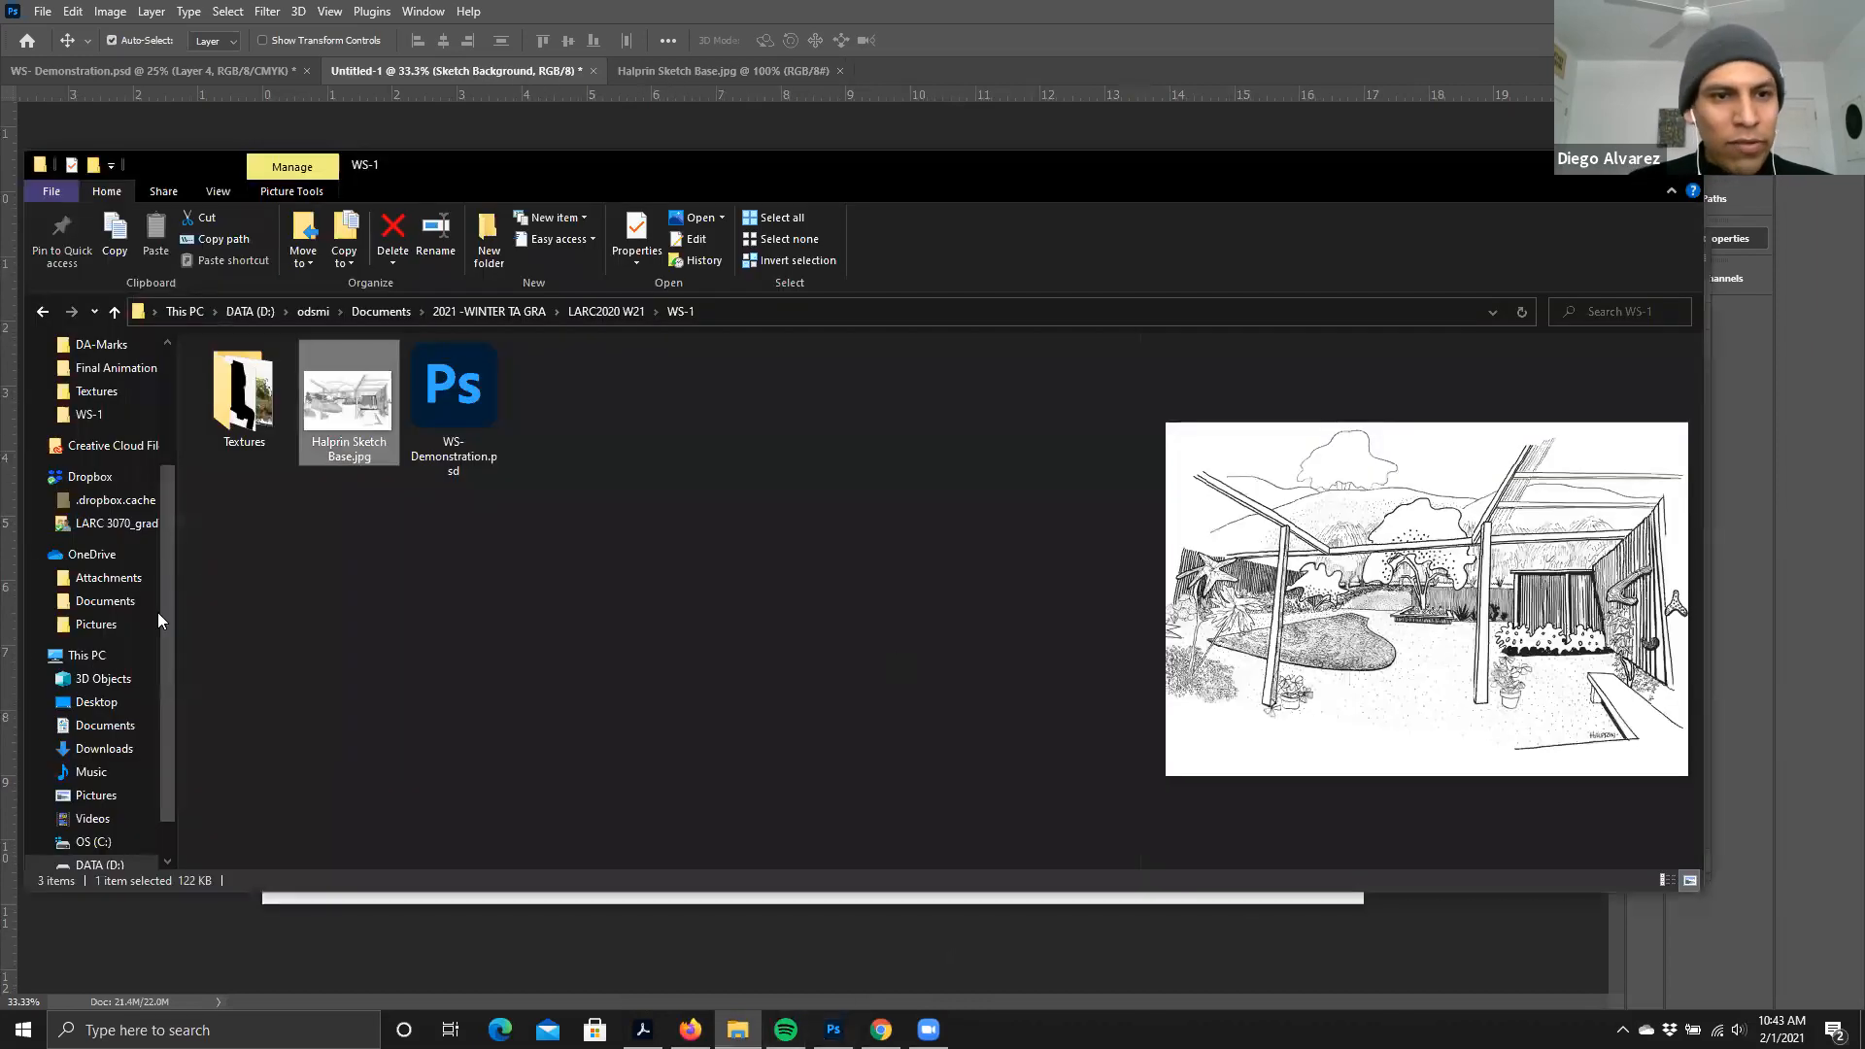
double_click(227, 404)
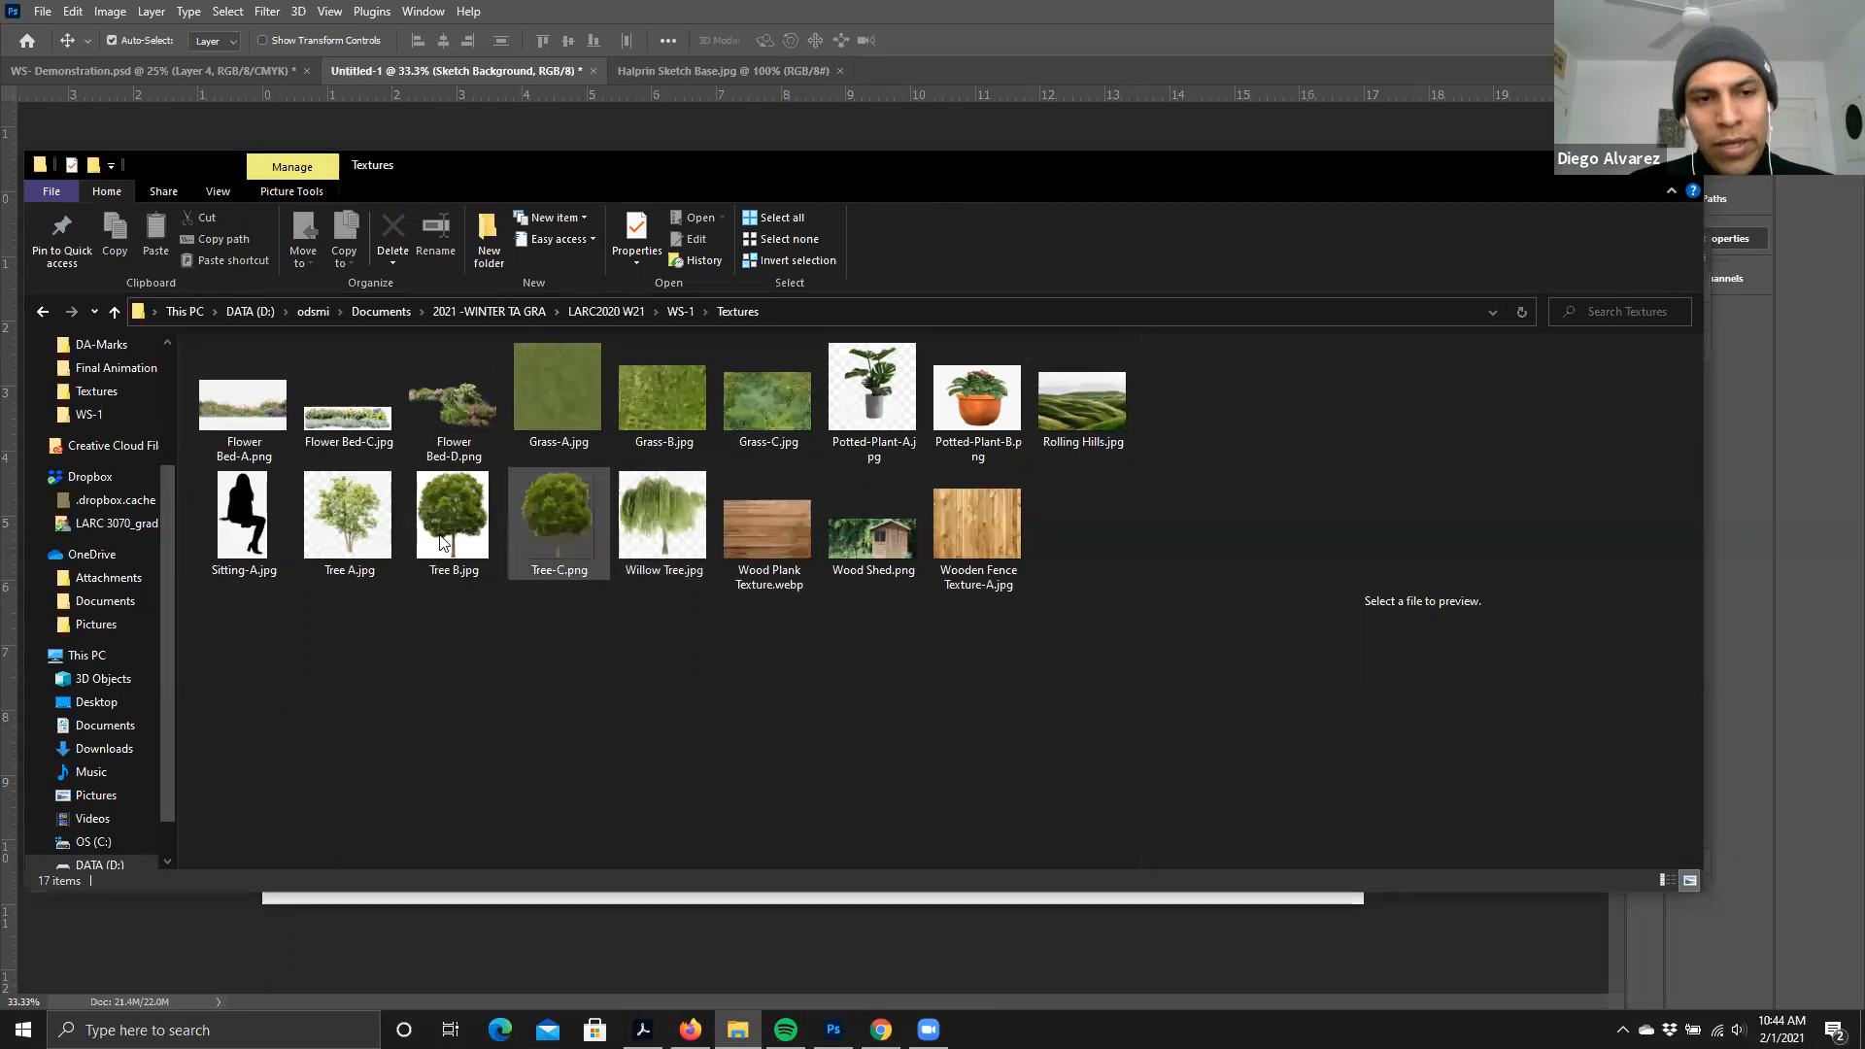
- Preview the Tree A, Tree B, Tree-C and Willow Tree images in the Textures folder
click(486, 571)
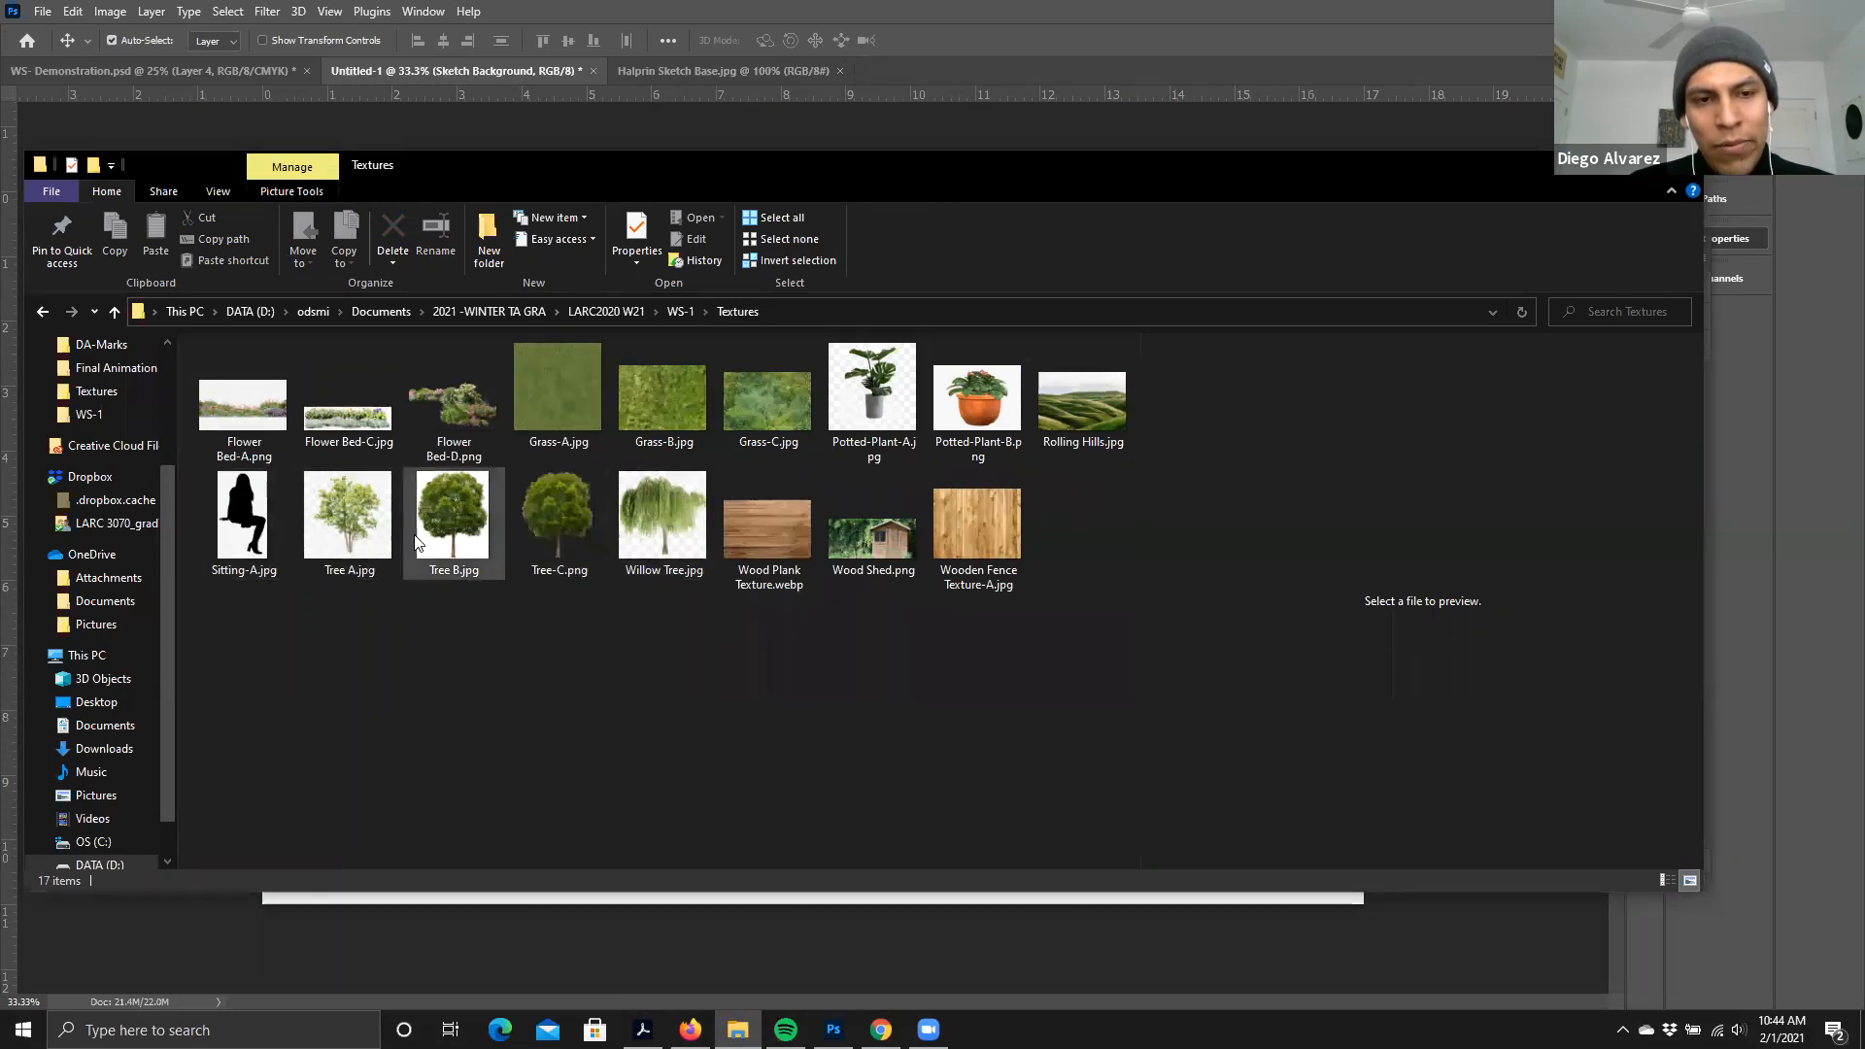
click(689, 525)
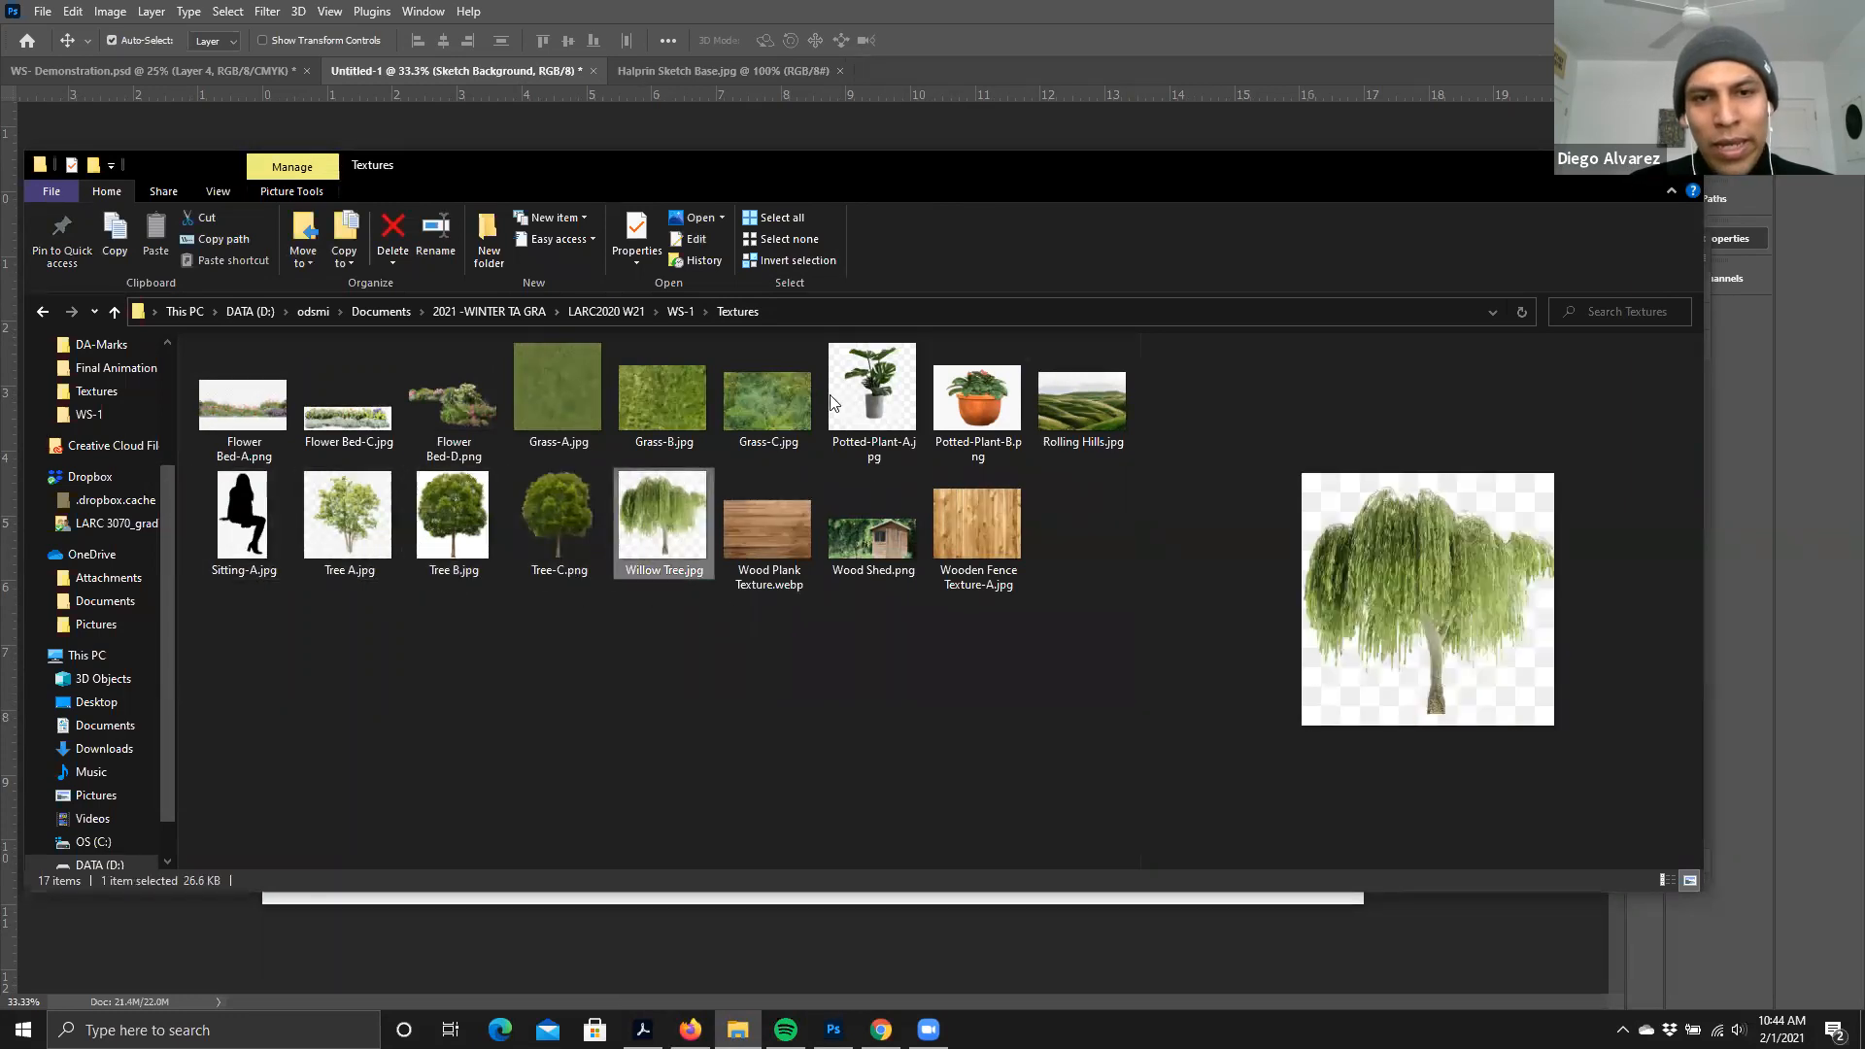
click(344, 528)
click(449, 515)
click(573, 520)
click(342, 522)
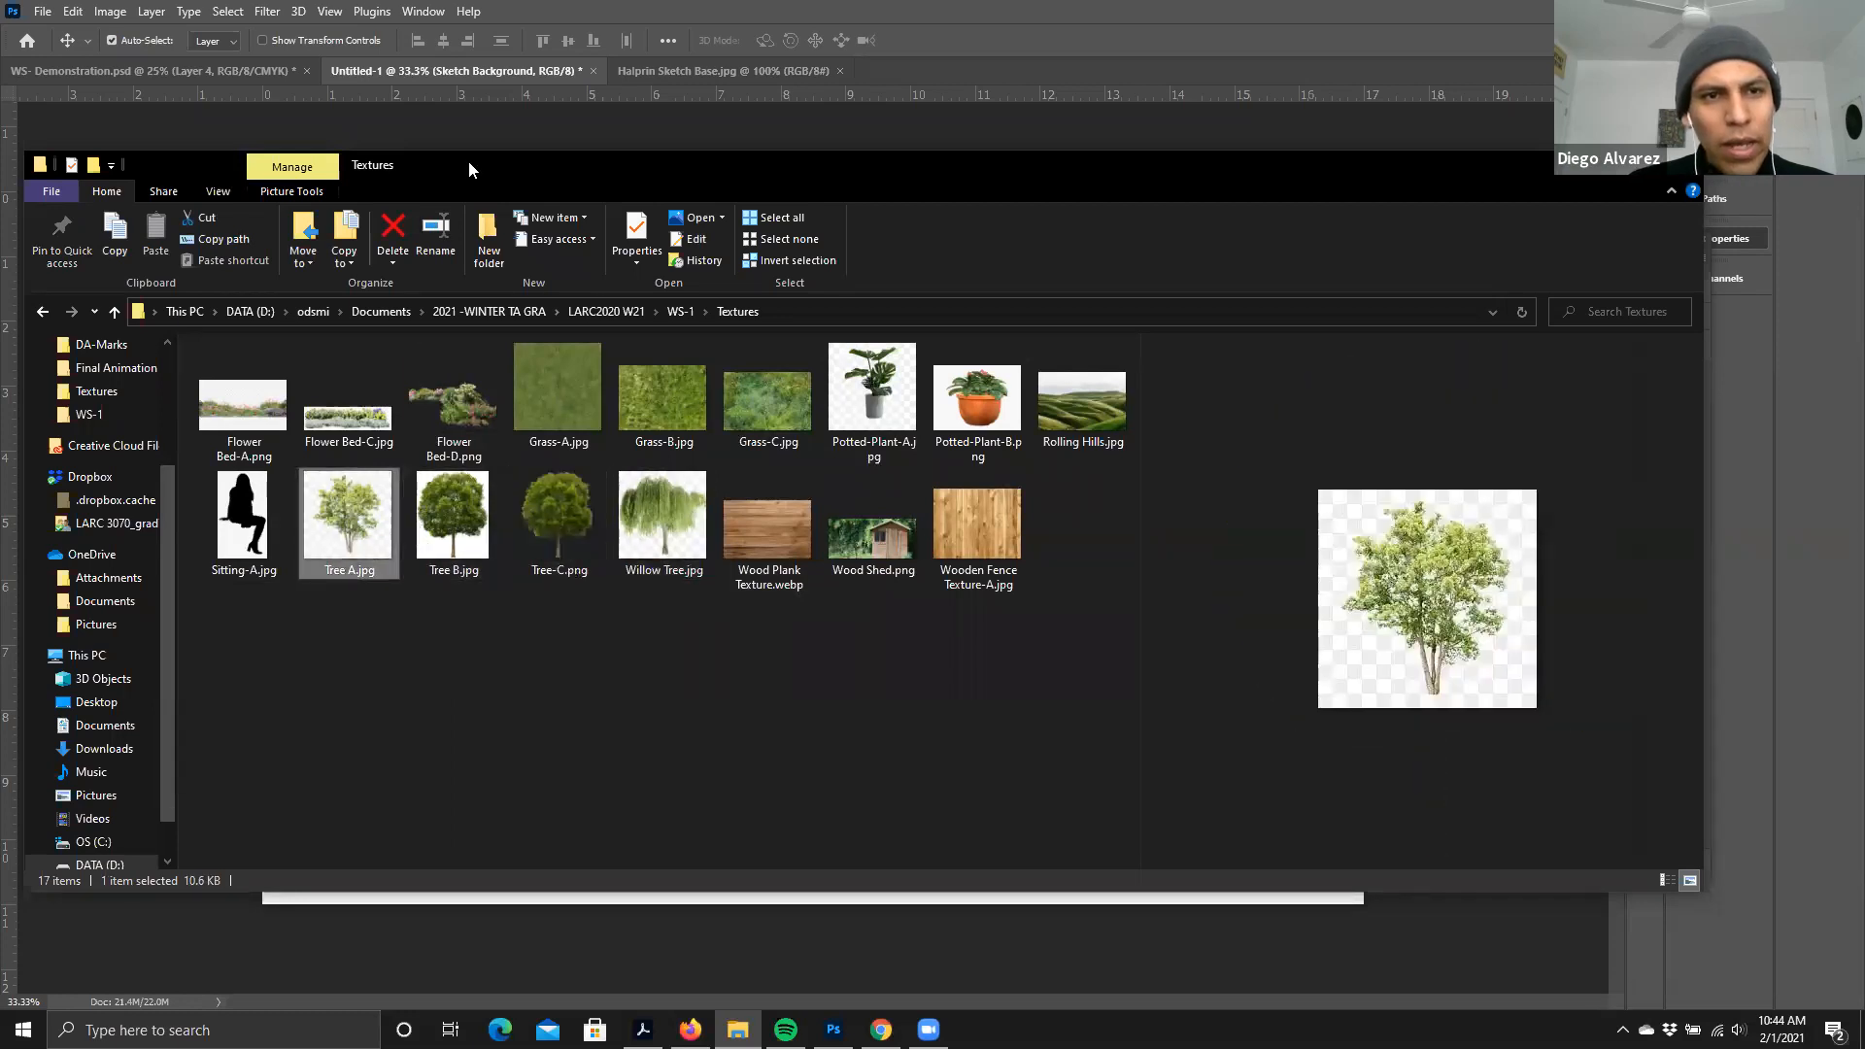
drag(472, 160, 835, 174)
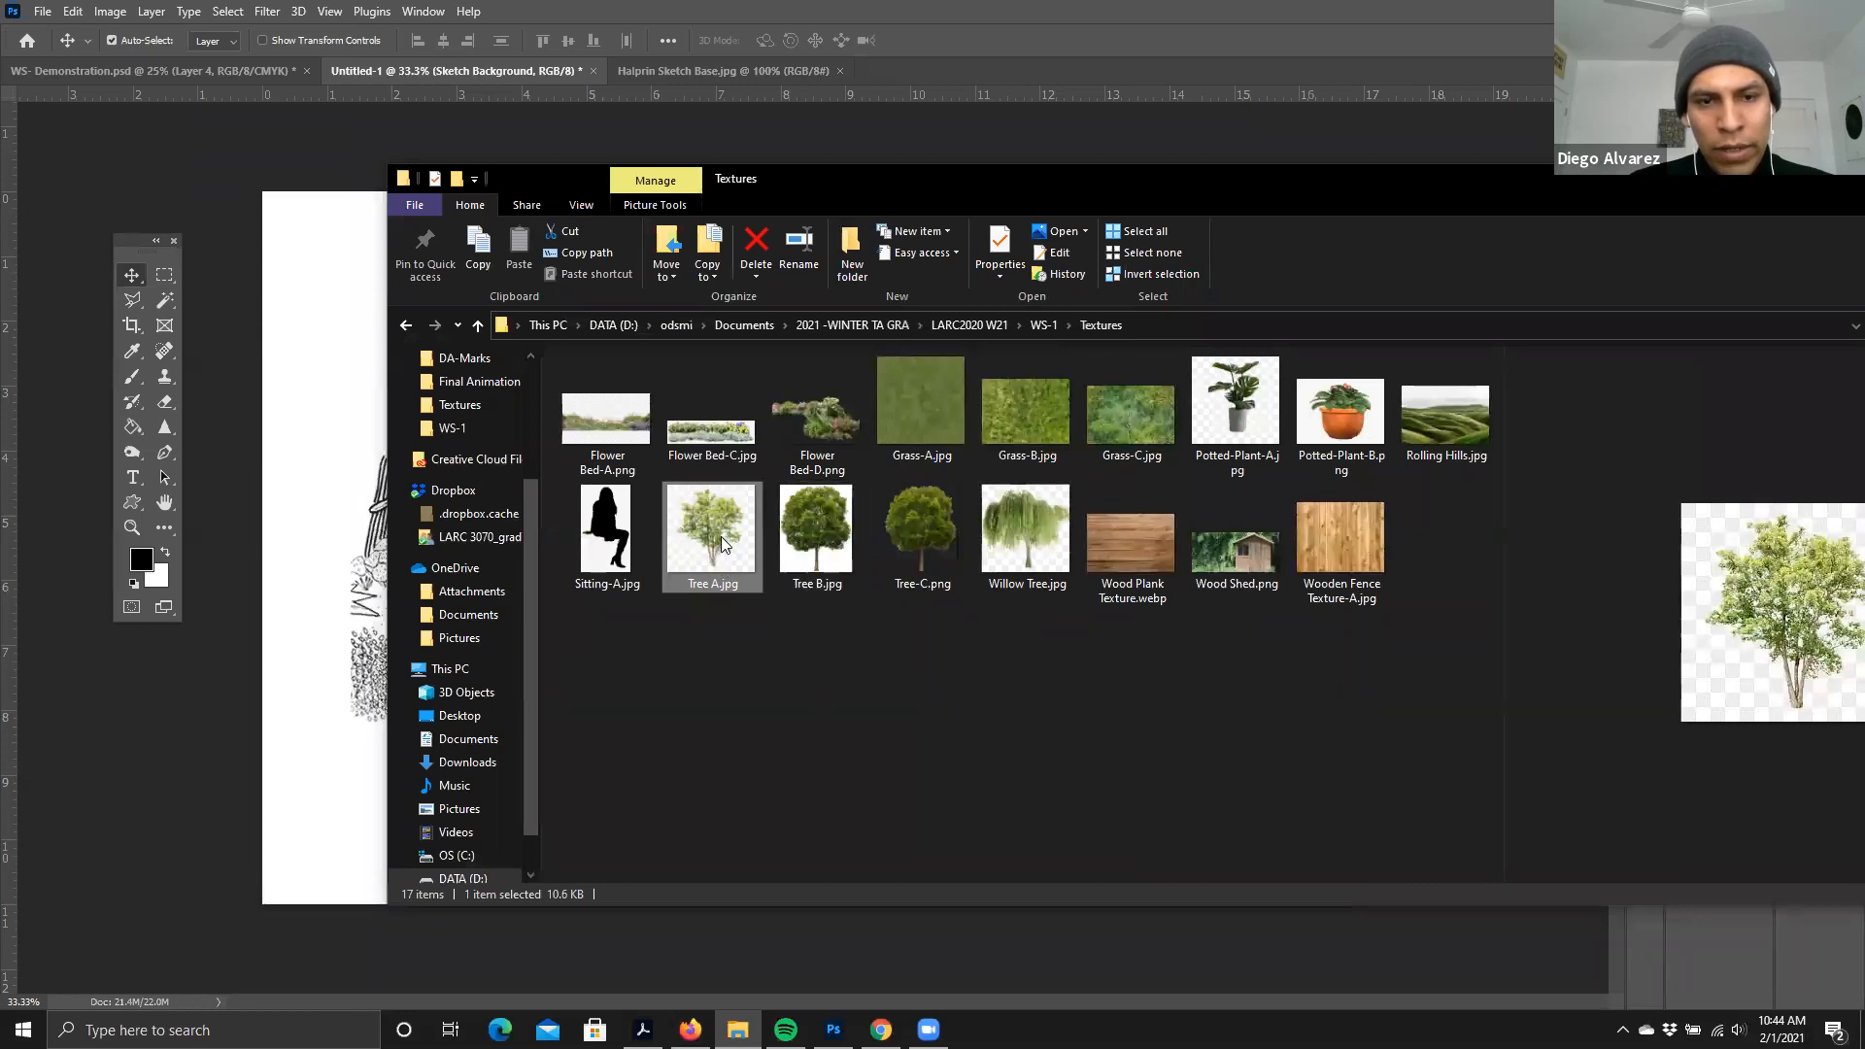
click(1039, 523)
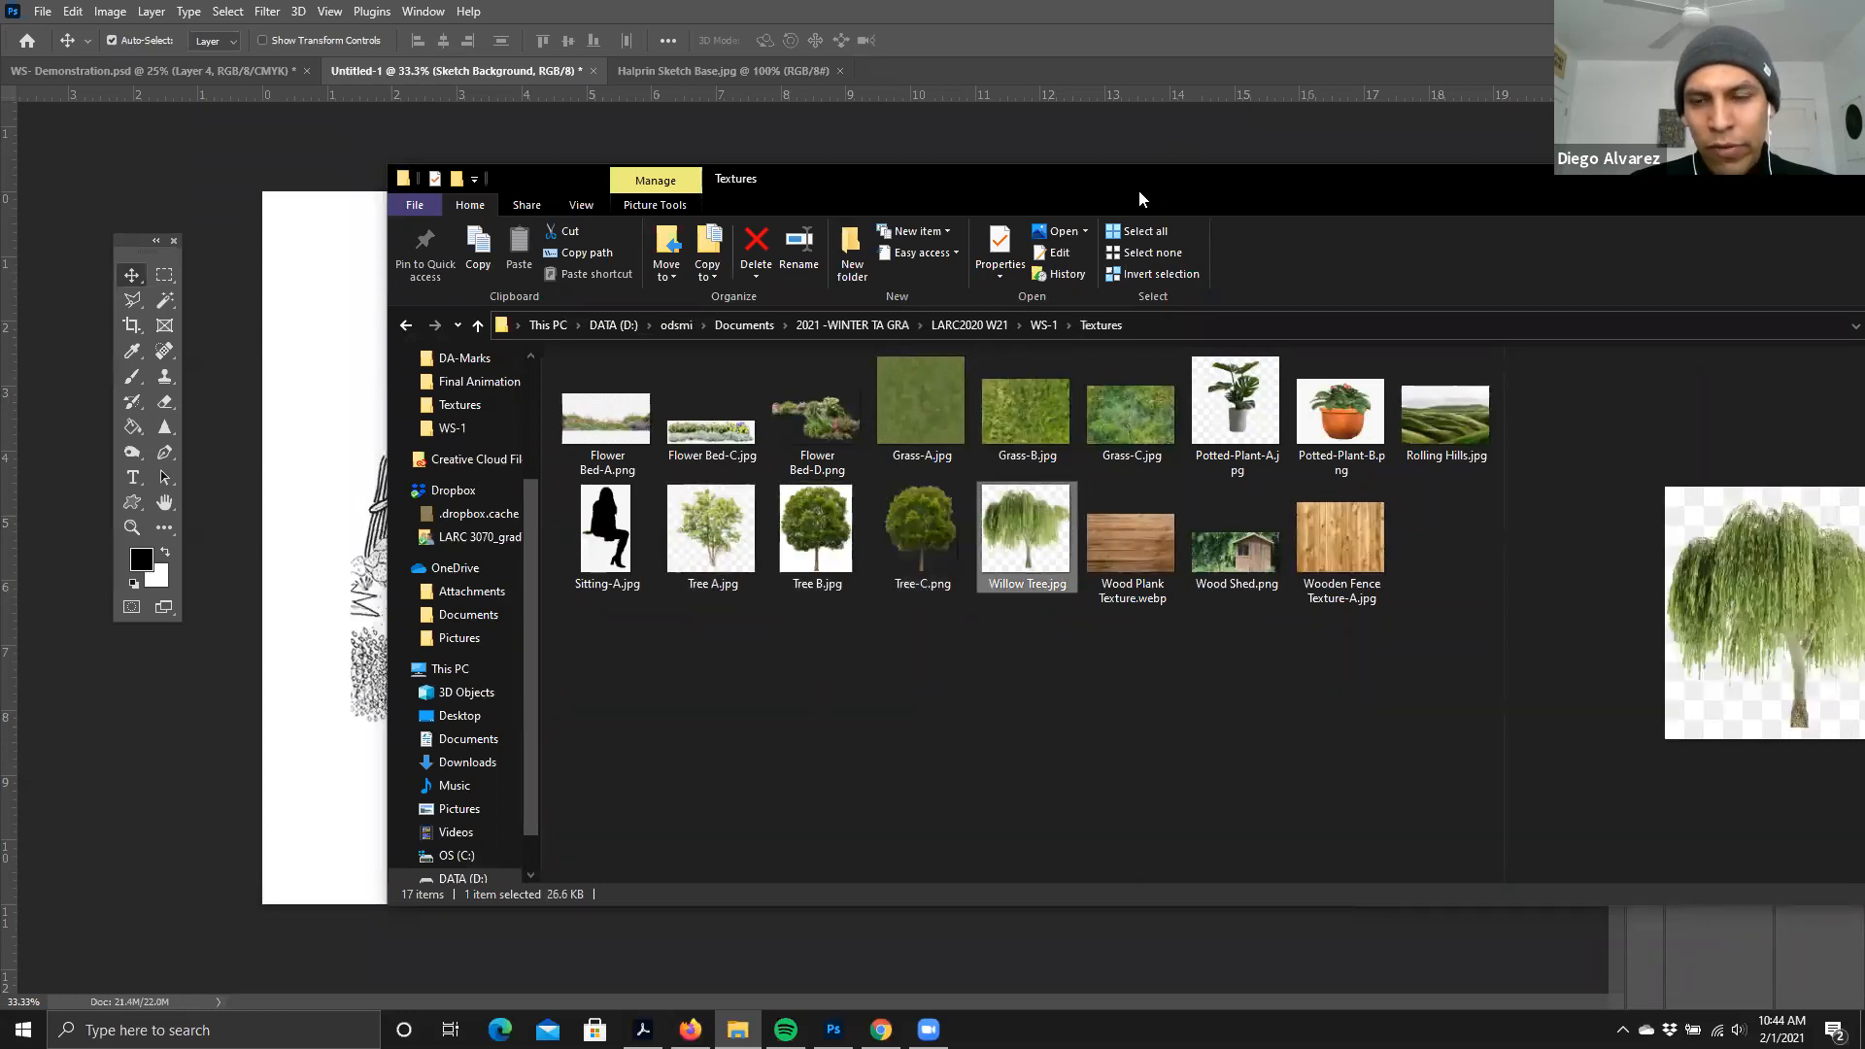
- Move the Textures folder window clear of the canvas and return to the sketch document in Photoshop at 50% zoom
drag(1139, 190, 921, 859)
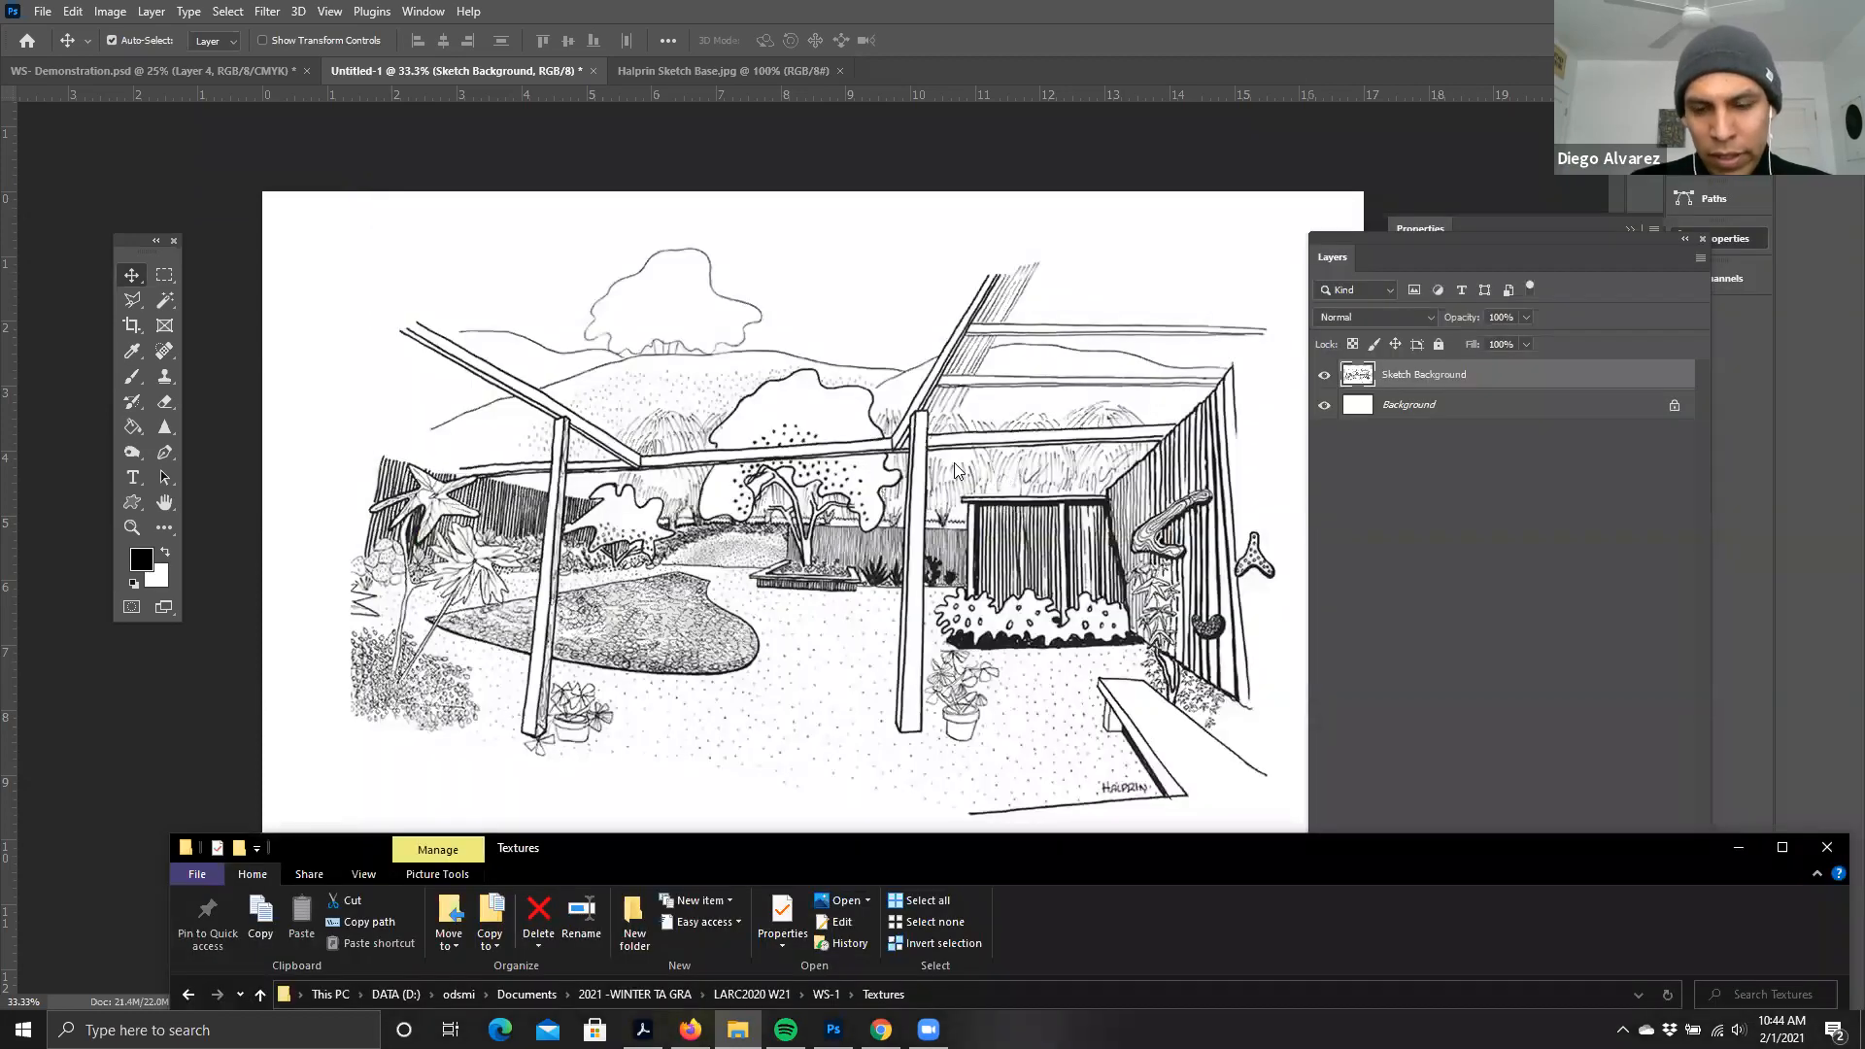
click(955, 470)
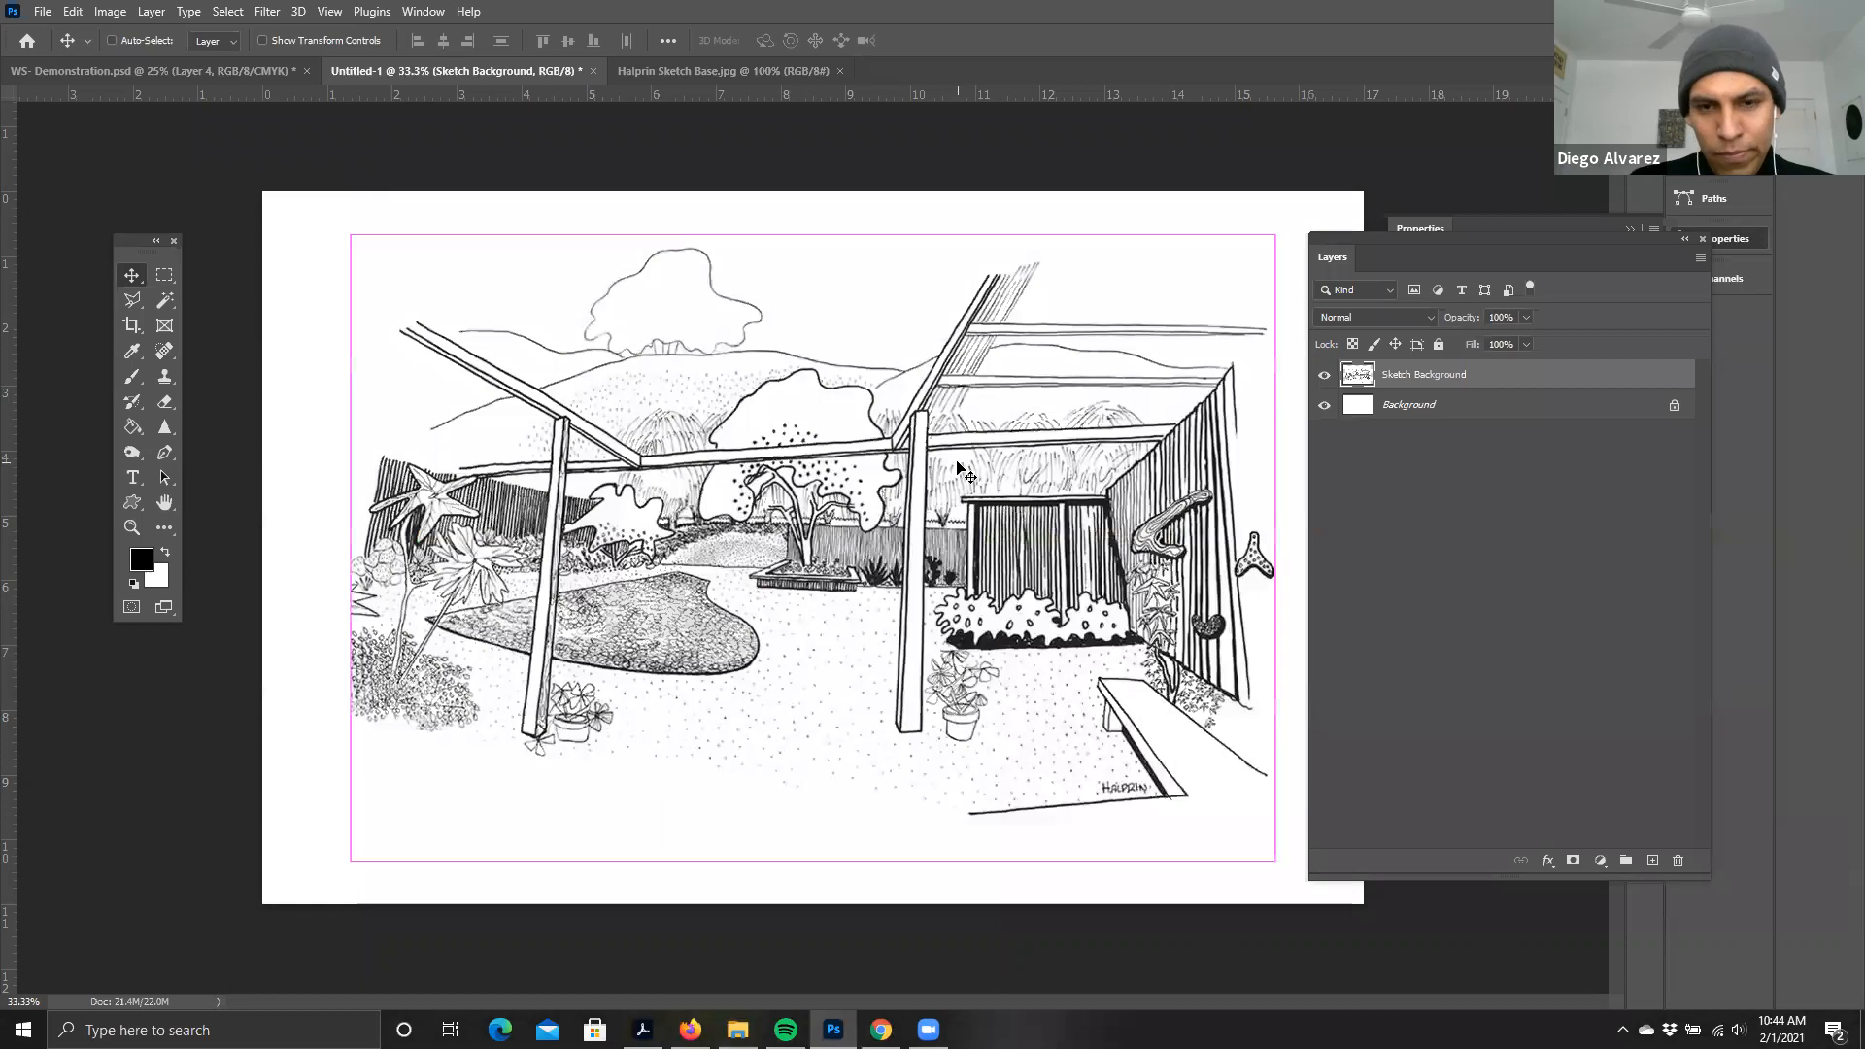
key(ctrl+plus)
- Launch the MouseHighlight utility and minimize its settings window, keeping the pointer highlight on
click(23, 1029)
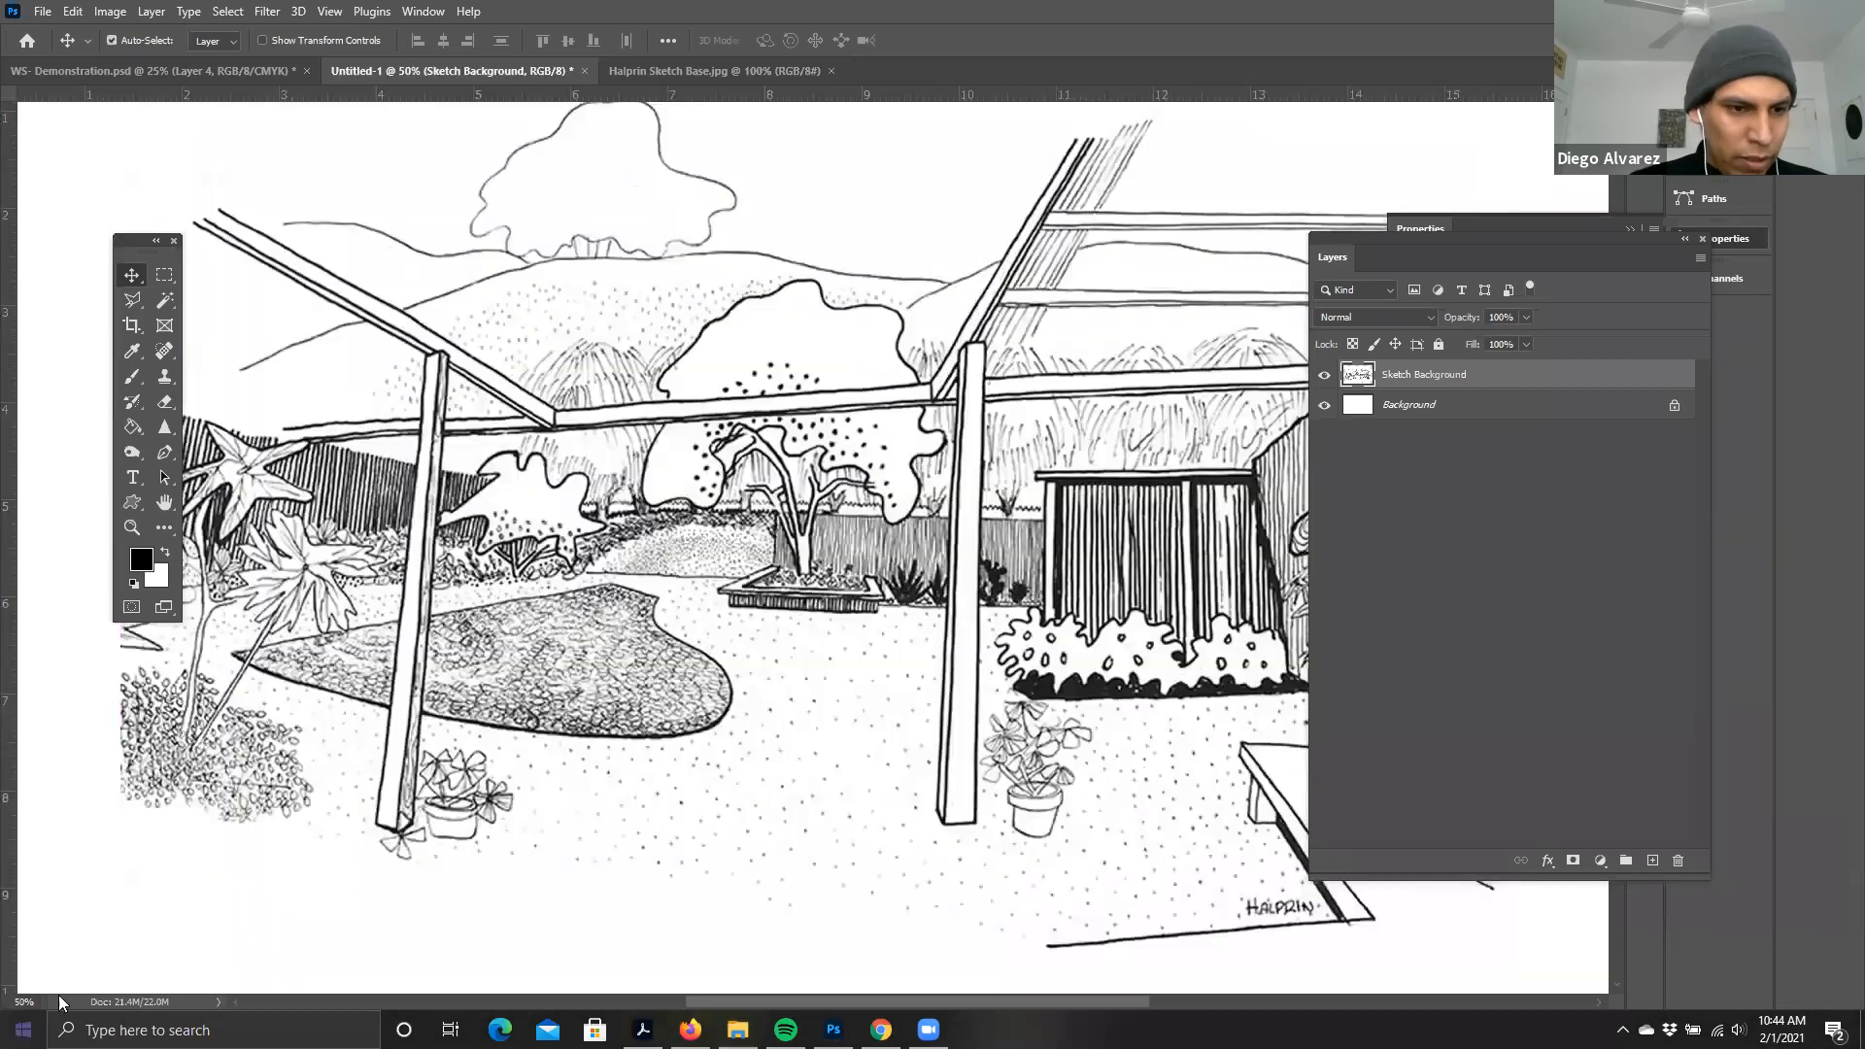
scroll(196, 754, down, 10)
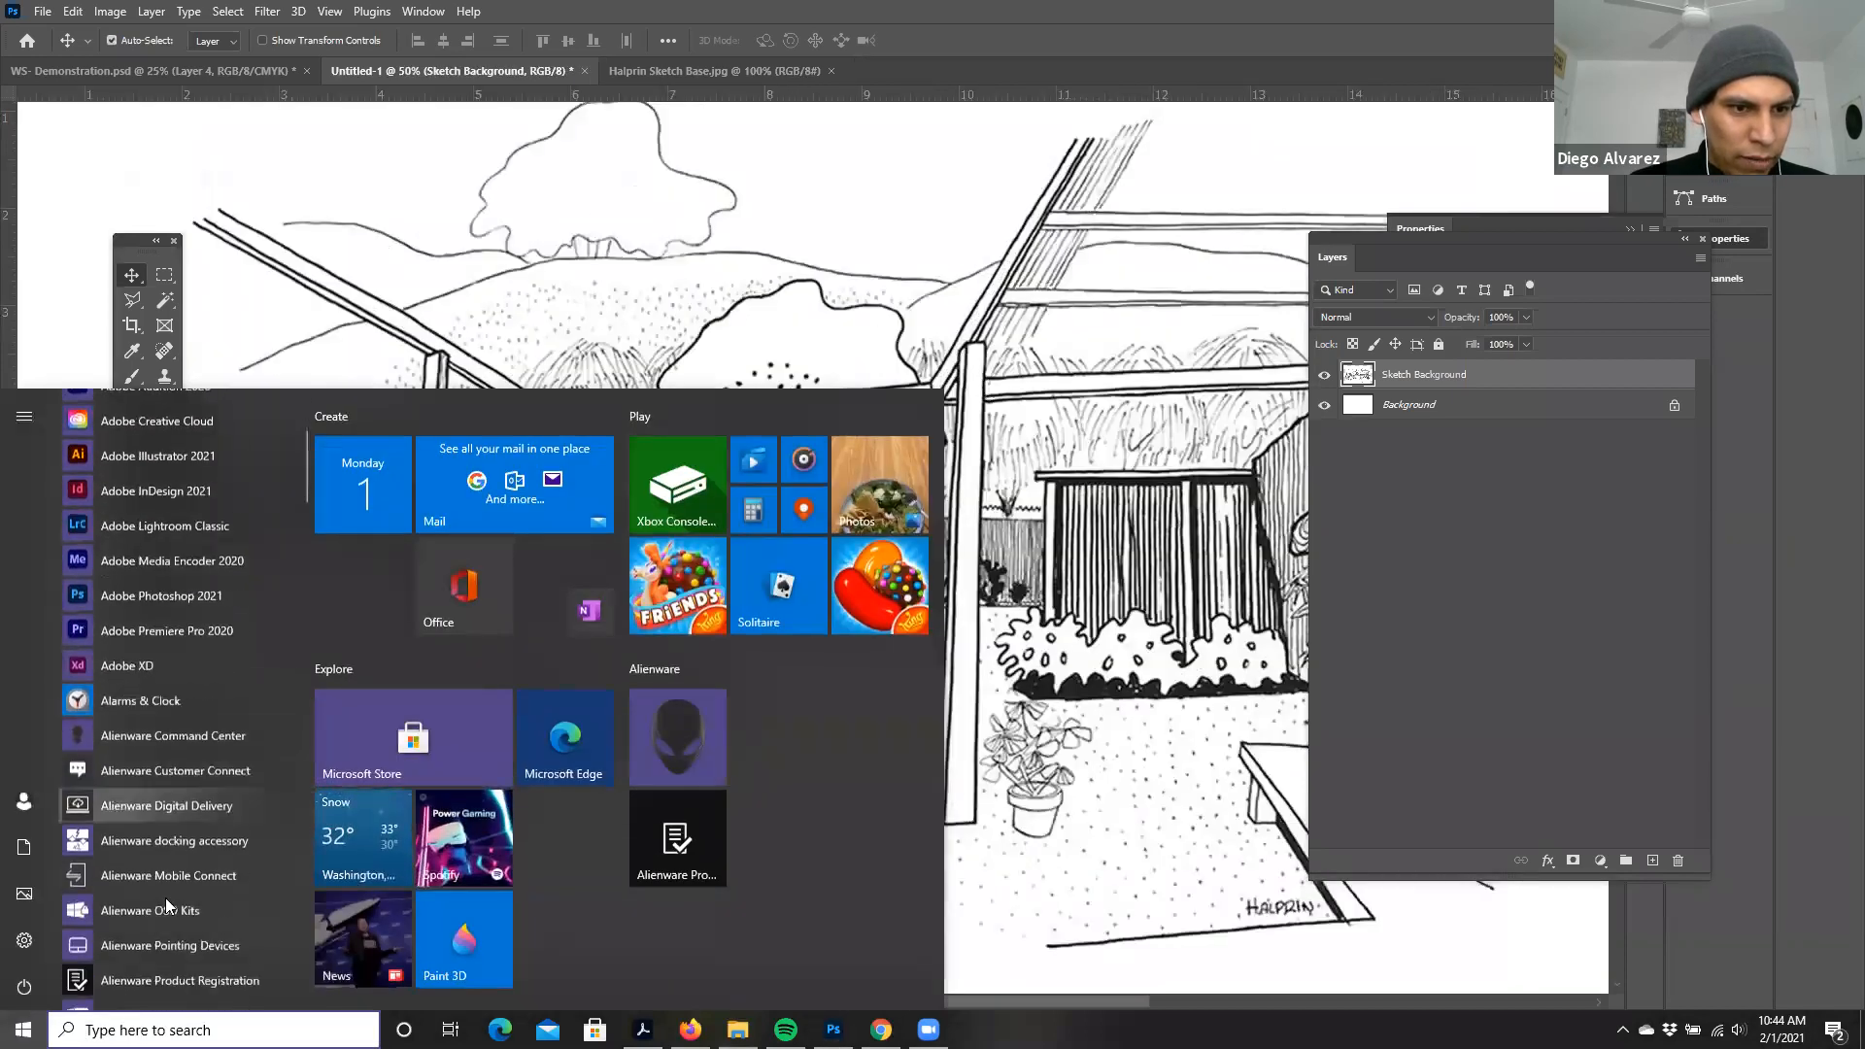
scroll(162, 894, down, 10)
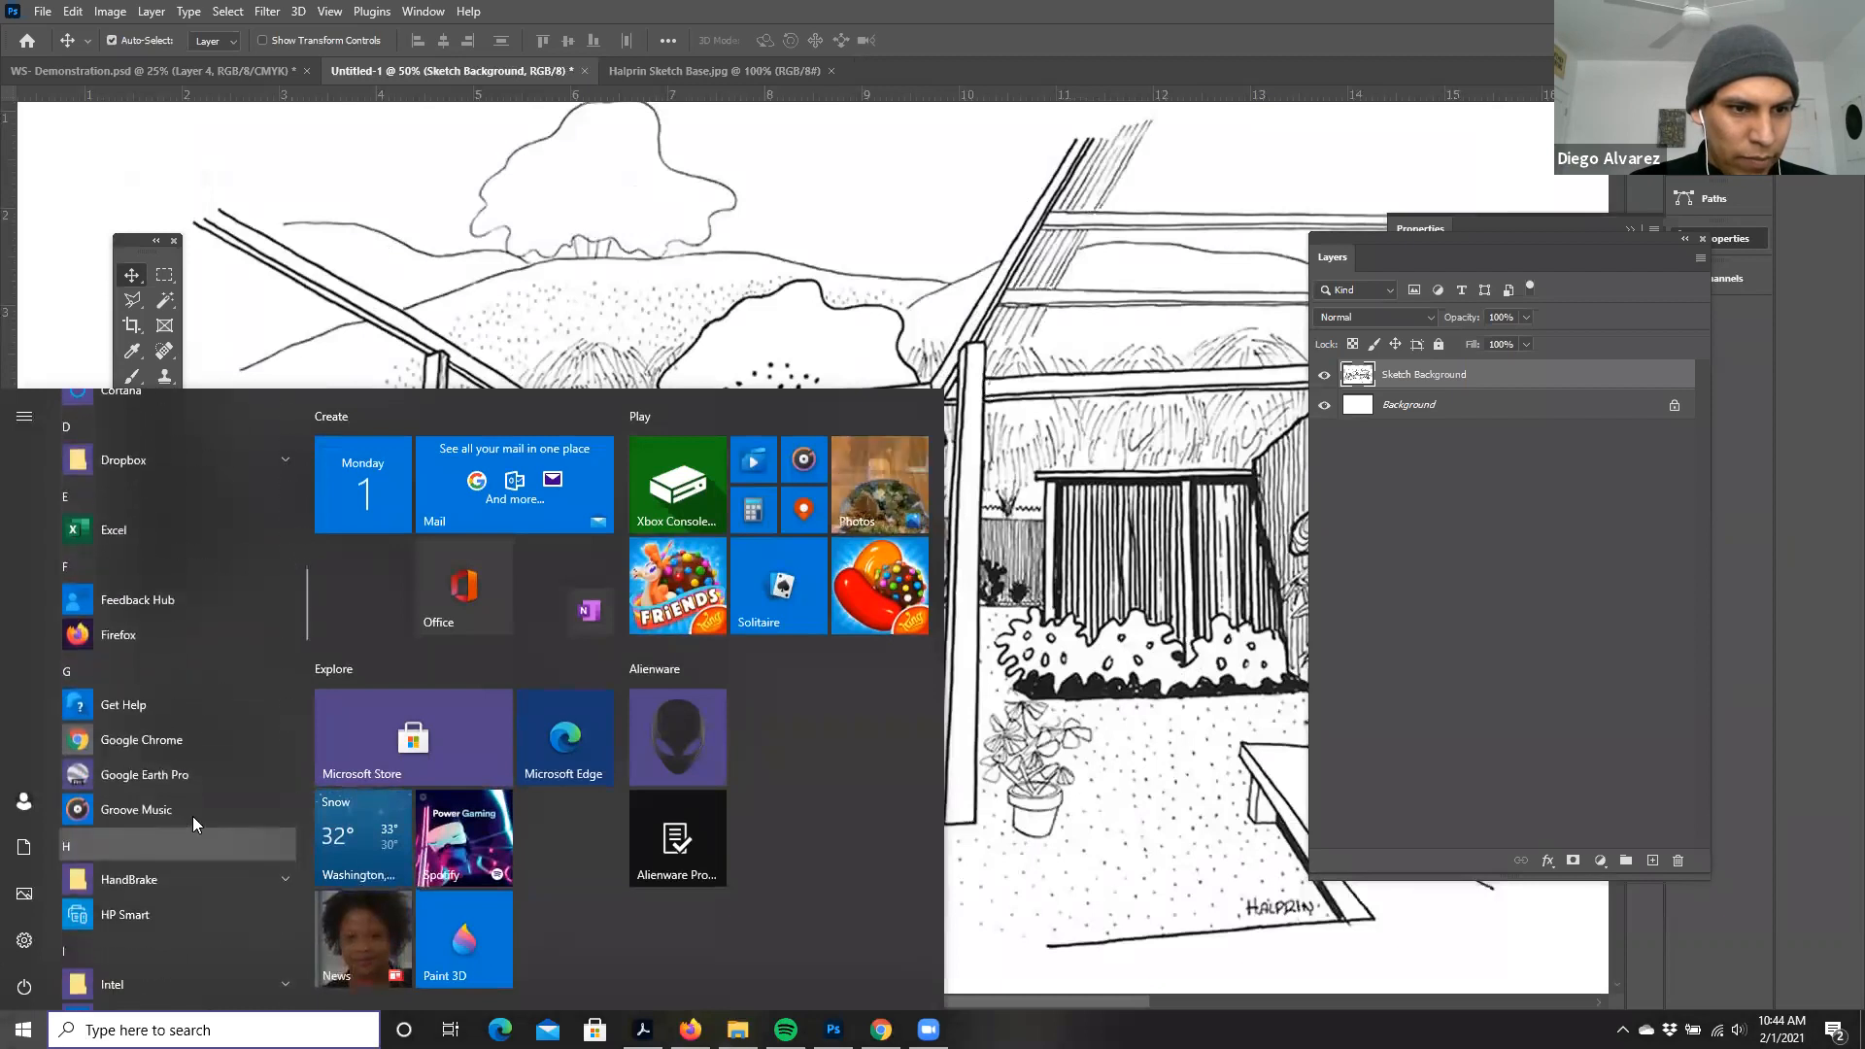
scroll(196, 814, down, 8)
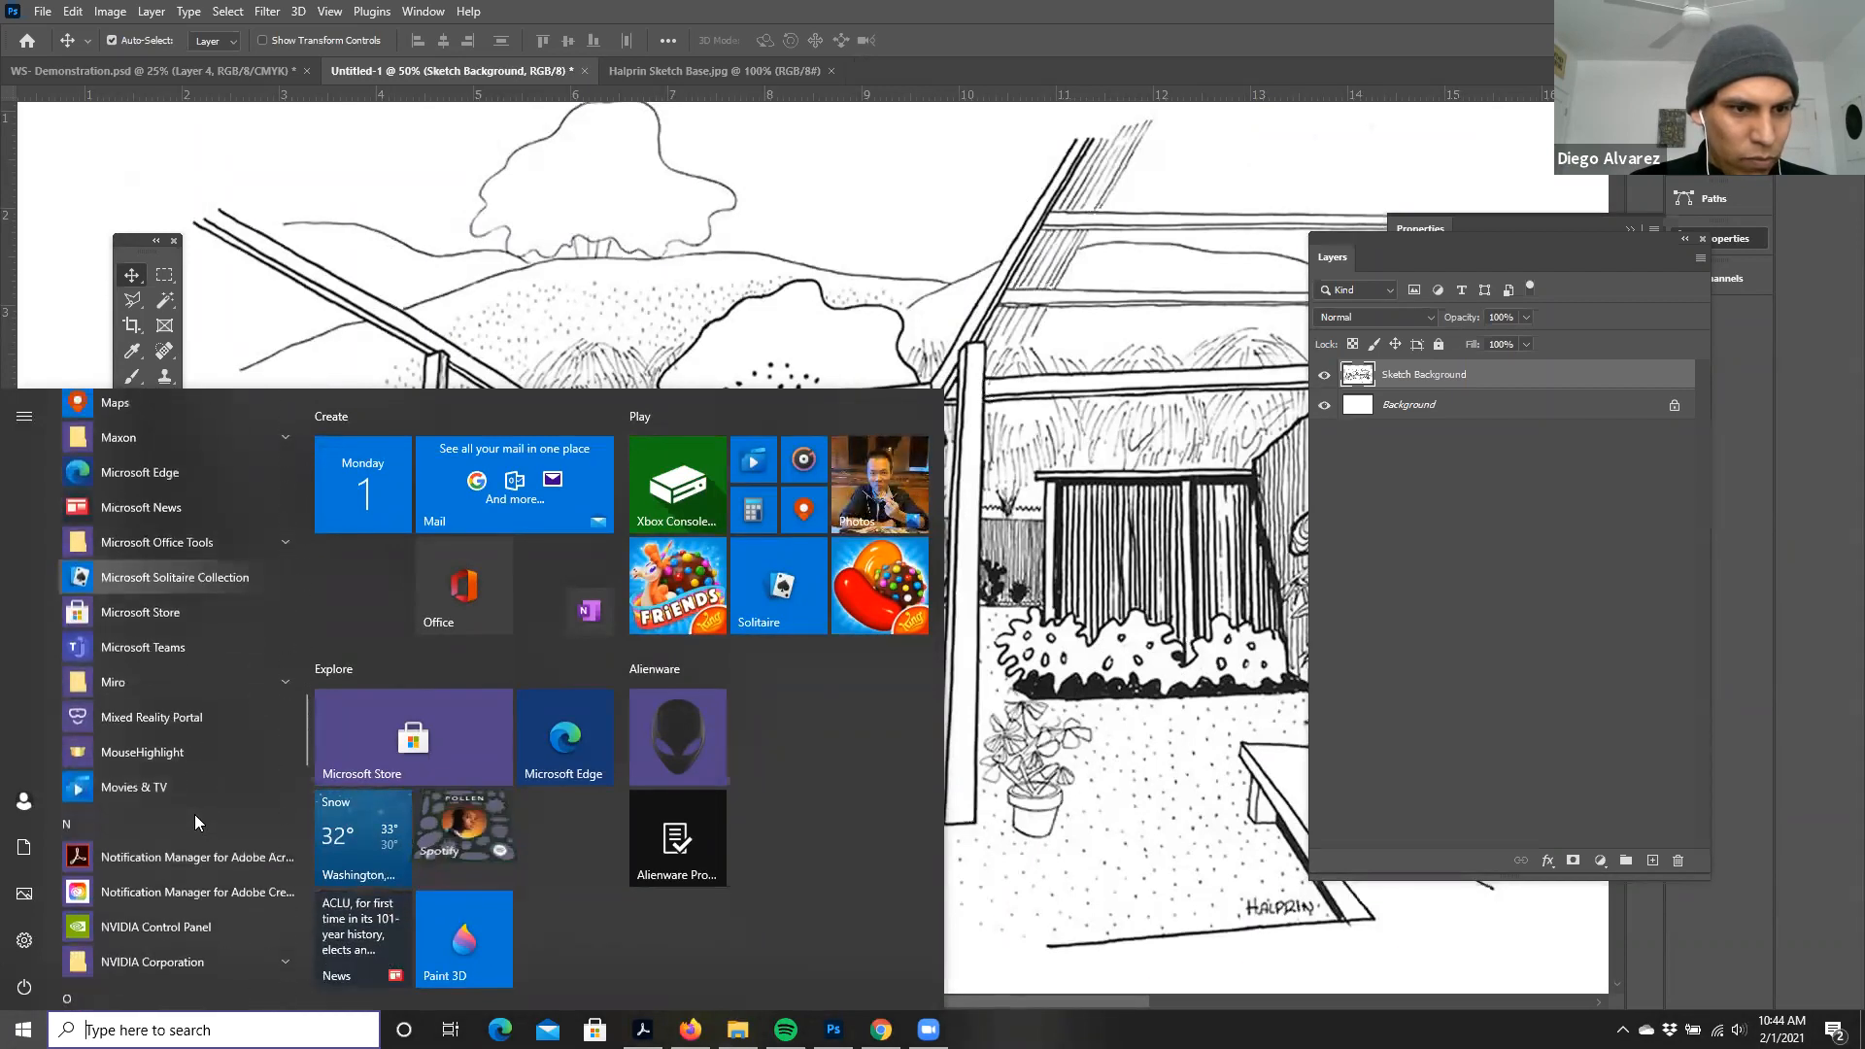
click(156, 740)
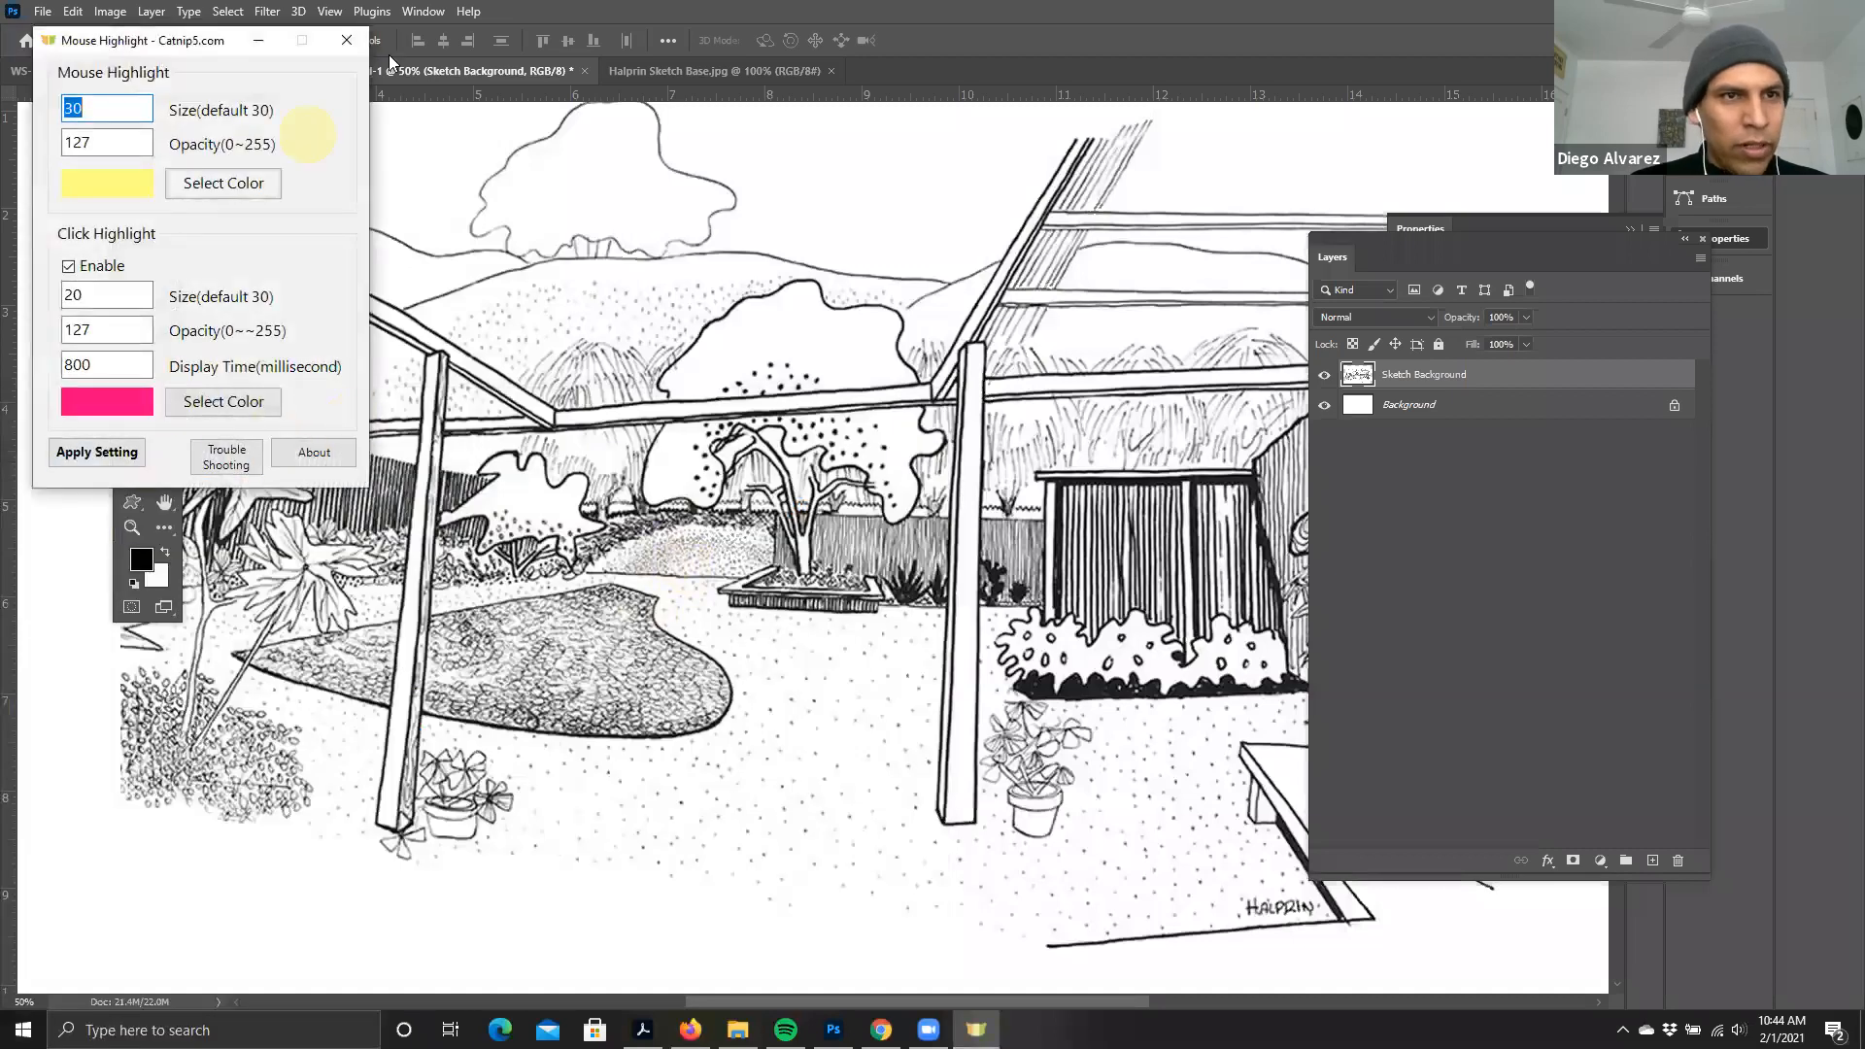
click(259, 40)
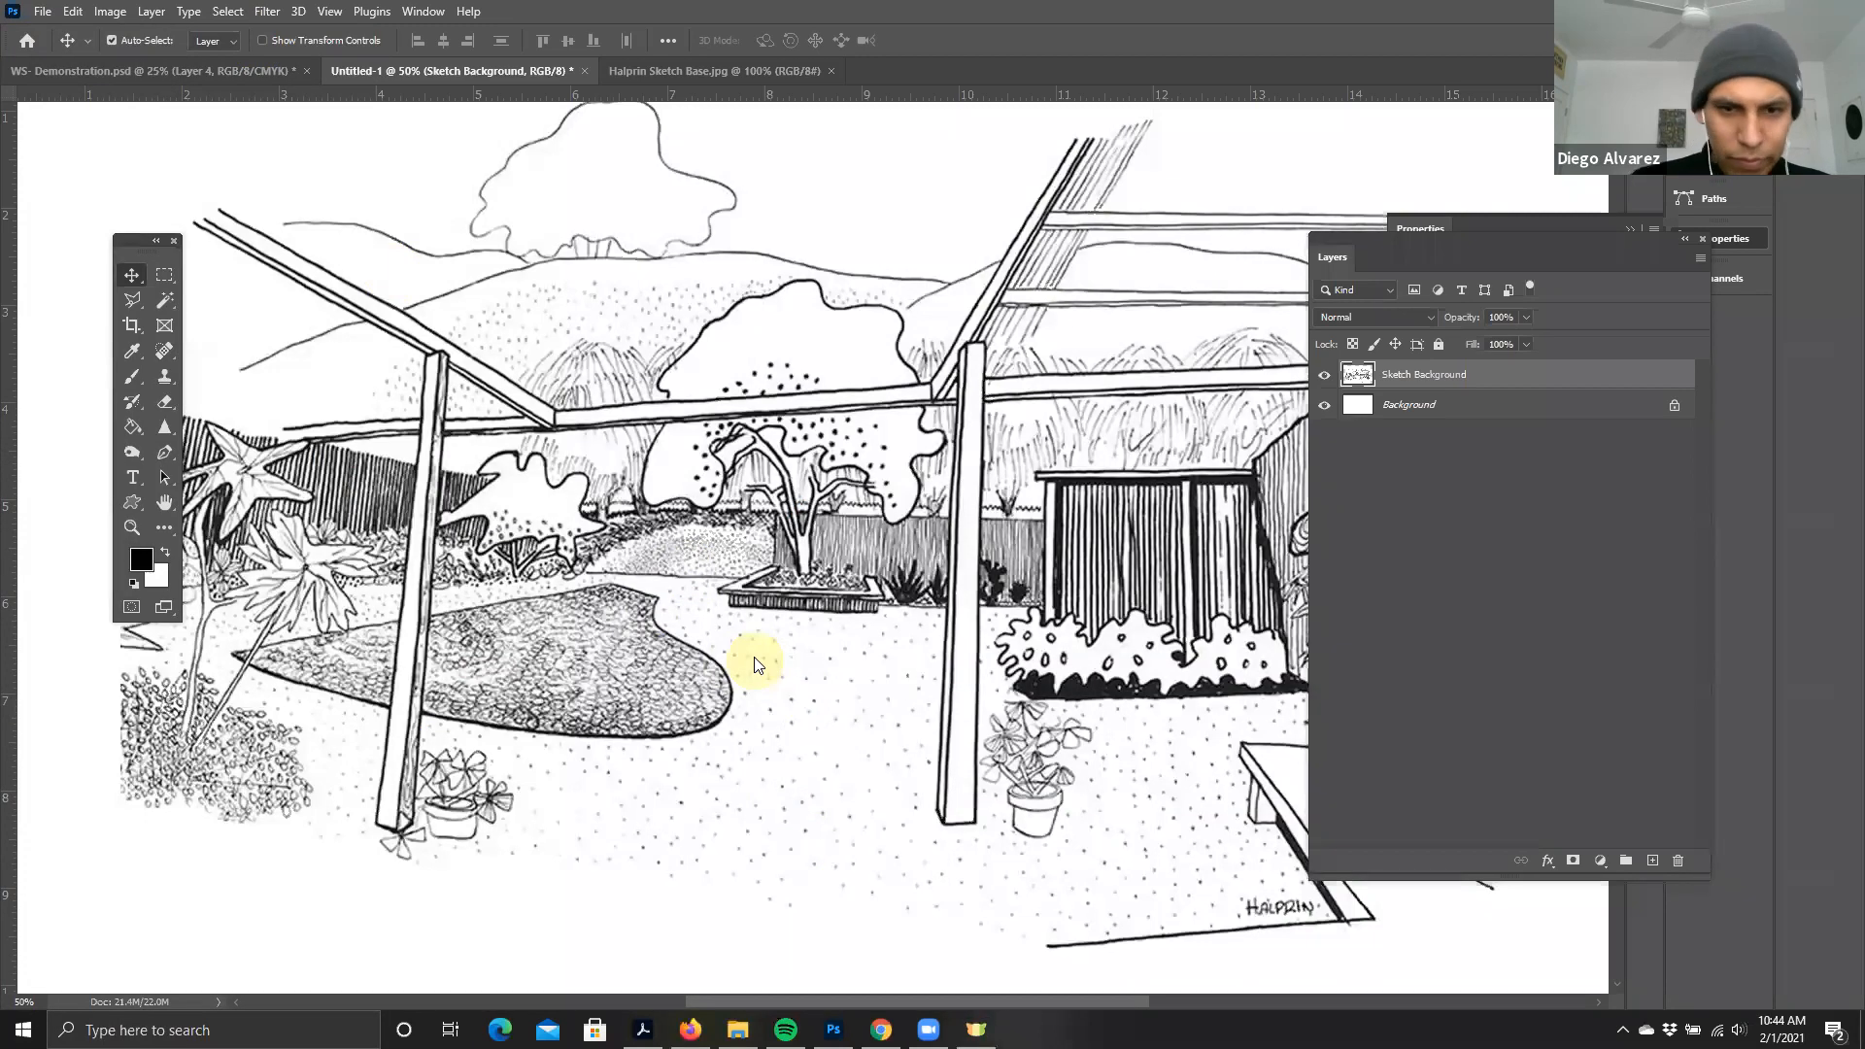
- Bring back the Textures folder and place Willow Tree.jpg from it into the sketch document
click(740, 1030)
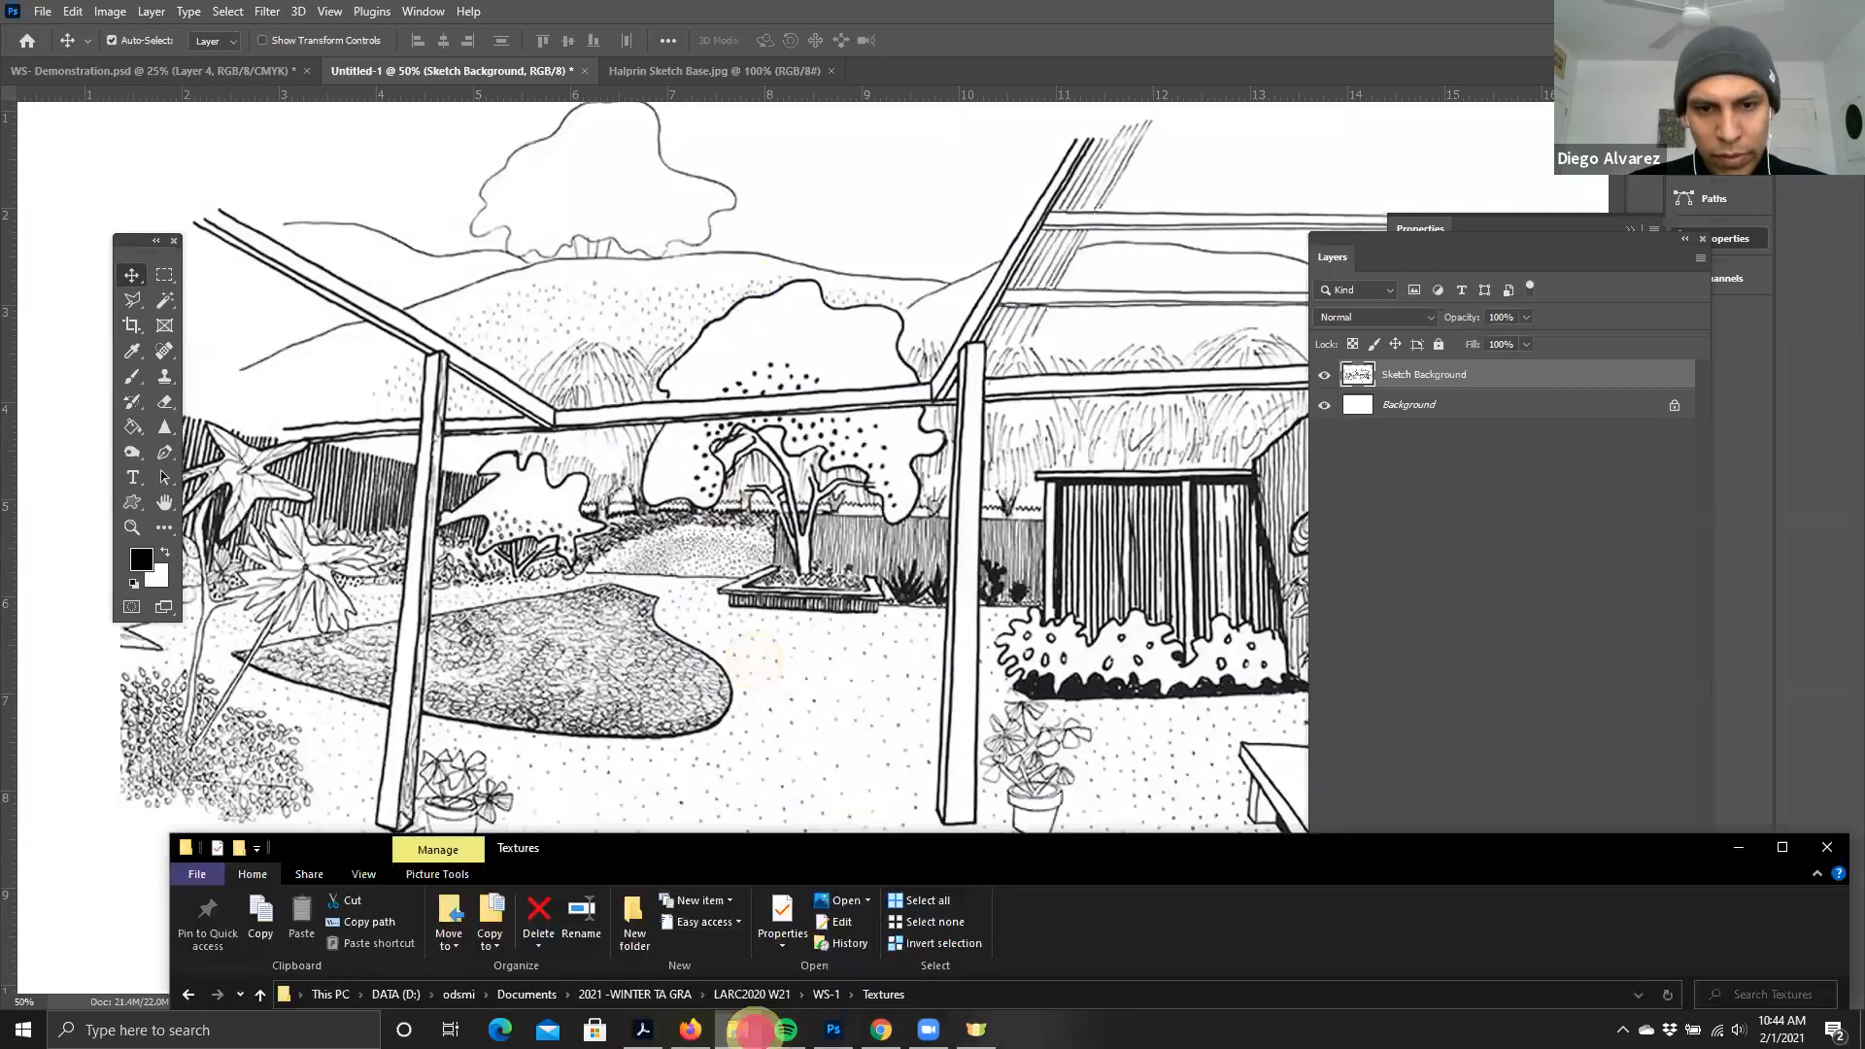
mouse_move(793, 851)
mouse_down()
mouse_move(911, 215)
mouse_move(806, 217)
mouse_move(624, 621)
mouse_up()
click(923, 229)
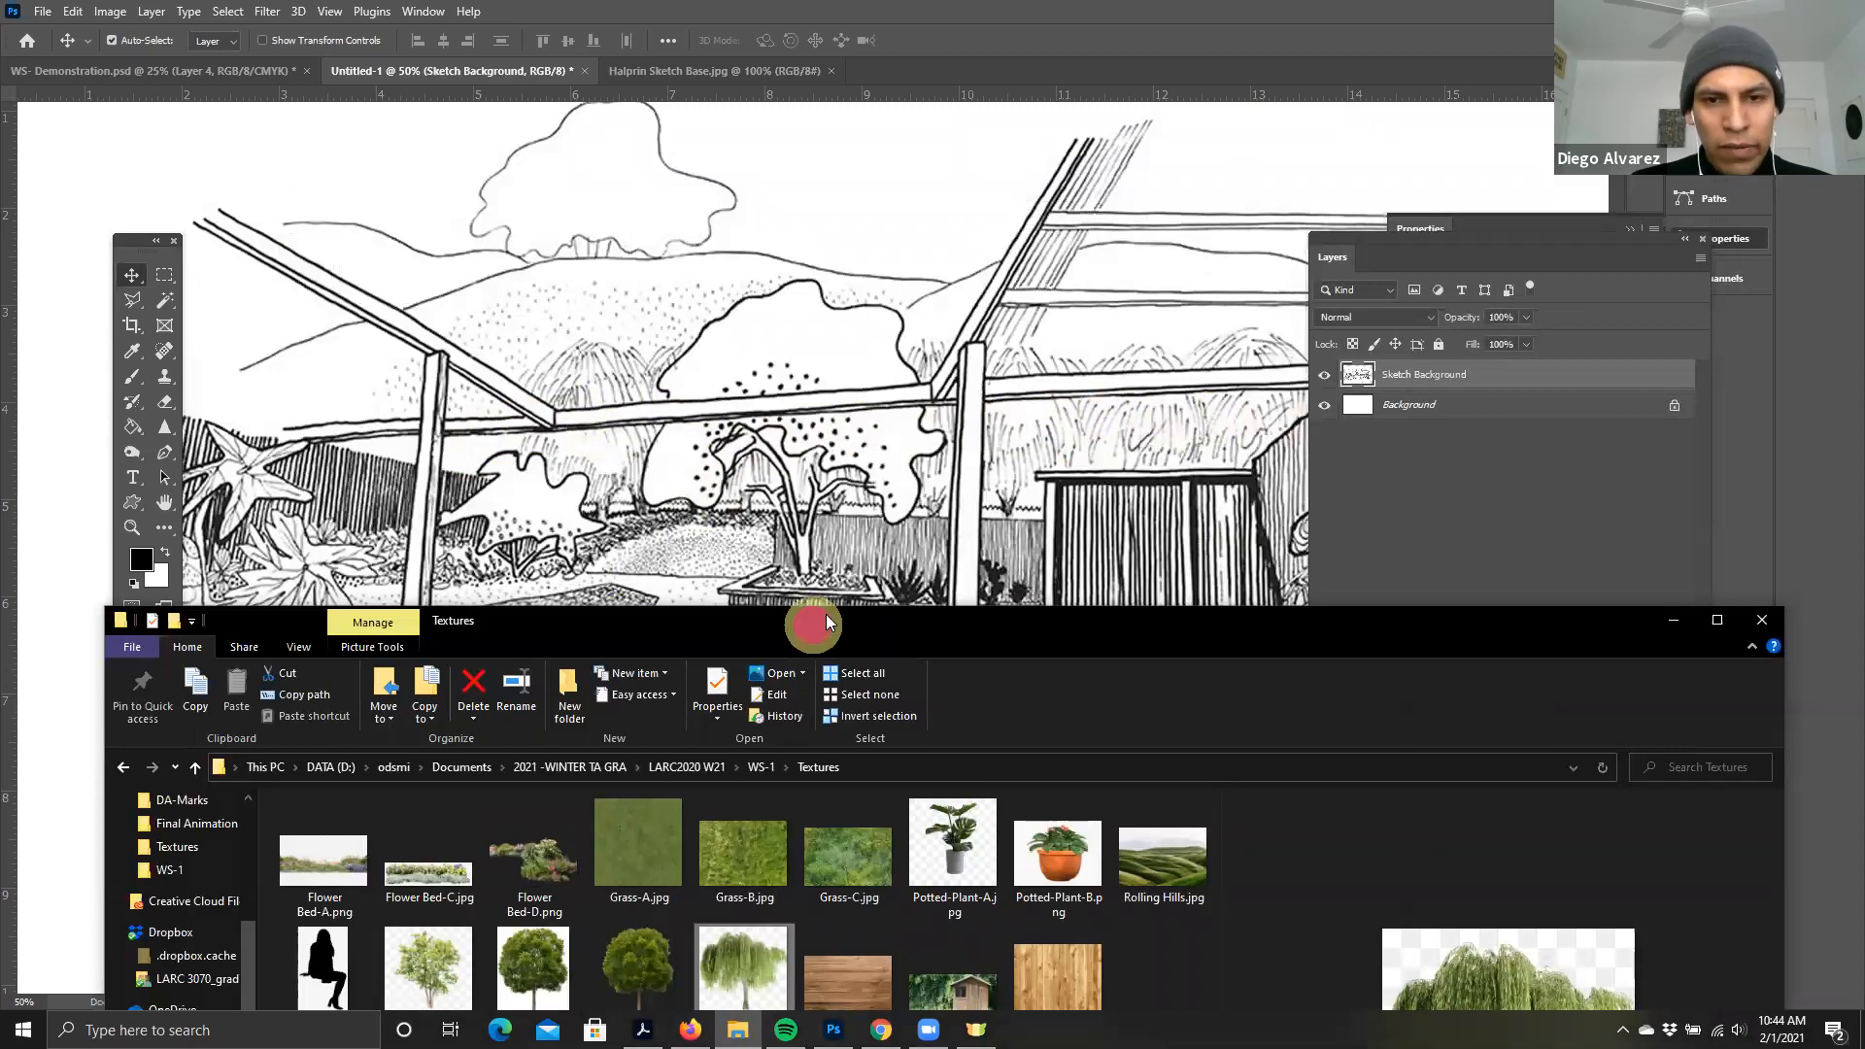
drag(826, 615, 942, 173)
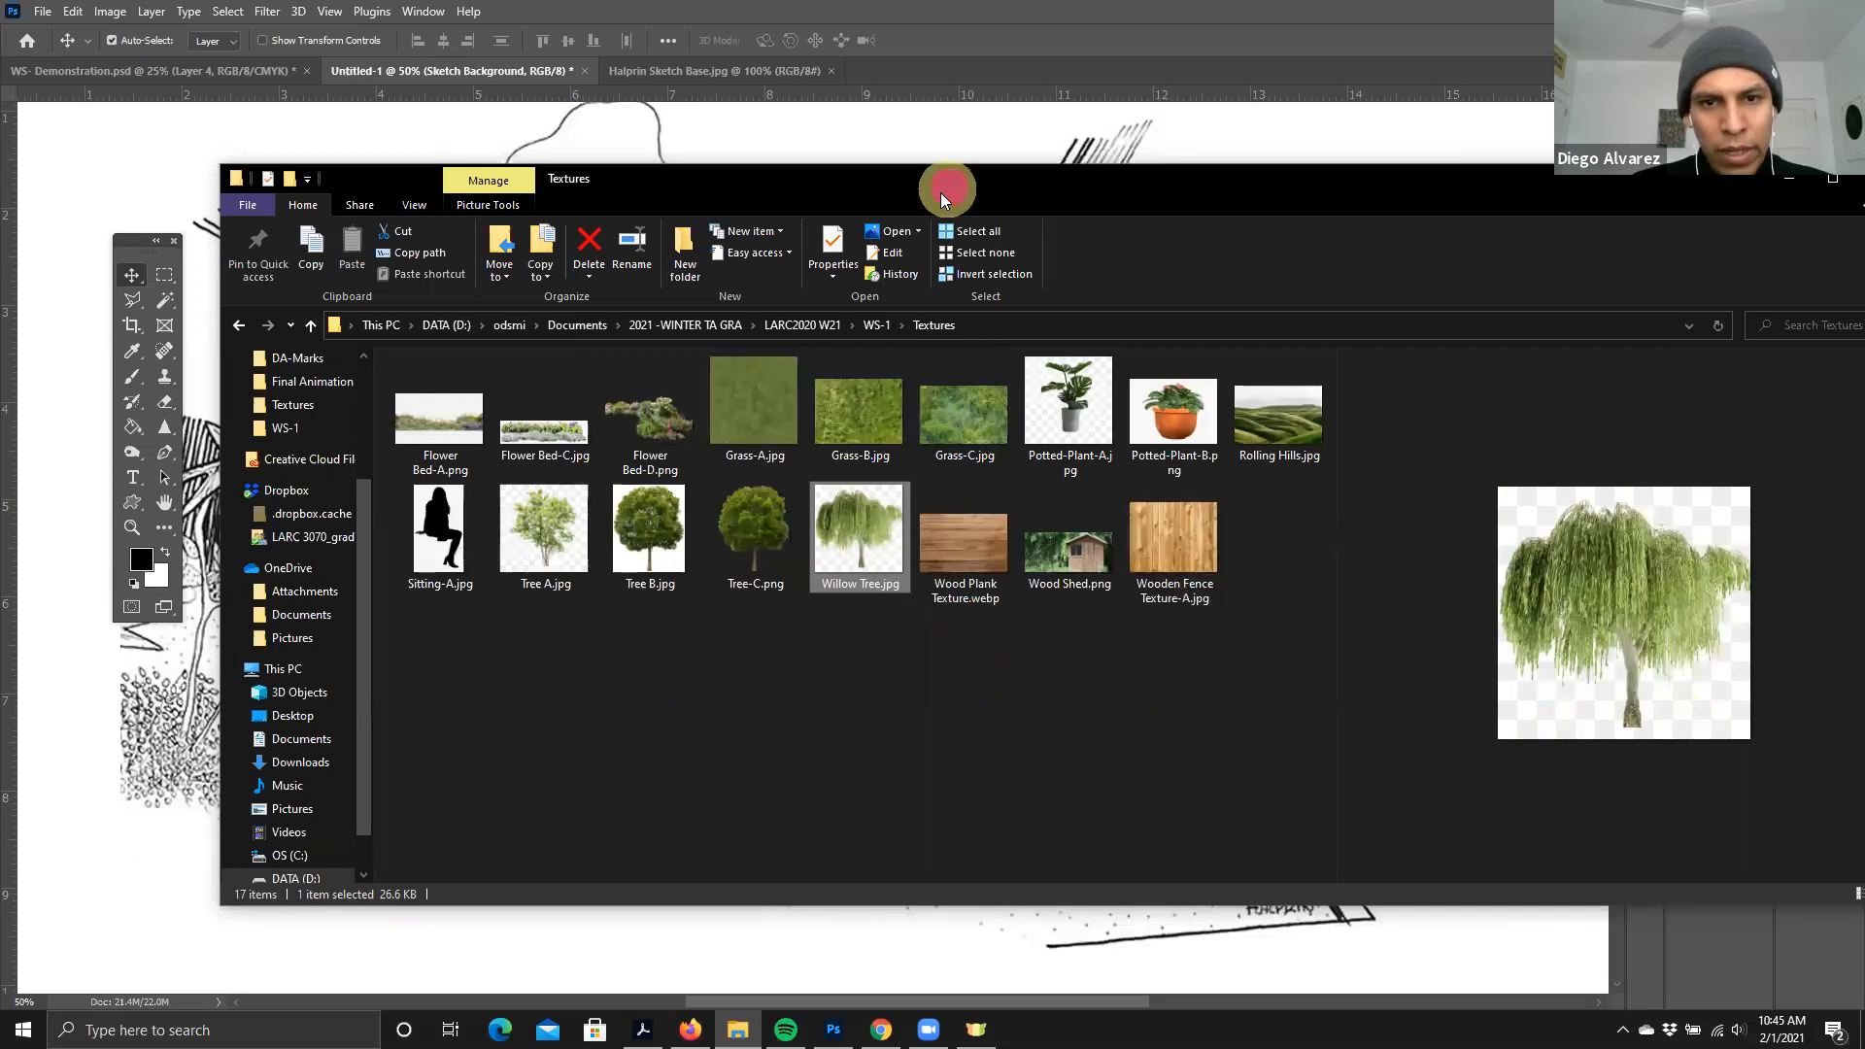
drag(940, 193, 830, 244)
mouse_move(750, 588)
mouse_down()
mouse_move(22, 417)
mouse_move(65, 454)
mouse_up()
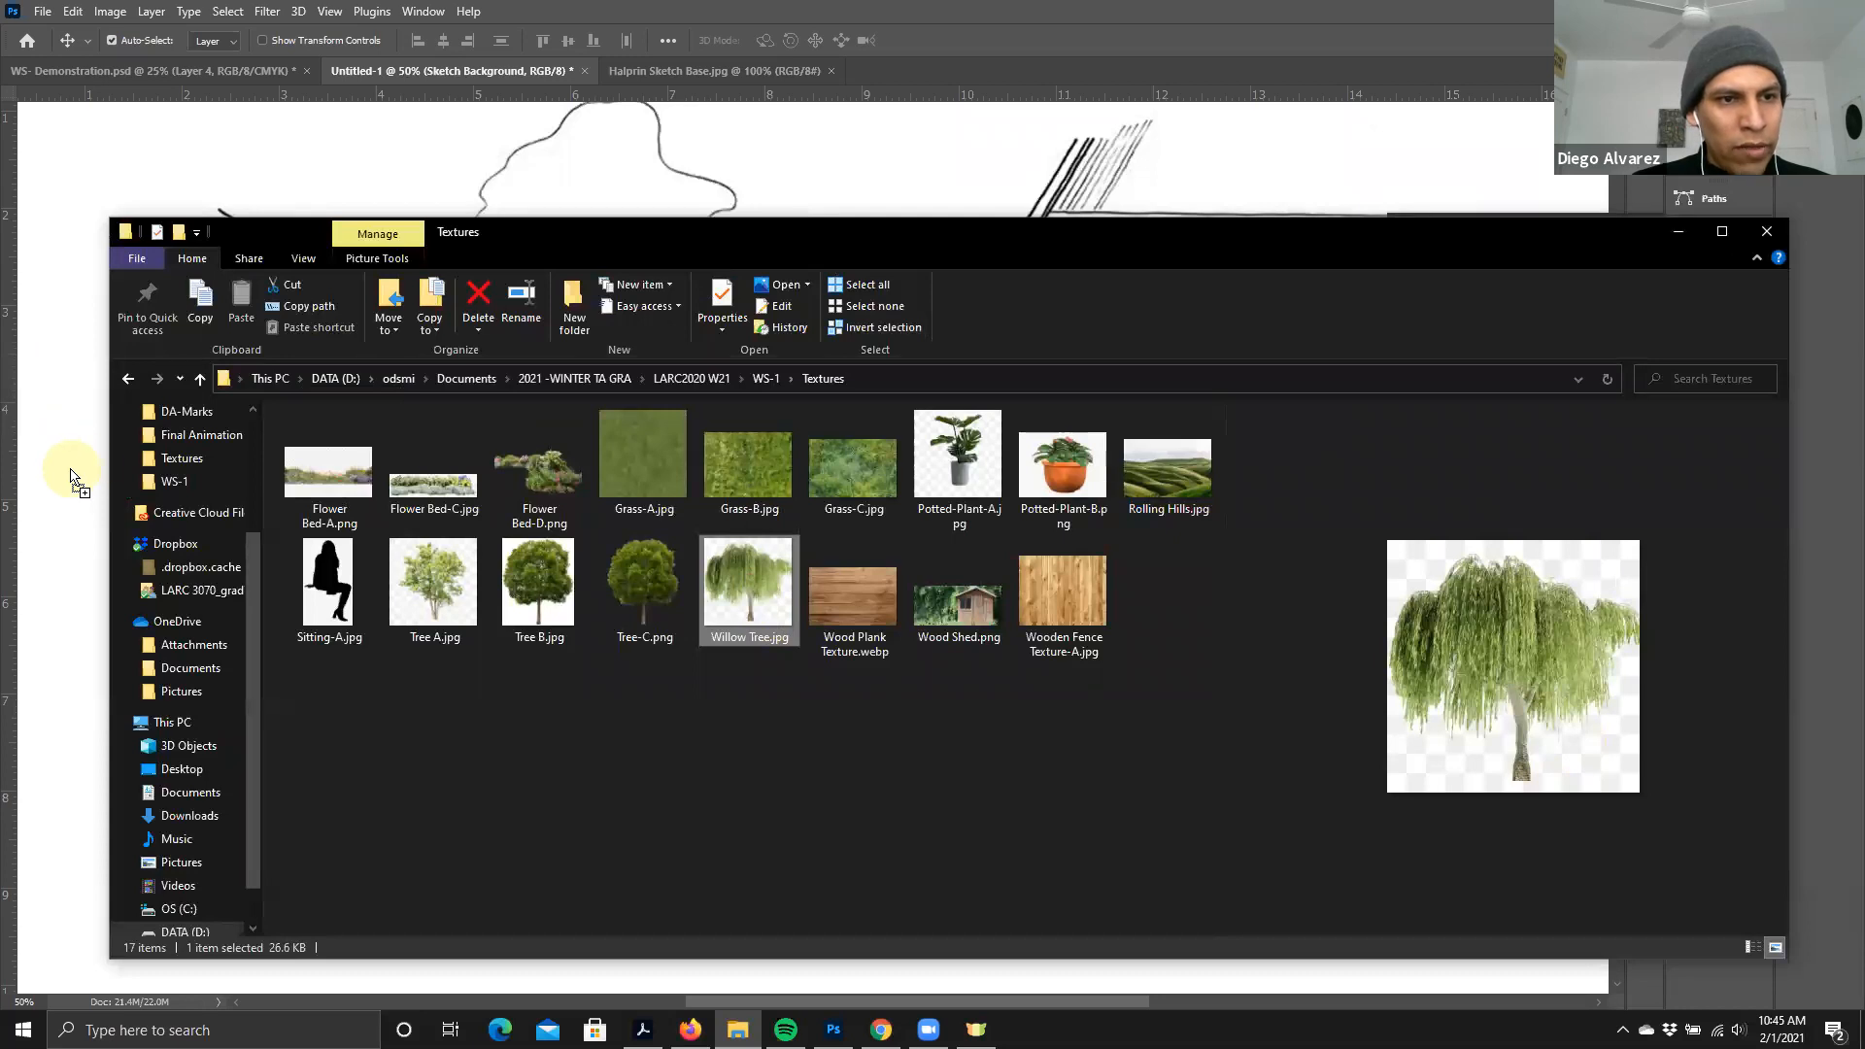
drag(68, 476, 72, 471)
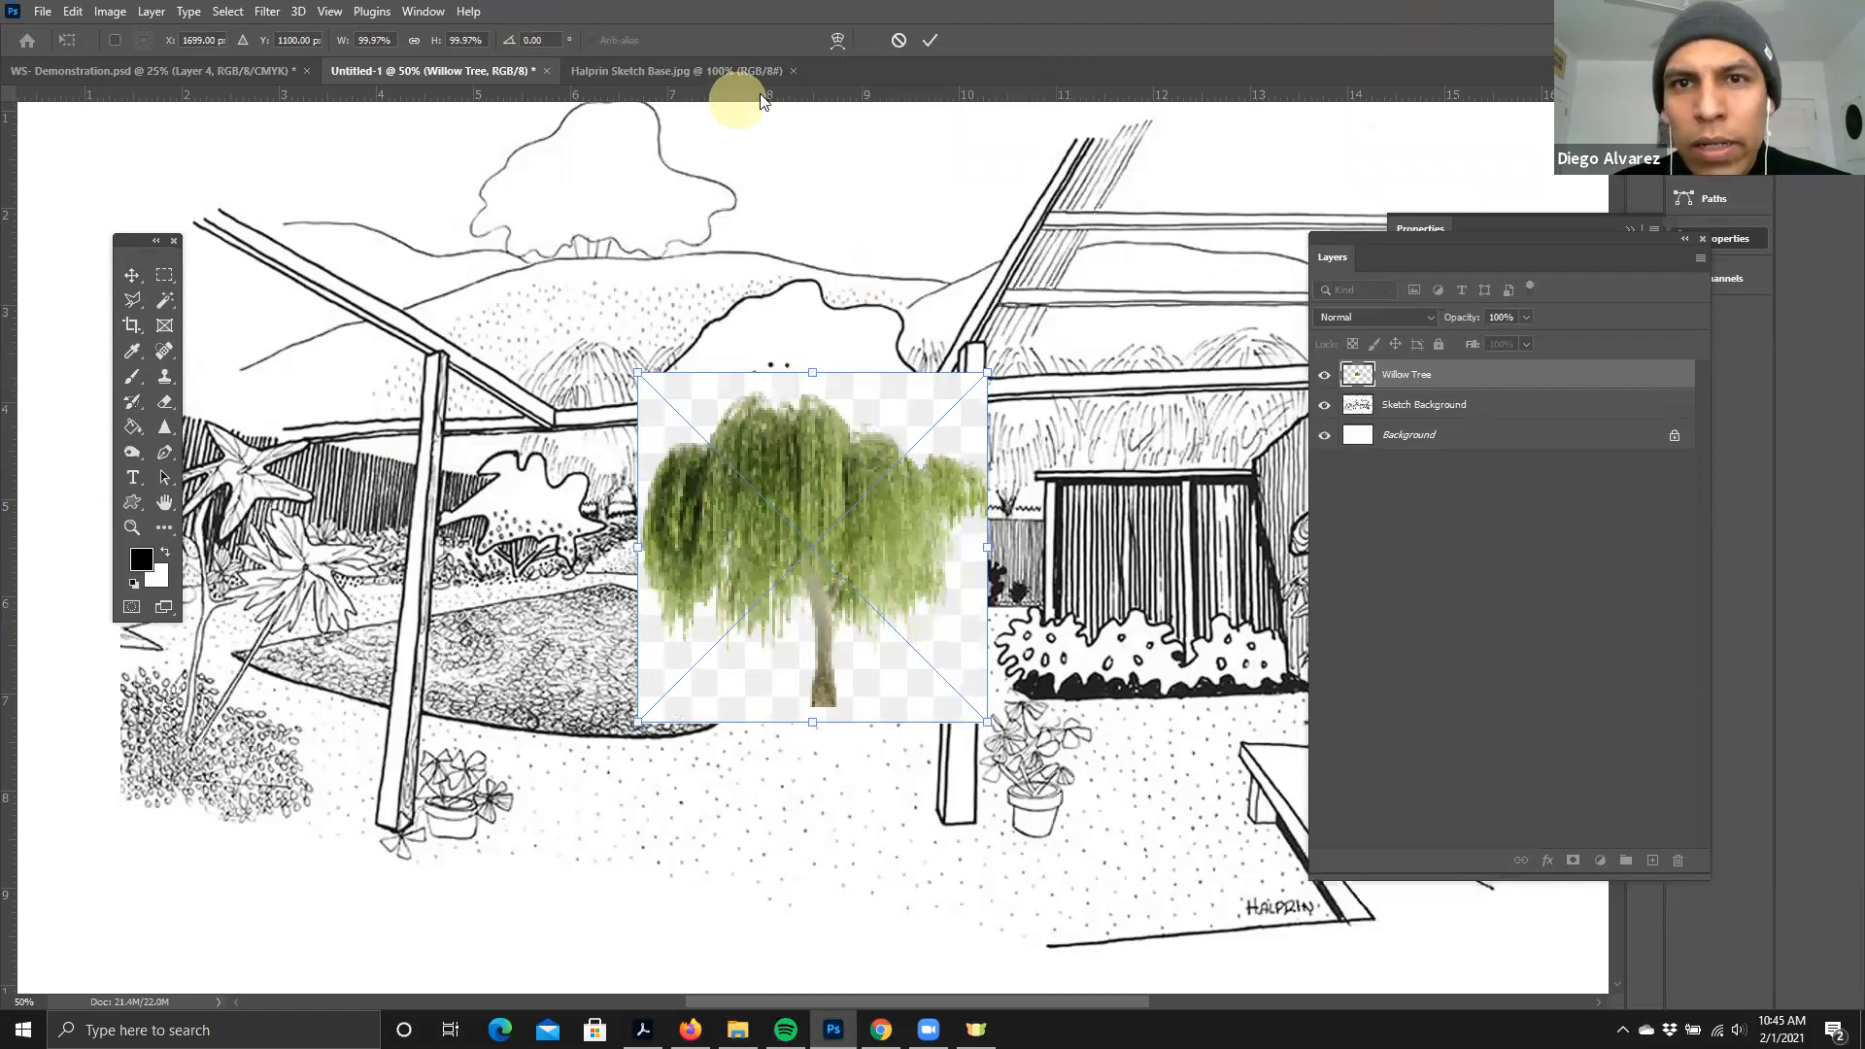
click(531, 15)
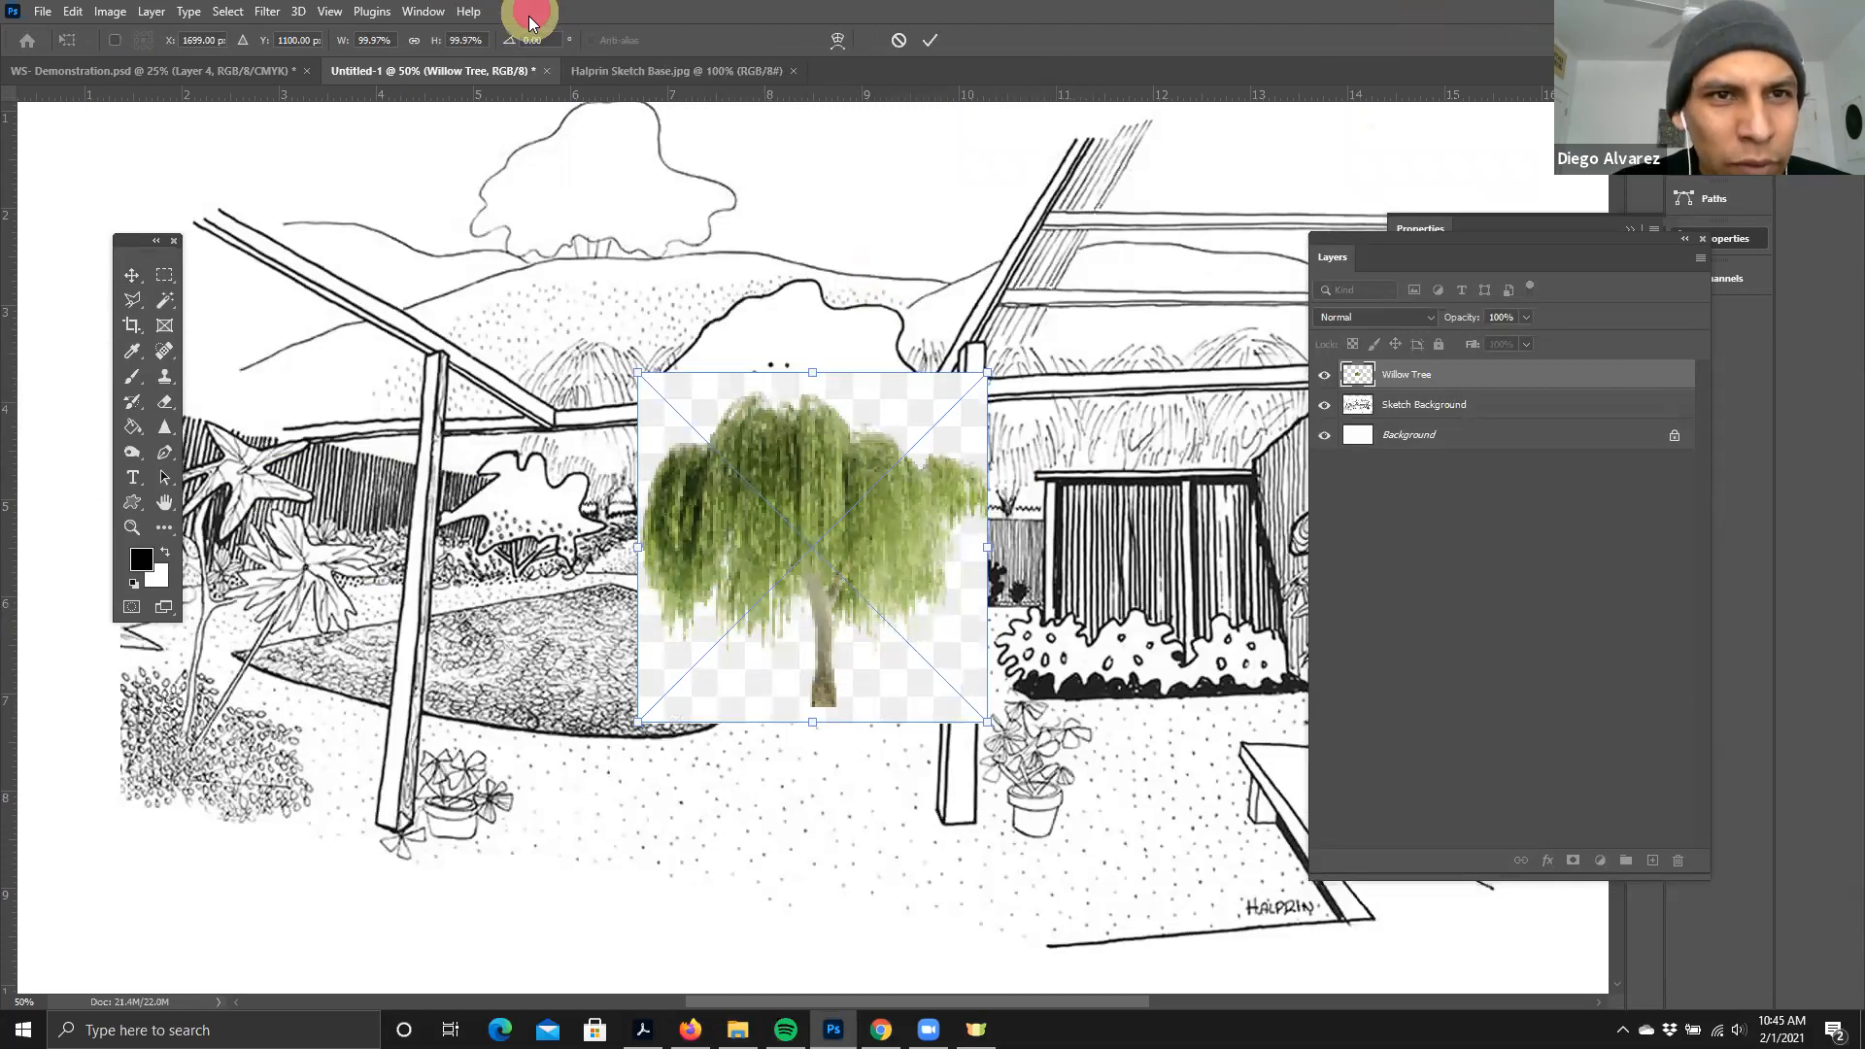
click(532, 17)
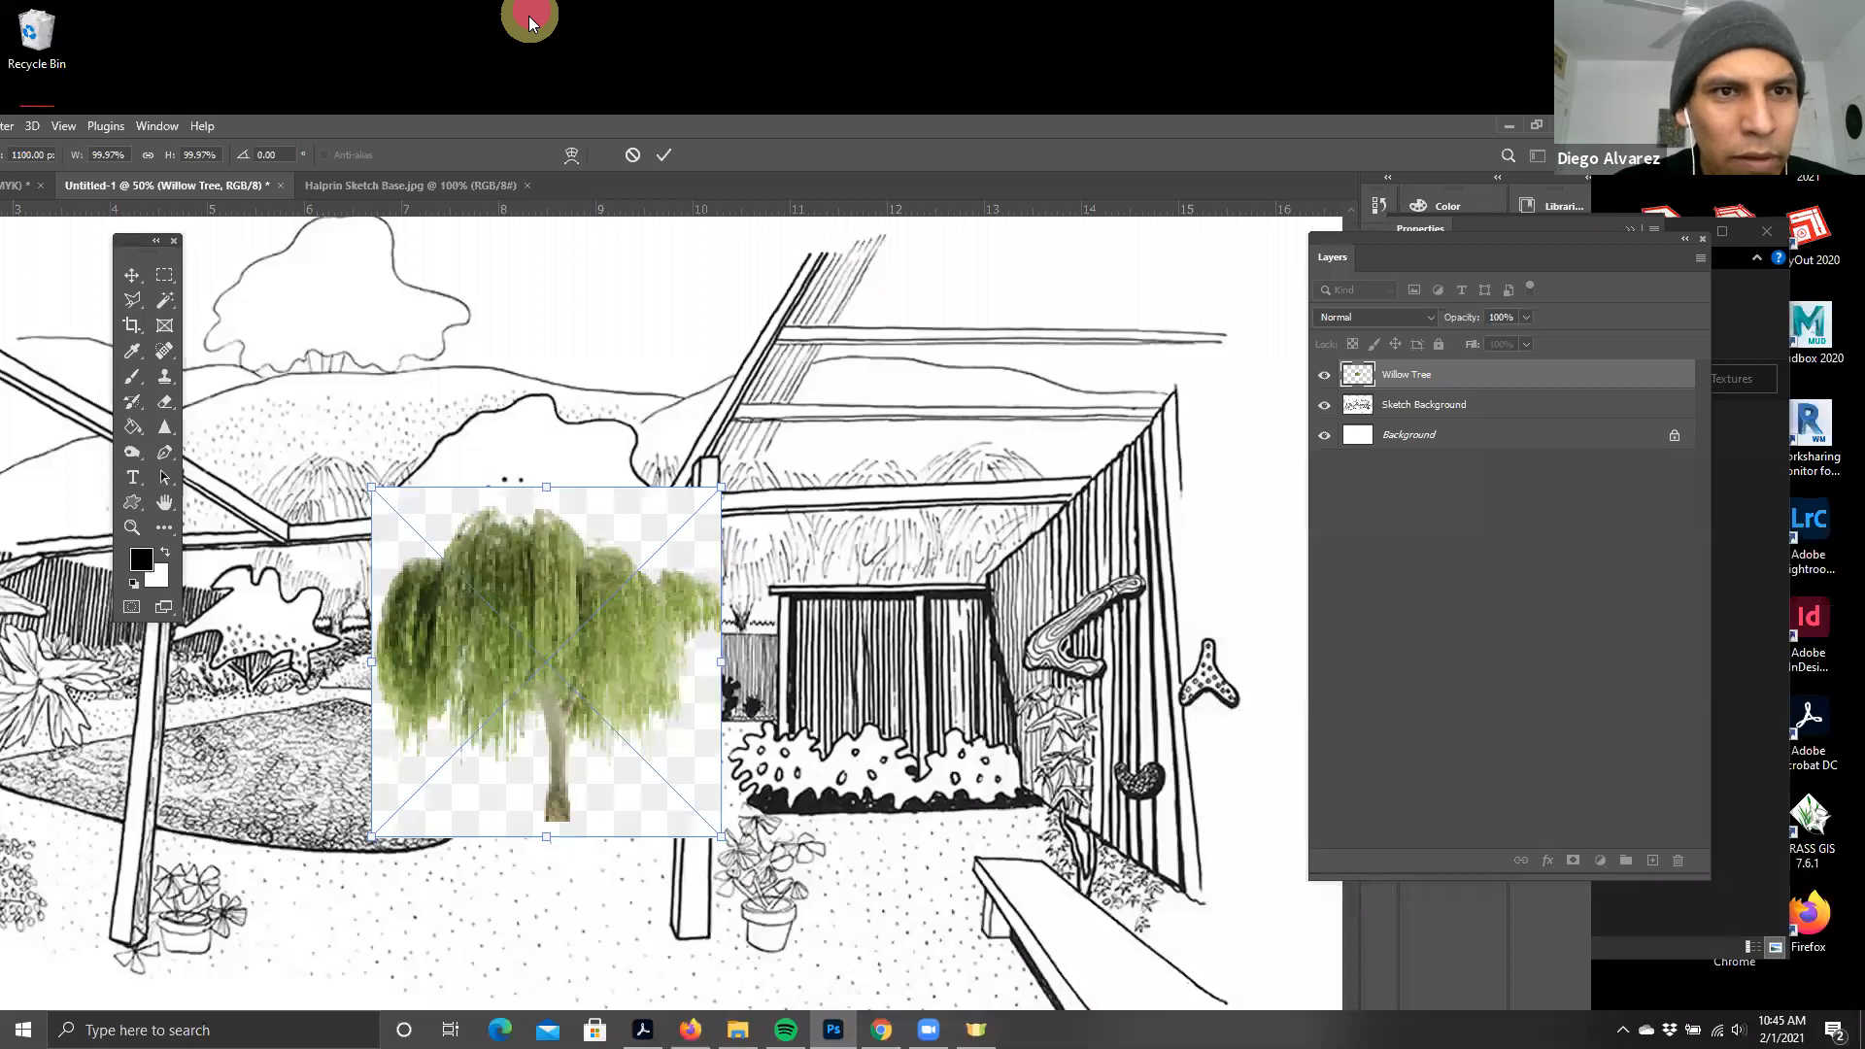
drag(531, 20, 503, 94)
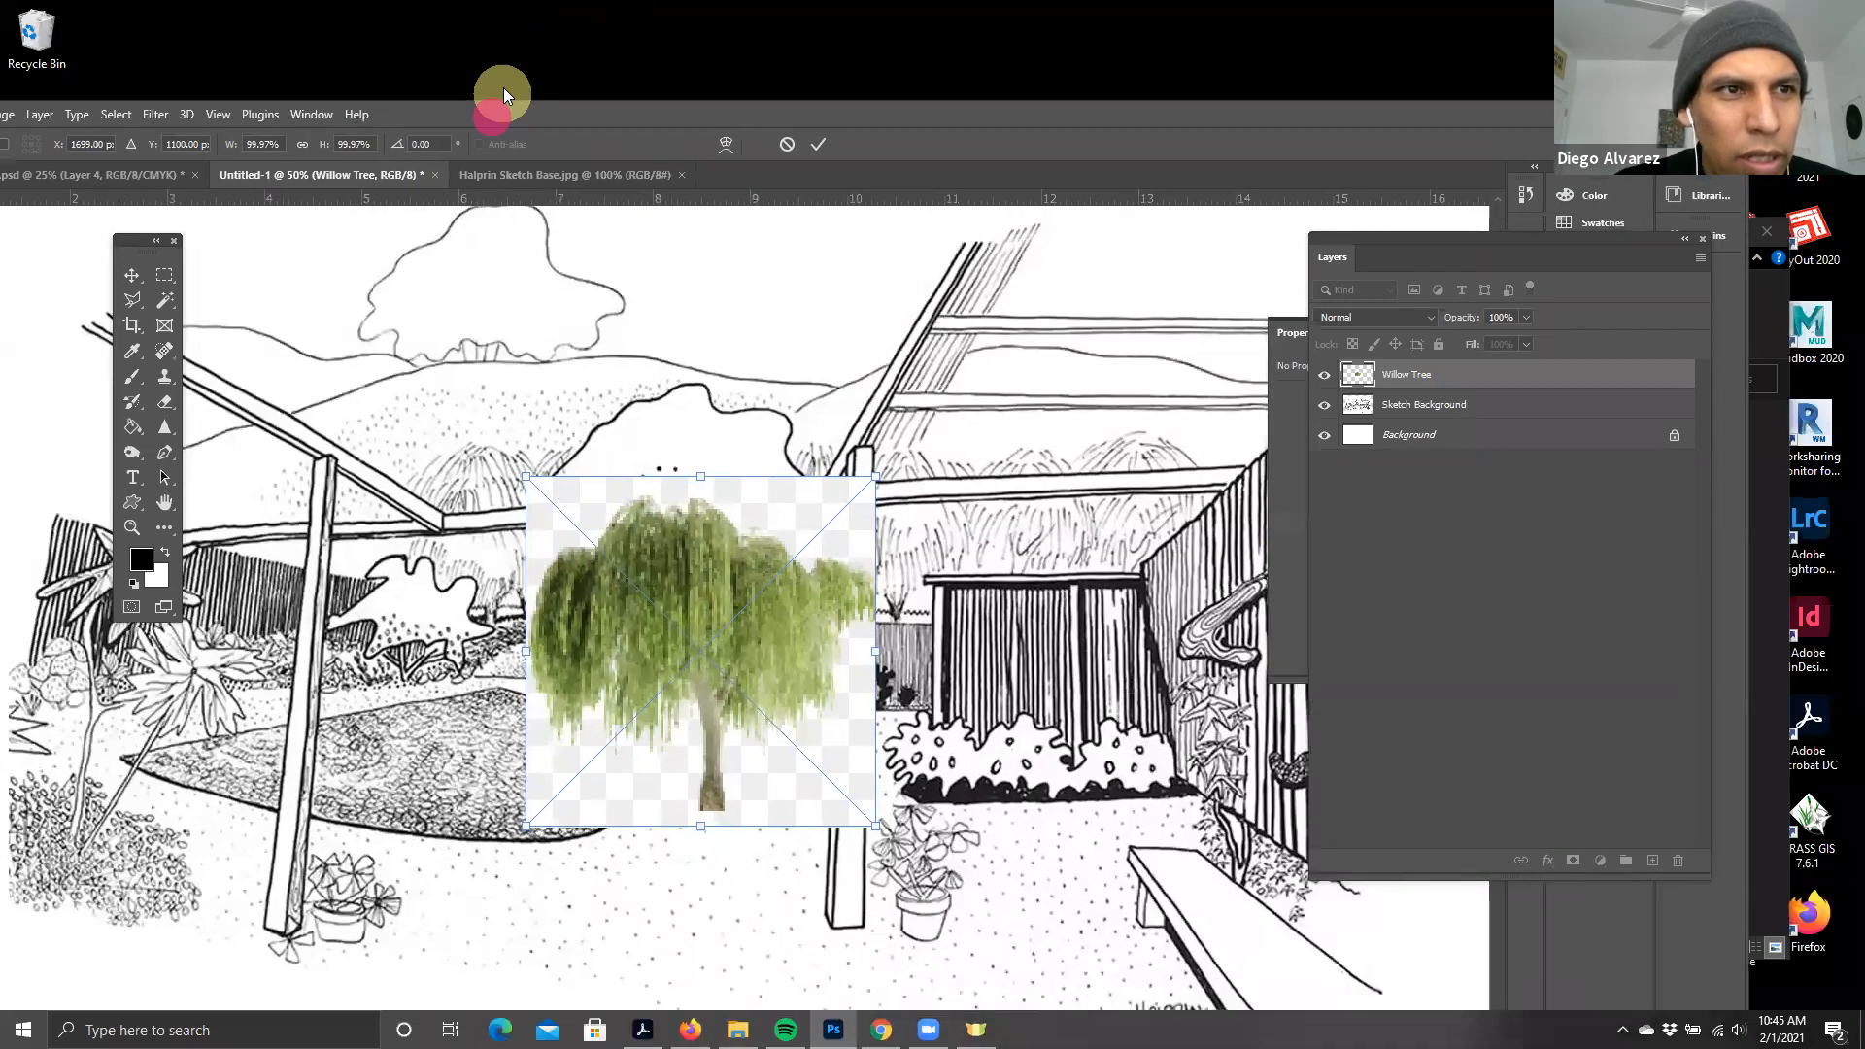
double_click(503, 87)
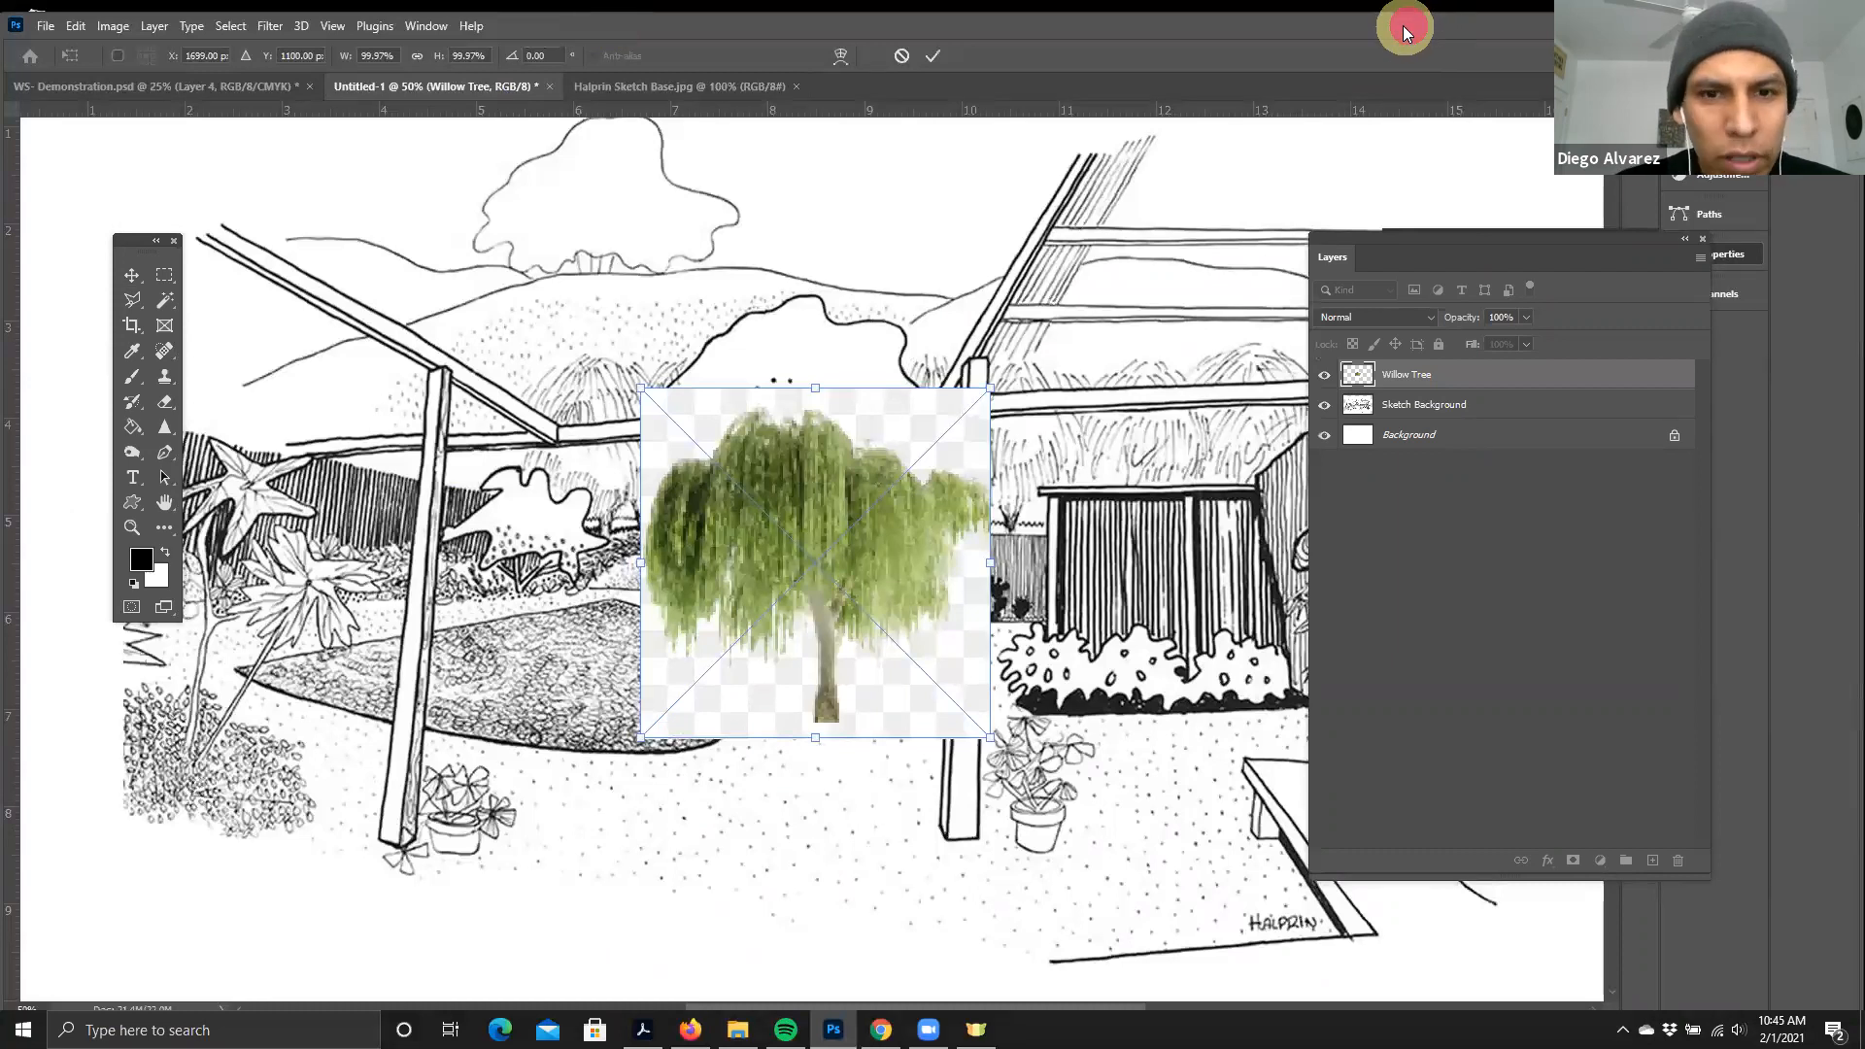
drag(1403, 27, 1398, 28)
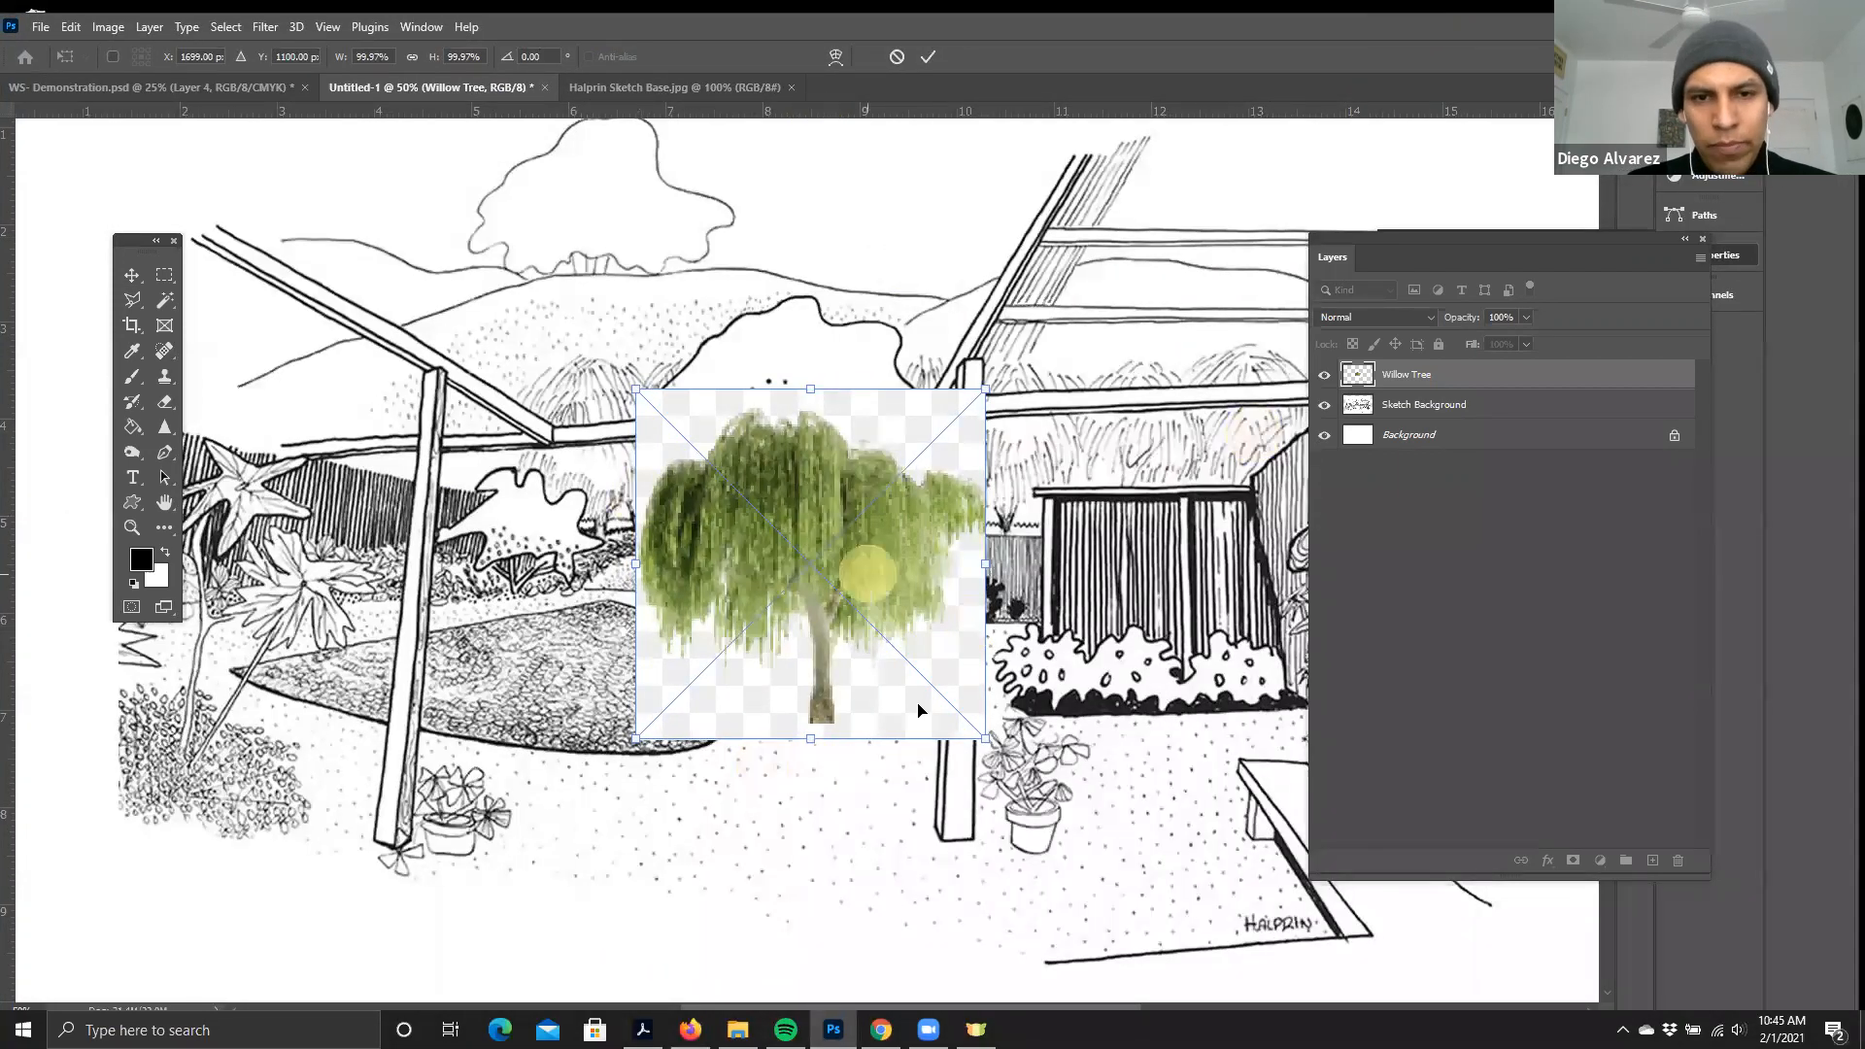
- Commit the placed Willow Tree image and move it over the sketch's central tree, between the two pergola posts
key(Return)
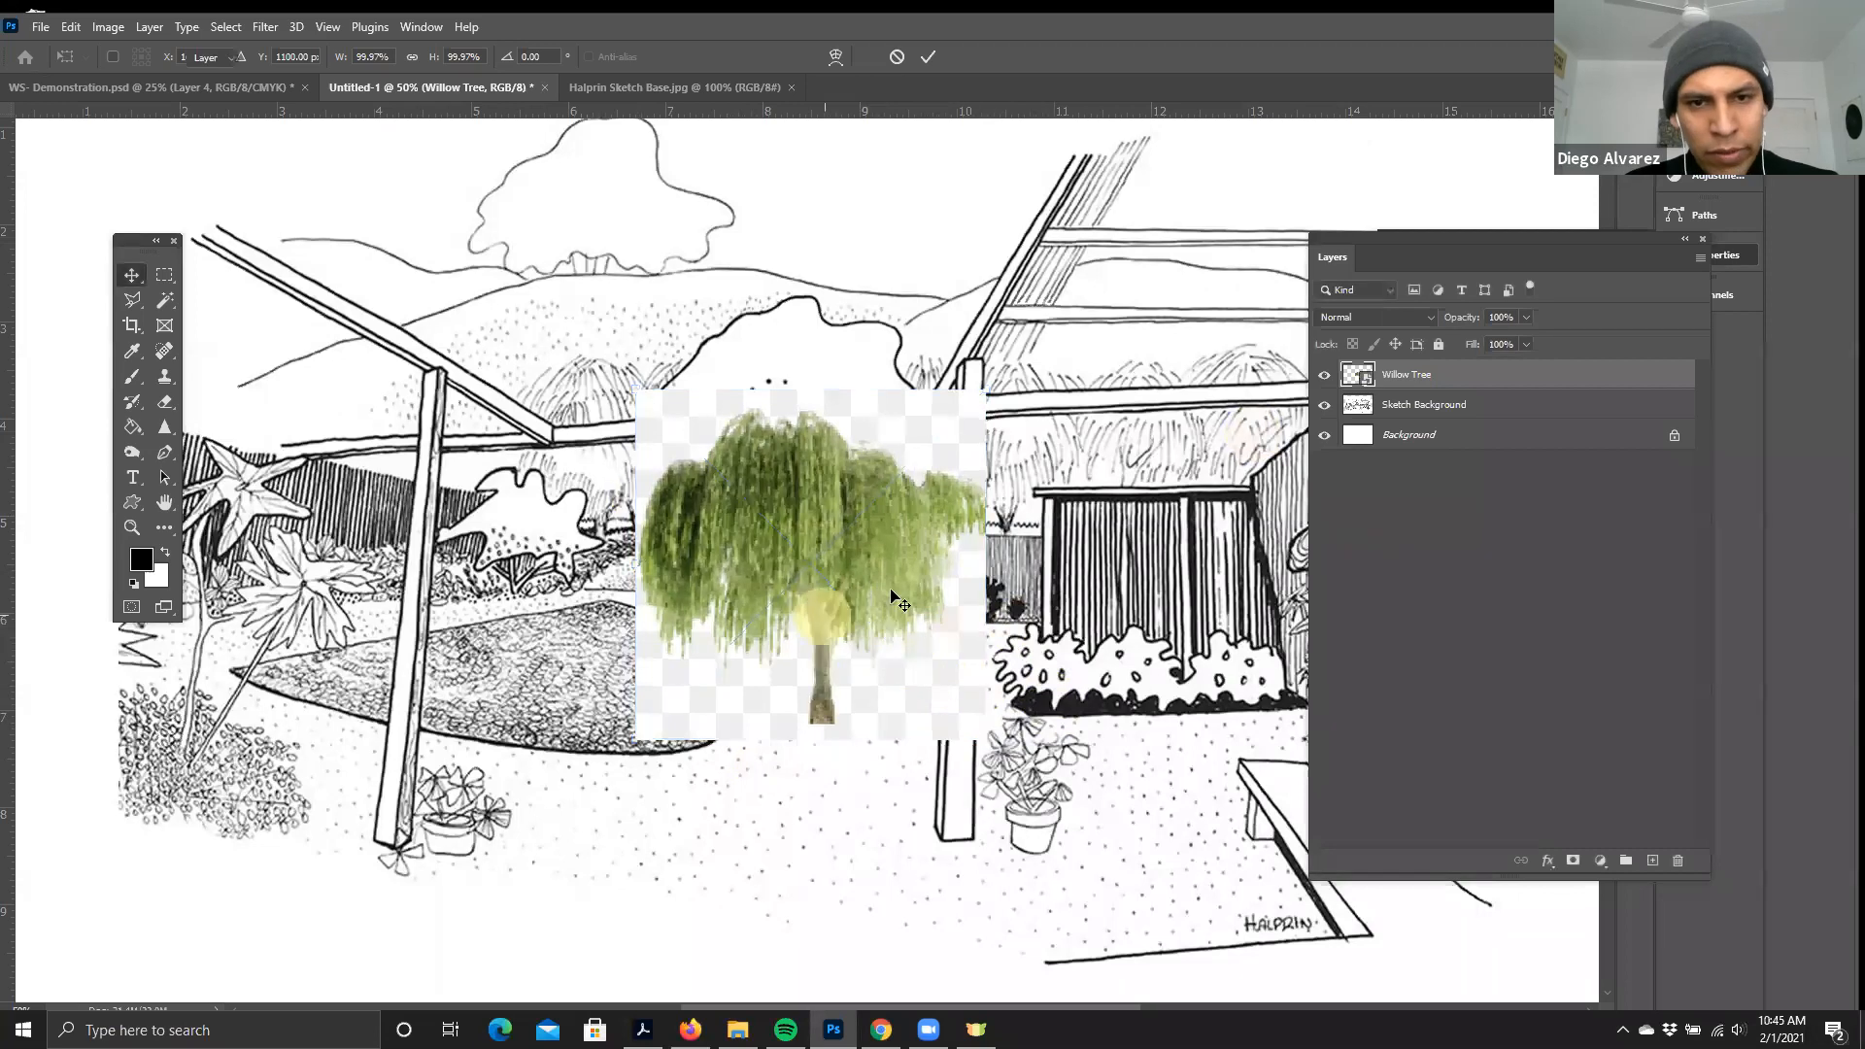
key(ctrl+minus)
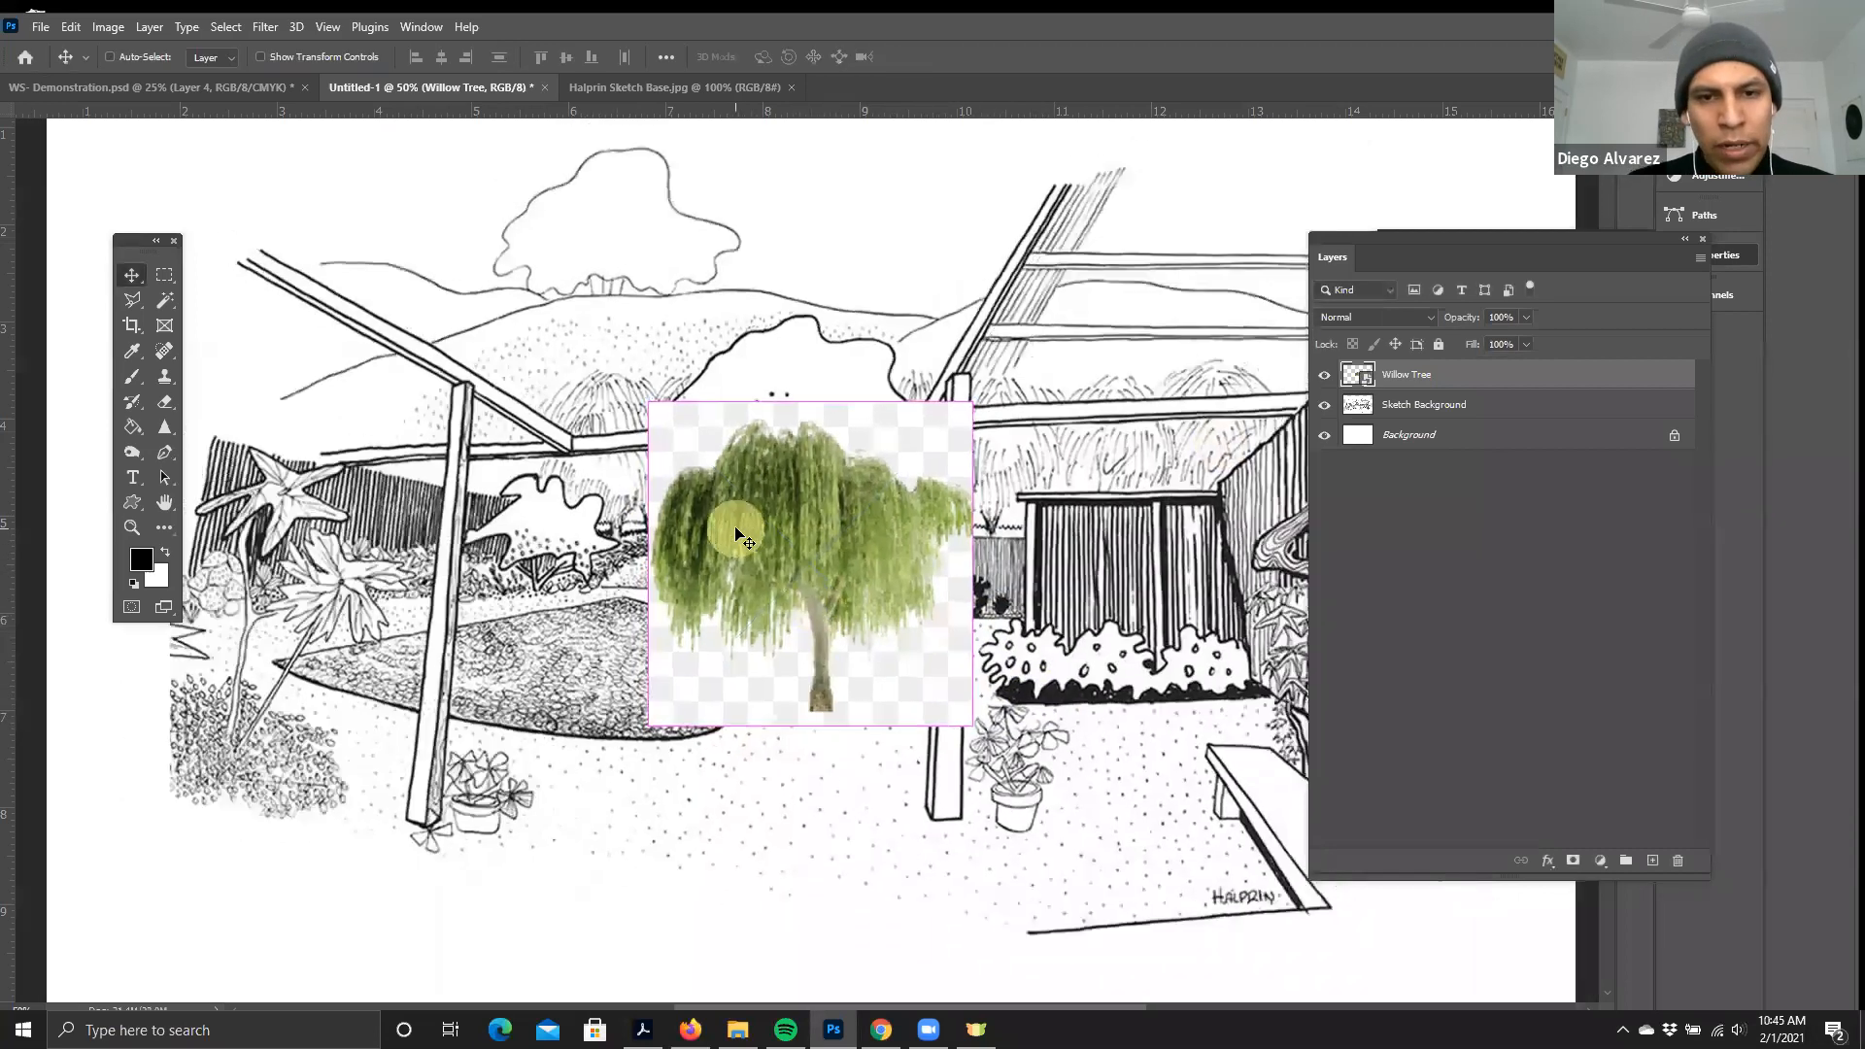
click(132, 275)
drag(850, 549, 802, 496)
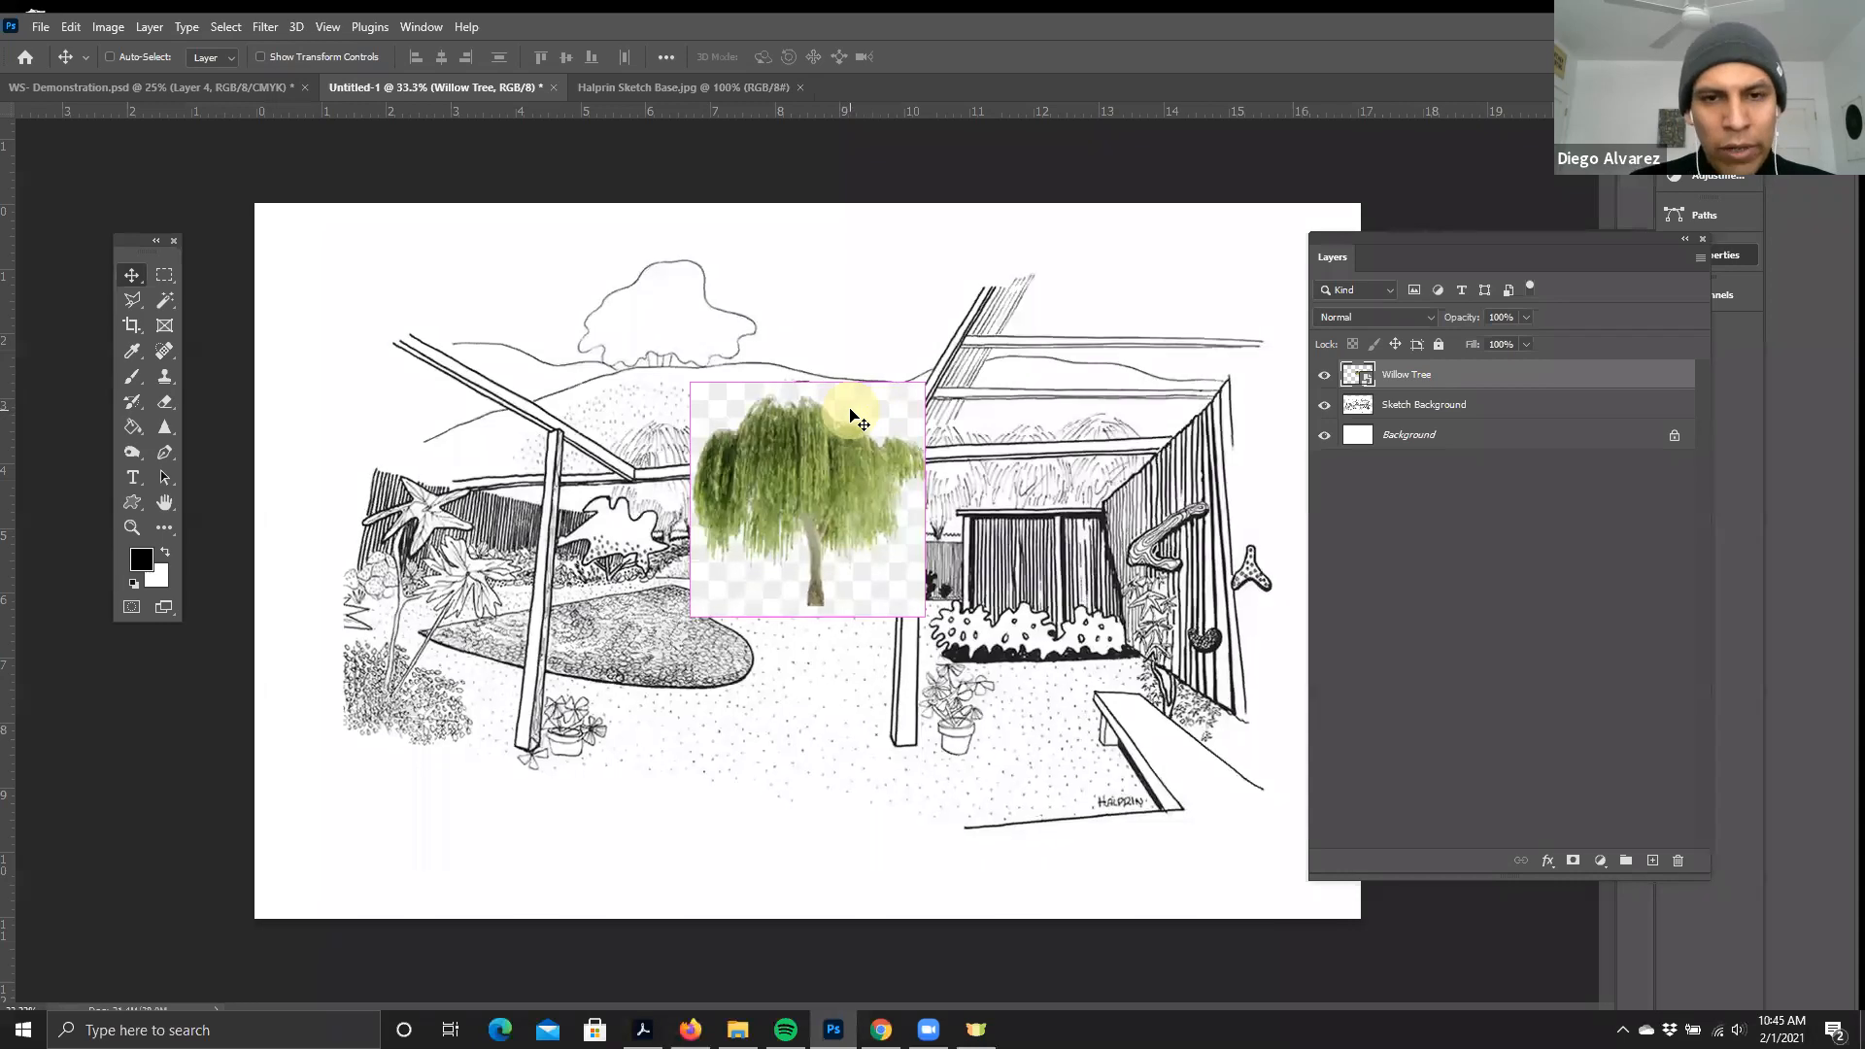
key(ctrl+plus)
drag(846, 497, 802, 541)
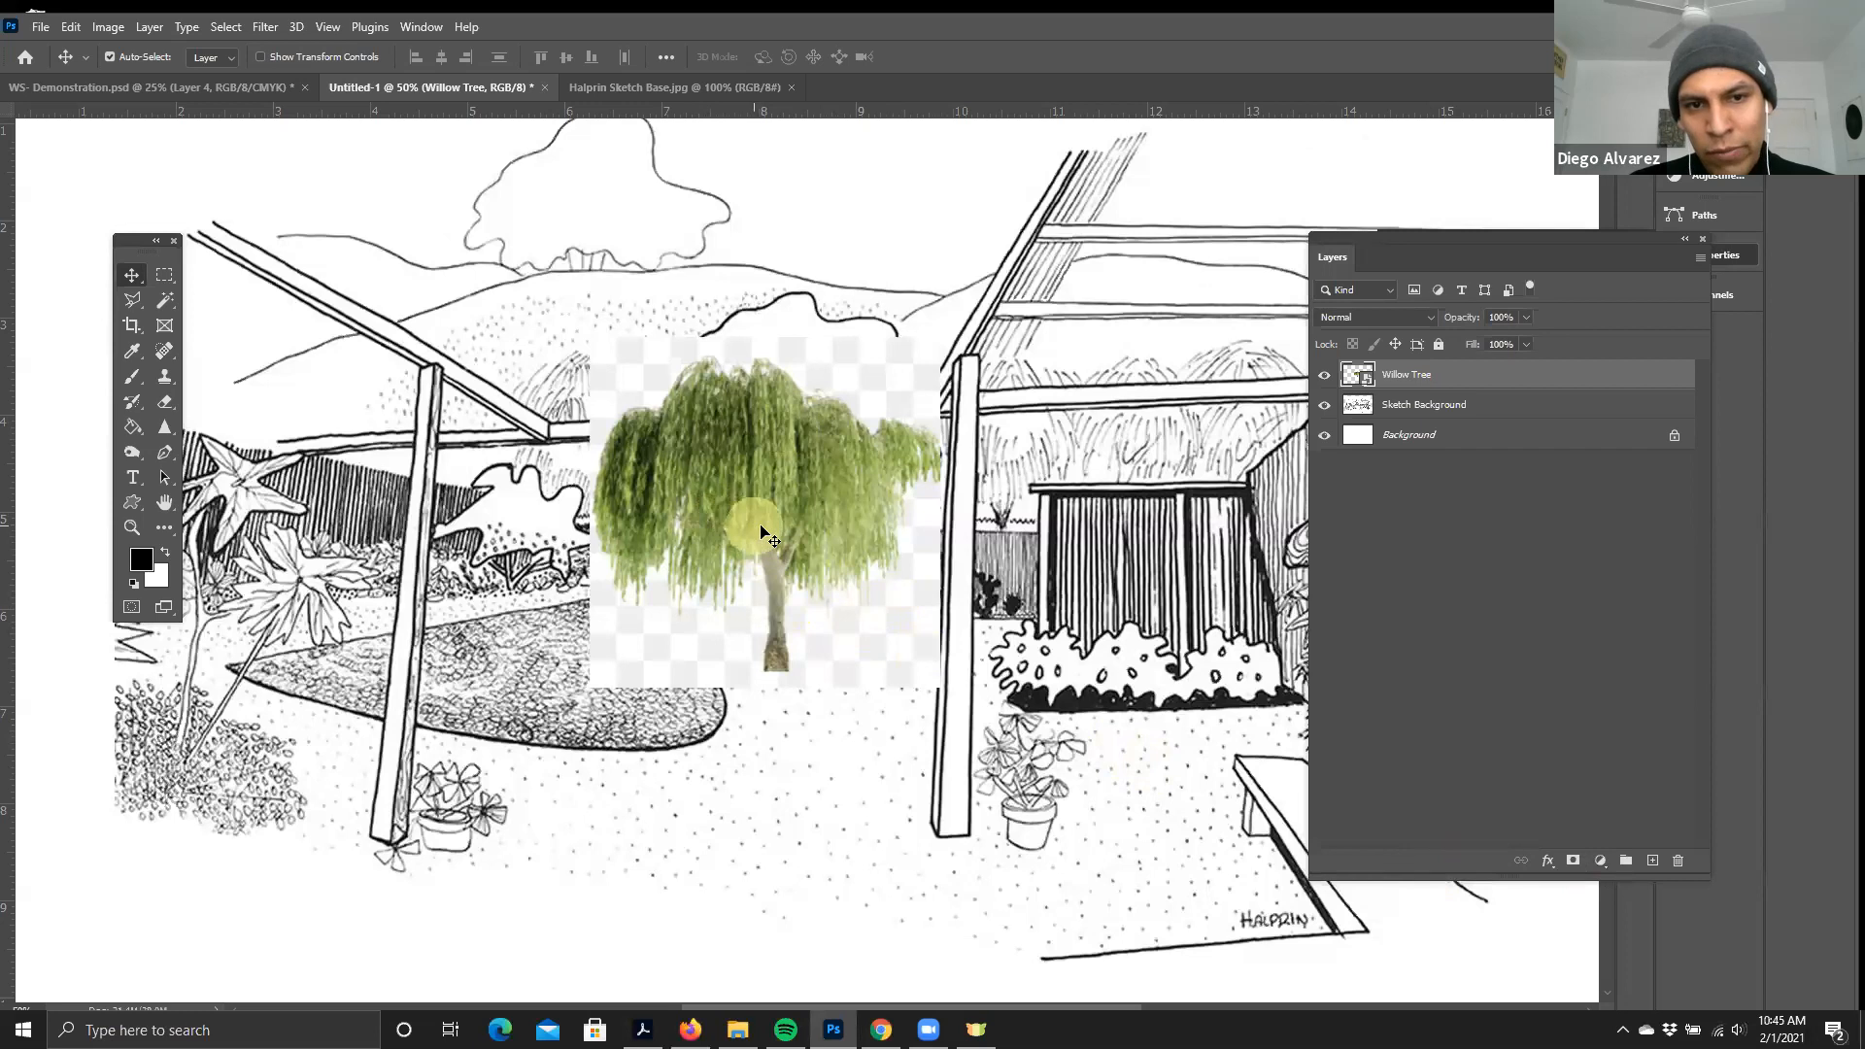
drag(782, 532, 826, 515)
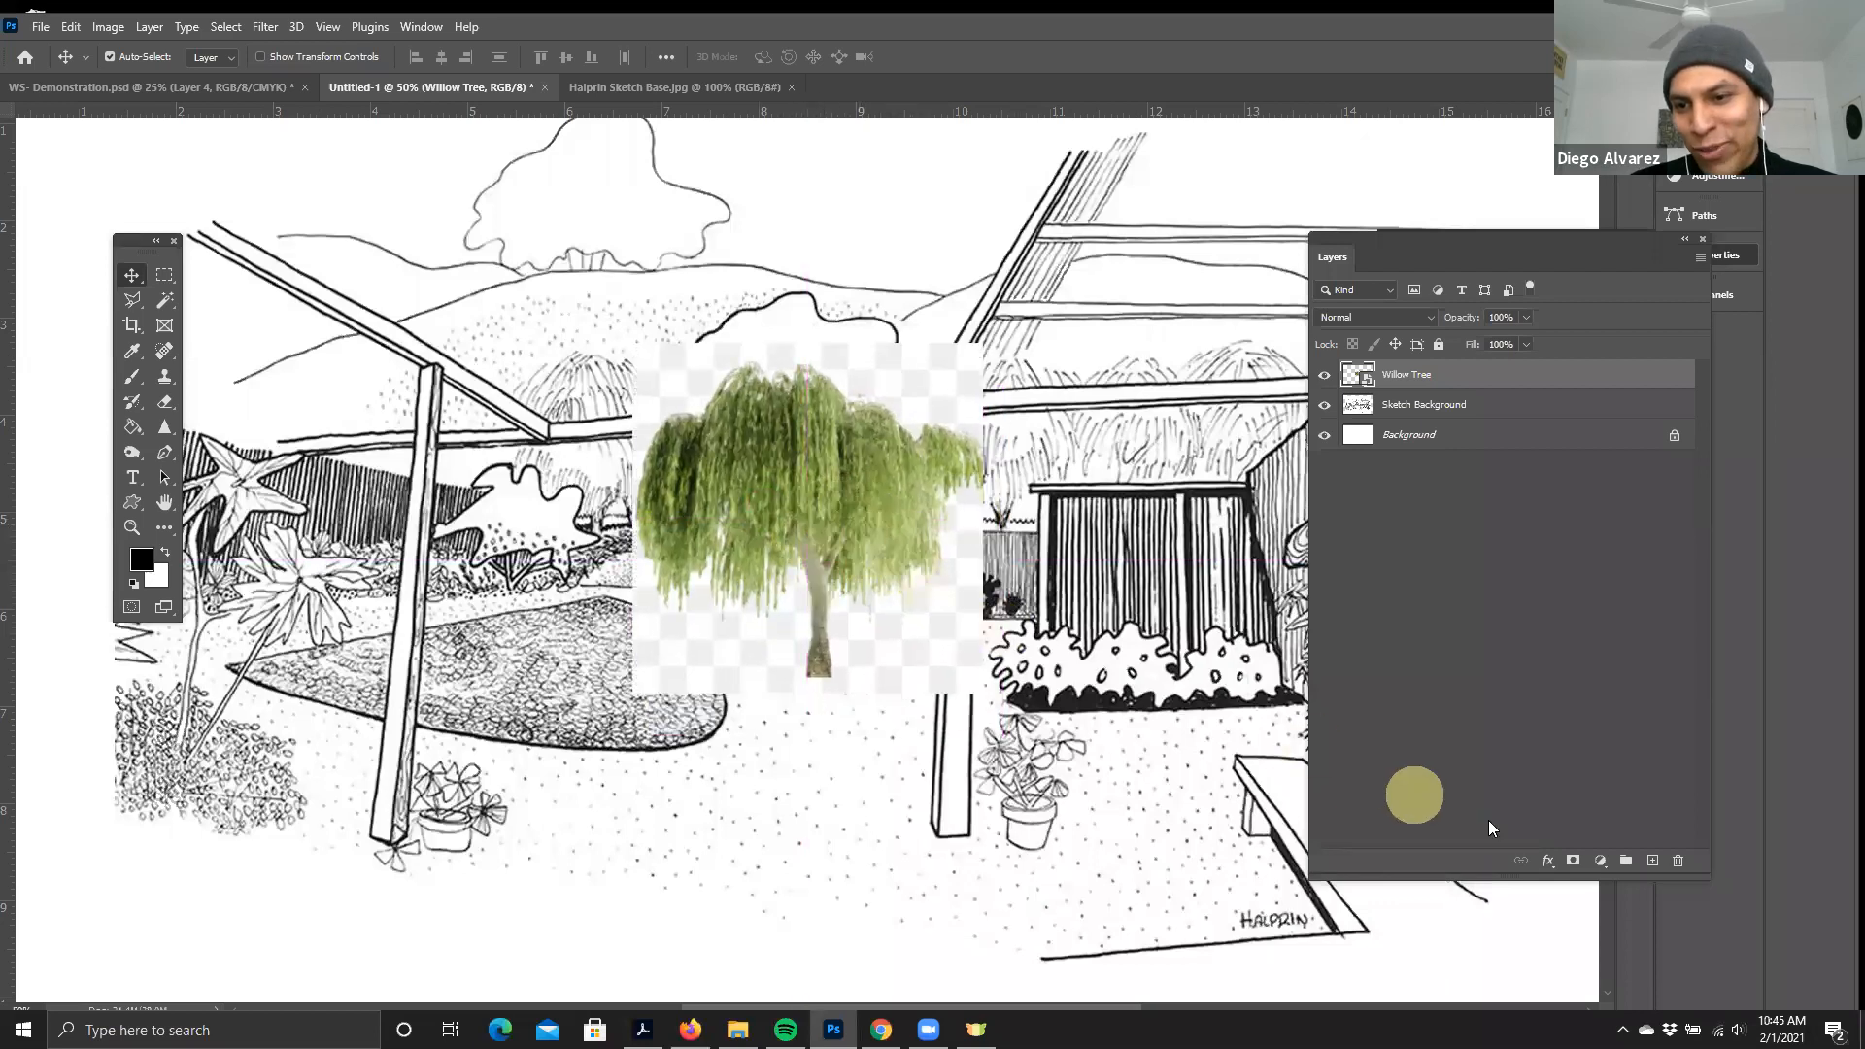
- Hide the Willow Tree layer's light background by lowering its Blend If white limit for This Layer to 209
click(1552, 862)
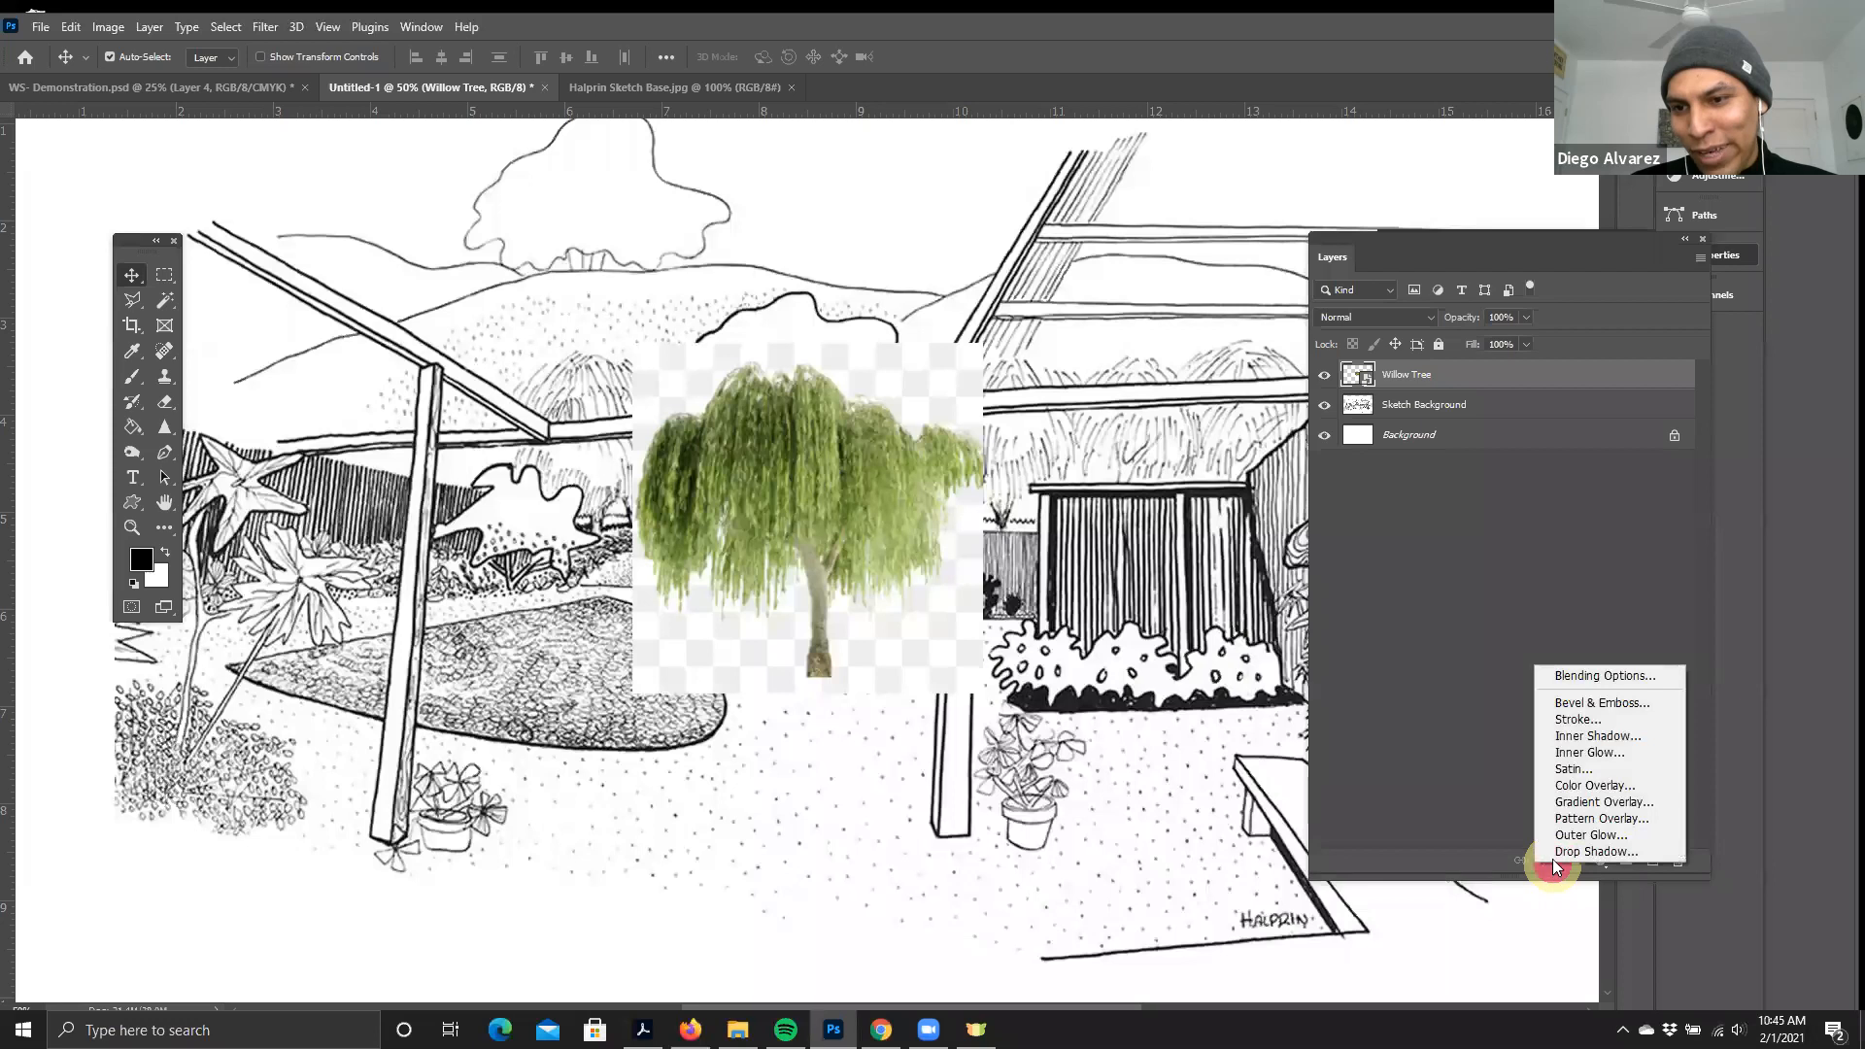
click(1589, 677)
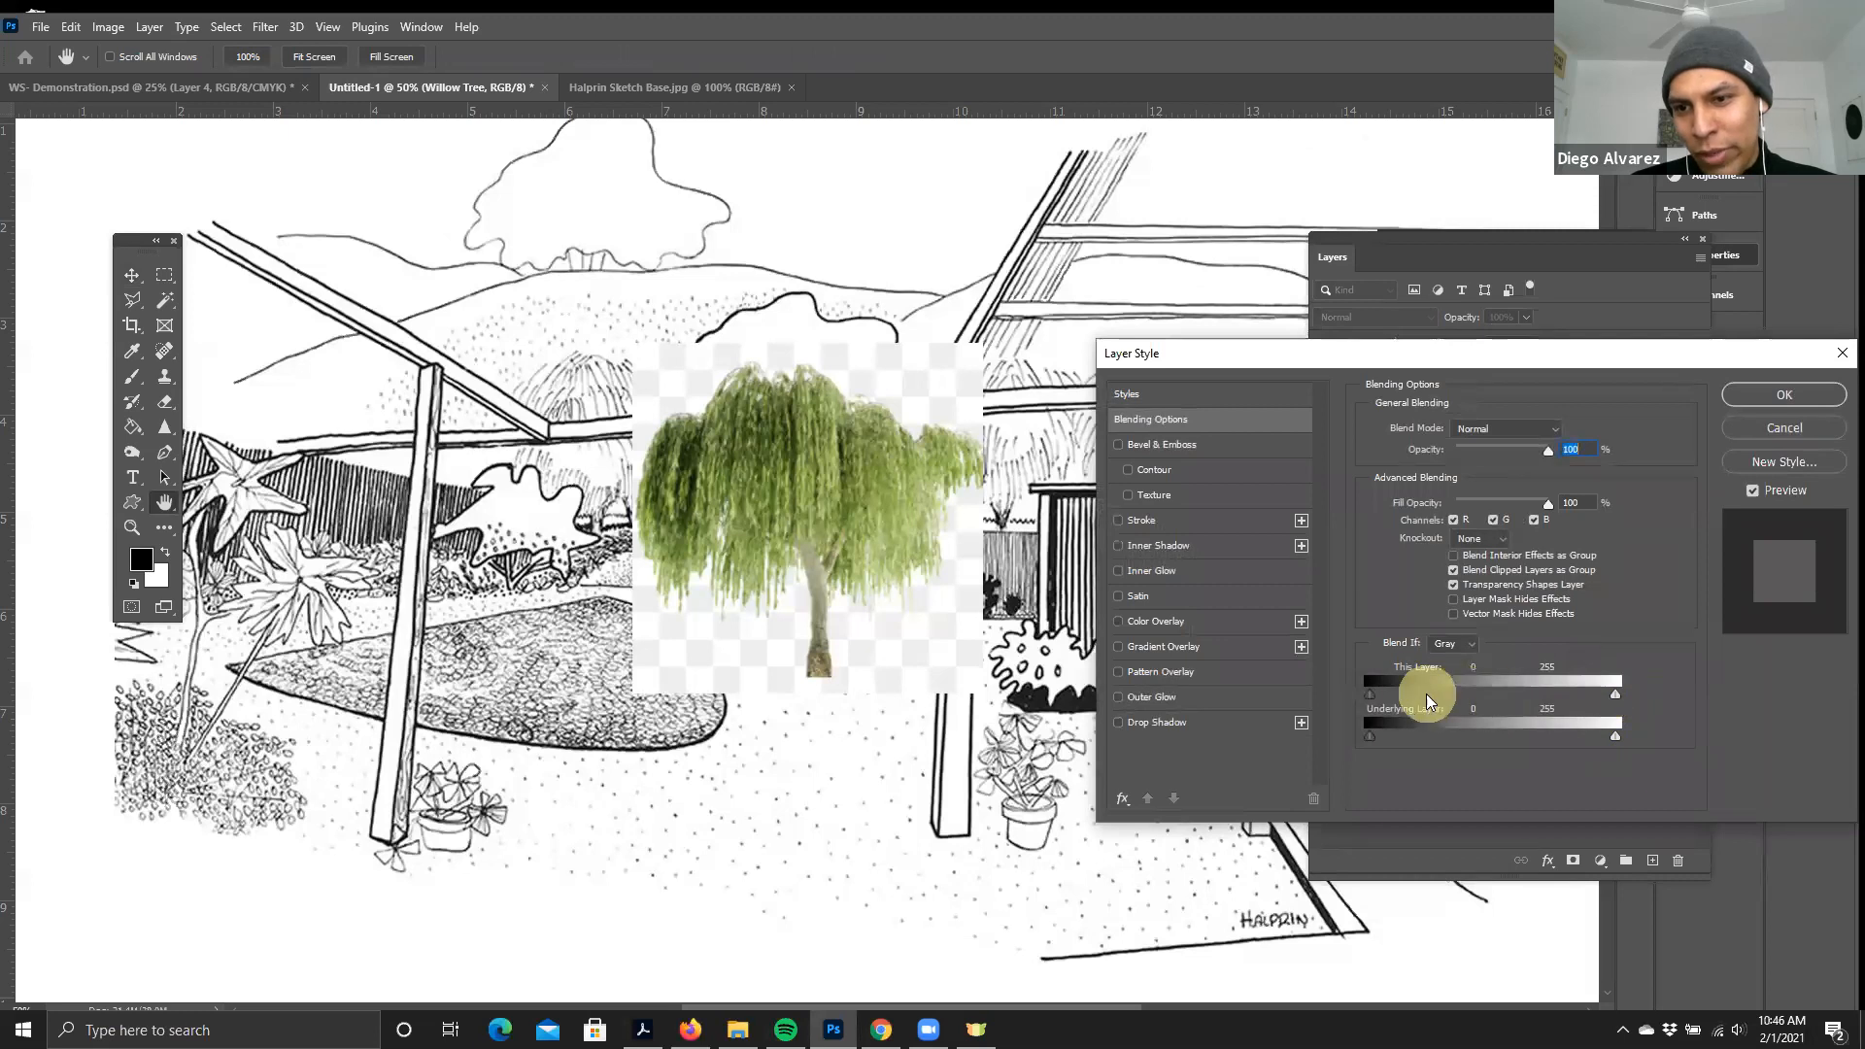
drag(1614, 691, 1572, 705)
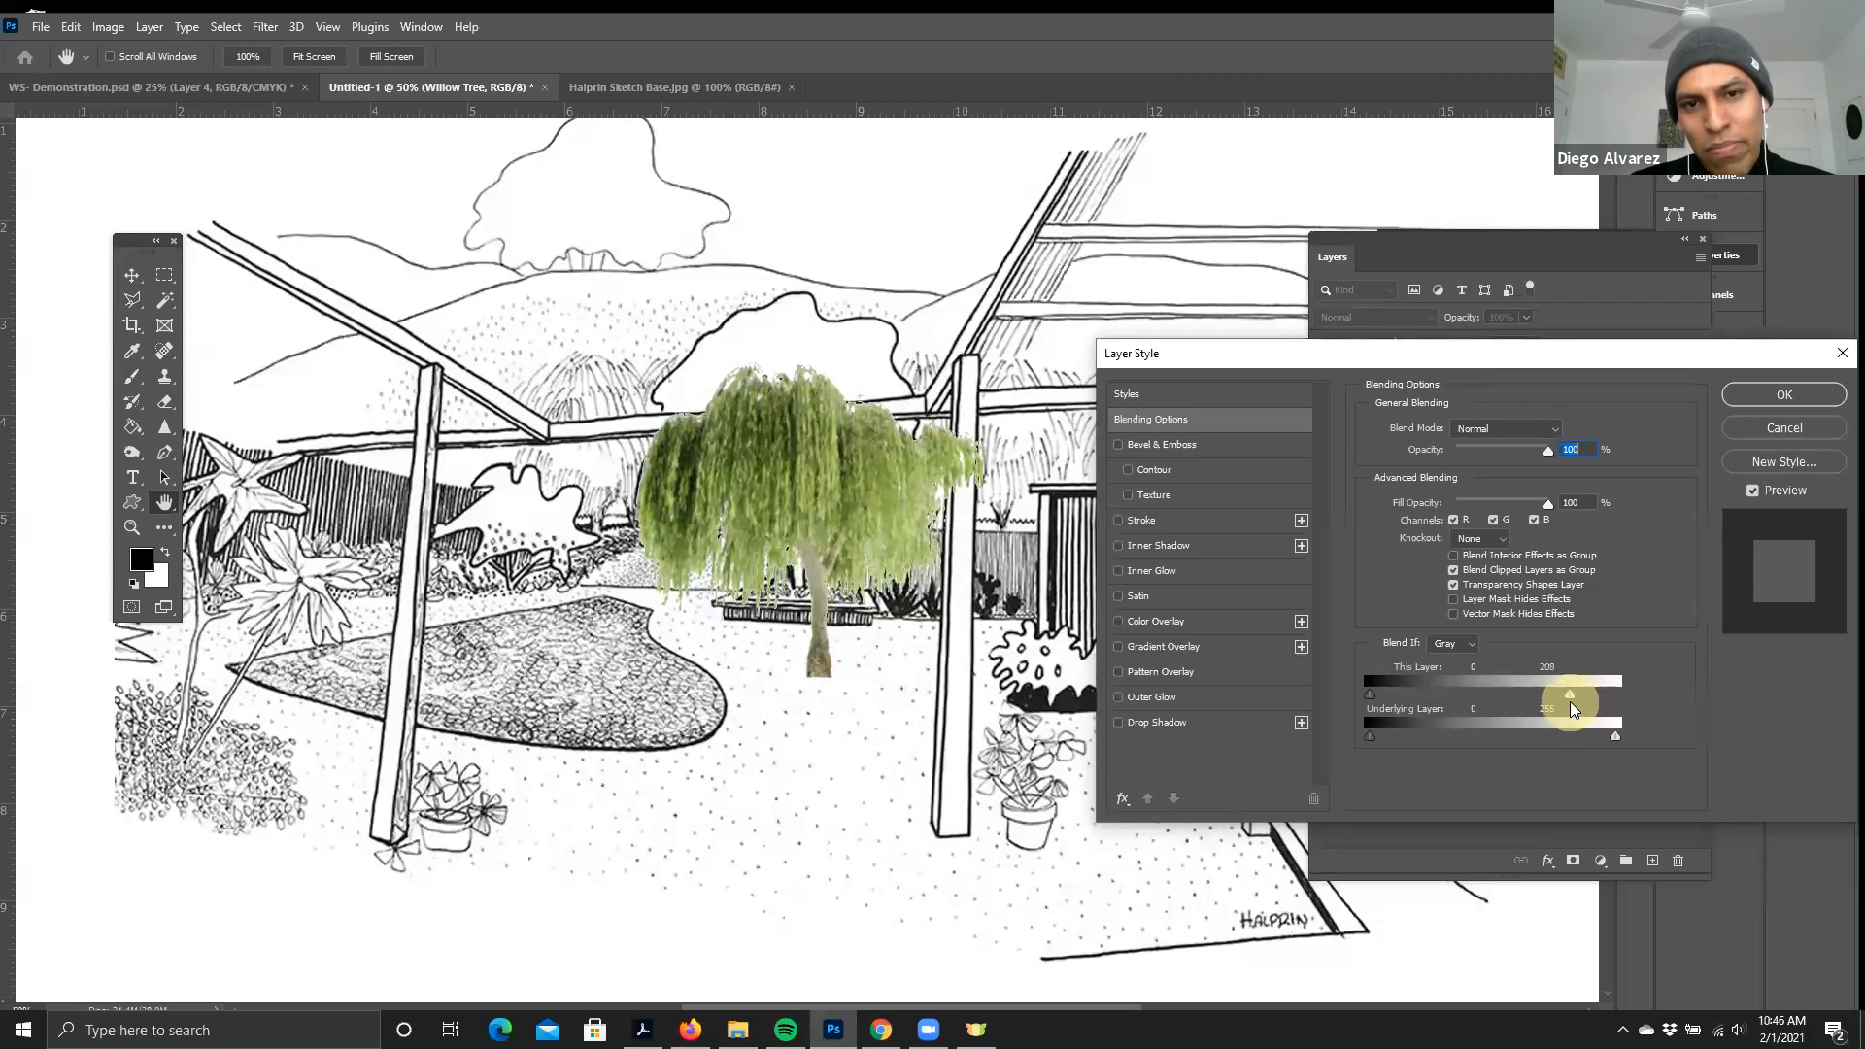
click(1760, 394)
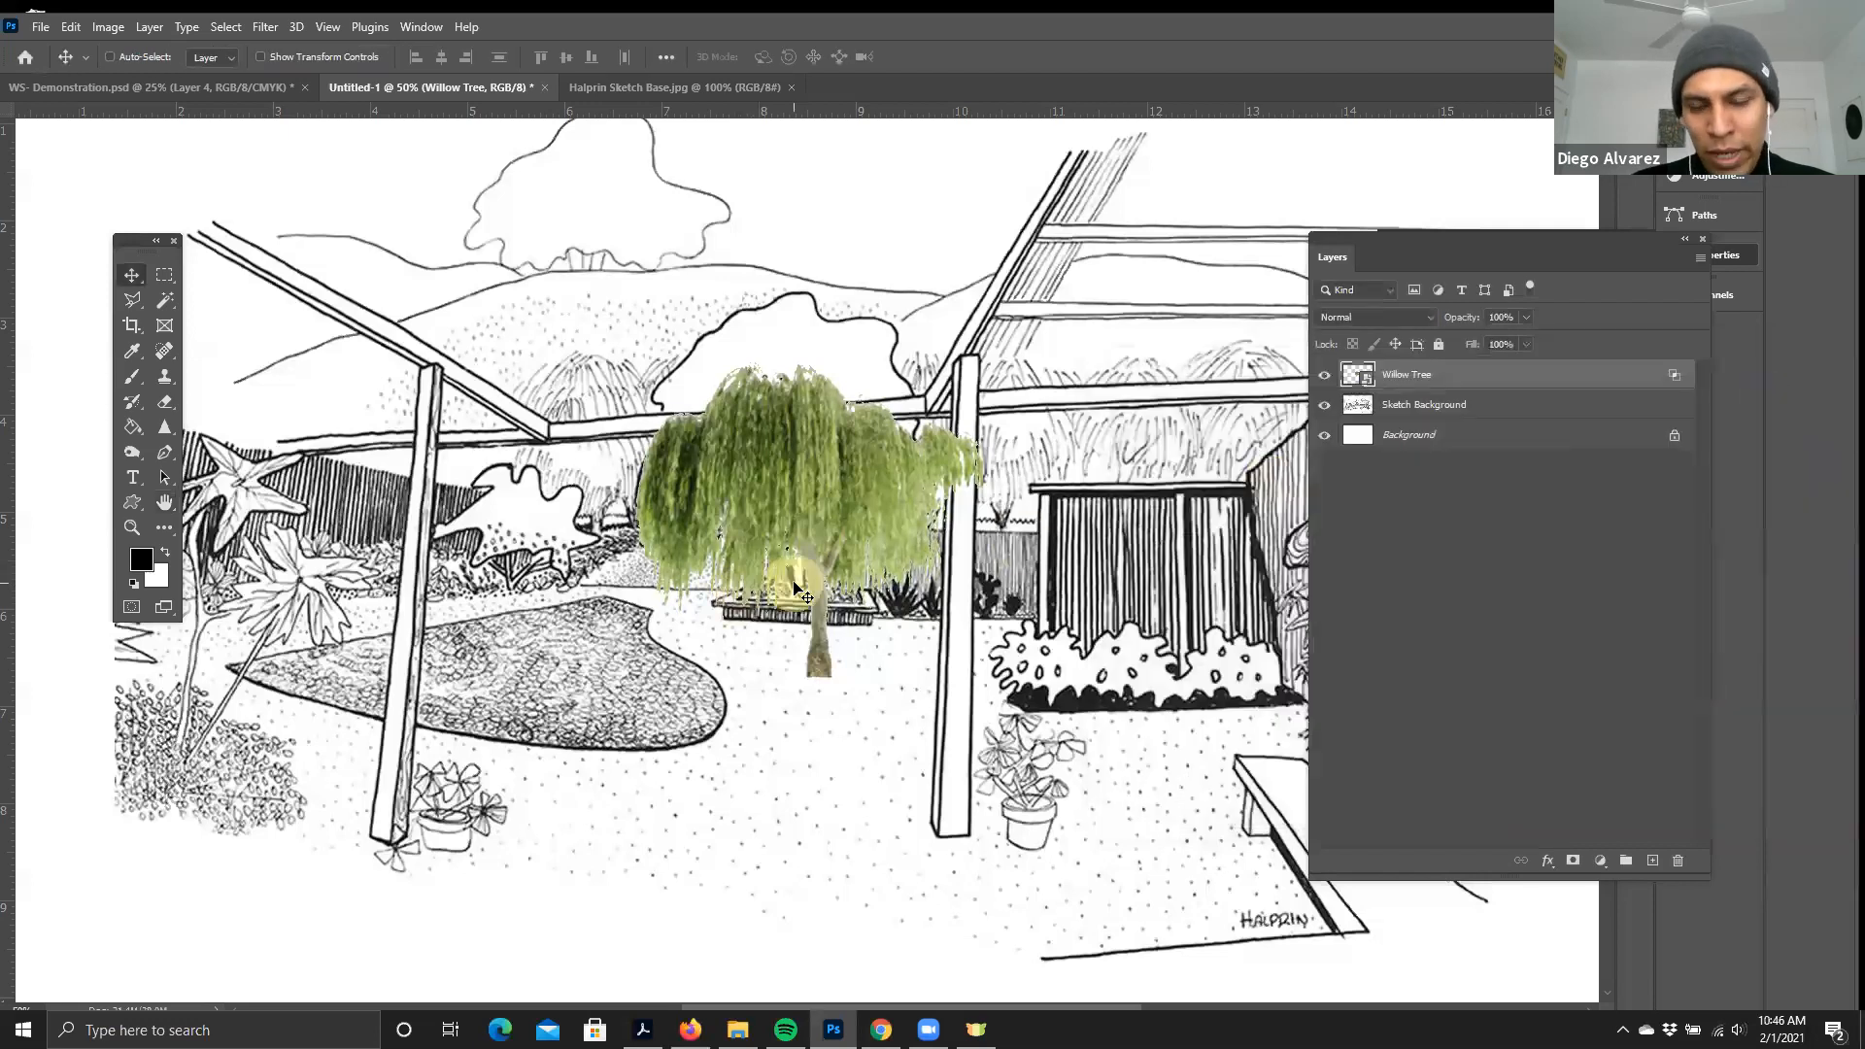
- Move the willow toward the far end of the pond, beside the pergola post nearest the pond
click(132, 276)
ctrl+click(806, 515)
drag(806, 520, 624, 474)
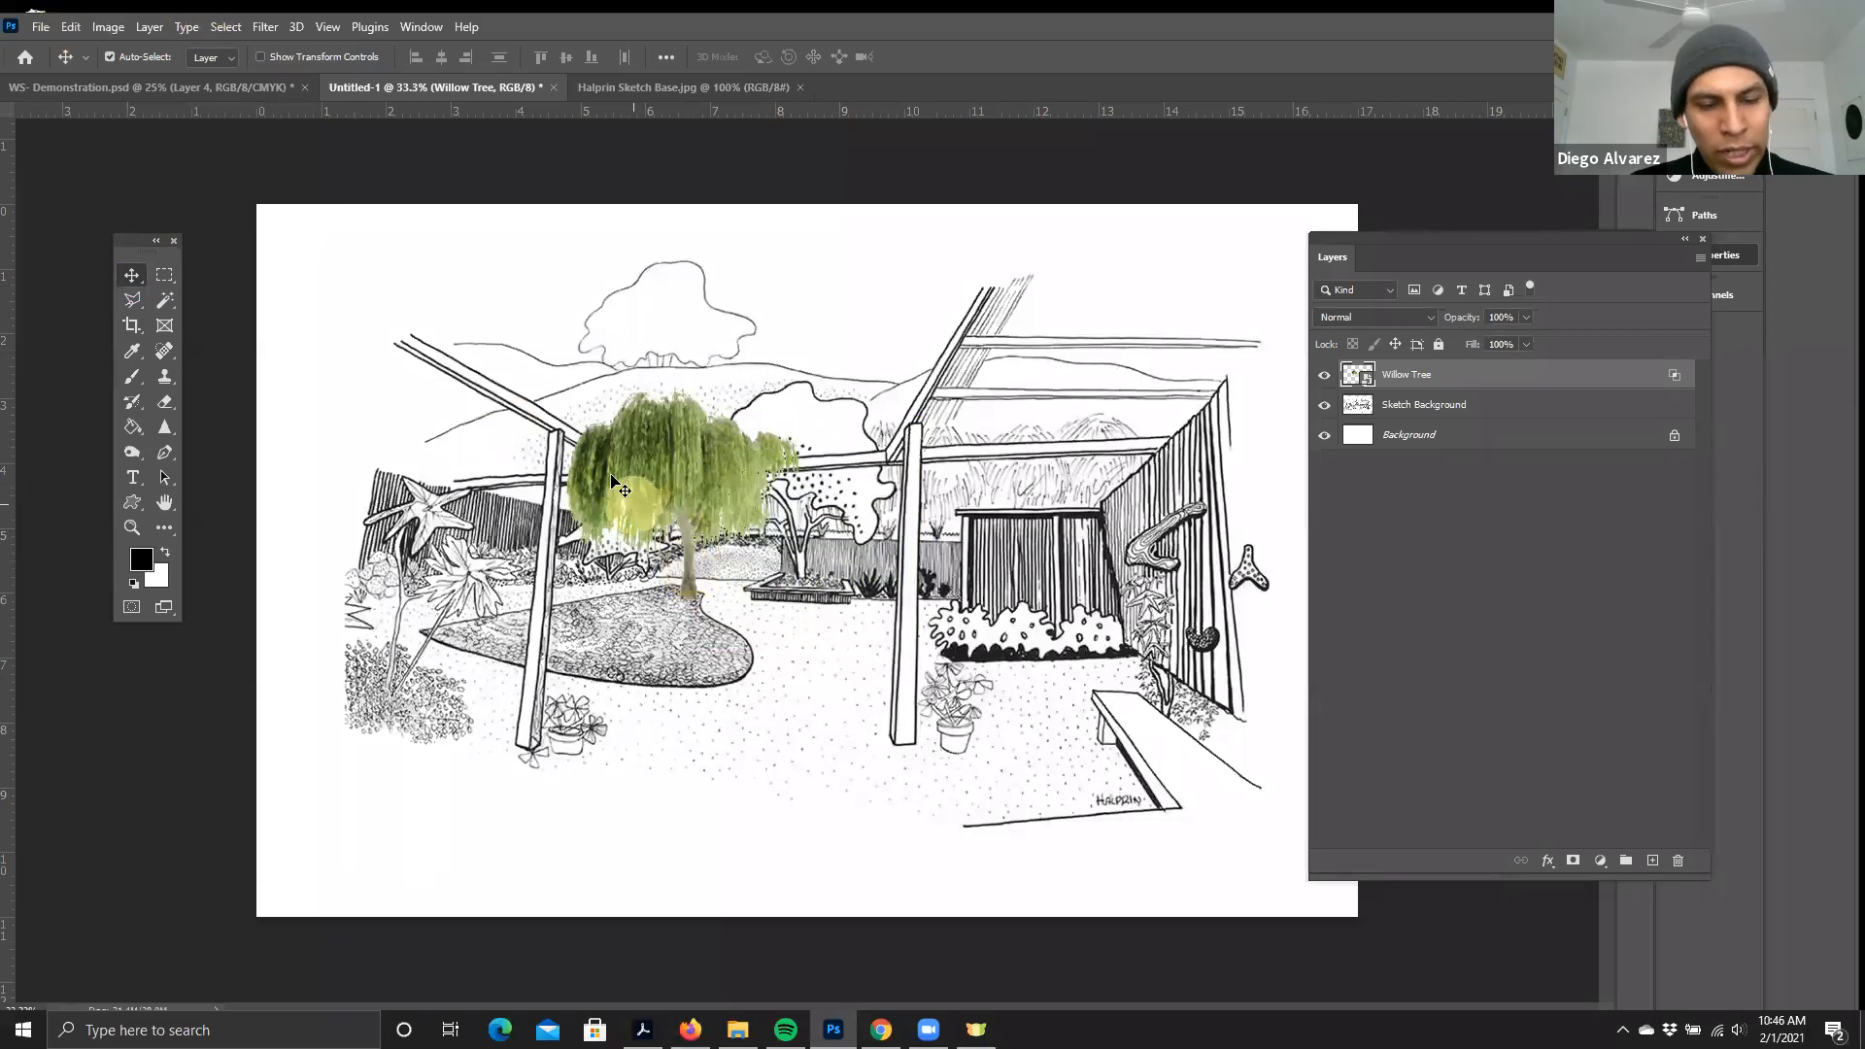
- Scale the willow down proportionally to about 68% and shift it up over the pergola beam near the pond-side post
click(109, 28)
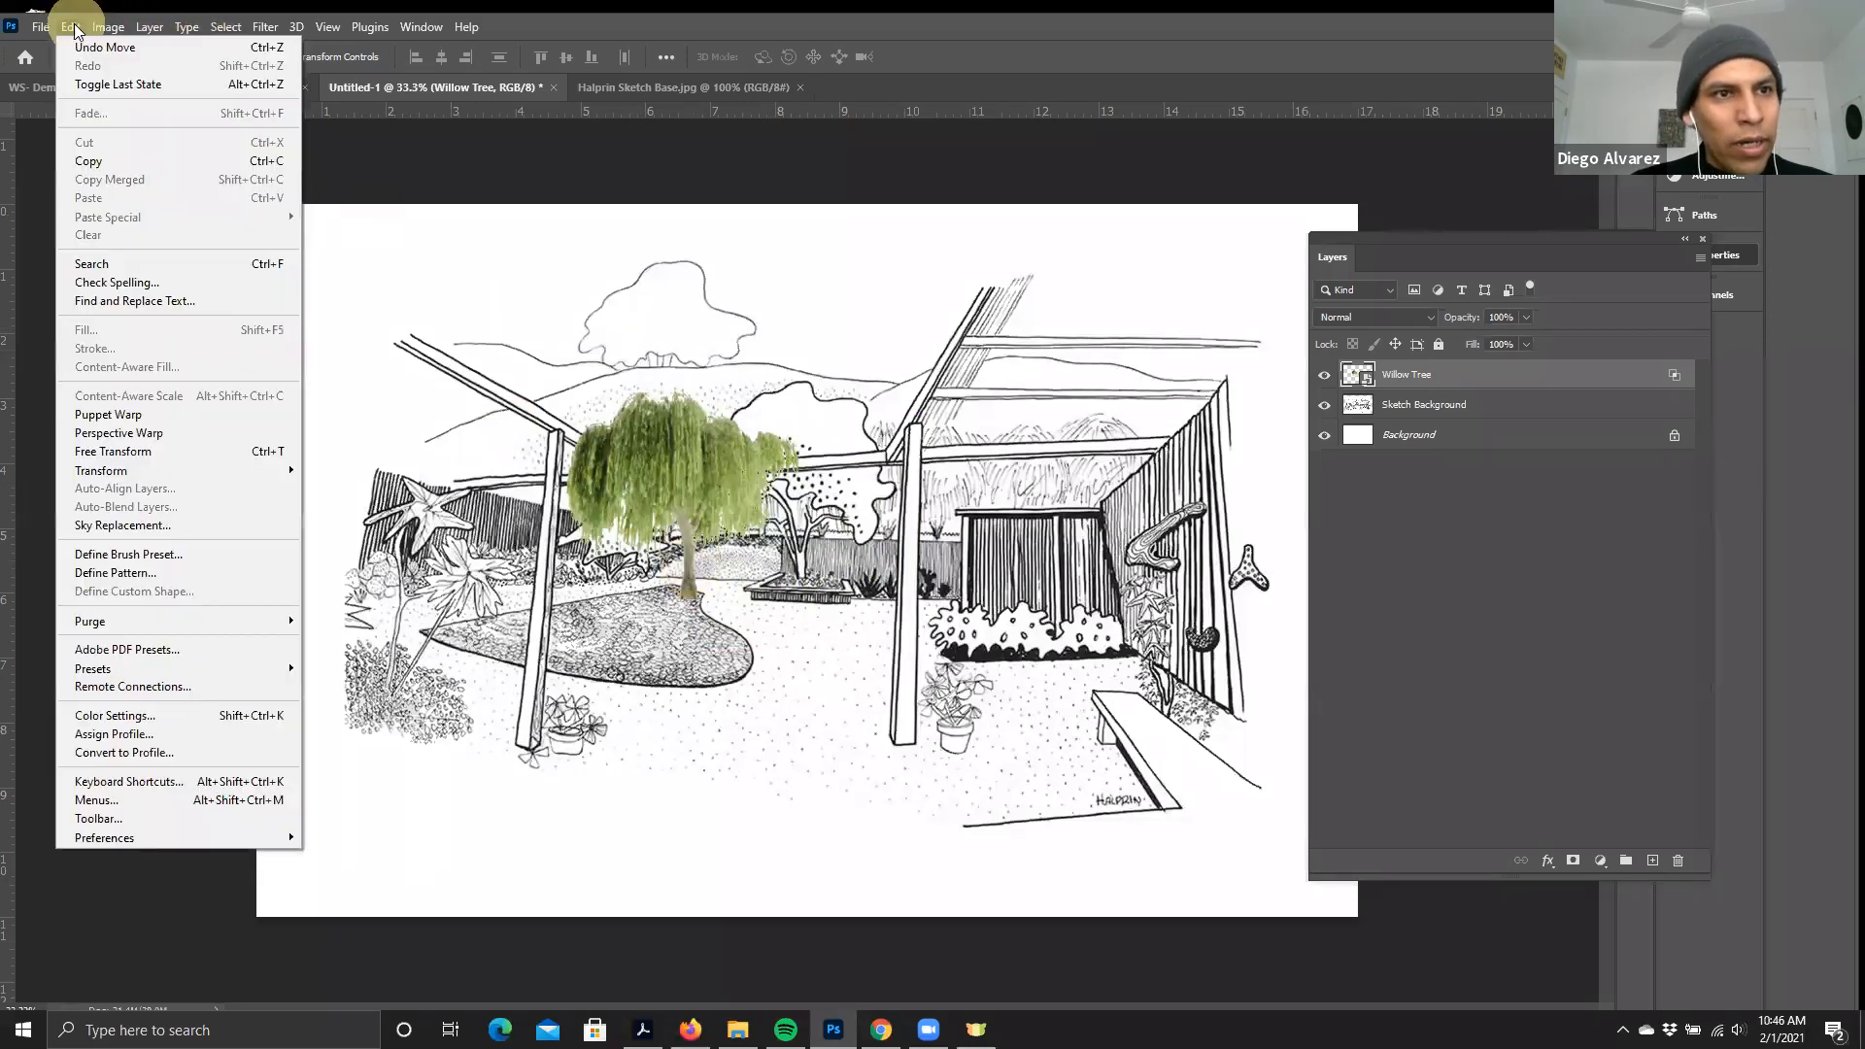
mouse_move(151, 475)
click(328, 498)
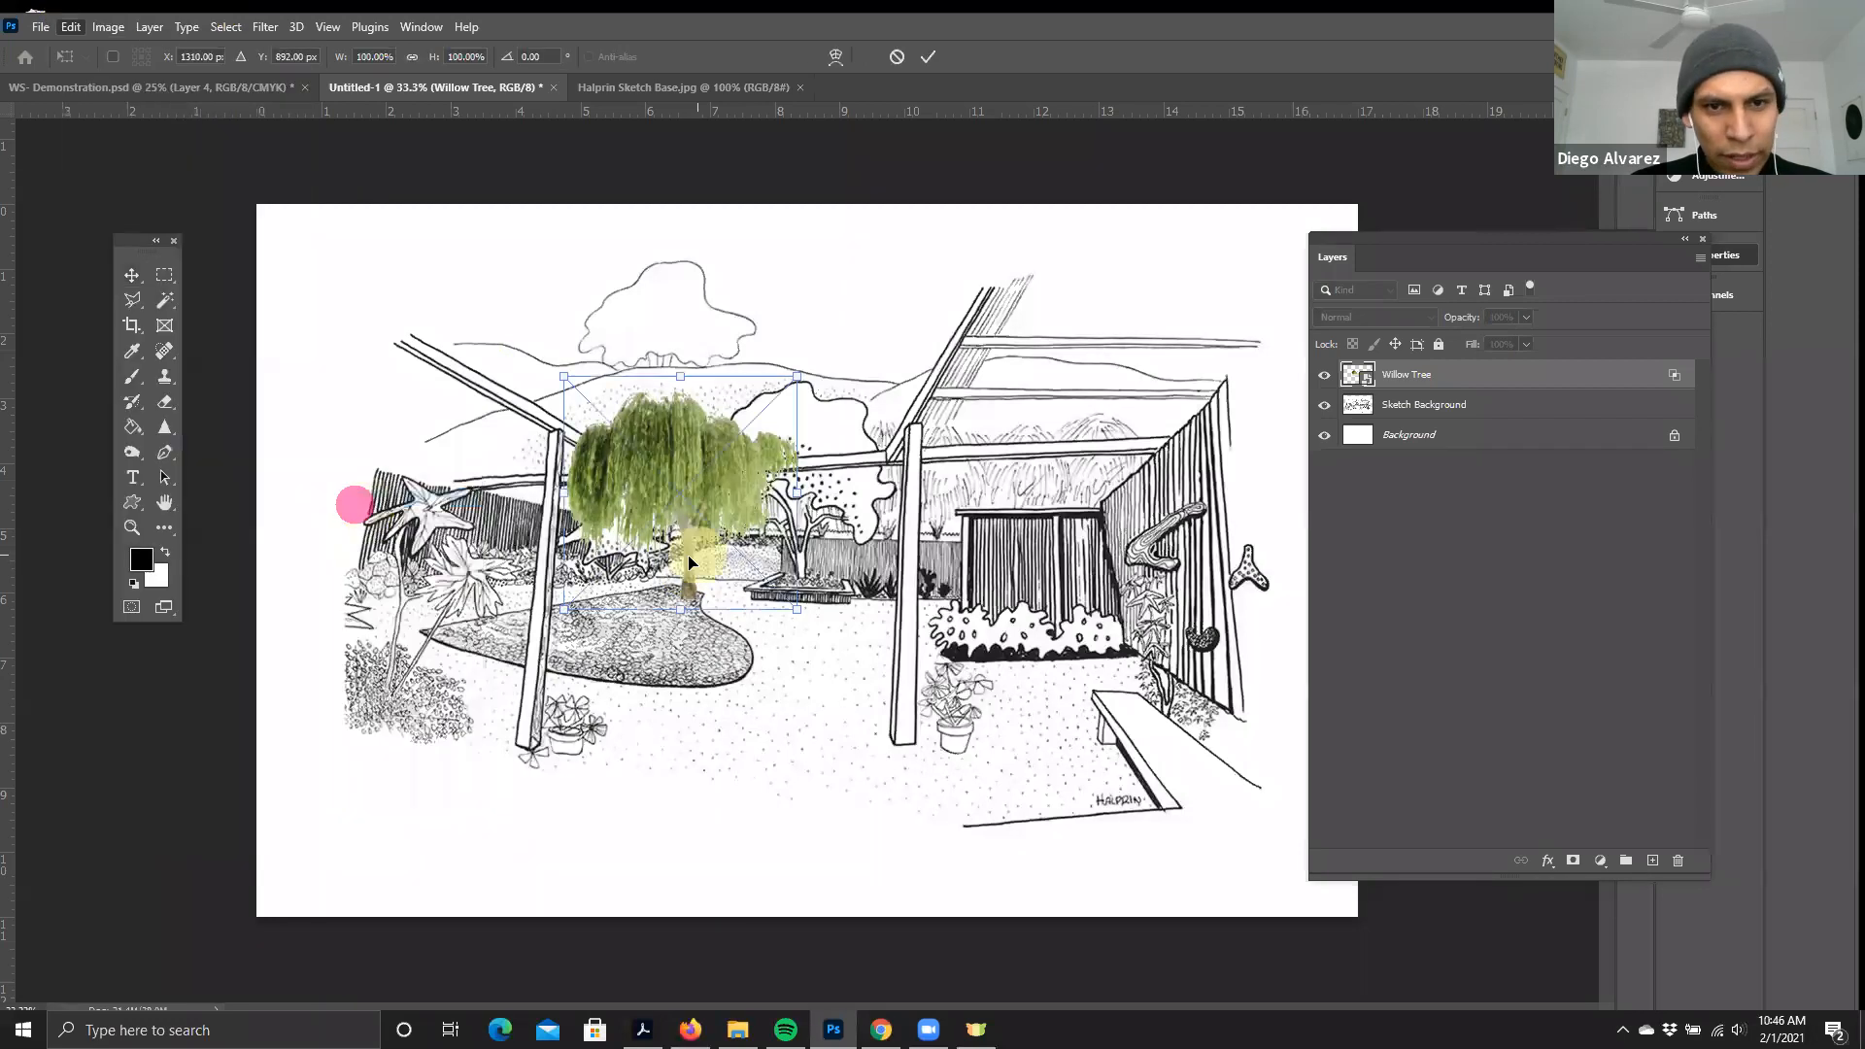
scroll(689, 562, up, 6)
drag(793, 637, 679, 521)
mouse_move(591, 395)
mouse_down()
mouse_move(645, 417)
mouse_move(601, 455)
mouse_up()
scroll(622, 427, up, 3)
drag(588, 464, 419, 291)
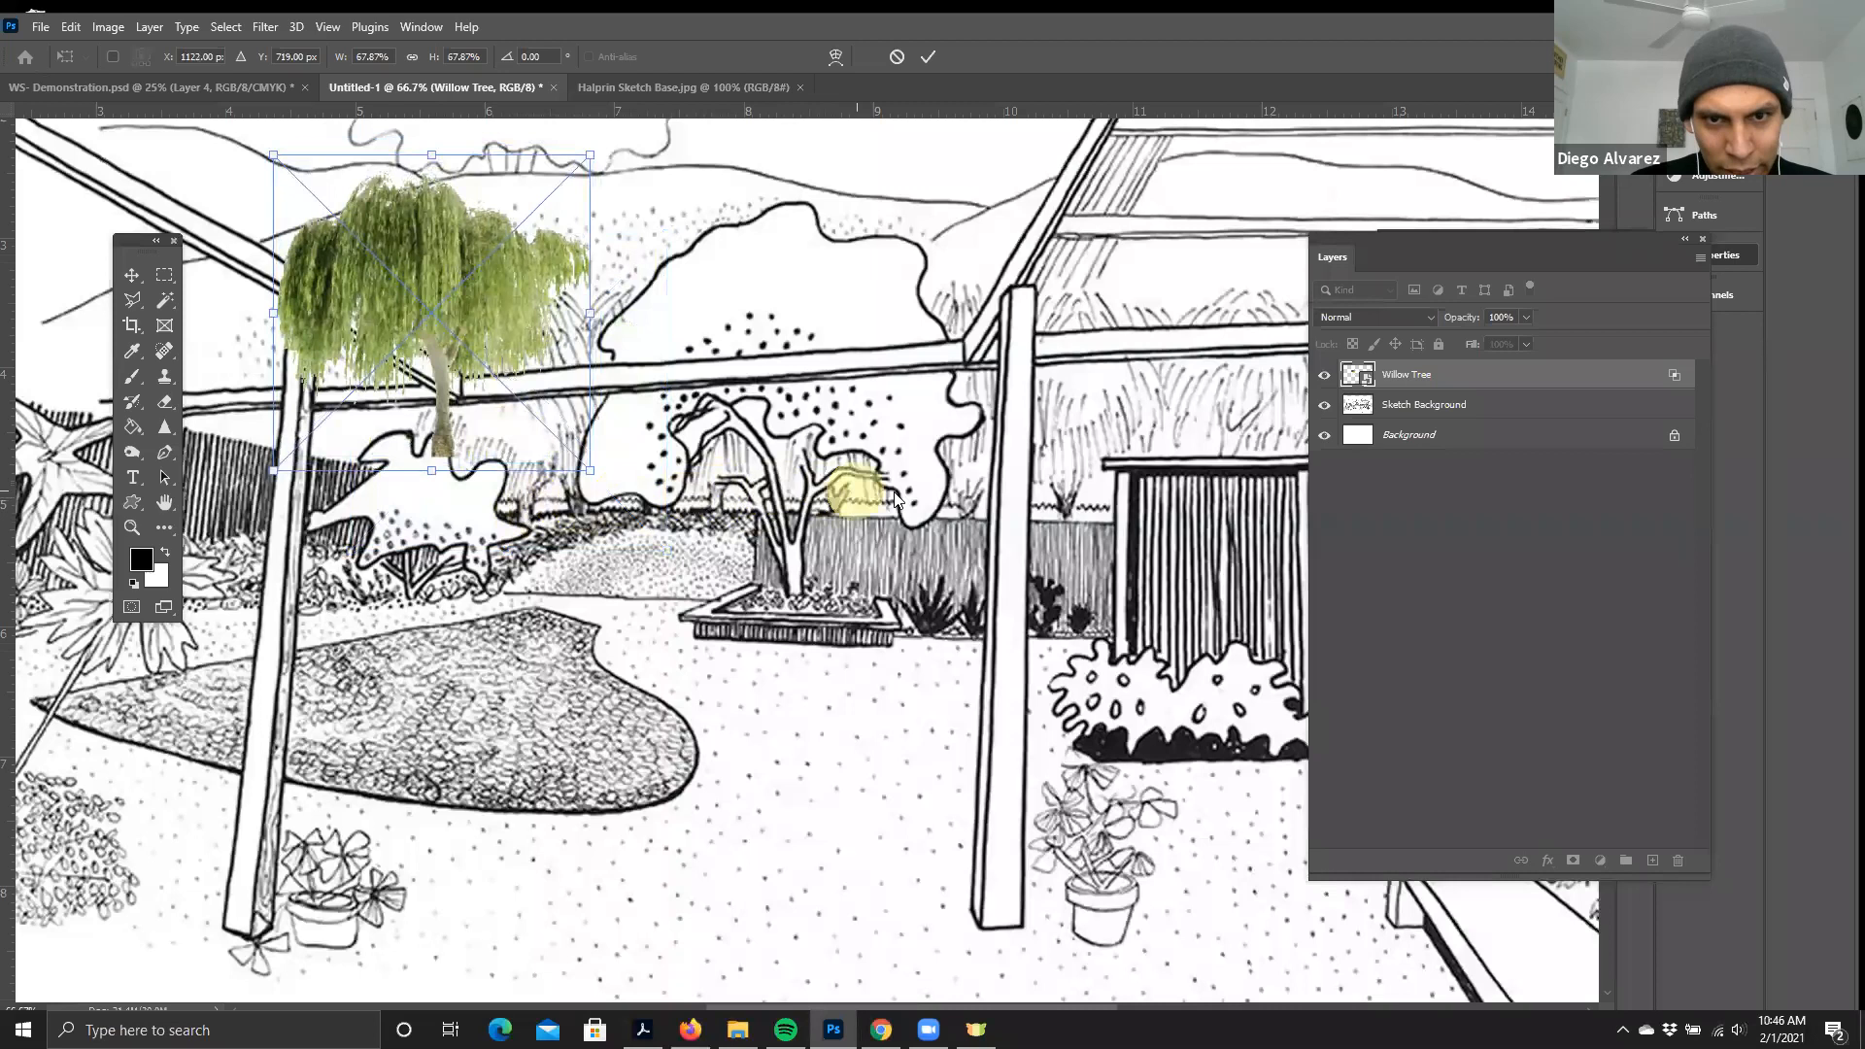
- Reduce the willow to 60.53%, set its trunk base at the planting edge behind the pond, and commit the transform
drag(410, 282, 503, 390)
mouse_move(671, 566)
mouse_down()
mouse_move(675, 512)
mouse_move(653, 541)
mouse_up()
drag(367, 254, 415, 293)
drag(560, 348, 554, 339)
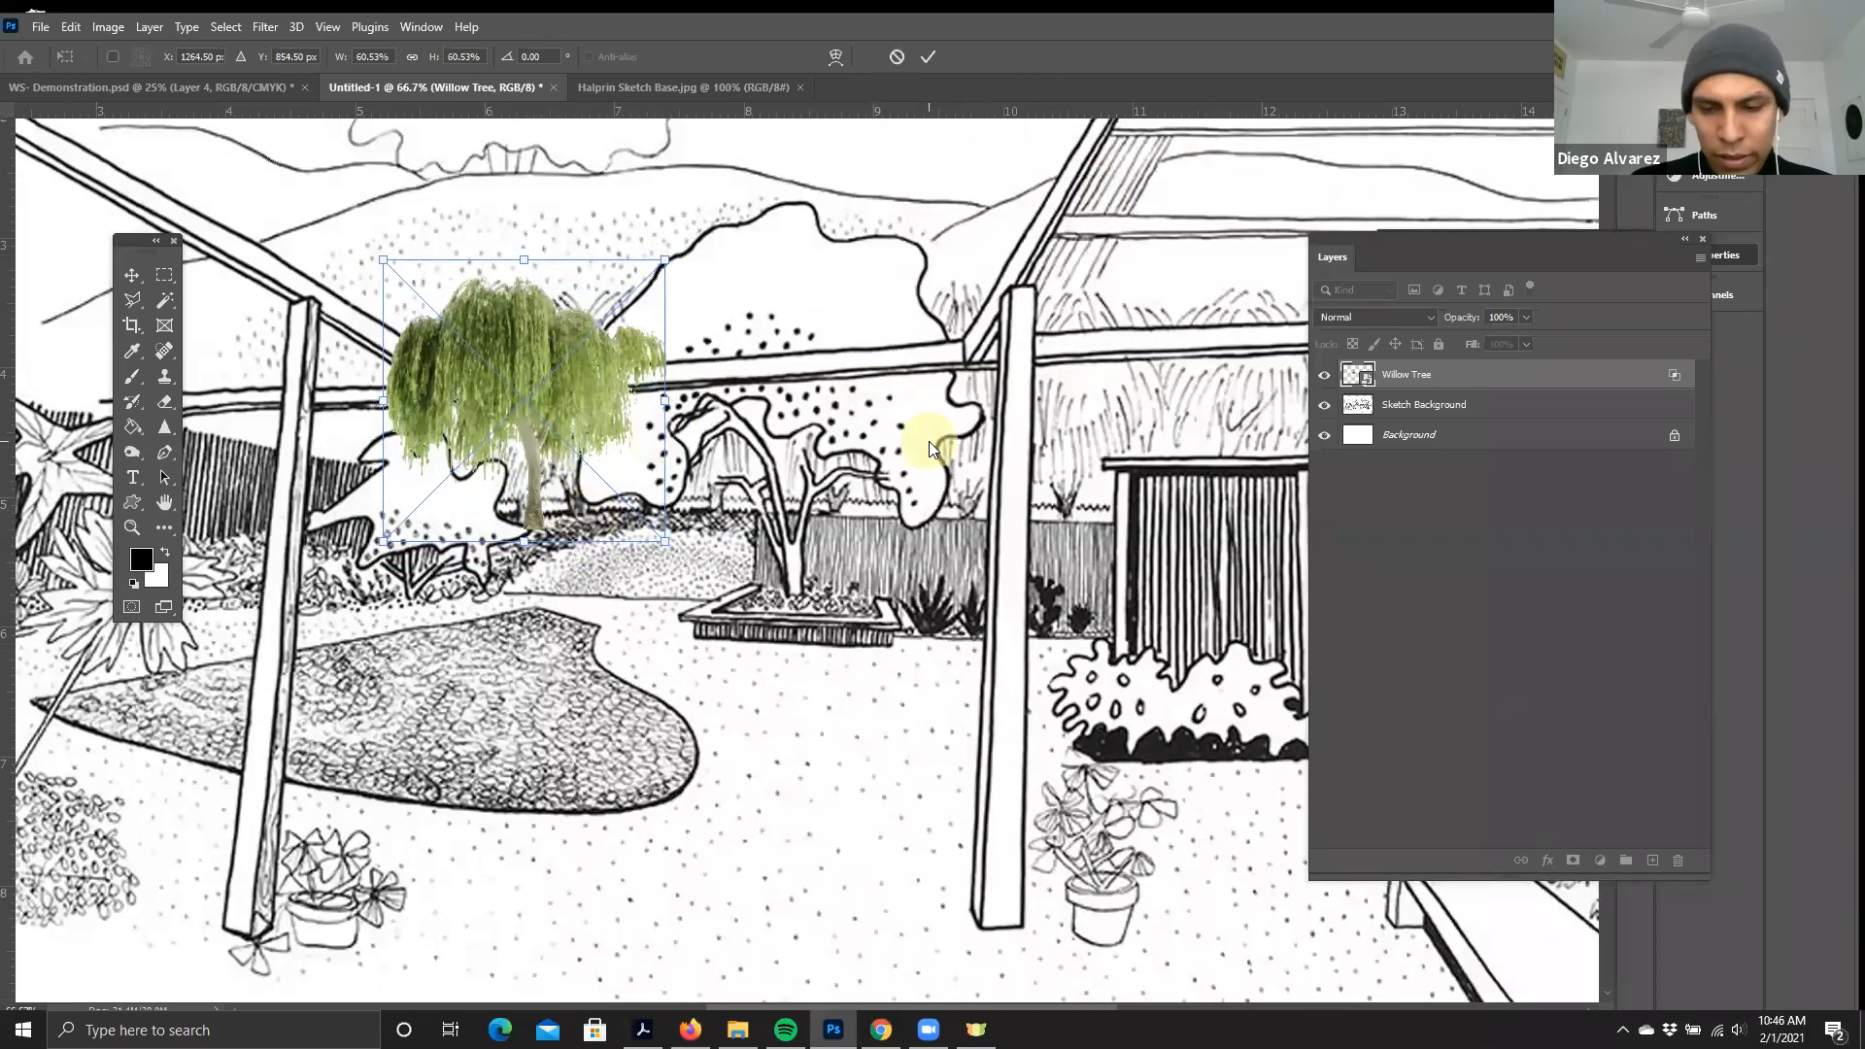
key(Return)
key(ctrl+minus)
key(ctrl+minus)
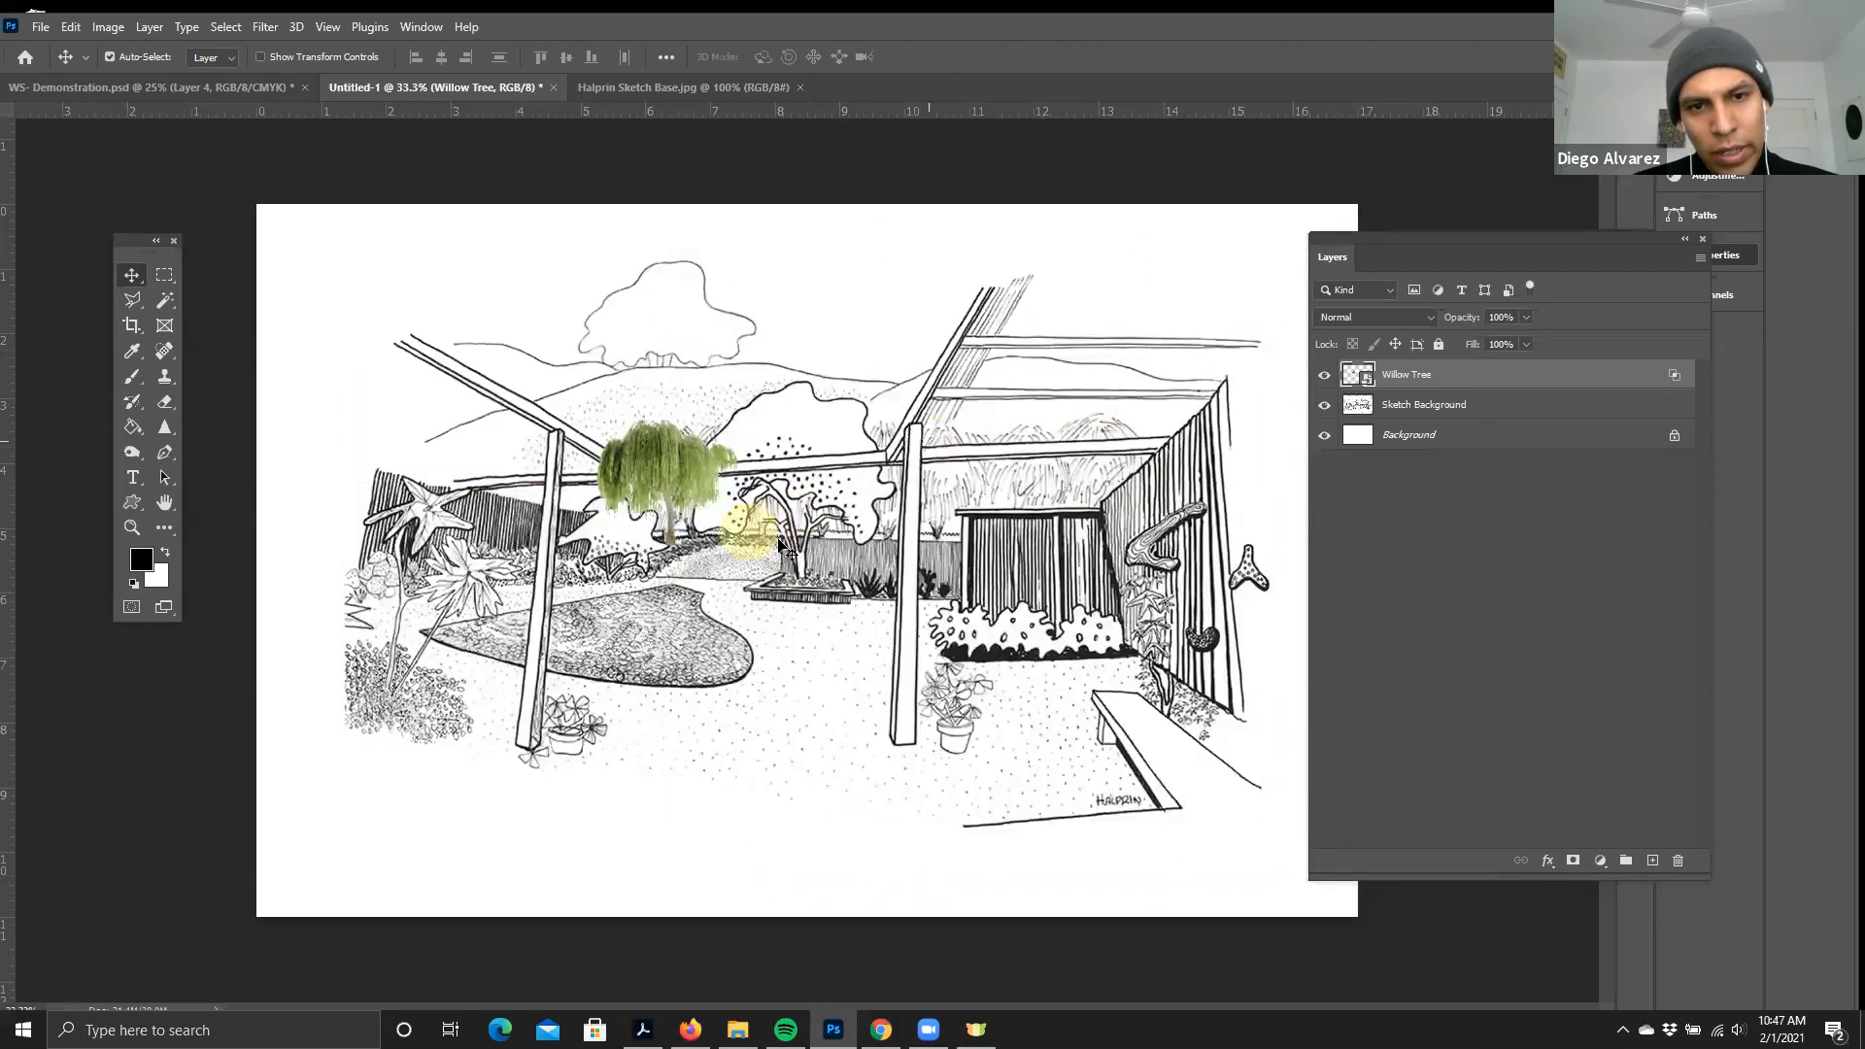
- Duplicate the willow and place the copy beside the original, level with it, near the sketched tree in the planter
click(132, 275)
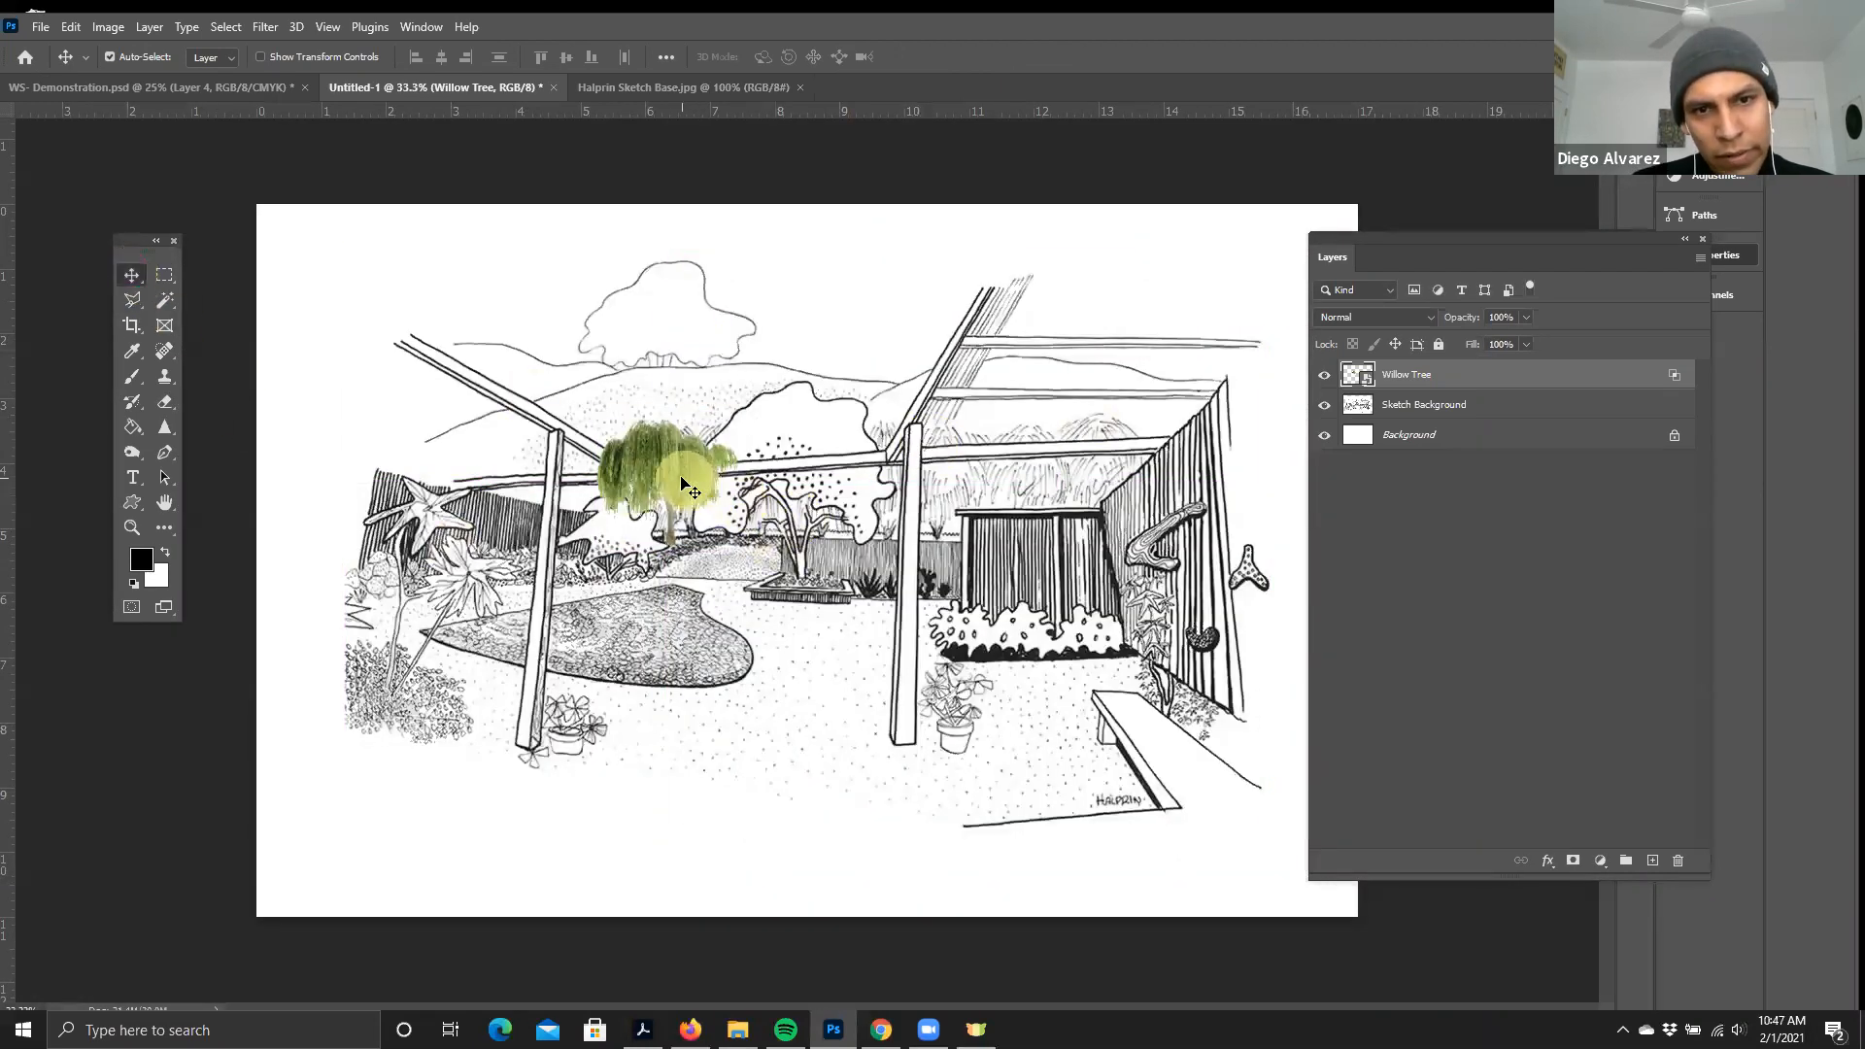
key(ctrl+plus)
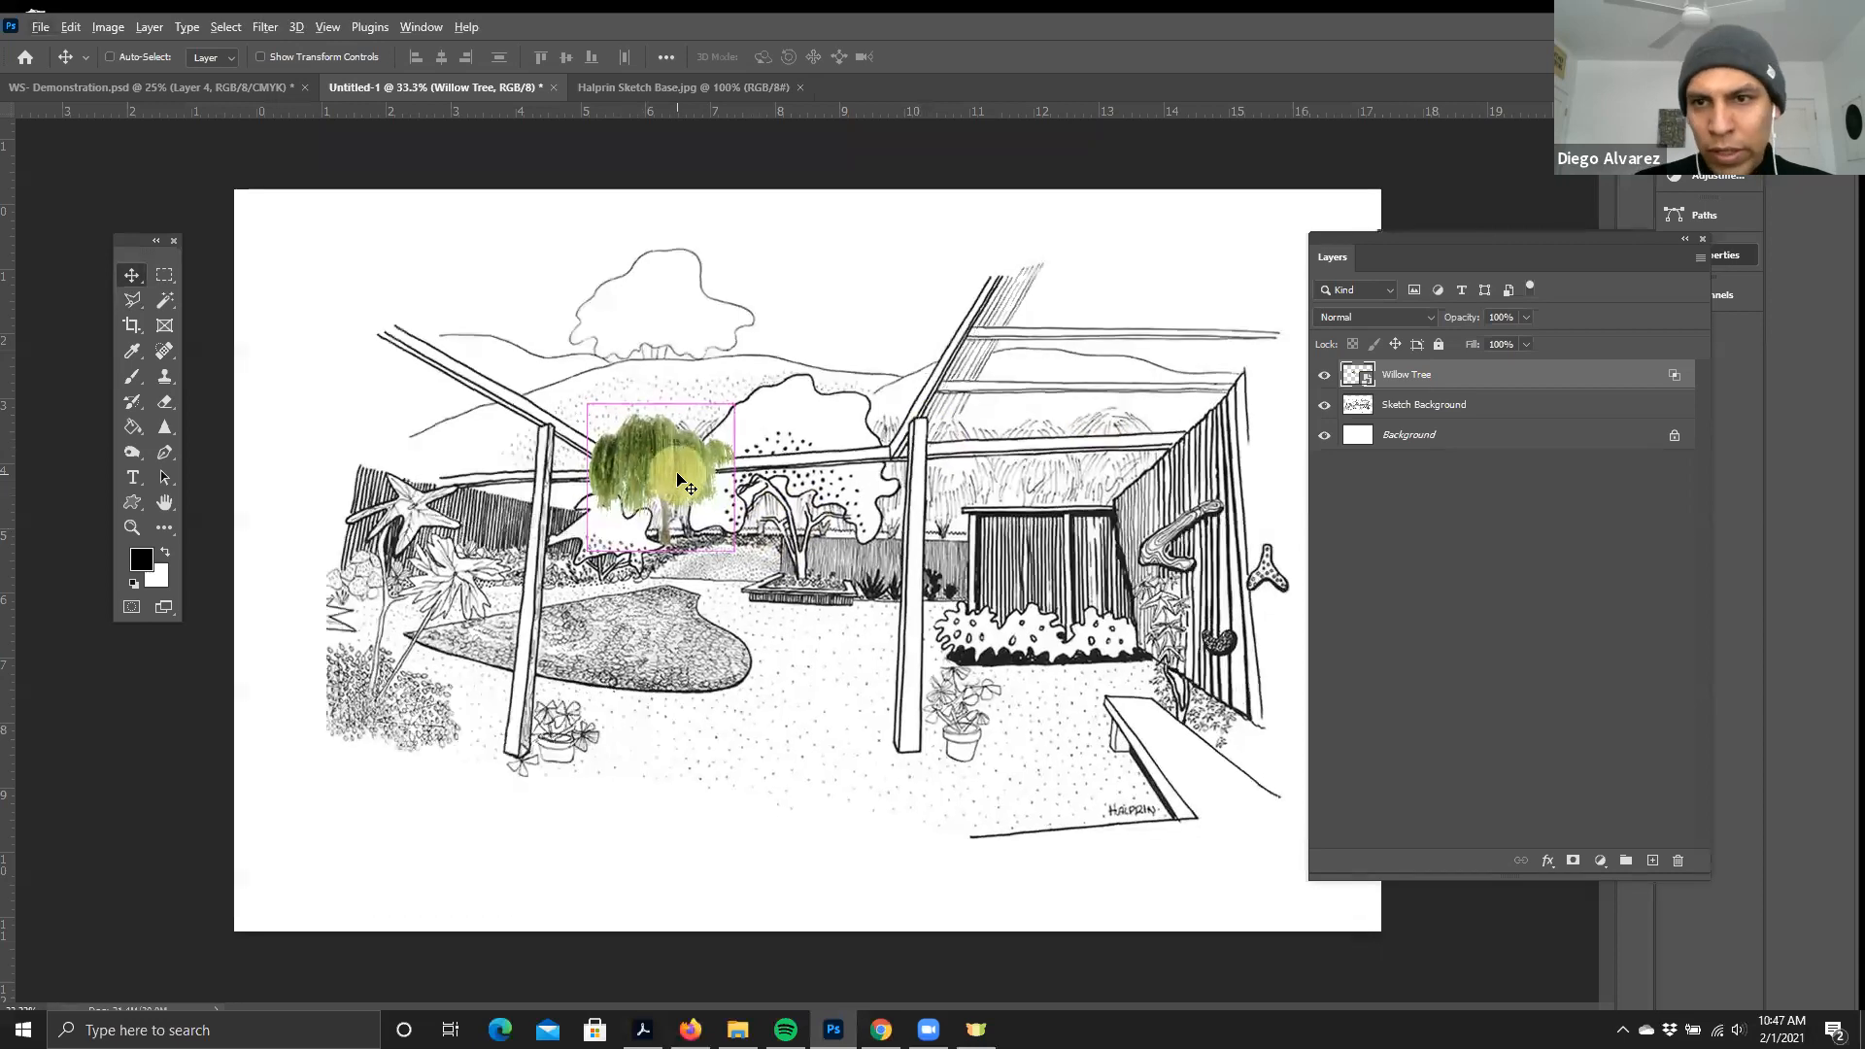
key(ctrl+plus)
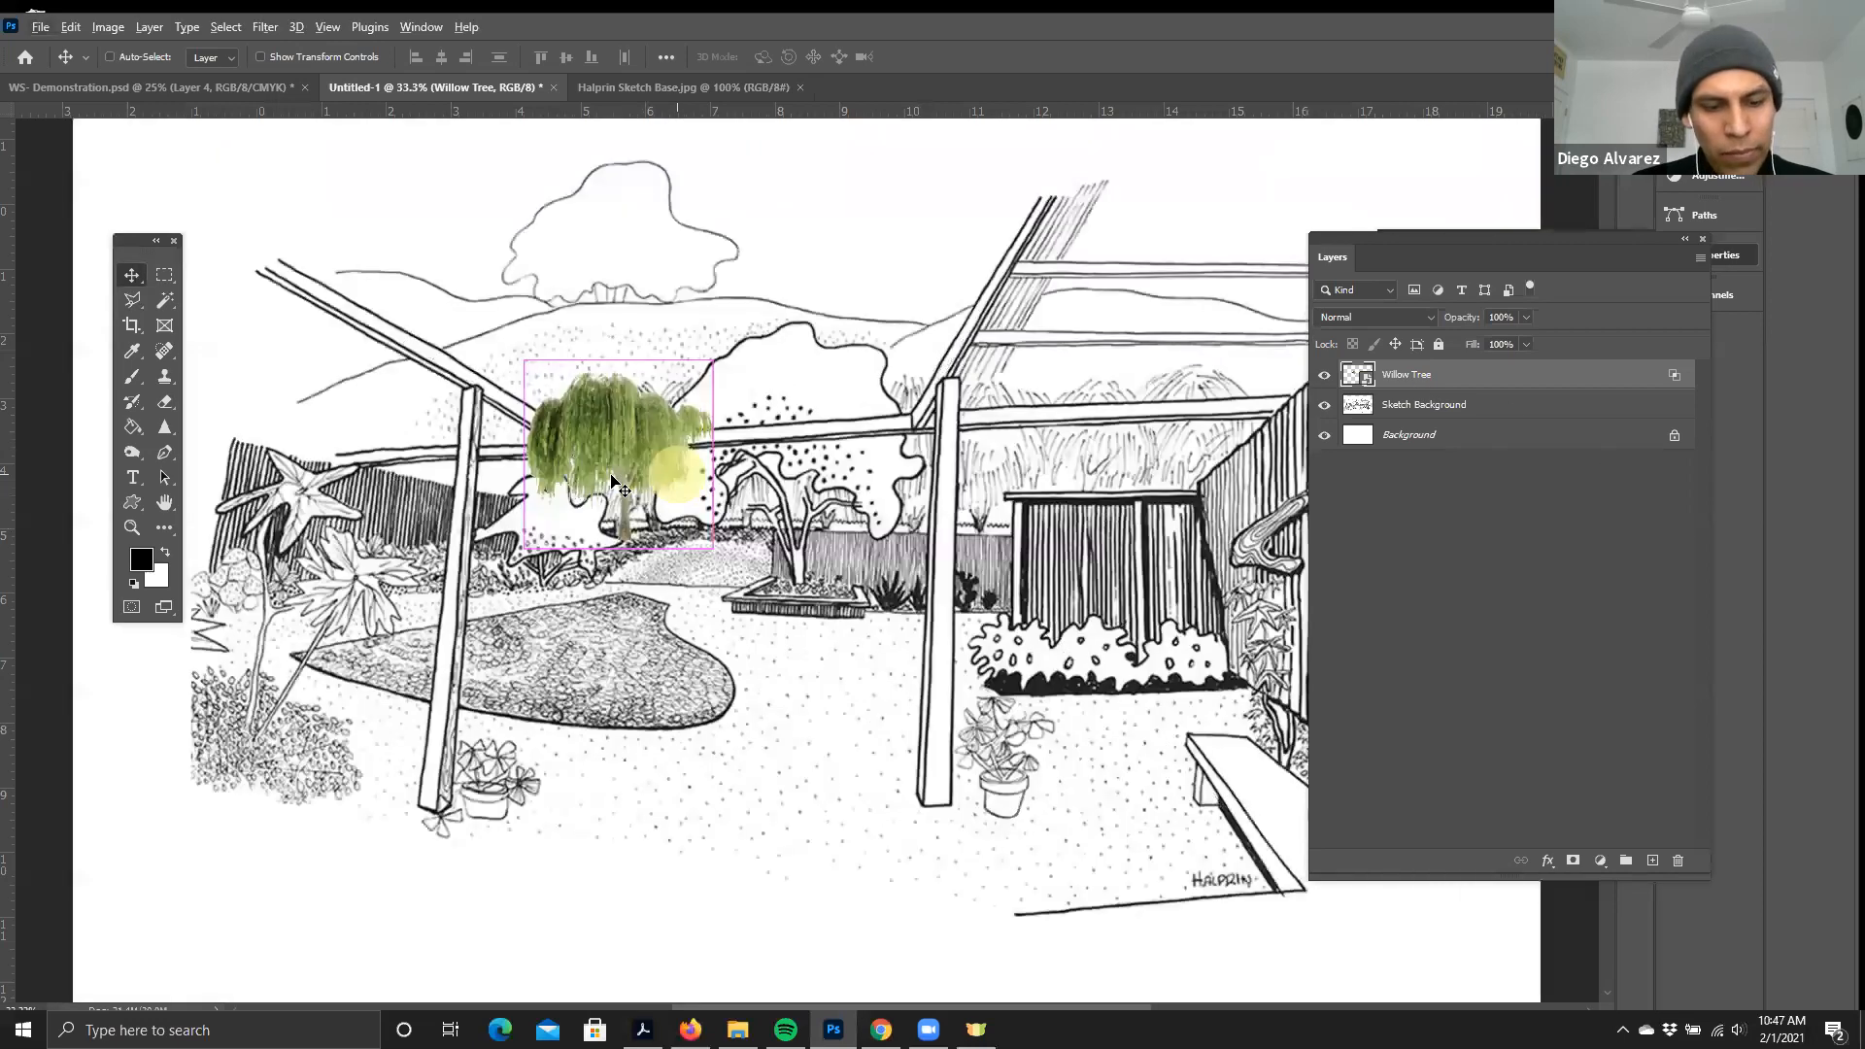
key(ctrl+plus)
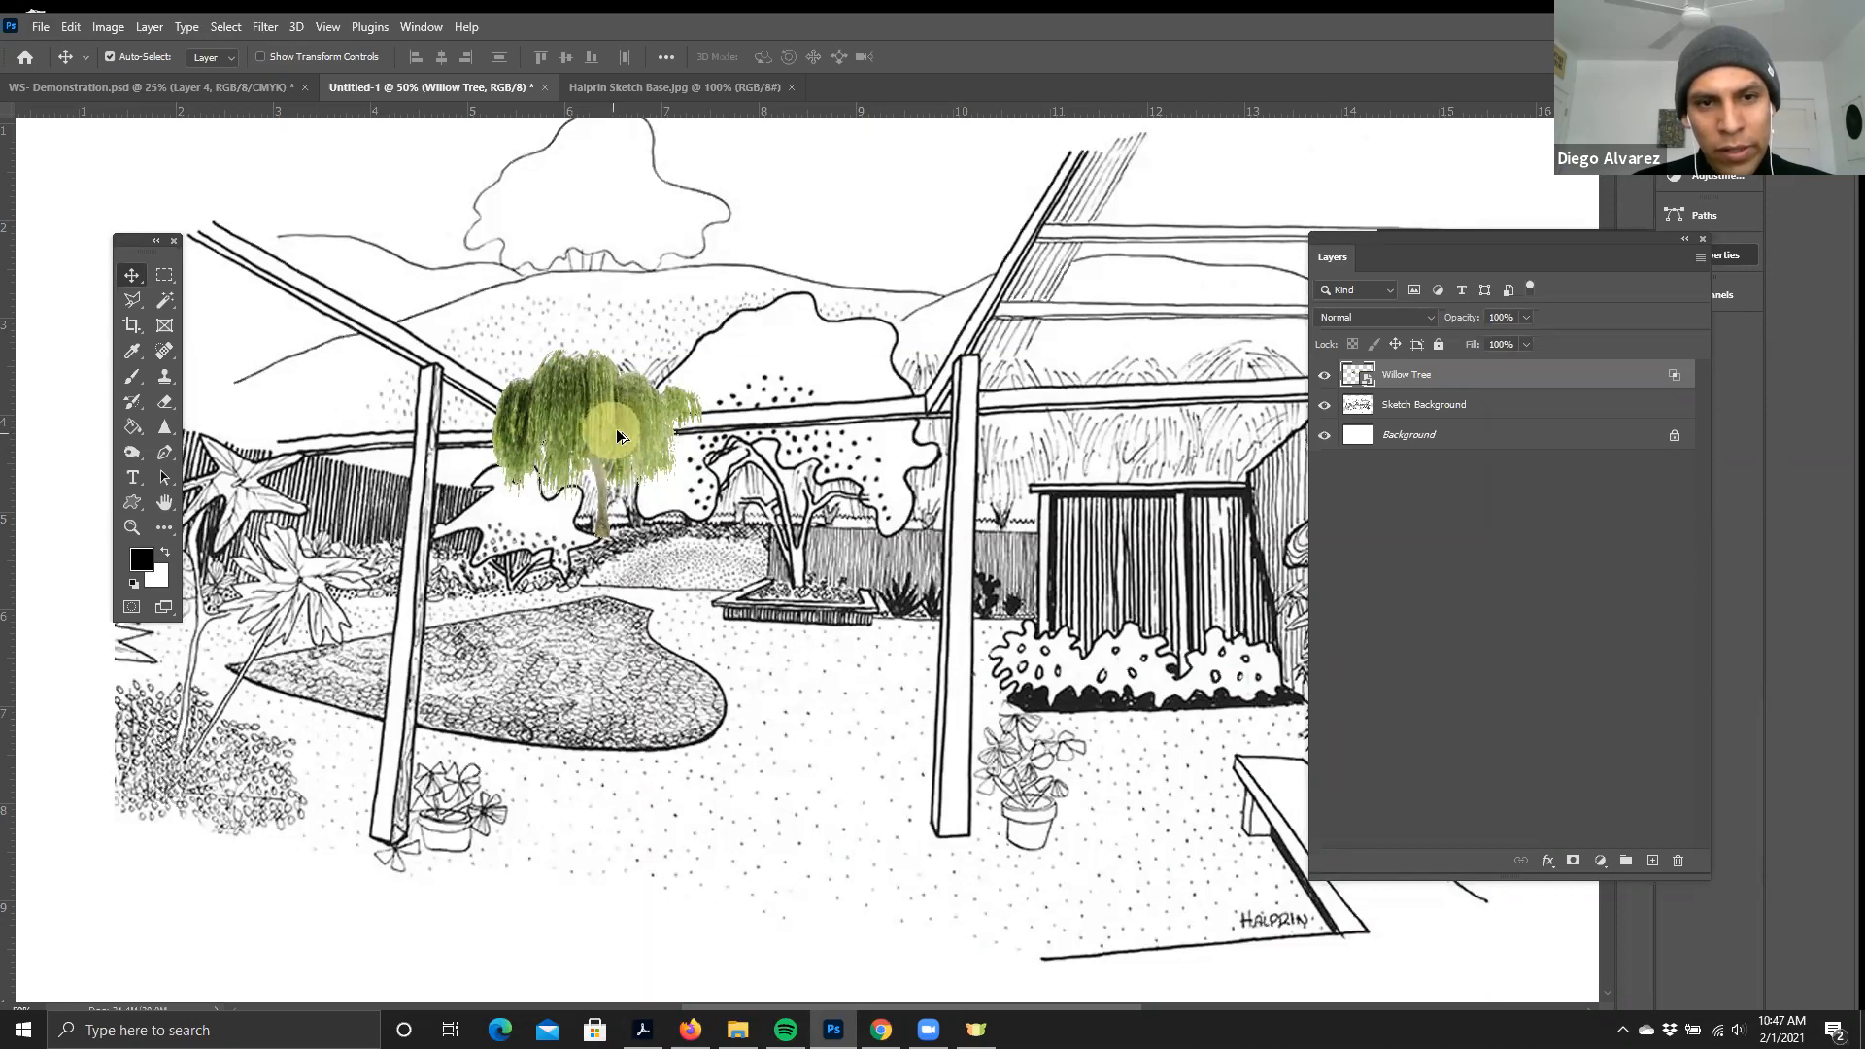
key(ctrl+plus)
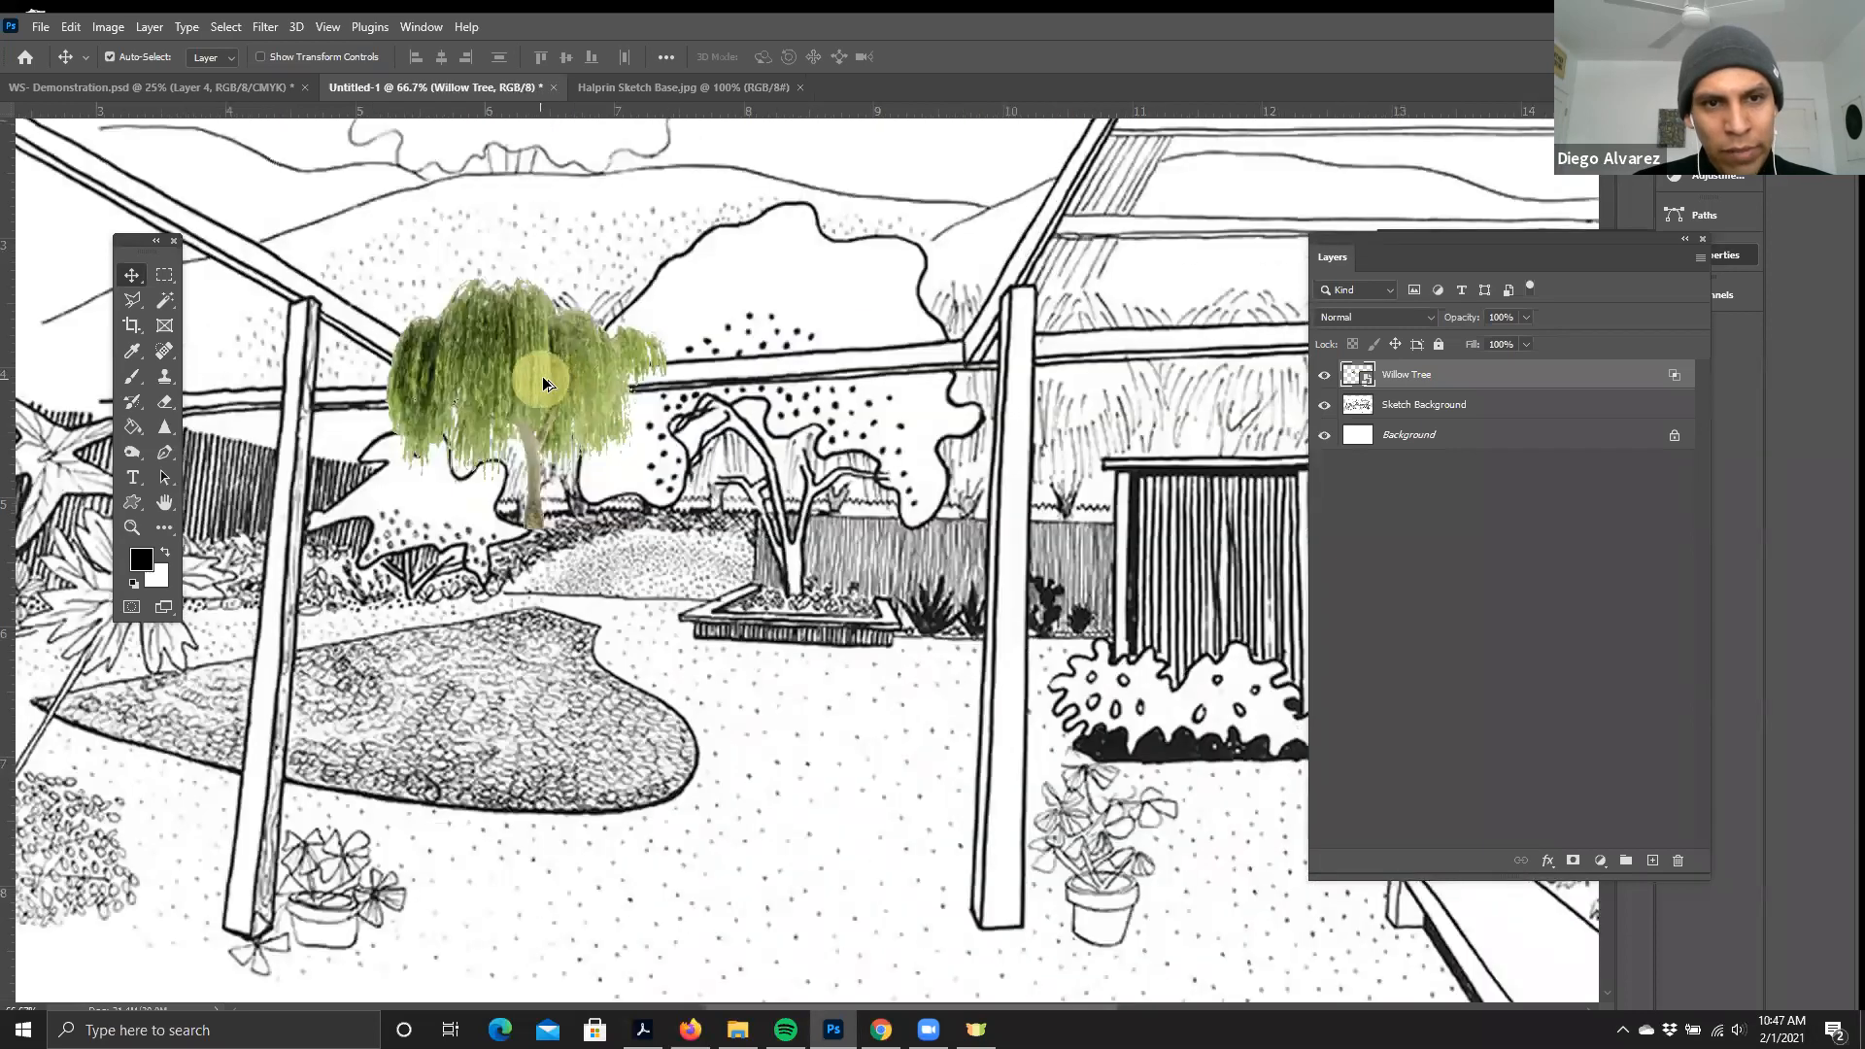
drag(533, 376, 724, 384)
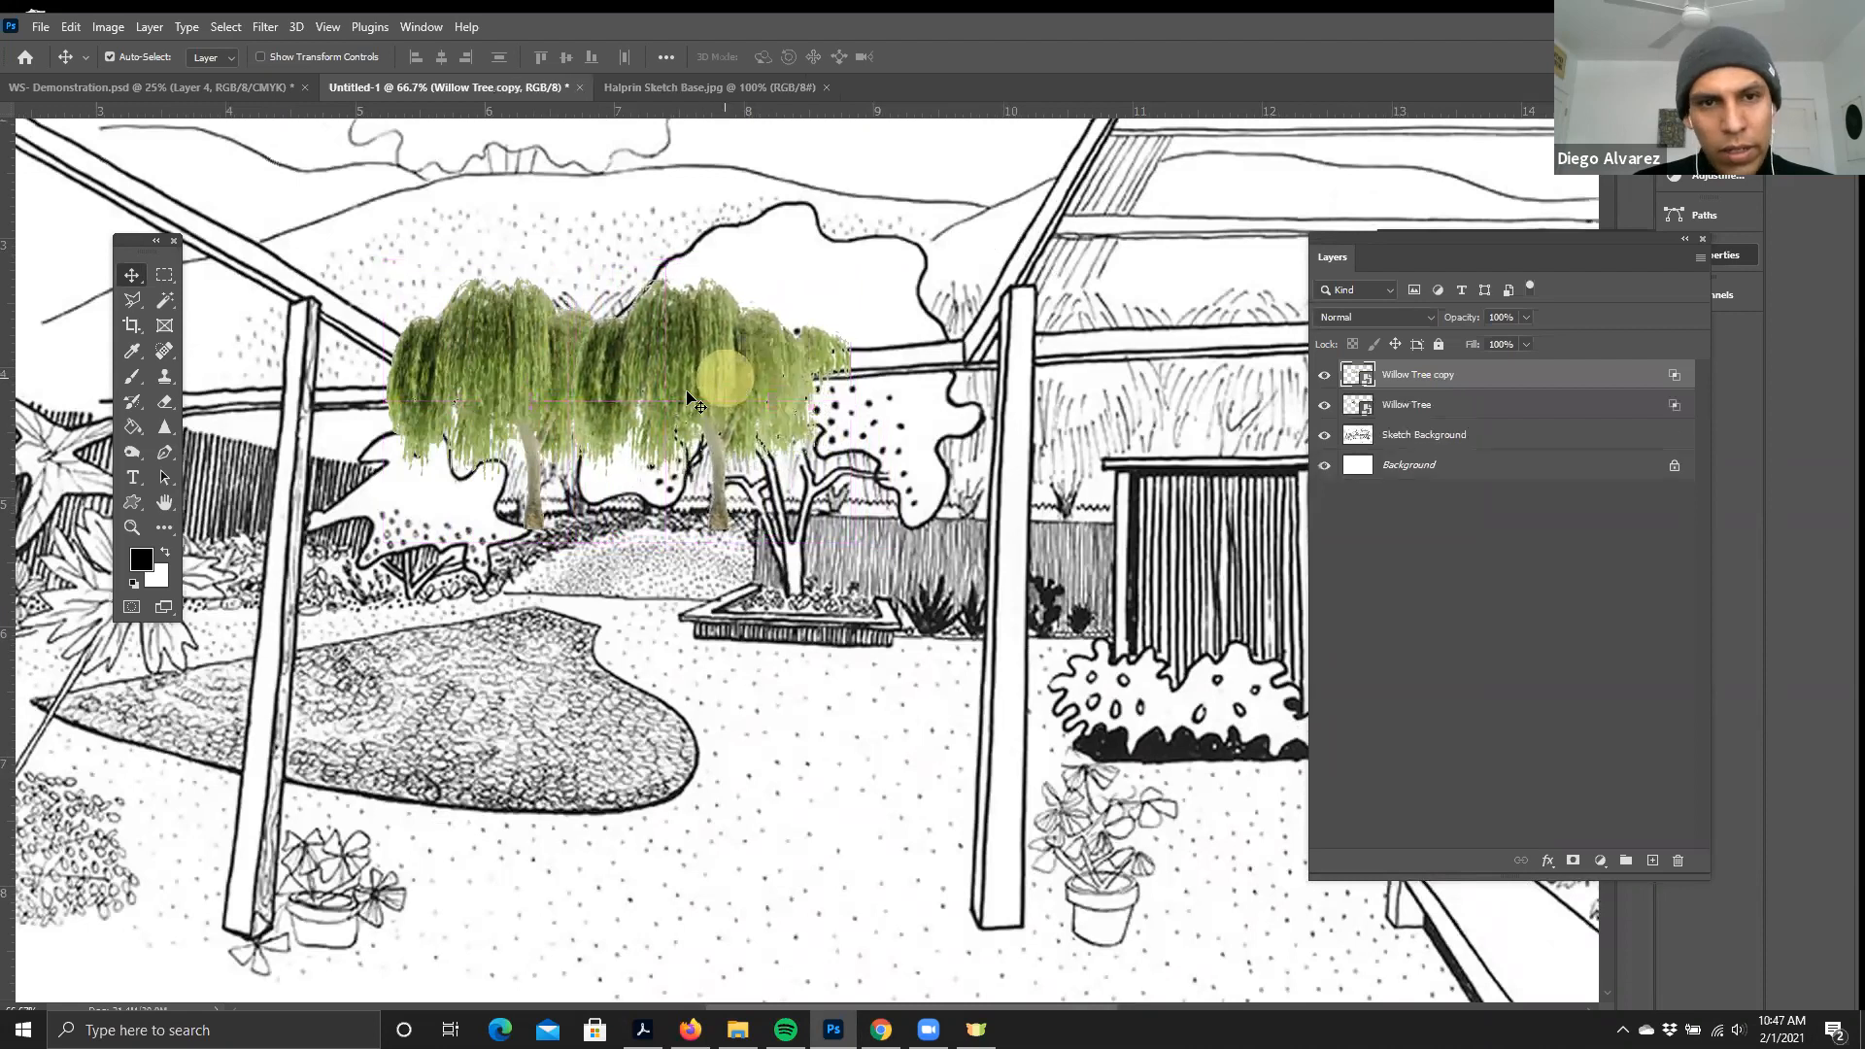
- Copy and paste the duplicated willow, and position the pasted tree beside it as the third in the row
click(73, 27)
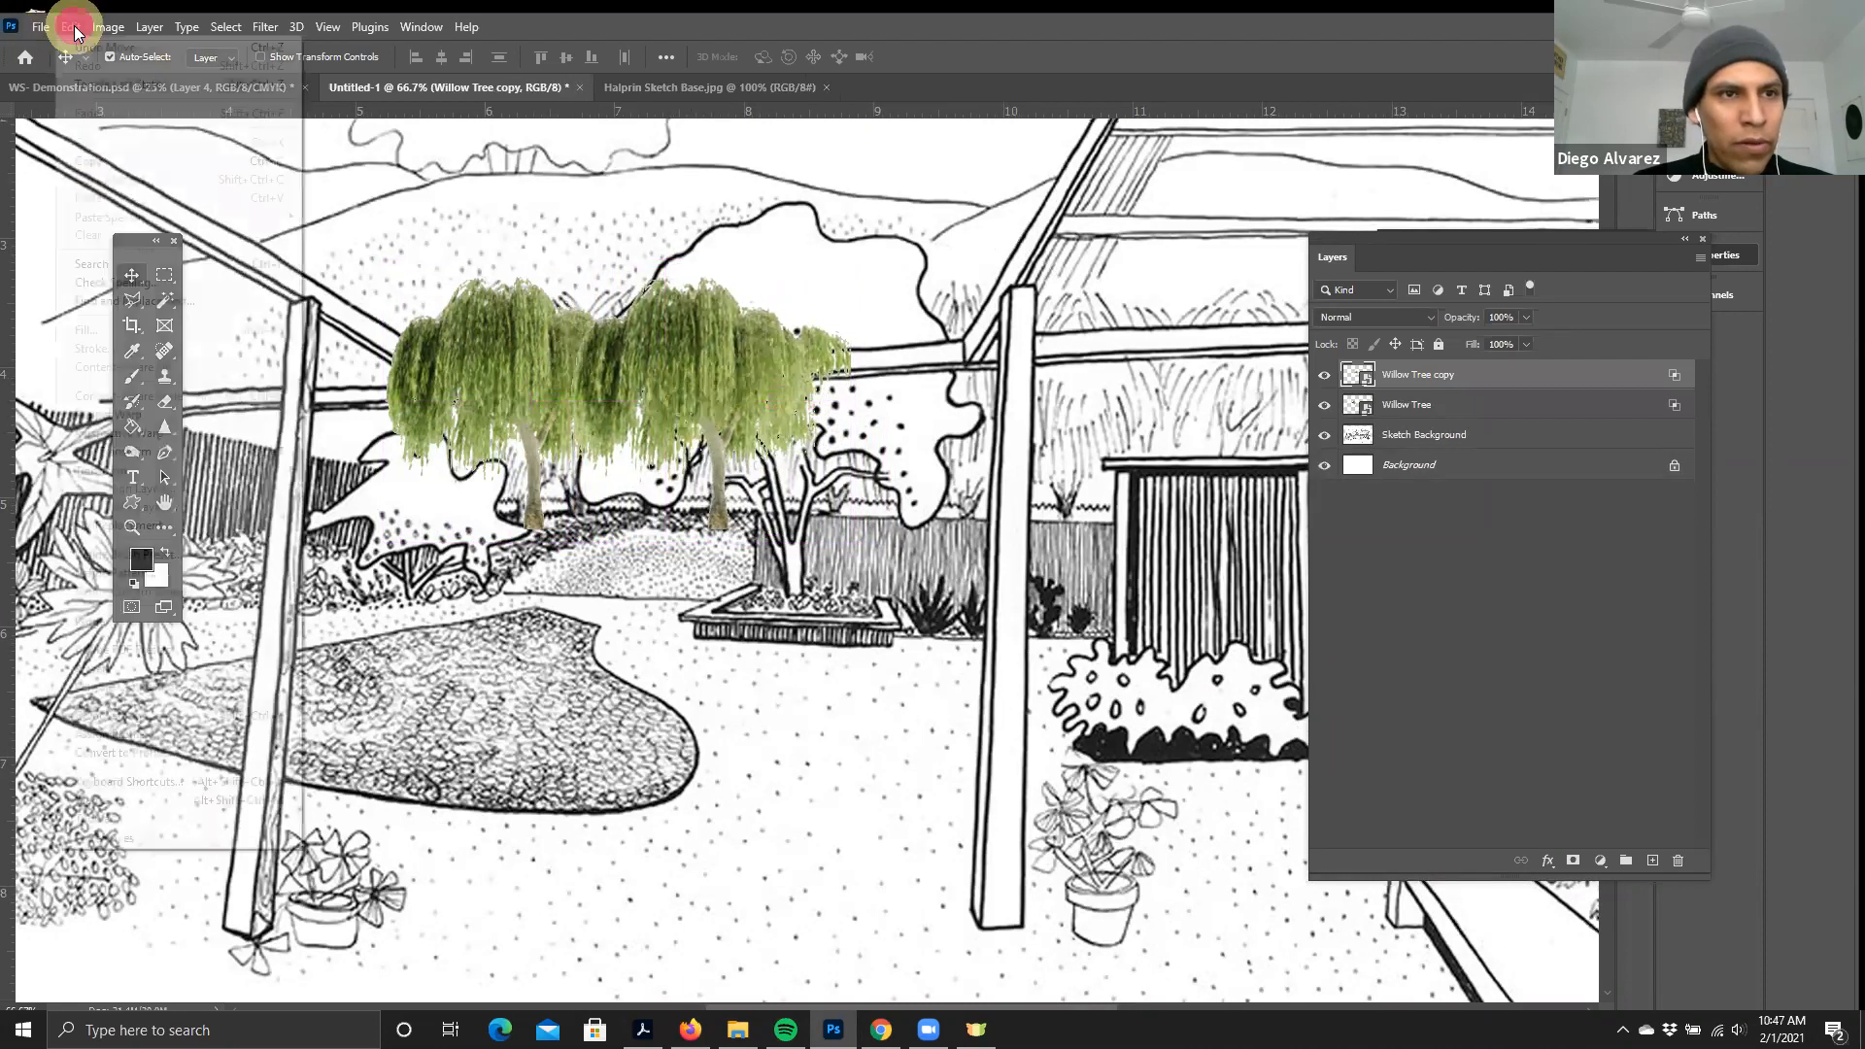
click(118, 161)
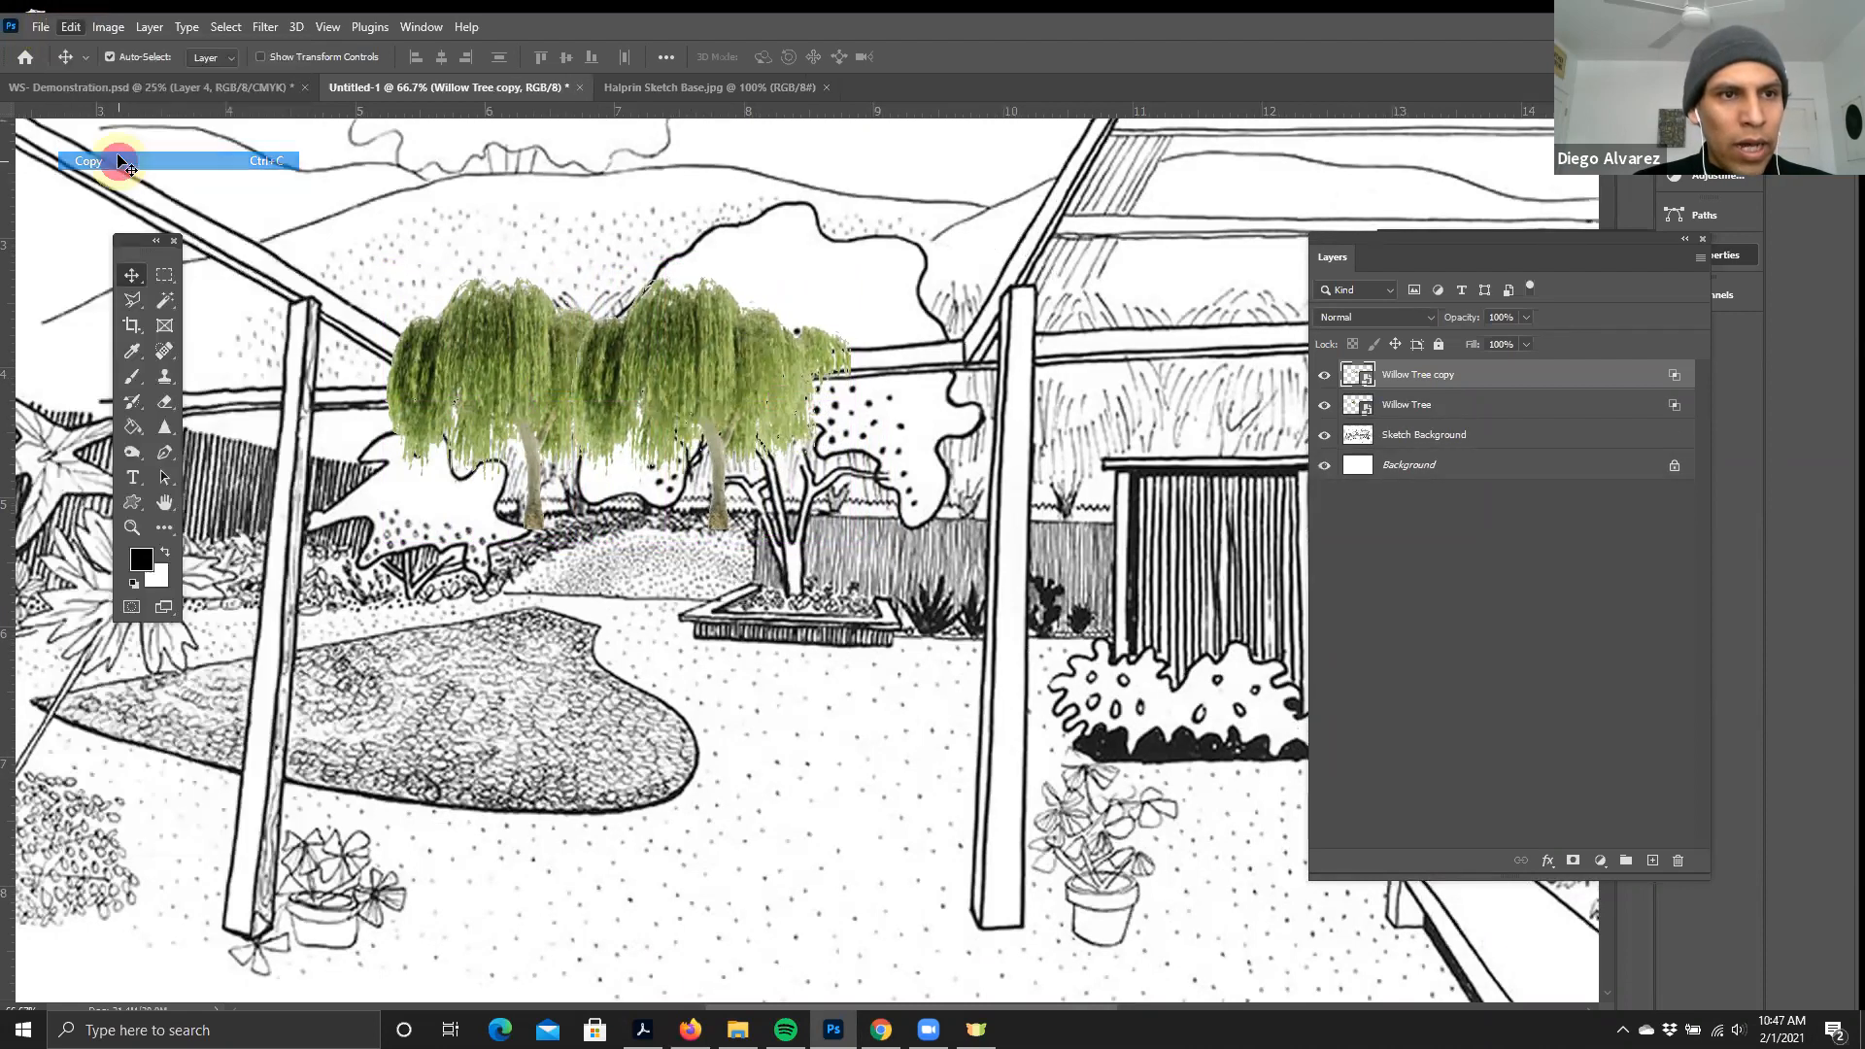
click(74, 27)
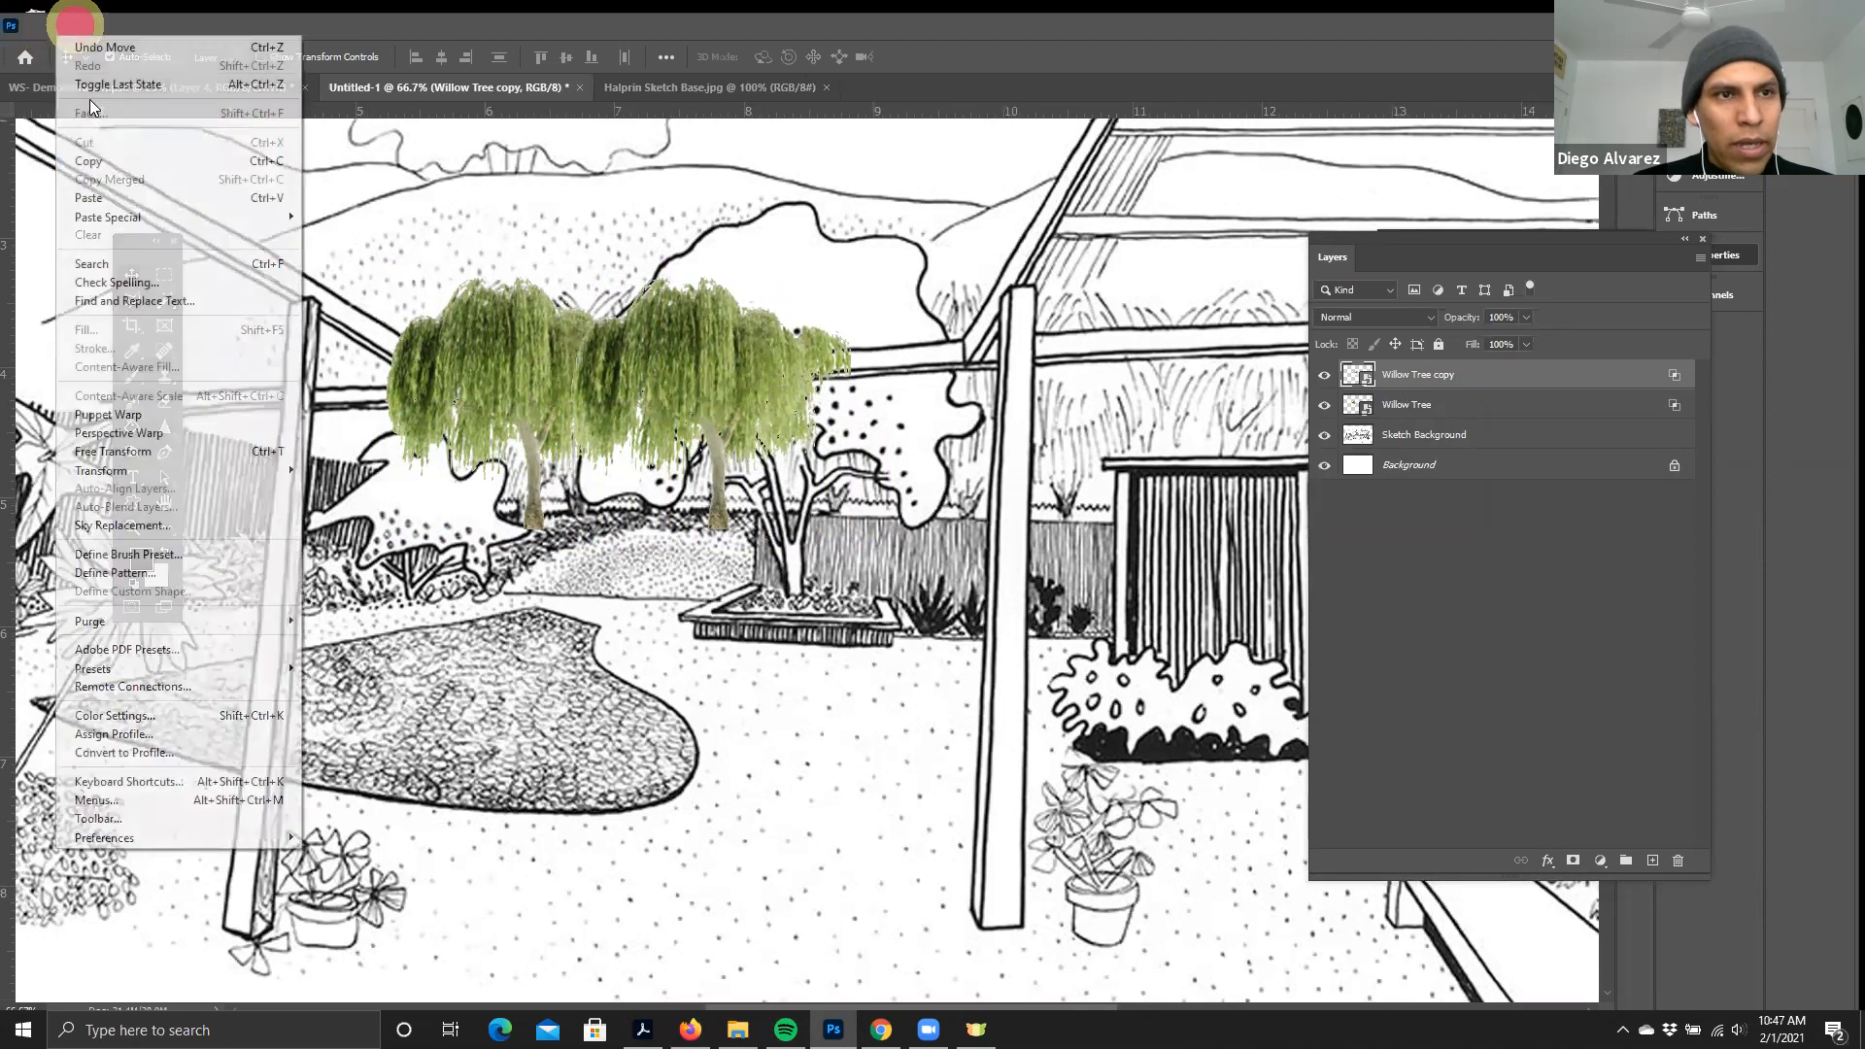
click(107, 198)
drag(805, 560, 826, 394)
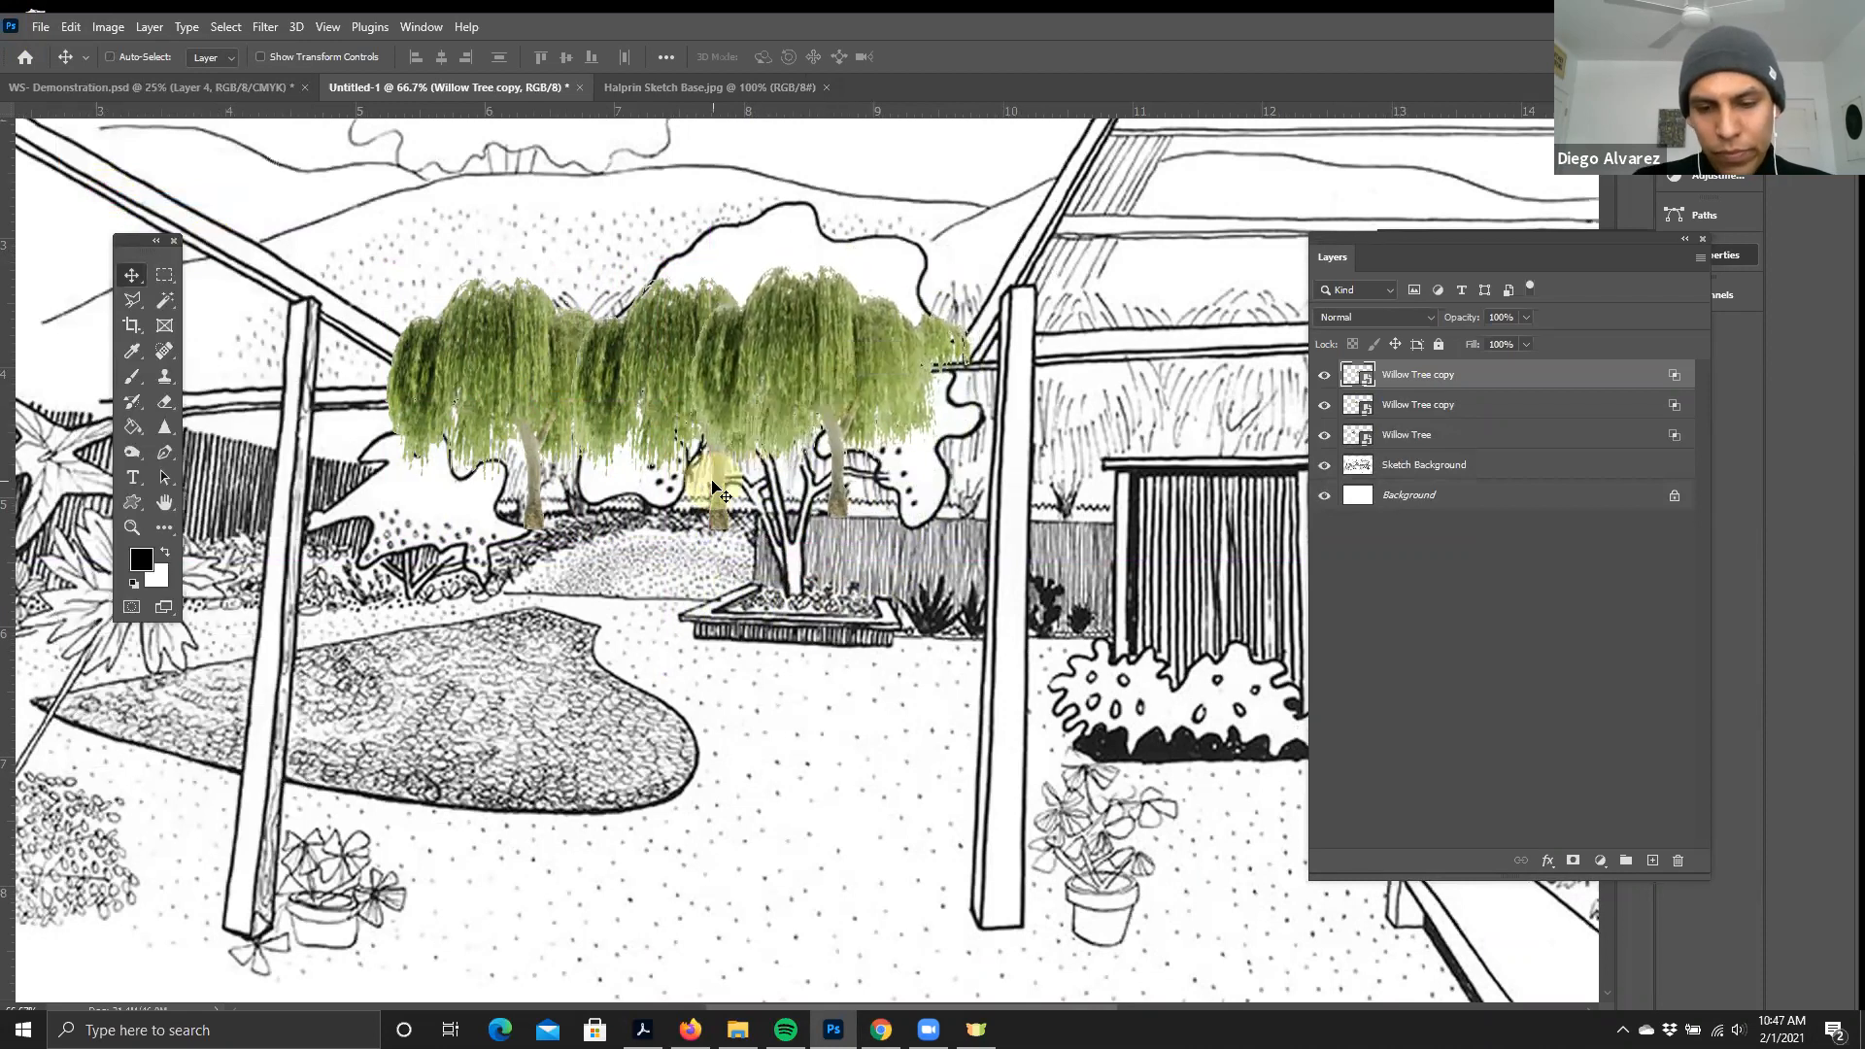
- Duplicate the willow four more times to extend the row past the central post to the slatted side wall
key(ctrl+minus)
key(ctrl+minus)
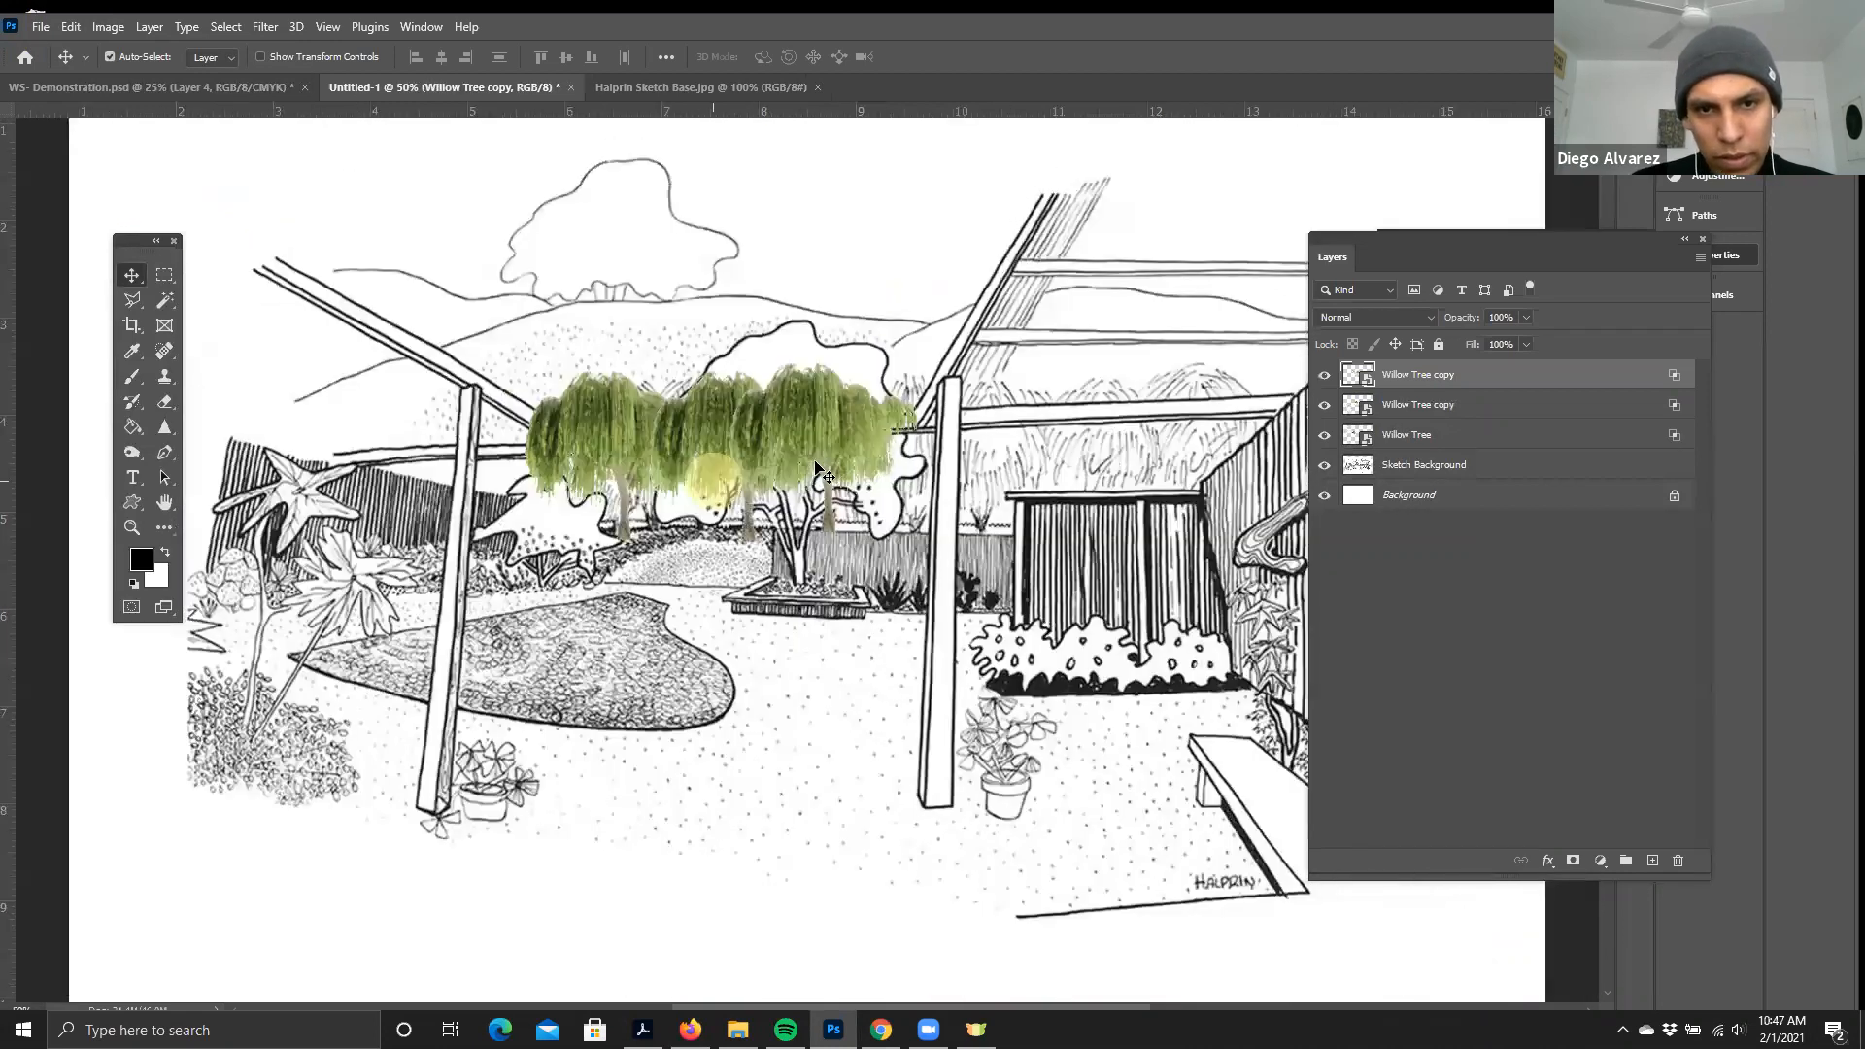
click(814, 465)
mouse_move(911, 466)
mouse_down()
mouse_move(937, 465)
mouse_move(912, 461)
mouse_up()
key(ctrl)
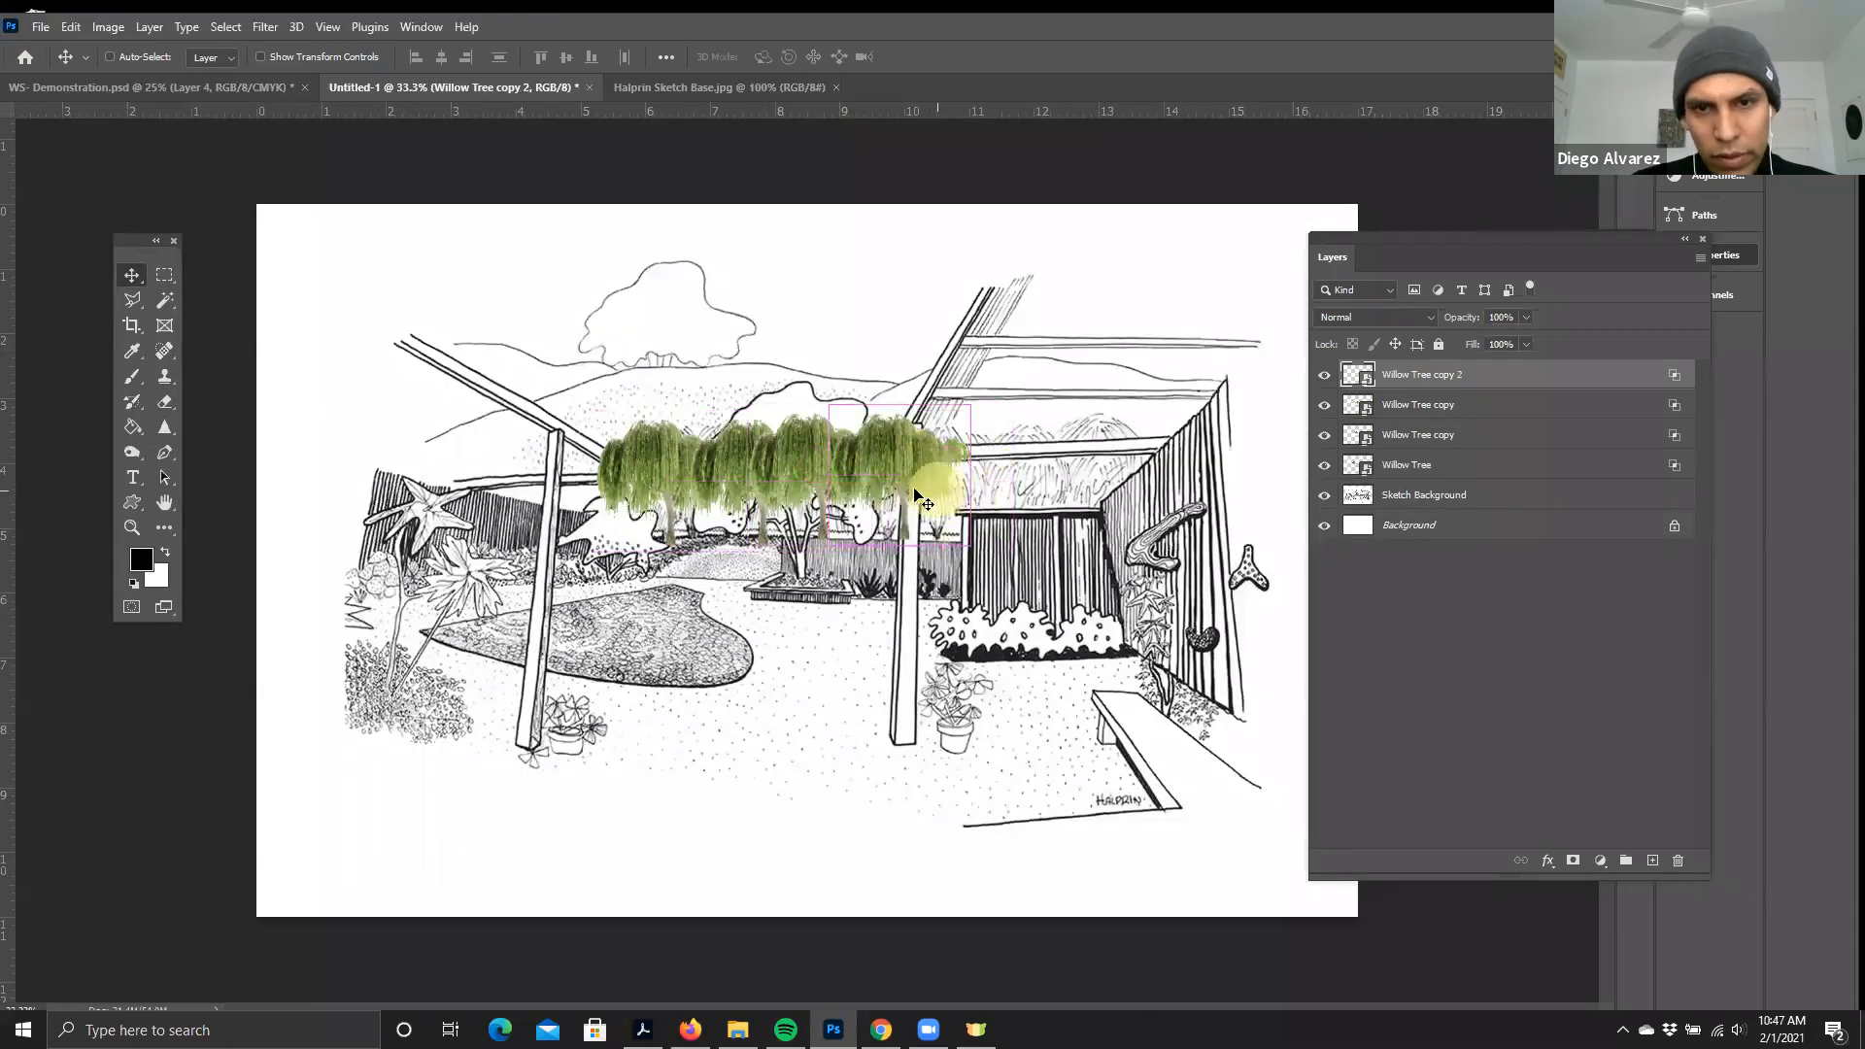
key(ctrl+z)
key(ctrl+z)
drag(887, 464, 1119, 469)
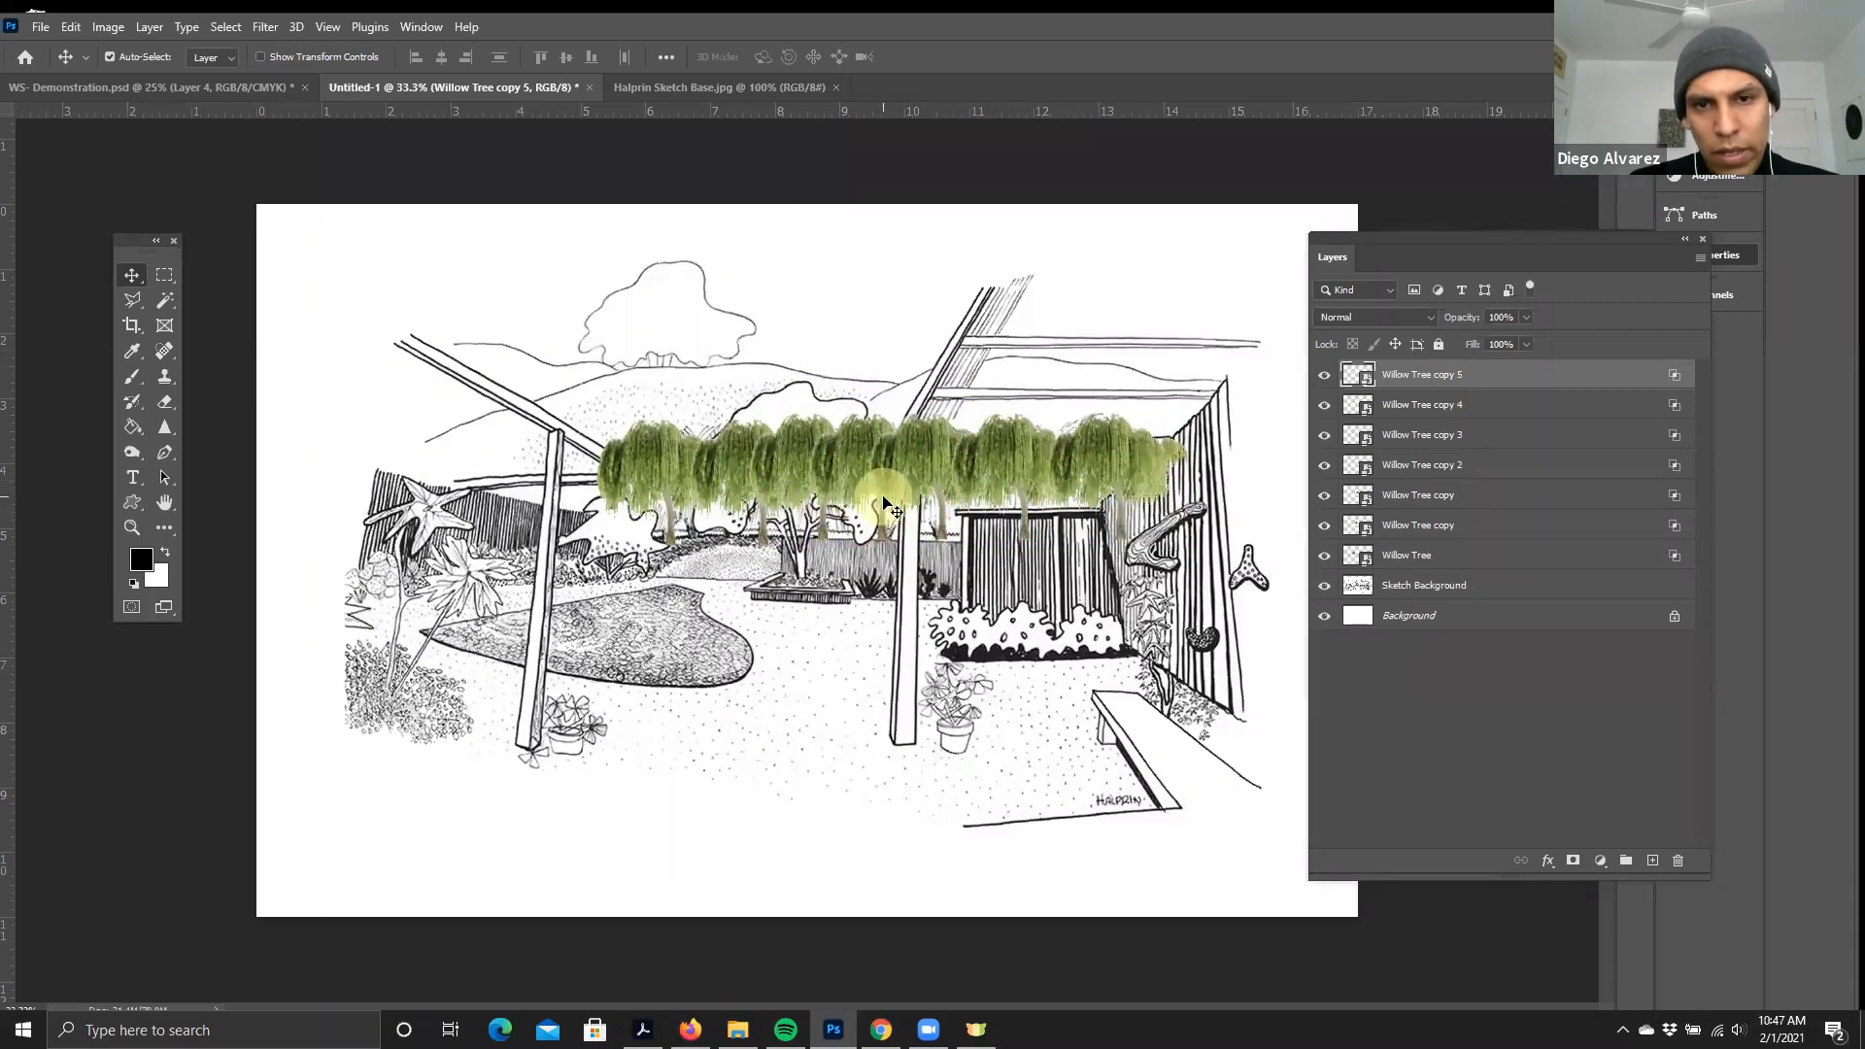
- Group all Willow Tree layers, from the original through copy 5, into a new group named Willows
scroll(887, 503, up, 2)
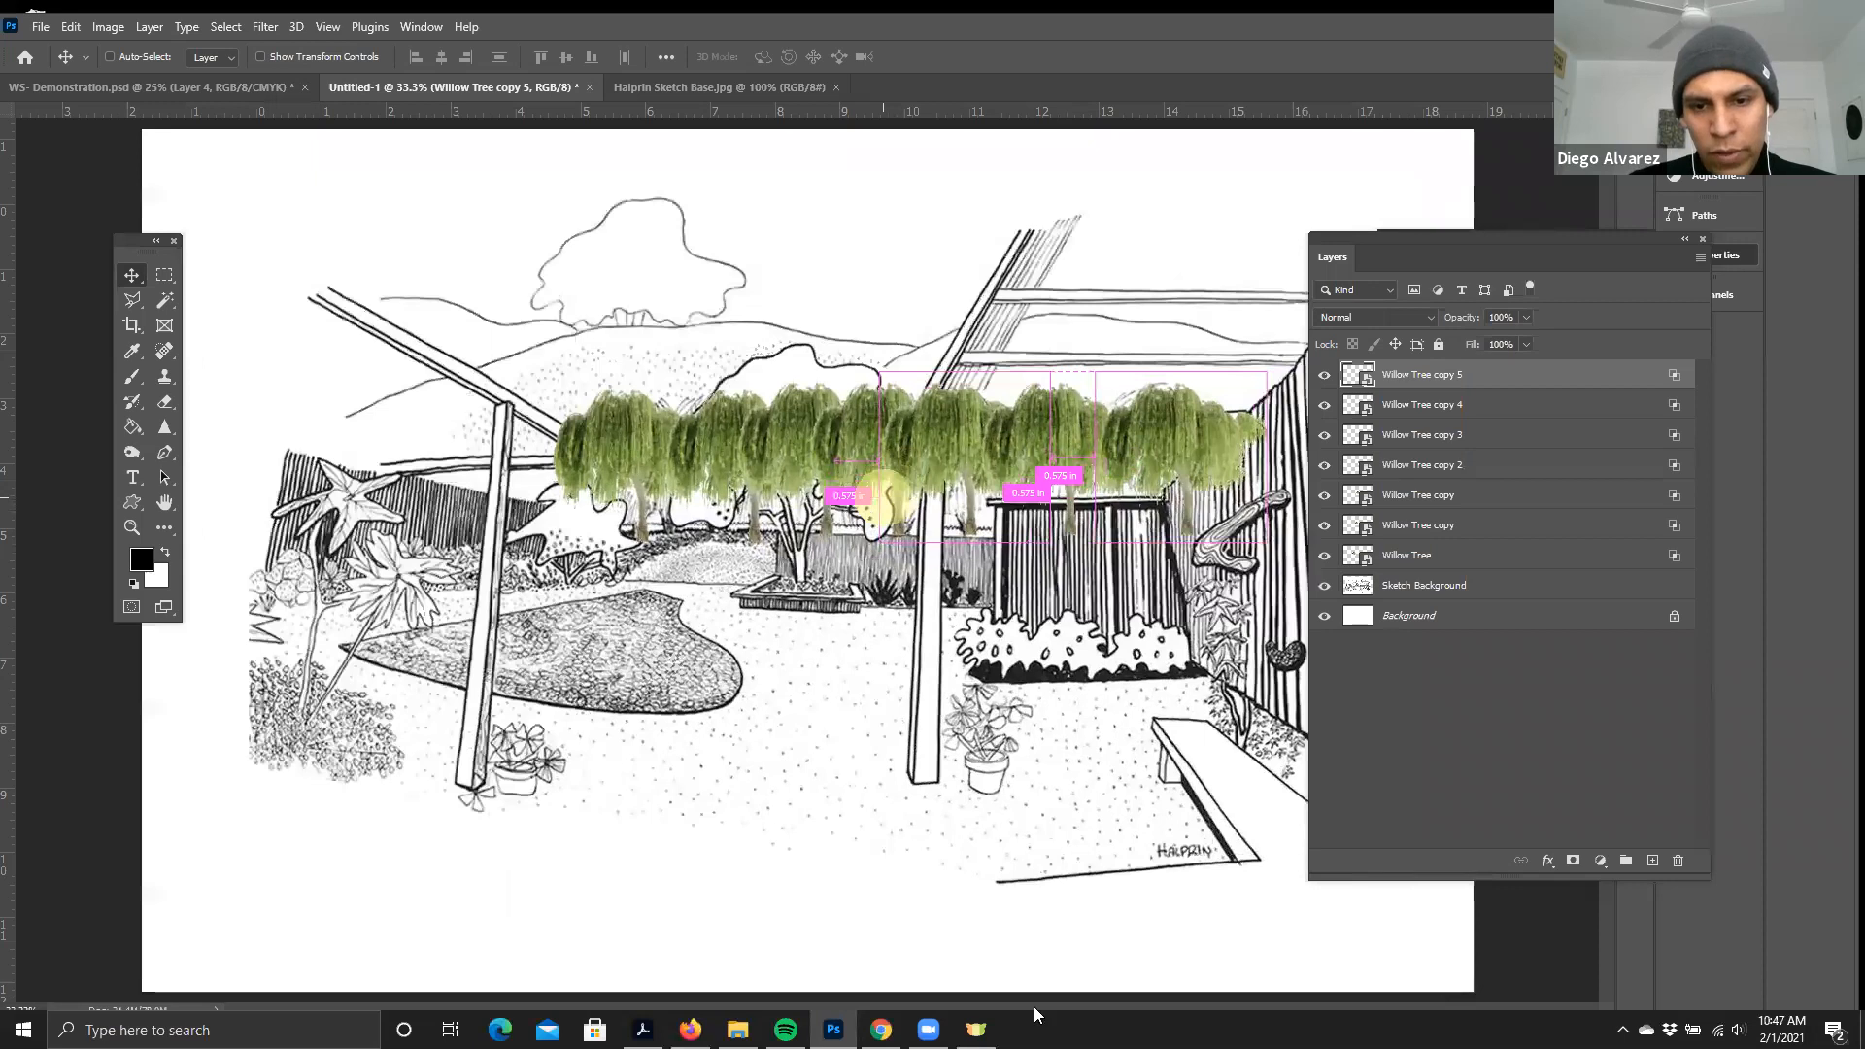
drag(1040, 1007, 1084, 1007)
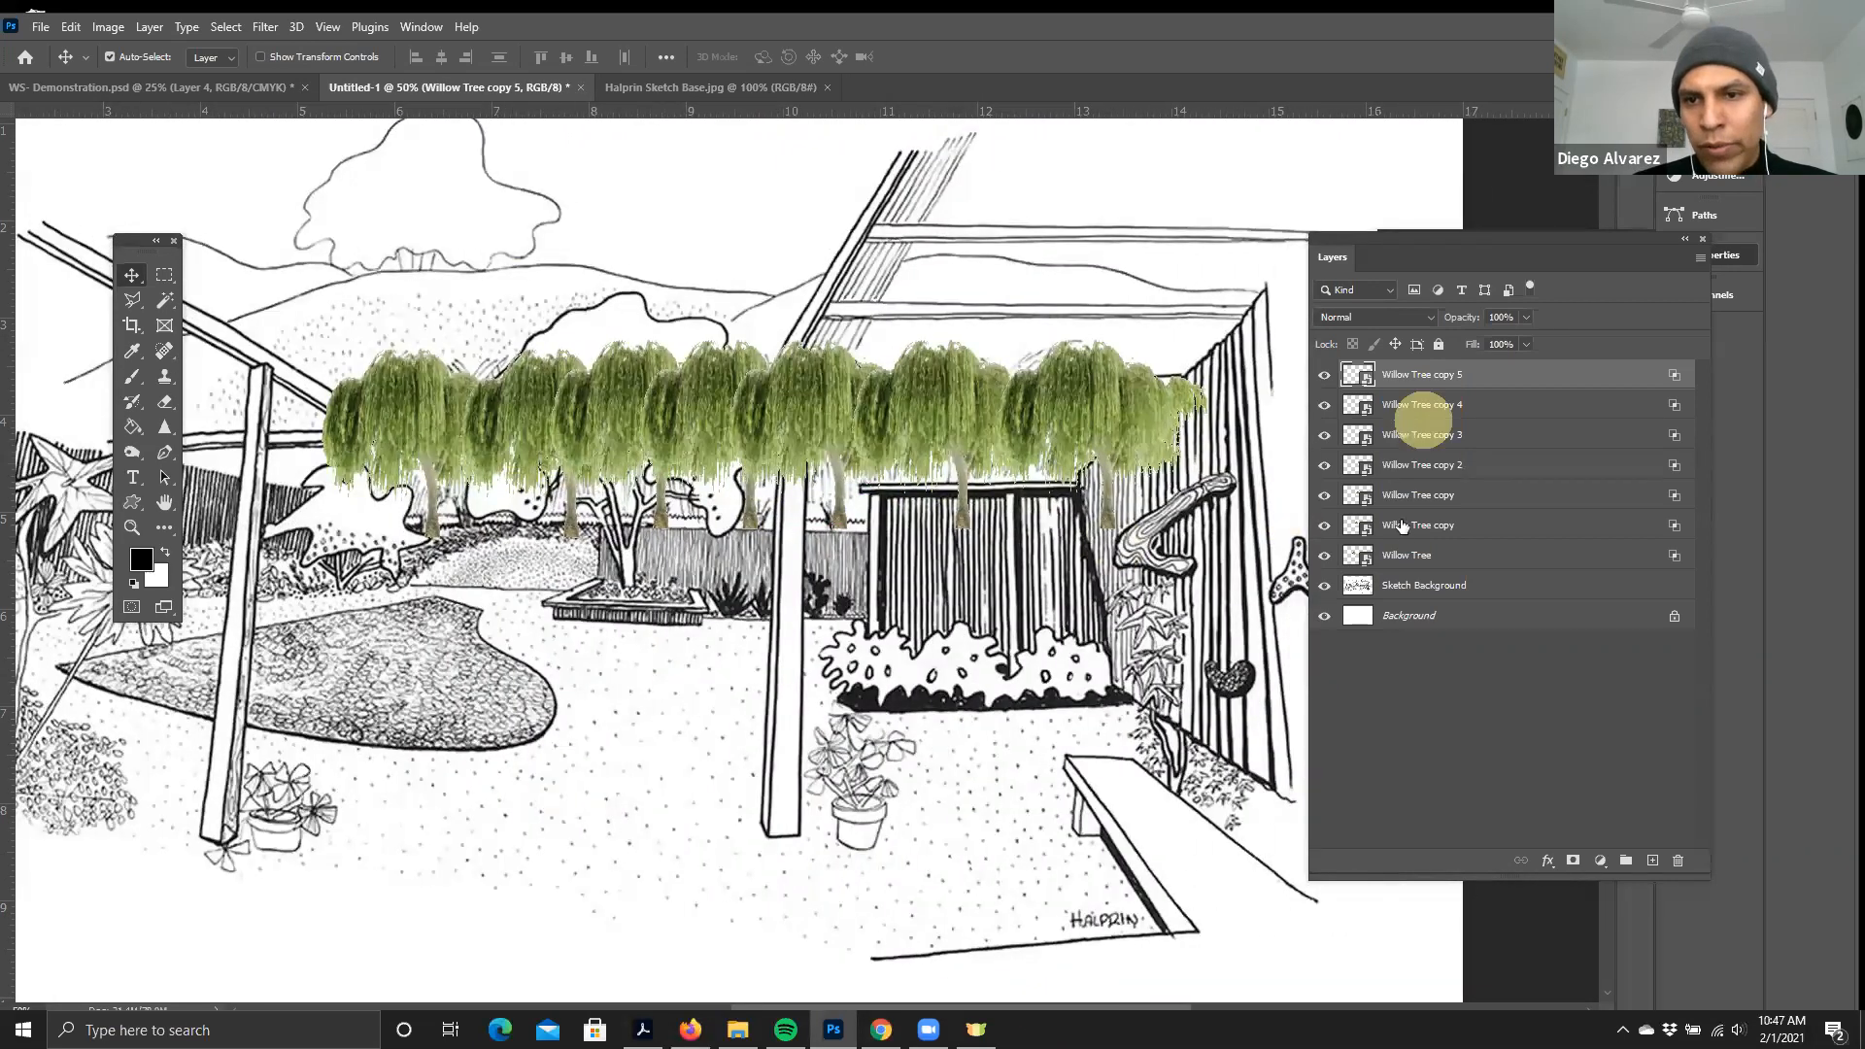
shift+click(1406, 561)
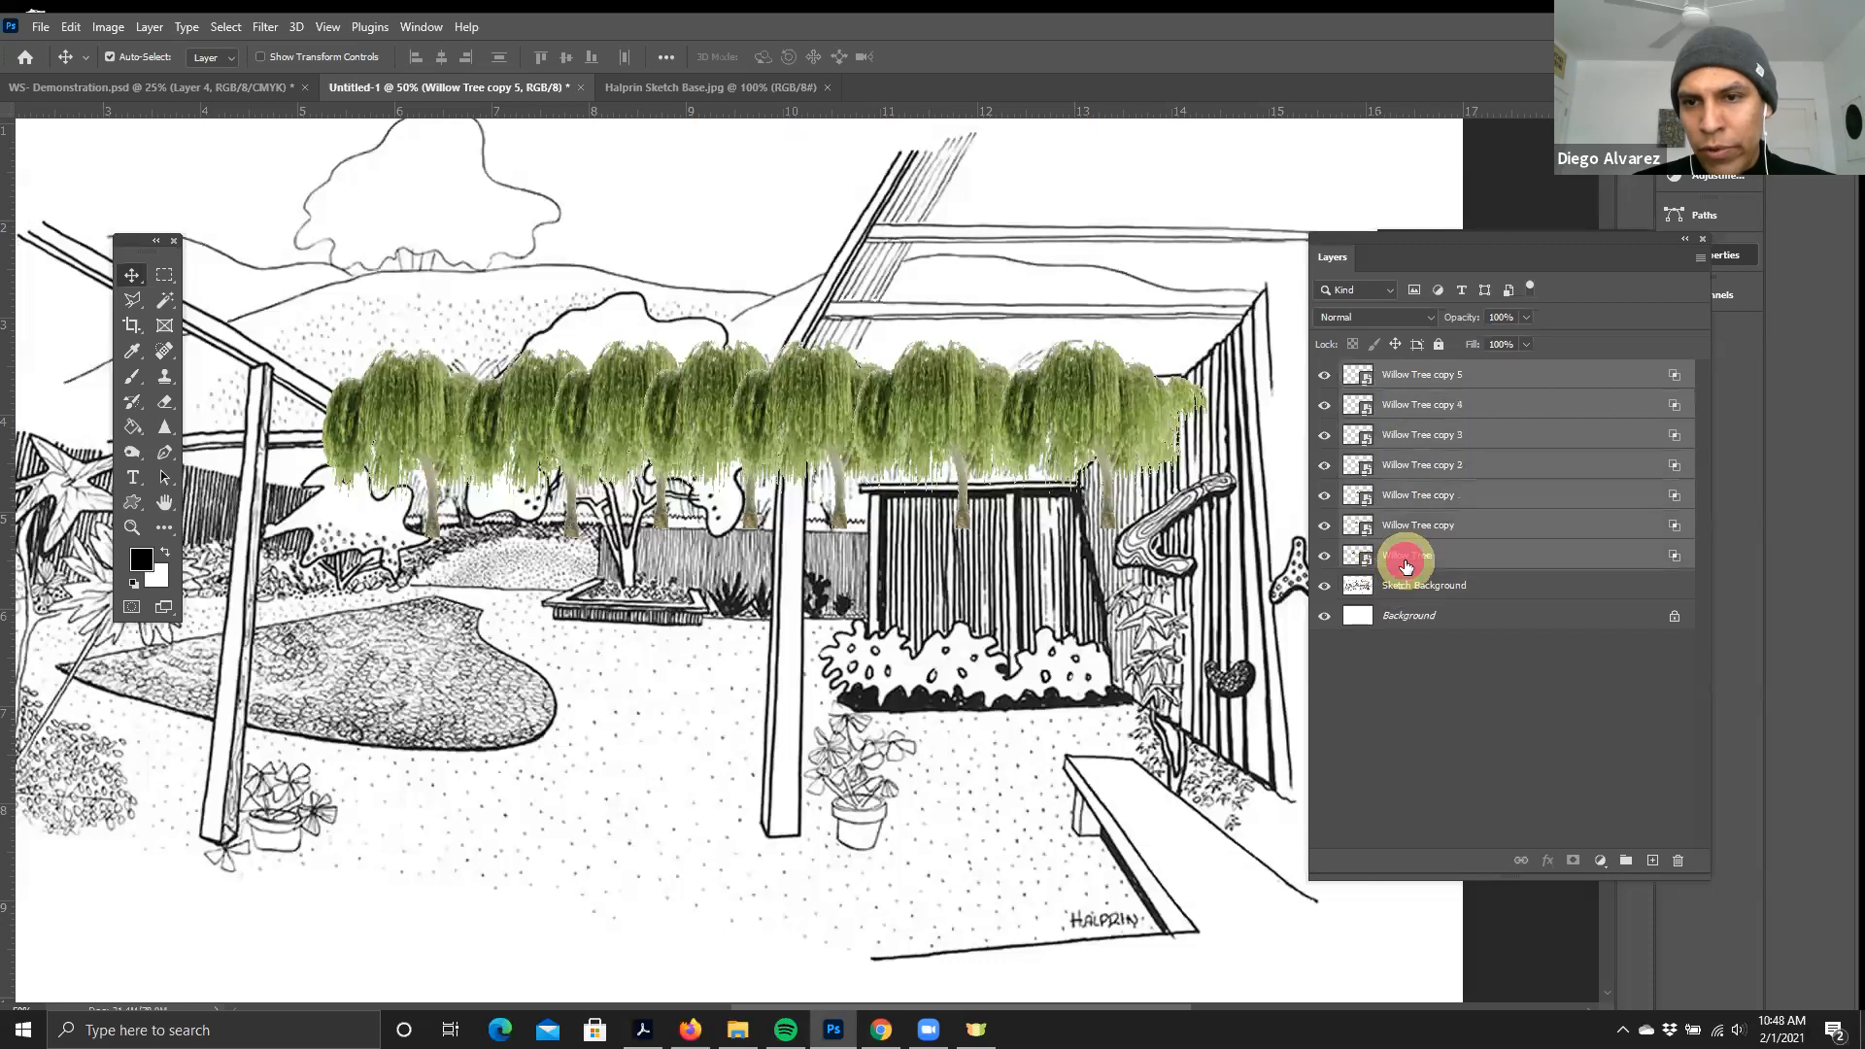
click(1409, 379)
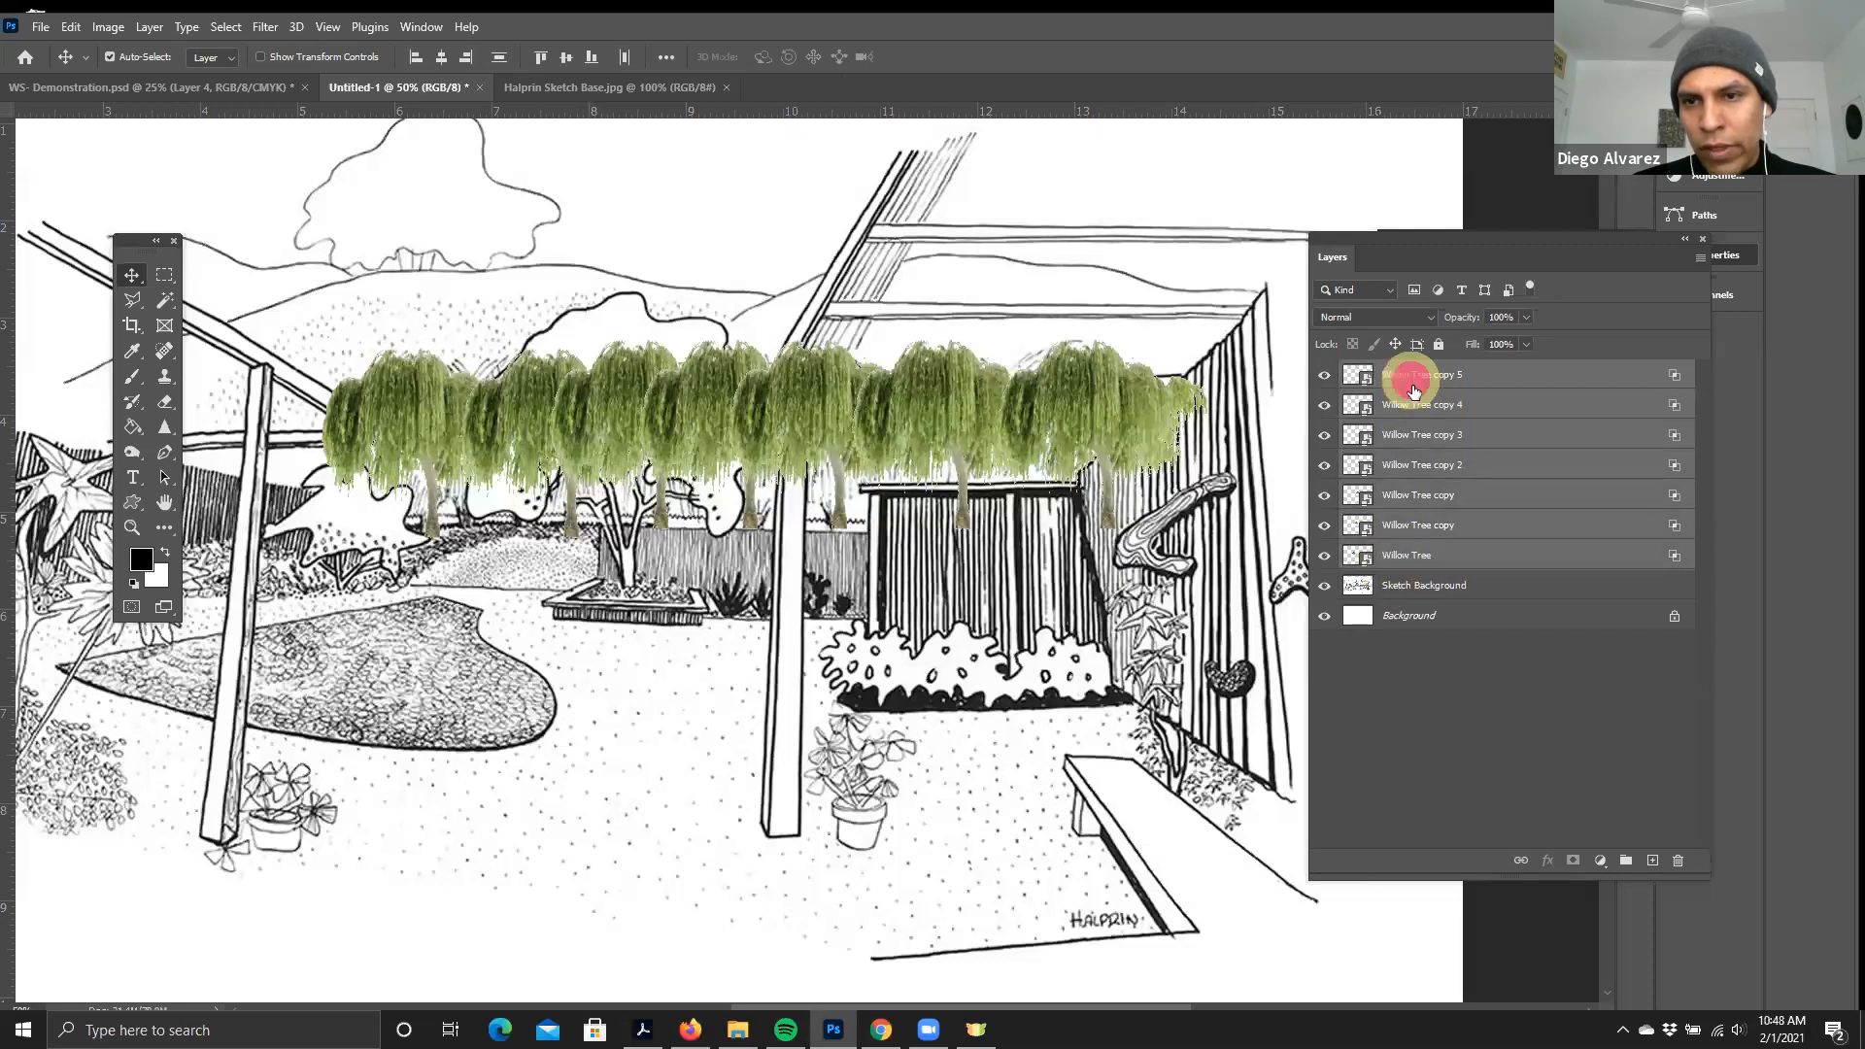
shift+click(1408, 560)
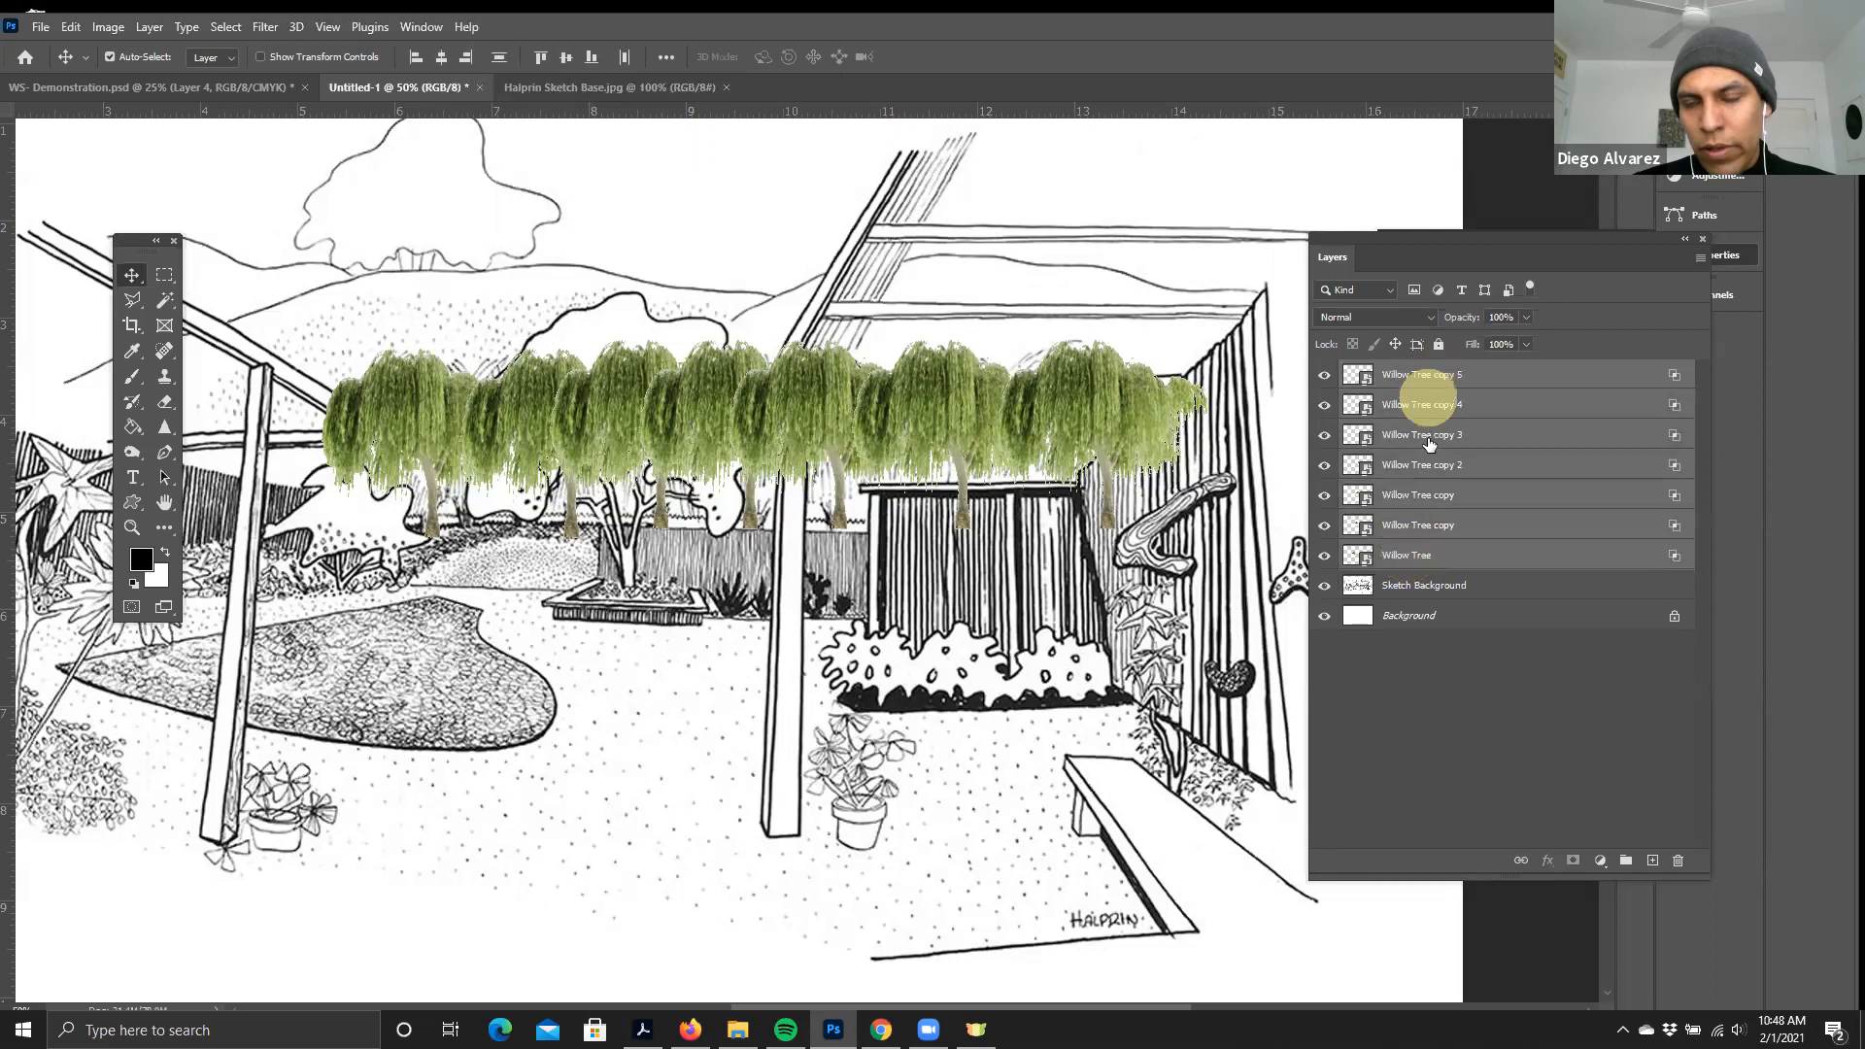
drag(1700, 255, 1180, 250)
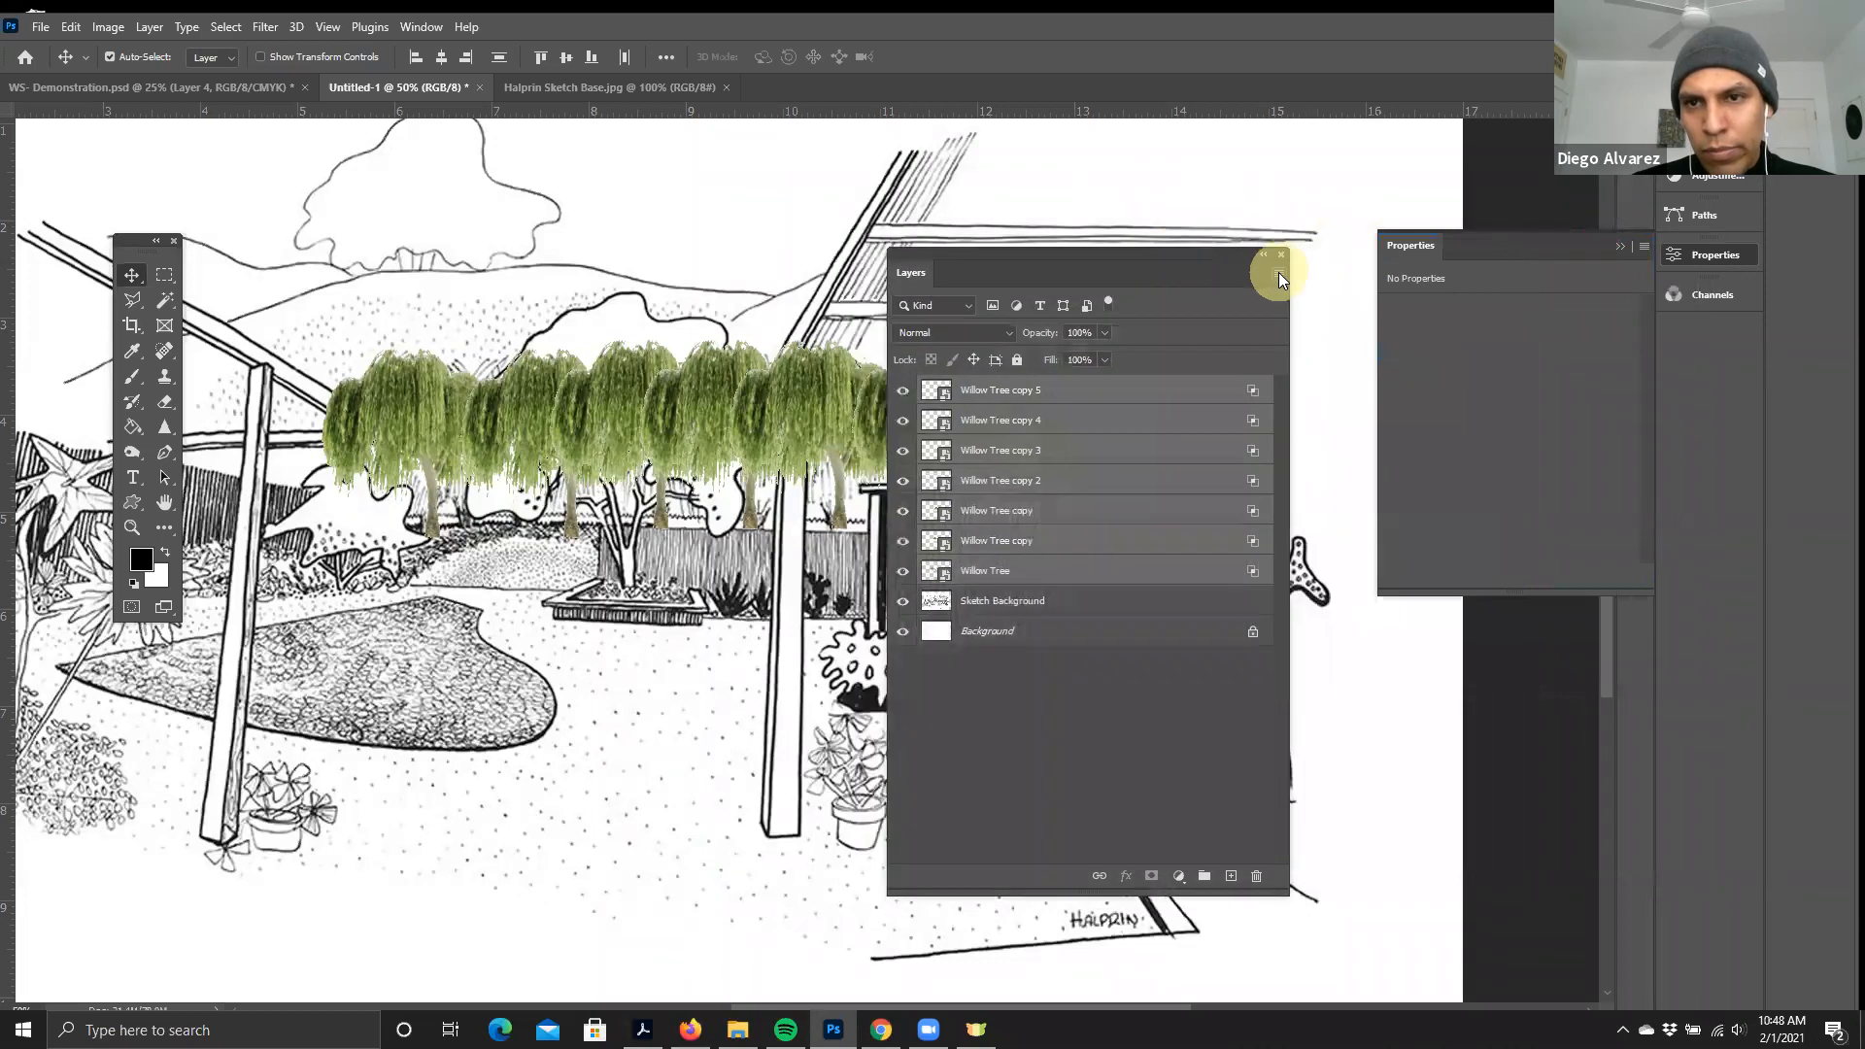
click(1278, 276)
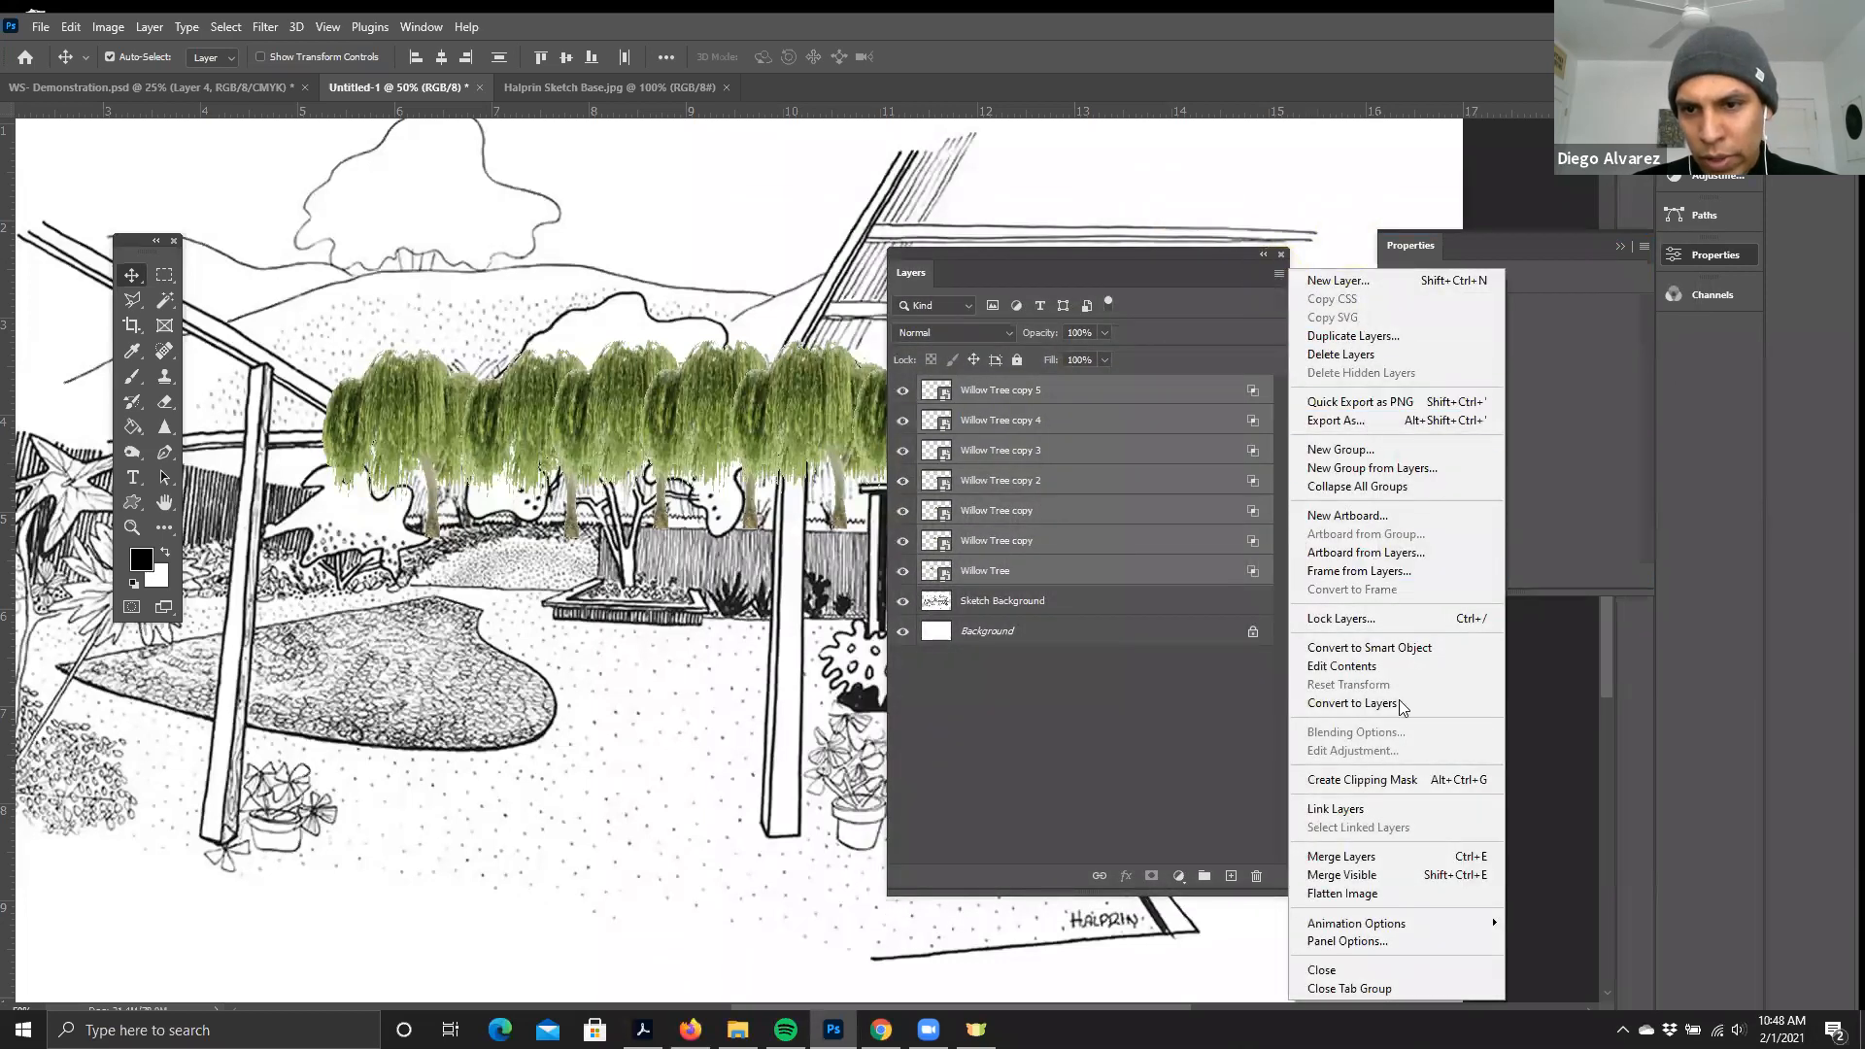
click(1365, 470)
click(843, 317)
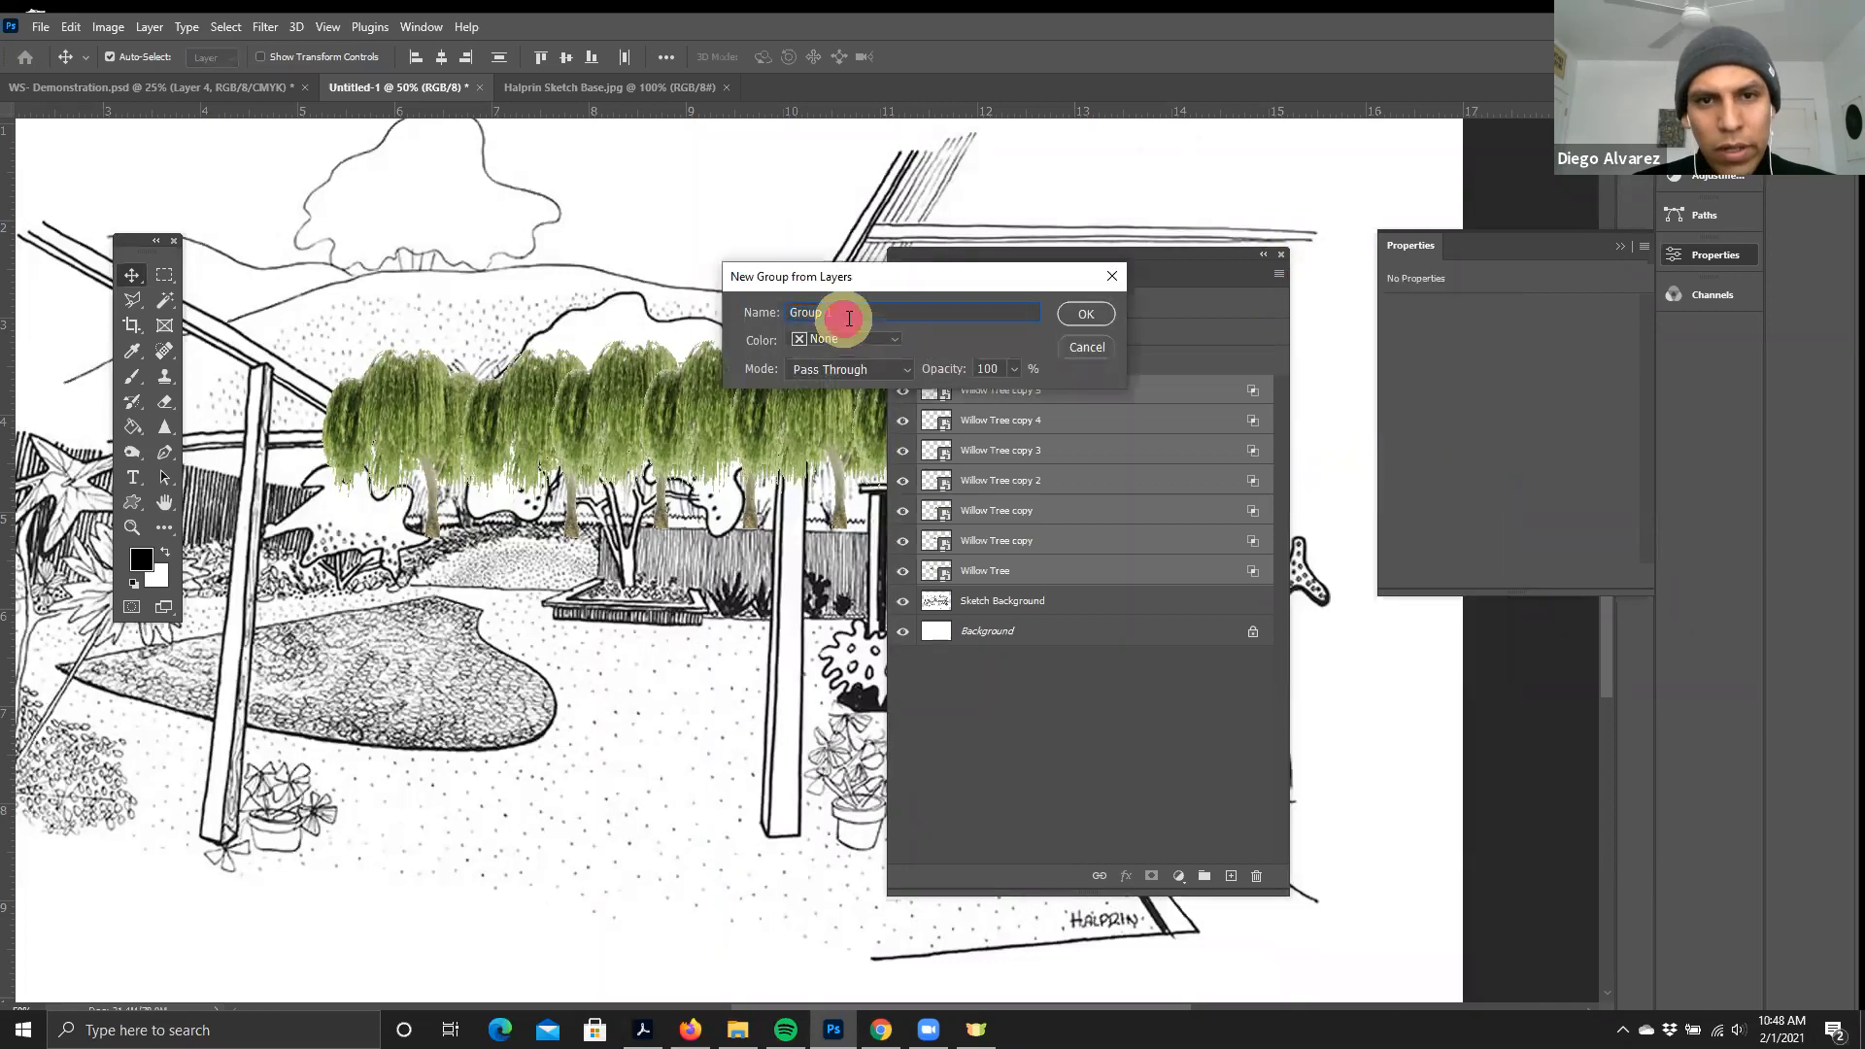
double_click(842, 313)
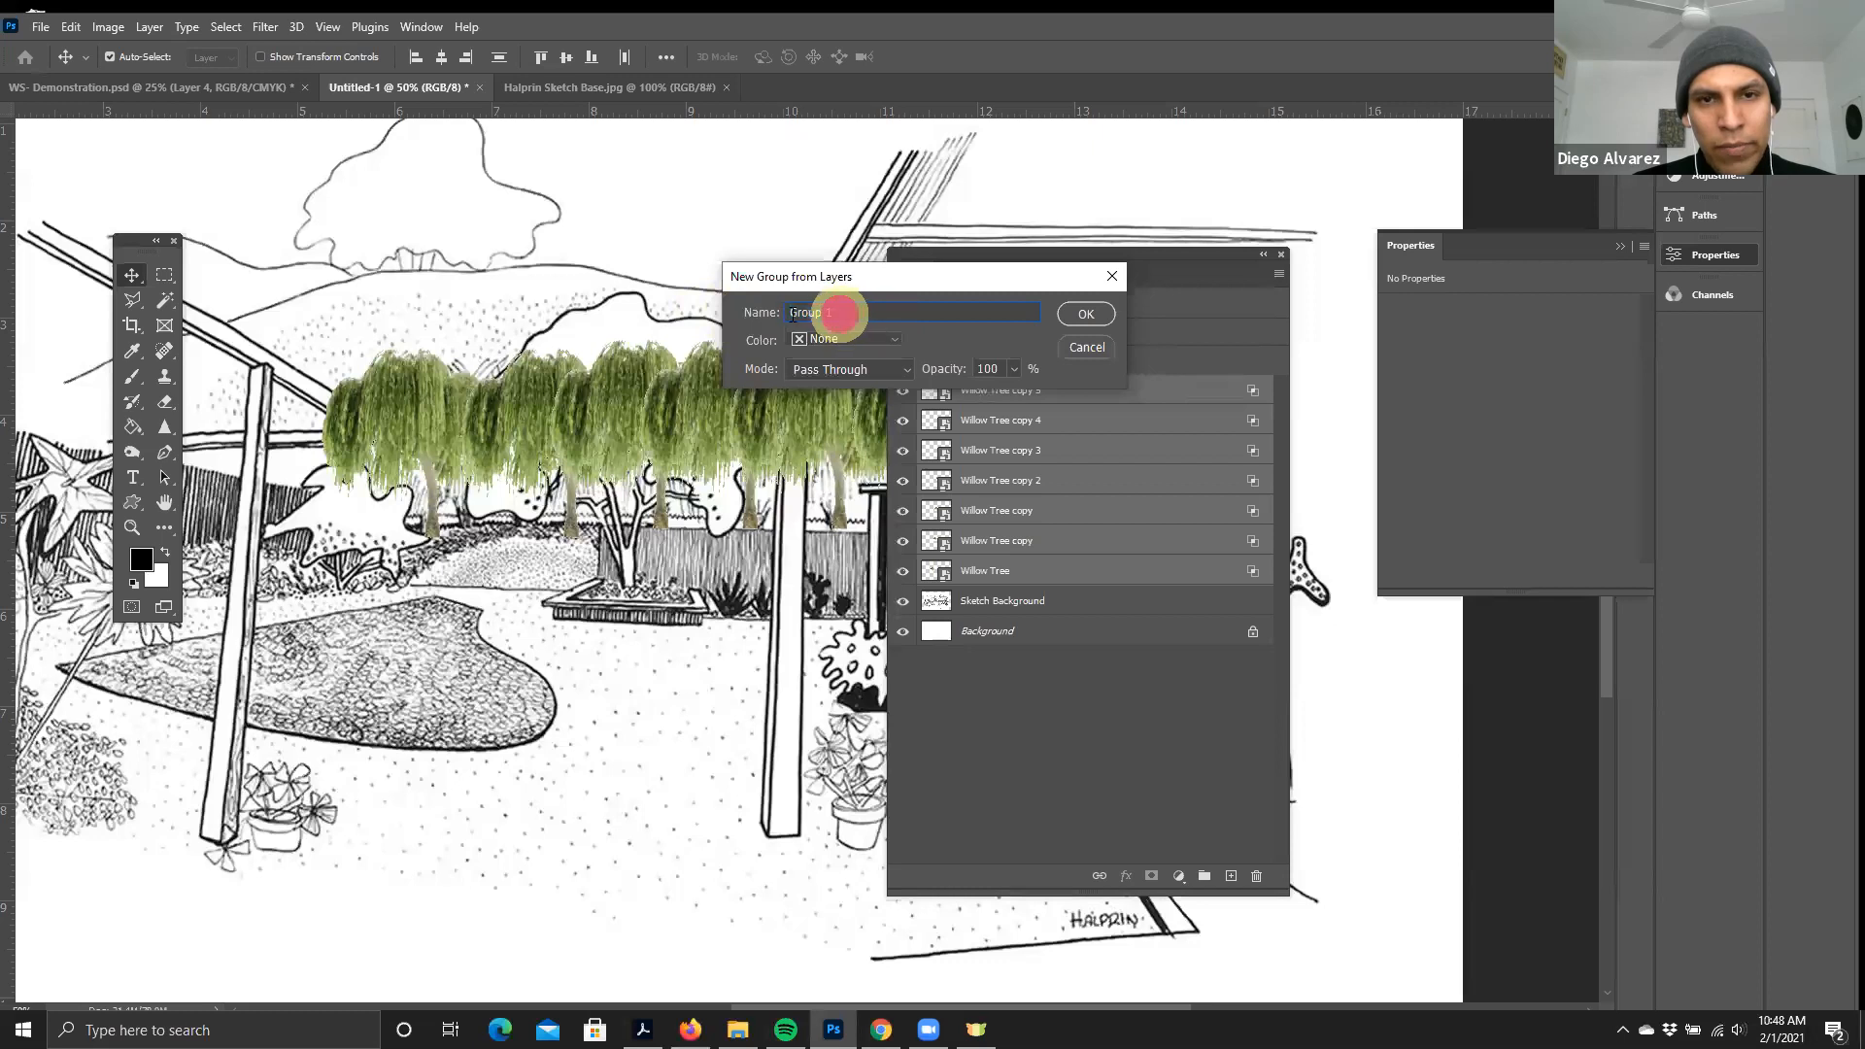
key(BackSpace)
text(Willows)
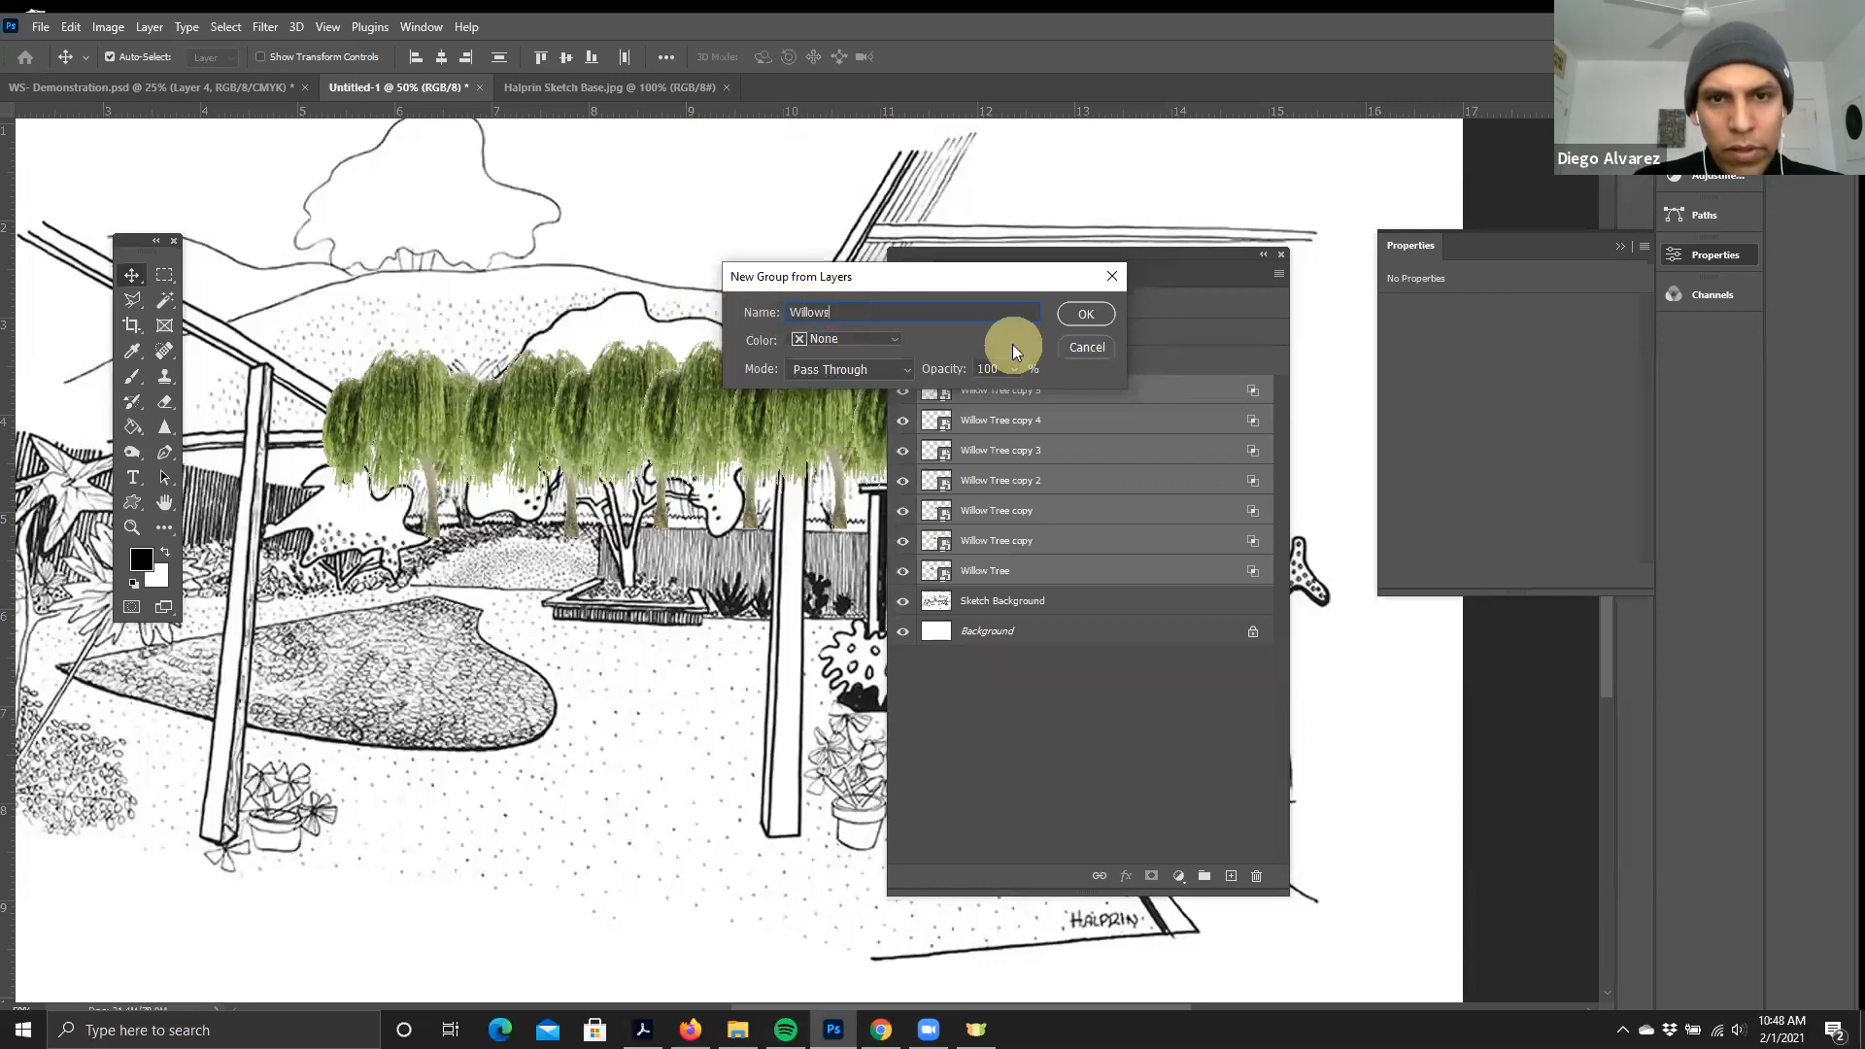
click(1095, 314)
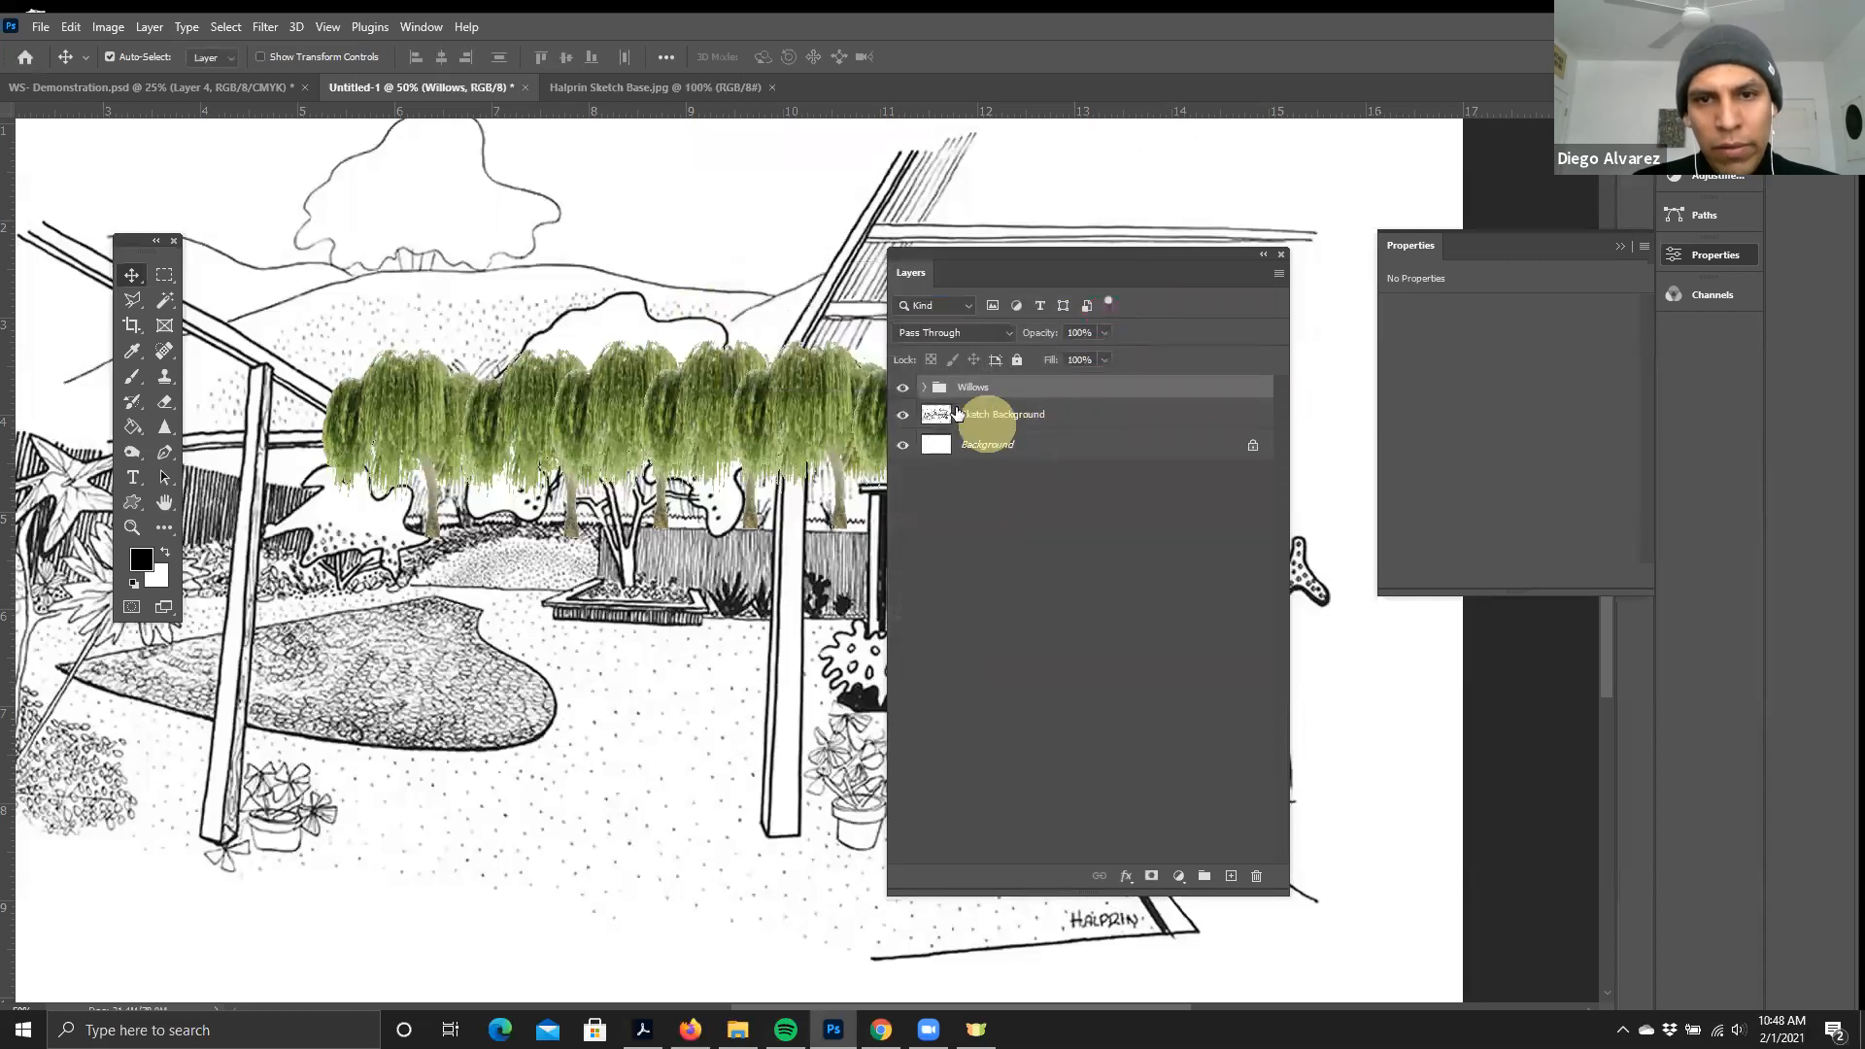
drag(985, 254, 1080, 253)
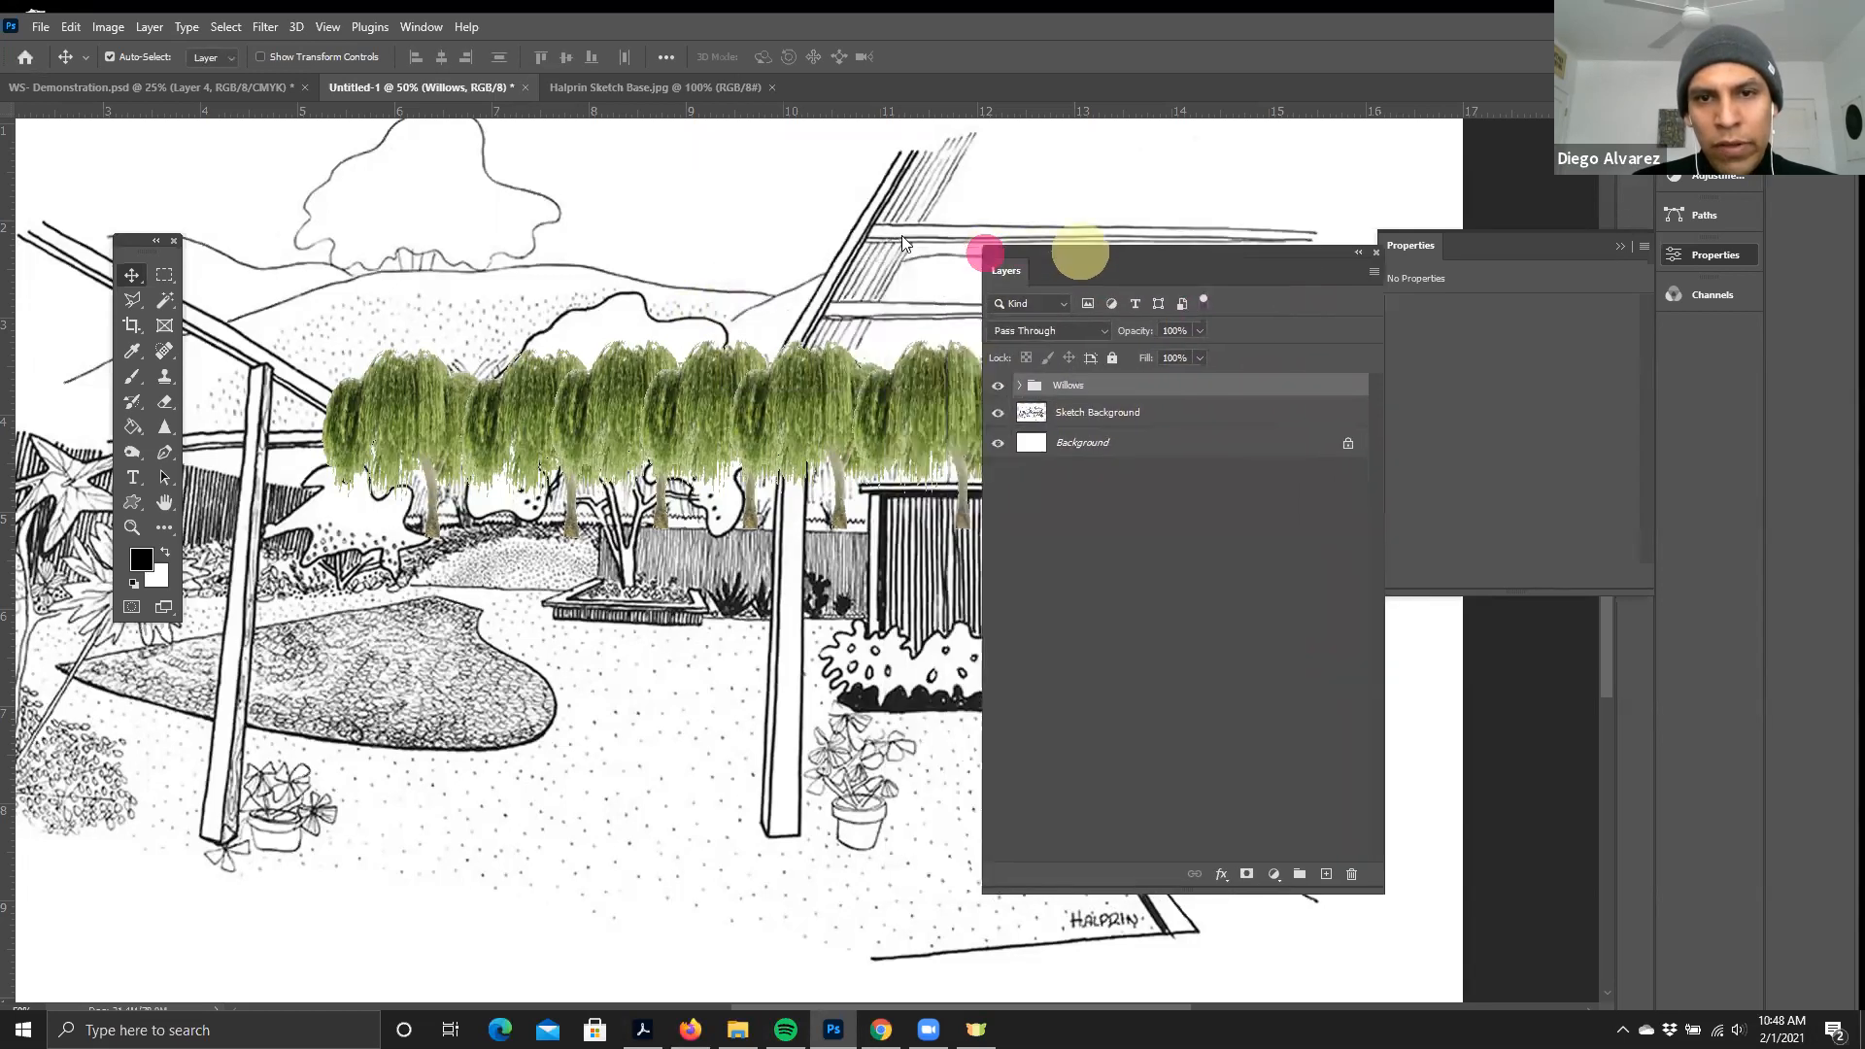
- Lower the Willows group's opacity to 50% and toggle its visibility to compare it with the sketch underneath
drag(901, 237, 952, 245)
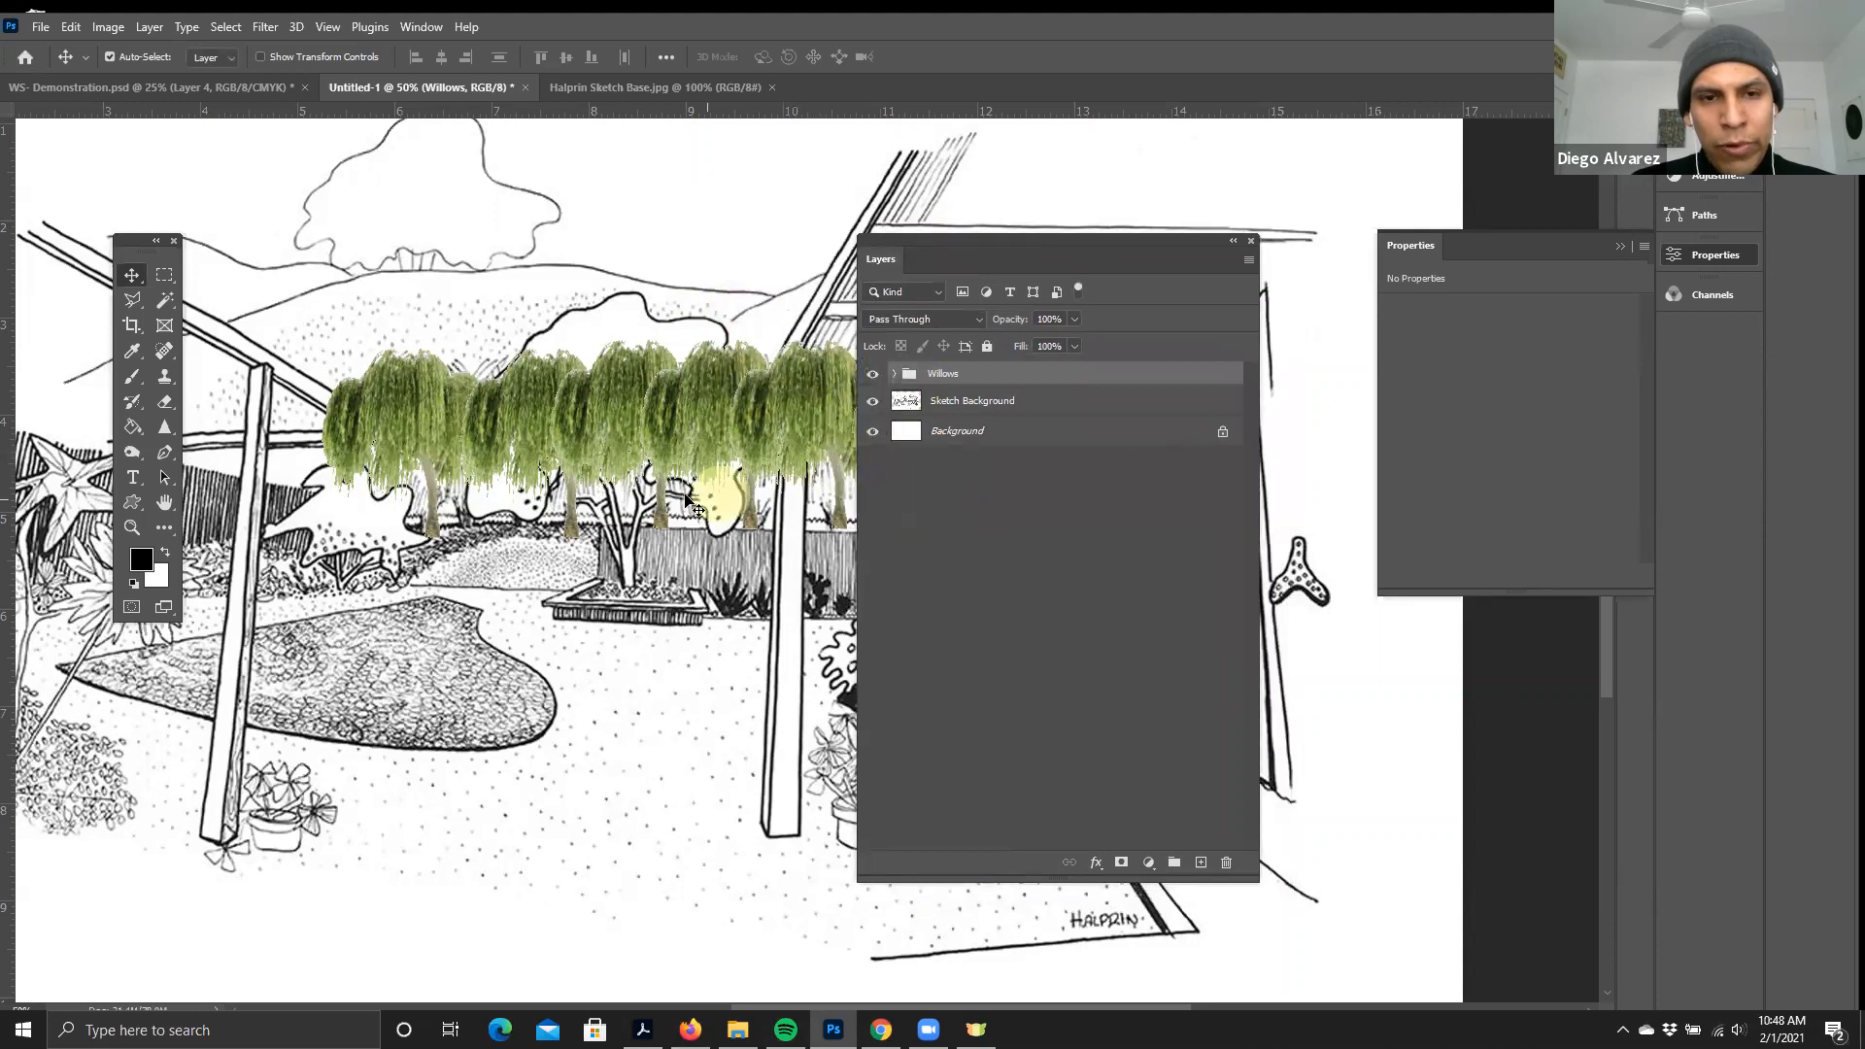
key(ctrl+minus)
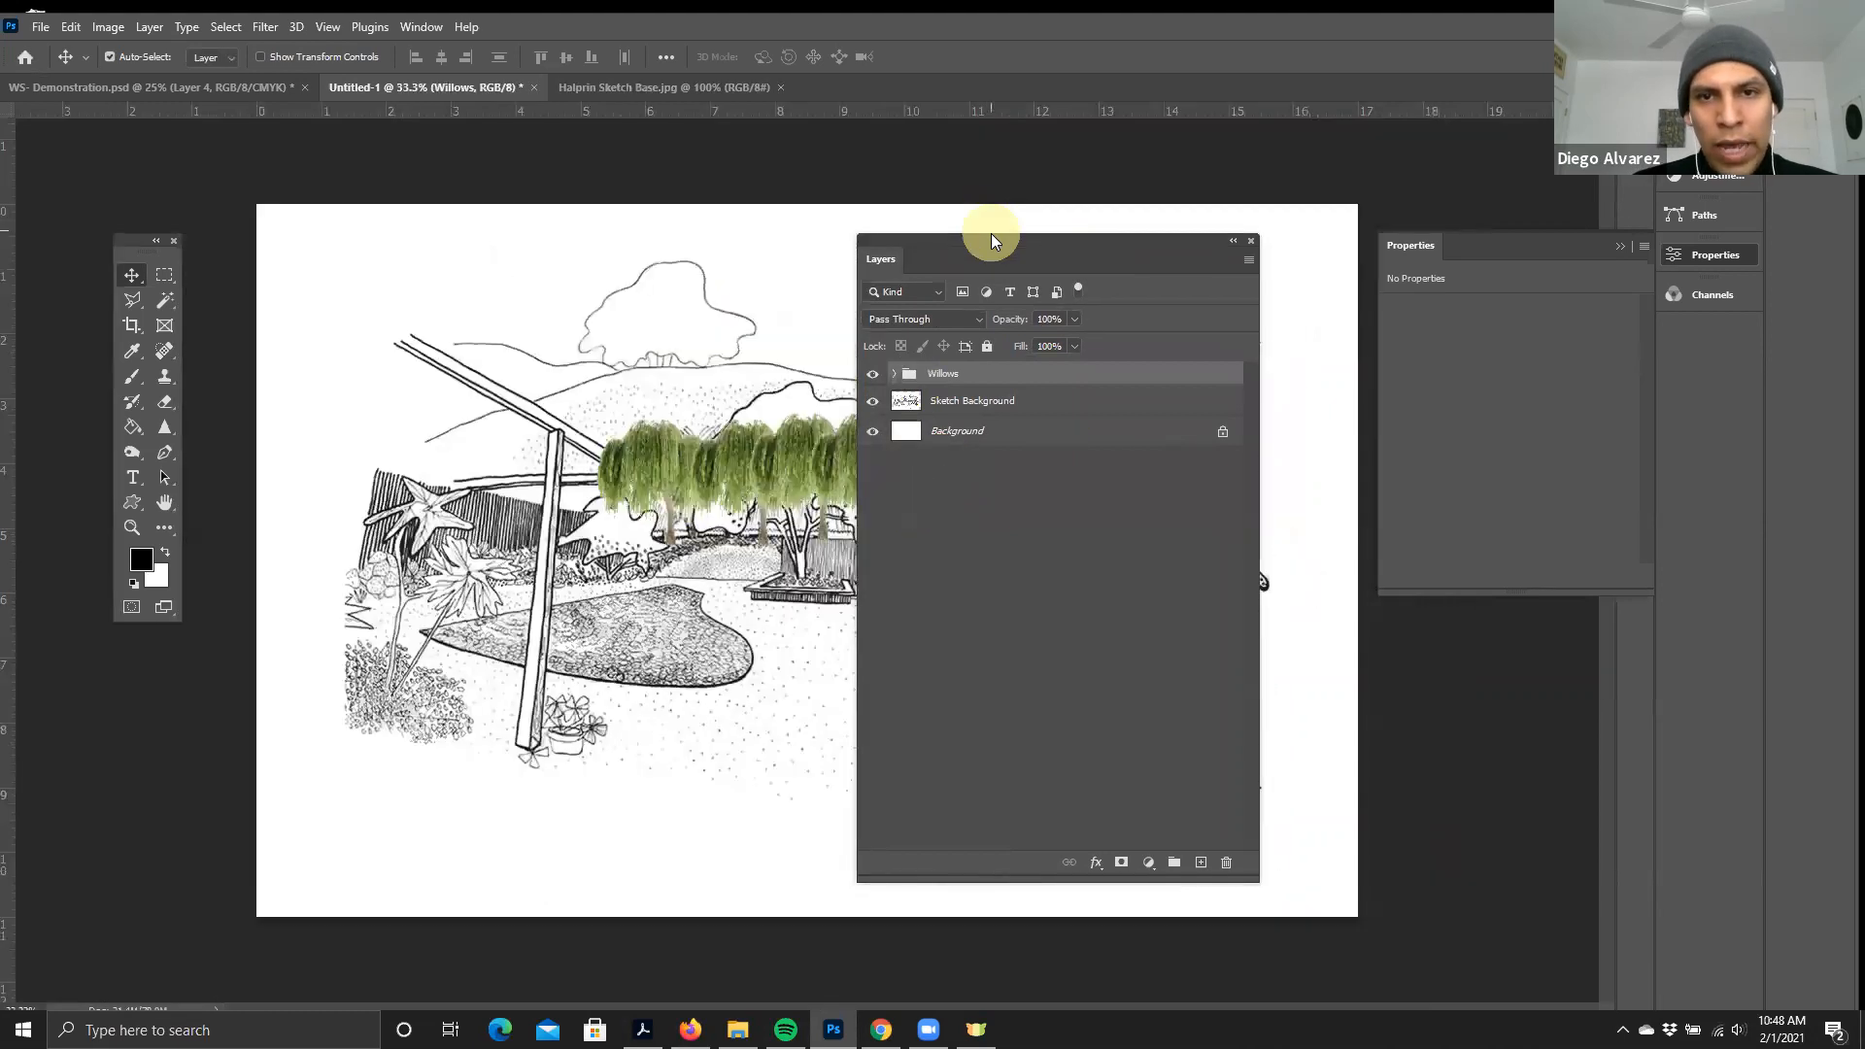
drag(991, 234, 1100, 240)
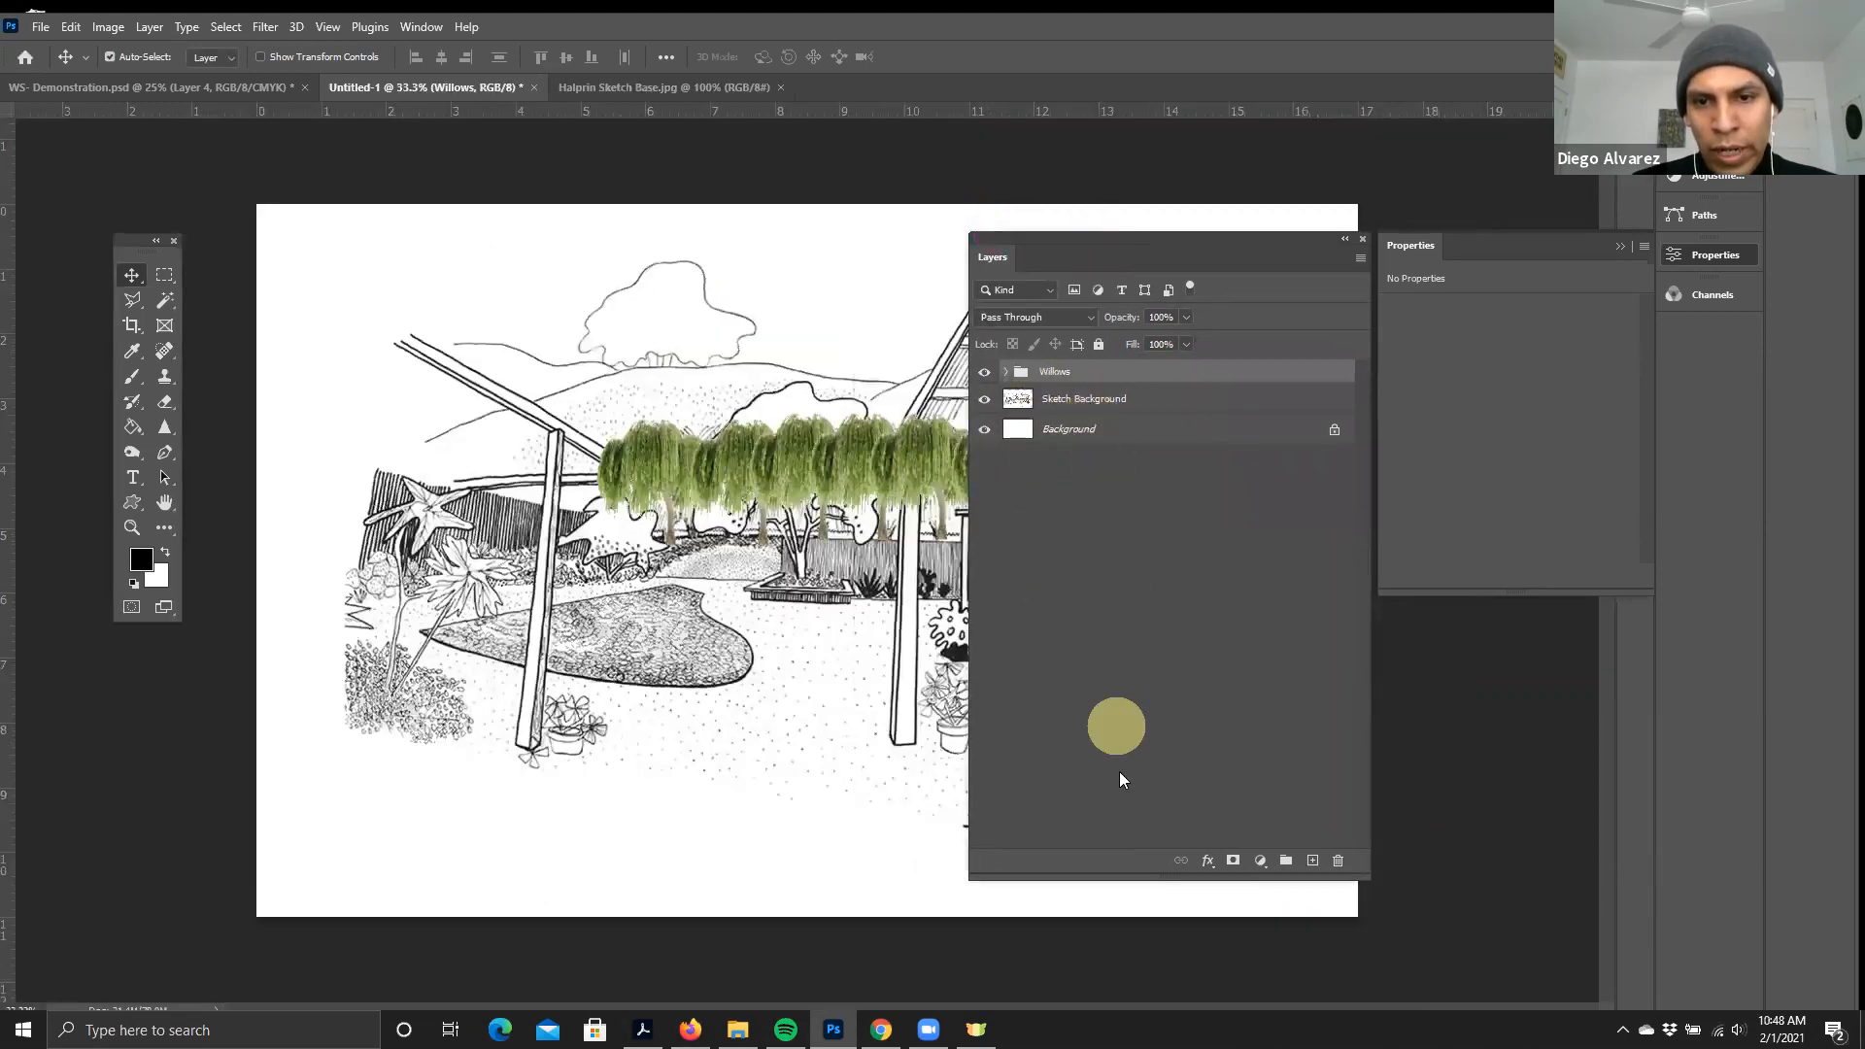
mouse_move(1048, 235)
mouse_down()
mouse_move(1203, 241)
mouse_move(1184, 244)
mouse_up()
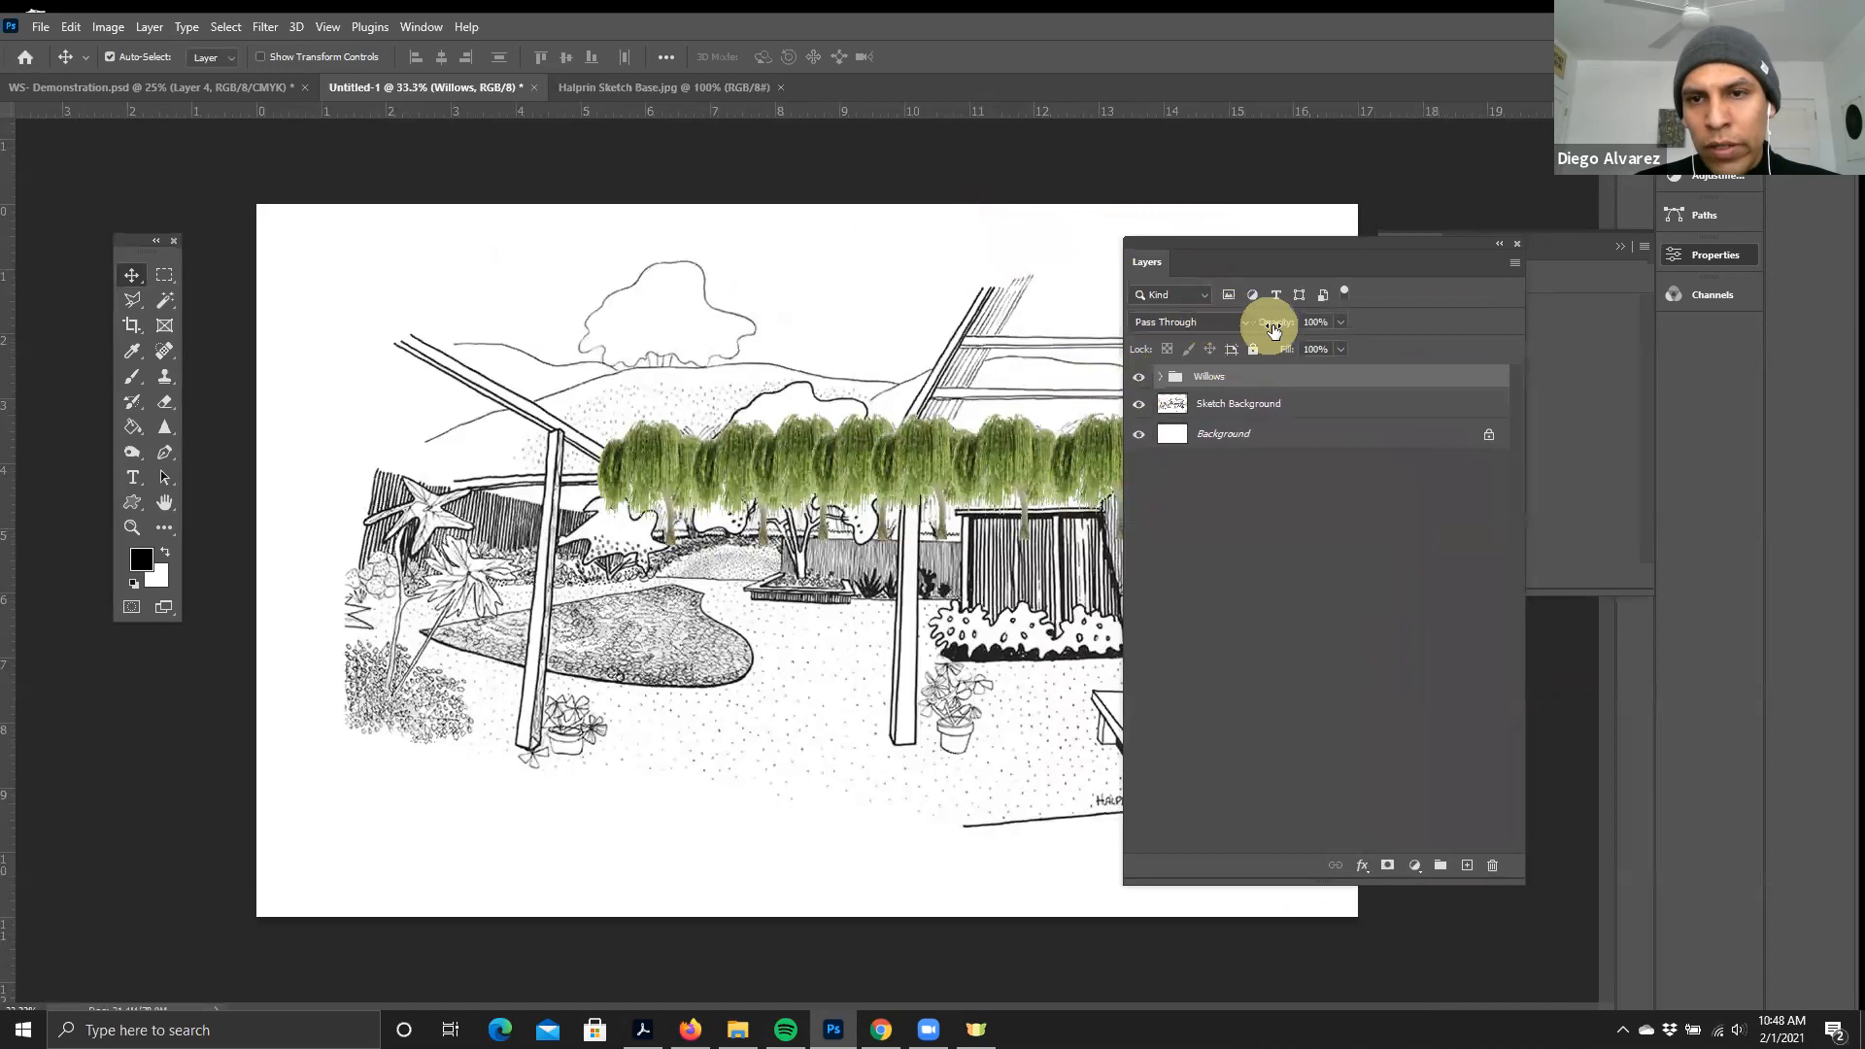
click(1183, 321)
click(1360, 561)
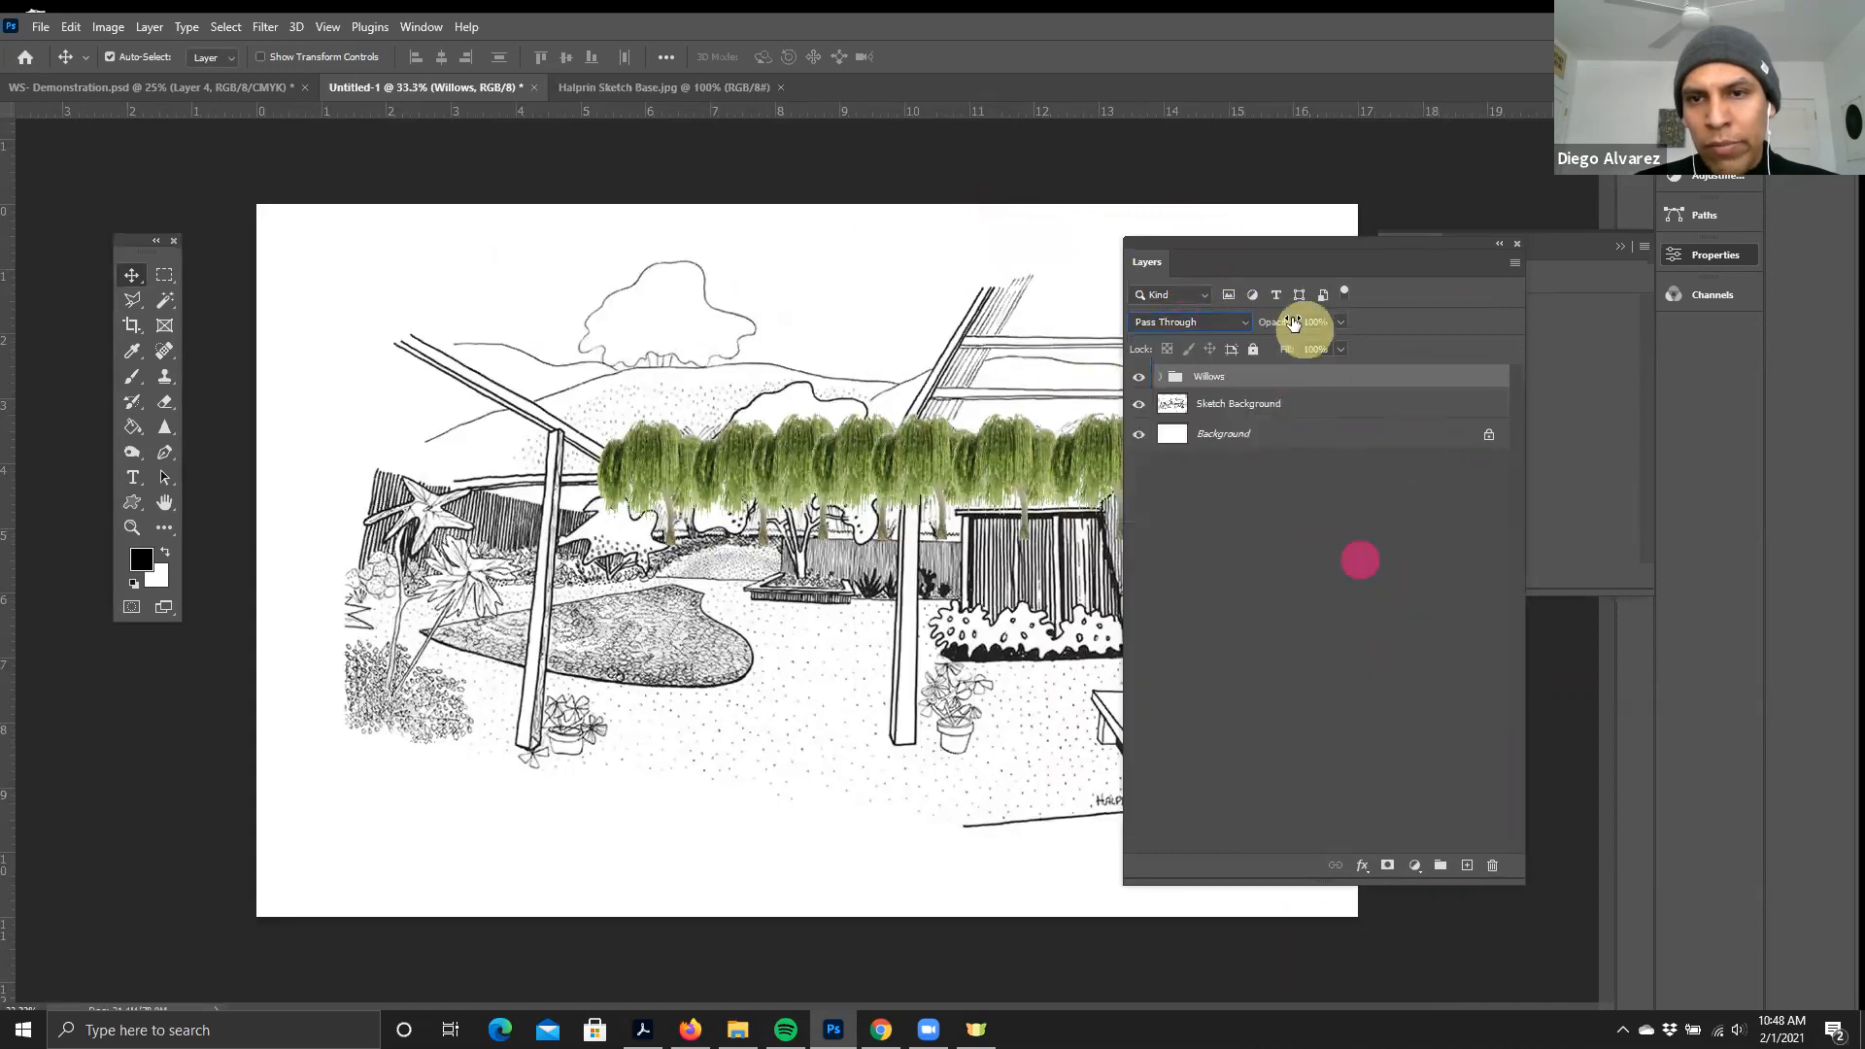
mouse_move(1341, 324)
mouse_down()
mouse_move(1336, 347)
mouse_move(1297, 346)
mouse_up()
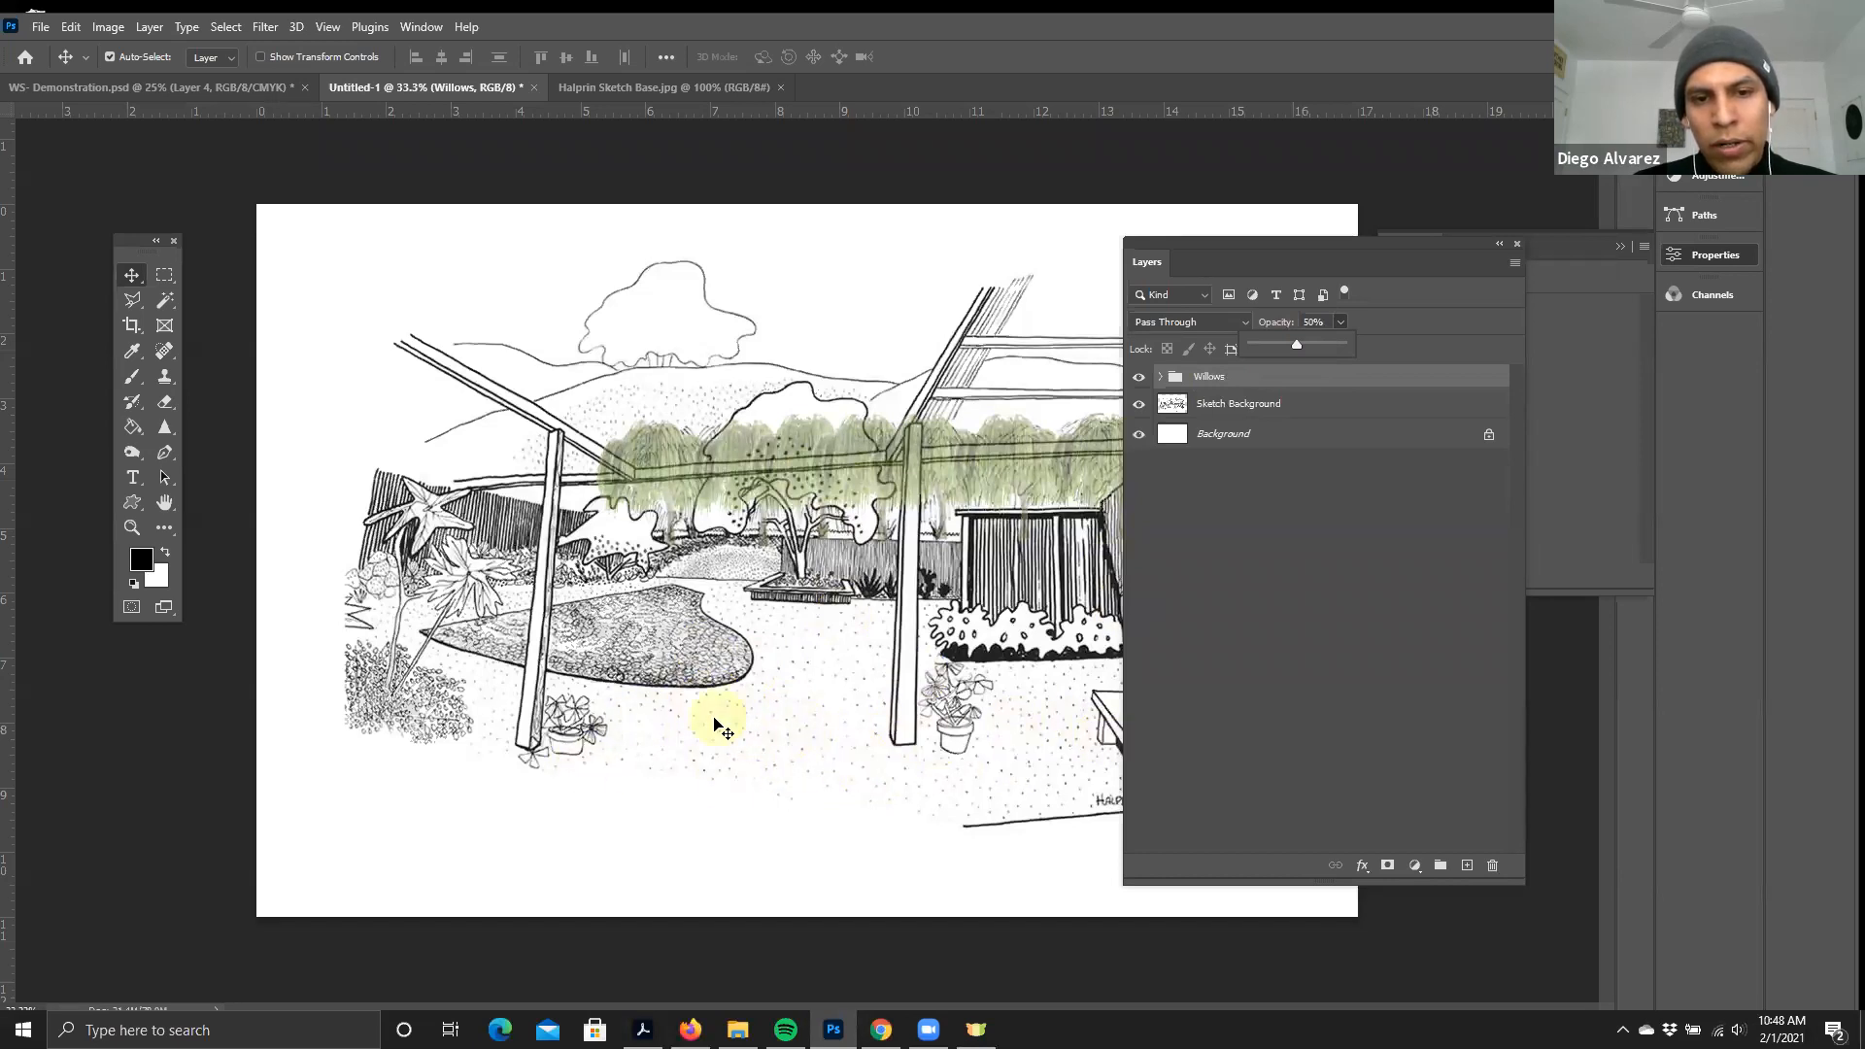
click(1142, 379)
click(1143, 381)
- Place Potted-Plant-A.jpg and Potted-Plant-B.png from the Textures folder into the collage as new layers at their default size
key(ctrl+minus)
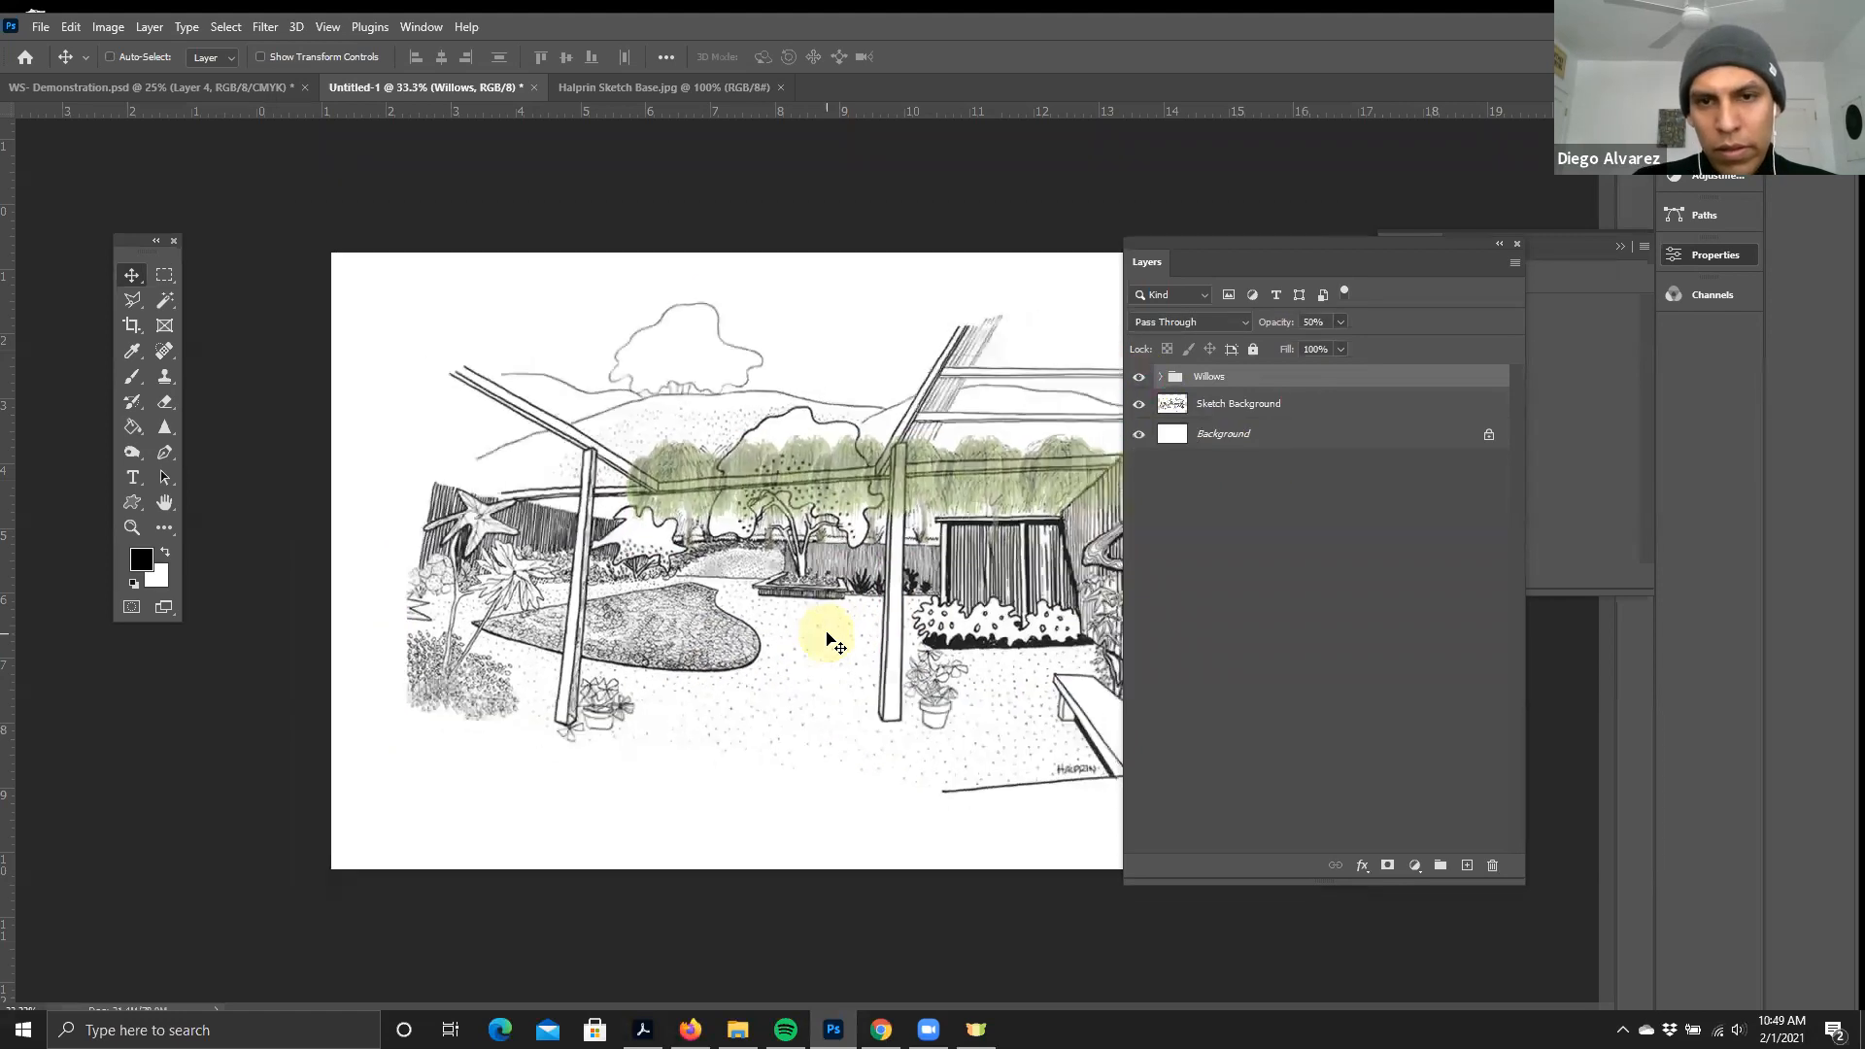
key(ctrl+plus)
drag(1209, 238, 1330, 272)
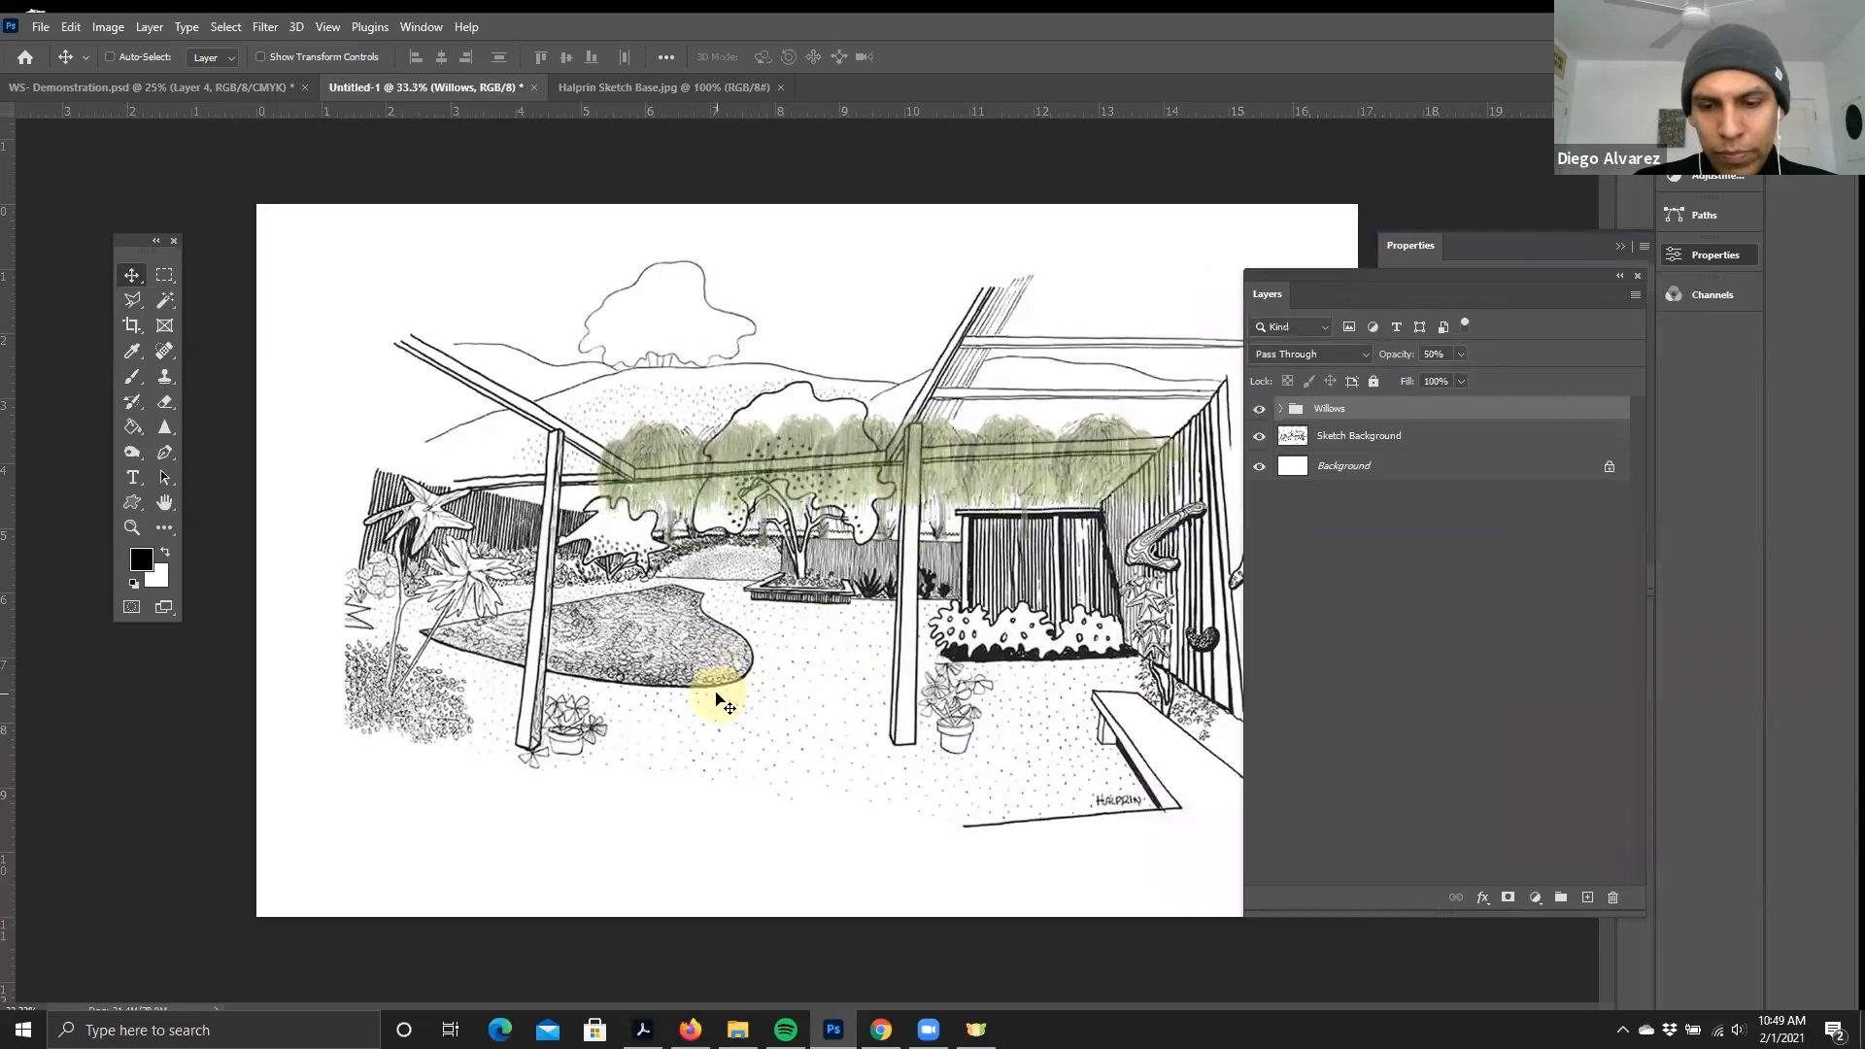
key(ctrl+plus)
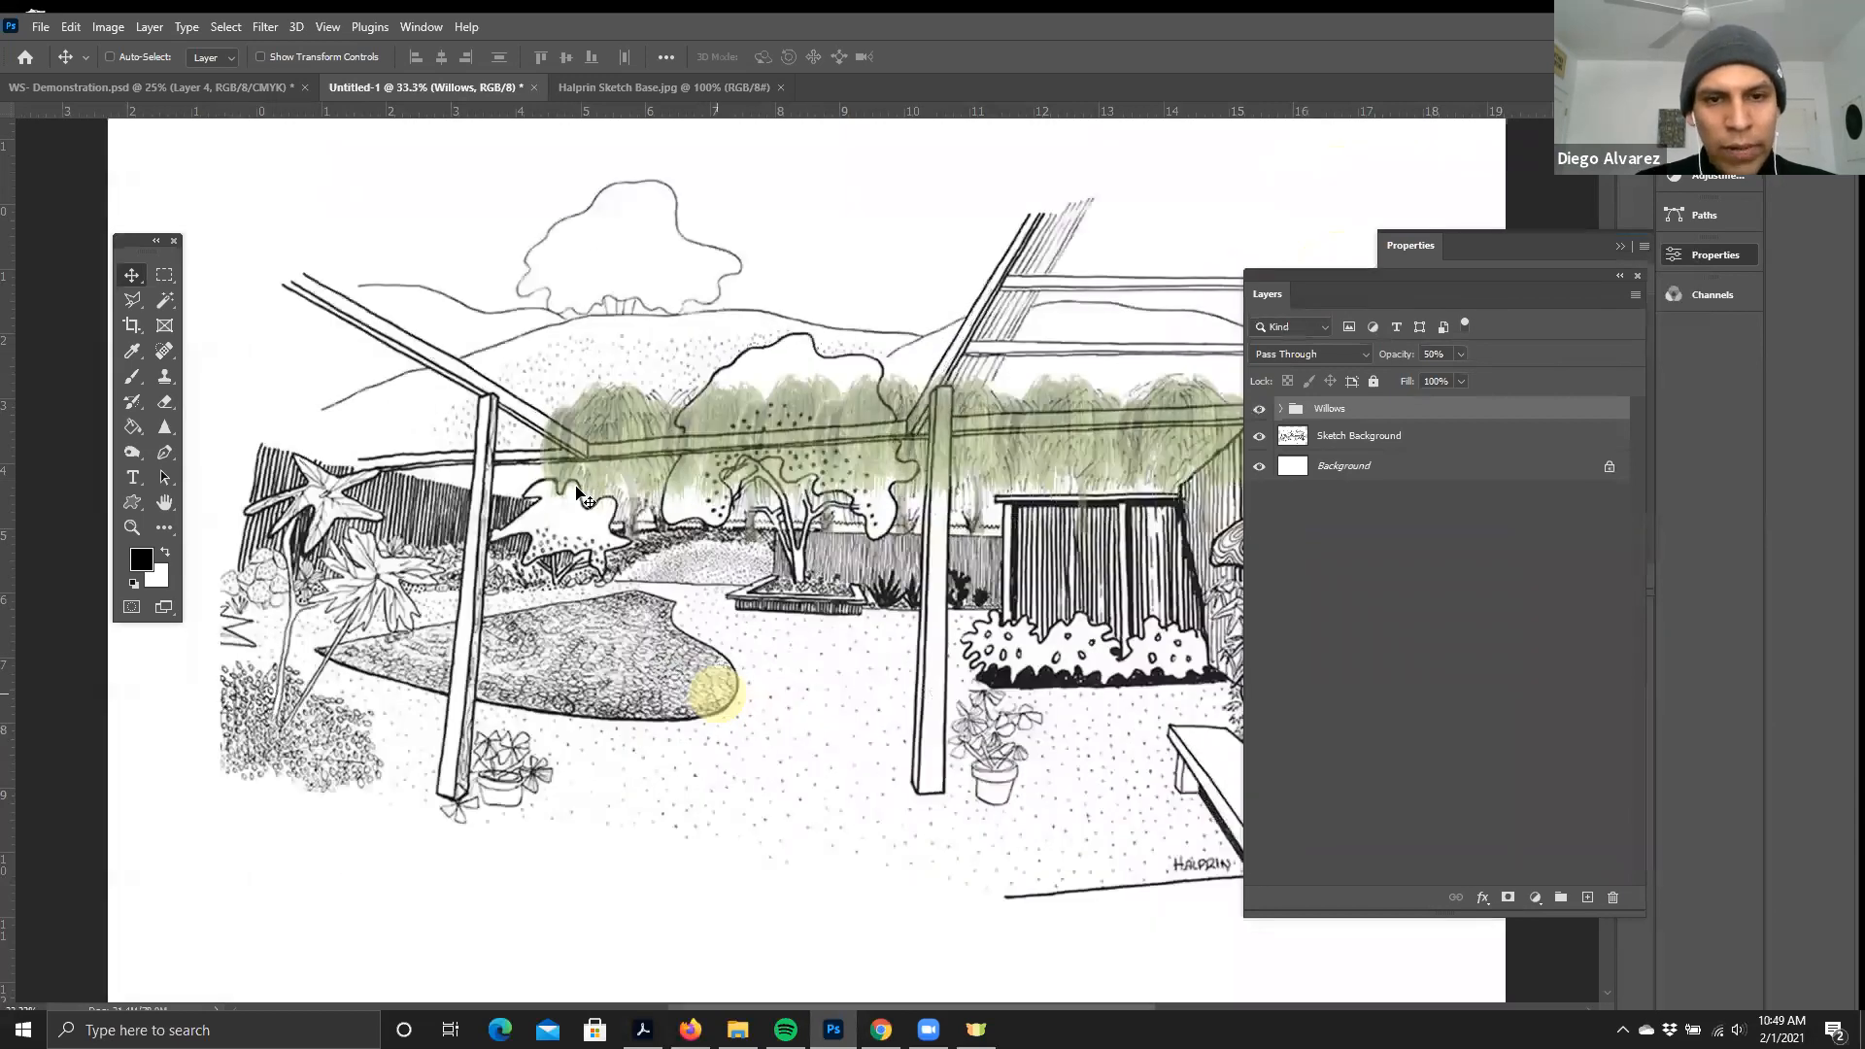
key(ctrl+plus)
key(alt+Tab)
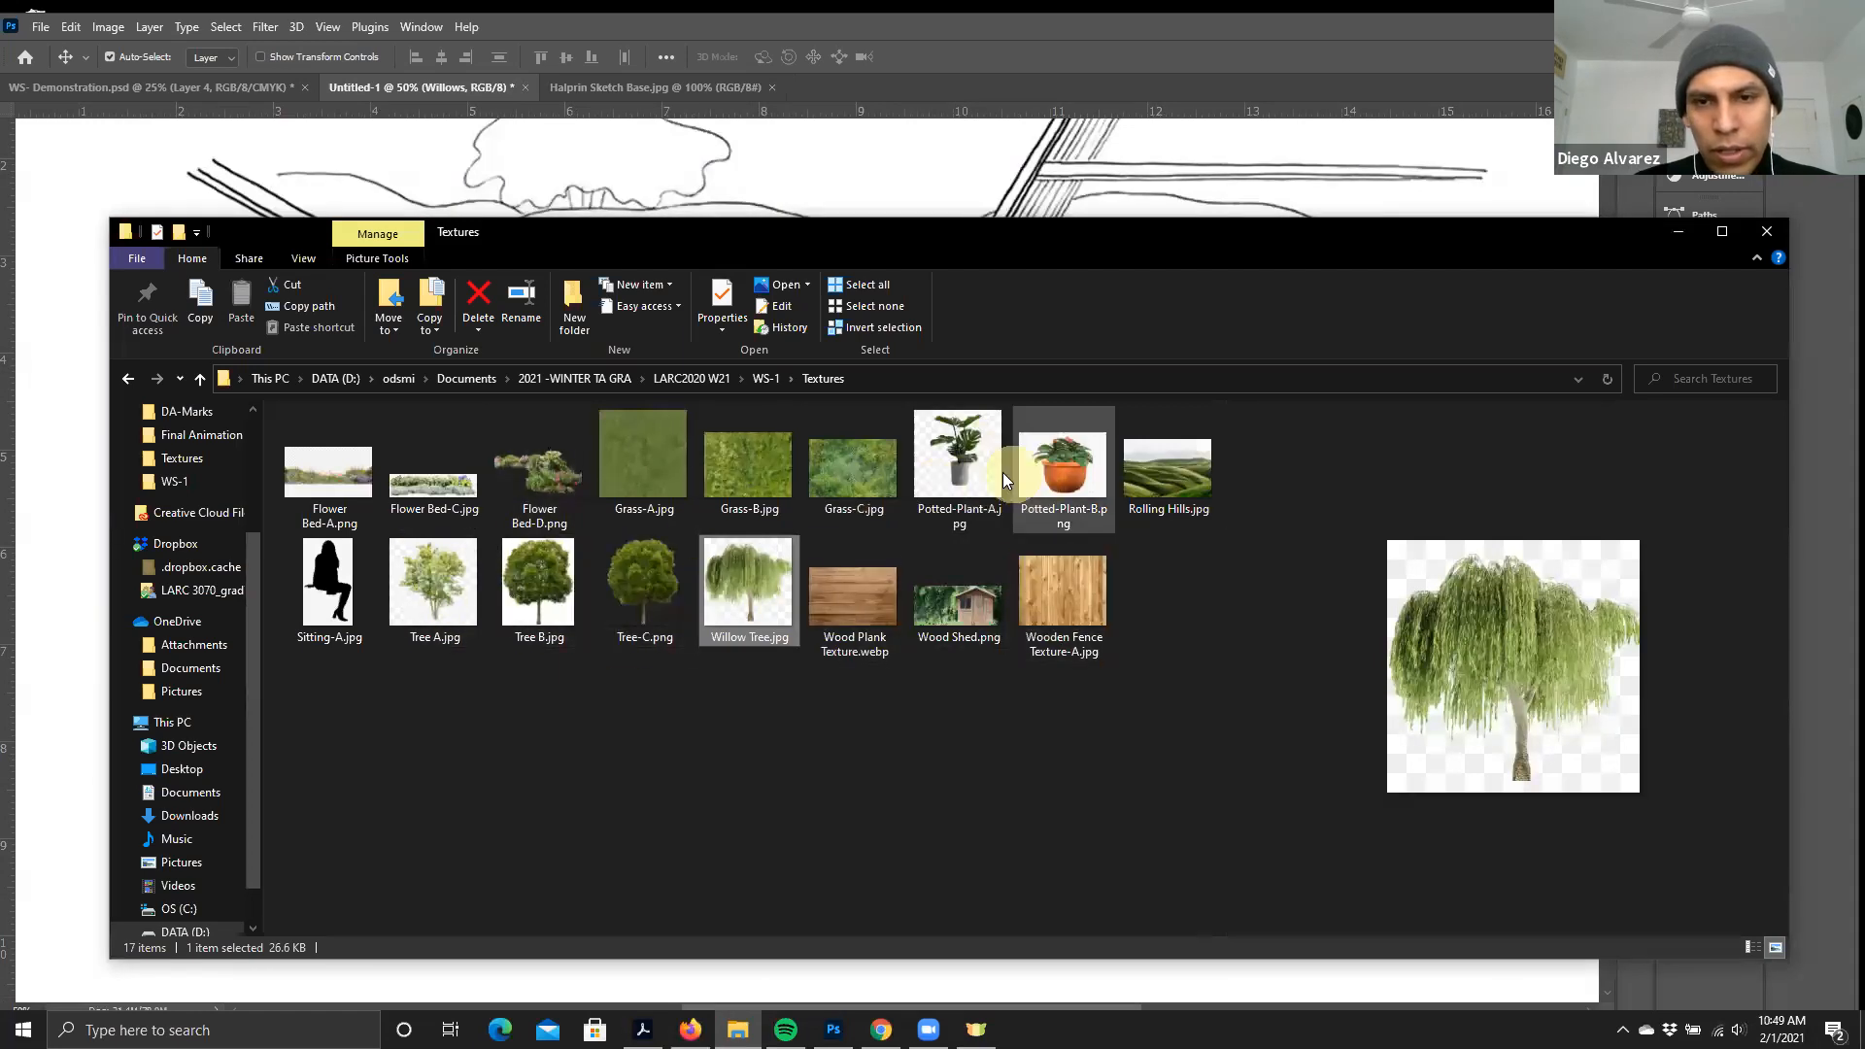
click(966, 467)
ctrl+click(1053, 521)
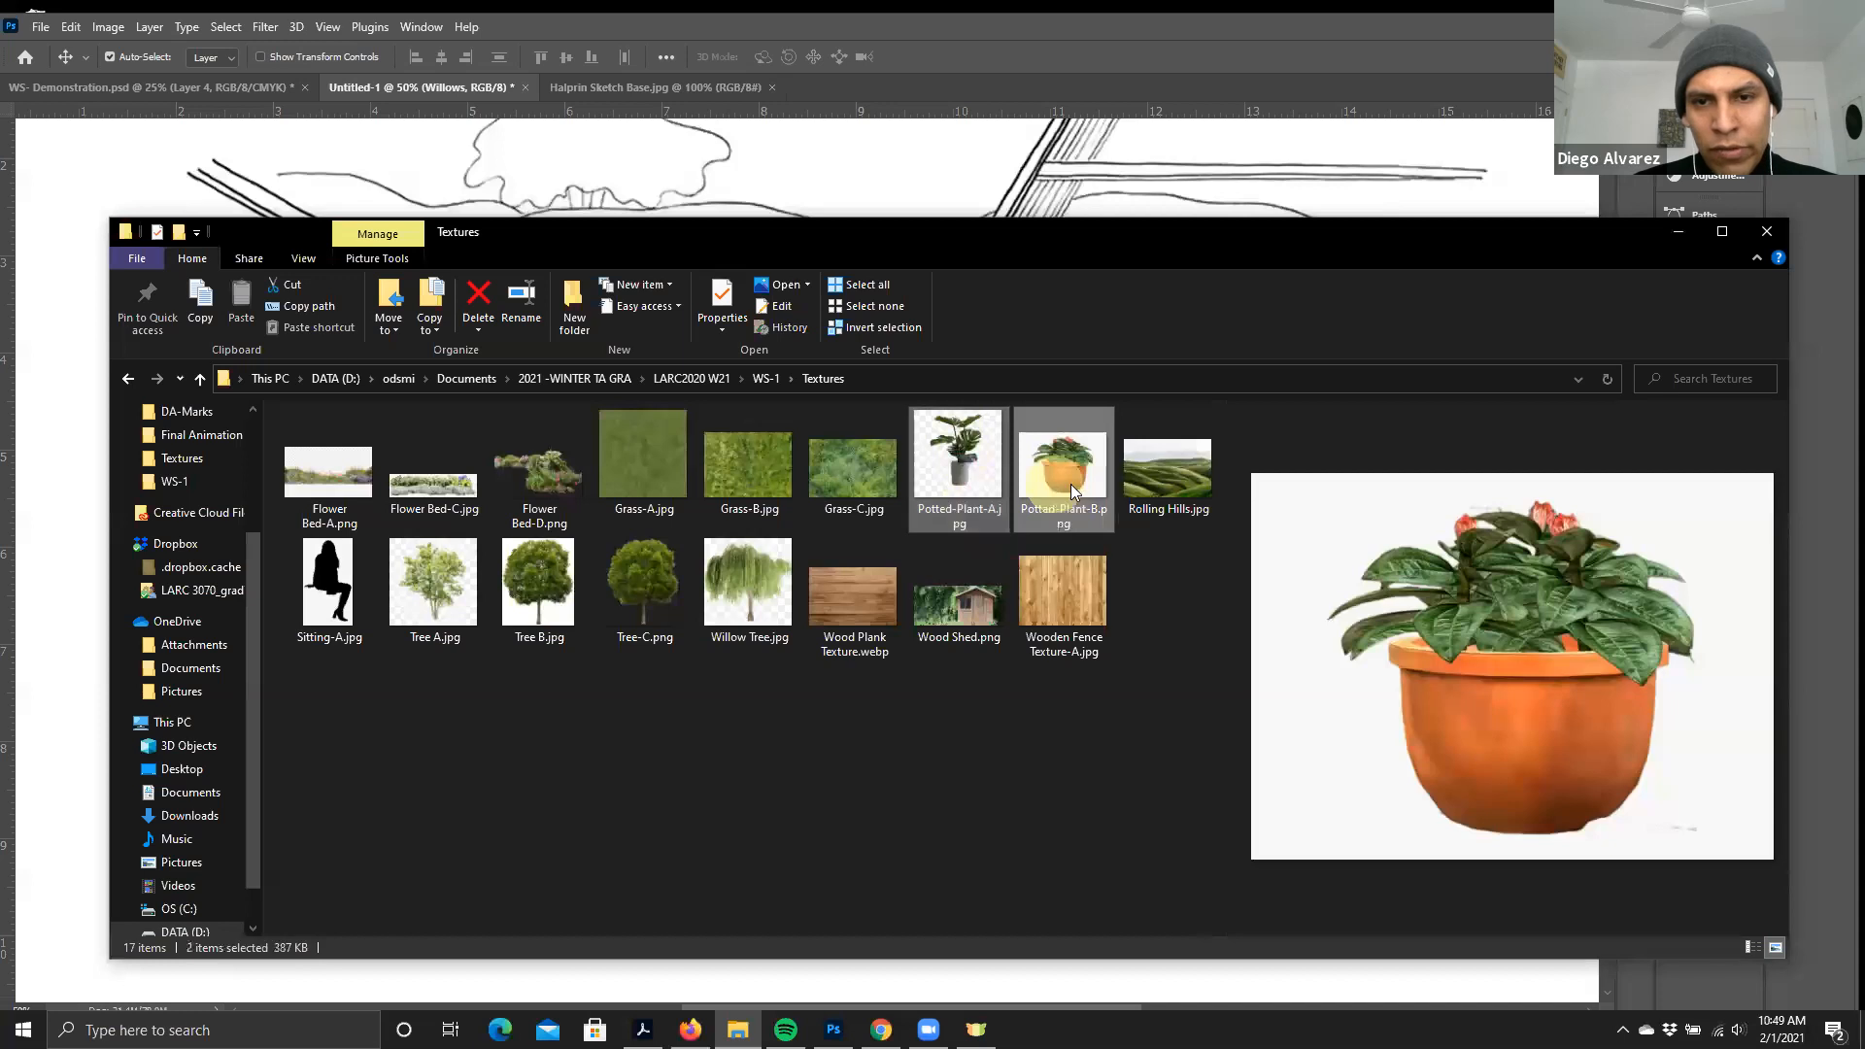
drag(1051, 480, 750, 184)
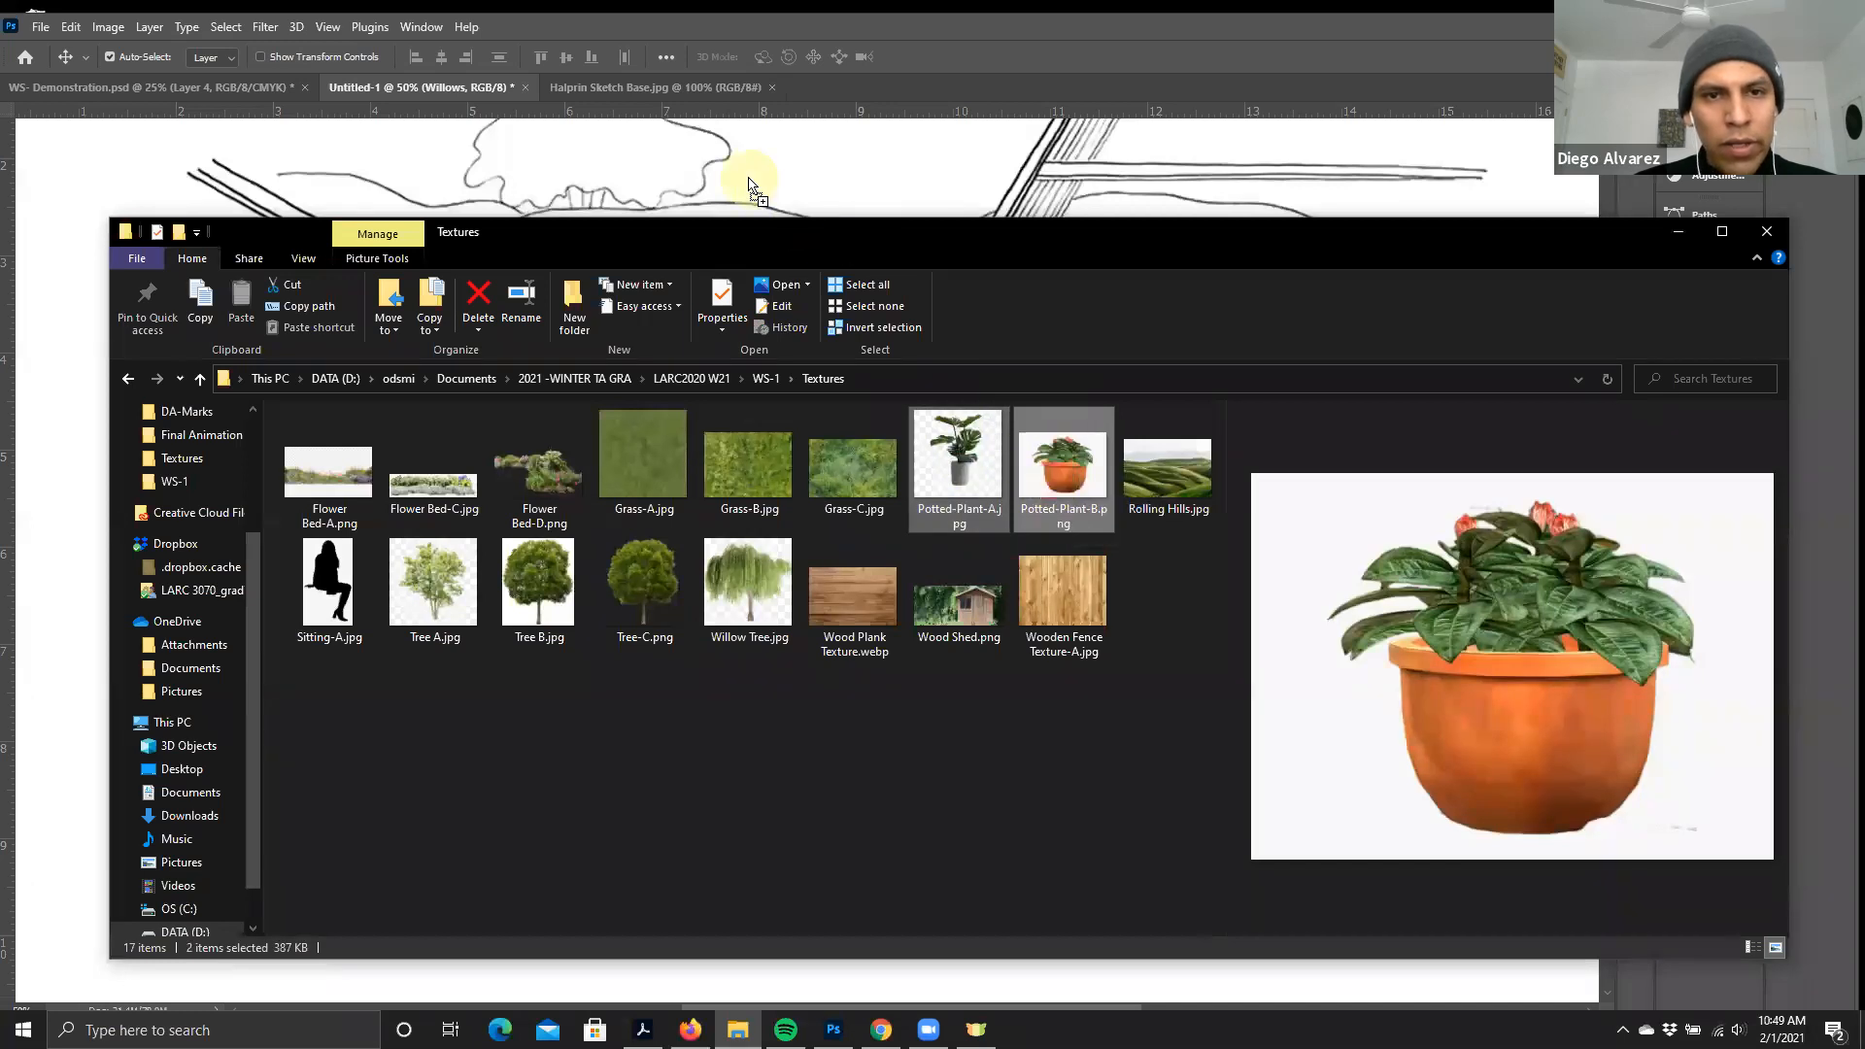
key(ctrl+minus)
key(ctrl+minus)
key(Return)
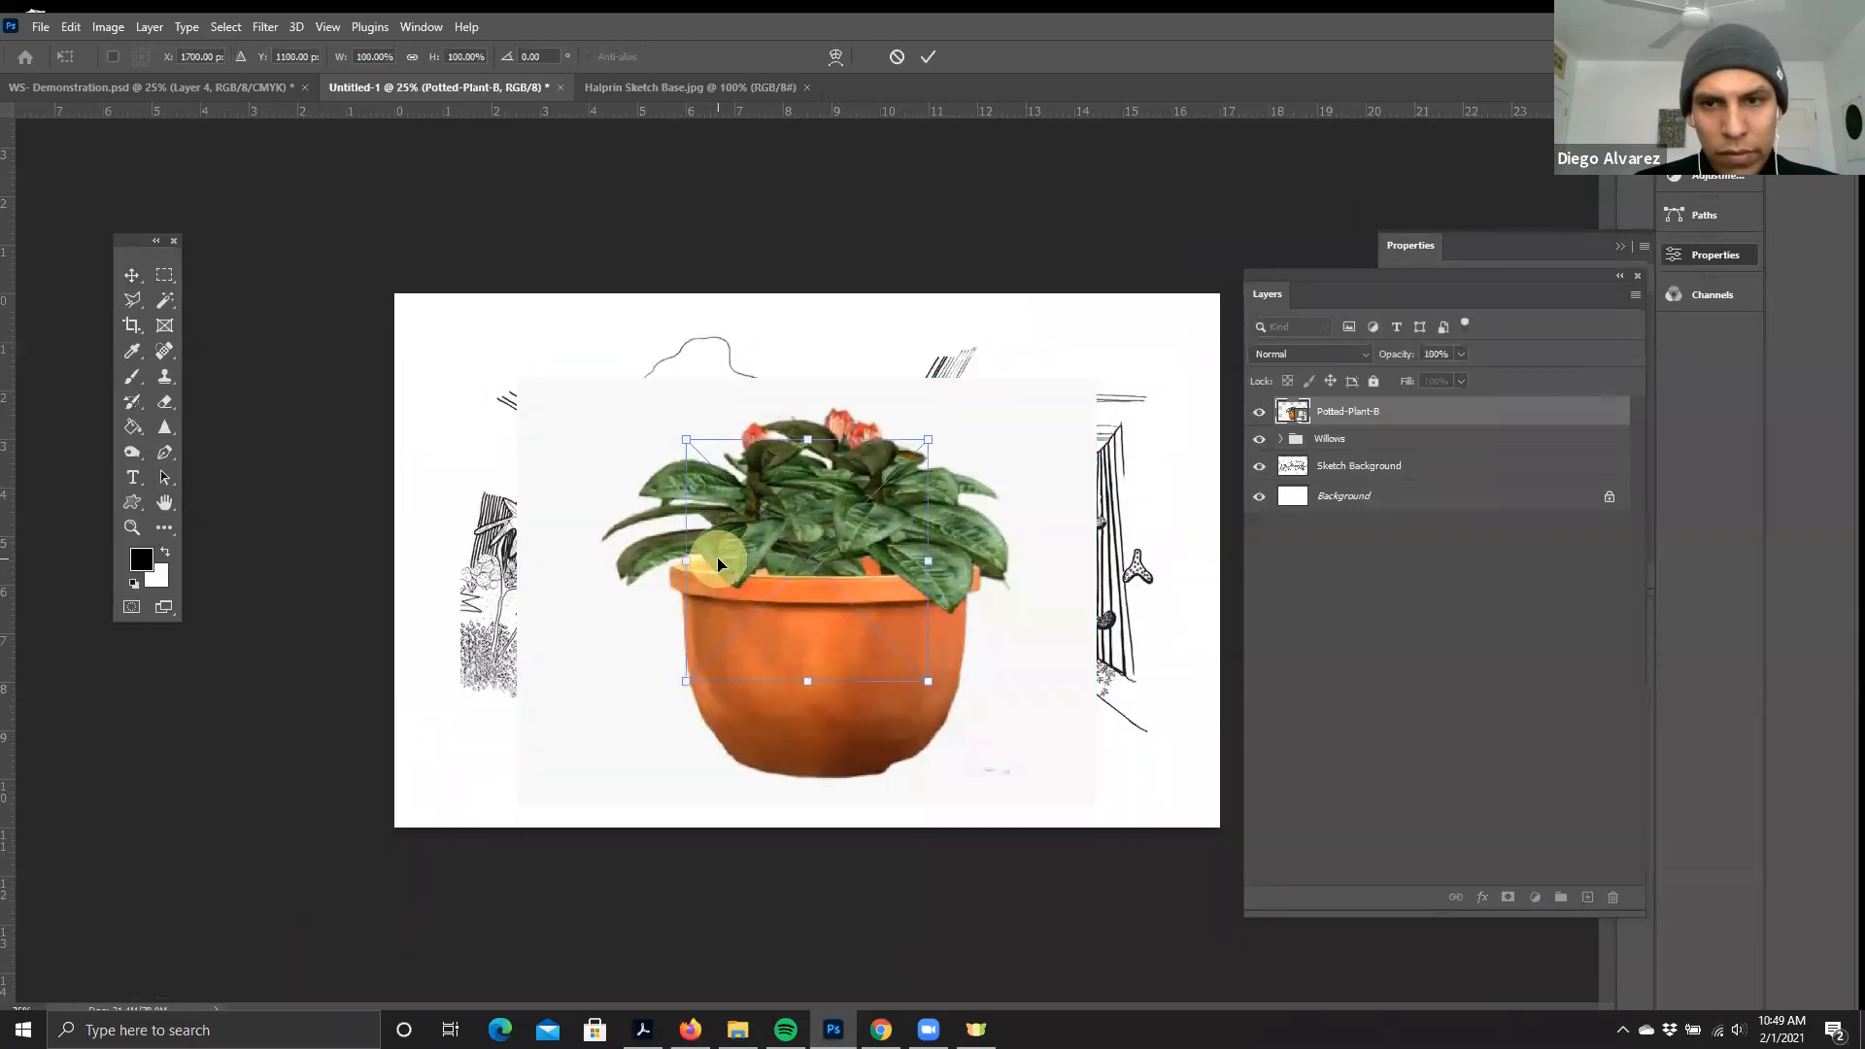
key(Return)
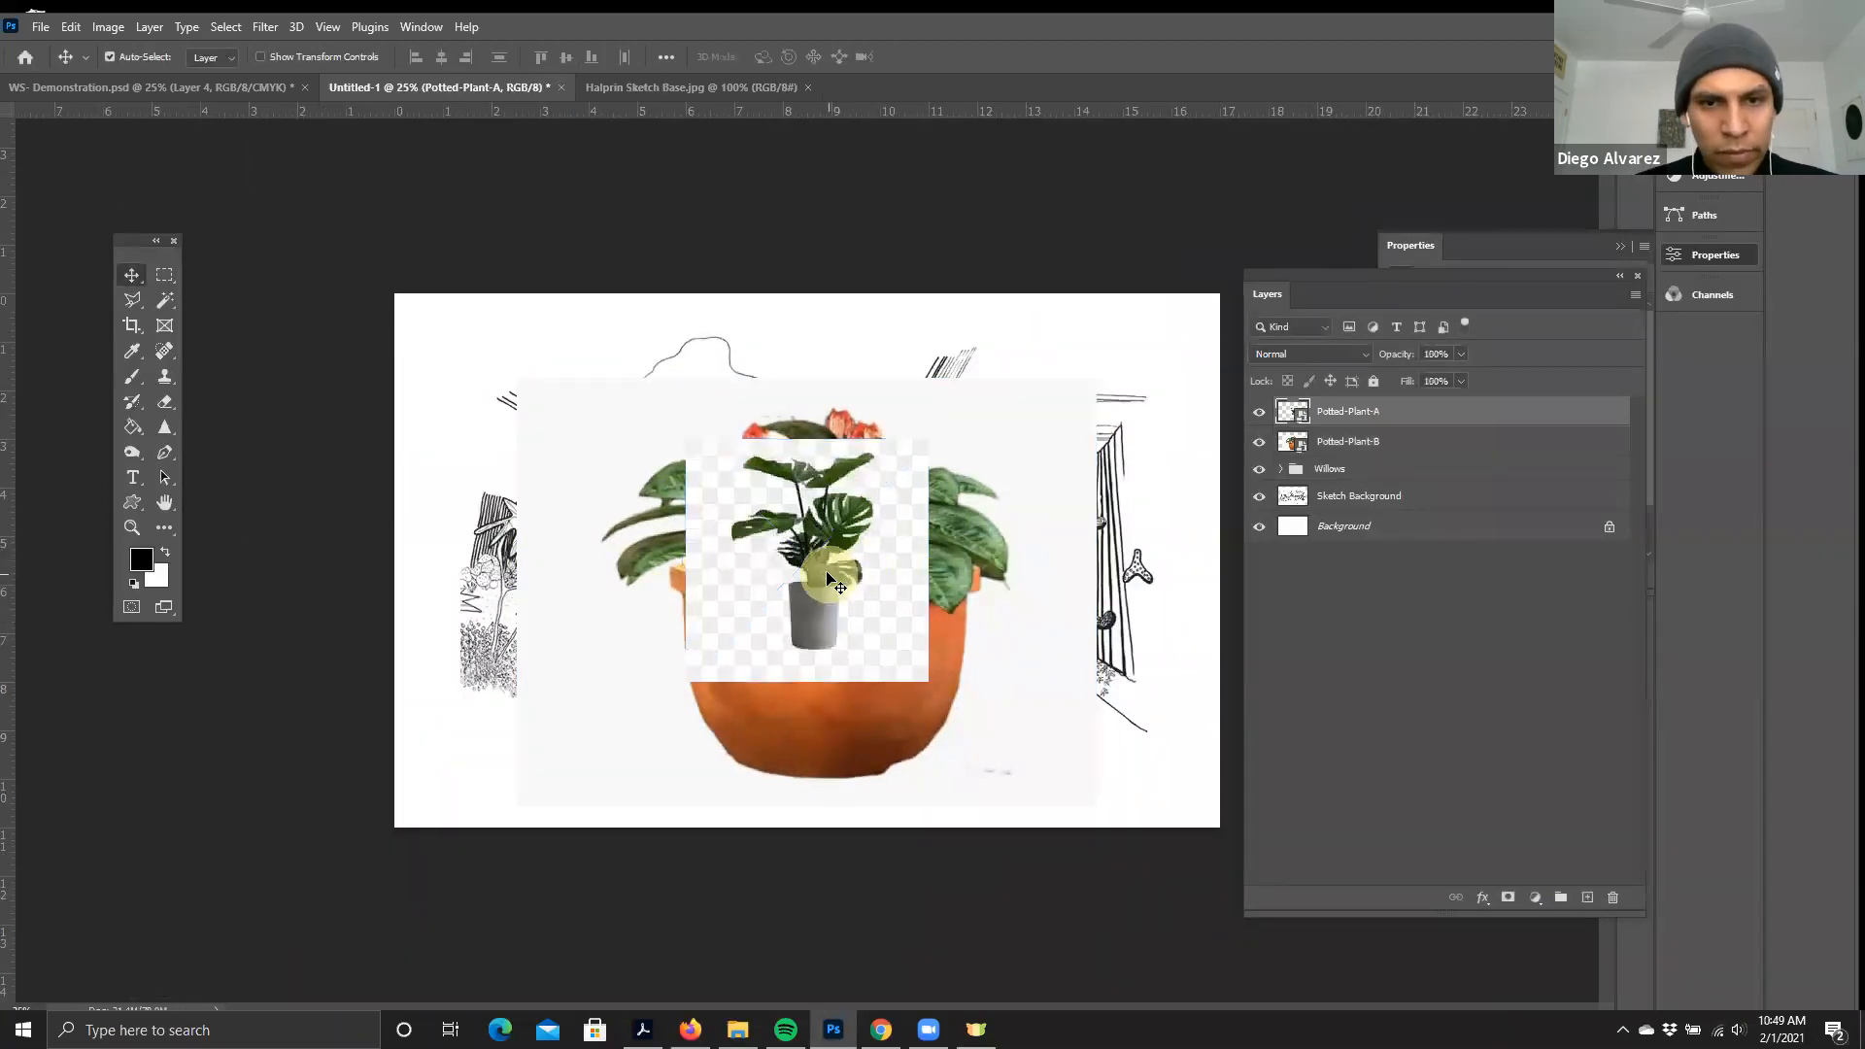
- Hide the Potted-Plant-B layer
click(1260, 442)
click(1260, 442)
click(1260, 442)
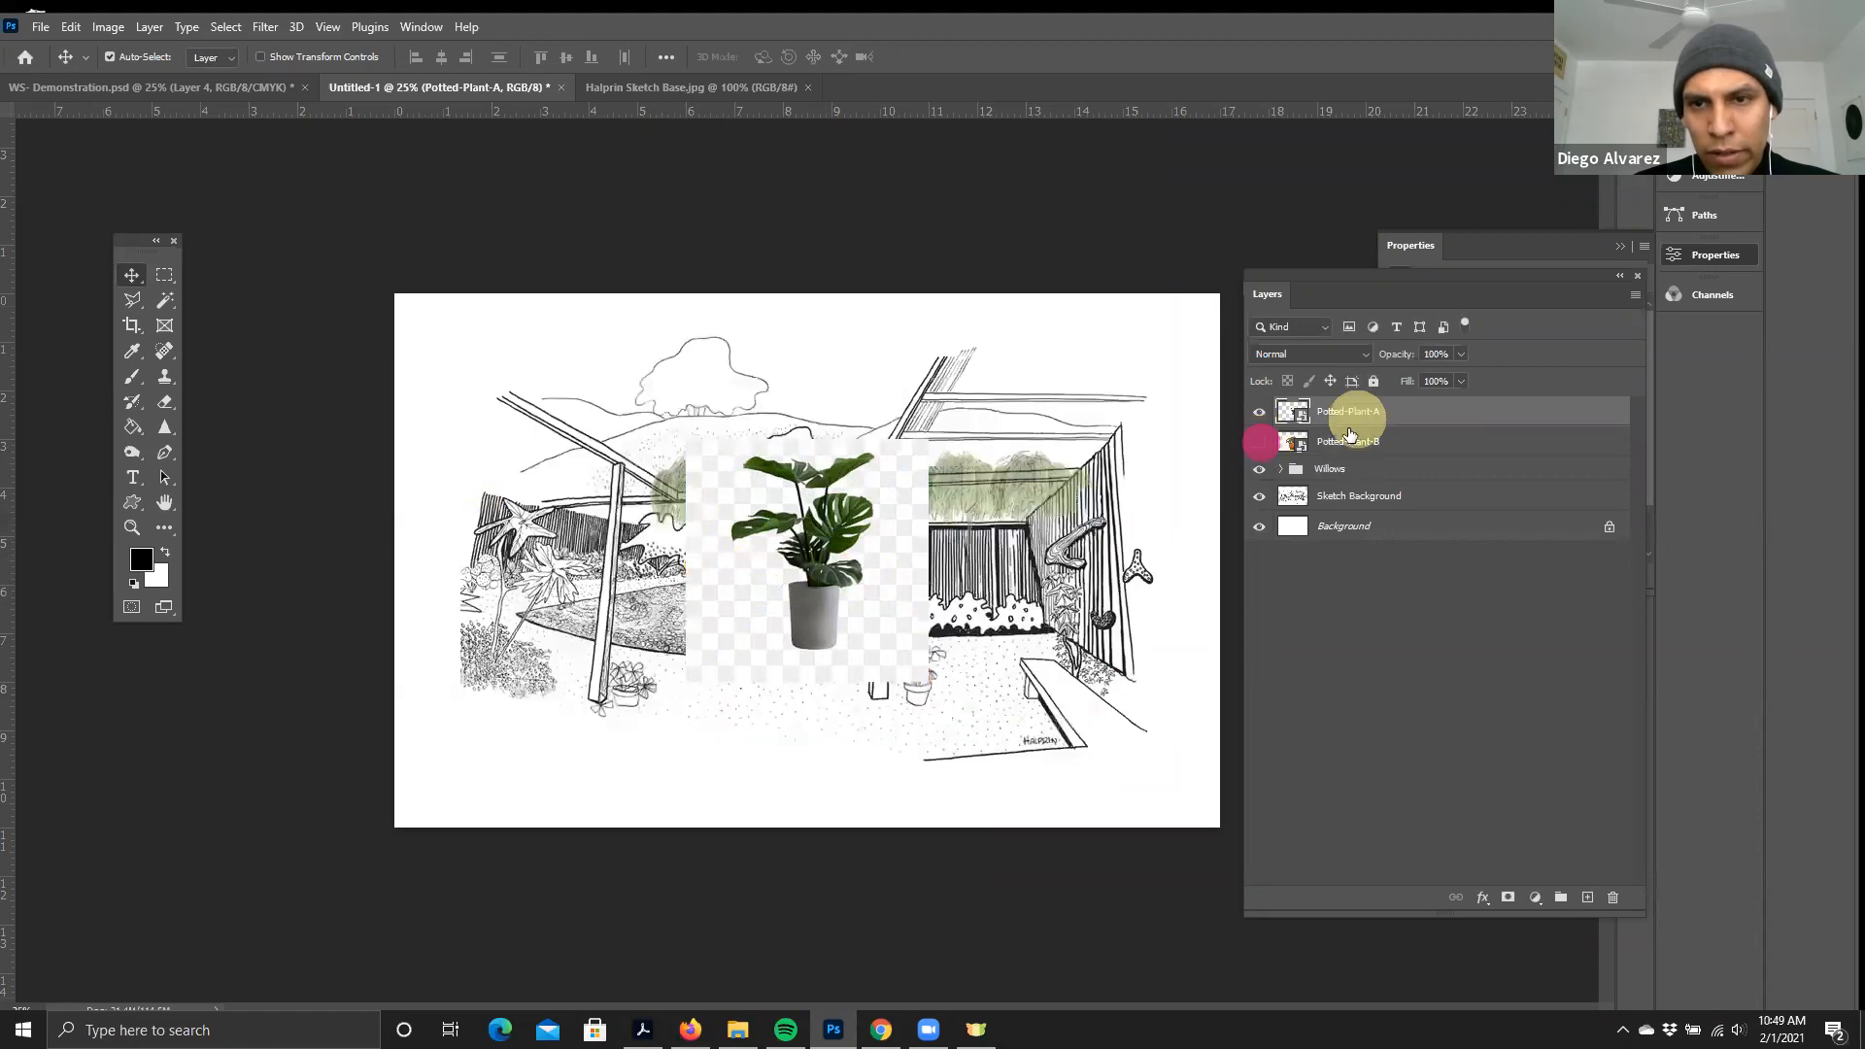
- Drop out Potted-Plant-A's light checkered background in the Blending Options by lowering This Layer's white Blend If limit to about 210
key(ctrl+plus)
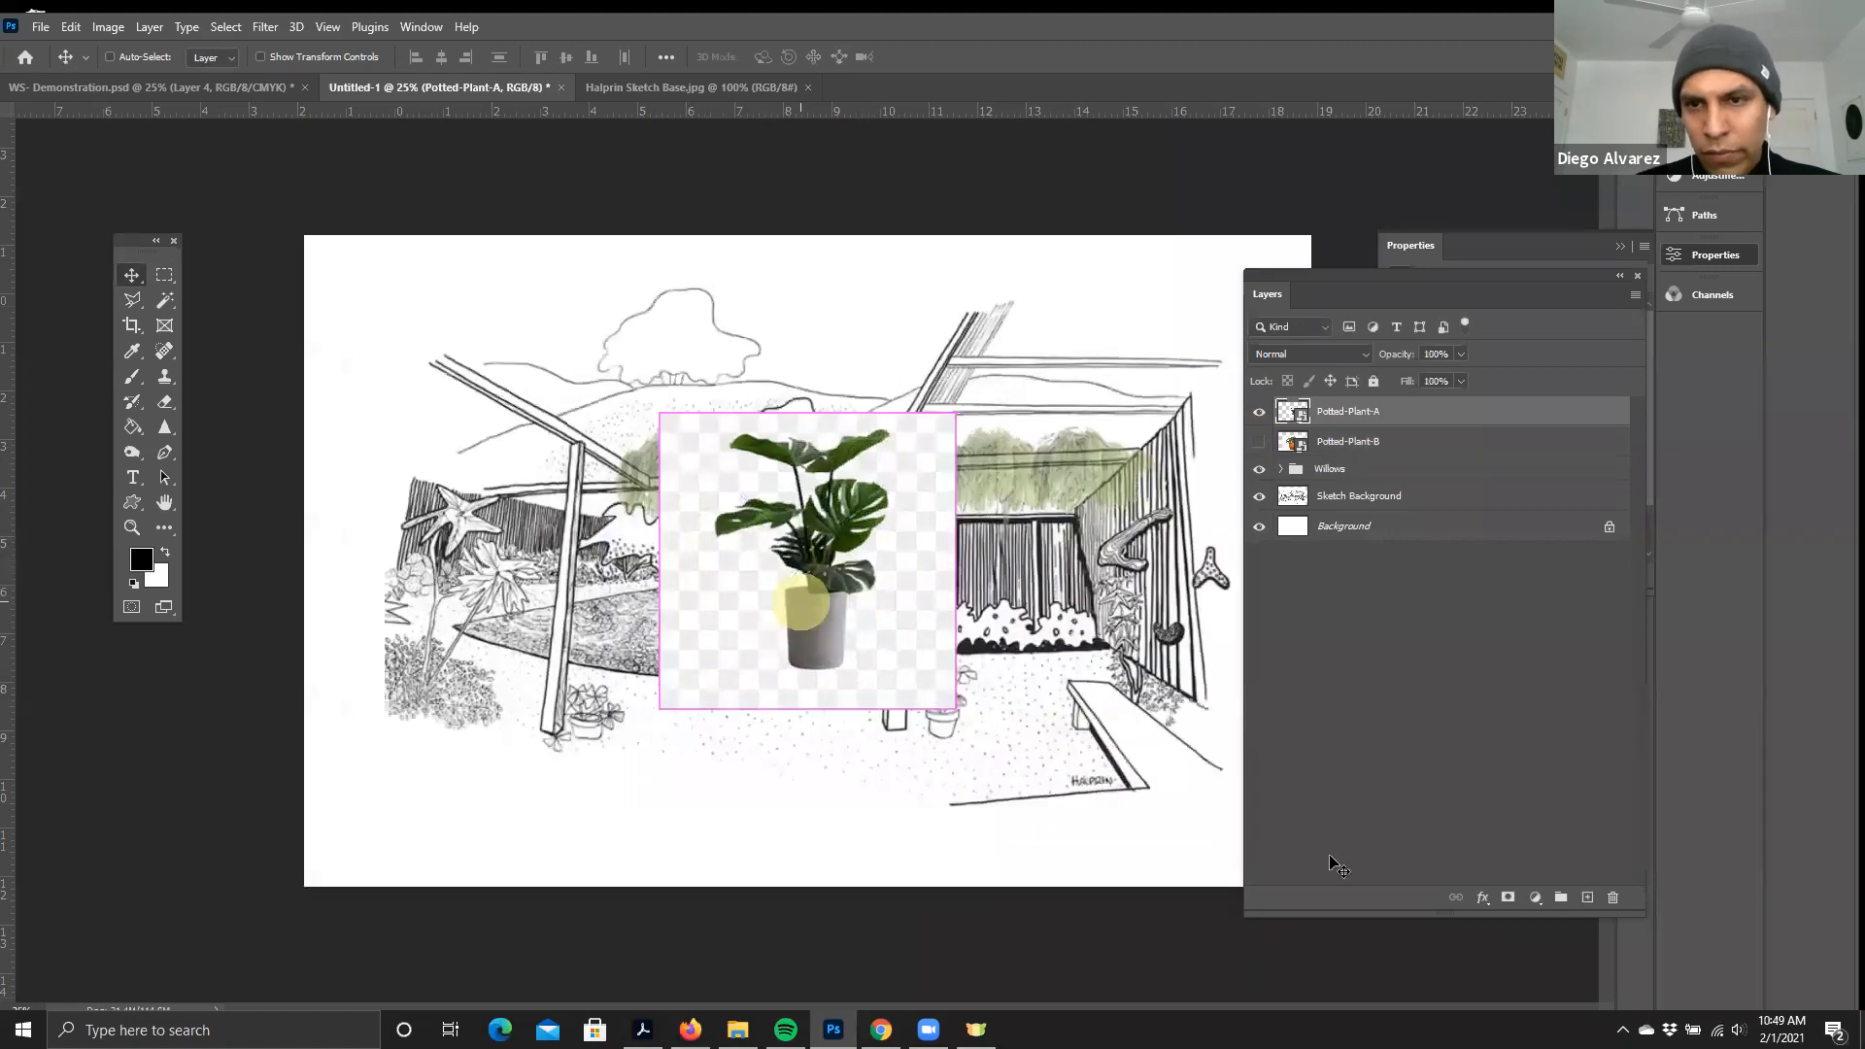
click(1535, 897)
click(1483, 897)
click(1484, 898)
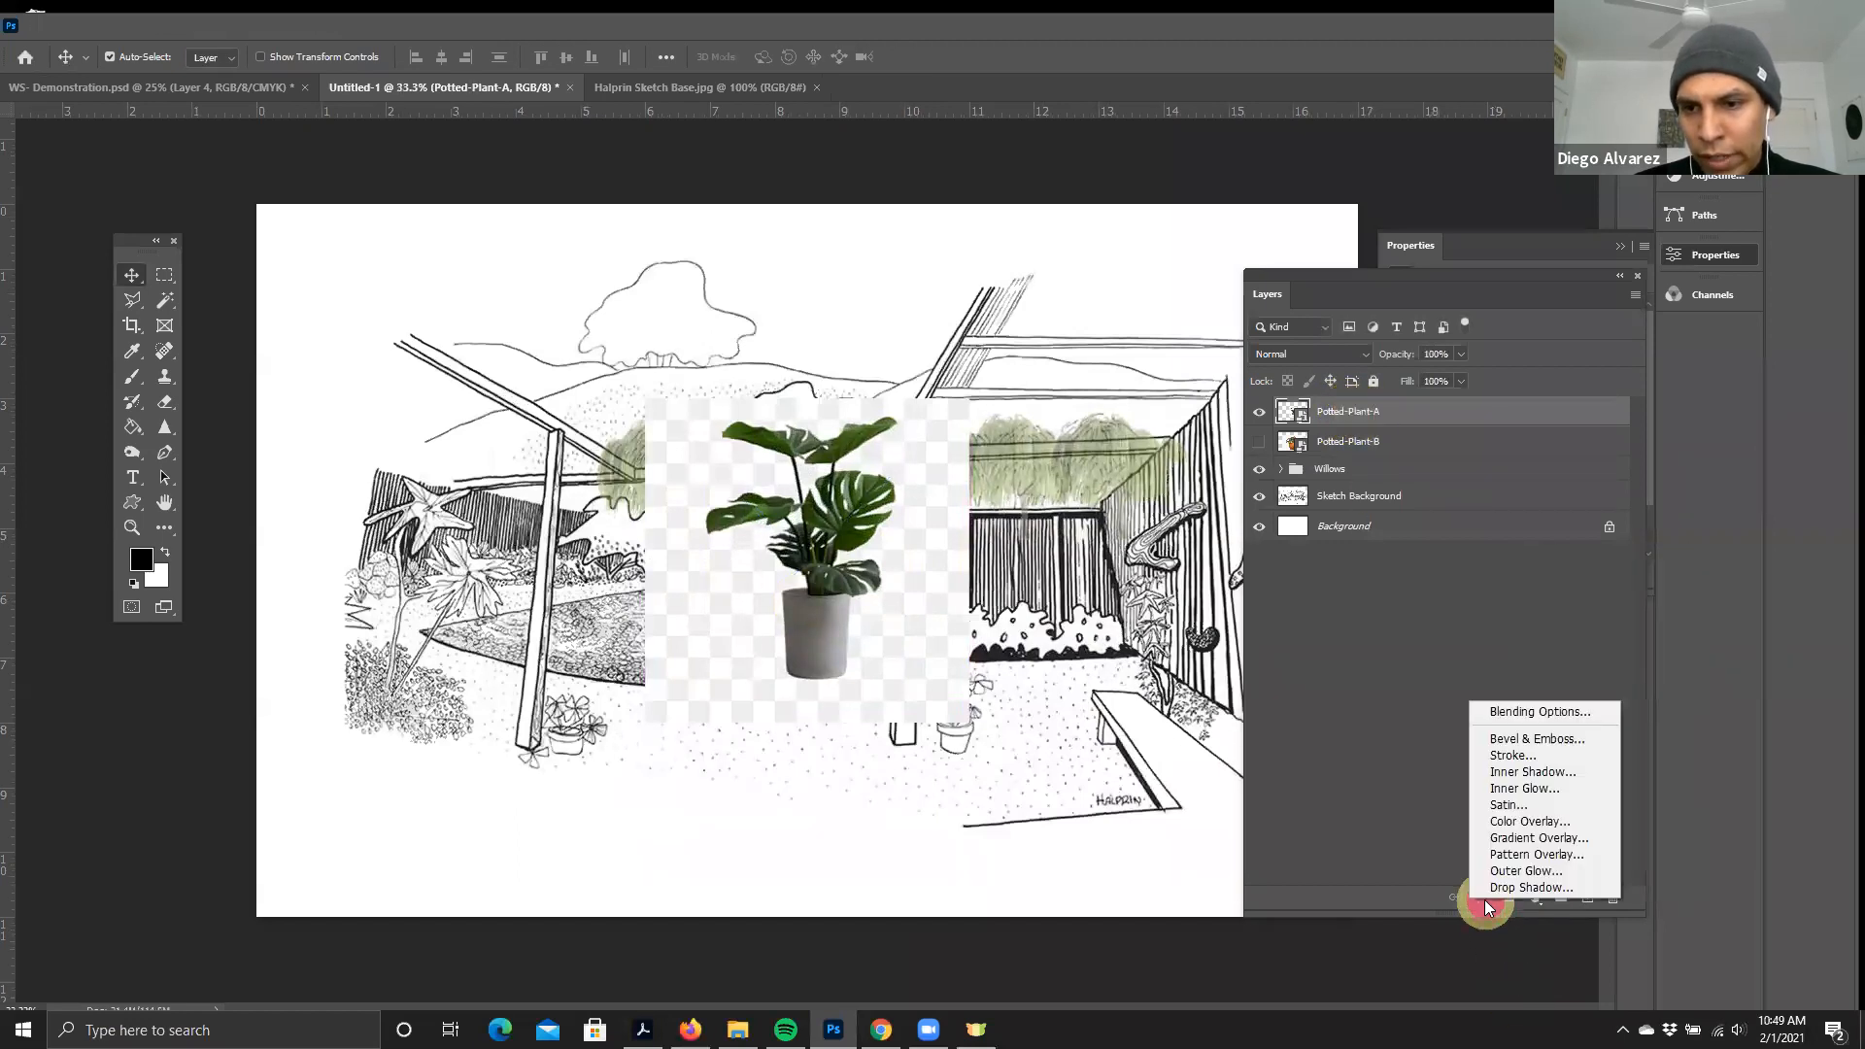
click(1533, 709)
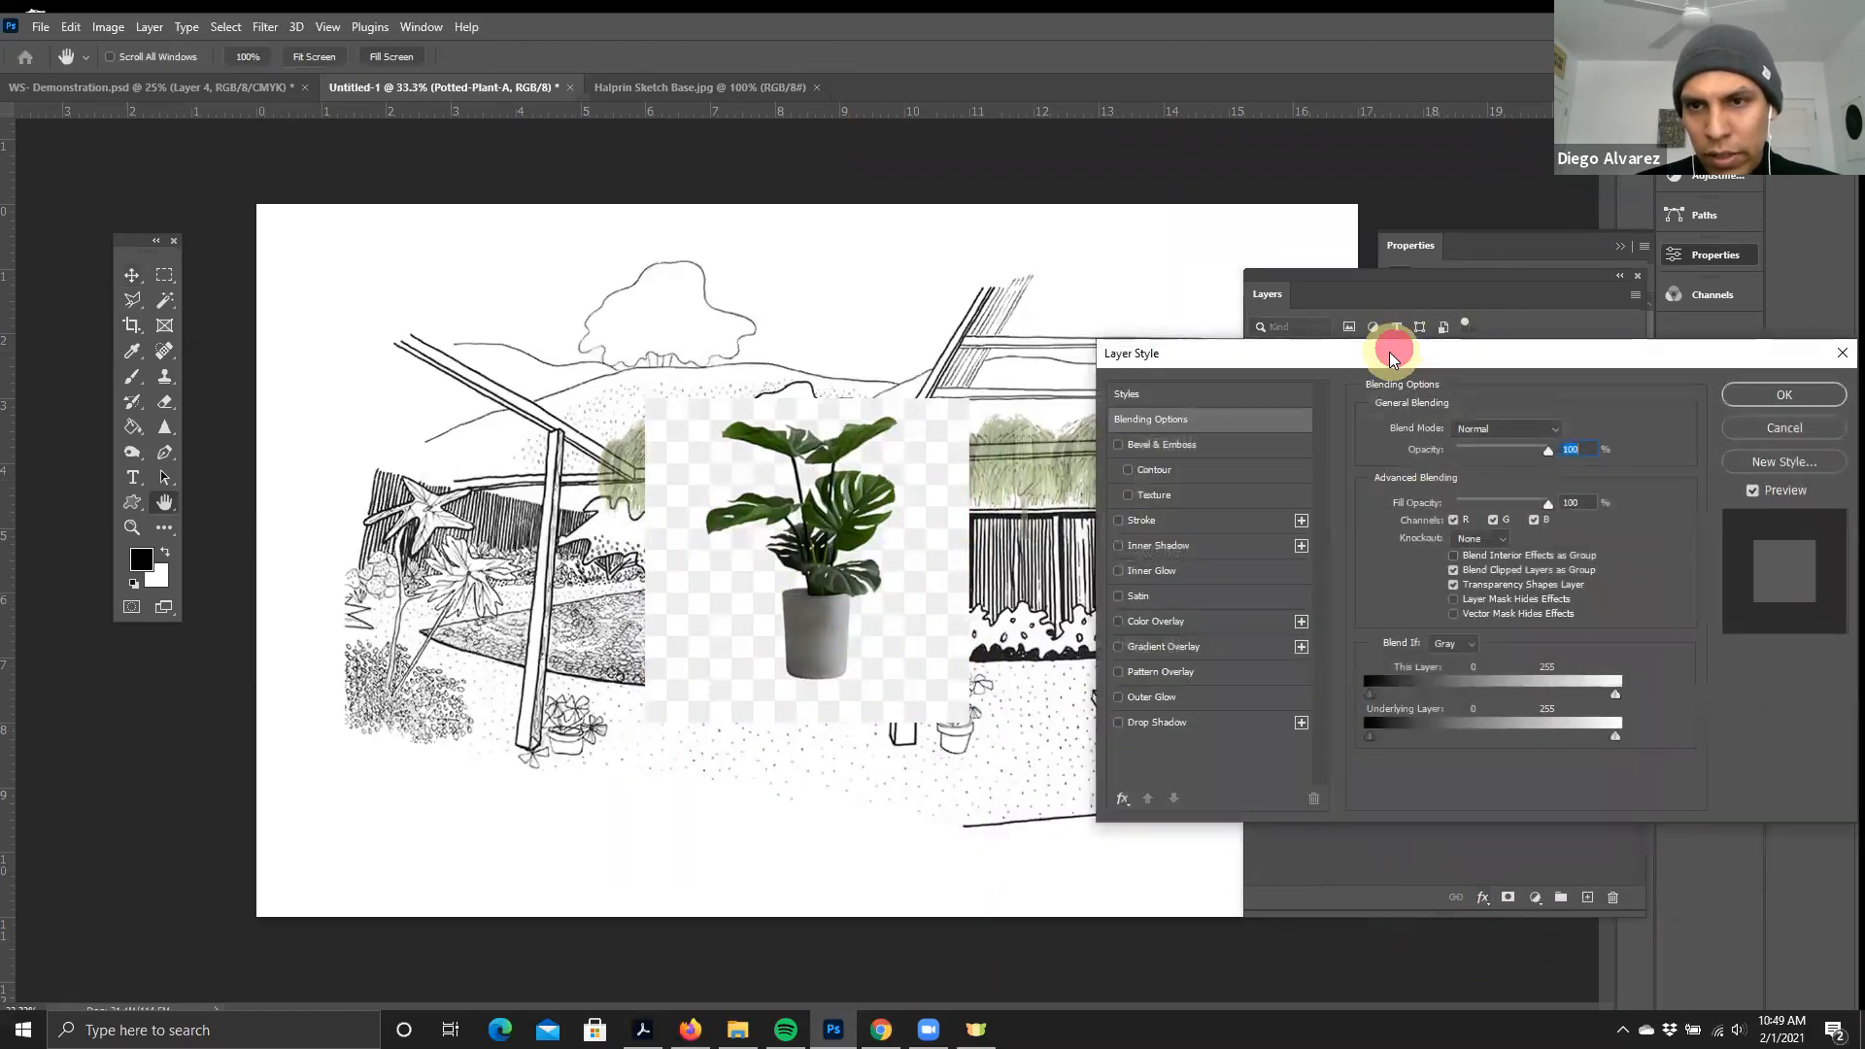
mouse_move(1389, 351)
mouse_down()
mouse_move(1155, 314)
mouse_move(1222, 322)
mouse_up()
drag(1482, 664, 1452, 668)
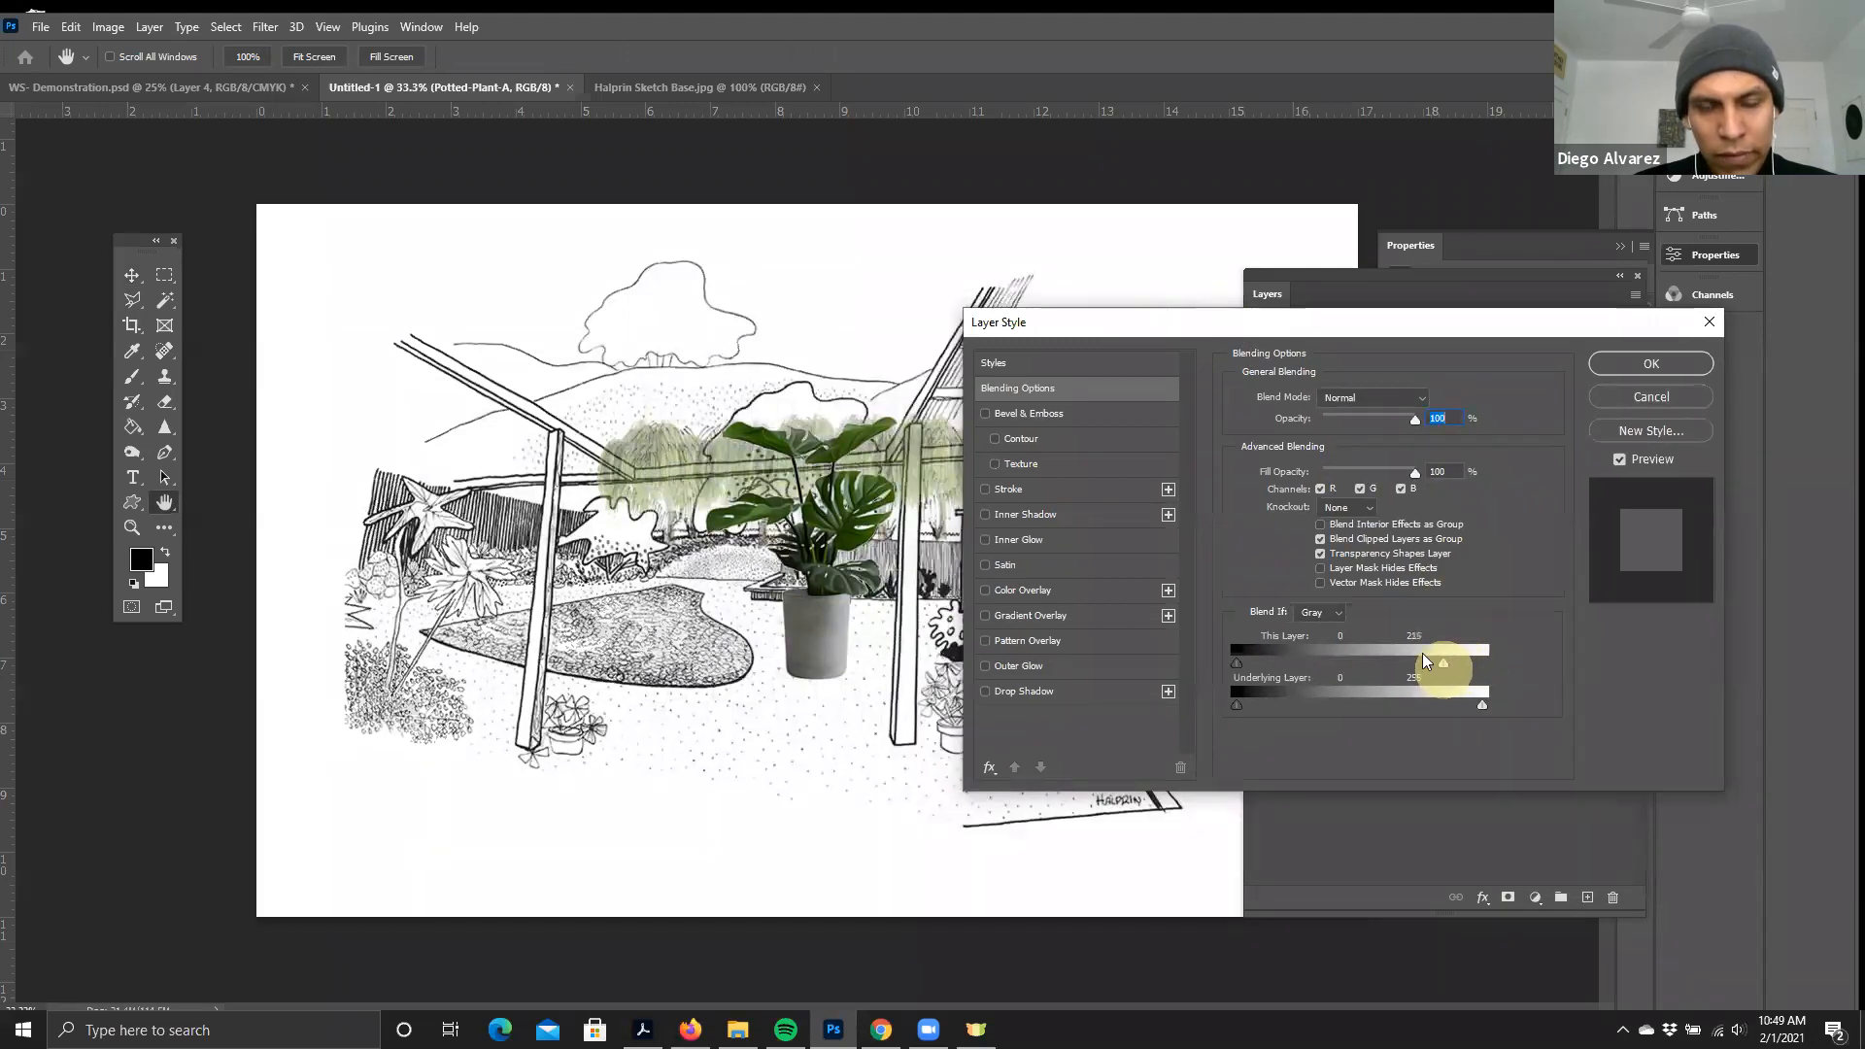
click(1650, 364)
- Move Potted-Plant-A over the sketched pot beside the central post
click(141, 280)
drag(821, 612, 966, 738)
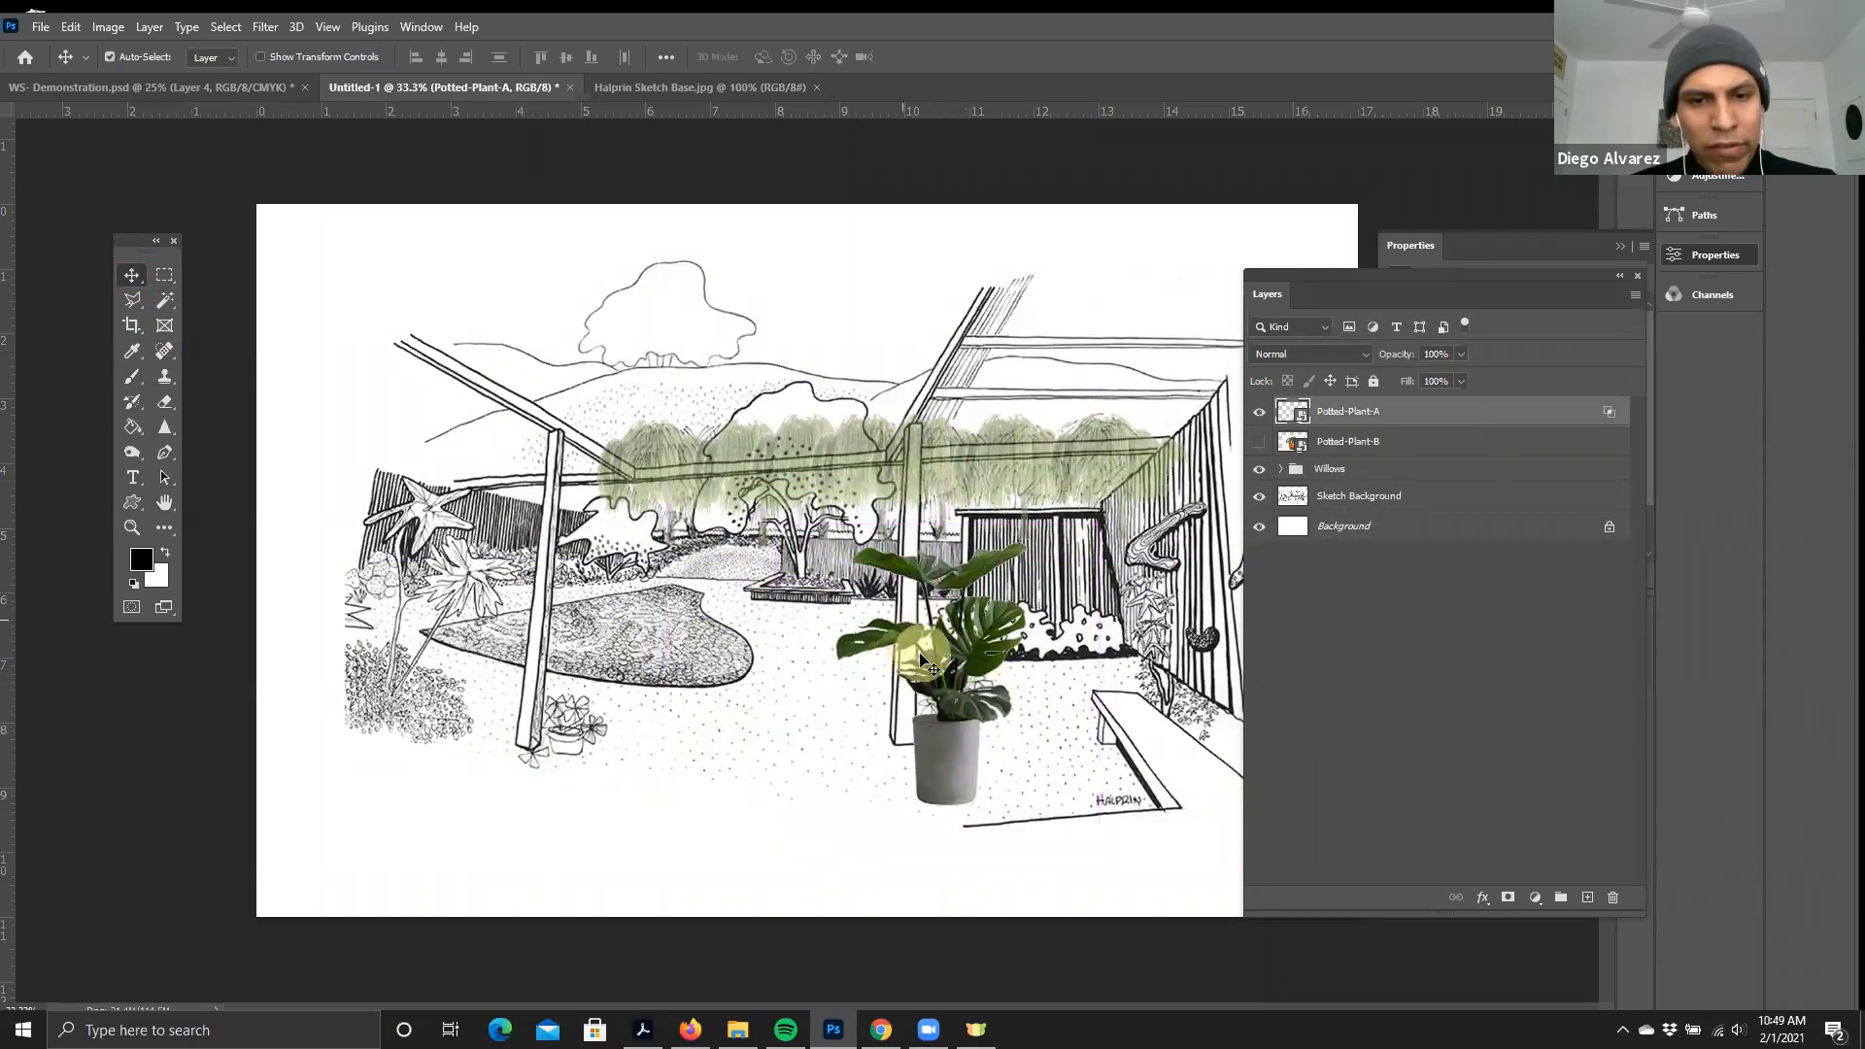
drag(967, 694, 978, 704)
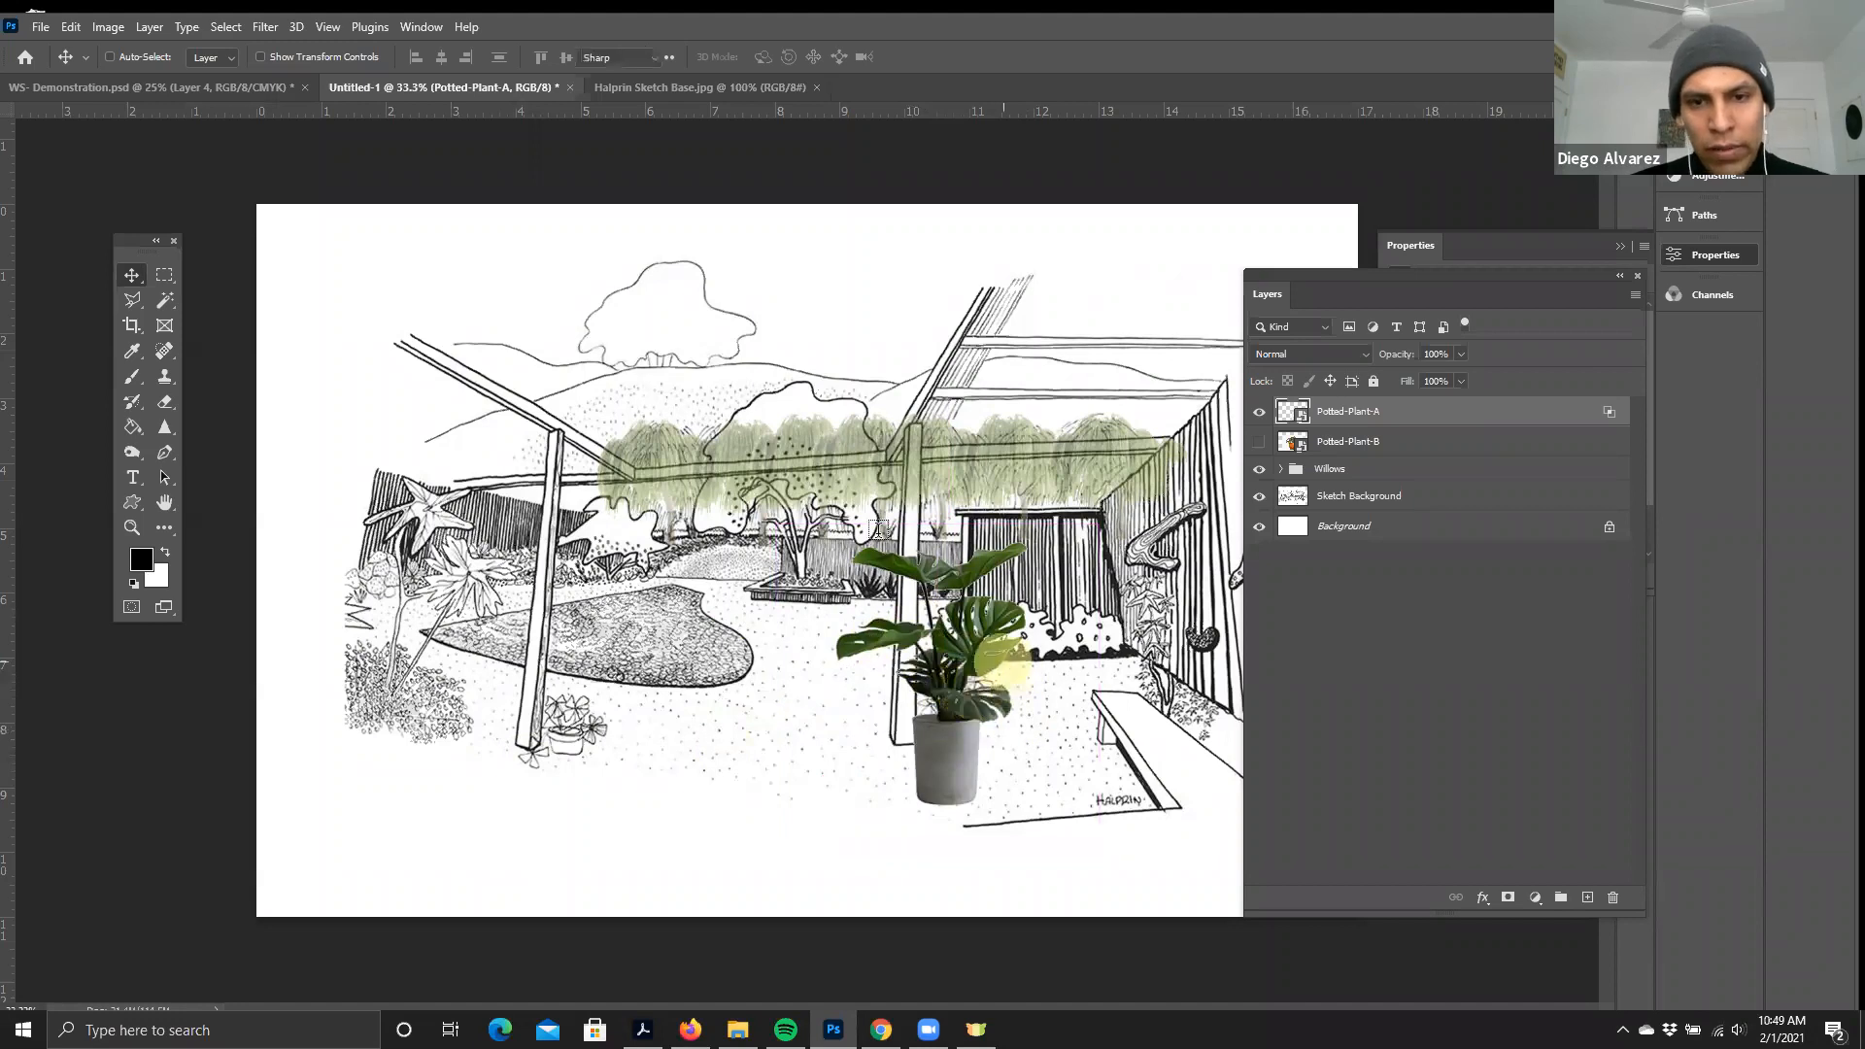
- Scale Potted-Plant-A down to about 41% and fit it over the sketched pot at the central post's base
key(t)
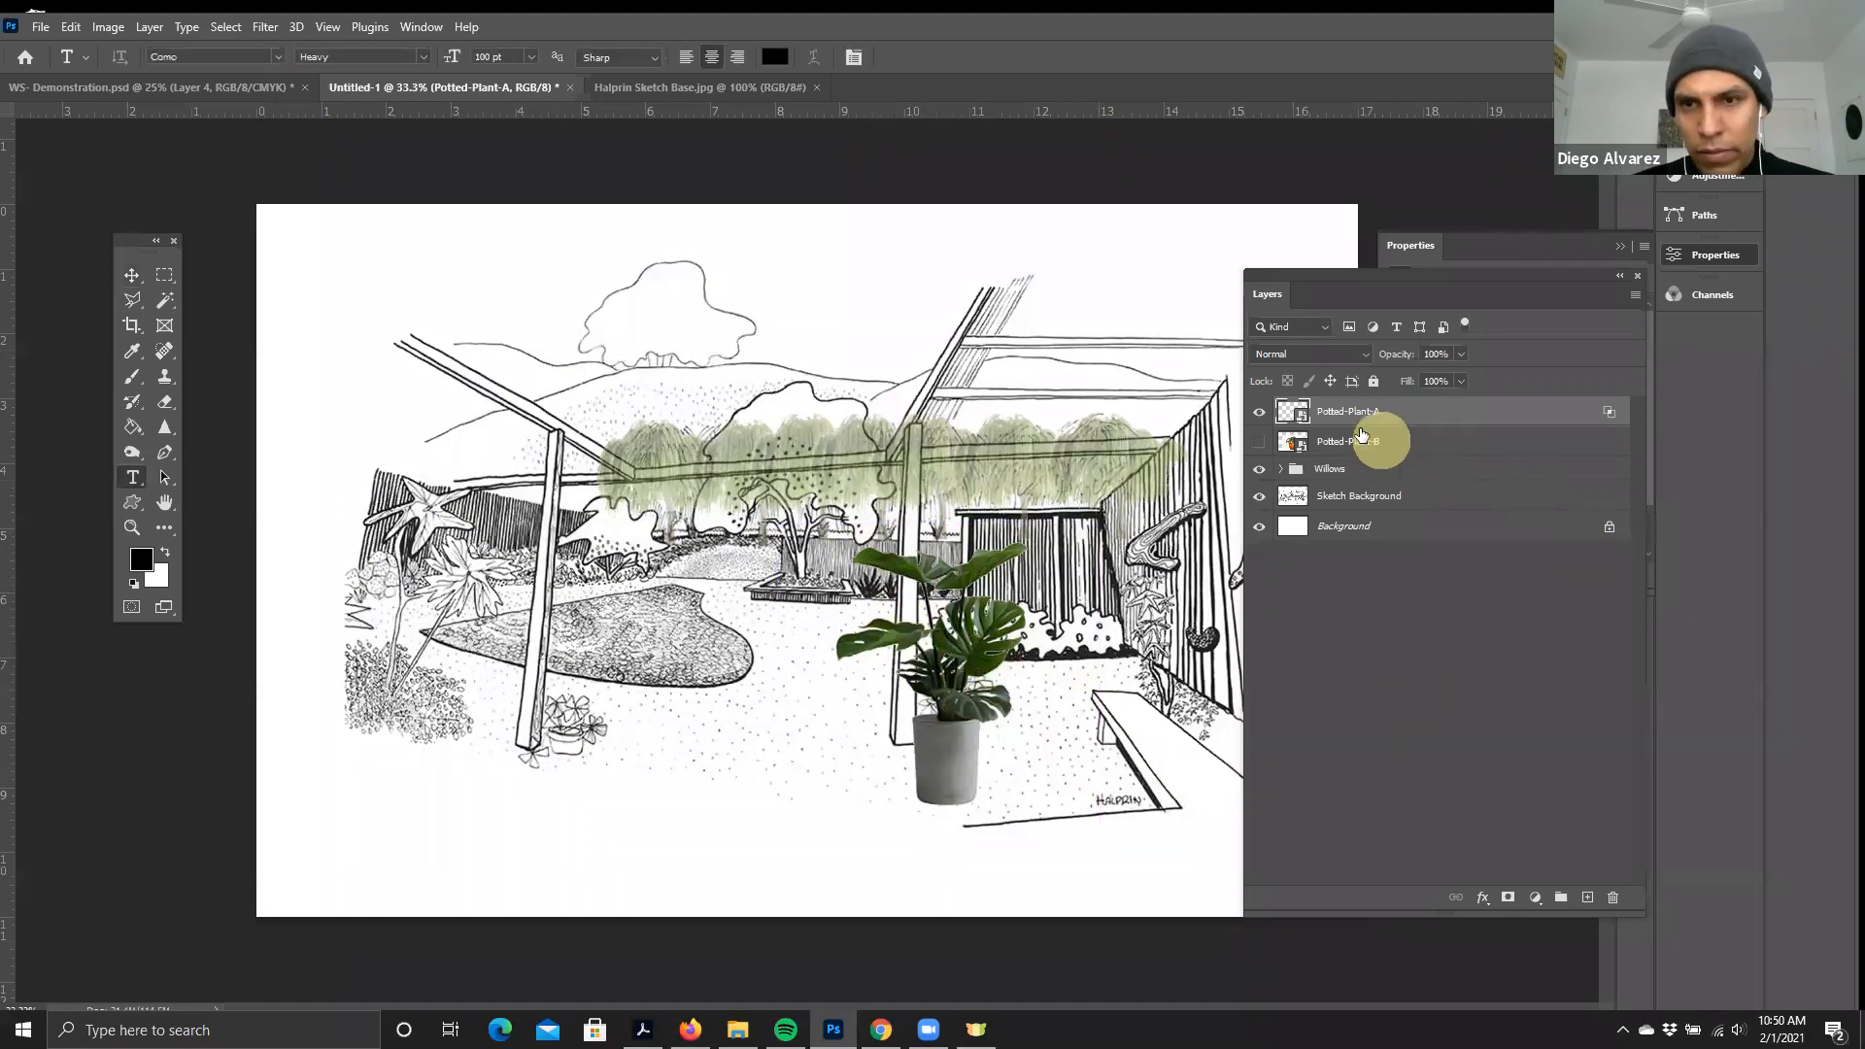
key(ctrl+t)
drag(775, 522, 844, 548)
drag(1028, 660, 927, 690)
drag(1042, 811, 953, 722)
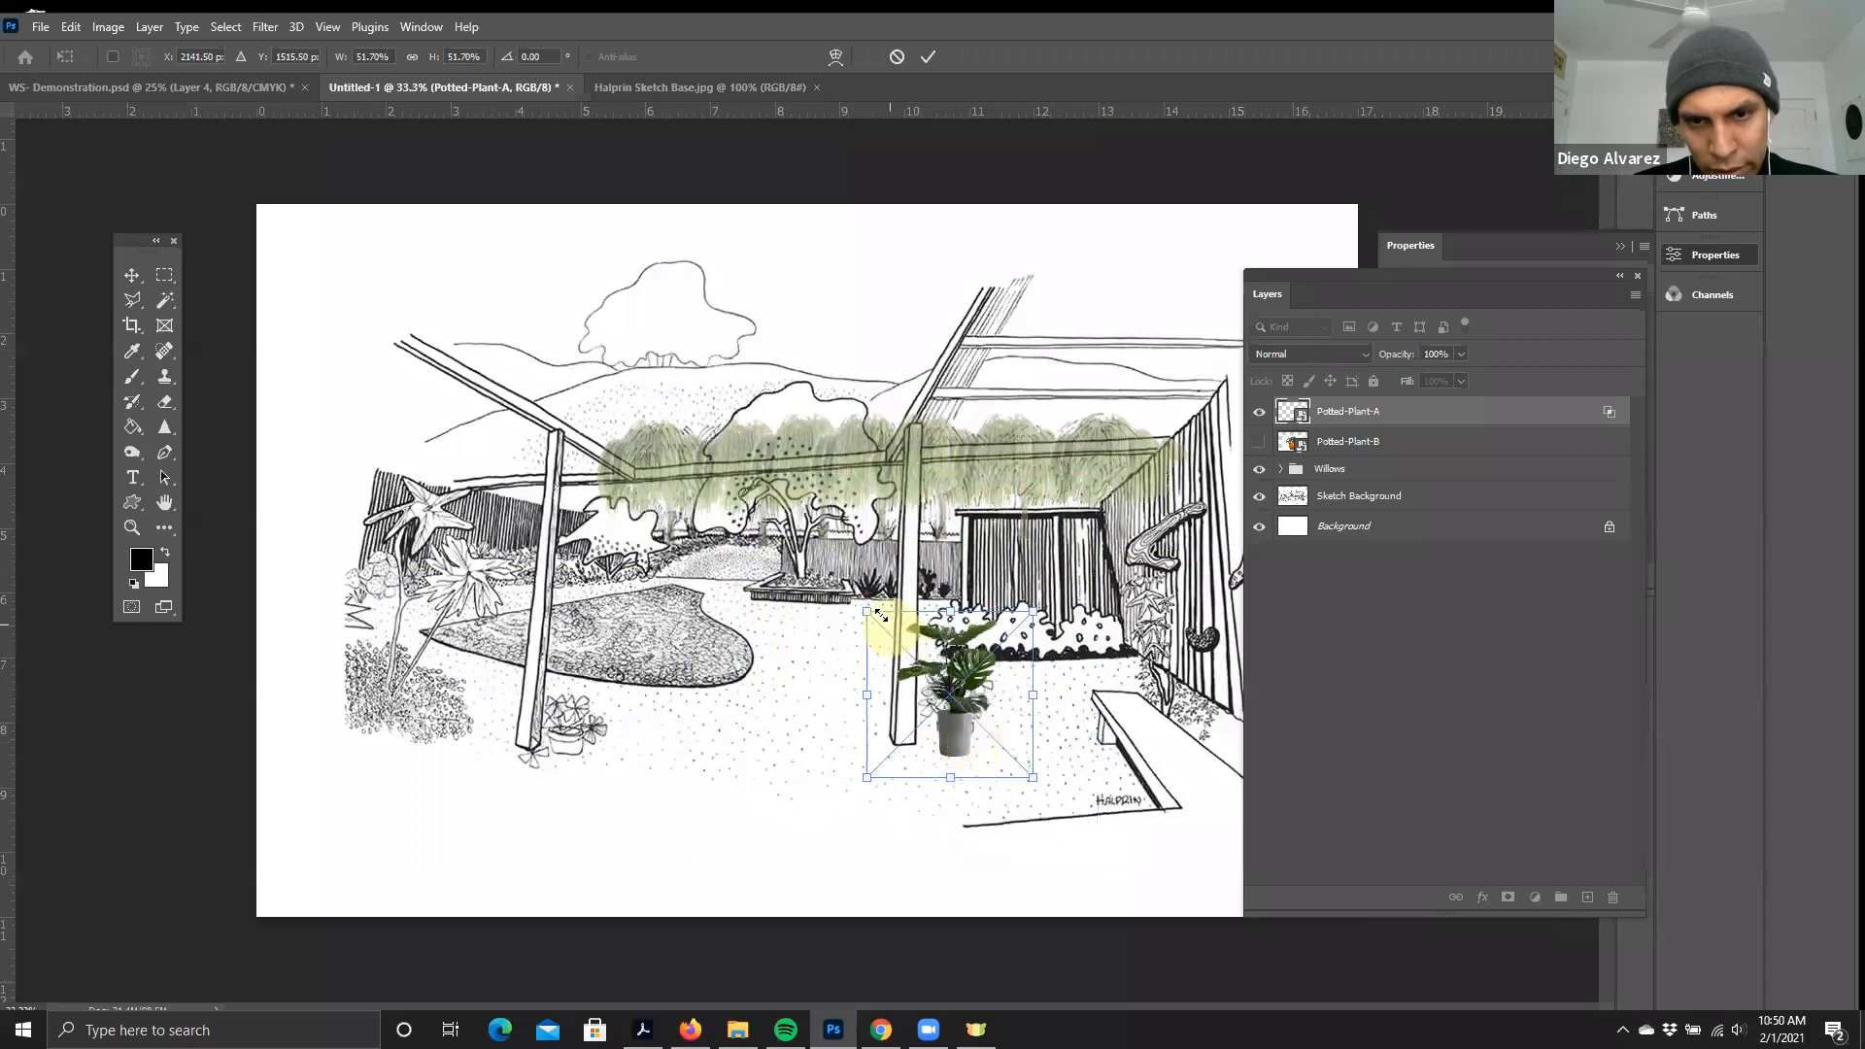
drag(874, 623, 912, 658)
key(ctrl+z)
drag(893, 637, 900, 645)
drag(973, 741, 957, 732)
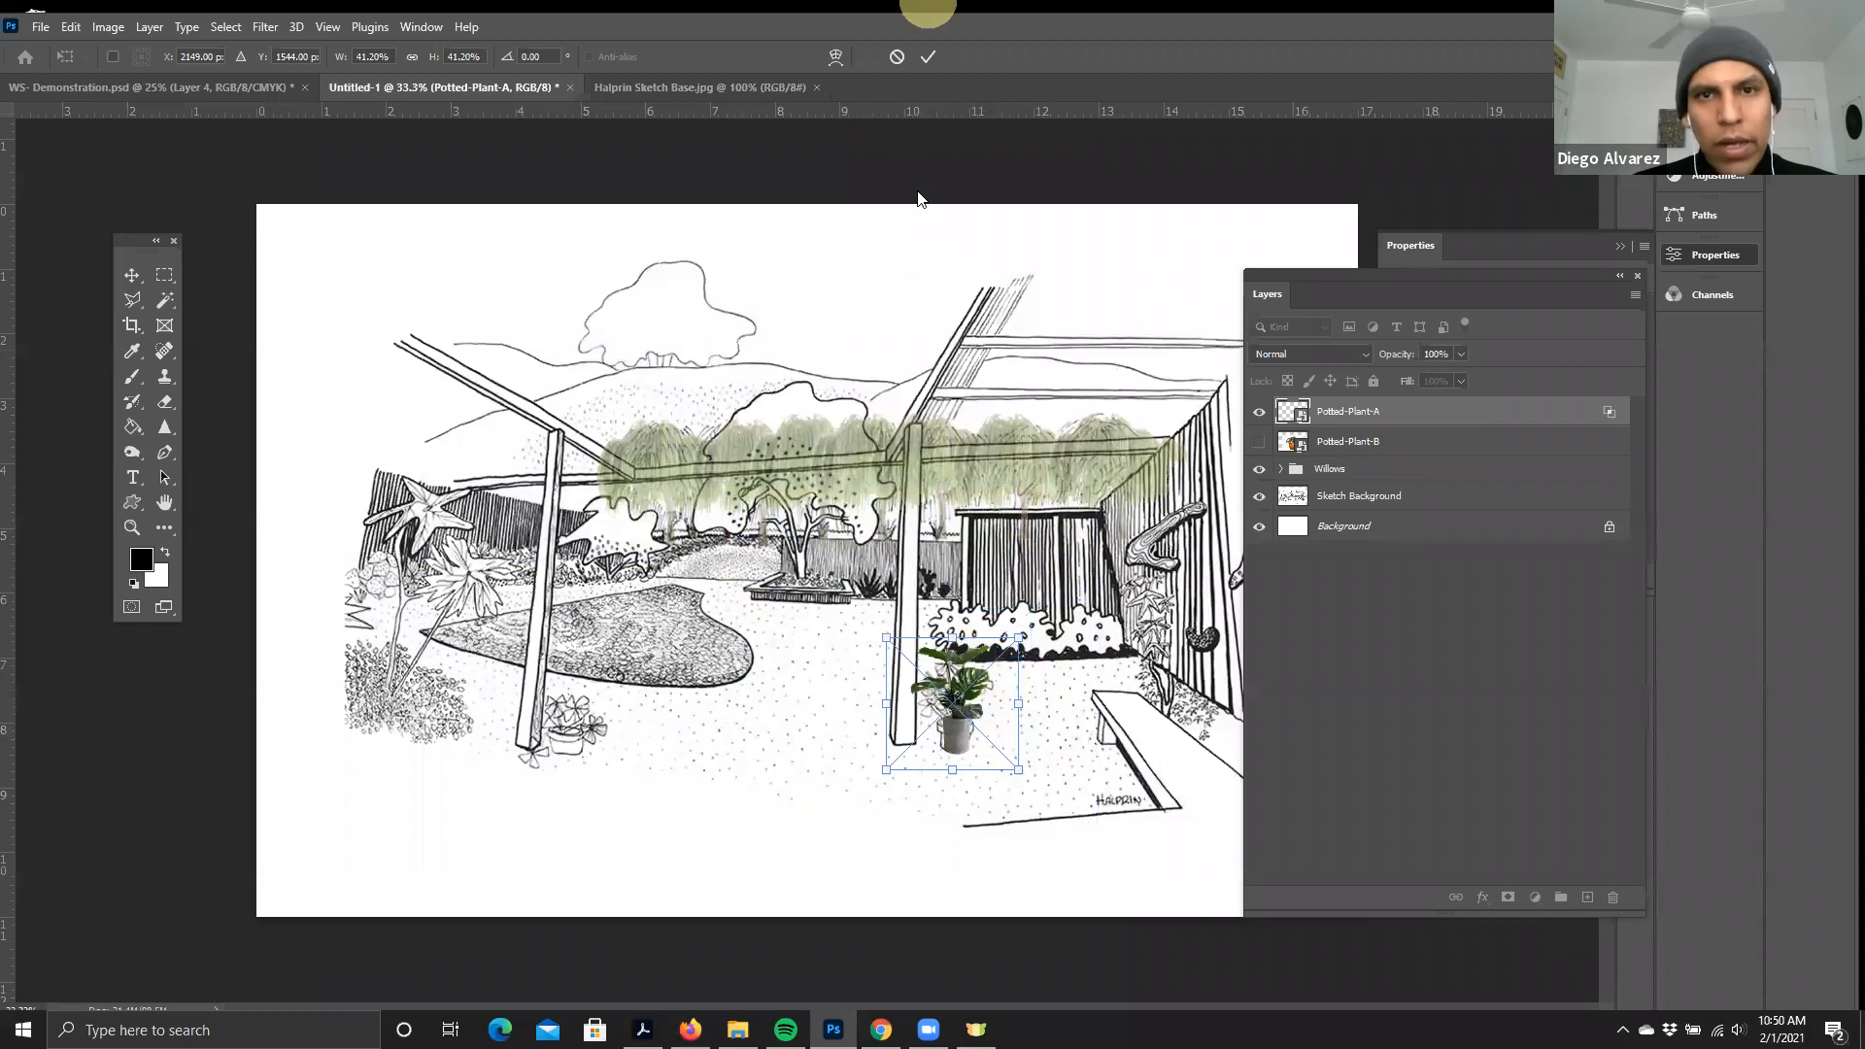
key(Return)
key(t)
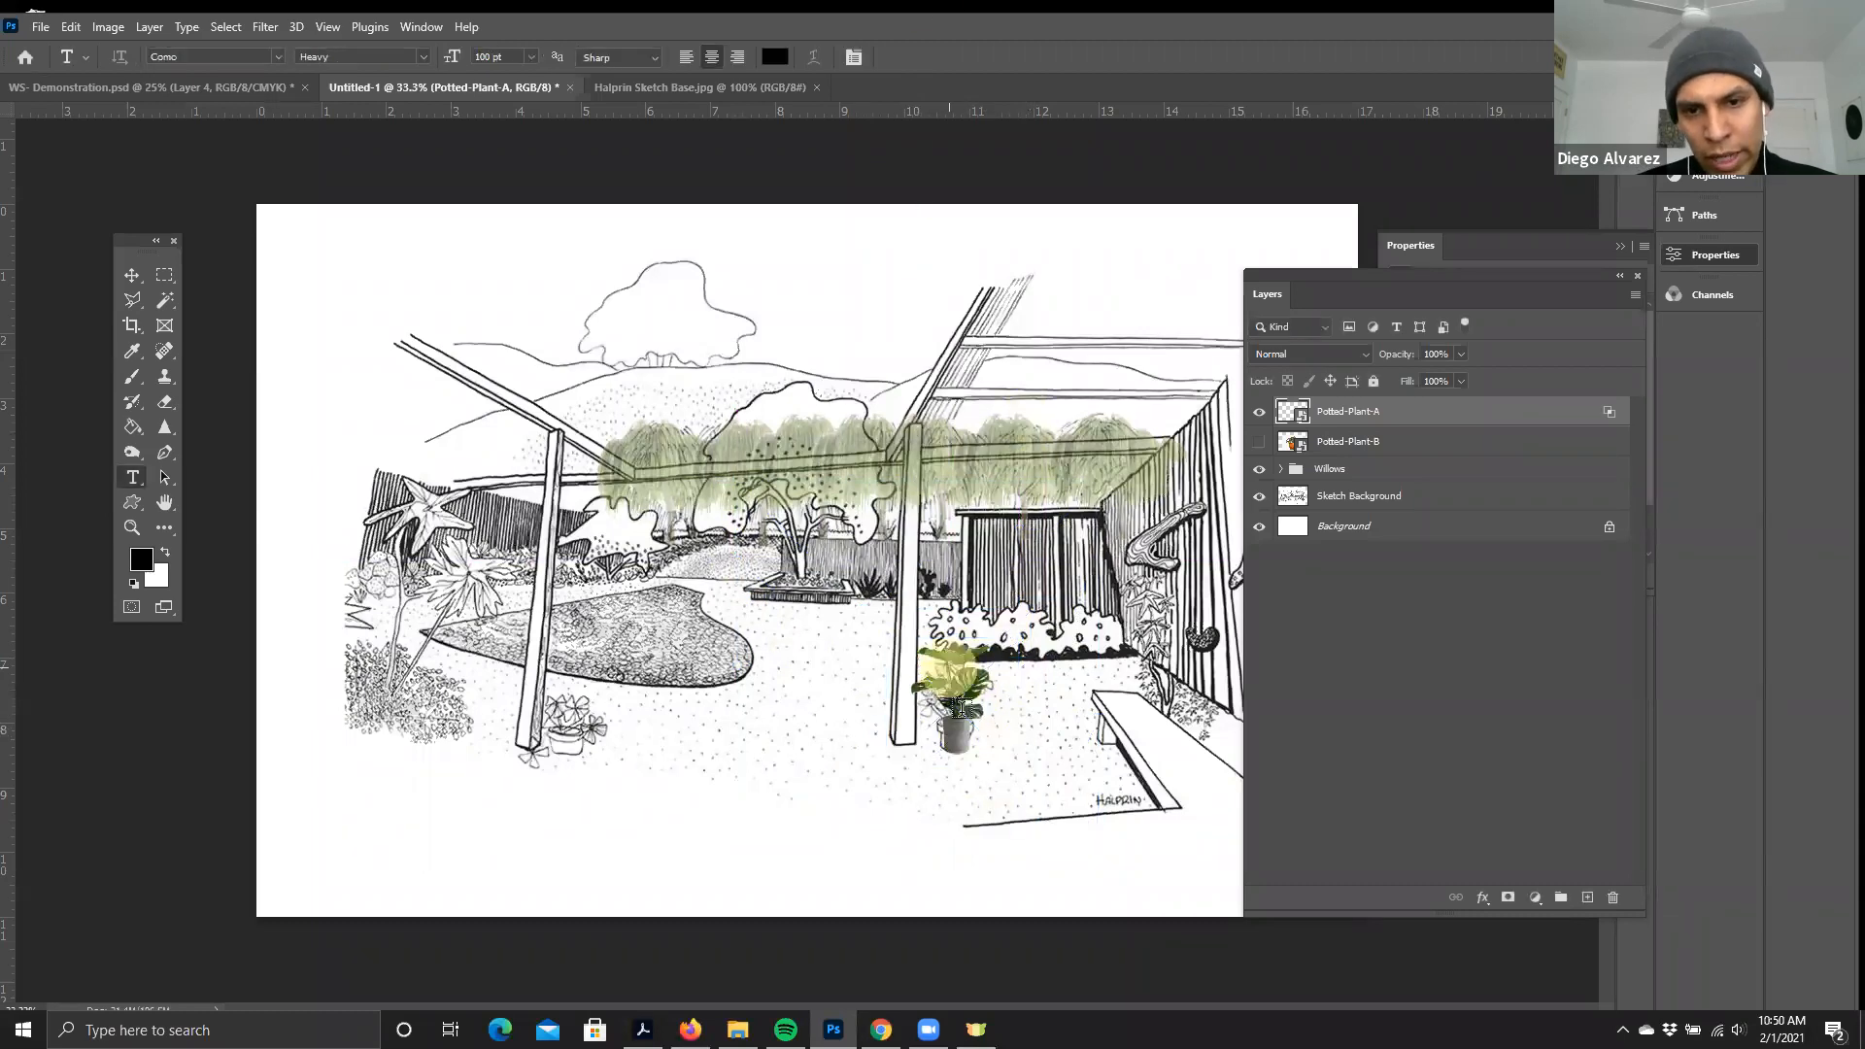
- Show Potted-Plant-B and drop out its light background by lowering This Layer's white Blend If limit to about 220
click(1257, 453)
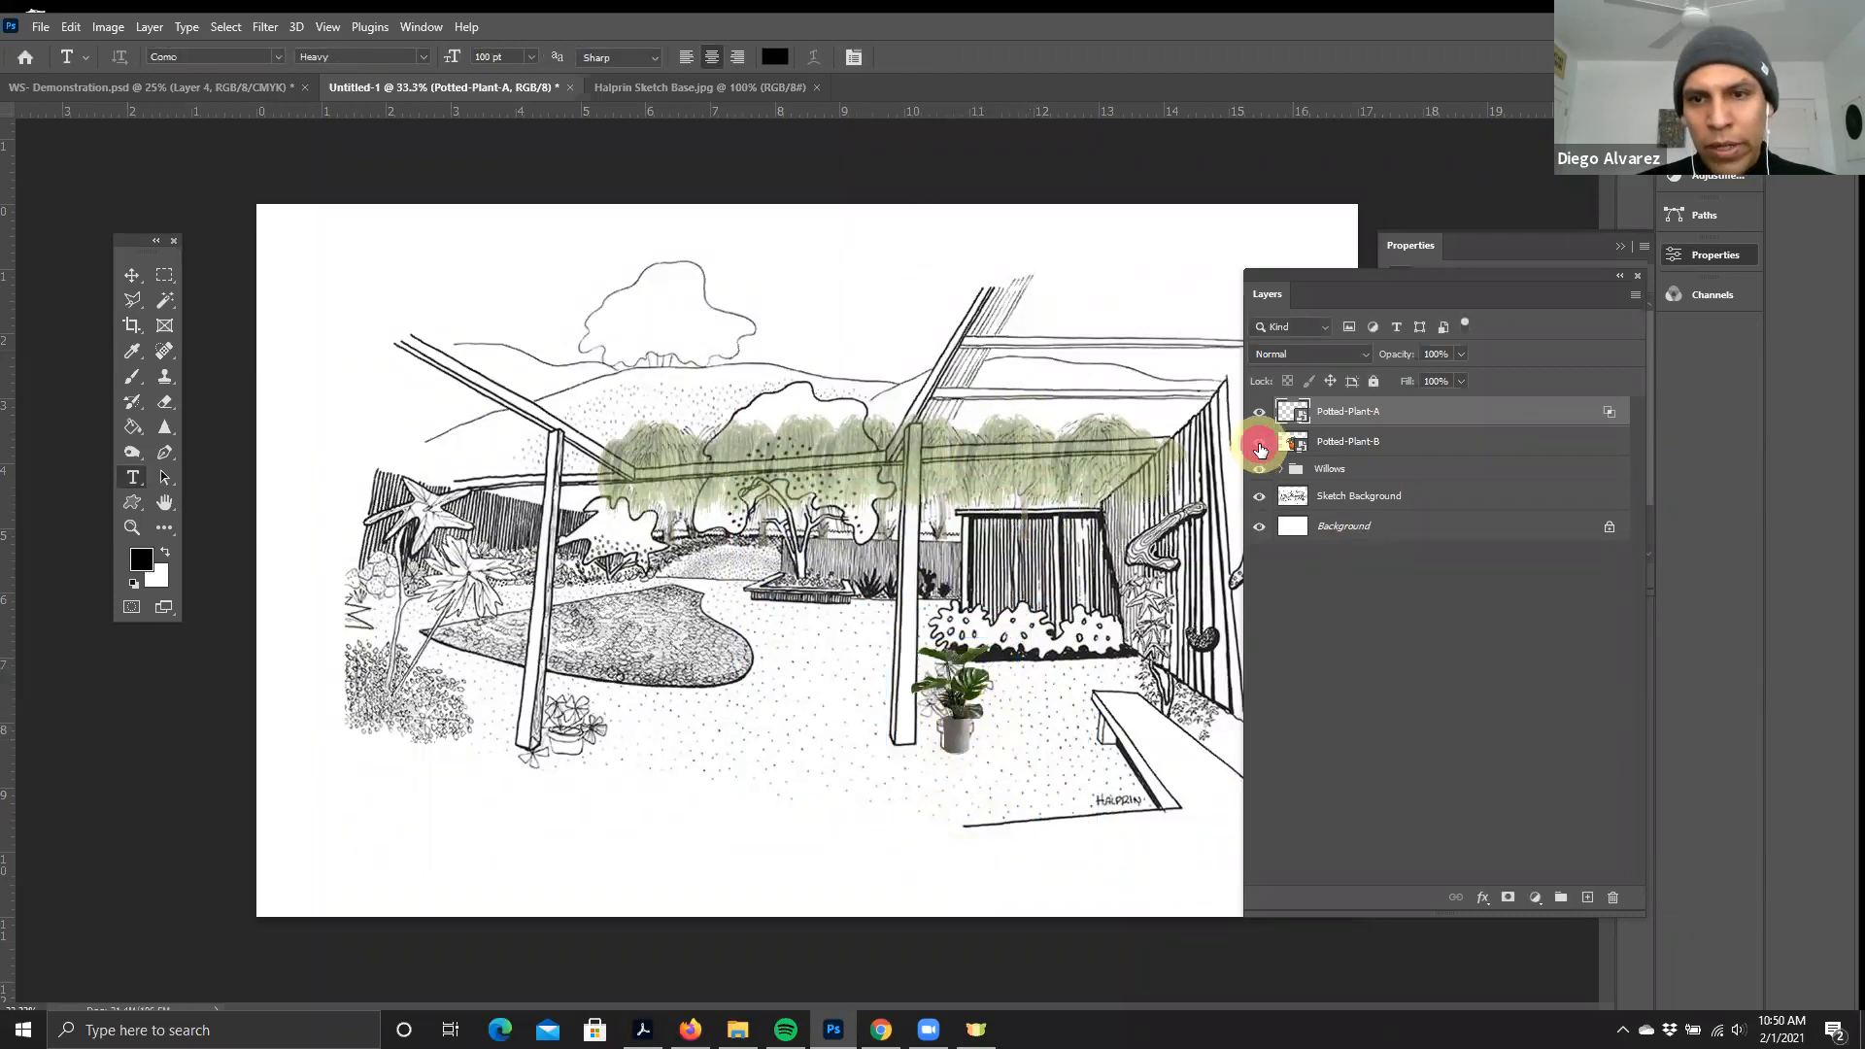
click(1260, 449)
click(1350, 439)
click(1488, 900)
click(1550, 716)
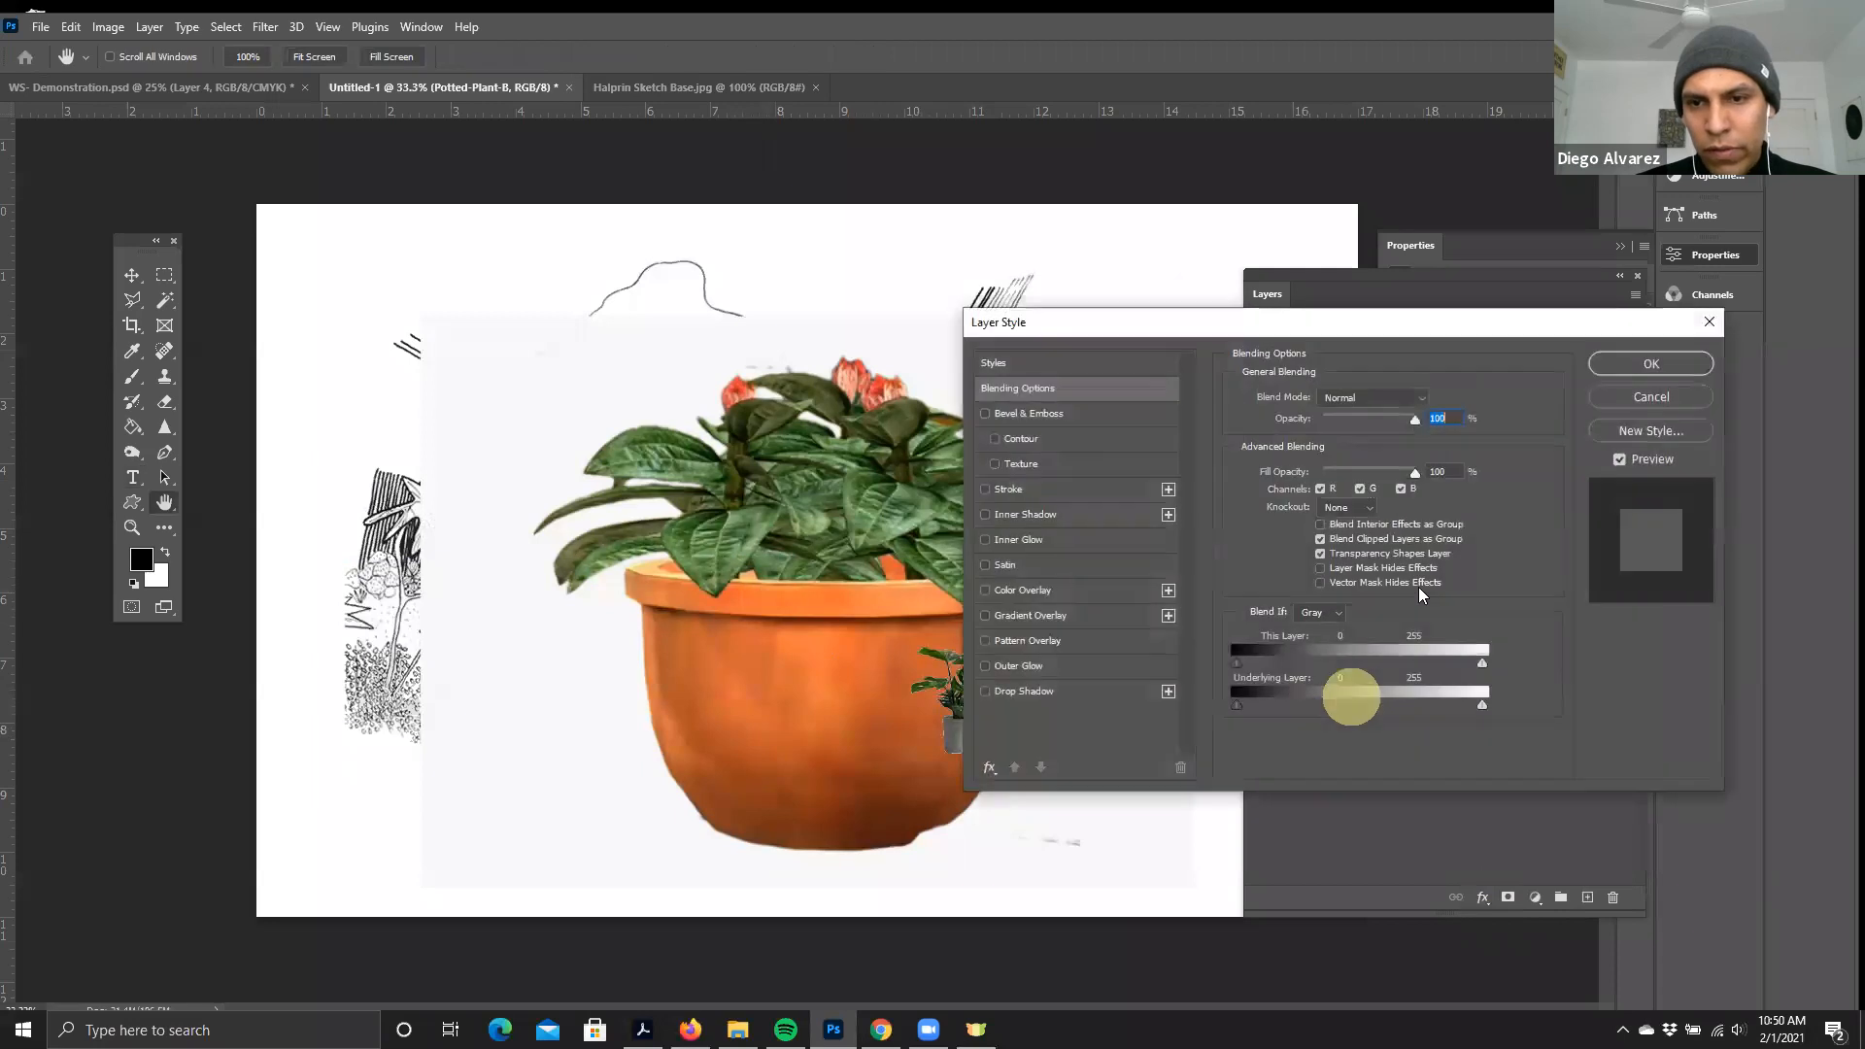
drag(1485, 662, 1432, 666)
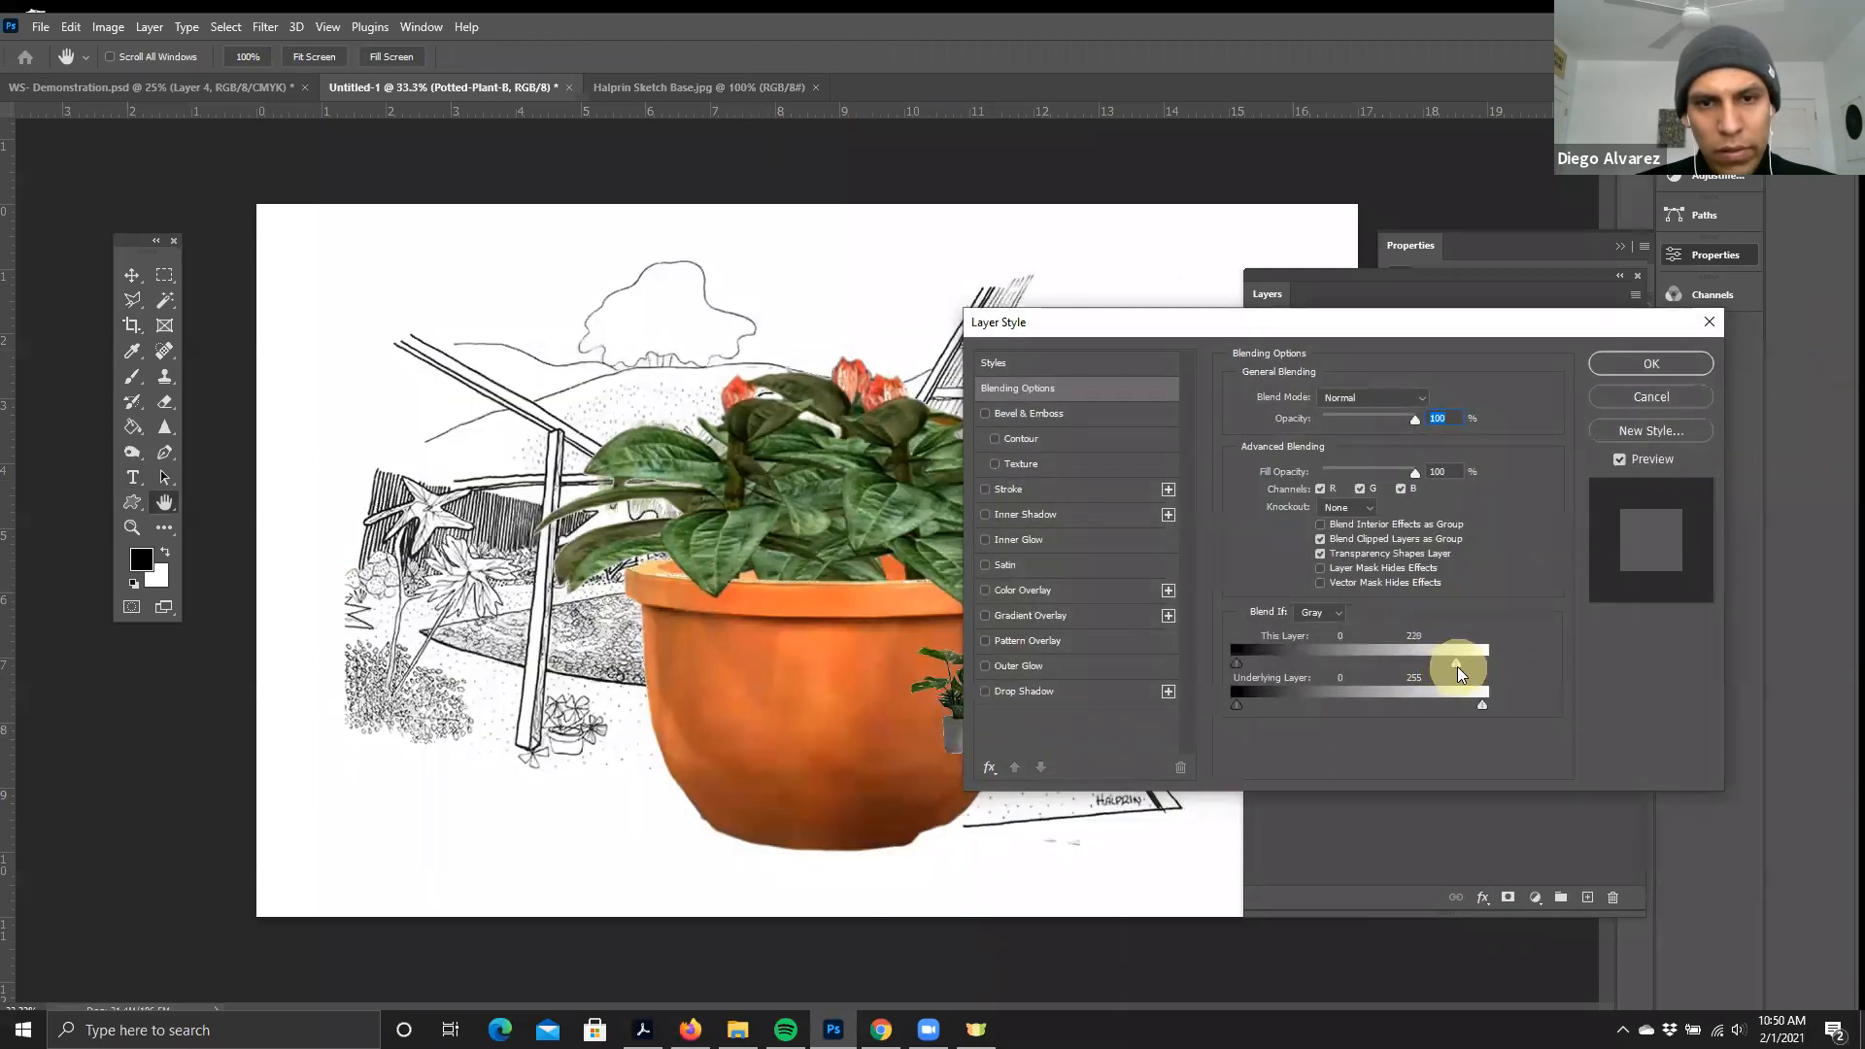
click(1652, 363)
- Scale Potted-Plant-B down to about 13% and place it over the sketched pot at the base of the post near the pond
key(ctrl+t)
drag(1005, 457, 593, 742)
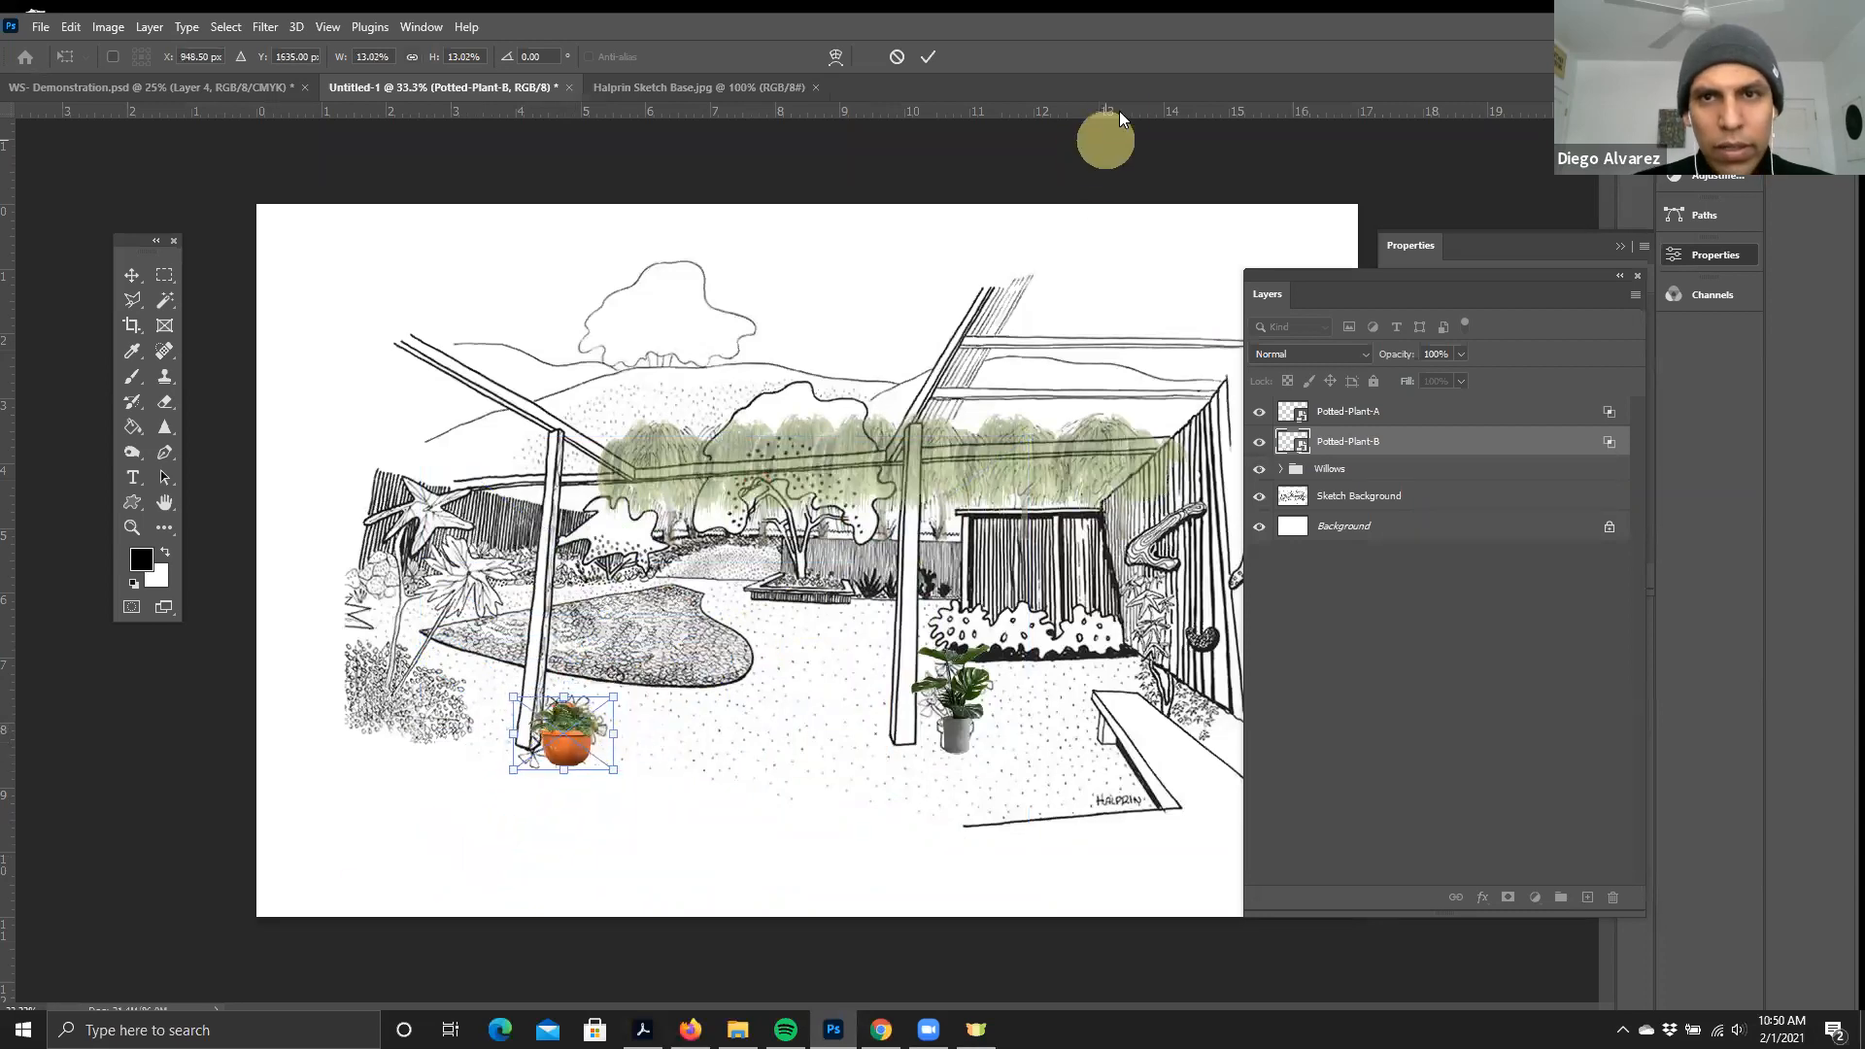
key(Return)
key(t)
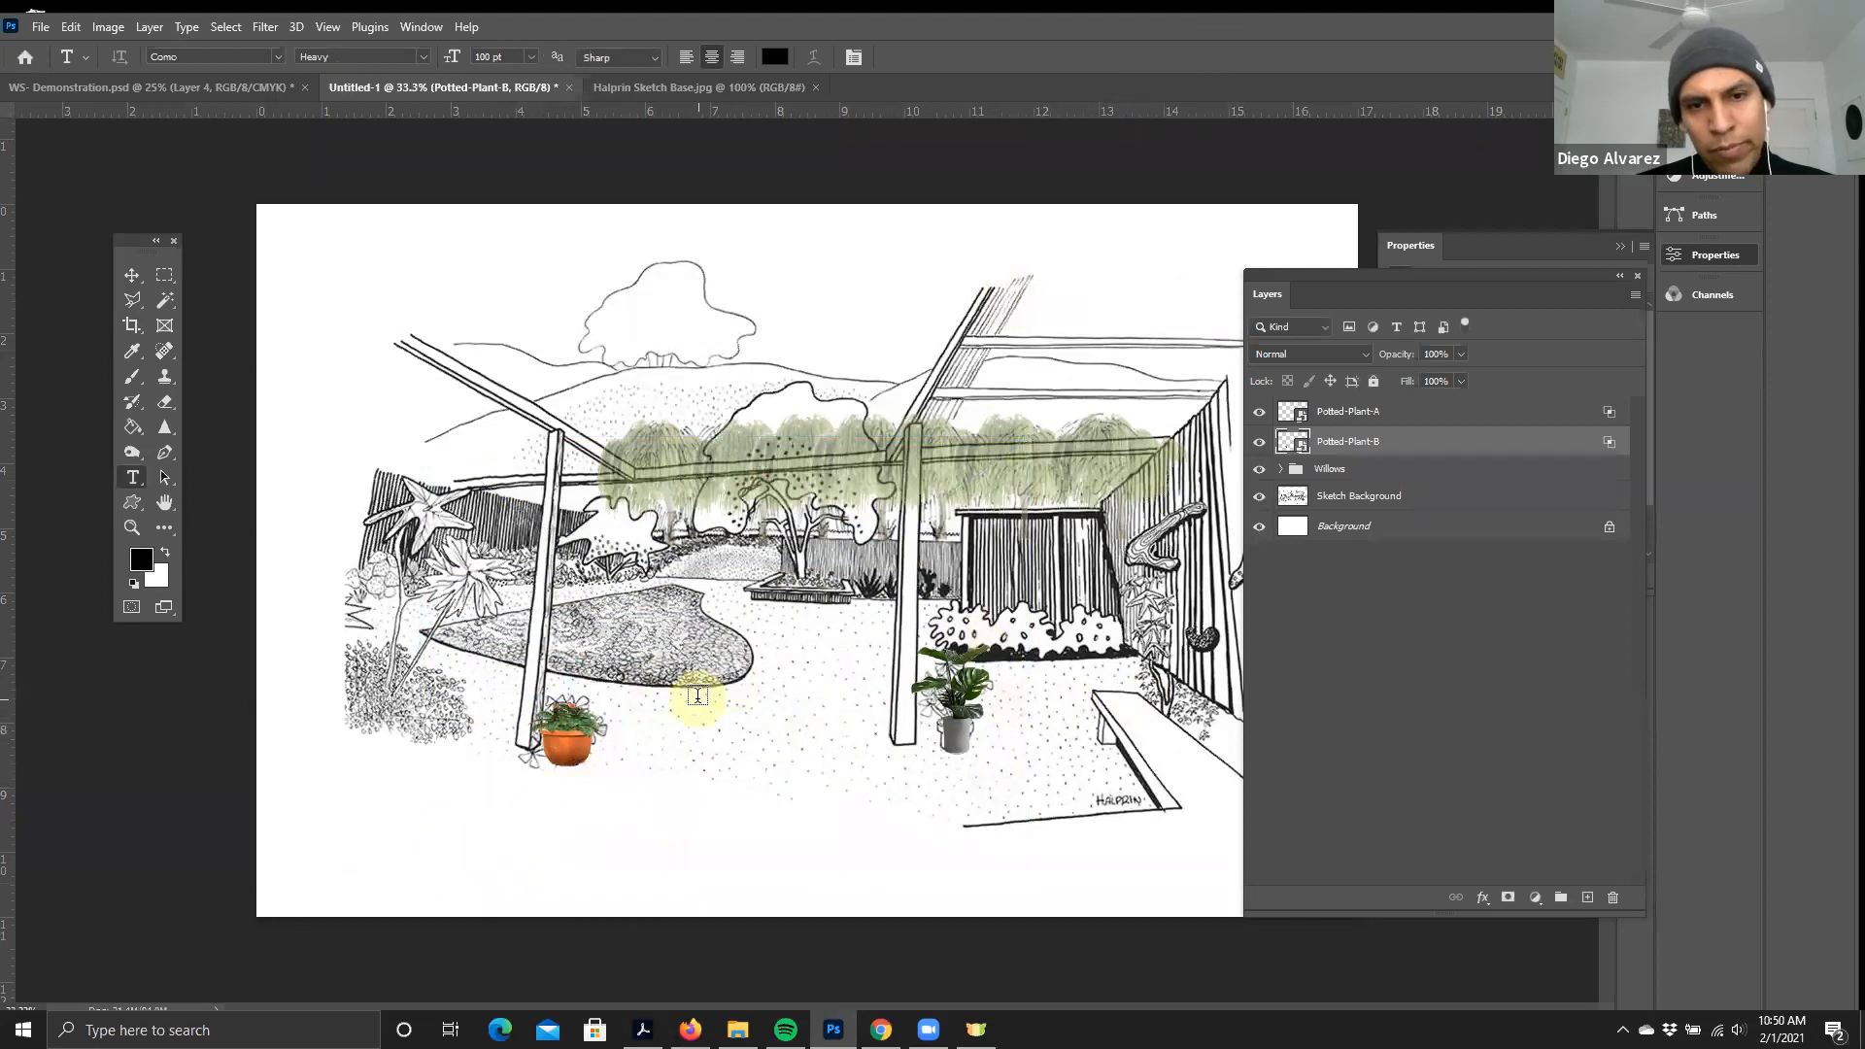
- Group the Potted-Plant-A and Potted-Plant-B layers into a new group named Plotted Plants
key(ctrl+minus)
key(ctrl+plus)
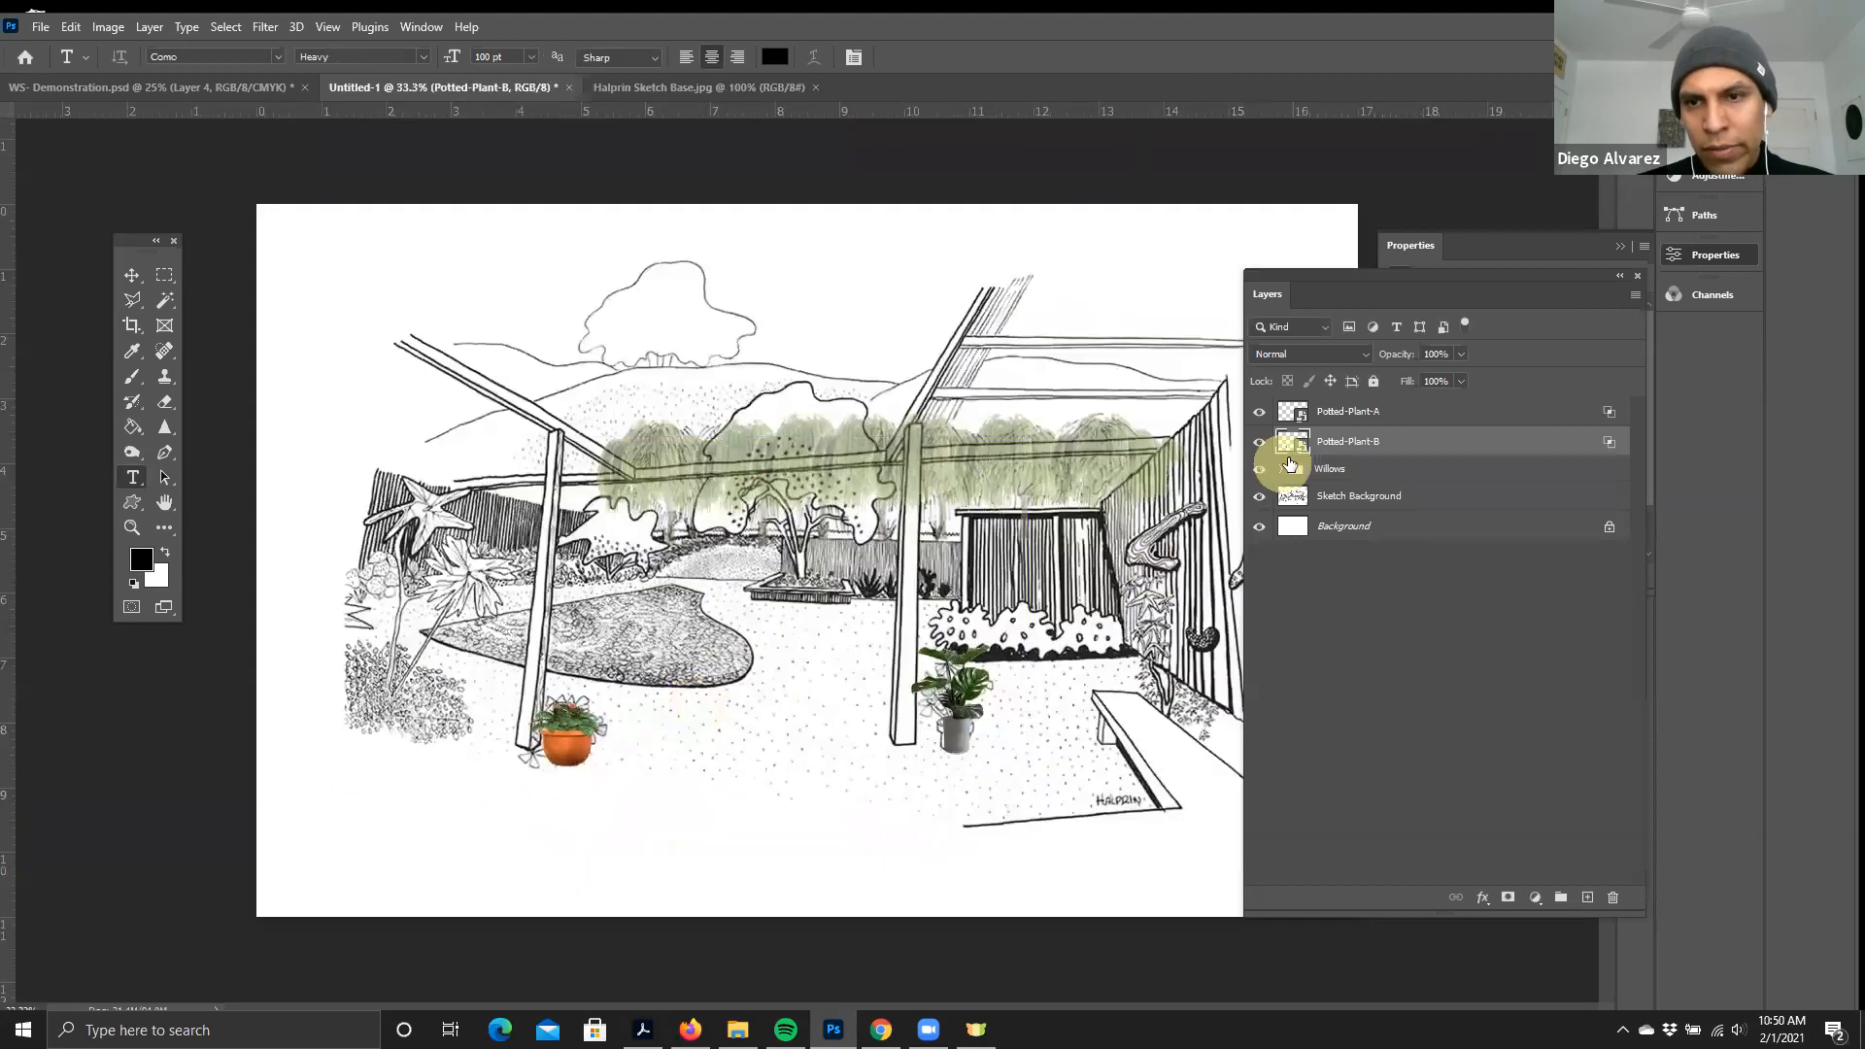
shift+click(1341, 419)
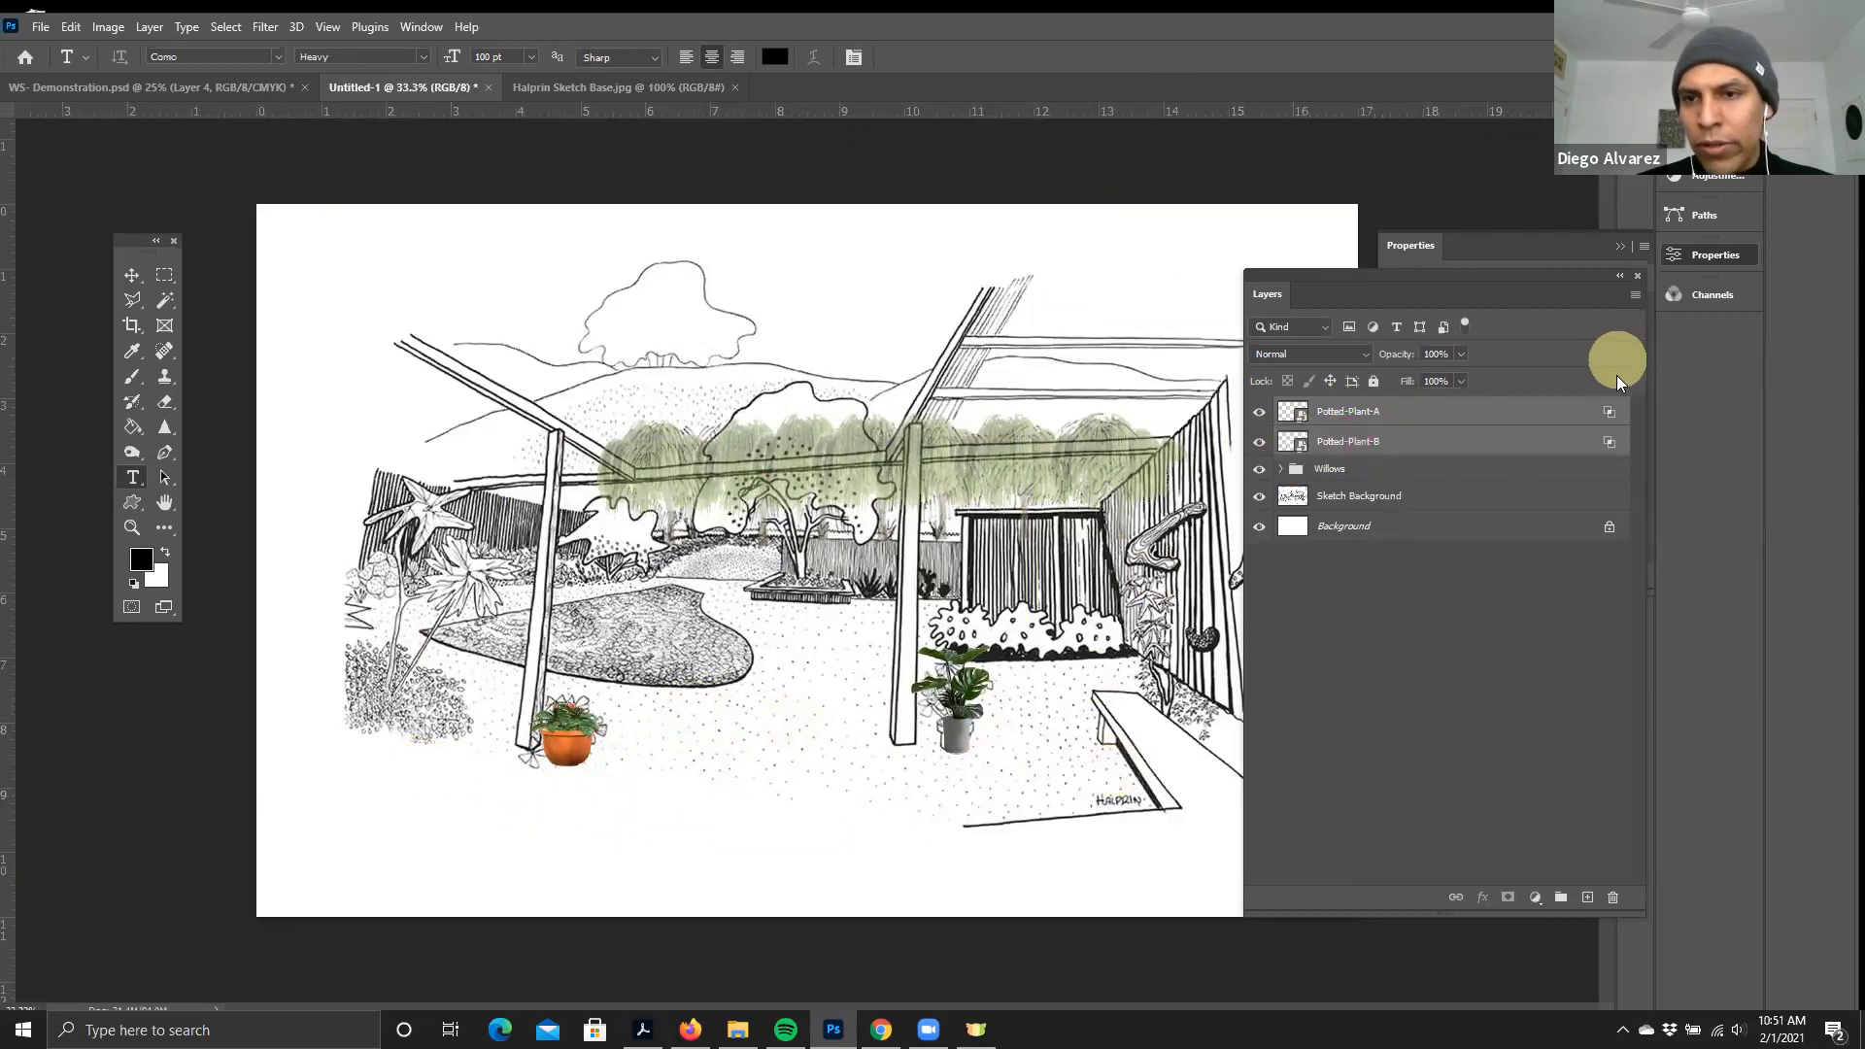
click(1634, 296)
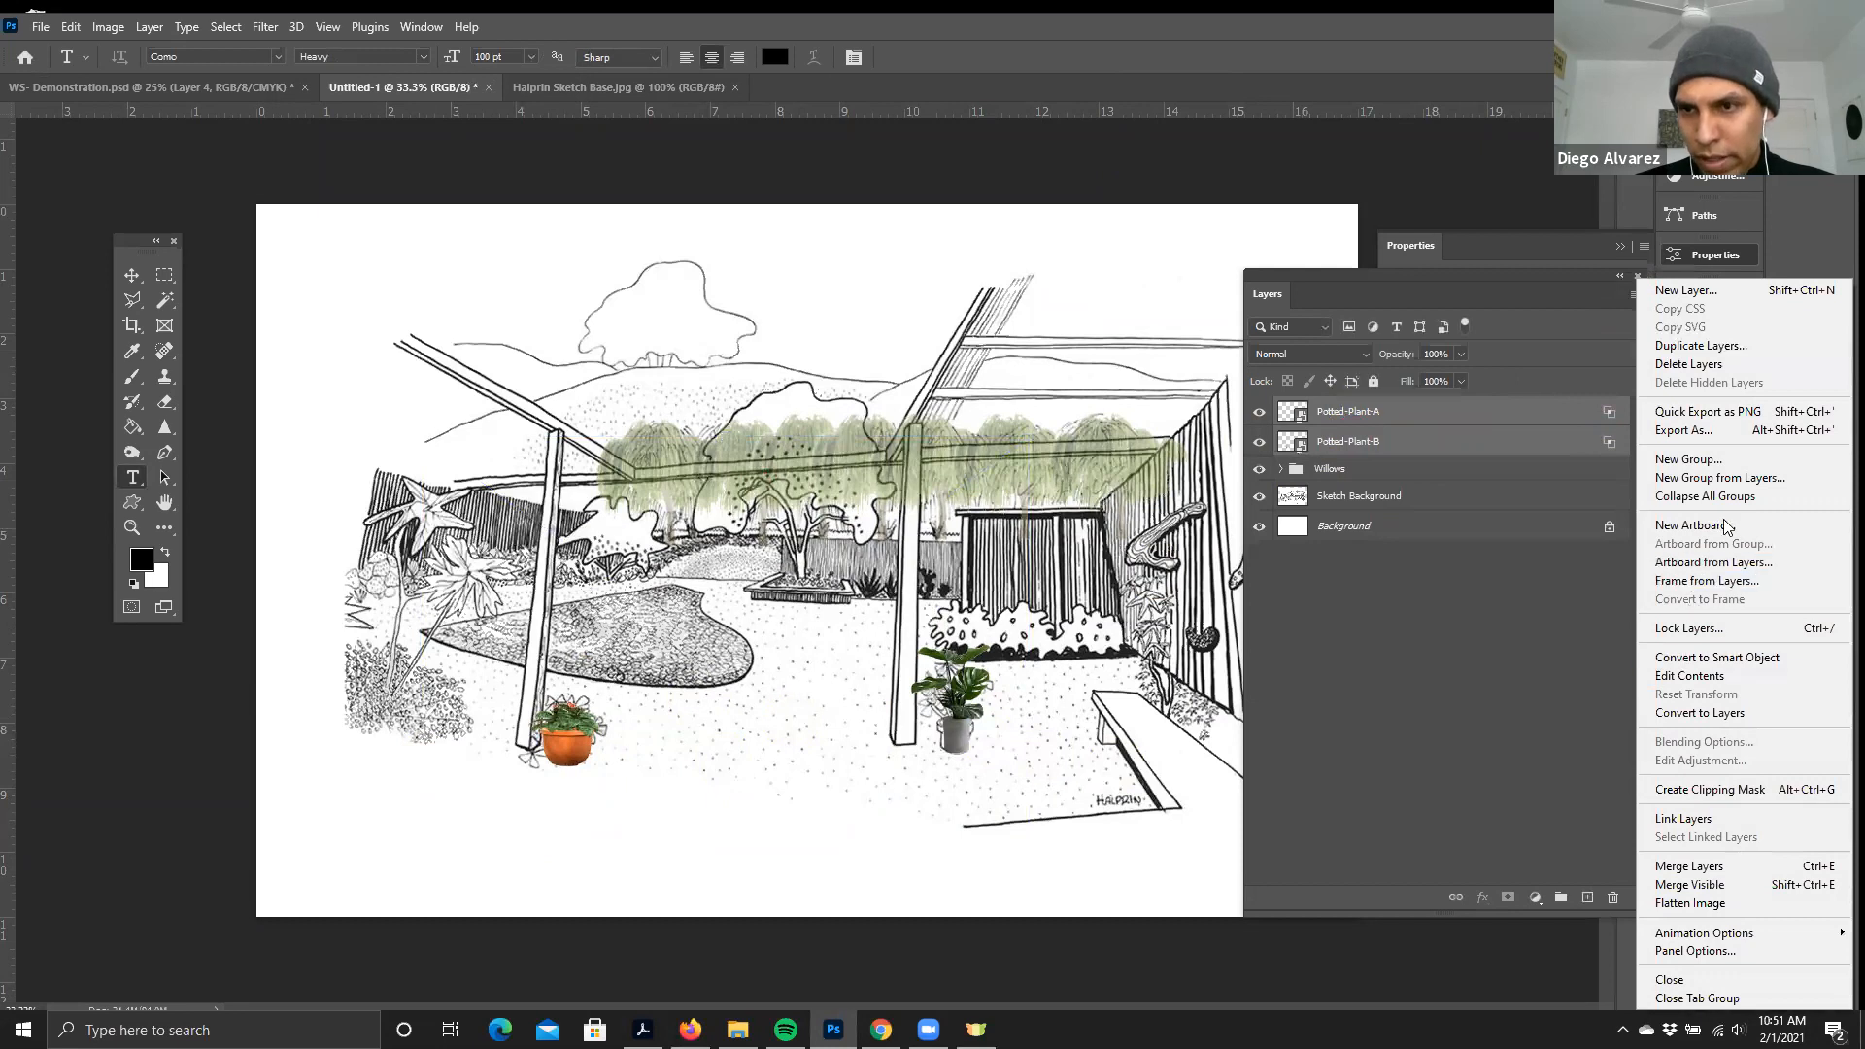
click(1721, 477)
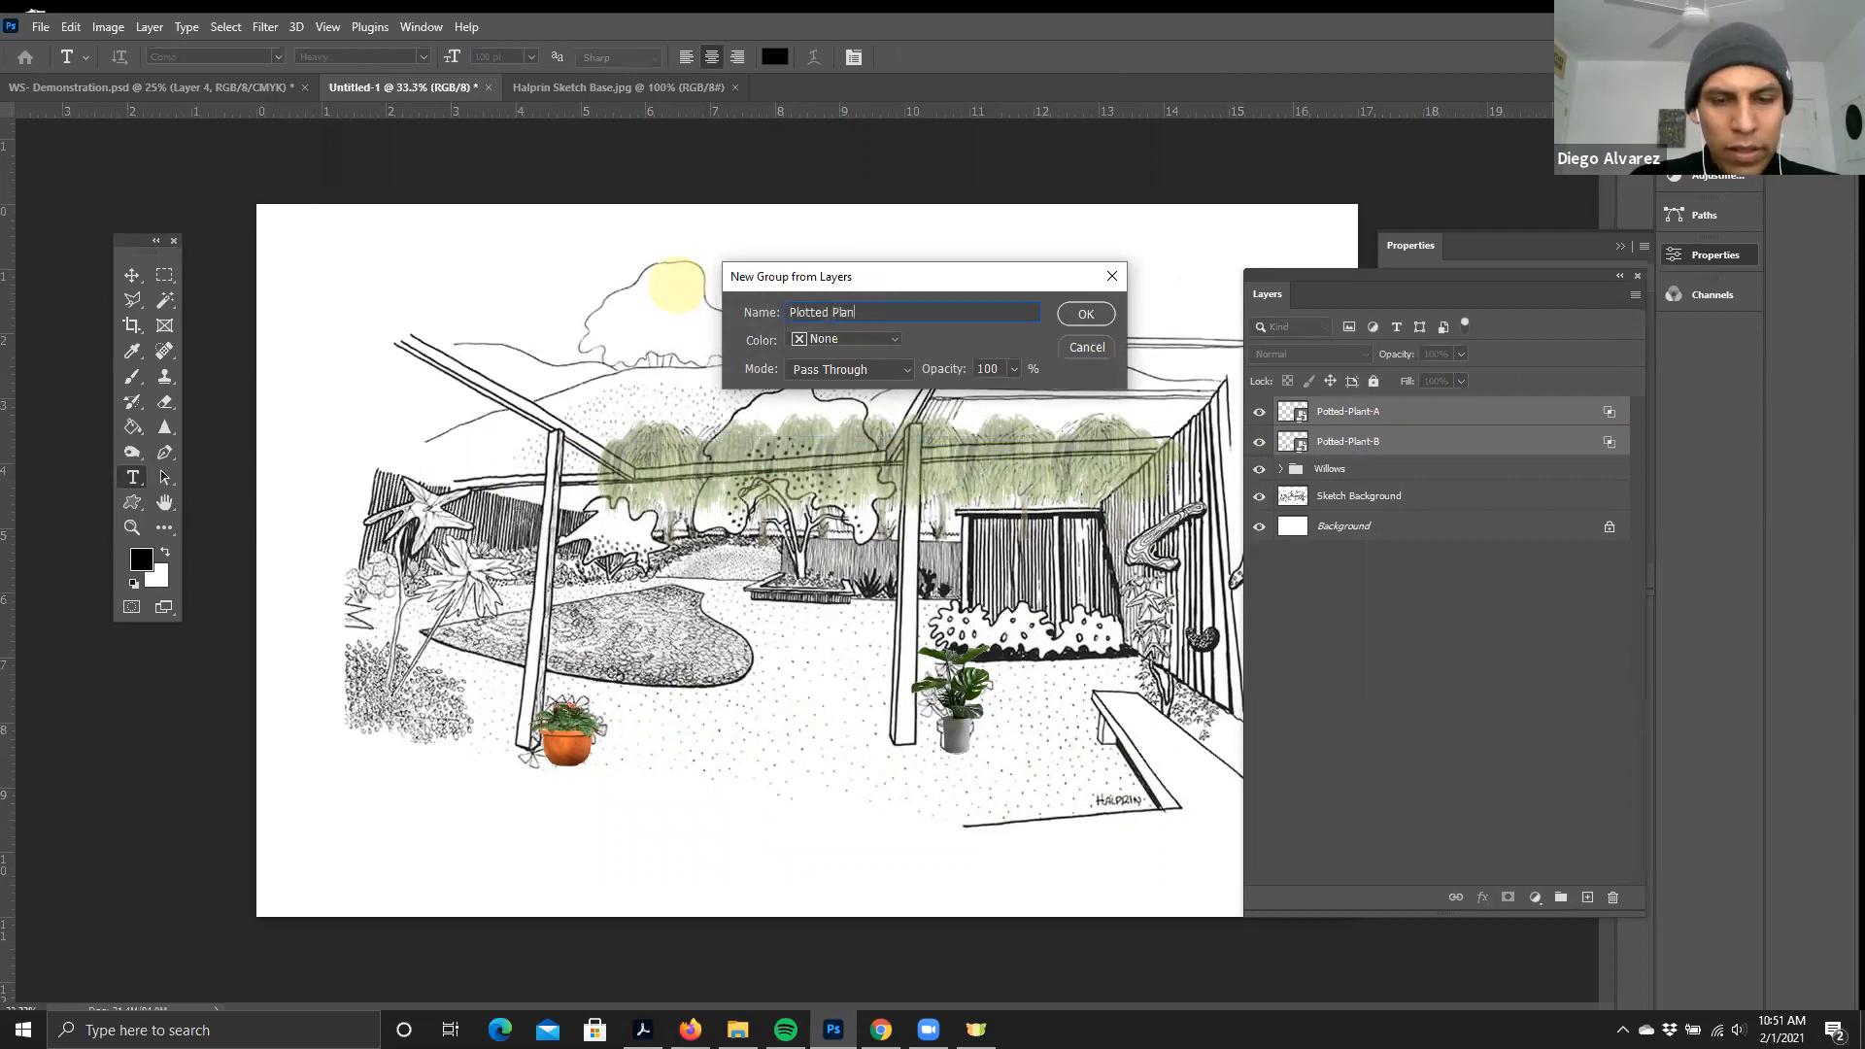
click(1111, 309)
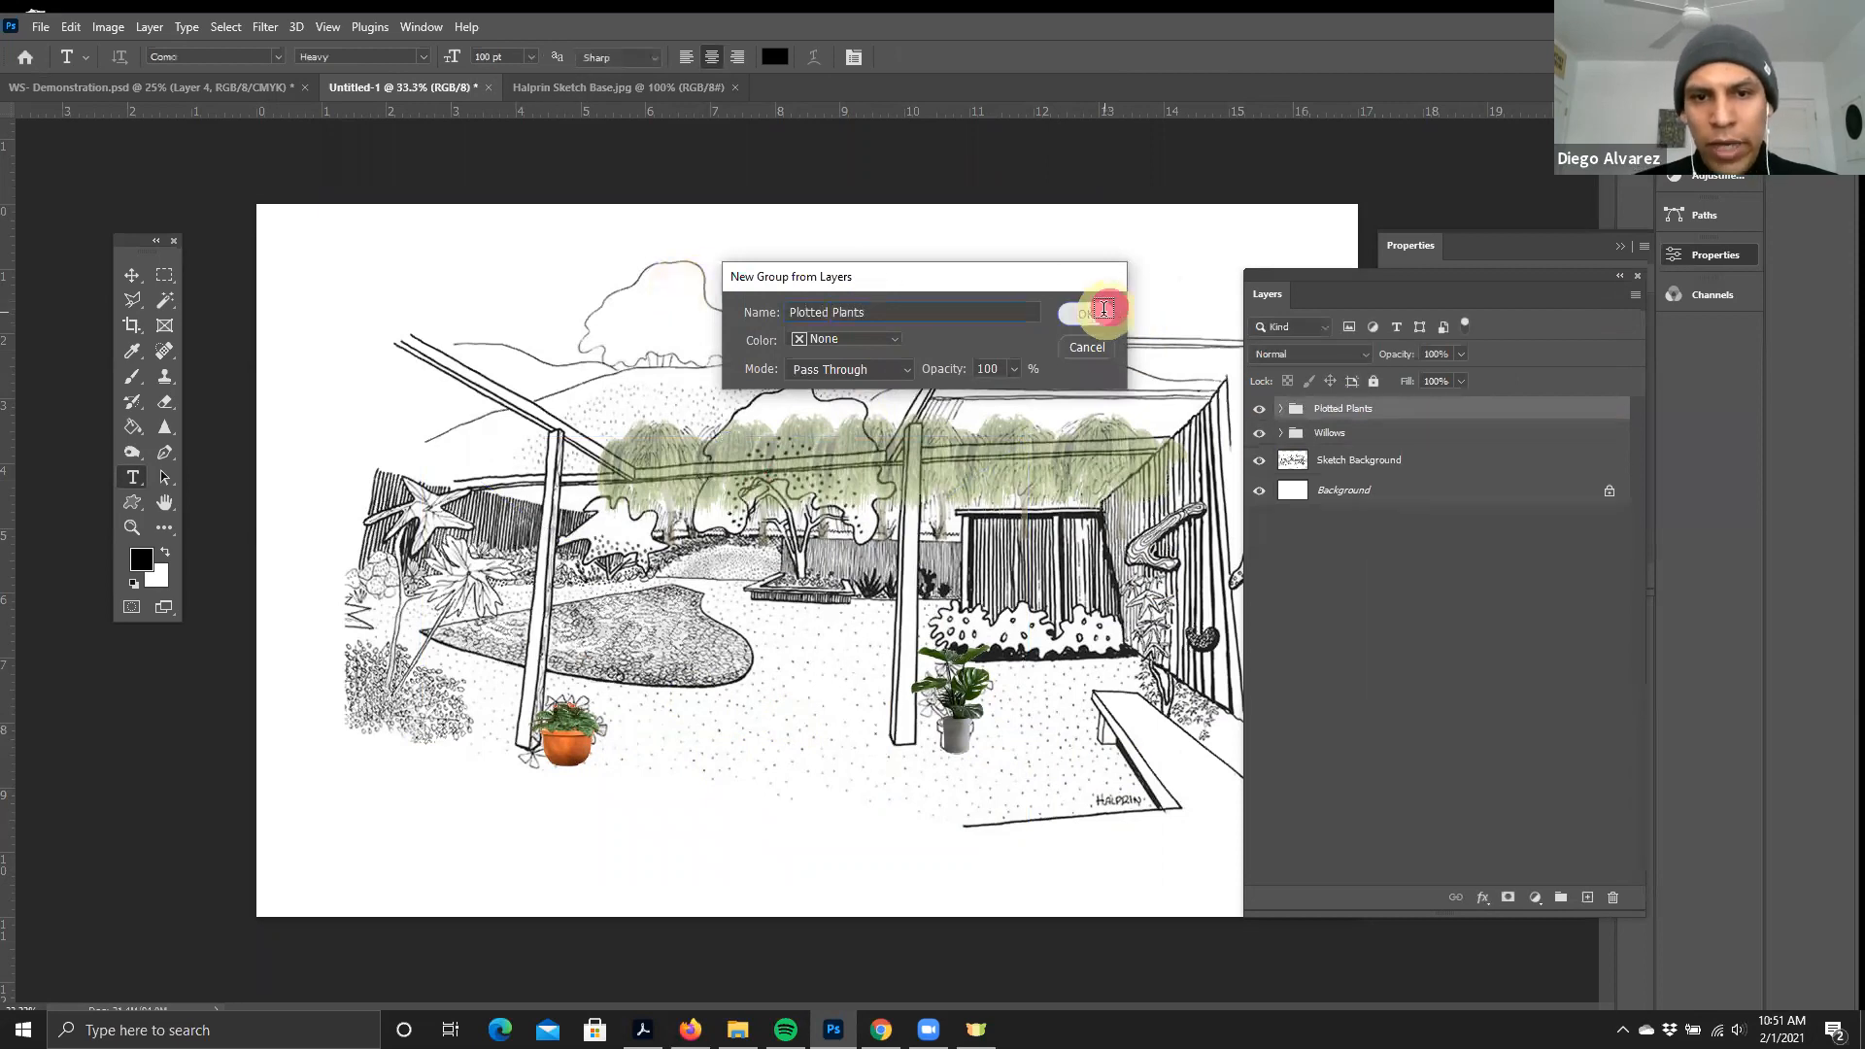
- Hide the Plotted Plants and Willows groups so only the sketch shows
click(1257, 411)
click(1258, 409)
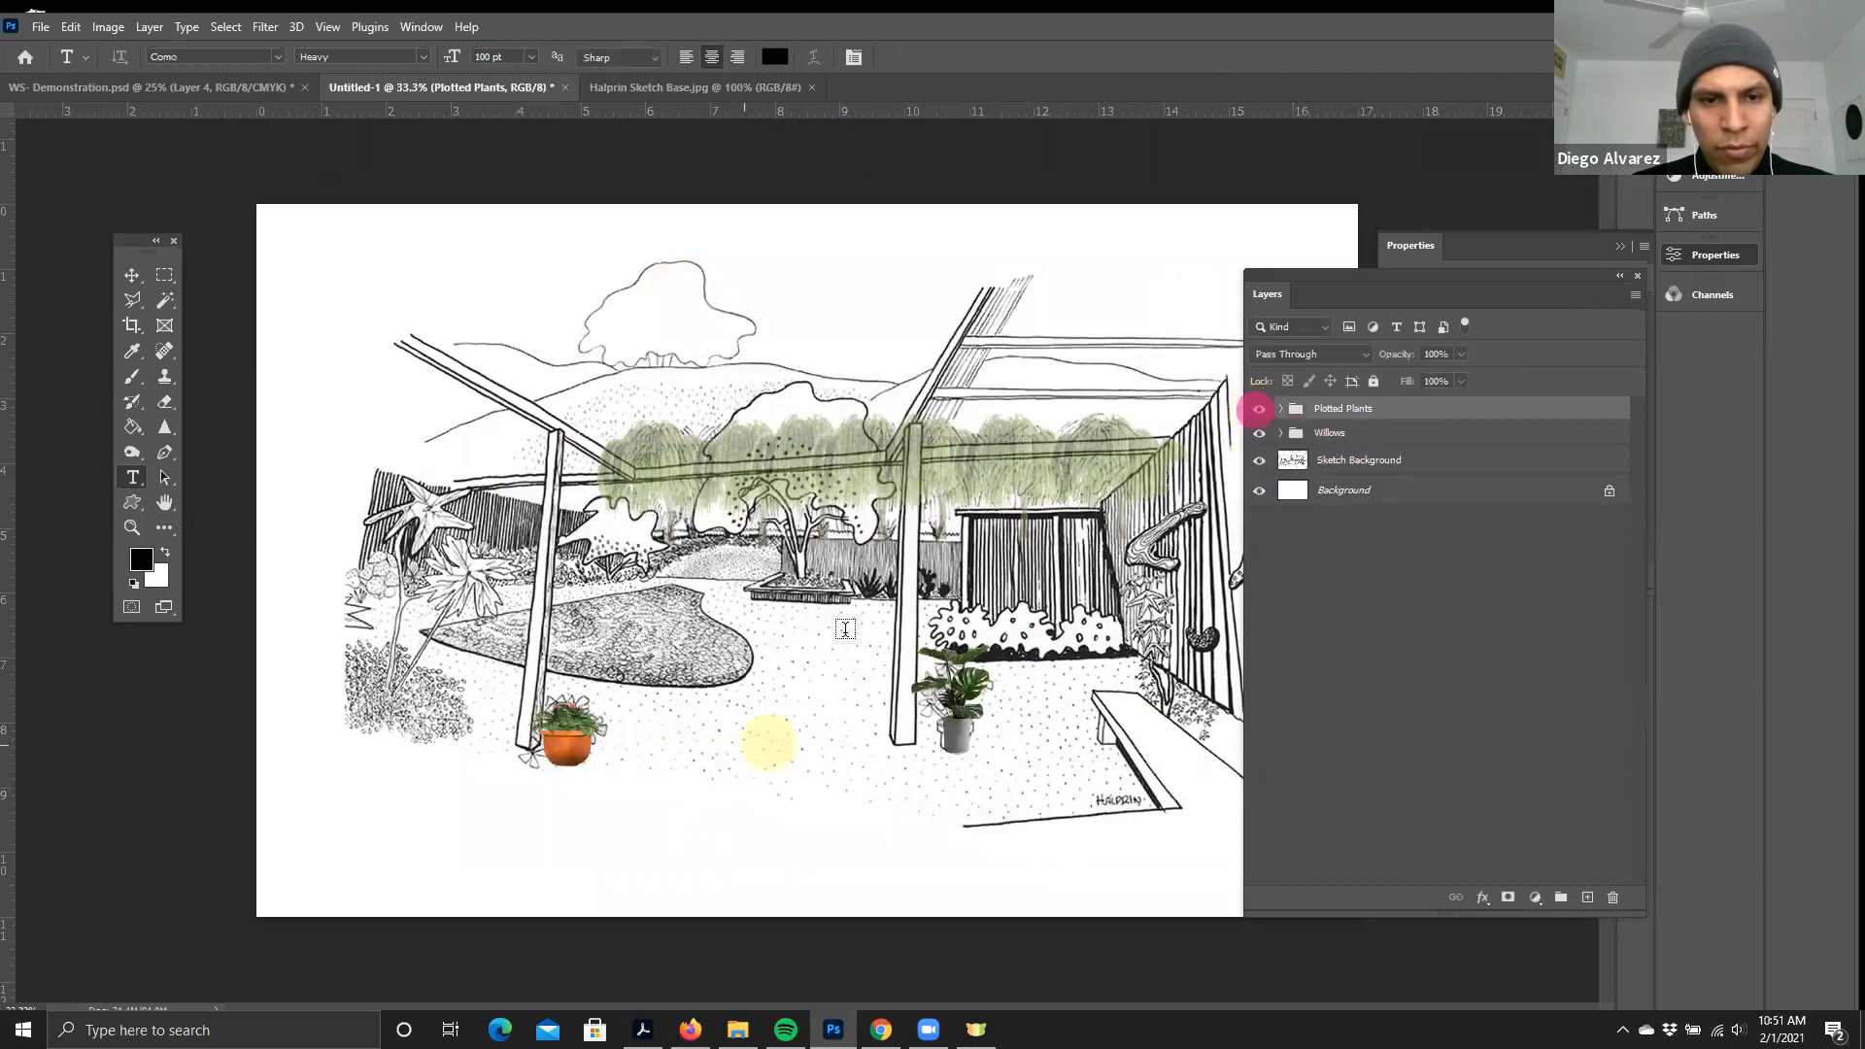
click(1257, 413)
click(1261, 434)
click(1261, 435)
click(1261, 434)
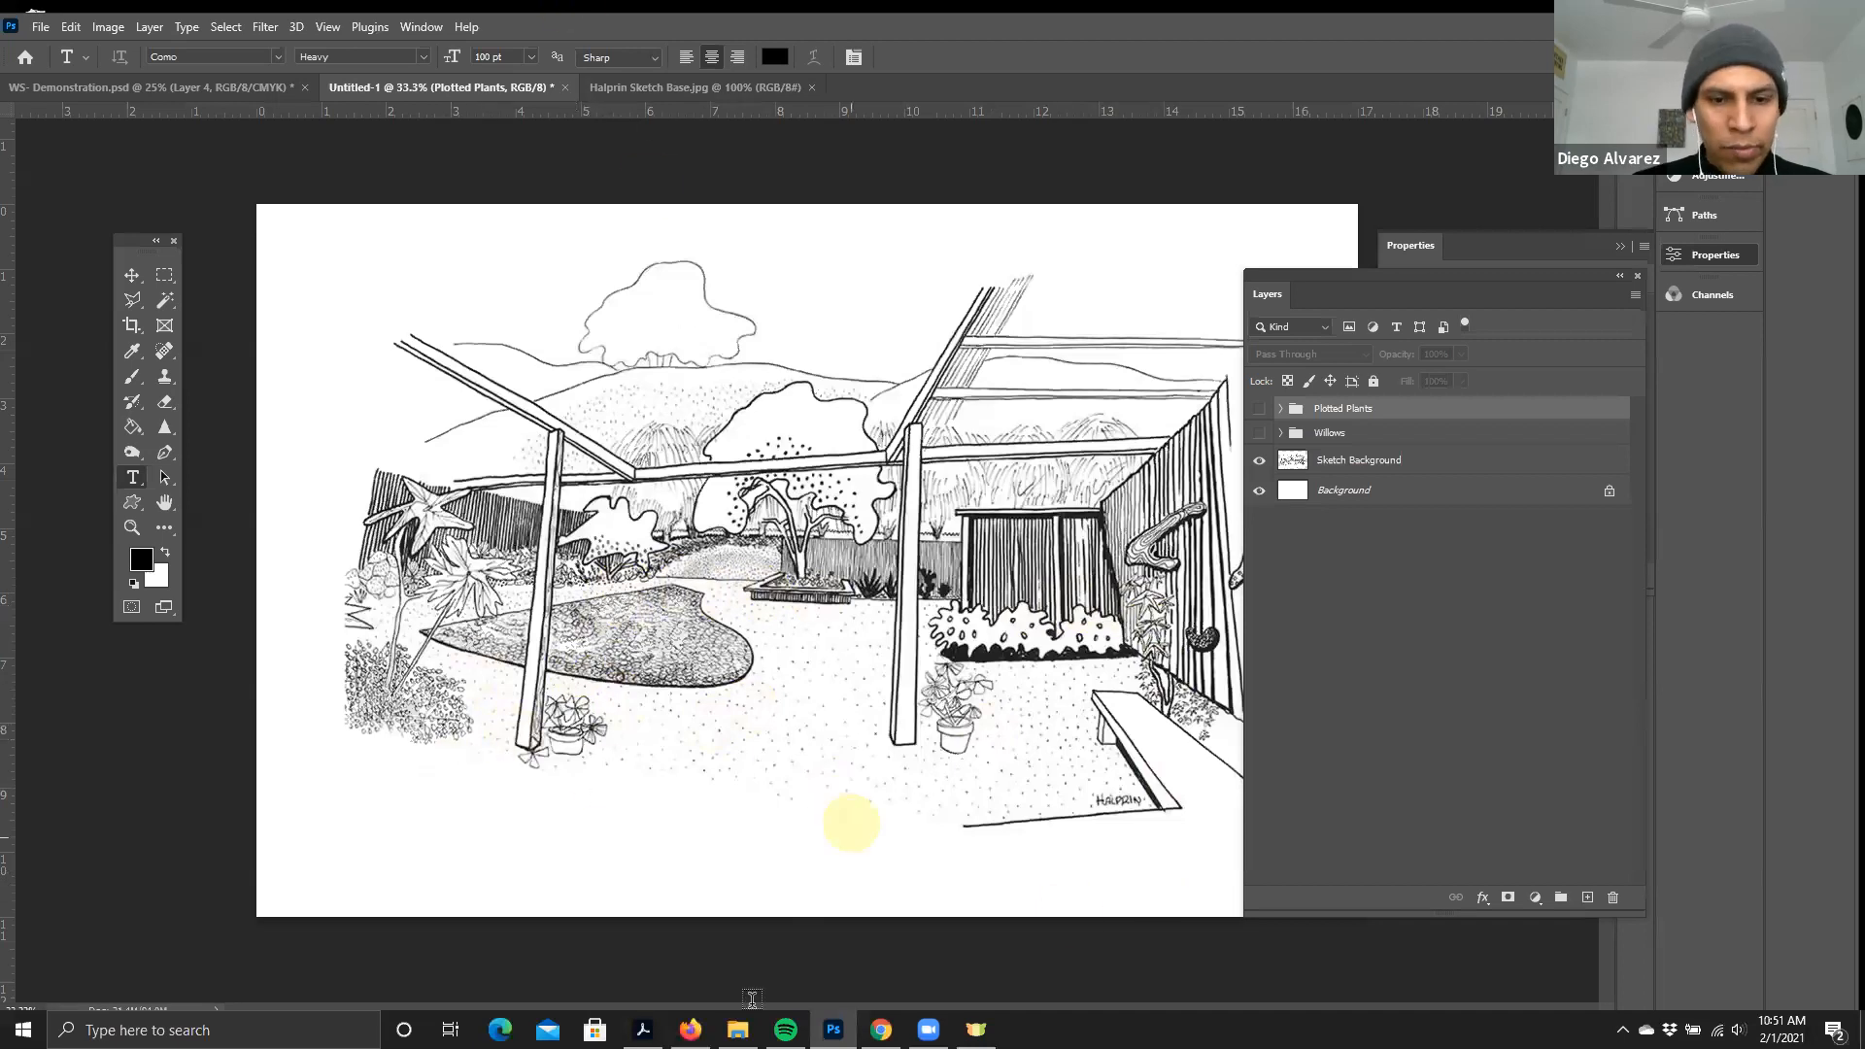
- Place the Grass-A.jpg texture from the Textures folder into the sketch document as its own layer
click(738, 1029)
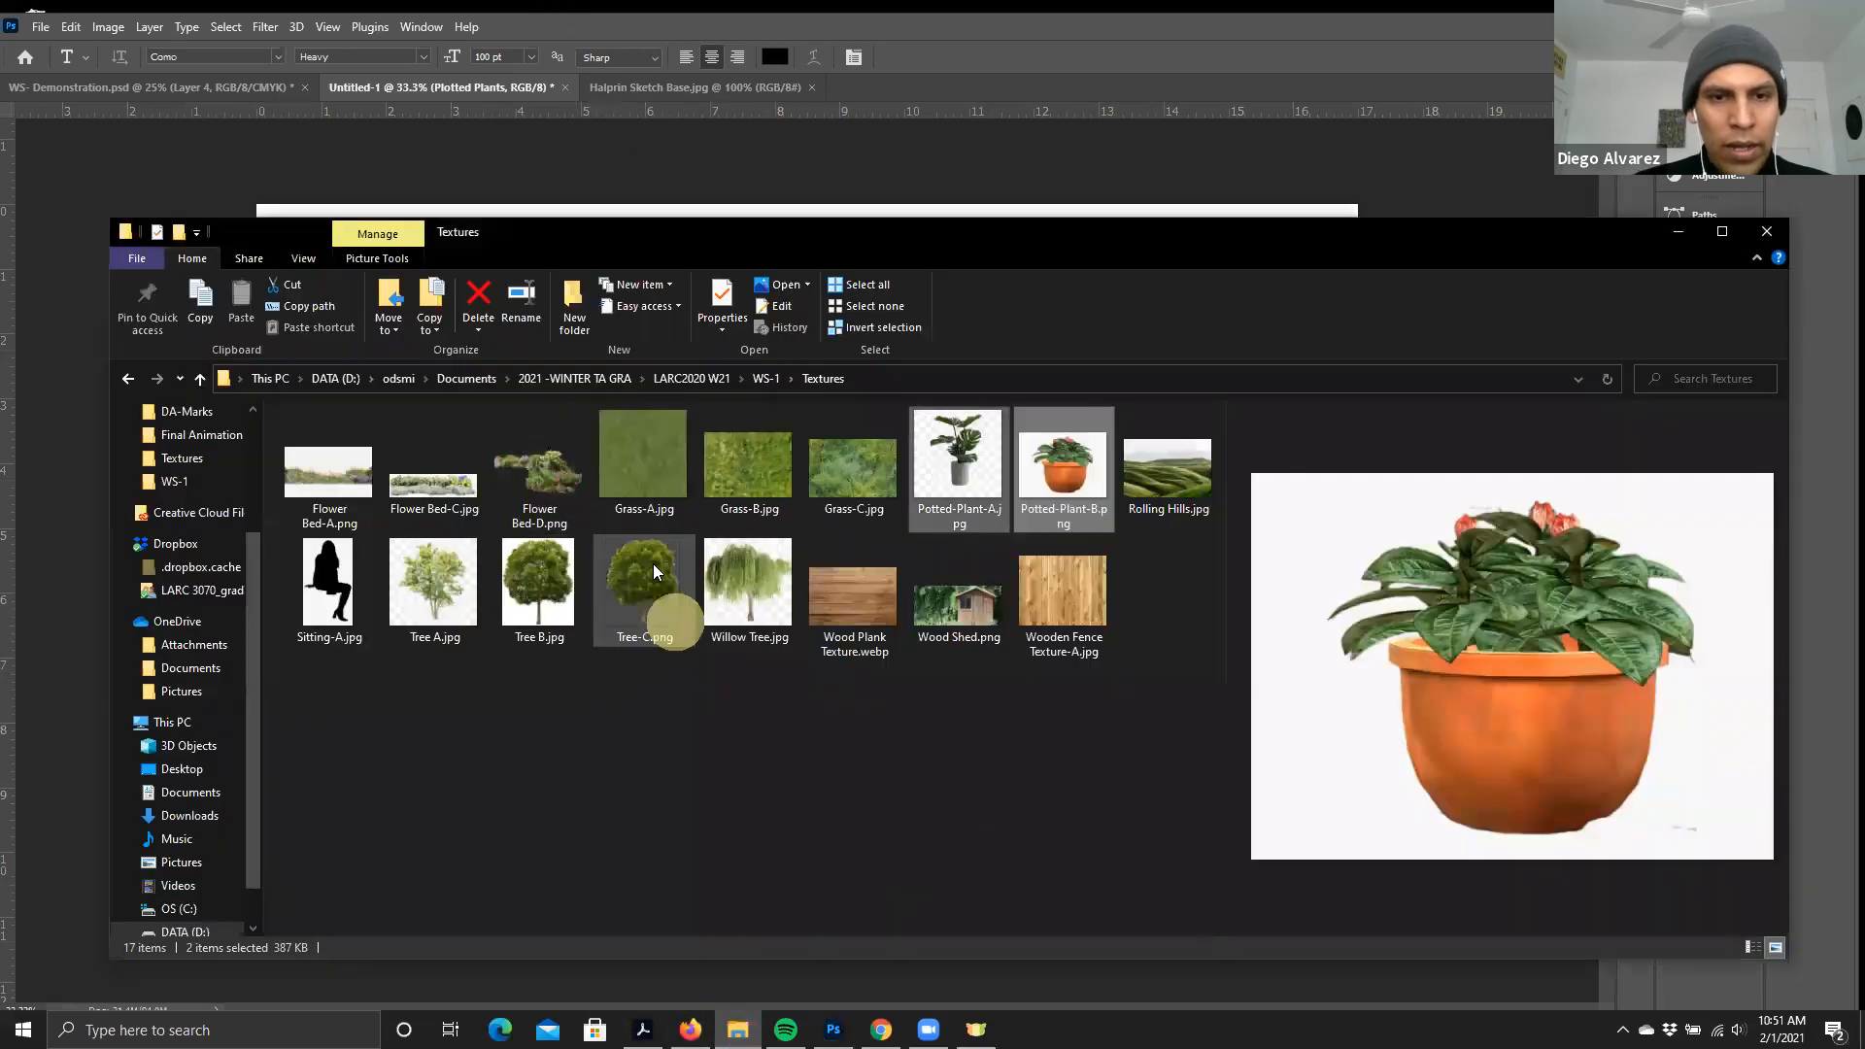
click(616, 470)
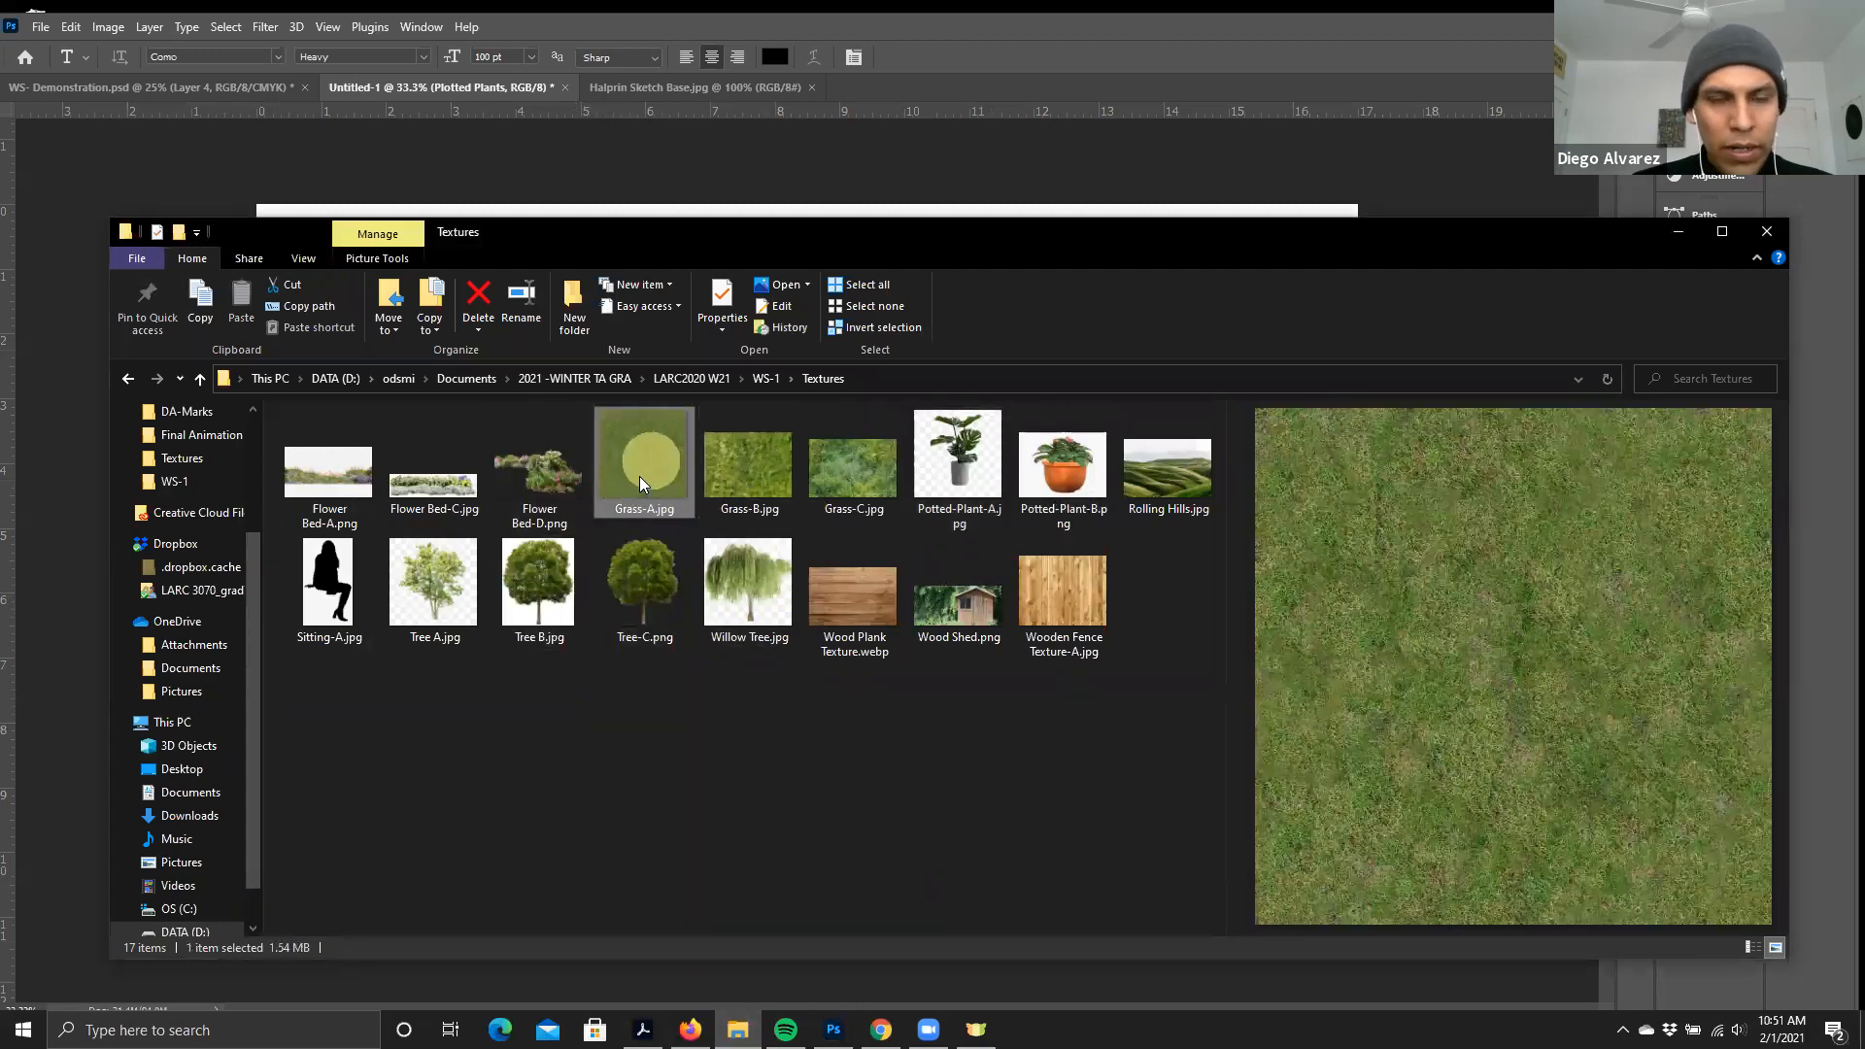
mouse_move(651, 464)
mouse_down()
mouse_move(320, 427)
mouse_move(53, 536)
mouse_move(688, 575)
mouse_up()
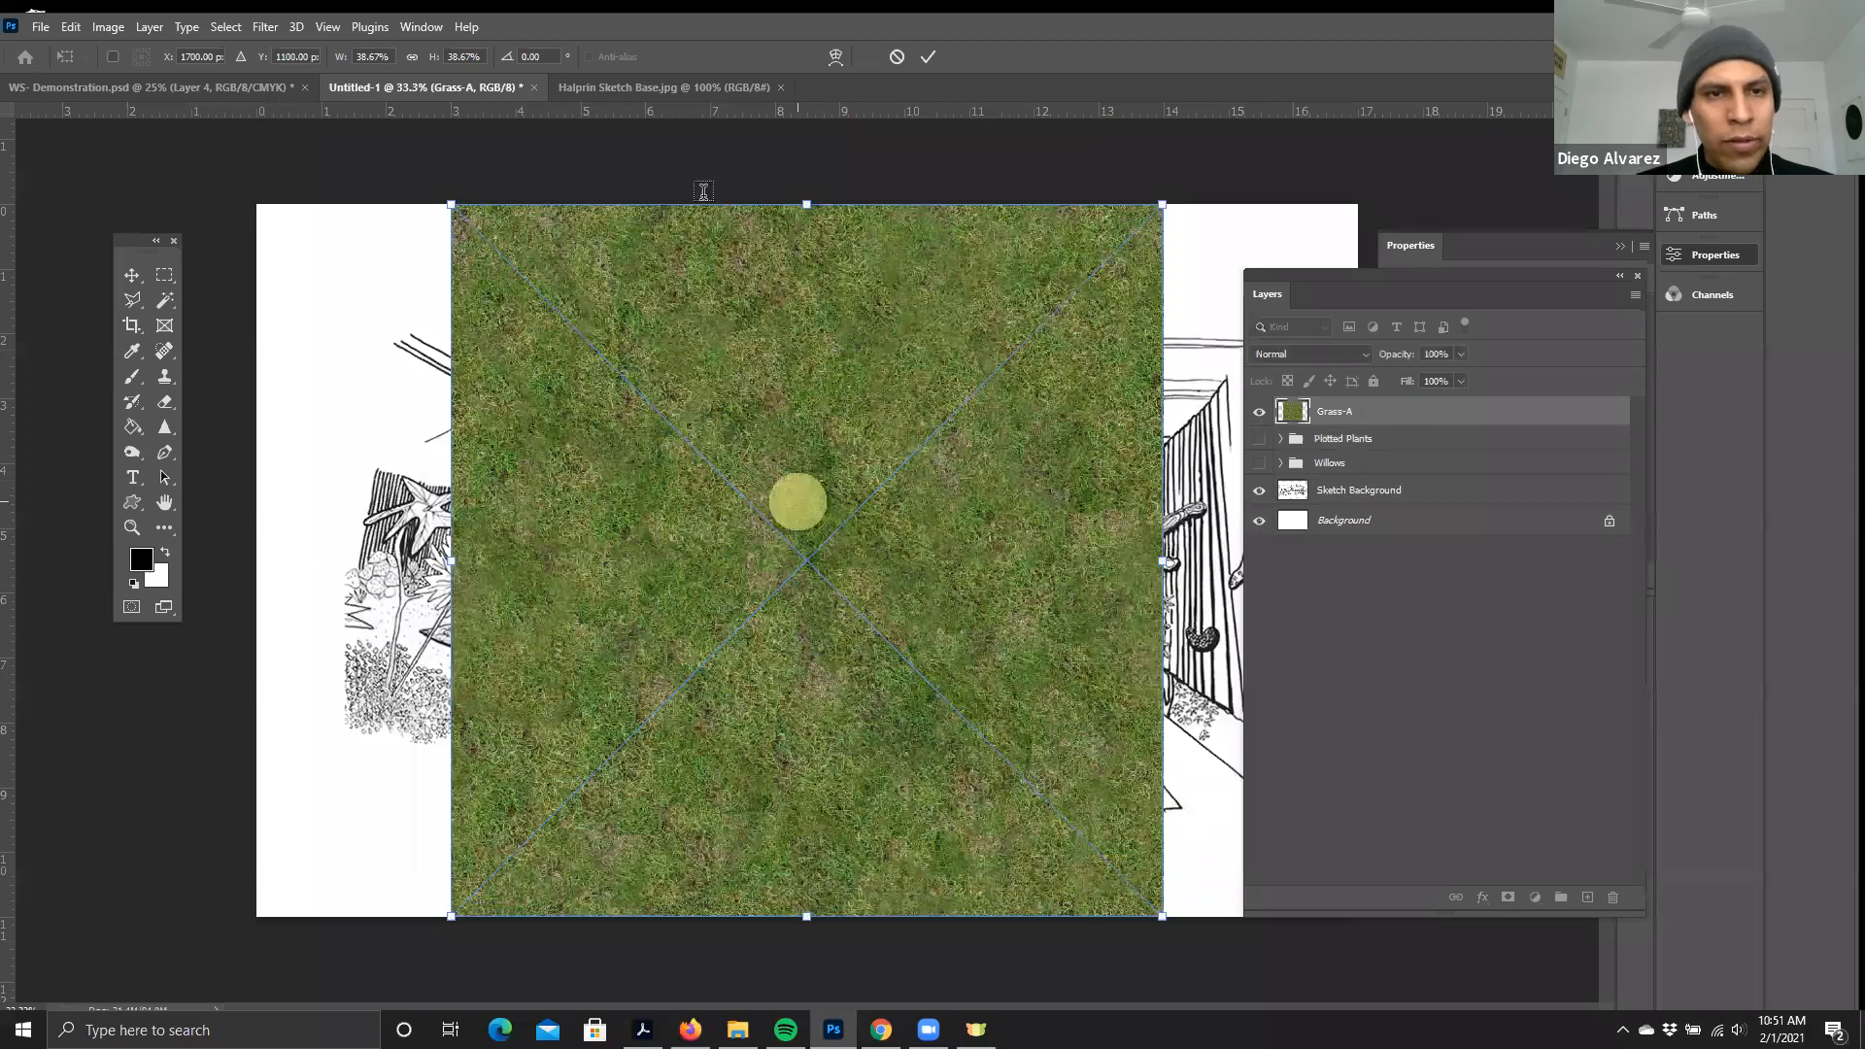
key(Return)
- Scale the Grass-A layer down to about 25% and place it over the middle of the sketch
key(ctrl+t)
click(109, 27)
mouse_move(72, 29)
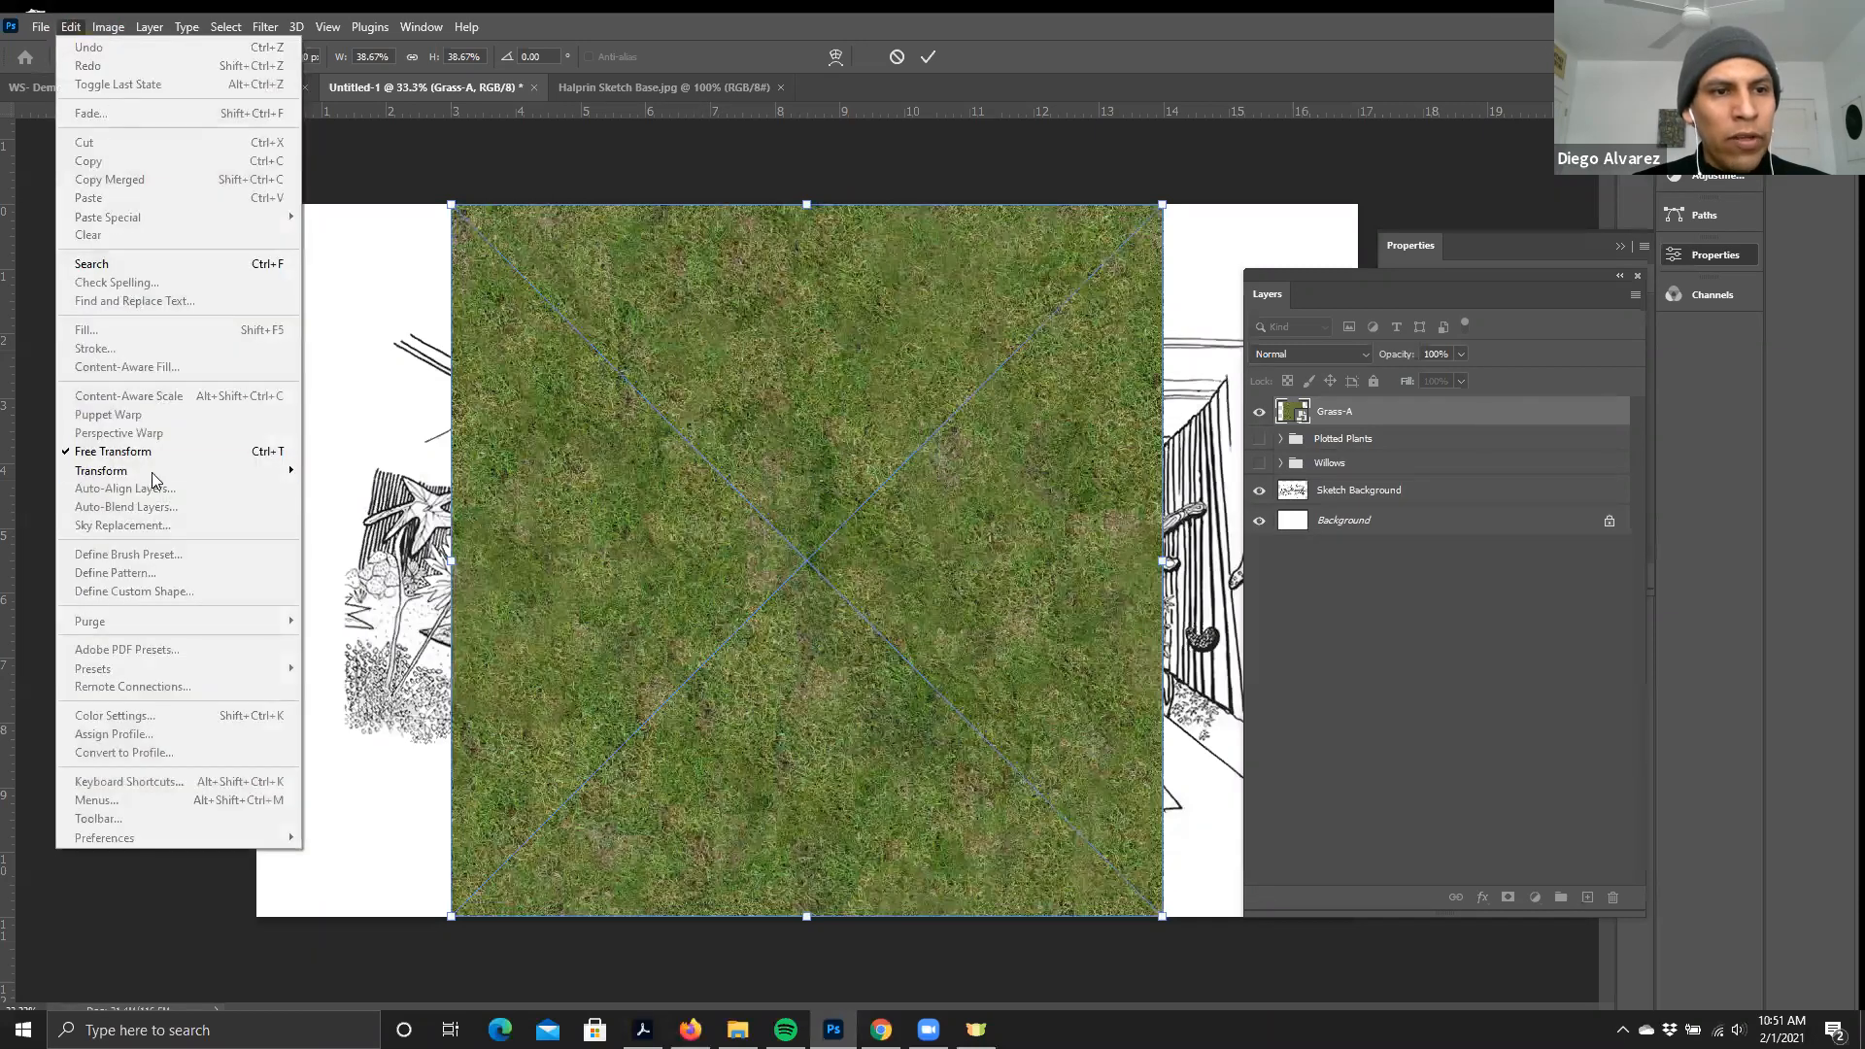
mouse_move(175, 470)
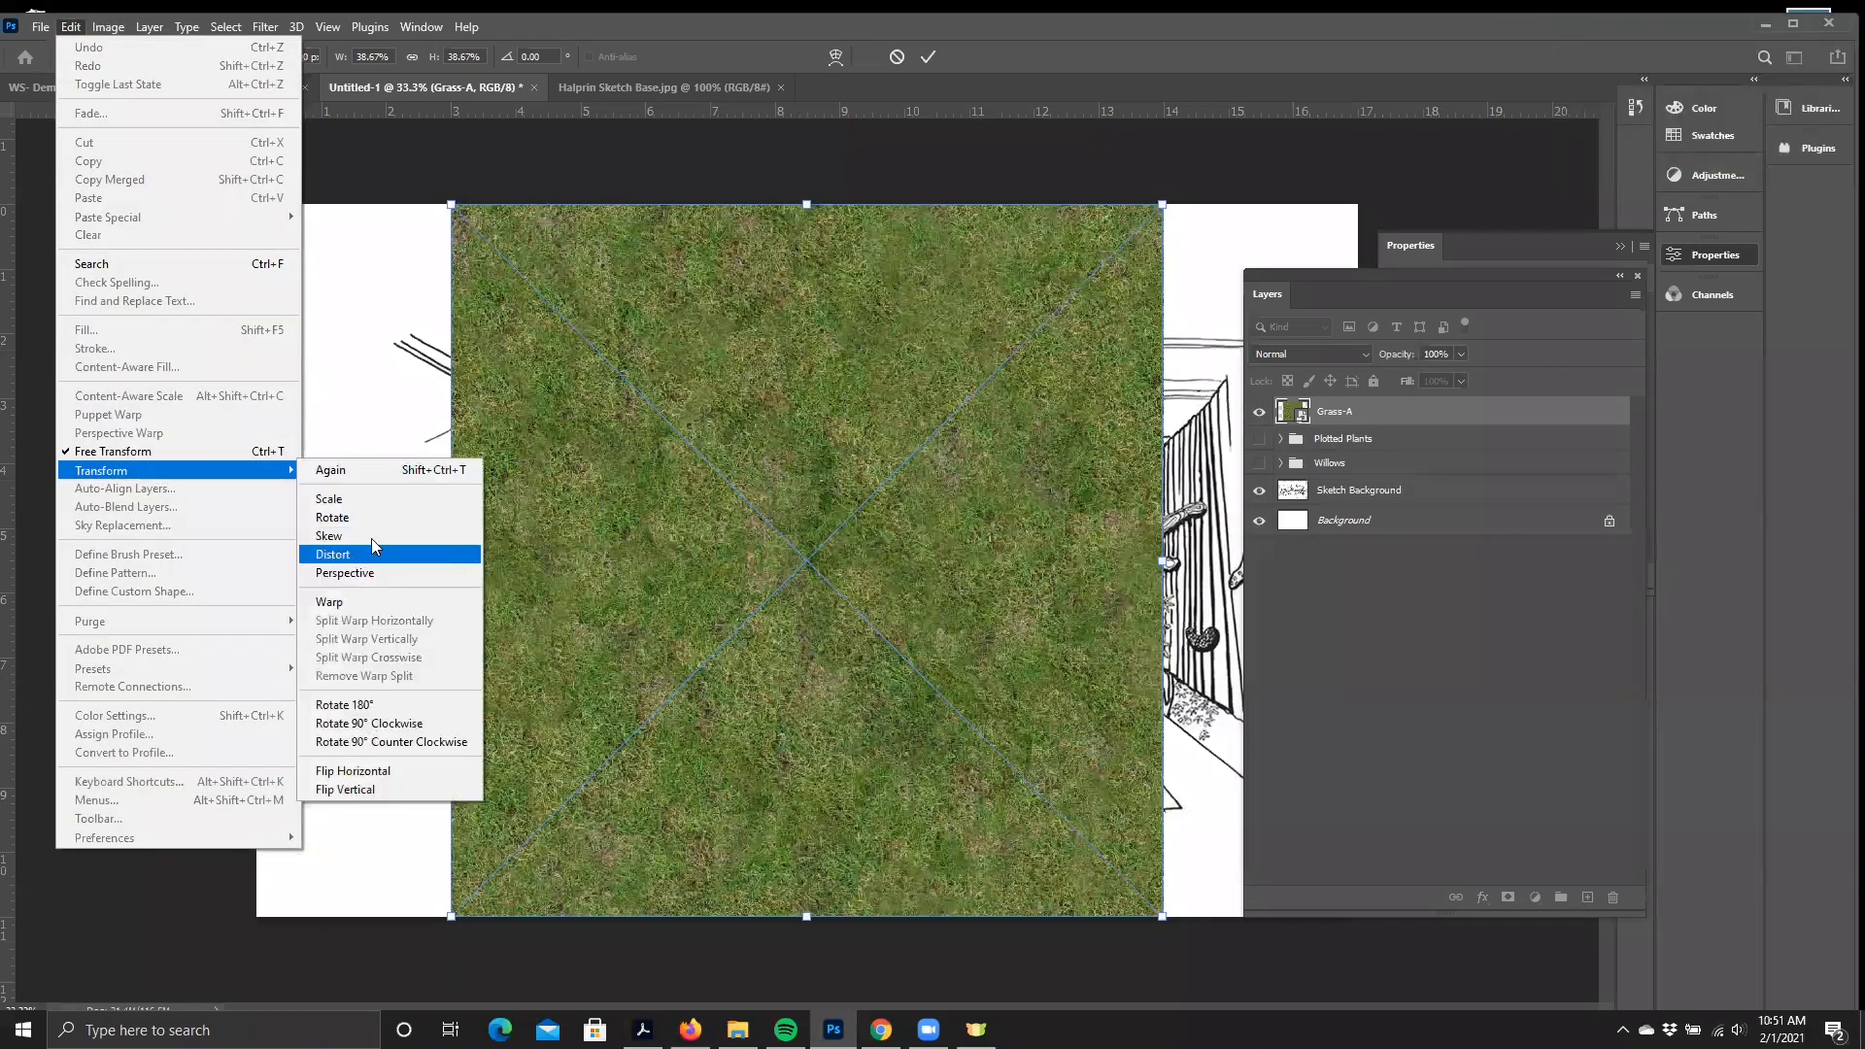
click(895, 486)
drag(456, 209, 836, 588)
click(976, 1029)
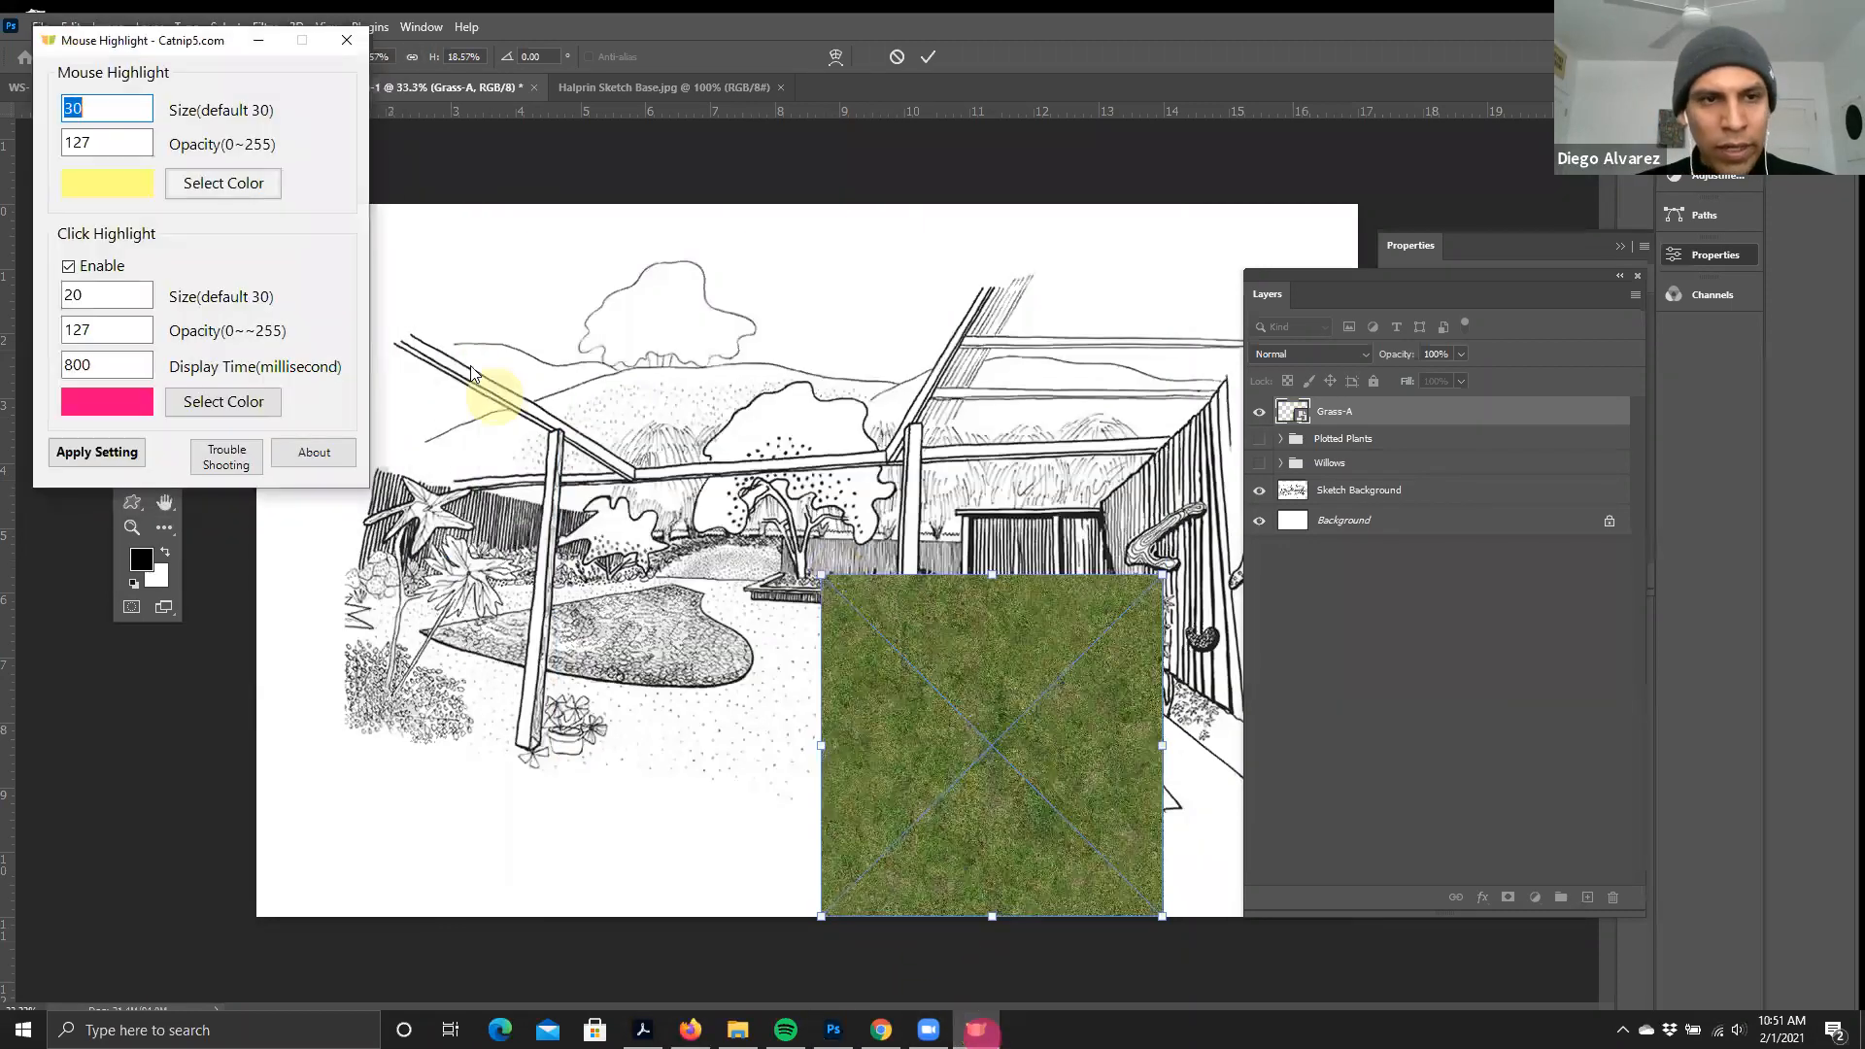
click(347, 39)
drag(1006, 762, 792, 608)
mouse_move(948, 761)
mouse_down()
mouse_move(898, 727)
mouse_move(903, 756)
mouse_move(913, 709)
mouse_move(1129, 881)
mouse_move(1103, 864)
mouse_up()
drag(913, 724, 918, 541)
key(Return)
key(t)
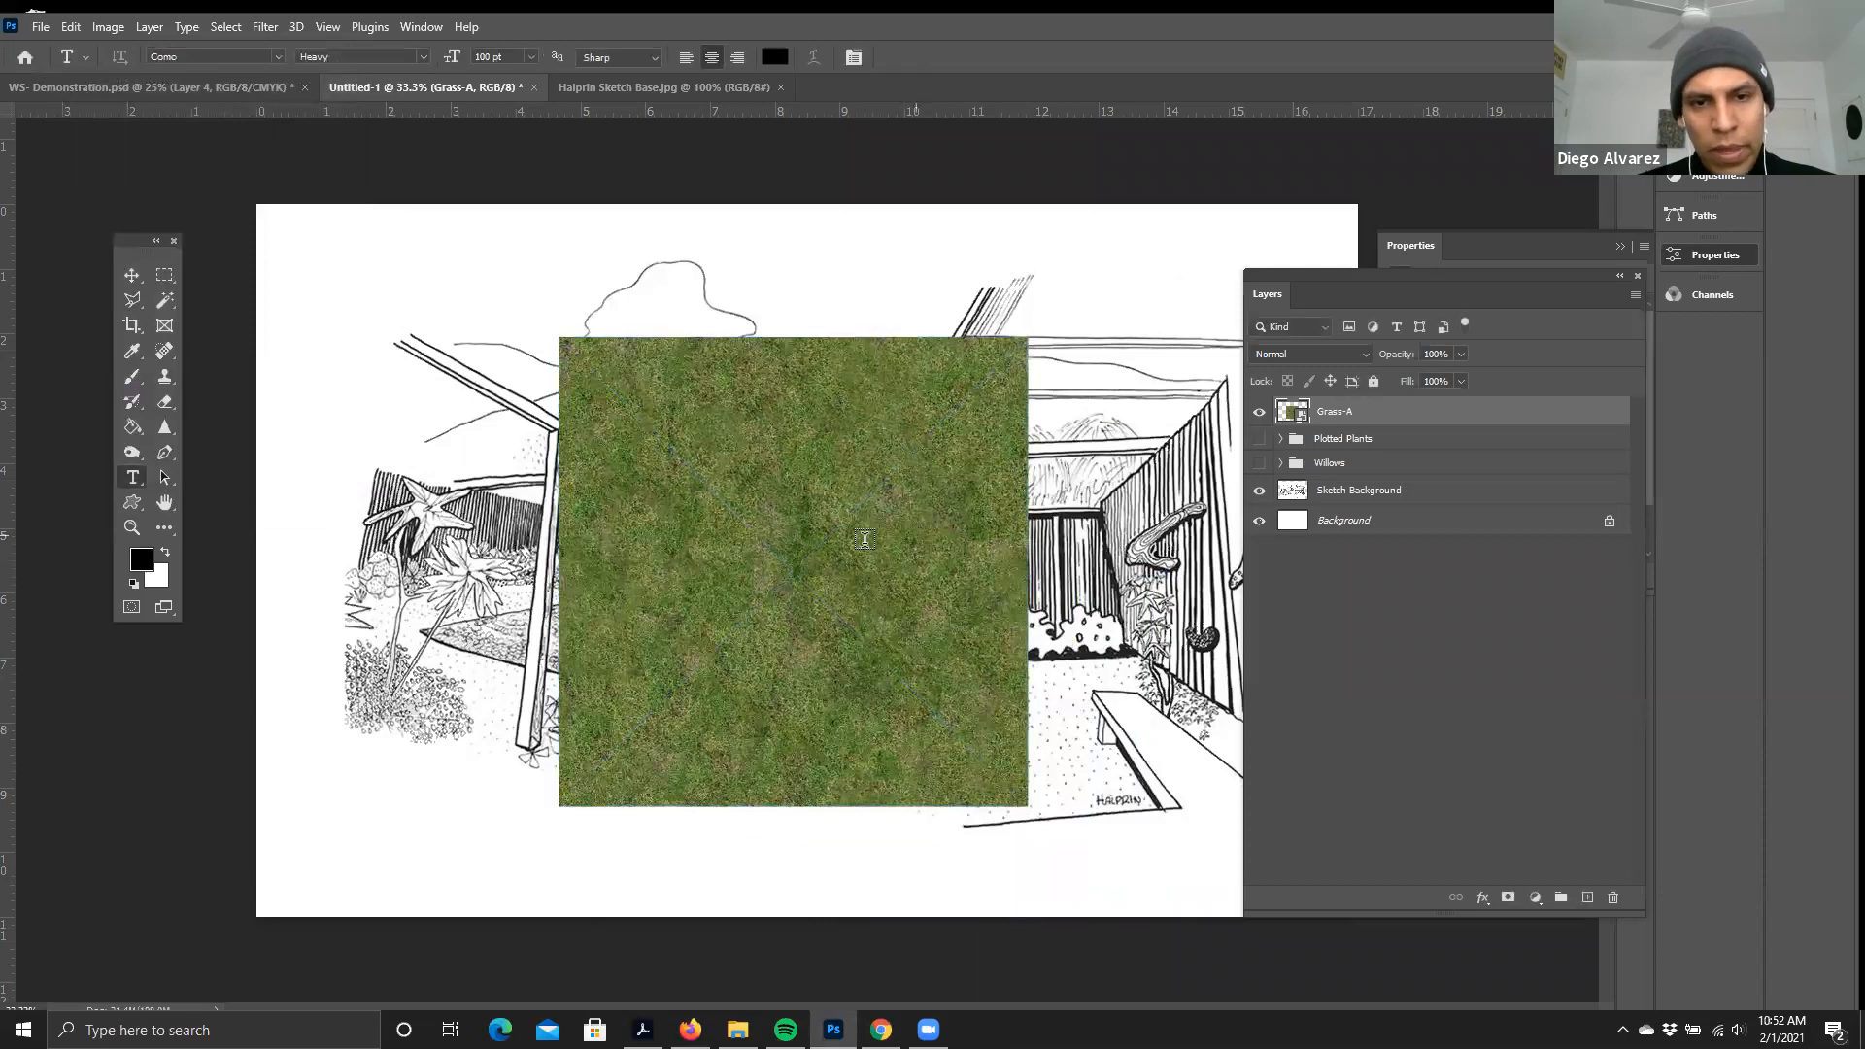
- Reposition the Grass-A layer over the patio between the two posts with the Move tool
click(132, 276)
drag(804, 538, 300, 663)
drag(494, 869, 479, 703)
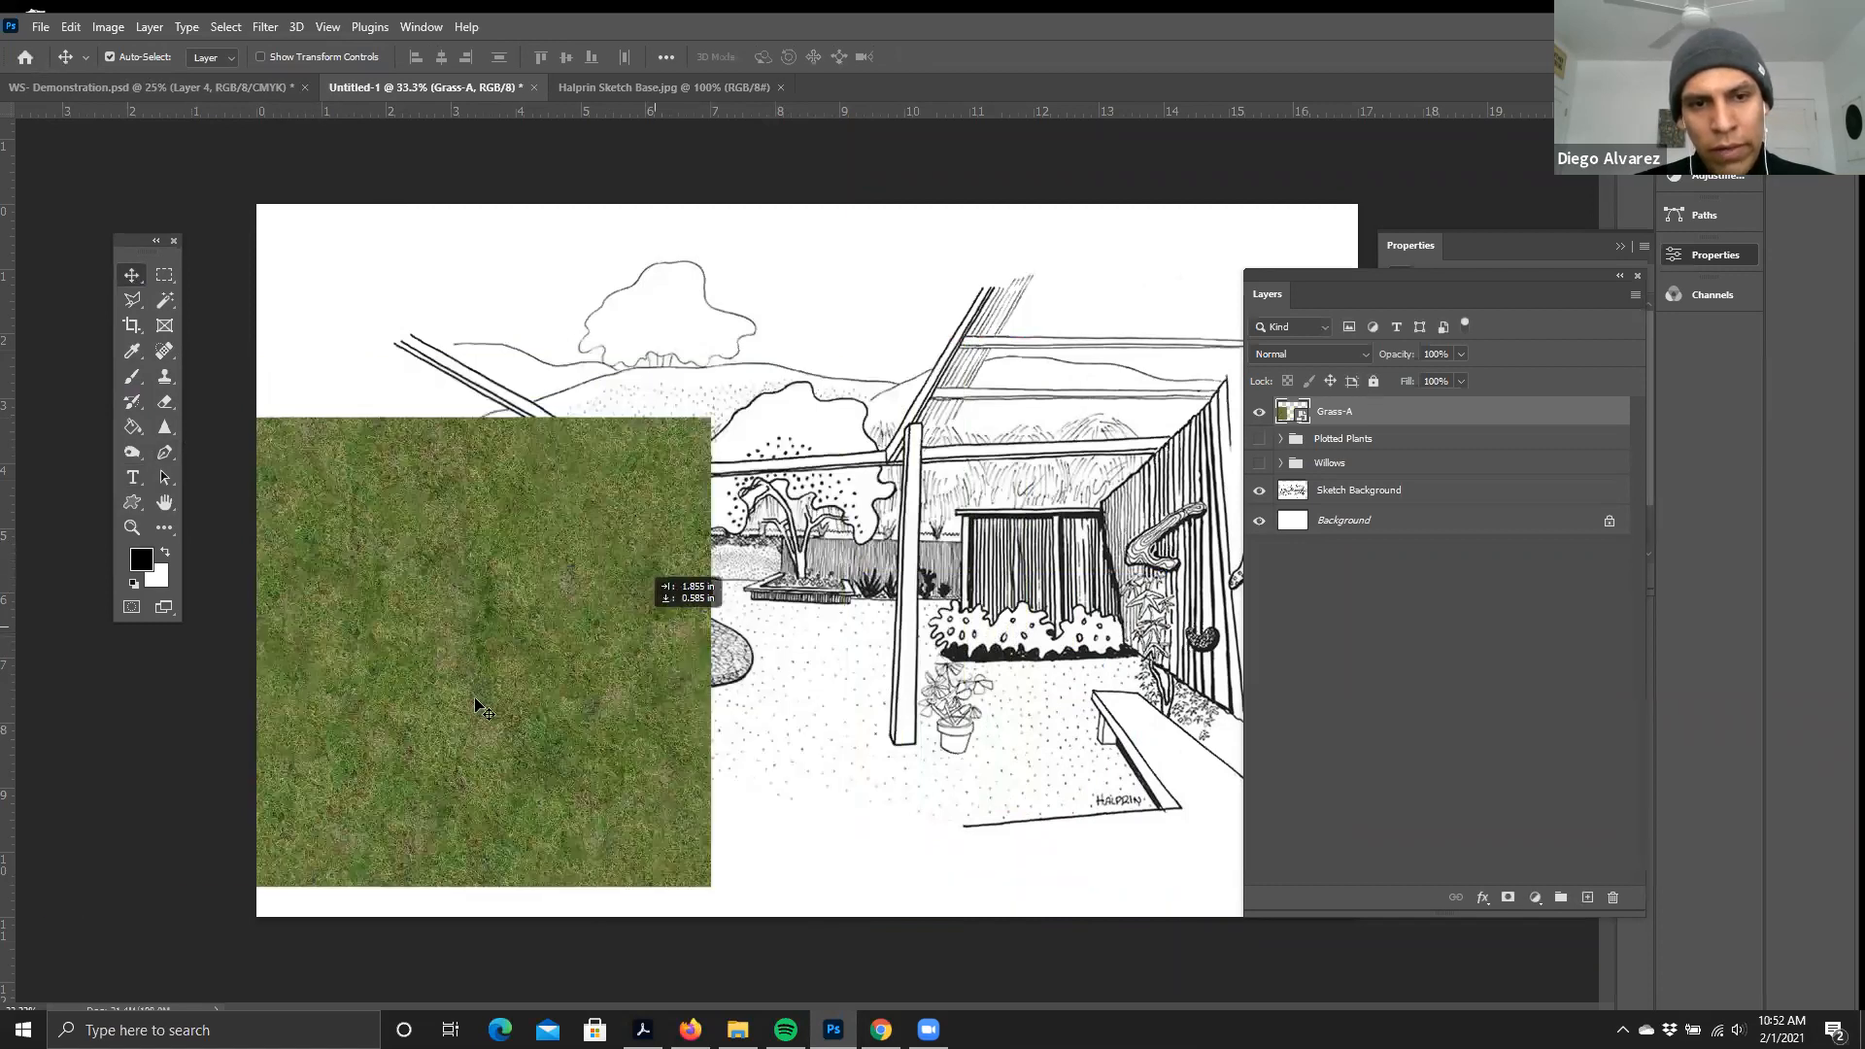
drag(364, 743, 790, 450)
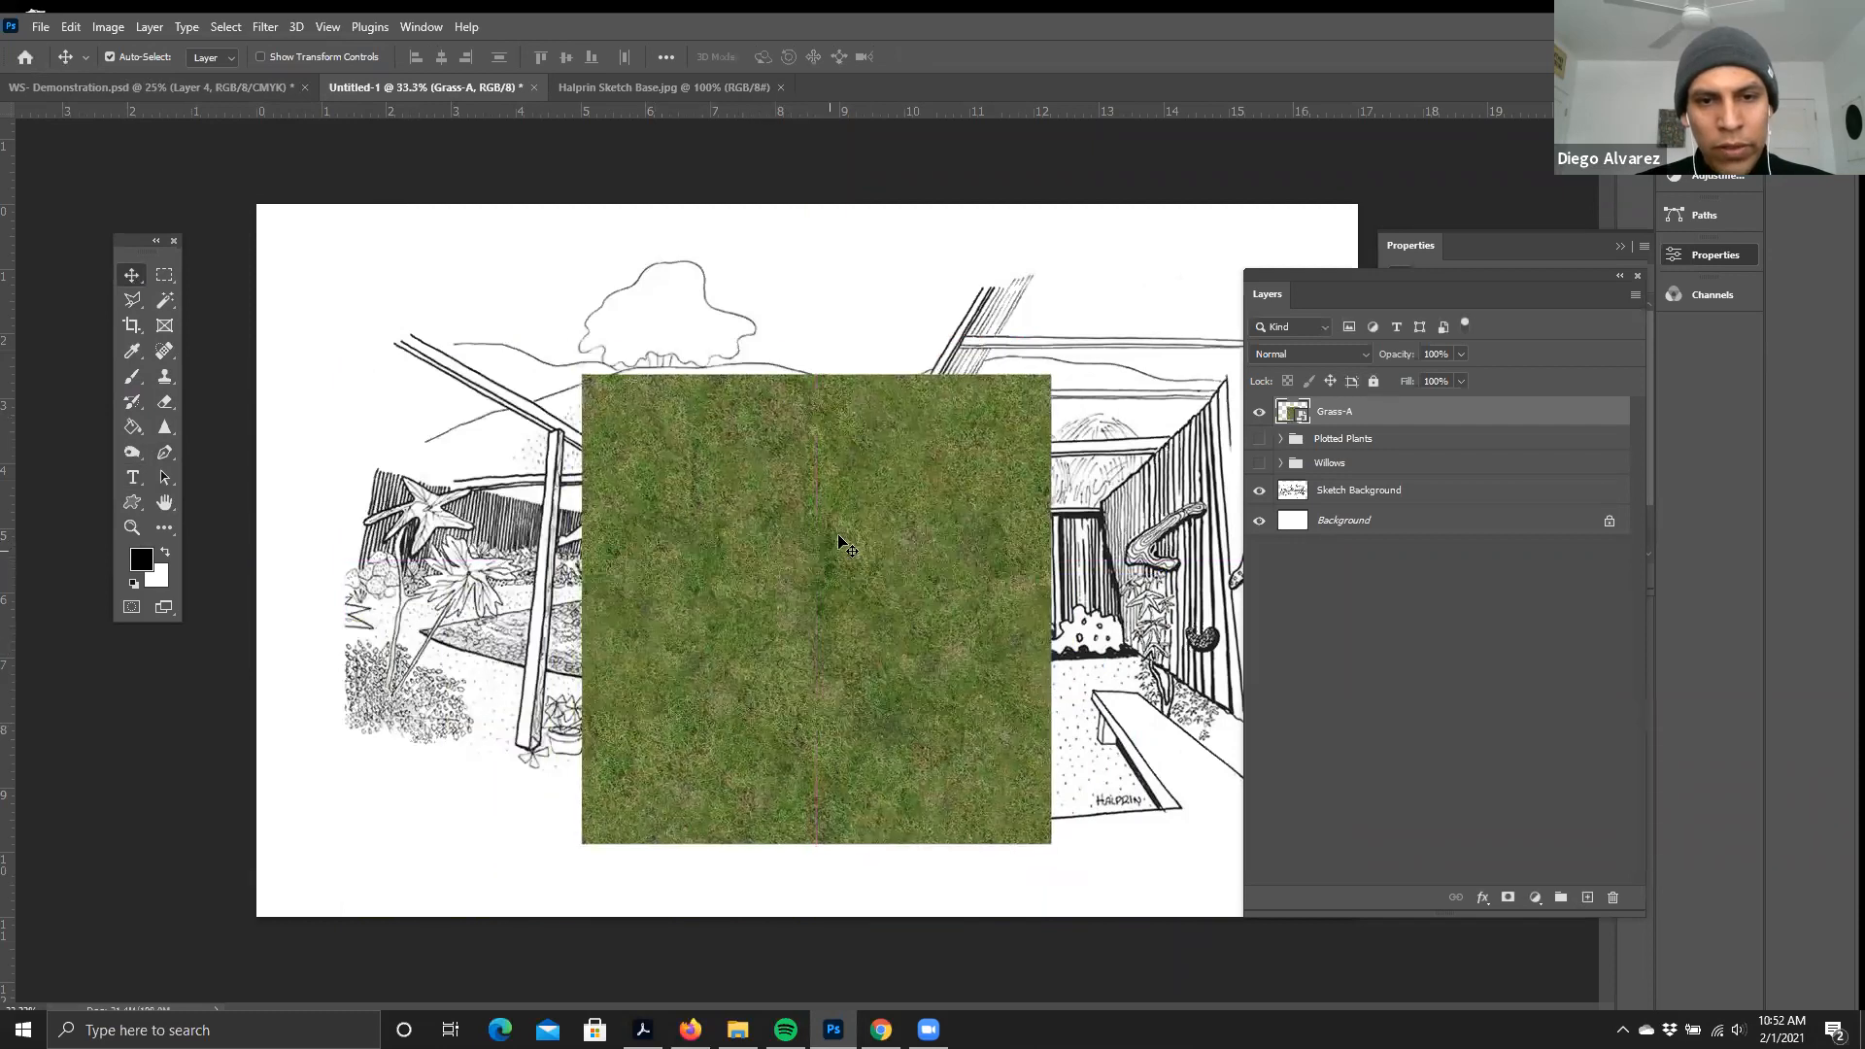
drag(839, 541, 853, 523)
- Start distorting Grass-A in perspective by lowering and narrowing its far edge to match the back of the patio
click(66, 29)
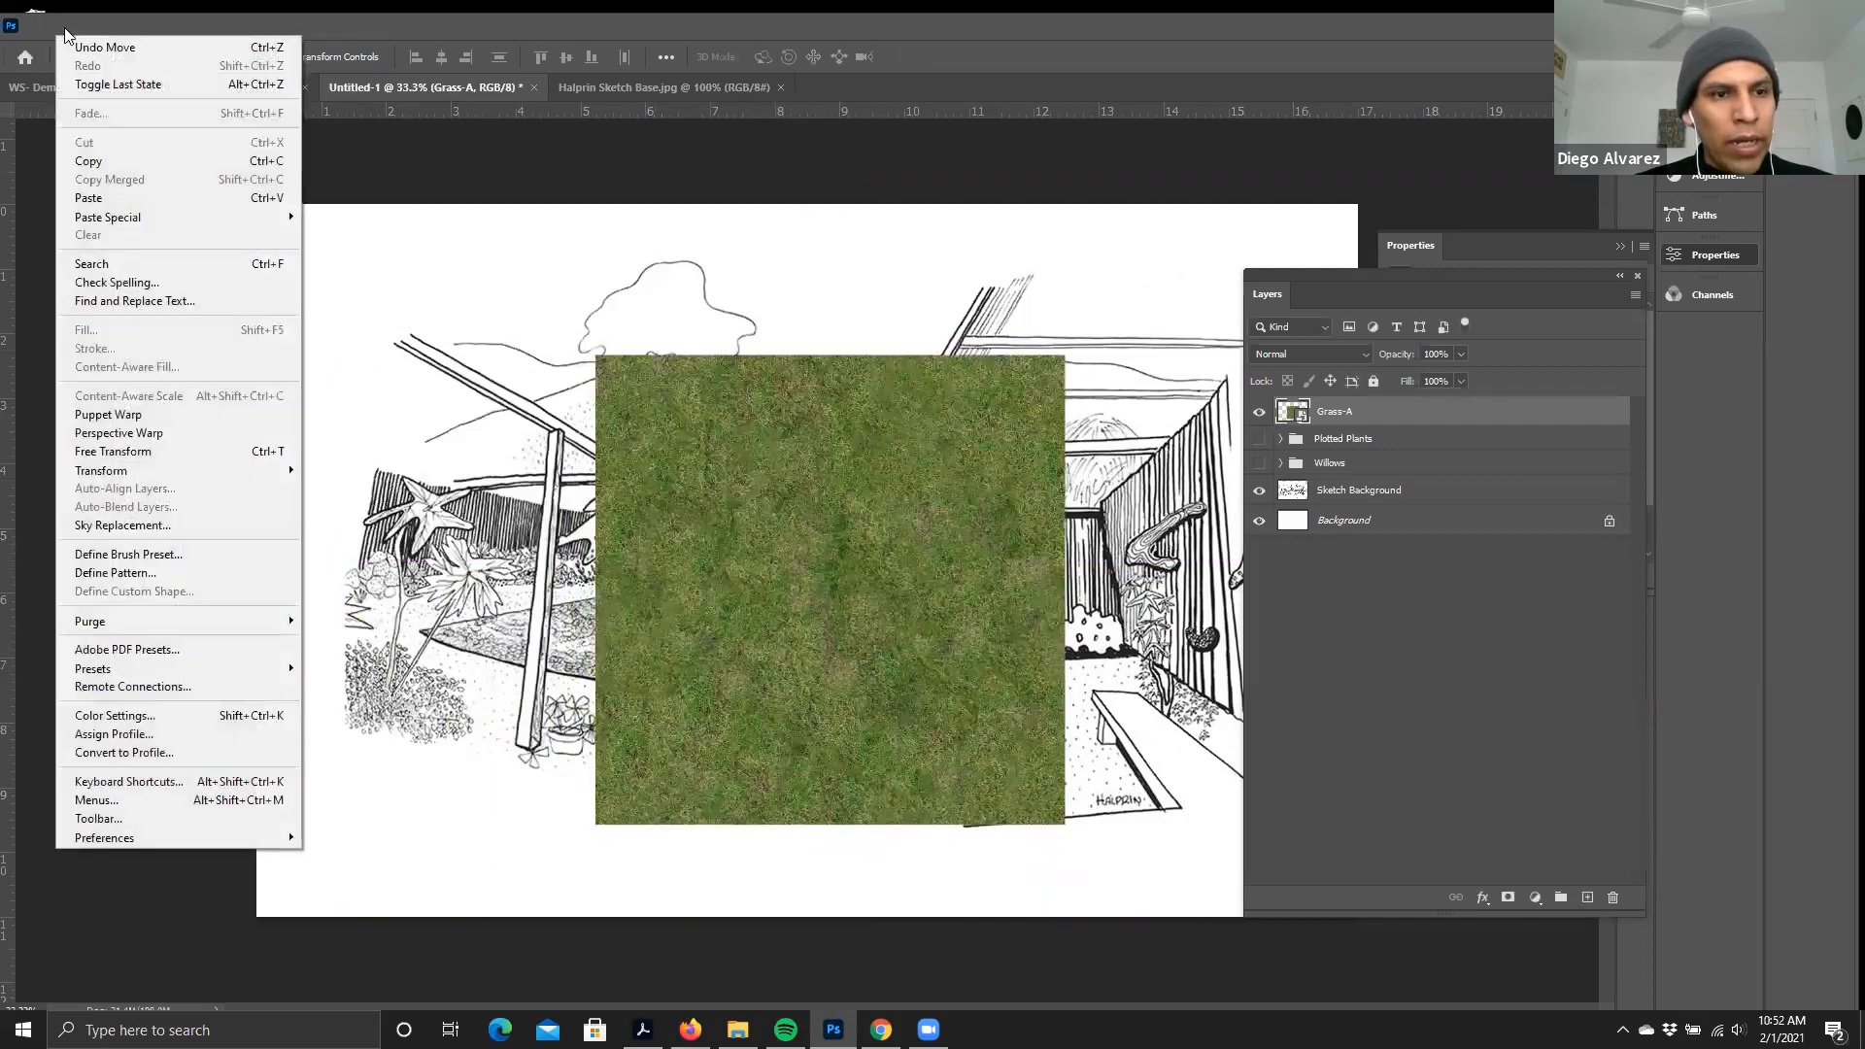
mouse_move(161, 476)
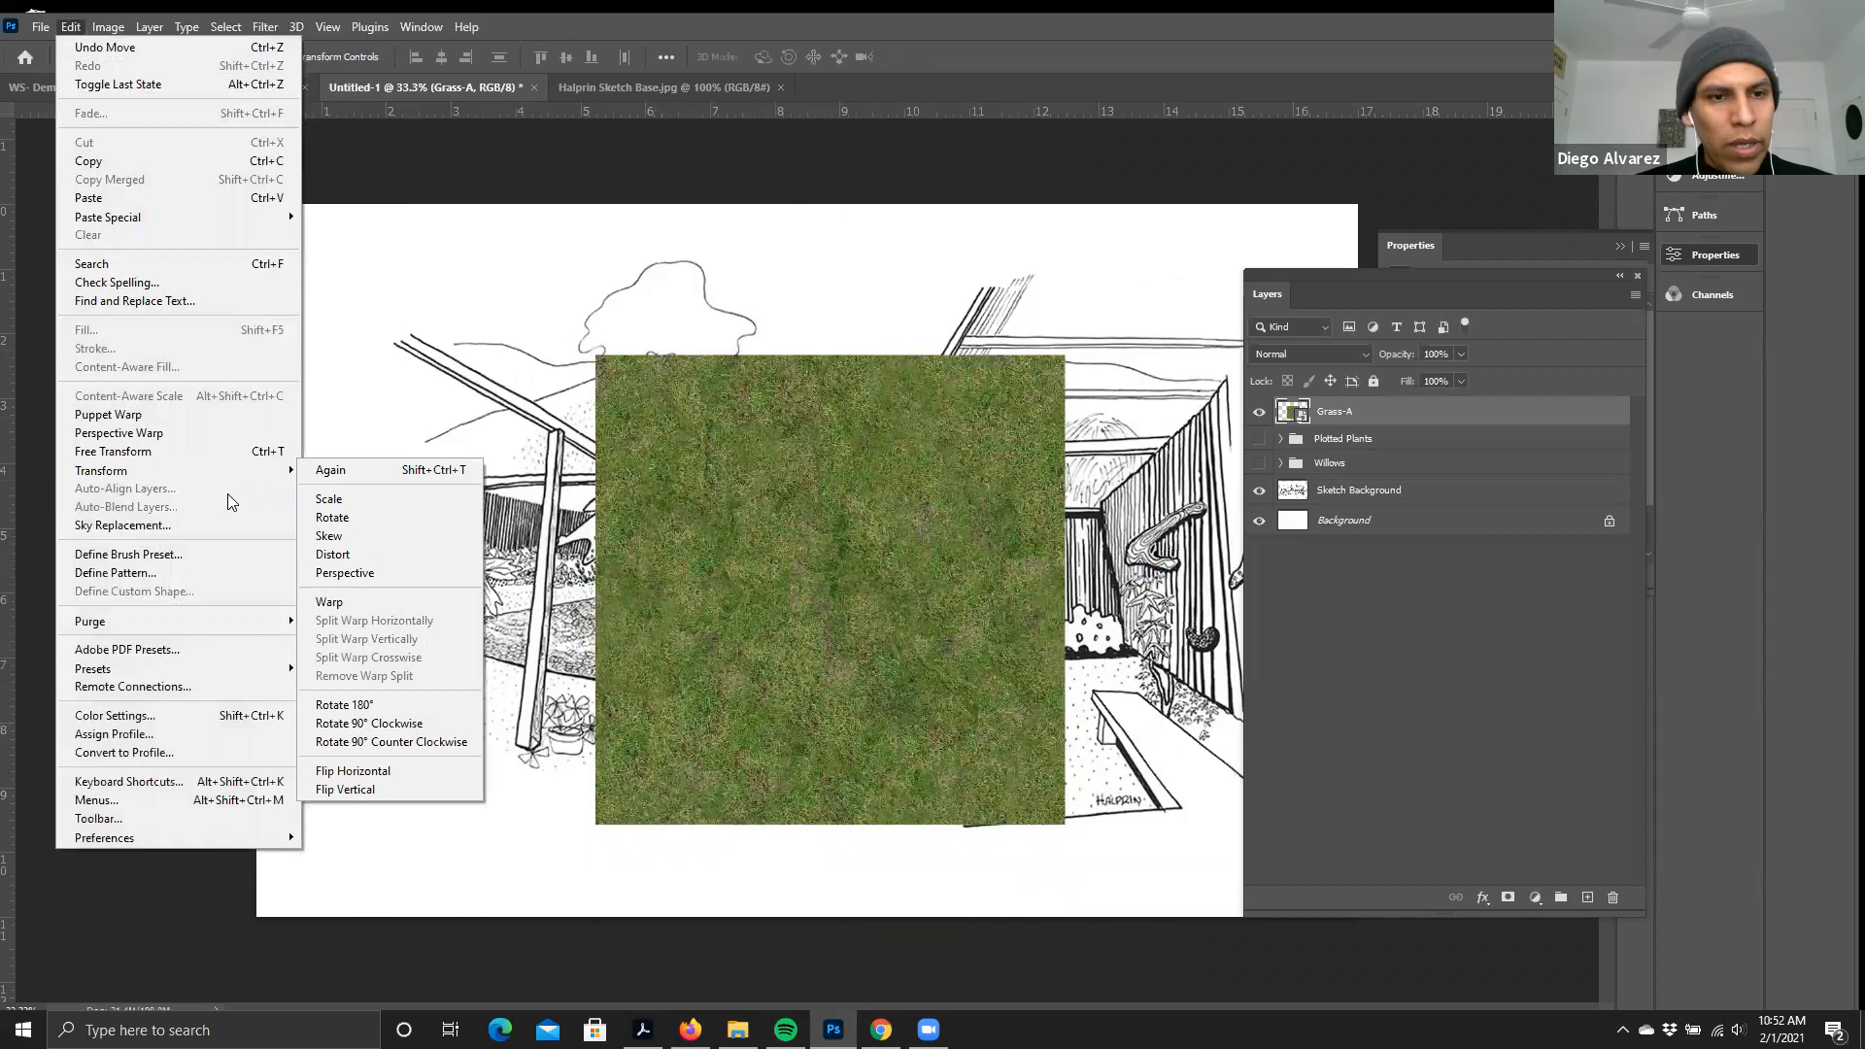
click(333, 562)
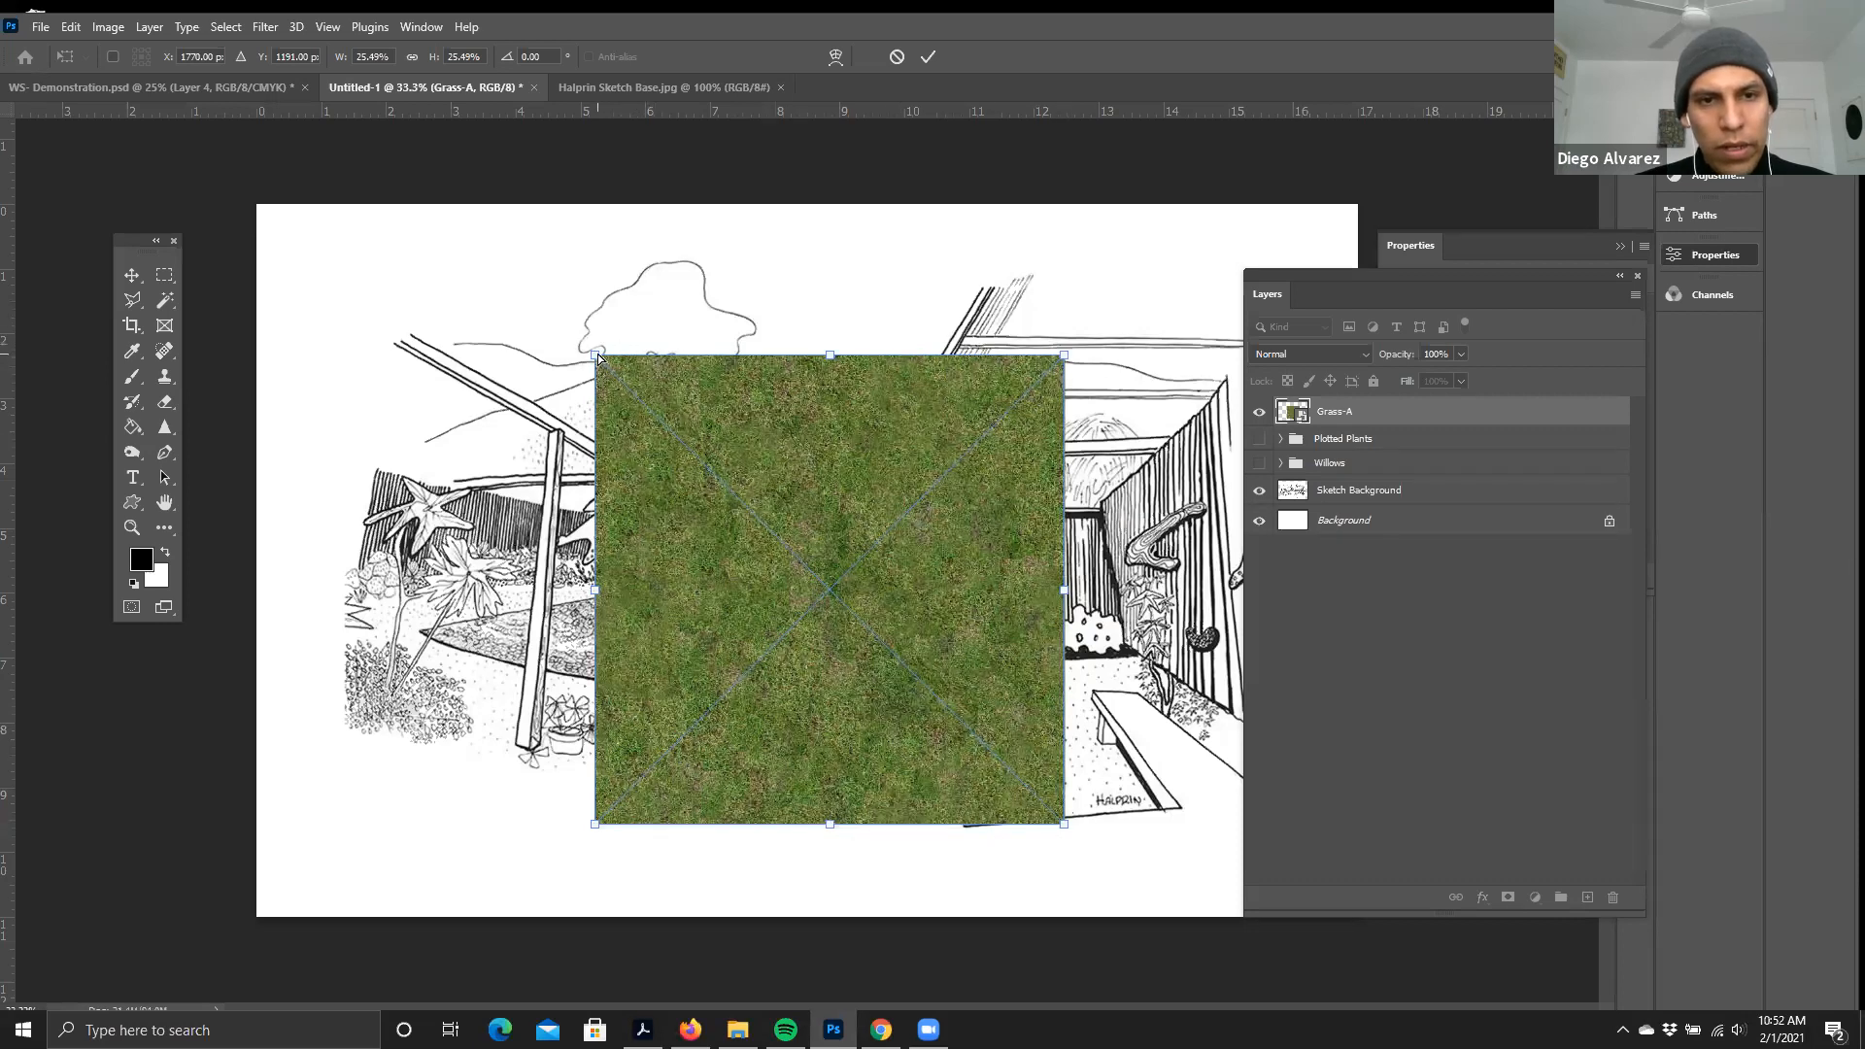
drag(596, 356, 662, 583)
drag(1063, 356, 1069, 457)
drag(1038, 712, 979, 594)
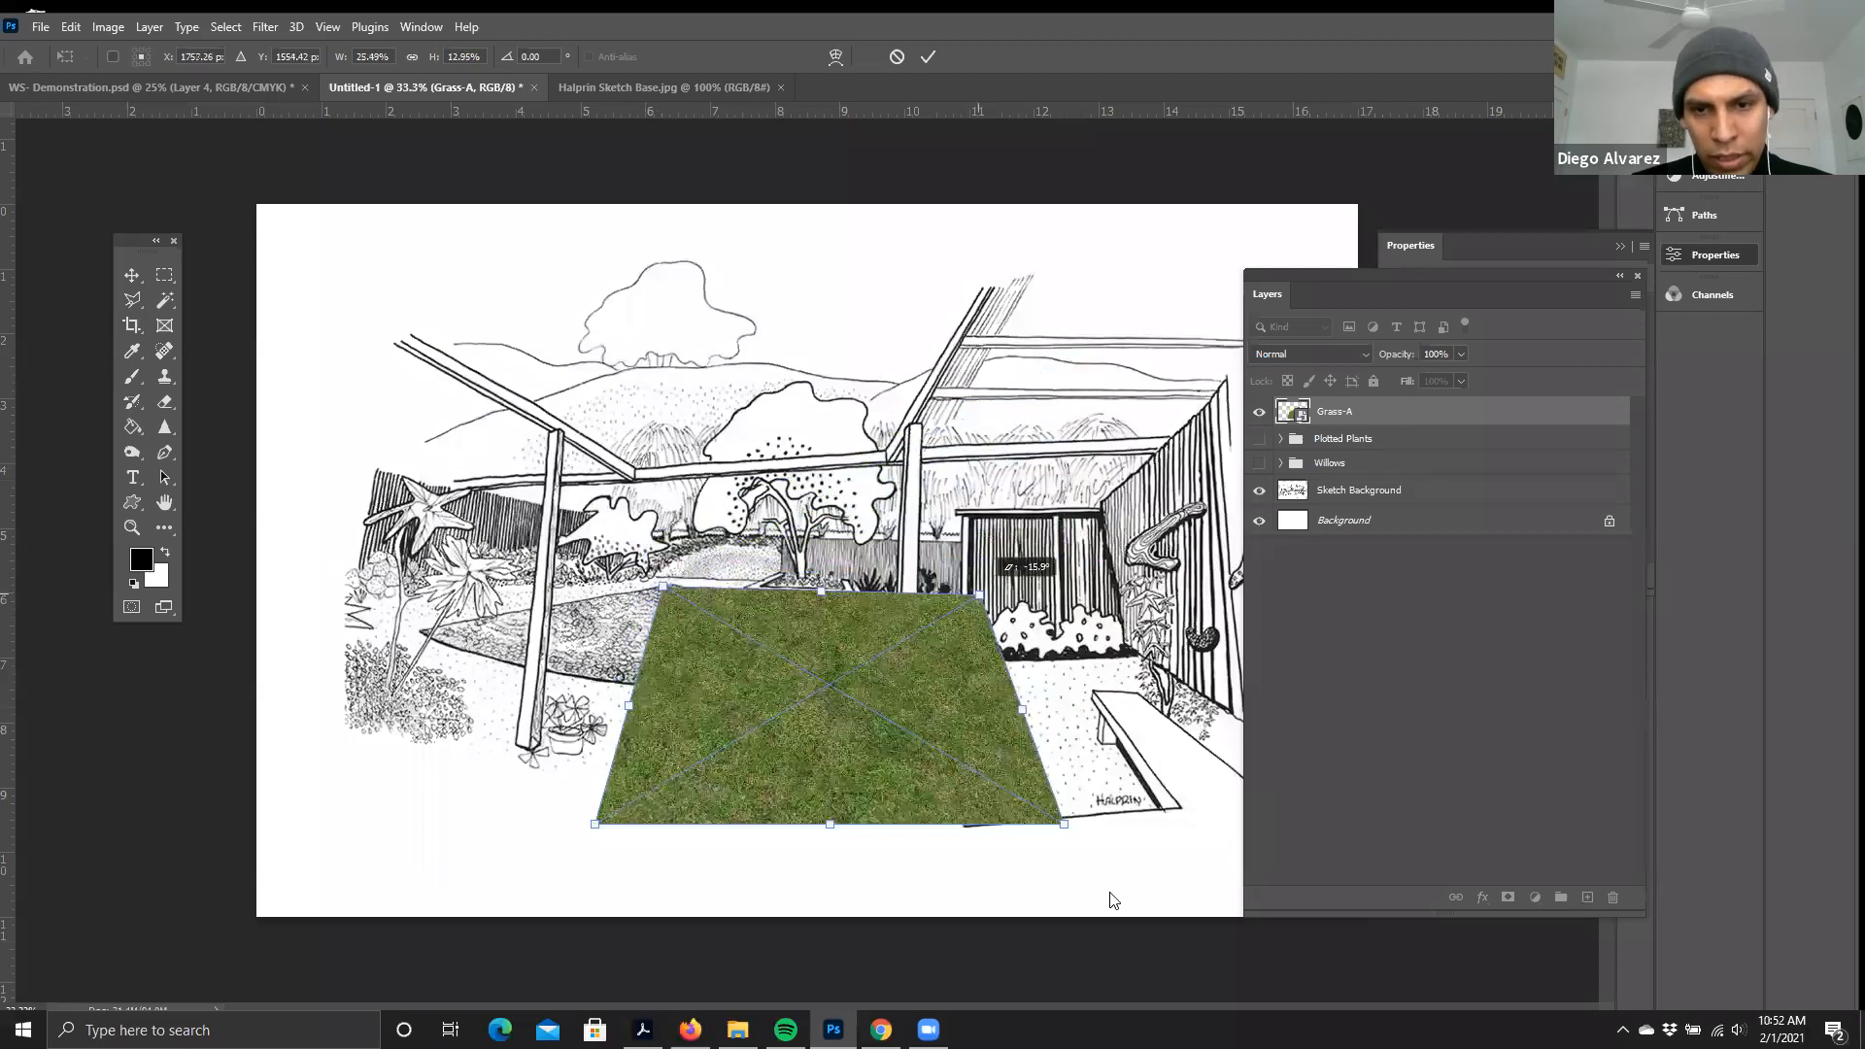
- Stretch Grass-A's near bench-side corner out beyond the bench and fine-tune its two far corners at the patio's back edge
drag(1068, 824, 1268, 794)
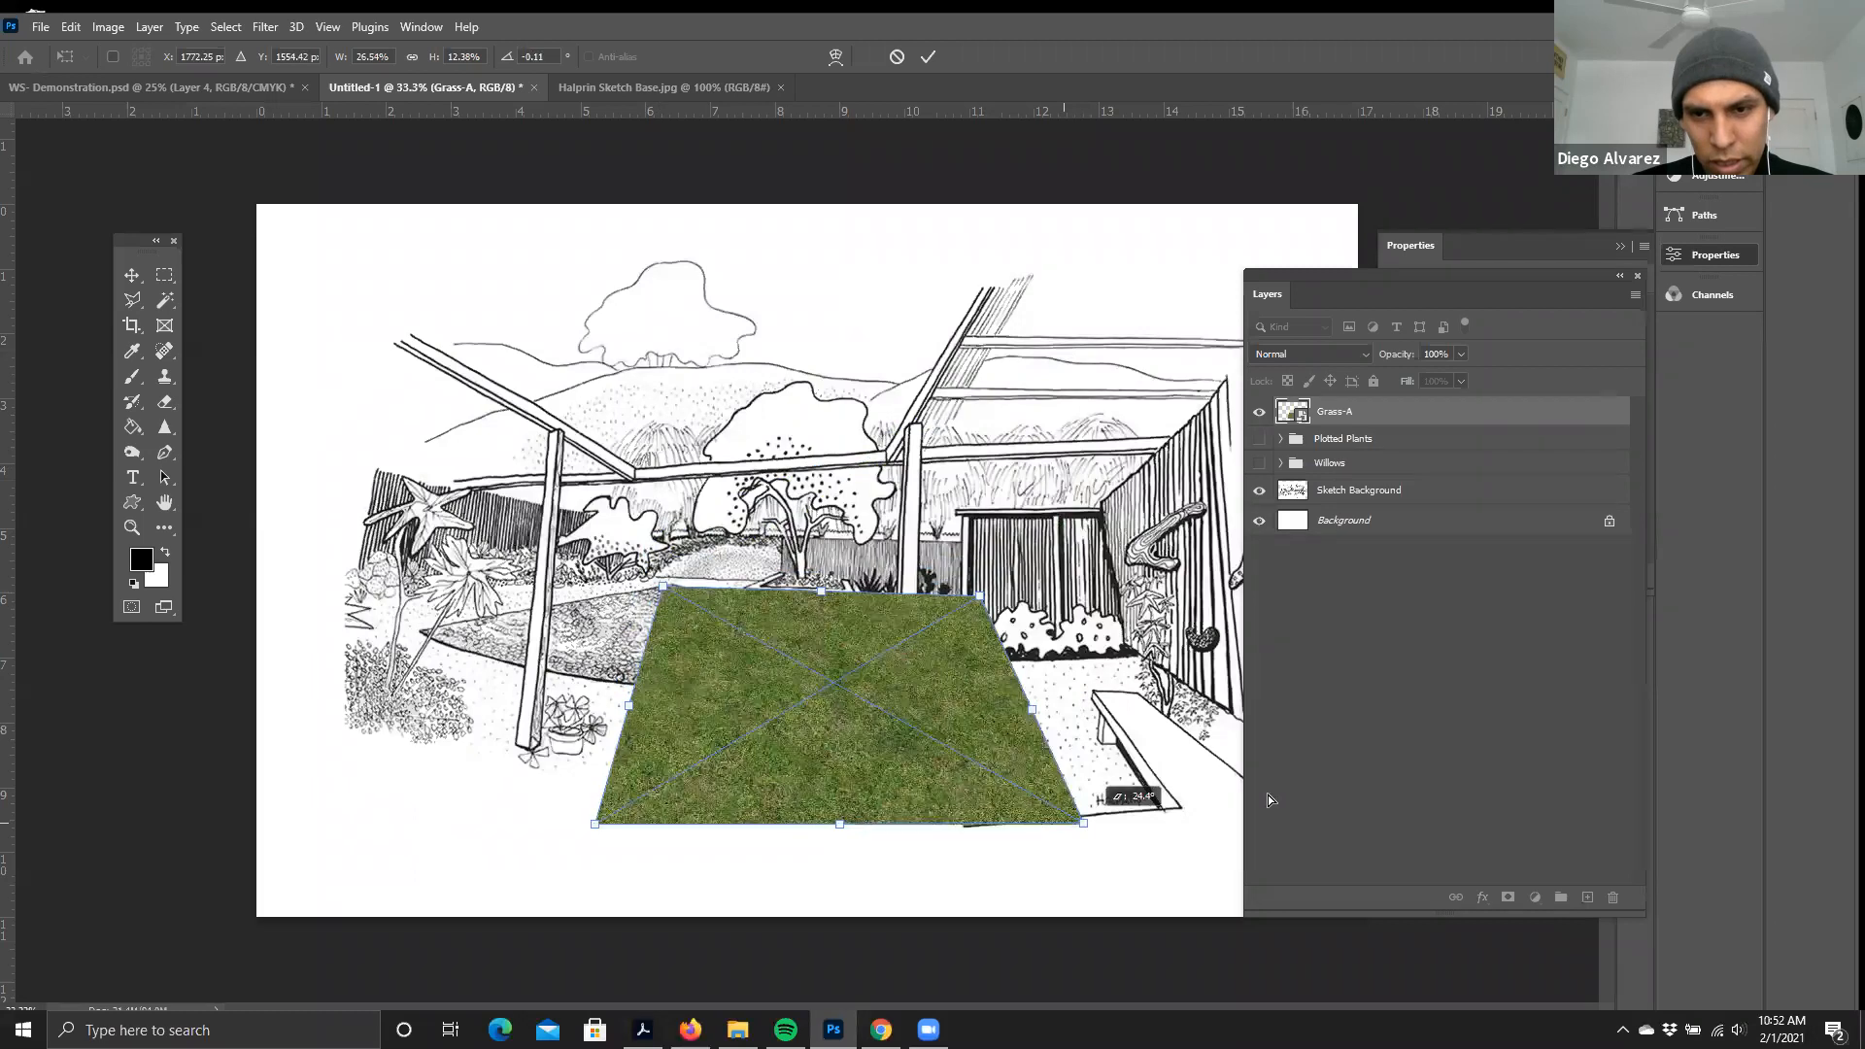
drag(1352, 274, 1452, 281)
drag(1269, 793, 1269, 797)
drag(1169, 830, 1317, 758)
mouse_move(979, 595)
mouse_down()
mouse_move(981, 668)
mouse_move(961, 600)
mouse_up()
mouse_move(661, 590)
mouse_down()
mouse_move(641, 552)
mouse_move(660, 546)
mouse_move(656, 575)
mouse_up()
- Pull Grass-A's near corners so the texture covers the pond side and central patio, and apply the distortion
drag(594, 826, 263, 624)
drag(794, 692, 1081, 821)
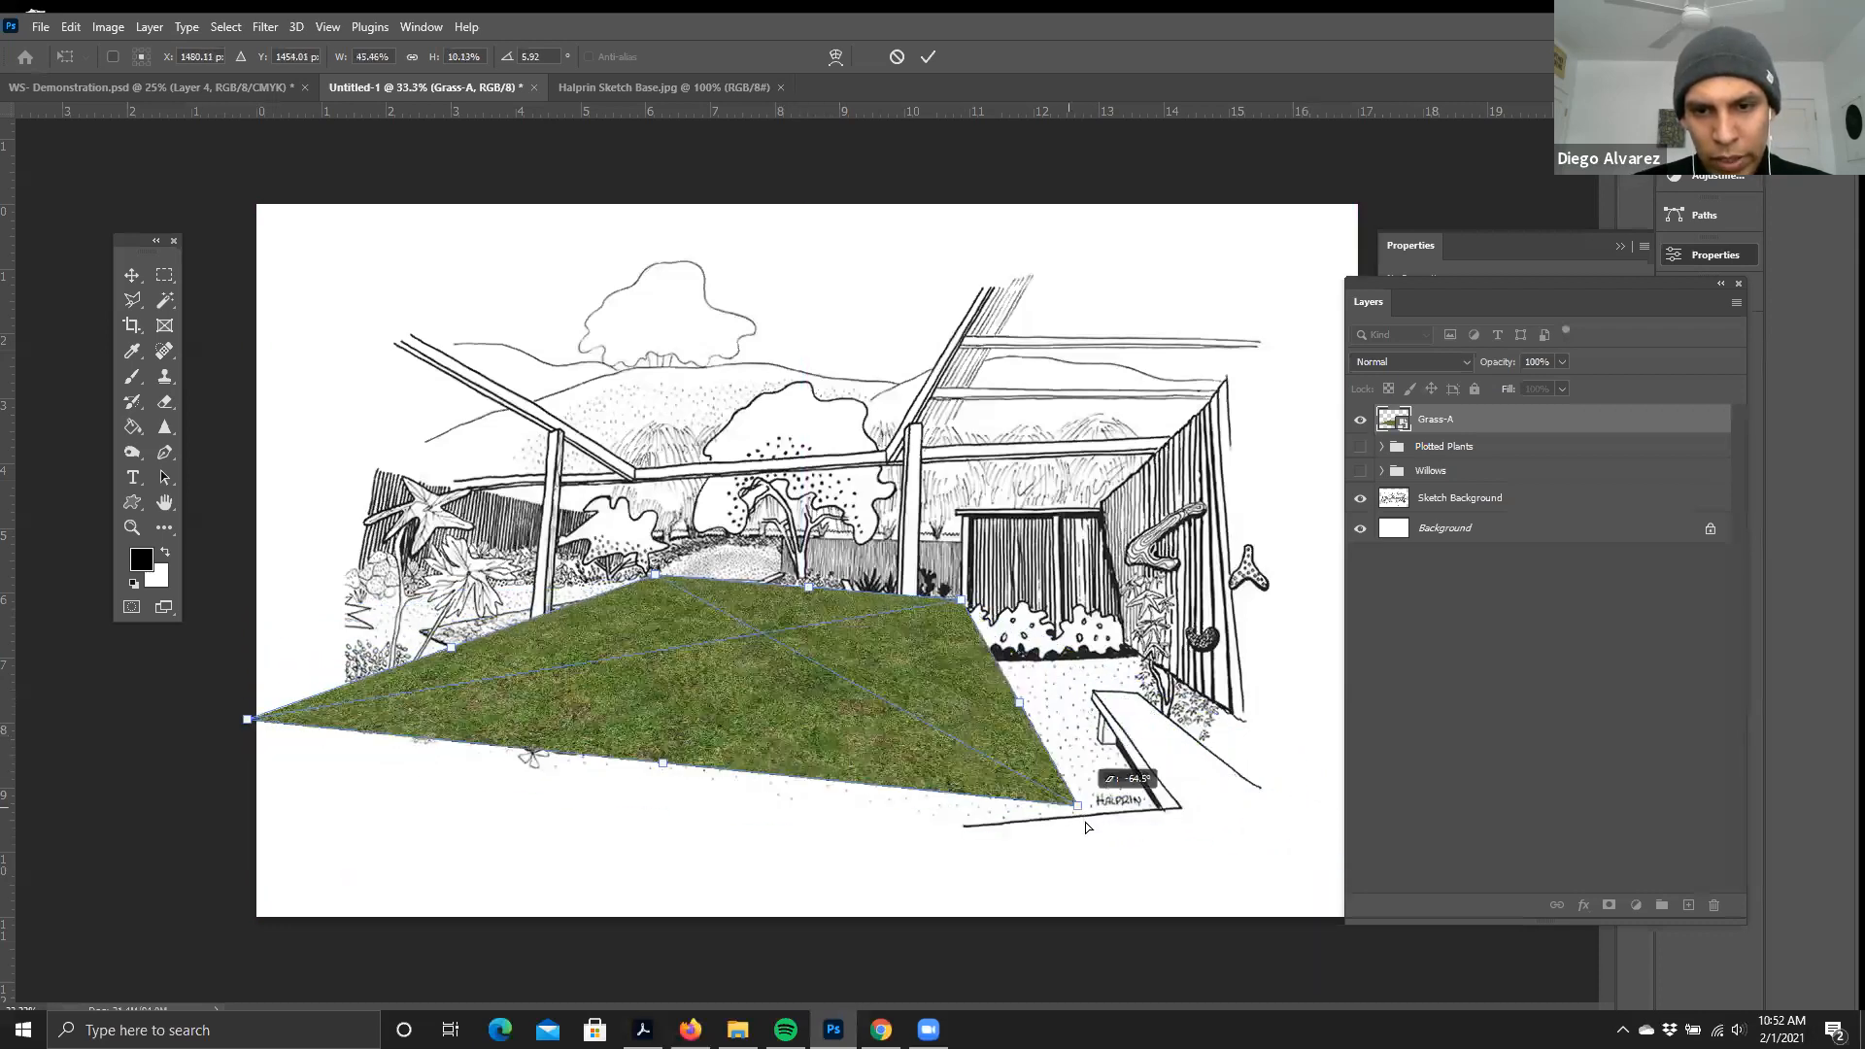
drag(299, 735, 570, 618)
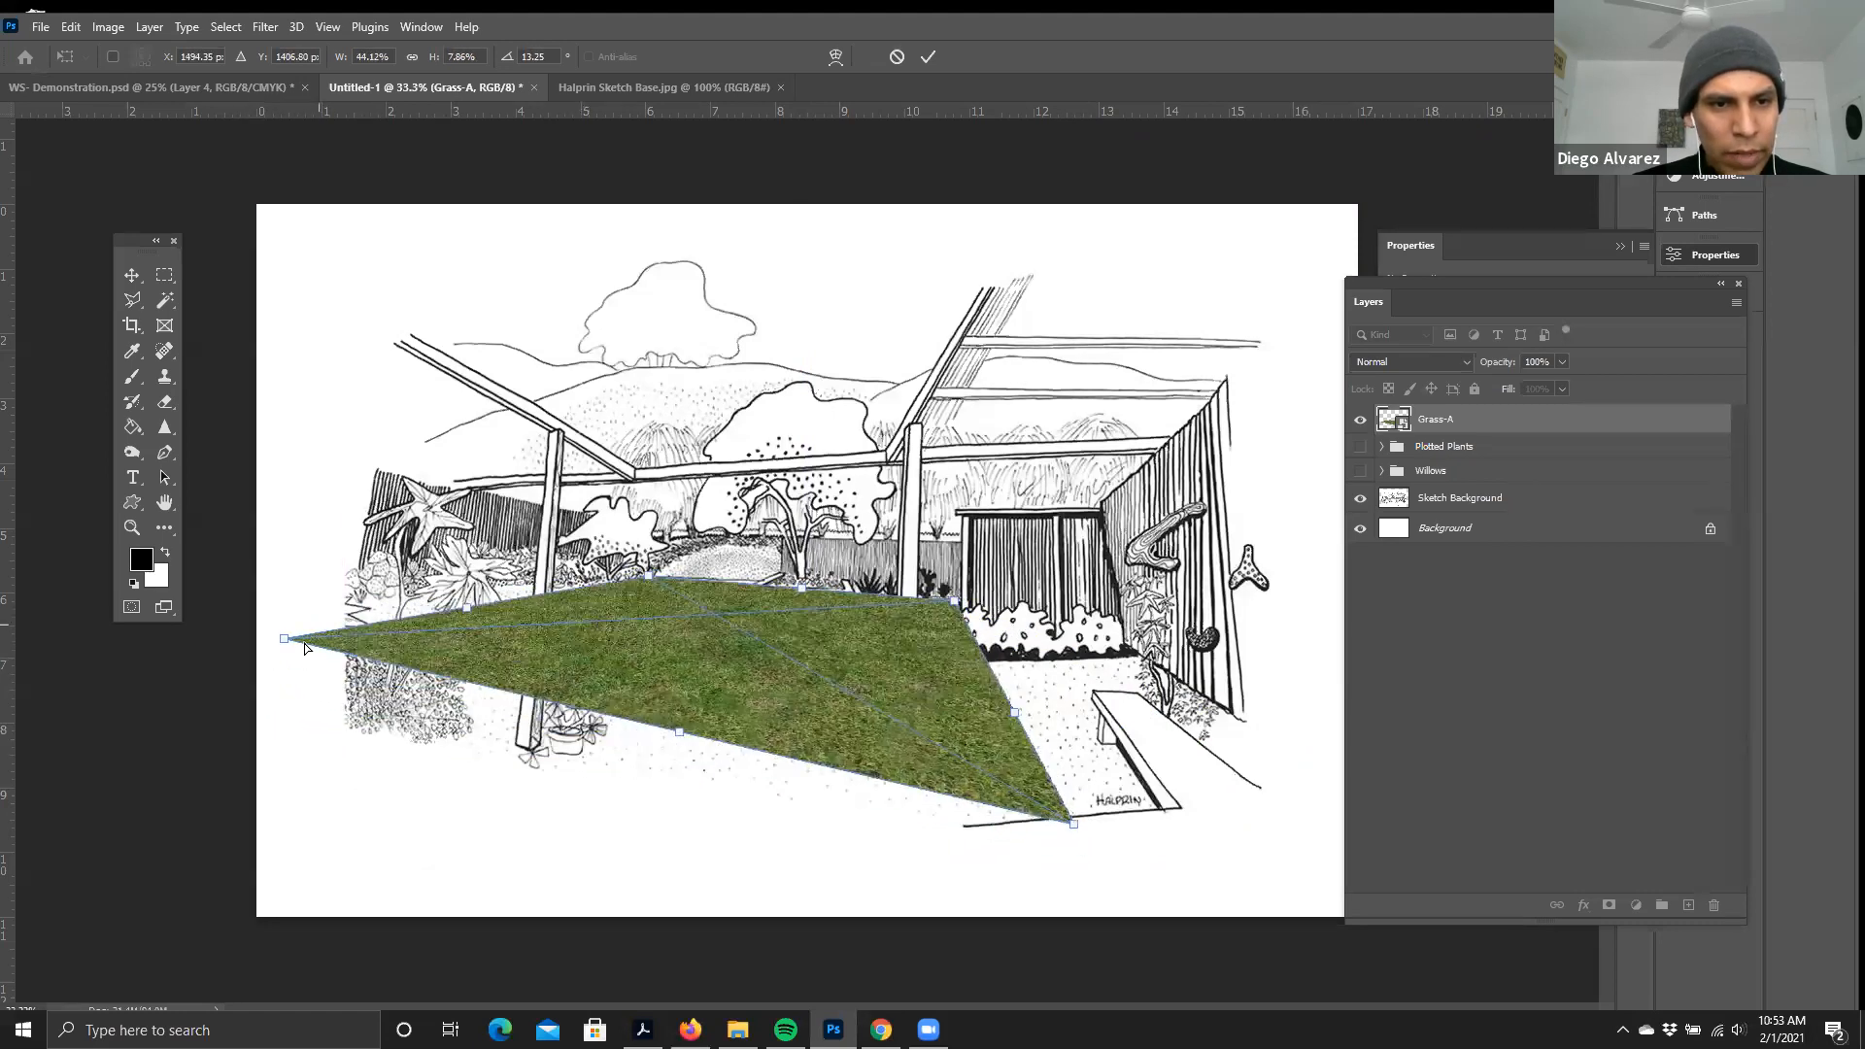
drag(284, 639, 310, 594)
drag(1072, 831, 354, 674)
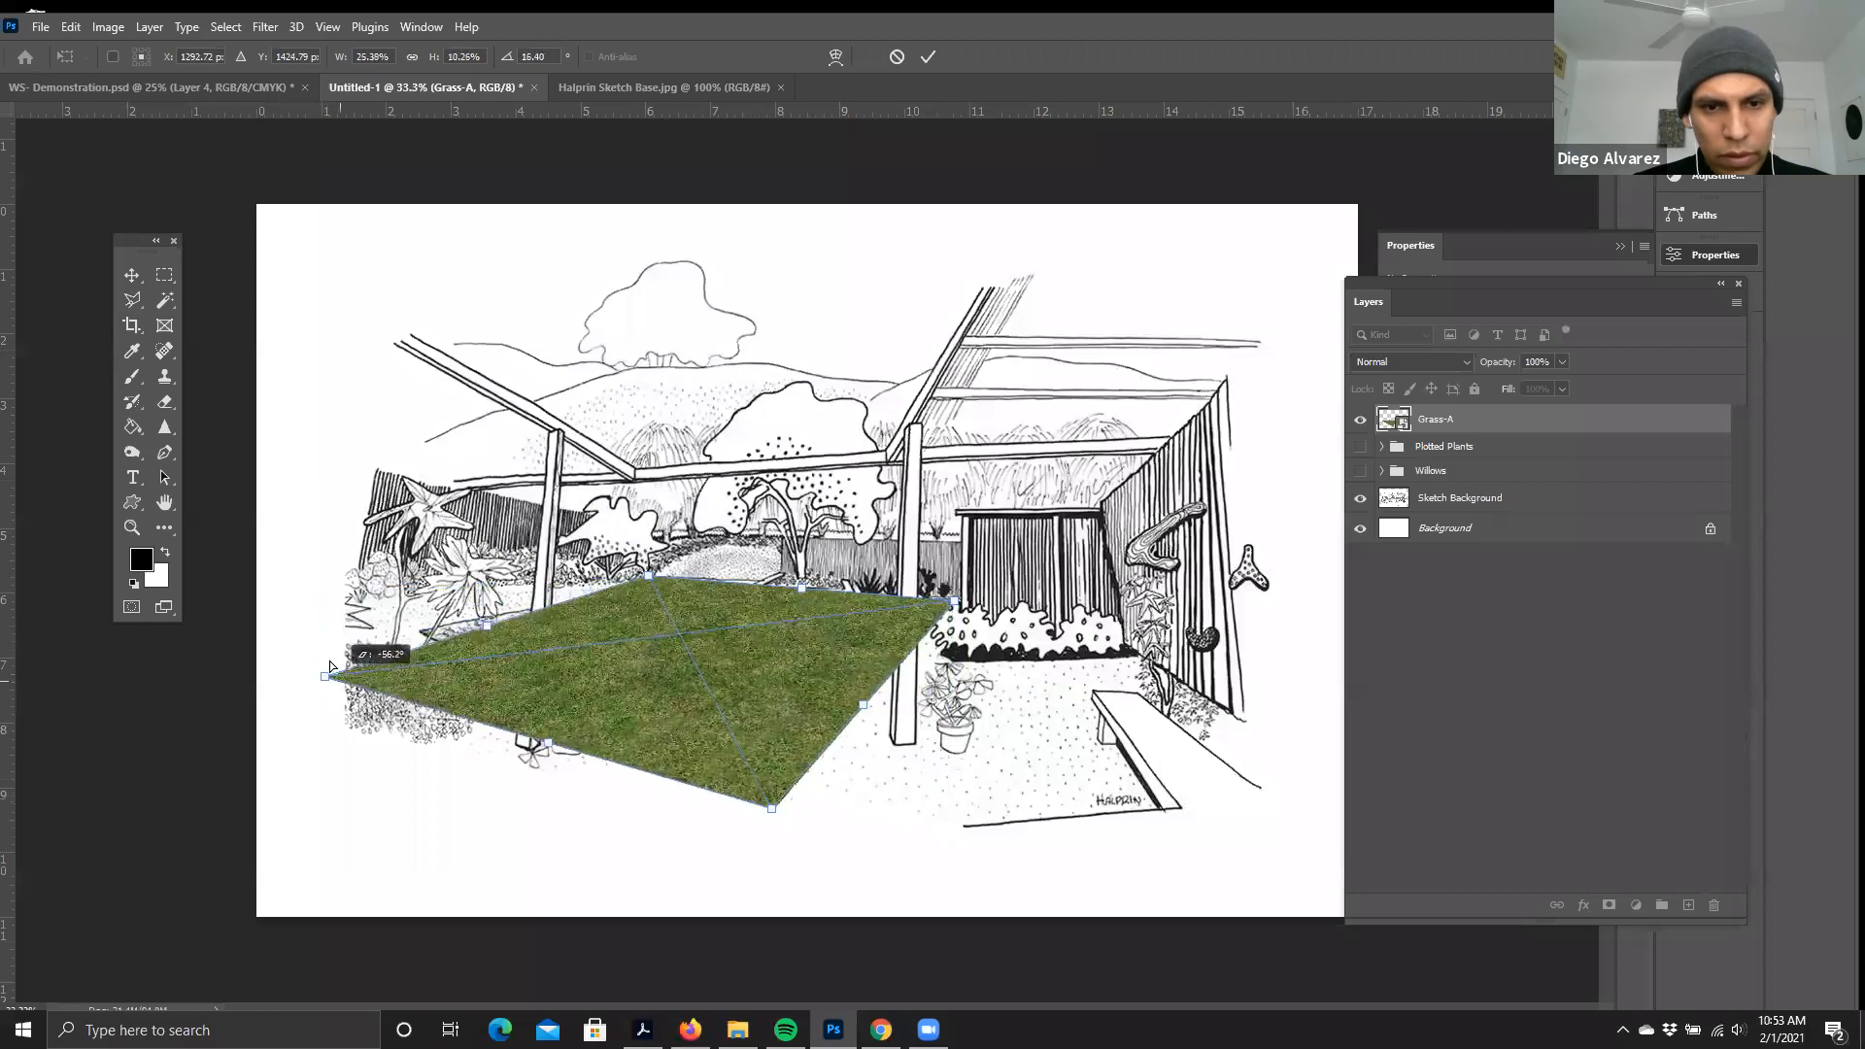
mouse_move(544, 741)
mouse_down()
mouse_move(564, 746)
mouse_move(517, 747)
mouse_up()
key(Return)
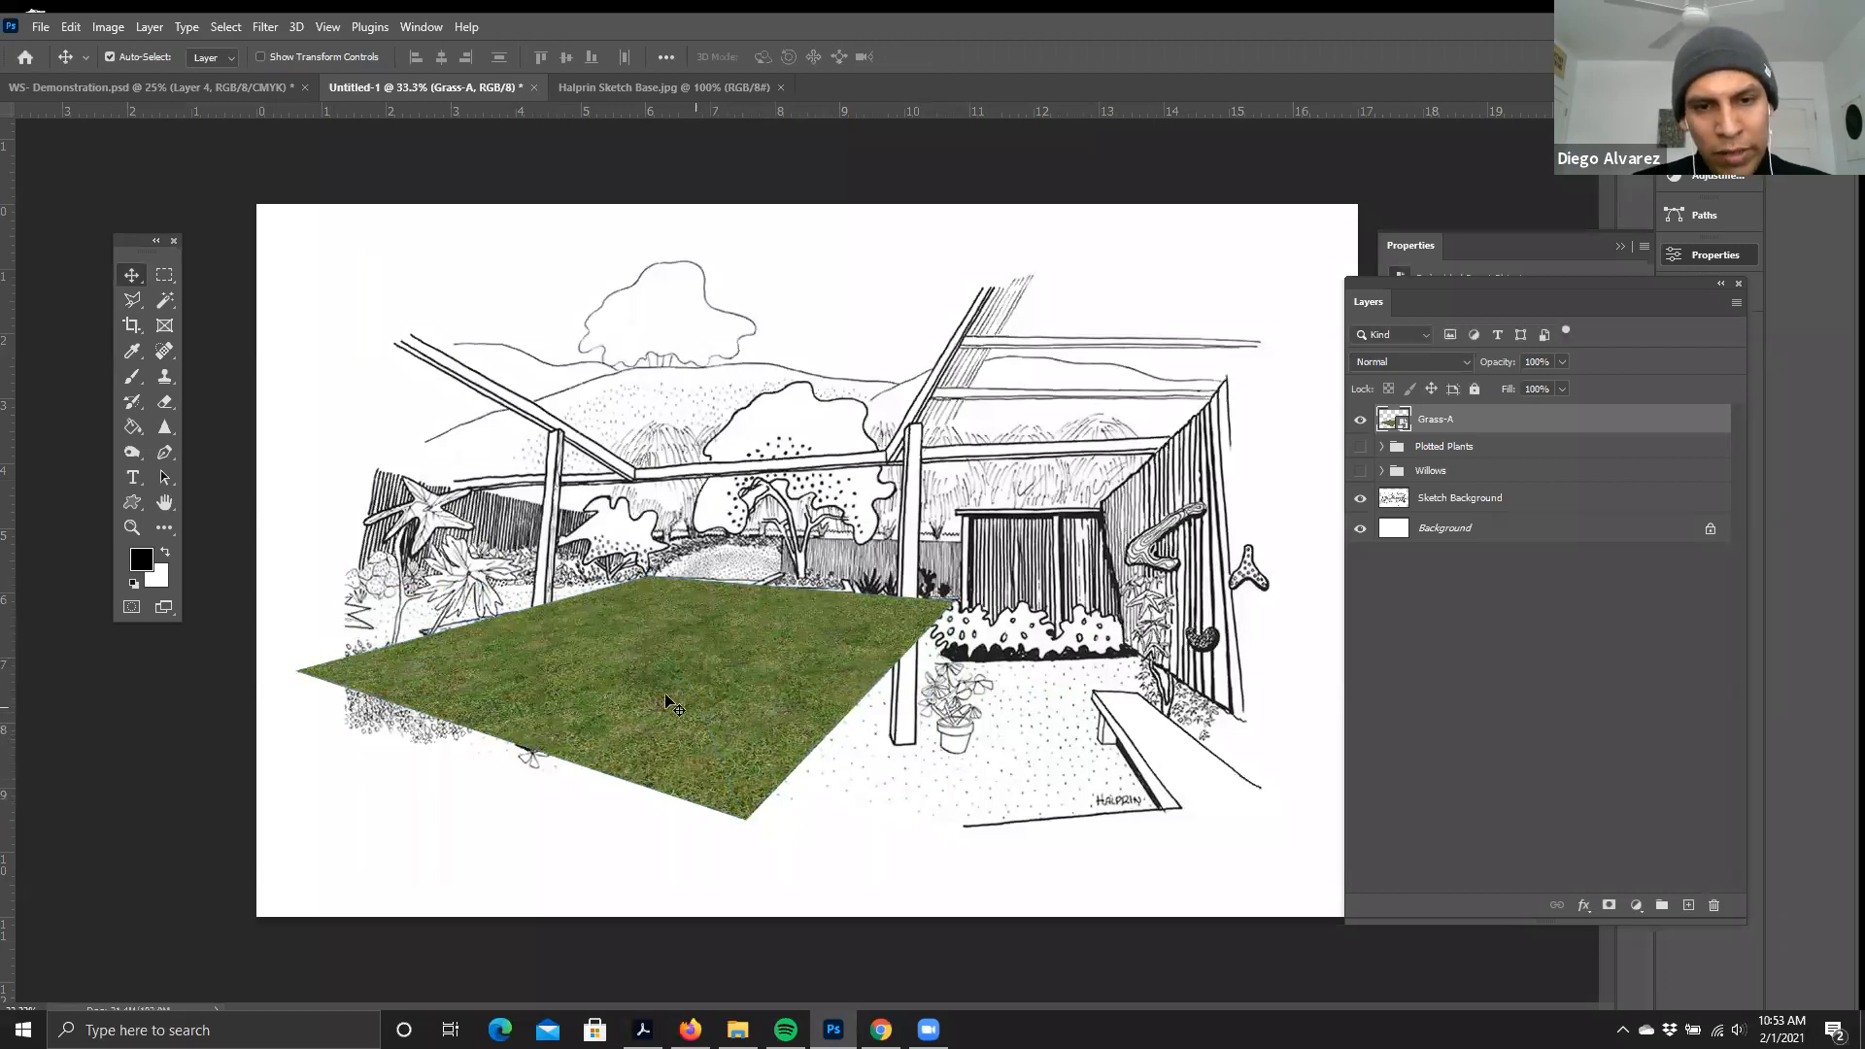
- Duplicate the Grass-A layer and place the copy over the bench side of the patio, overlapping the original
drag(688, 694, 960, 760)
click(667, 653)
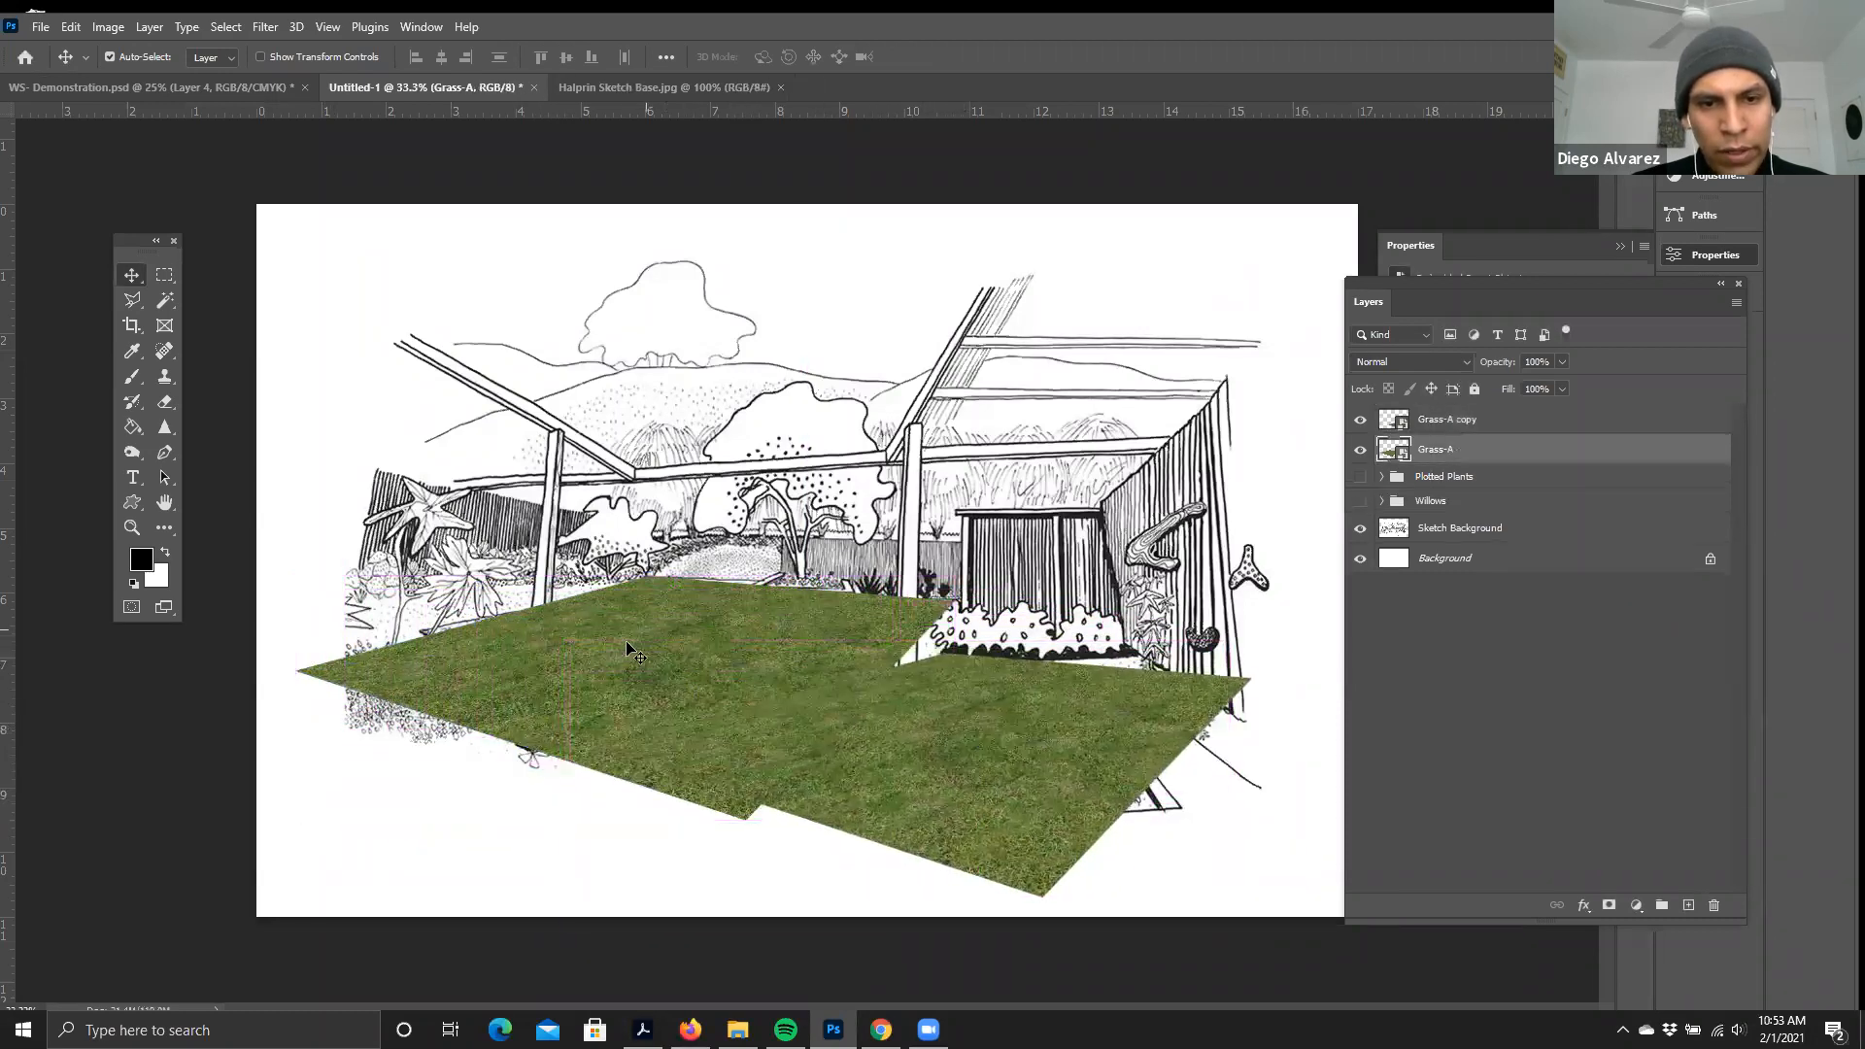
drag(976, 760, 926, 726)
- Distort the Grass-A copy so it meets the original's near corner and follows the shrub bed along the back
click(105, 27)
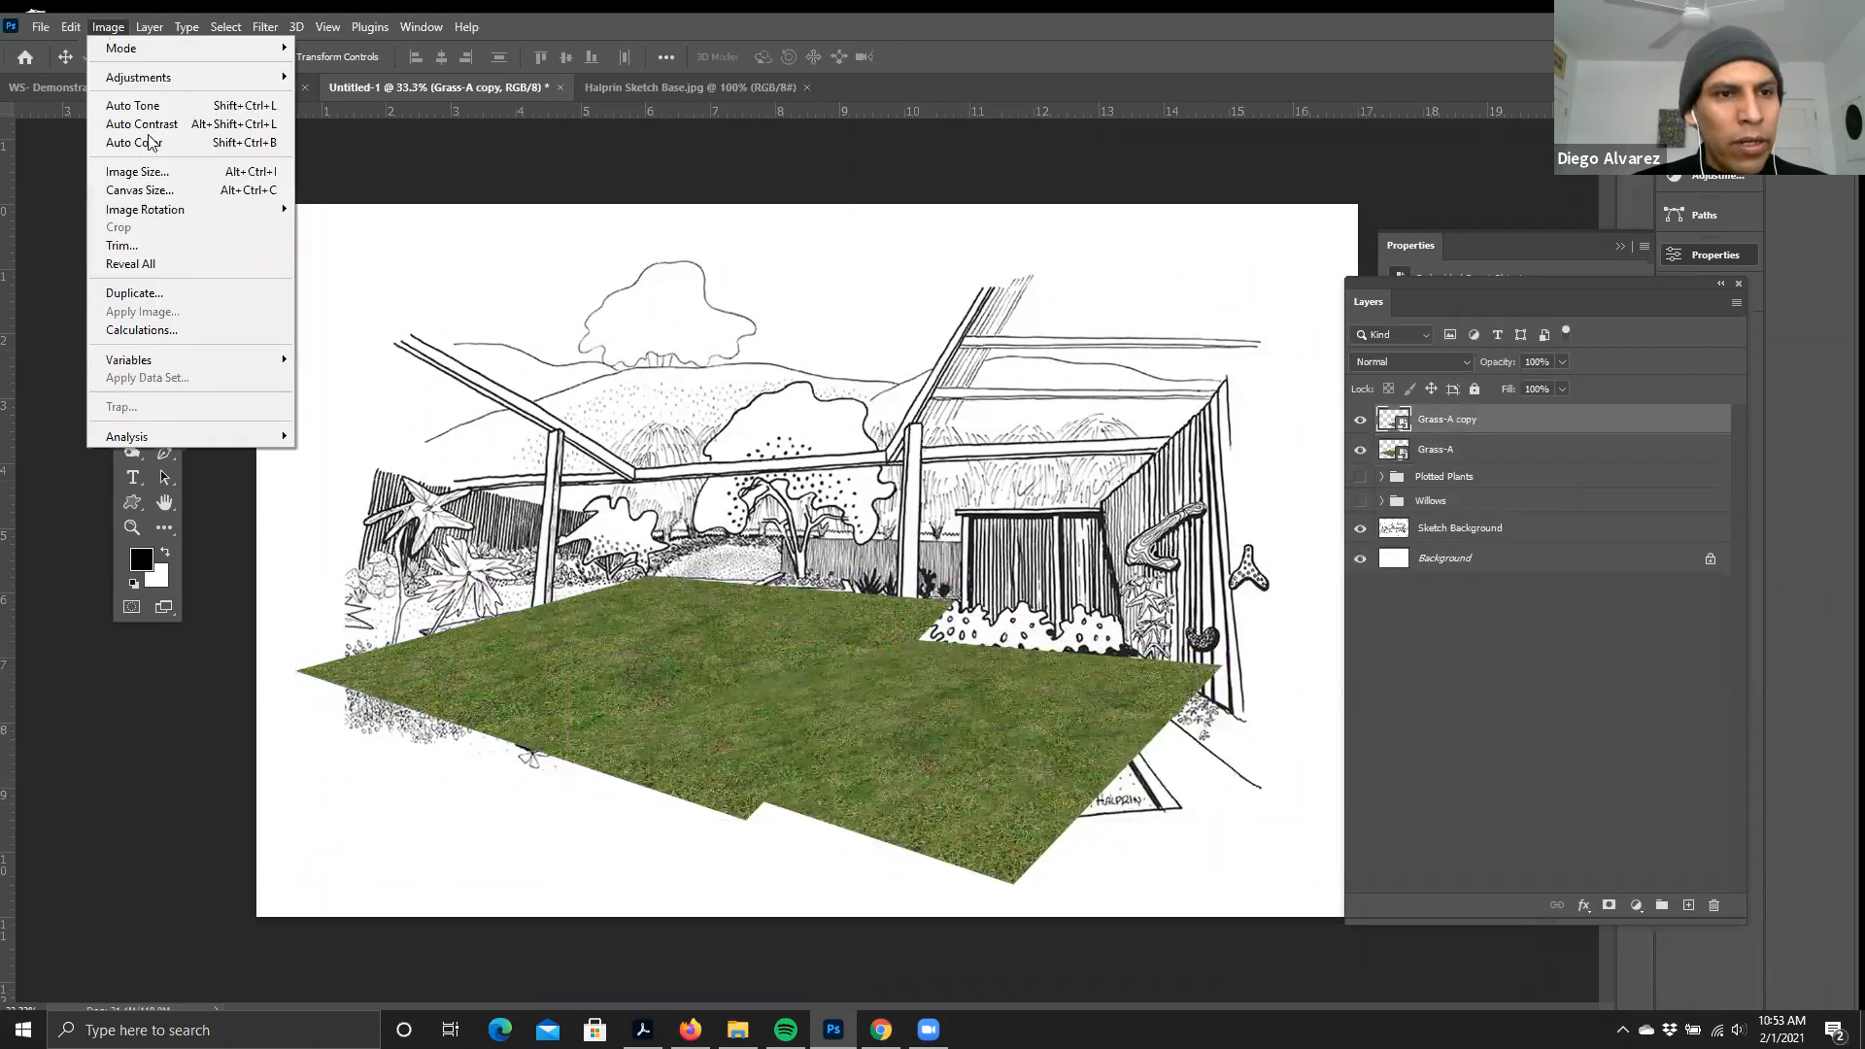
mouse_move(71, 27)
mouse_move(142, 472)
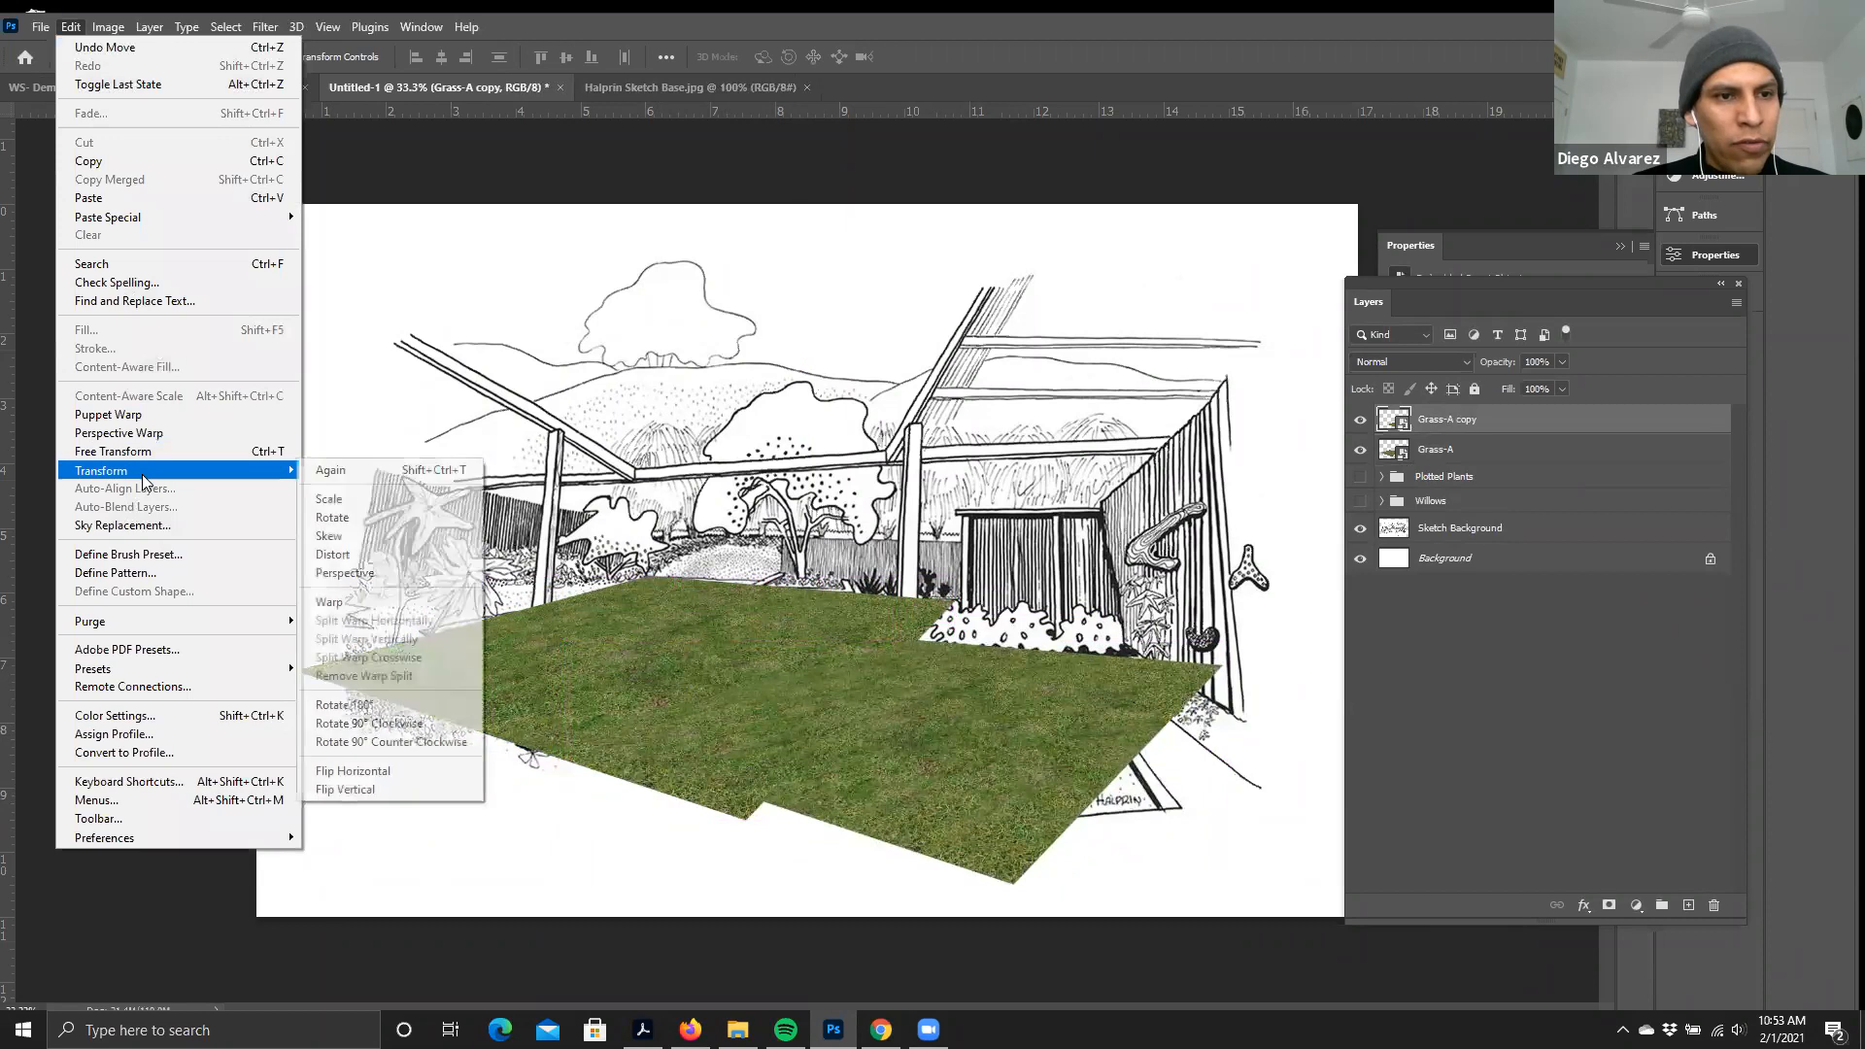
click(330, 555)
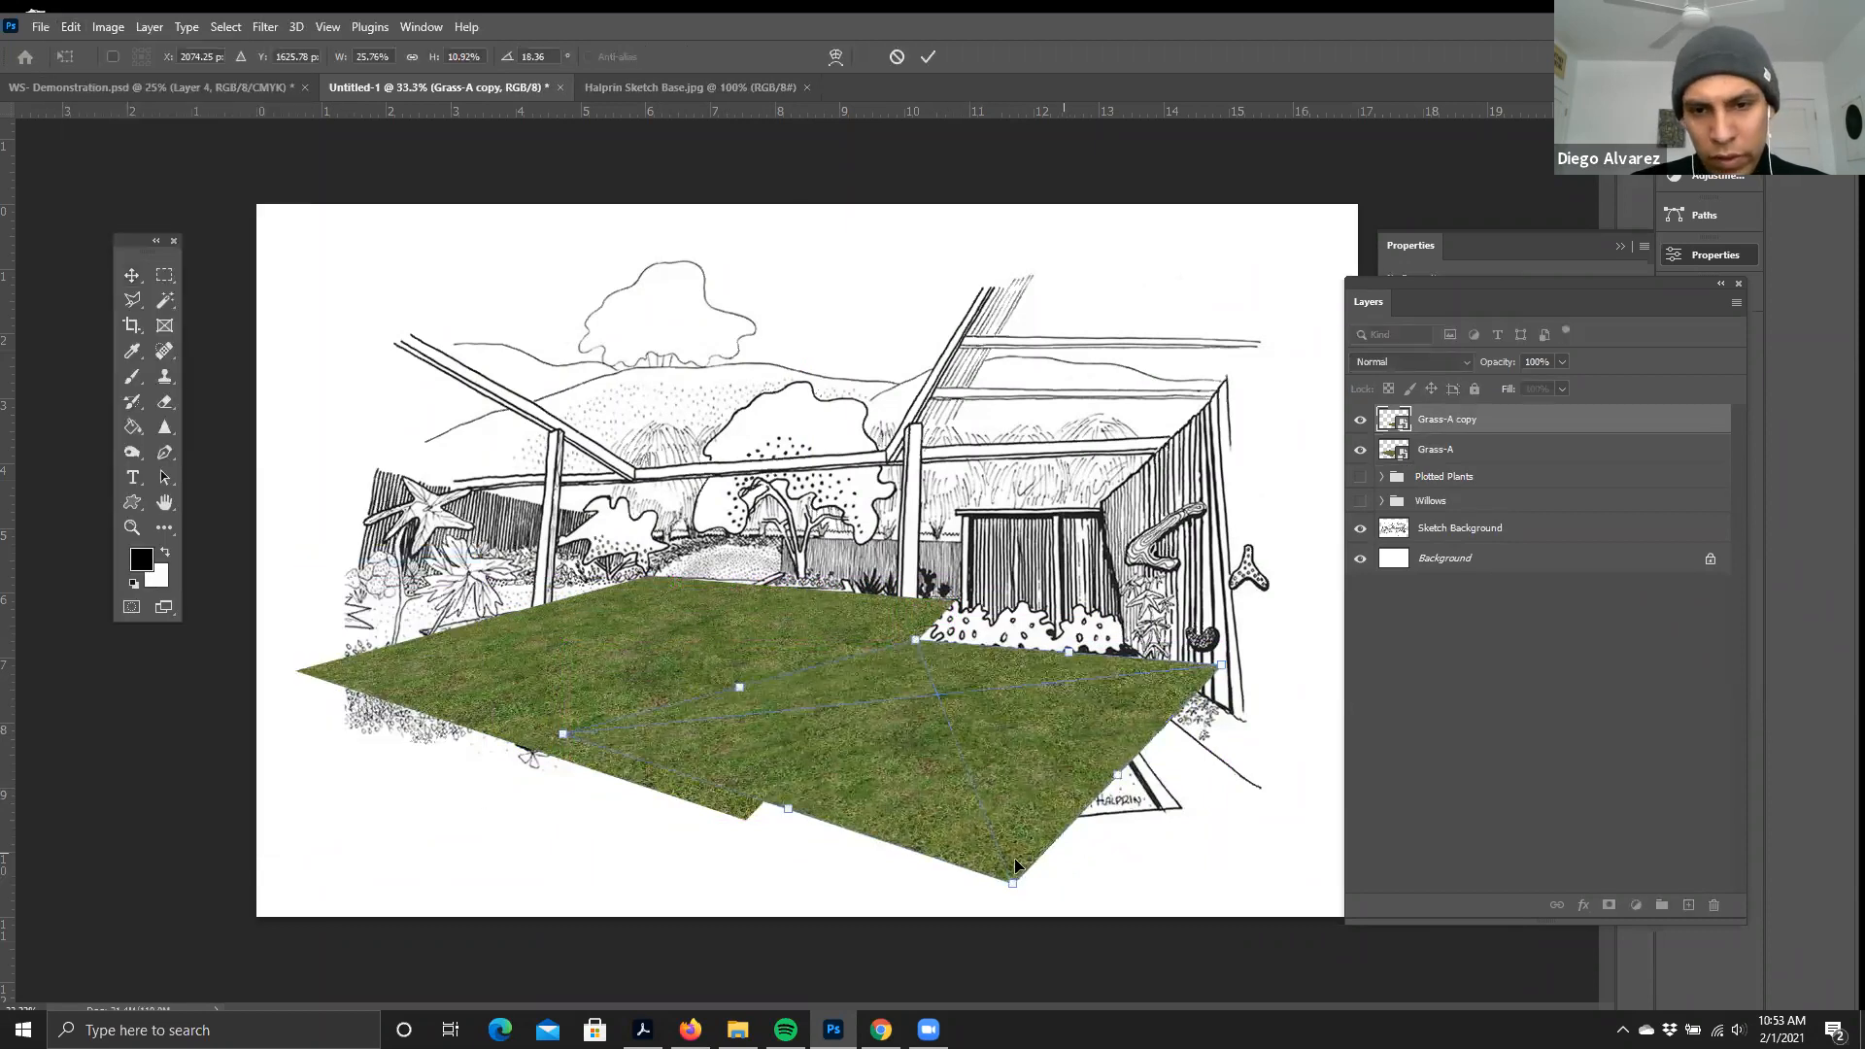
drag(1011, 890, 1209, 869)
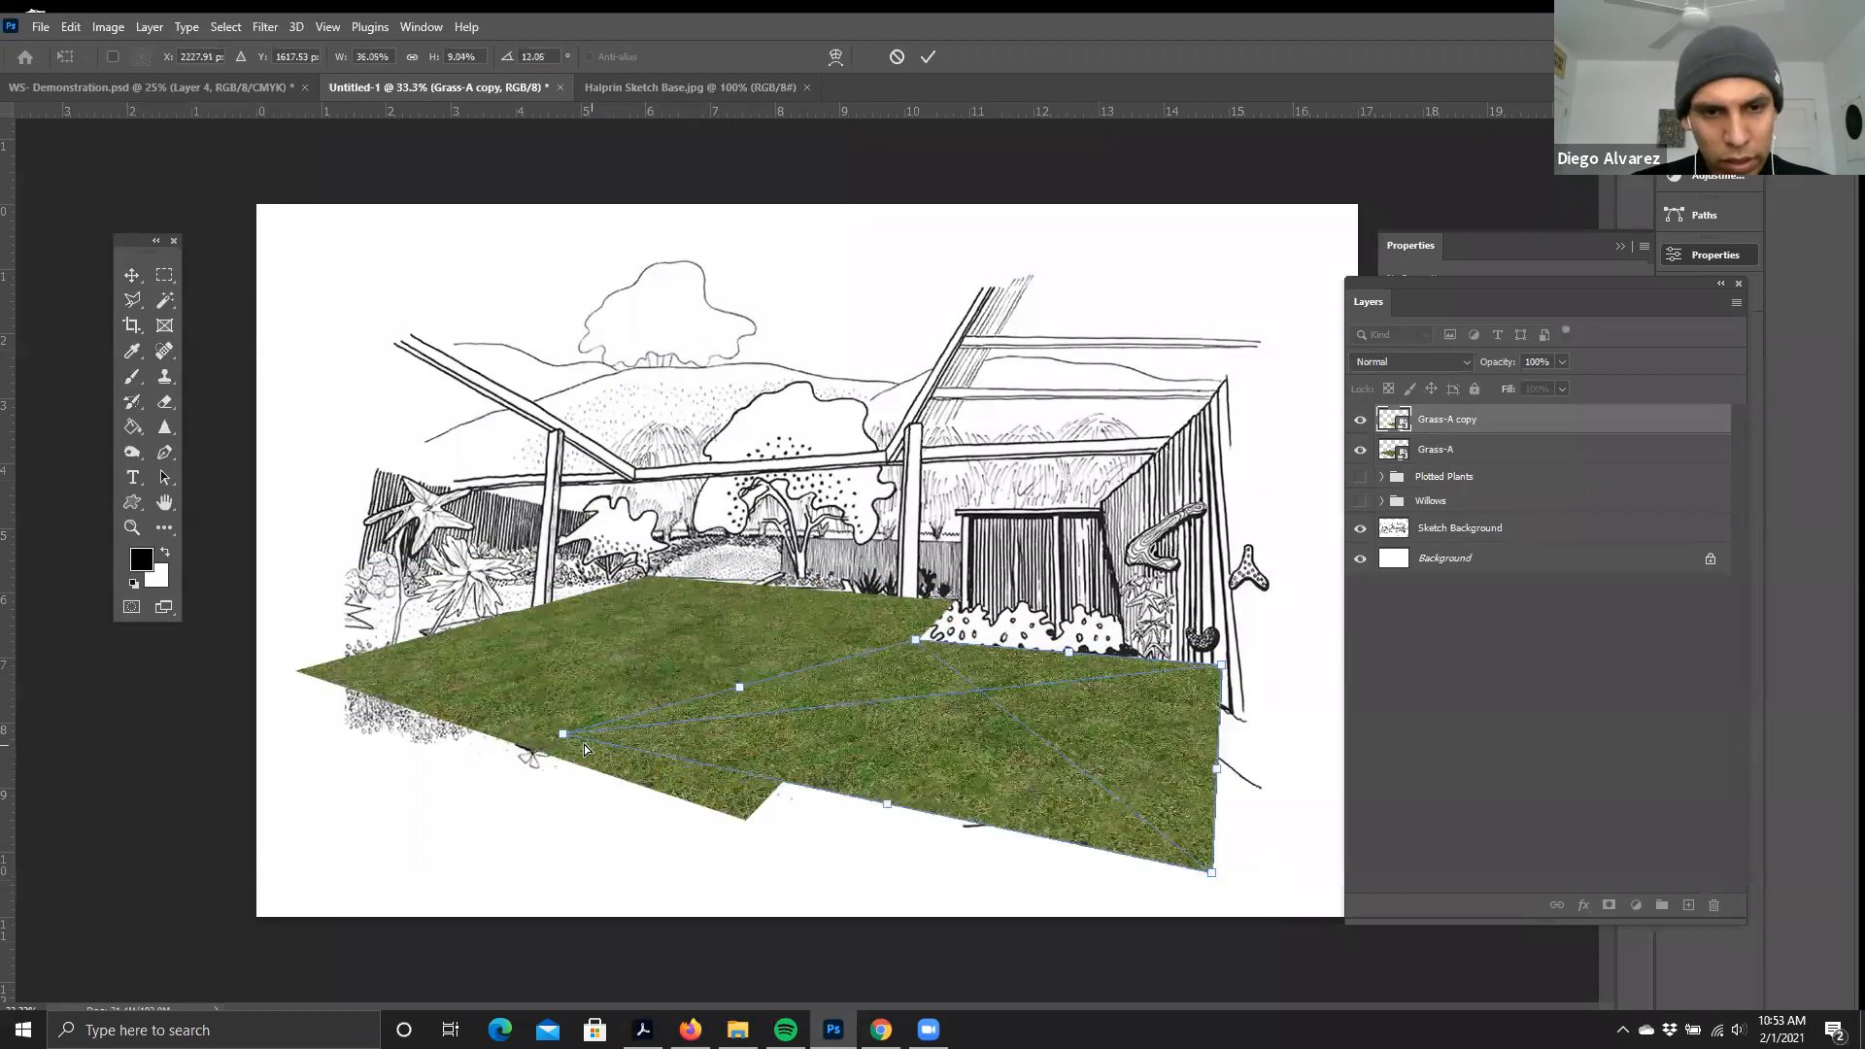
drag(799, 837, 739, 820)
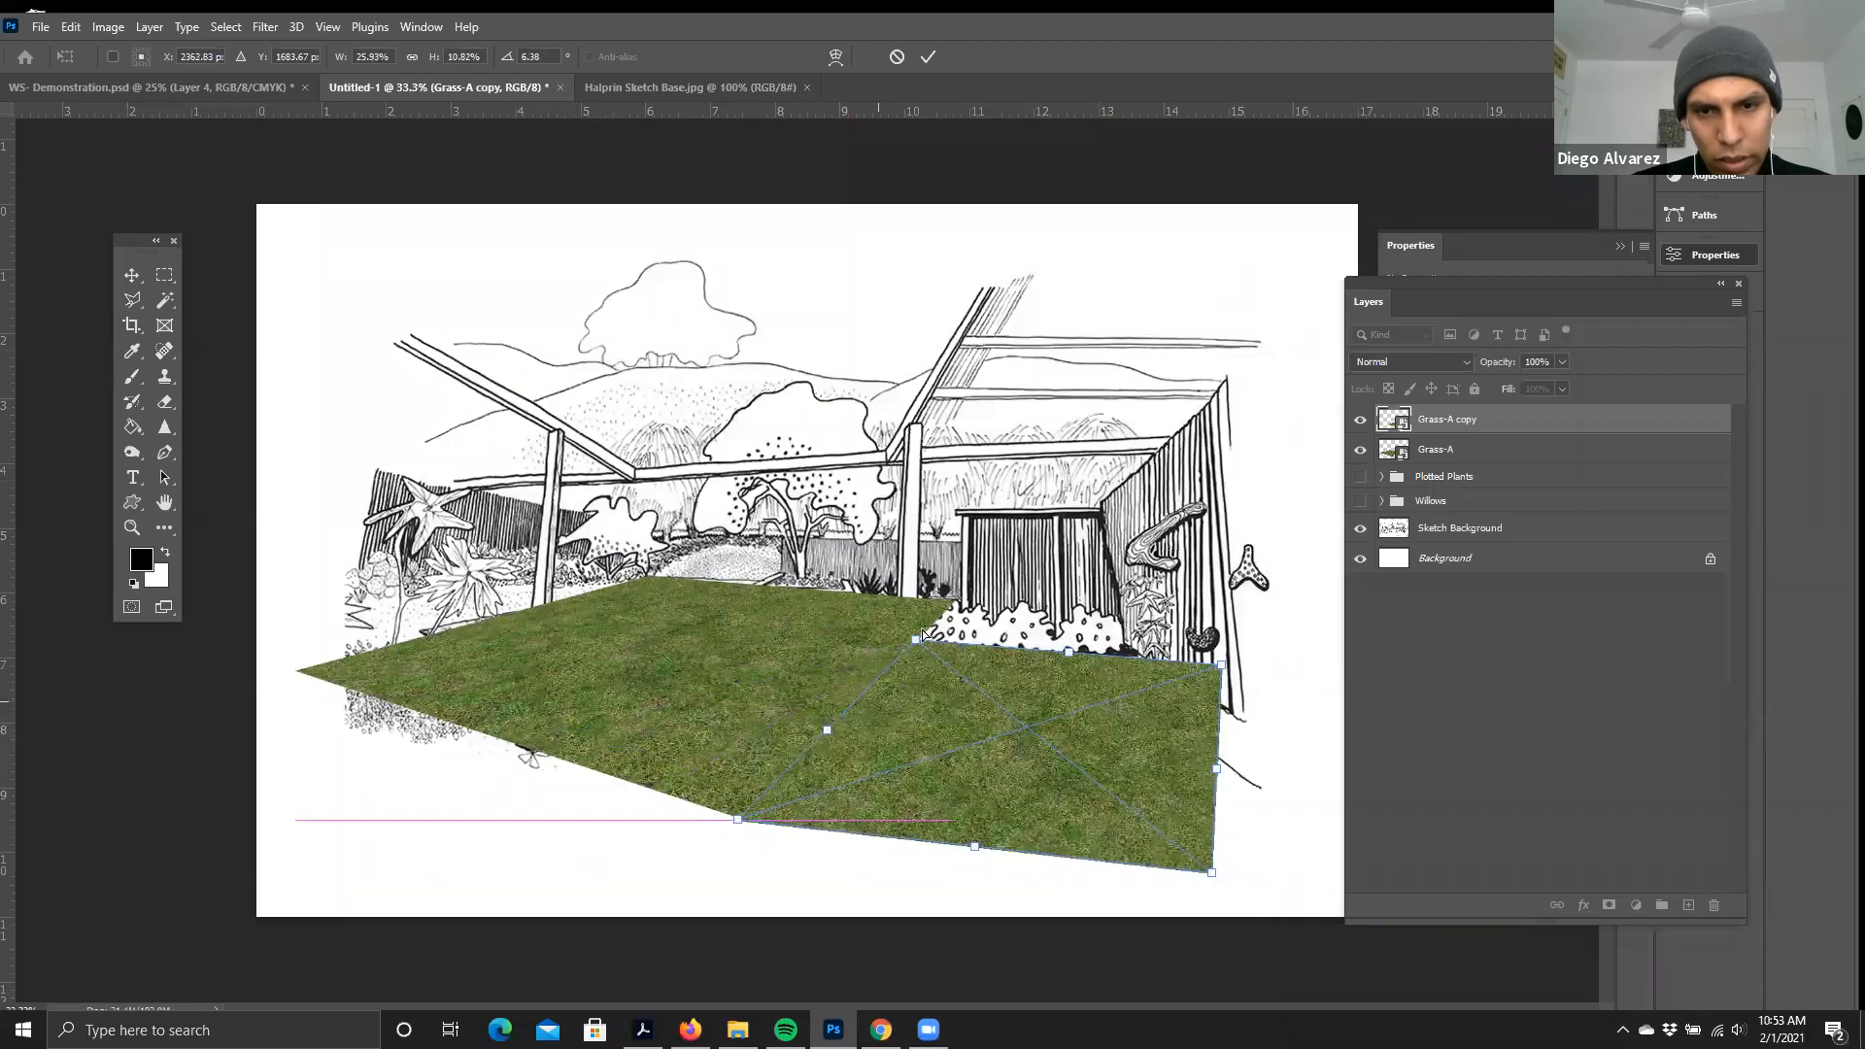
drag(924, 650, 935, 636)
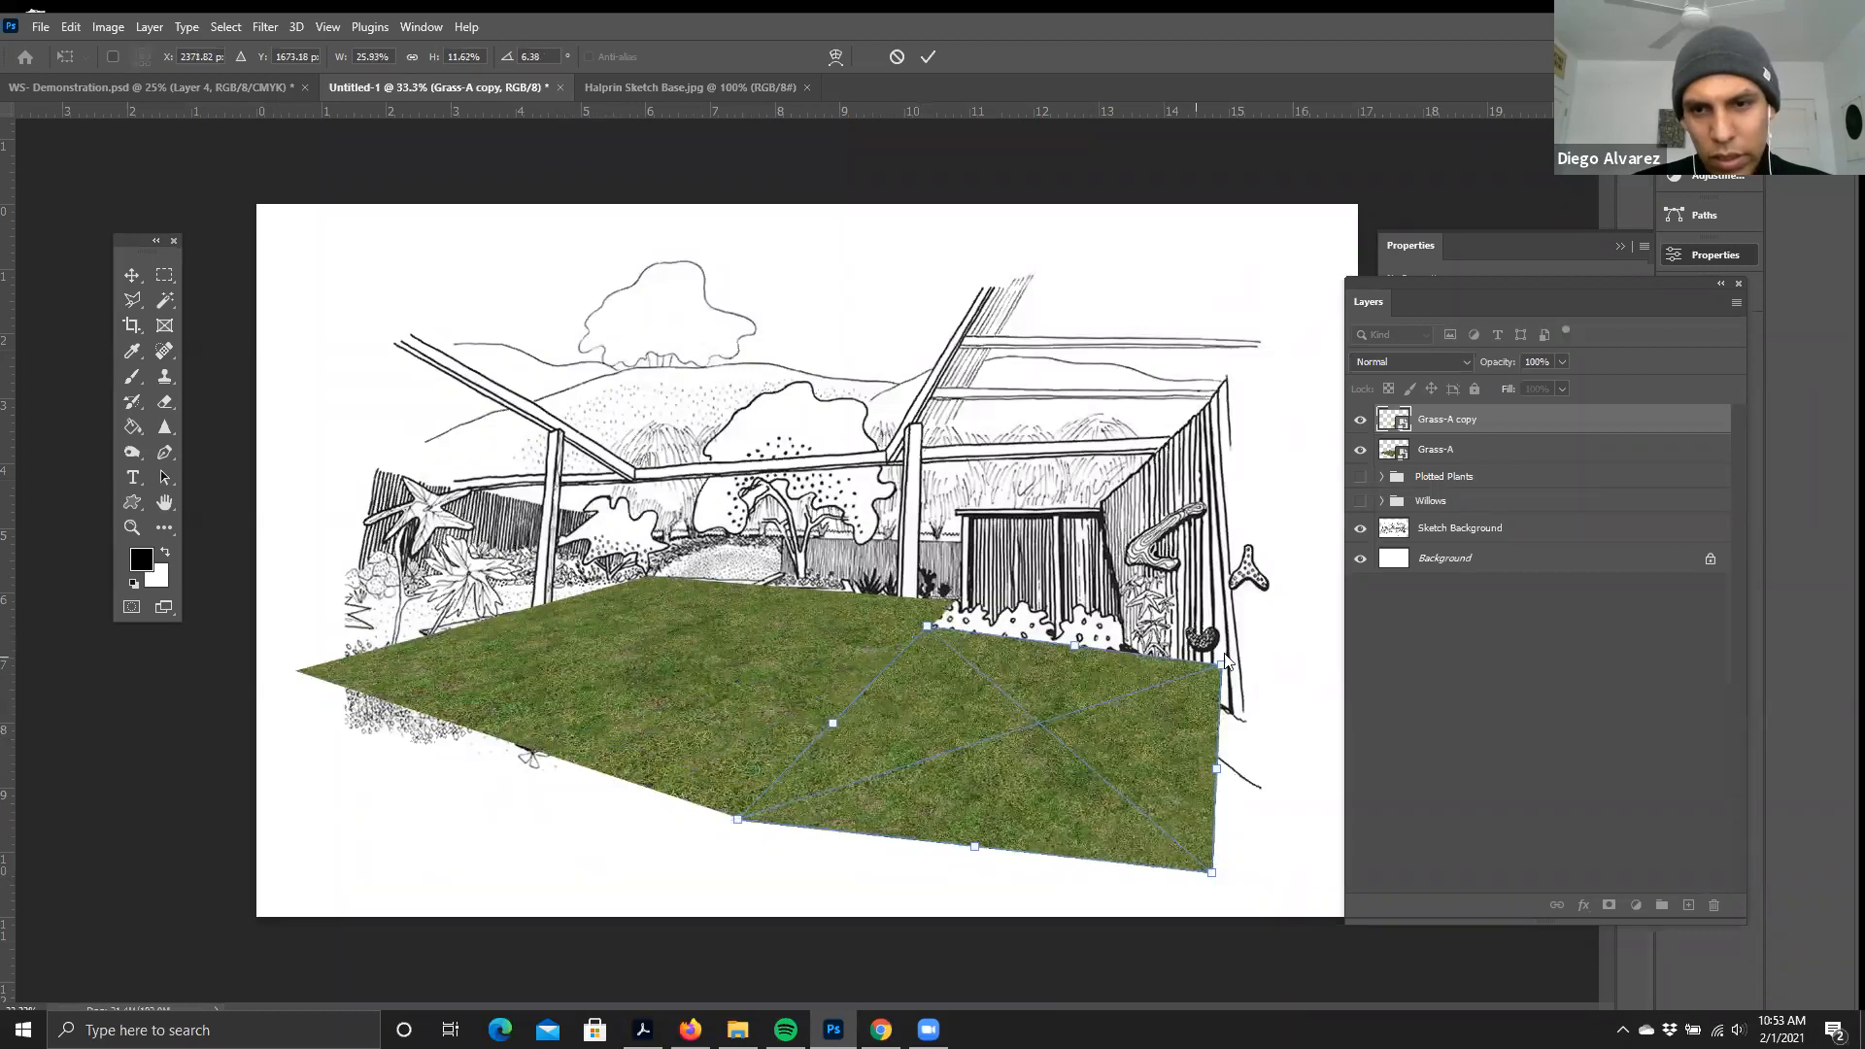
drag(1217, 665, 1132, 649)
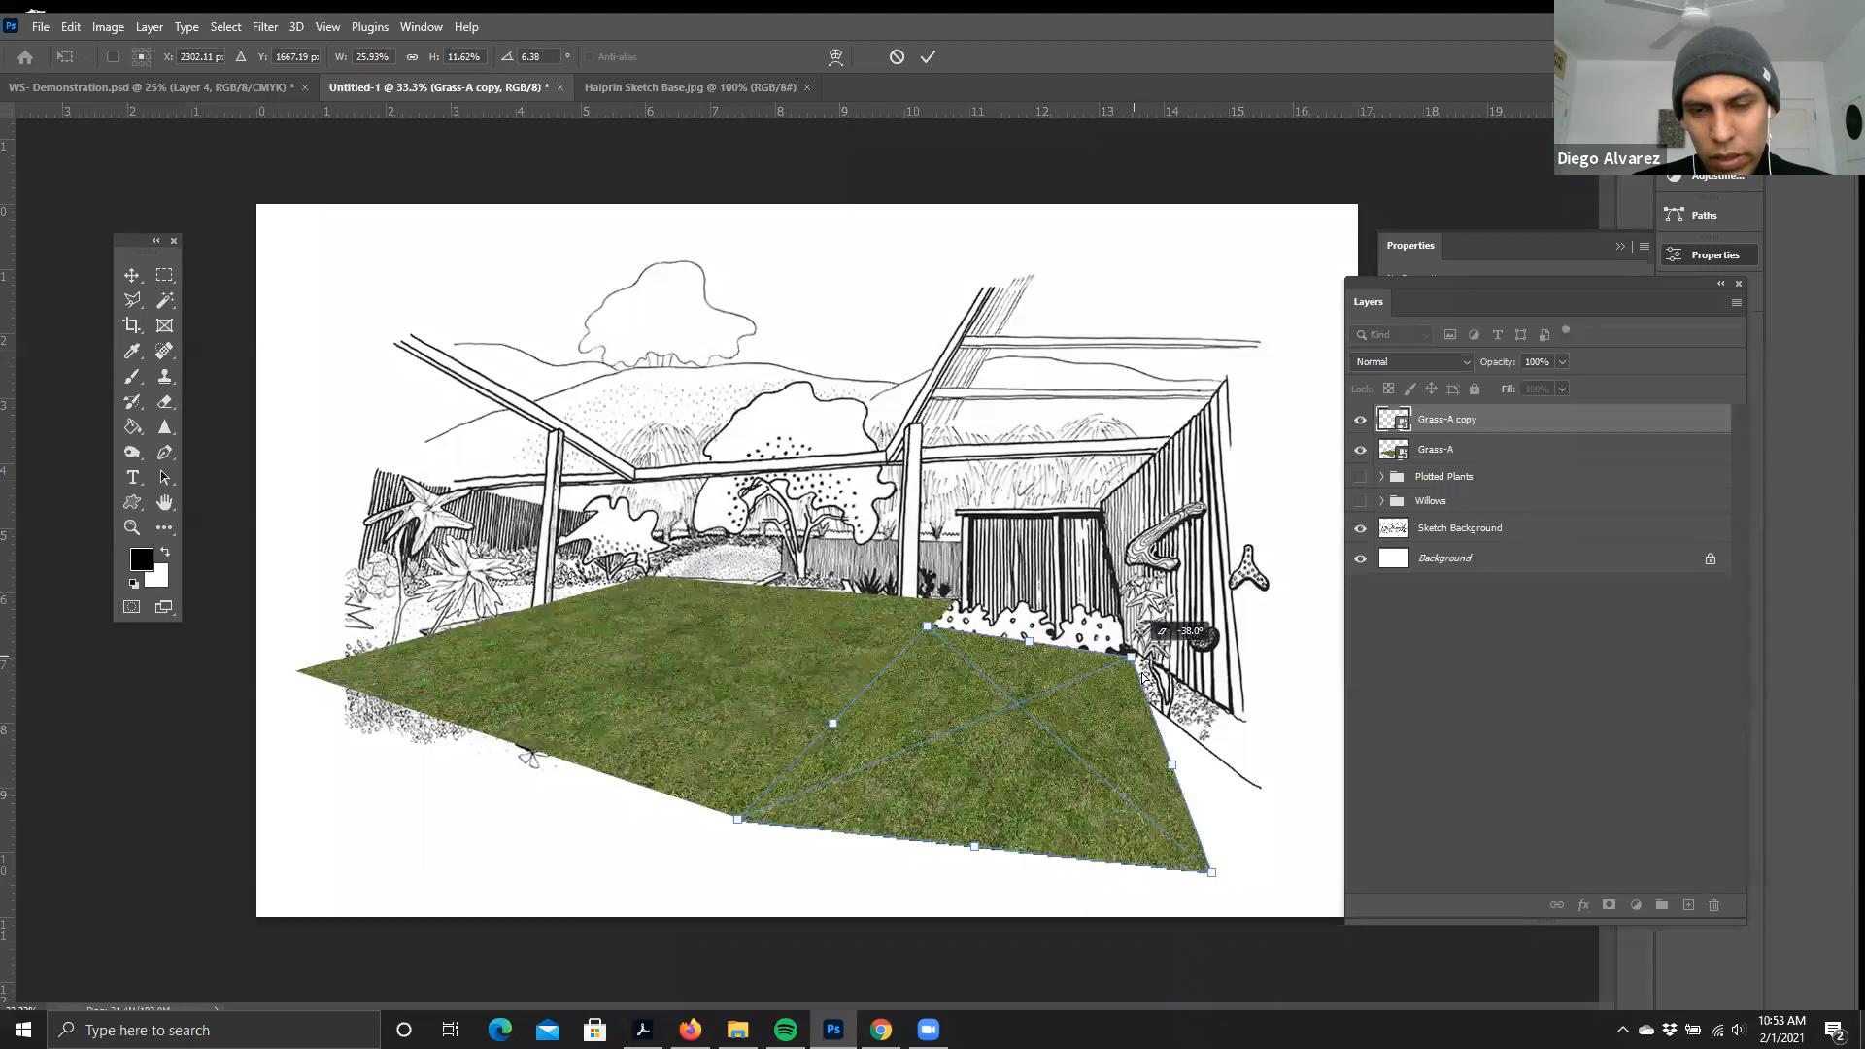
- Extend the Grass-A copy's outer corner past the bench, lower its front edge to the sketch's front line, and apply the distortion
drag(1213, 872, 1360, 777)
mouse_move(742, 823)
mouse_down()
mouse_move(779, 829)
mouse_move(742, 824)
mouse_up()
drag(828, 728, 825, 725)
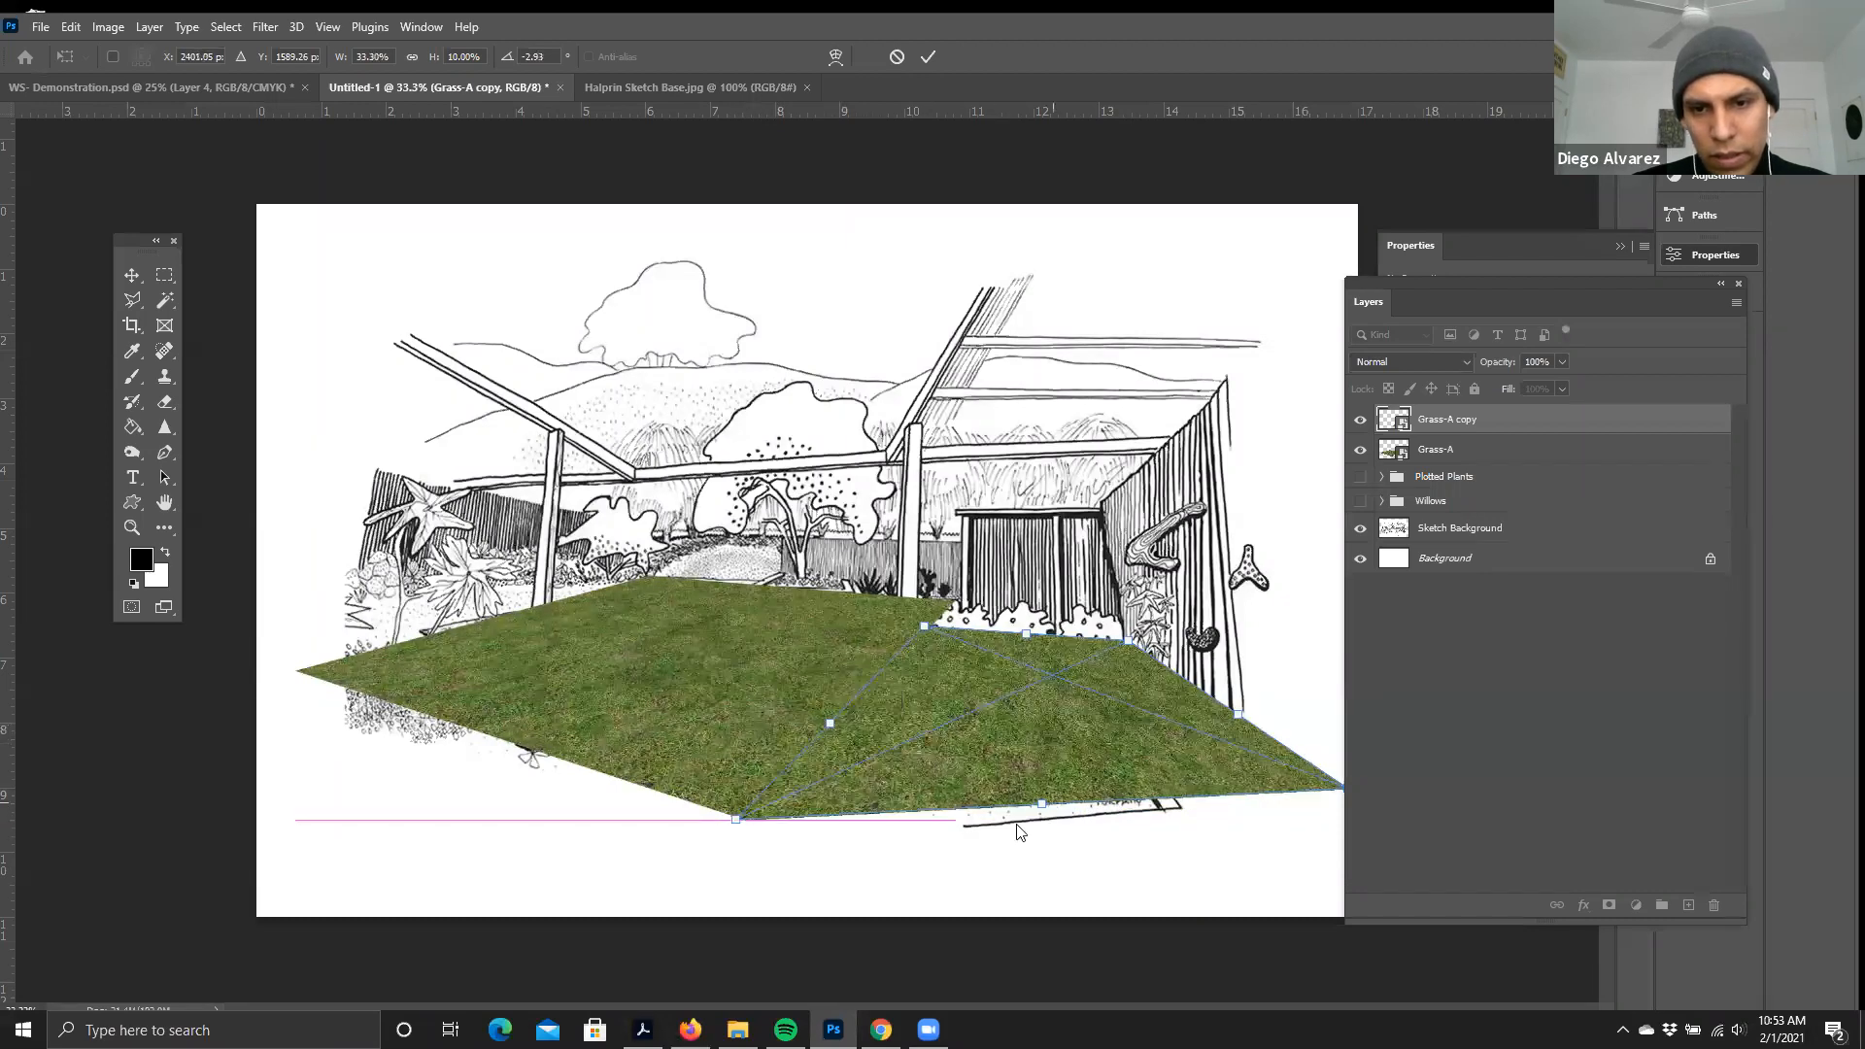
drag(1038, 805, 1028, 821)
drag(723, 835, 727, 836)
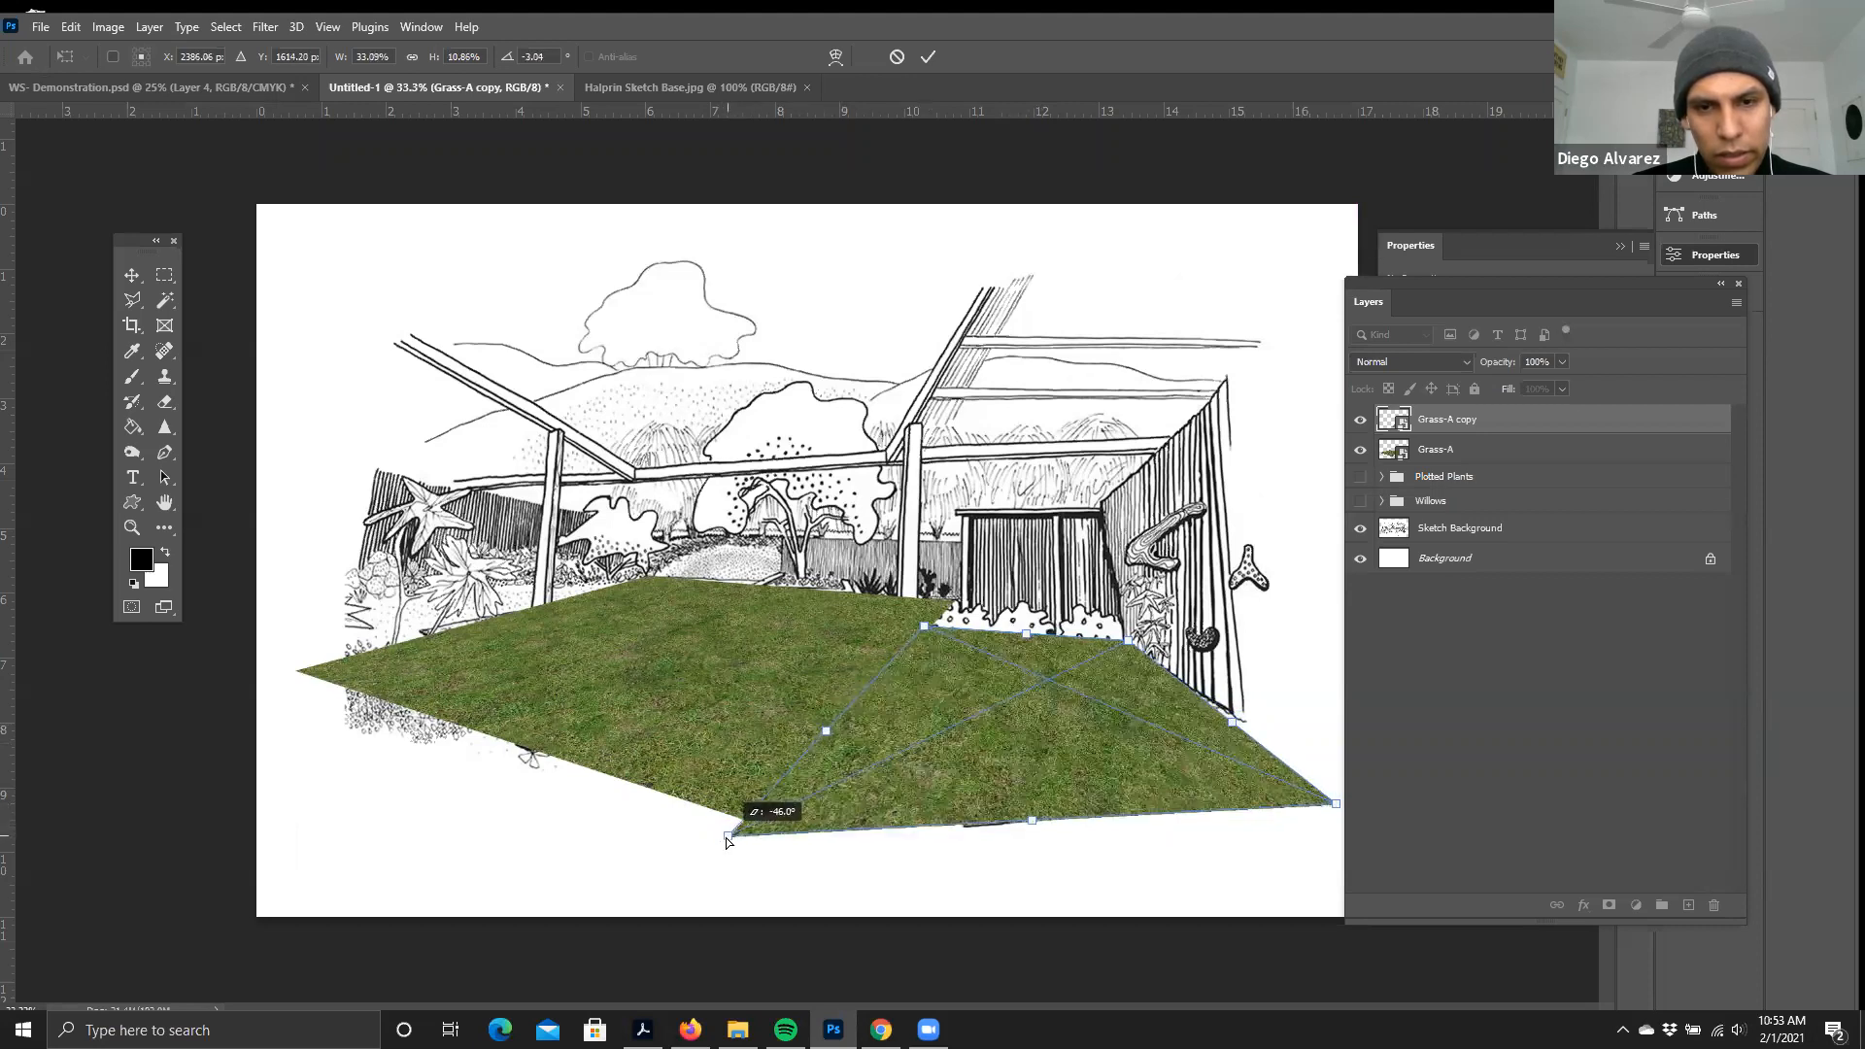
key(Return)
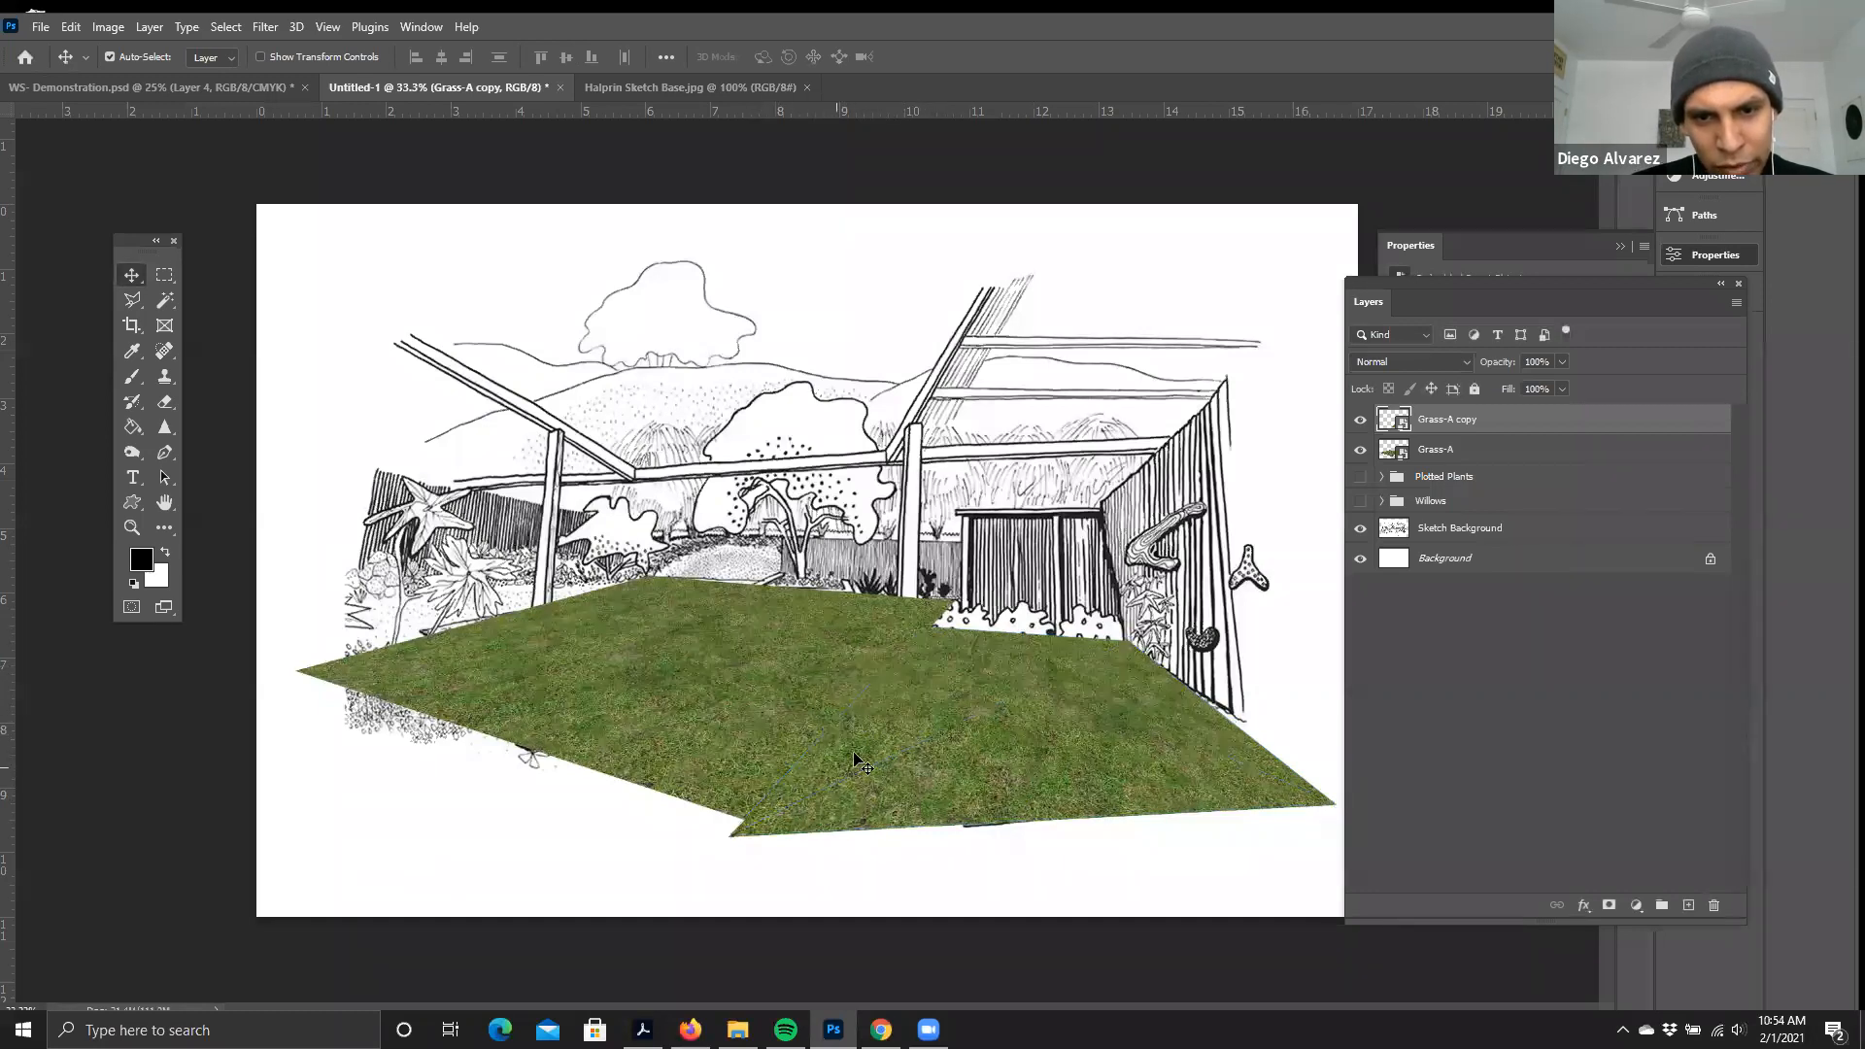
mouse_move(881, 744)
mouse_down()
mouse_move(900, 744)
mouse_move(882, 738)
mouse_up()
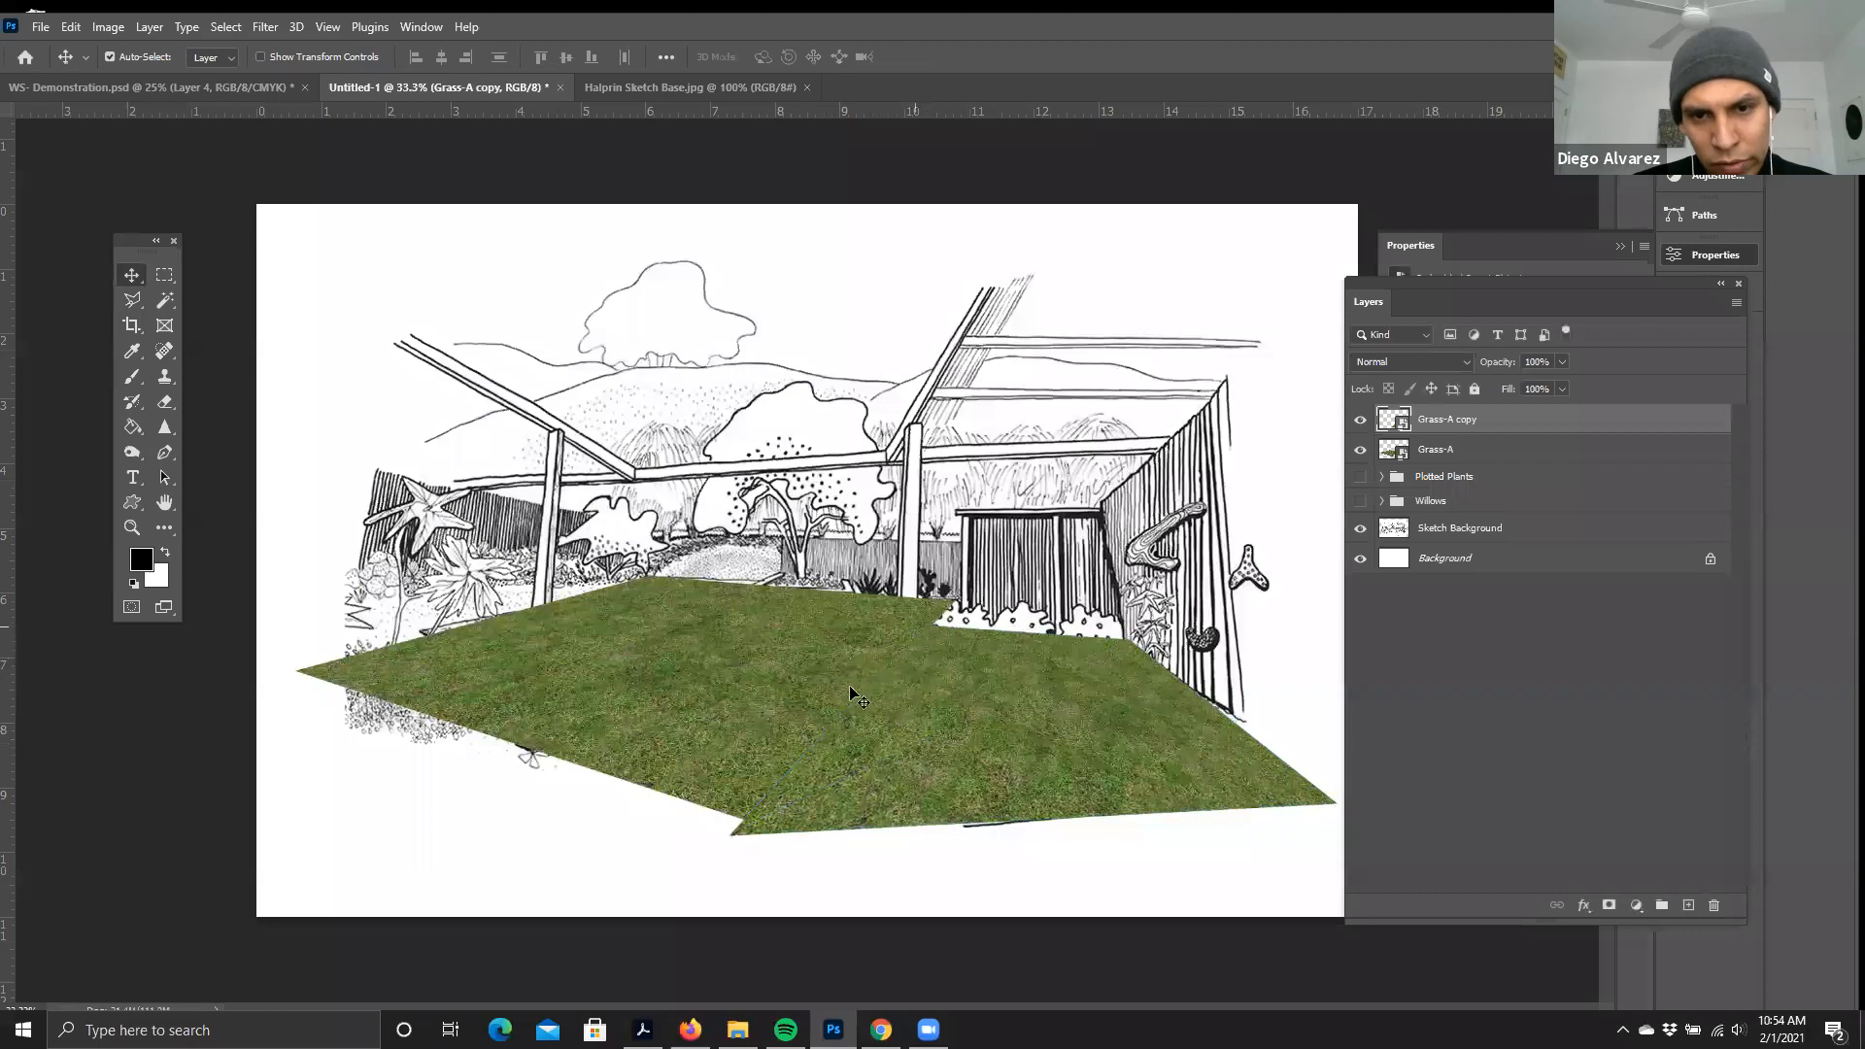
- Switch to the Clone Stamp Tool with the Grass-A copy layer active
click(166, 379)
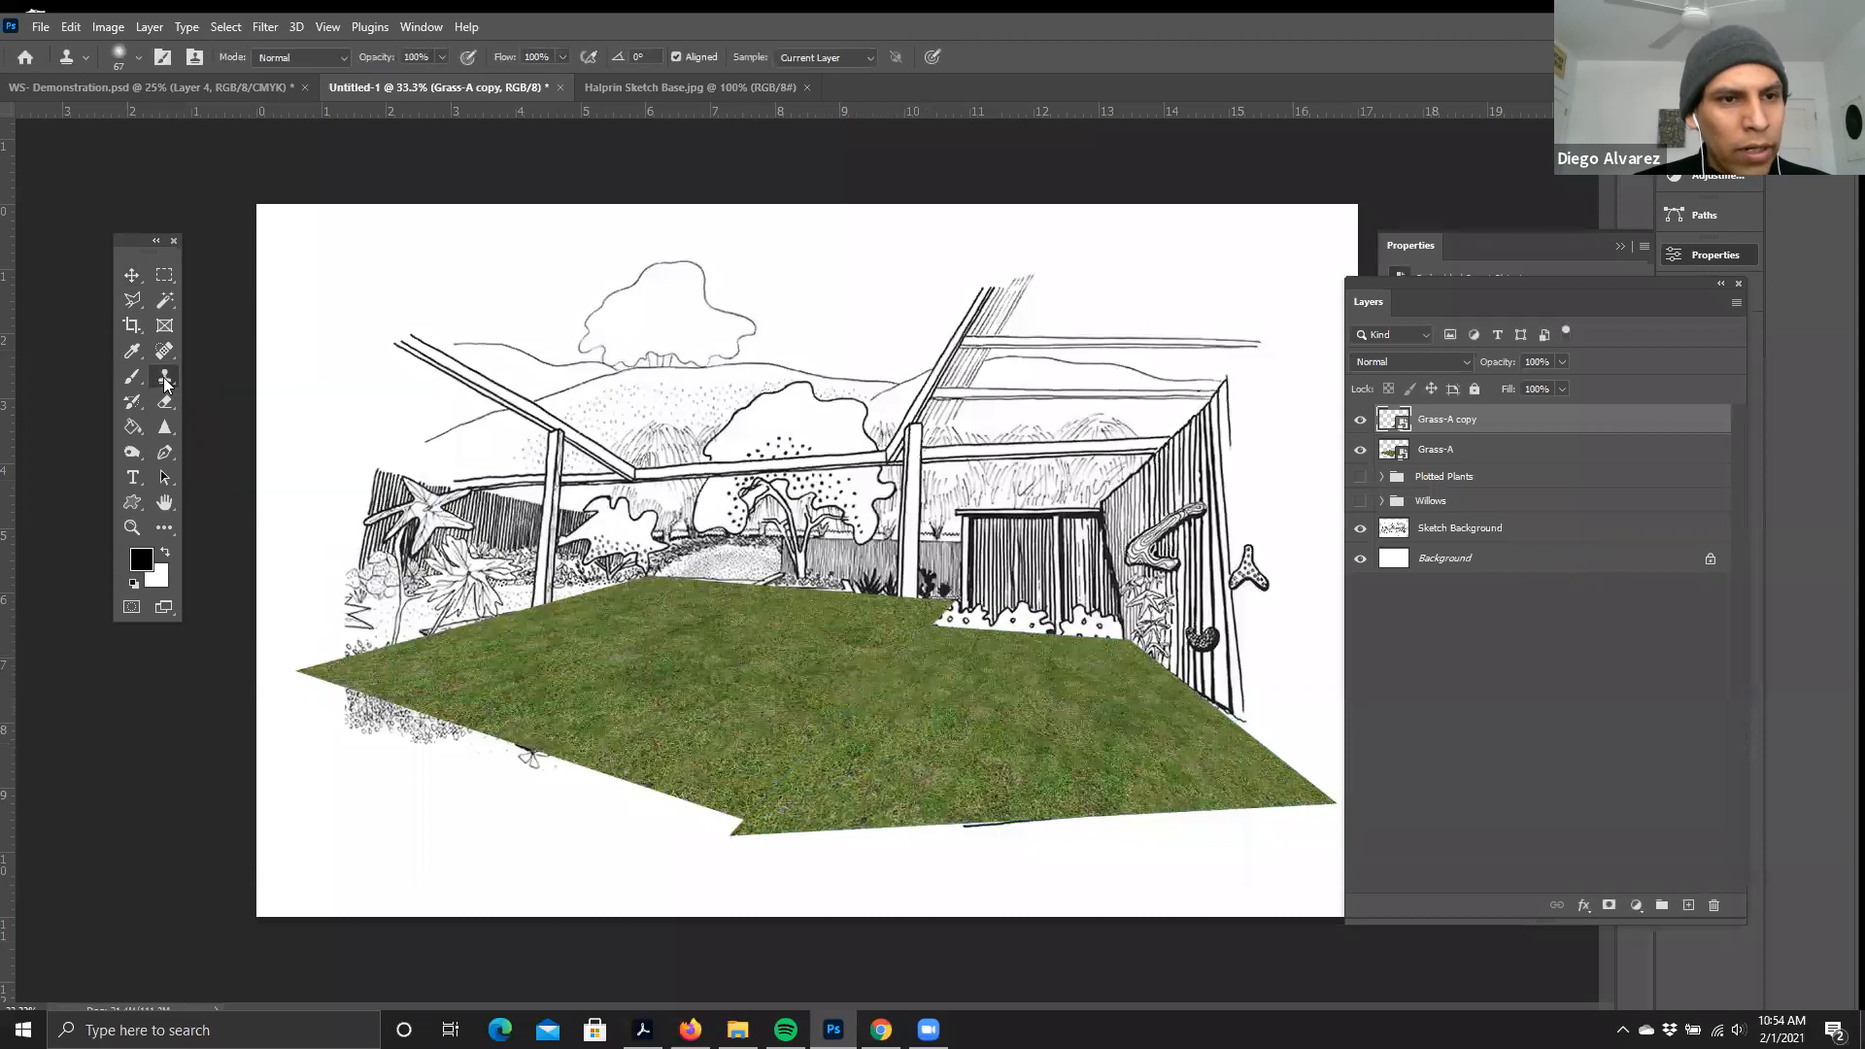
right_click(165, 381)
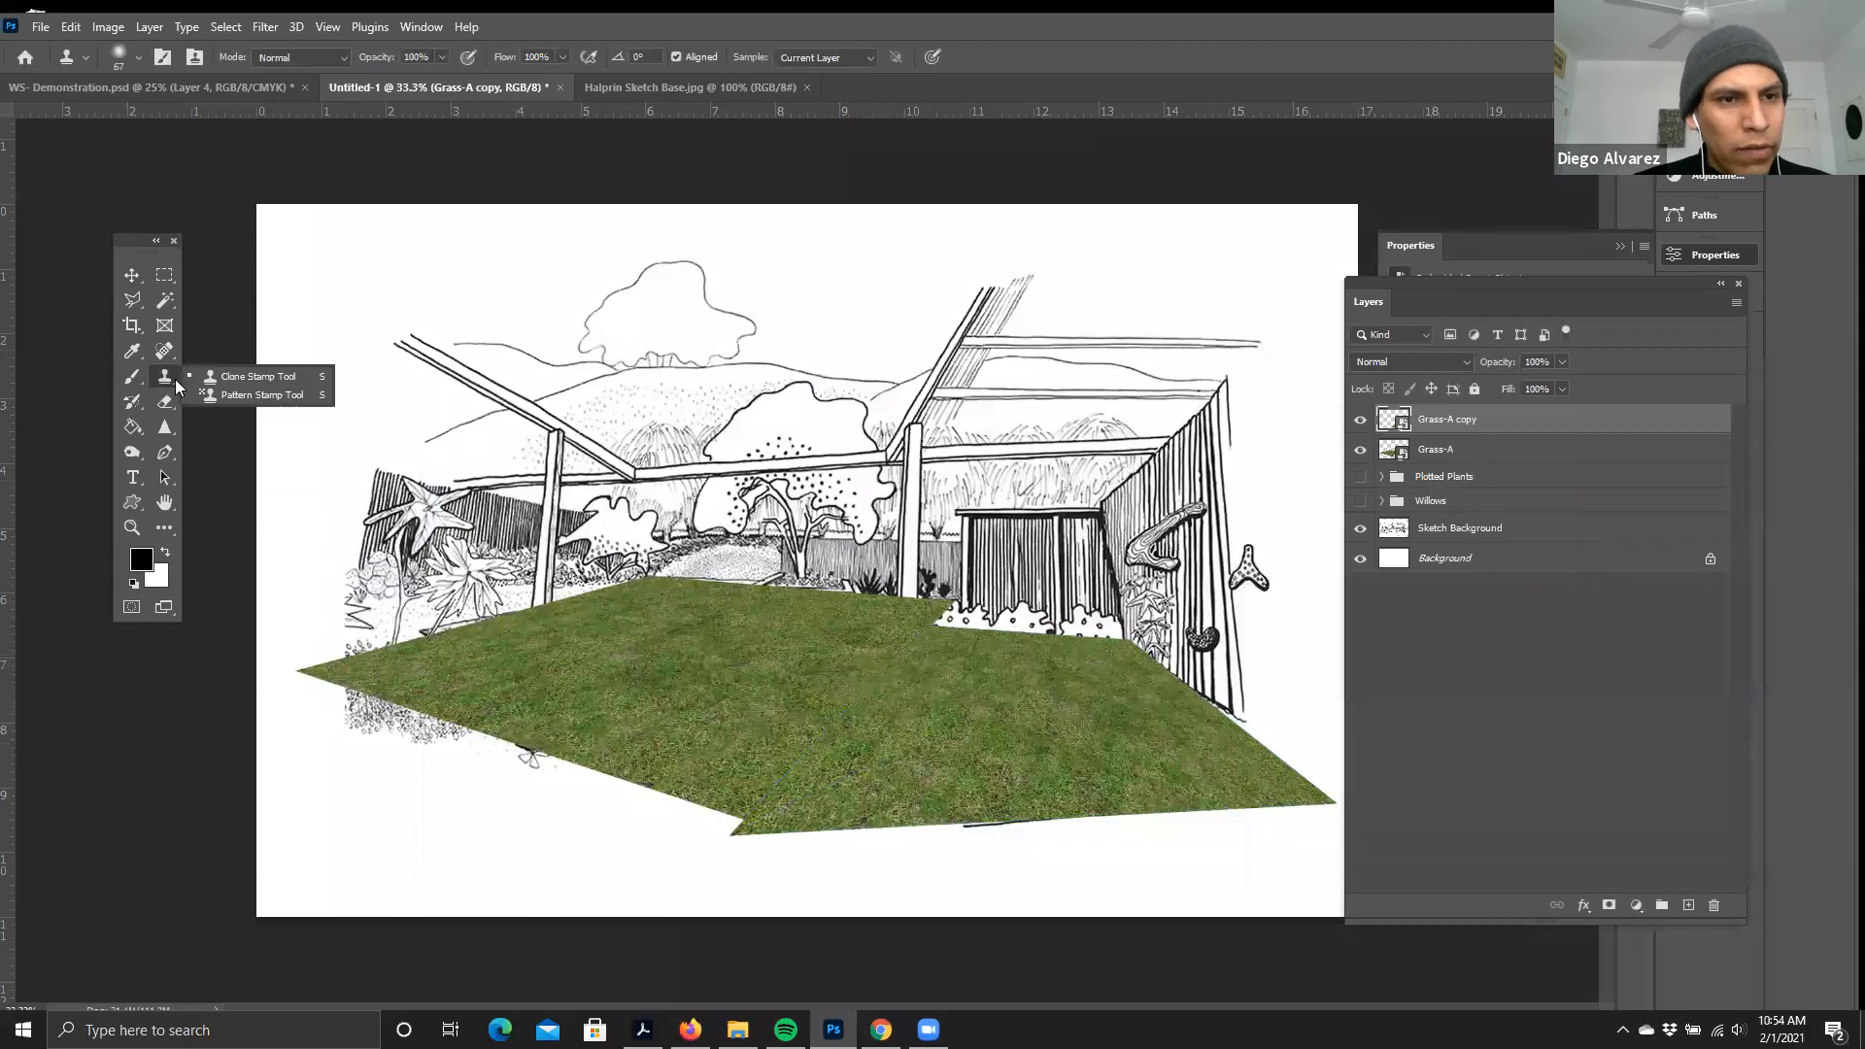
click(271, 379)
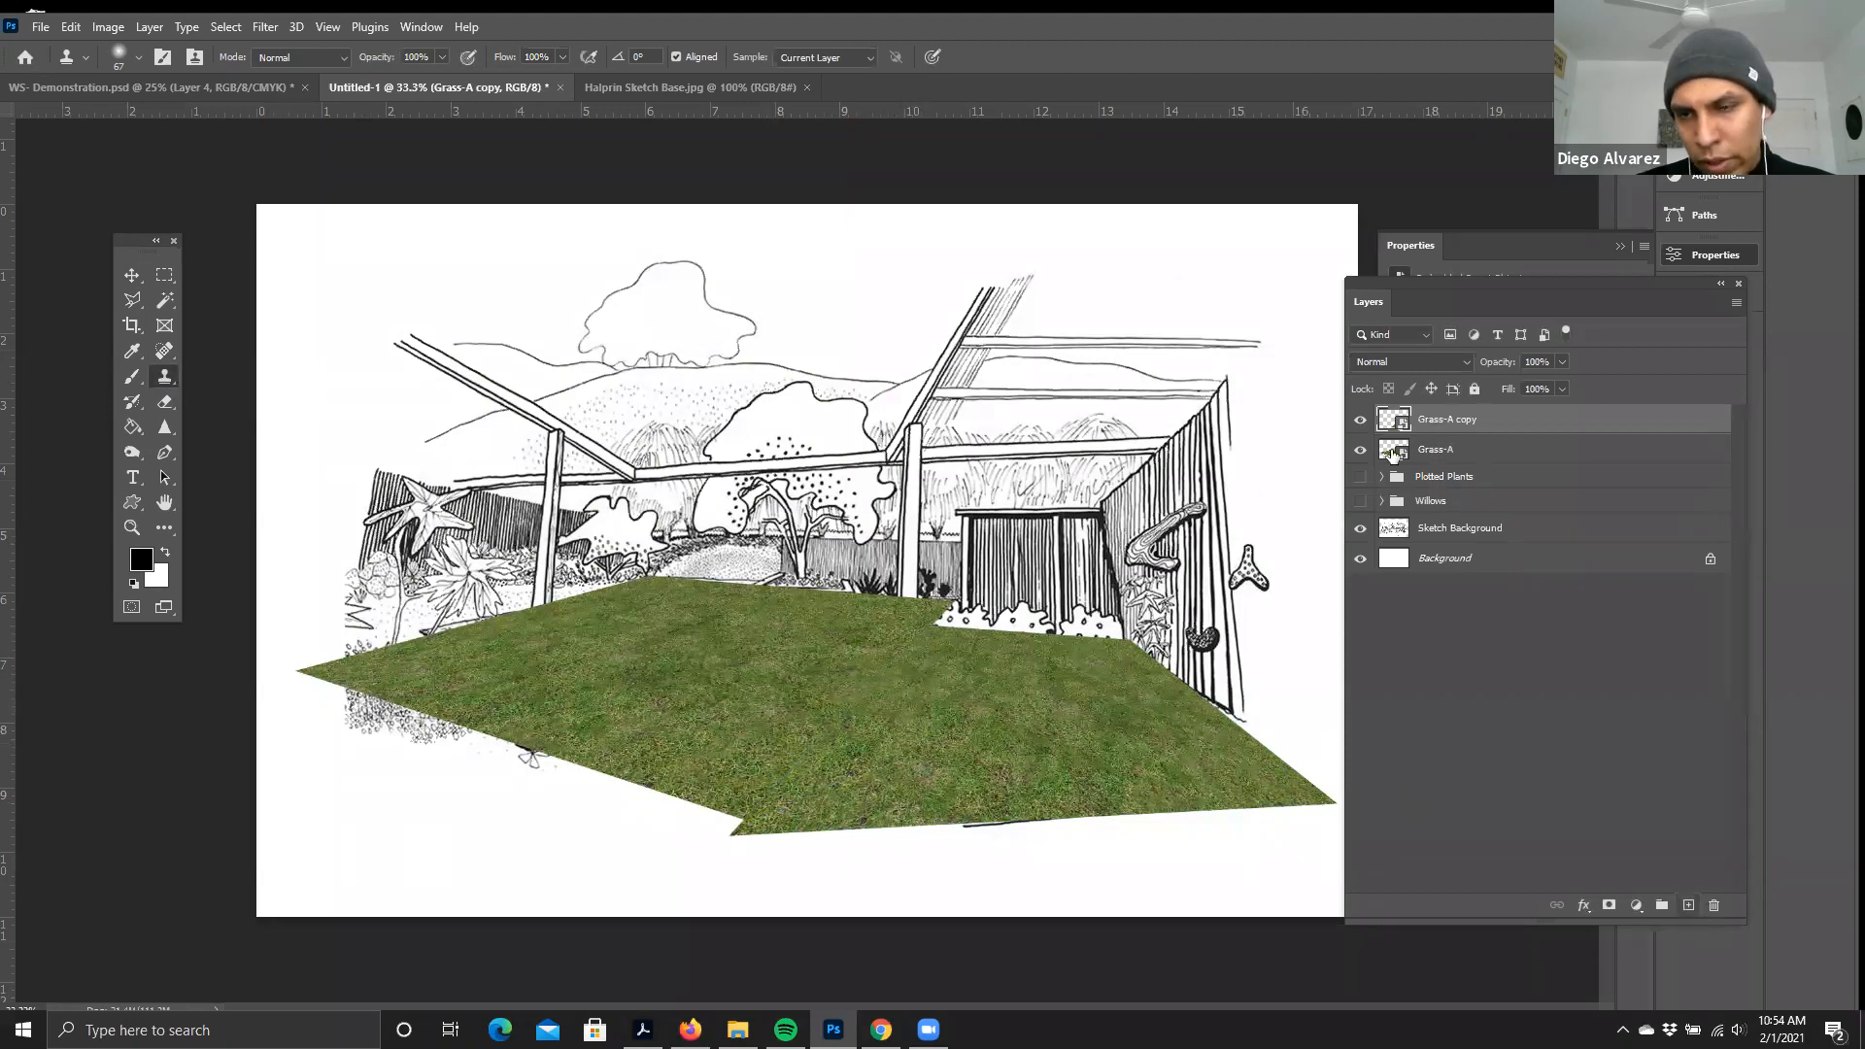
- Add a new empty layer directly above the Grass-A copy layer
click(1444, 449)
click(1442, 427)
click(1450, 457)
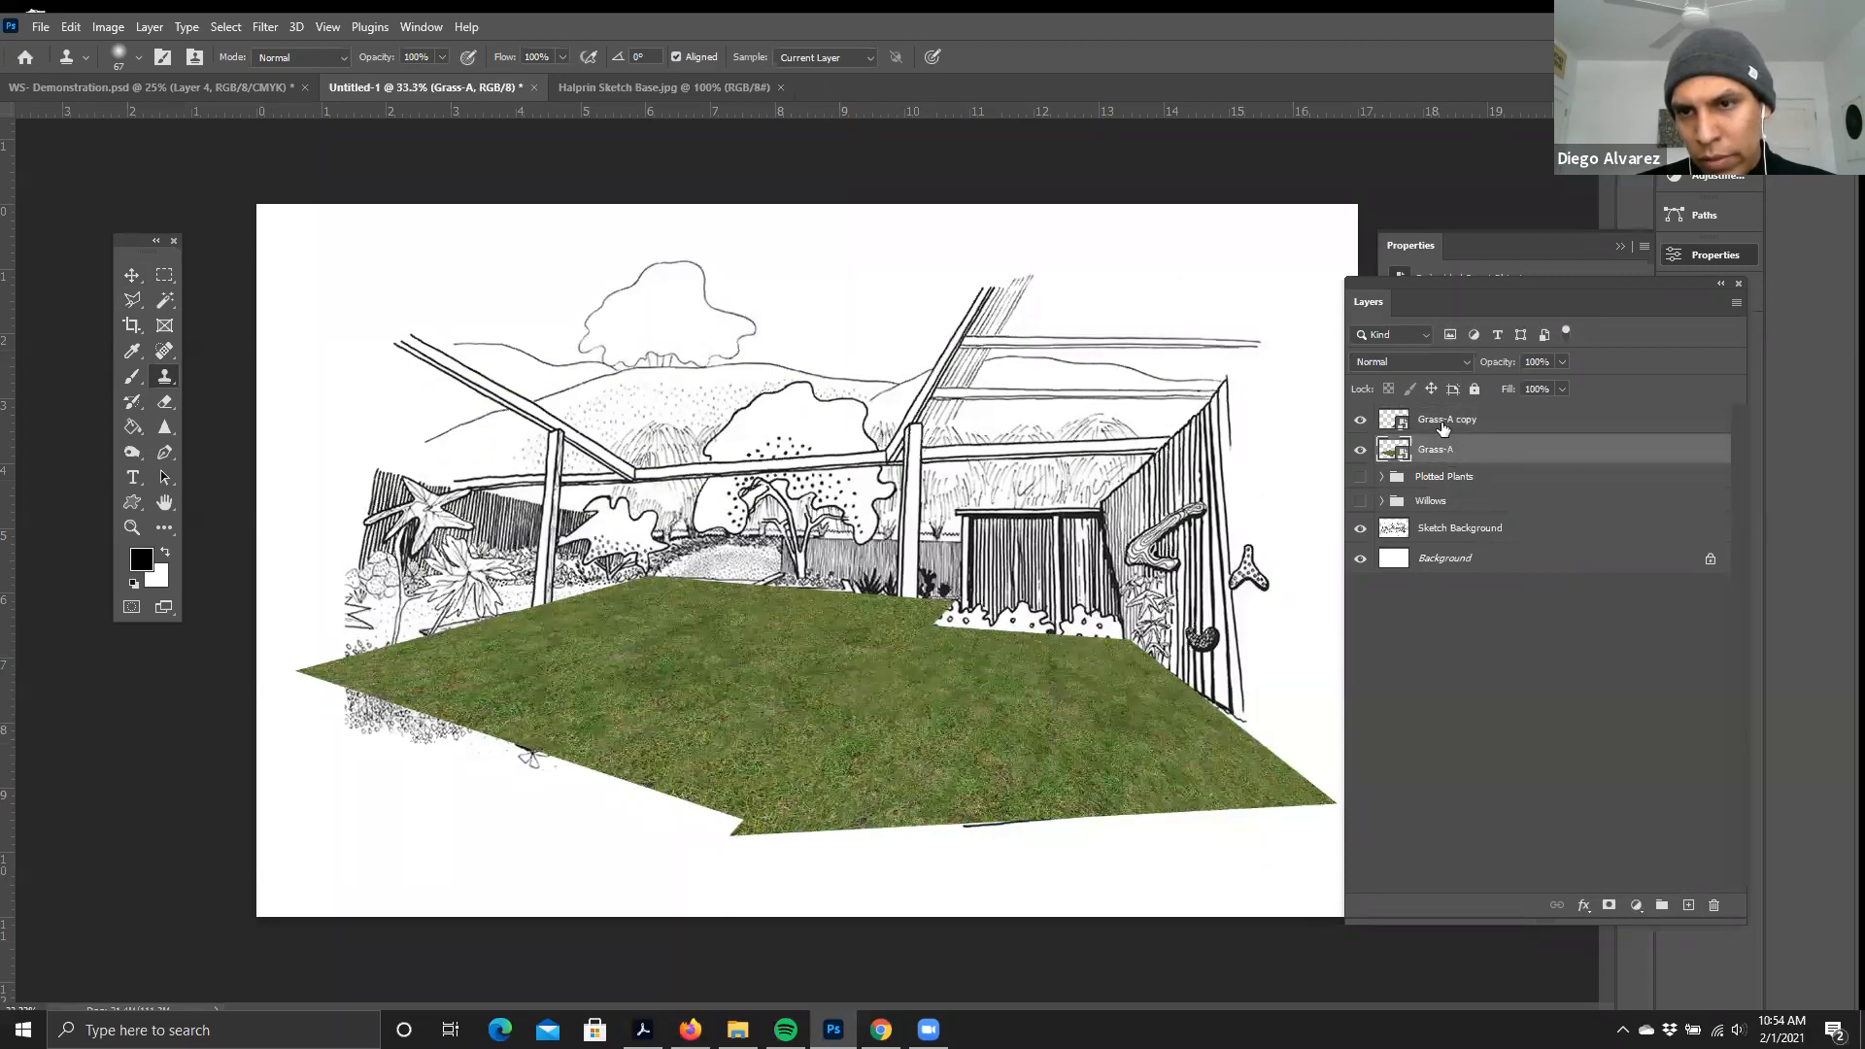
click(1443, 428)
click(1688, 907)
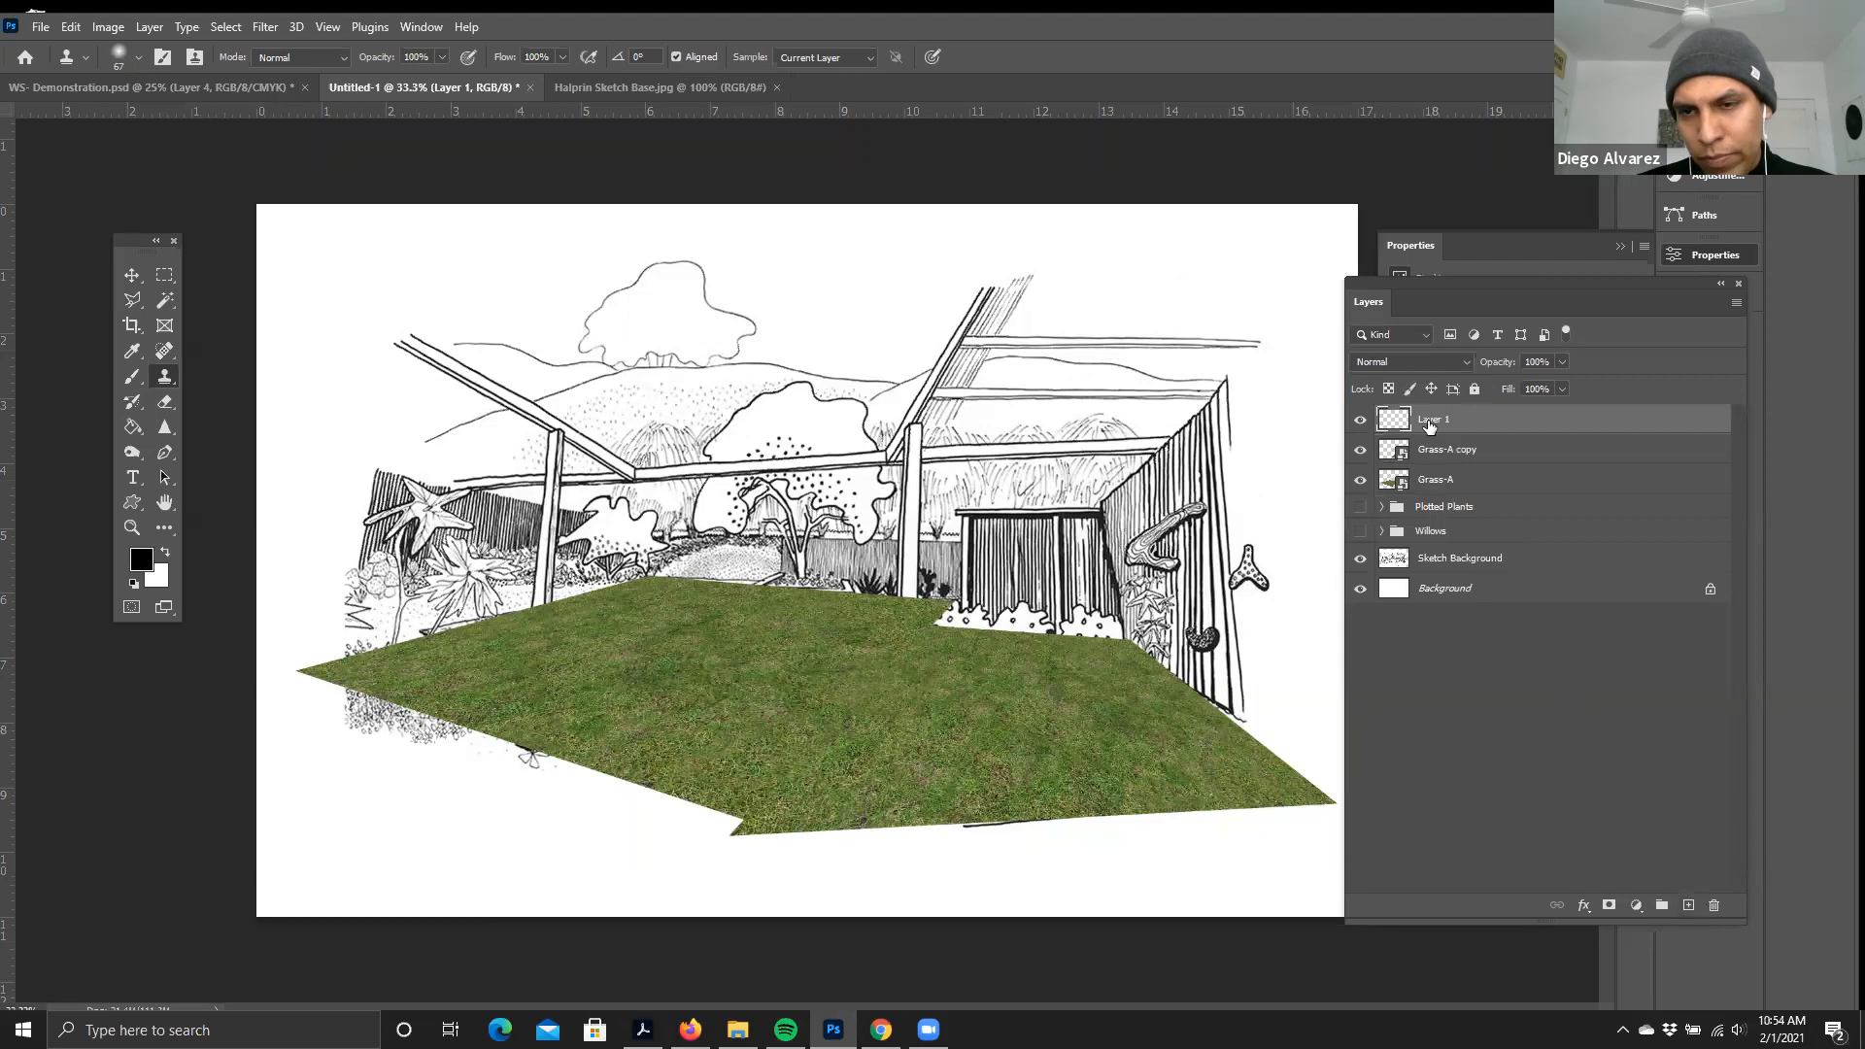
- Try to sample grass from the Grass-A layer with the Clone Stamp for use on the new empty layer
click(1436, 479)
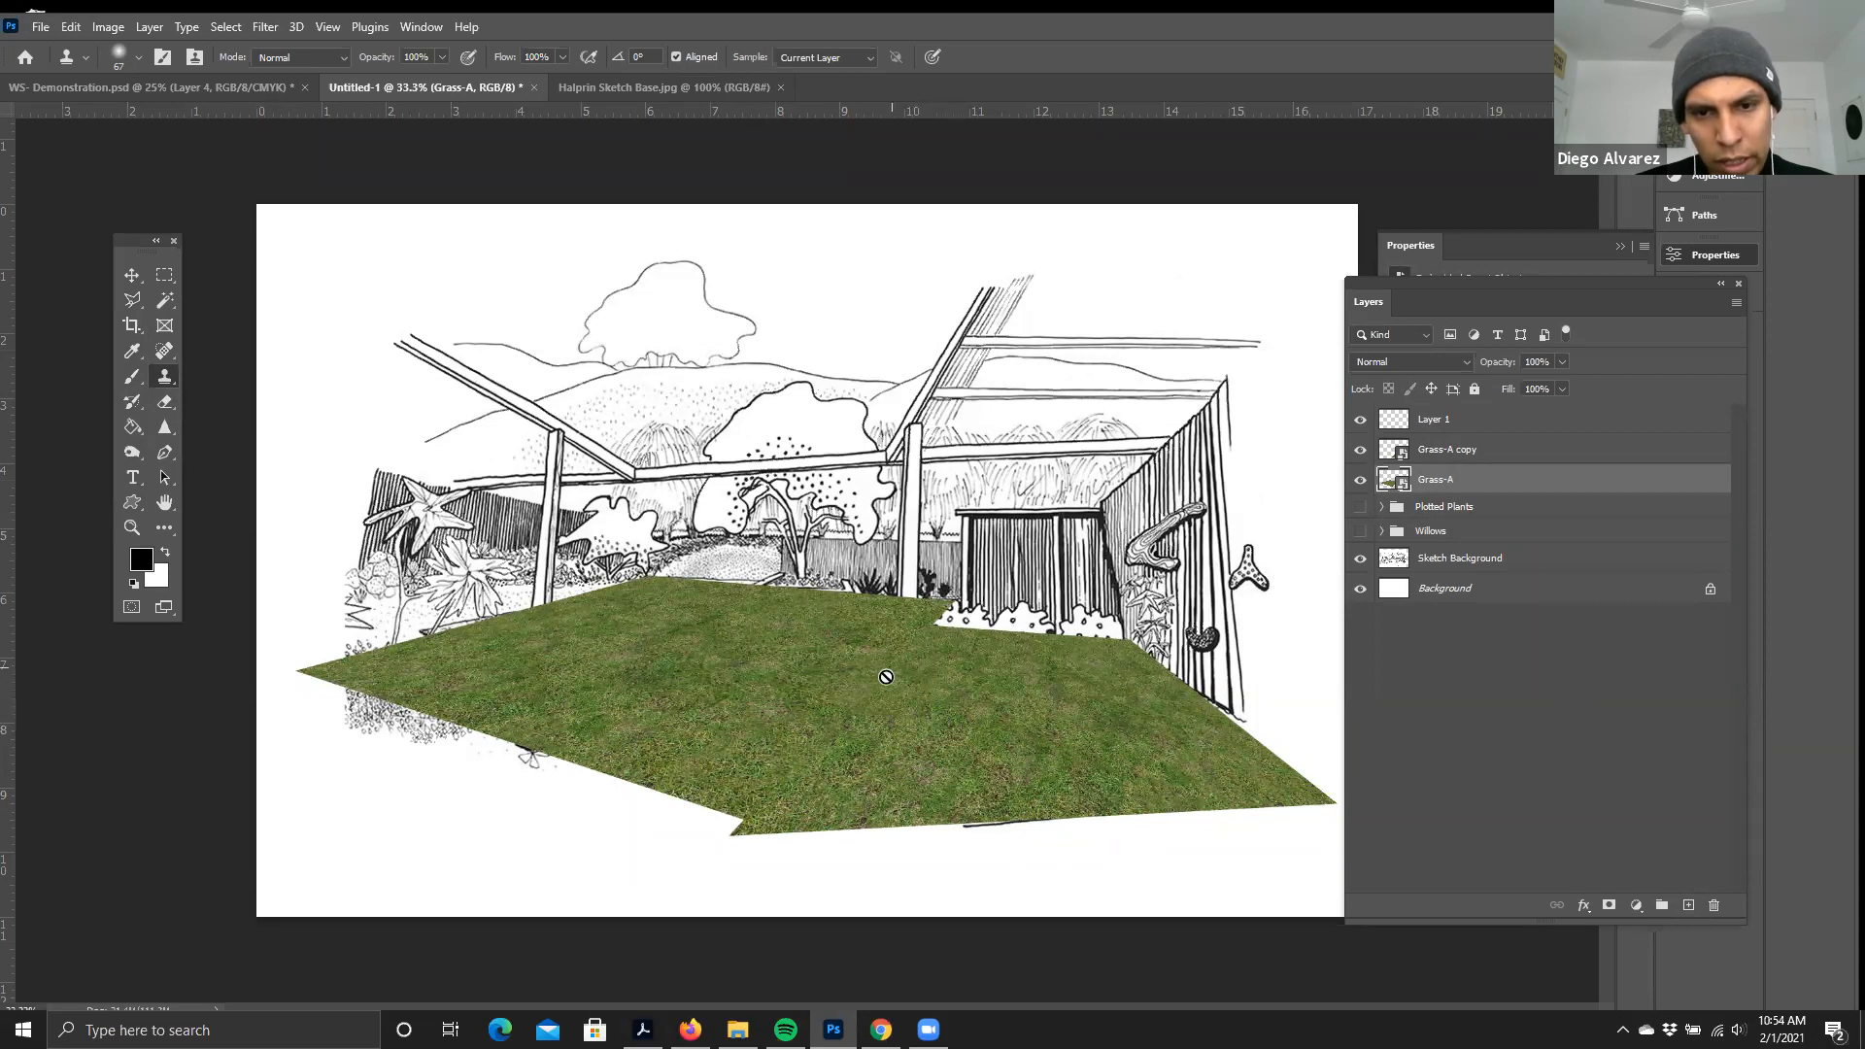
click(1432, 424)
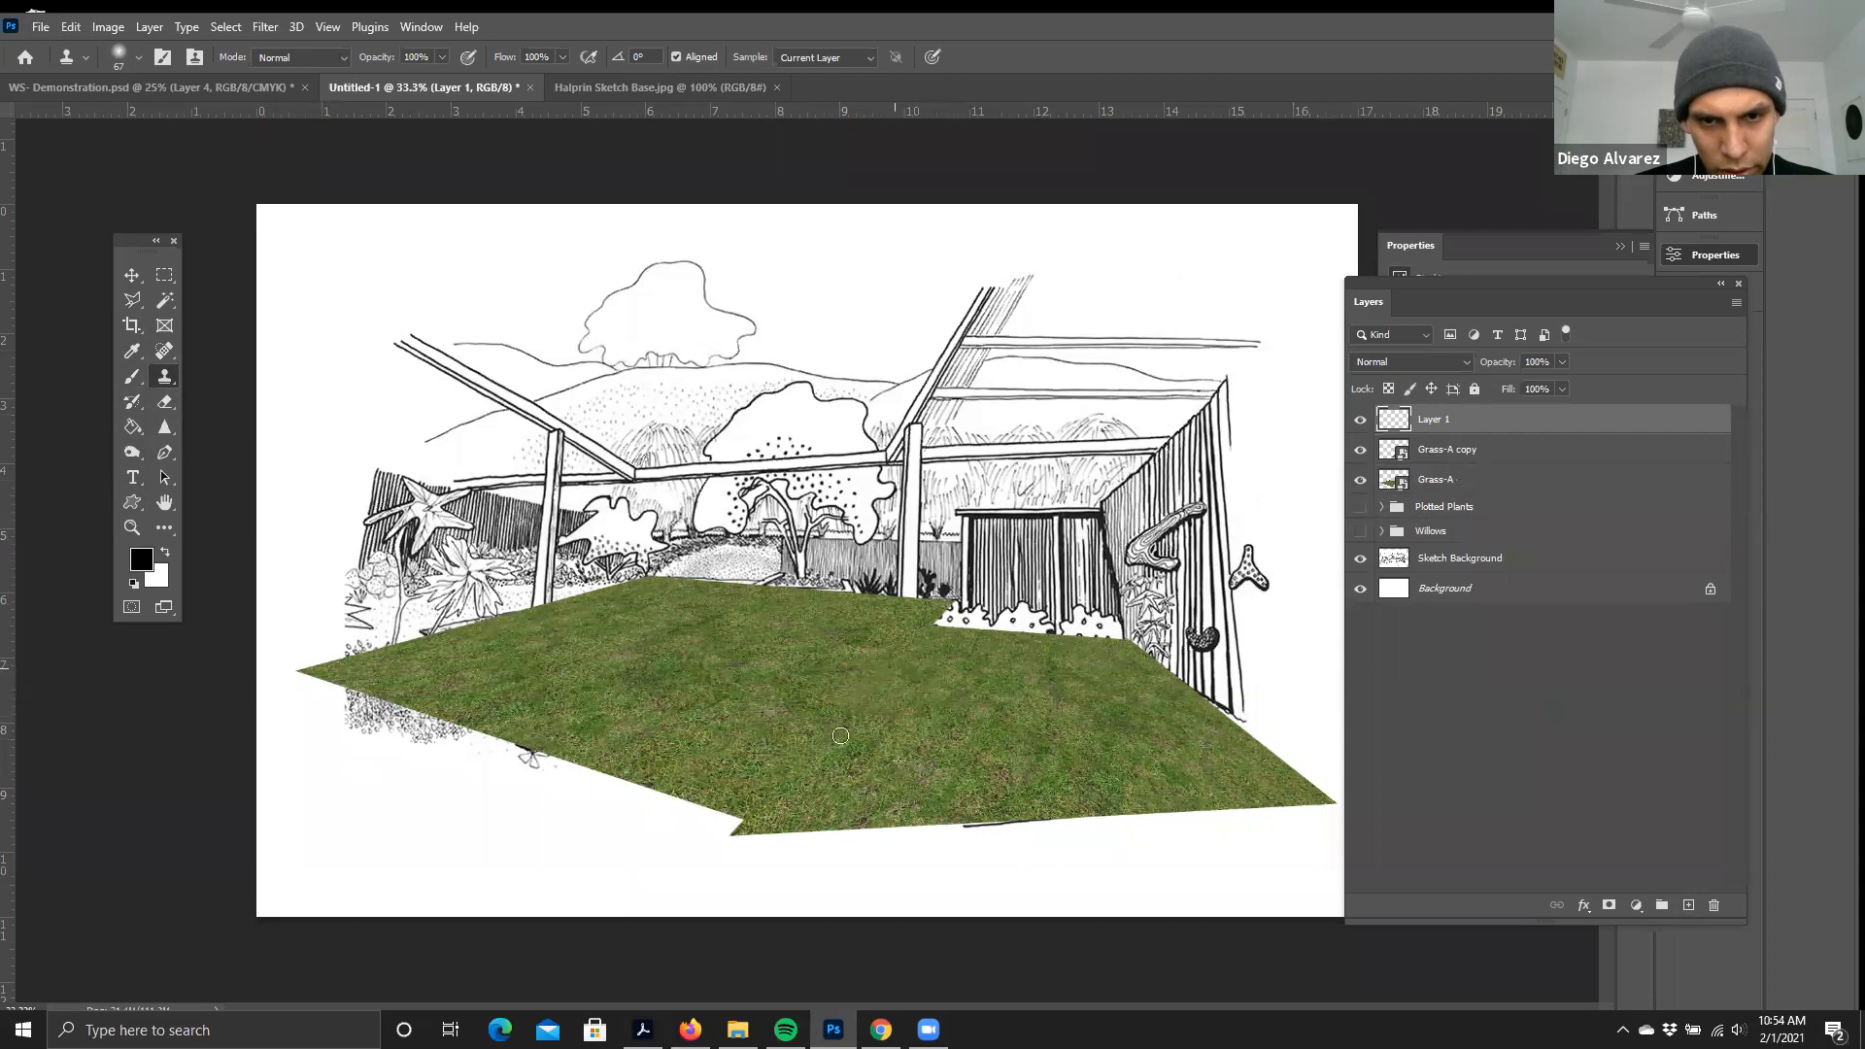
click(1438, 447)
click(1442, 480)
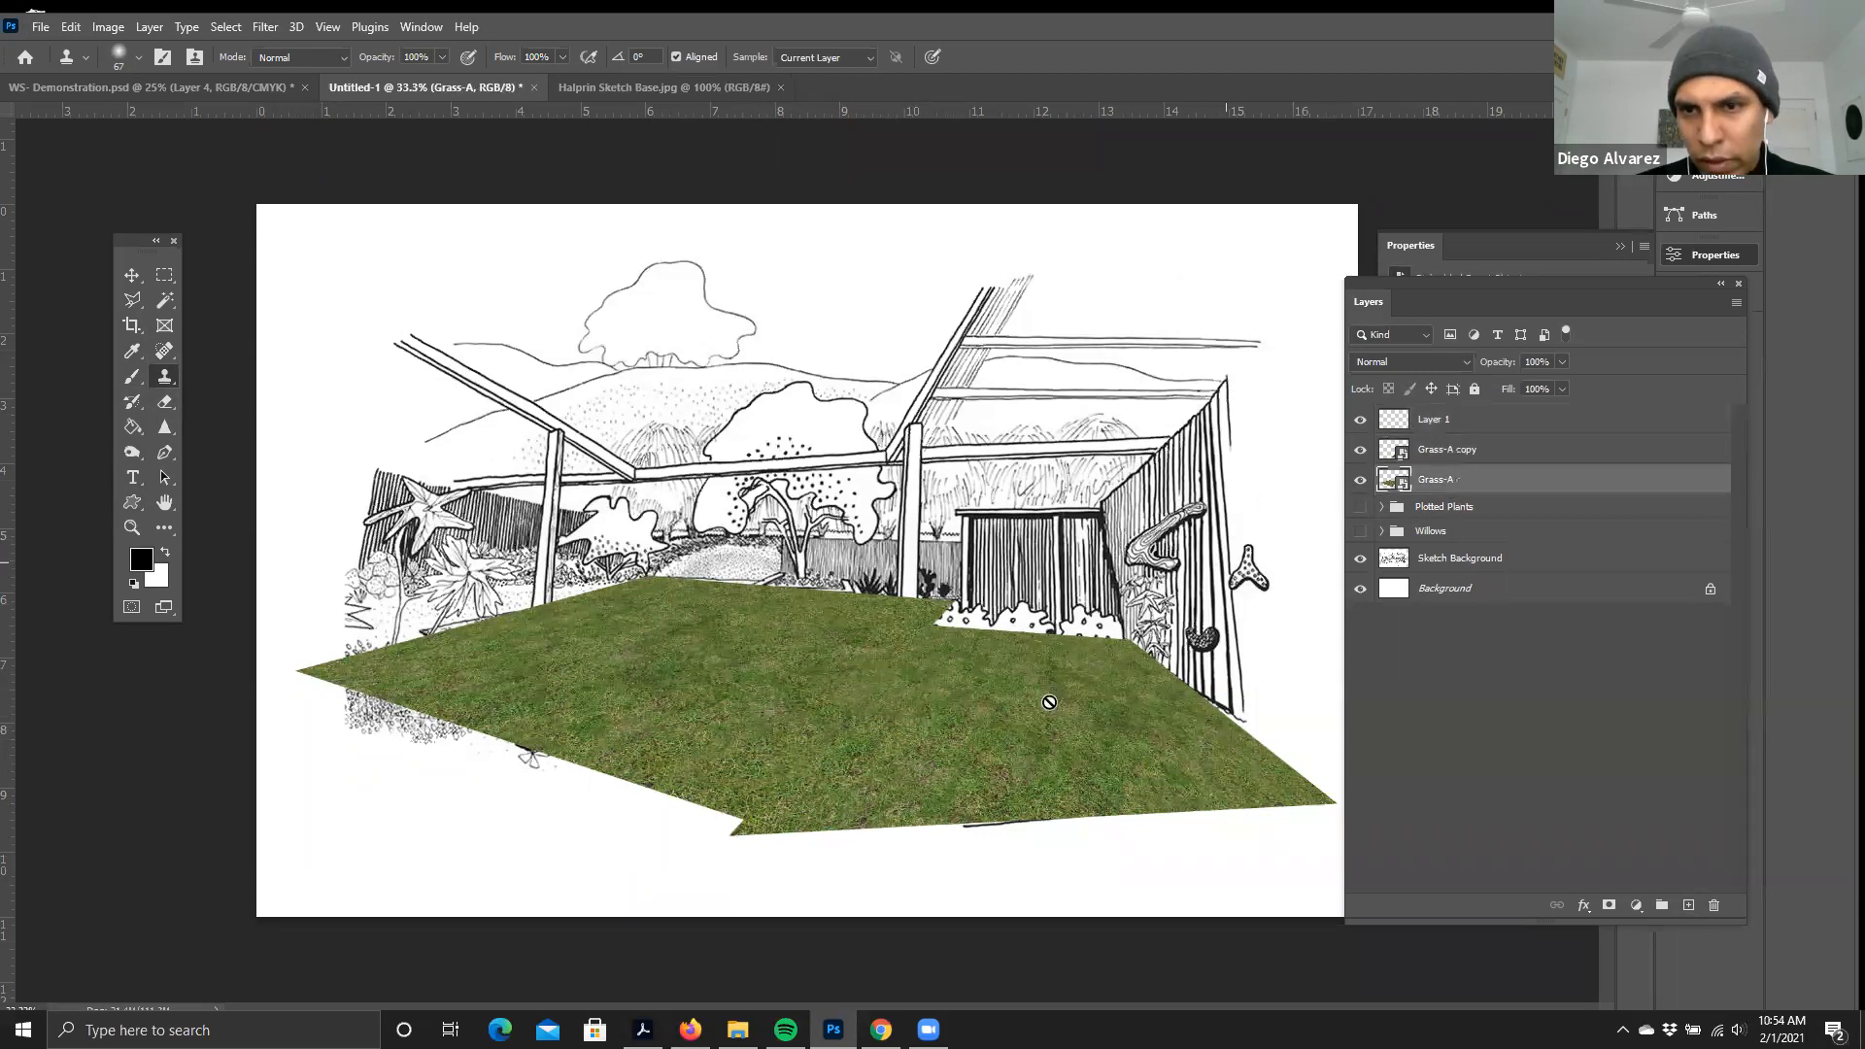
click(864, 732)
click(987, 396)
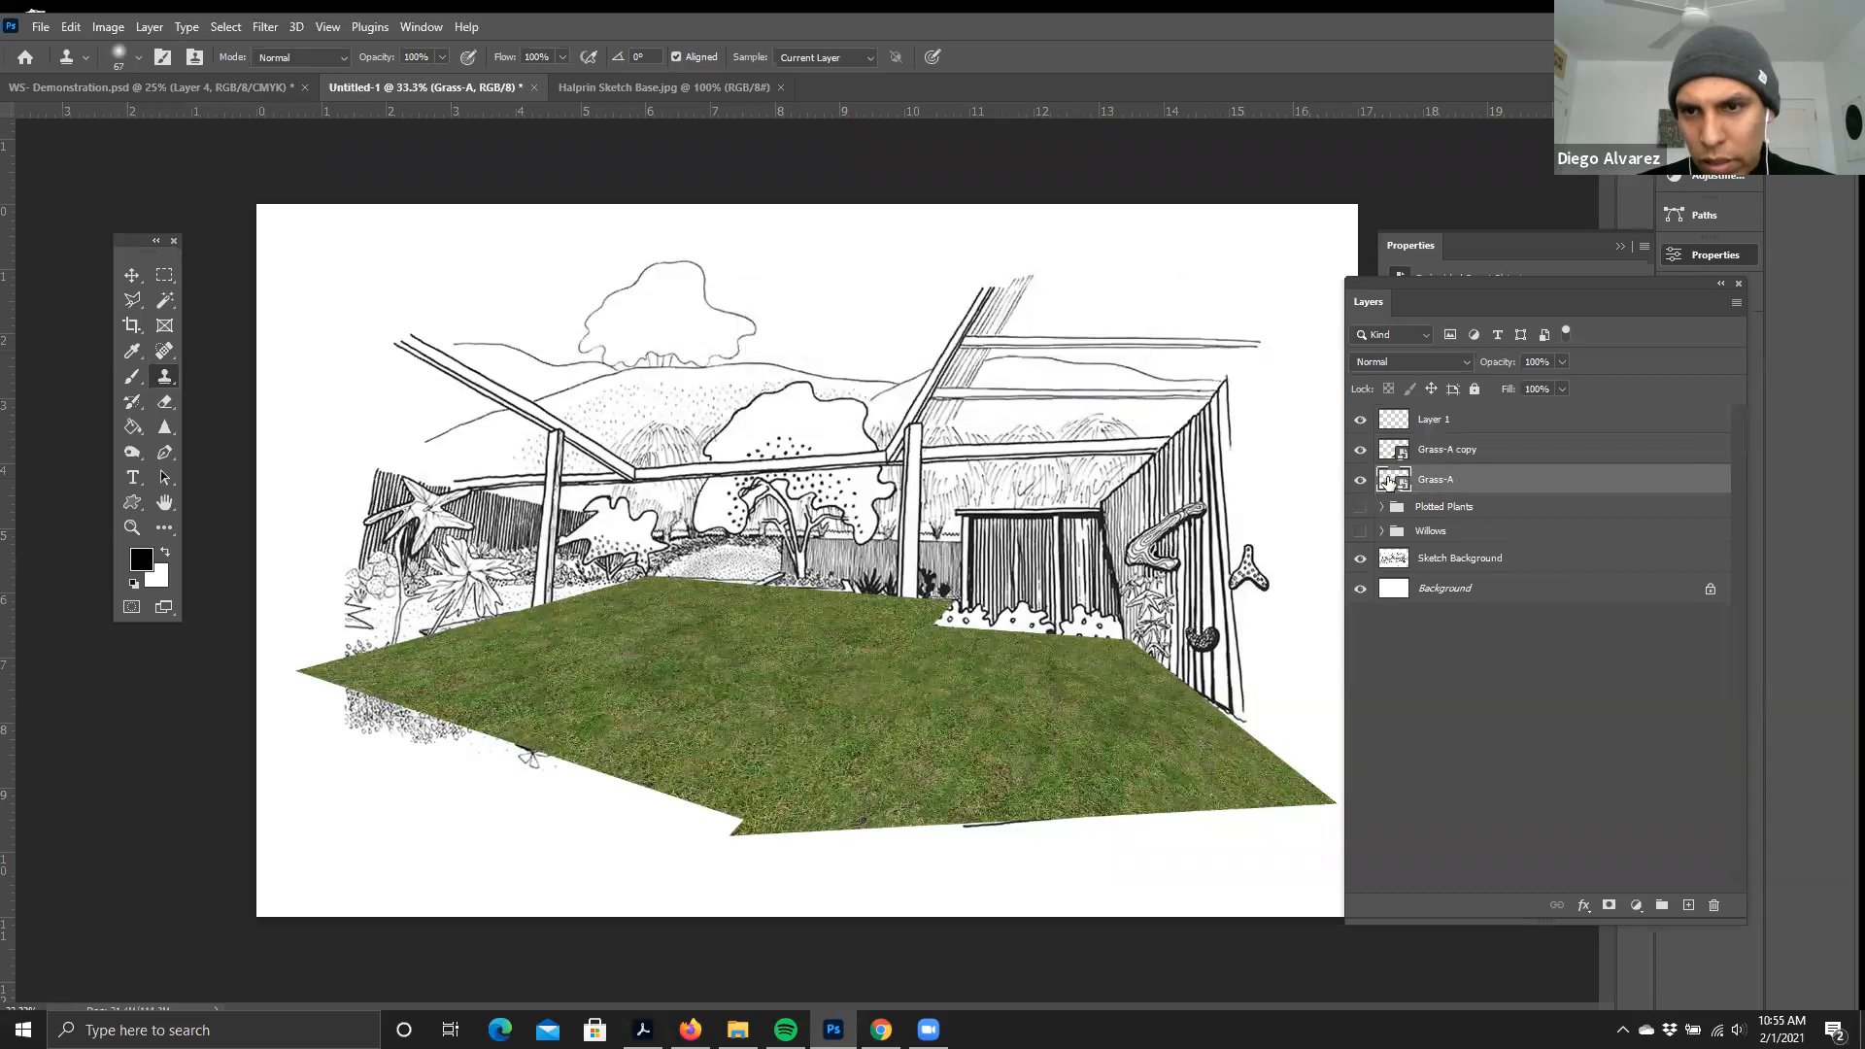
click(1424, 453)
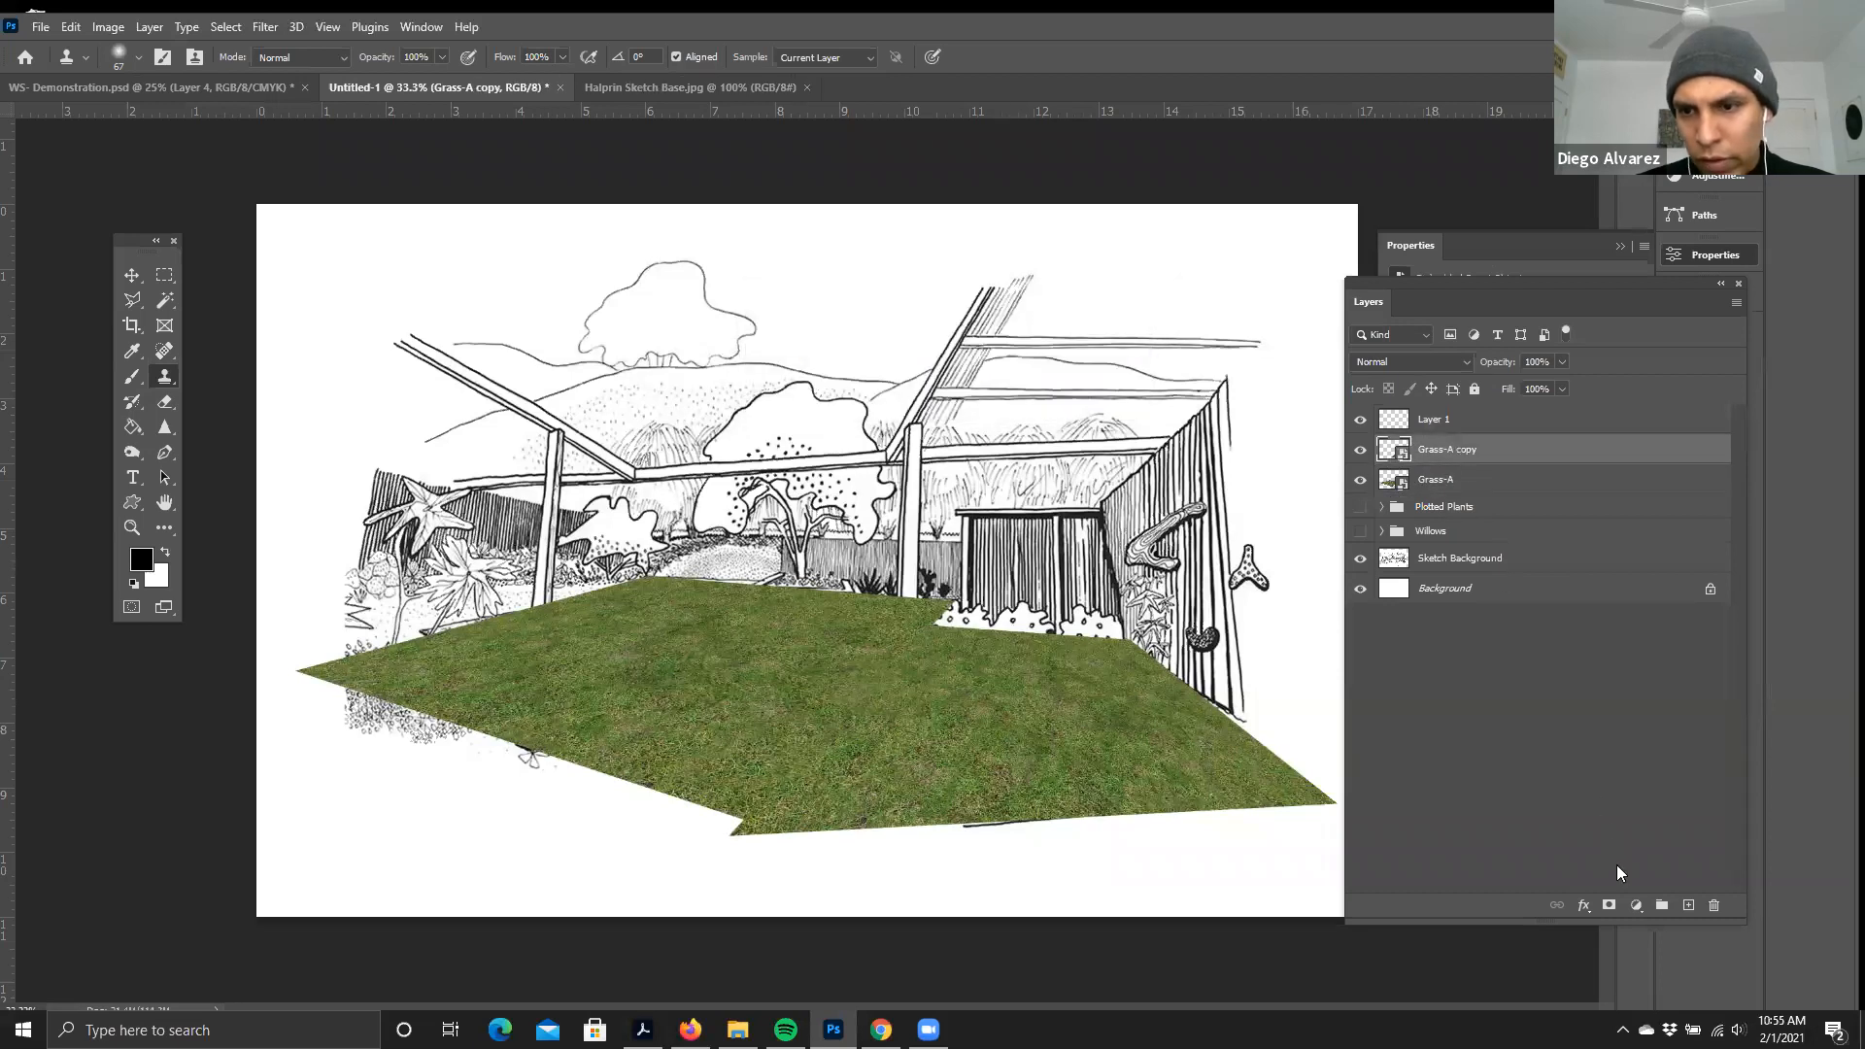
- Hide the Grass-A layer, try a clone stroke on Layer 1 along Grass-A copy's slanted pond-side edge, and undo it
click(1442, 479)
click(1360, 480)
click(1360, 480)
click(1360, 480)
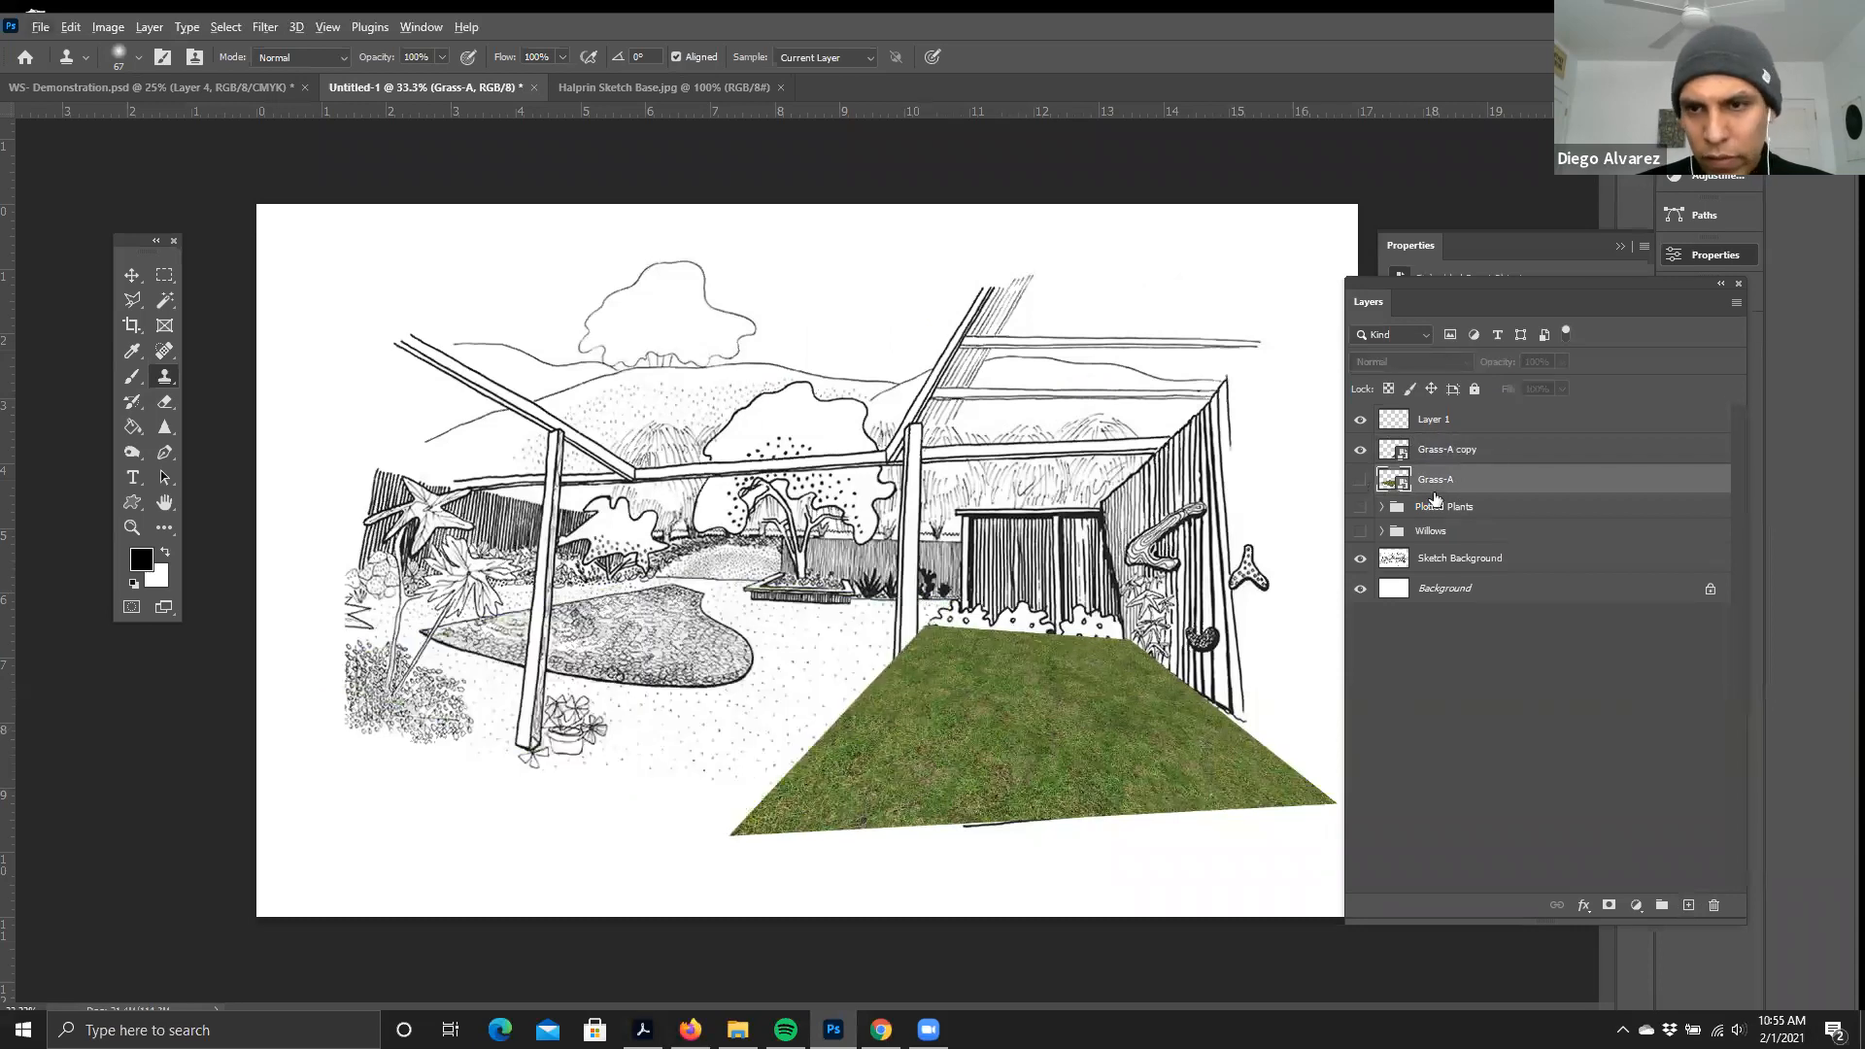
click(1431, 456)
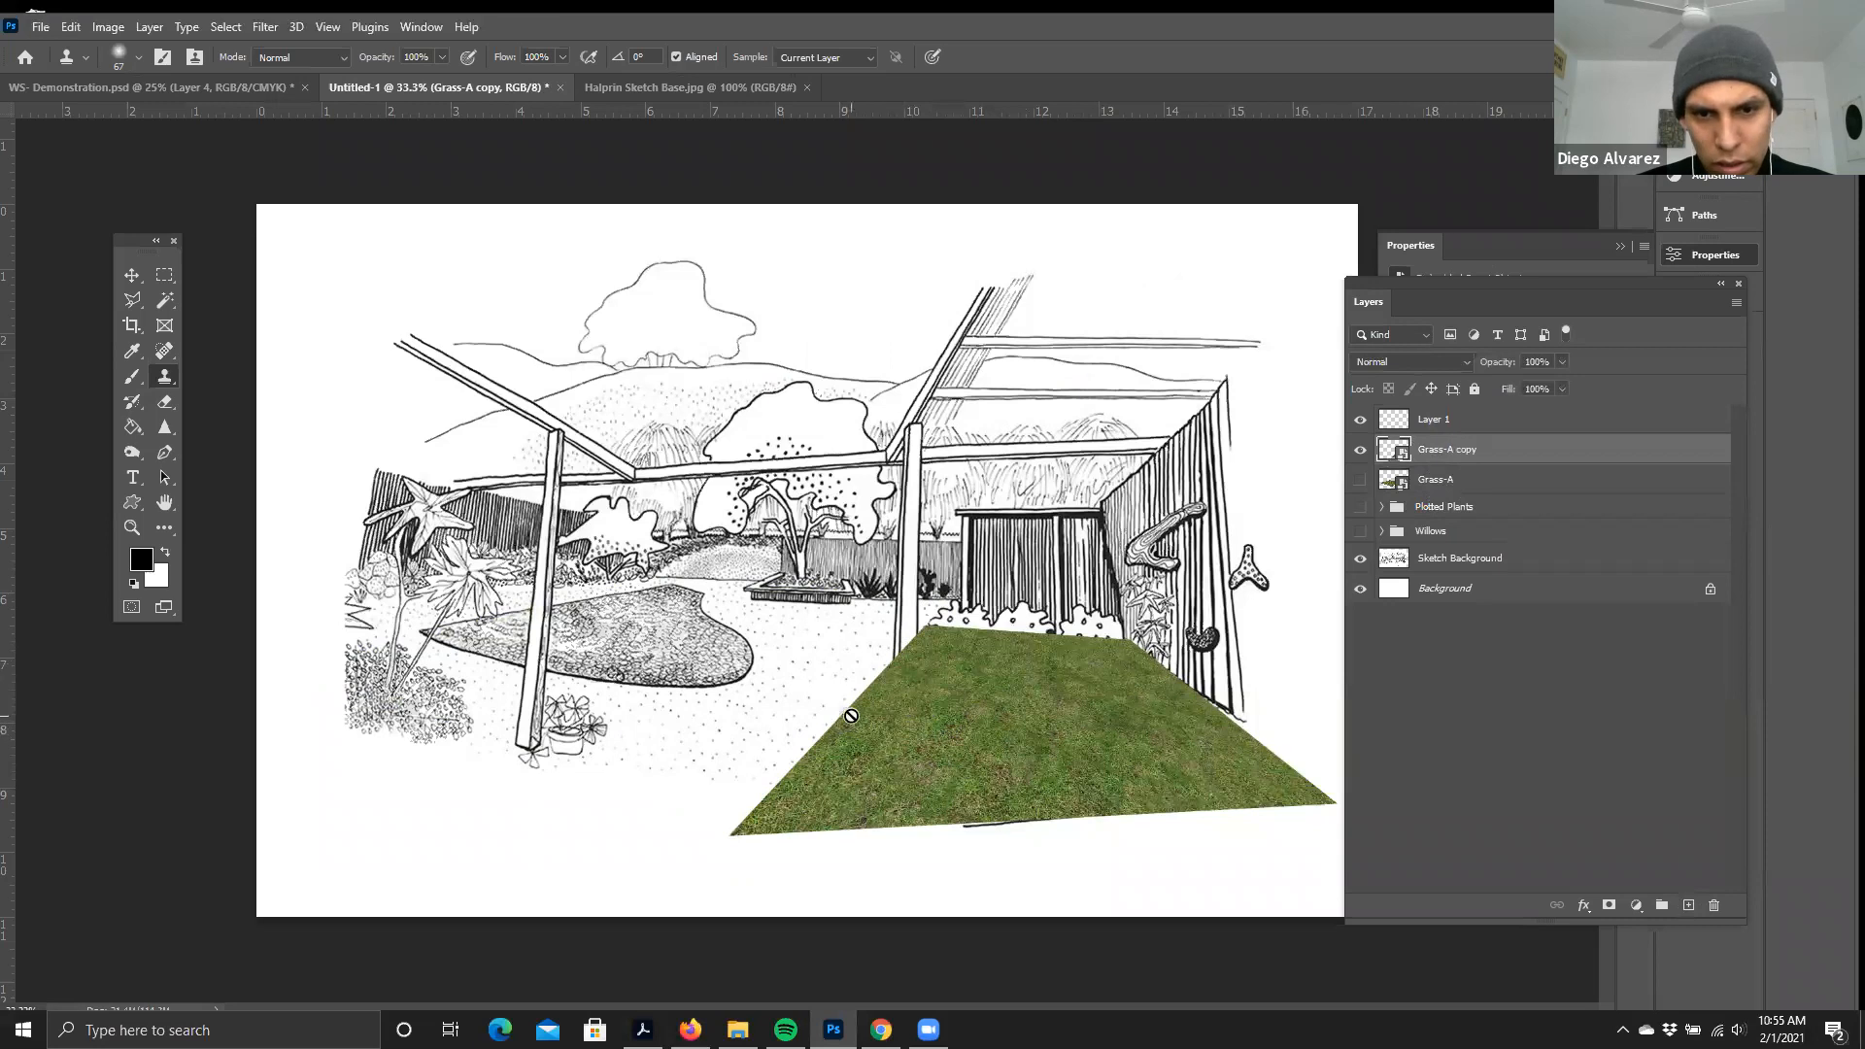
click(1457, 419)
drag(889, 678, 772, 782)
key(ctrl+z)
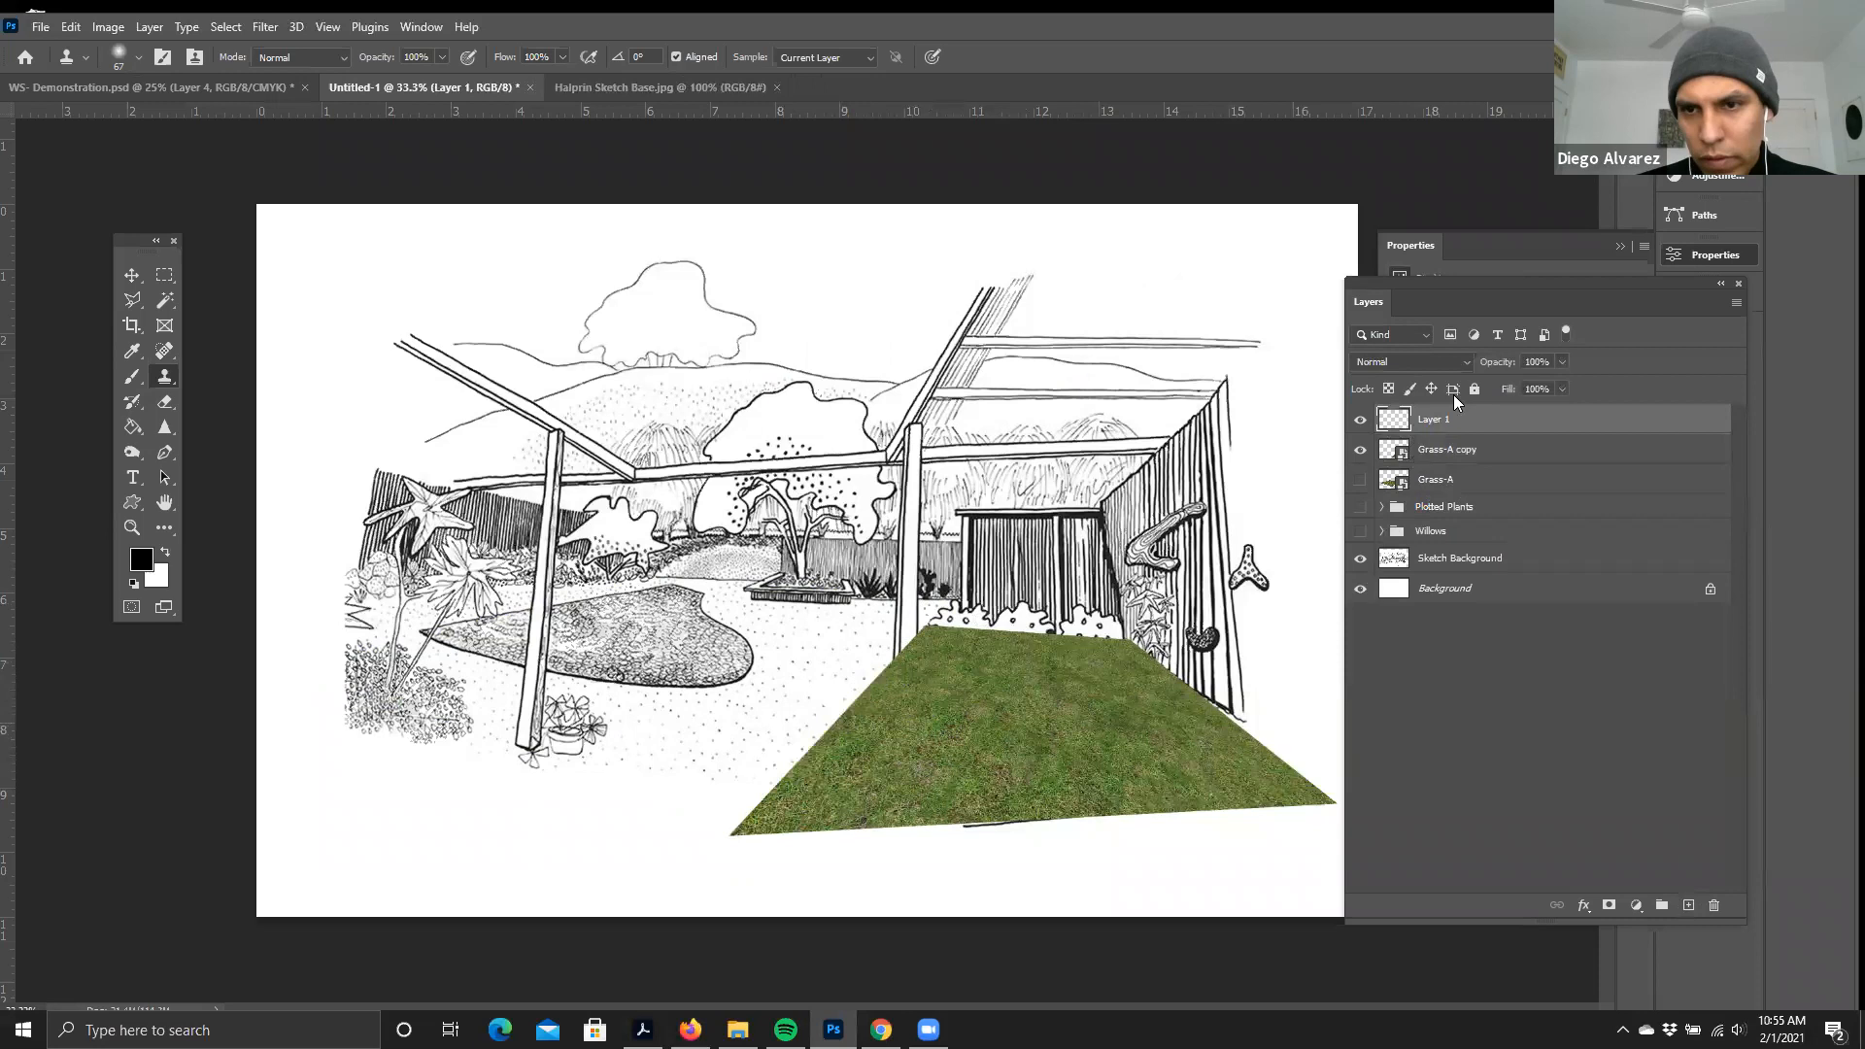
- Resample grass from Grass-A copy, retry cloning along its pond-side edge from the shrub bed on Layer 1, and undo the strokes
click(1437, 453)
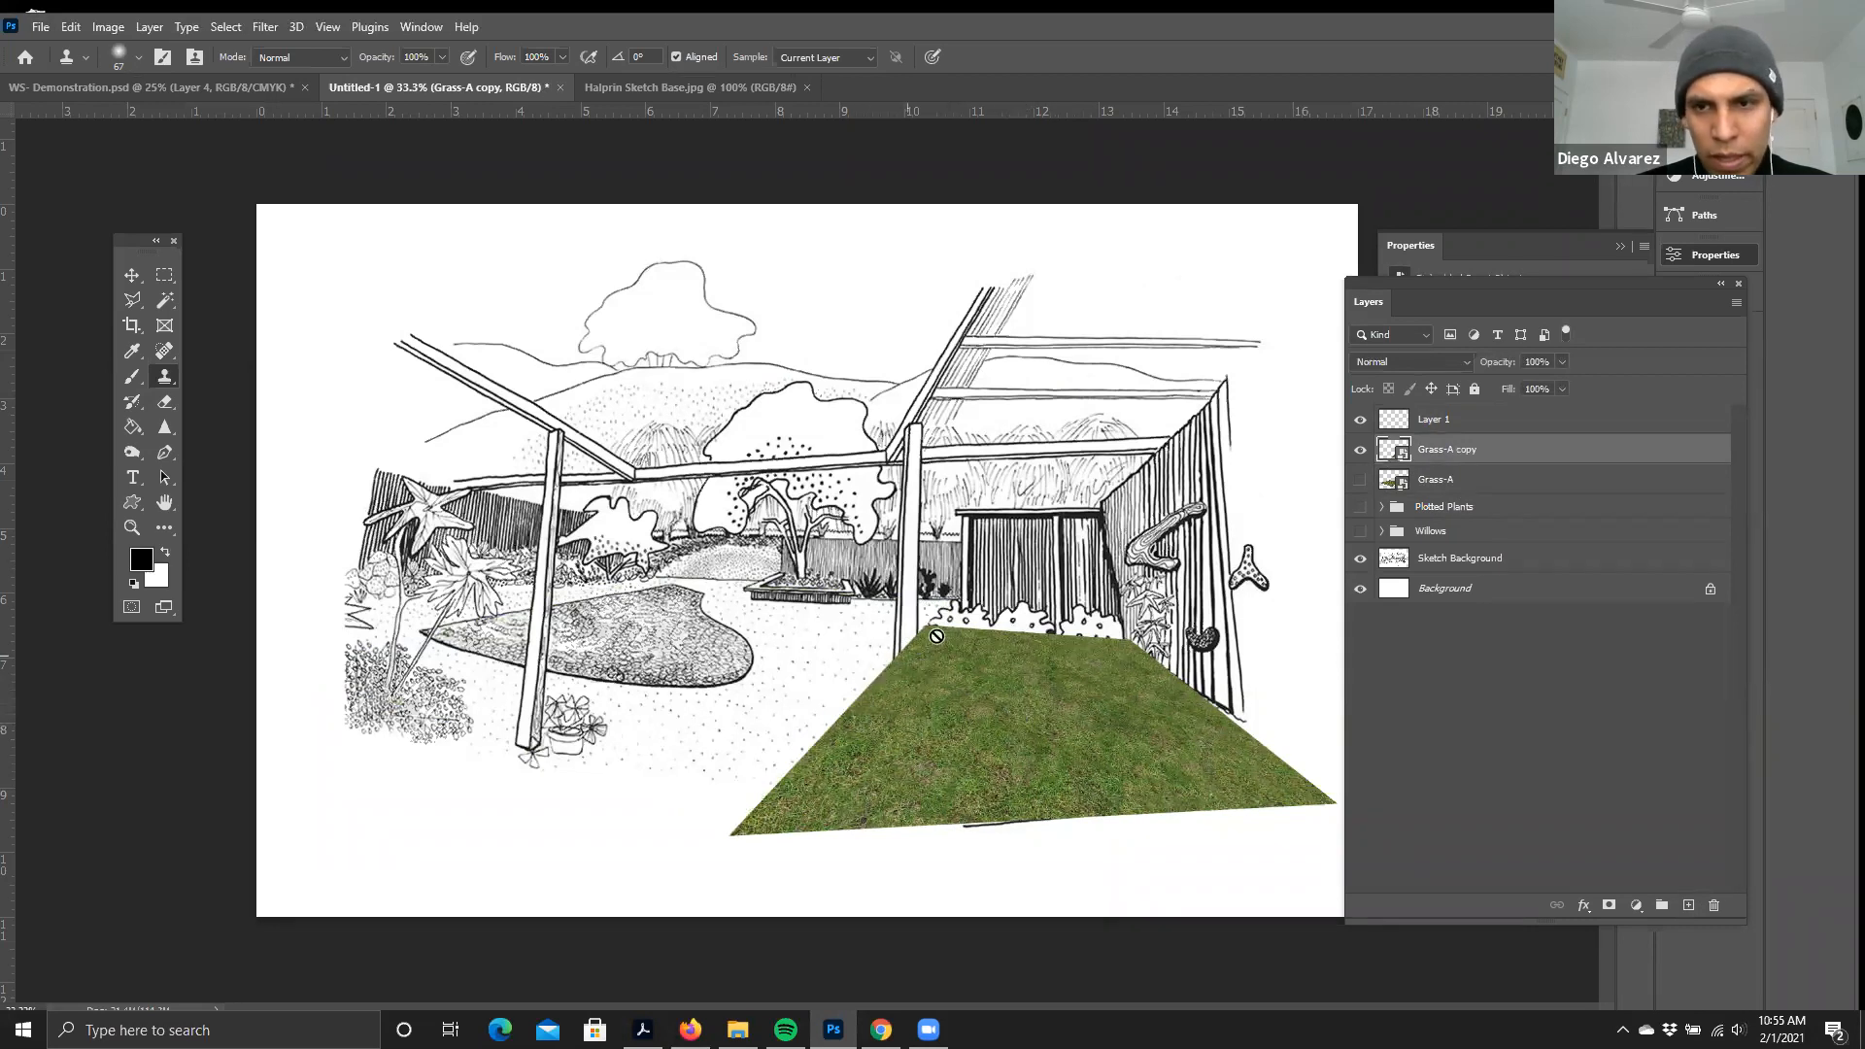
click(1454, 428)
mouse_move(870, 679)
mouse_down()
mouse_move(739, 830)
mouse_move(899, 635)
mouse_move(889, 655)
mouse_move(929, 625)
mouse_move(769, 786)
mouse_move(825, 766)
mouse_move(825, 742)
mouse_move(811, 751)
mouse_move(918, 620)
mouse_move(739, 819)
mouse_up()
key(ctrl+z)
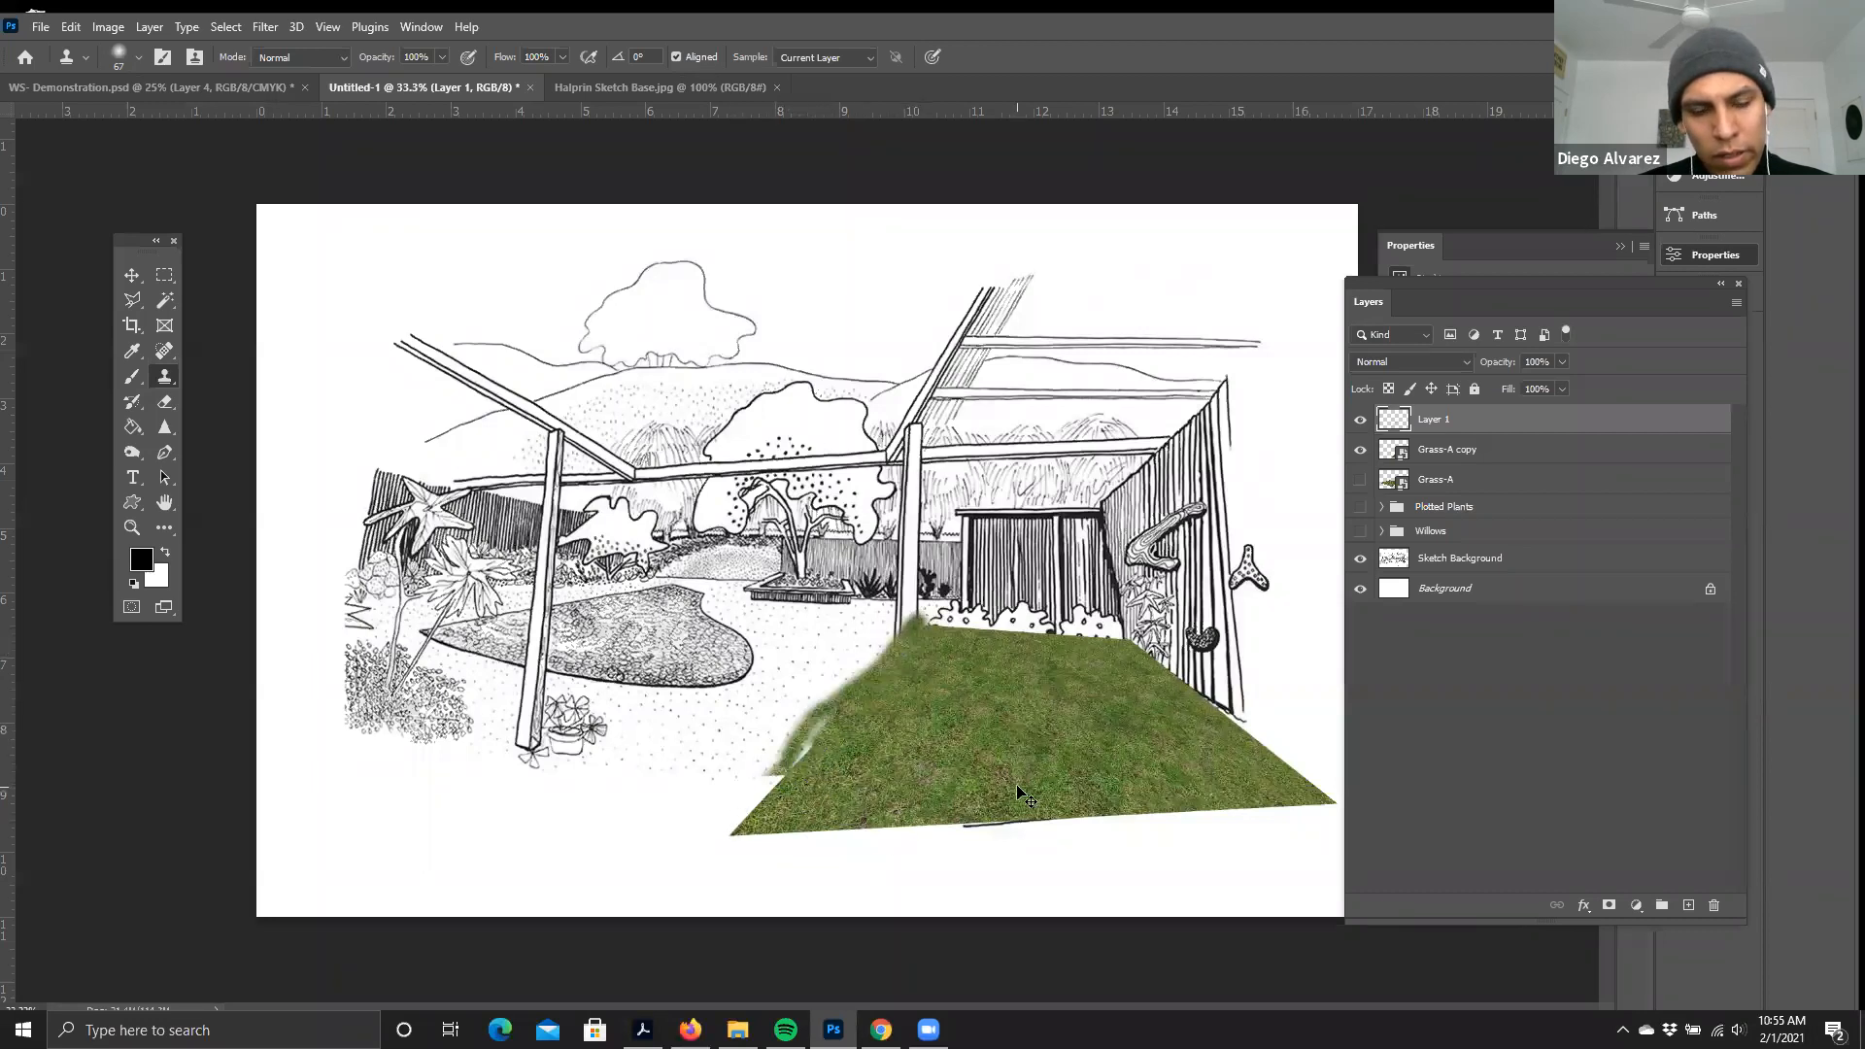
key(ctrl+z)
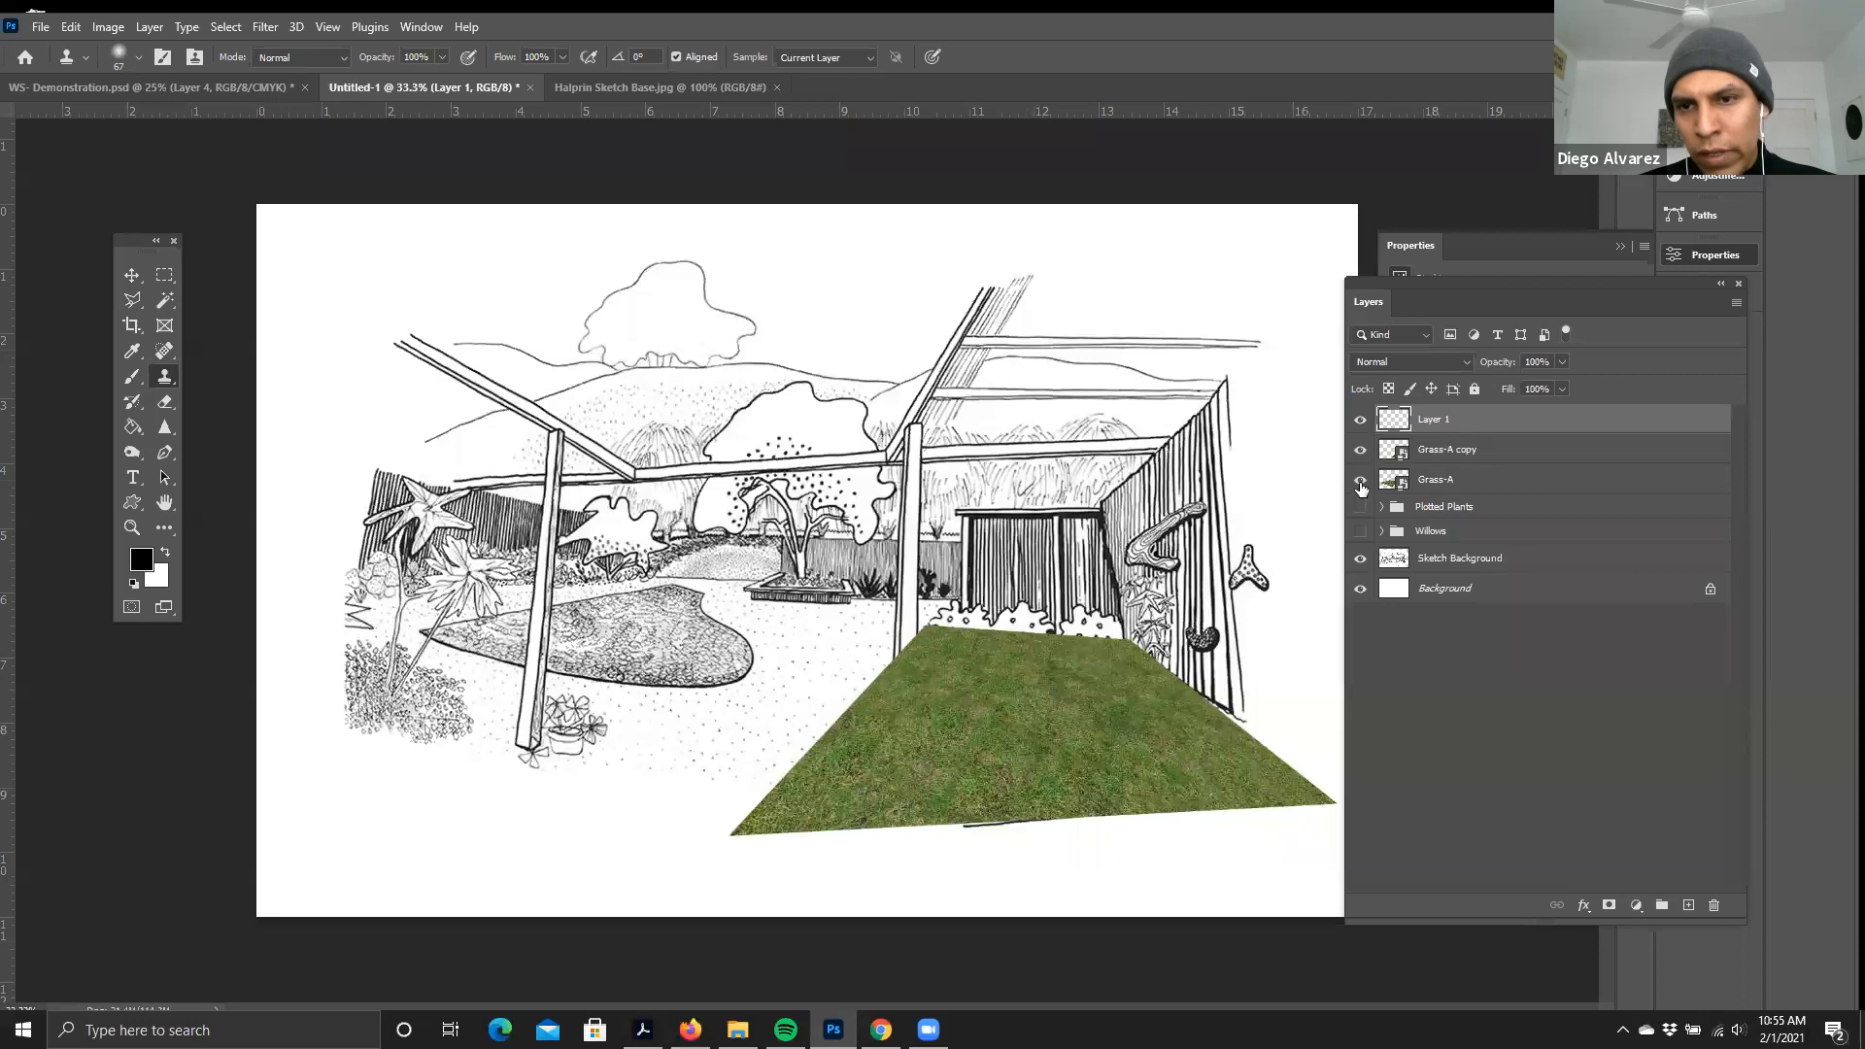
- Show the Grass-A layer again, hide Layer 1 and make Grass-A copy the active layer
click(1360, 480)
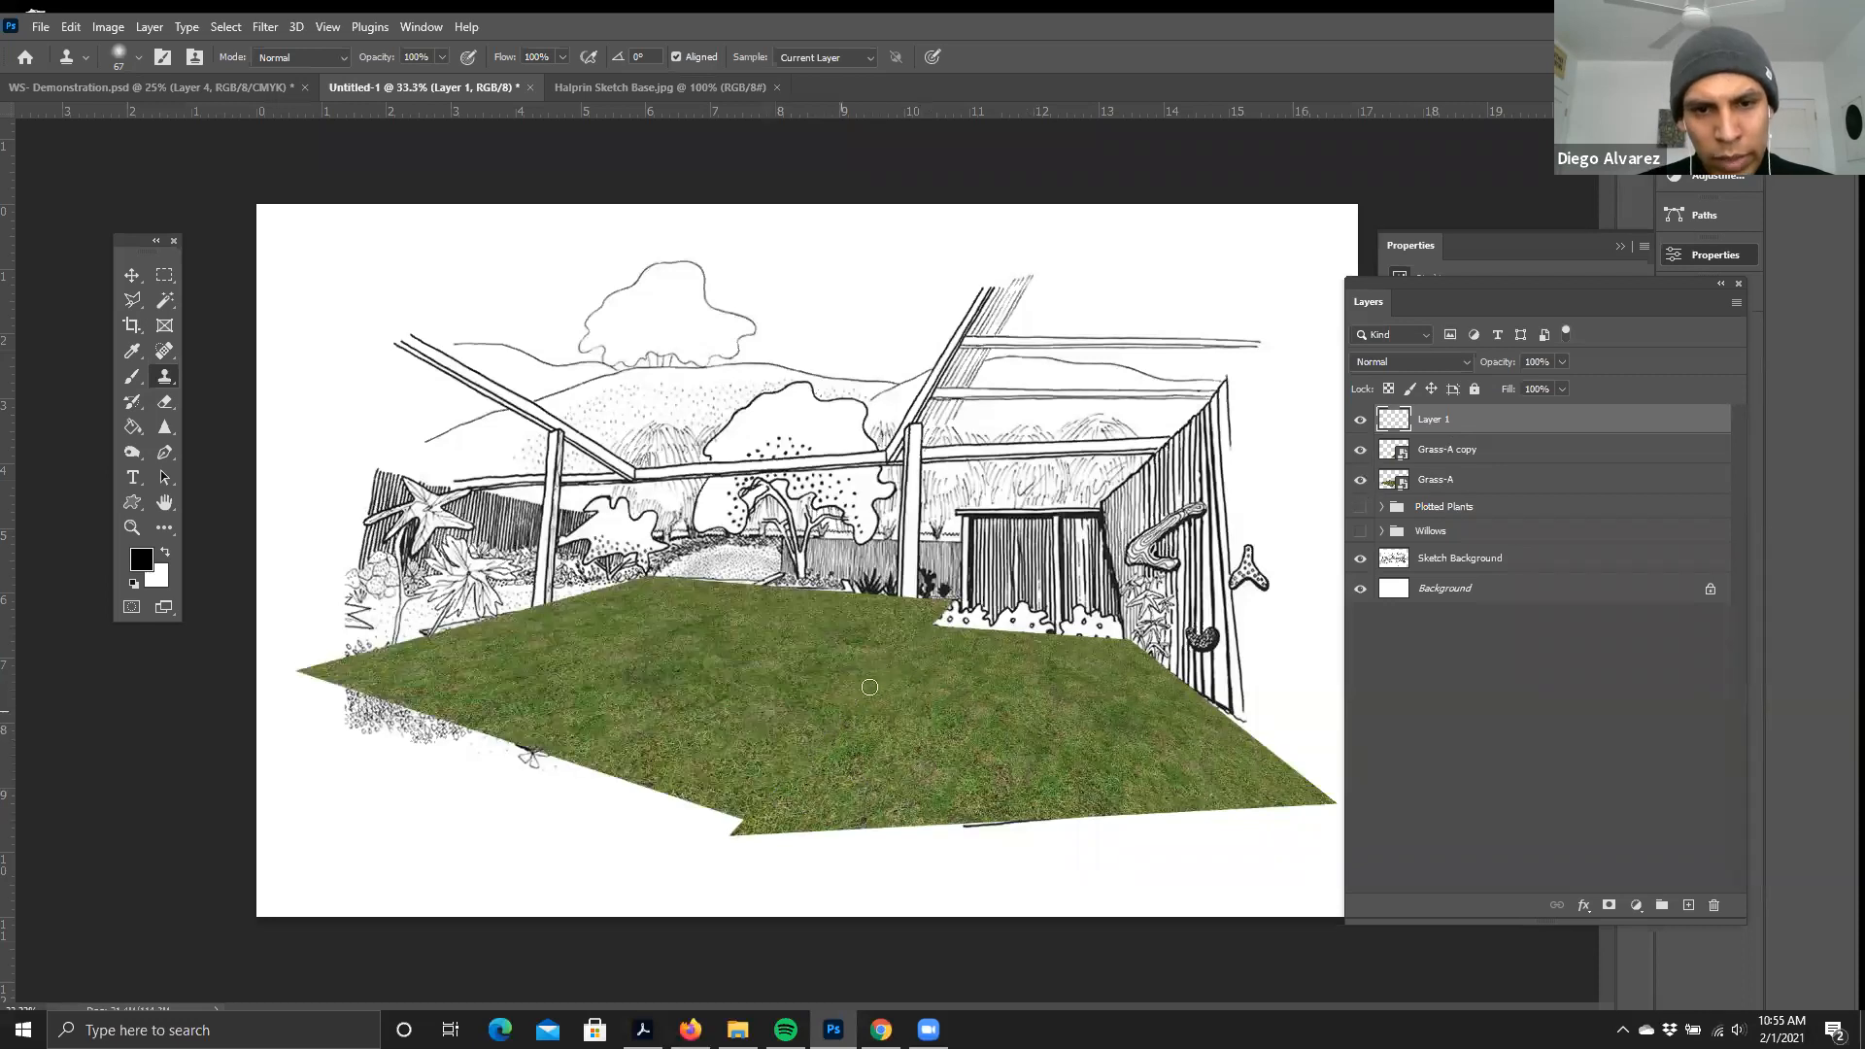
click(1360, 419)
click(1426, 449)
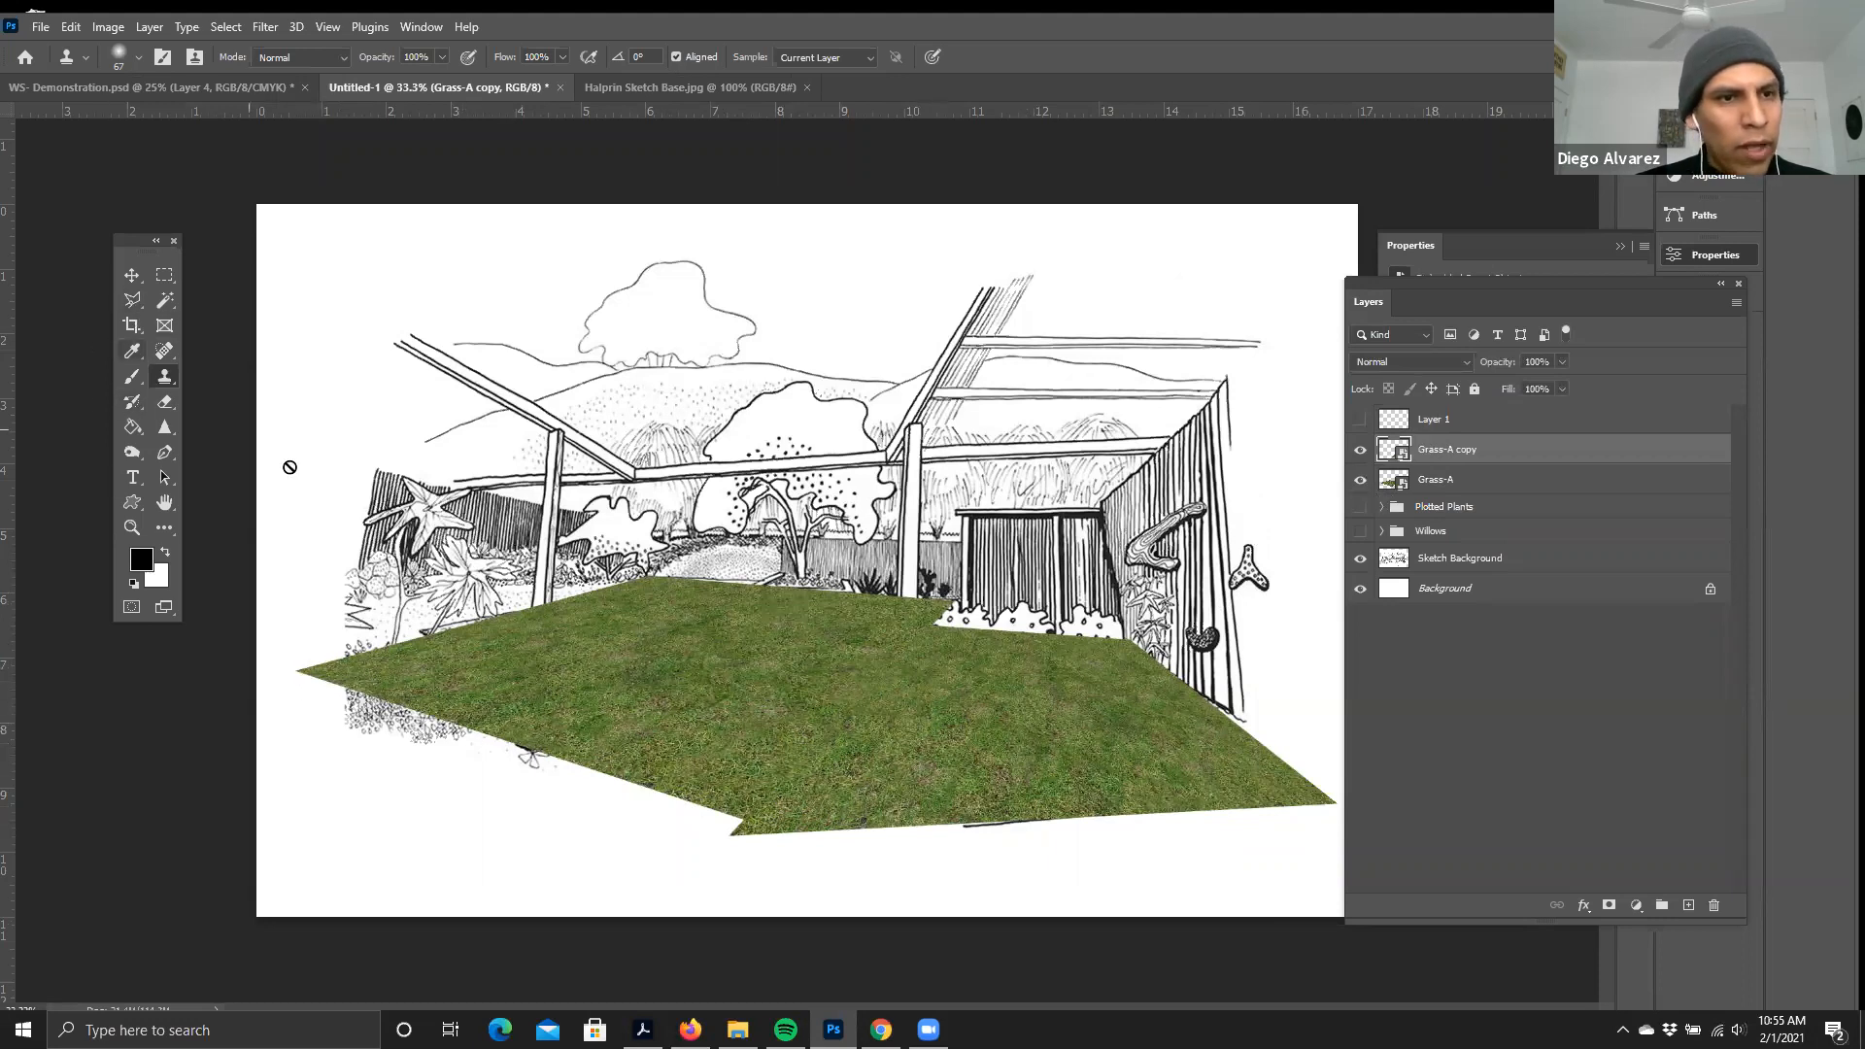
- Switch to the Brush tool and choose the Kyle's Ultimate Pastel Palooza preset at 60 px from the Dry Media Brushes
click(131, 378)
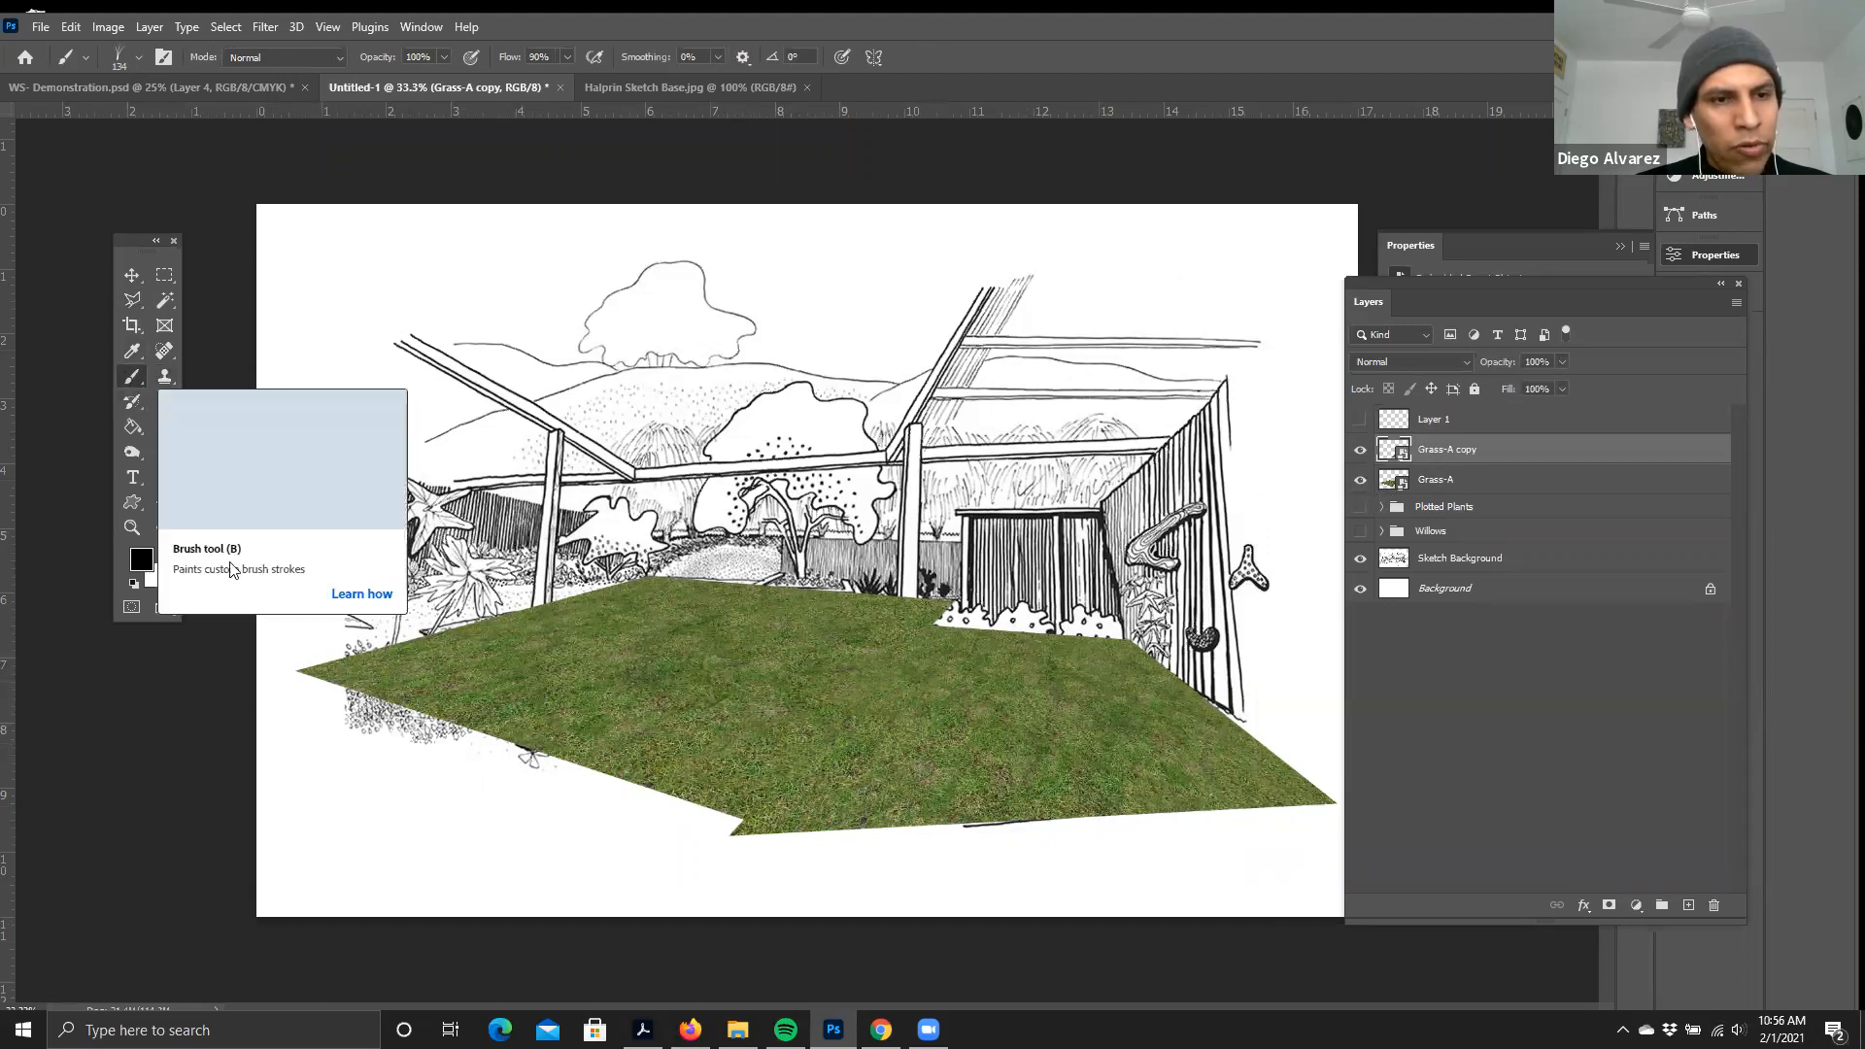
click(123, 61)
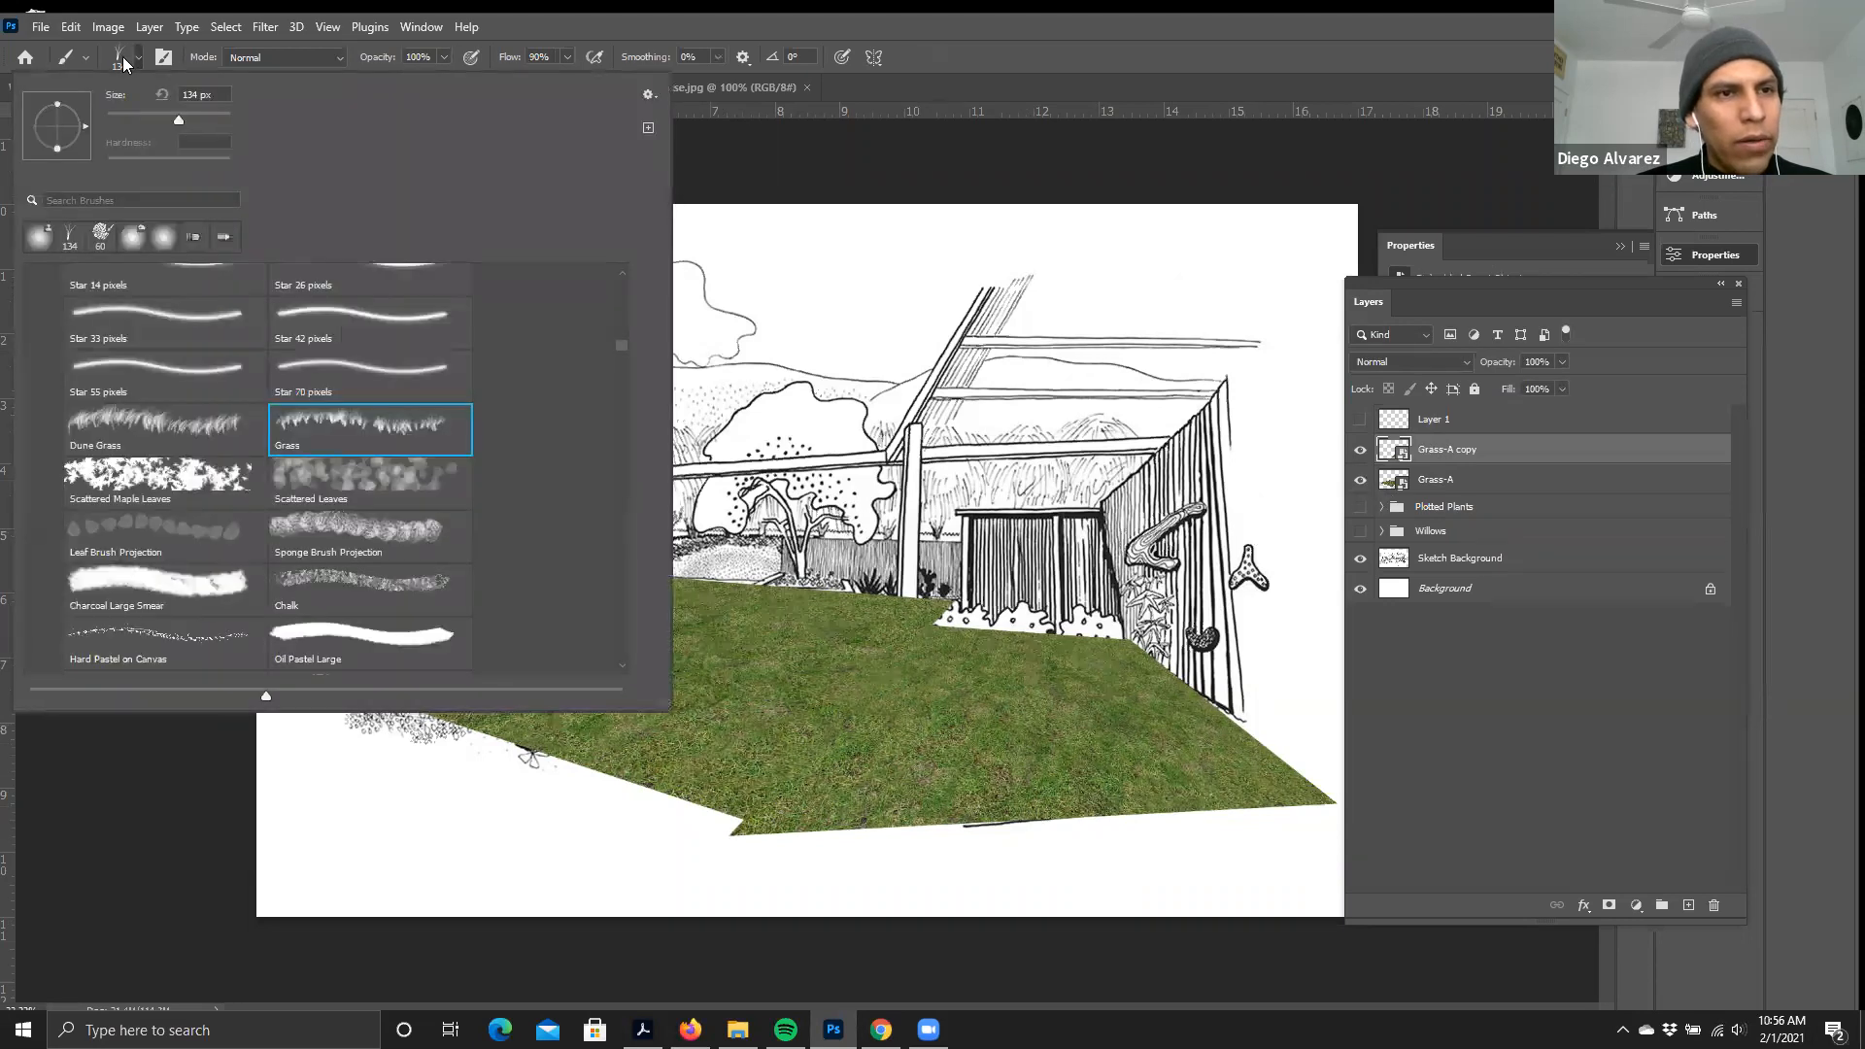
scroll(154, 378, up, 5)
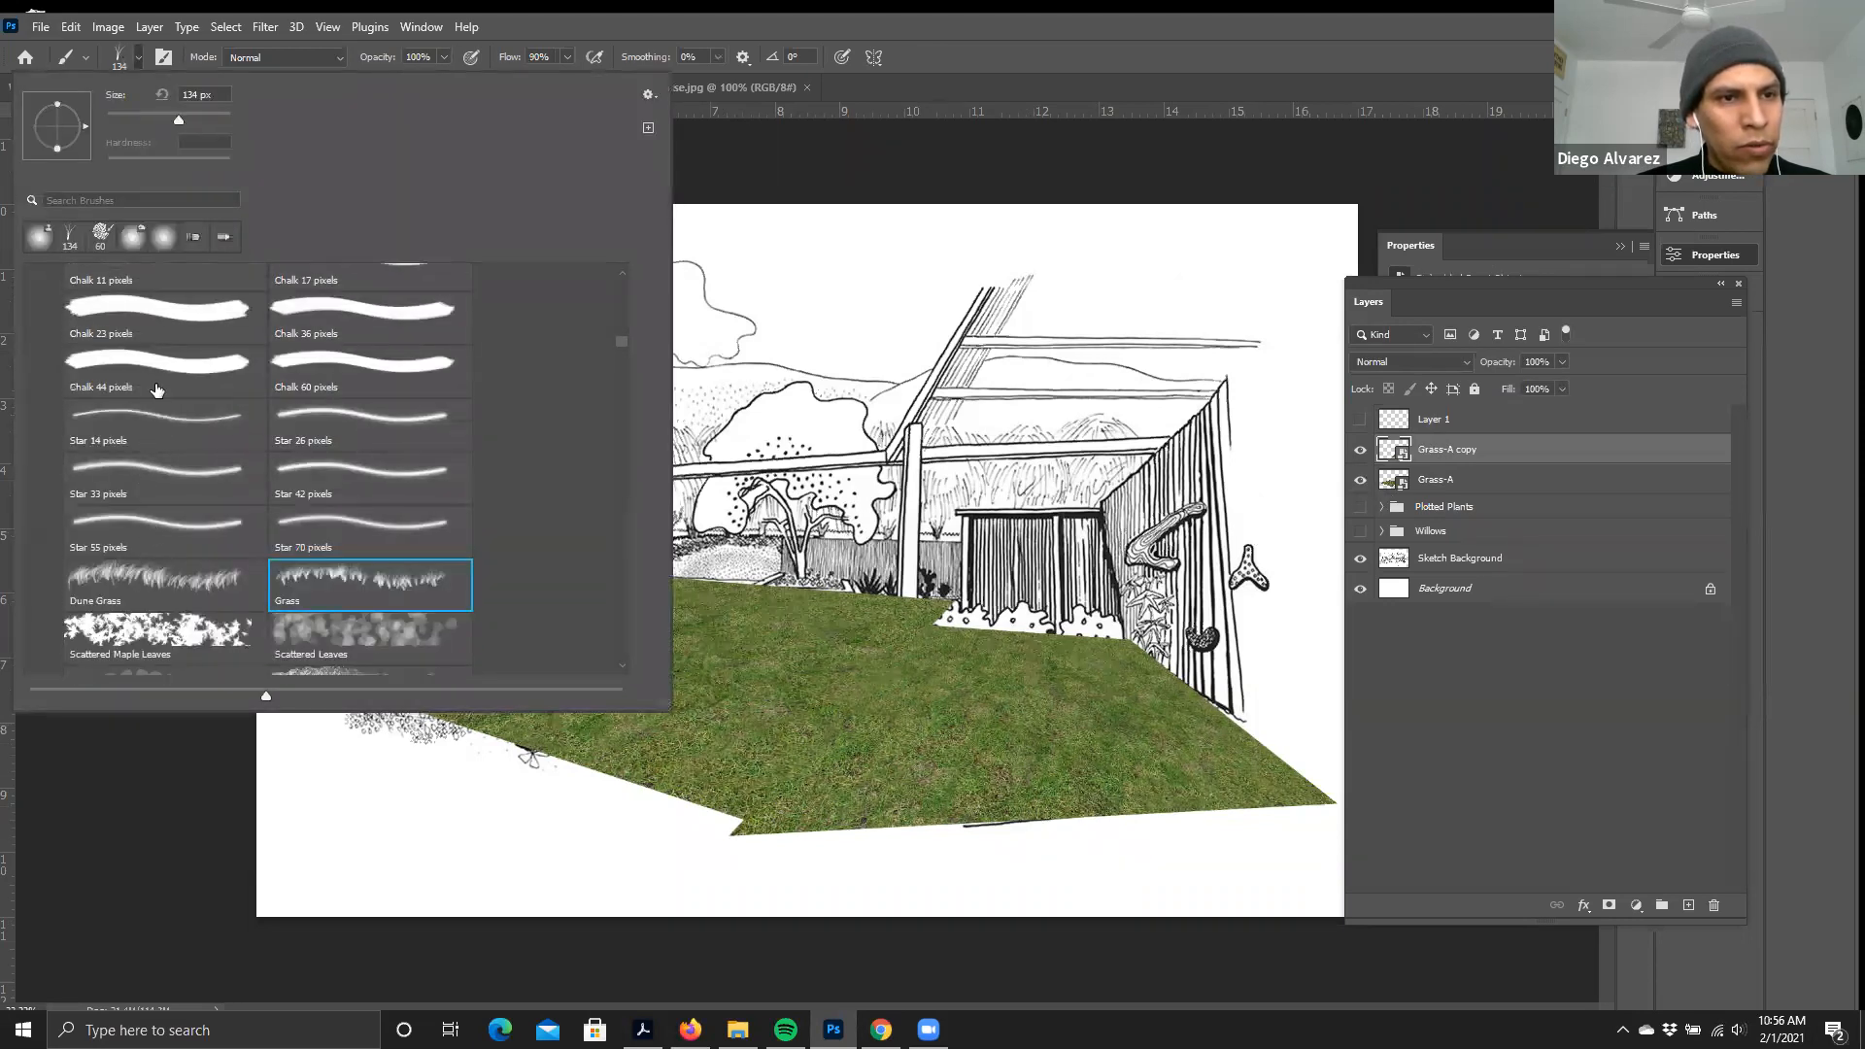
drag(626, 340, 616, 257)
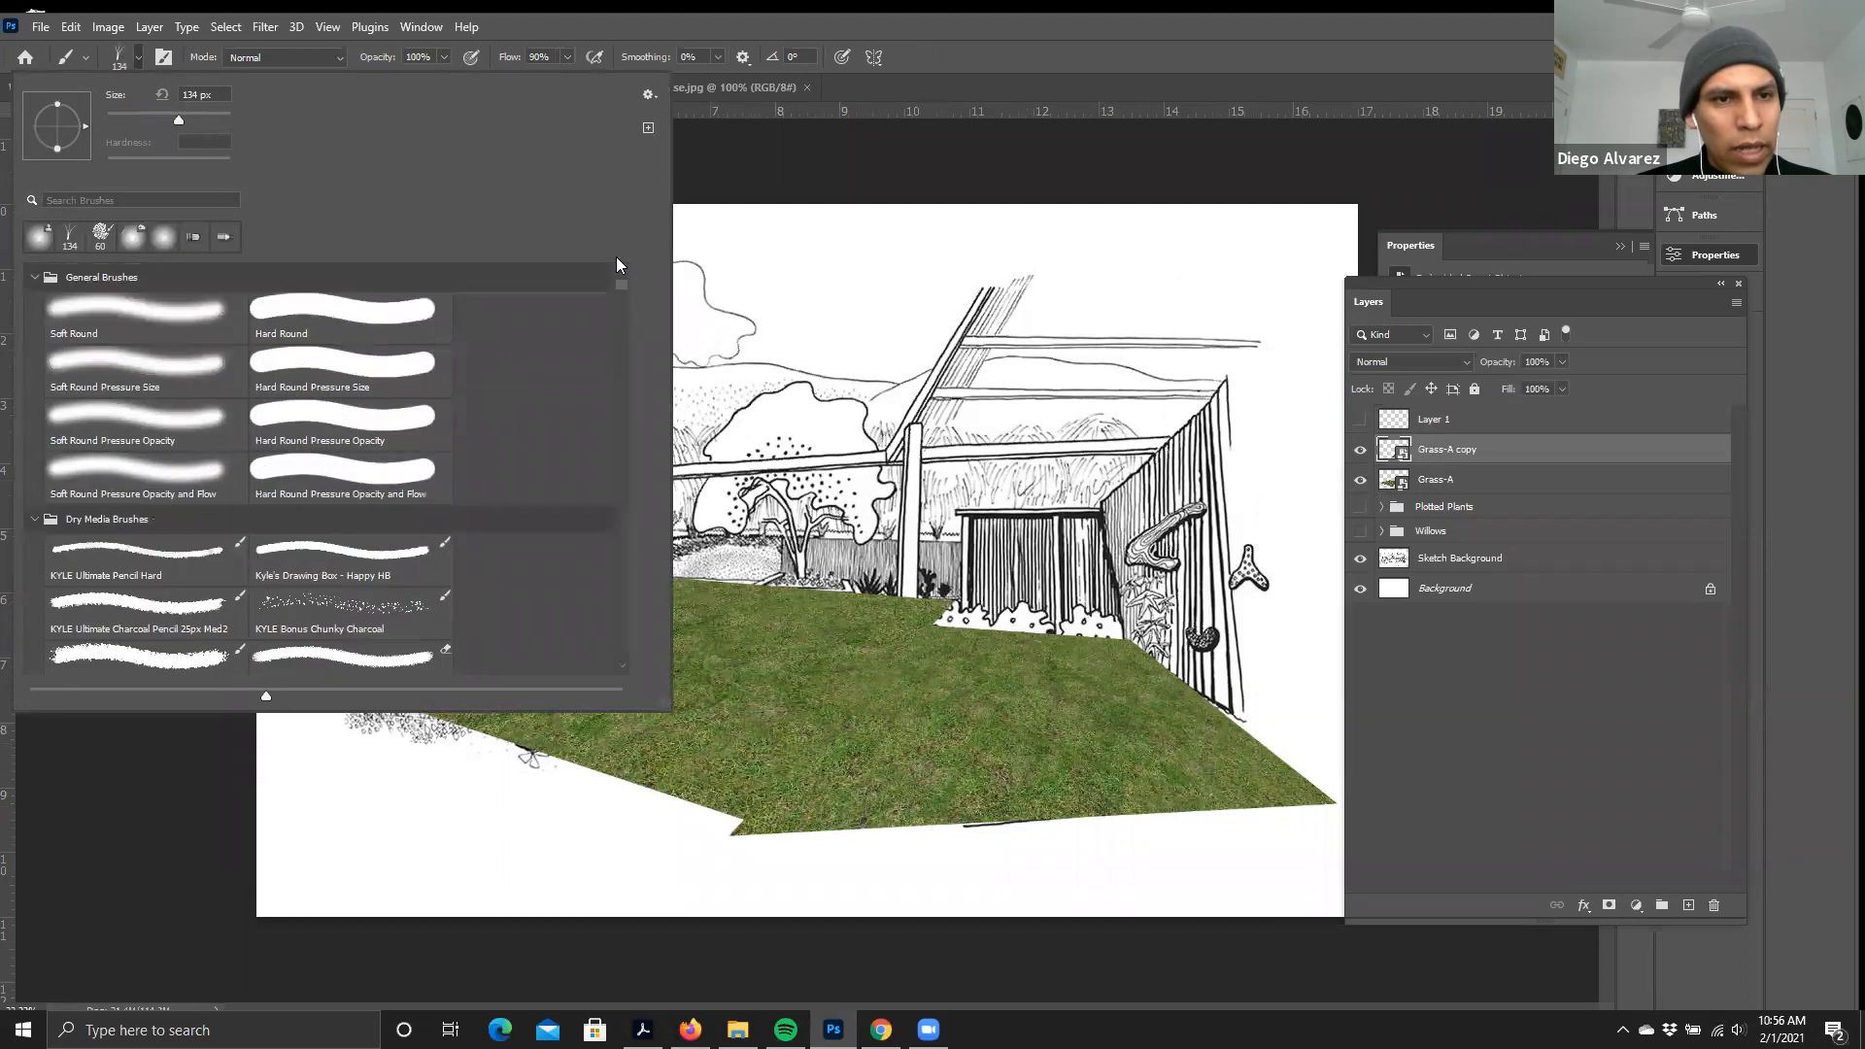
scroll(247, 478, down, 3)
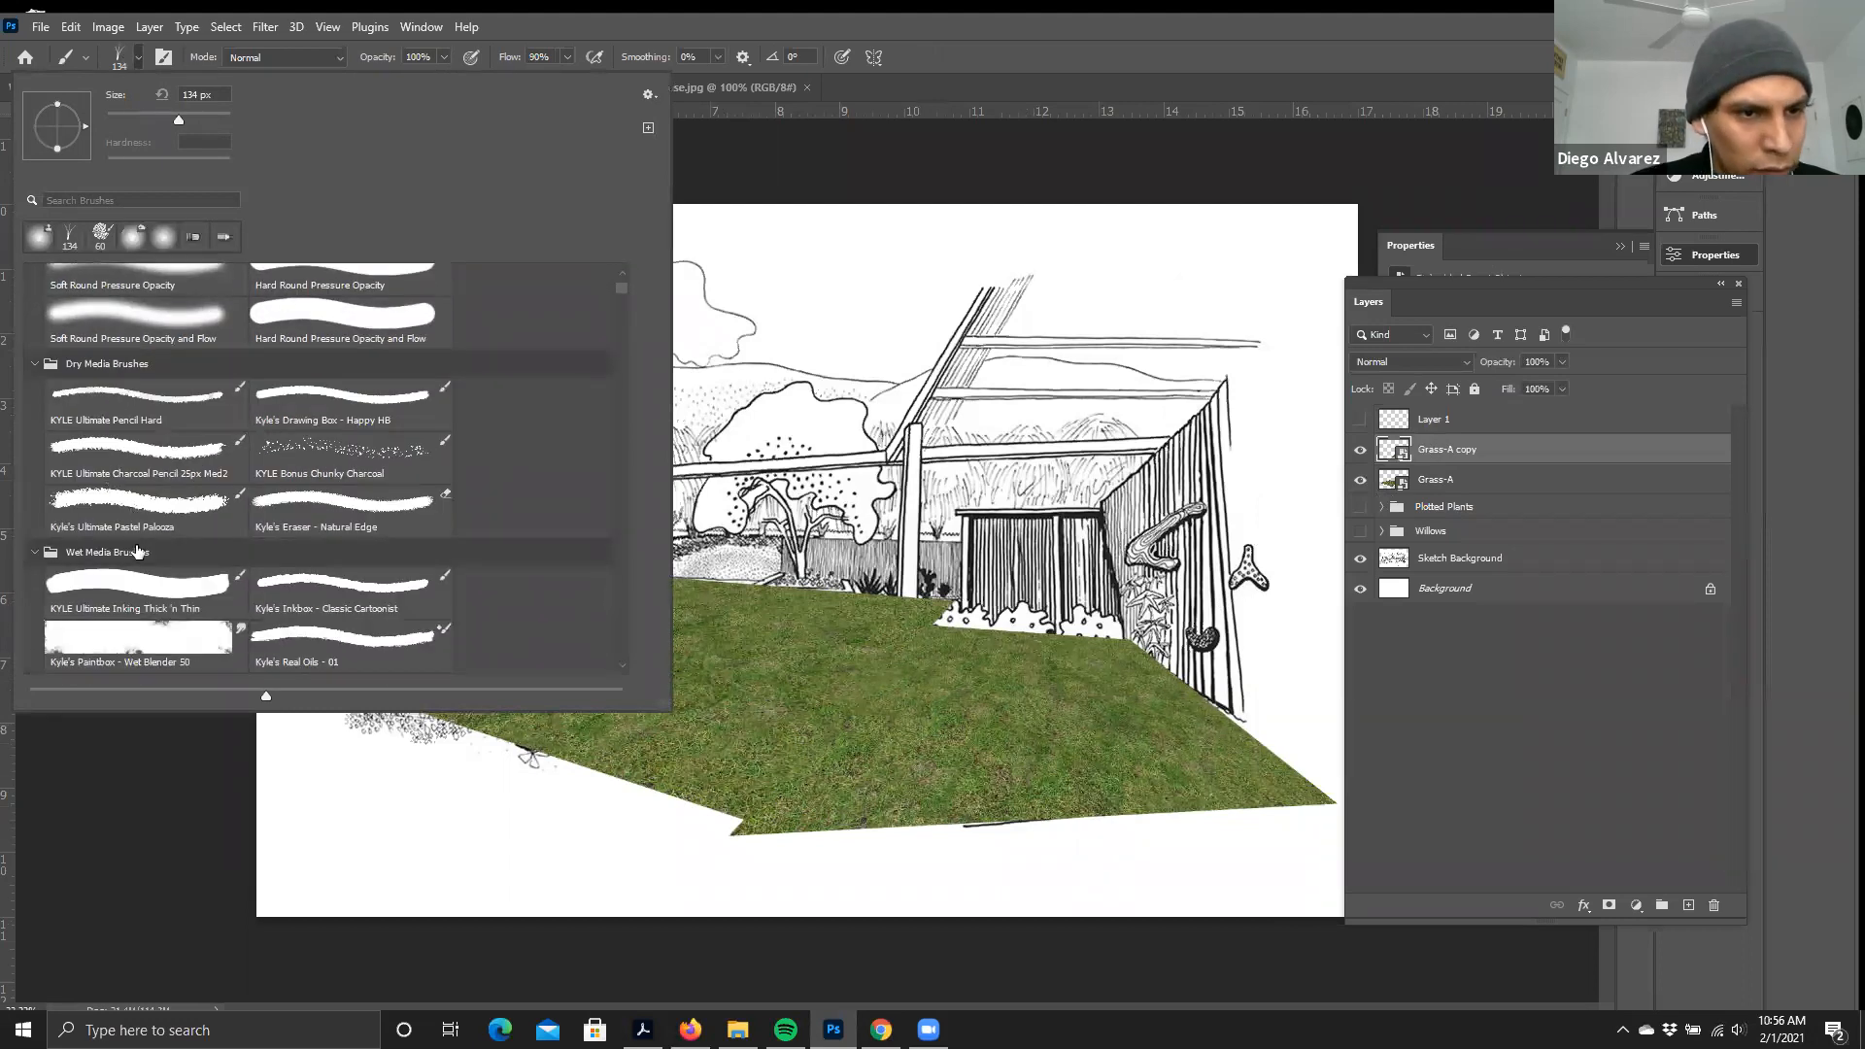
click(116, 458)
click(121, 519)
scroll(131, 447, down, 1)
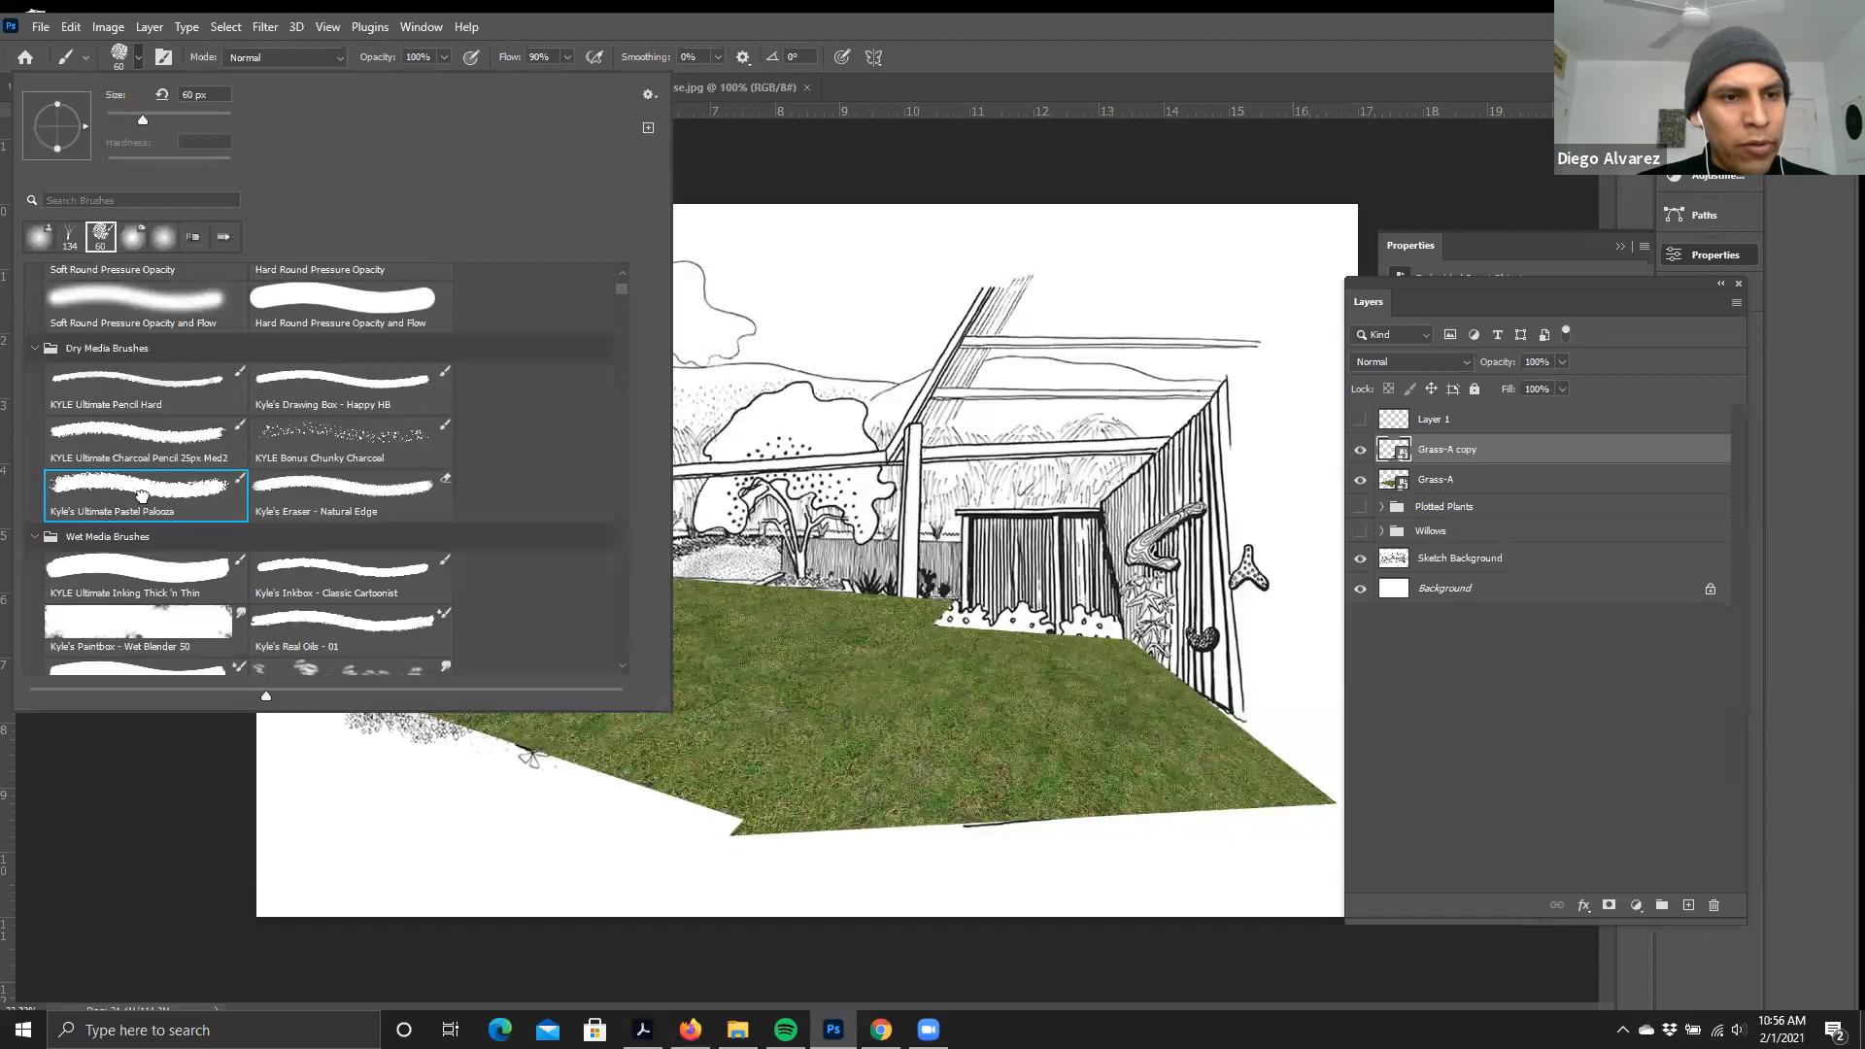
double_click(140, 492)
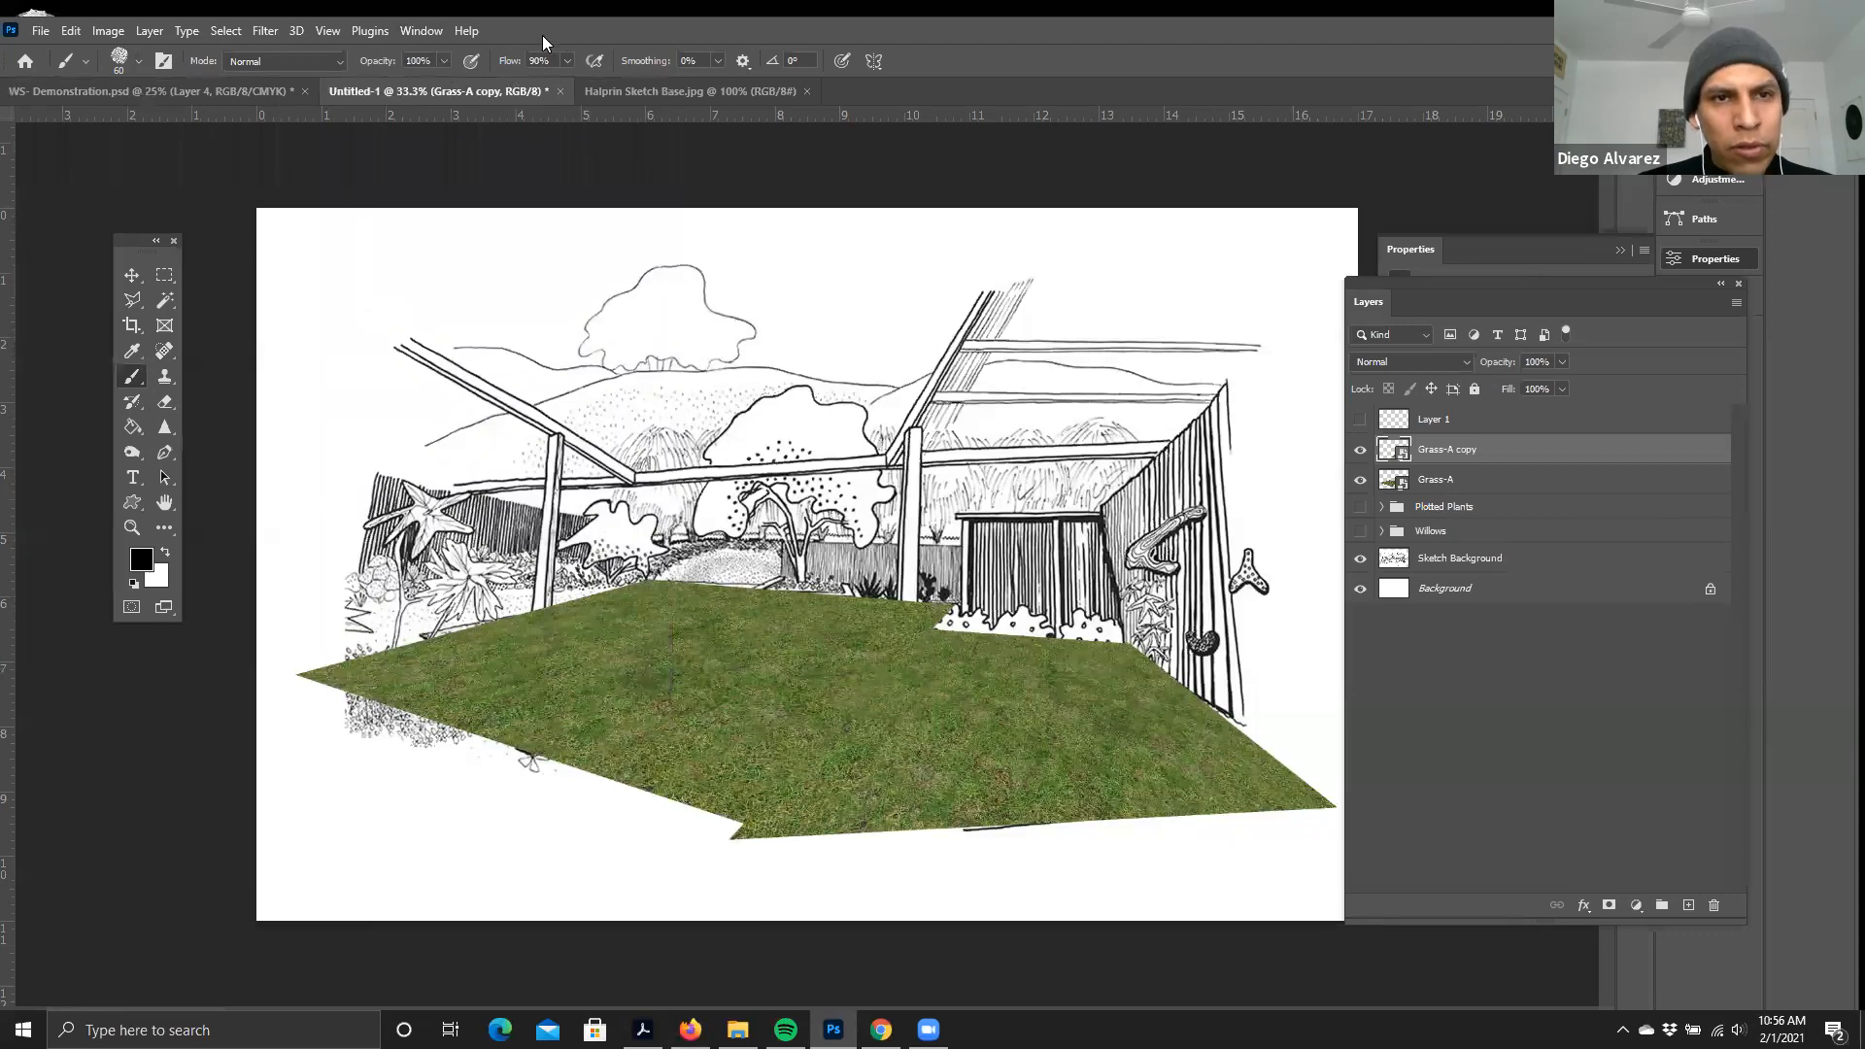
- Set the brush flow to 40%, leaving the brush opacity at 100%
click(569, 92)
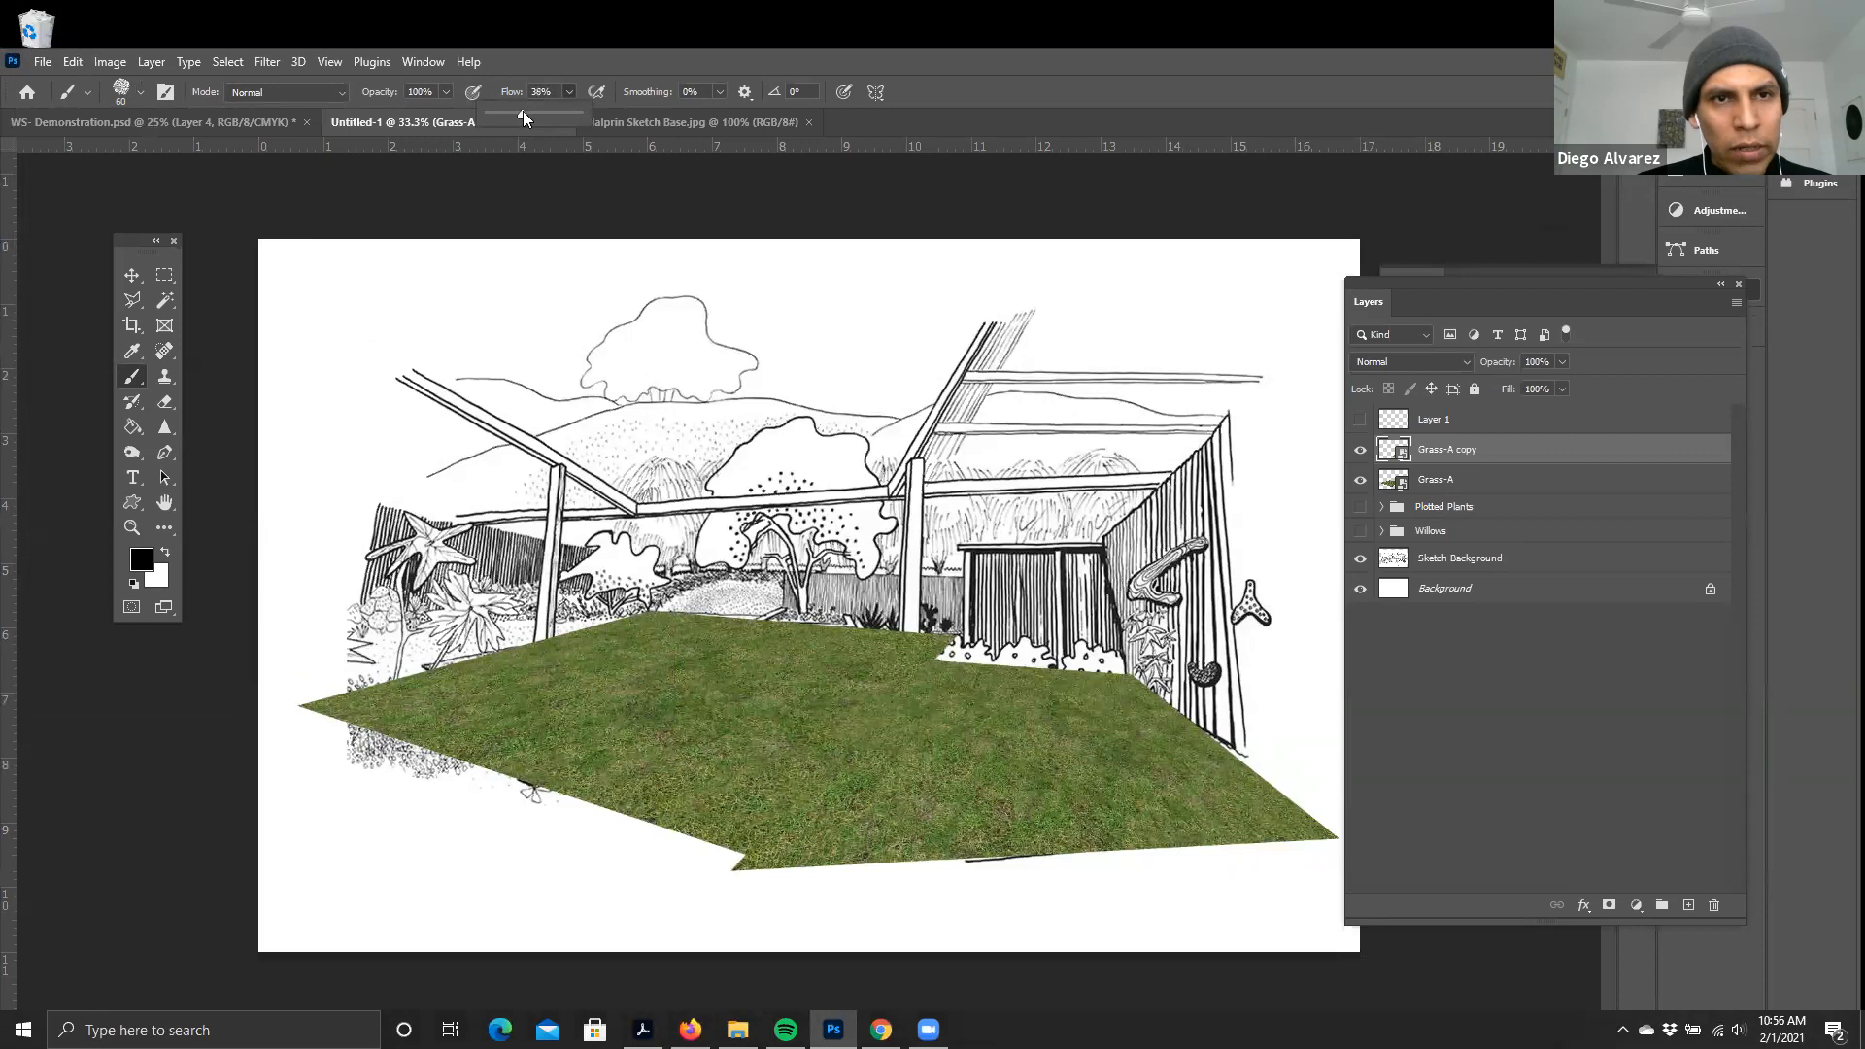
drag(523, 111, 525, 111)
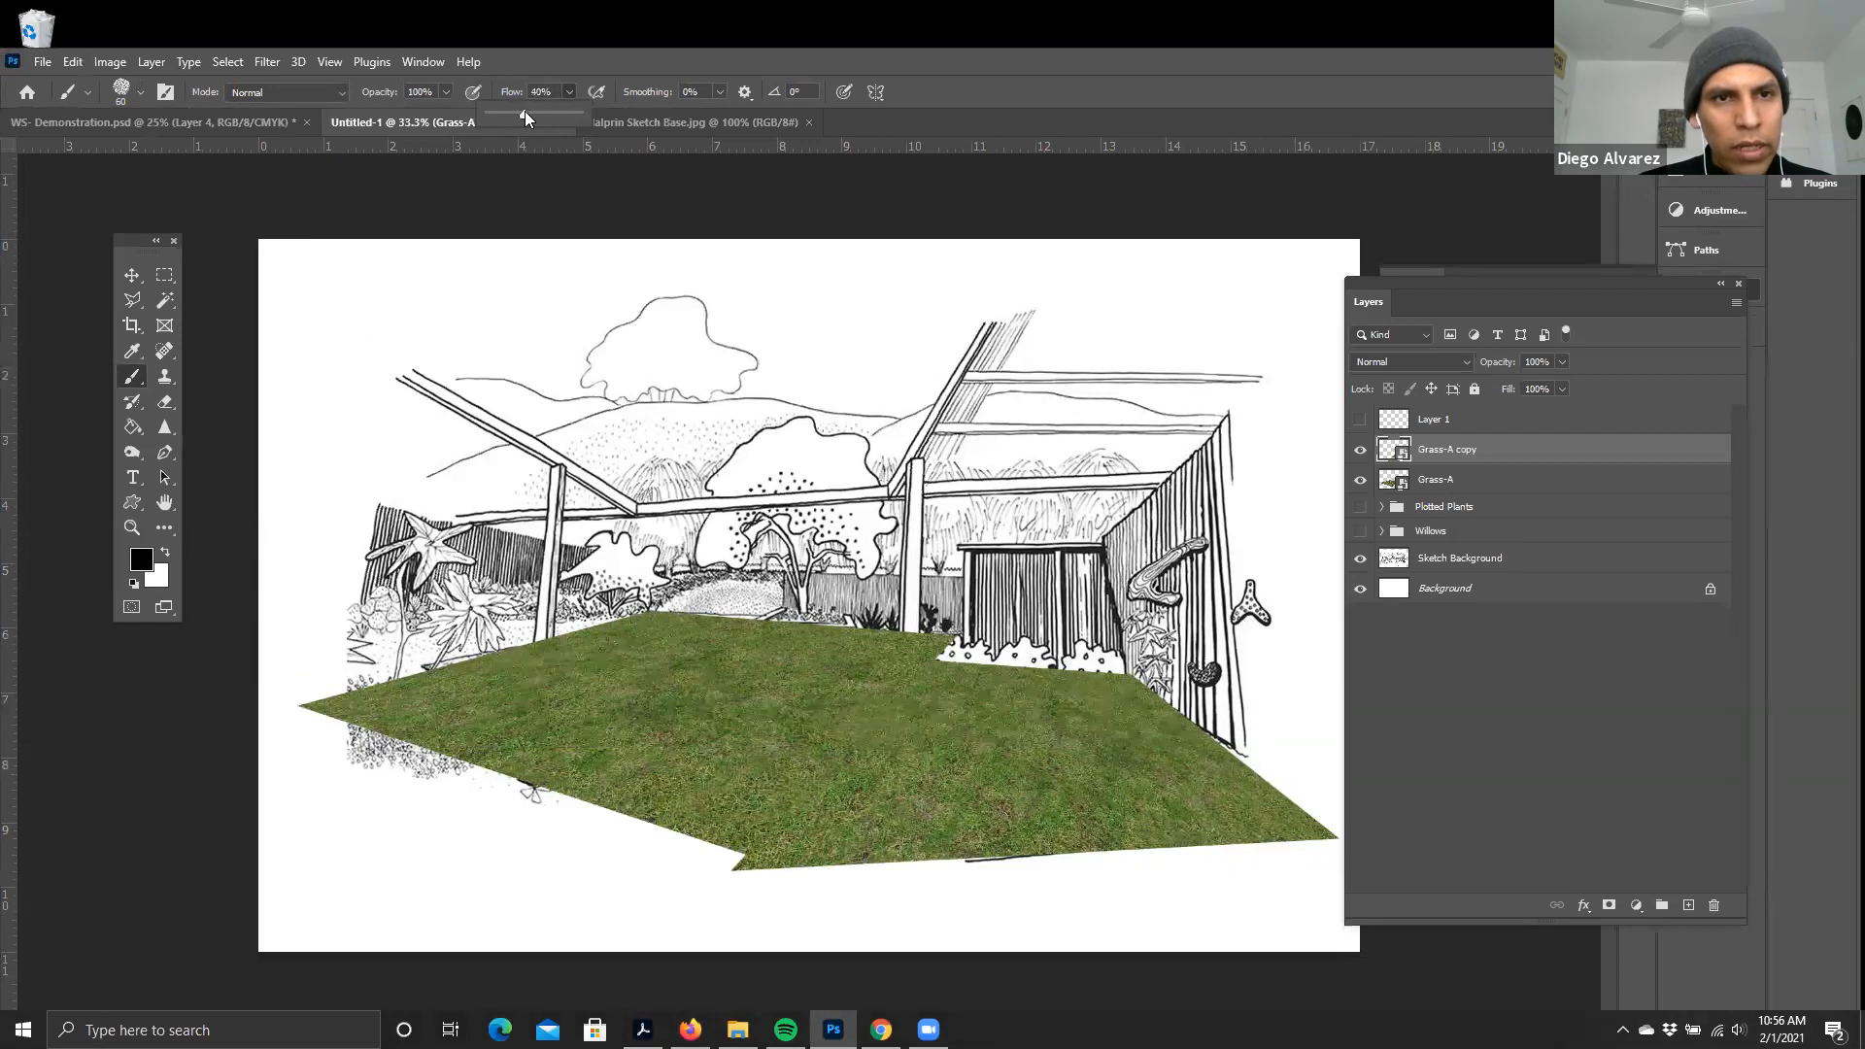
click(445, 93)
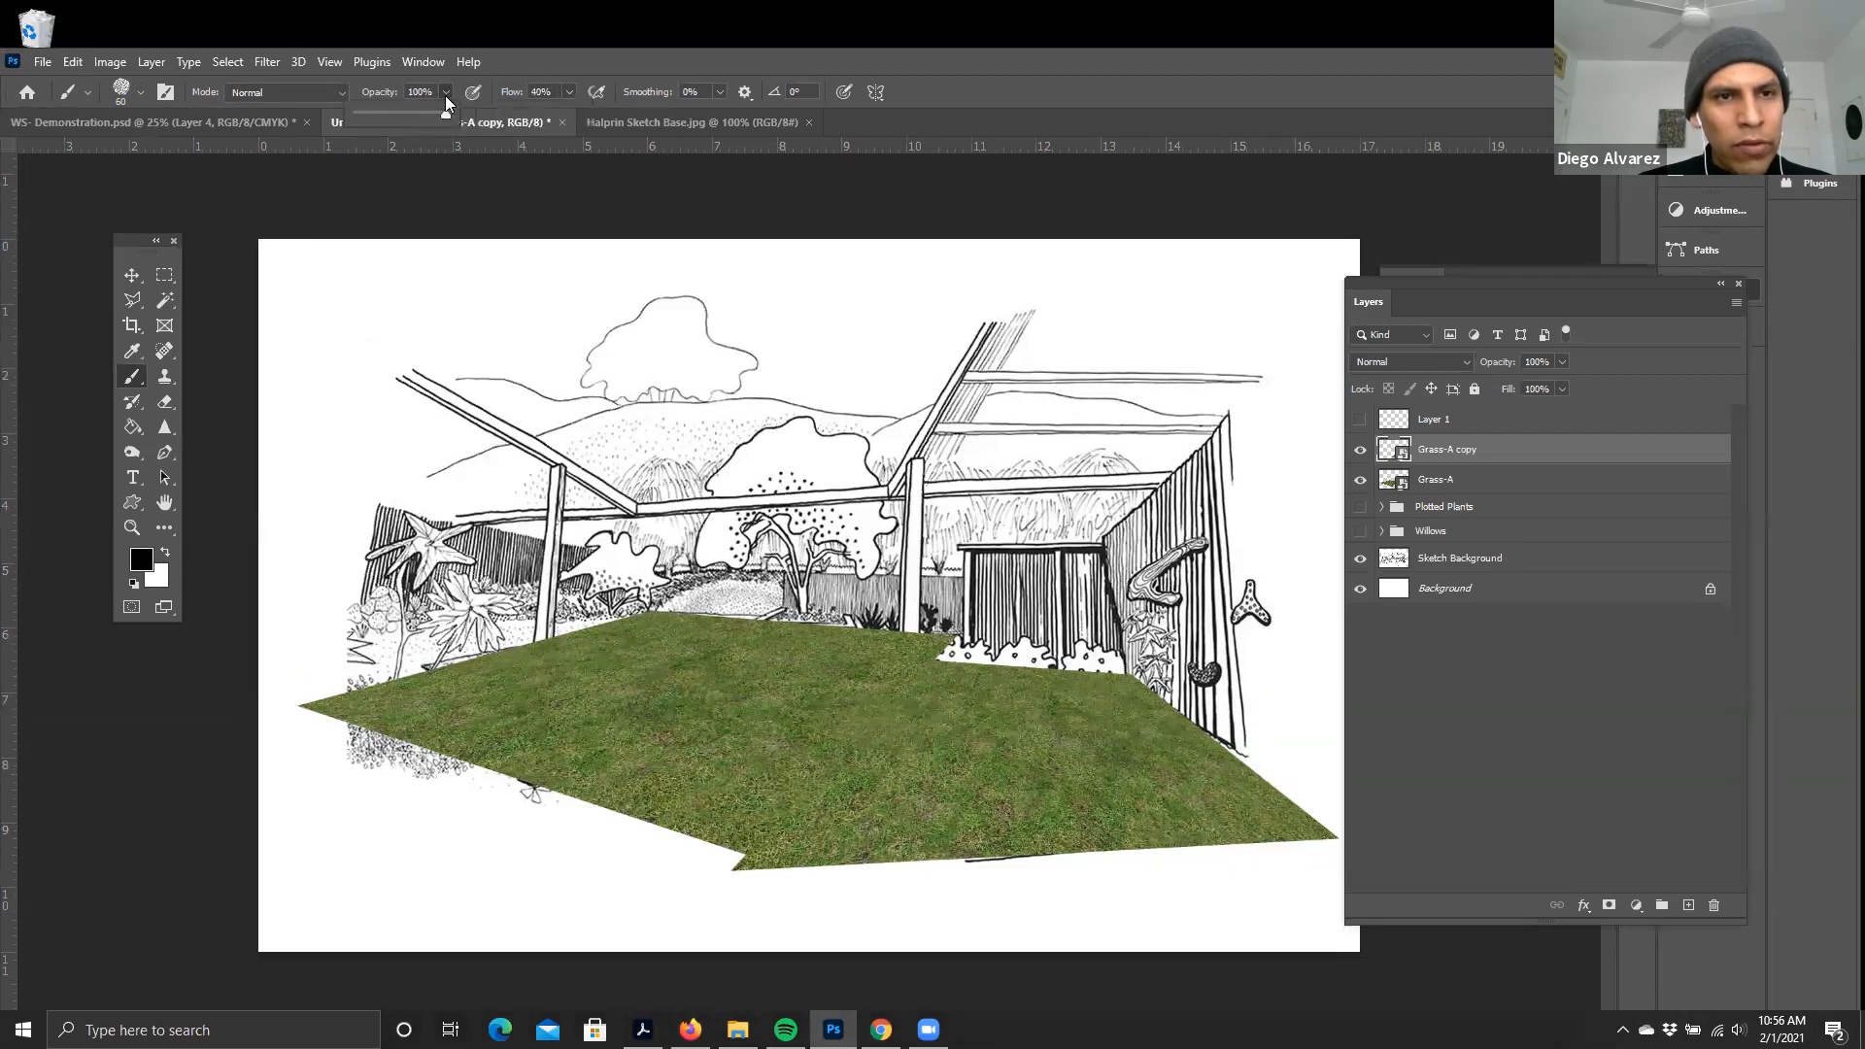
click(527, 62)
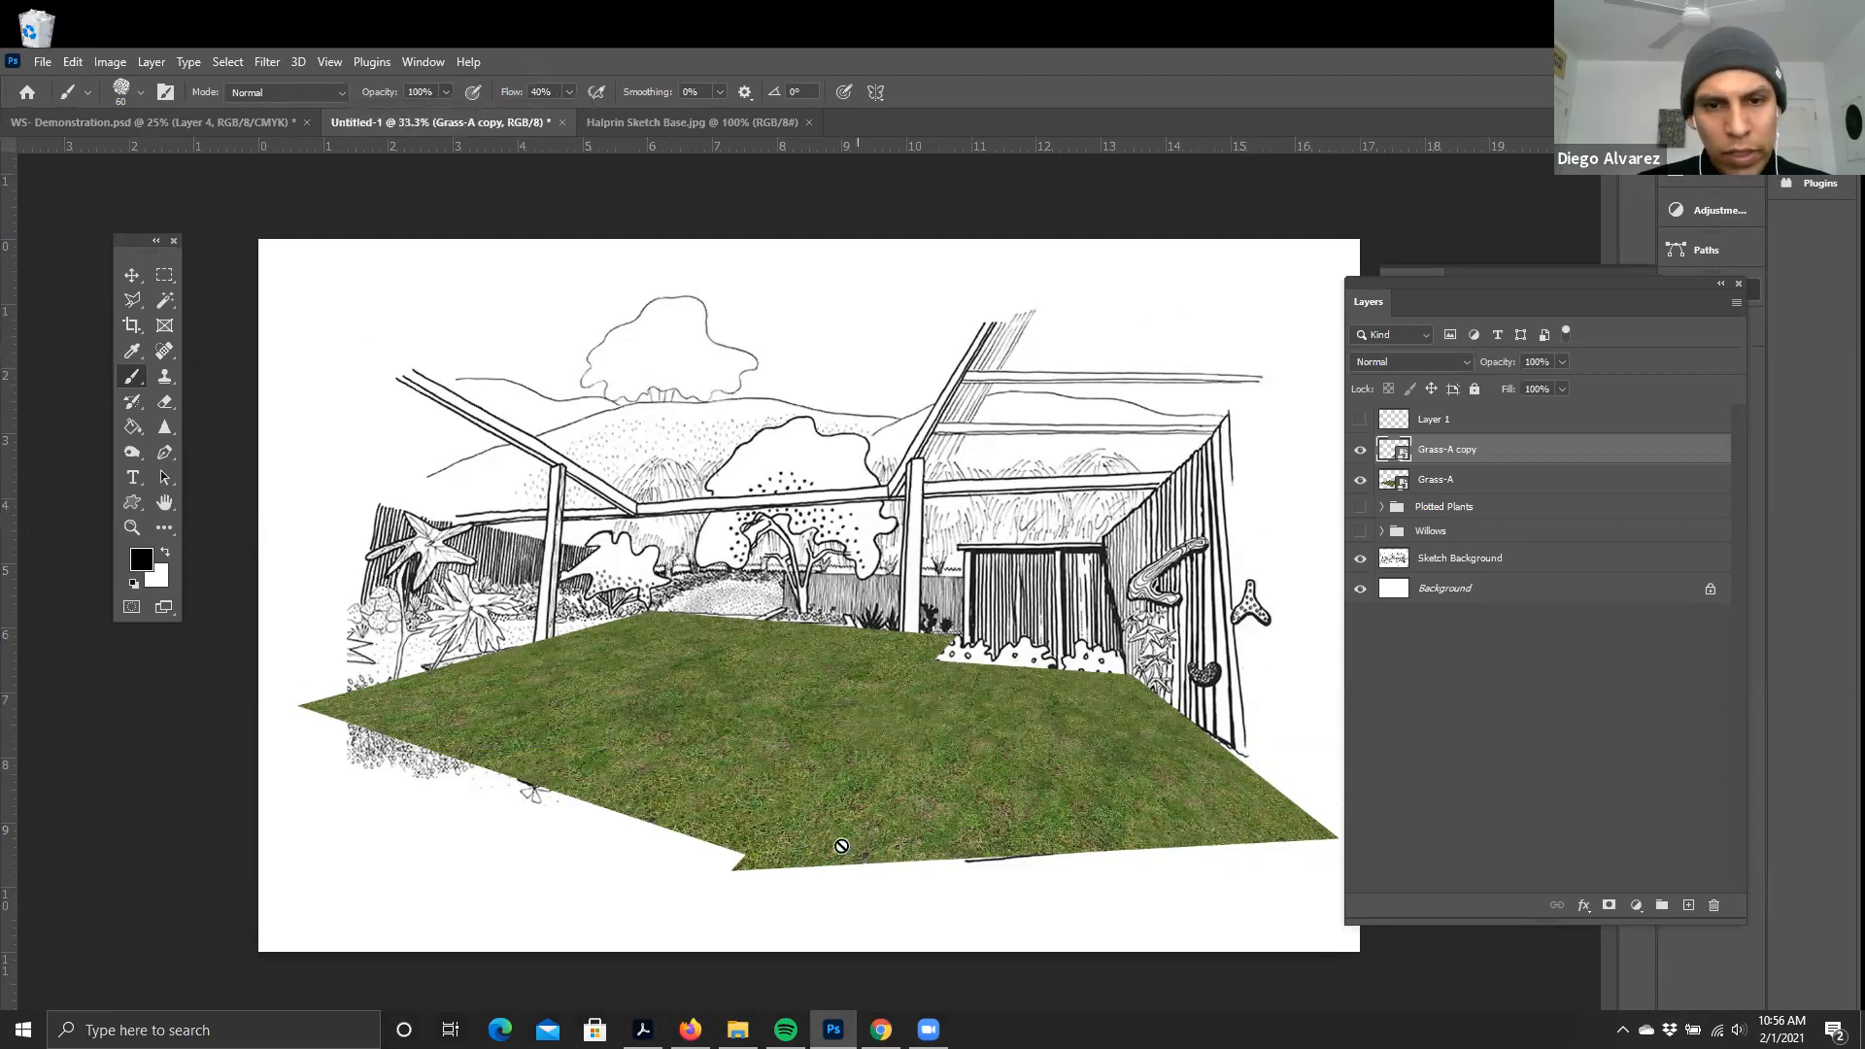
- Group the Grass-A copy and Grass-A layers into a new layer group named Grass Plane
click(1429, 488)
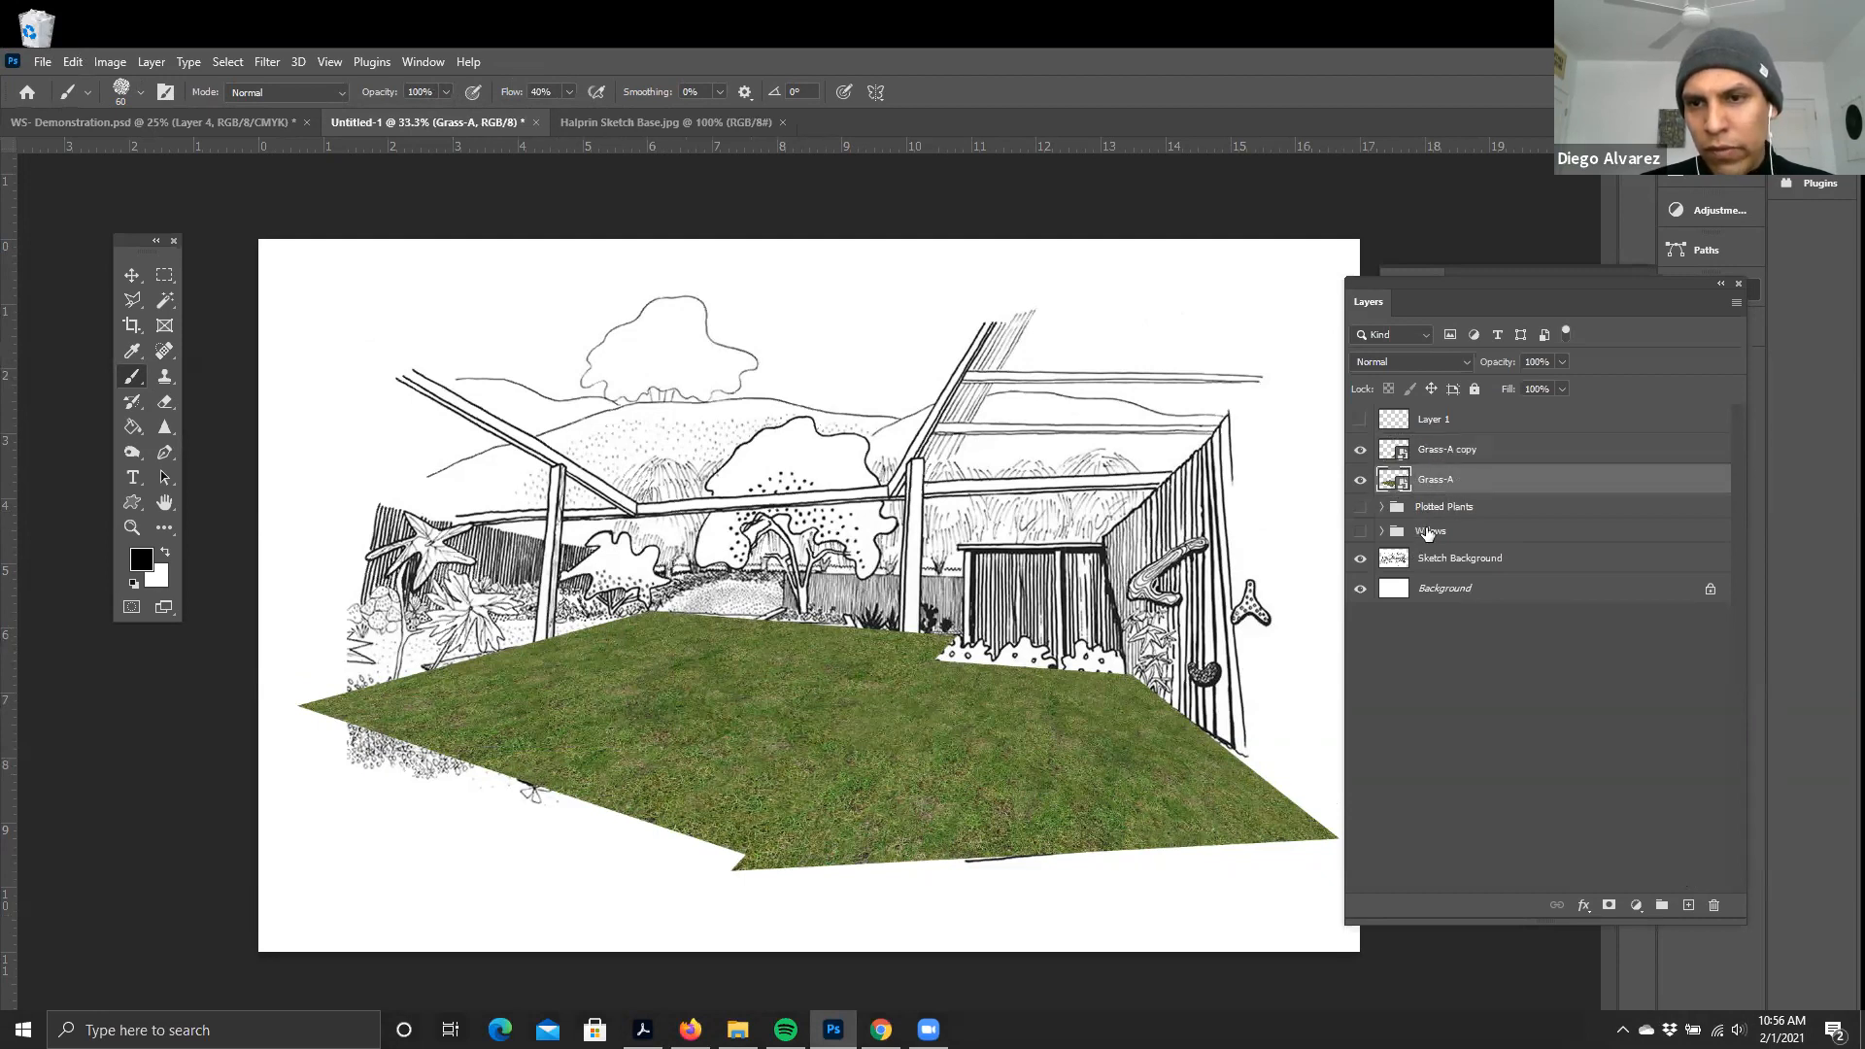
click(1441, 454)
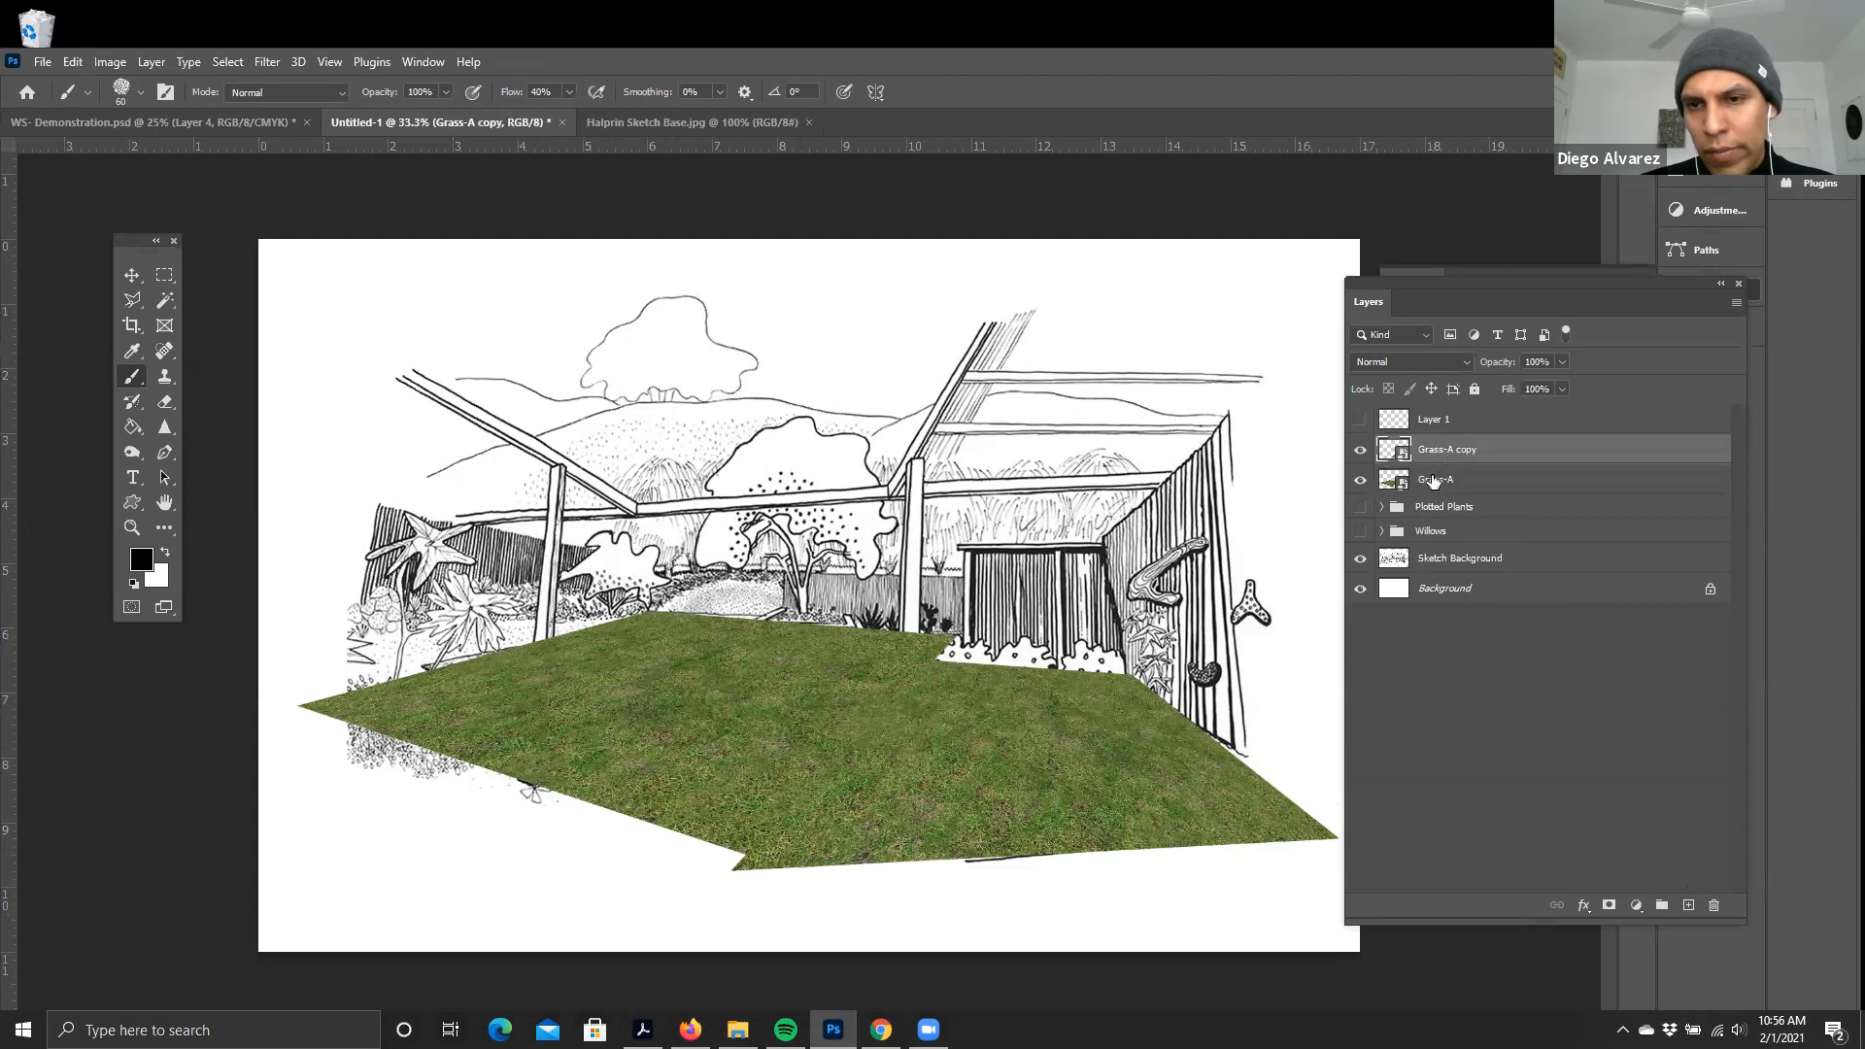
shift+click(1431, 483)
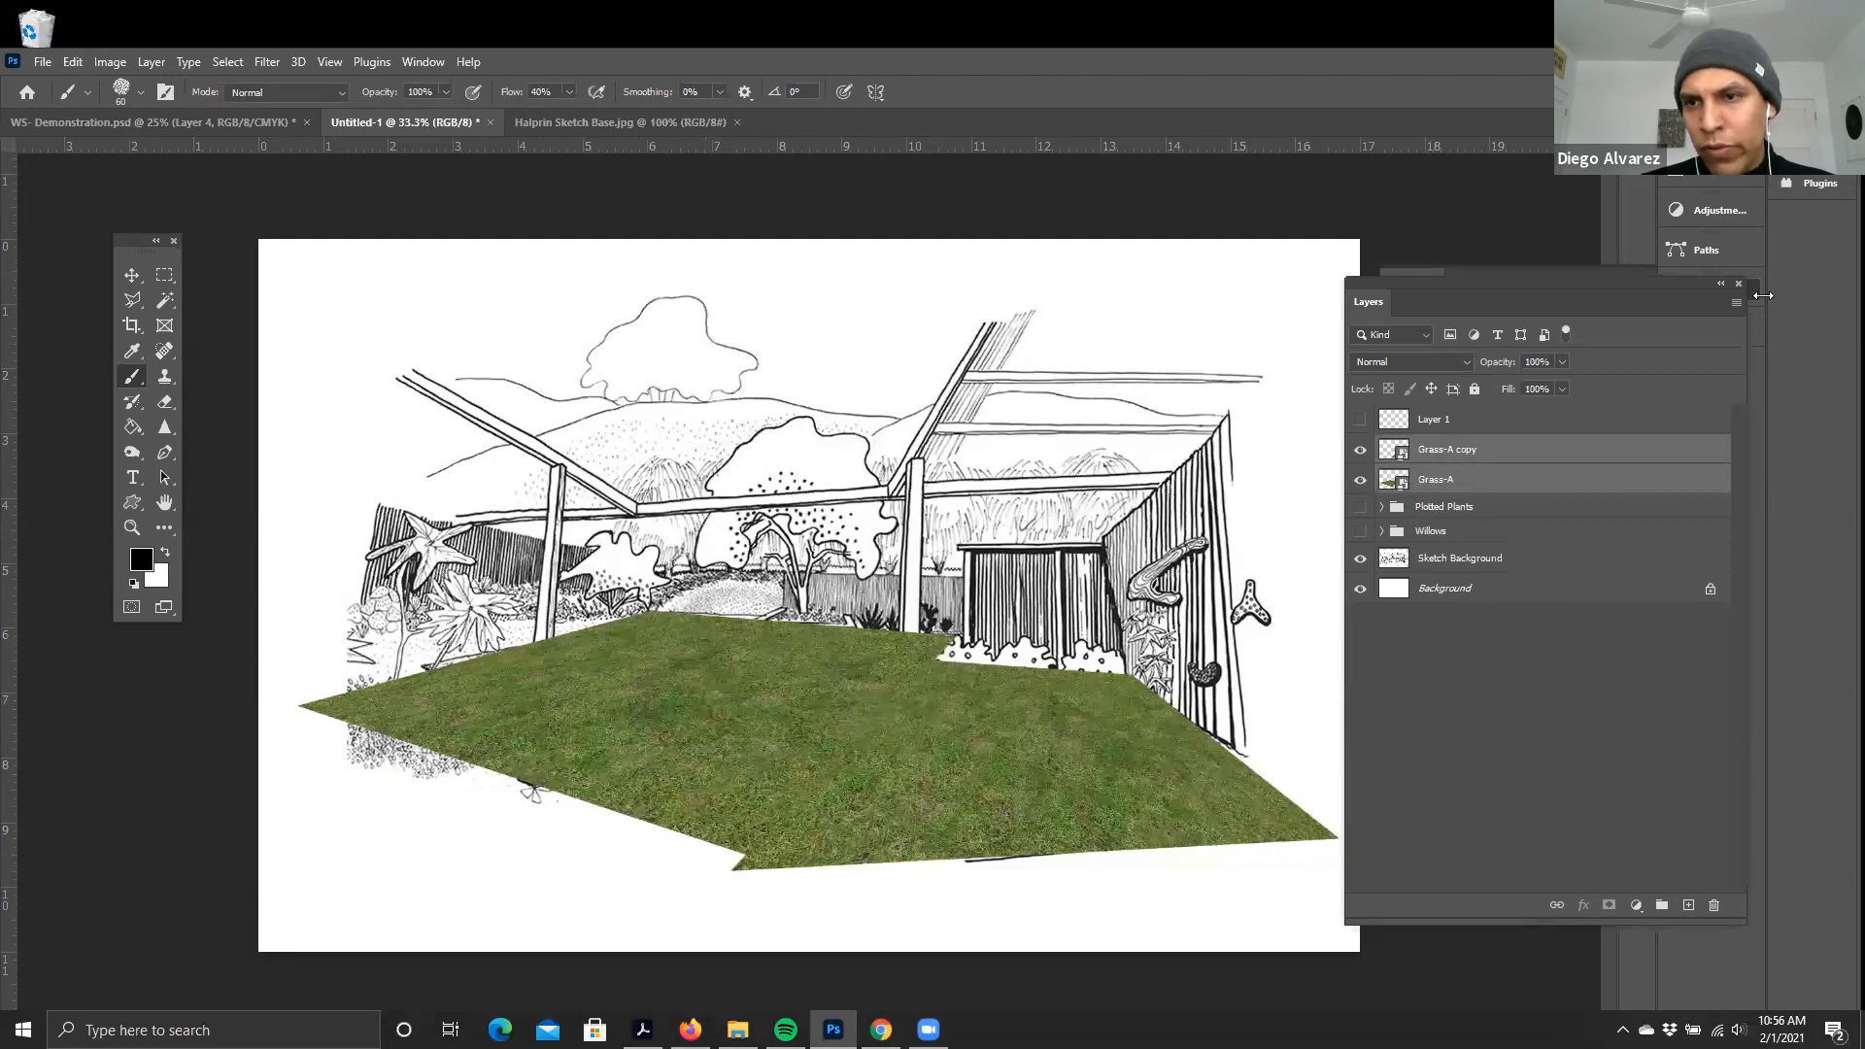
ctrl+click(1448, 454)
ctrl+click(1448, 455)
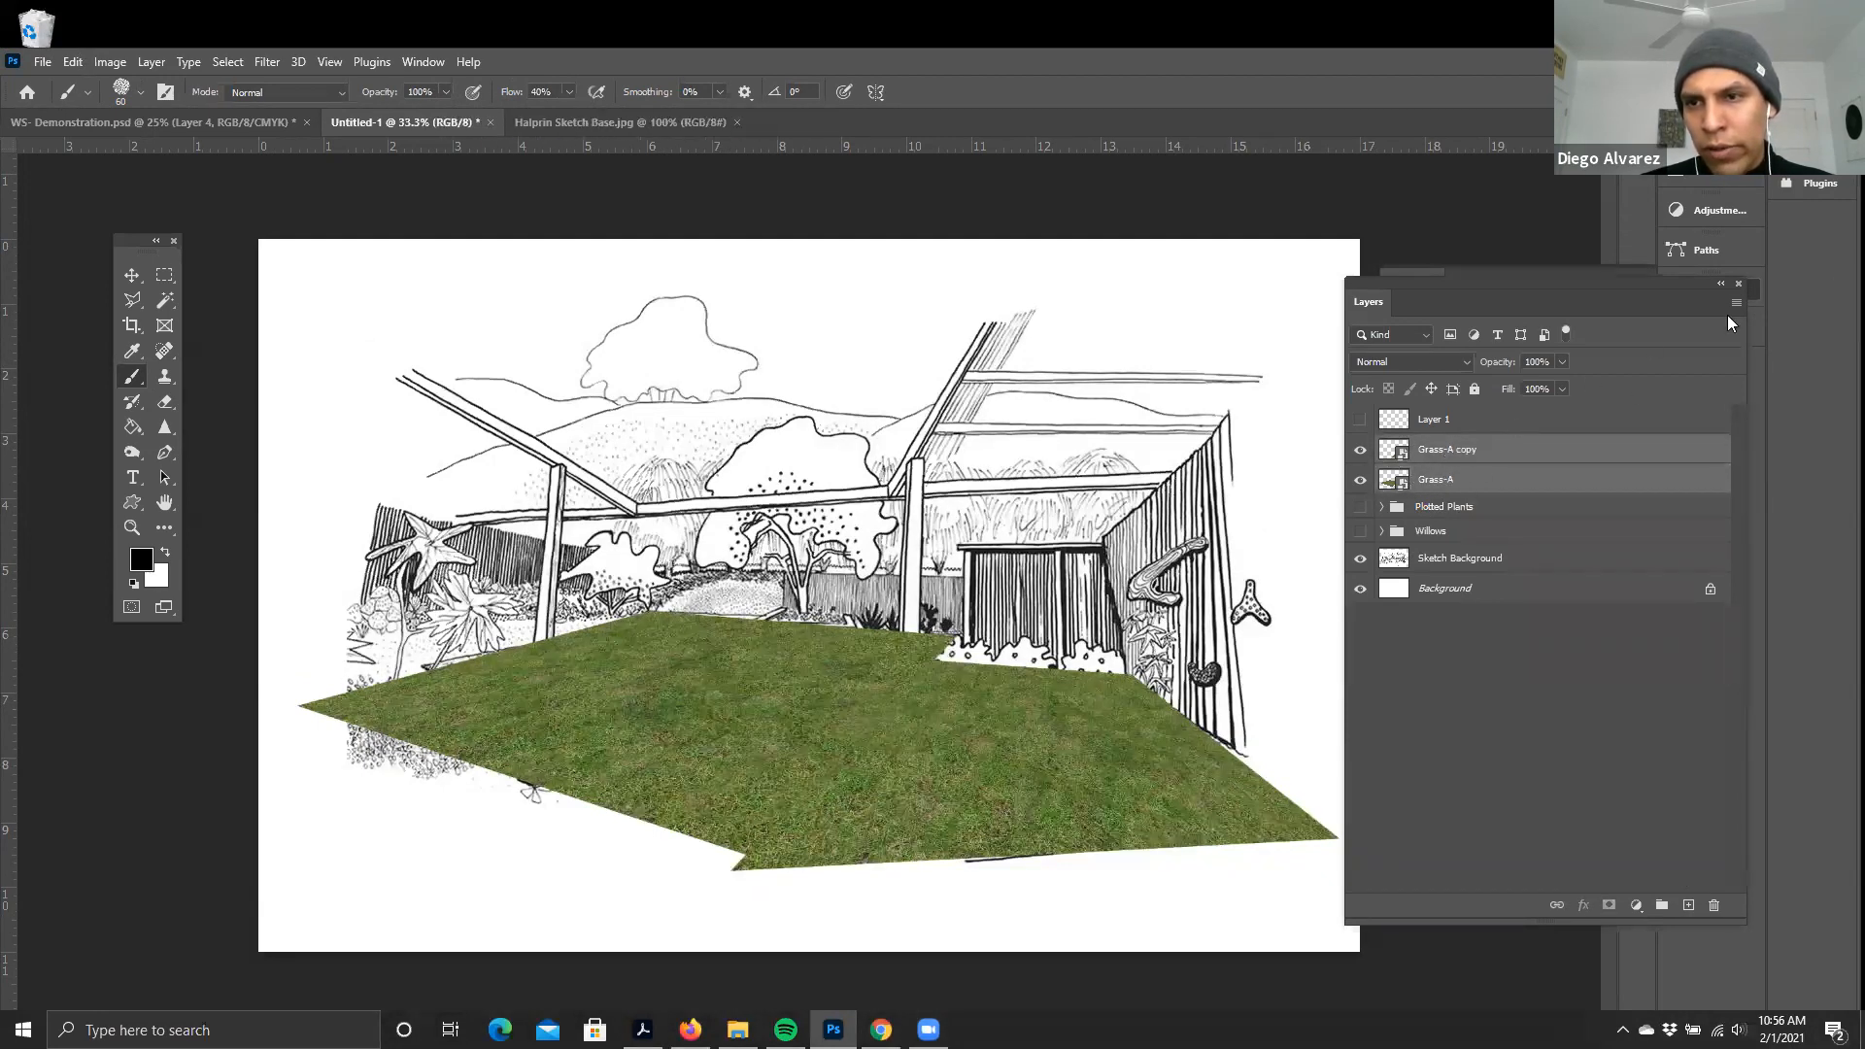
click(1735, 305)
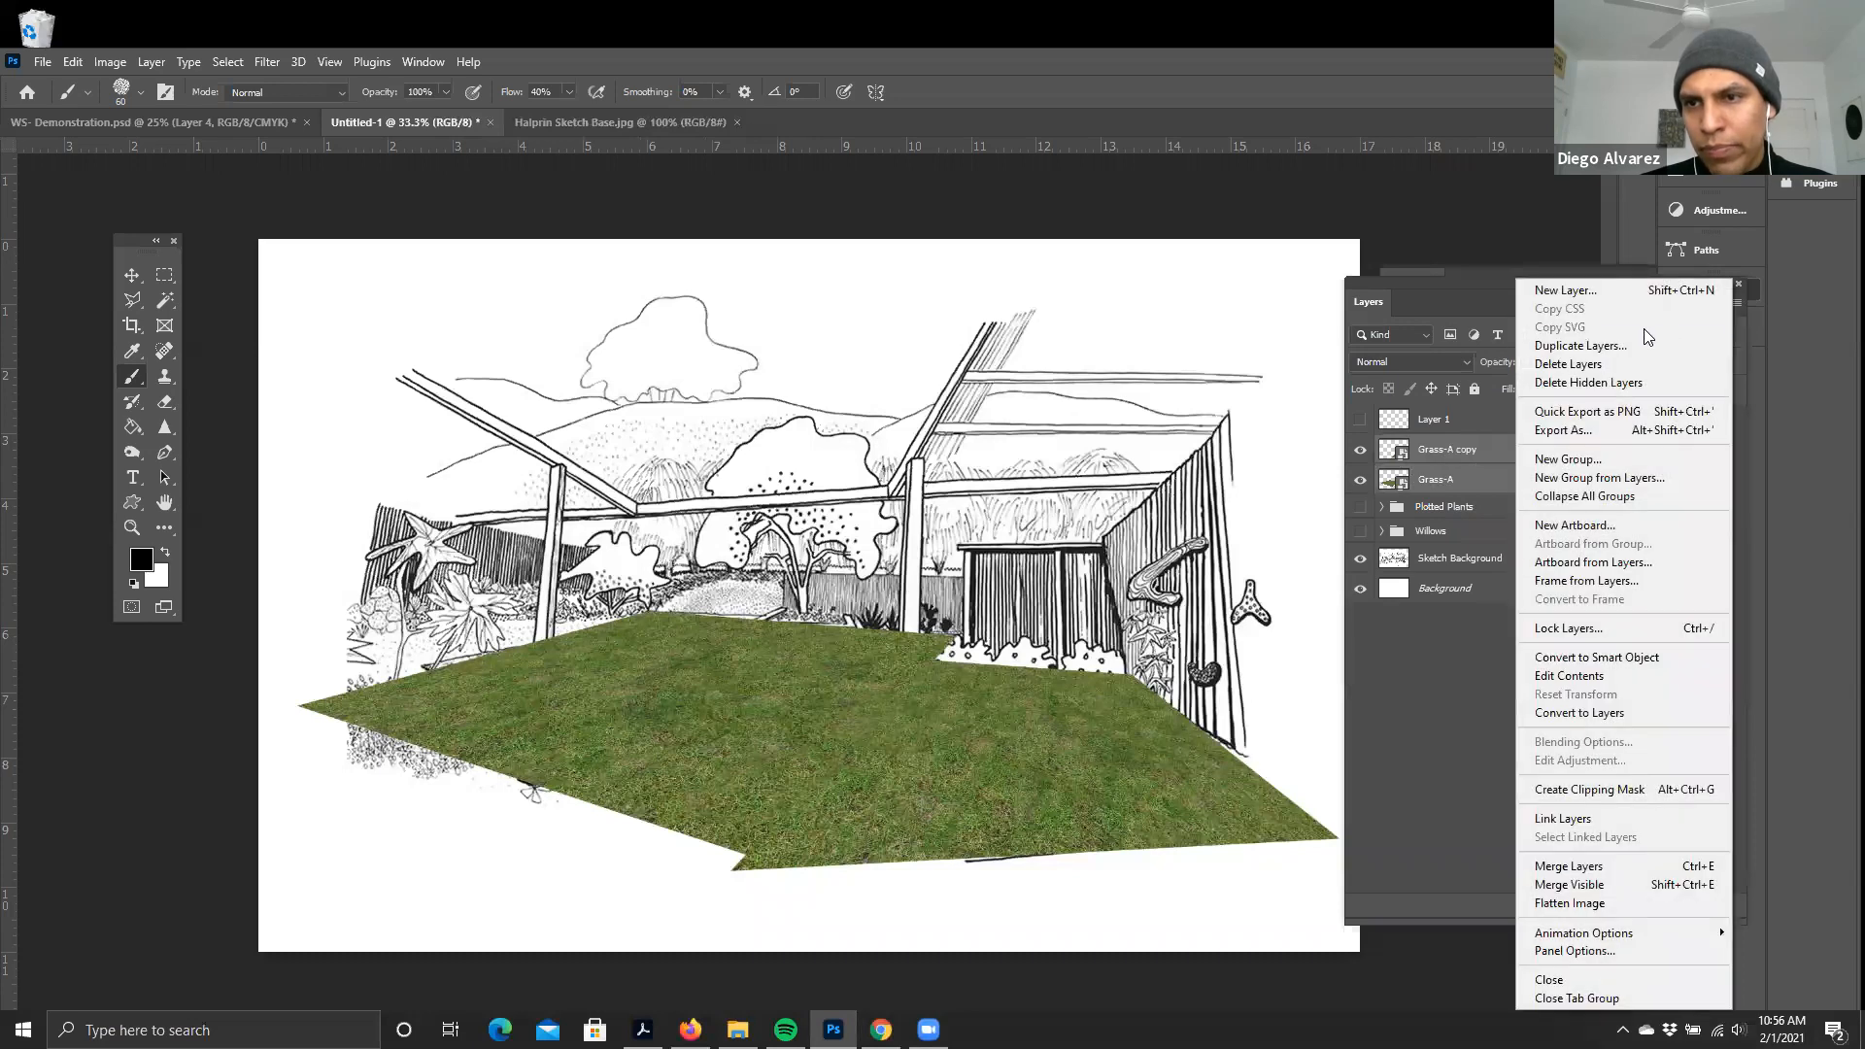
click(1599, 478)
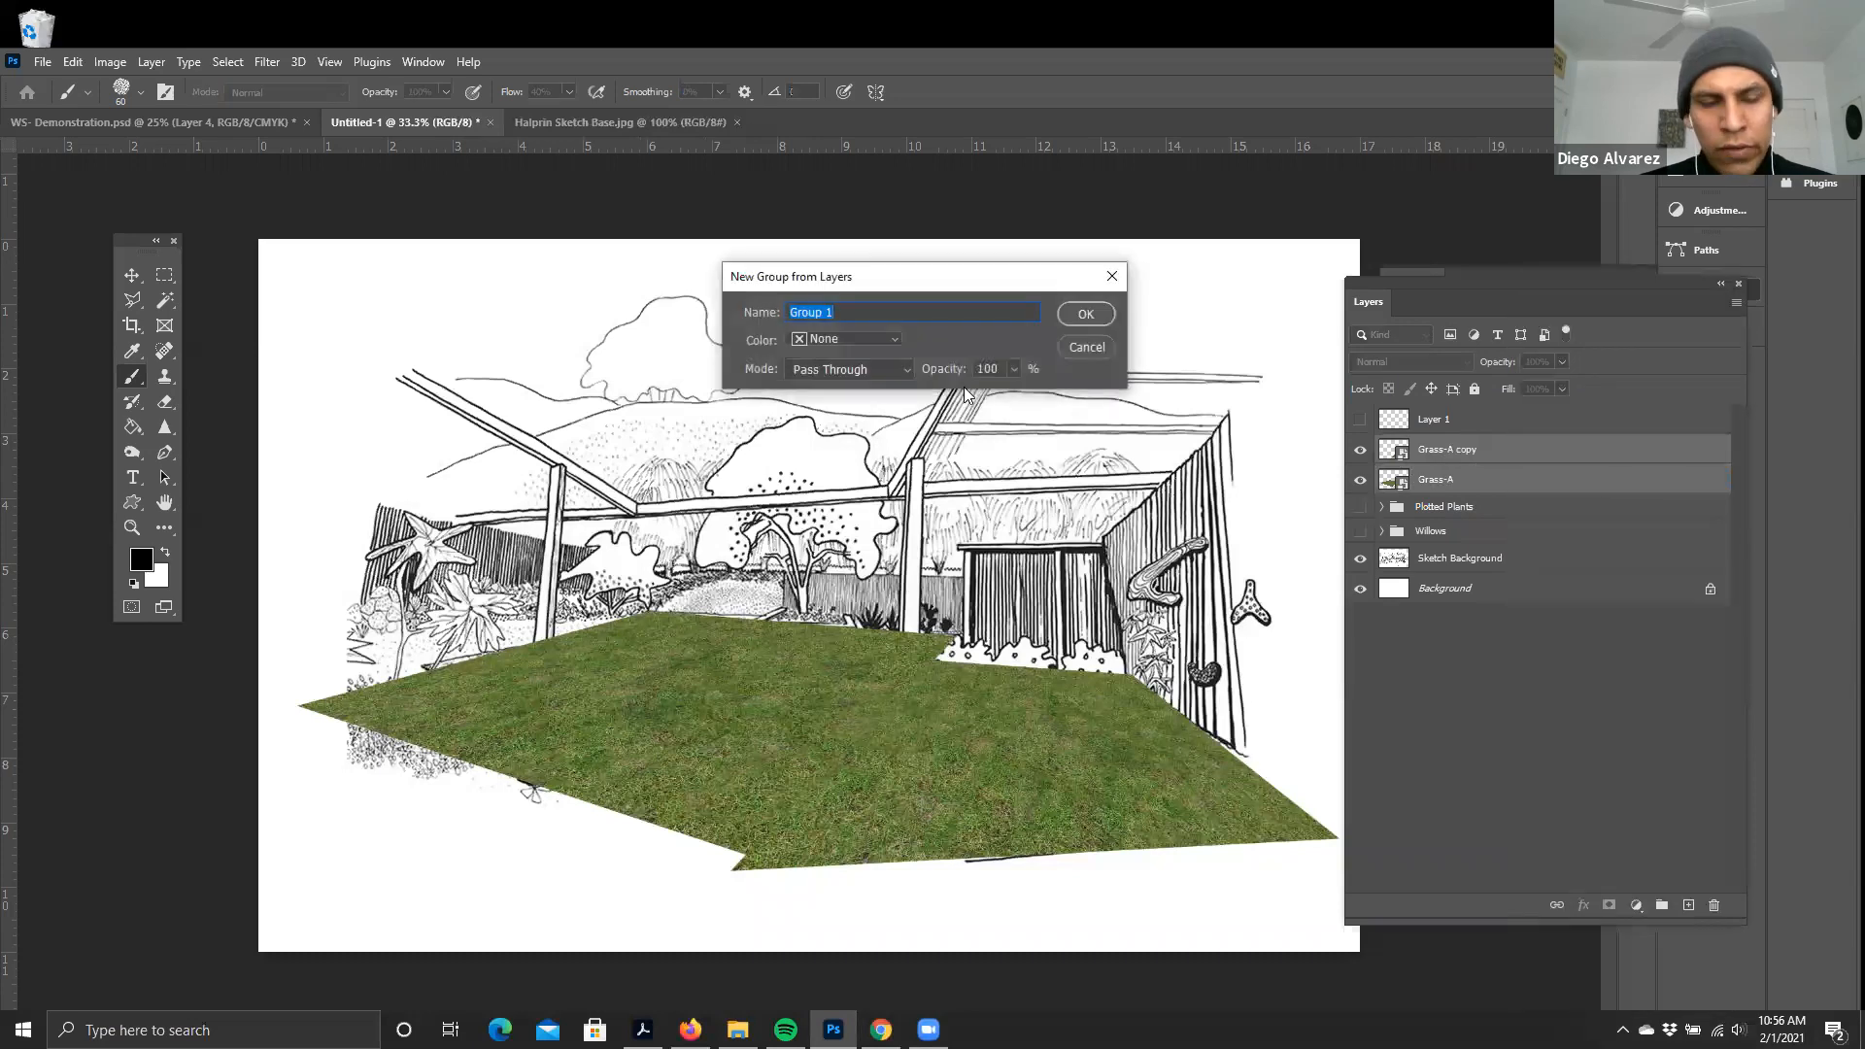
text(Grass)
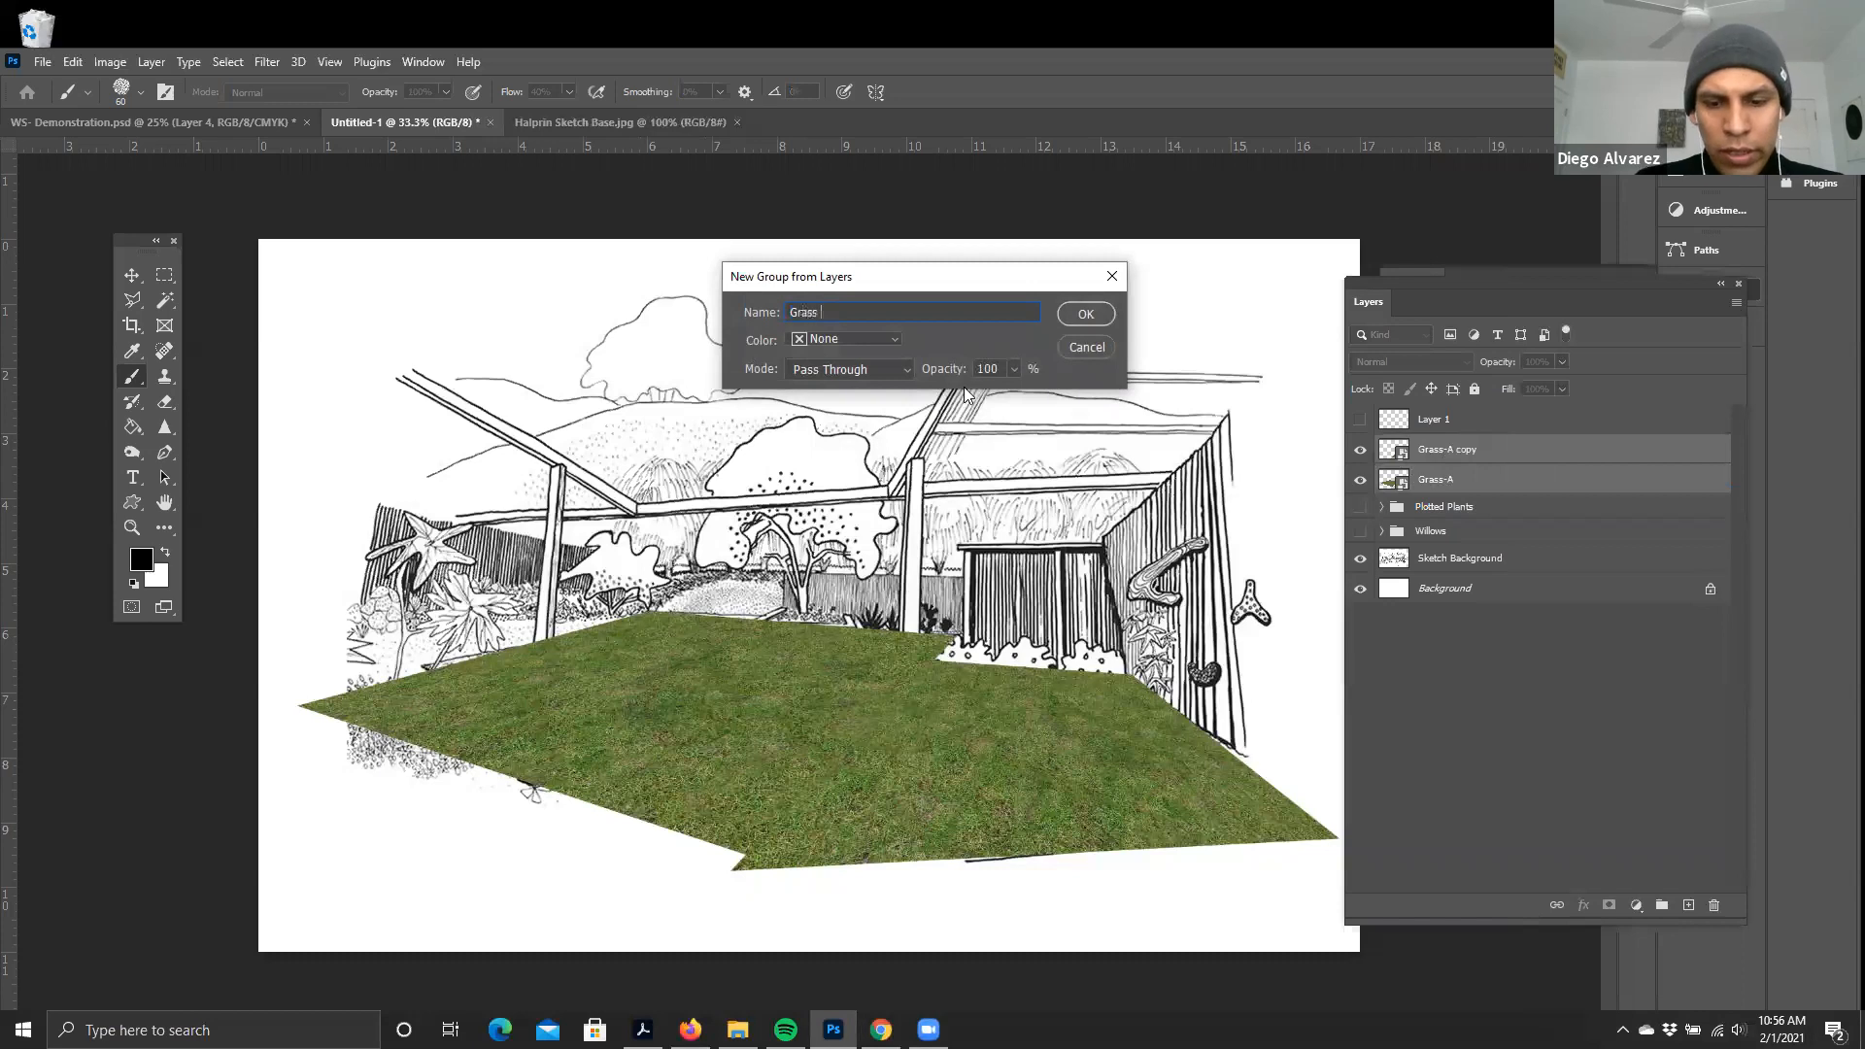
text( Plane)
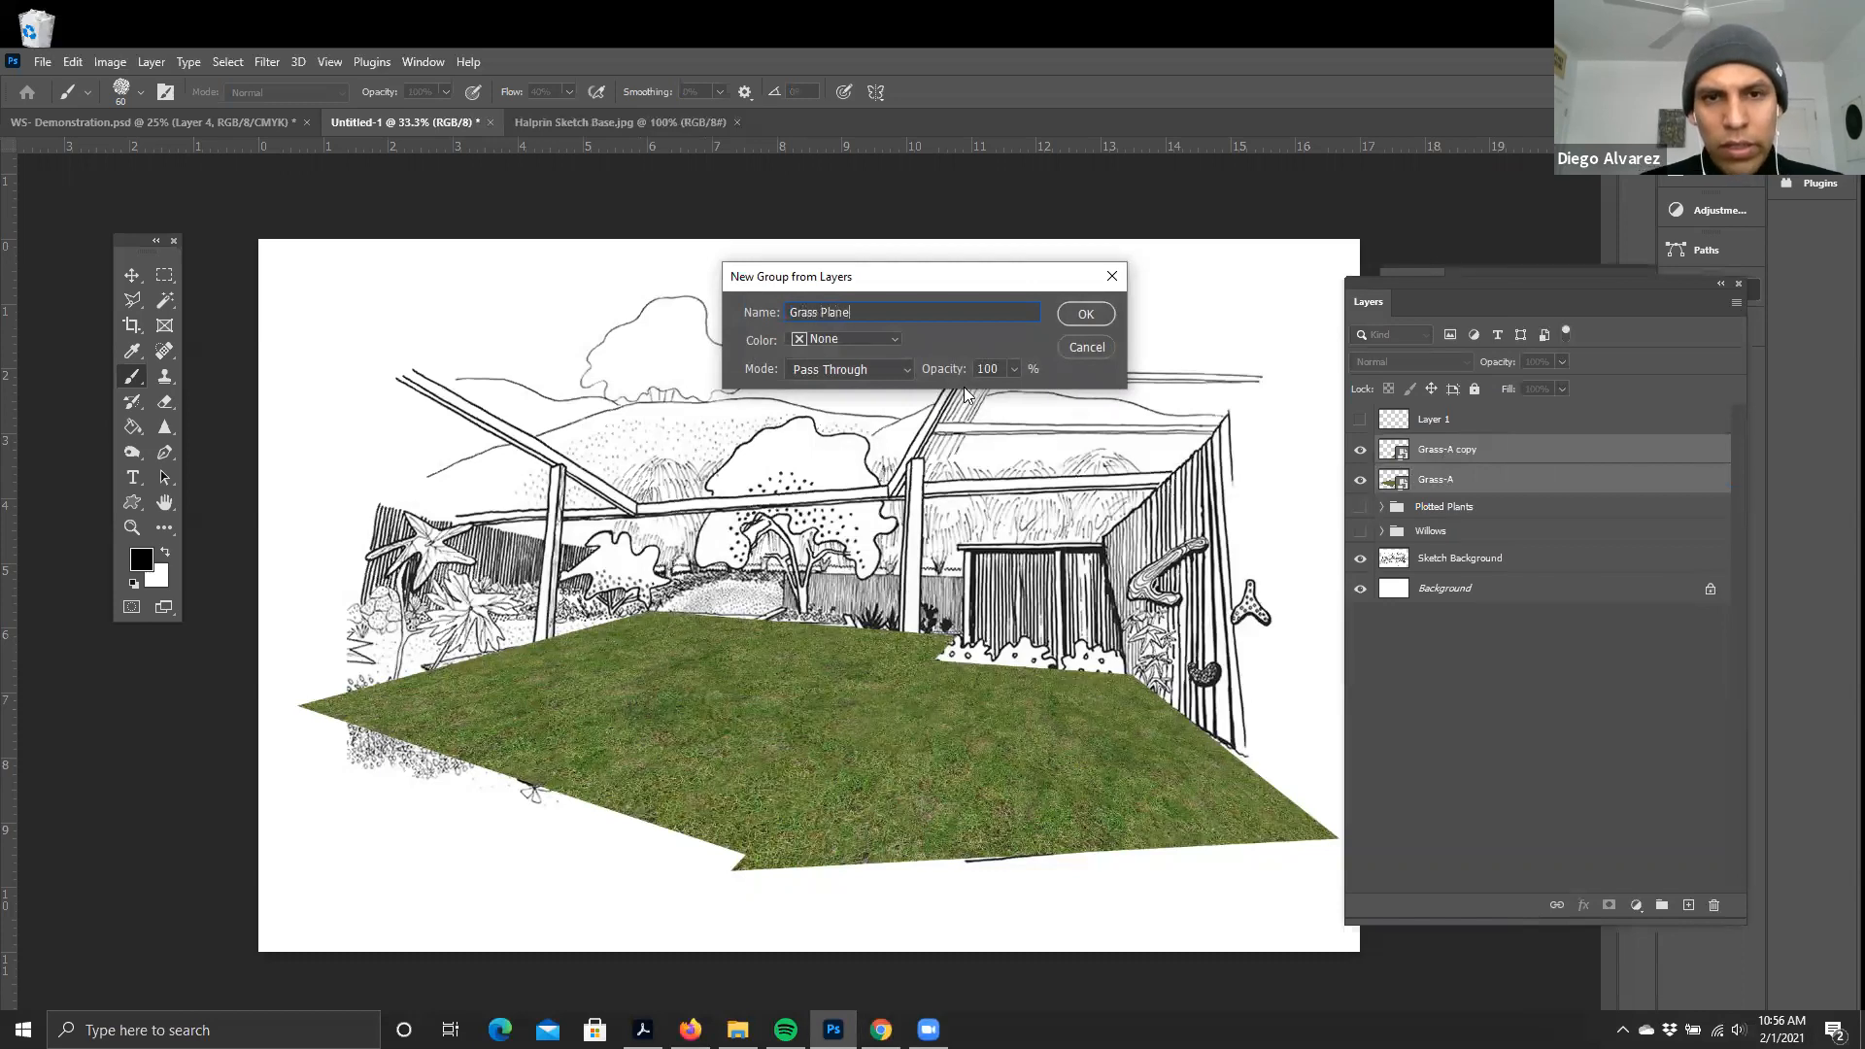
click(1086, 314)
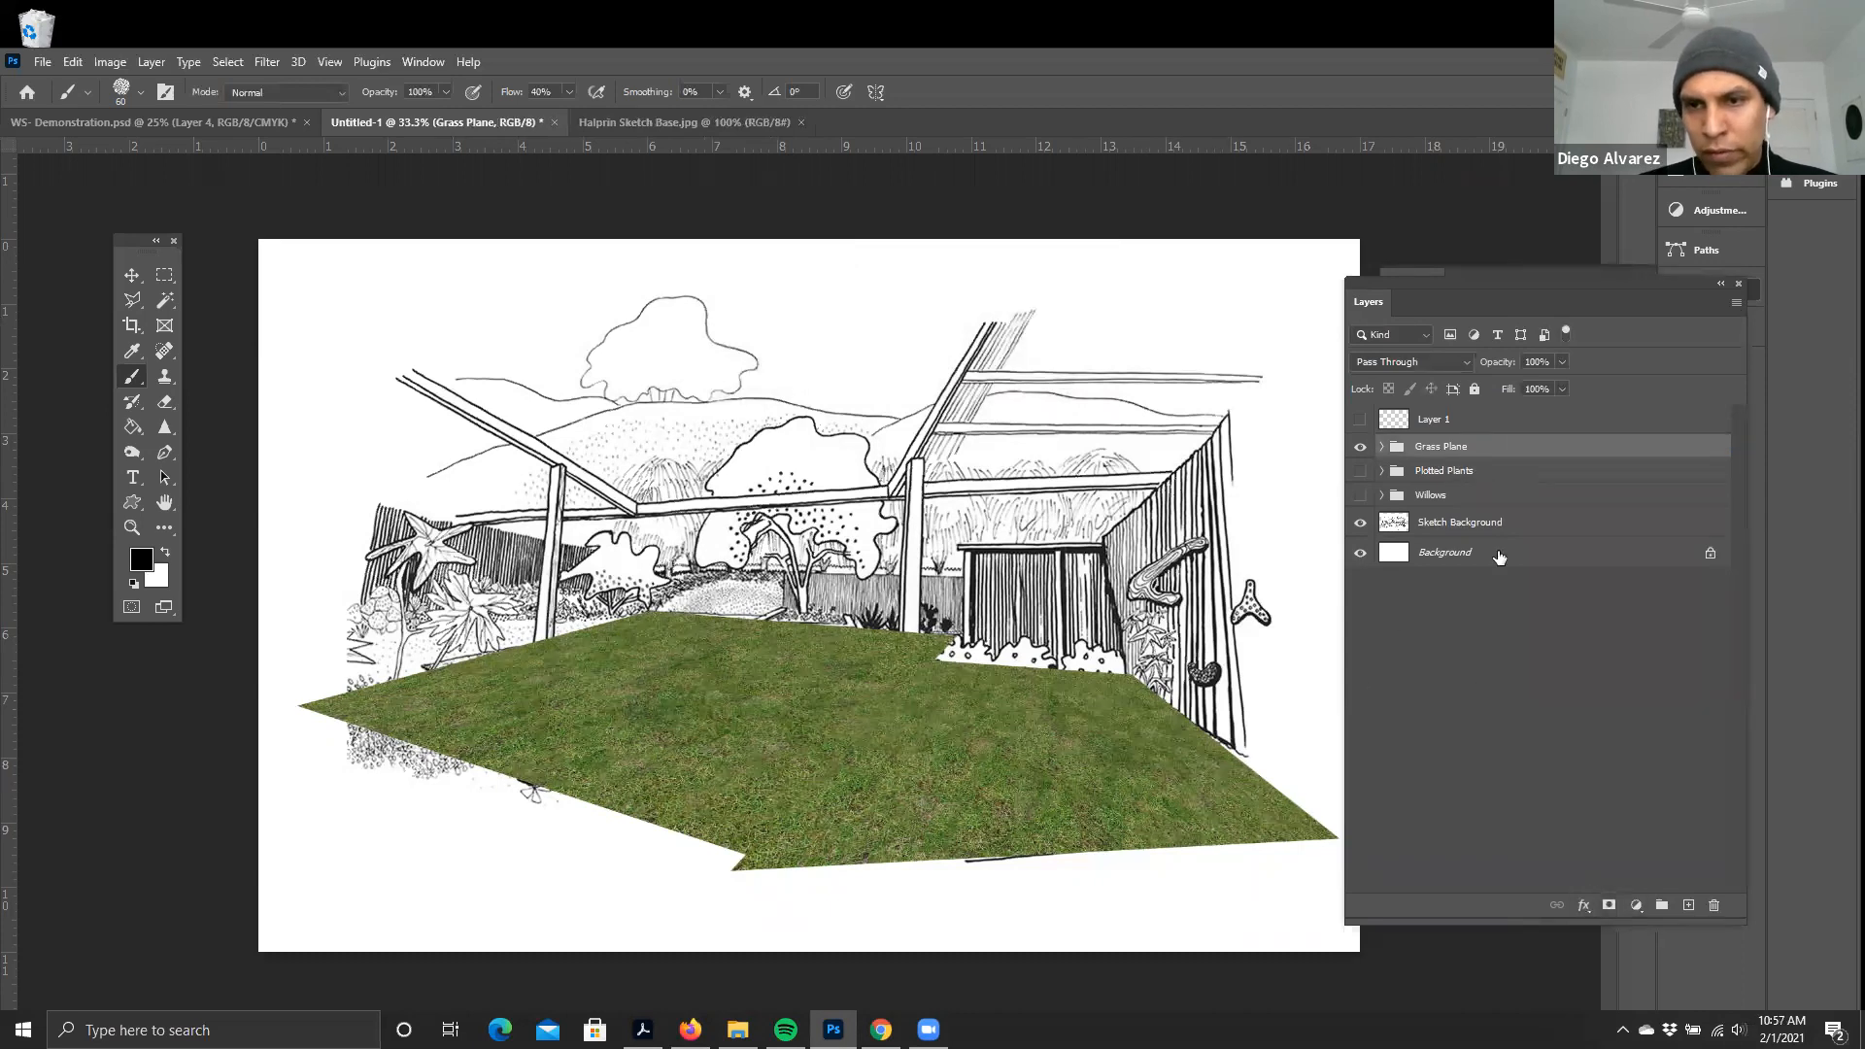
- Add a layer mask to the Grass Plane group and set the brush size to 180 px
click(1609, 905)
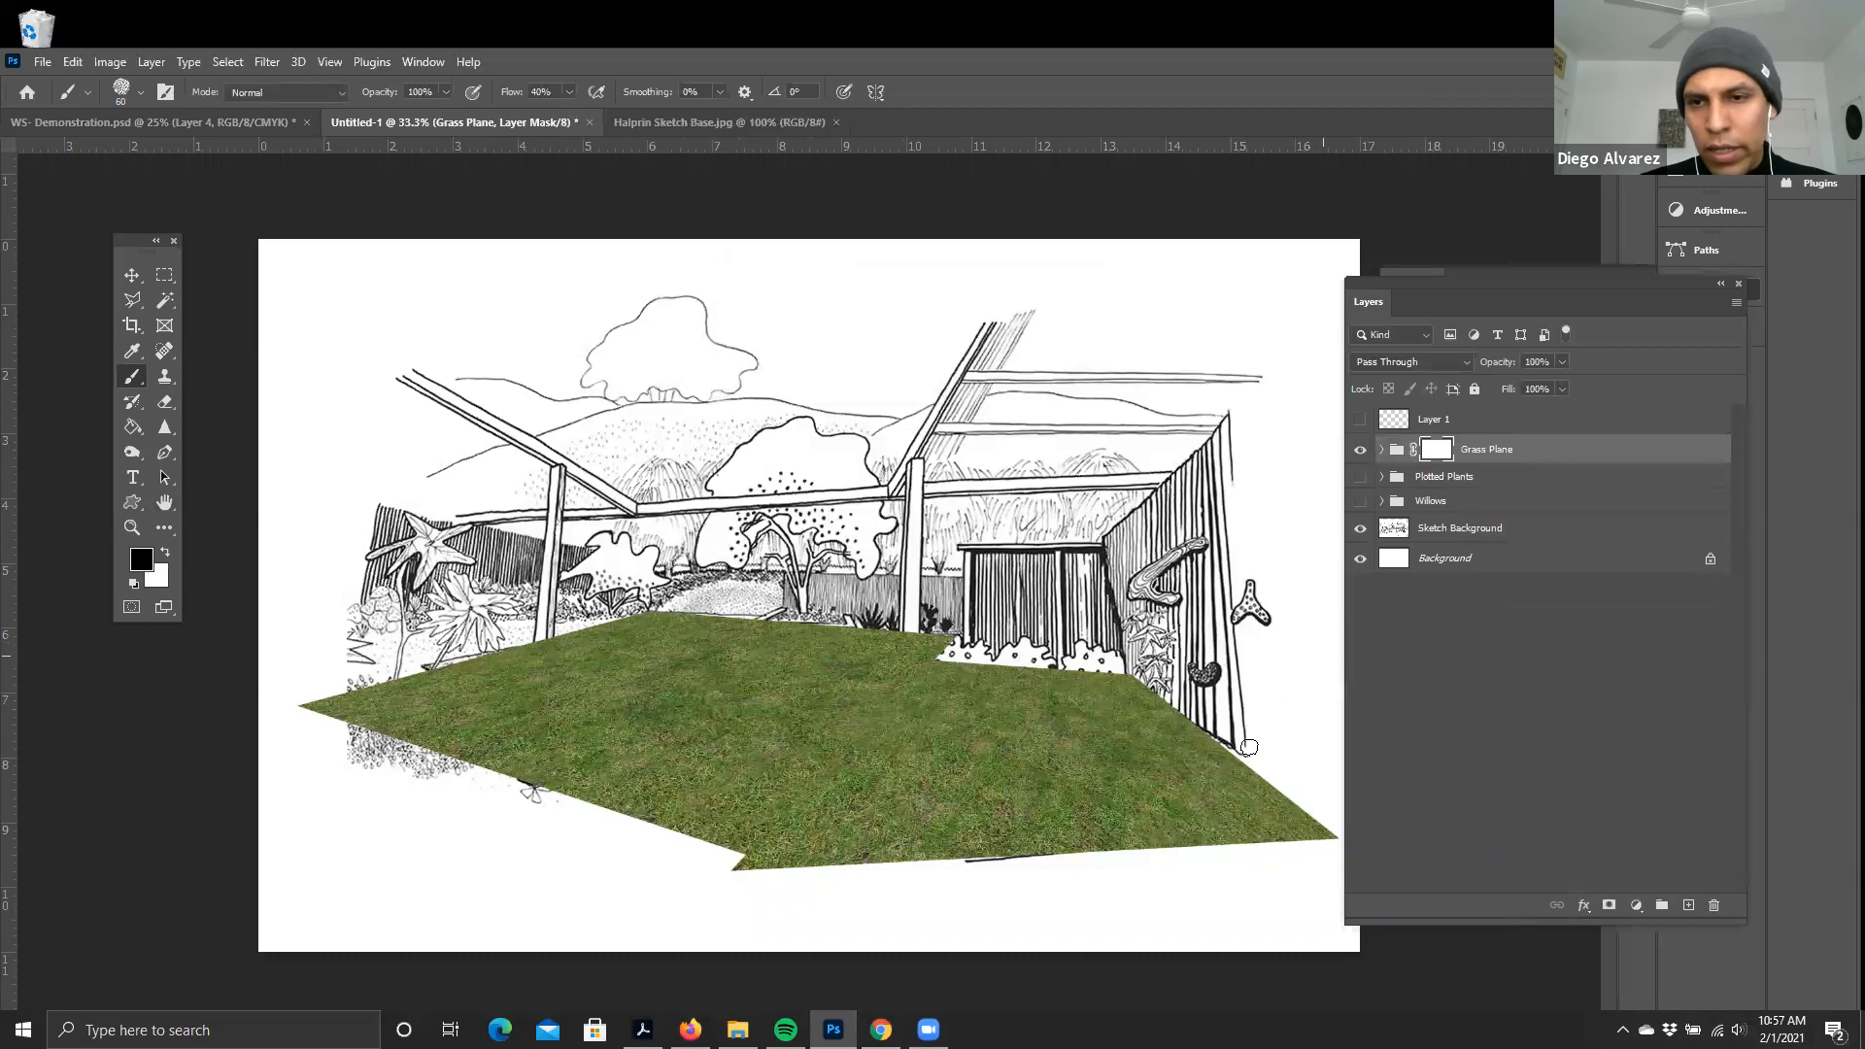
click(134, 93)
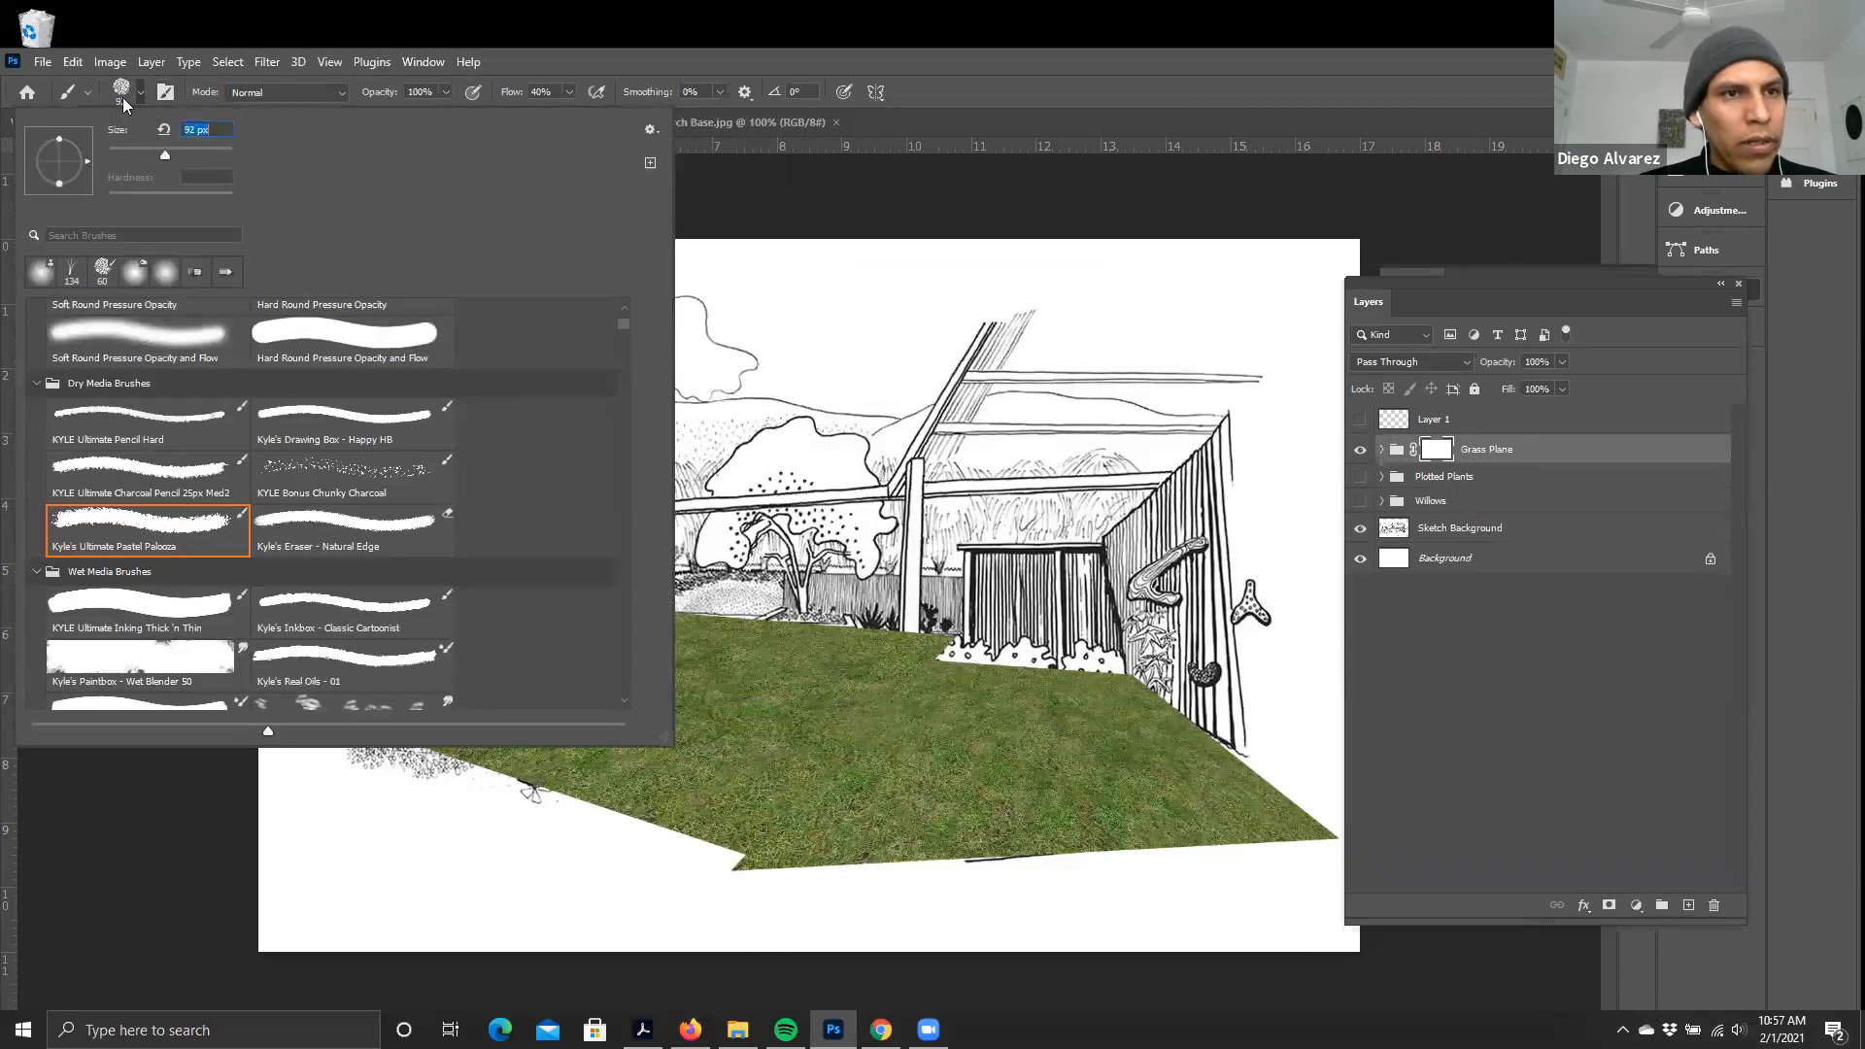
scroll(166, 495, down, 1)
scroll(170, 412, up, 2)
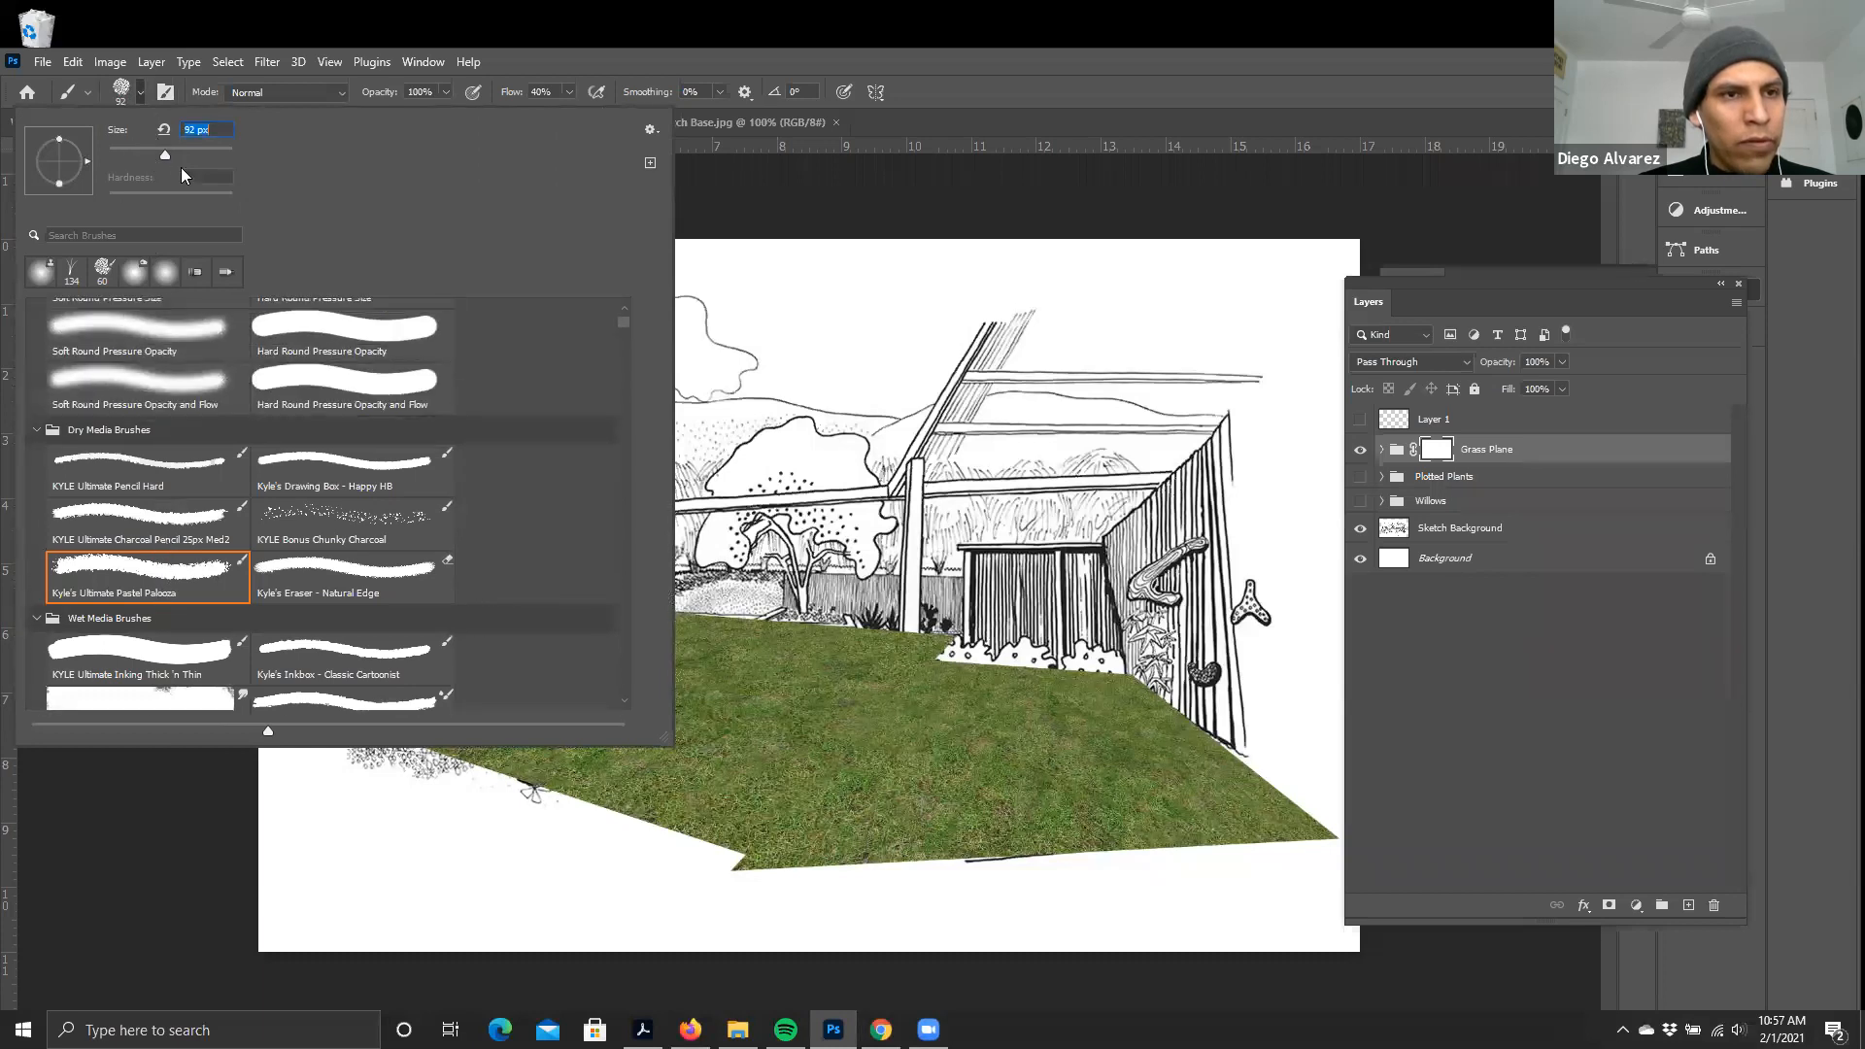
click(169, 155)
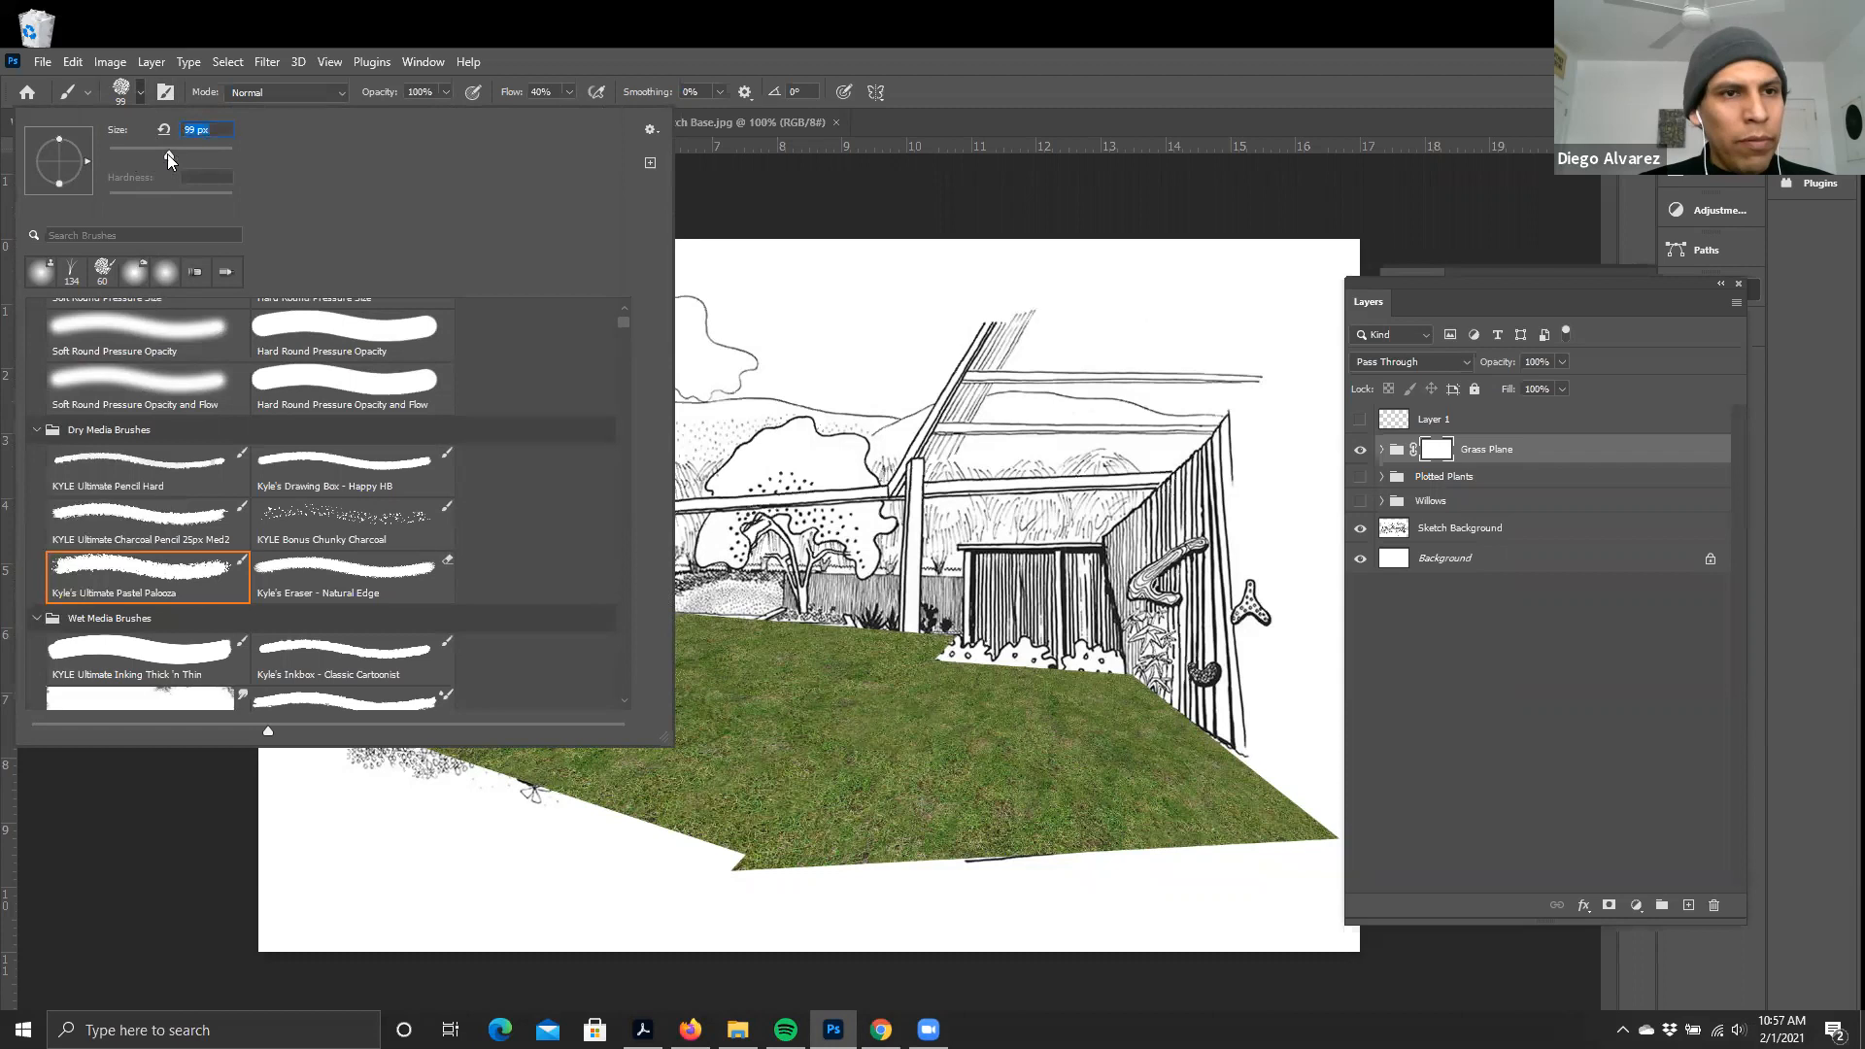
drag(190, 155, 197, 156)
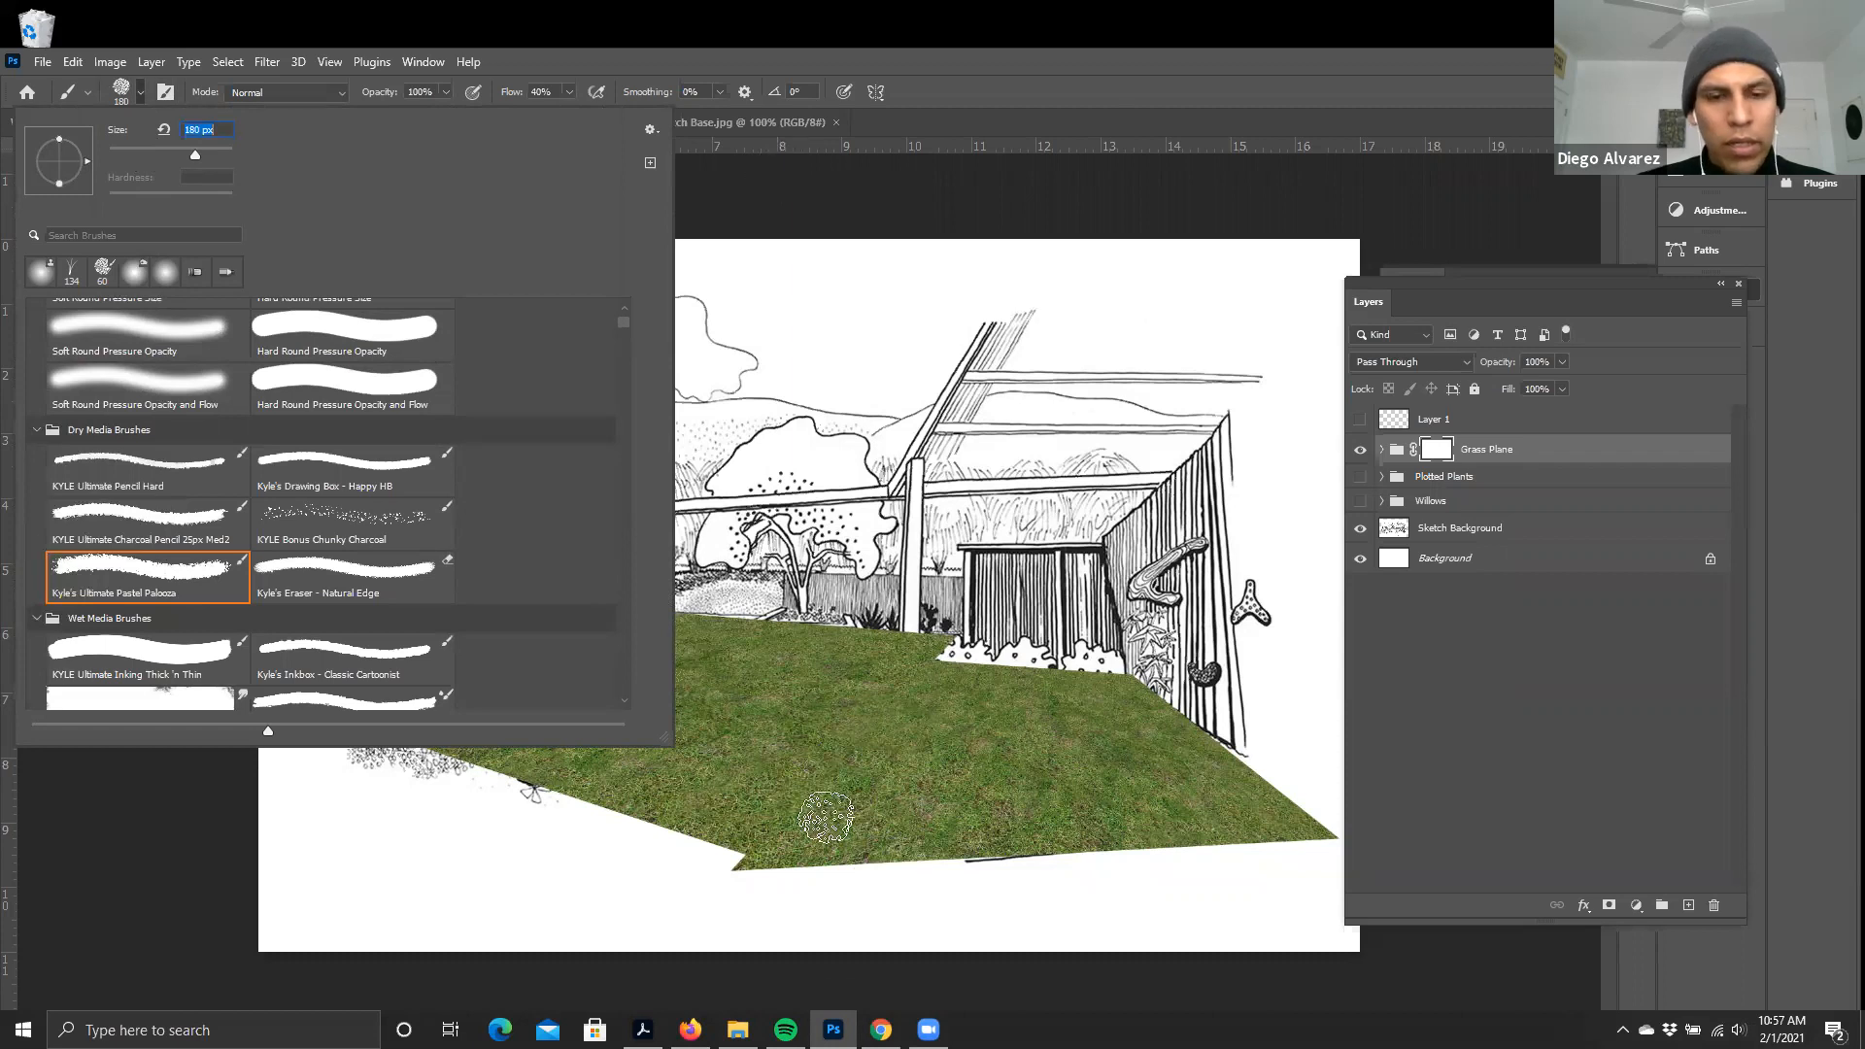
key(Return)
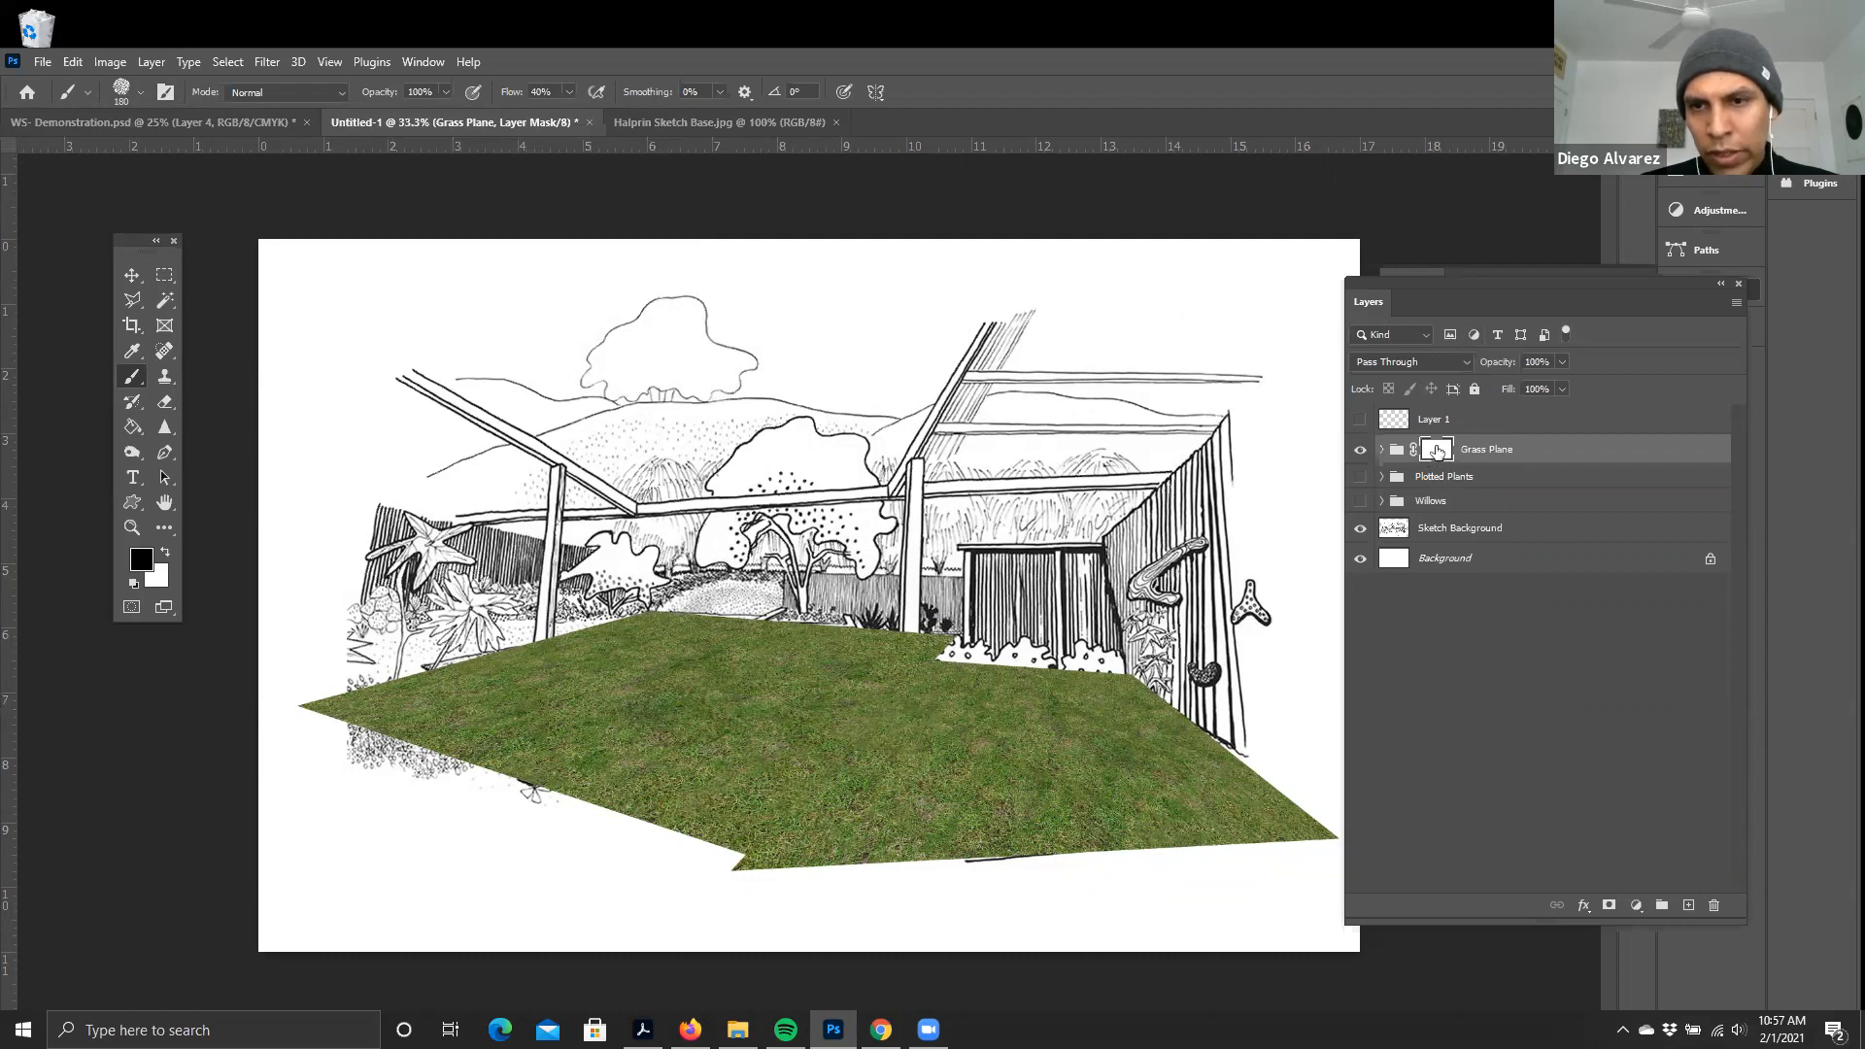
mouse_move(296, 724)
mouse_down()
mouse_move(330, 742)
mouse_move(305, 716)
mouse_move(355, 790)
mouse_move(316, 726)
mouse_move(379, 768)
mouse_move(354, 735)
mouse_move(598, 817)
mouse_move(445, 762)
mouse_move(546, 820)
mouse_move(513, 846)
mouse_move(495, 794)
mouse_move(434, 775)
mouse_up()
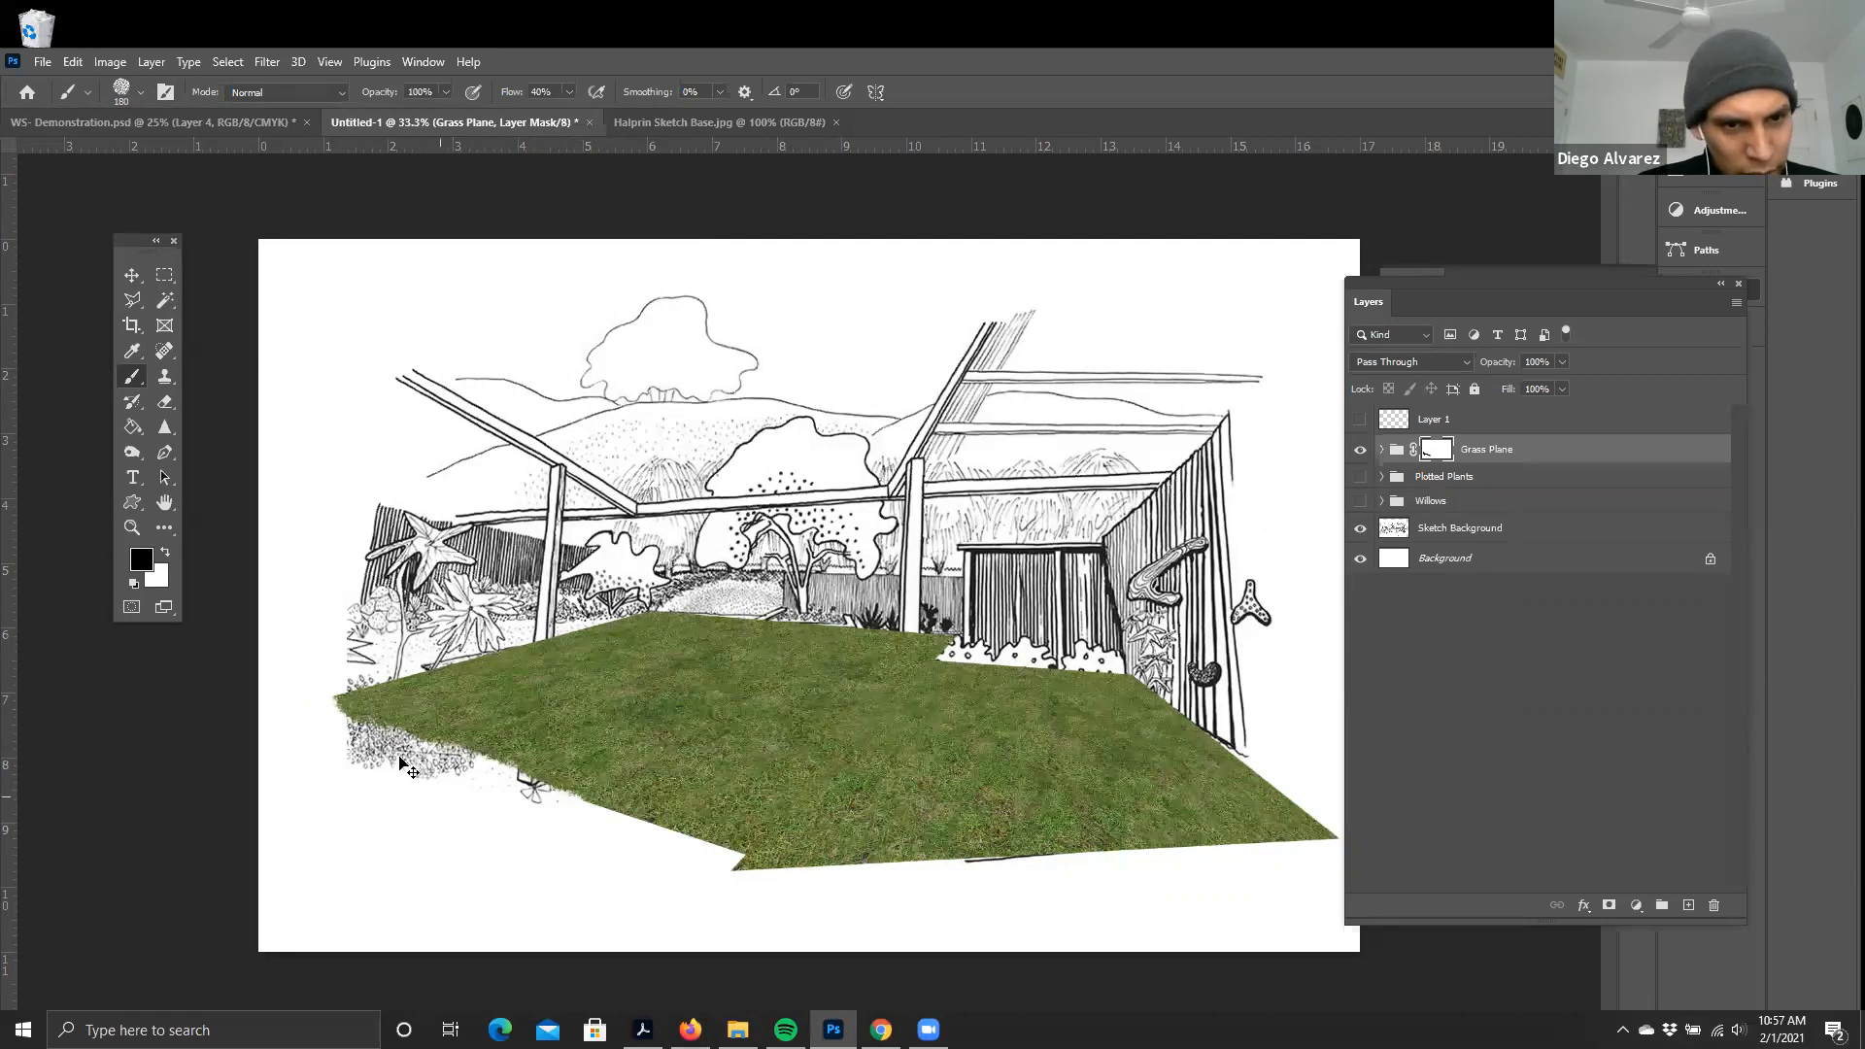
key(ctrl+z)
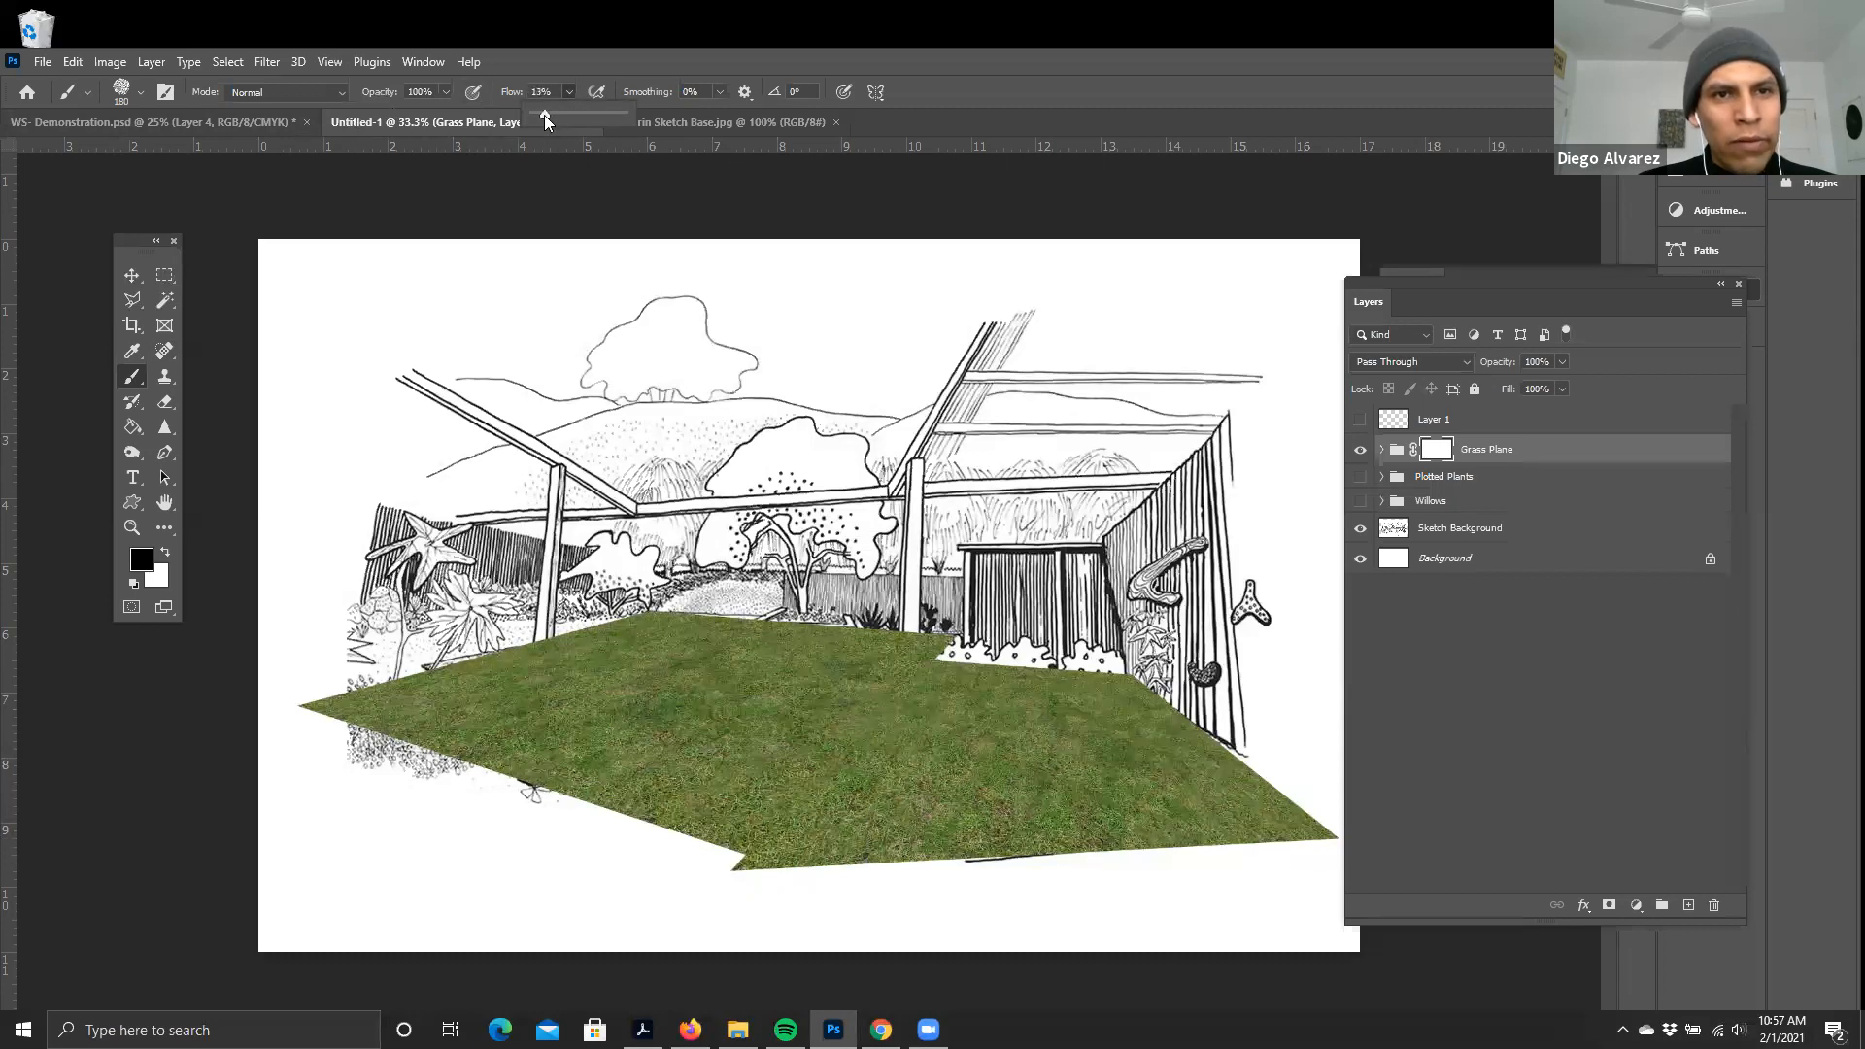
mouse_move(299, 711)
mouse_down()
mouse_move(525, 799)
mouse_move(318, 710)
mouse_move(345, 740)
mouse_up()
key(ctrl+z)
- Set the brush to 80% flow and 291 px, and mask out the grass's front edge with a rough, irregular outline
click(571, 91)
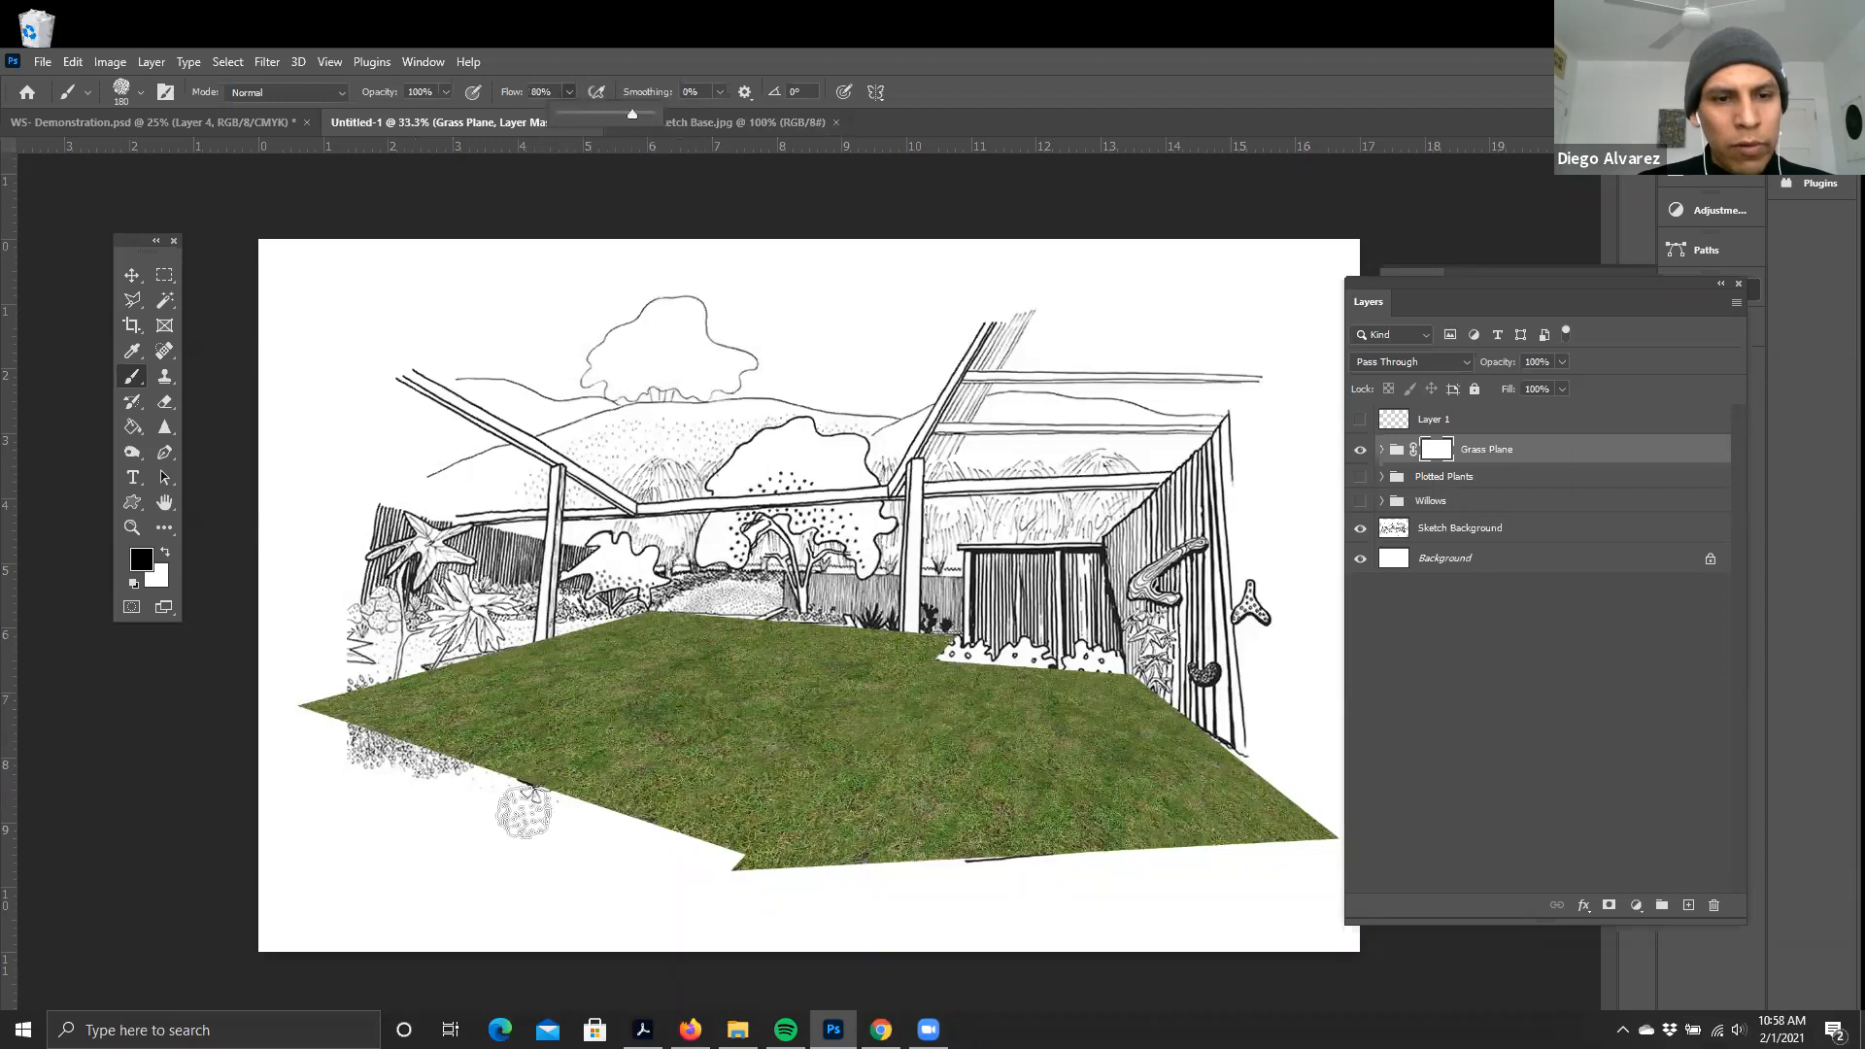
mouse_move(301, 692)
mouse_down()
mouse_move(364, 764)
mouse_move(339, 748)
mouse_move(396, 775)
mouse_move(377, 736)
mouse_move(413, 763)
mouse_up()
click(140, 93)
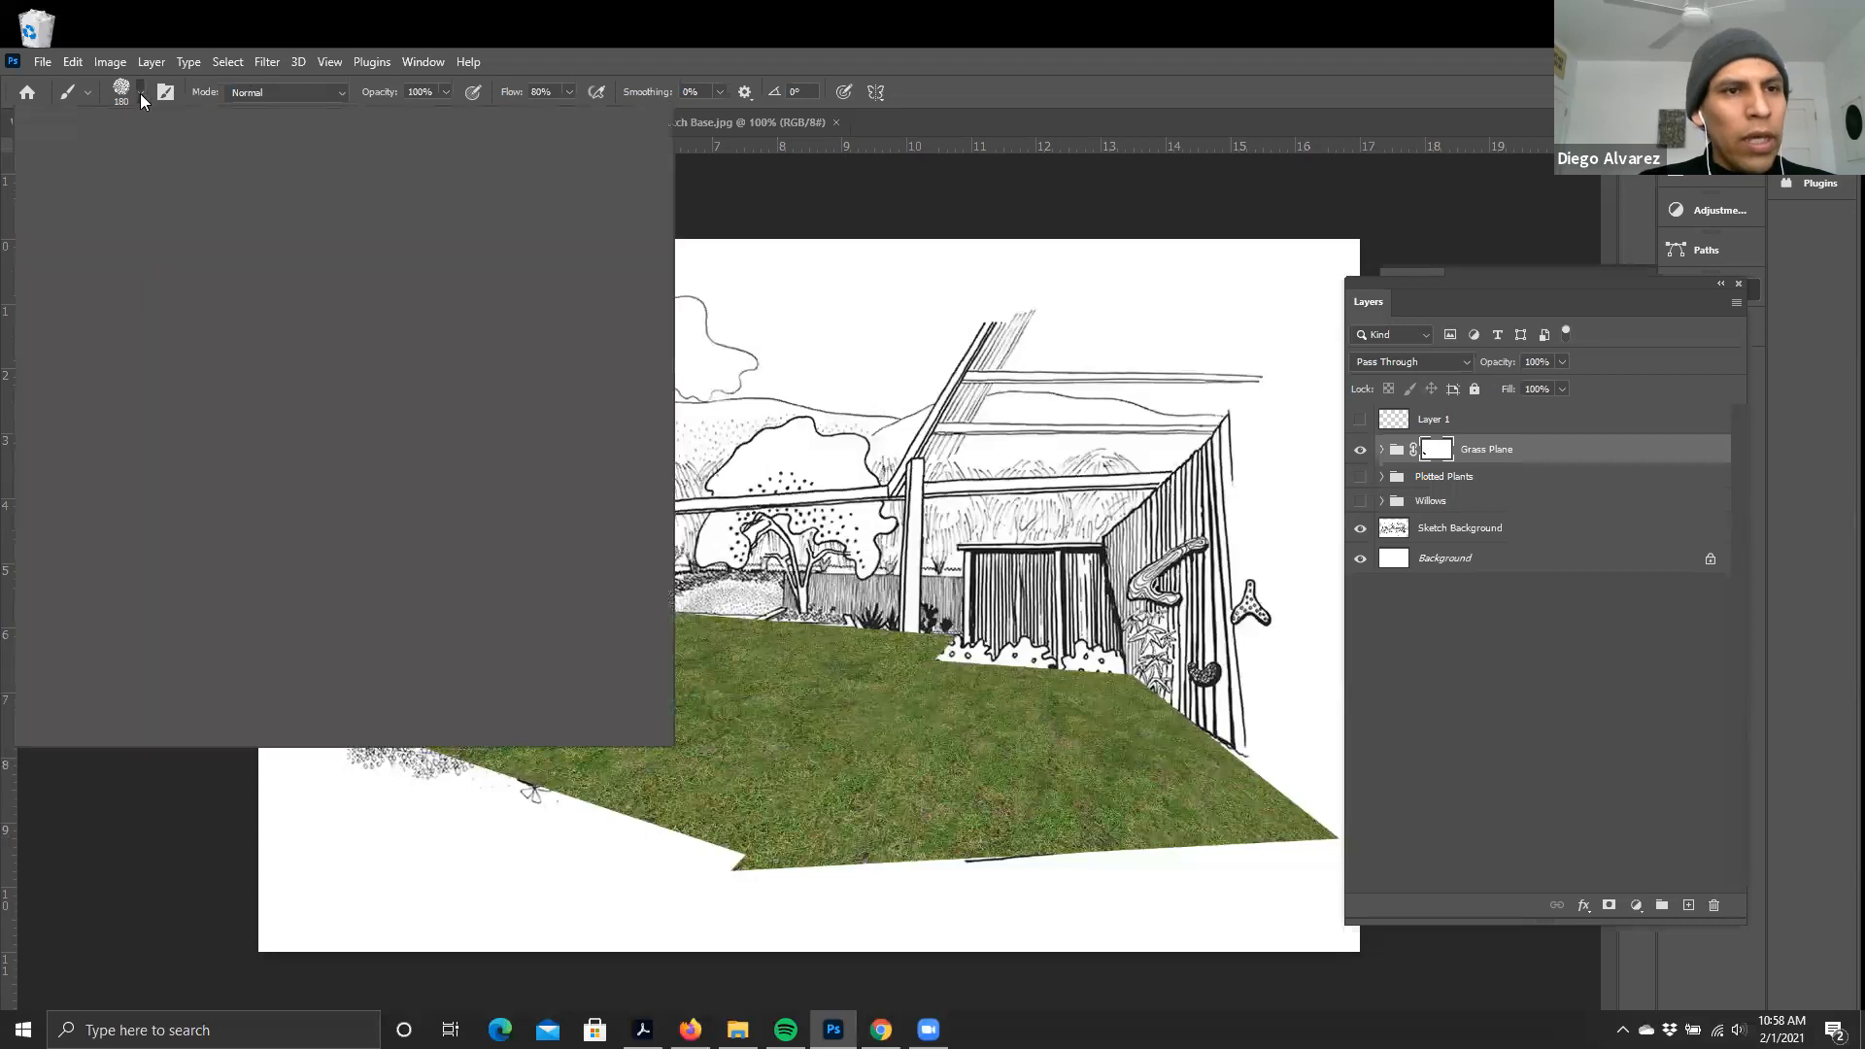
drag(210, 151, 206, 152)
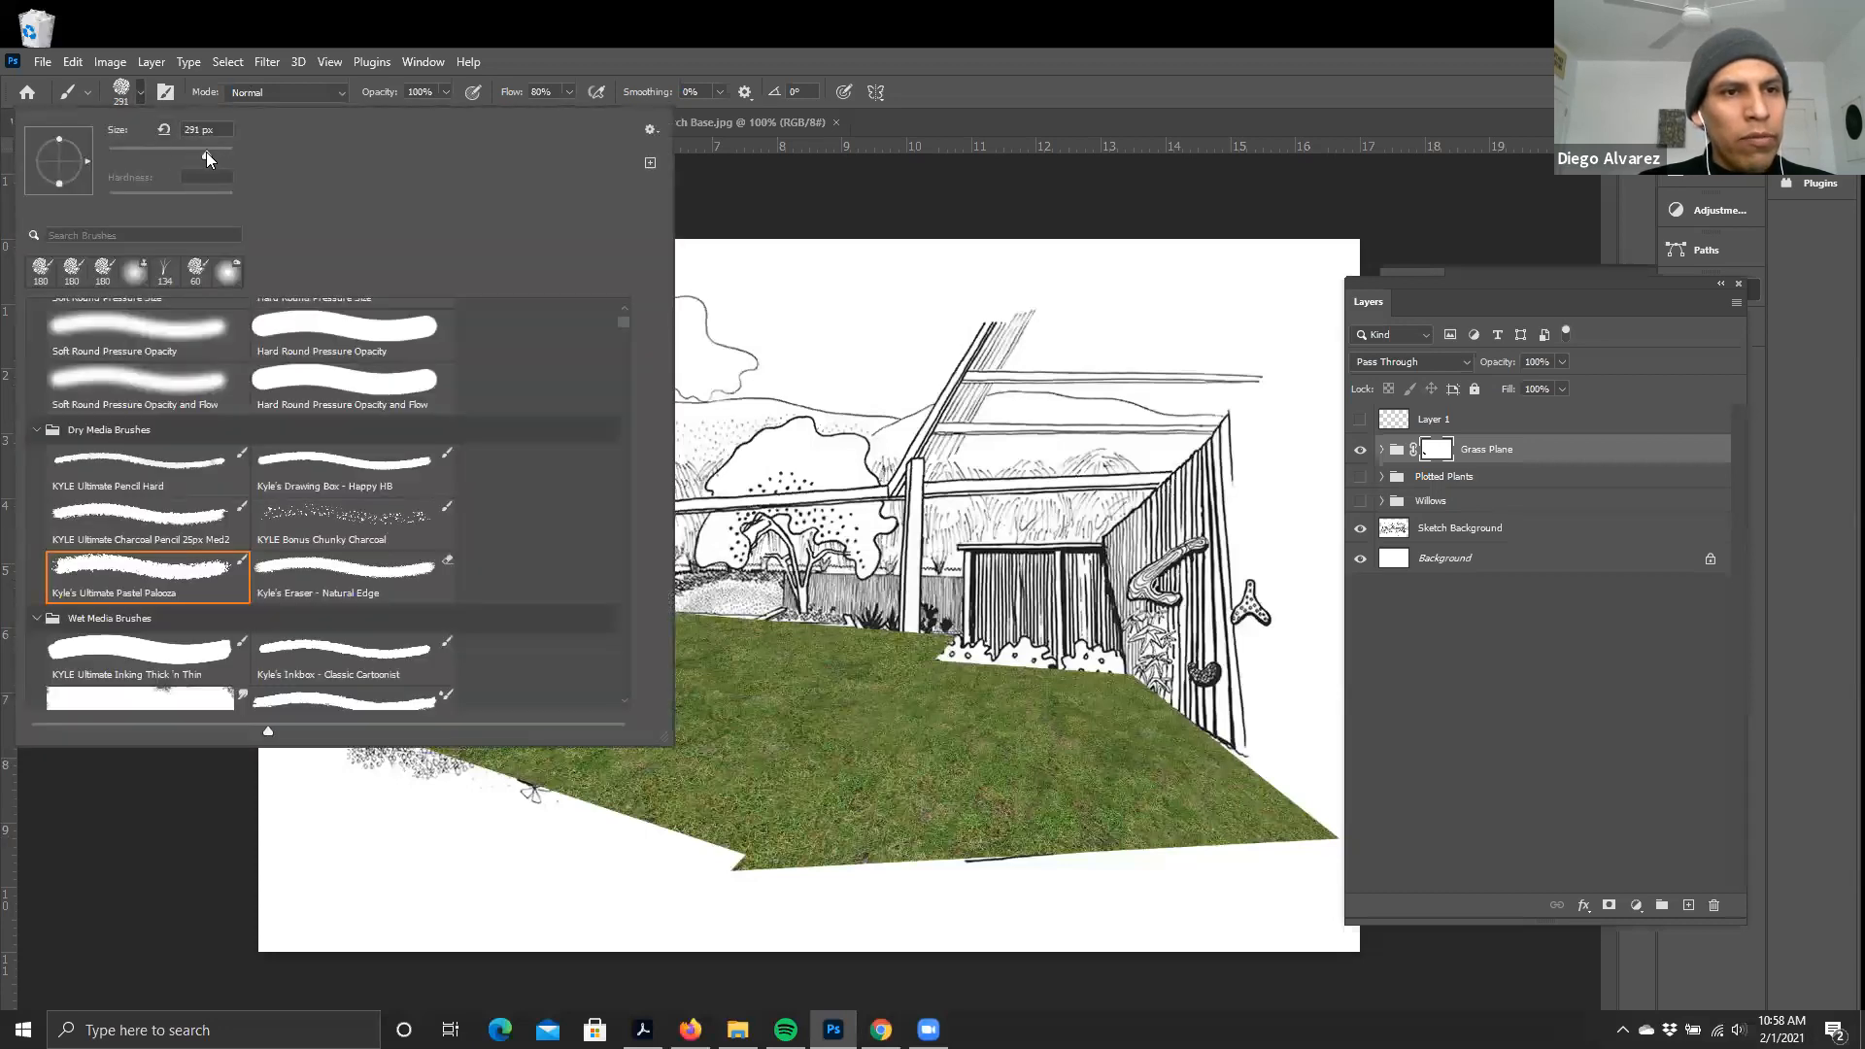
click(557, 66)
mouse_move(758, 875)
mouse_down()
mouse_move(710, 882)
mouse_move(628, 822)
mouse_move(368, 763)
mouse_move(739, 882)
mouse_move(1195, 863)
mouse_move(1065, 889)
mouse_move(1106, 886)
mouse_move(1234, 864)
mouse_move(1288, 822)
mouse_move(1300, 863)
mouse_move(1301, 806)
mouse_up()
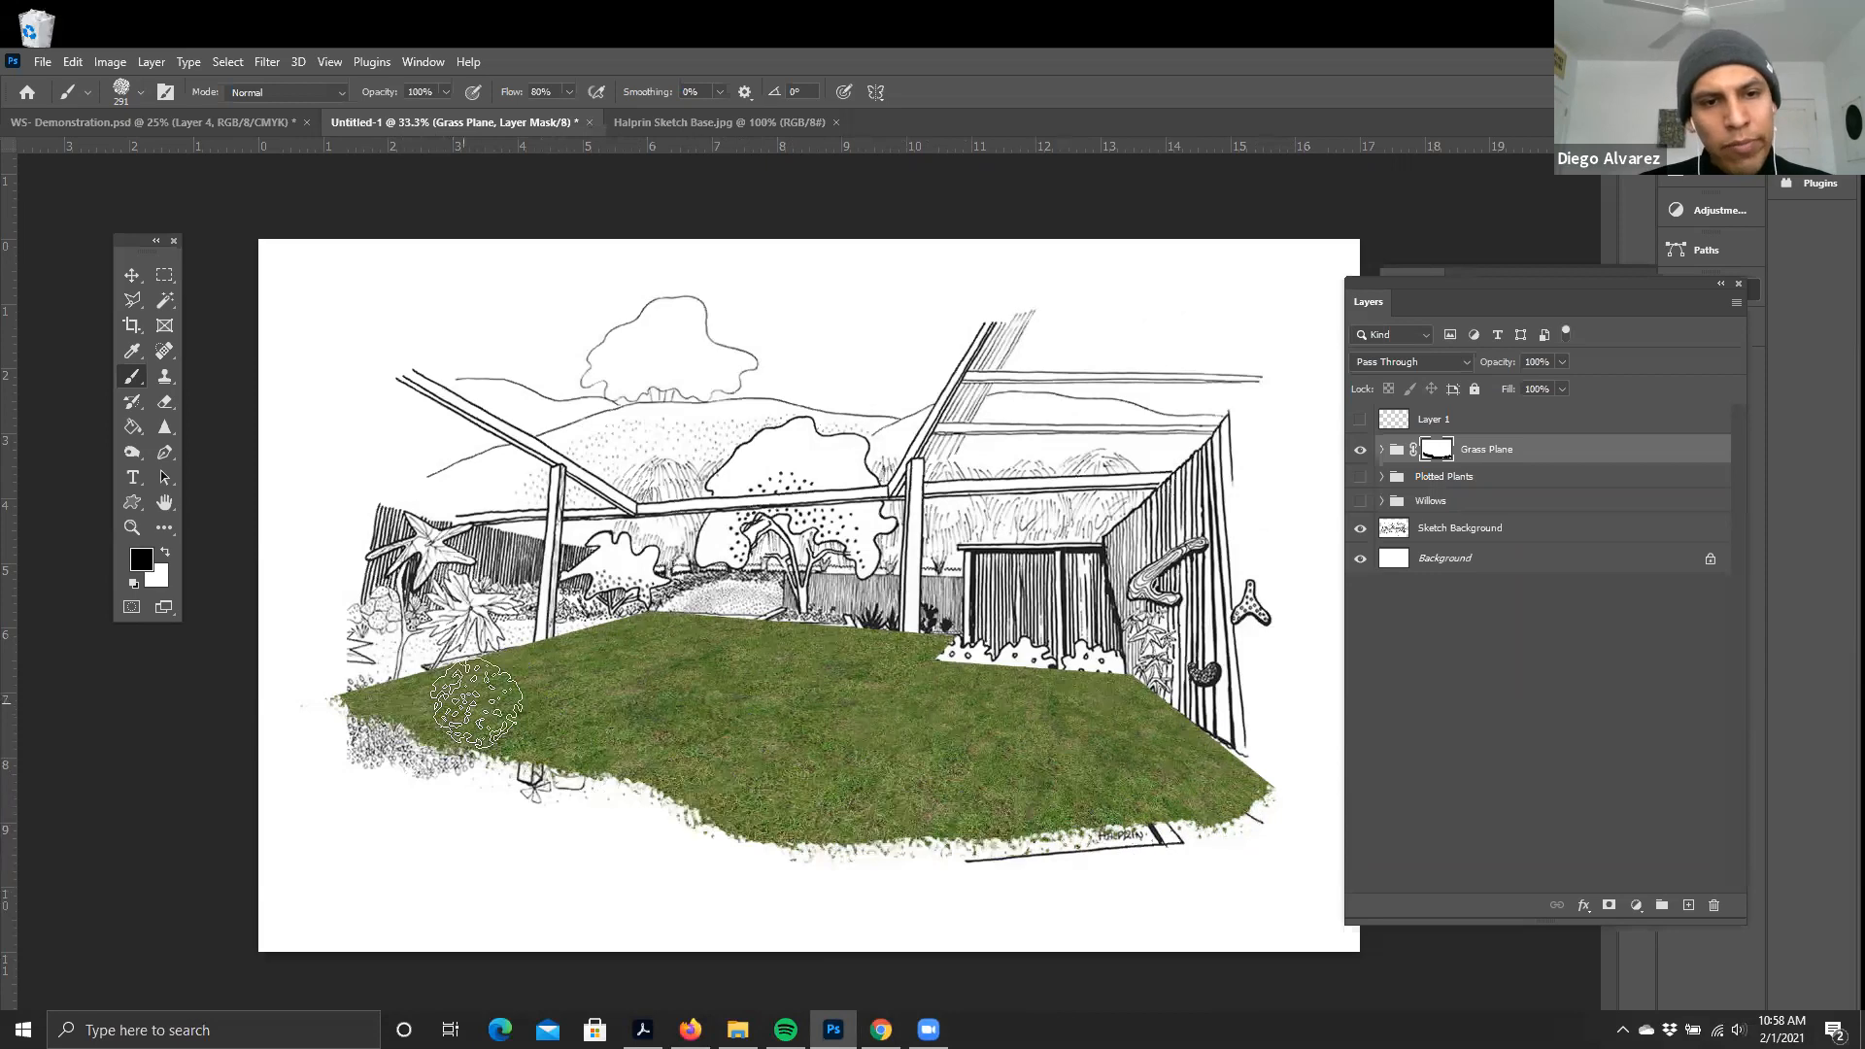
- Duplicate the Grass-A layer, shift the copy to extend the lawn's left end, and stack it beneath Grass-A
click(132, 276)
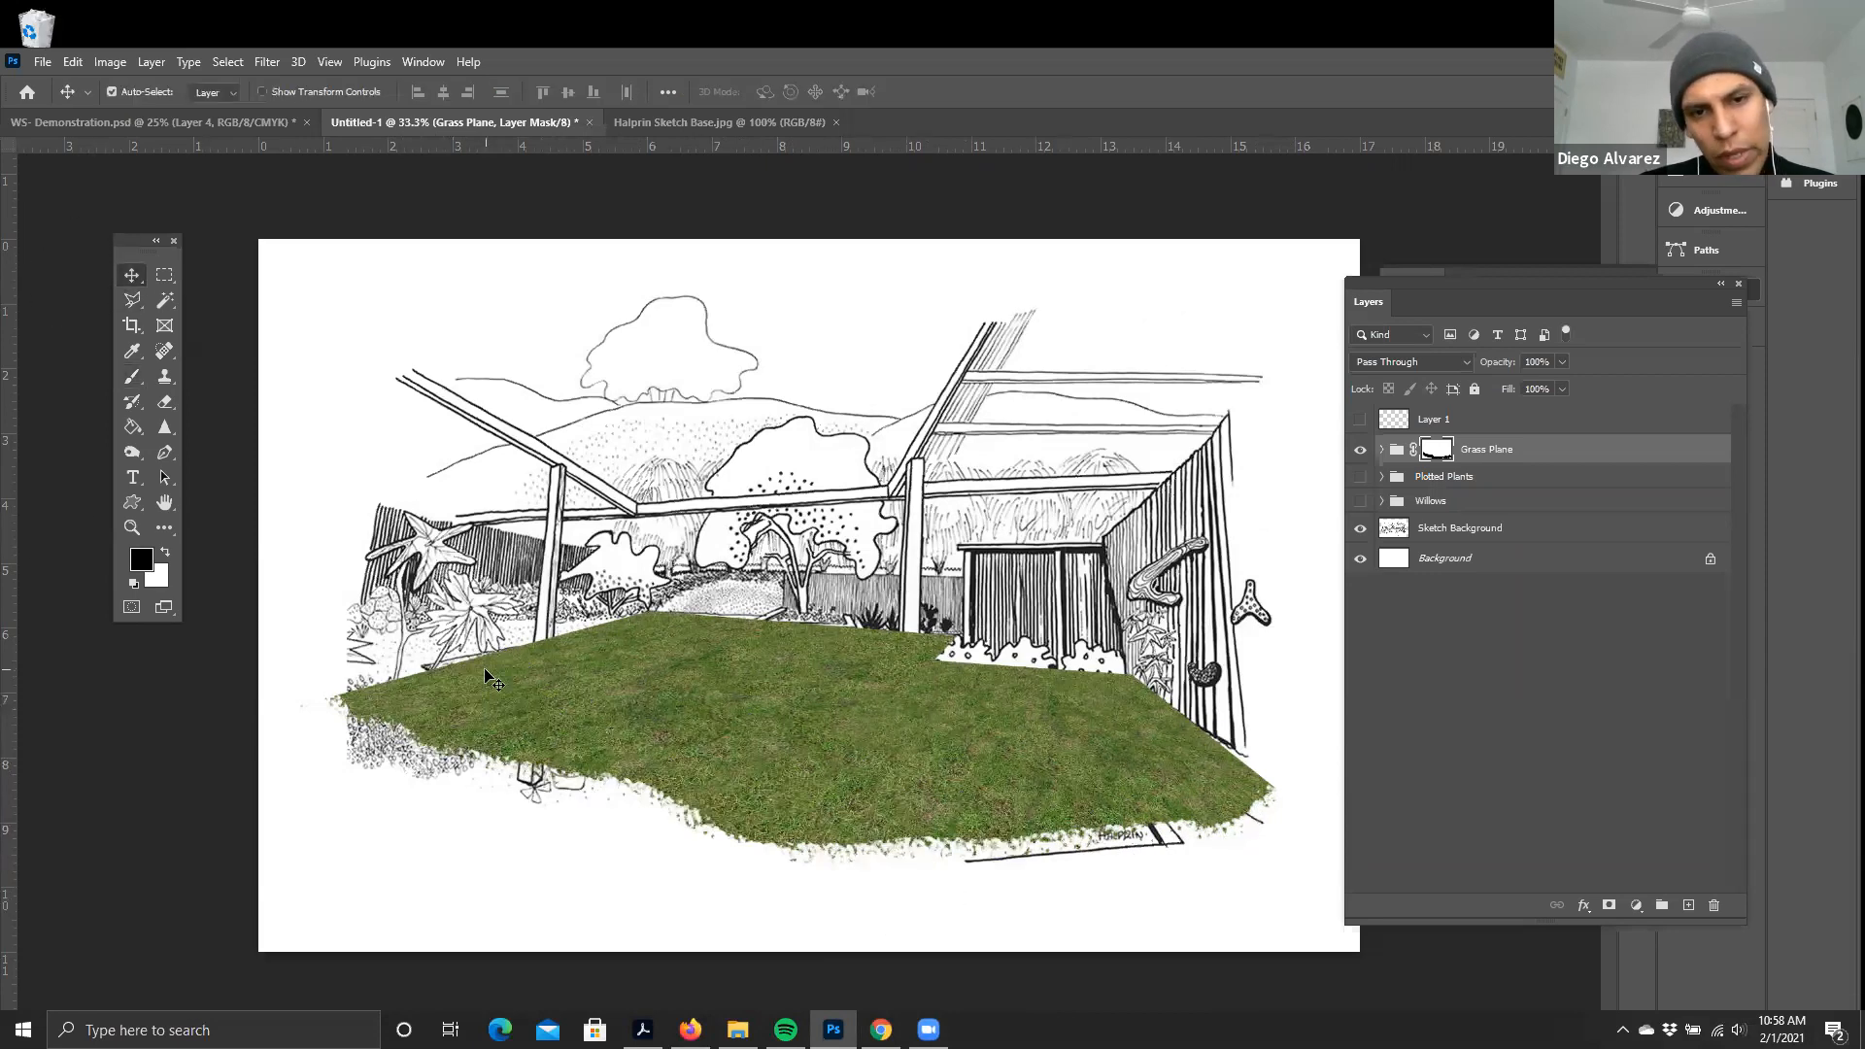
click(602, 676)
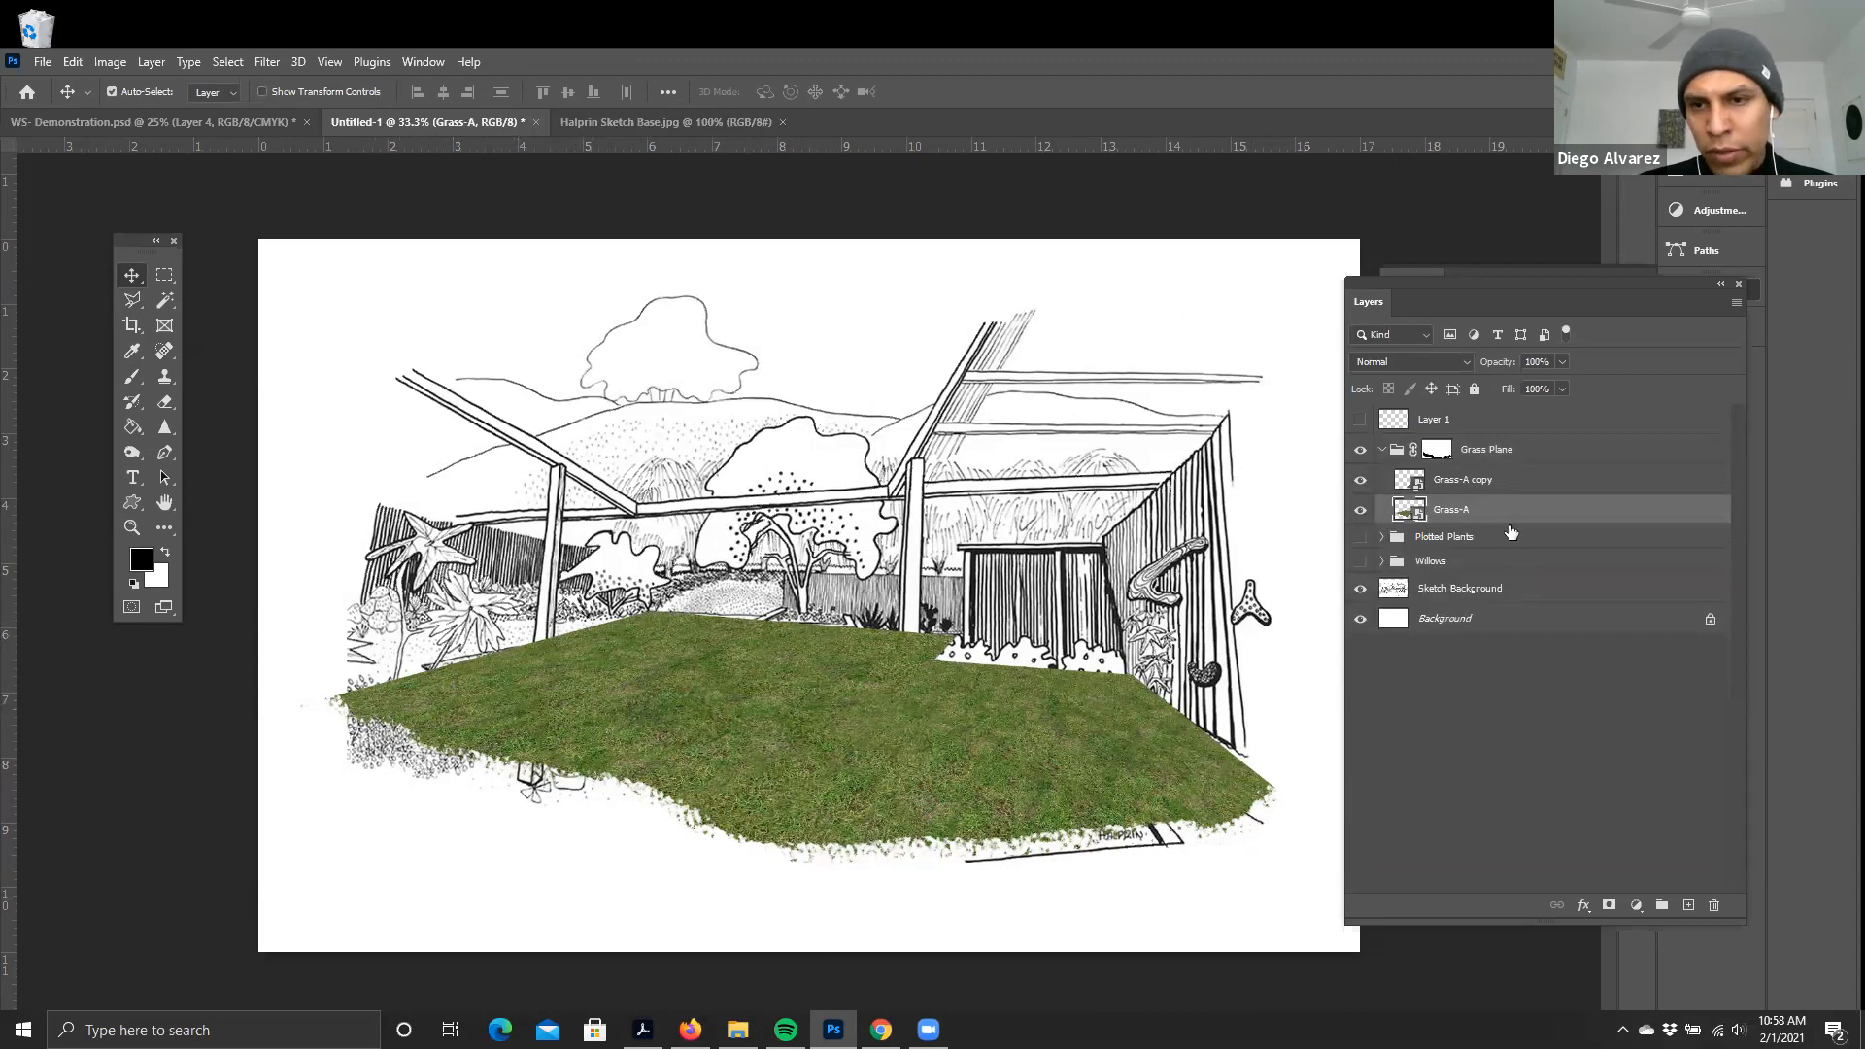
click(1362, 510)
click(1362, 510)
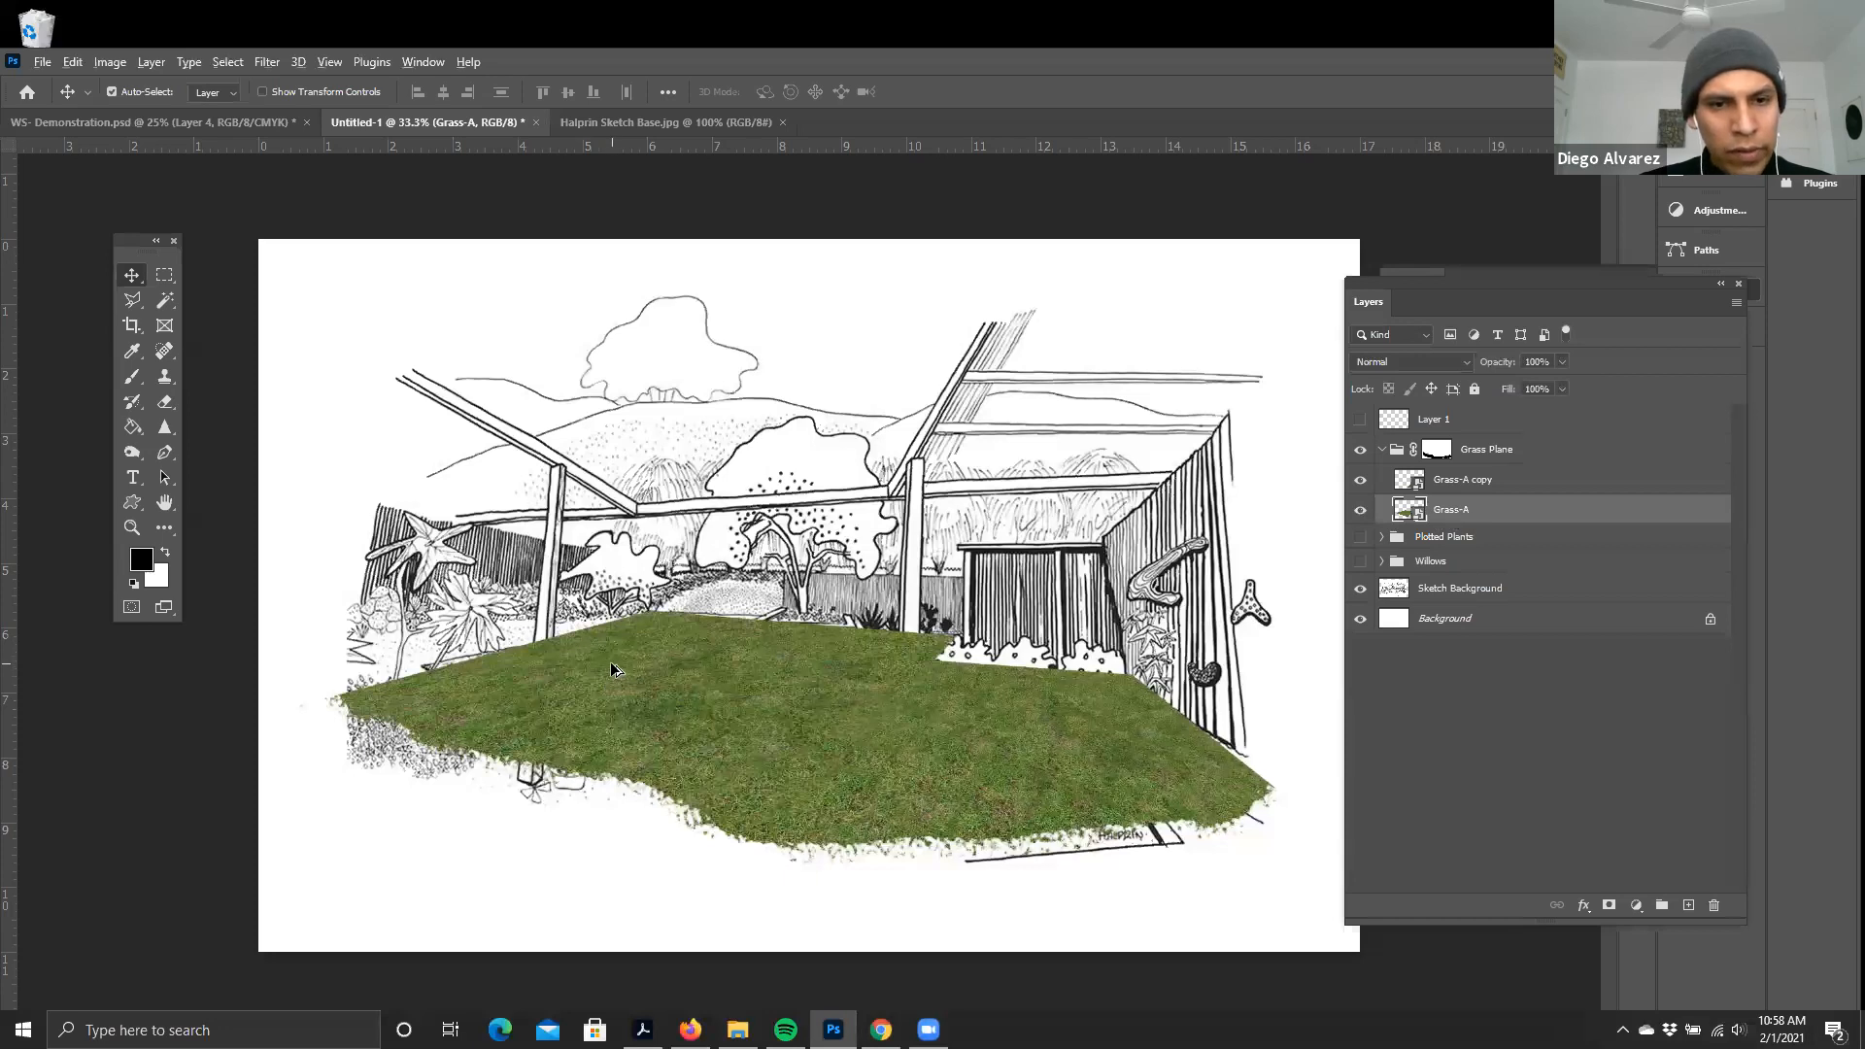
drag(610, 661, 464, 653)
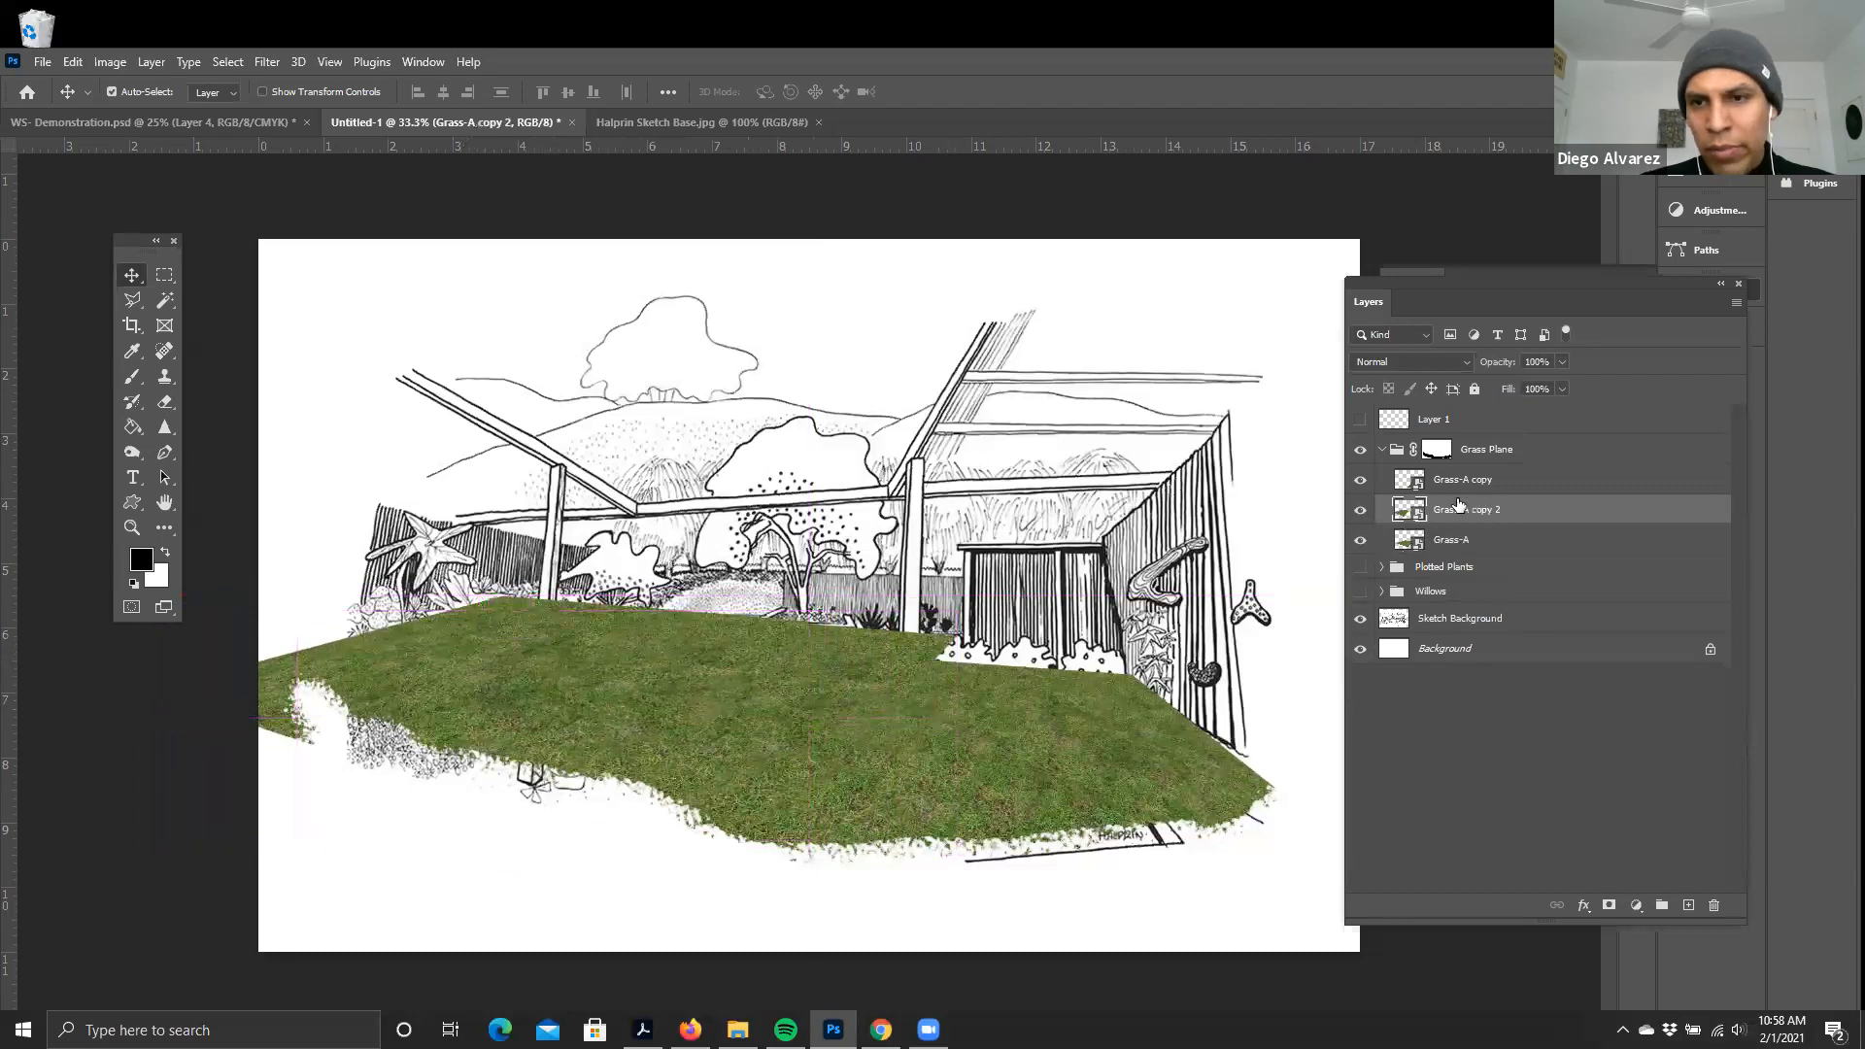
drag(1452, 512, 1452, 557)
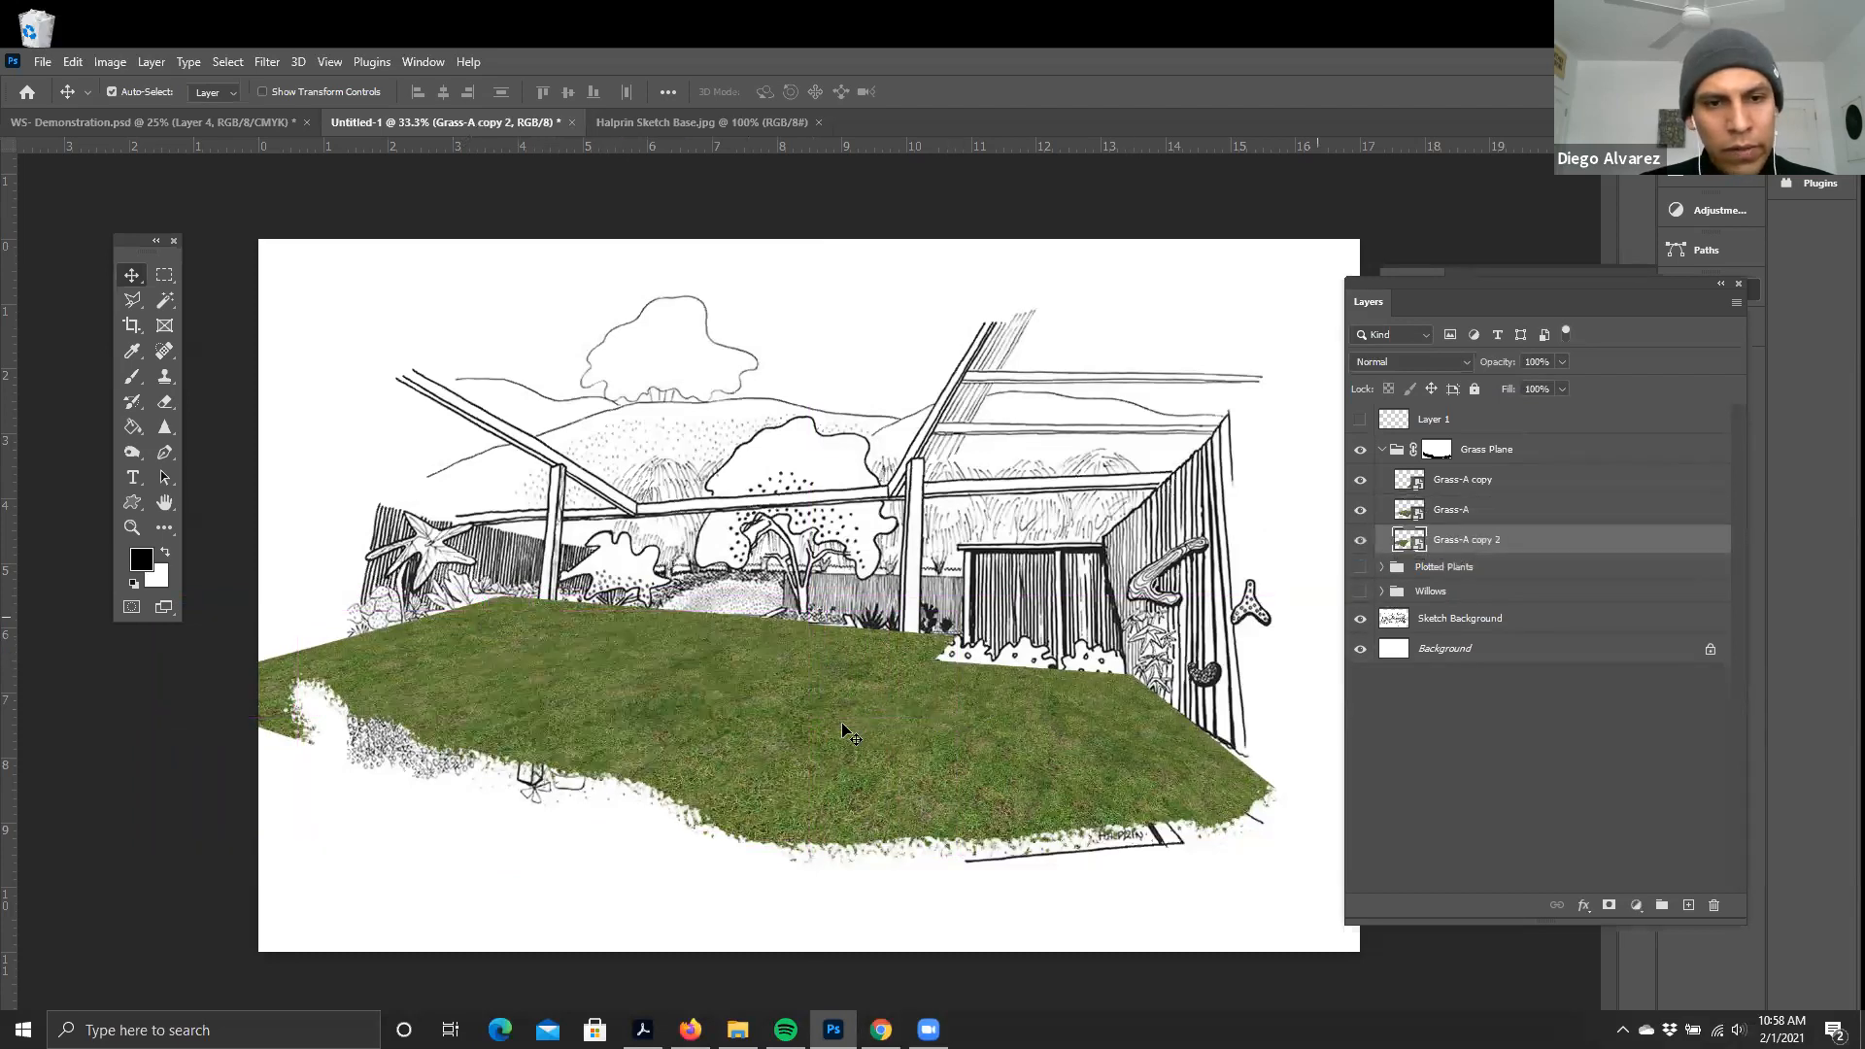
mouse_move(469, 626)
mouse_down()
mouse_move(476, 657)
mouse_move(493, 625)
mouse_move(480, 614)
mouse_move(476, 645)
mouse_move(469, 624)
mouse_up()
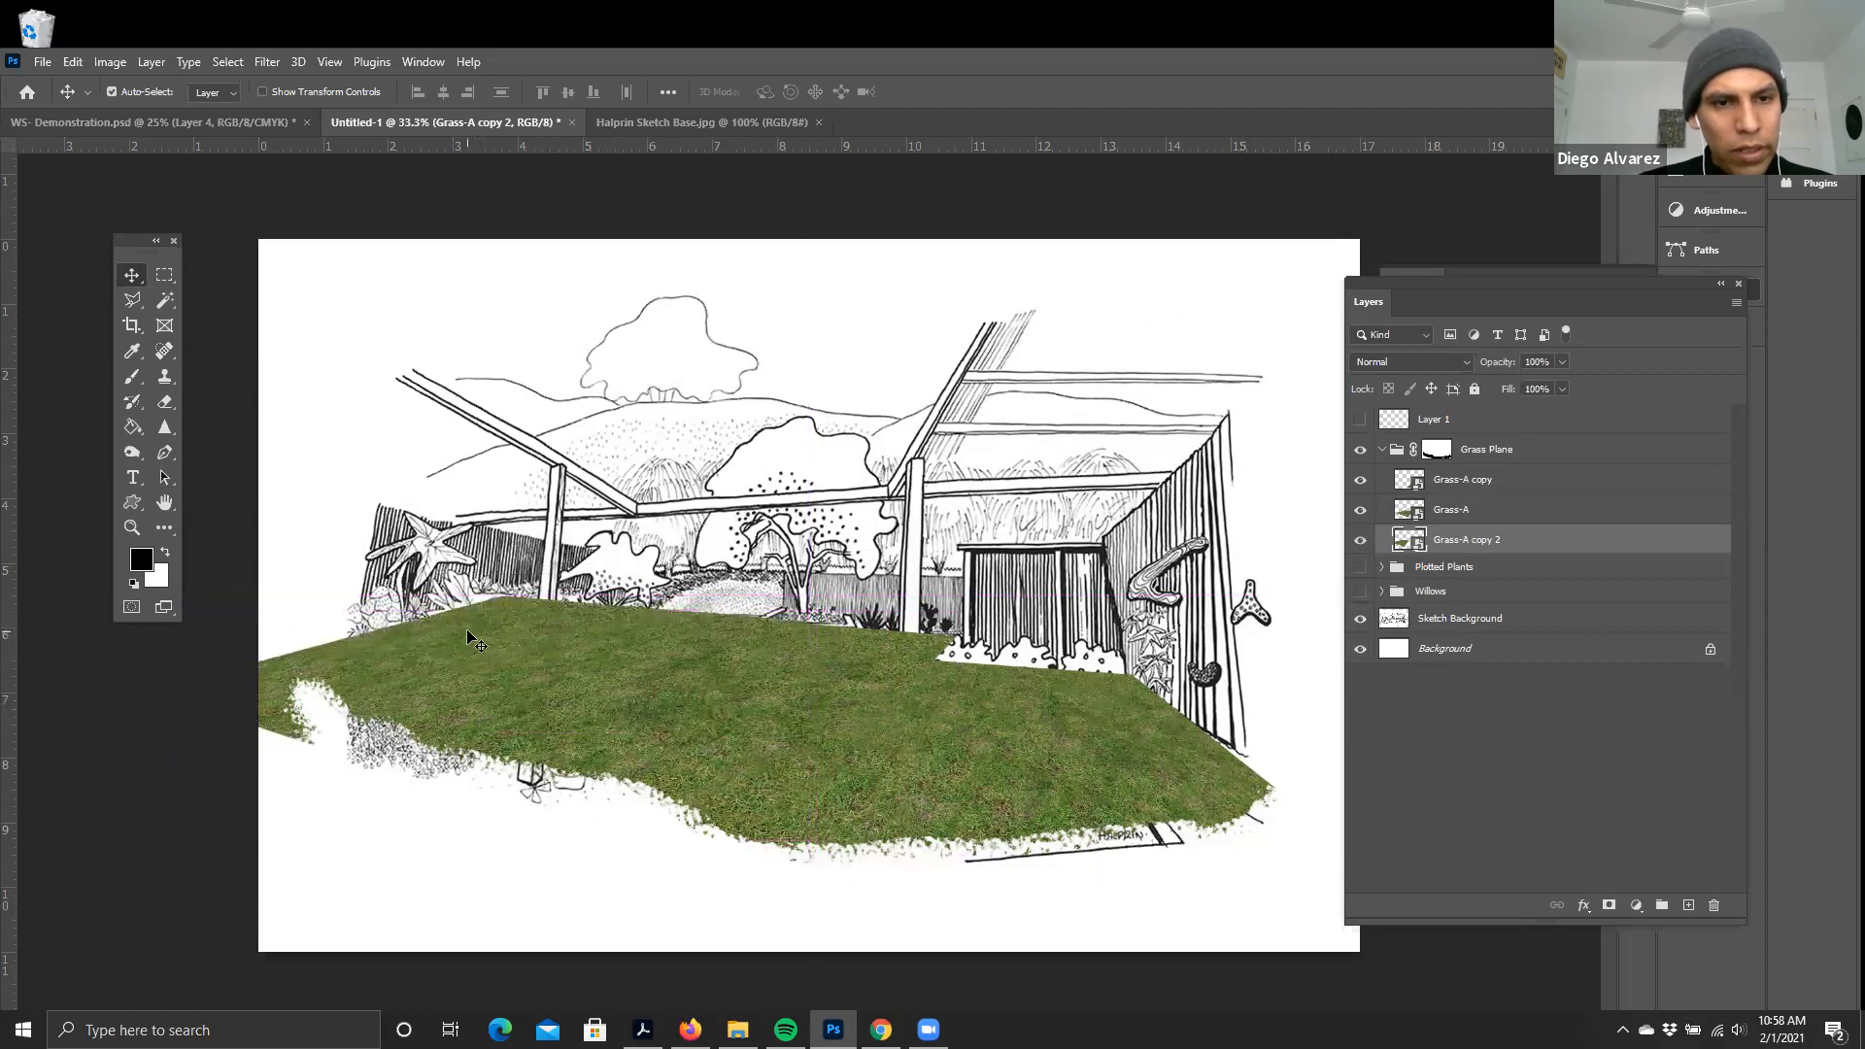
- Brush away the extended lawn's left end on the Grass Plane group mask to give it a ragged edge, and collapse the group
click(1437, 452)
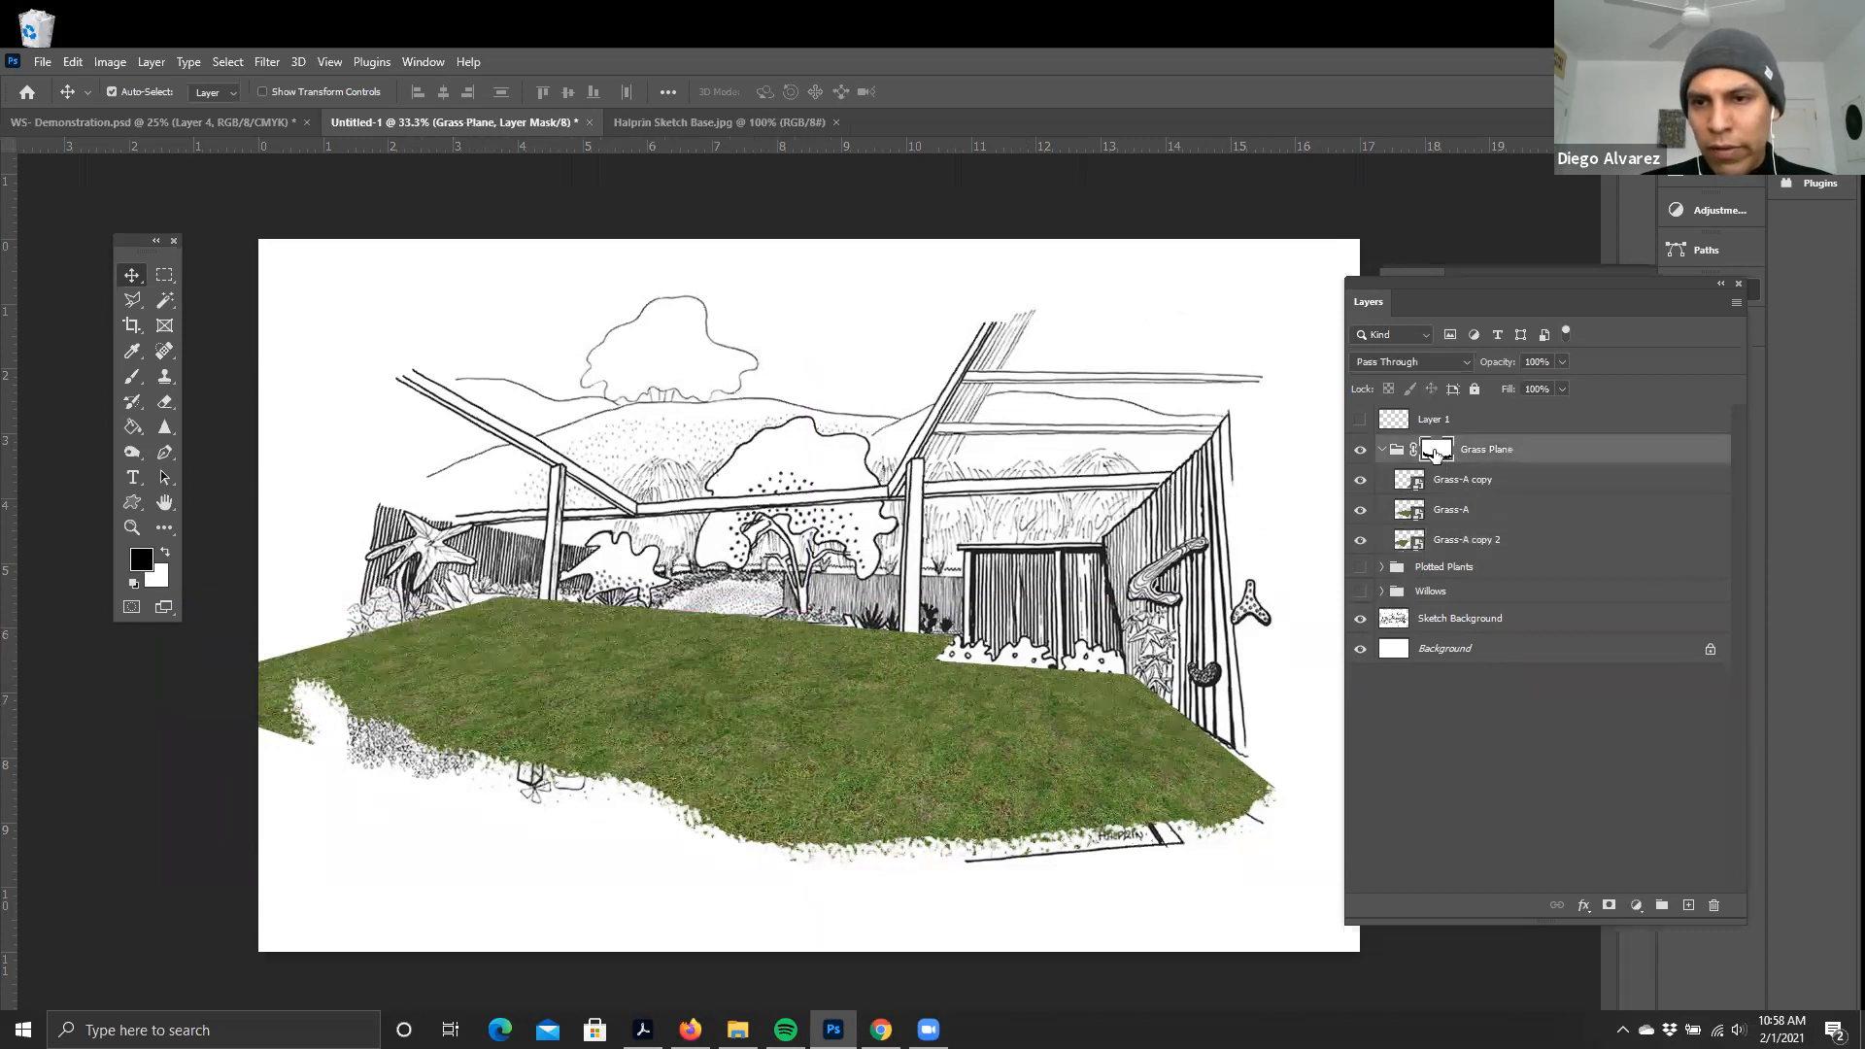
click(133, 378)
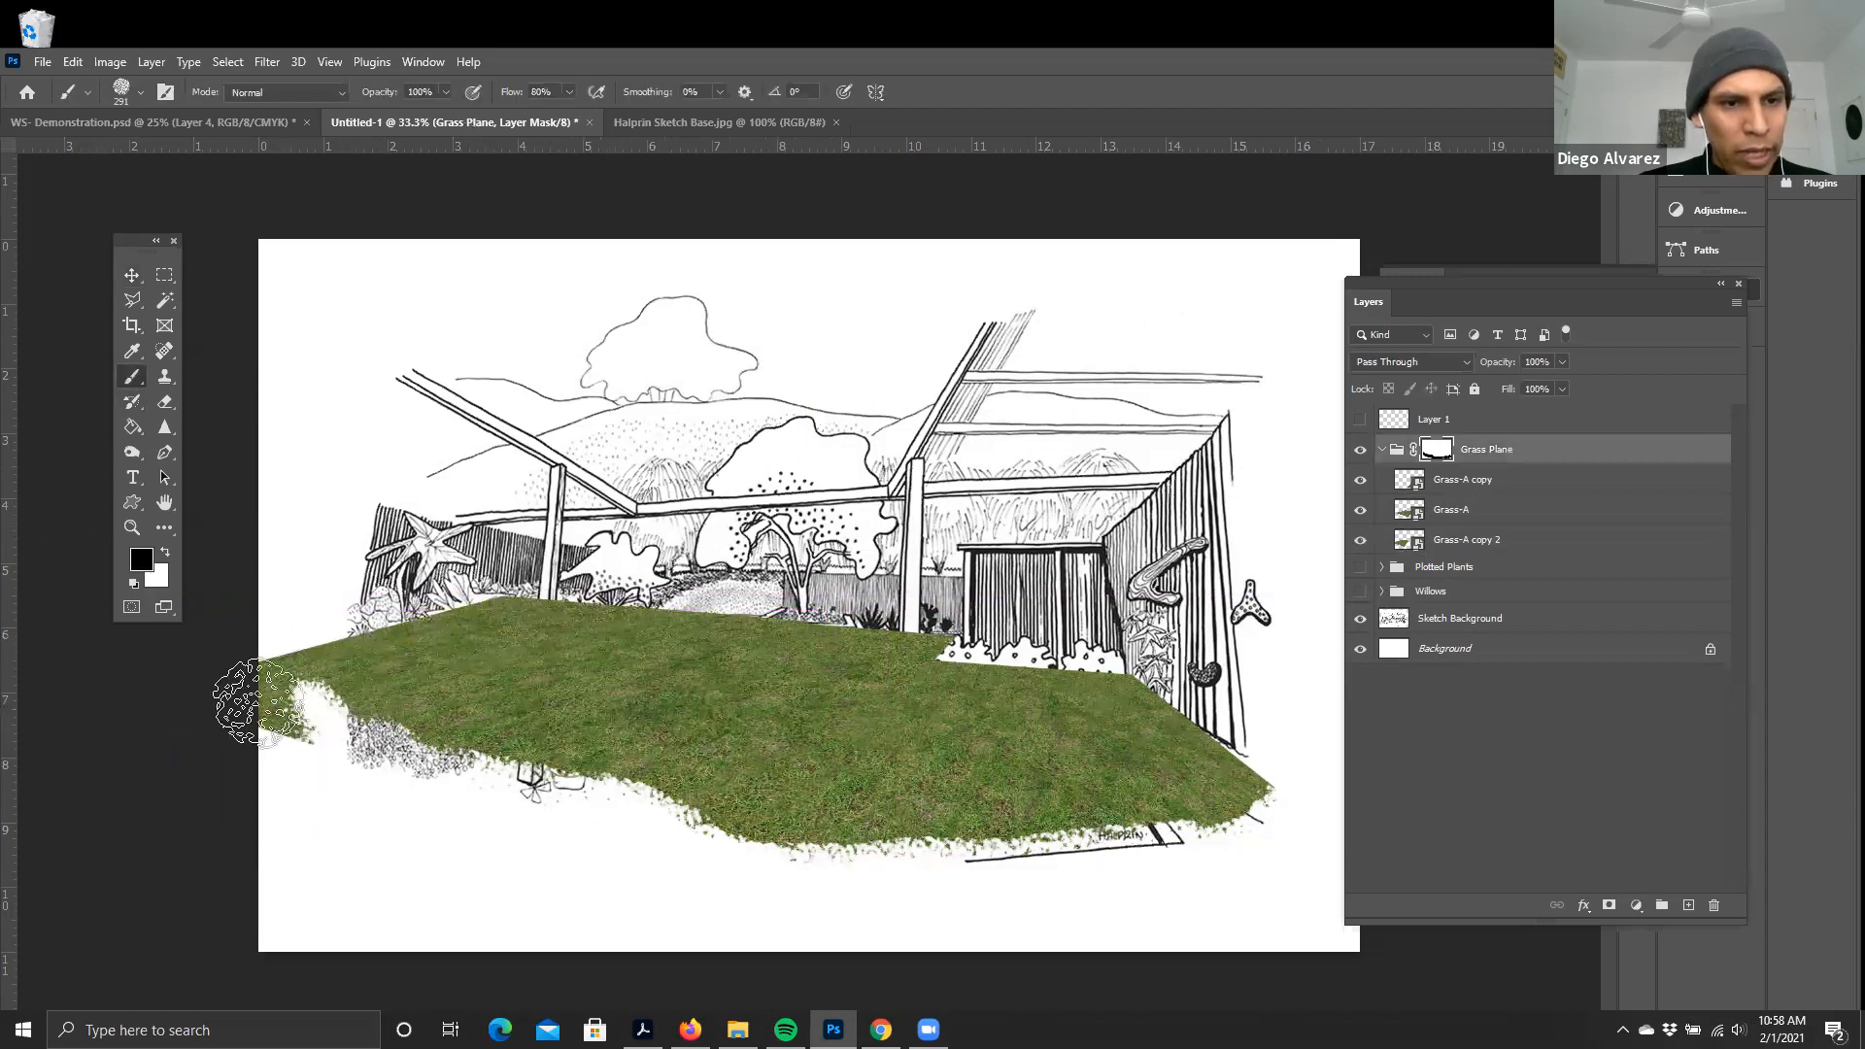
mouse_move(274, 733)
mouse_down()
mouse_move(265, 640)
mouse_move(284, 738)
mouse_move(269, 630)
mouse_move(311, 615)
mouse_move(282, 653)
mouse_up()
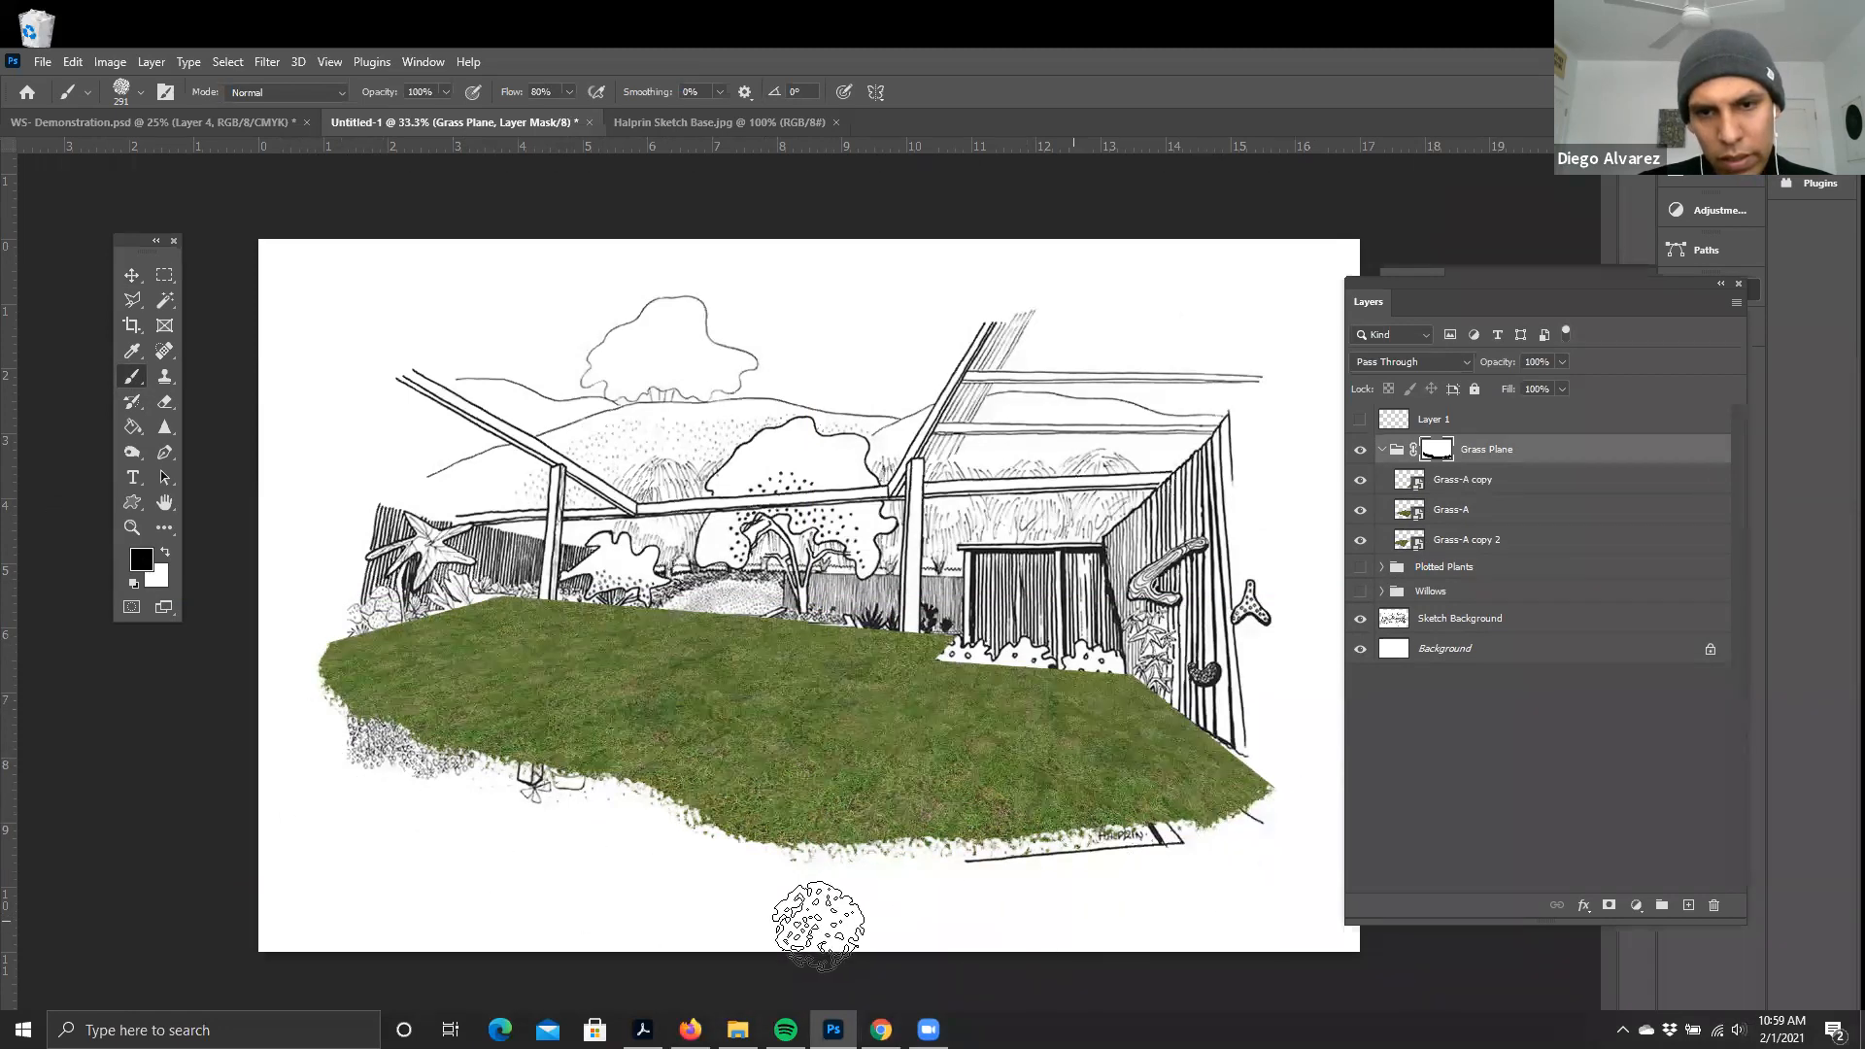
click(1384, 450)
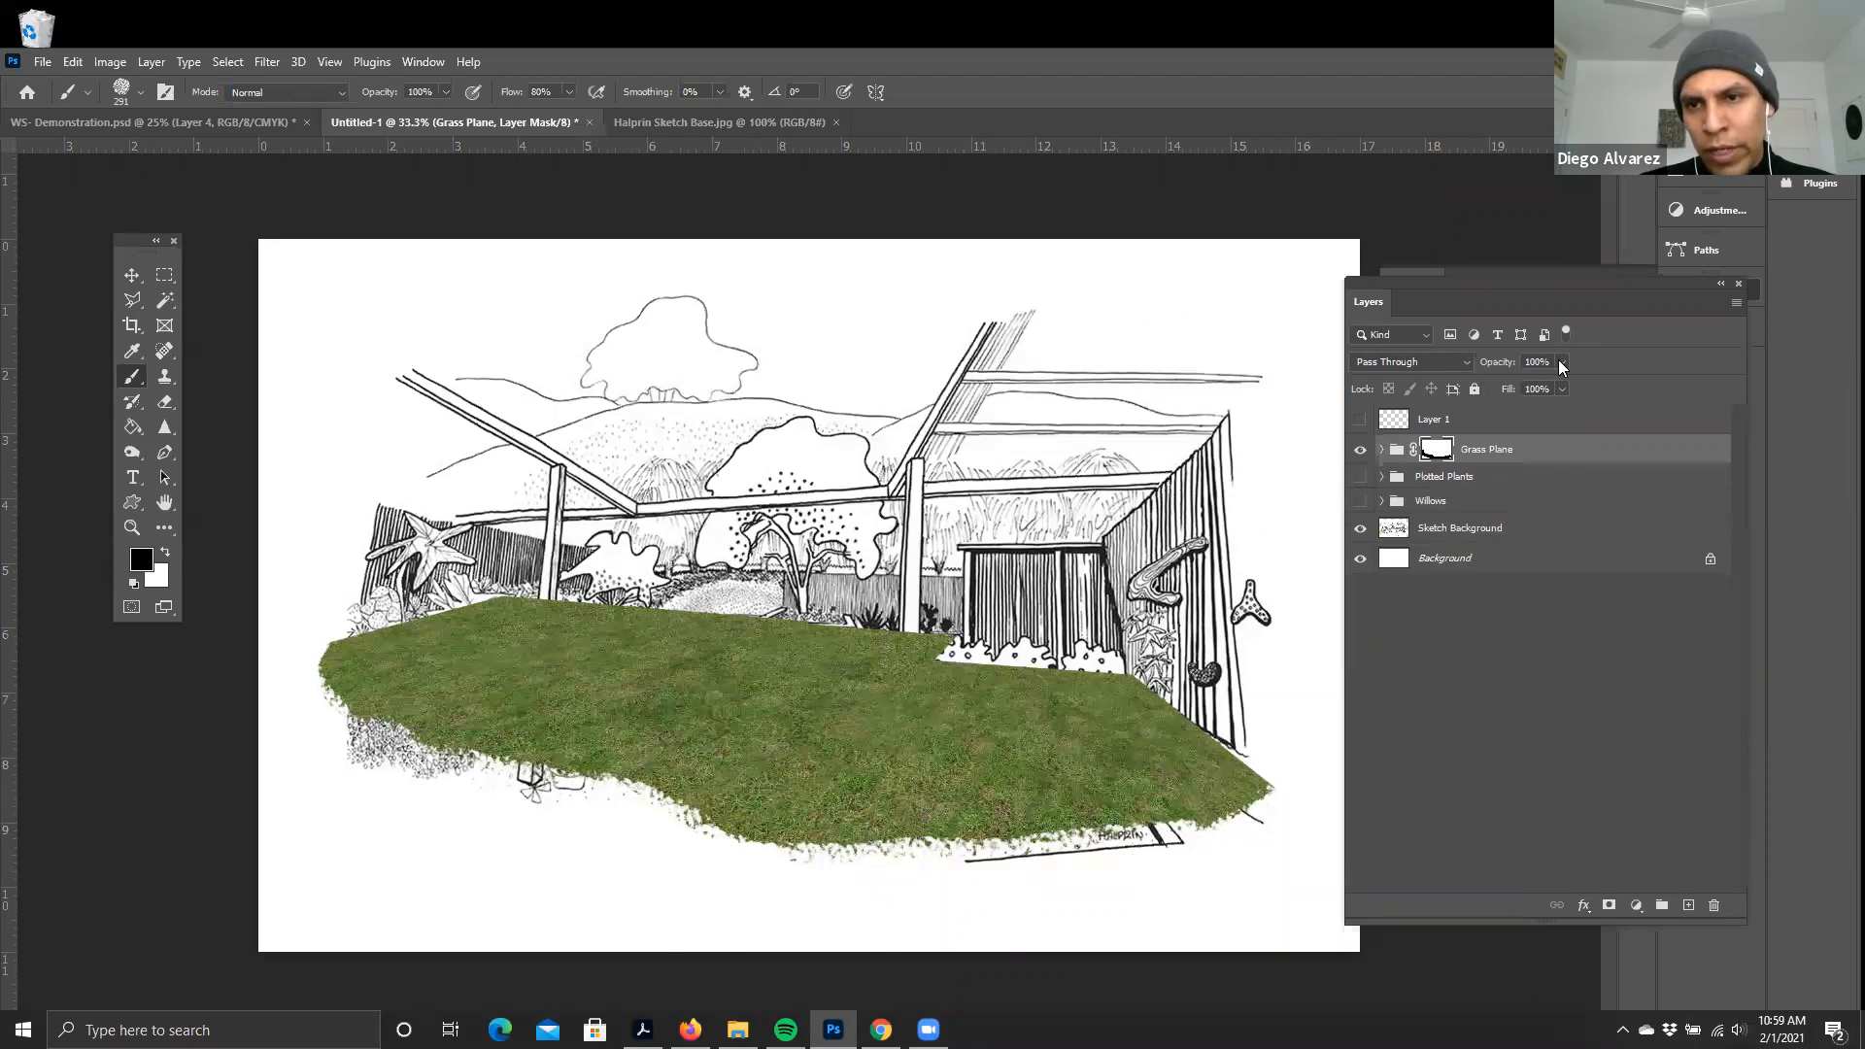
- Hide the Sketch Background layer and reduce the Grass Plane group's opacity to 75%
drag(1555, 383, 1554, 387)
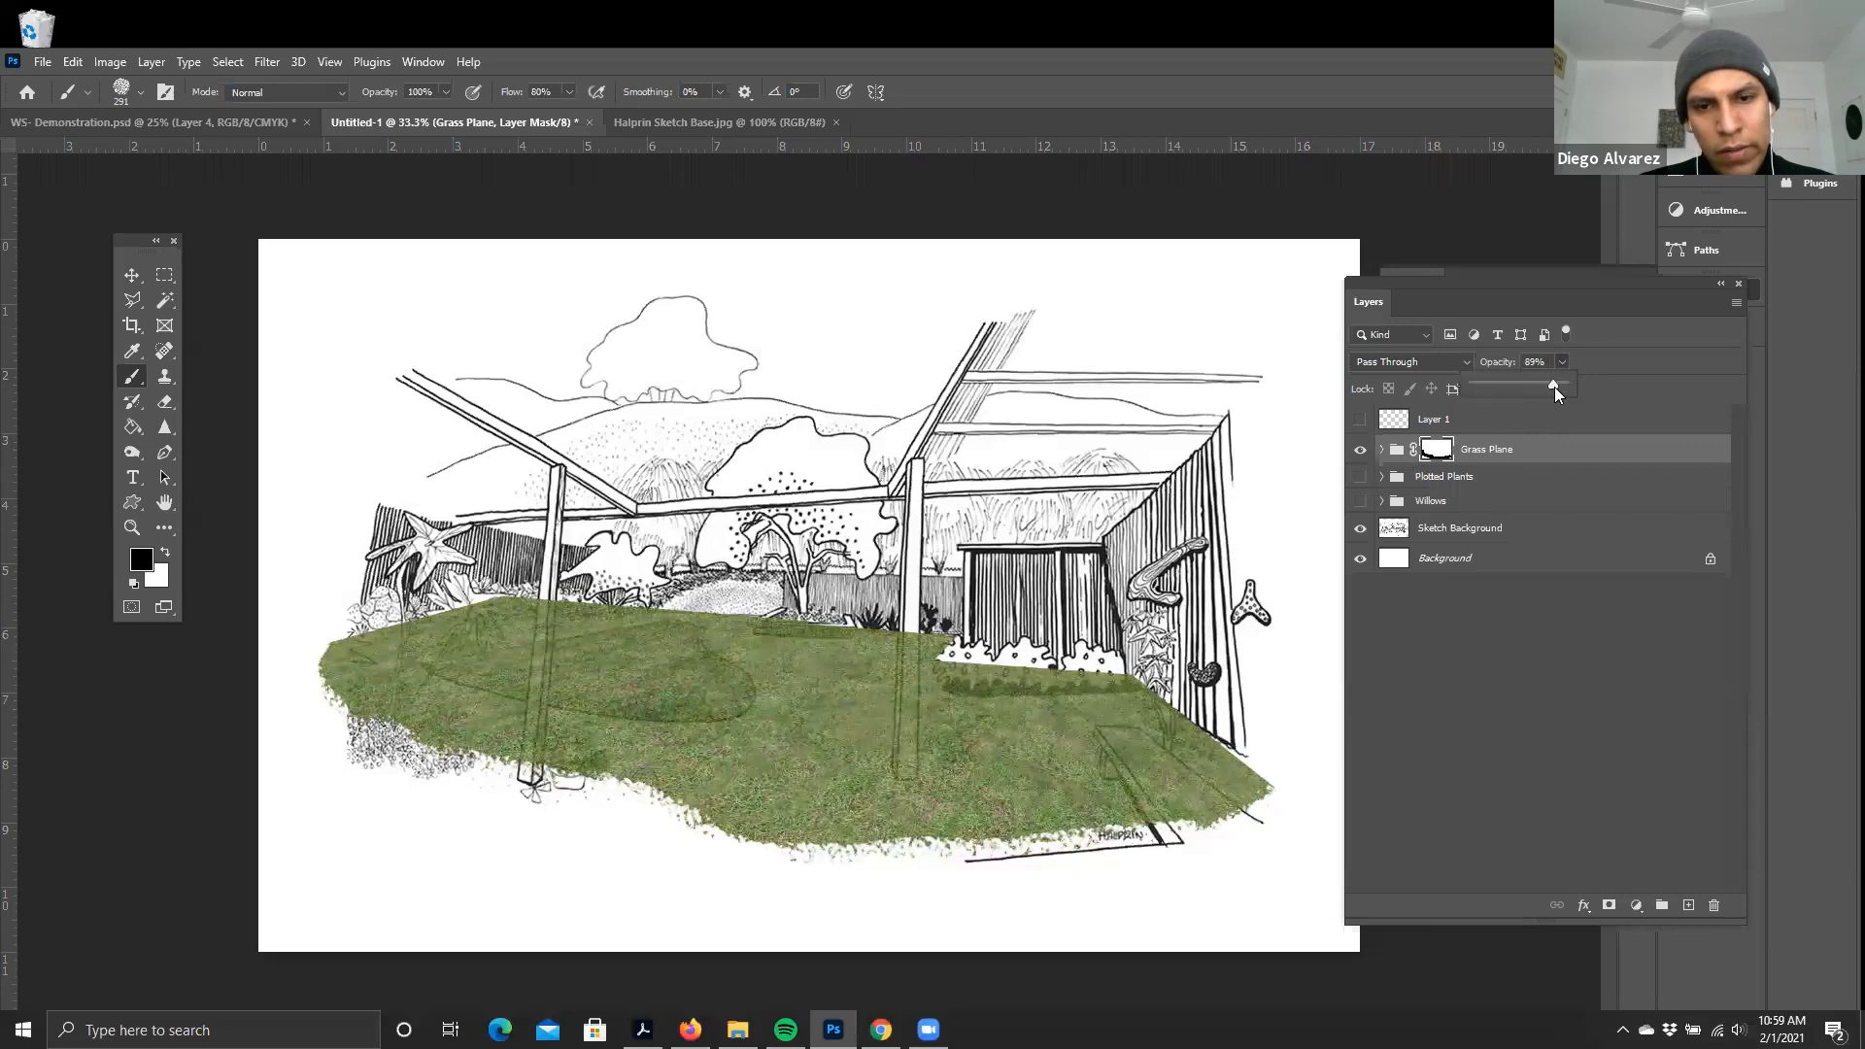
click(1458, 530)
click(1361, 530)
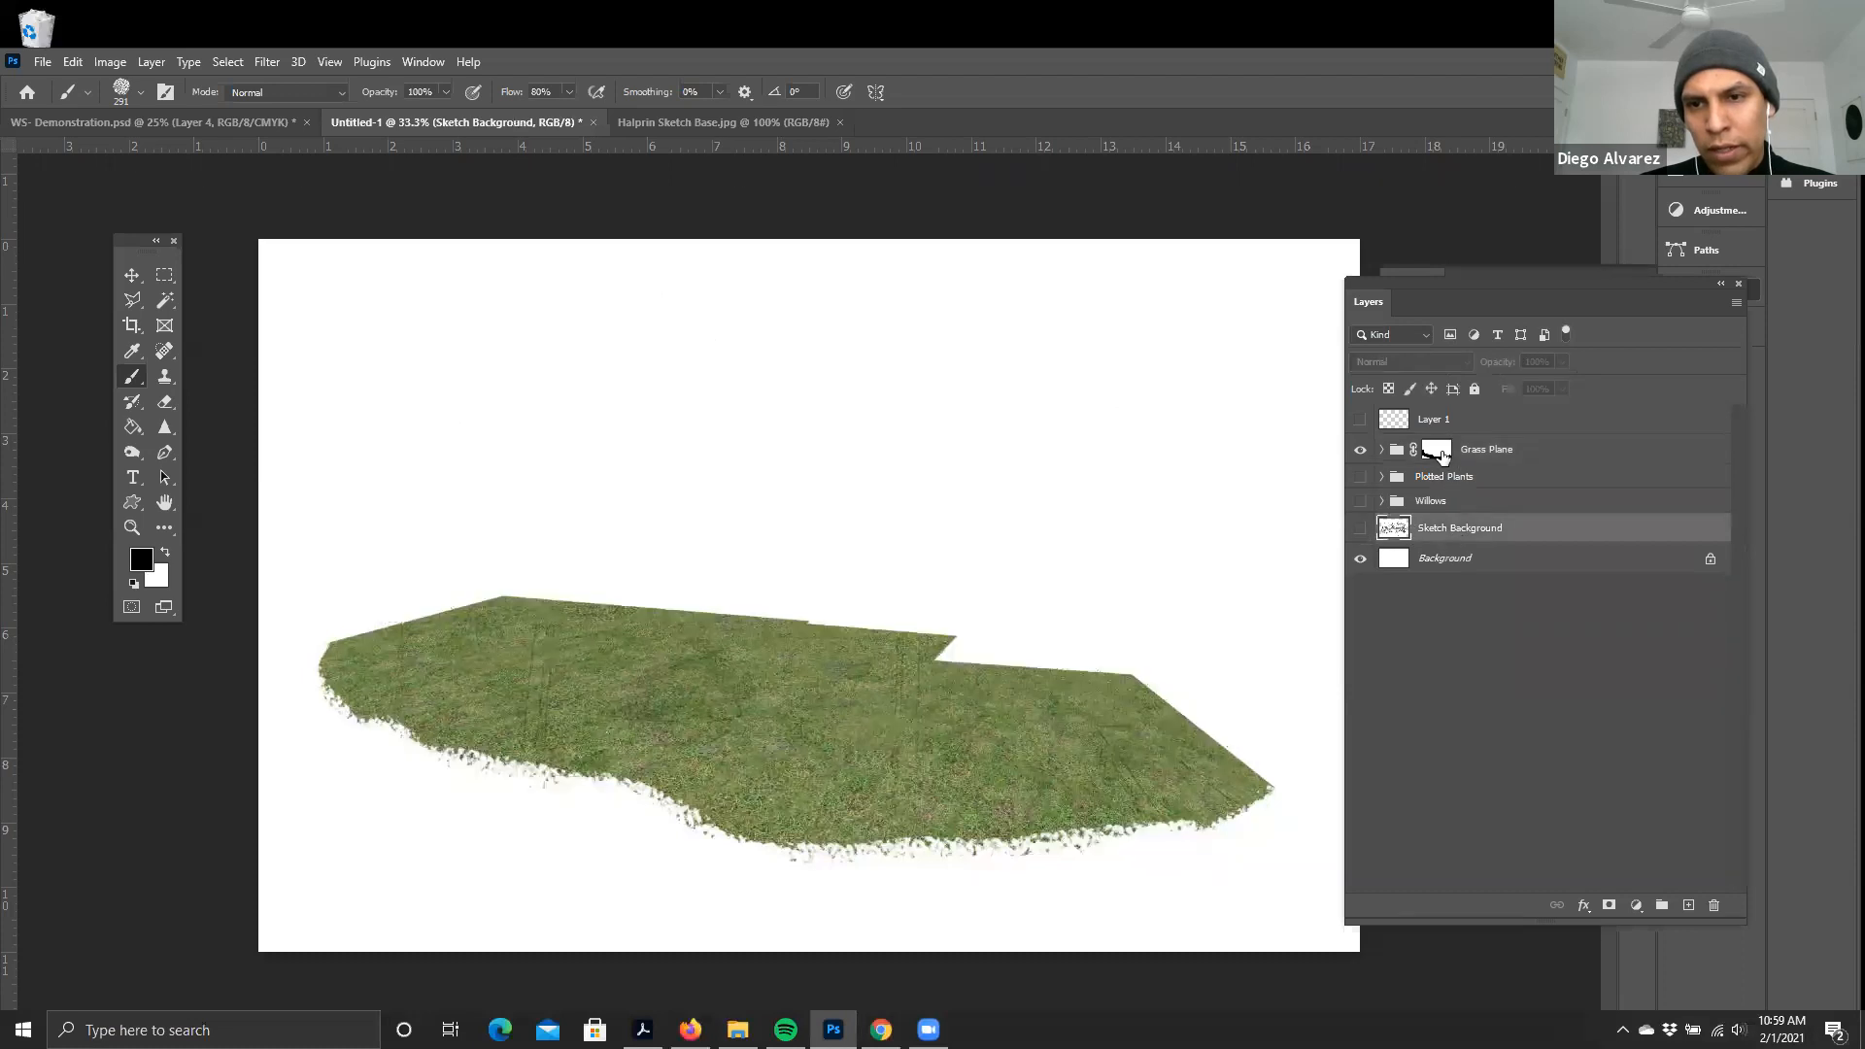
click(1481, 449)
click(1562, 362)
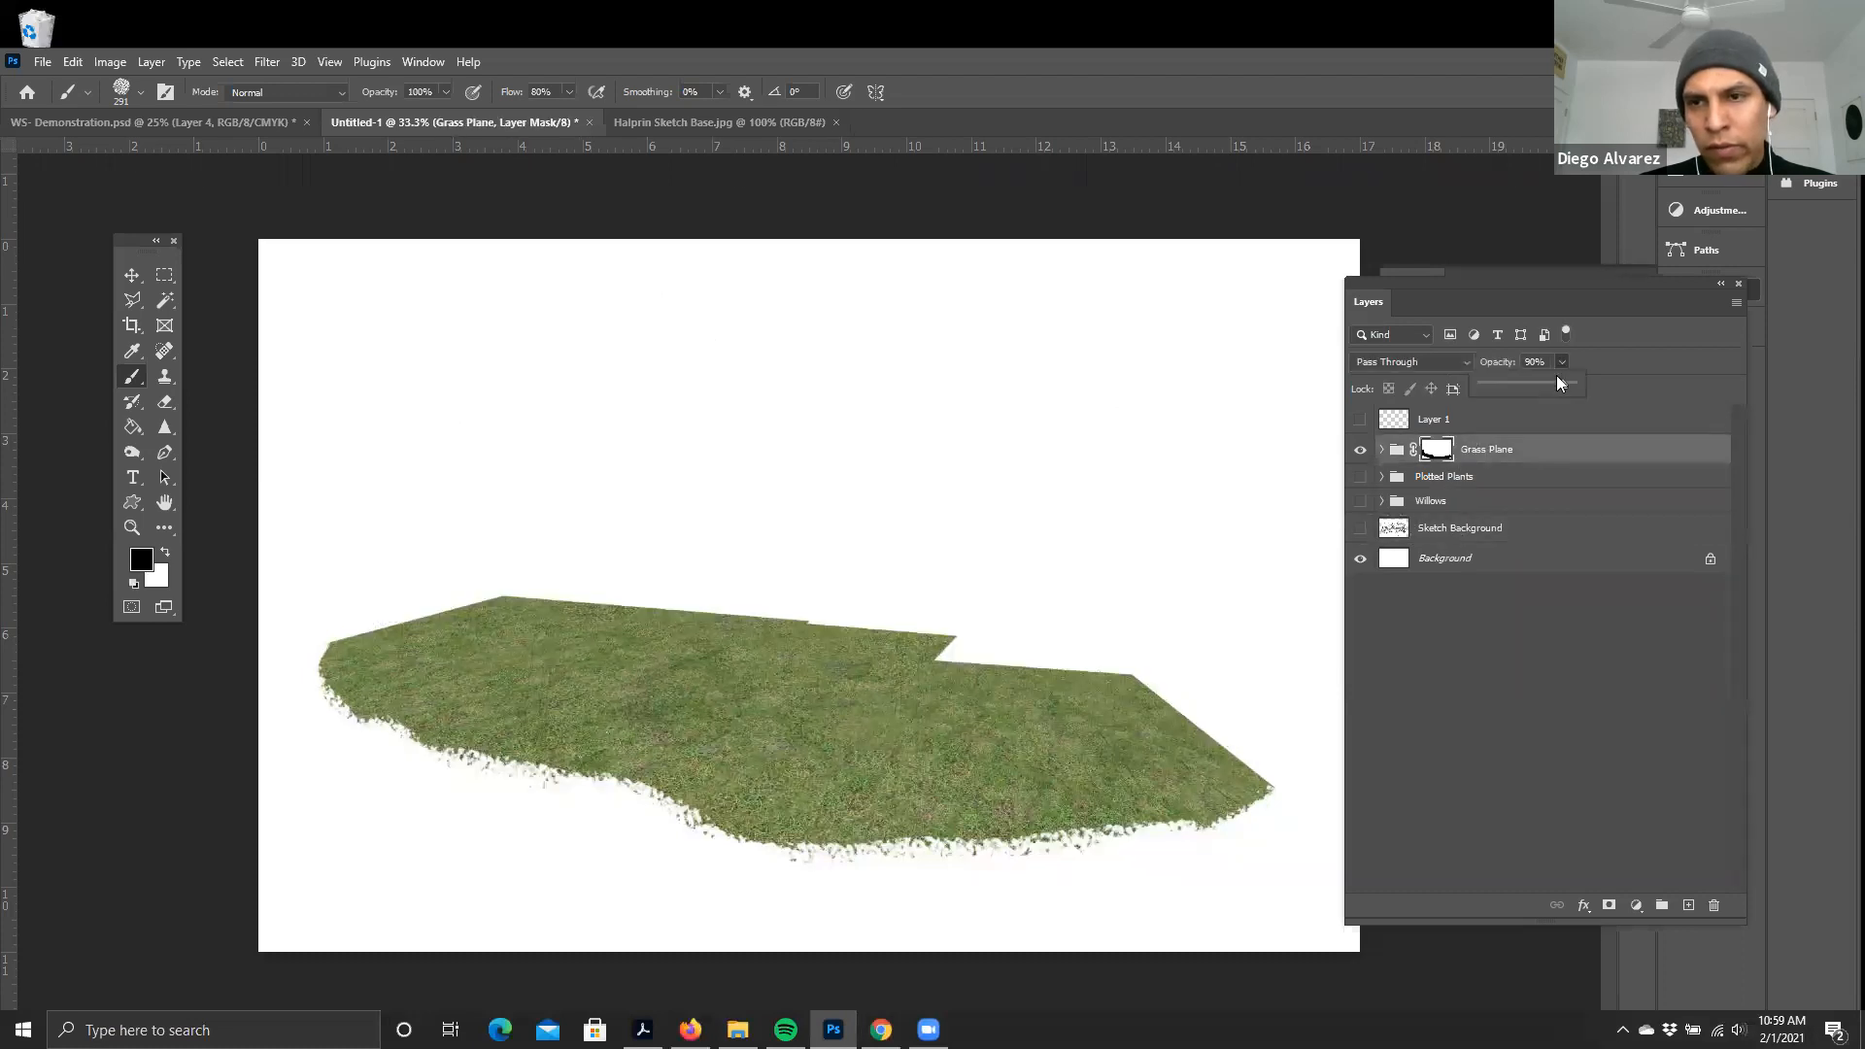
drag(1552, 381, 1549, 381)
- Move the Grass Plane group directly above Sketch Background, and show the Willows and Plotted Plants groups
click(1359, 477)
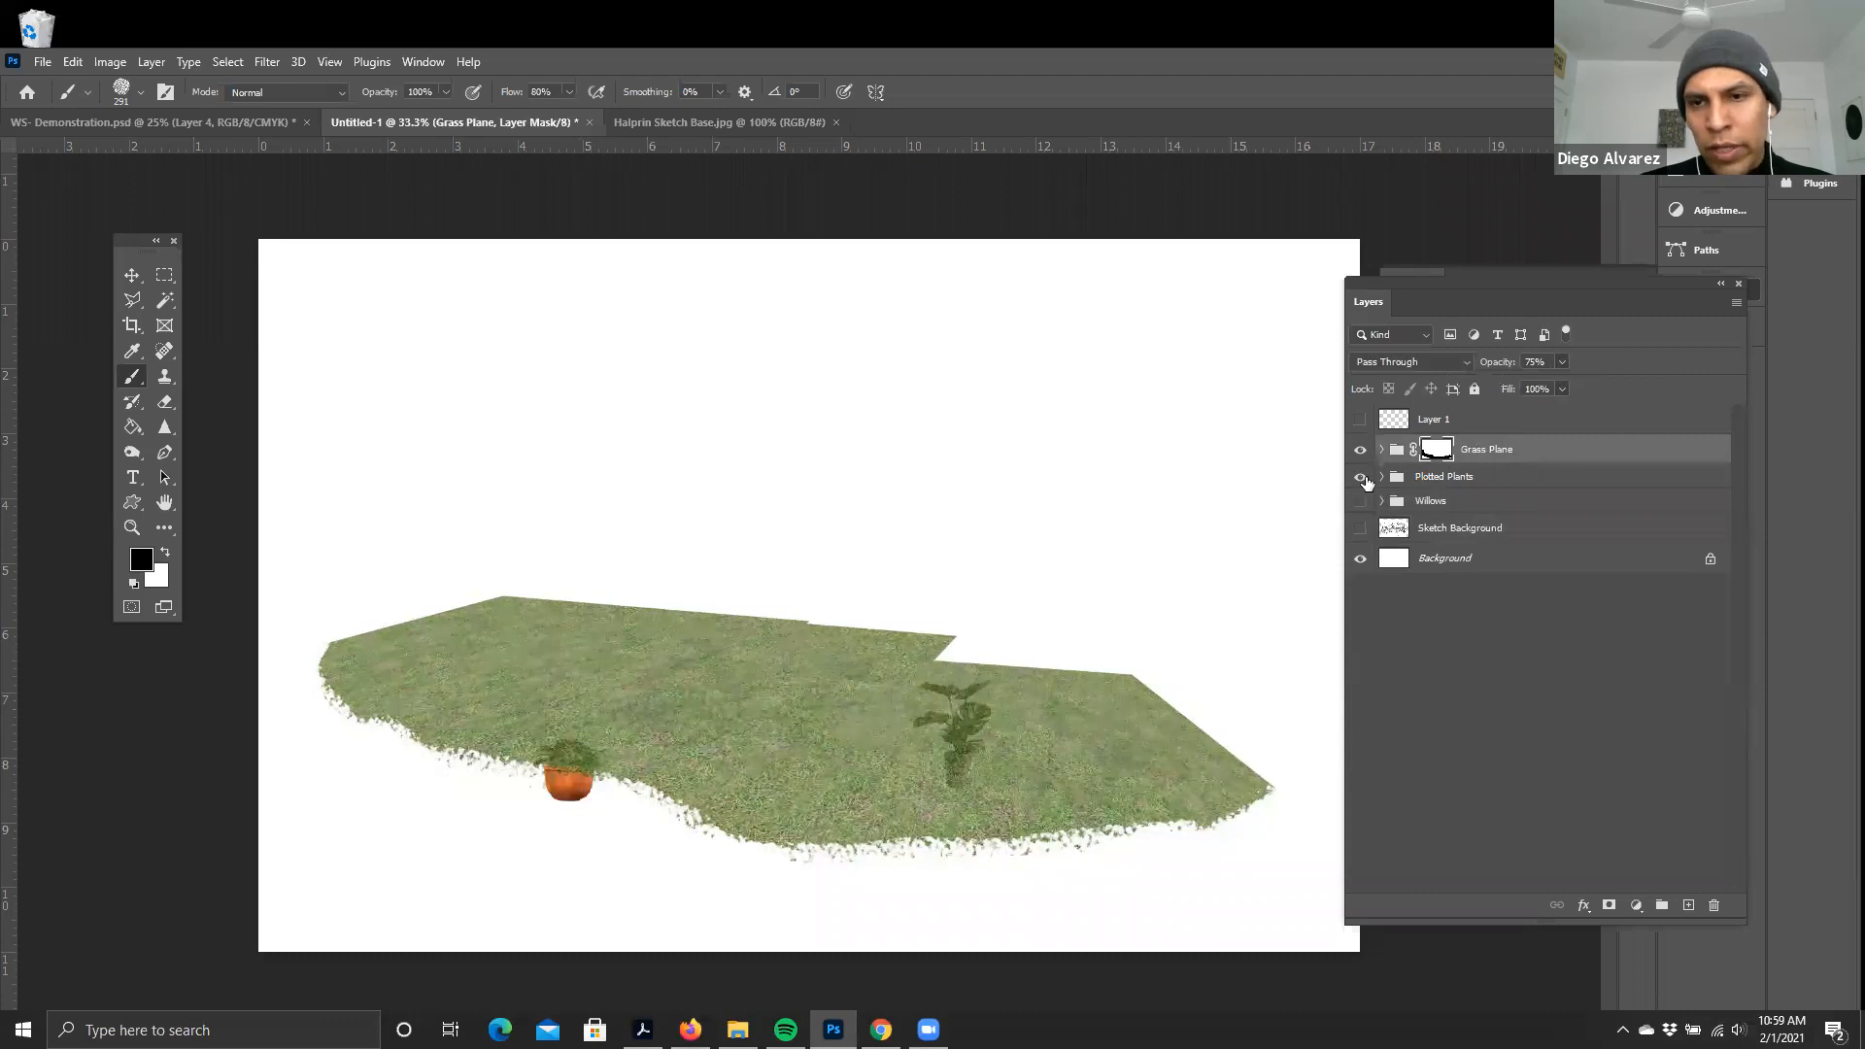
click(1360, 477)
drag(1475, 451, 1478, 519)
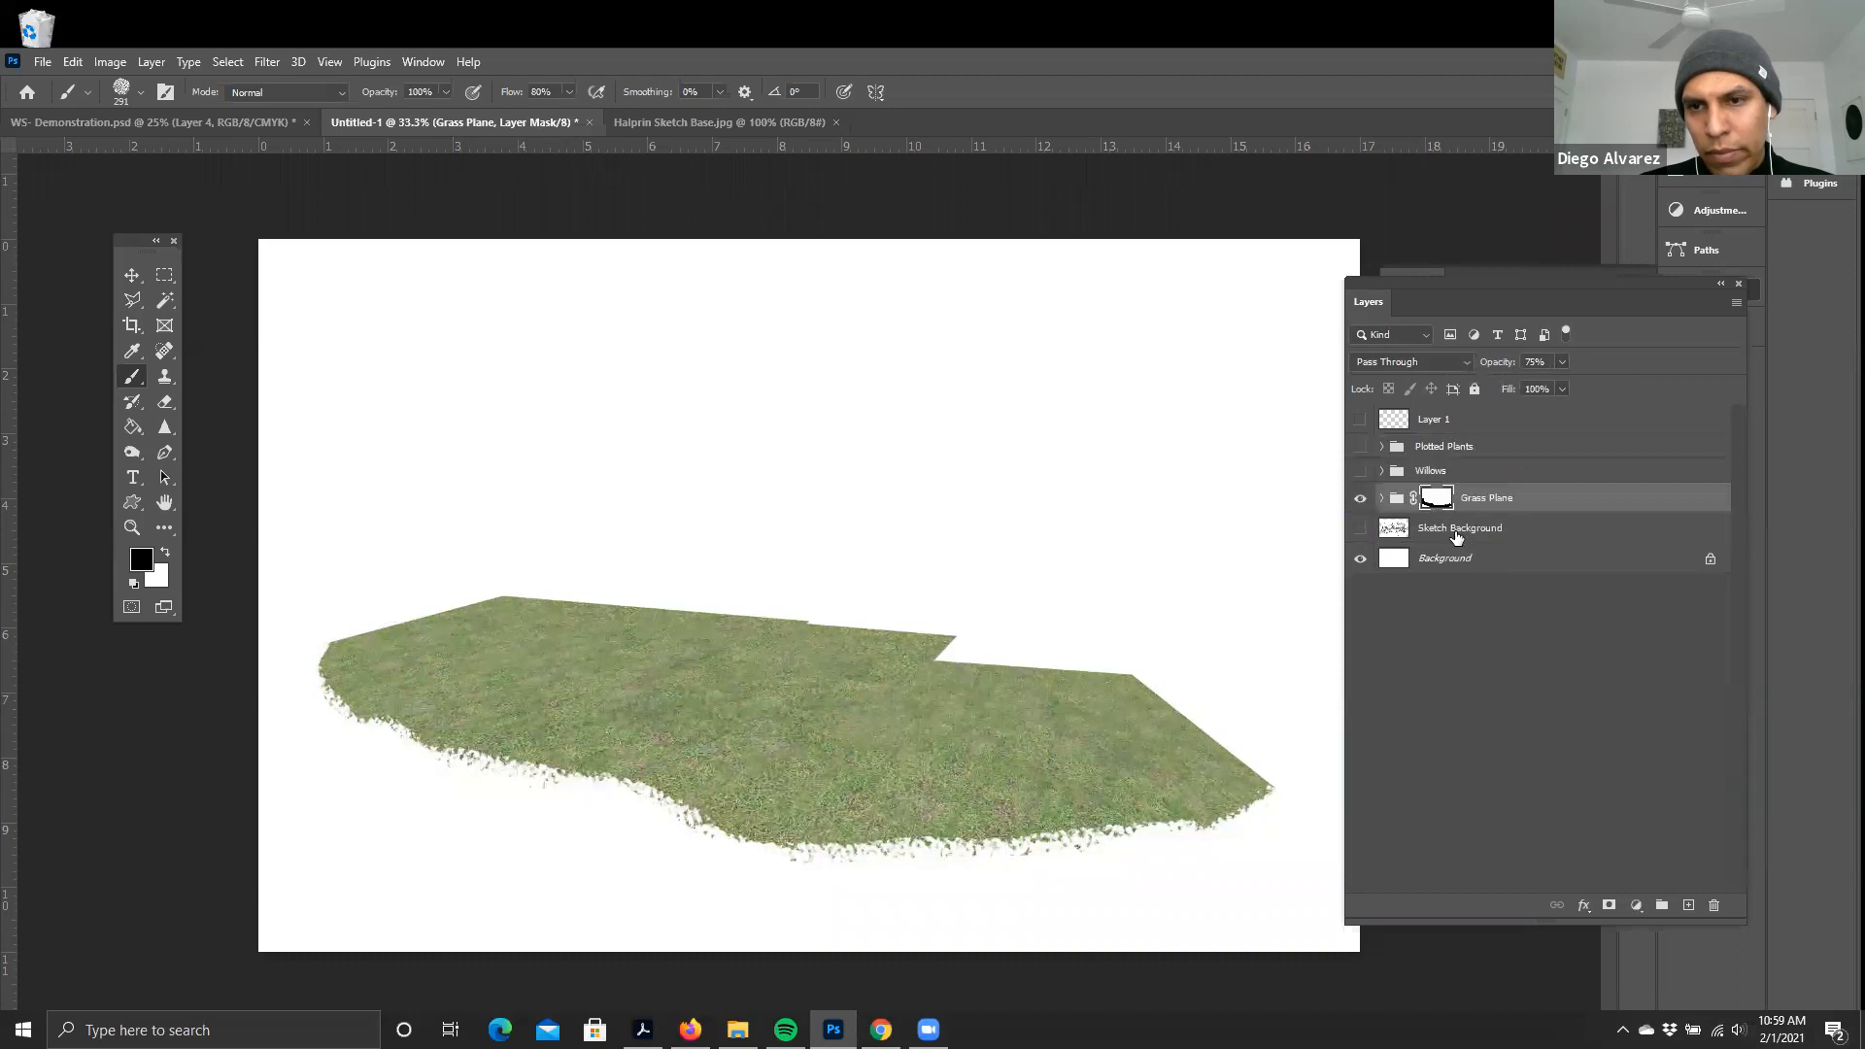
click(1359, 470)
click(1359, 447)
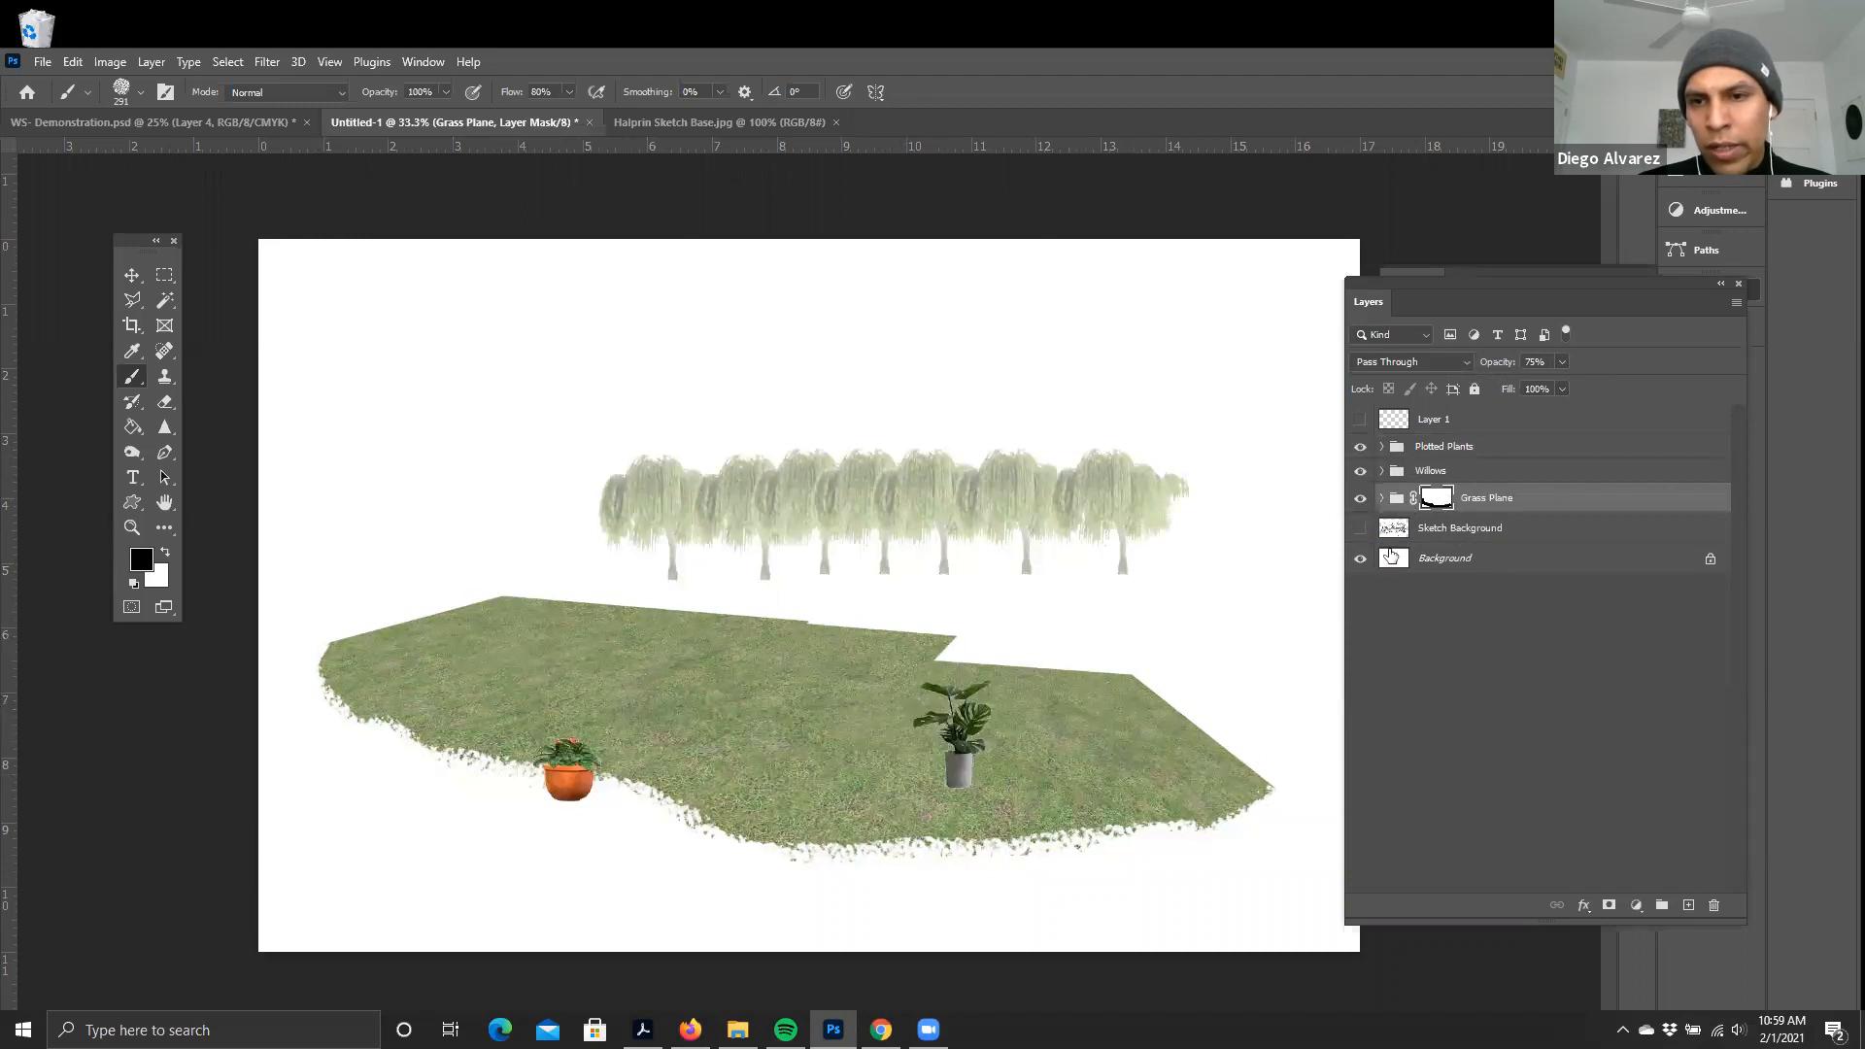
- Toggle the Sketch Background layer's visibility to compare the collage with and without the sketch
click(1359, 530)
click(1359, 529)
click(1359, 529)
click(1359, 529)
click(1359, 530)
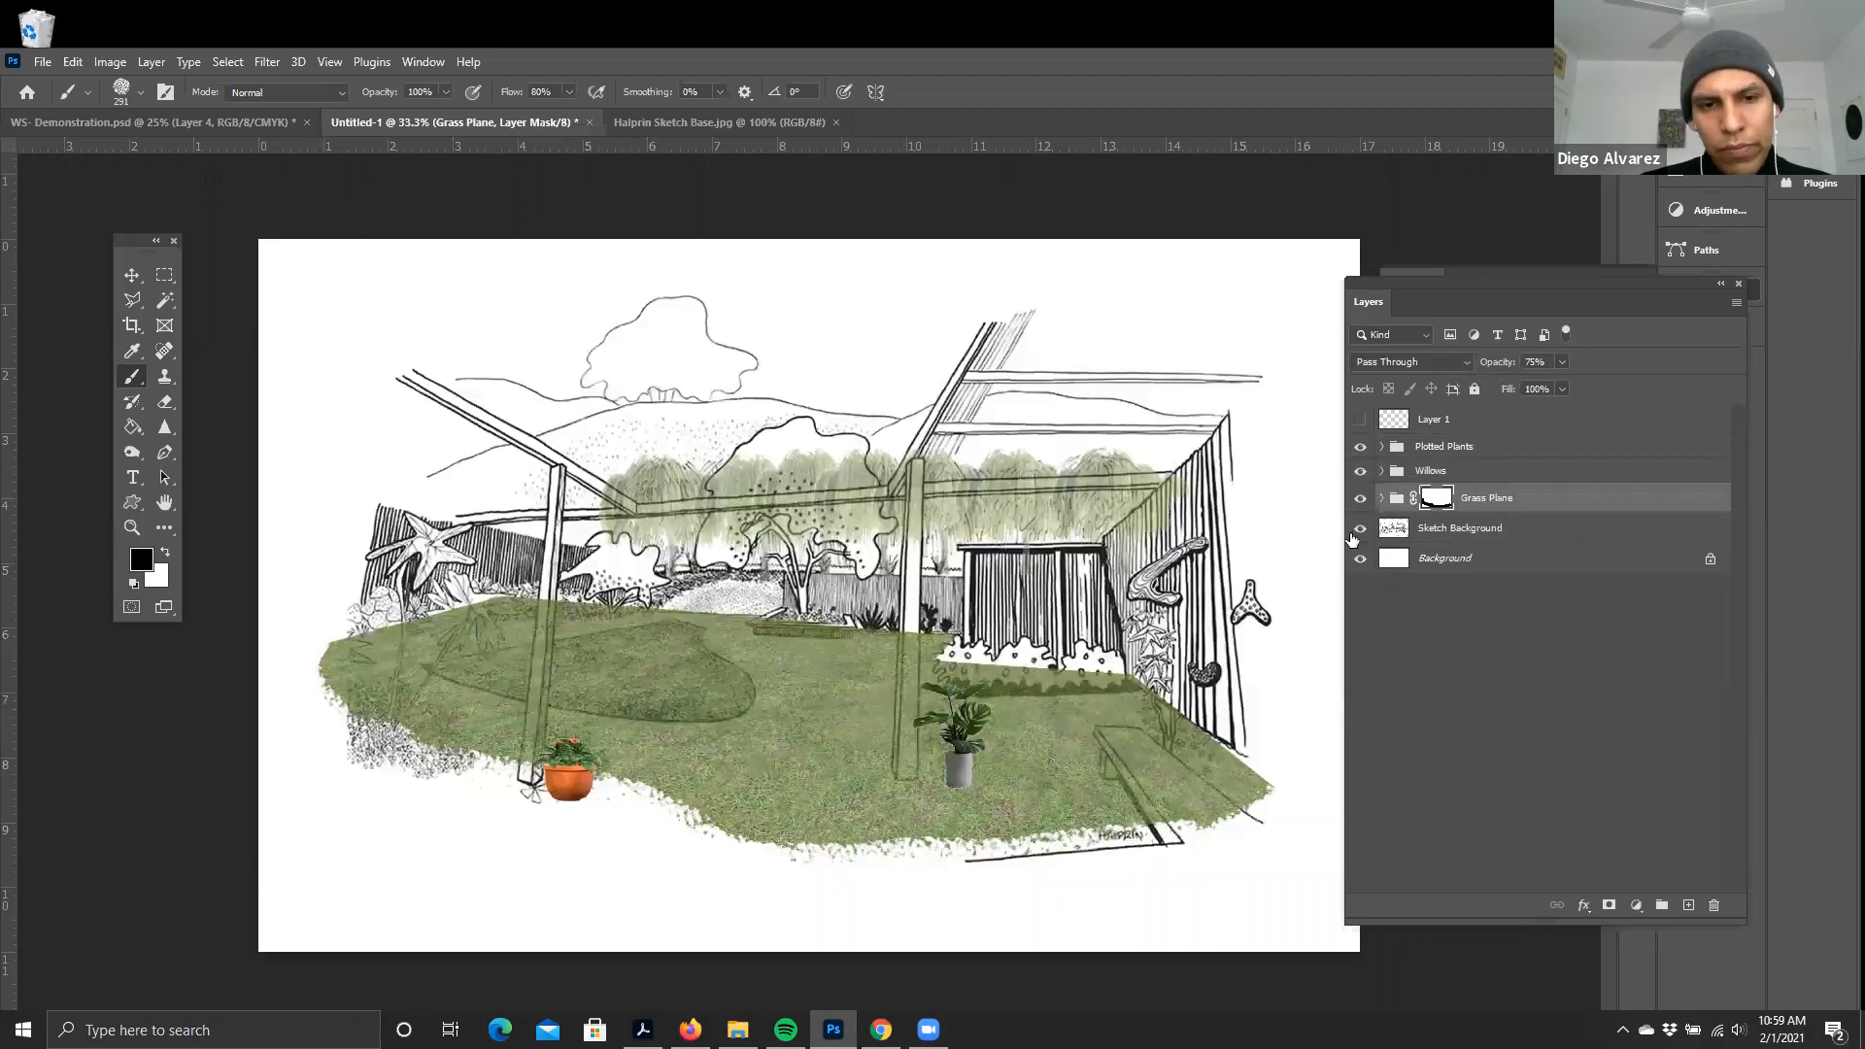
click(1358, 530)
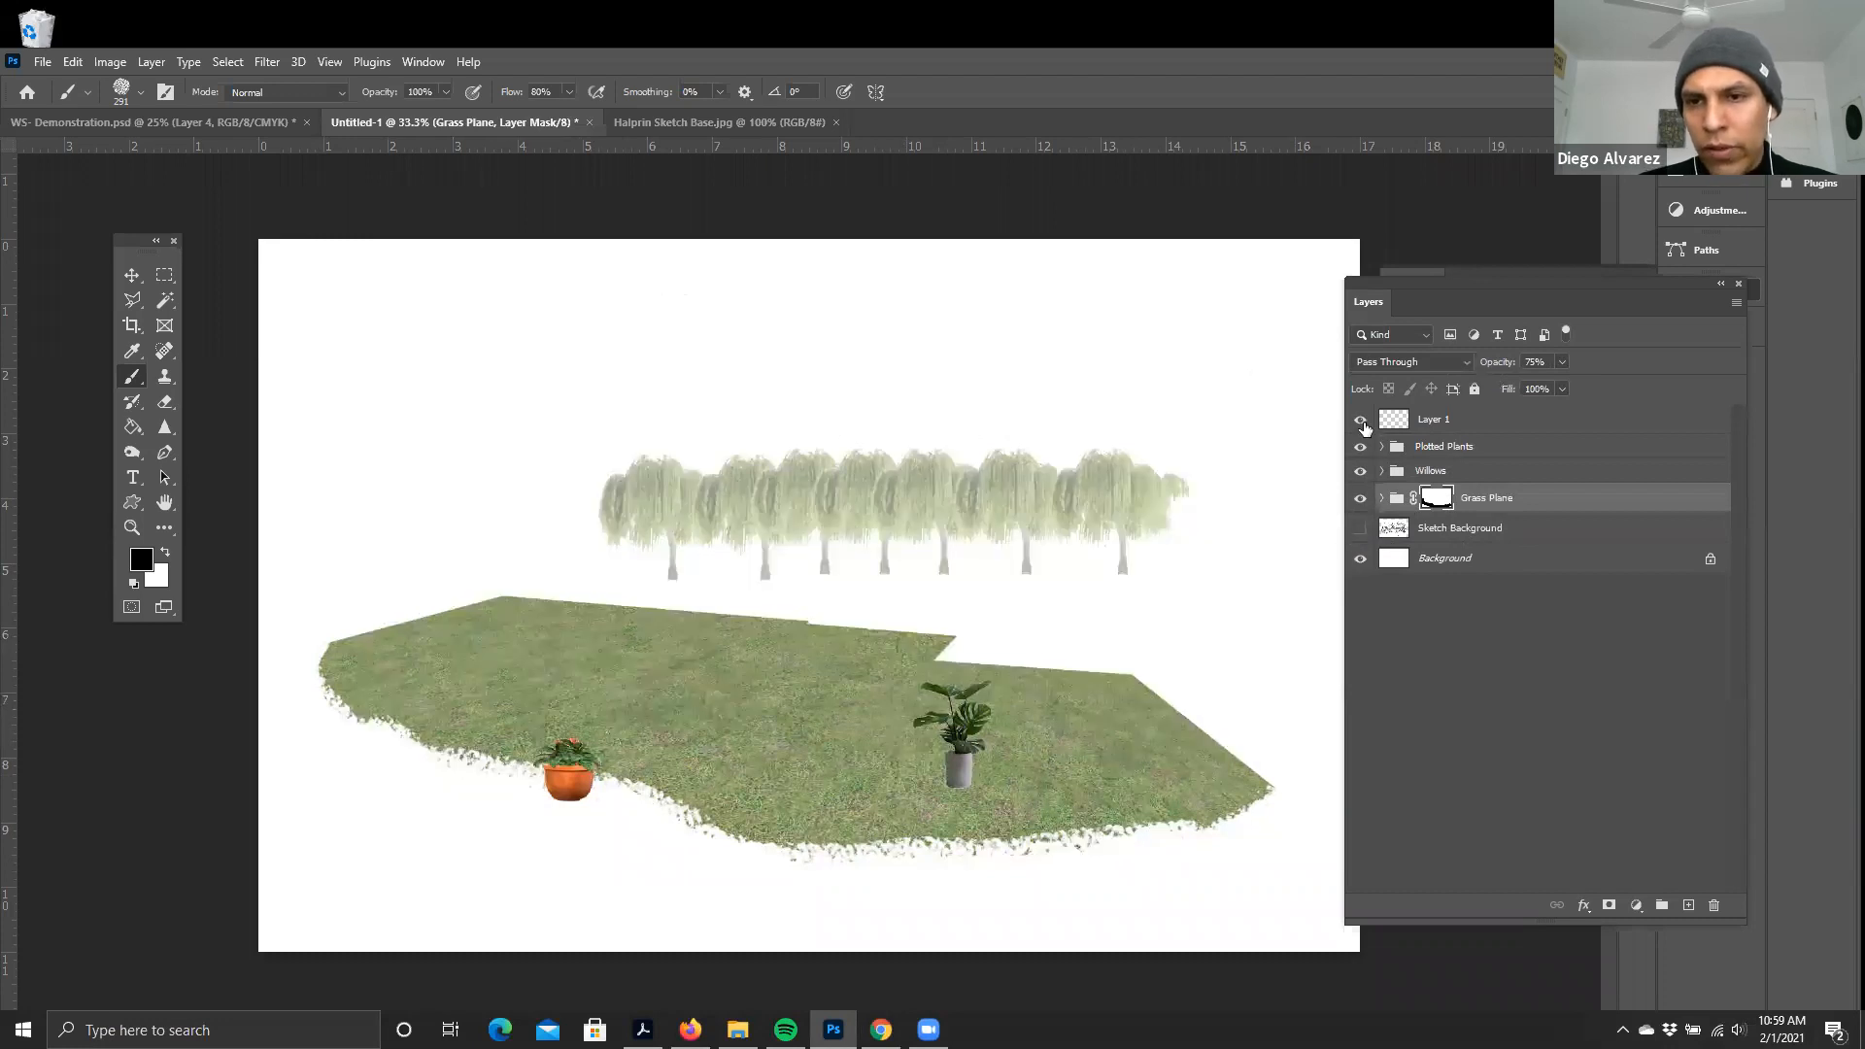
- Hide the Grass Plane, Willows and Plotted Plants groups, and make the visible Sketch Background the active layer
click(1360, 499)
click(1360, 471)
click(1360, 447)
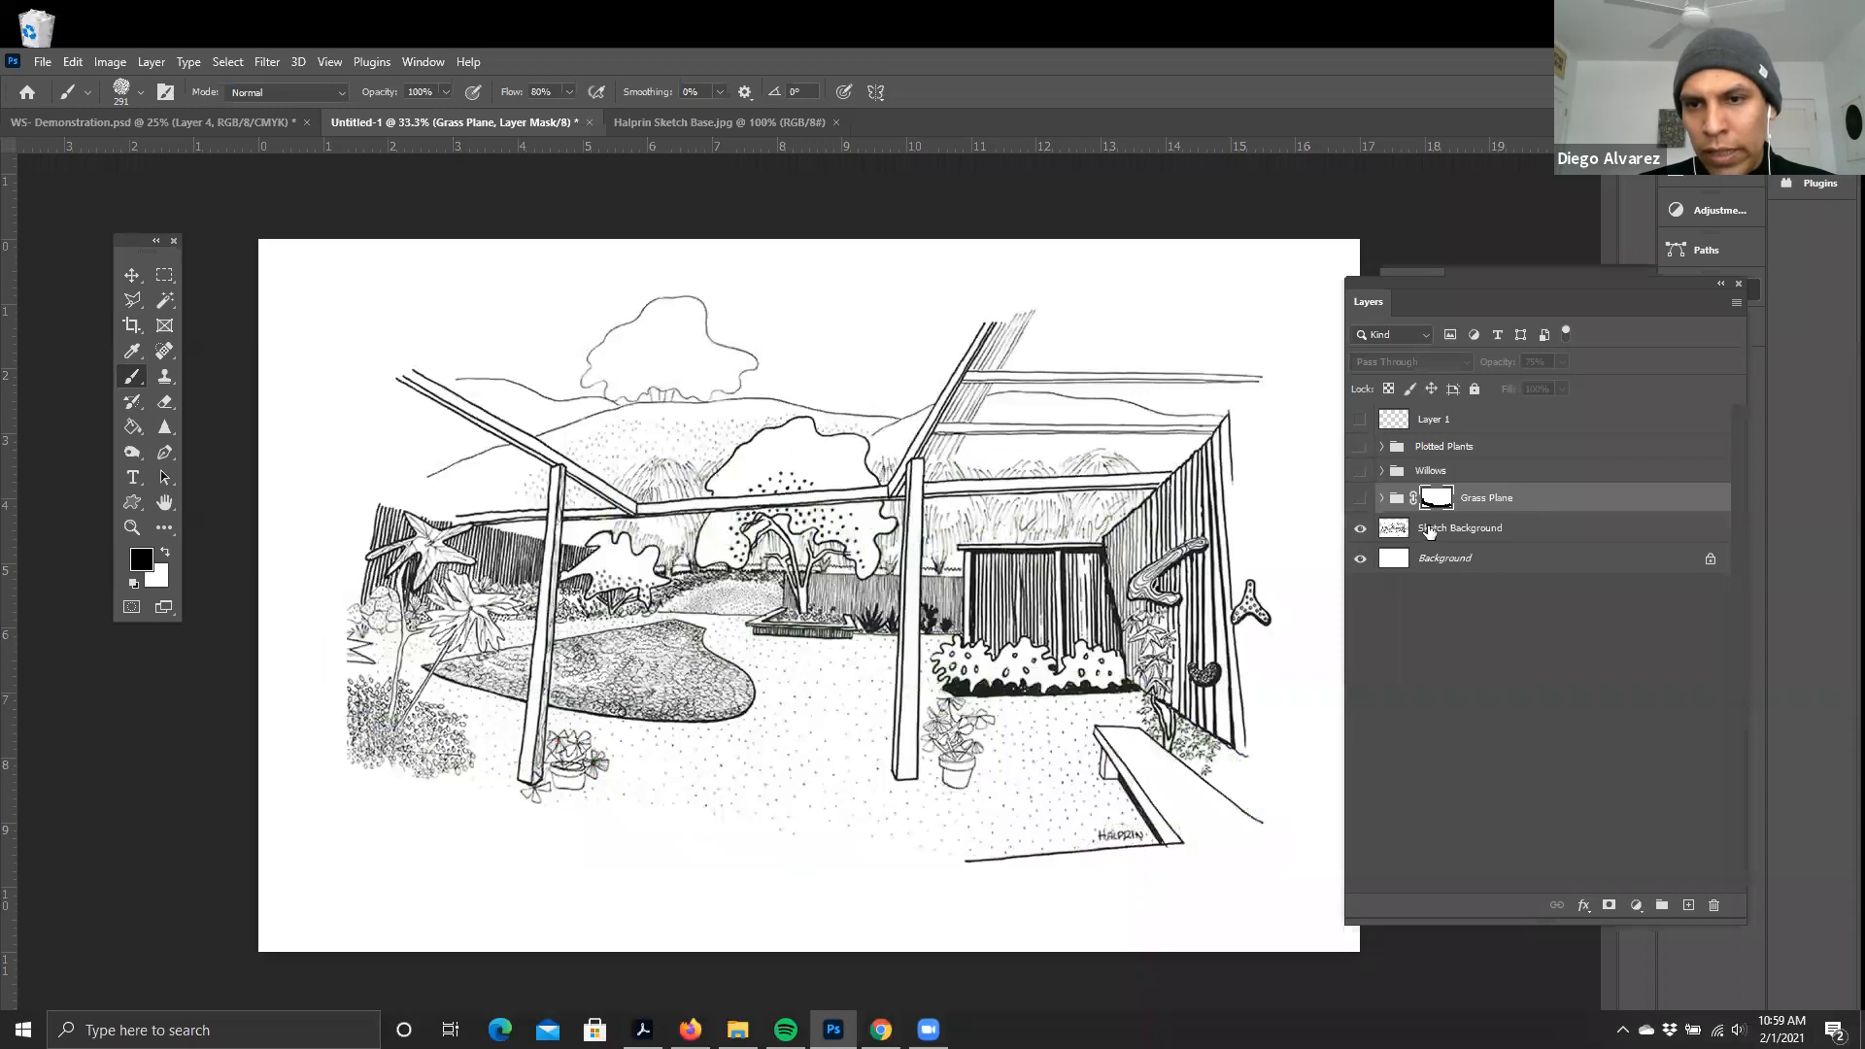
click(1437, 530)
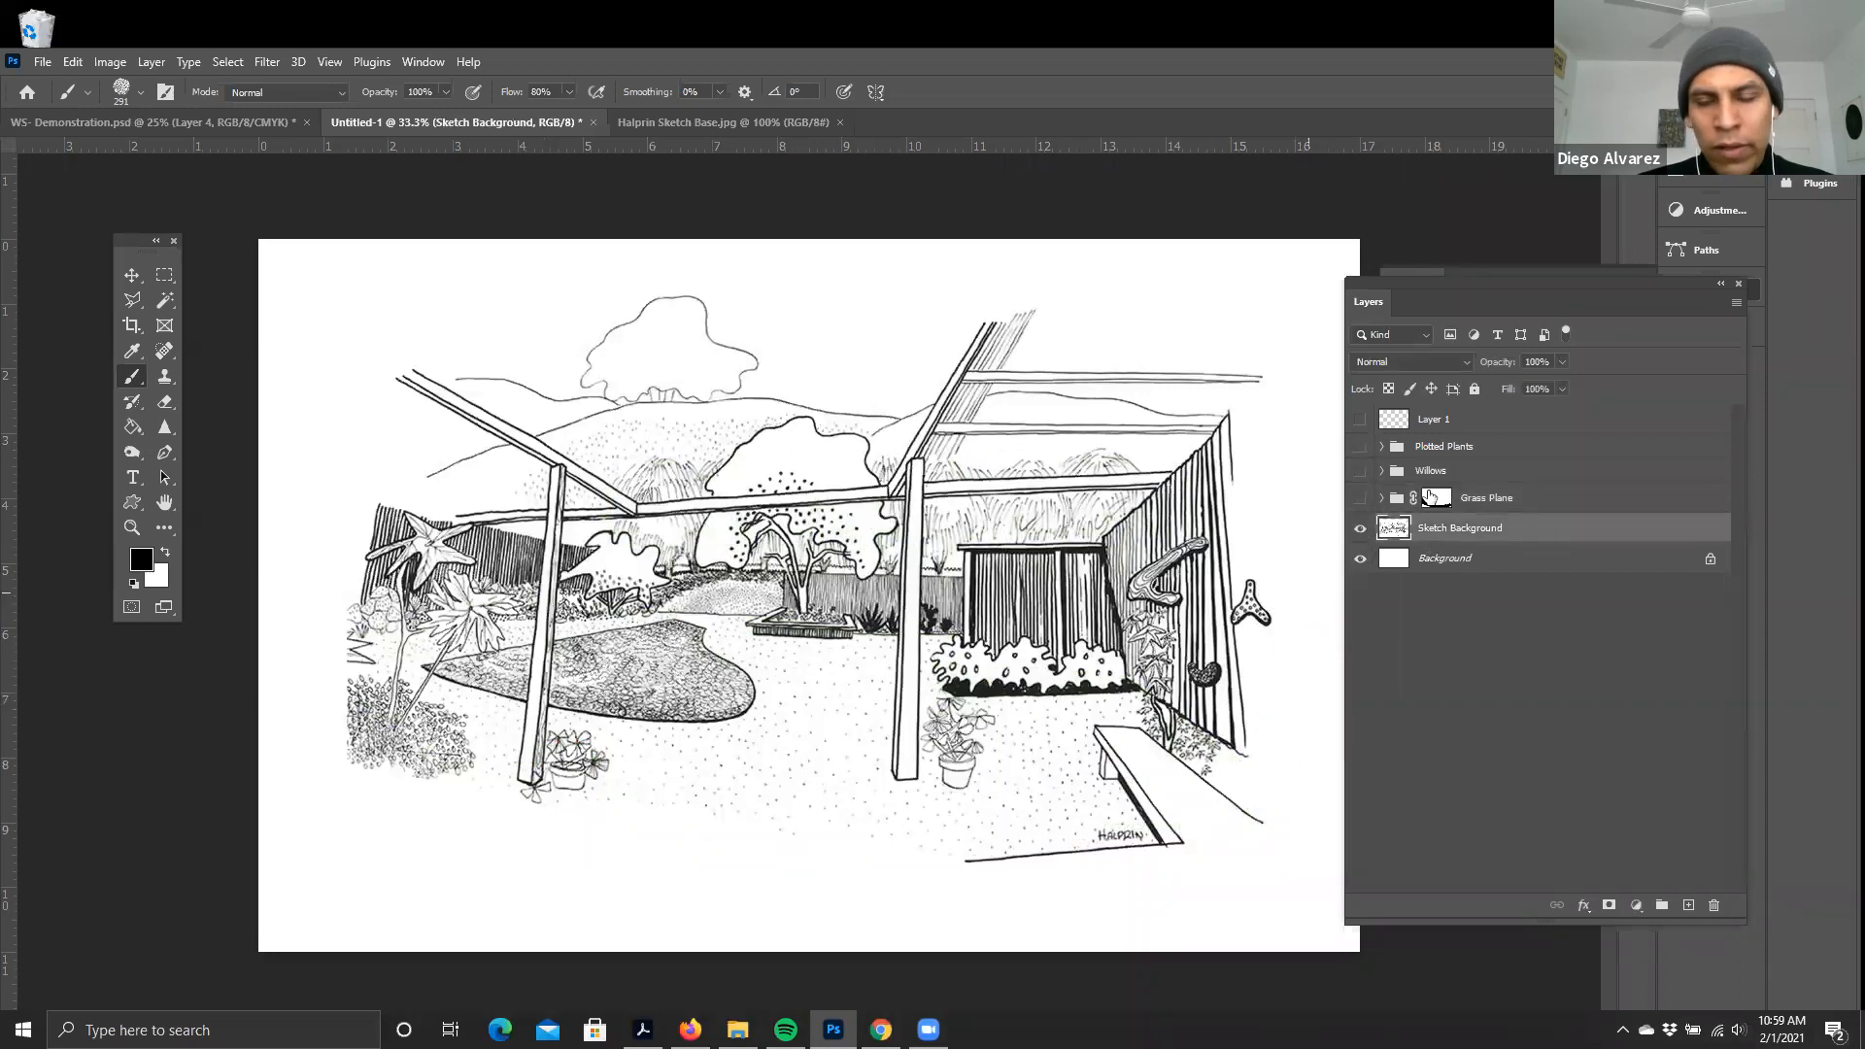
- Place the Wooden Fence Texture-A image above the Sketch Background layer and scale it down to about 15%
key(ctrl+minus)
key(ctrl+plus)
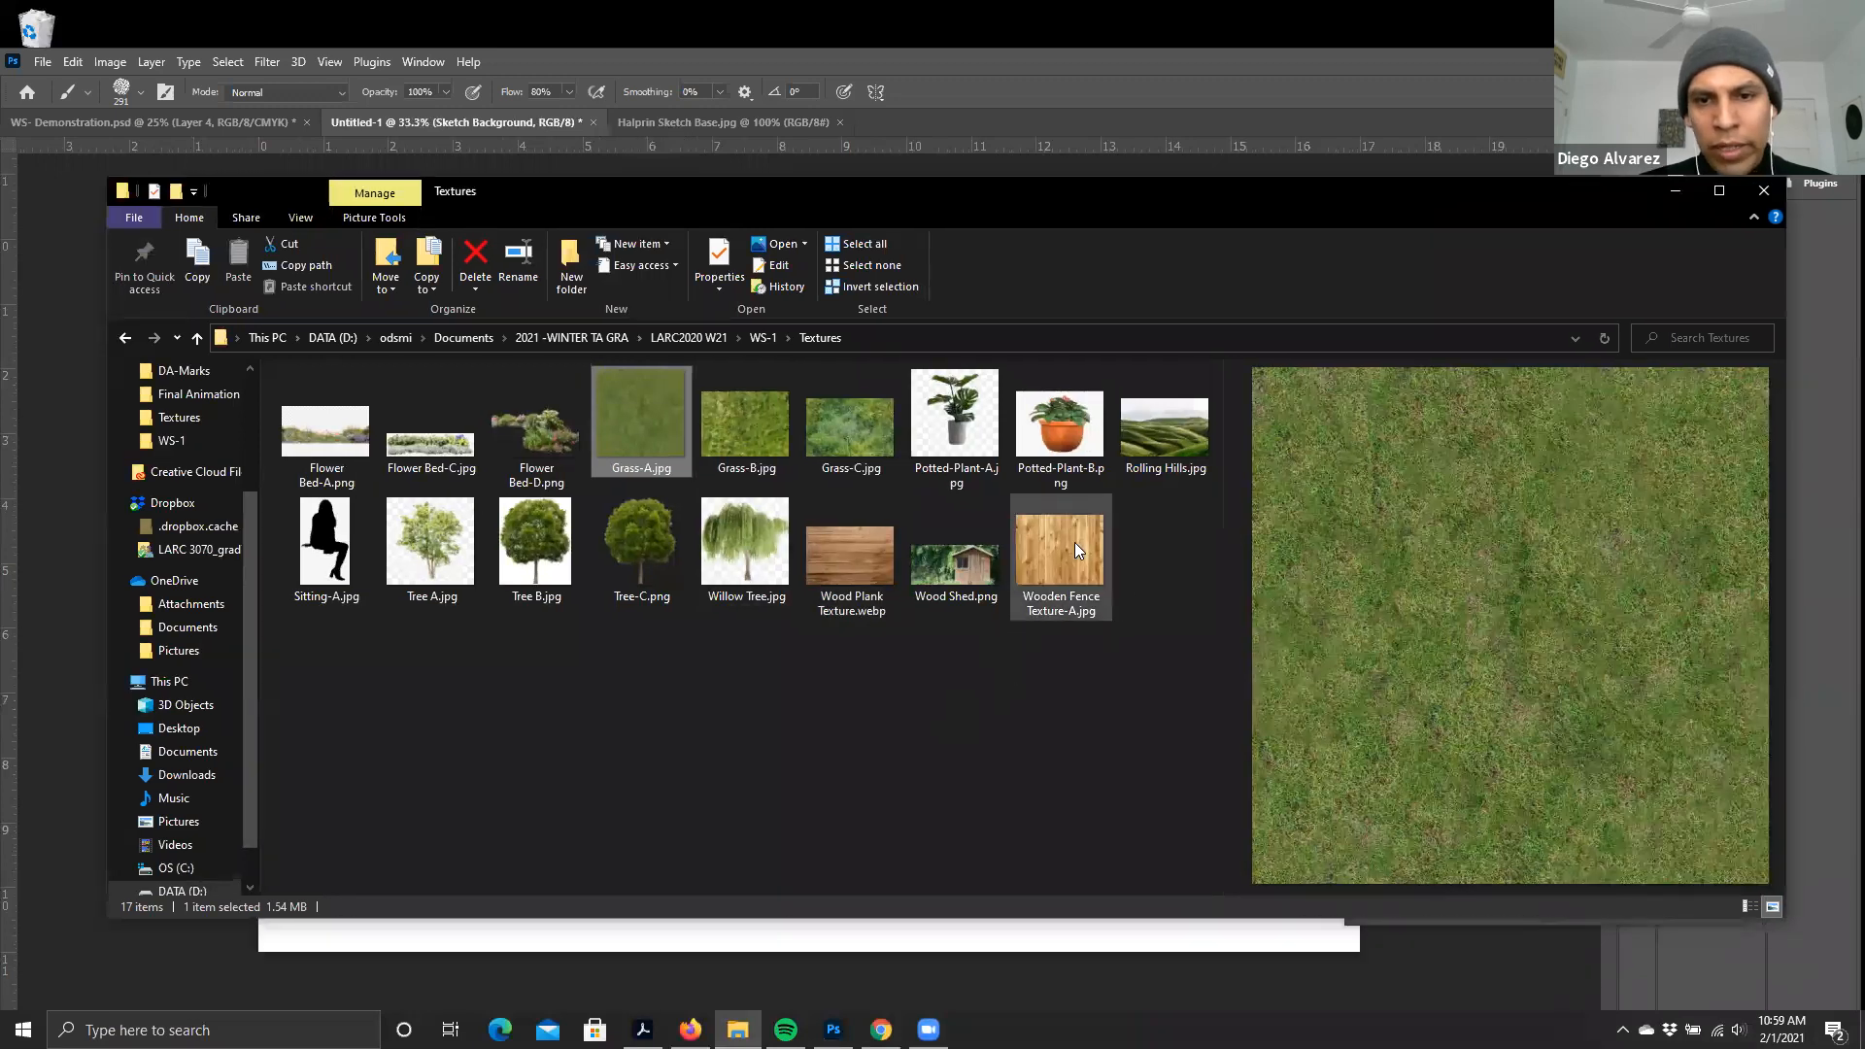
click(1069, 569)
drag(1061, 552, 627, 656)
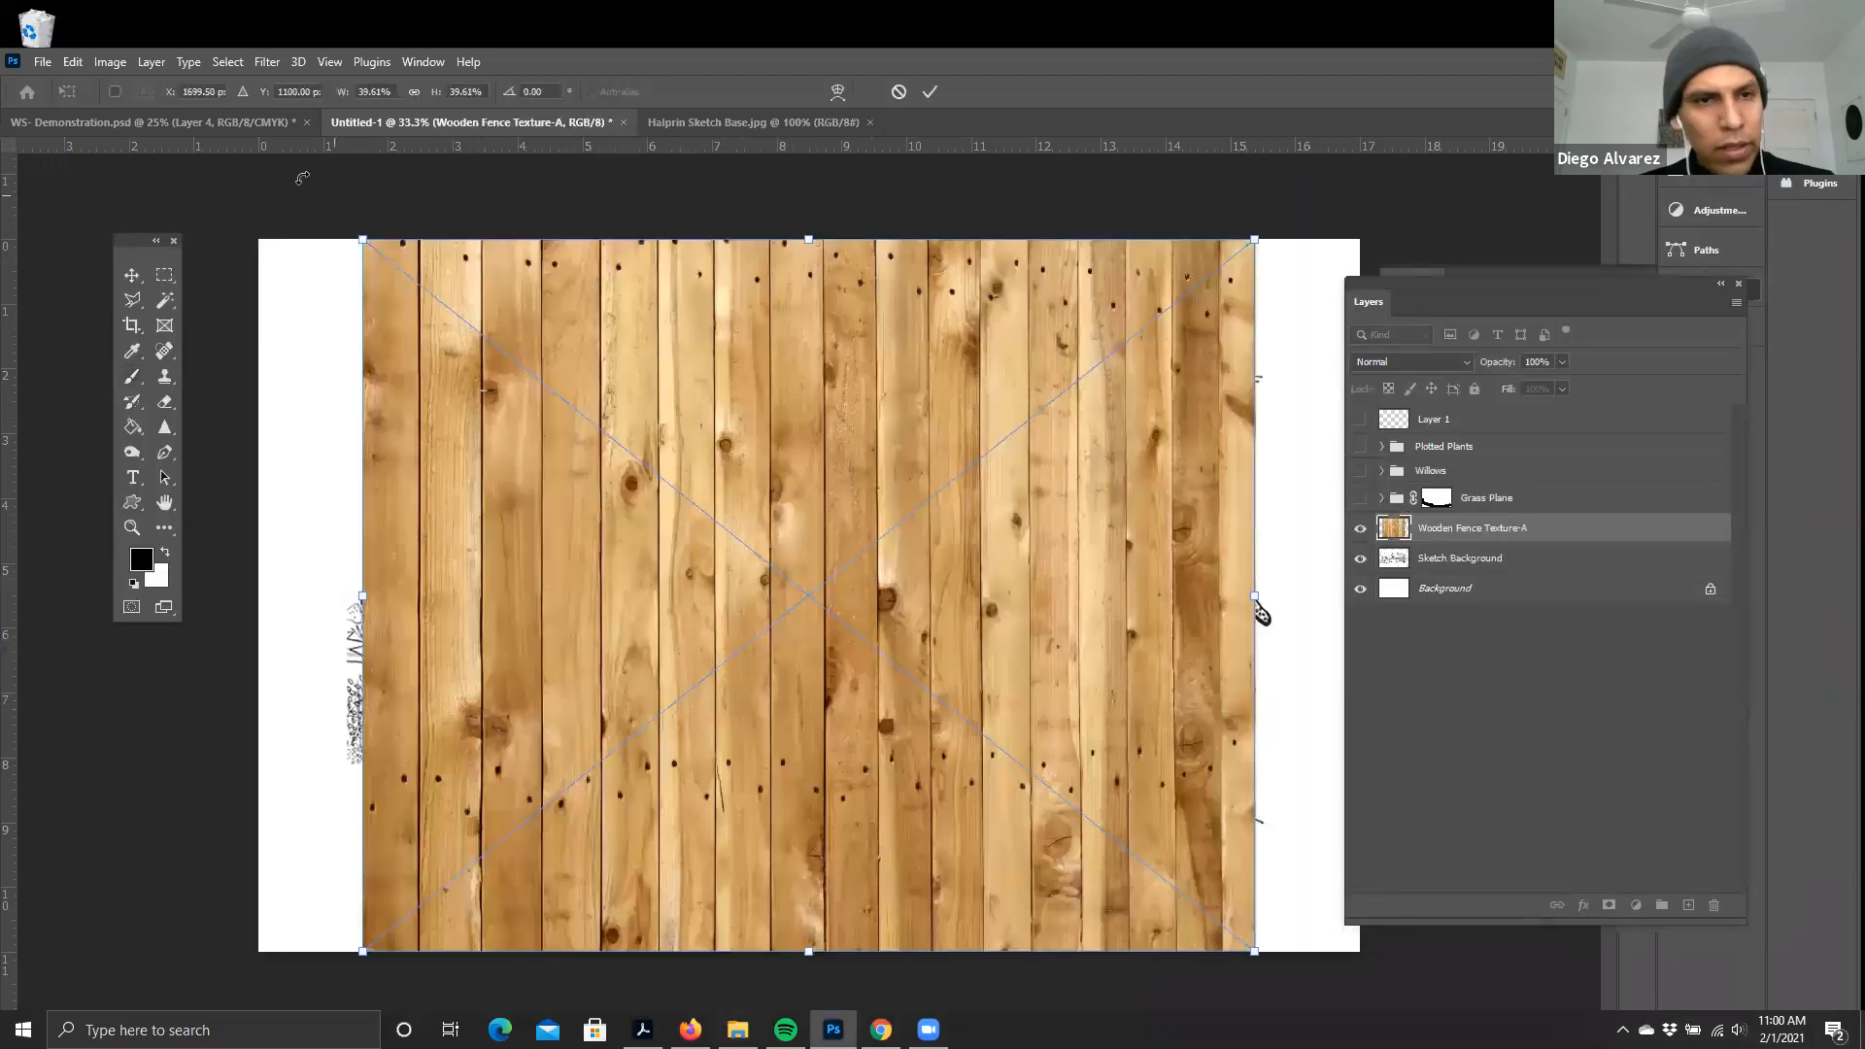
drag(357, 236, 525, 369)
drag(989, 703, 924, 687)
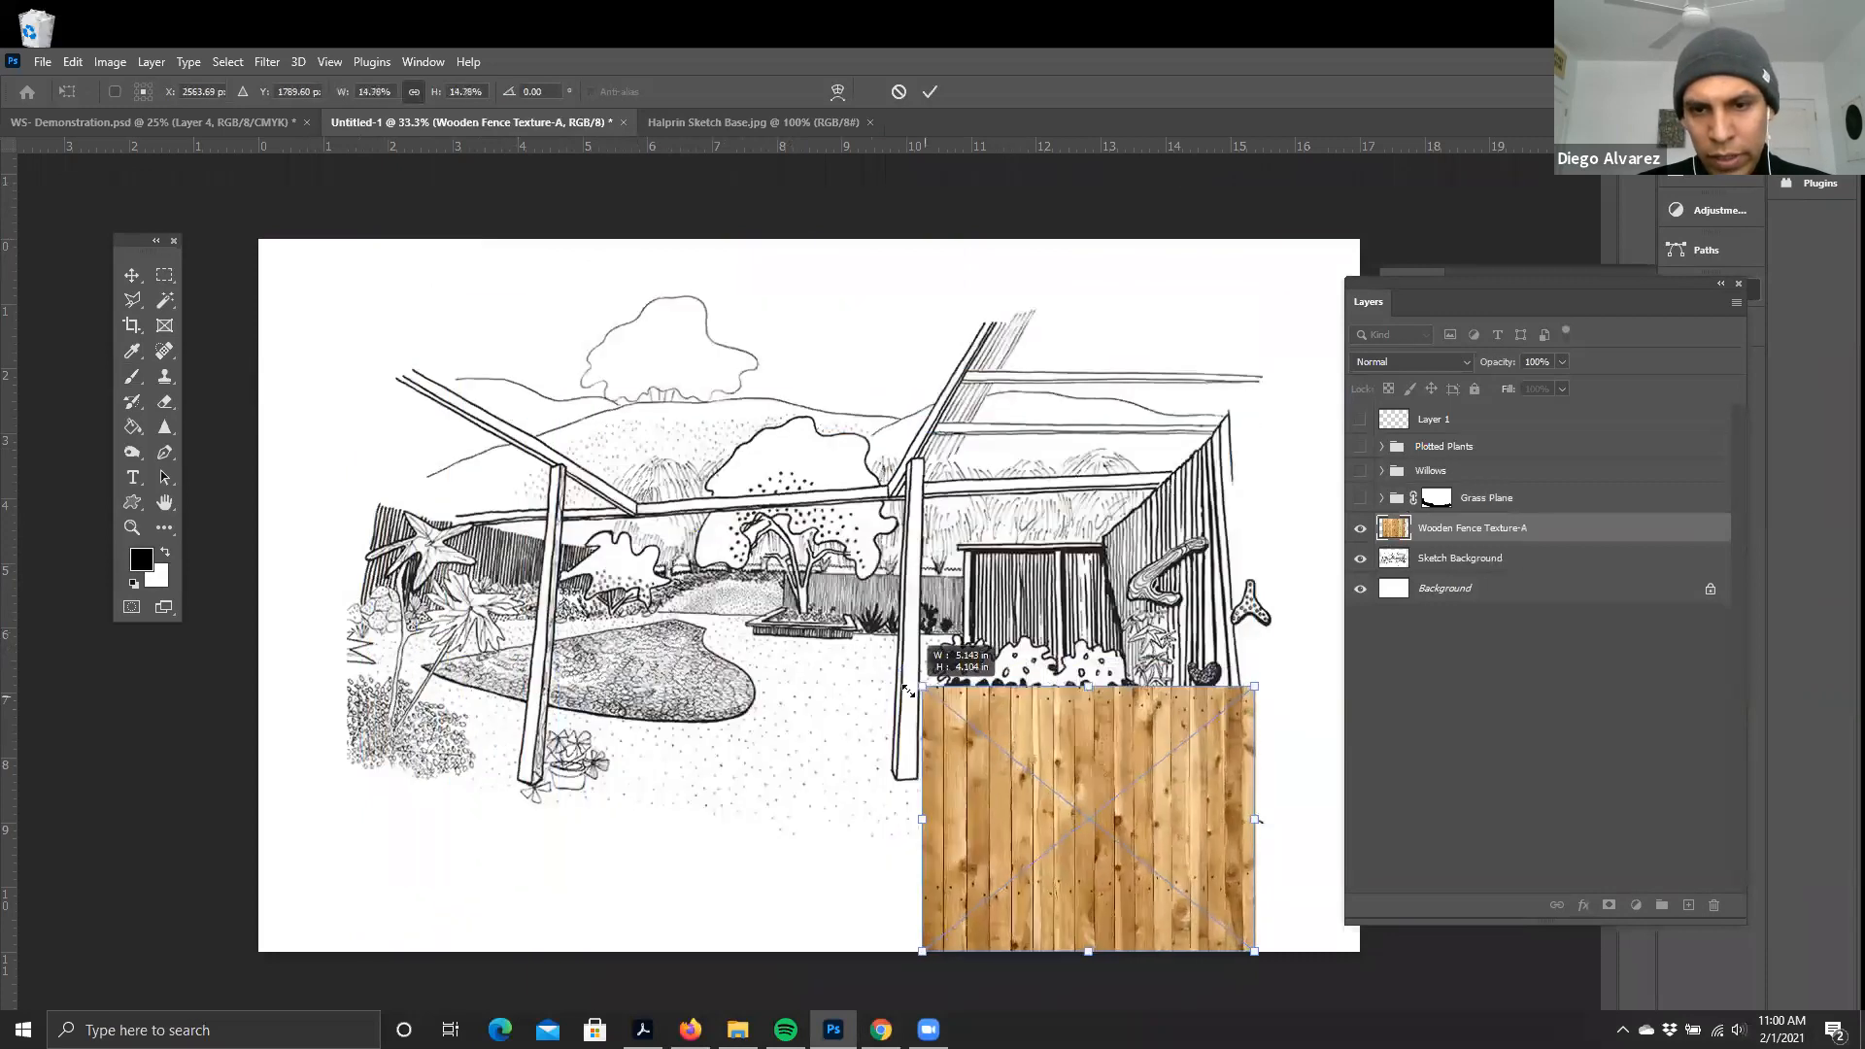
- Move the fence texture over the sketch's right-hand fence, enlarge it to about 17%, and commit the placement
drag(965, 764, 681, 614)
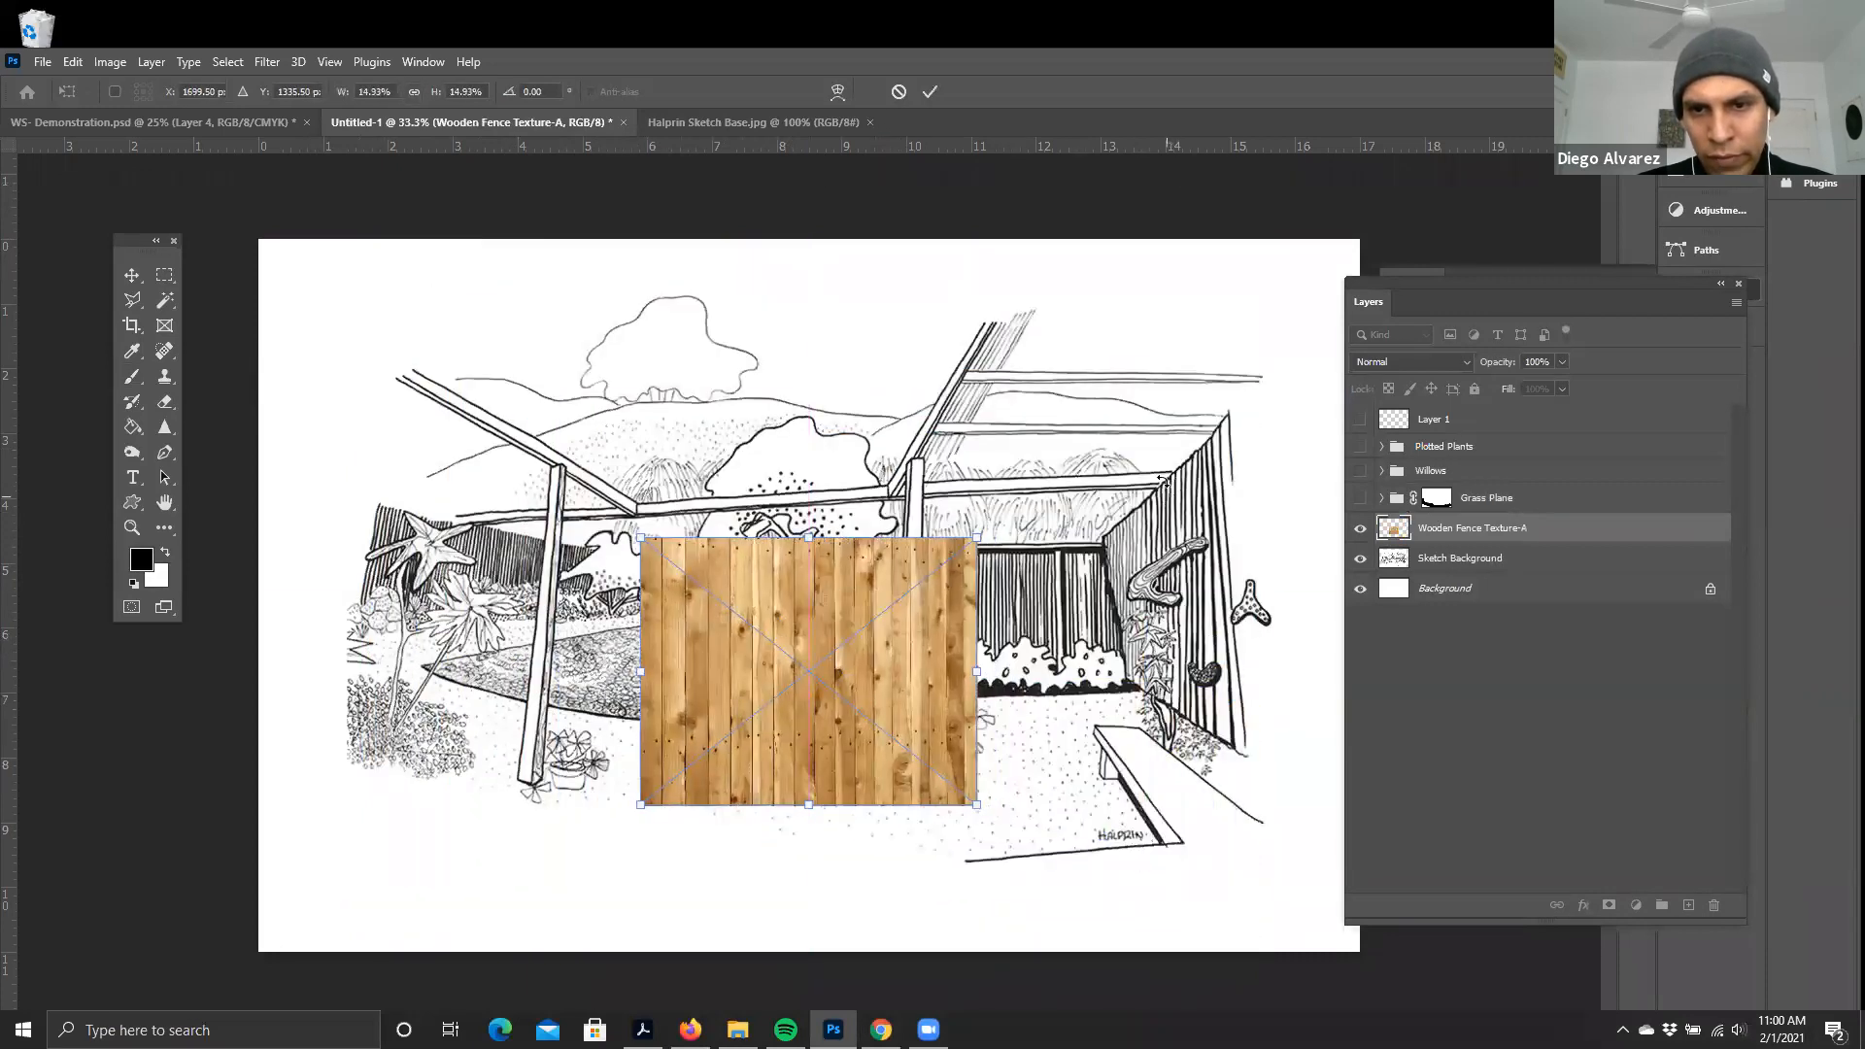
drag(847, 623, 1155, 562)
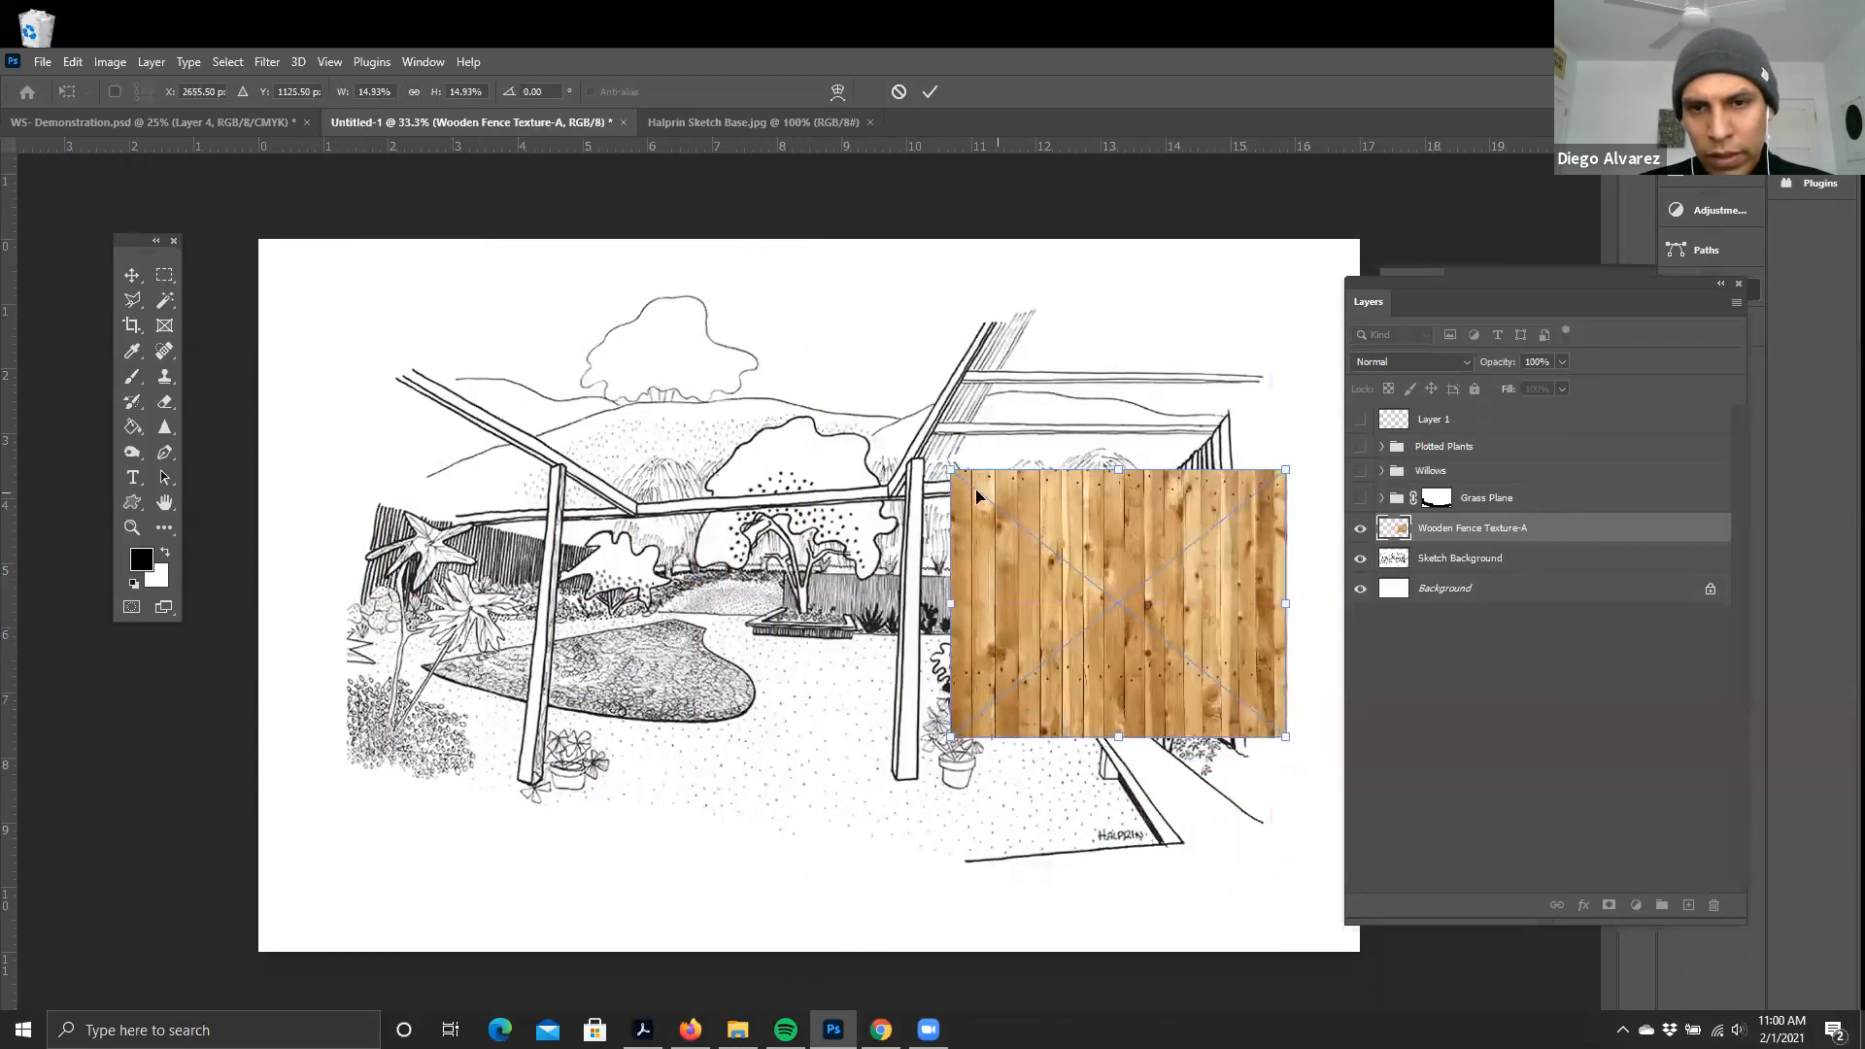
drag(952, 472, 888, 422)
drag(1193, 571, 1219, 578)
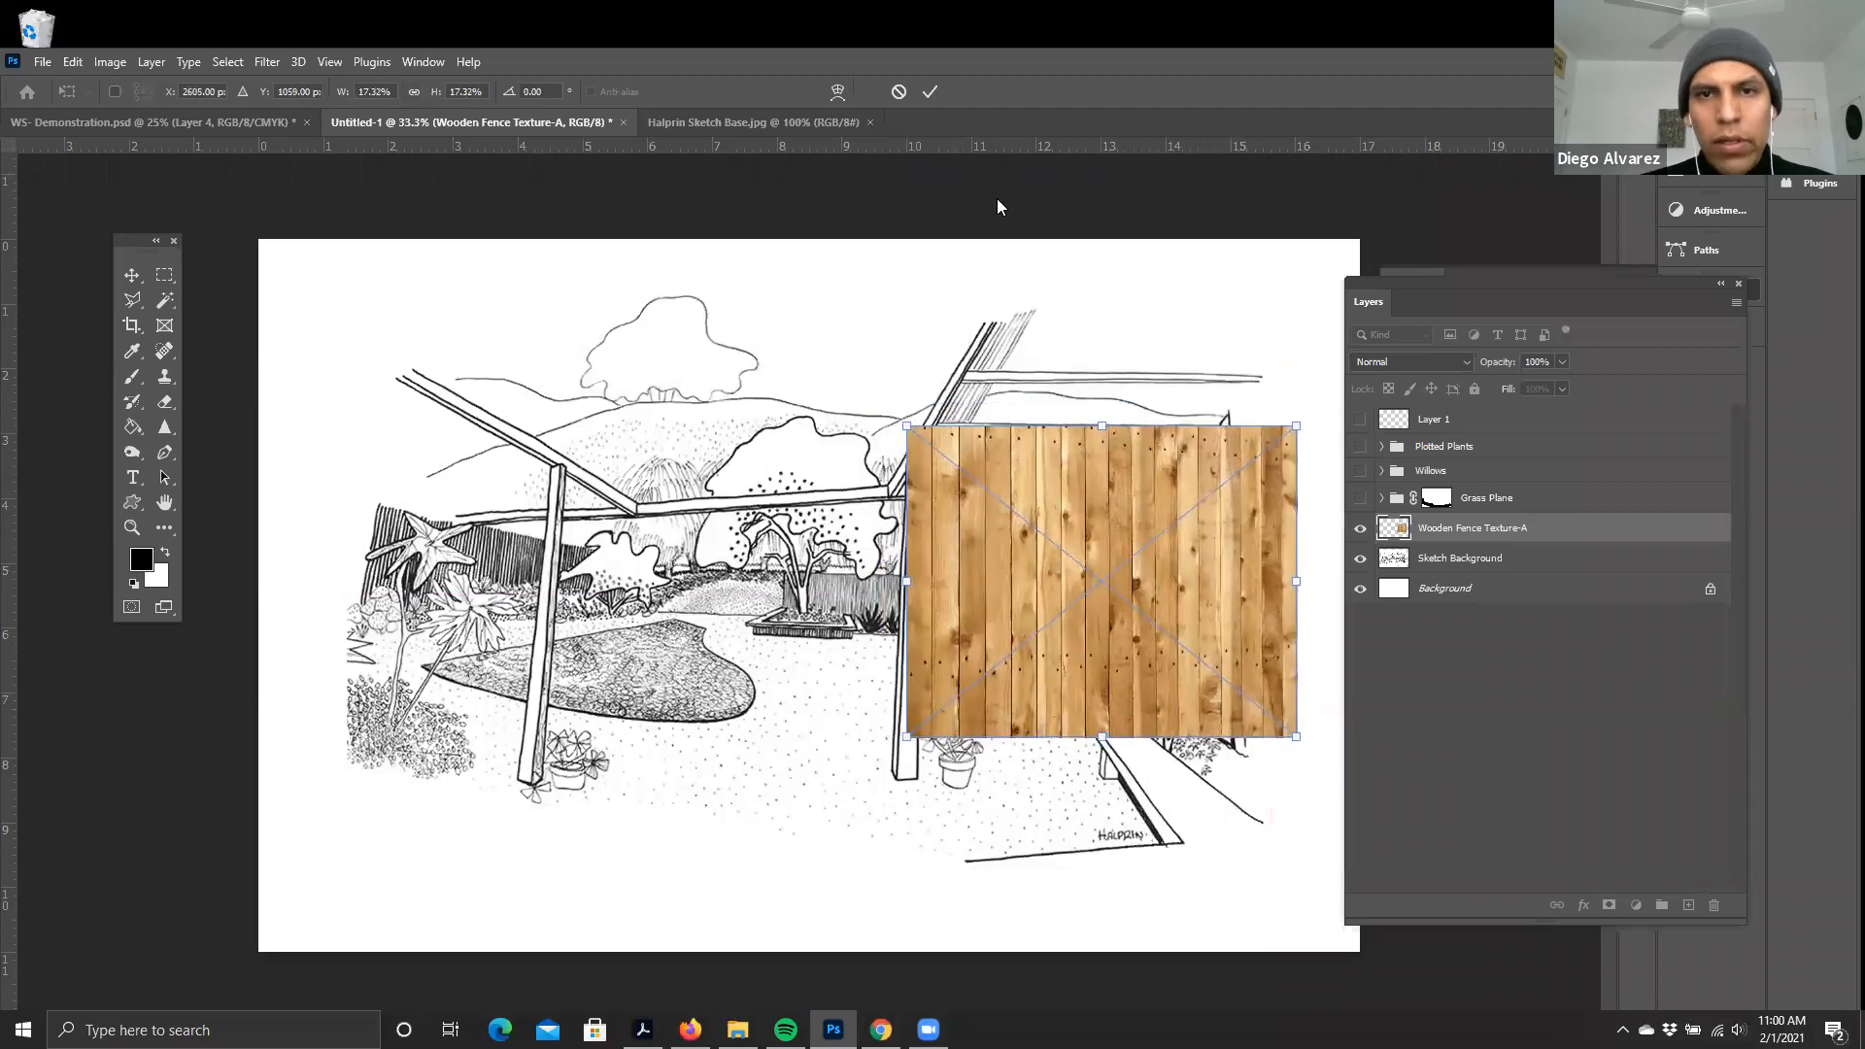
key(Return)
key(b)
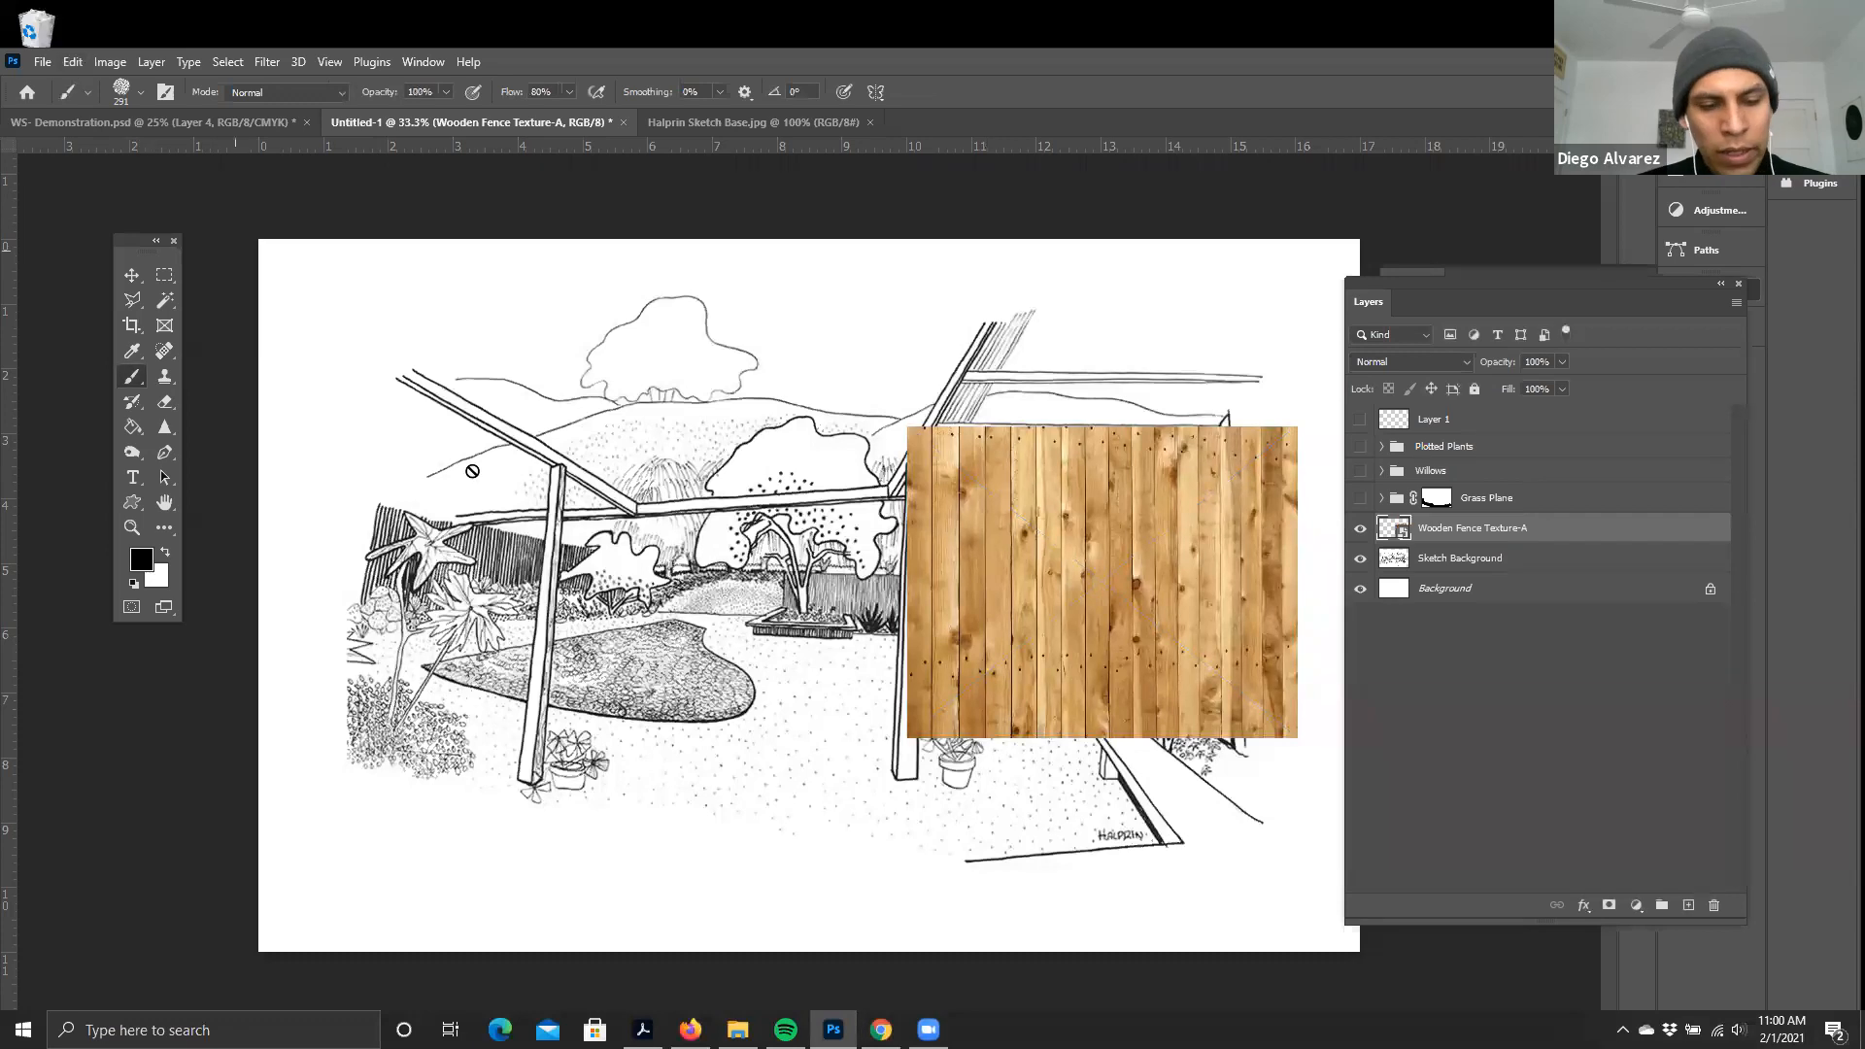
- Start a Distort transform on the fence texture and pull its corners roughly onto the right-hand fence's outline
key(ctrl+t)
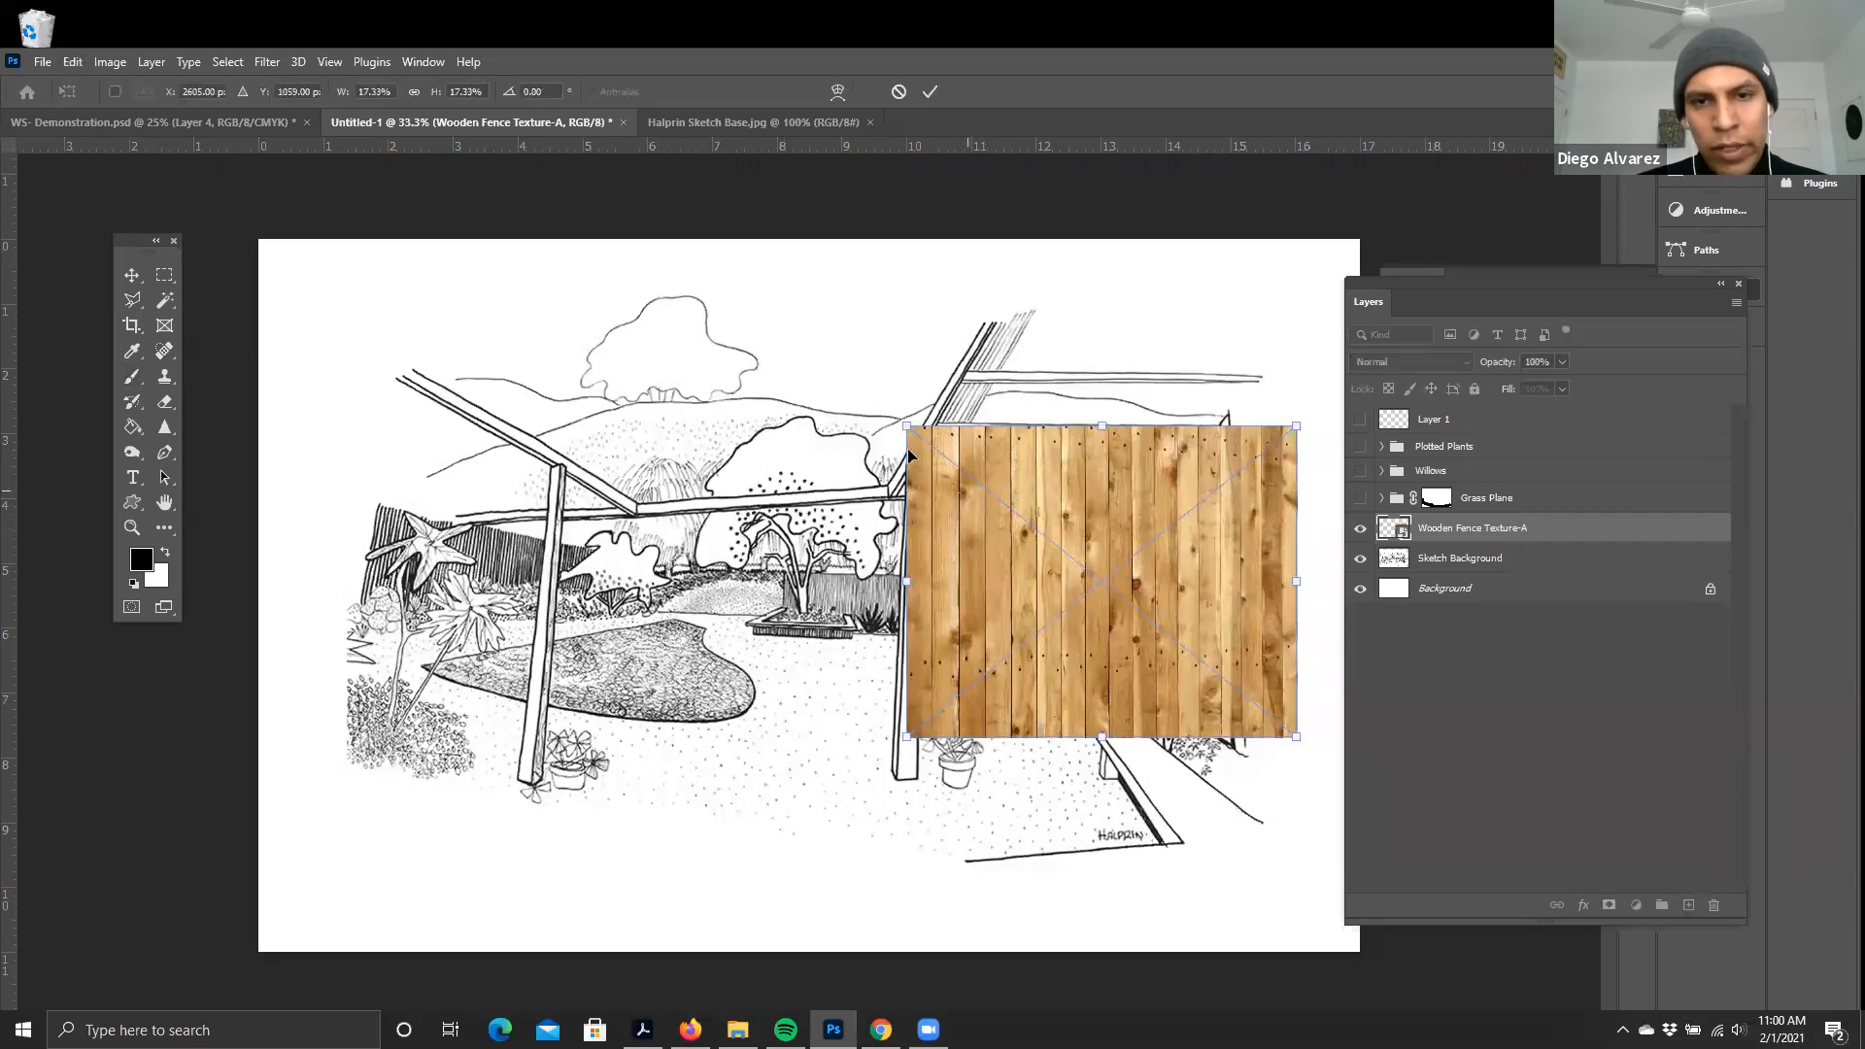
click(71, 62)
mouse_move(134, 509)
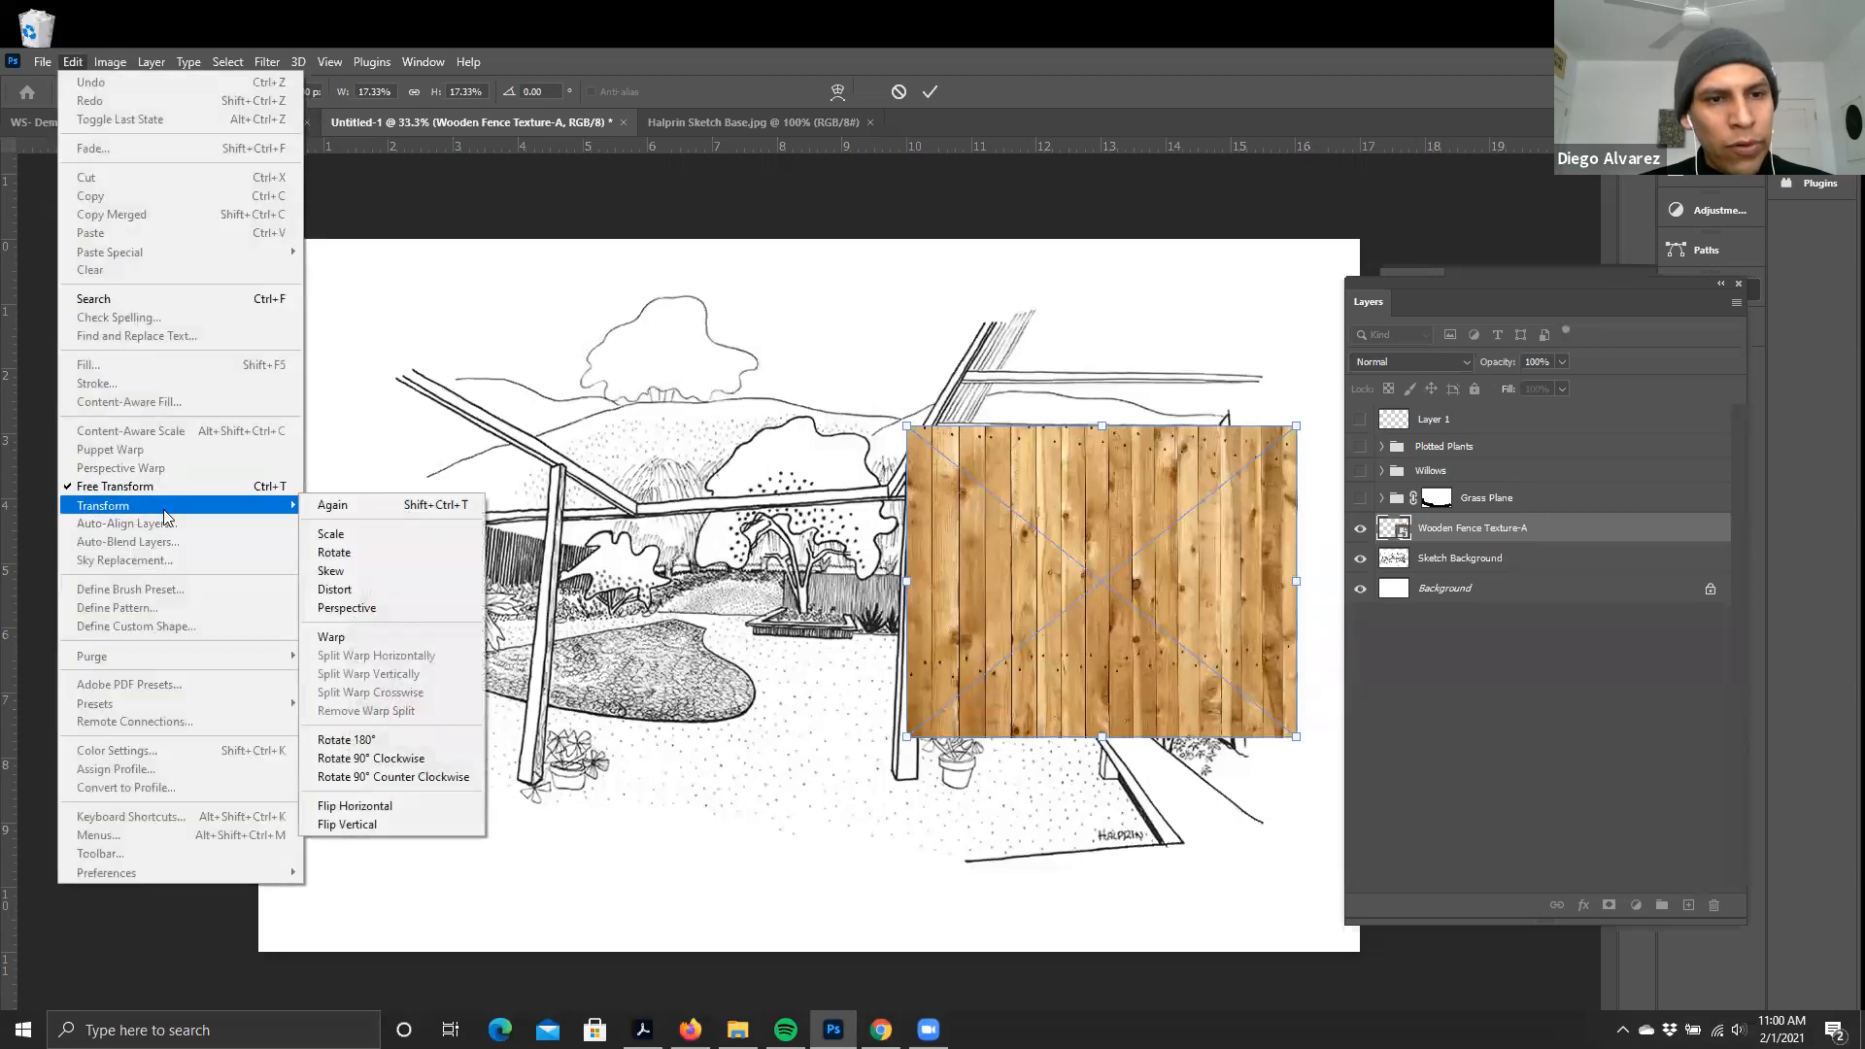
click(336, 590)
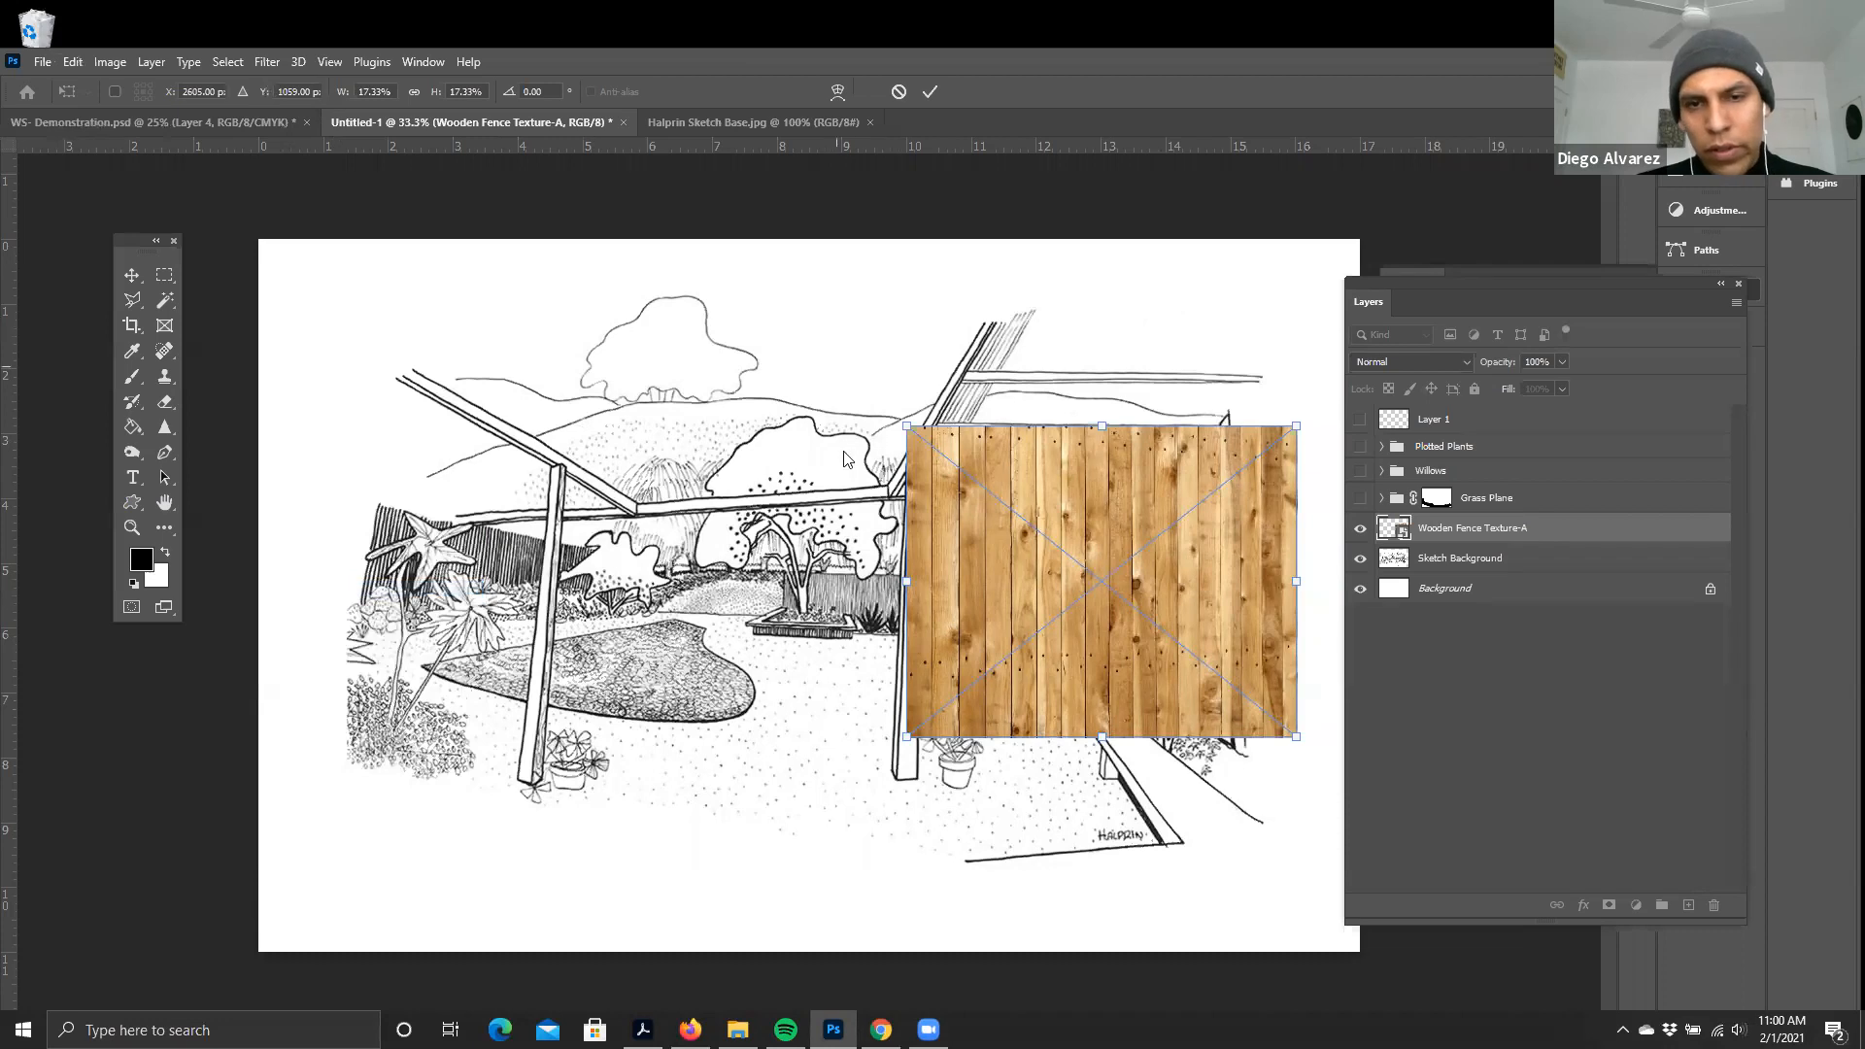
drag(908, 430, 1083, 554)
drag(906, 738, 1085, 697)
drag(1296, 426, 1223, 465)
- Distort the texture's near corners to the tall end of the right-hand fence and its far corners to the end beside the shed
key(ctrl+plus)
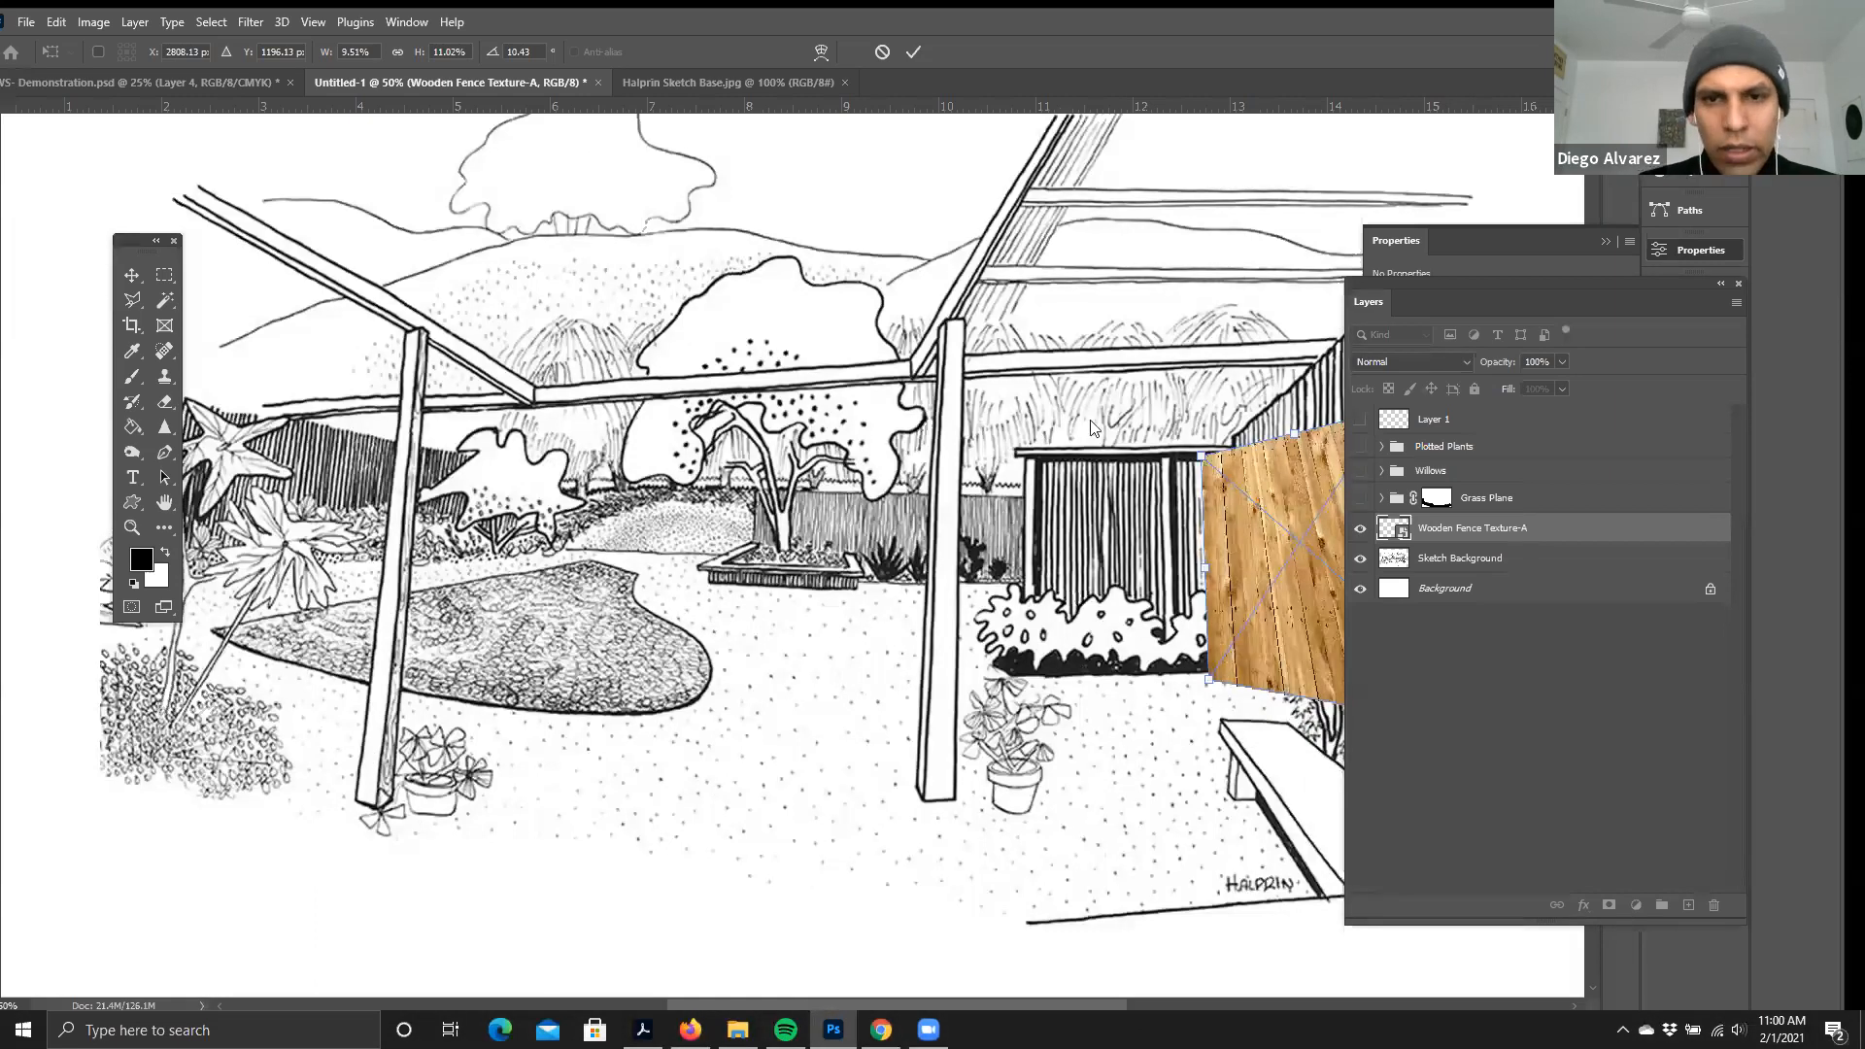
scroll(1093, 428, right, 5)
drag(1100, 253, 1102, 250)
drag(1205, 741, 1156, 774)
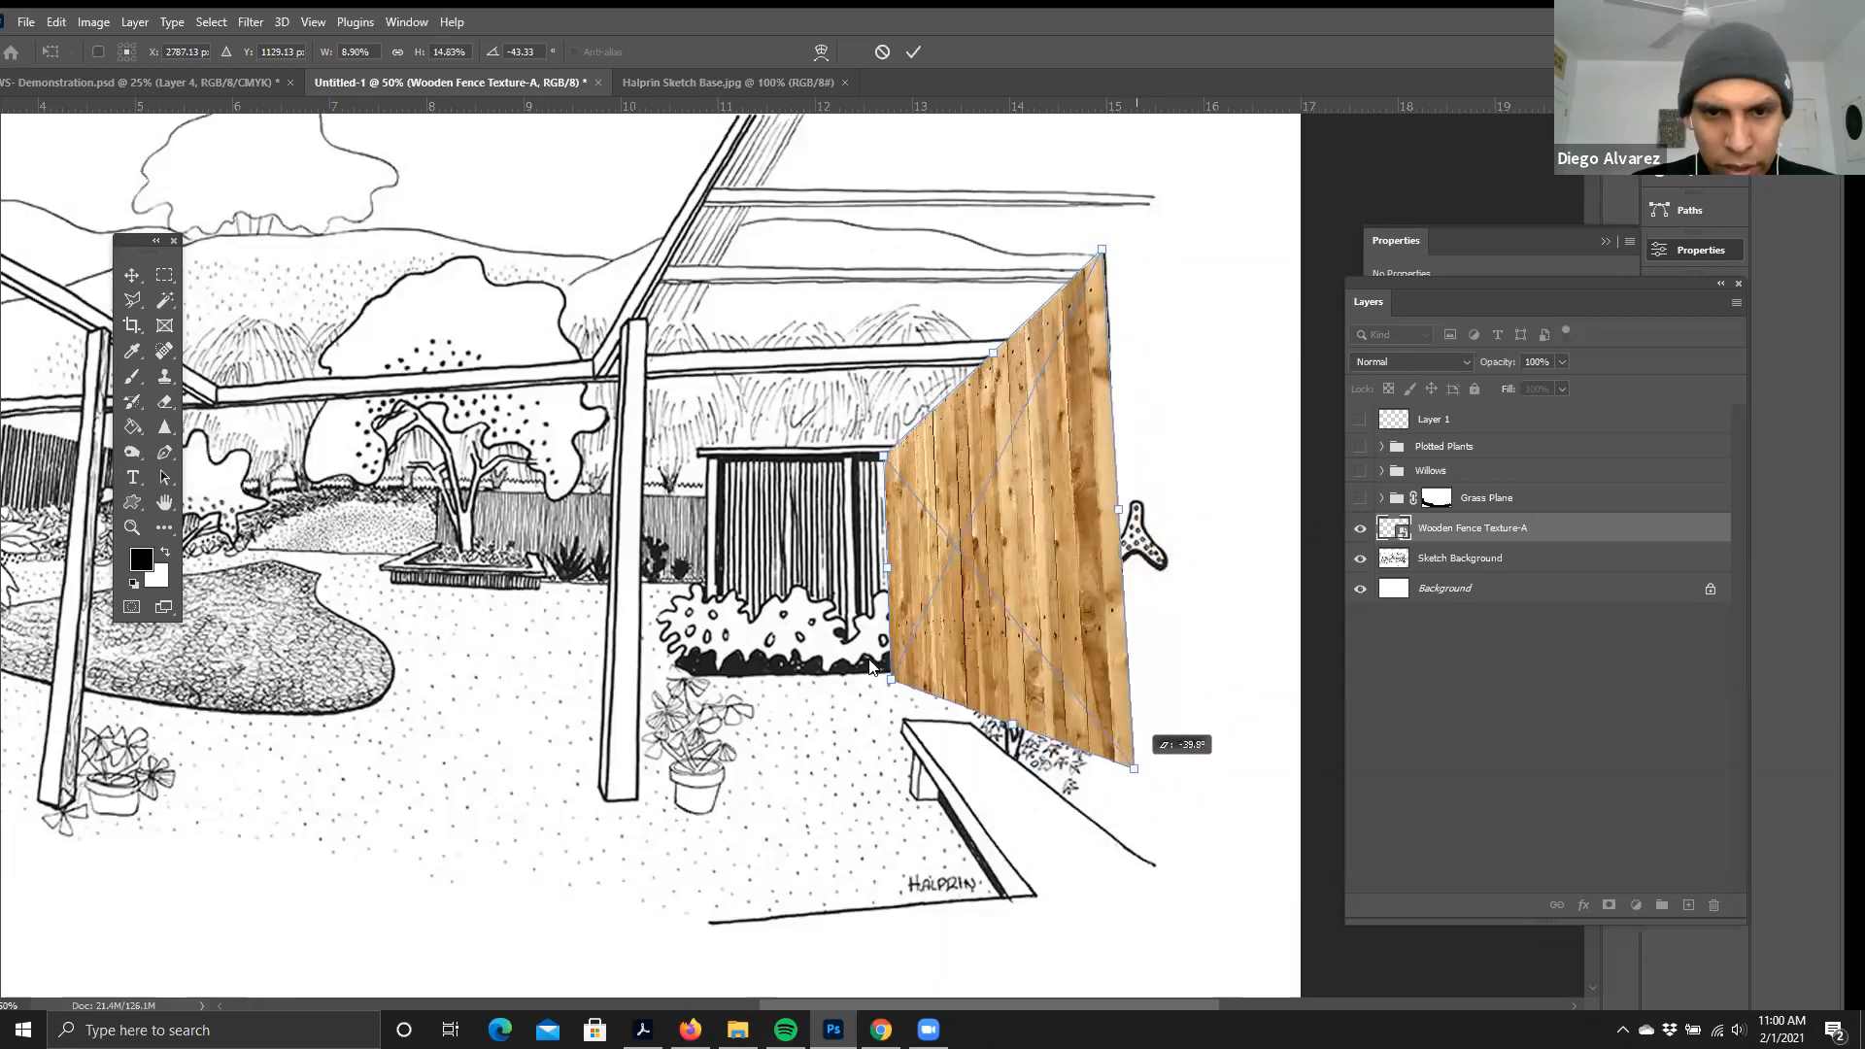
drag(893, 683, 953, 654)
drag(887, 465, 931, 453)
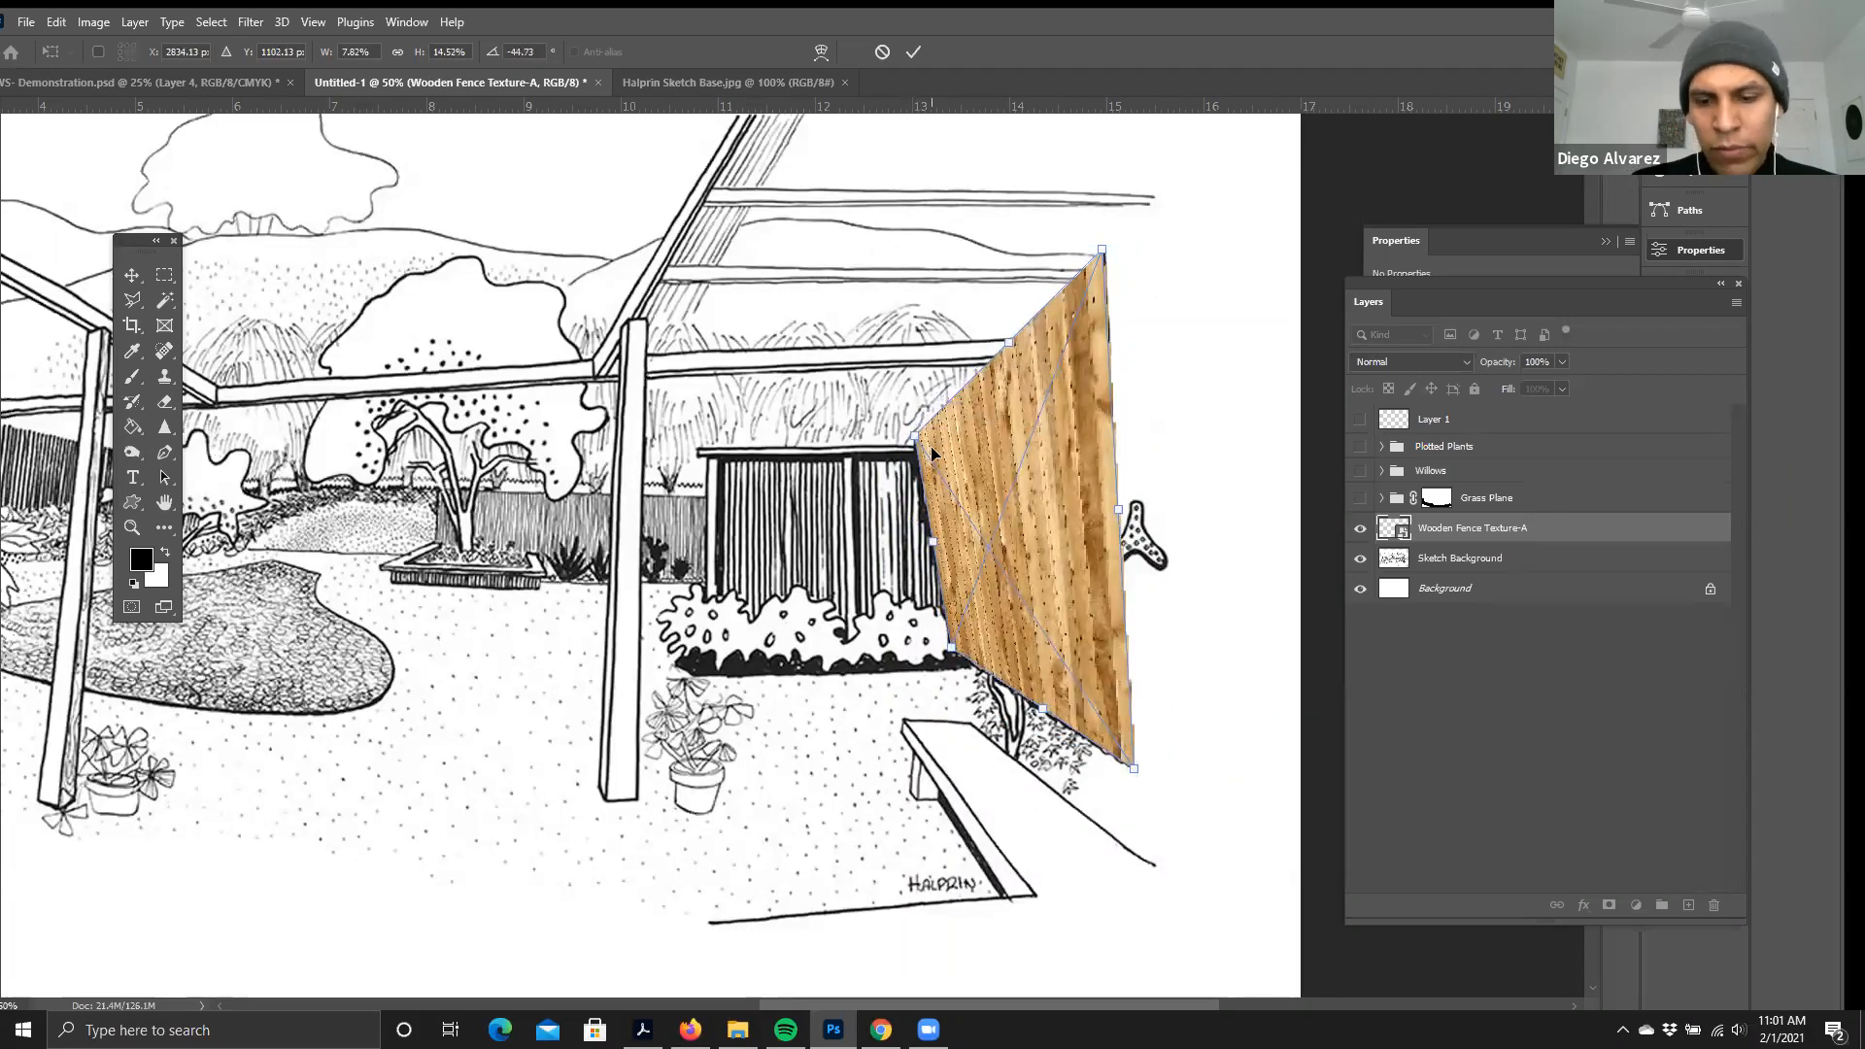
- Refine the far edge of the distorted texture so its boards run more upright beside the shed, and commit the transform
key(ctrl+plus)
key(ctrl+plus)
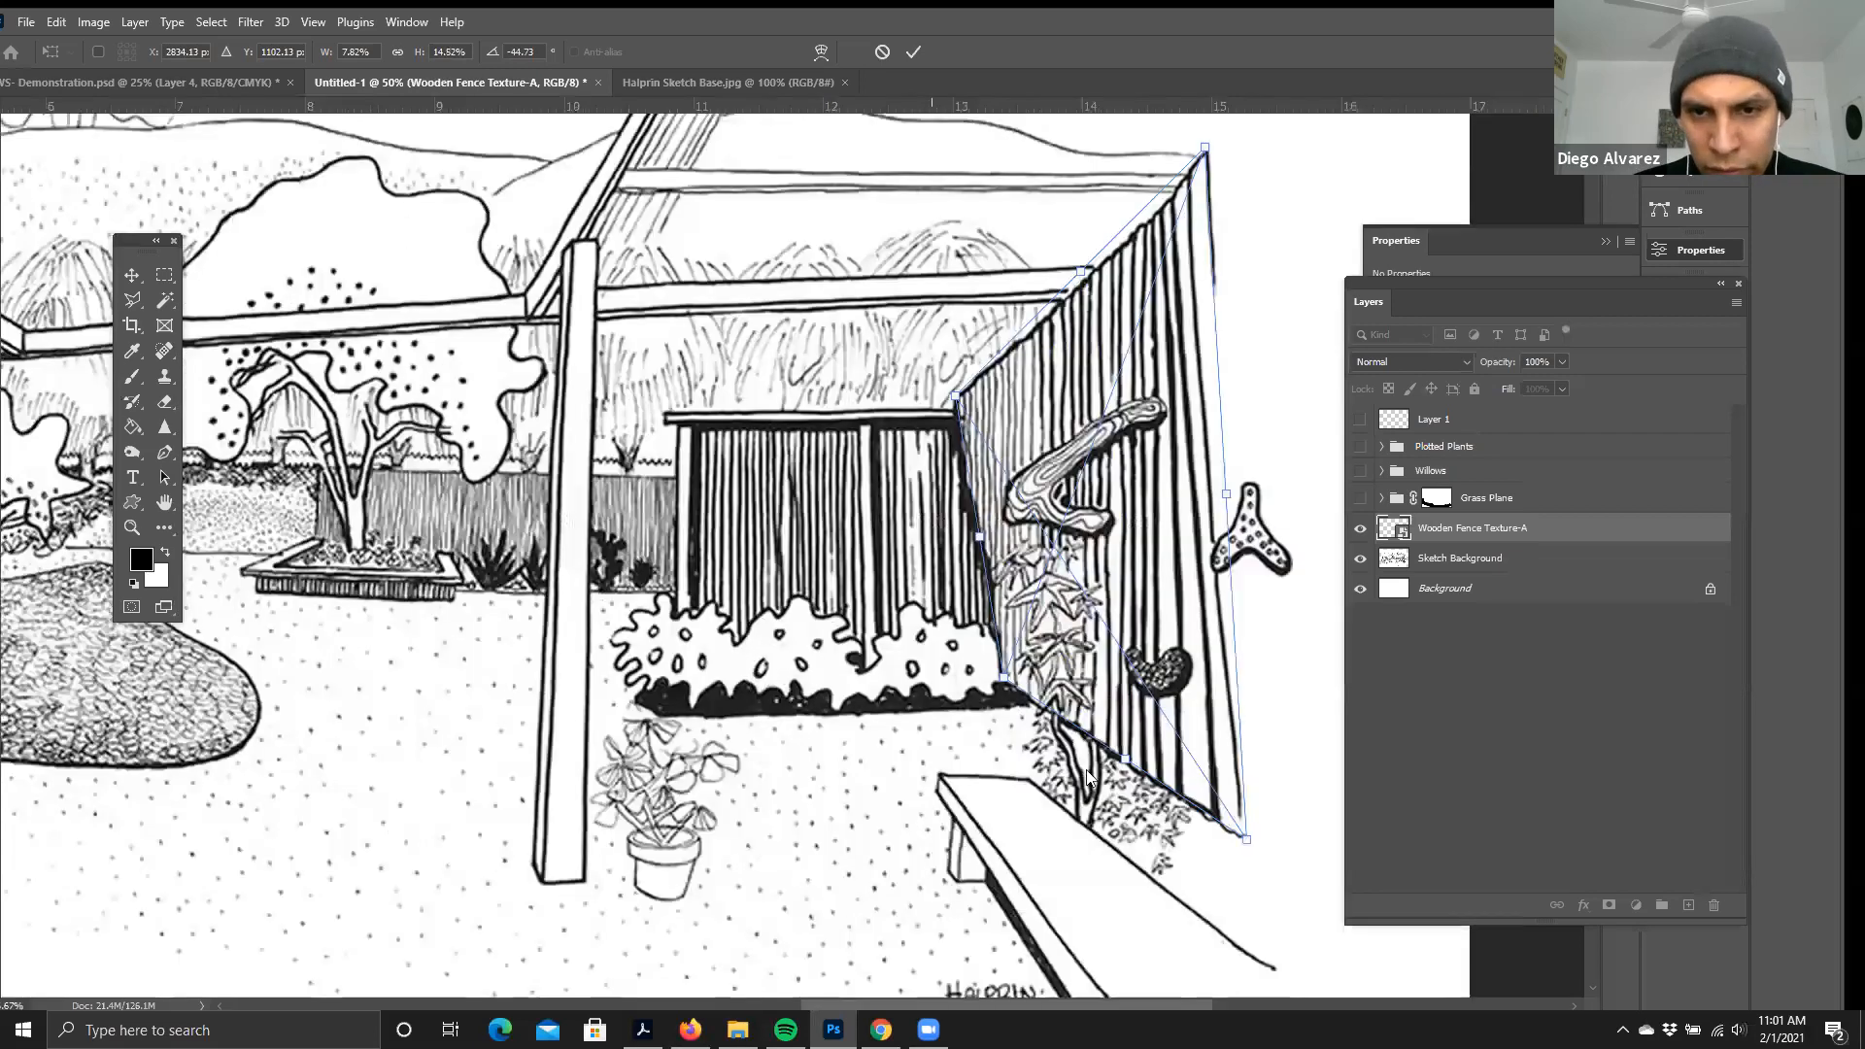
key(ctrl+plus)
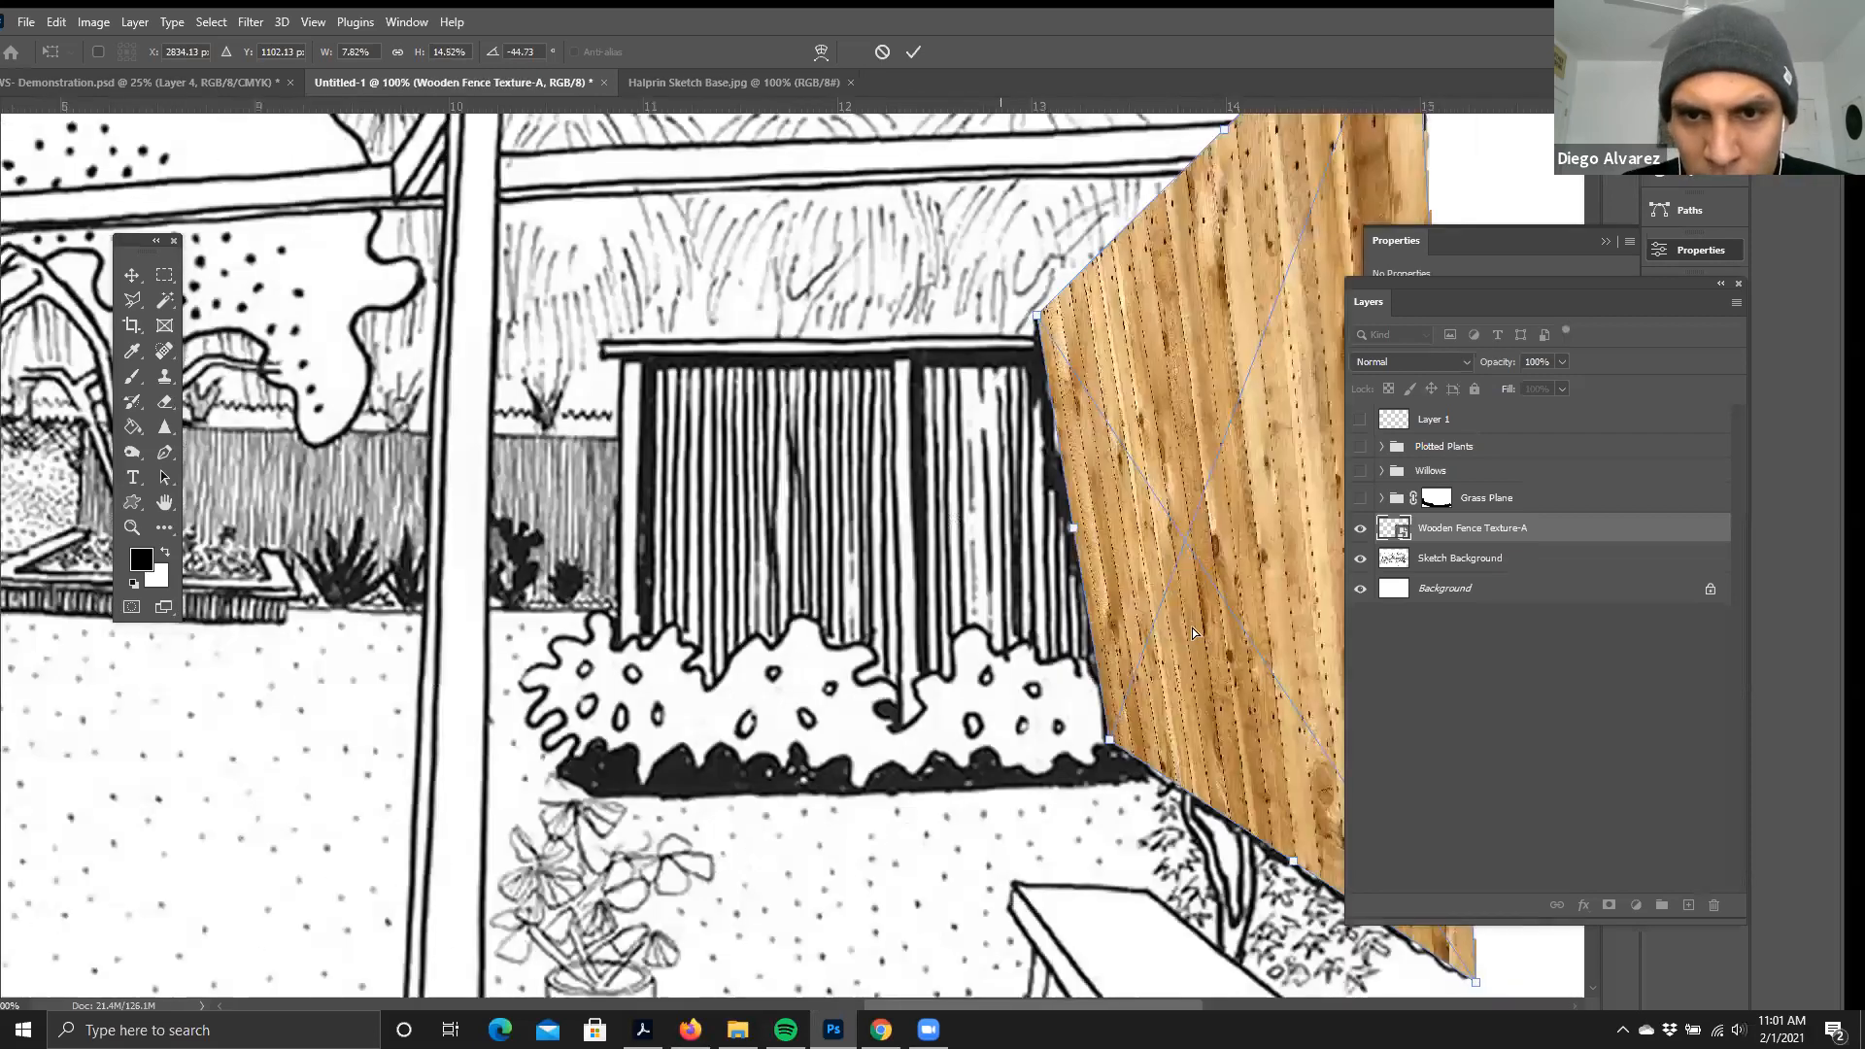
drag(1095, 535, 1045, 493)
mouse_move(1062, 680)
mouse_down()
mouse_move(1062, 727)
mouse_move(1059, 694)
mouse_move(1062, 721)
mouse_move(1027, 690)
mouse_up()
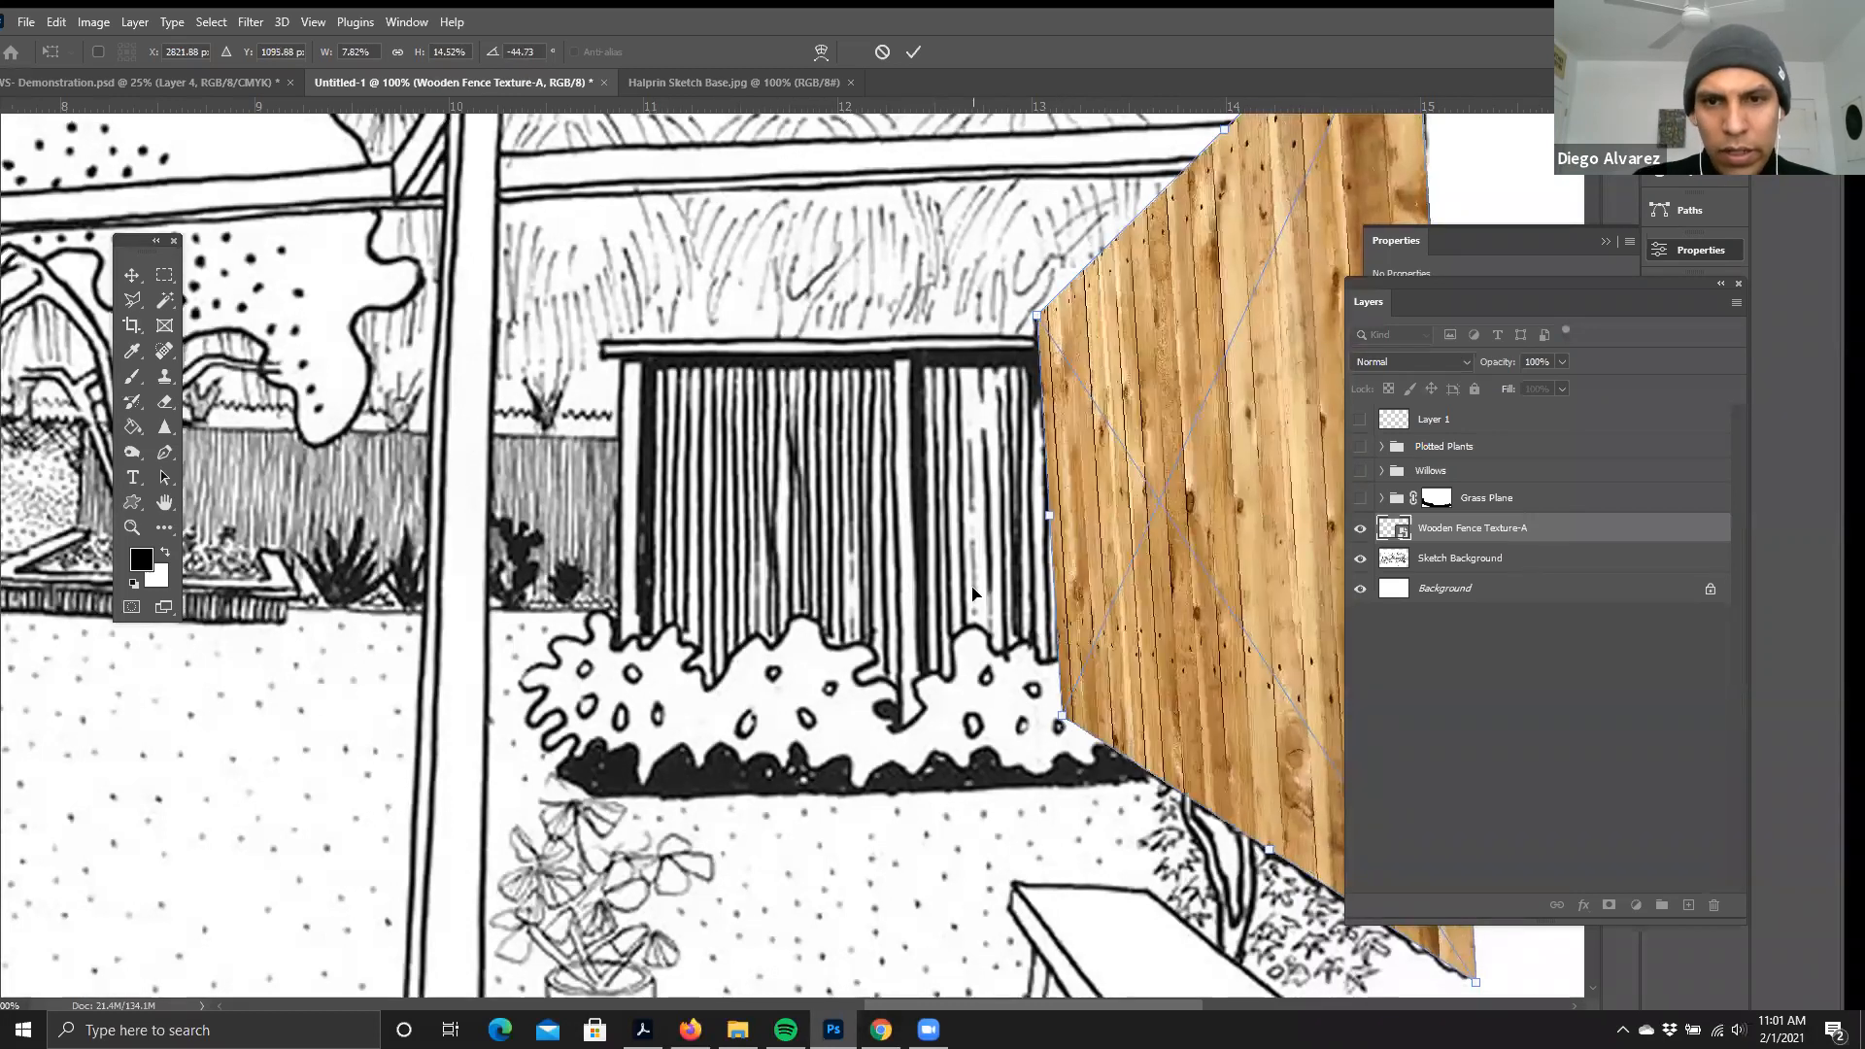
scroll(973, 594, down, 2)
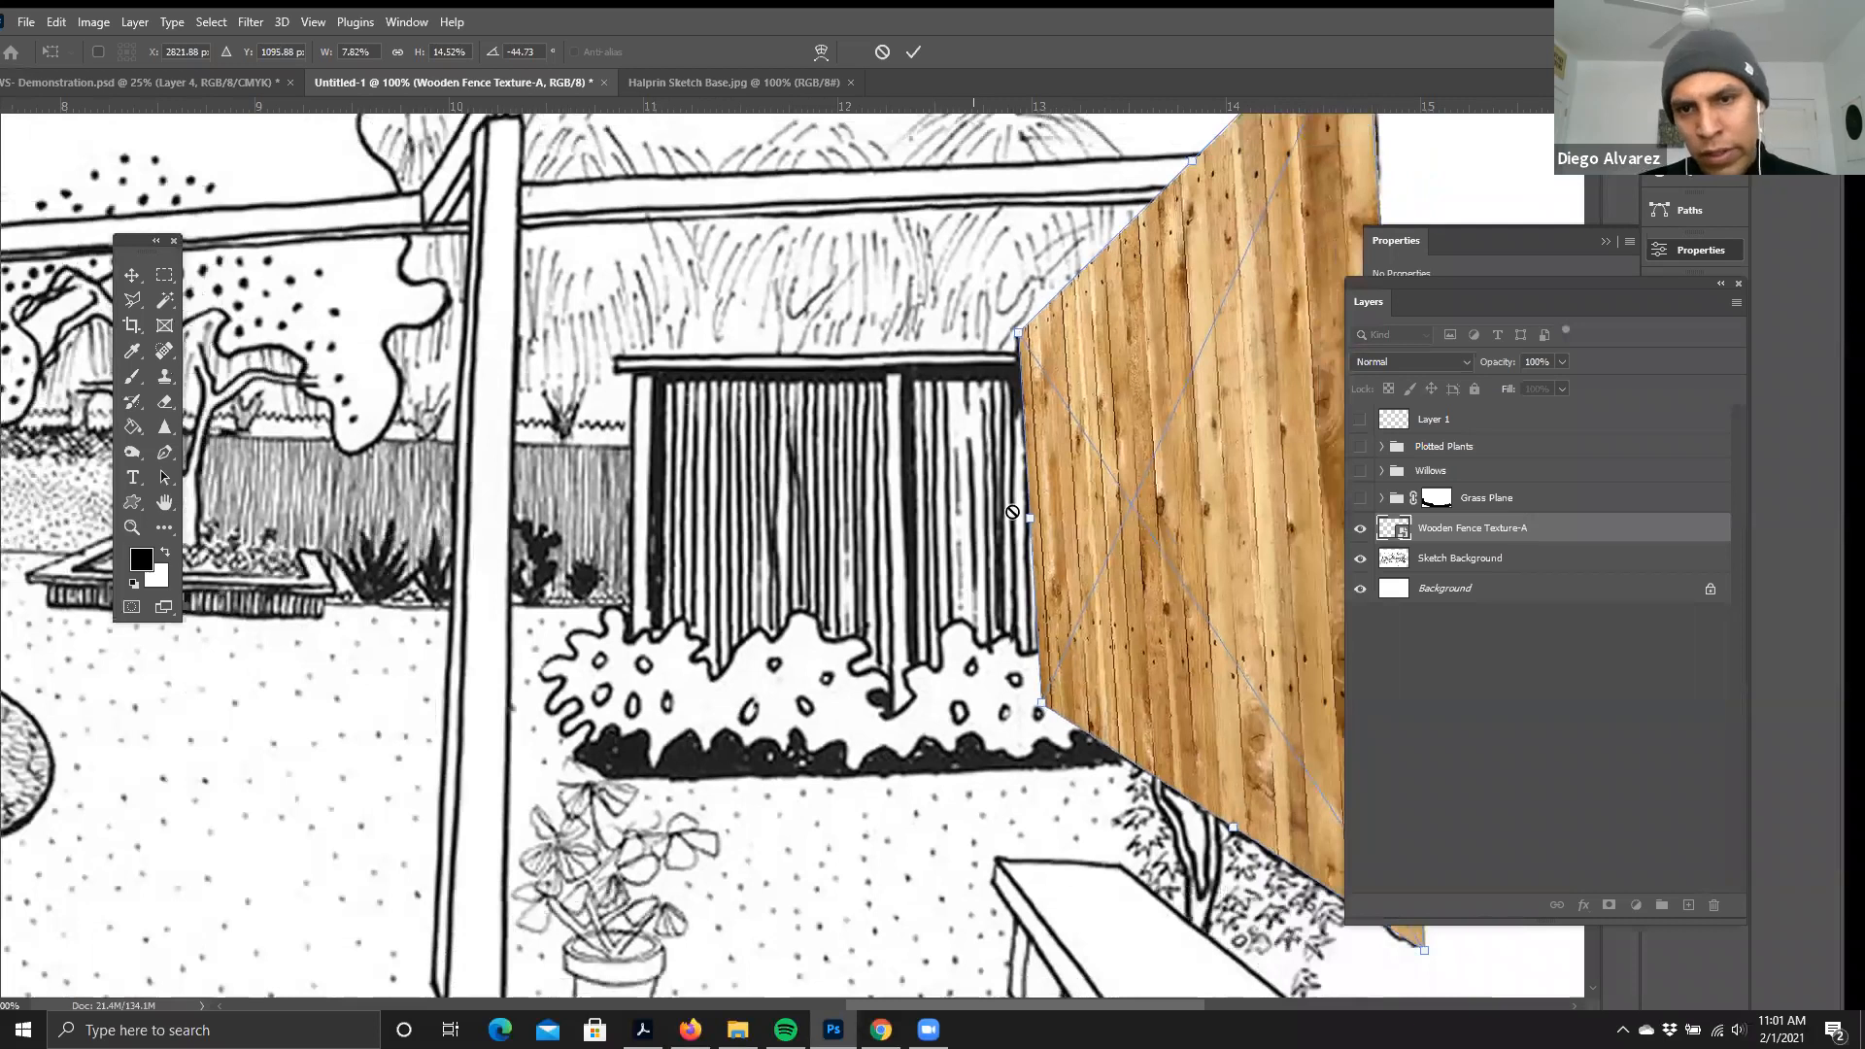
key(Return)
key(ctrl+0)
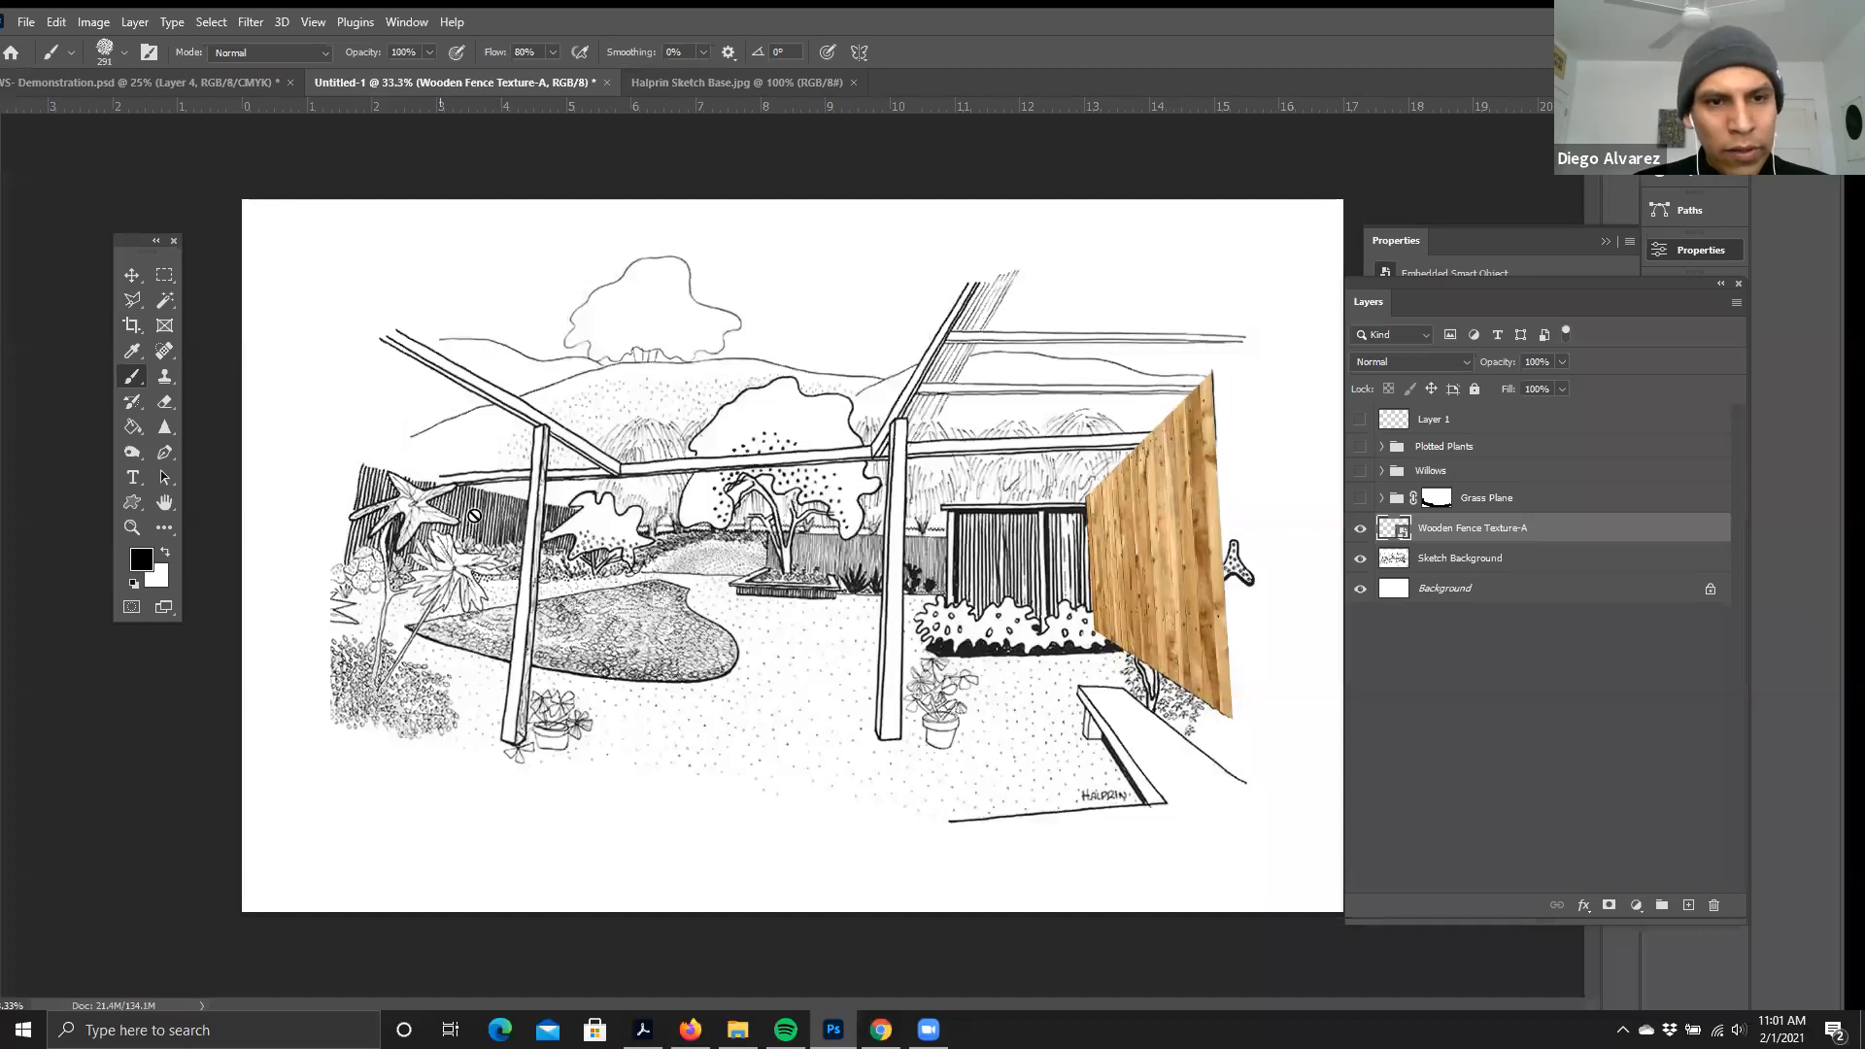
- Place a second copy of the Wooden Fence Texture-A image and scale it down to about 15% over the garden's left side
click(143, 276)
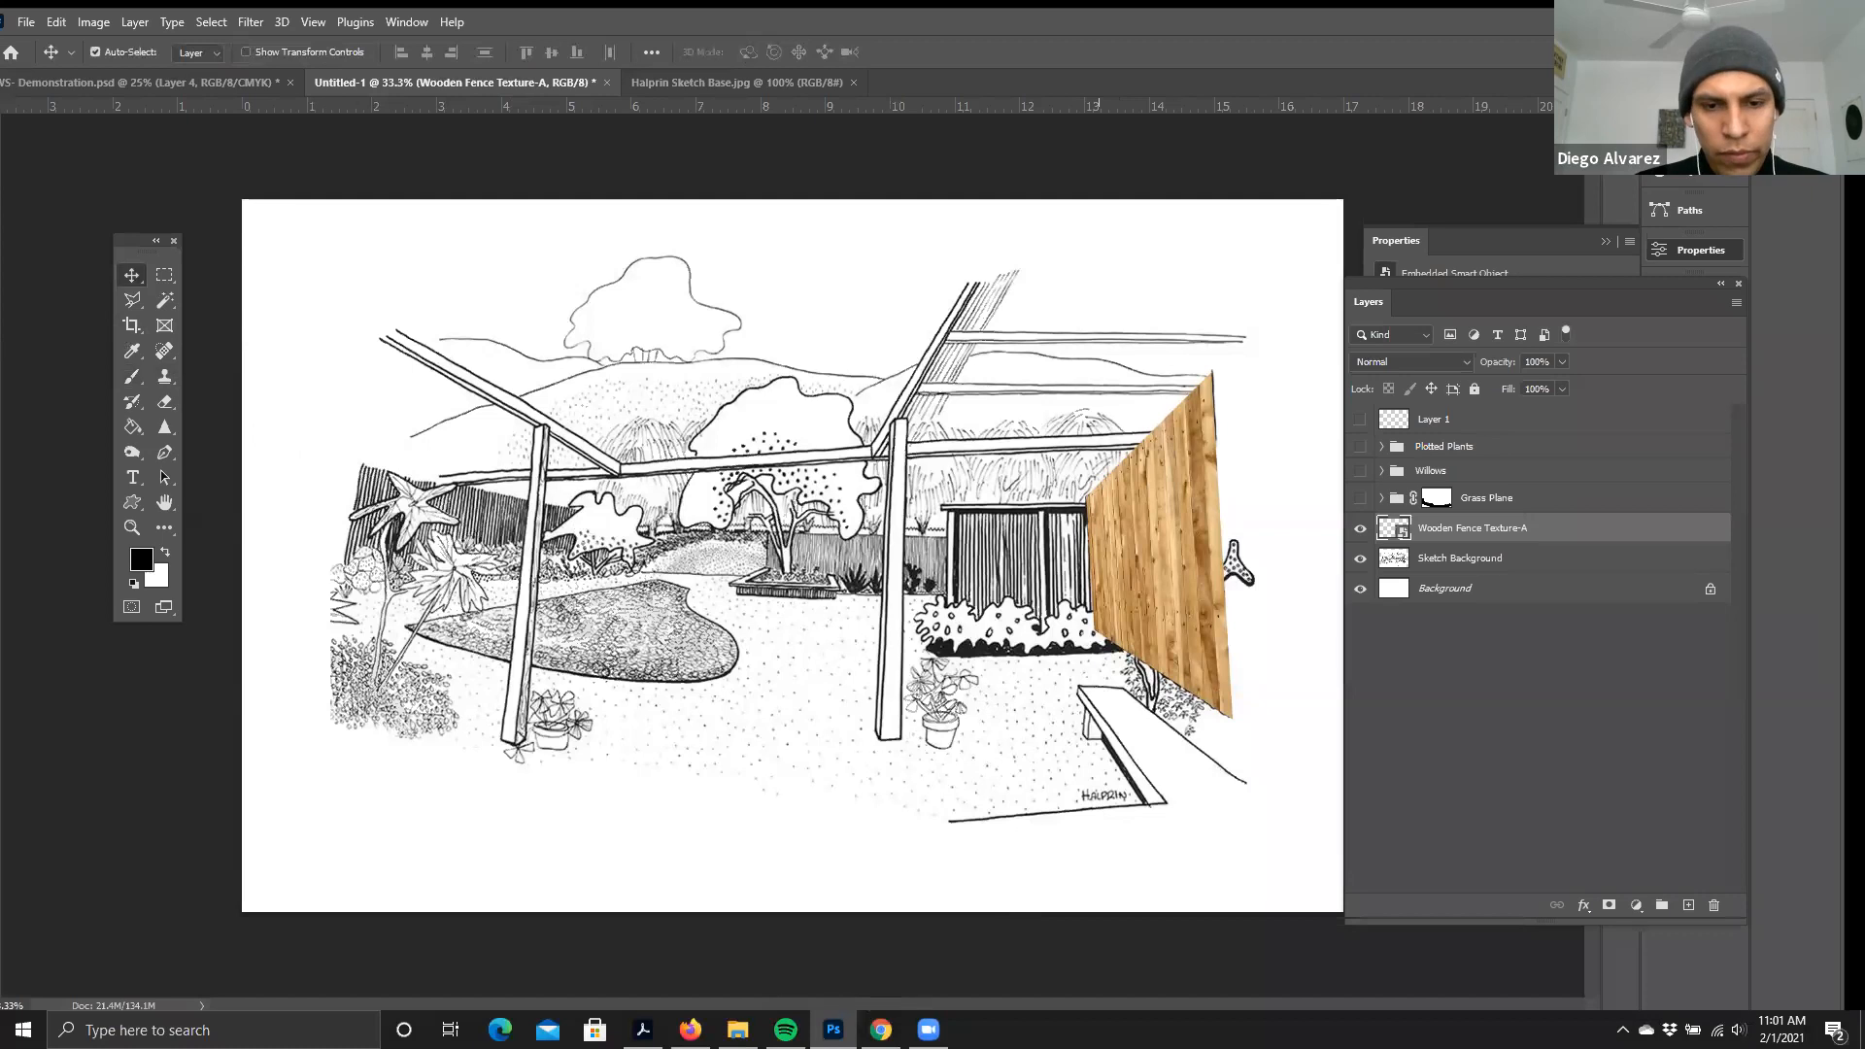
key(alt+Tab)
drag(1062, 550, 35, 623)
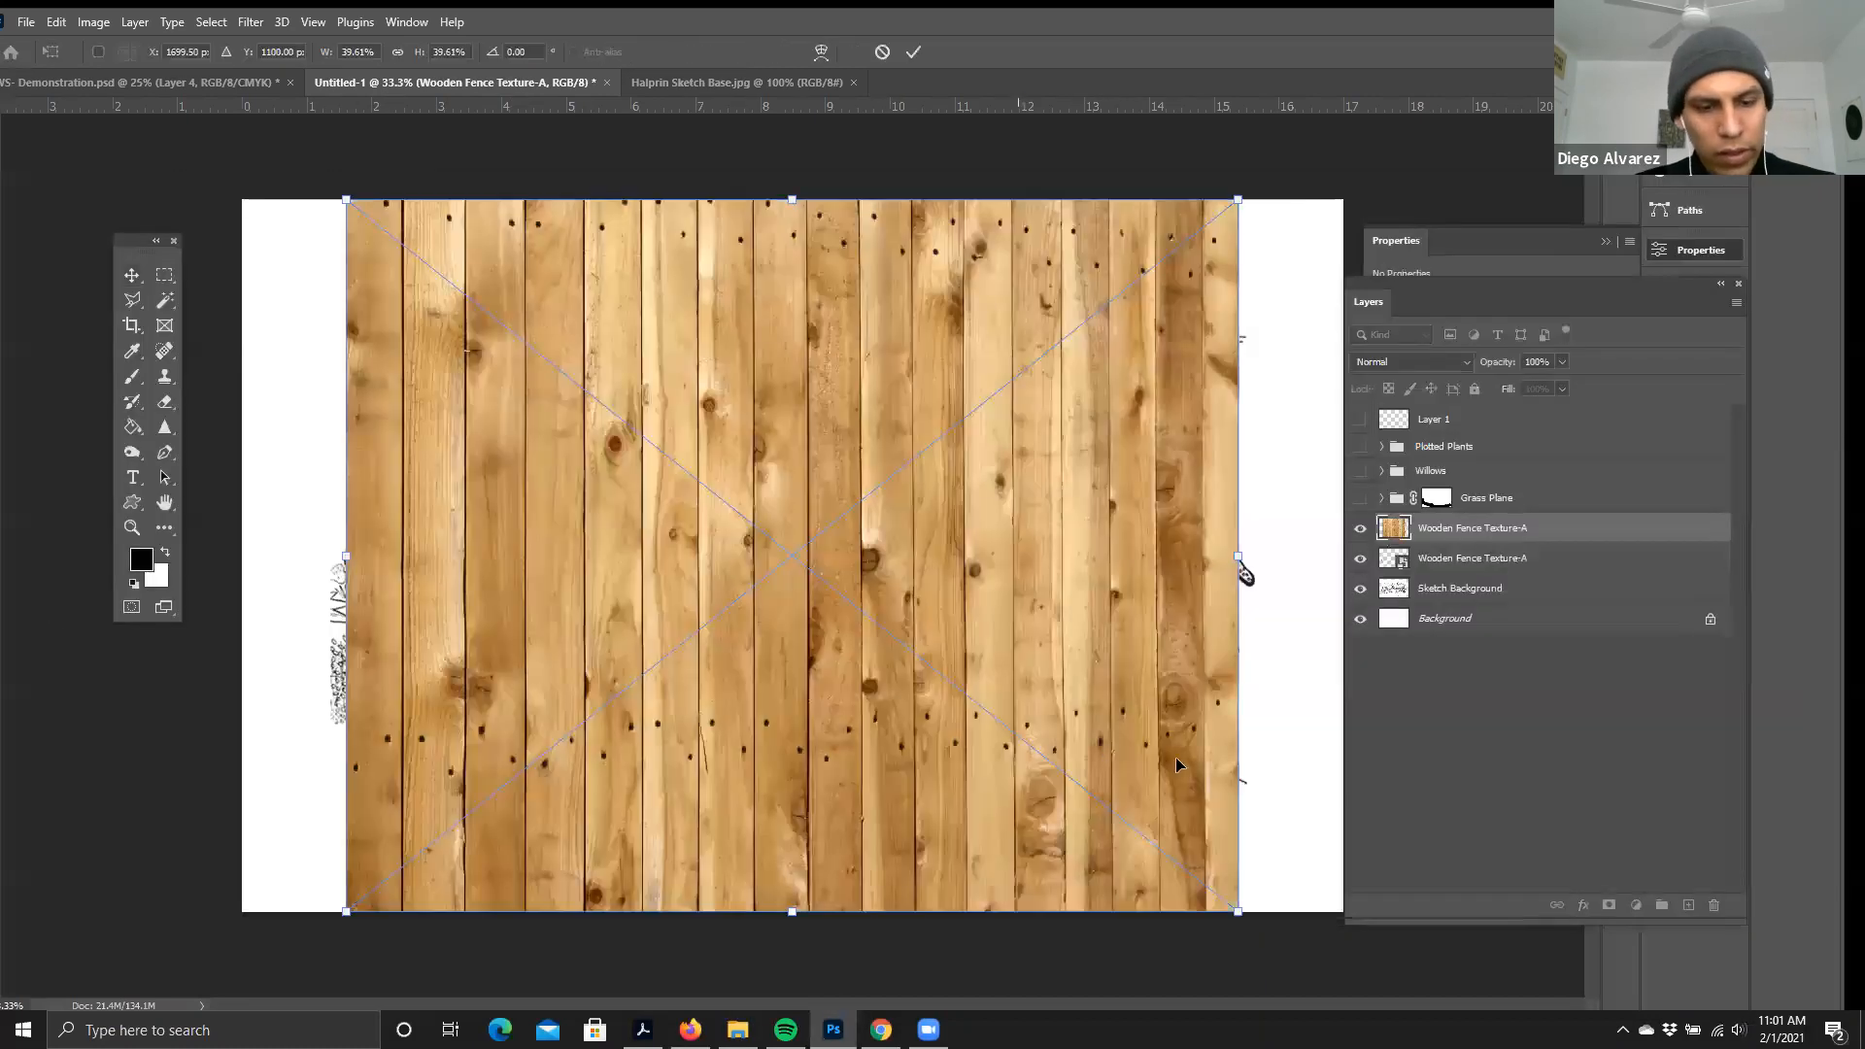
mouse_move(1239, 917)
mouse_down()
mouse_move(1190, 816)
mouse_move(1051, 763)
mouse_move(719, 549)
mouse_move(528, 561)
mouse_up()
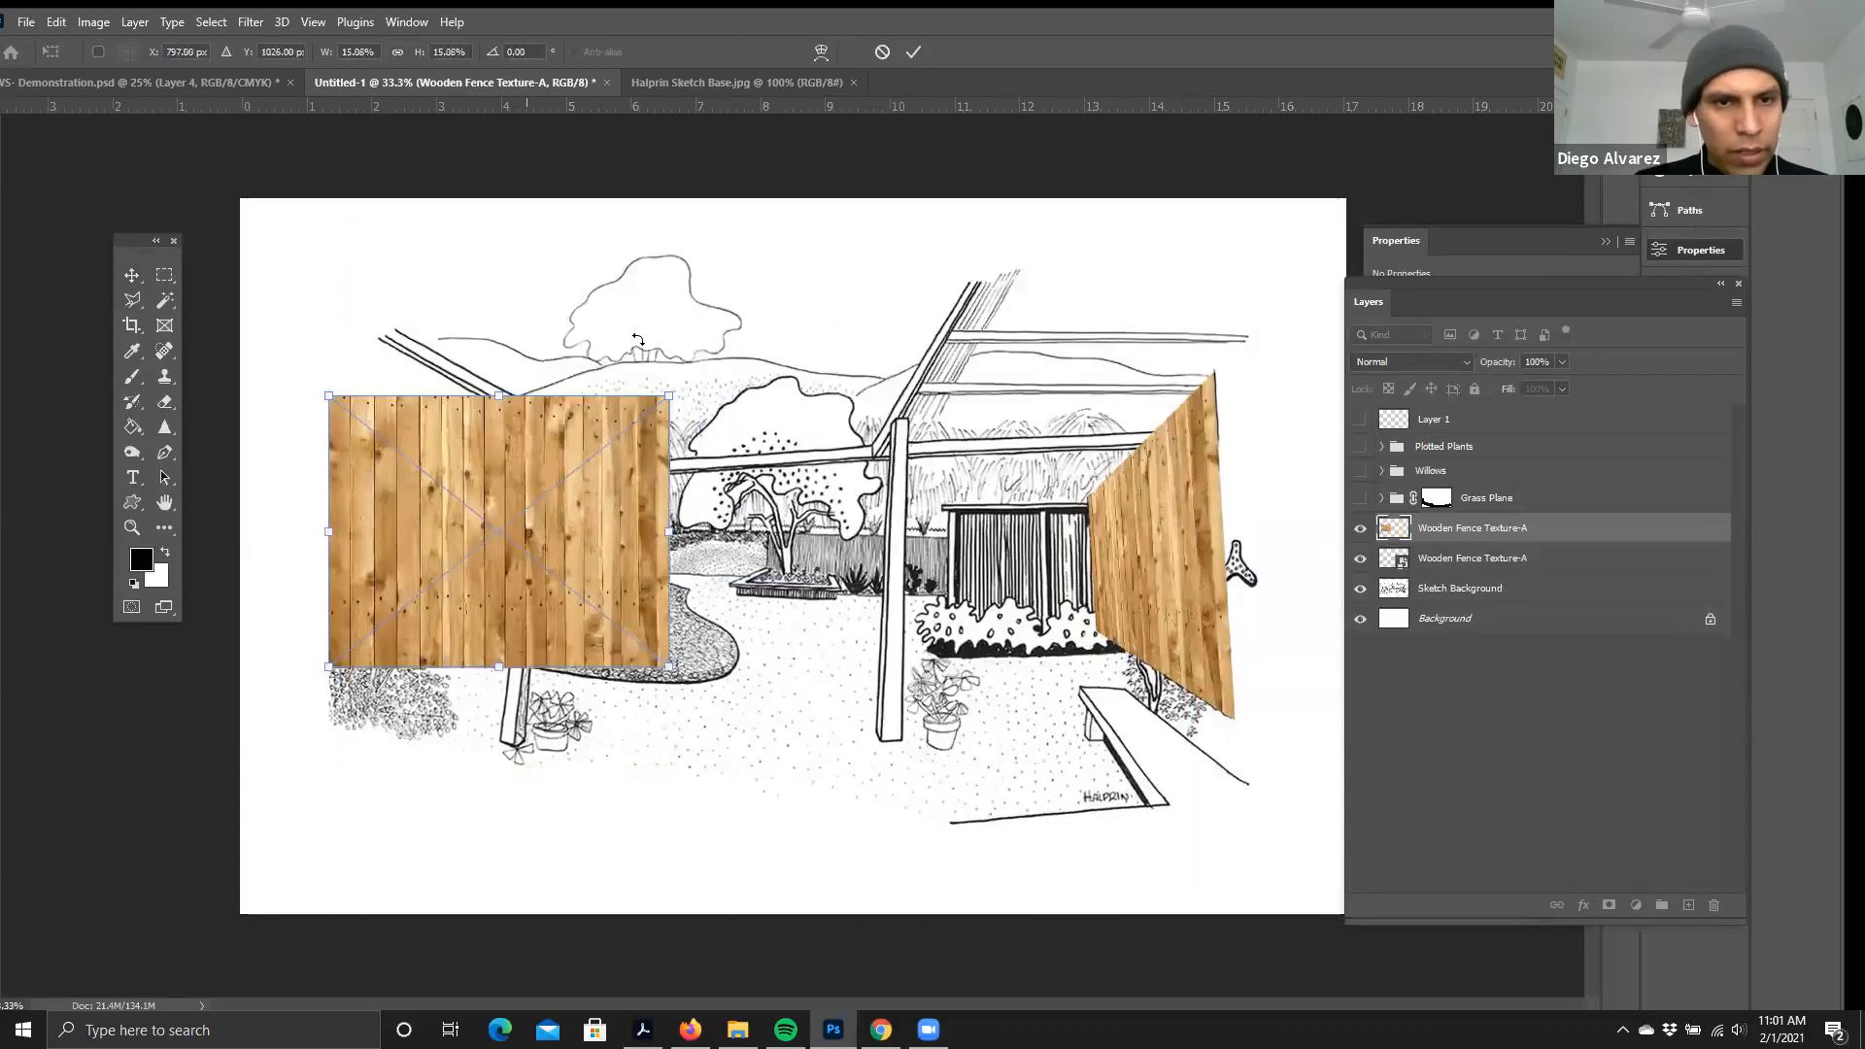
- Scale the second fence texture down to about 8.6% and position it over the sketch's left-hand fence
key(ctrl+plus)
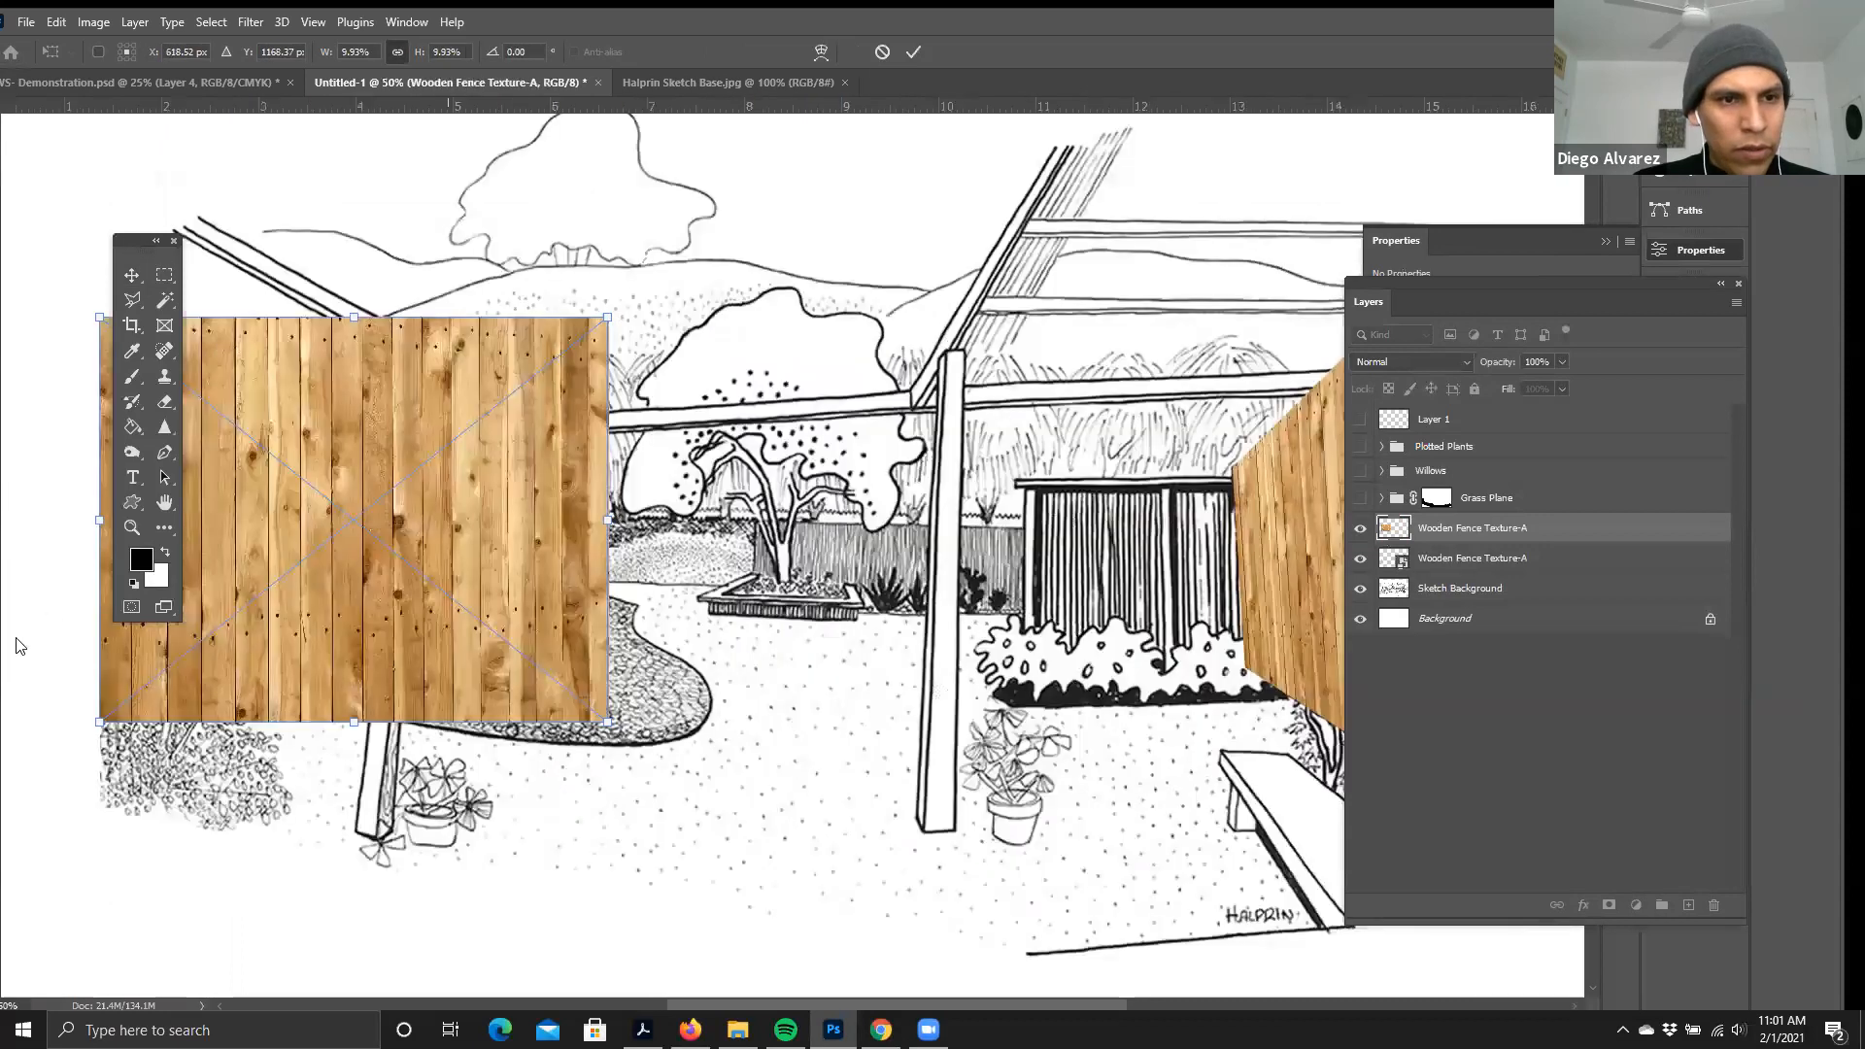
drag(605, 318, 273, 527)
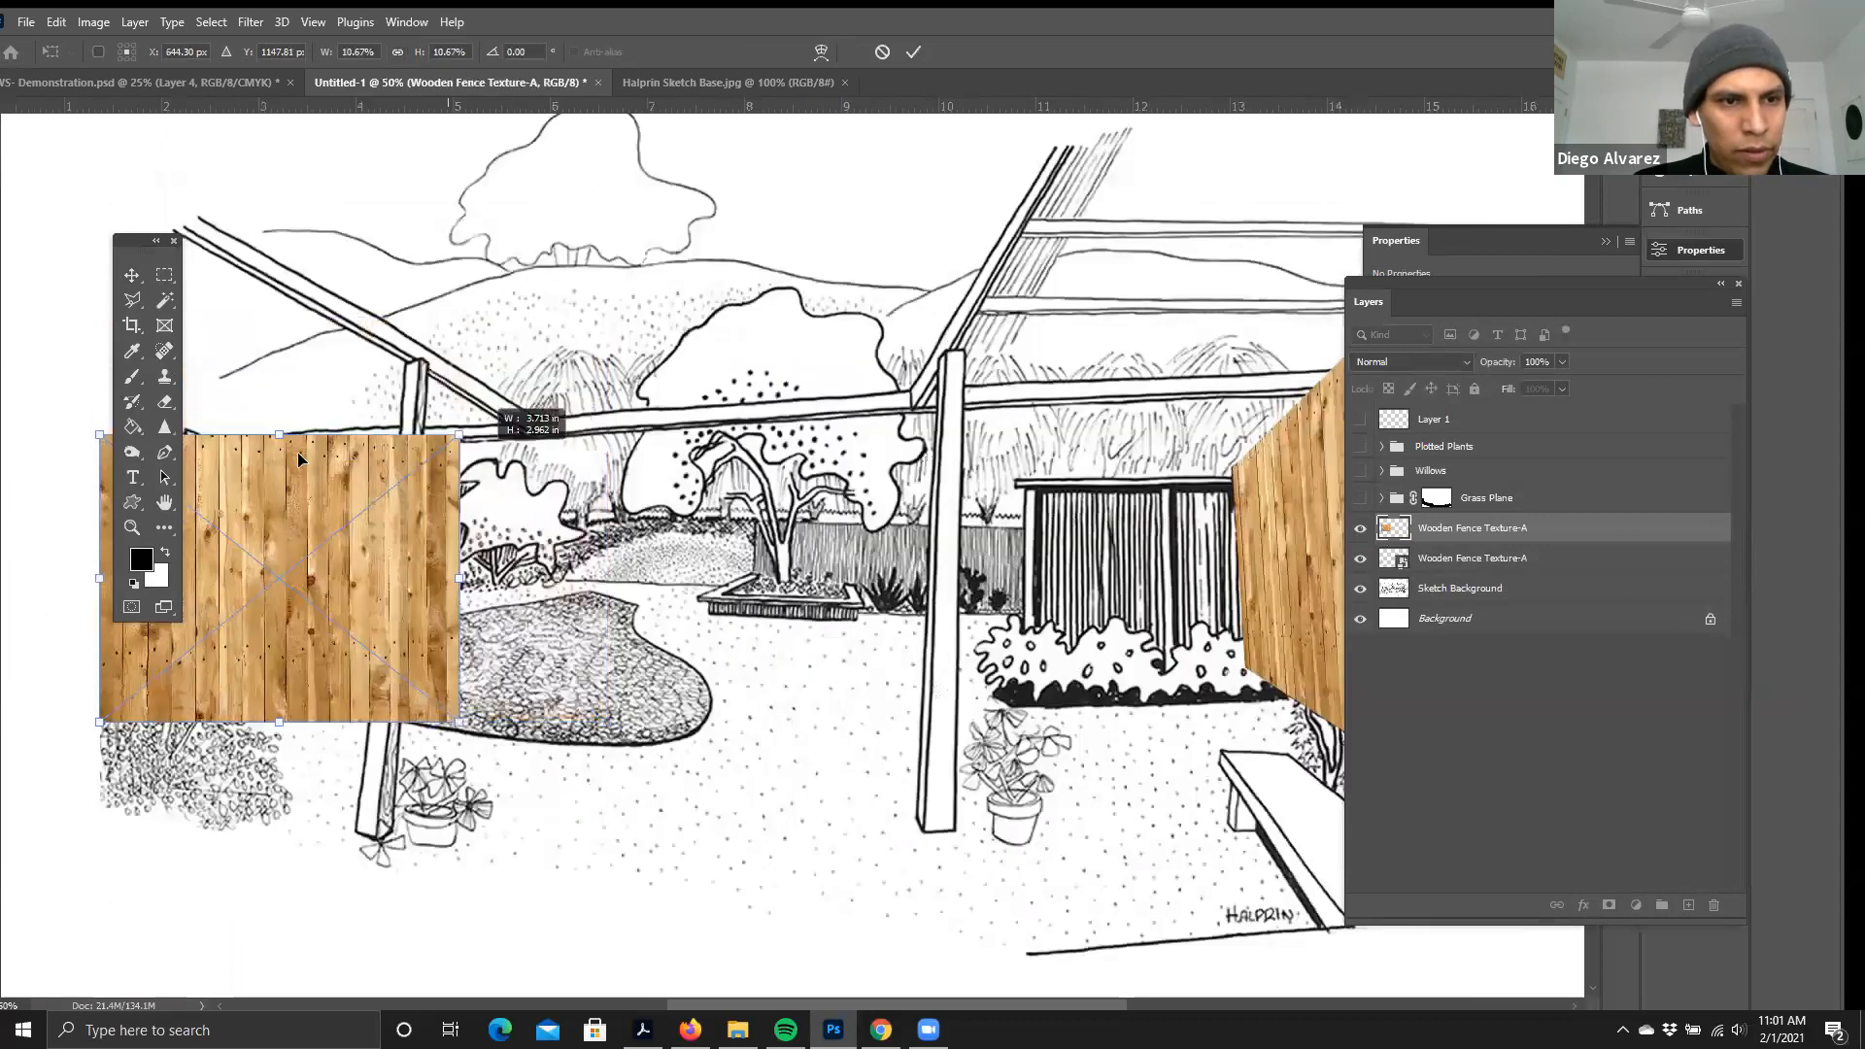
drag(346, 594, 467, 594)
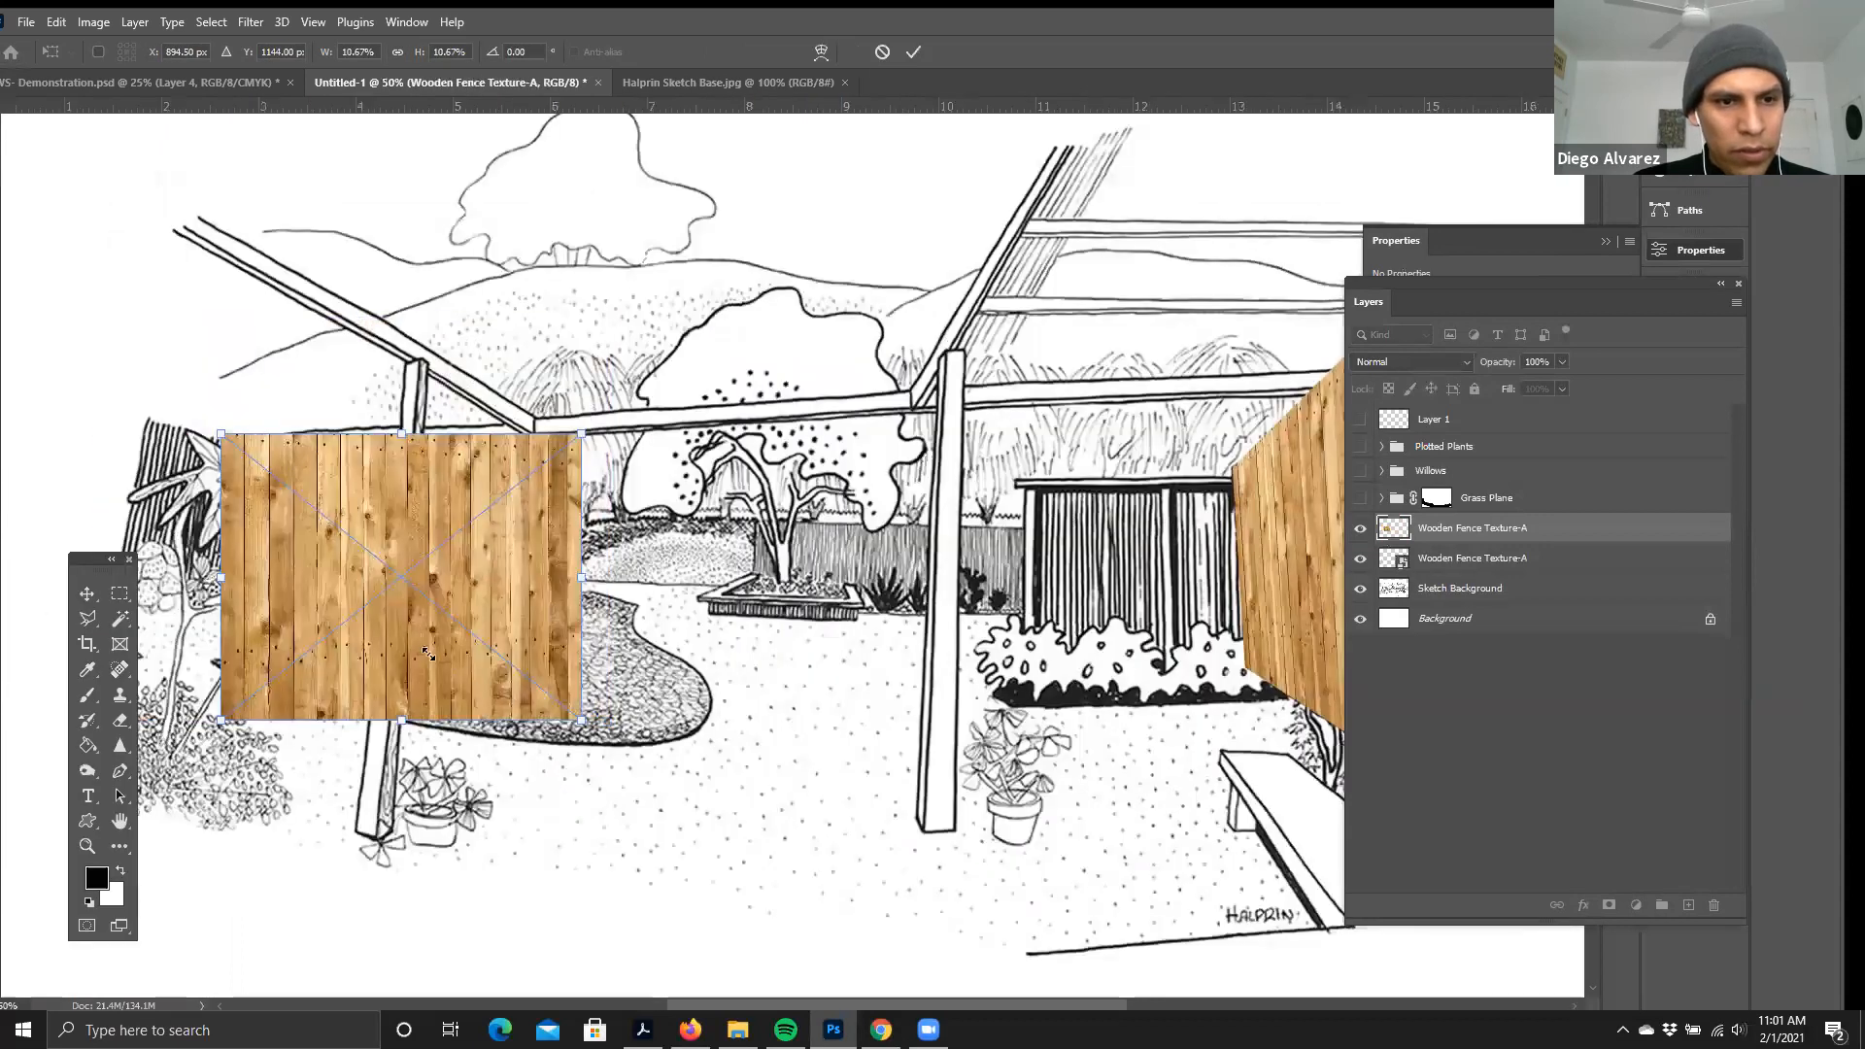
drag(428, 654, 347, 633)
drag(501, 699, 428, 642)
- Distort the second fence texture's corners to match the receding perspective of the left-hand fence, and commit the transform
click(56, 23)
mouse_move(171, 466)
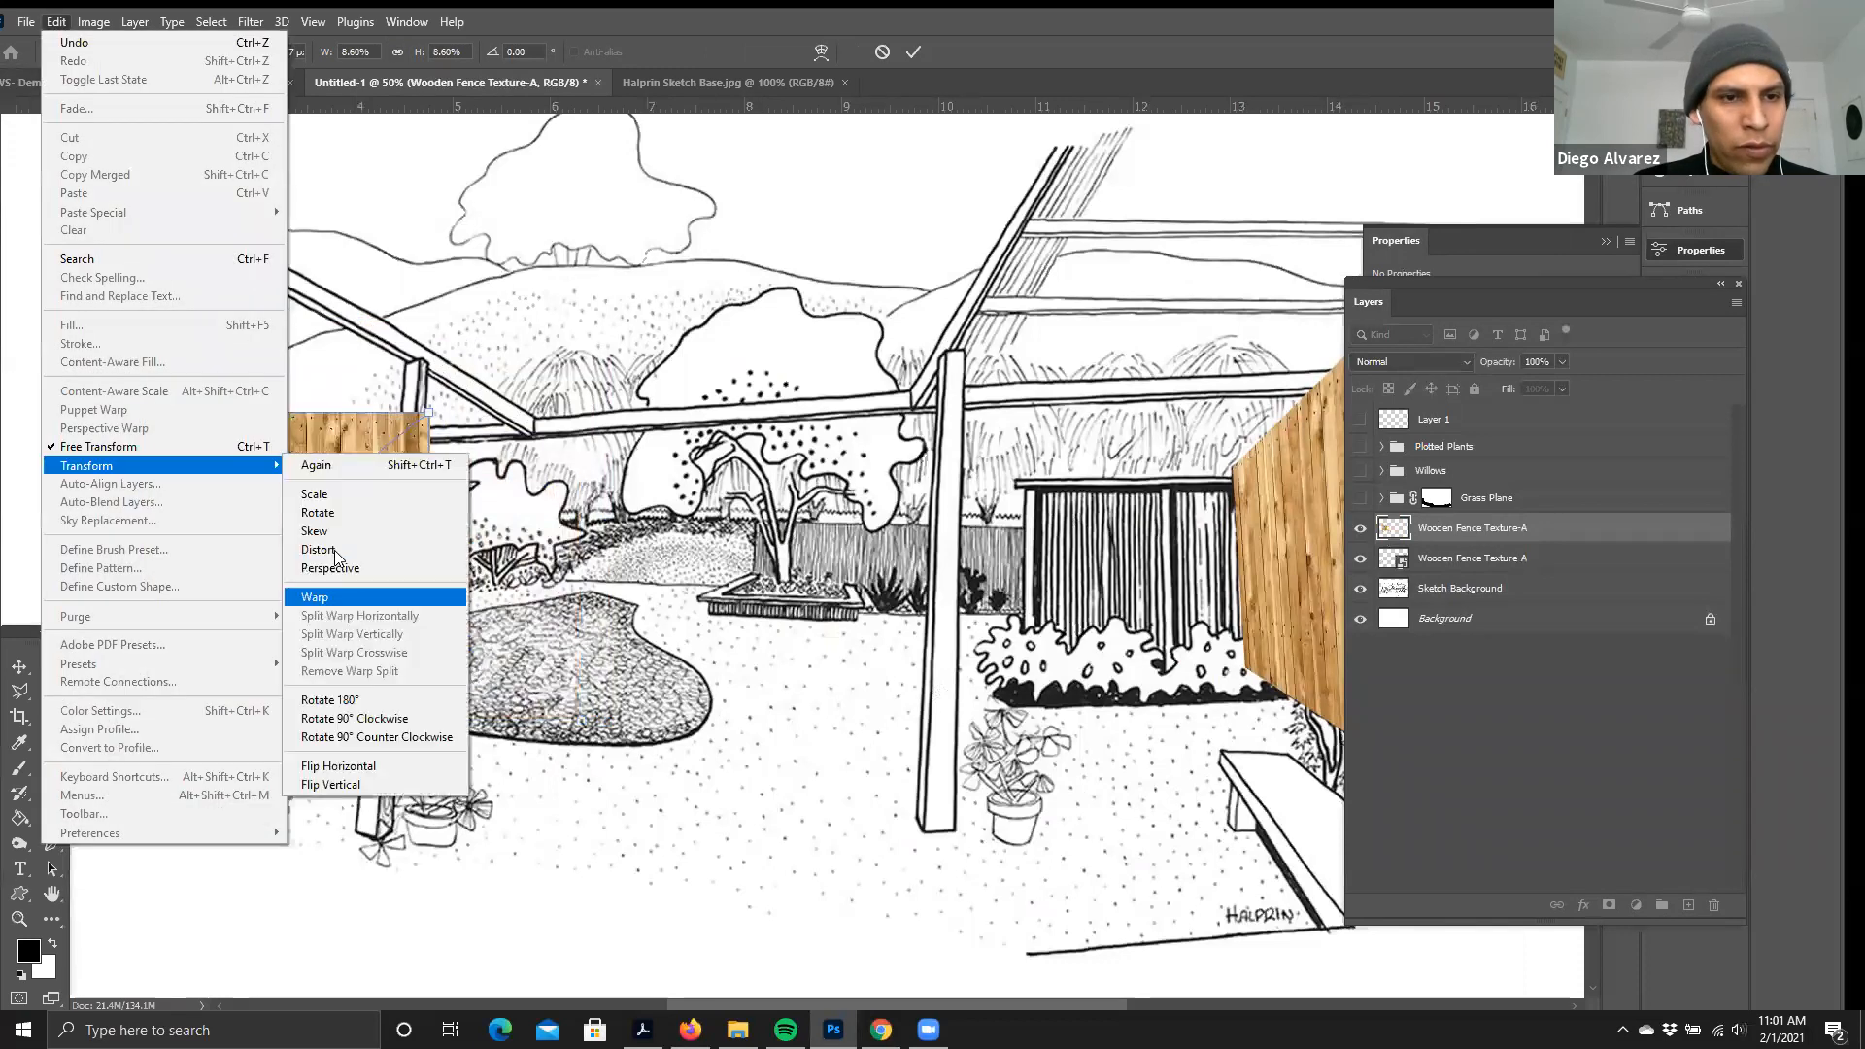
click(318, 549)
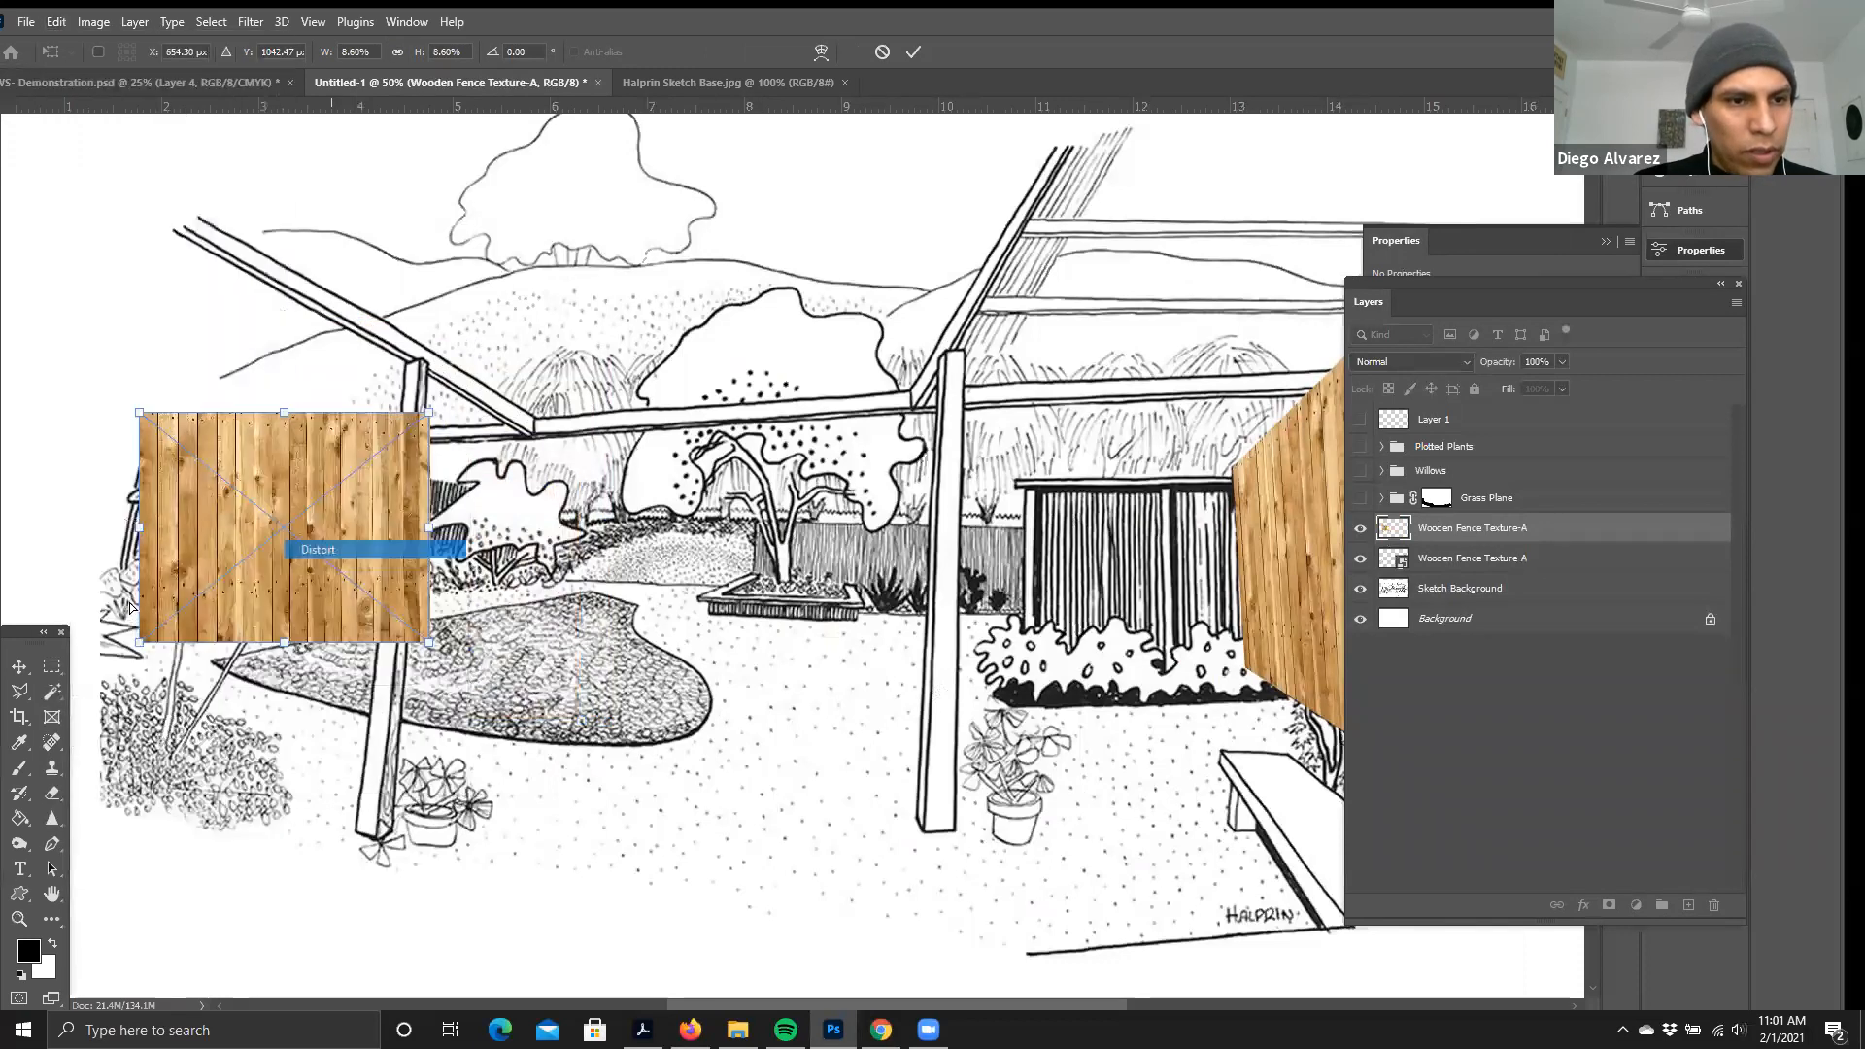
drag(420, 412, 411, 435)
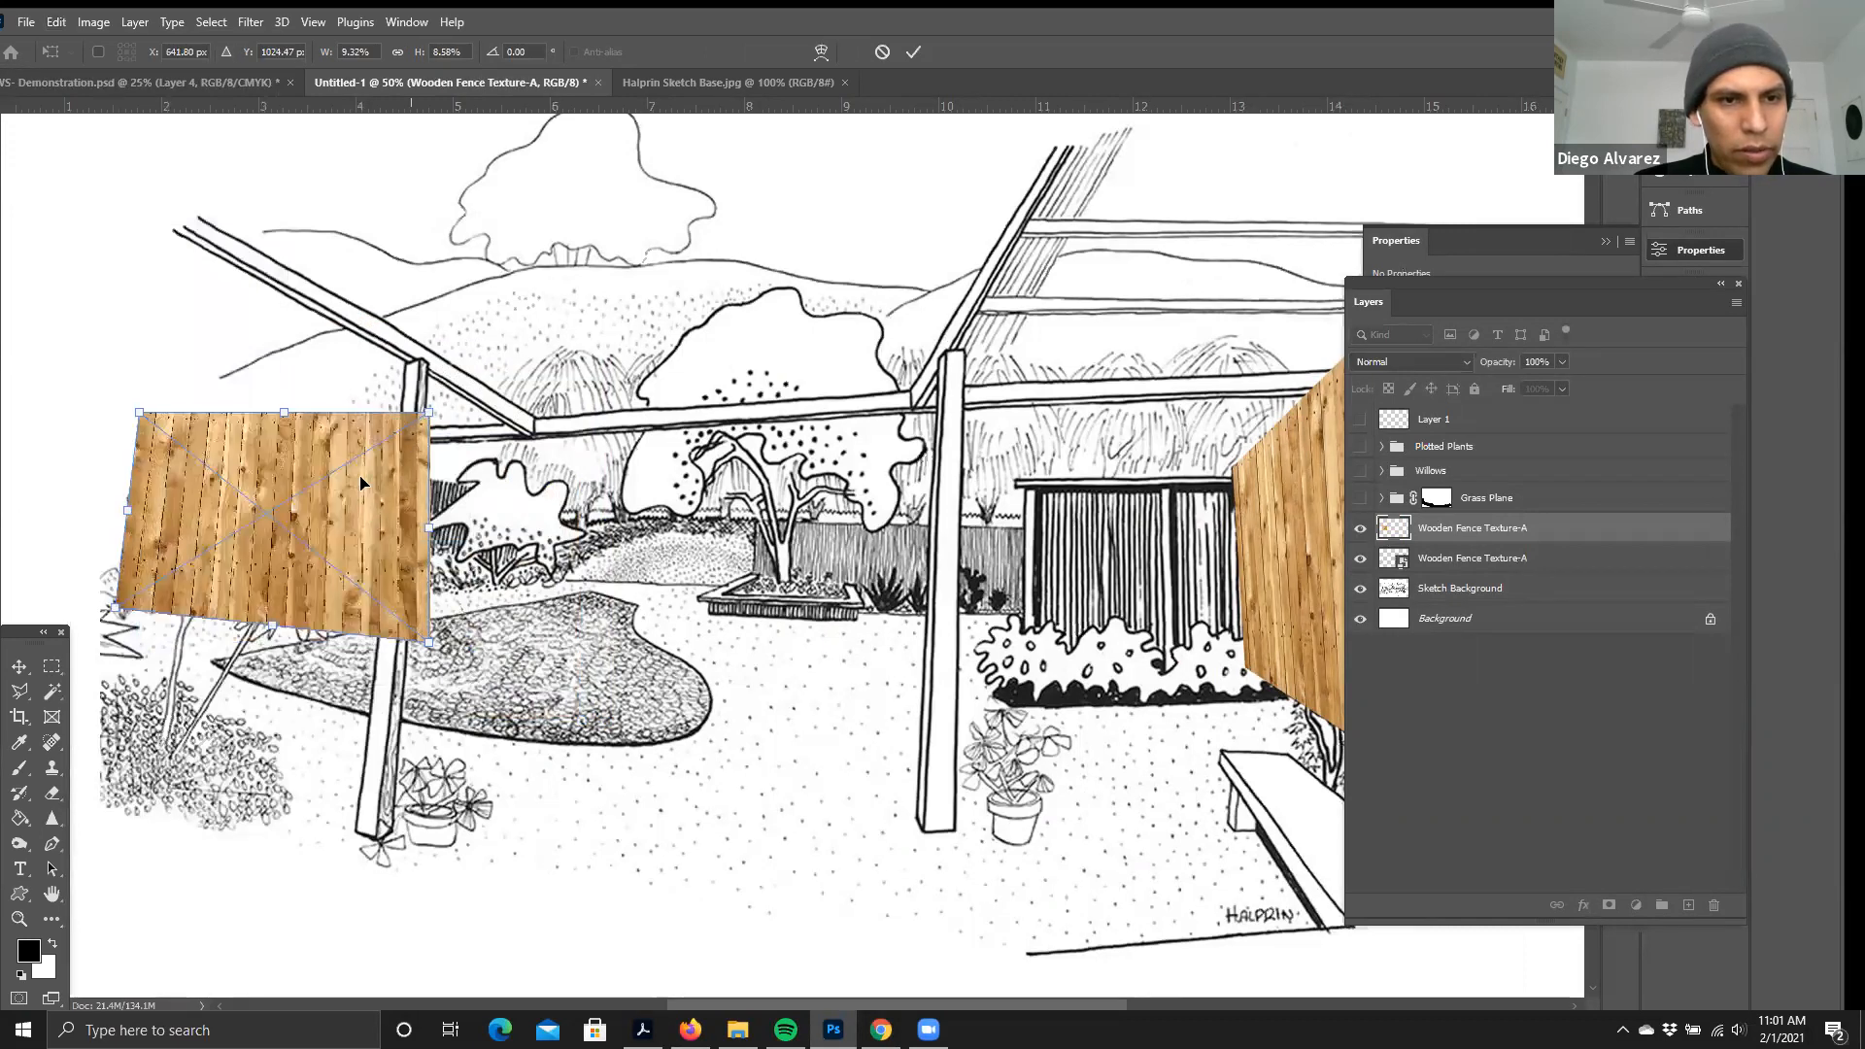
drag(337, 604, 339, 585)
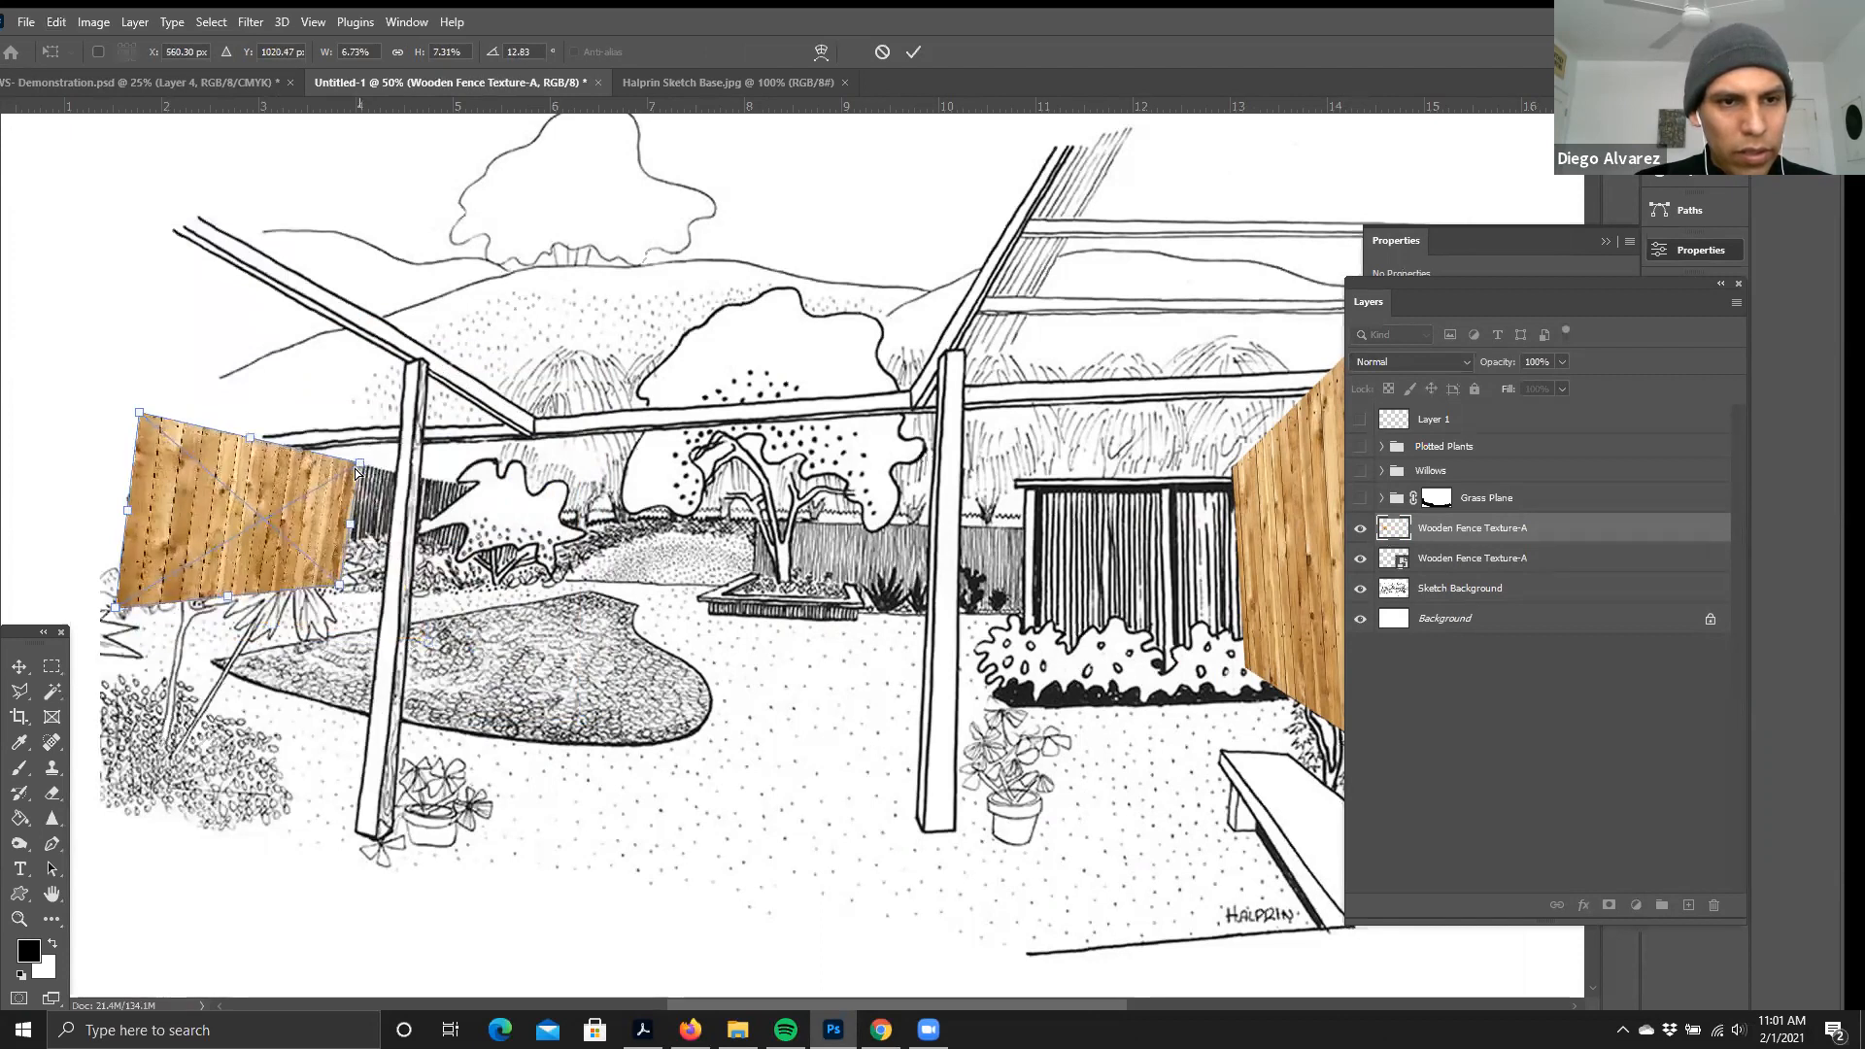
drag(358, 463, 357, 460)
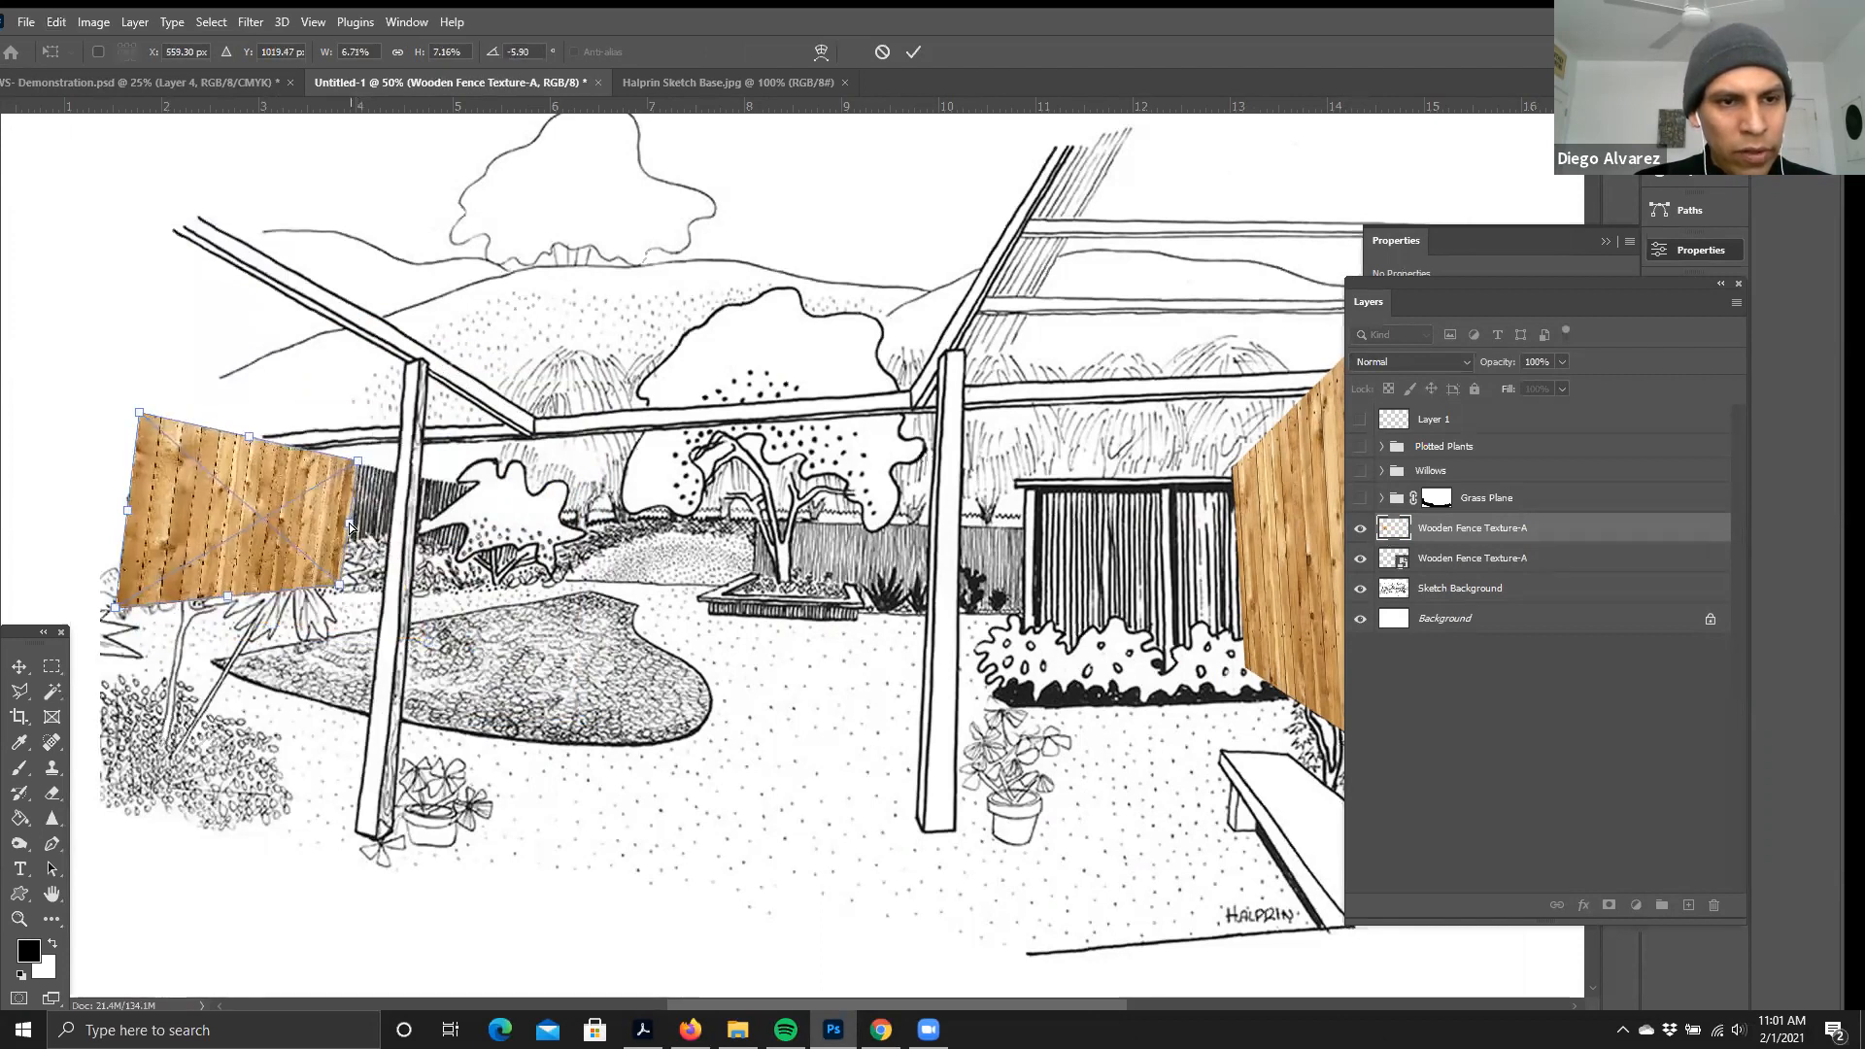
drag(347, 522, 301, 584)
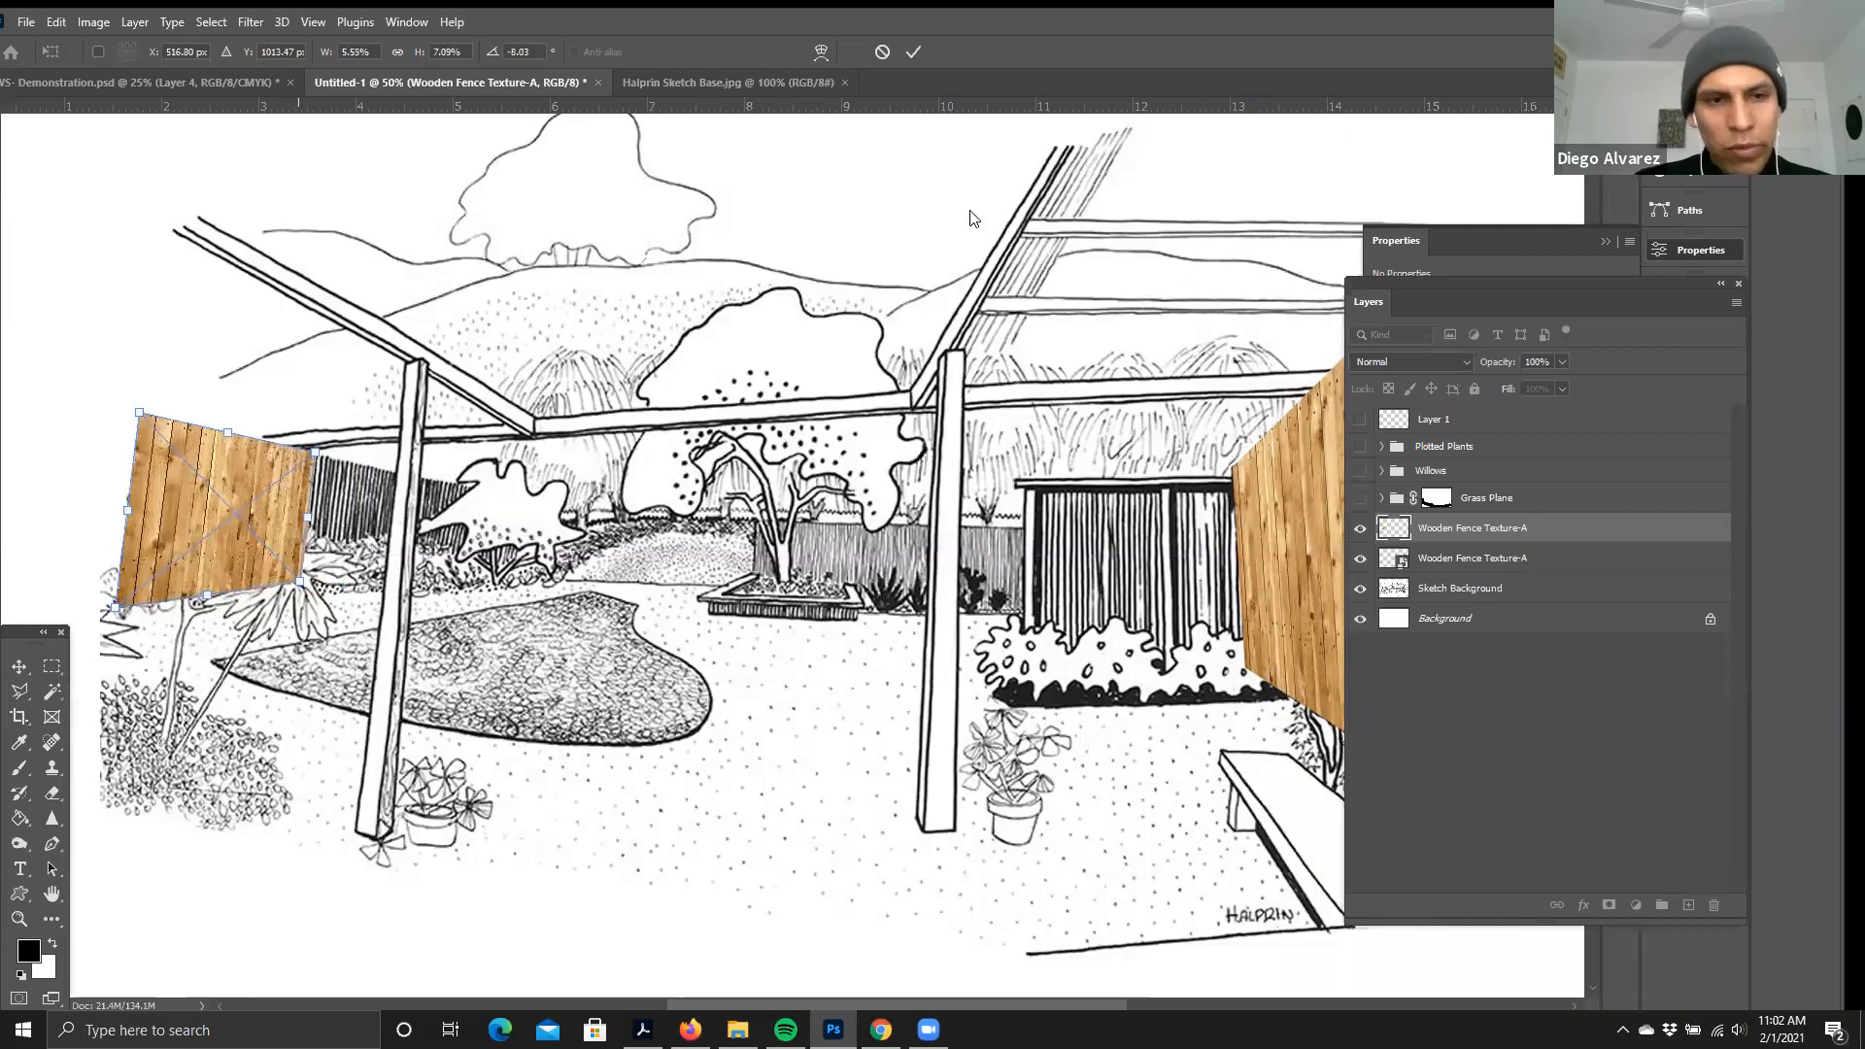
key(Return)
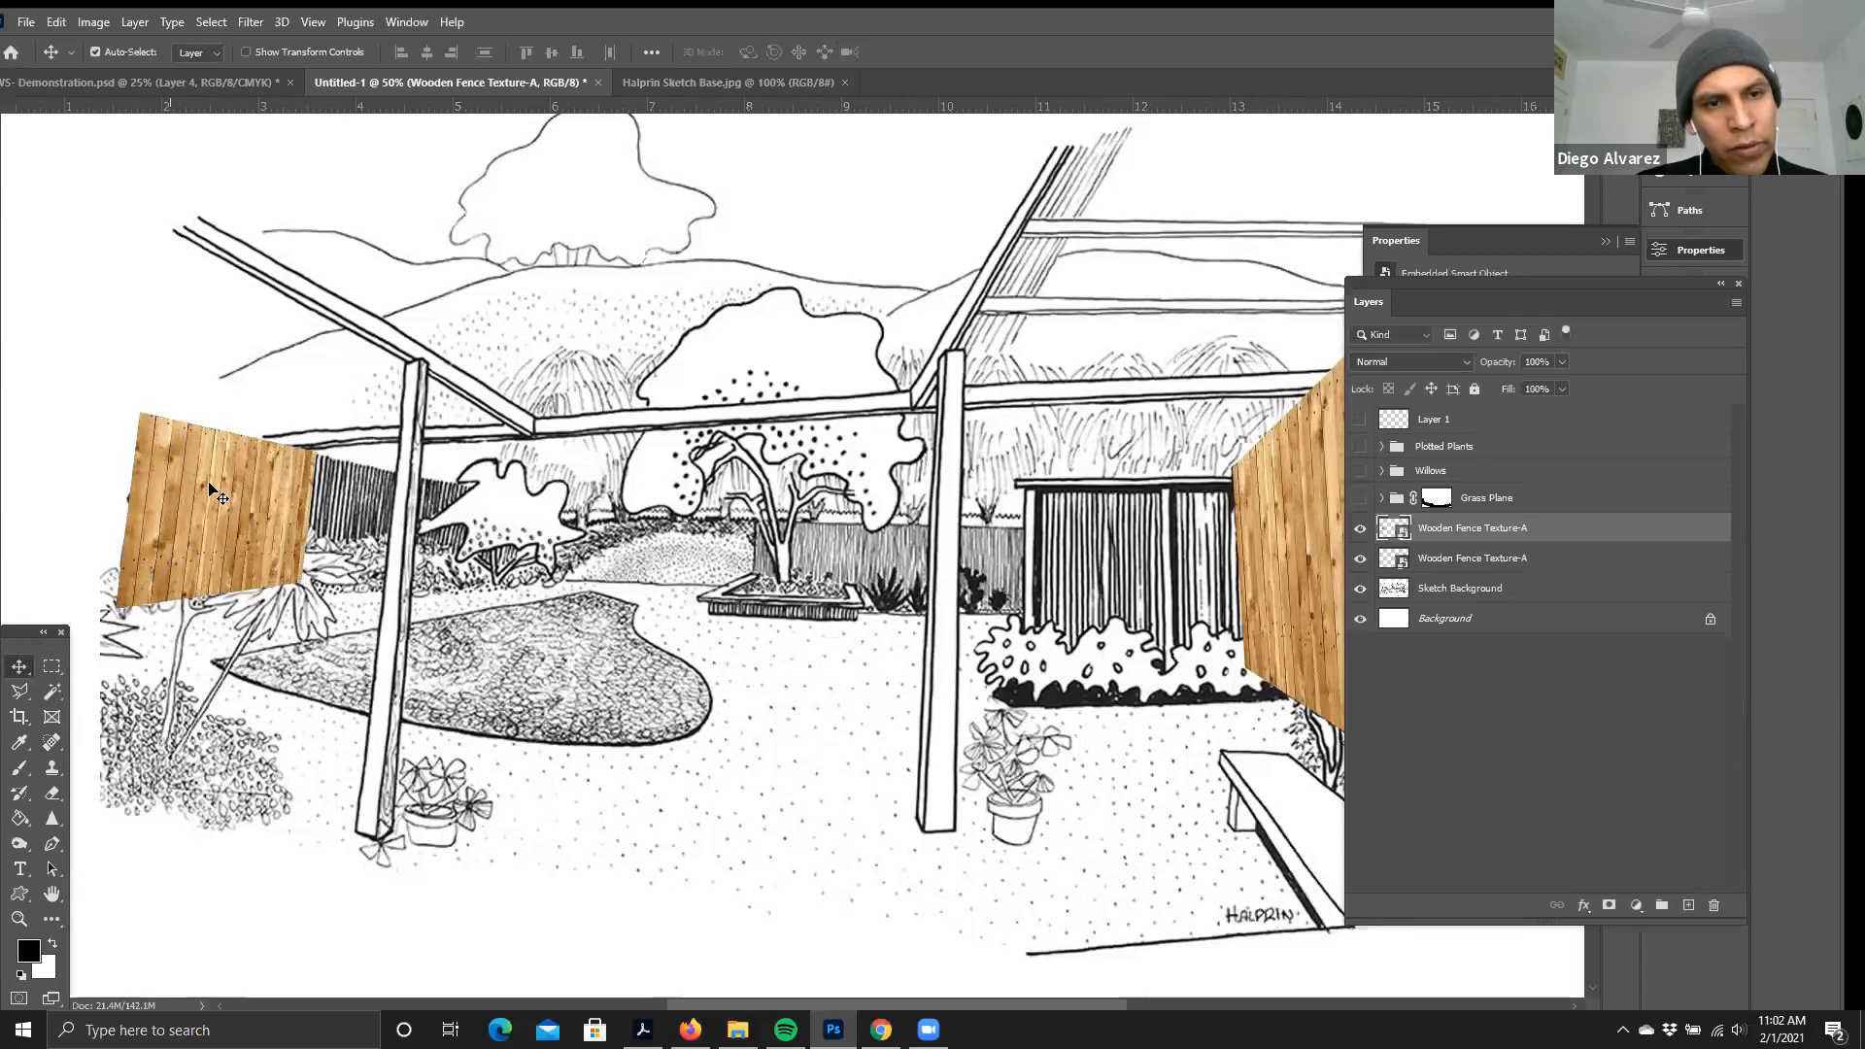
- Paste a copy of the left-hand fence texture panel into the document and reselect the original panel
scroll(212, 490, down, 1)
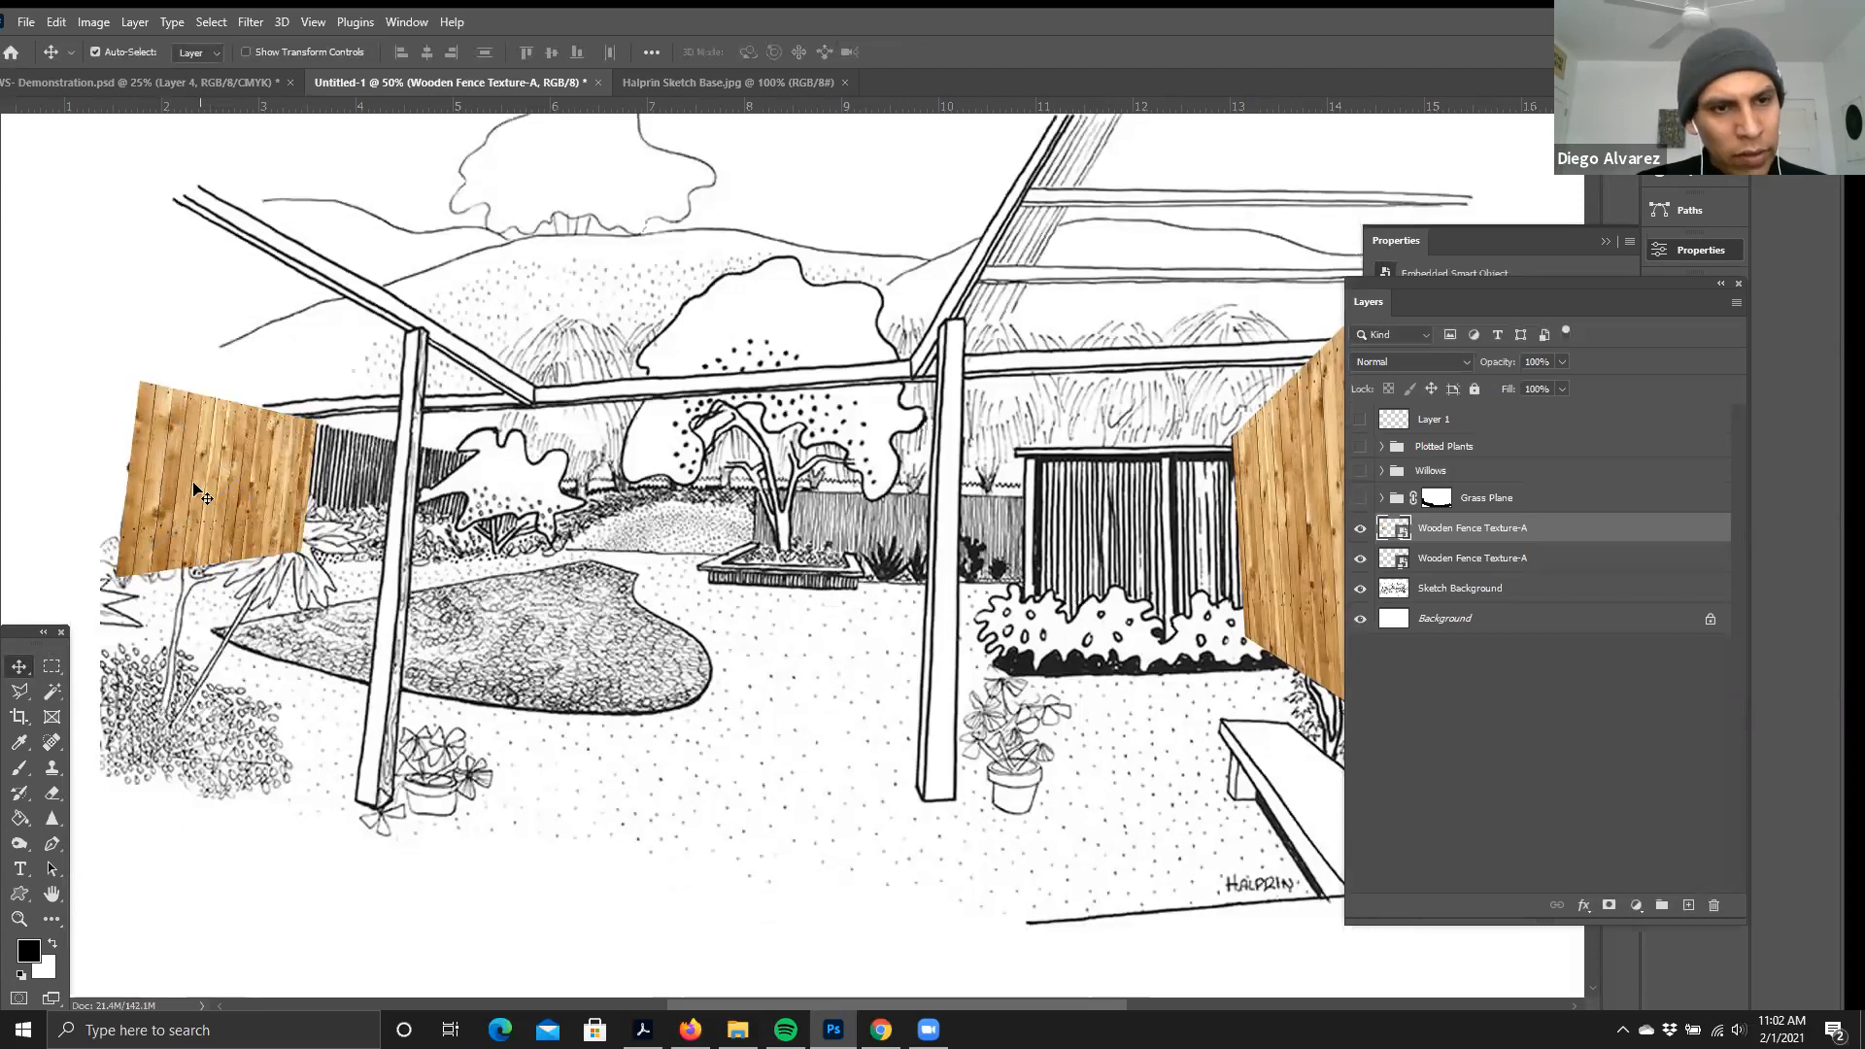
click(55, 17)
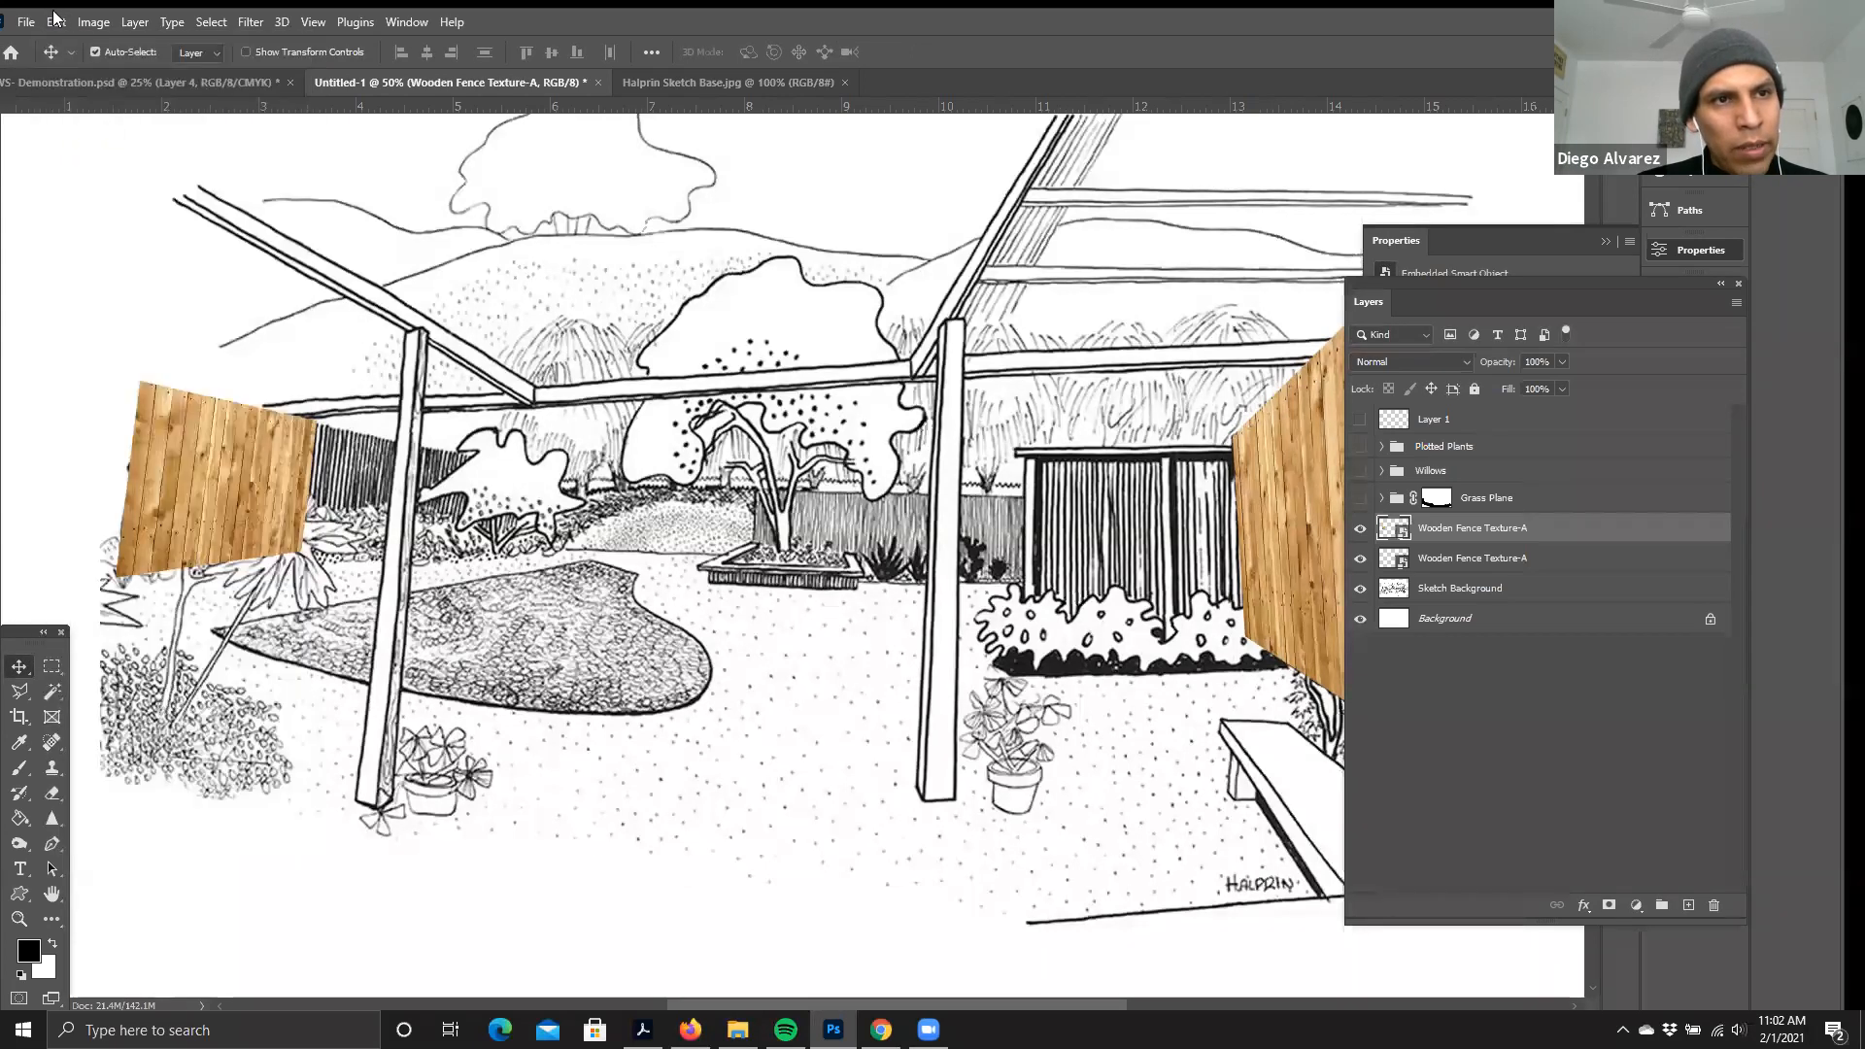
click(109, 192)
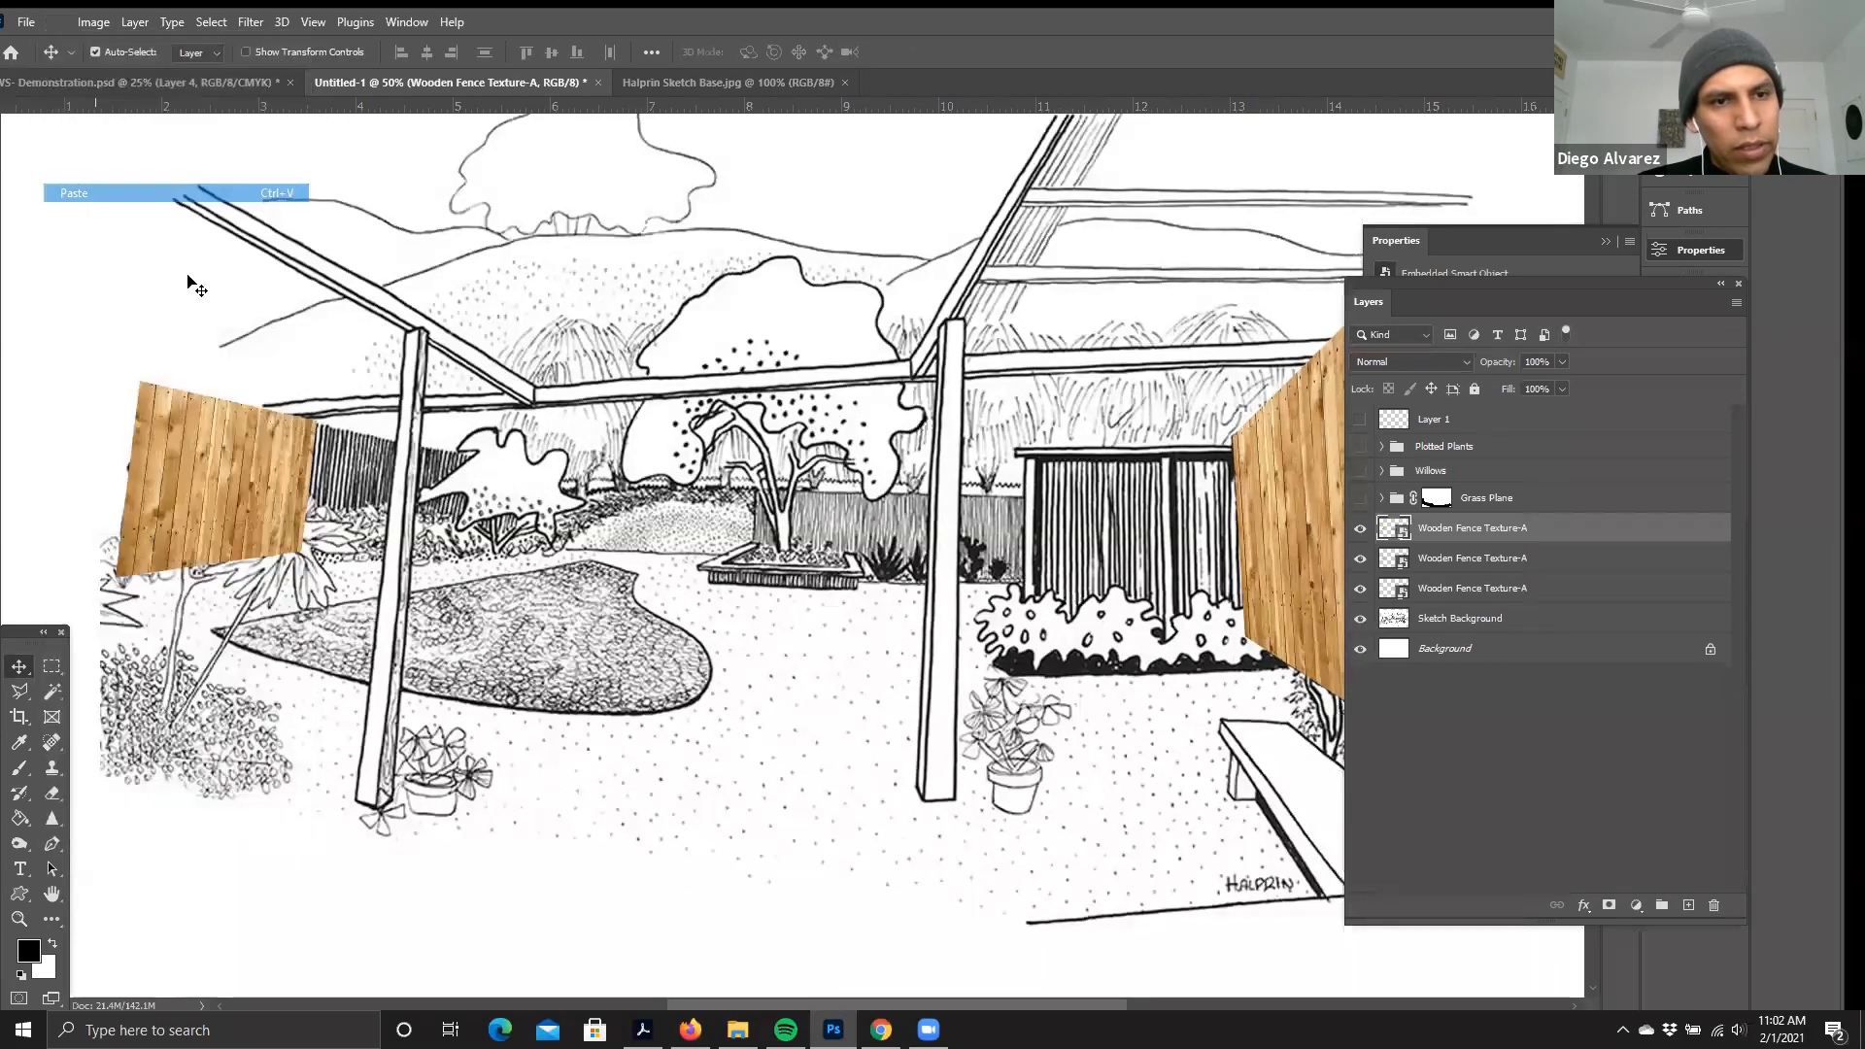
click(178, 495)
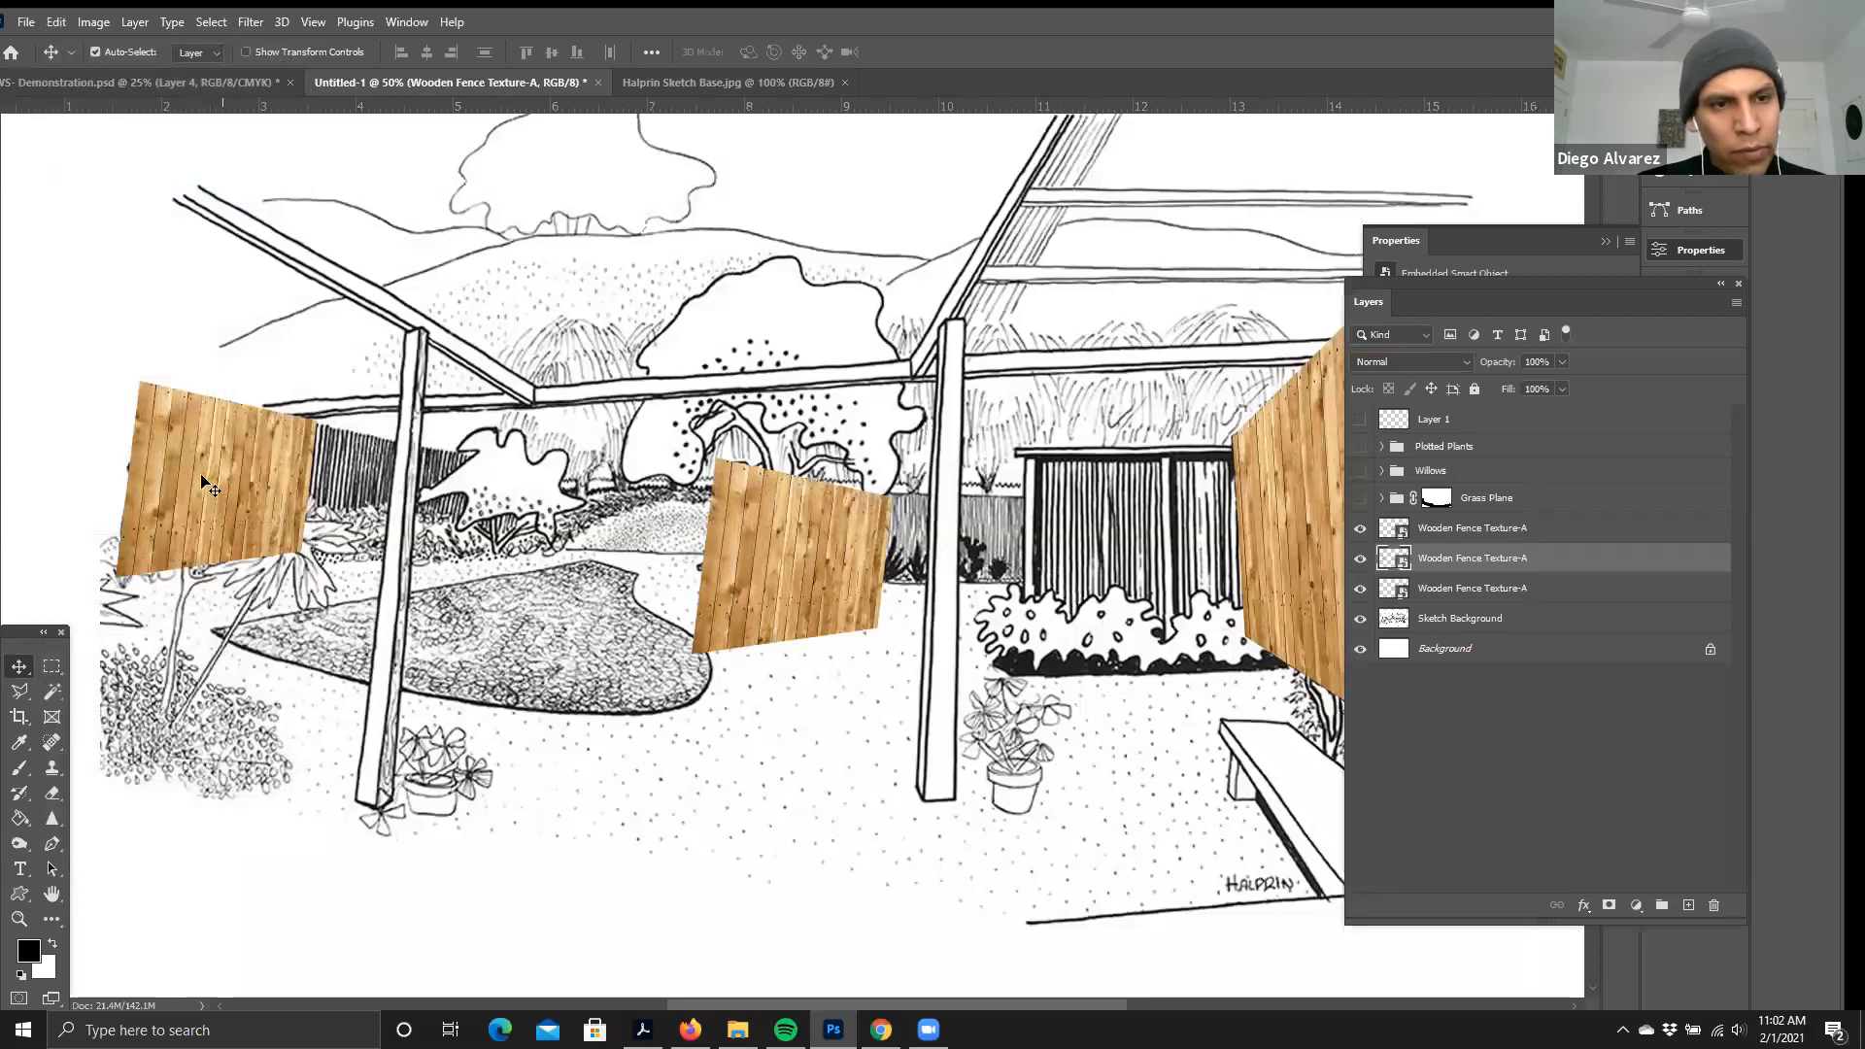
- Duplicate the left-hand fence panel beside the original and scale the copy to about 3.9% by 4.7% to continue the receding fence
drag(194, 477, 364, 501)
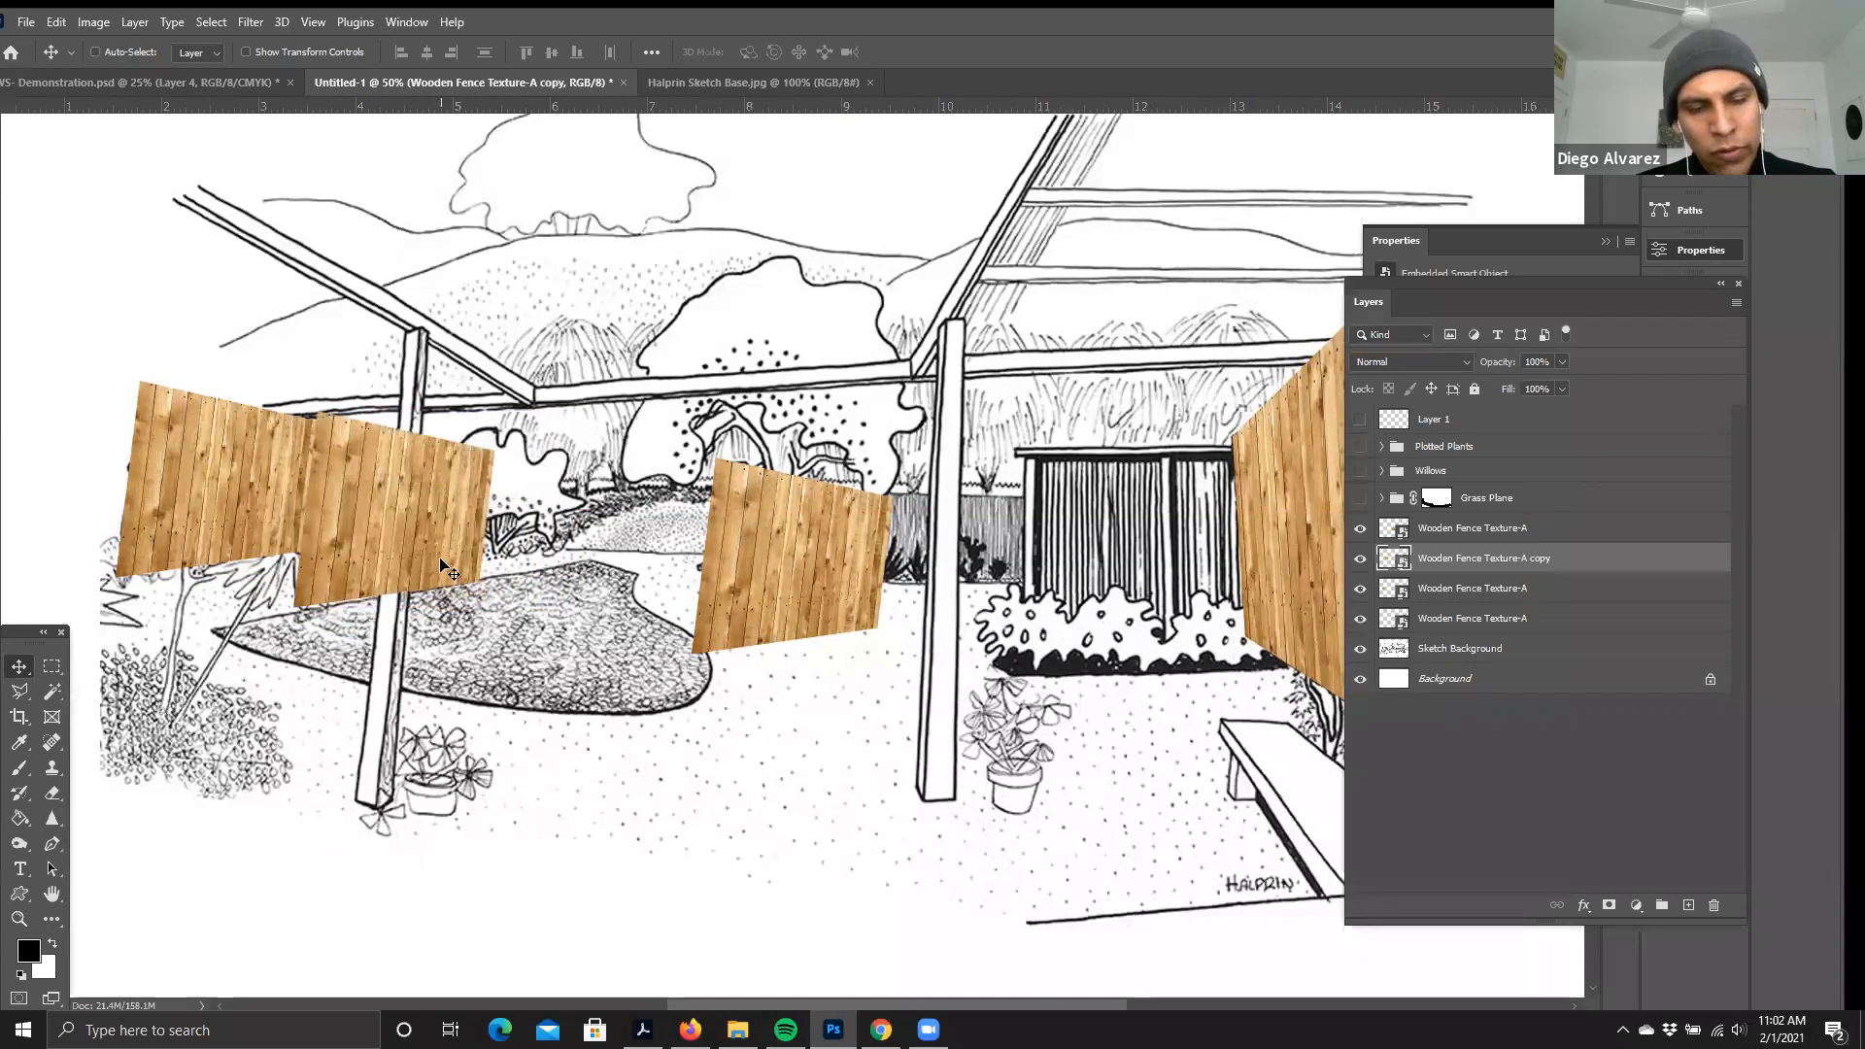
key(ctrl+t)
drag(491, 604, 436, 541)
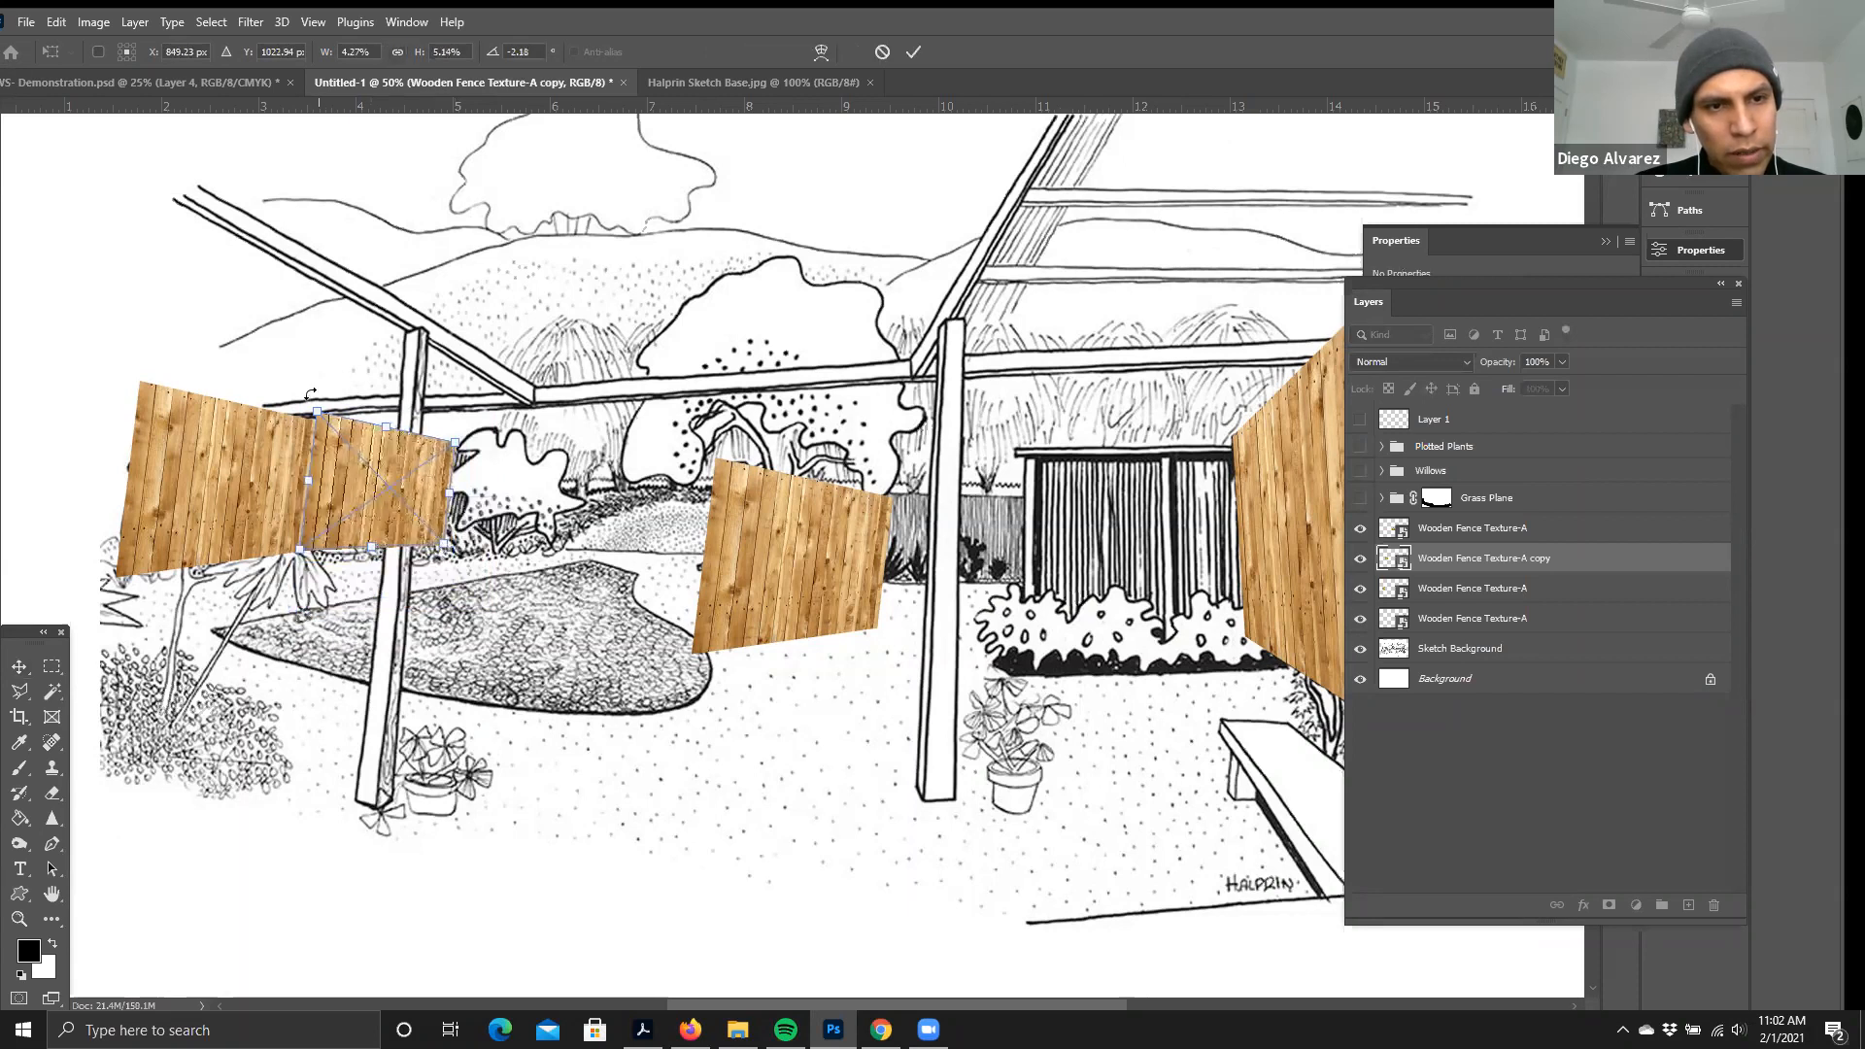
drag(342, 455, 338, 445)
key(Up)
key(Up)
key(Up)
key(Up)
key(Up)
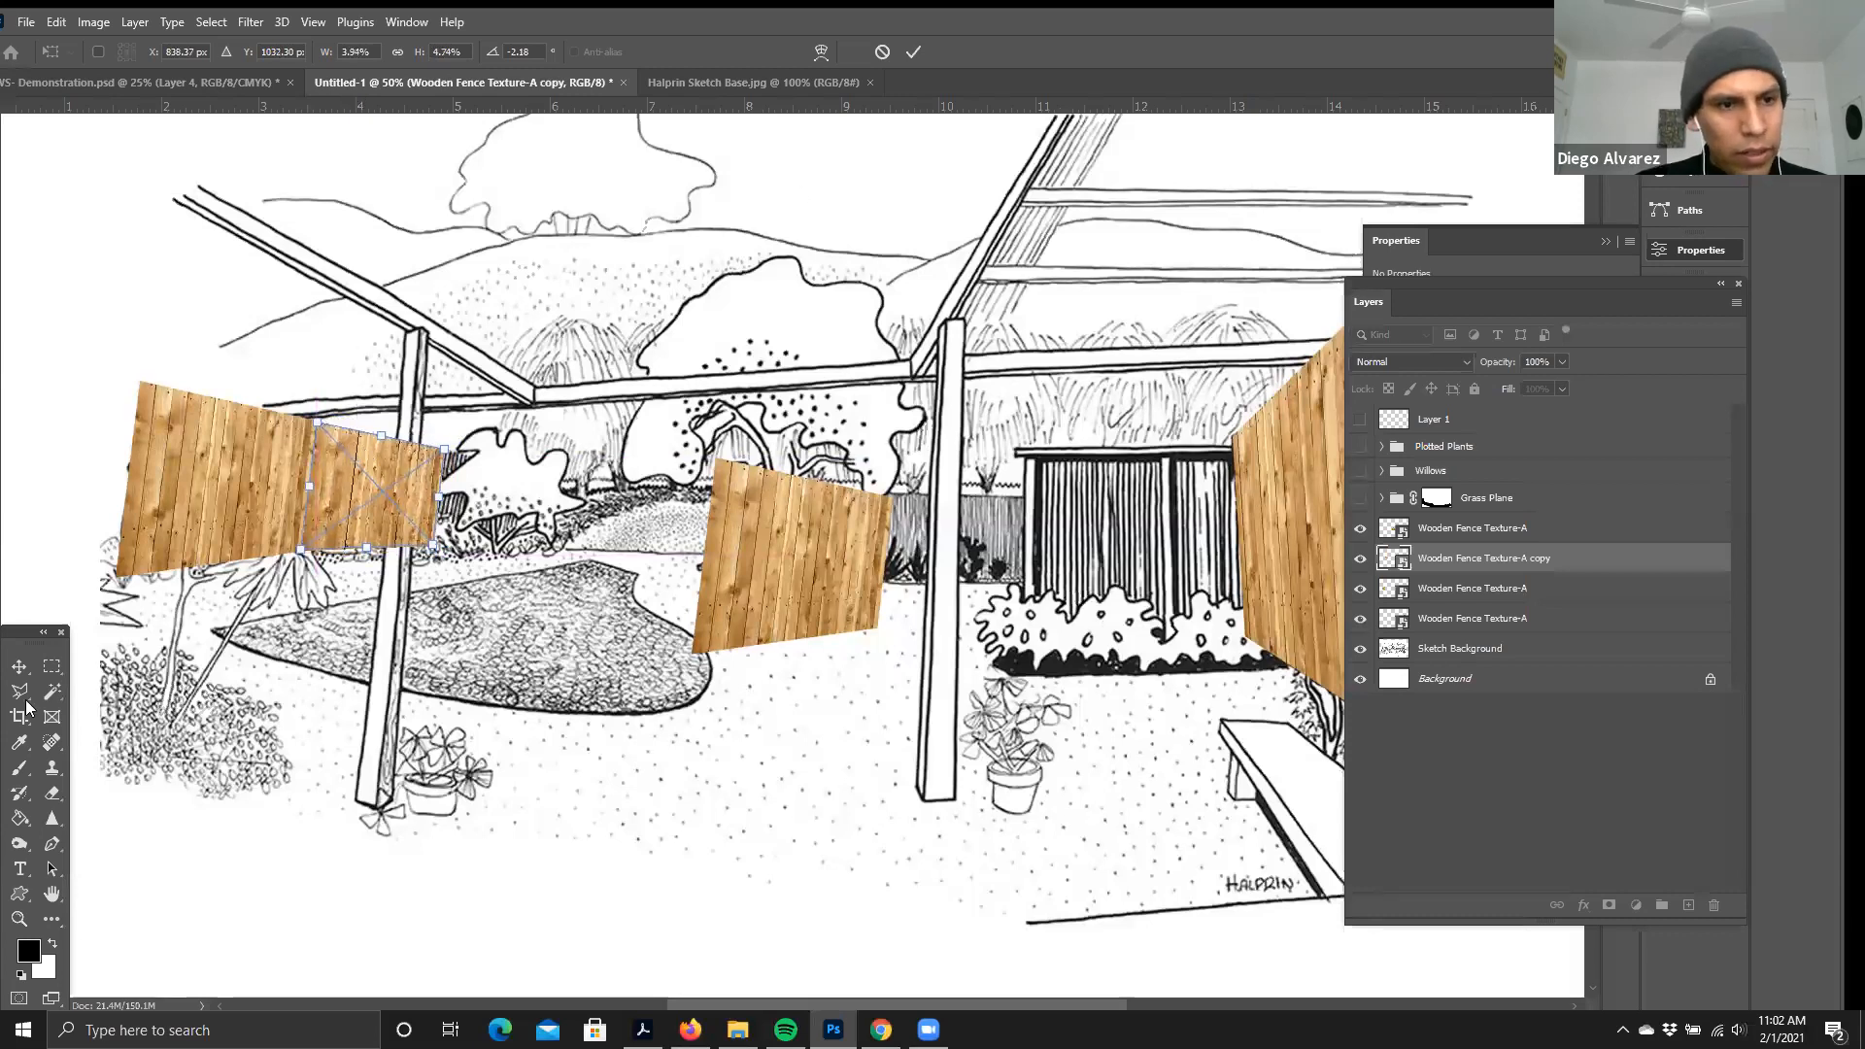
double_click(402, 524)
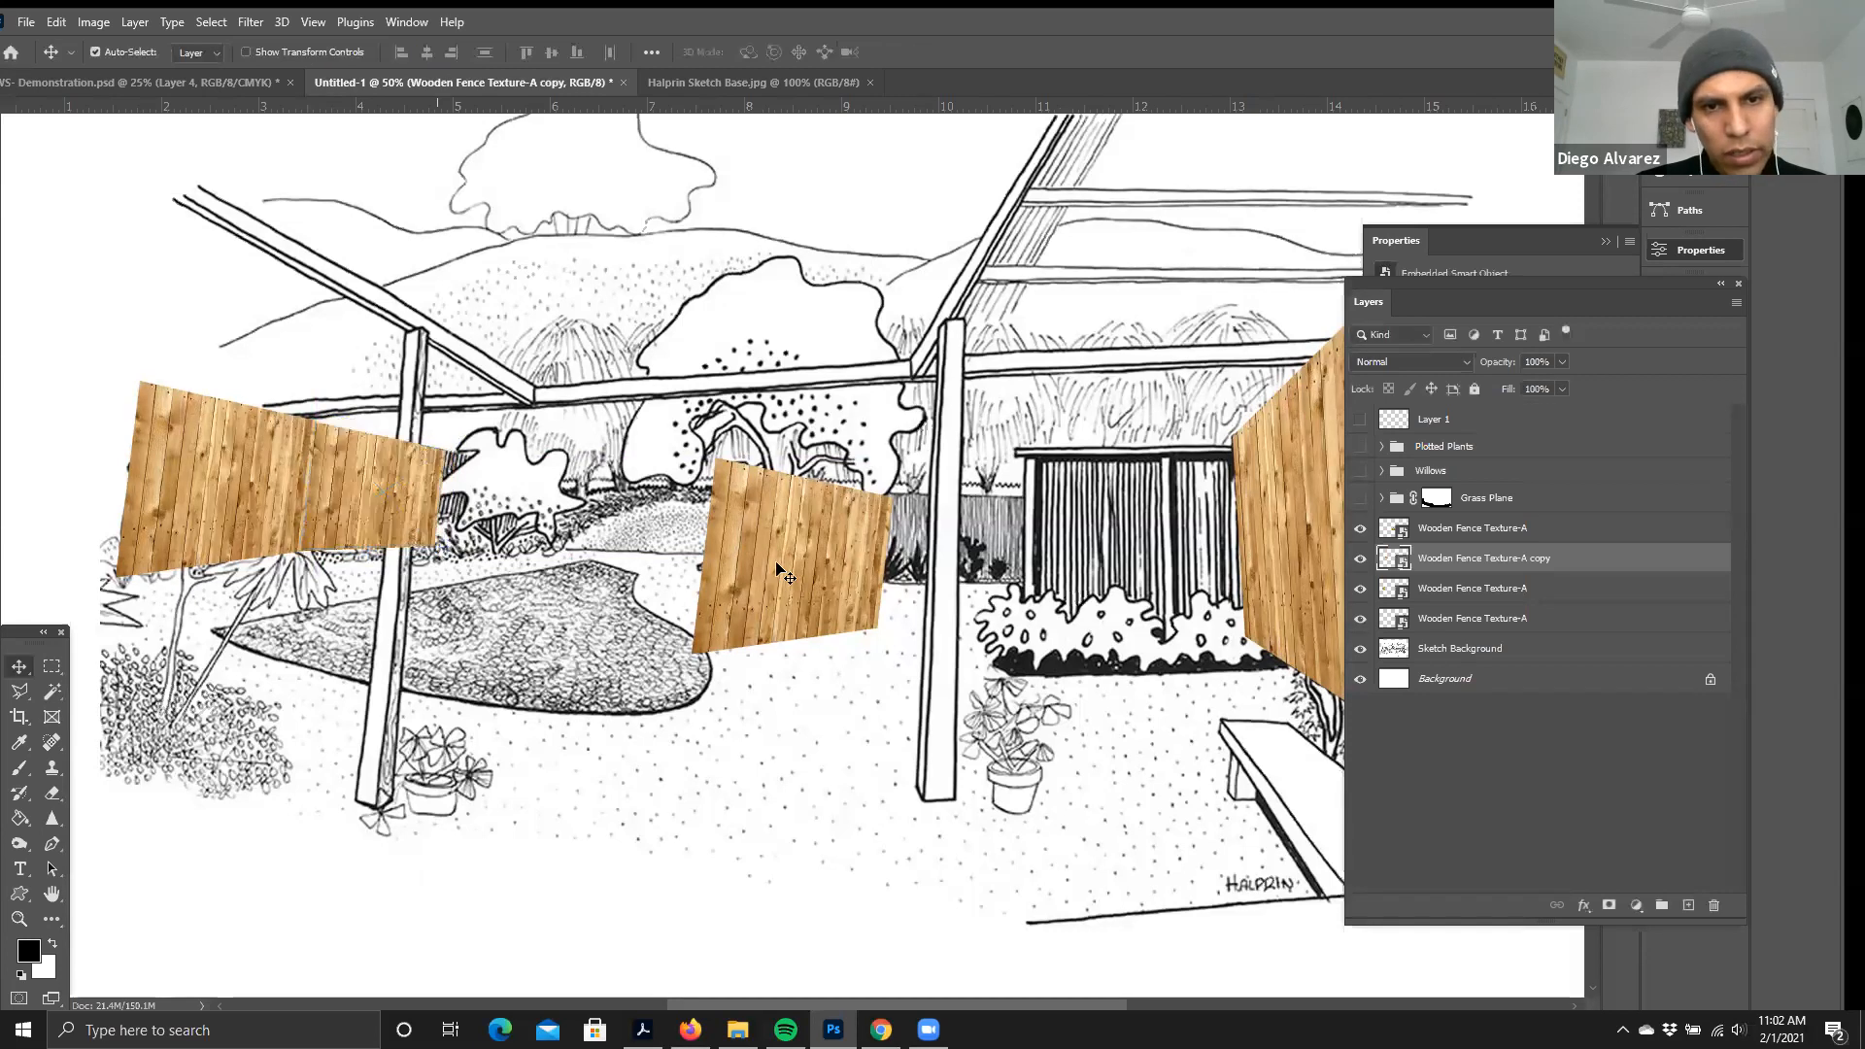
- Delete the spare fence texture panel from the middle of the garden
drag(763, 566, 663, 641)
click(433, 519)
key(ctrl+minus)
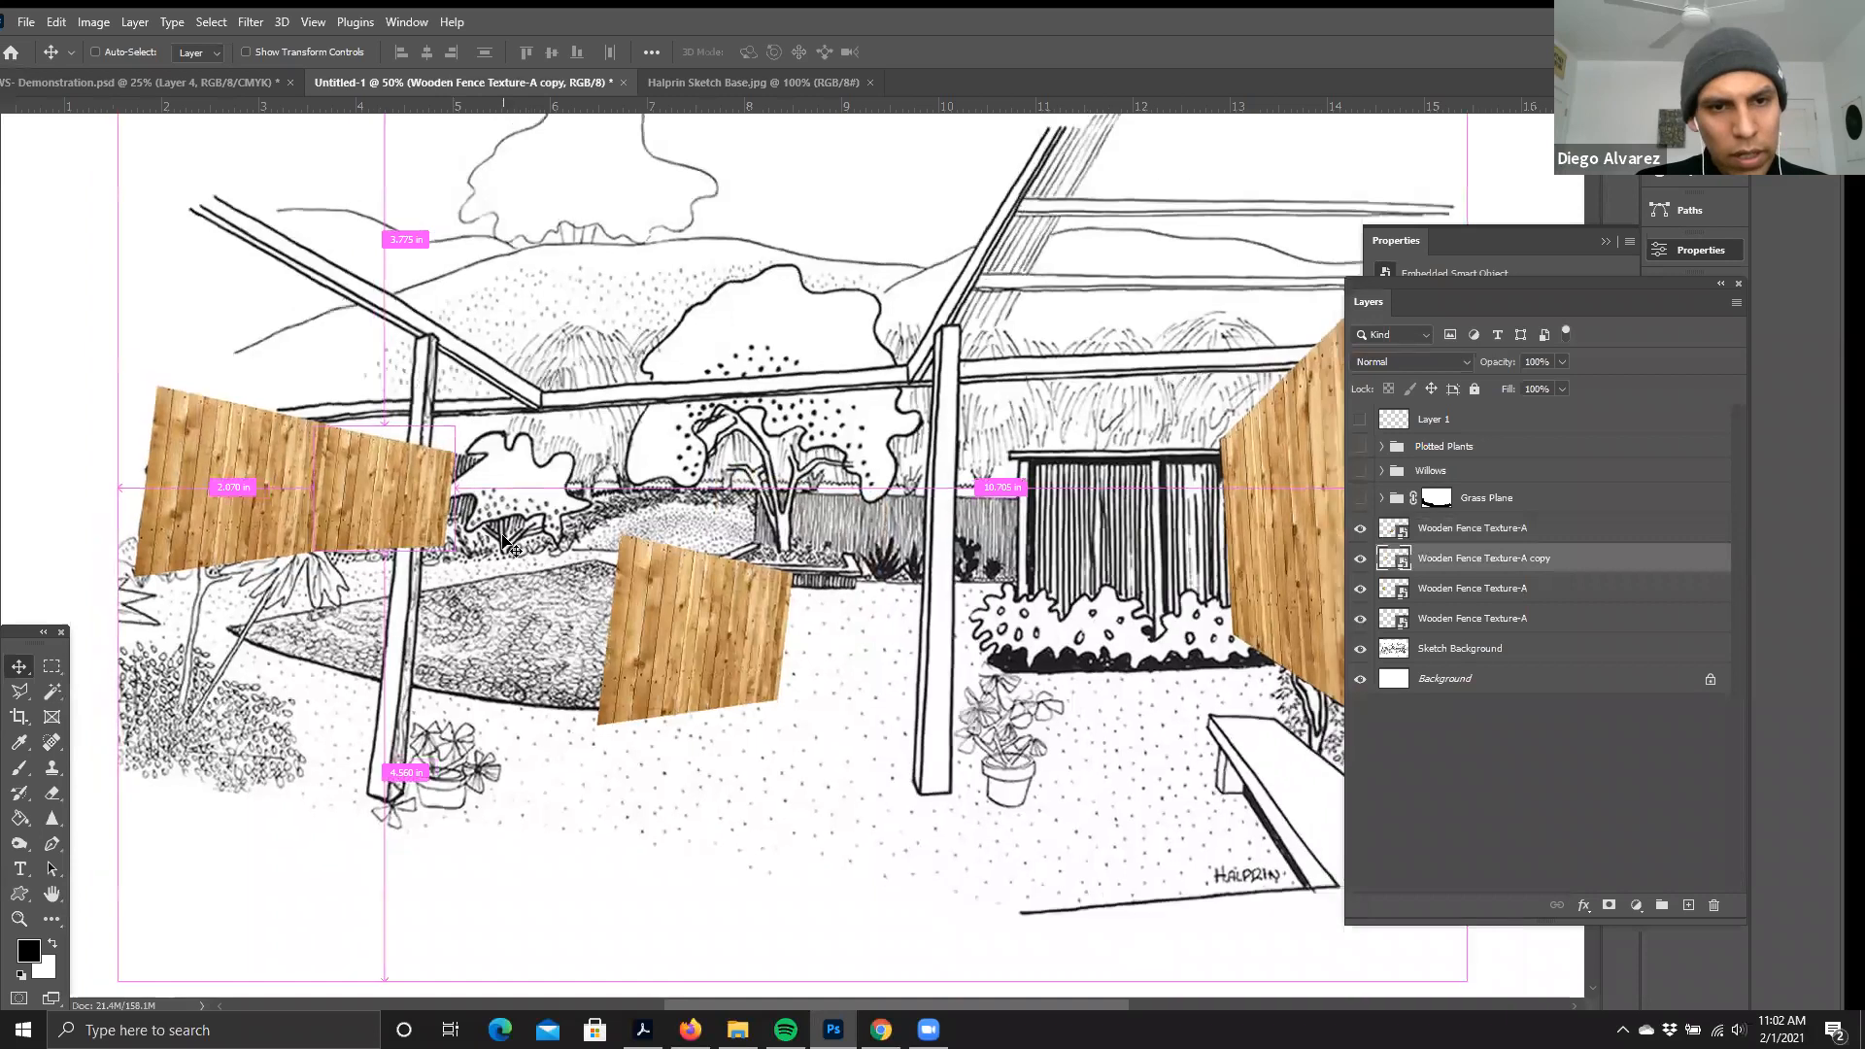
key(ctrl+minus)
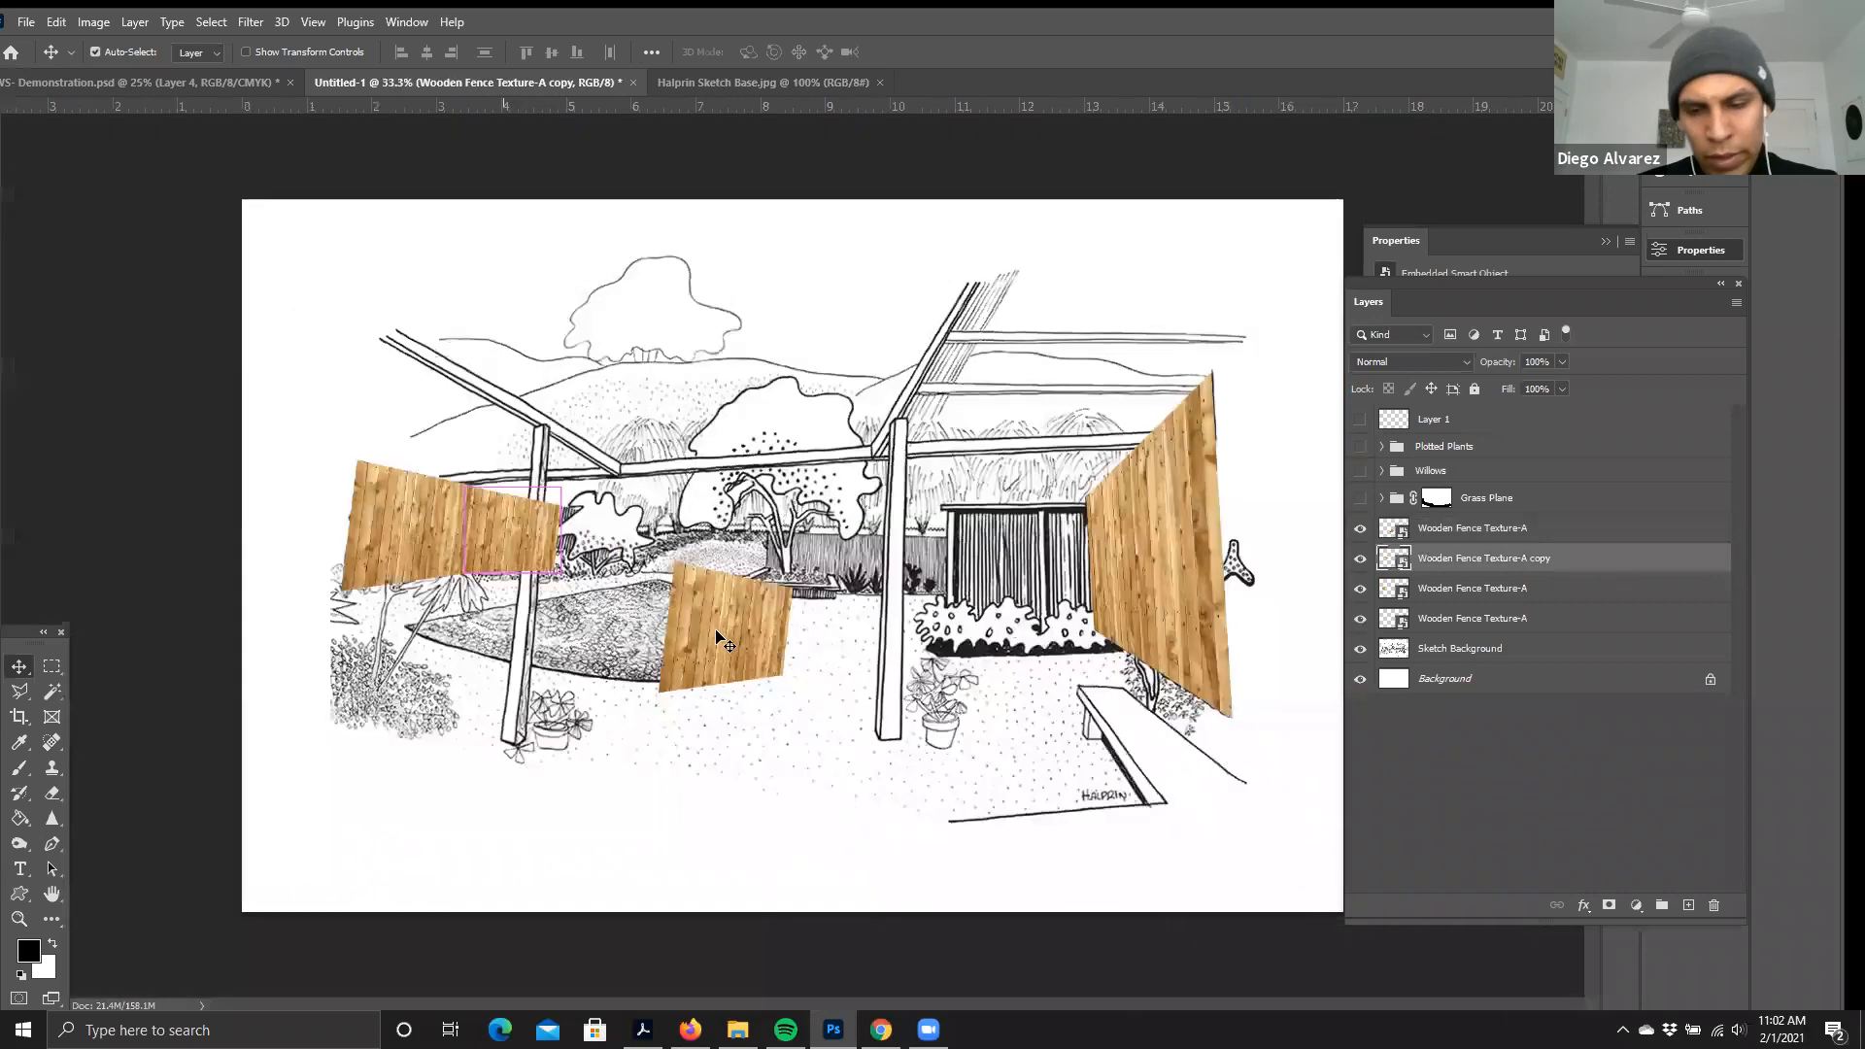
click(716, 633)
key(Delete)
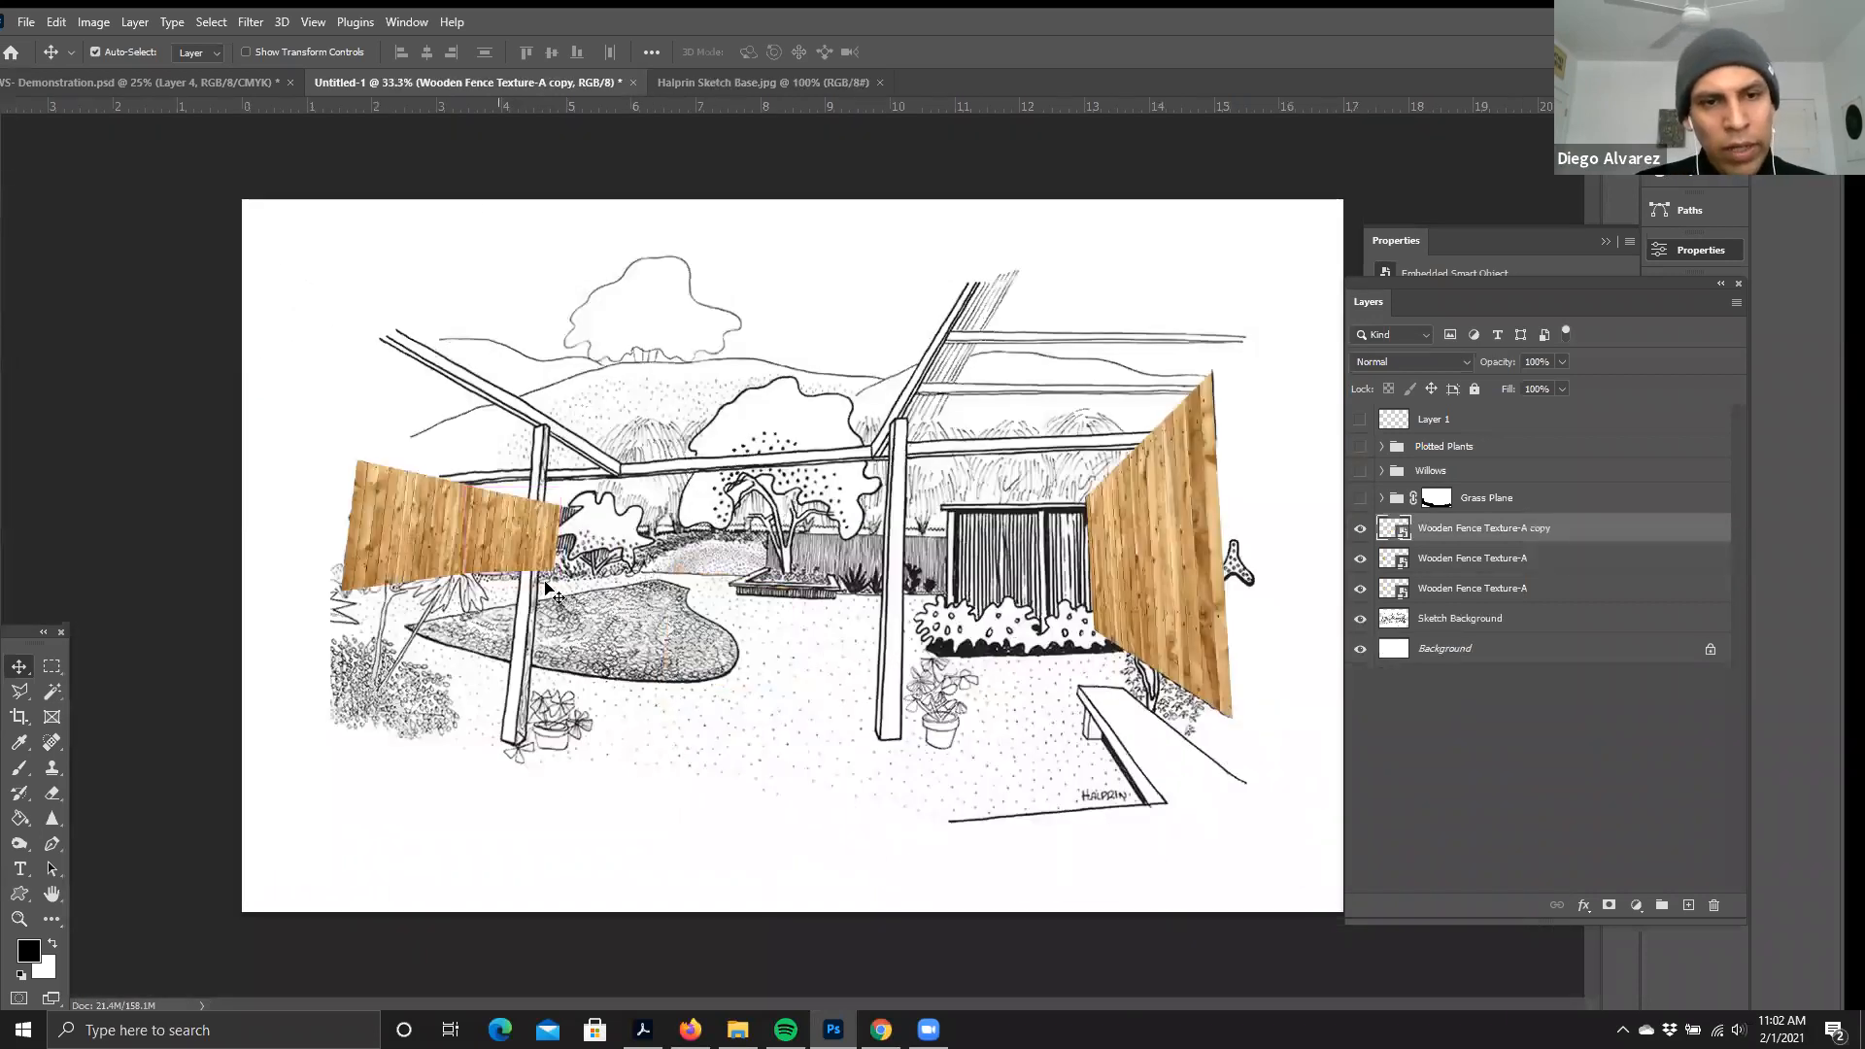
- Hide the Wooden Fence Texture-A copy layer and both Wooden Fence Texture-A layers, leaving the bare sketch
key(ctrl+plus)
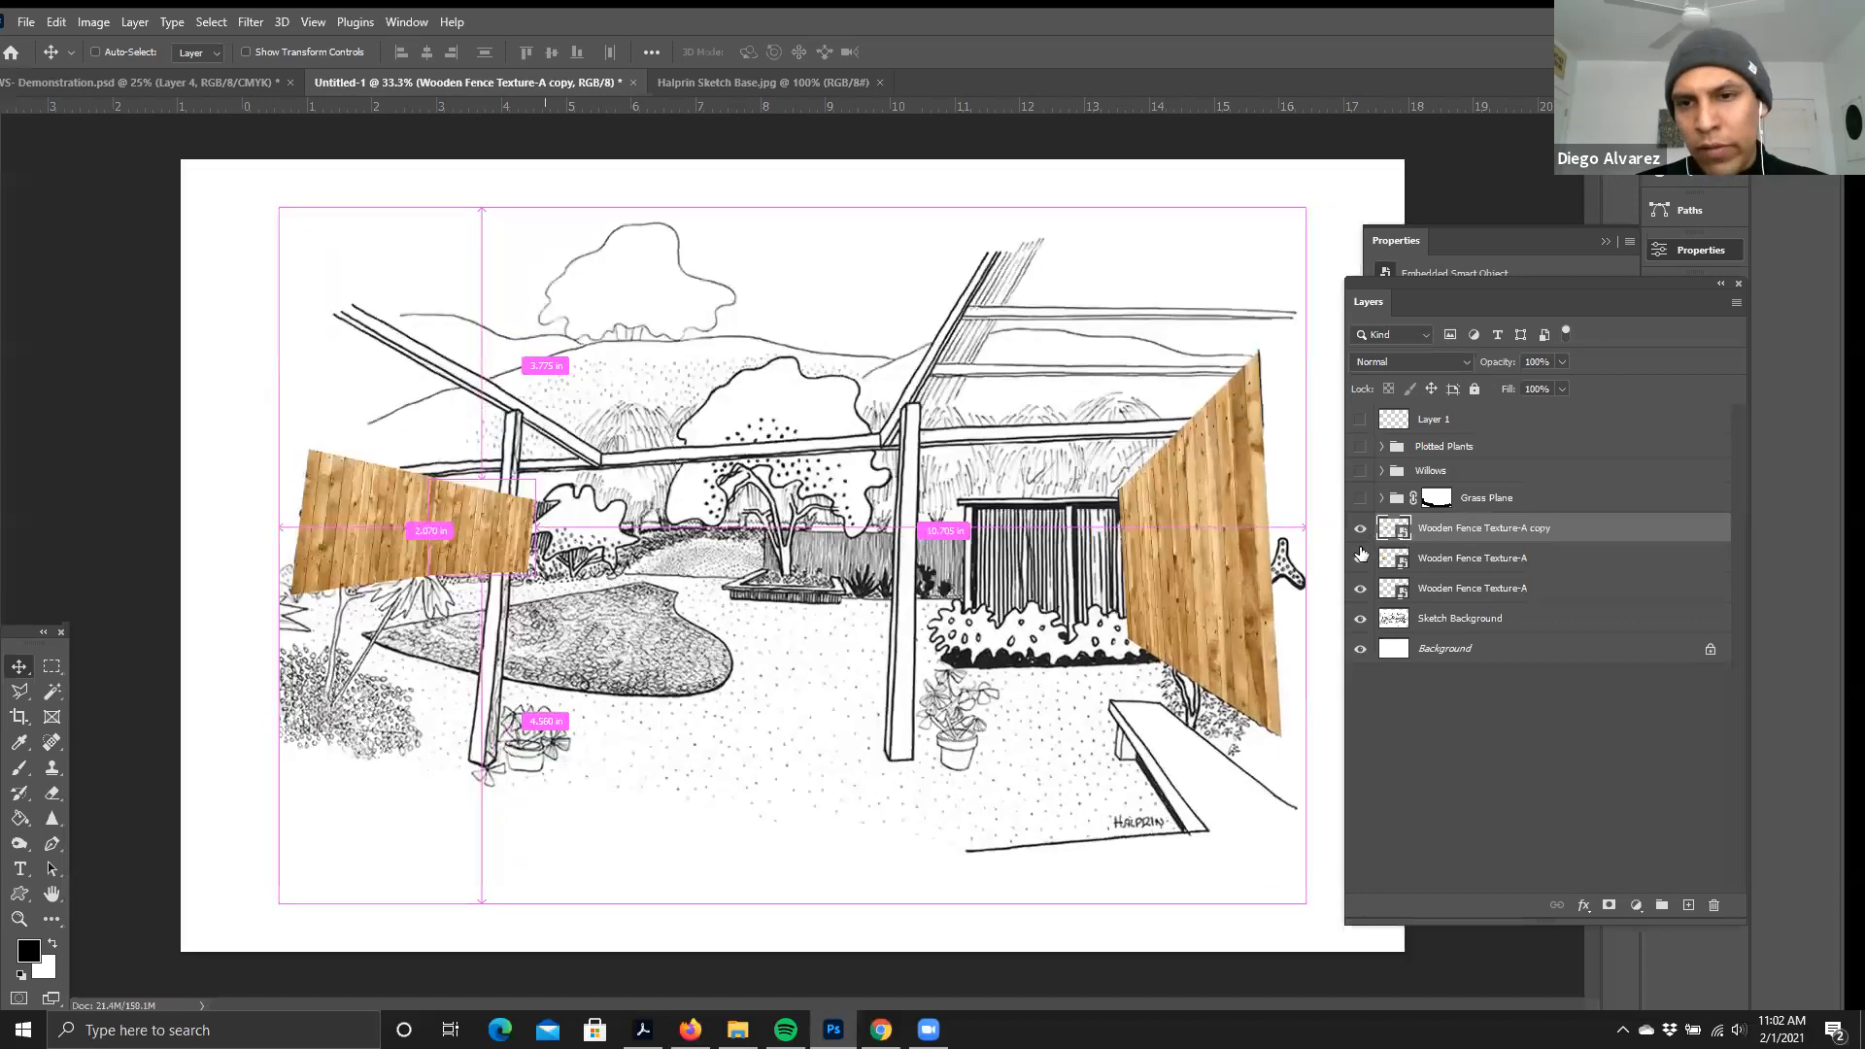
click(1360, 527)
key(ctrl+plus)
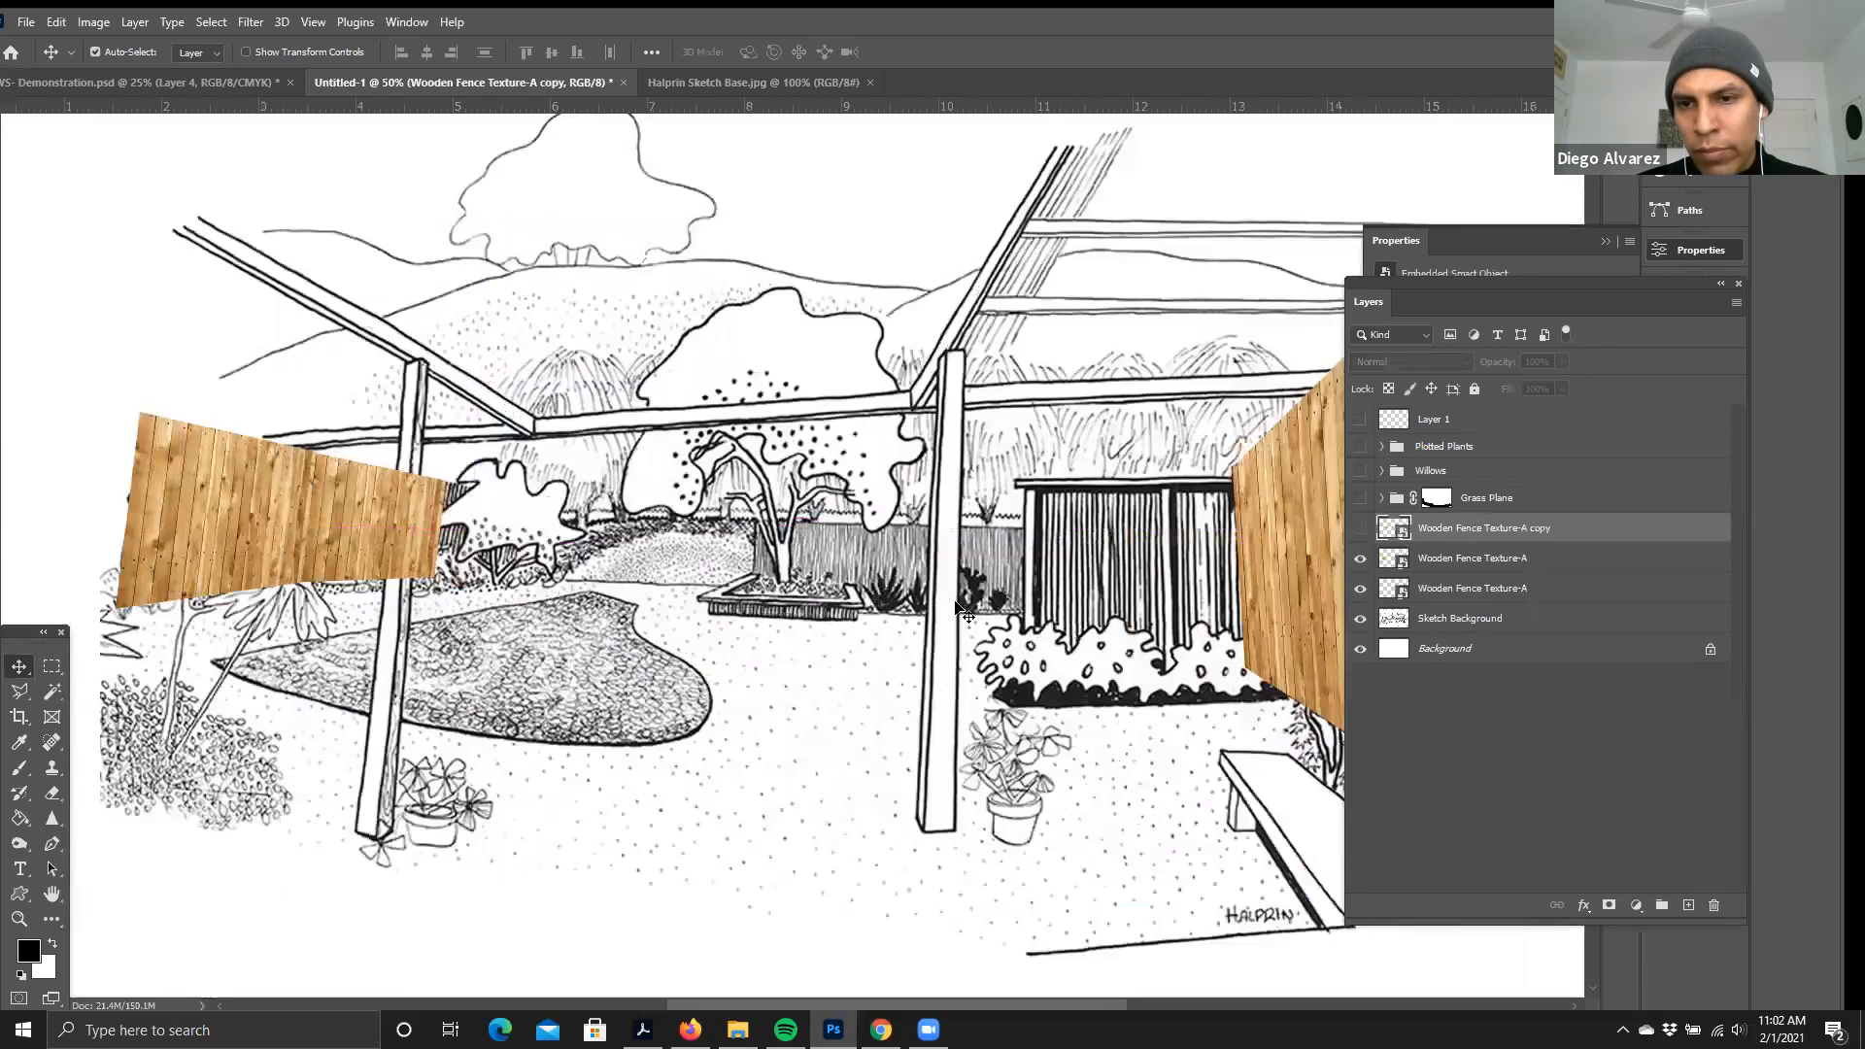
click(1360, 529)
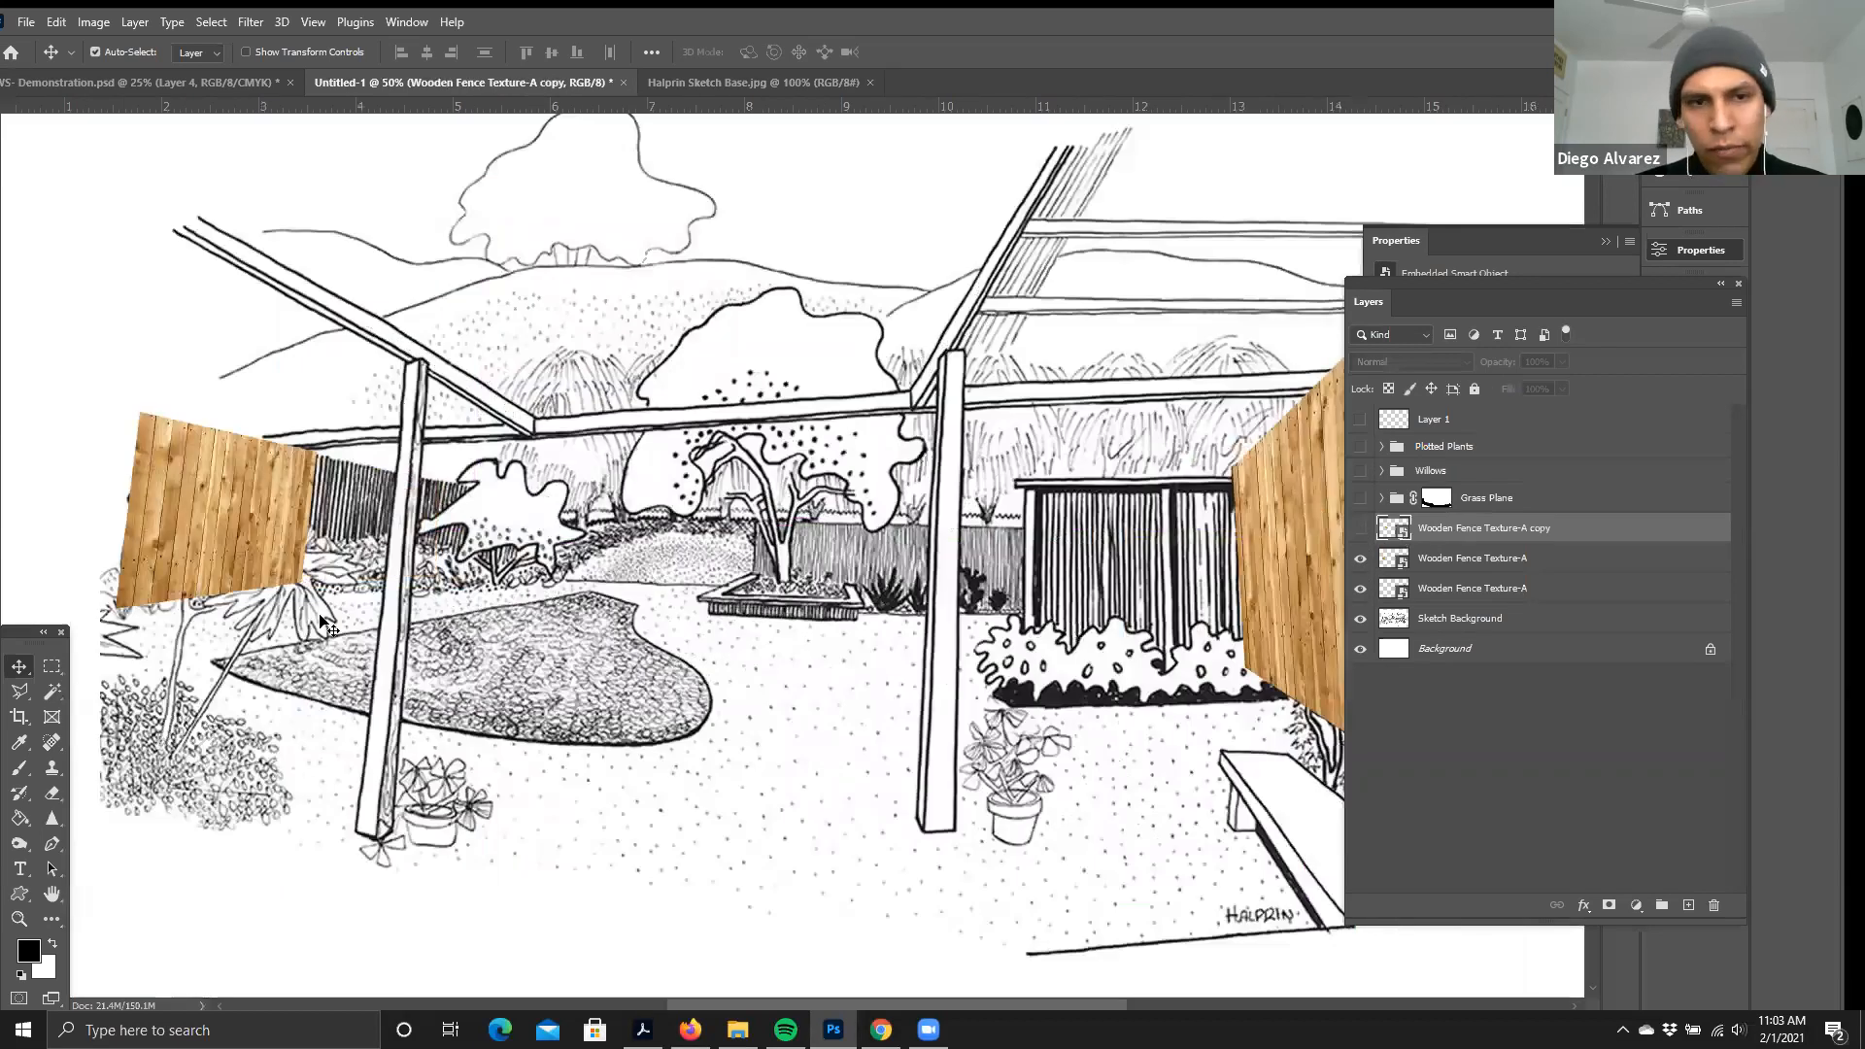
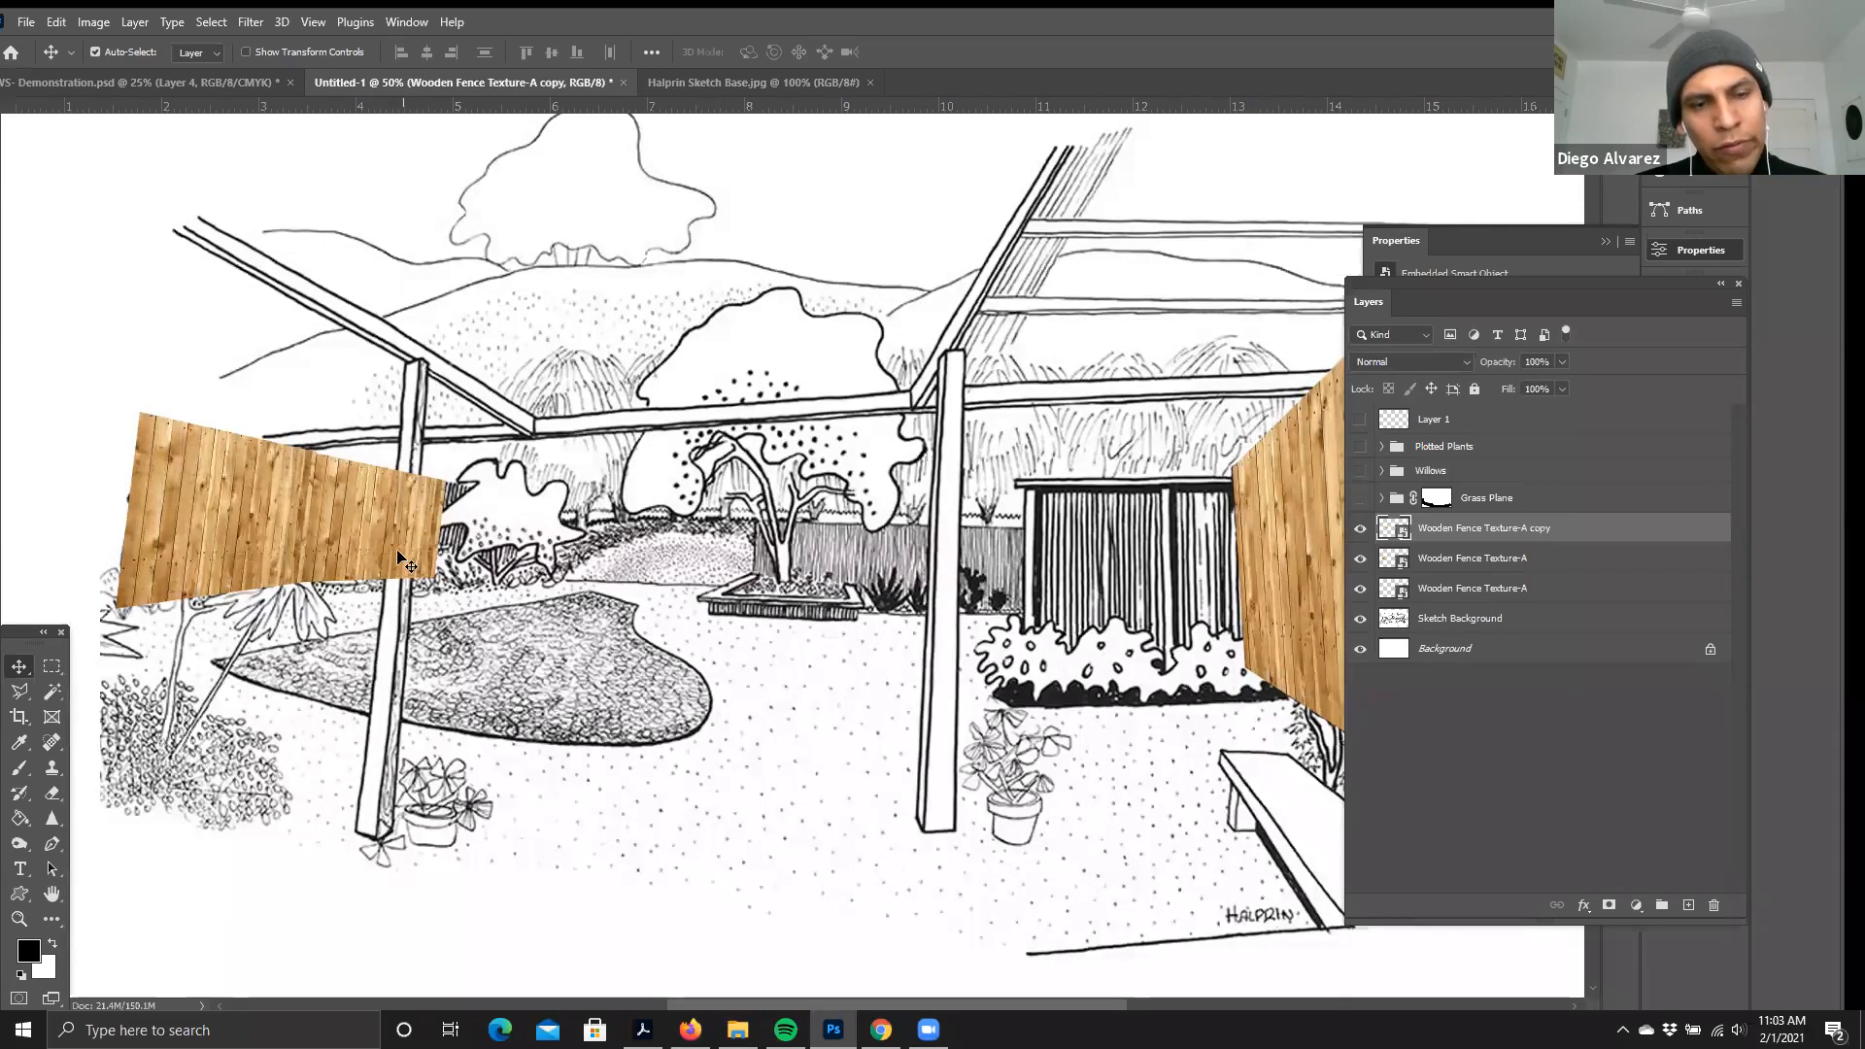
click(1360, 528)
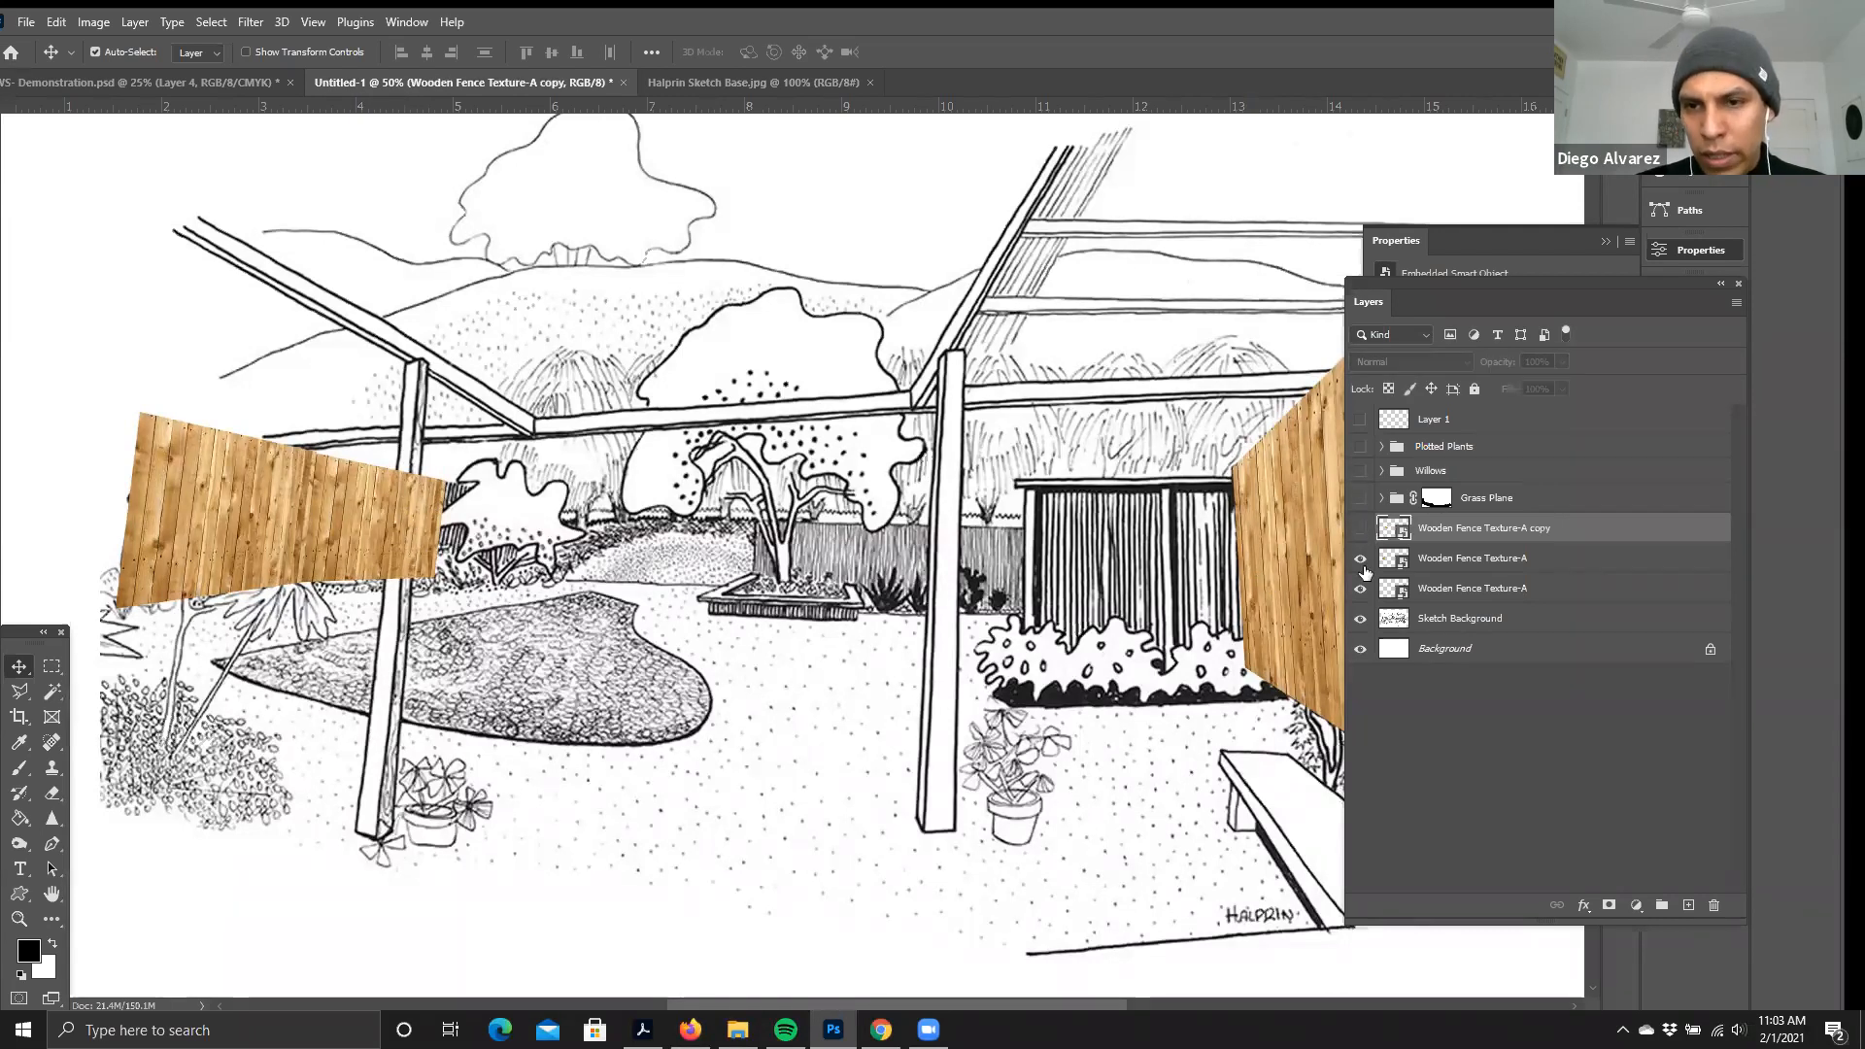
click(1360, 558)
click(1360, 588)
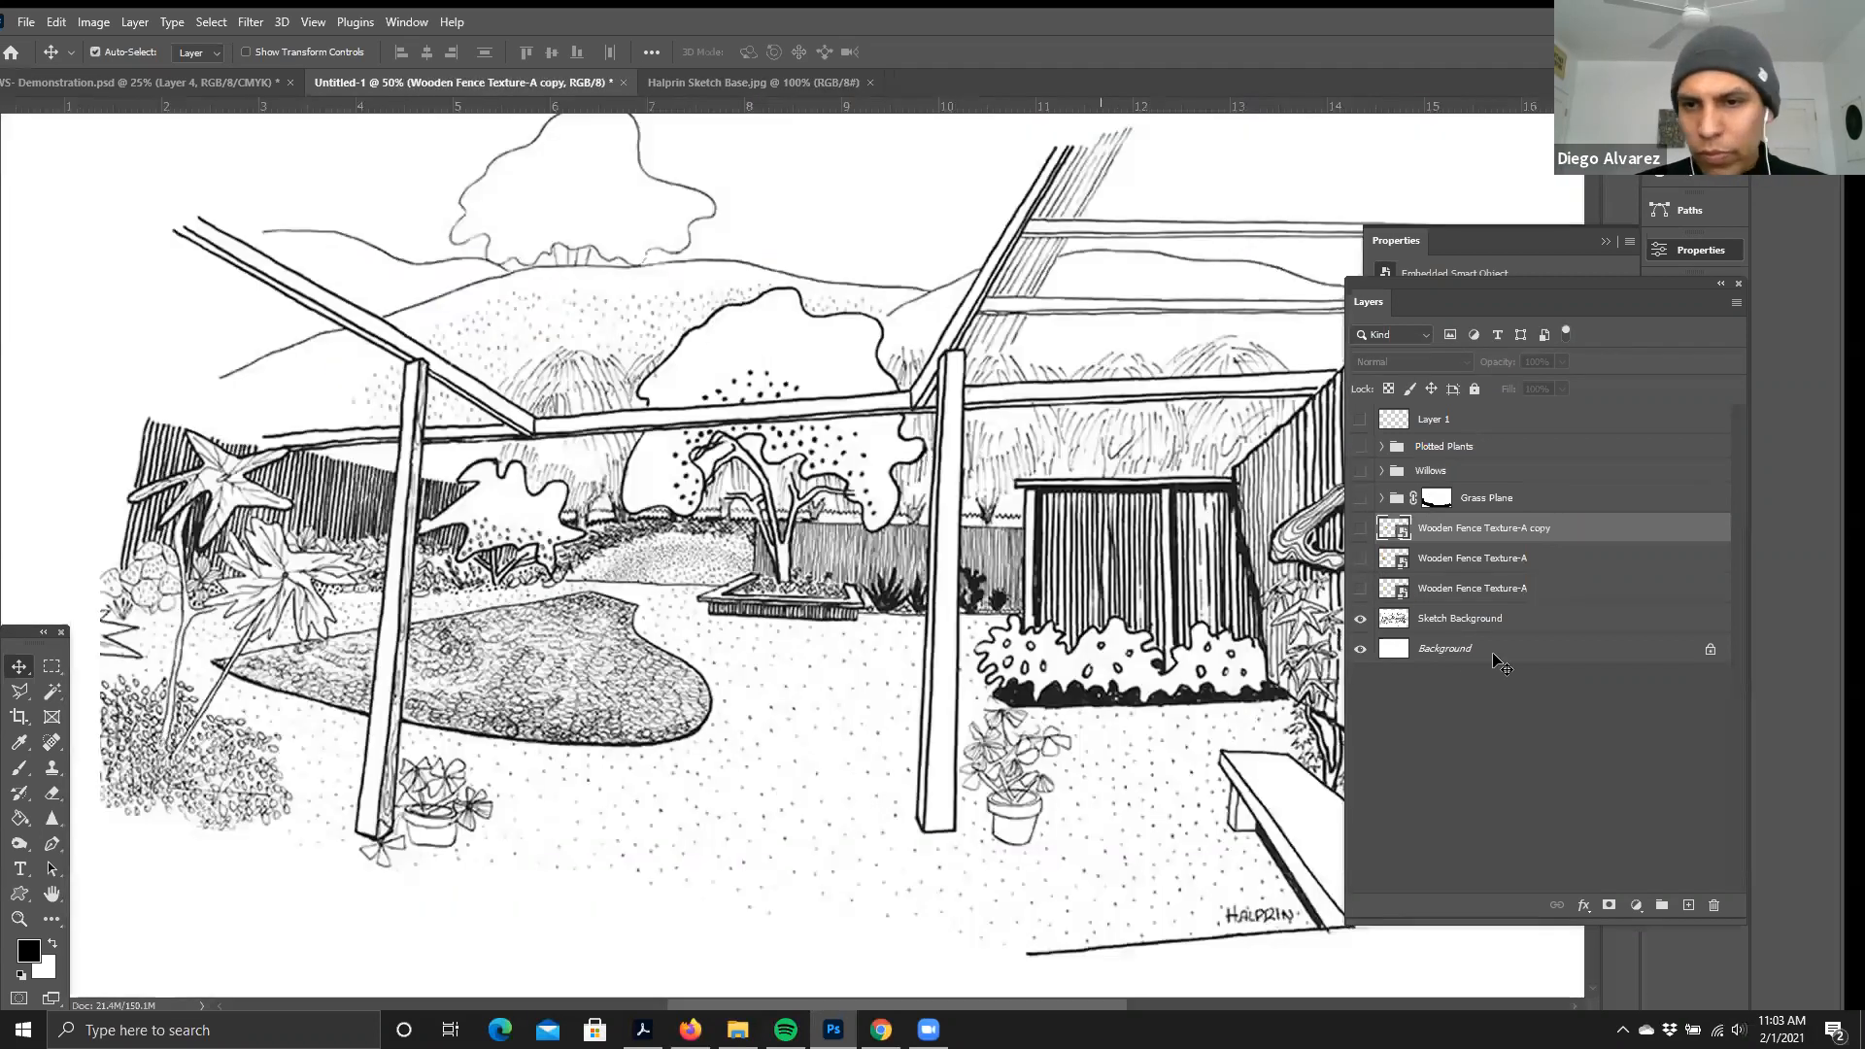
scroll(1405, 535, down, 1)
scroll(1404, 537, down, 3)
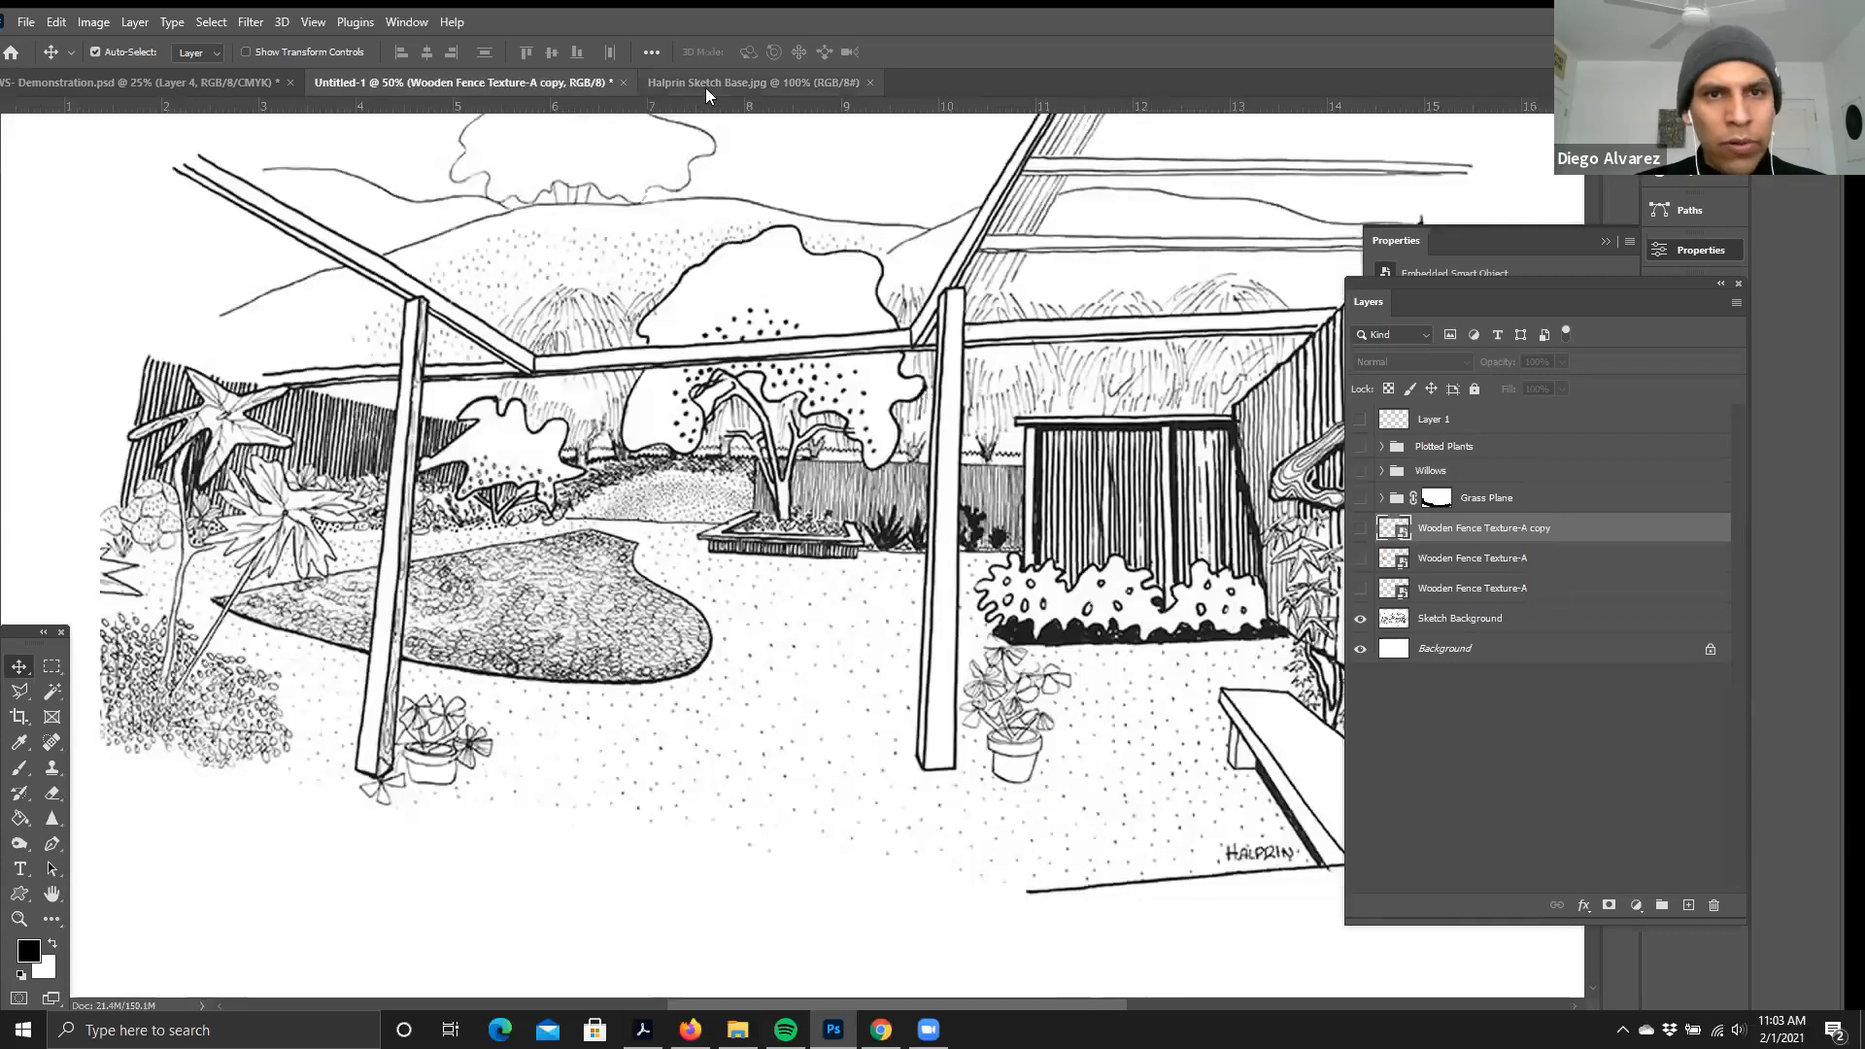
click(753, 83)
click(464, 83)
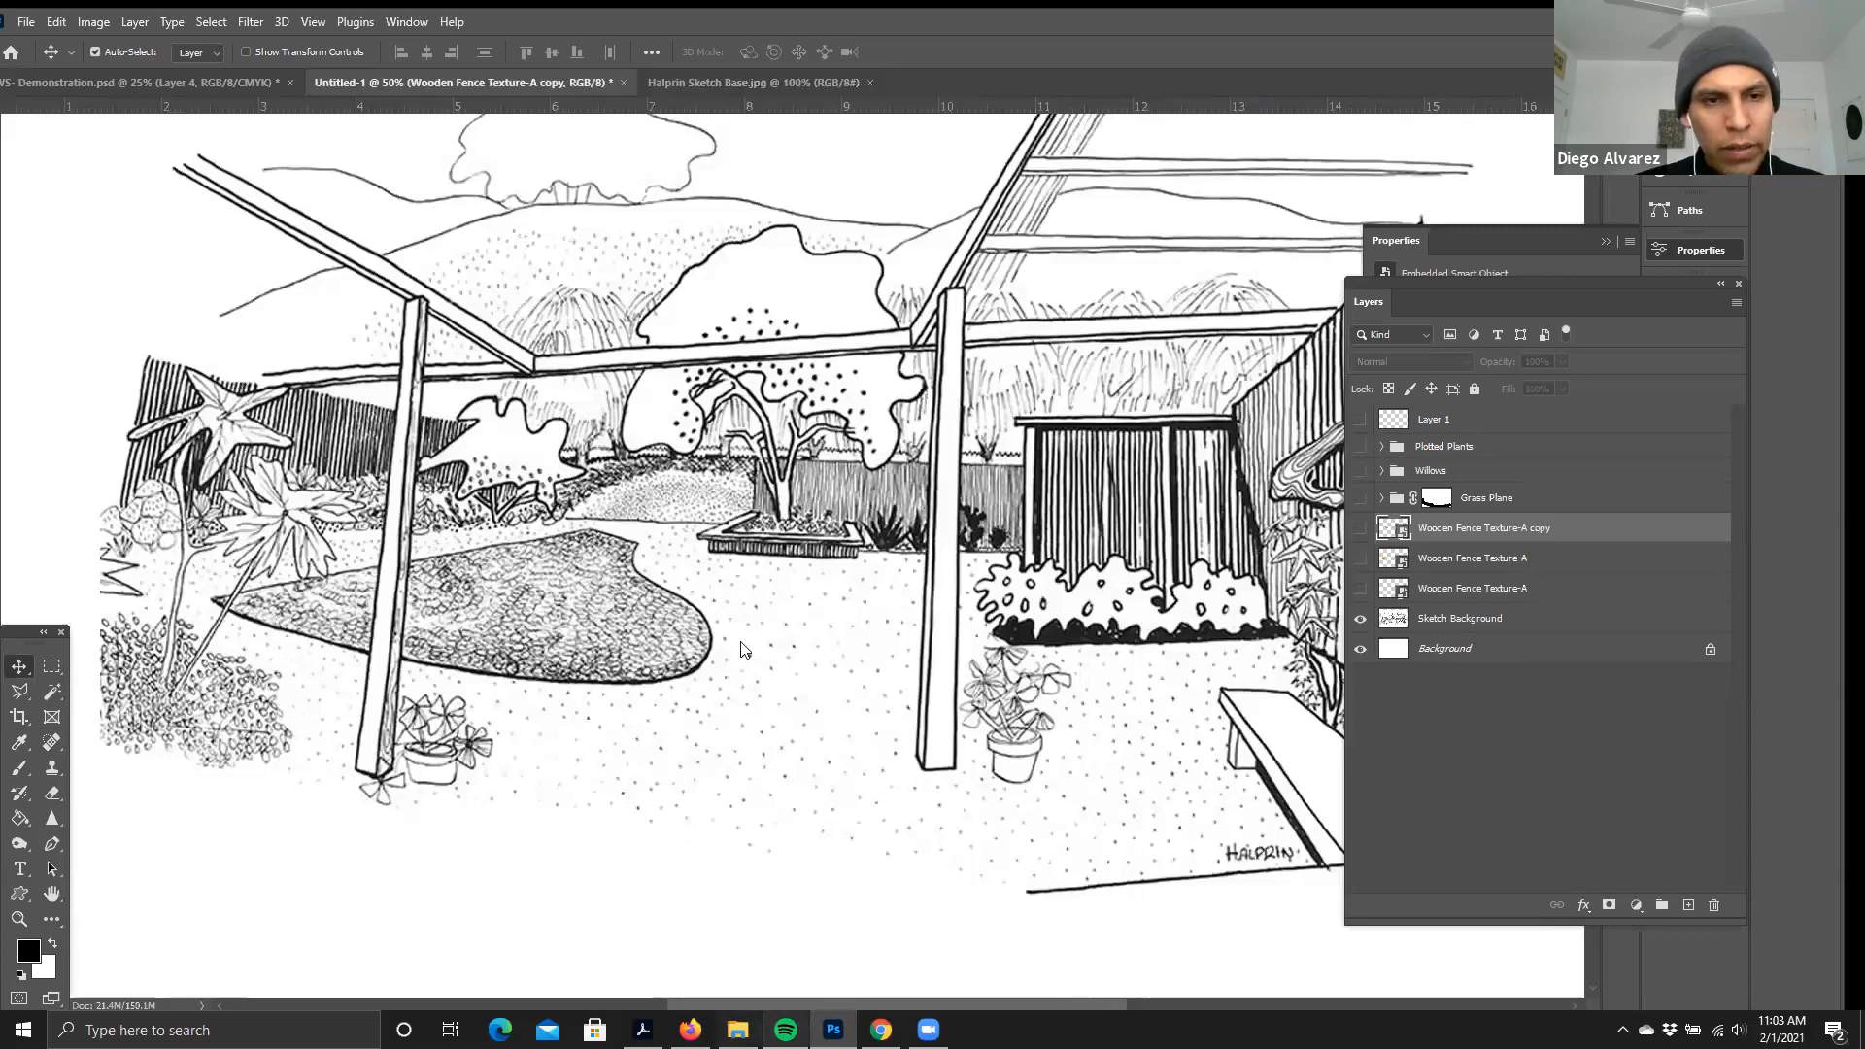
- Try to open Wood Plank Texture.webp from the Textures folder in Photoshop
key(alt+Tab)
click(845, 563)
right_click(851, 569)
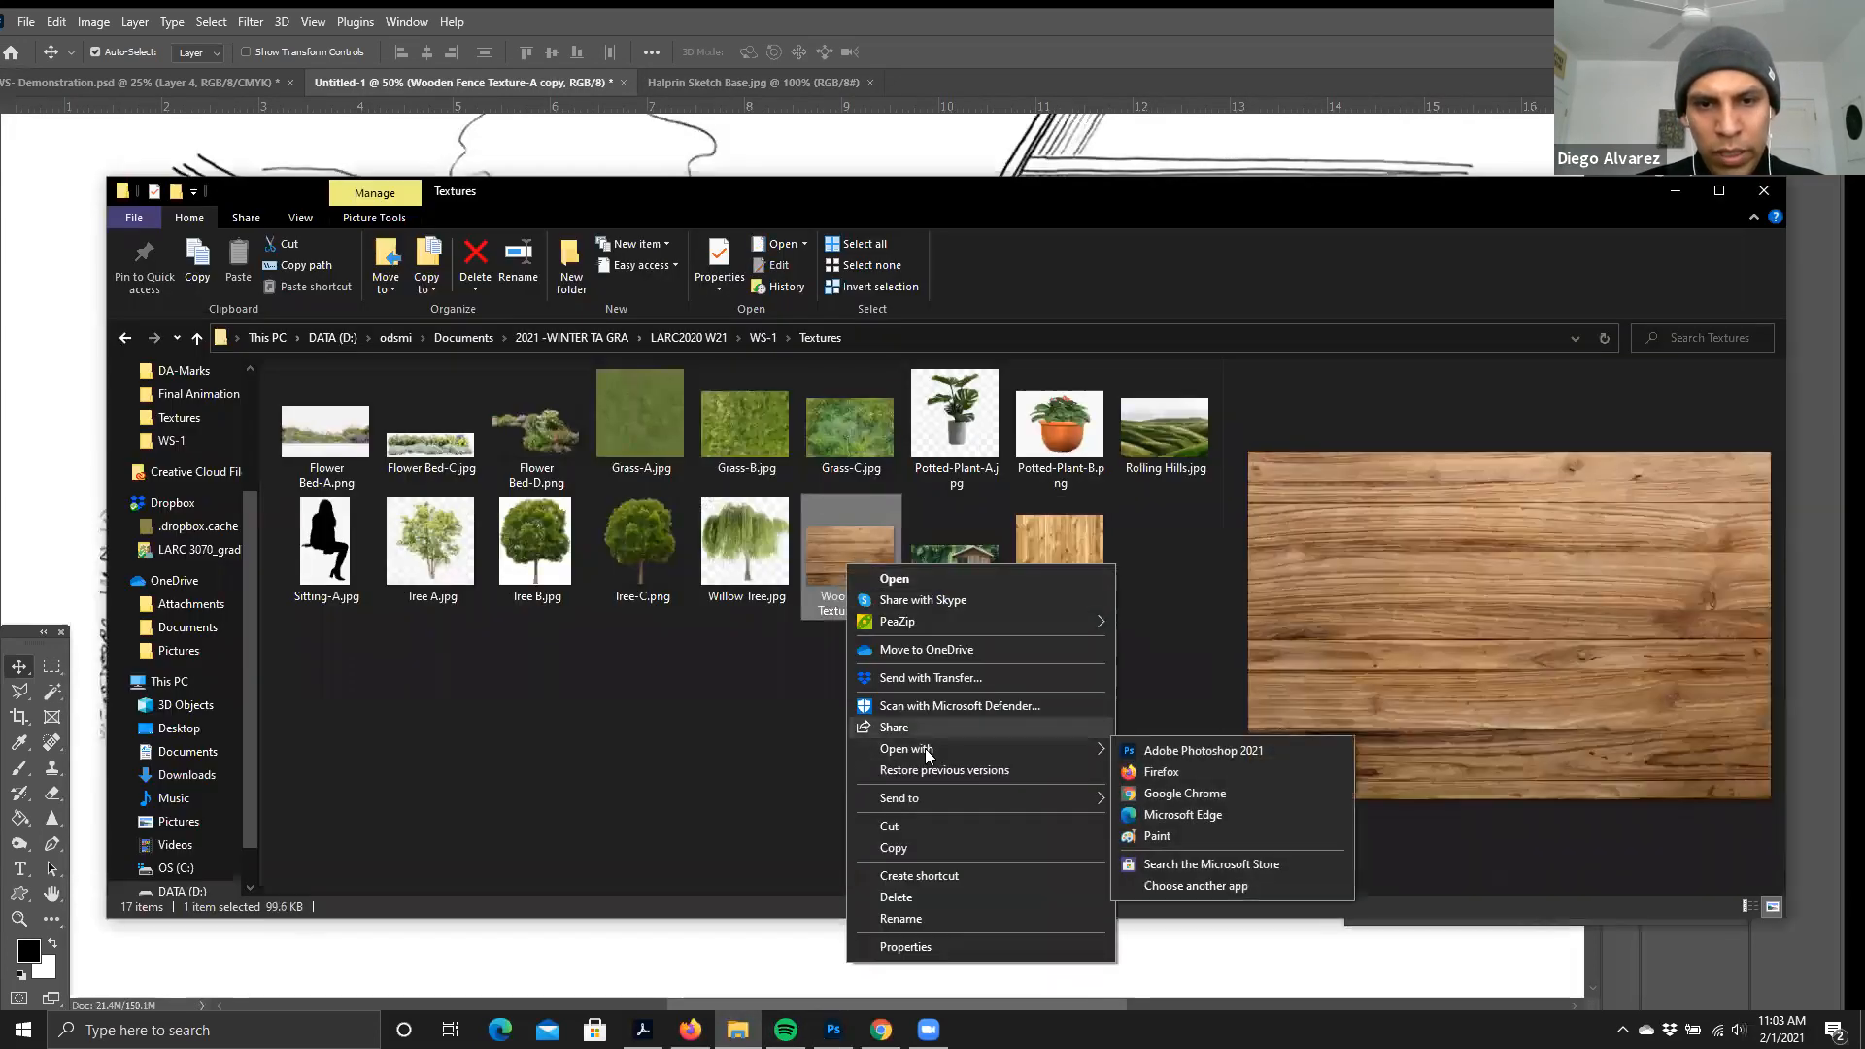
click(849, 544)
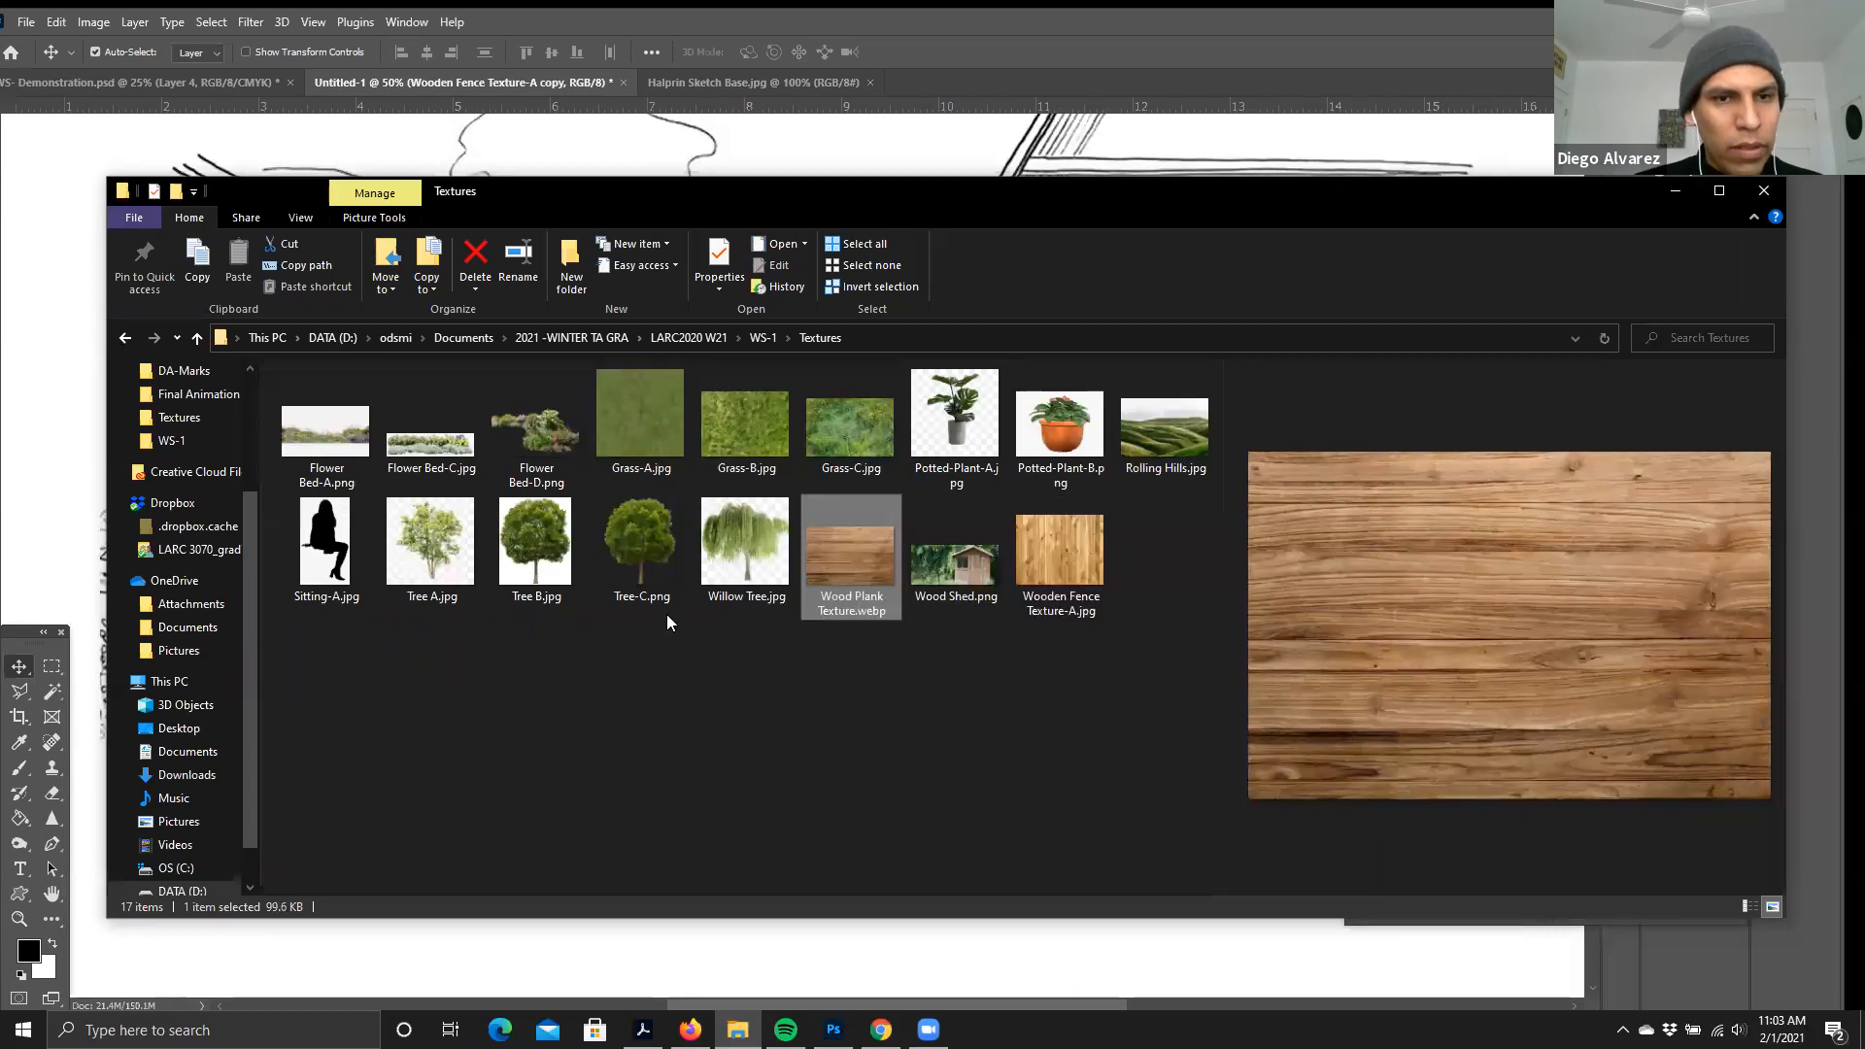
key(alt+Tab)
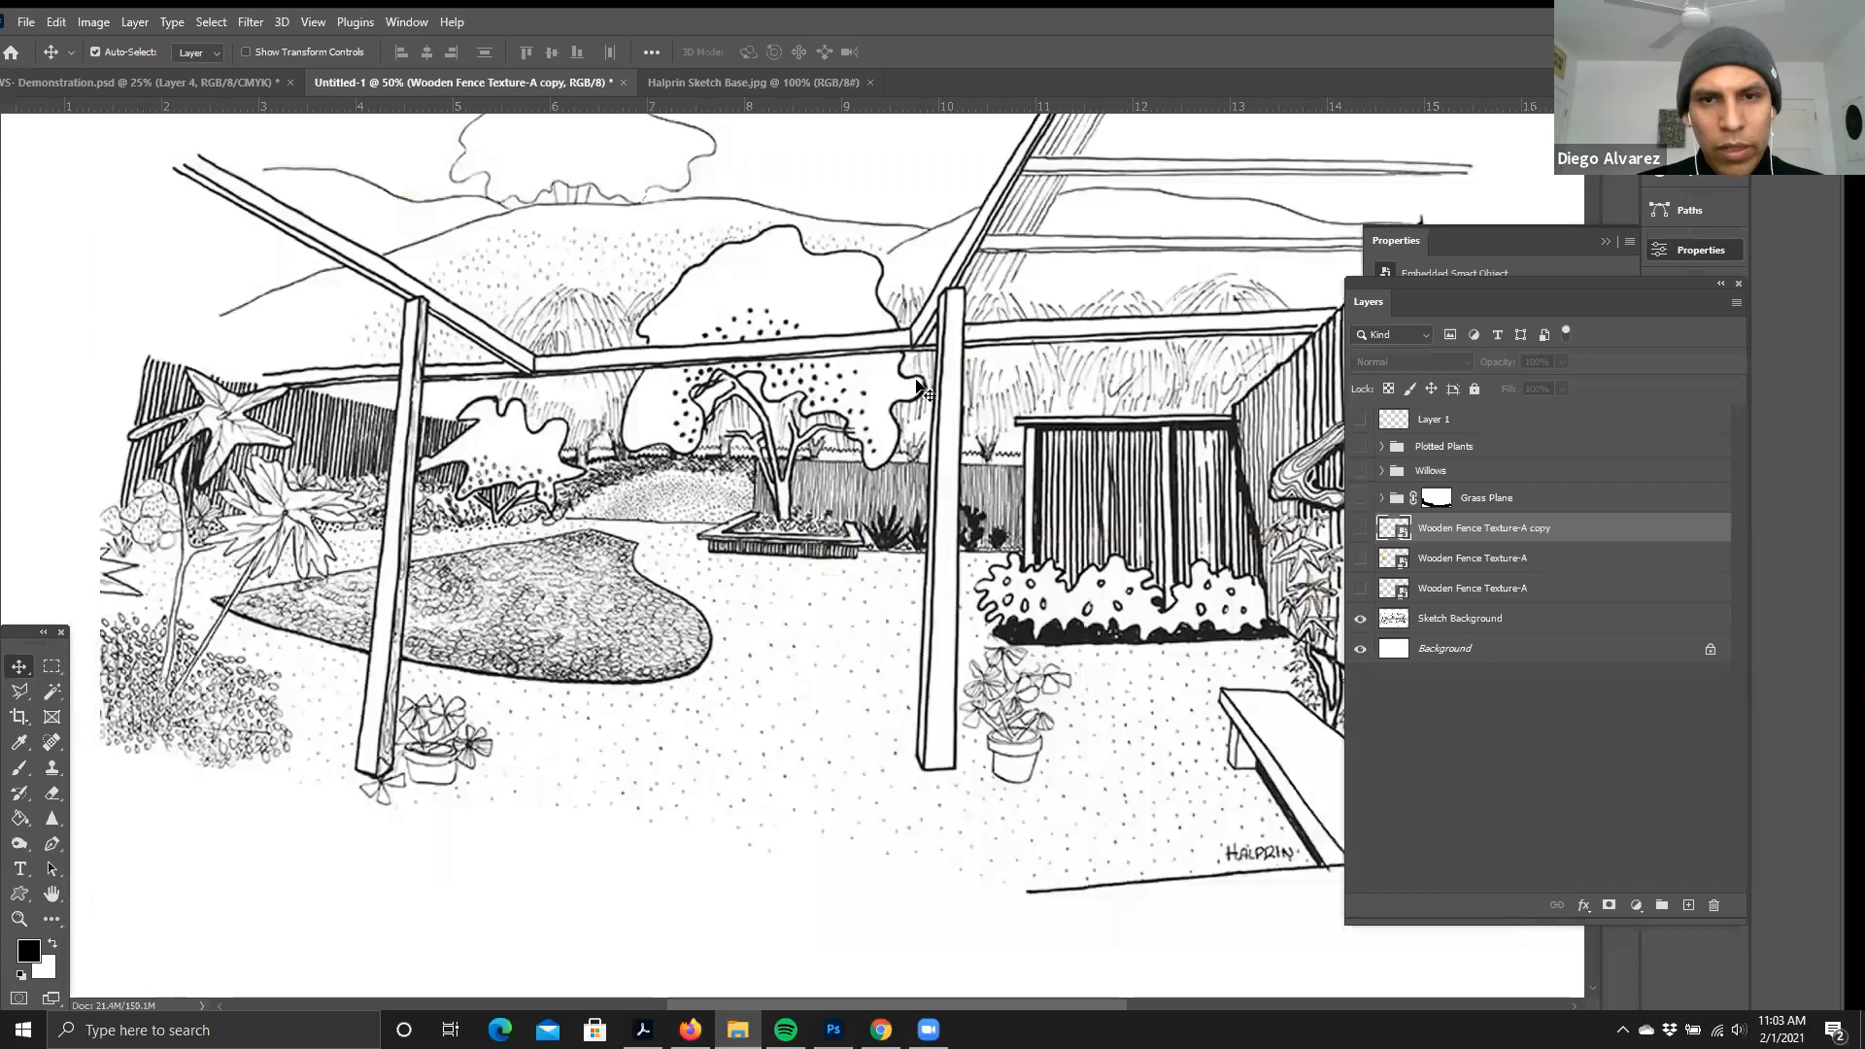
key(alt+Tab)
right_click(852, 541)
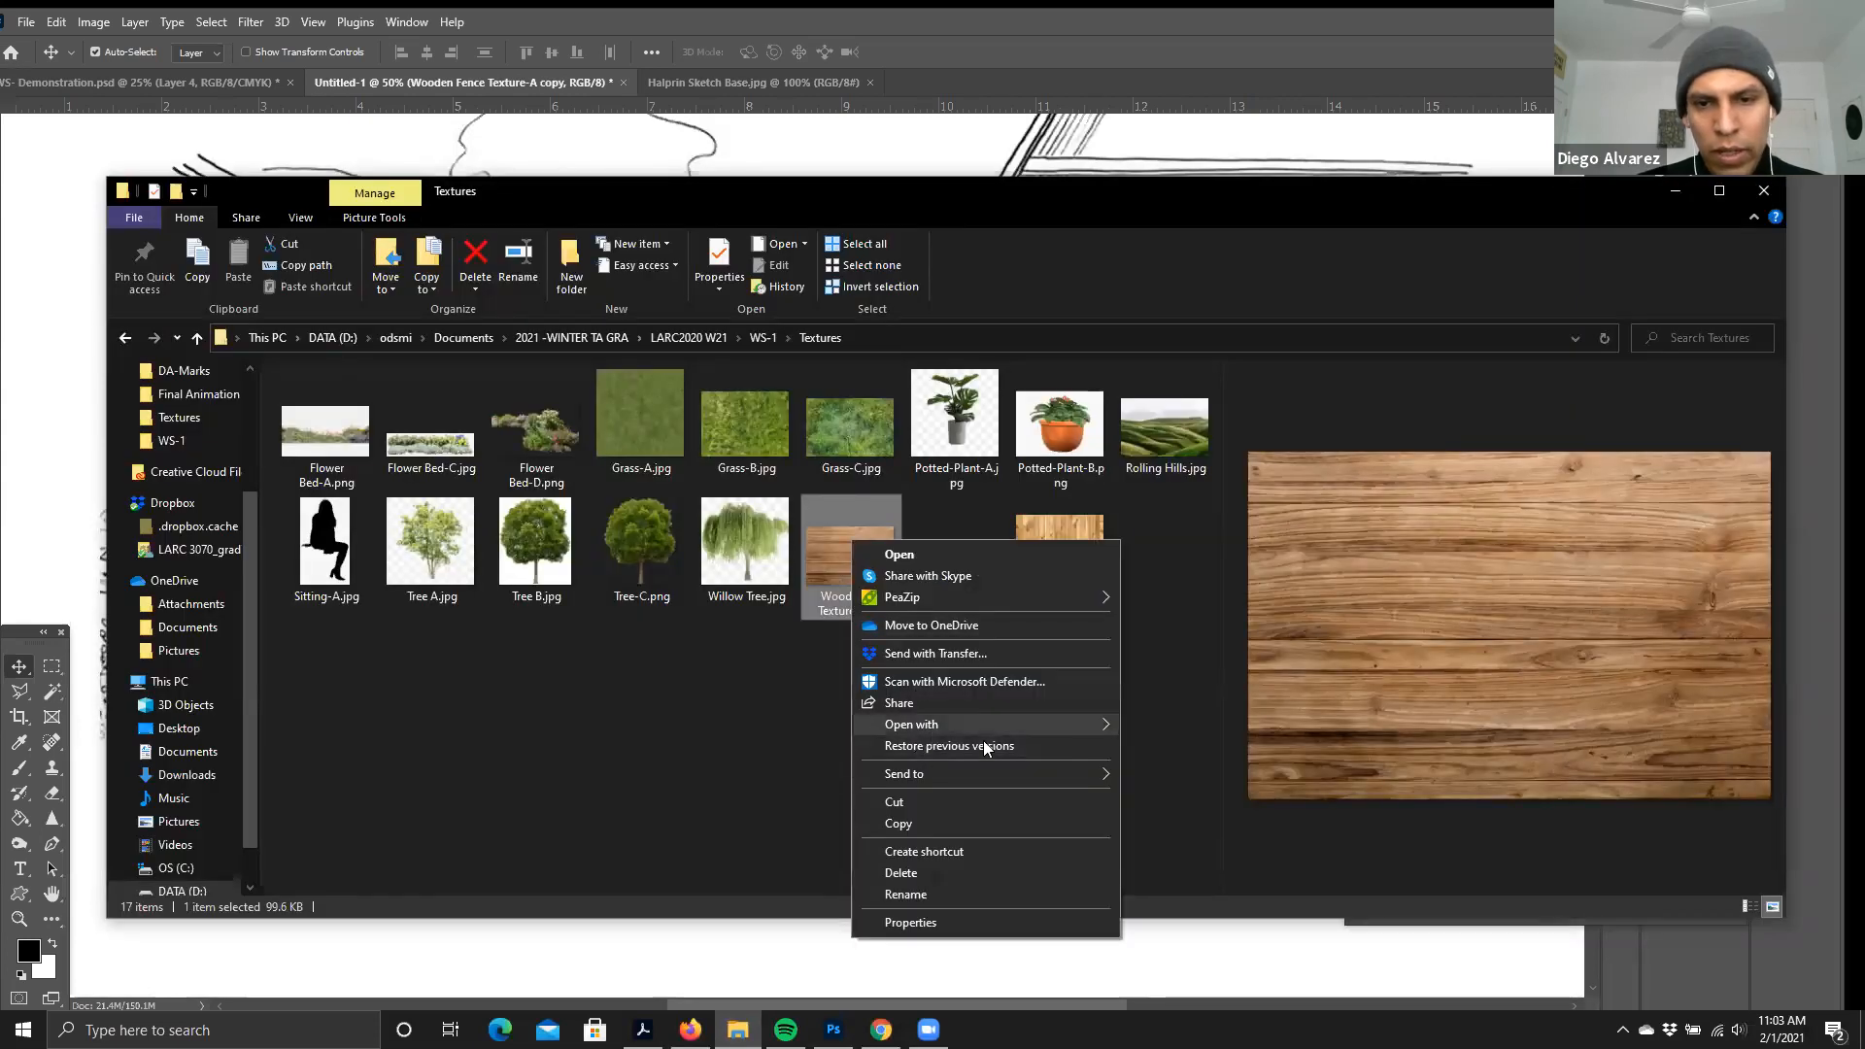
click(1149, 725)
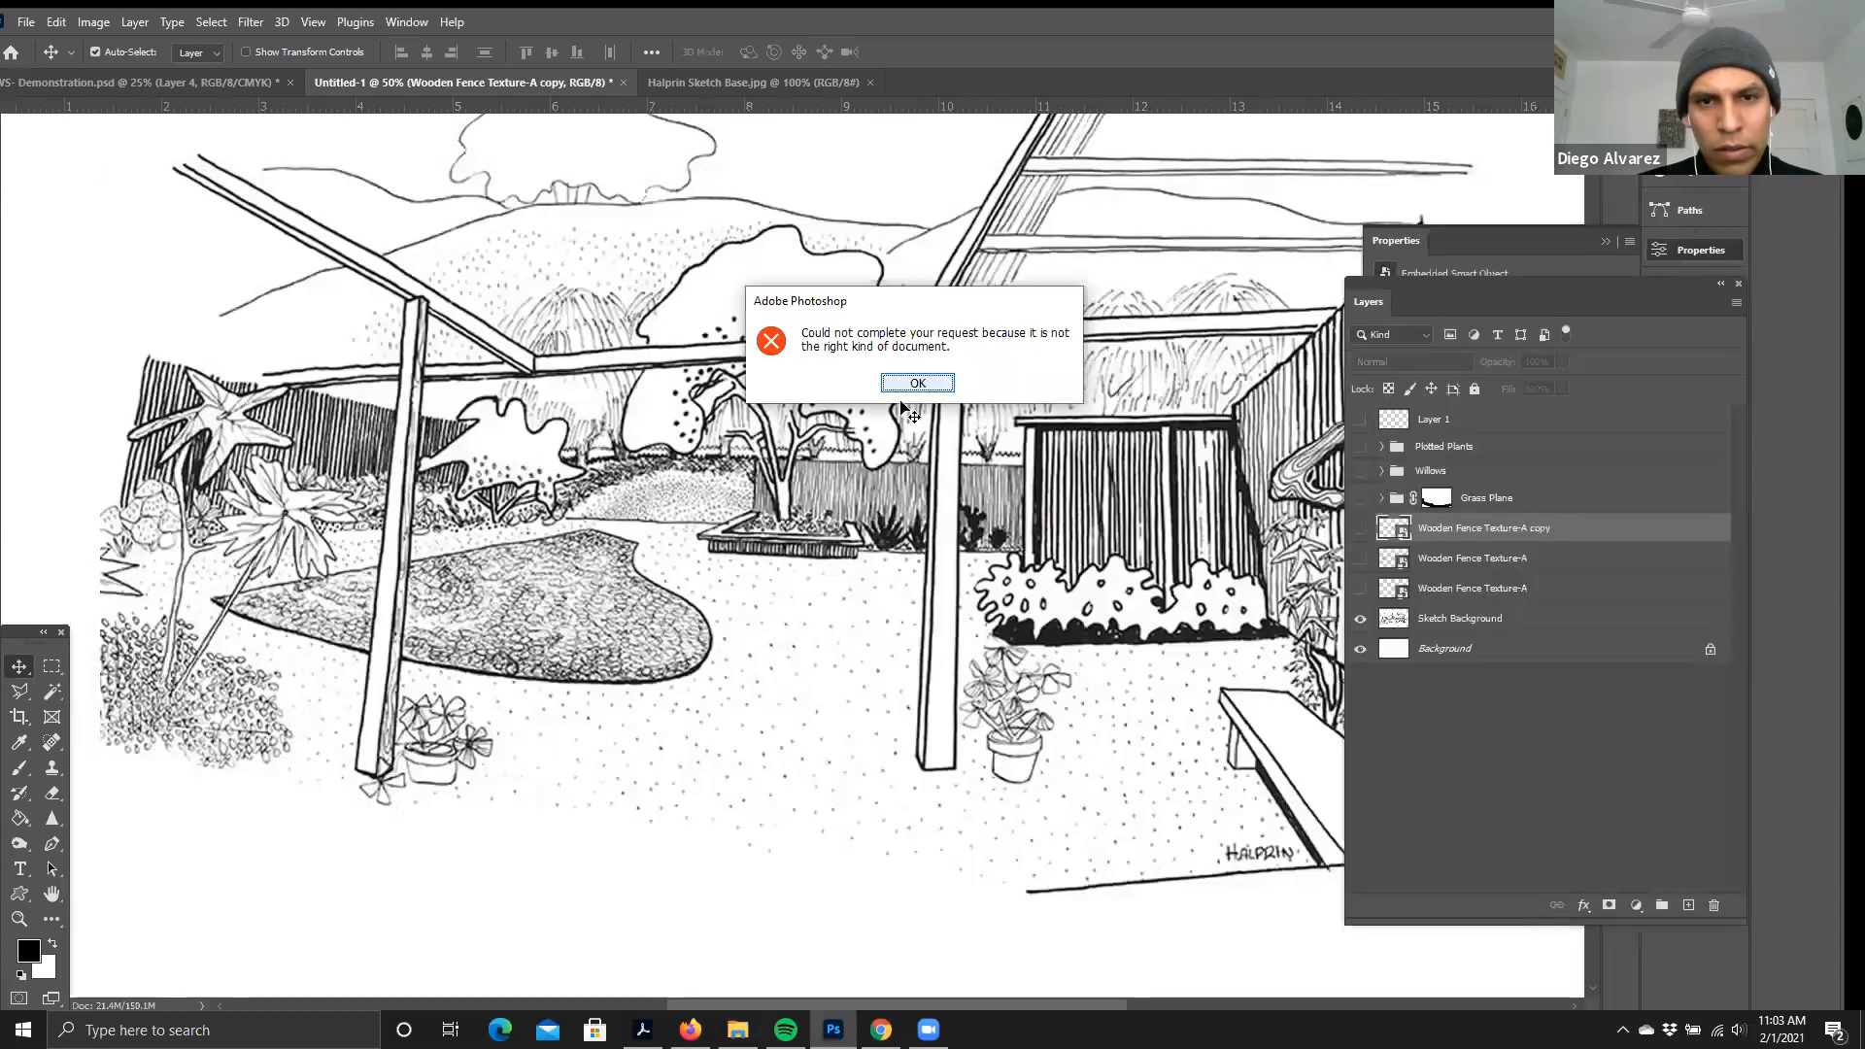
click(926, 380)
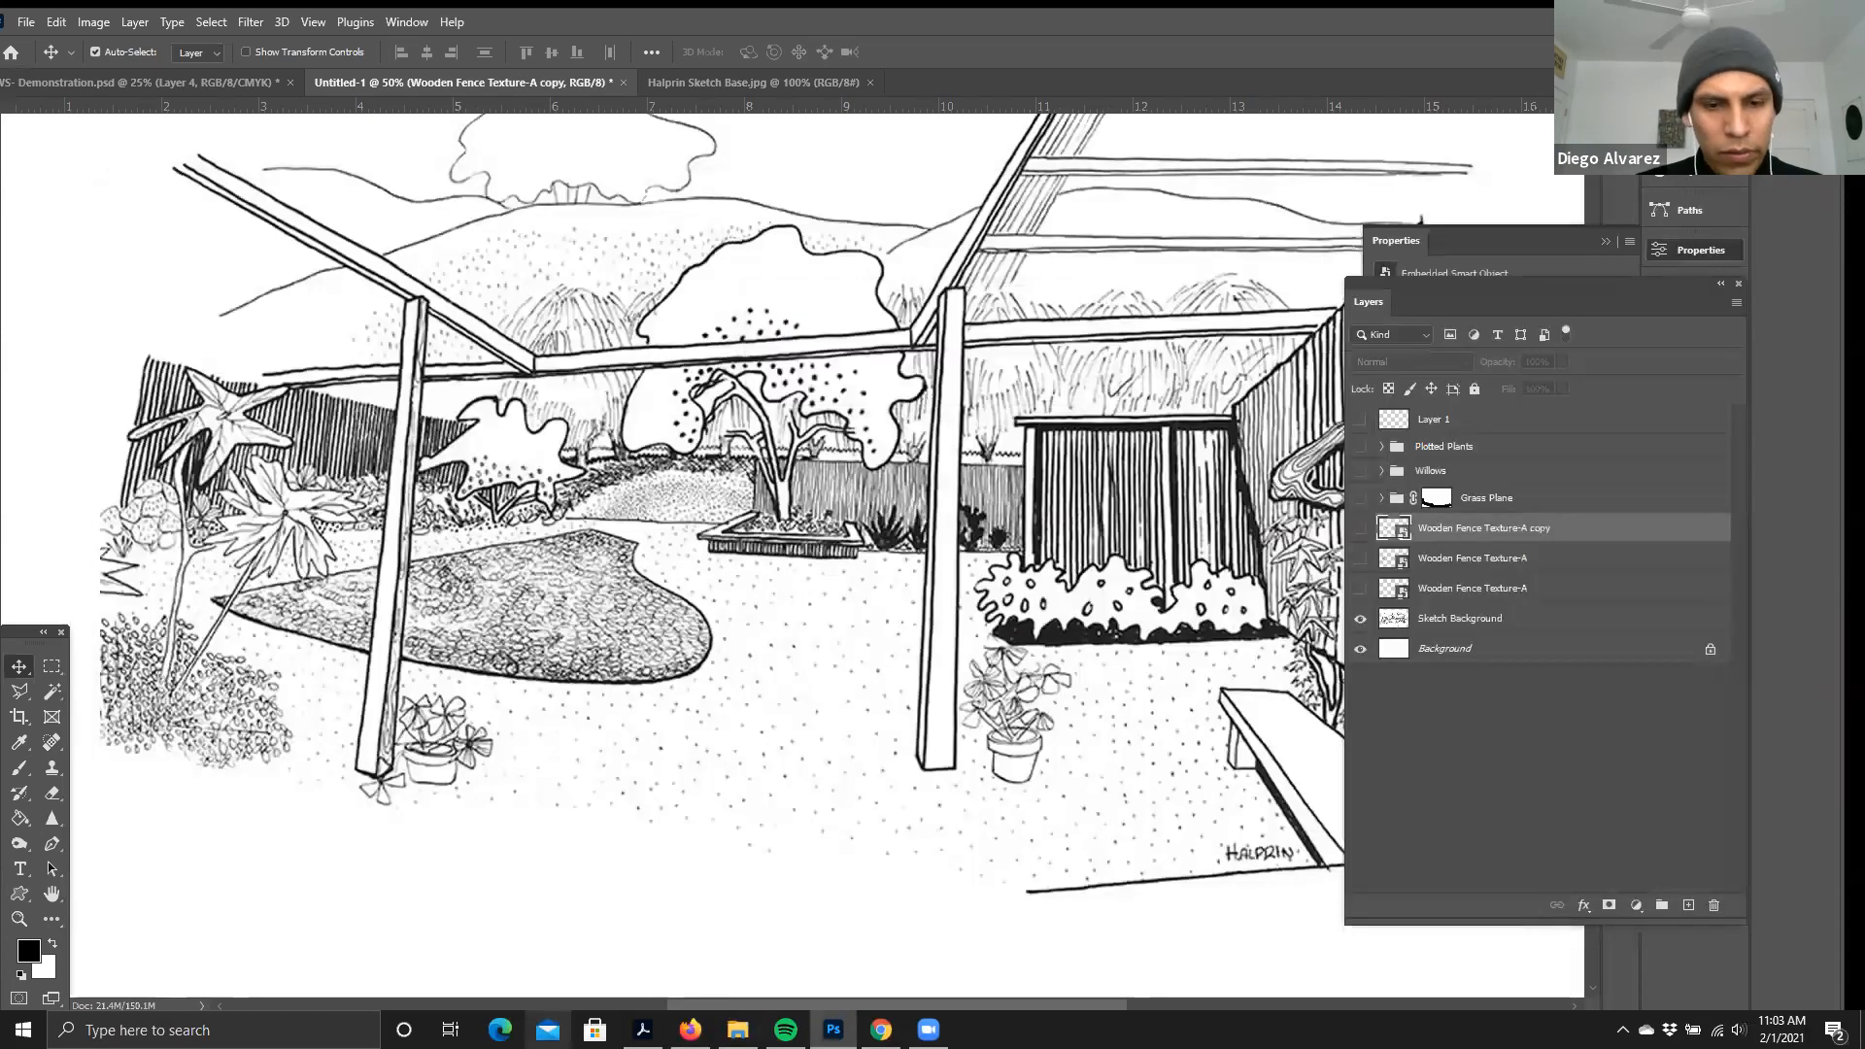
- Switch to Firefox and run a Google image search for "wood texture seamless" in a new tab
key(alt+Tab)
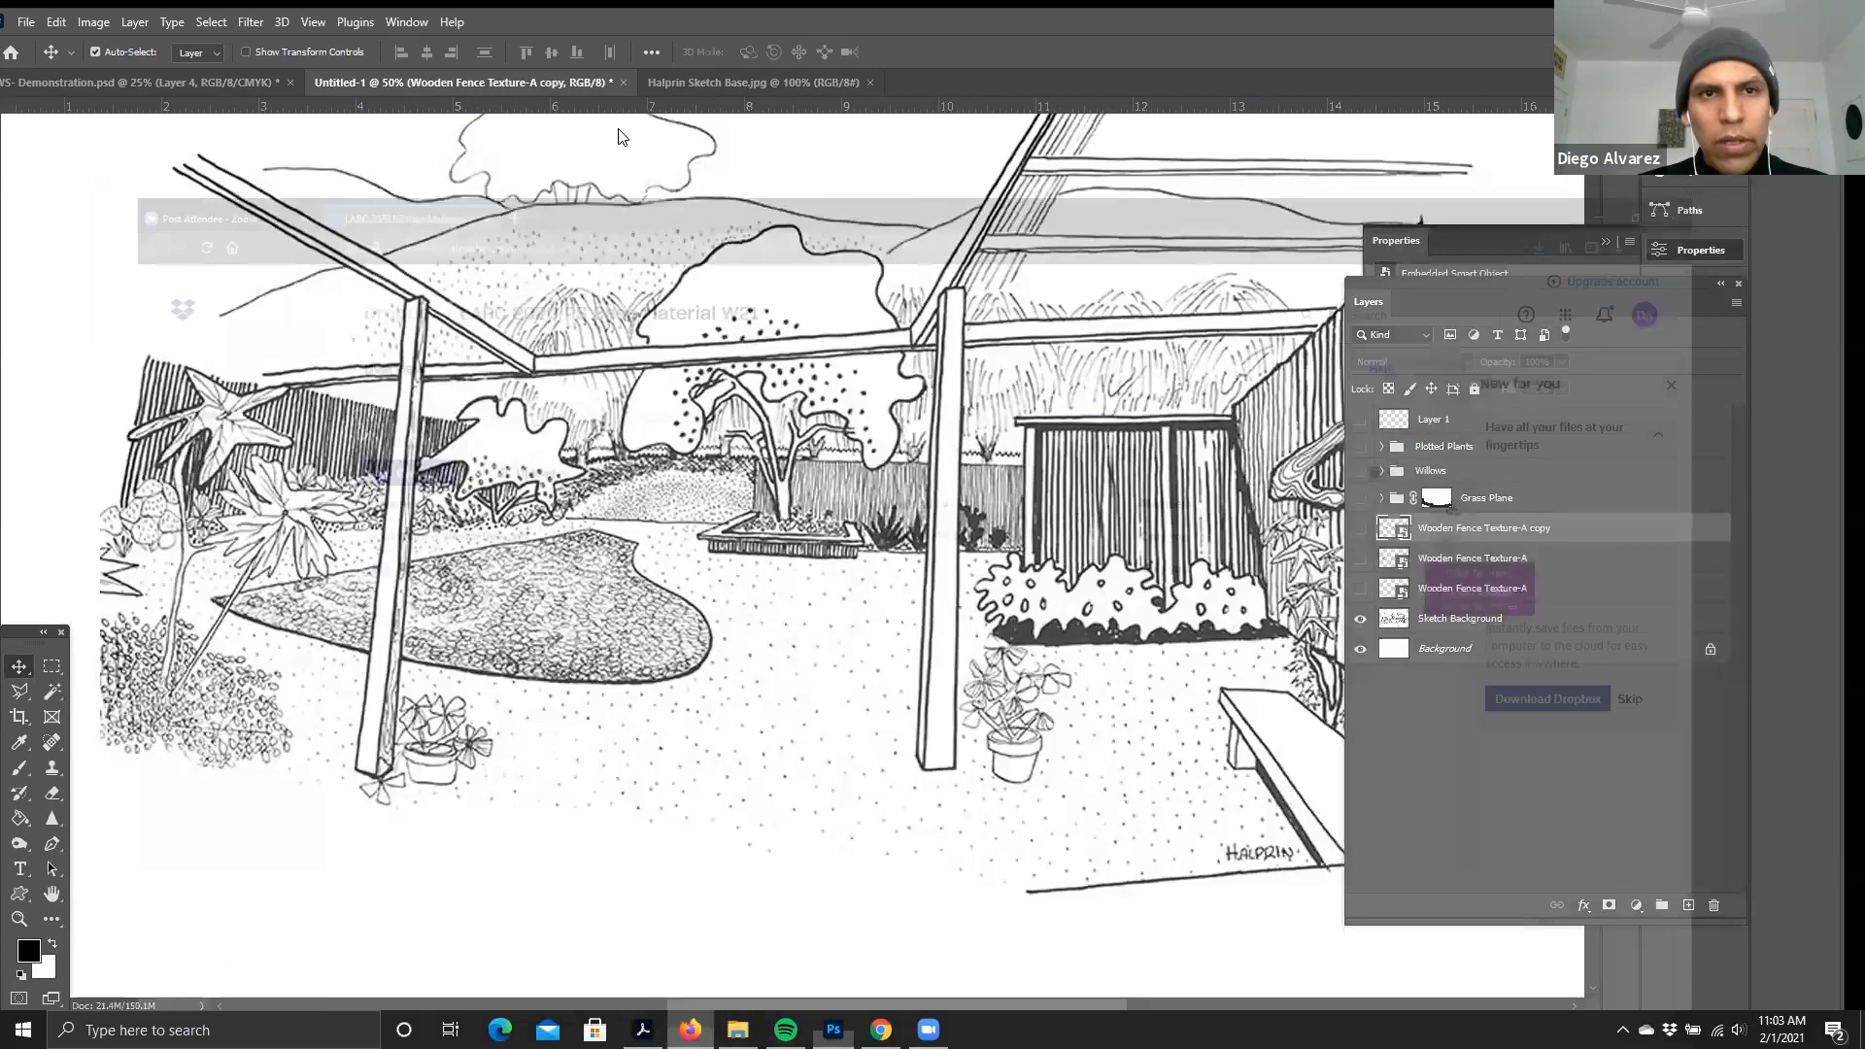
click(463, 17)
text(google.com/)
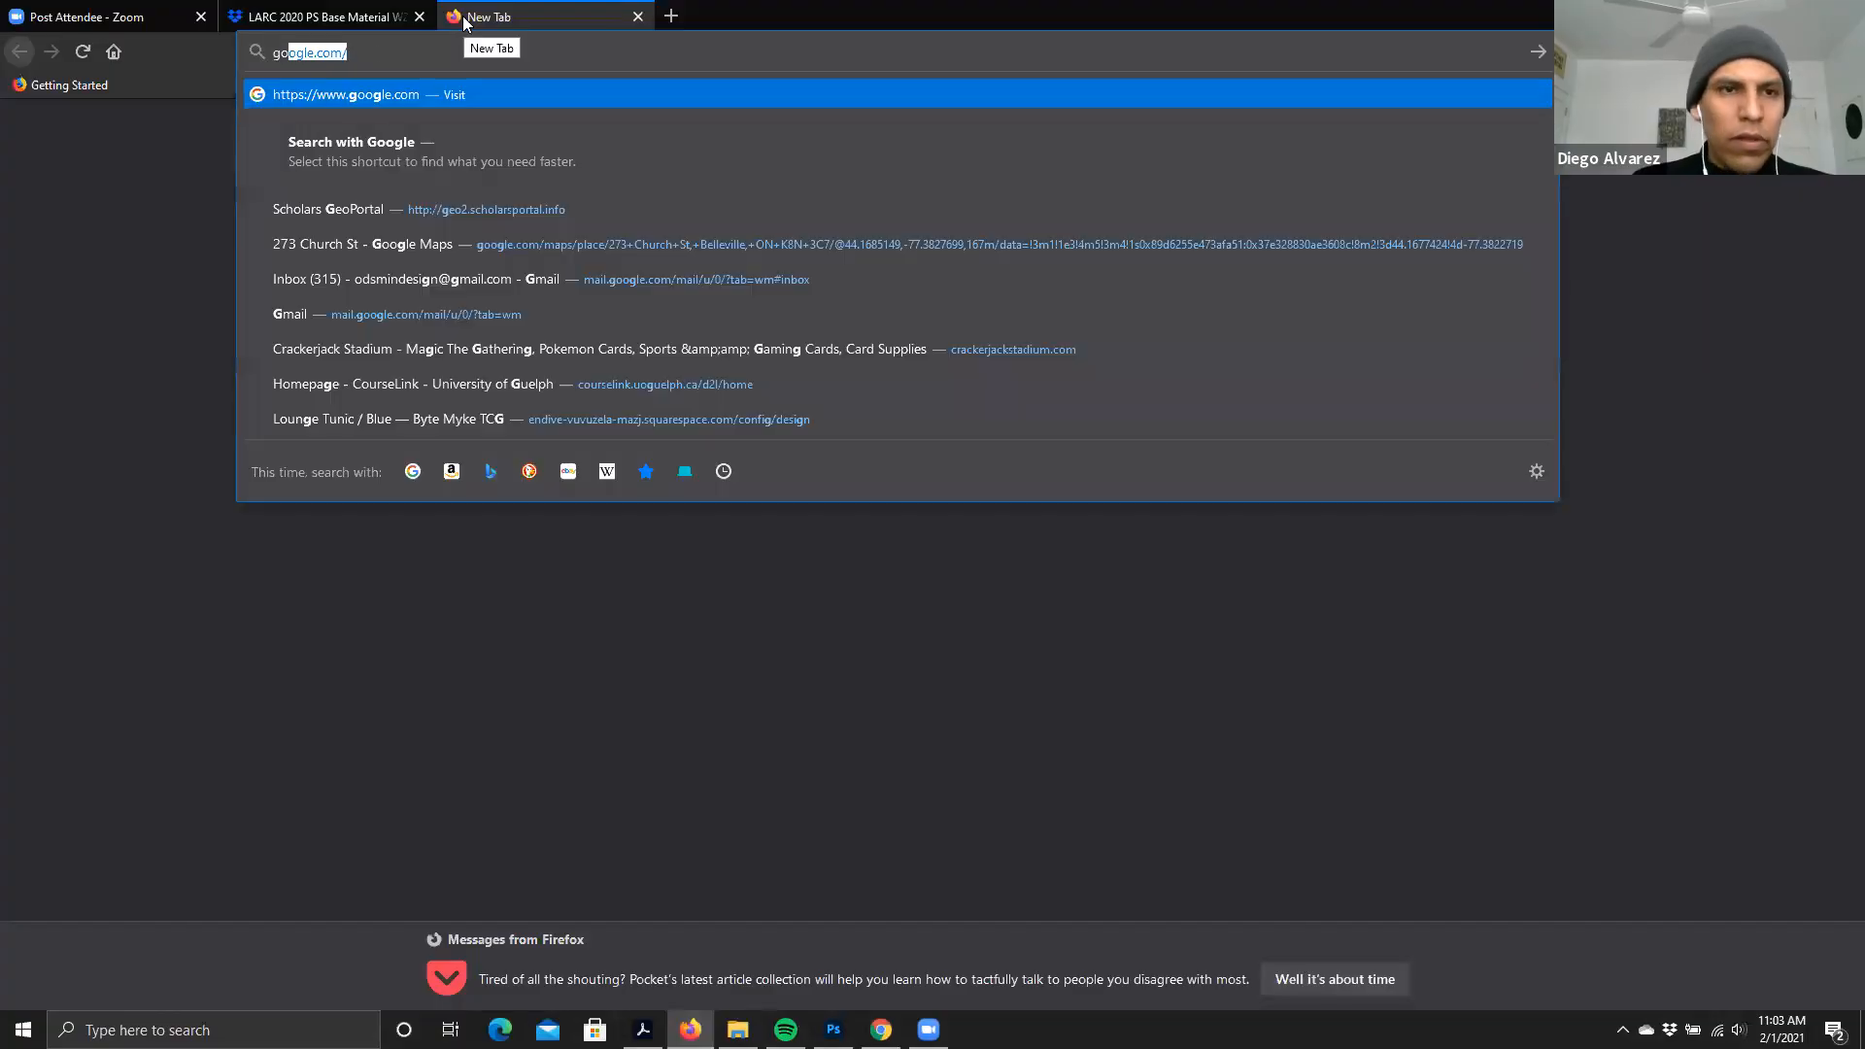
key(Return)
text(wo)
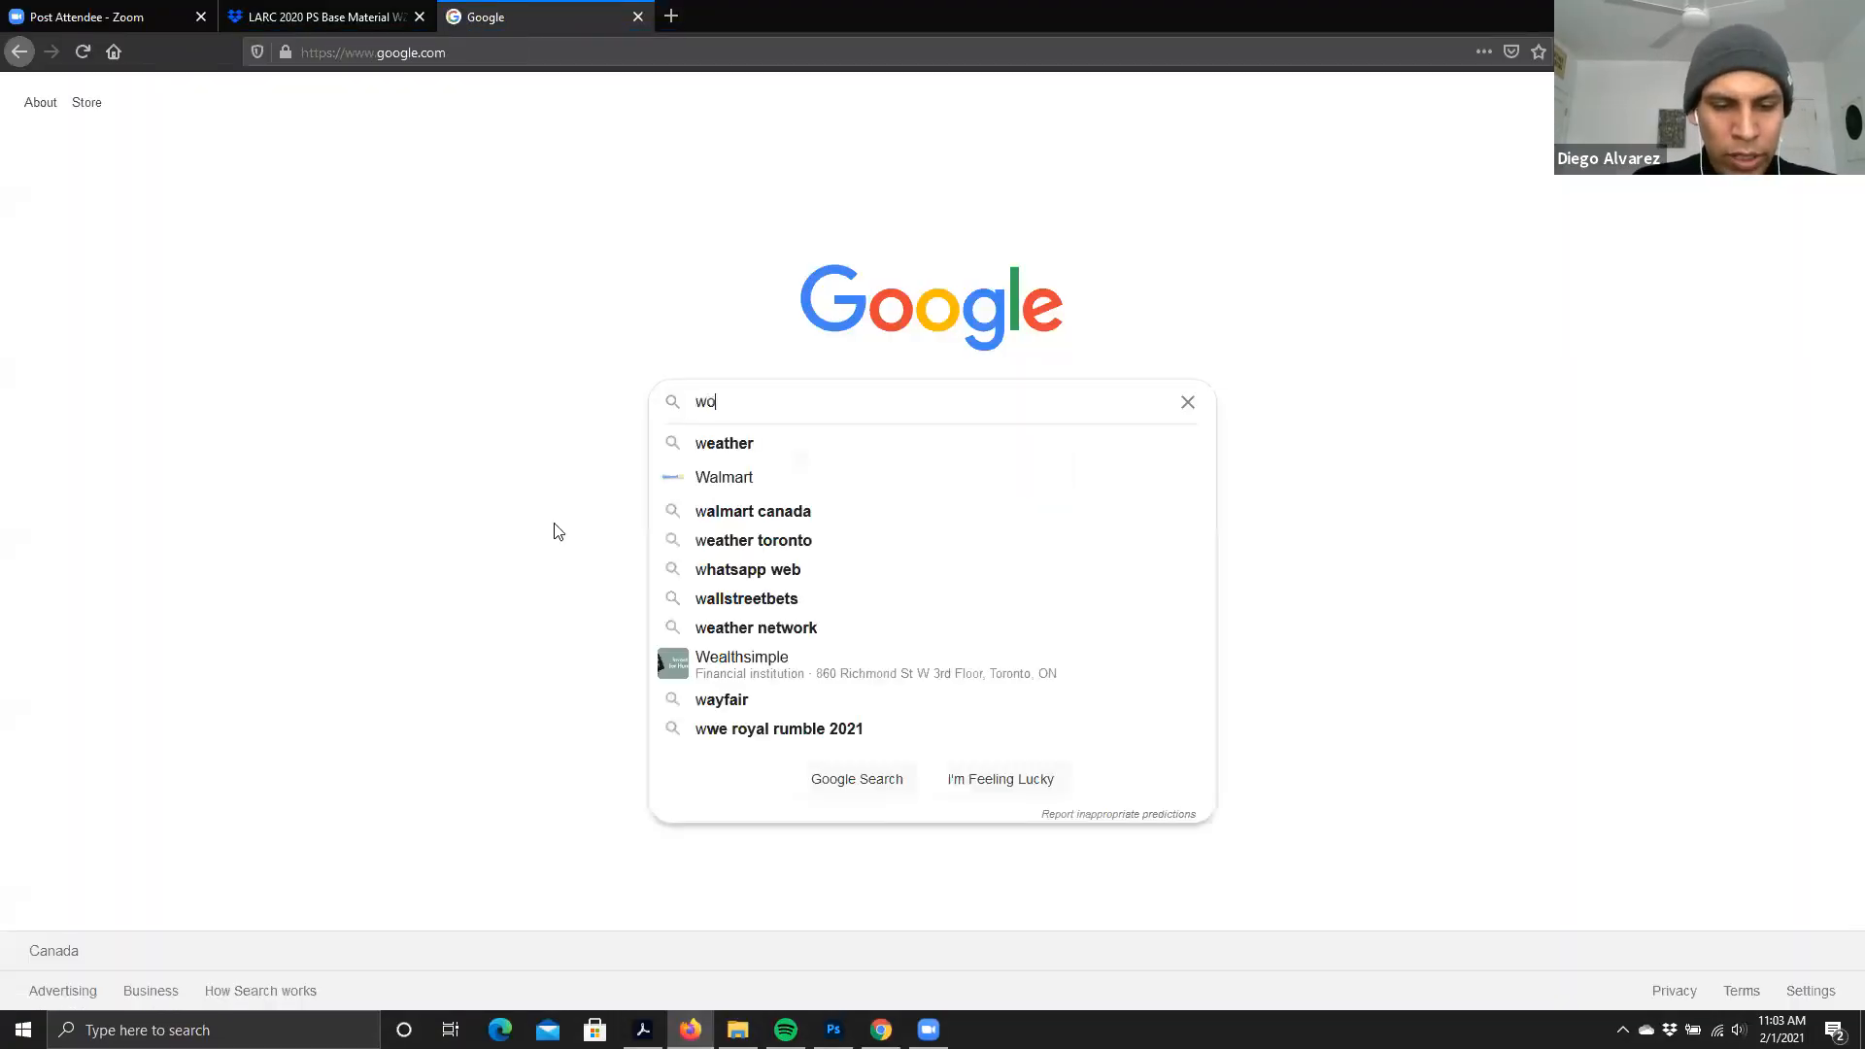
text(od texture)
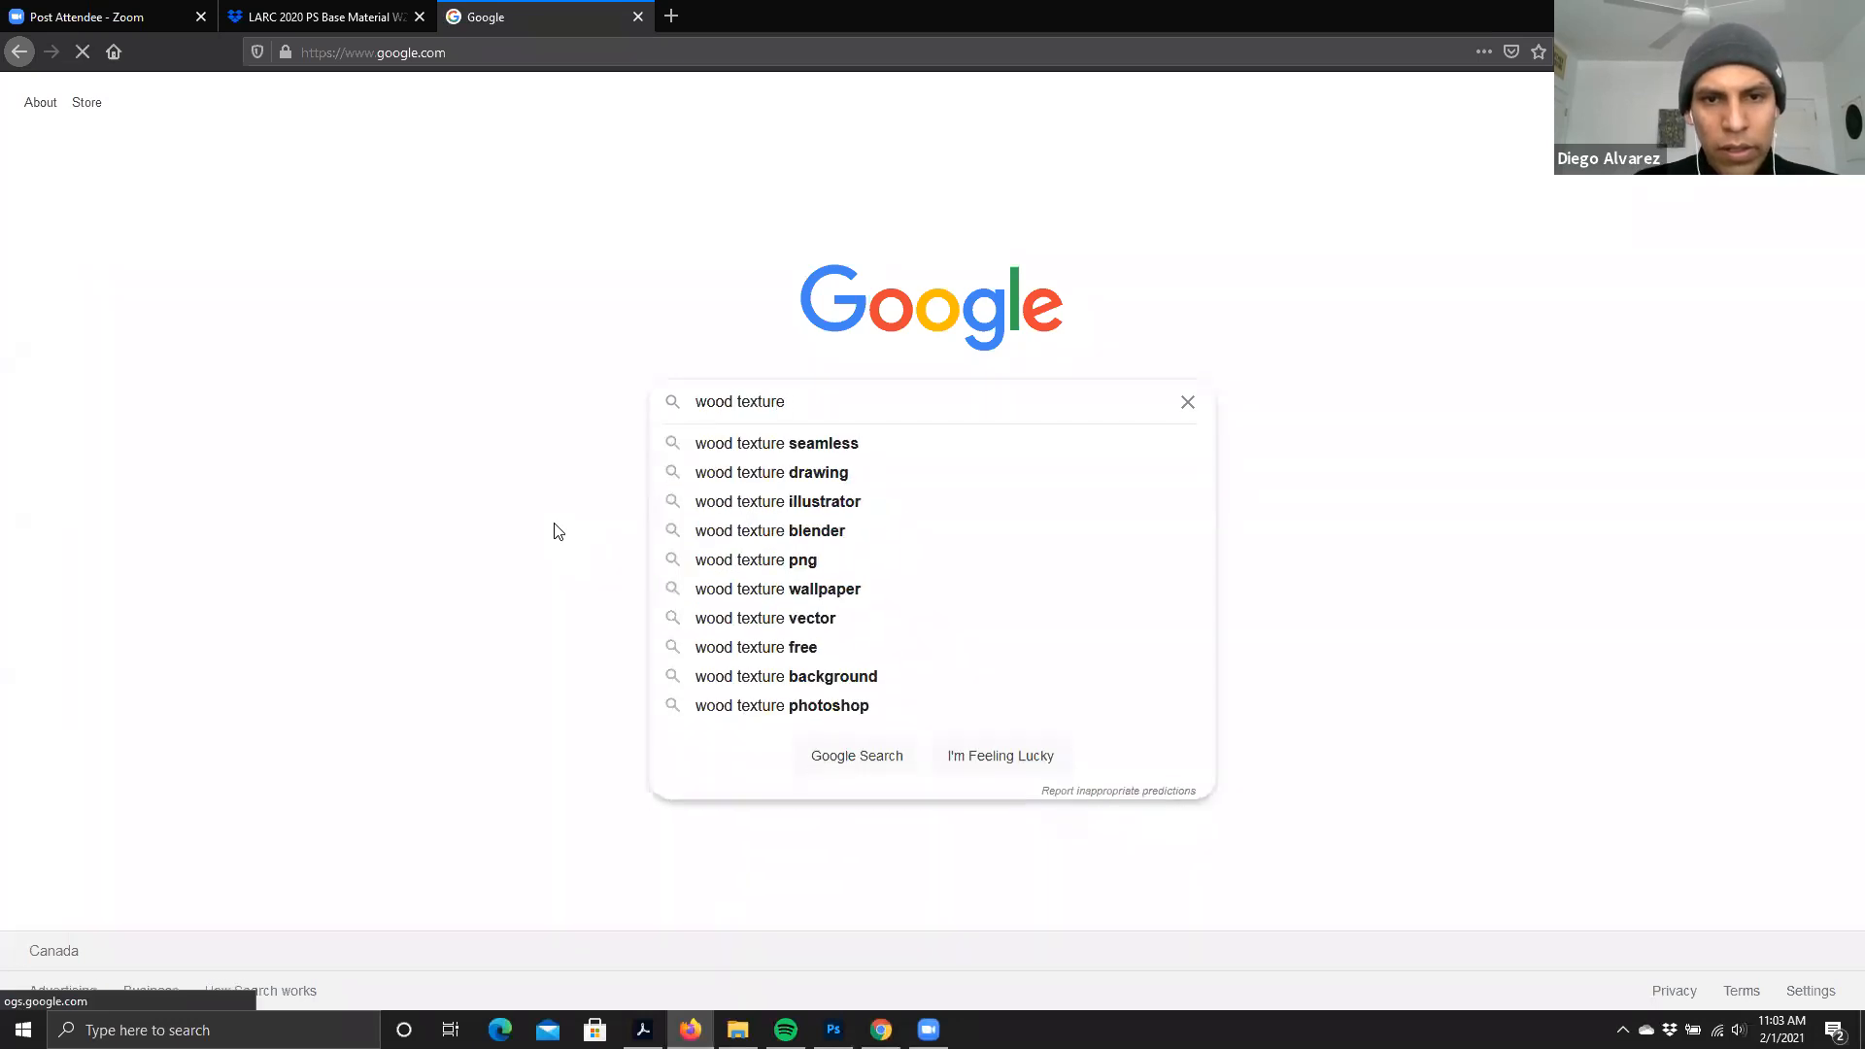
key(Down)
key(Return)
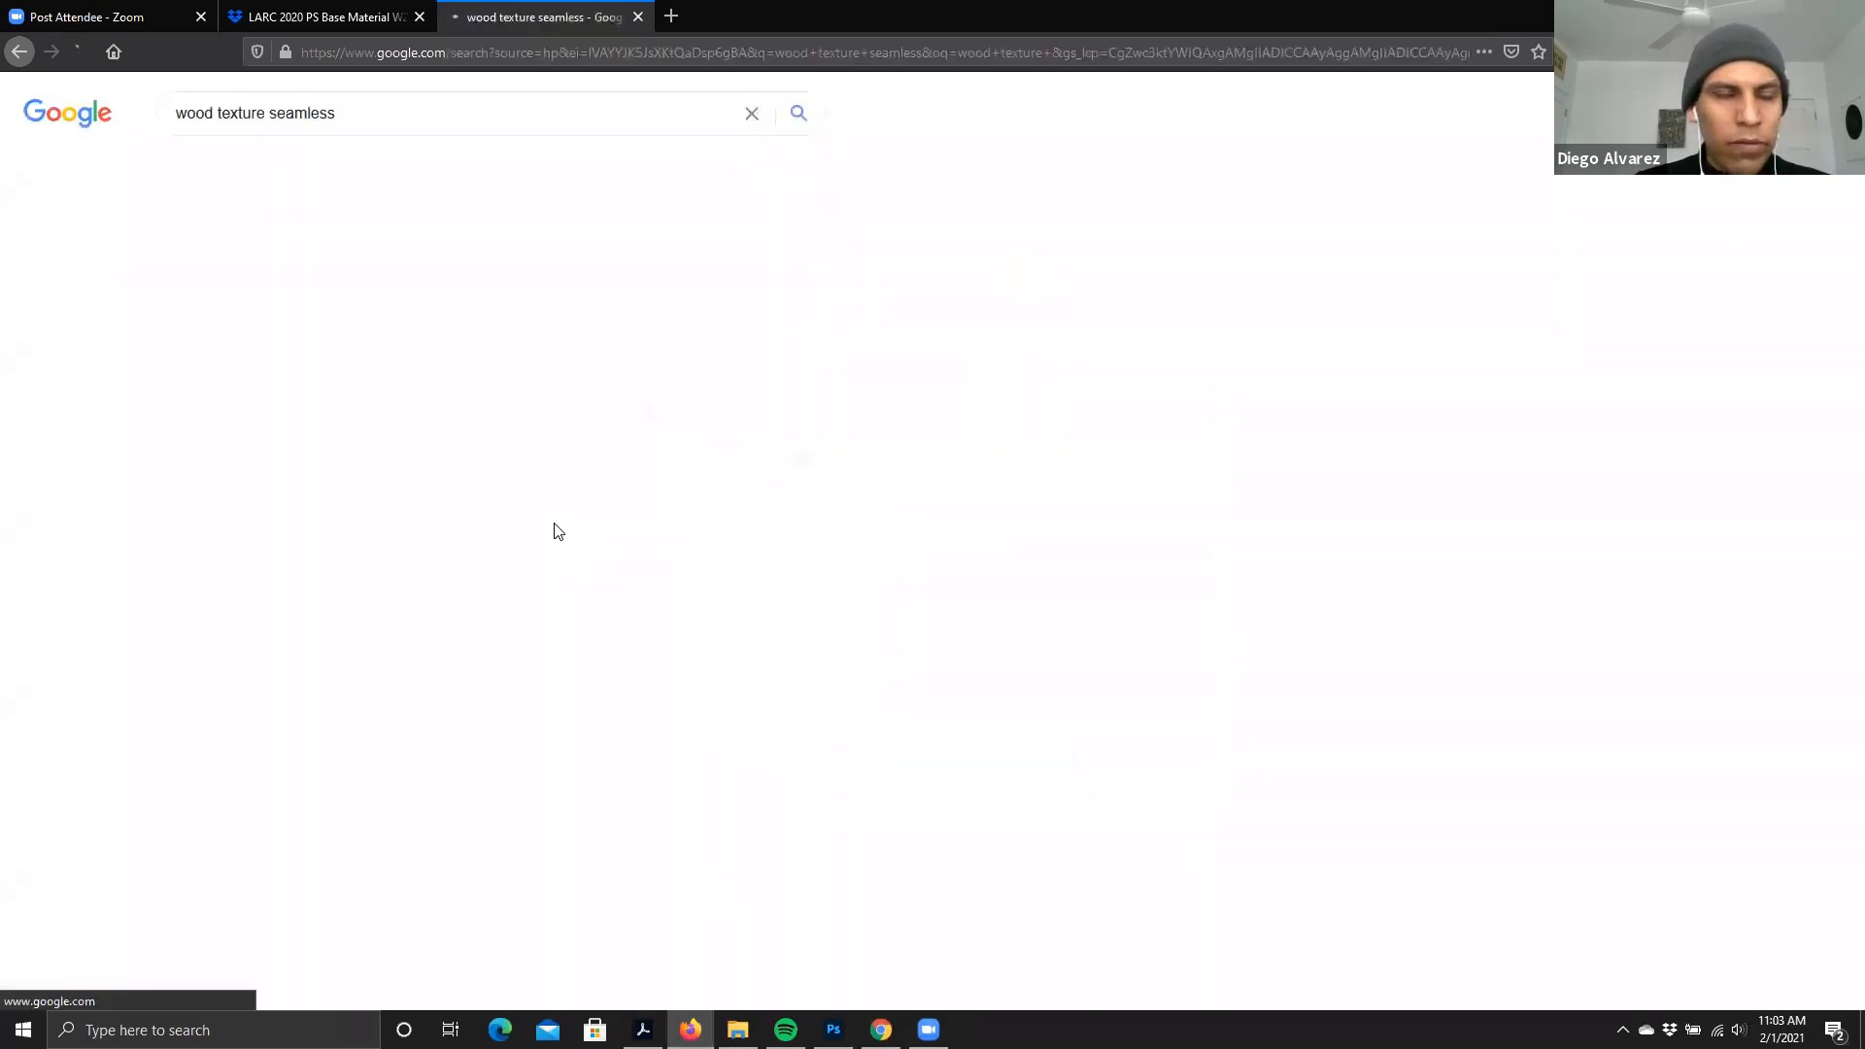
click(280, 177)
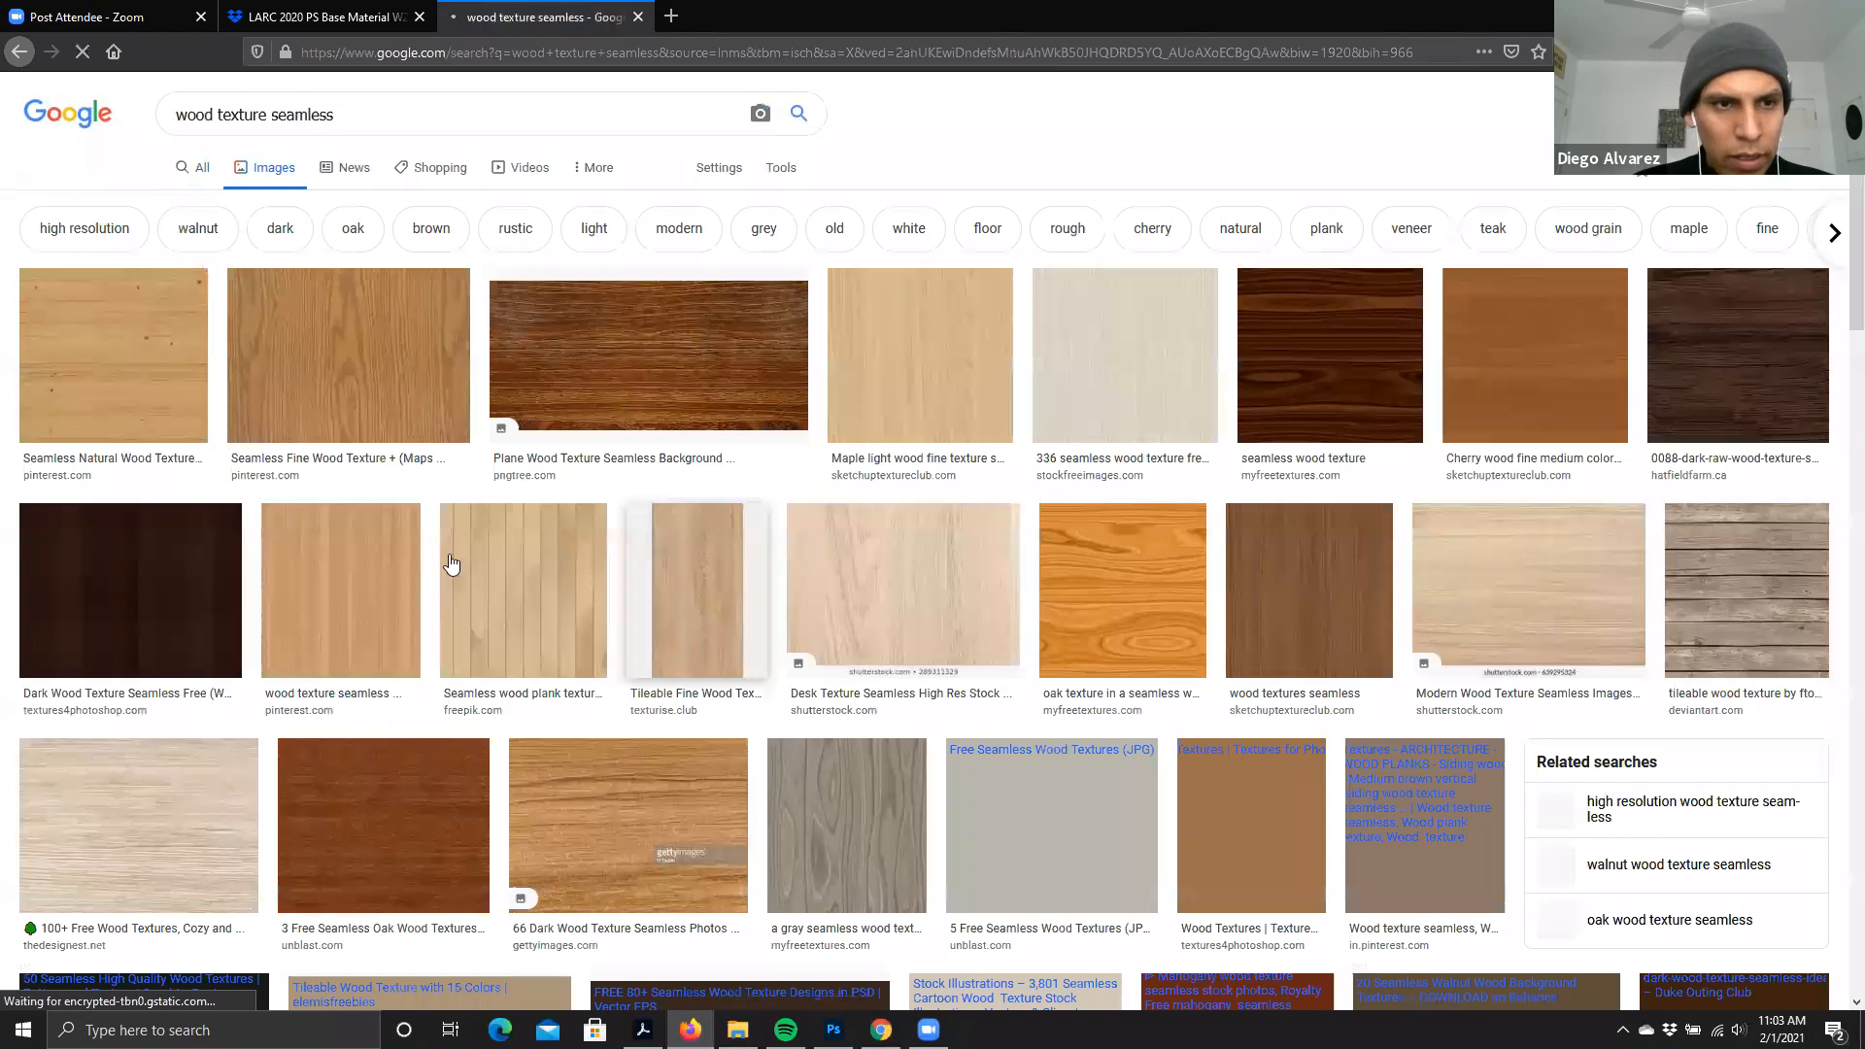
- Browse the seamless wood results for a light texture and open the Maple light wood fine texture seamless 04301 image
scroll(645, 610, down, 1)
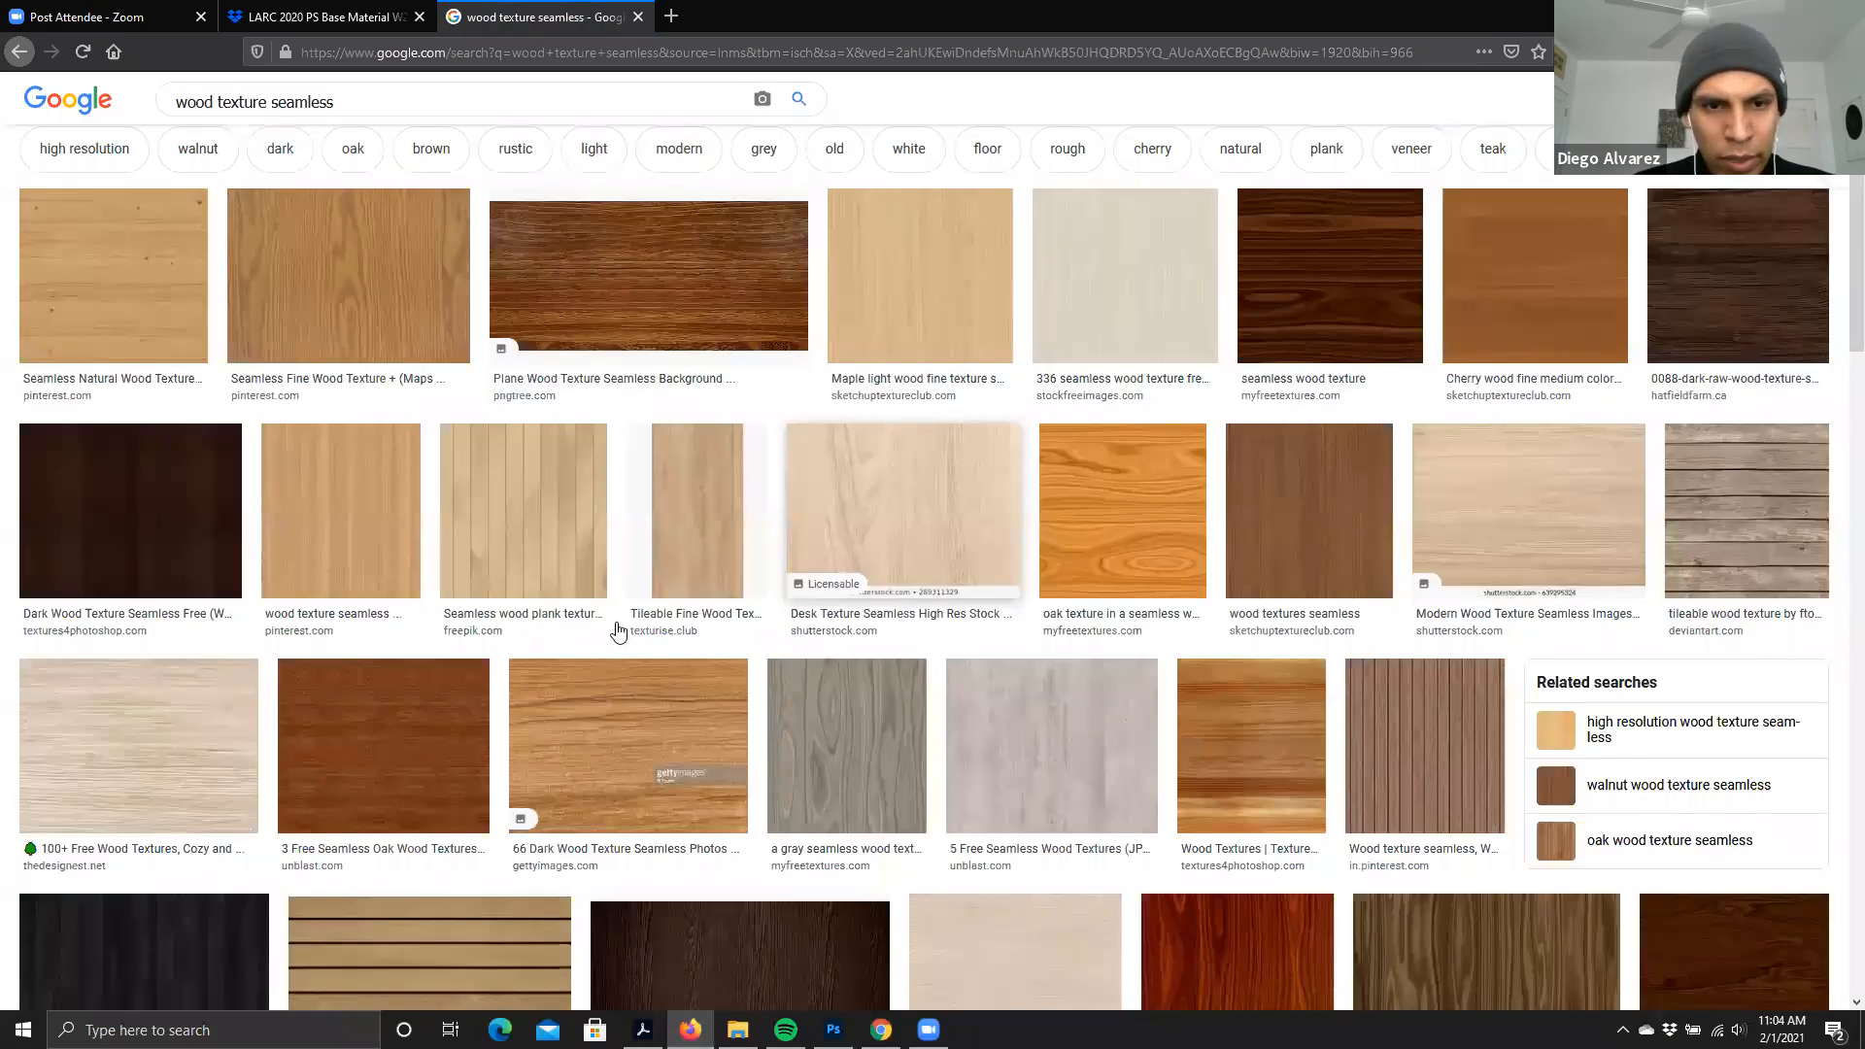
scroll(700, 612, down, 4)
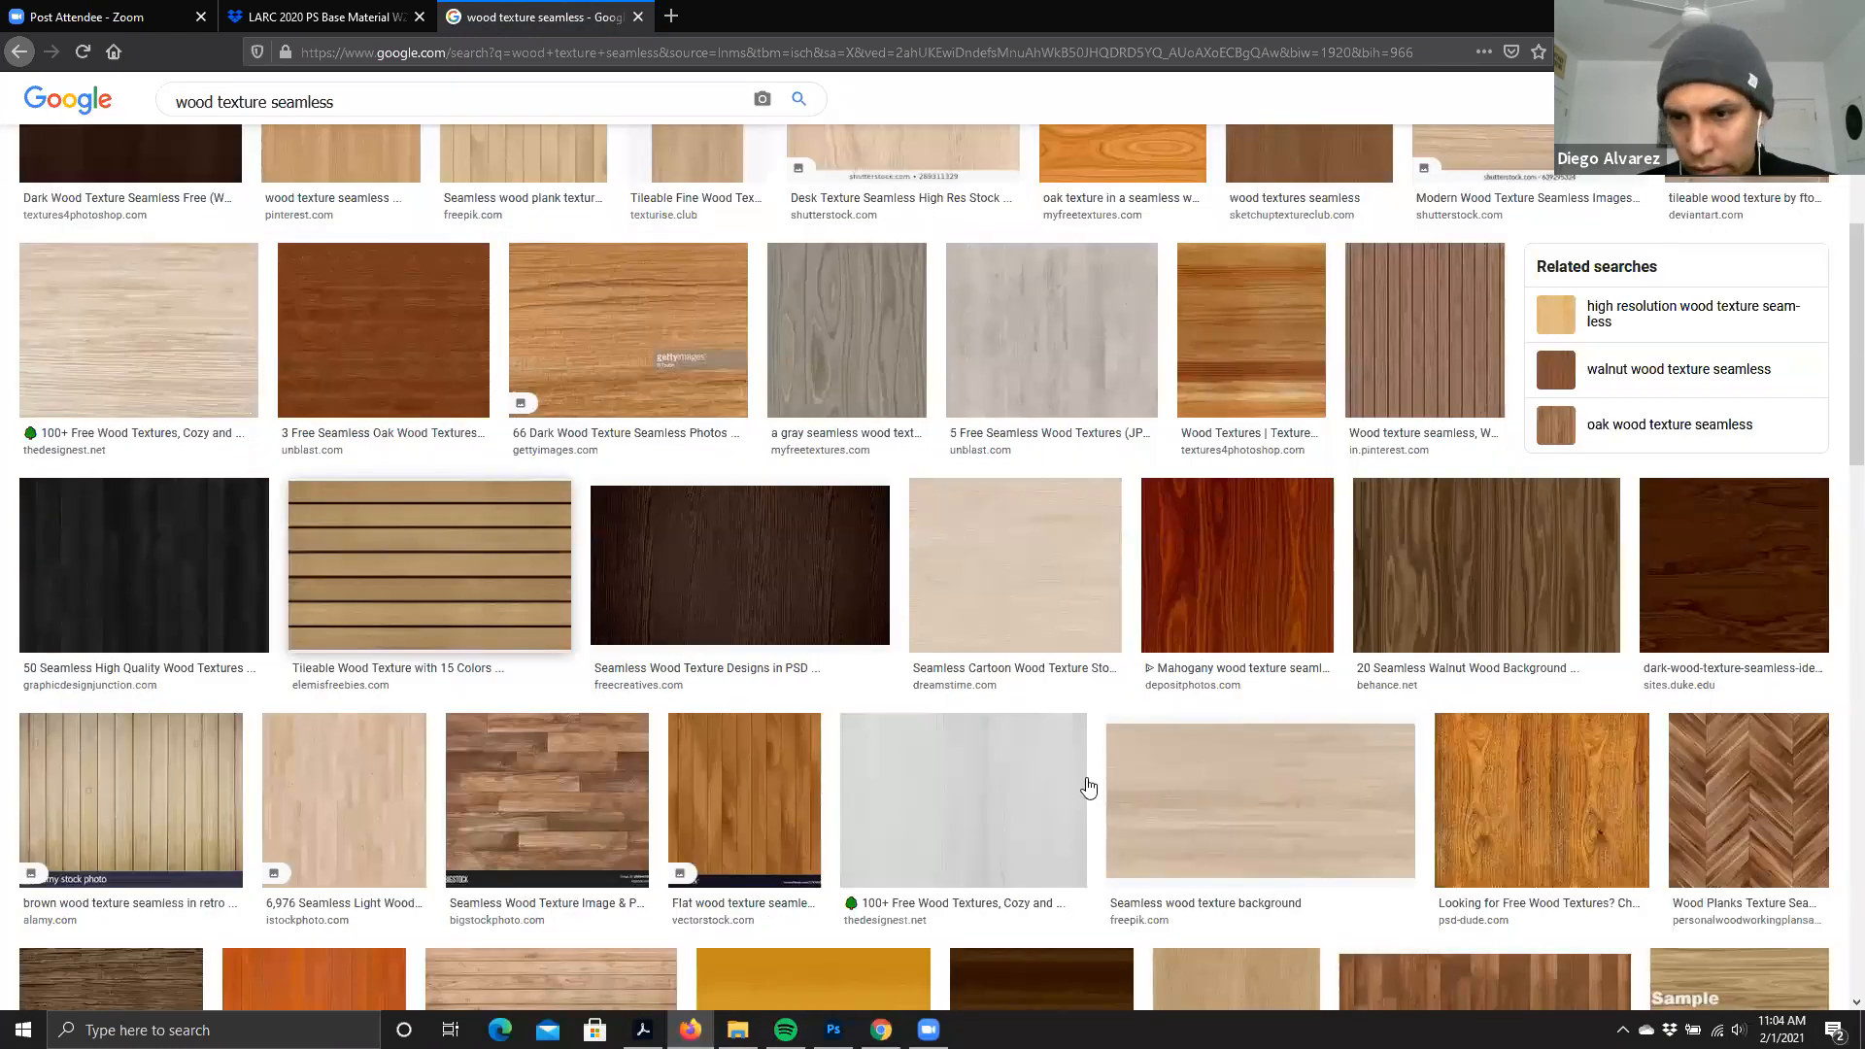
scroll(486, 630, down, 4)
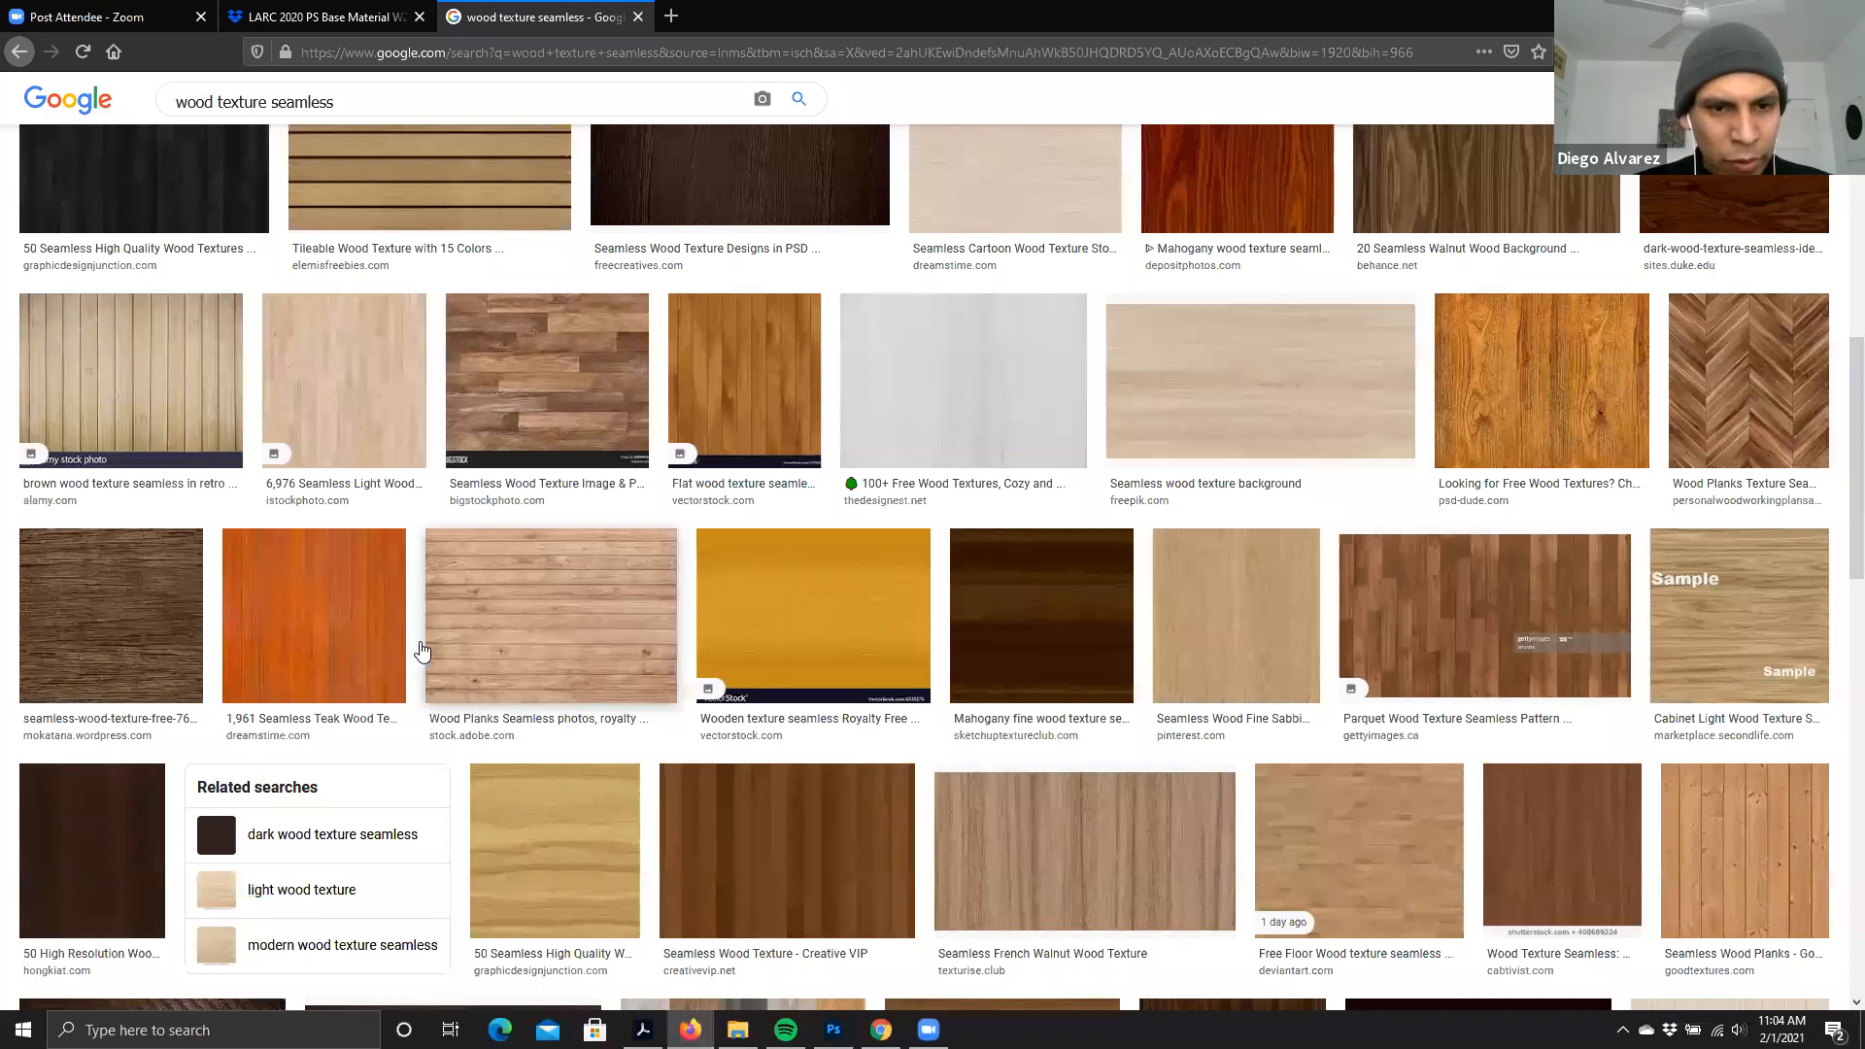
scroll(1261, 622, up, 2)
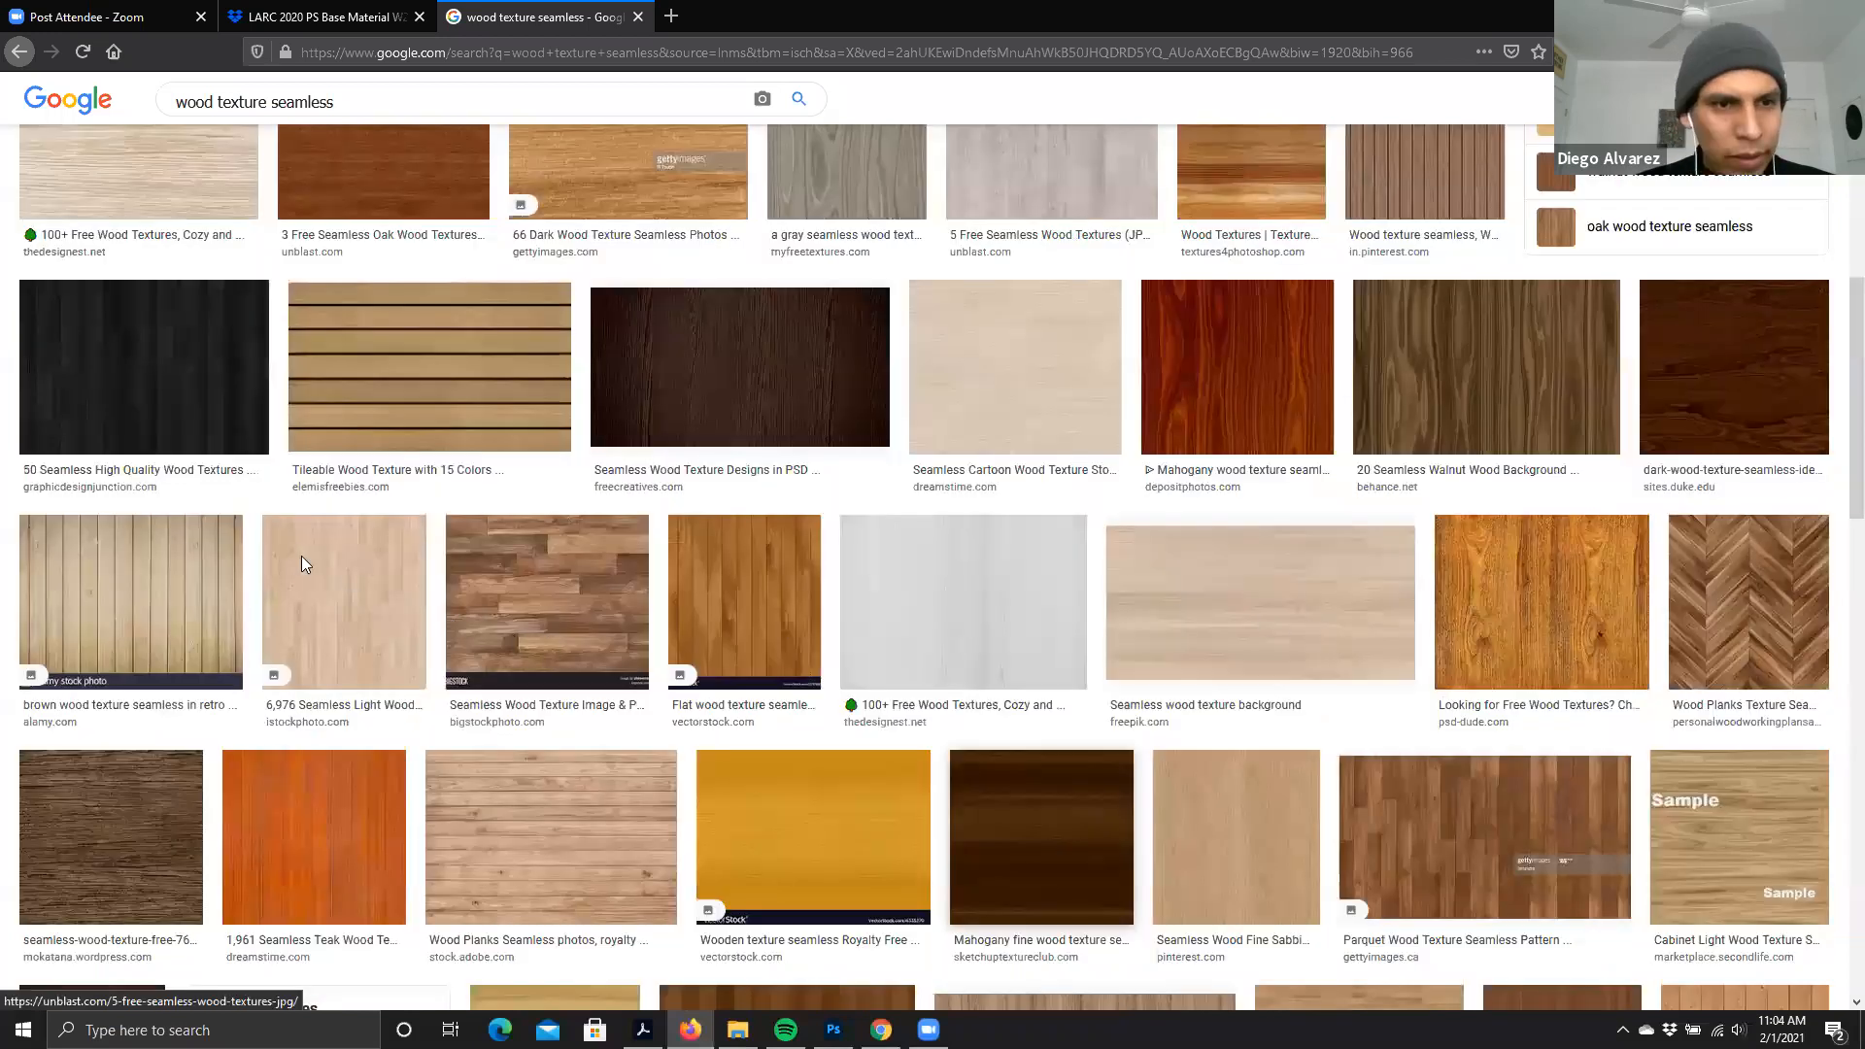
scroll(1040, 696, down, 9)
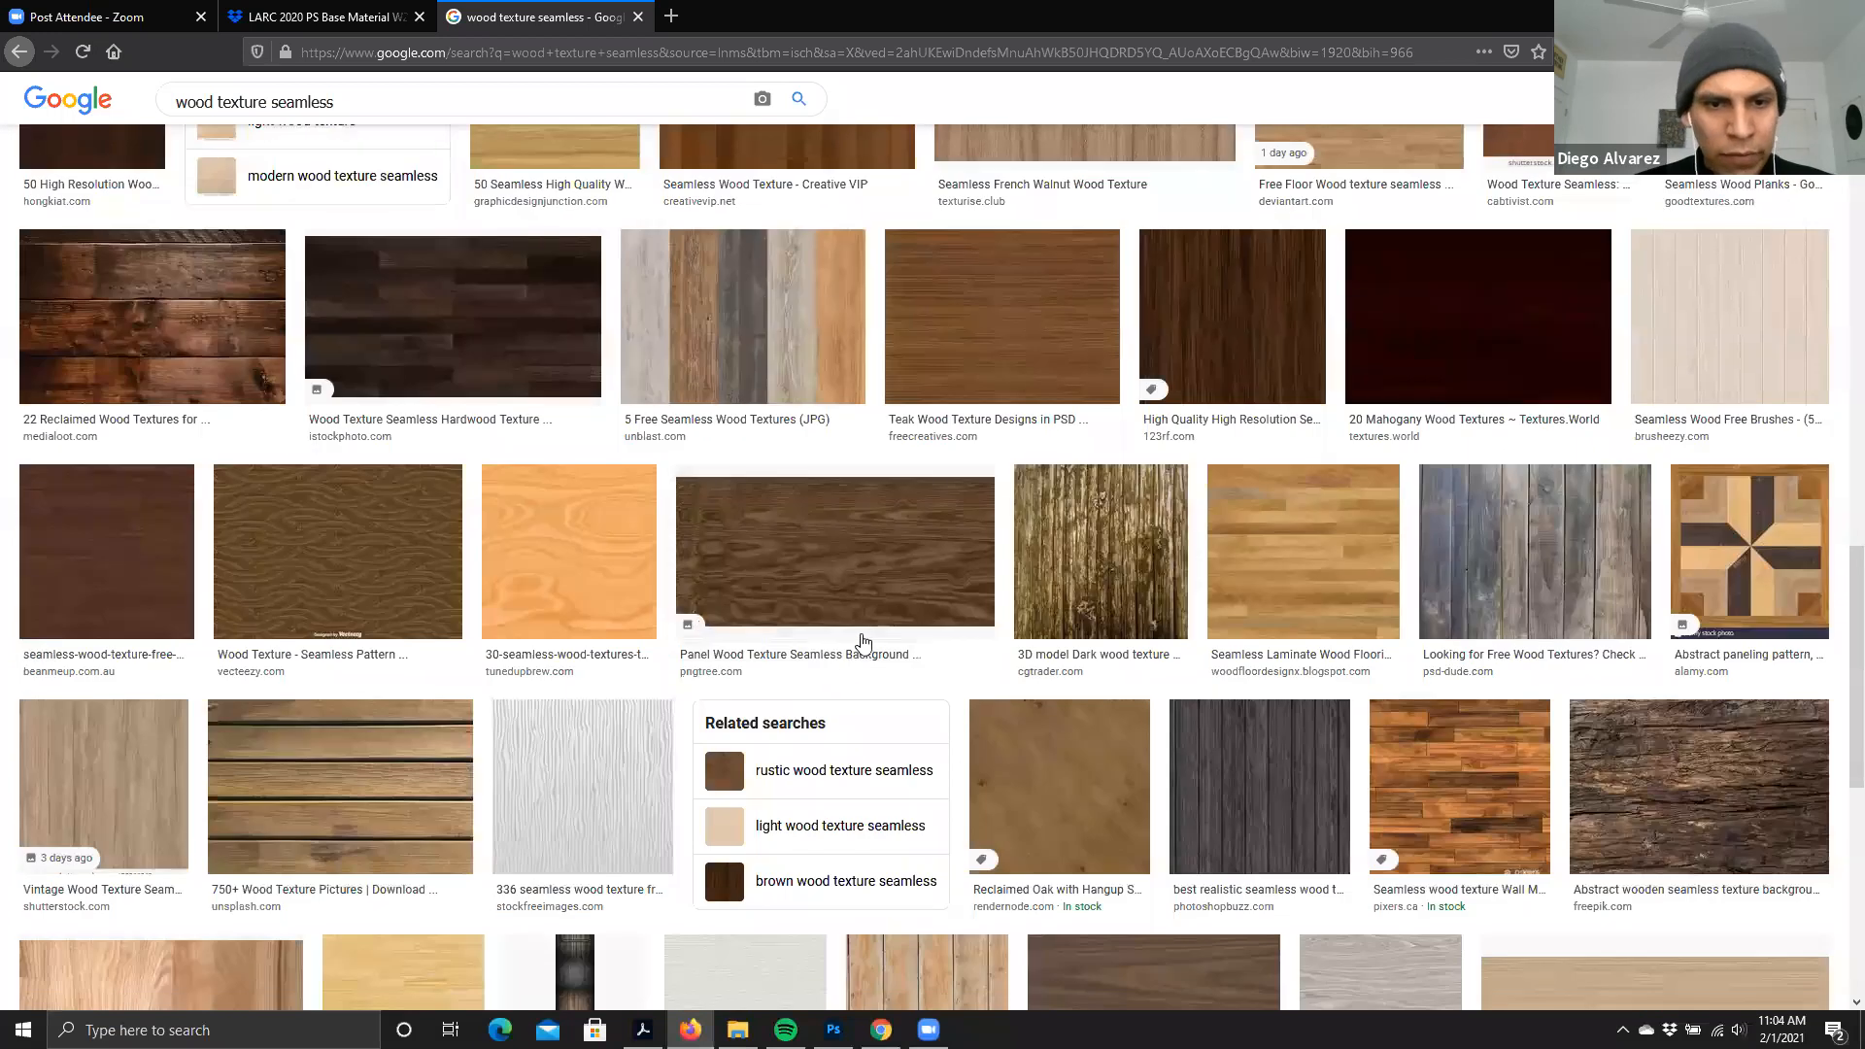
scroll(865, 648, down, 7)
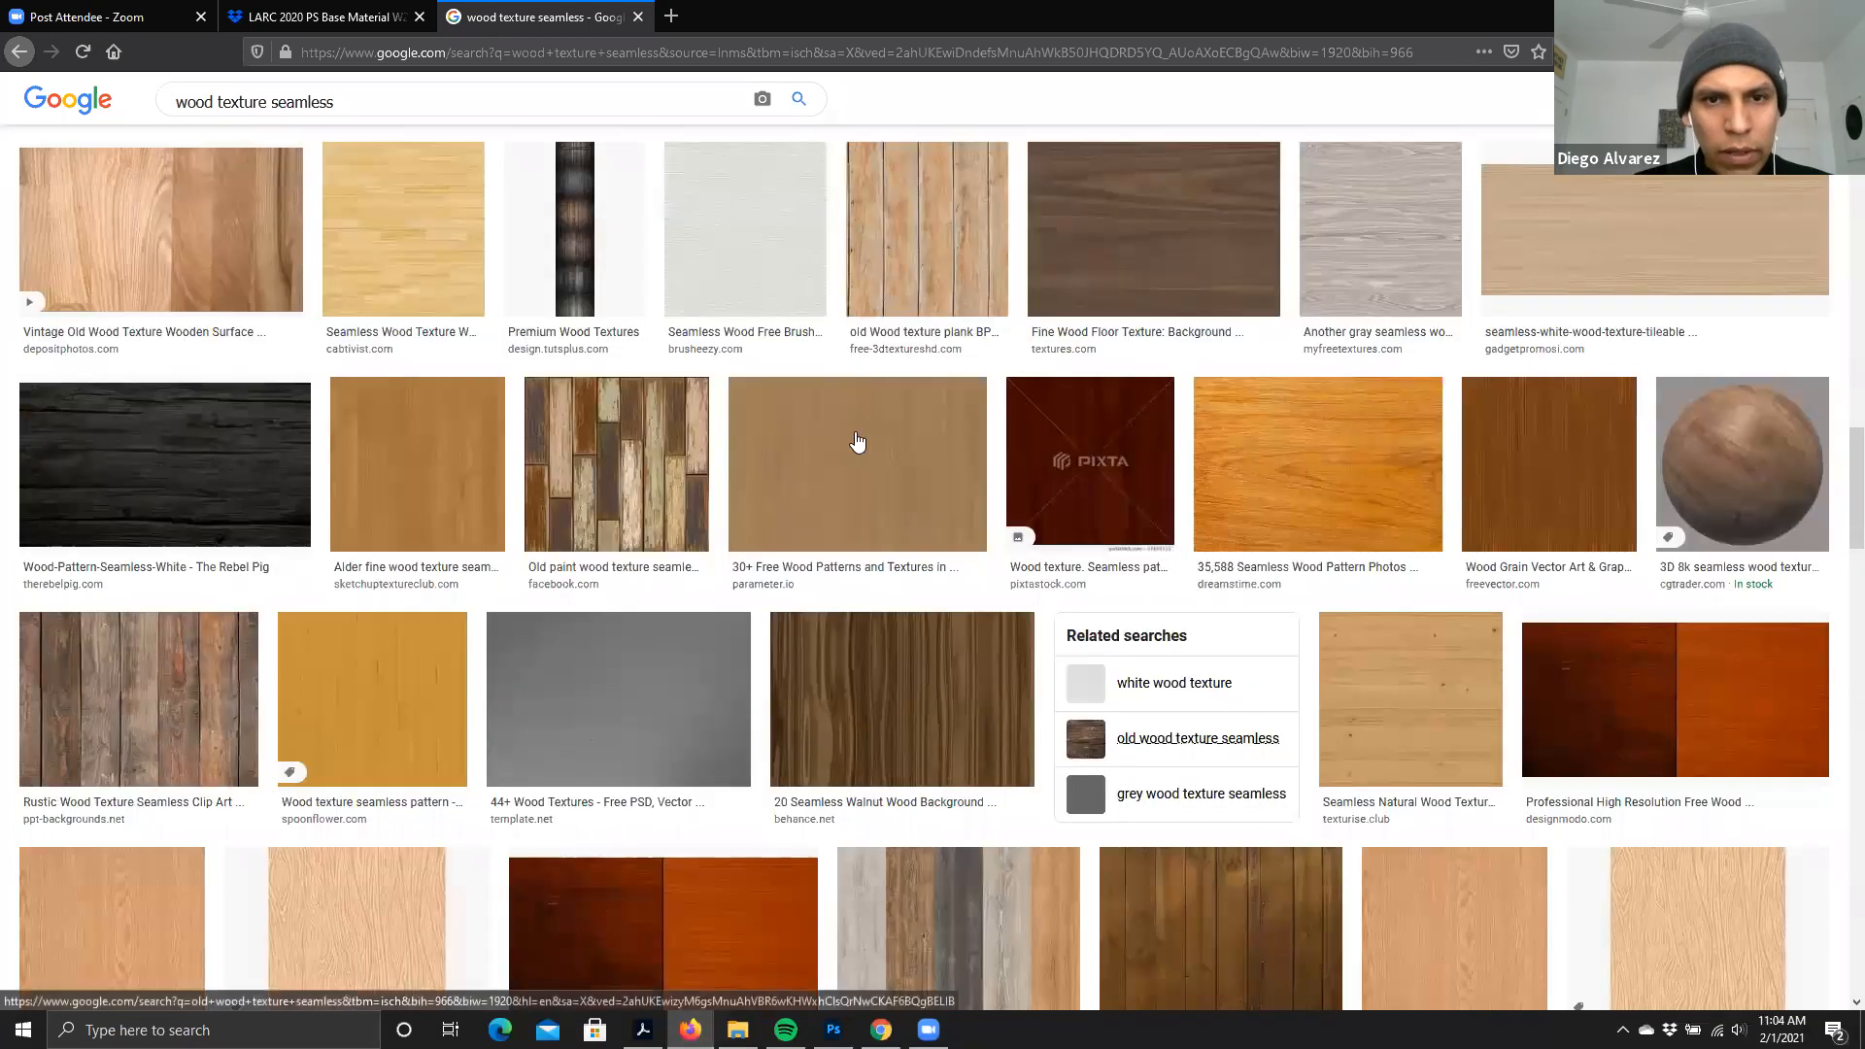
scroll(1302, 559, up, 16)
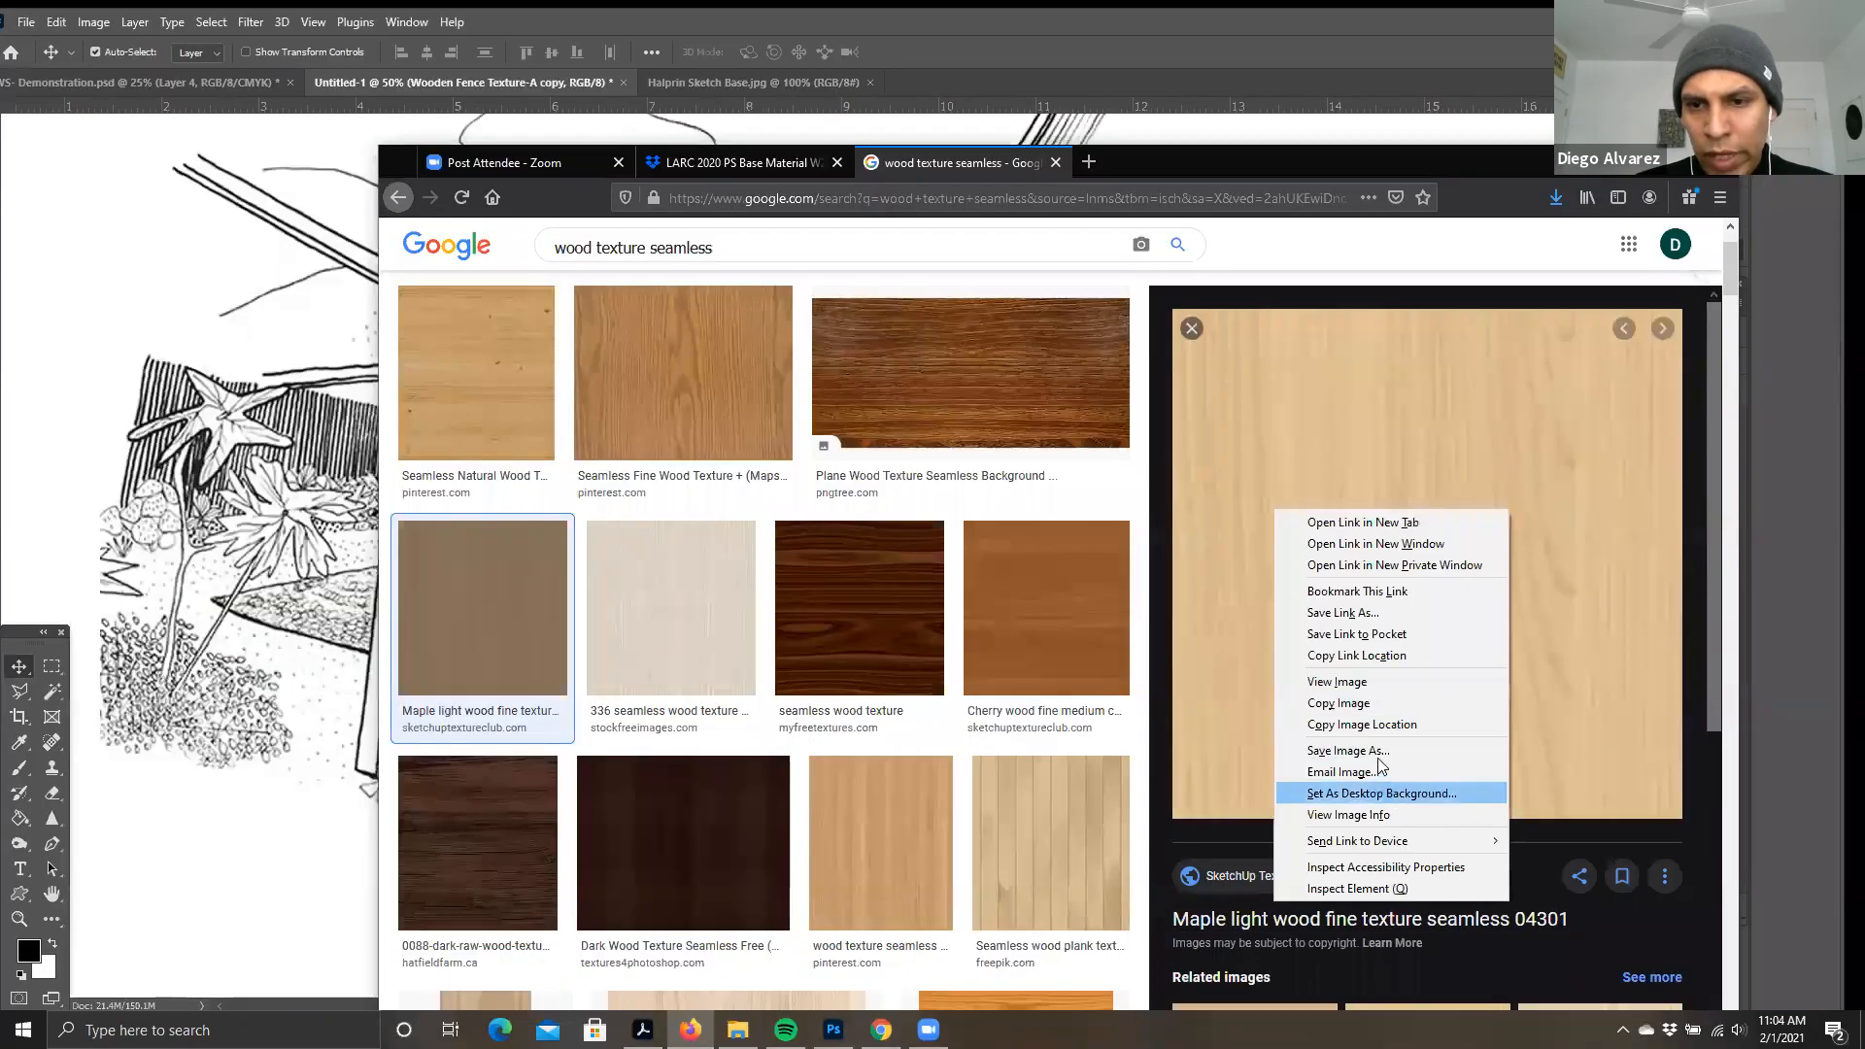
- Save the maple texture image as Wood Texture-D.jpg in the Textures folder
key(Up)
key(Up)
key(Return)
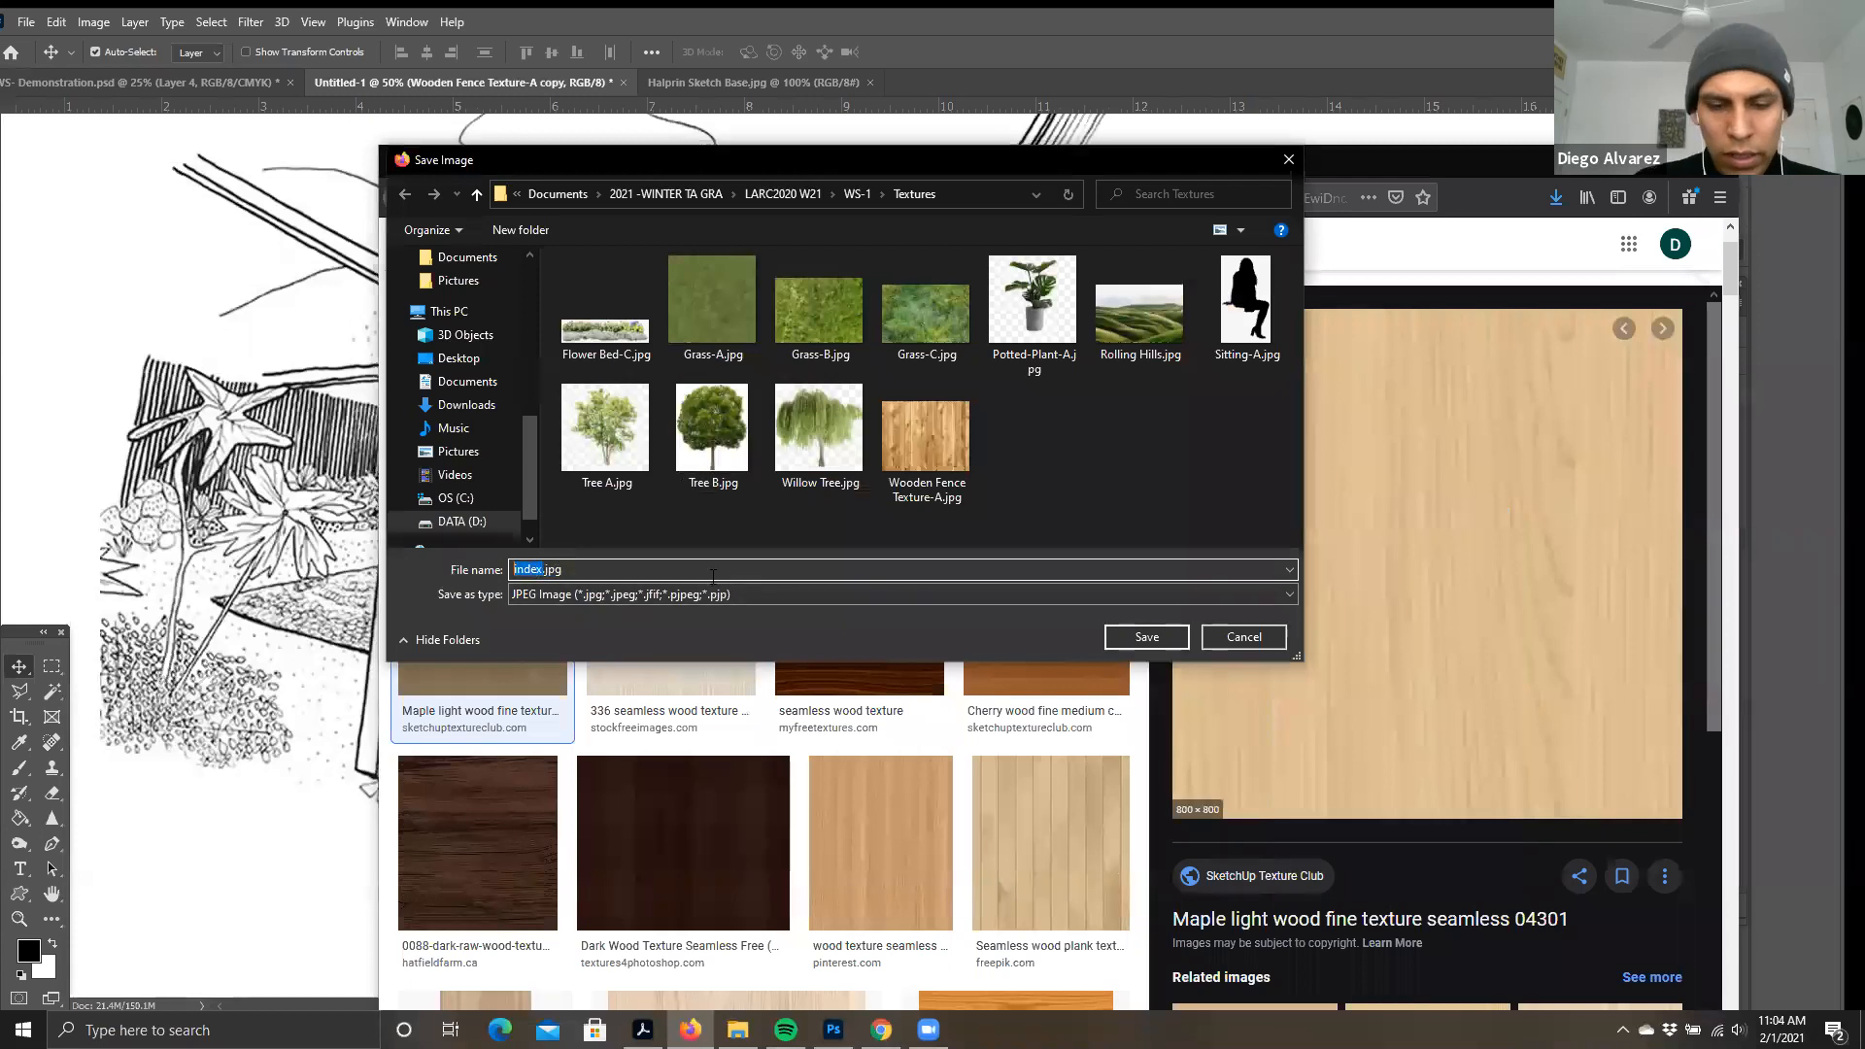
text(Wood Texture)
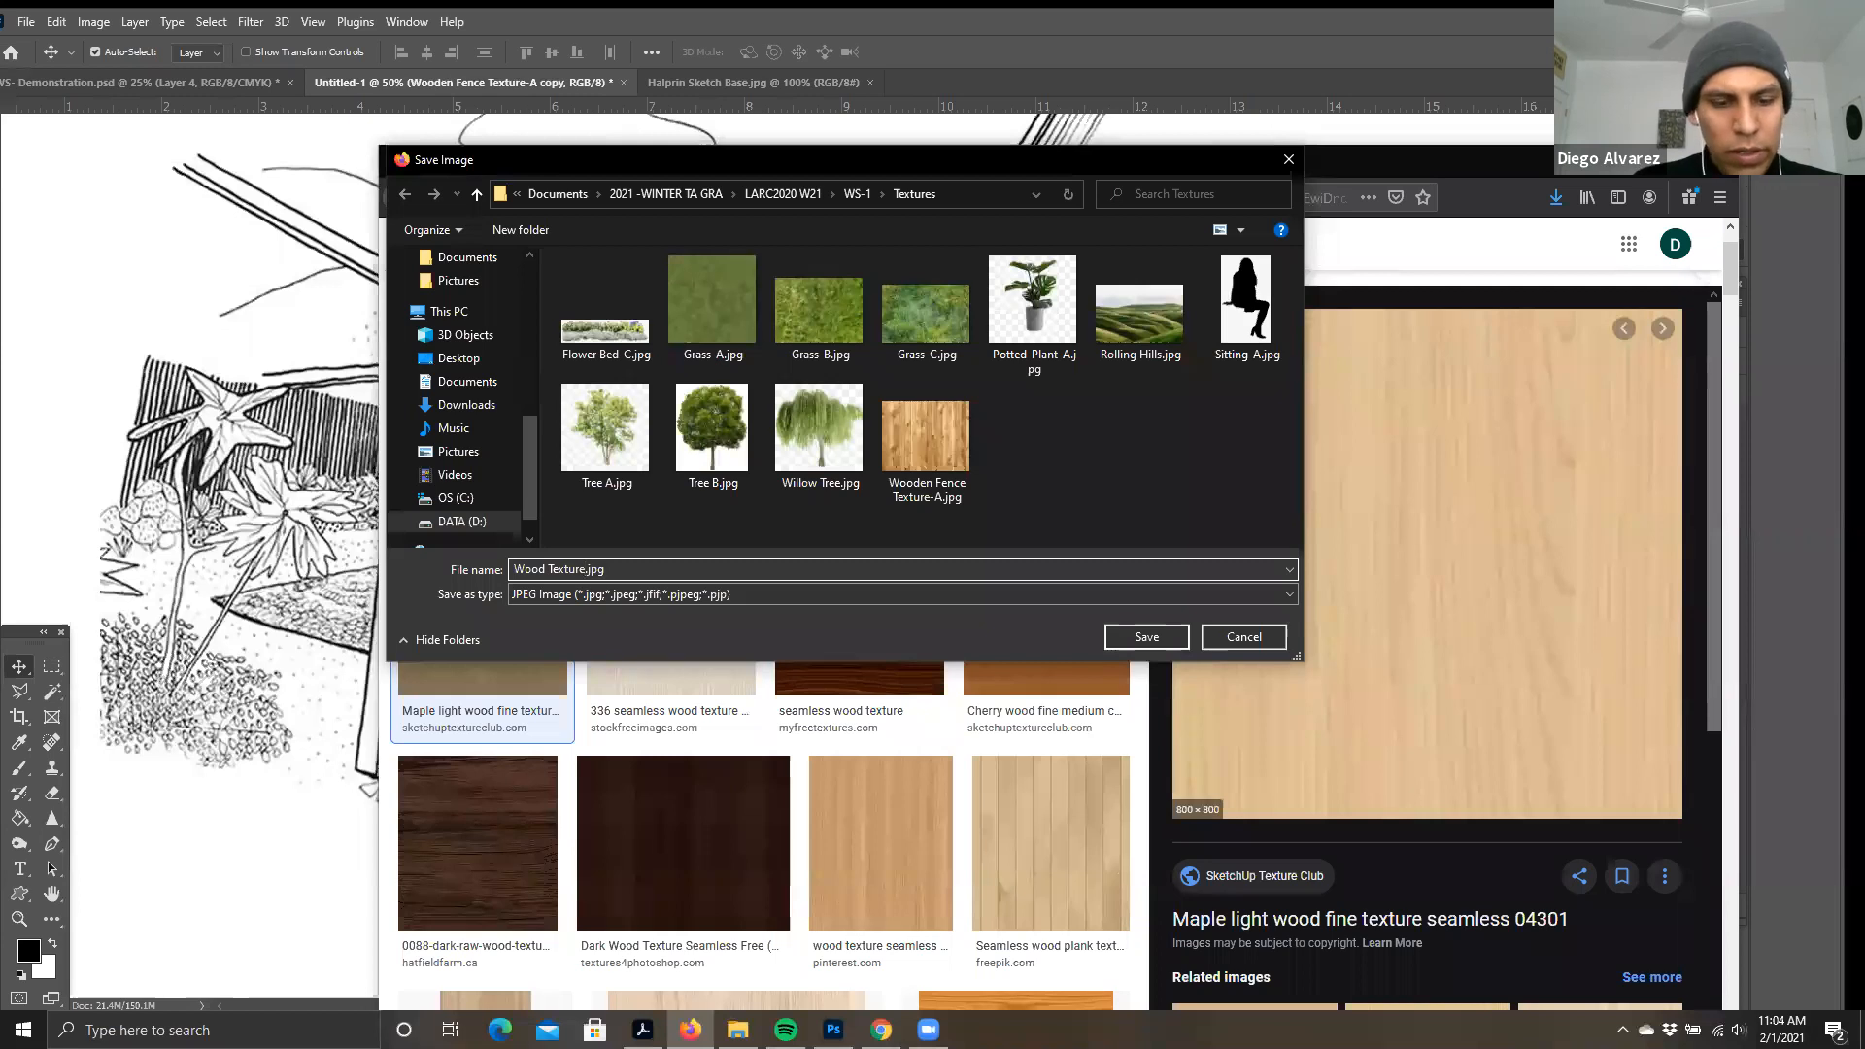
text(-)
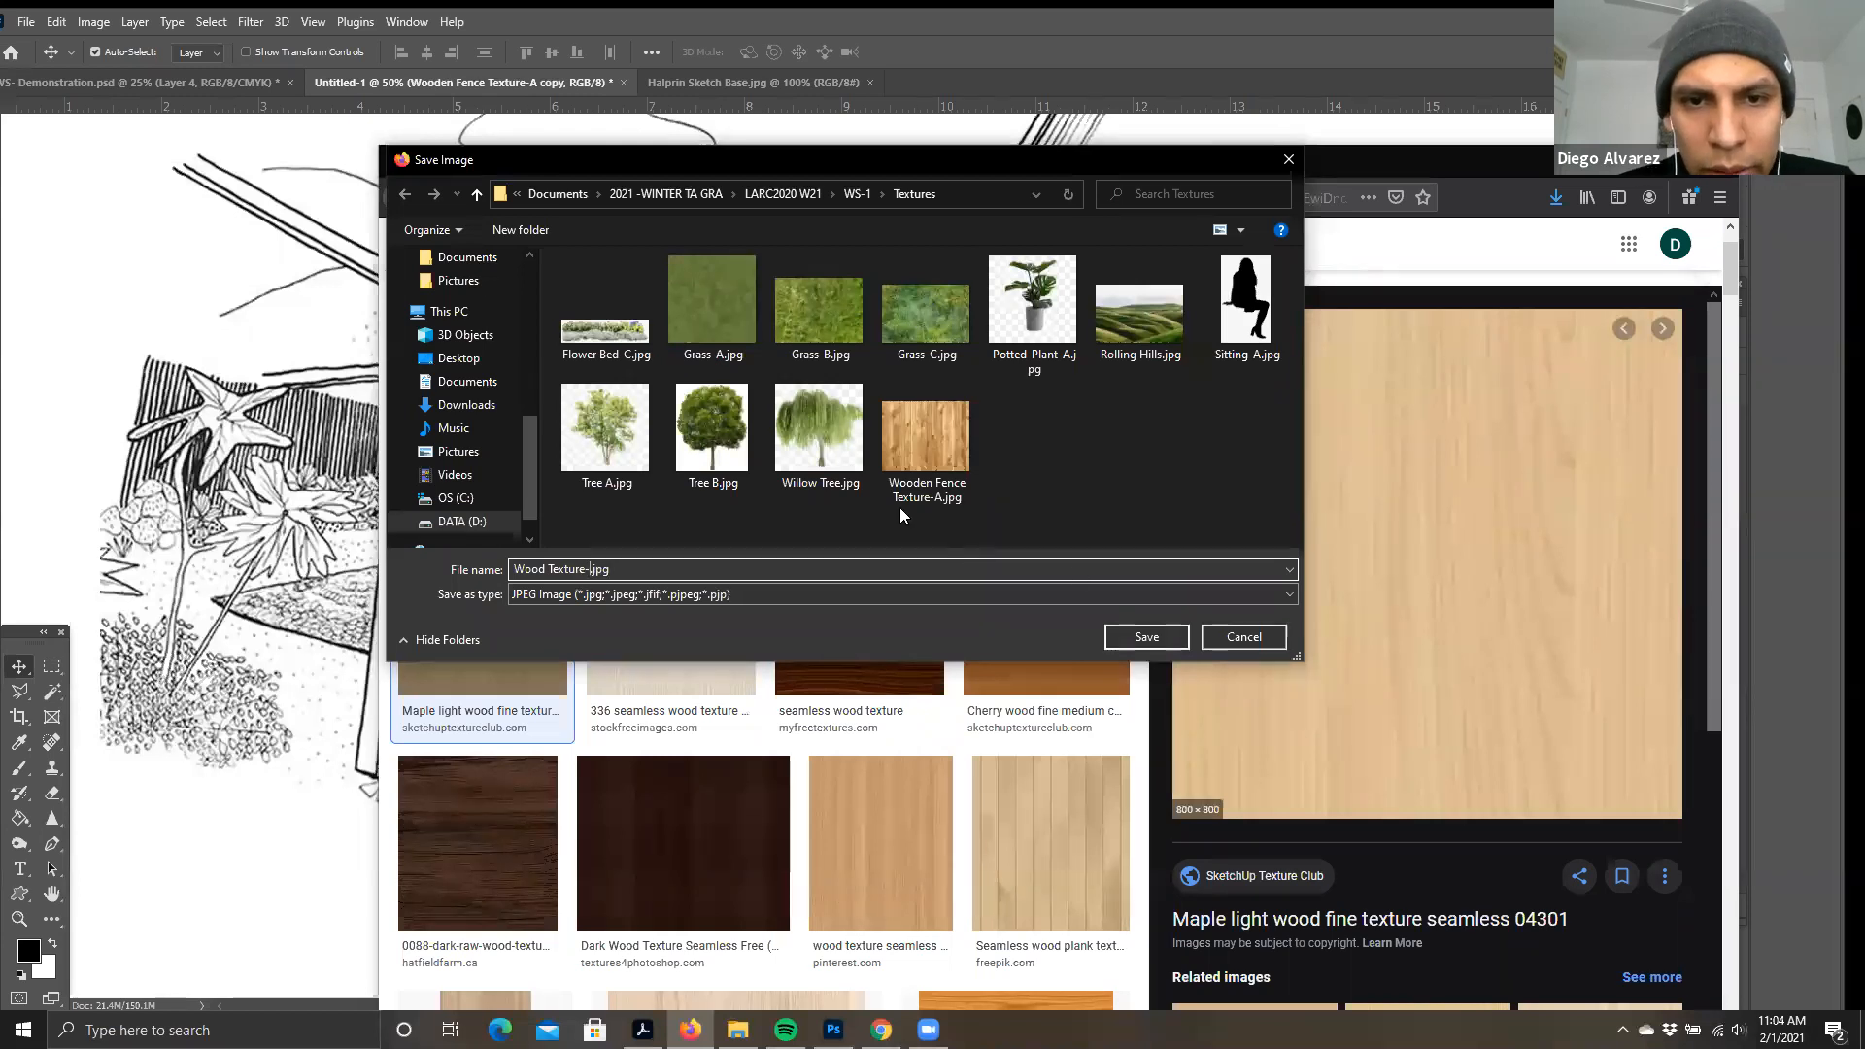
text(D)
click(1146, 638)
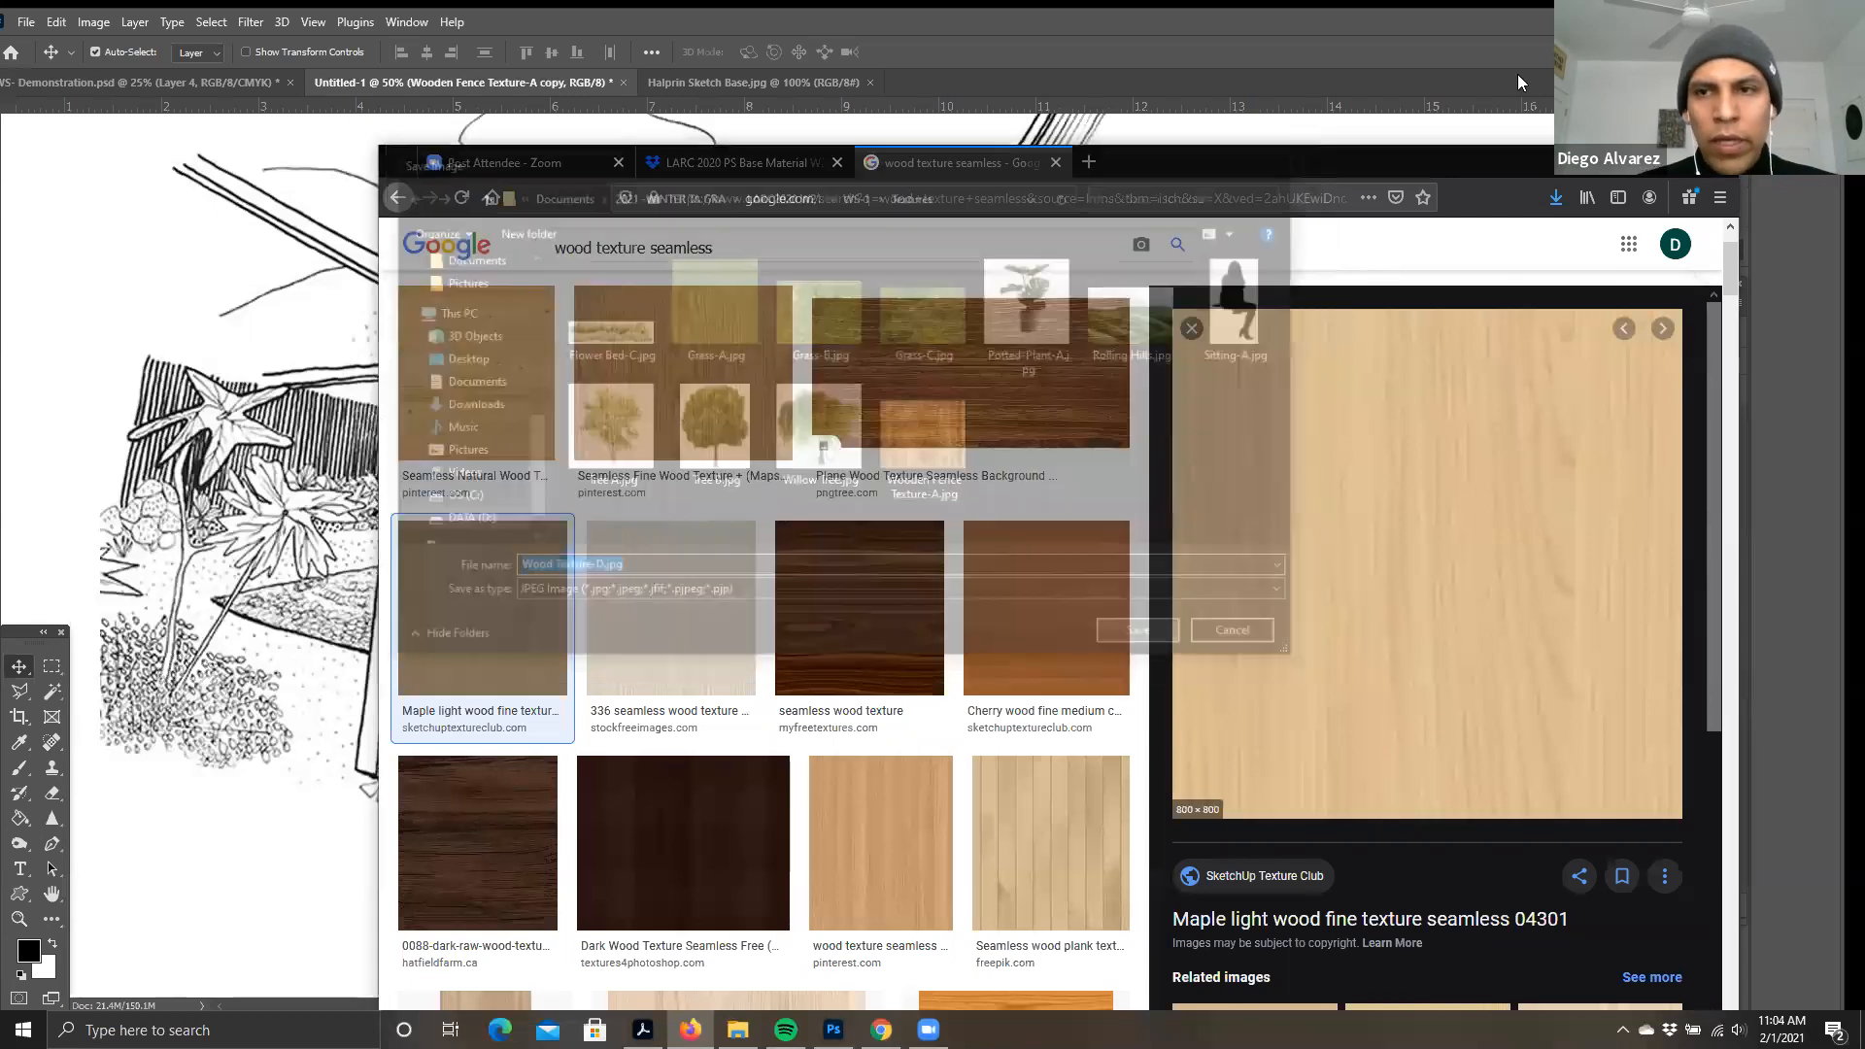
- Switch to the Textures folder in File Explorer and open Wood Texture-D.jpg with Adobe Photoshop 2021
click(715, 1020)
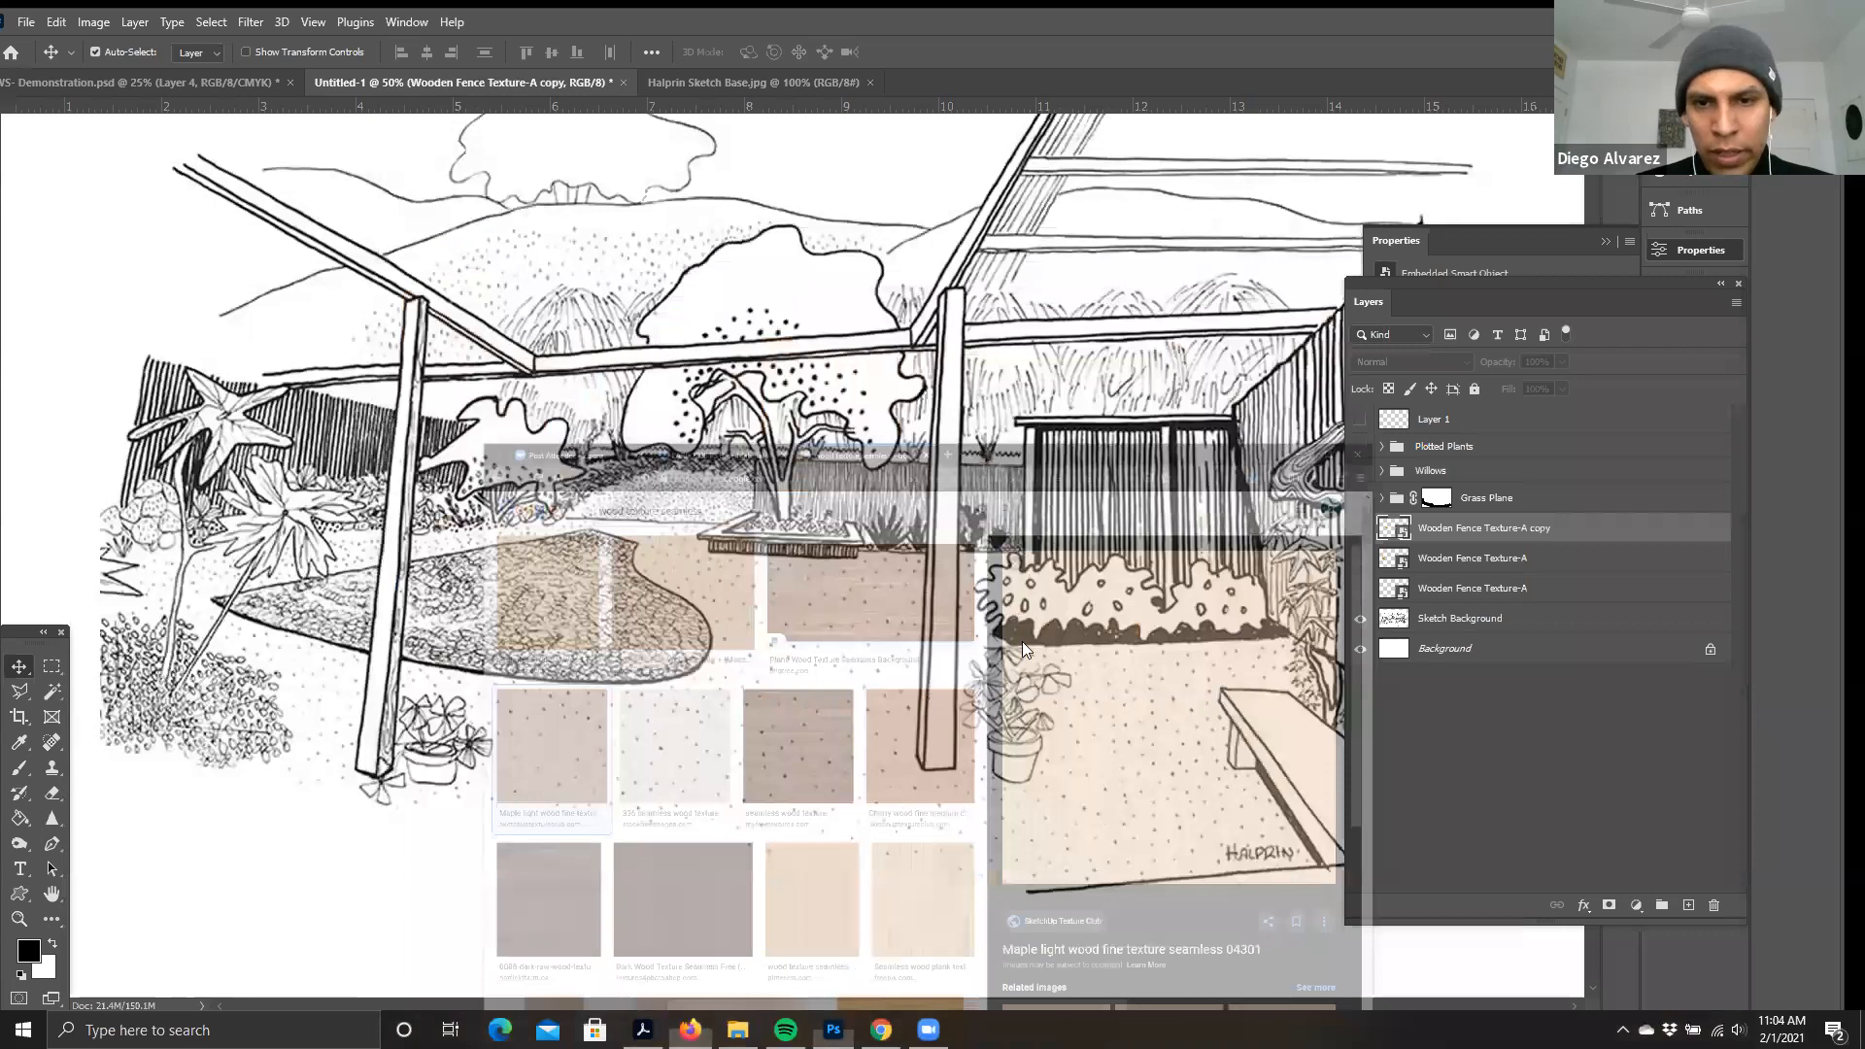
key(alt+Tab)
click(1059, 565)
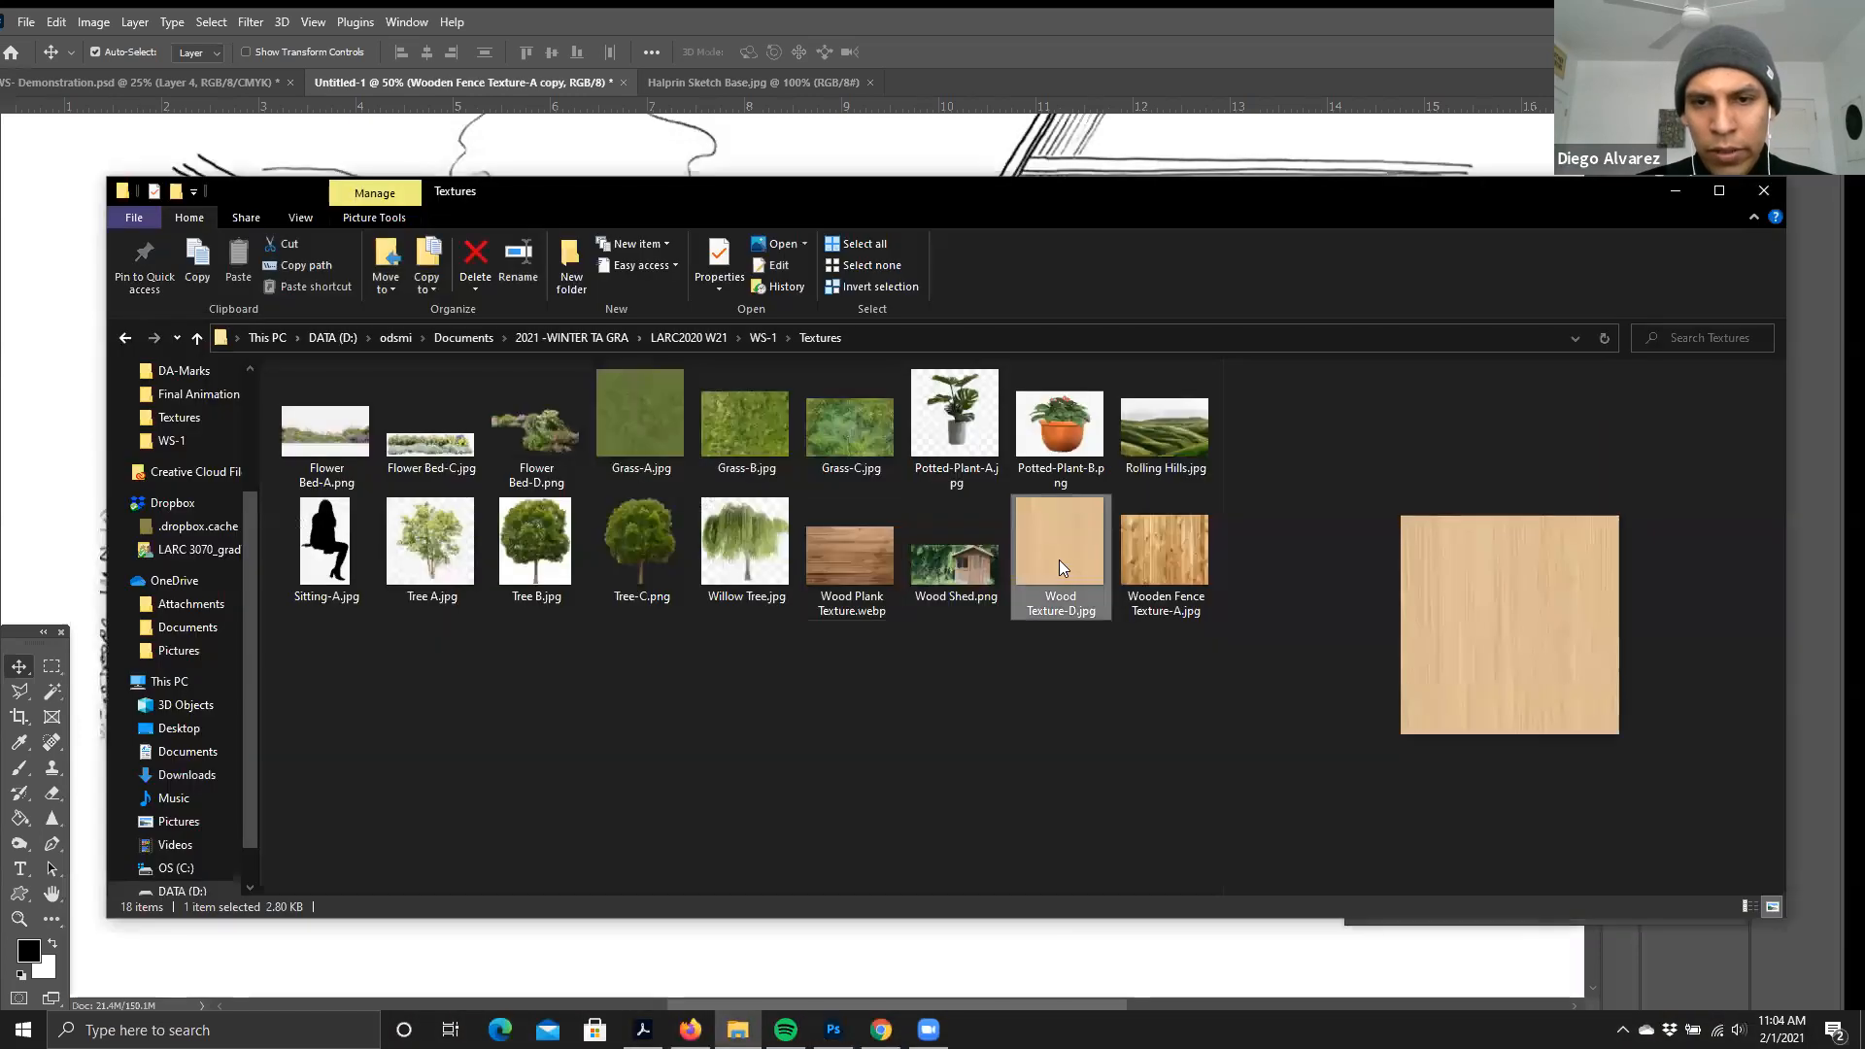
right_click(1058, 560)
mouse_move(1146, 797)
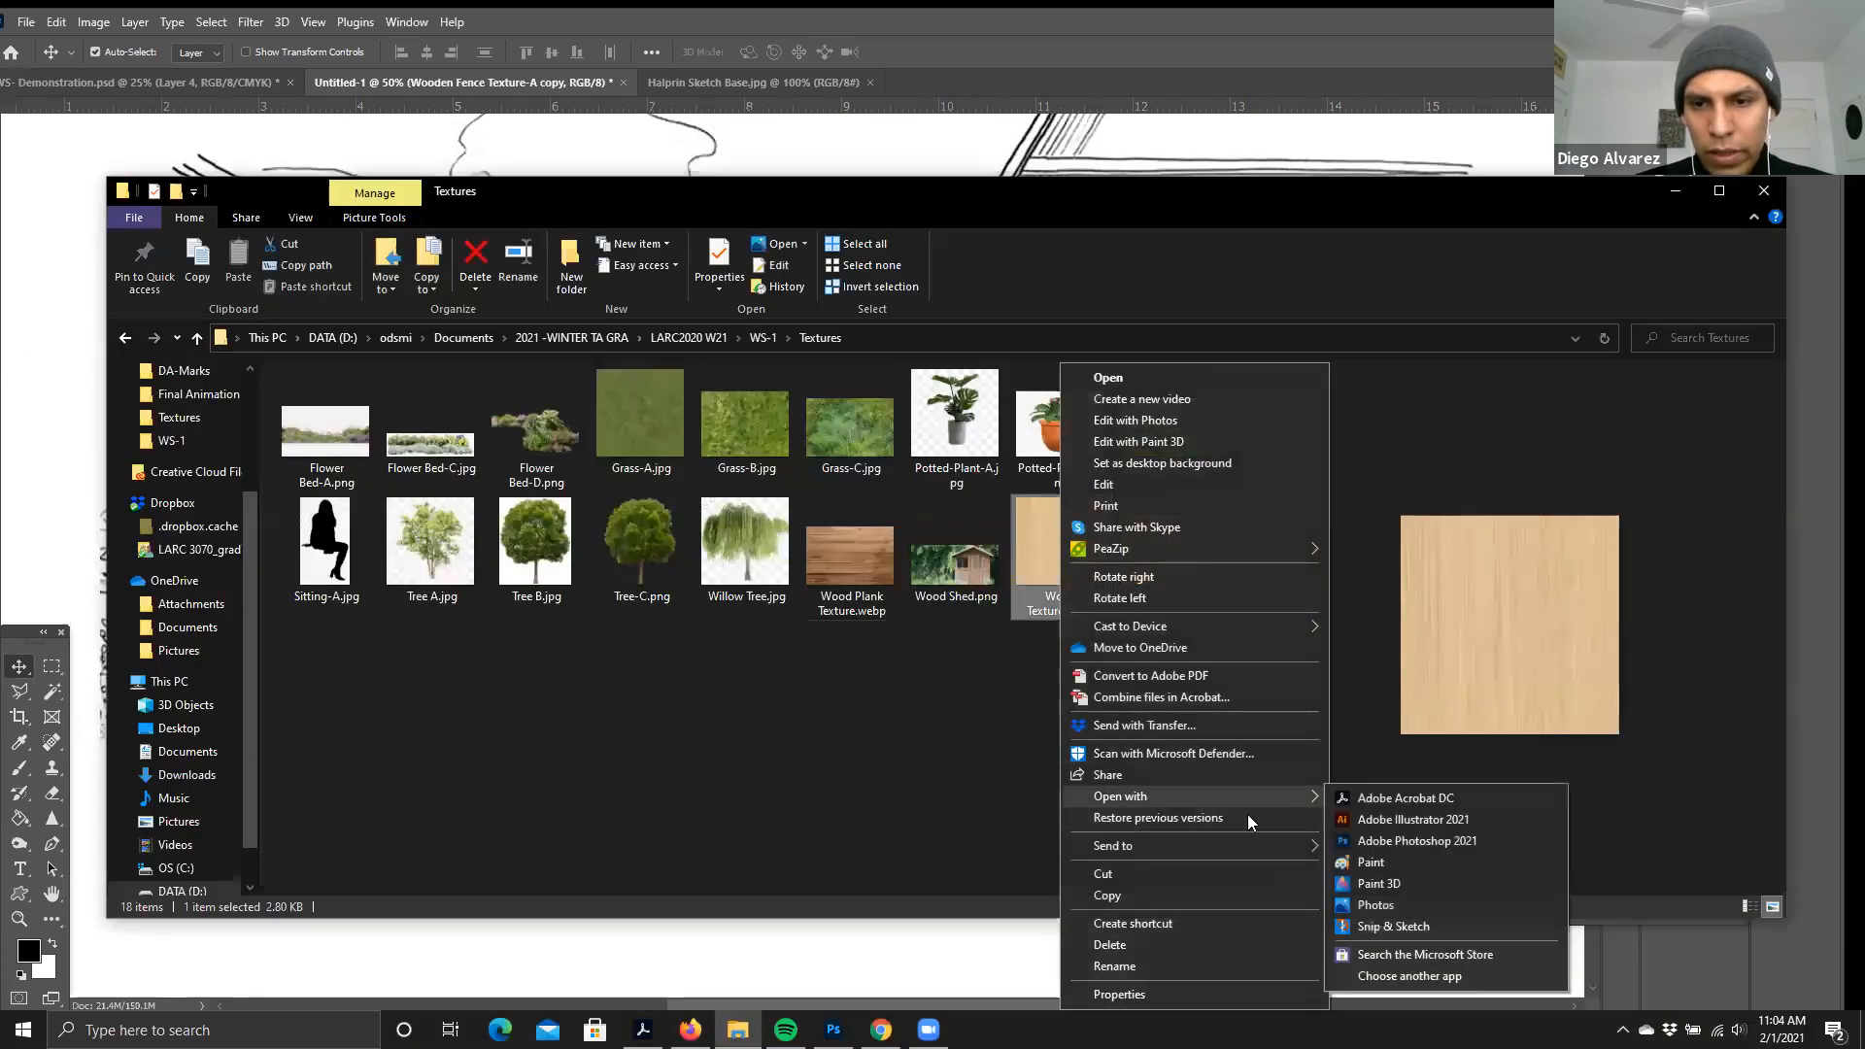
click(1373, 841)
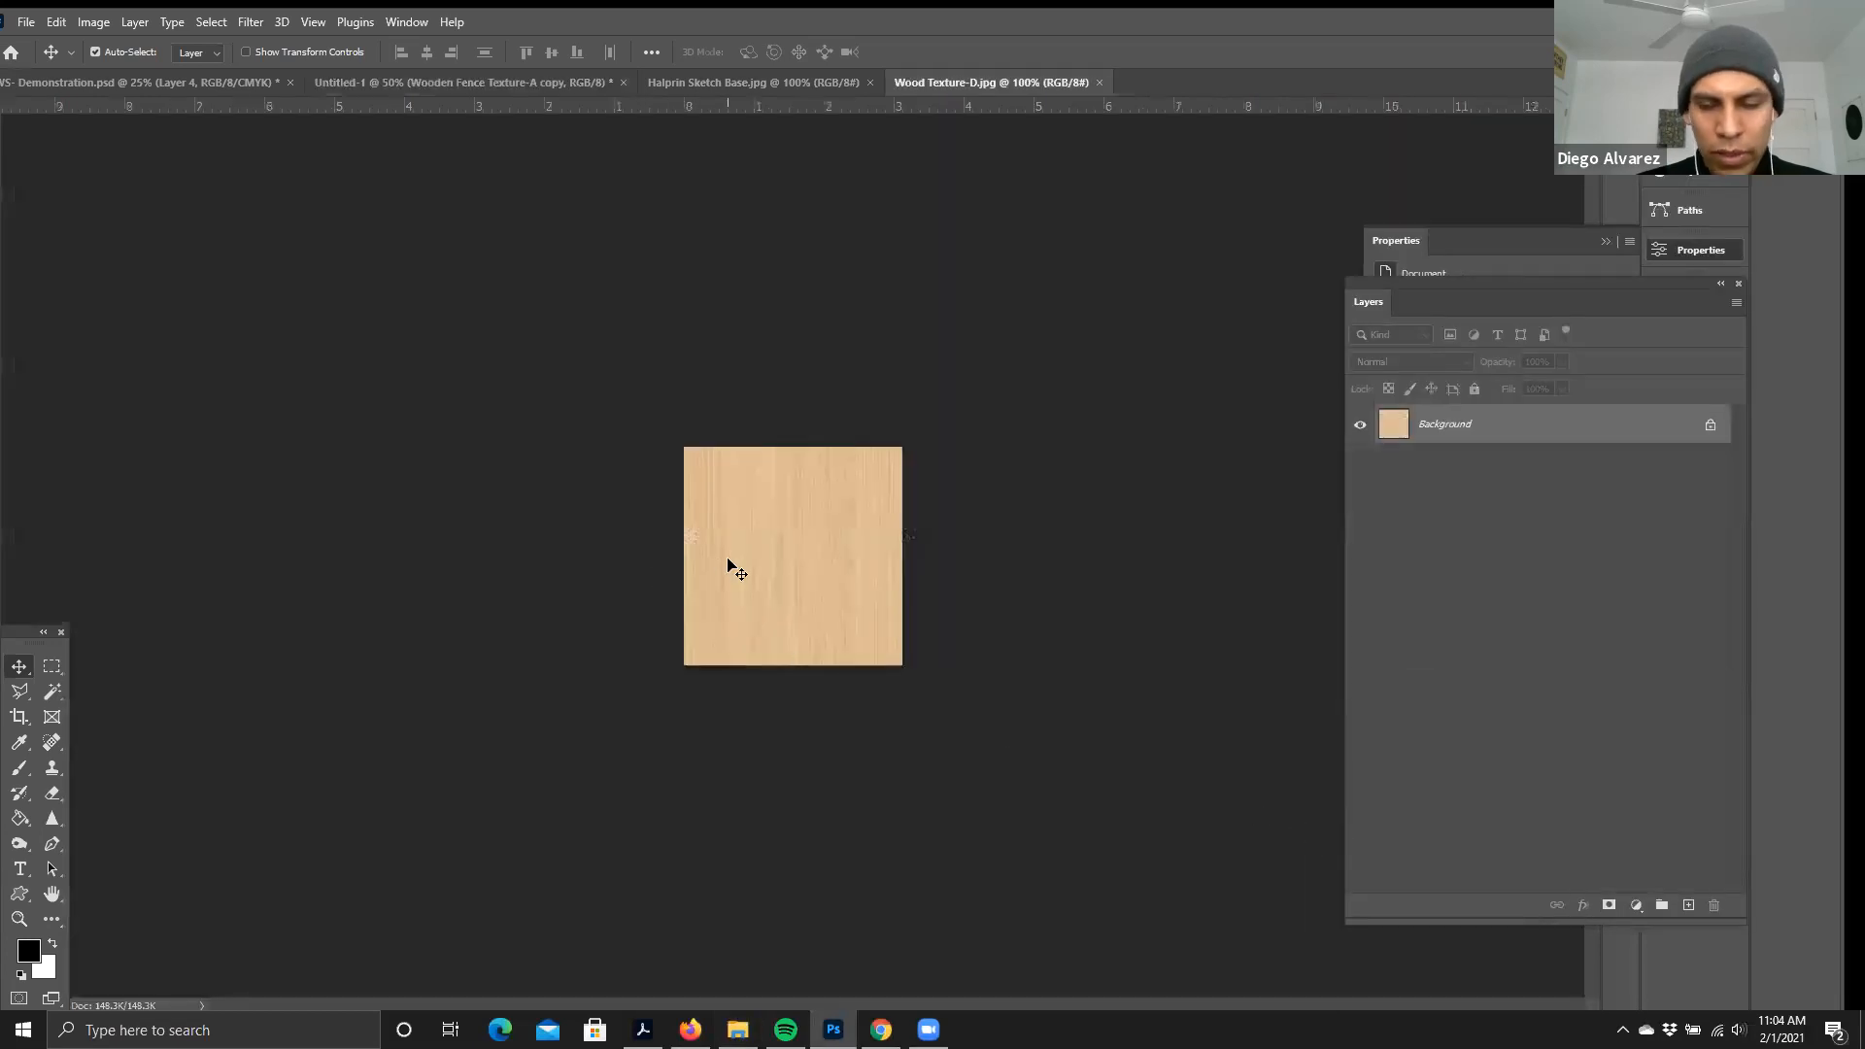
- Unlock the Background layer of Wood Texture-D.jpg so it becomes a regular, movable layer
key(ctrl+plus)
key(ctrl+plus)
click(1710, 428)
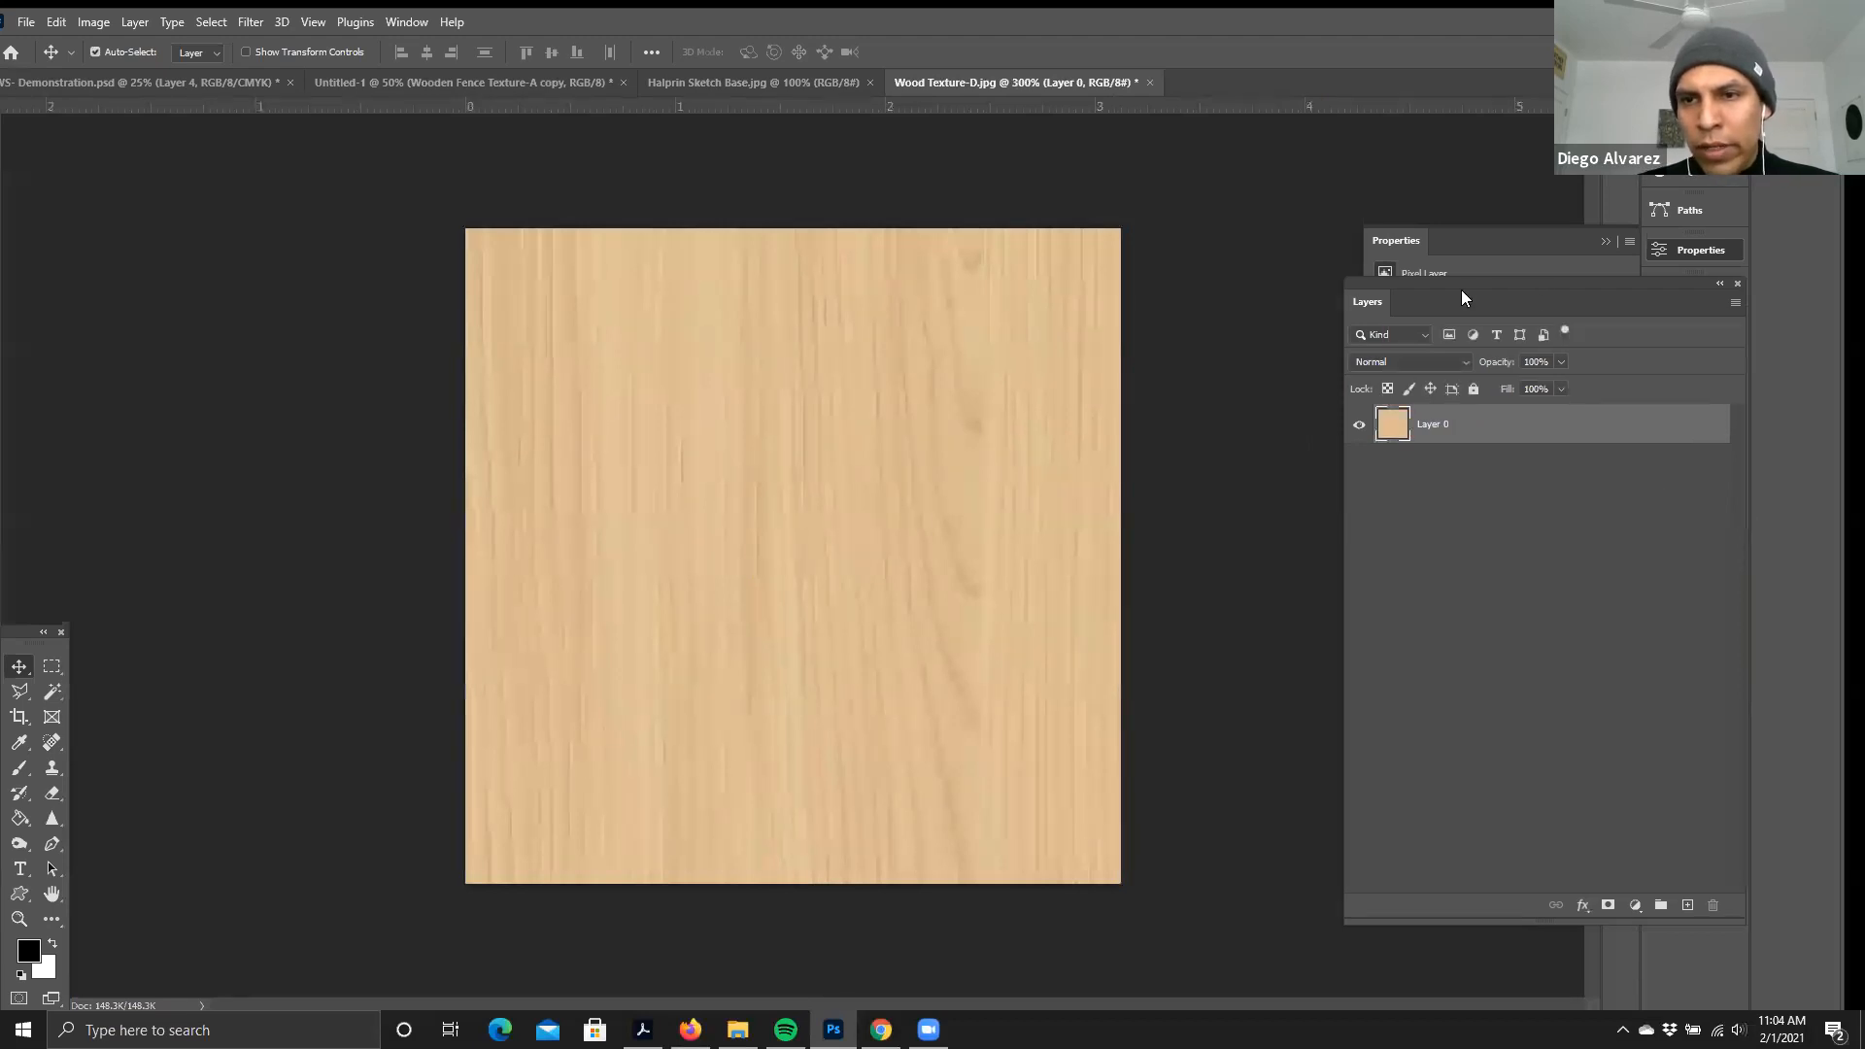
drag(1461, 289, 1378, 291)
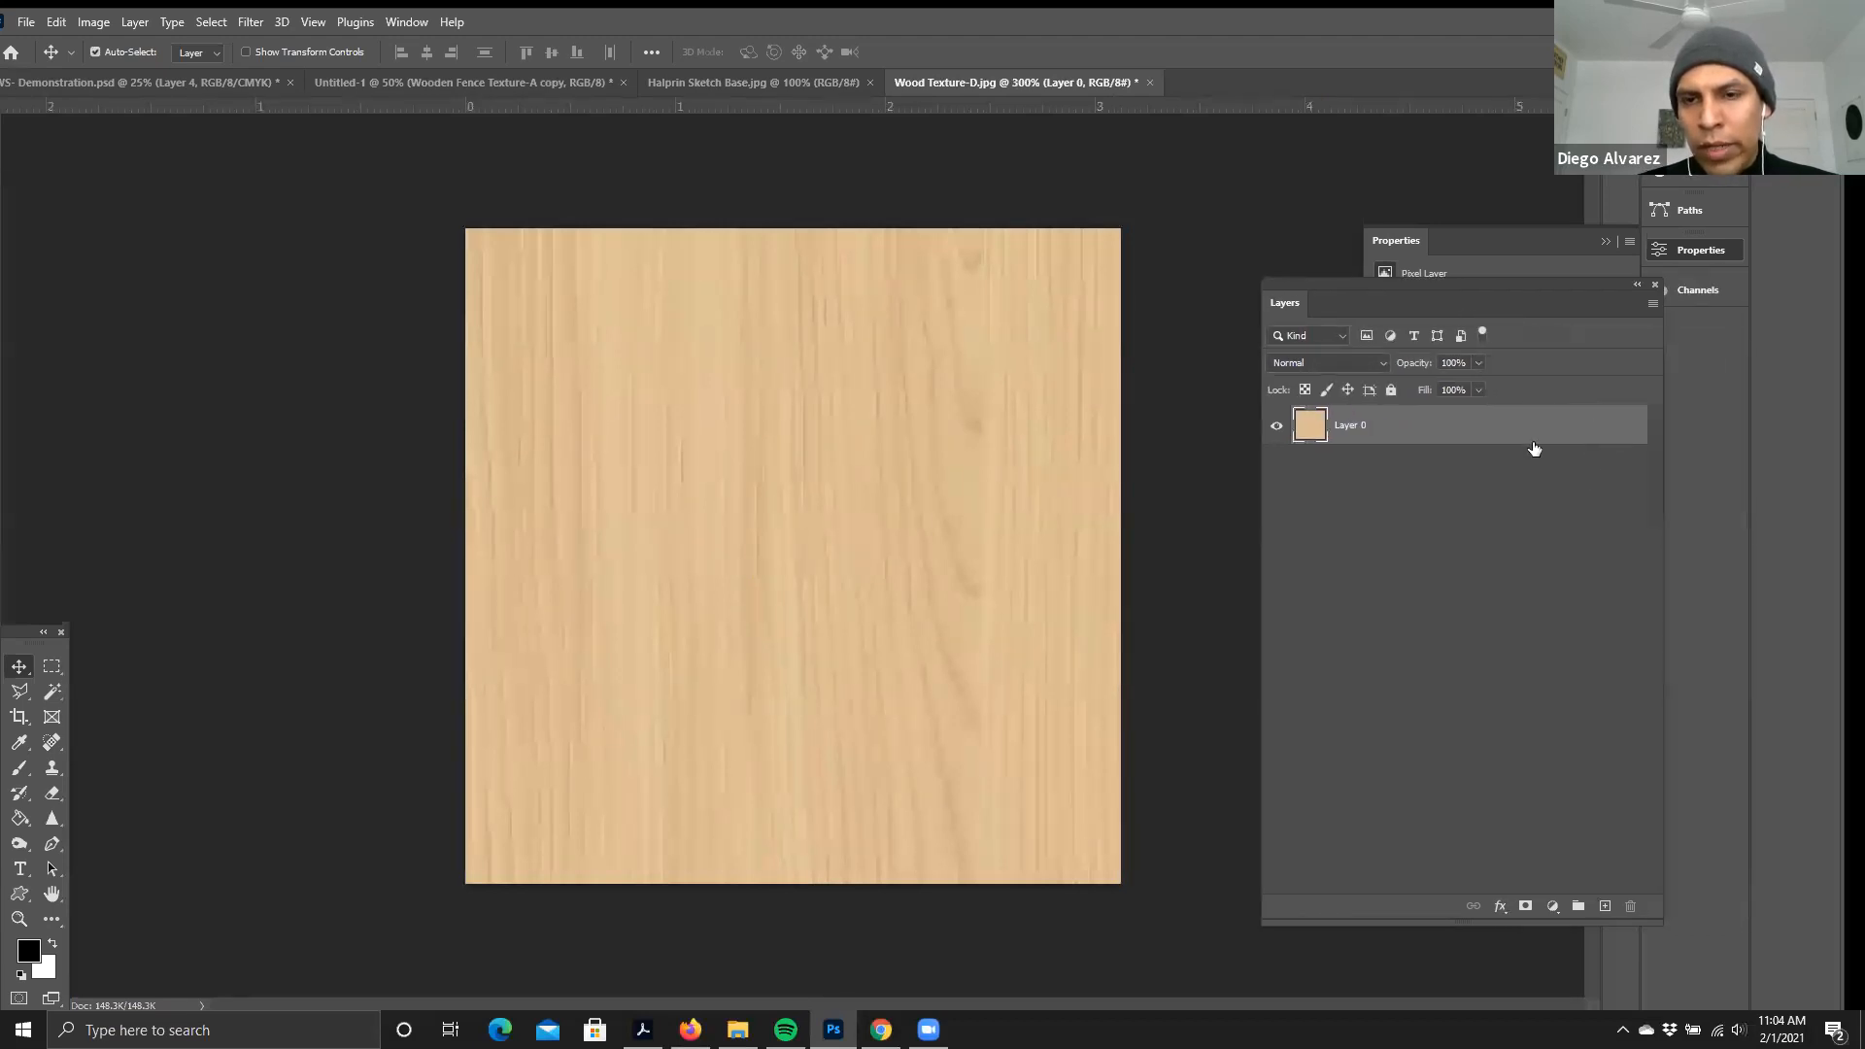
key(ctrl+z)
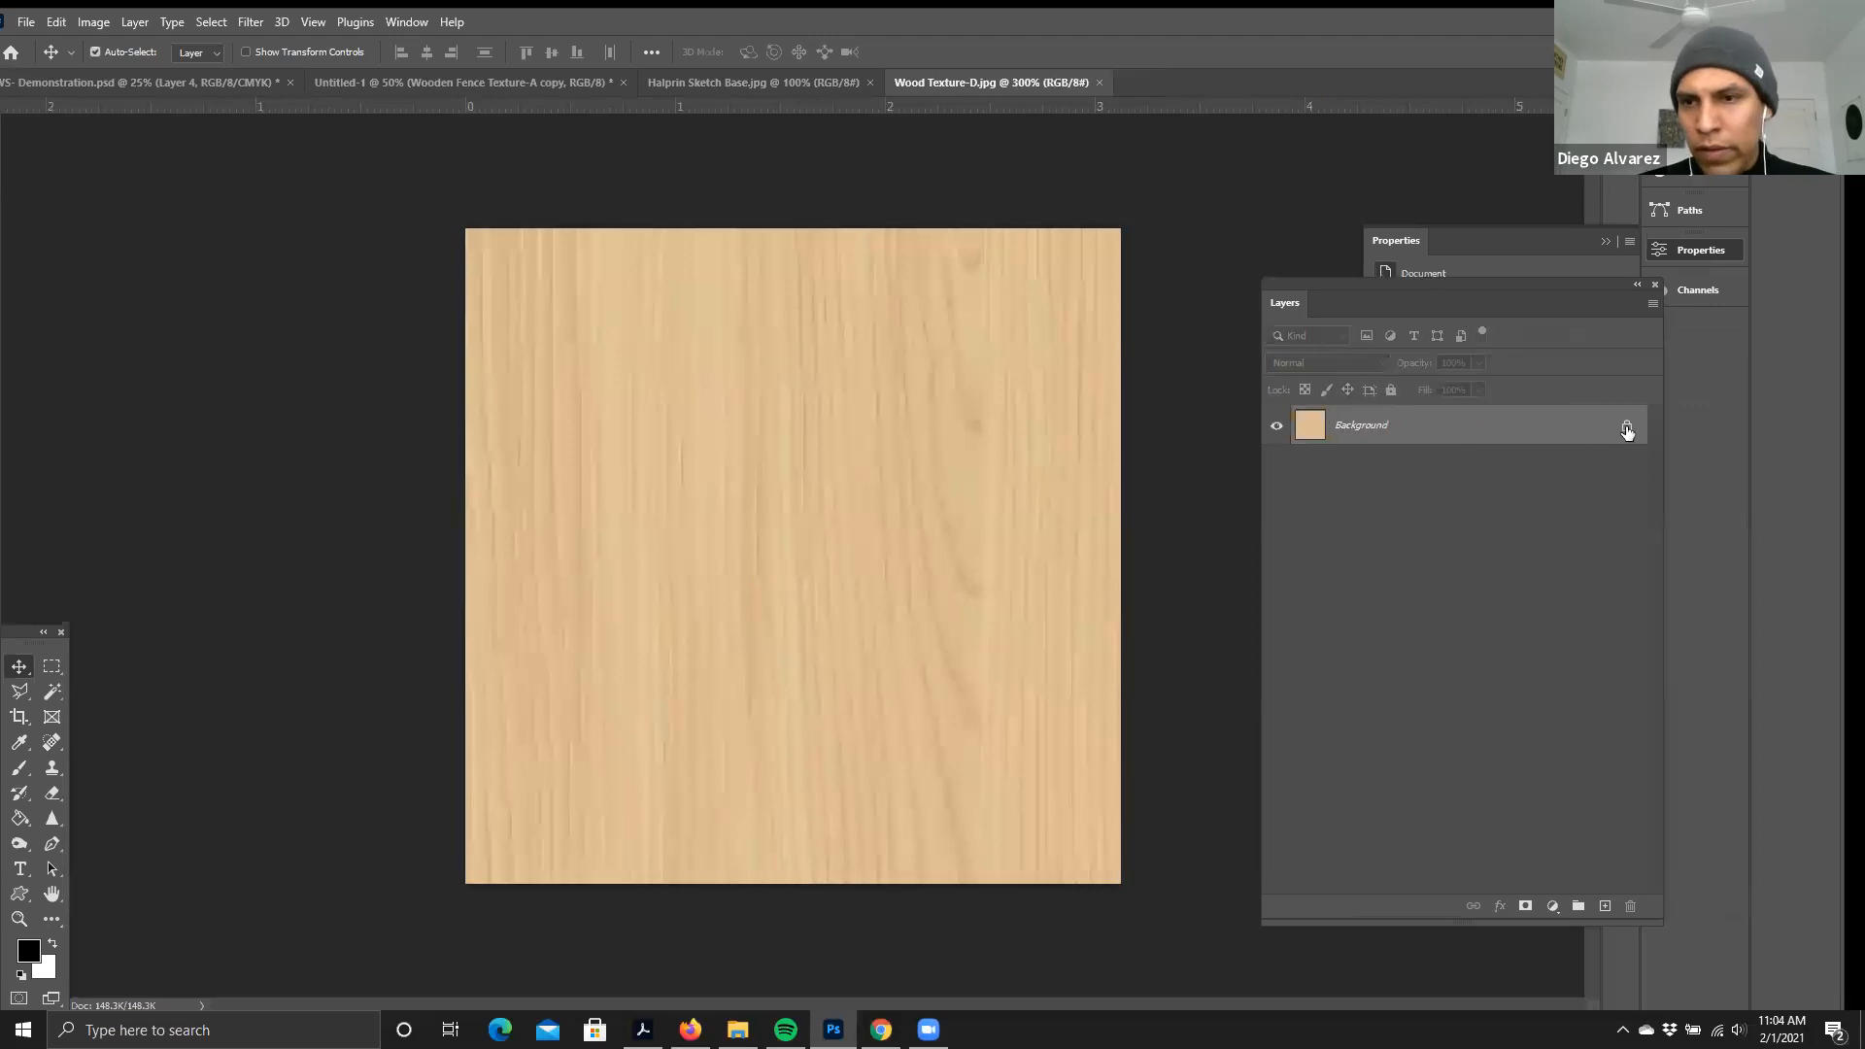
click(1627, 429)
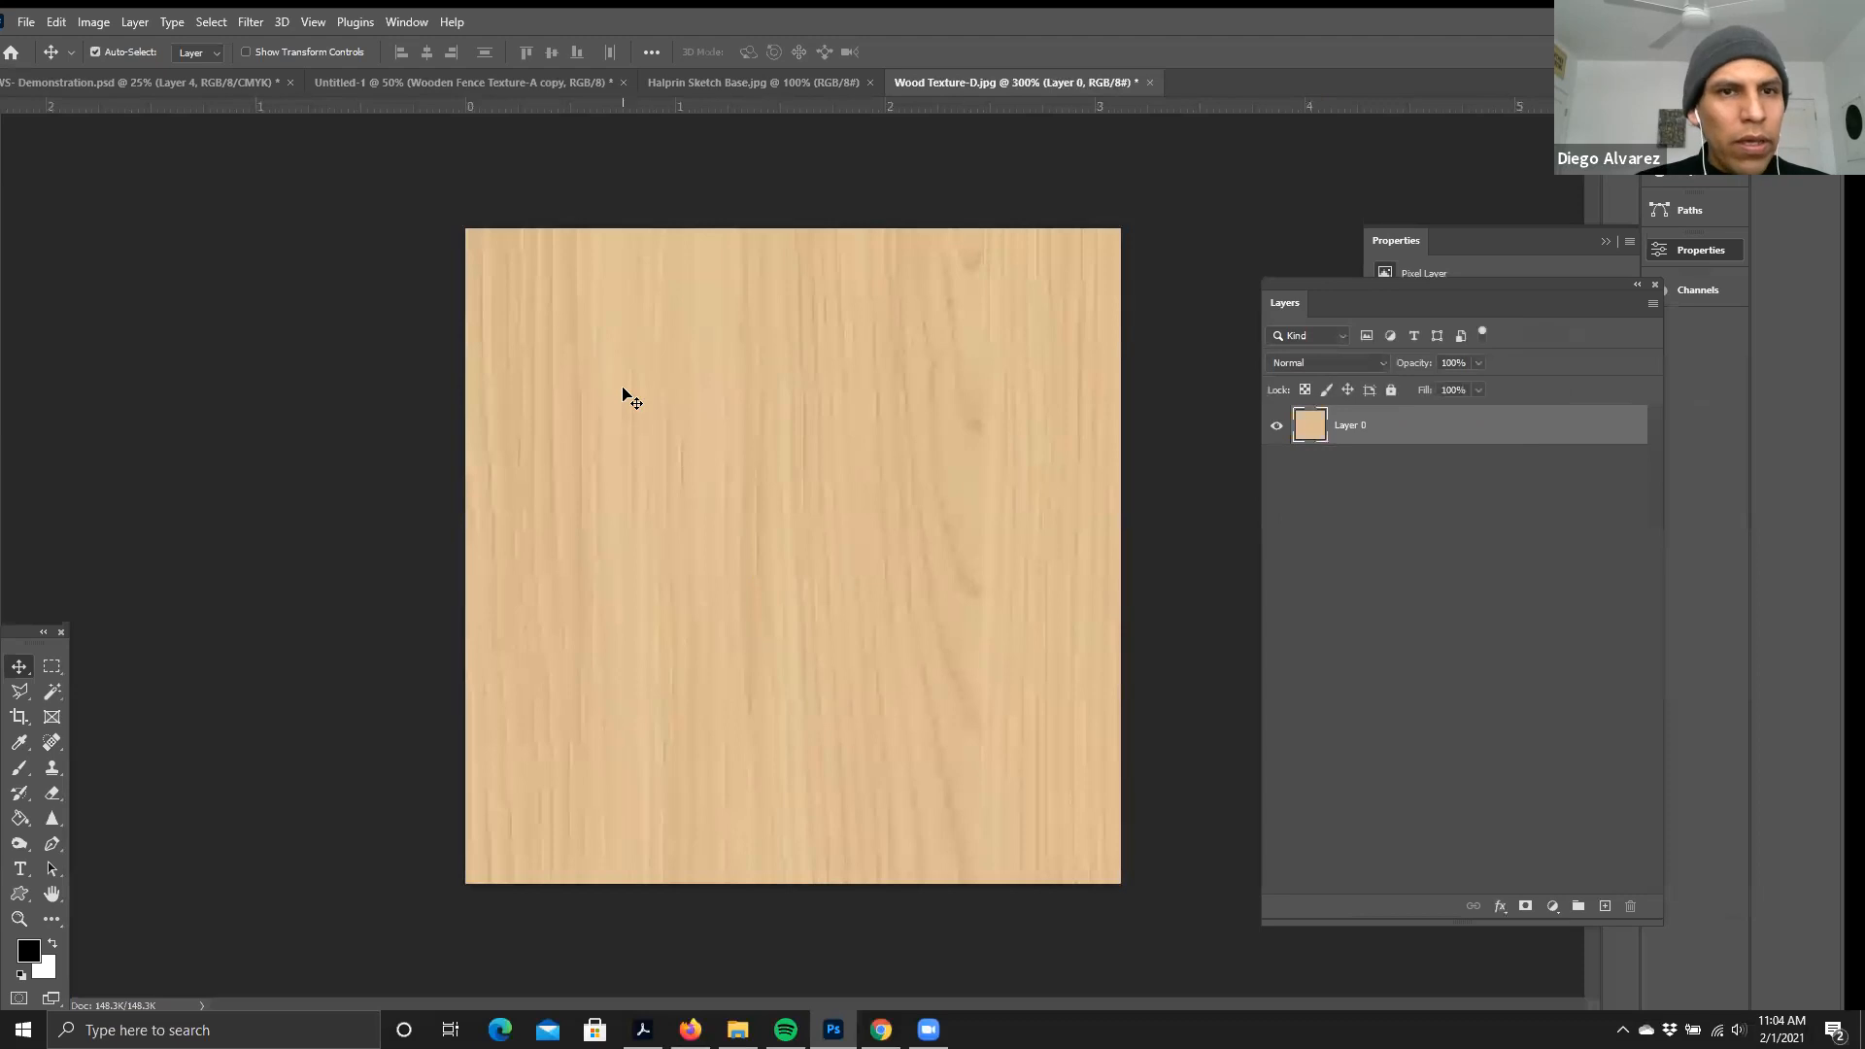
- Bring the wood texture into the Untitled-1 document as a new layer and place it over the pond
drag(632, 364, 237, 153)
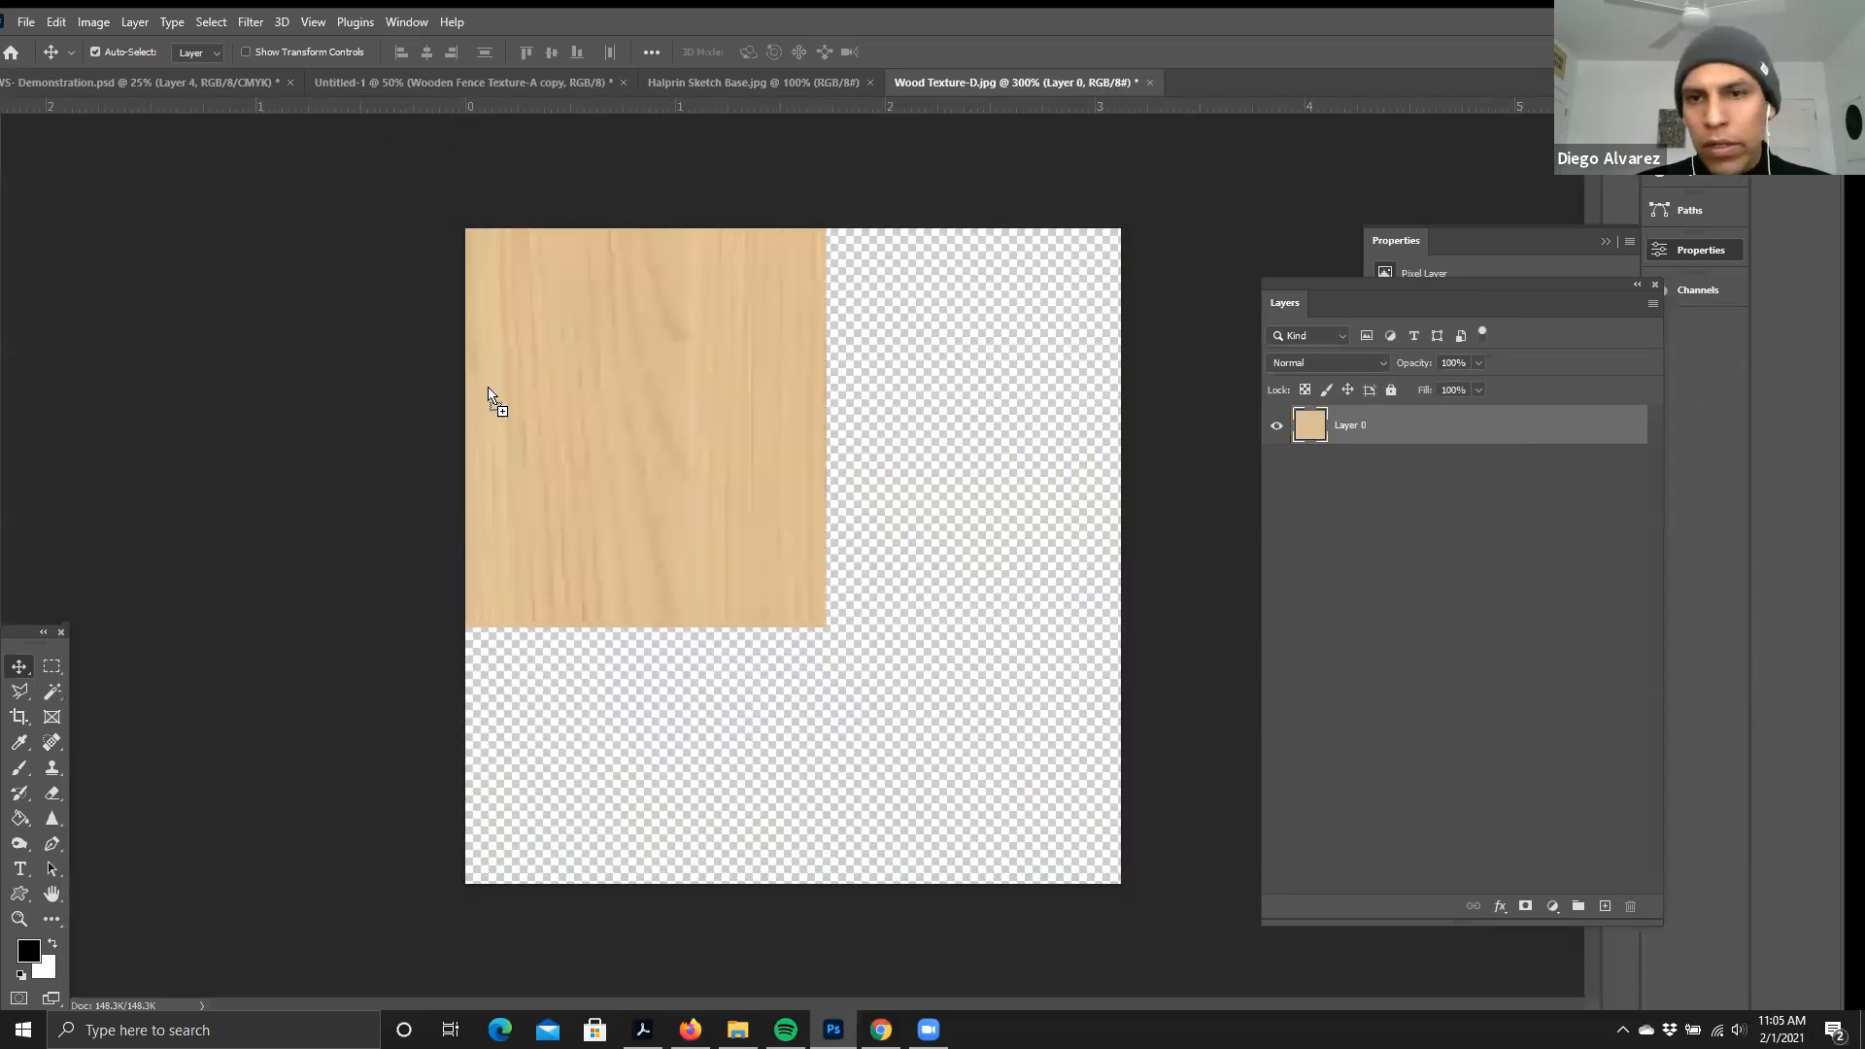
click(456, 82)
mouse_move(718, 89)
mouse_down()
mouse_move(696, 534)
mouse_move(841, 554)
mouse_move(795, 373)
mouse_move(1040, 146)
mouse_move(949, 75)
mouse_move(903, 296)
mouse_move(491, 129)
mouse_move(464, 76)
mouse_move(732, 568)
mouse_up()
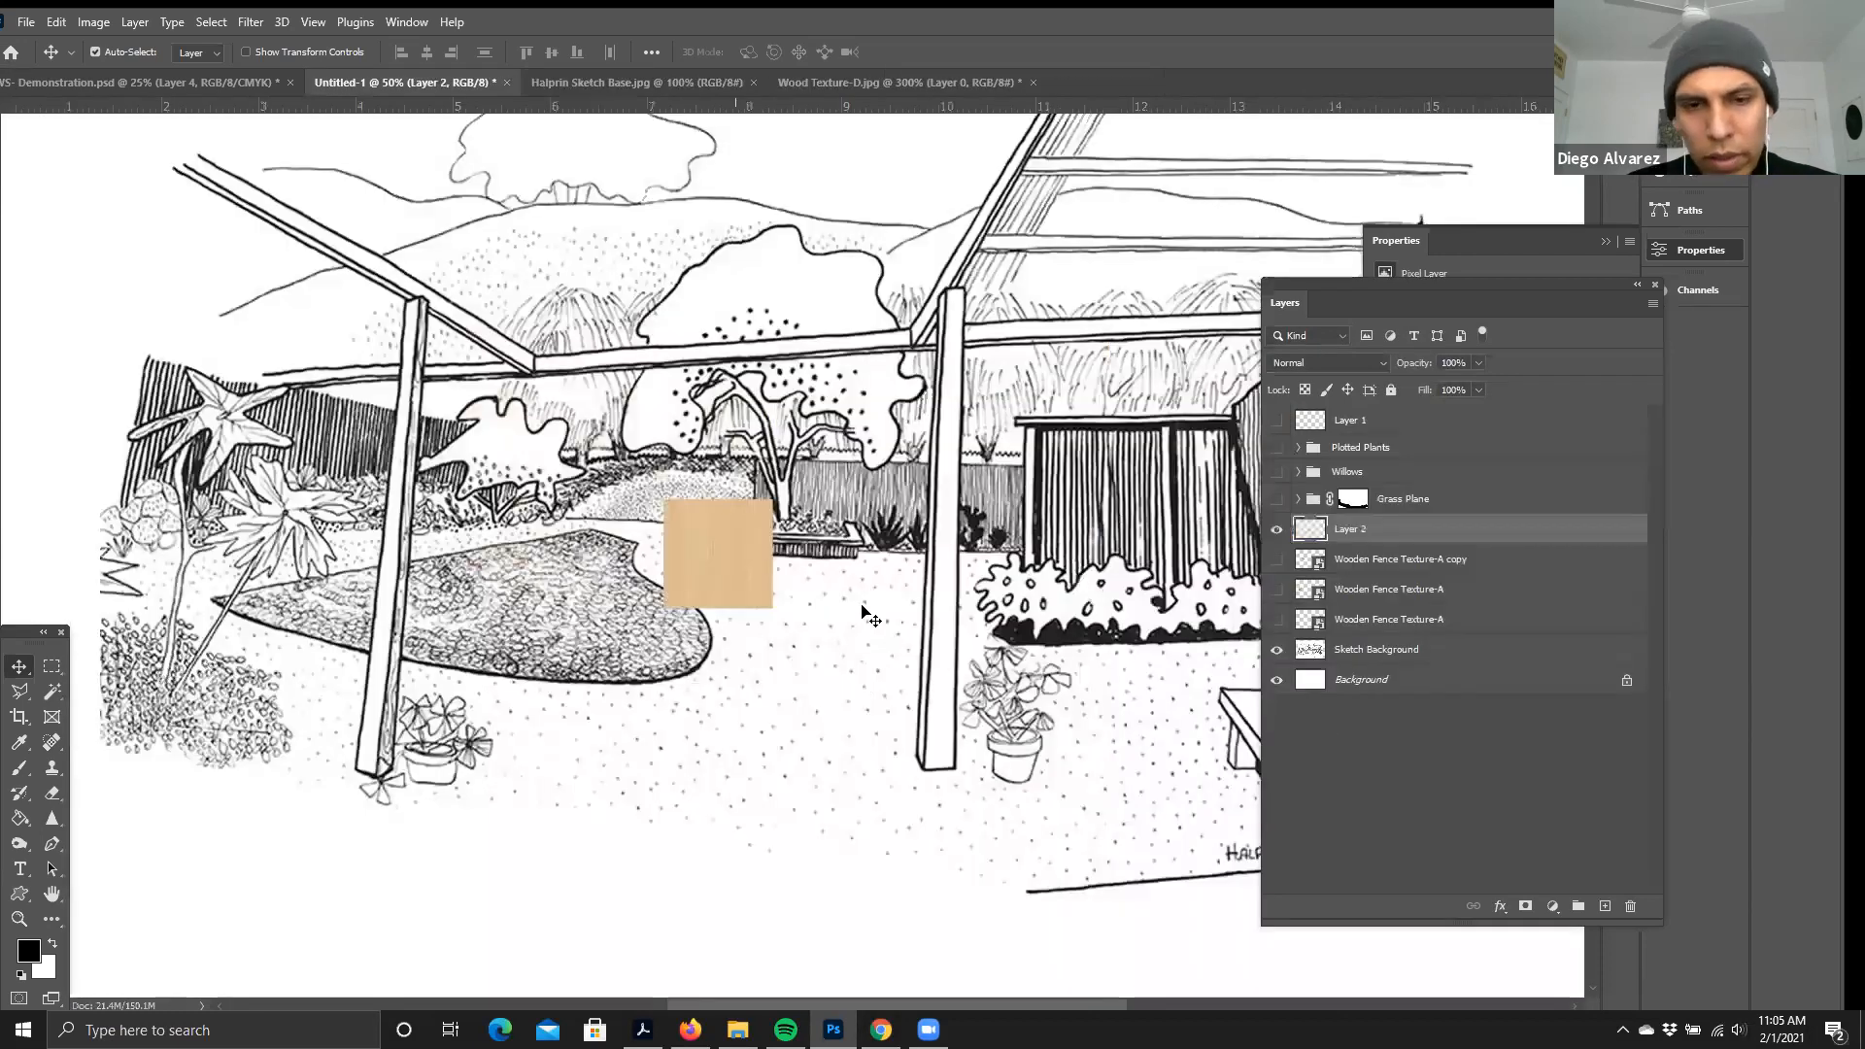
drag(531, 577, 533, 581)
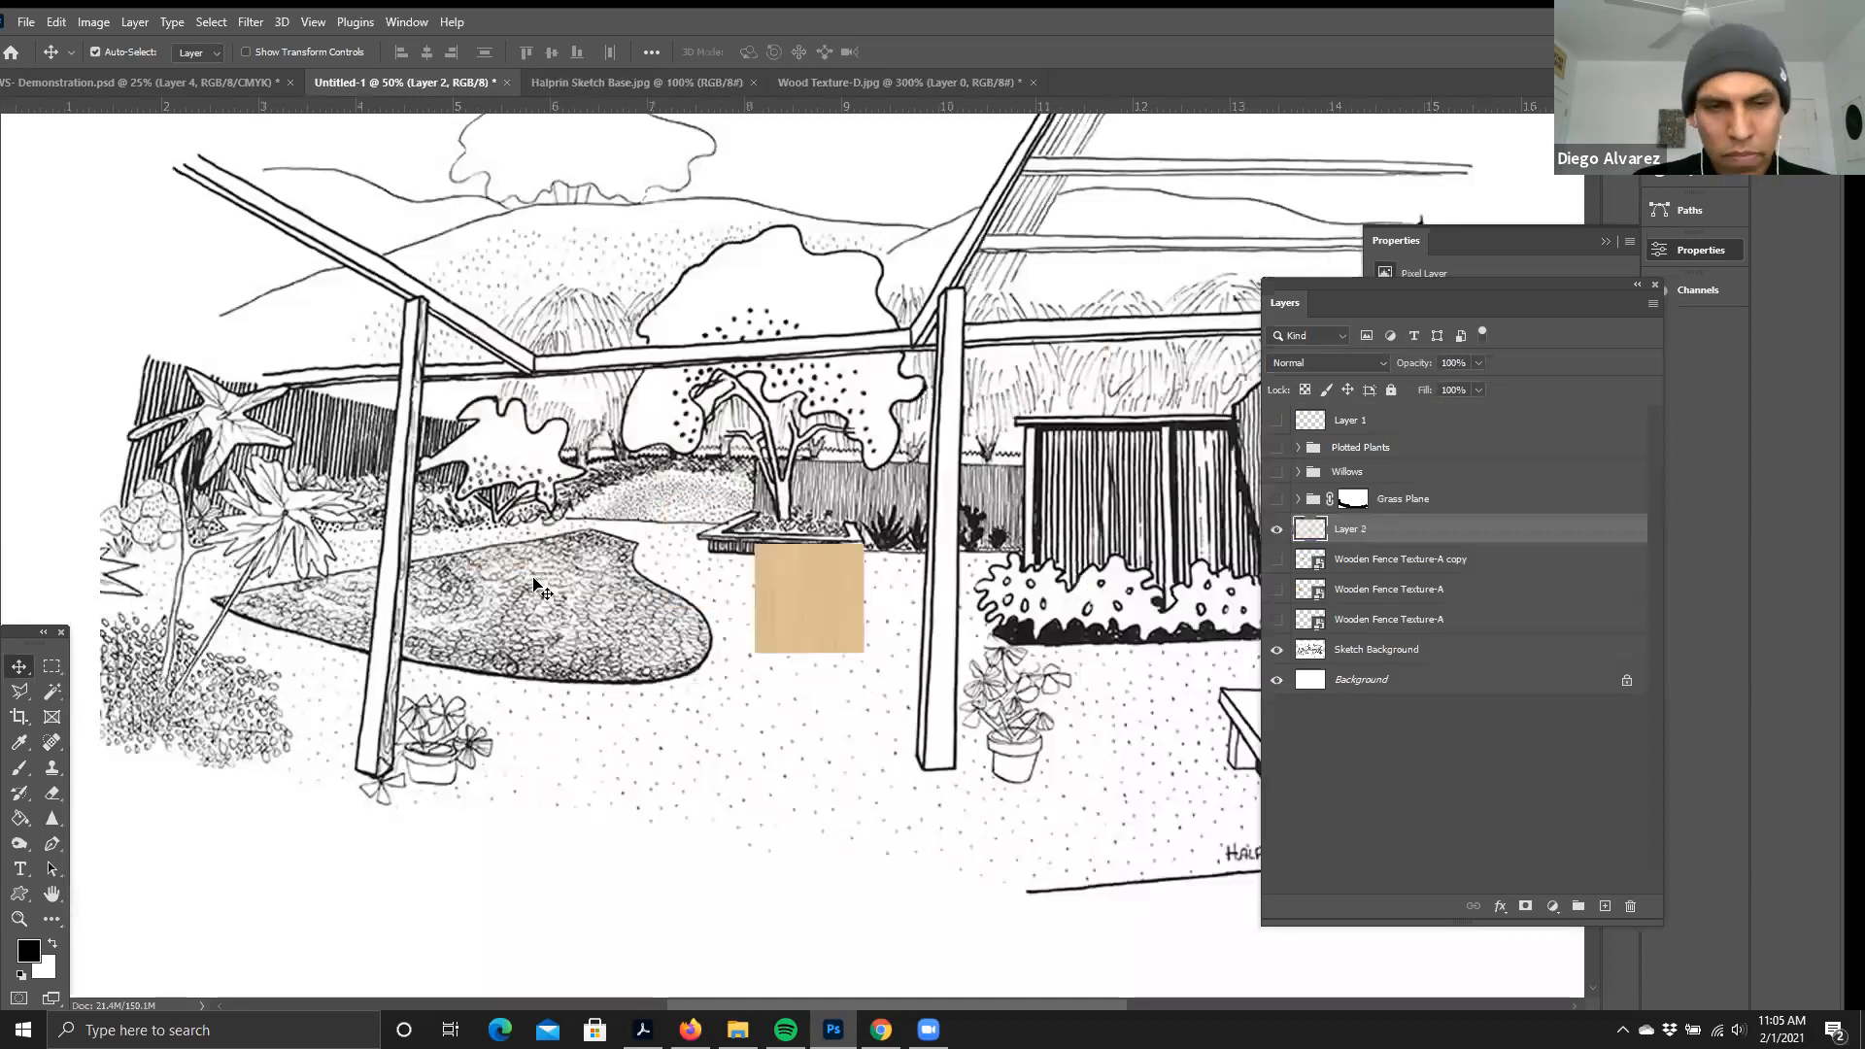
drag(825, 592, 534, 578)
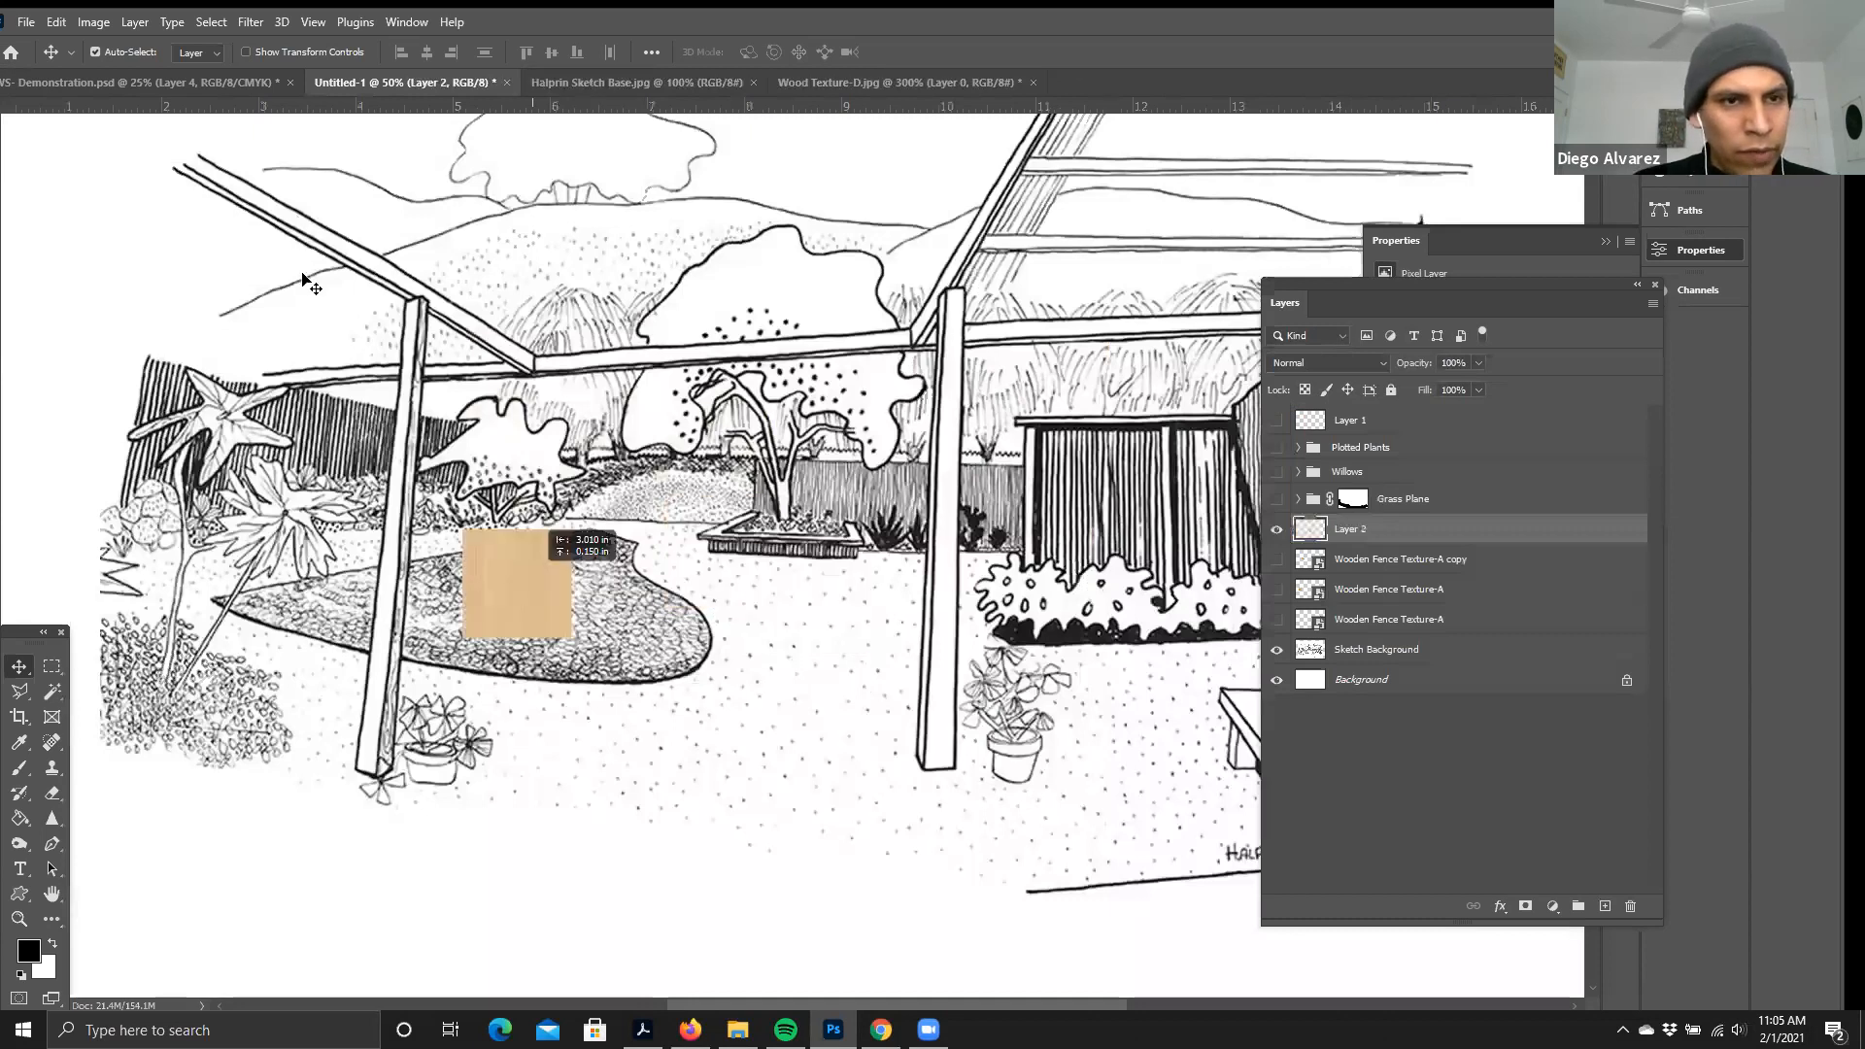
- Try moving the wood swatch onto the pergola post beside the pond, and undo the move
key(ctrl+plus)
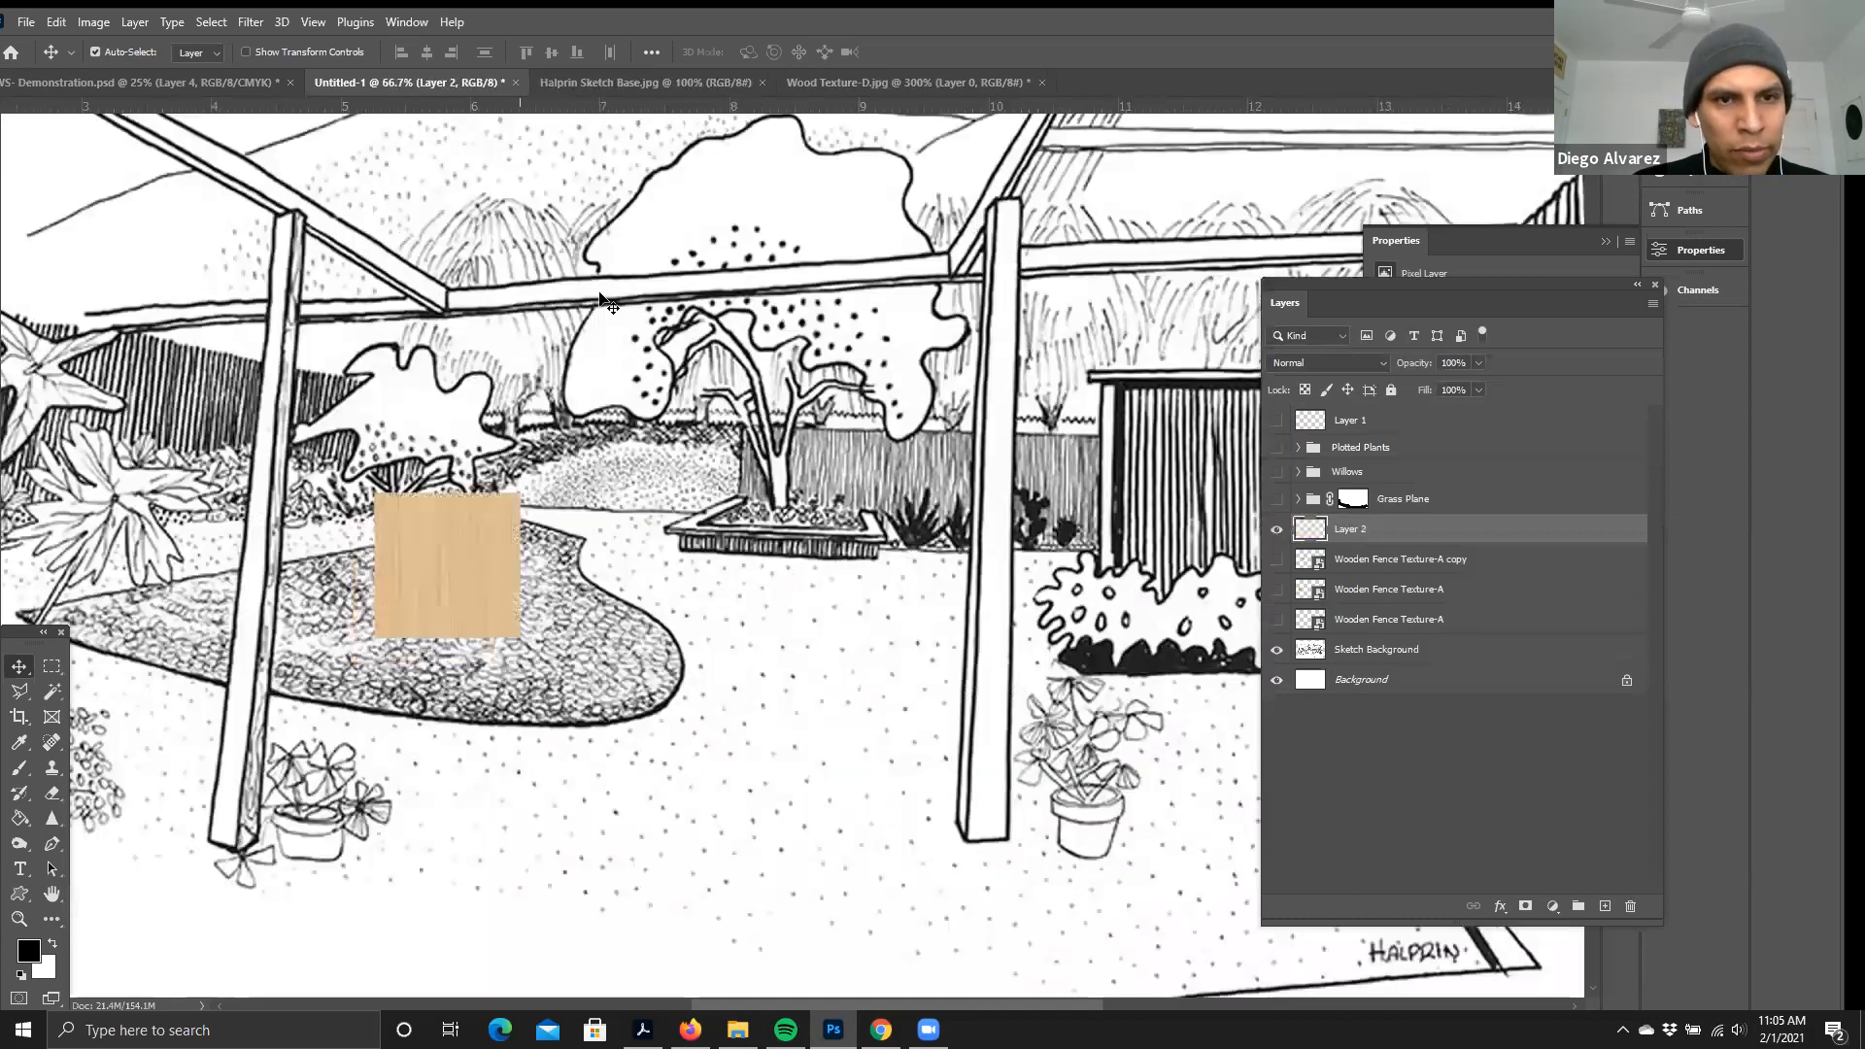
drag(432, 583, 284, 550)
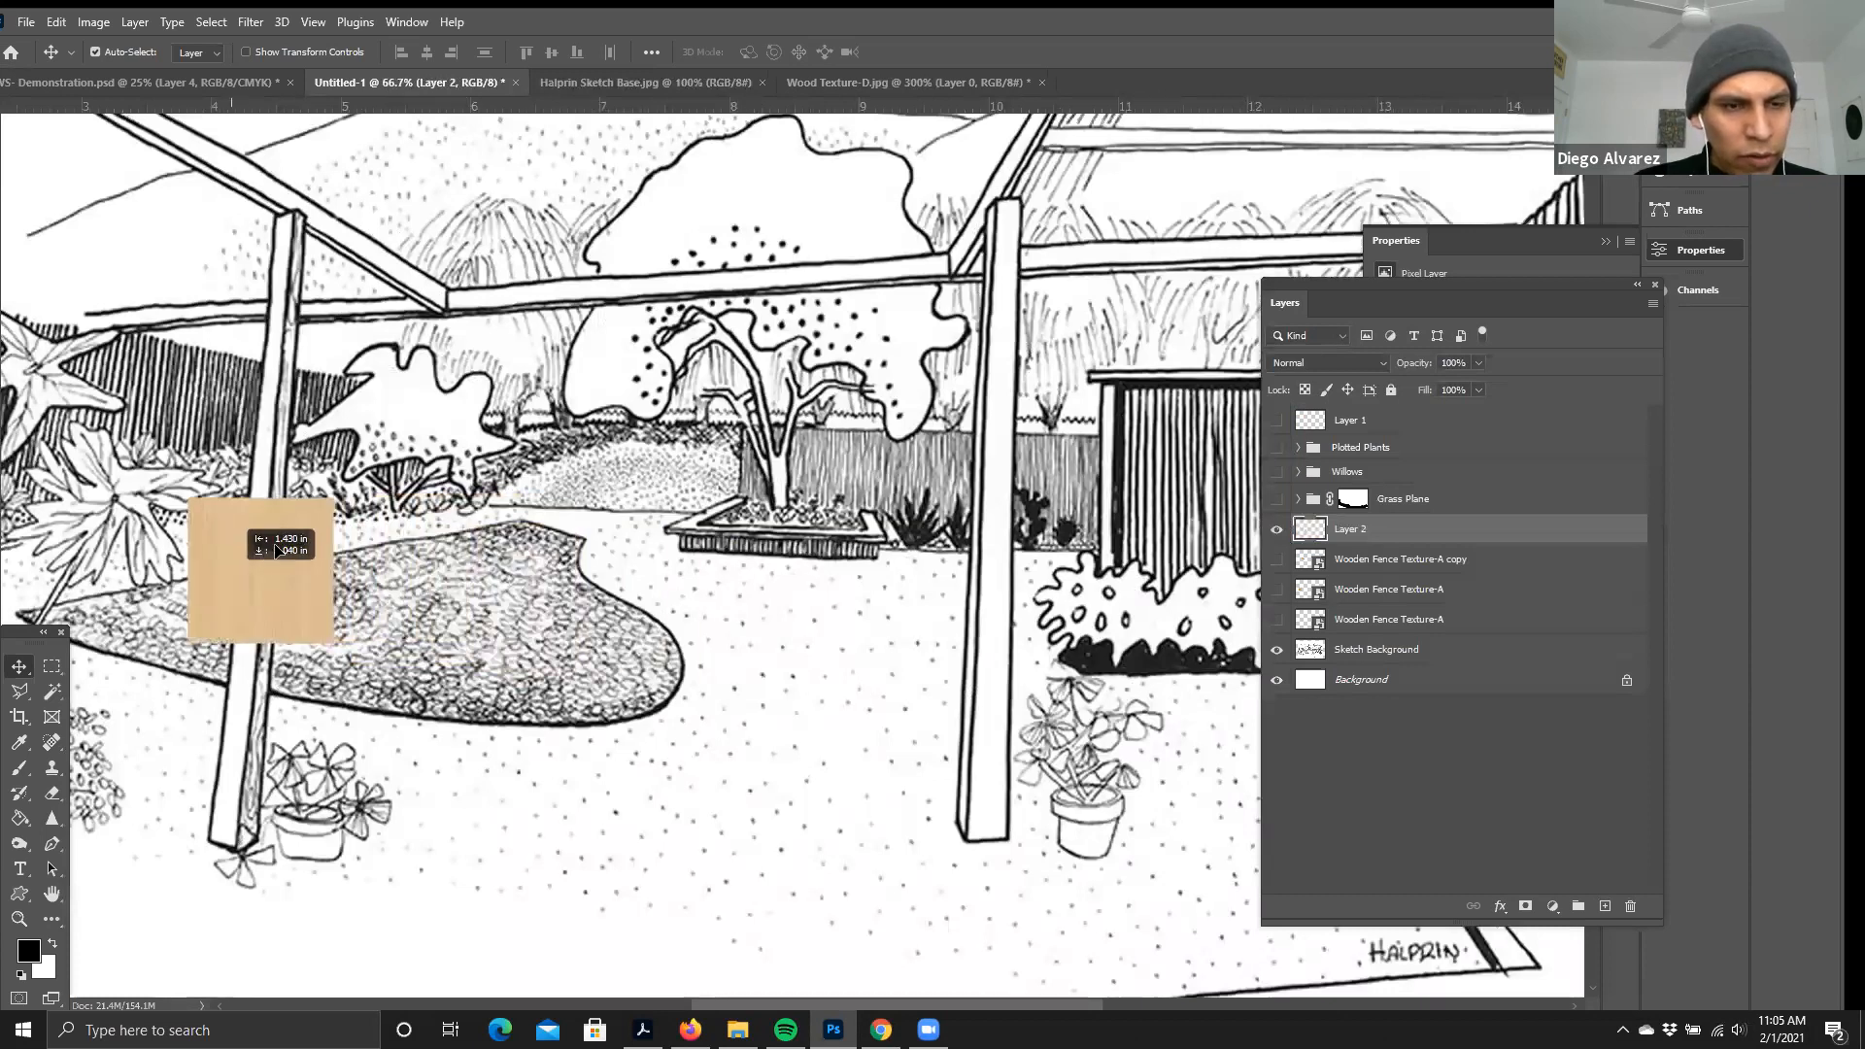
key(shift+Right)
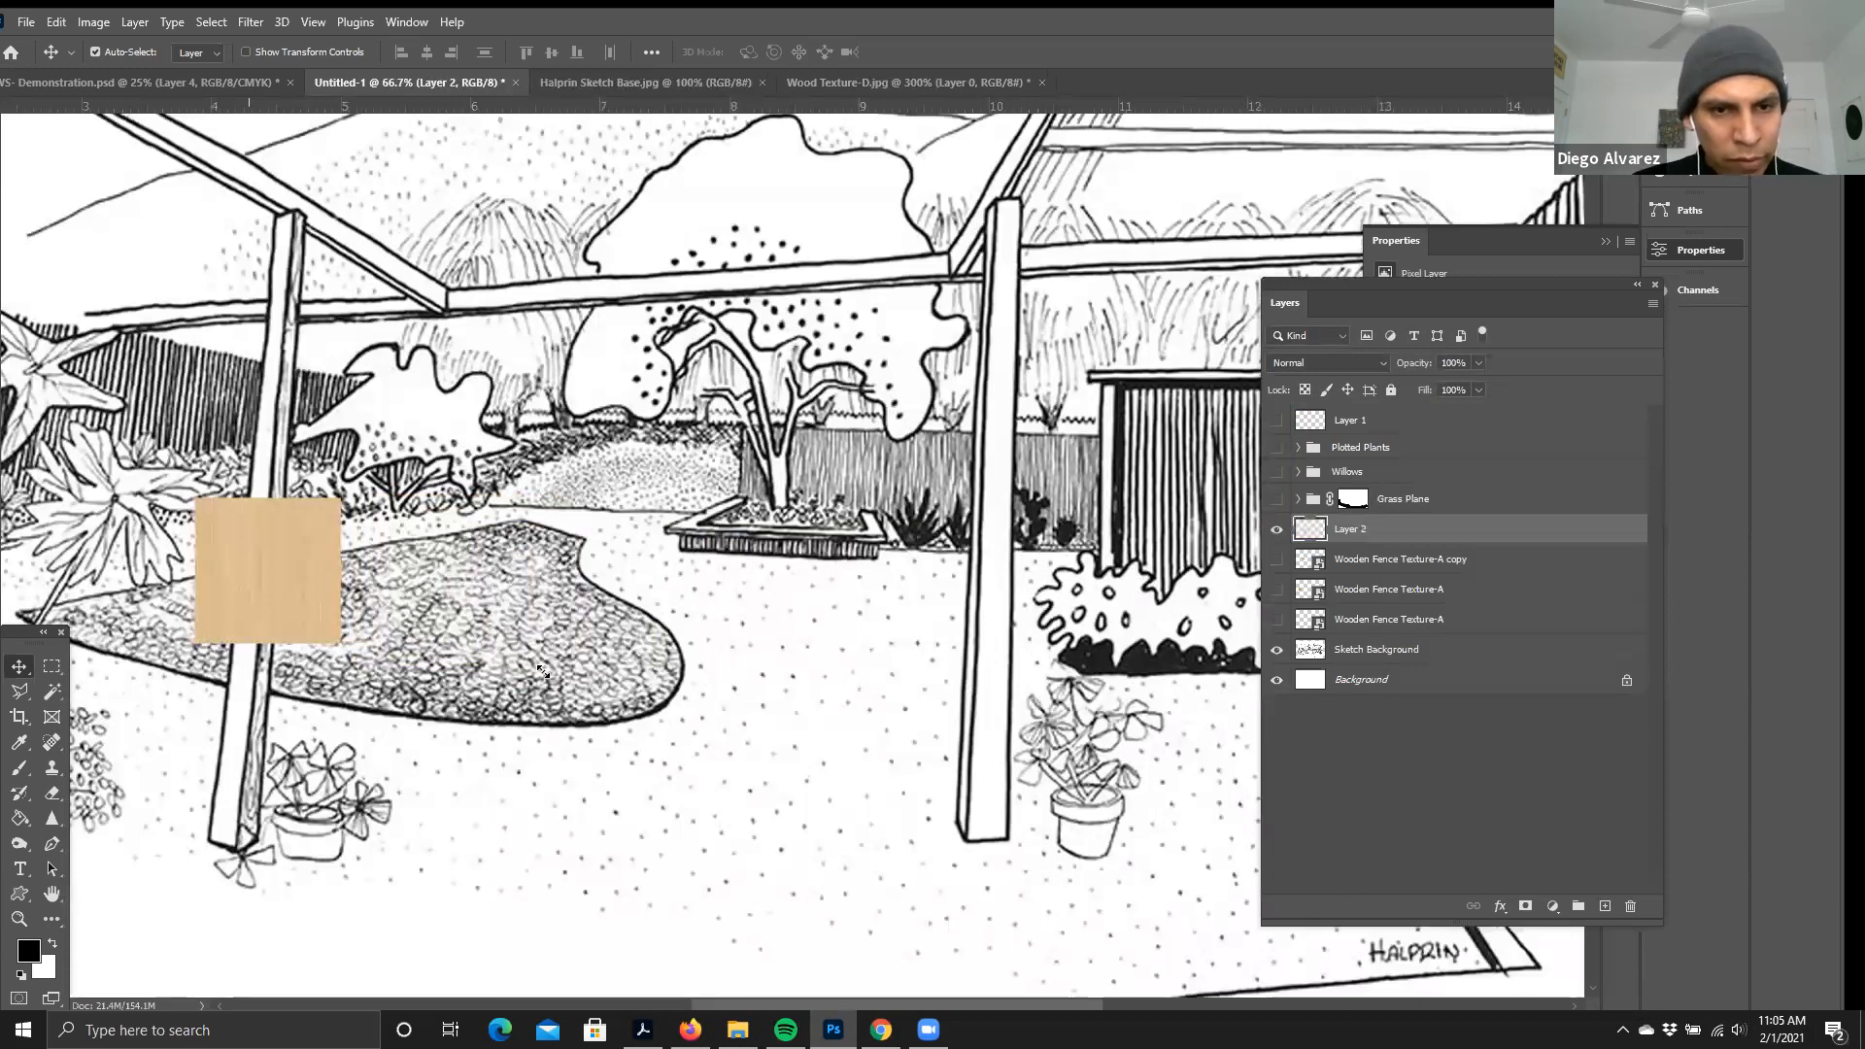
key(ctrl+z)
- Scale the wood swatch over the pond down slightly with Free Transform
key(ctrl+t)
drag(545, 669, 515, 631)
key(Return)
key(ctrl)
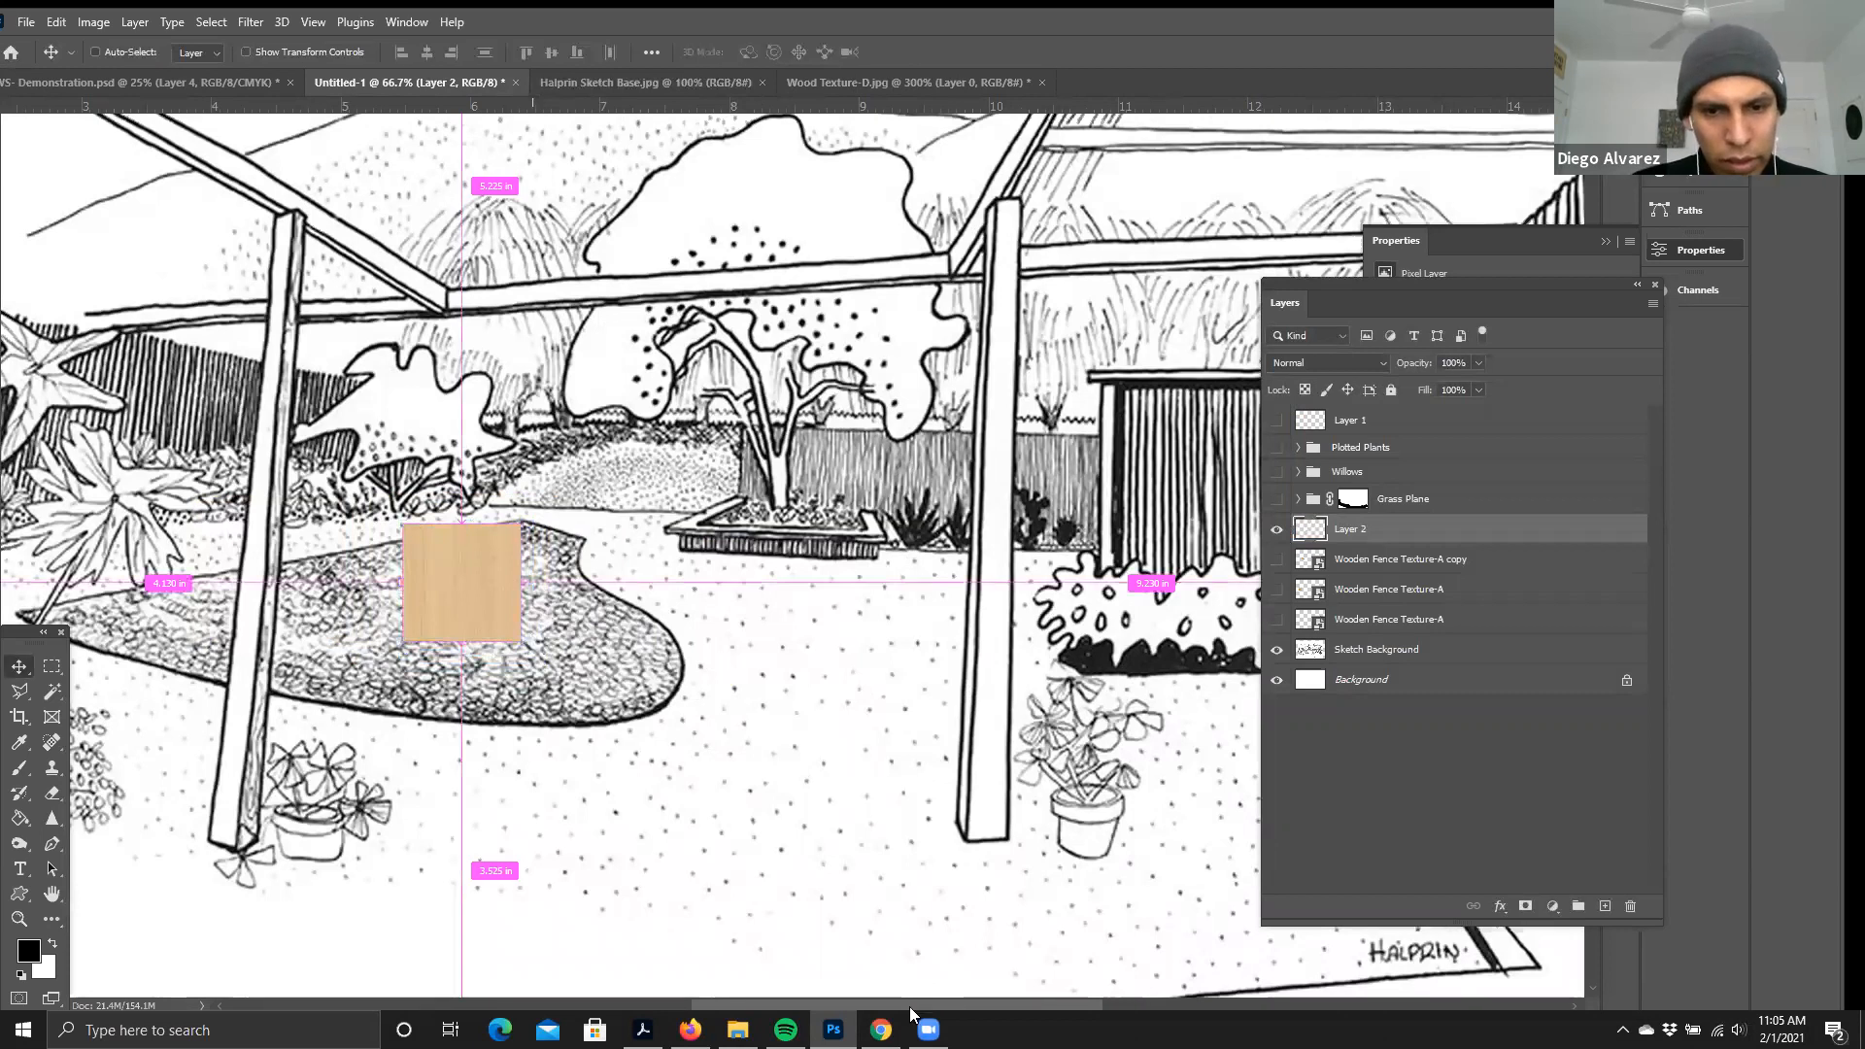
- Make a rectangular marquee selection just inside the edges of the wood swatch
key(ctrl+plus)
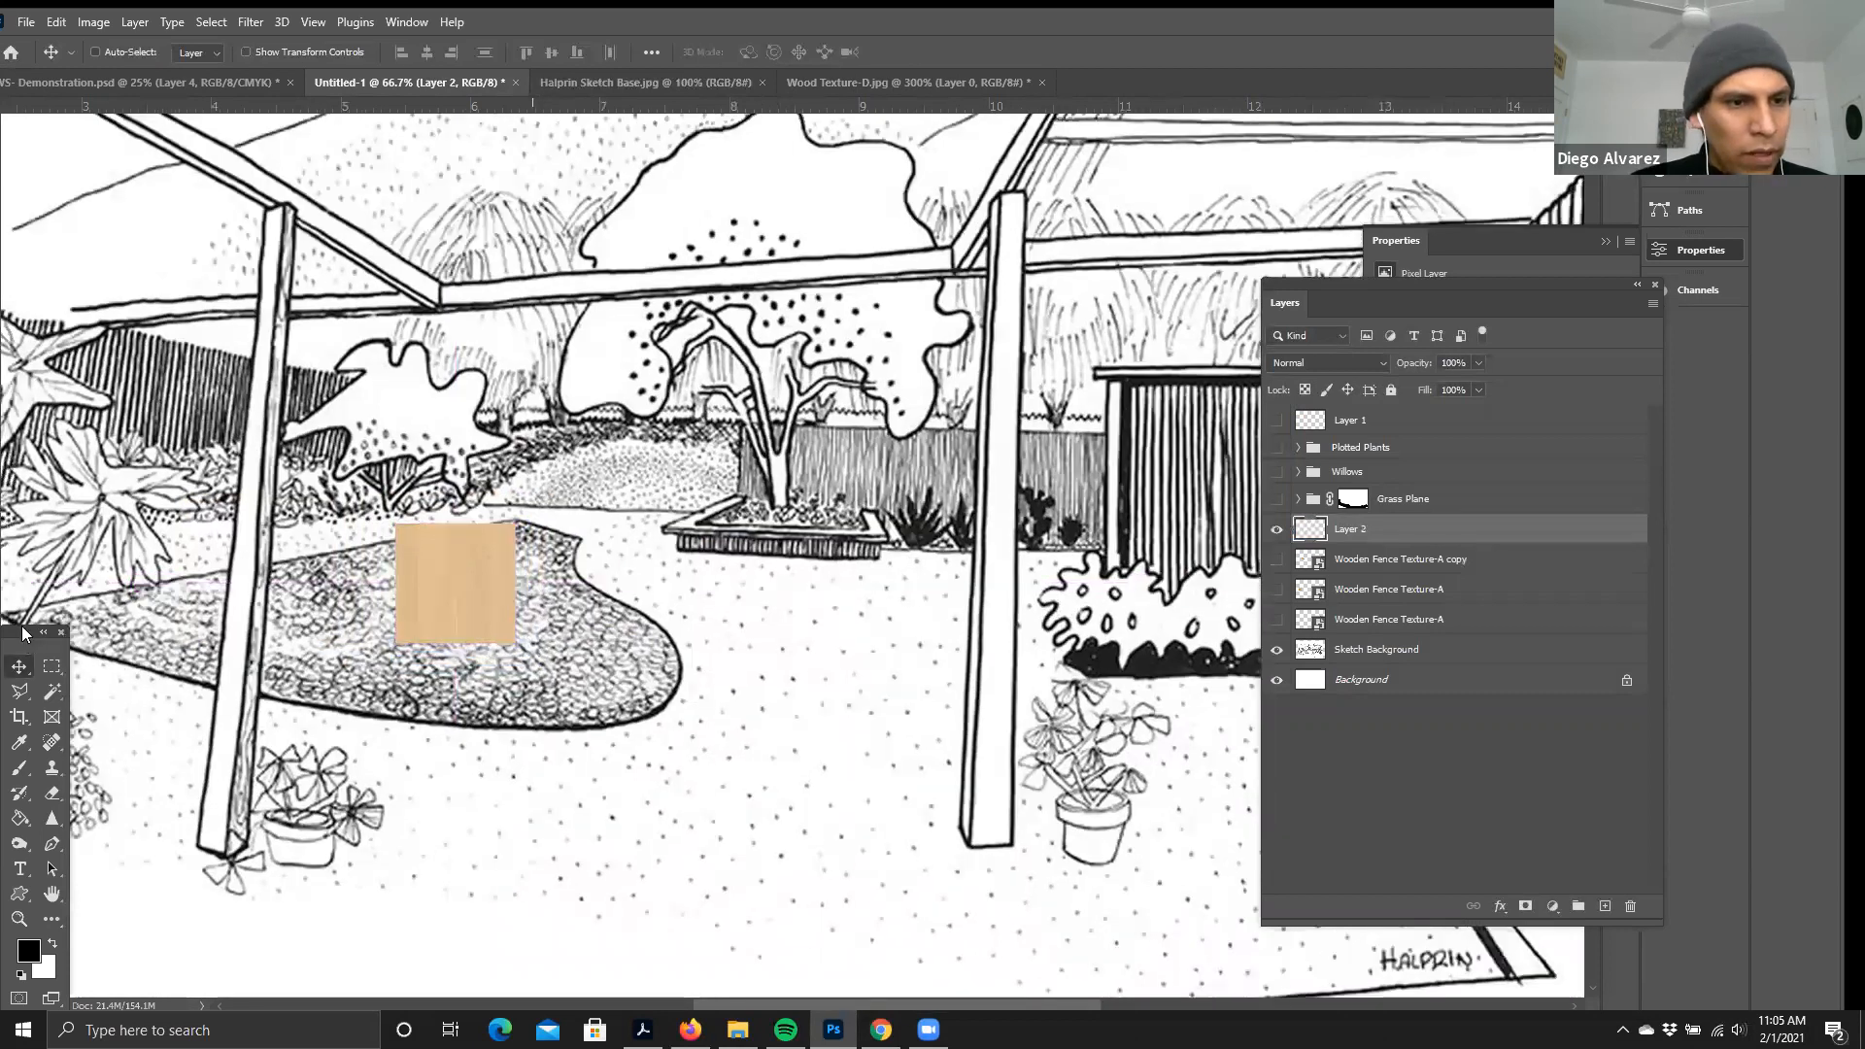
key(ctrl+plus)
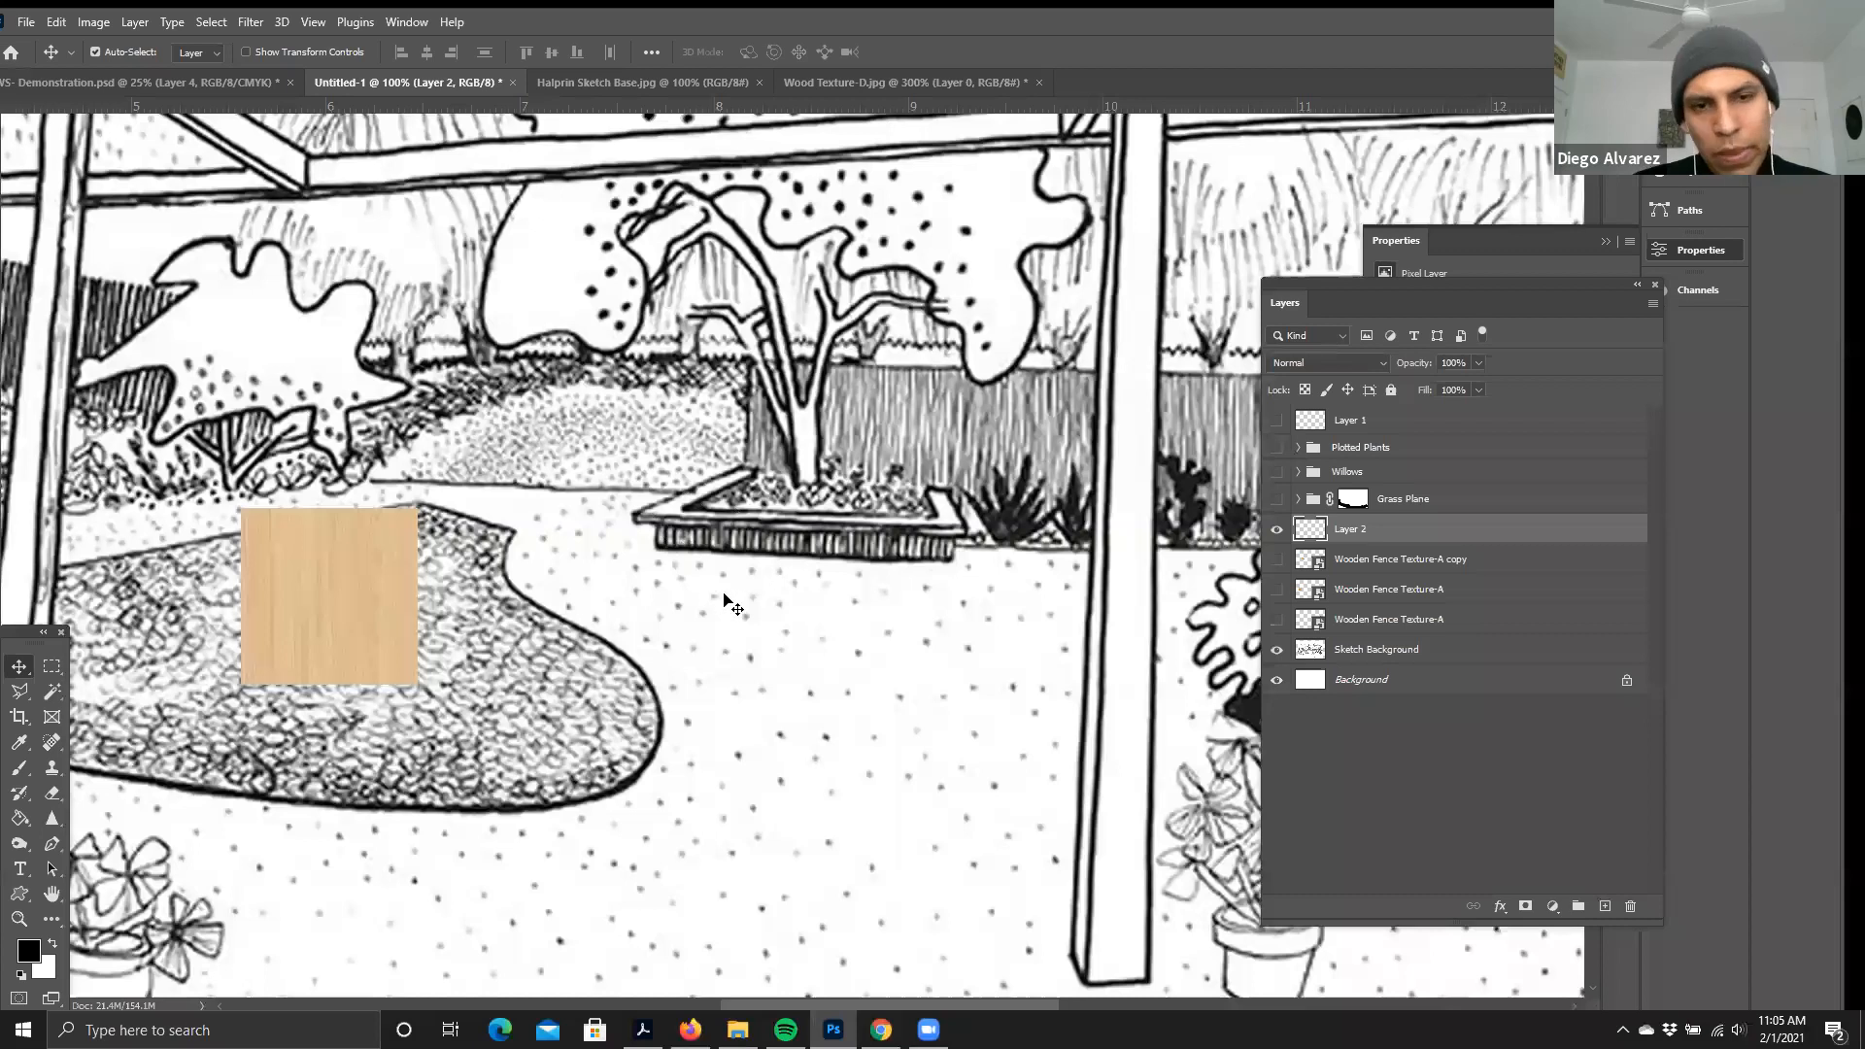
scroll(729, 604, left, 4)
drag(20, 633, 112, 310)
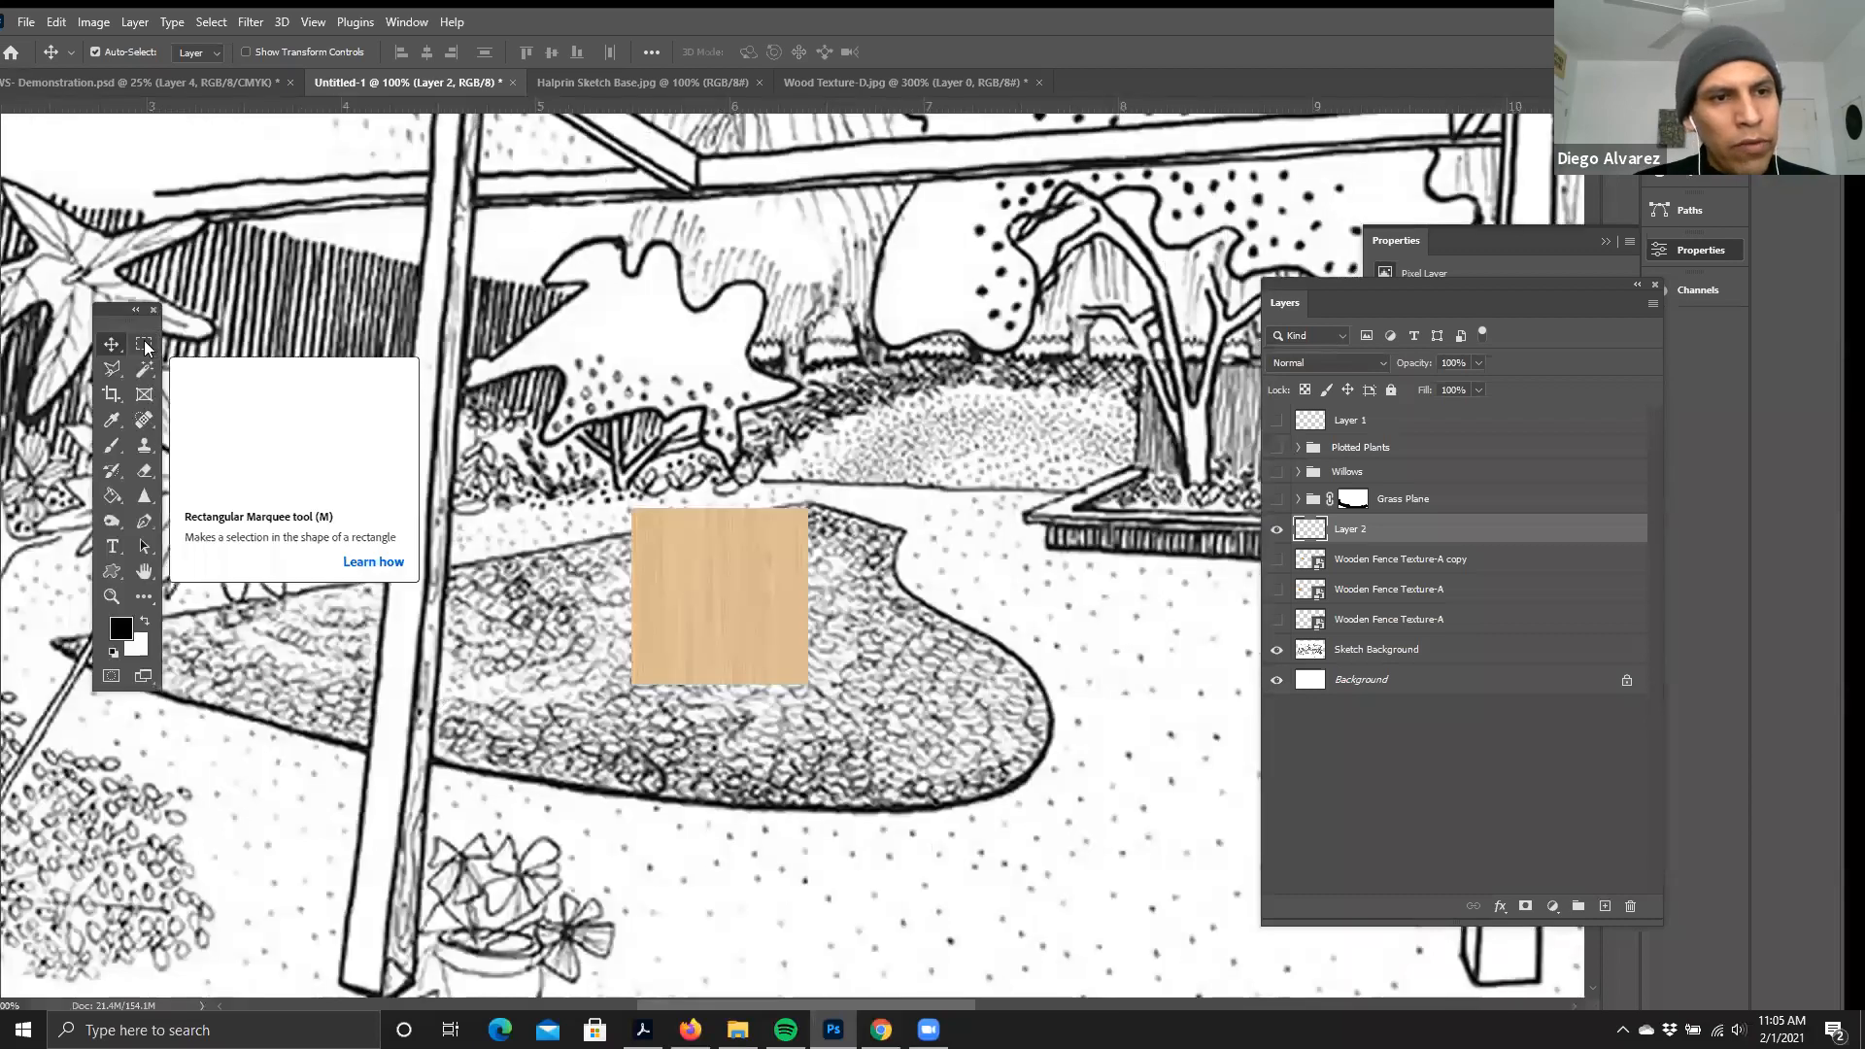
click(144, 347)
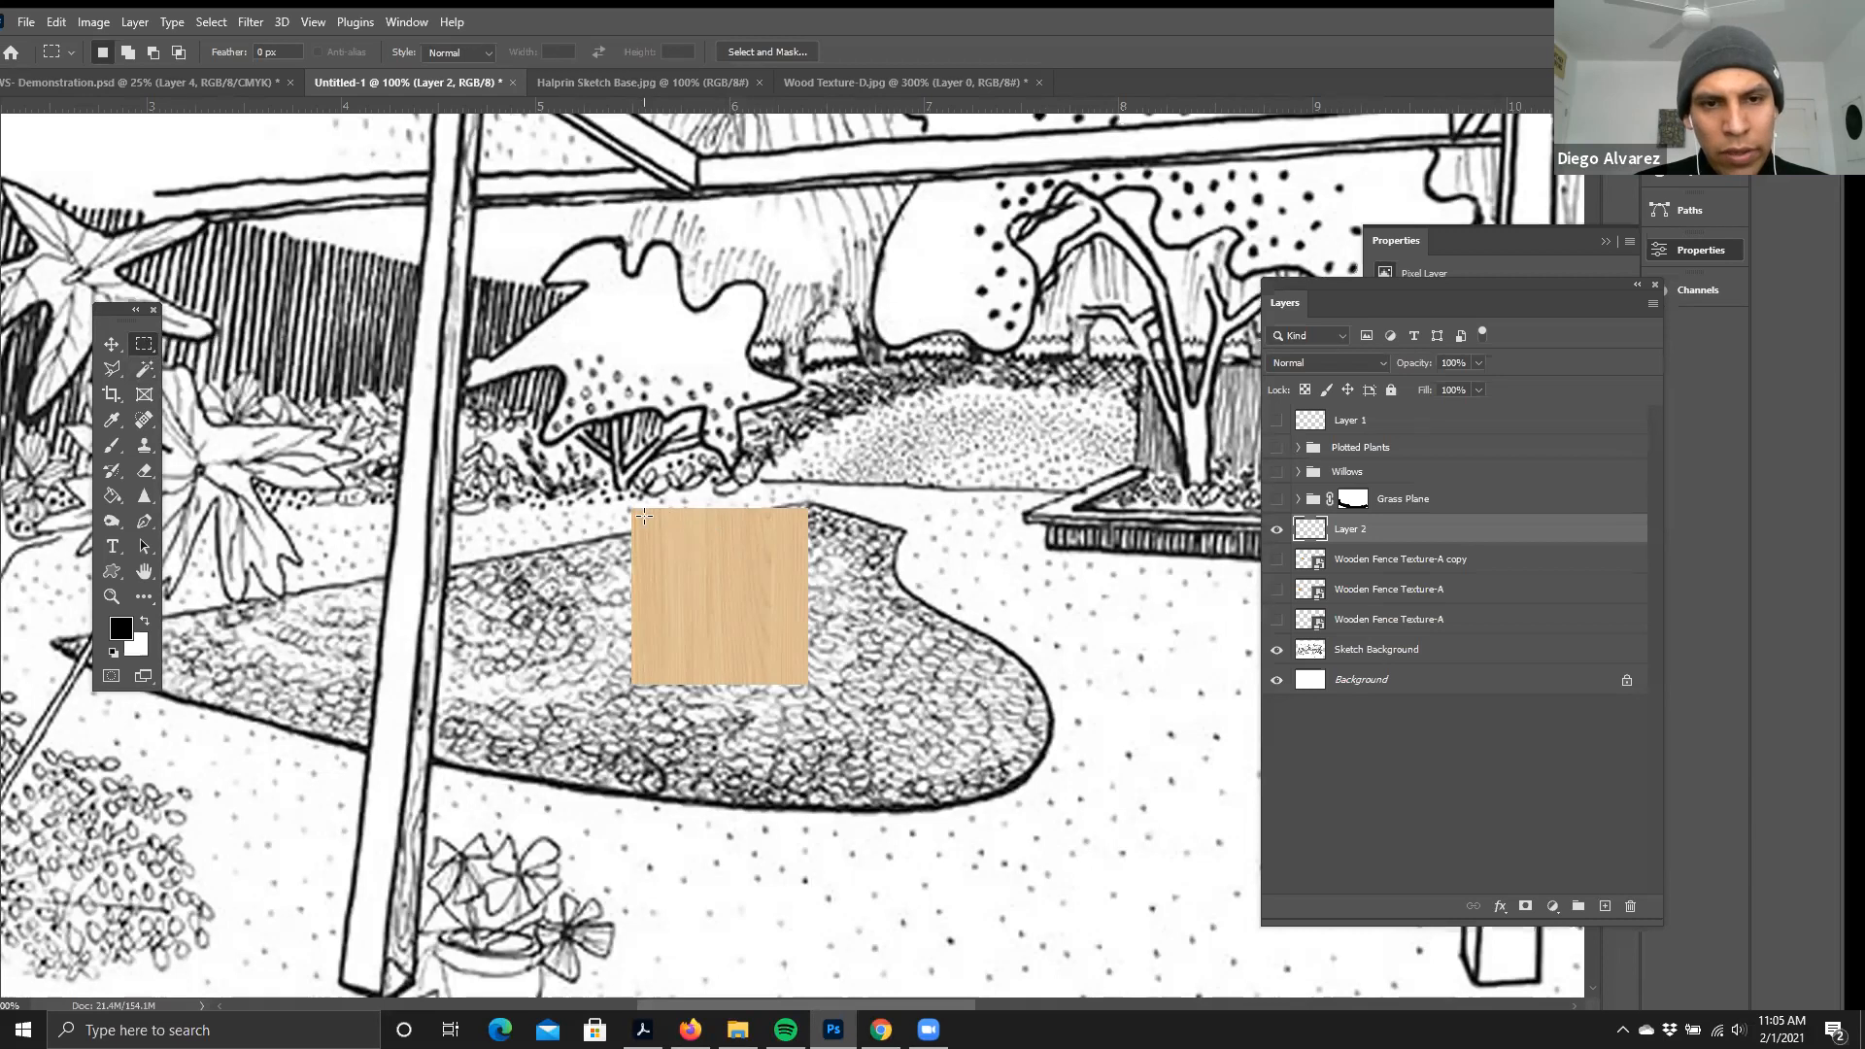
drag(667, 549, 809, 670)
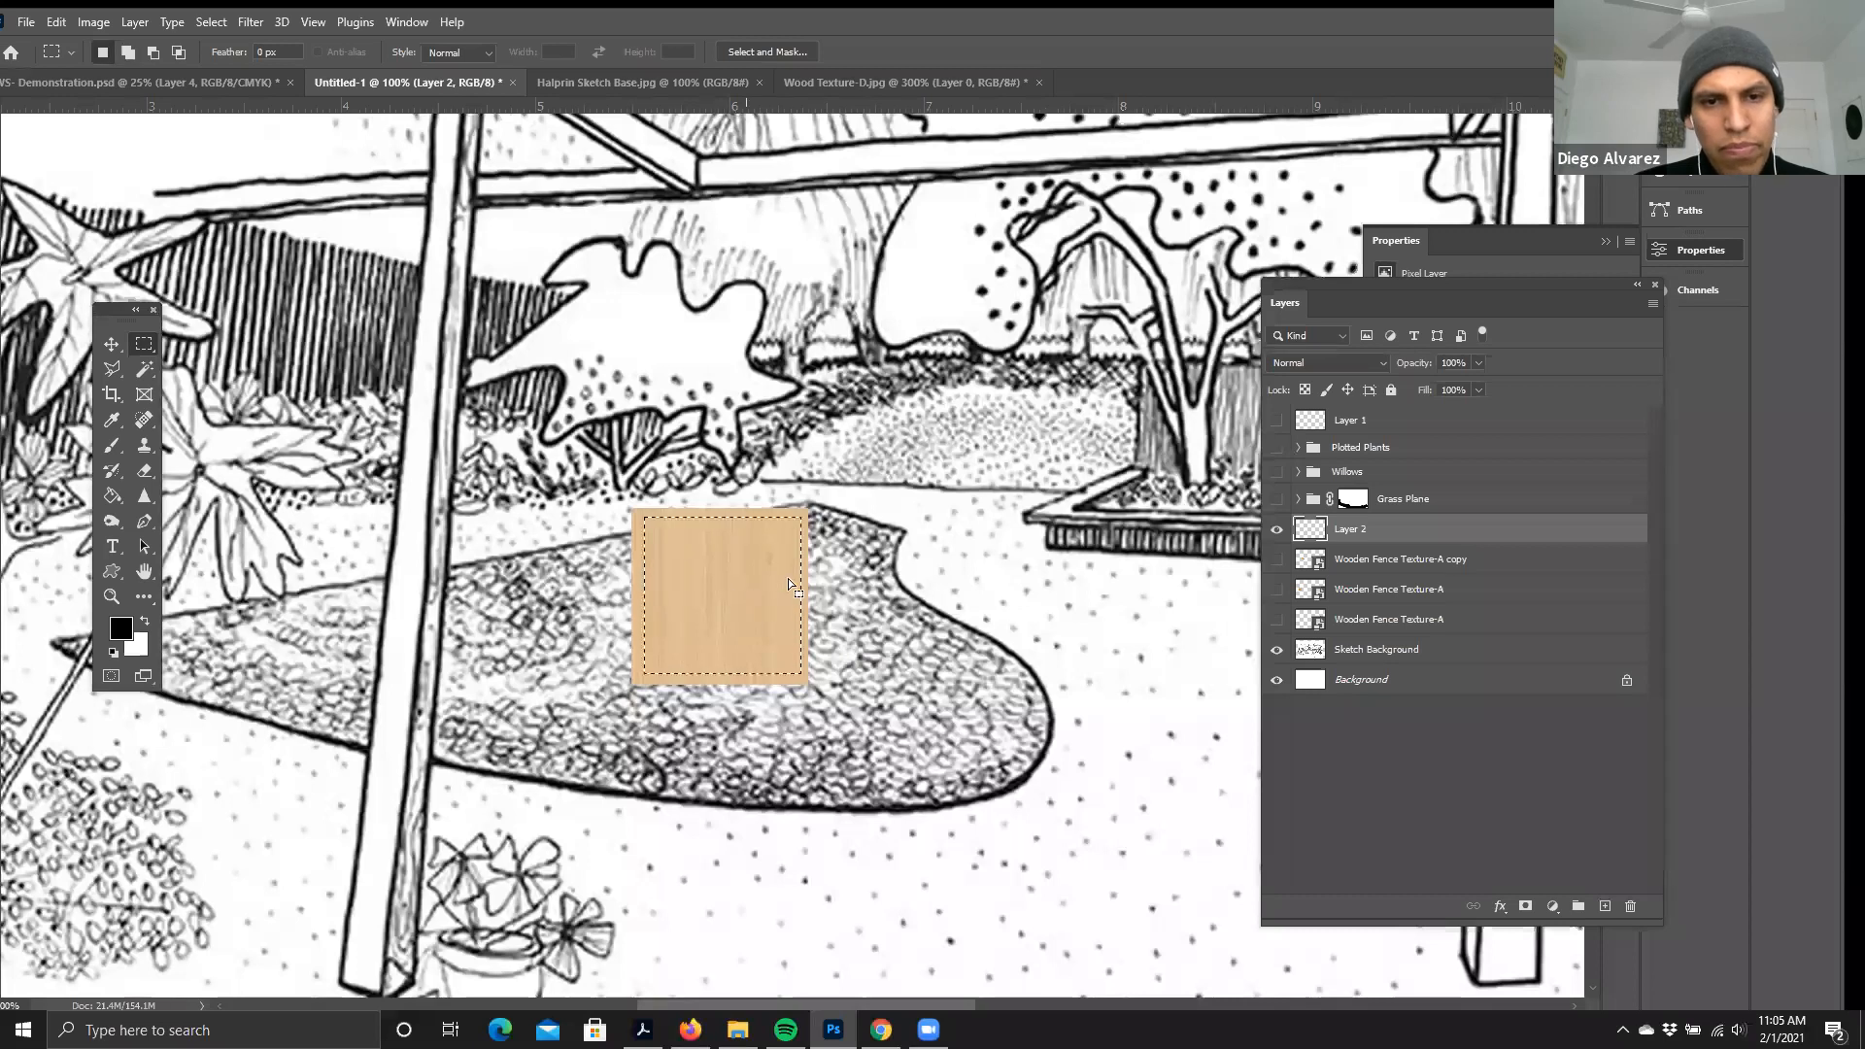
- Define the marquee-selected area of the wood swatch as a pattern named "Wood Pattern"
click(56, 21)
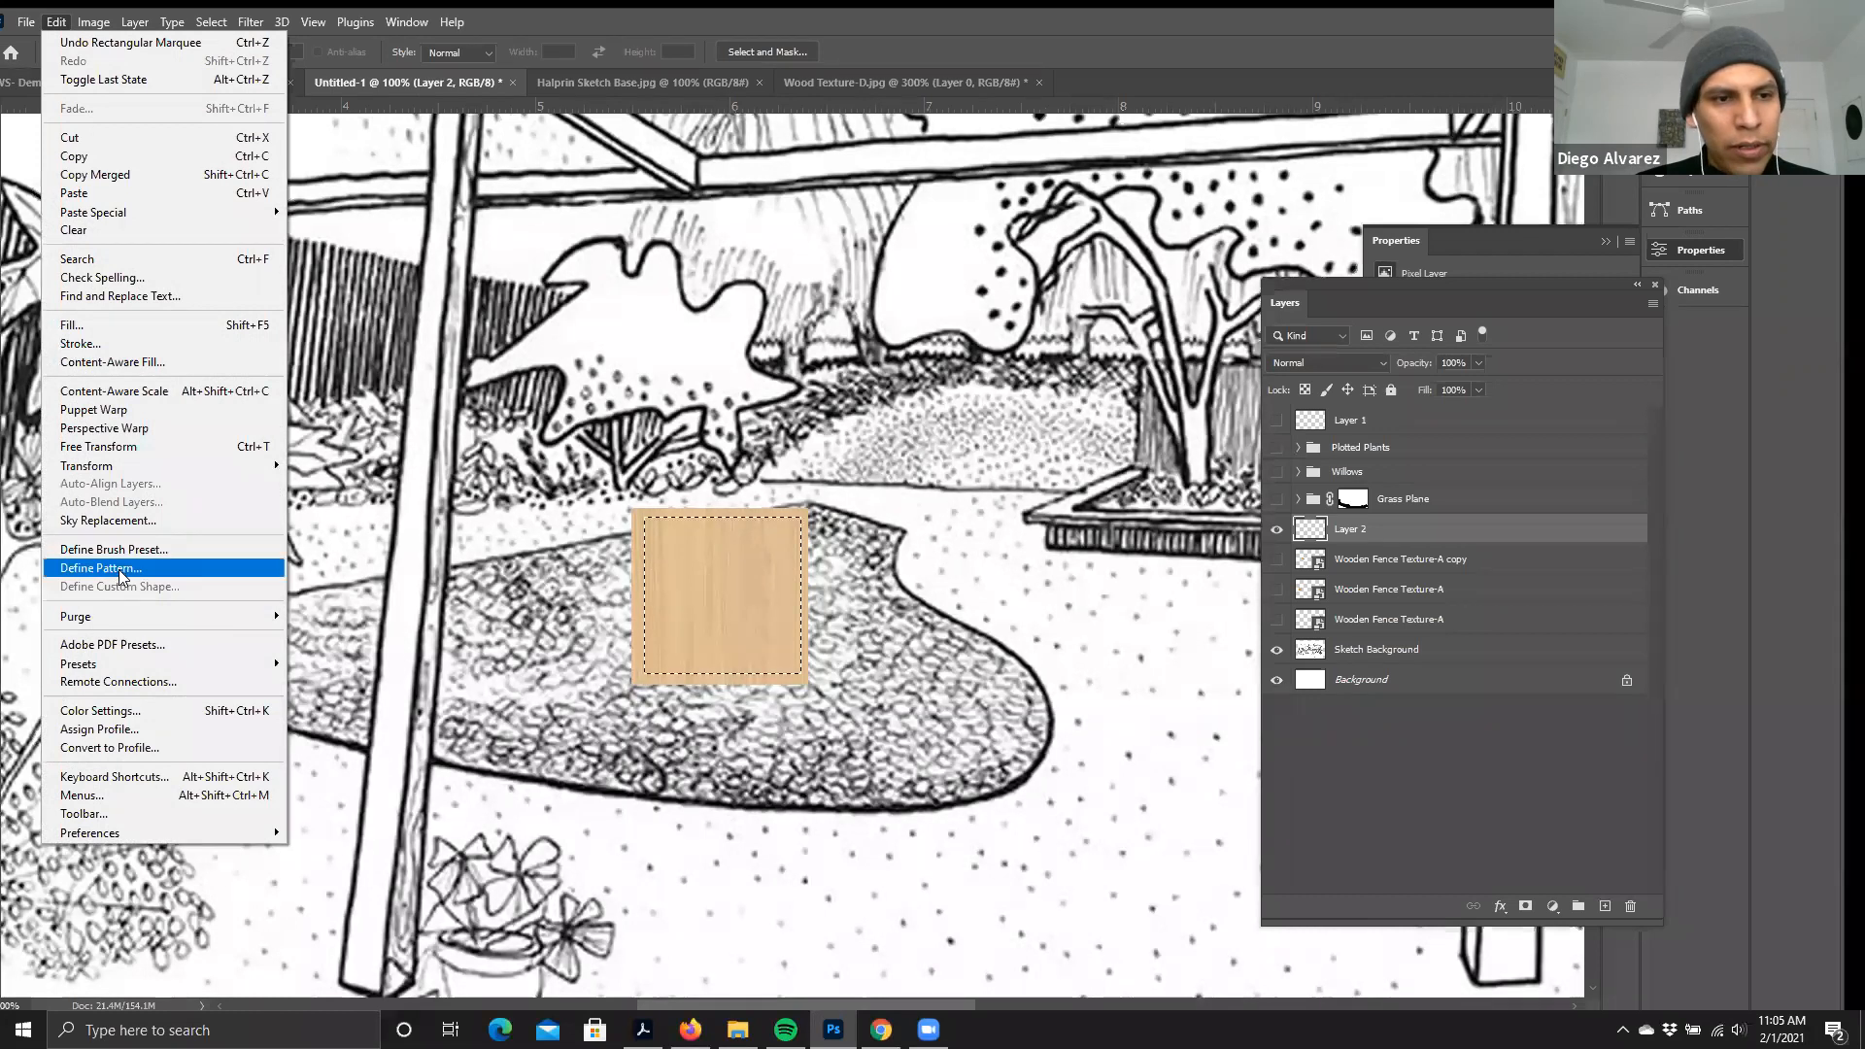
click(122, 577)
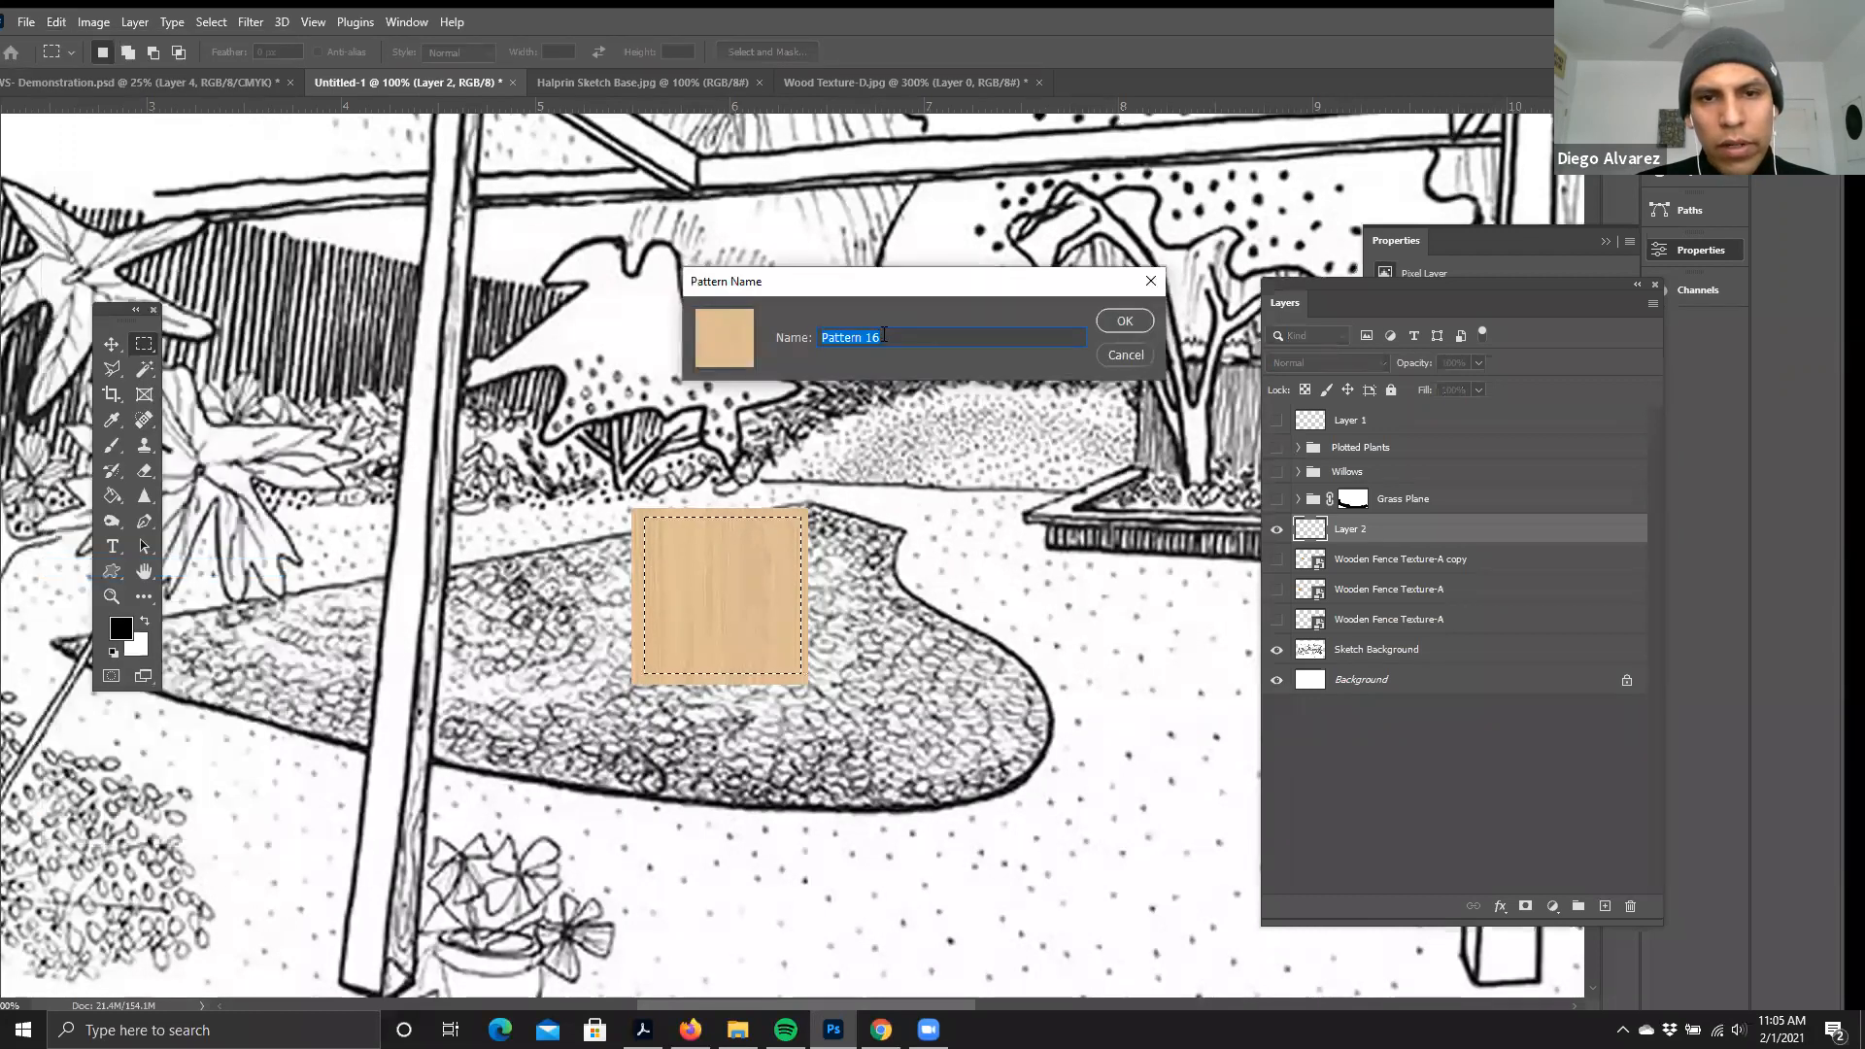
text(Wodd)
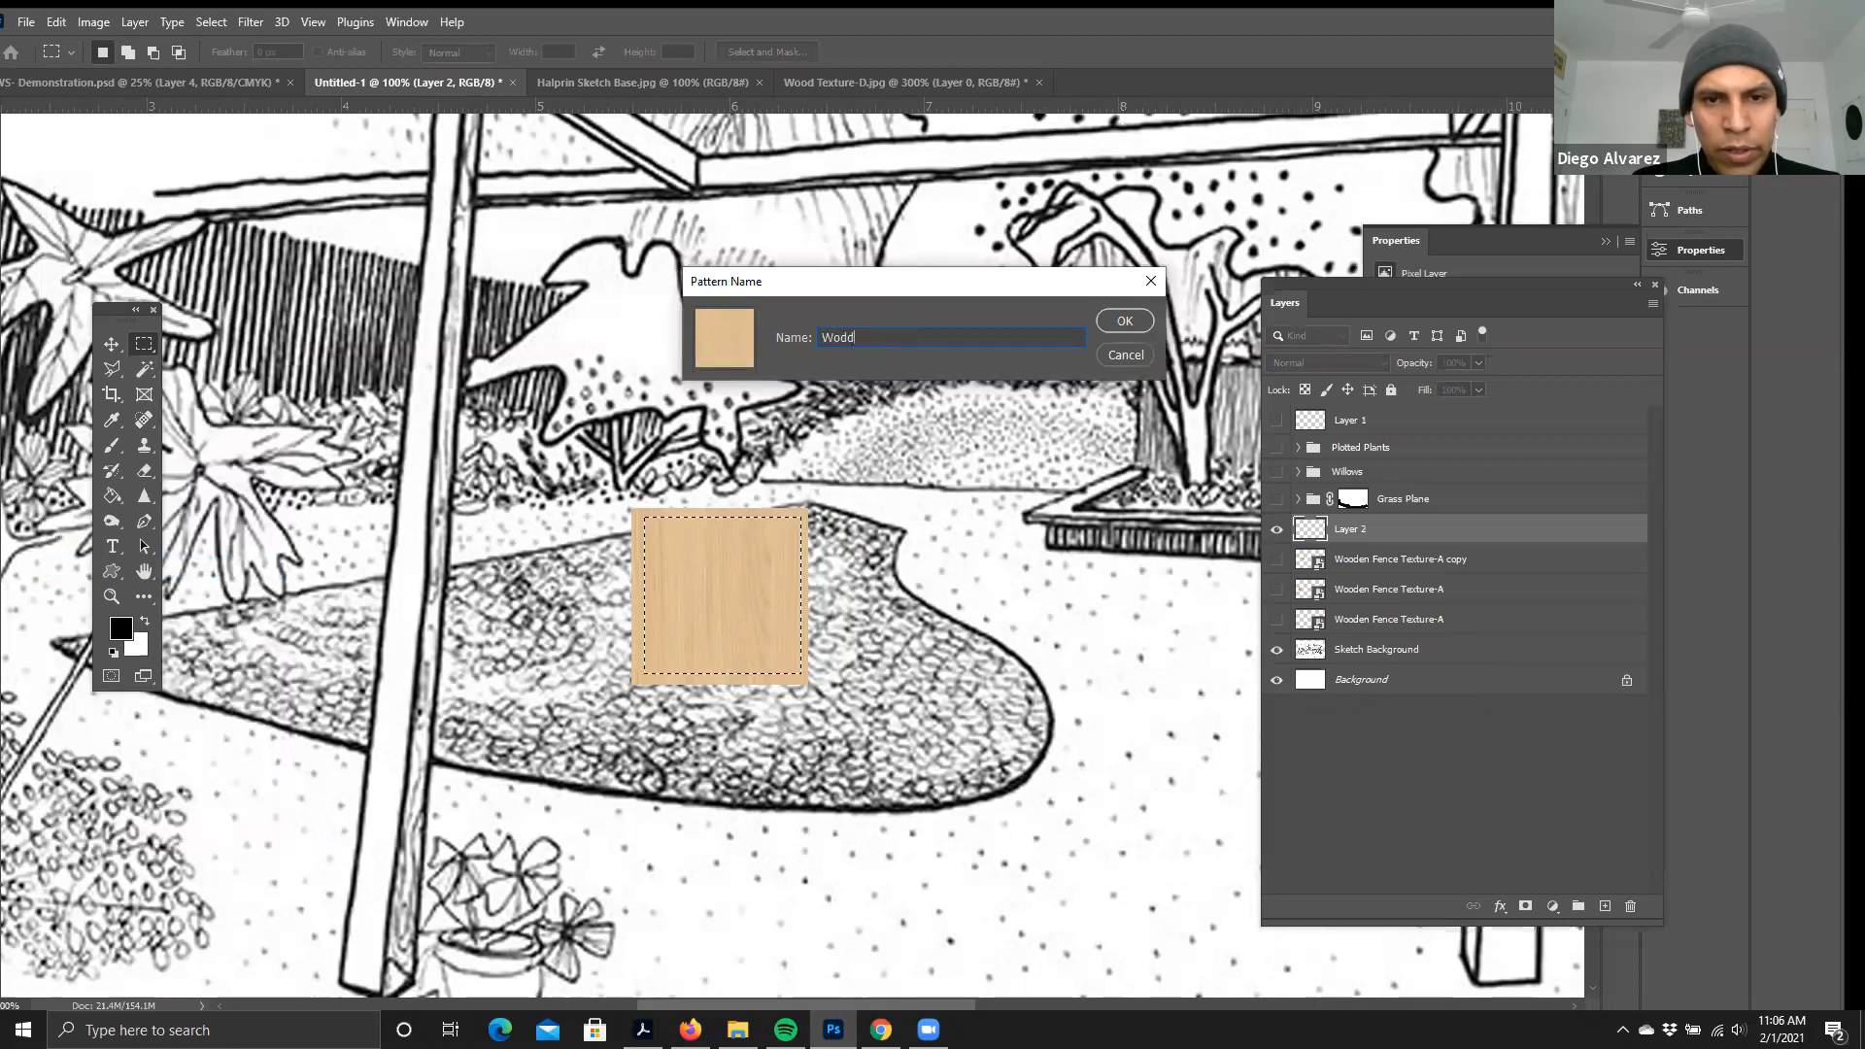
key(BackSpace)
key(BackSpace)
key(BackSpace)
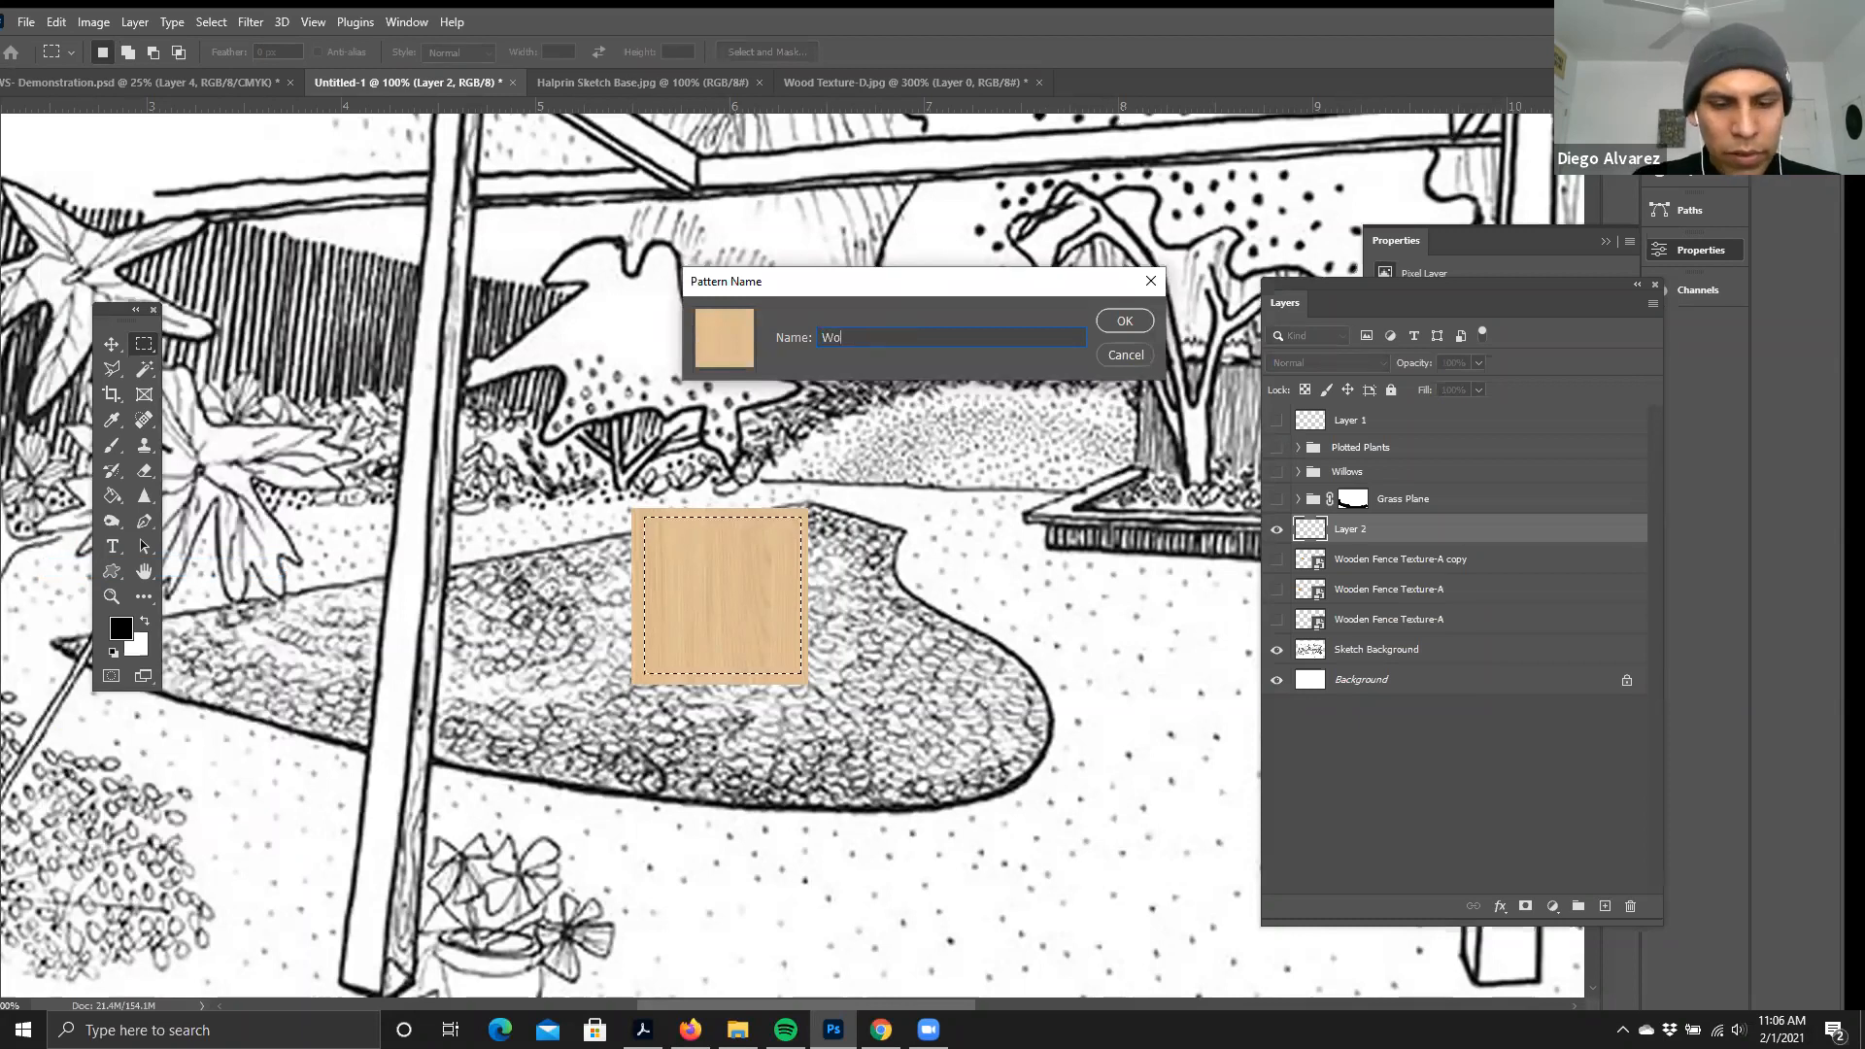
text(od Patee)
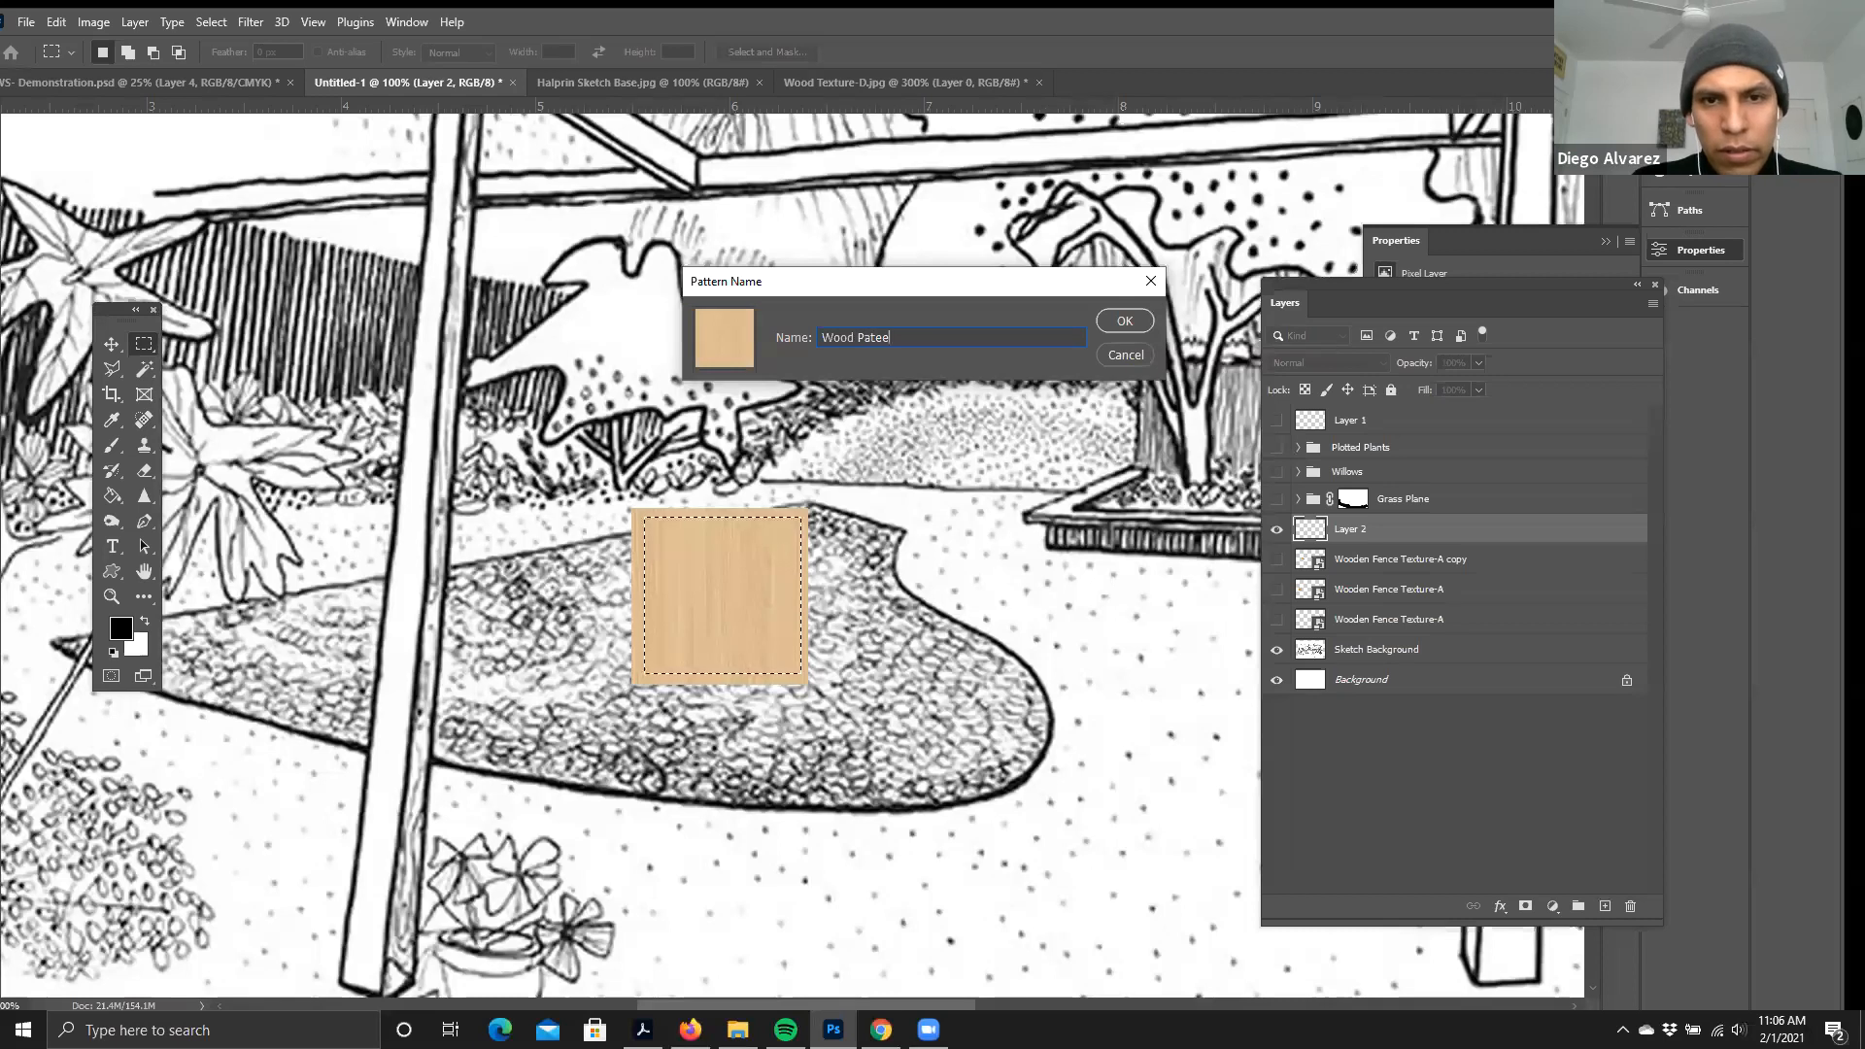
key(BackSpace)
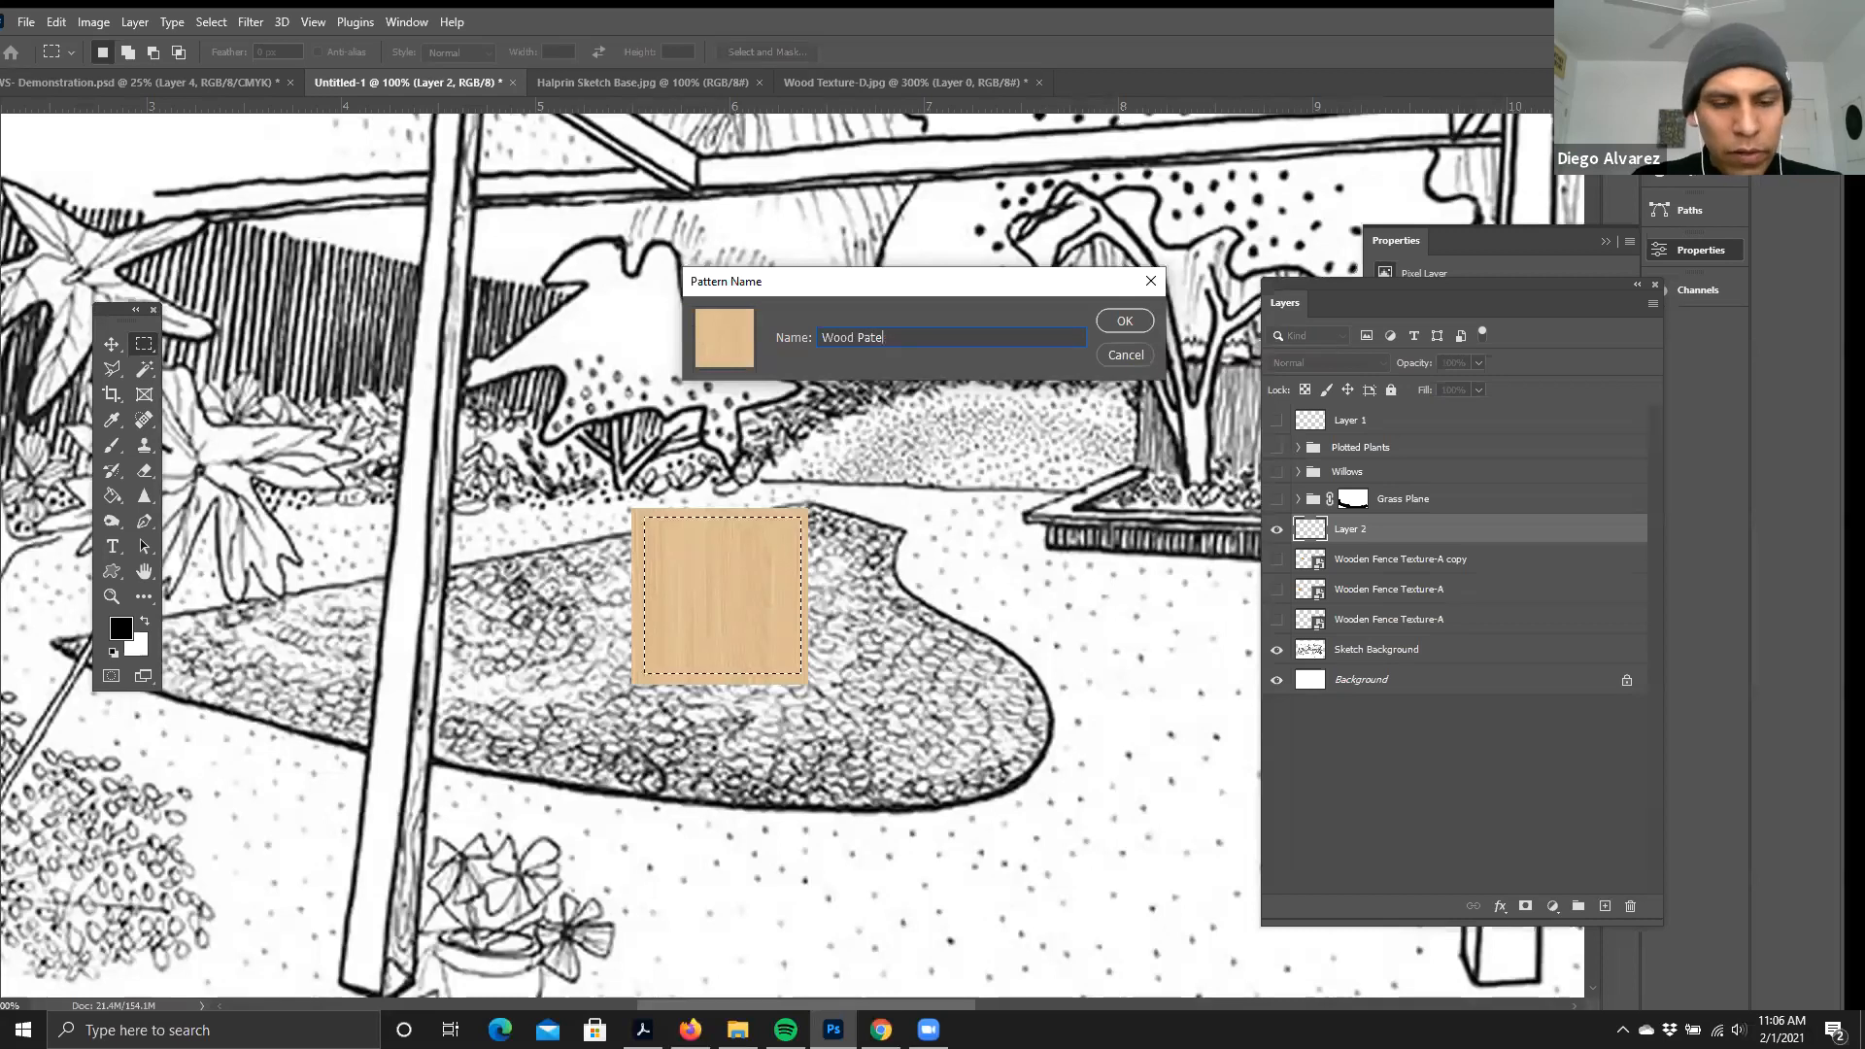
key(BackSpace)
text(tern)
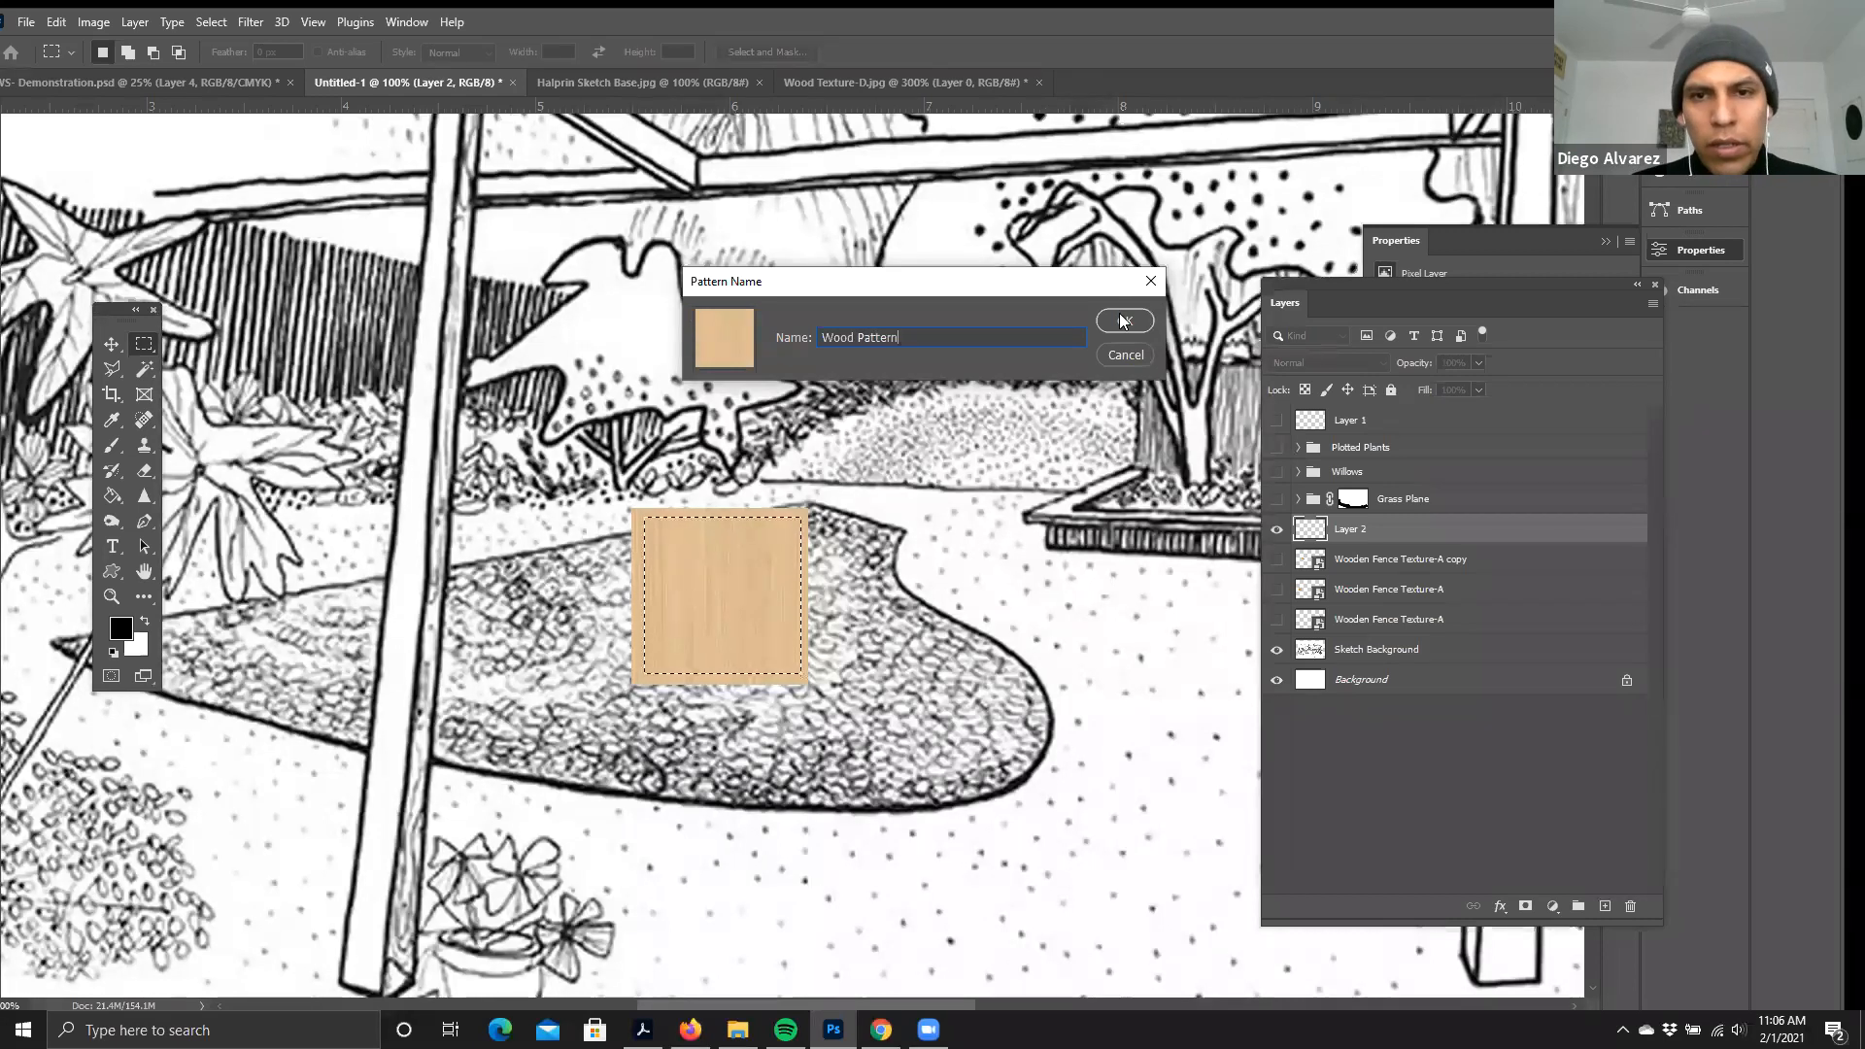
click(1117, 320)
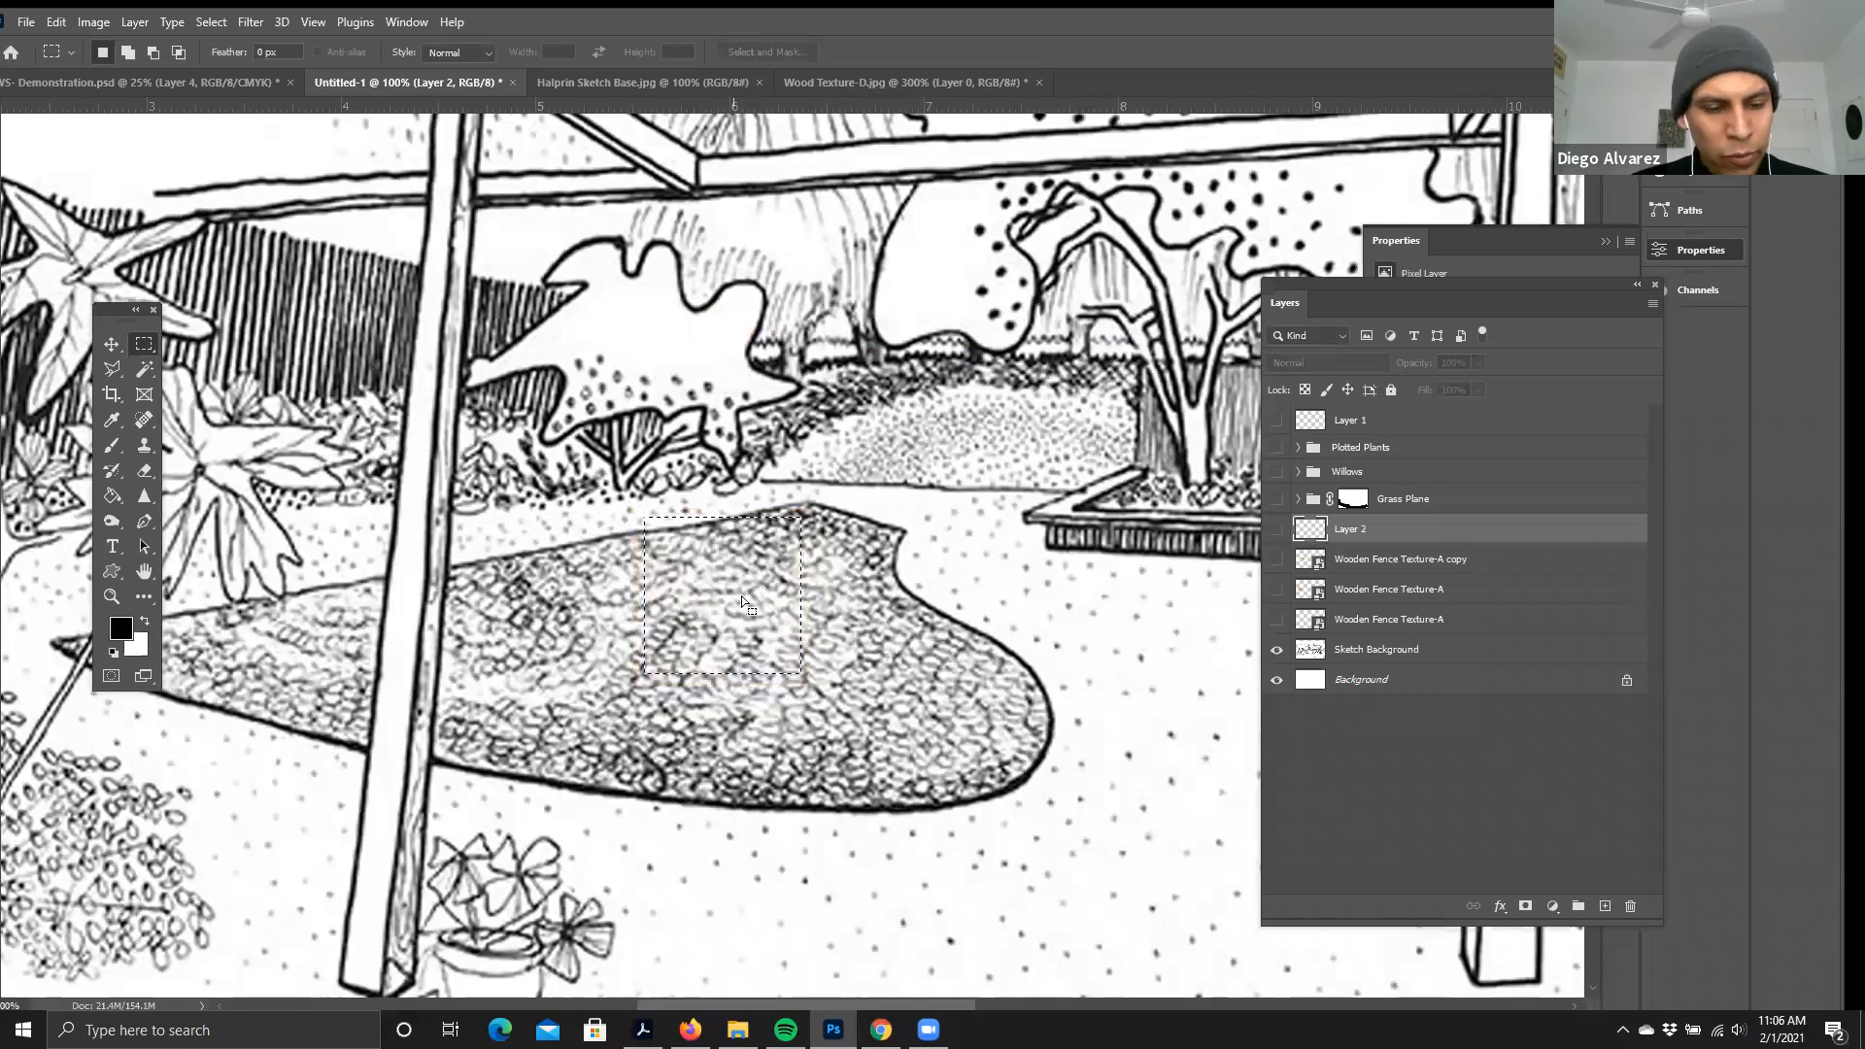
- Clear the rectangular marquee selection over the pond
click(763, 553)
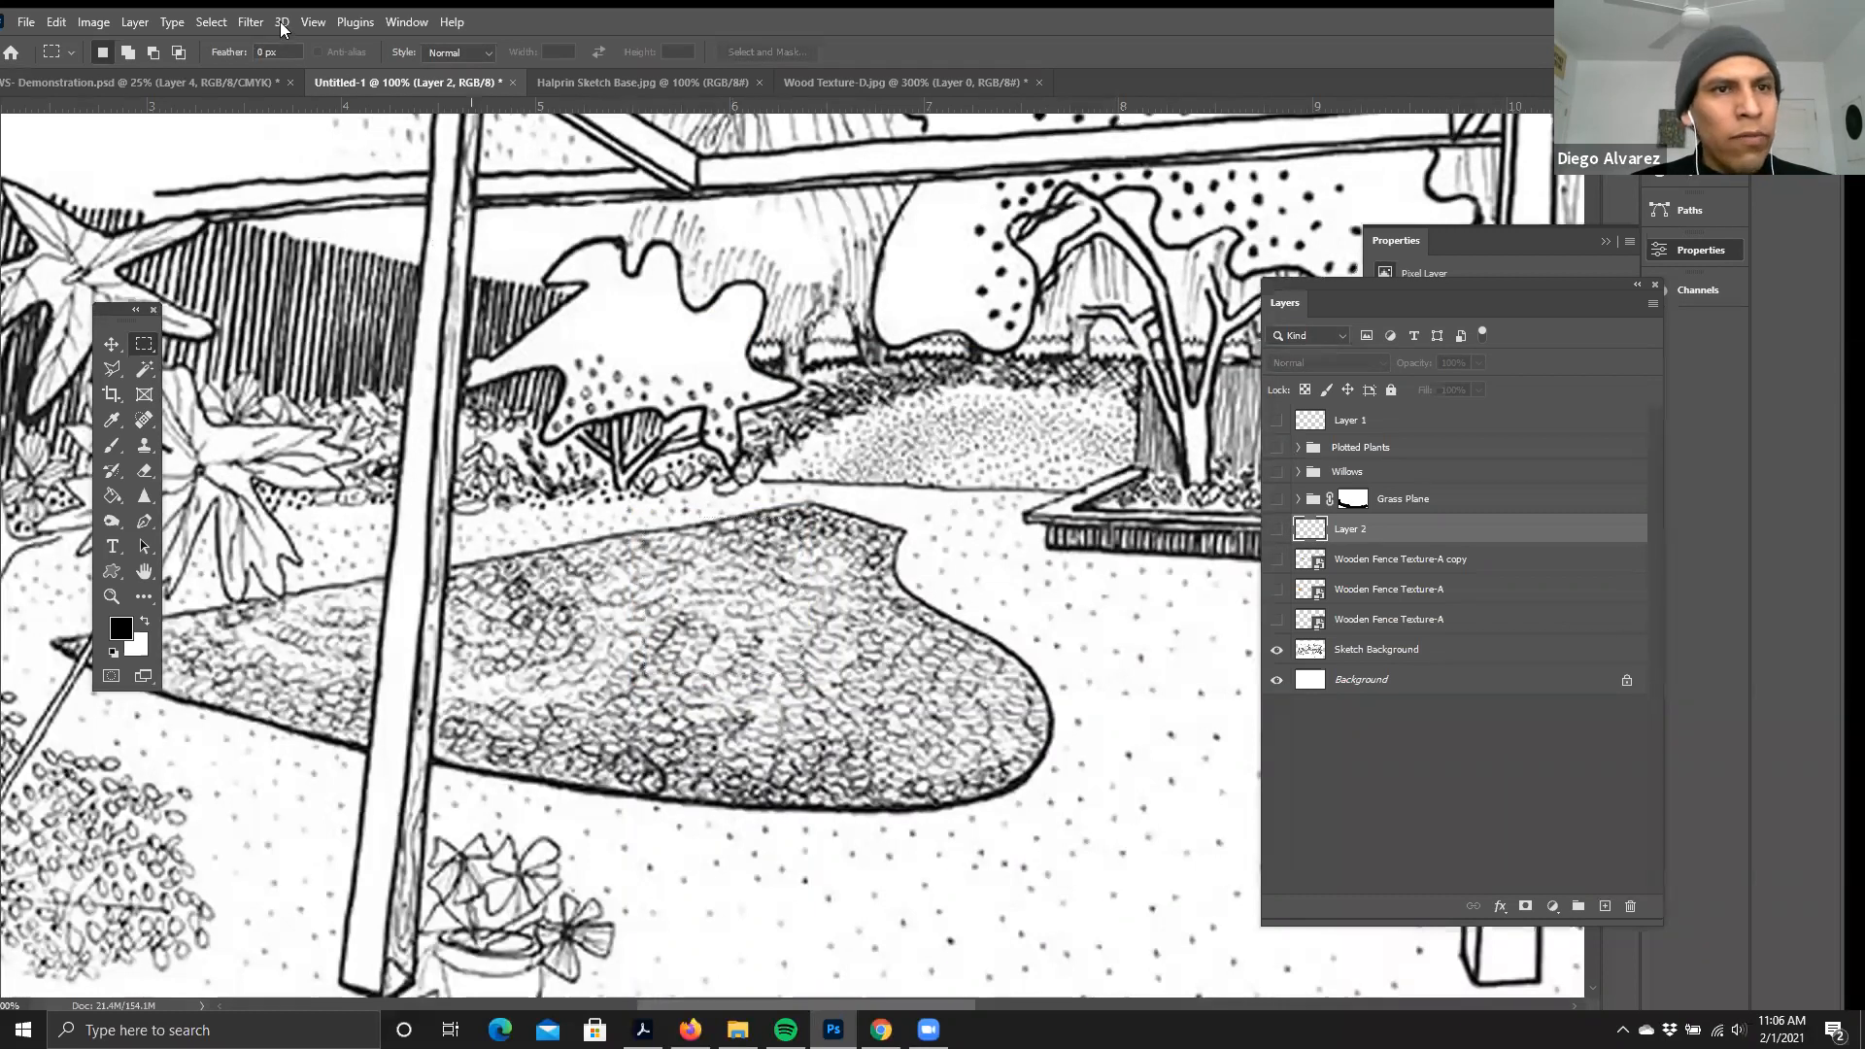
click(211, 22)
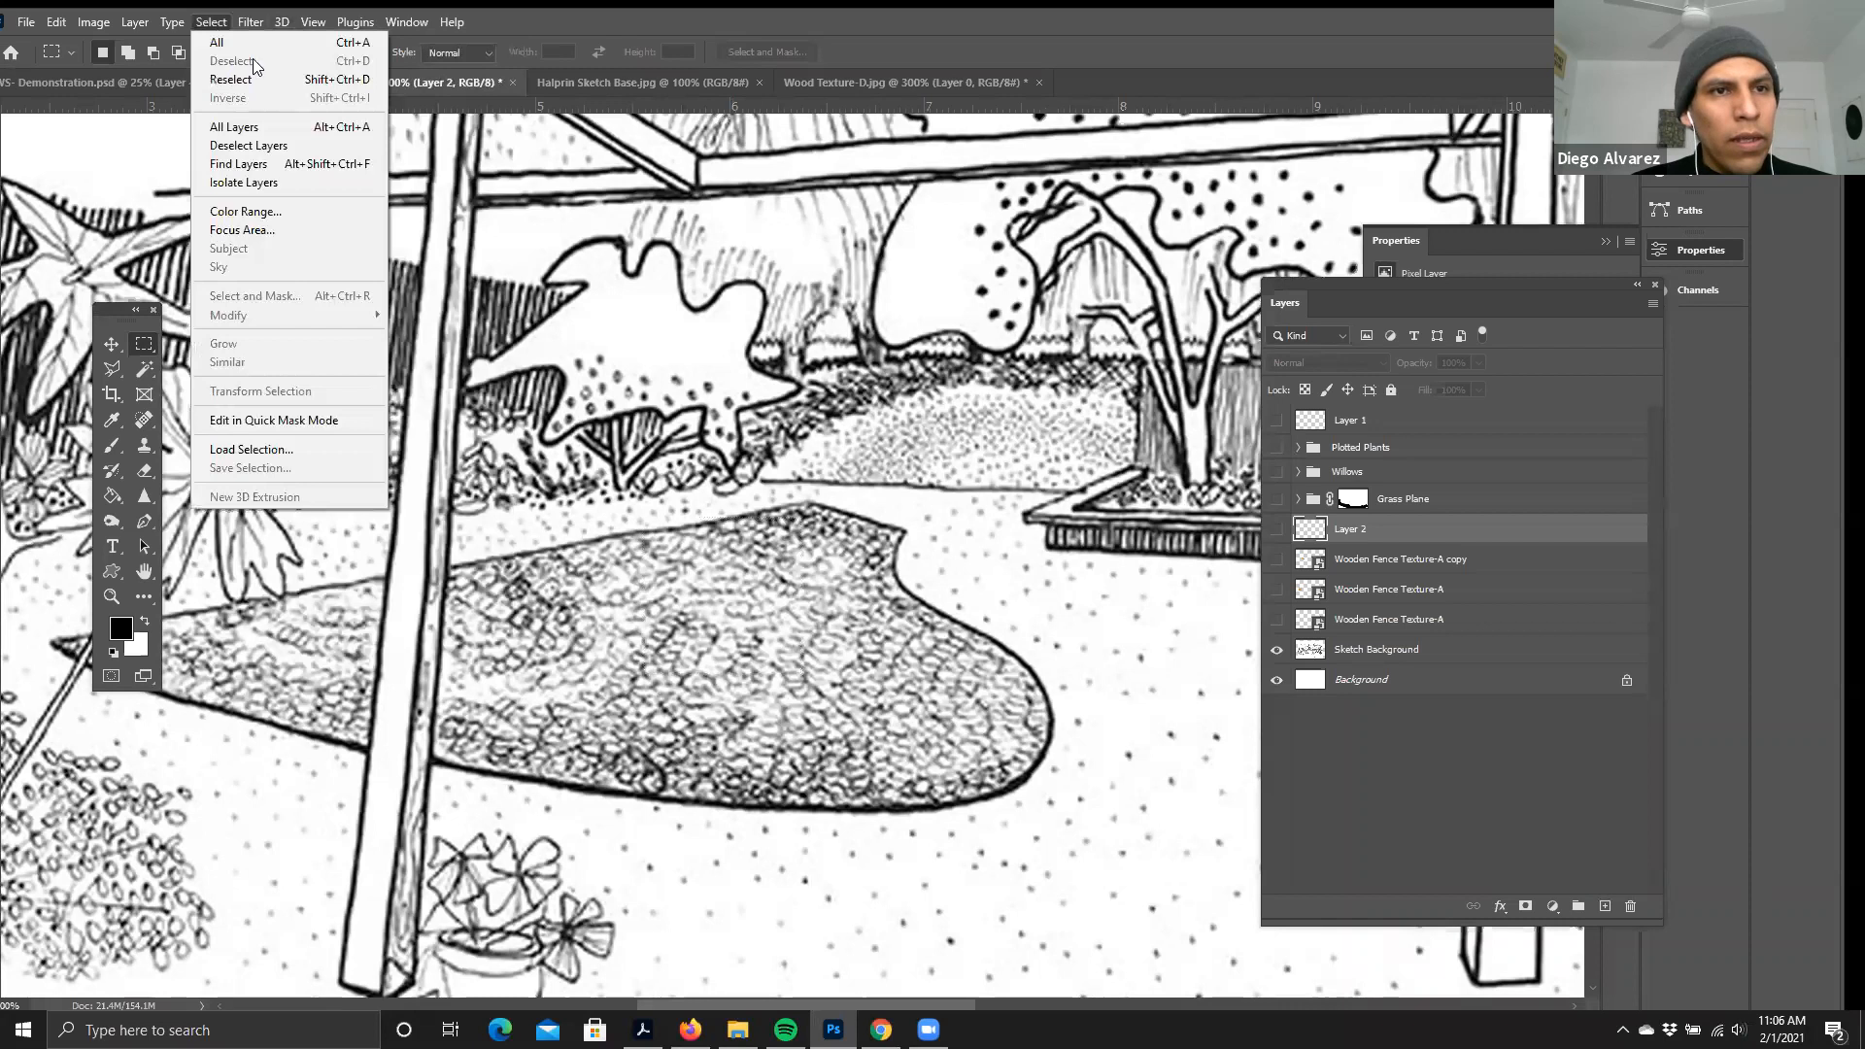
click(730, 634)
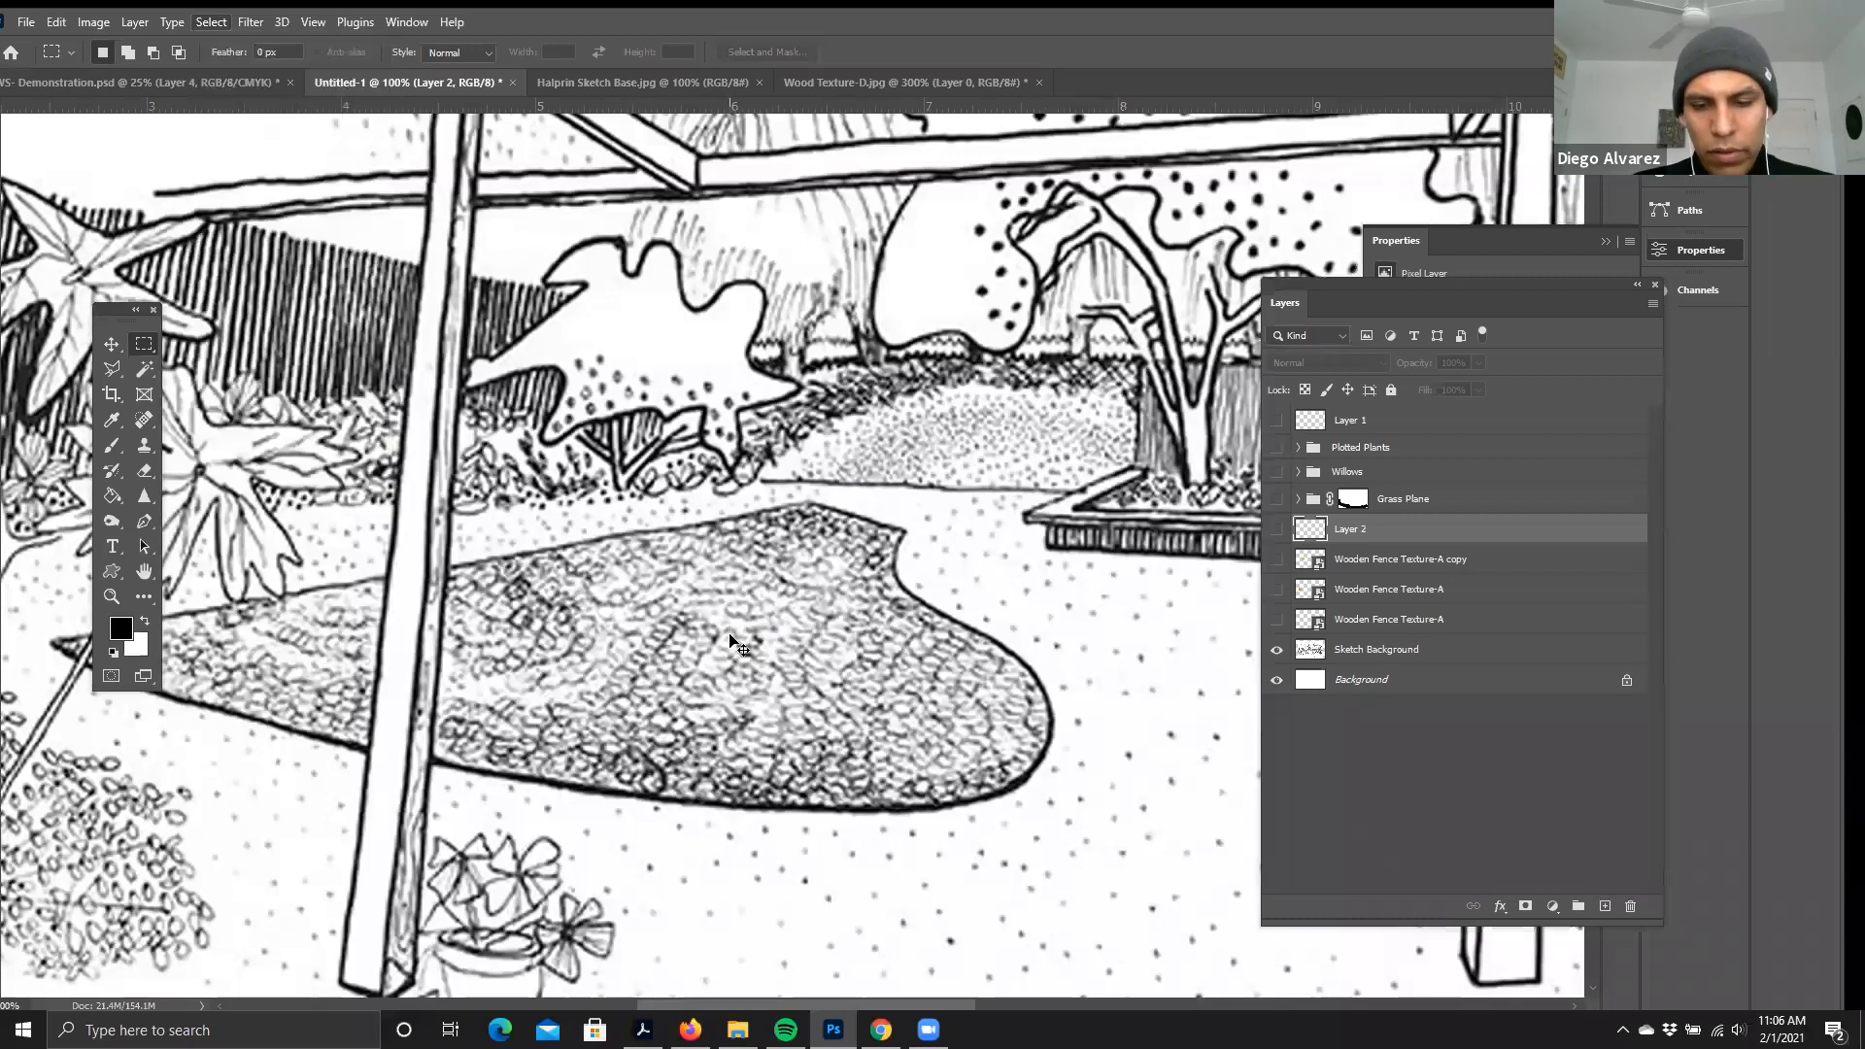
- Add a new layer above Layer 2 and name it "Columns + Beams"
key(ctrl+minus)
key(ctrl+minus)
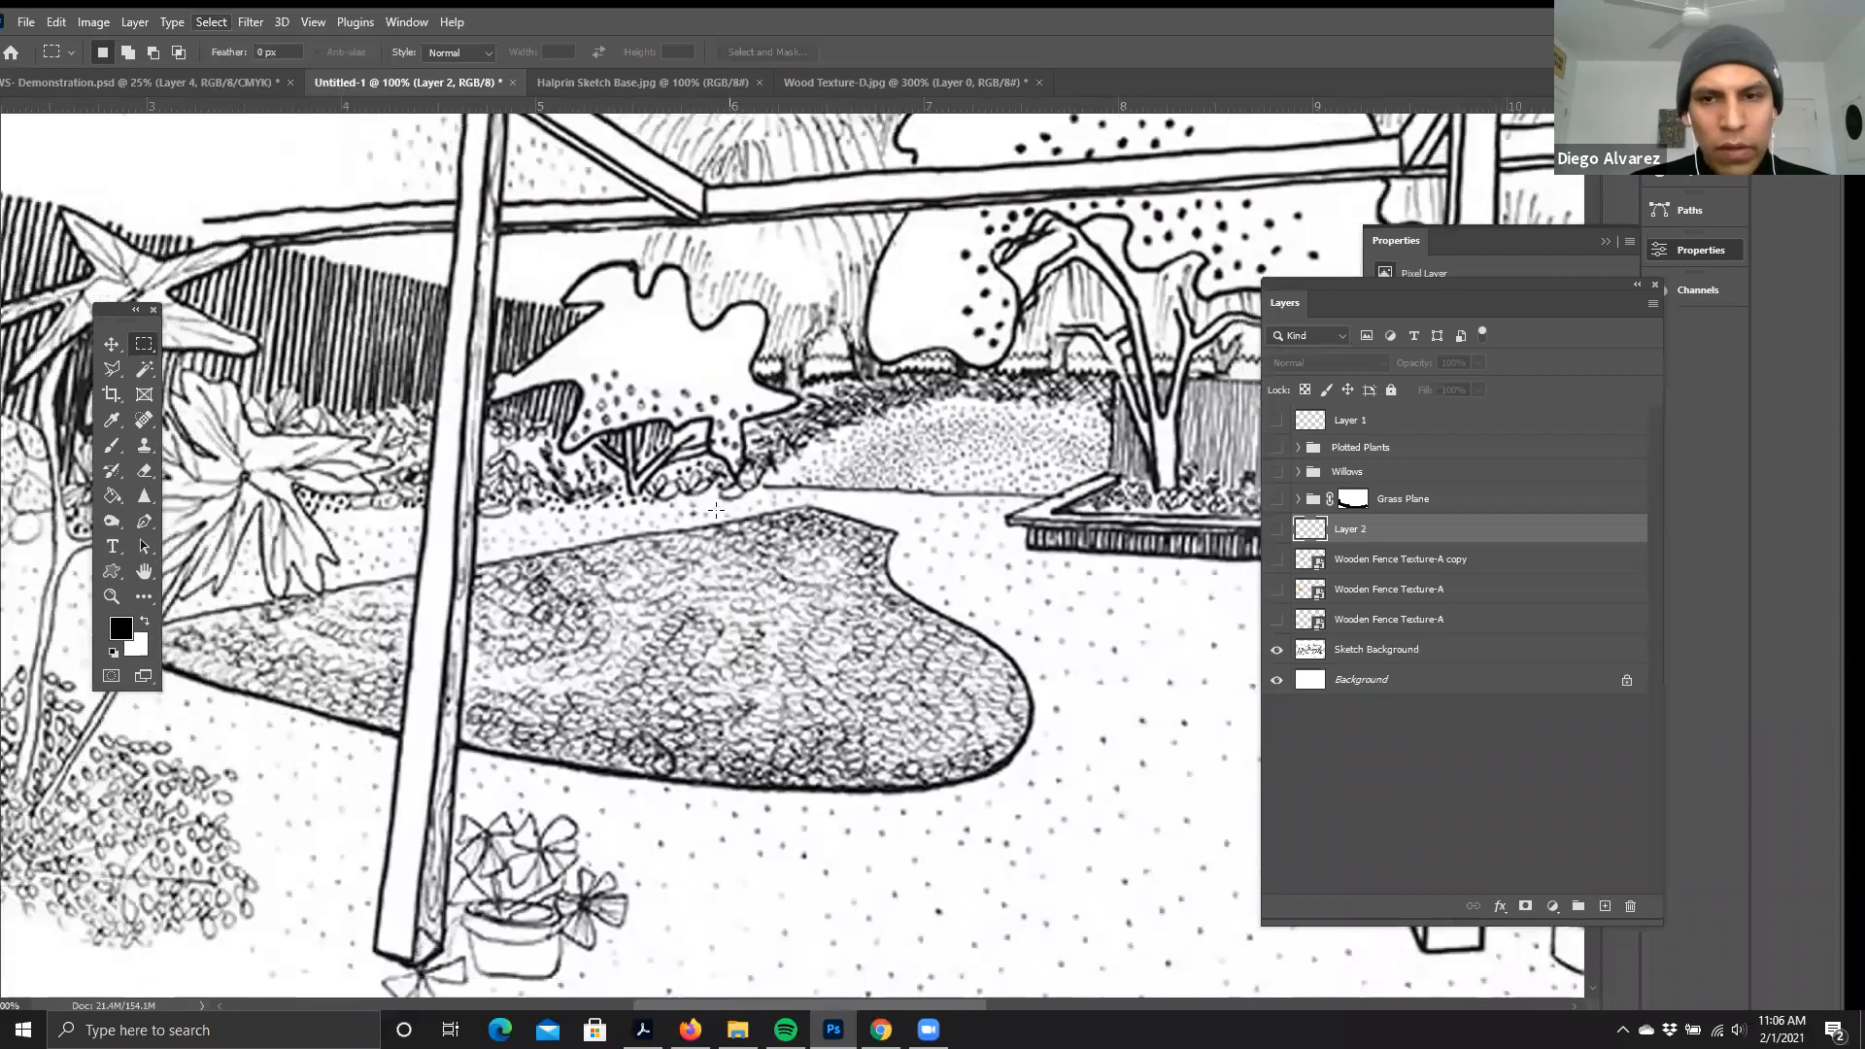
key(ctrl+minus)
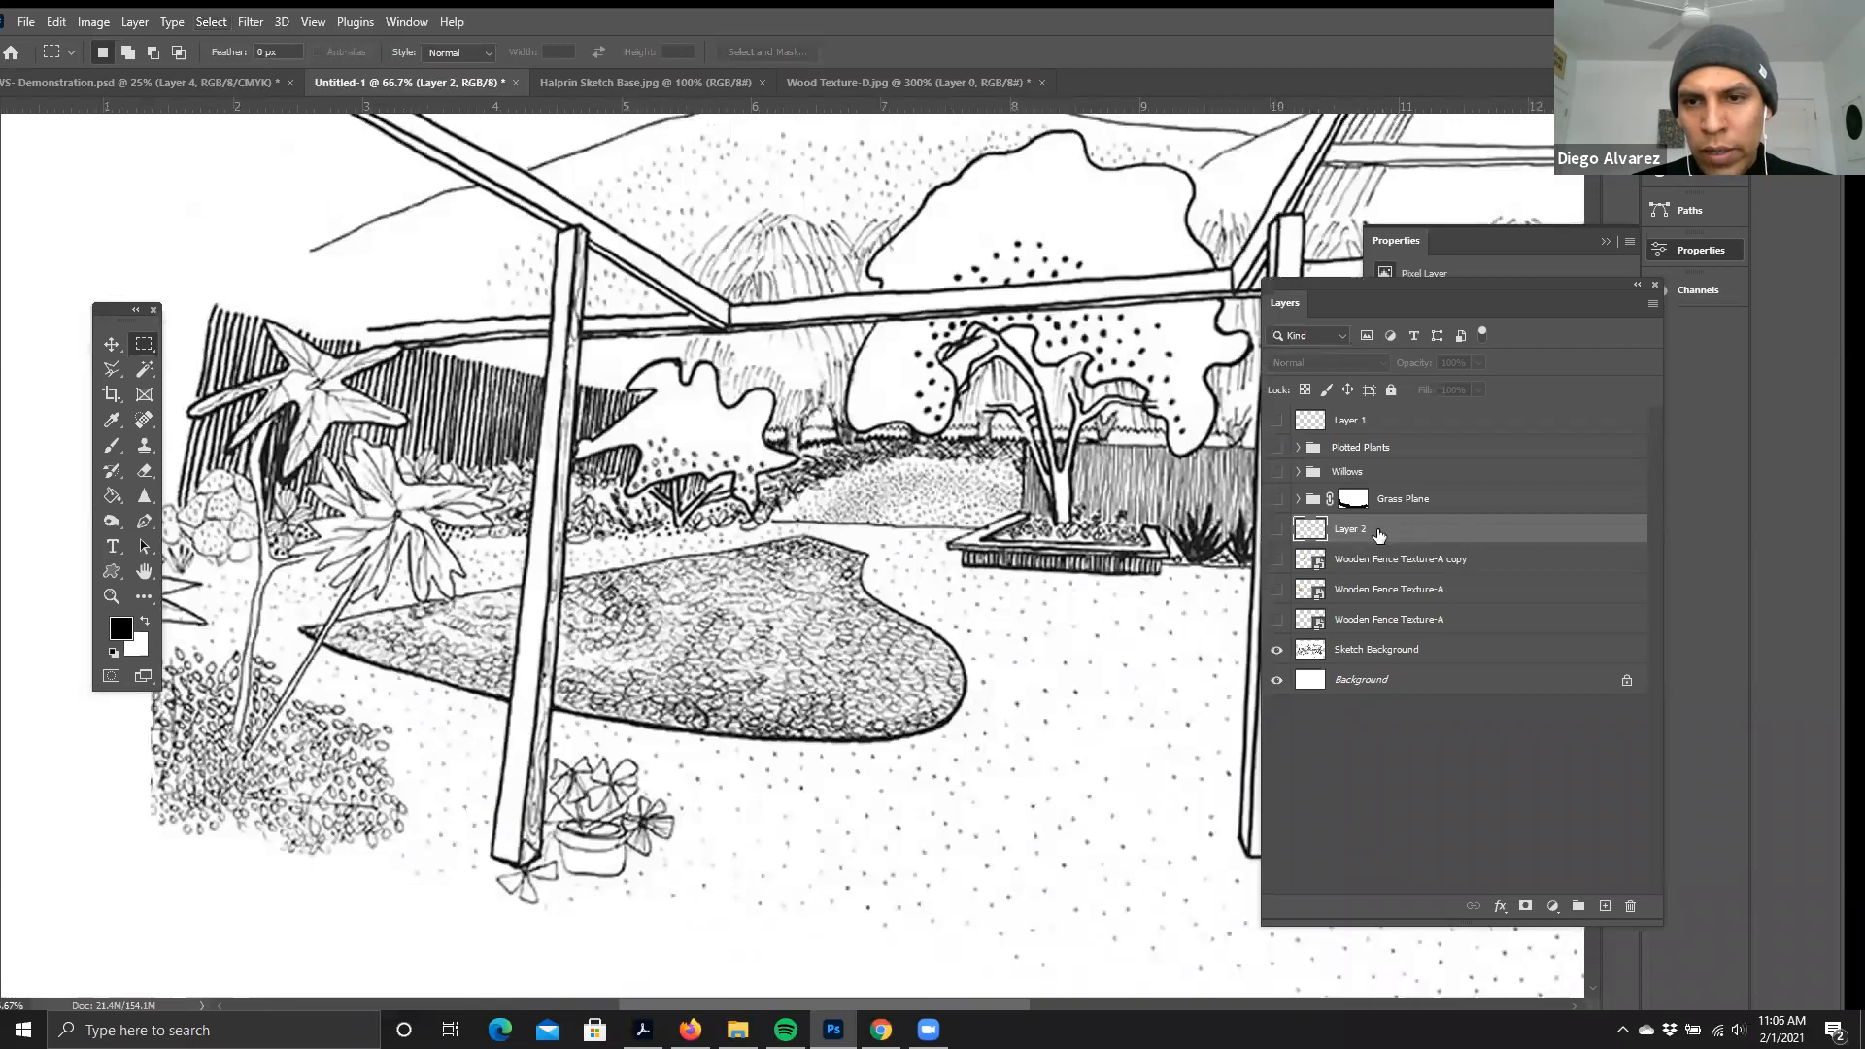
click(1604, 906)
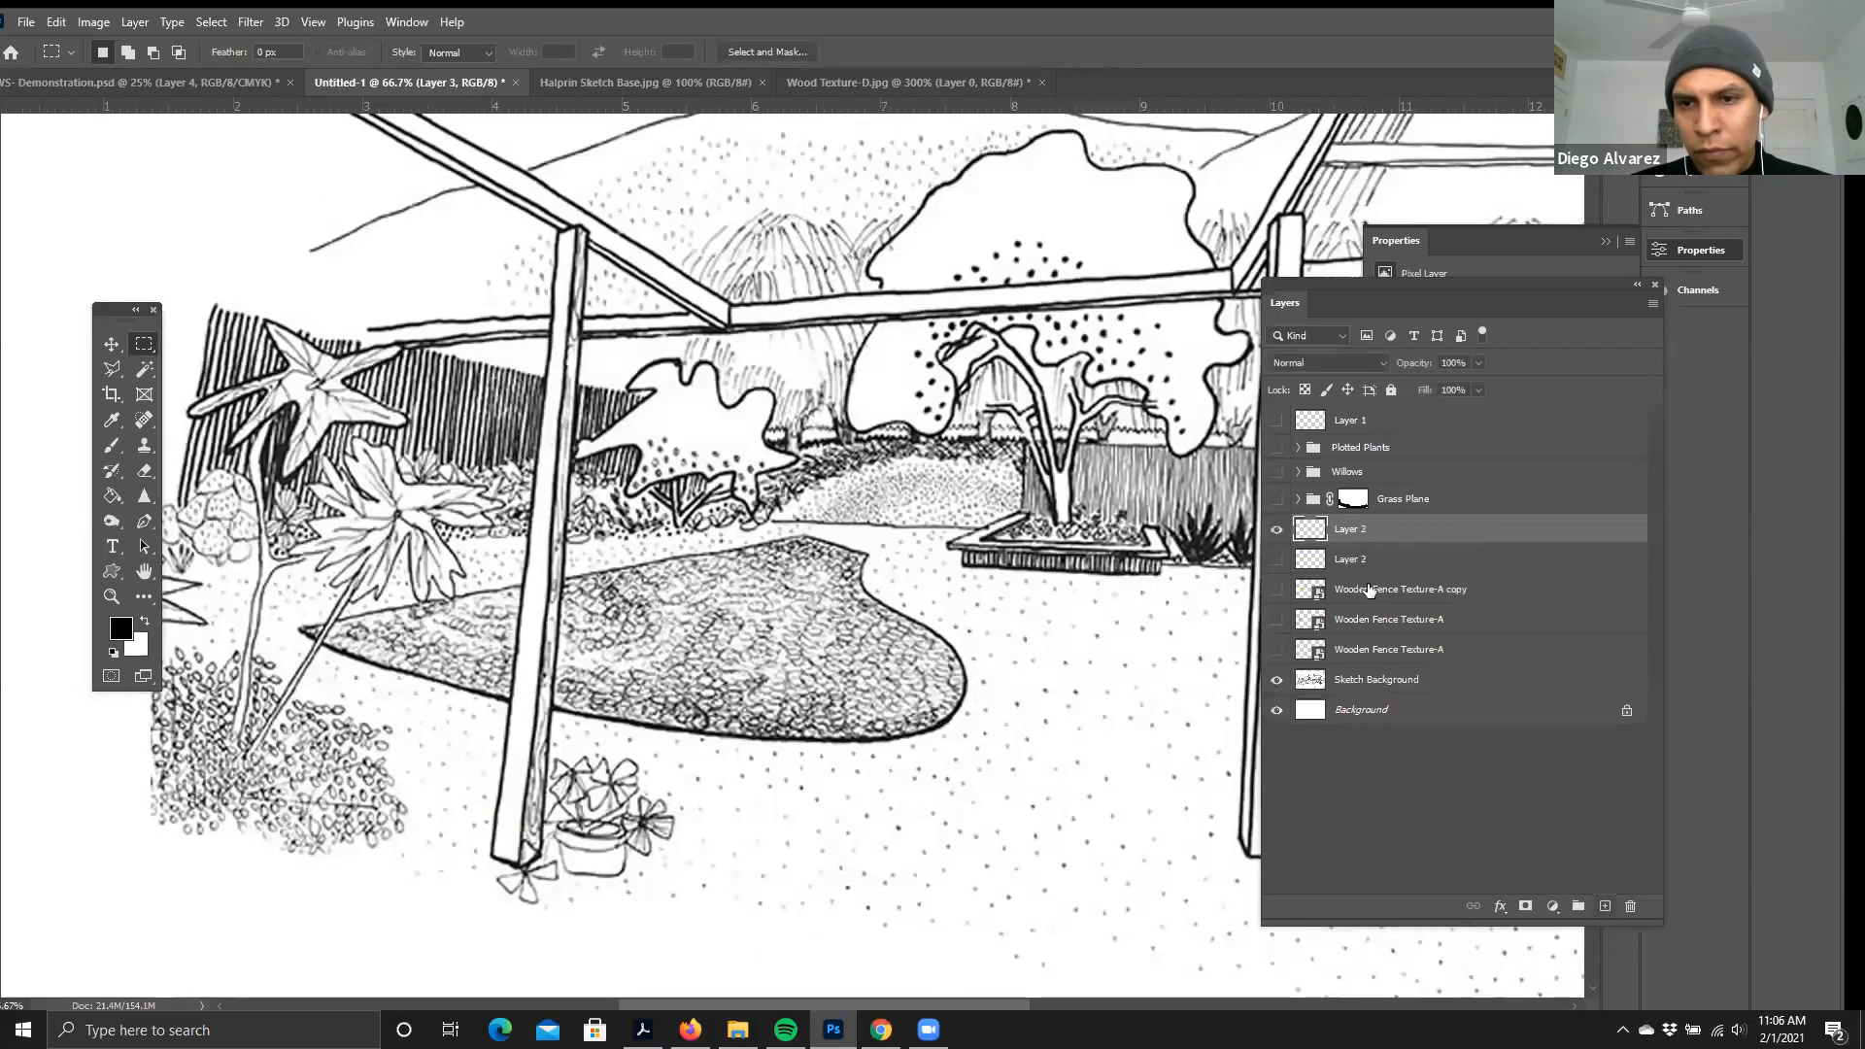
double_click(1369, 528)
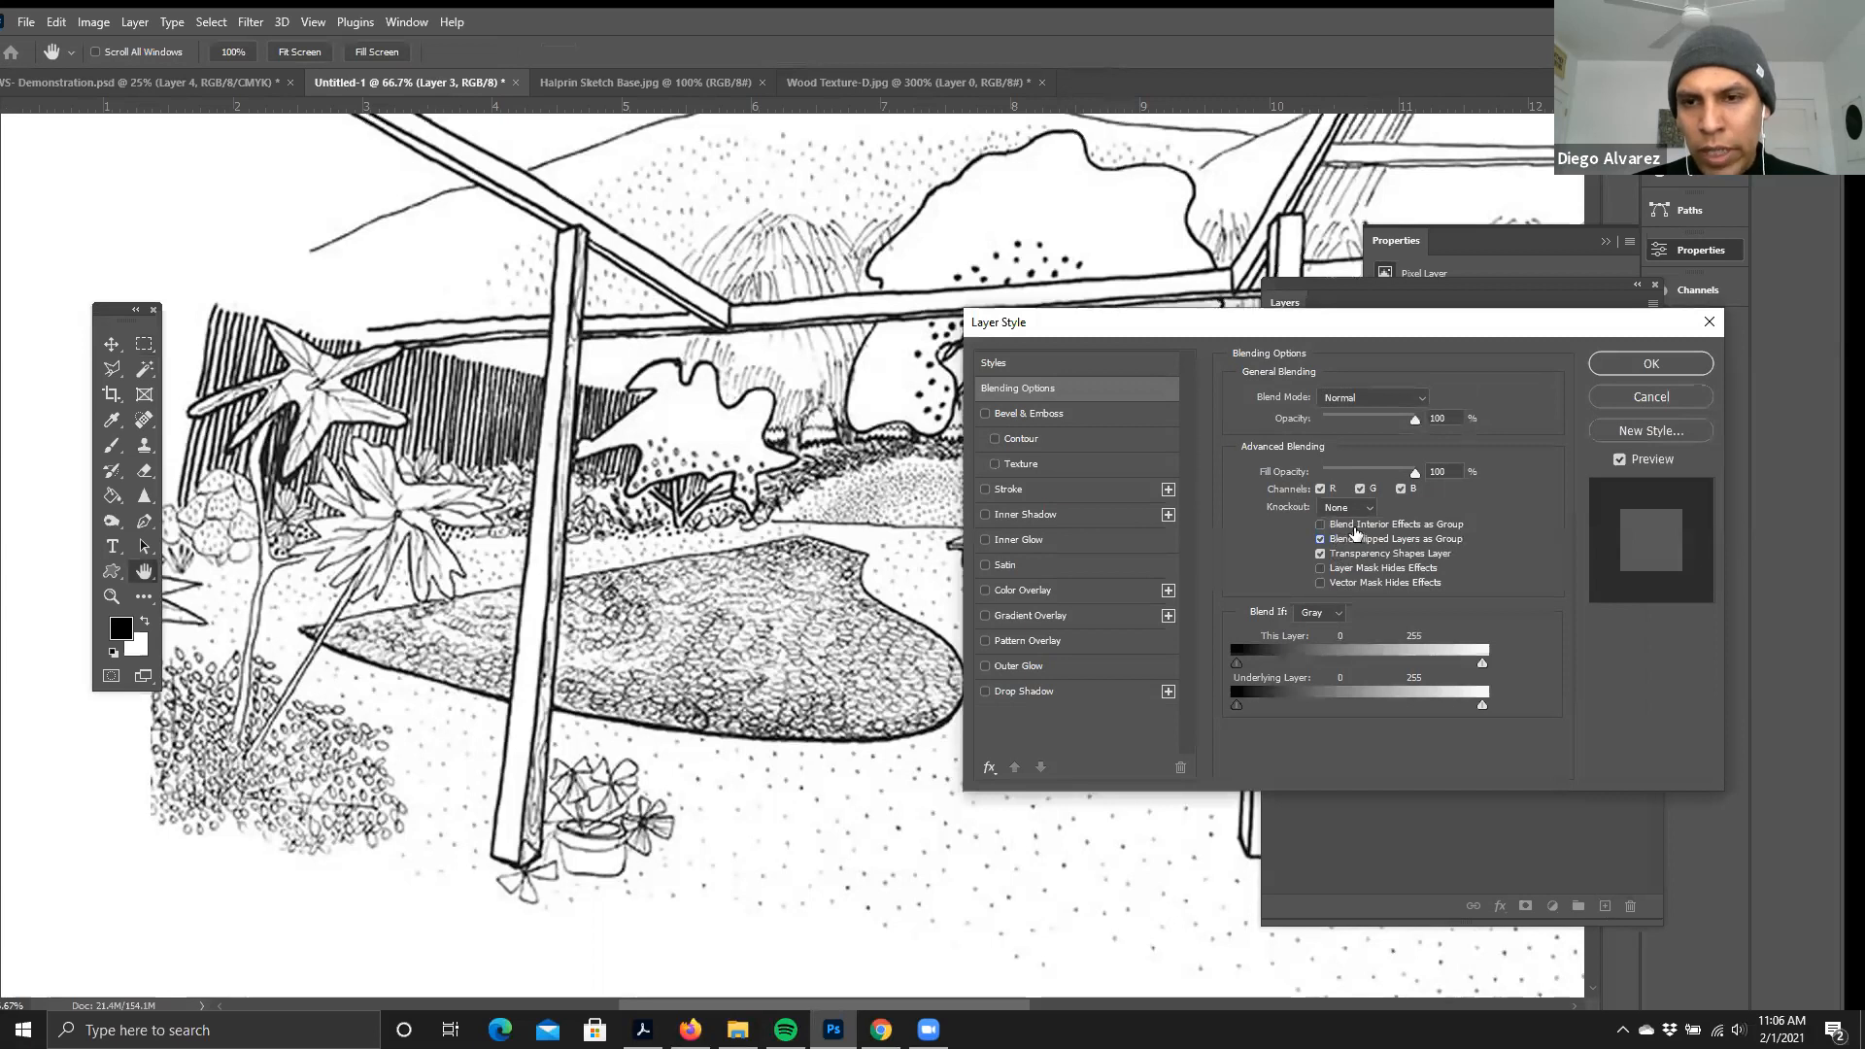
key(Escape)
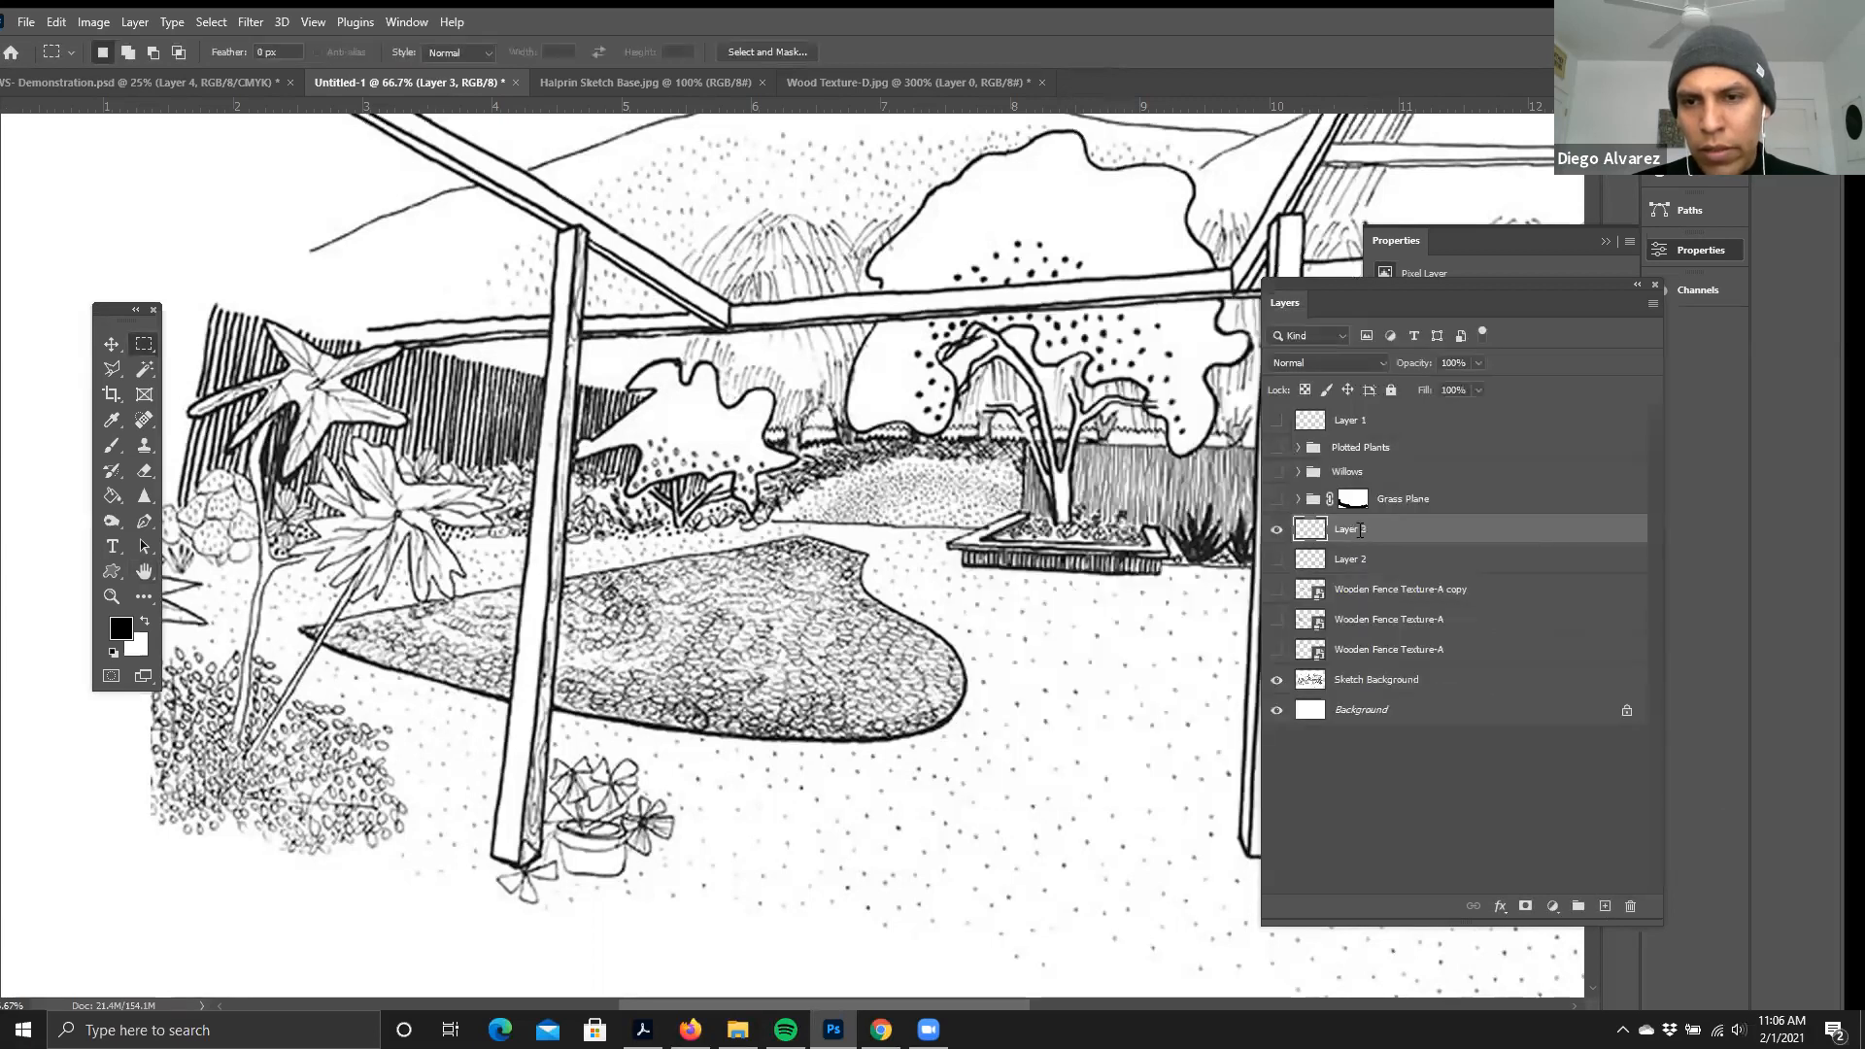
double_click(1366, 531)
text(c)
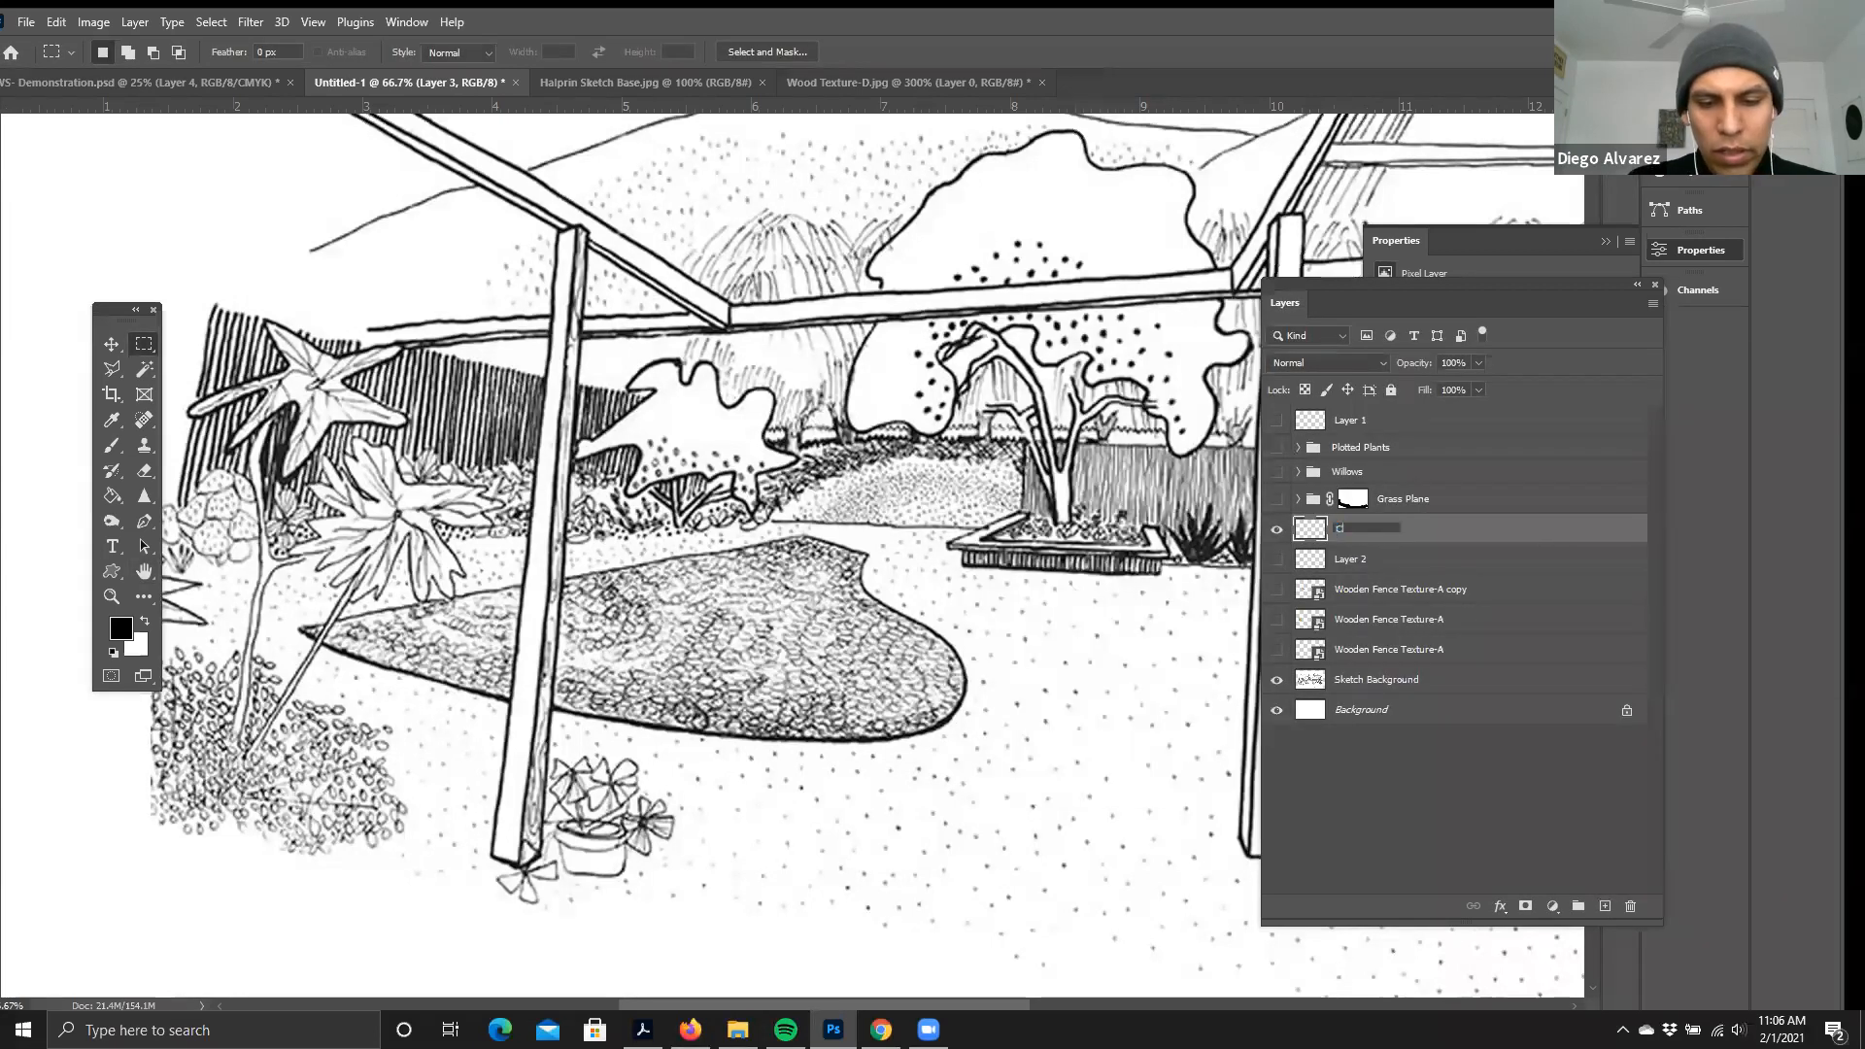
text(olumns)
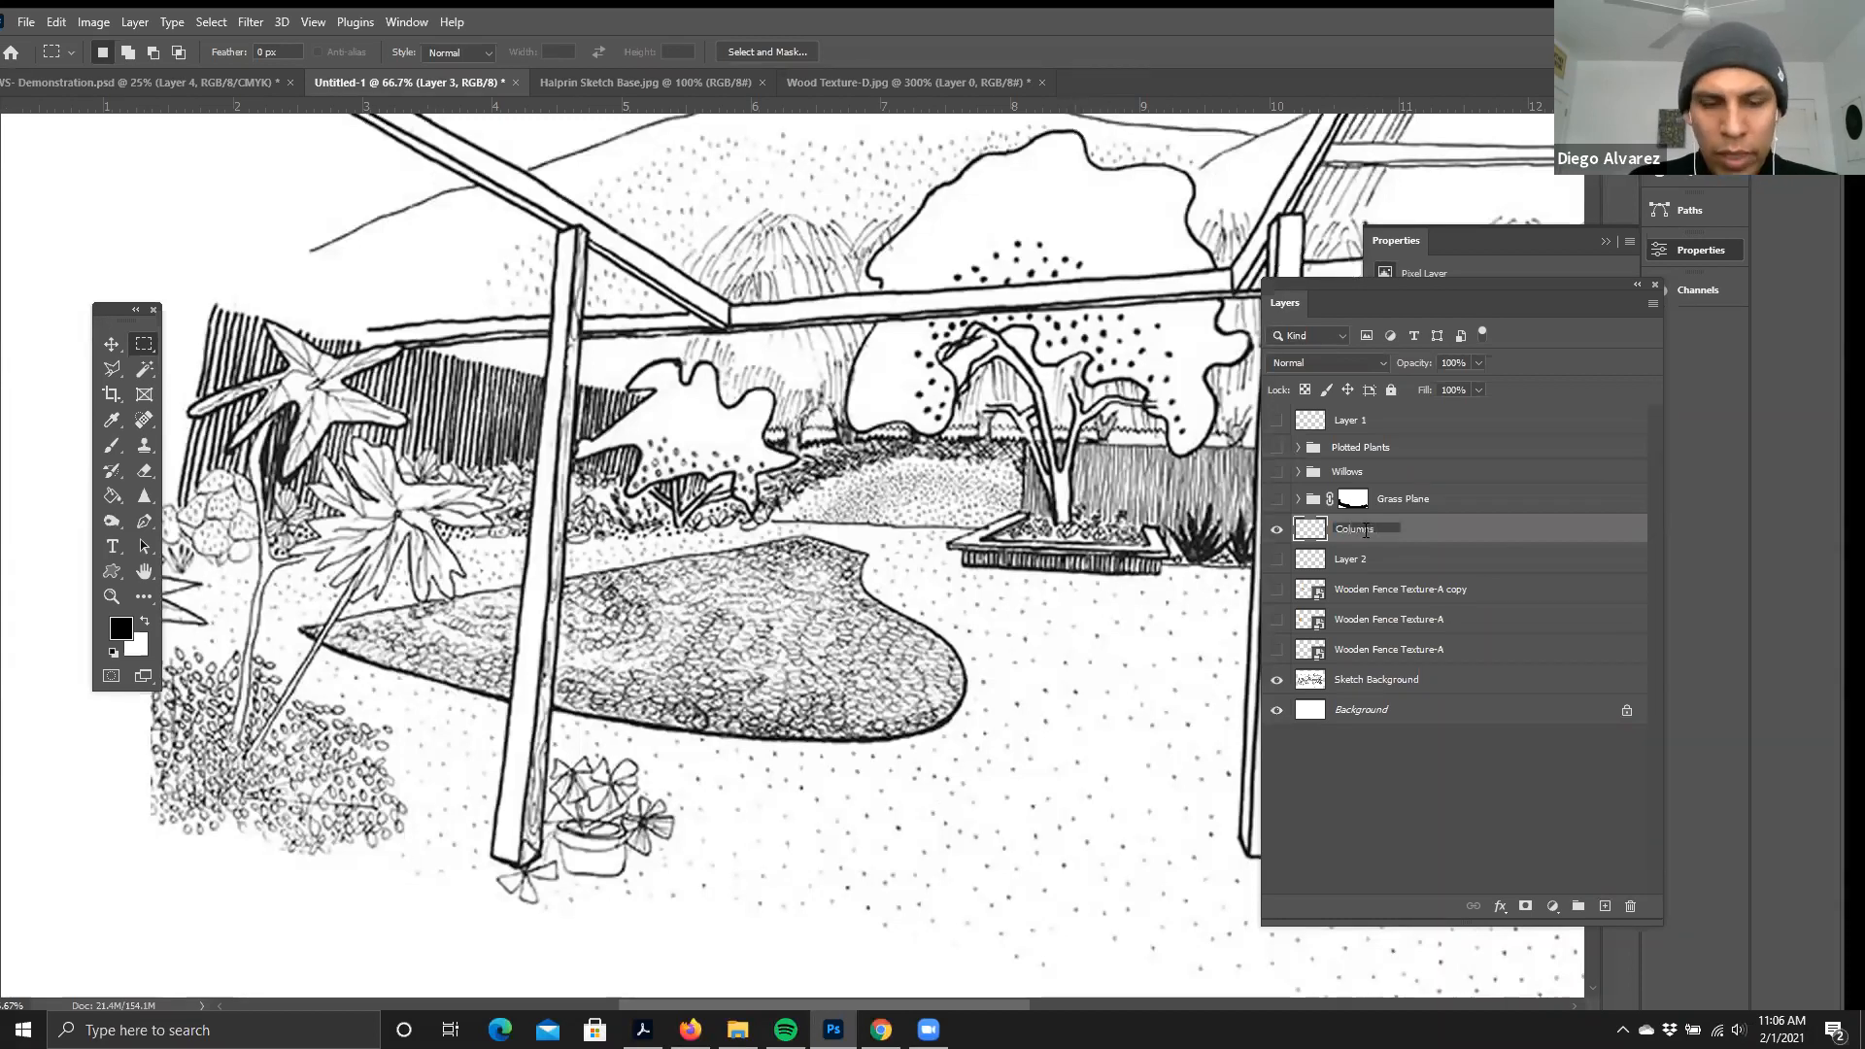
text( + Beams)
key(Return)
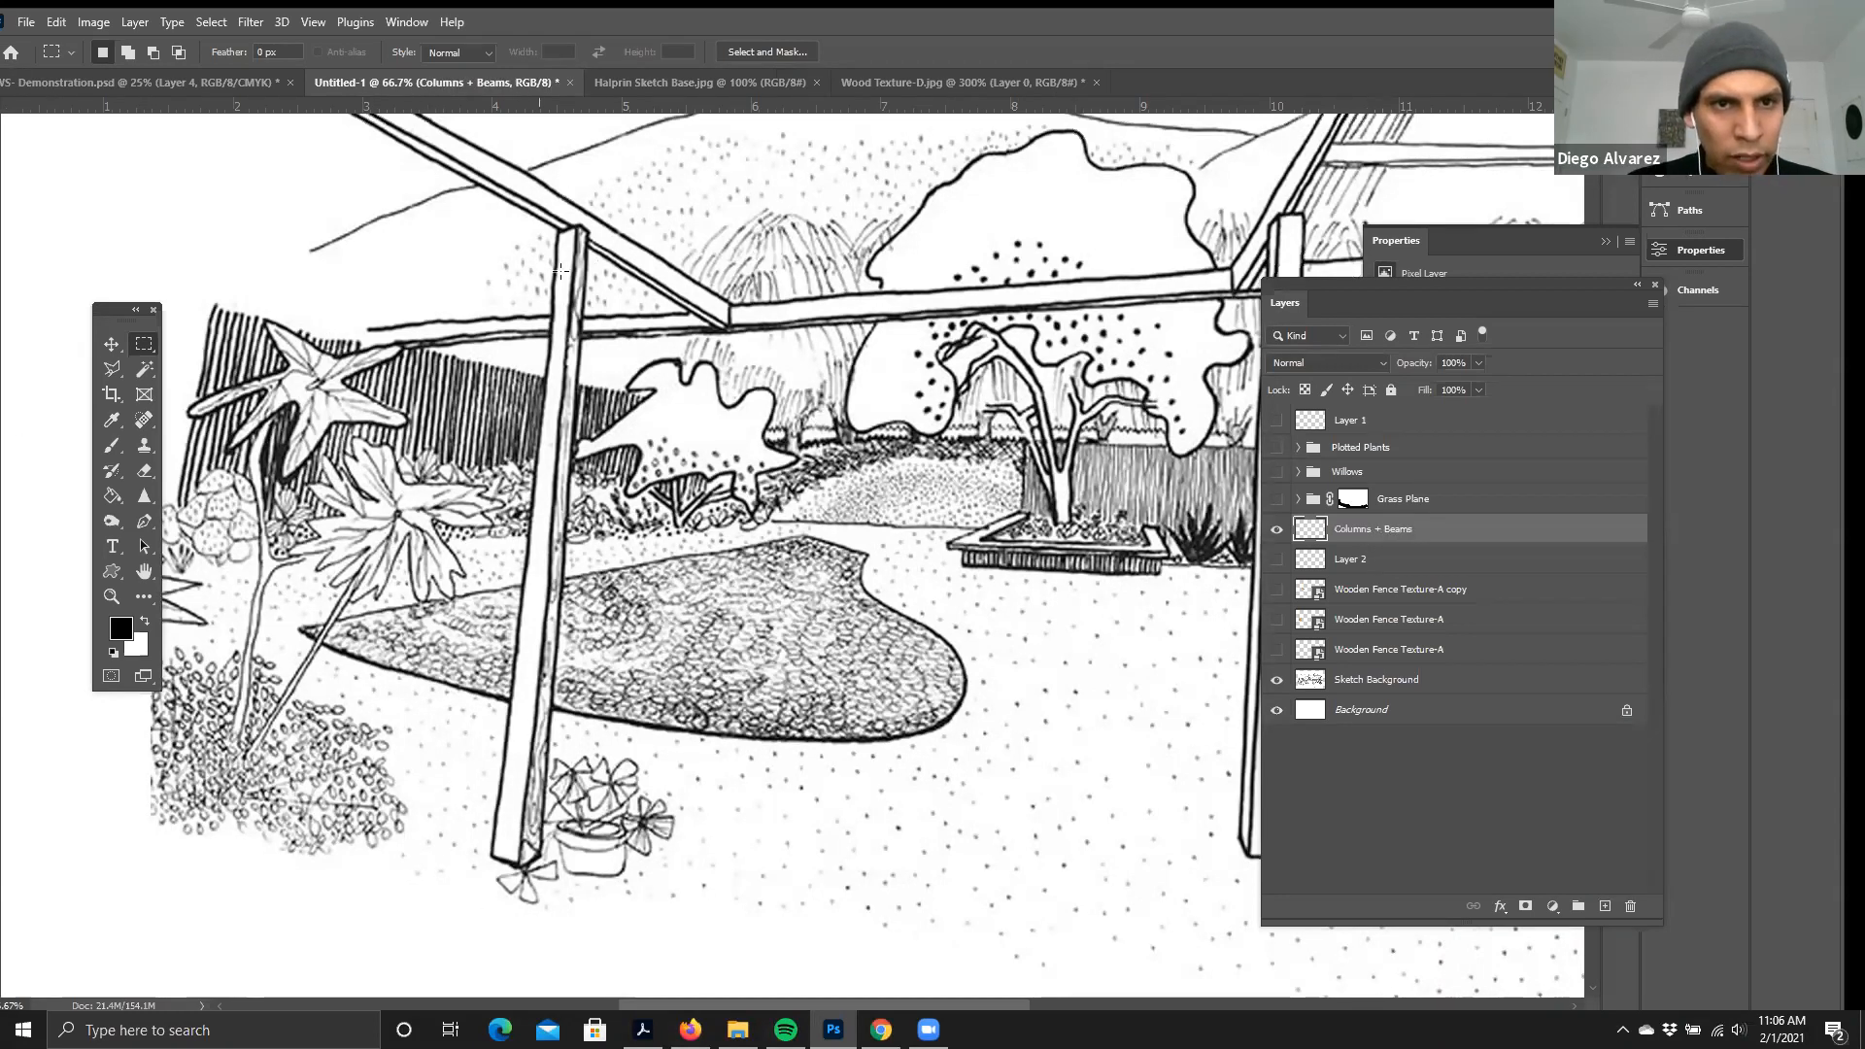
- Switch to the Magic Wand tool and make the Sketch Background layer active for selecting the pergola posts
key(ctrl+plus)
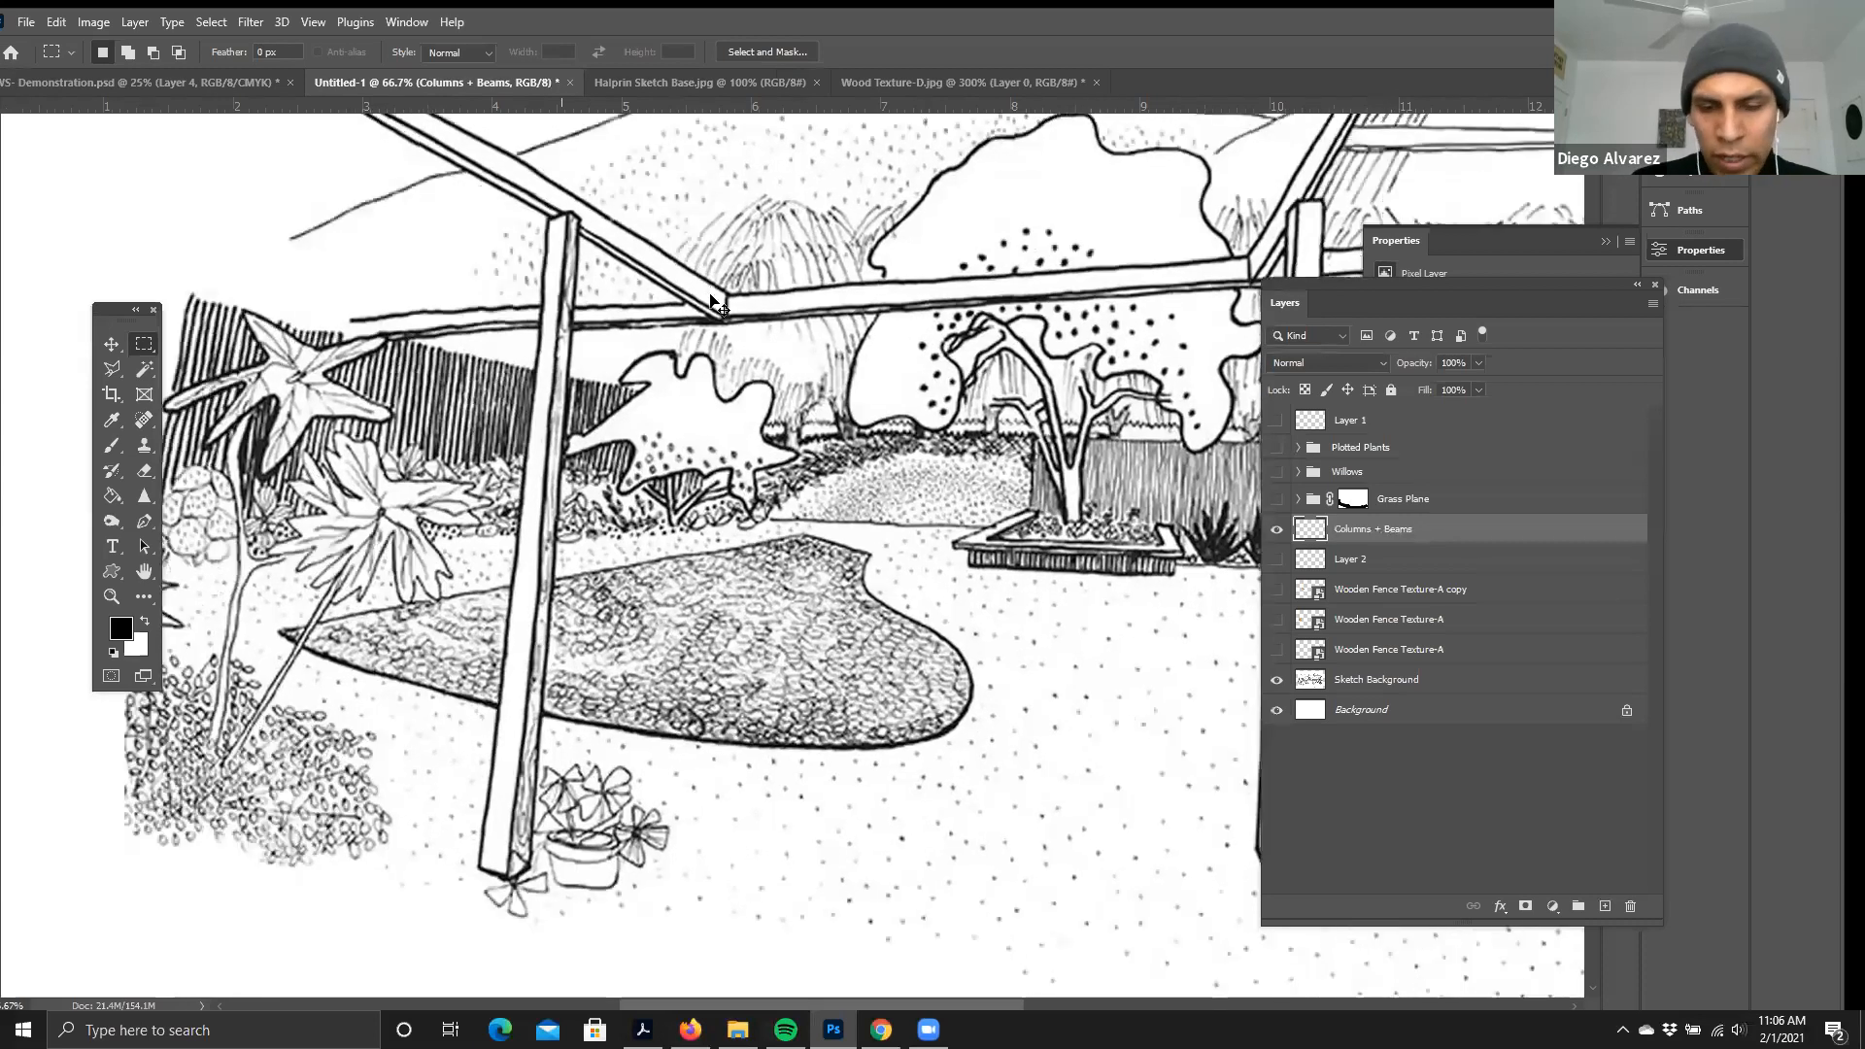
key(ctrl+minus)
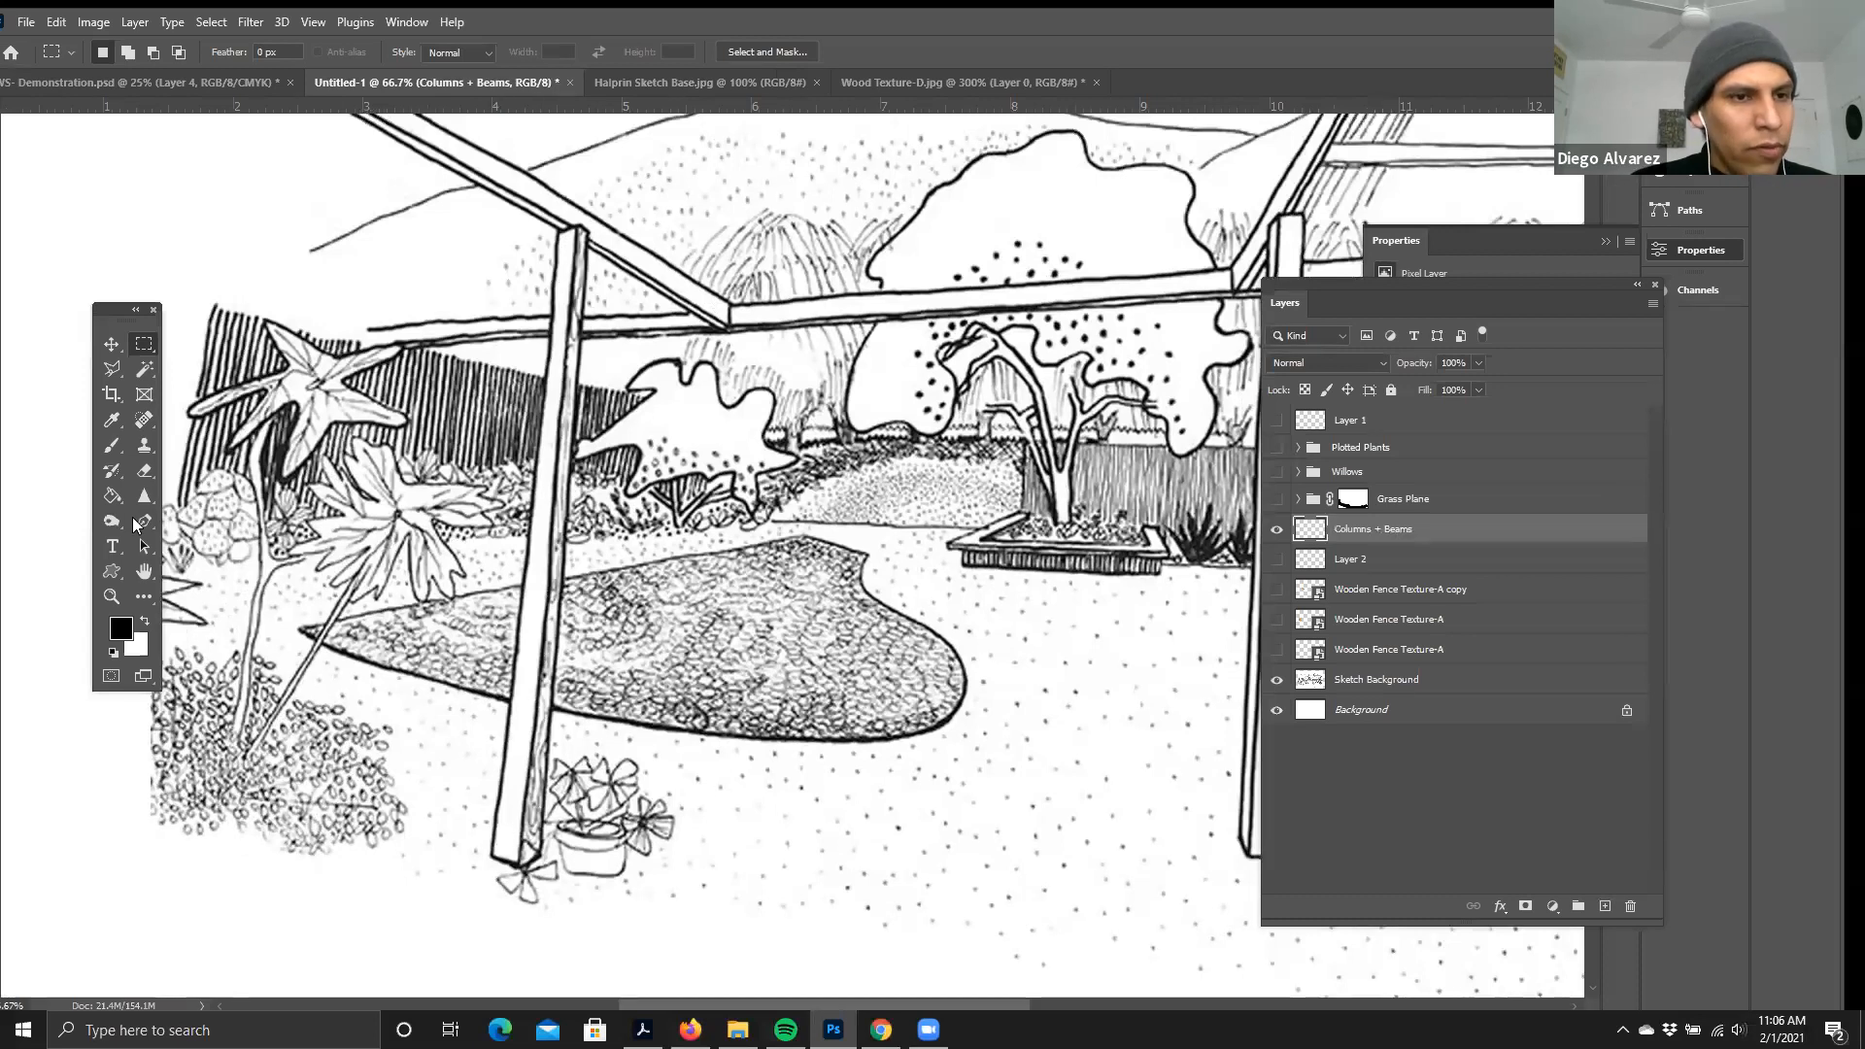
click(145, 373)
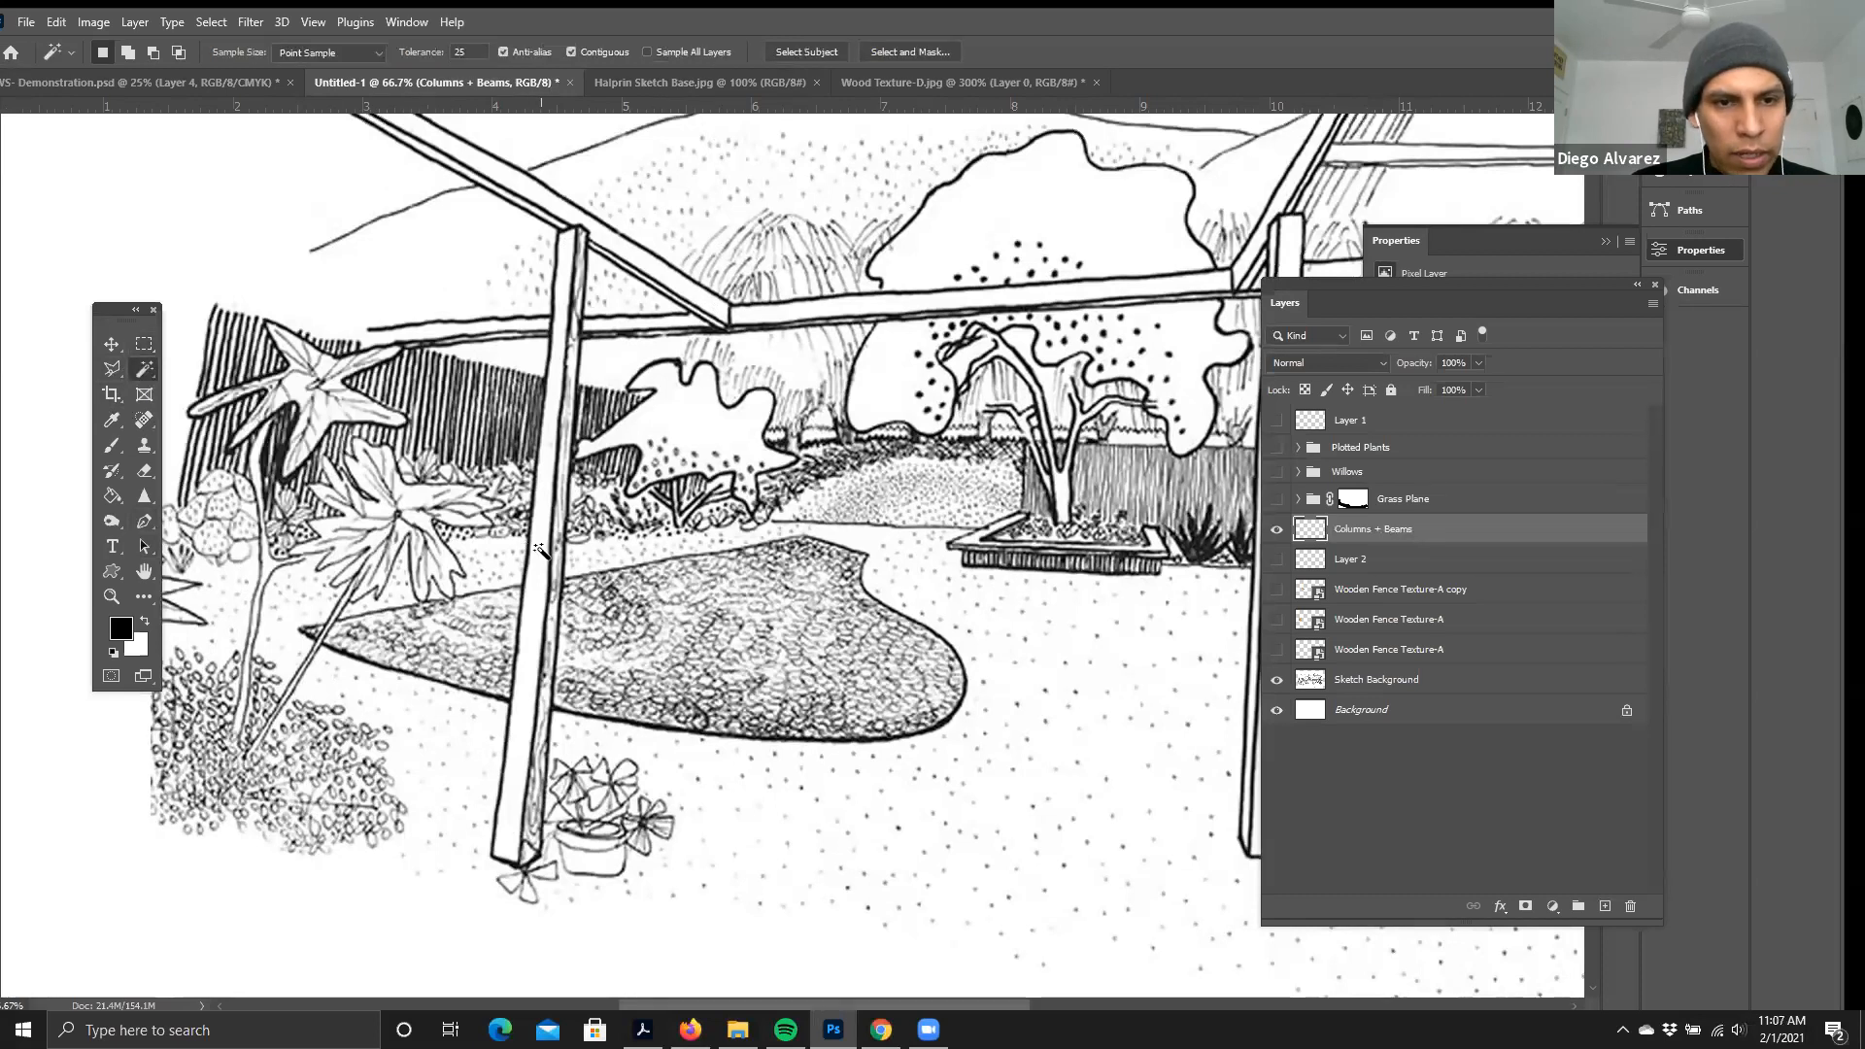
key(ctrl+plus)
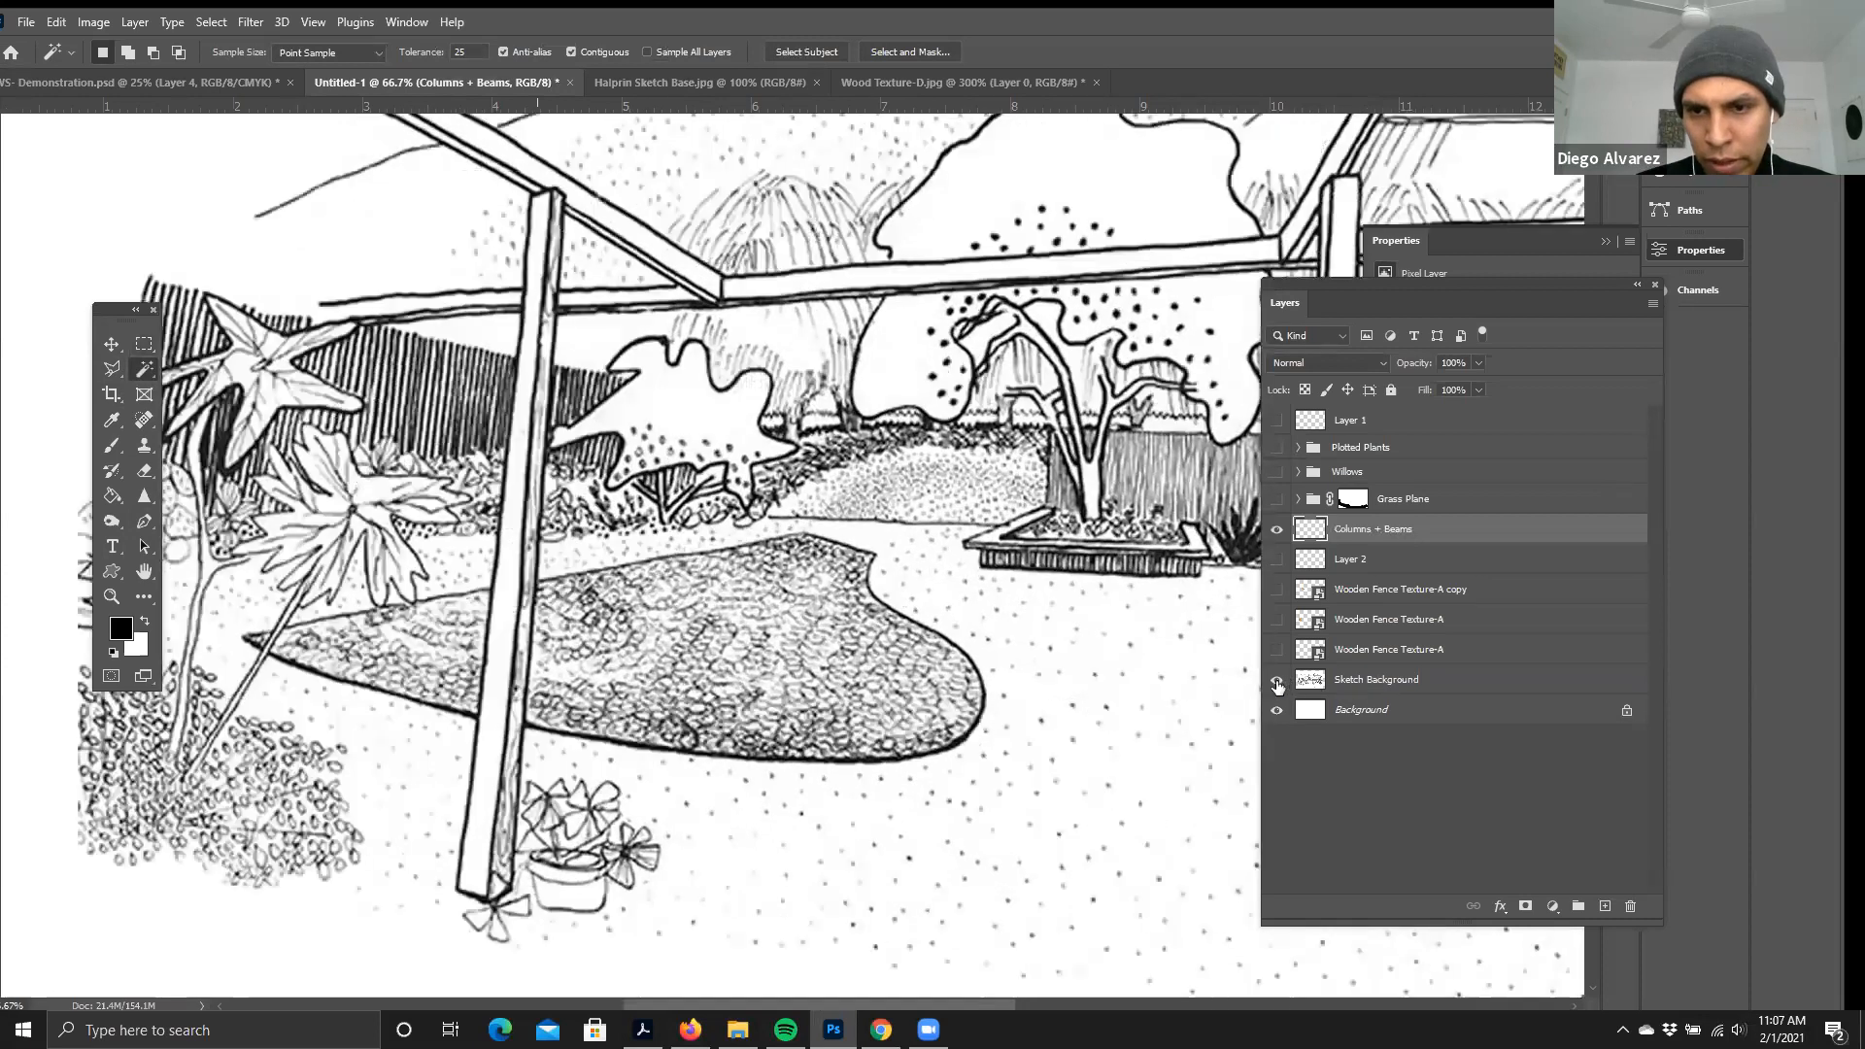
key(ctrl+plus)
click(1365, 685)
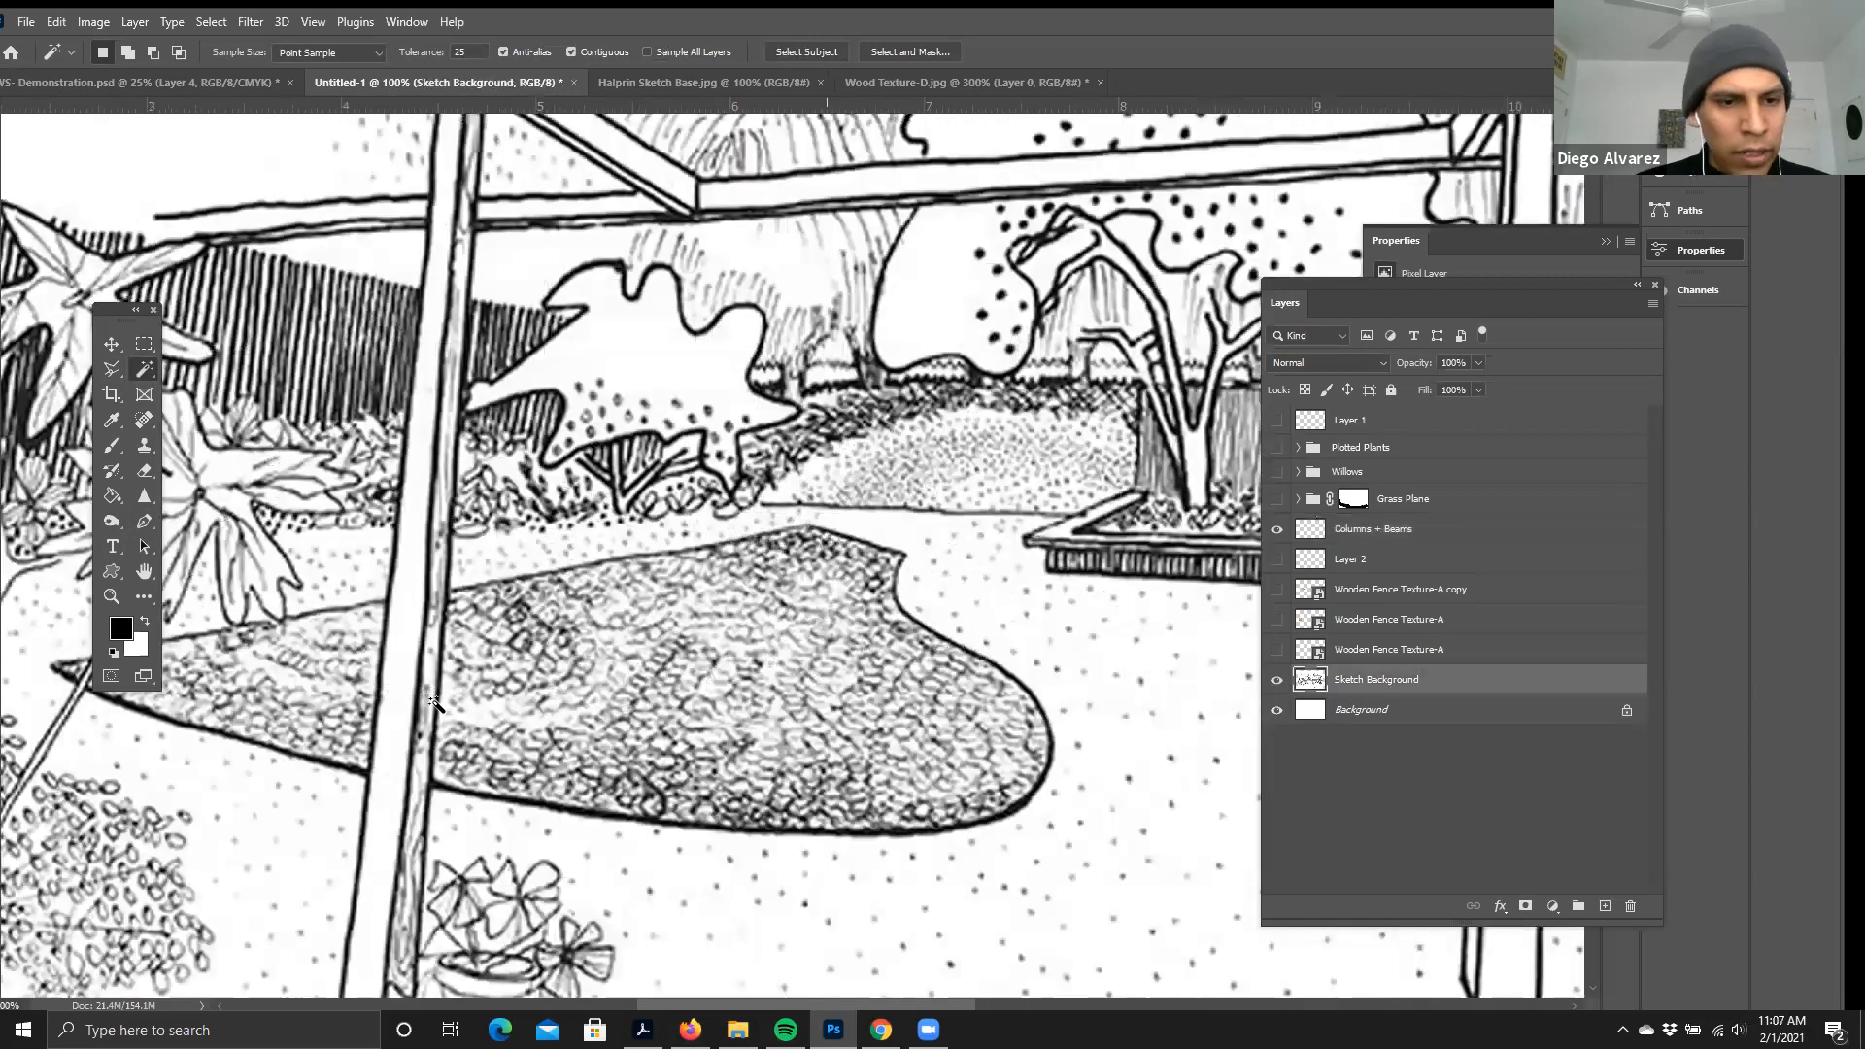
key(ctrl+minus)
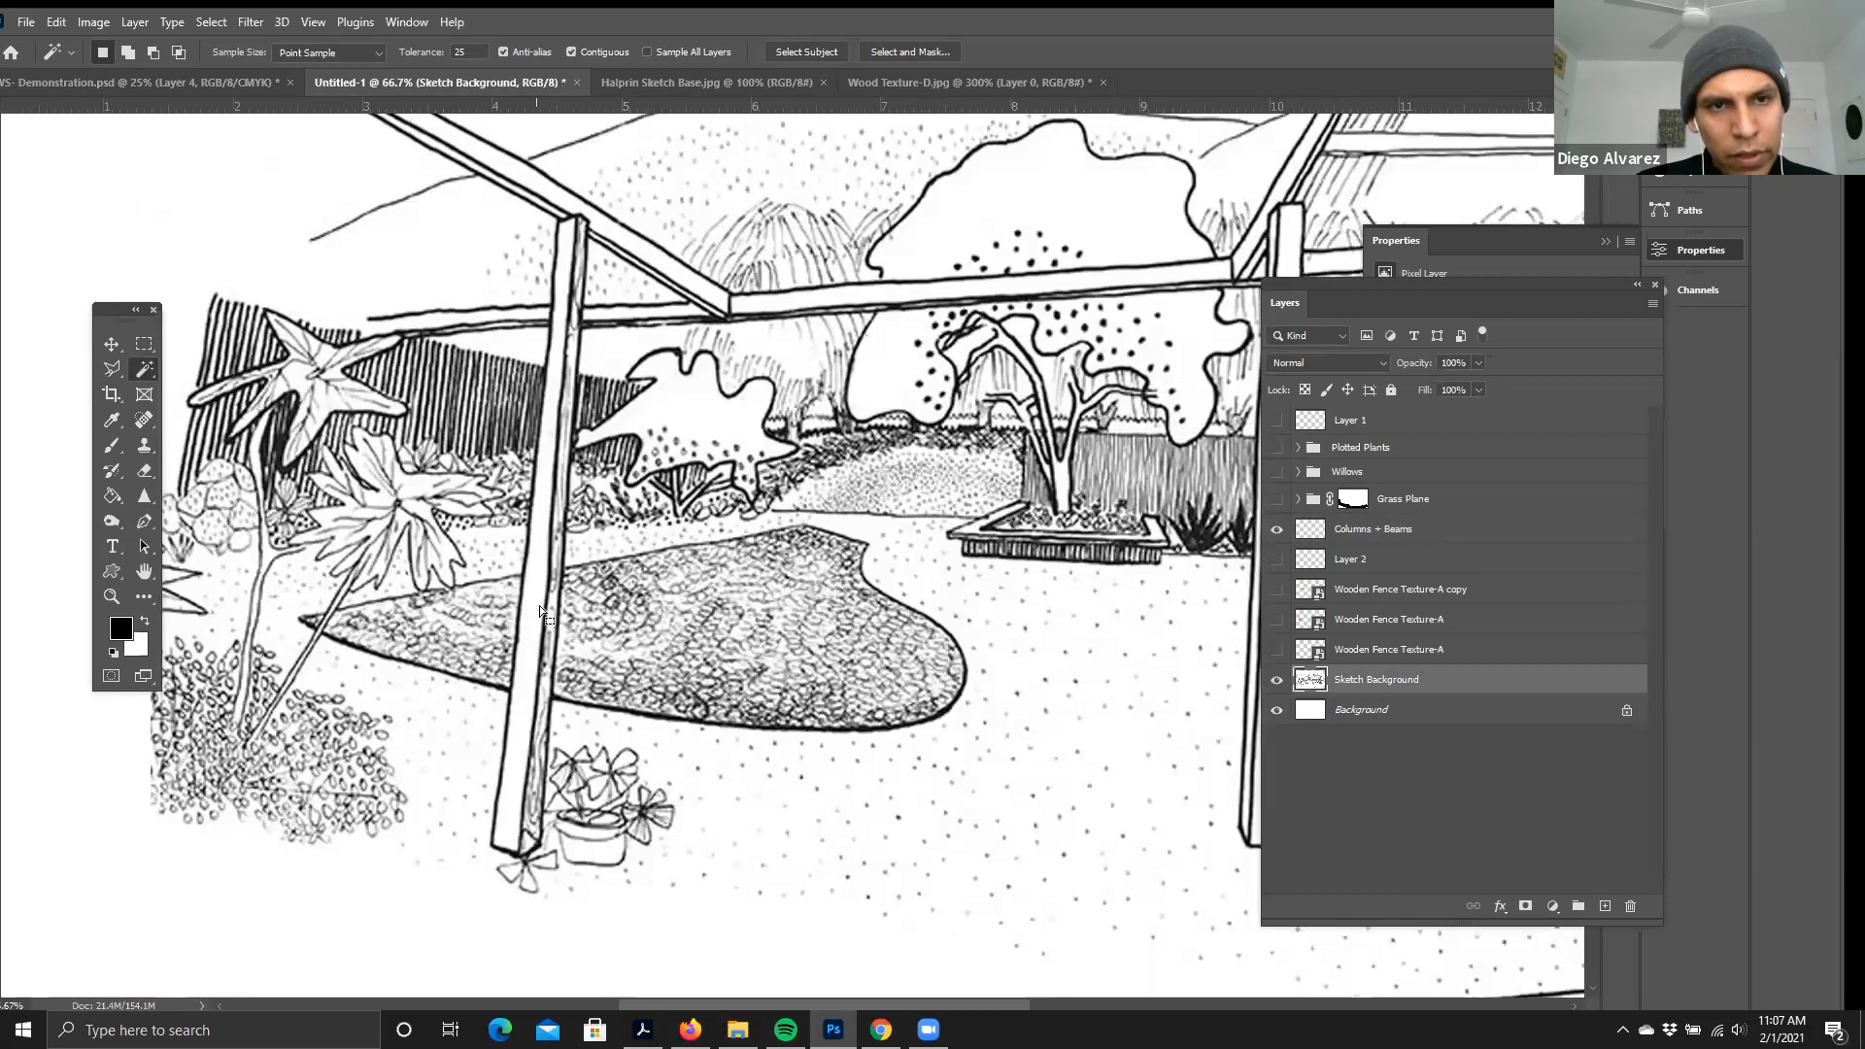
- Select the front face of the foreground column on the Sketch Background layer using the Magic Wand with tolerance 50
click(550, 625)
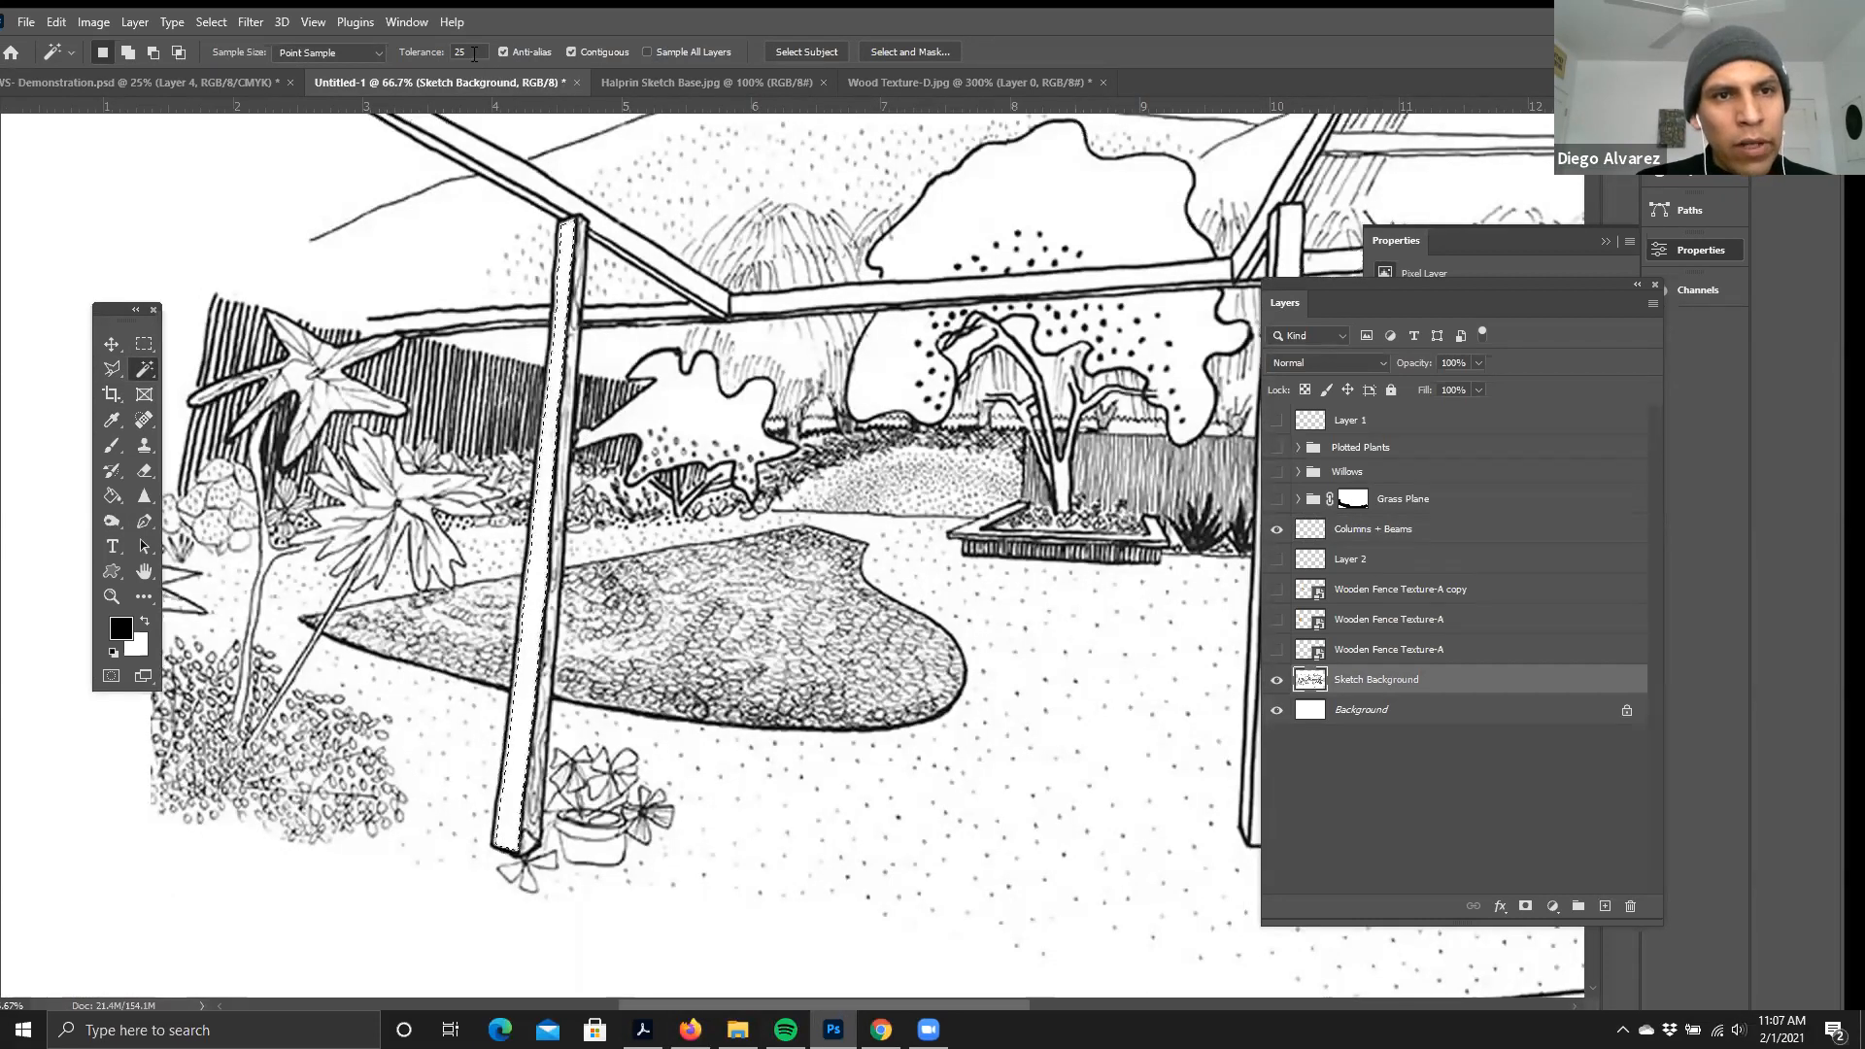
click(438, 52)
text(50)
key(ctrl+d)
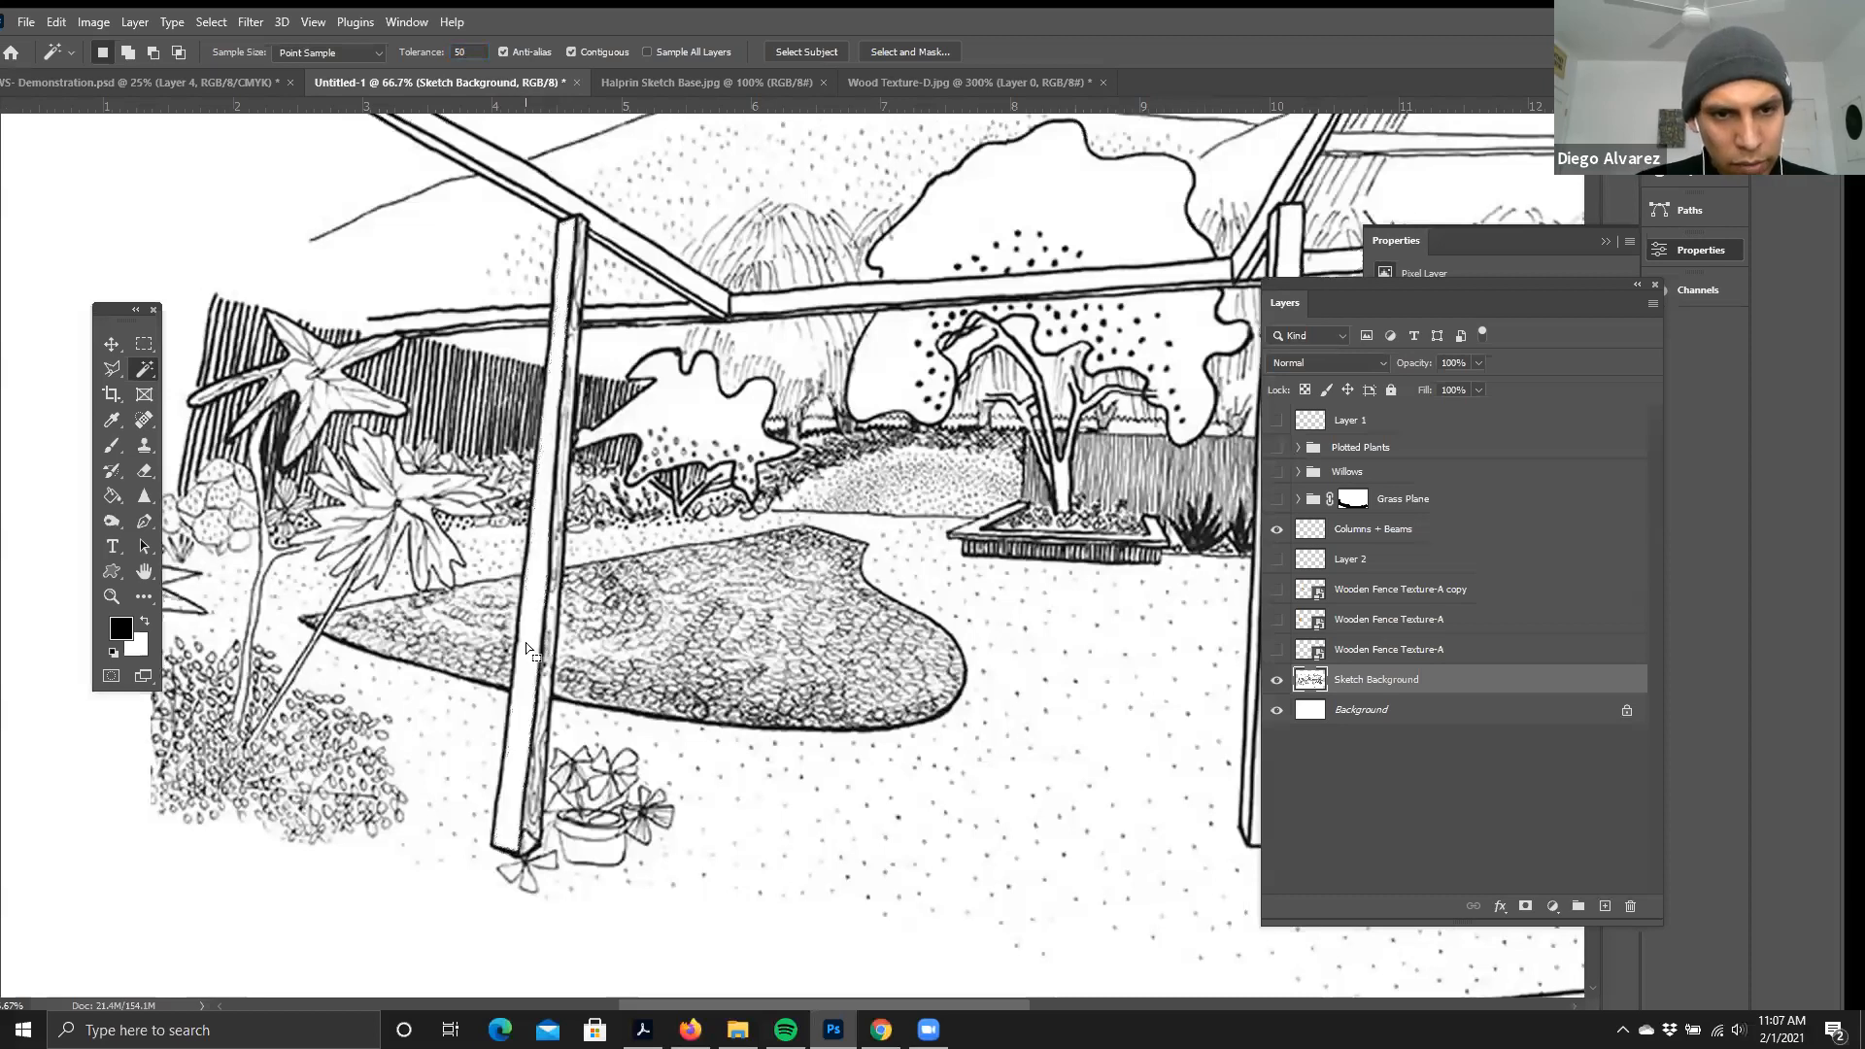
shift+click(533, 594)
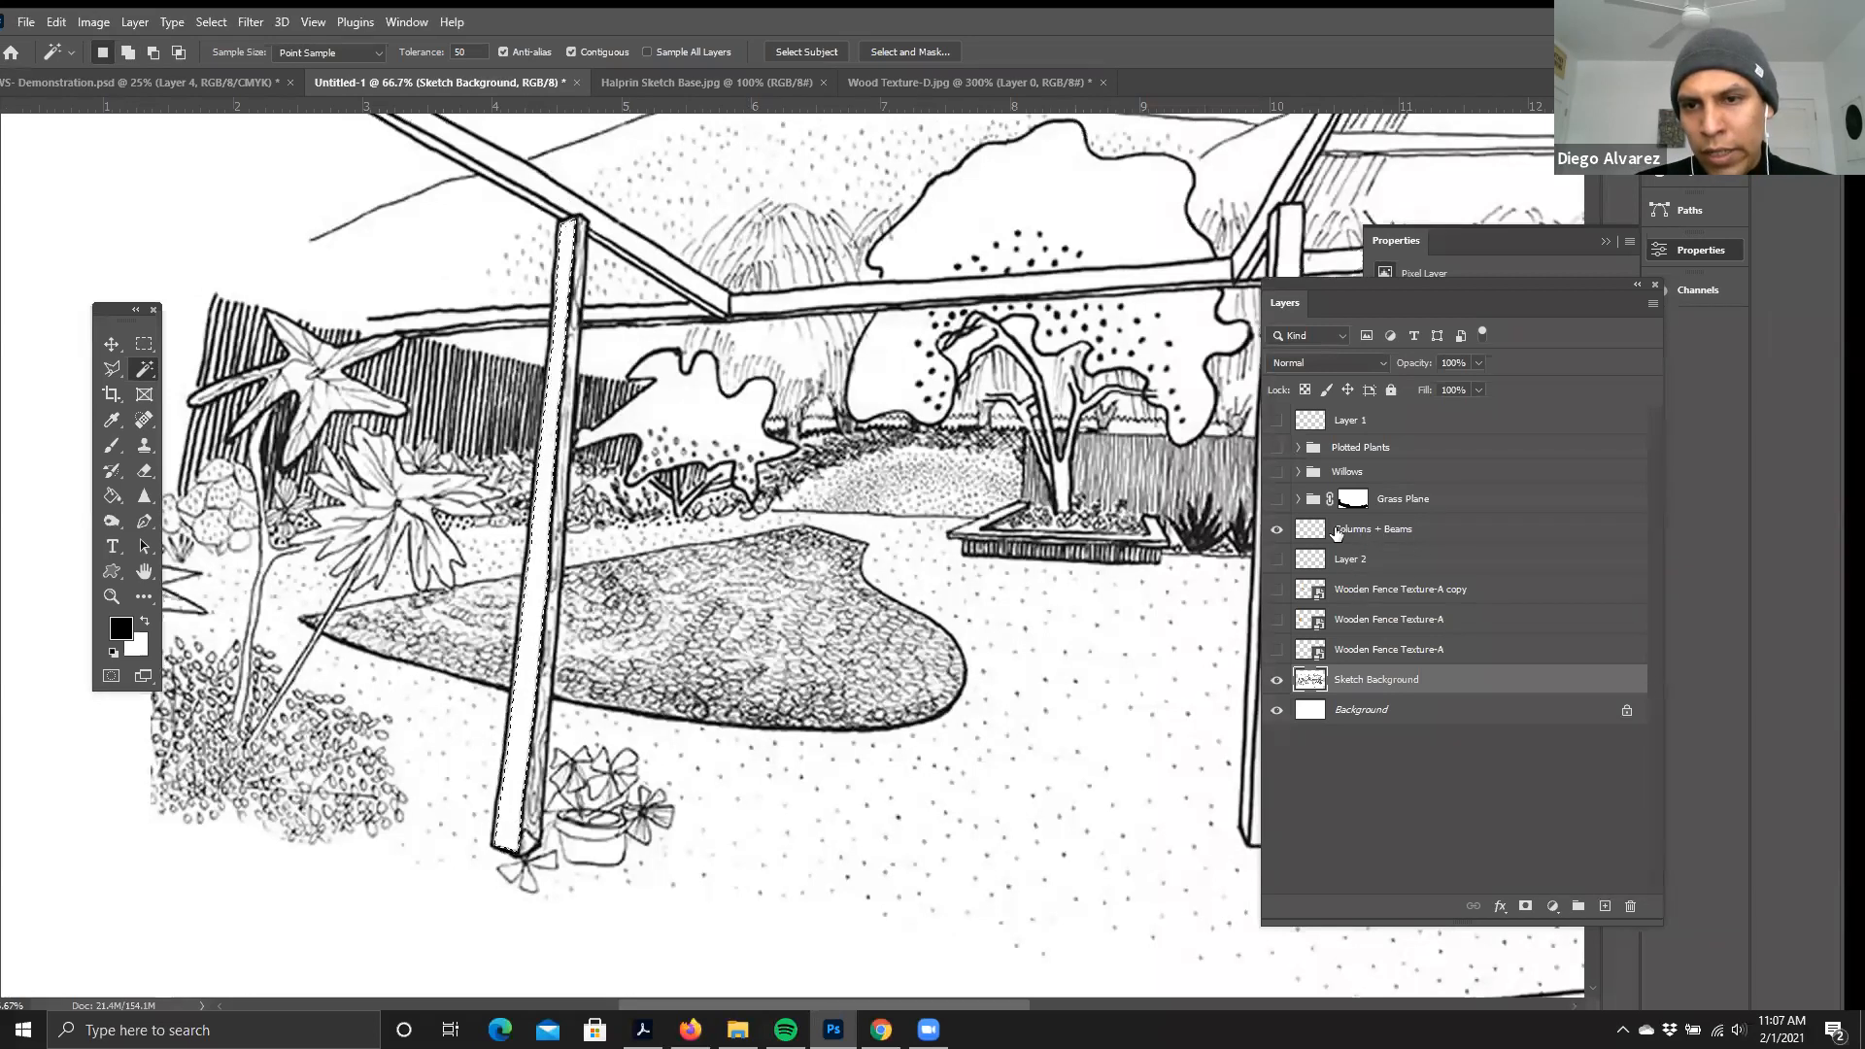
- Fill the selected column face with the light wood-grain pattern on the Columns + Beams layer, and clear the selection
click(1394, 534)
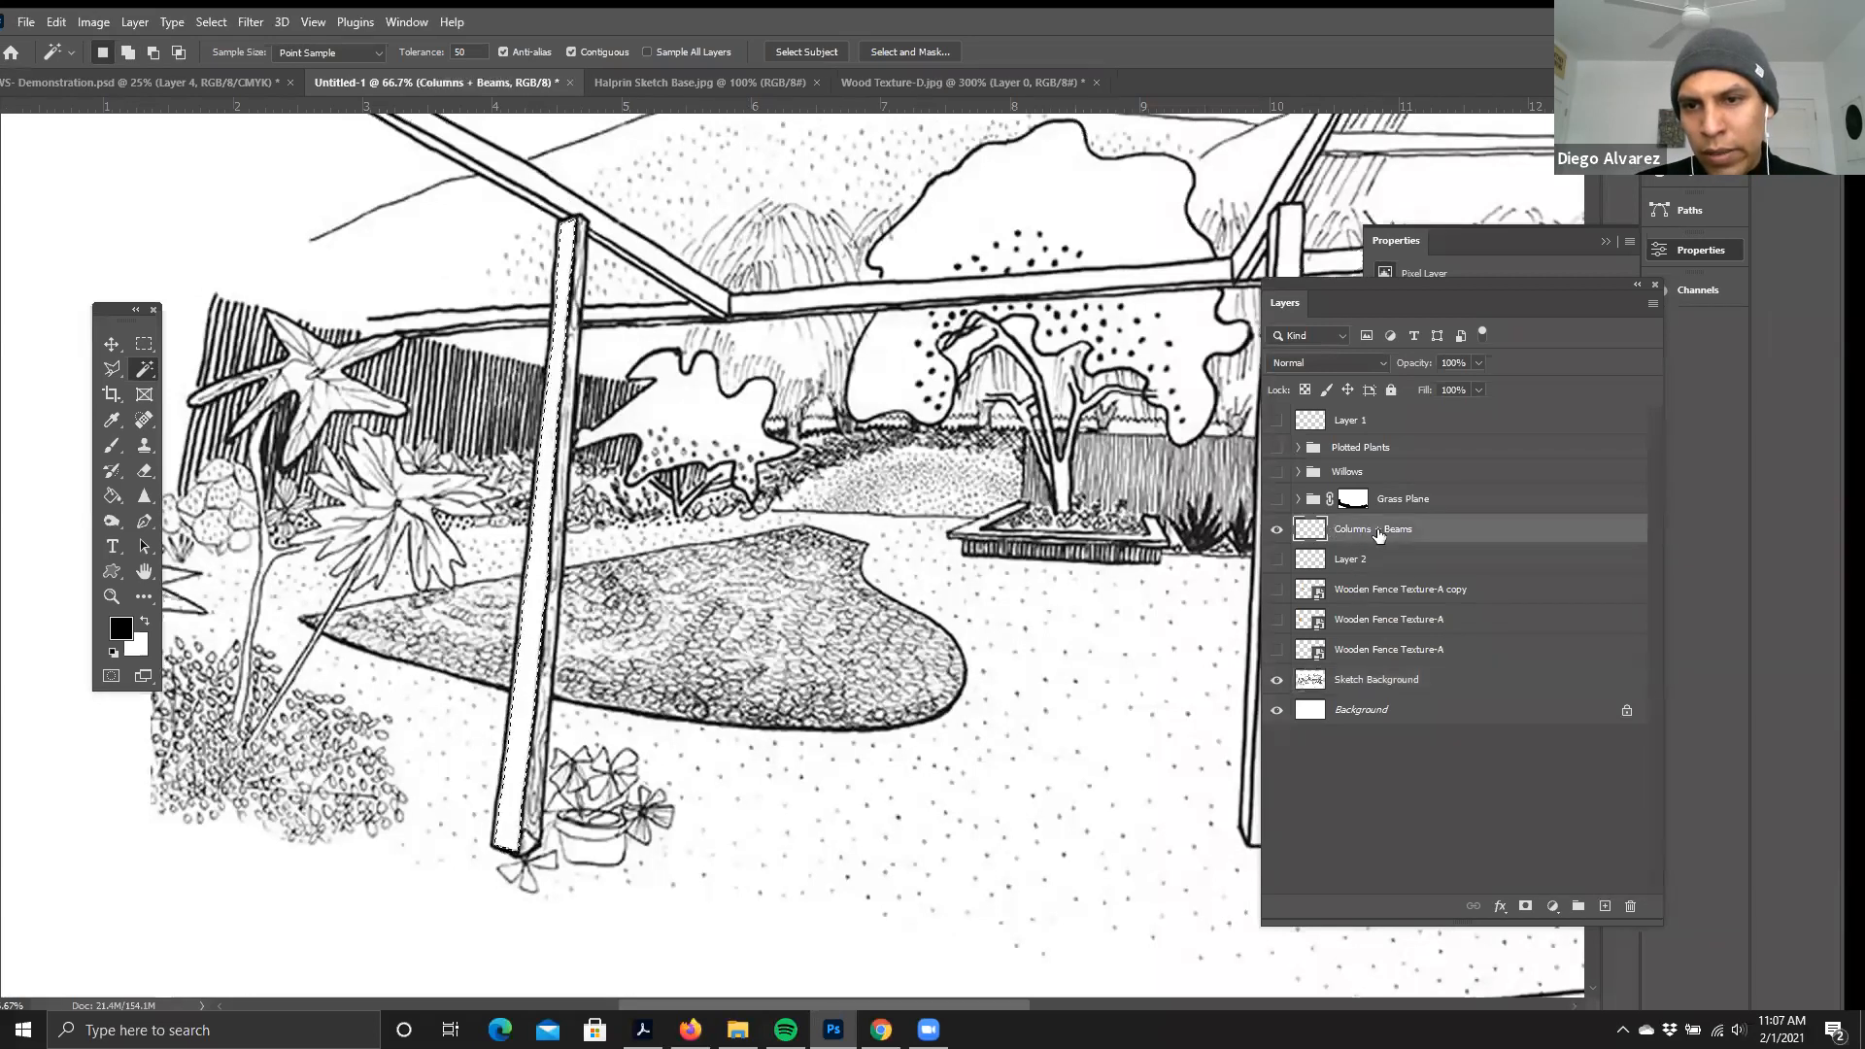
click(113, 500)
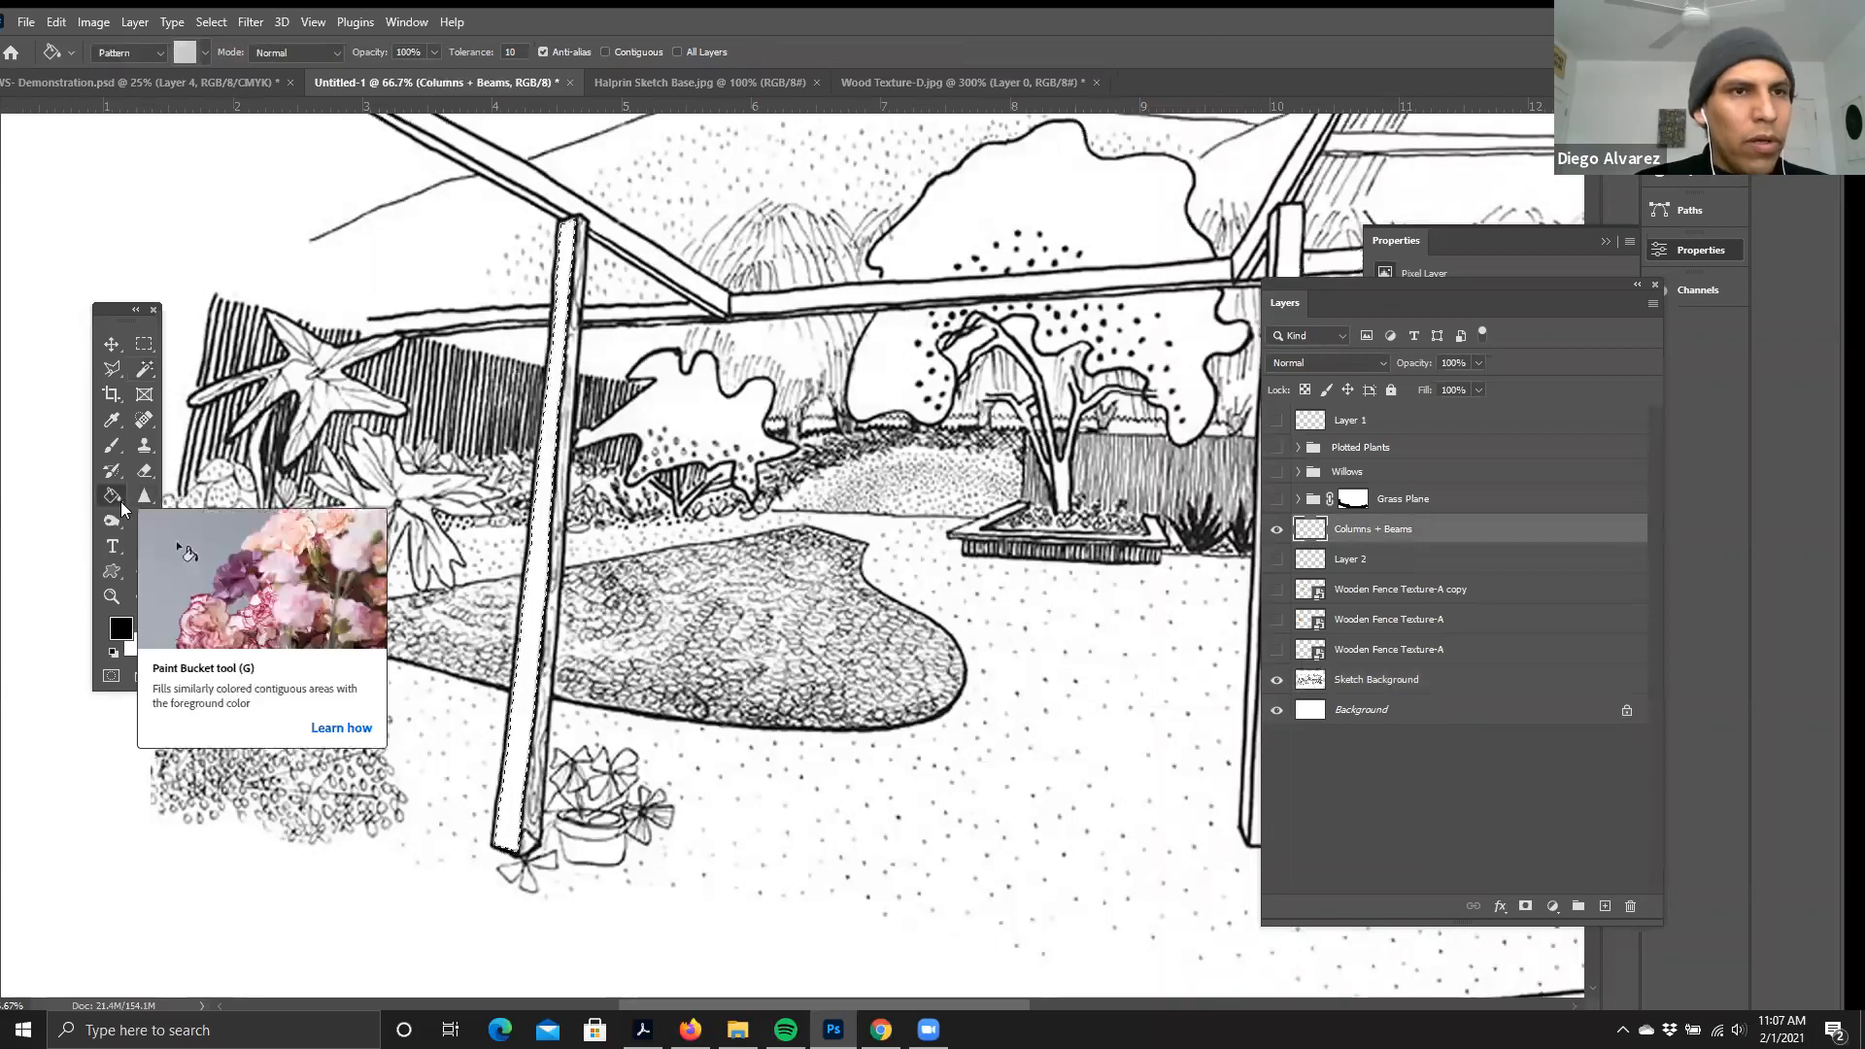
click(121, 54)
click(119, 56)
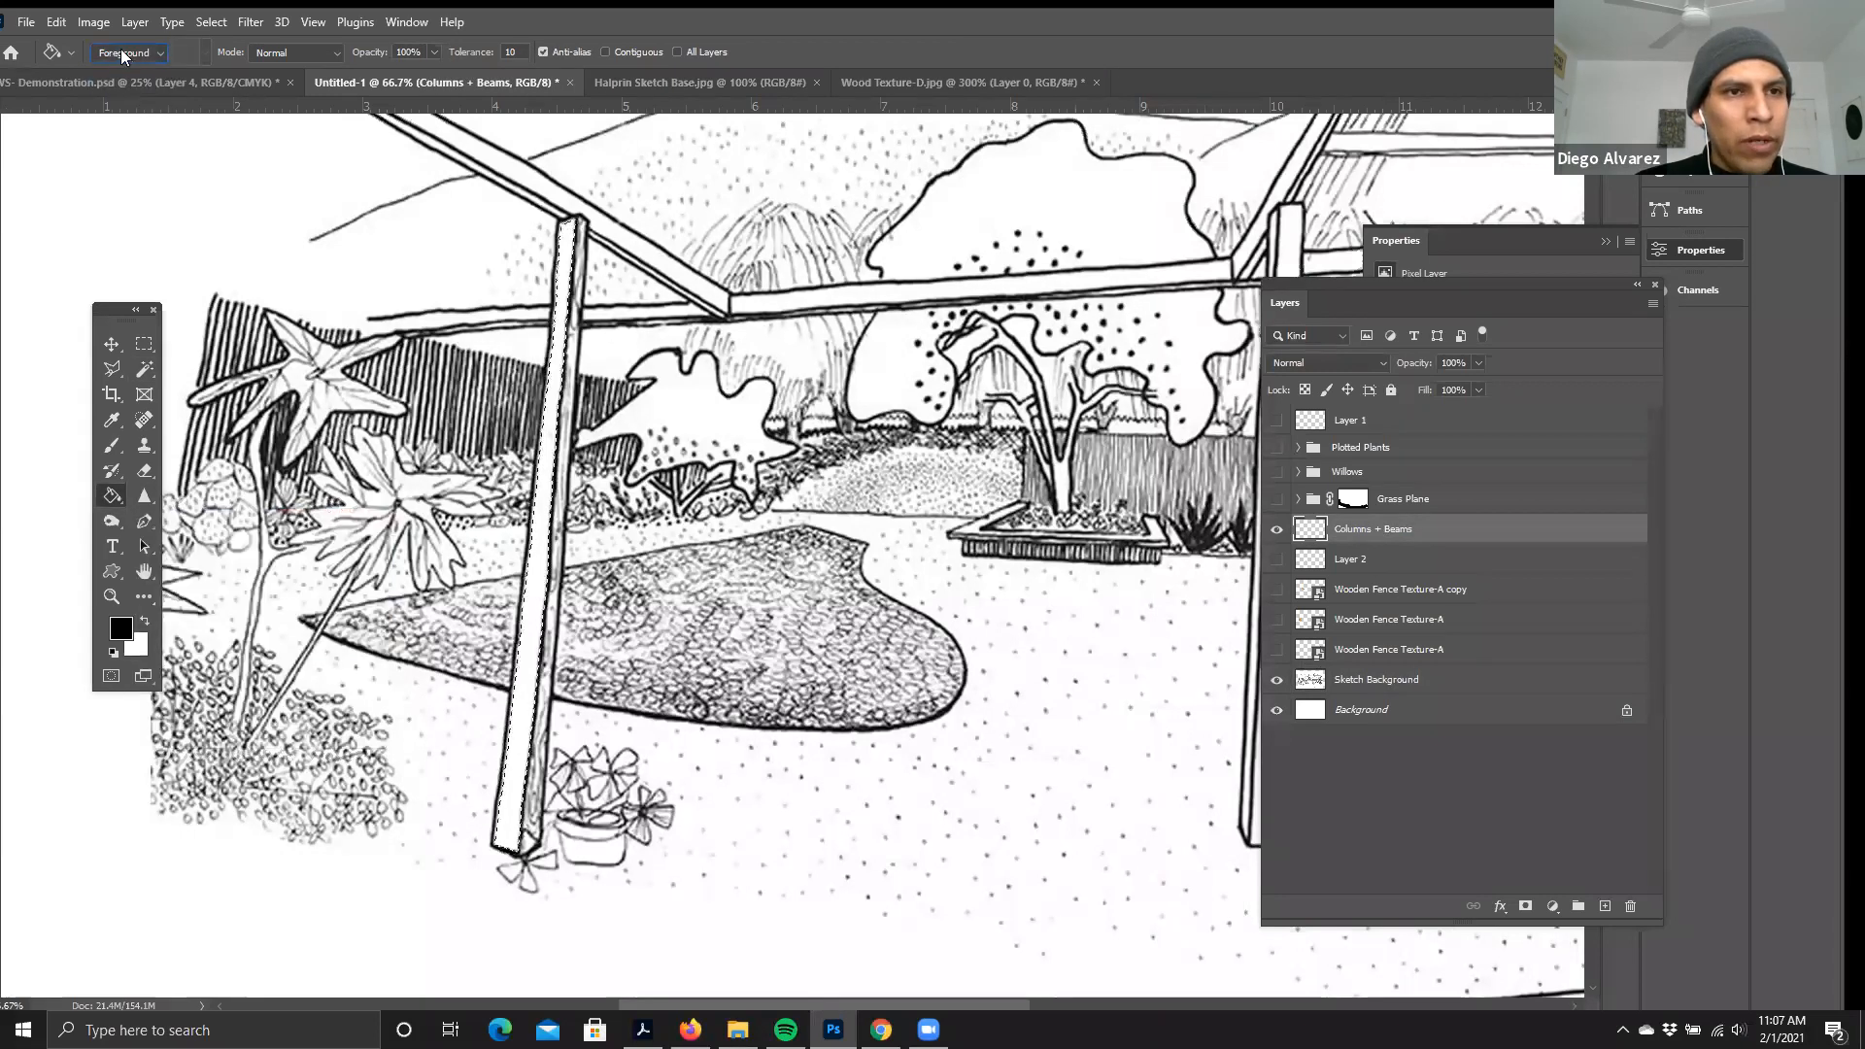
click(120, 52)
click(119, 83)
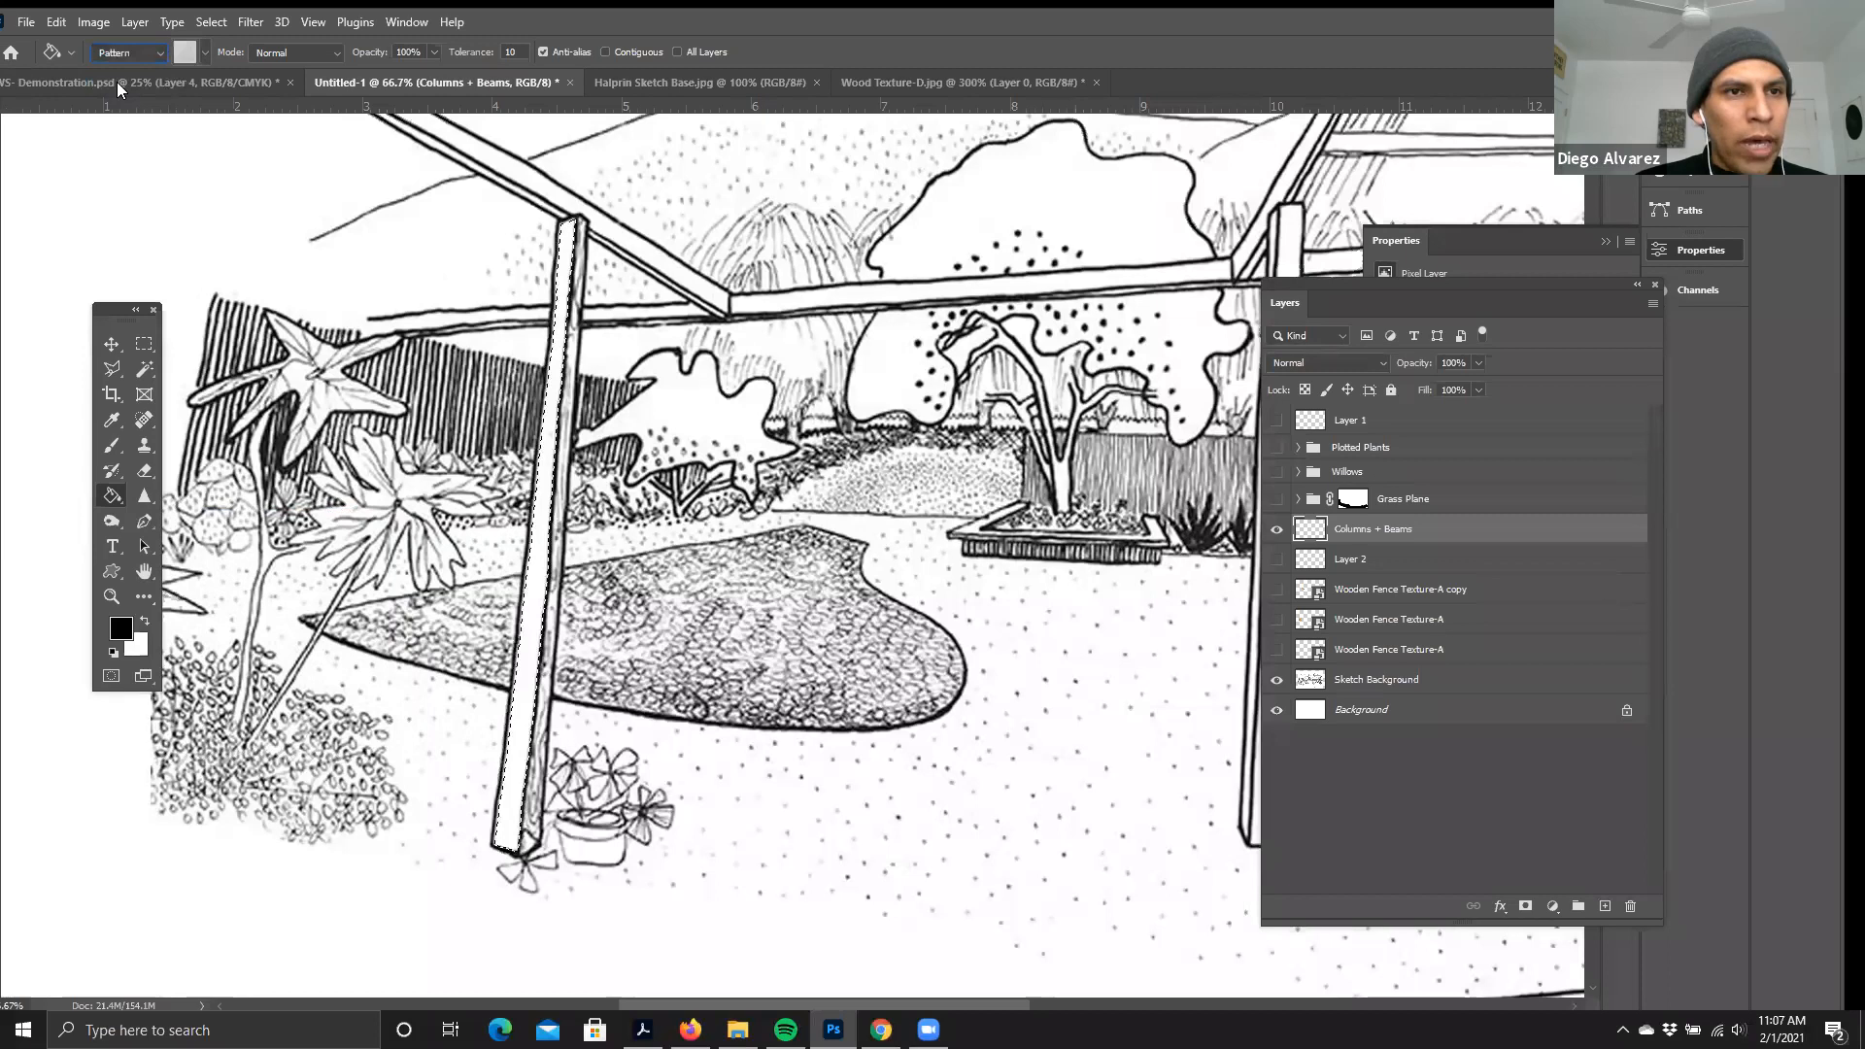
click(194, 52)
click(153, 187)
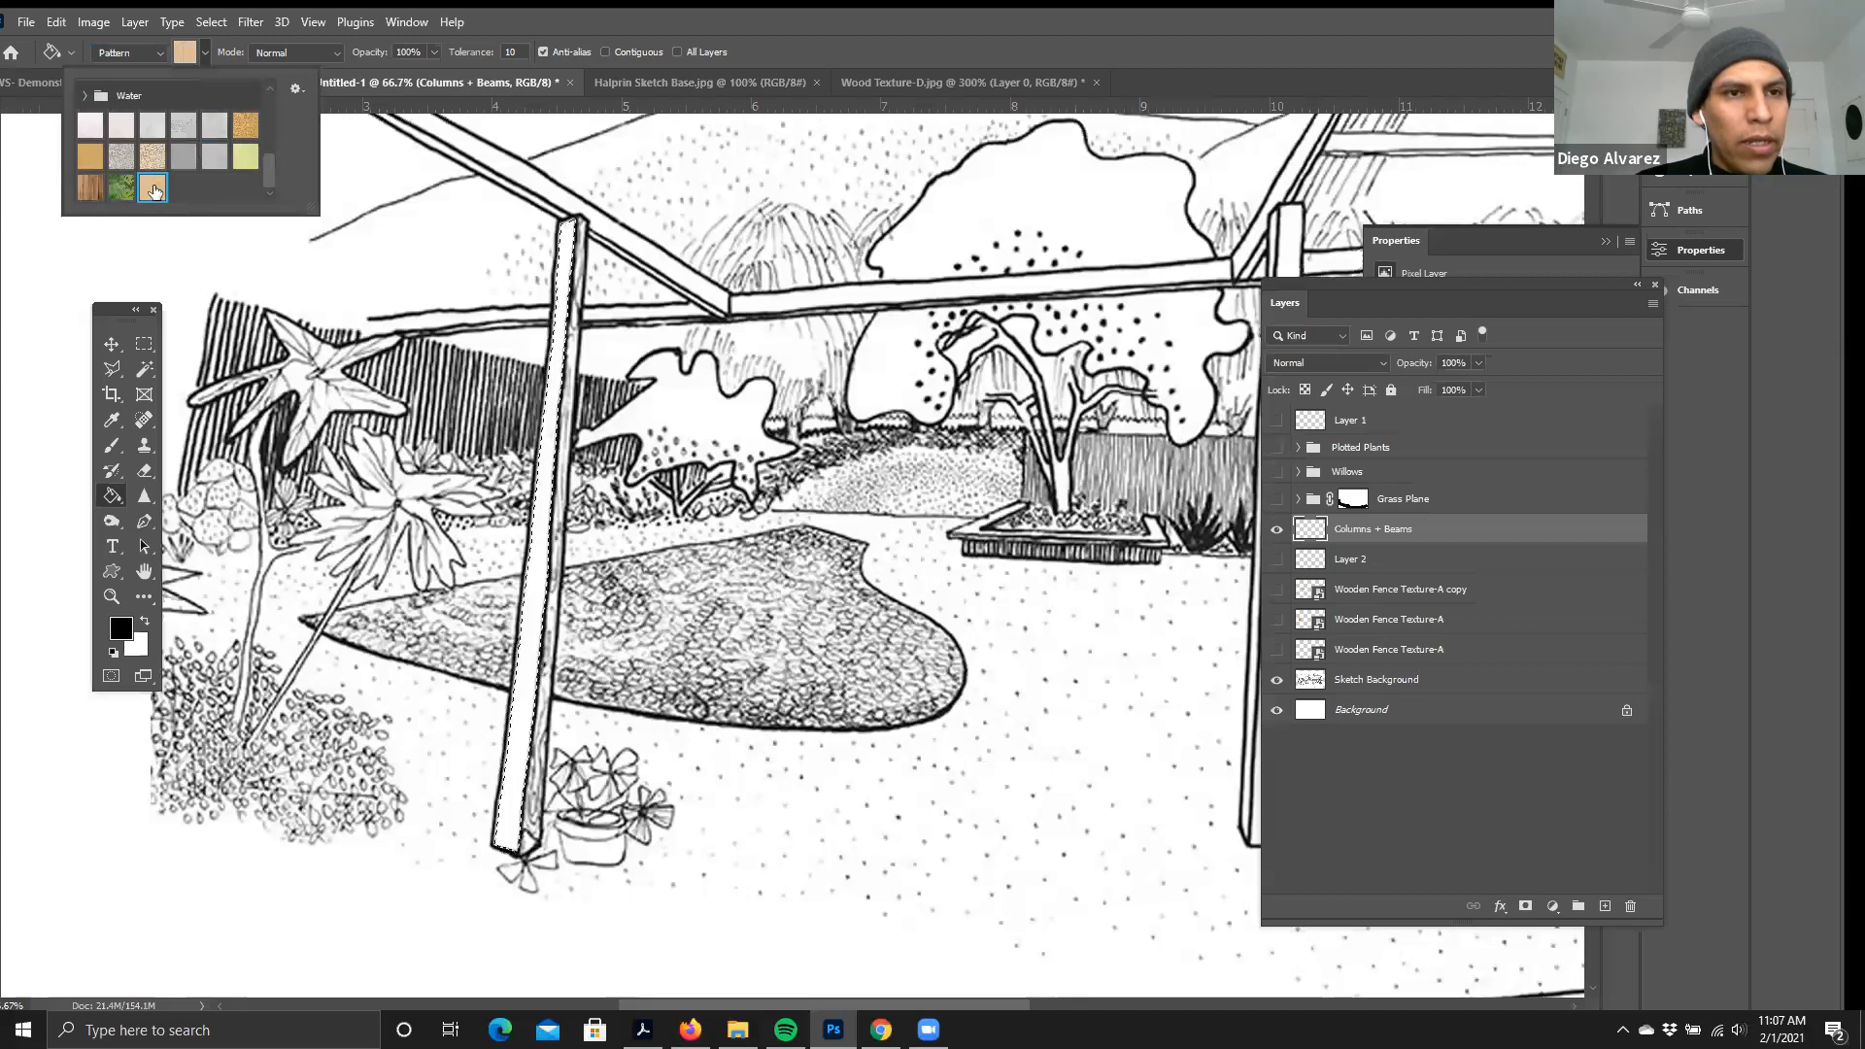
double_click(152, 187)
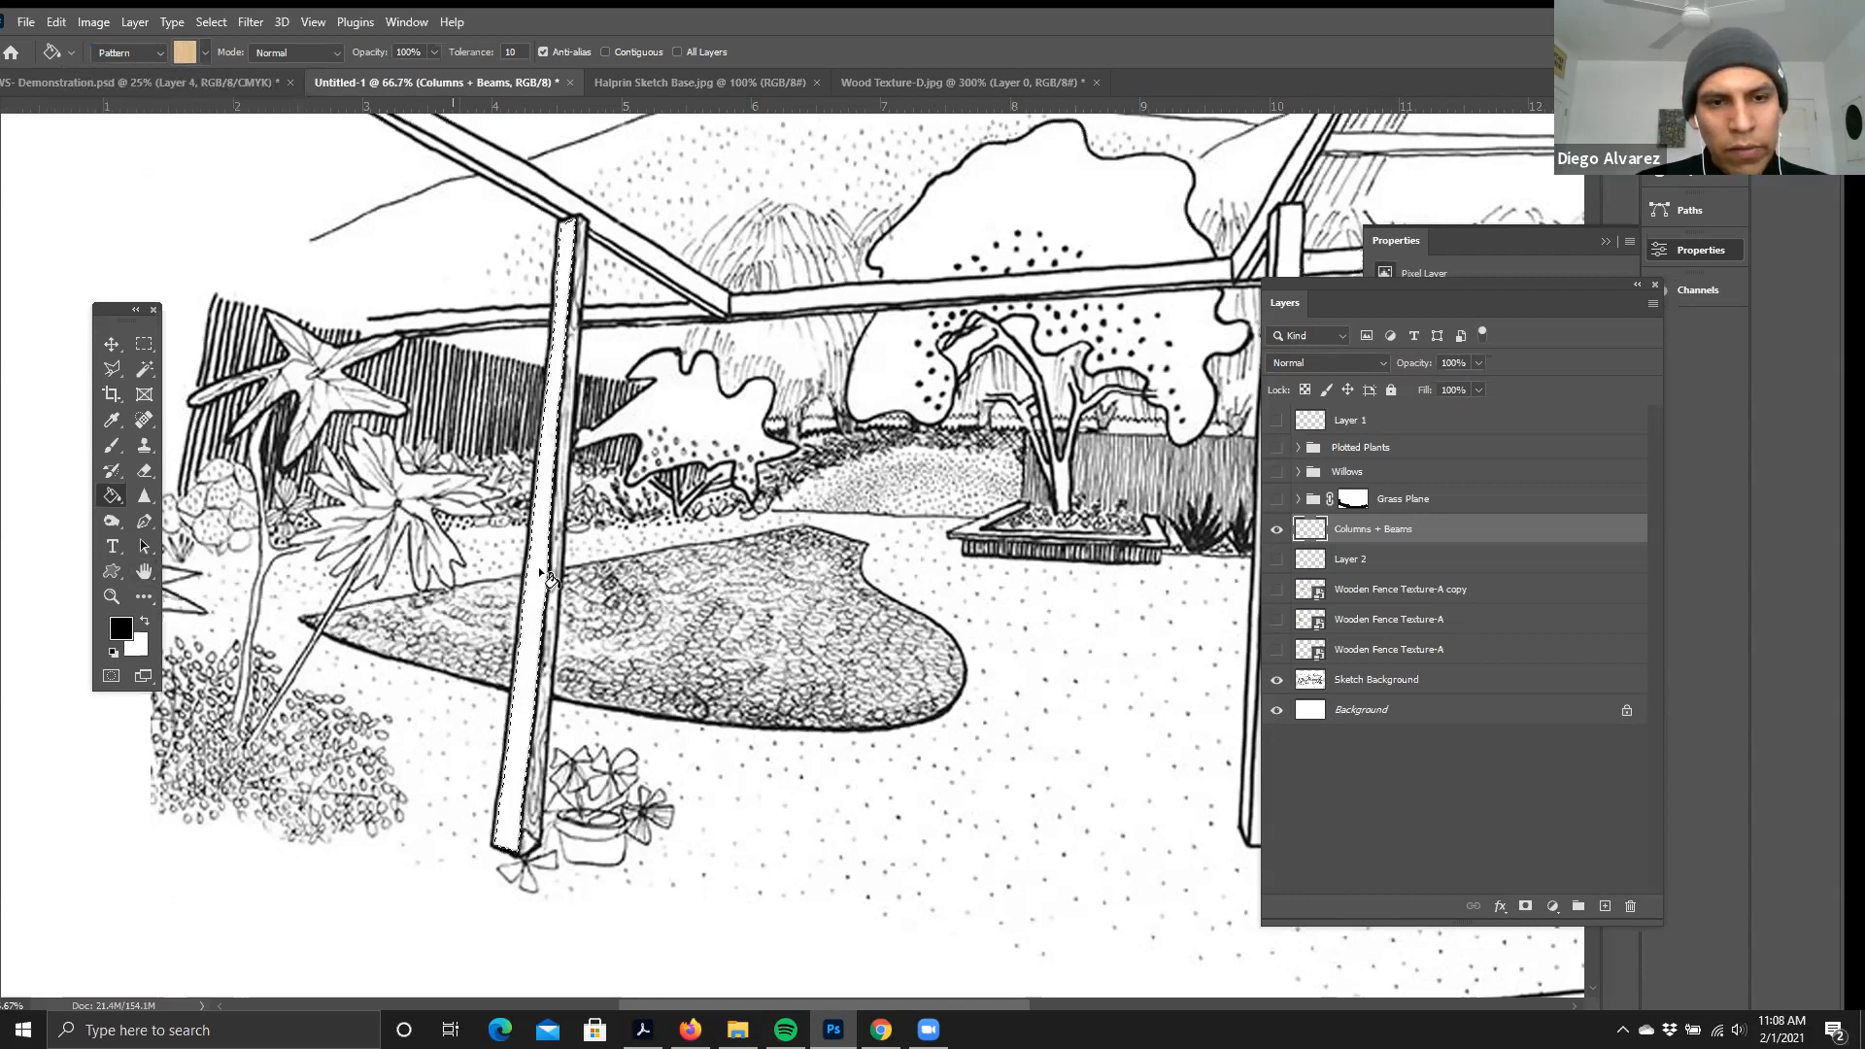
click(541, 573)
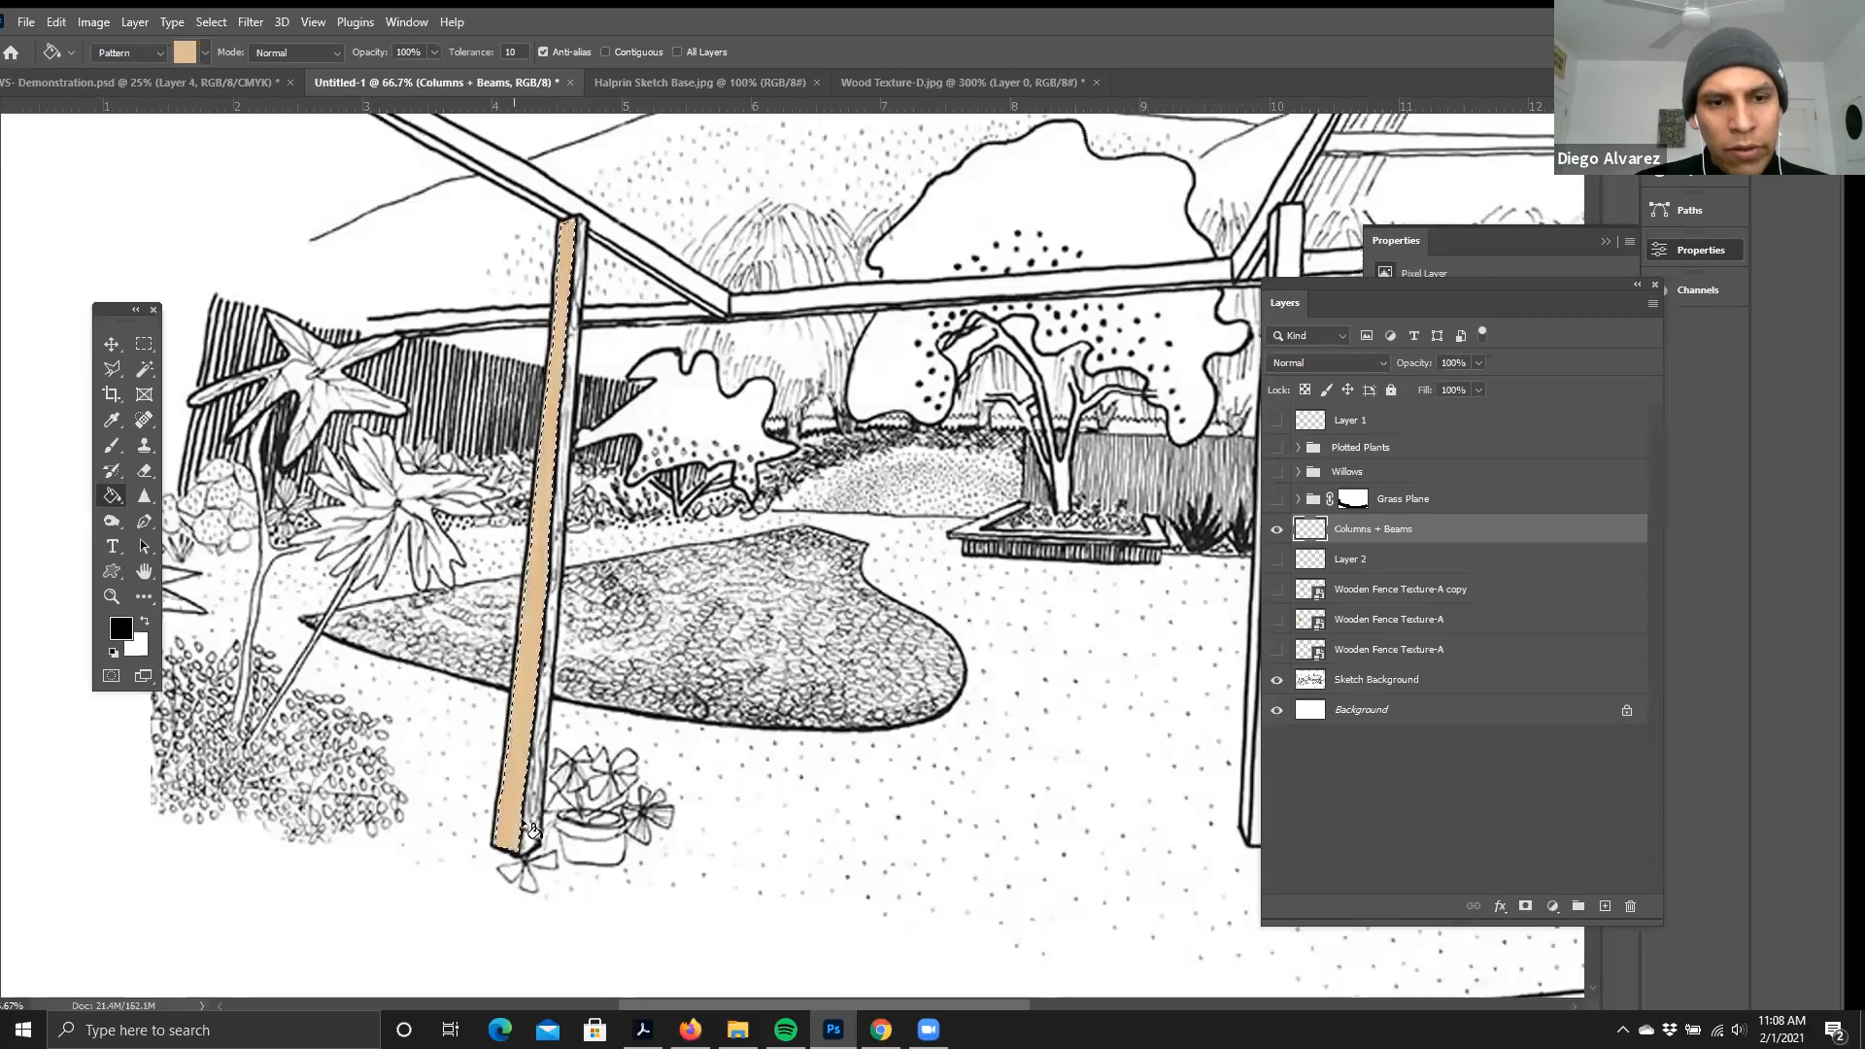
key(ctrl+d)
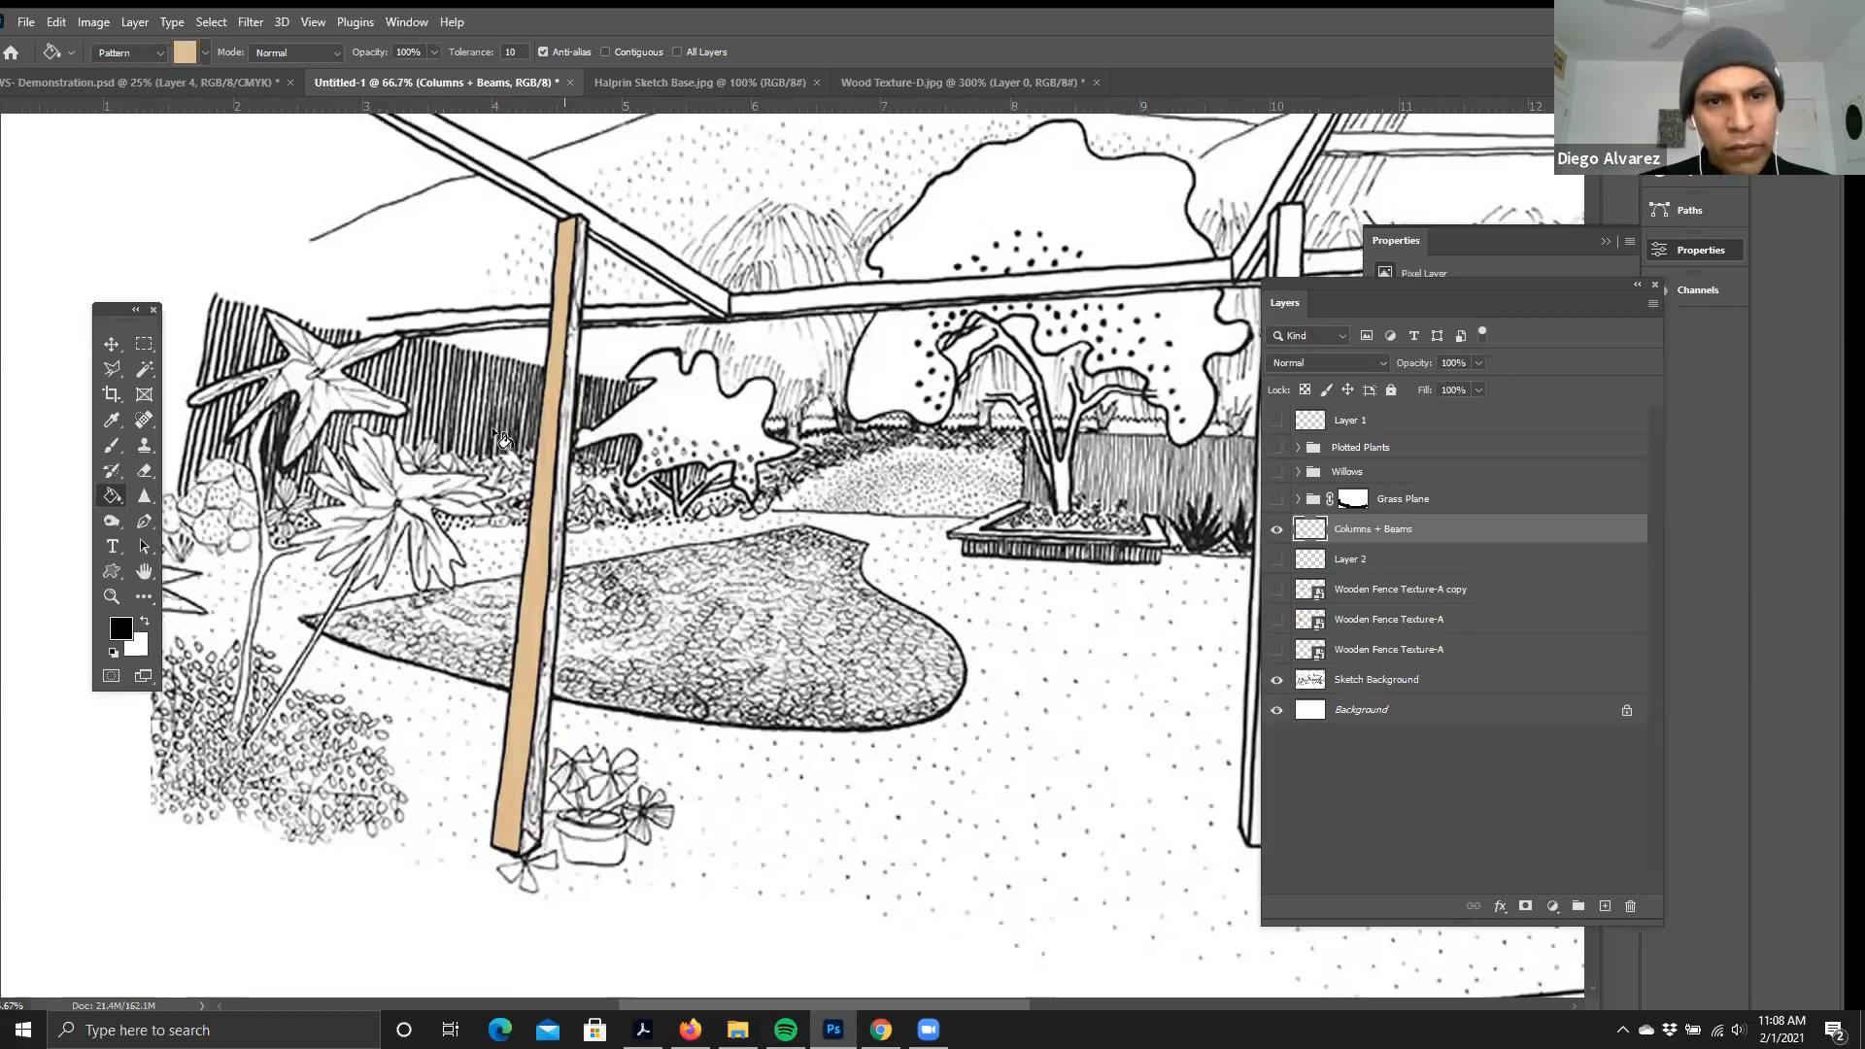
key(ctrl+minus)
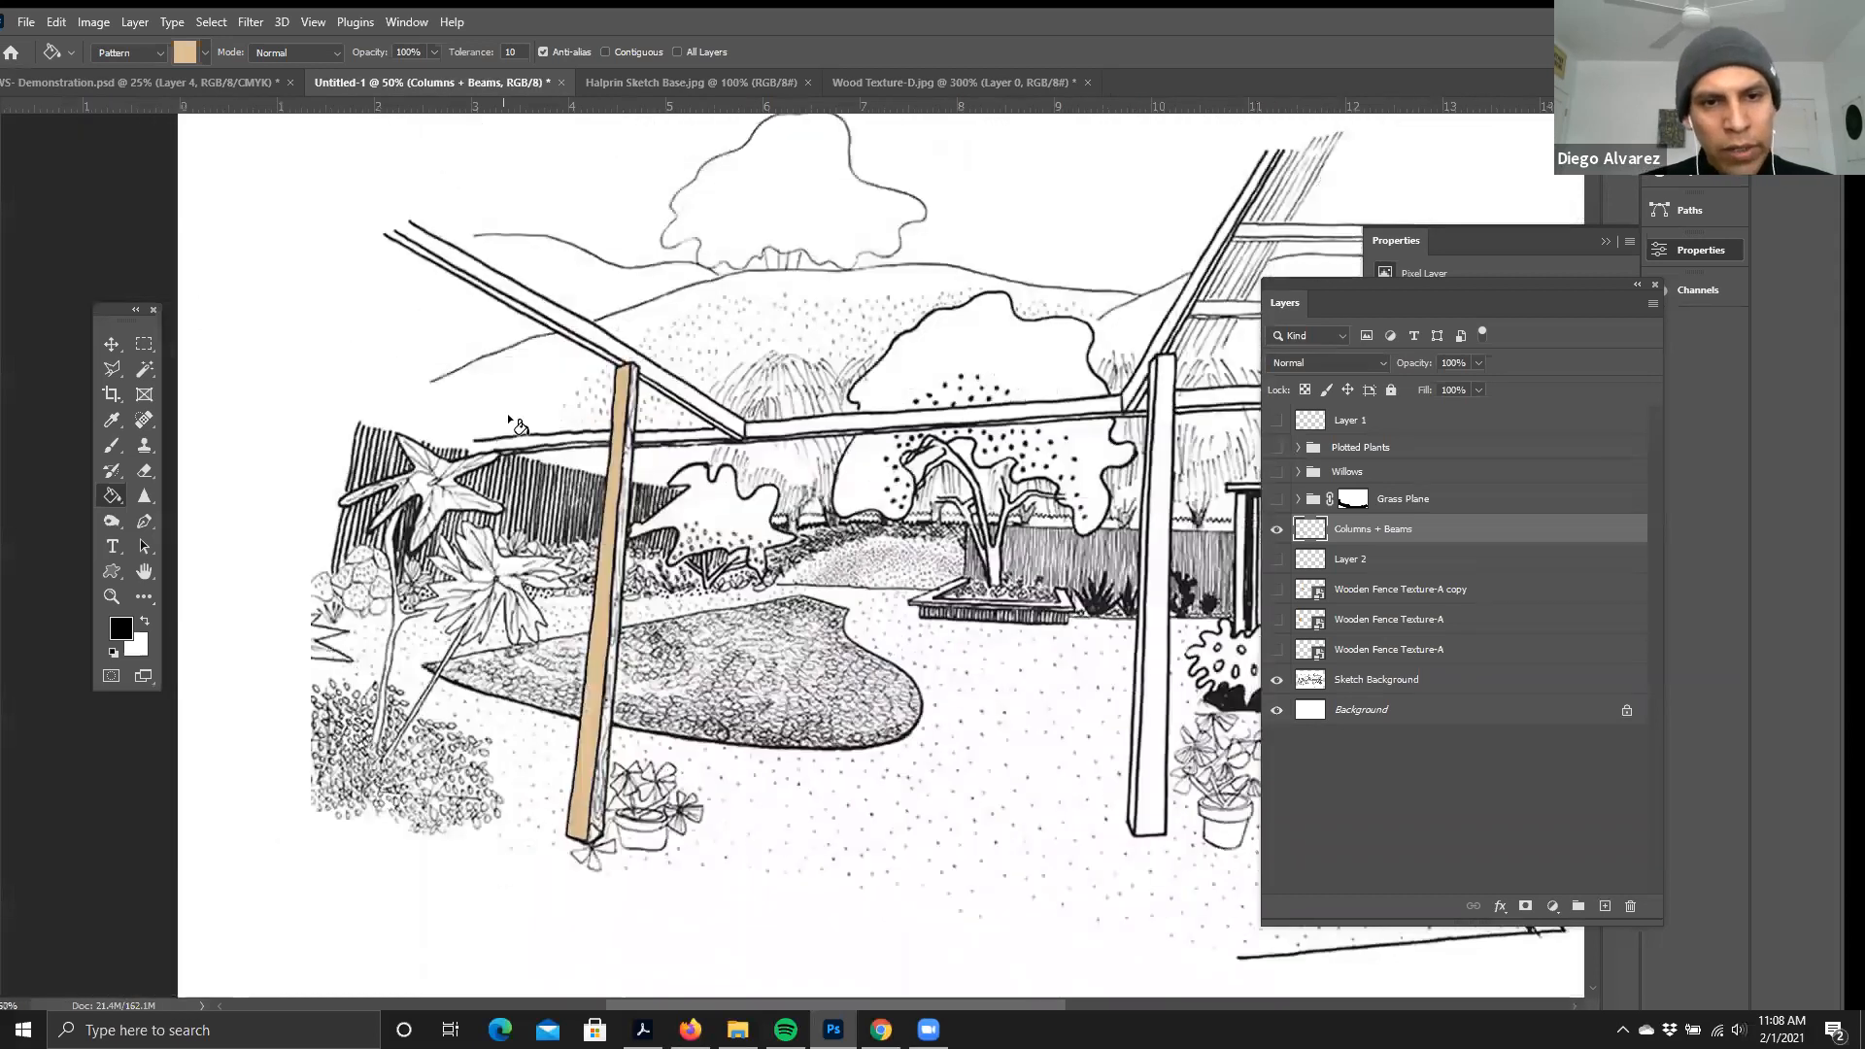
click(649, 505)
key(ctrl+plus)
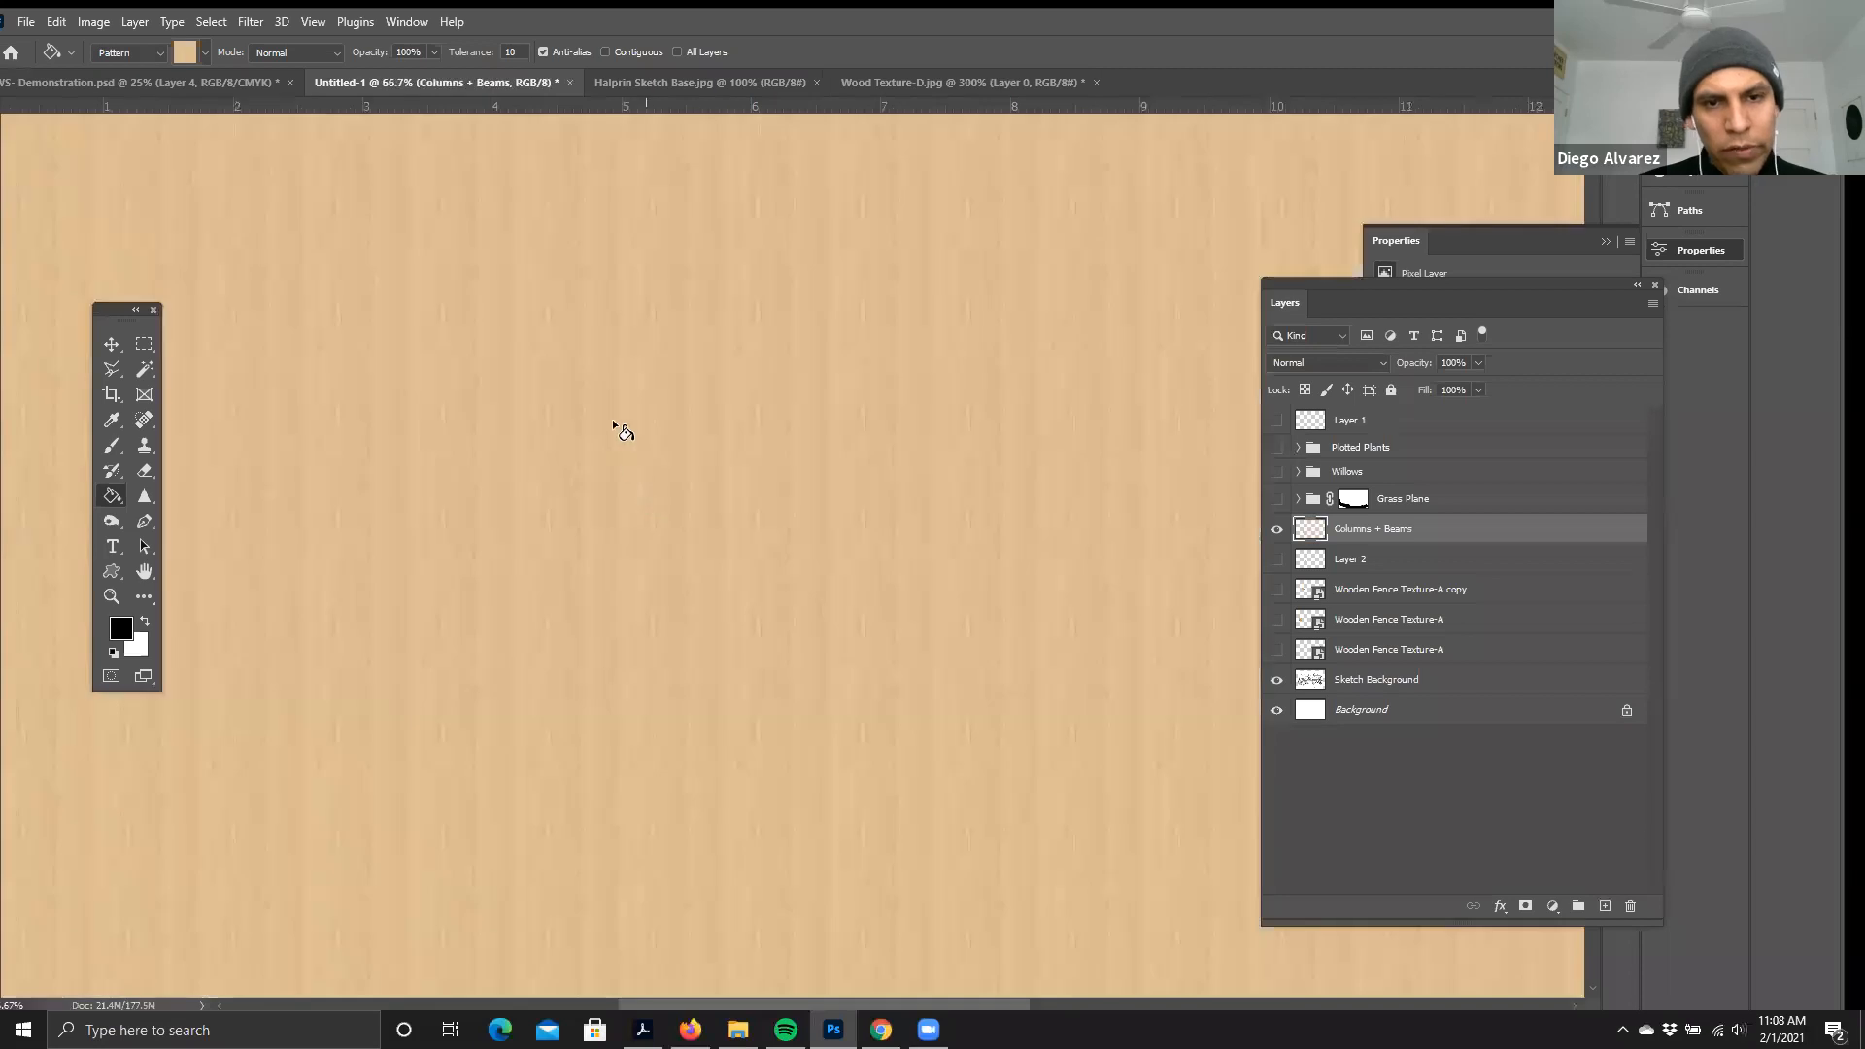
key(ctrl+z)
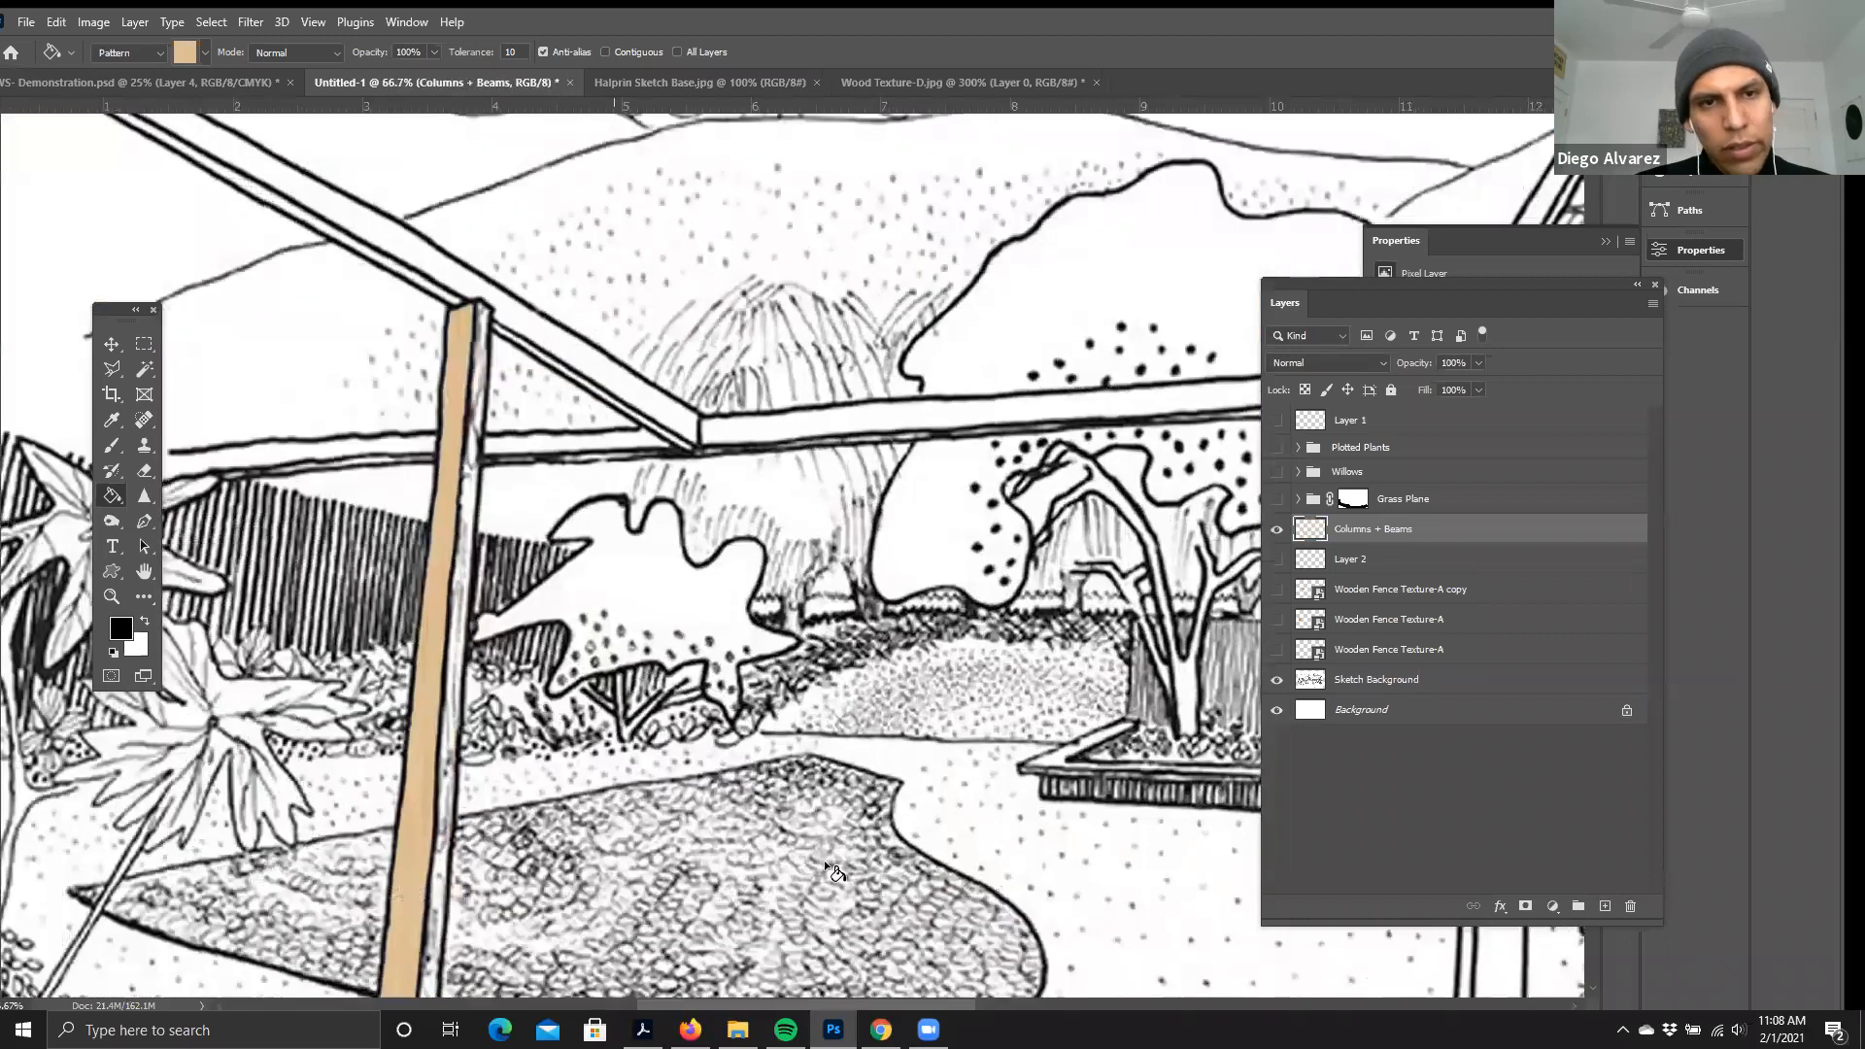
- Outline the wide face of the diagonal beam above the wood-filled column with the Polygonal Lasso, closing the selection at its upper end
scroll(253, 199, up, 1)
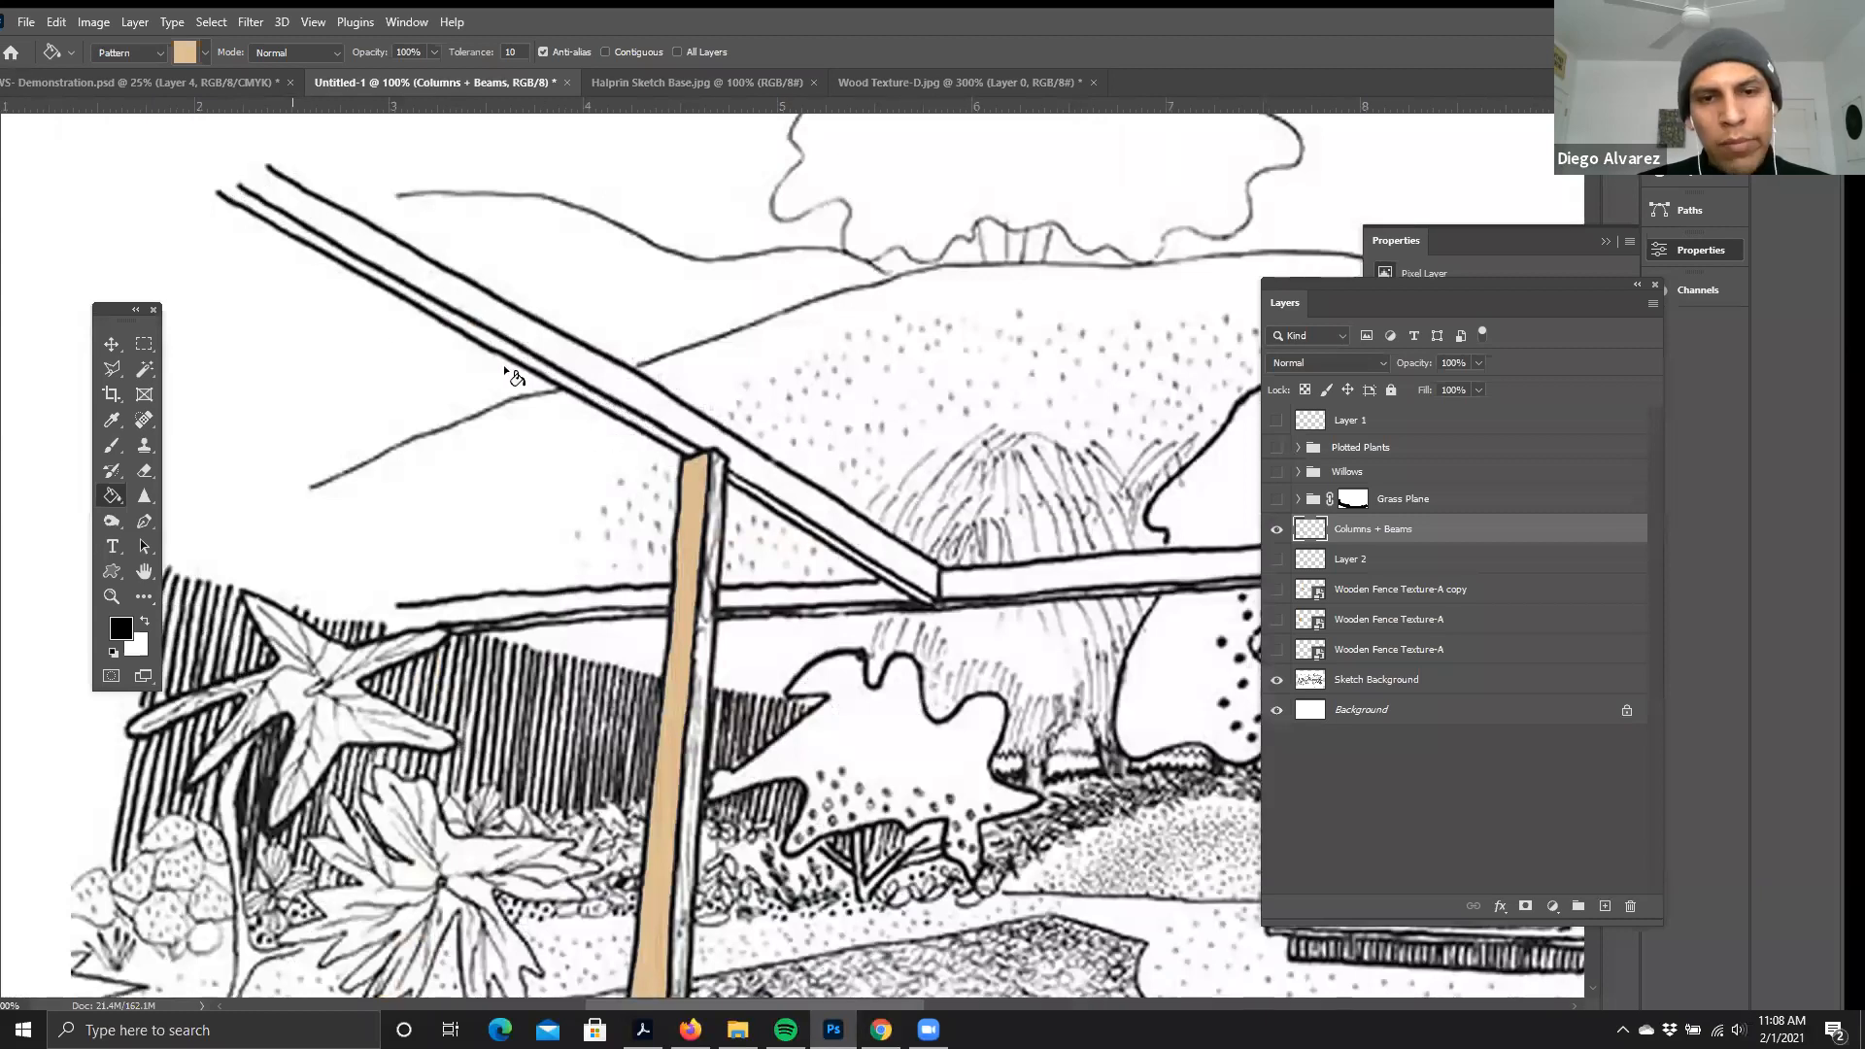
click(114, 342)
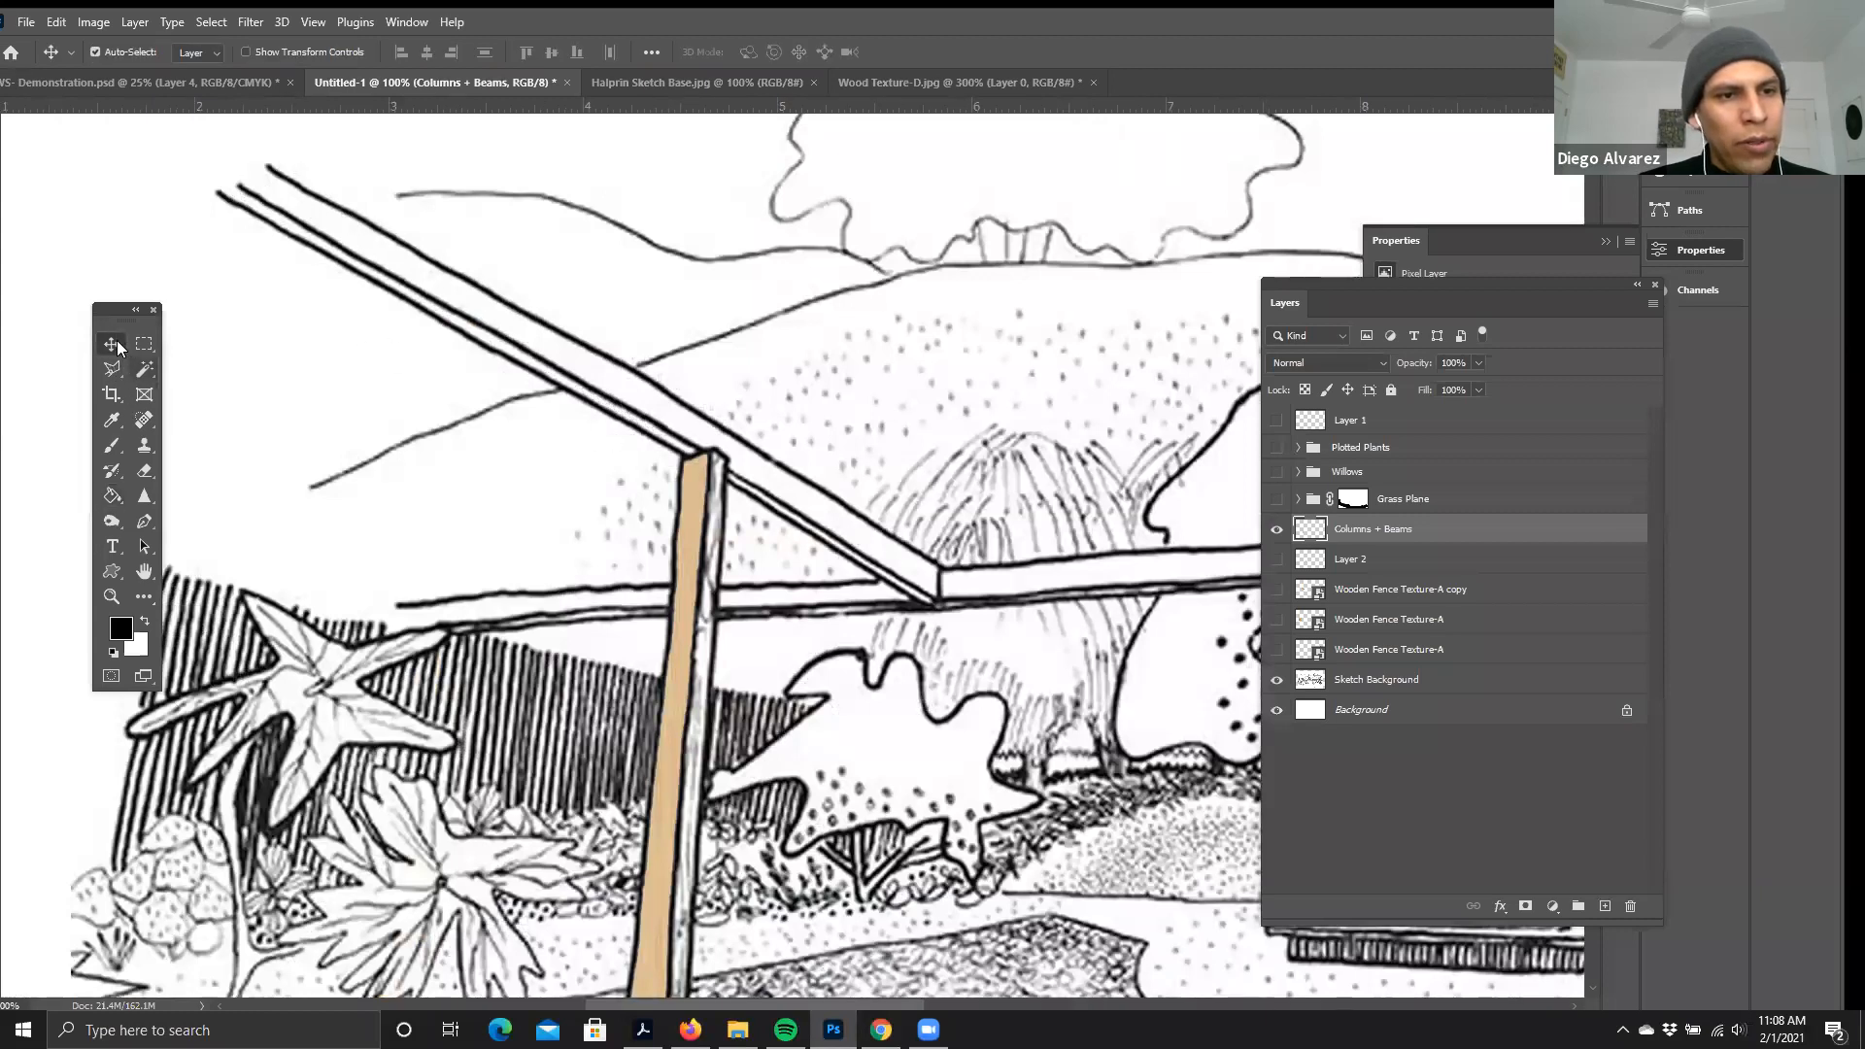
drag(113, 315, 121, 252)
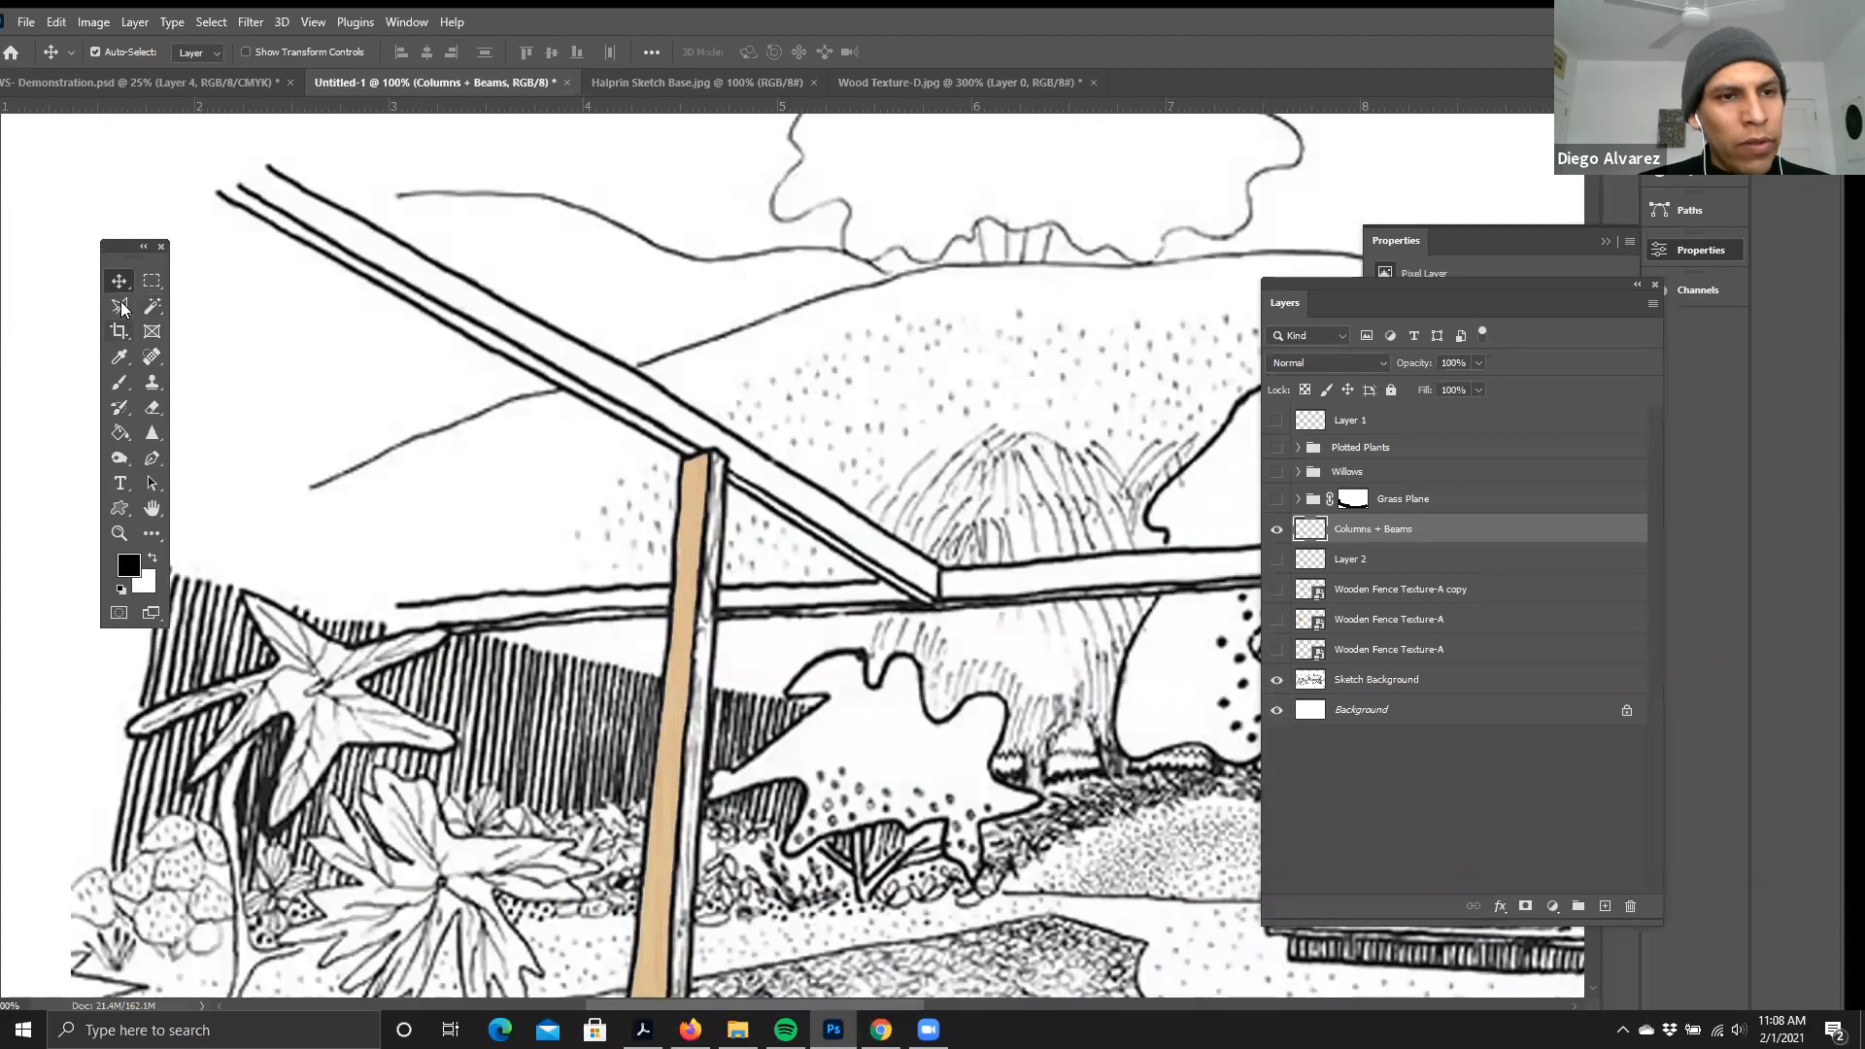
click(122, 309)
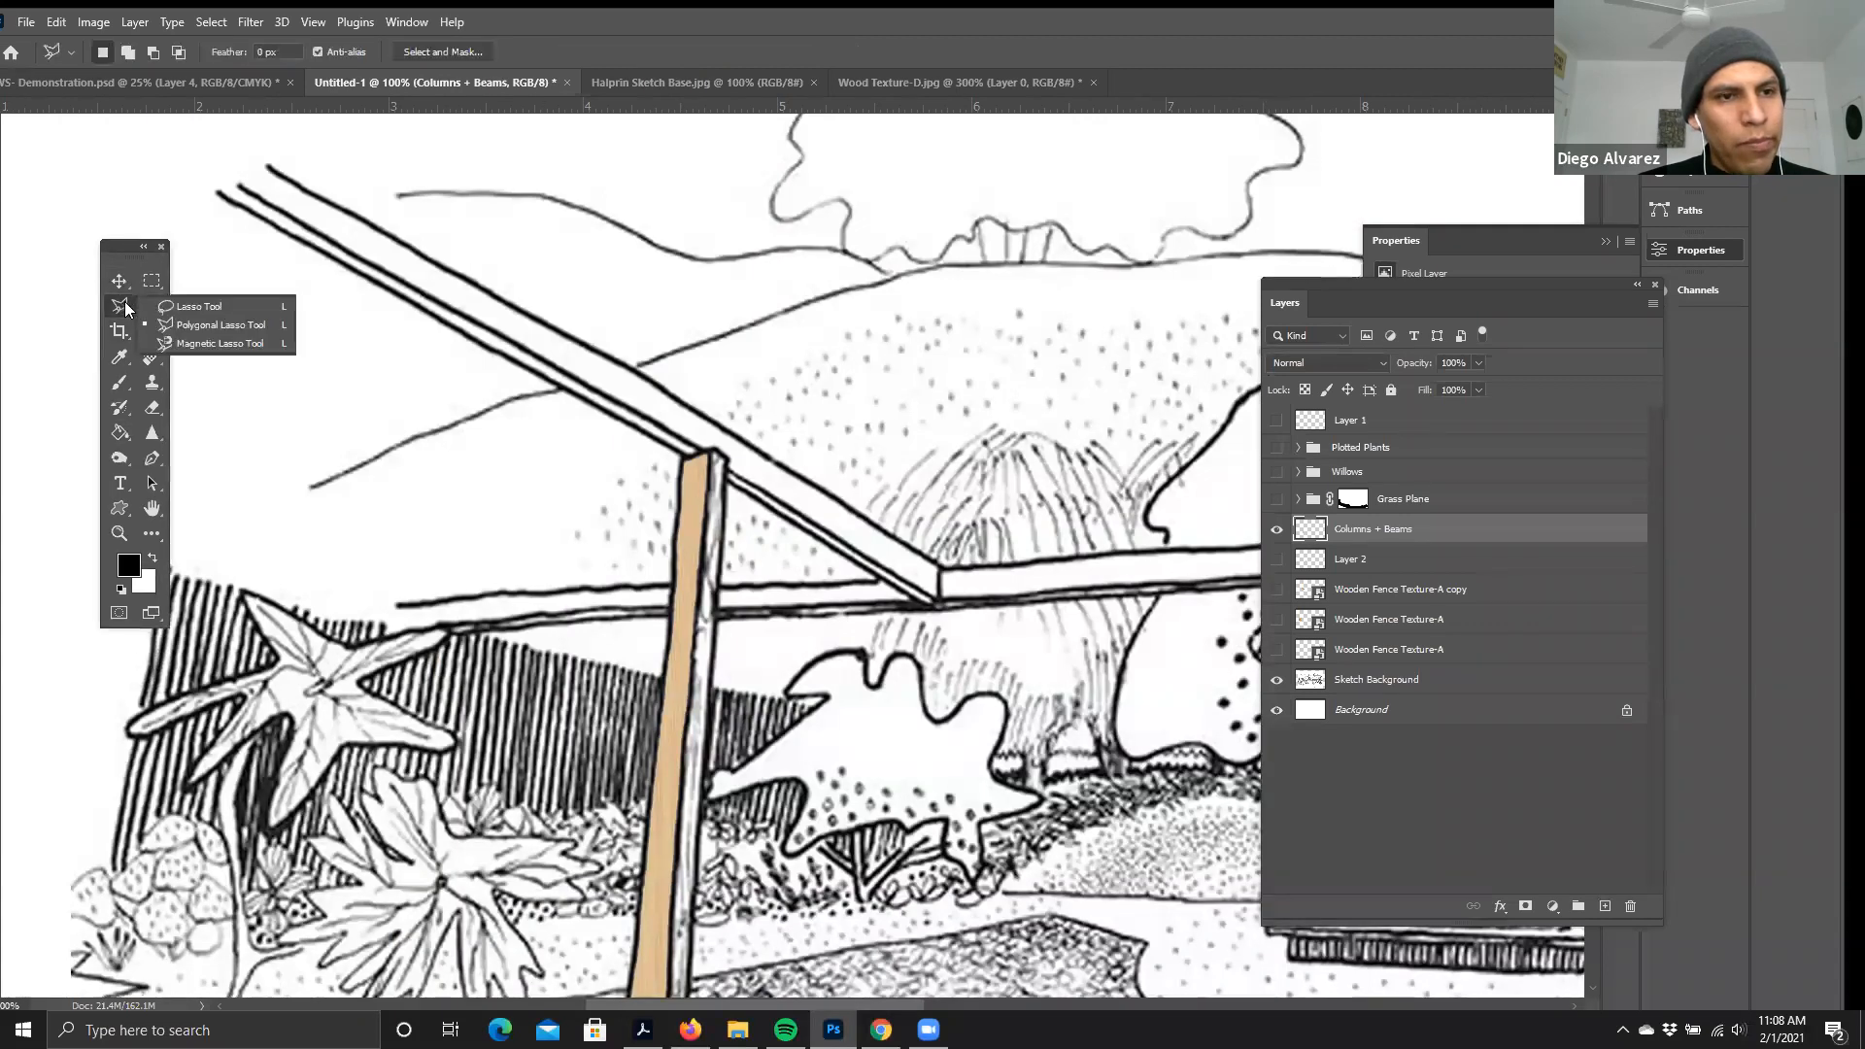
click(187, 305)
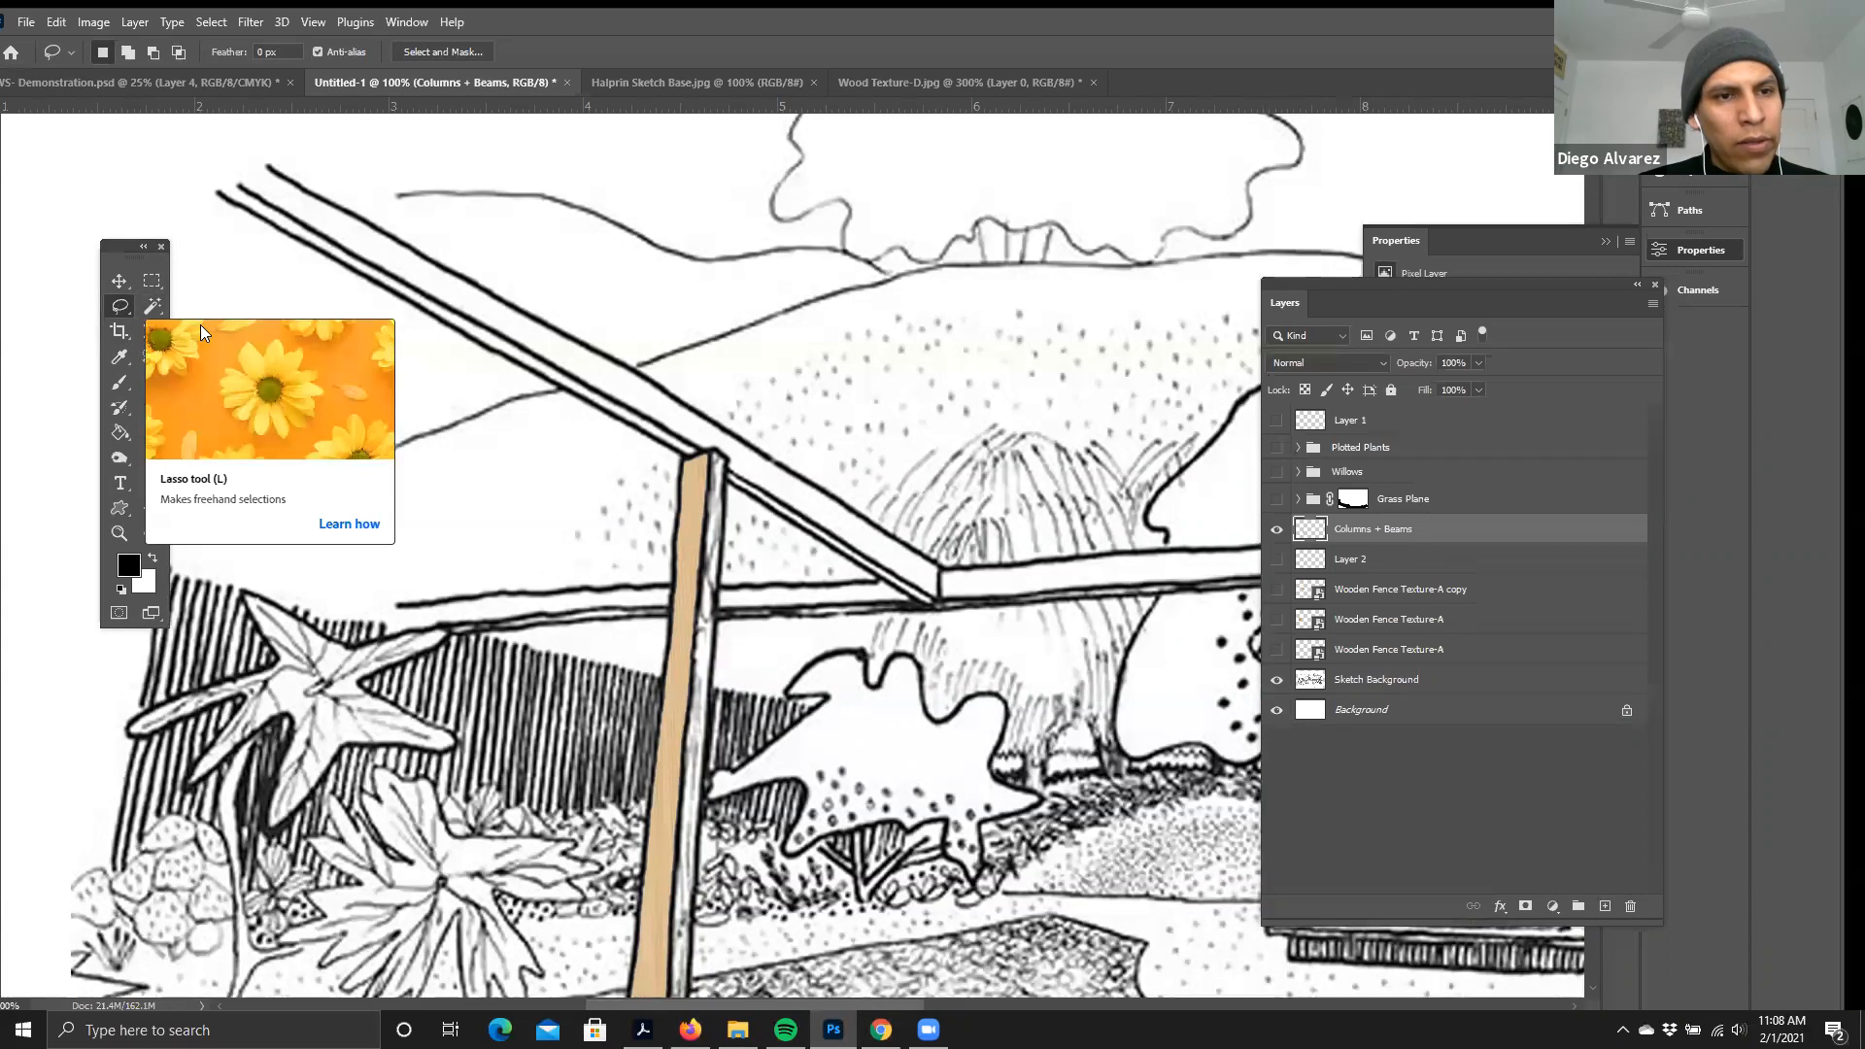
click(121, 306)
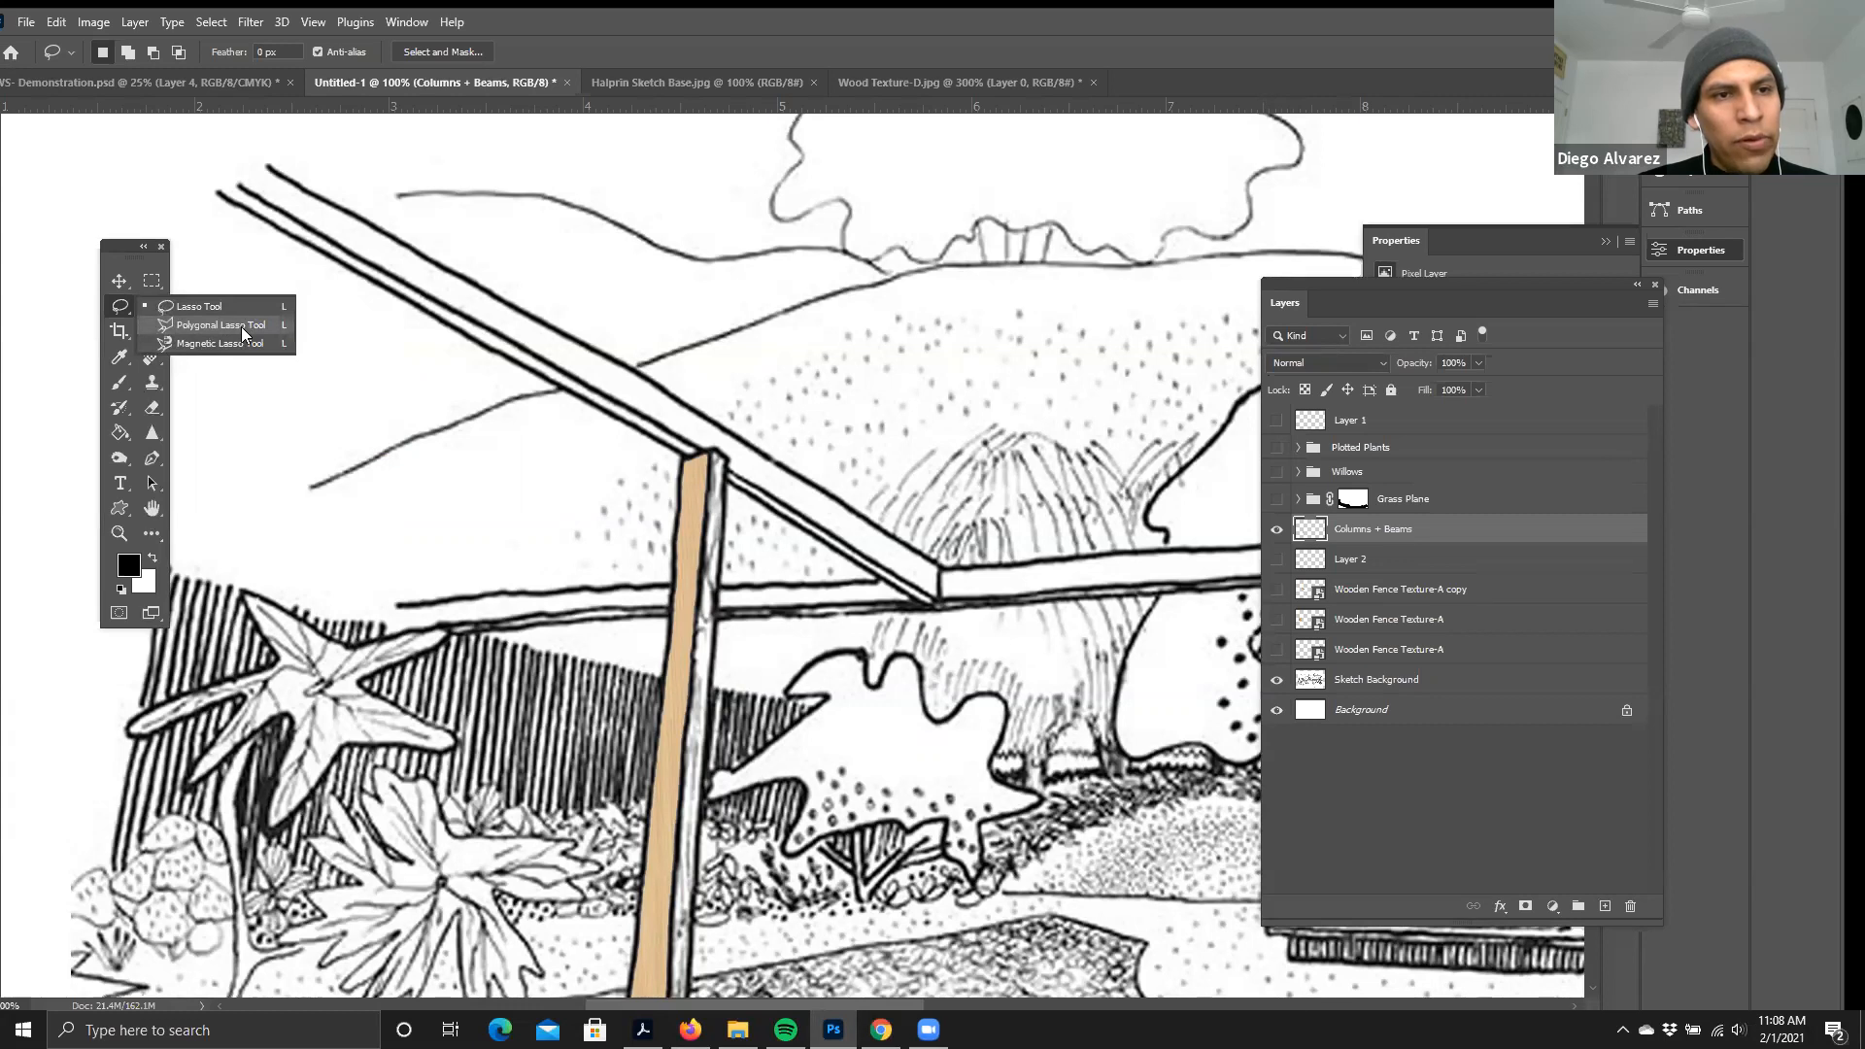
click(241, 327)
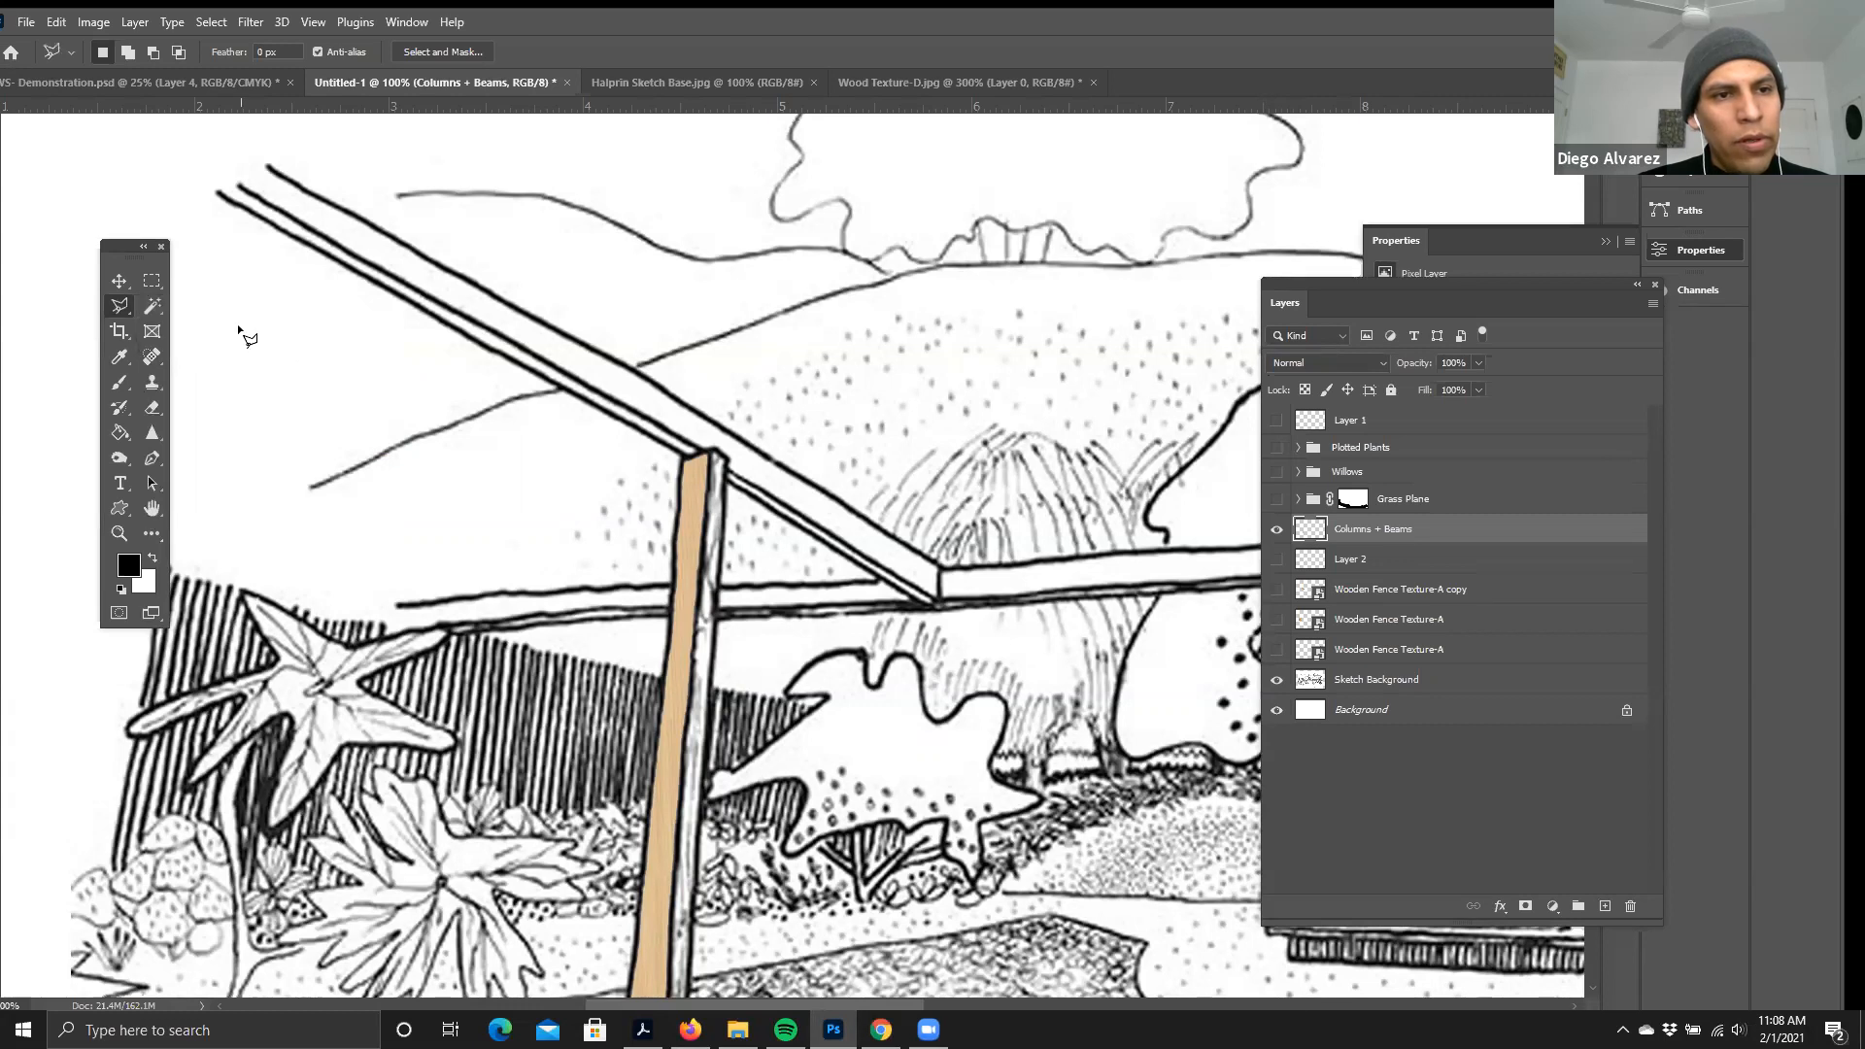
click(268, 166)
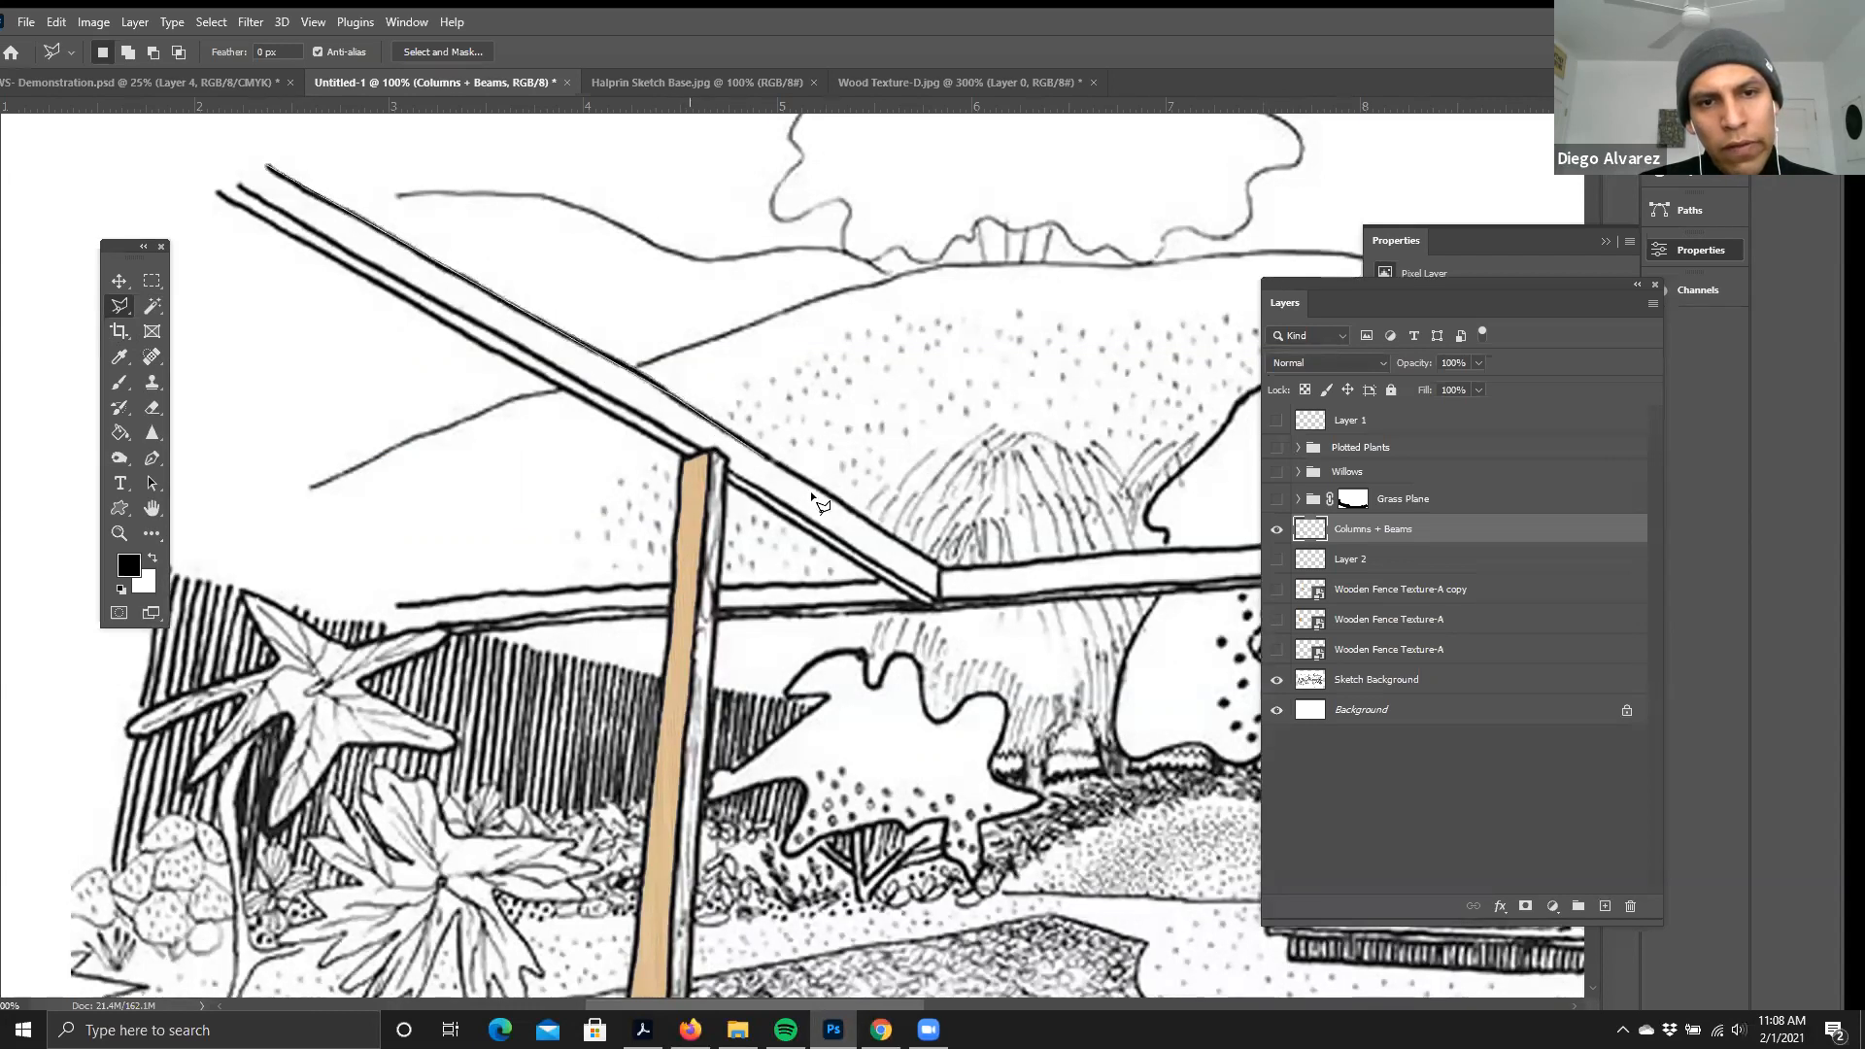
click(938, 569)
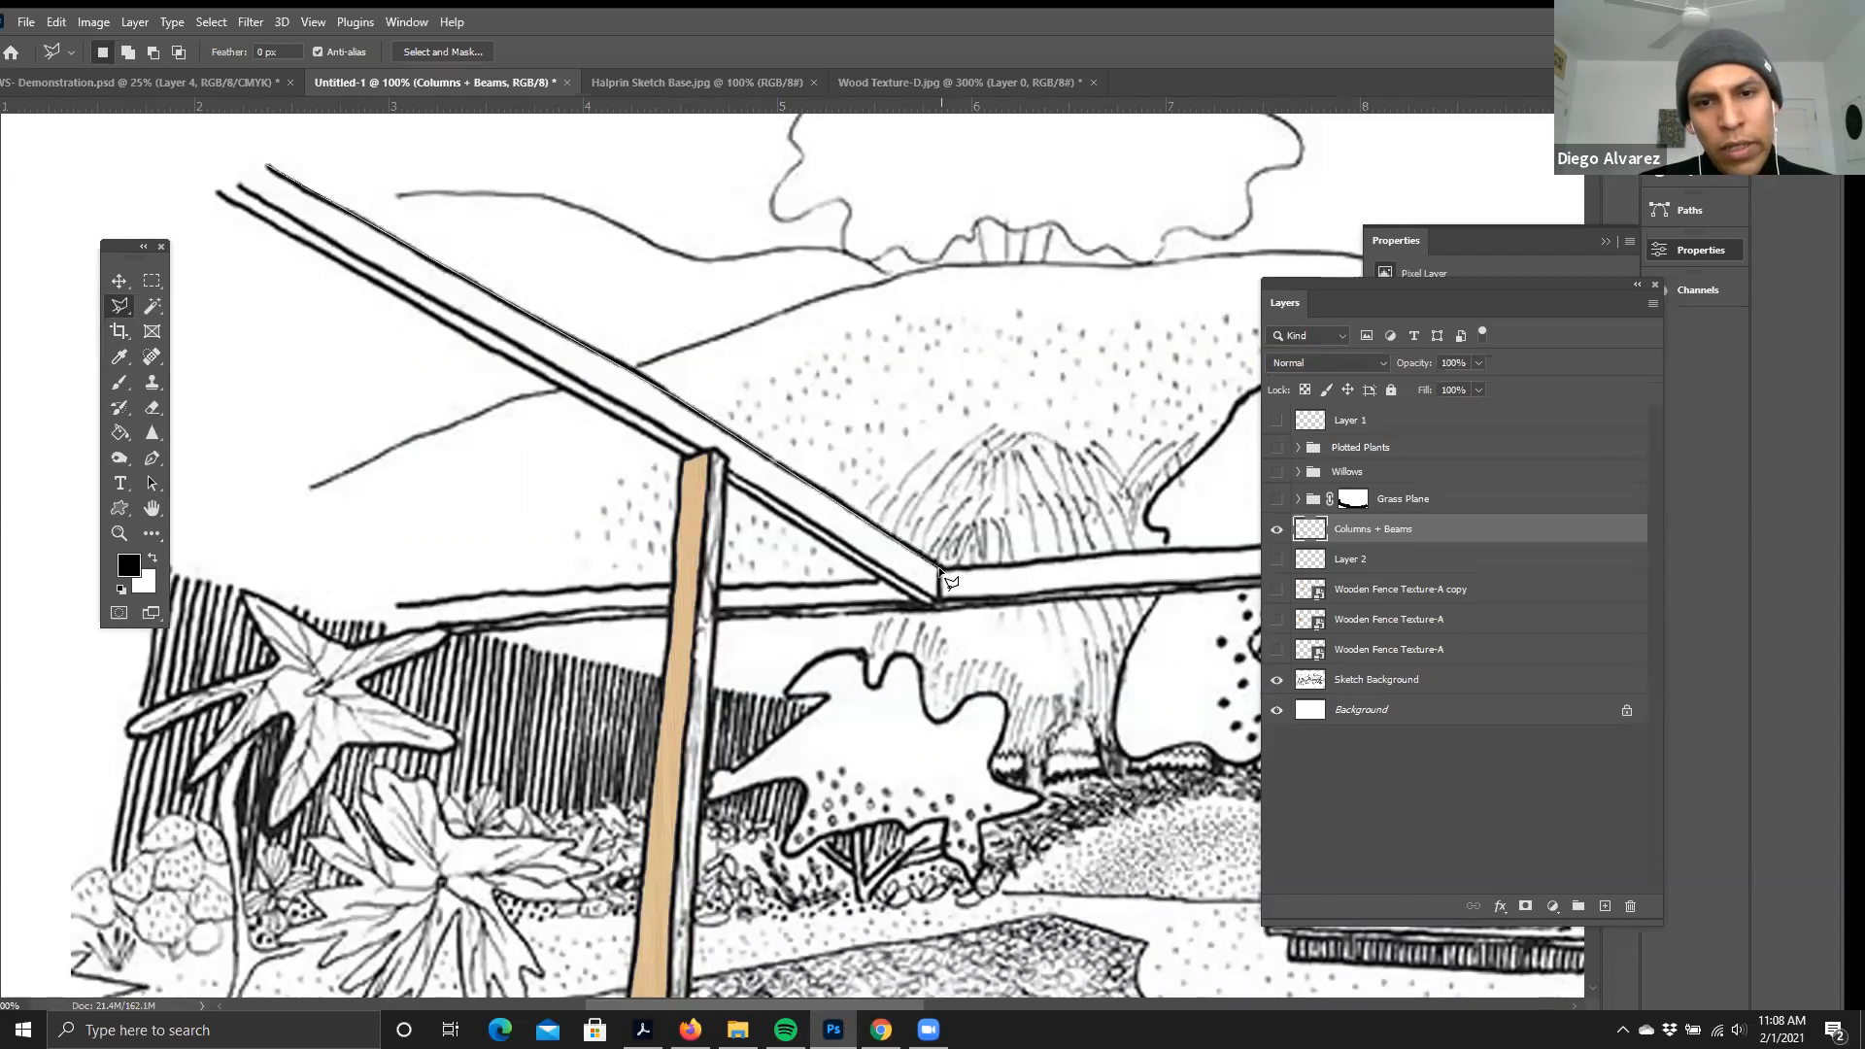
click(939, 602)
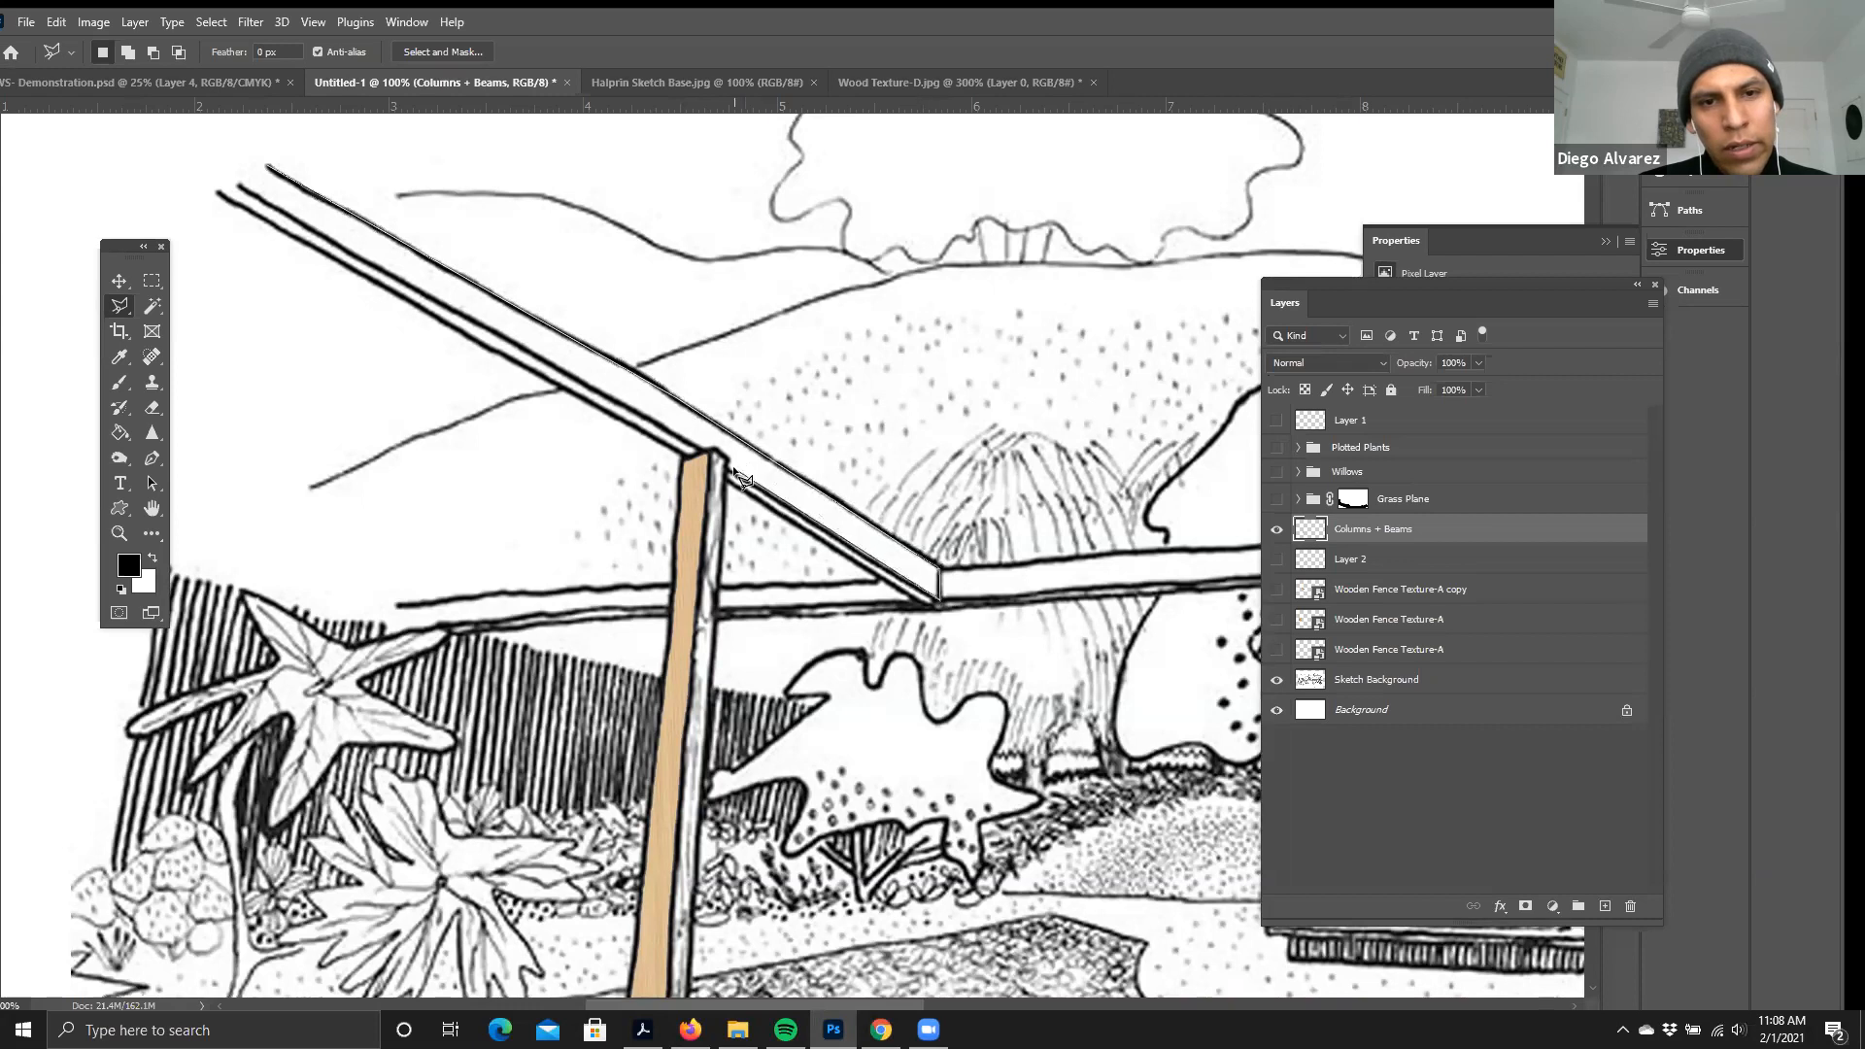
click(726, 461)
click(715, 449)
click(700, 453)
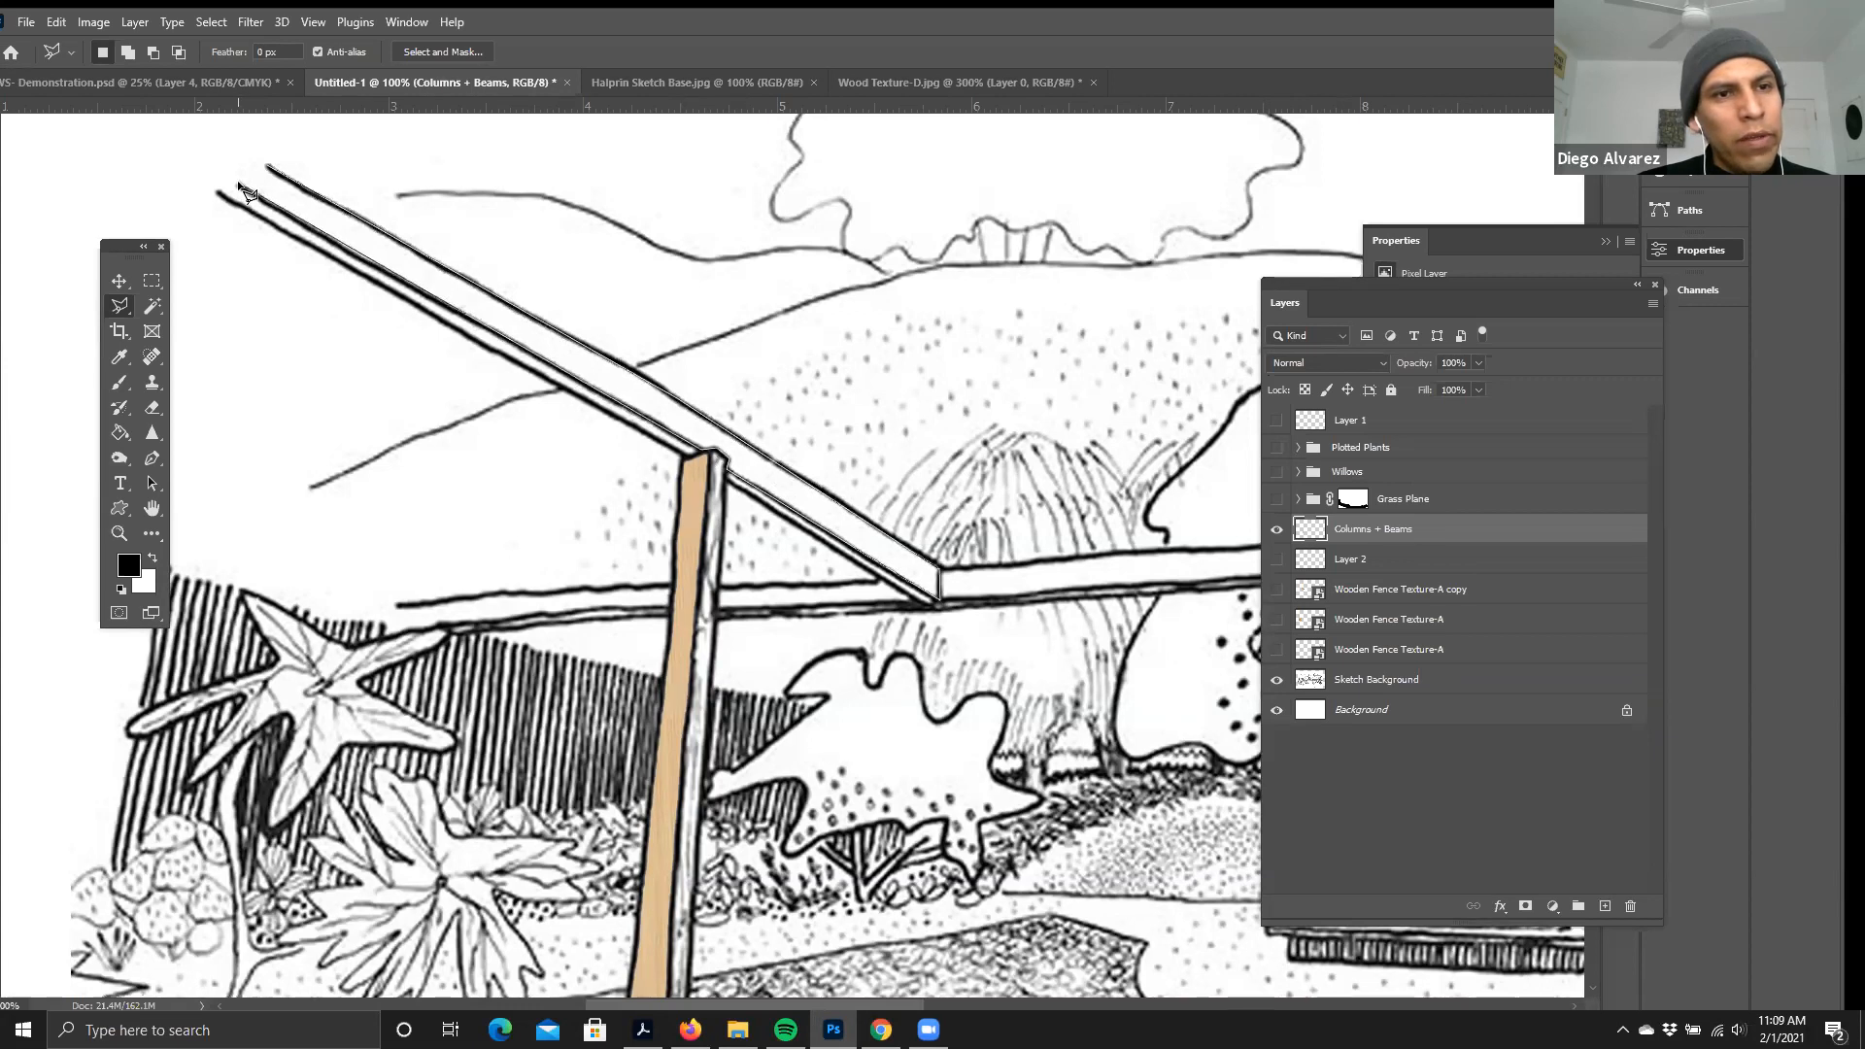
click(270, 167)
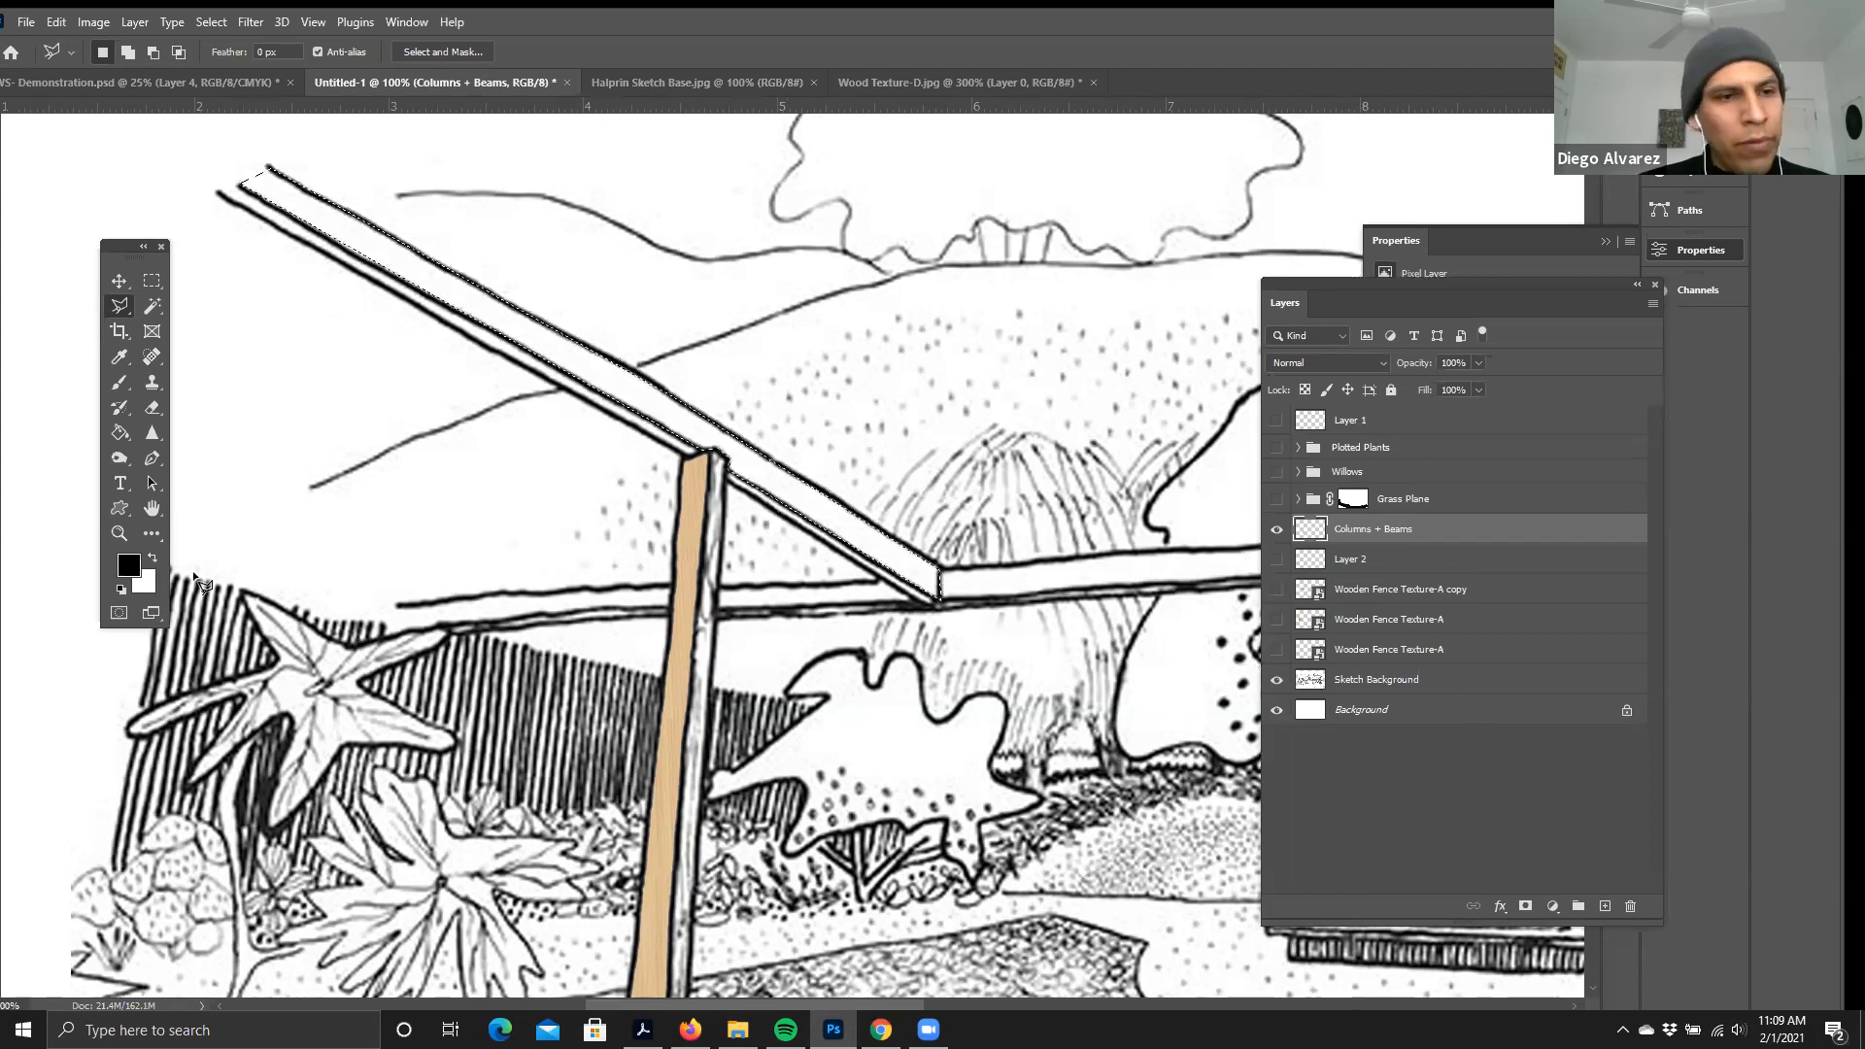
- Fill the selected diagonal beam face with the same light wood-grain pattern and clear the selection
click(119, 436)
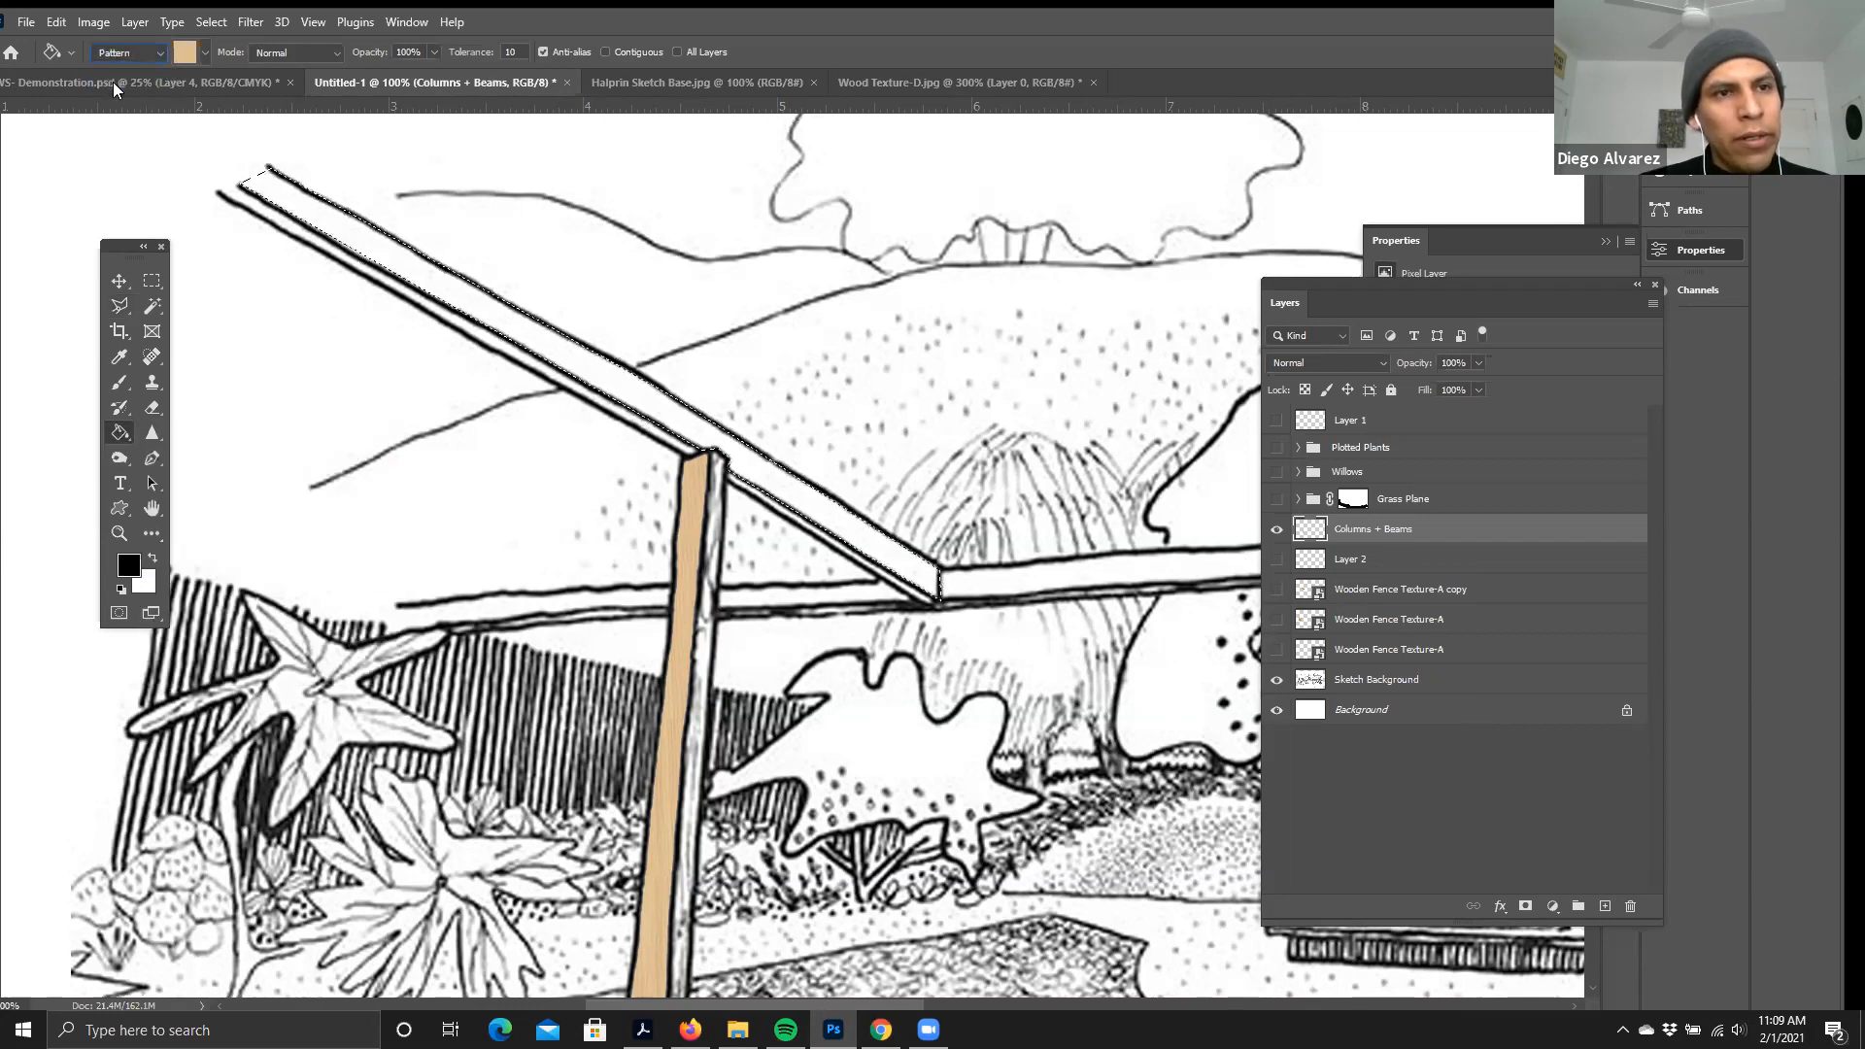
click(187, 51)
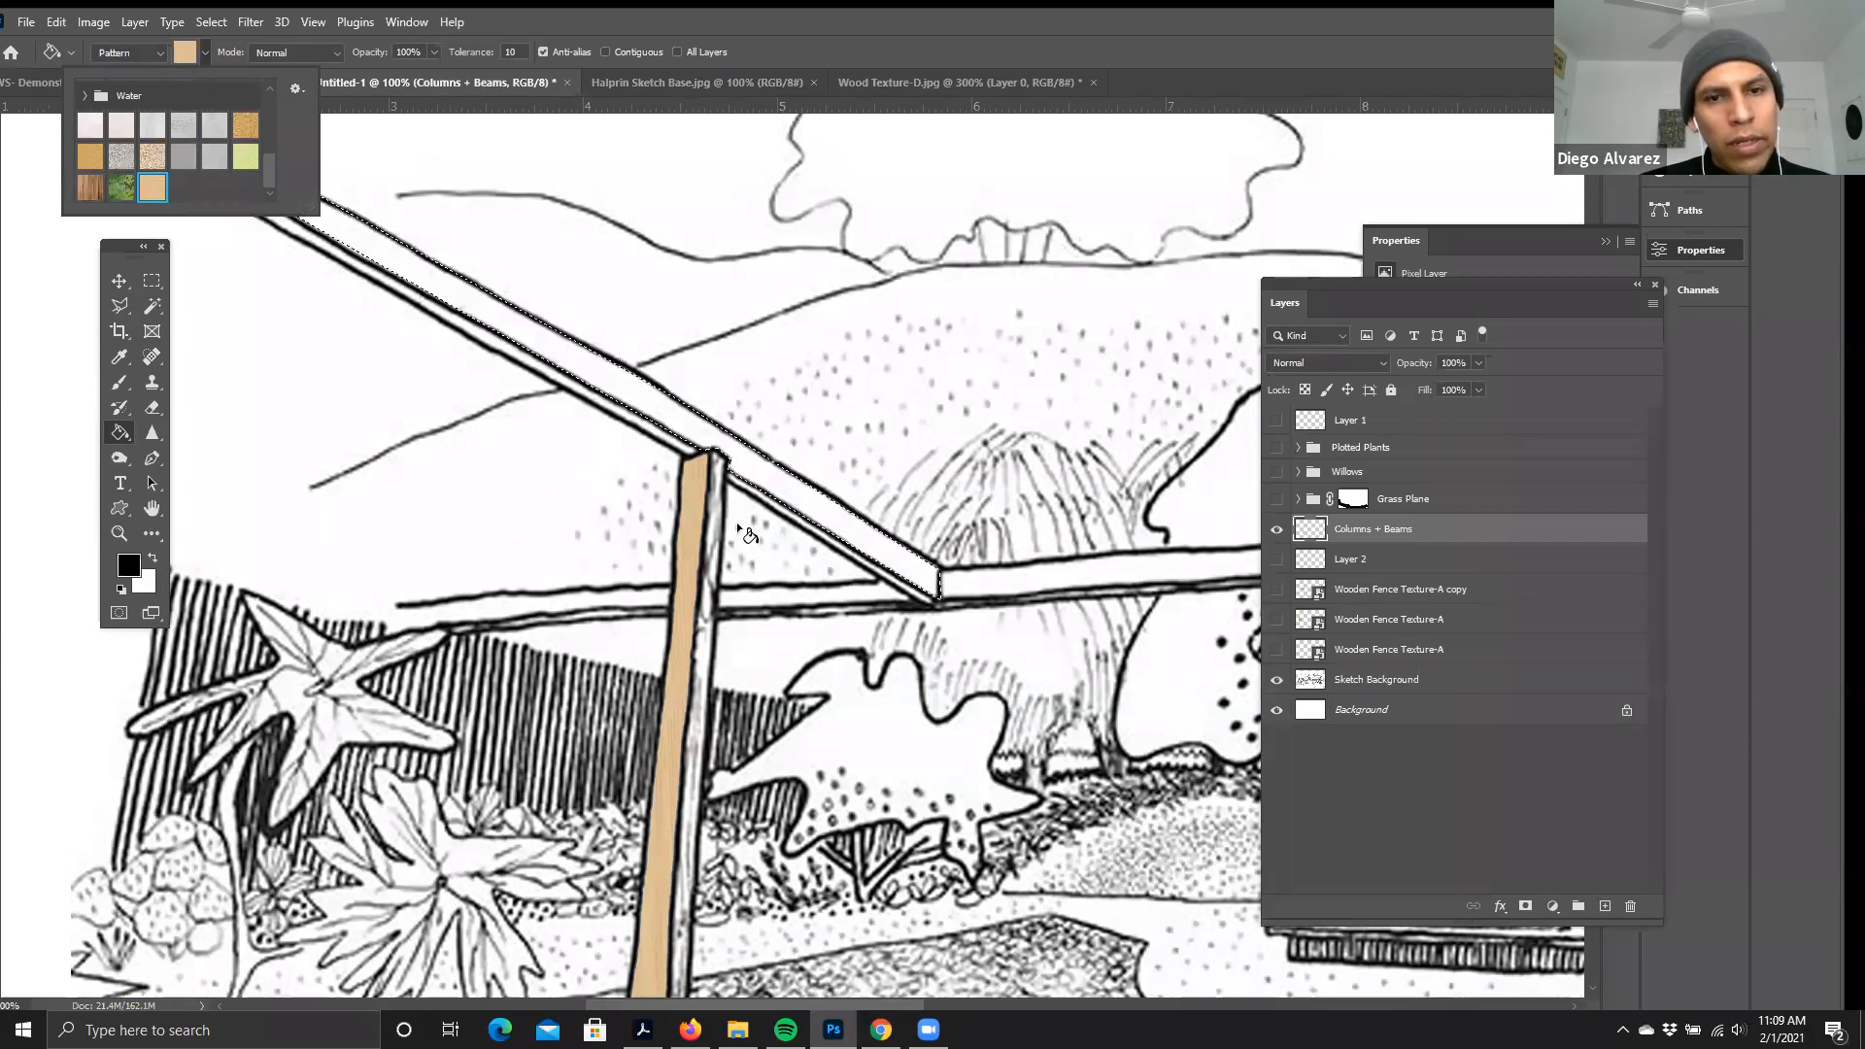
click(622, 481)
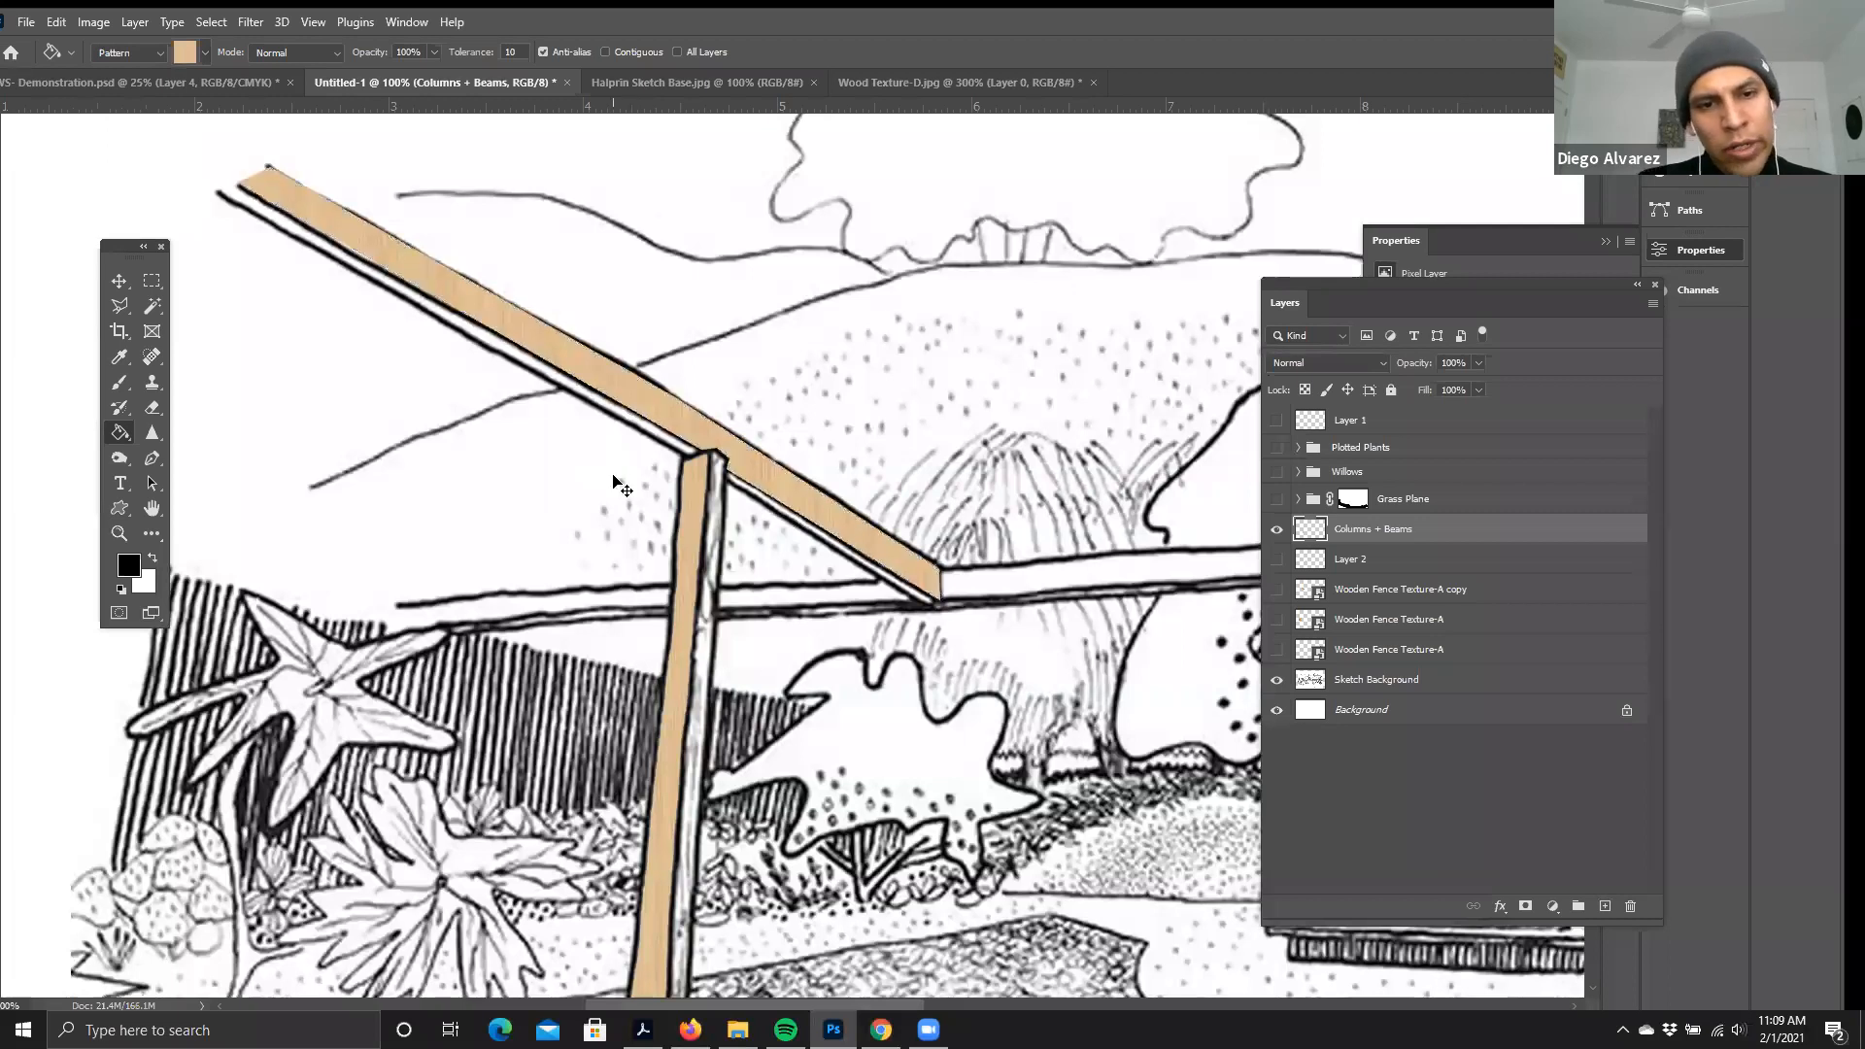
- Show the three Wooden Fence Texture layers and the Grass Plane, Willows and Plotted Plants groups, and hide the Sketch Background layer
key(ctrl+minus)
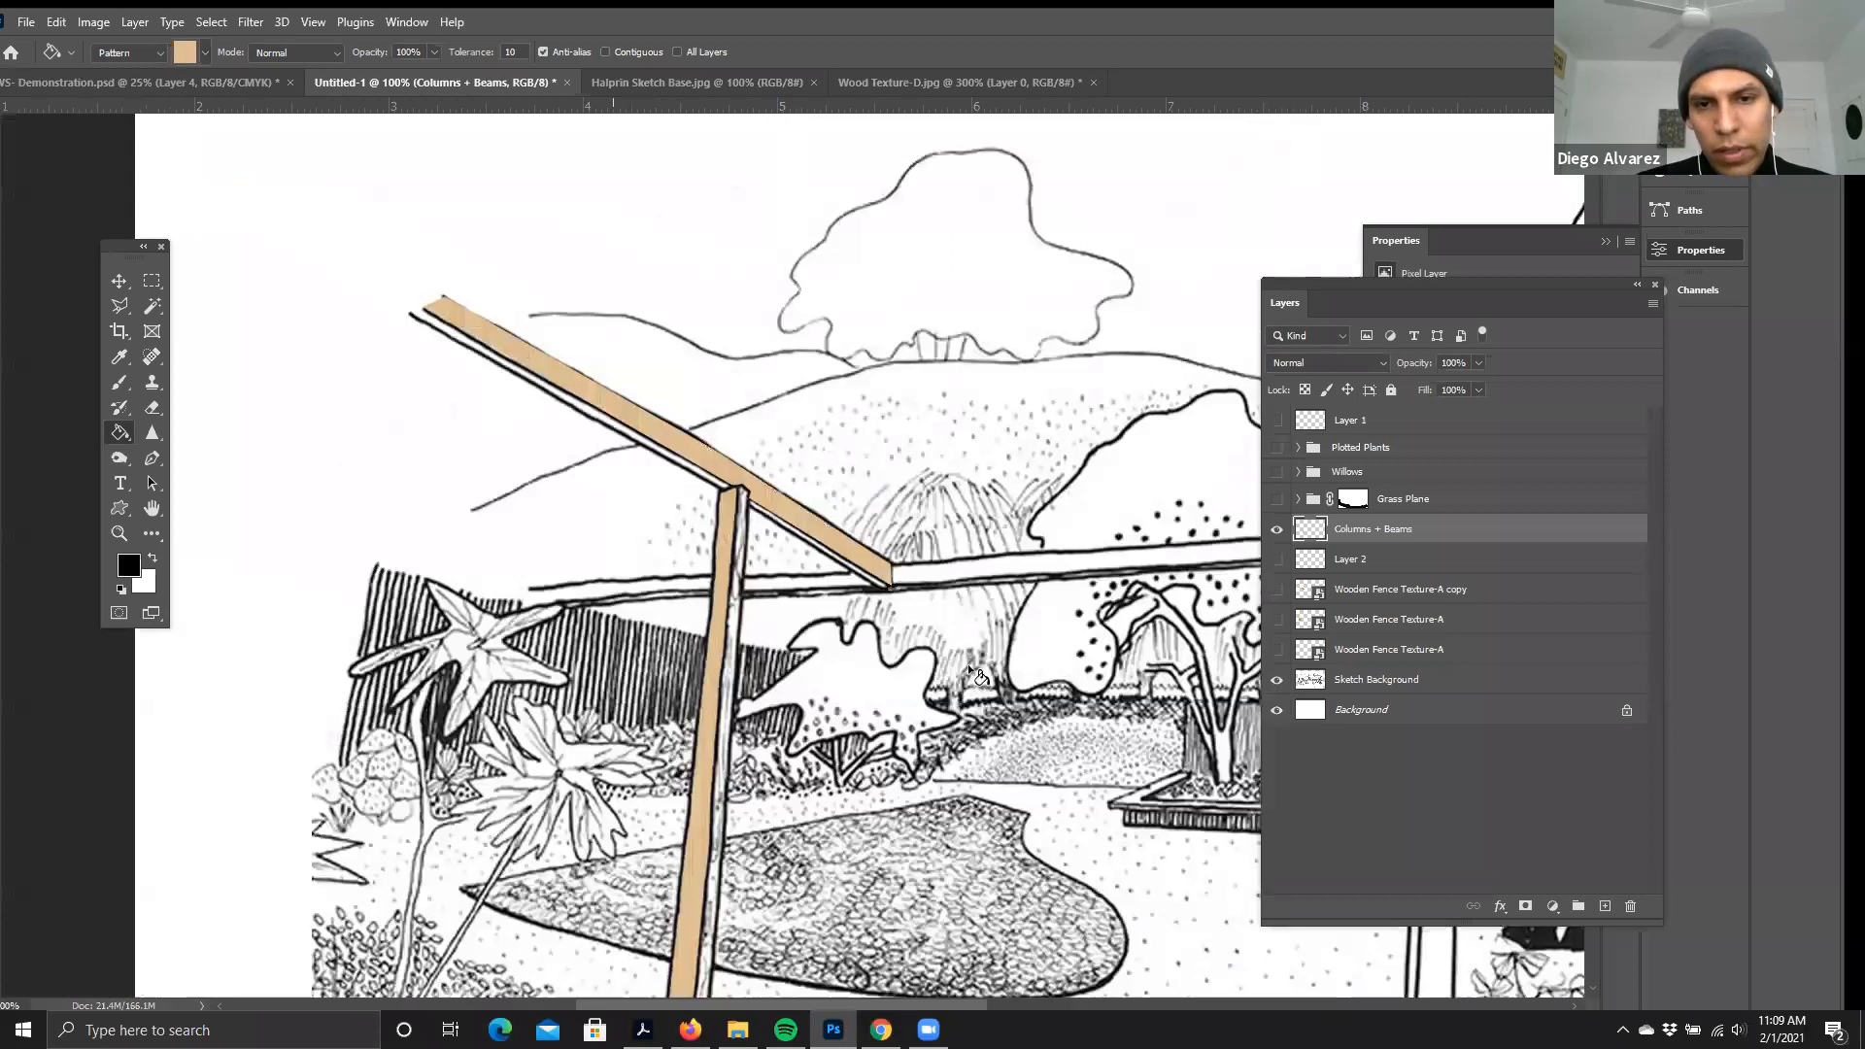
key(ctrl+minus)
key(ctrl+minus)
key(ctrl+minus)
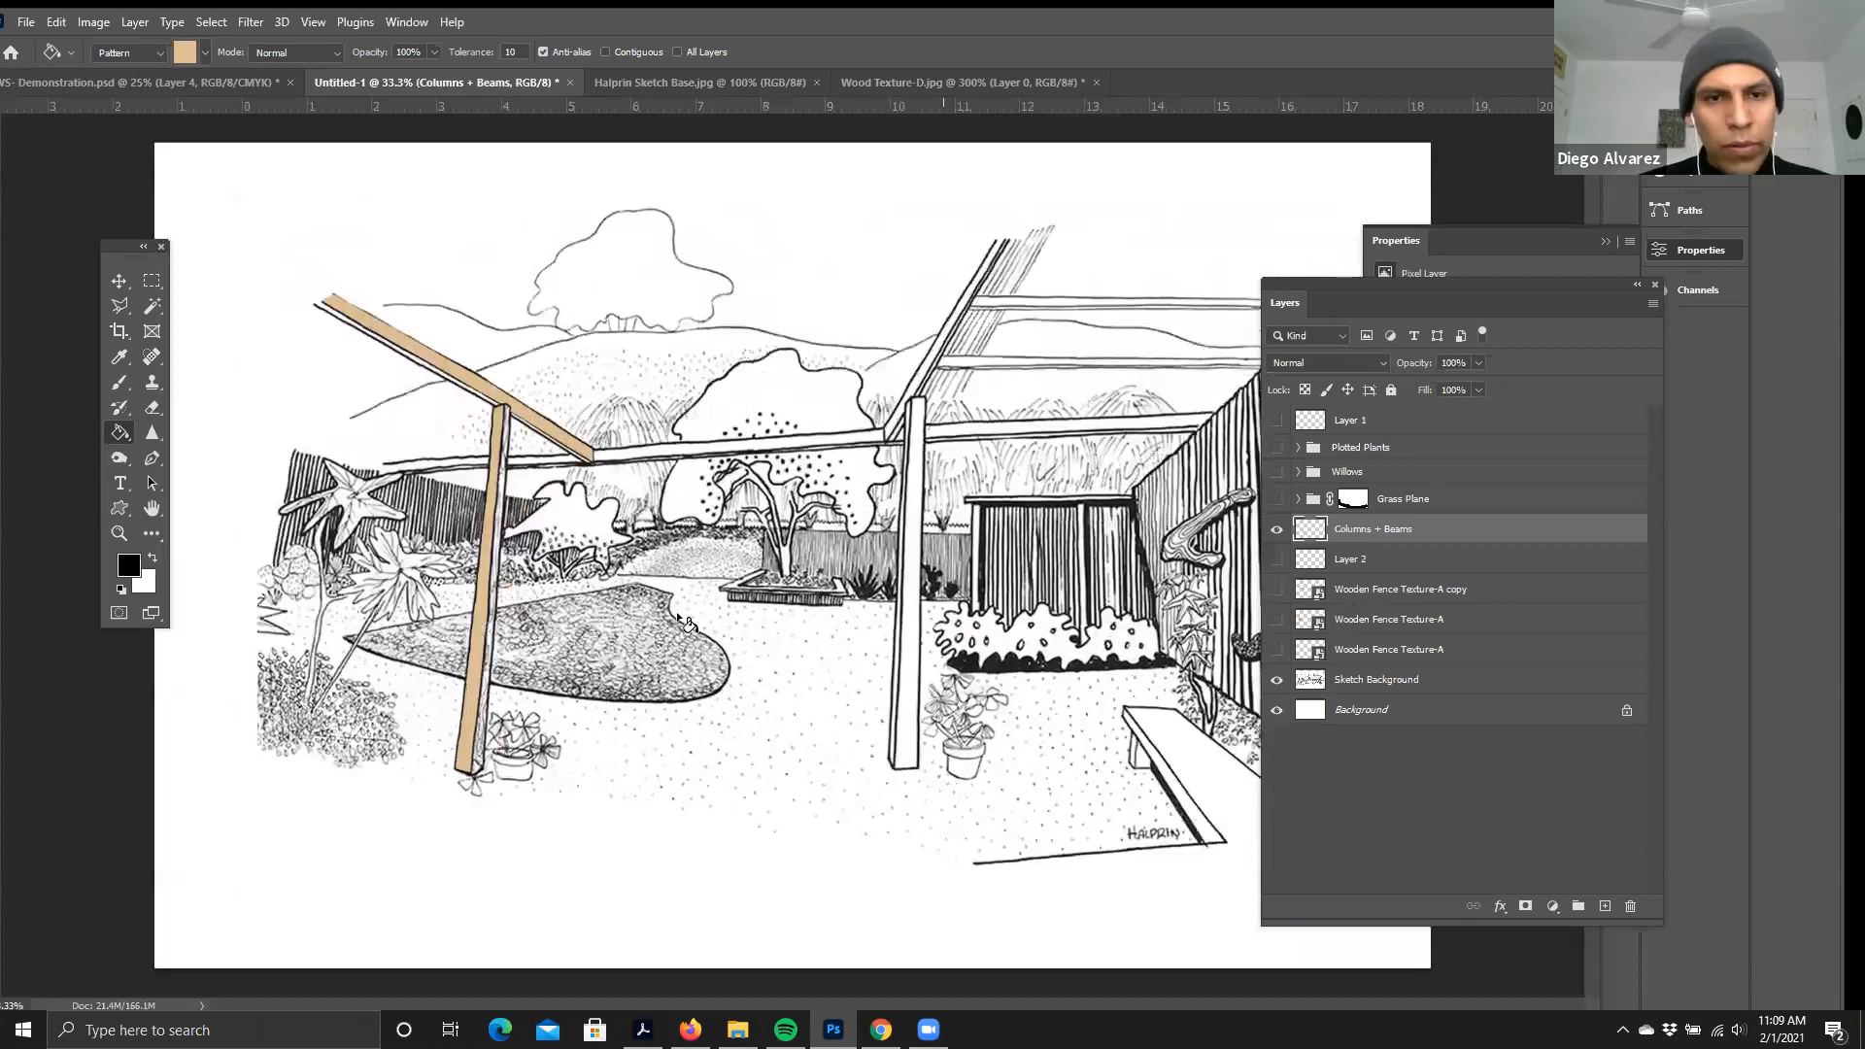
scroll(427, 492, up, 3)
scroll(453, 554, up, 2)
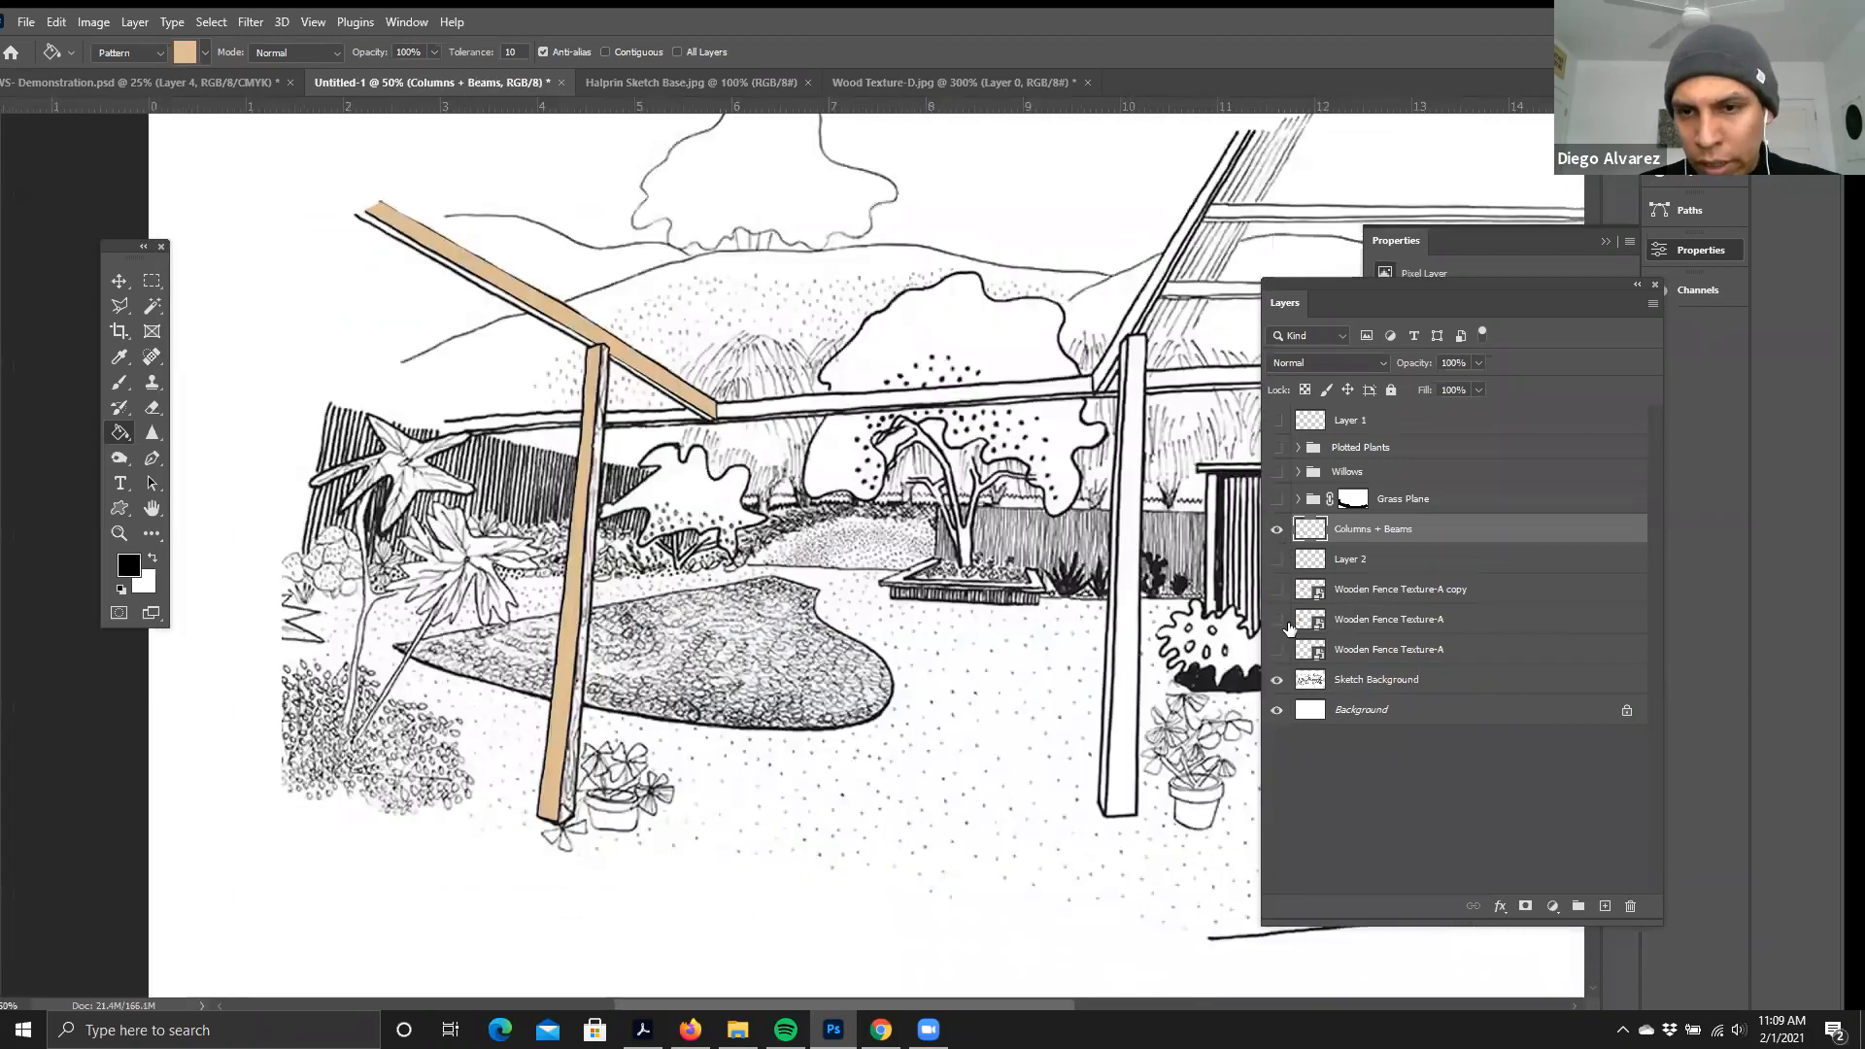
click(1277, 588)
click(1277, 619)
click(1277, 648)
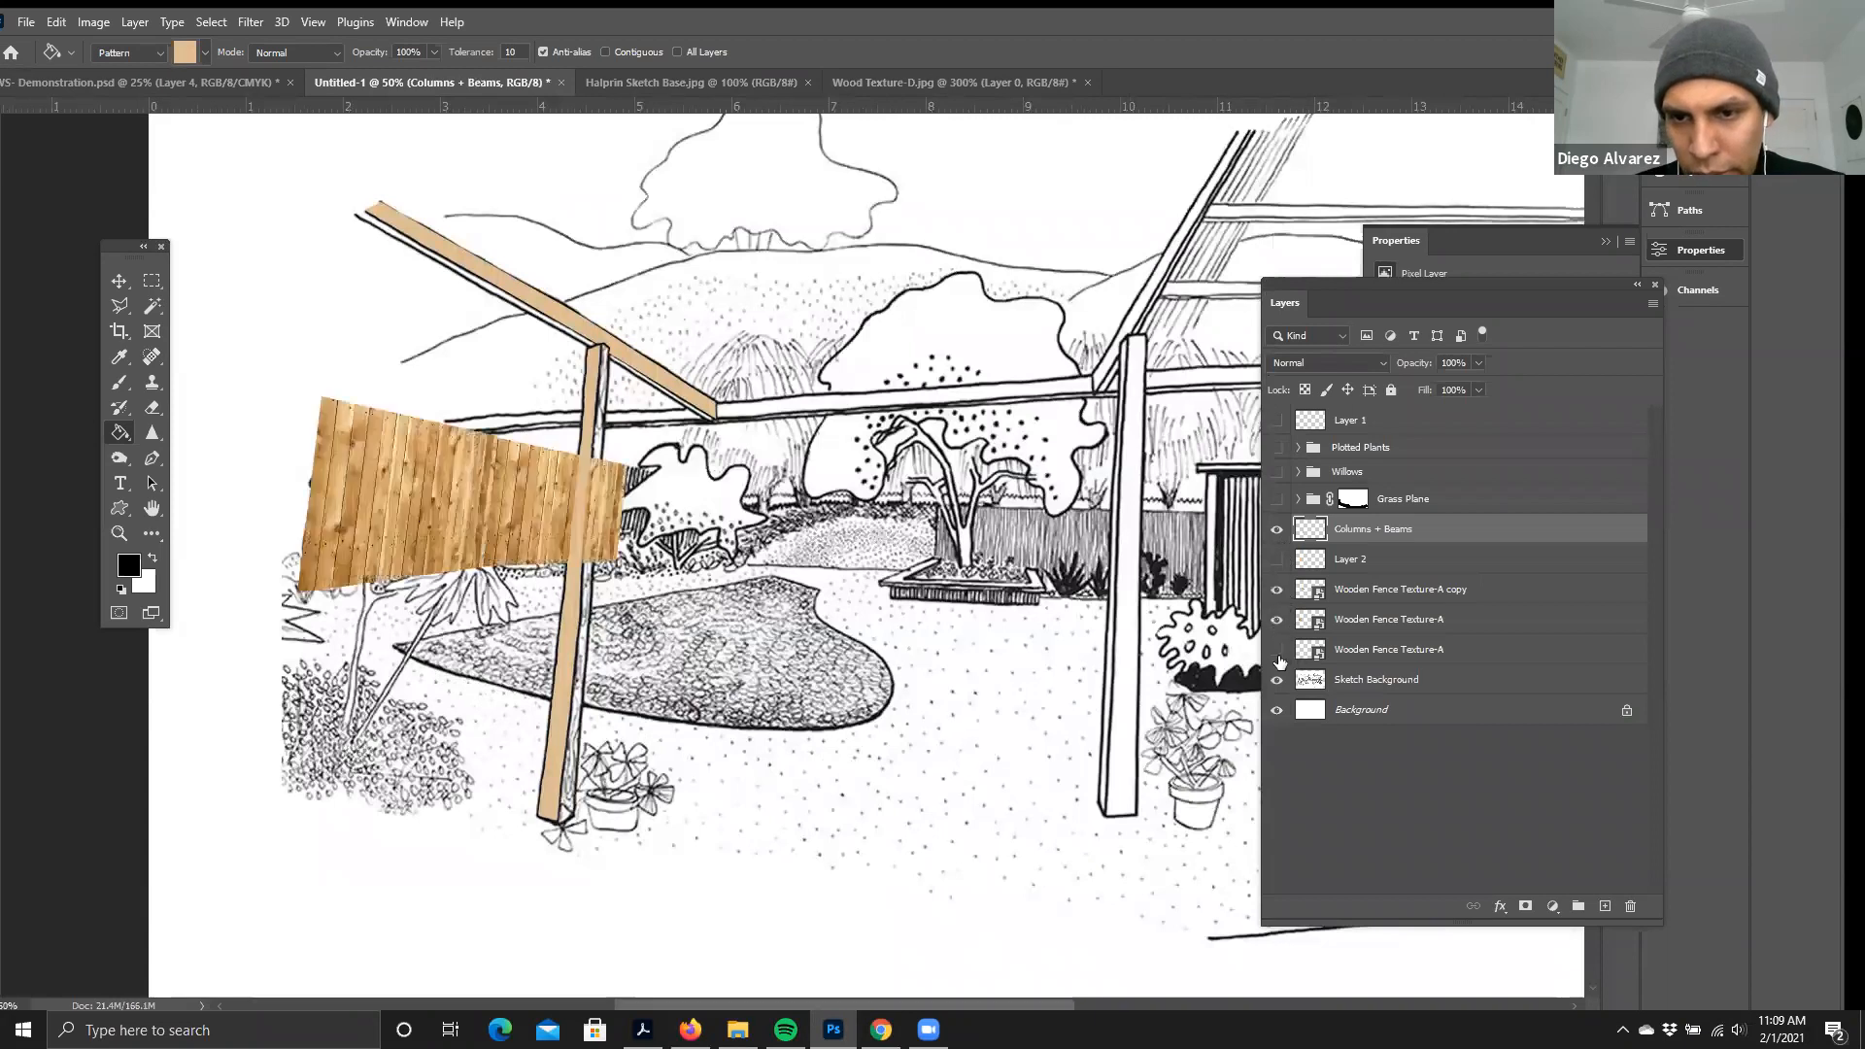
click(1277, 471)
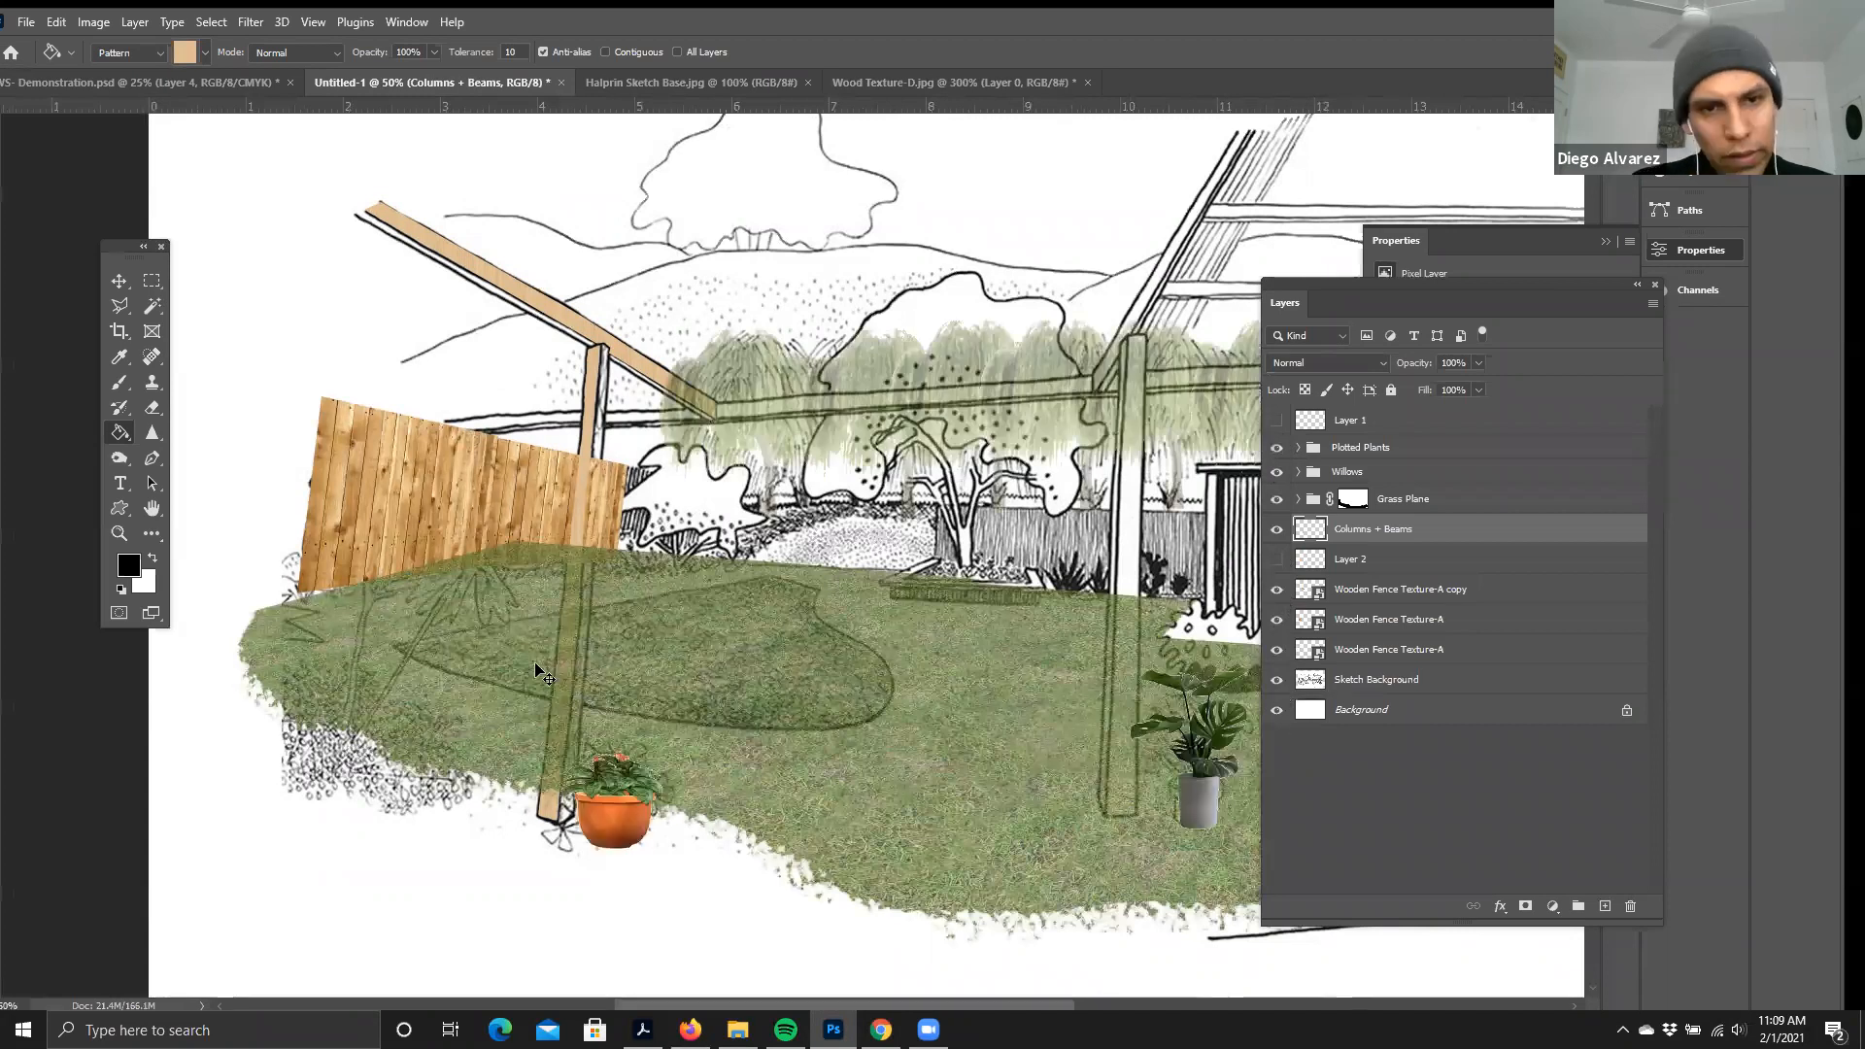
key(ctrl+minus)
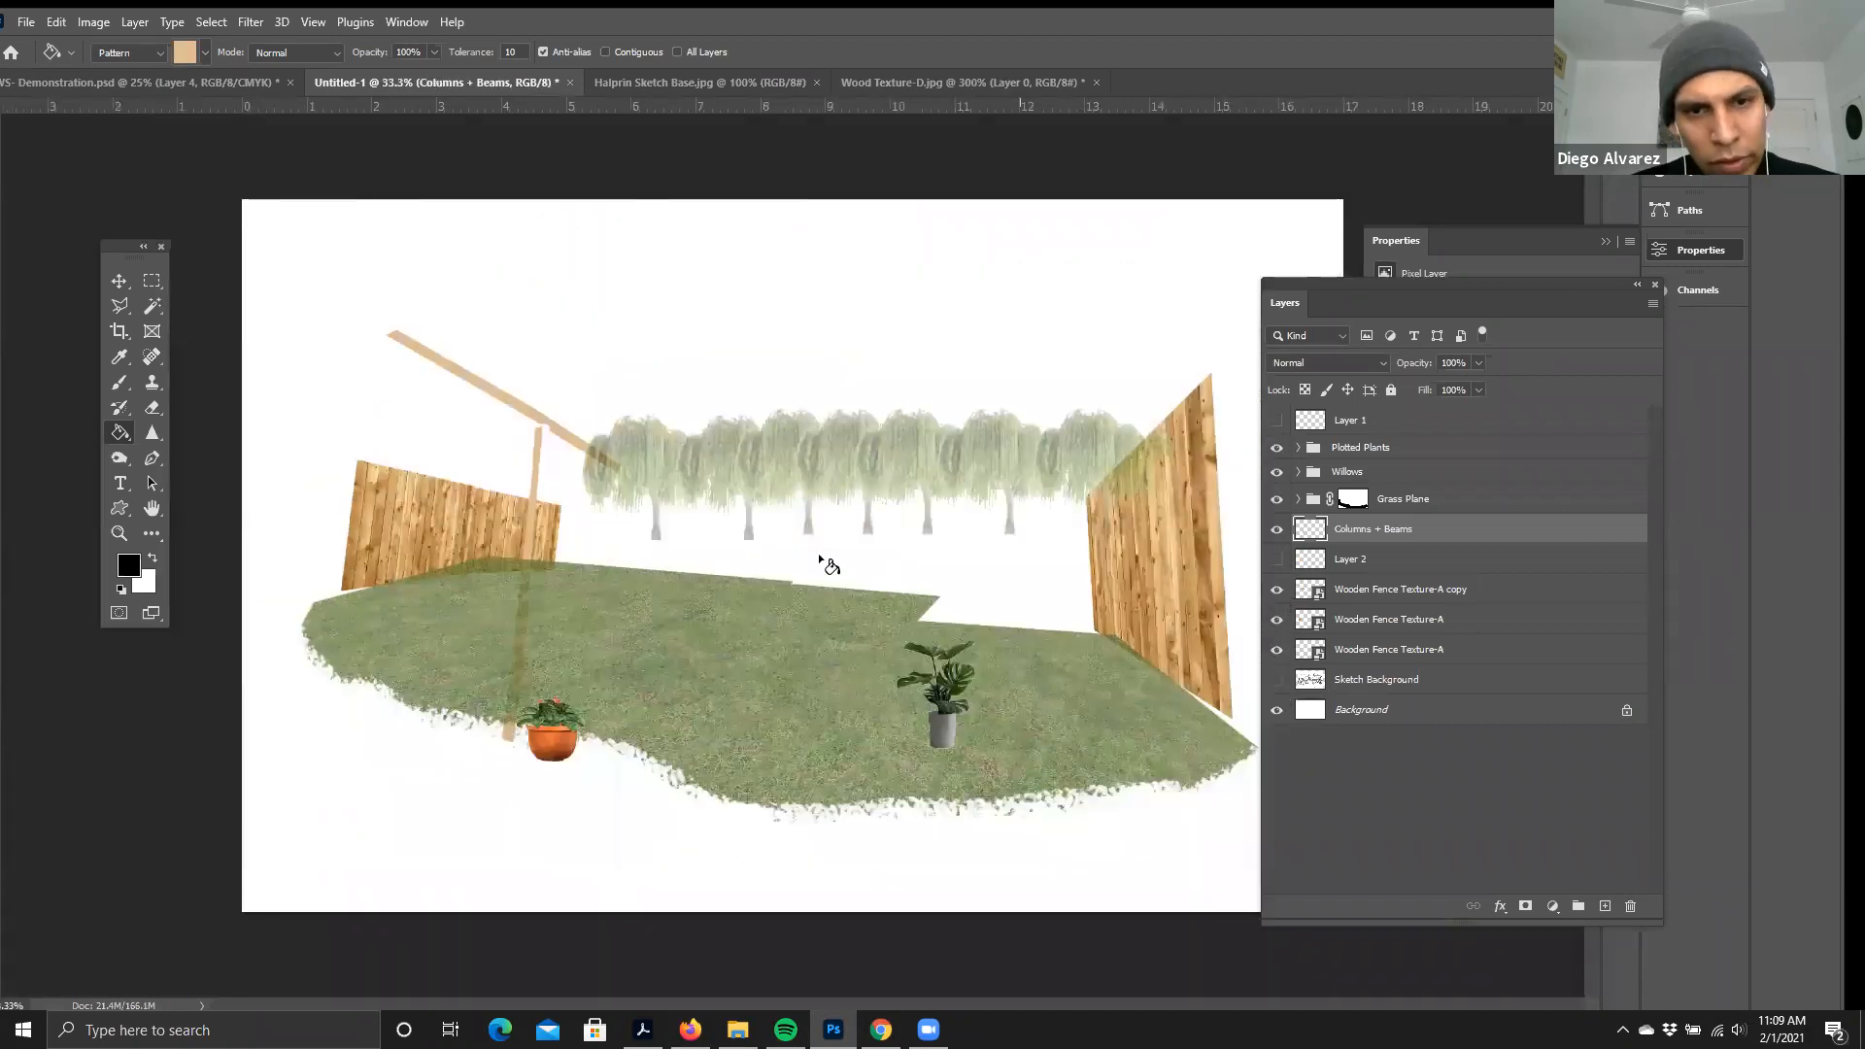
click(1361, 651)
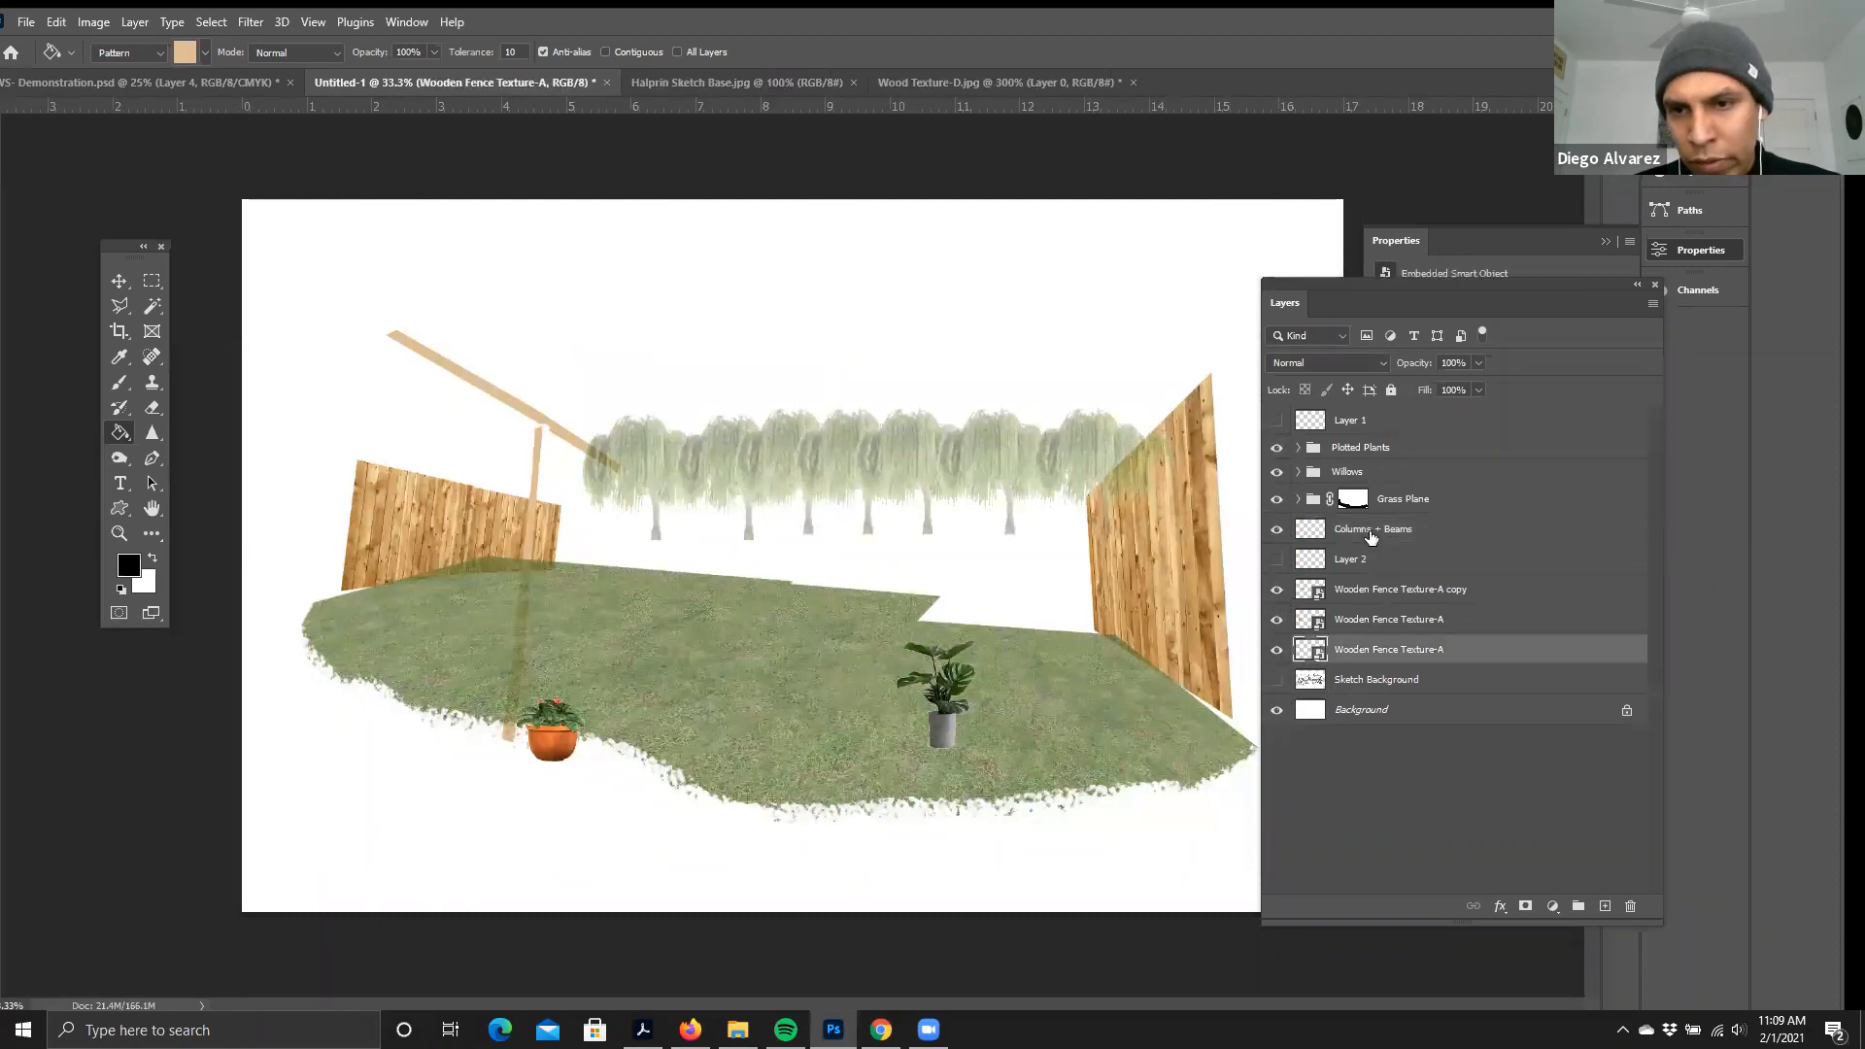
click(1363, 530)
mouse_move(1359, 476)
mouse_down()
mouse_move(1364, 452)
mouse_move(1364, 471)
mouse_up()
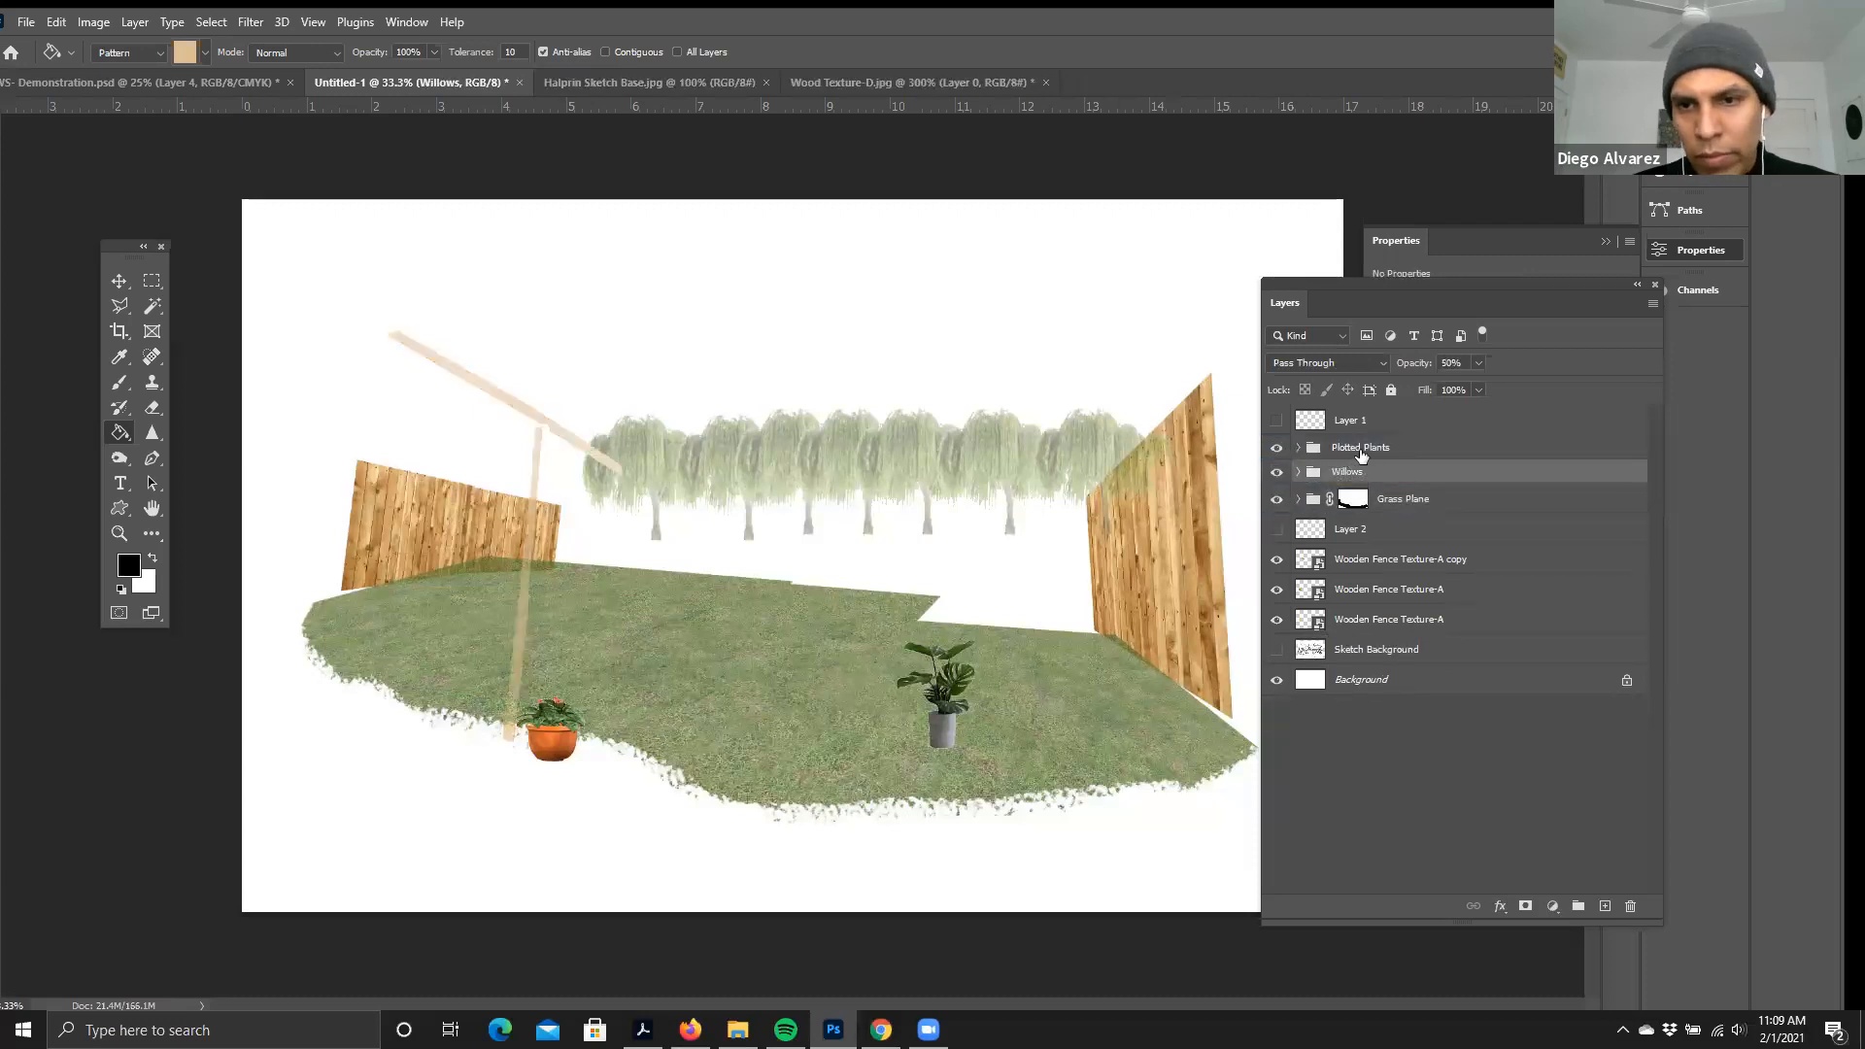
click(1365, 448)
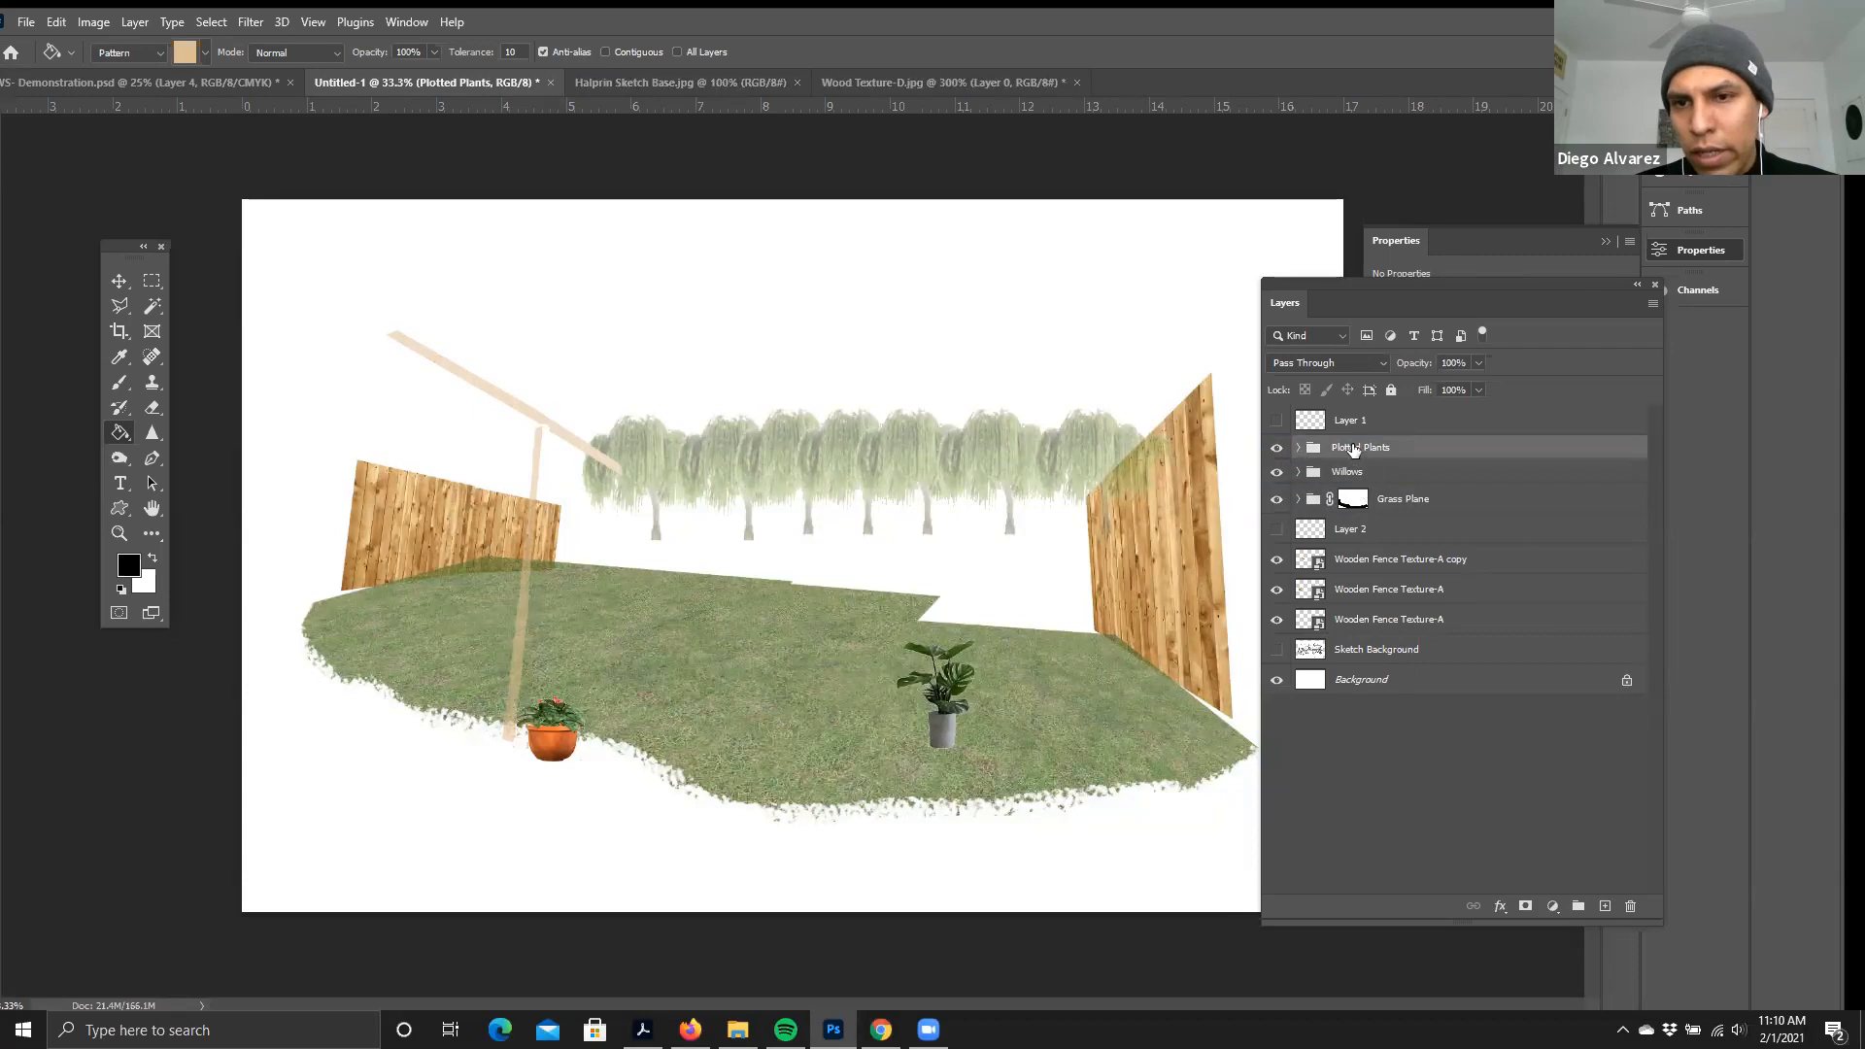
click(1361, 534)
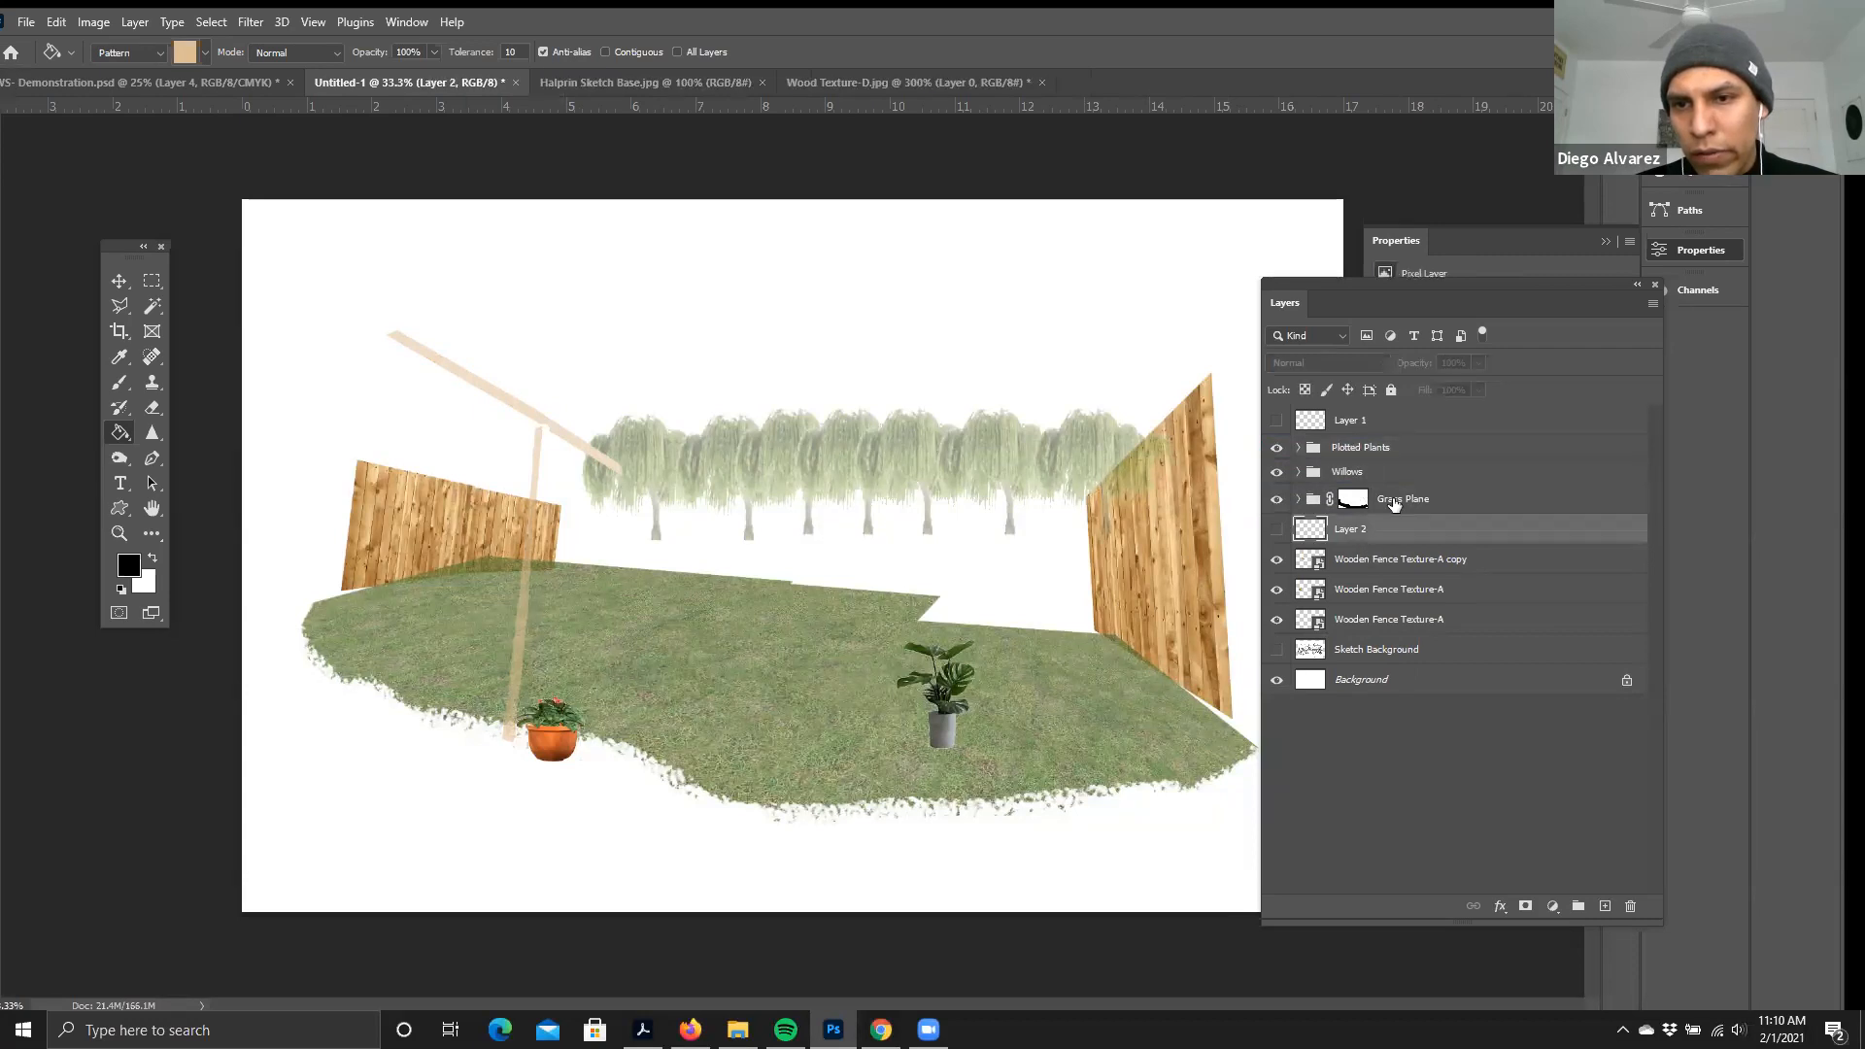
click(1381, 569)
shift+click(1375, 597)
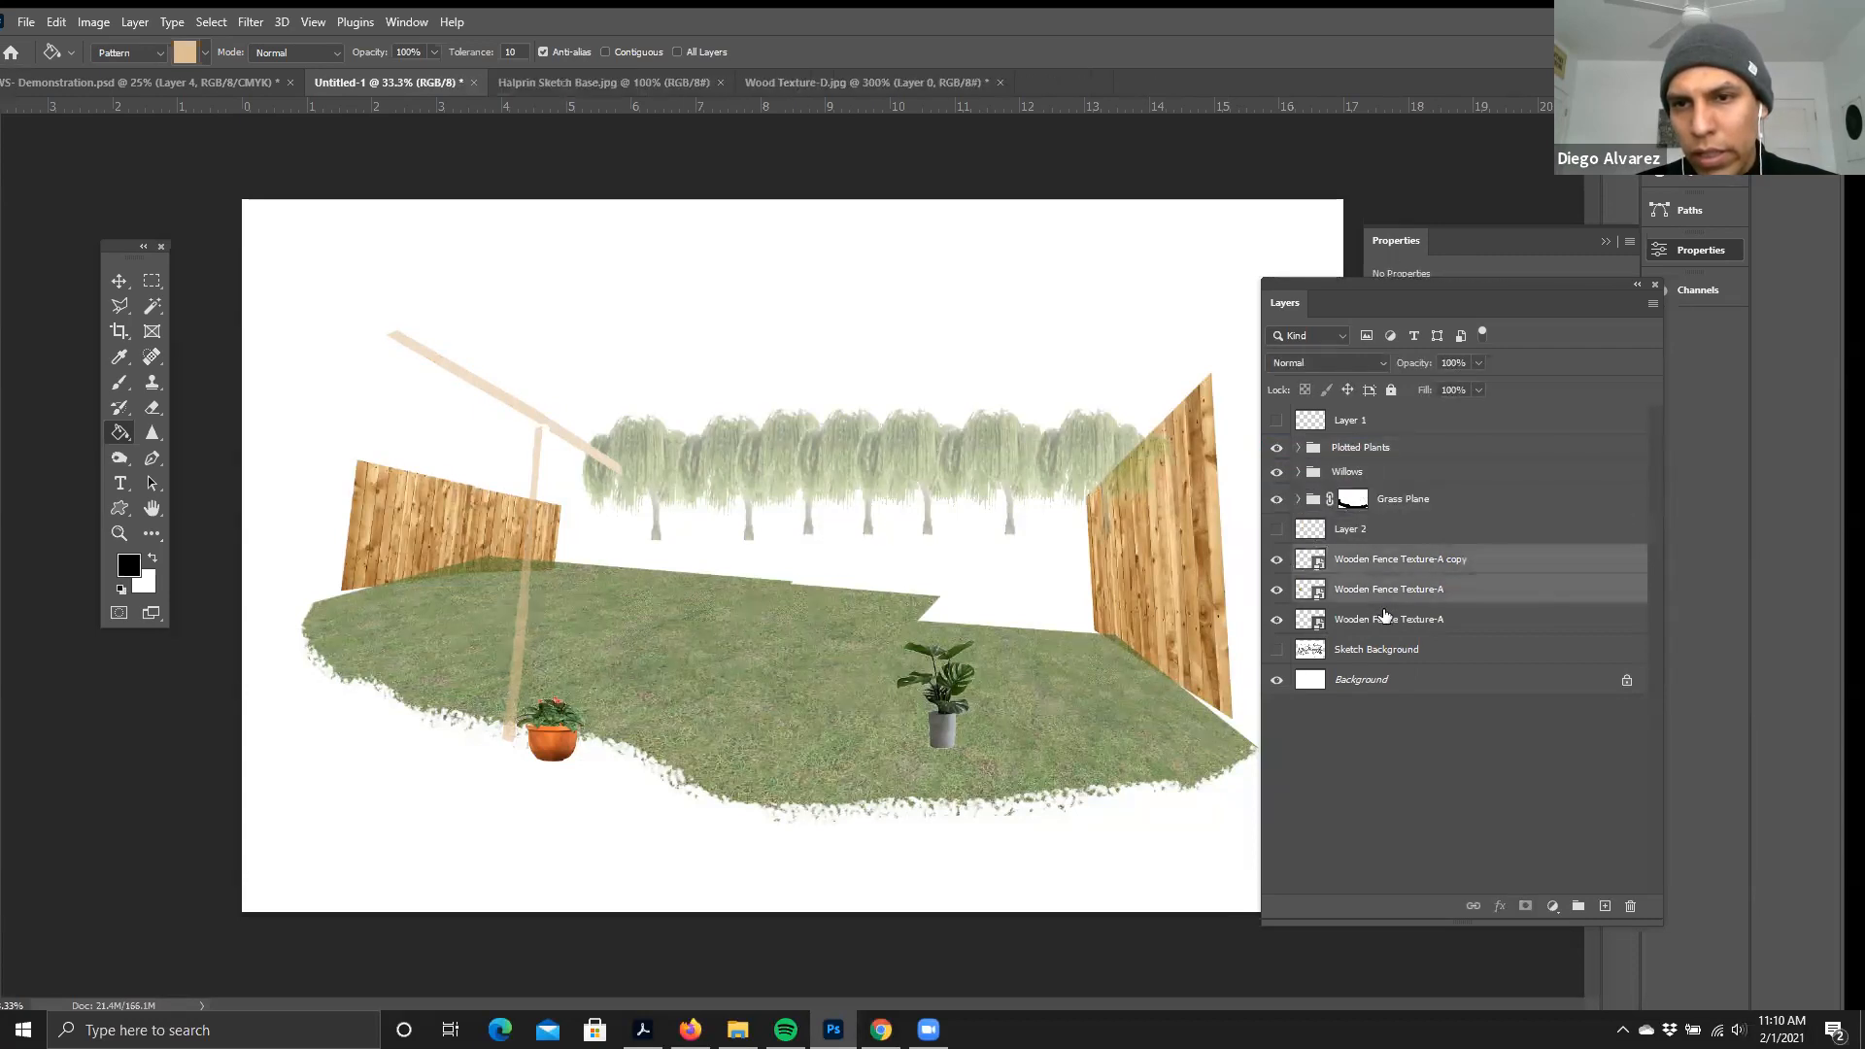
shift+click(1389, 625)
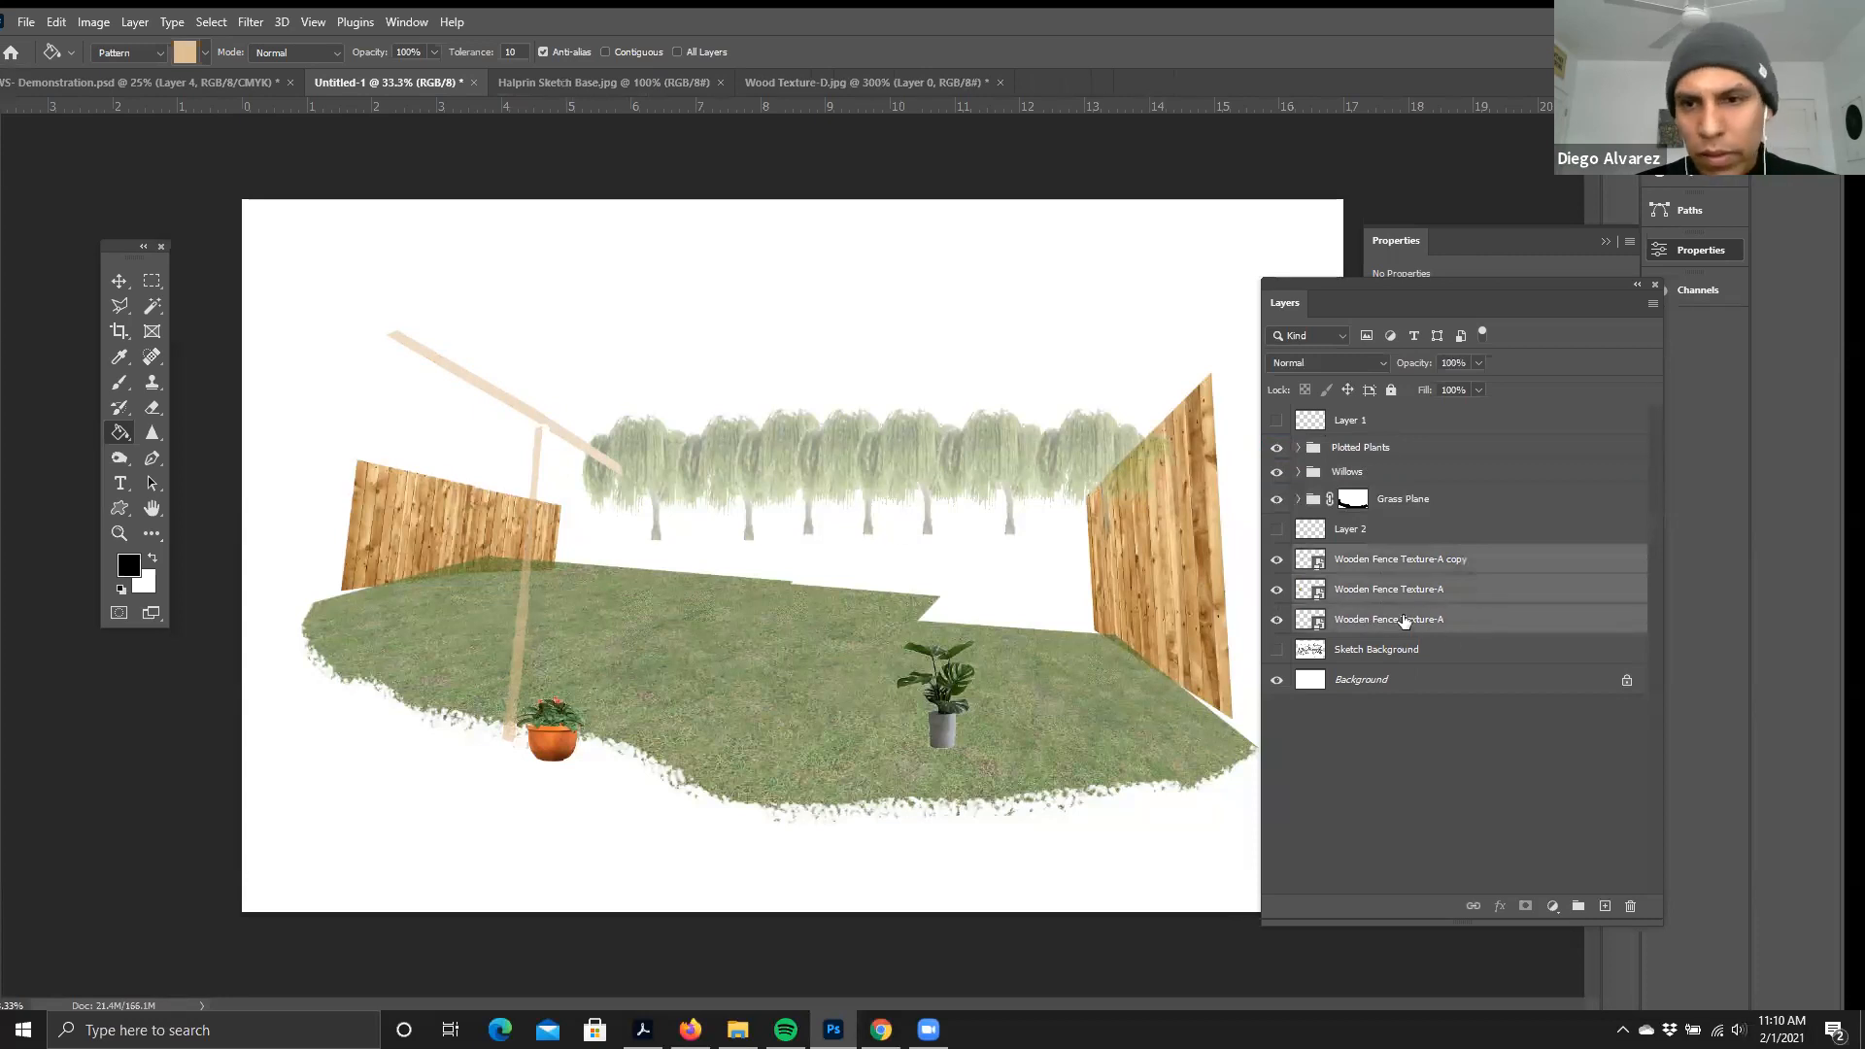
click(1374, 533)
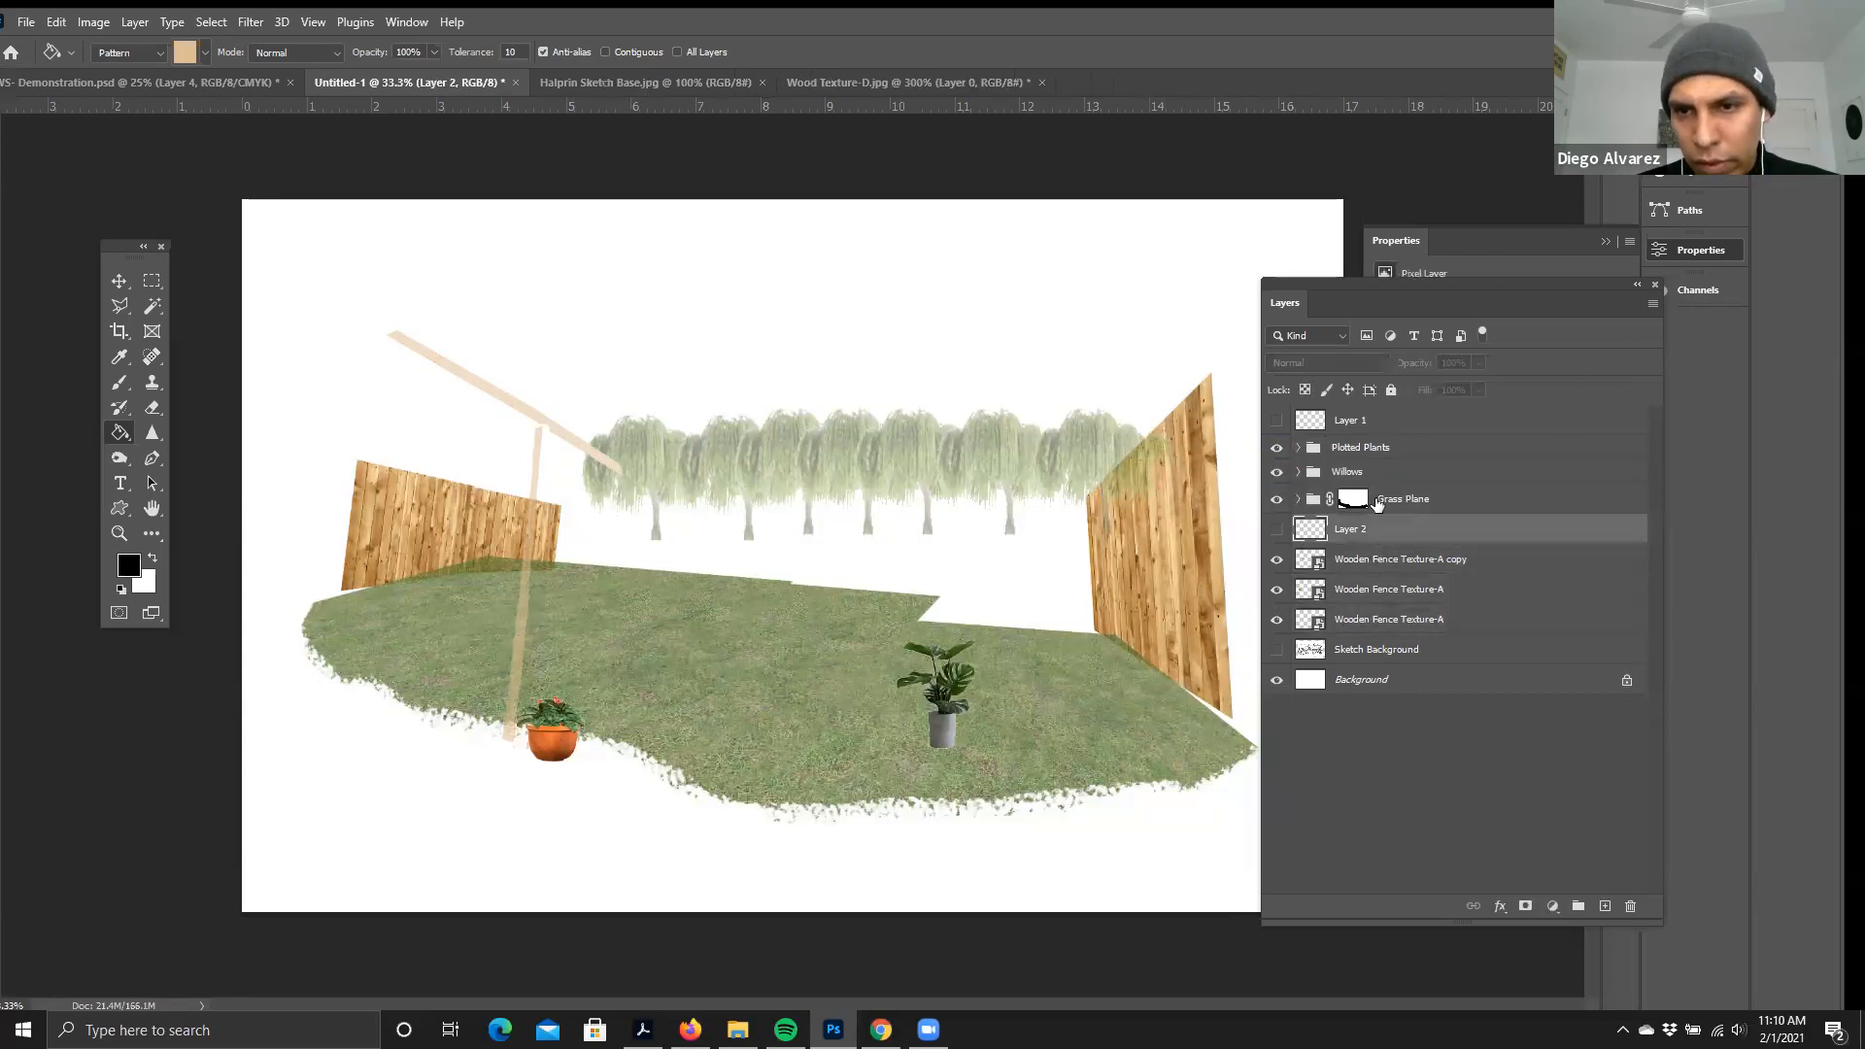
click(1389, 593)
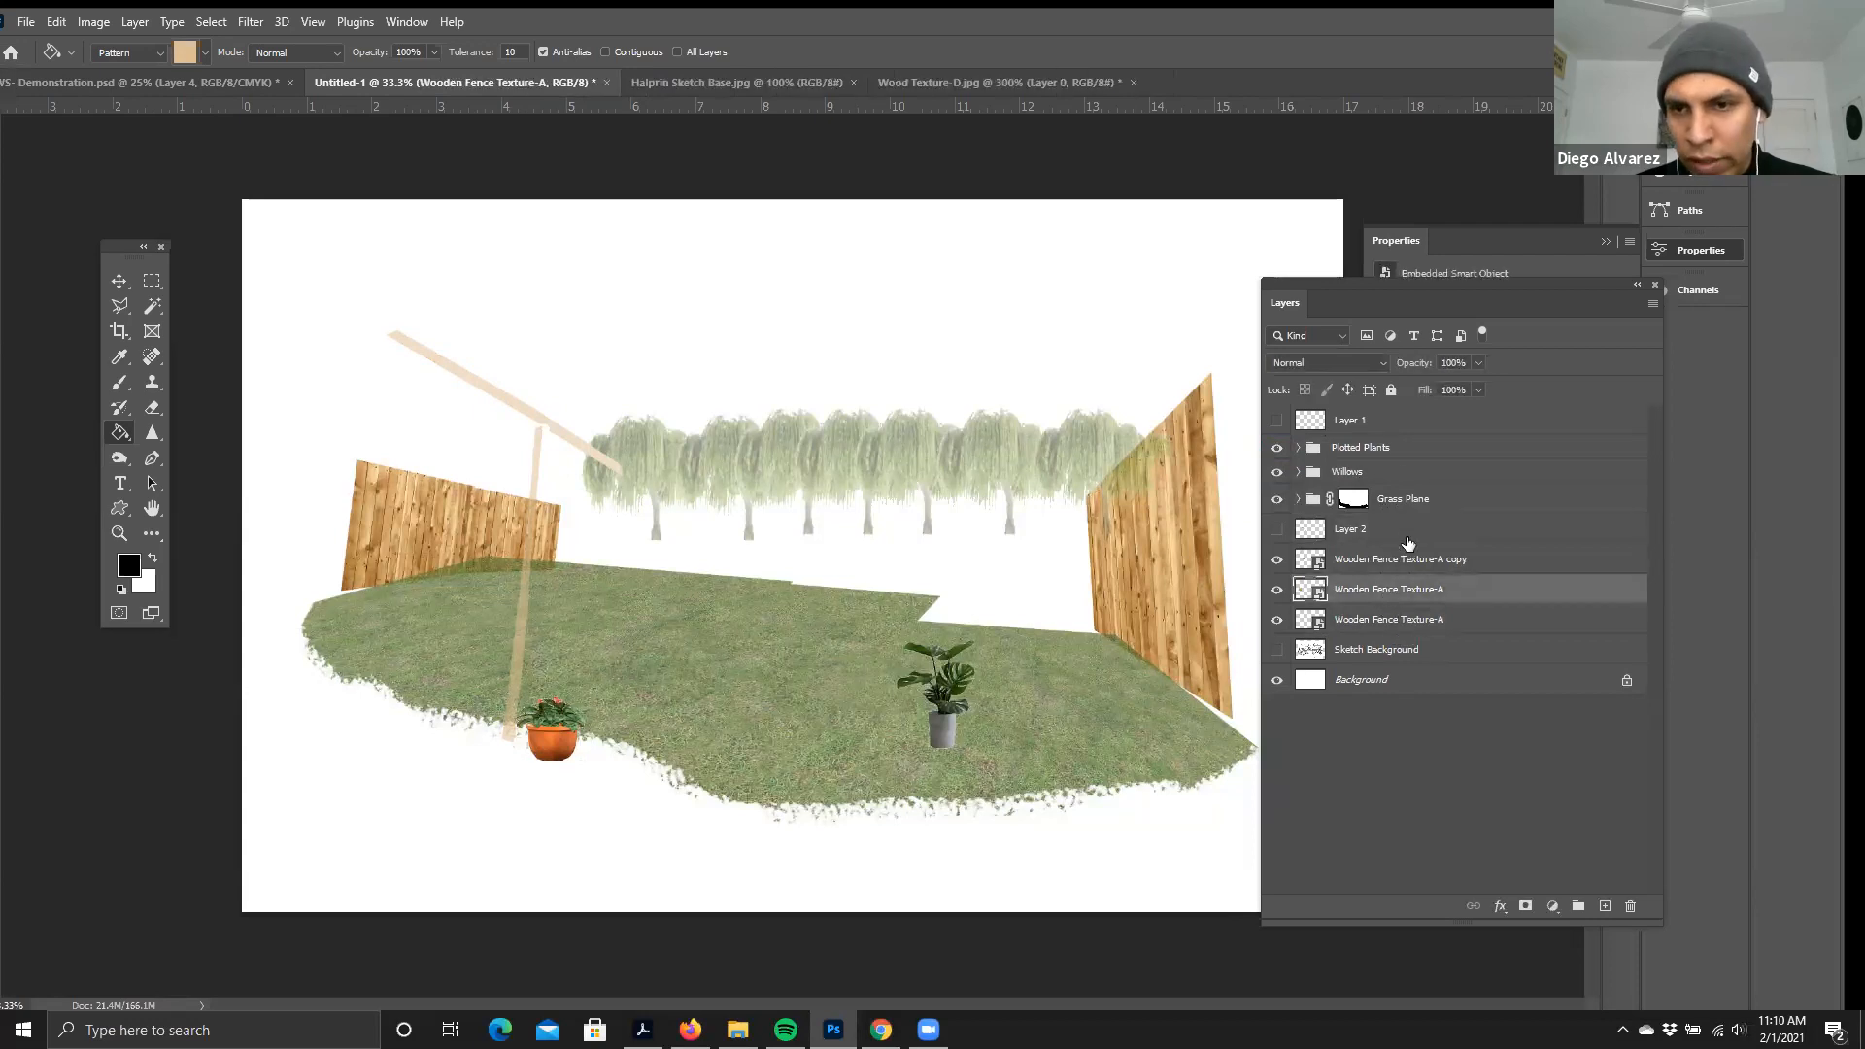
key(ctrl+z)
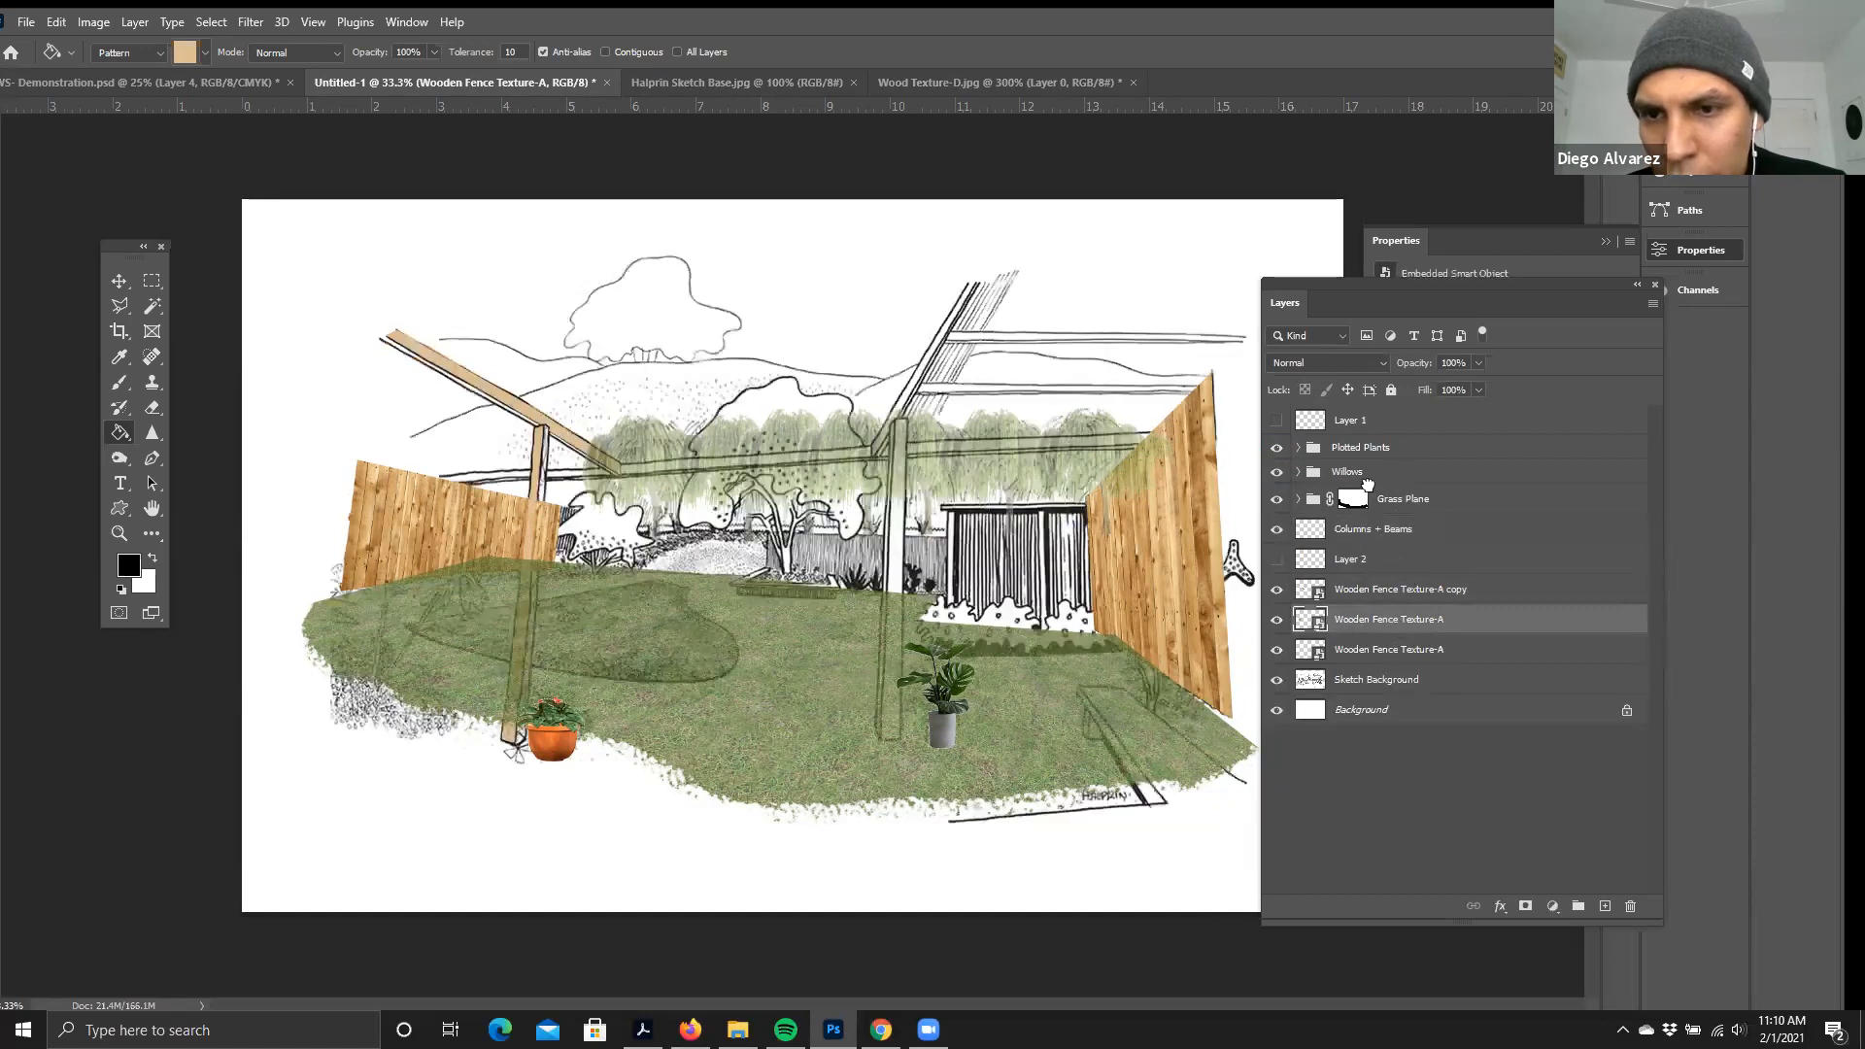
- Reorder the Columns + Beams layer so it sits between the Plotted Plants and Willows groups
drag(1370, 528, 1362, 438)
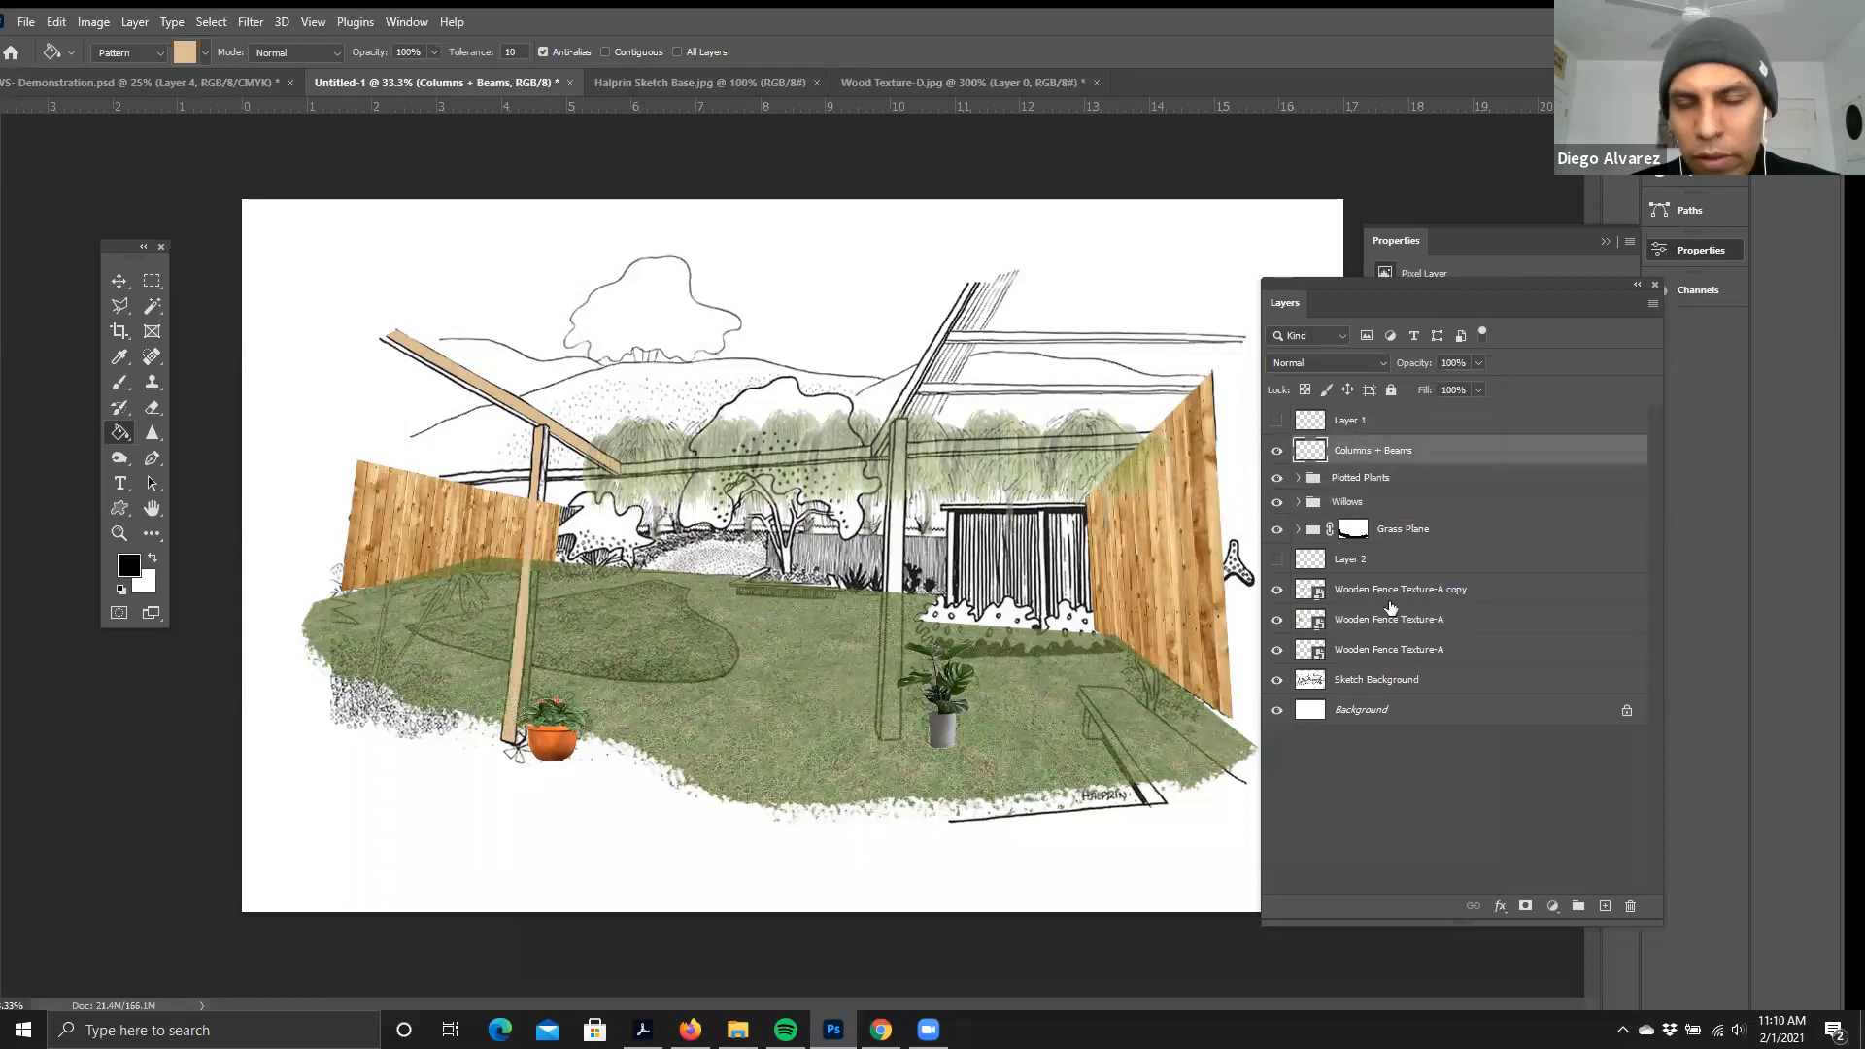
click(1369, 479)
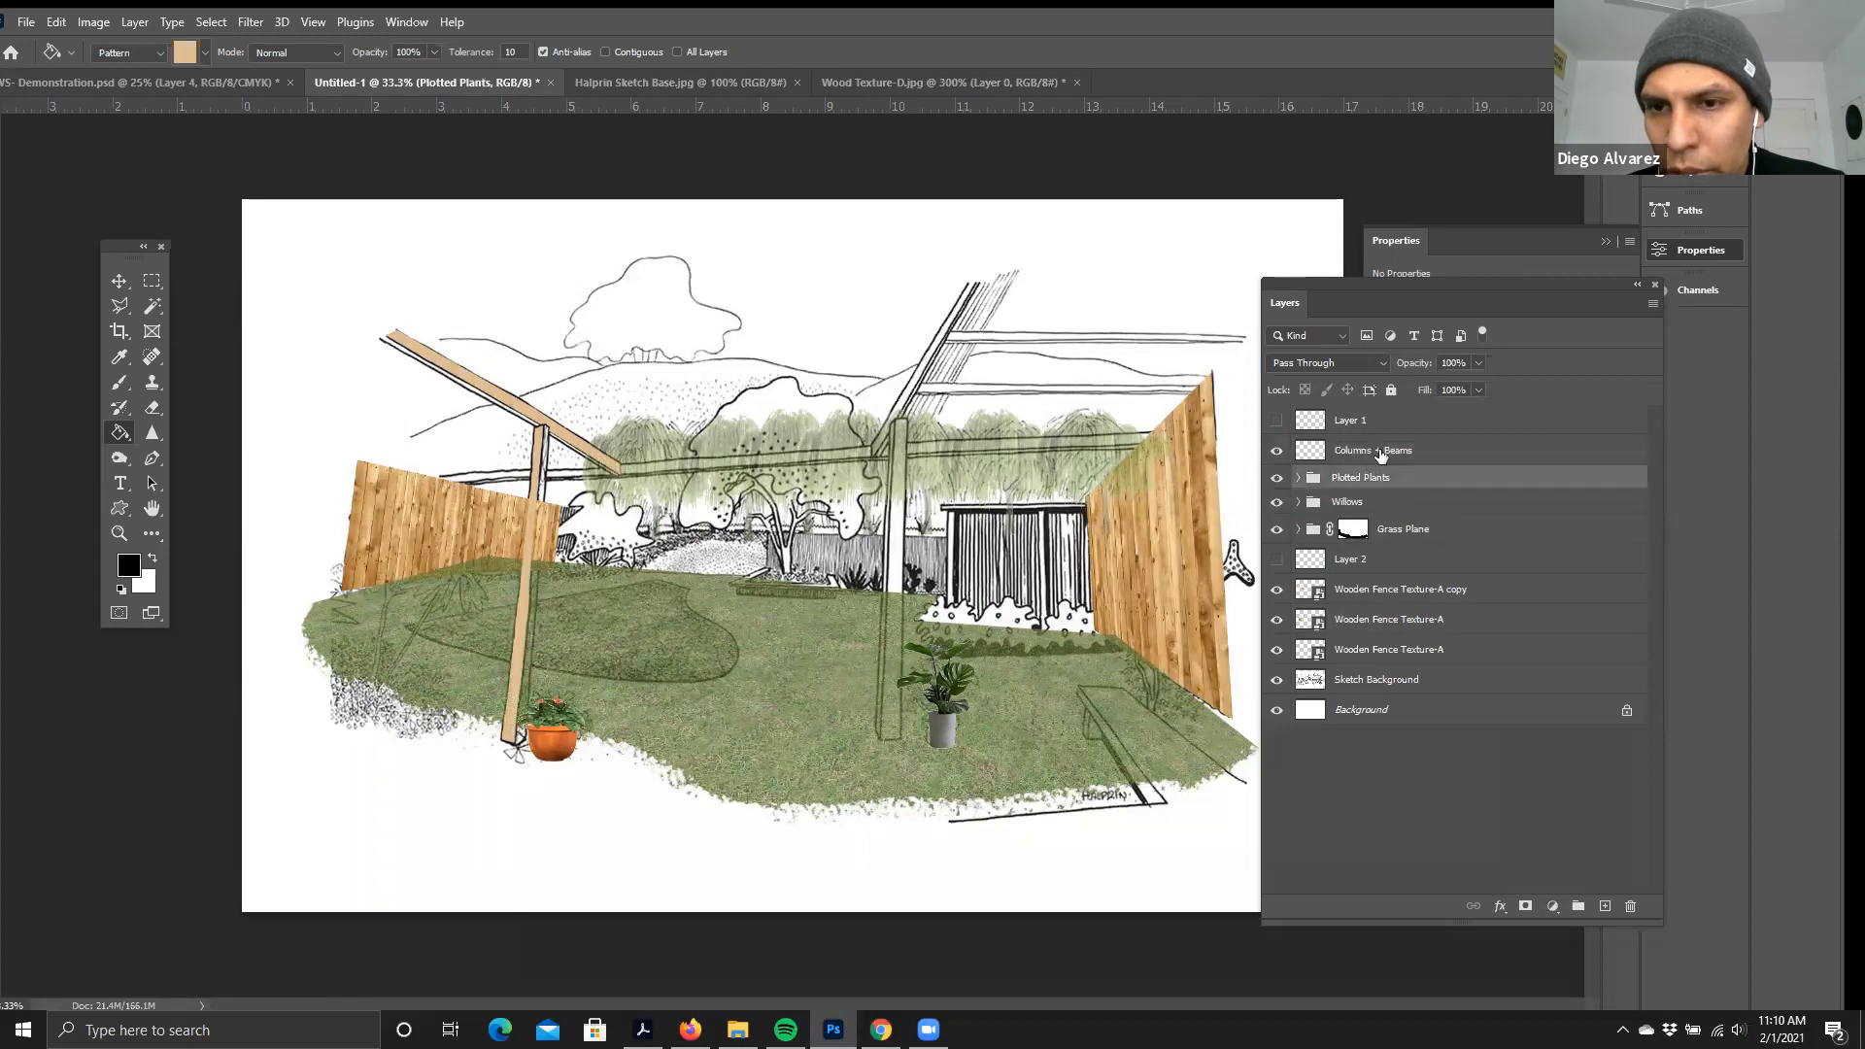
drag(1381, 477, 1381, 492)
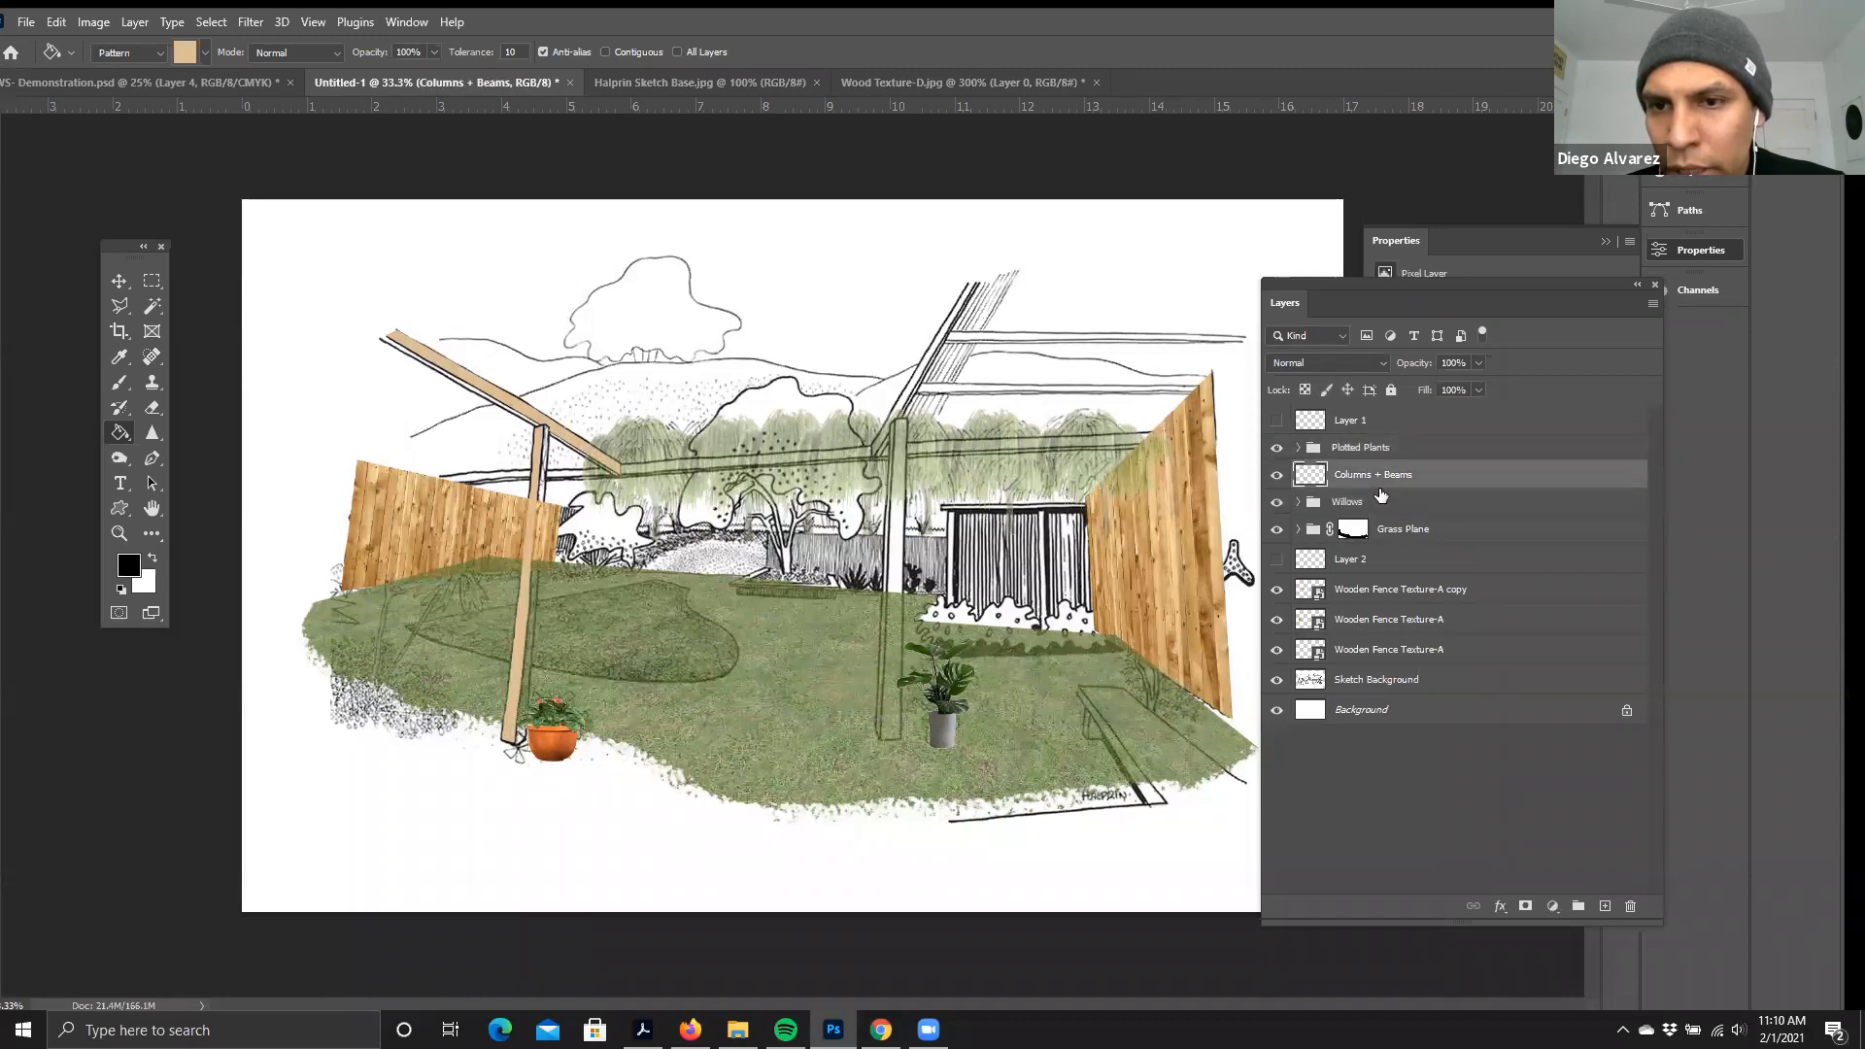
click(1351, 502)
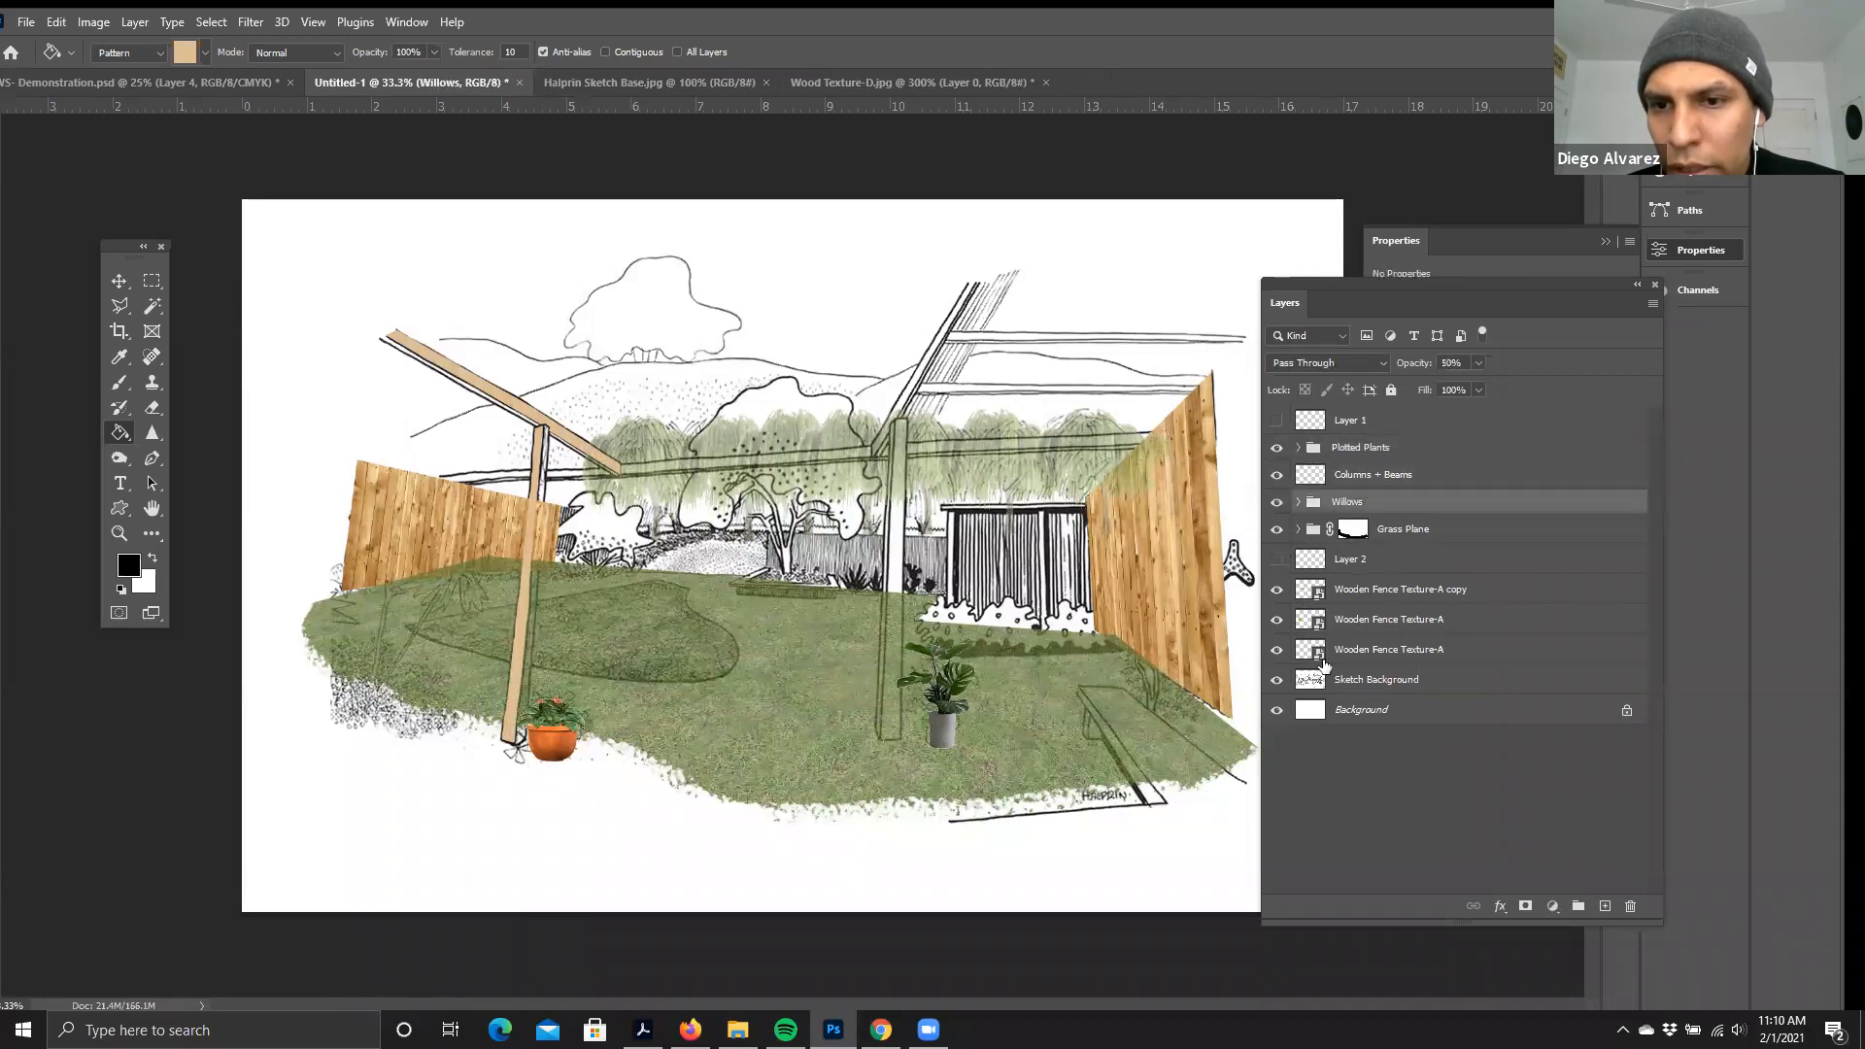
- Hide all texture layers and plant groups so only the Sketch Background shows over the white Background
click(1277, 684)
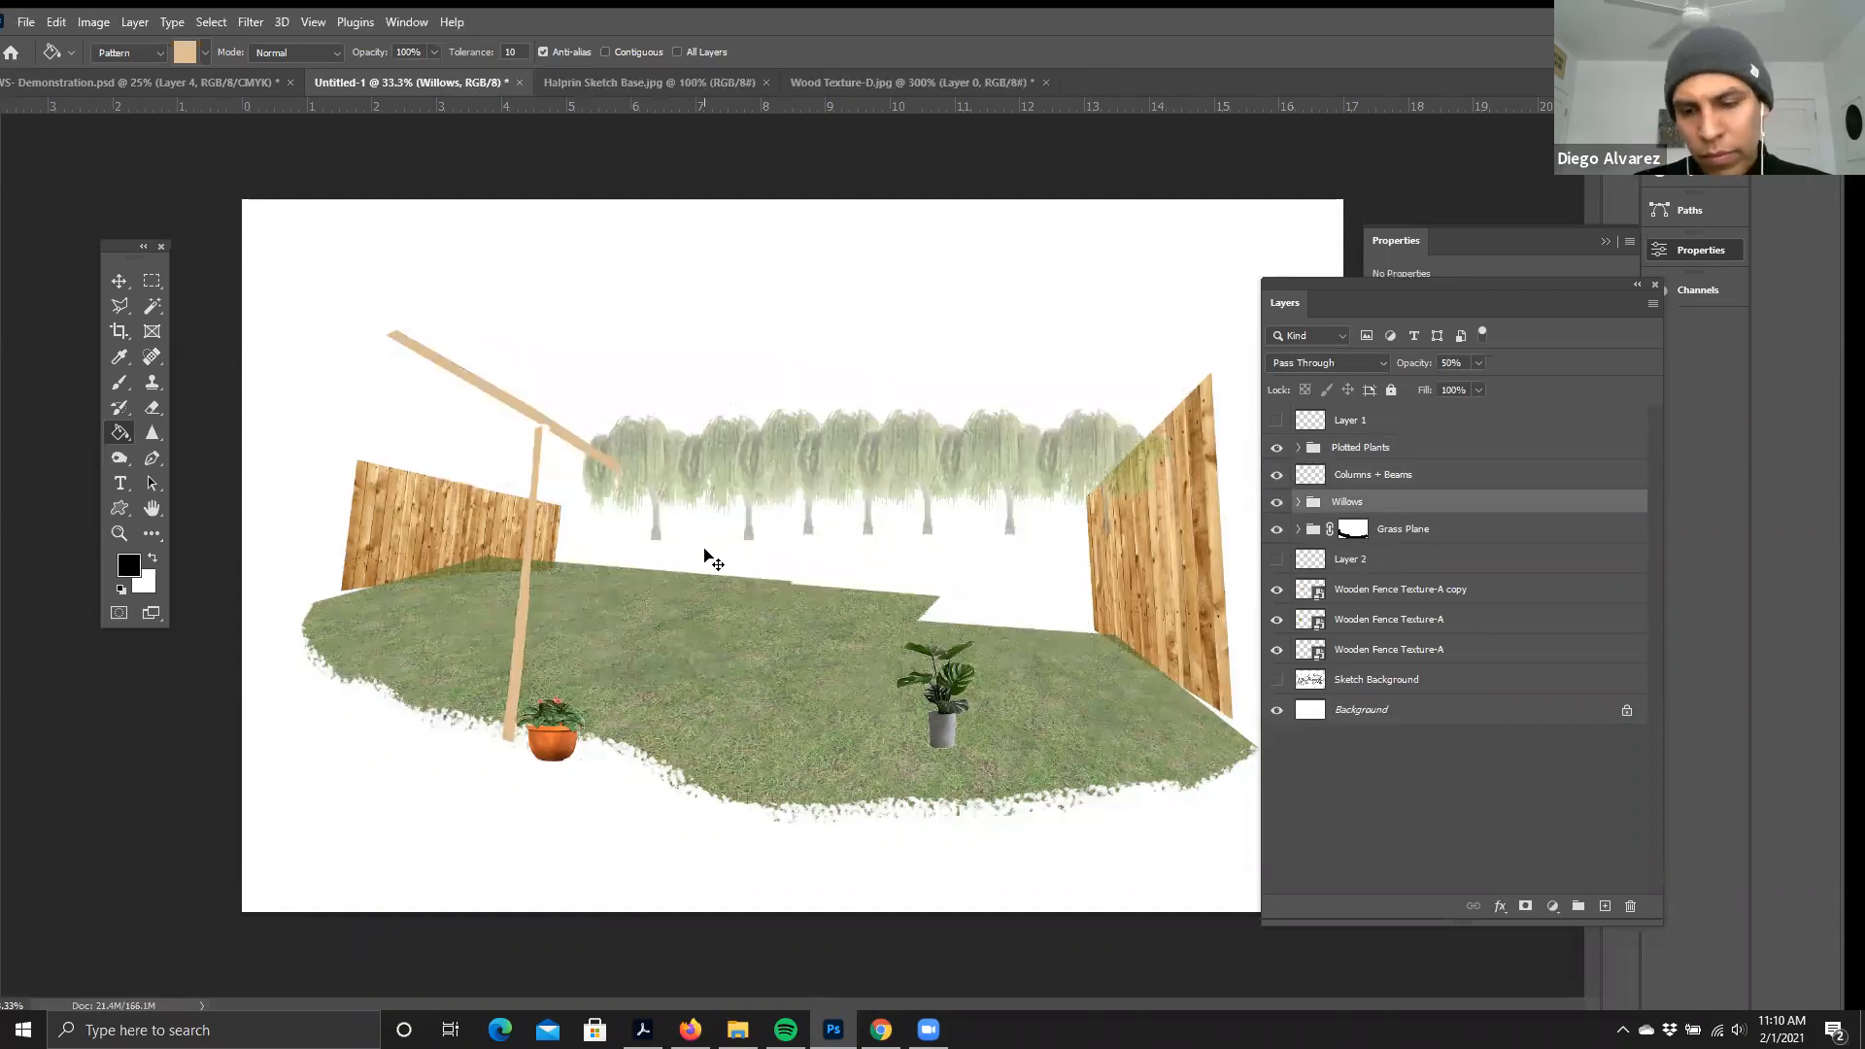
scroll(704, 549, down, 2)
scroll(708, 446, up, 2)
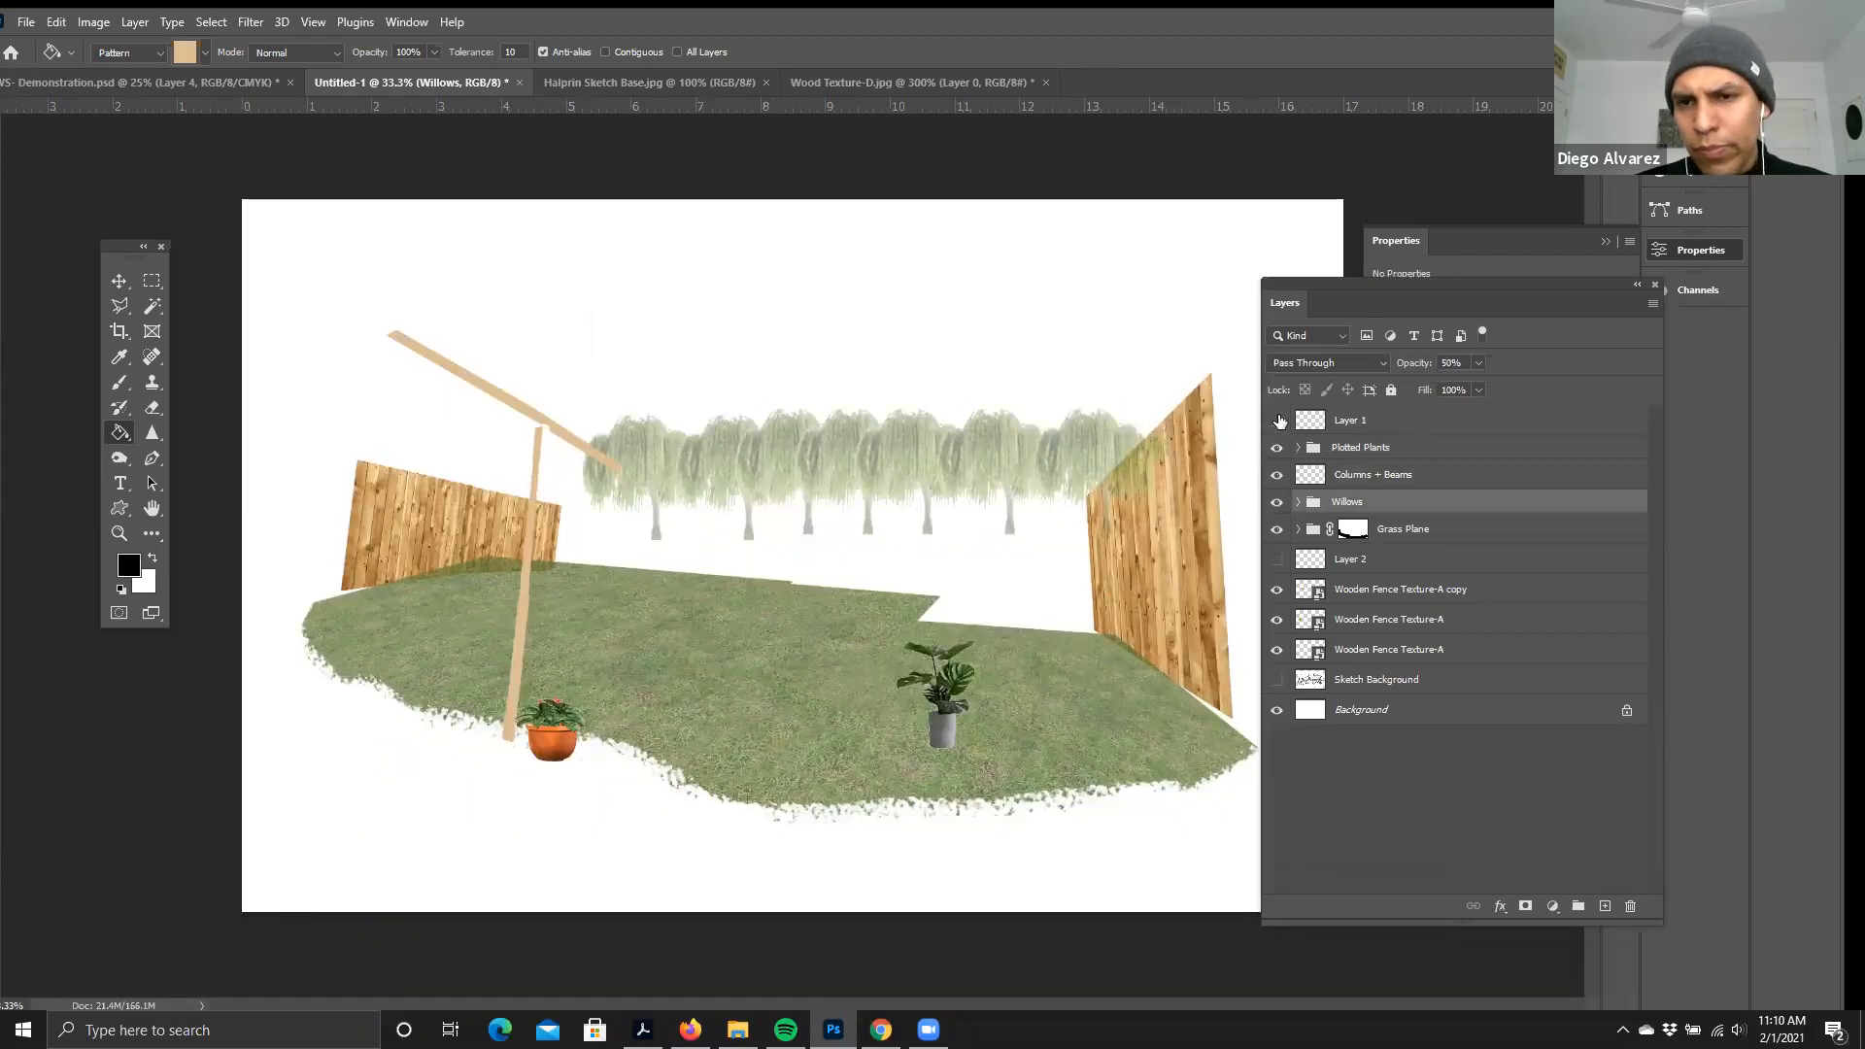
drag(1277, 474, 1279, 697)
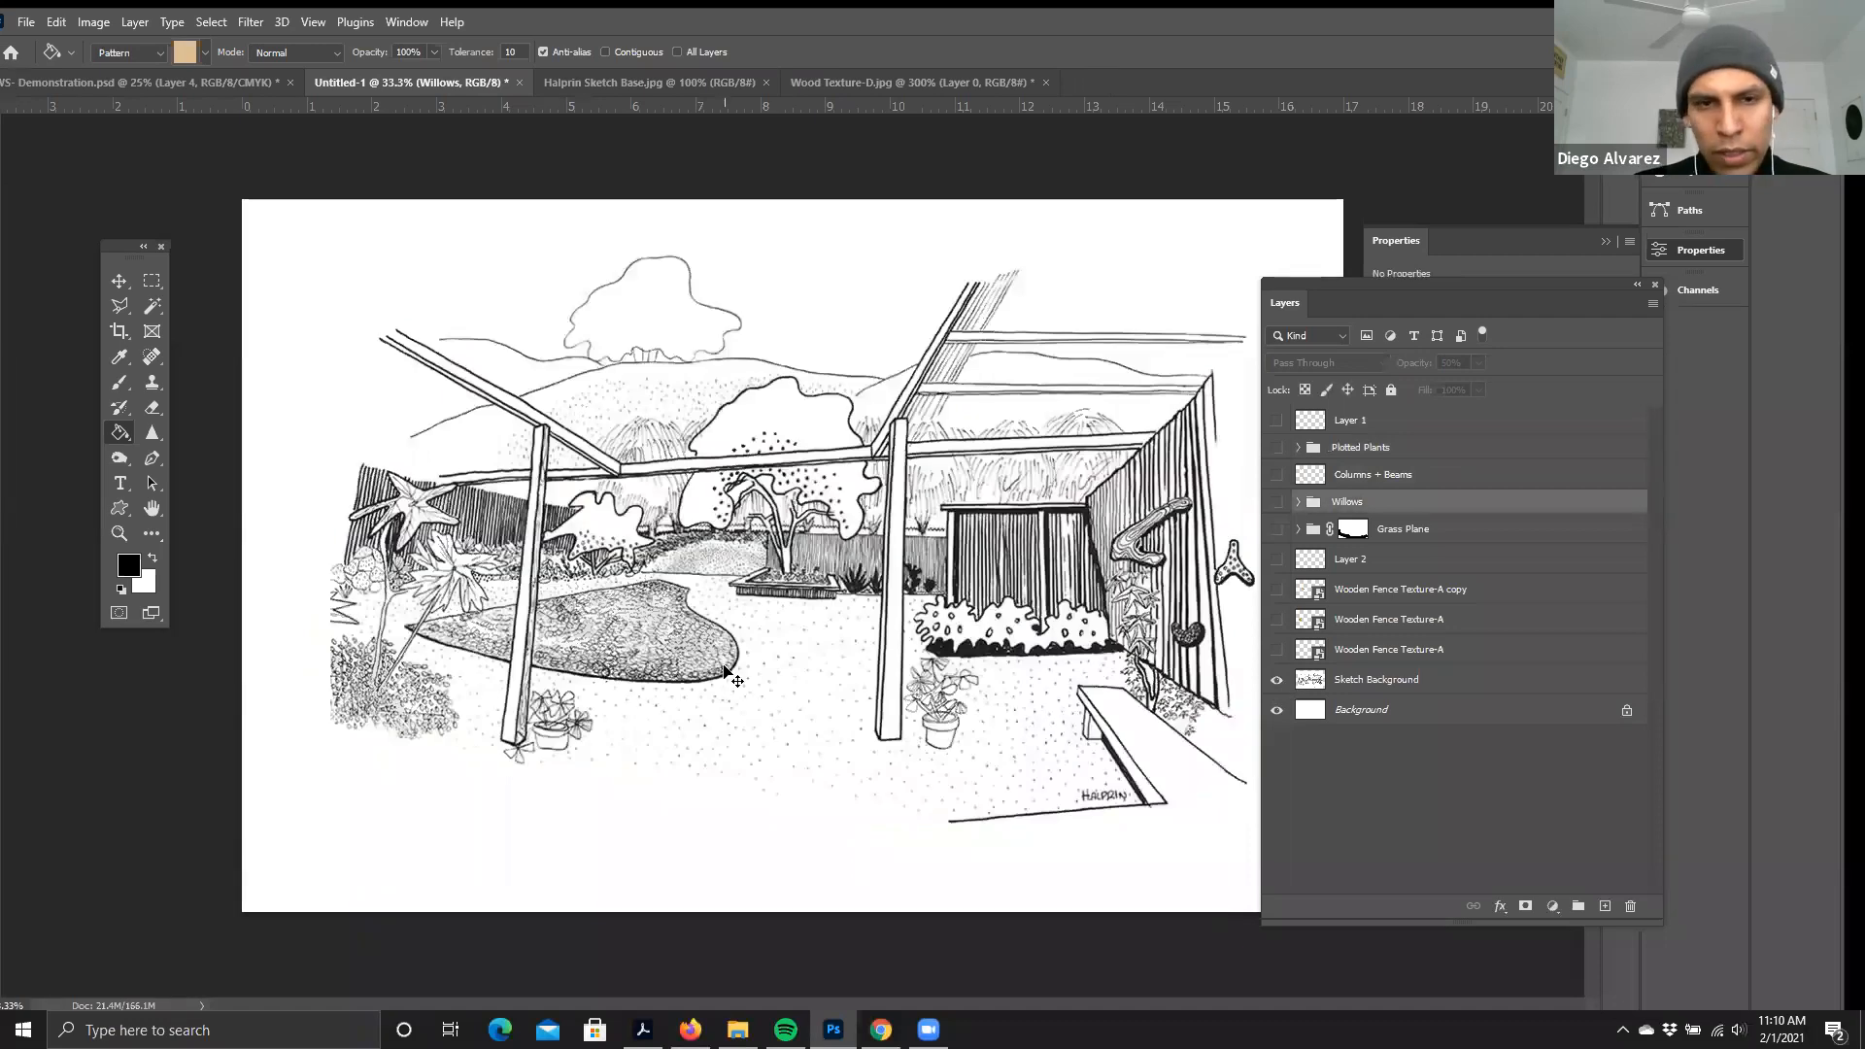
scroll(725, 668, up, 1)
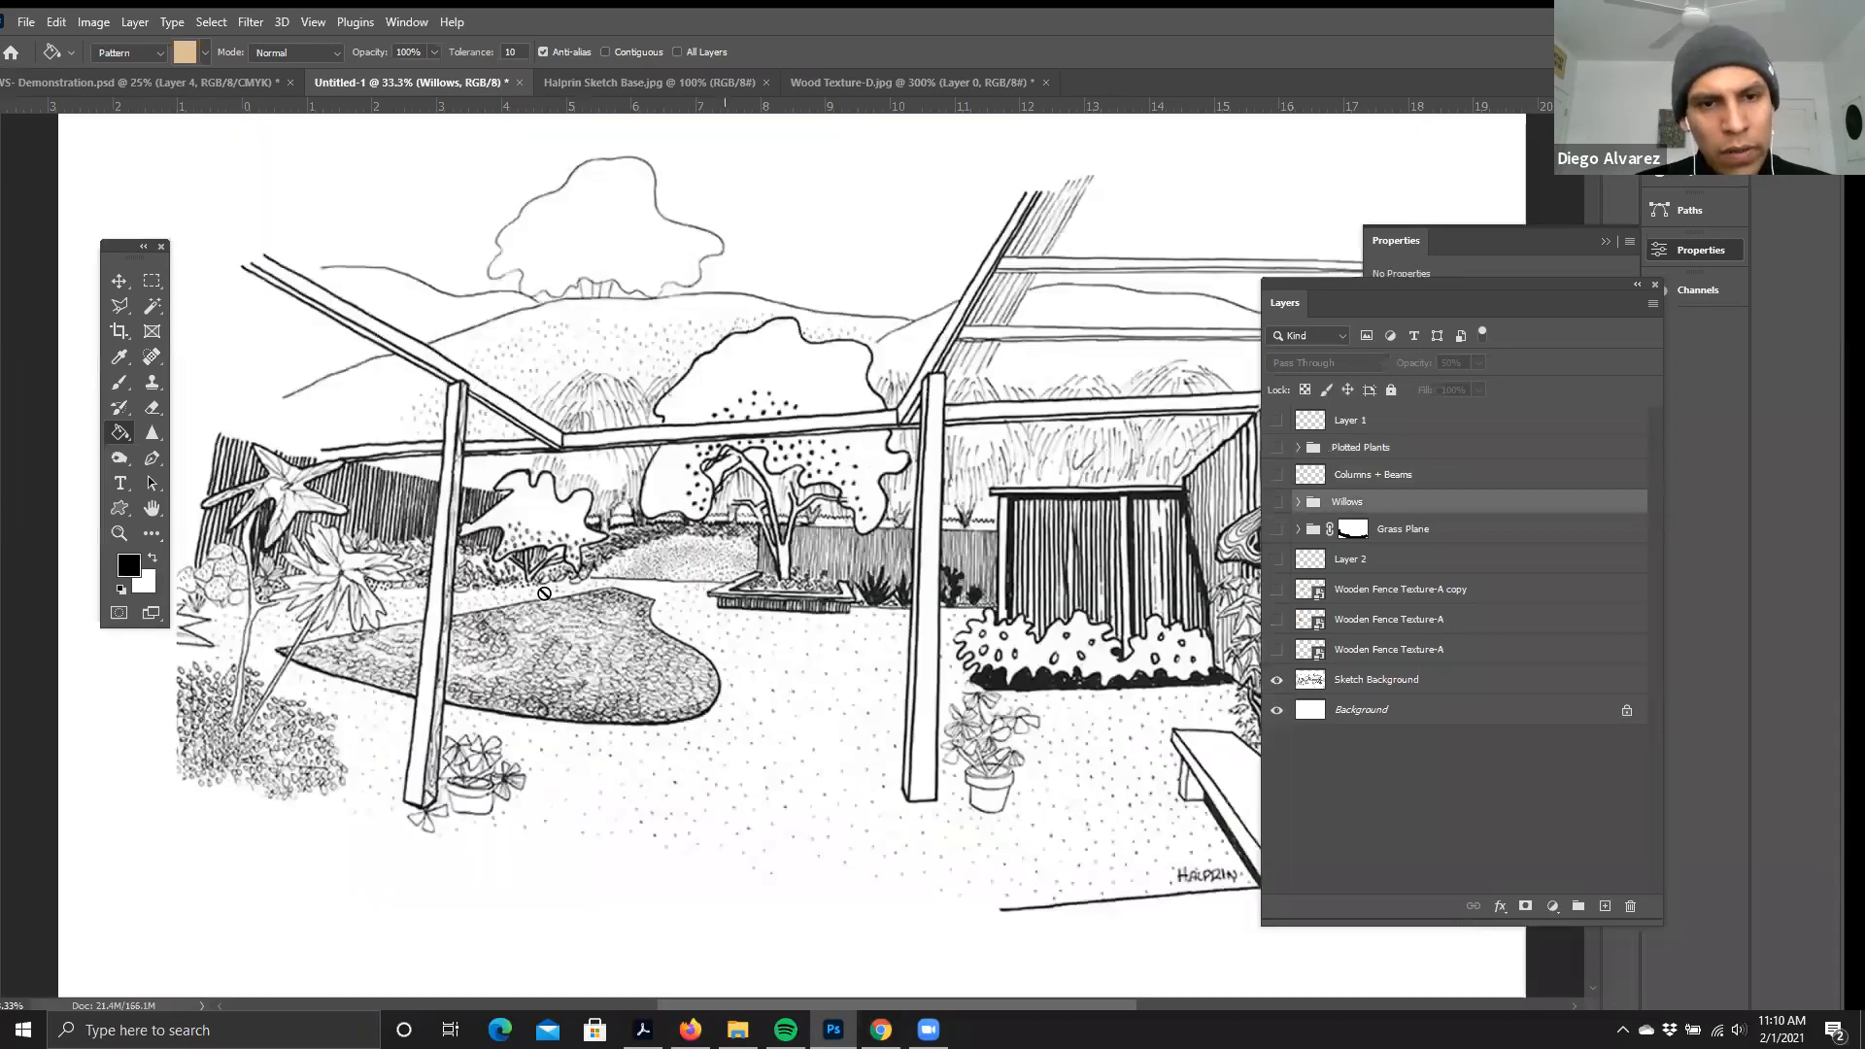
scroll(545, 593, up, 1)
scroll(435, 580, down, 2)
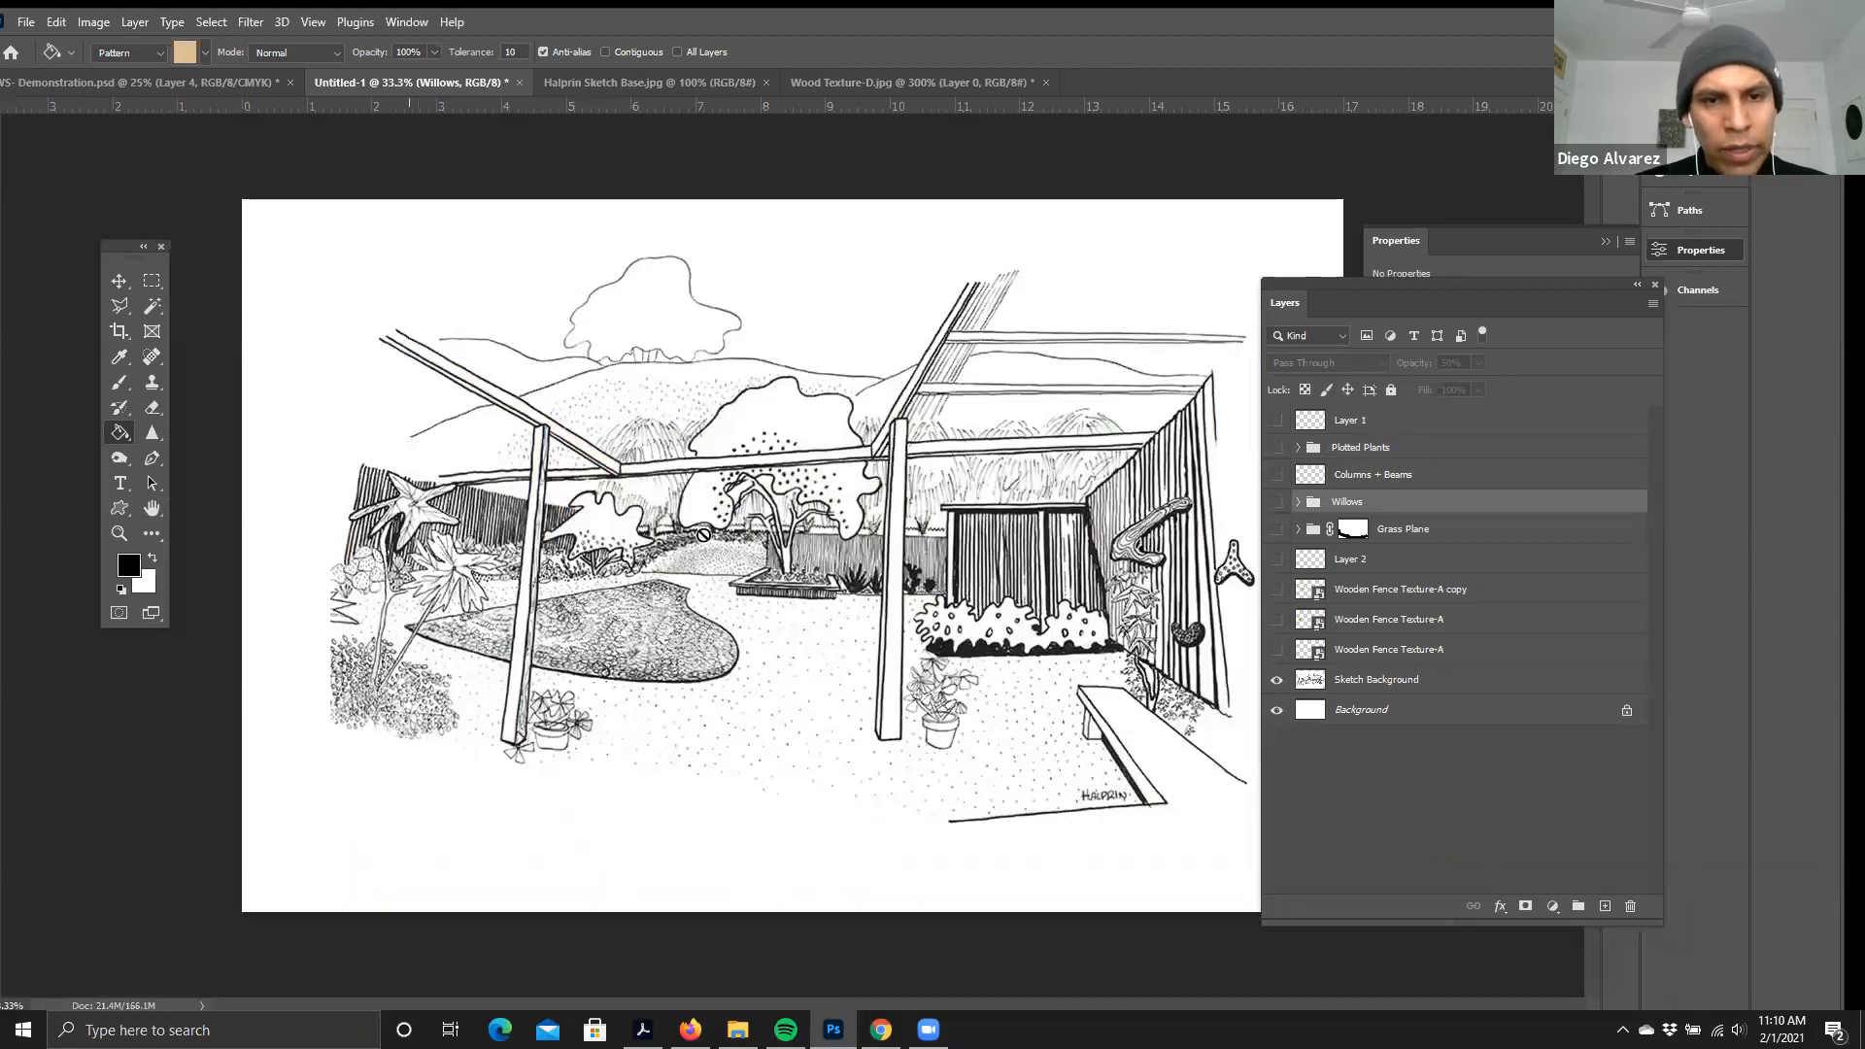
- Switch to the Textures folder in File Explorer and compare the previews of the Flower Bed images
click(690, 1029)
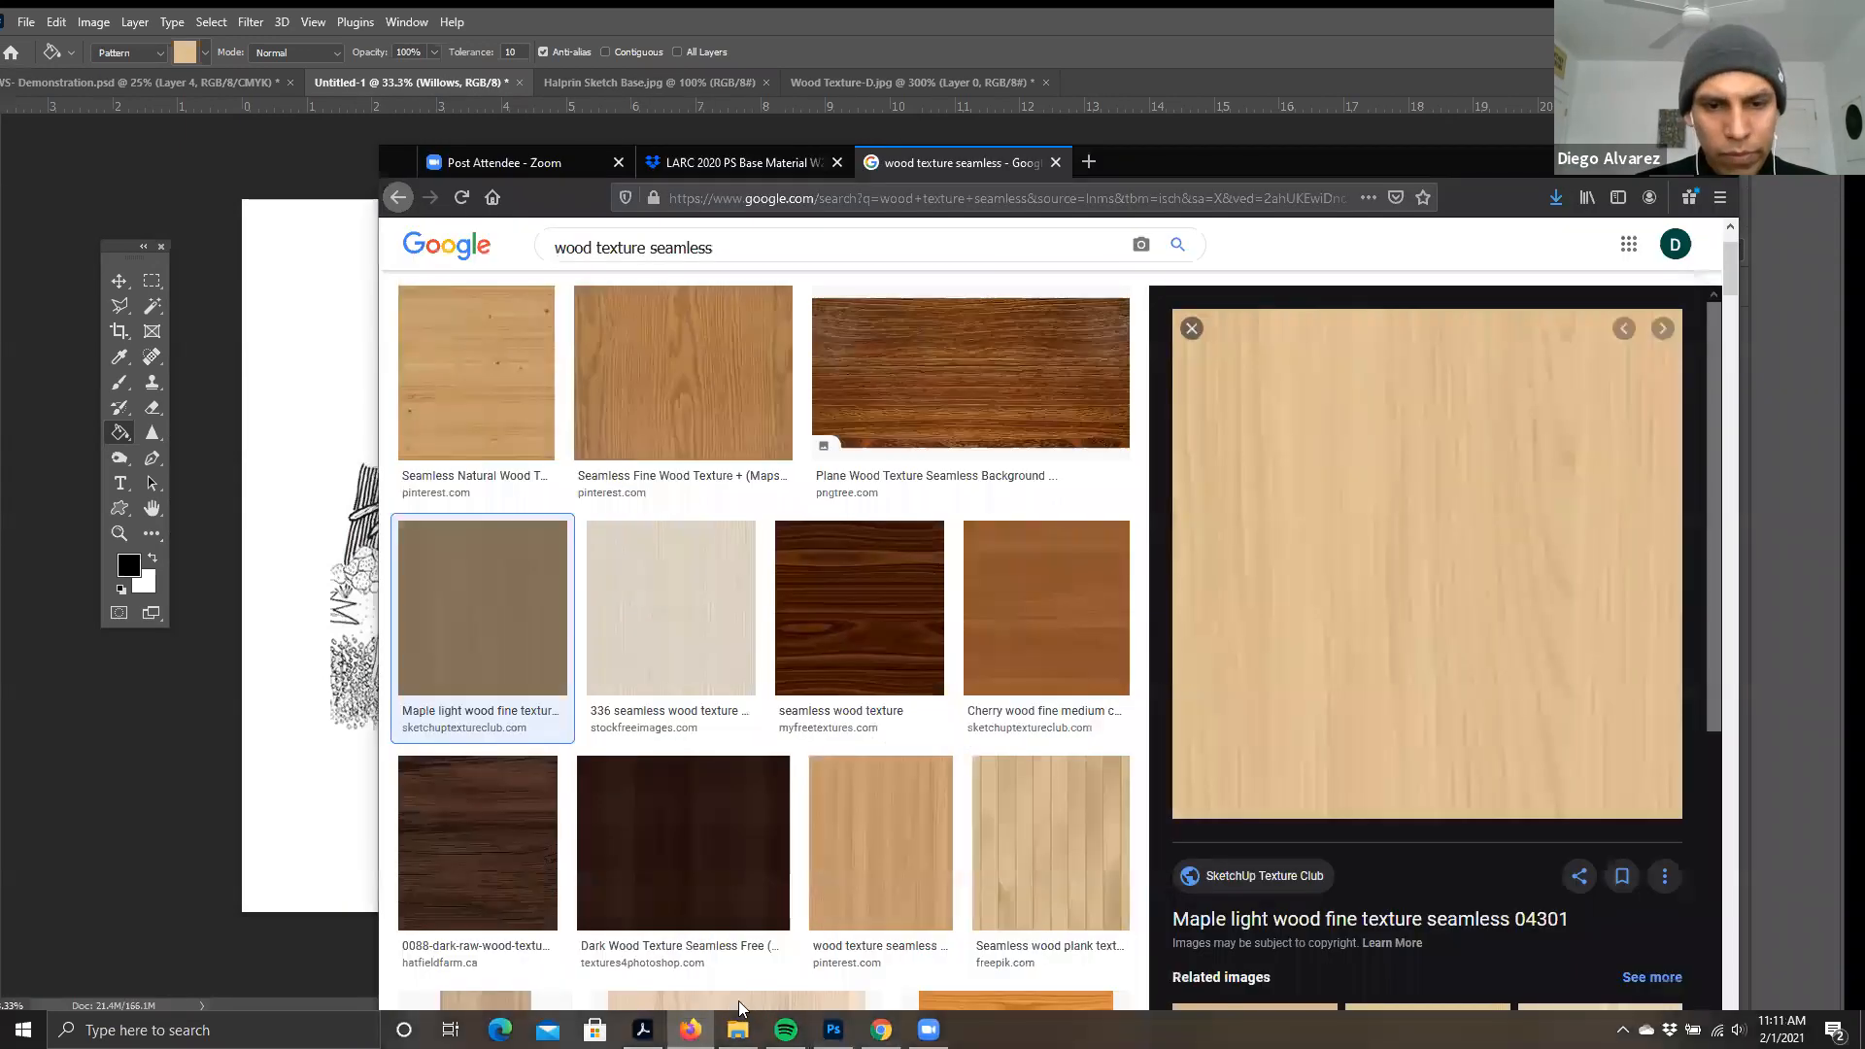
click(689, 1030)
key(alt+Tab)
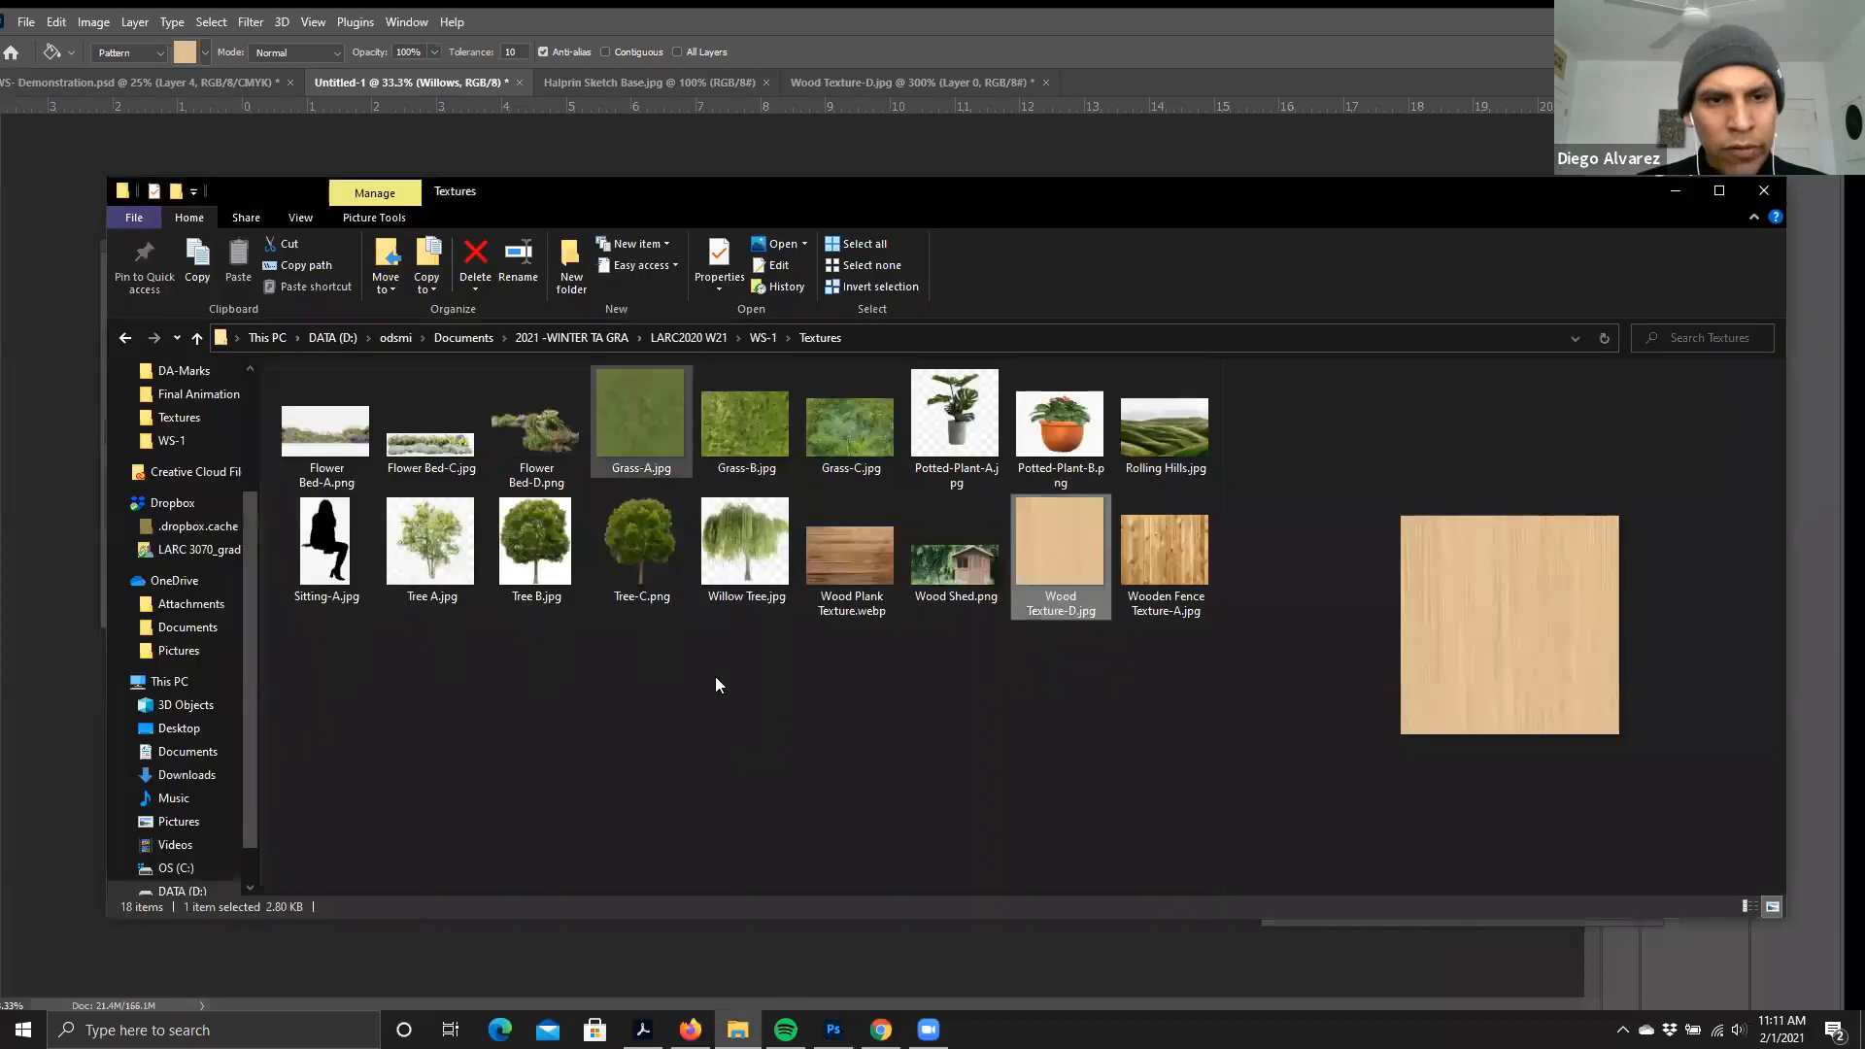
click(536, 428)
click(439, 449)
click(537, 427)
click(322, 433)
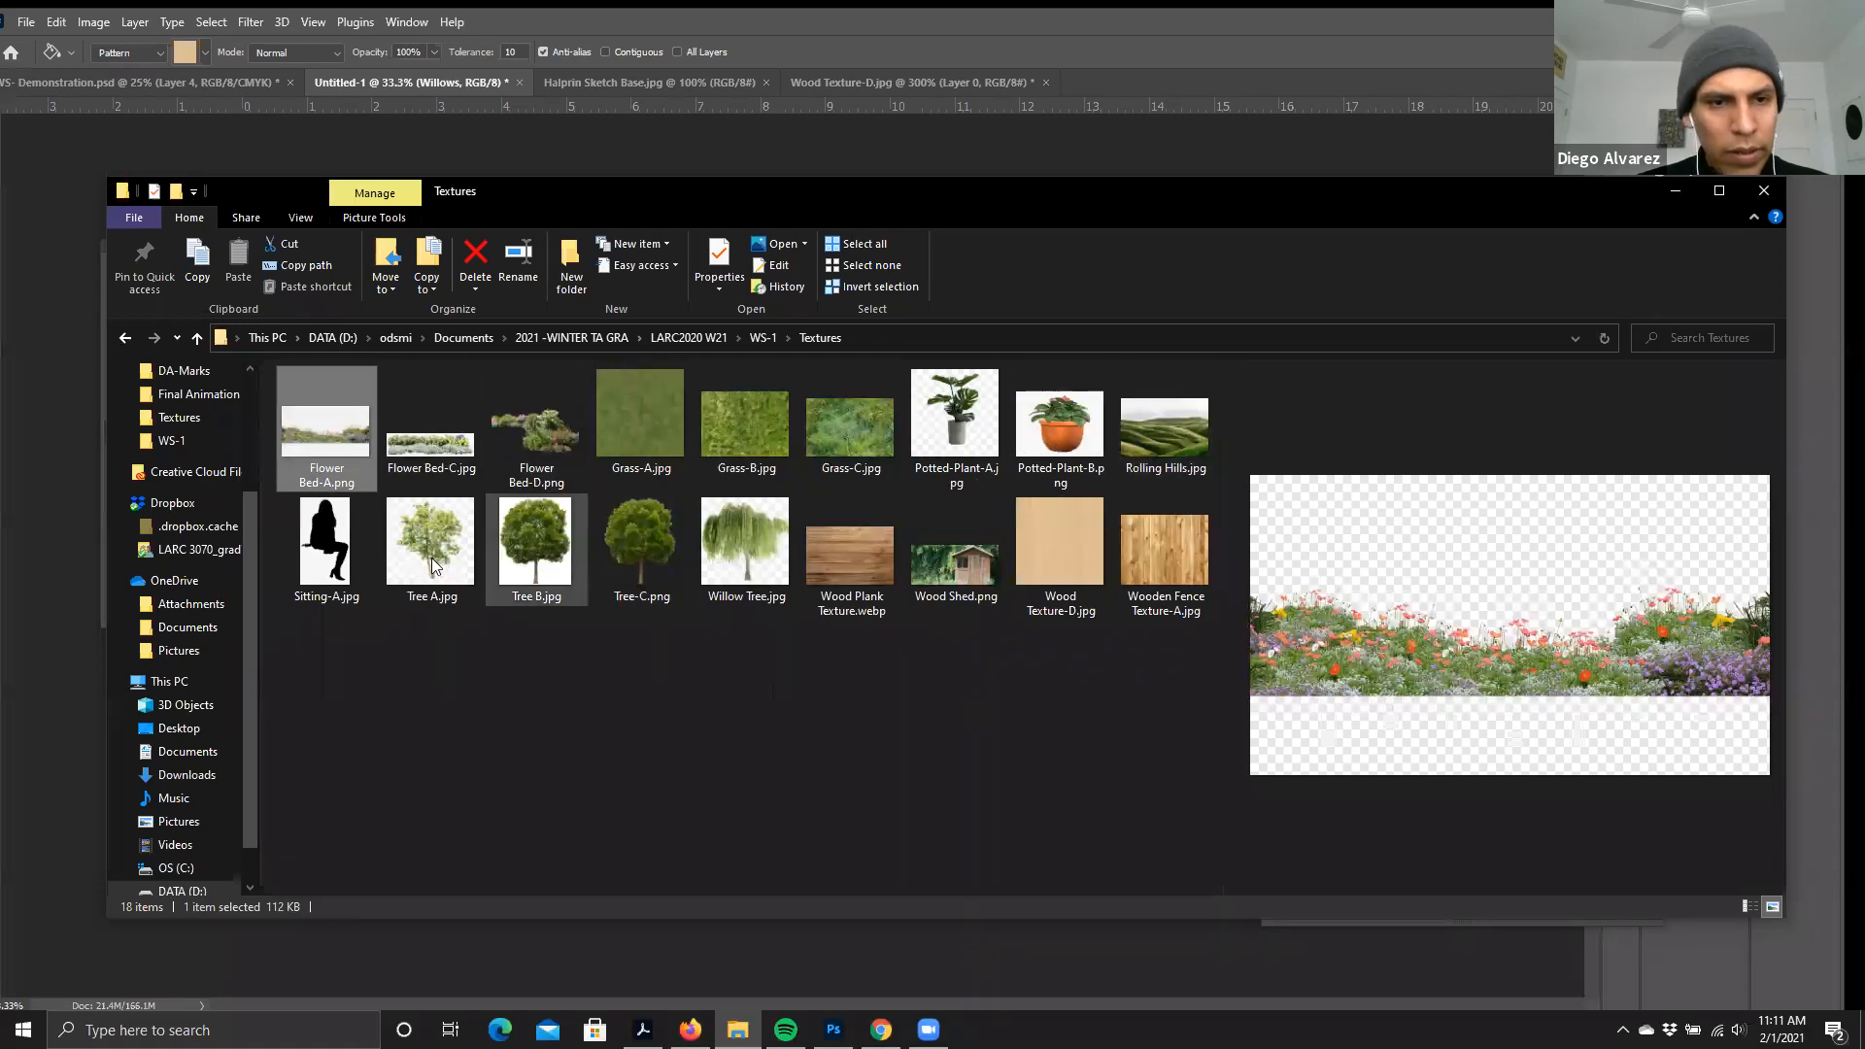
click(425, 447)
click(340, 421)
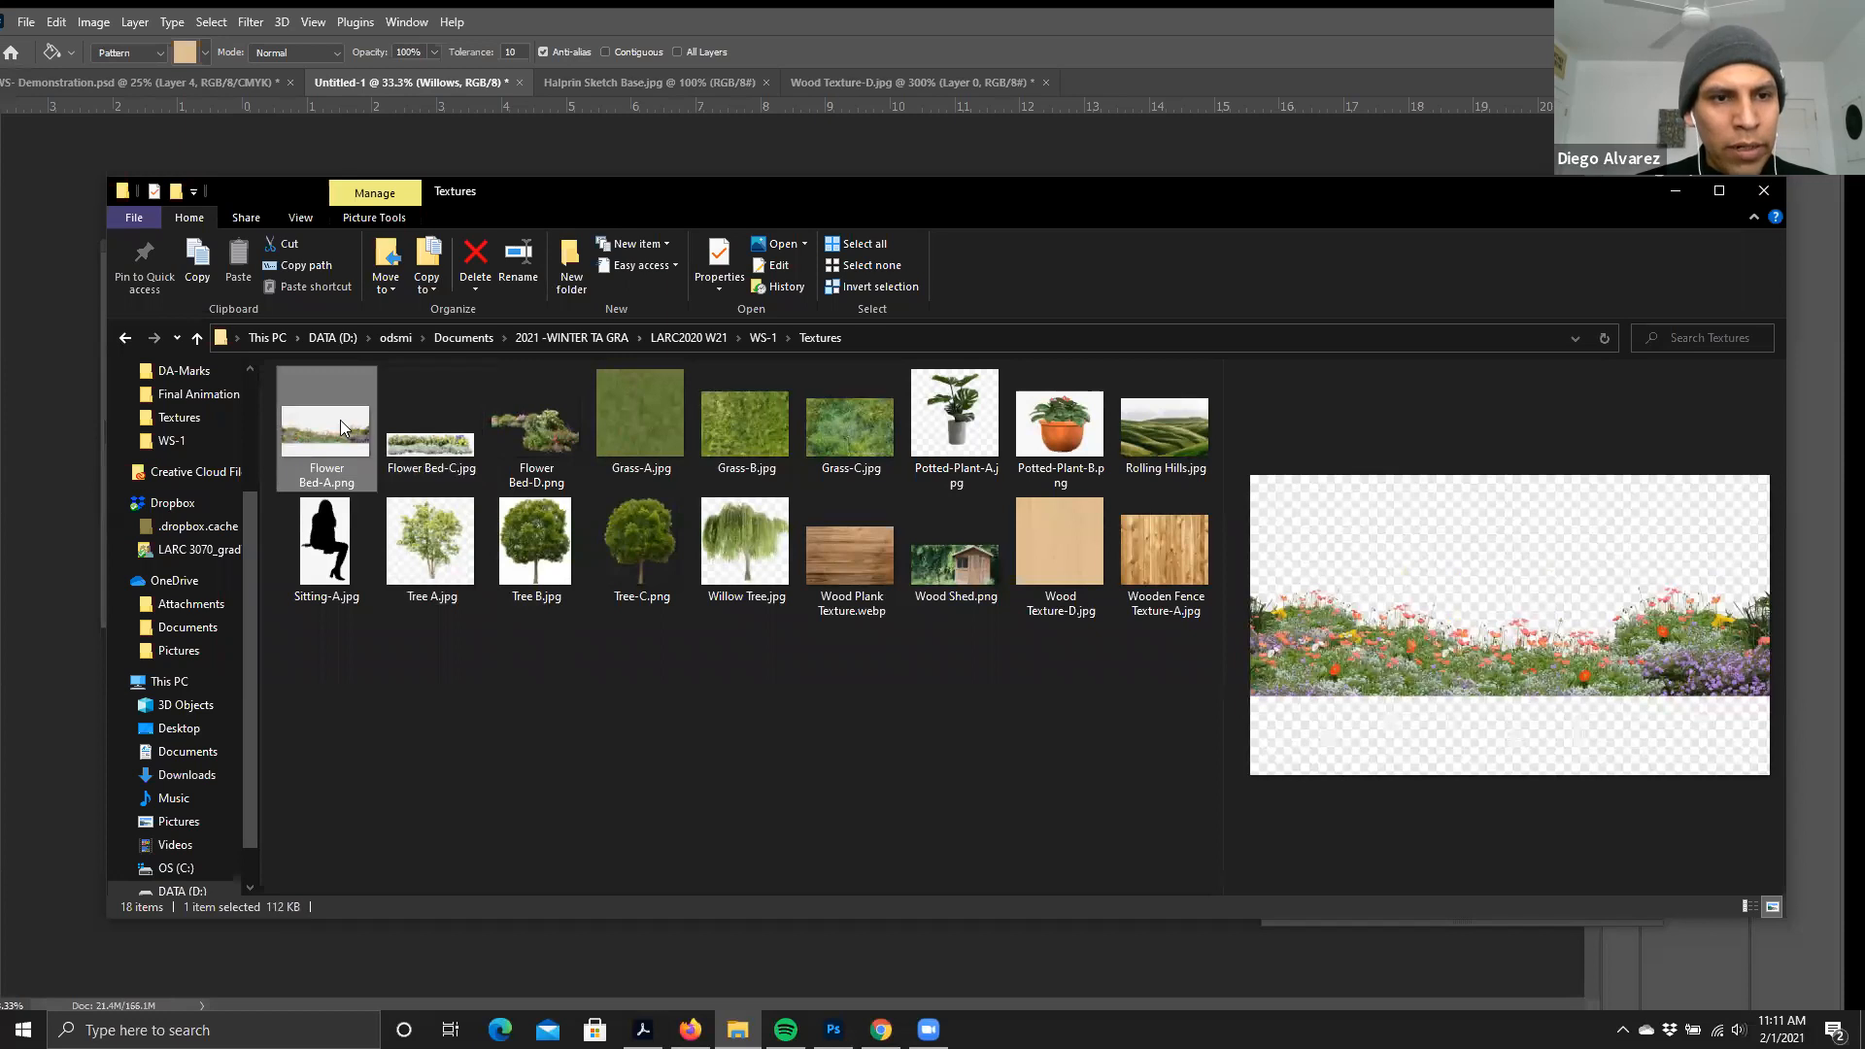
- Place Flower Bed-A.png in the sketch document, scaled to about 53%, over the pond and the planting by the short fence
drag(321, 434, 79, 484)
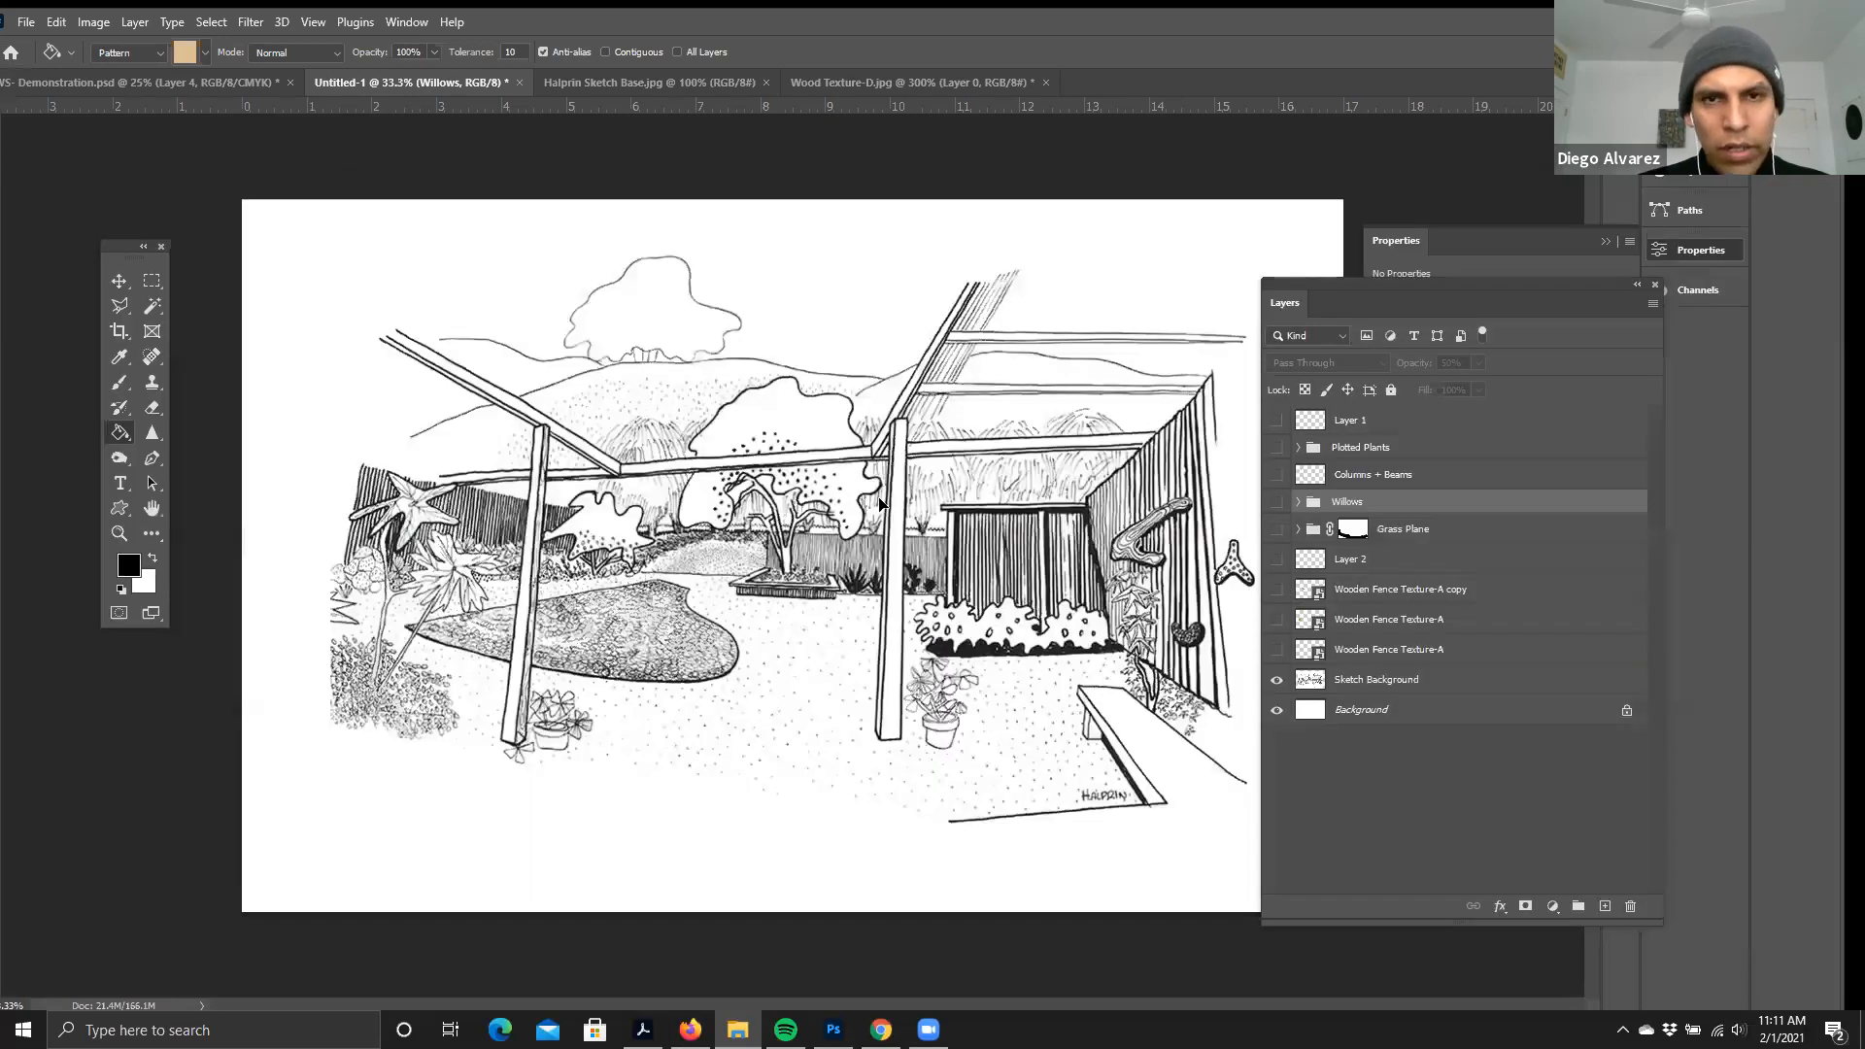
drag(1203, 792, 605, 592)
key(Return)
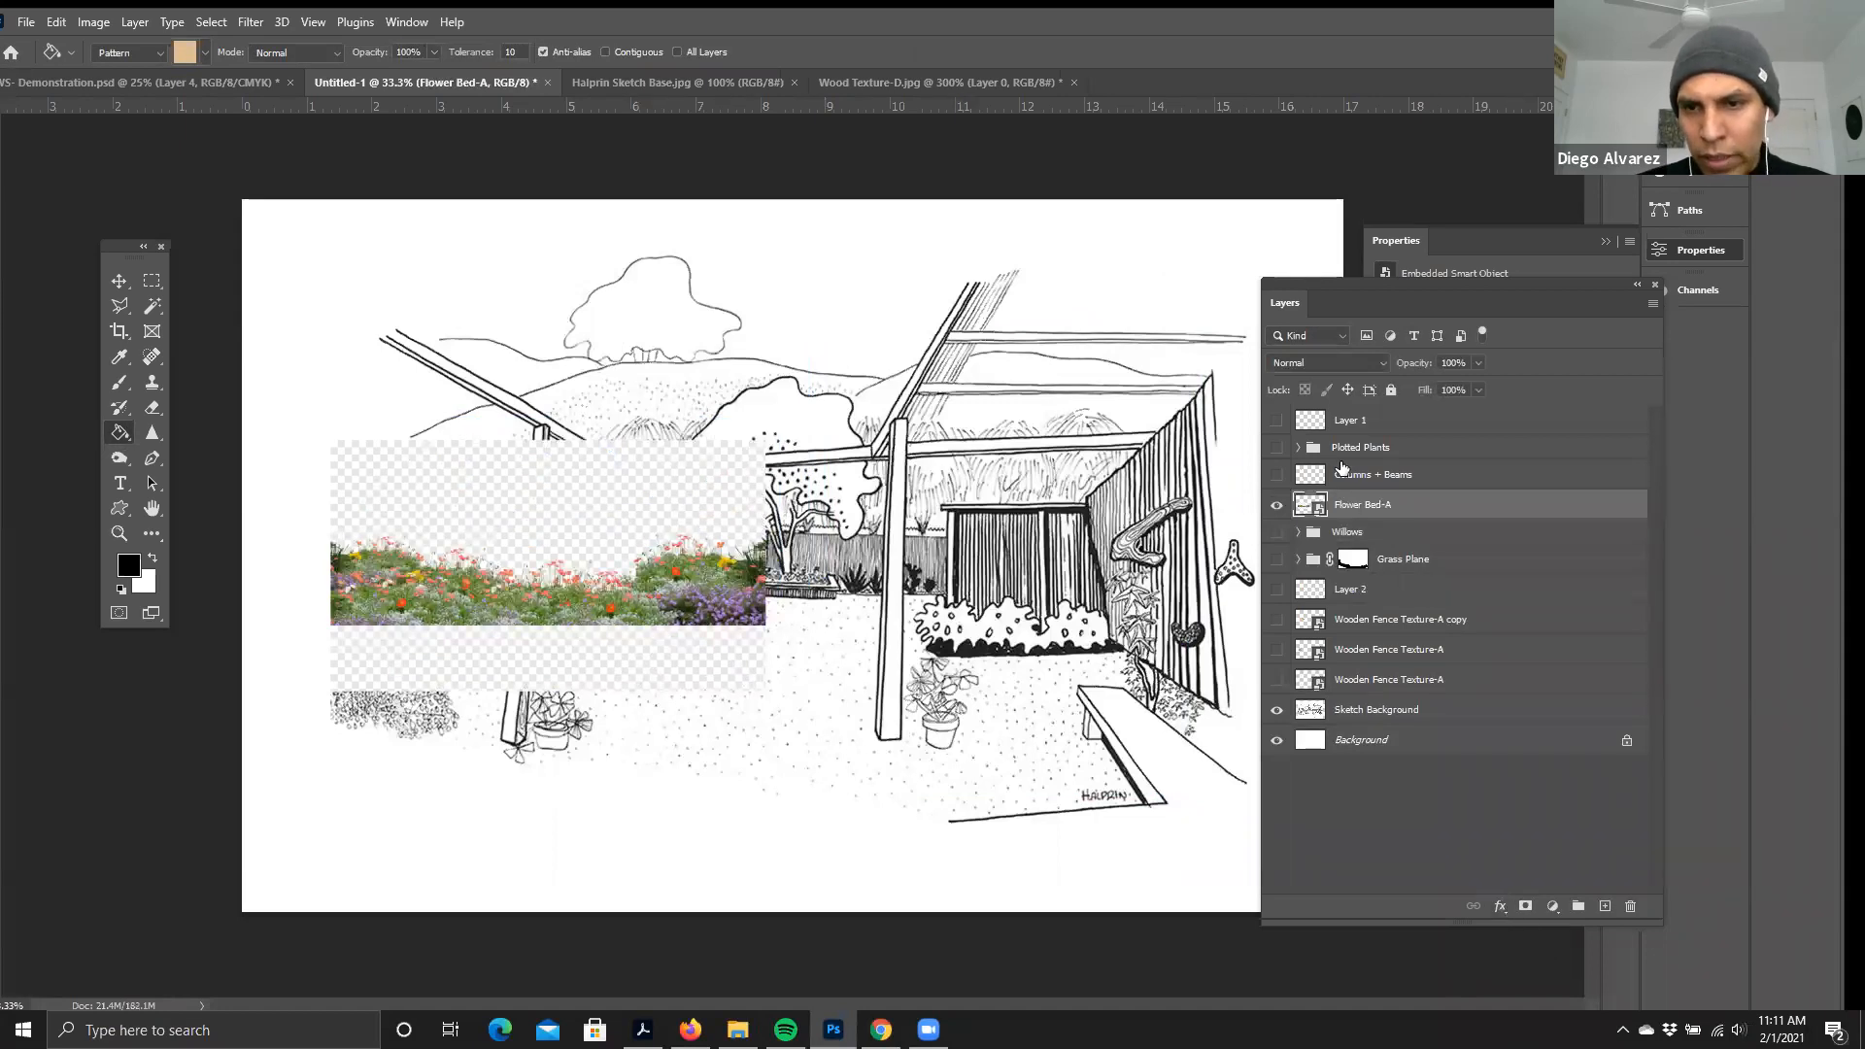
- Remove the checkered backdrop of Flower Bed-A by lowering the white Blend If limit for This Layer to 222
click(1501, 909)
click(1548, 728)
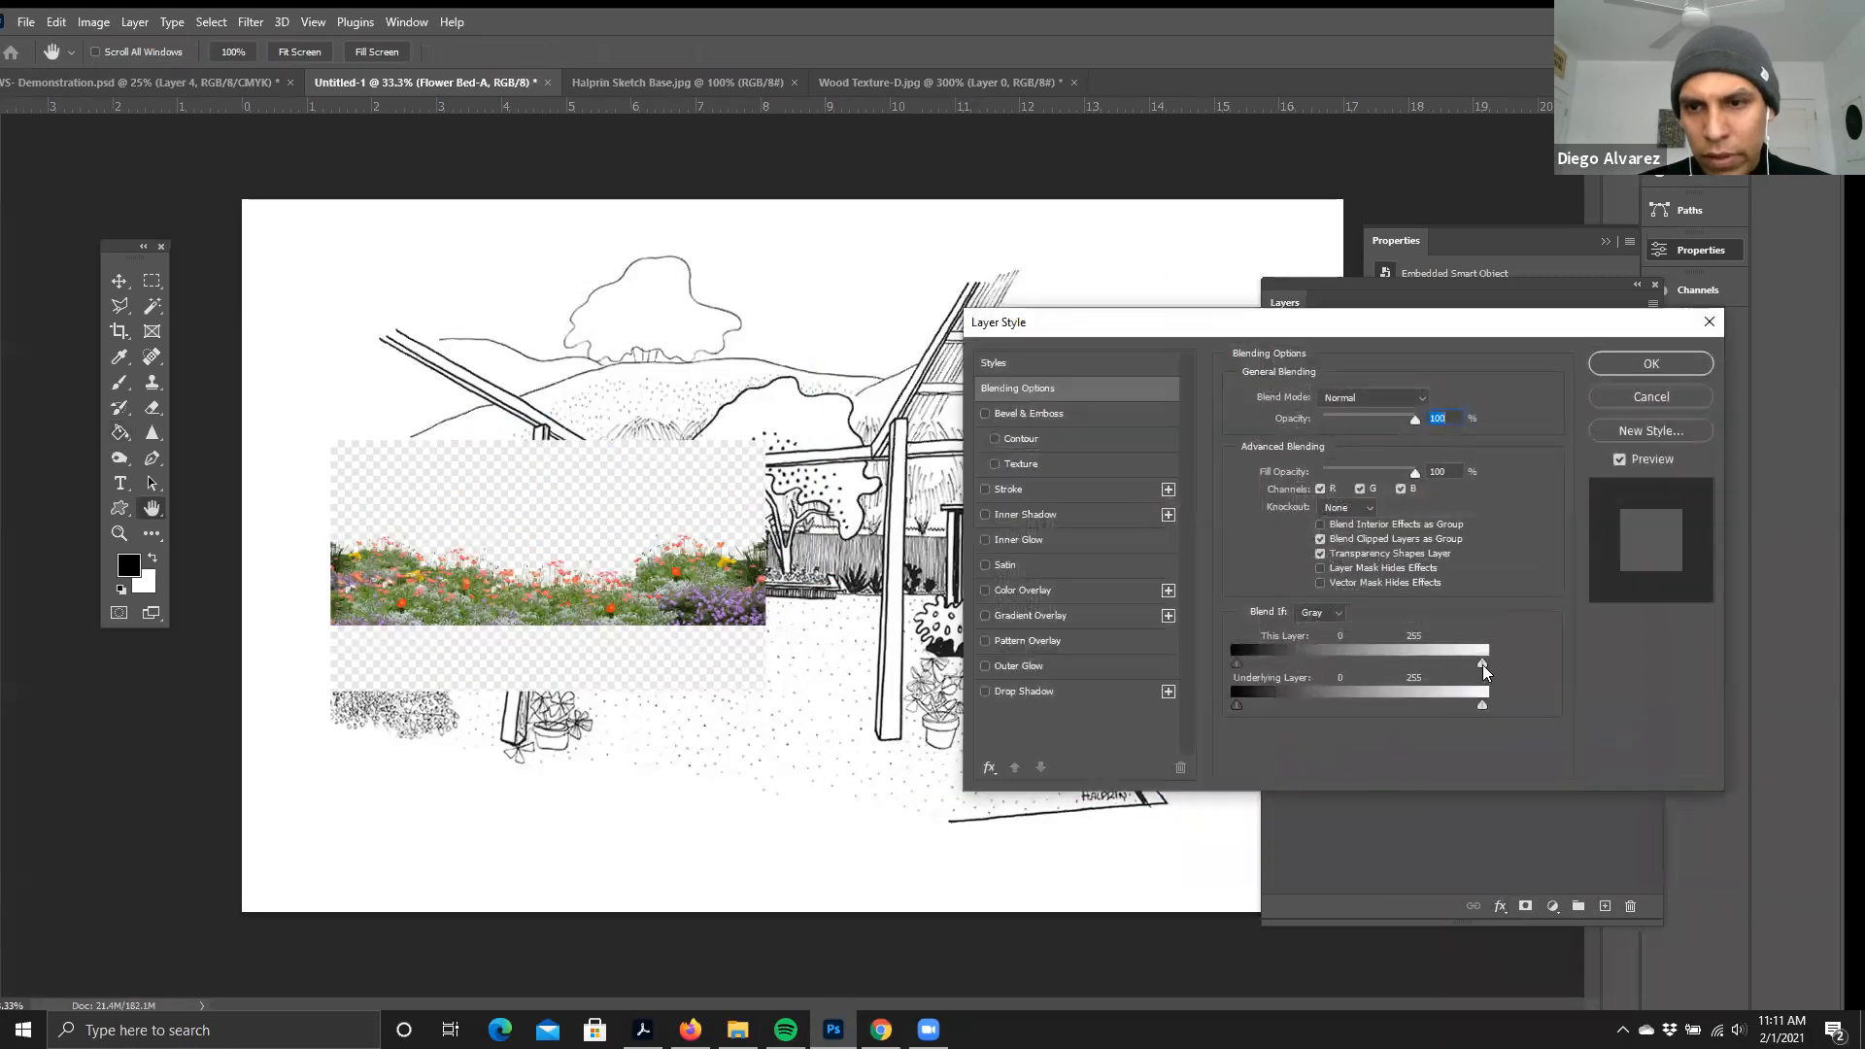
drag(1480, 664, 1451, 666)
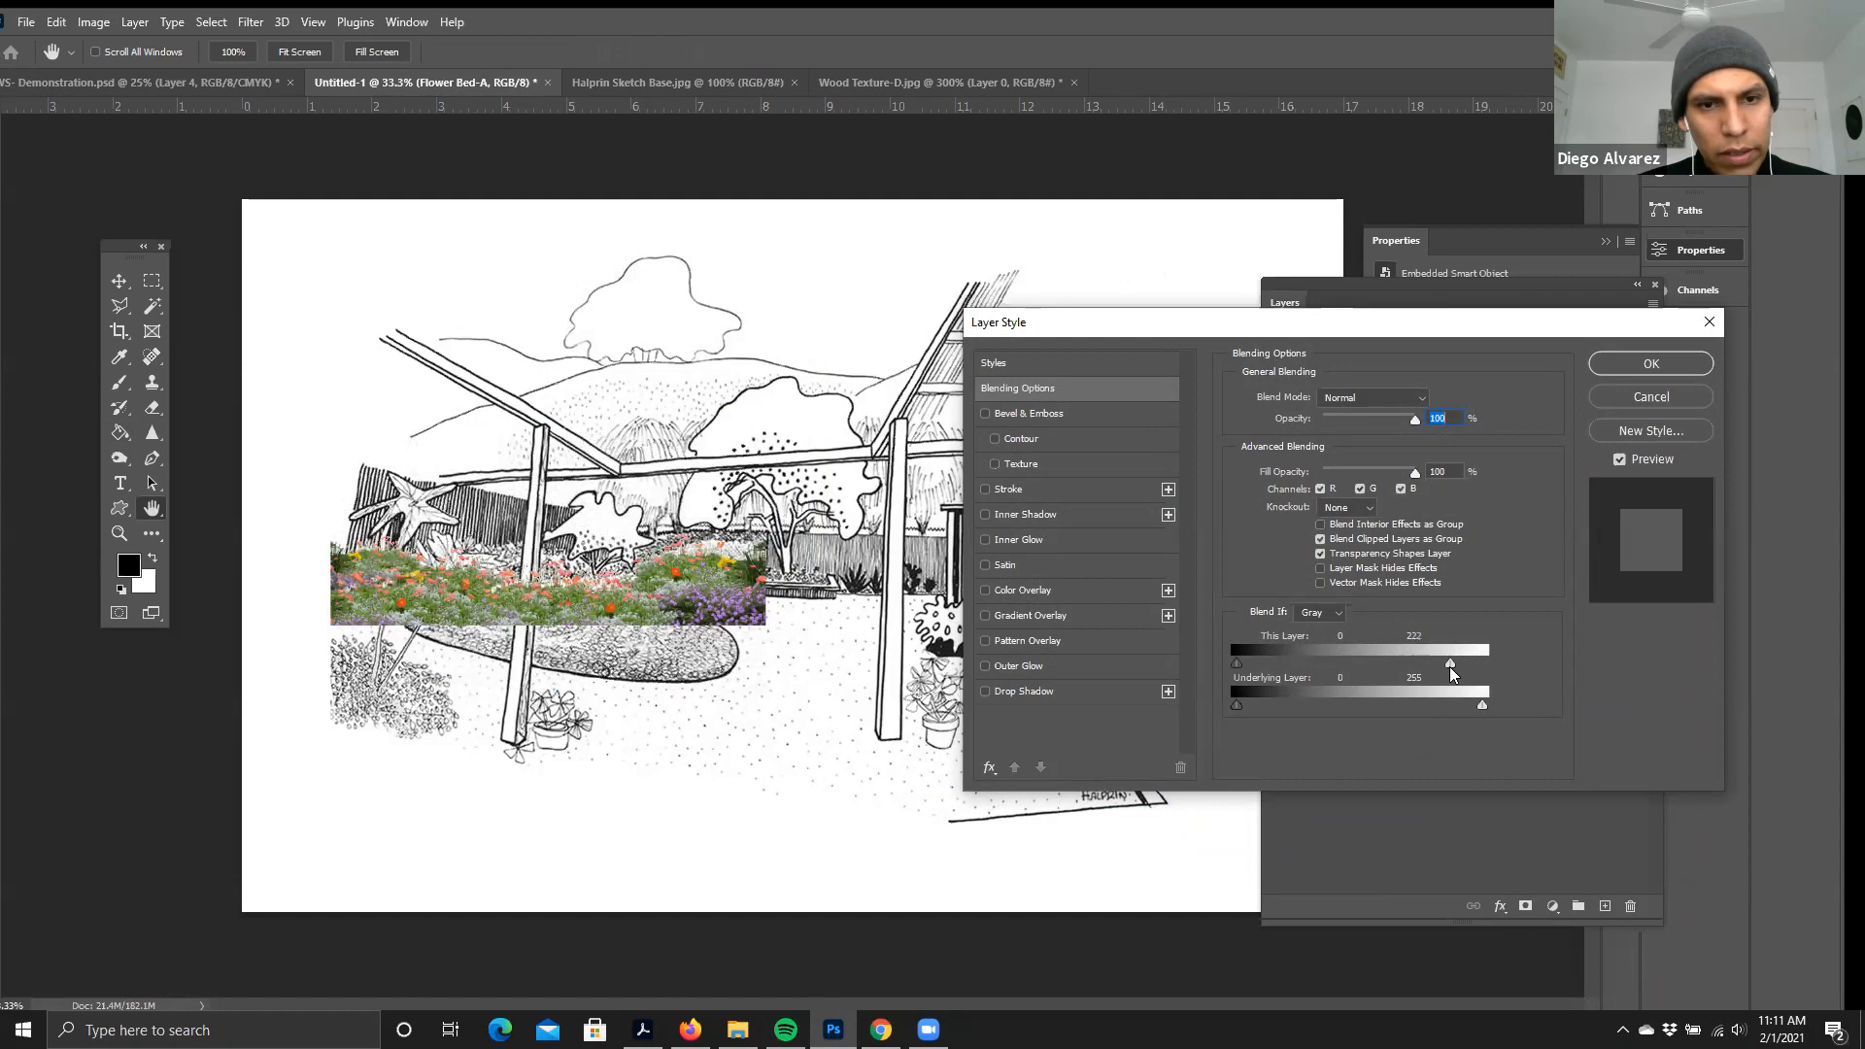
click(1652, 364)
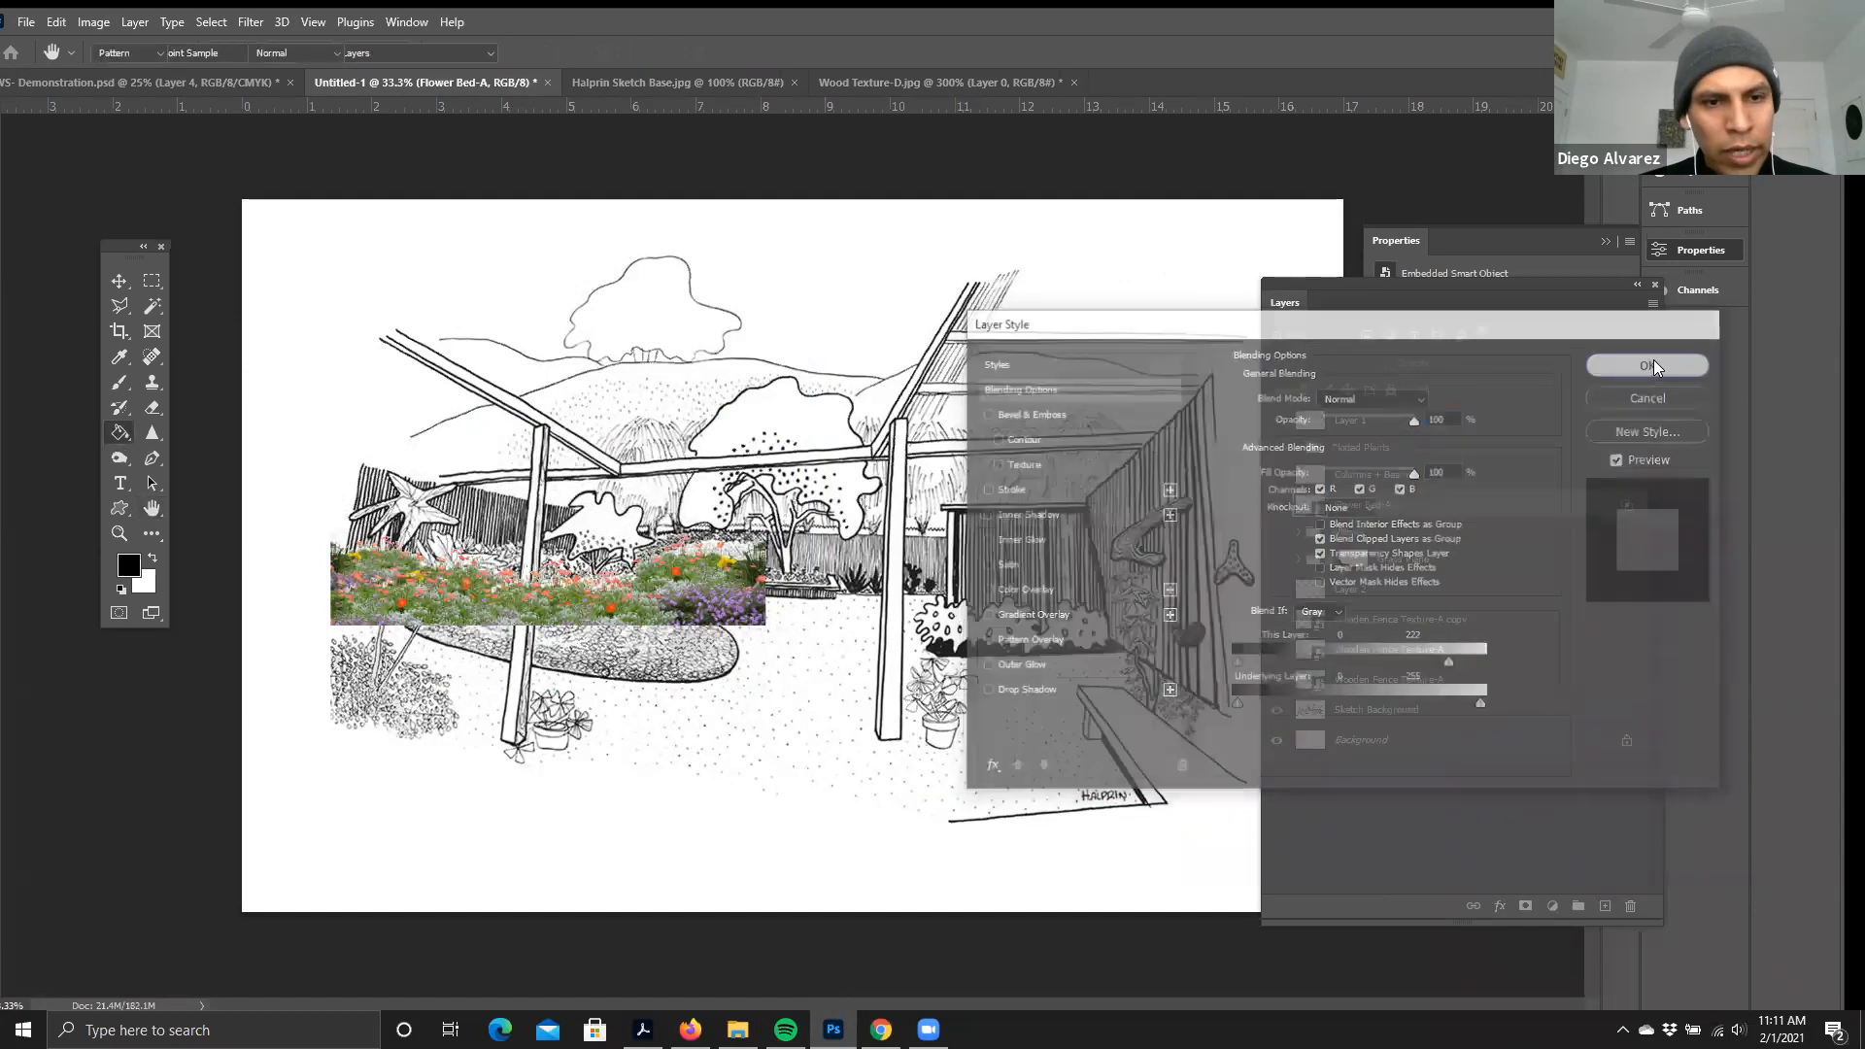
- Move the Flower Bed-A image slightly up and to the right over the sketched planting strip beside the pond
click(119, 280)
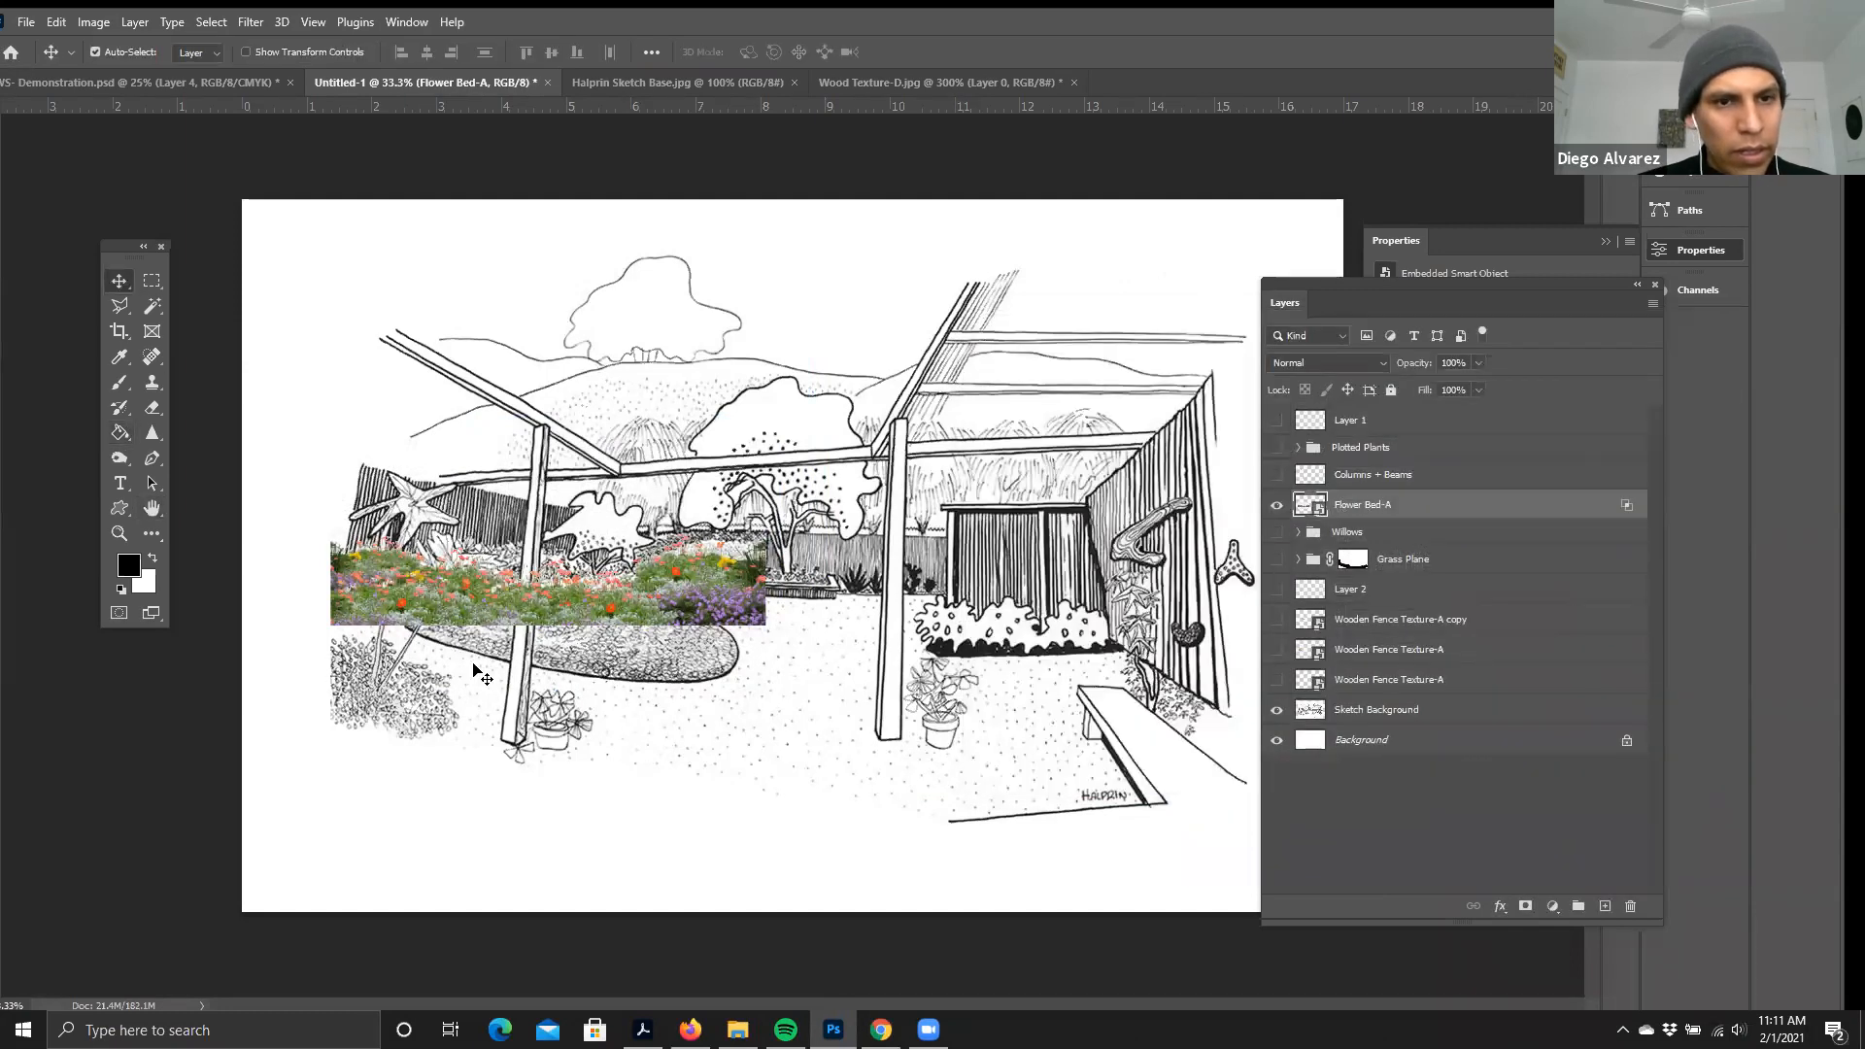
key(ctrl+plus)
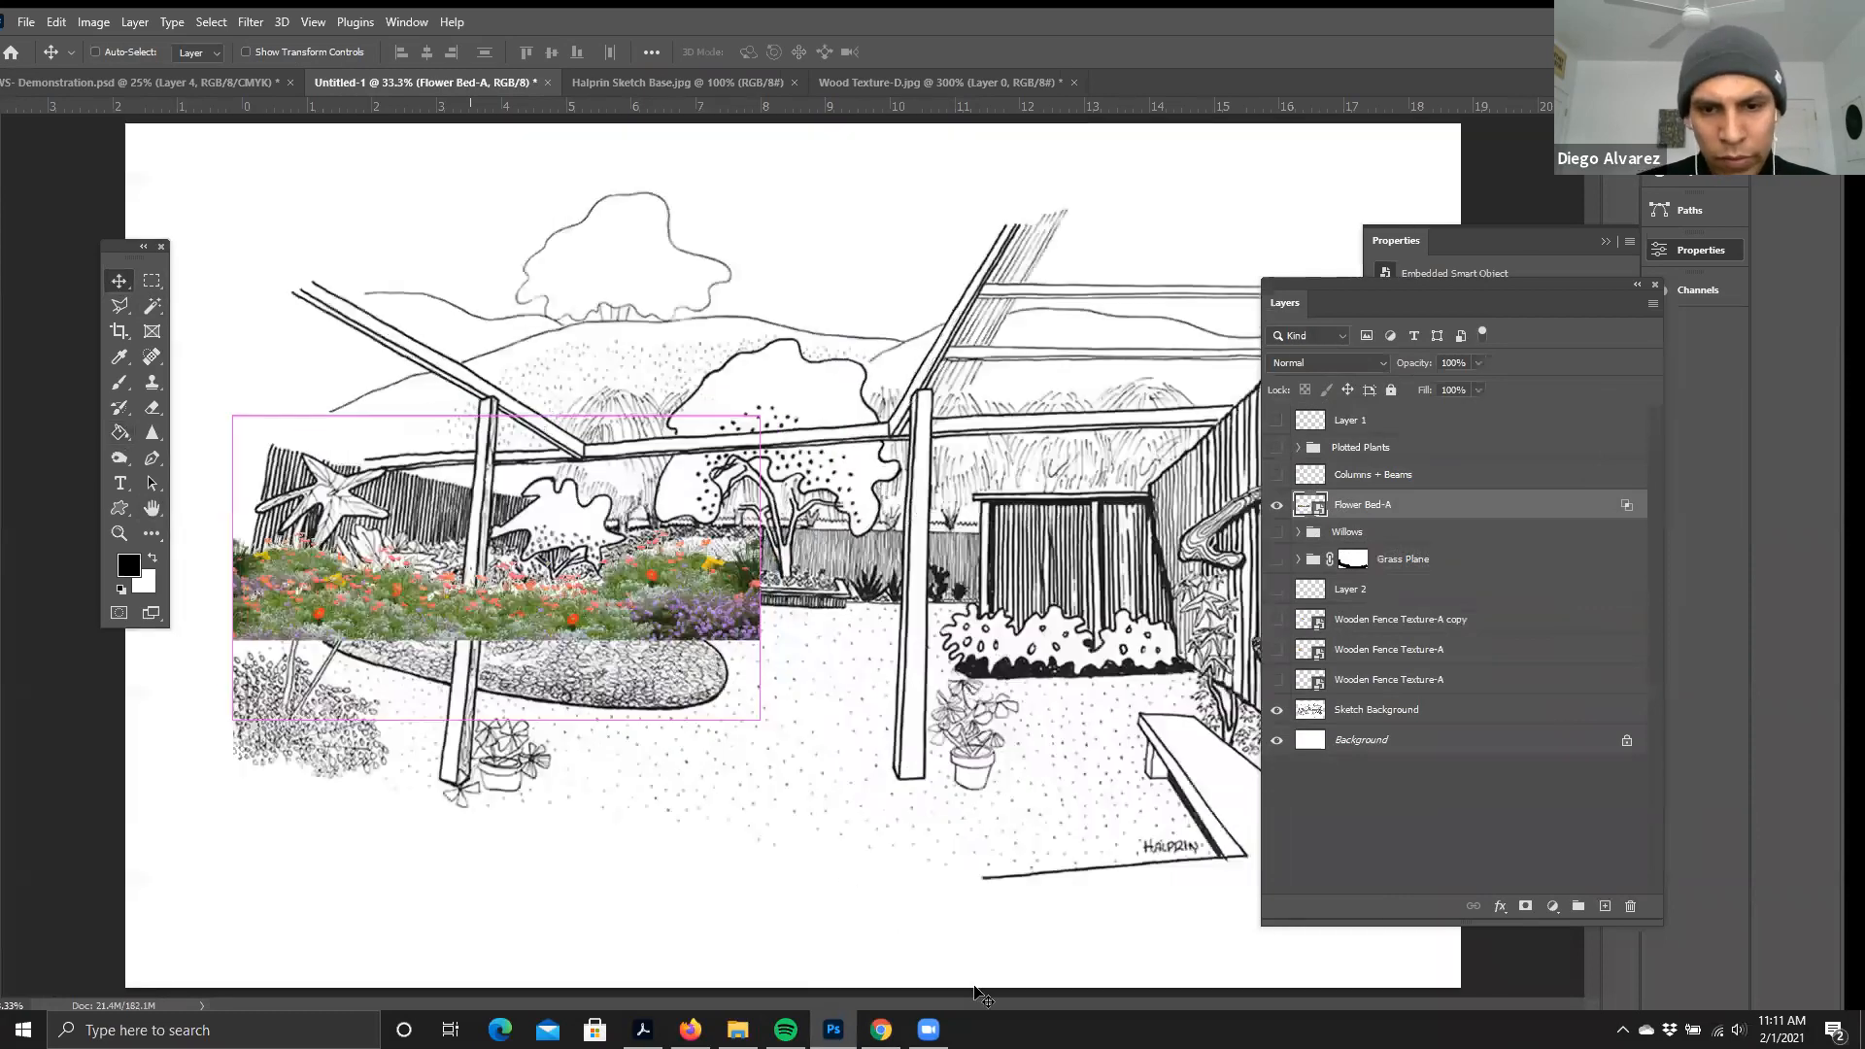
key(ctrl+plus)
scroll(876, 1006, left, 1)
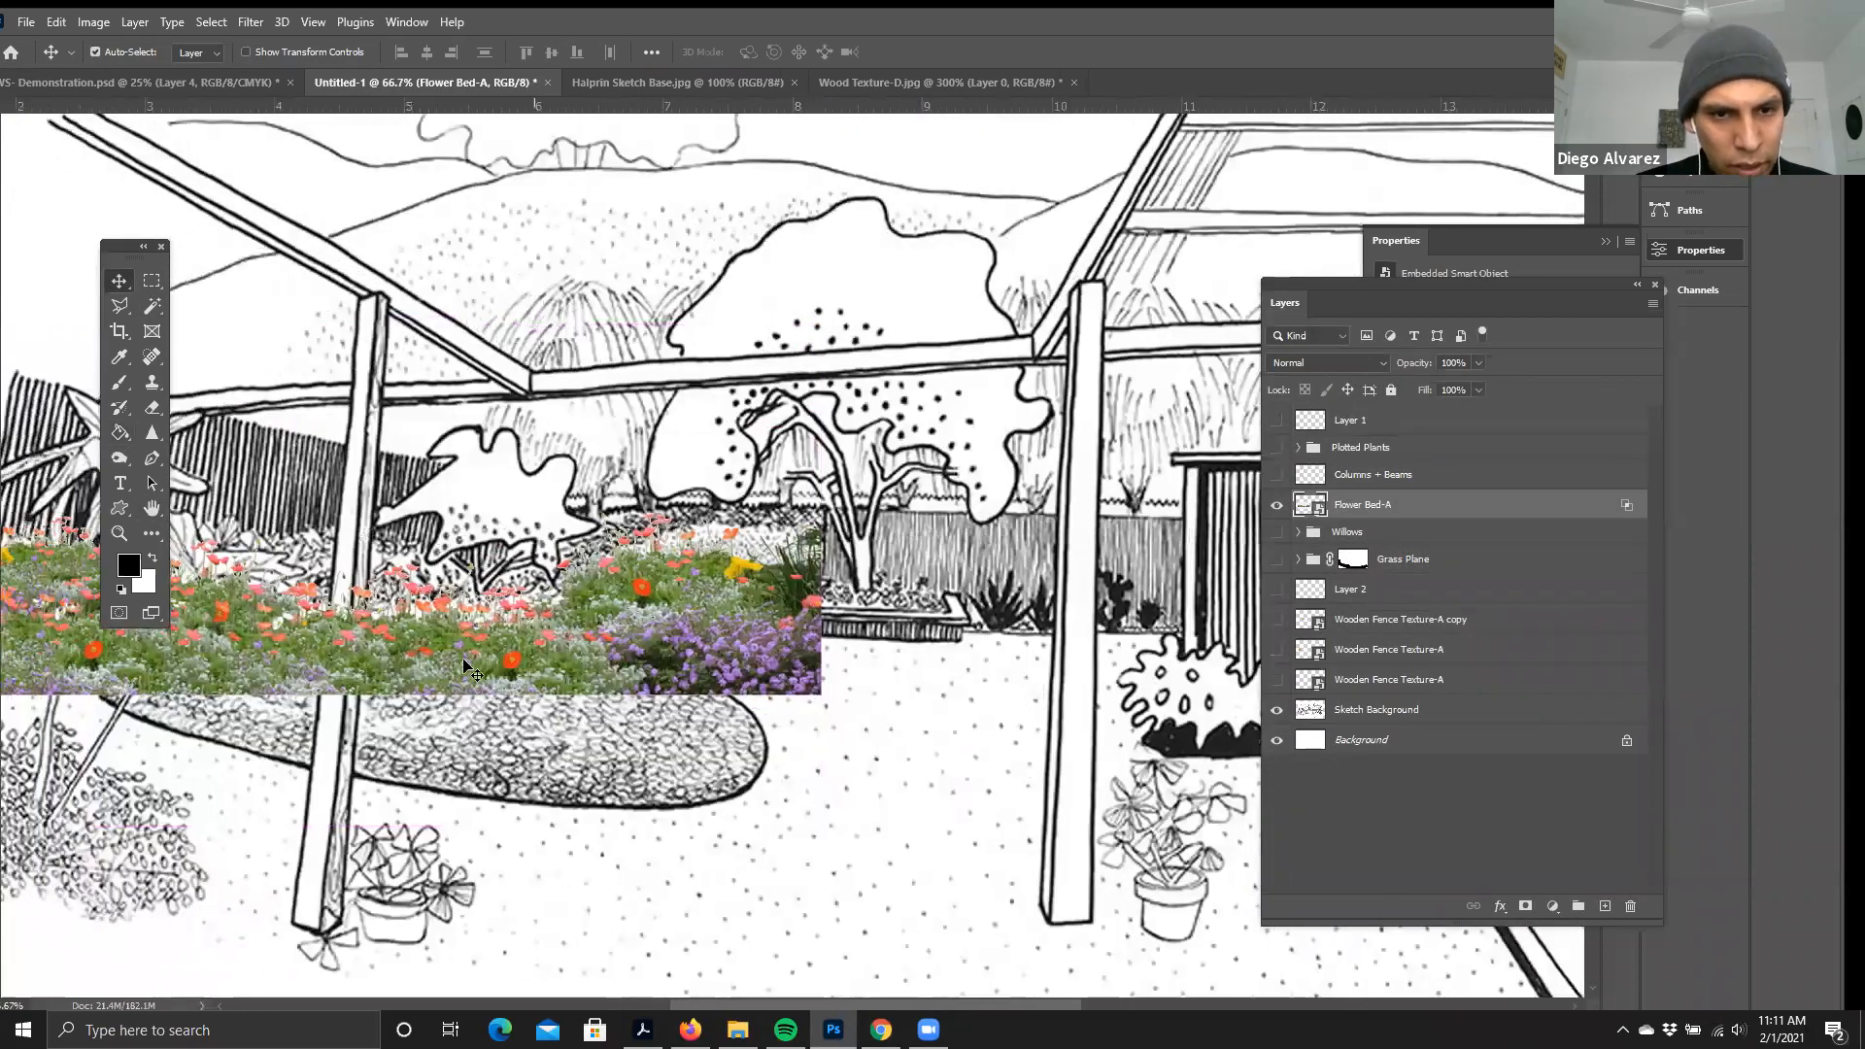
scroll(496, 617, left, 3)
scroll(505, 566, left, 3)
mouse_move(433, 611)
mouse_down()
mouse_move(468, 534)
mouse_move(548, 499)
mouse_move(501, 617)
mouse_move(481, 585)
mouse_move(453, 587)
mouse_up()
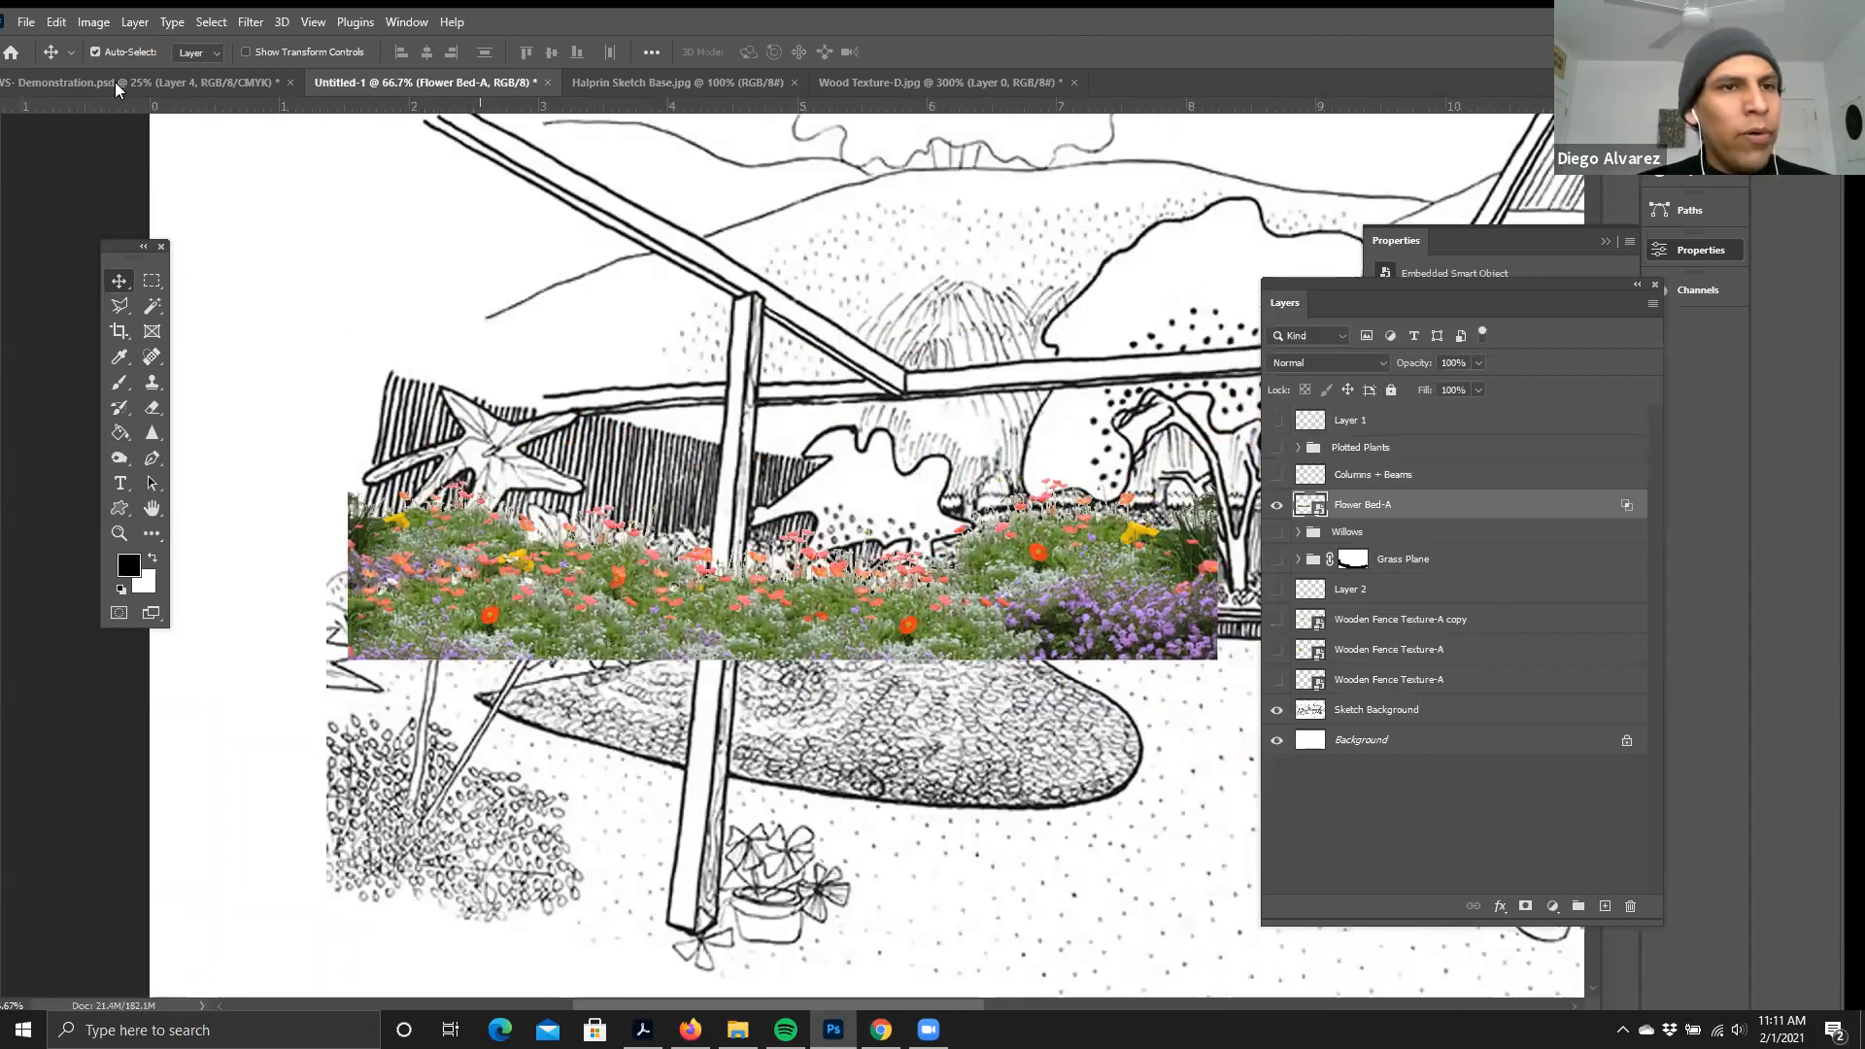
- Distort the Flower Bed-A image, narrowing and flattening it to fit the sketched planting strip in front of the short fence
click(62, 24)
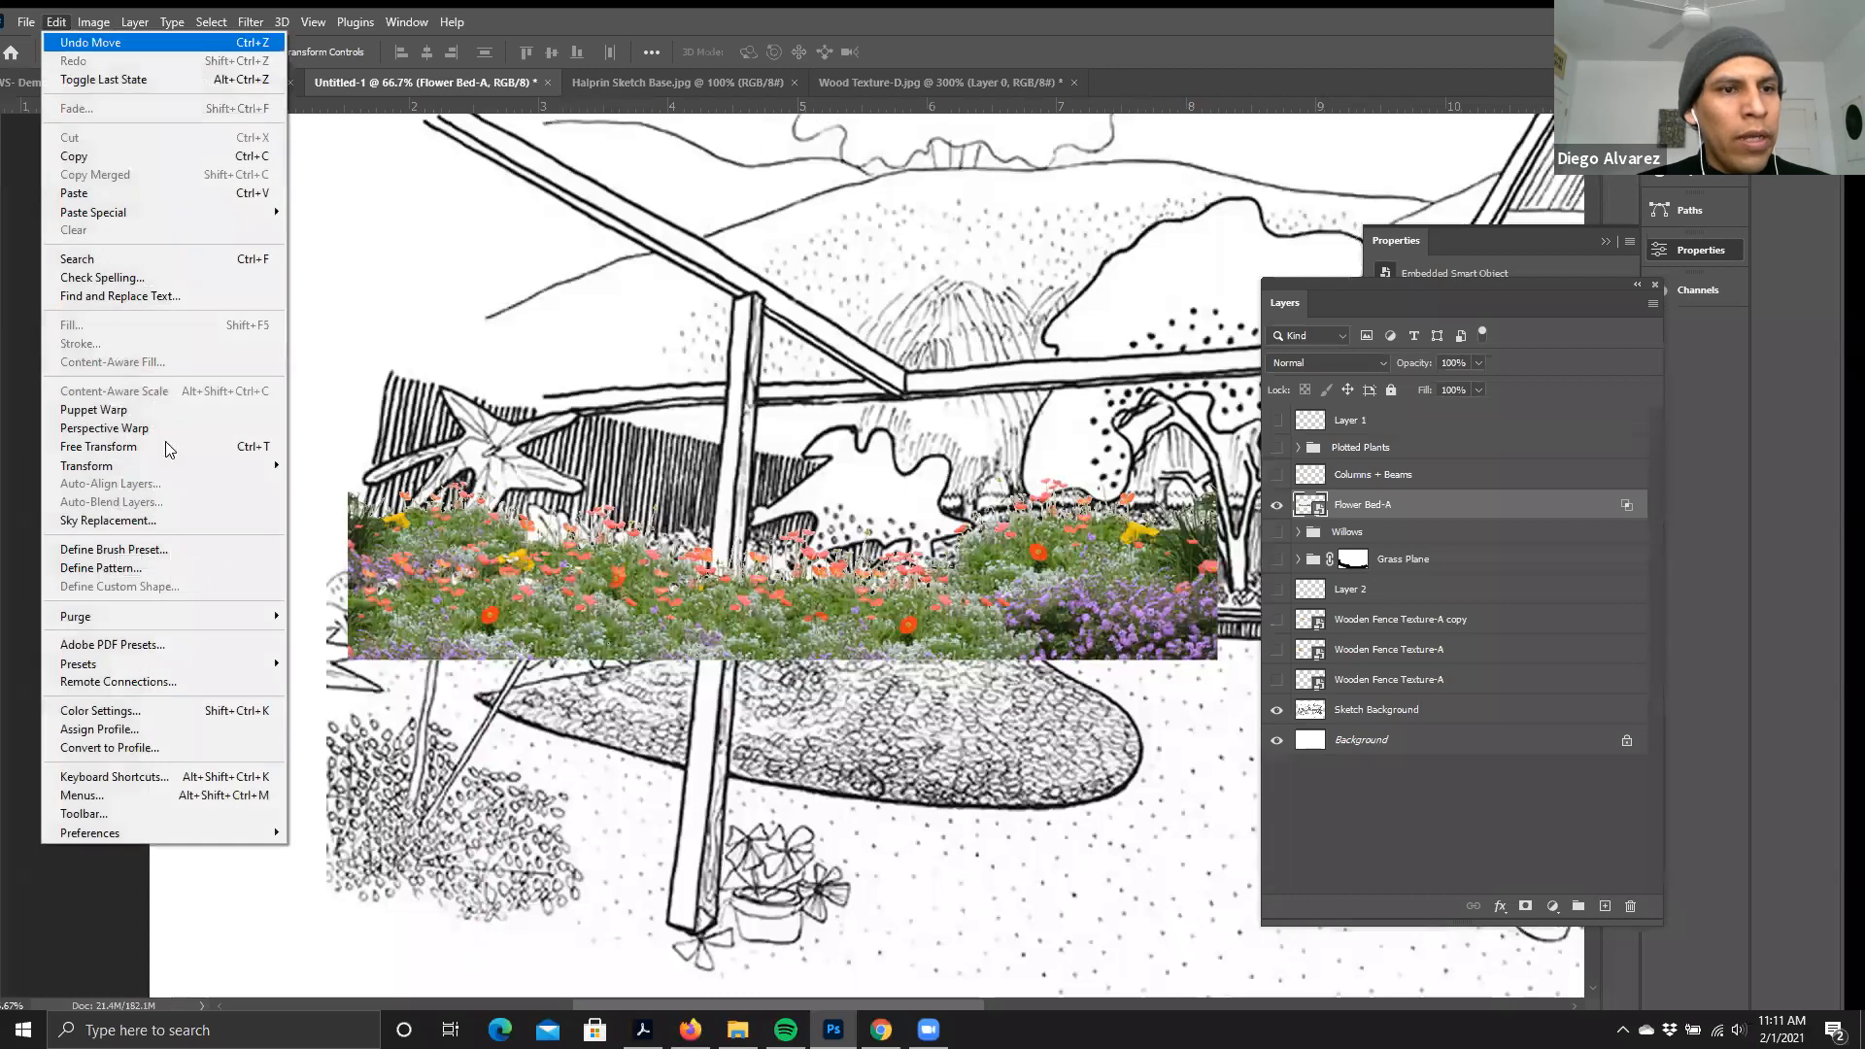
mouse_move(159, 472)
click(318, 550)
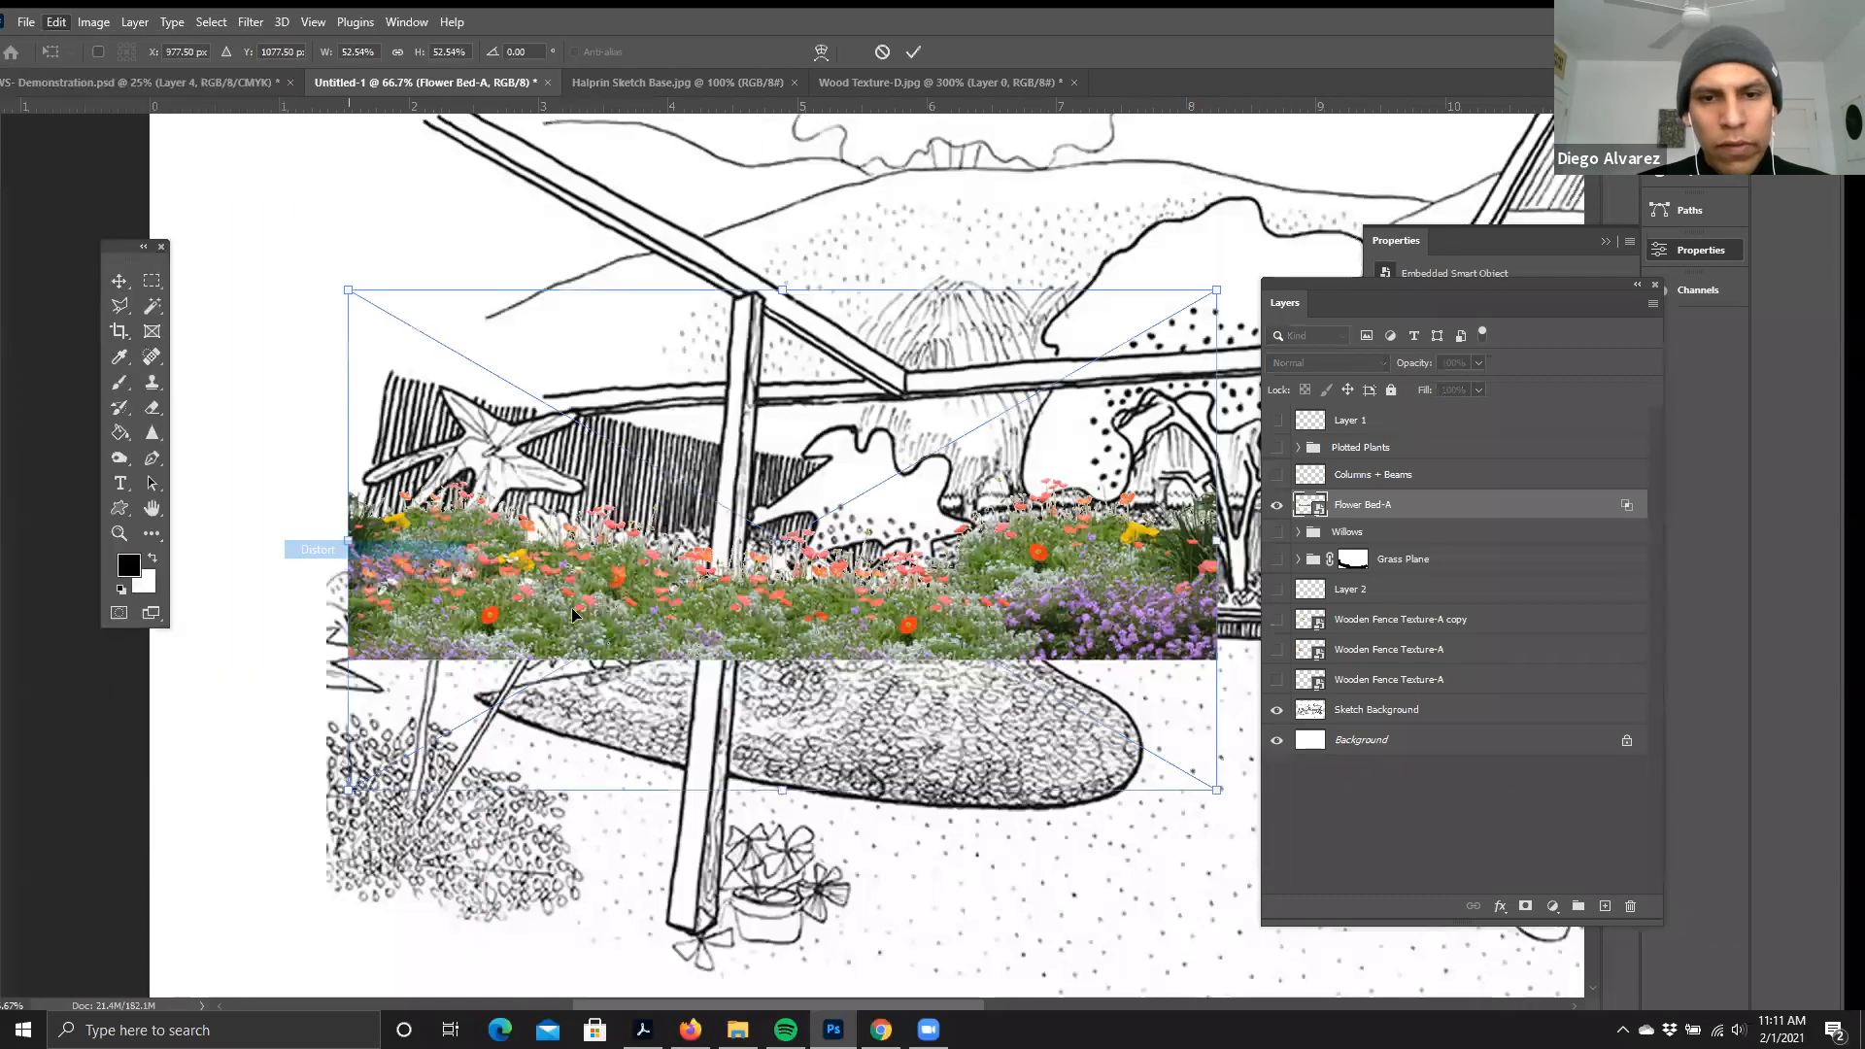
drag(1214, 795, 987, 758)
drag(1216, 290, 843, 456)
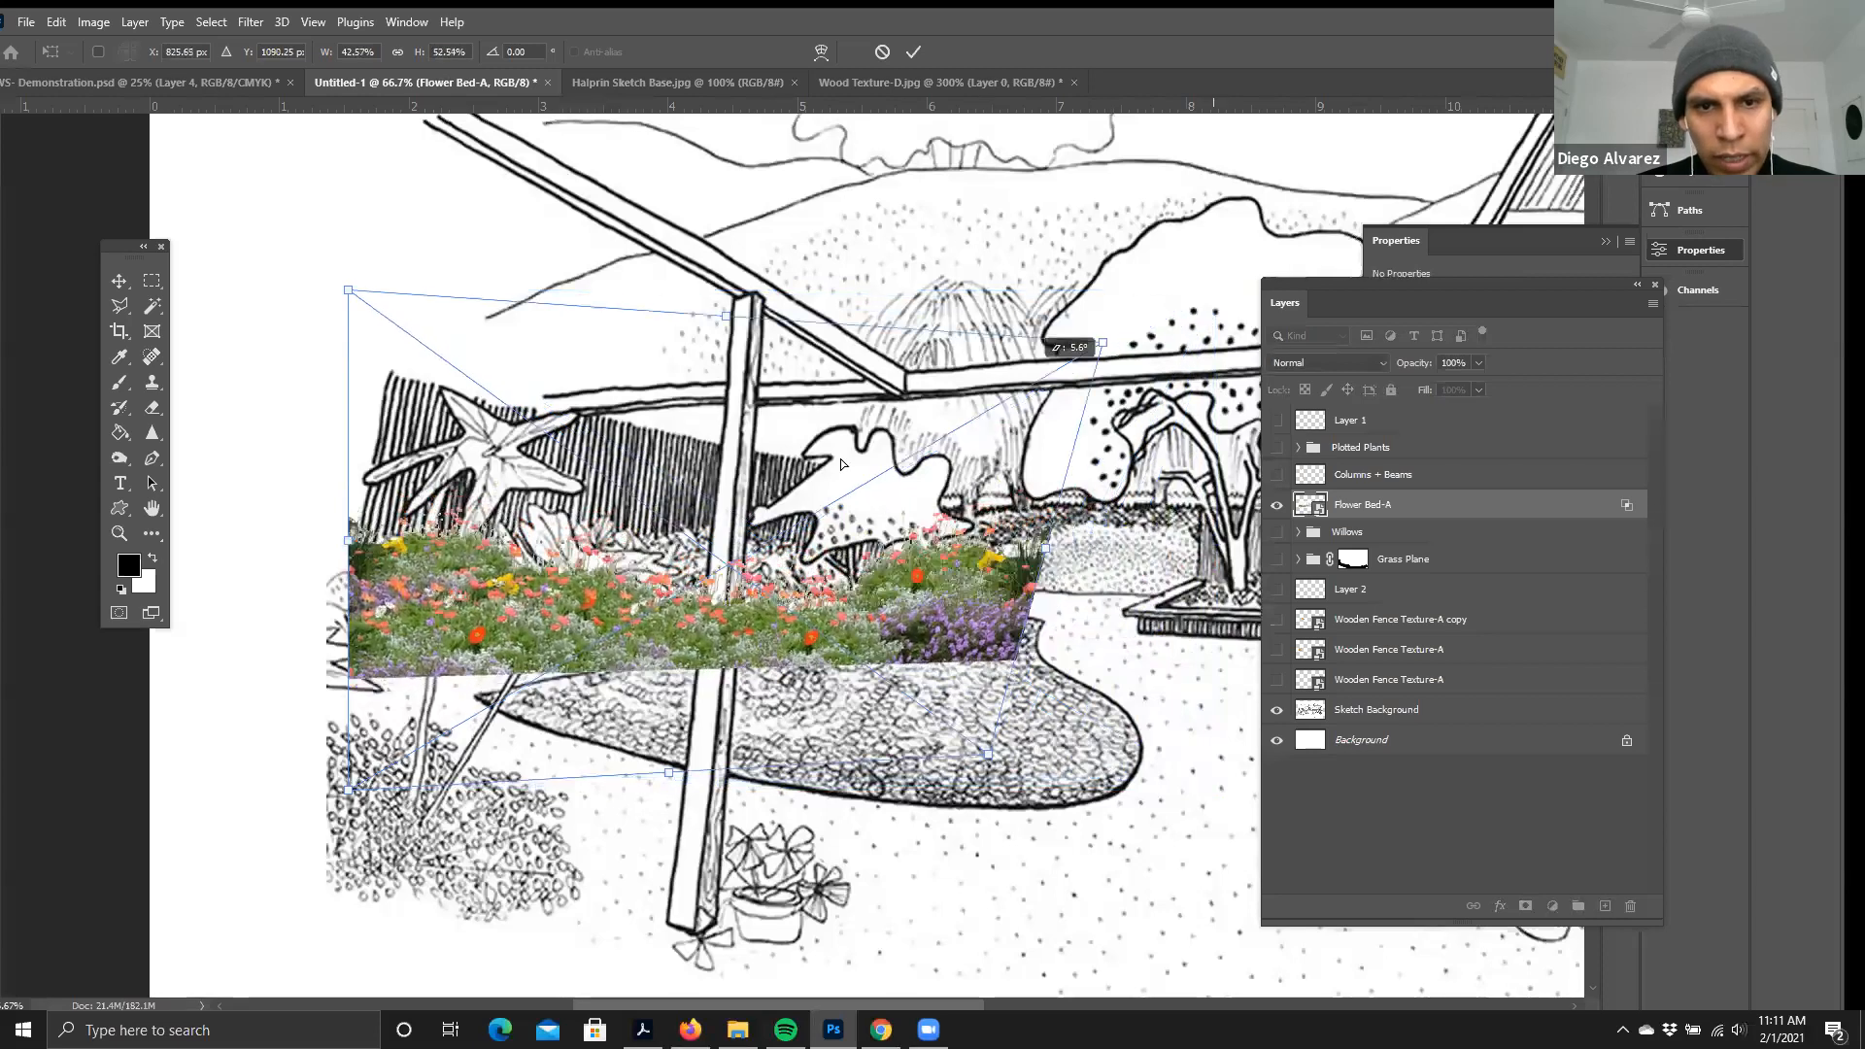
drag(816, 590, 799, 561)
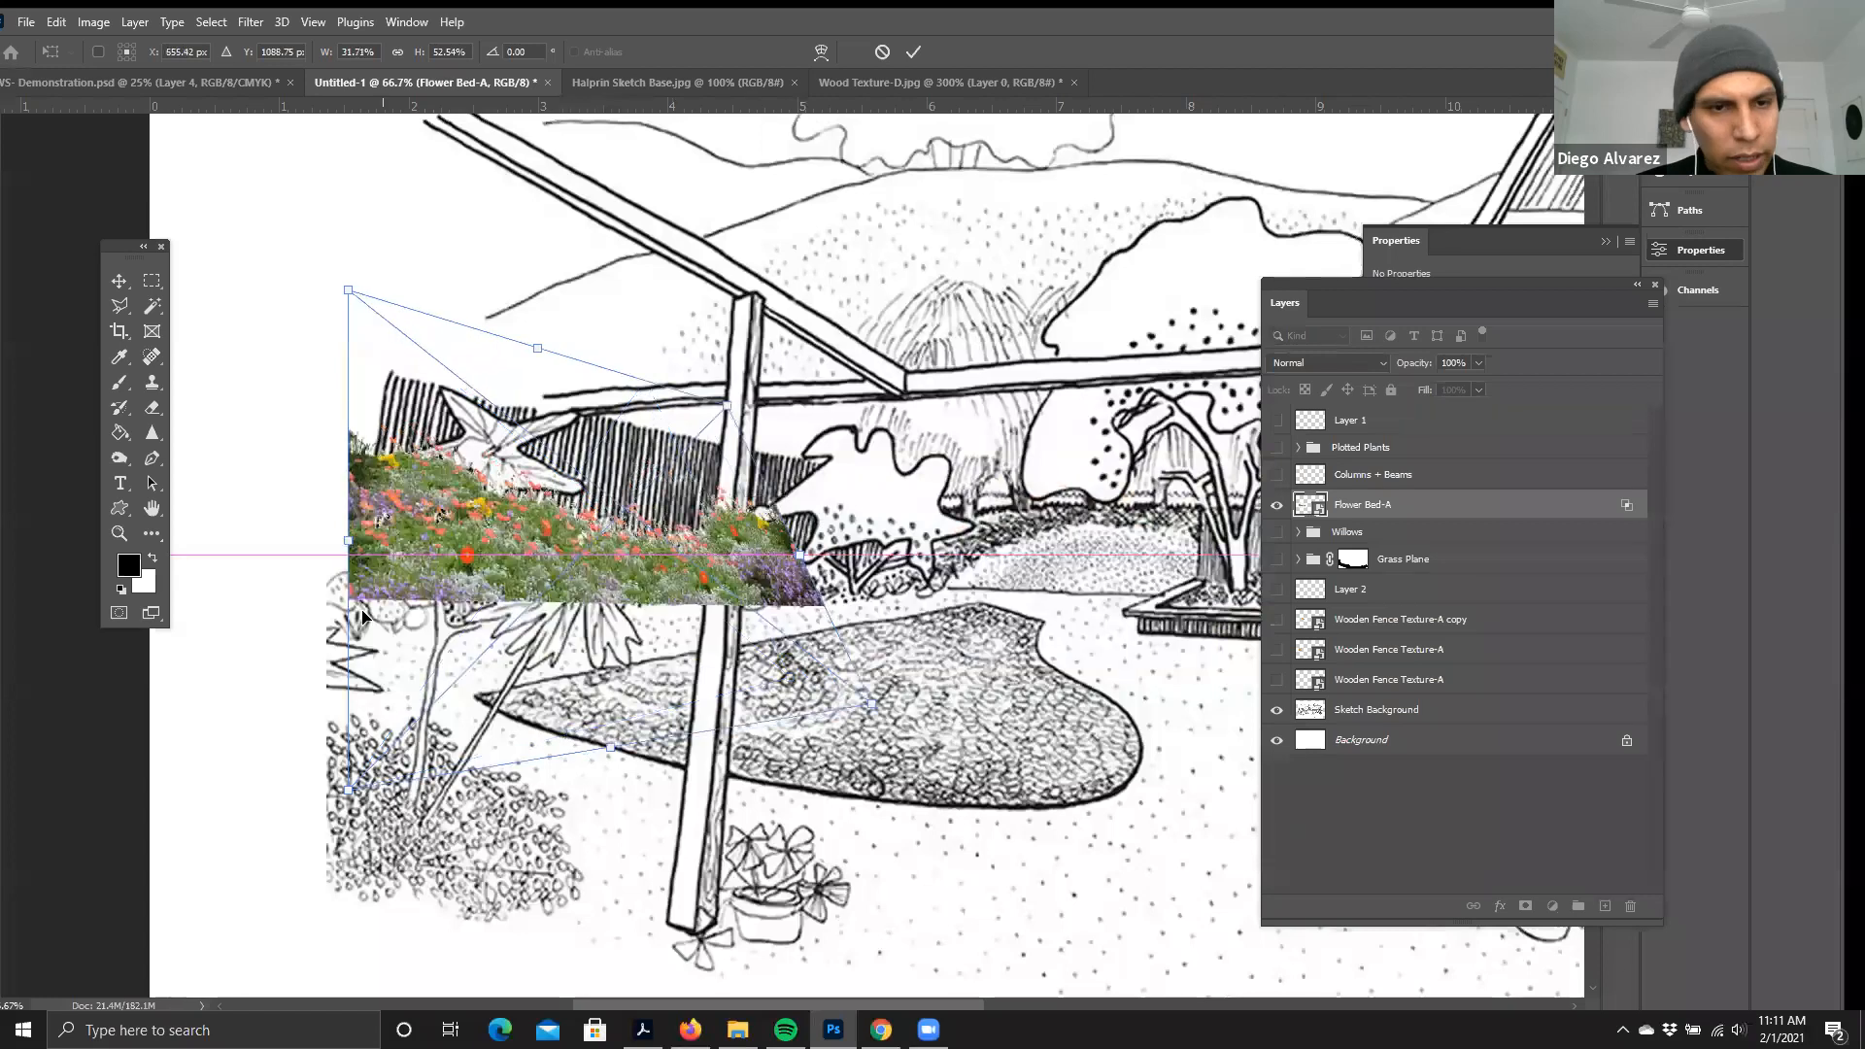
drag(381, 768, 368, 819)
drag(344, 293, 370, 437)
drag(366, 841, 352, 796)
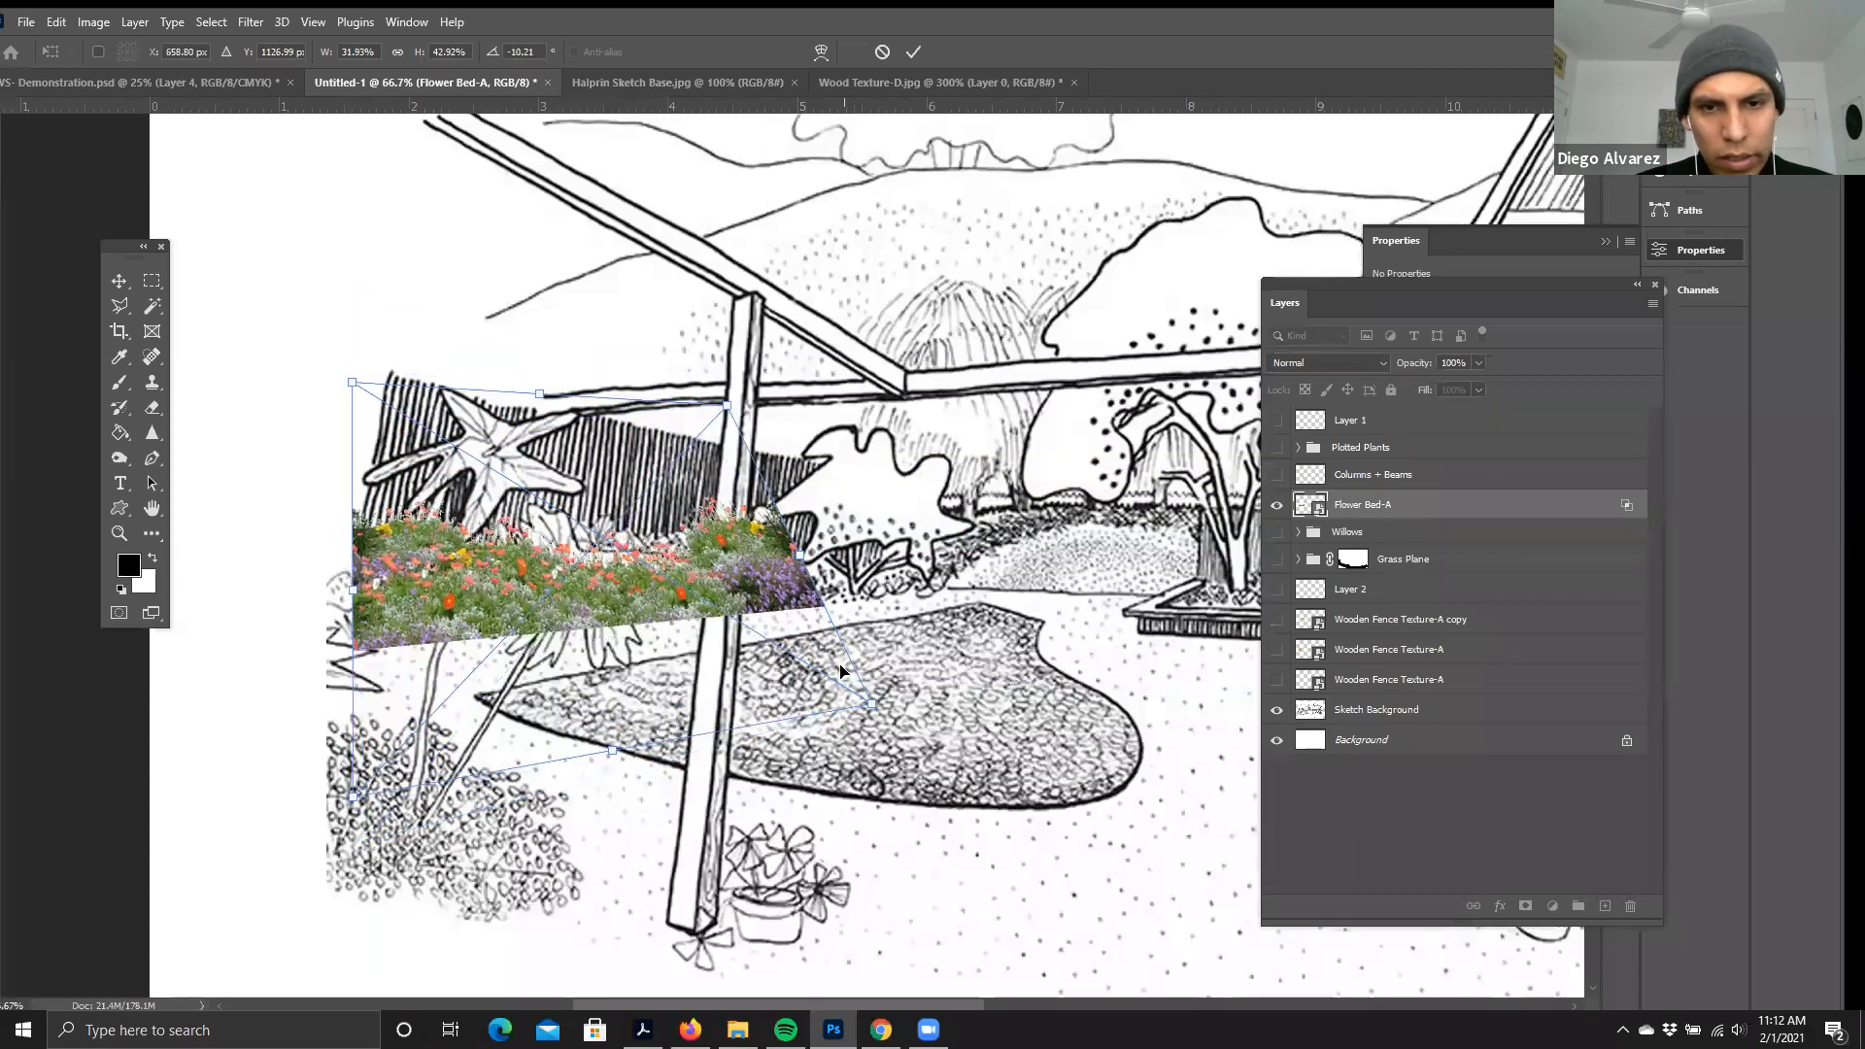
- Fine-tune the distorted corners and position of Flower Bed-A so it tapers toward the front column, and apply the transformation
mouse_move(874, 712)
mouse_down()
mouse_move(830, 695)
mouse_move(873, 711)
mouse_up()
drag(600, 609, 597, 589)
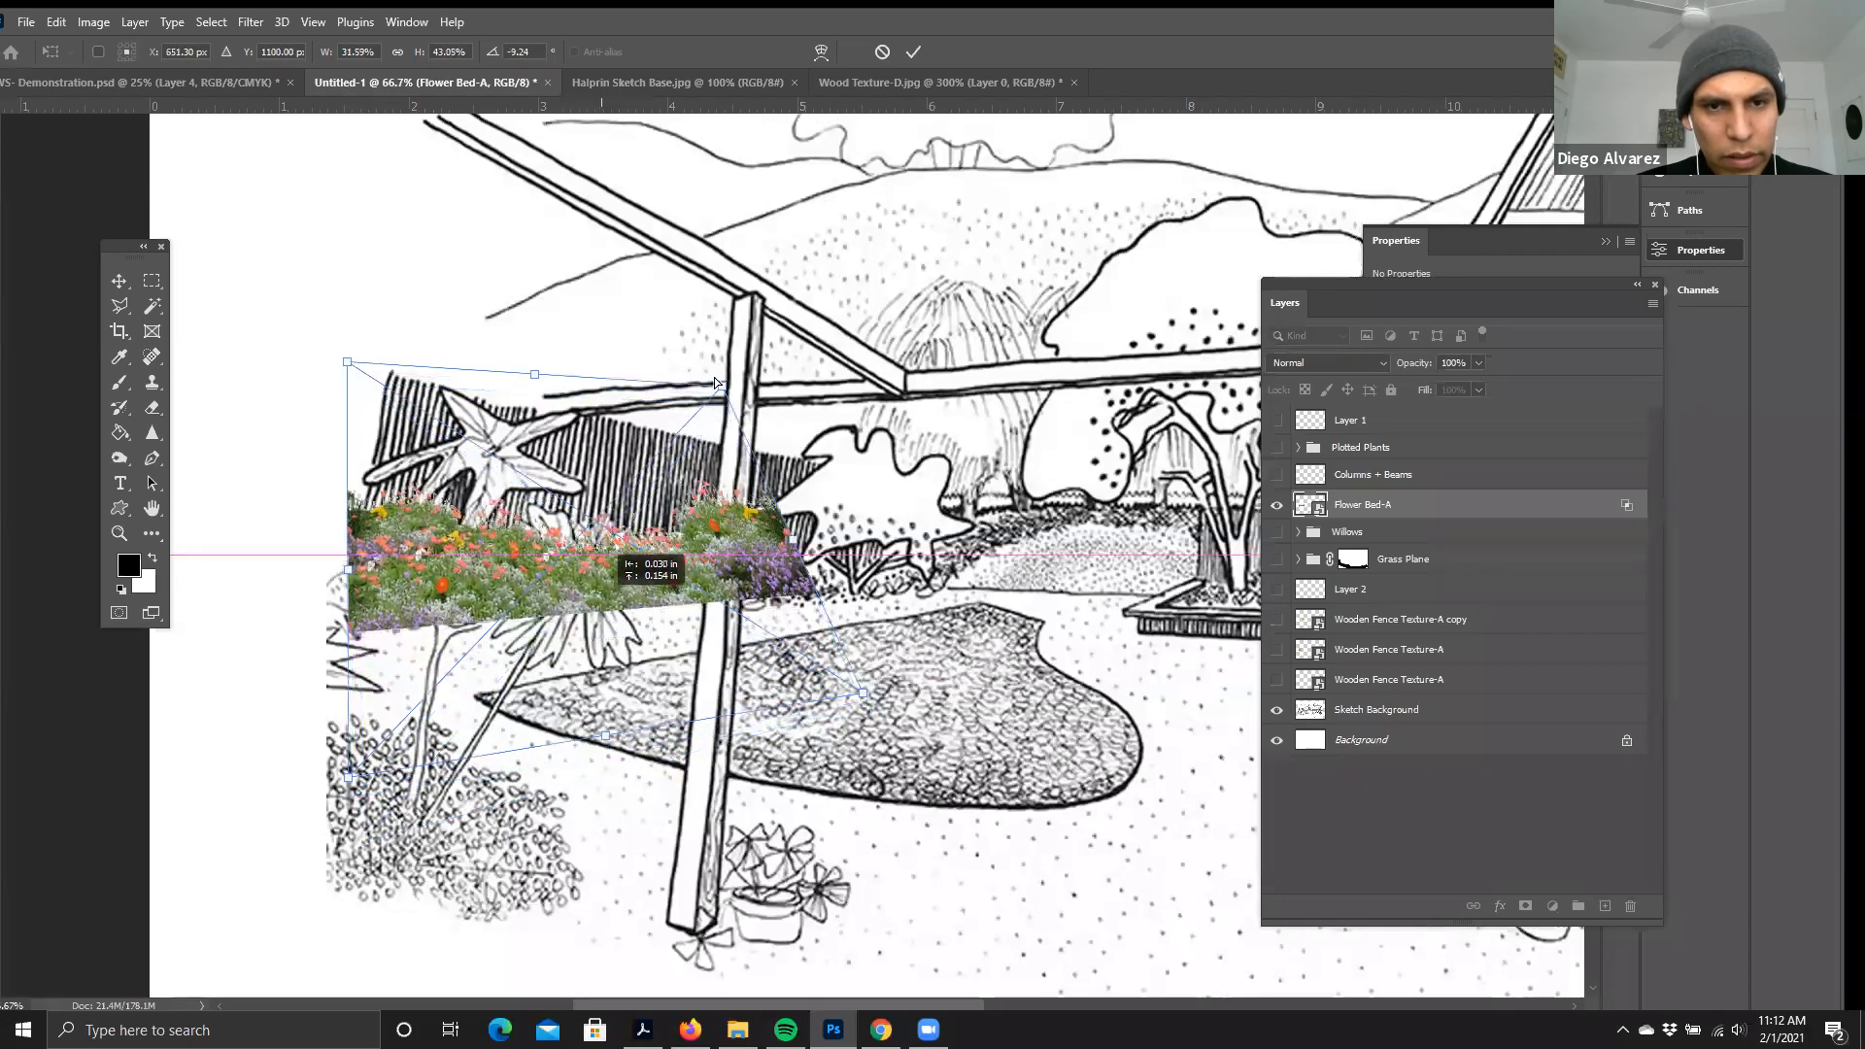
drag(724, 389, 720, 399)
drag(865, 695, 789, 666)
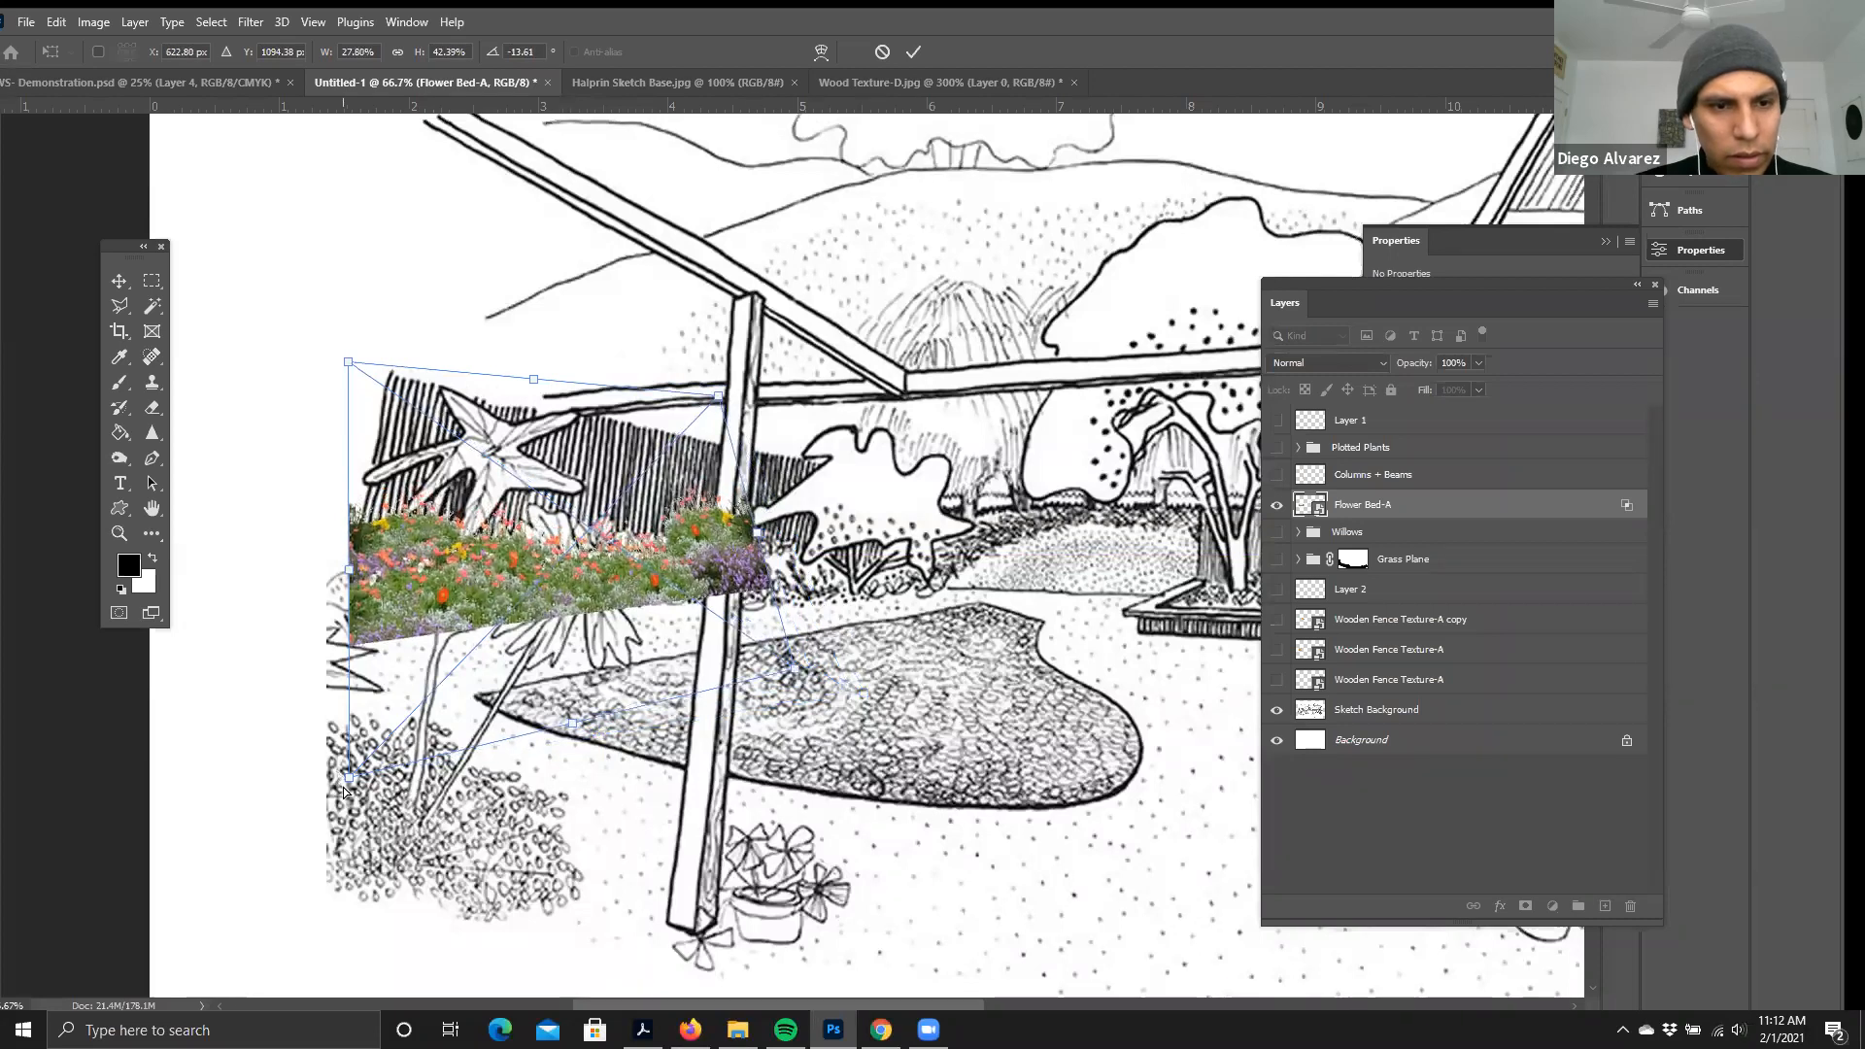
drag(350, 772, 350, 735)
drag(793, 668, 789, 665)
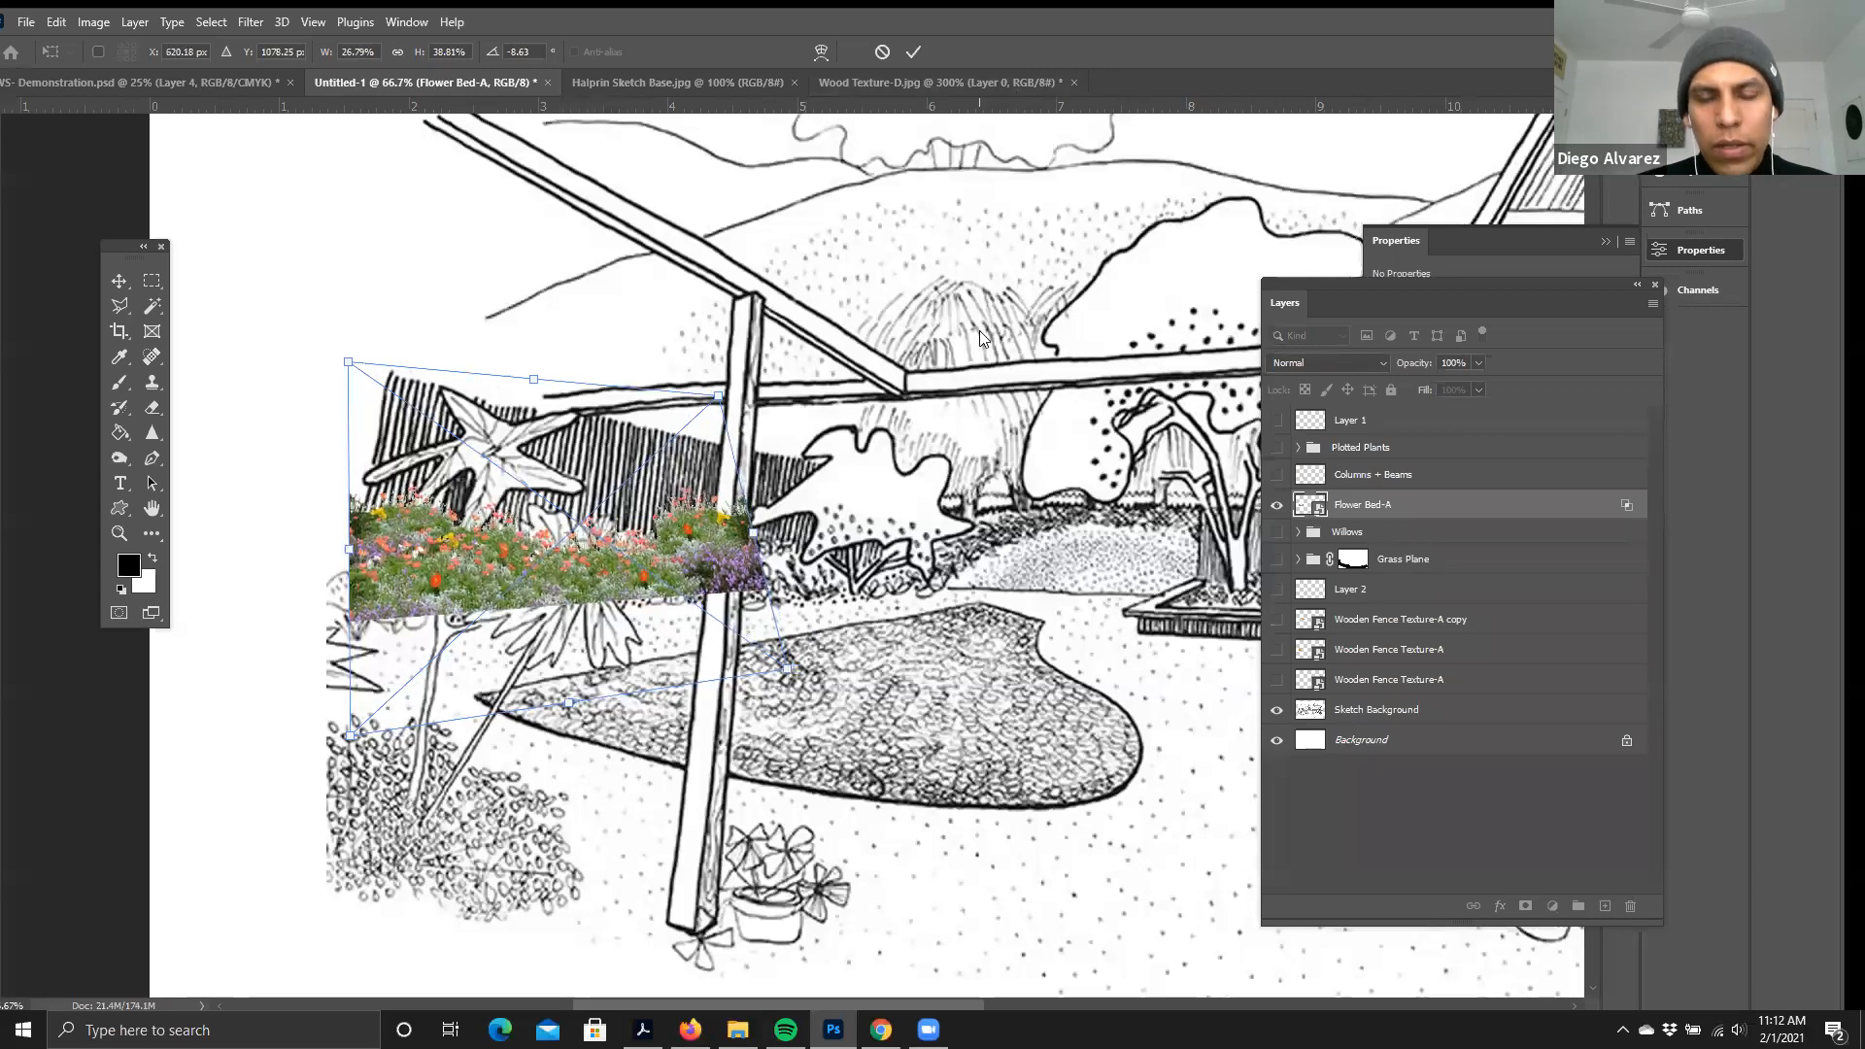
key(Return)
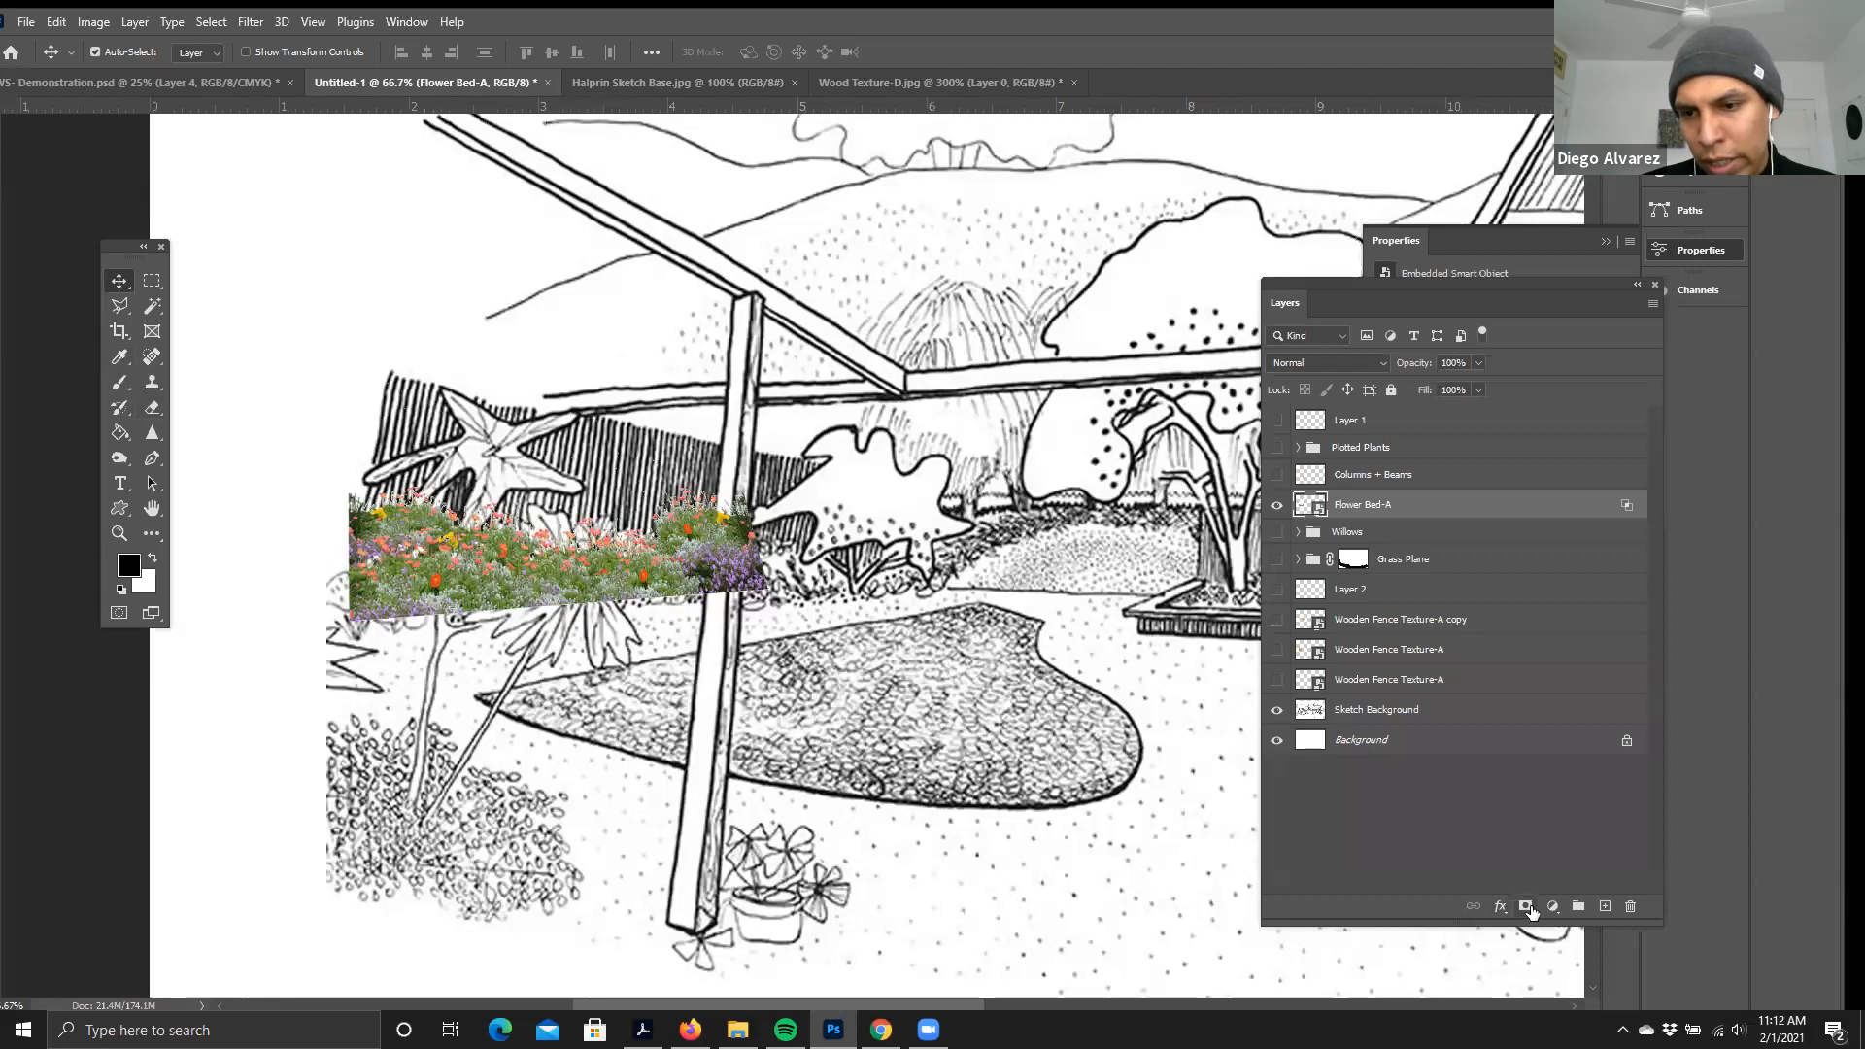
- Add a layer mask to Flower Bed-A and roughen its lower edge in black with Kyle's Ultimate Pastel Palooza brush at about 39 px
click(1527, 906)
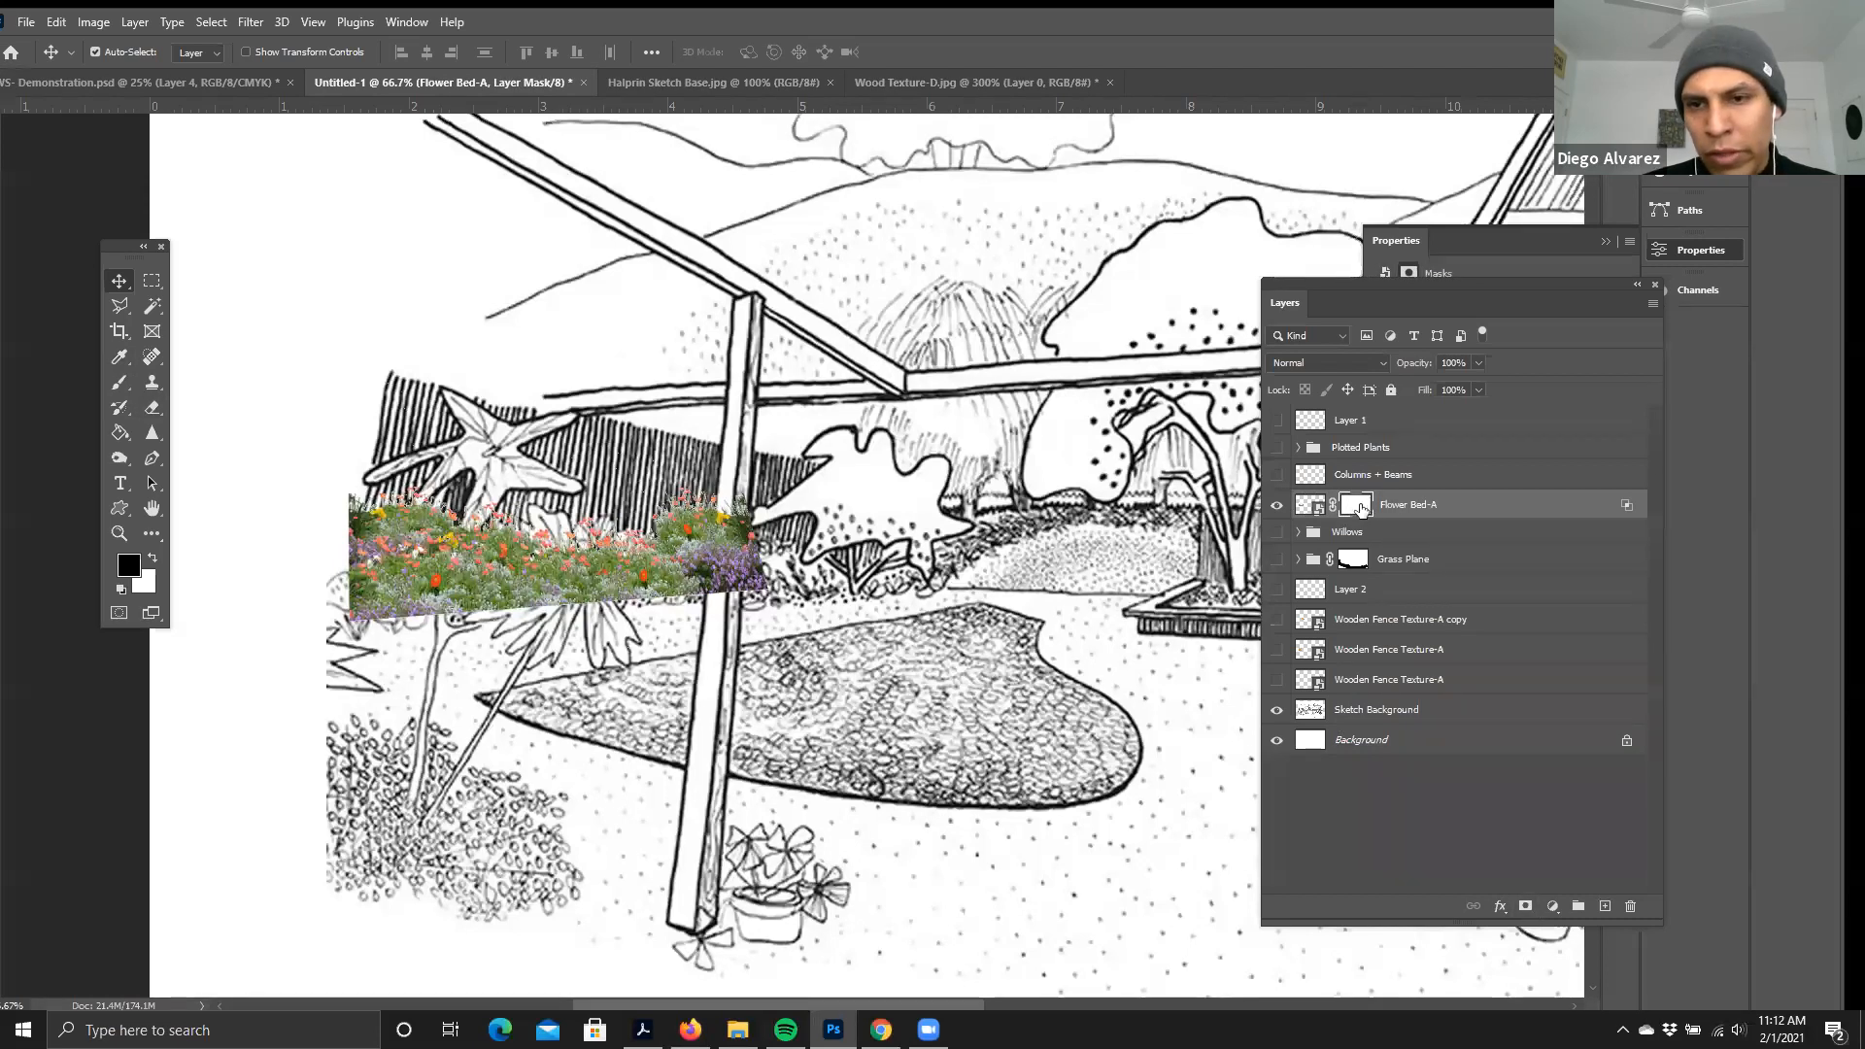
click(120, 382)
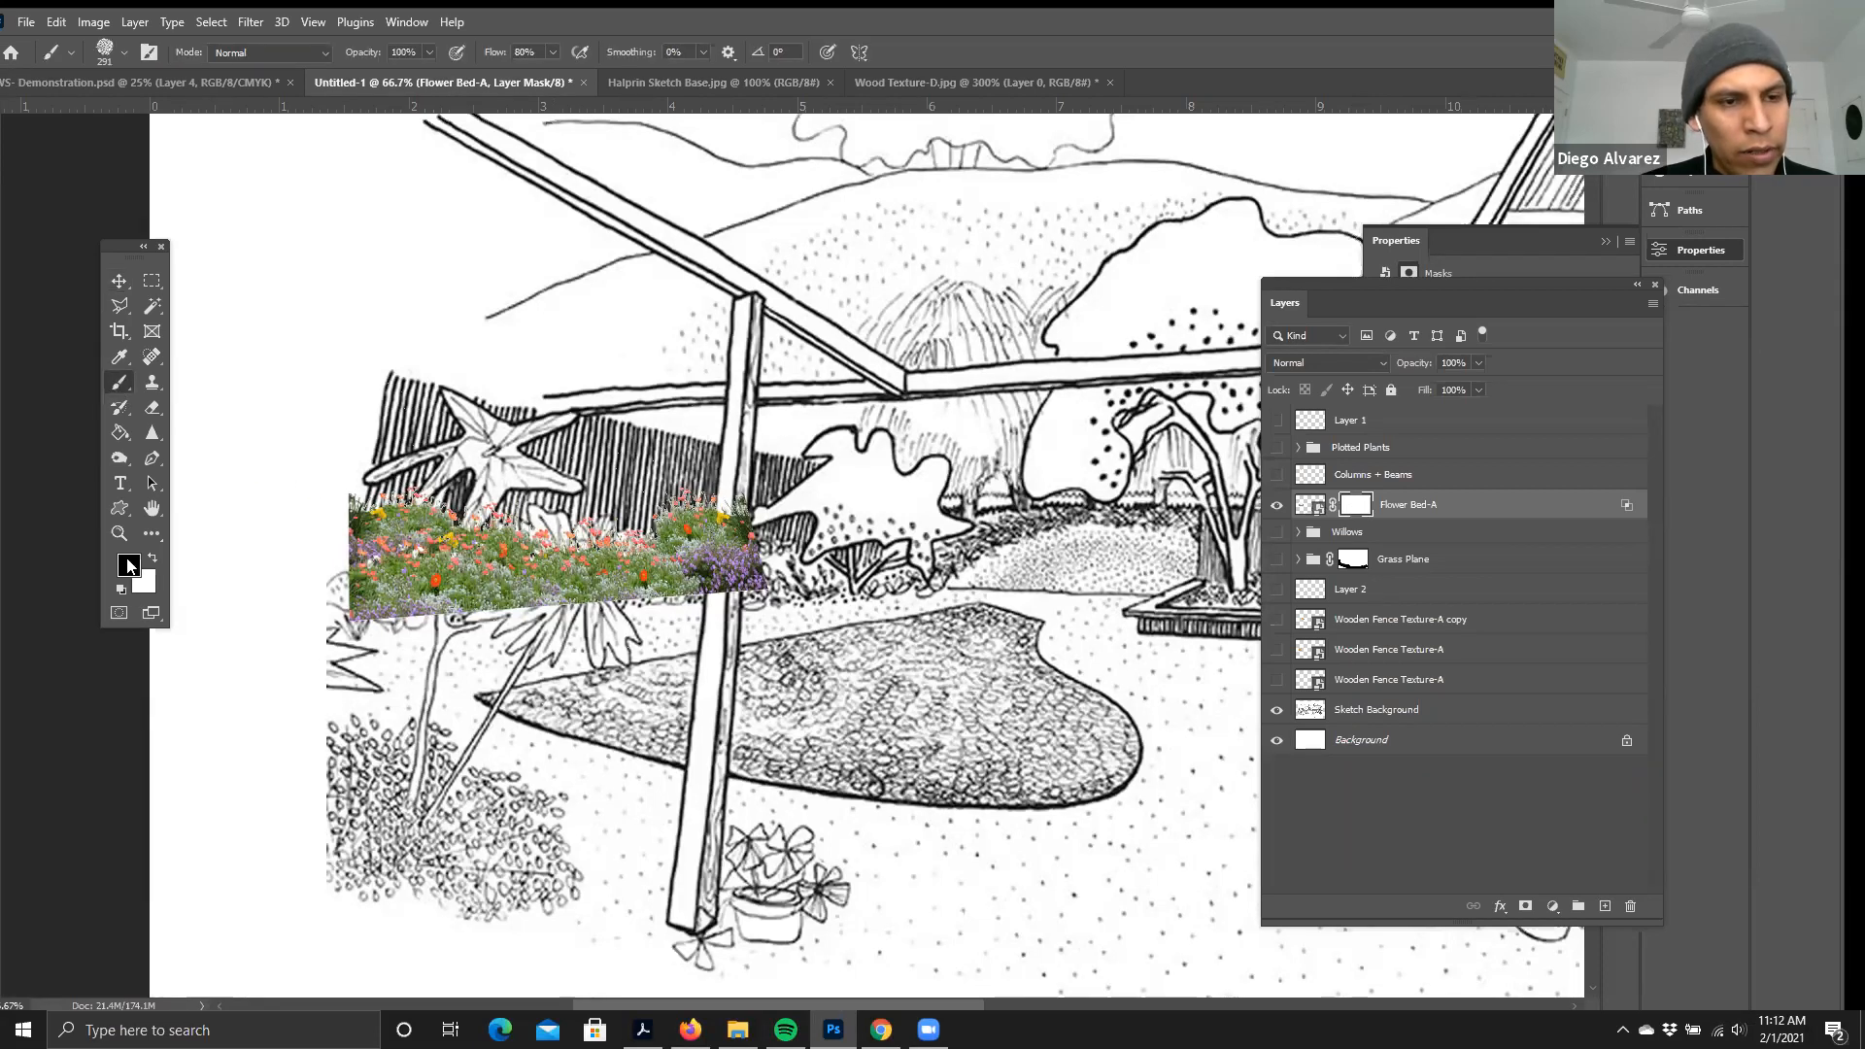
click(123, 54)
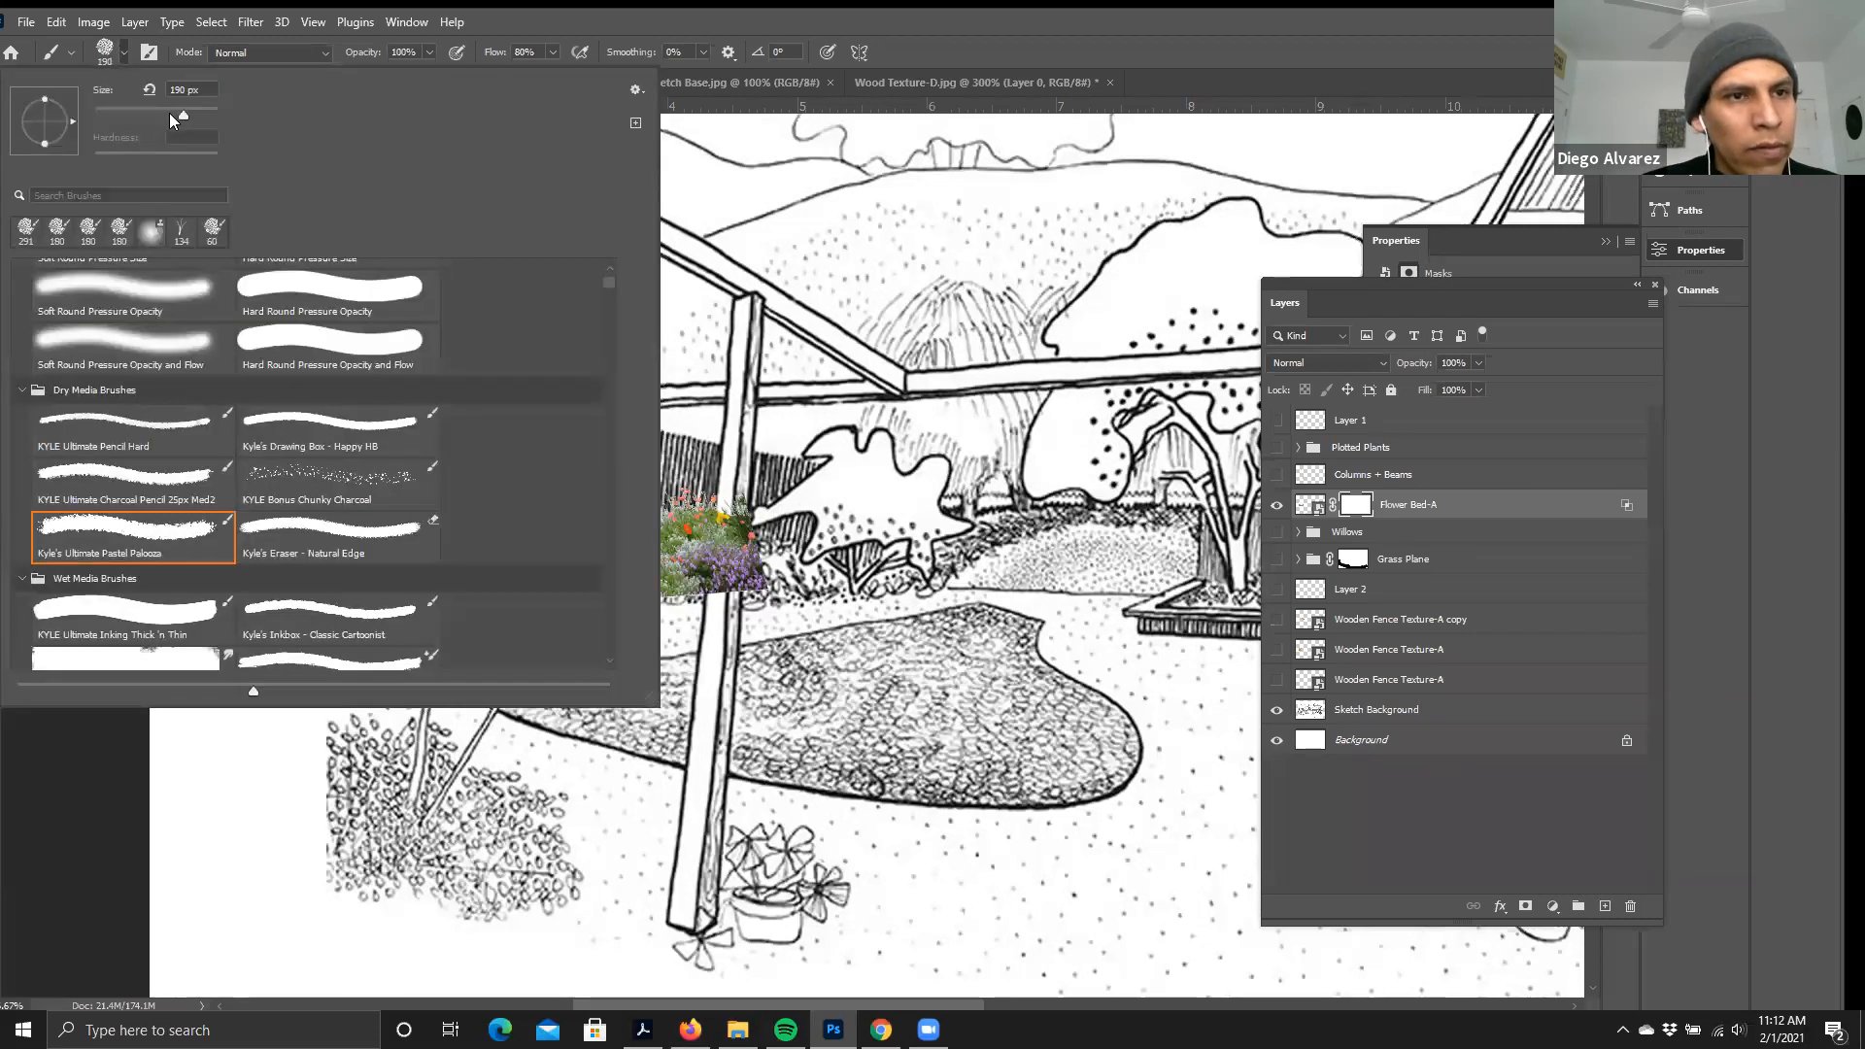
drag(106, 114, 105, 116)
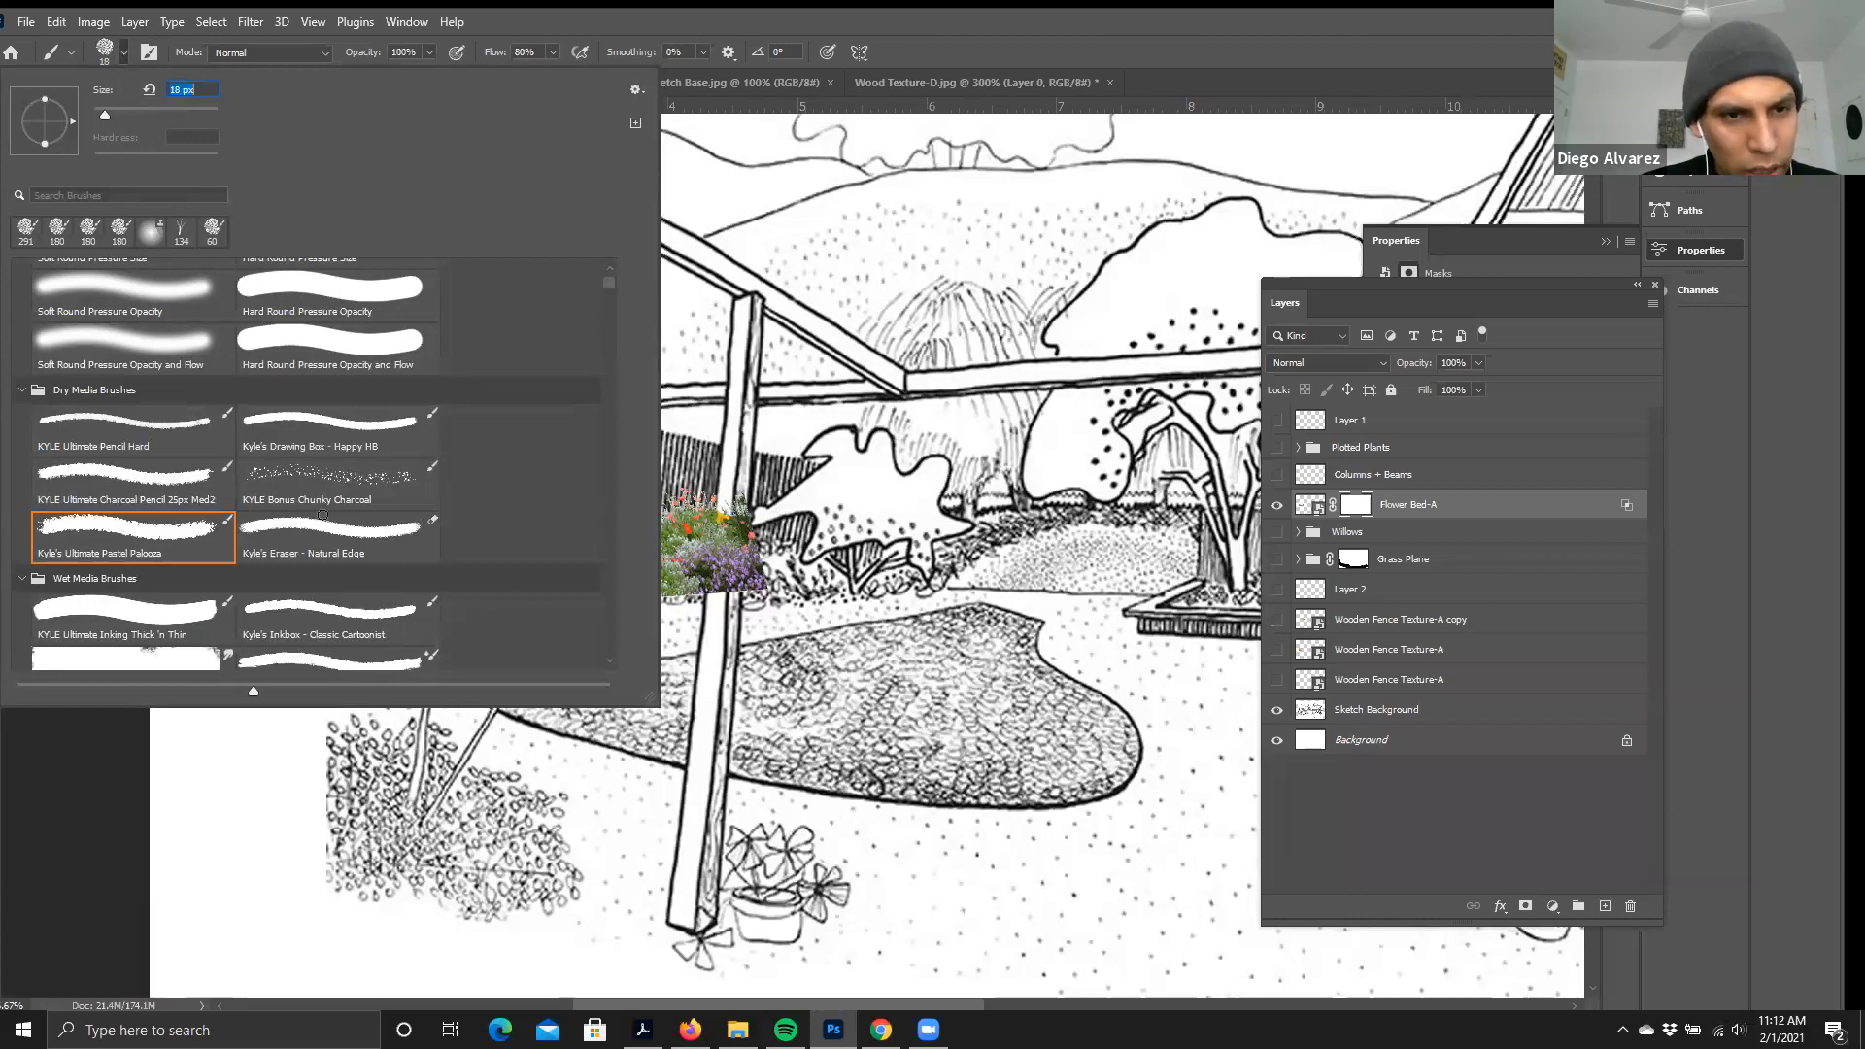
key(Return)
click(120, 56)
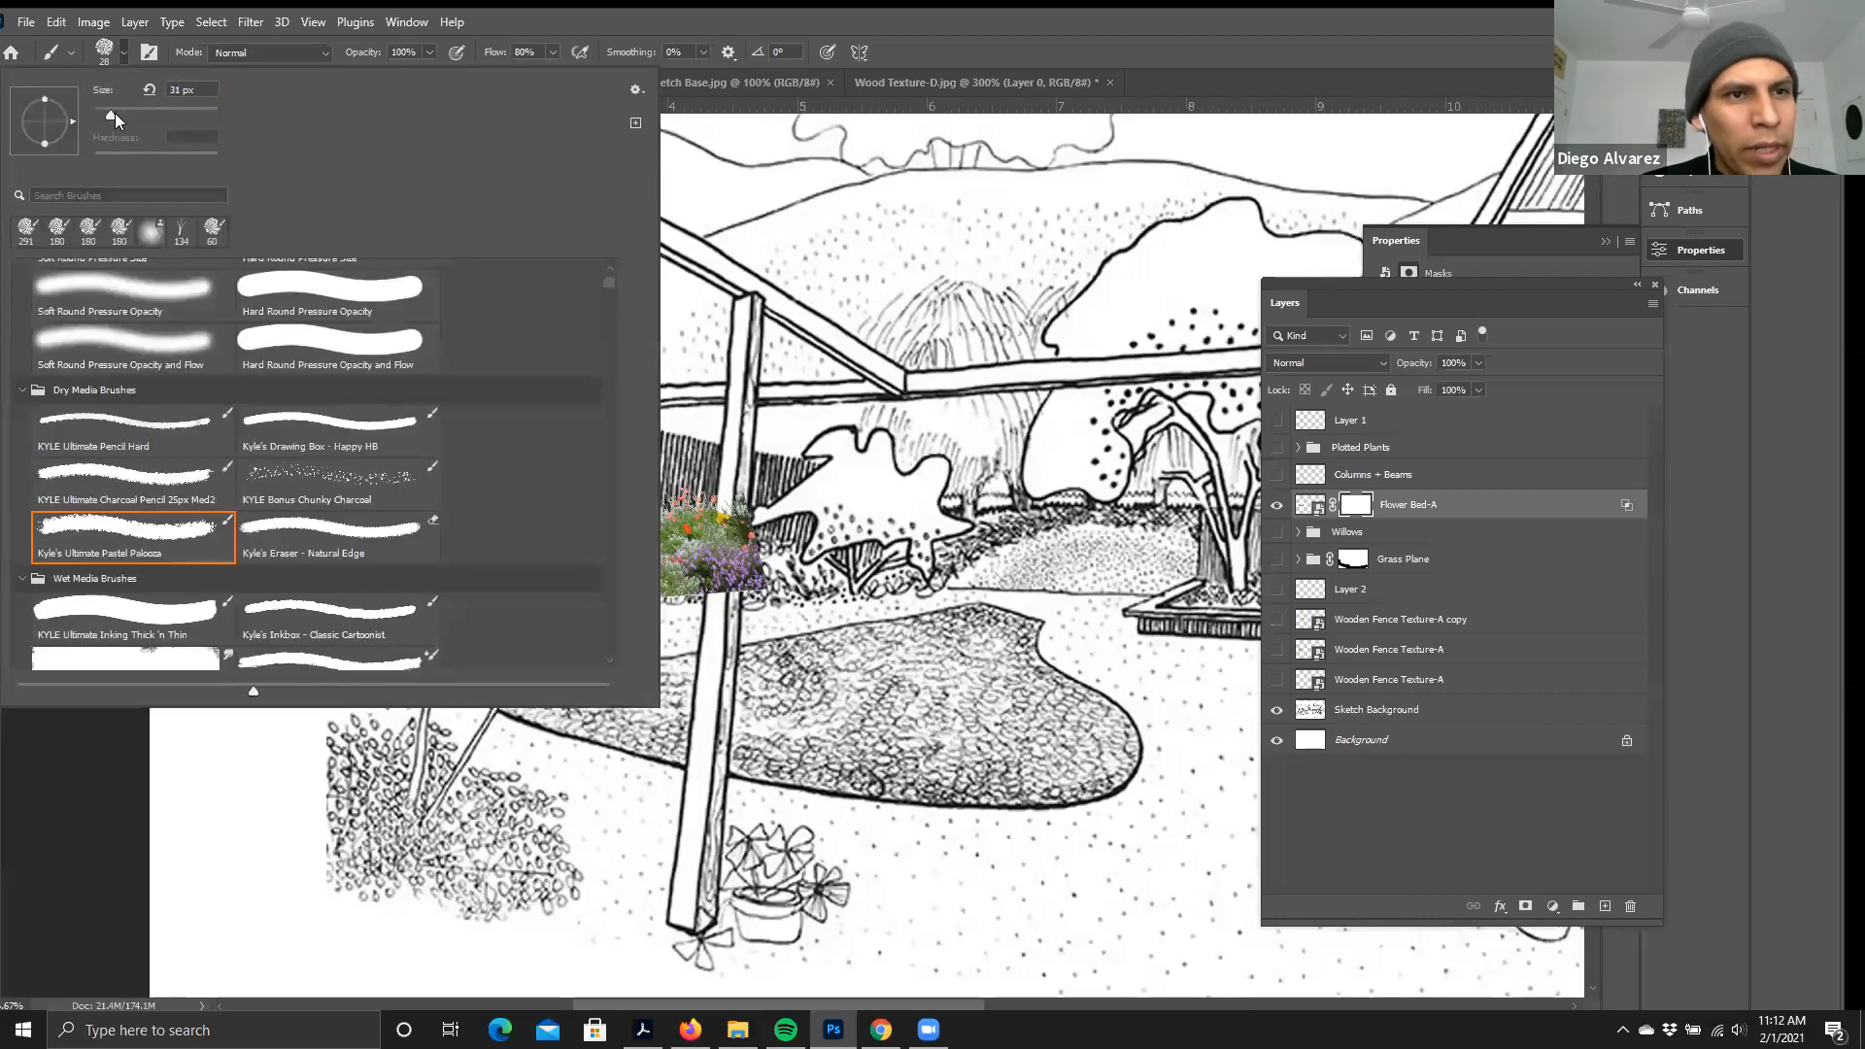
drag(116, 113, 118, 112)
key(Return)
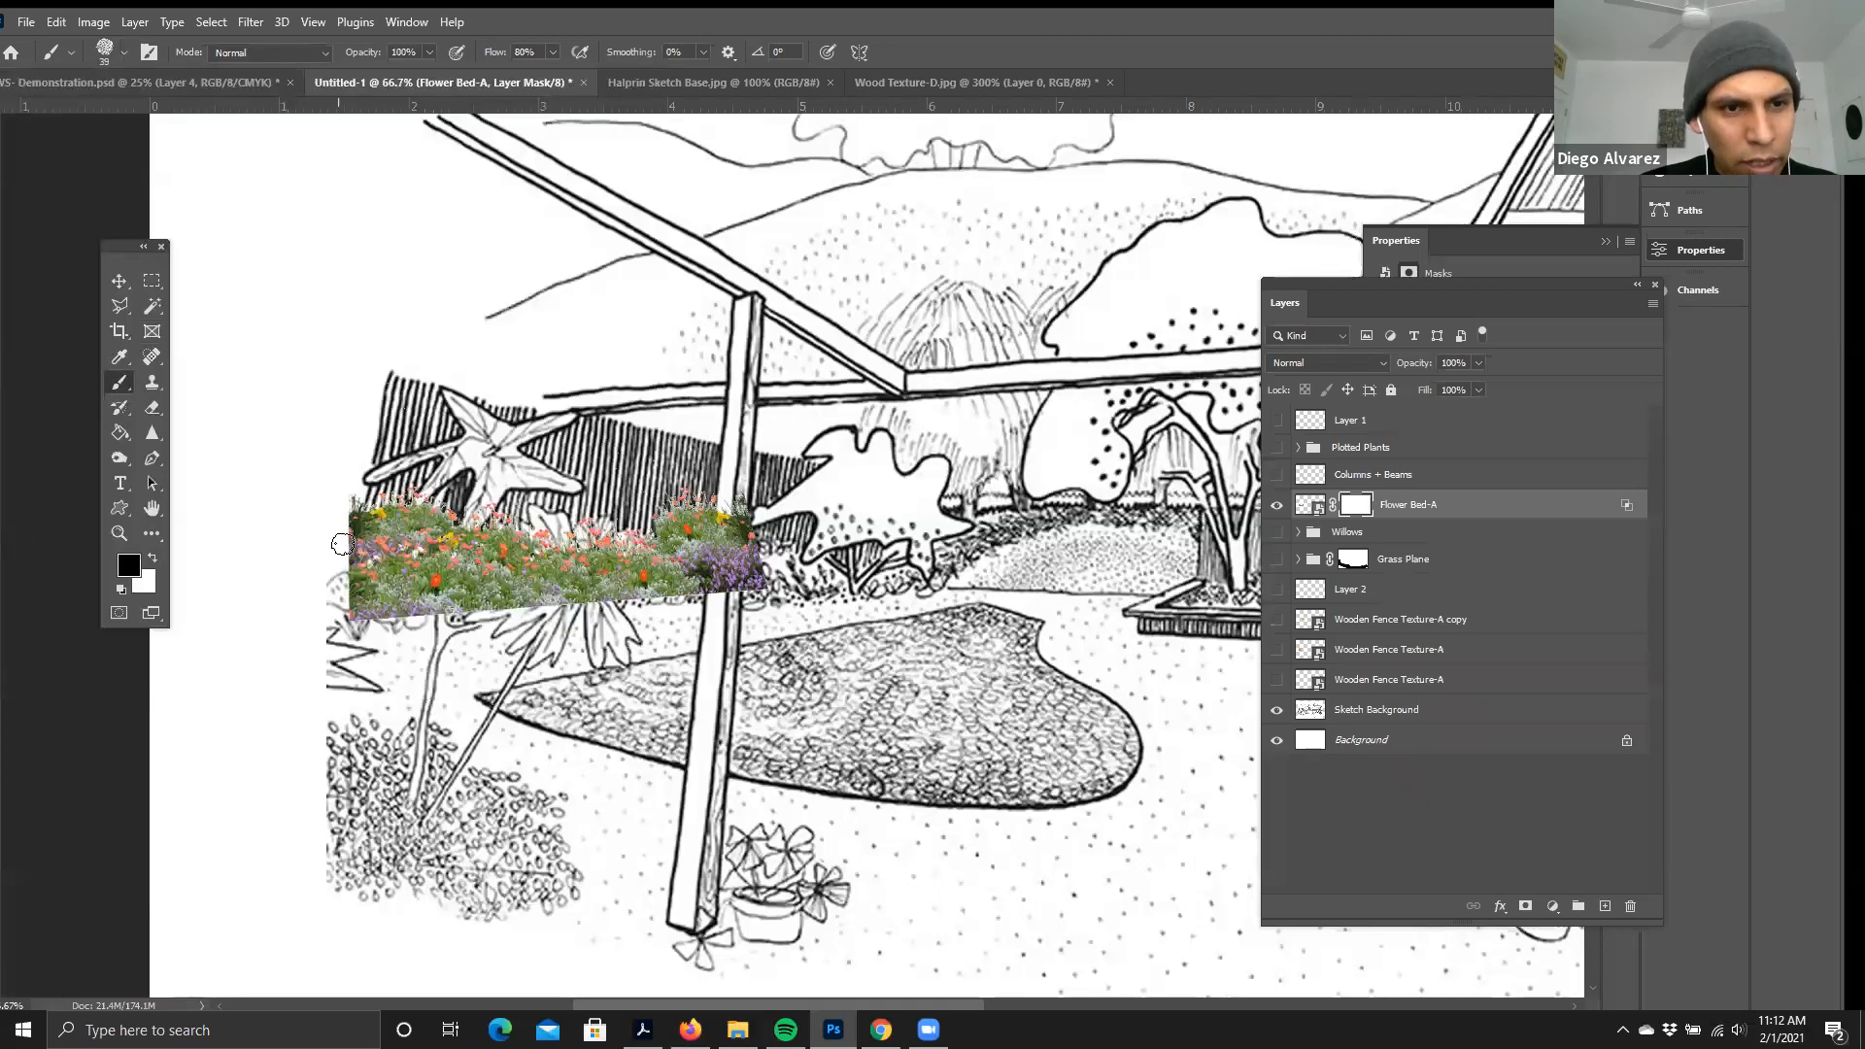
drag(342, 612, 767, 590)
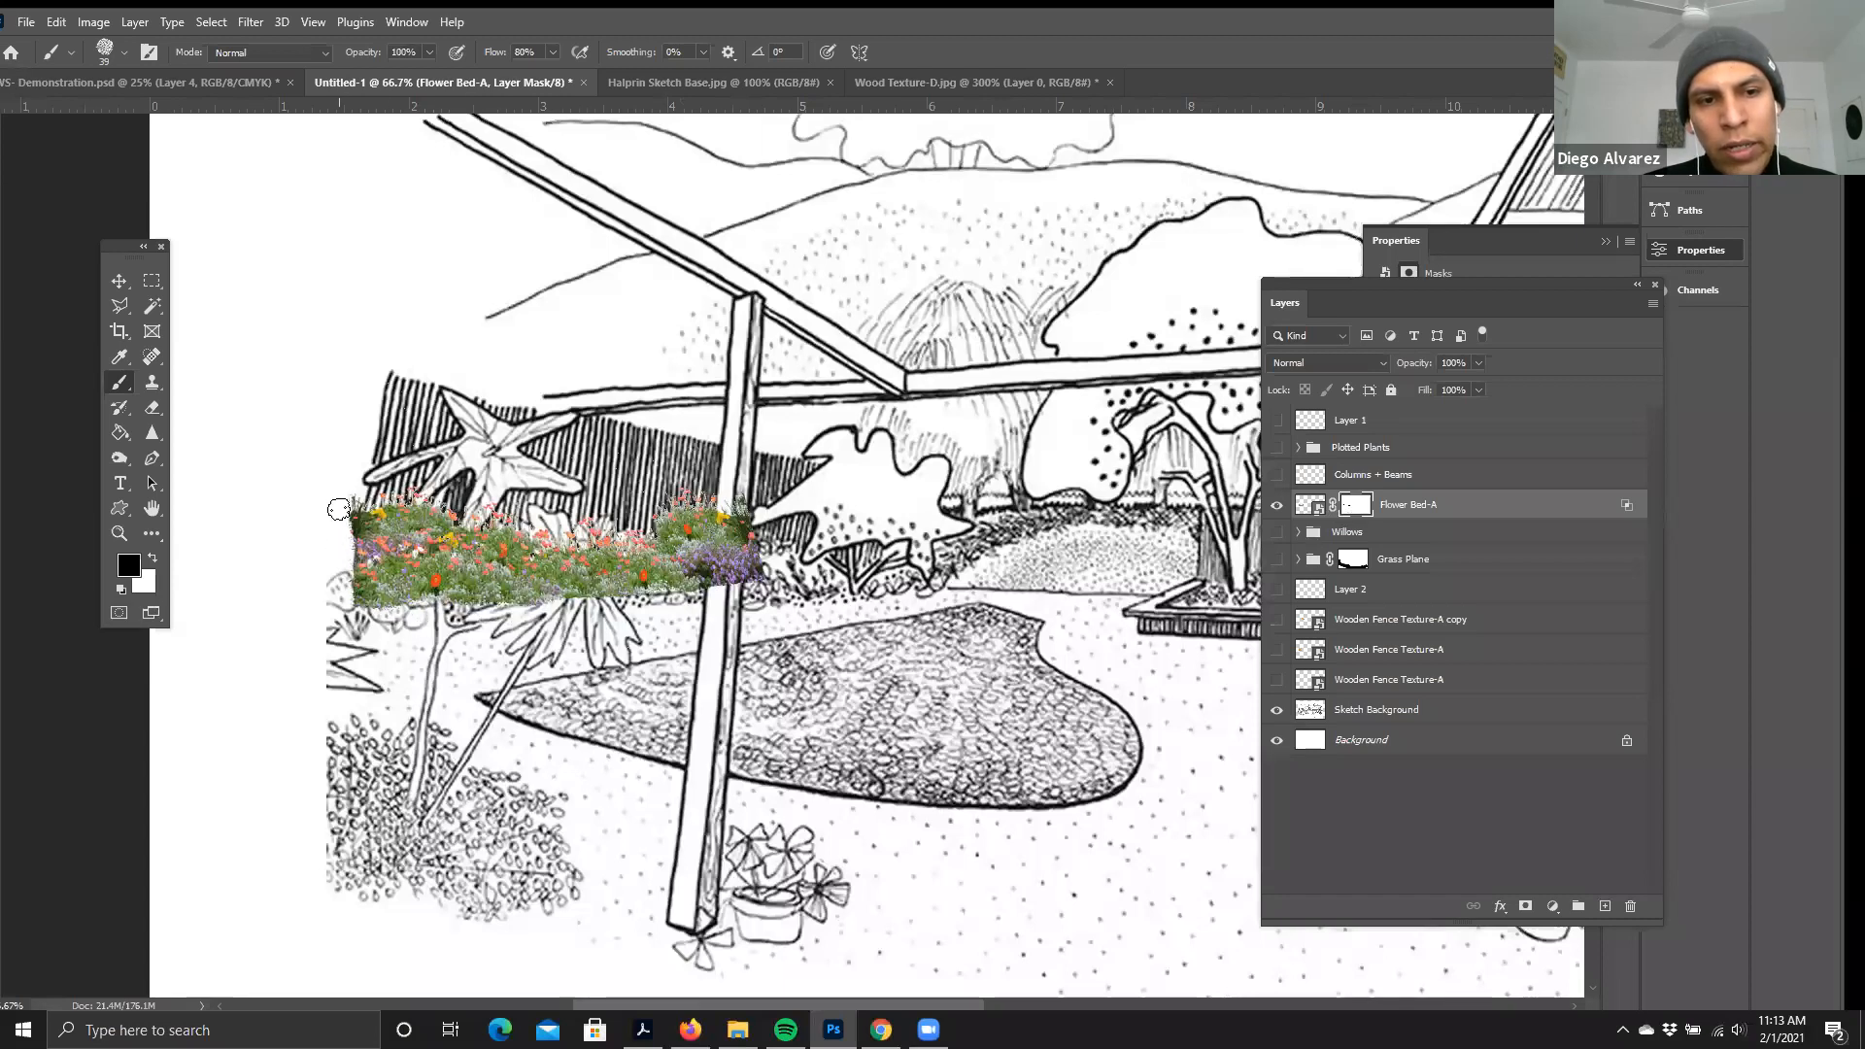
- Try masking out the flowers at the far end of the bed below the large star-shaped plant, and undo it
mouse_move(397, 582)
mouse_down()
mouse_move(470, 576)
mouse_move(417, 521)
mouse_move(409, 581)
mouse_move(399, 558)
mouse_move(437, 570)
mouse_move(452, 532)
mouse_move(436, 513)
mouse_move(470, 555)
mouse_move(418, 554)
mouse_move(378, 516)
mouse_move(372, 576)
mouse_move(384, 535)
mouse_up()
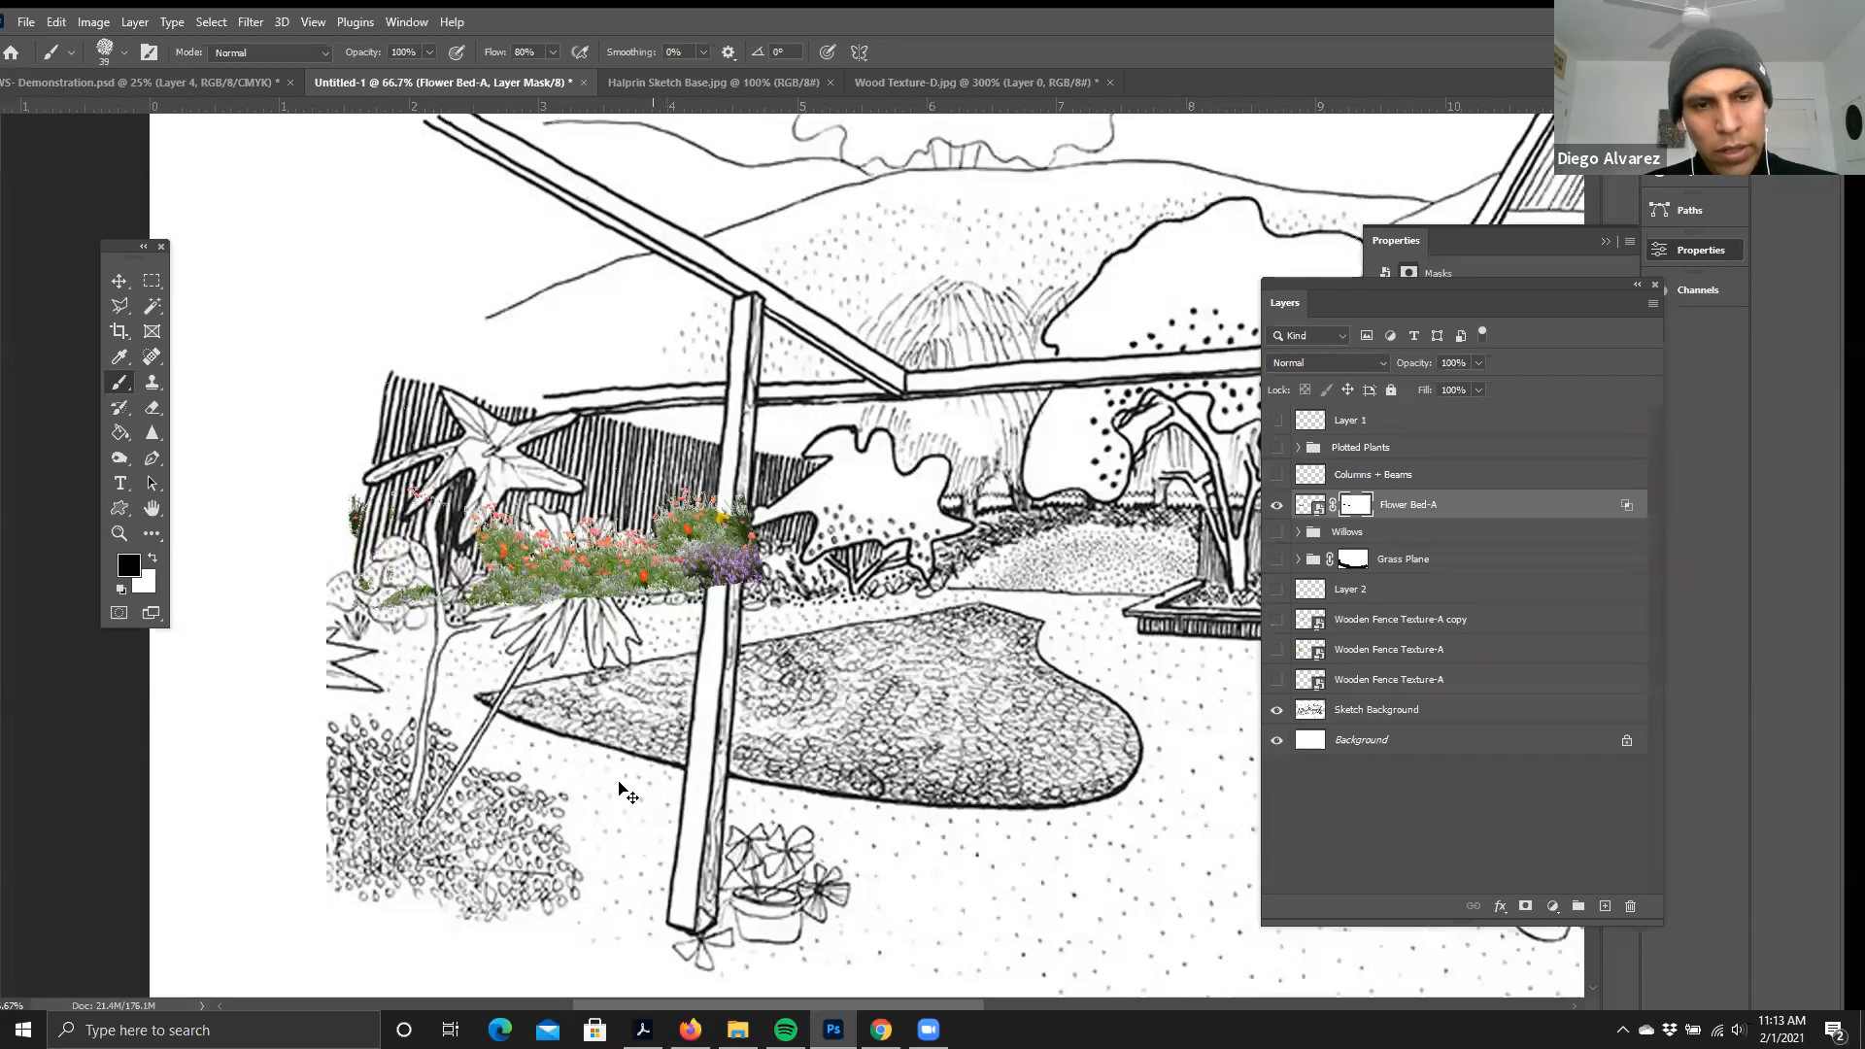
key(ctrl+z)
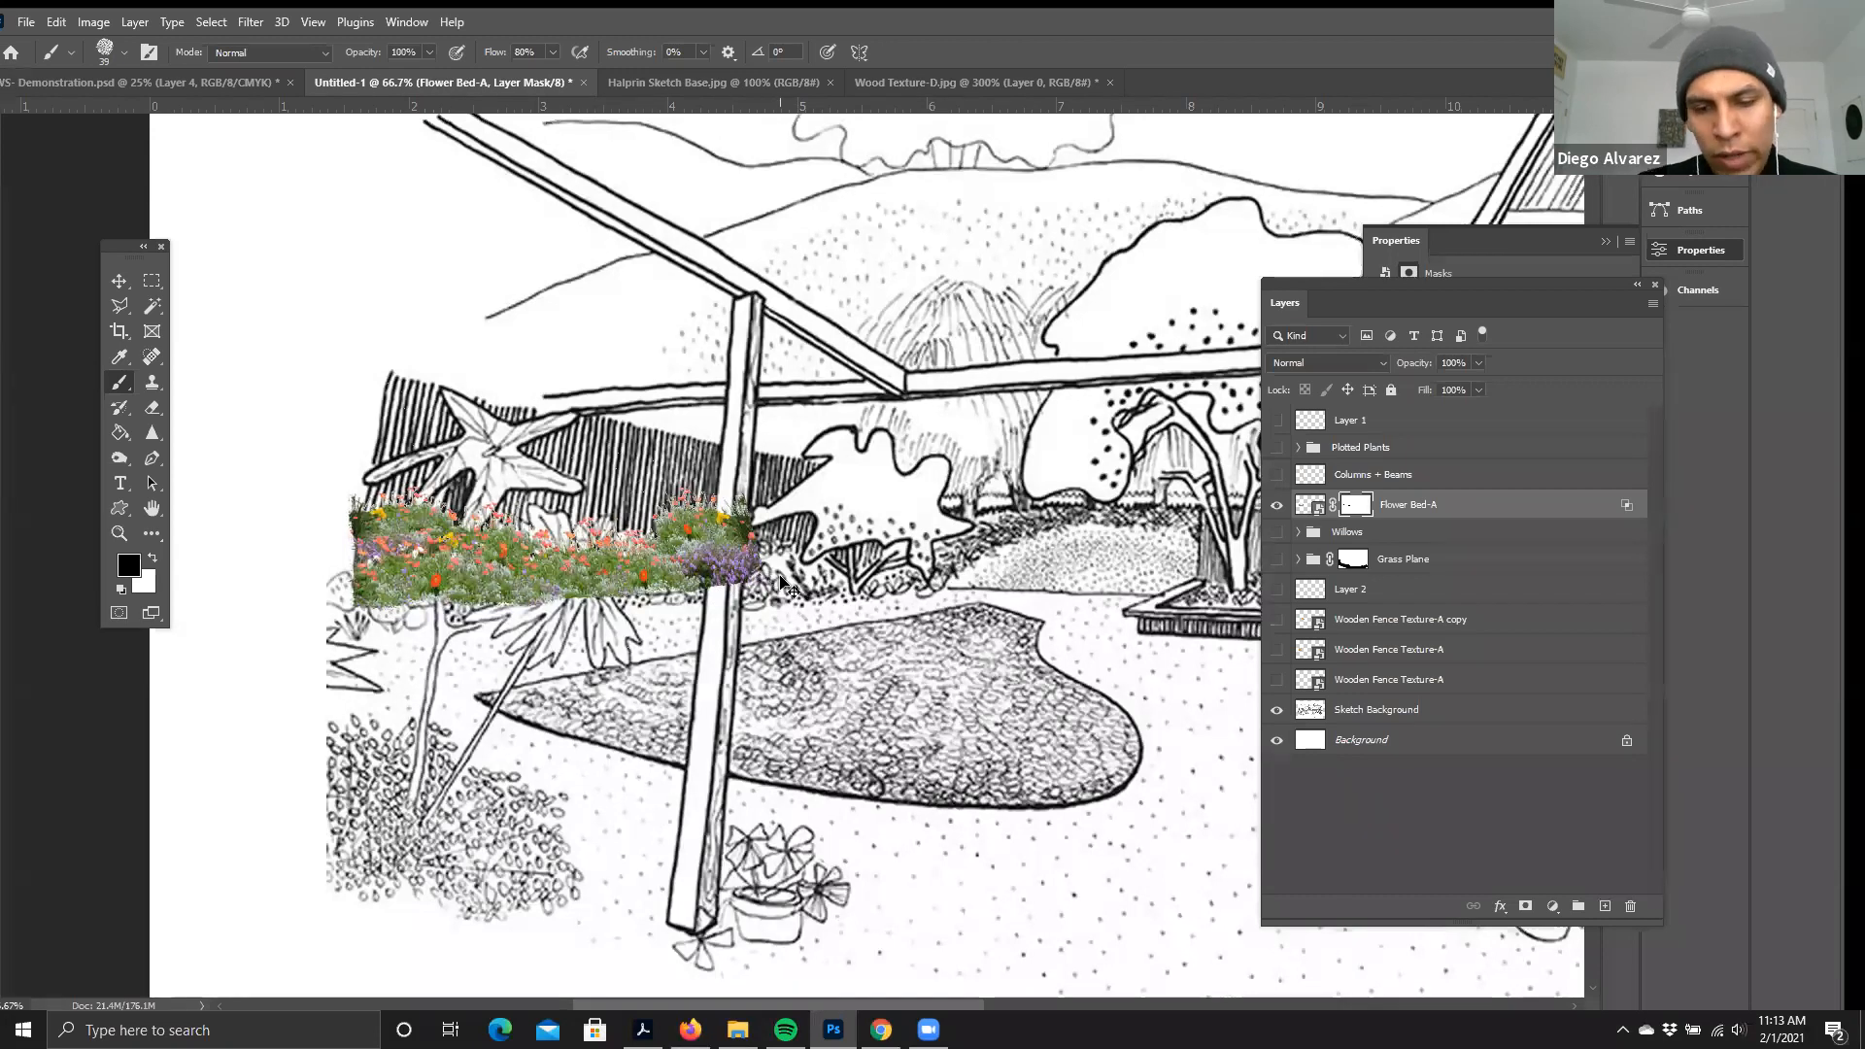
- Paint more black on the Flower Bed-A mask along the bottom edge of the flowers, from the column toward the far end
scroll(781, 577, up, 2)
scroll(736, 580, up, 1)
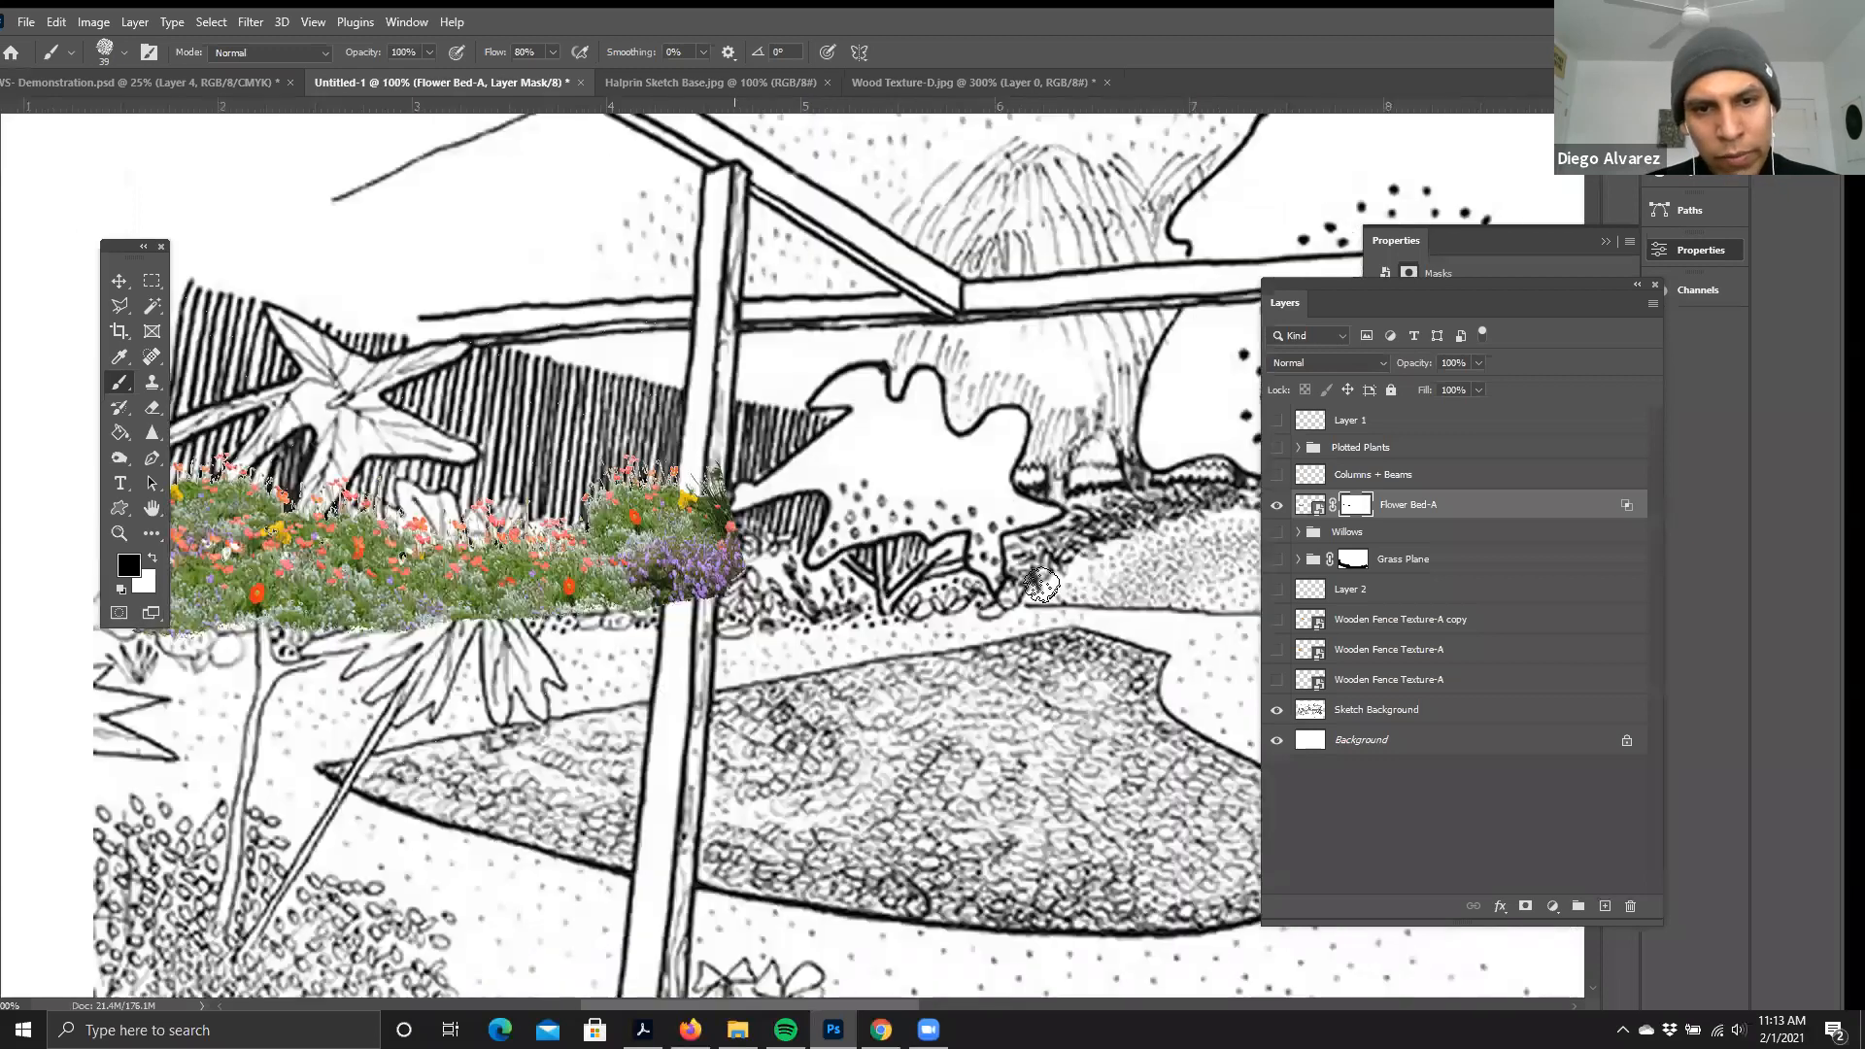
drag(740, 604, 619, 624)
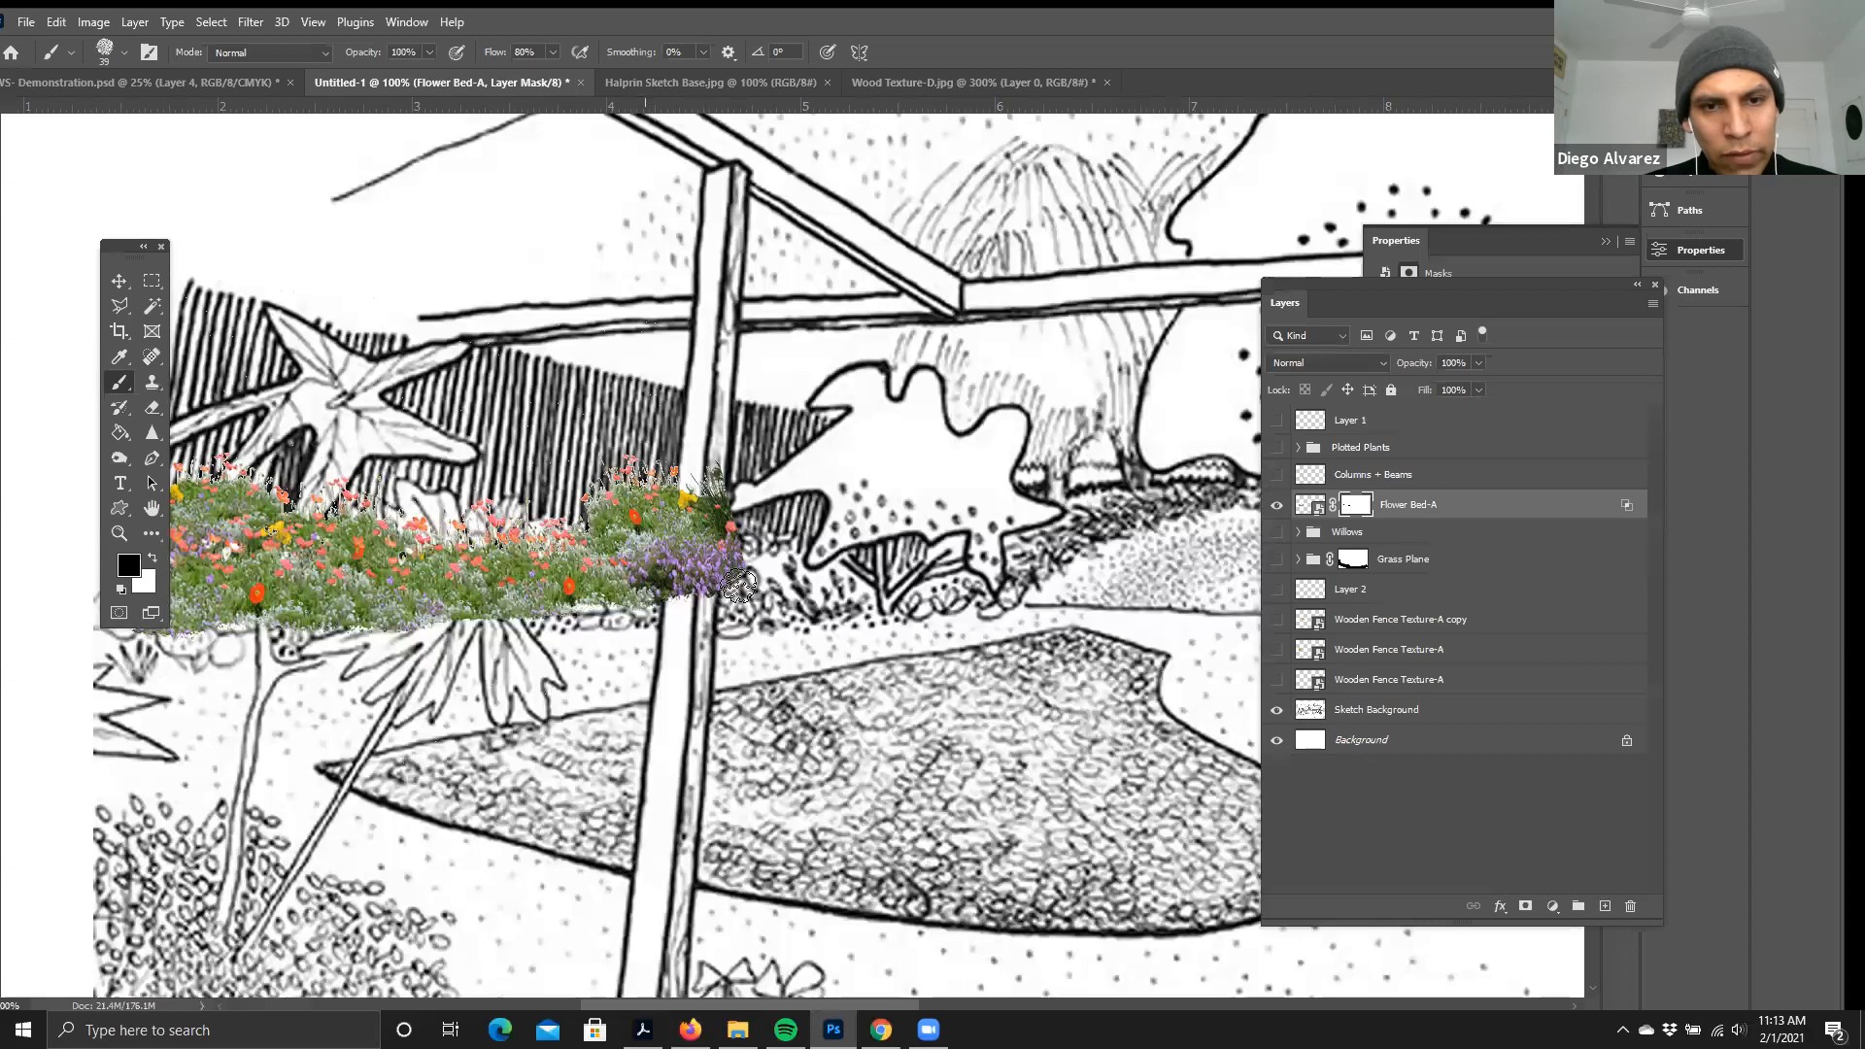
mouse_move(745, 589)
mouse_down()
mouse_move(573, 625)
mouse_move(257, 640)
mouse_up()
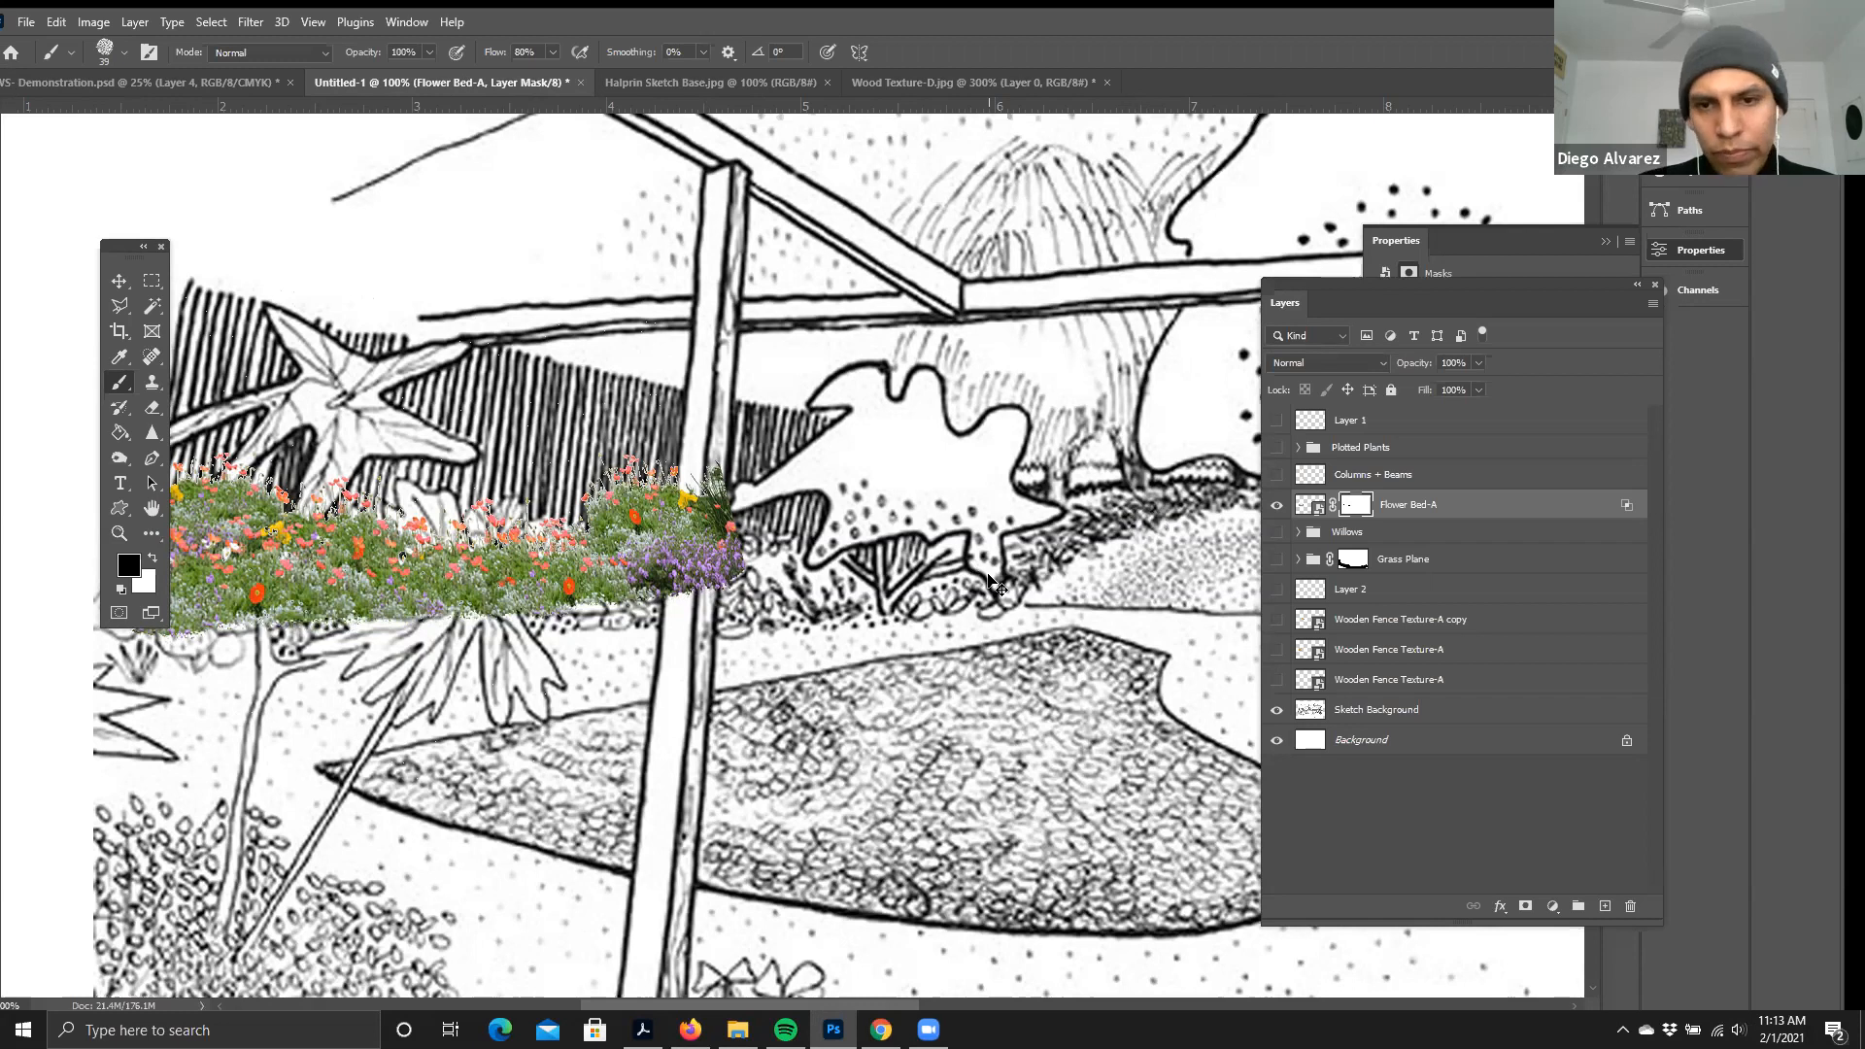
- Hide the Flower Bed-A layer, and show and select the Plotted Plants group
key(ctrl+minus)
key(ctrl+minus)
key(ctrl+minus)
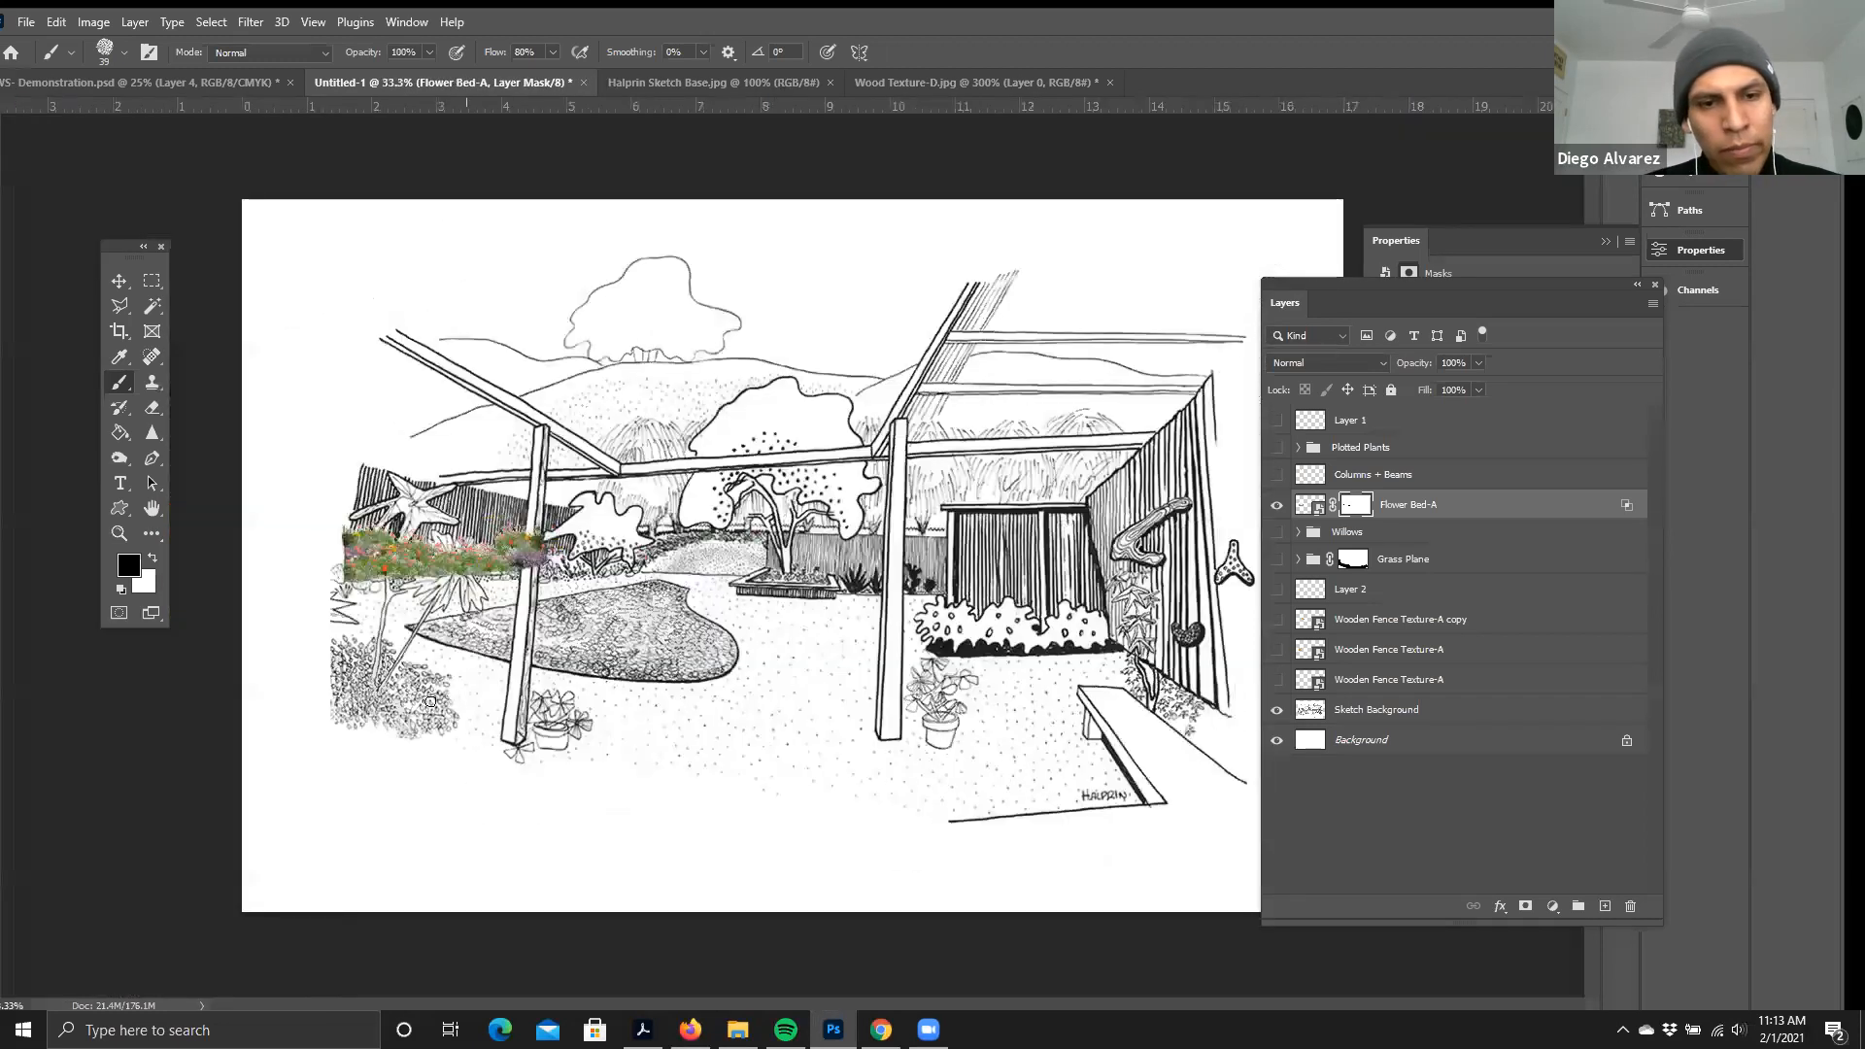
click(1277, 505)
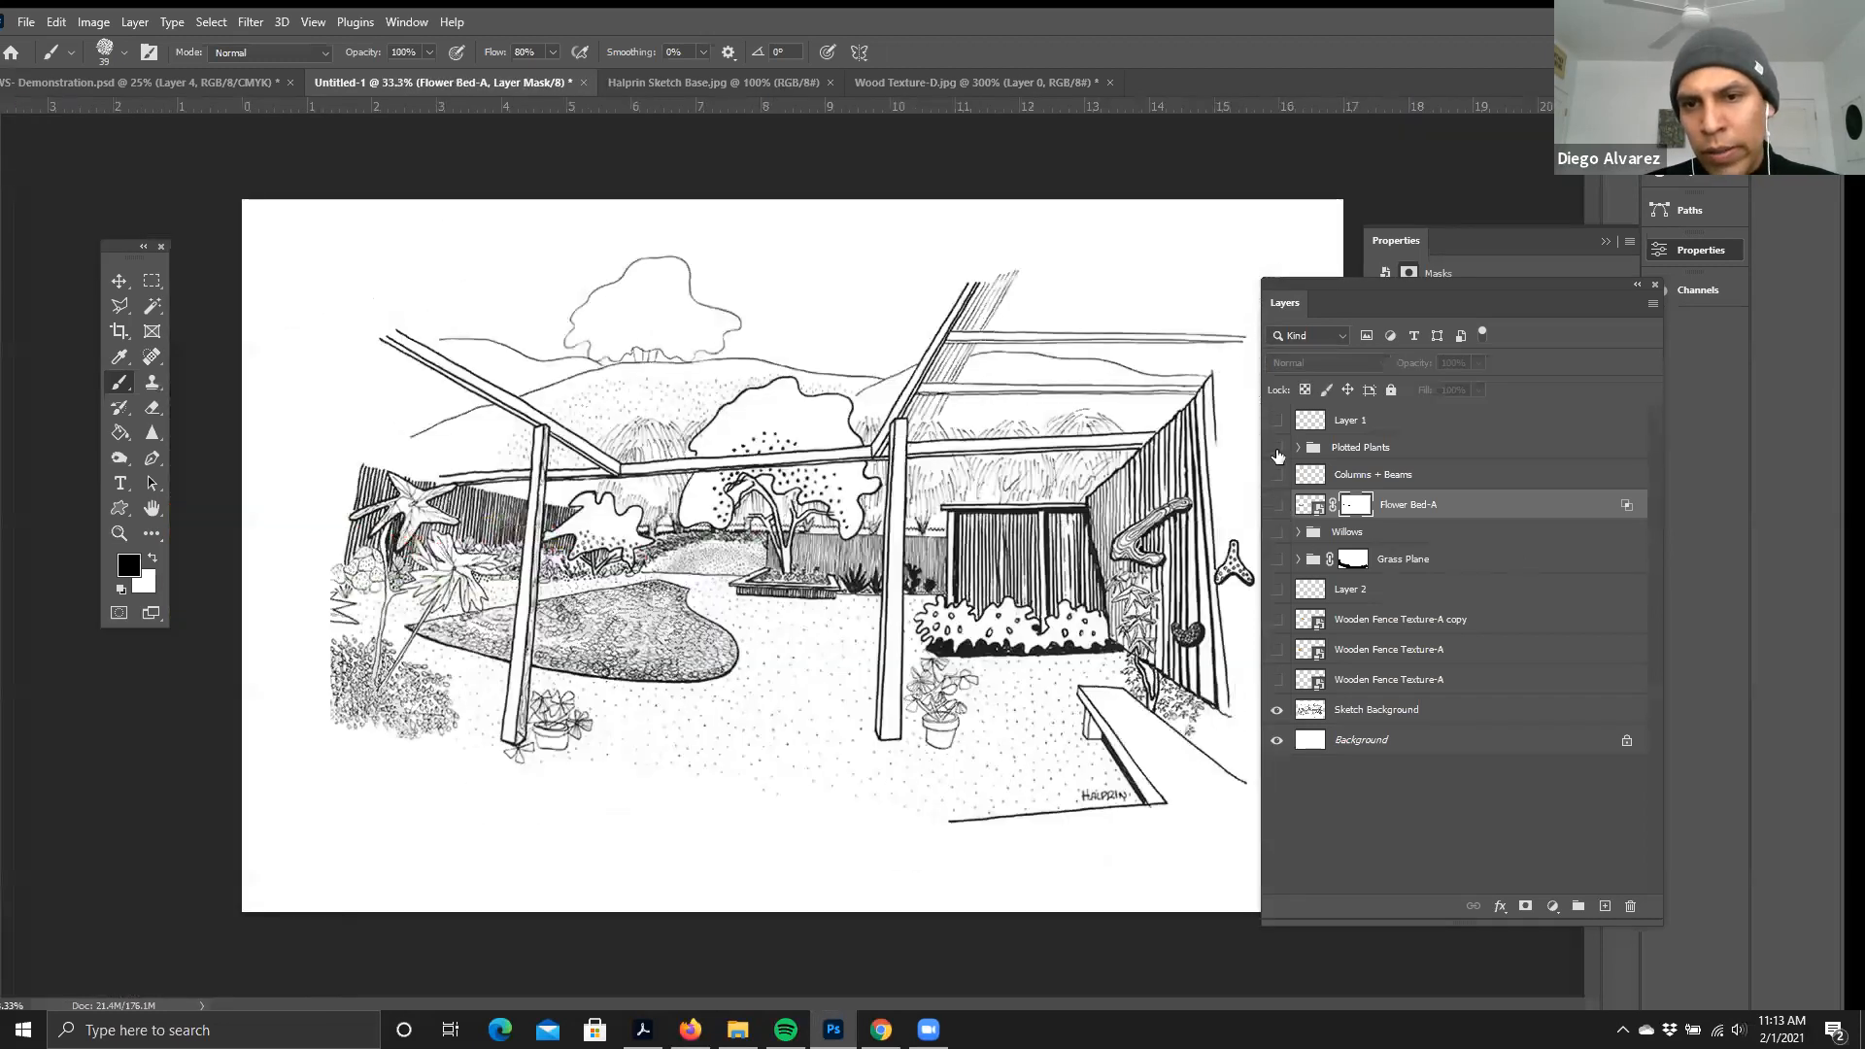
click(1276, 449)
click(1274, 449)
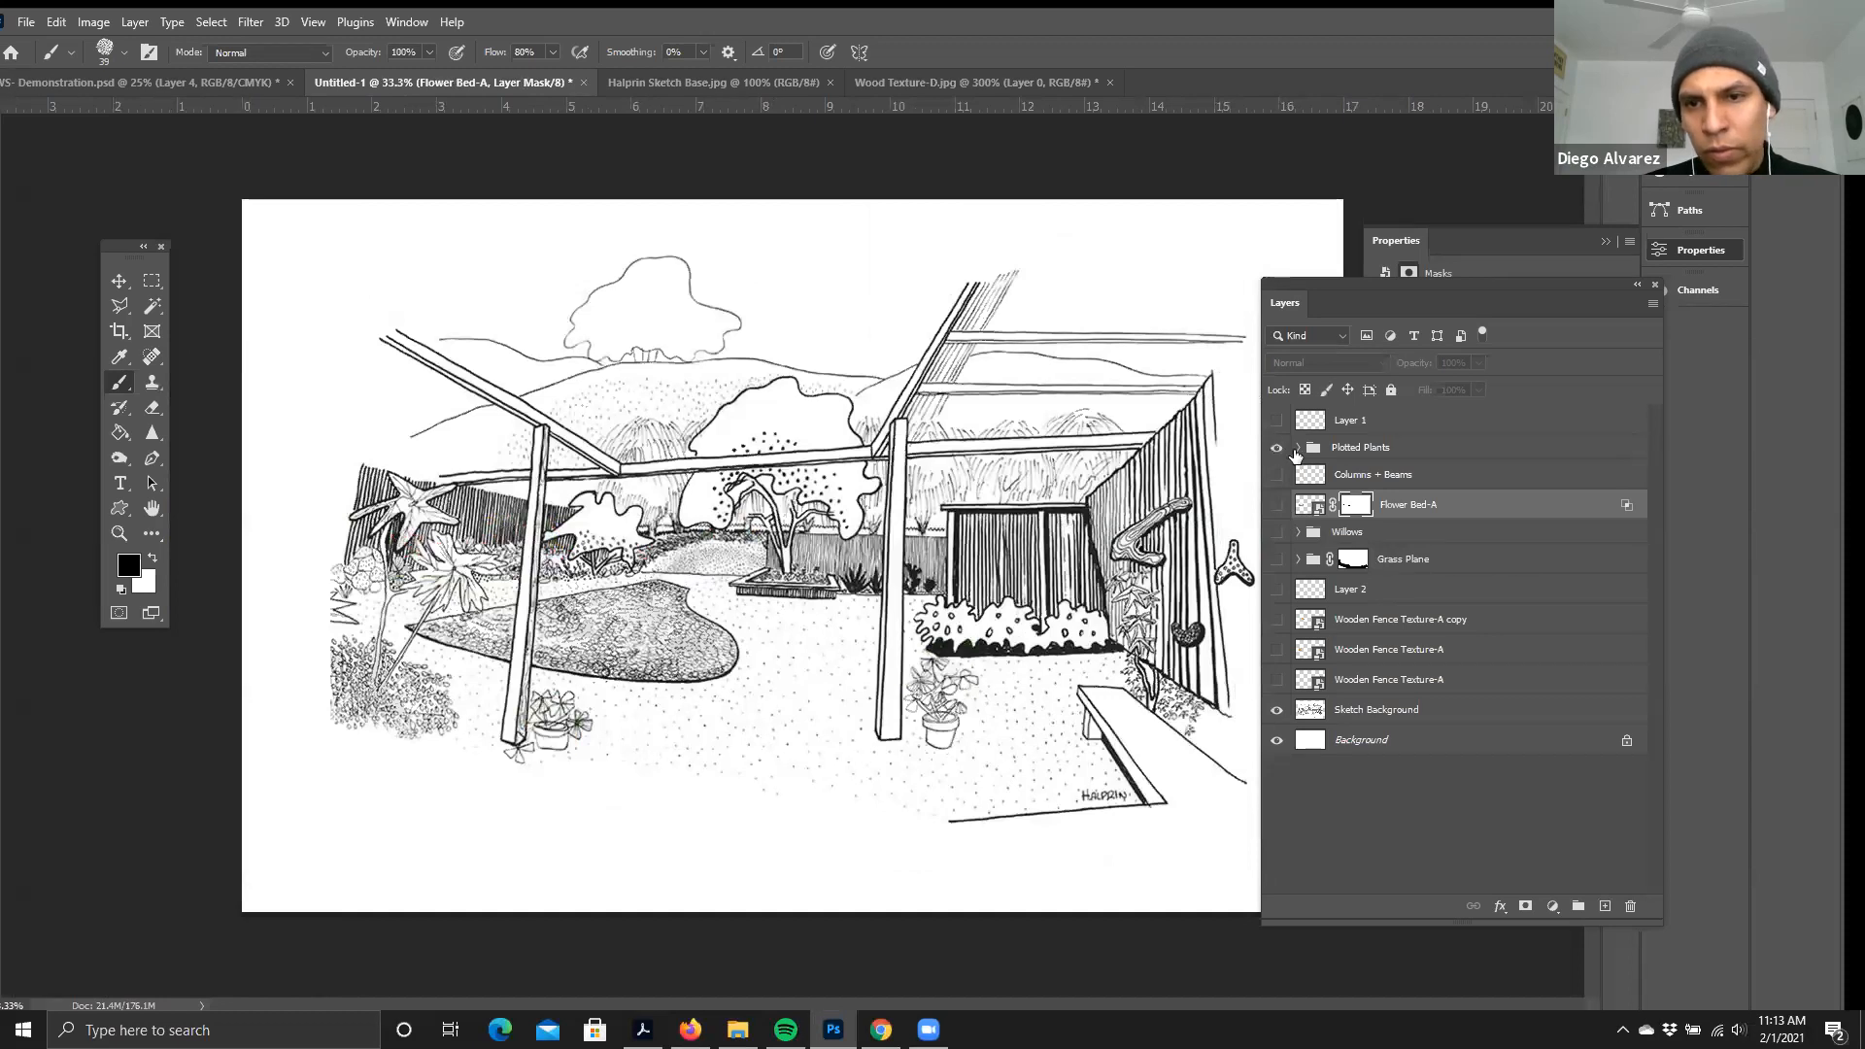
click(1344, 450)
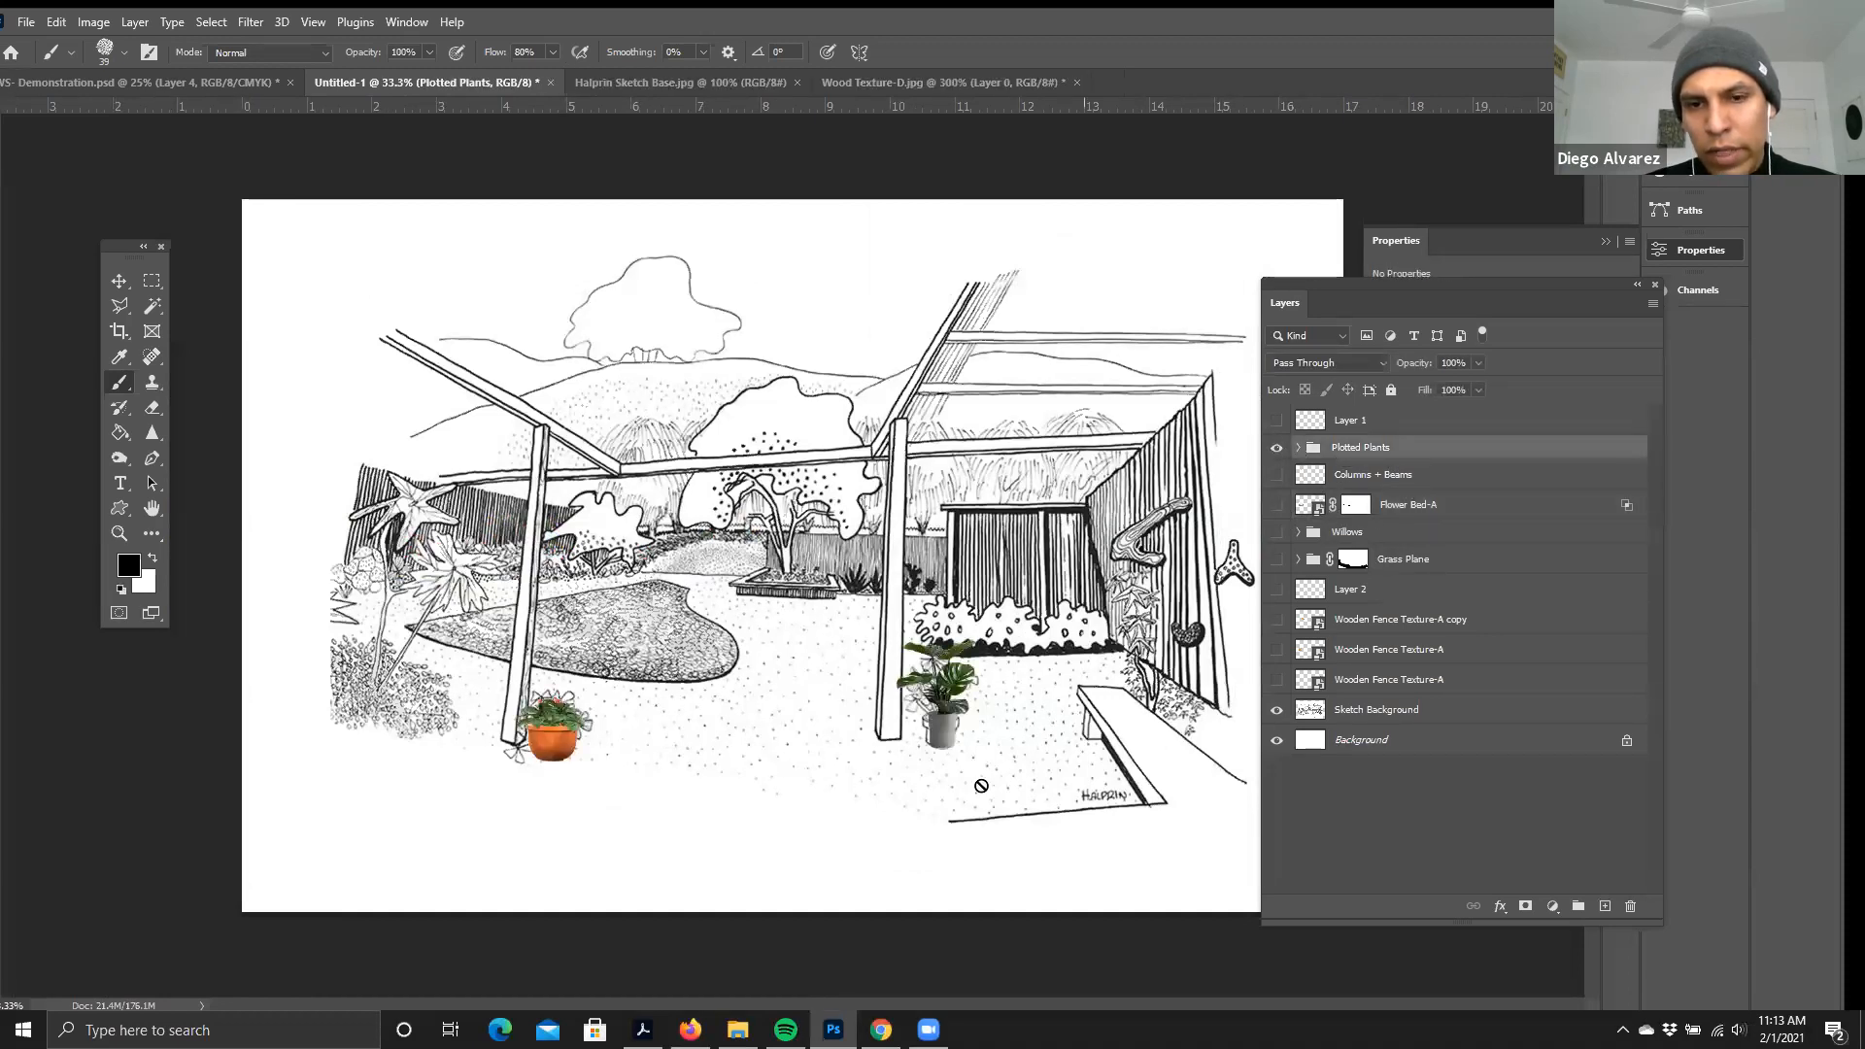
- Expand the Plotted Plants group and toggle Potted-Plant-A off and on to check which plant it holds
scroll(575, 791, up, 3)
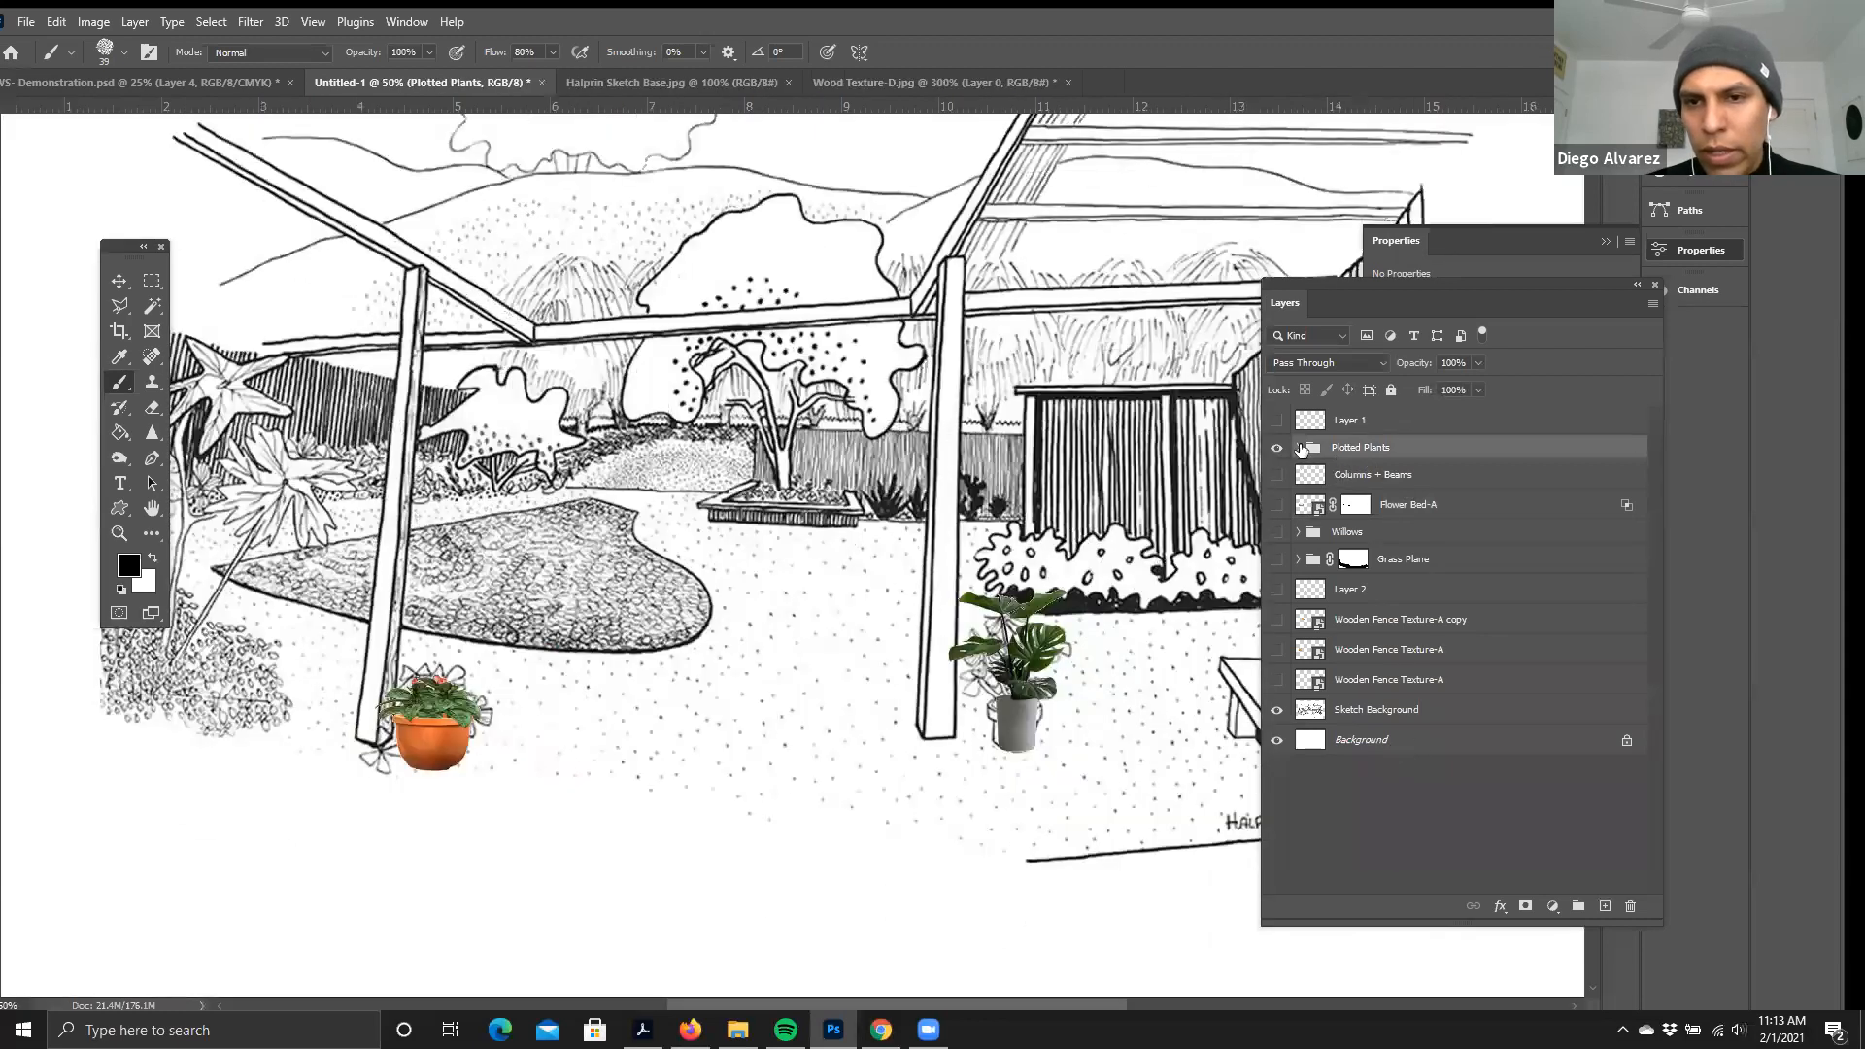
scroll(645, 753, down, 1)
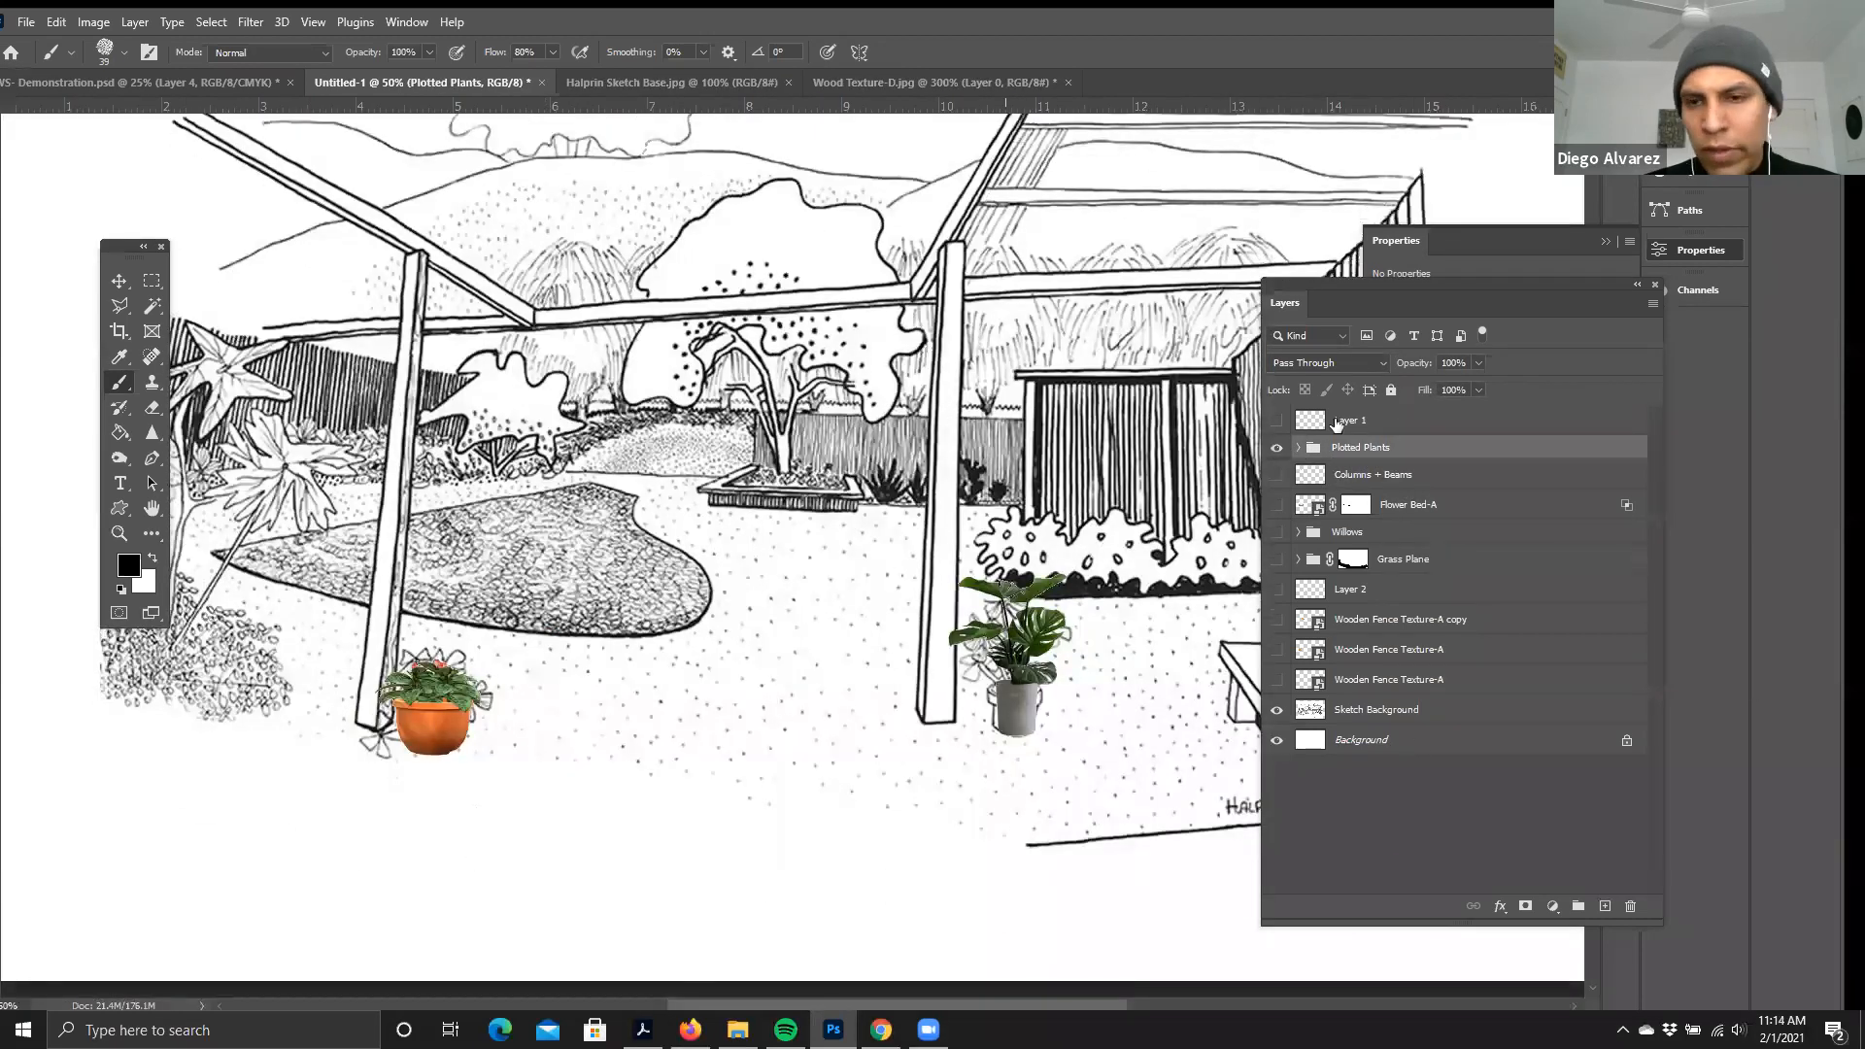
click(1298, 448)
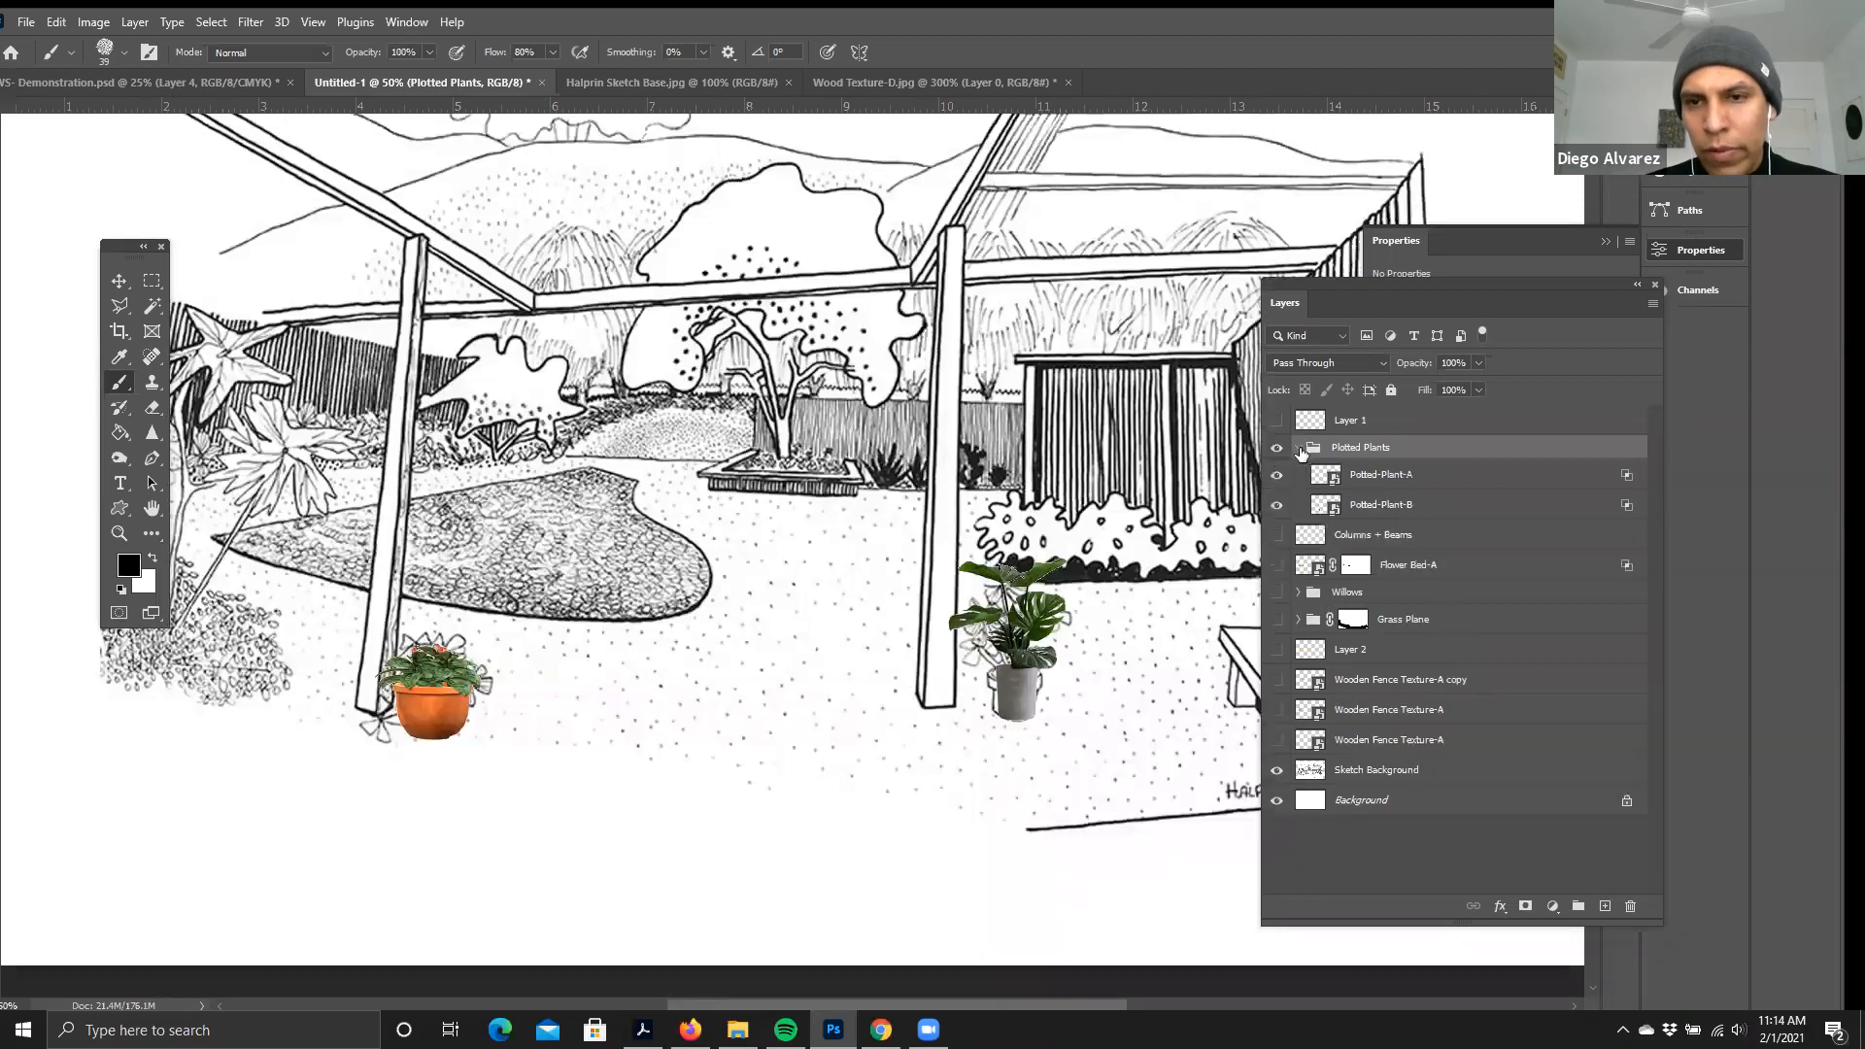
click(1300, 450)
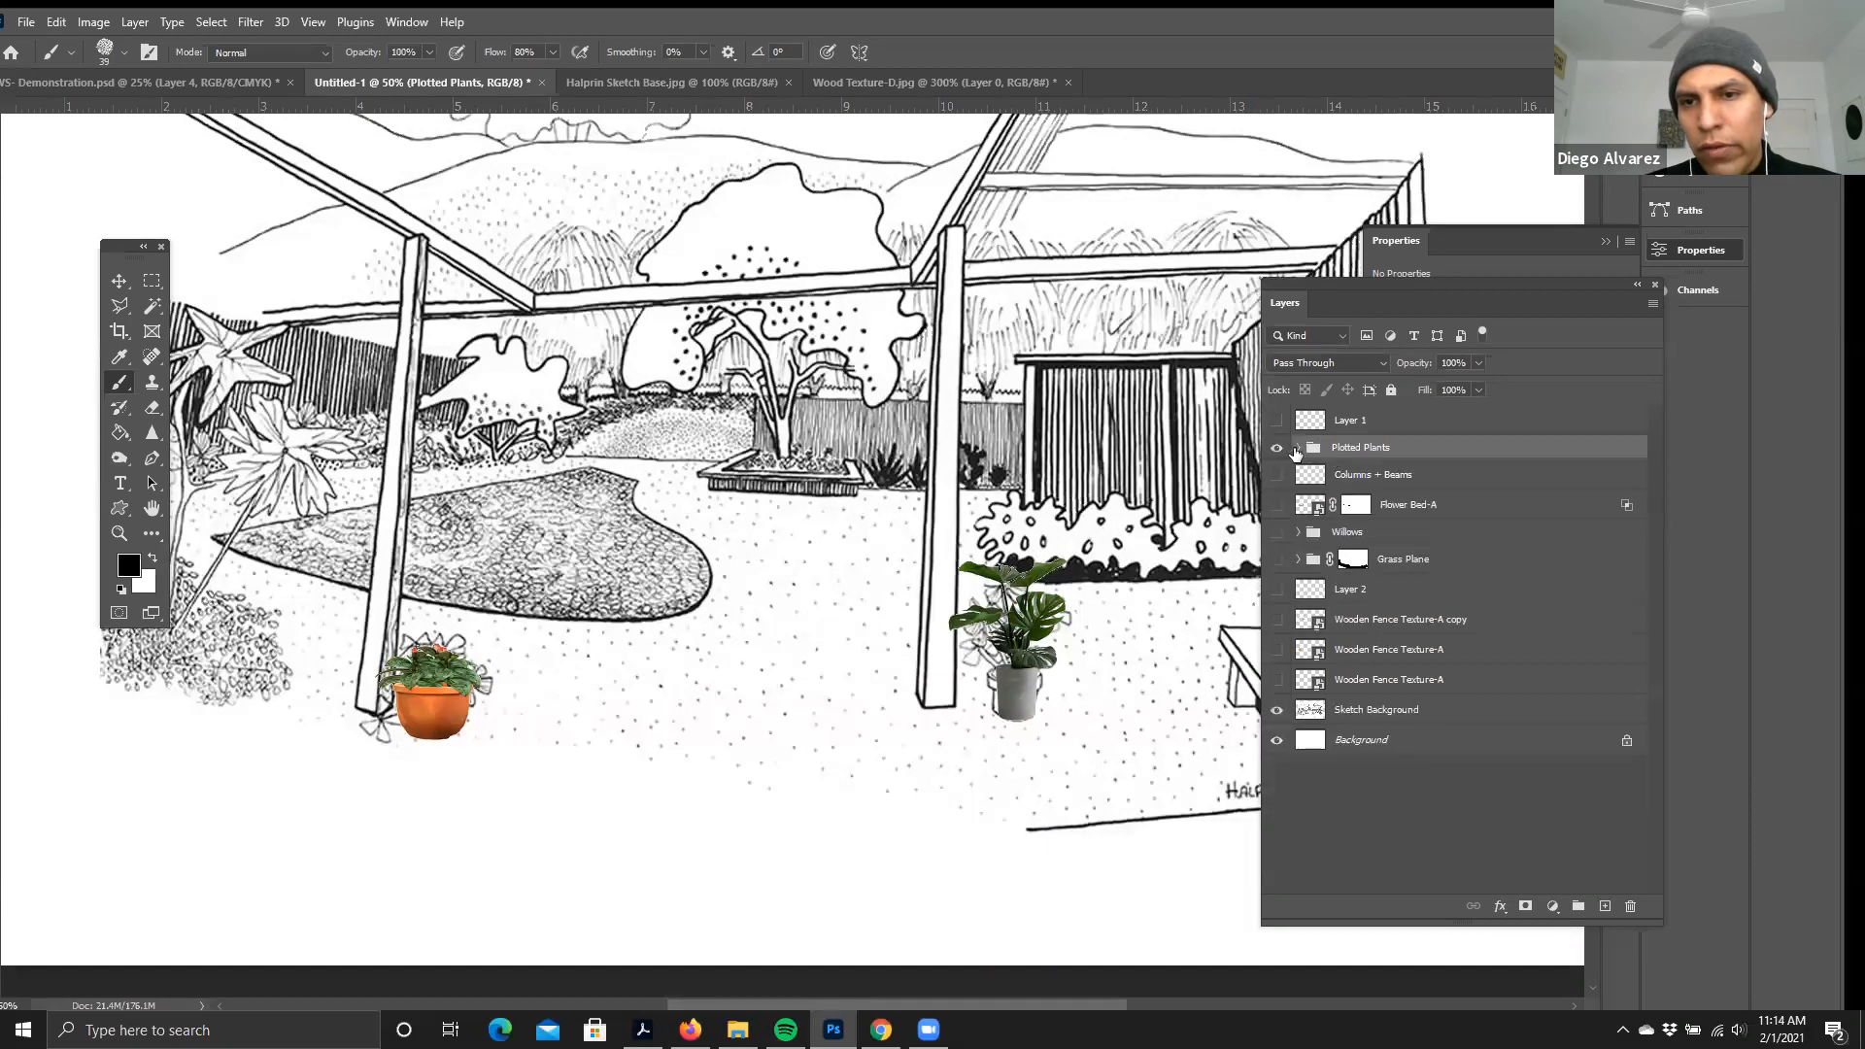
click(1298, 449)
click(1276, 476)
click(1277, 476)
- Convert the Potted-Plant-A layer to a new Smart Object
click(1385, 474)
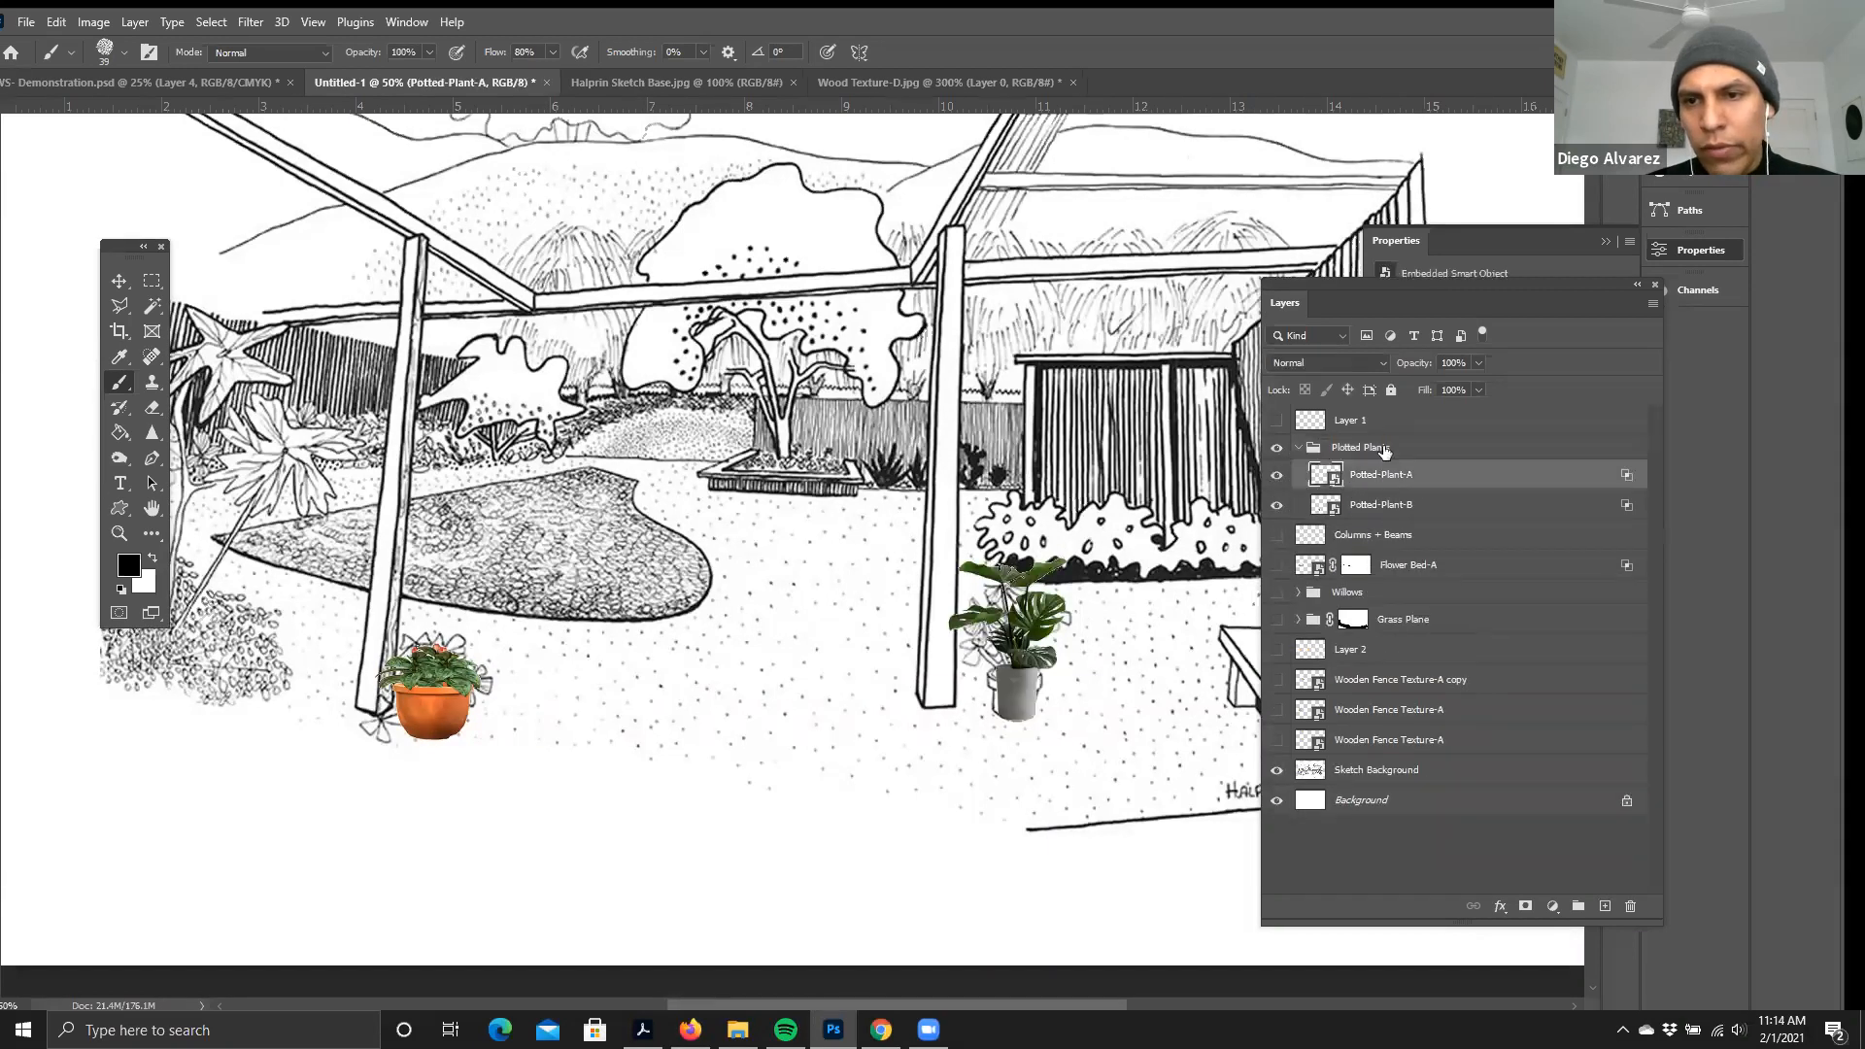
drag(1357, 286, 1301, 278)
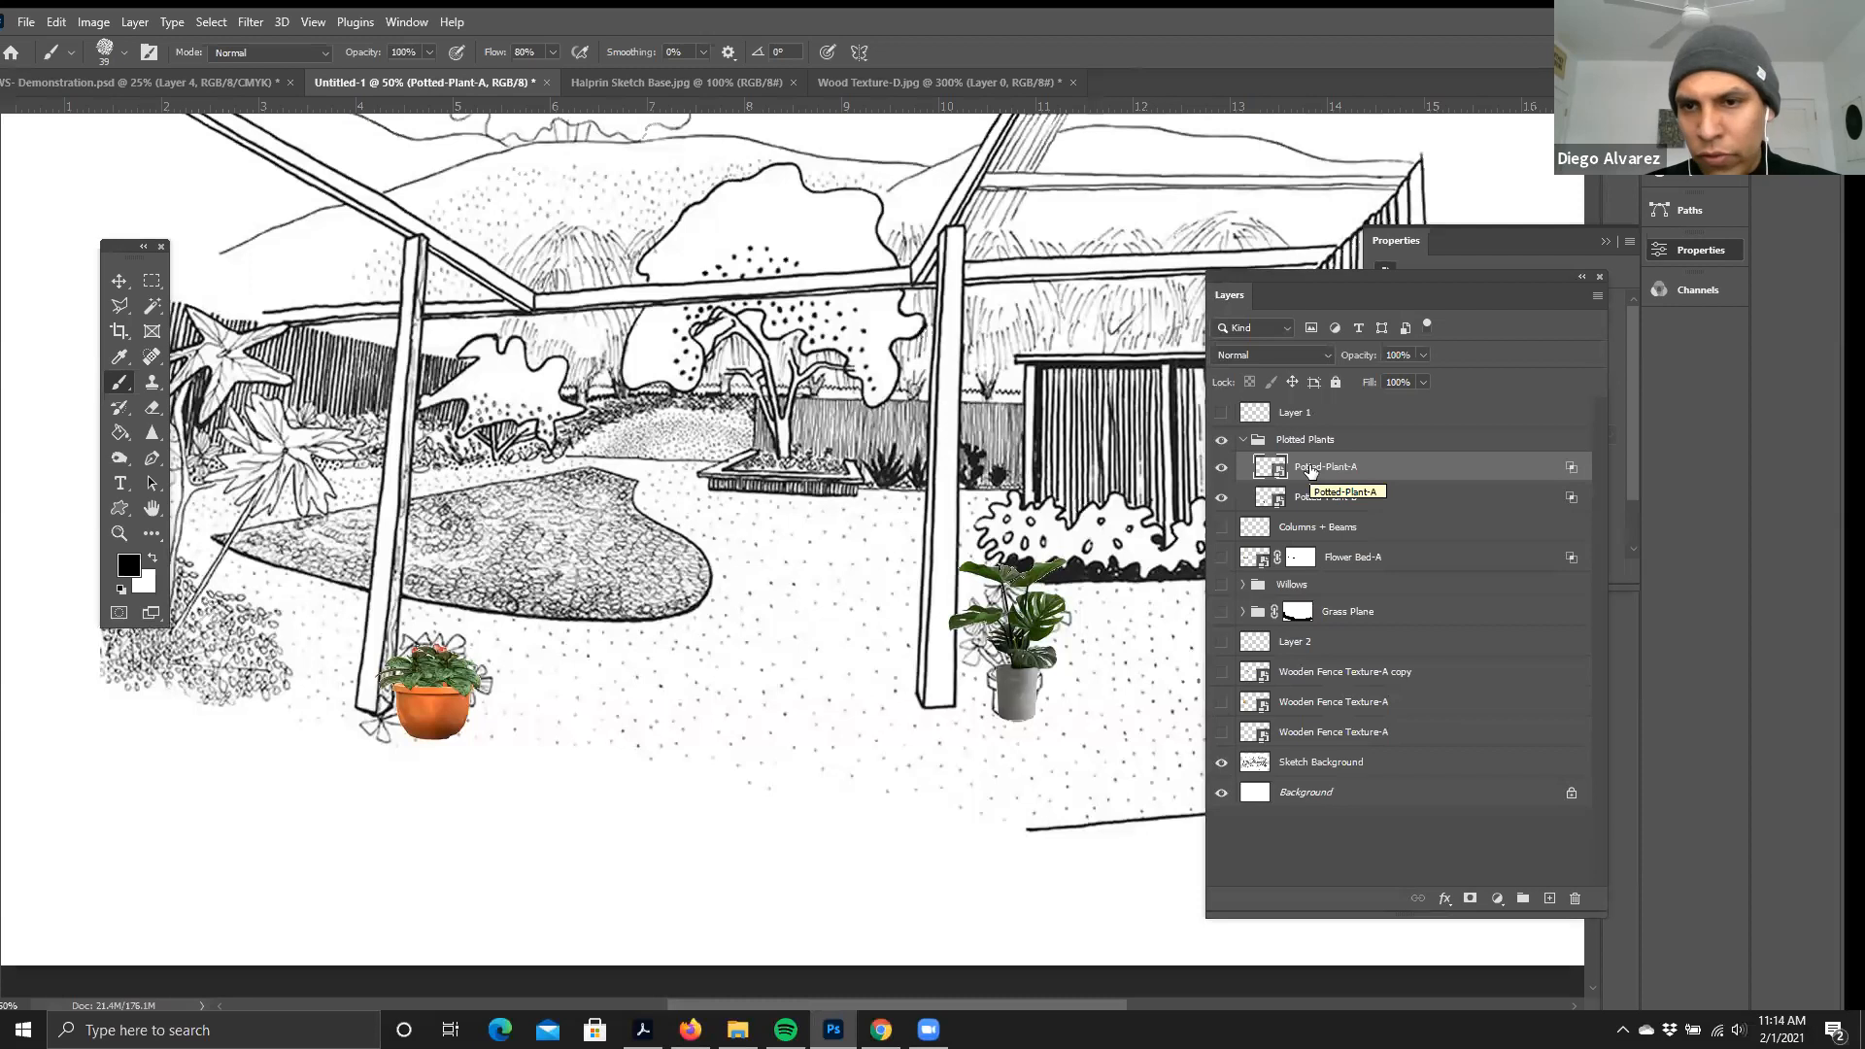
ctrl+click(1310, 471)
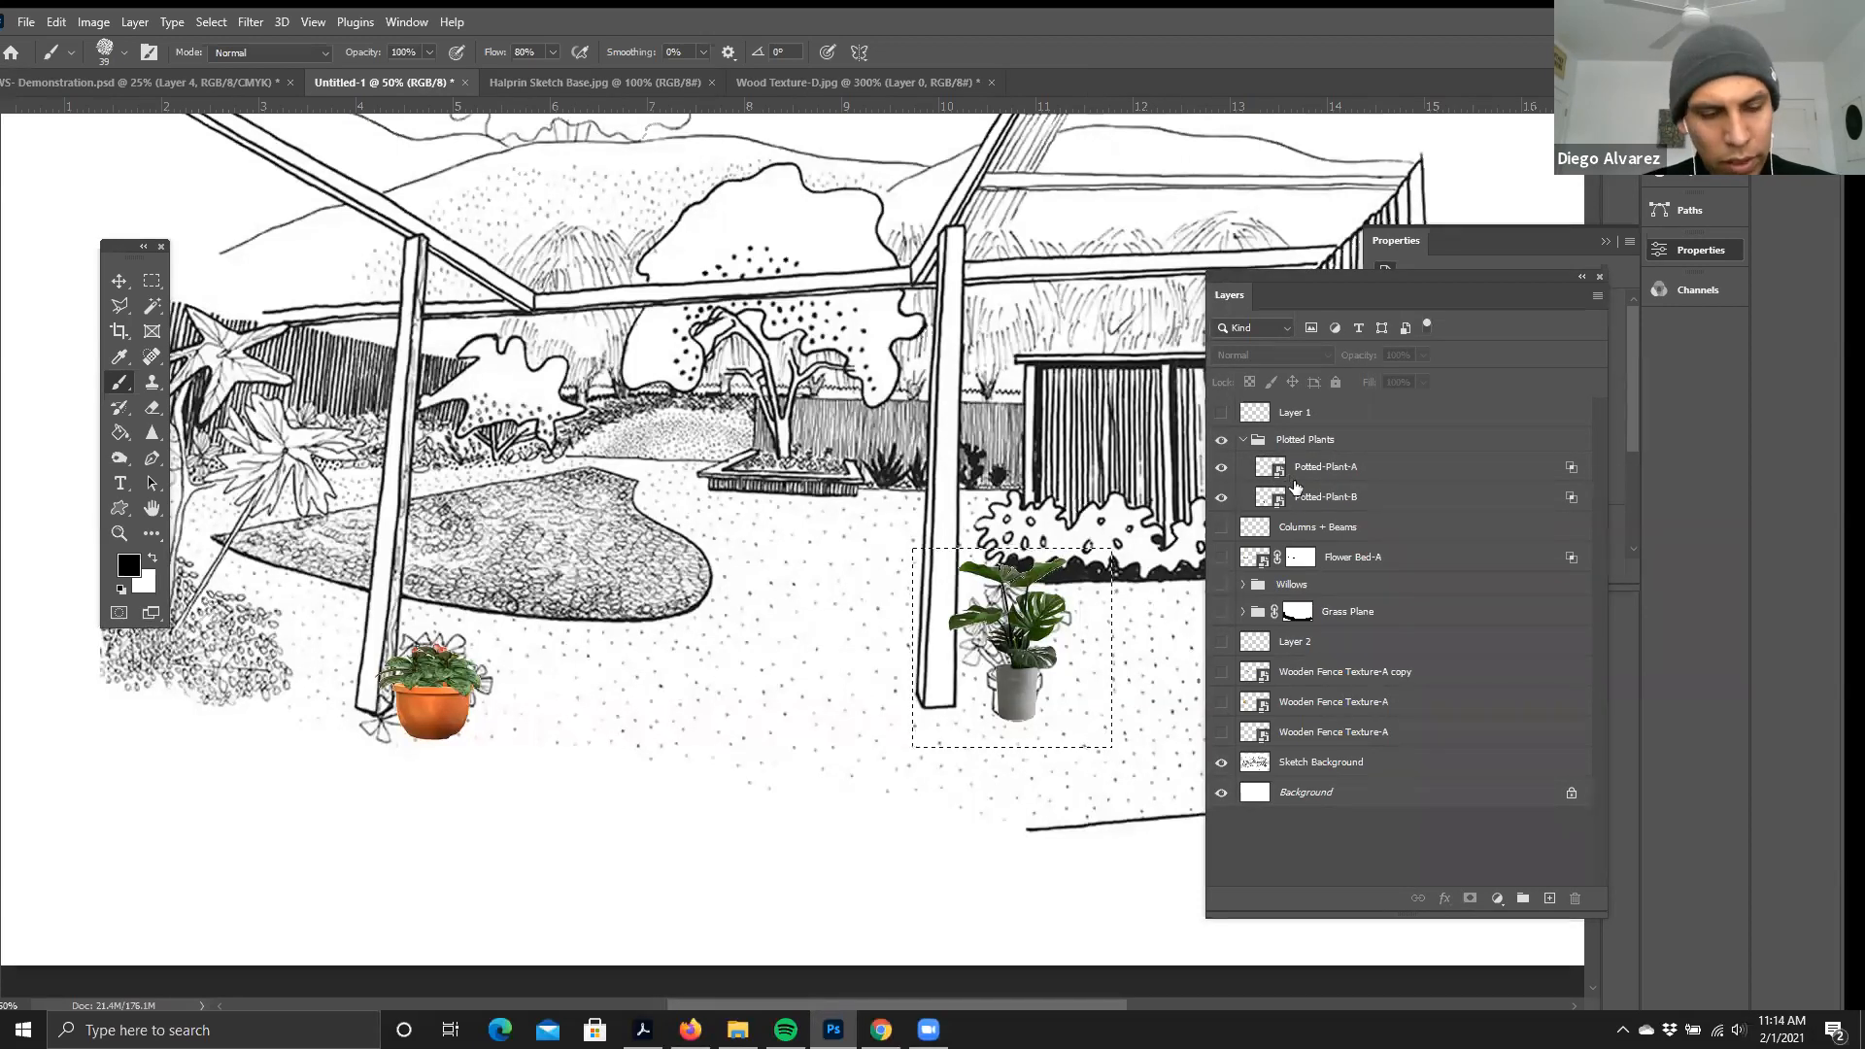
click(1317, 471)
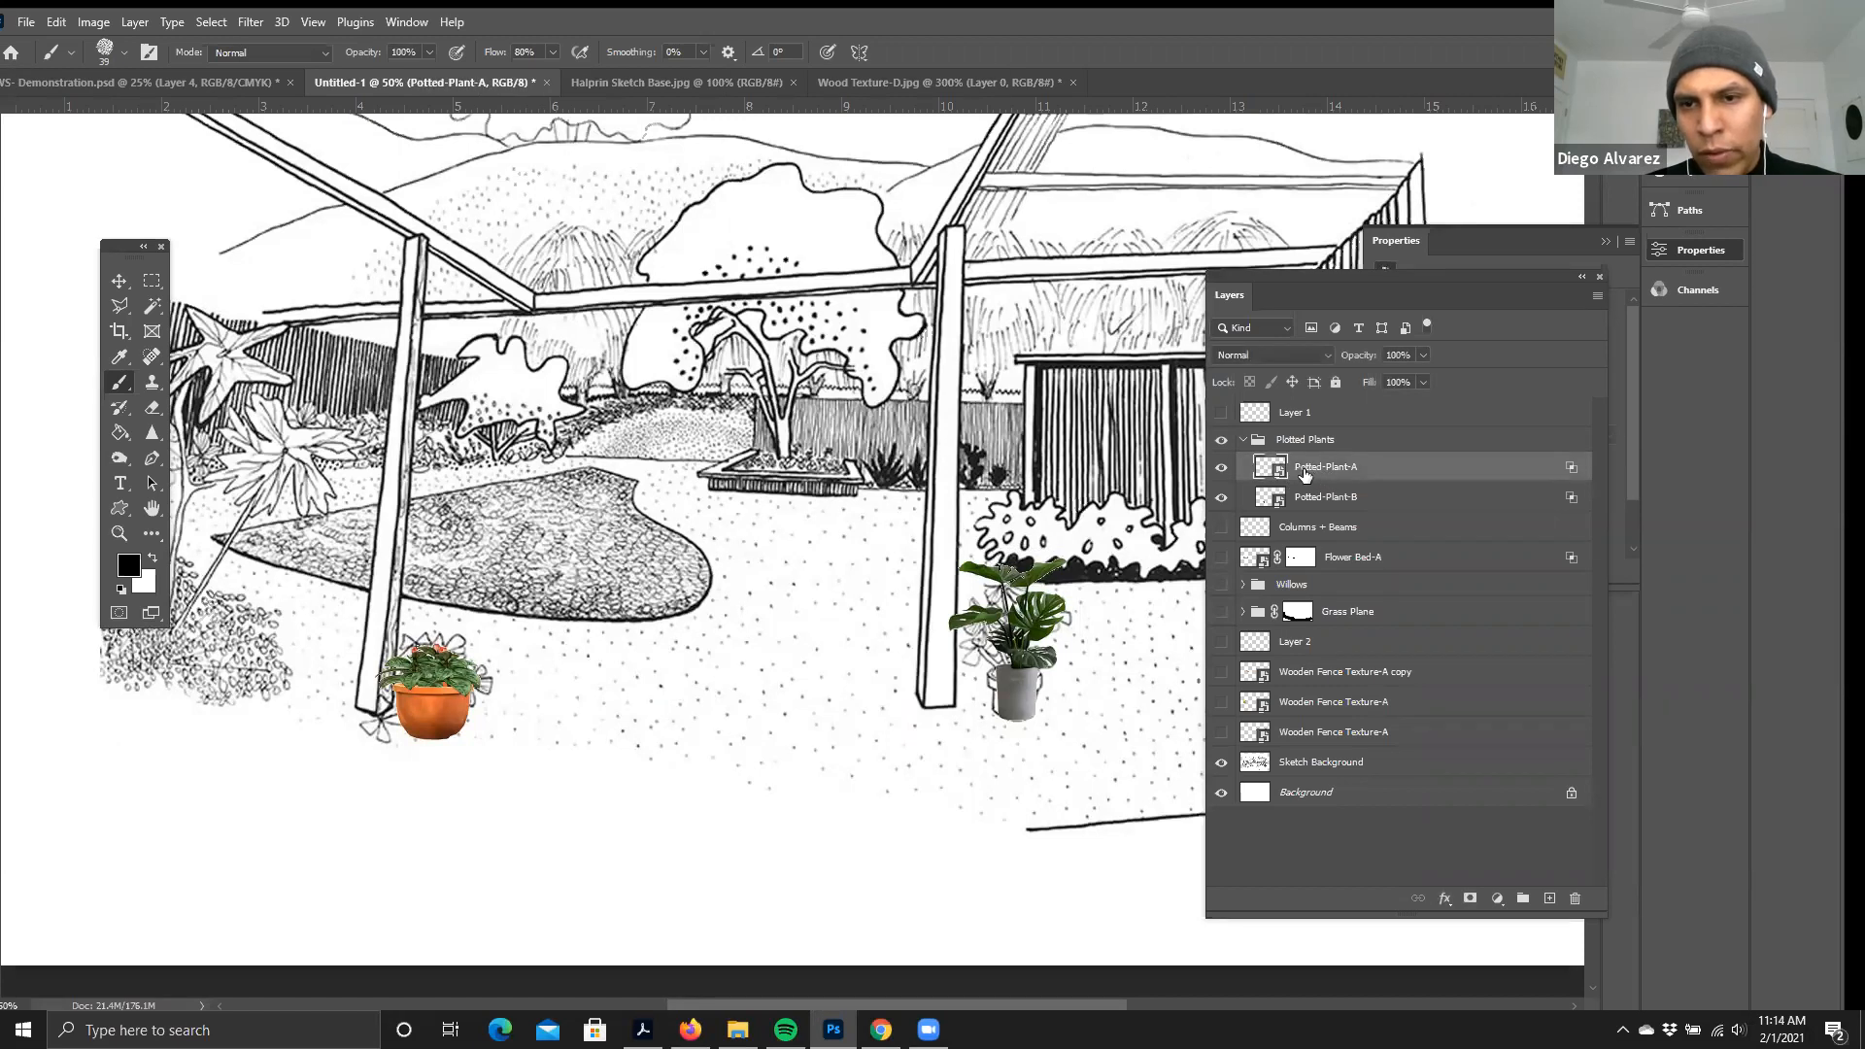
right_click(1305, 471)
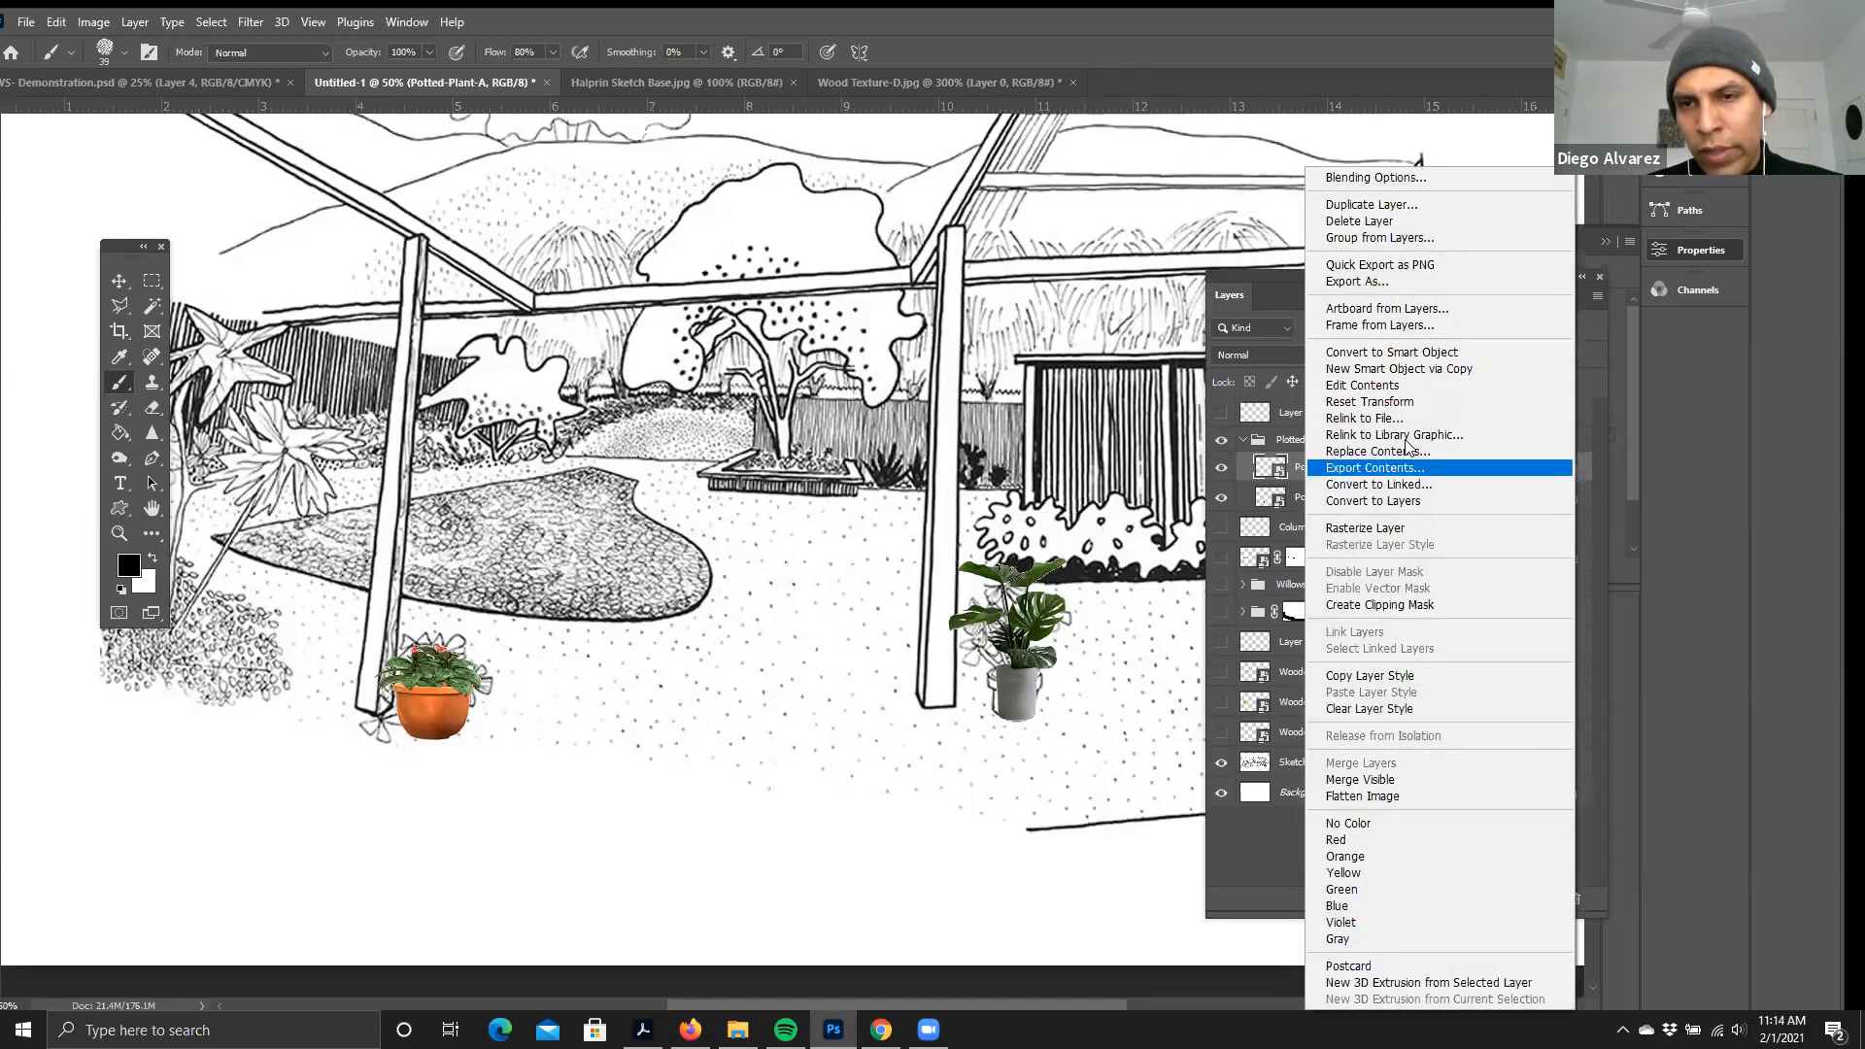
click(1370, 353)
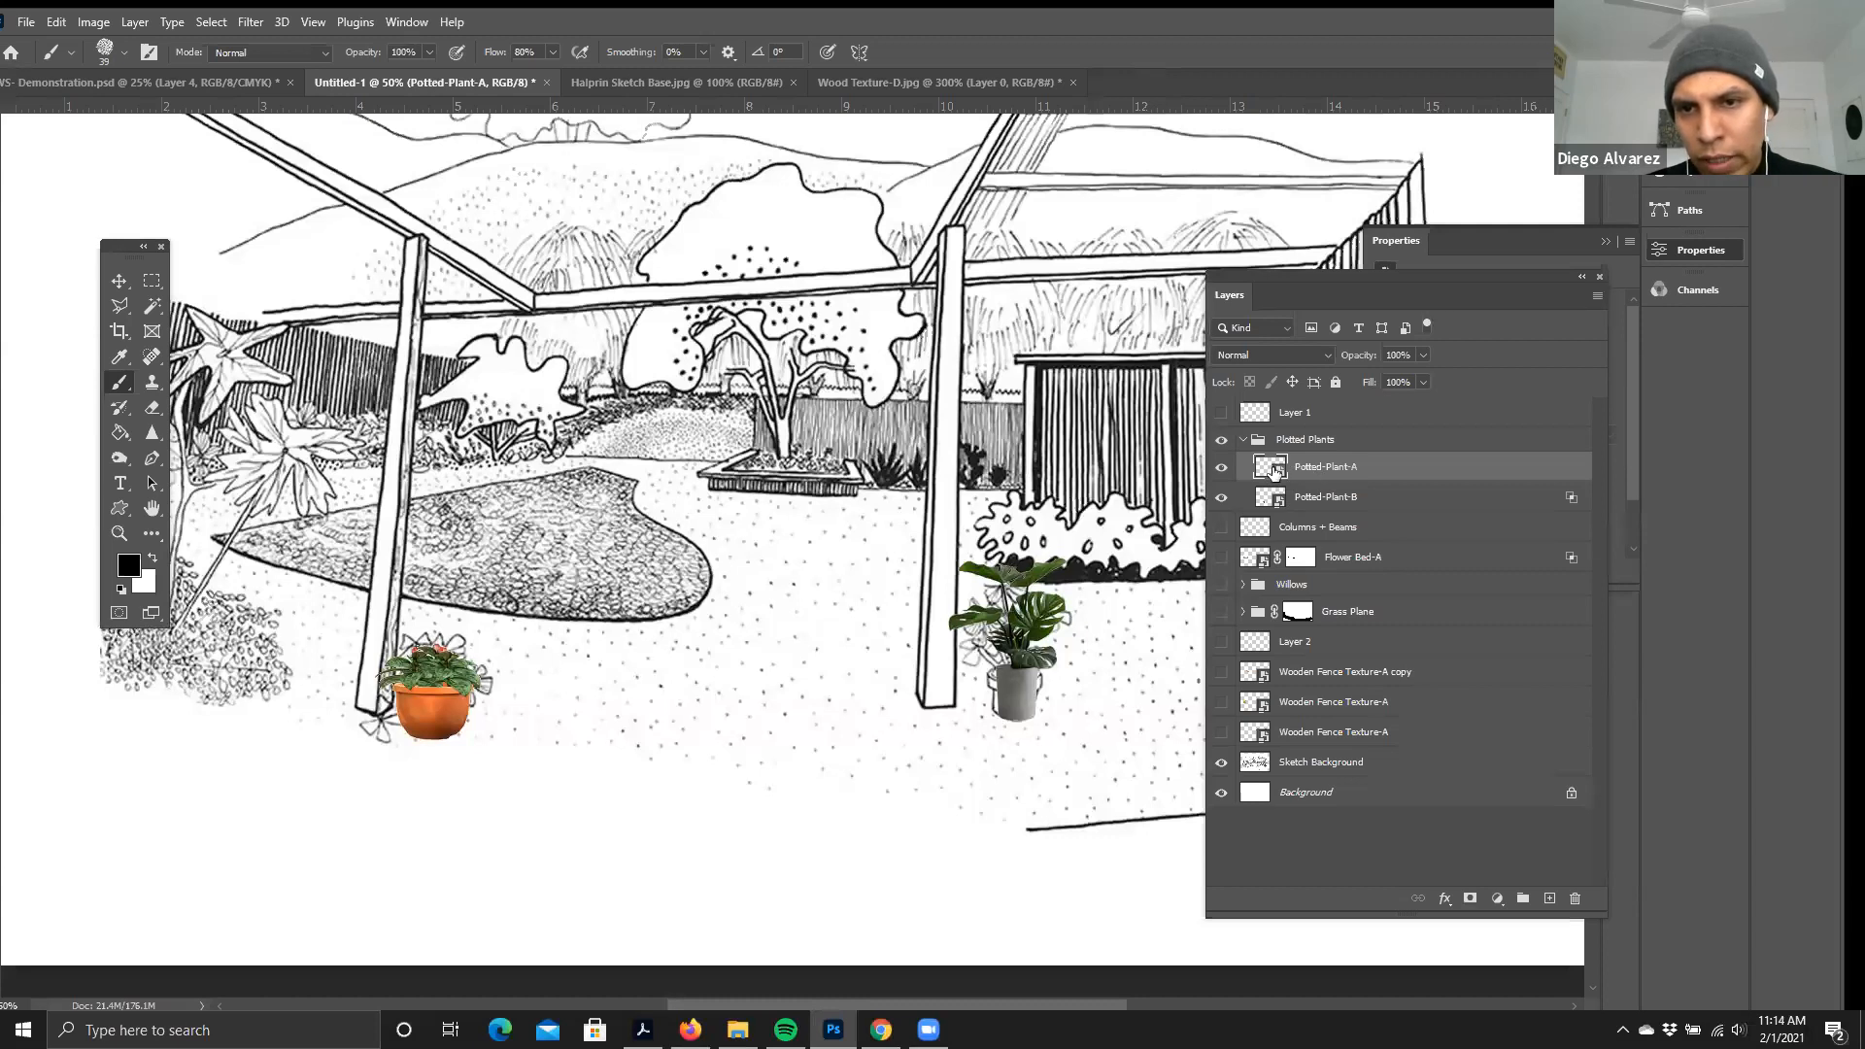
- Load the Potted-Plant-A outline as a selection and add a new layer above it named Shadow-01
drag(1275, 473, 1007, 698)
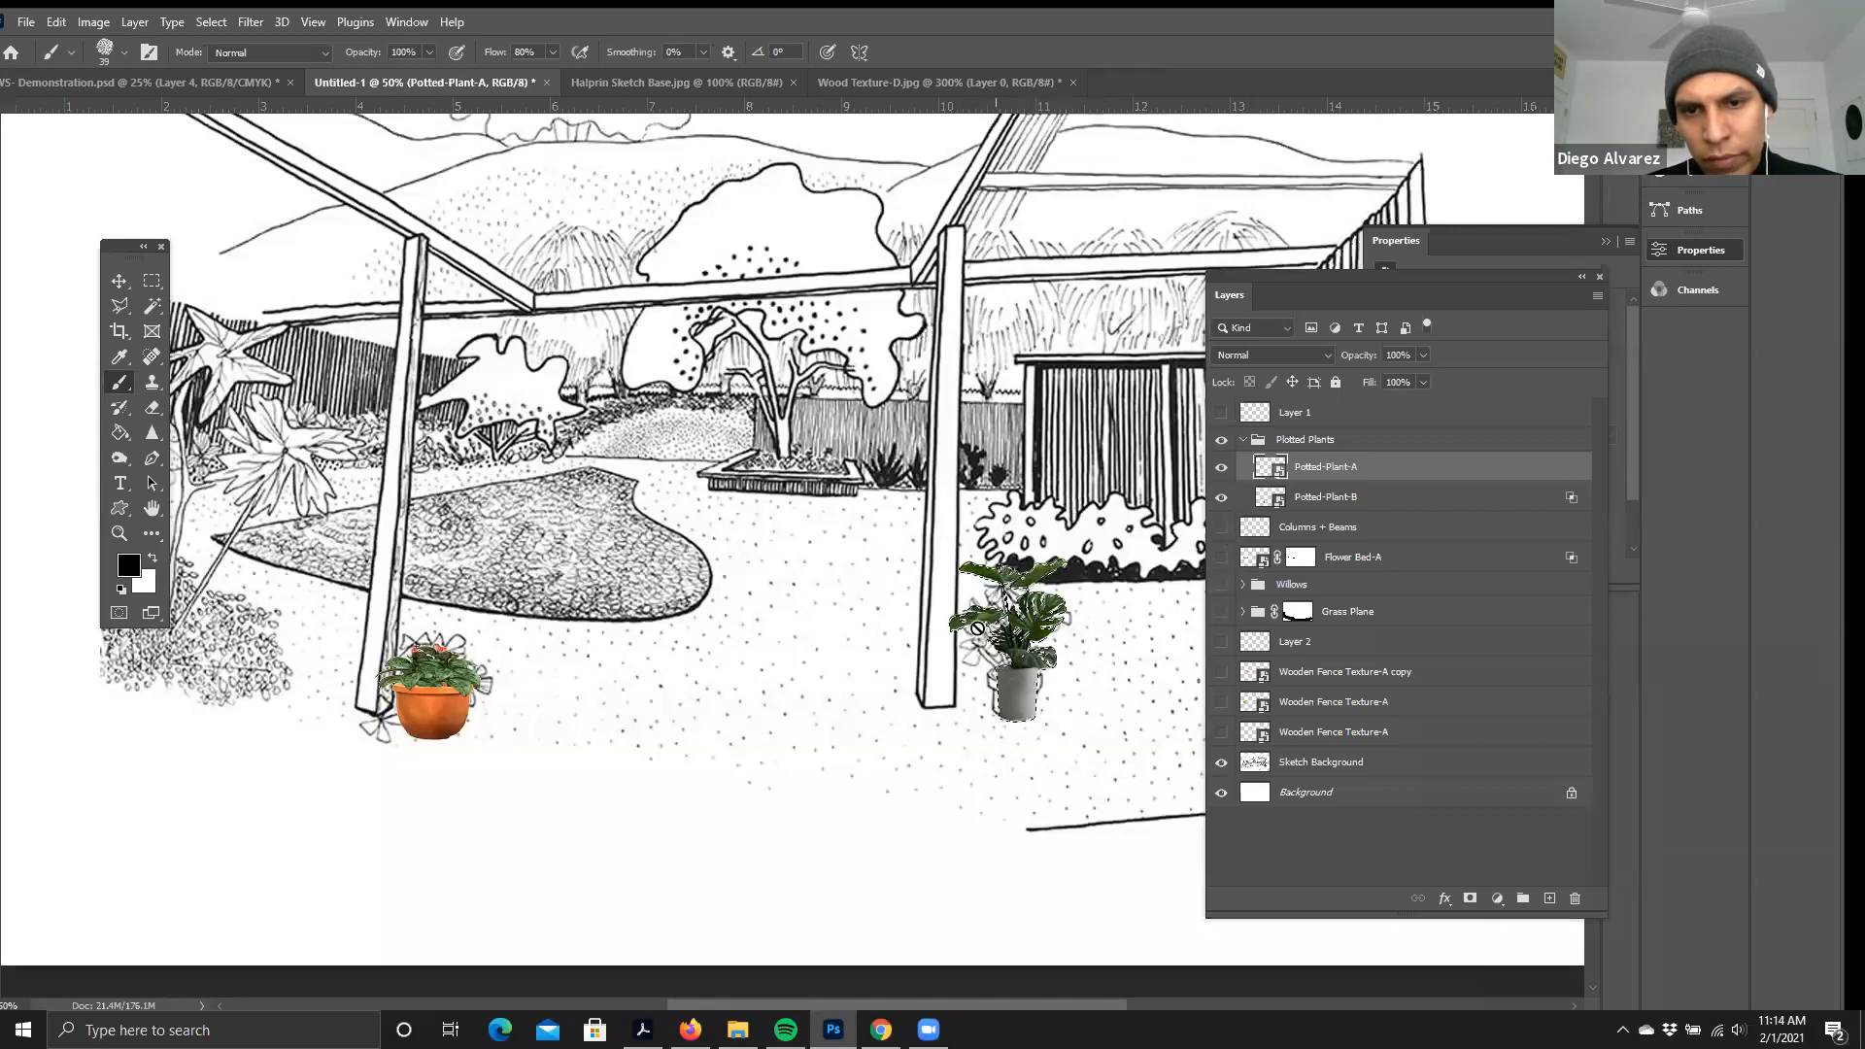
click(1550, 899)
double_click(1307, 464)
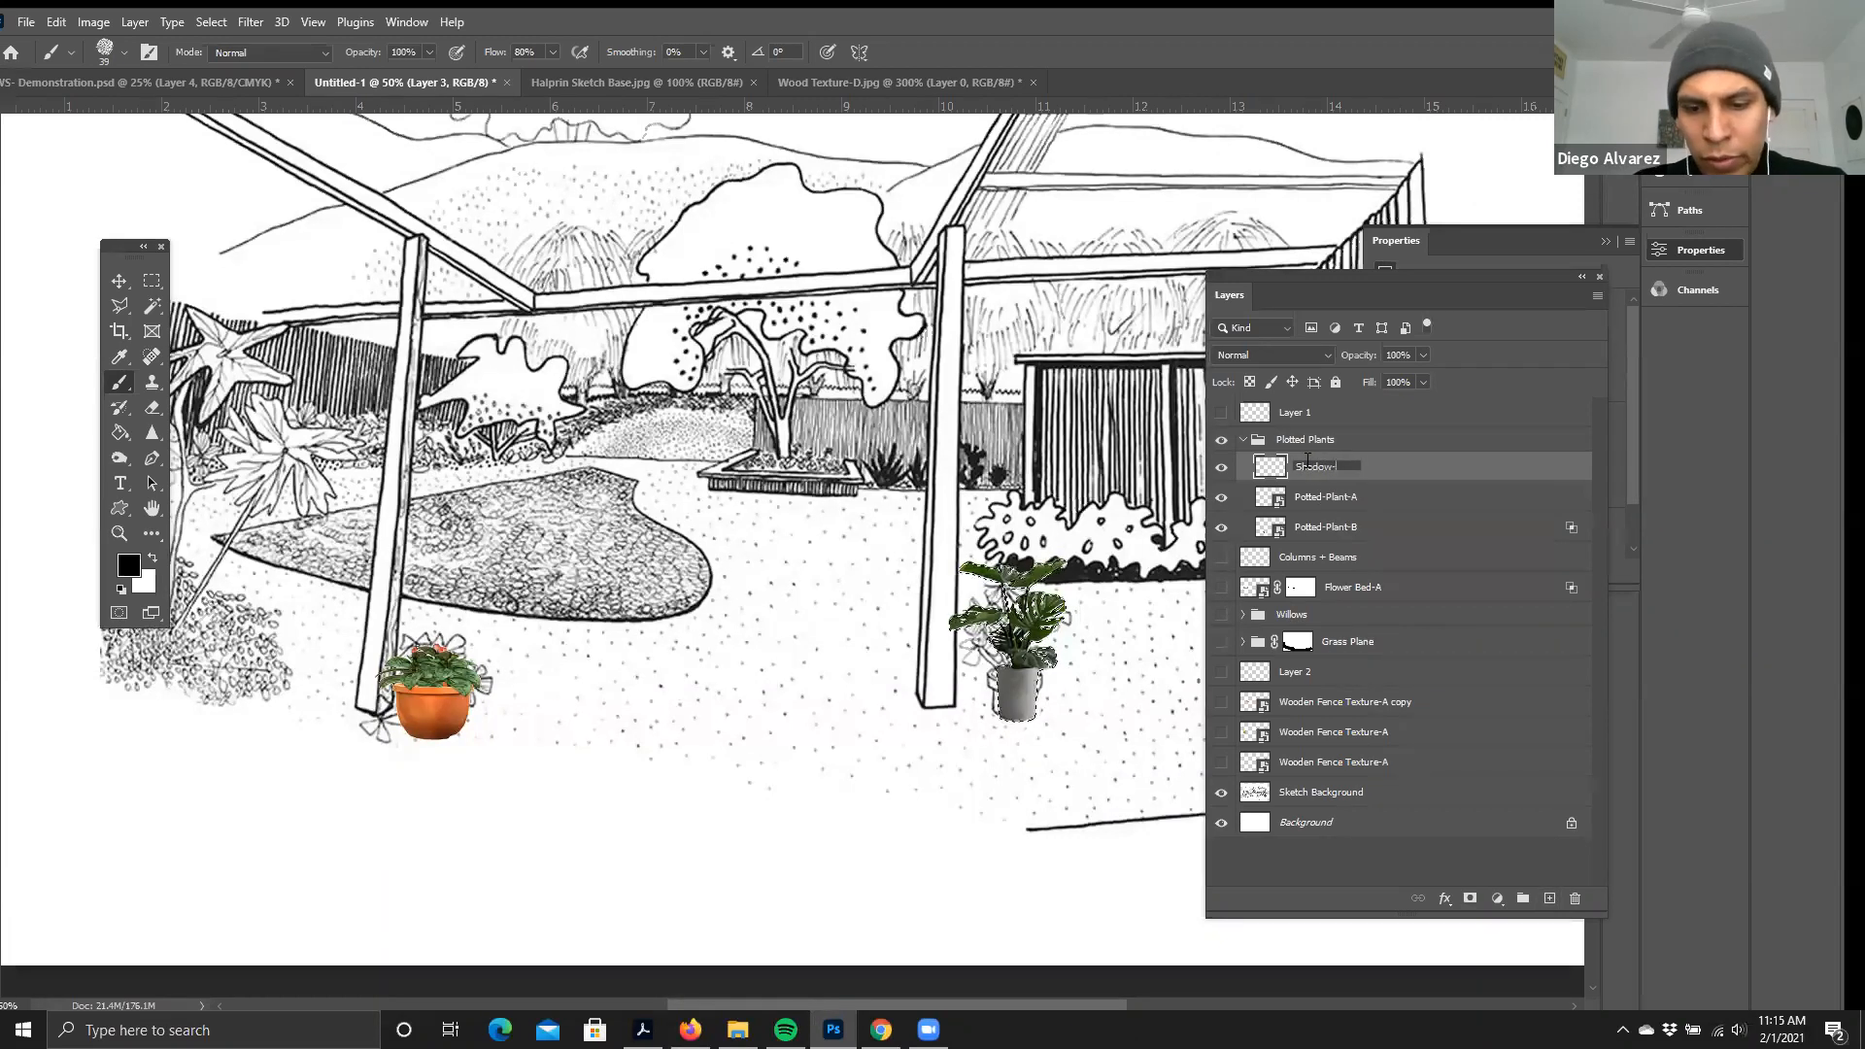
key(Return)
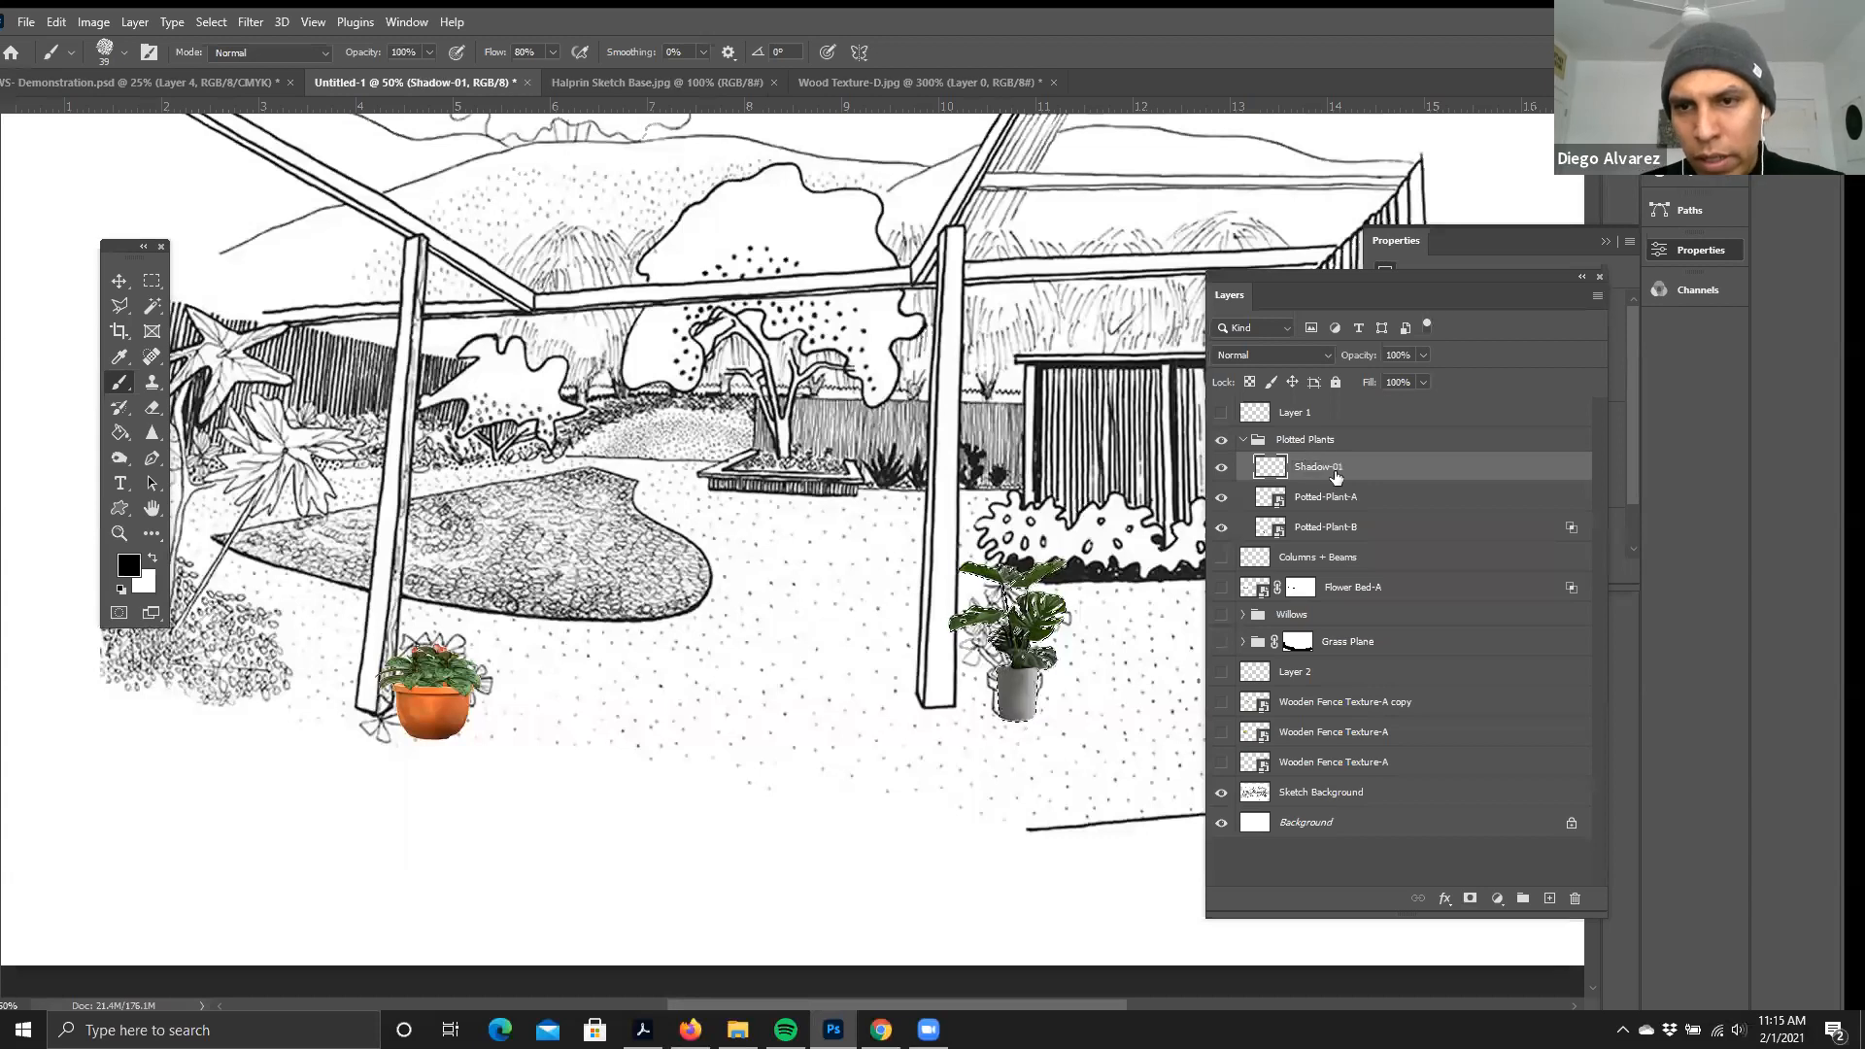
- Fill the plant-shaped selection on Shadow-01 with Black in Normal mode at 100% opacity, and deselect
click(61, 23)
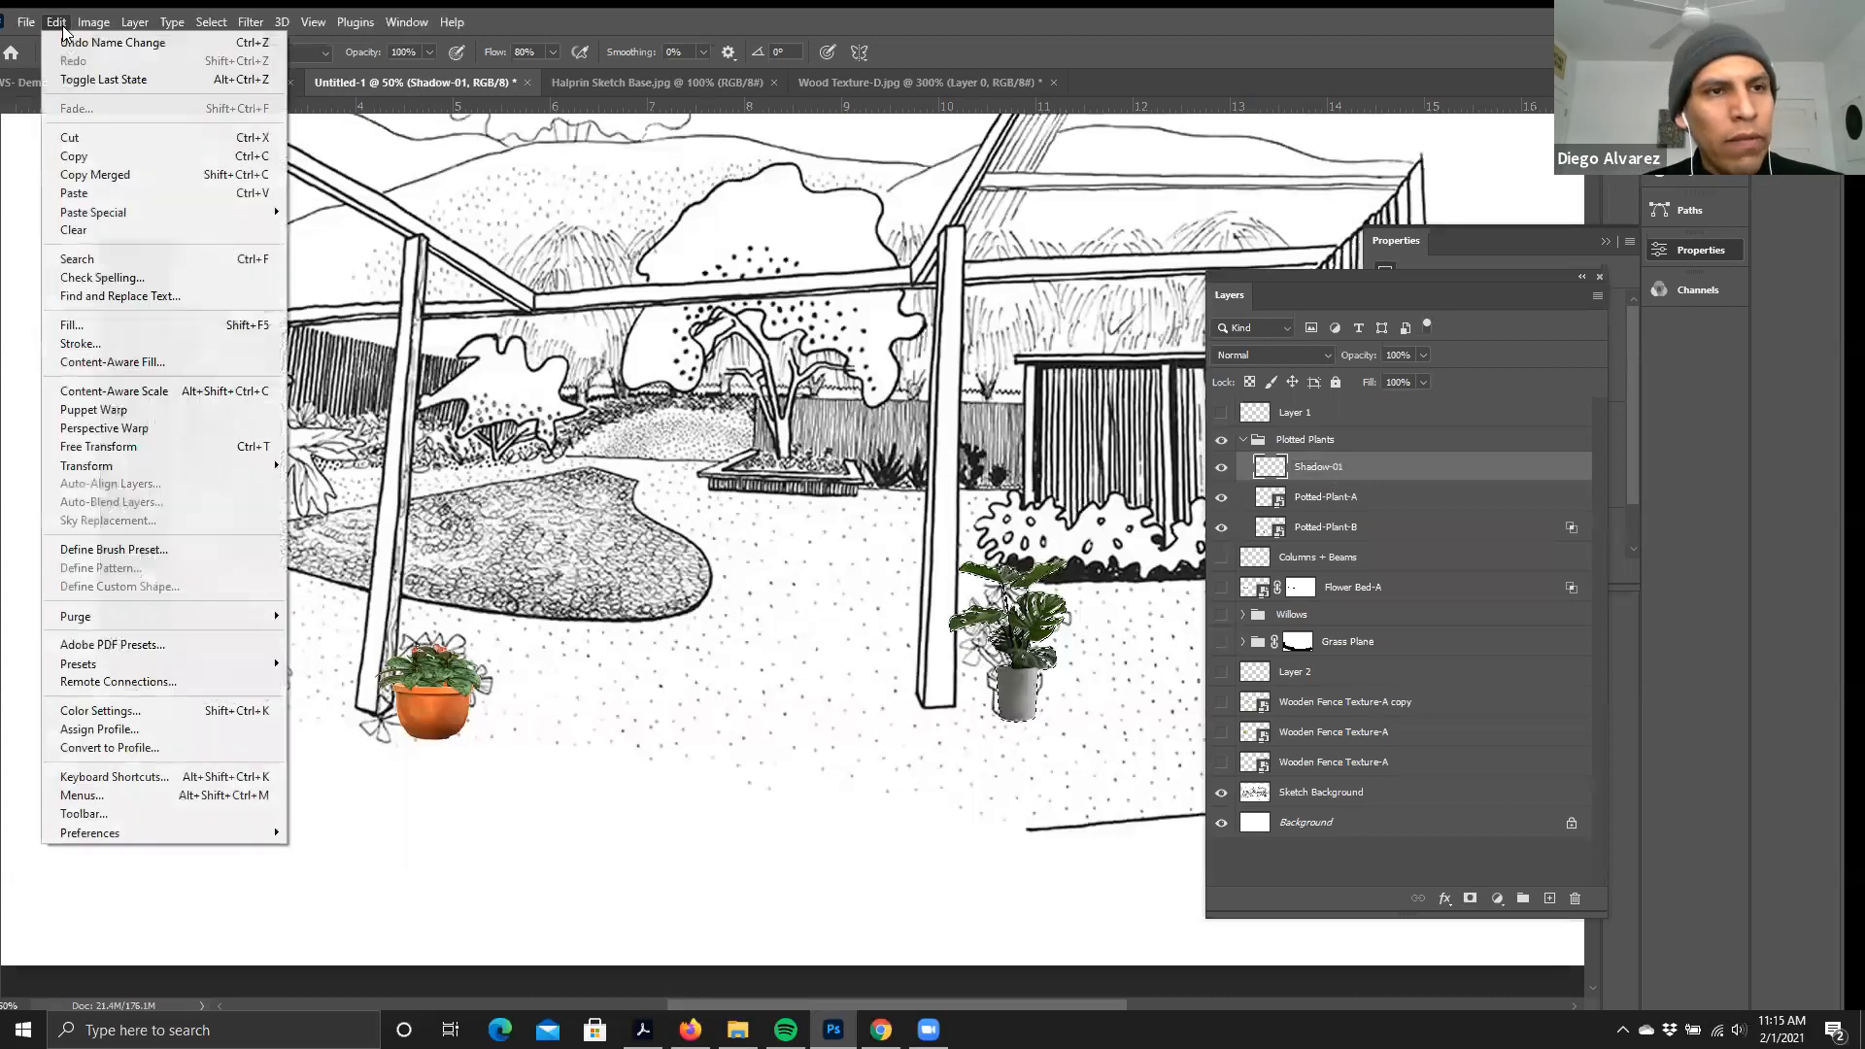
click(97, 329)
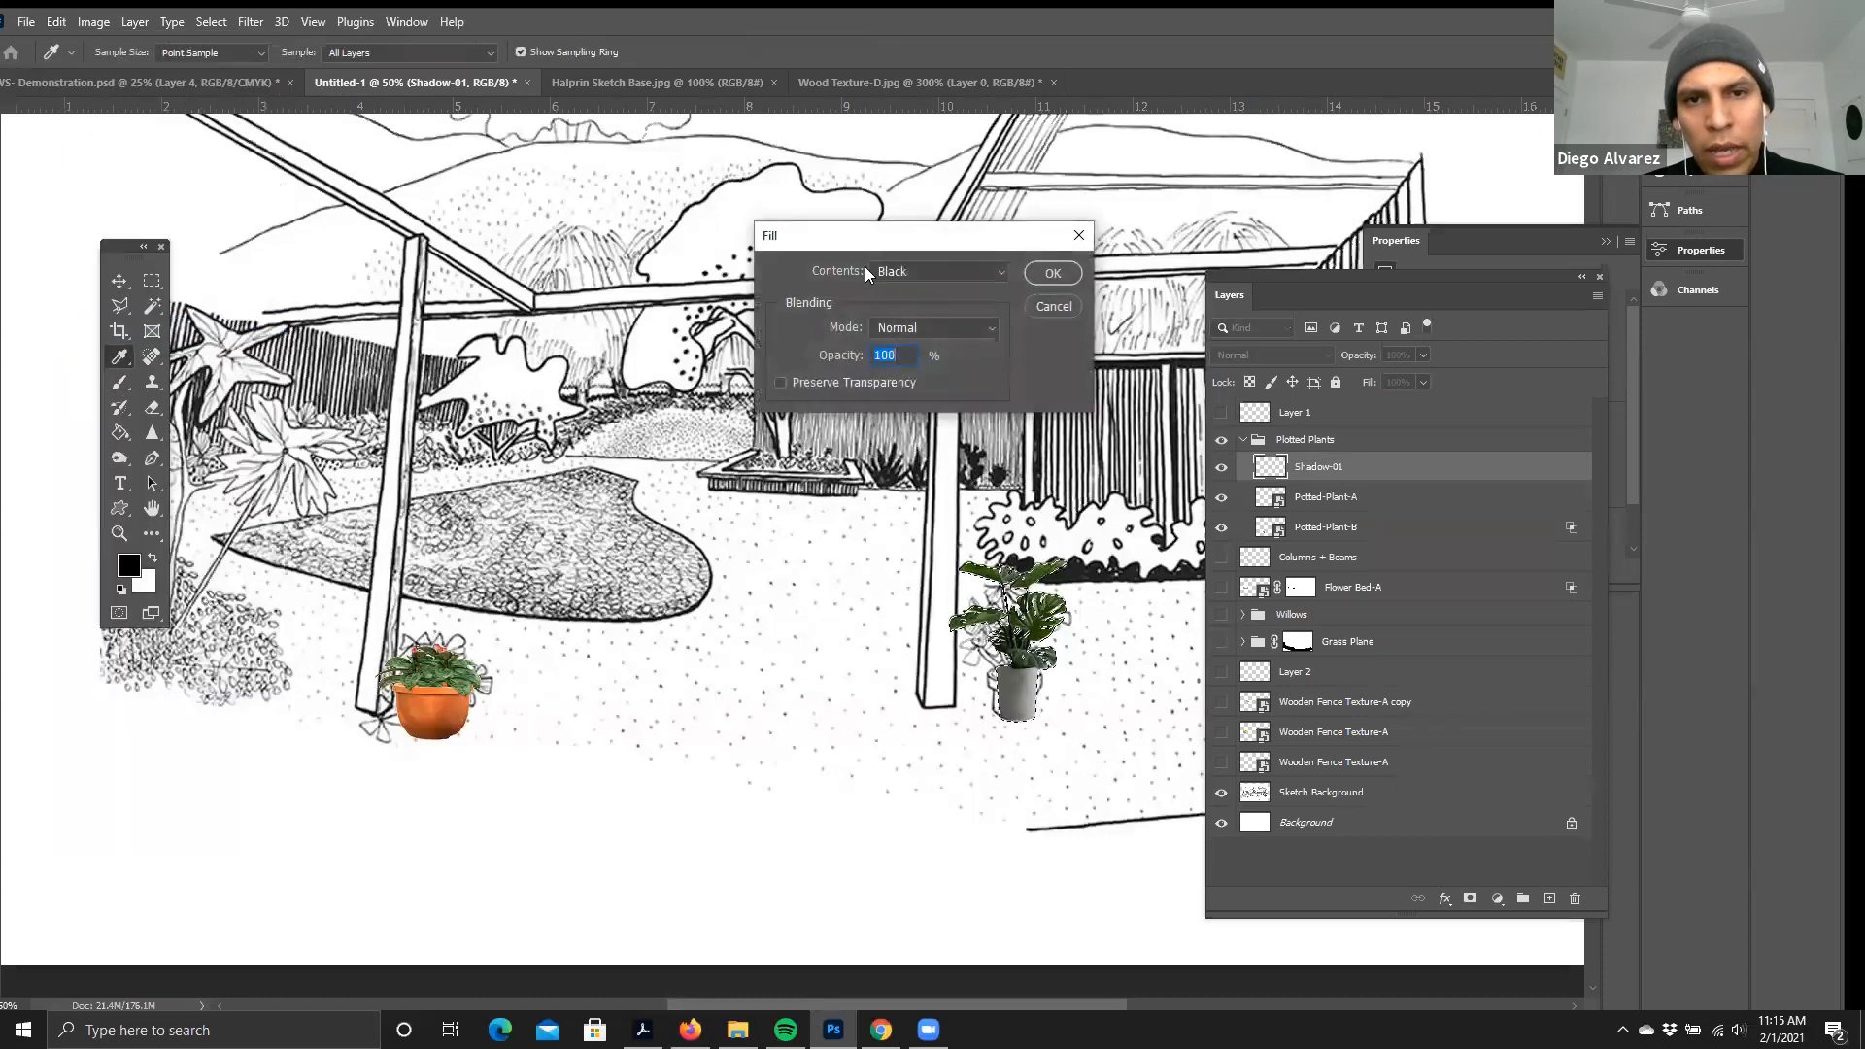
click(901, 272)
click(903, 273)
click(903, 270)
click(902, 427)
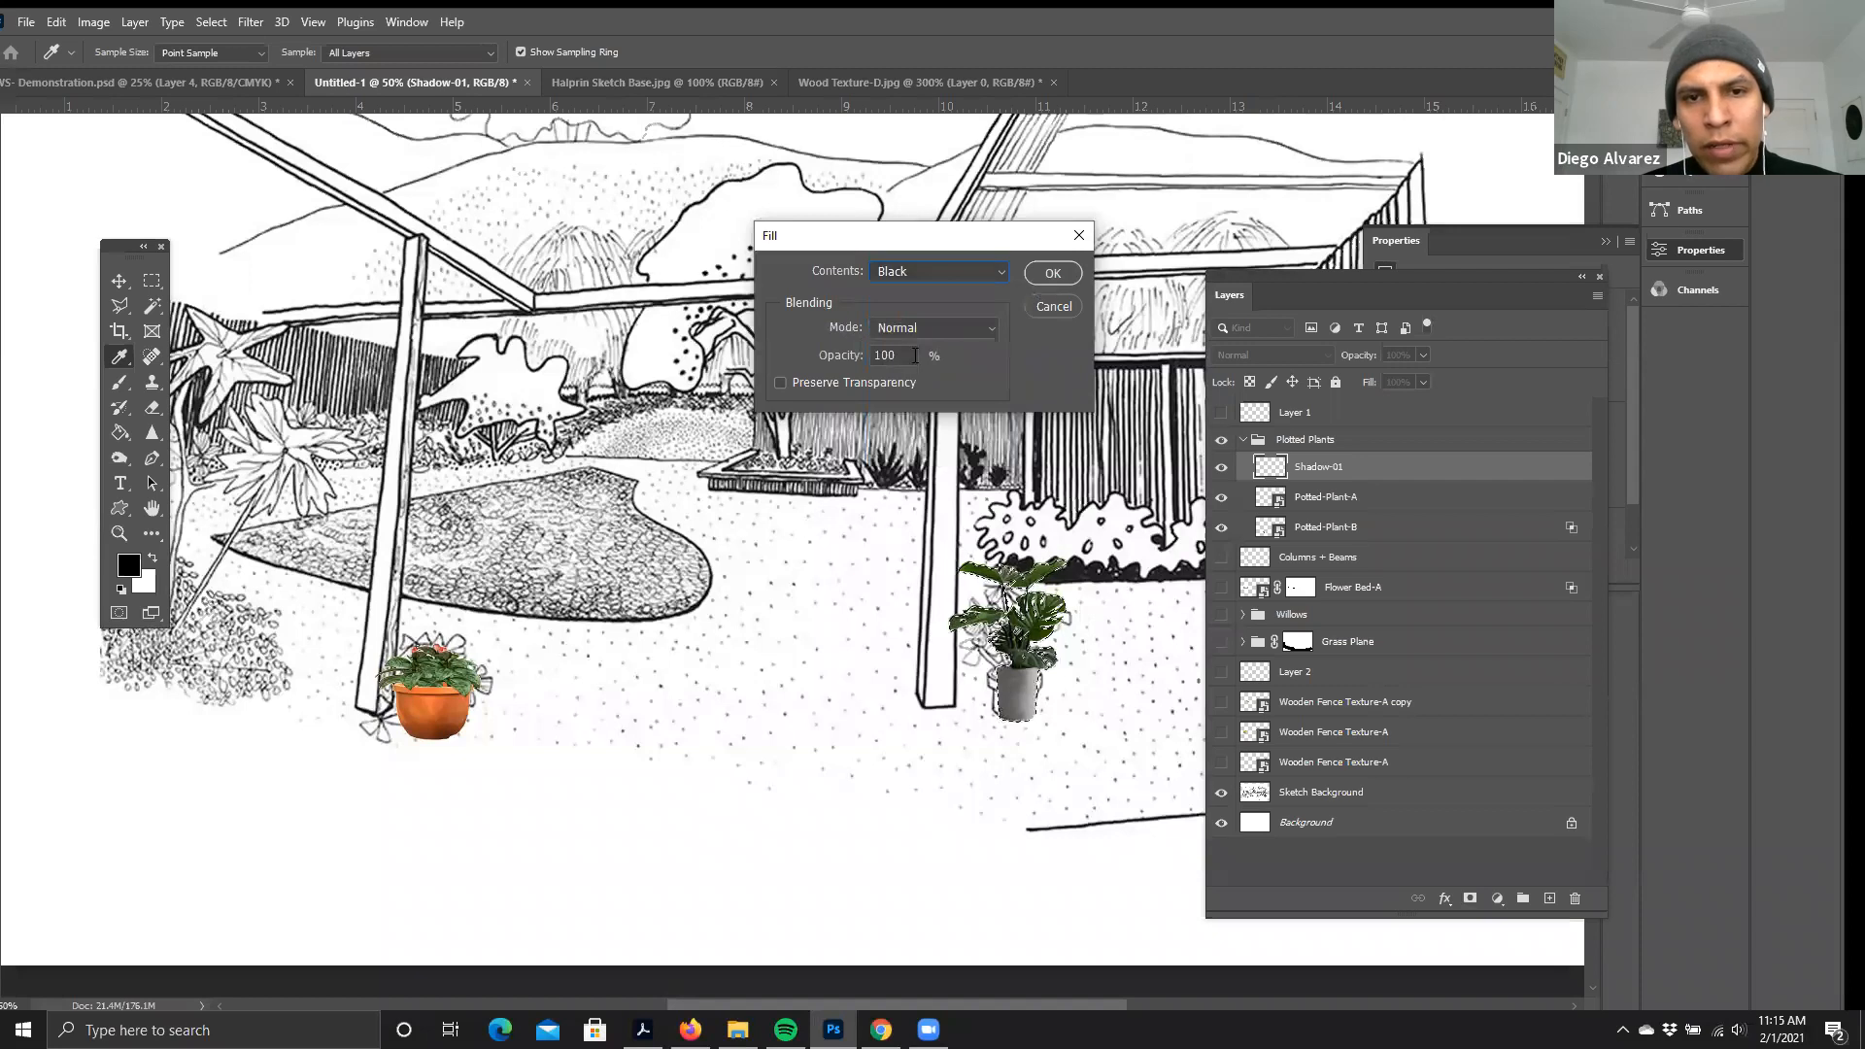
click(1053, 273)
key(b)
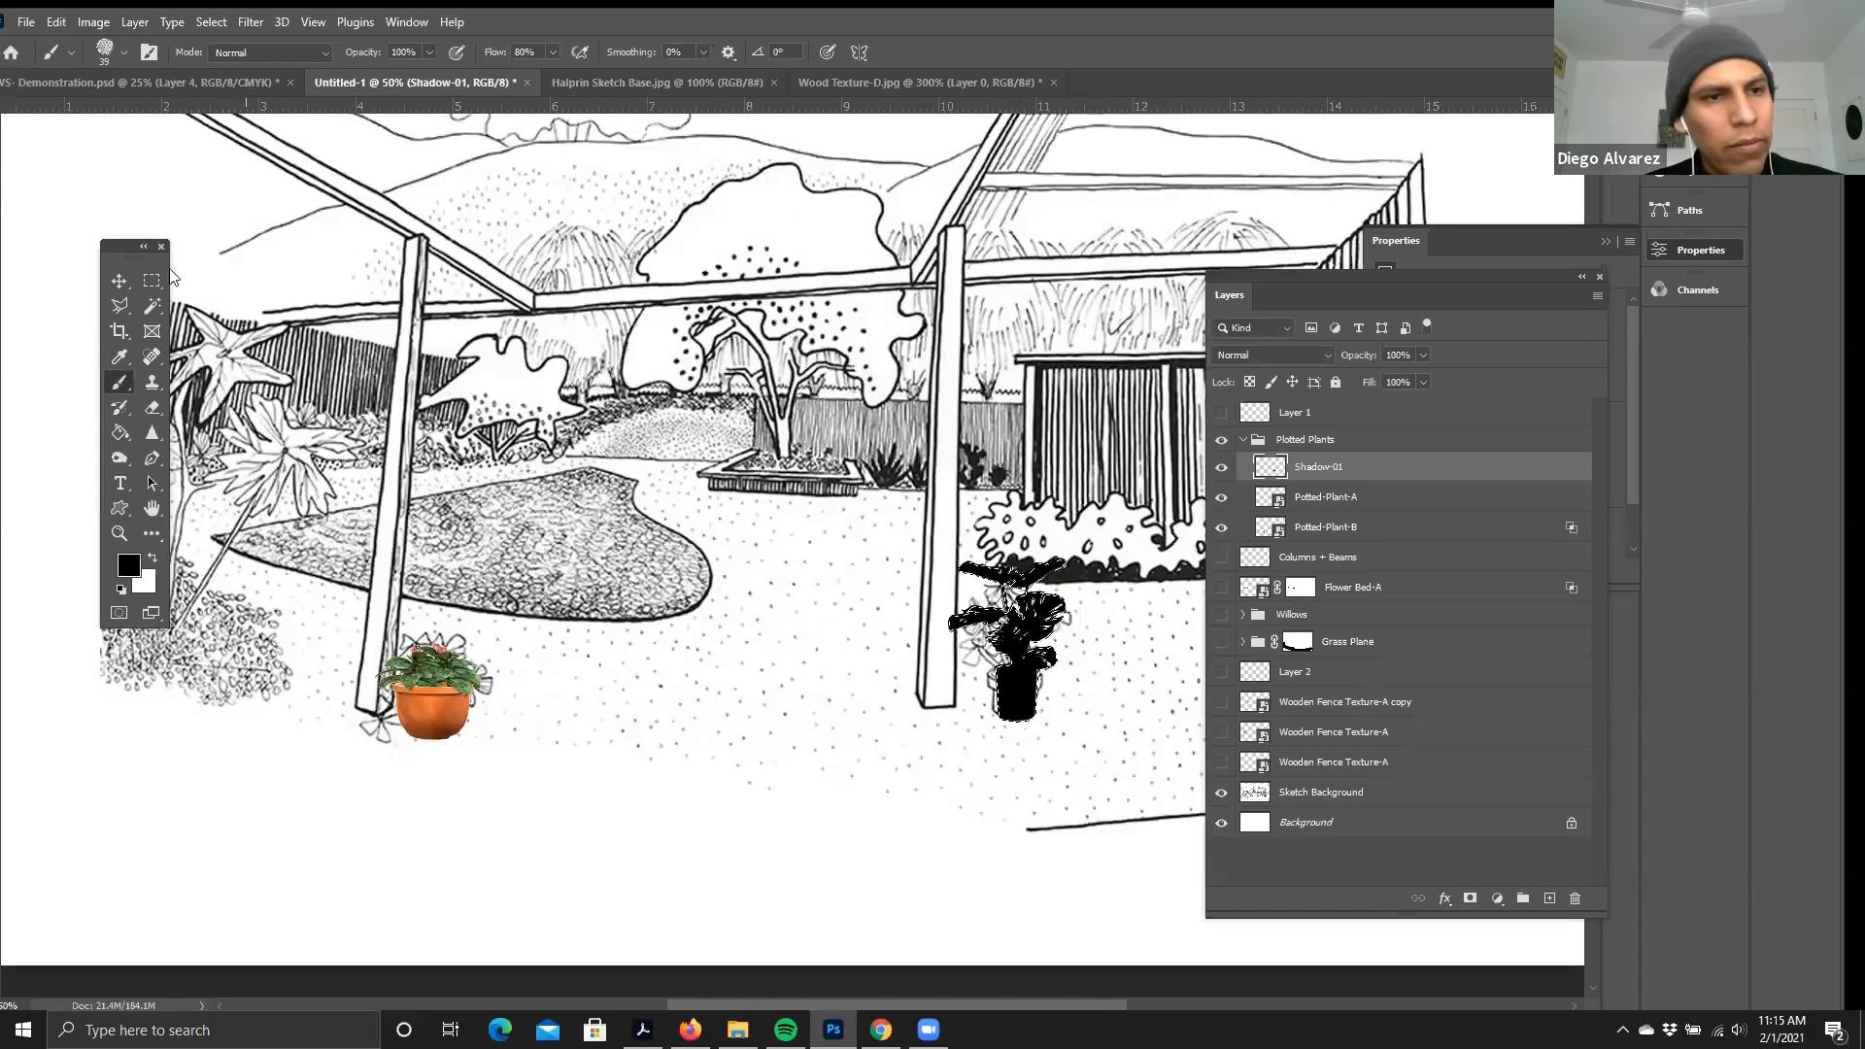
- Distort the black plant silhouette into a flattened cast shadow lying on the ground from the grey pot's base toward the bench
click(119, 281)
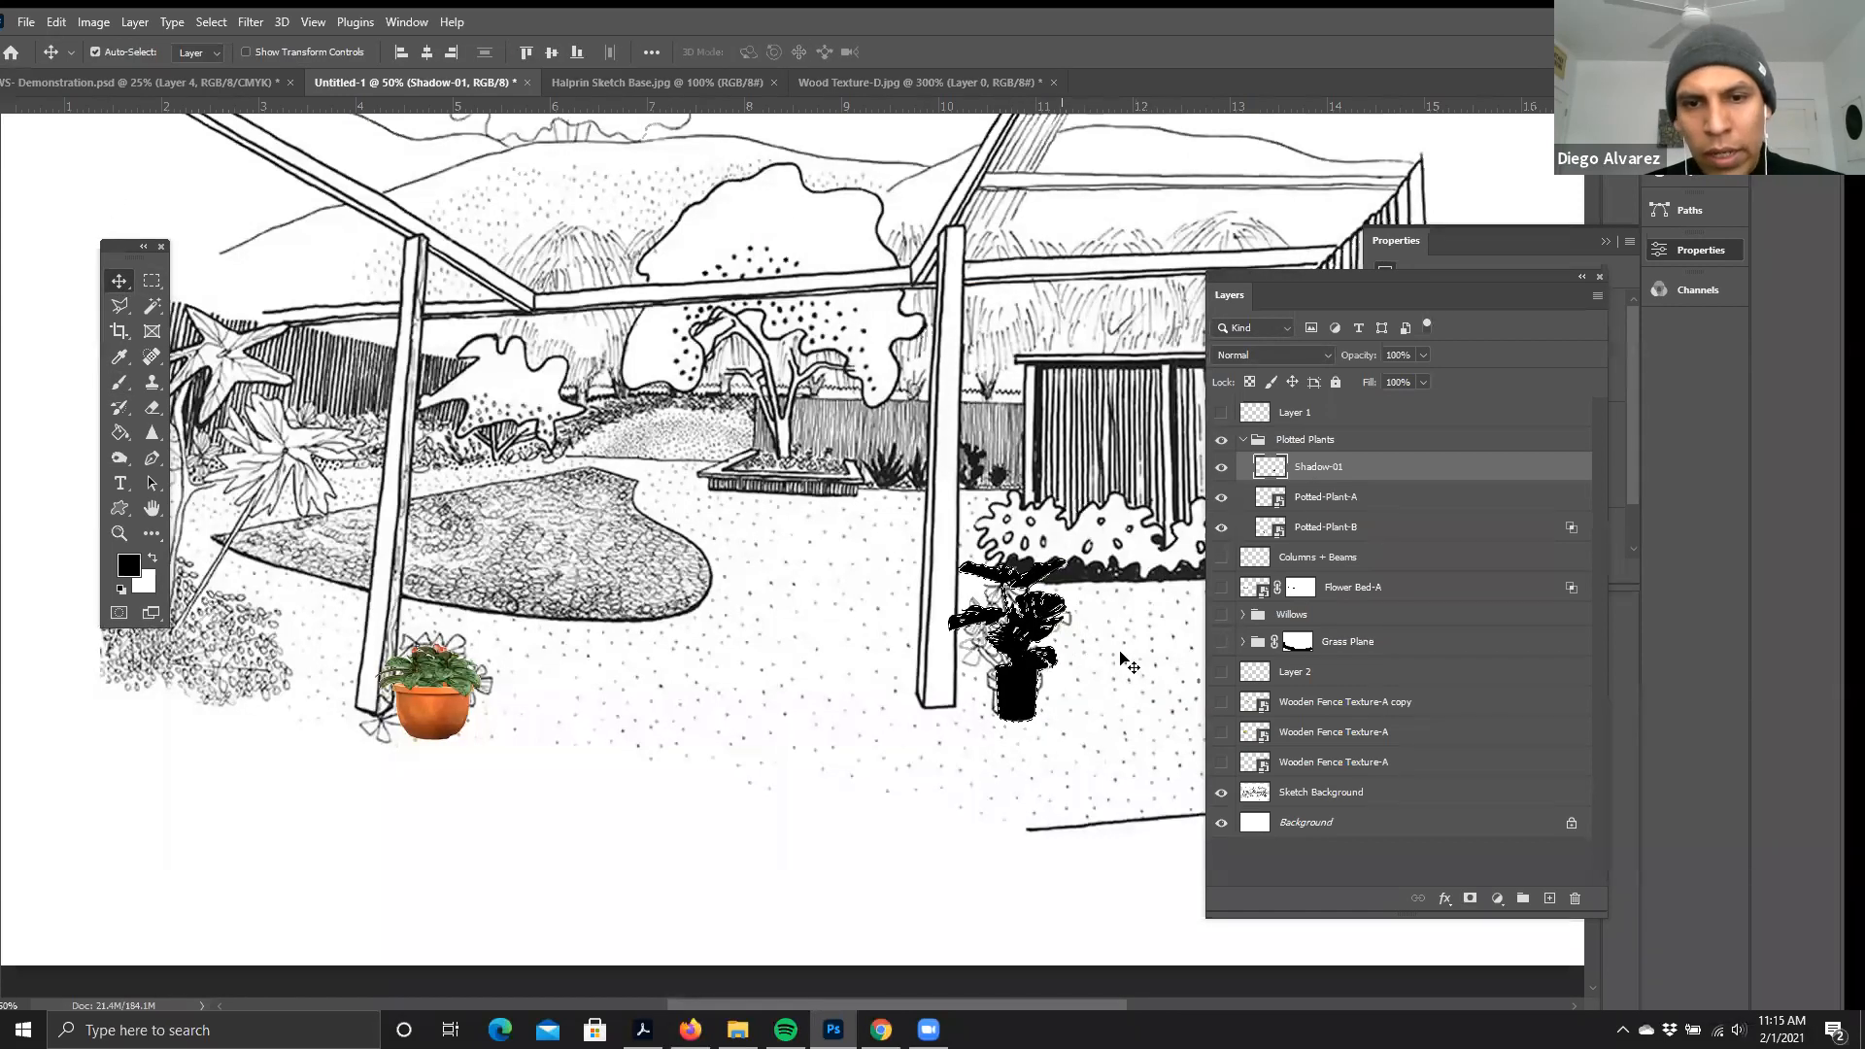
click(58, 23)
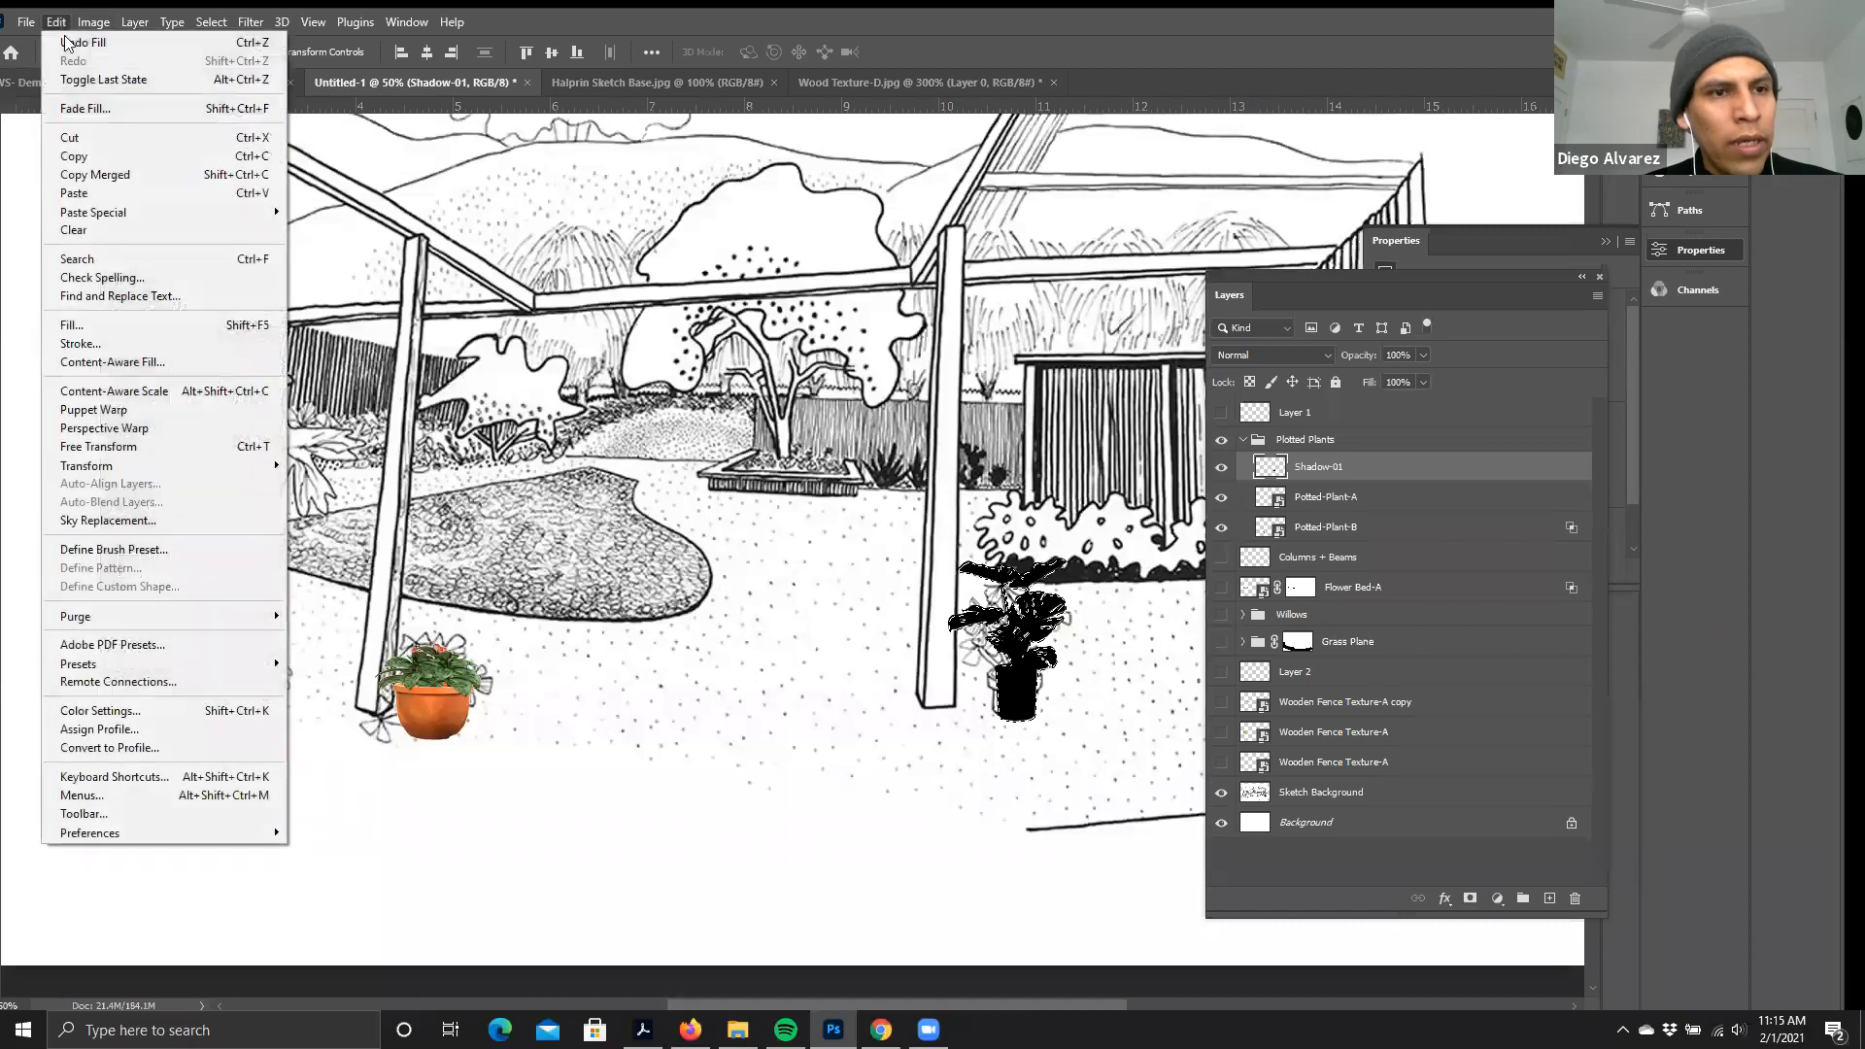
mouse_move(119, 464)
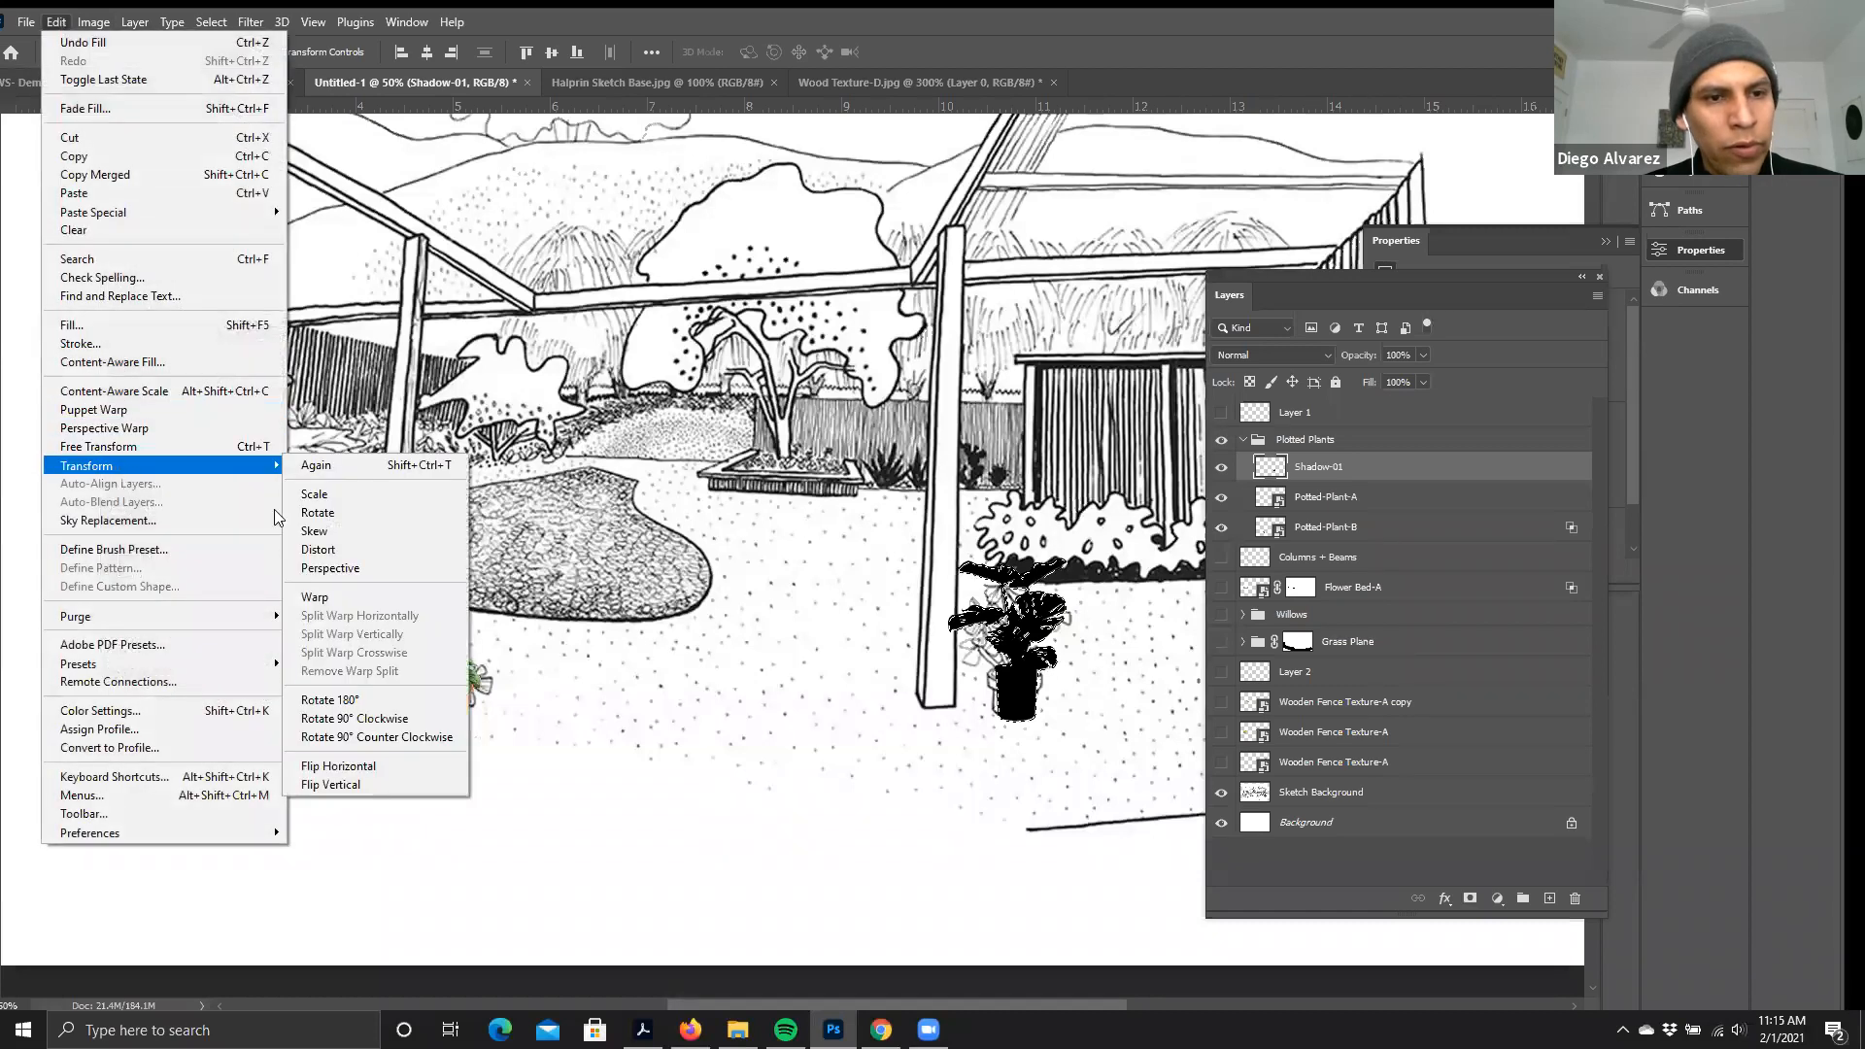
click(362, 544)
drag(1008, 557, 1057, 711)
drag(1181, 766, 1137, 764)
drag(1004, 716, 997, 719)
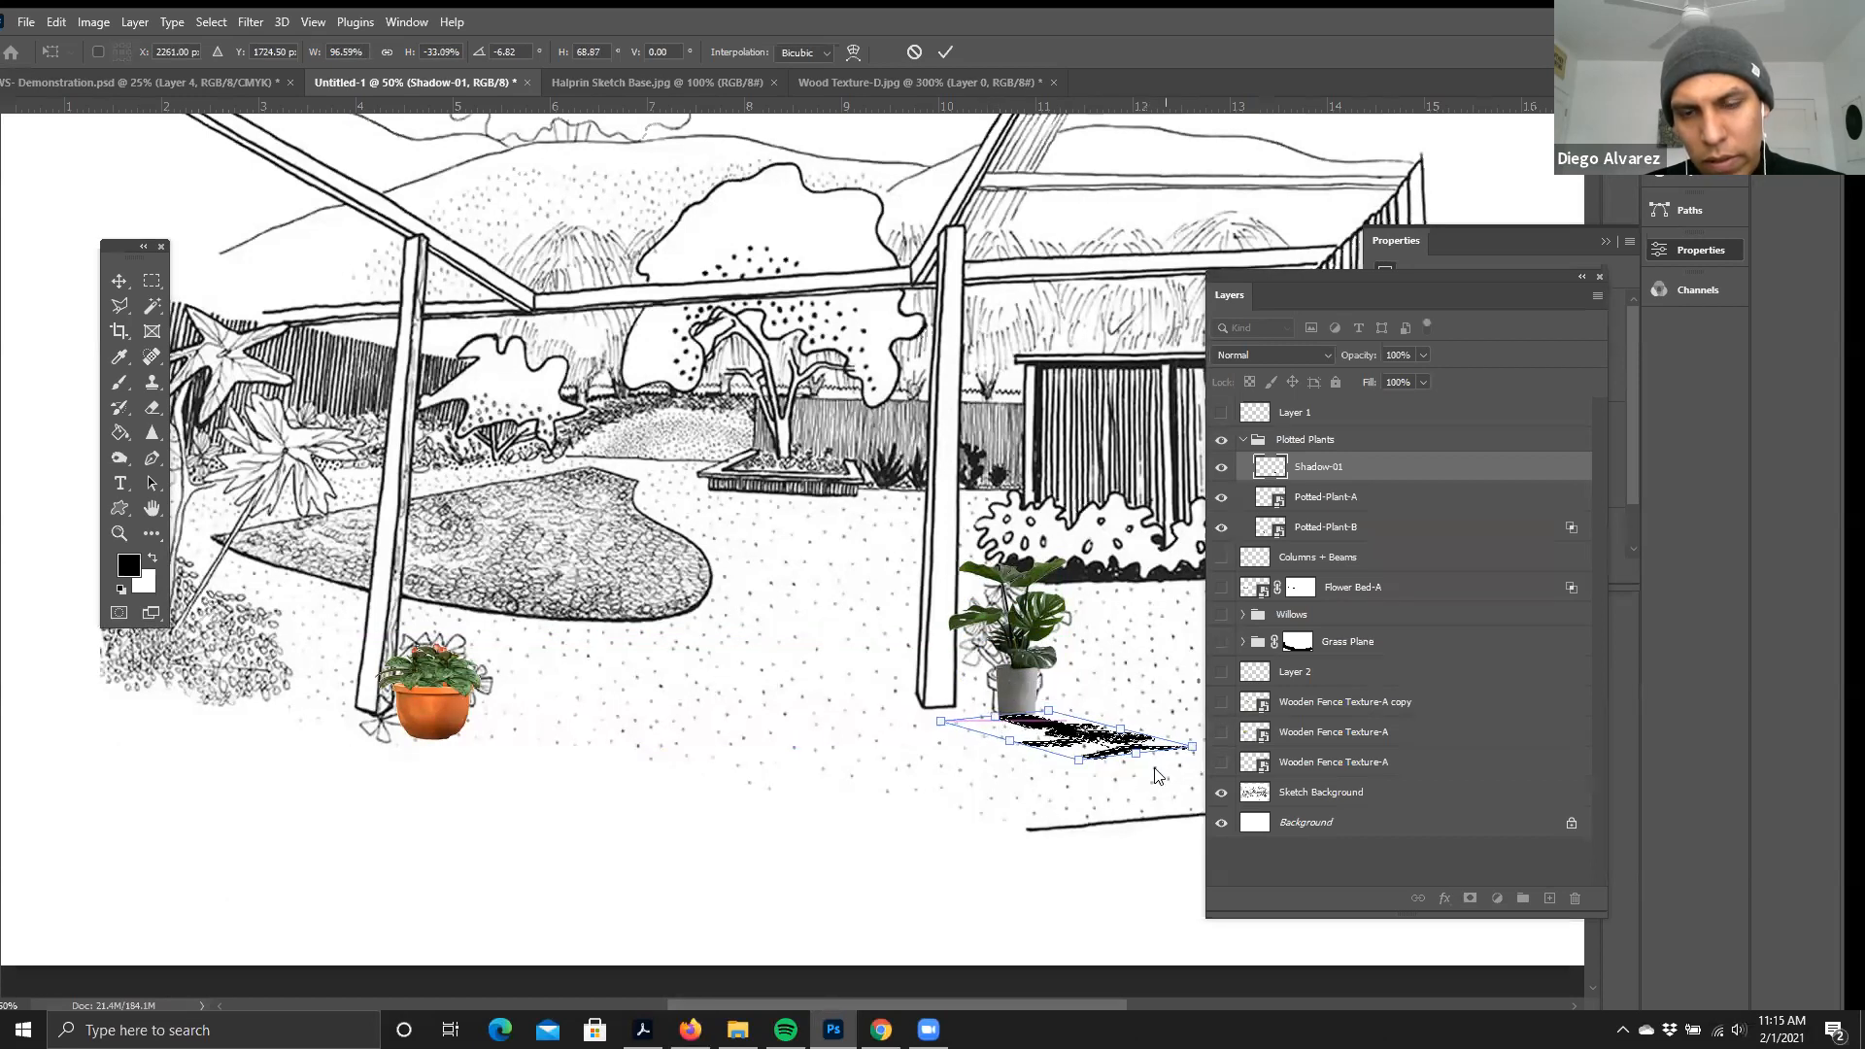
key(Return)
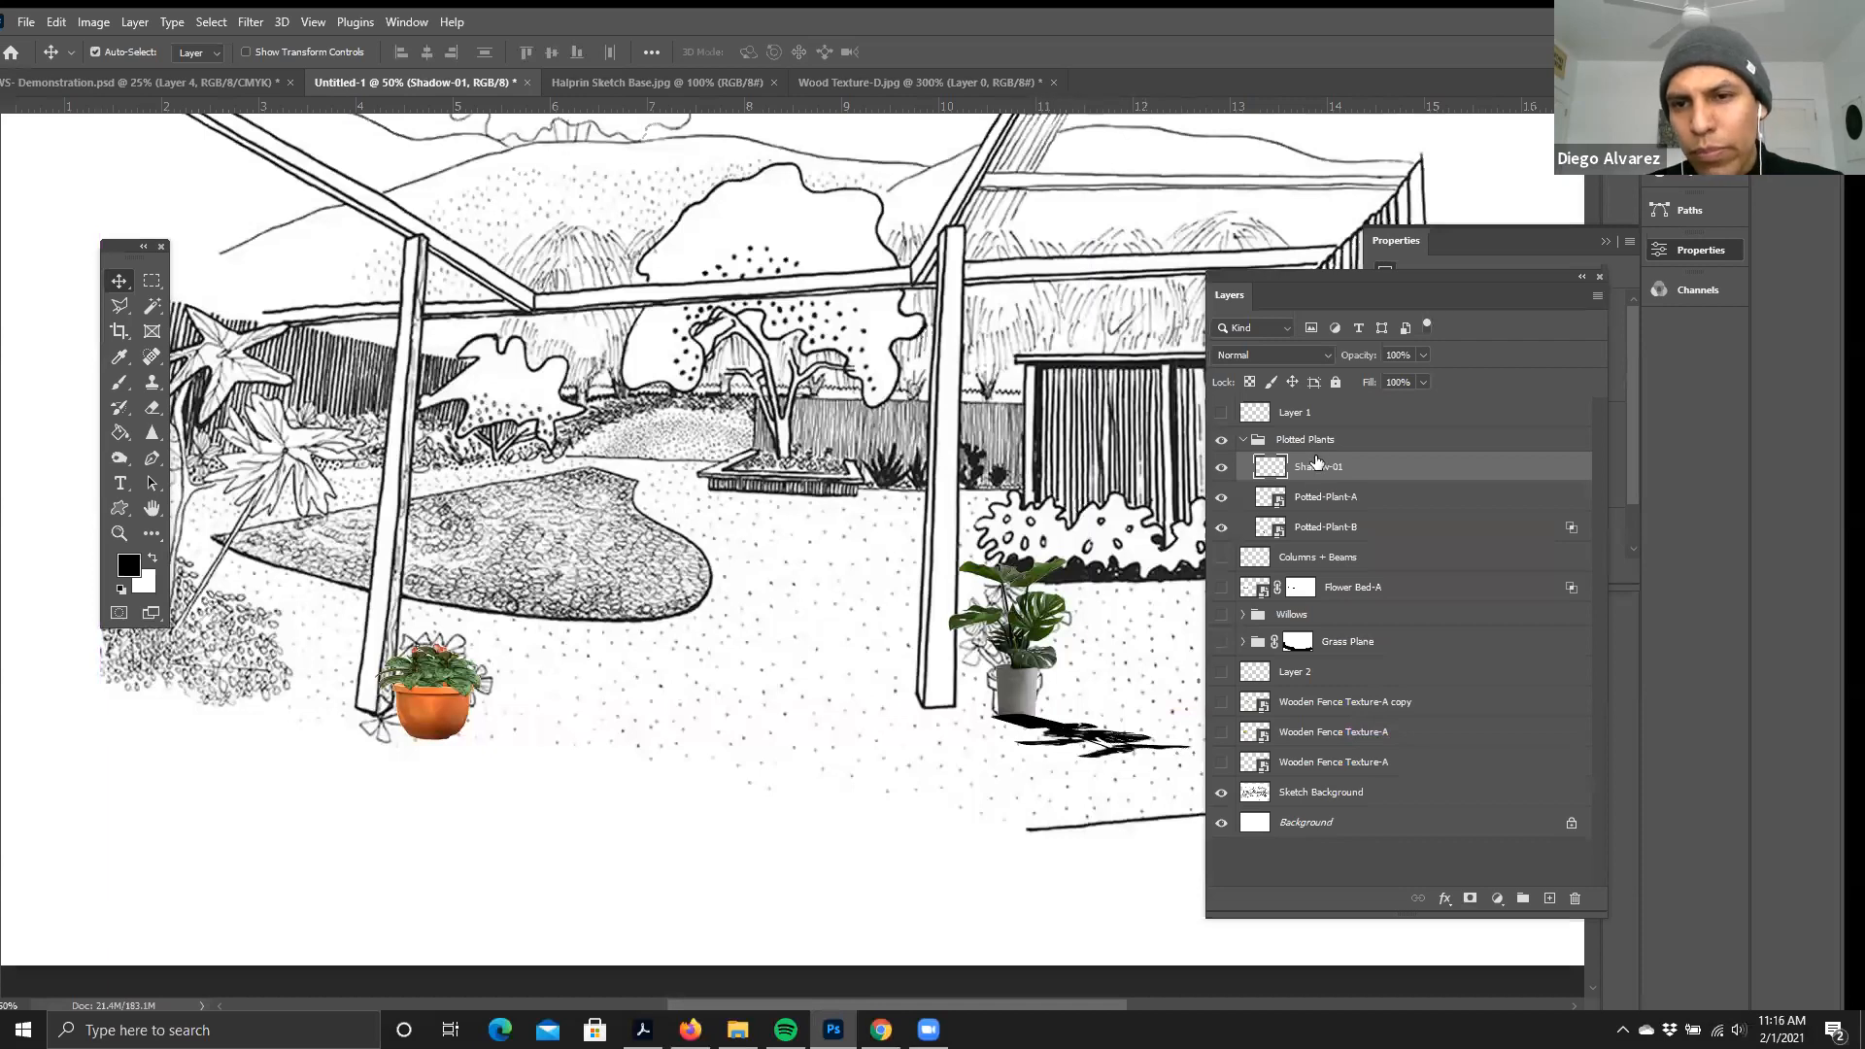
- Place the Shadow-01 layer beneath Potted-Plant-A and nudge the shadow until it meets the base of the grey pot
drag(1312, 470, 1318, 515)
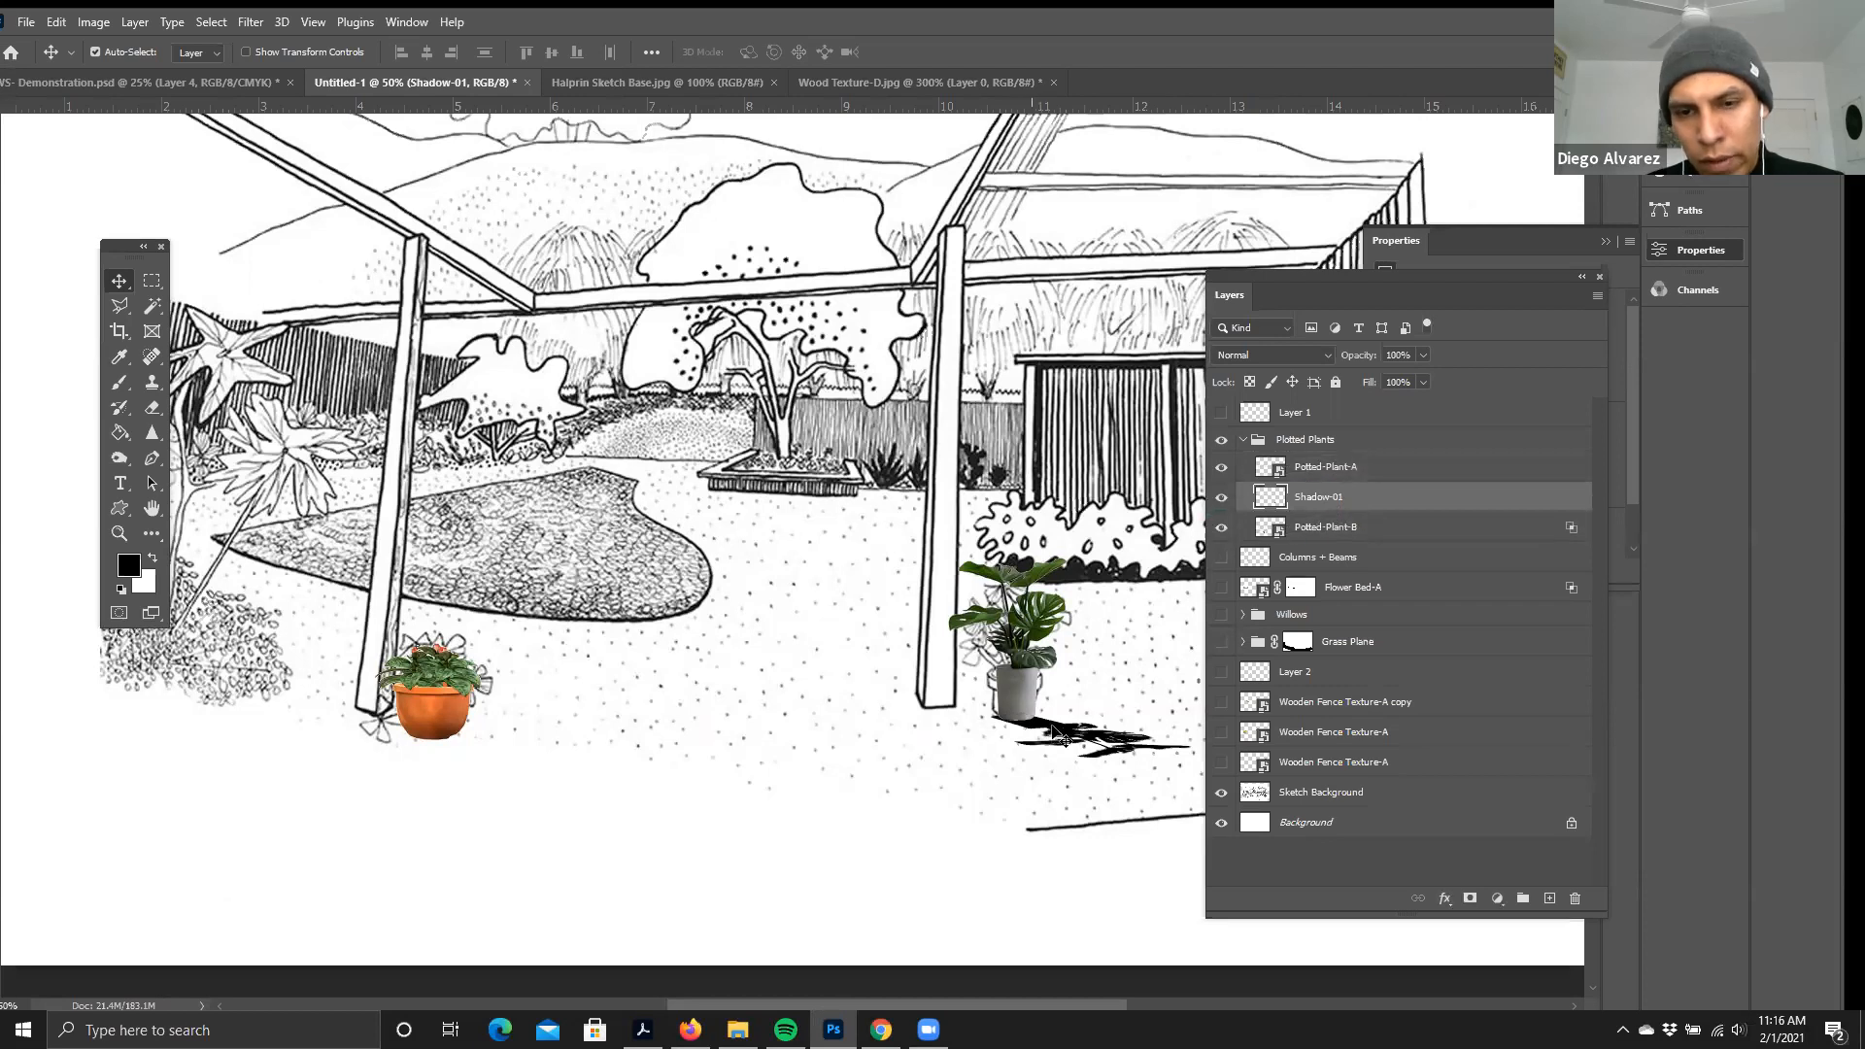
drag(1066, 735, 1069, 730)
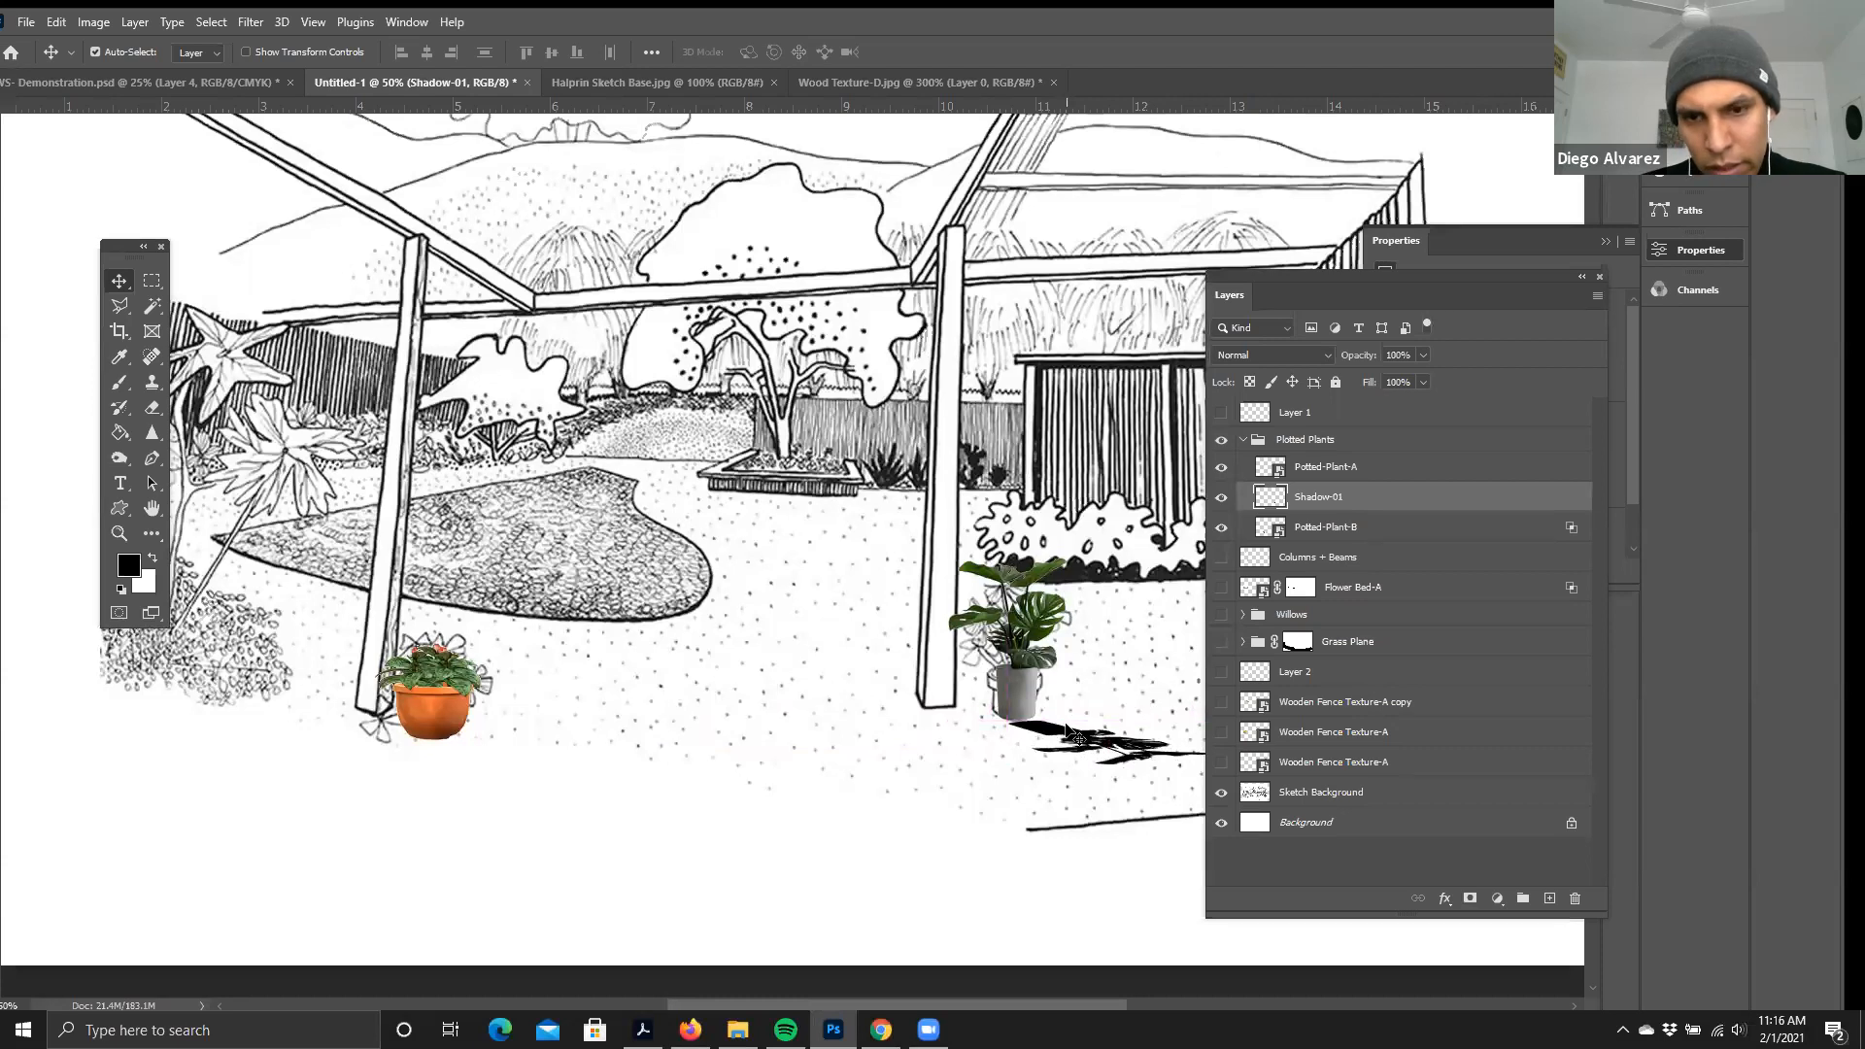
key(Left)
key(Left)
key(Left)
key(Left)
key(Up)
key(Up)
key(Up)
key(Up)
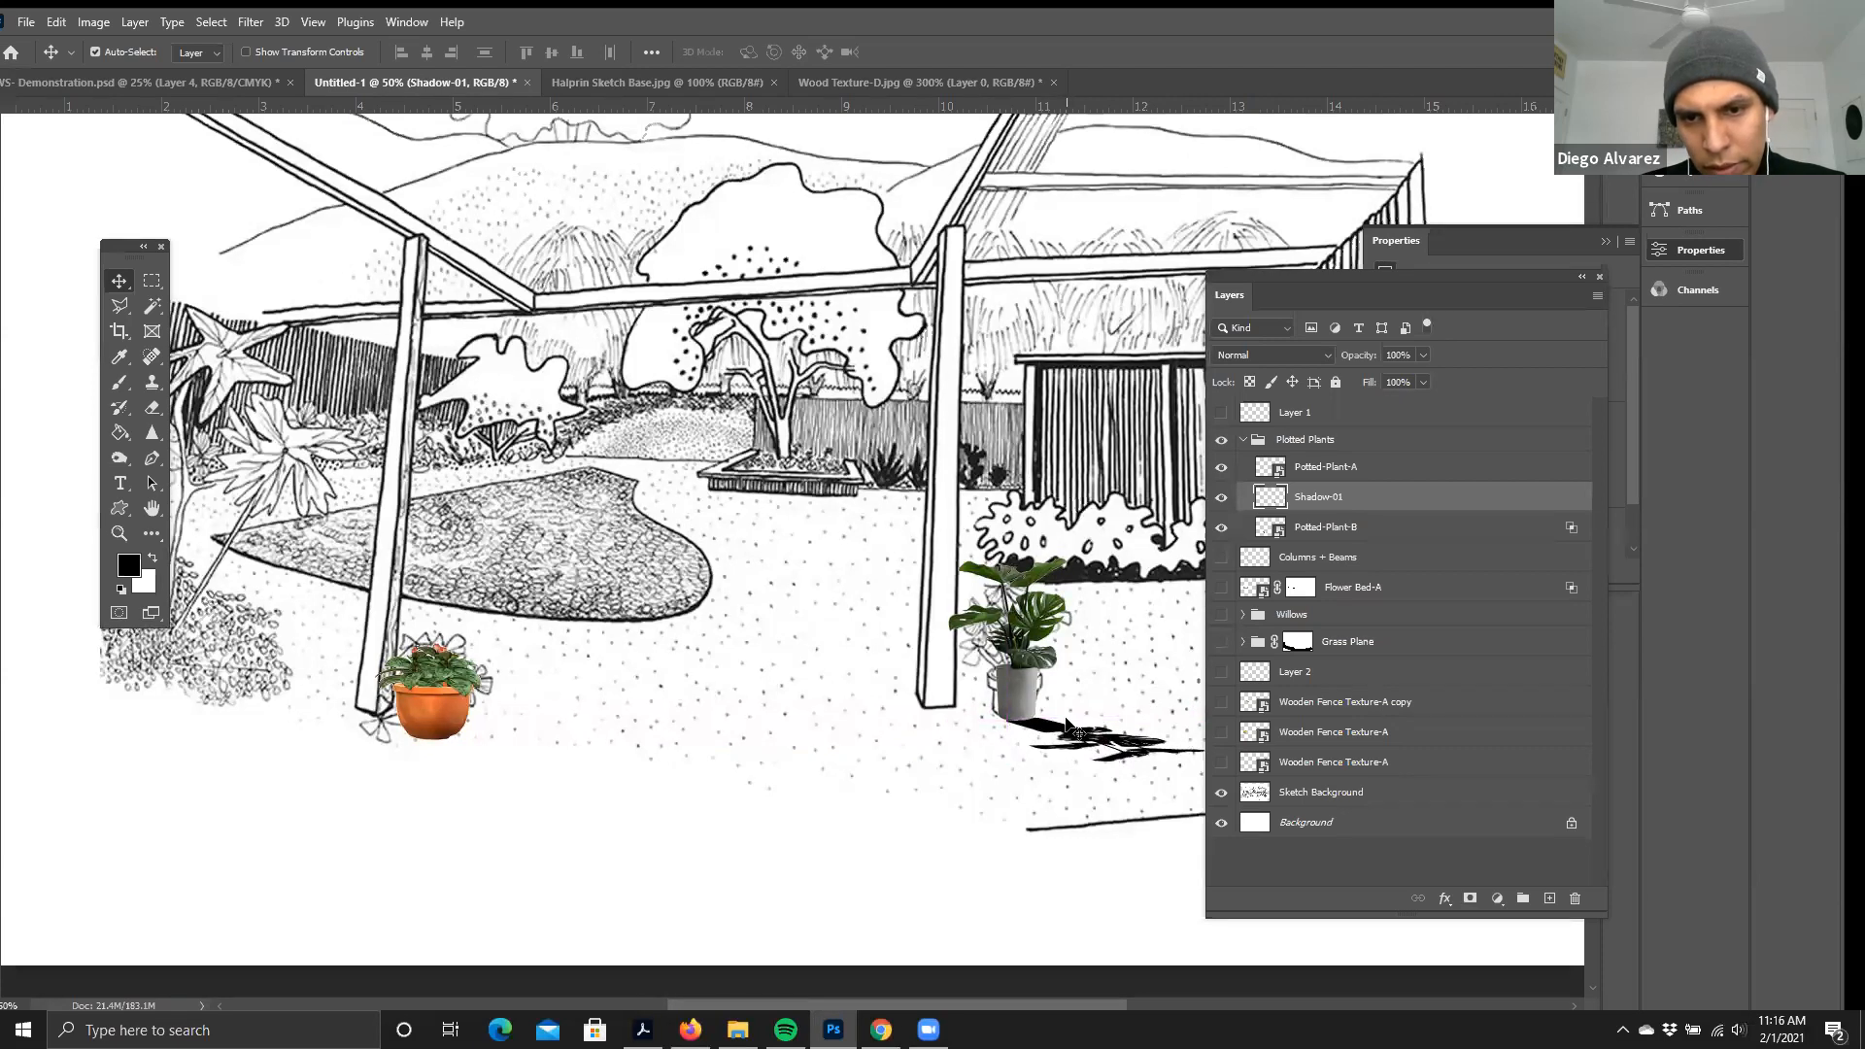
- Collapse the Plotted Plants group
key(ctrl)
key(ctrl+minus)
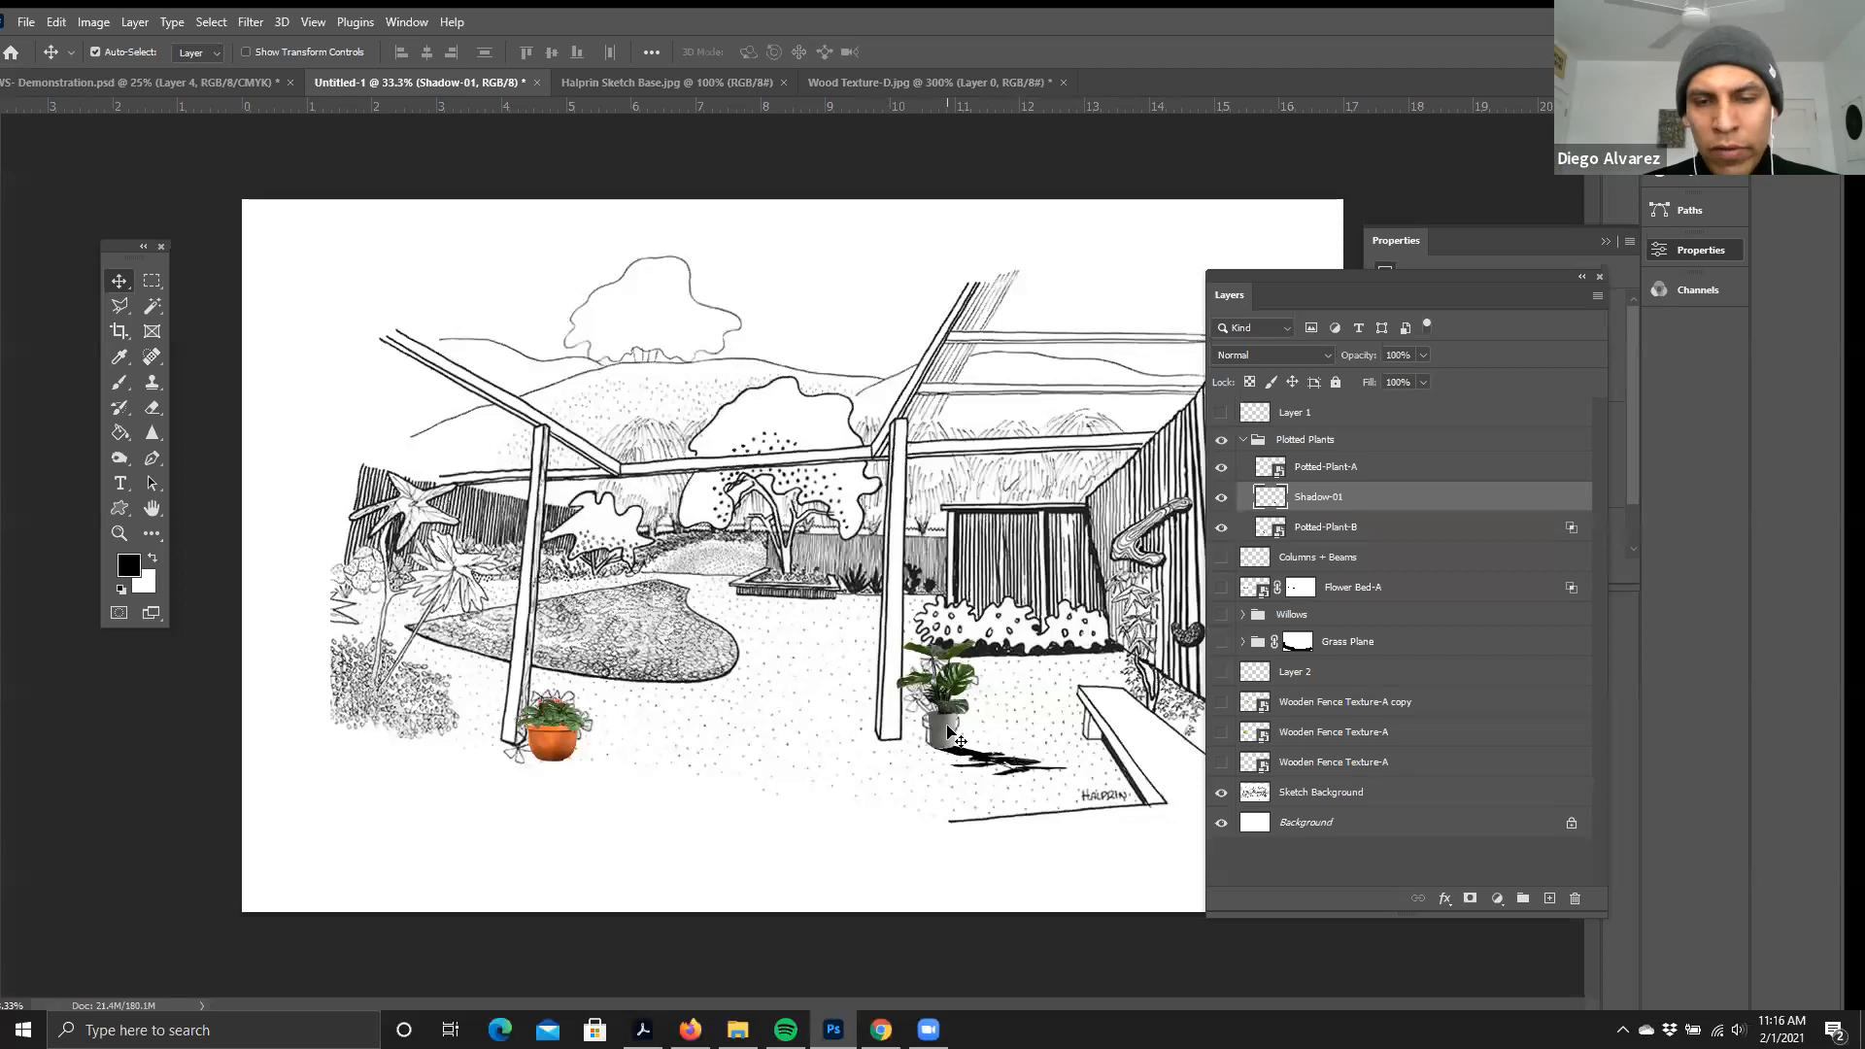
key(ctrl+plus)
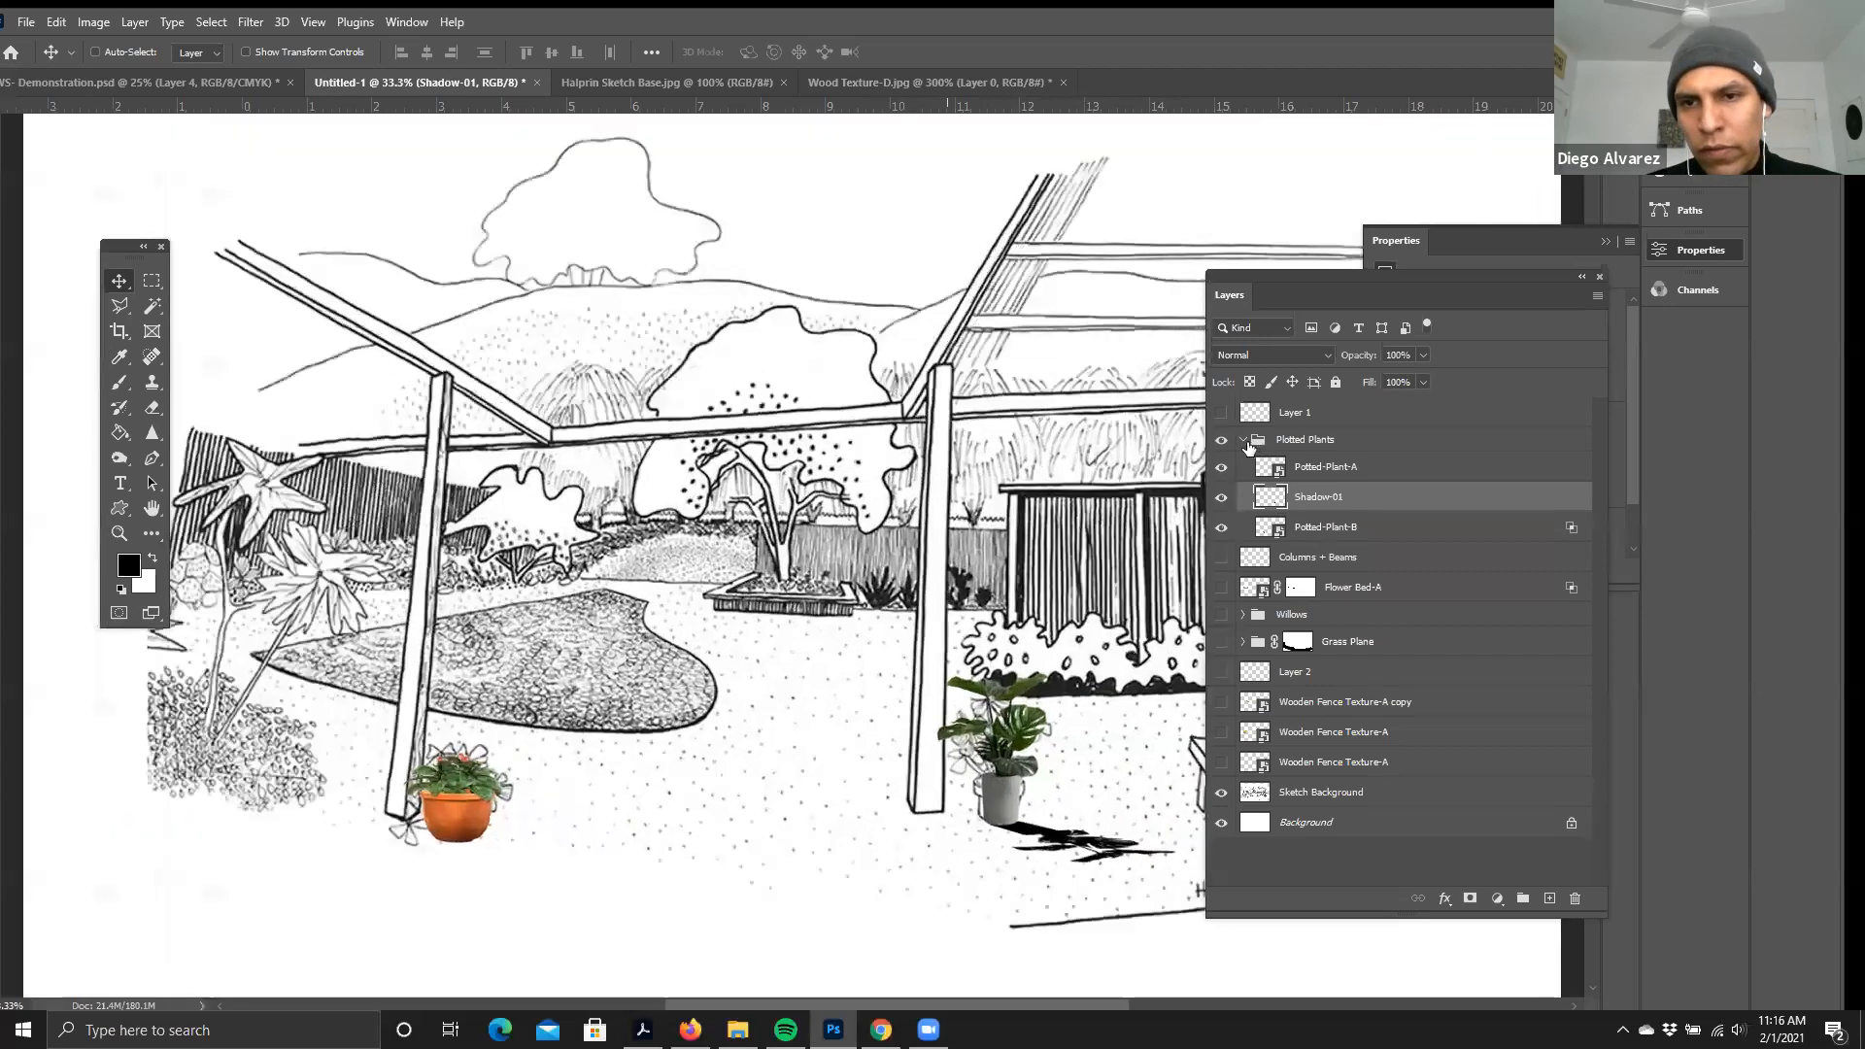
click(1268, 445)
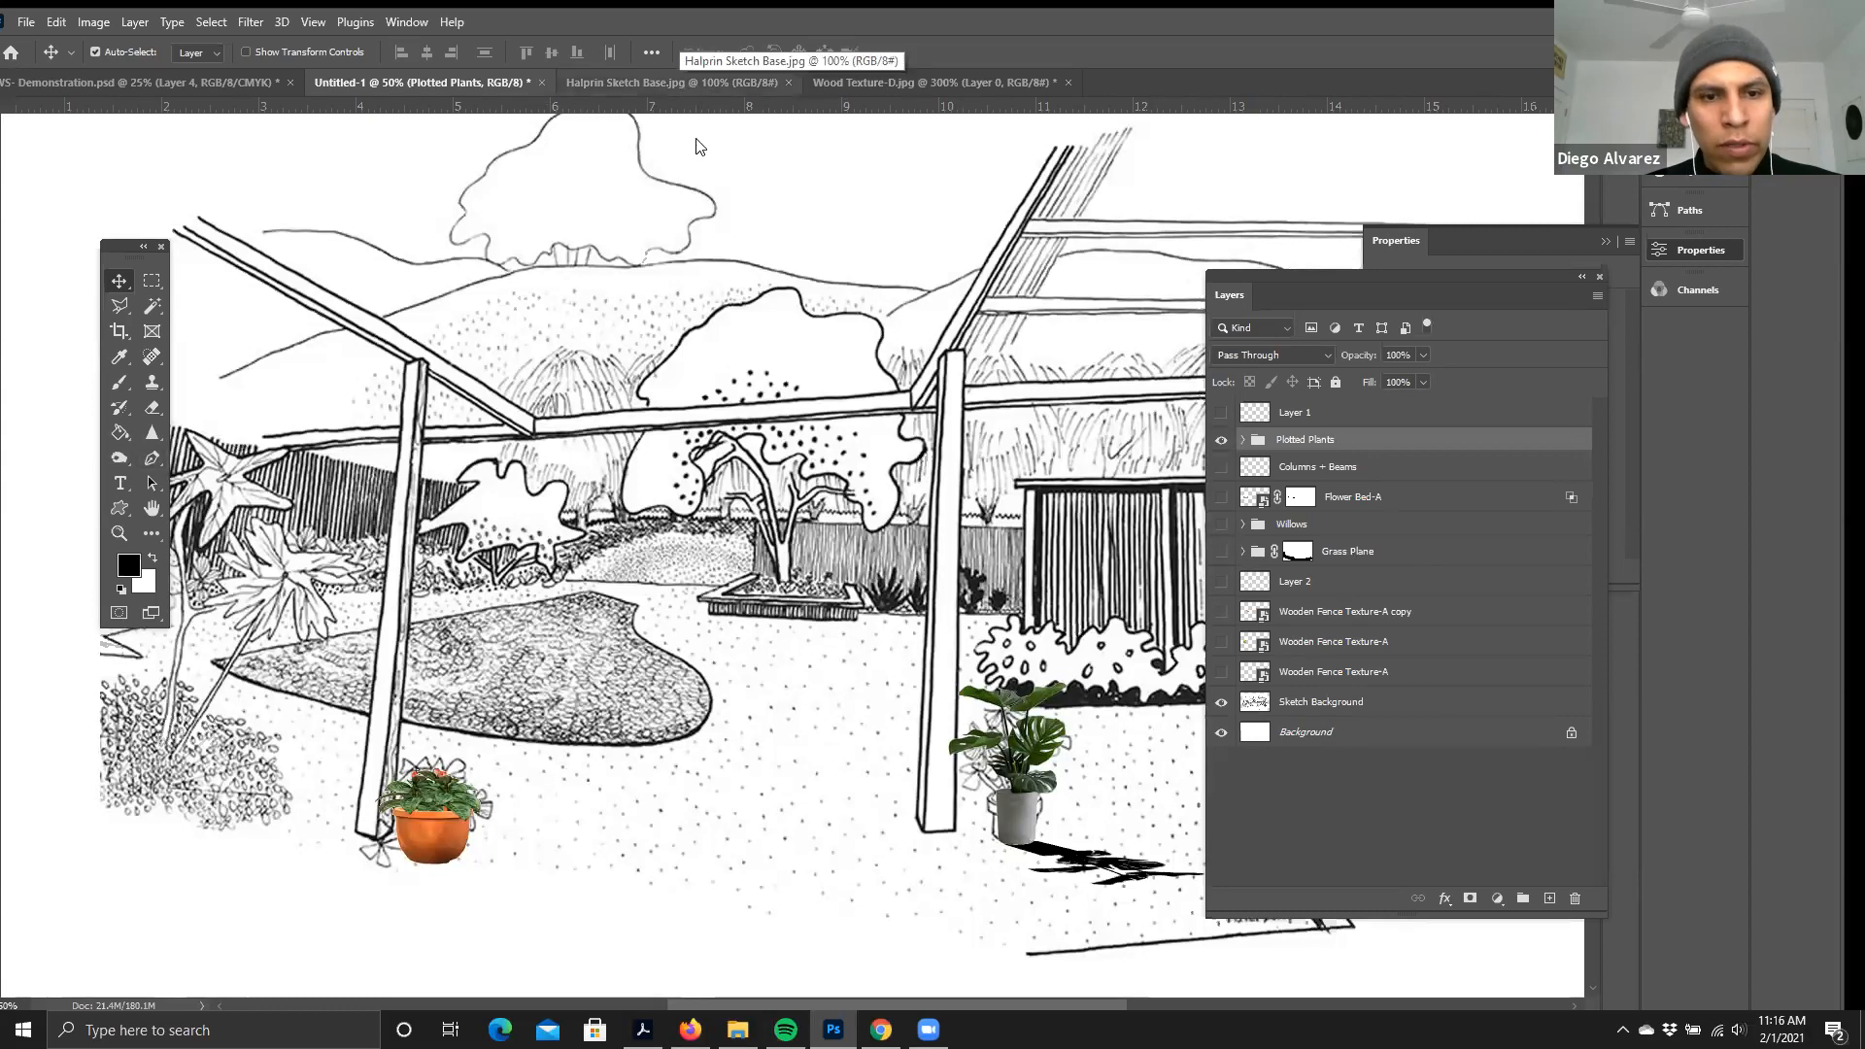
- Switch to the Demonstration.psd document and hide Hue/Saturation 2, Curves 1, Photo Filter 1, Sketch/Drawing B and Sitting A
click(202, 82)
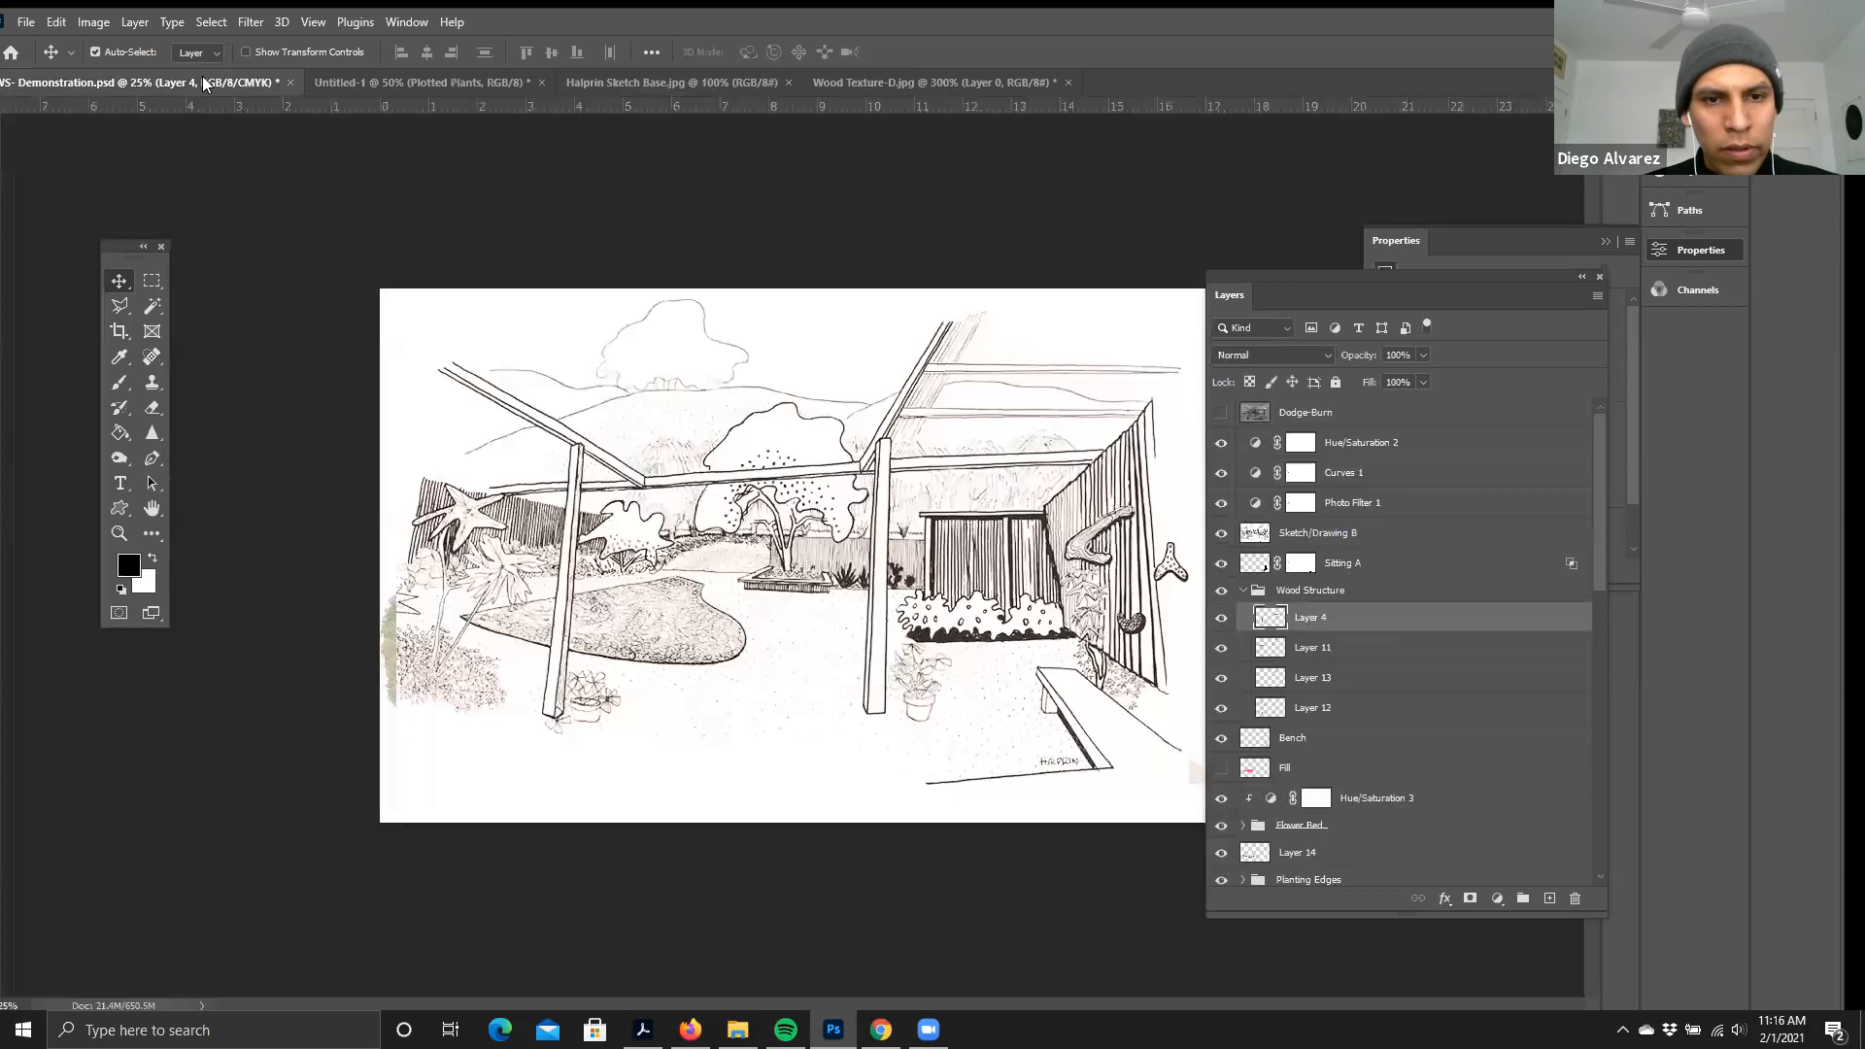
click(1222, 472)
click(1222, 503)
click(1222, 537)
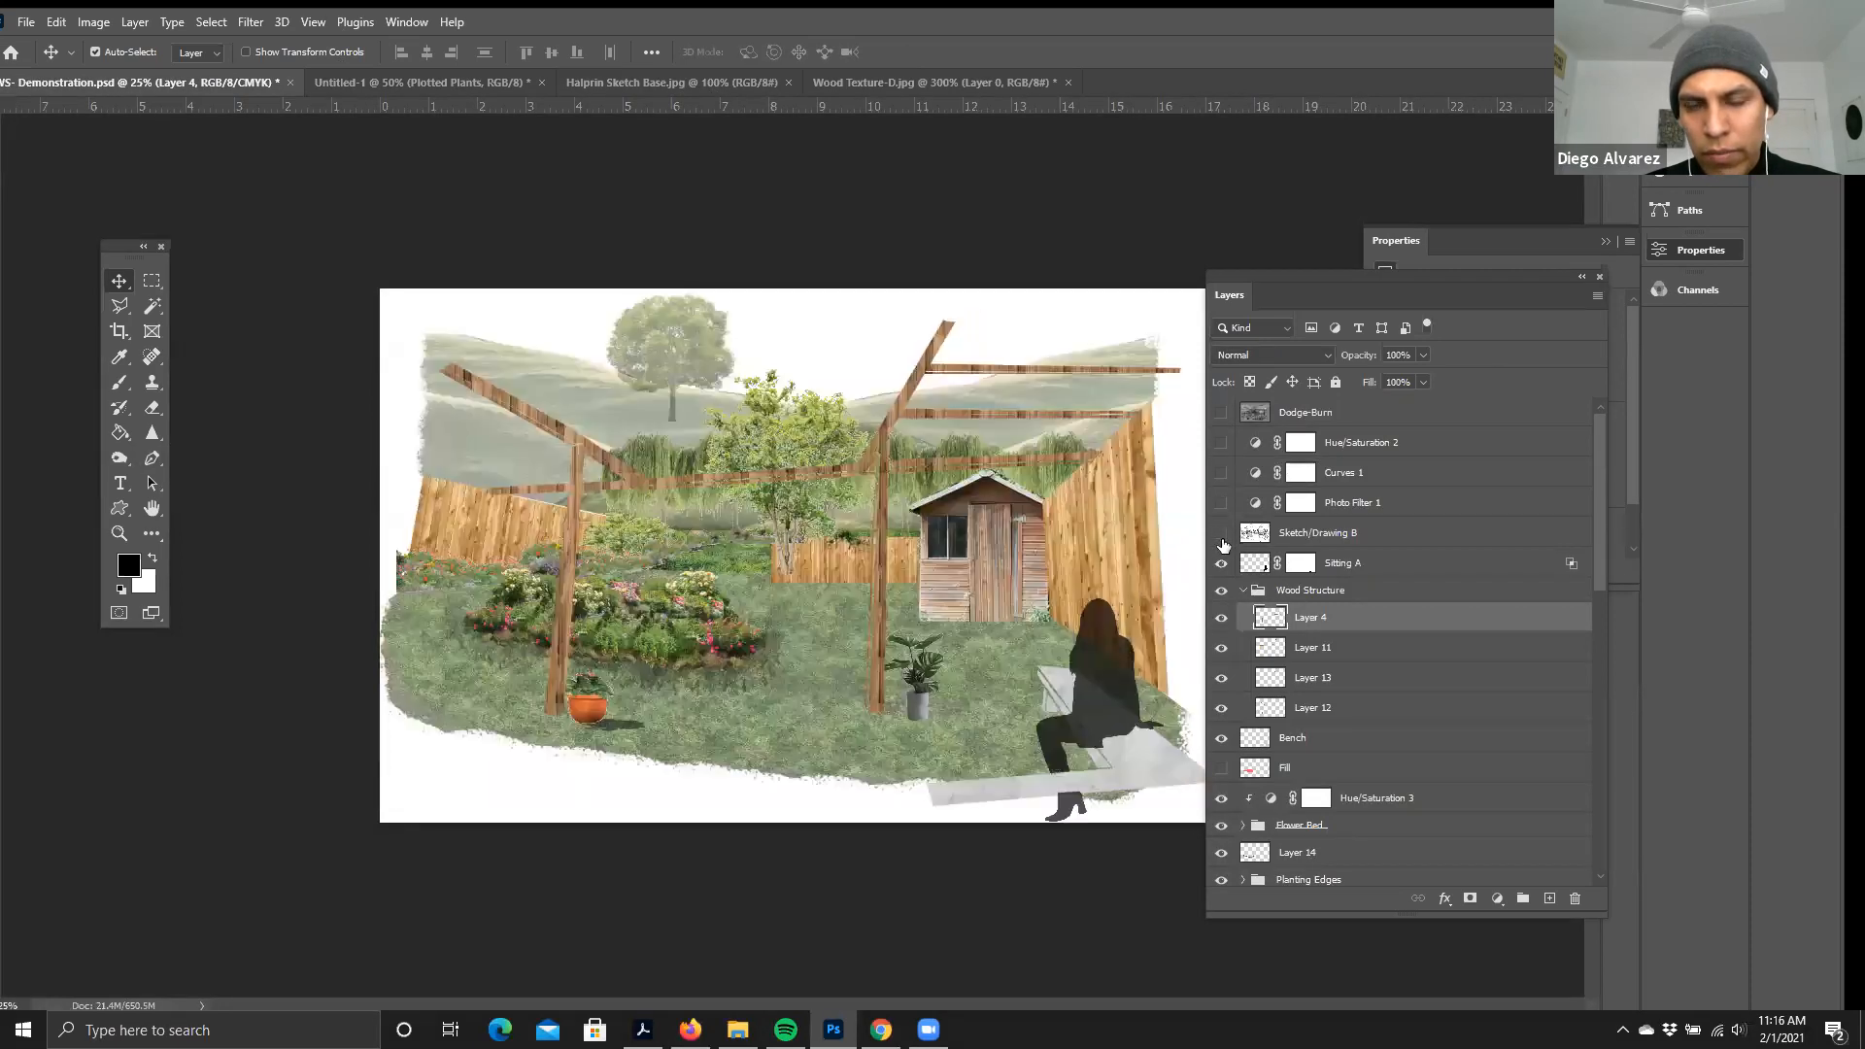
click(1223, 567)
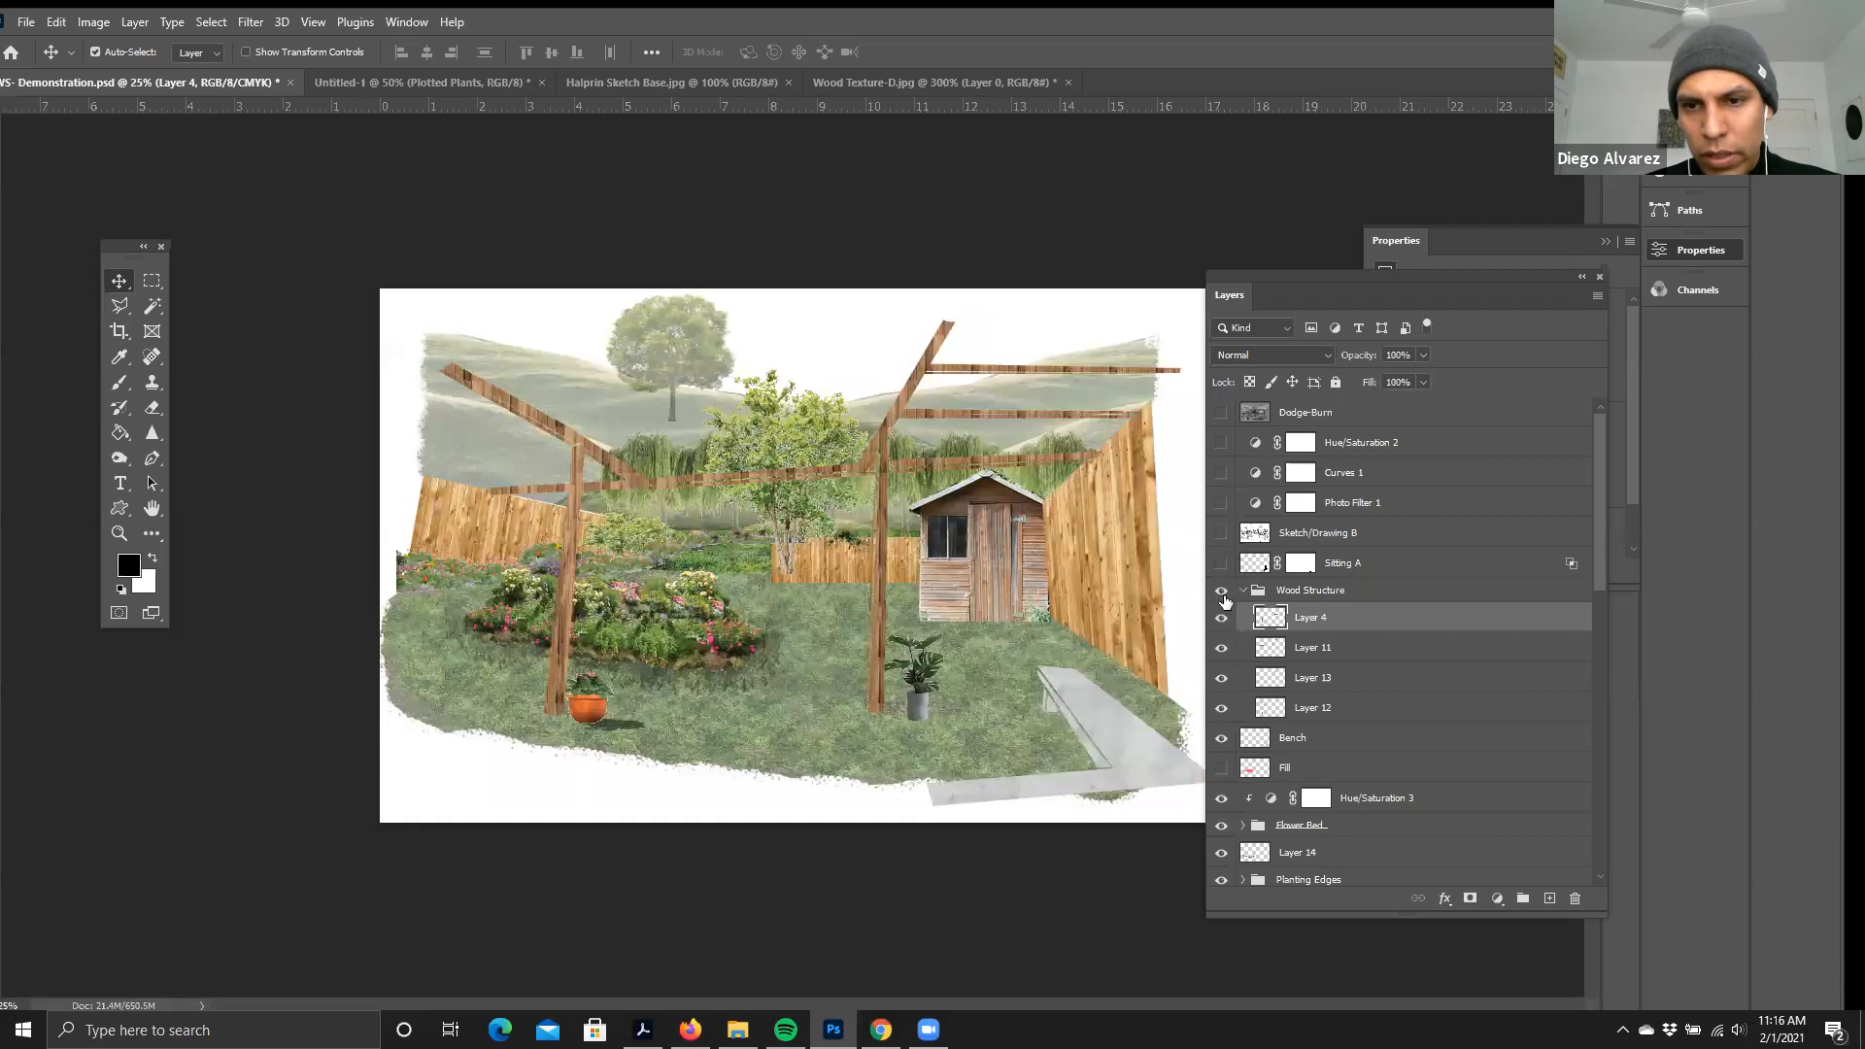
- Collapse the Wood Structure group and examine the textured garden rendering up close
click(1244, 591)
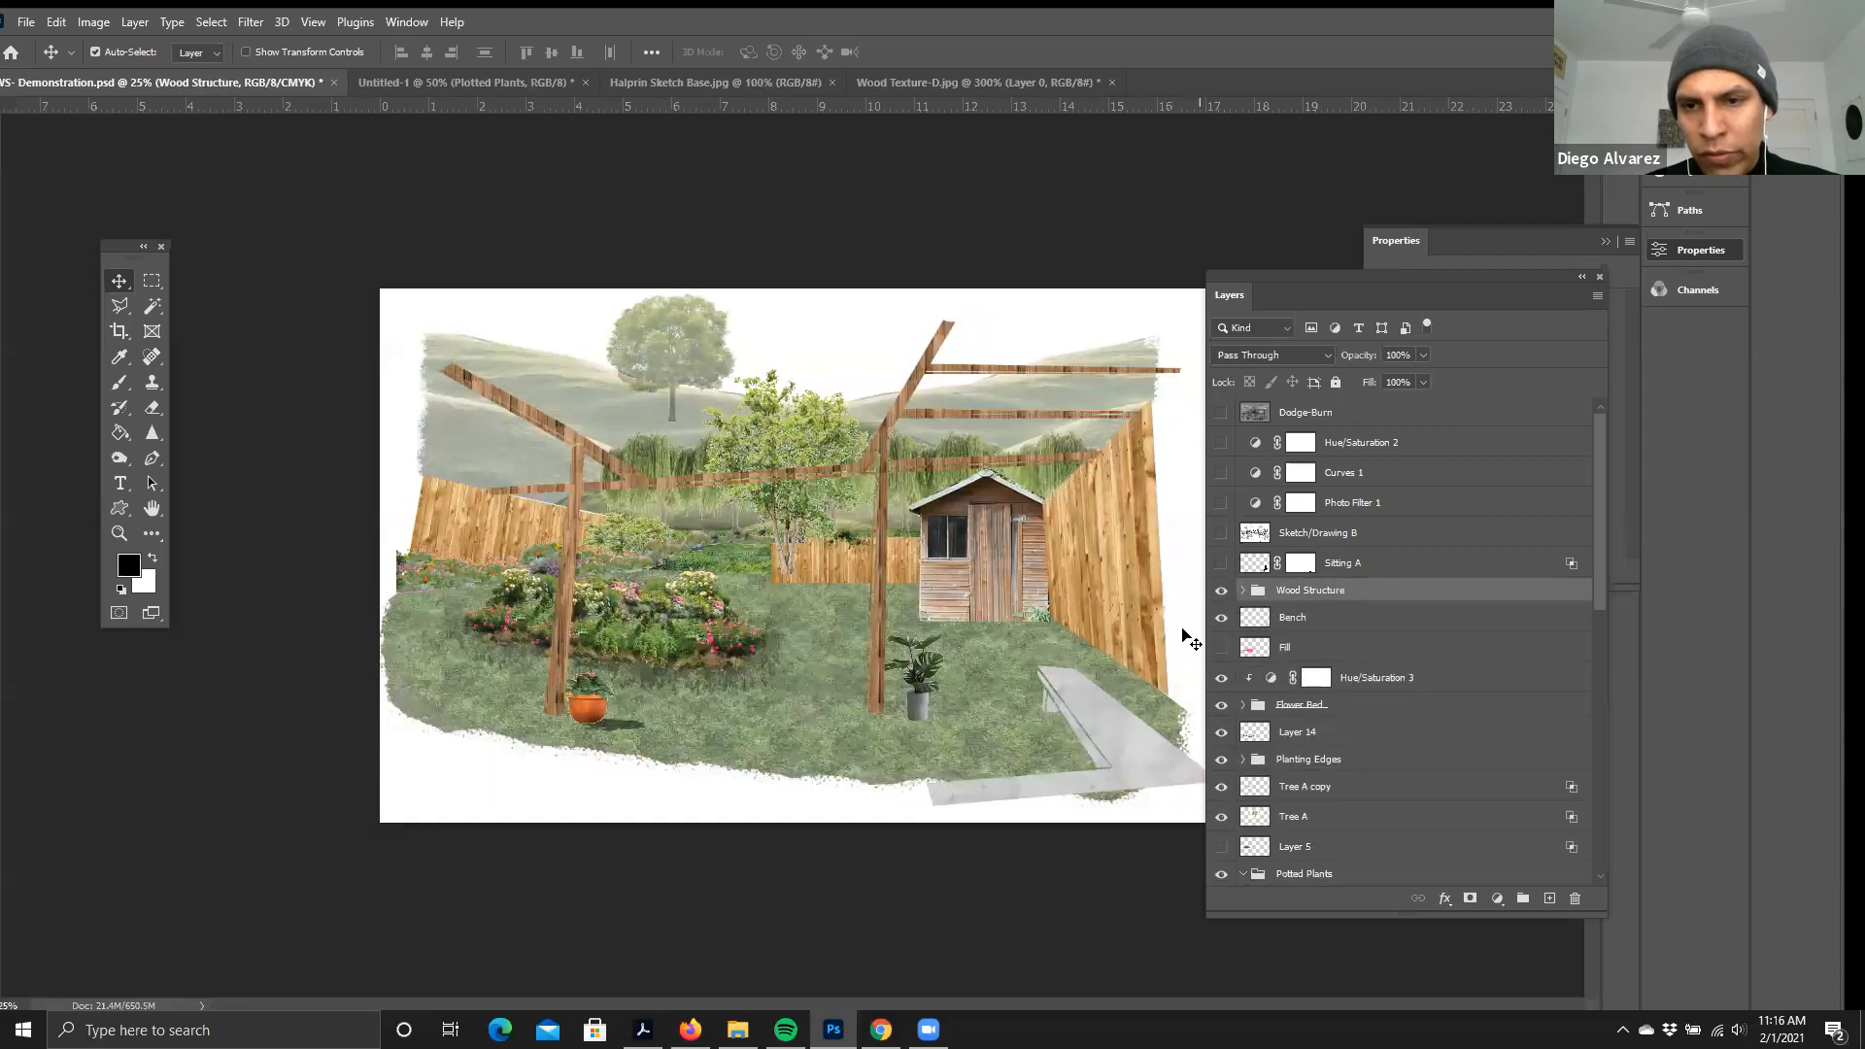
key(ctrl+plus)
key(ctrl+plus)
click(1223, 415)
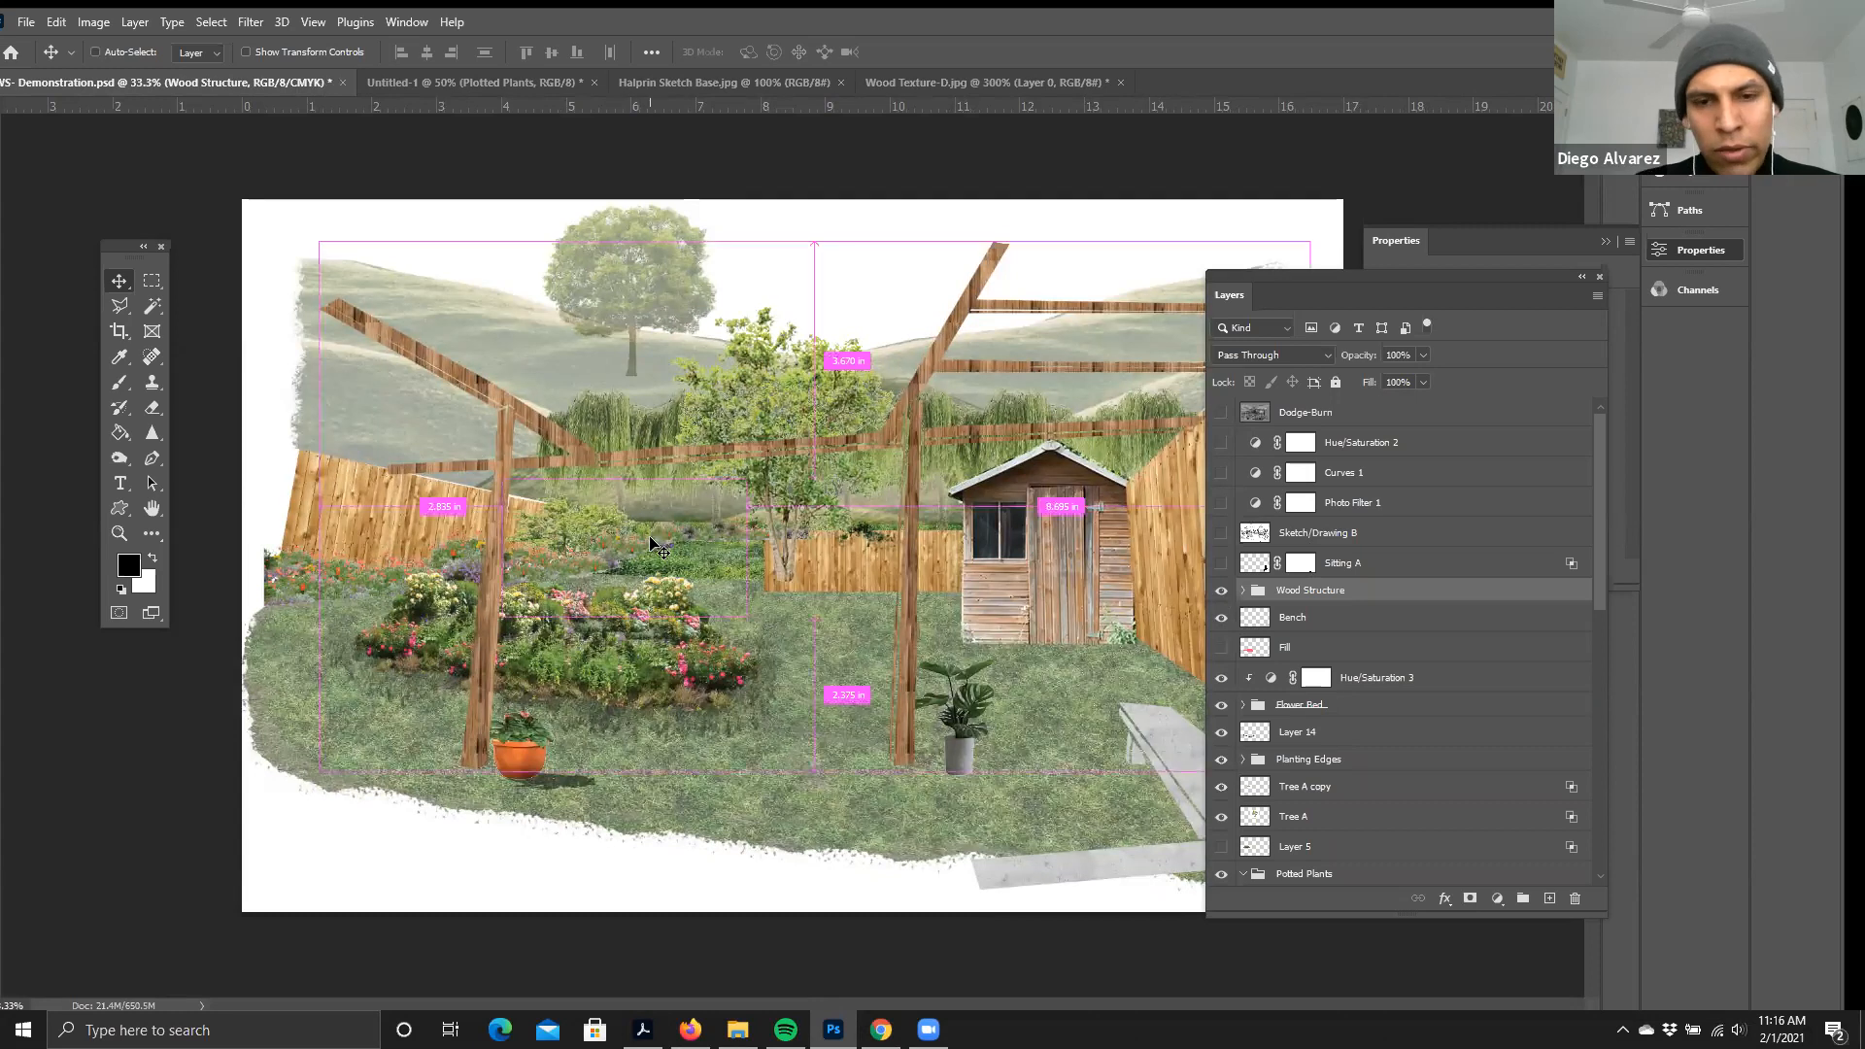
key(ctrl+minus)
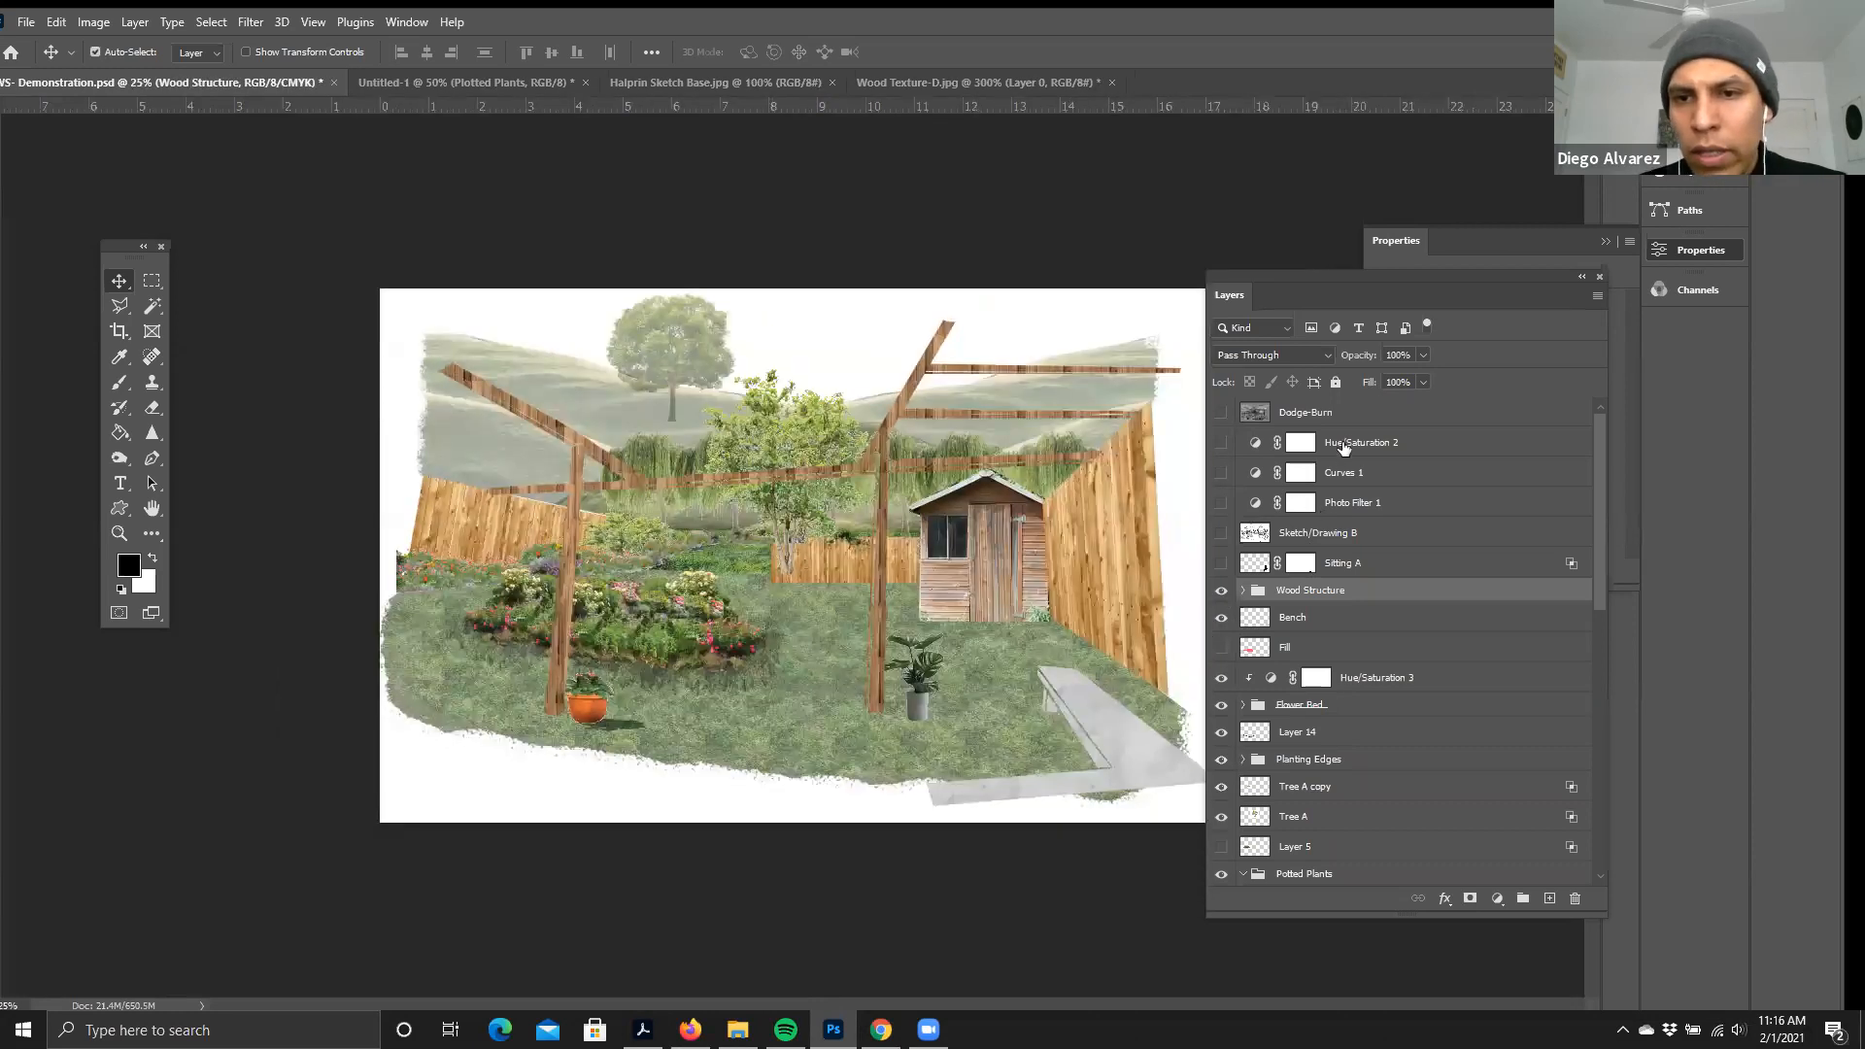
- Select the Hue/Saturation 2 layer and activate the Dodge tool, followed by the Burn tool
click(1317, 449)
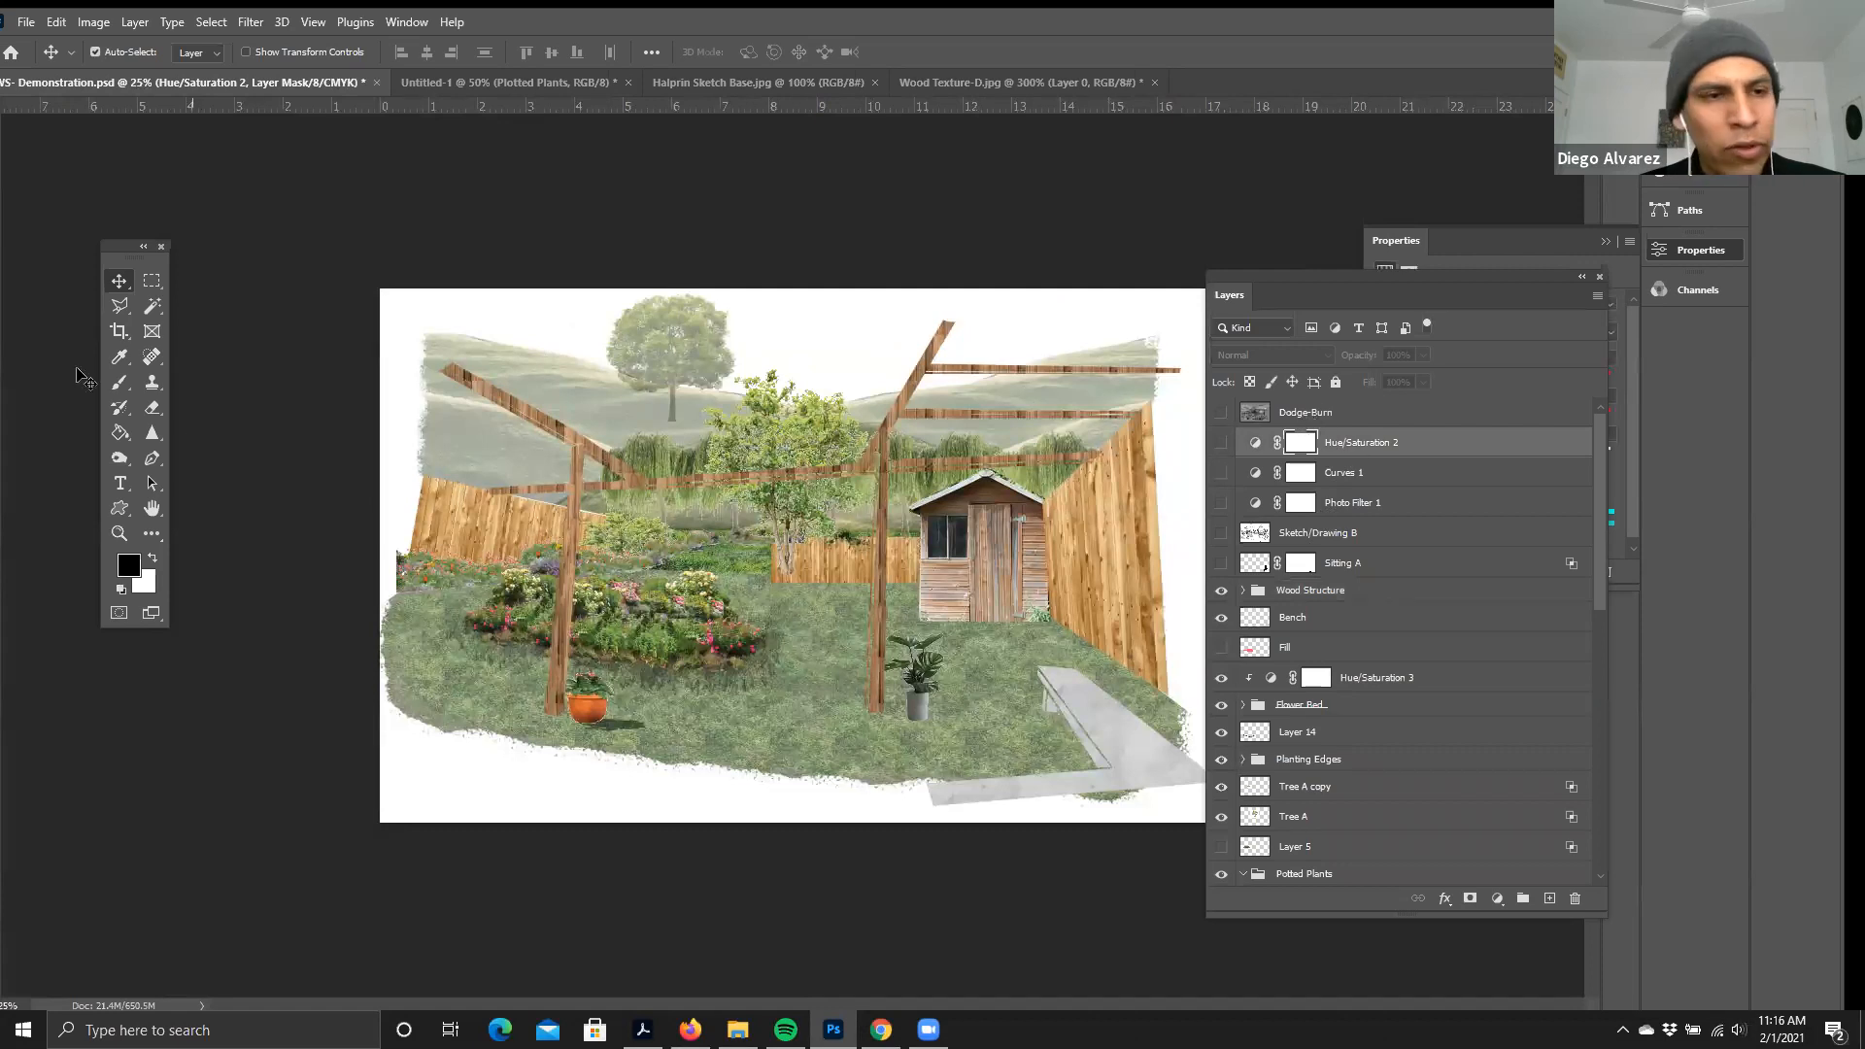
click(120, 461)
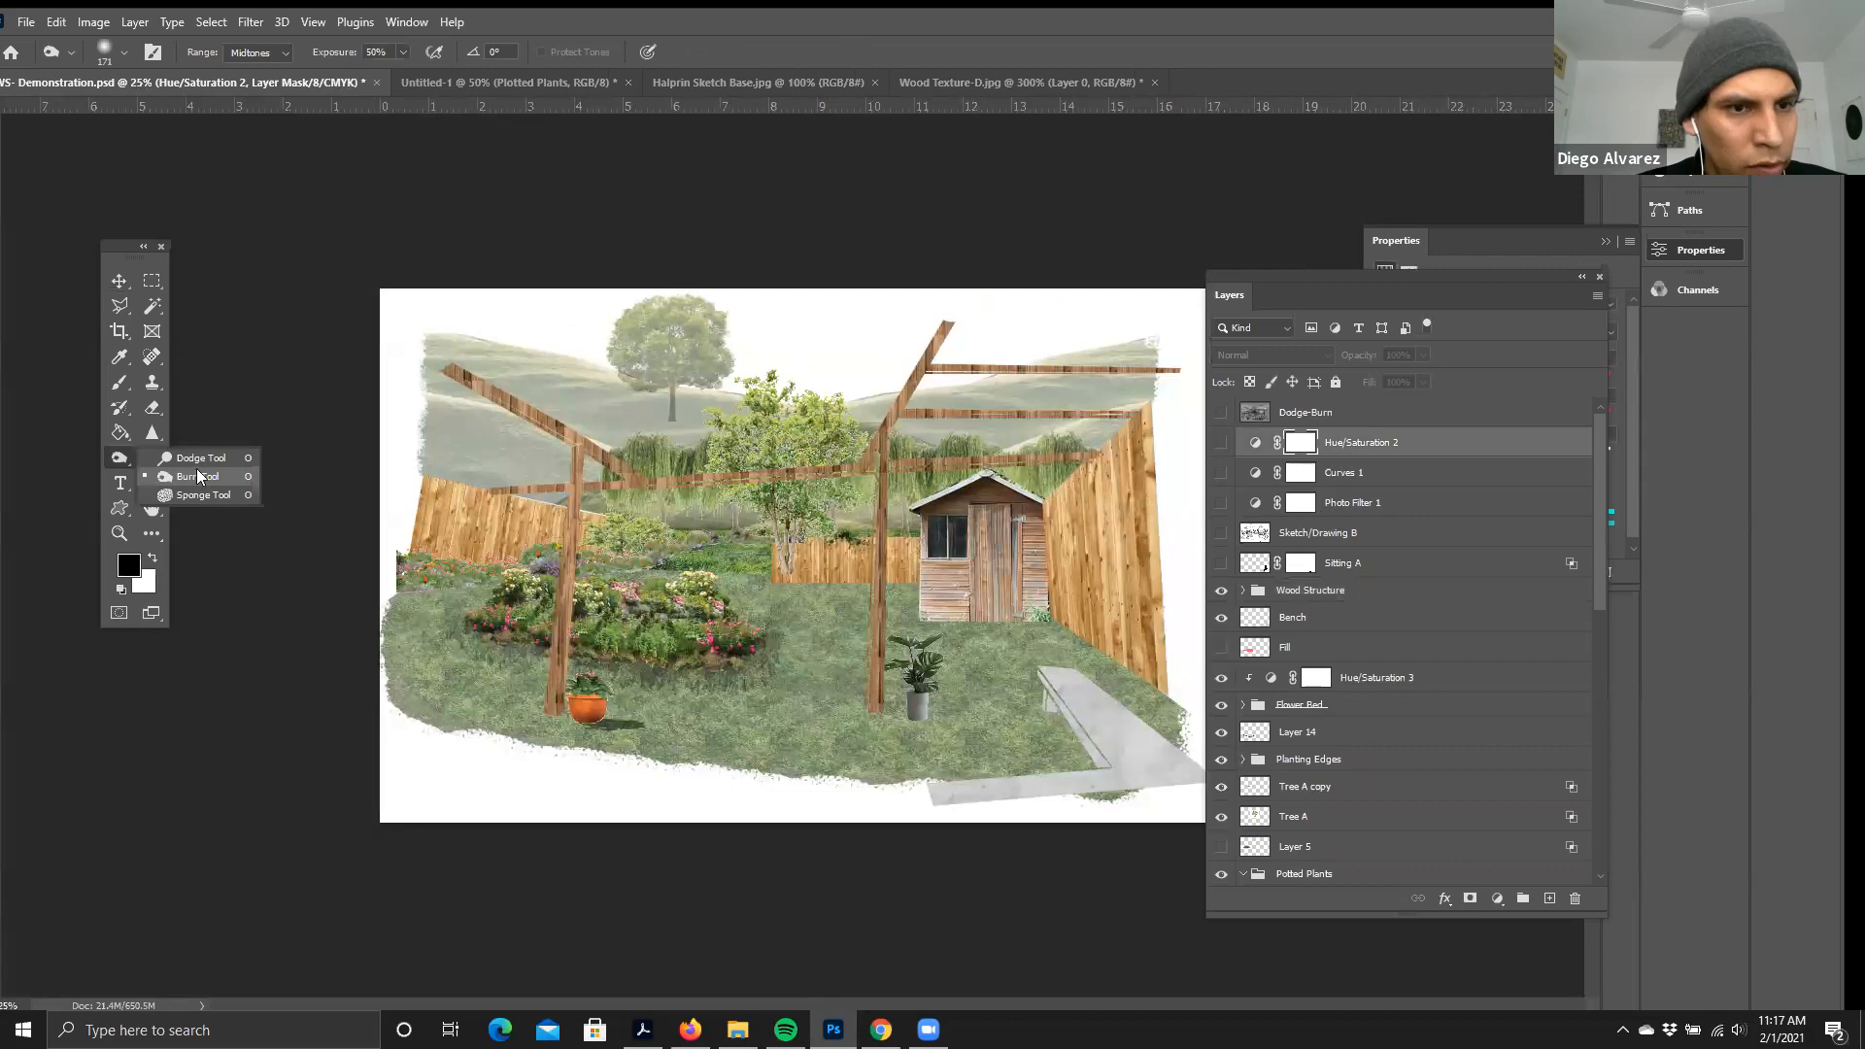
click(195, 460)
click(116, 456)
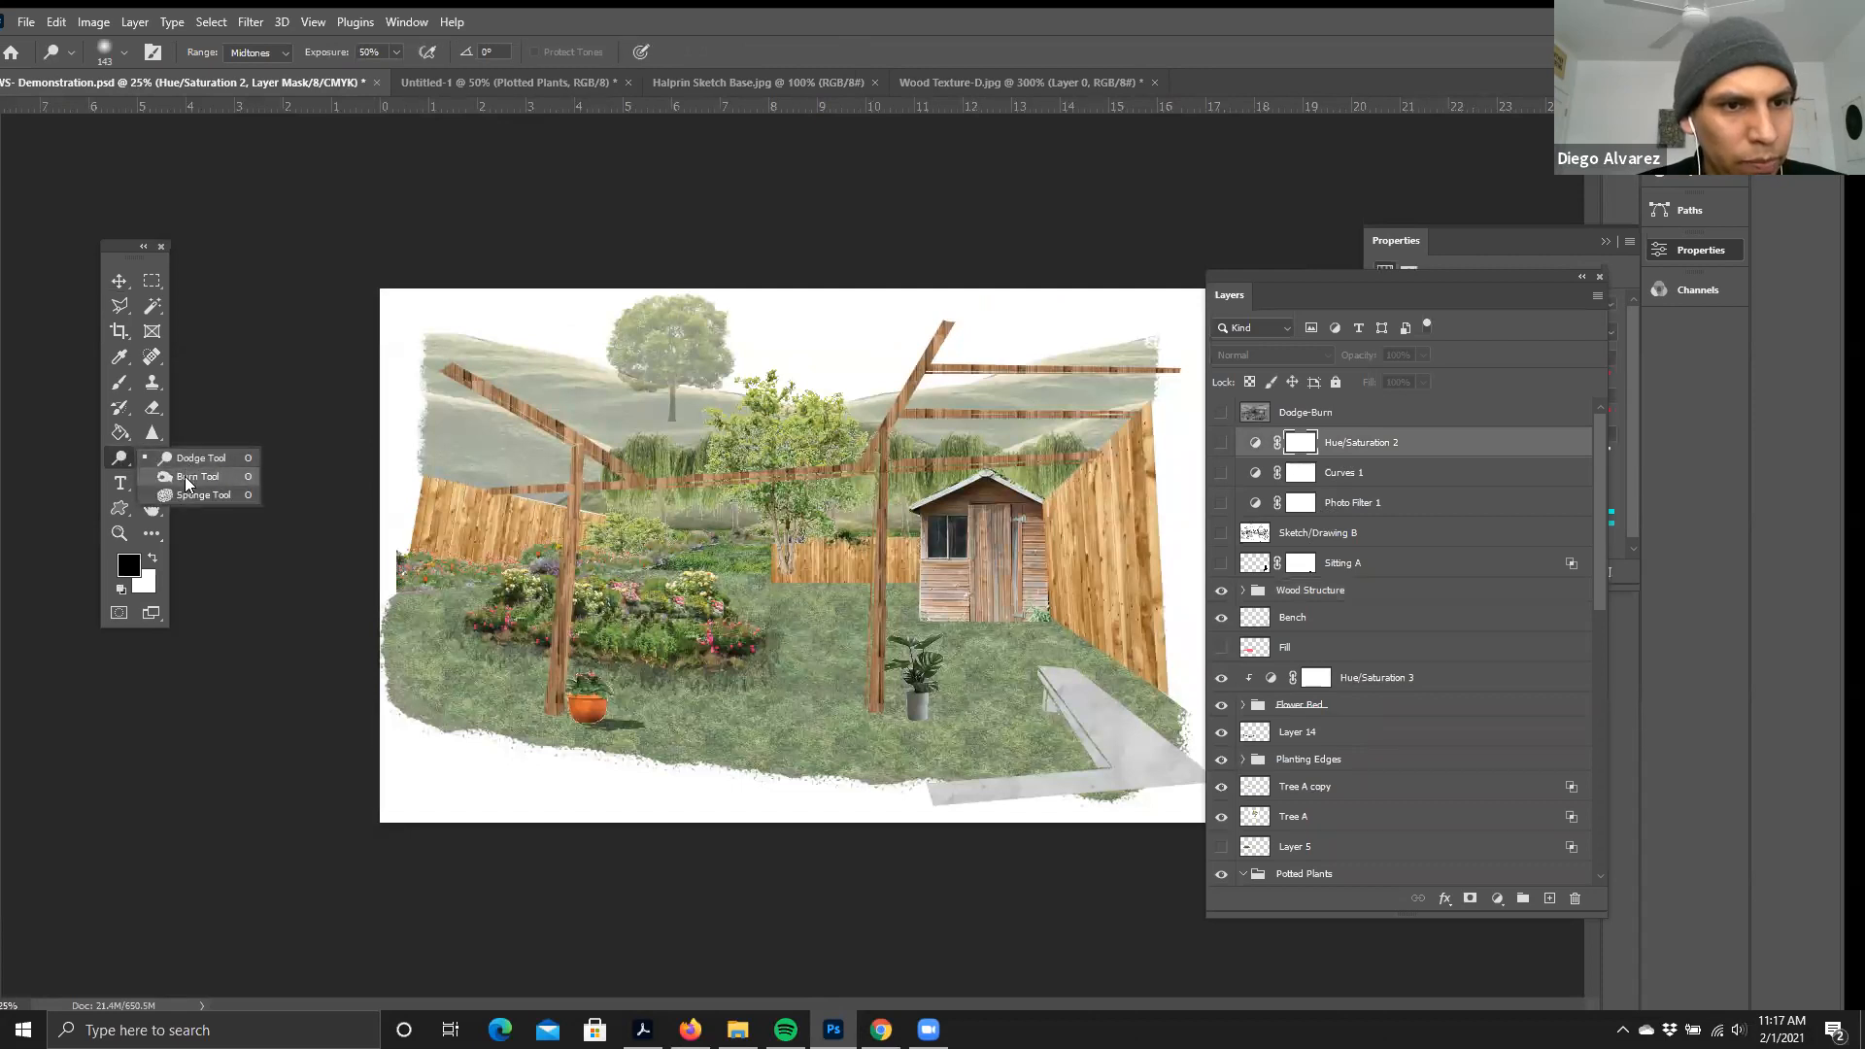
click(189, 476)
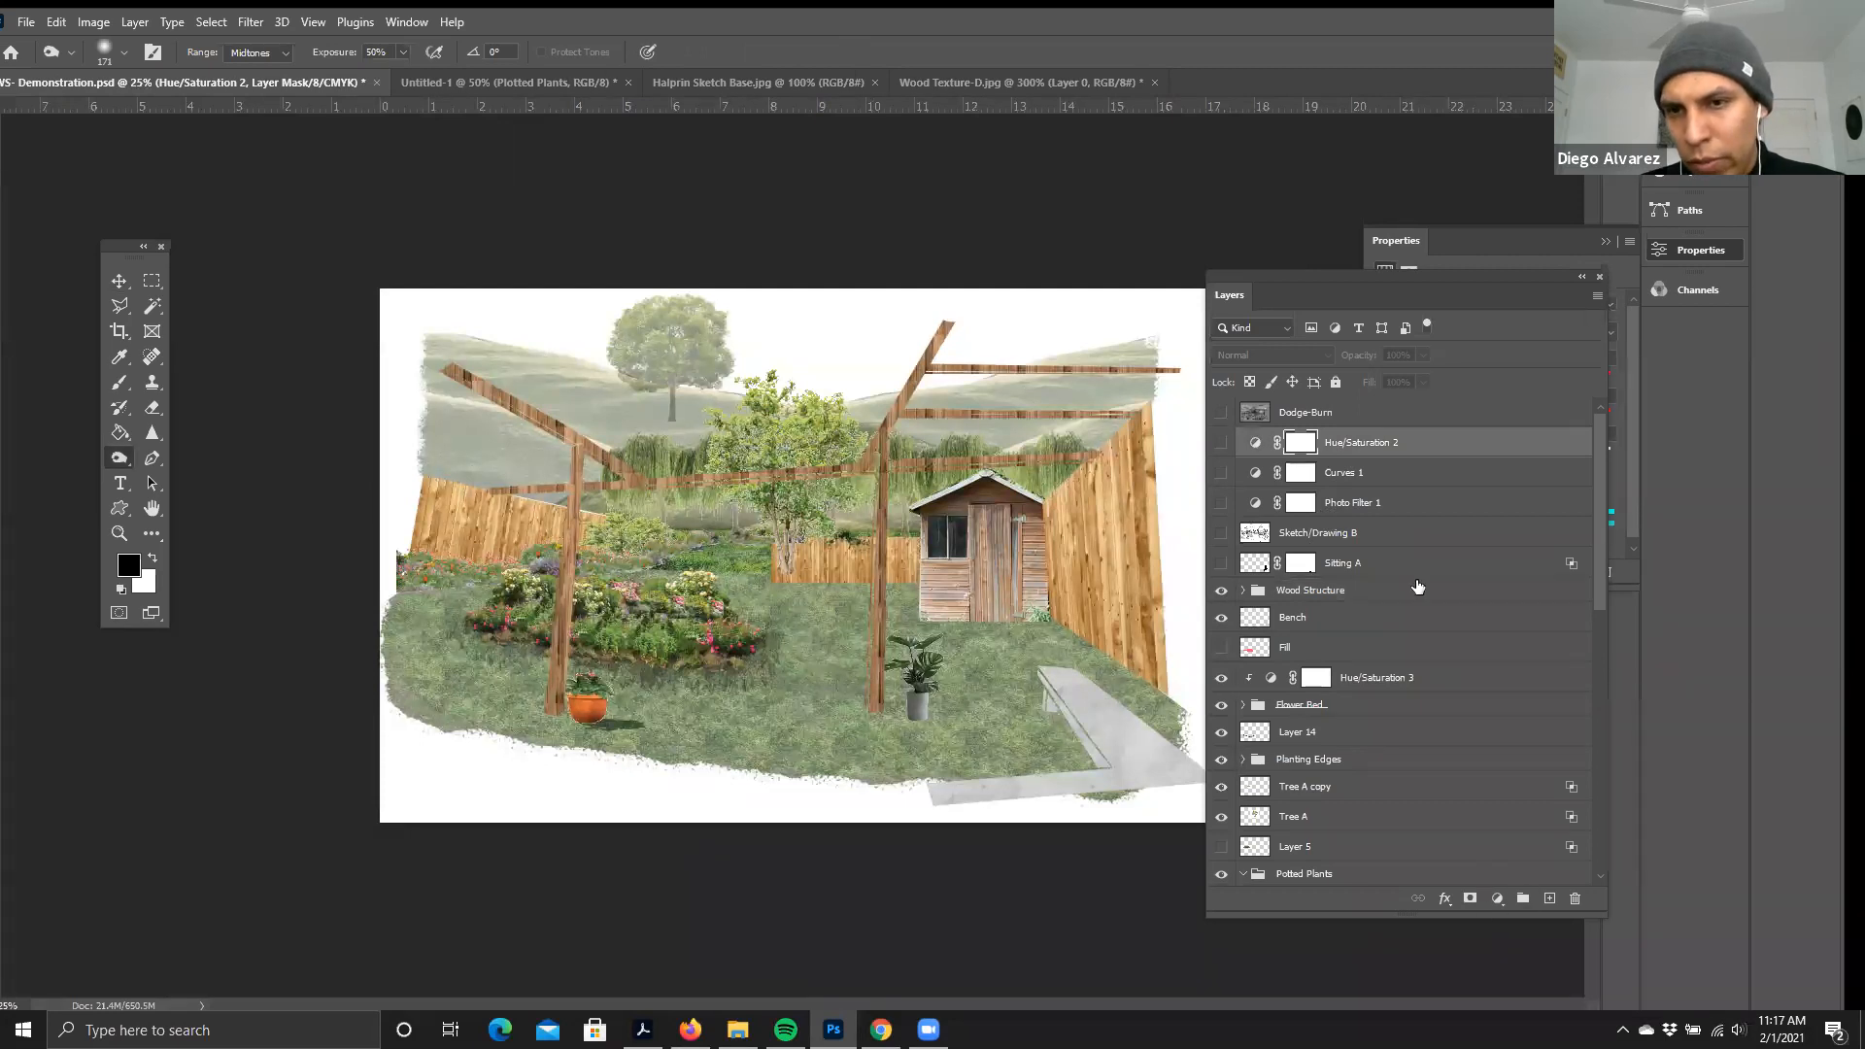
- Add a new layer above Hue/Saturation 2 and name it Dodge+Burn
click(1549, 903)
double_click(1304, 446)
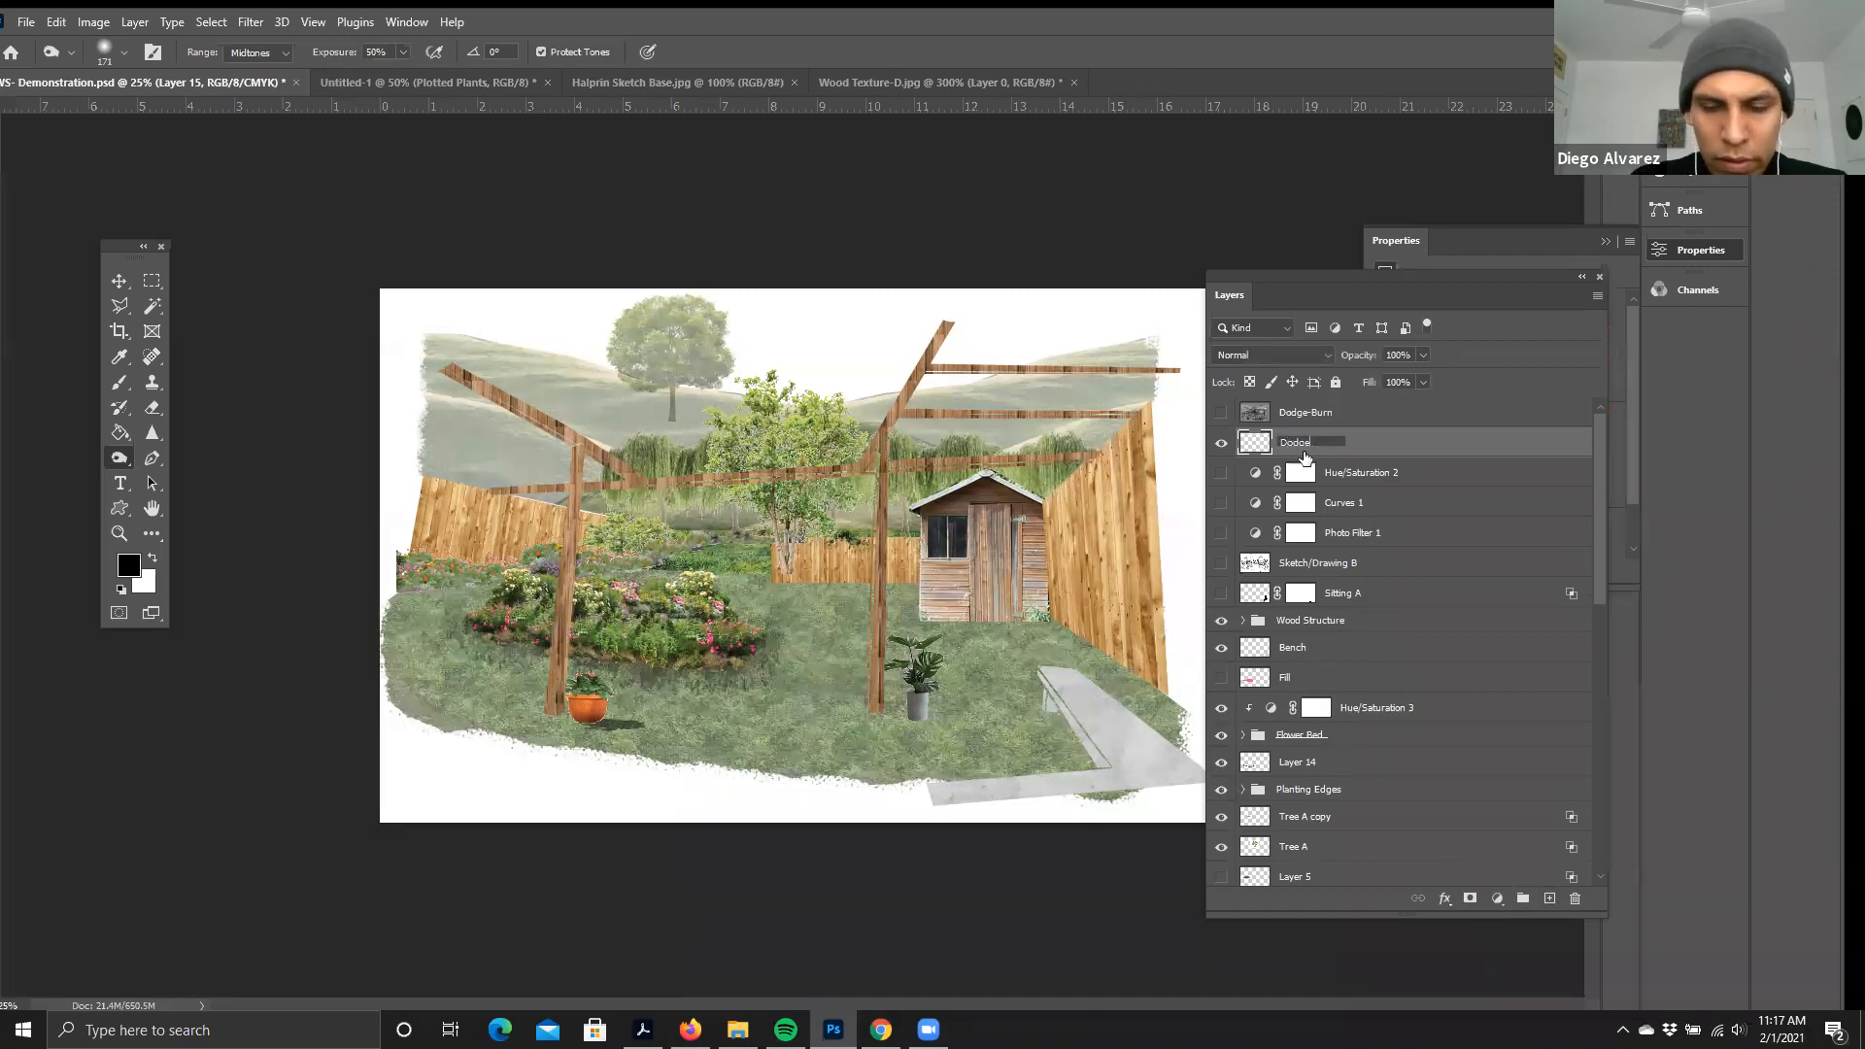
key(Return)
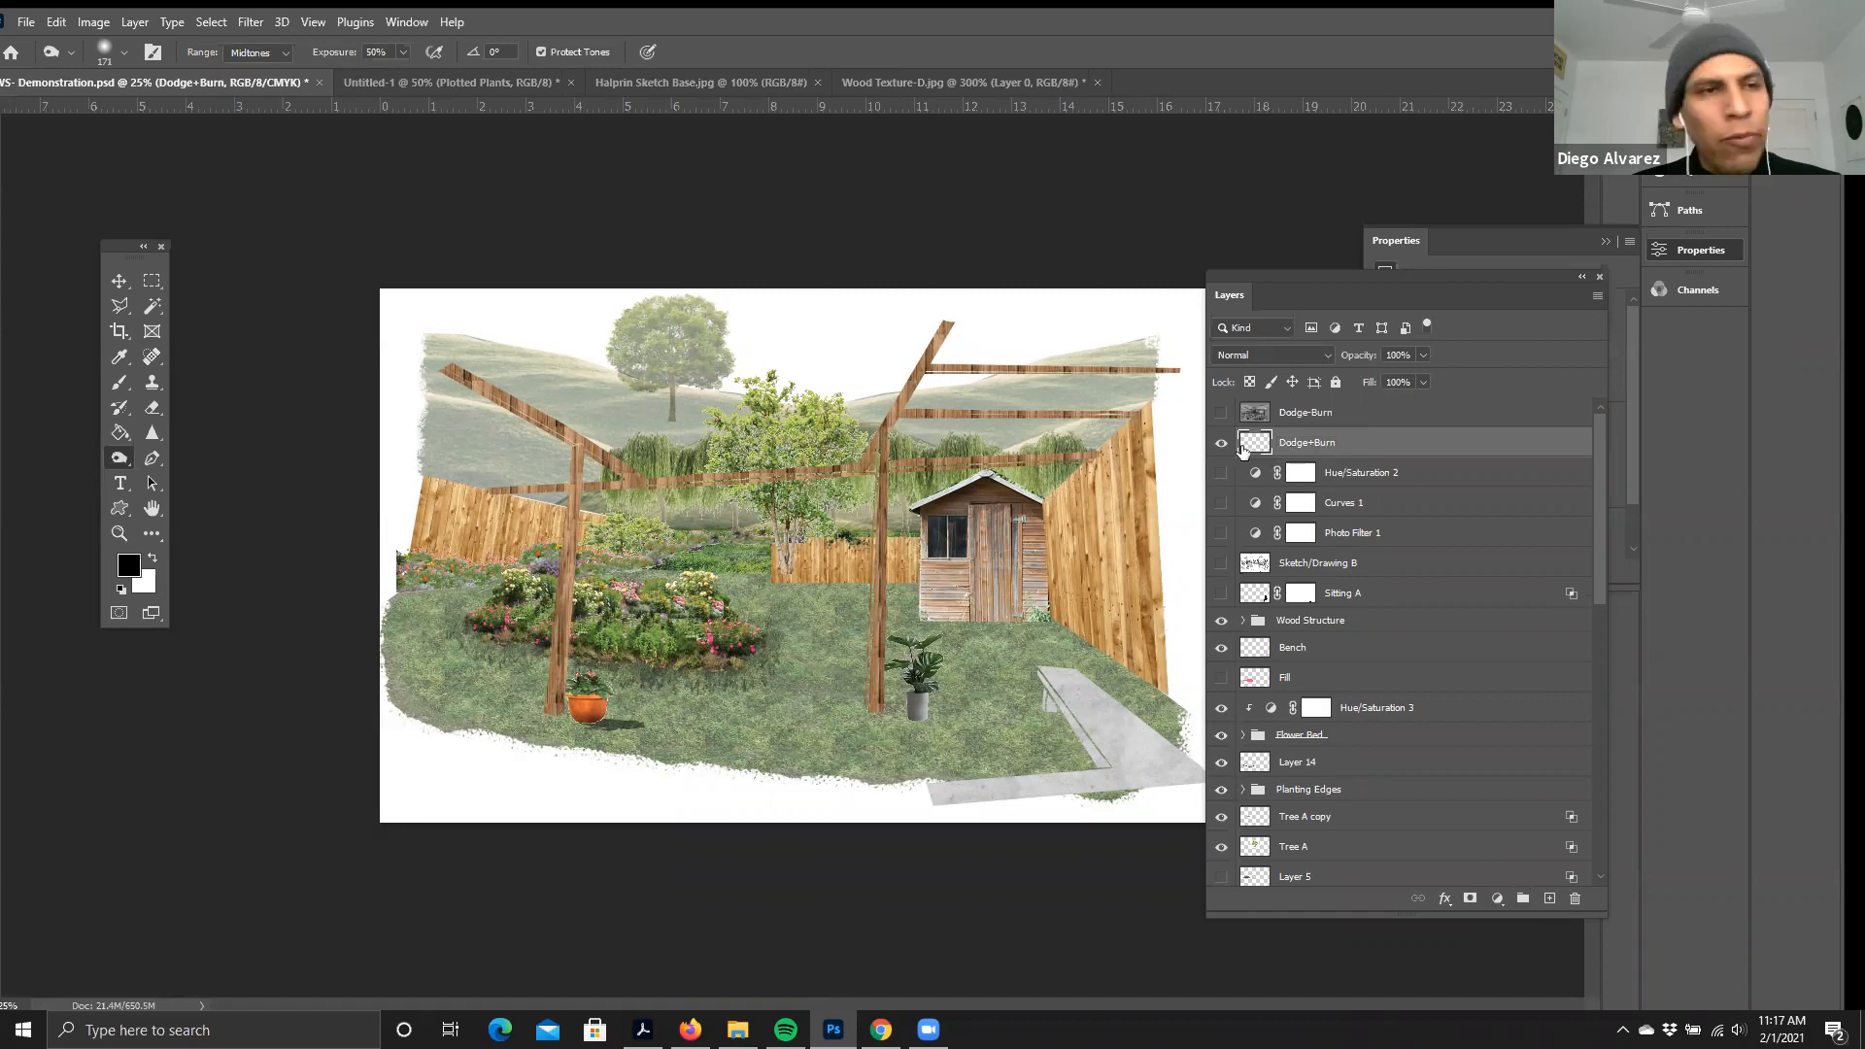
- Fill the Dodge+Burn layer with 50% Gray in Normal mode at 100% opacity
click(56, 22)
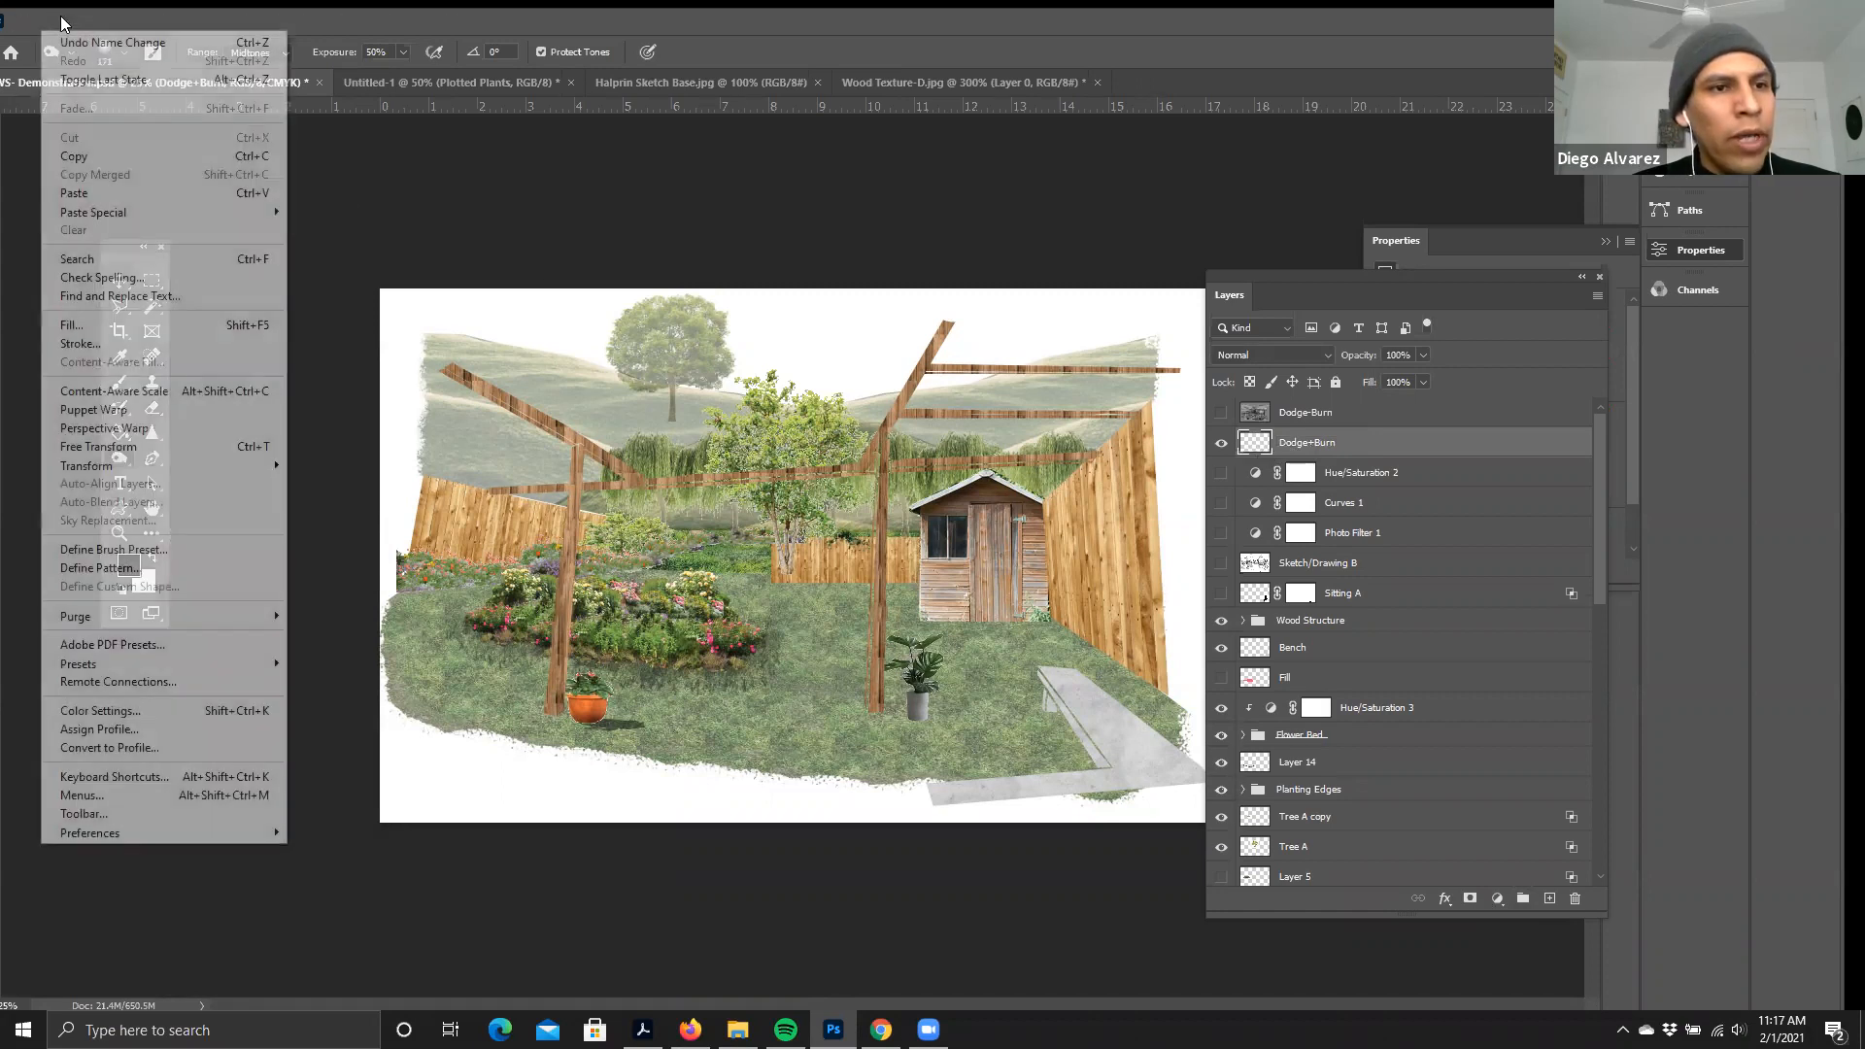
click(107, 325)
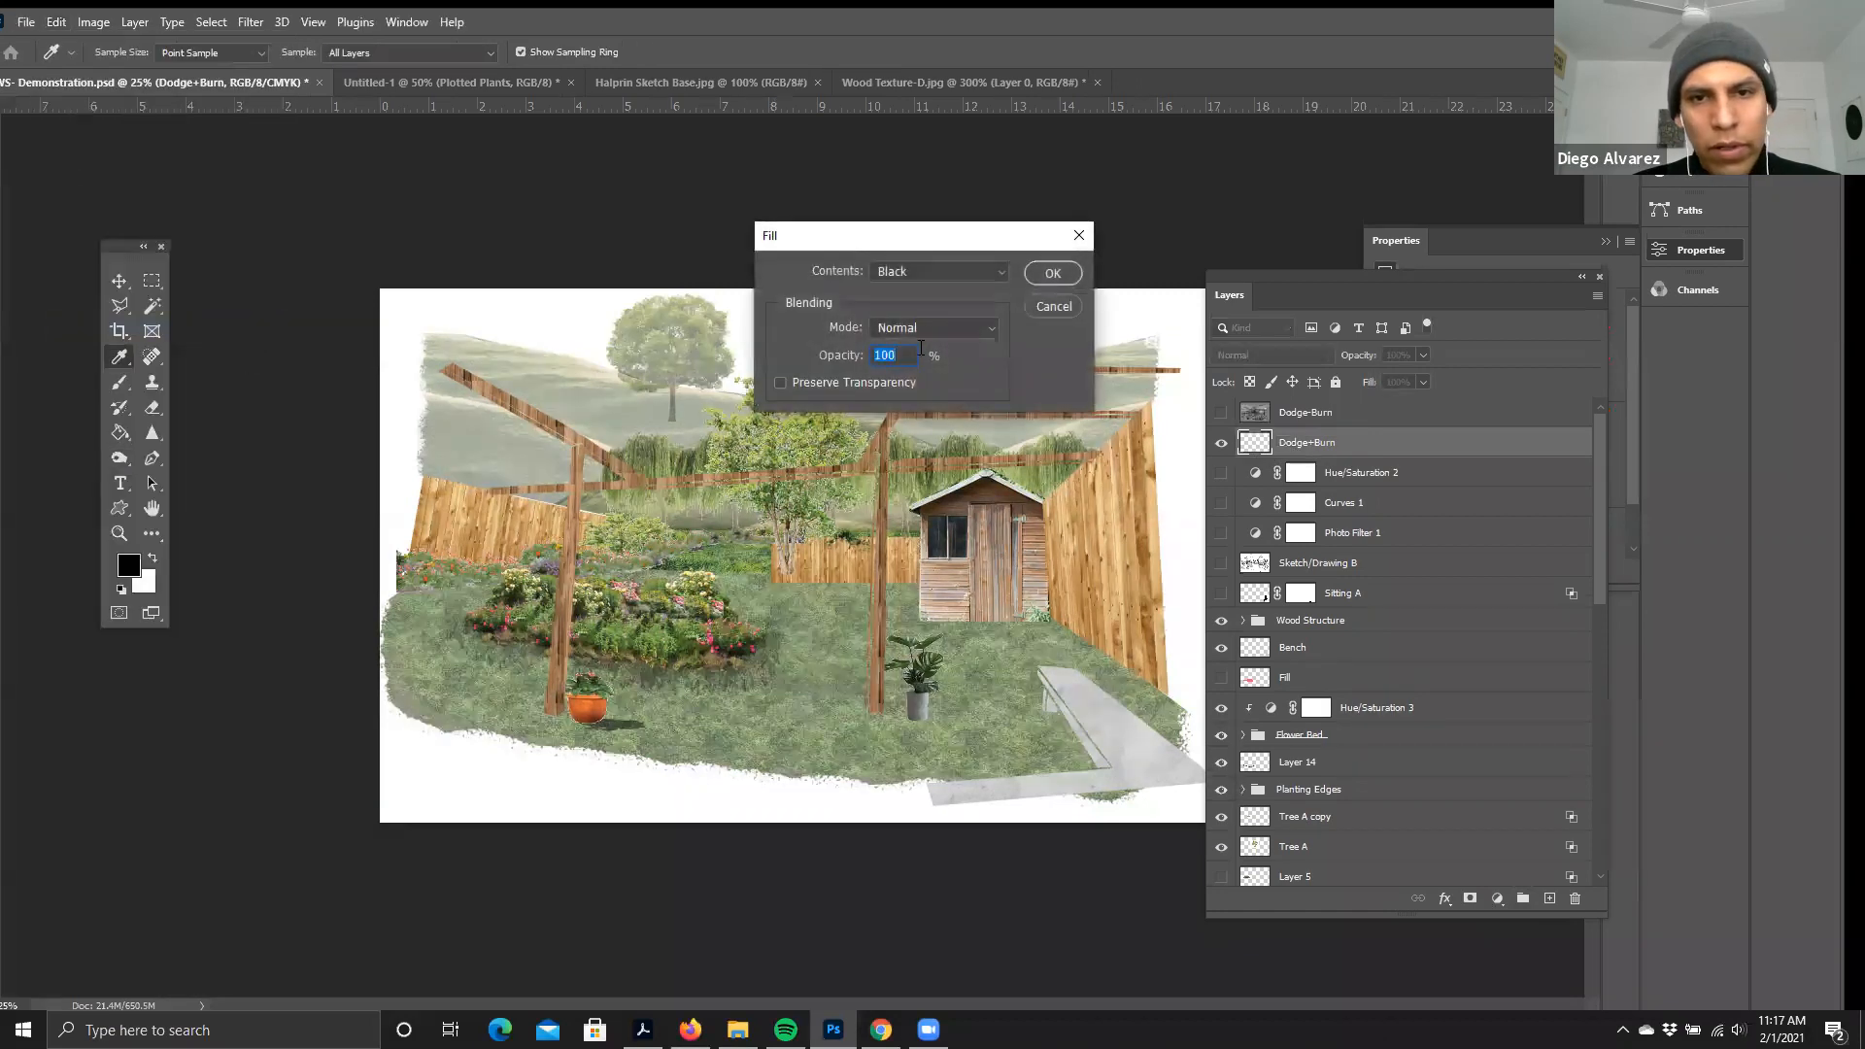
click(906, 271)
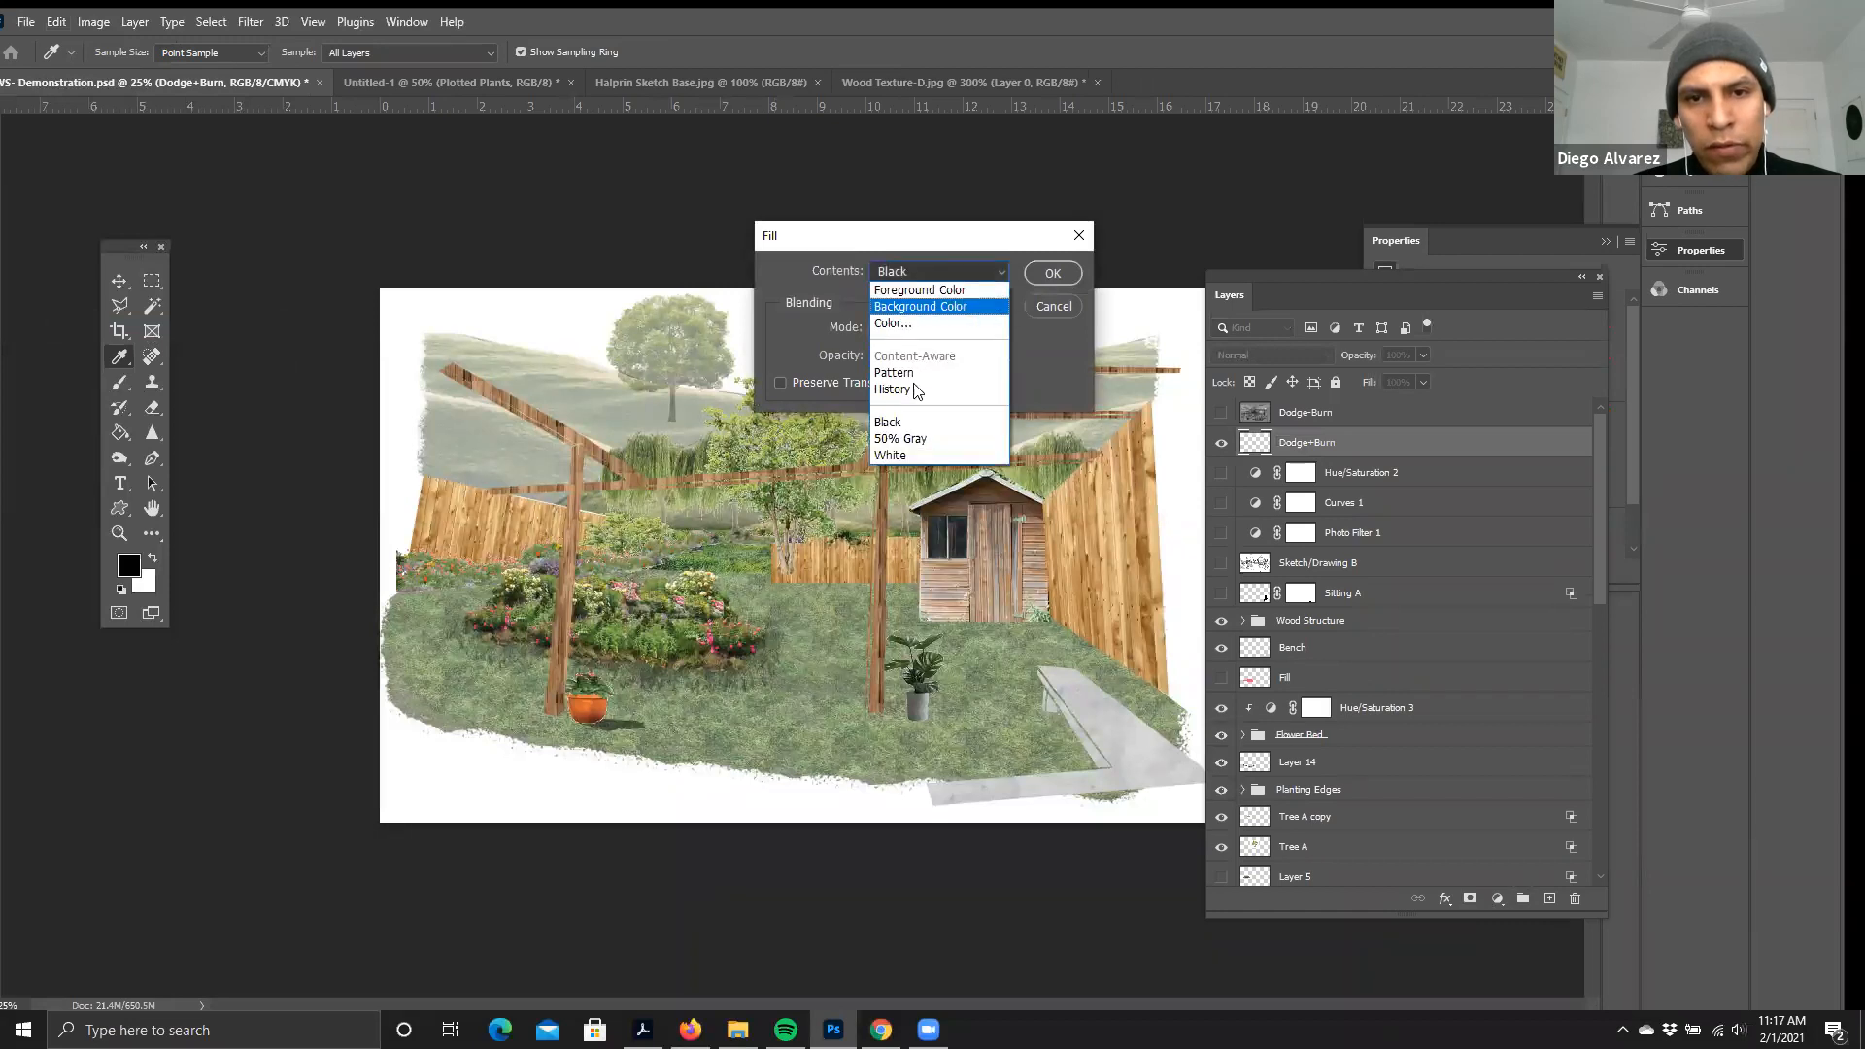
click(918, 442)
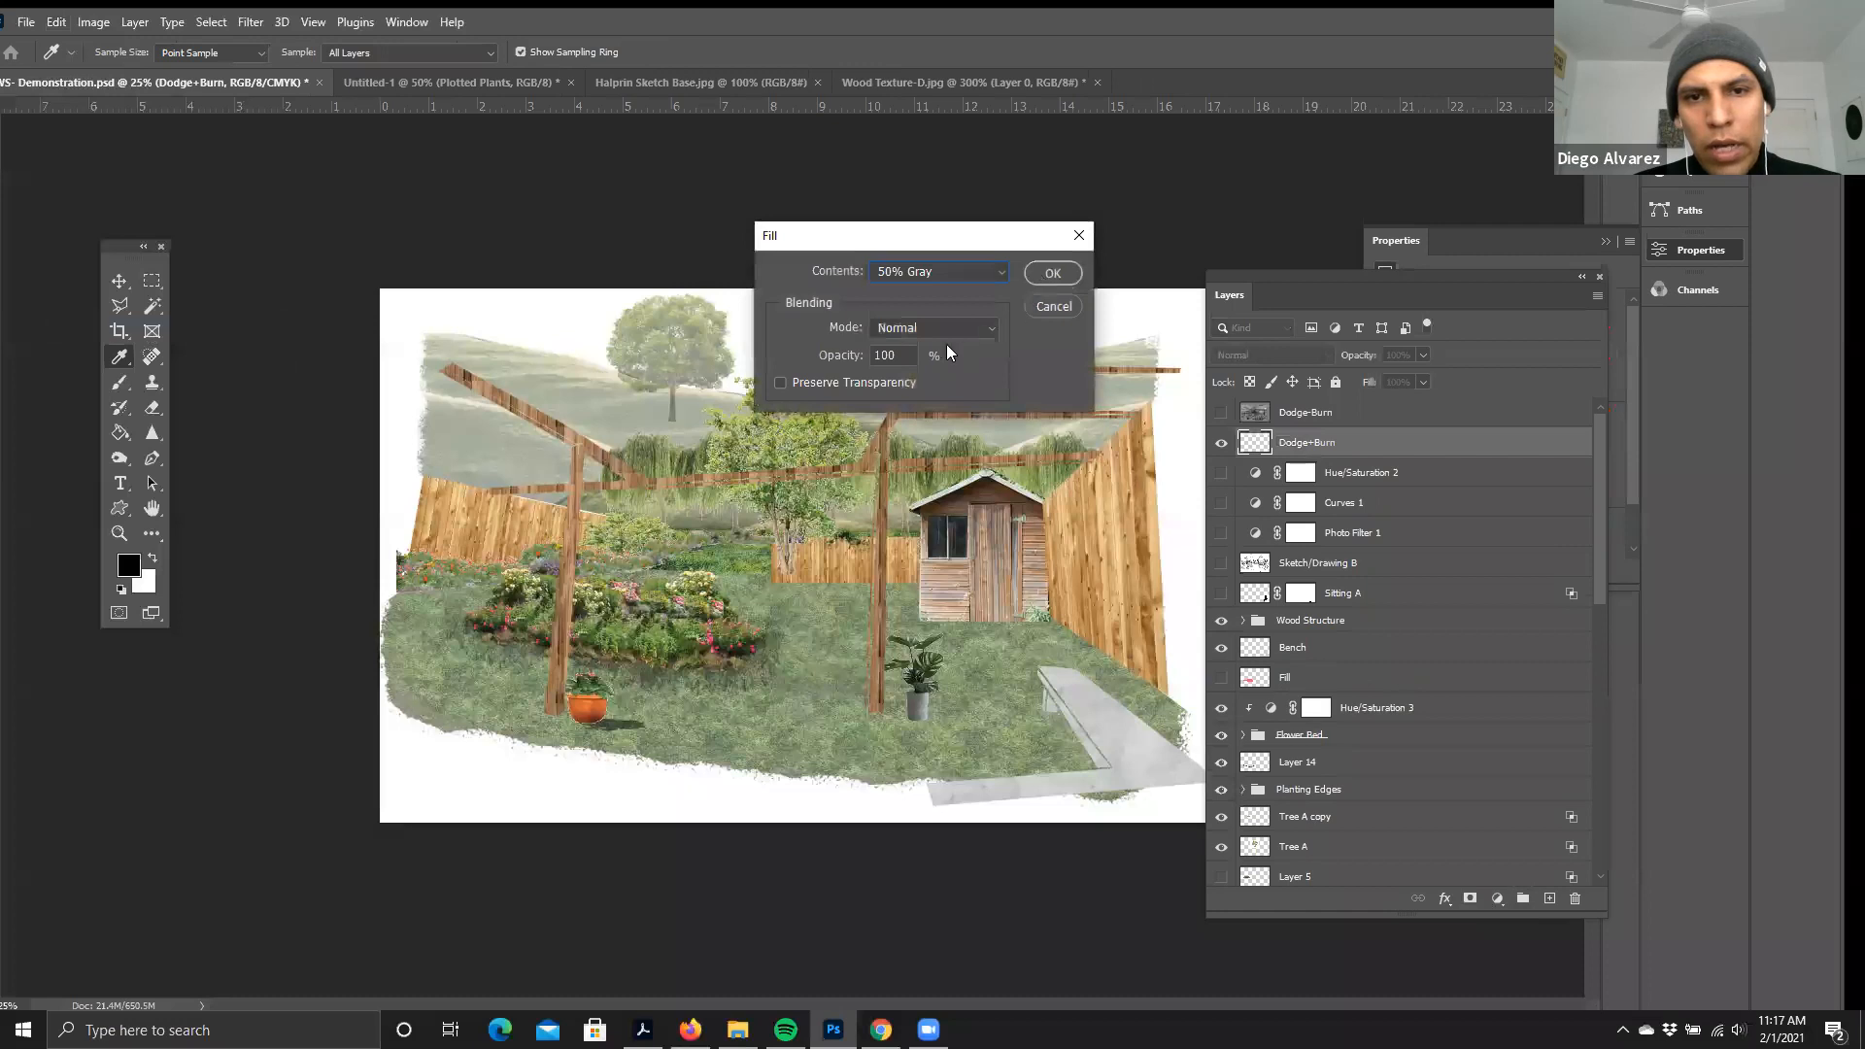
click(1049, 274)
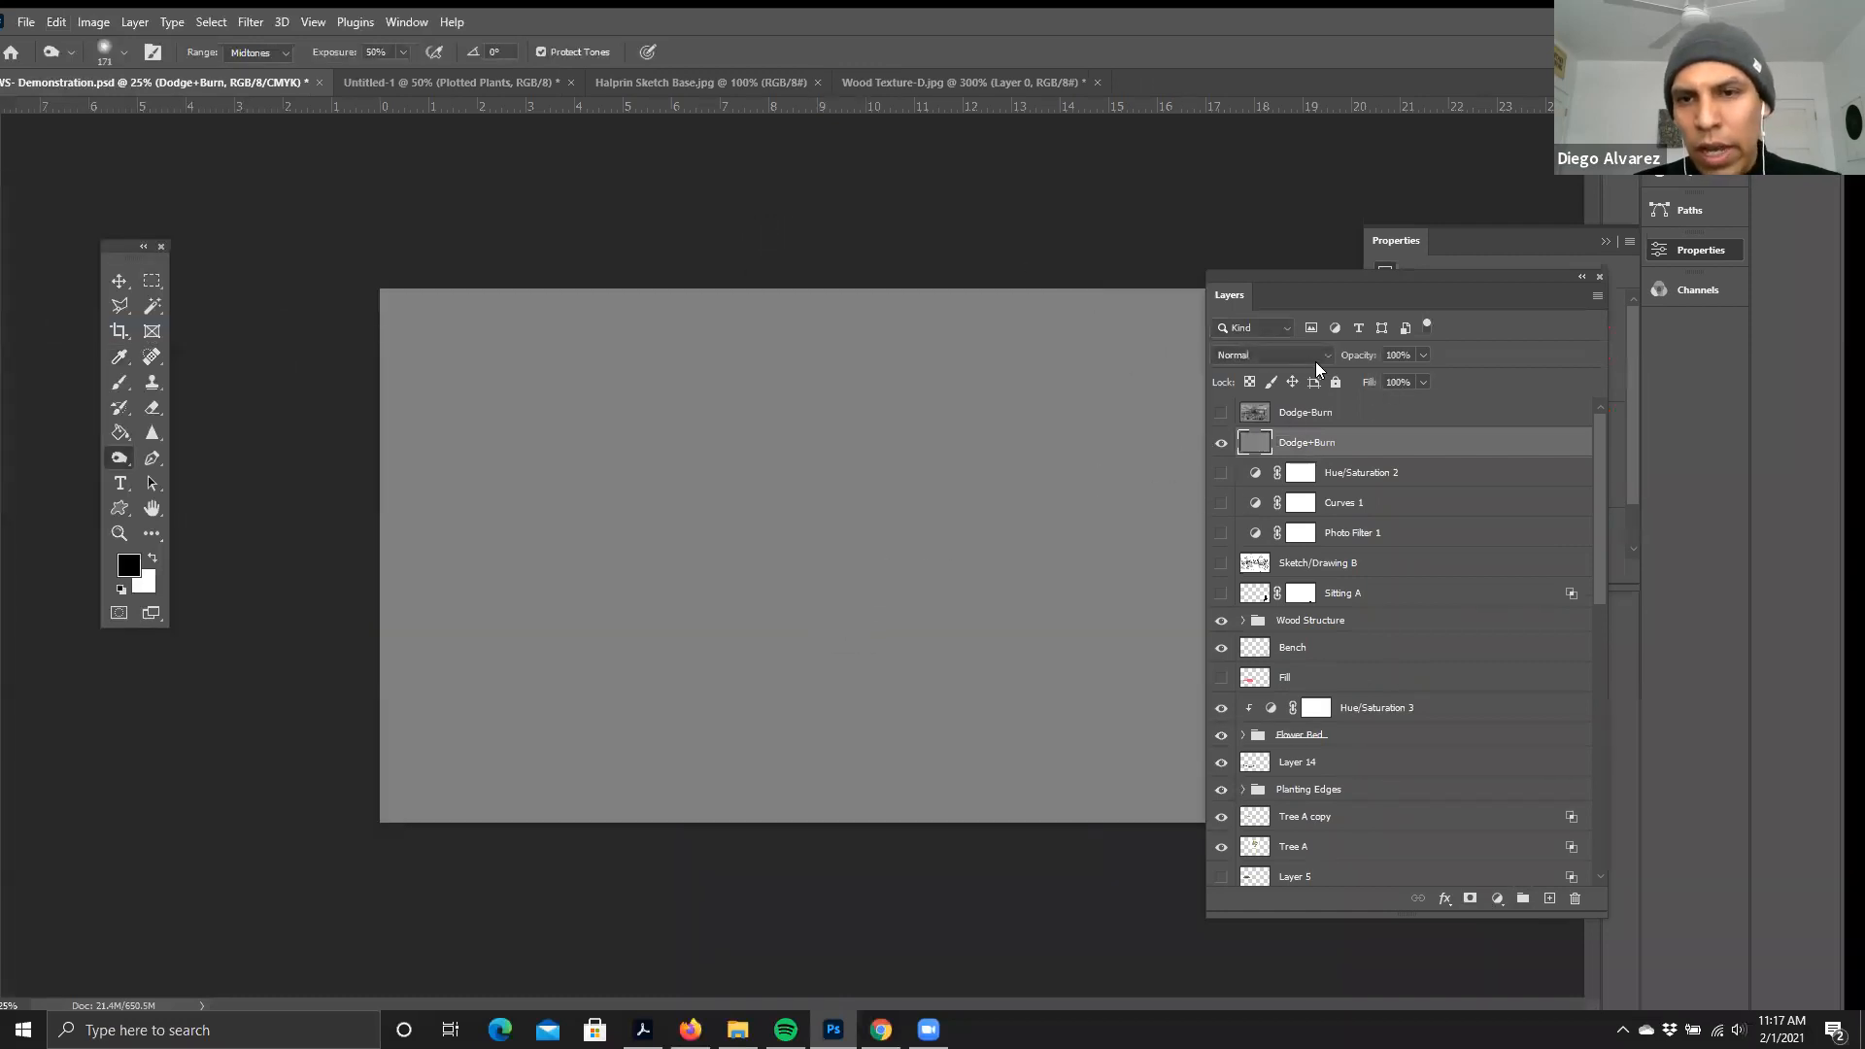
- Set the Dodge+Burn layer's blend mode to Overlay
click(1243, 359)
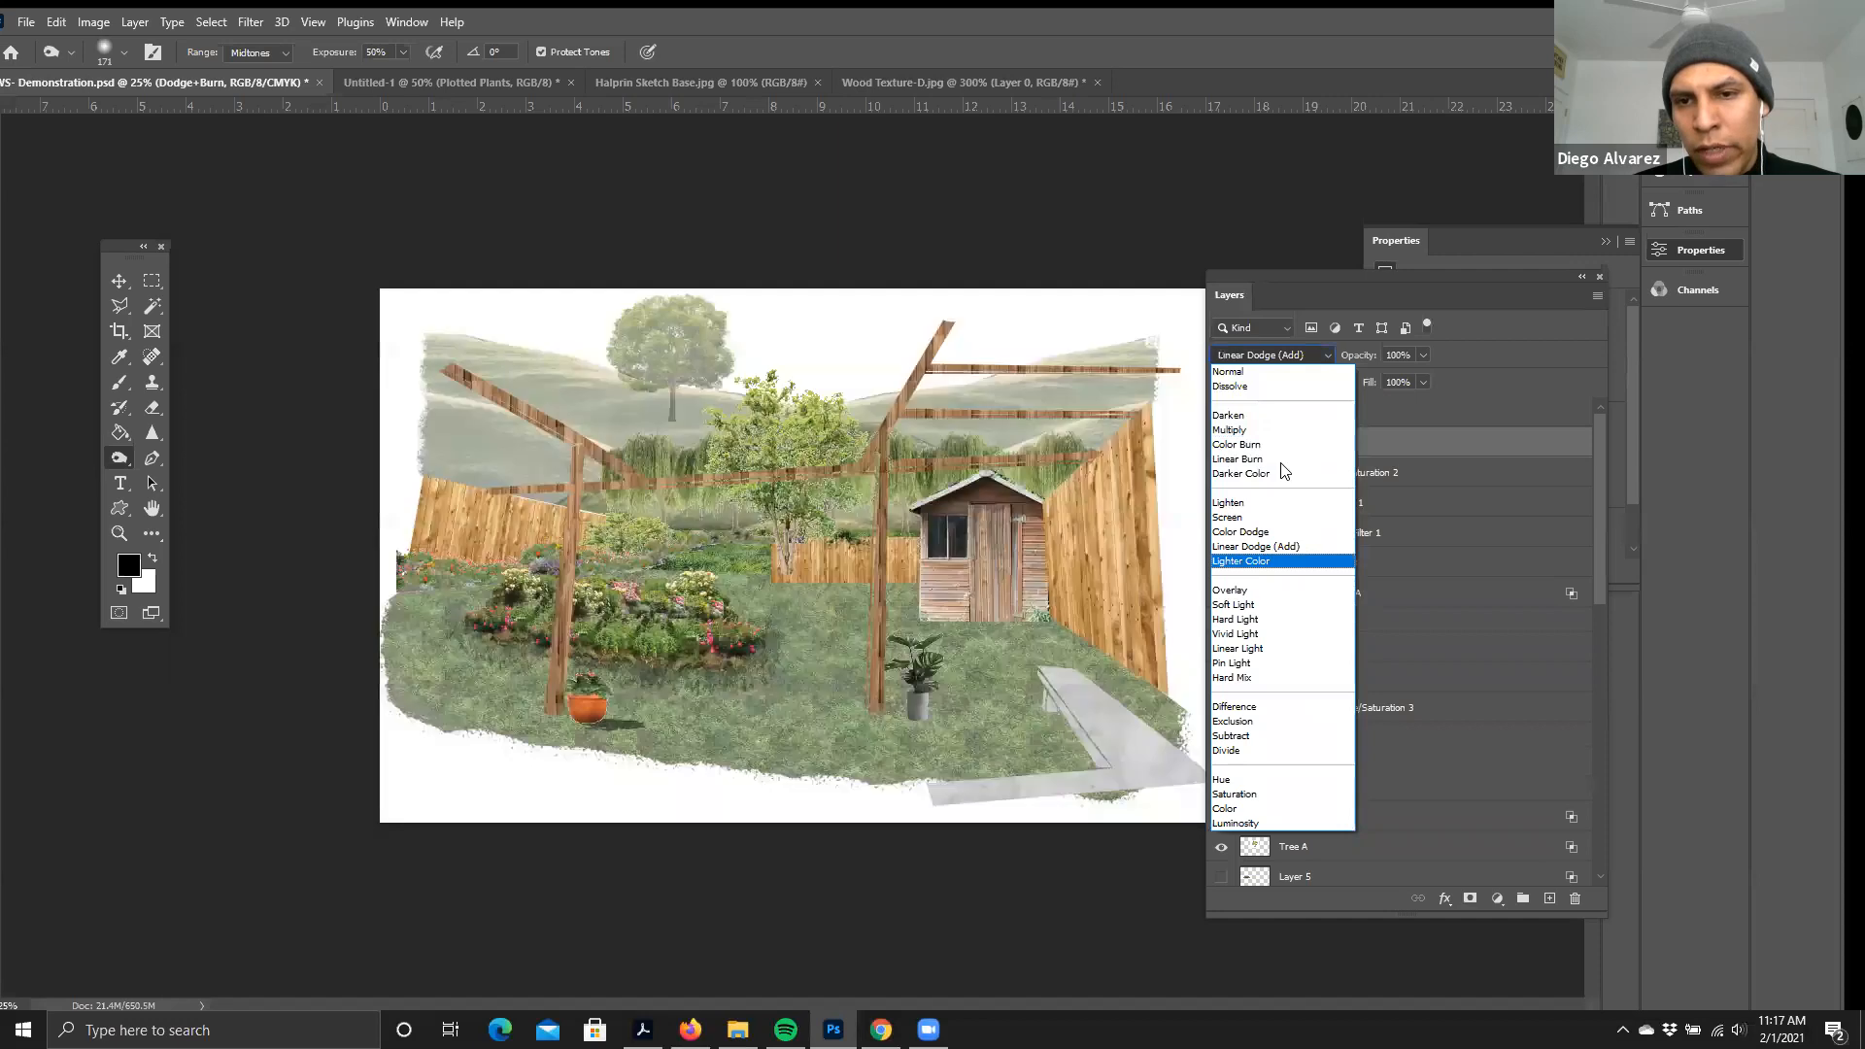
click(1240, 591)
- Toggle the Dodge+Burn layer's visibility to compare the image with and without the gray overlay
click(1222, 444)
click(1222, 444)
click(1222, 444)
click(1222, 444)
click(1220, 444)
click(1220, 444)
click(1221, 444)
click(1220, 444)
click(1220, 444)
click(1220, 446)
click(1222, 445)
click(1223, 446)
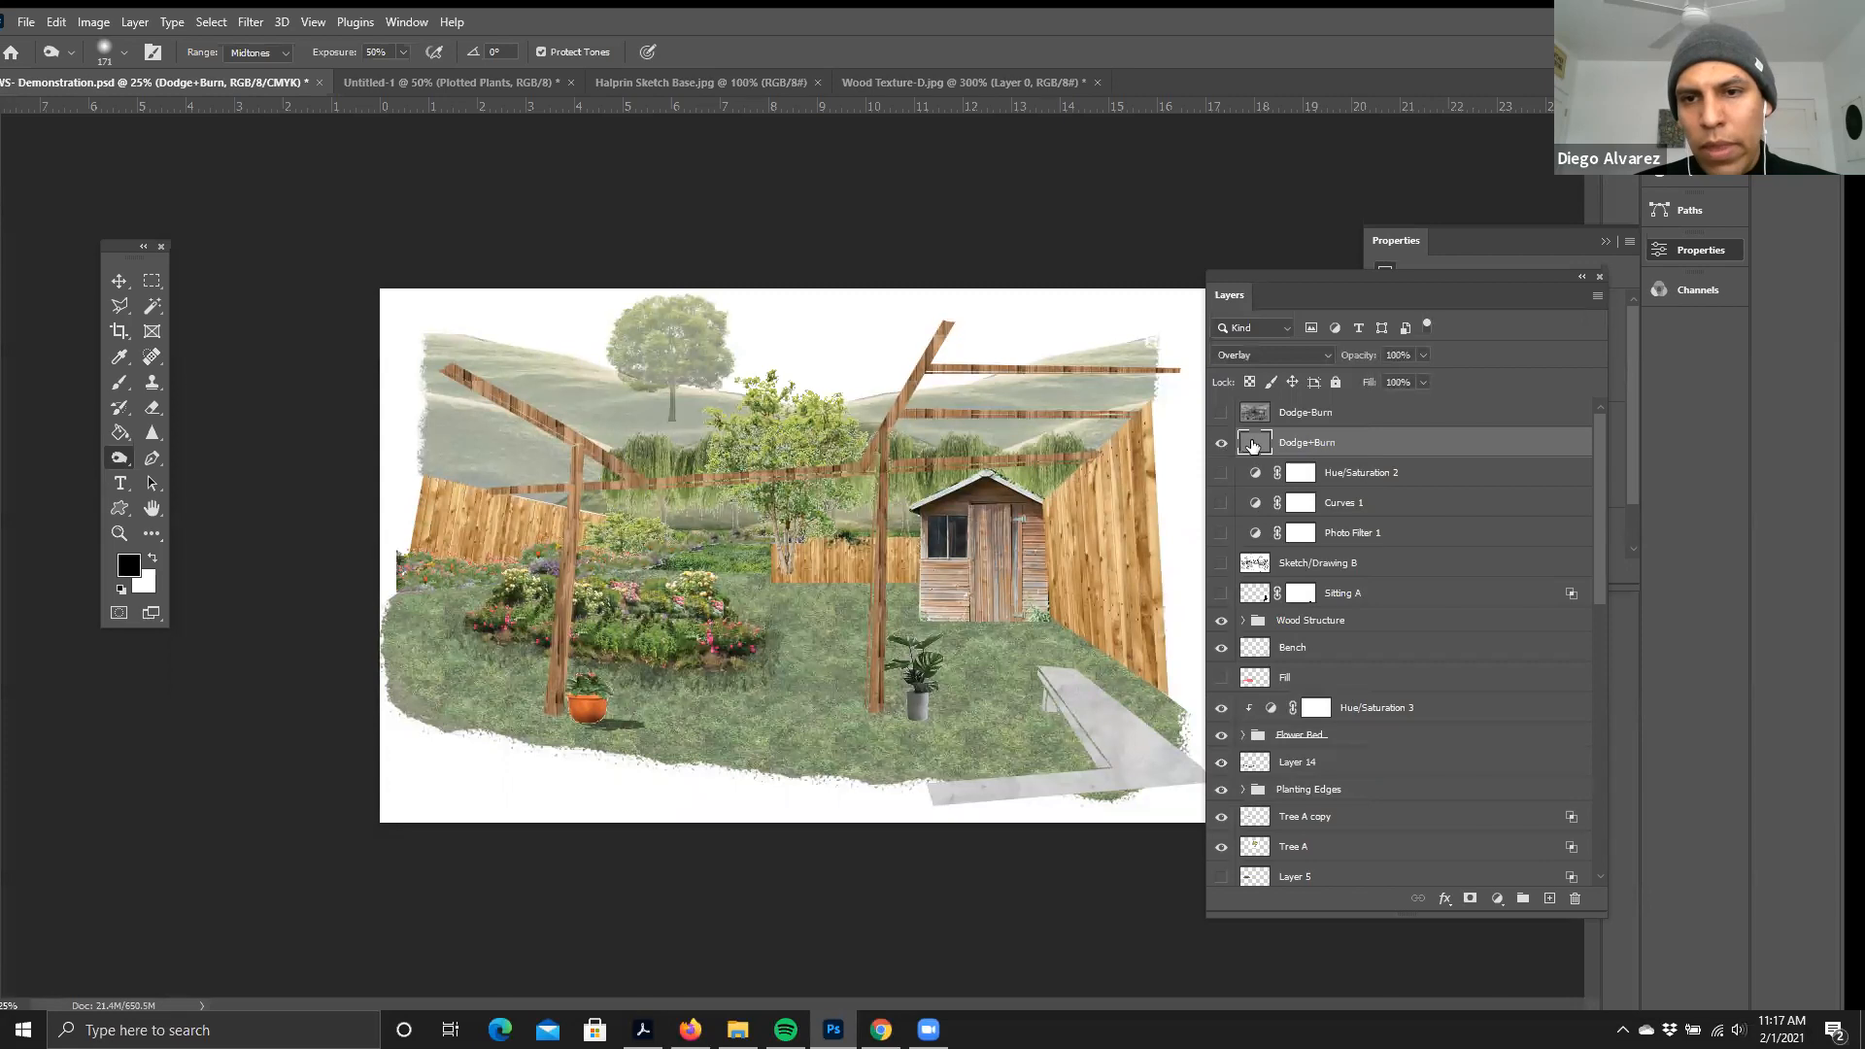
- Activate the Burn tool, reduce its brush to 88 px, and darken the trunk of the tree in front of the fence
right_click(121, 457)
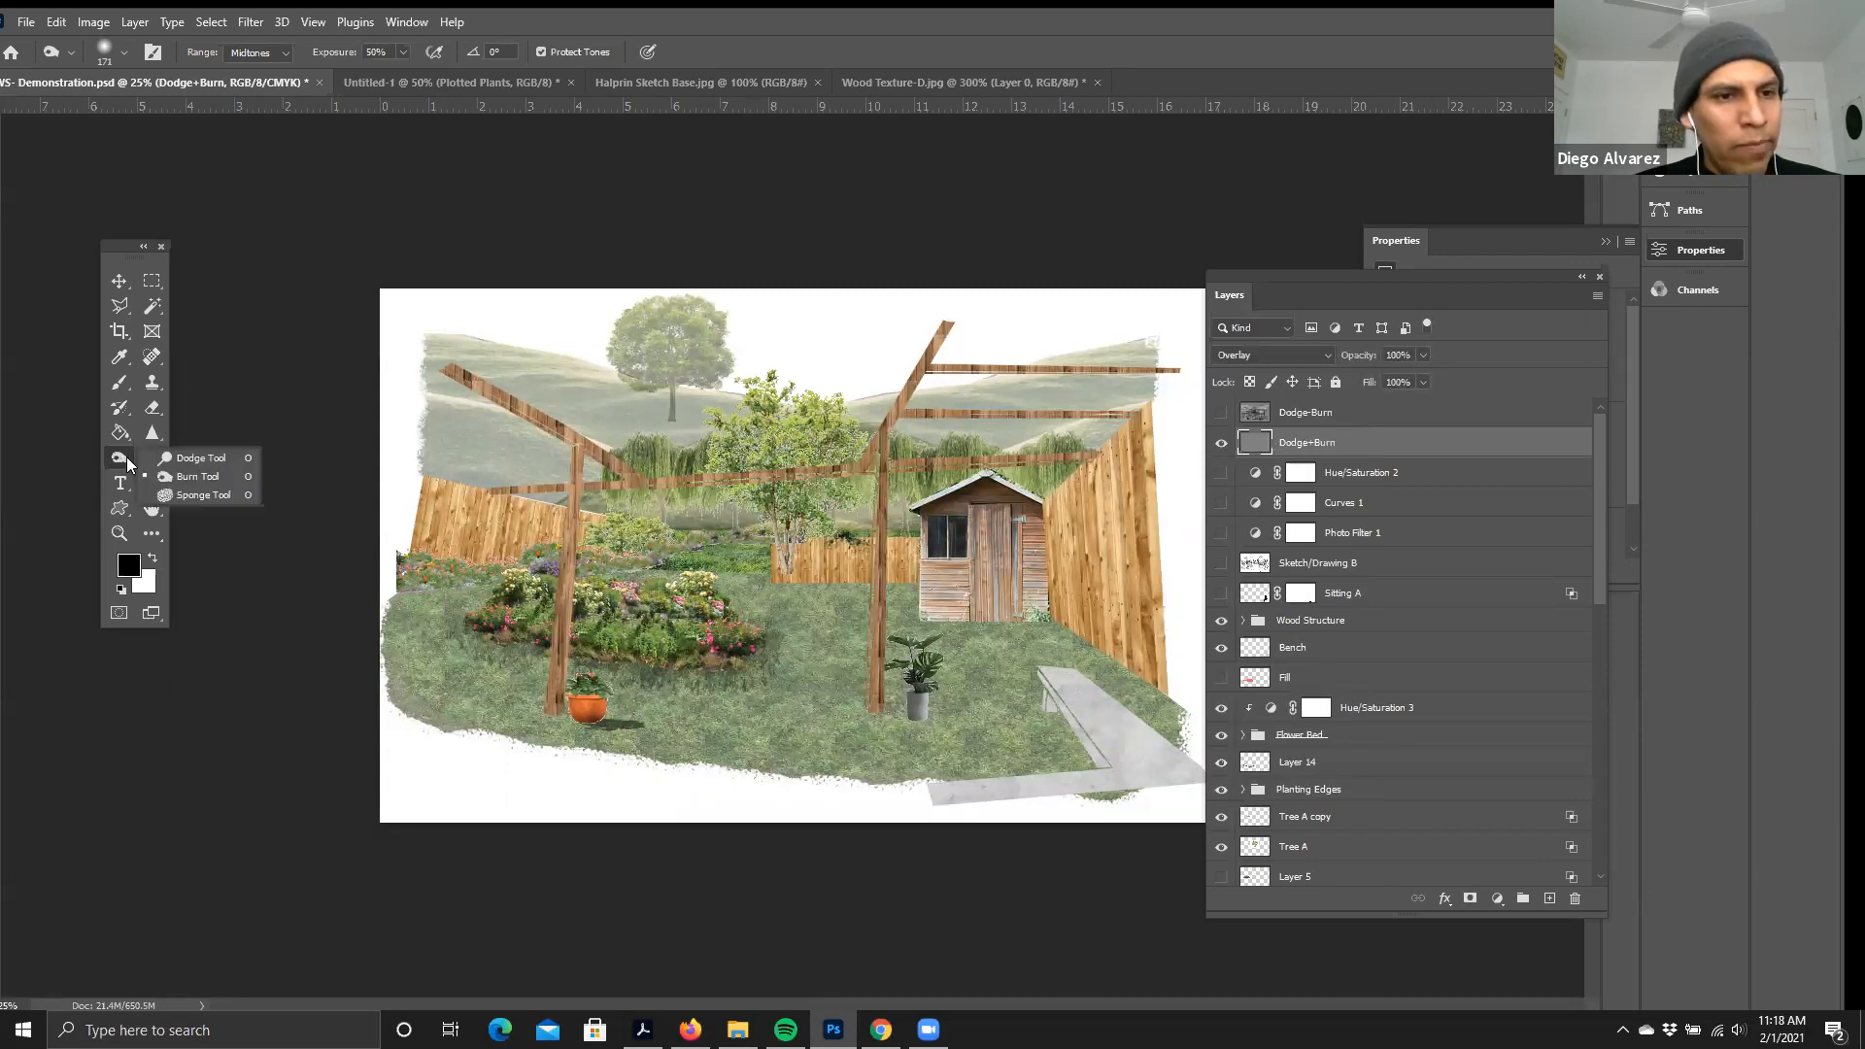
click(197, 479)
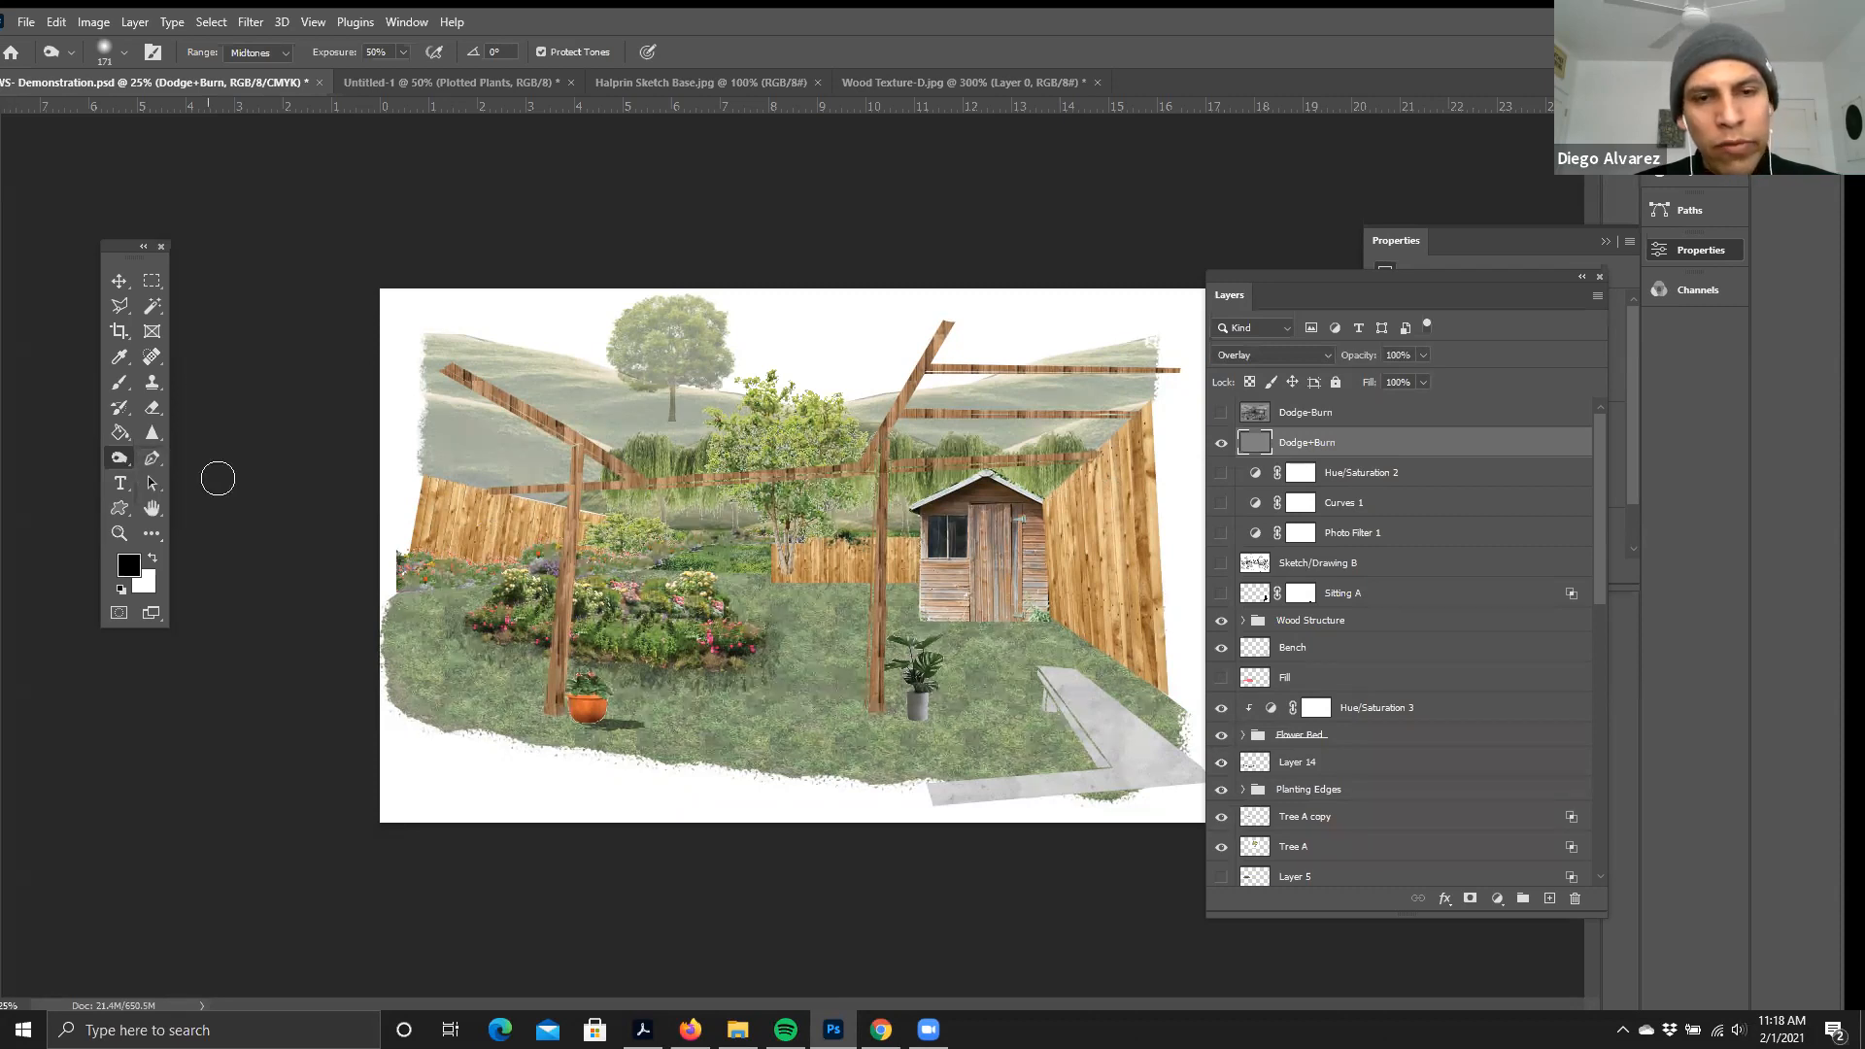
key(ctrl+plus)
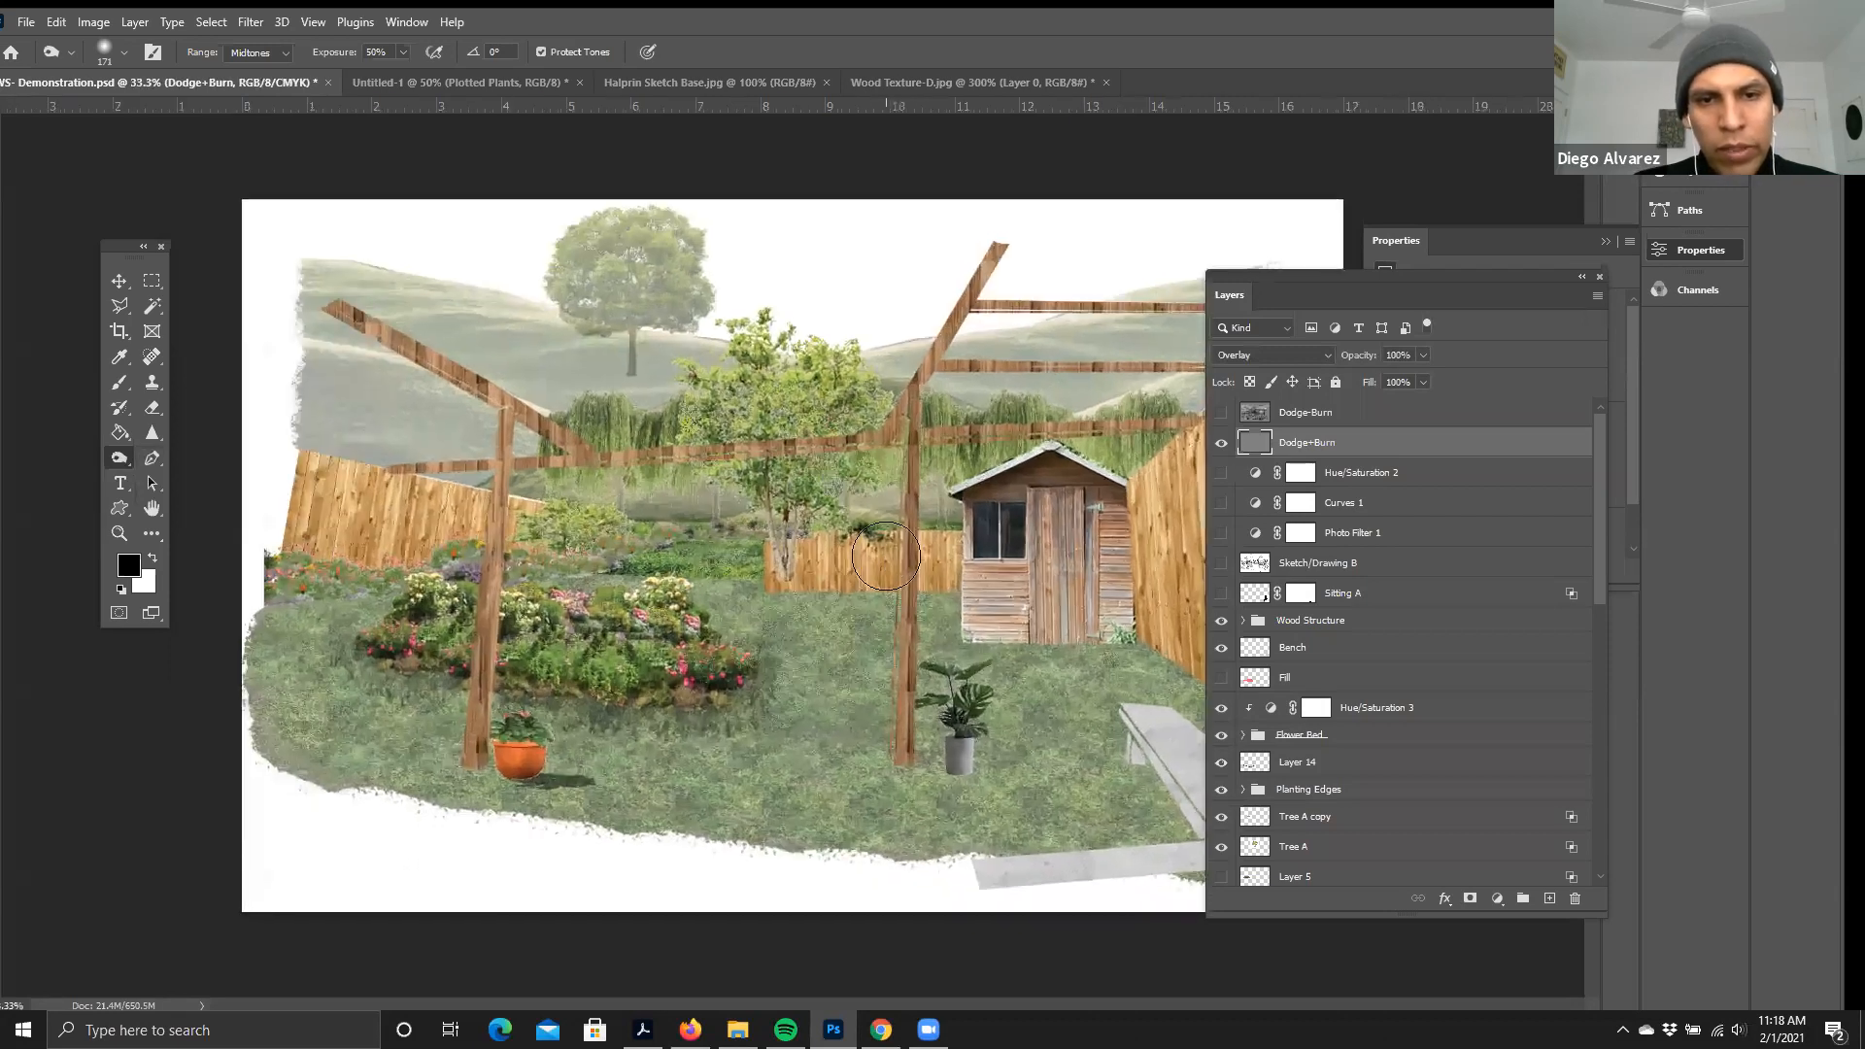
key(ctrl+plus)
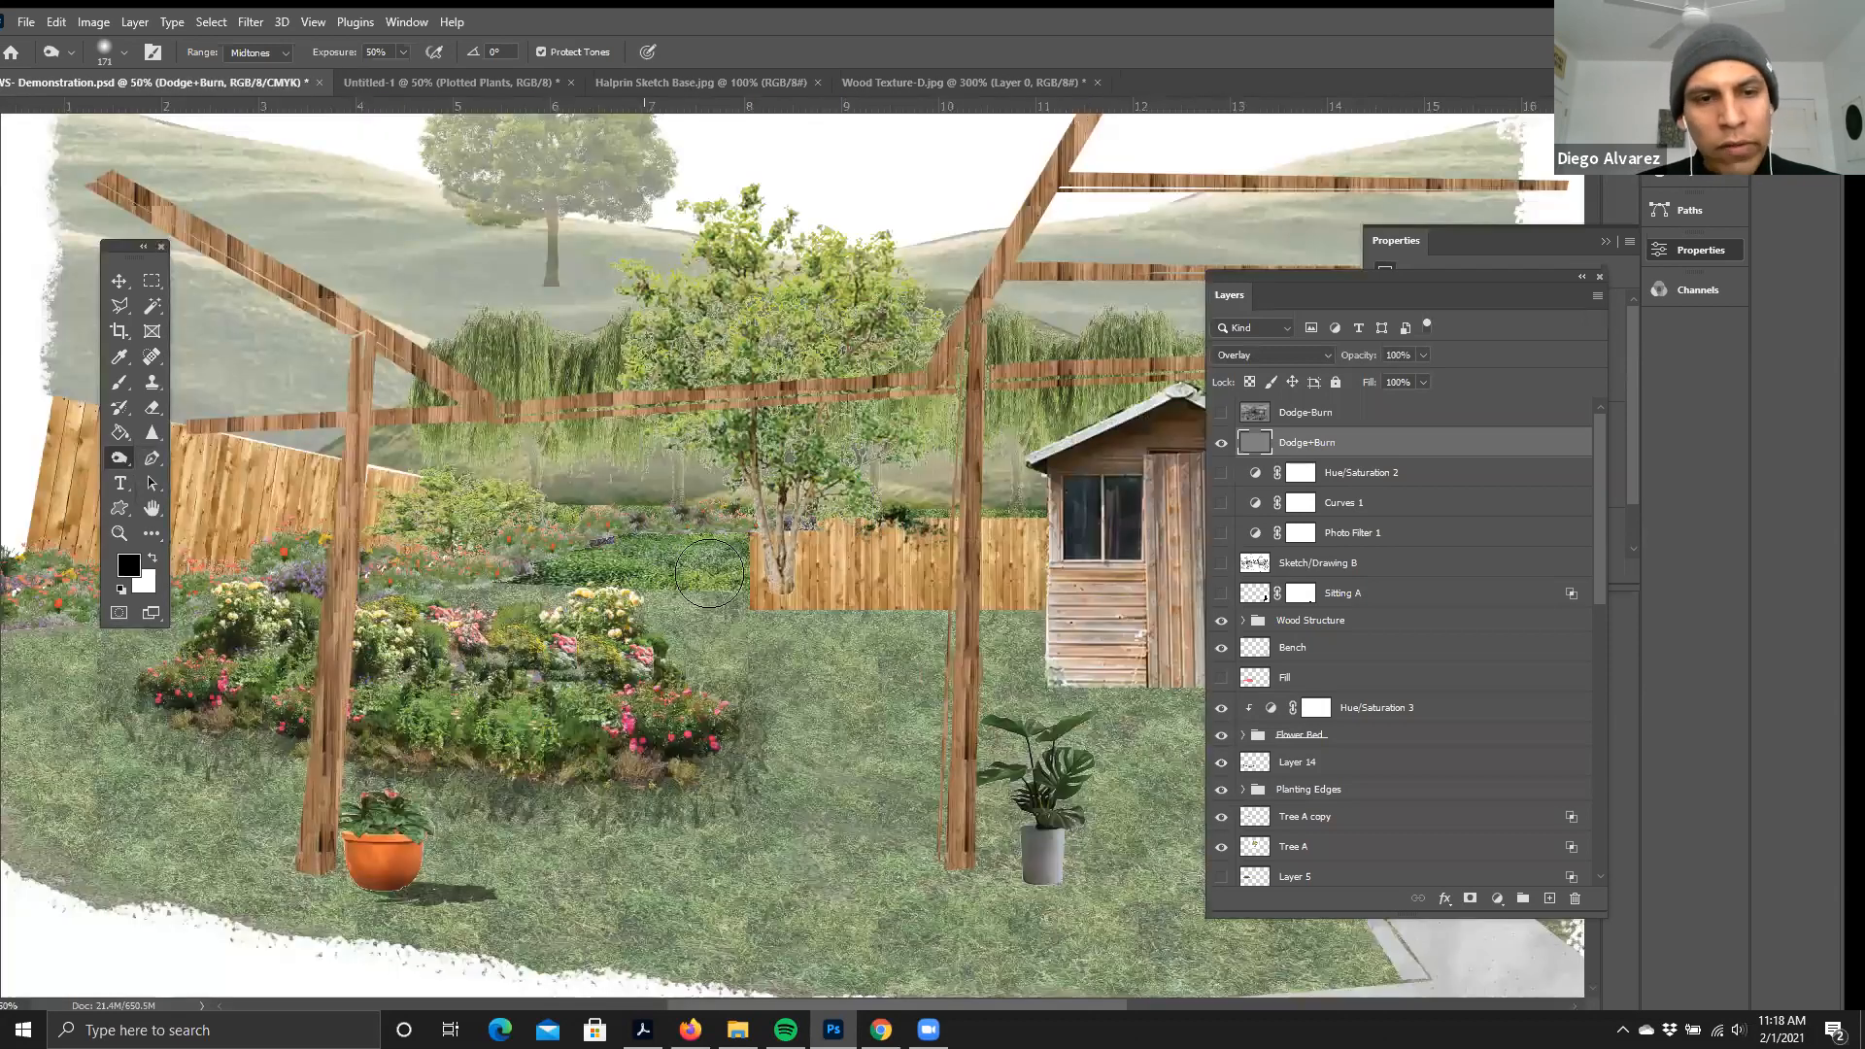
scroll(1201, 659, up, 1)
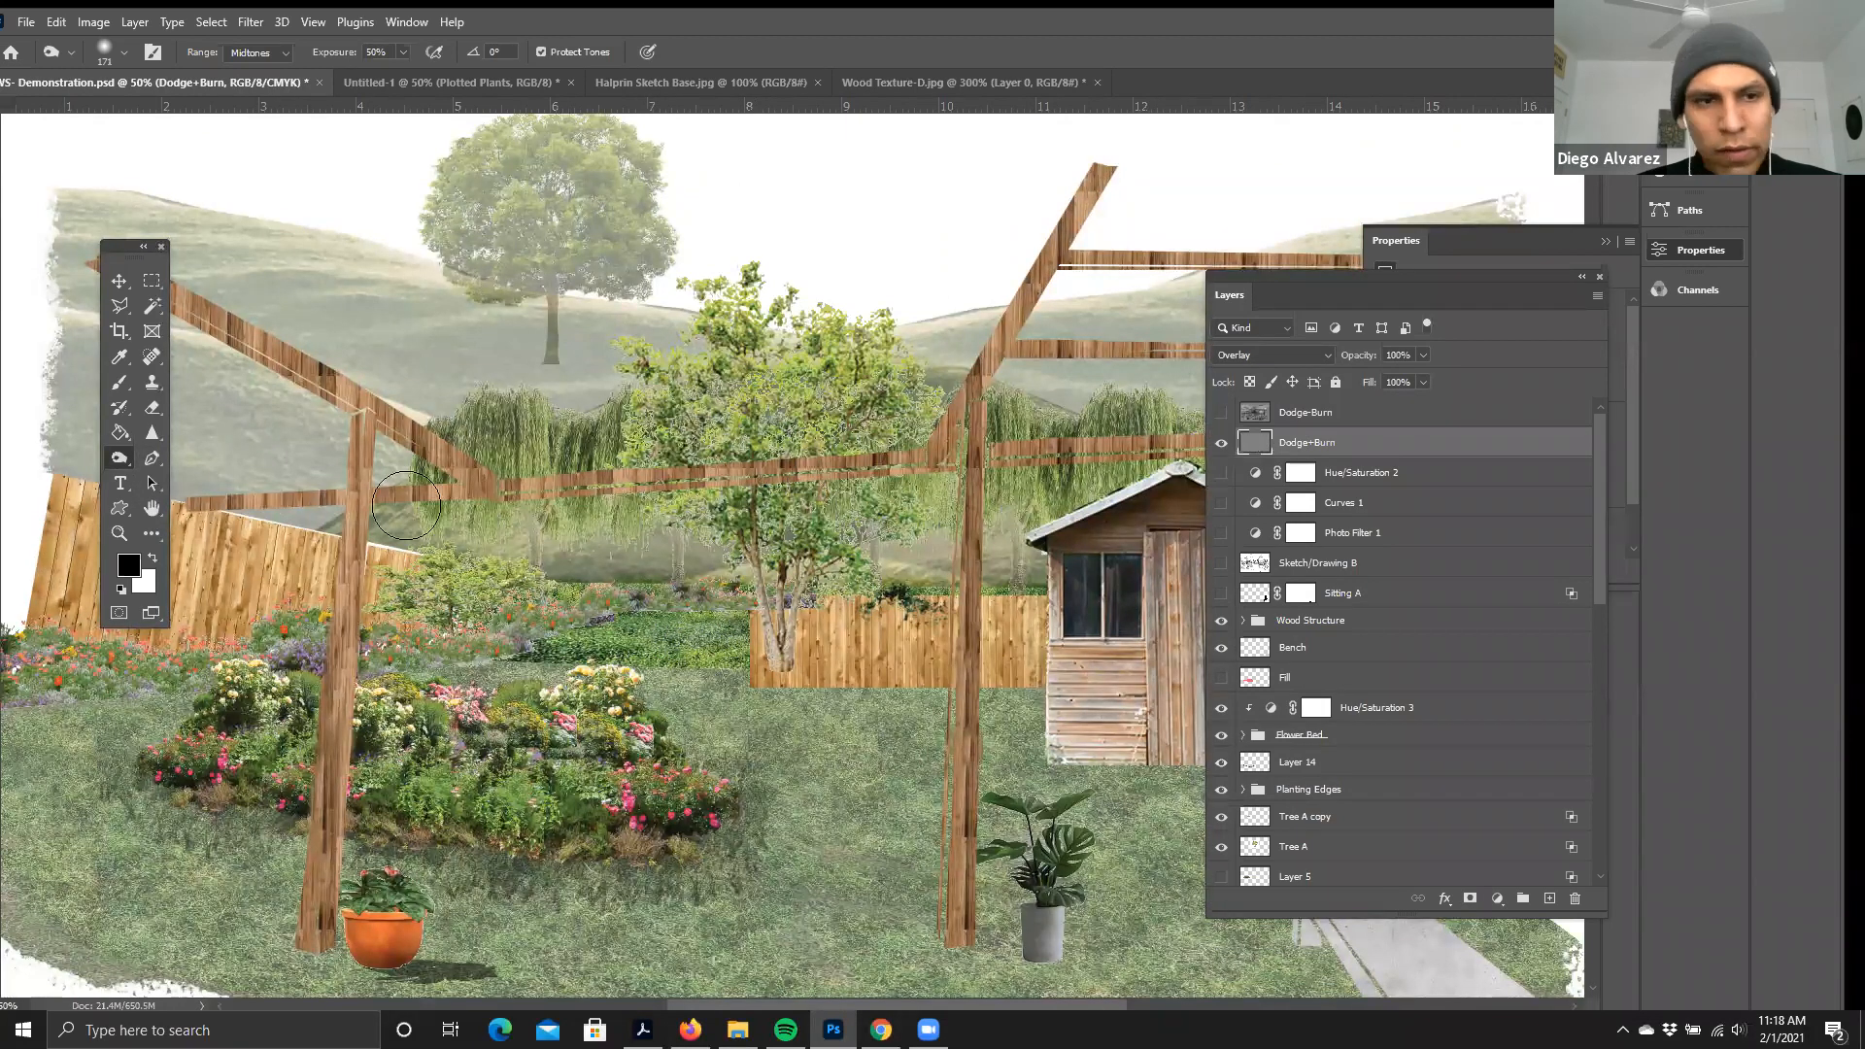
click(126, 53)
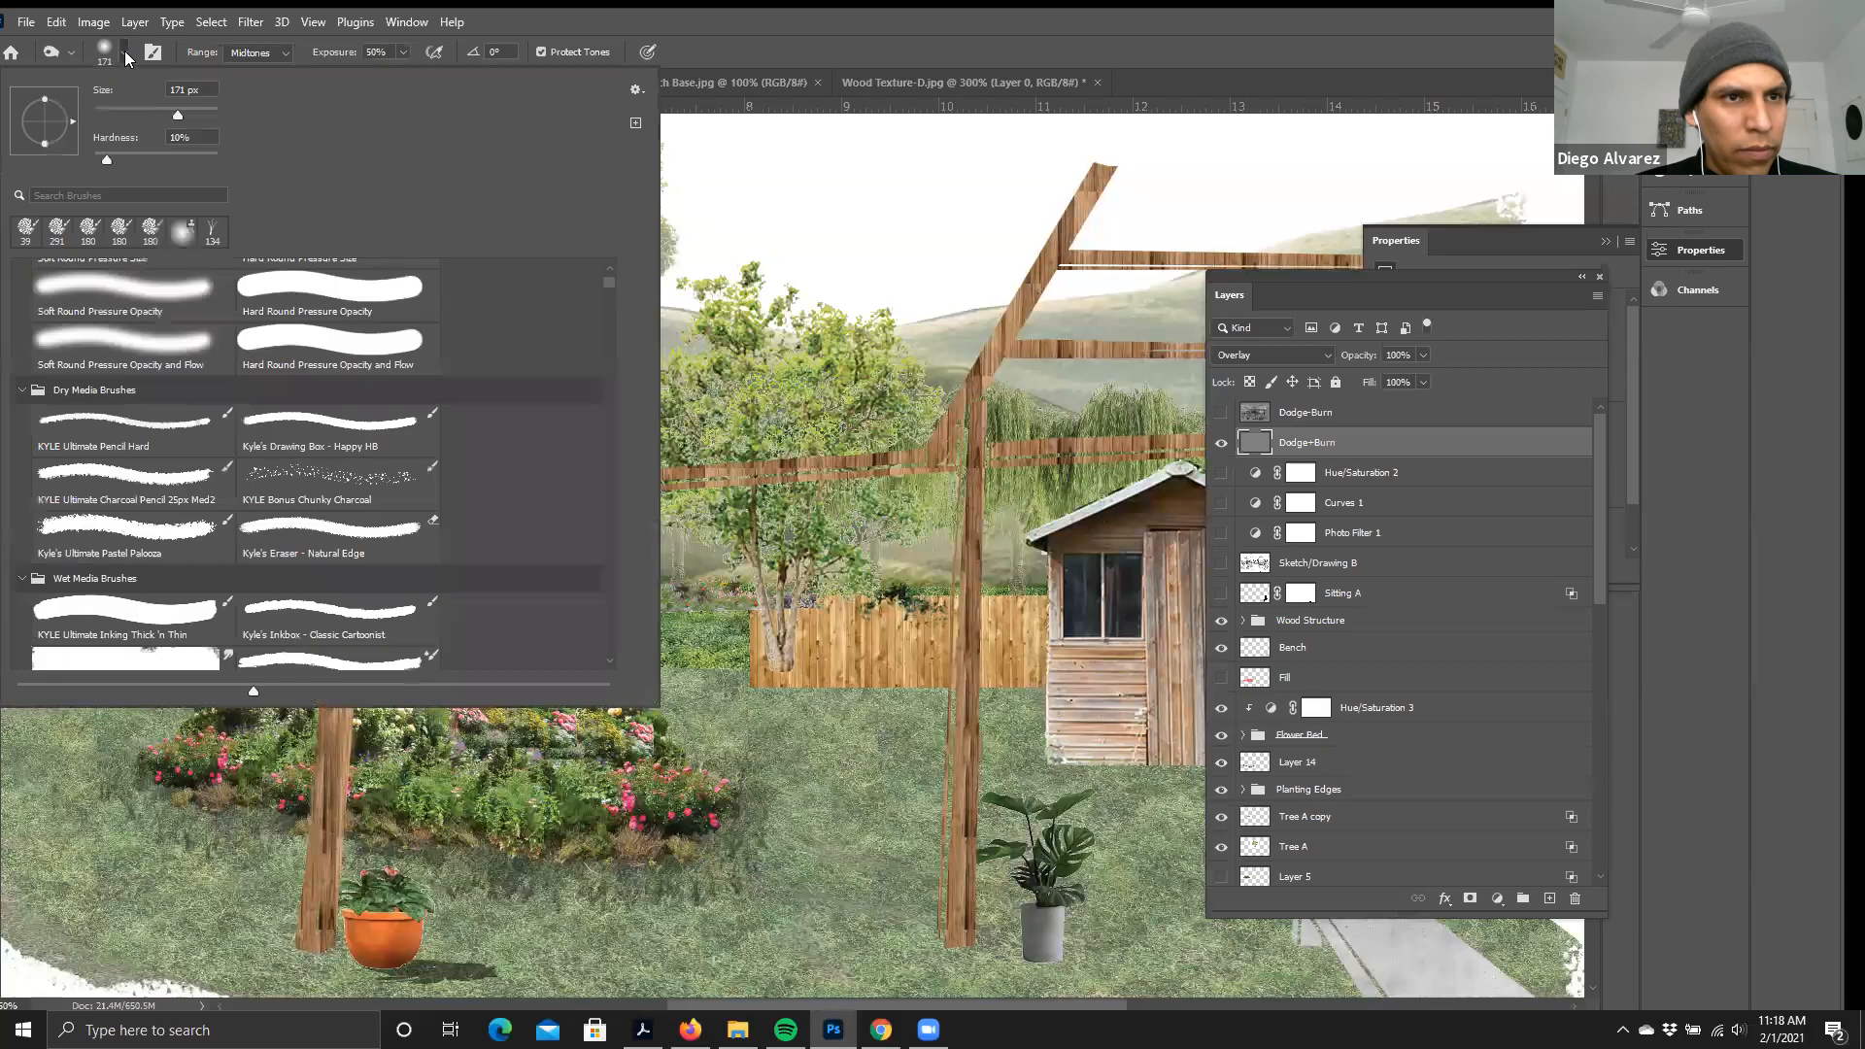
click(148, 114)
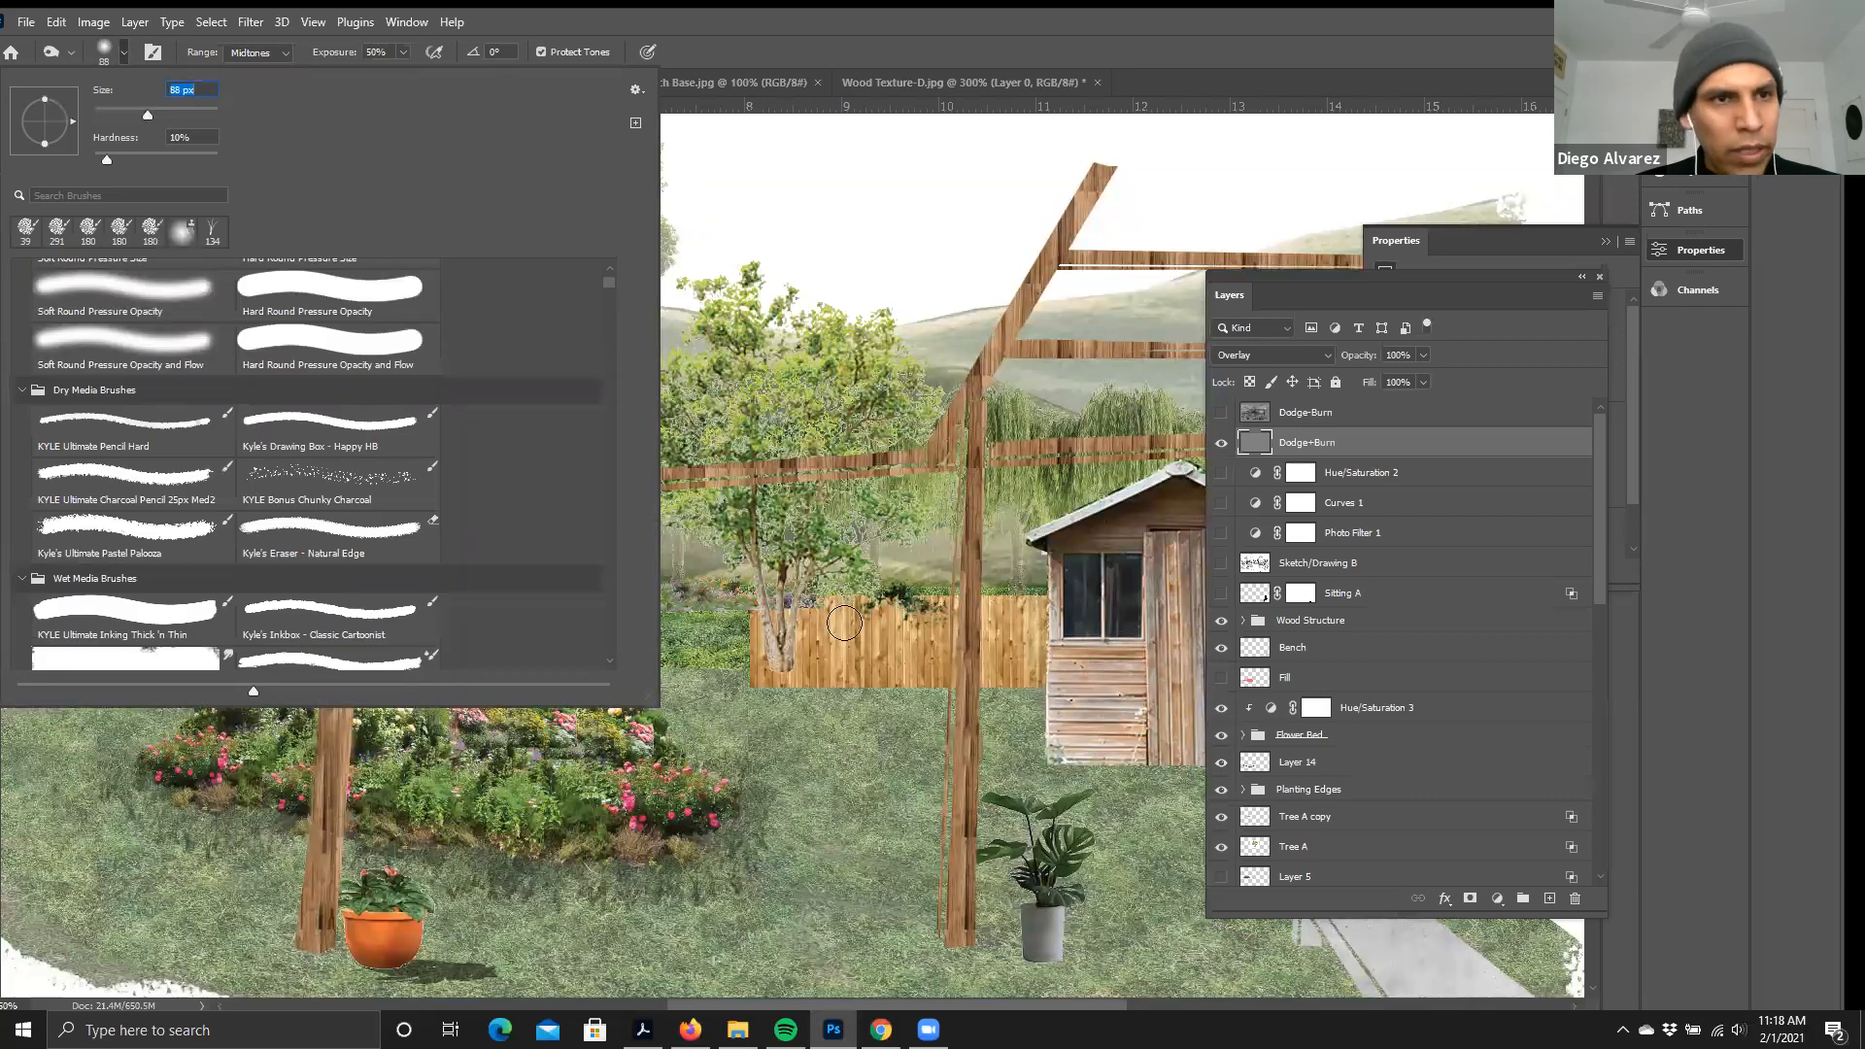
click(502, 25)
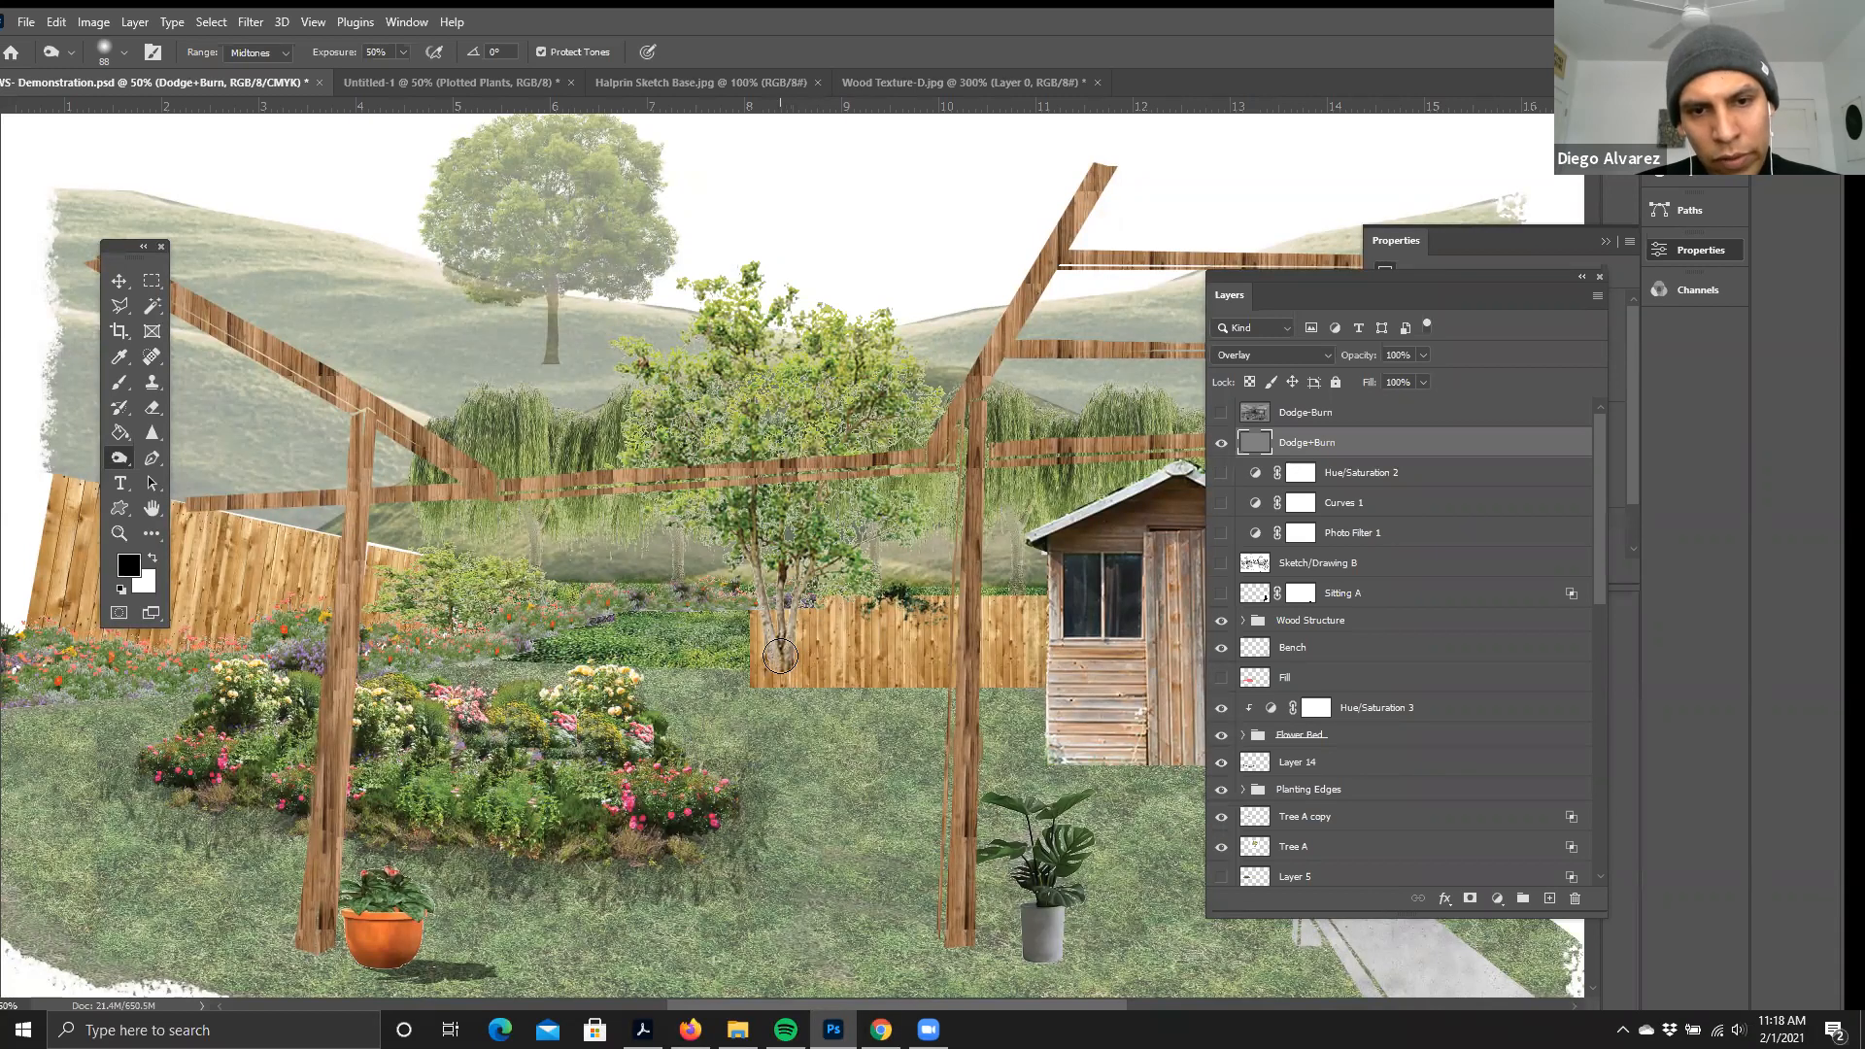
mouse_move(792, 622)
mouse_down()
mouse_move(751, 571)
mouse_move(801, 539)
mouse_move(749, 527)
mouse_move(754, 508)
mouse_move(779, 601)
mouse_up()
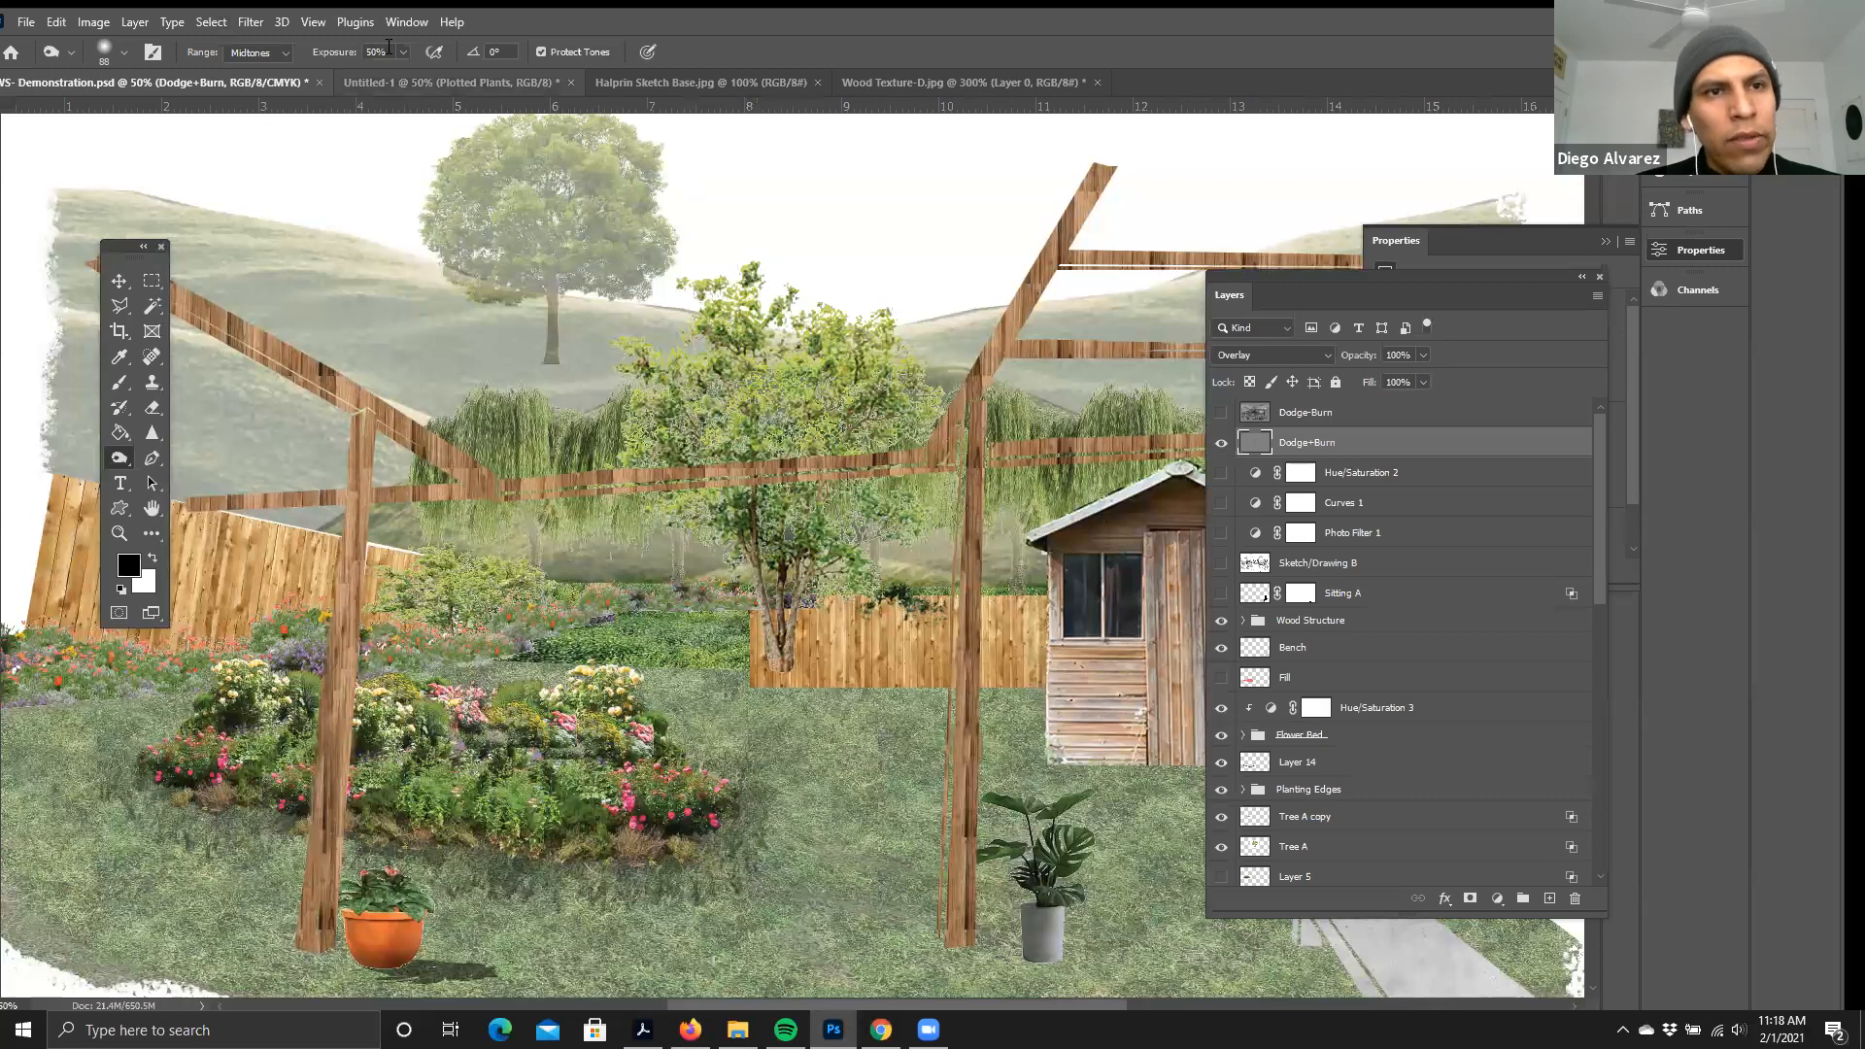
- Burn shading onto the orange pot, the gray planter and the grass around the planter's base
drag(497, 29, 527, 73)
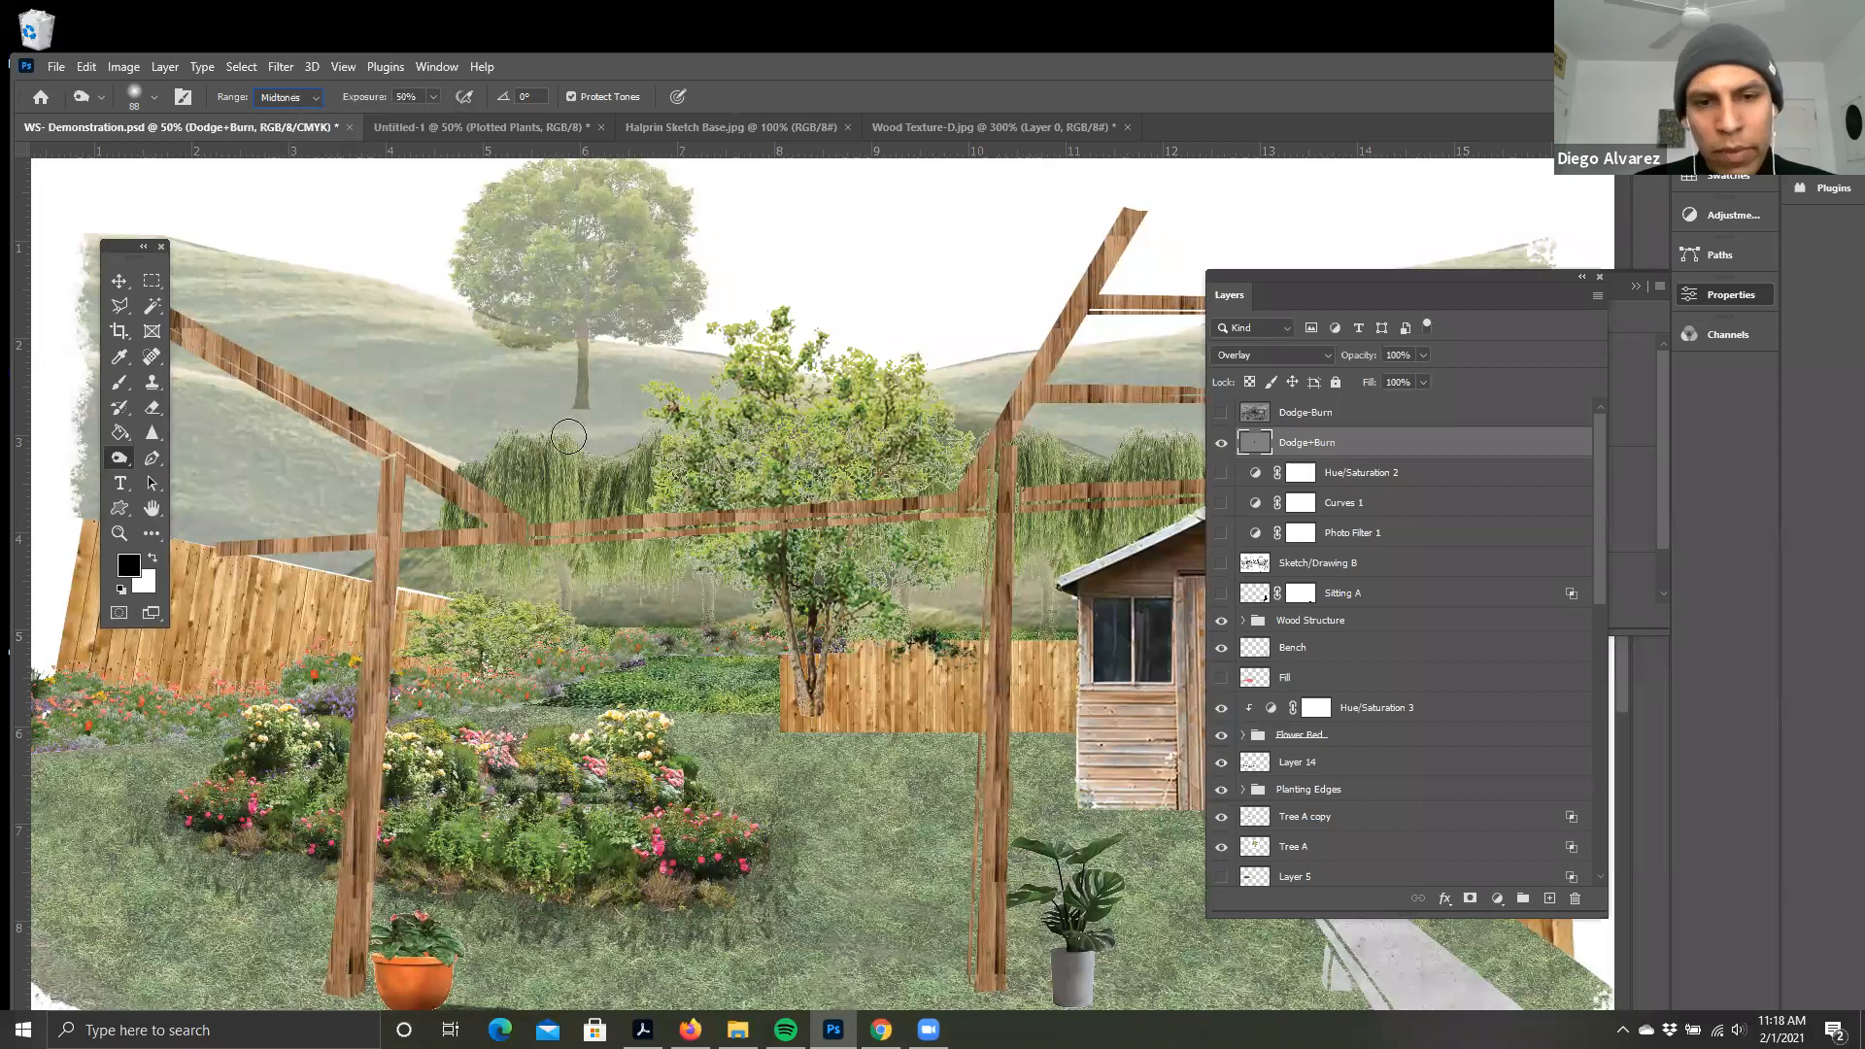
drag(538, 58, 537, 18)
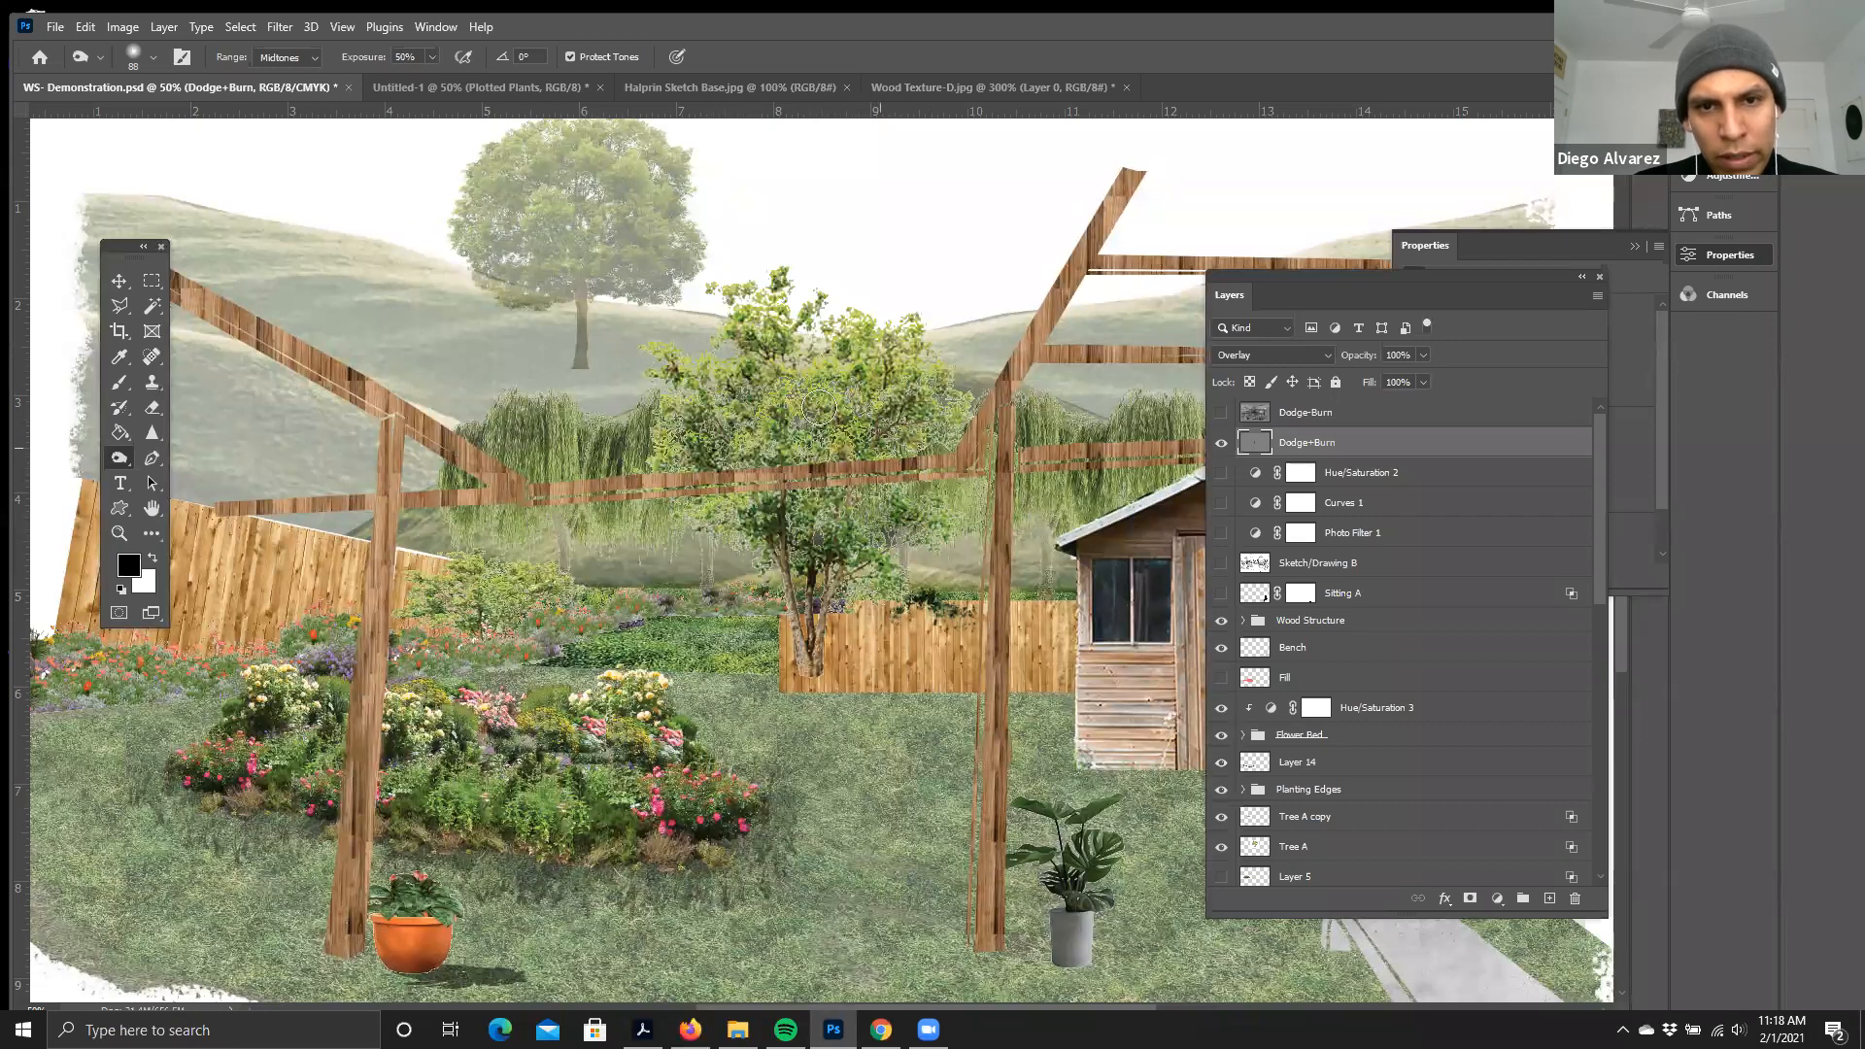
scroll(646, 541, down, 4)
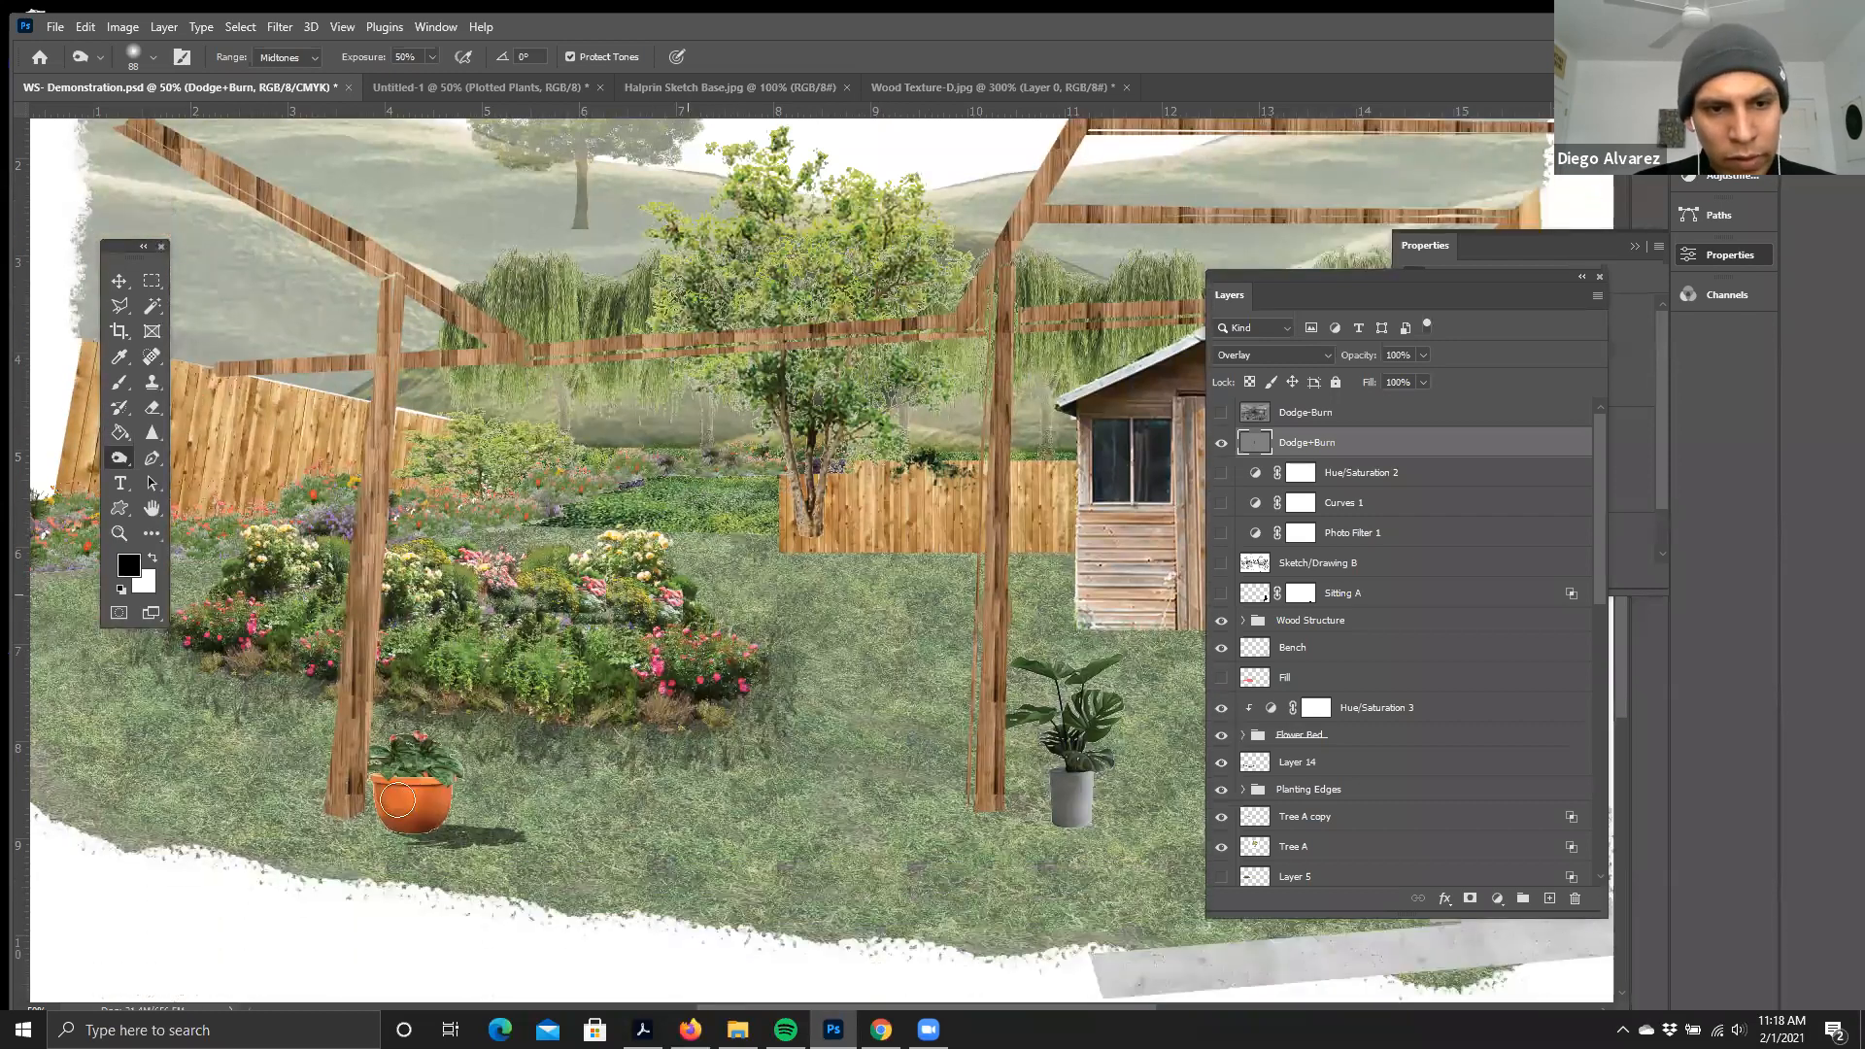
scroll(420, 733, down, 1)
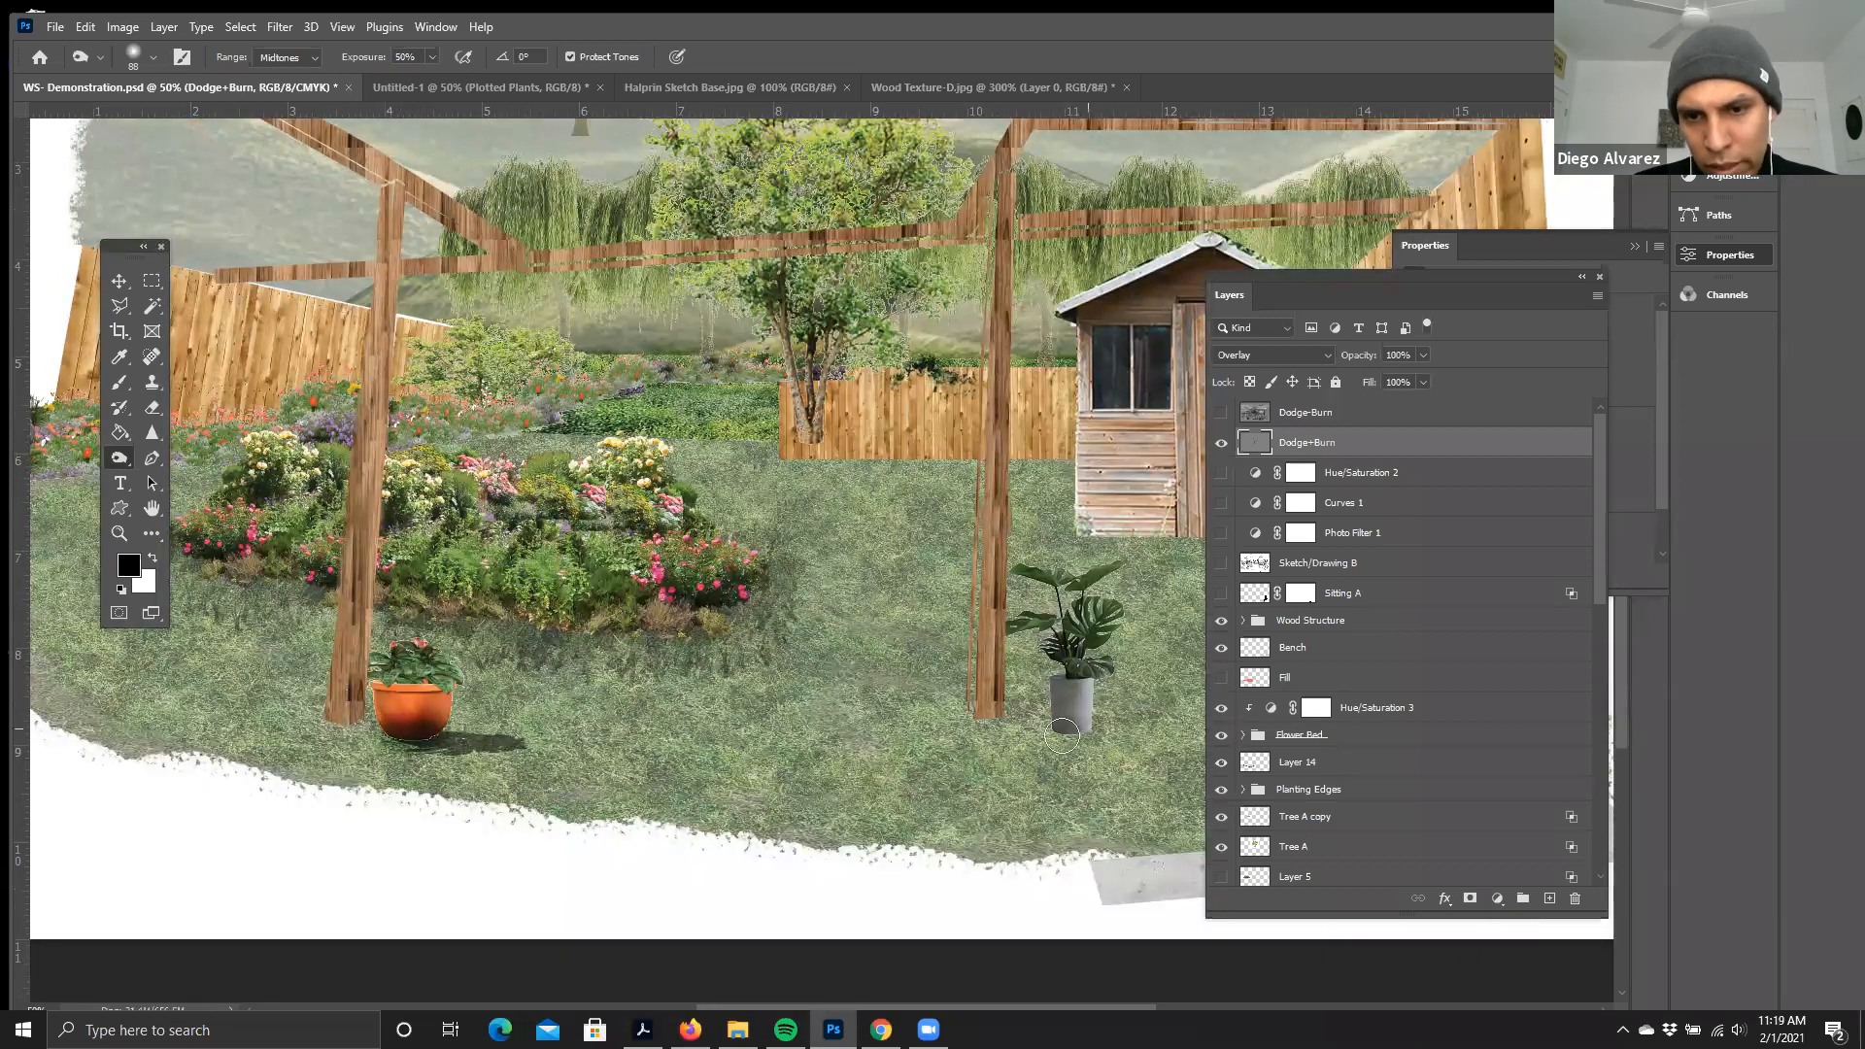
mouse_move(1046, 728)
mouse_down()
mouse_move(1089, 717)
mouse_move(1071, 723)
mouse_up()
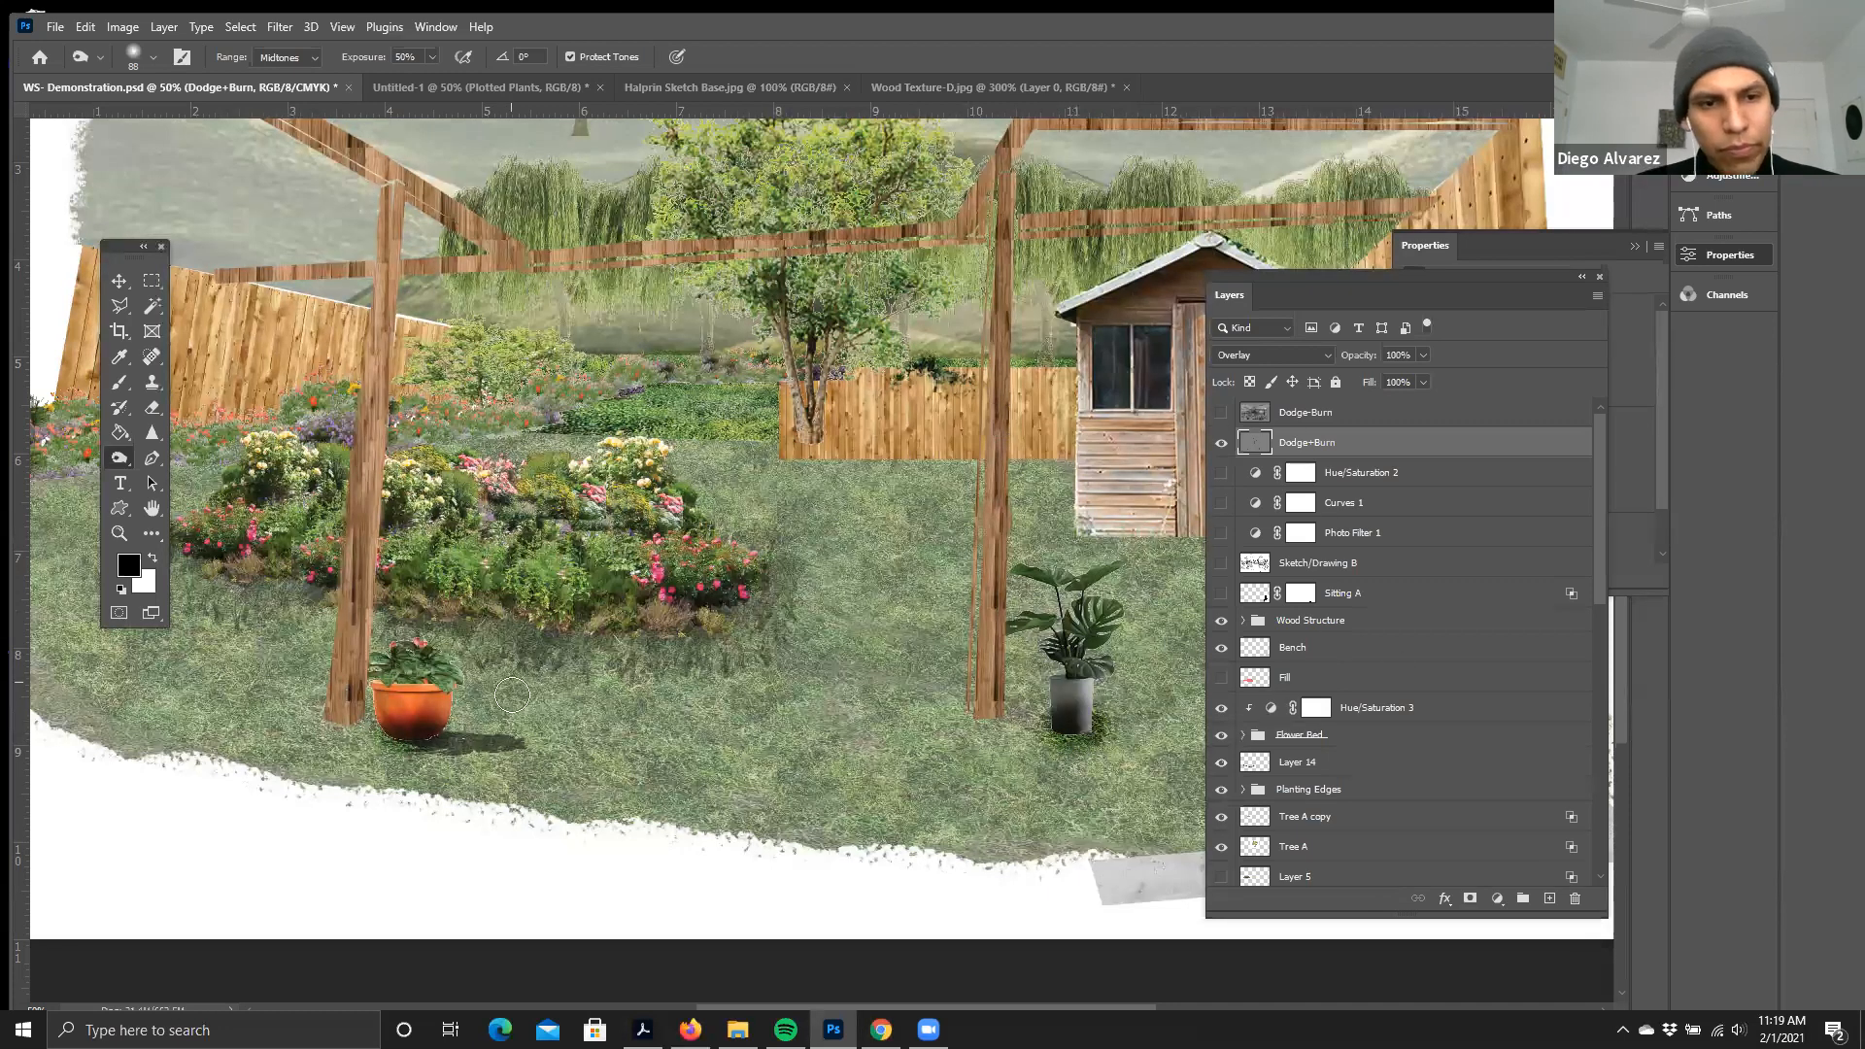
- Switch to the Dodge tool and lighten the outer foliage of the tree in front of the fence
scroll(510, 685, up, 1)
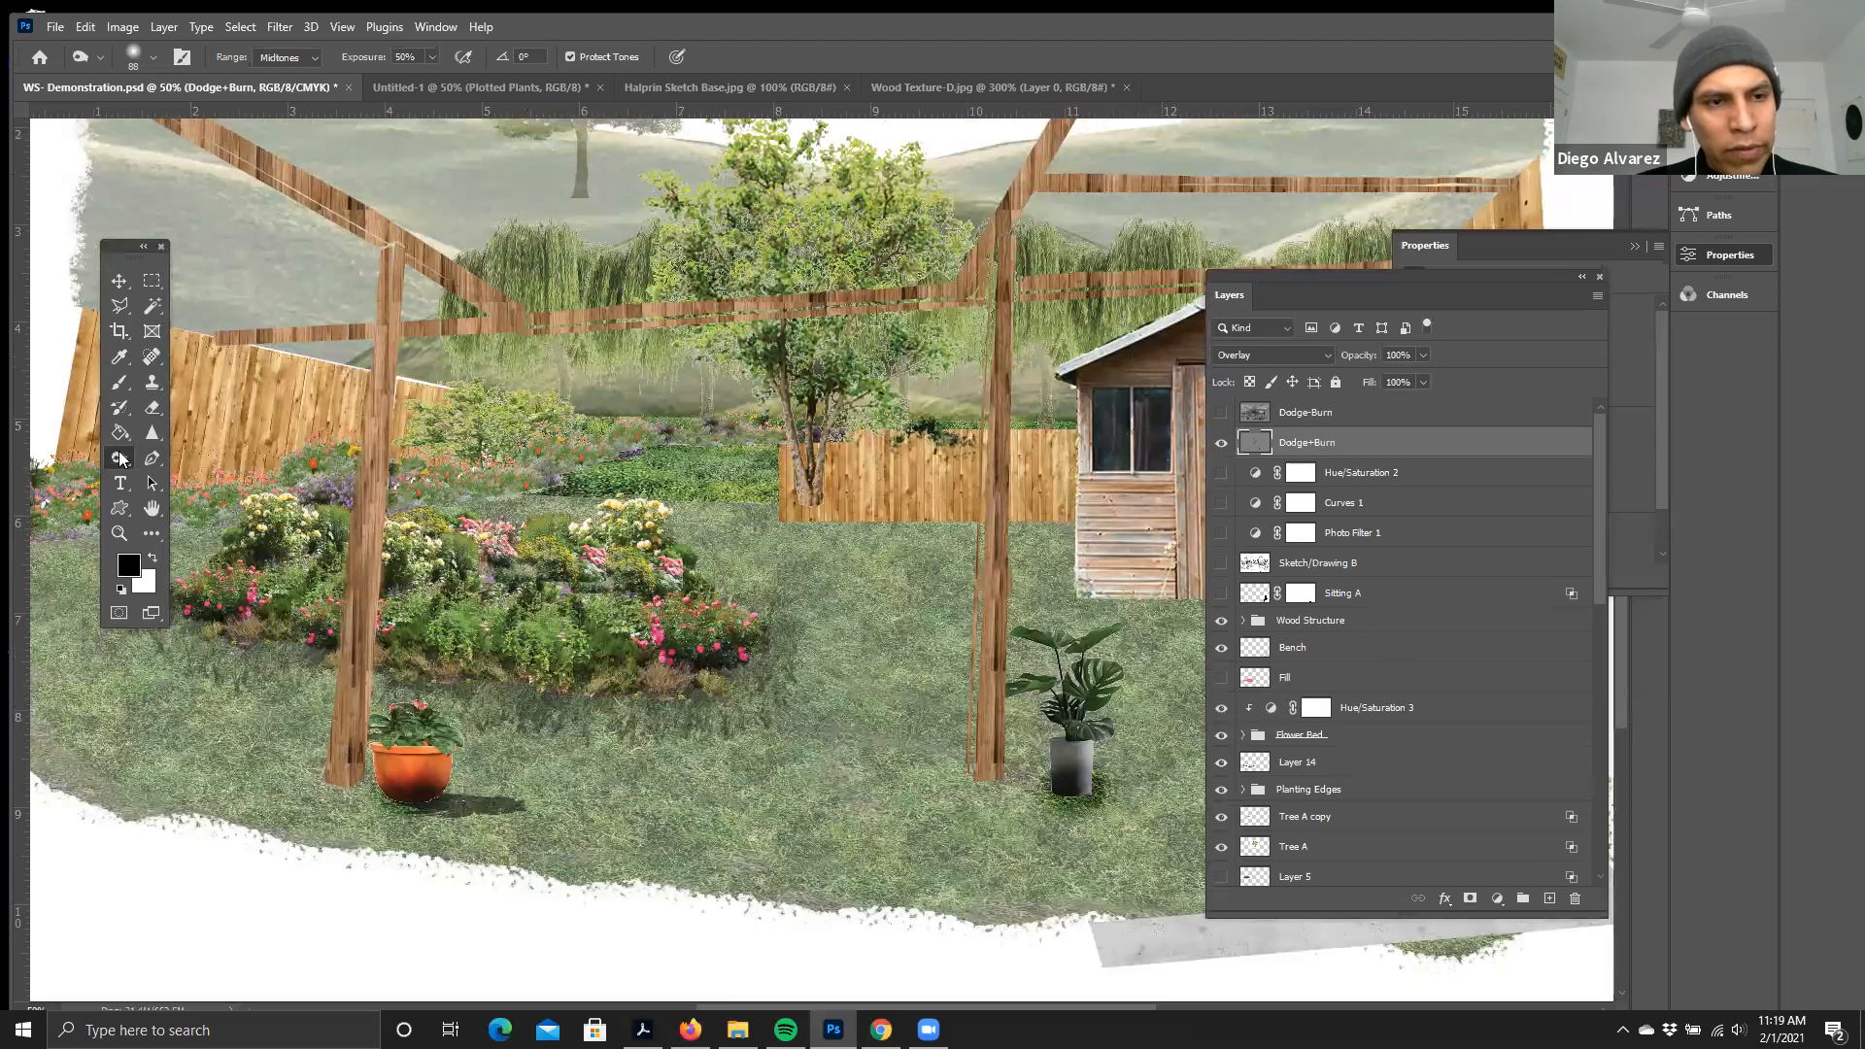
right_click(123, 465)
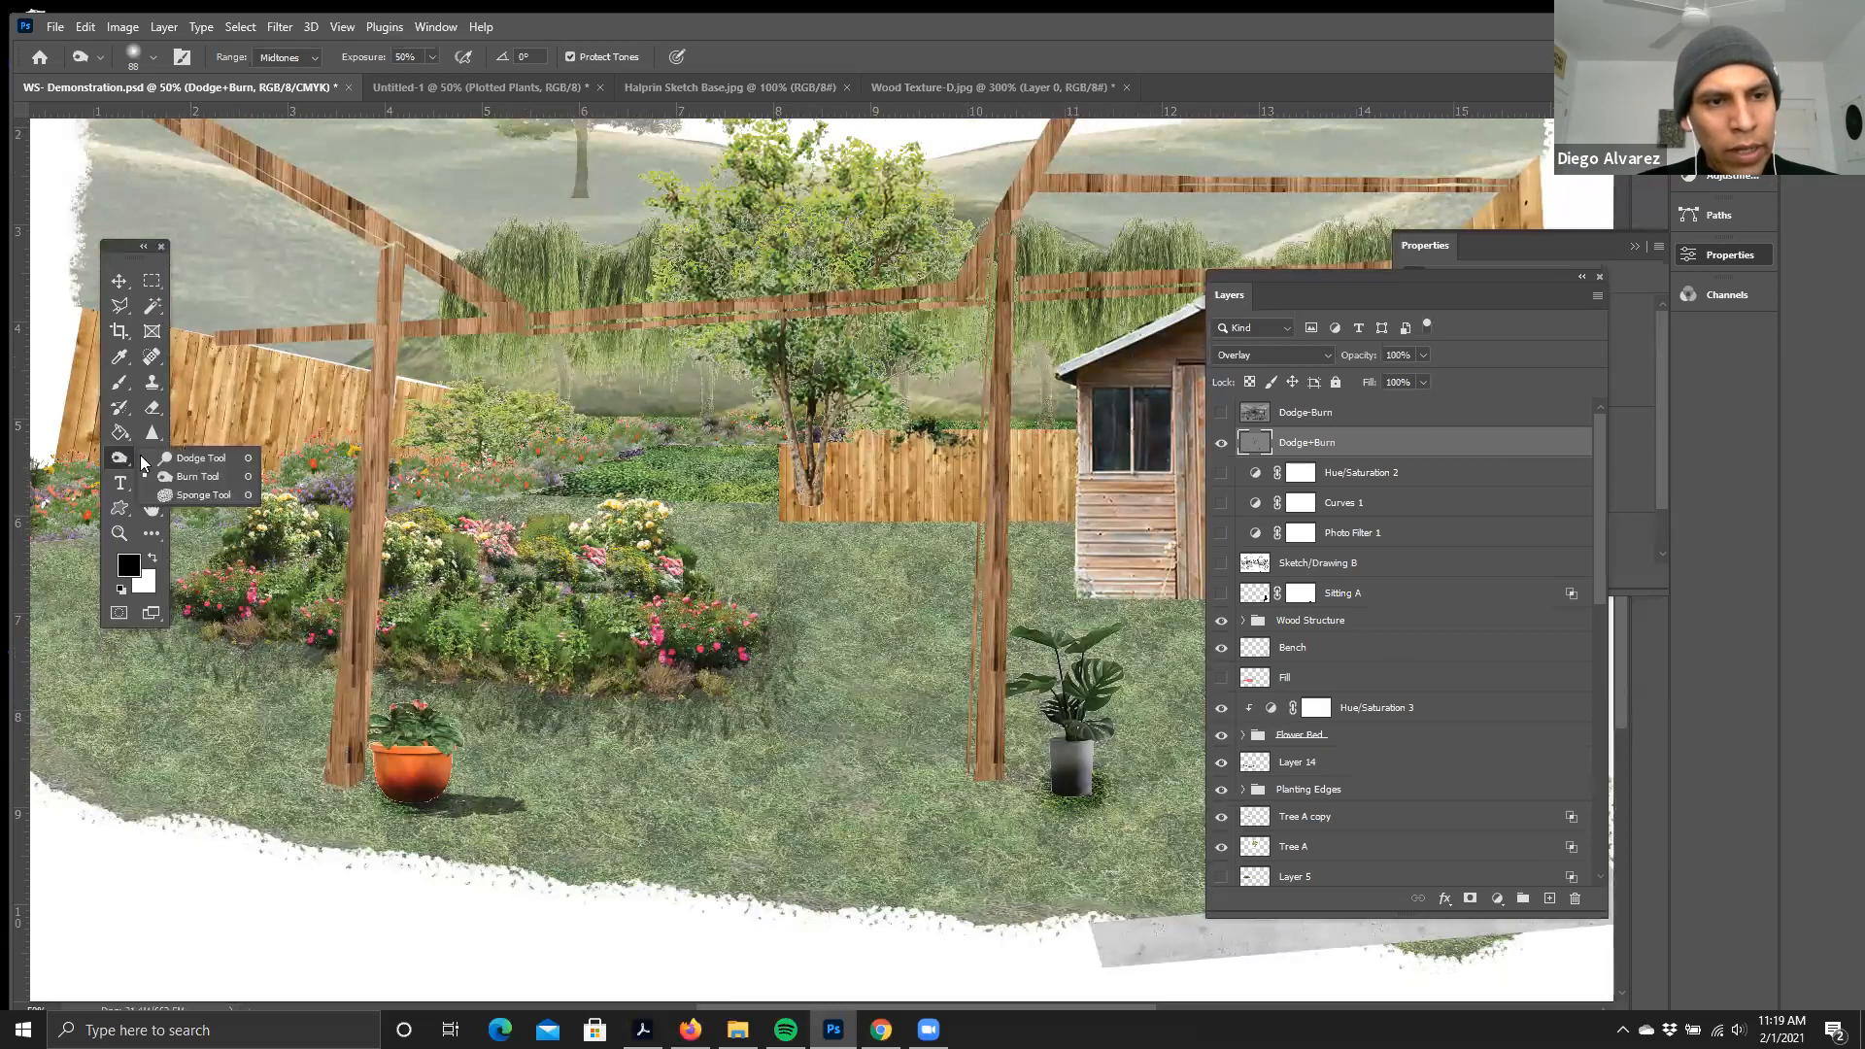
click(200, 457)
scroll(810, 359, up, 2)
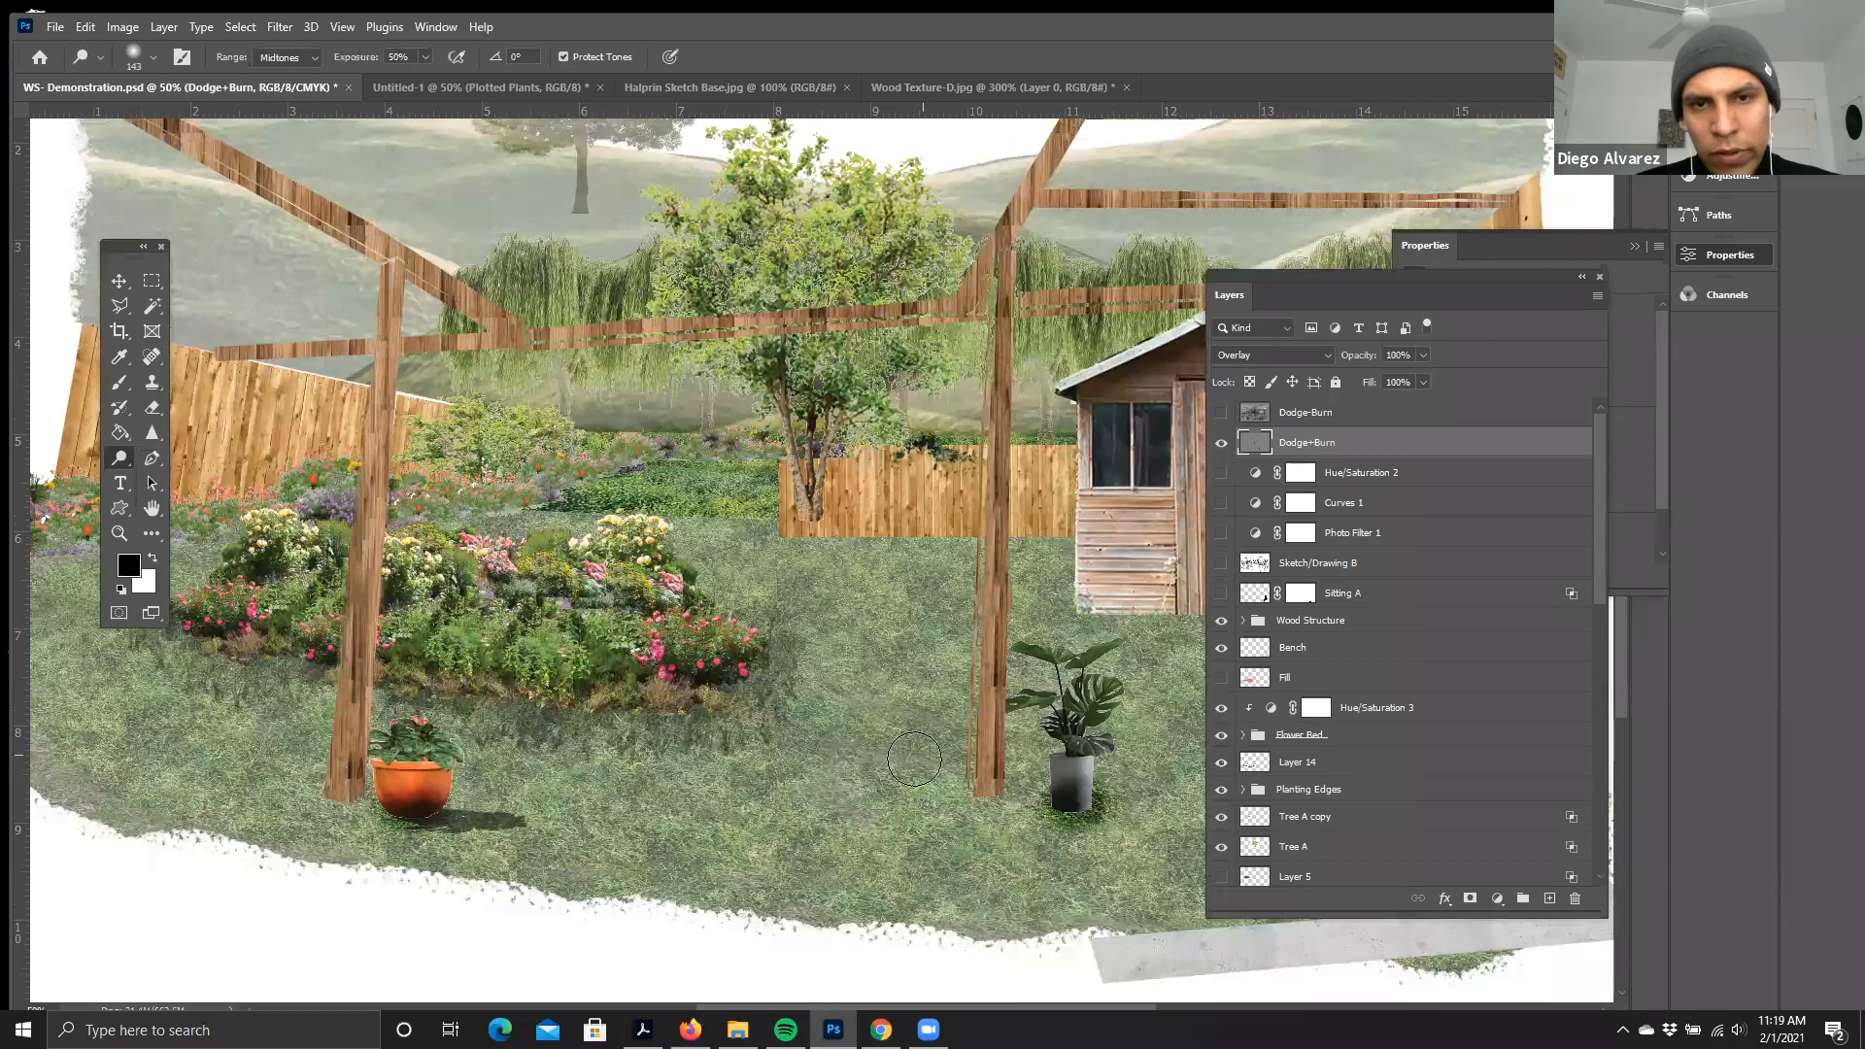
scroll(810, 358, up, 1)
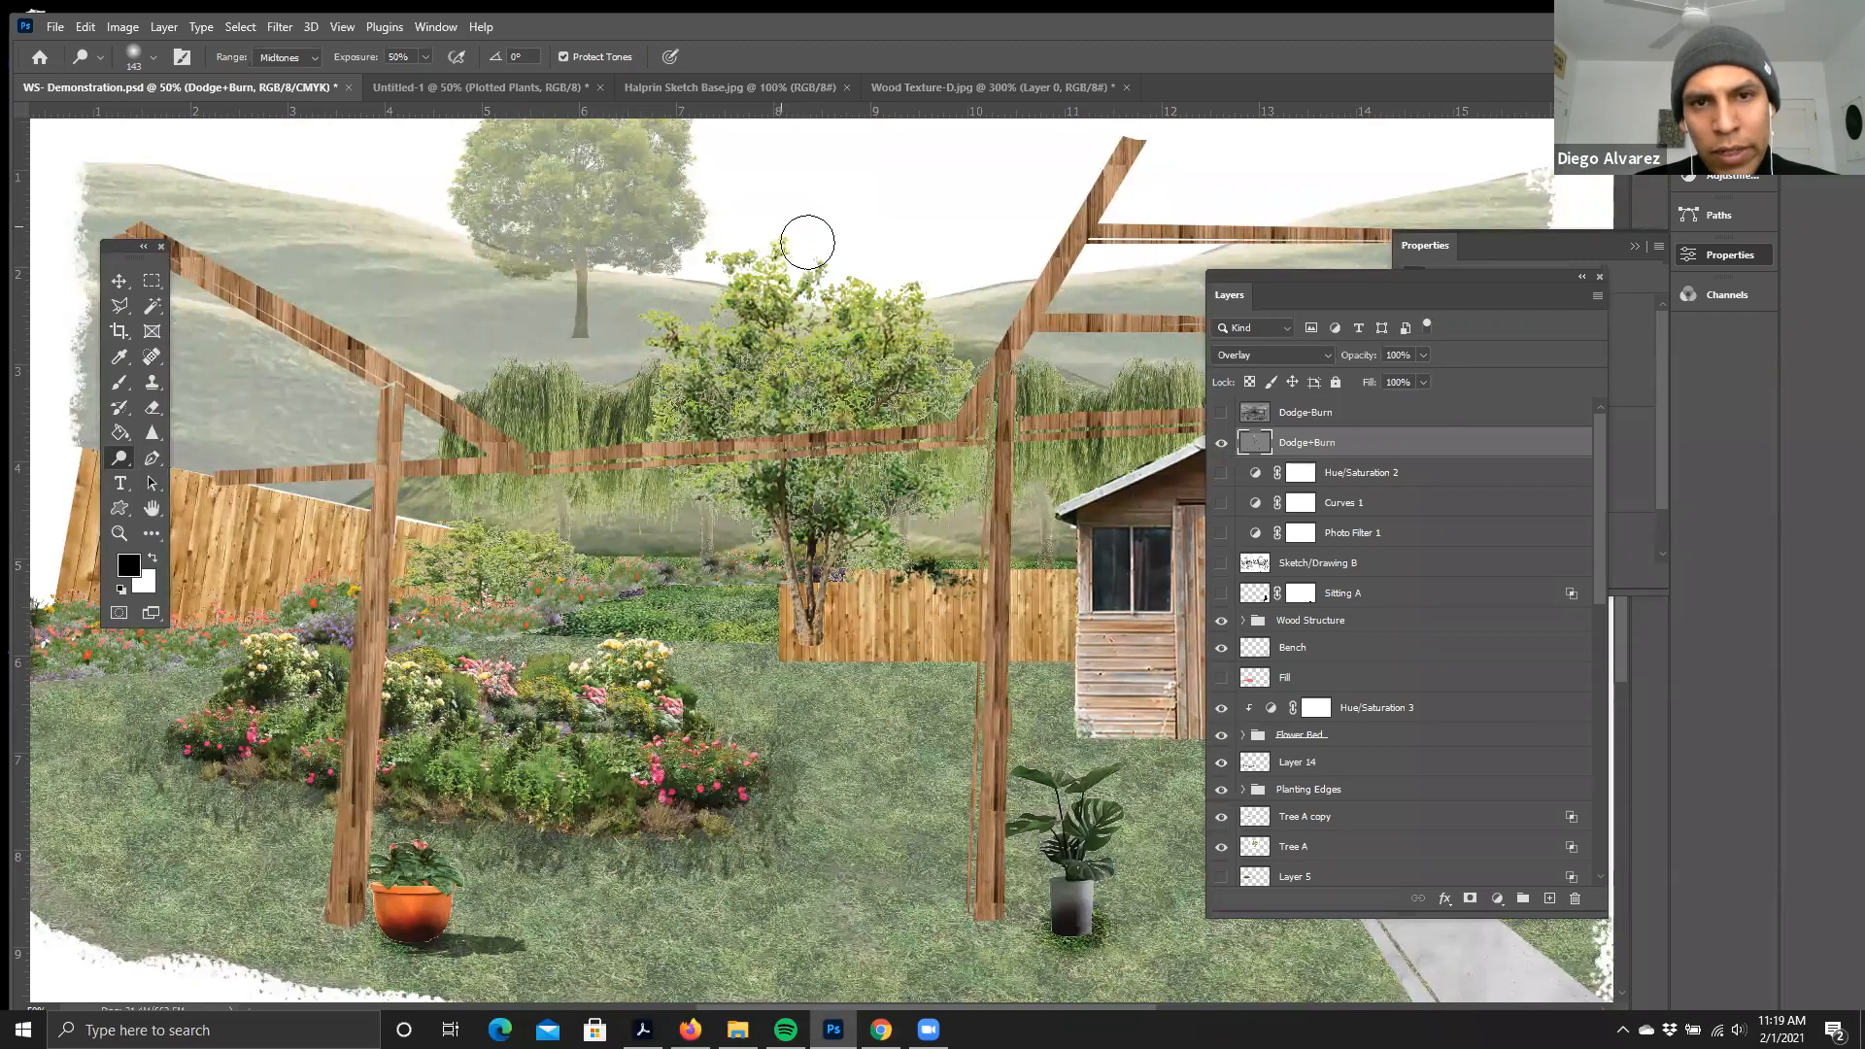
mouse_move(724, 271)
mouse_down()
mouse_move(661, 350)
mouse_move(676, 335)
mouse_up()
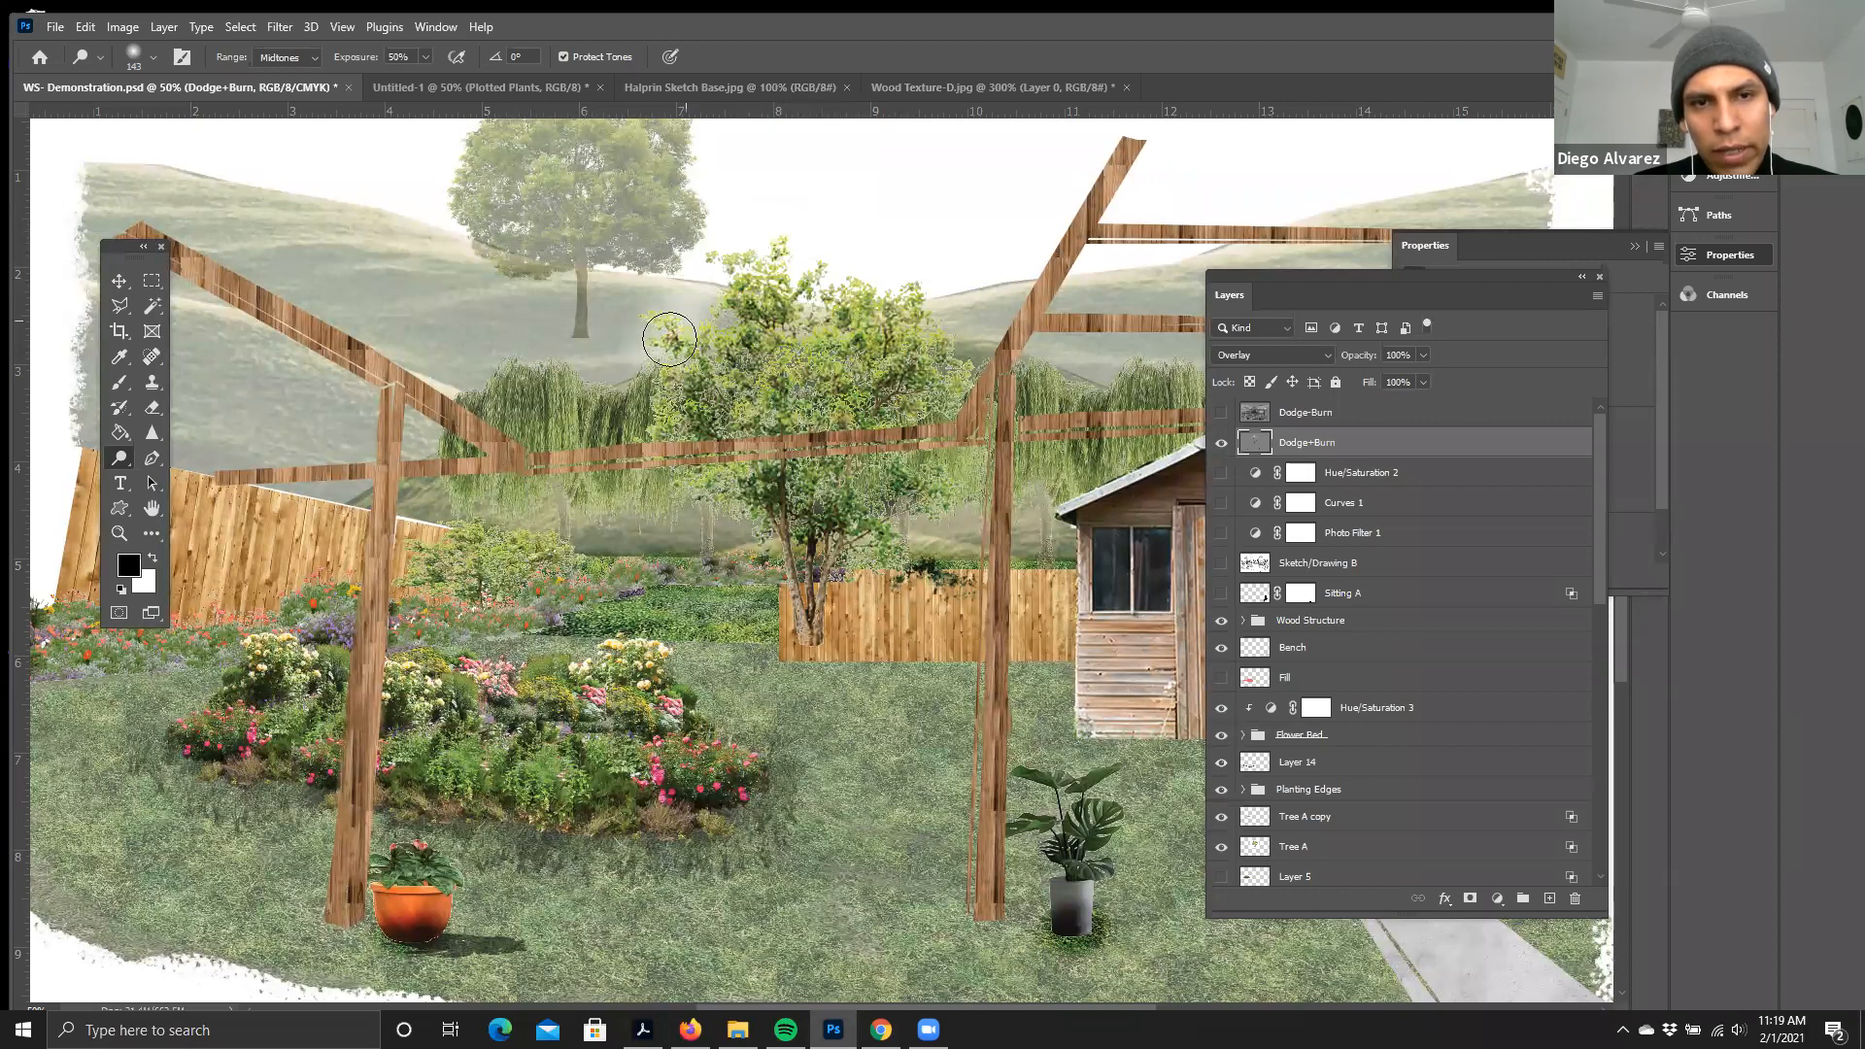
mouse_move(892, 304)
mouse_down()
mouse_move(945, 364)
mouse_move(873, 294)
mouse_move(855, 320)
mouse_move(746, 353)
mouse_move(767, 363)
mouse_move(695, 409)
mouse_move(691, 384)
mouse_move(676, 416)
mouse_move(735, 279)
mouse_move(823, 283)
mouse_move(903, 328)
mouse_move(964, 411)
mouse_move(914, 464)
mouse_move(774, 387)
mouse_move(835, 417)
mouse_move(813, 412)
mouse_move(818, 645)
mouse_move(784, 609)
mouse_move(780, 523)
mouse_up()
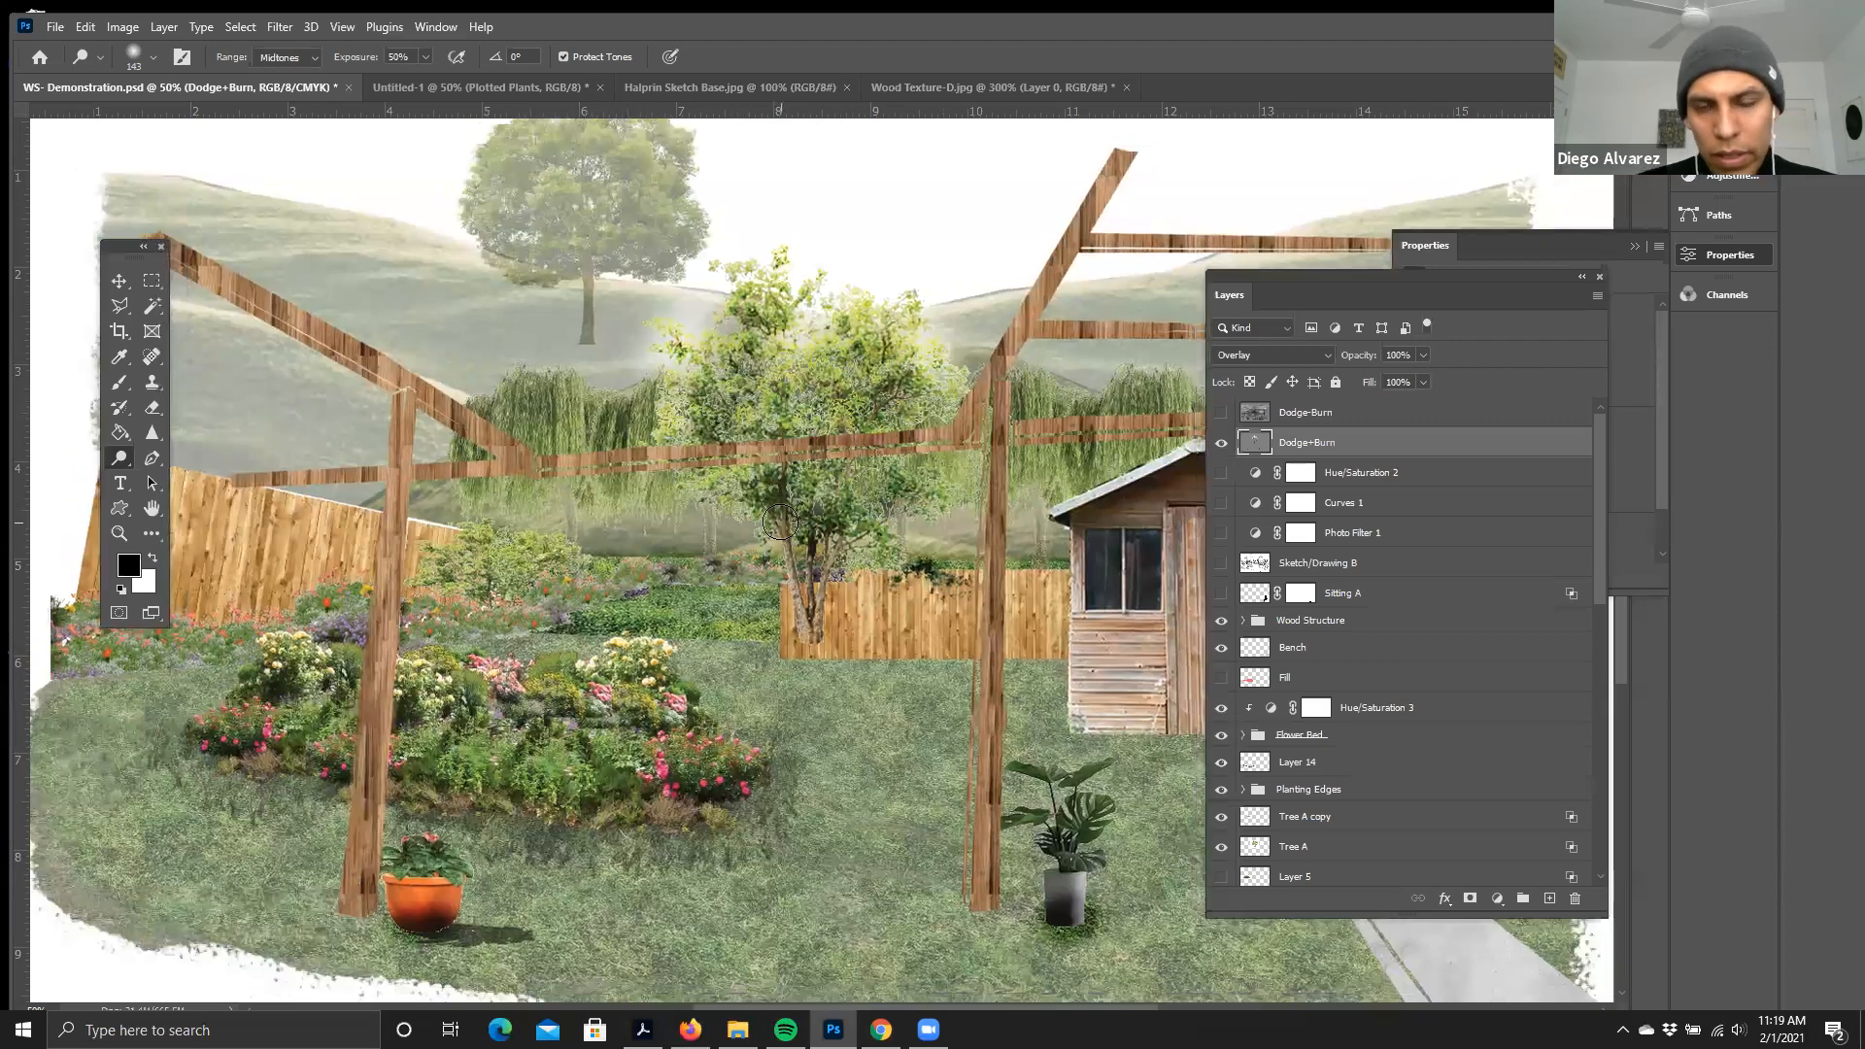
- Toggle the Dodge+Burn layer's visibility to compare the rendering with and without the shading strokes
key(ctrl+minus)
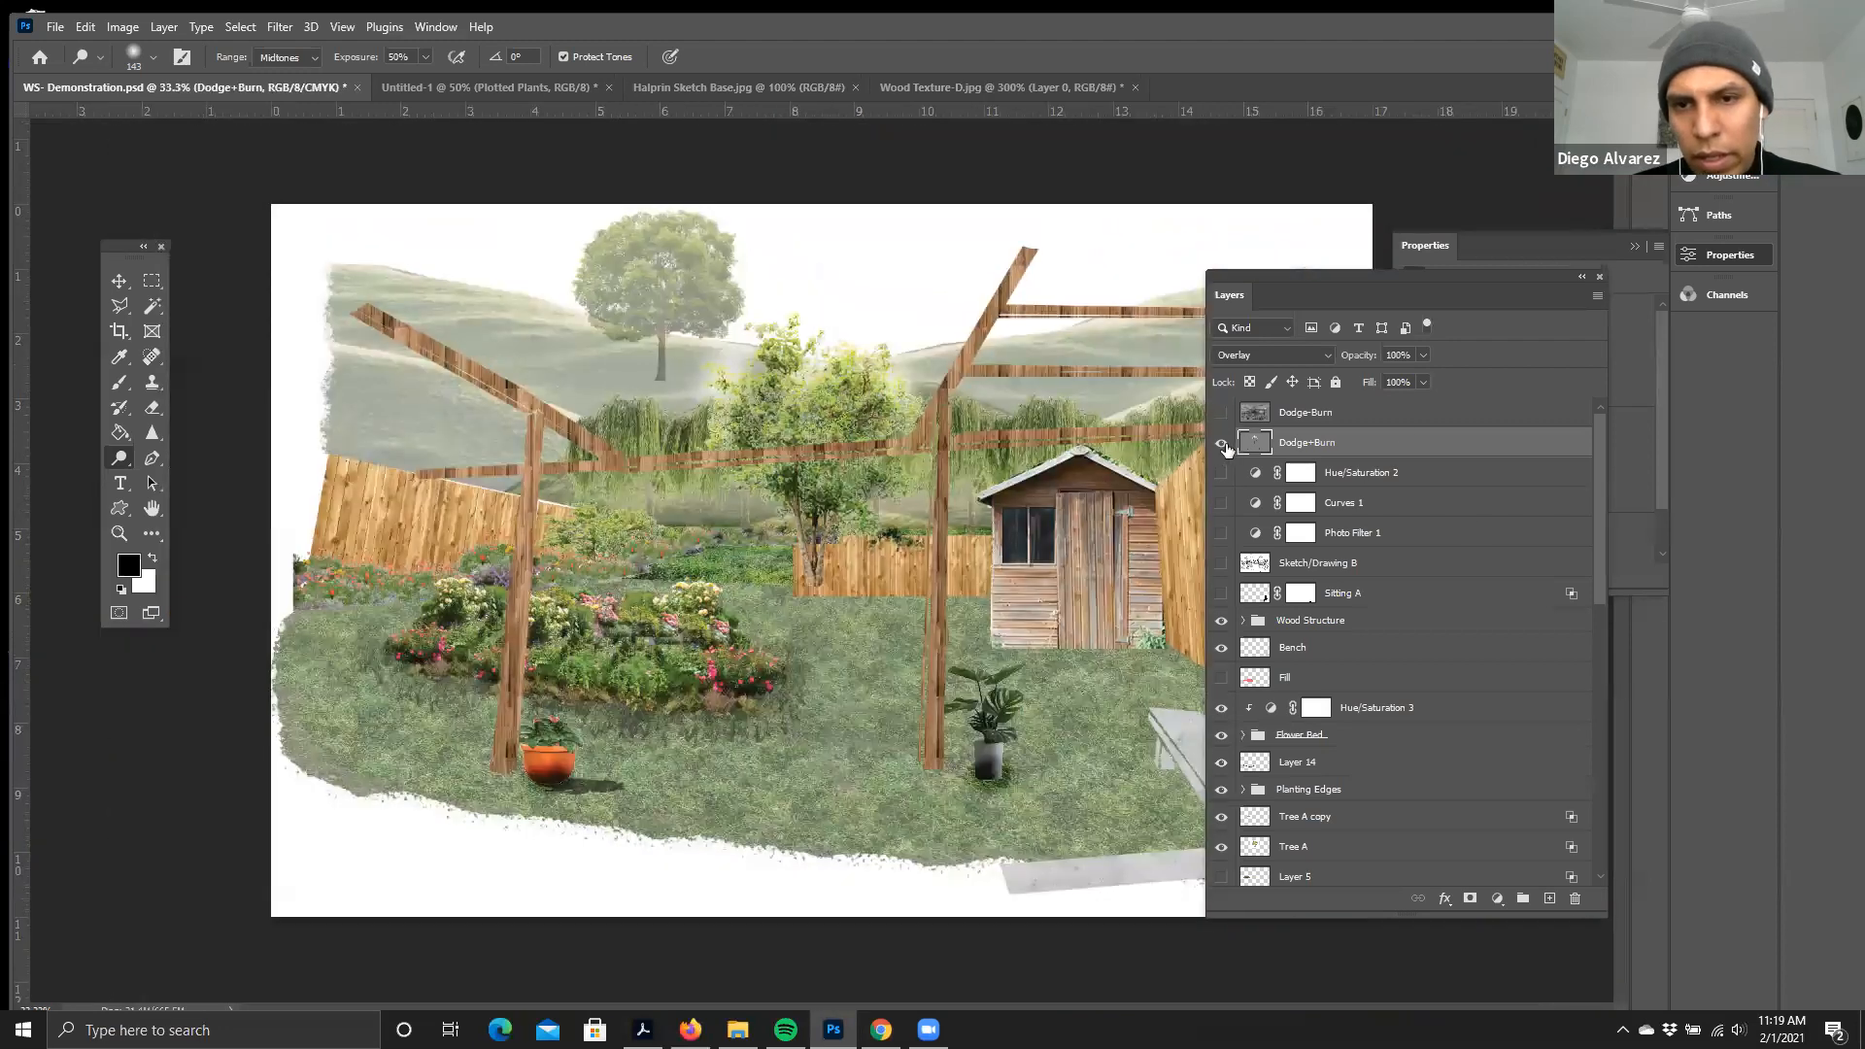
click(1222, 444)
click(1222, 444)
click(1222, 444)
click(1222, 444)
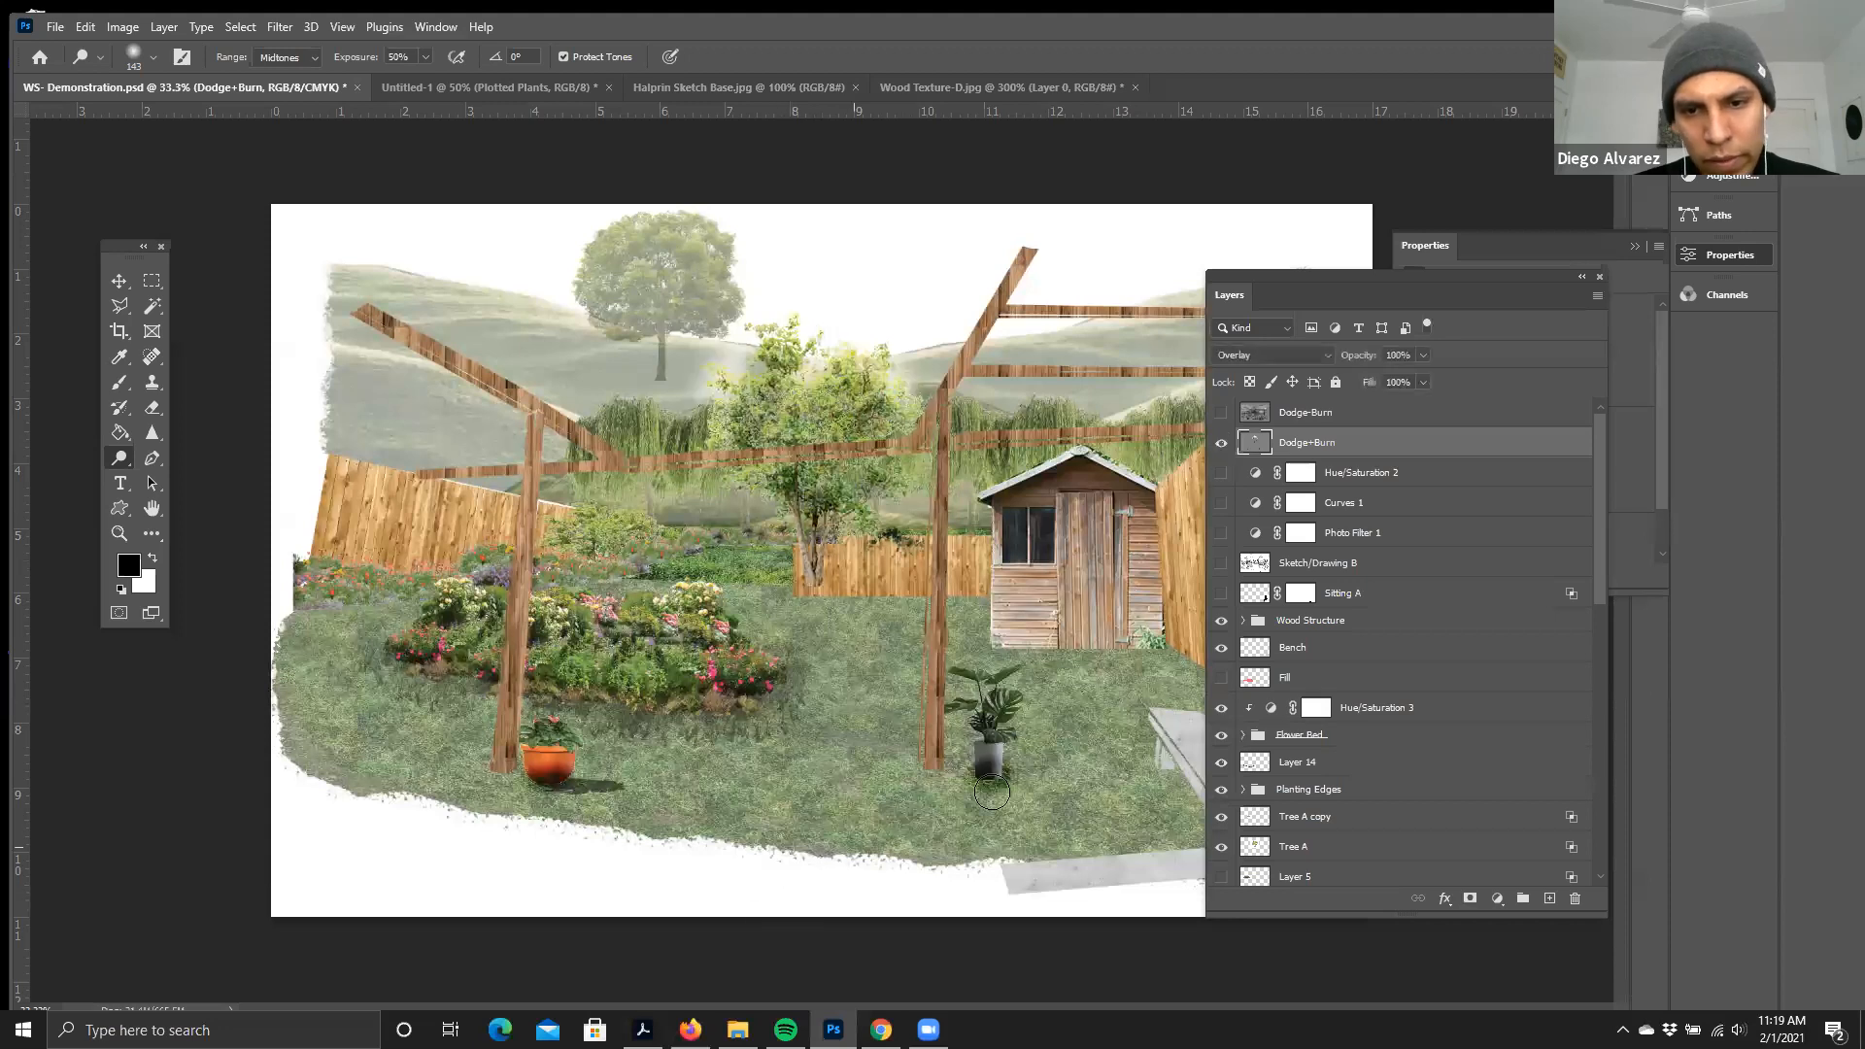
click(1221, 444)
click(1221, 444)
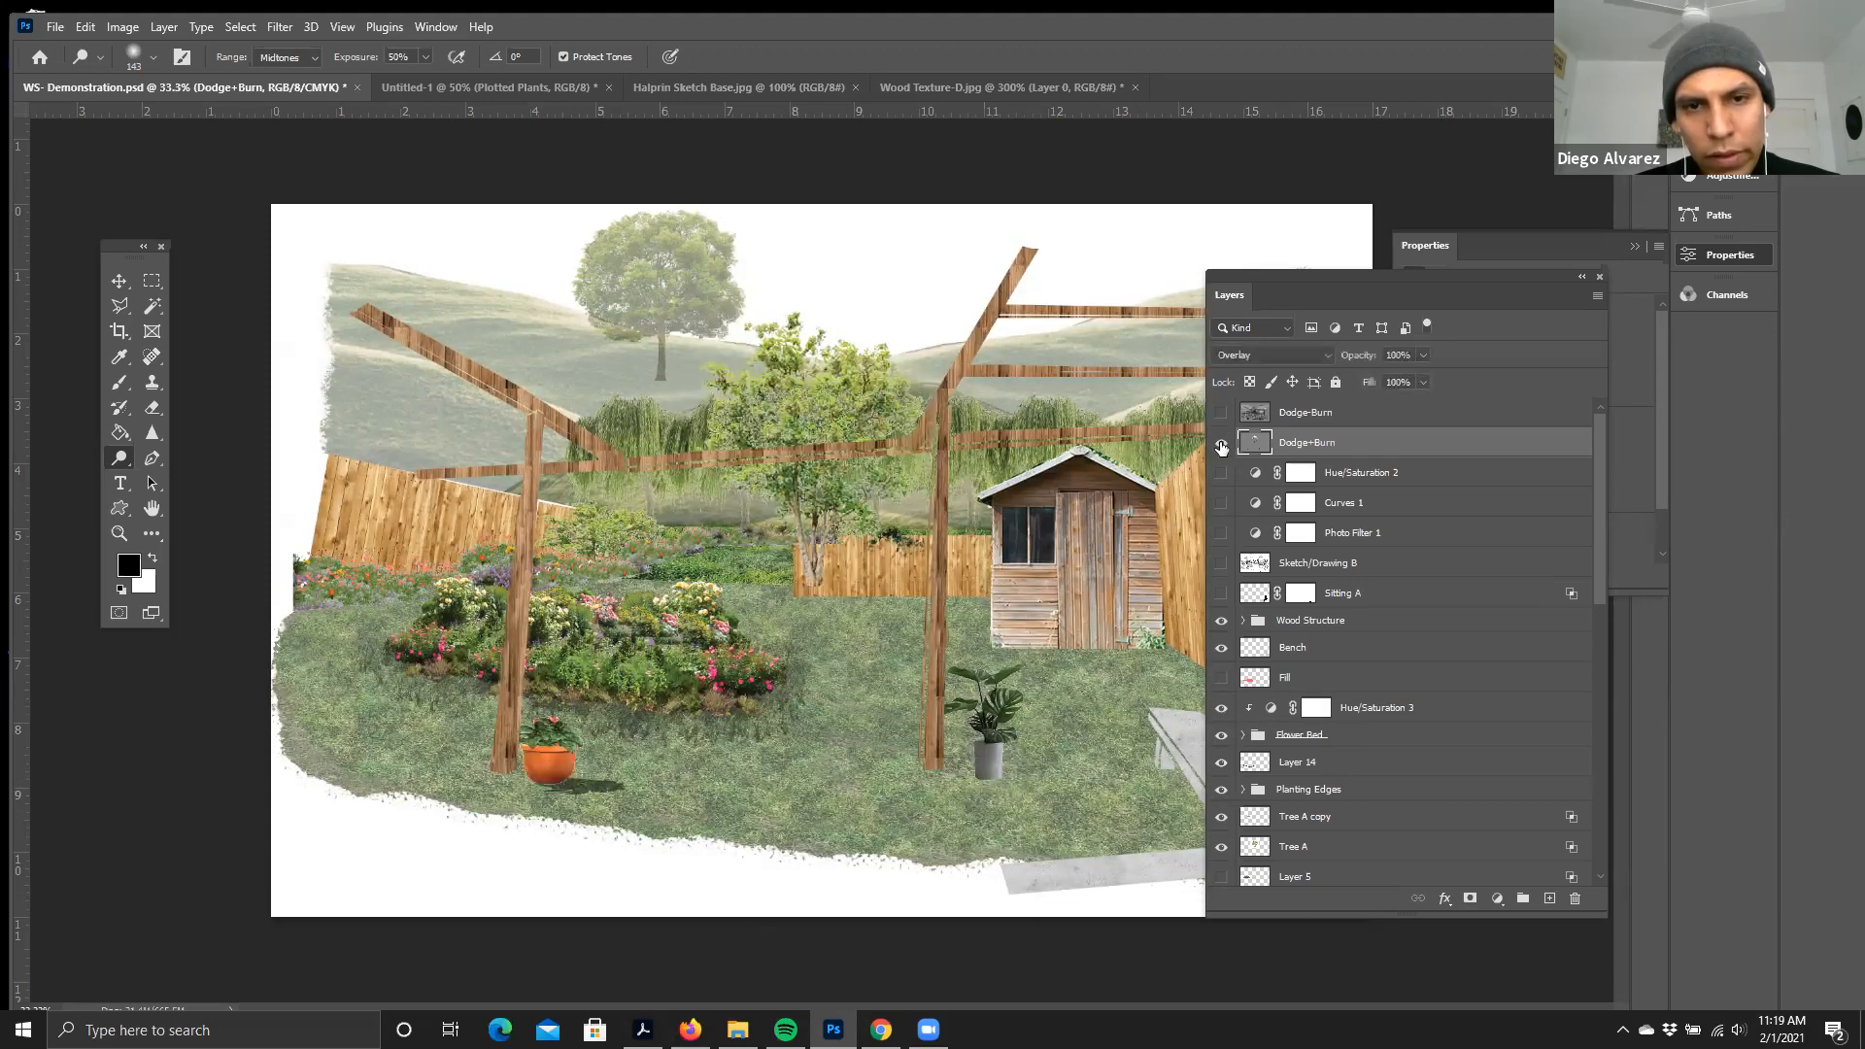
click(1221, 444)
click(1221, 444)
click(1221, 444)
click(1221, 444)
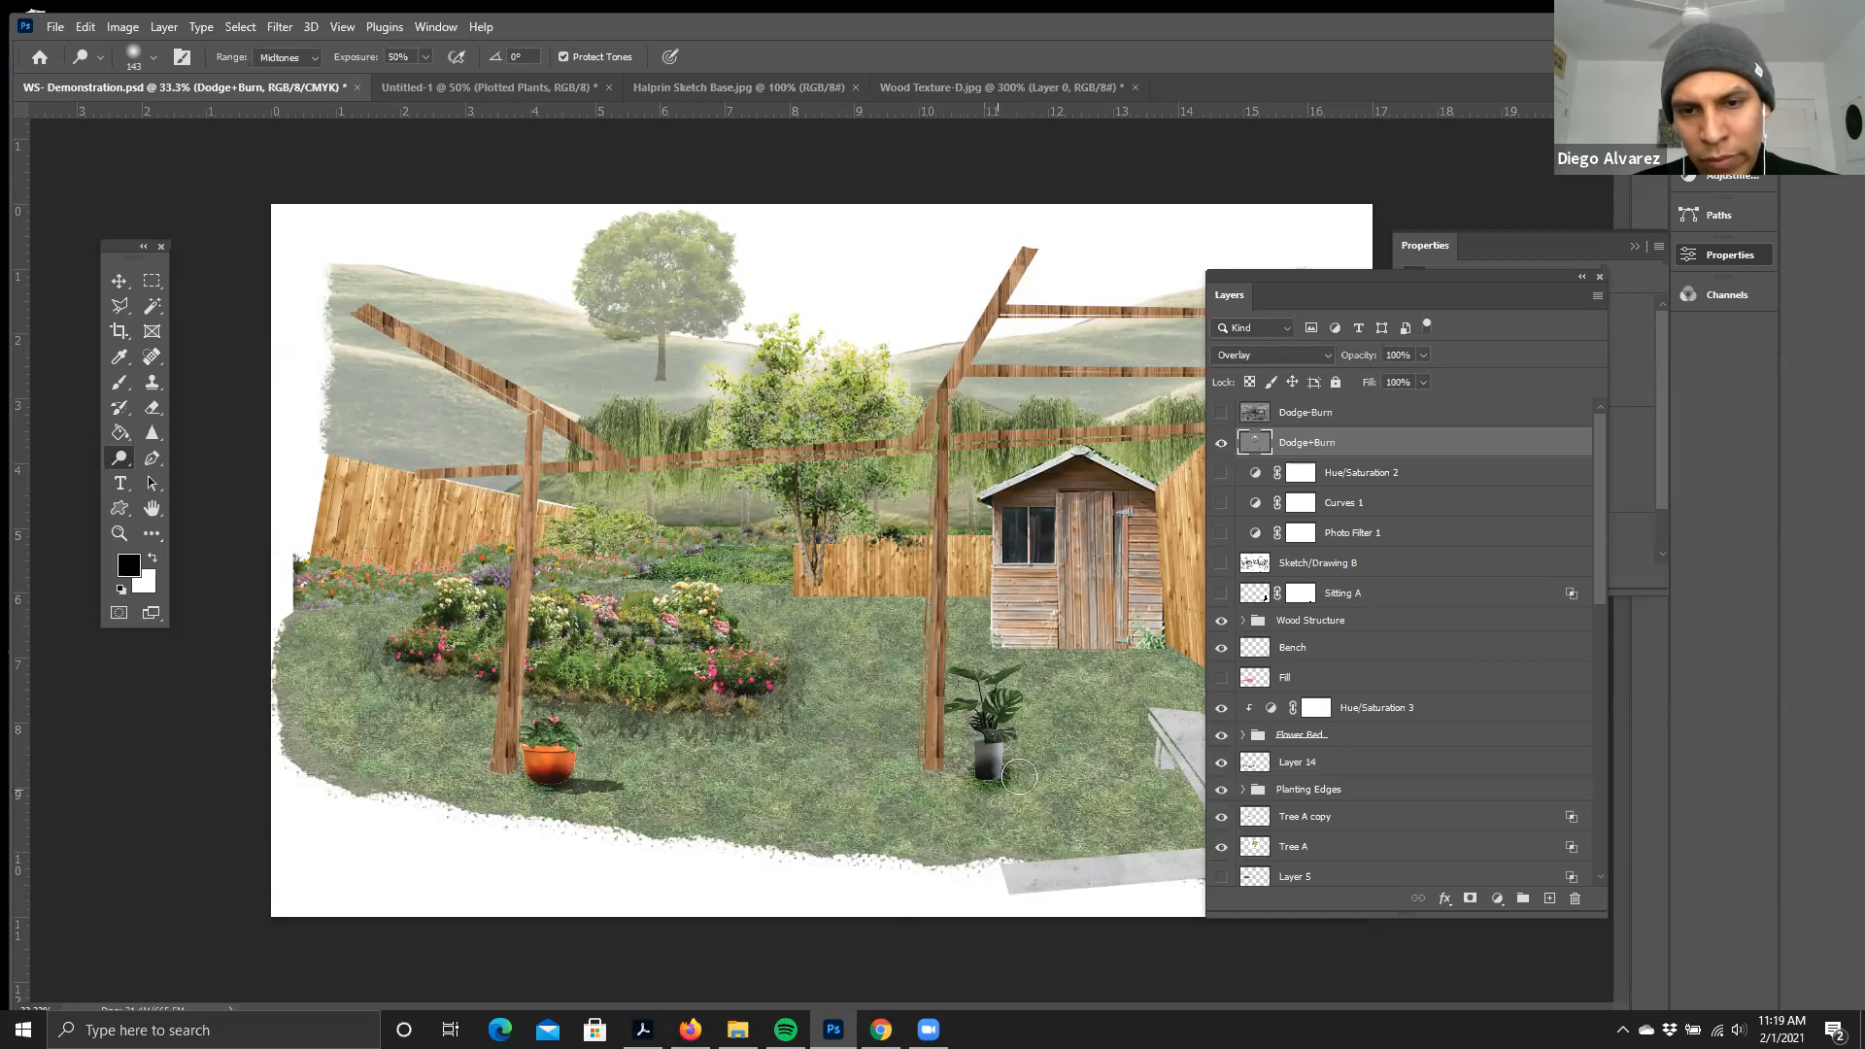
- Dodge the patch of grass just below the gray planter, keeping the Dodge tool active
key(ctrl+plus)
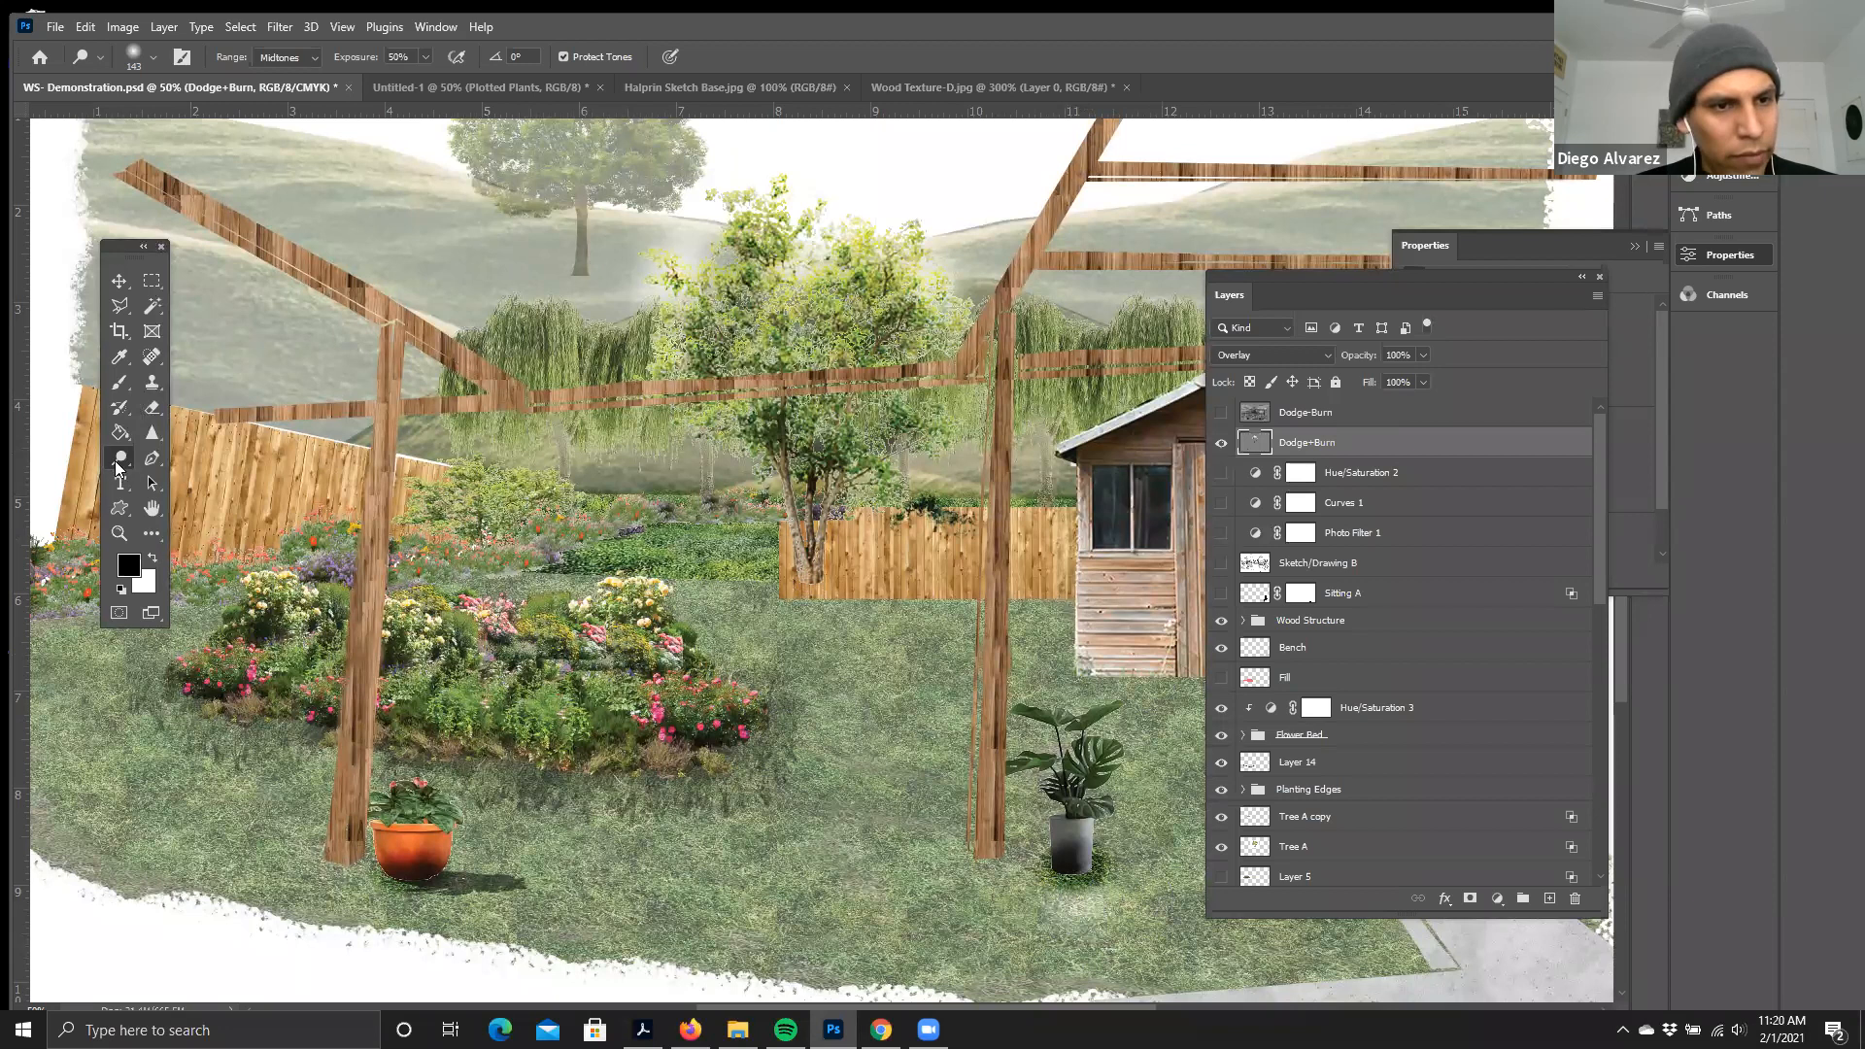
right_click(117, 464)
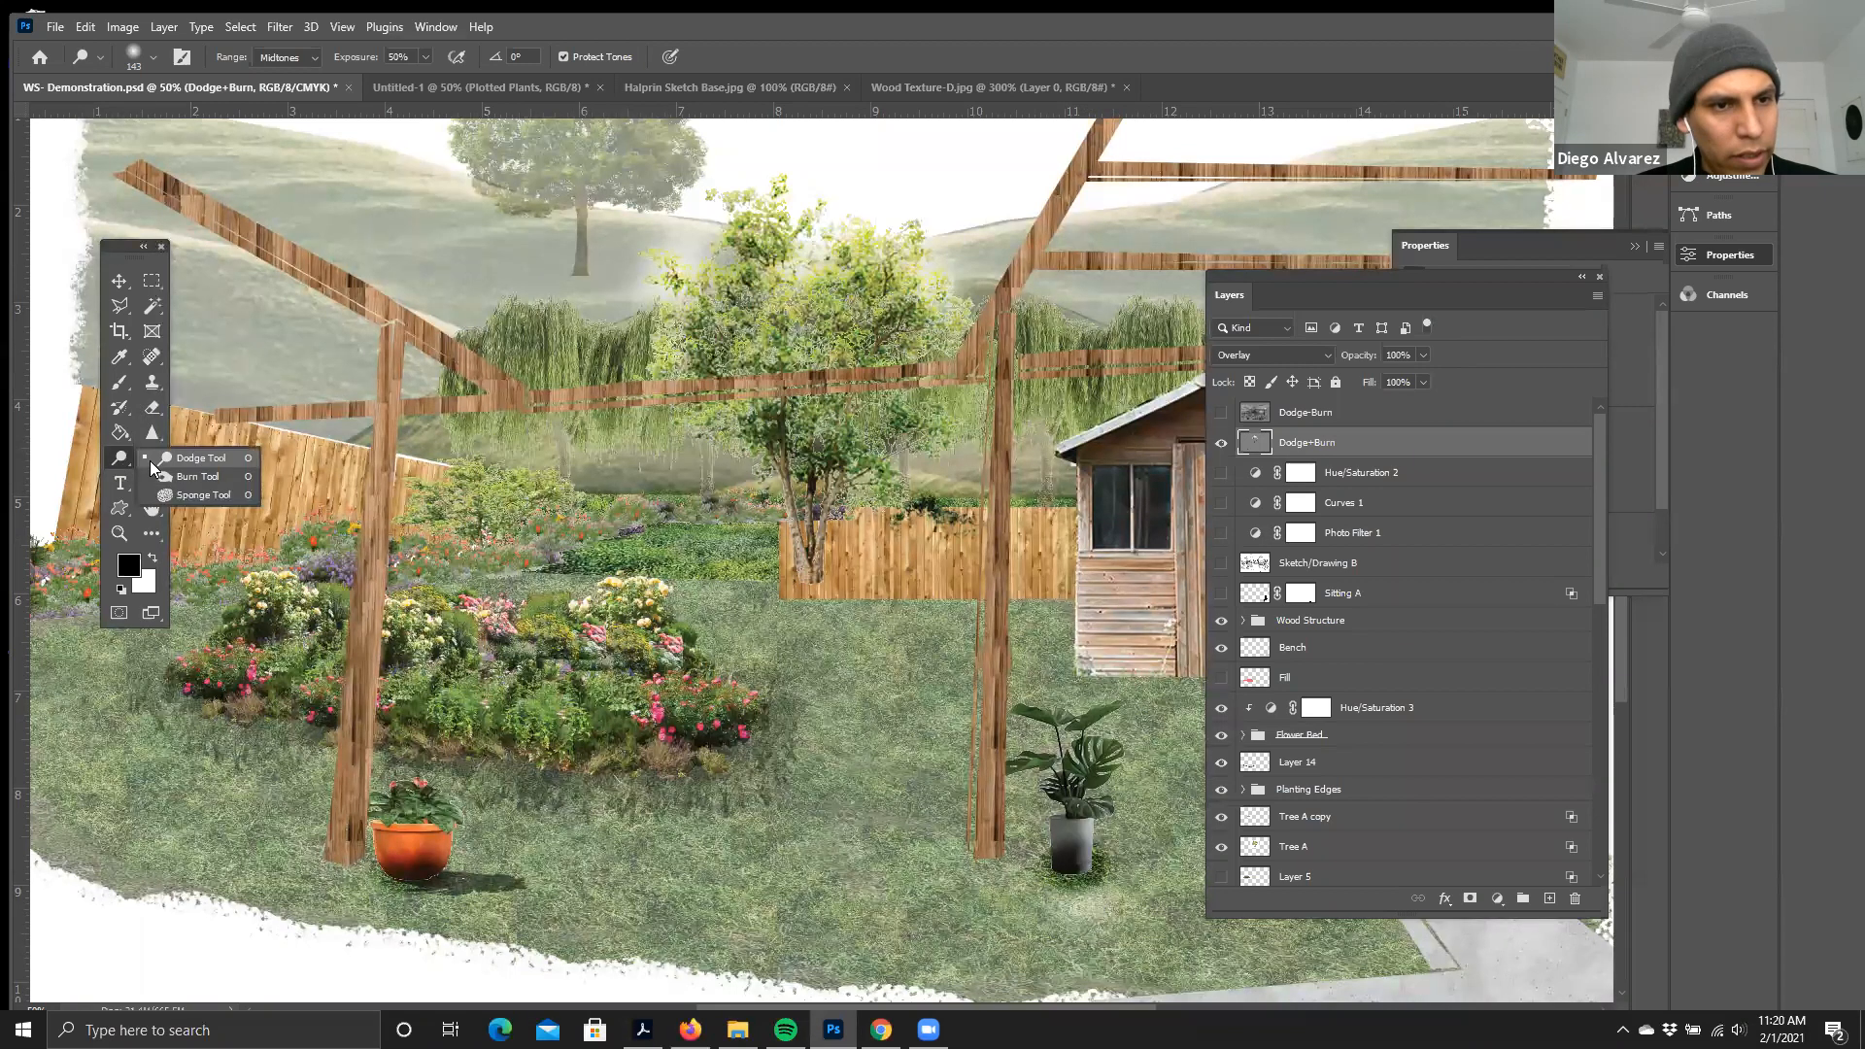
click(201, 459)
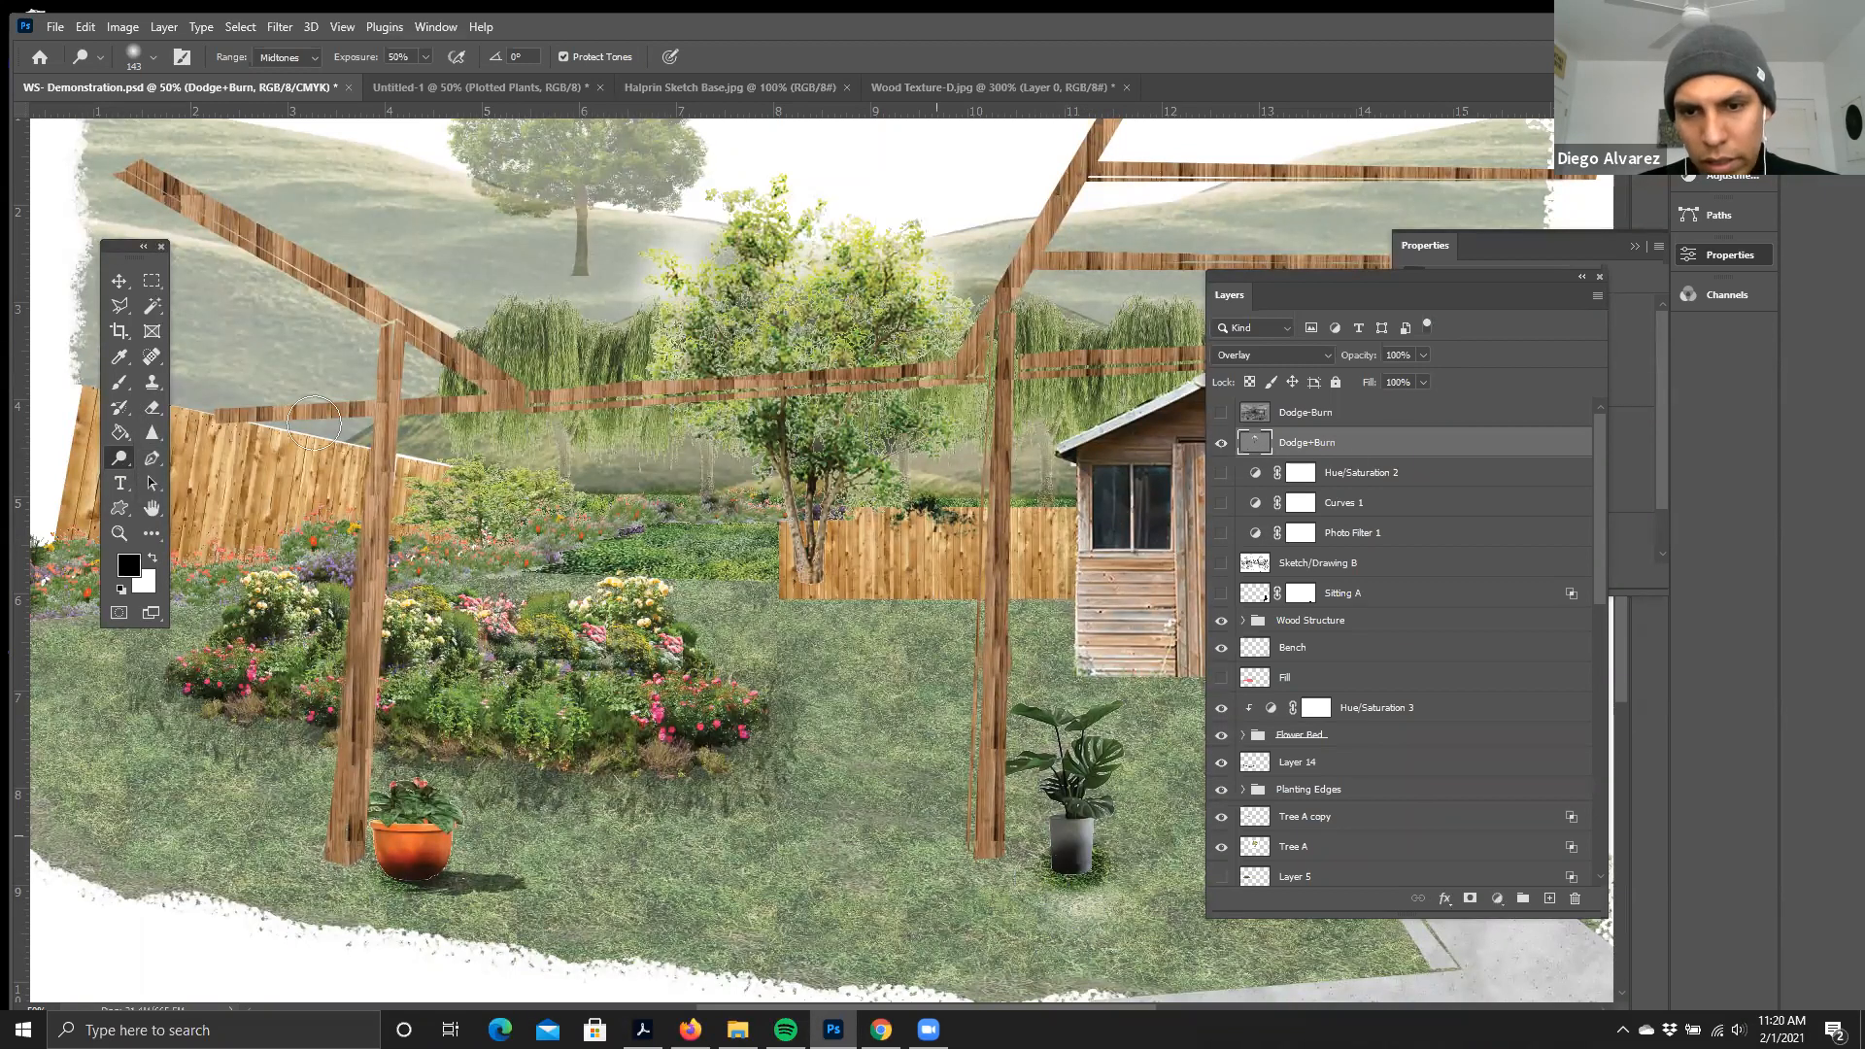
click(120, 382)
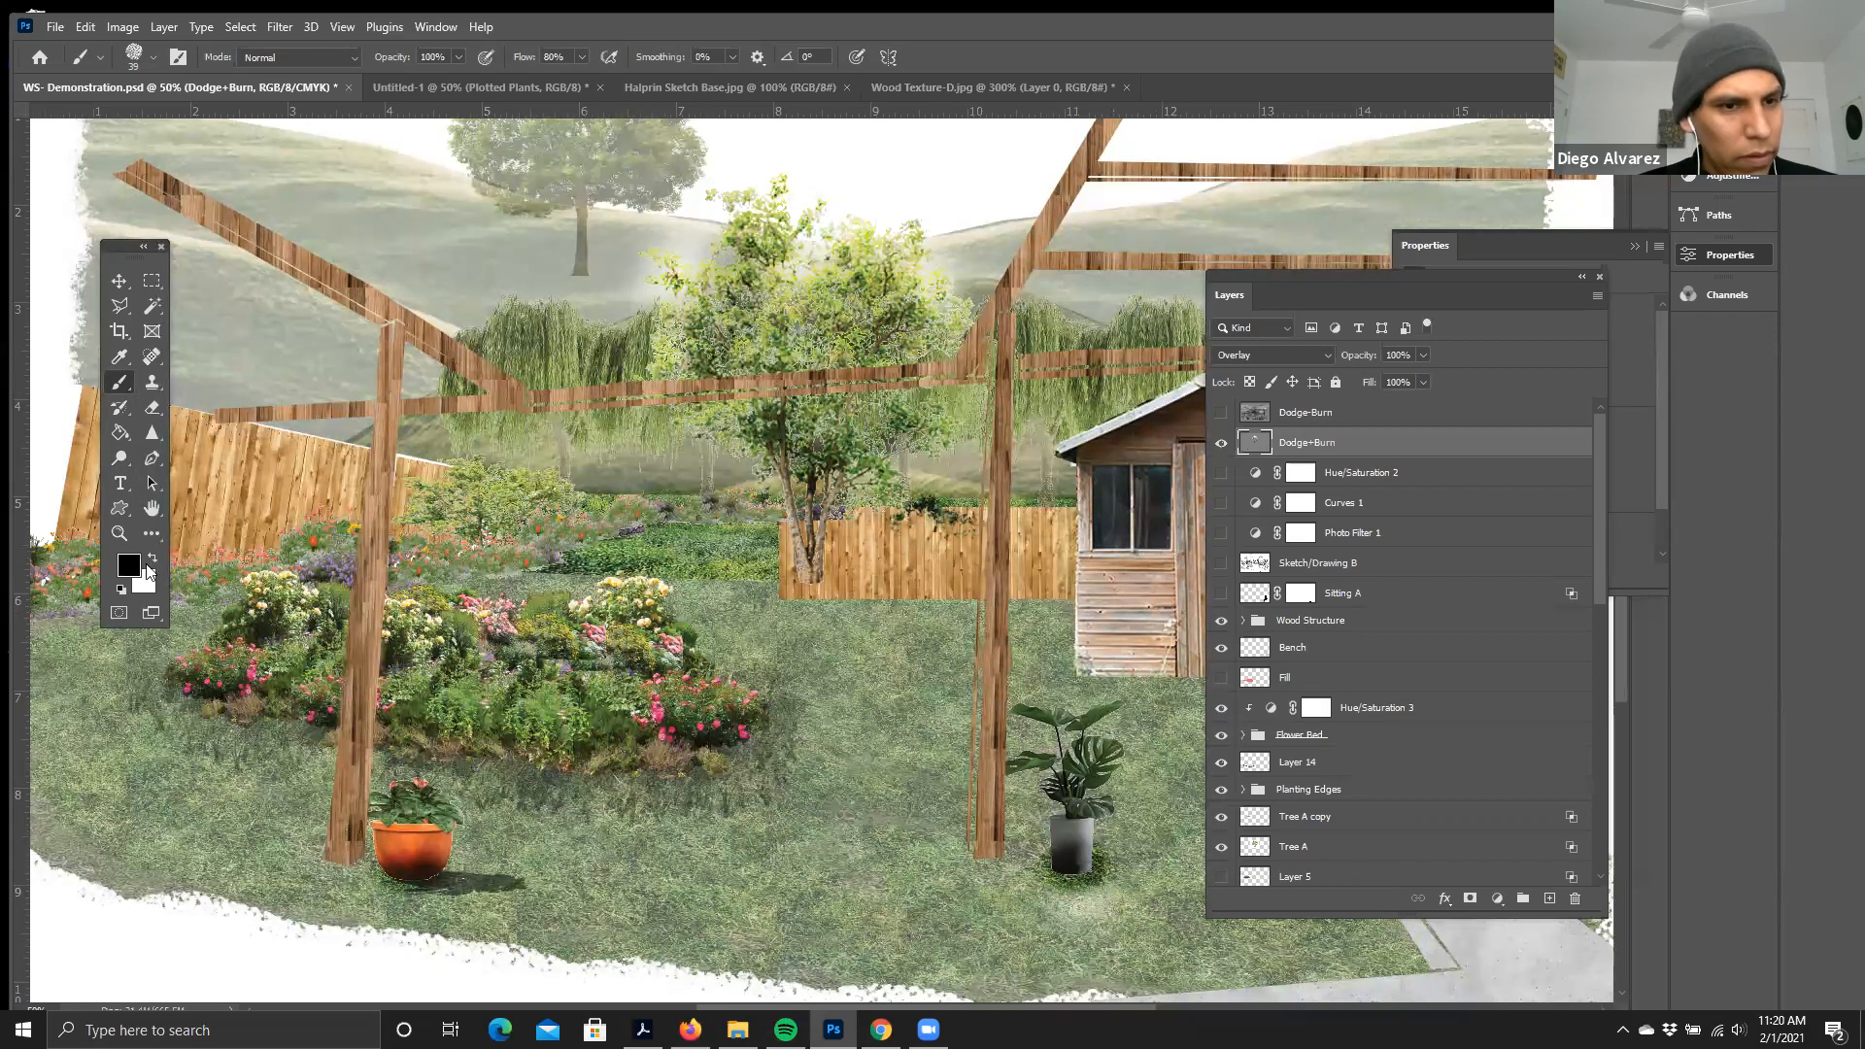
click(130, 571)
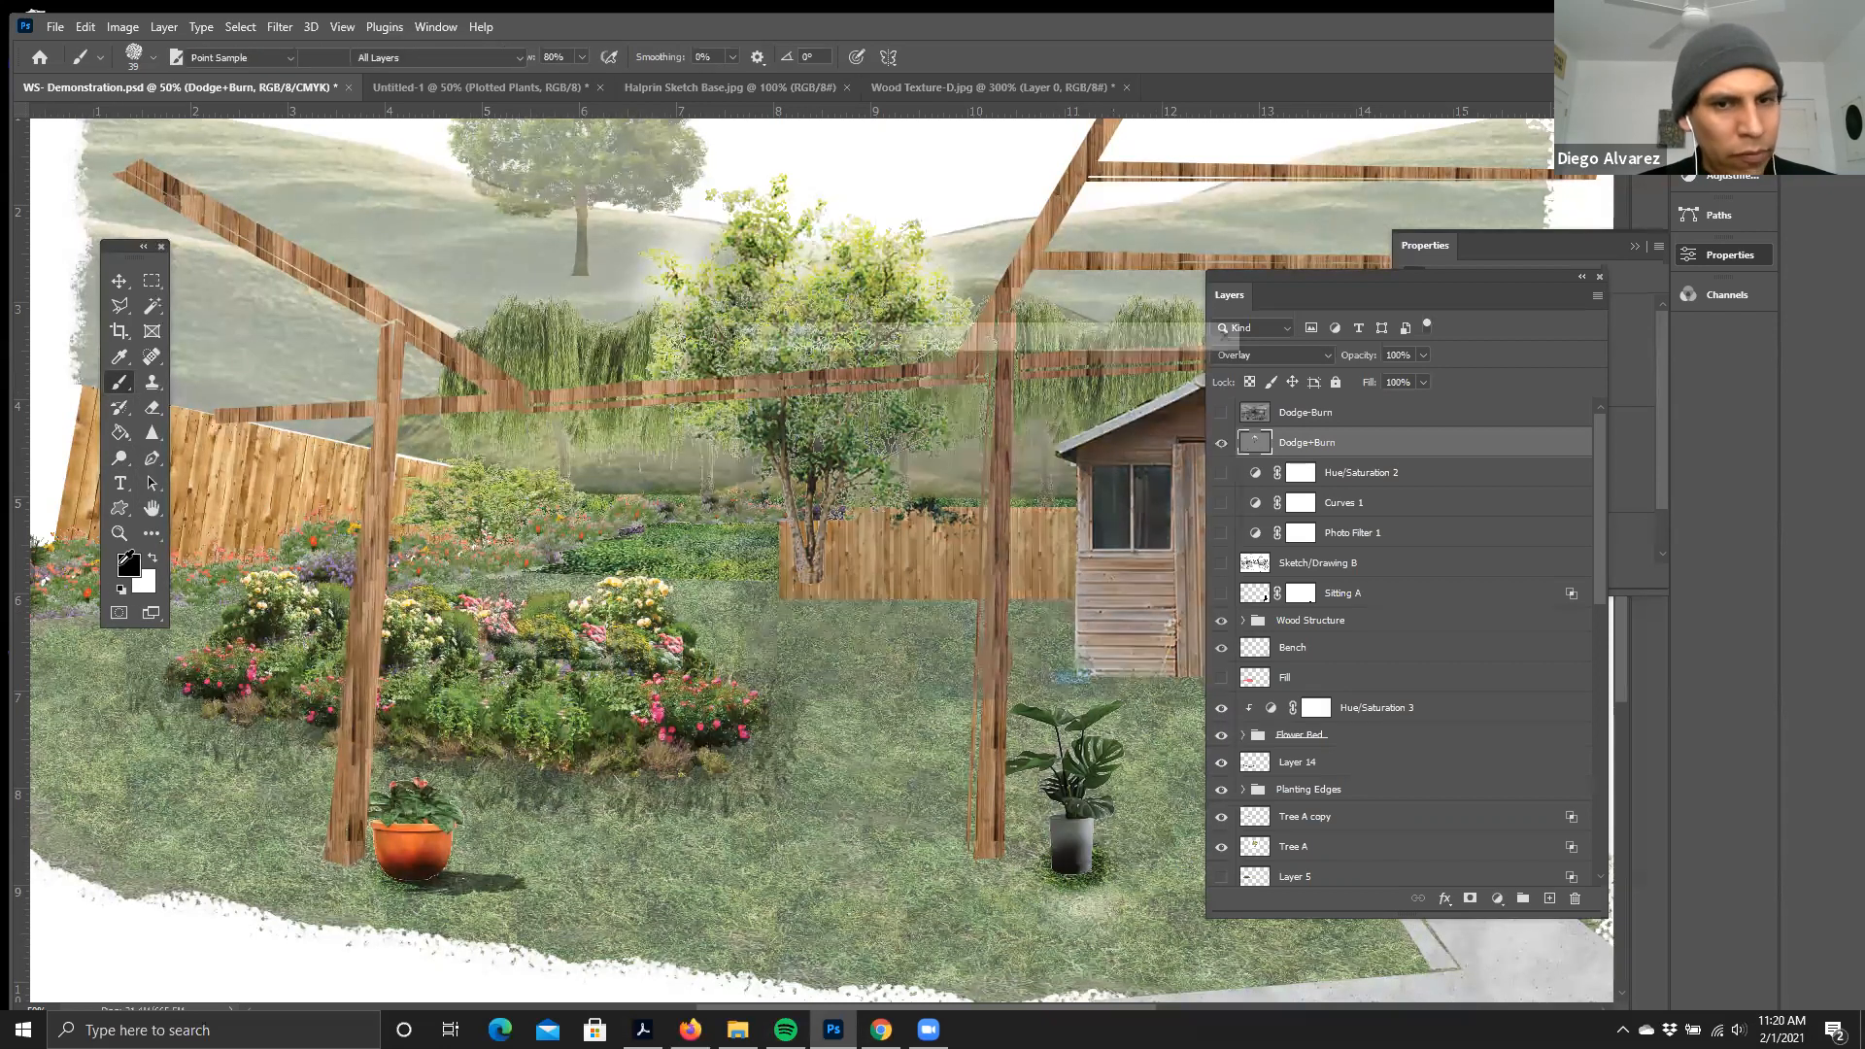
drag(744, 552, 725, 544)
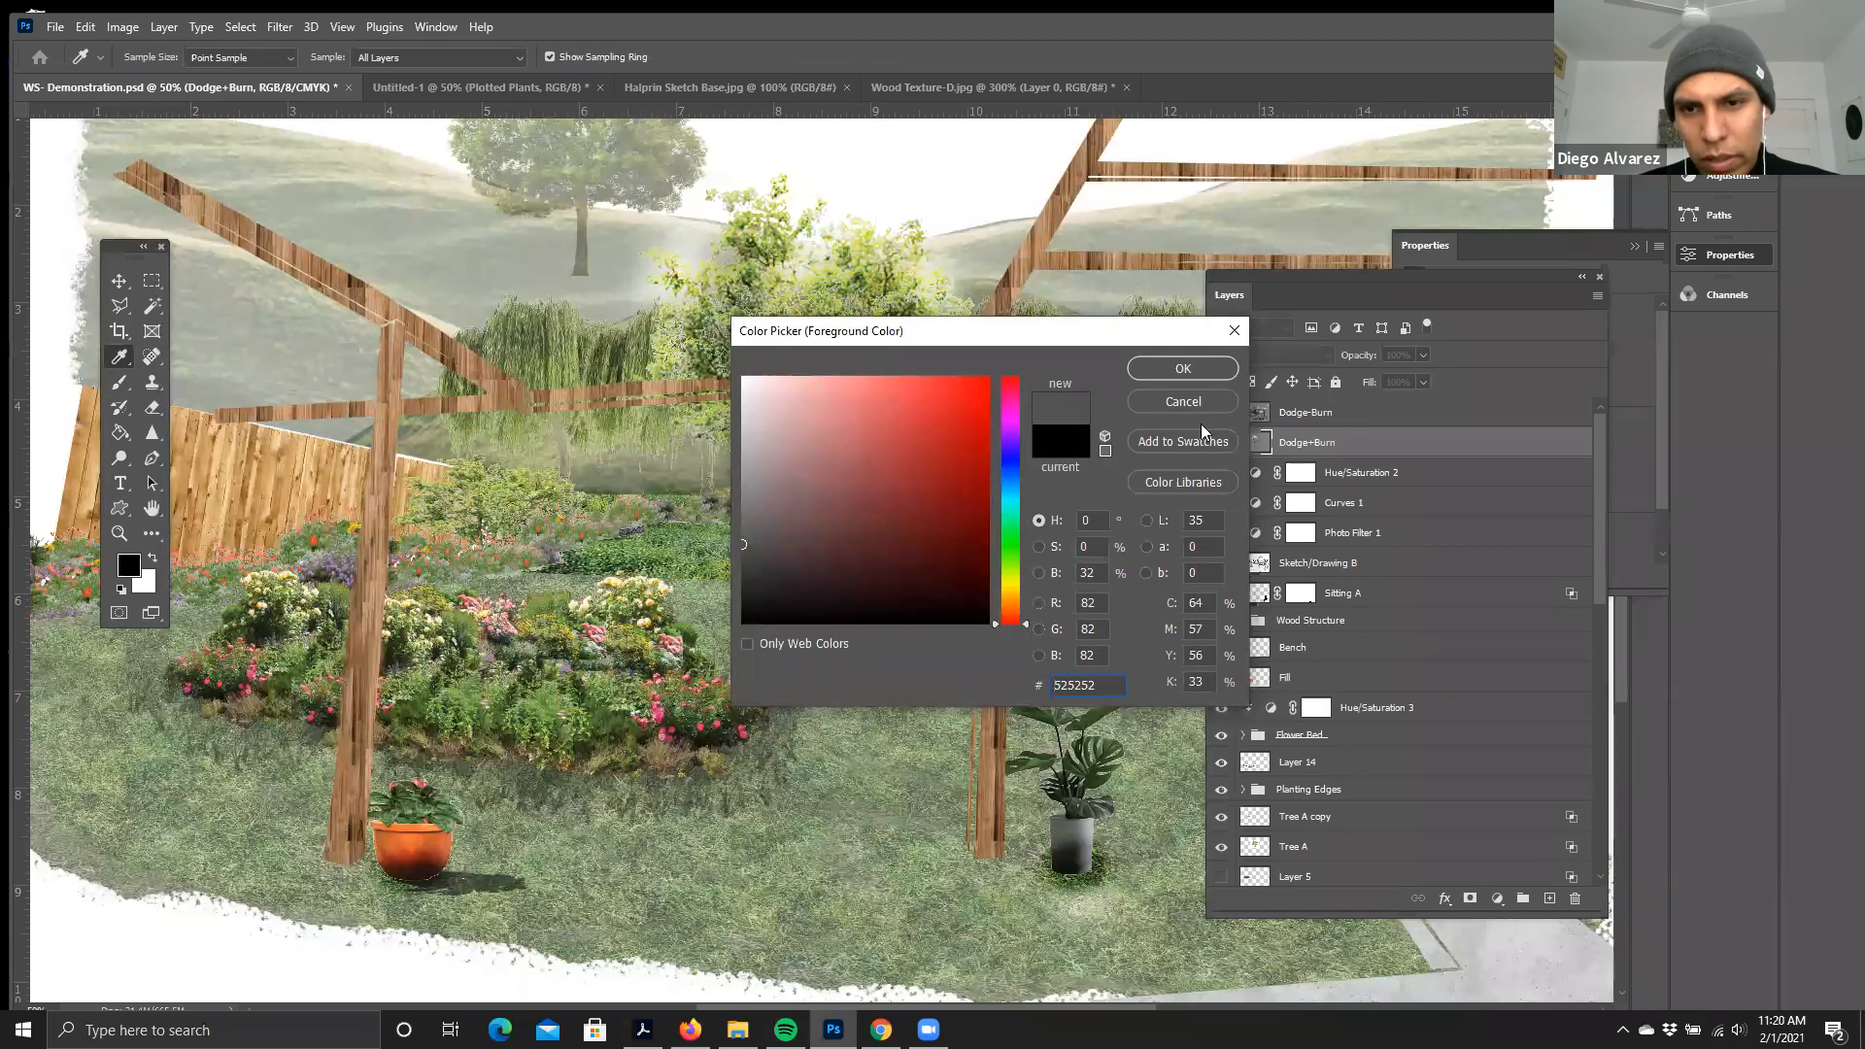
click(1185, 402)
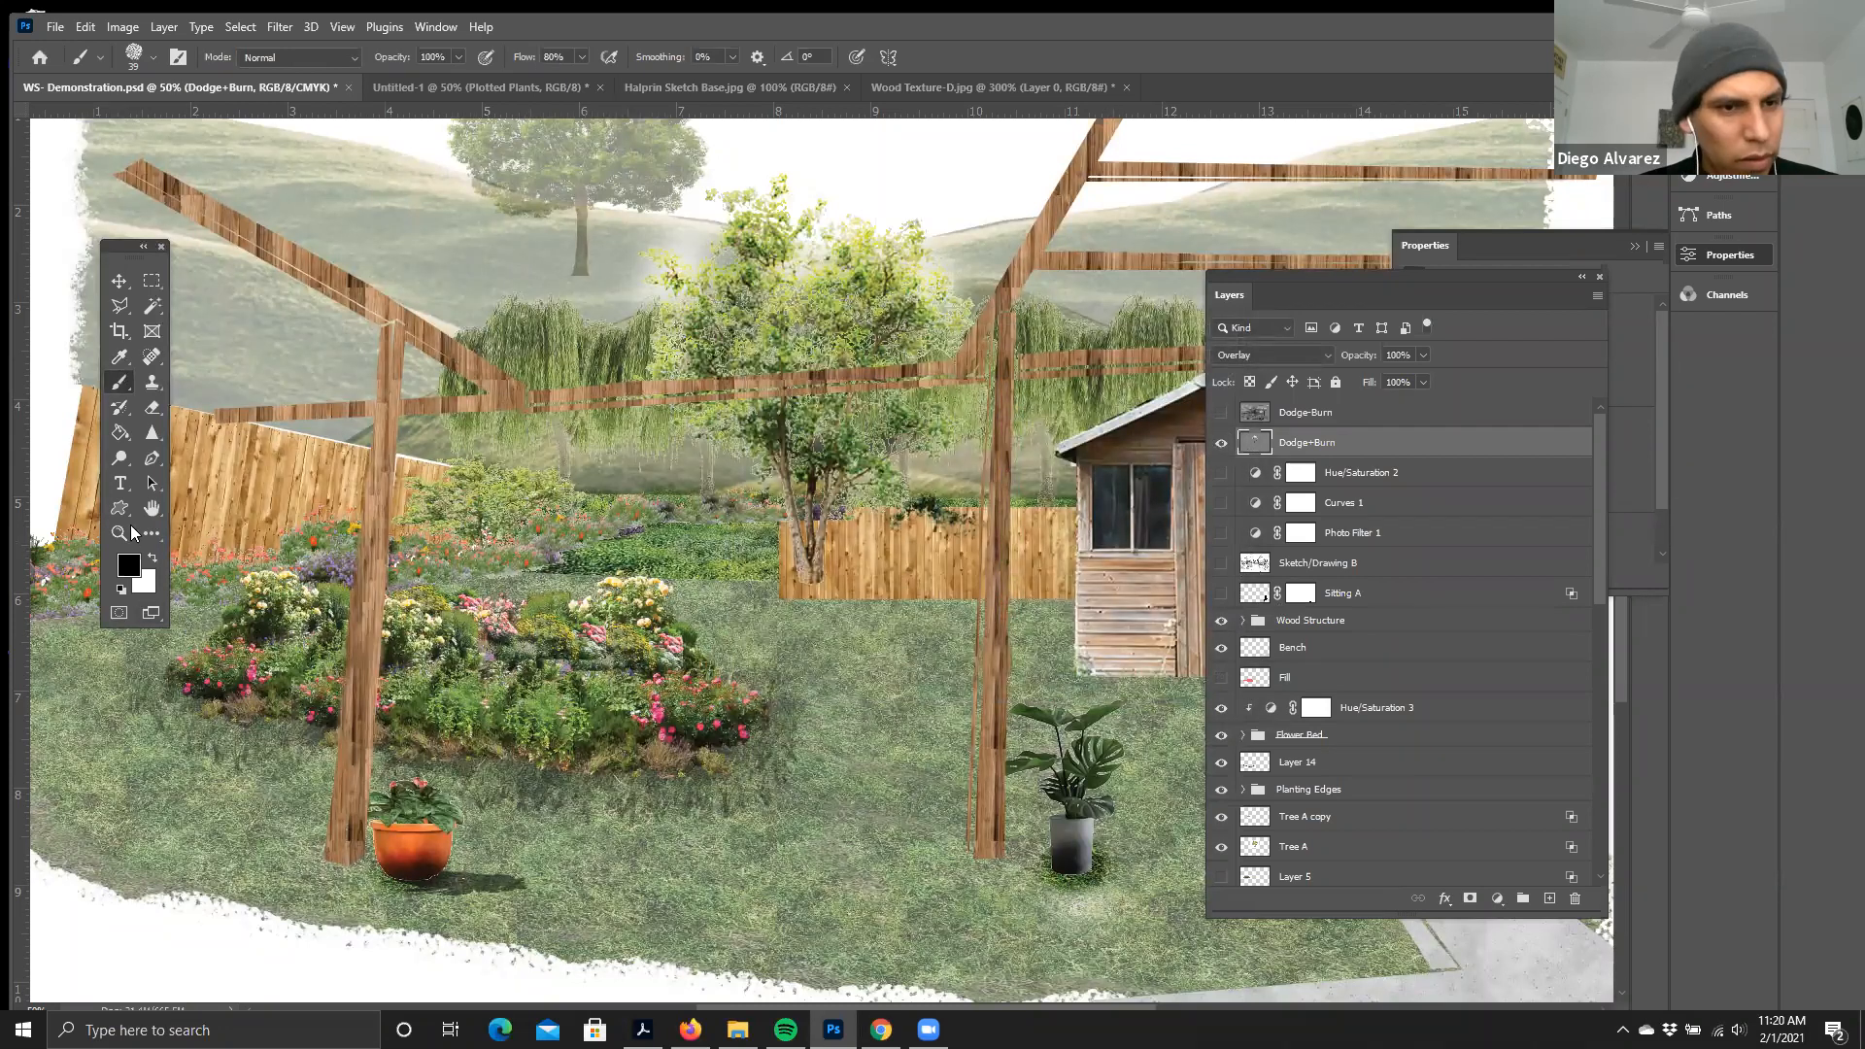
right_click(116, 379)
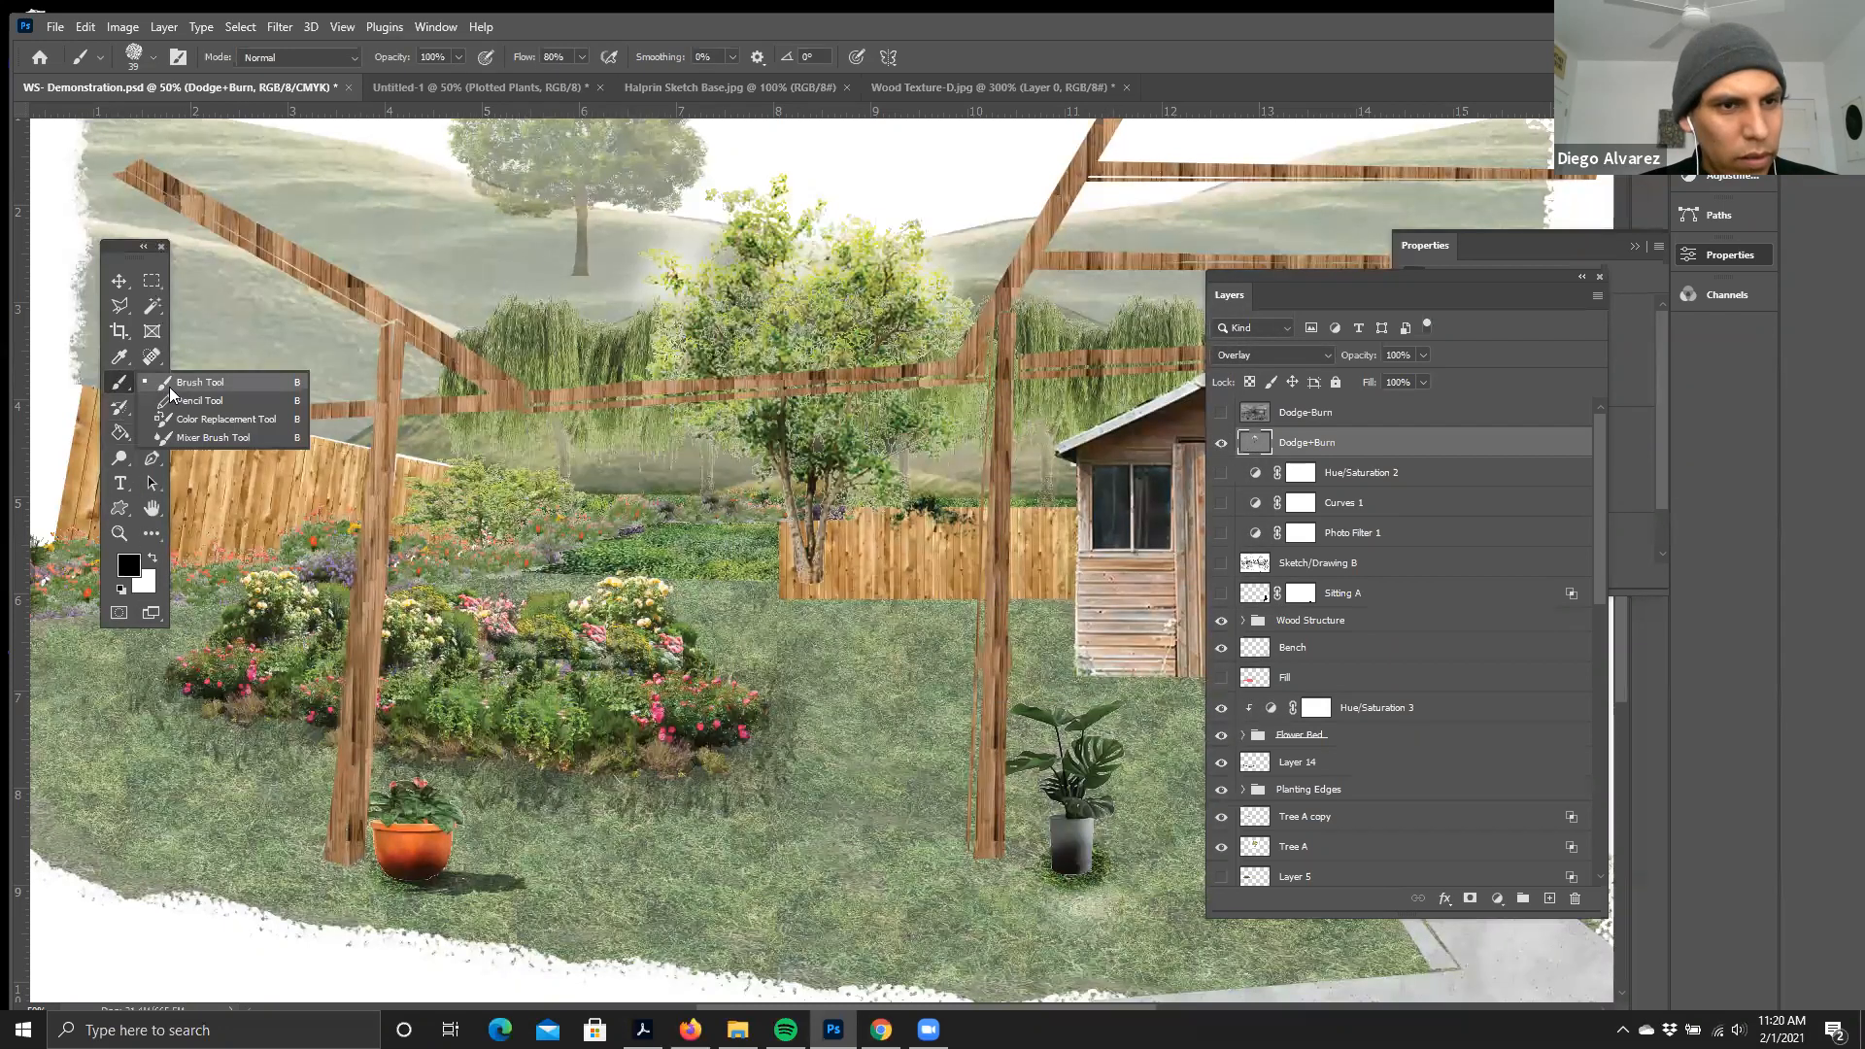
click(168, 382)
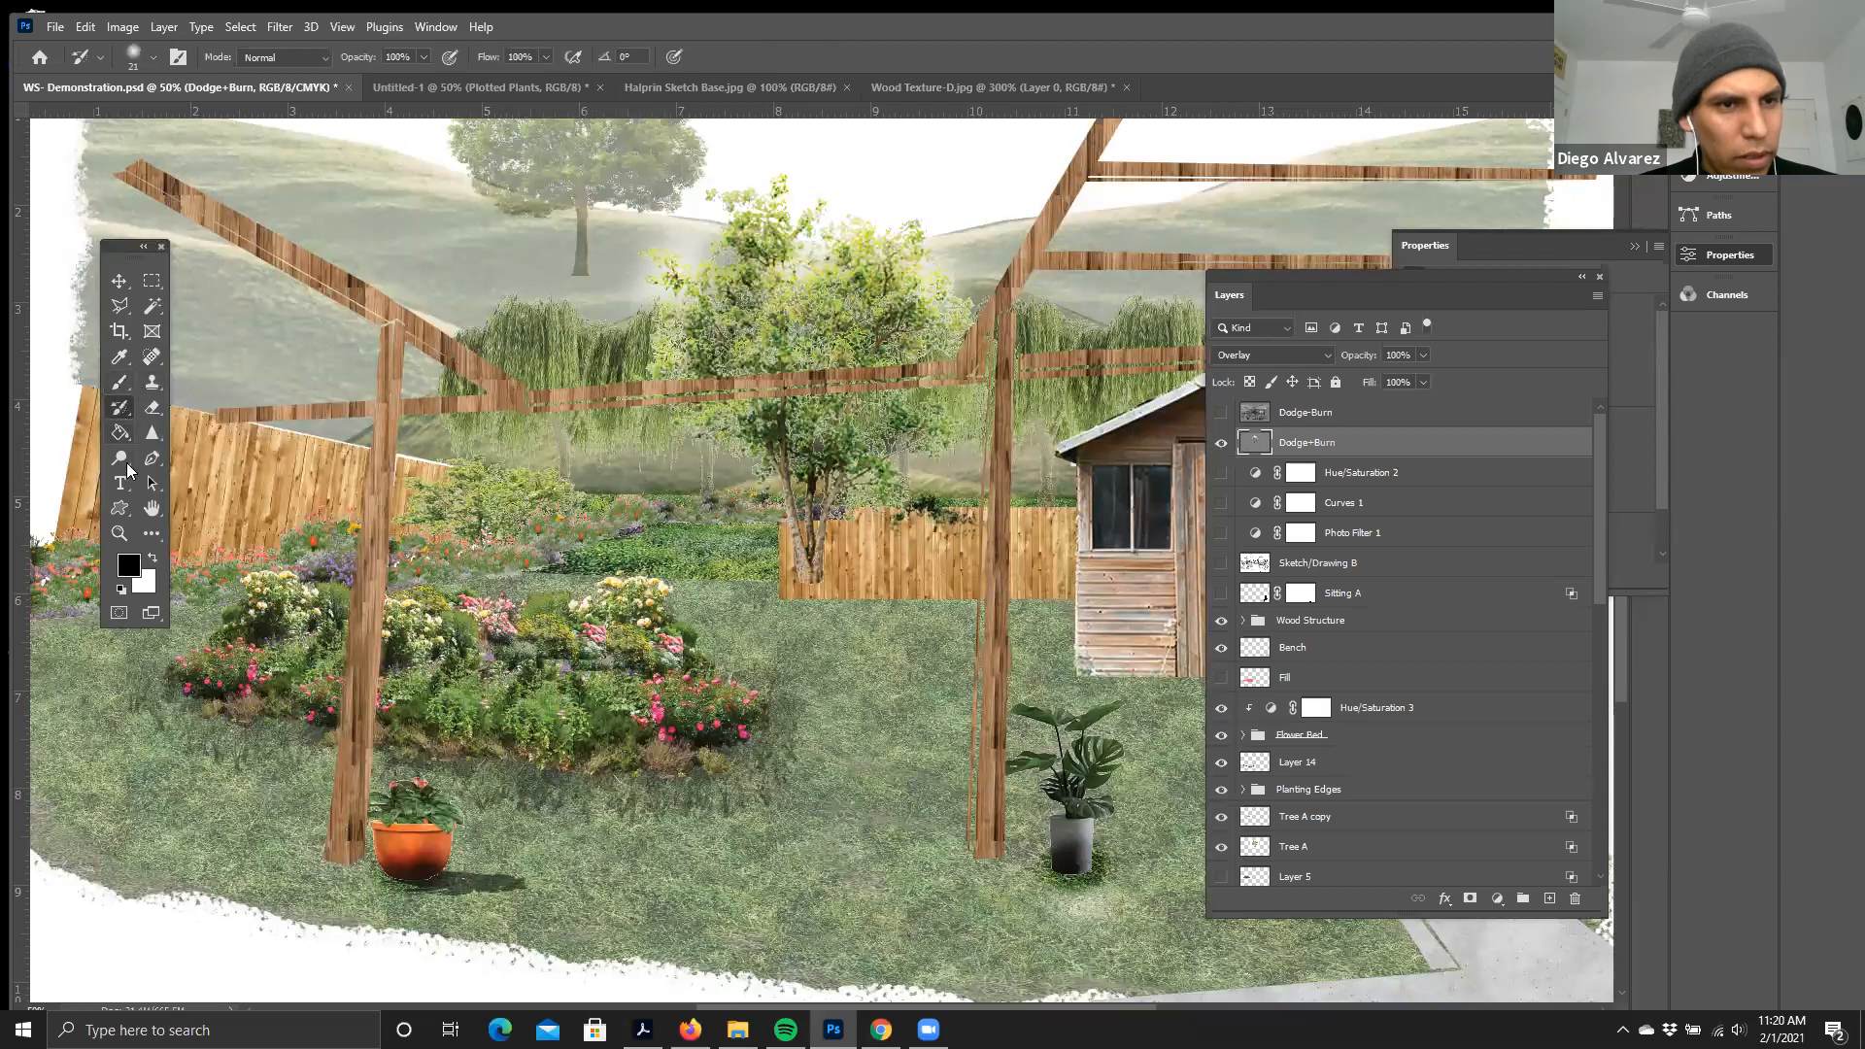
- Dodge the grass below the gray planter into a strong highlight and compare it with the Dodge+Burn layer hidden and shown
click(120, 457)
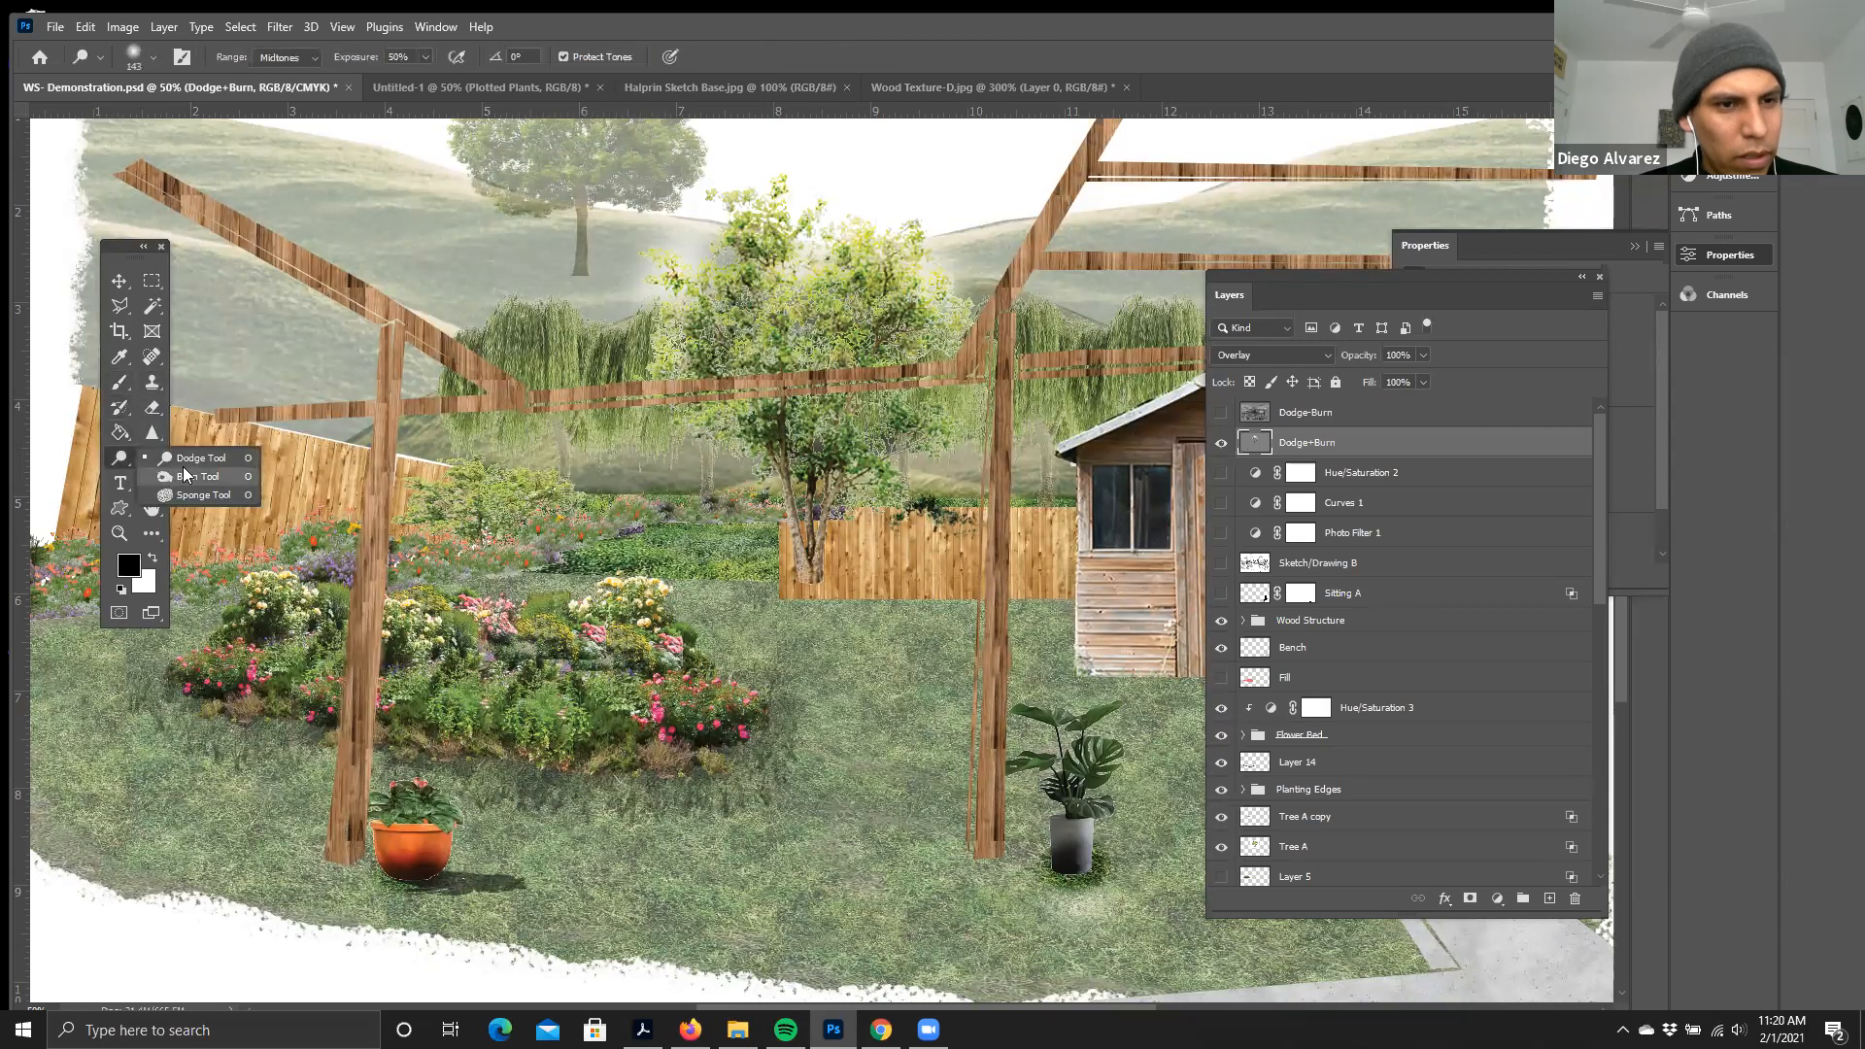
click(194, 458)
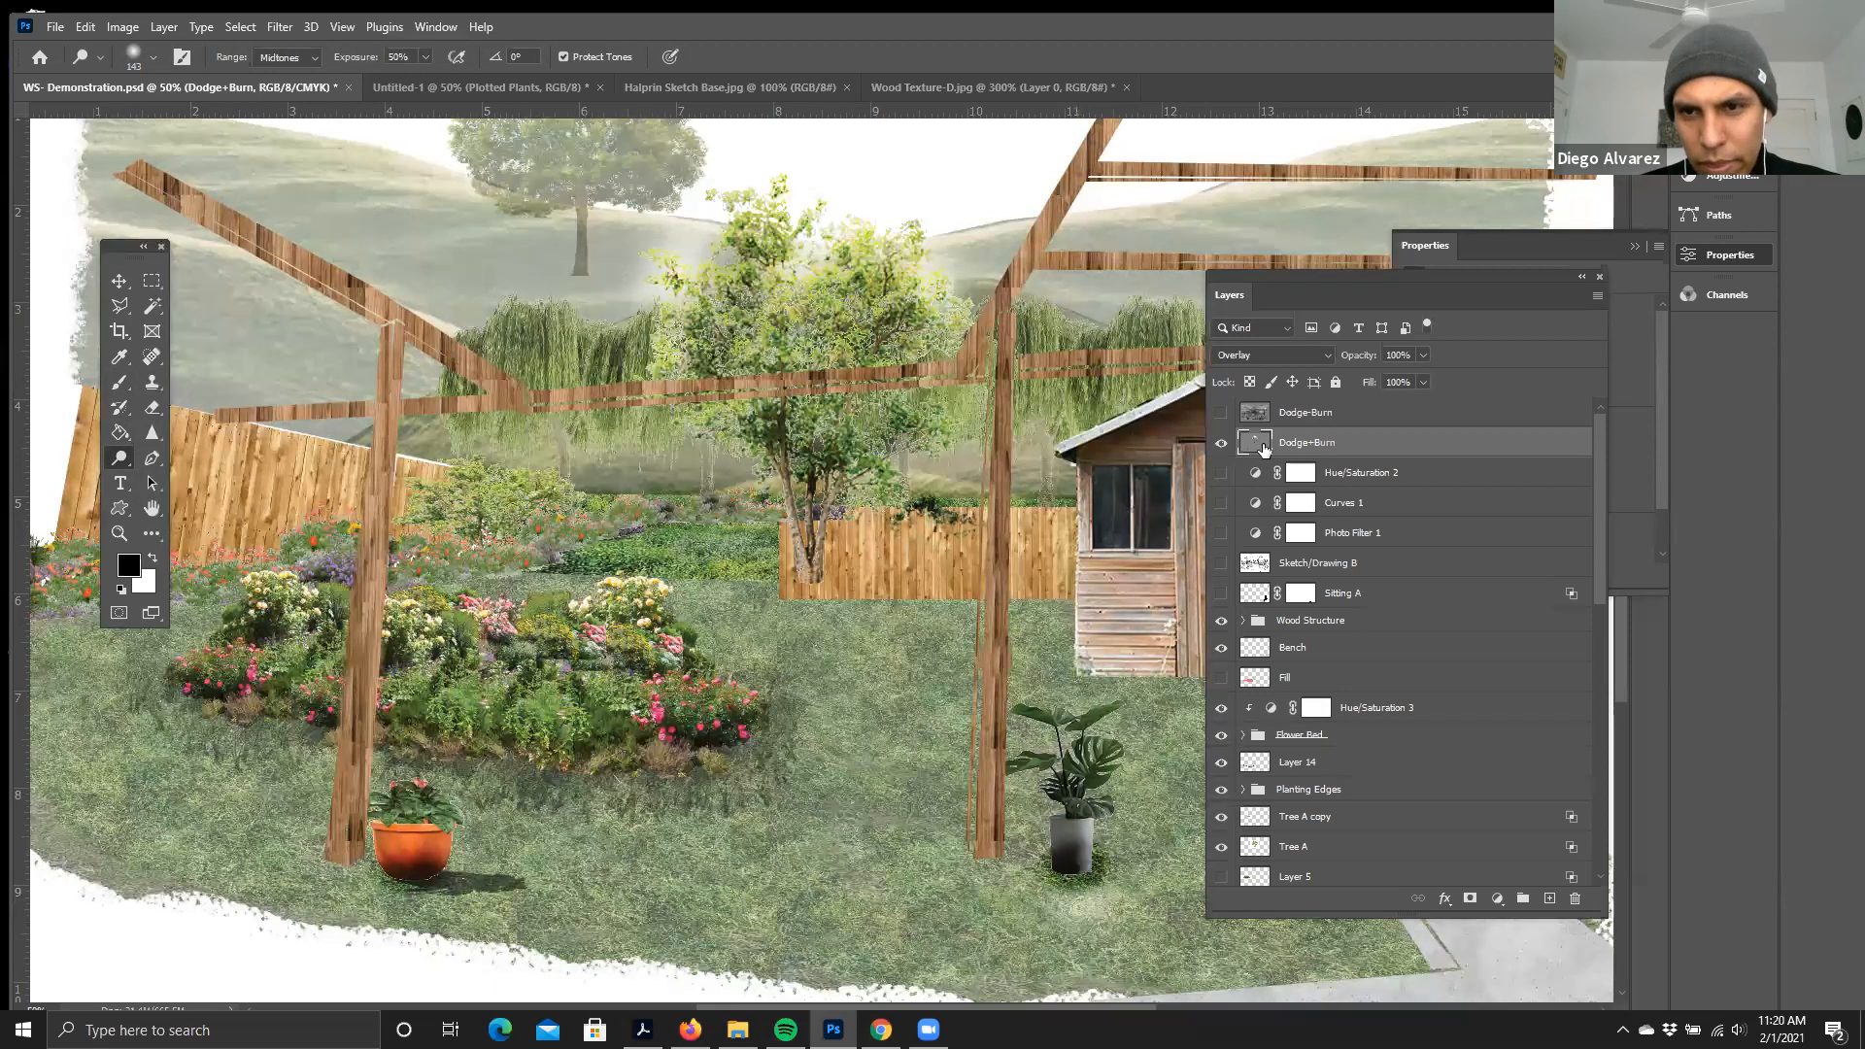
drag(1073, 894, 1096, 873)
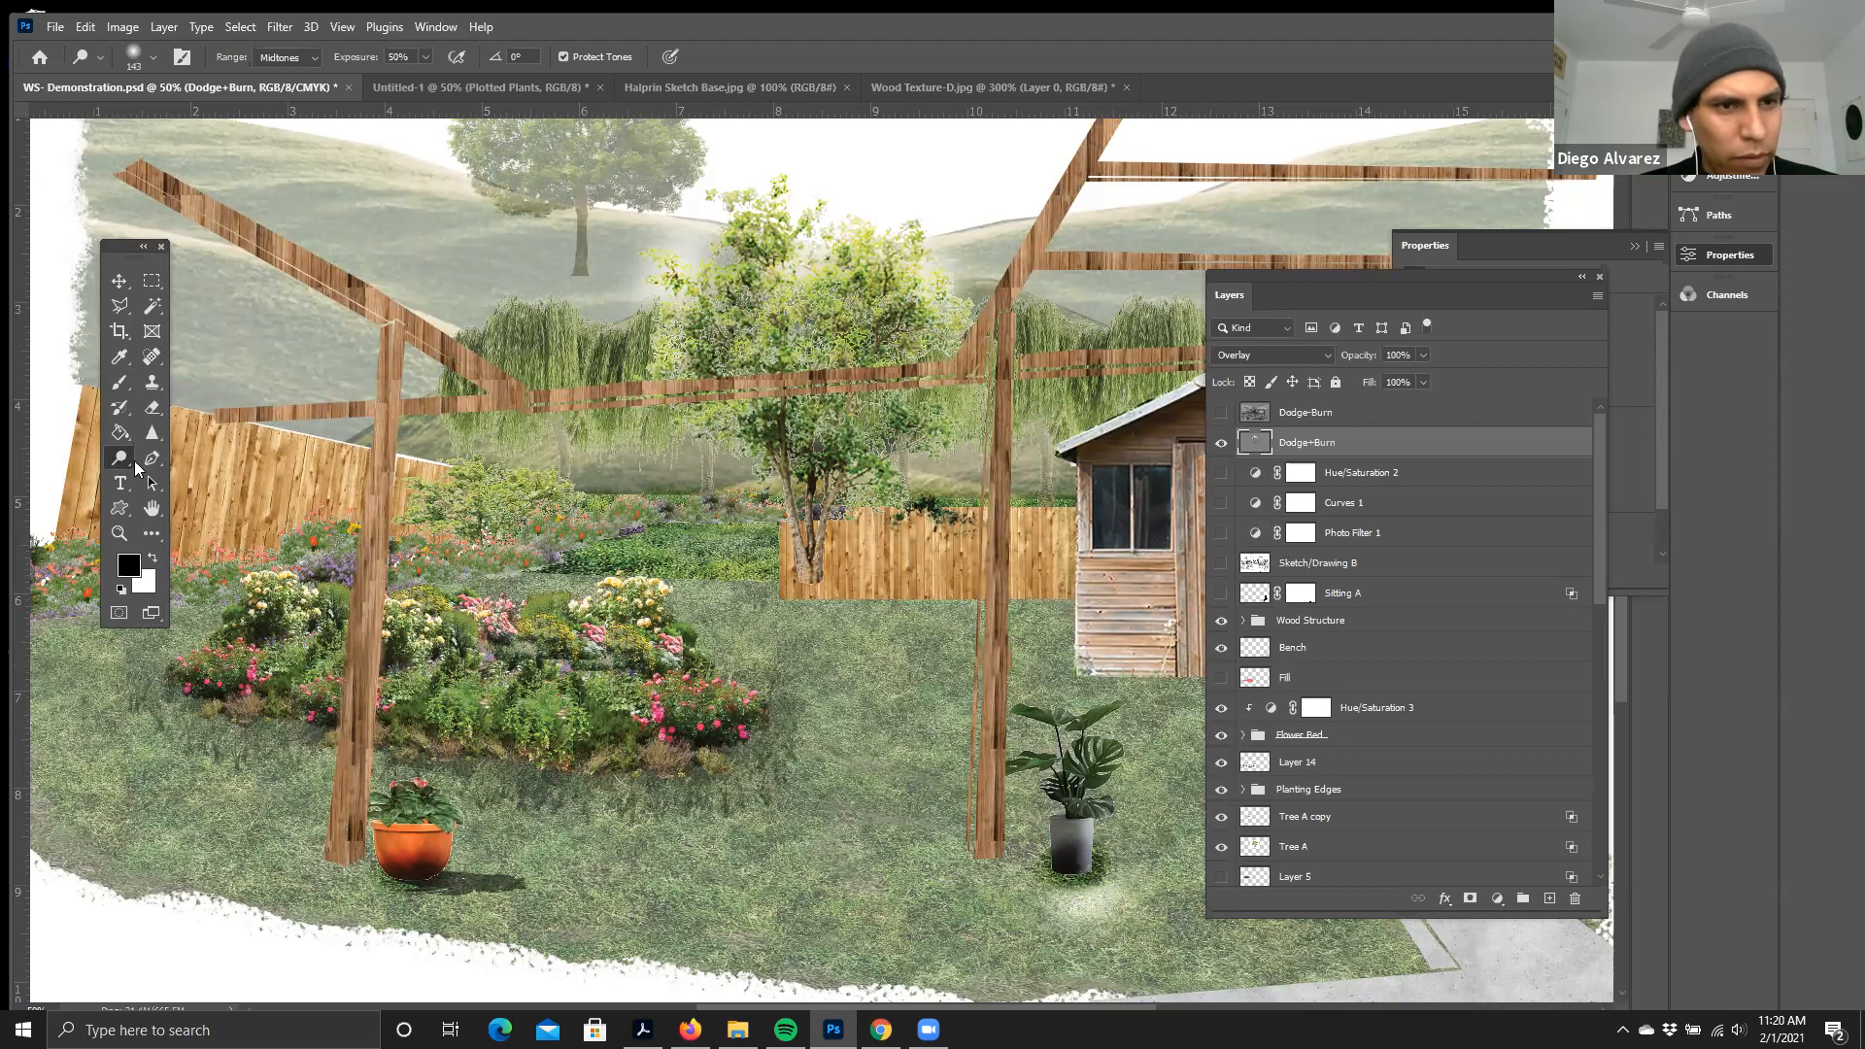
right_click(137, 467)
click(193, 468)
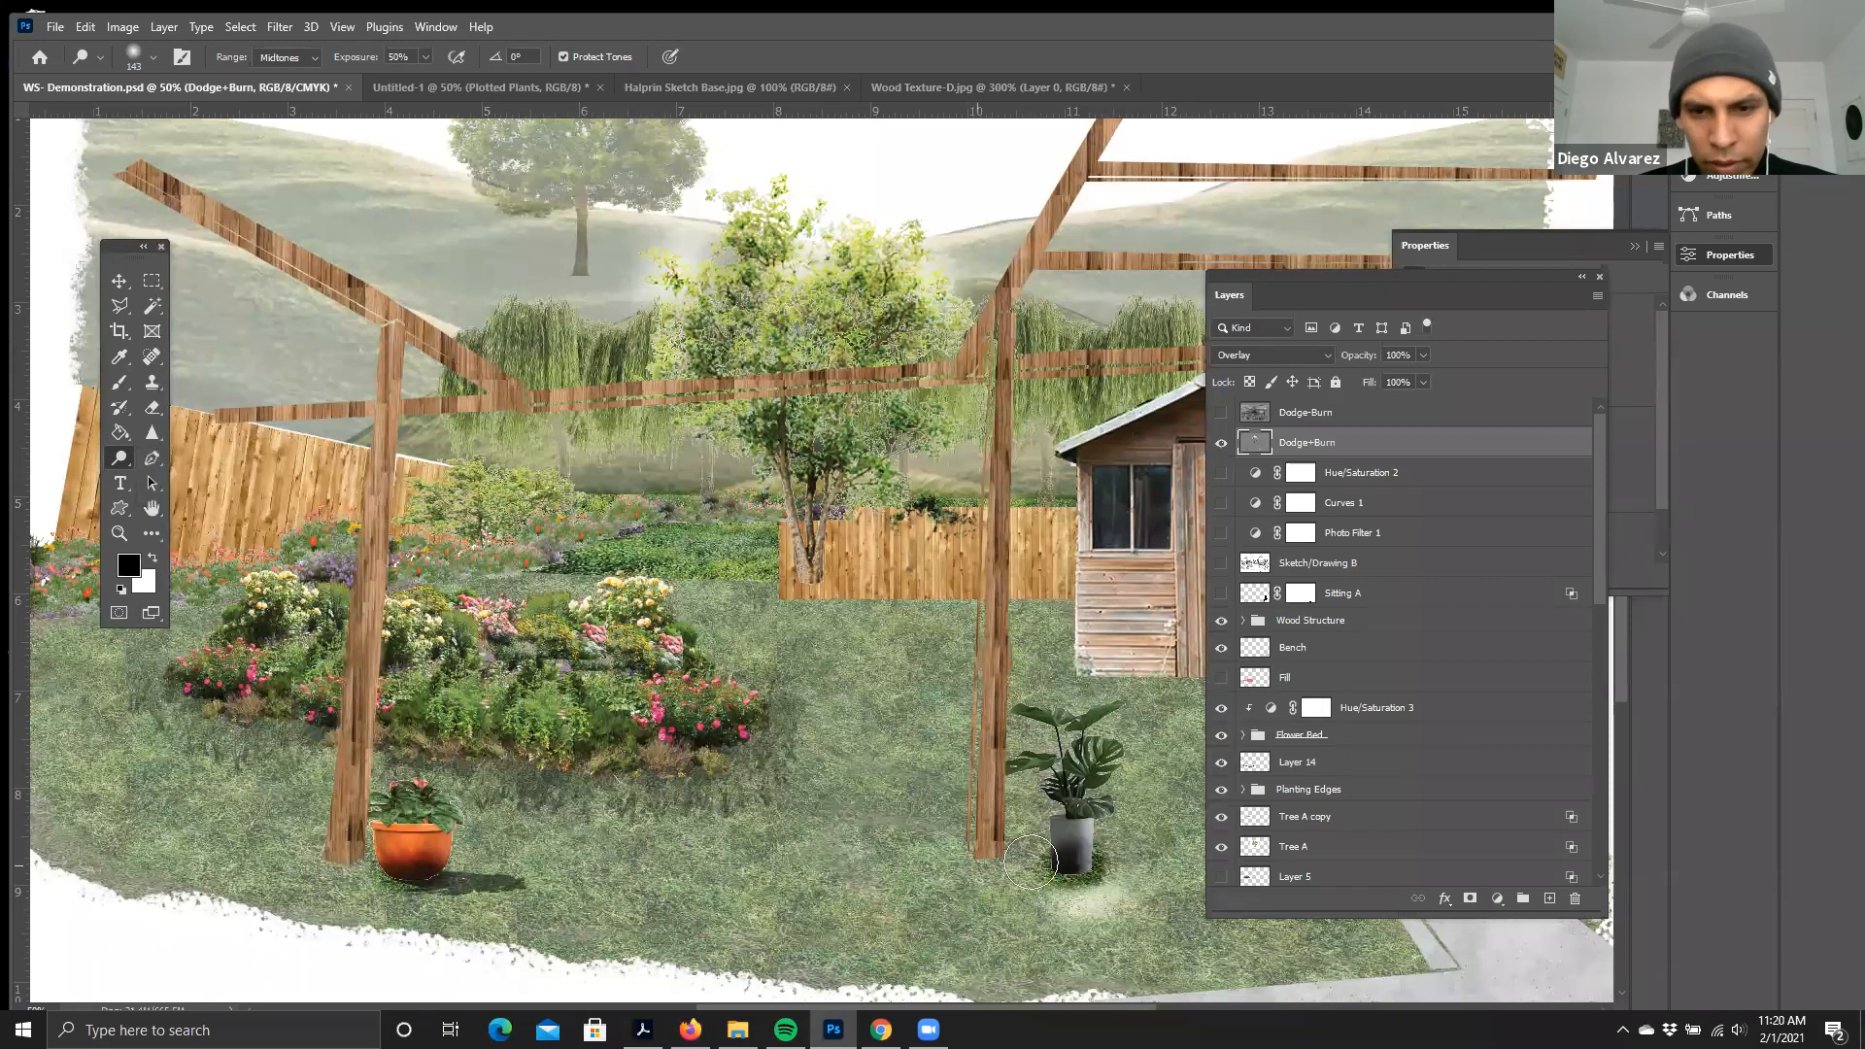
mouse_move(1099, 882)
mouse_down()
mouse_move(1074, 853)
mouse_move(1073, 874)
mouse_up()
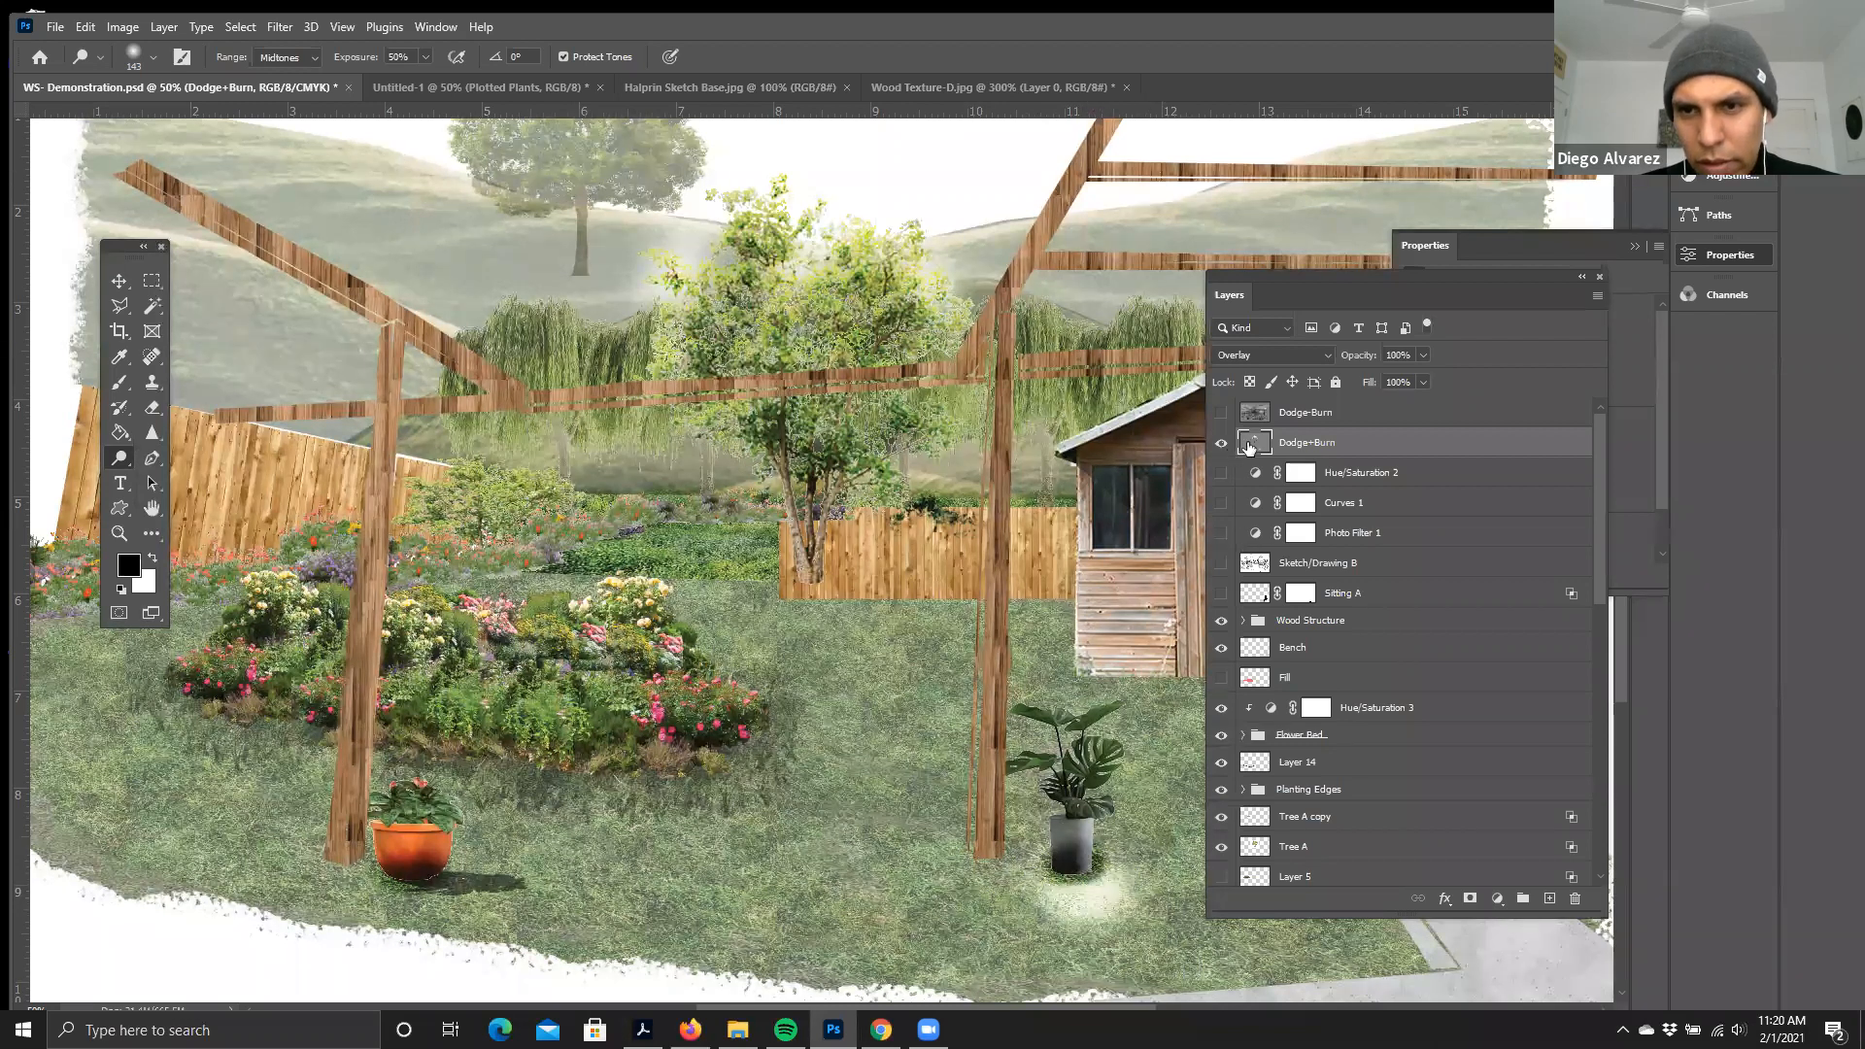
click(1220, 445)
click(1220, 445)
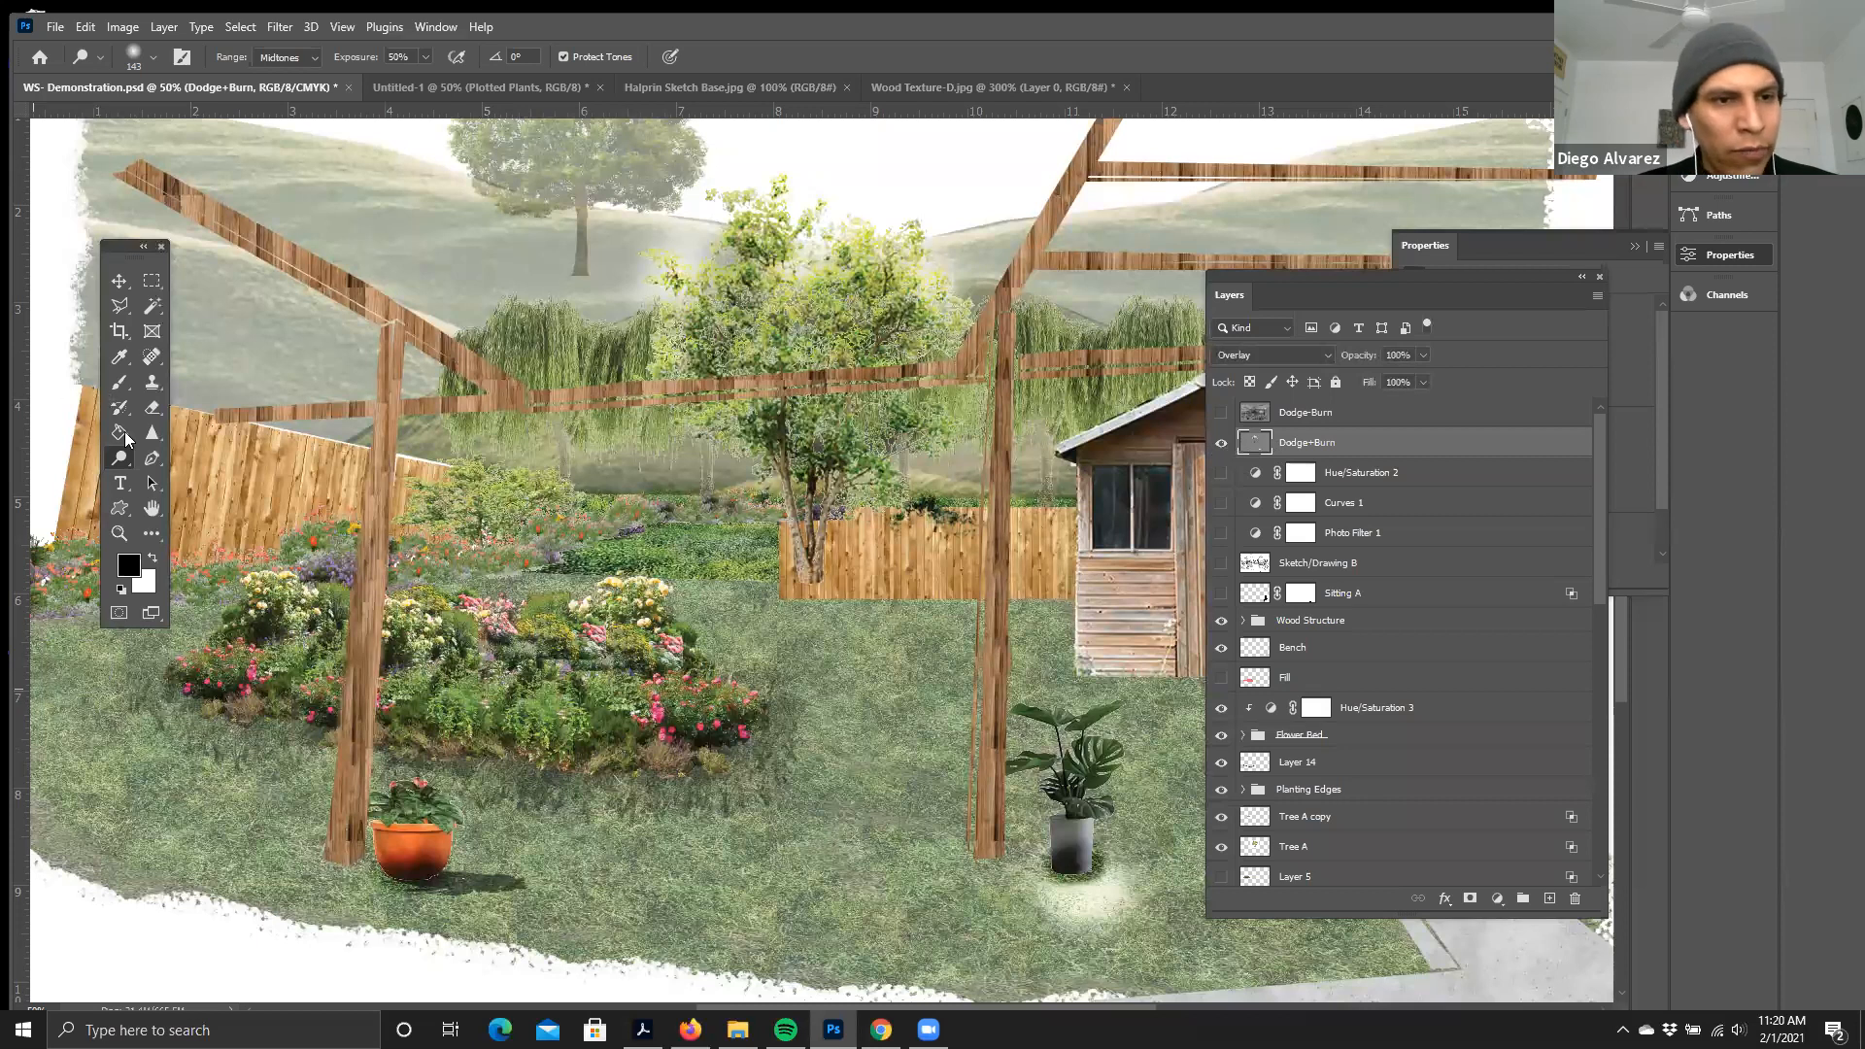
- Outline the over-lightened grass patch around the gray planter's base with the Polygonal Lasso on the Dodge+Burn layer
click(151, 280)
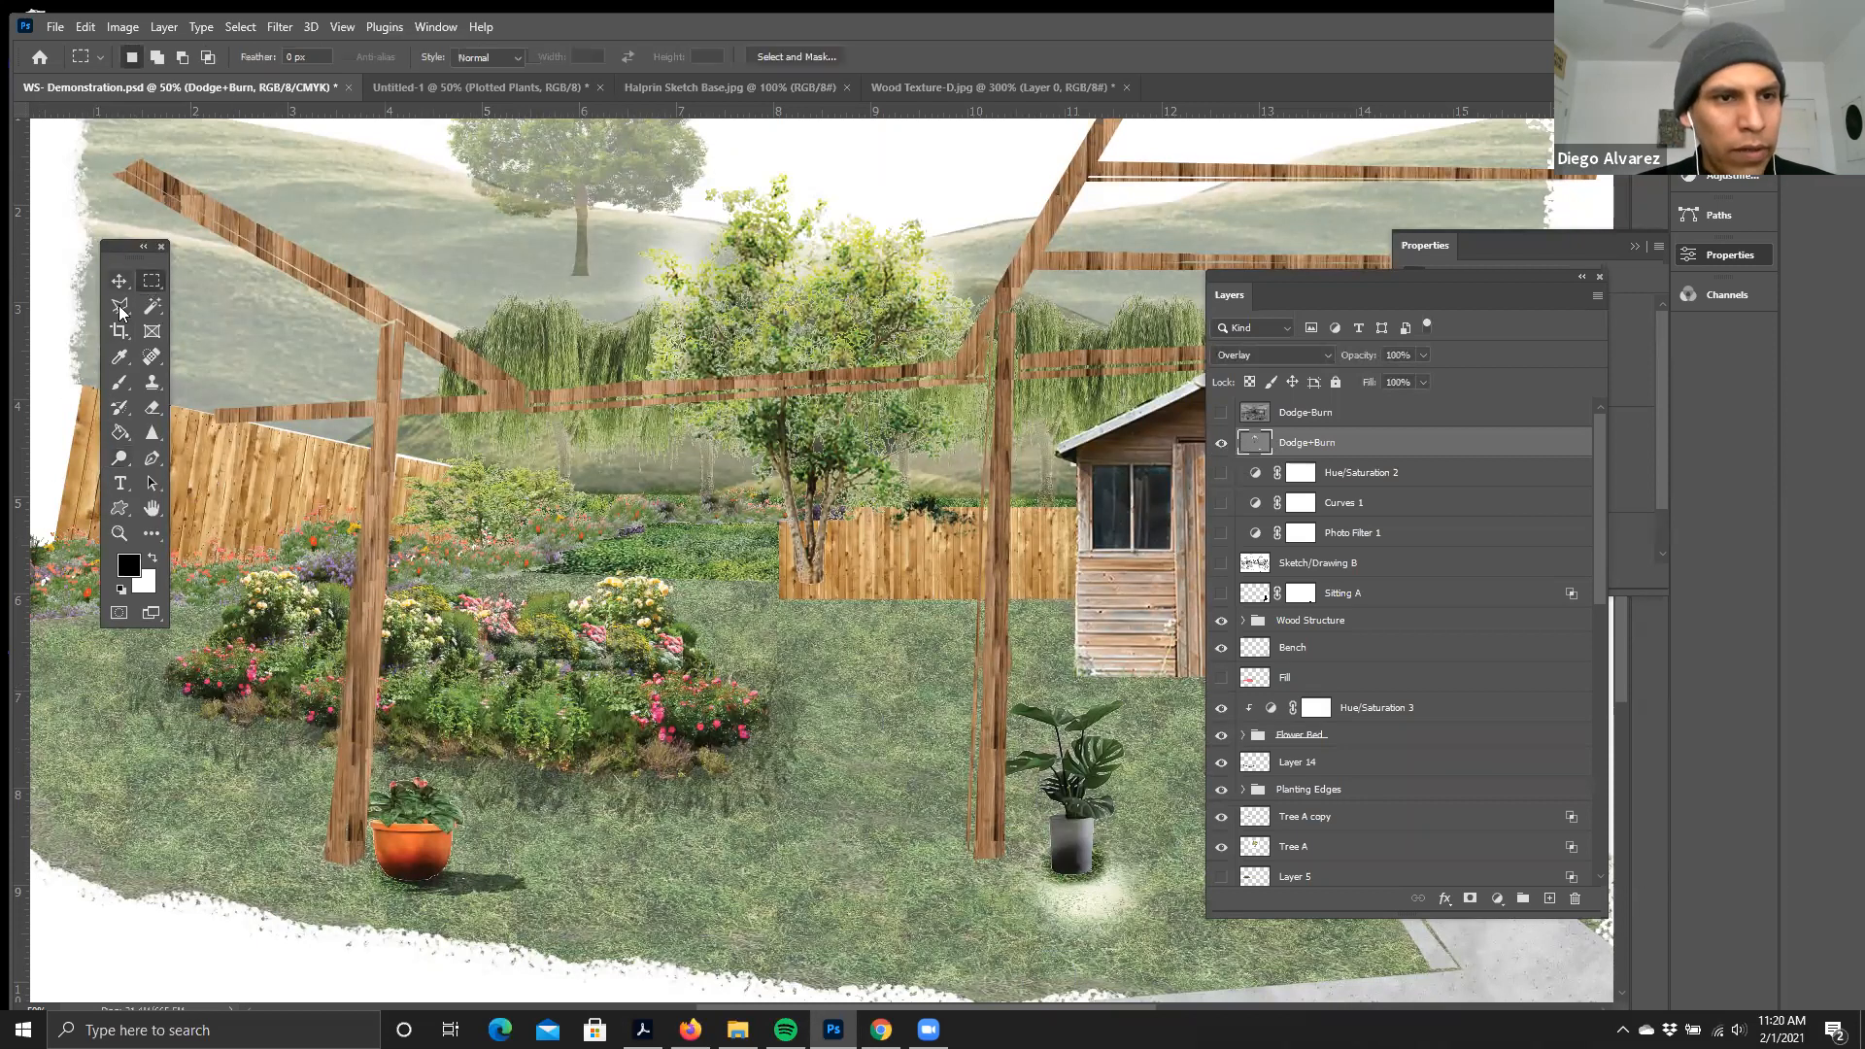
click(118, 308)
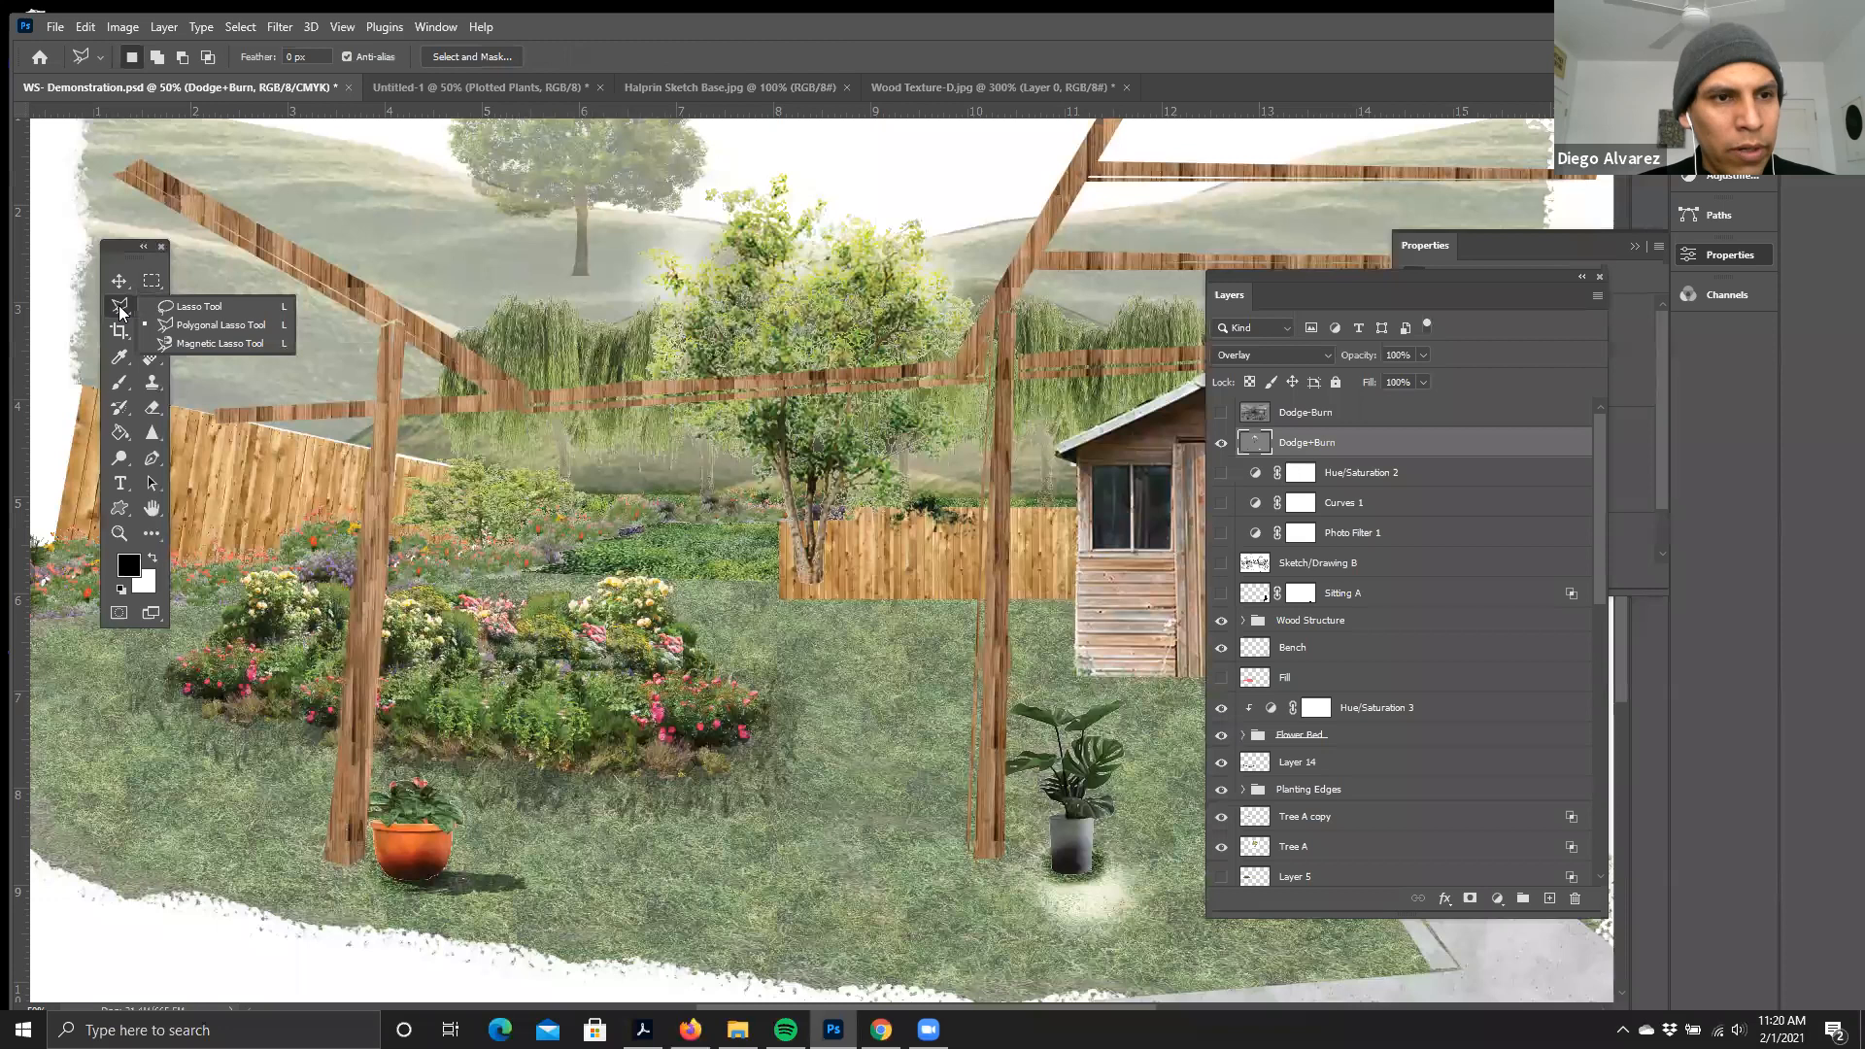
click(183, 323)
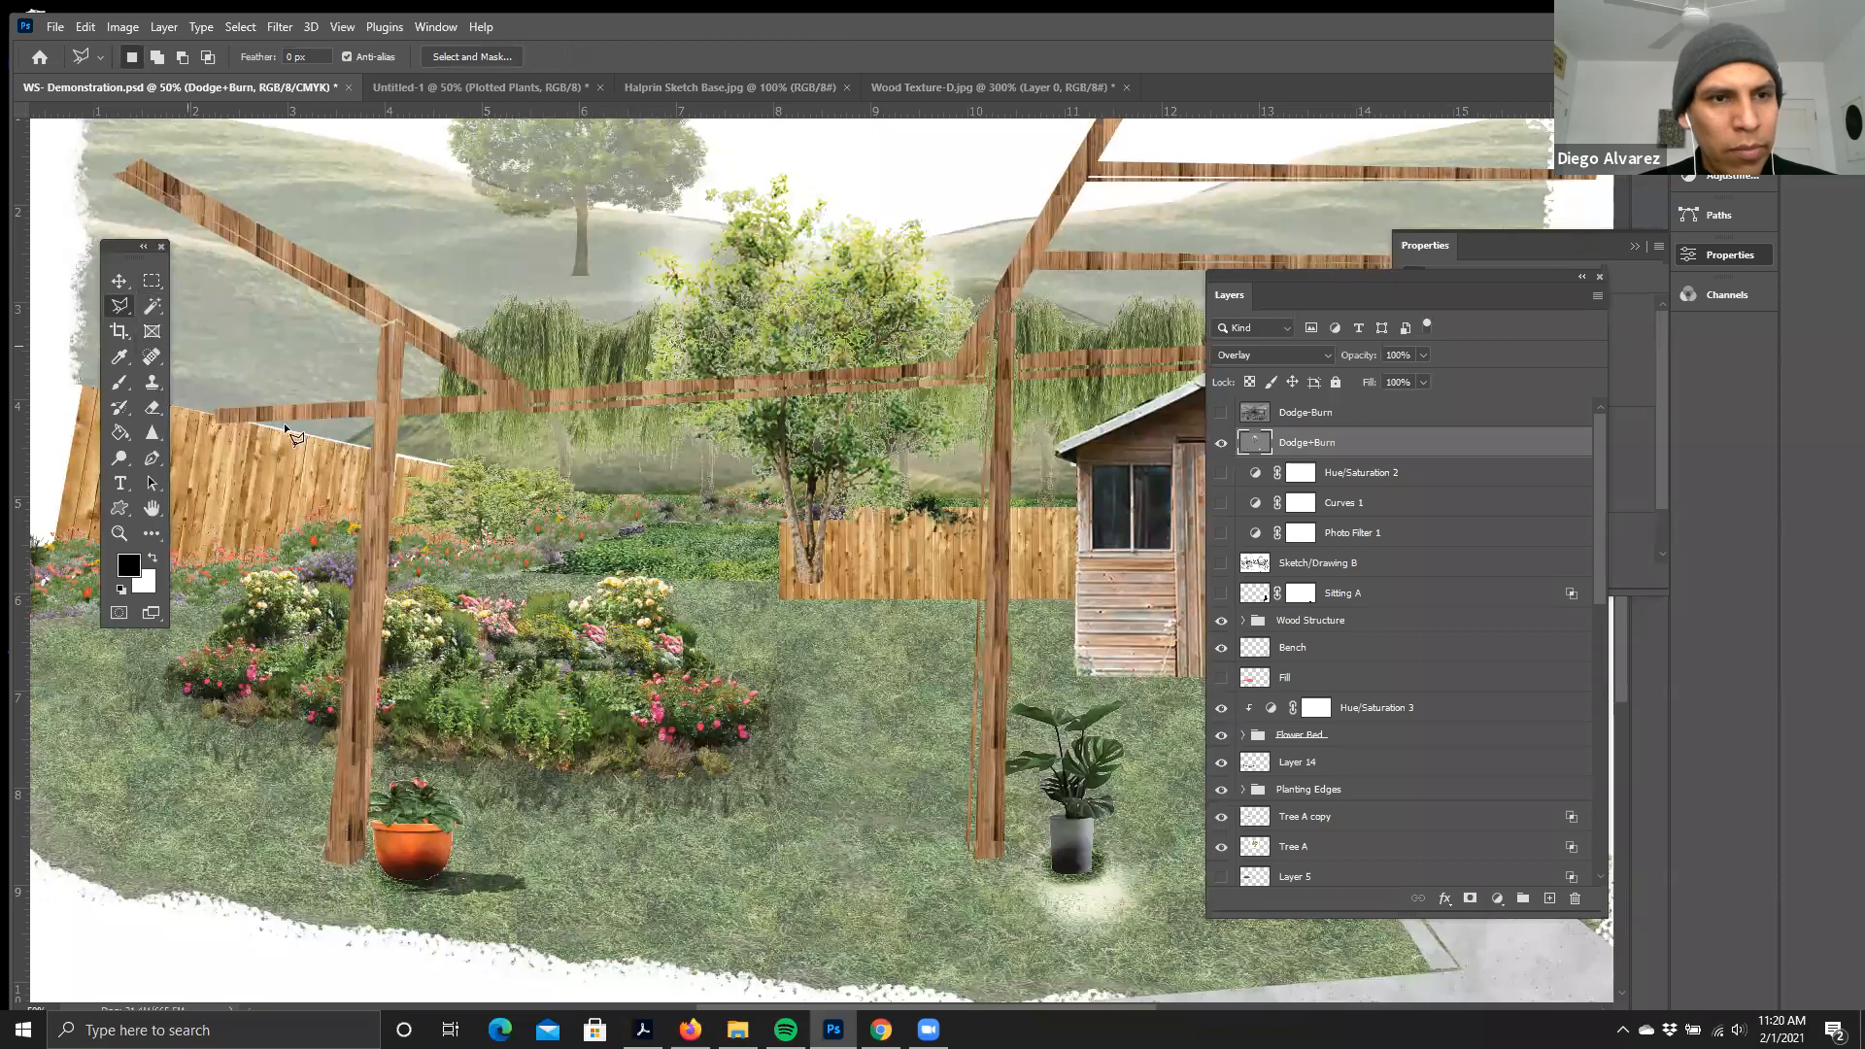
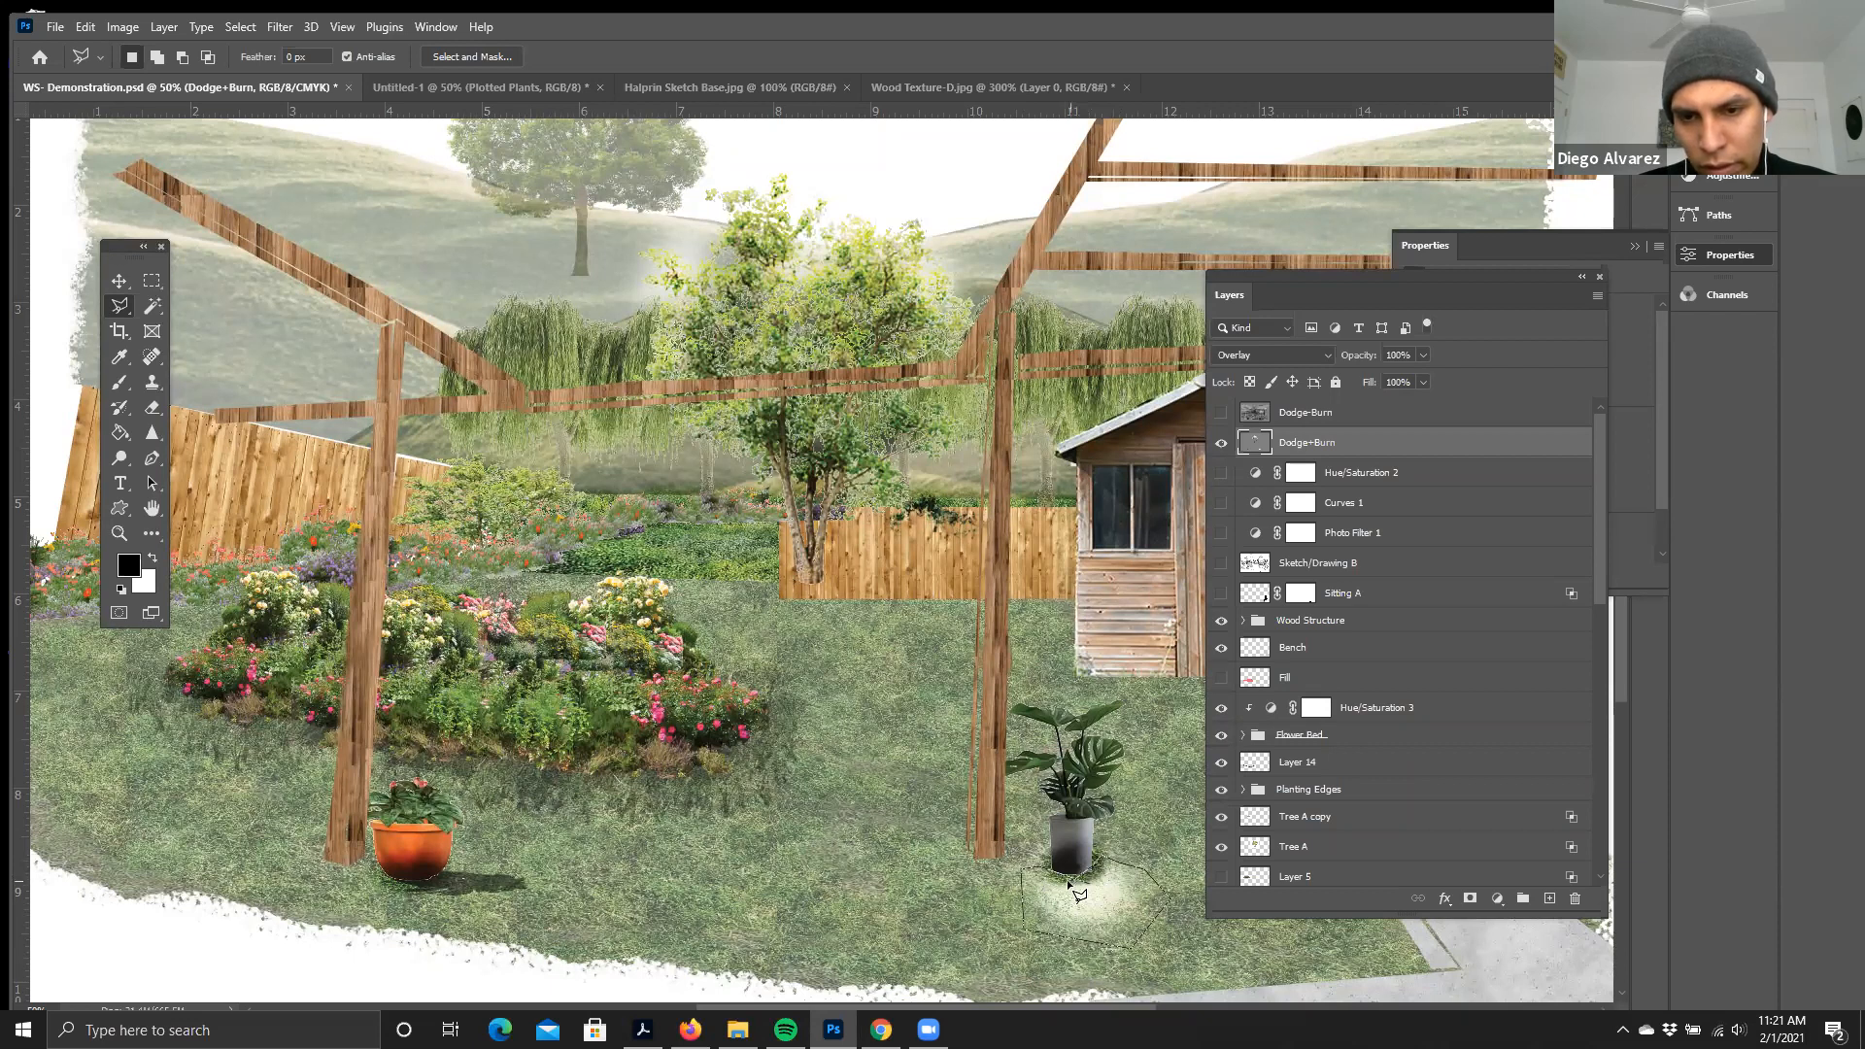
scroll(1073, 883, up, 1)
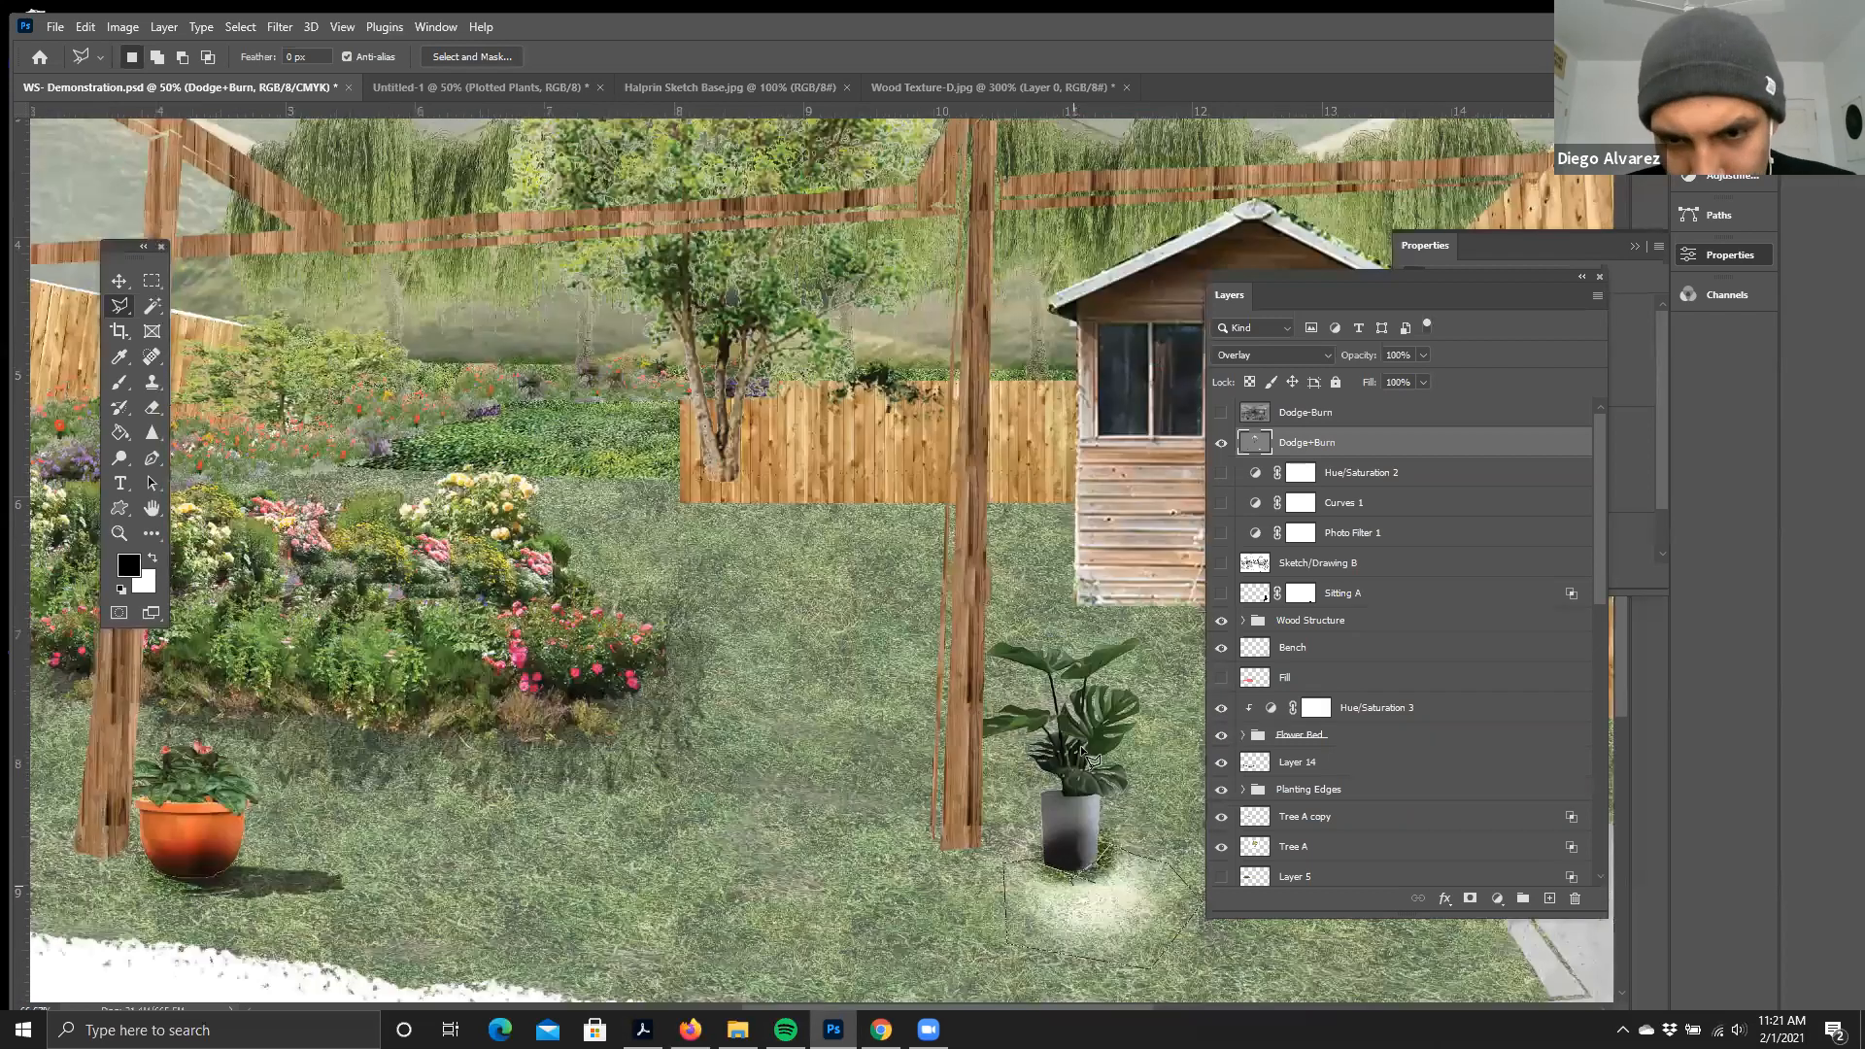
scroll(1042, 719, up, 1)
scroll(1076, 726, down, 1)
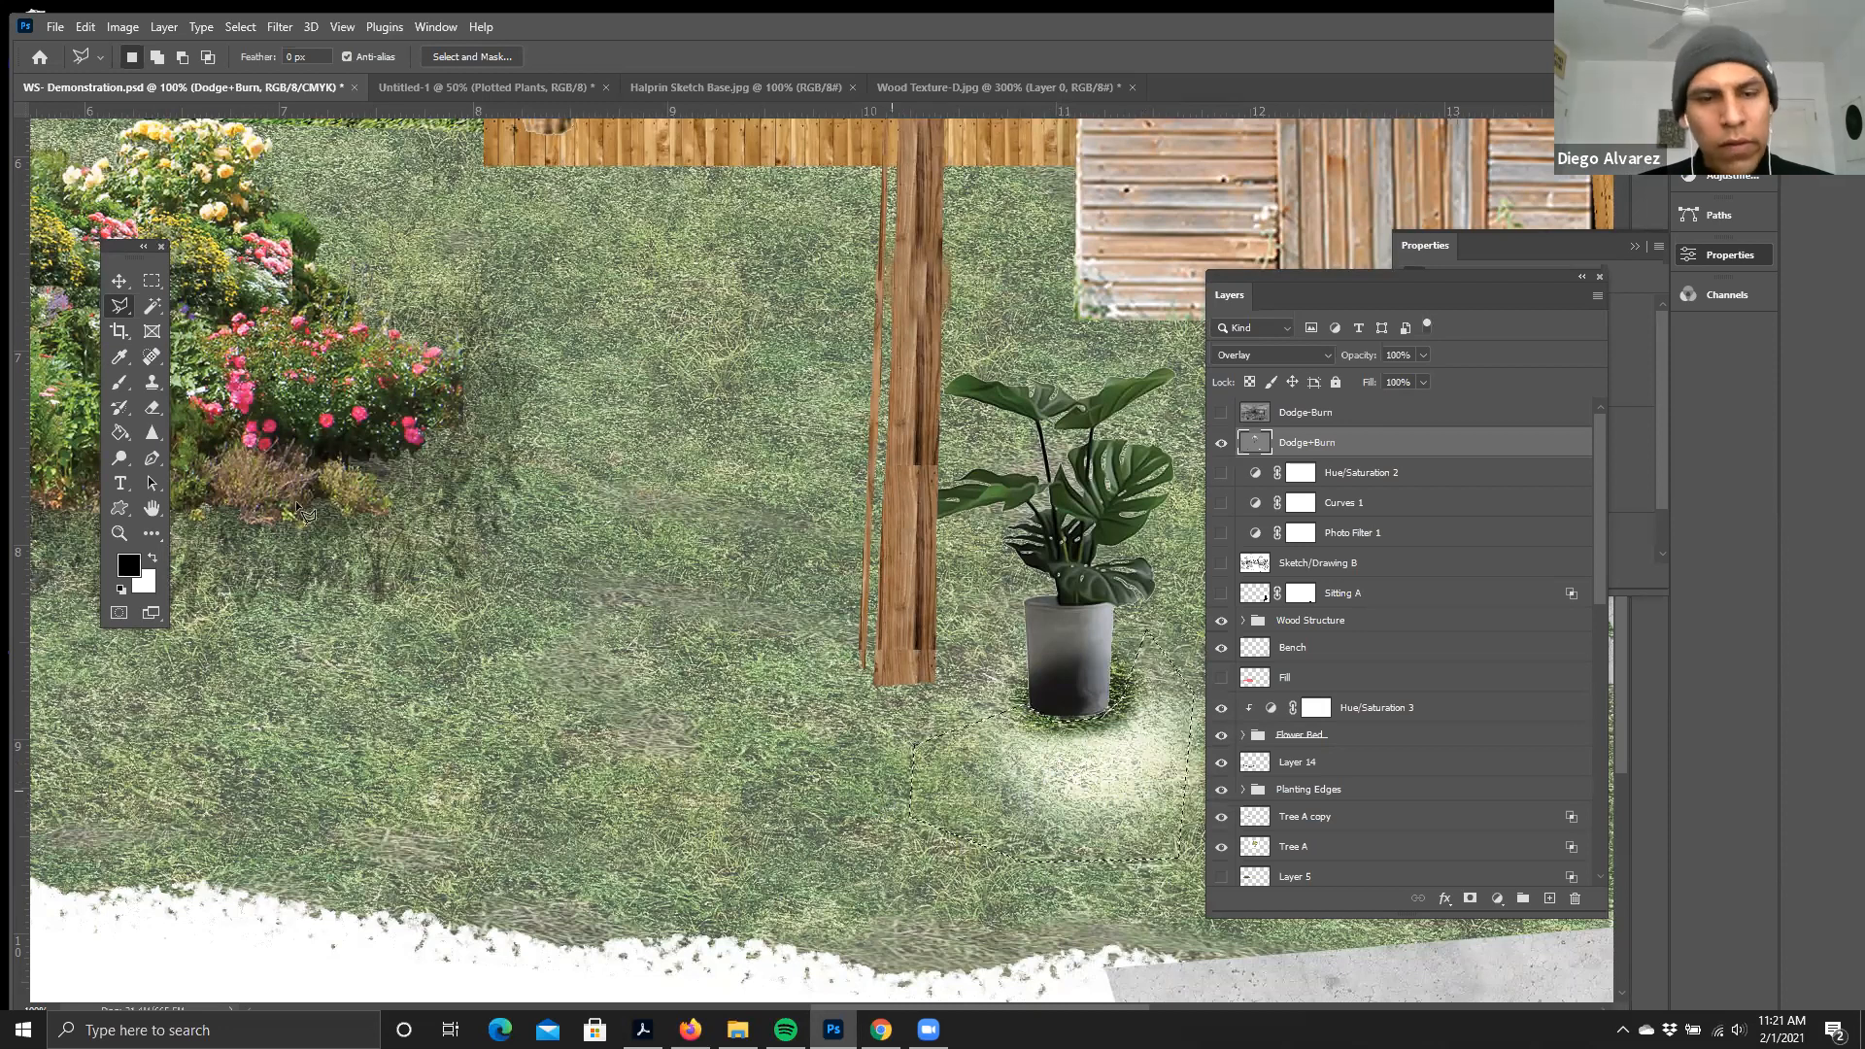
- Fill the selected patch with 50% Gray in Normal mode at 100% opacity to erase its shading, and deselect
click(122, 434)
click(85, 28)
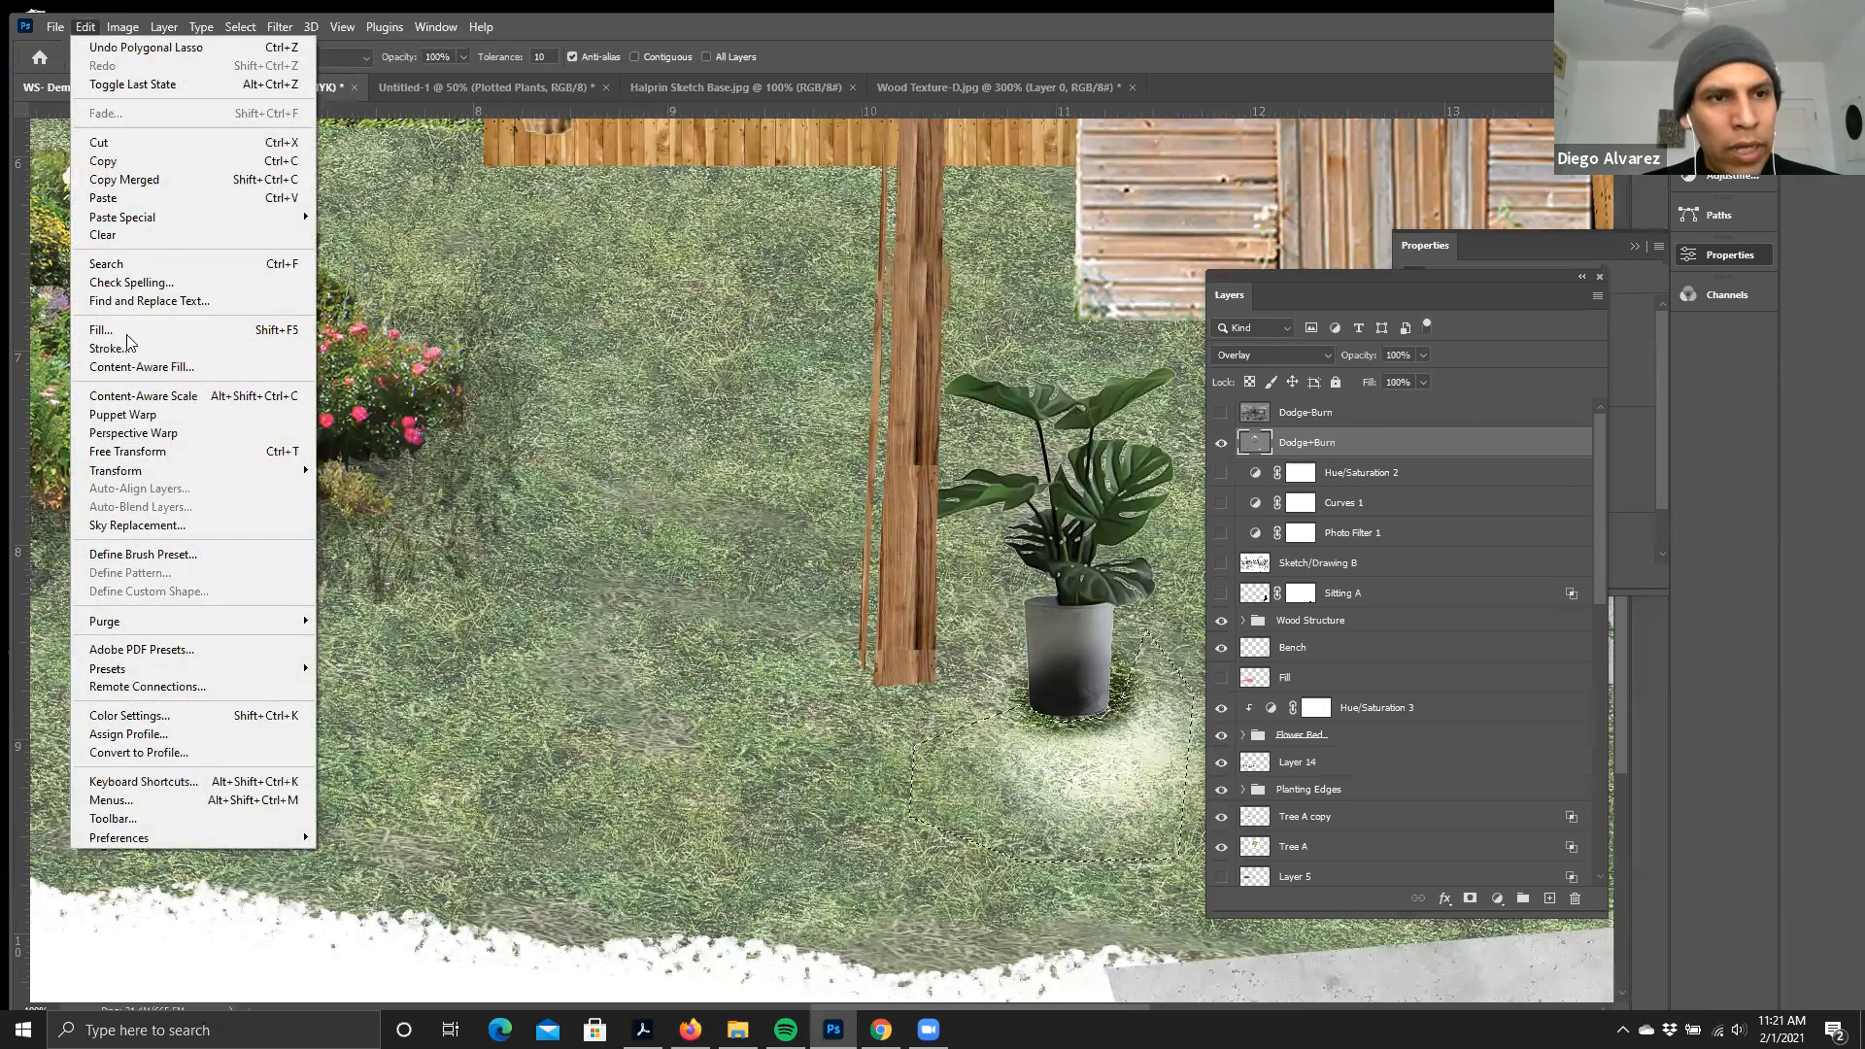
click(127, 336)
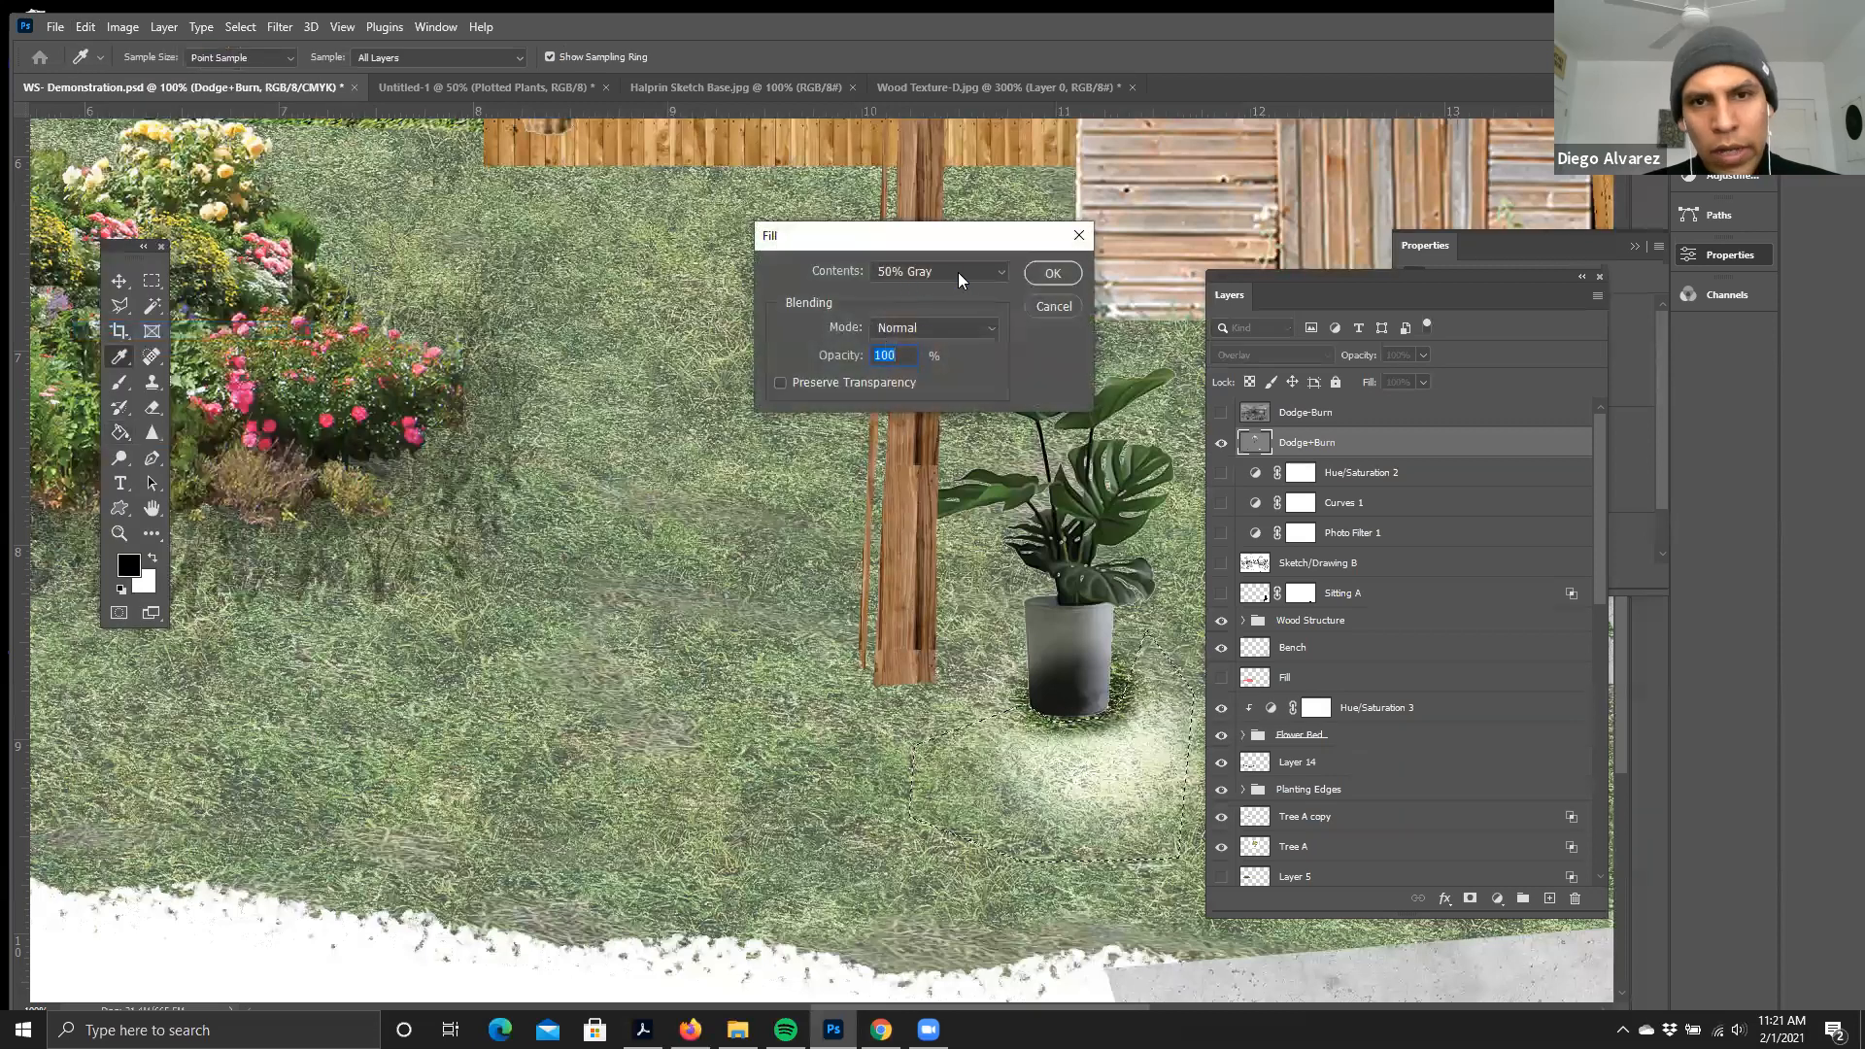
click(1054, 272)
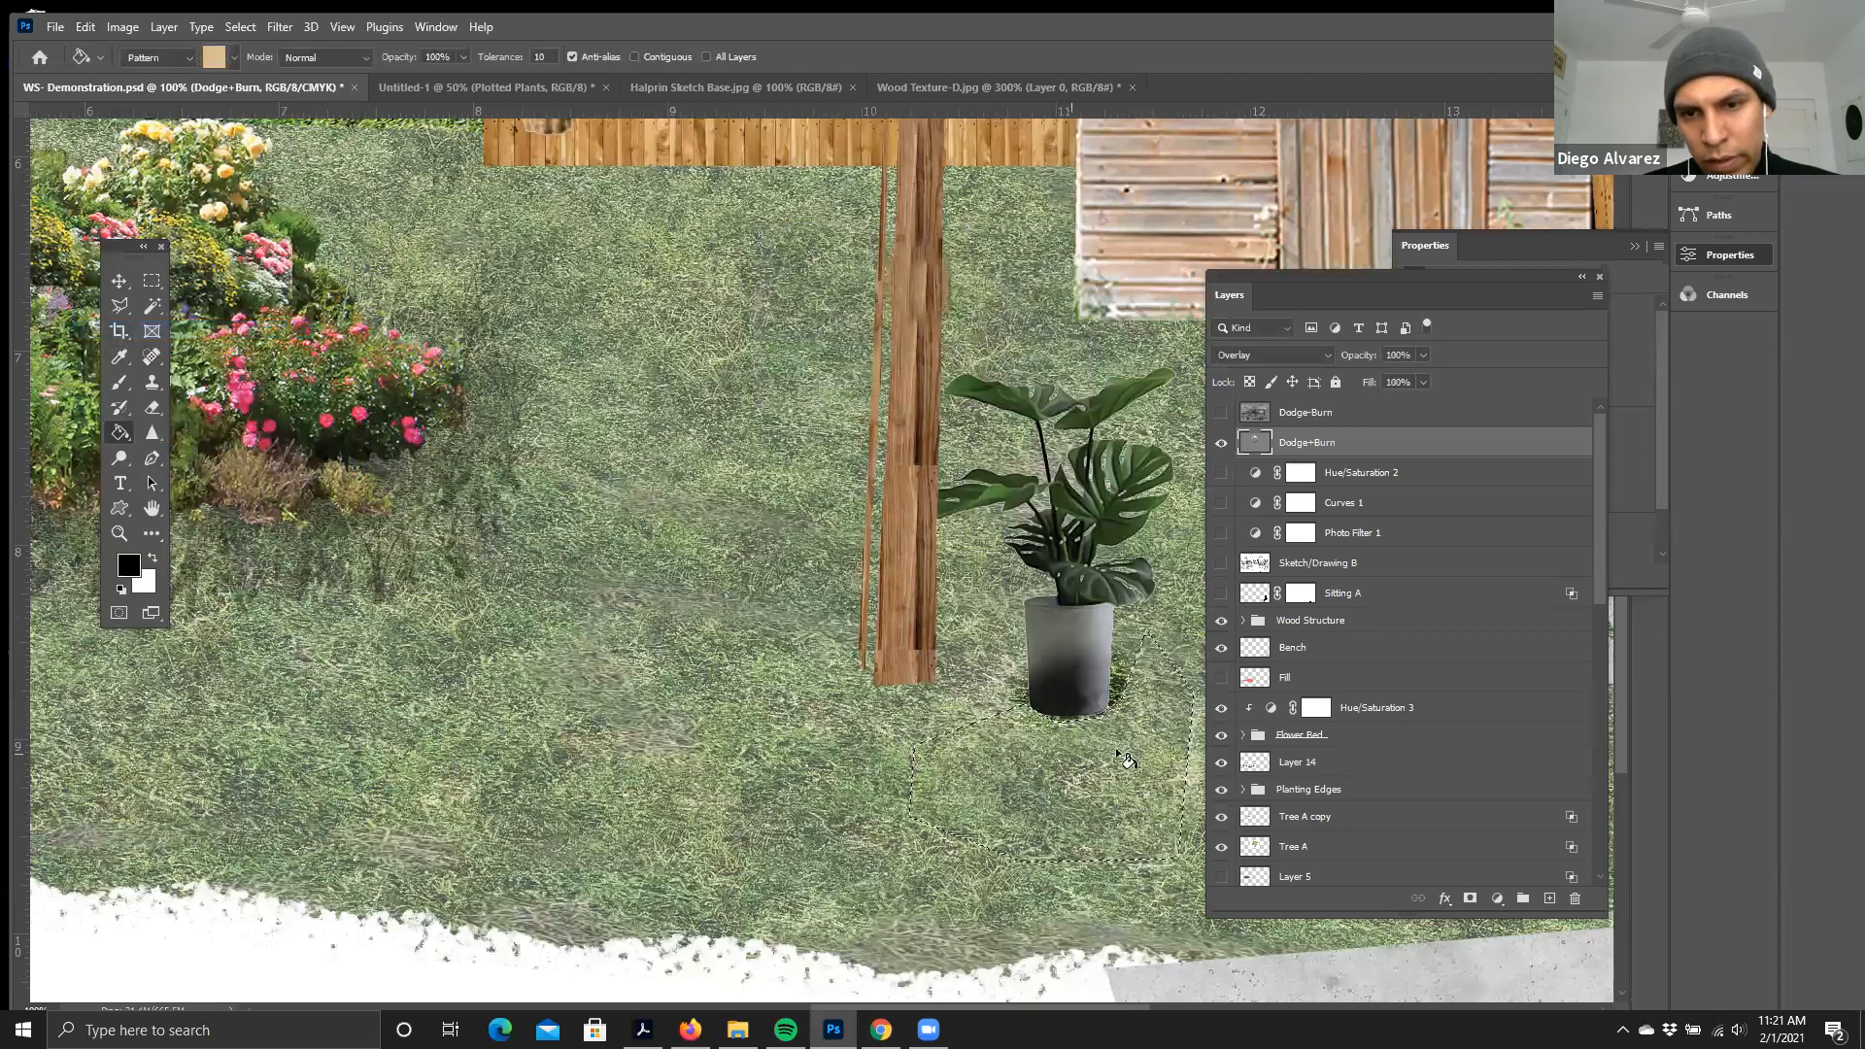
key(ctrl+d)
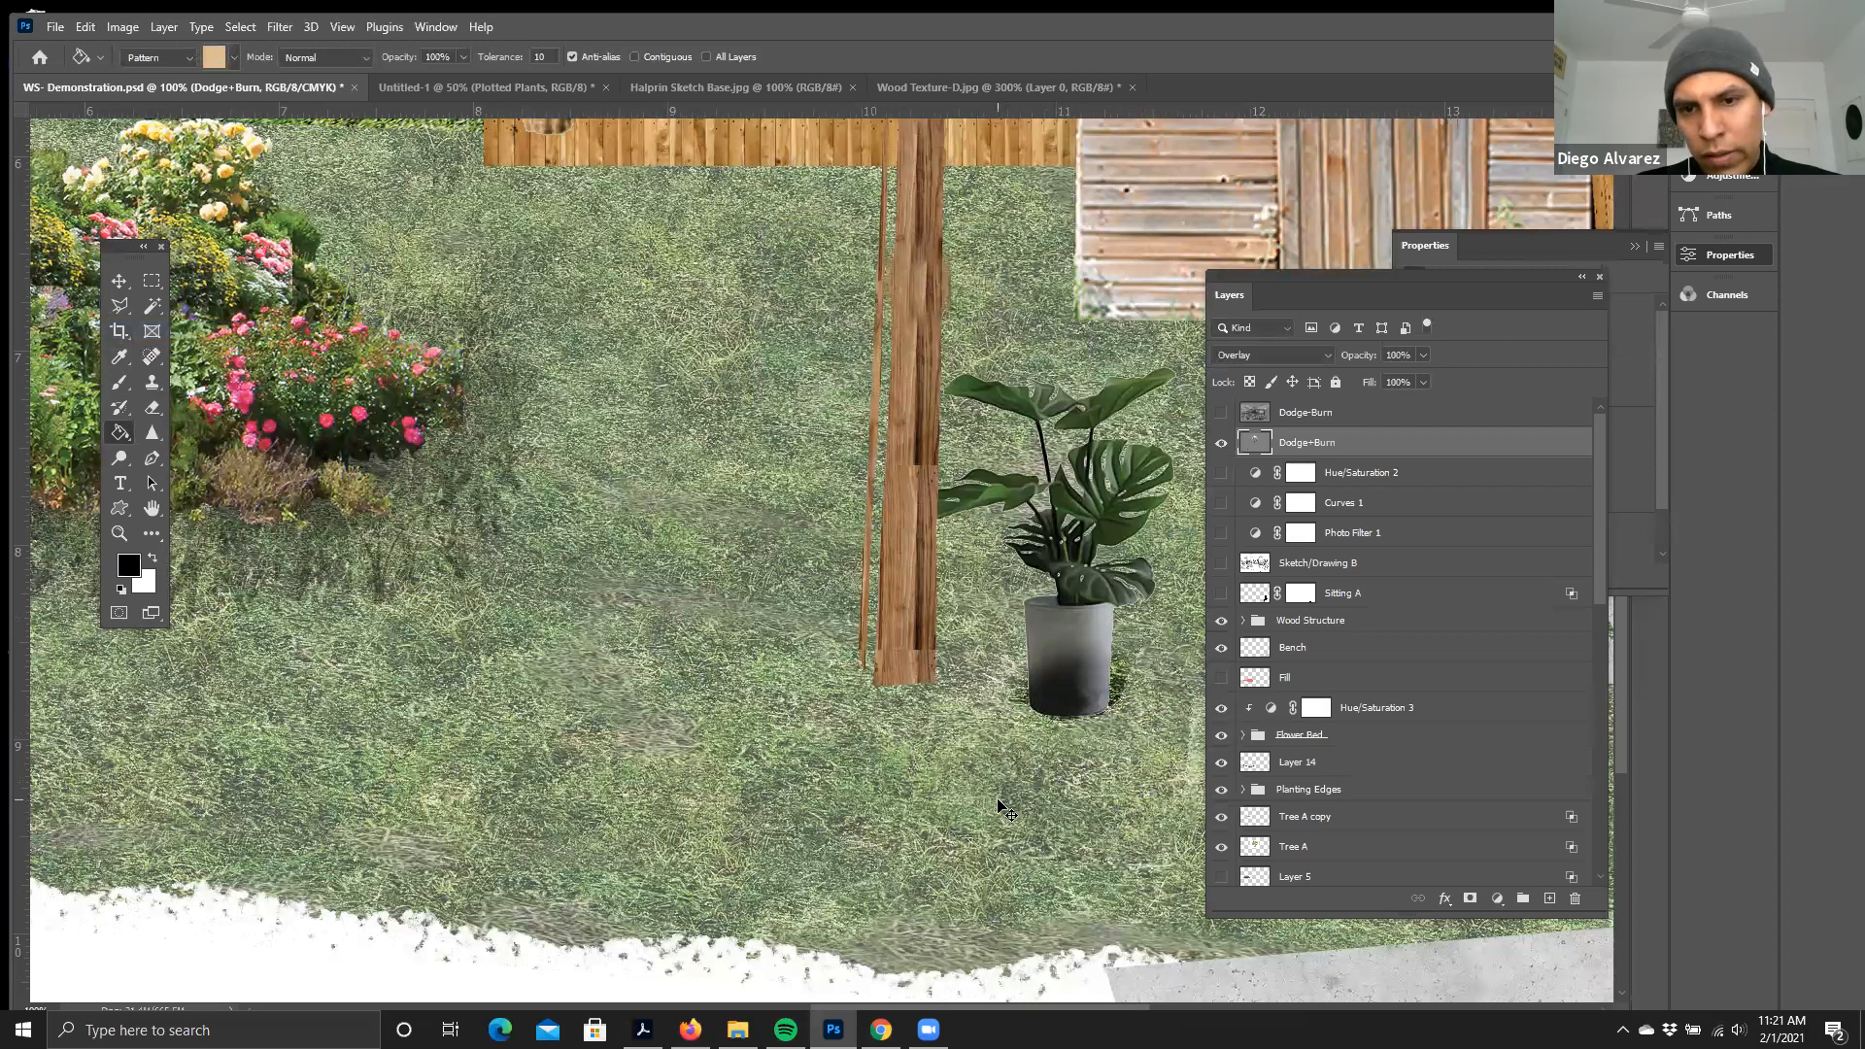
- Toggle the Dodge+Burn layer's visibility to compare the whole garden rendering with and without its shading
key(ctrl+minus)
key(ctrl+minus)
key(ctrl+minus)
key(ctrl+minus)
key(ctrl+plus)
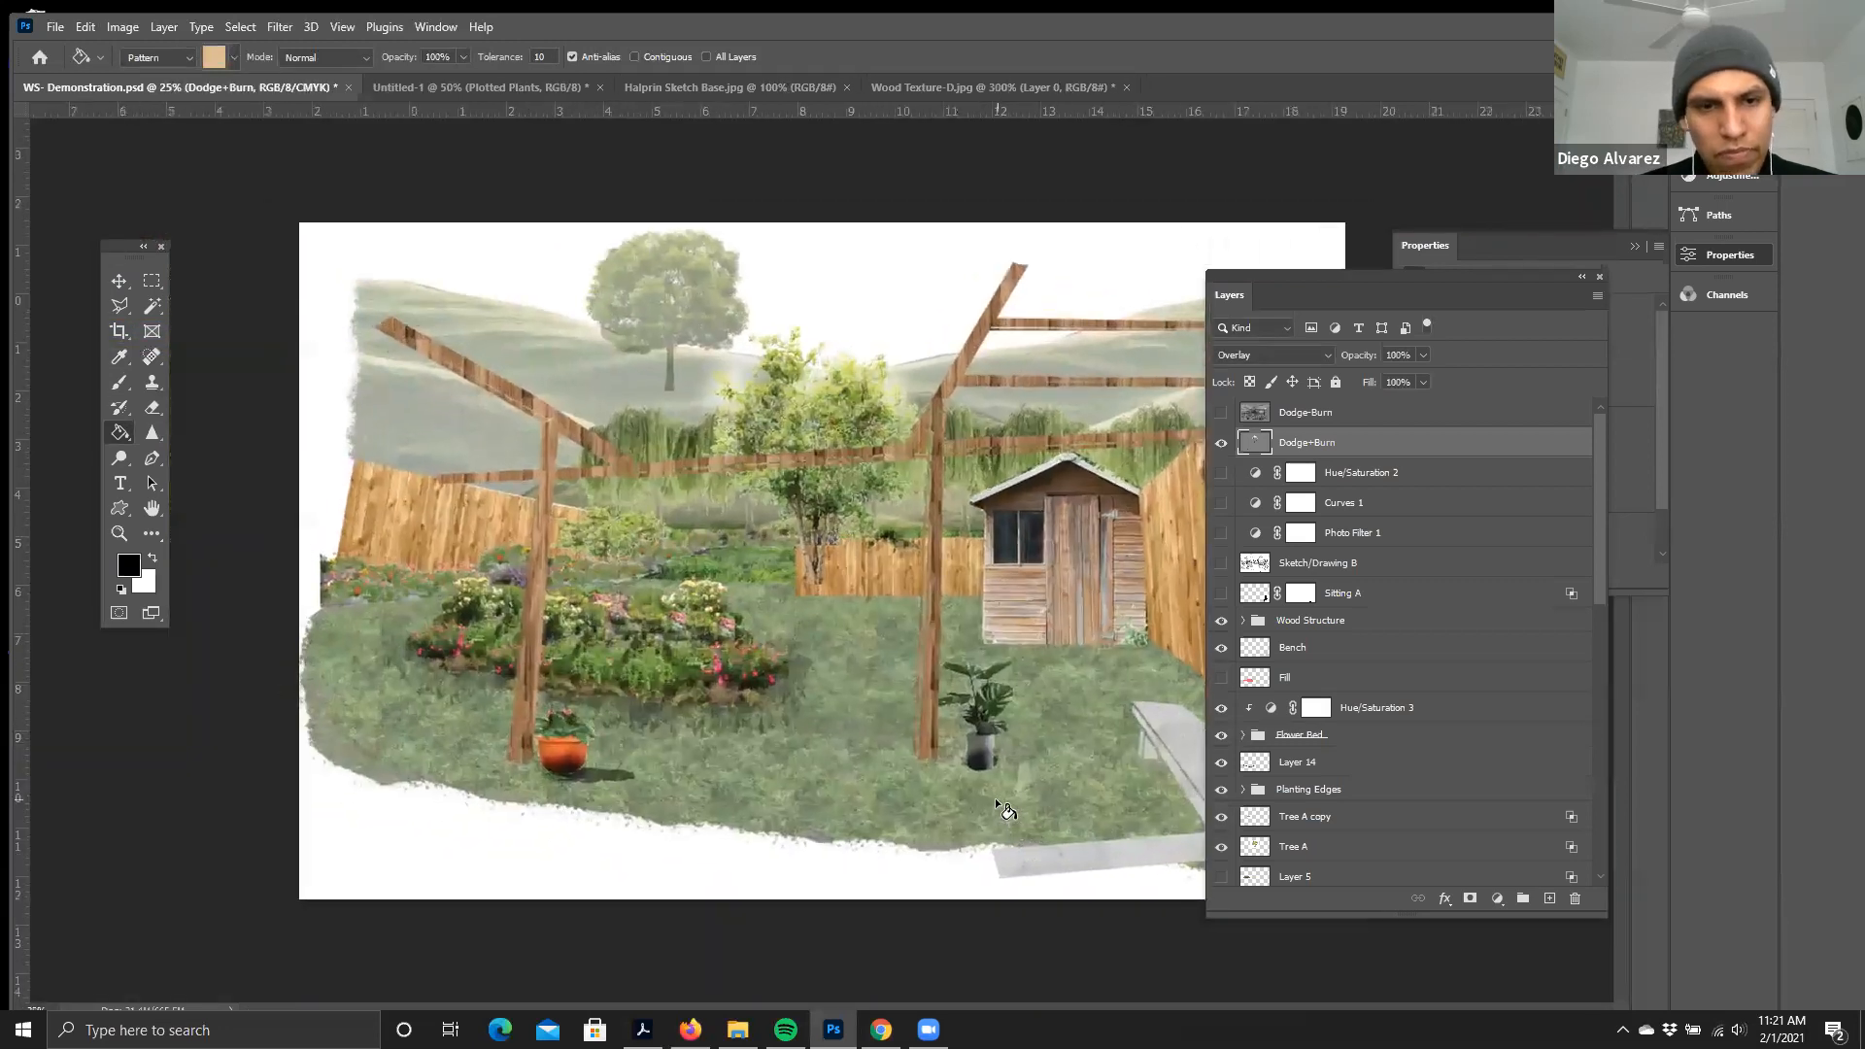
click(1223, 444)
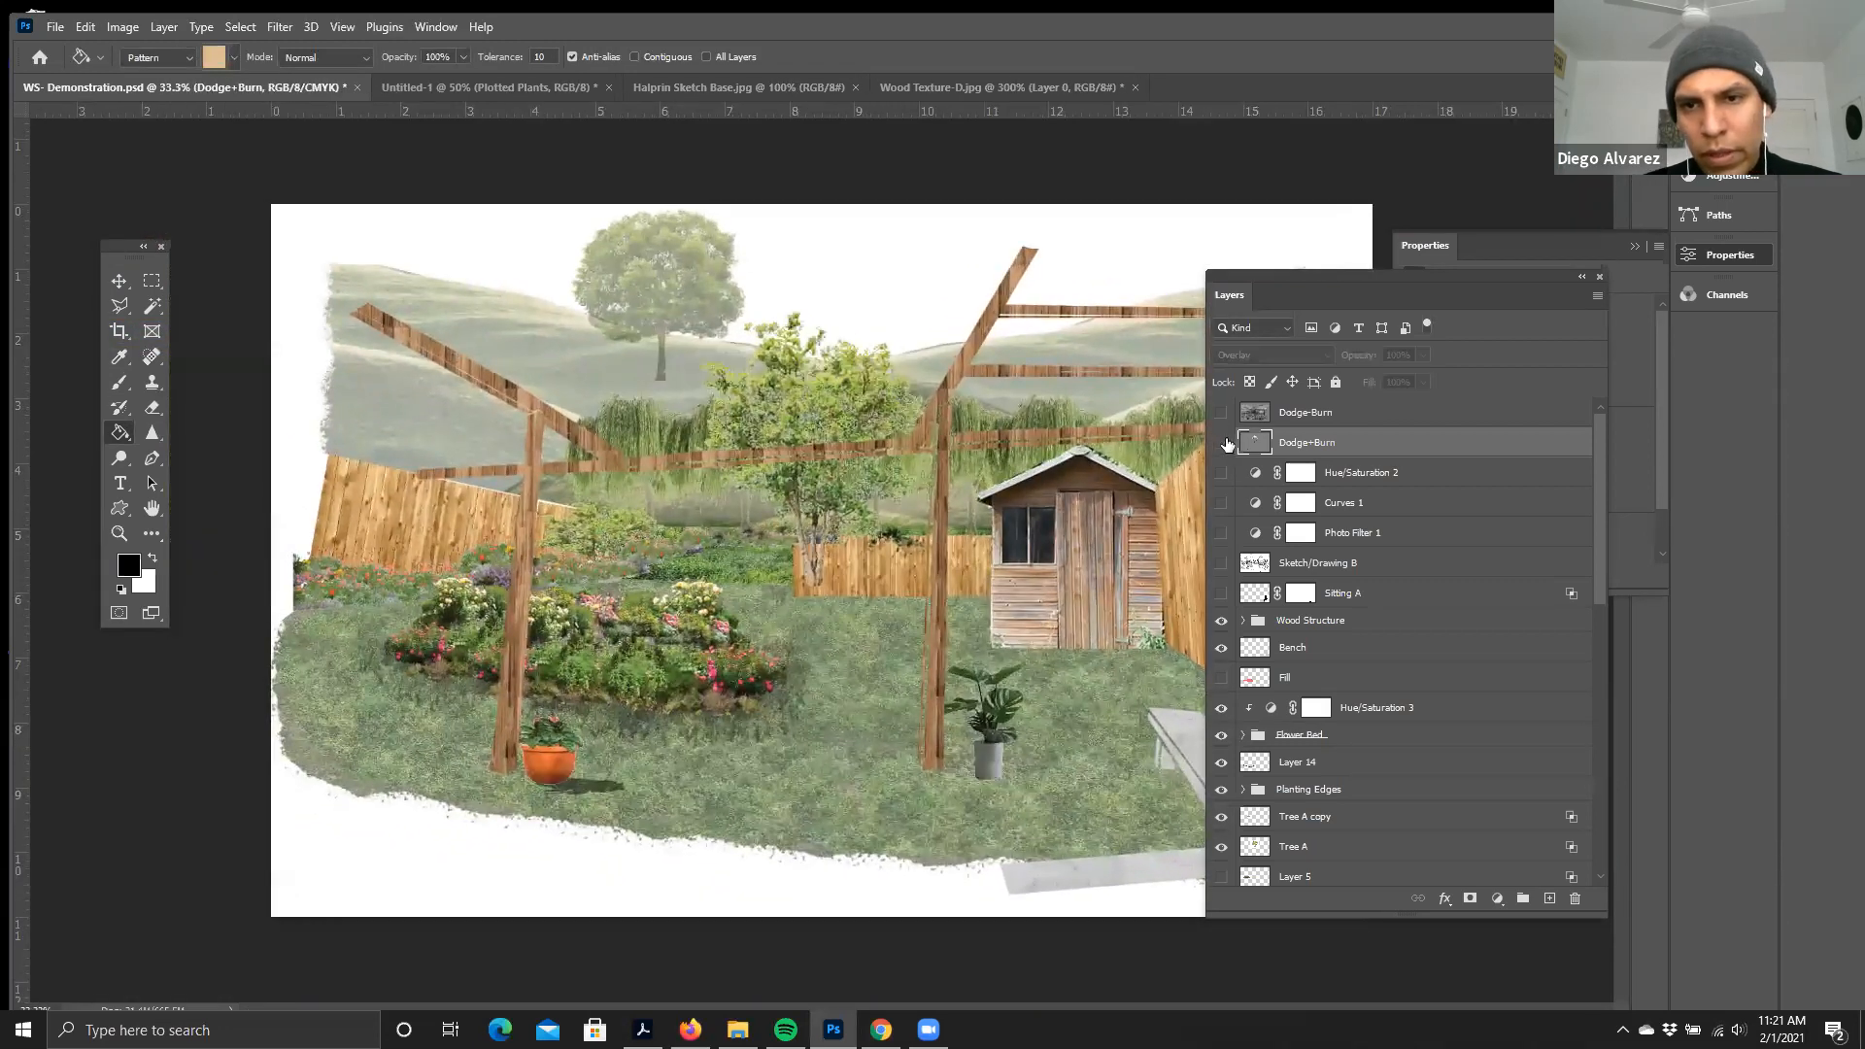
click(1223, 474)
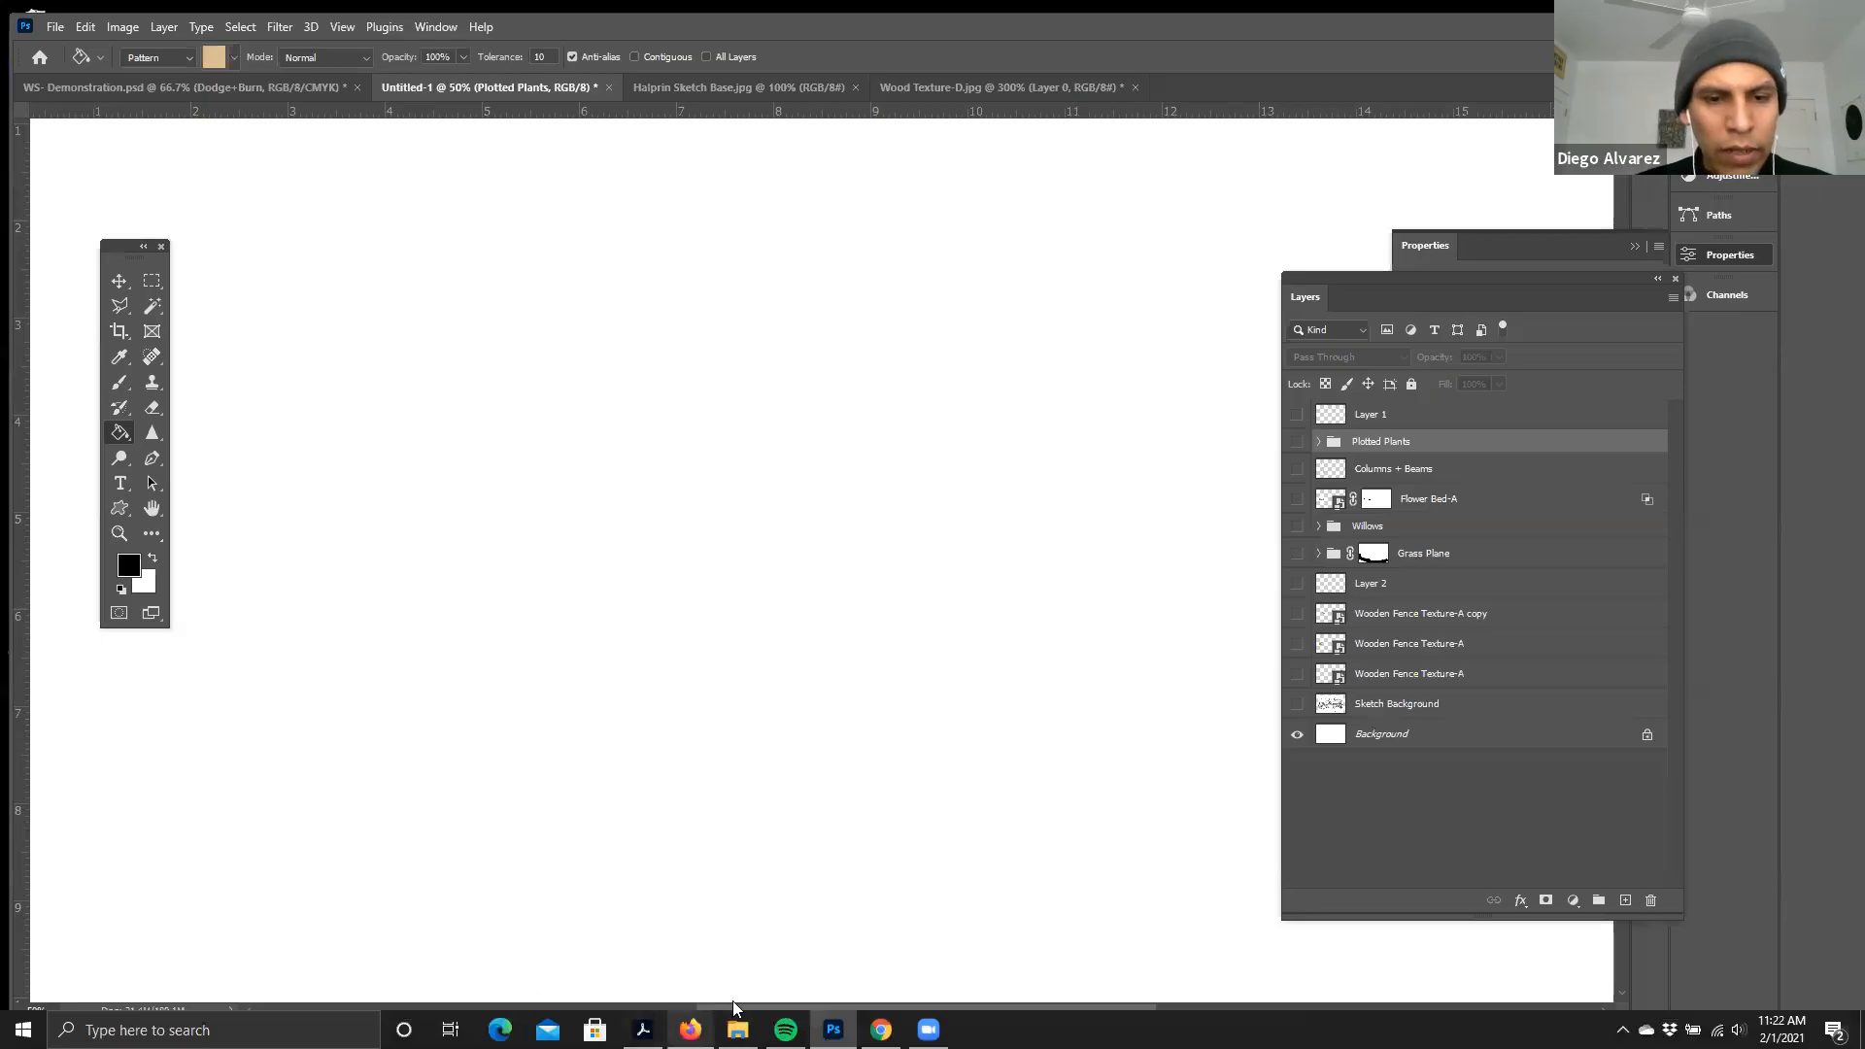
- Switch to File Explorer's Textures folder and place Potted-Plant-A.jpg into the Untitled-1 document at 100% scale
click(690, 1030)
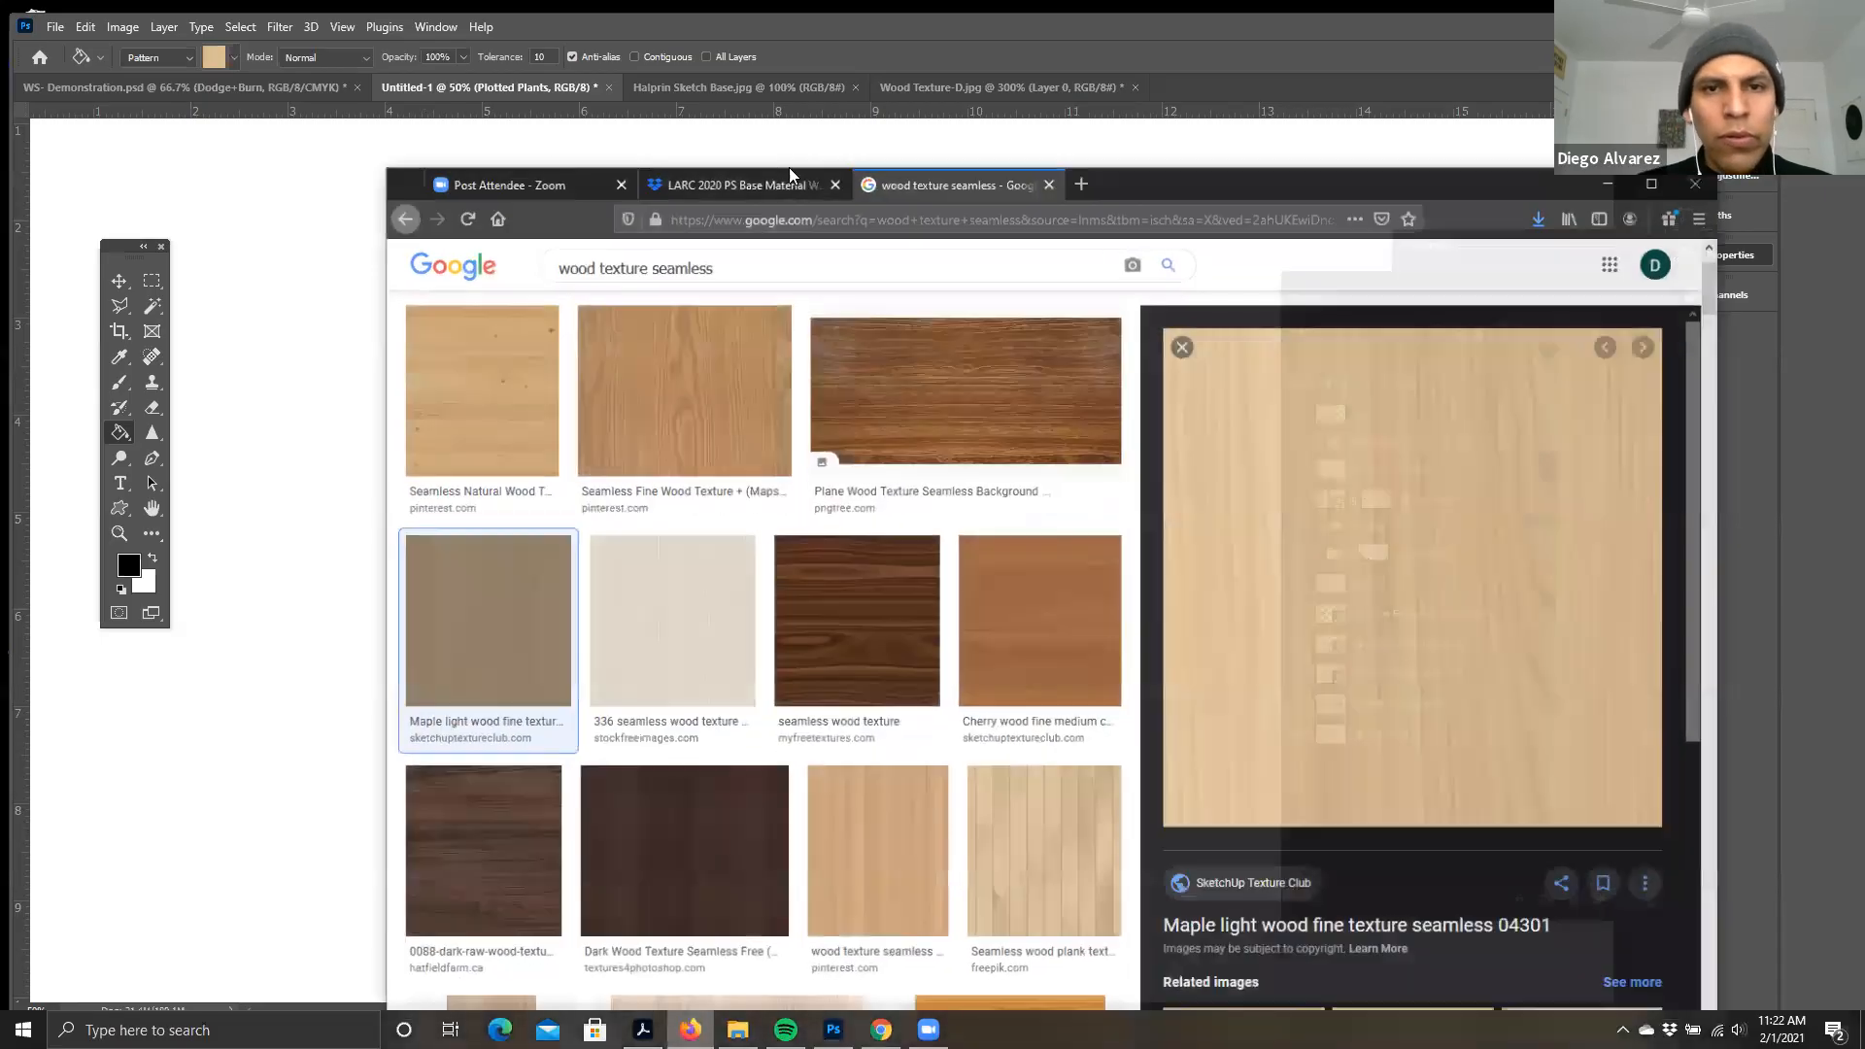
click(1627, 162)
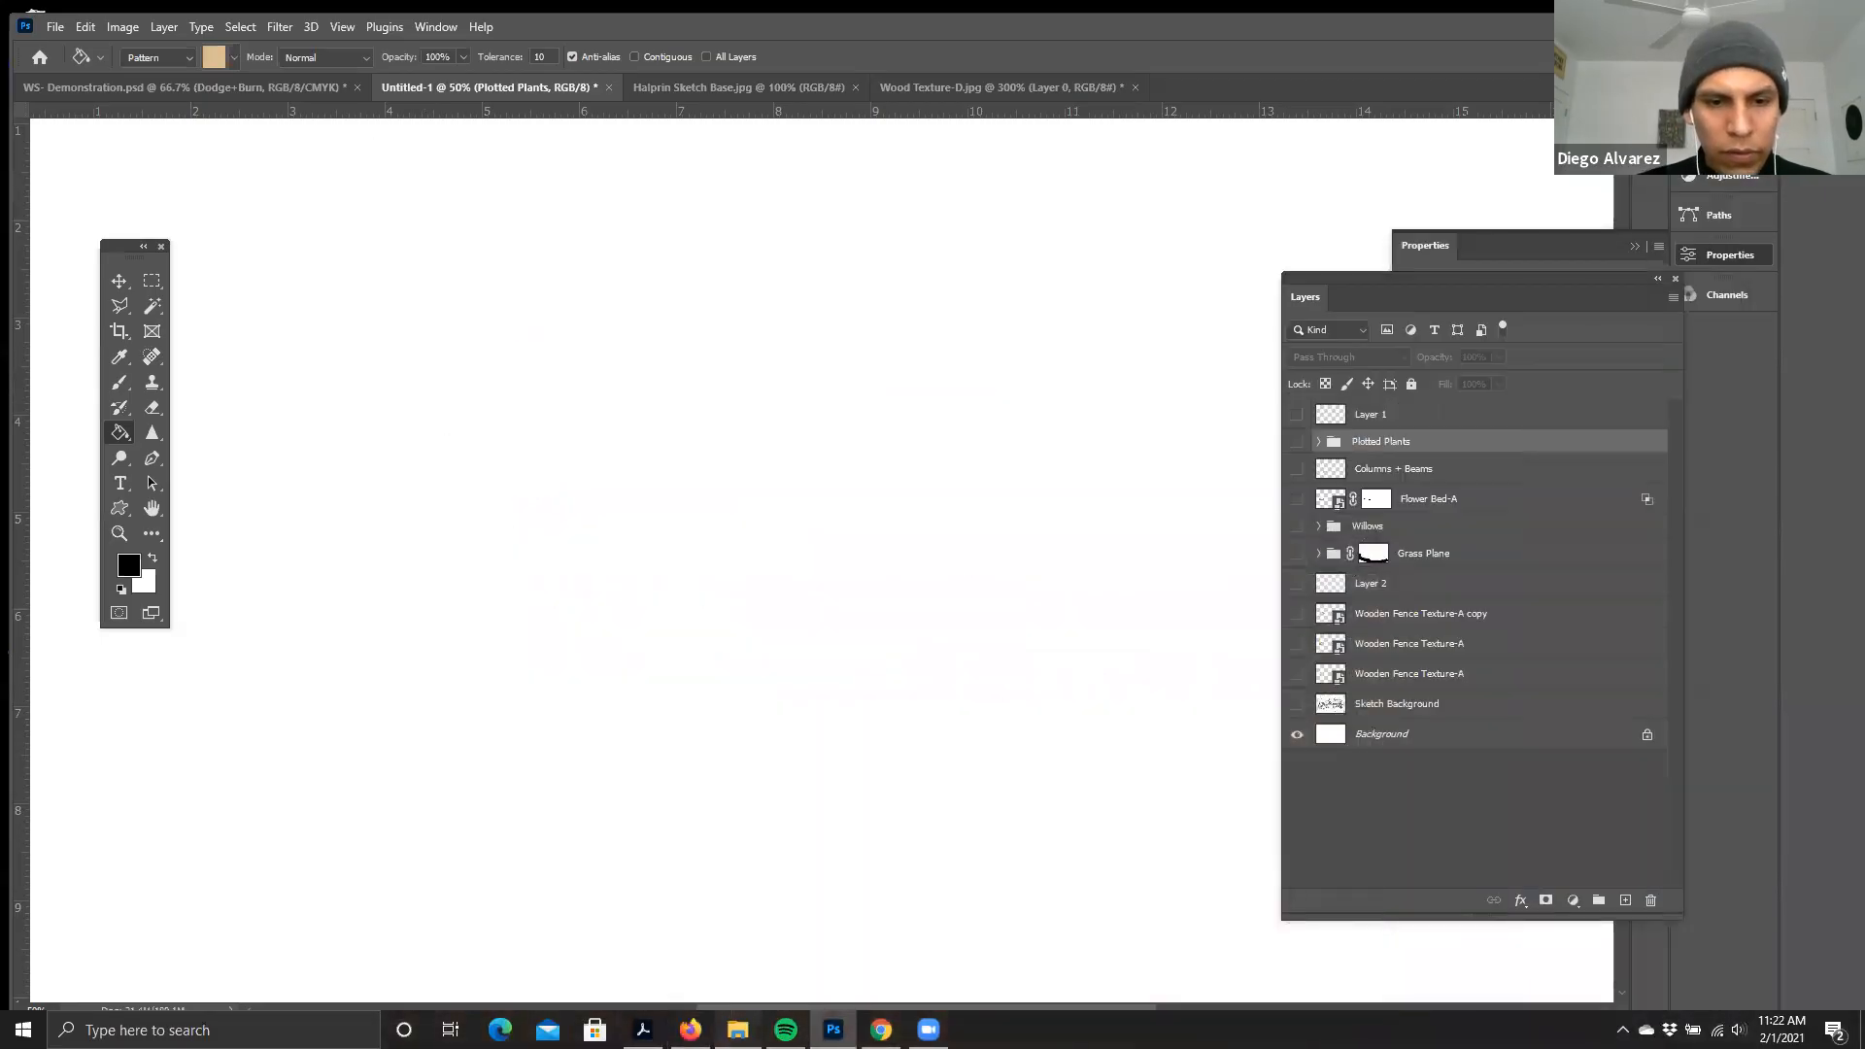
click(737, 1030)
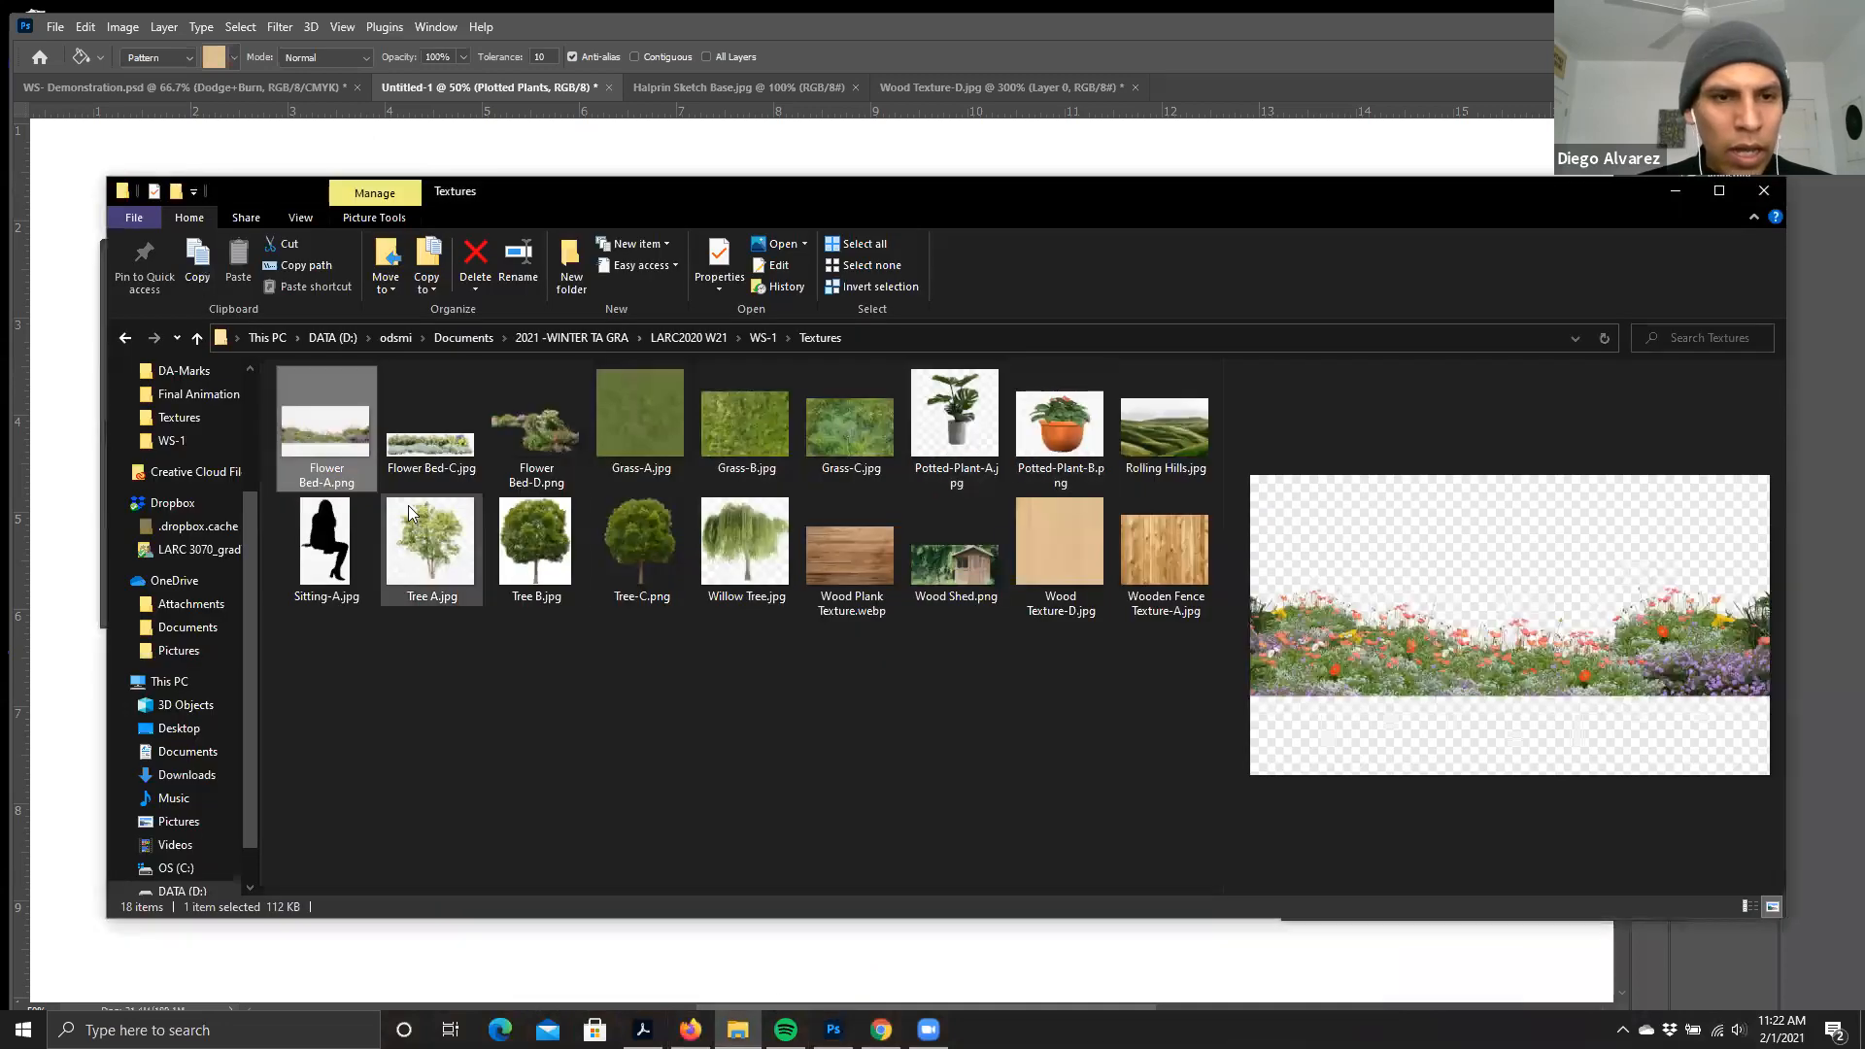
click(999, 431)
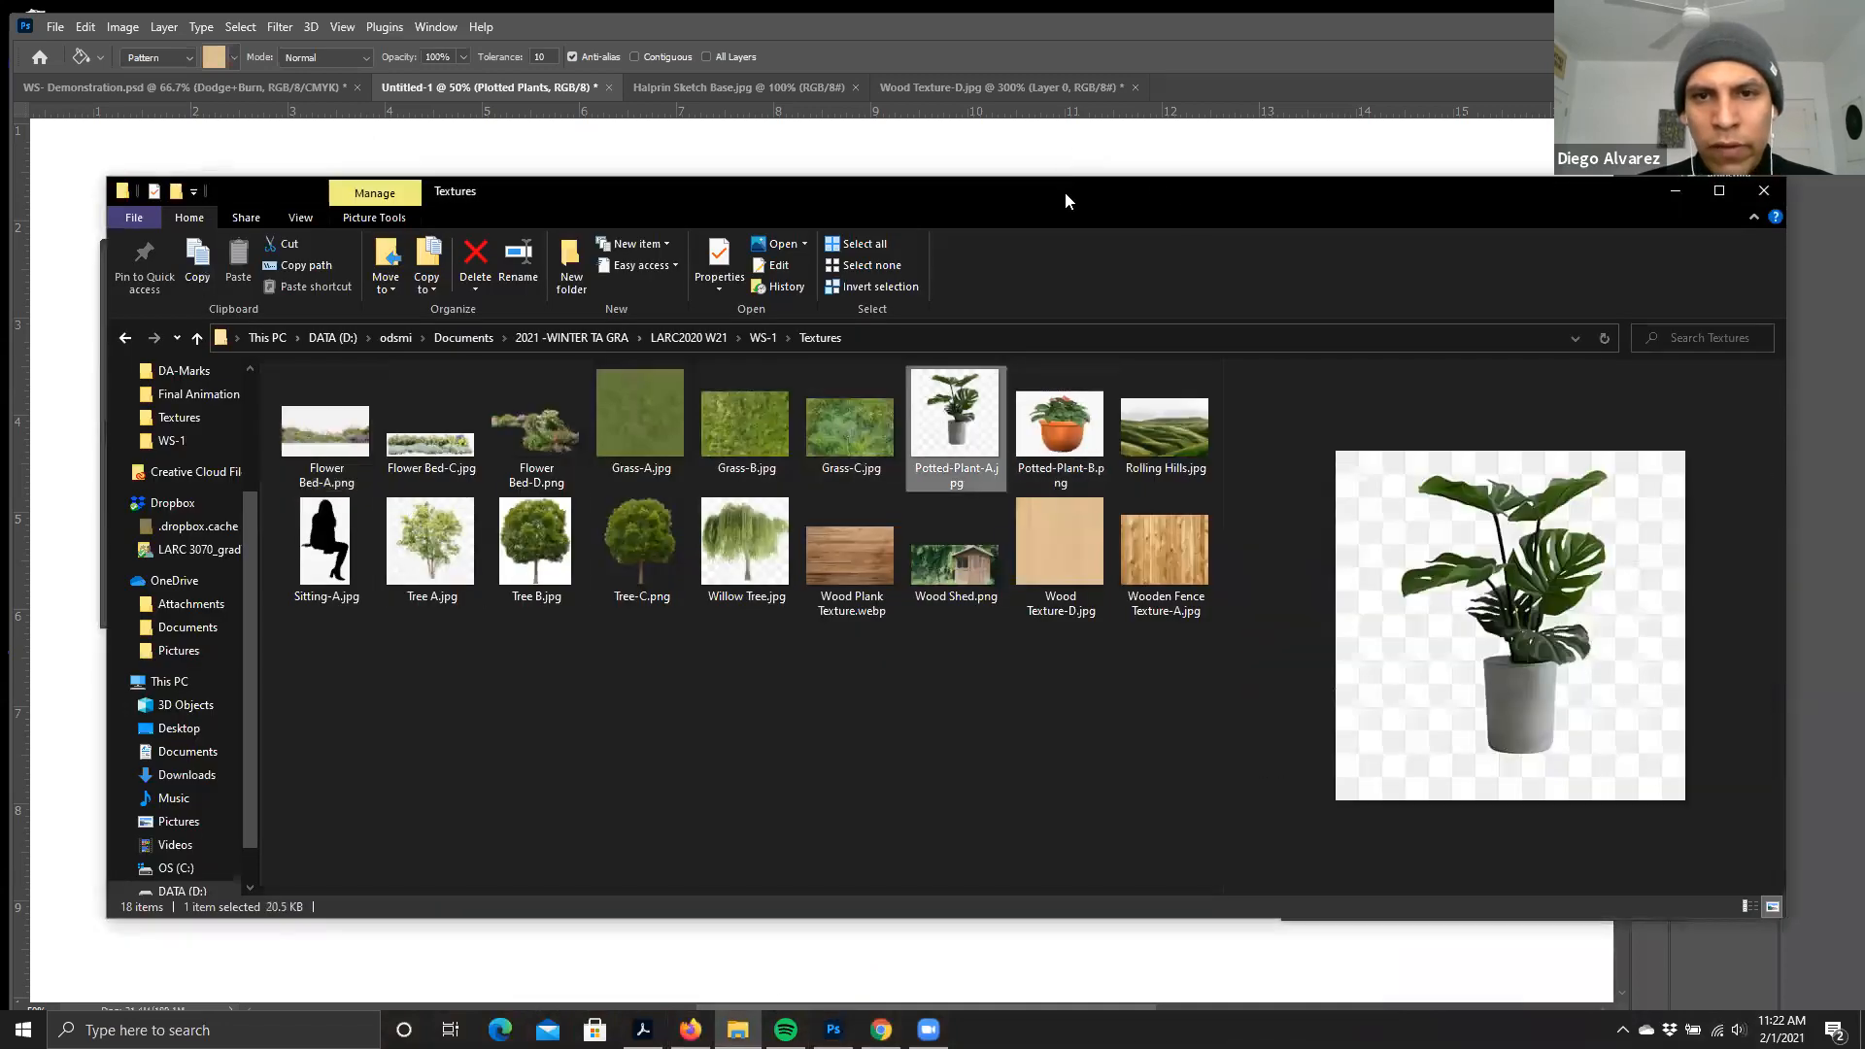
drag(1065, 191, 1253, 246)
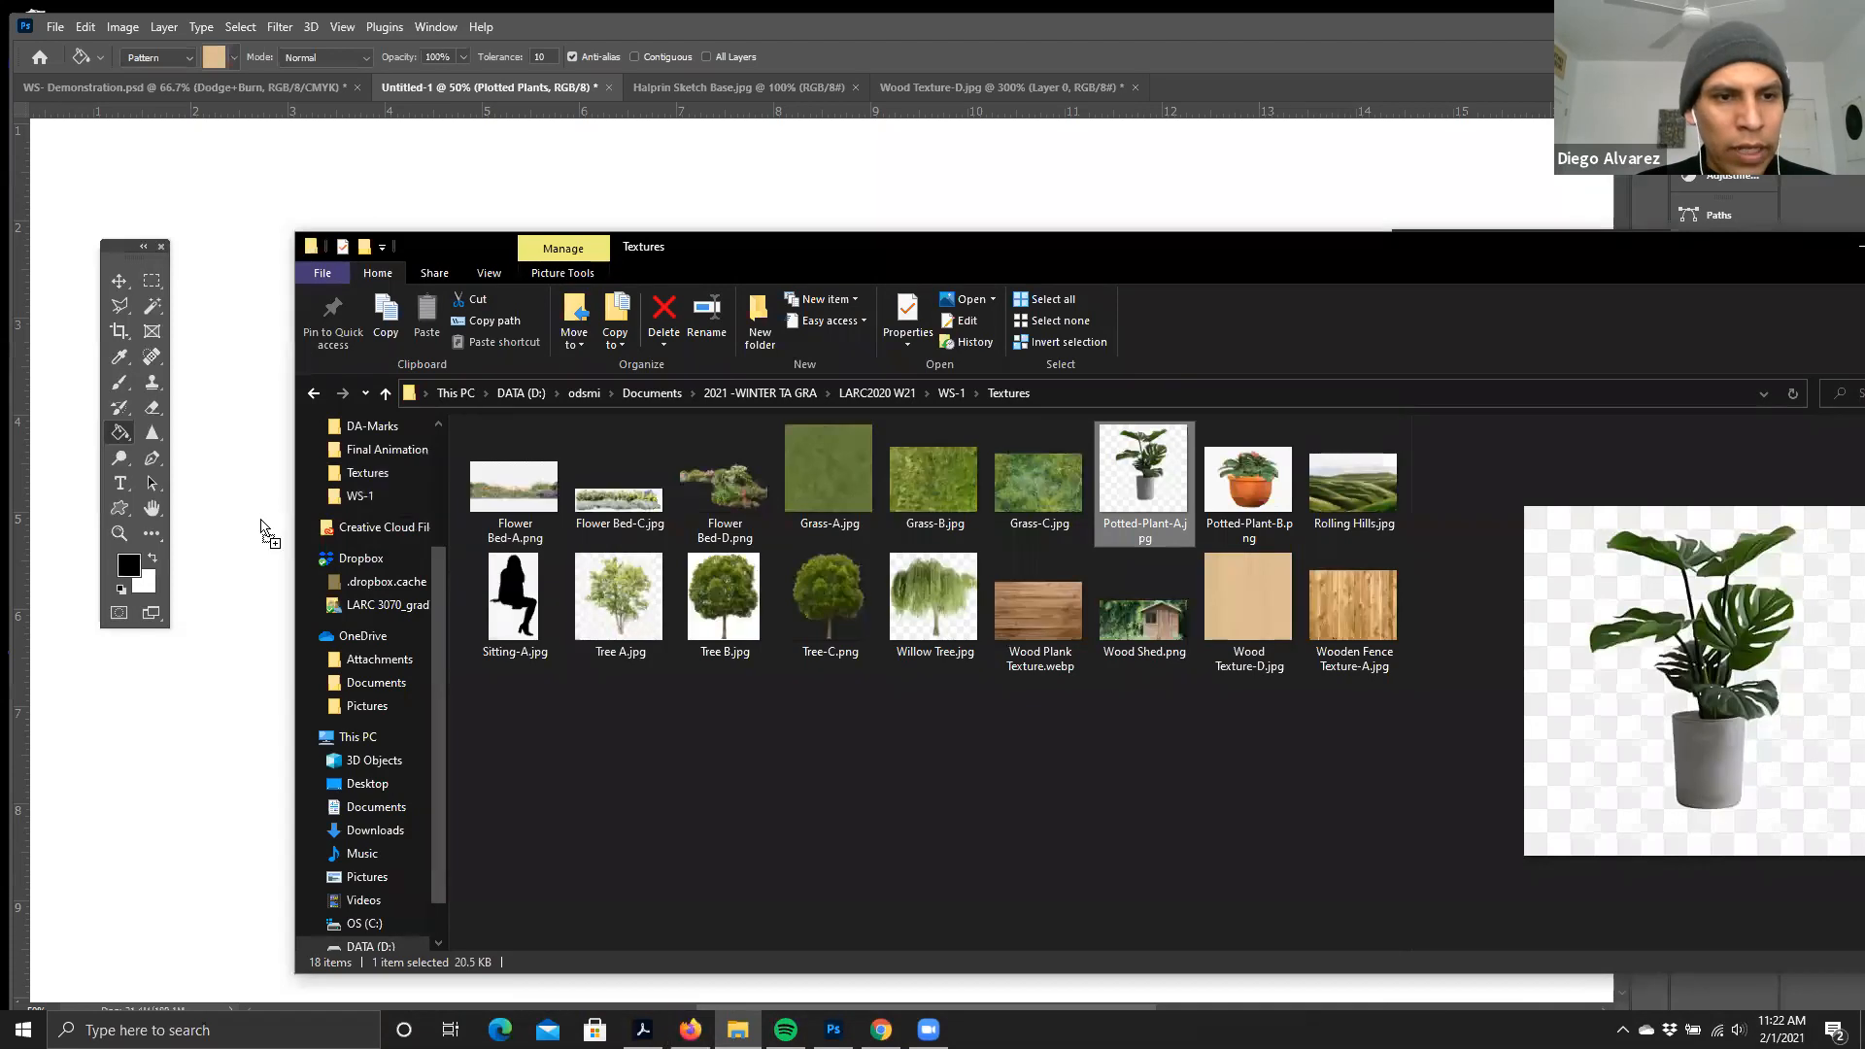
drag(263, 529, 703, 619)
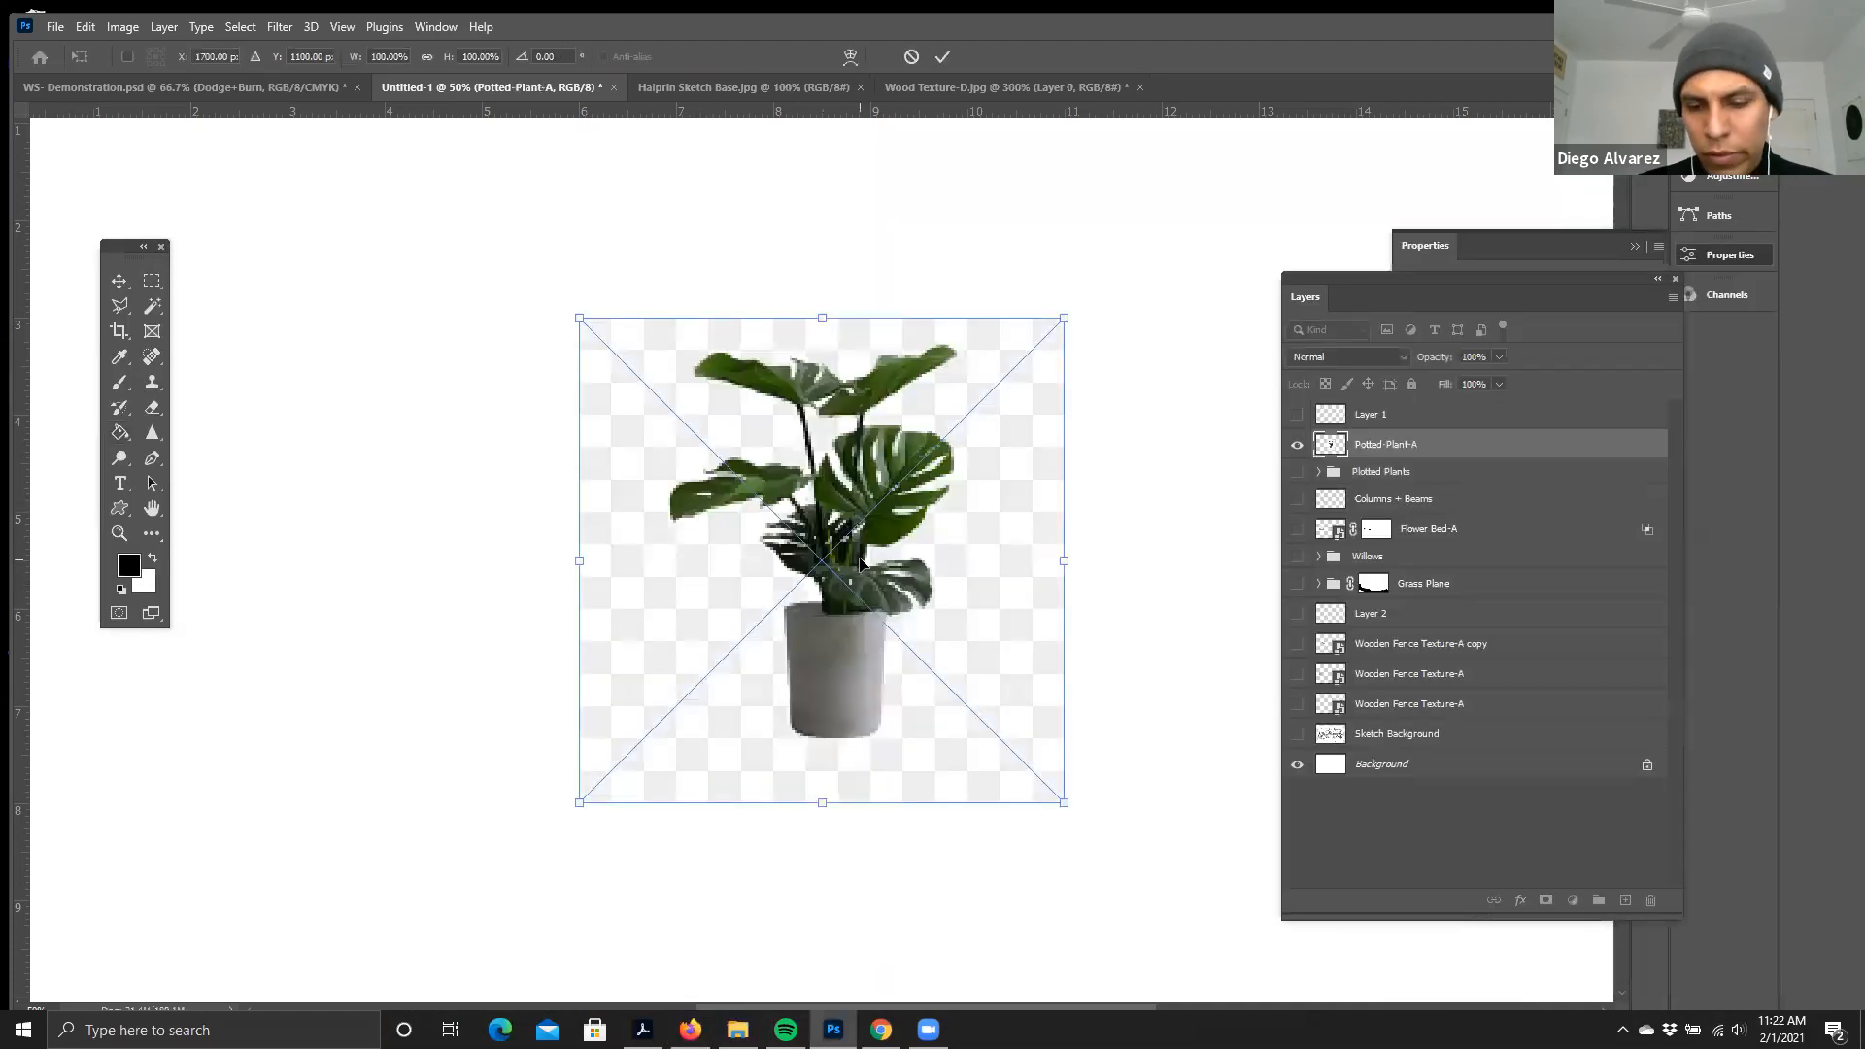
key(Return)
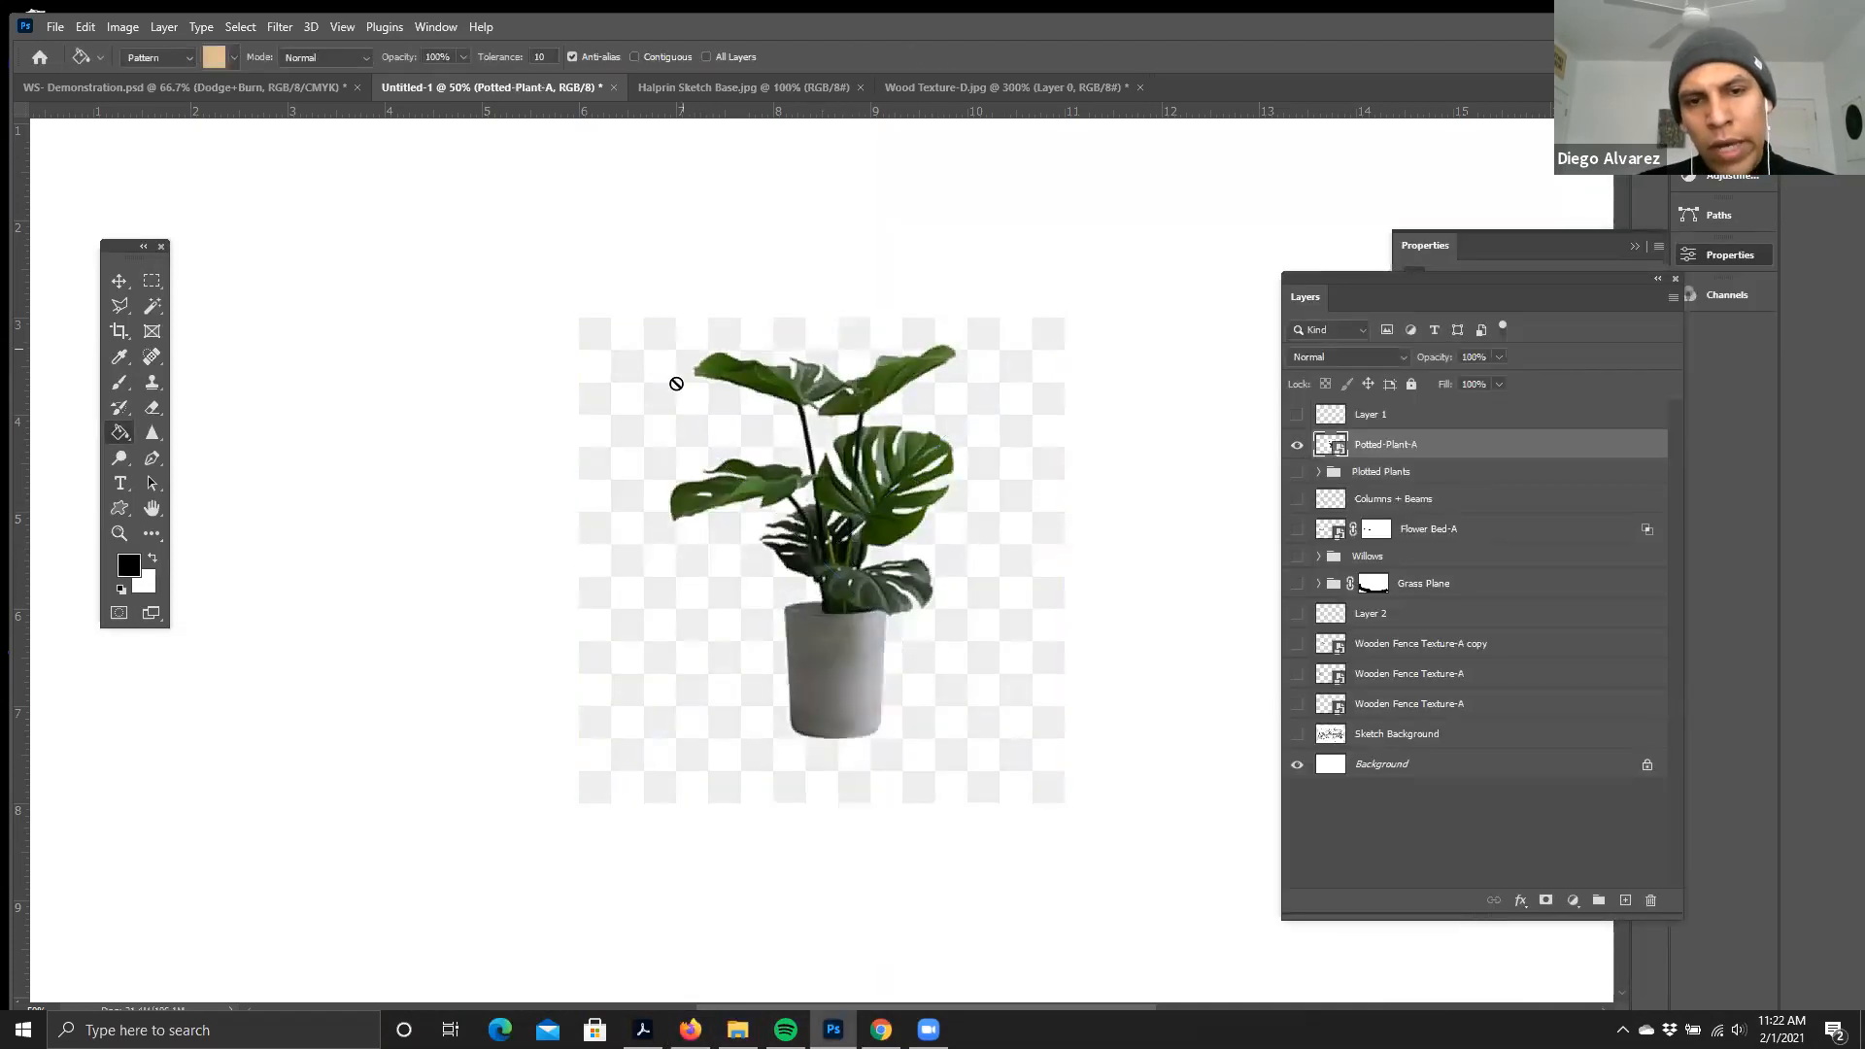
- Draw a loose freehand Lasso selection around the potted plant's leaves and gray pot on the Potted-Plant-A layer
key(ctrl+plus)
click(1521, 897)
click(651, 689)
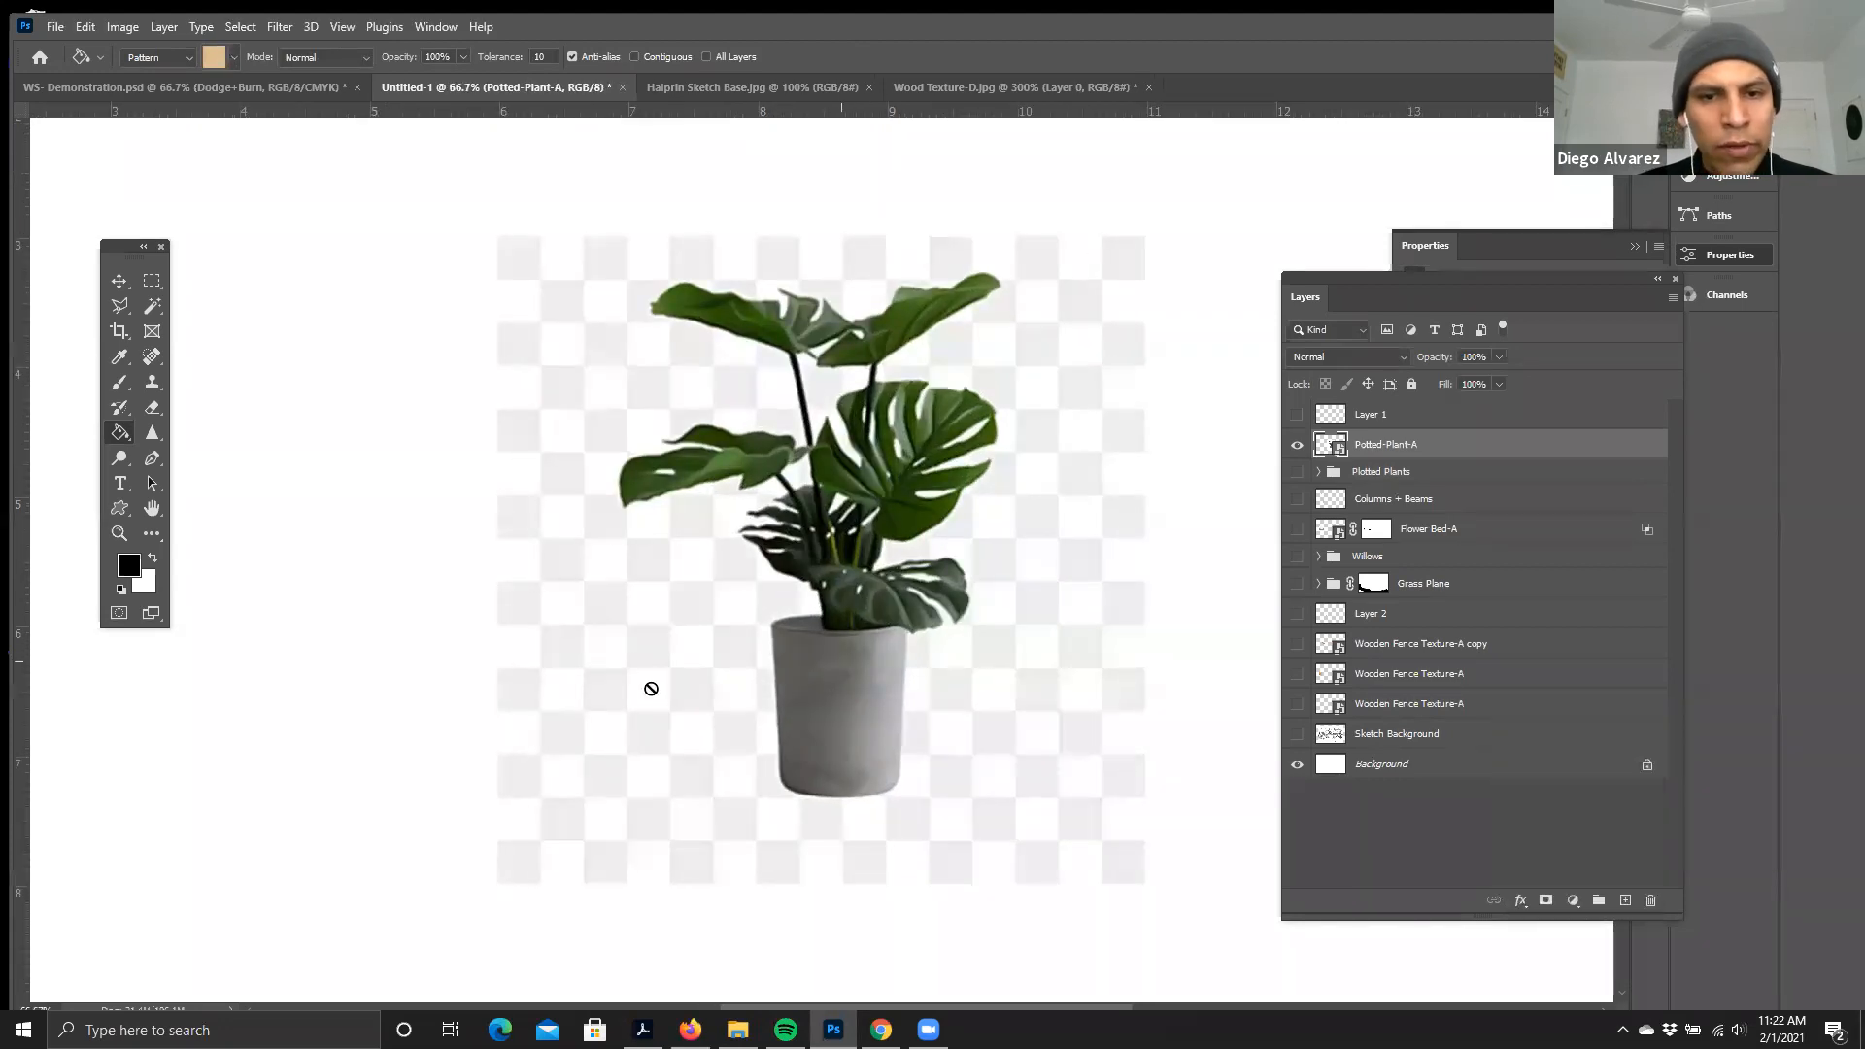
click(120, 306)
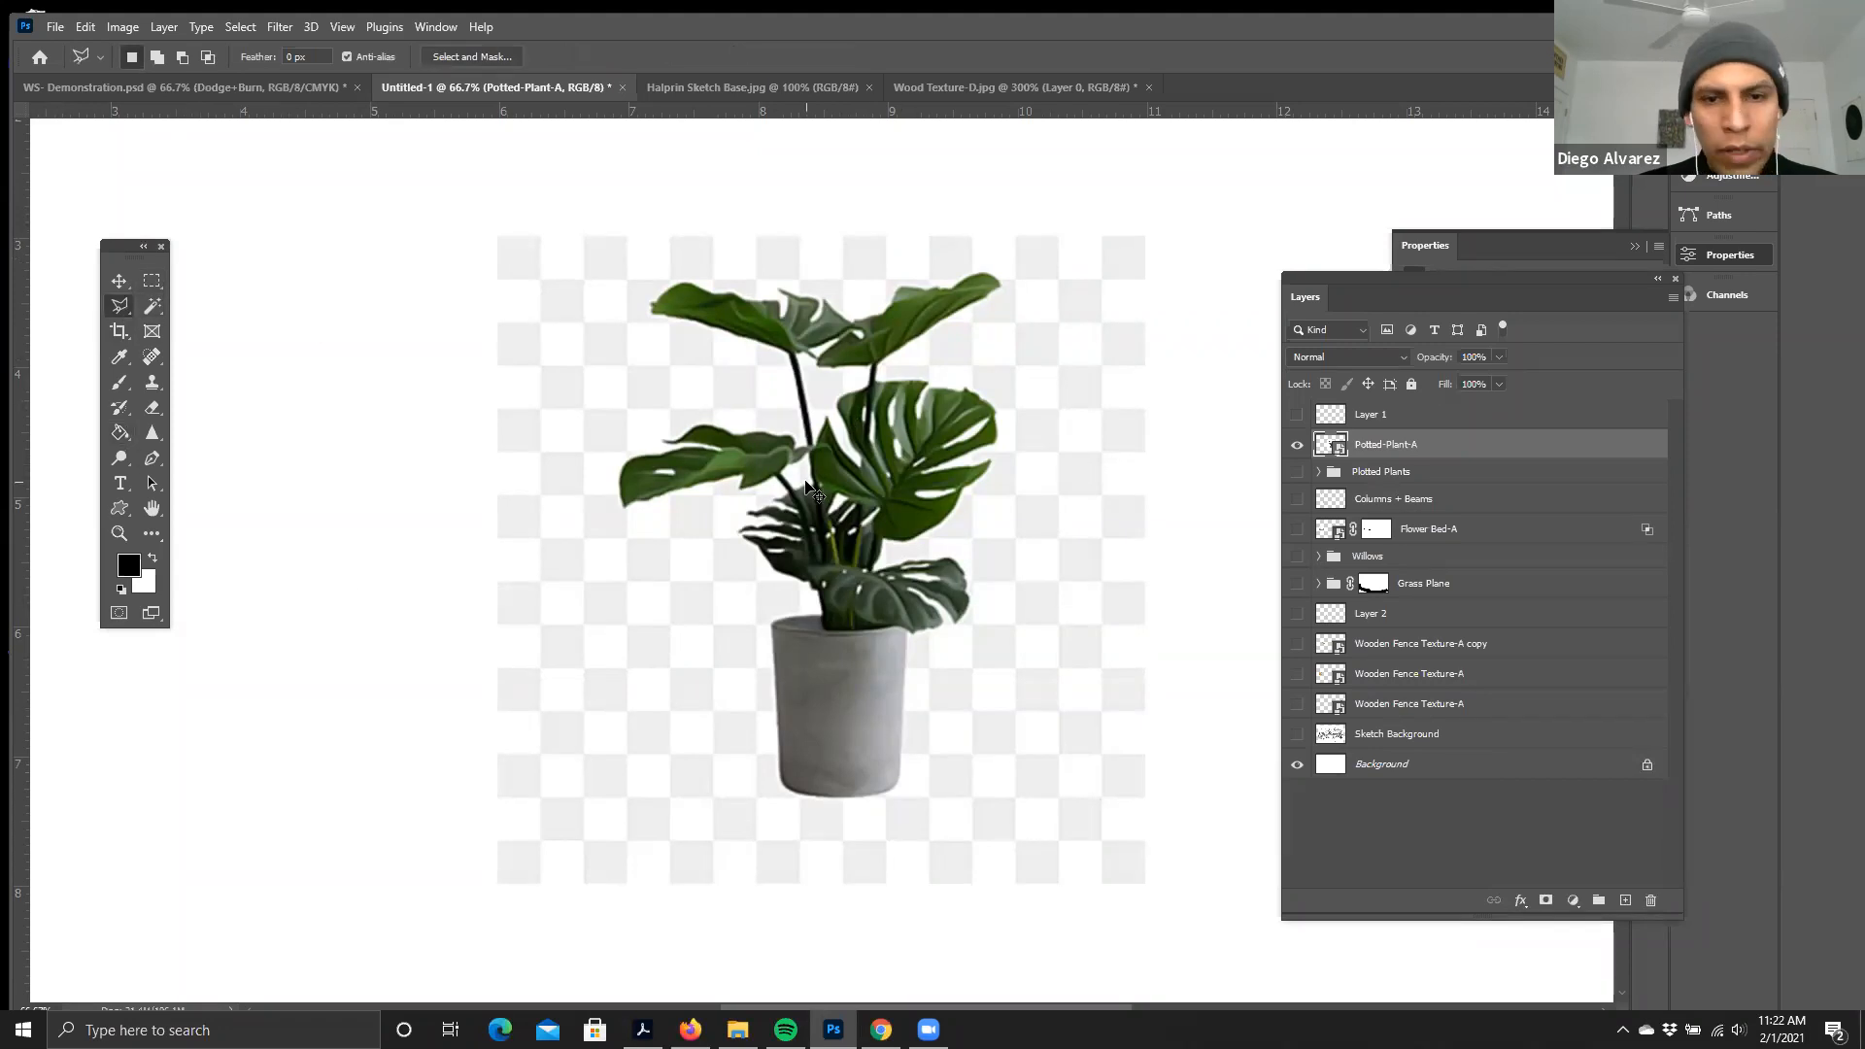
key(ctrl+plus)
key(ctrl+plus)
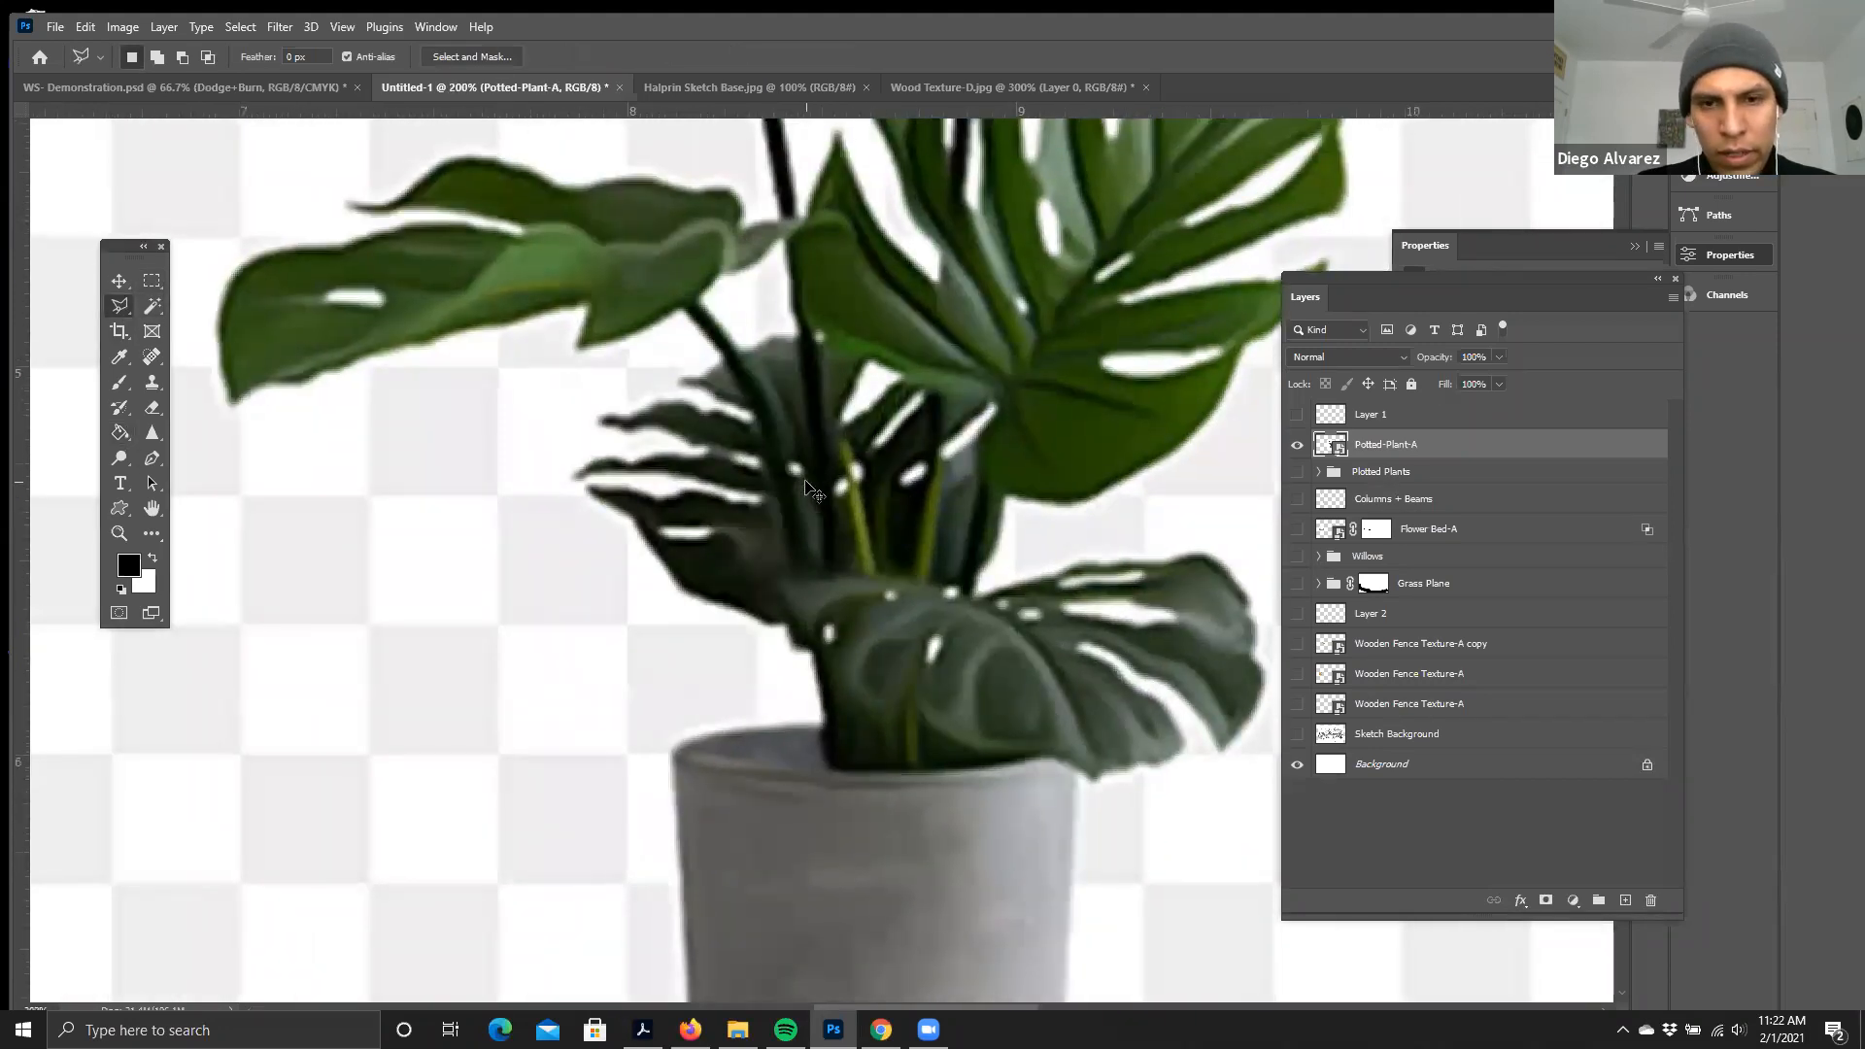
key(ctrl+minus)
click(115, 303)
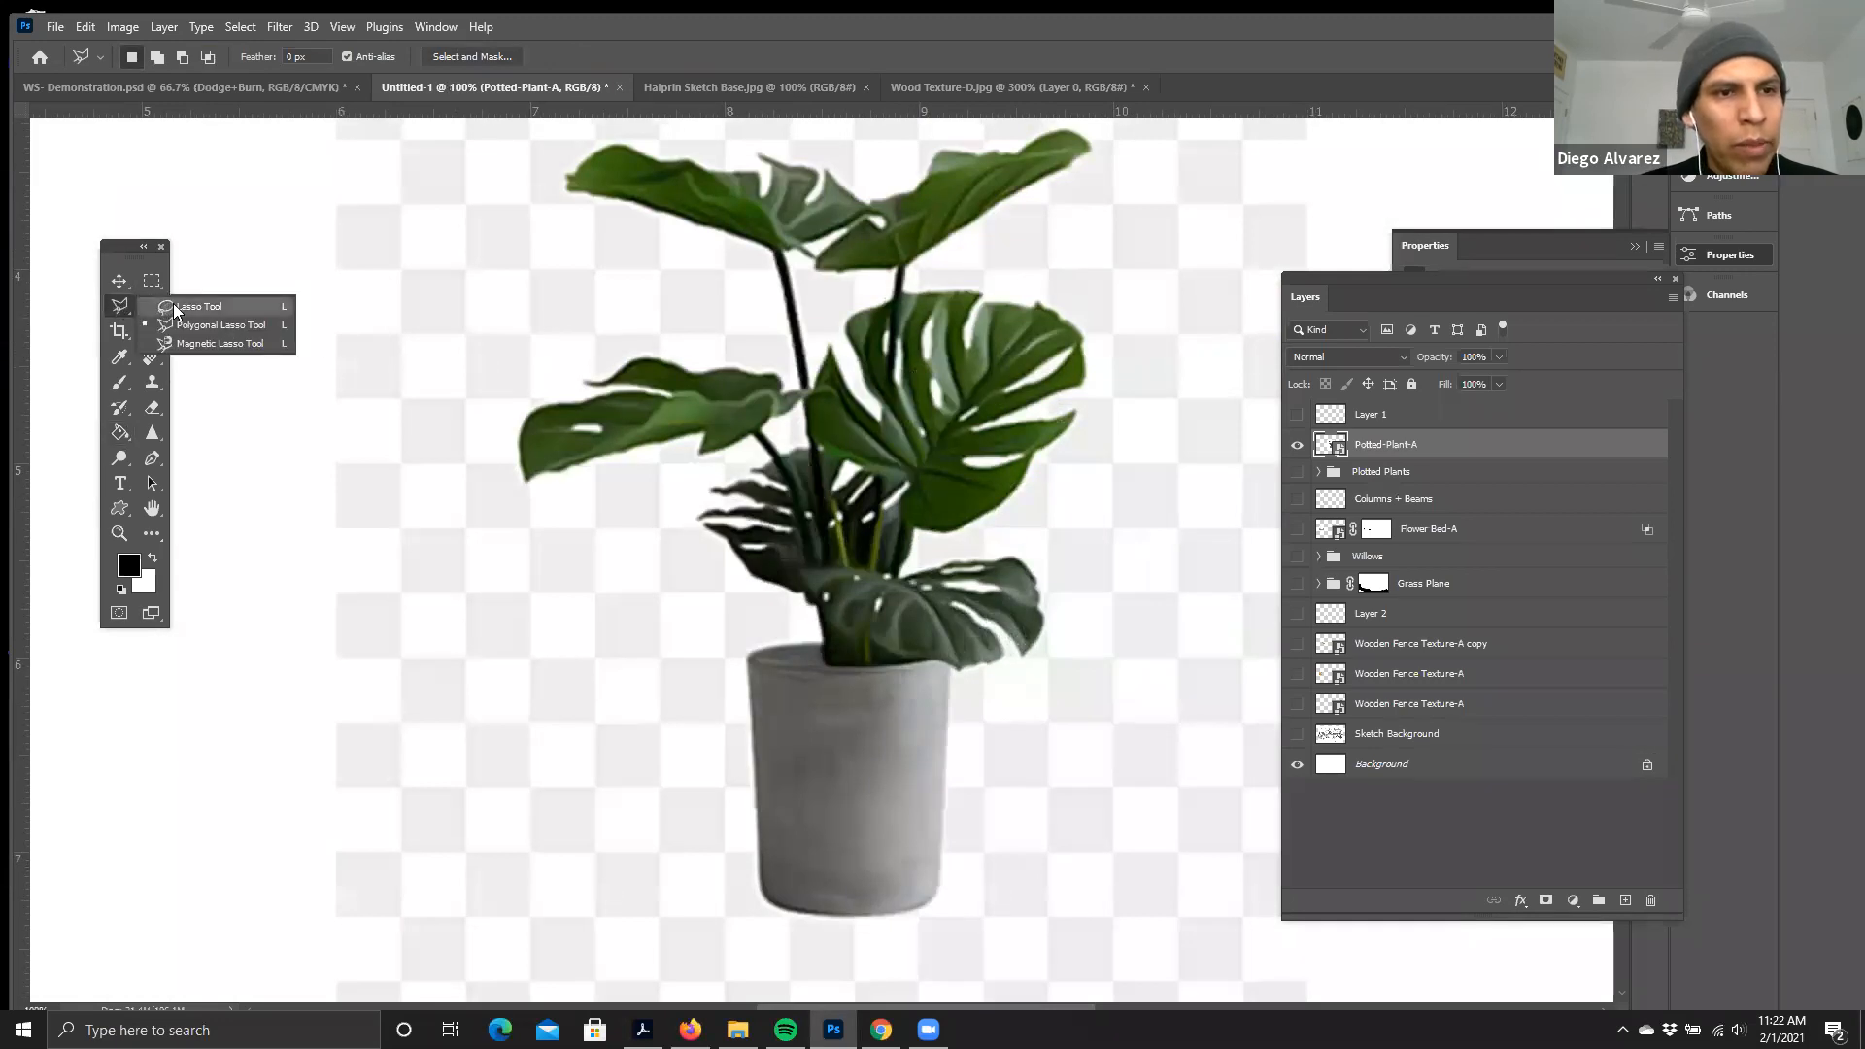
click(173, 305)
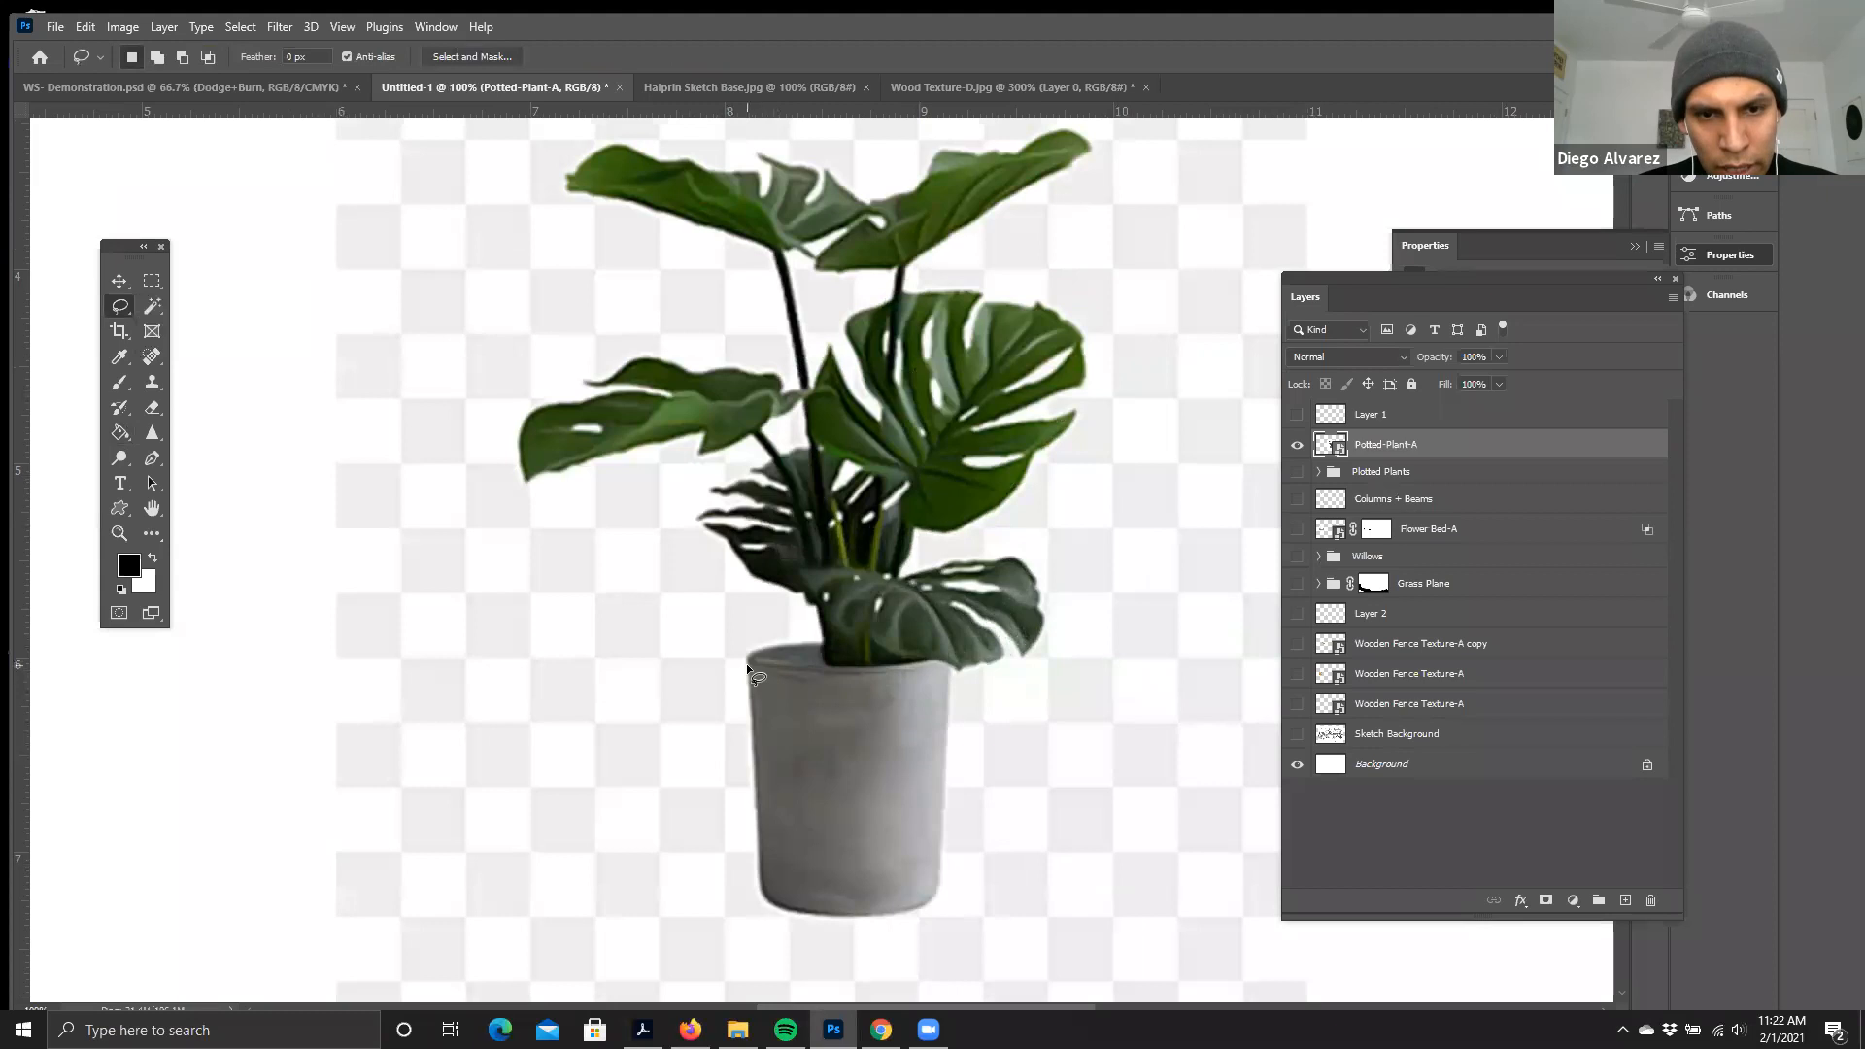
mouse_move(747, 721)
mouse_down()
mouse_move(762, 895)
mouse_move(886, 929)
mouse_move(950, 889)
mouse_move(953, 683)
mouse_up()
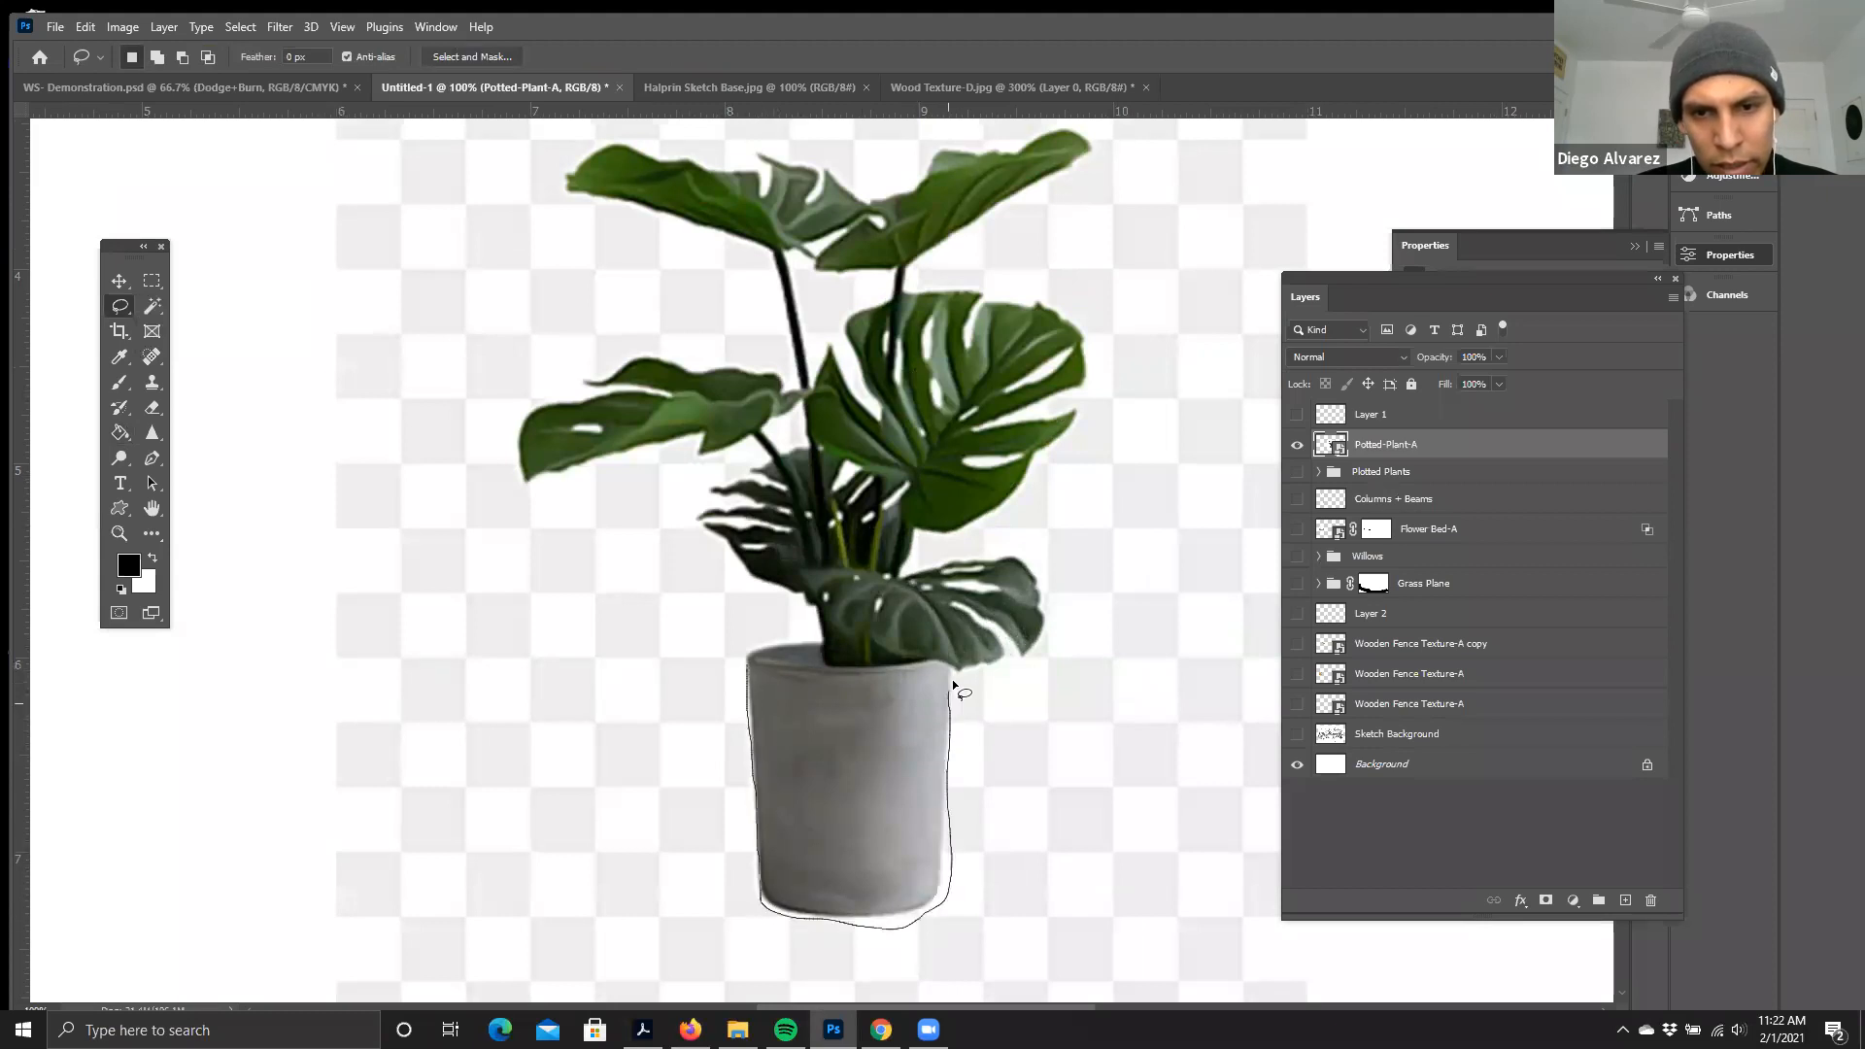
mouse_move(1039, 549)
mouse_down()
mouse_move(1122, 271)
mouse_move(1101, 148)
mouse_move(988, 114)
mouse_move(856, 145)
mouse_move(567, 137)
mouse_move(576, 263)
mouse_move(716, 285)
mouse_move(634, 340)
mouse_move(511, 362)
mouse_move(528, 561)
mouse_move(699, 569)
mouse_move(748, 670)
mouse_up()
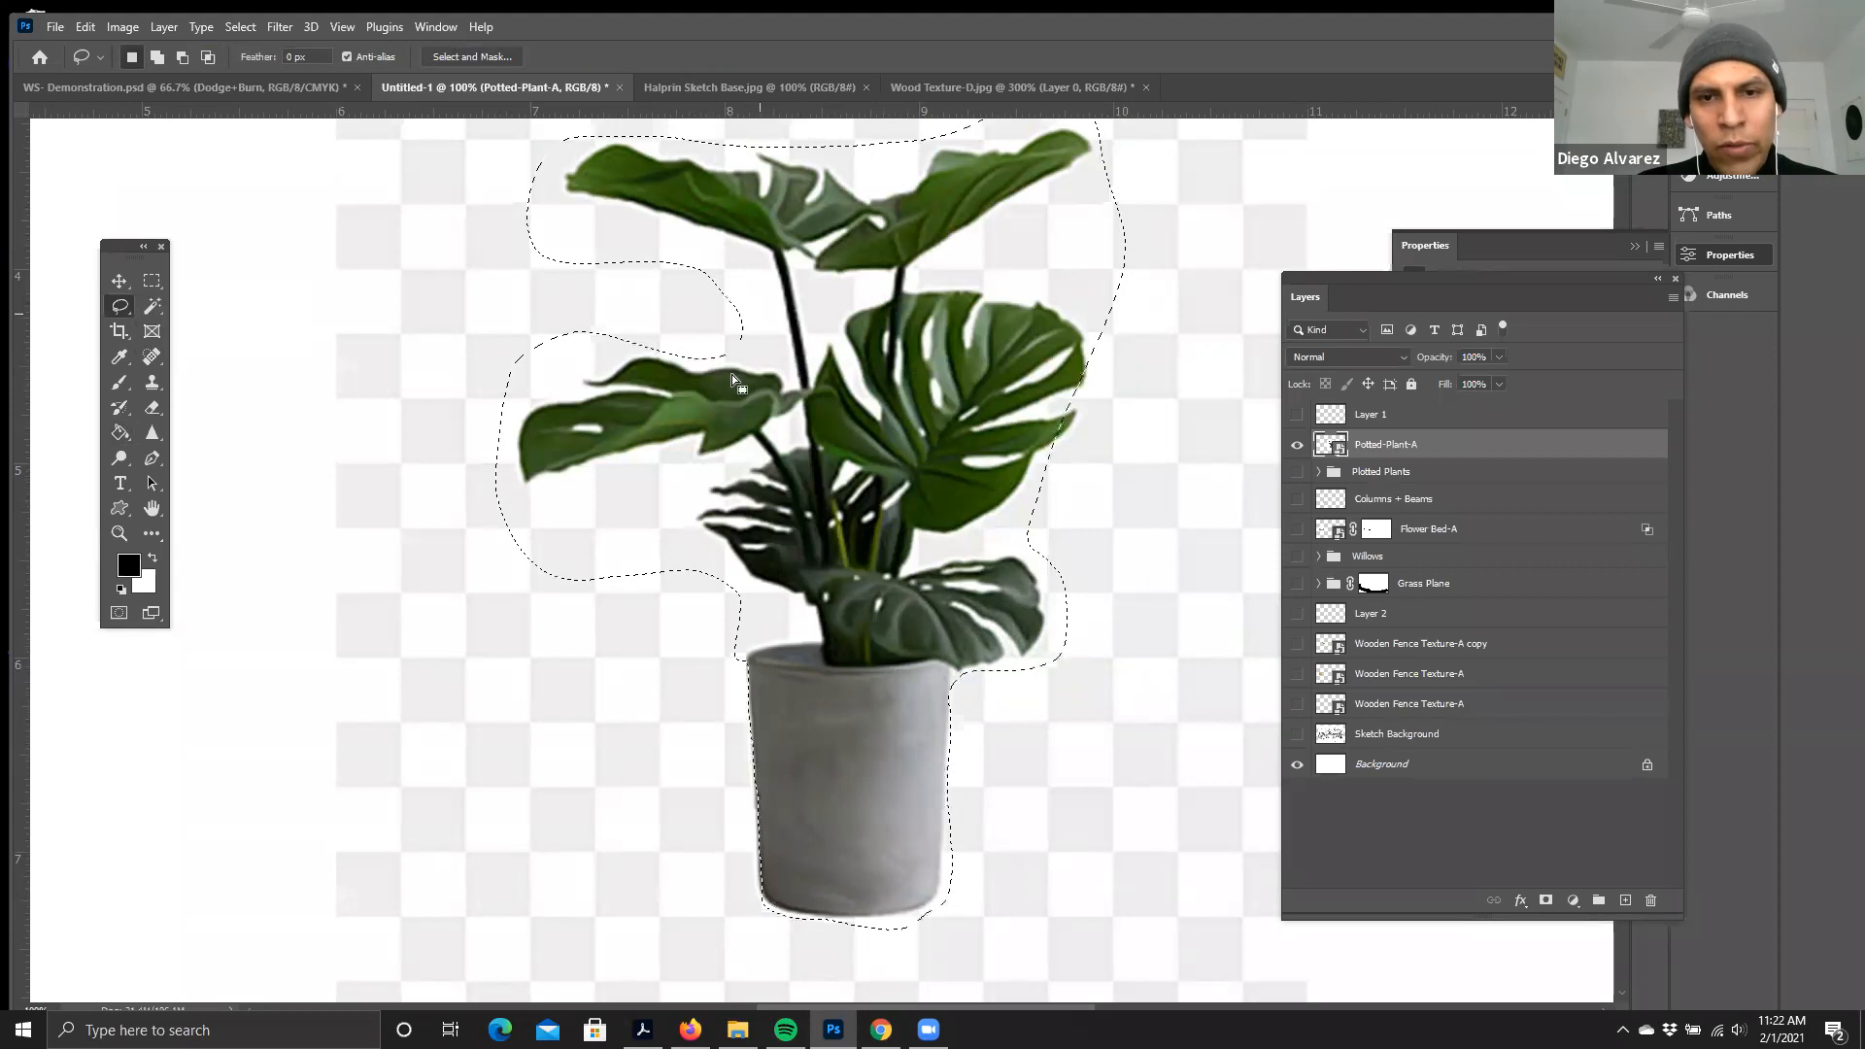
scroll(731, 375, up, 1)
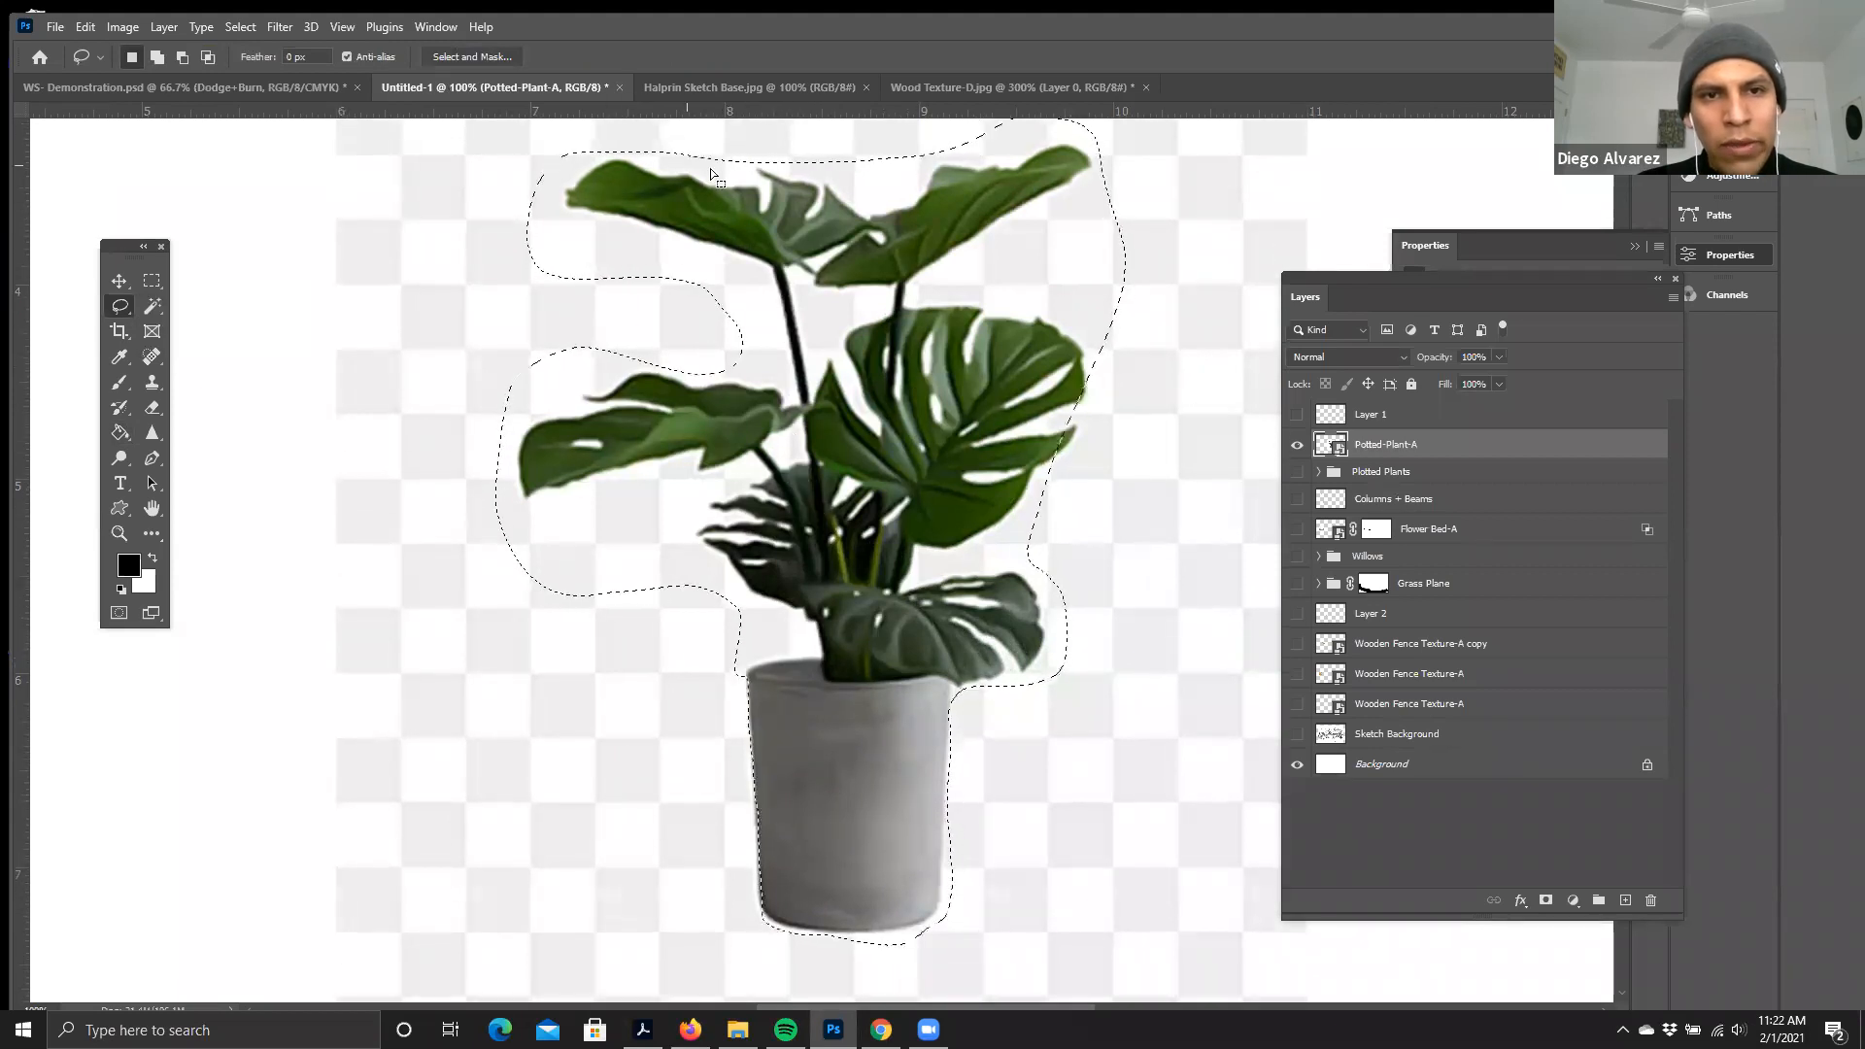
scroll(975, 497, up, 3)
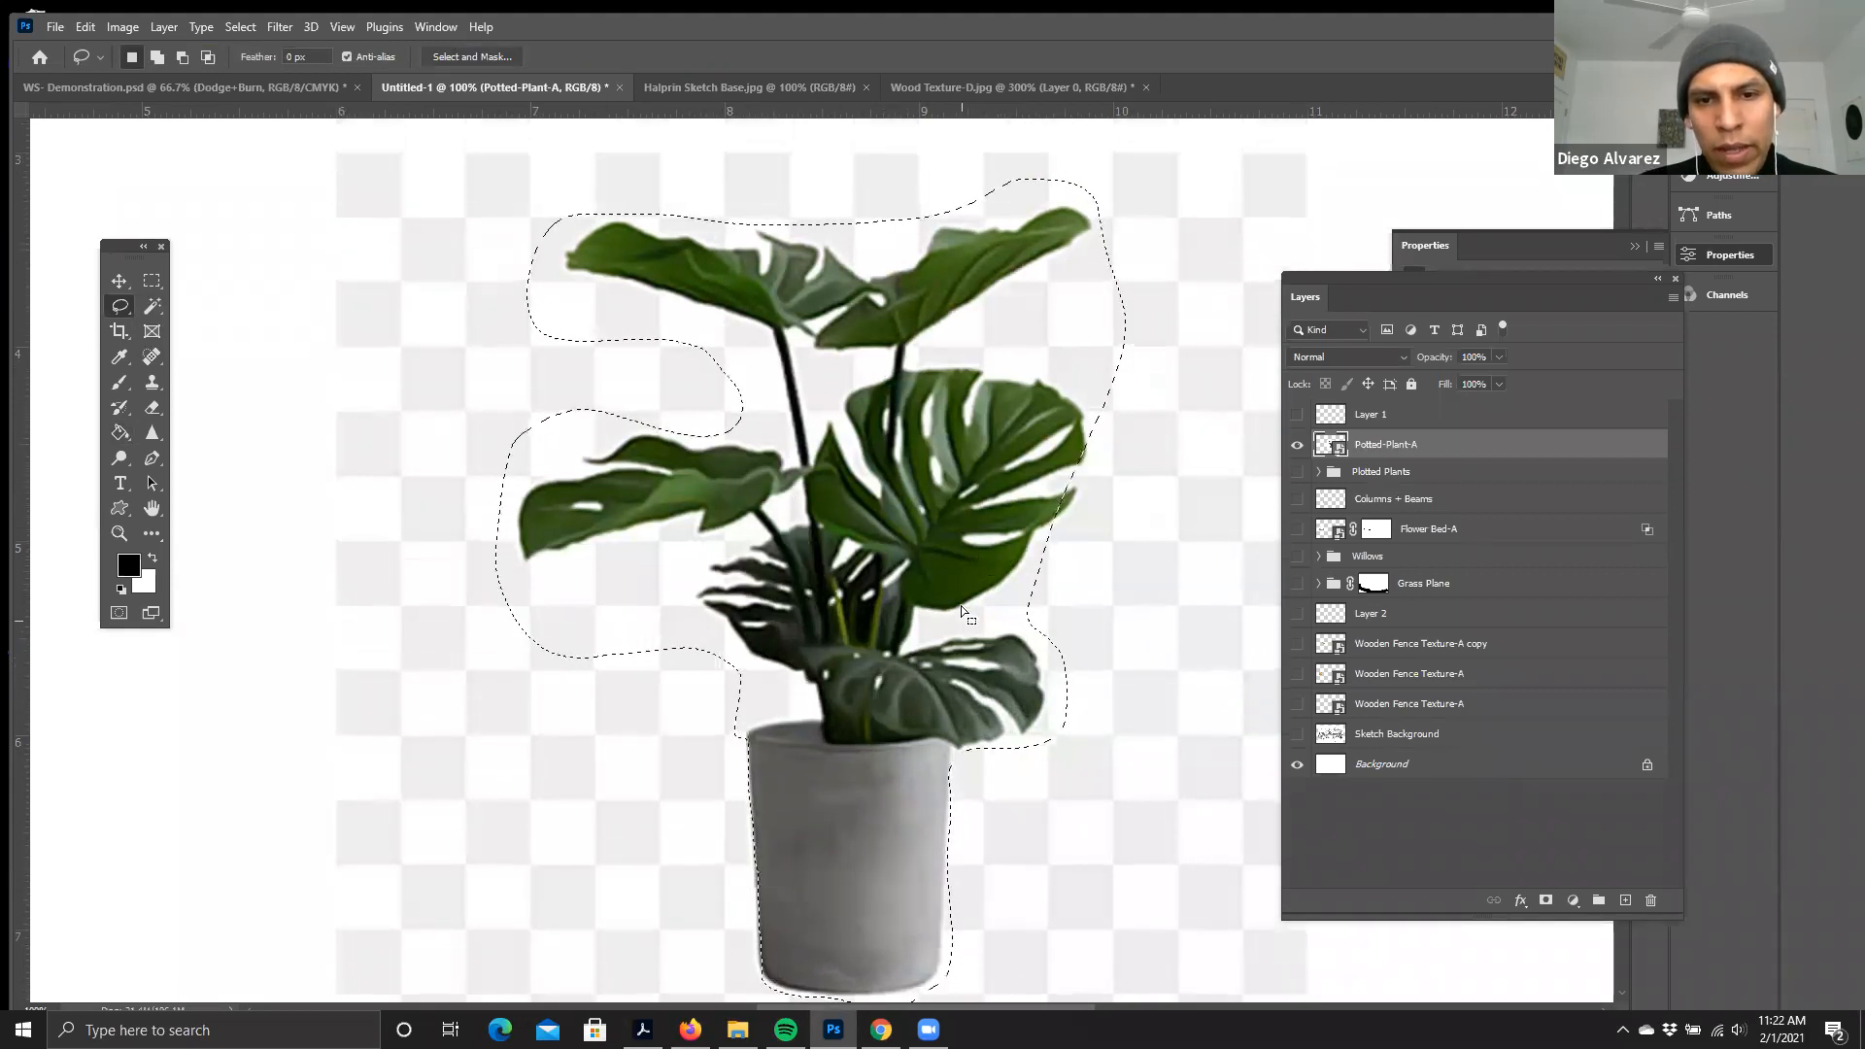
- Invert the lasso selection around the plant and try to delete the checkered background from the Potted-Plant-A layer
scroll(961, 608, up, 1)
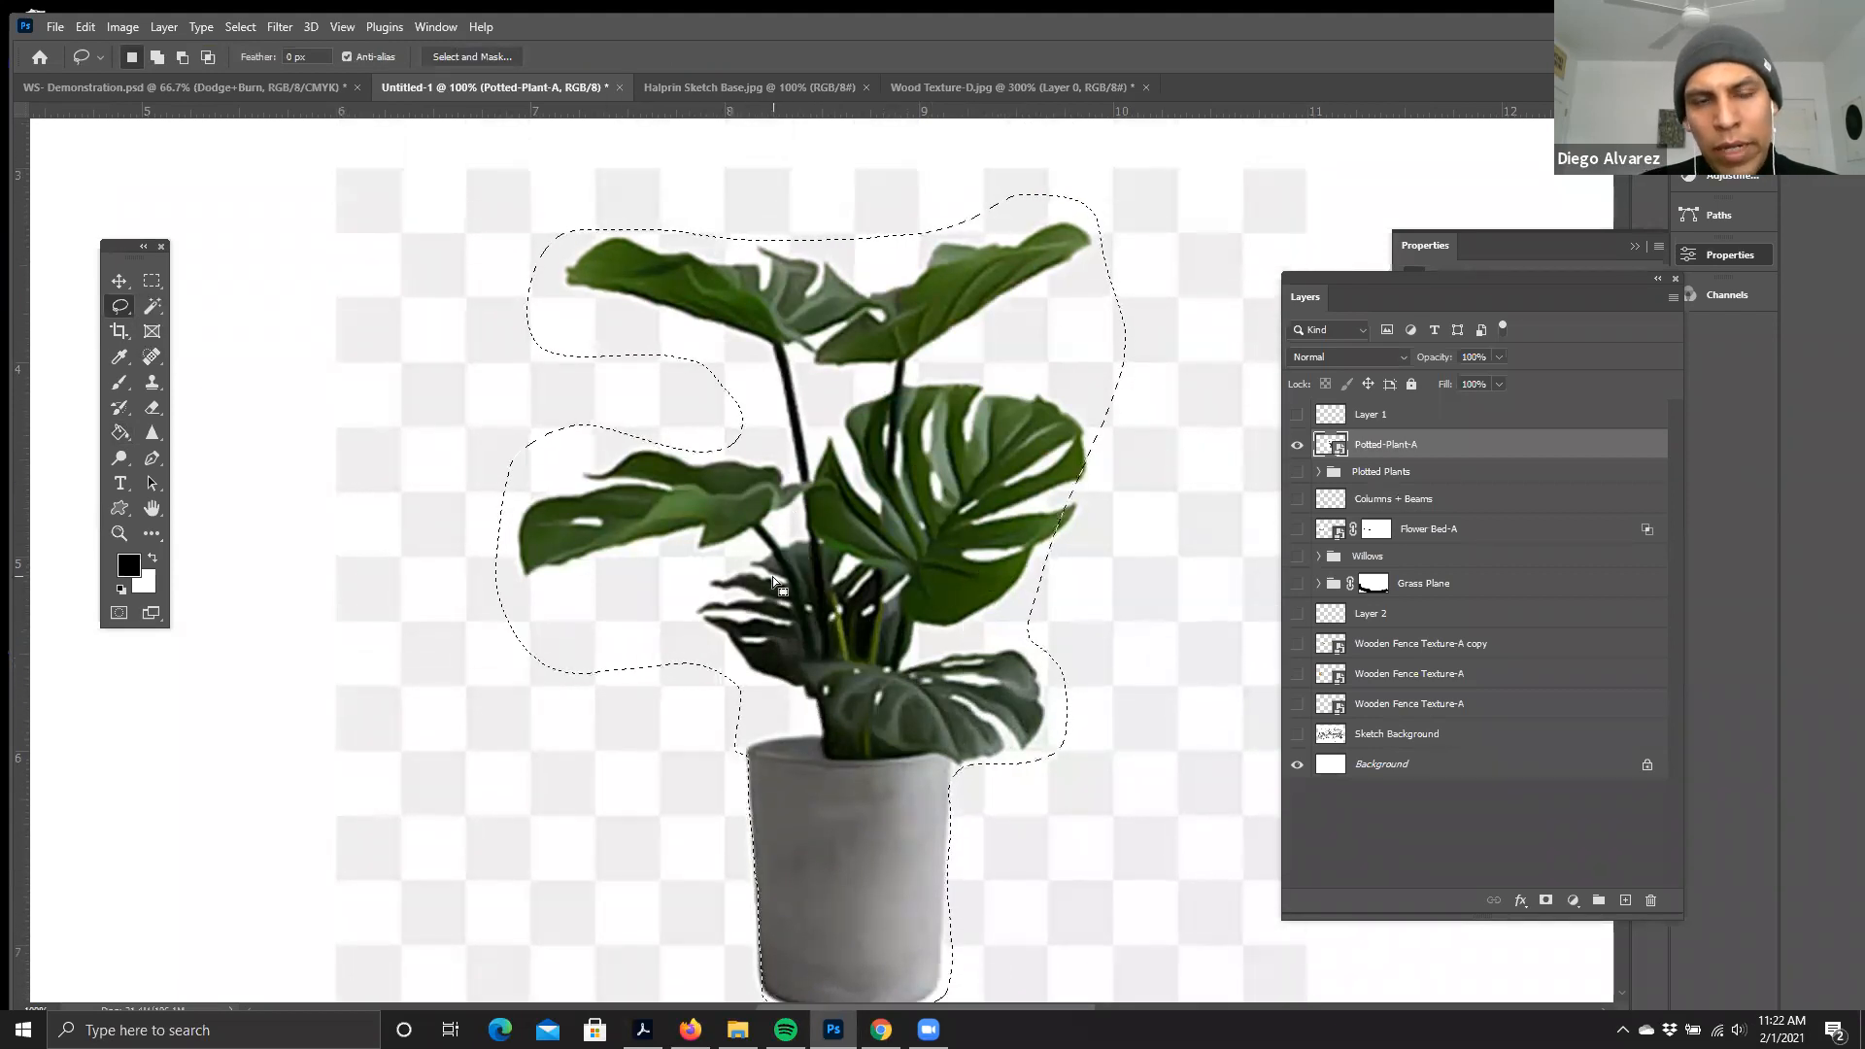
right_click(797, 366)
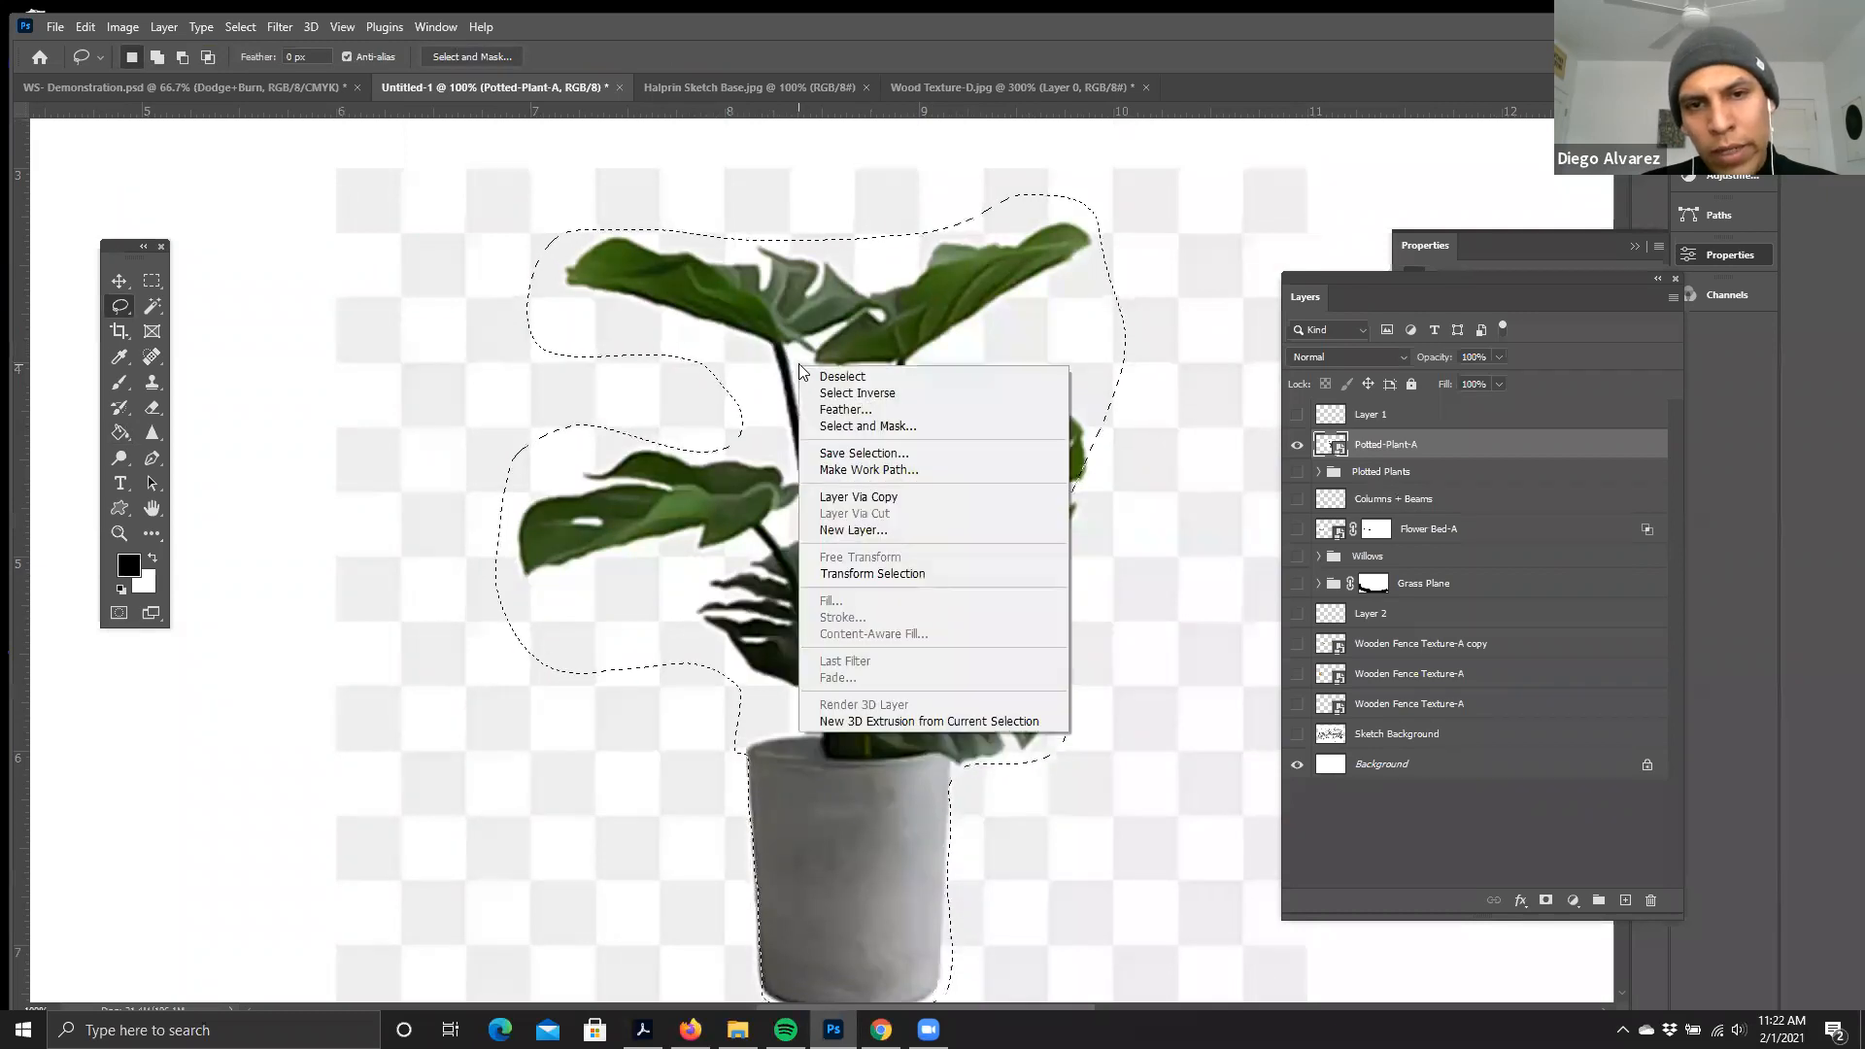
click(849, 394)
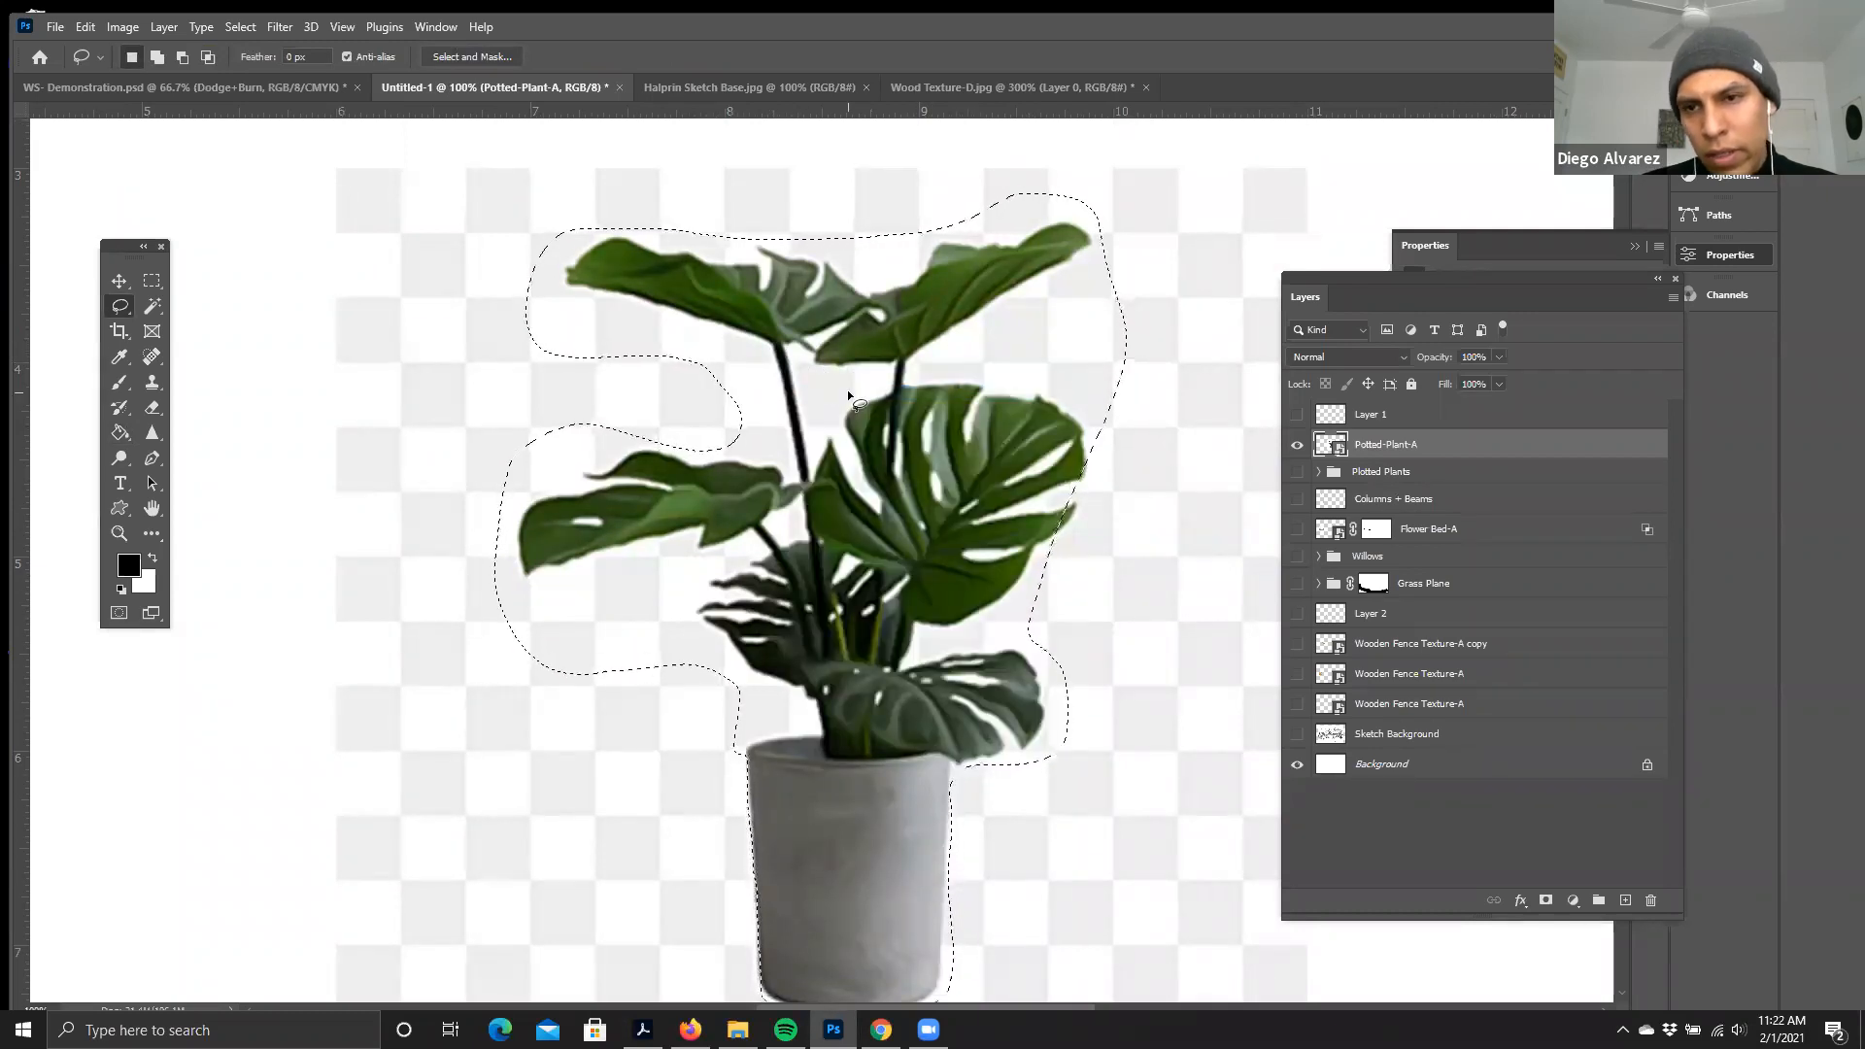
key(Delete)
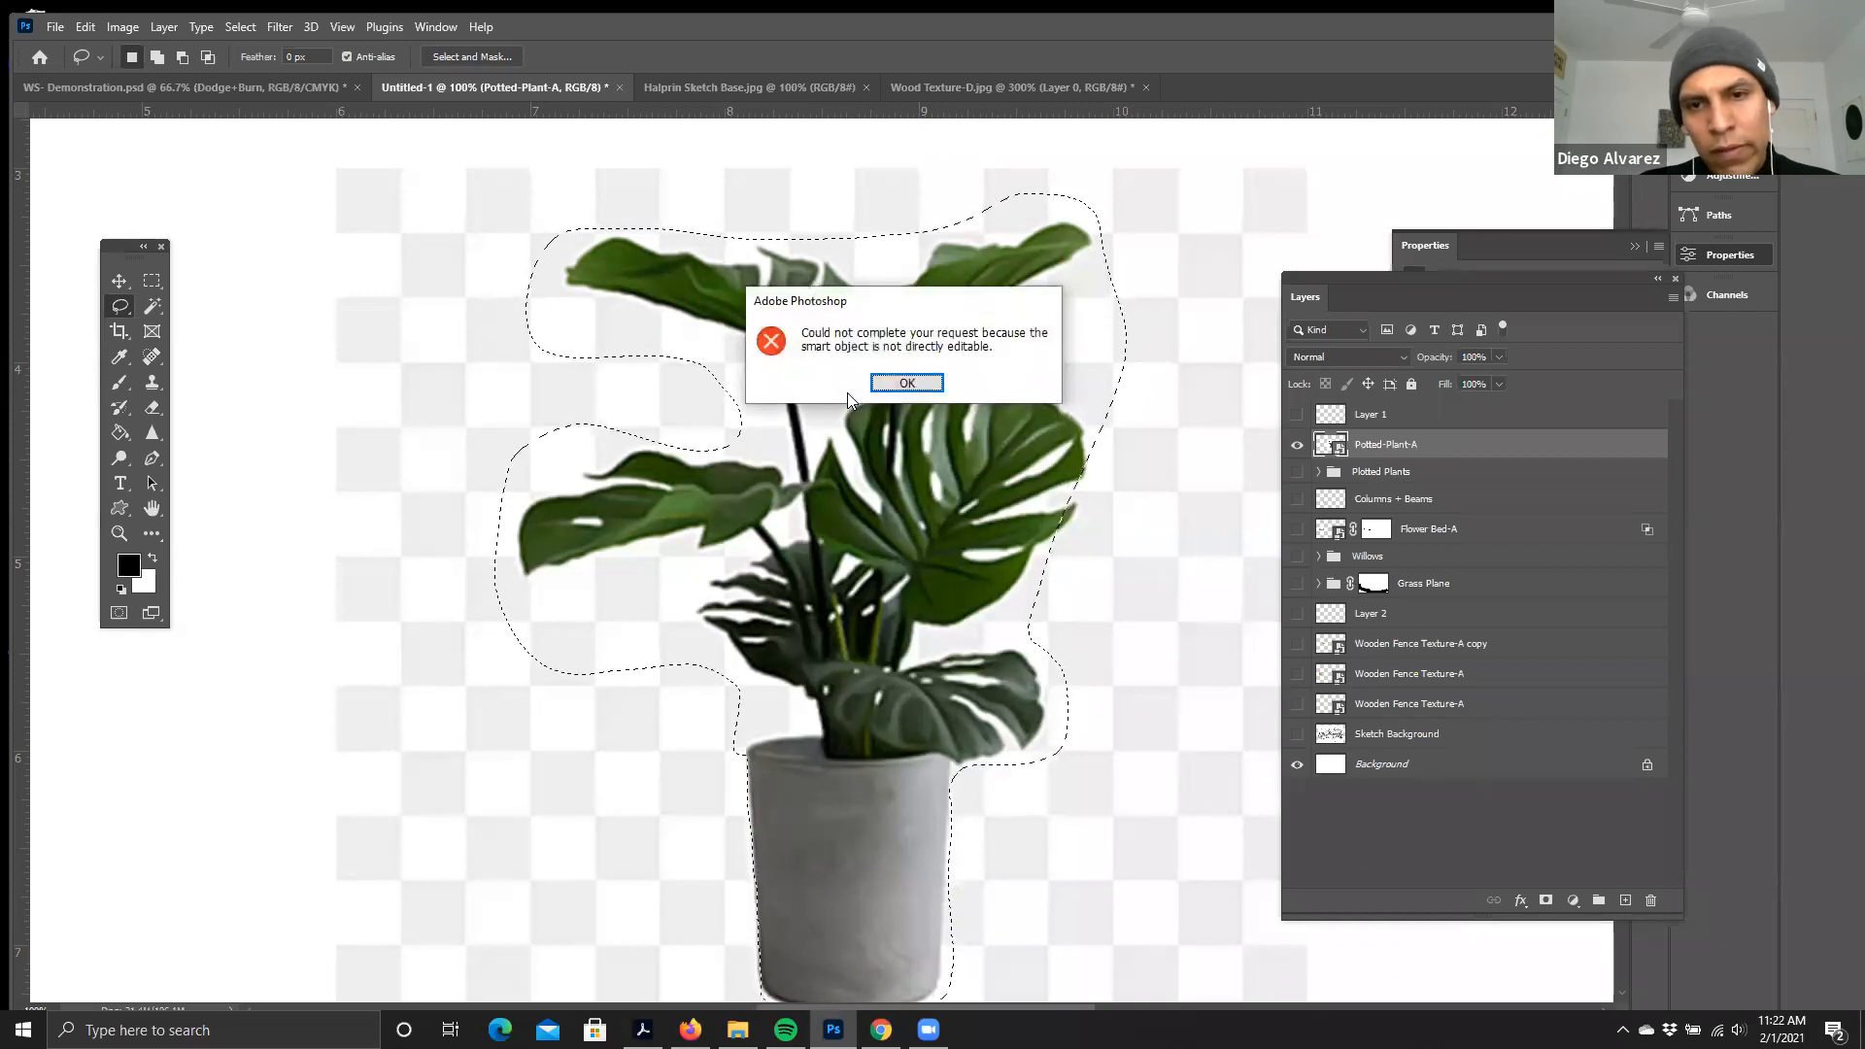
click(905, 384)
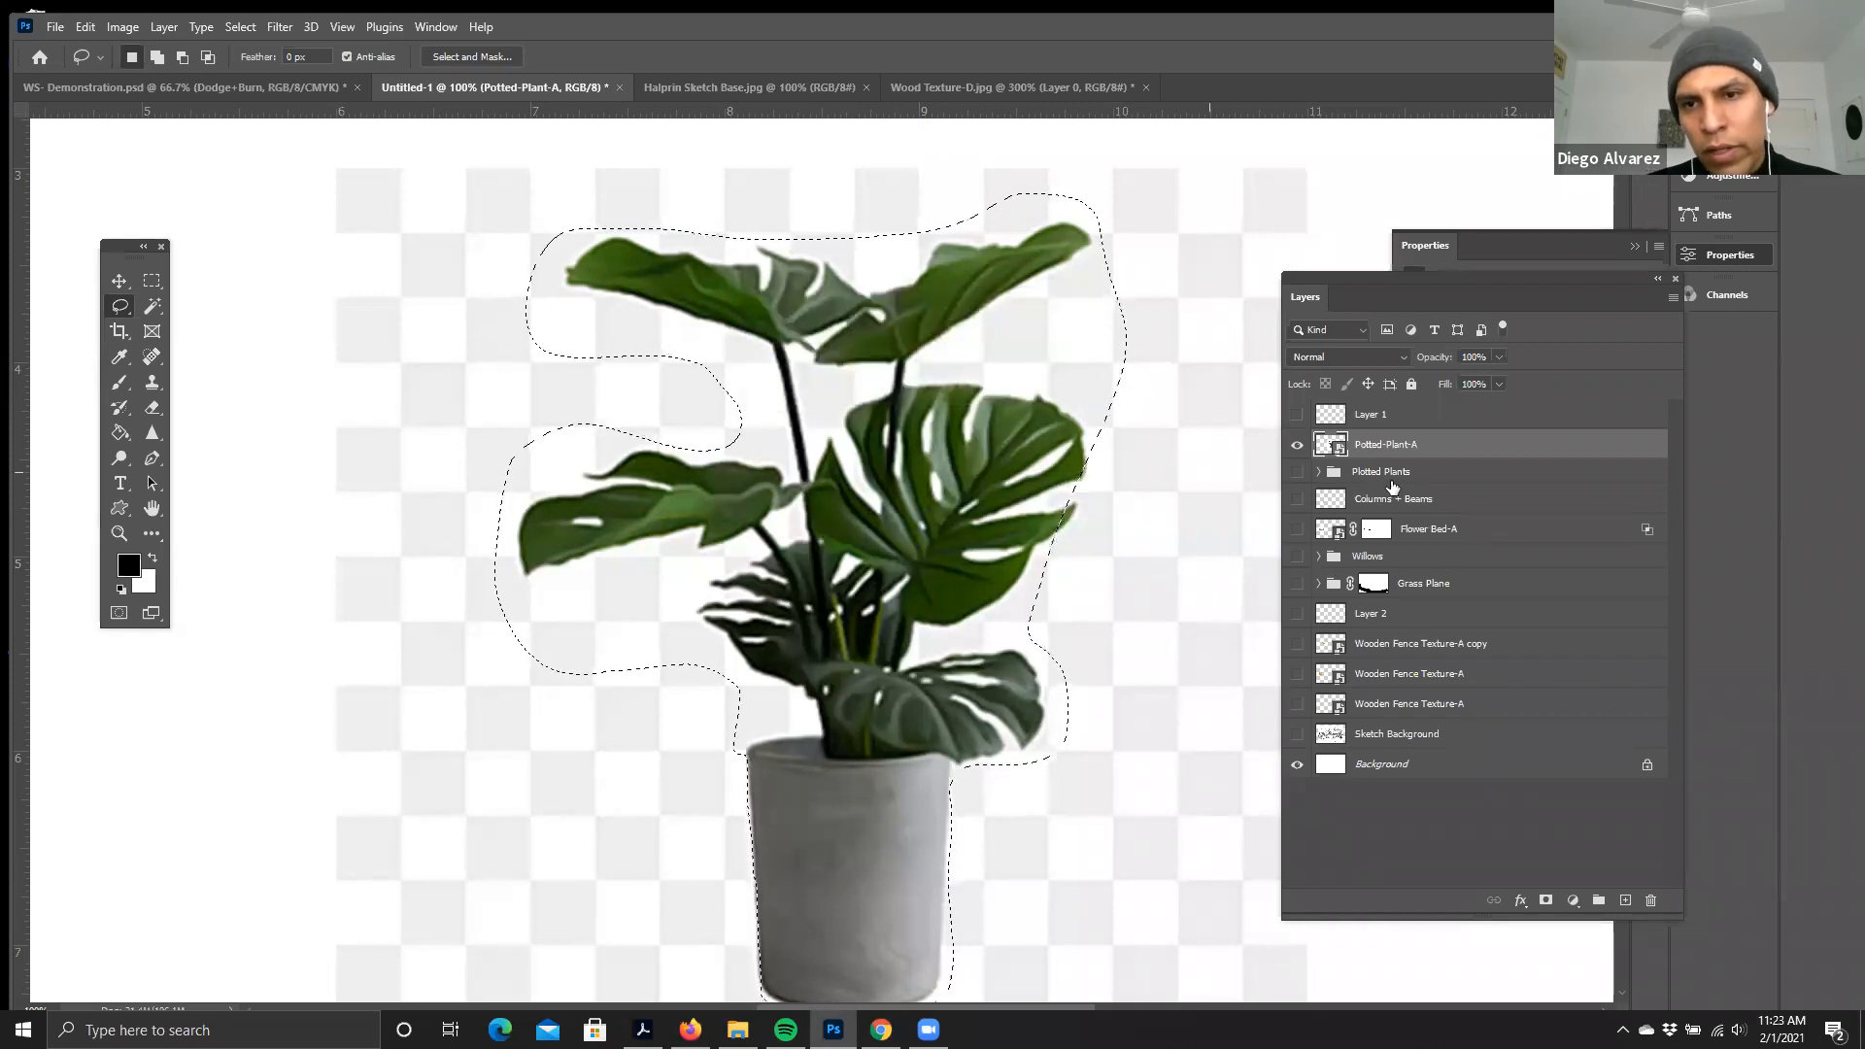
- Rasterize the Potted-Plant-A smart object layer
right_click(1338, 449)
click(1465, 435)
right_click(1462, 445)
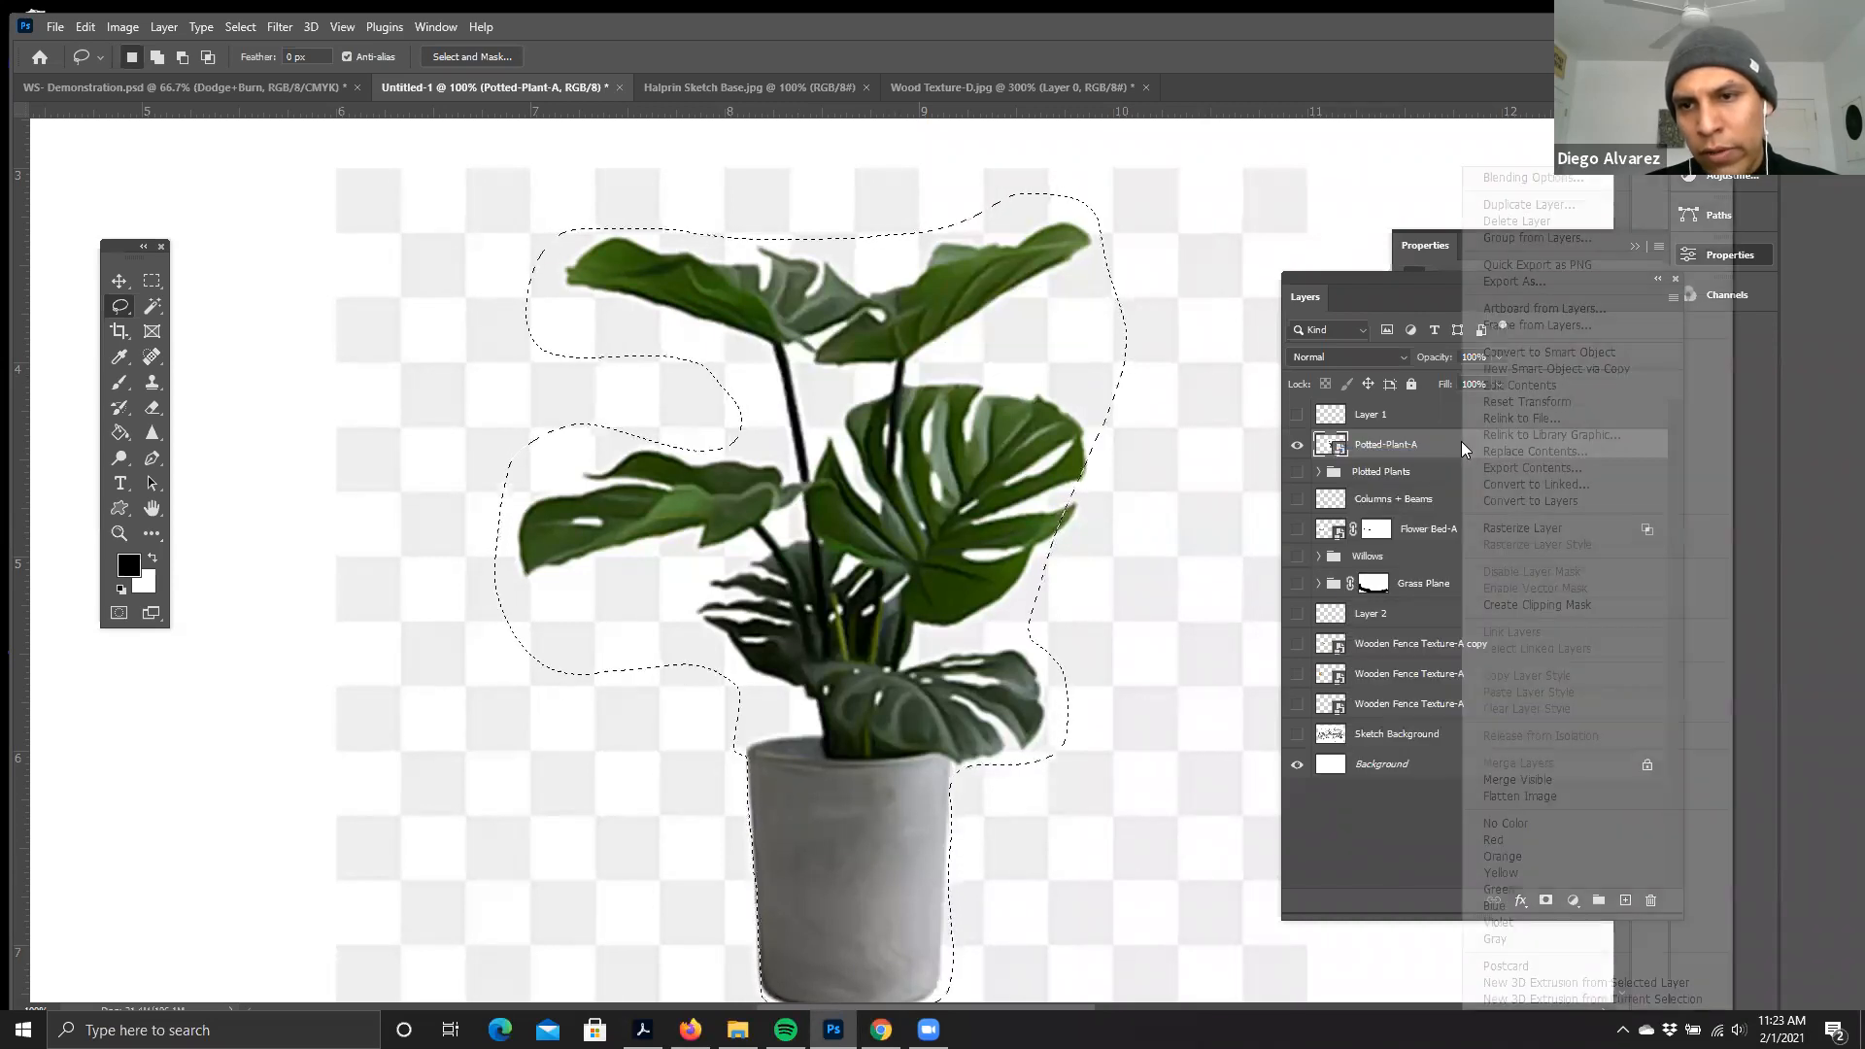
click(1557, 530)
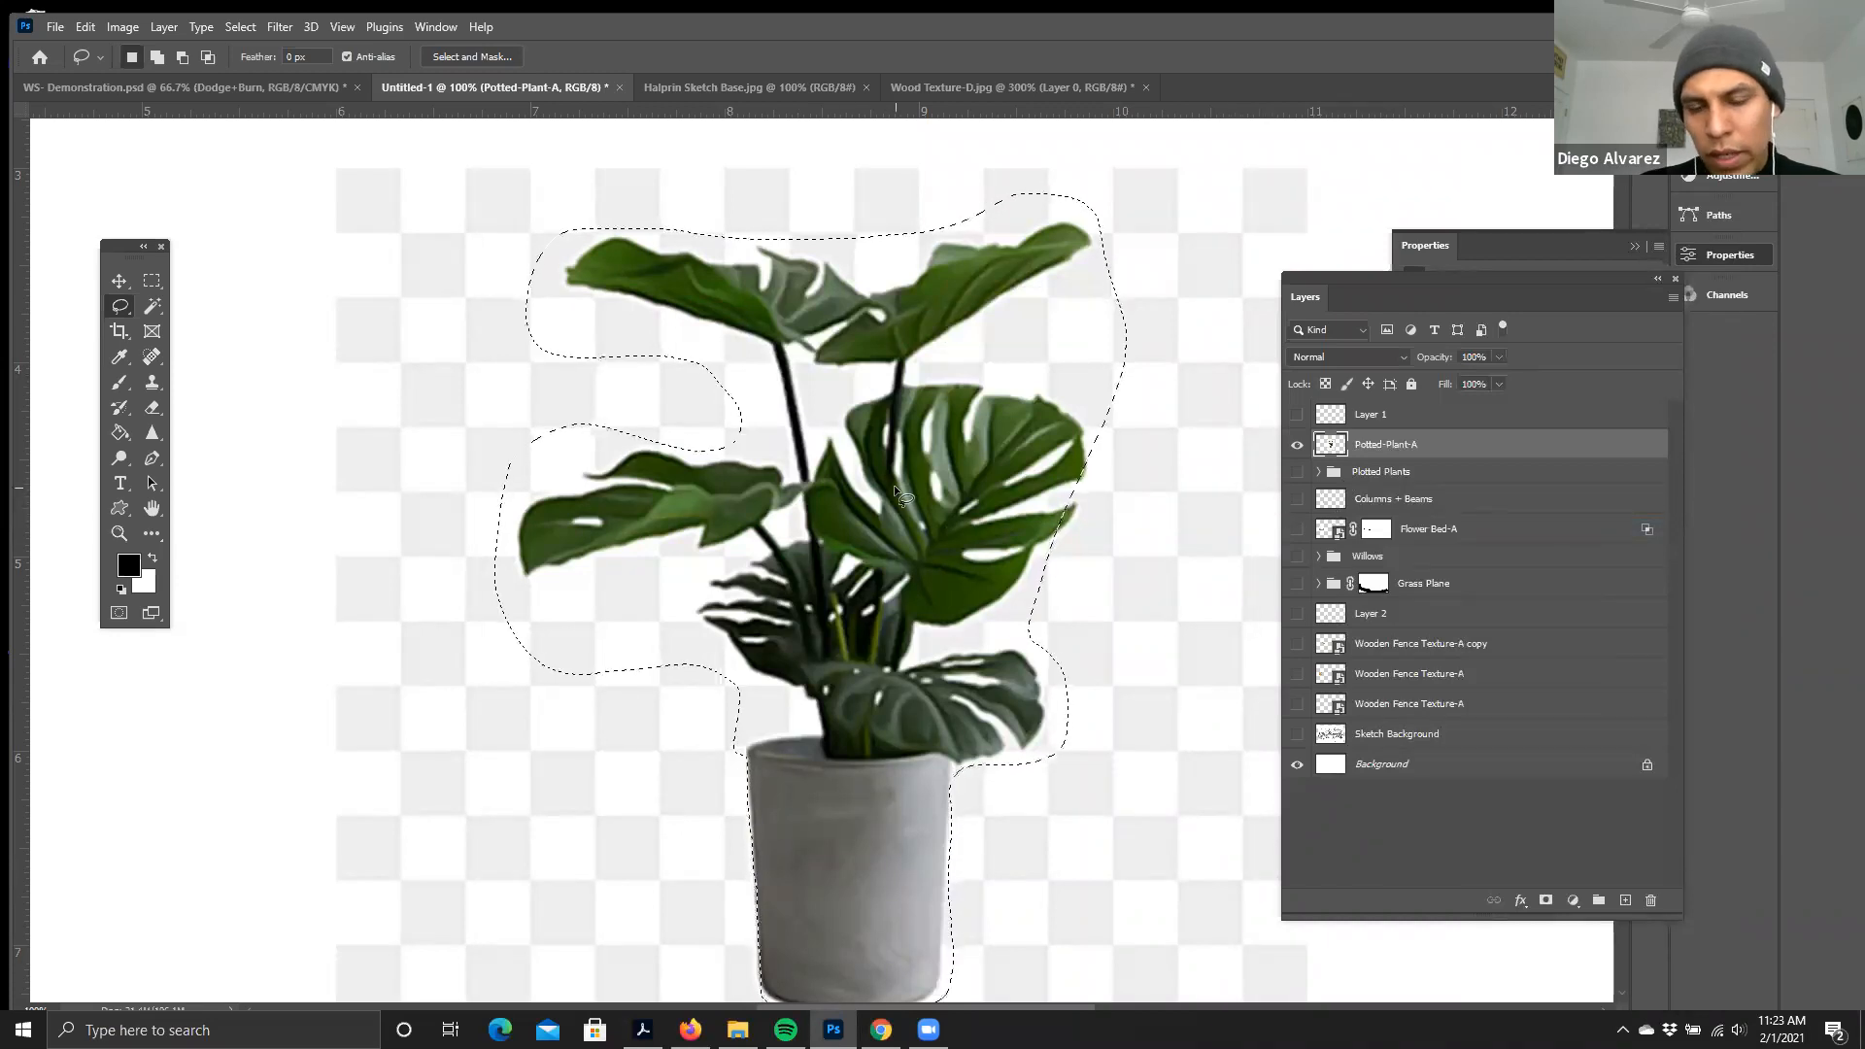
- Delete the checkered background outside the loose plant outline, undo that deletion, and deselect
key(Delete)
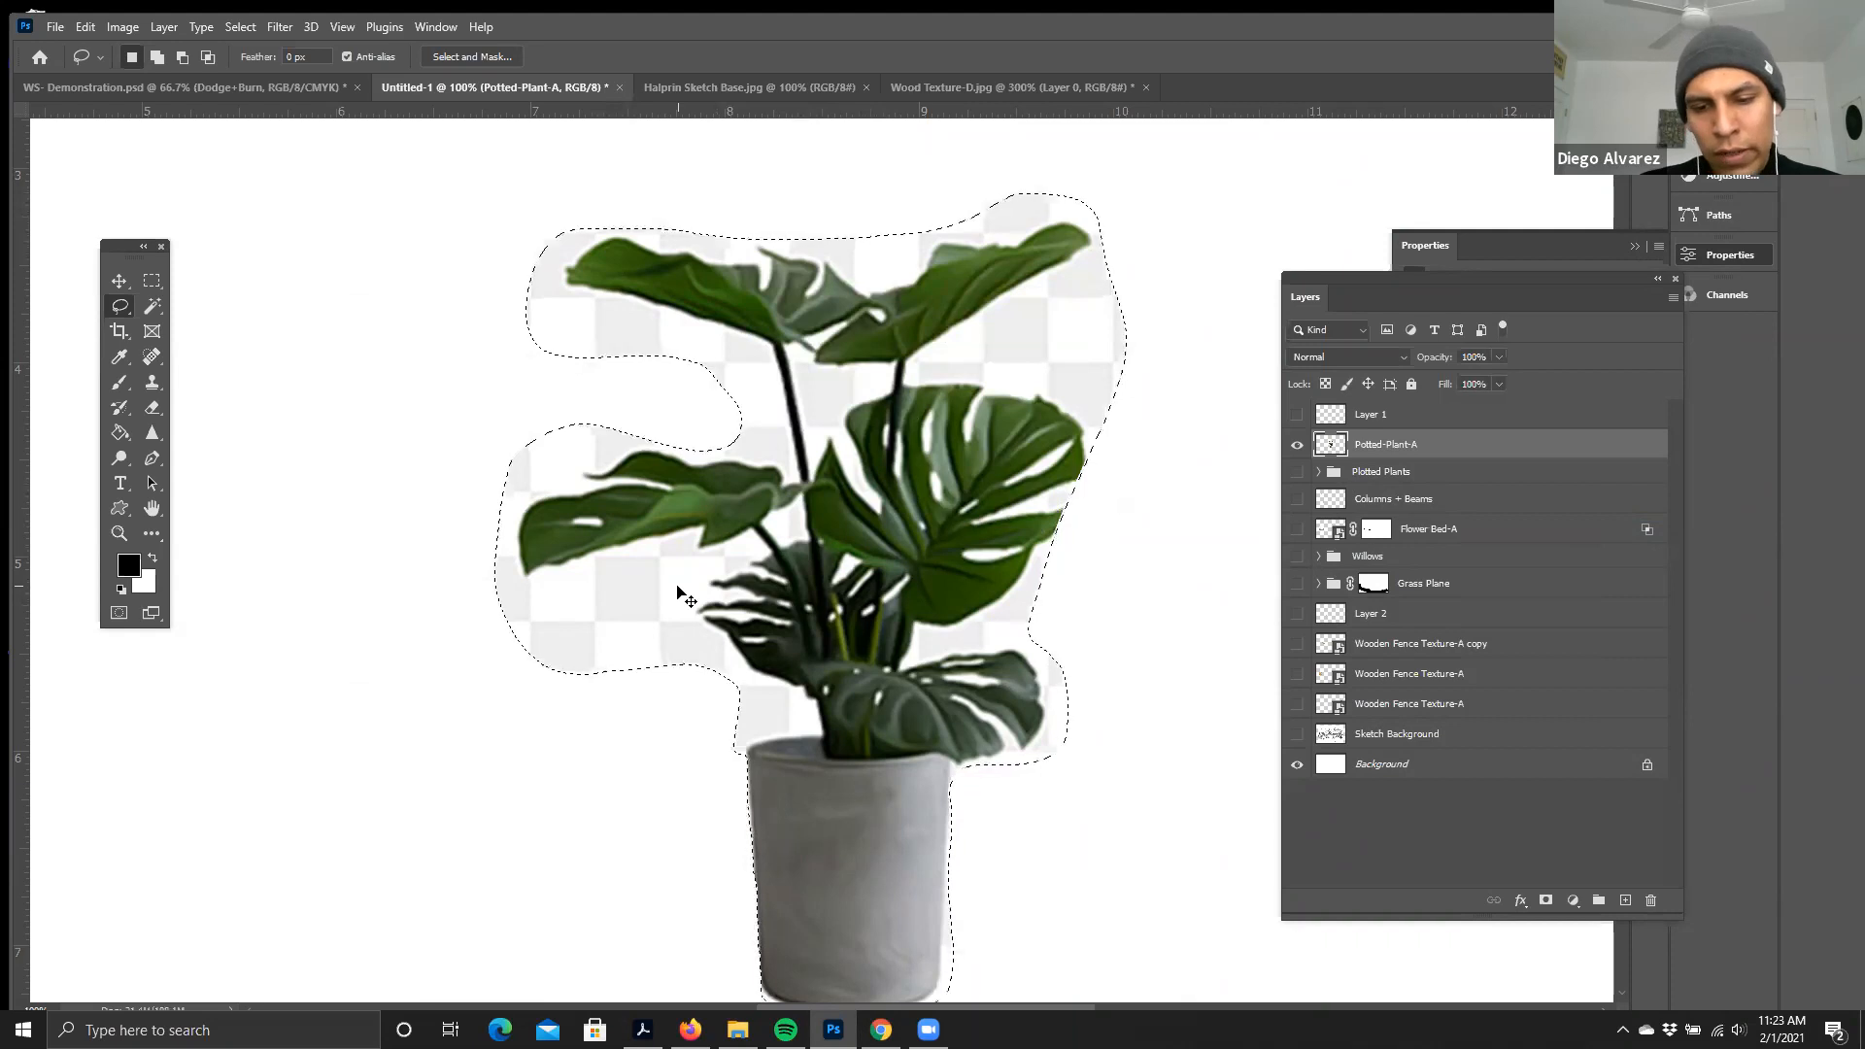
key(ctrl+minus)
key(ctrl+minus)
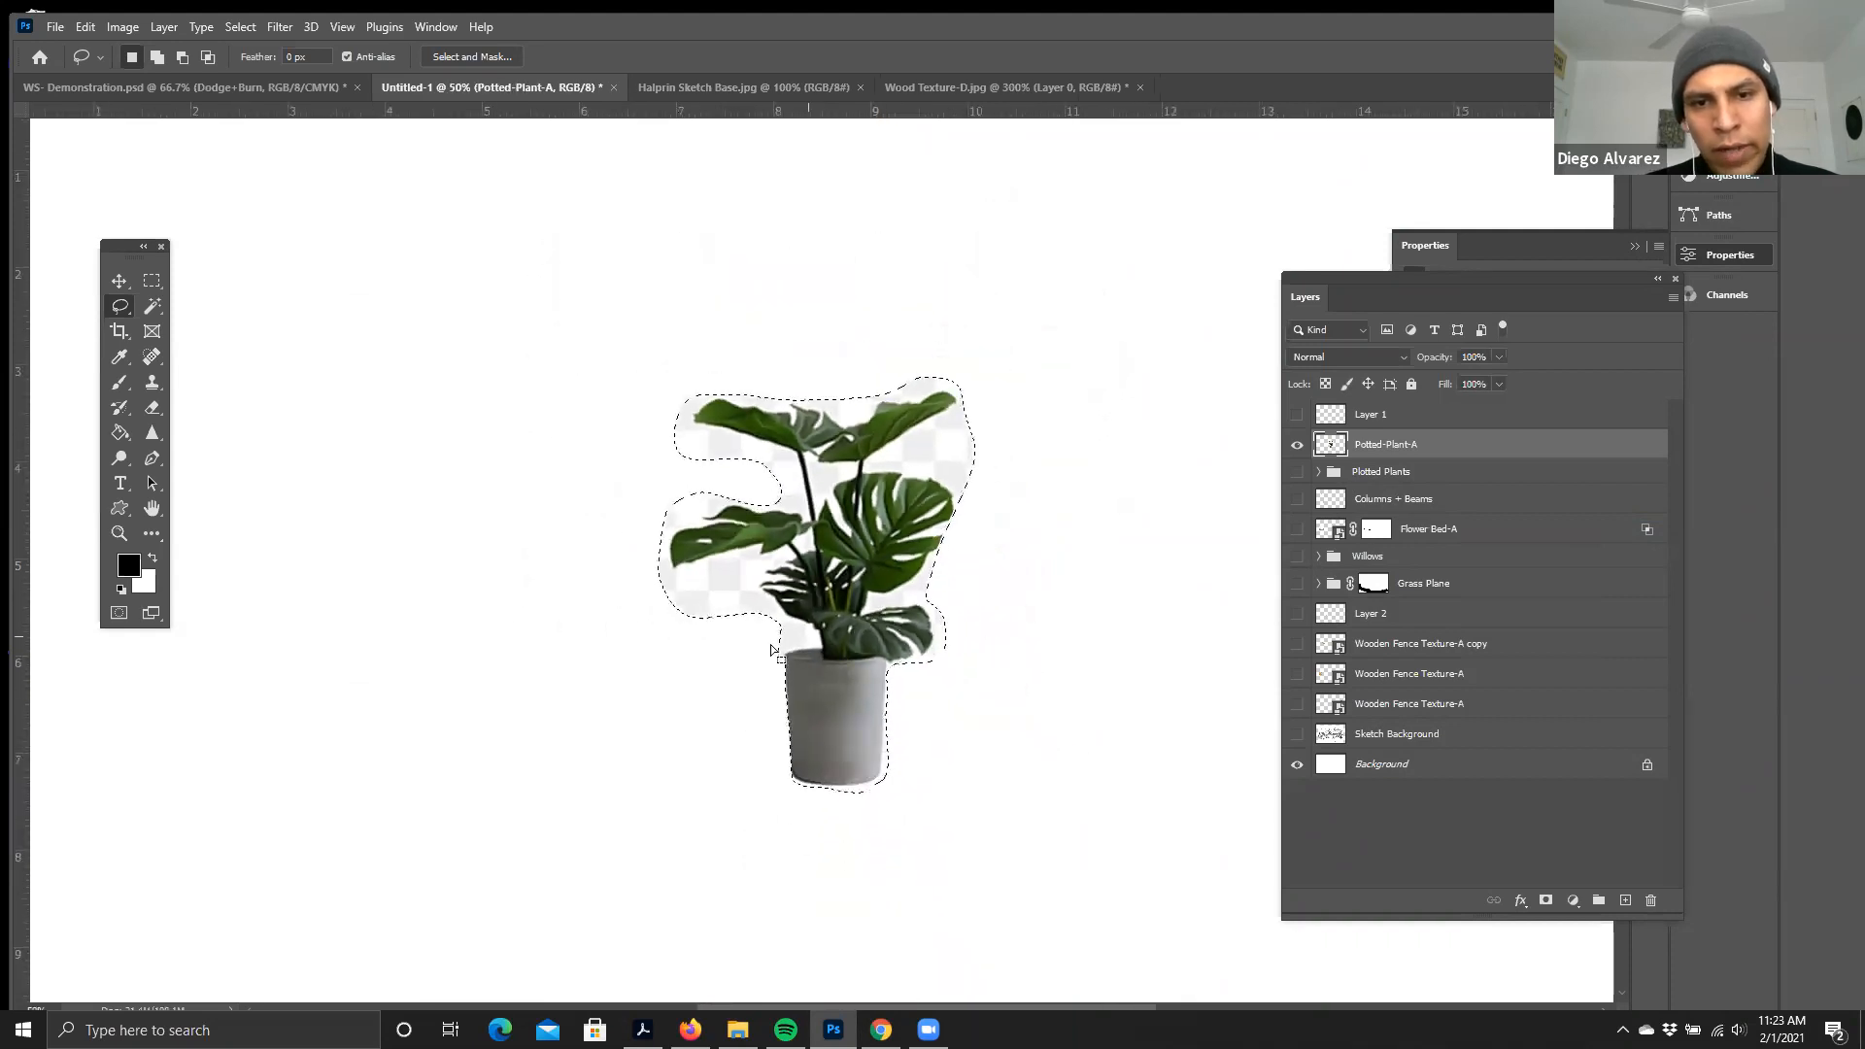
key(ctrl+z)
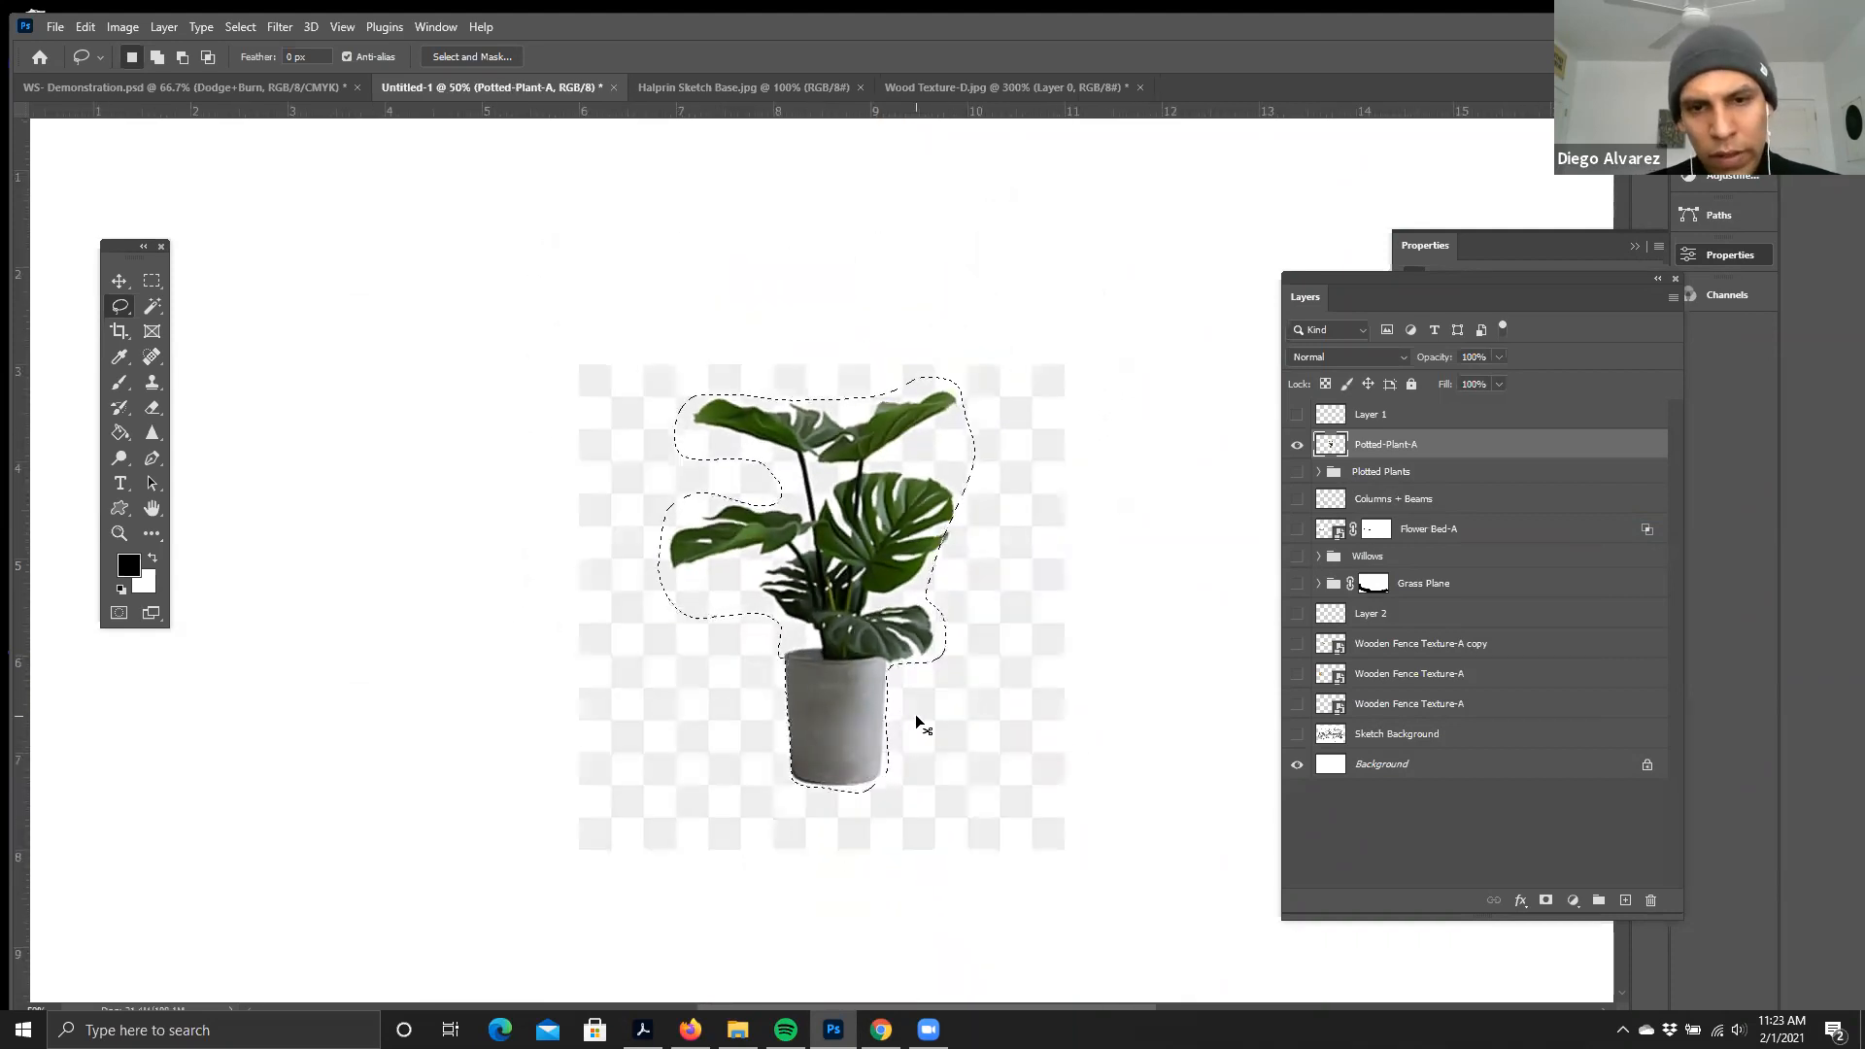
key(ctrl+d)
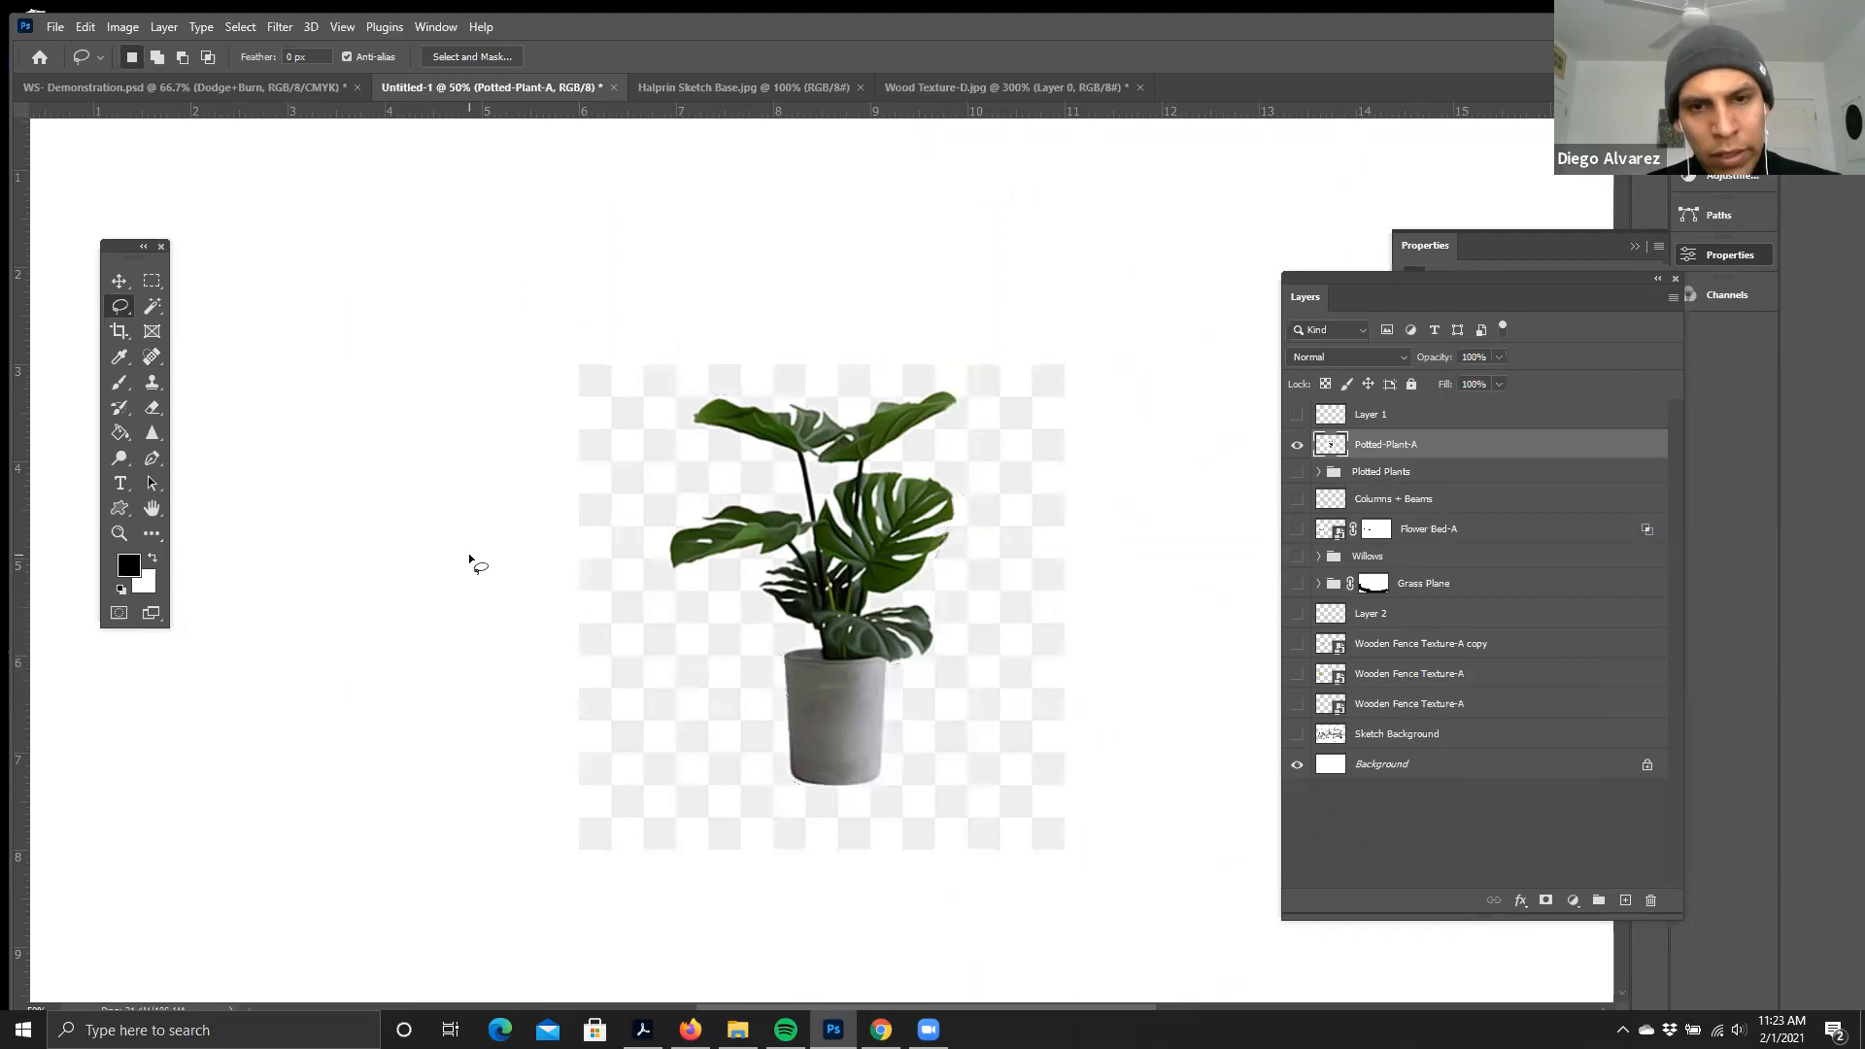
- Outline the pot and all the plant's leaves with a closed Polygonal Lasso selection, starting from the pot's base
right_click(122, 316)
click(195, 327)
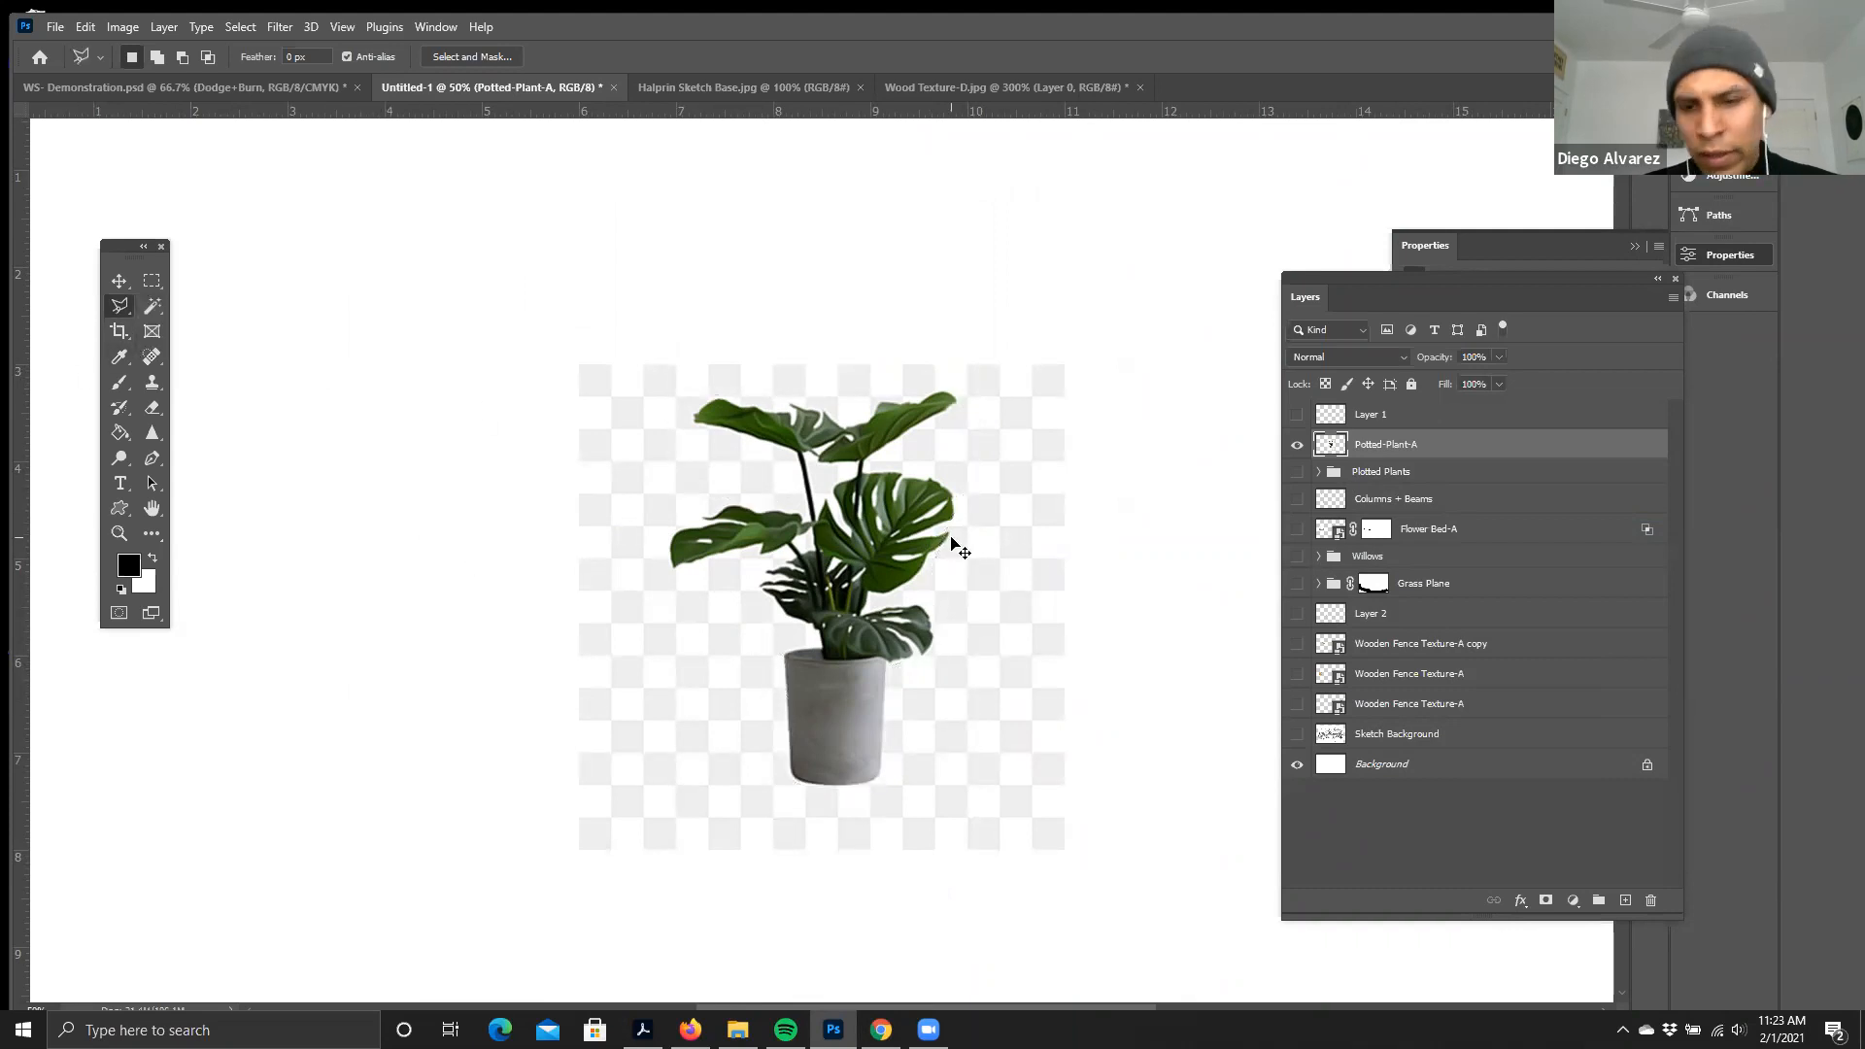
key(ctrl+plus)
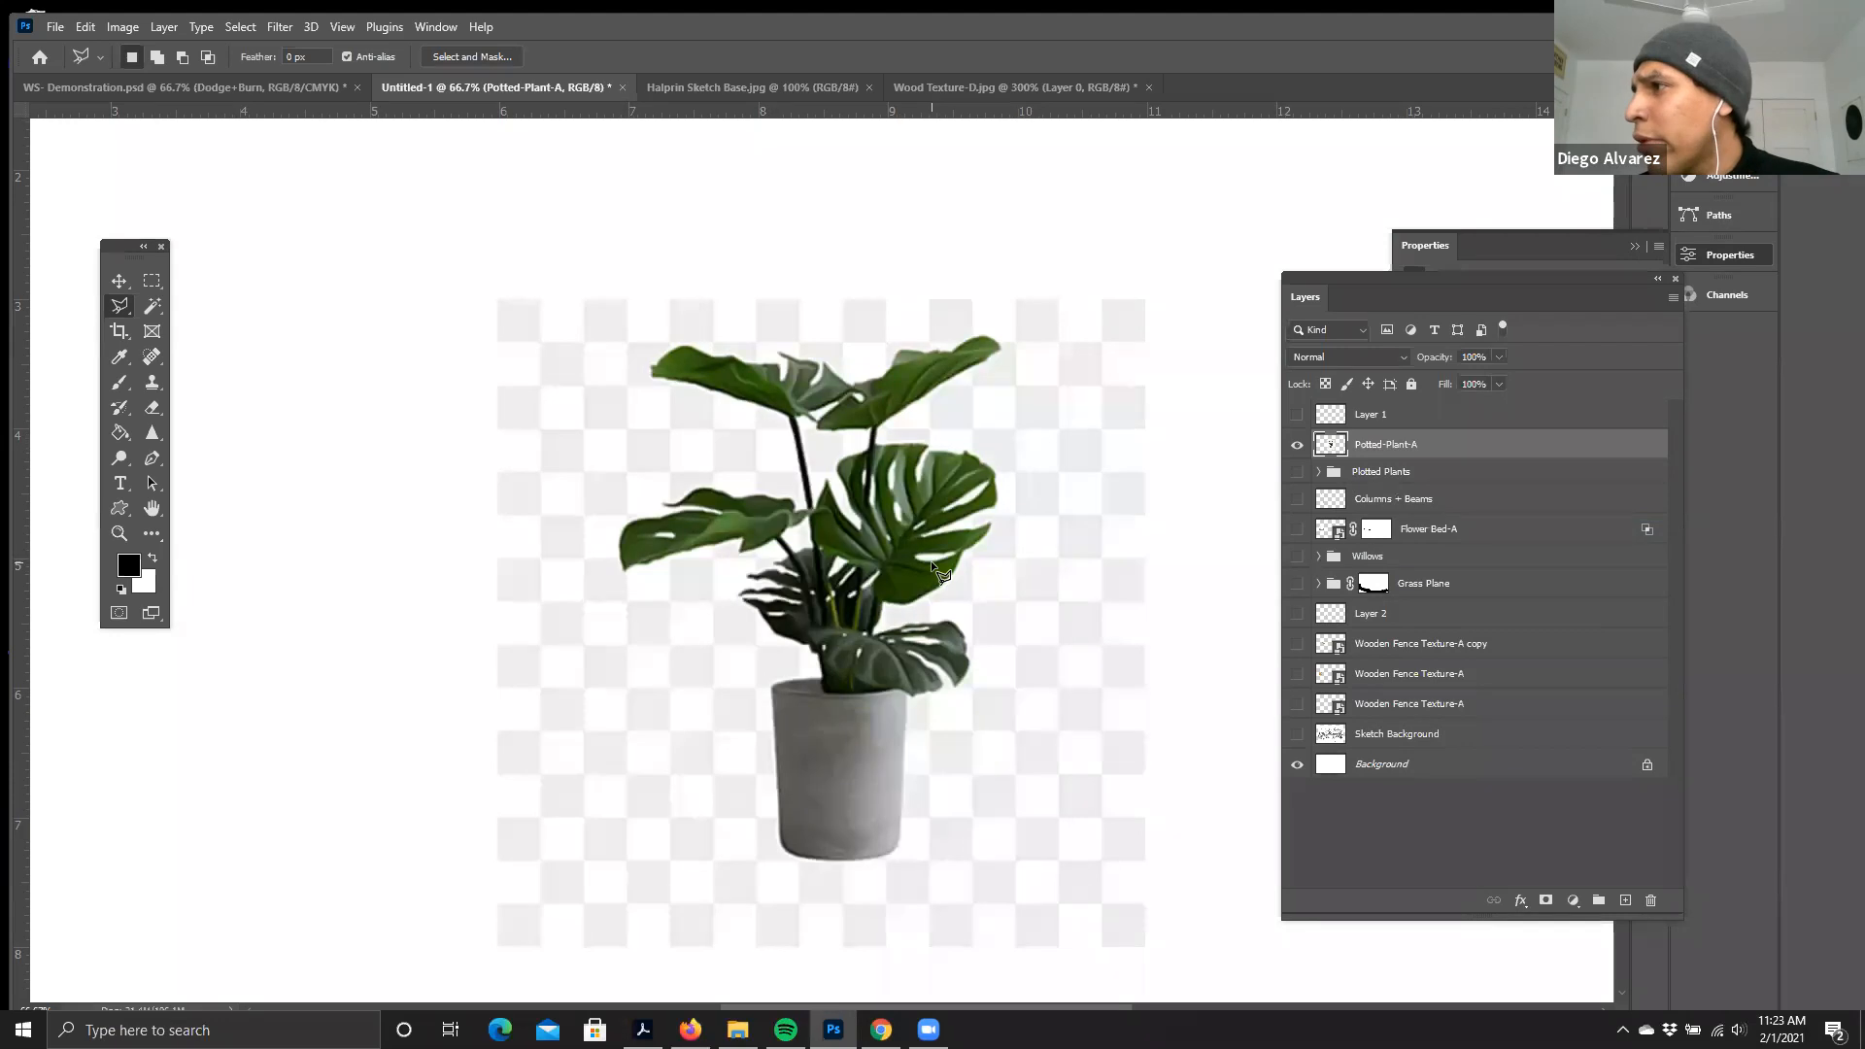
scroll(946, 608, down, 1)
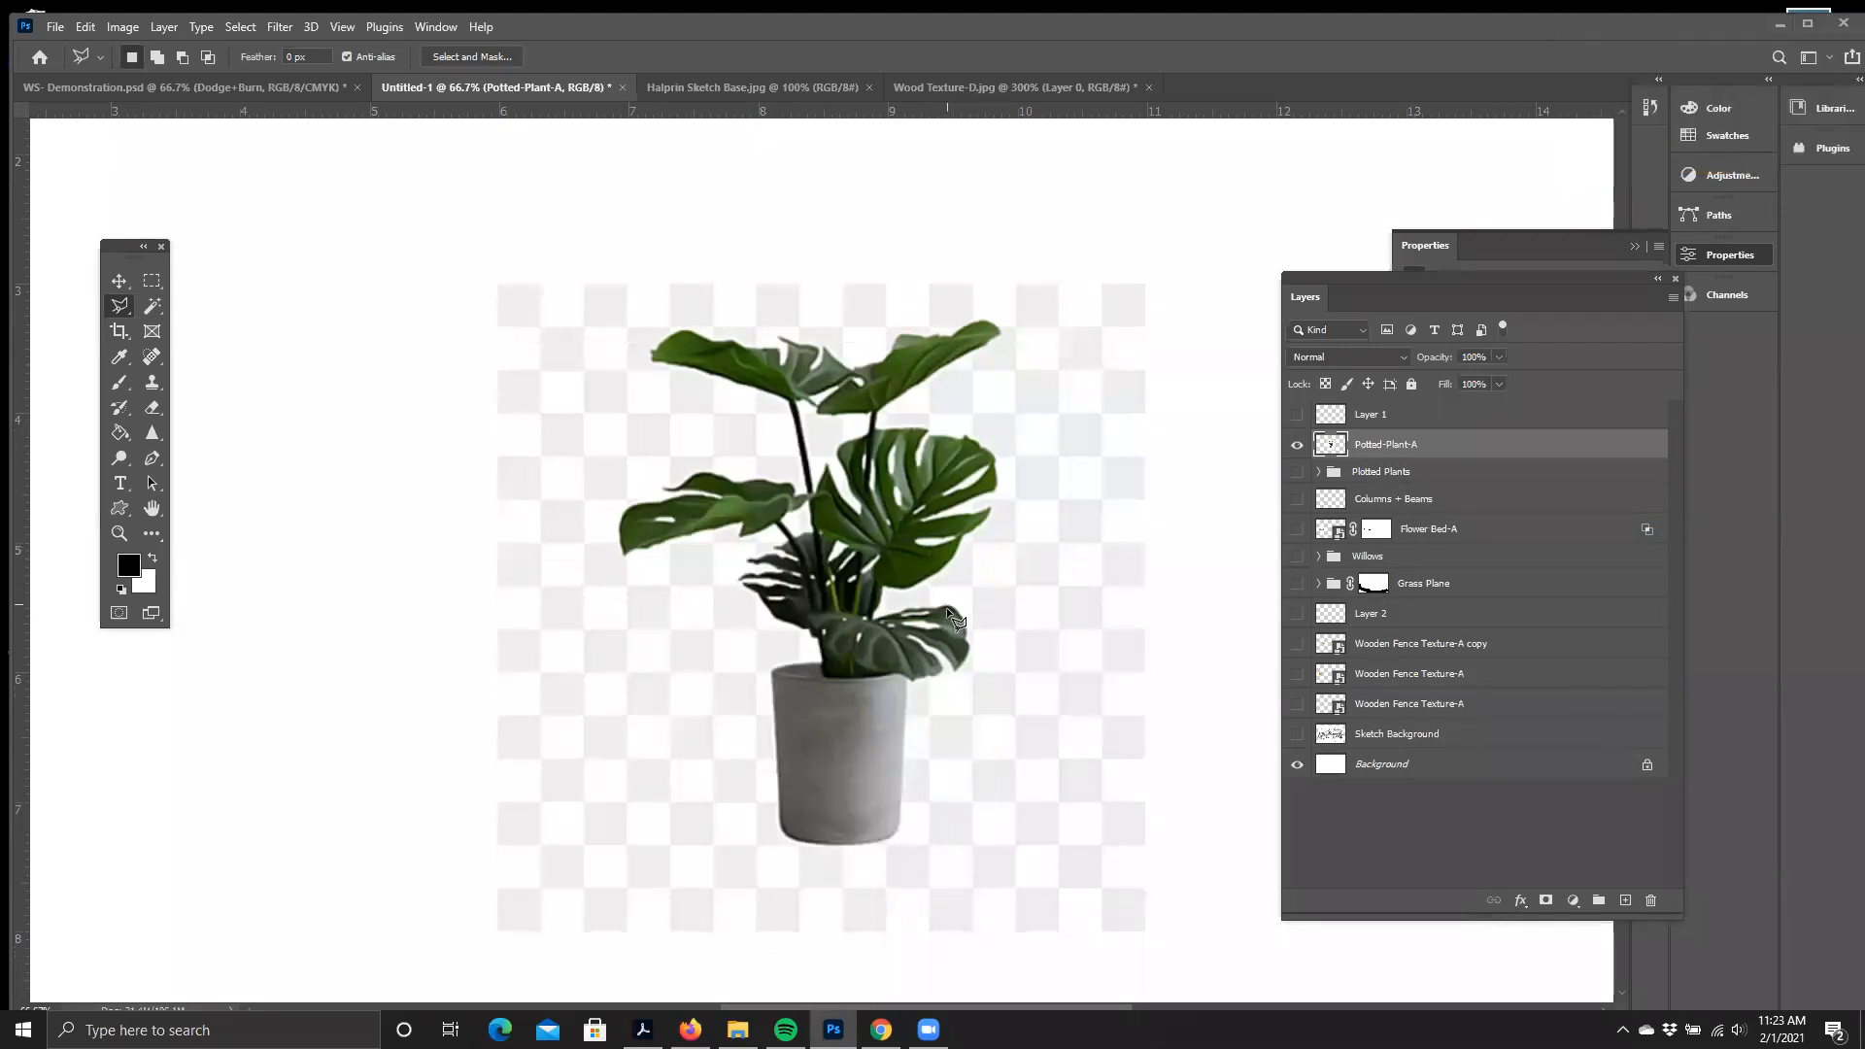
scroll(833, 816, down, 1)
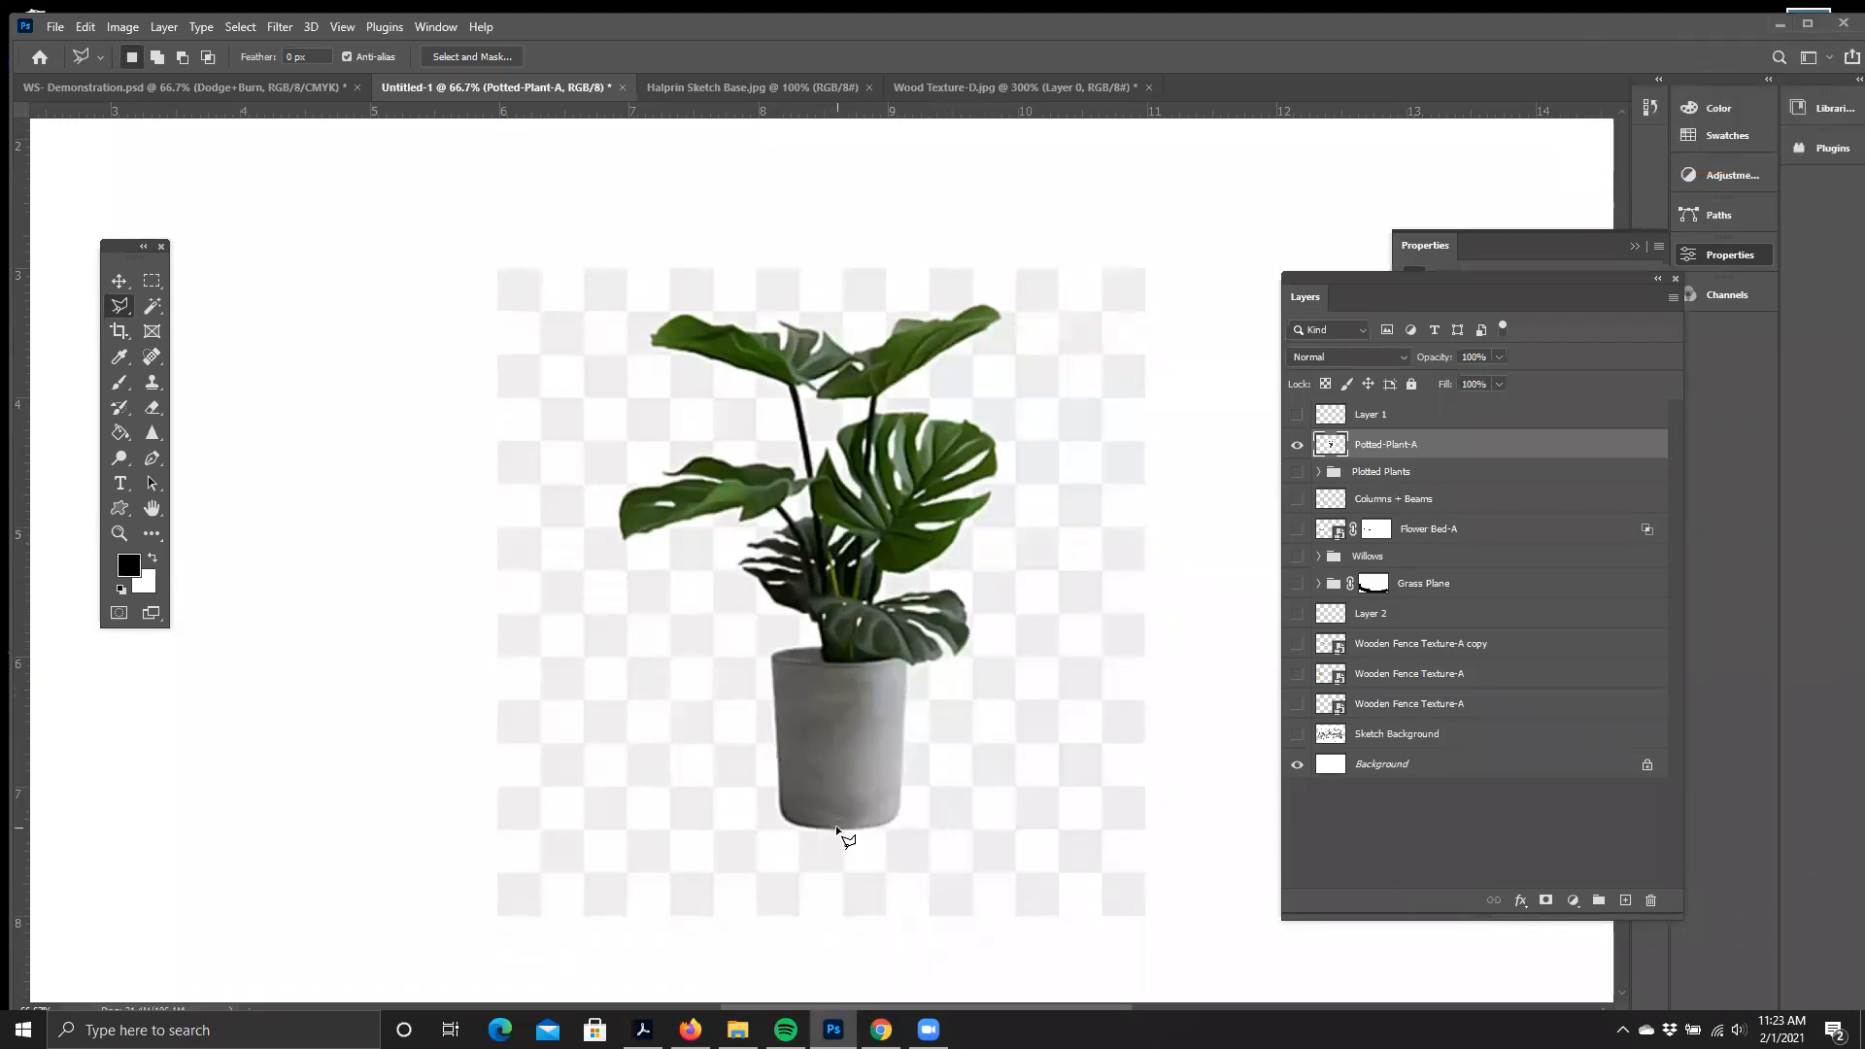
click(898, 813)
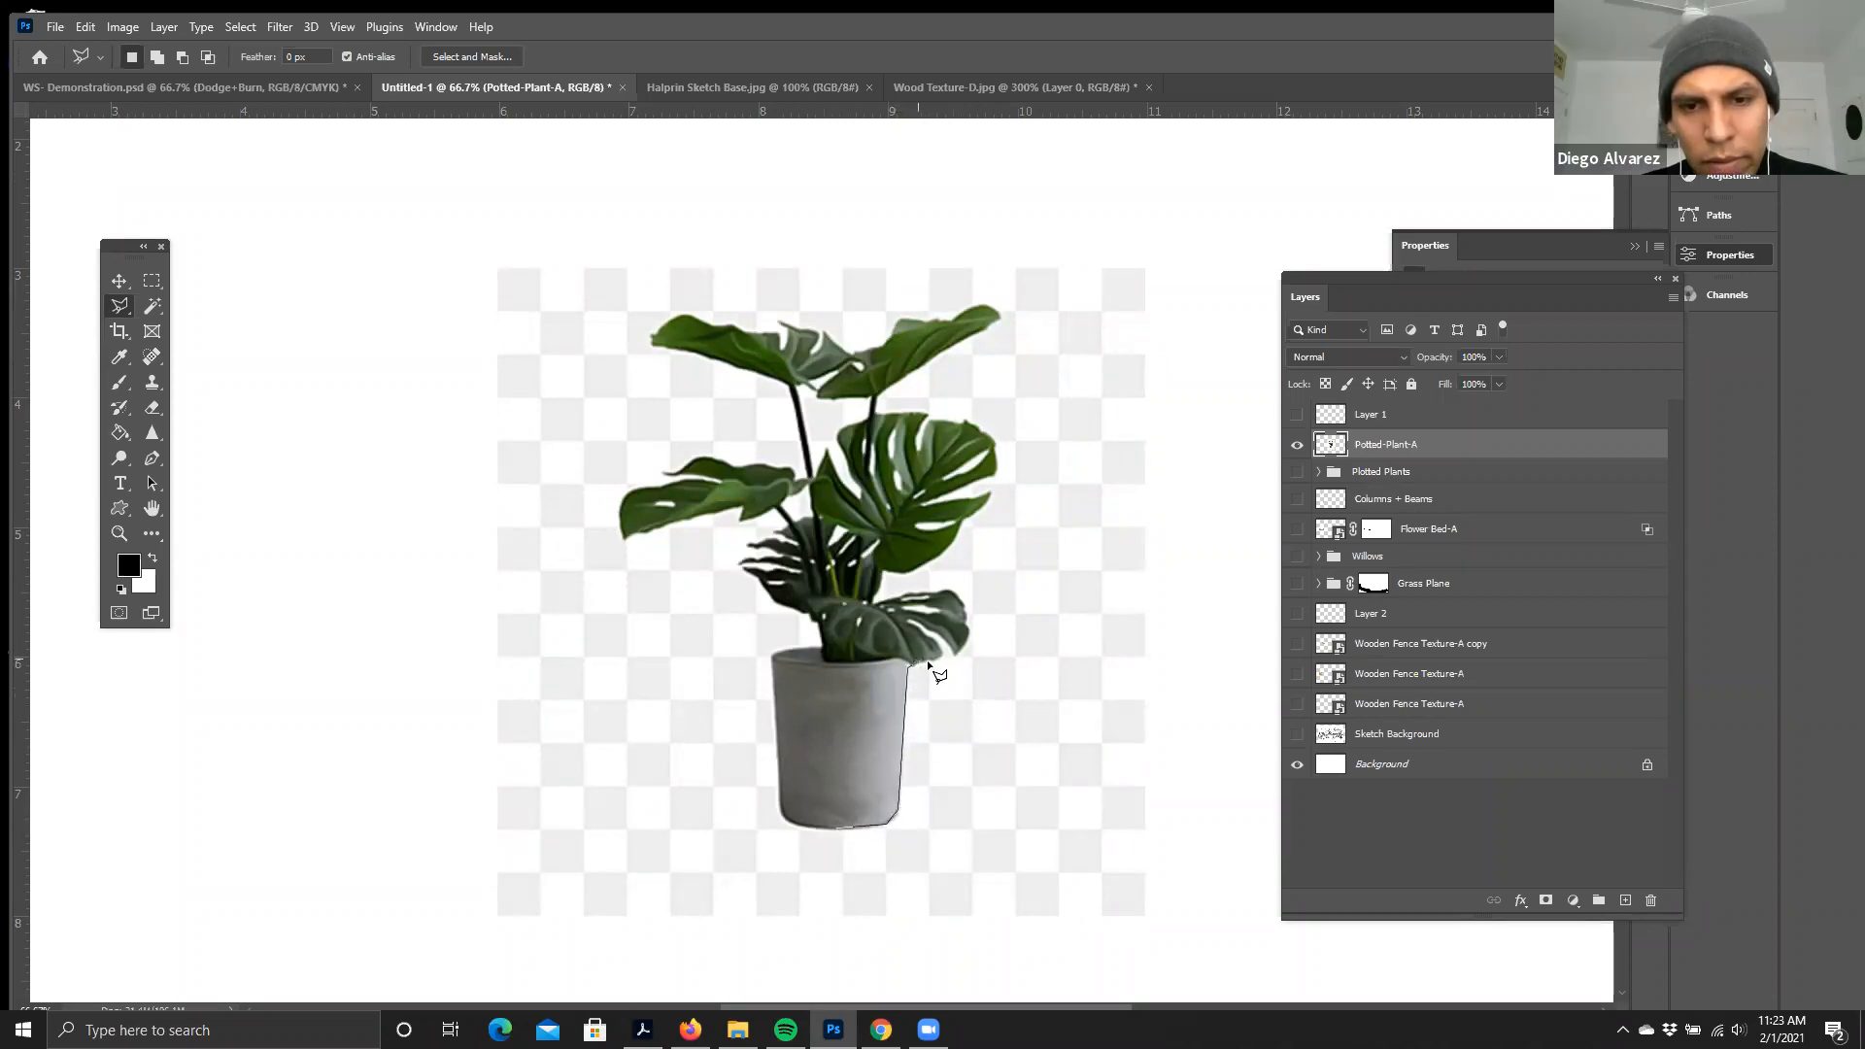
click(966, 657)
click(968, 590)
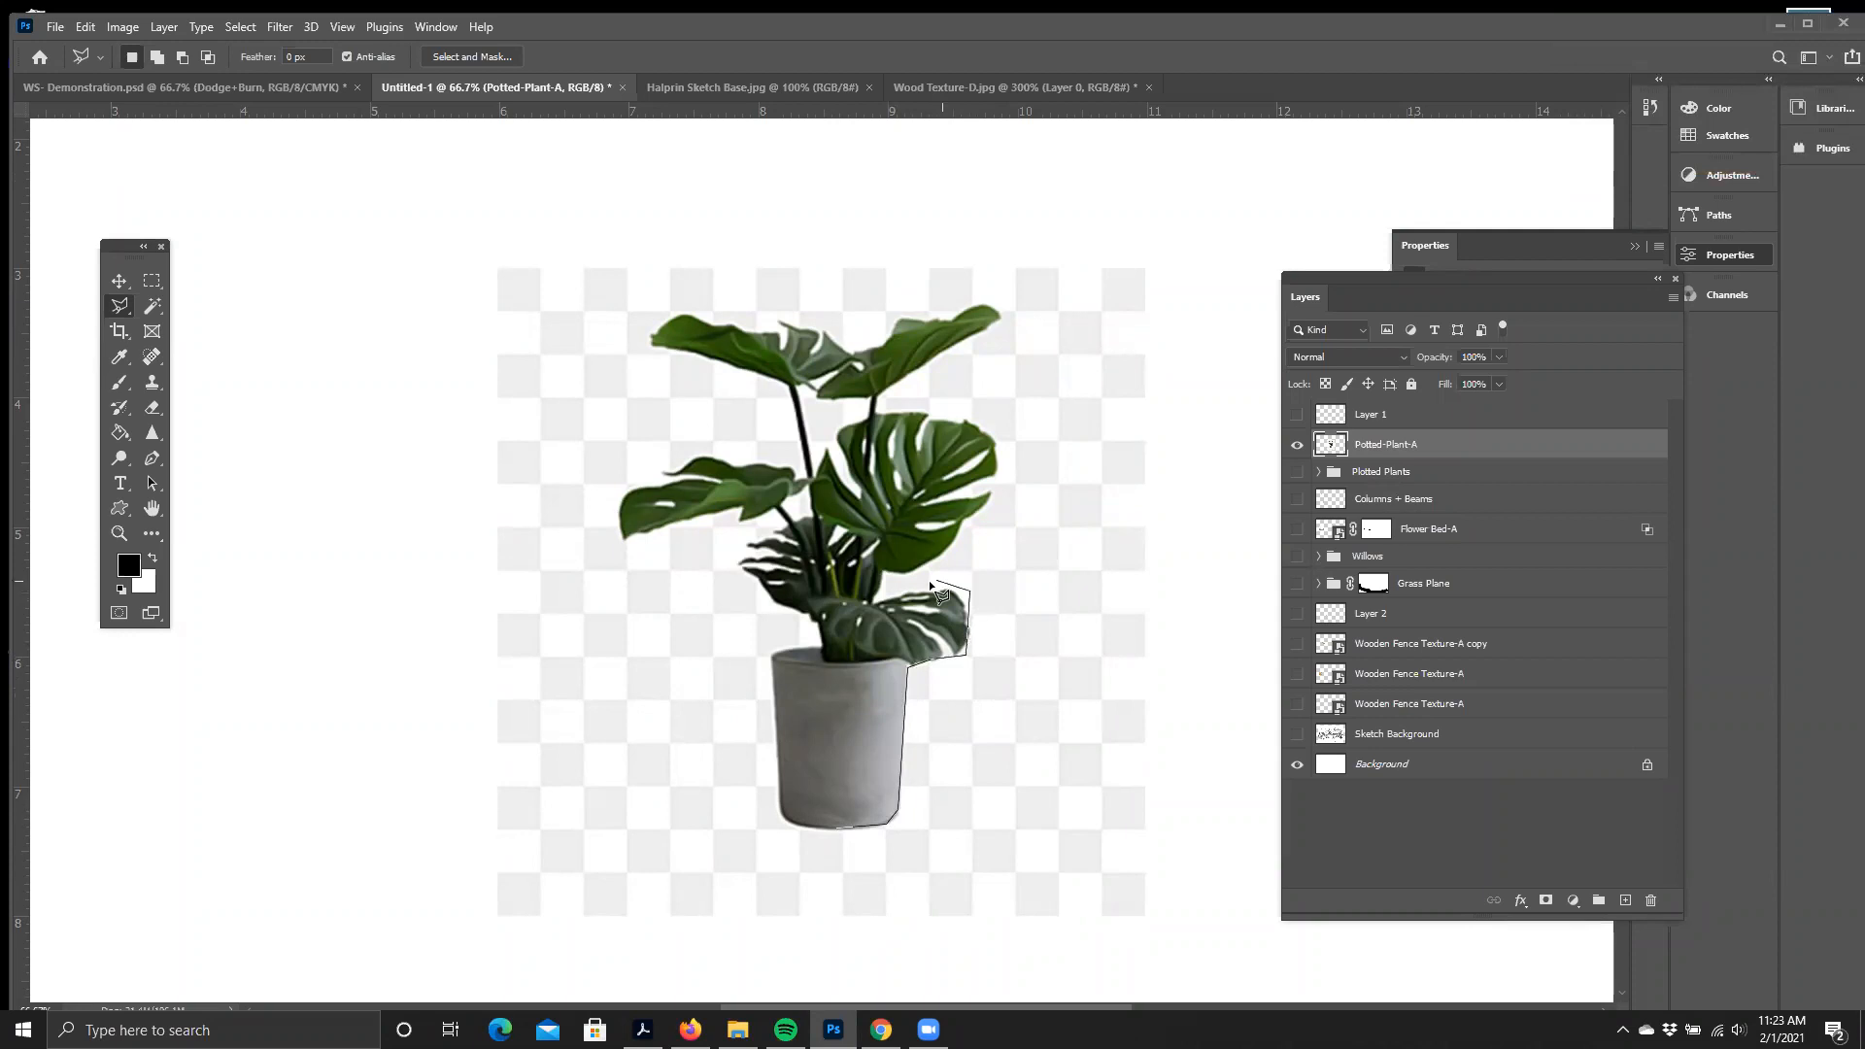
click(877, 601)
click(883, 573)
click(923, 570)
click(1008, 456)
click(944, 409)
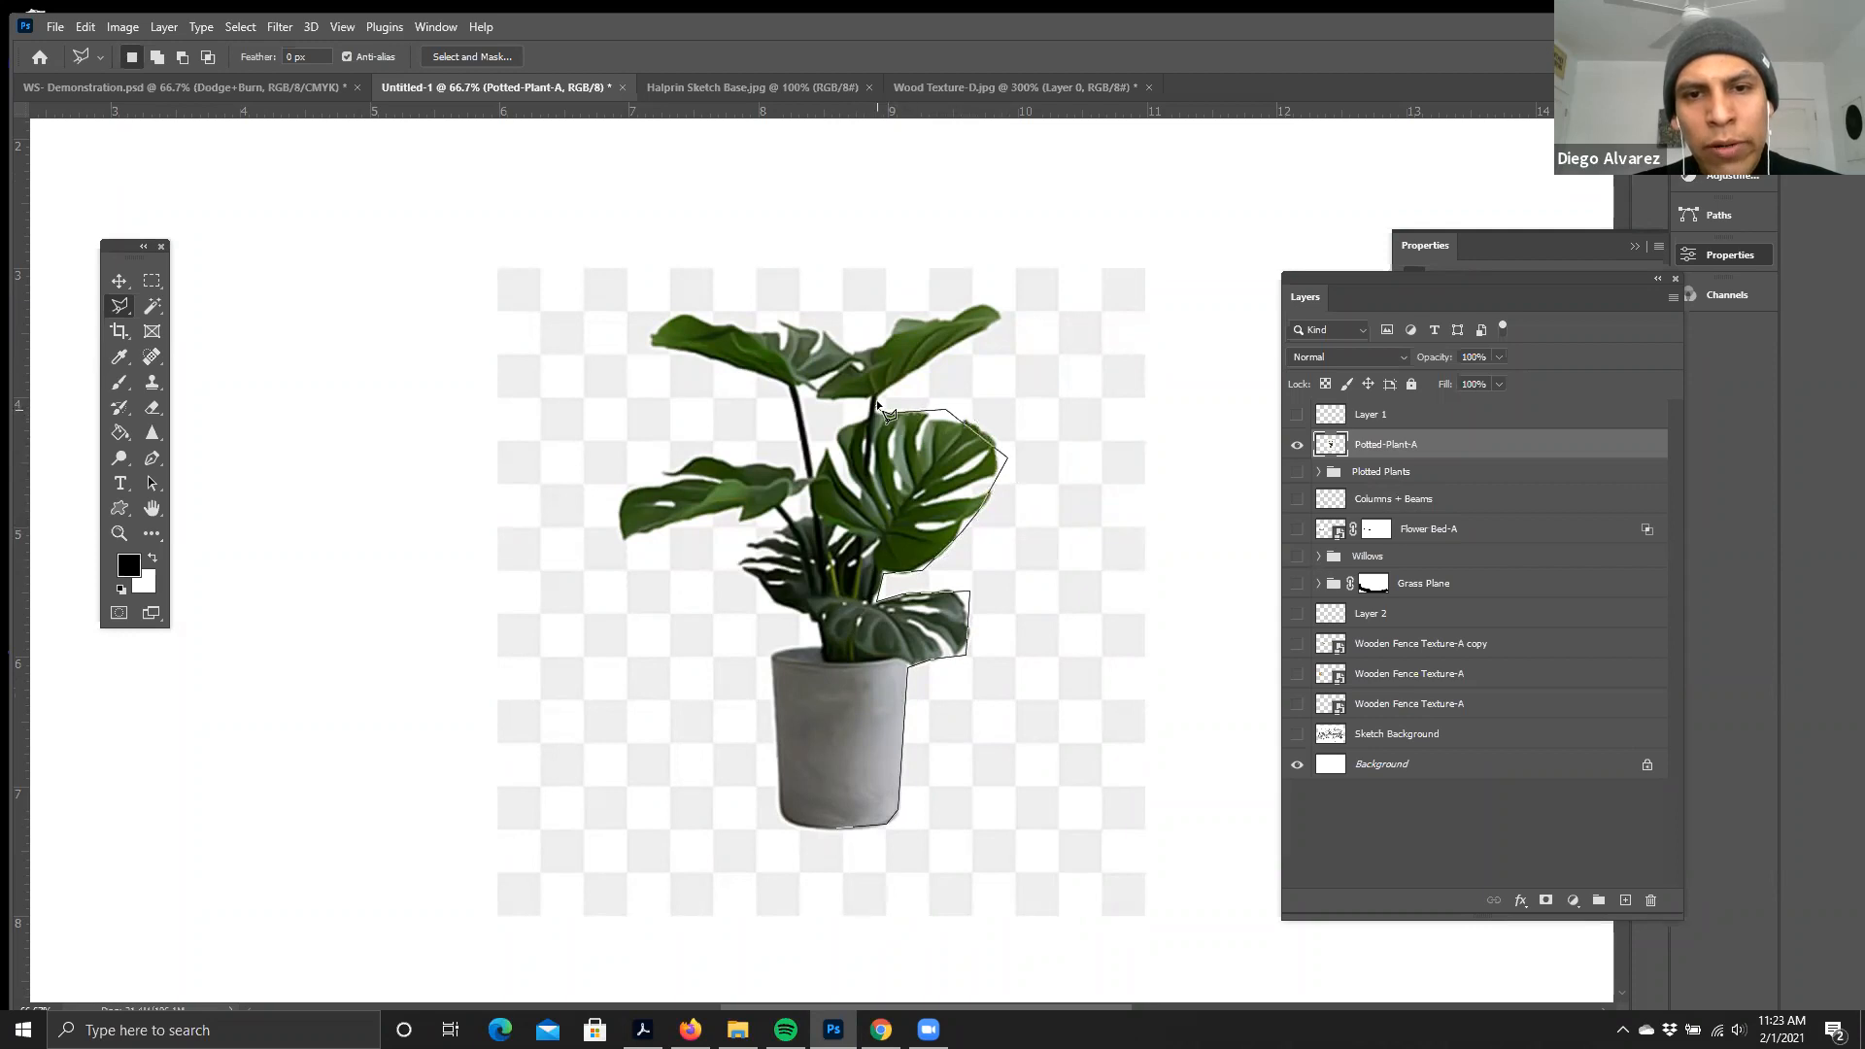
click(999, 309)
click(940, 306)
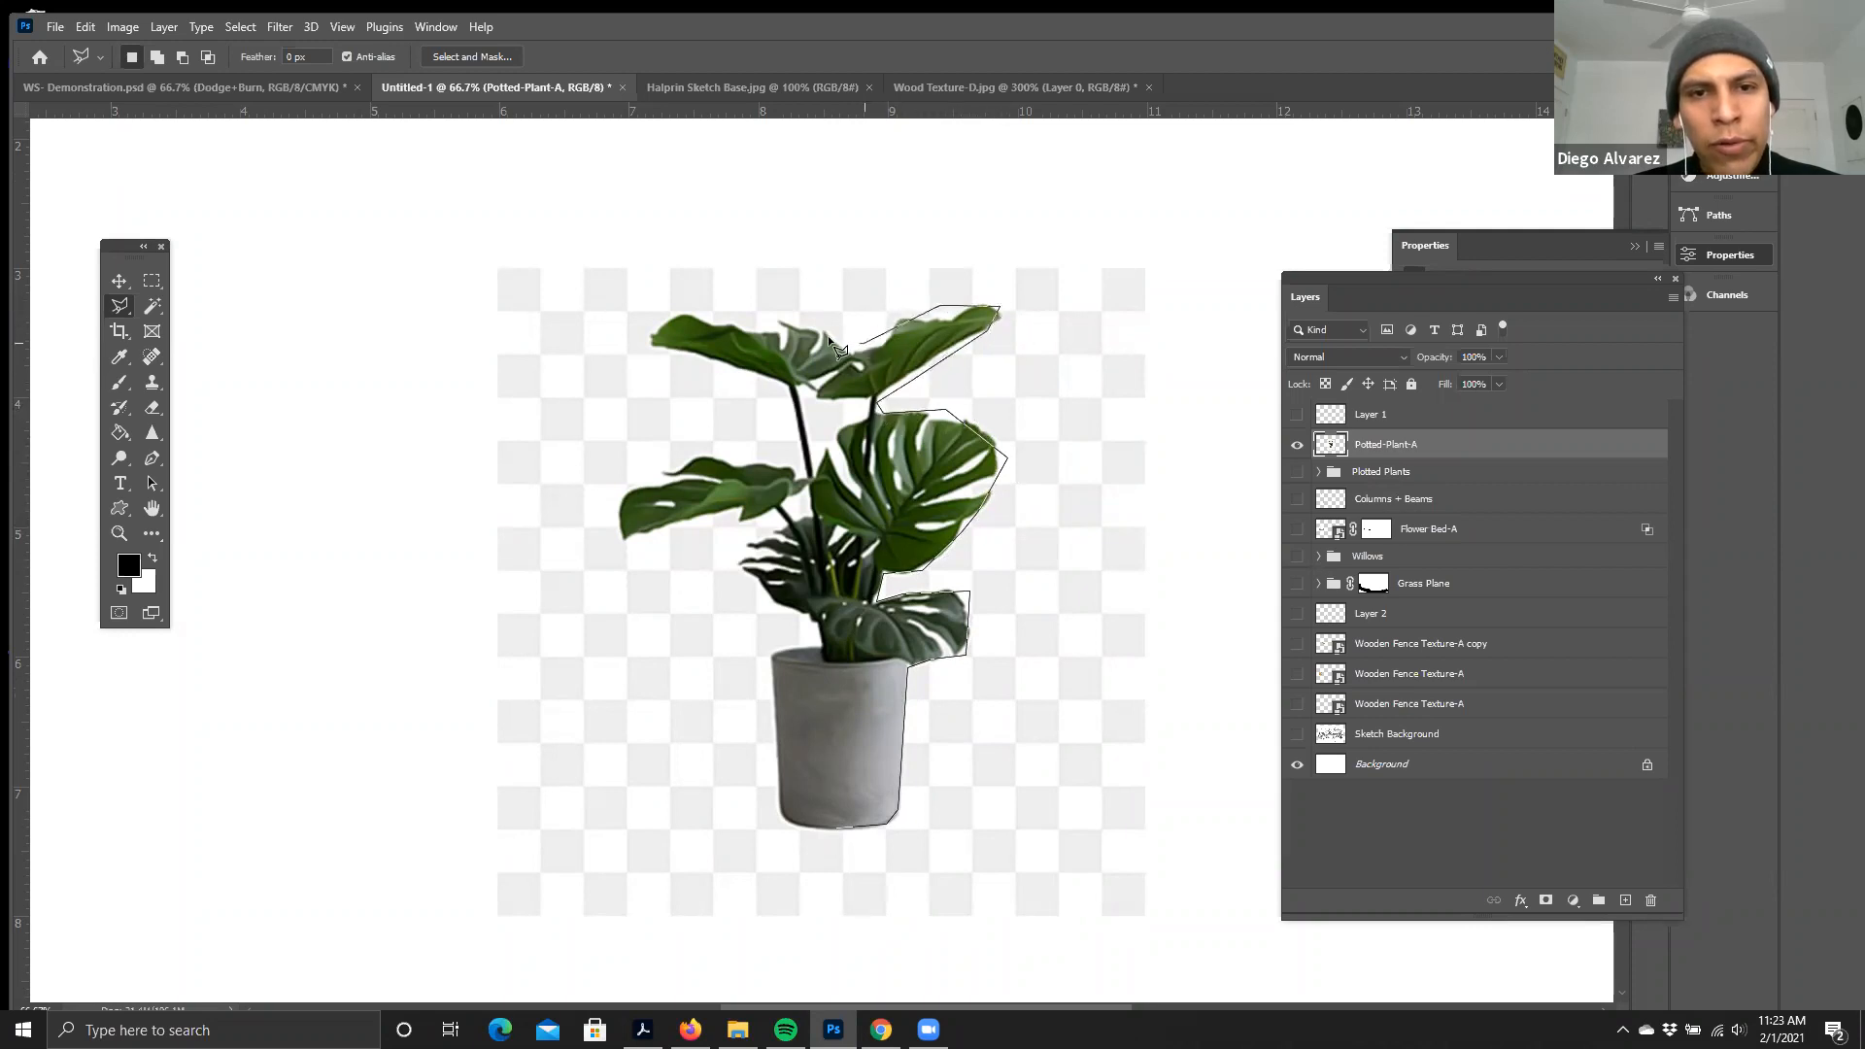
click(772, 318)
click(664, 302)
click(622, 335)
click(764, 382)
click(801, 427)
click(799, 469)
click(712, 448)
click(636, 458)
click(601, 495)
click(693, 532)
click(773, 524)
click(729, 584)
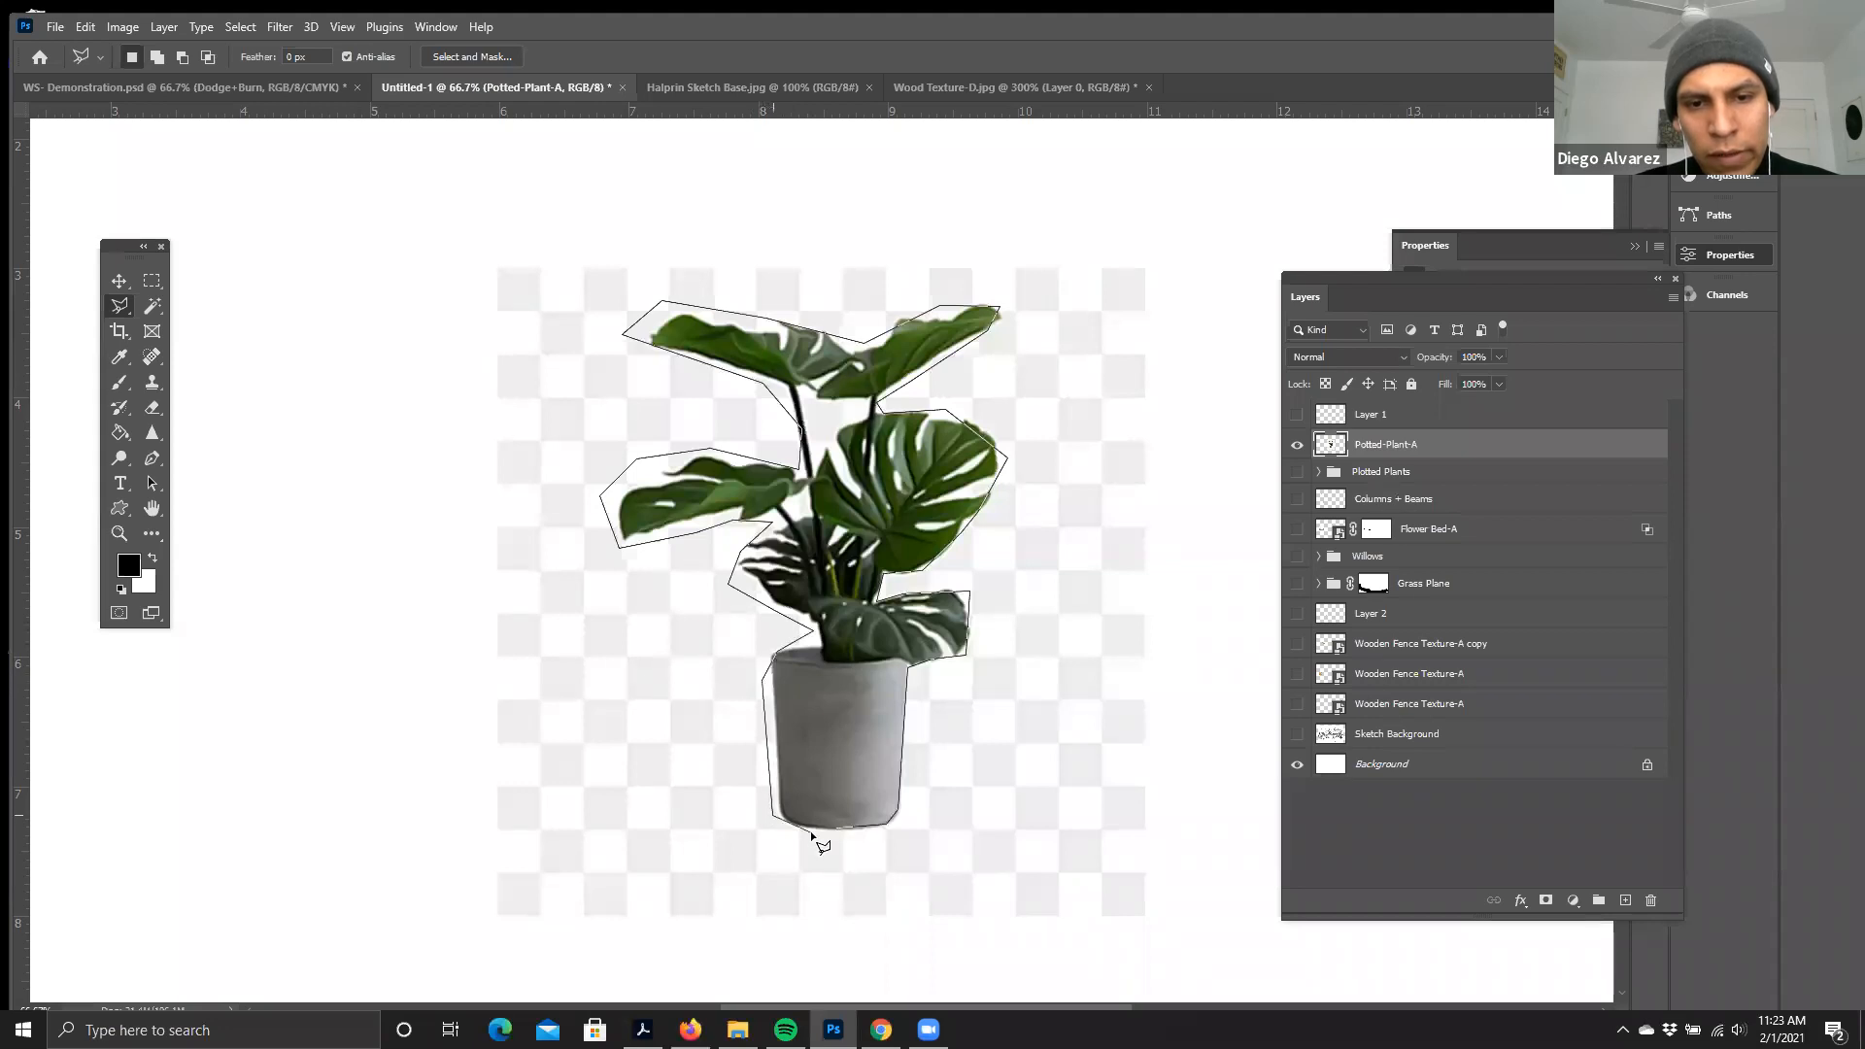
click(836, 831)
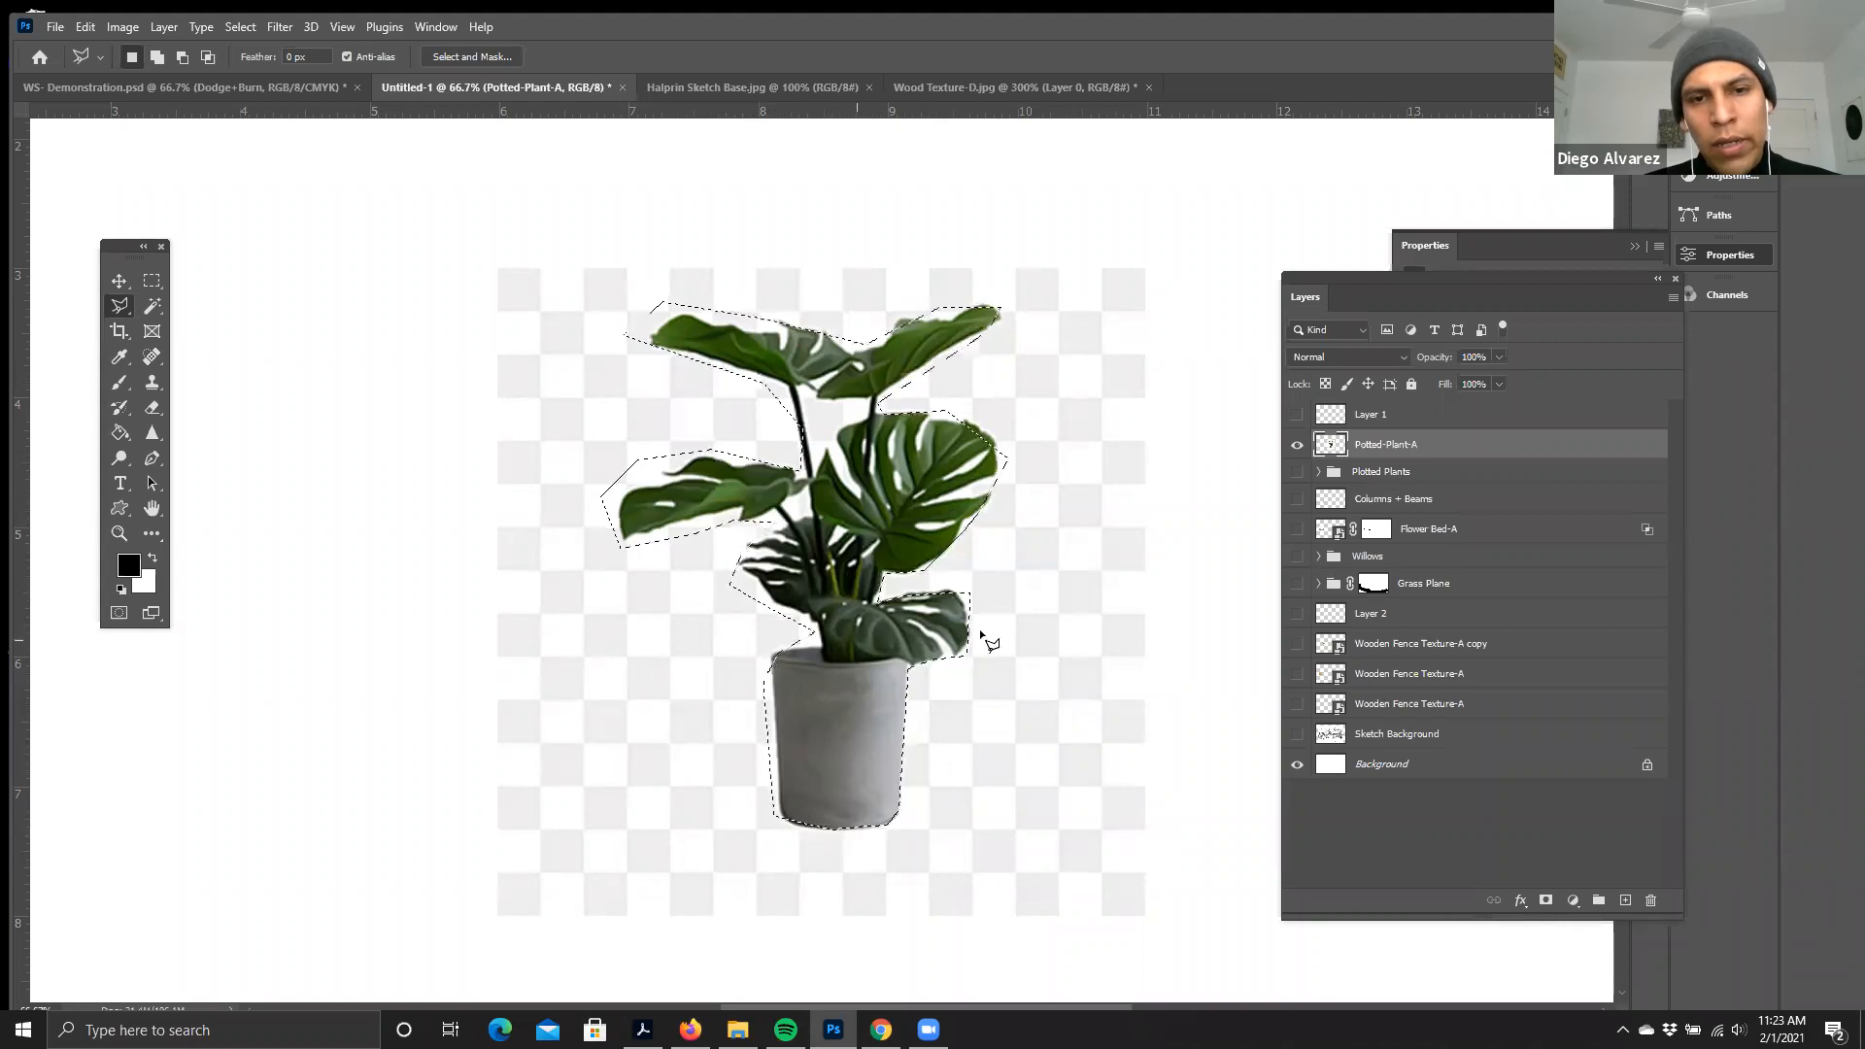
- Invert the polygonal selection and delete the background around the plant, undo the deletion, and deselect
right_click(830, 476)
click(876, 507)
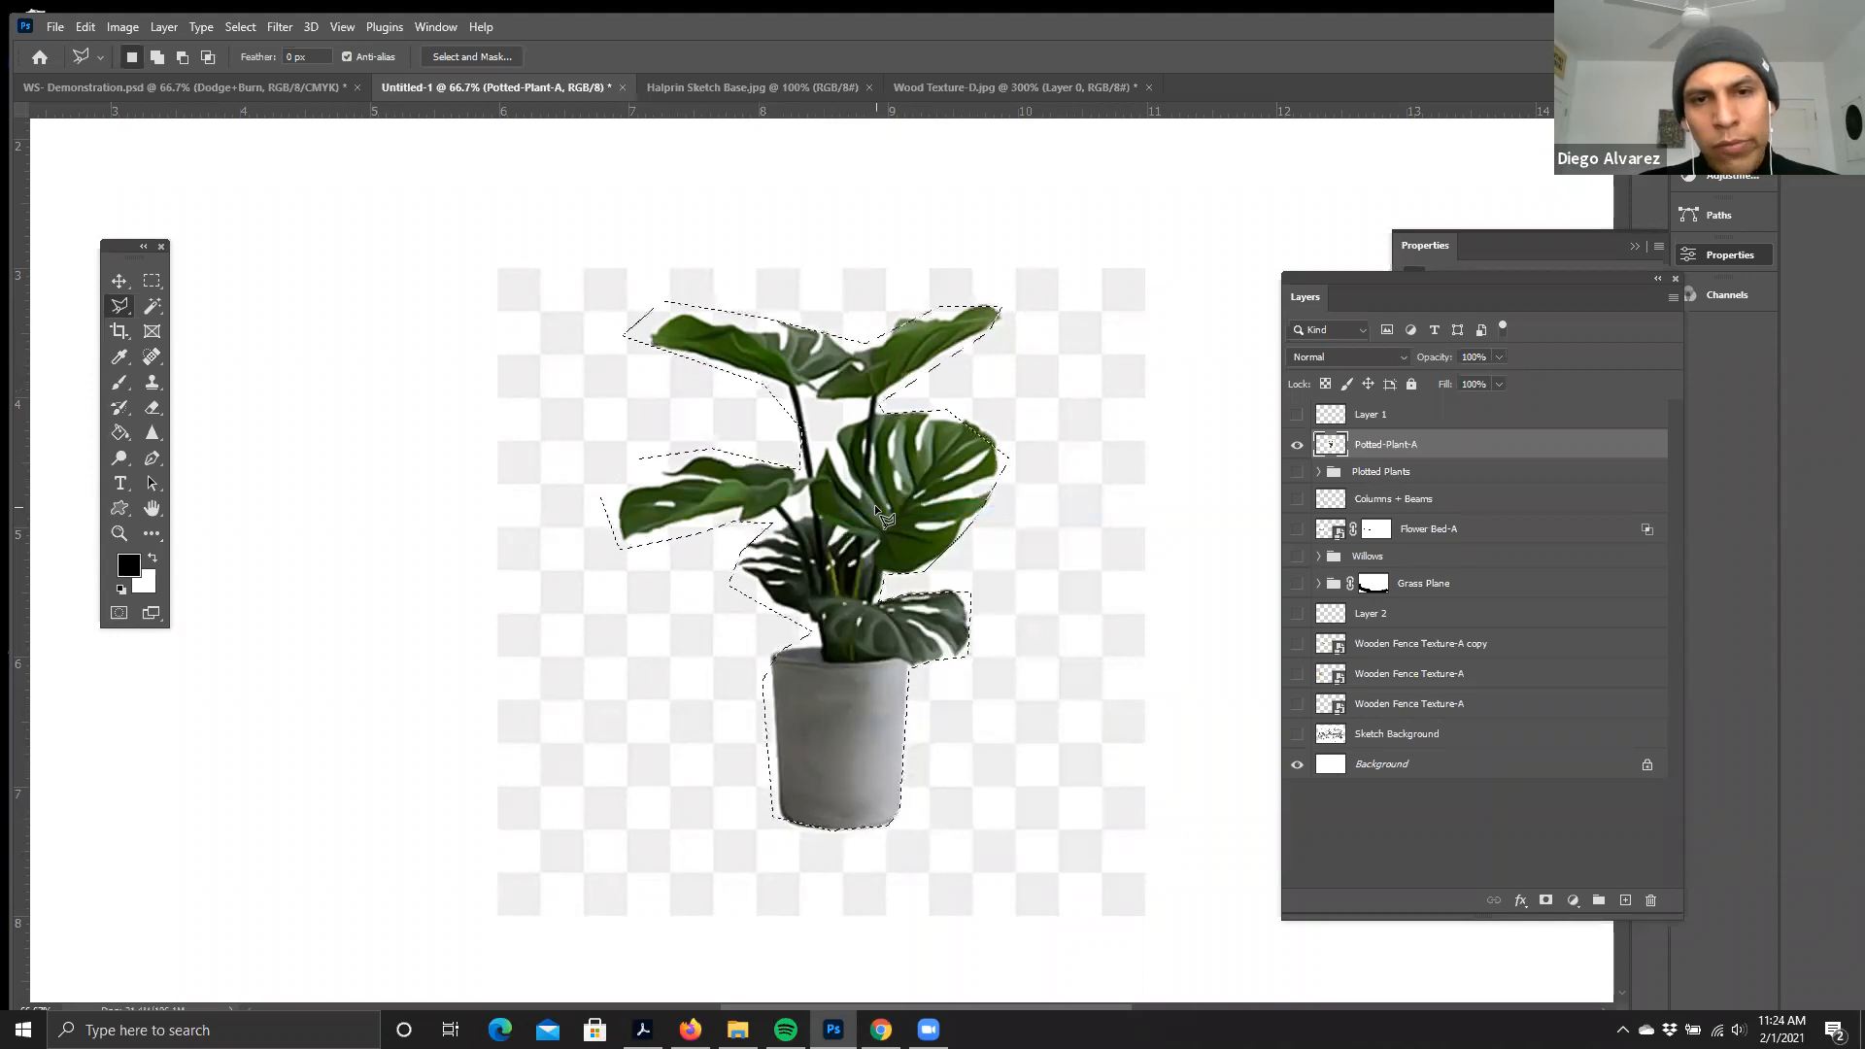
key(Delete)
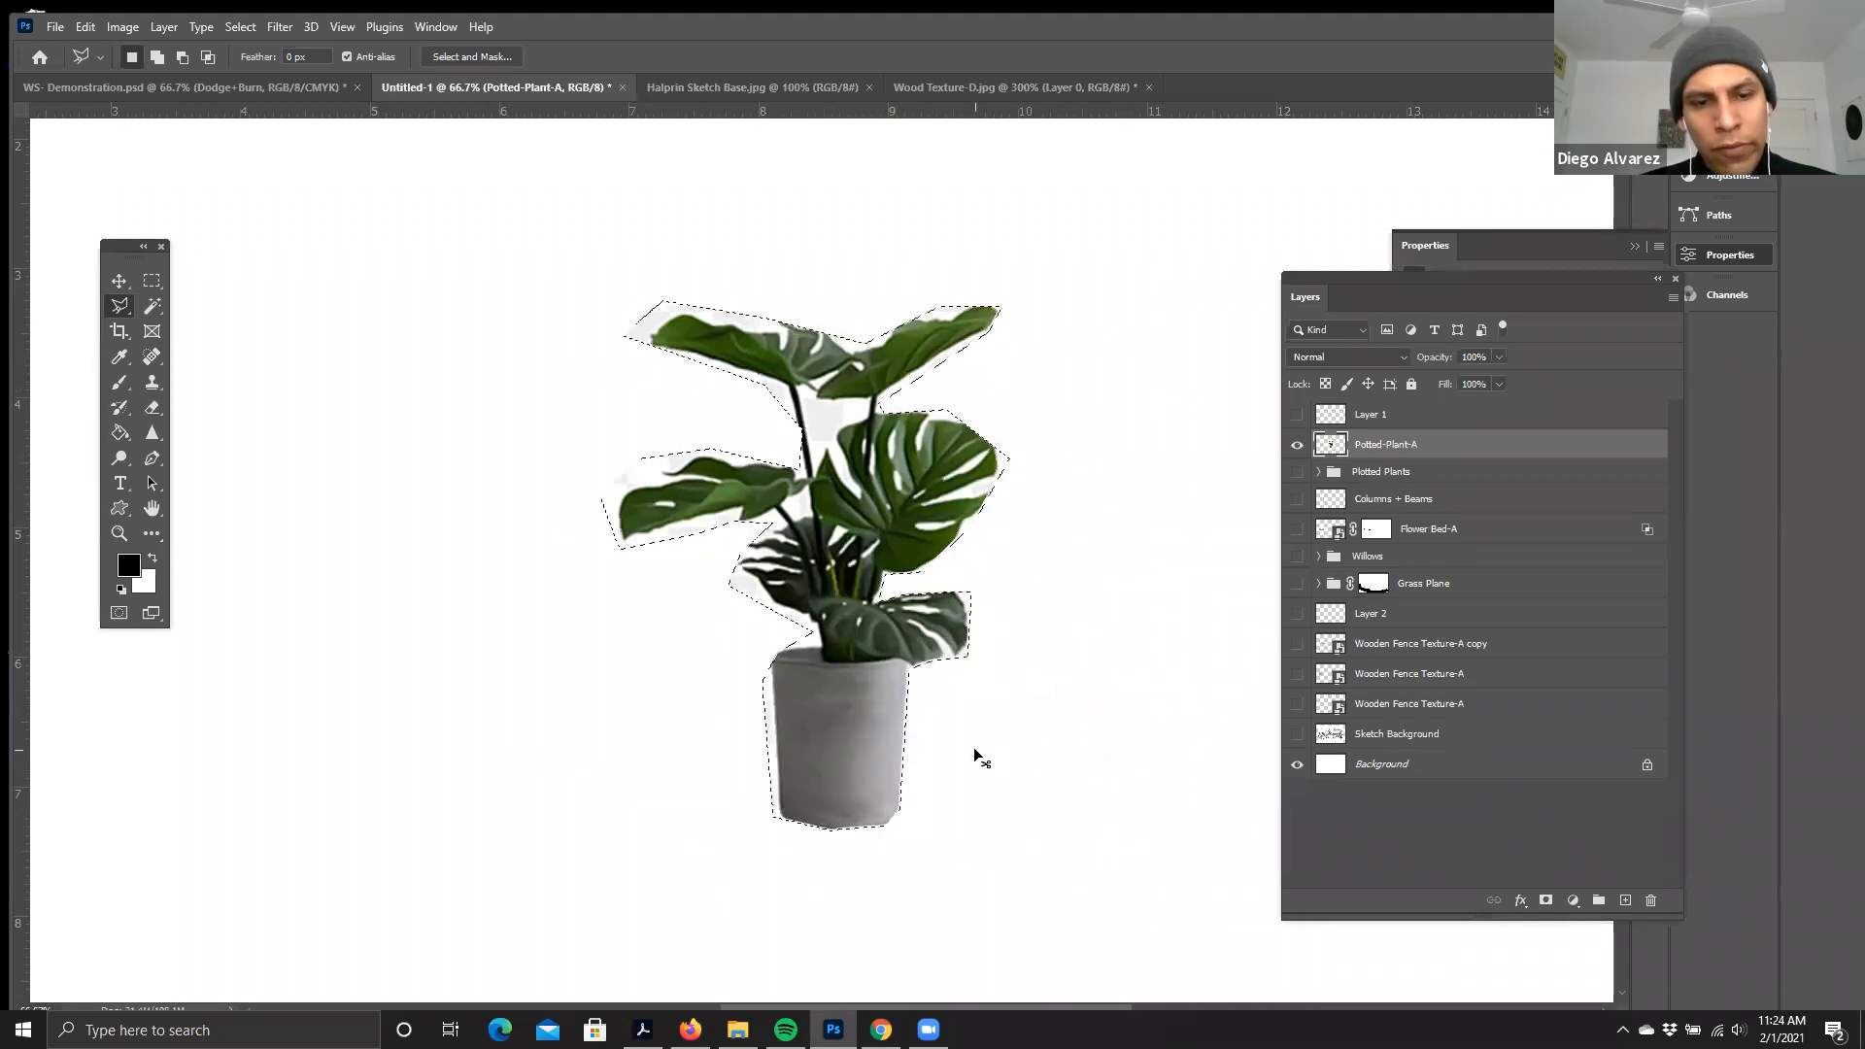
key(ctrl+d)
key(ctrl+z)
key(ctrl+z)
key(ctrl+d)
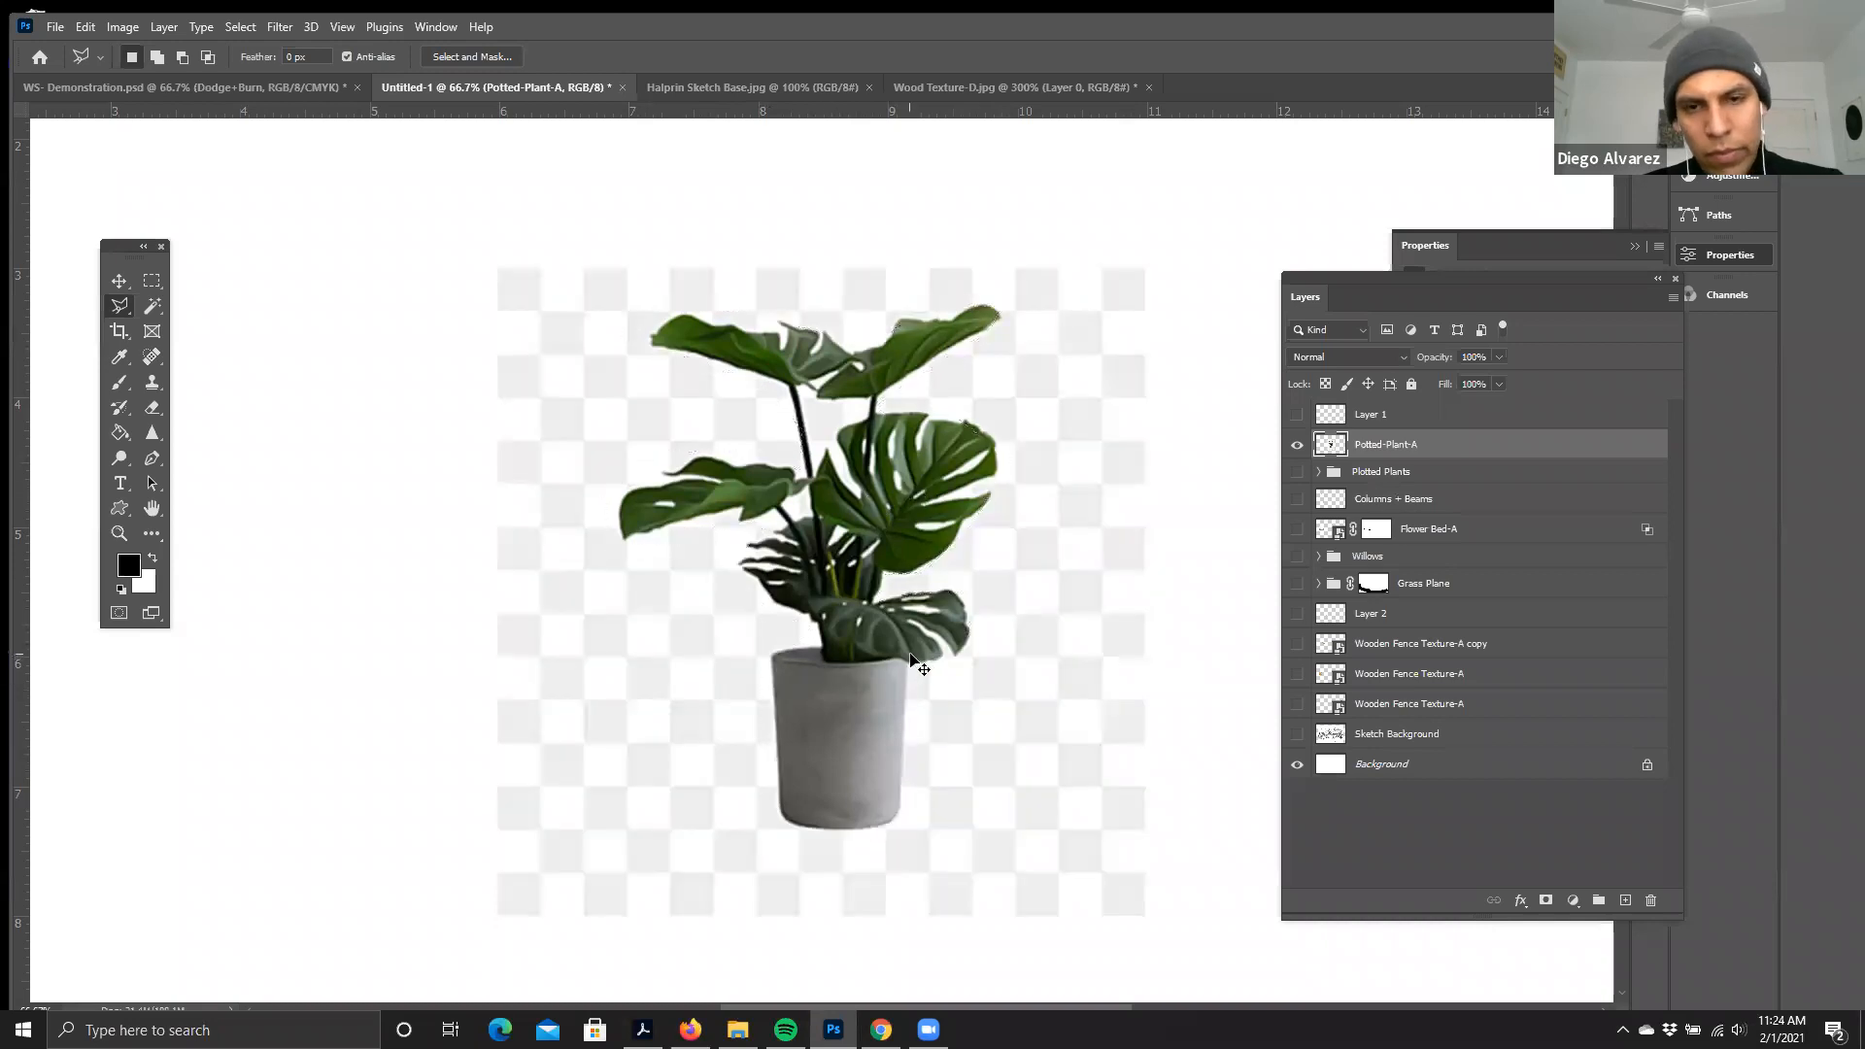
- Select the checkered background surrounding the potted plant with the Magic Wand tool
click(154, 307)
right_click(155, 306)
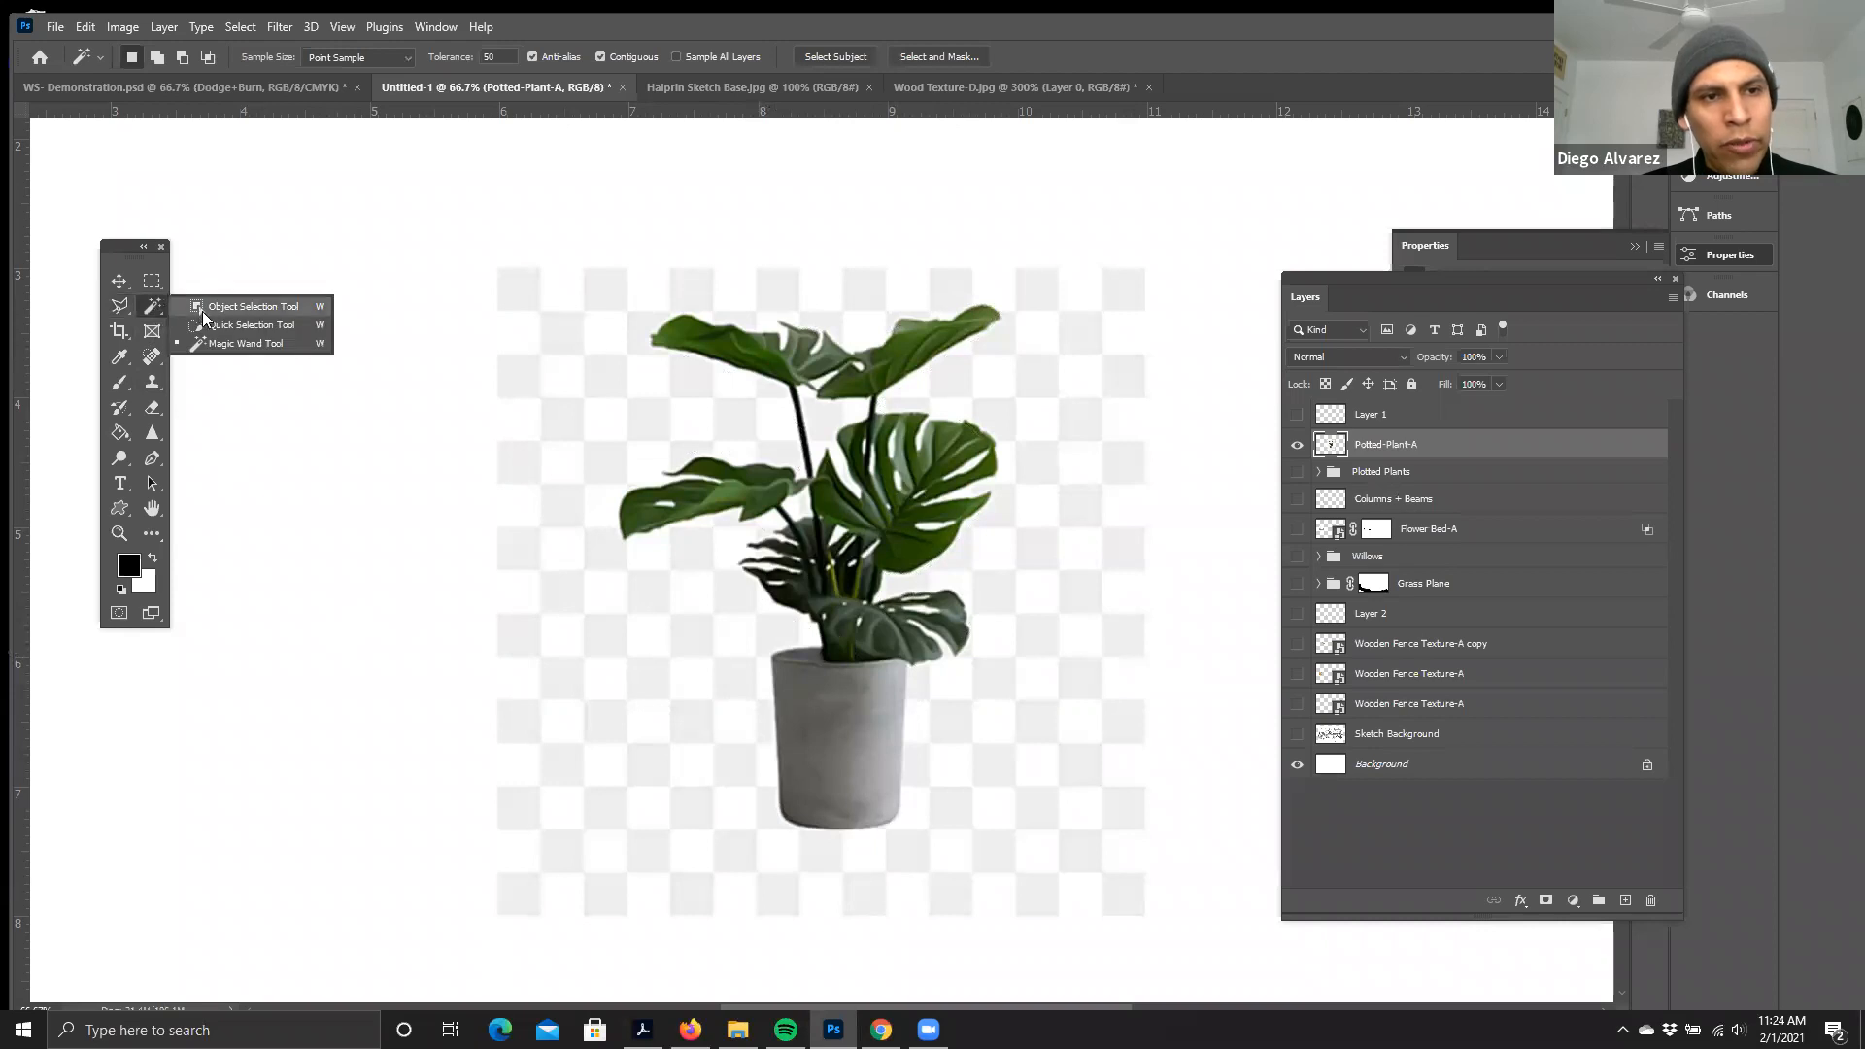
click(207, 344)
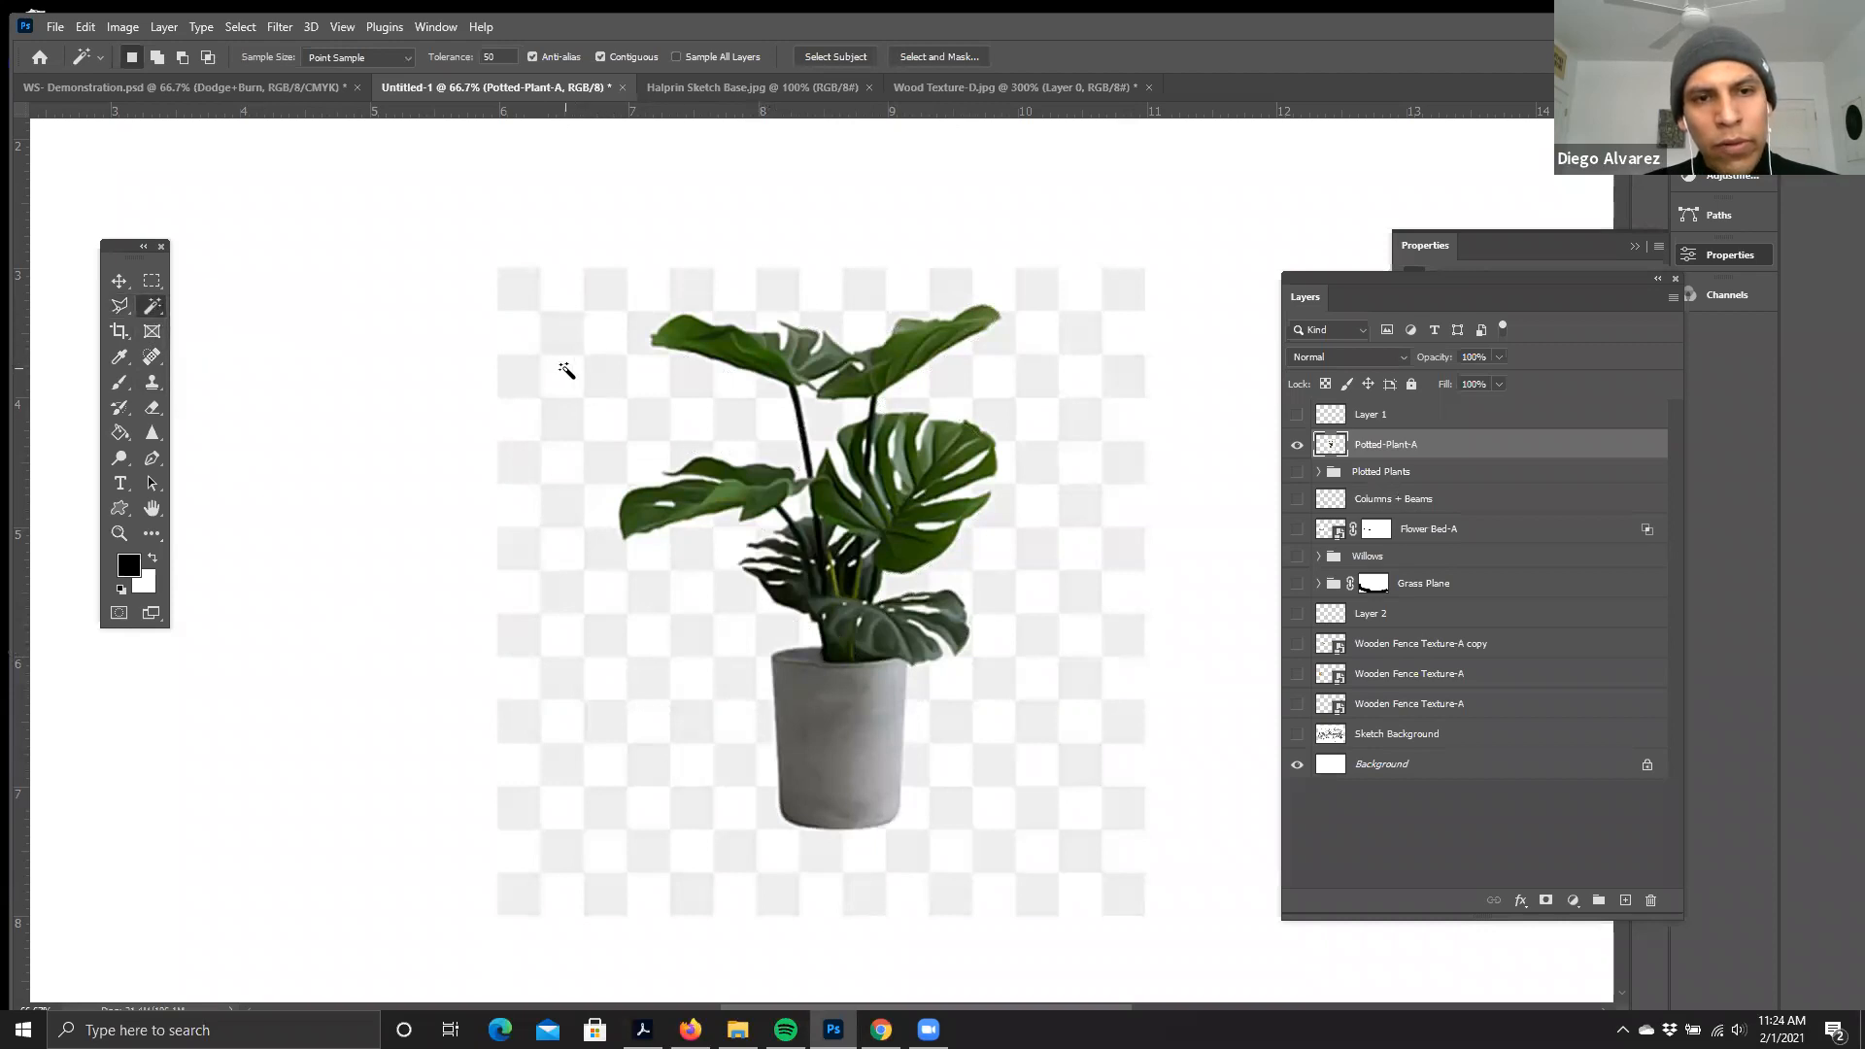
click(614, 381)
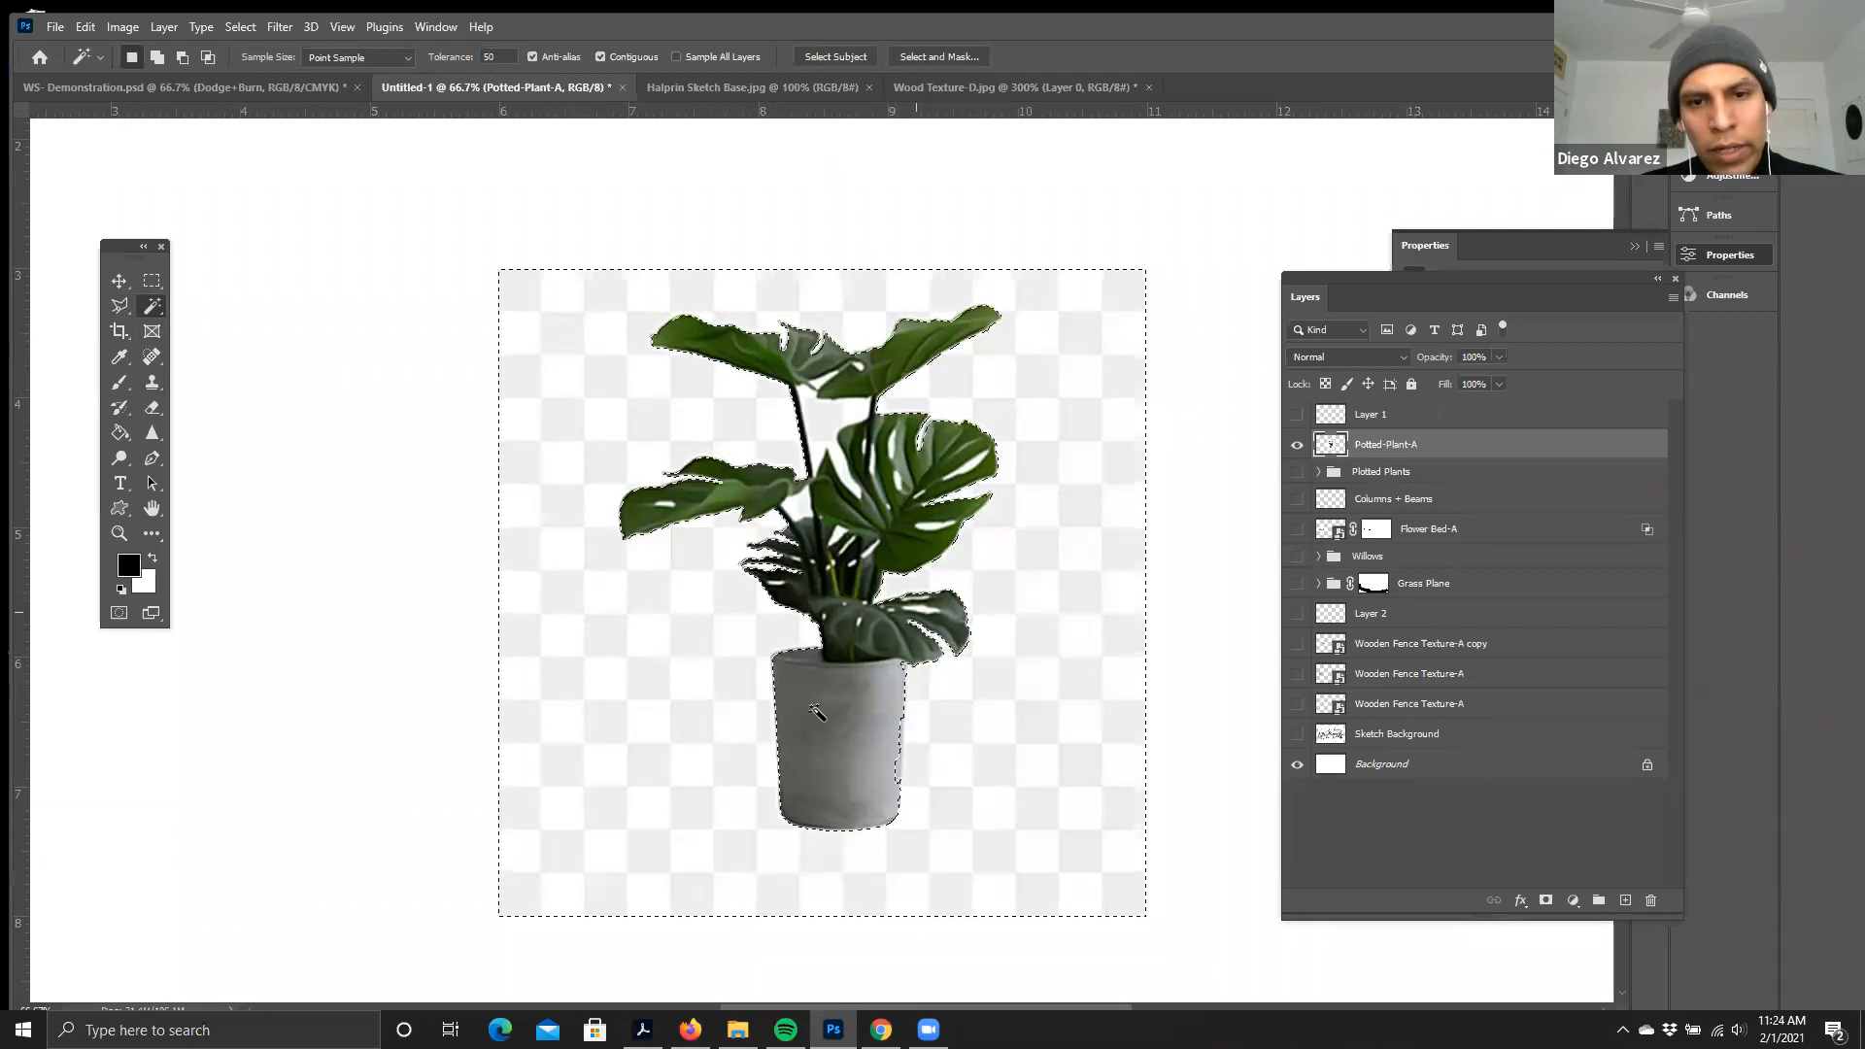
- Subtract the area cutting into the pot's edge from the selection with the Polygonal Lasso, and delete the selected checkered background
key(ctrl+plus)
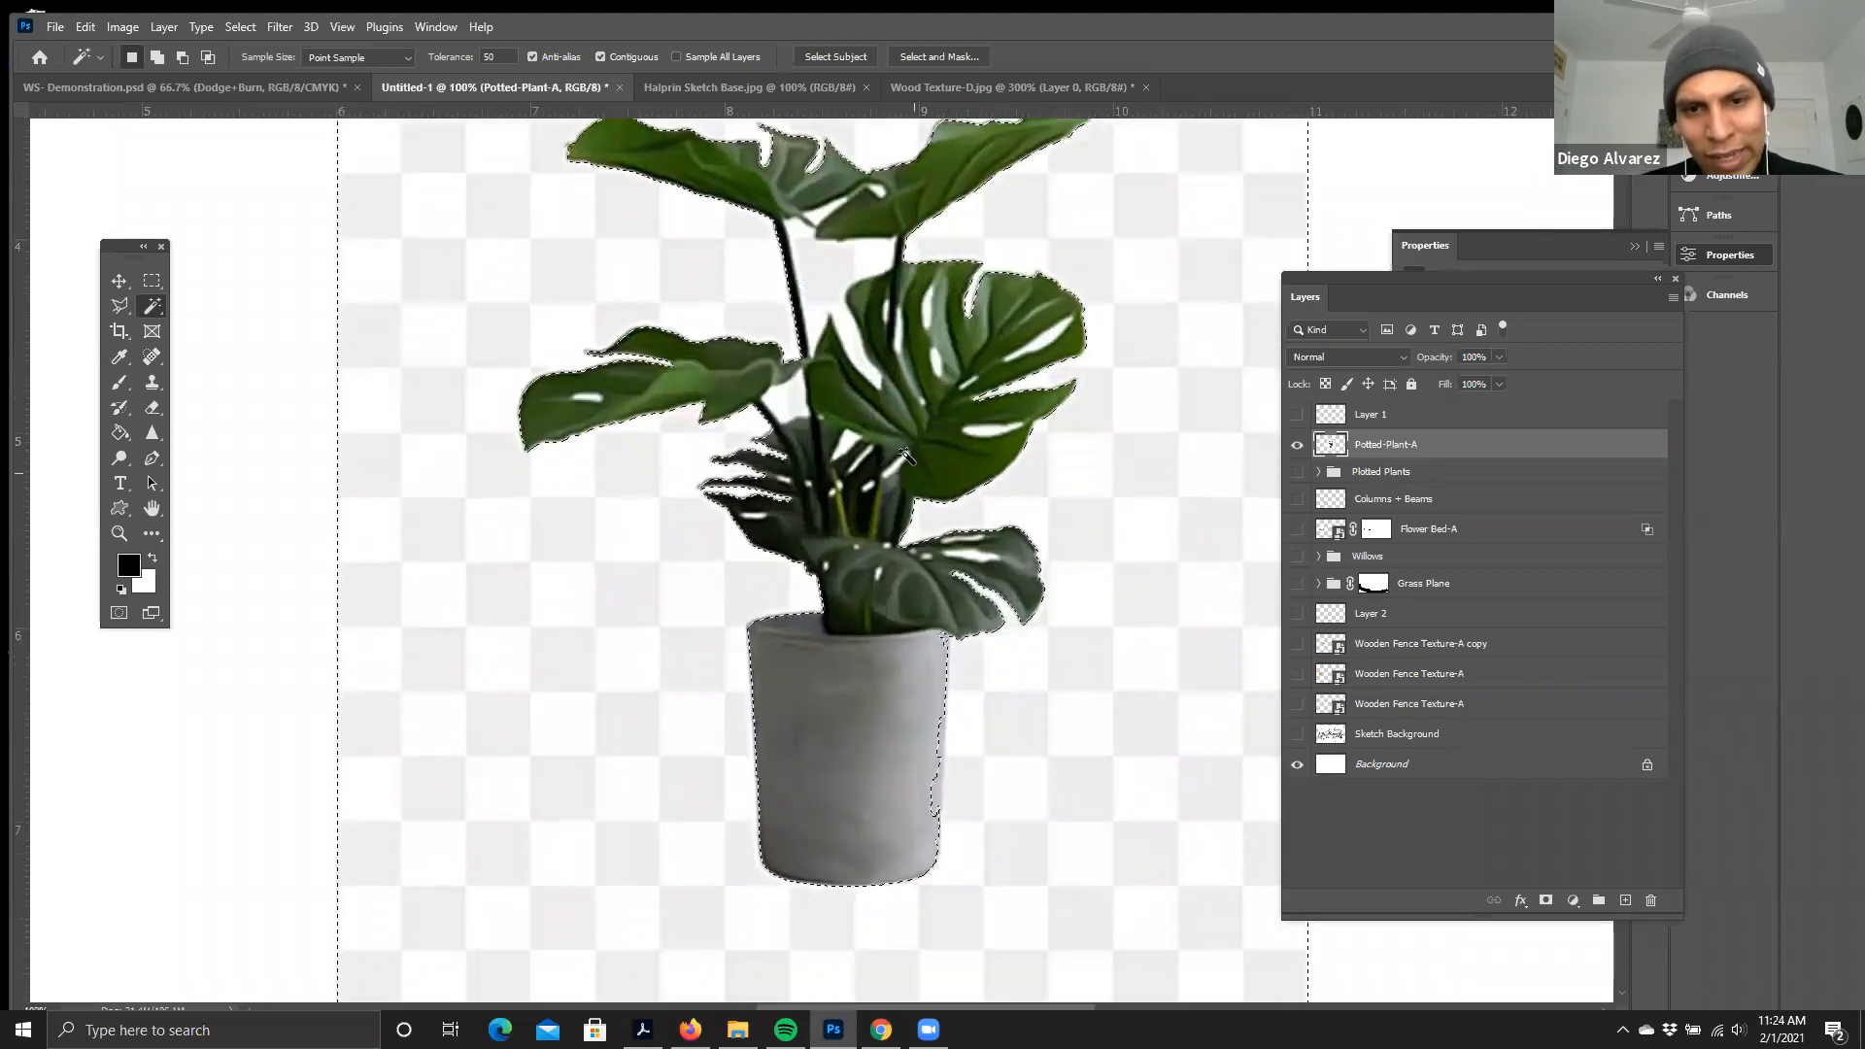
scroll(826, 376, up, 1)
scroll(960, 743, down, 2)
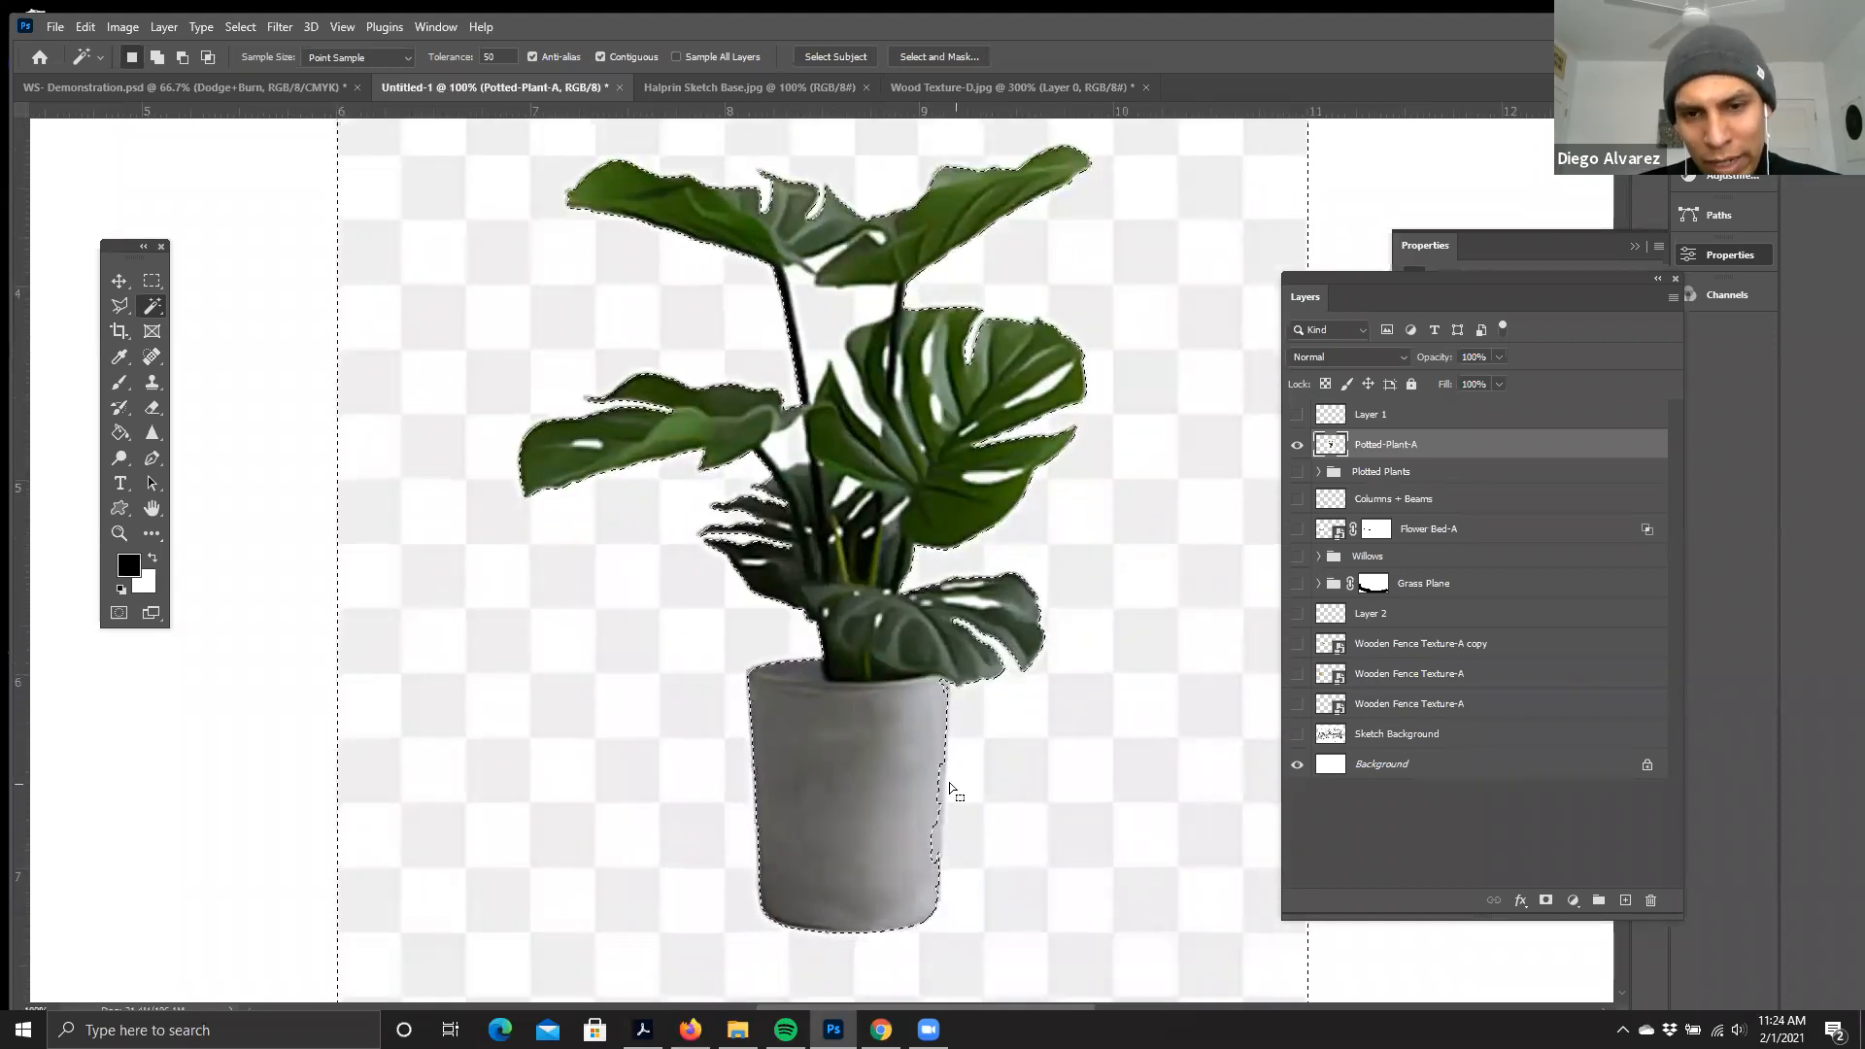
scroll(942, 757, down, 2)
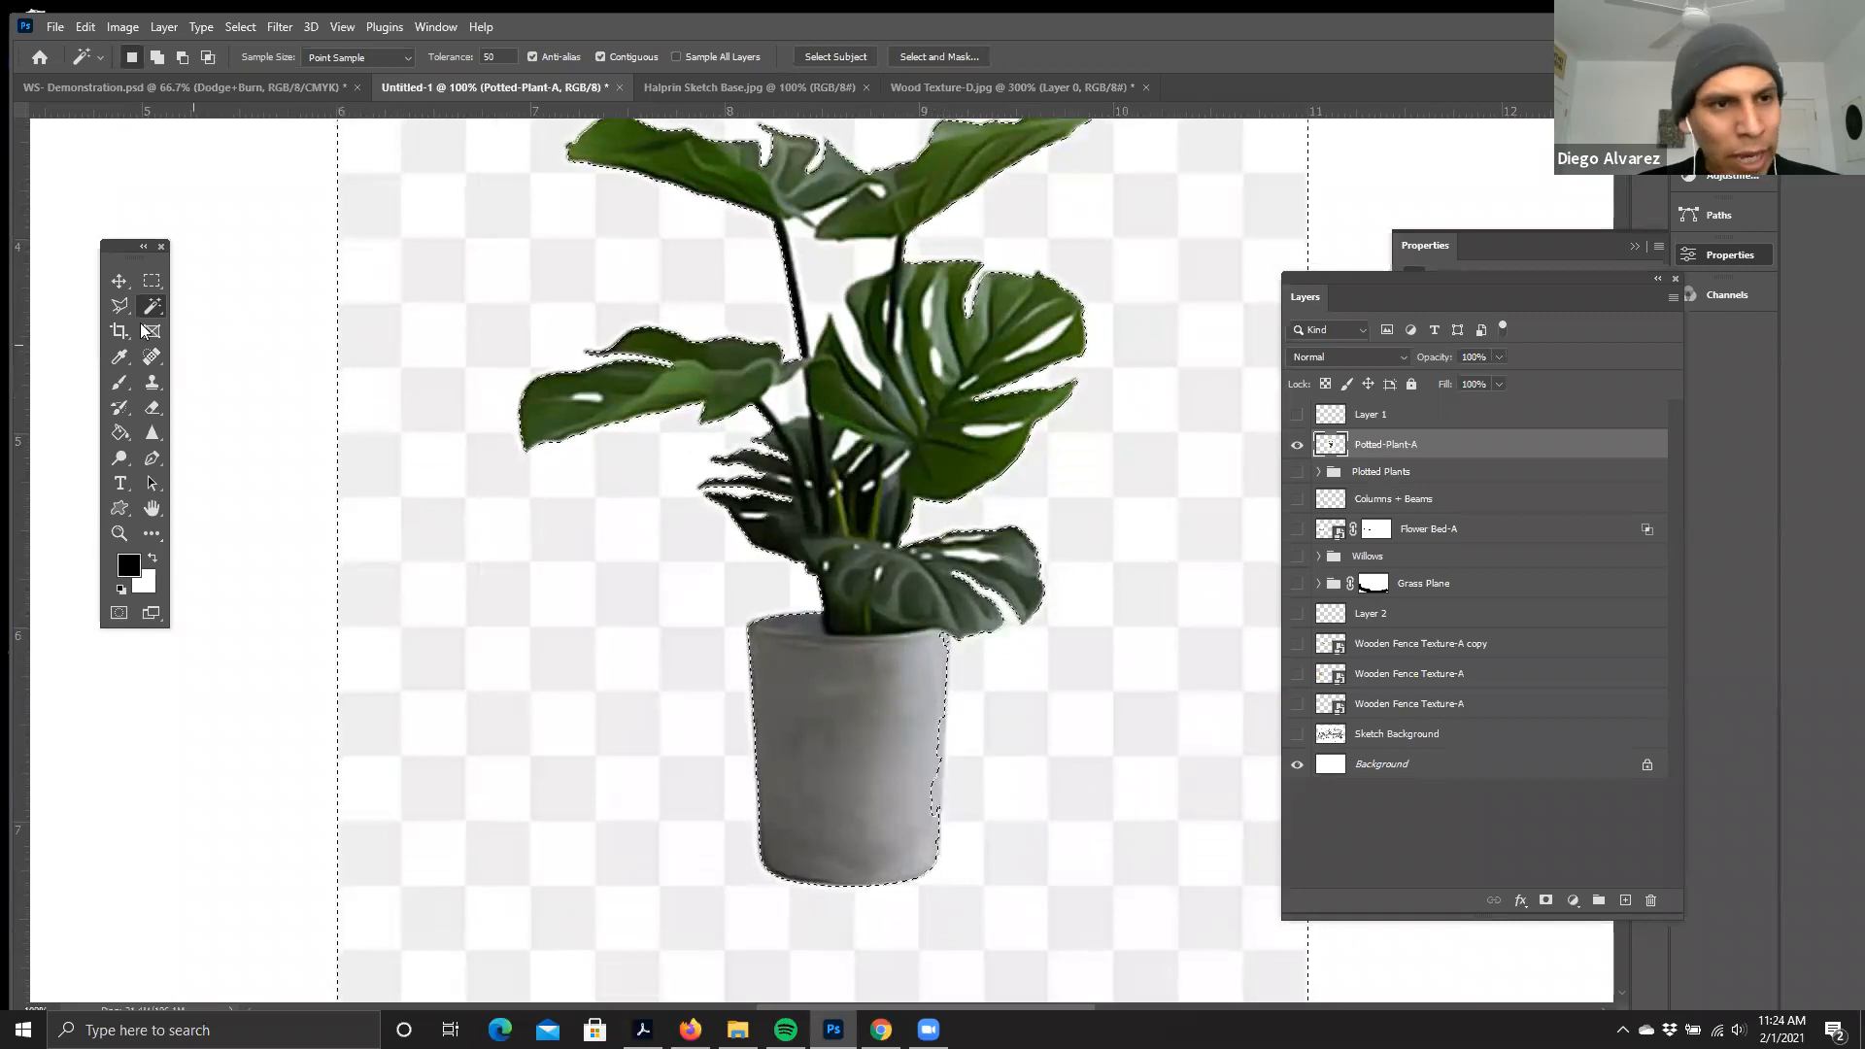
click(118, 307)
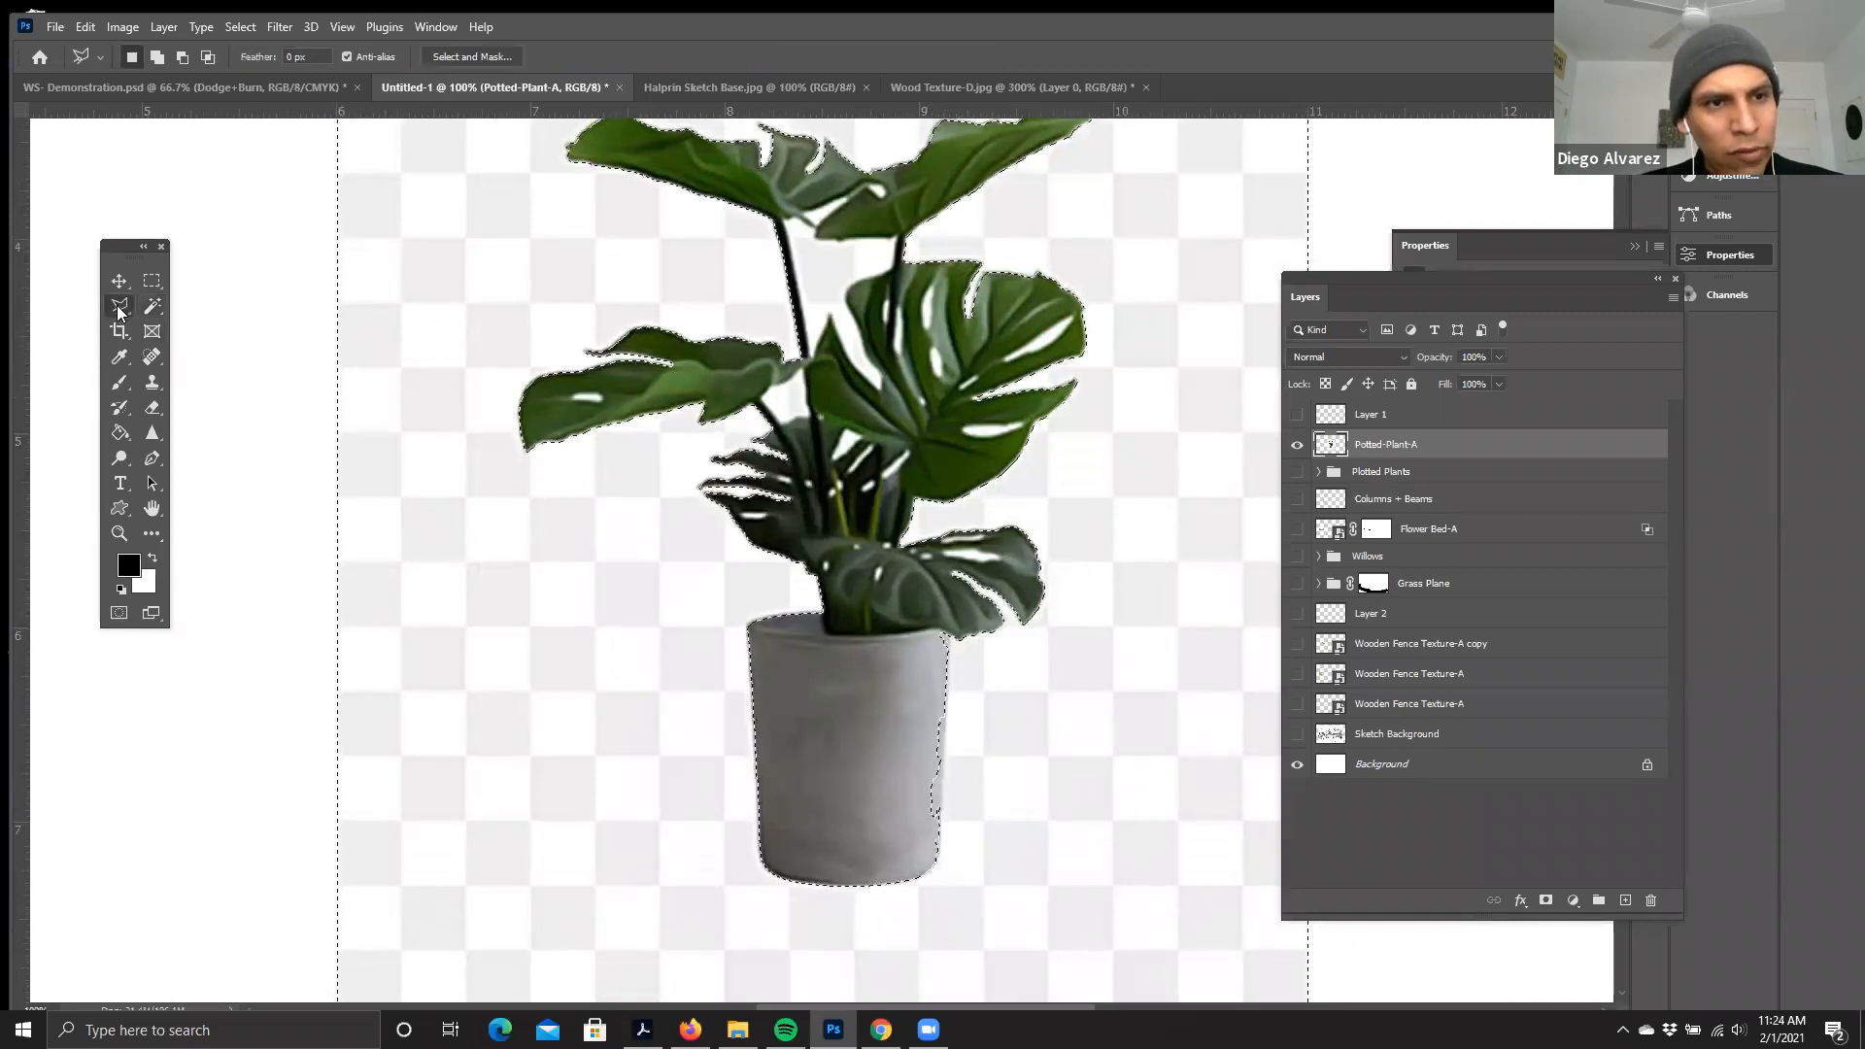
click(116, 305)
click(220, 324)
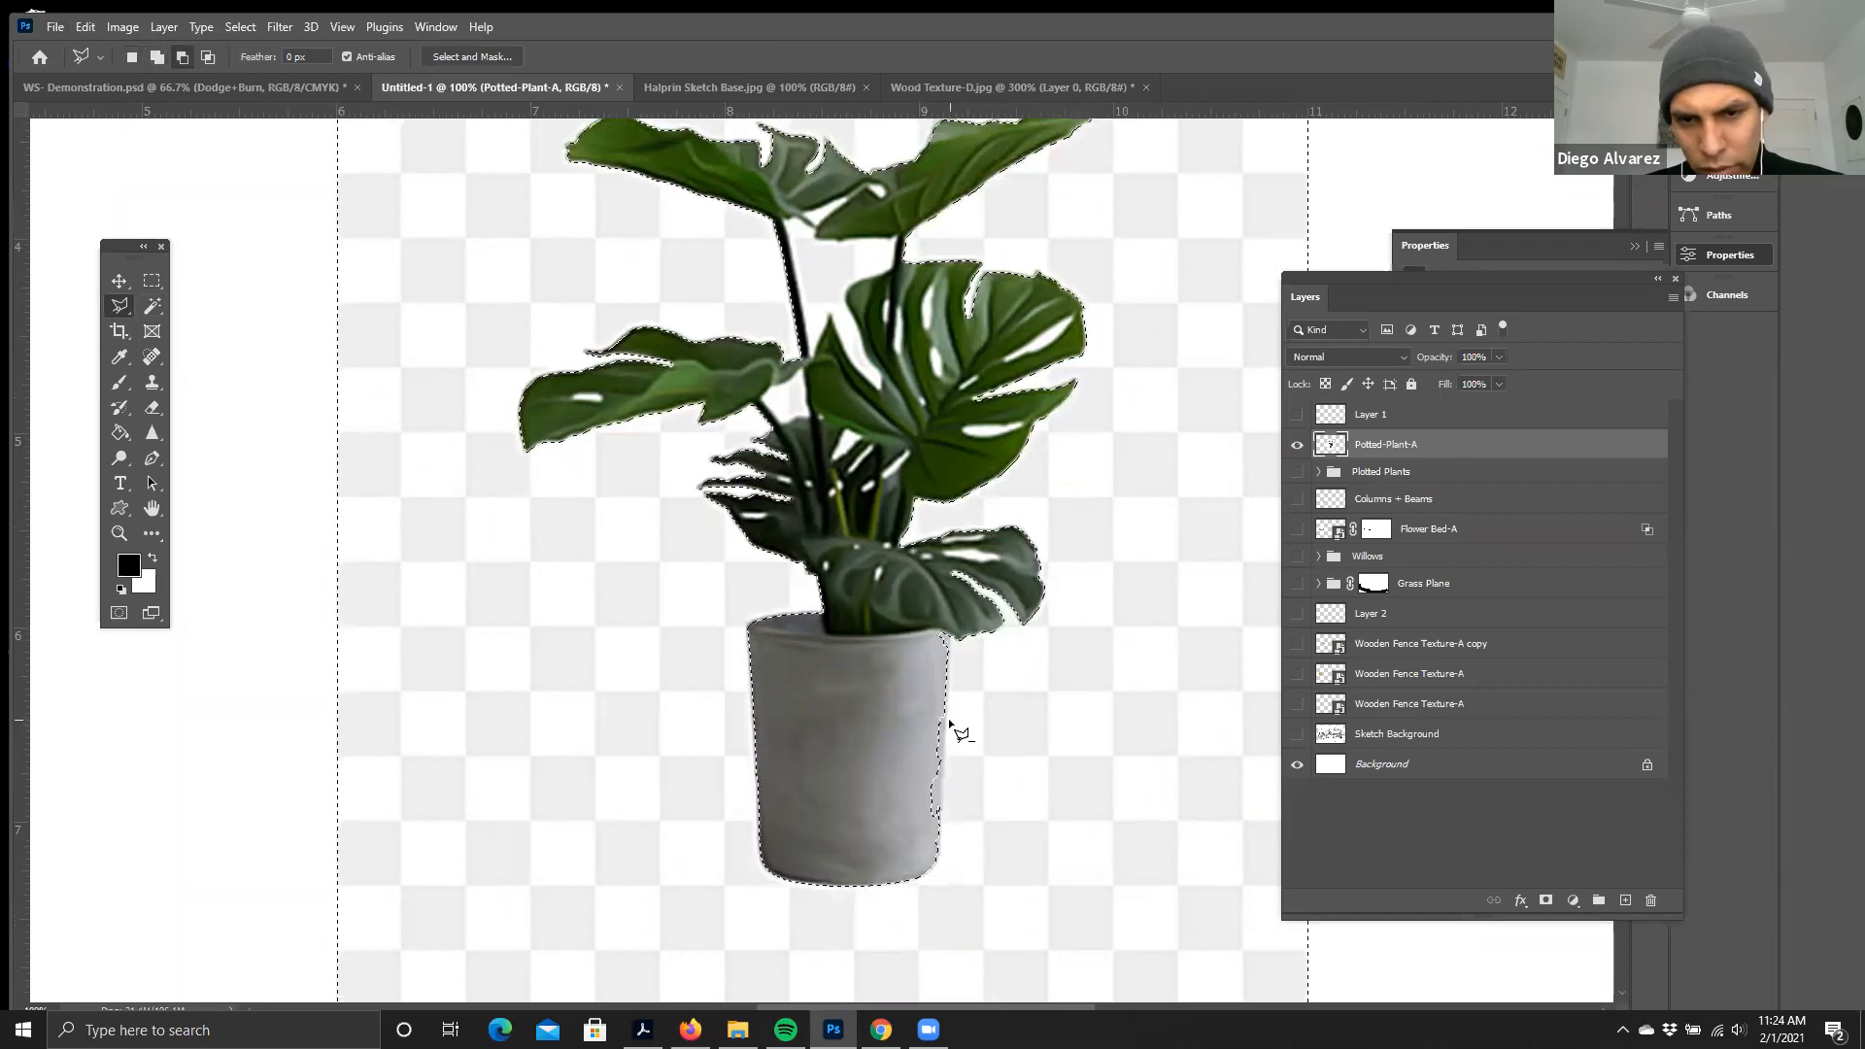
key(alt)
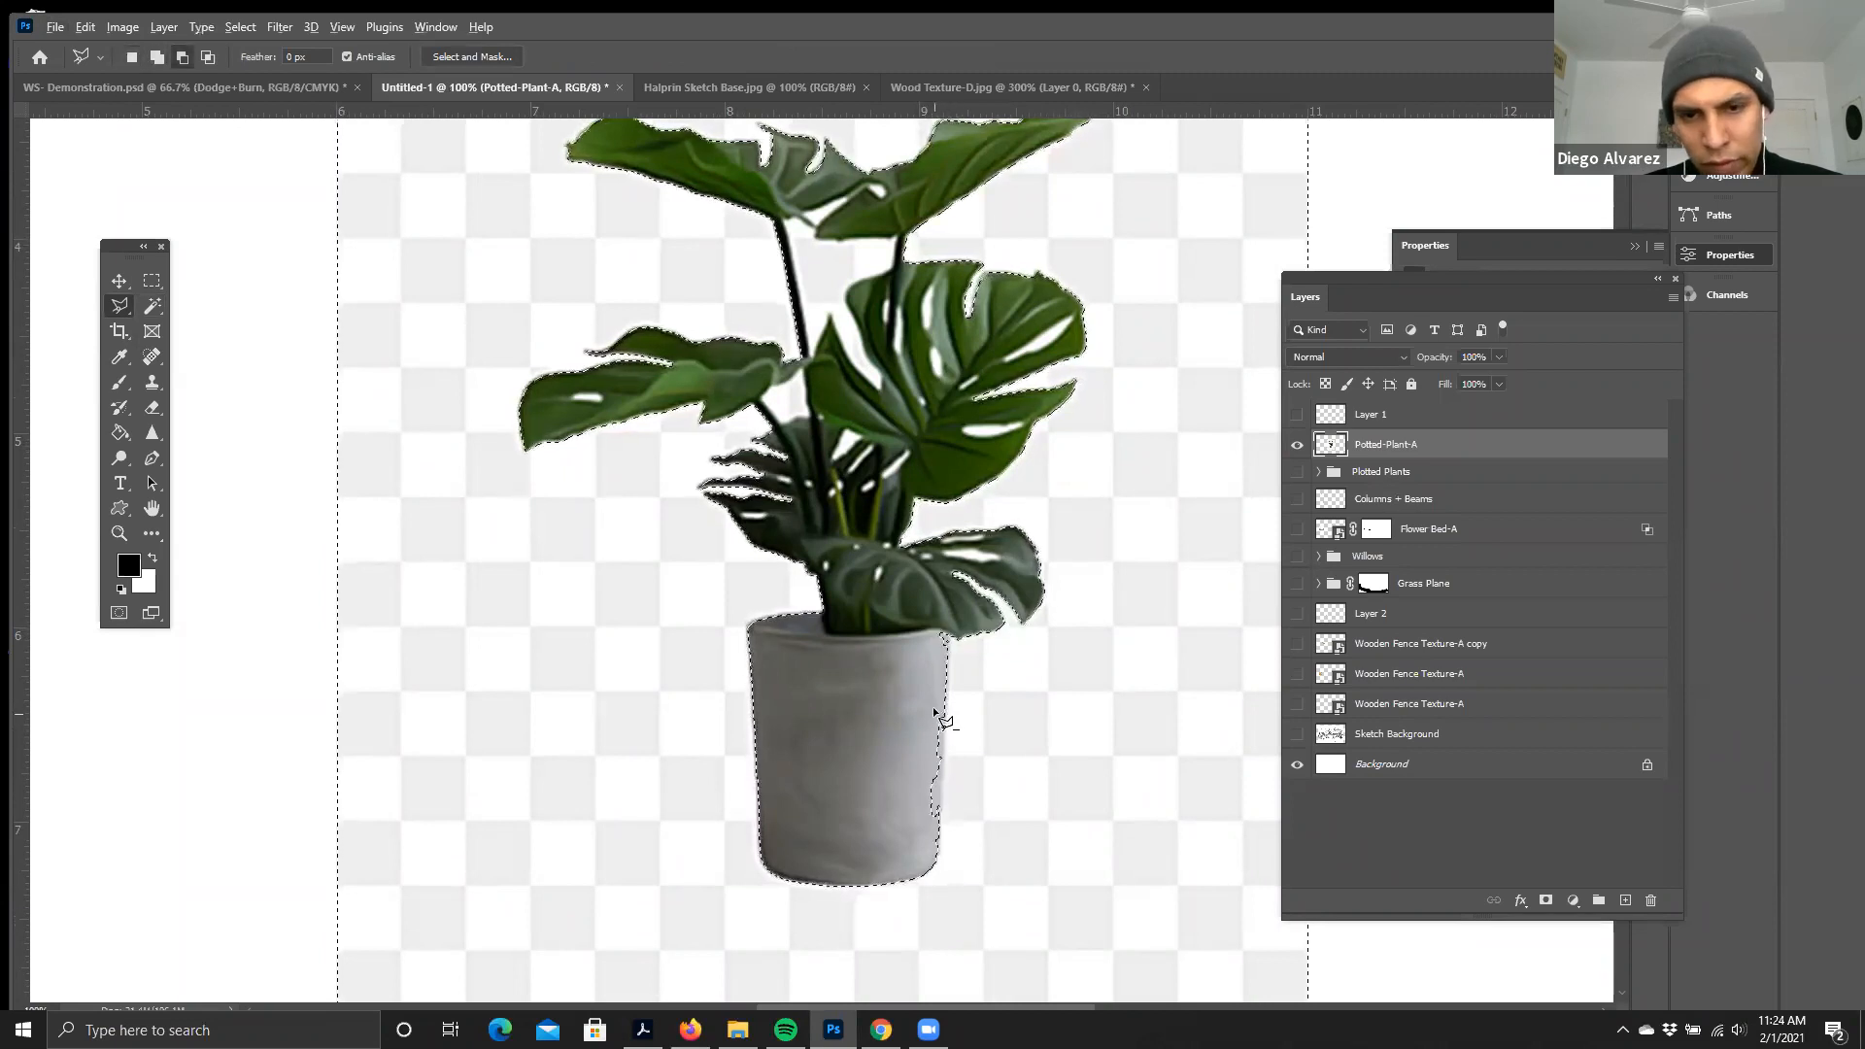
click(938, 695)
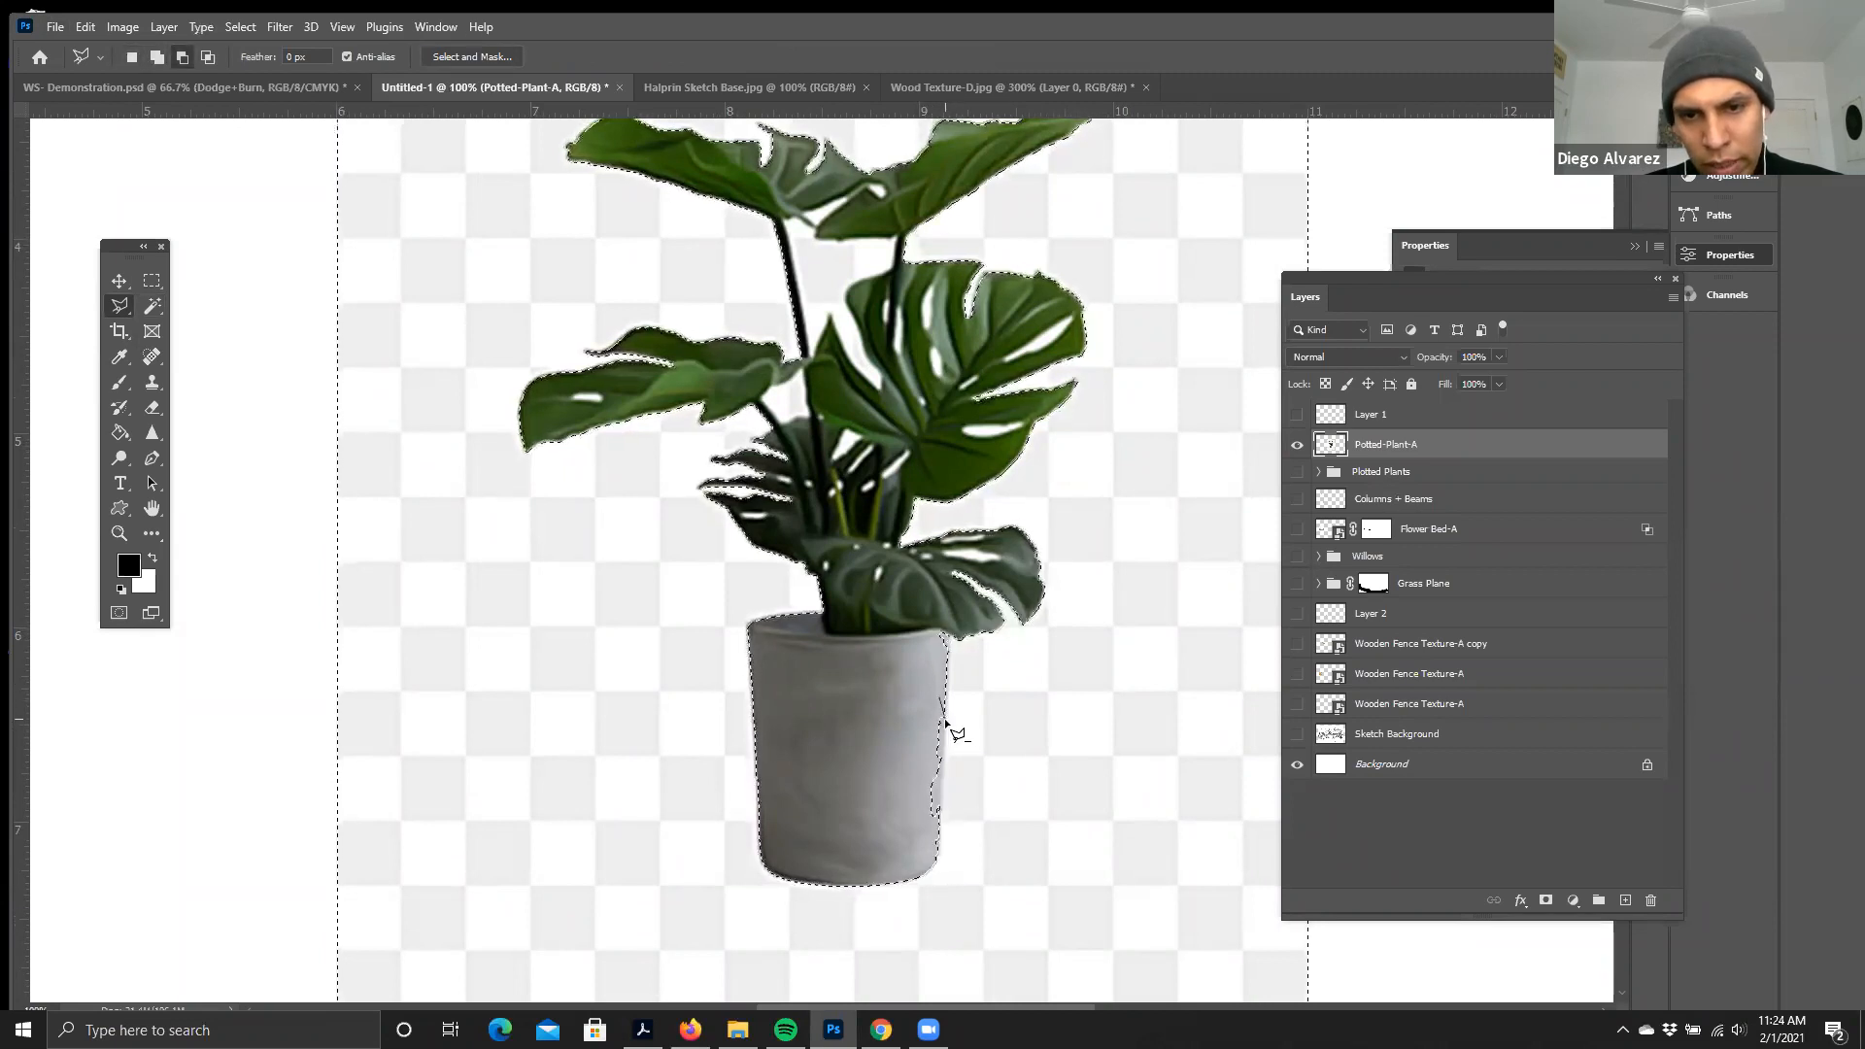
click(925, 841)
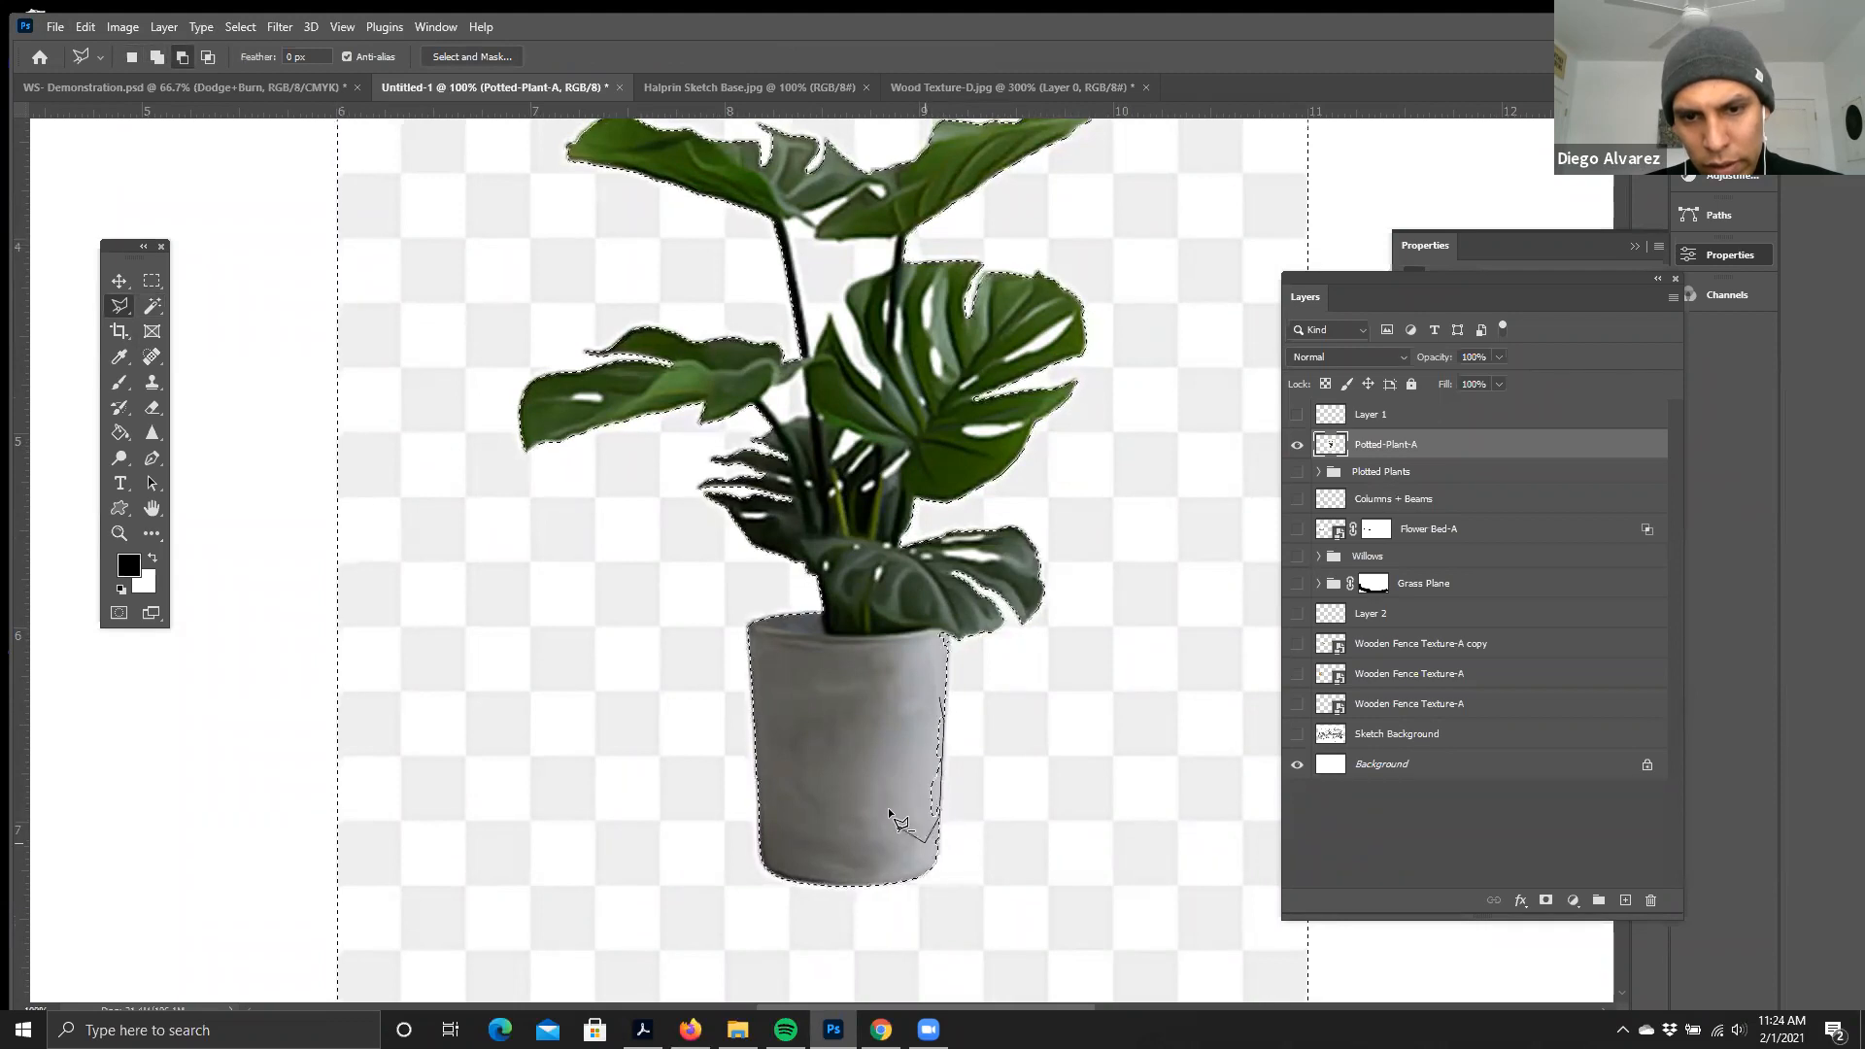
click(936, 697)
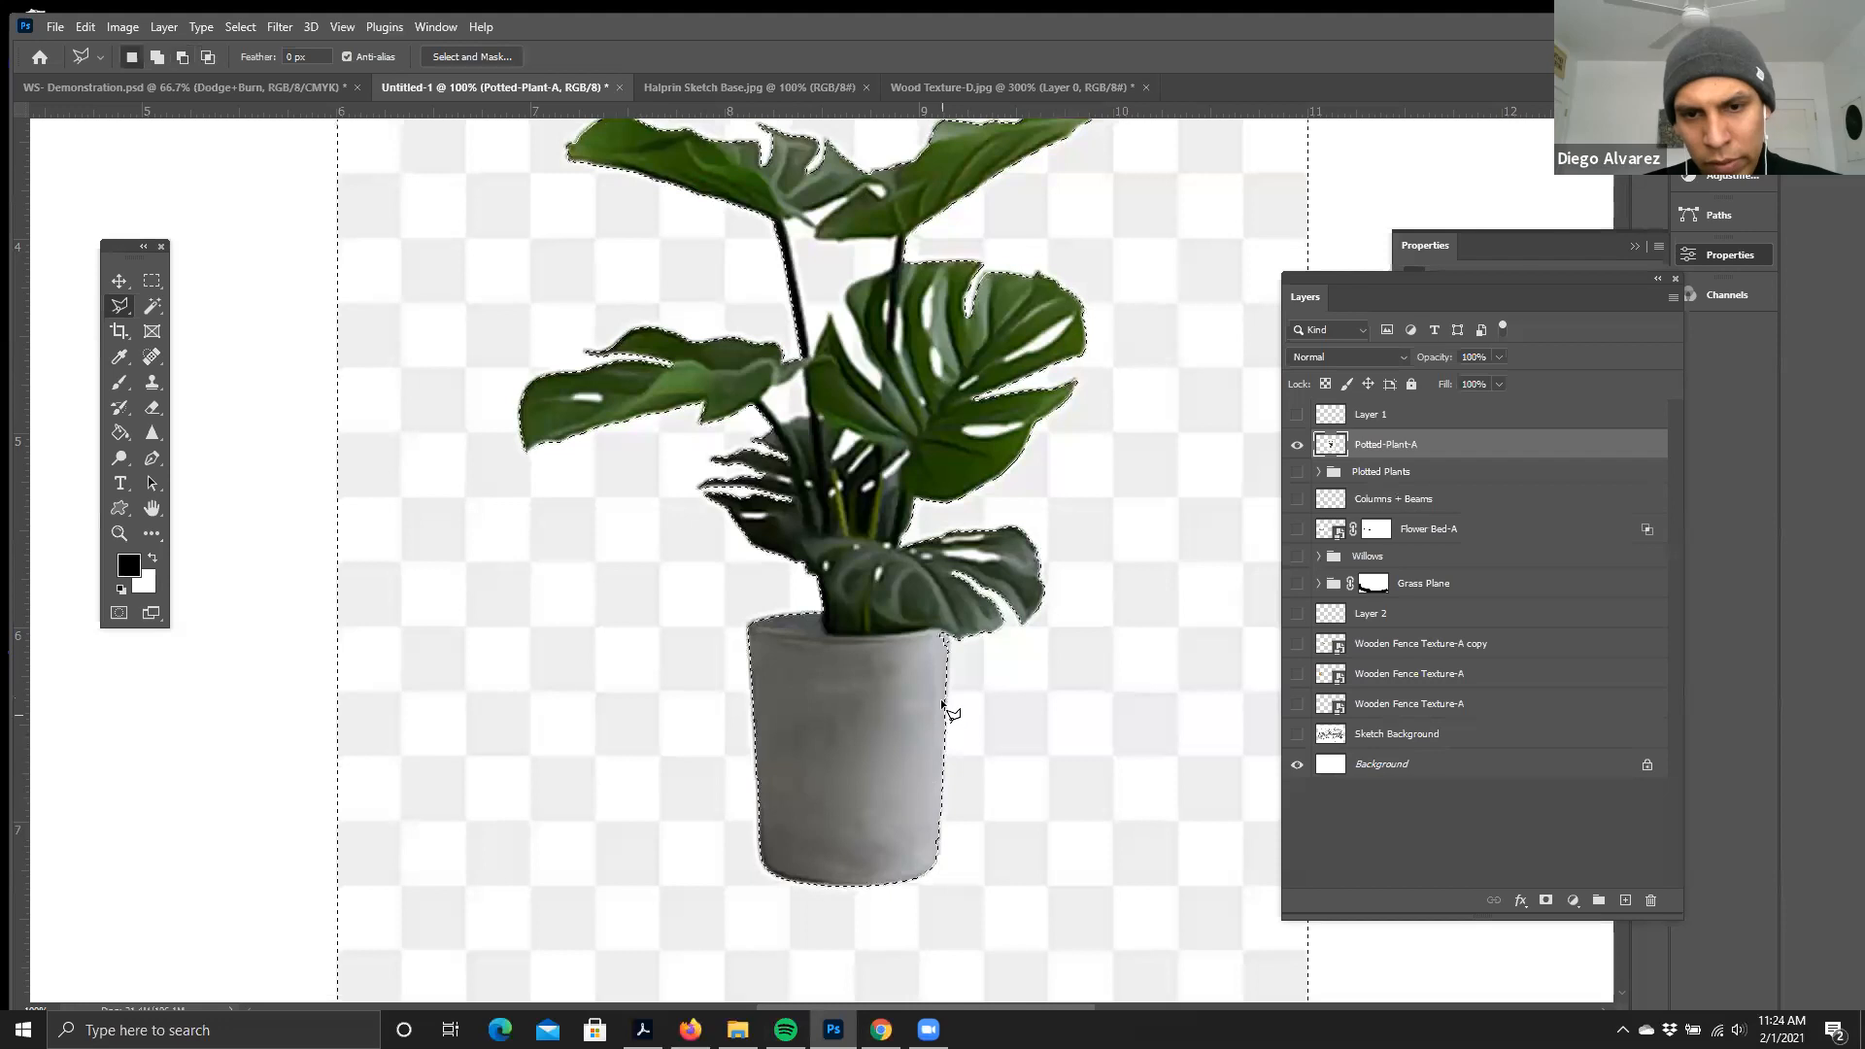
key(ctrl+minus)
key(ctrl+minus)
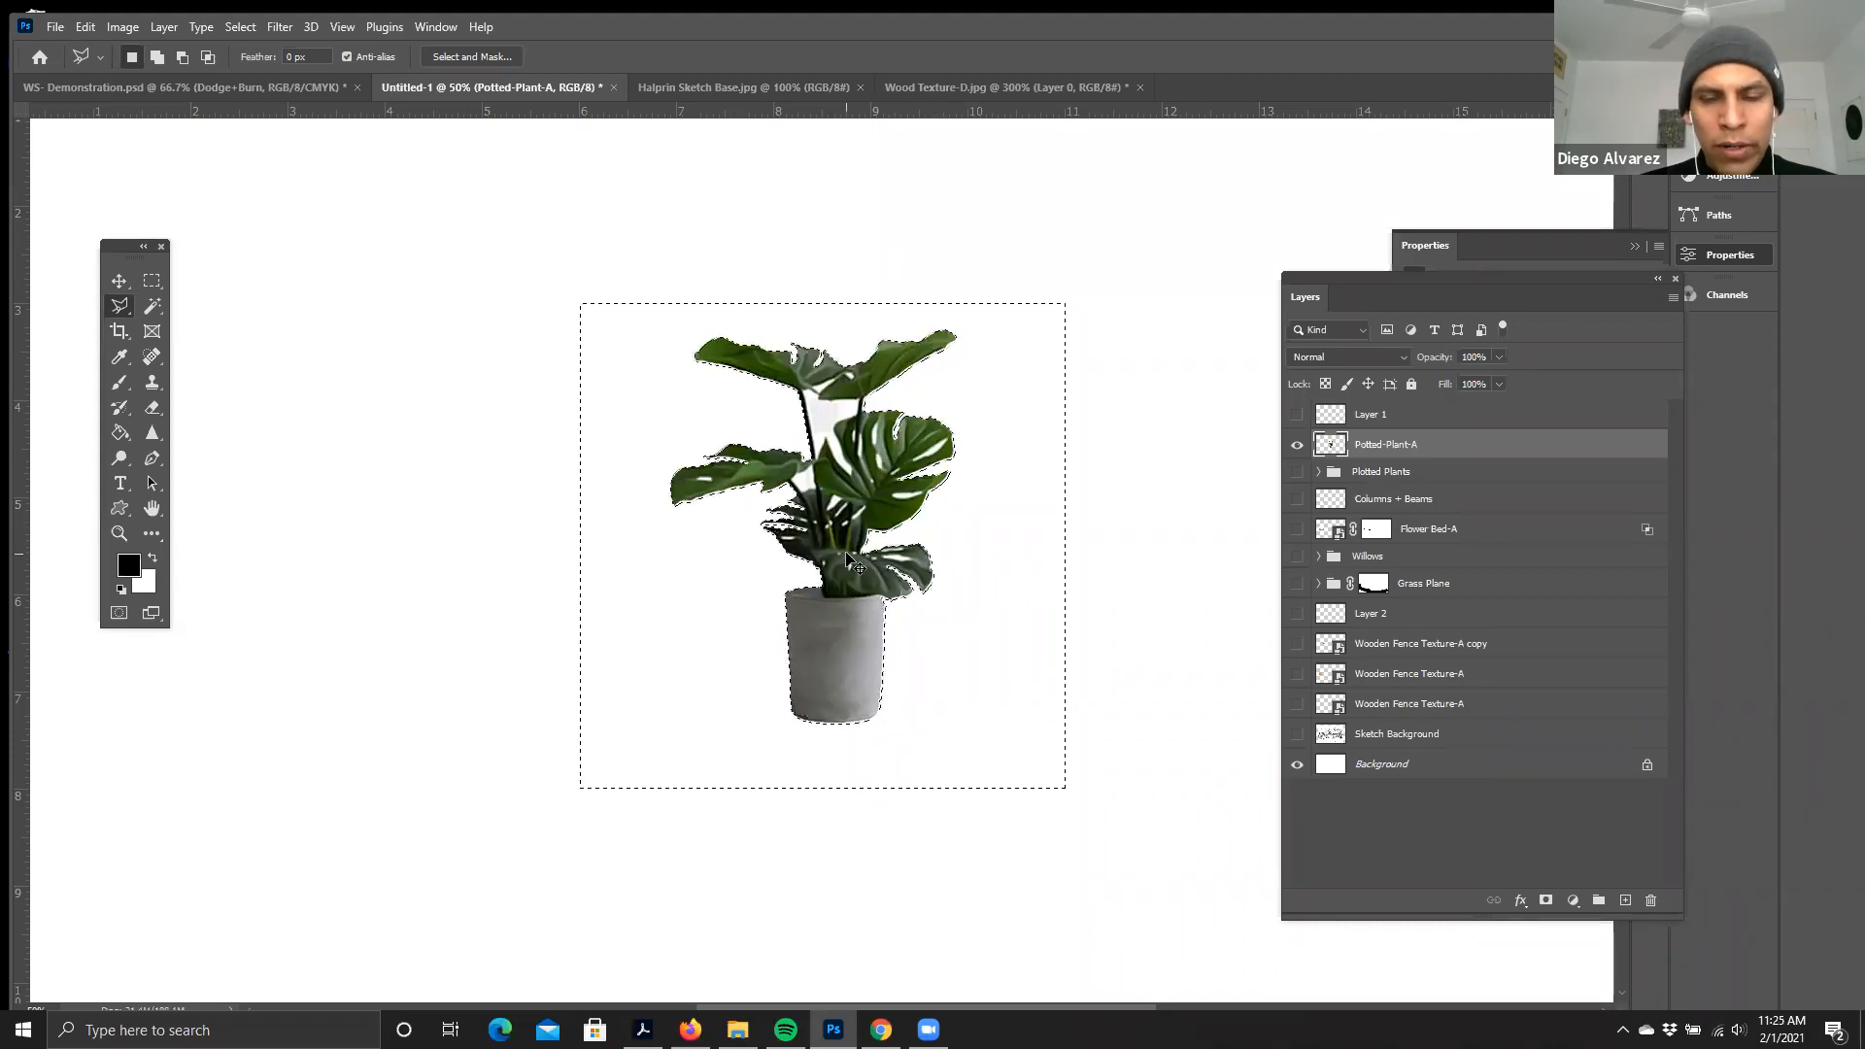
- Select the enclosed background gaps between the stems and leaves with the Magic Wand and delete them
key(ctrl+plus)
key(ctrl+plus)
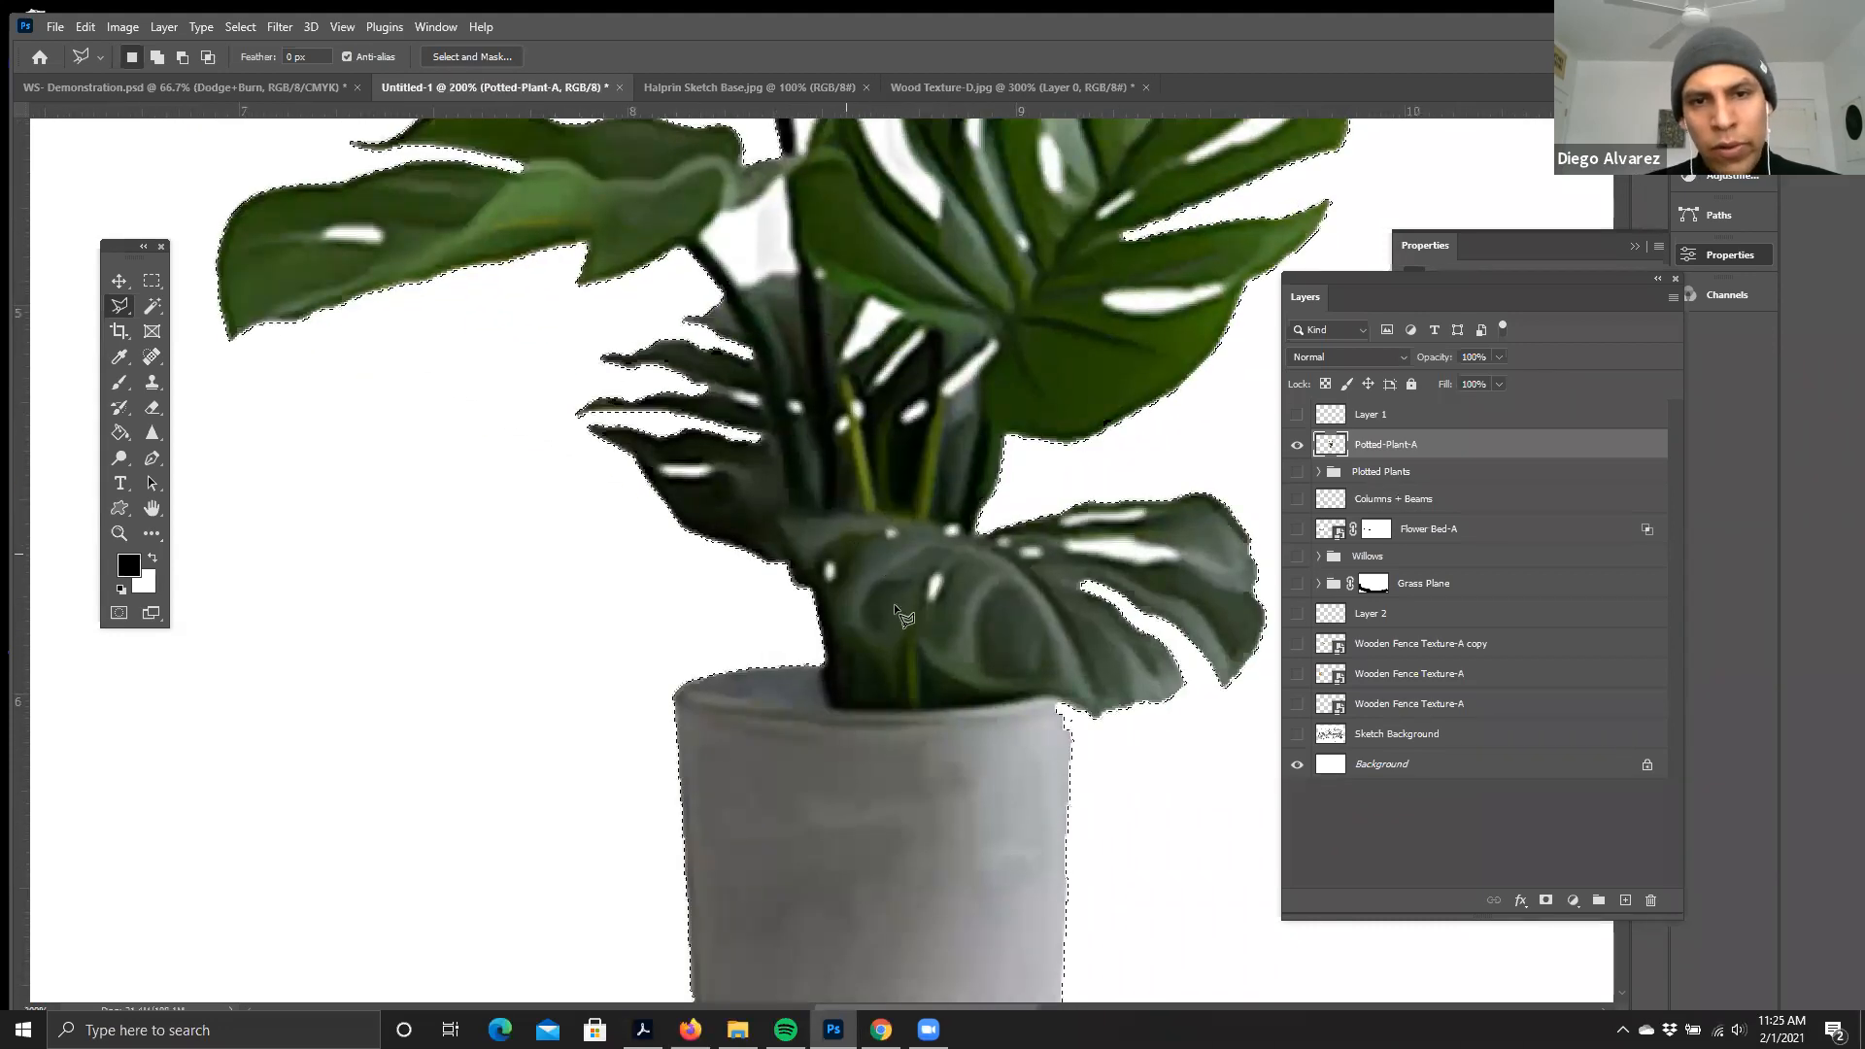
key(ctrl+plus)
scroll(888, 649, up, 5)
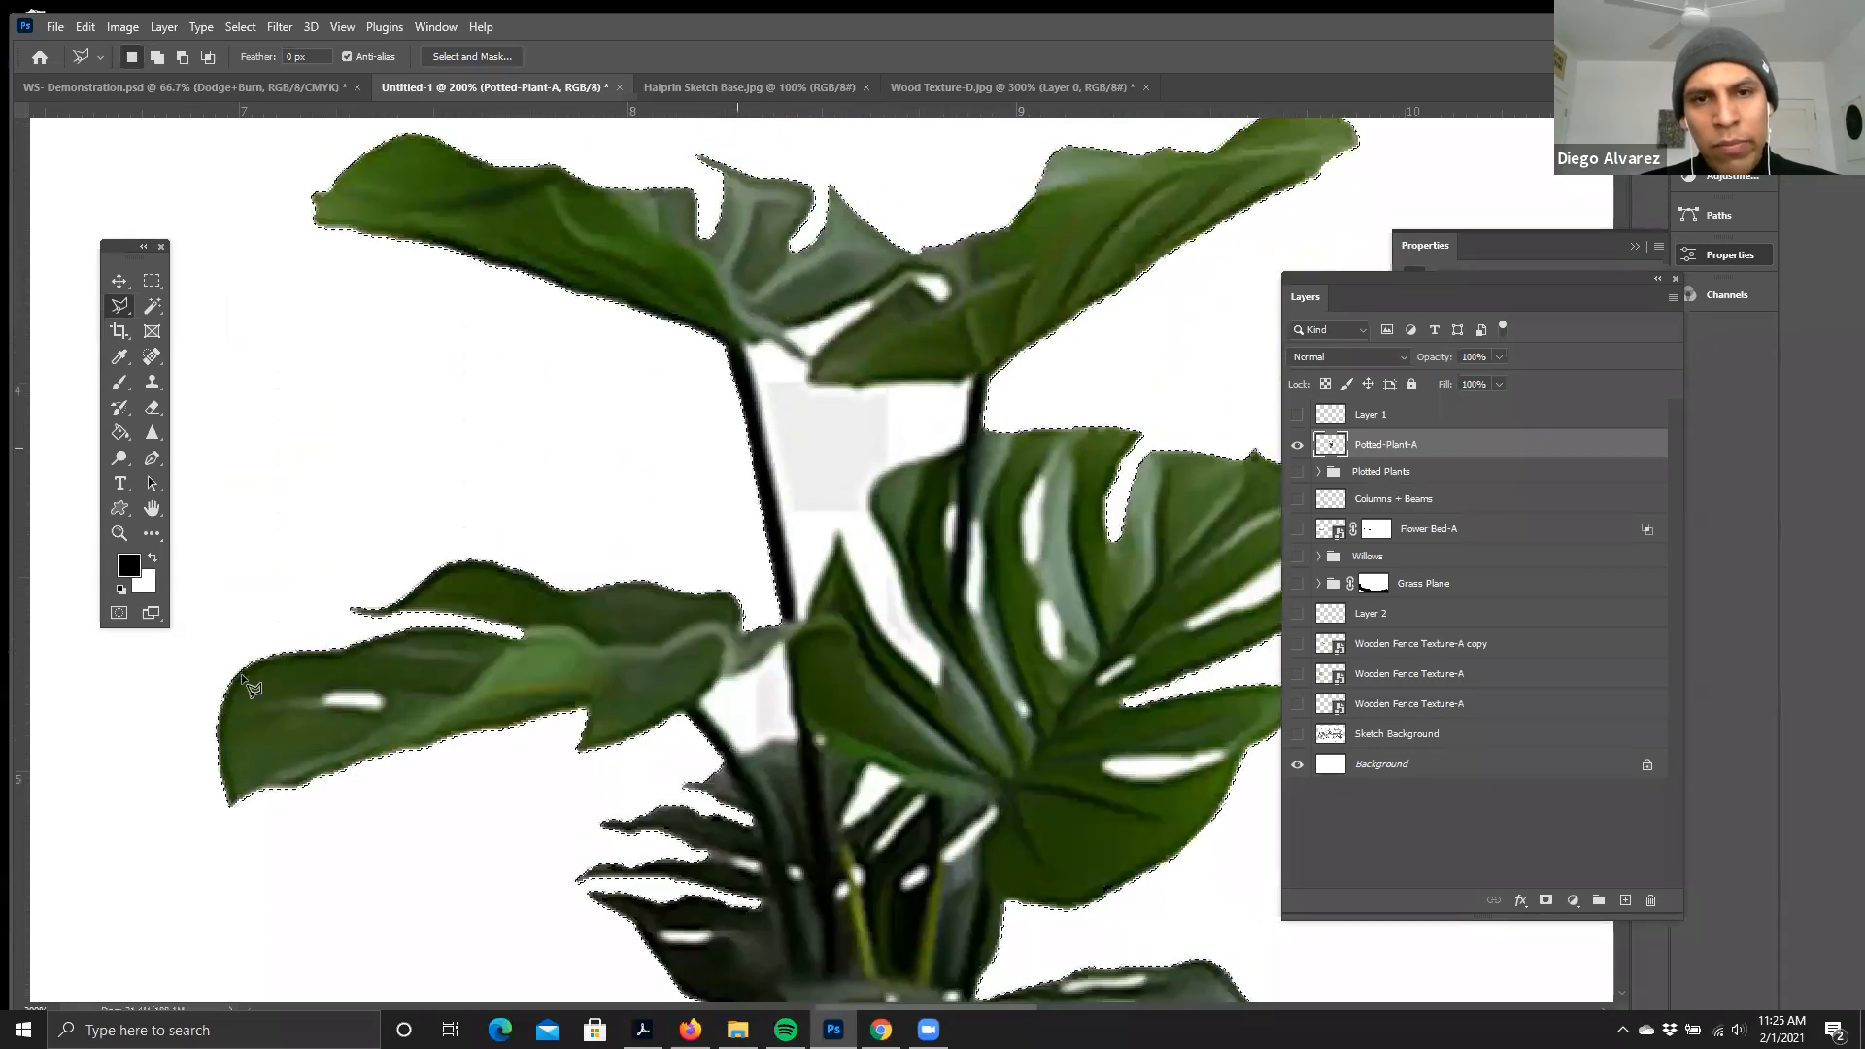
click(151, 306)
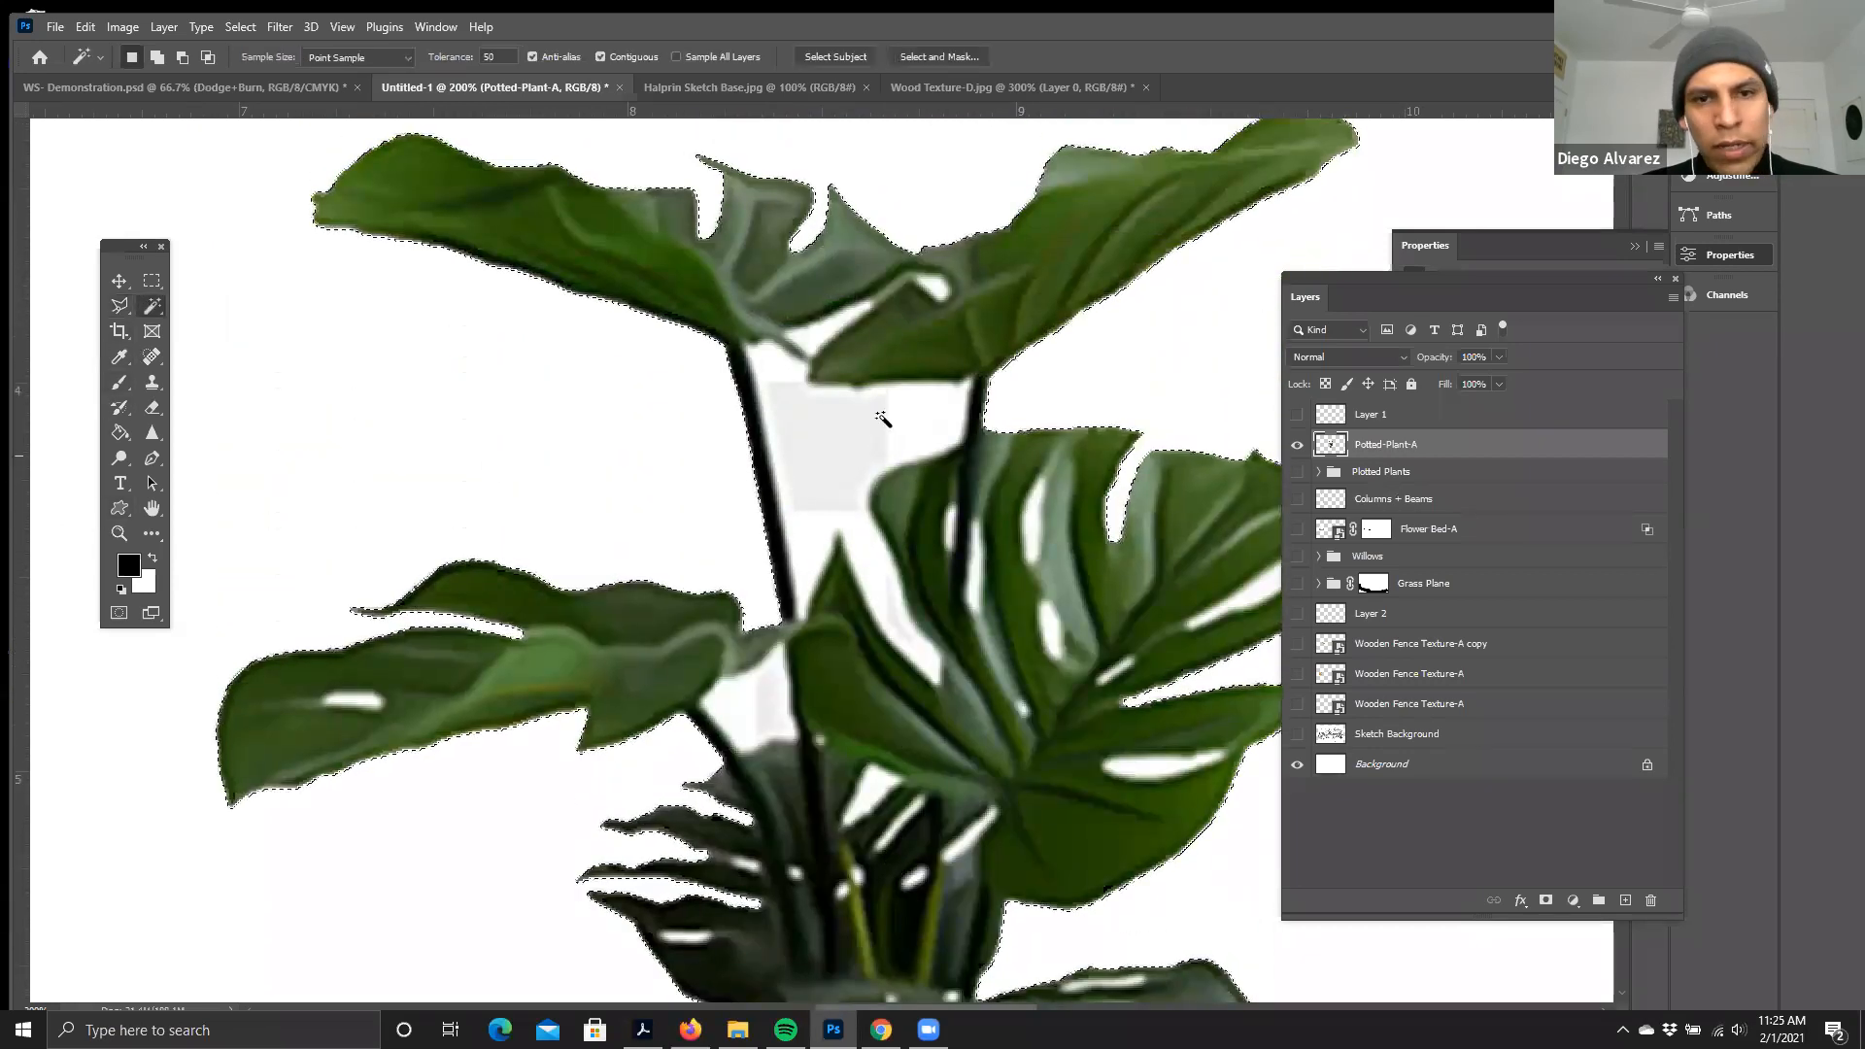
click(843, 458)
shift+click(833, 326)
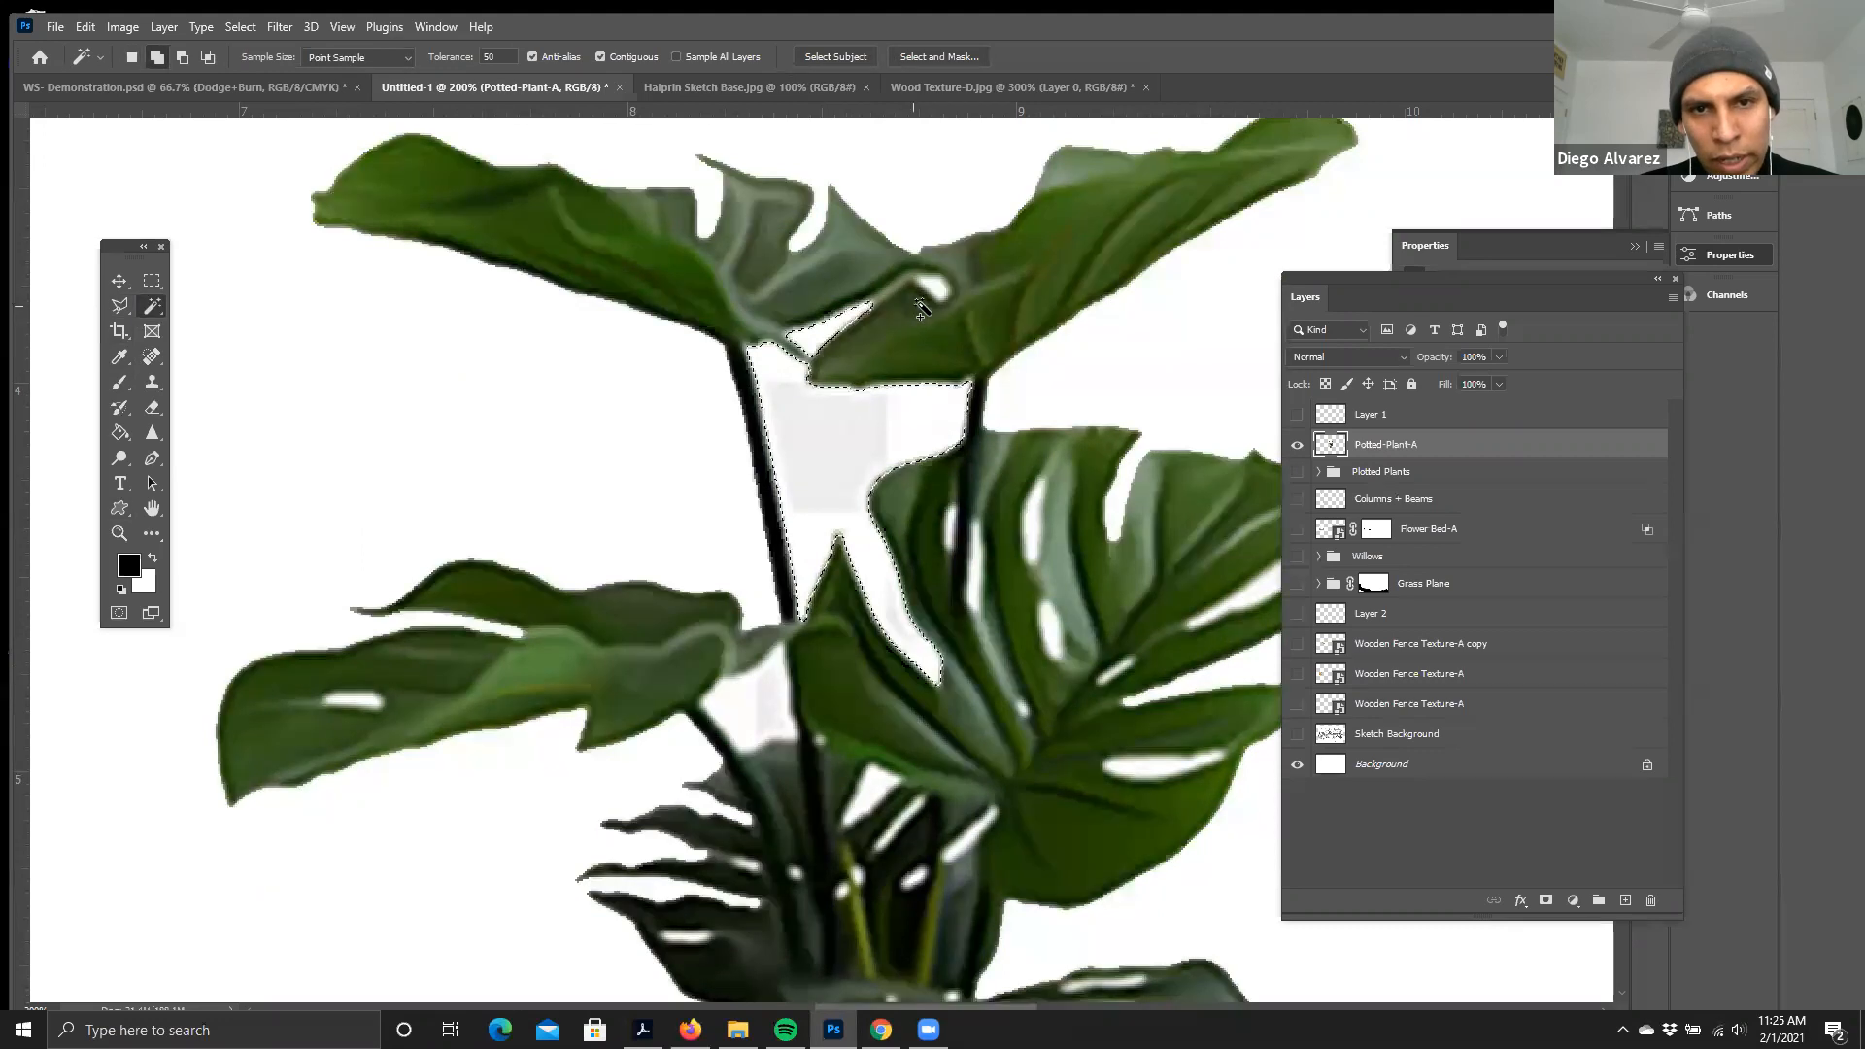
scroll(836, 486, down, 3)
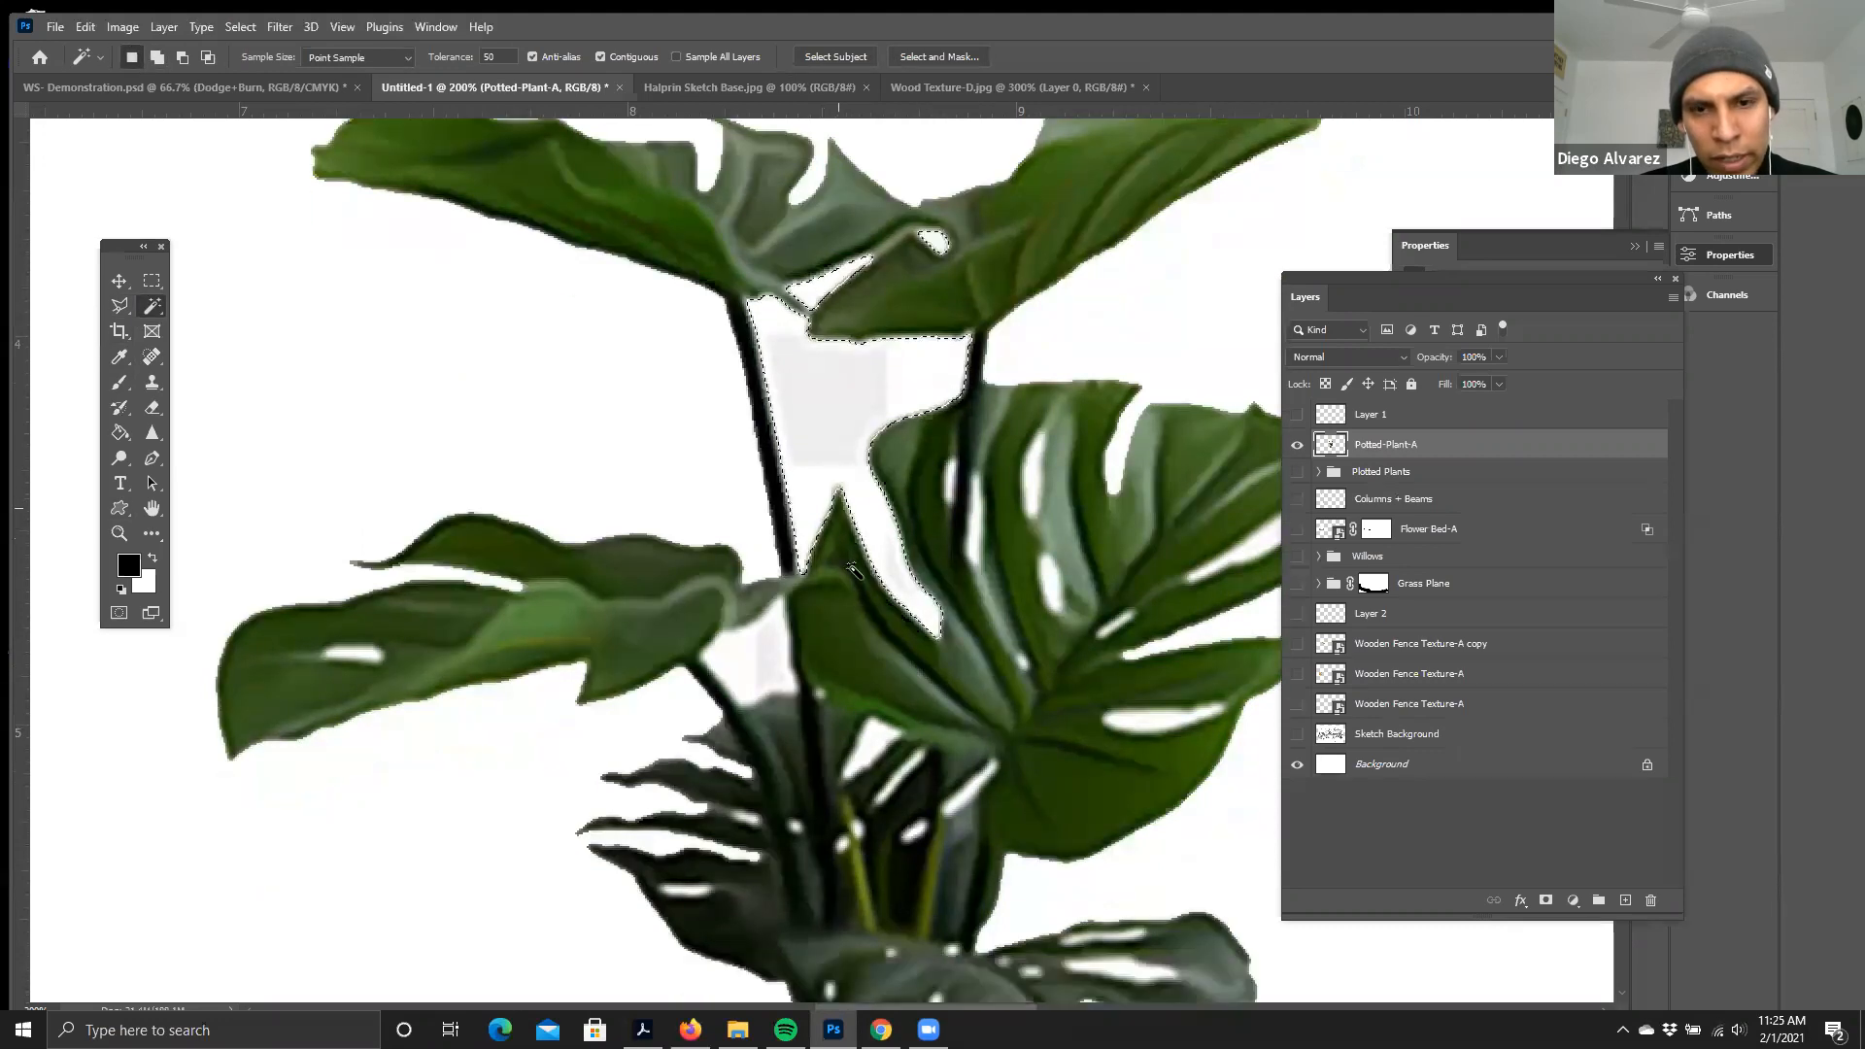
shift+click(767, 562)
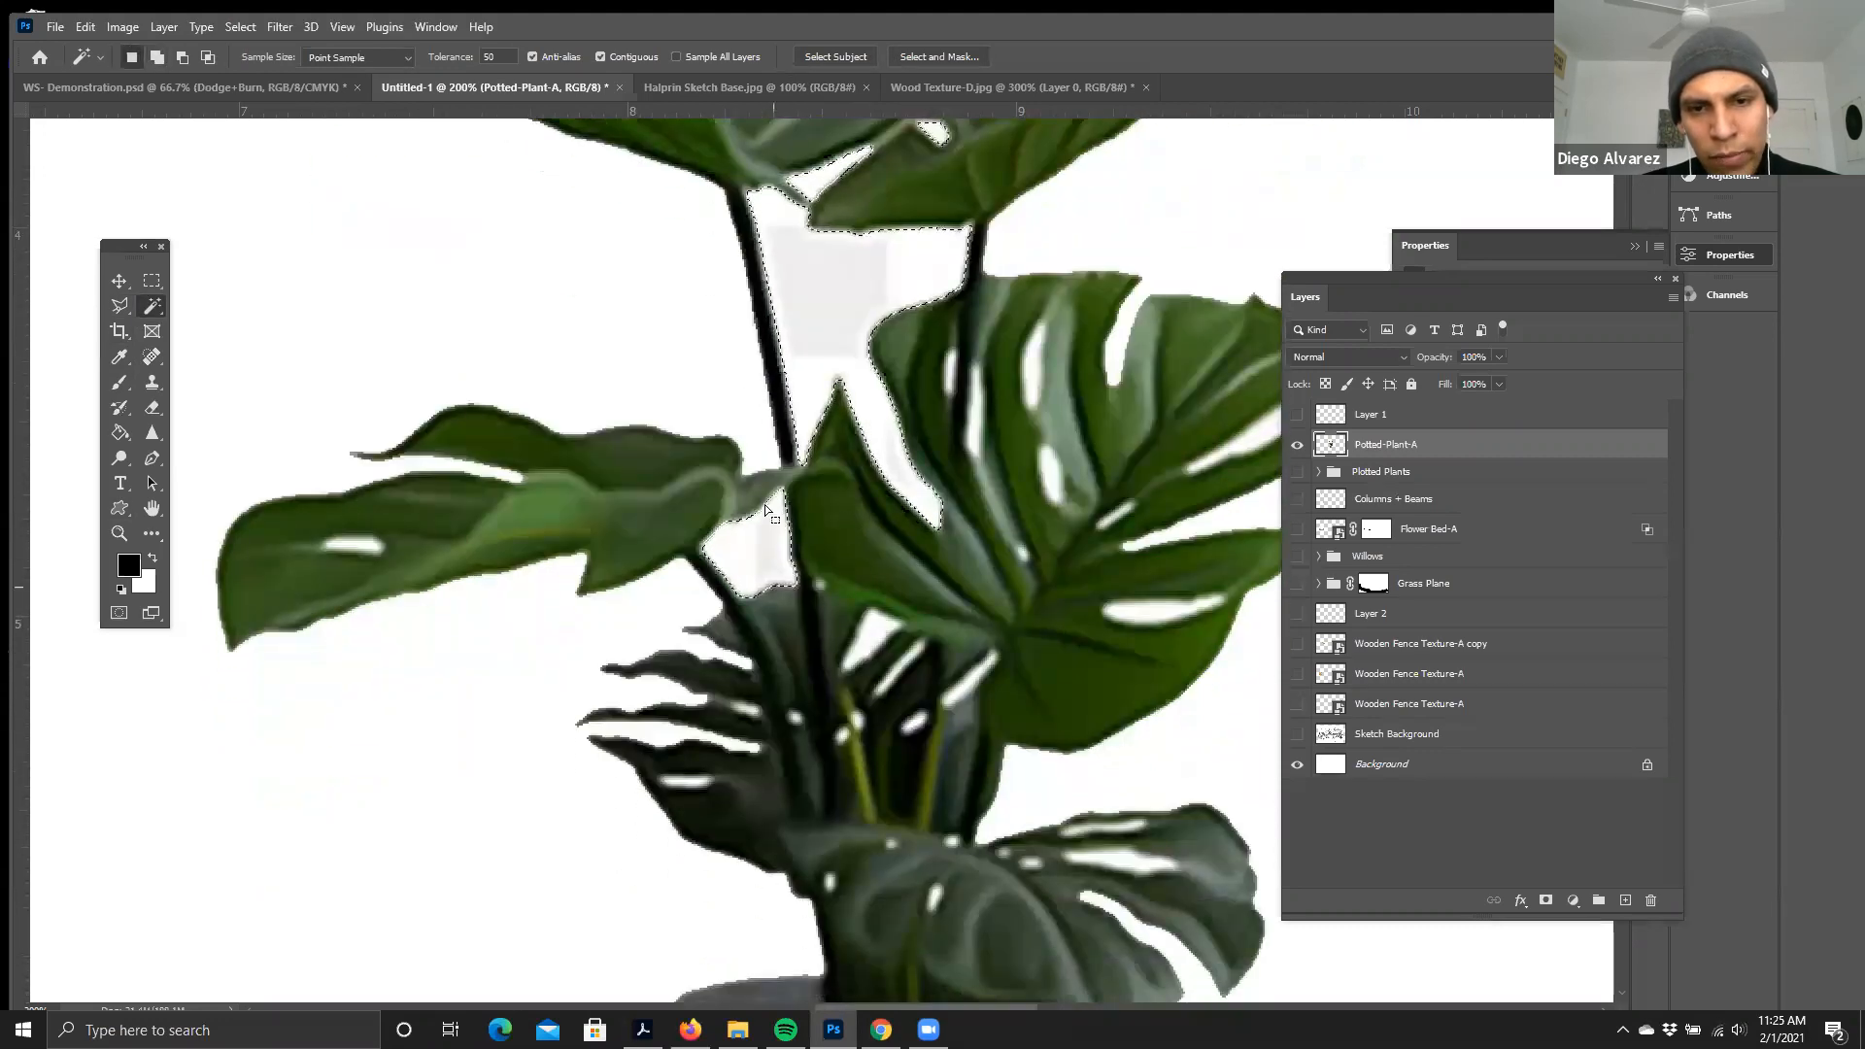
scroll(868, 689, down, 1)
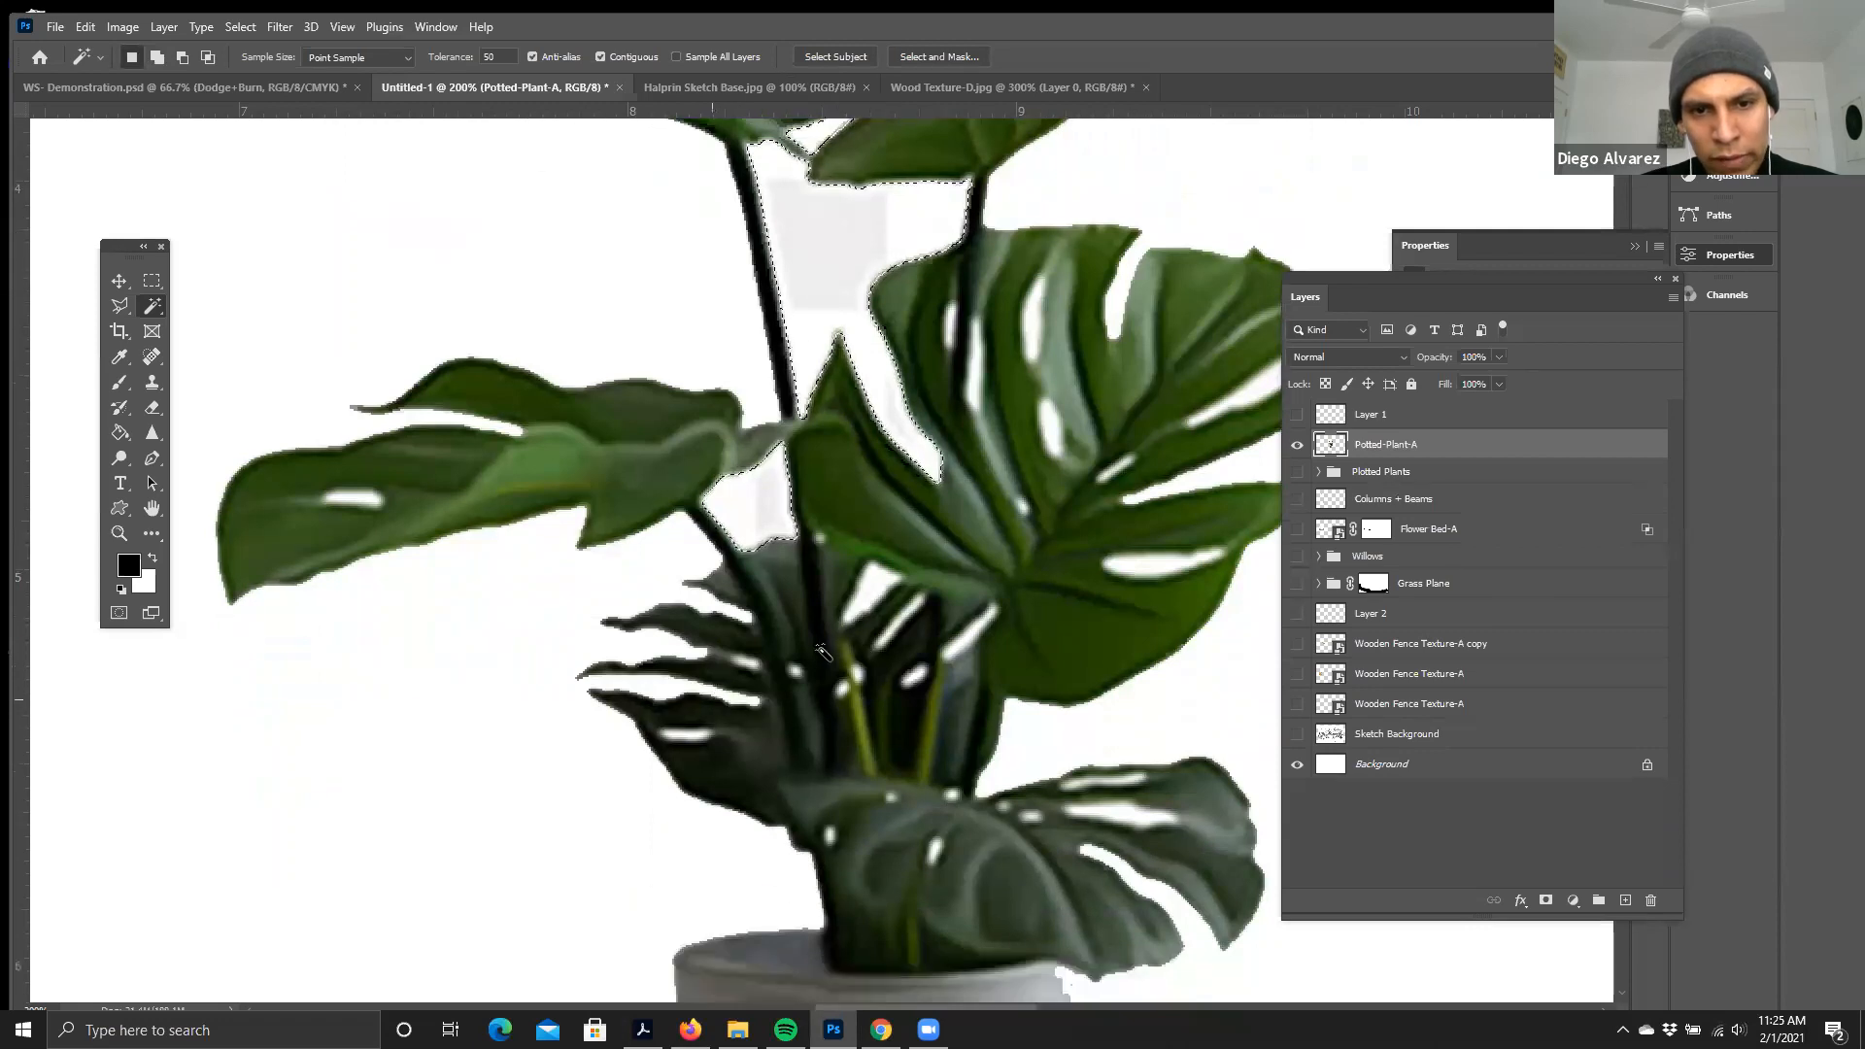
click(874, 588)
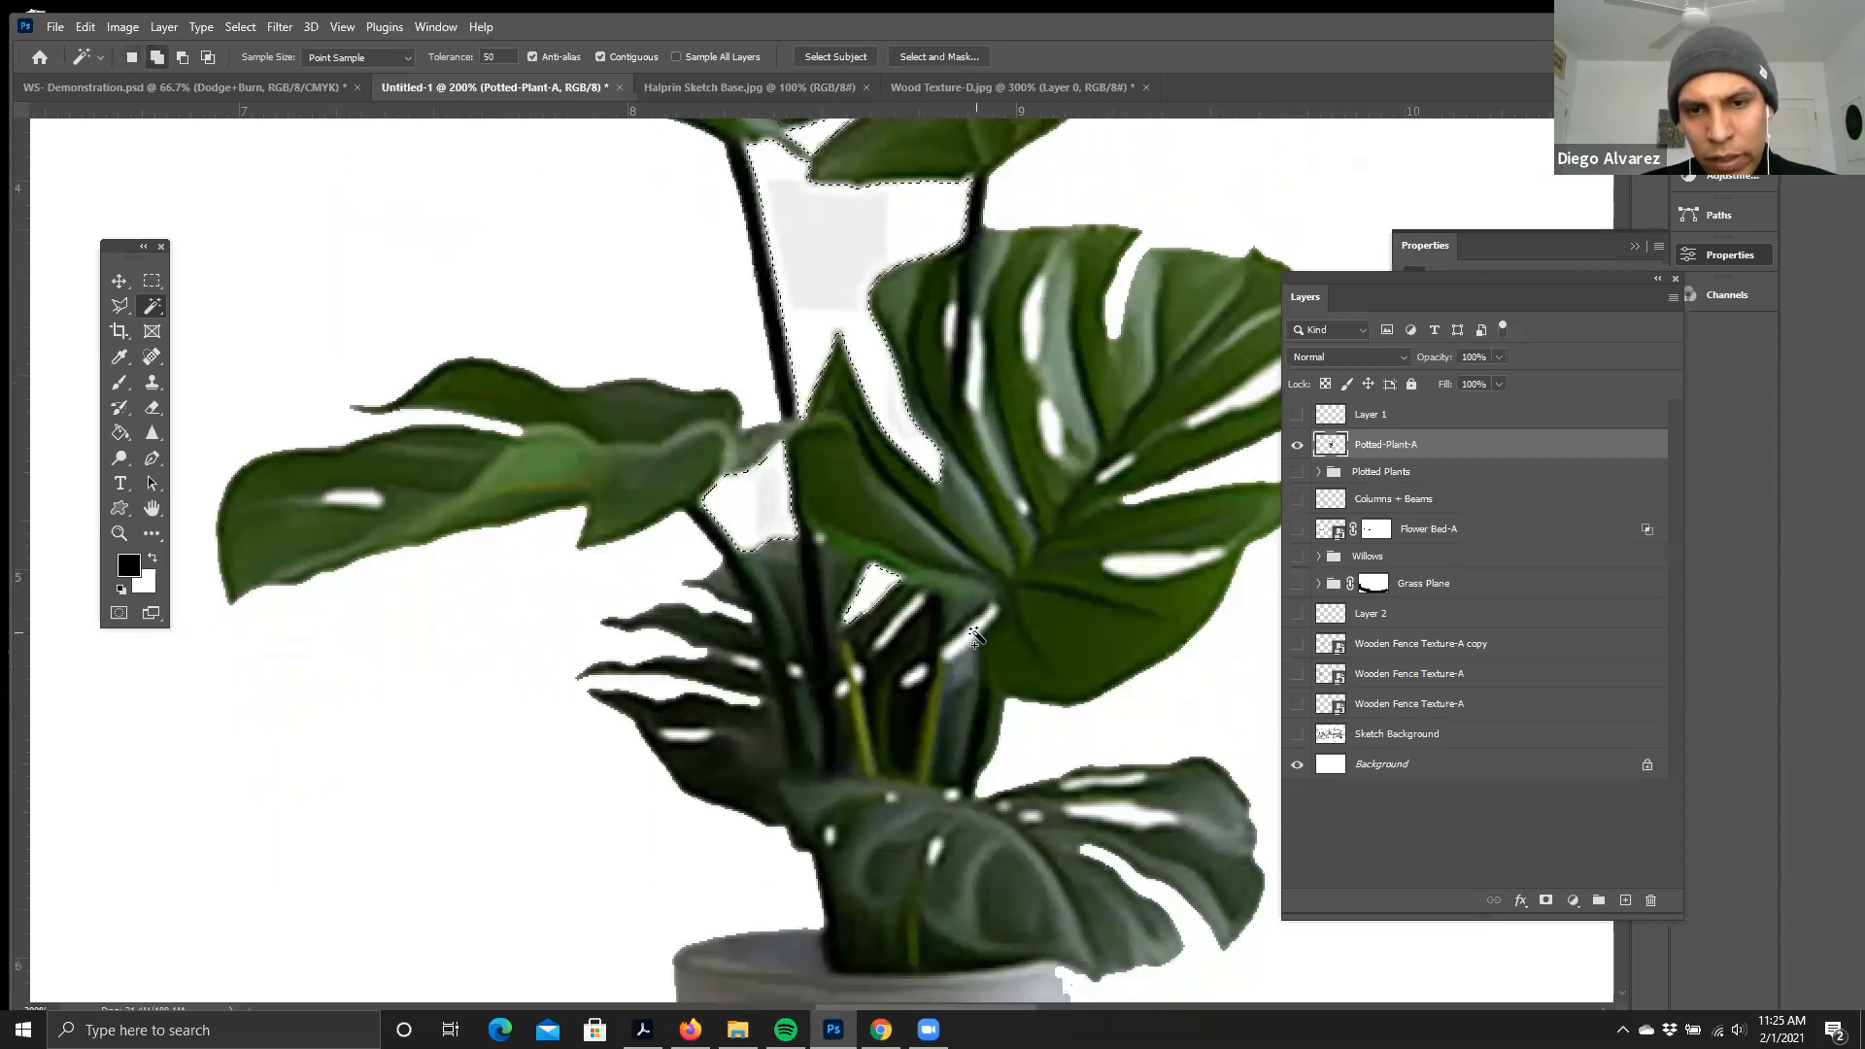
shift+click(1163, 568)
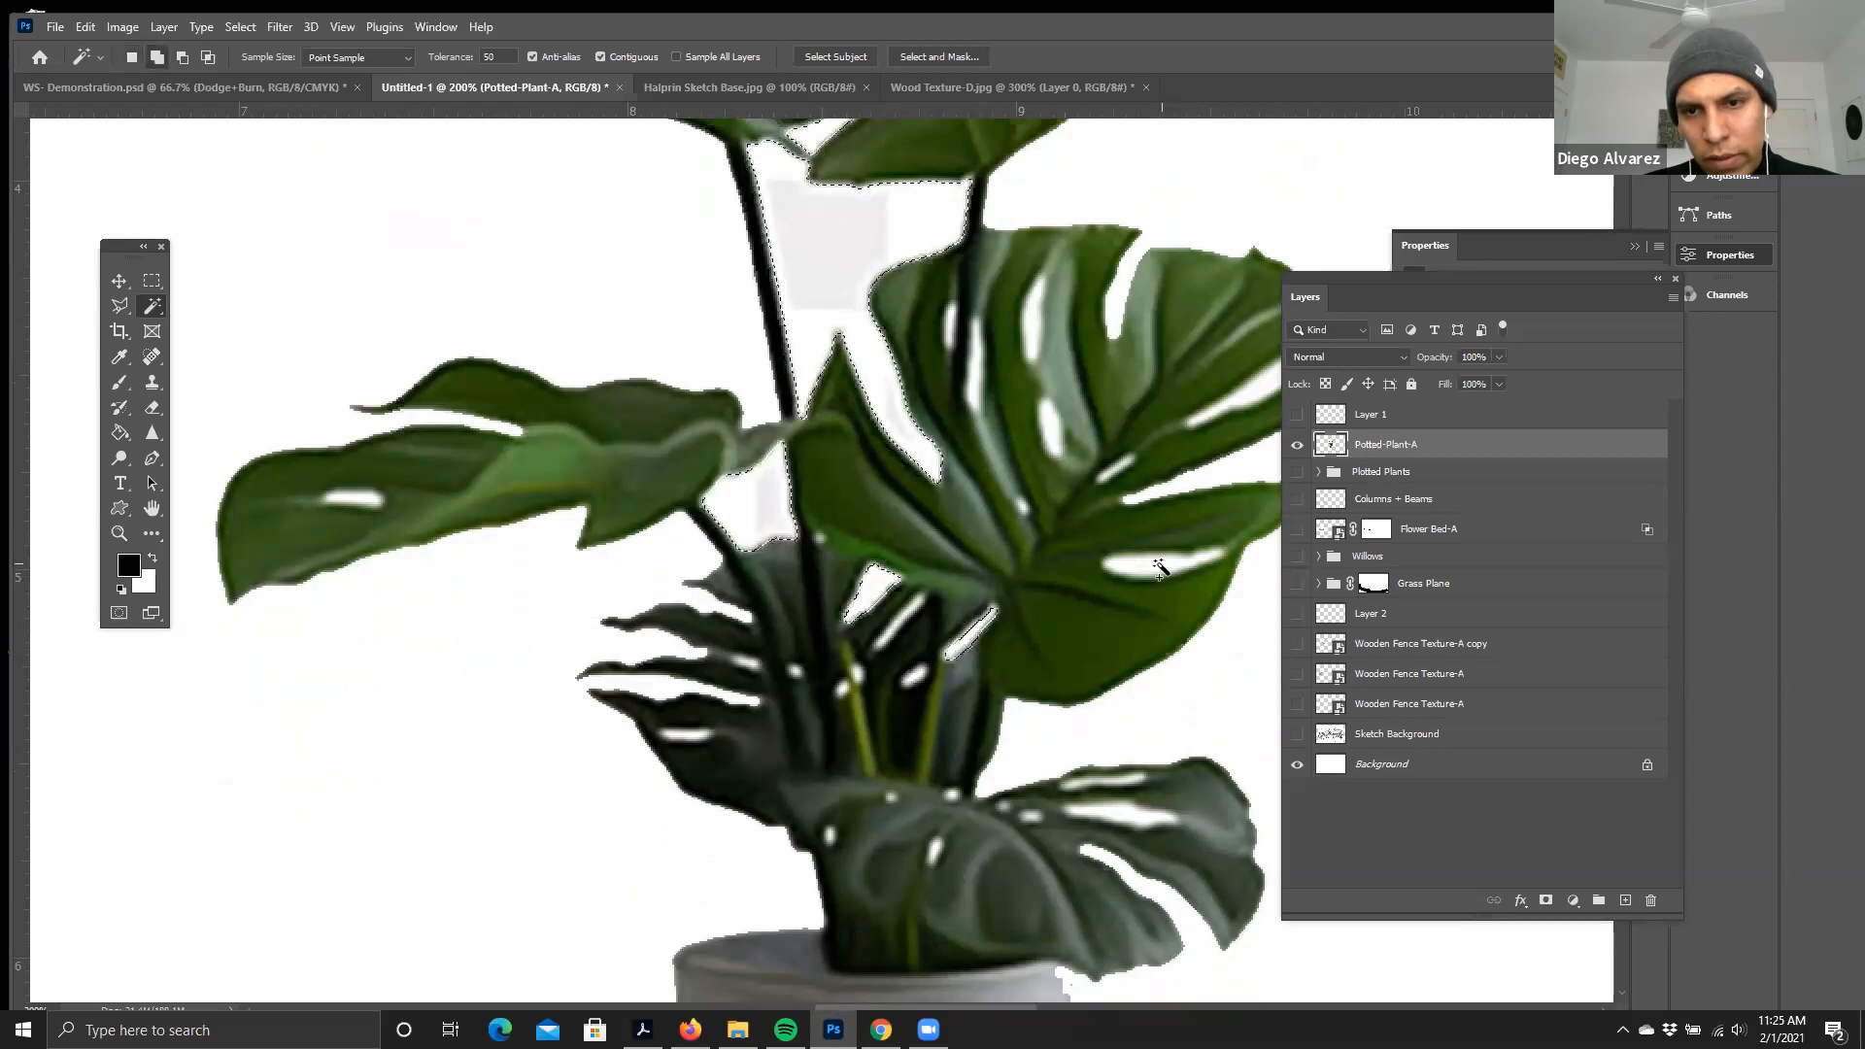
scroll(841, 614, down, 3)
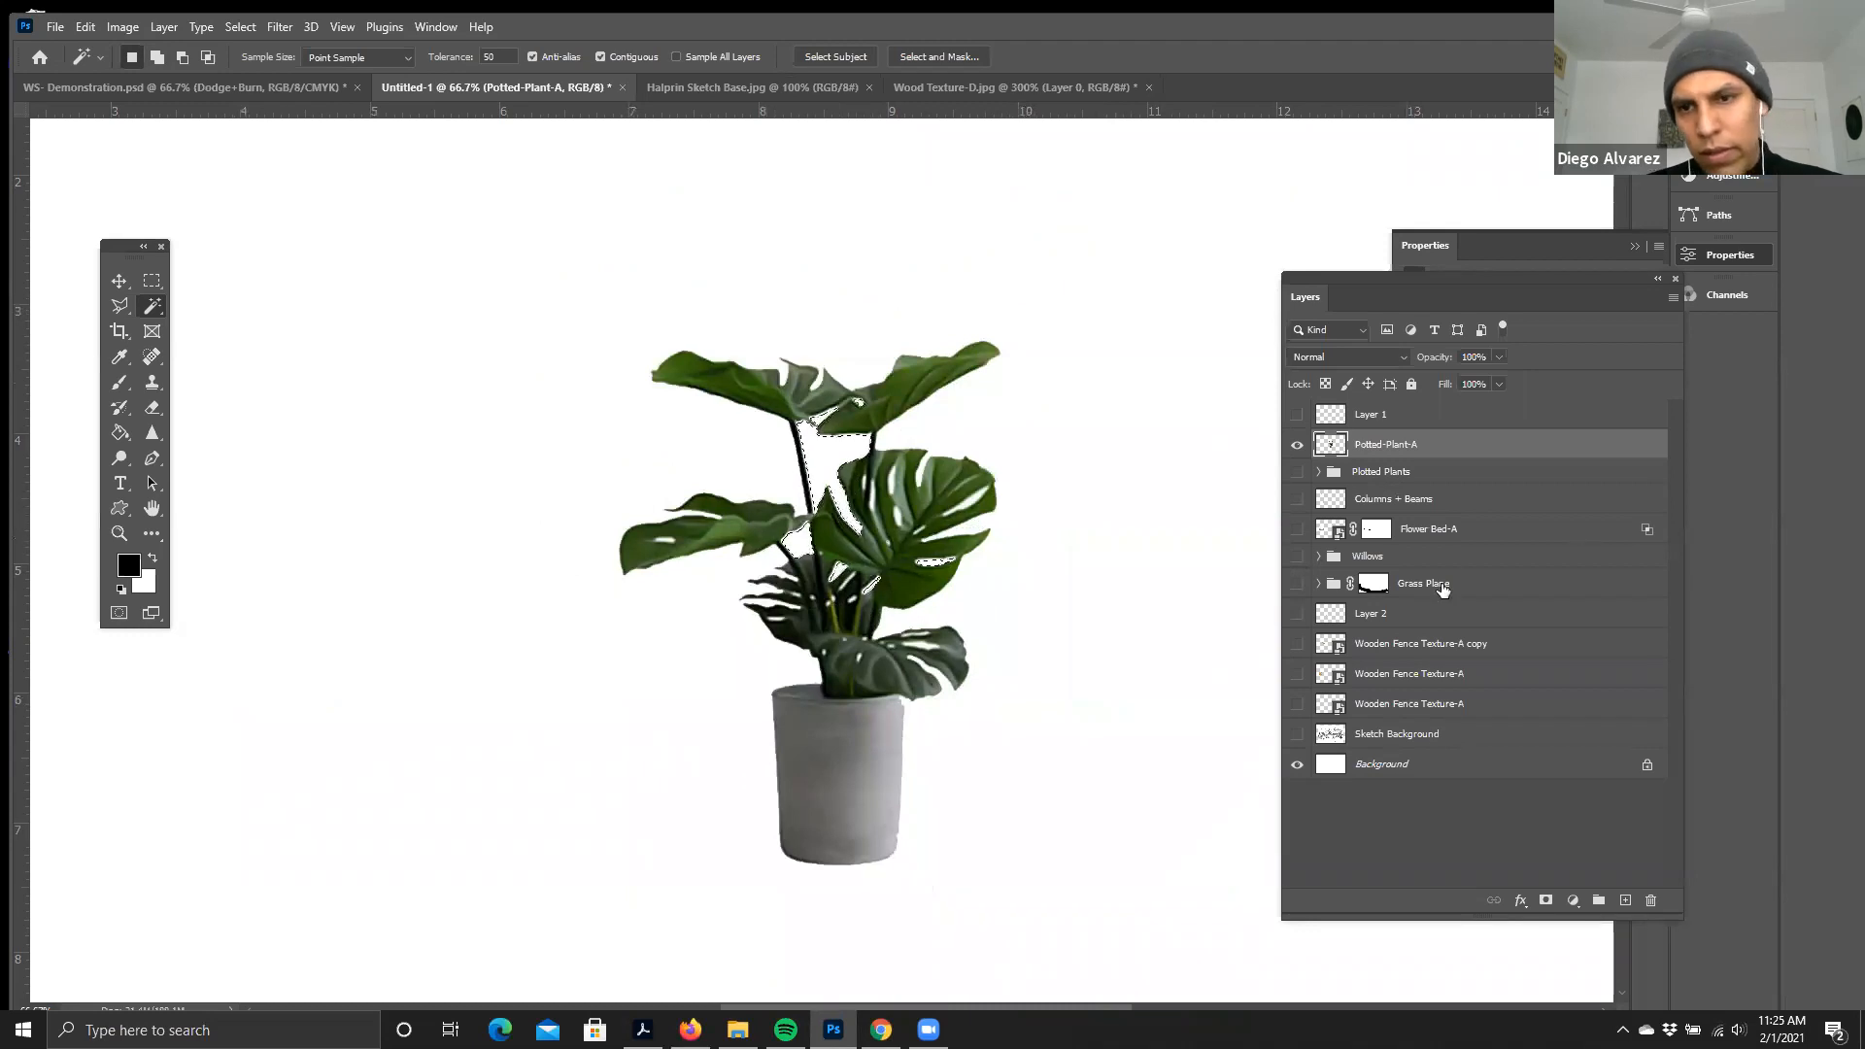
- Add a new layer directly above the Background layer and set the foreground color to bright red
click(1399, 773)
click(1626, 900)
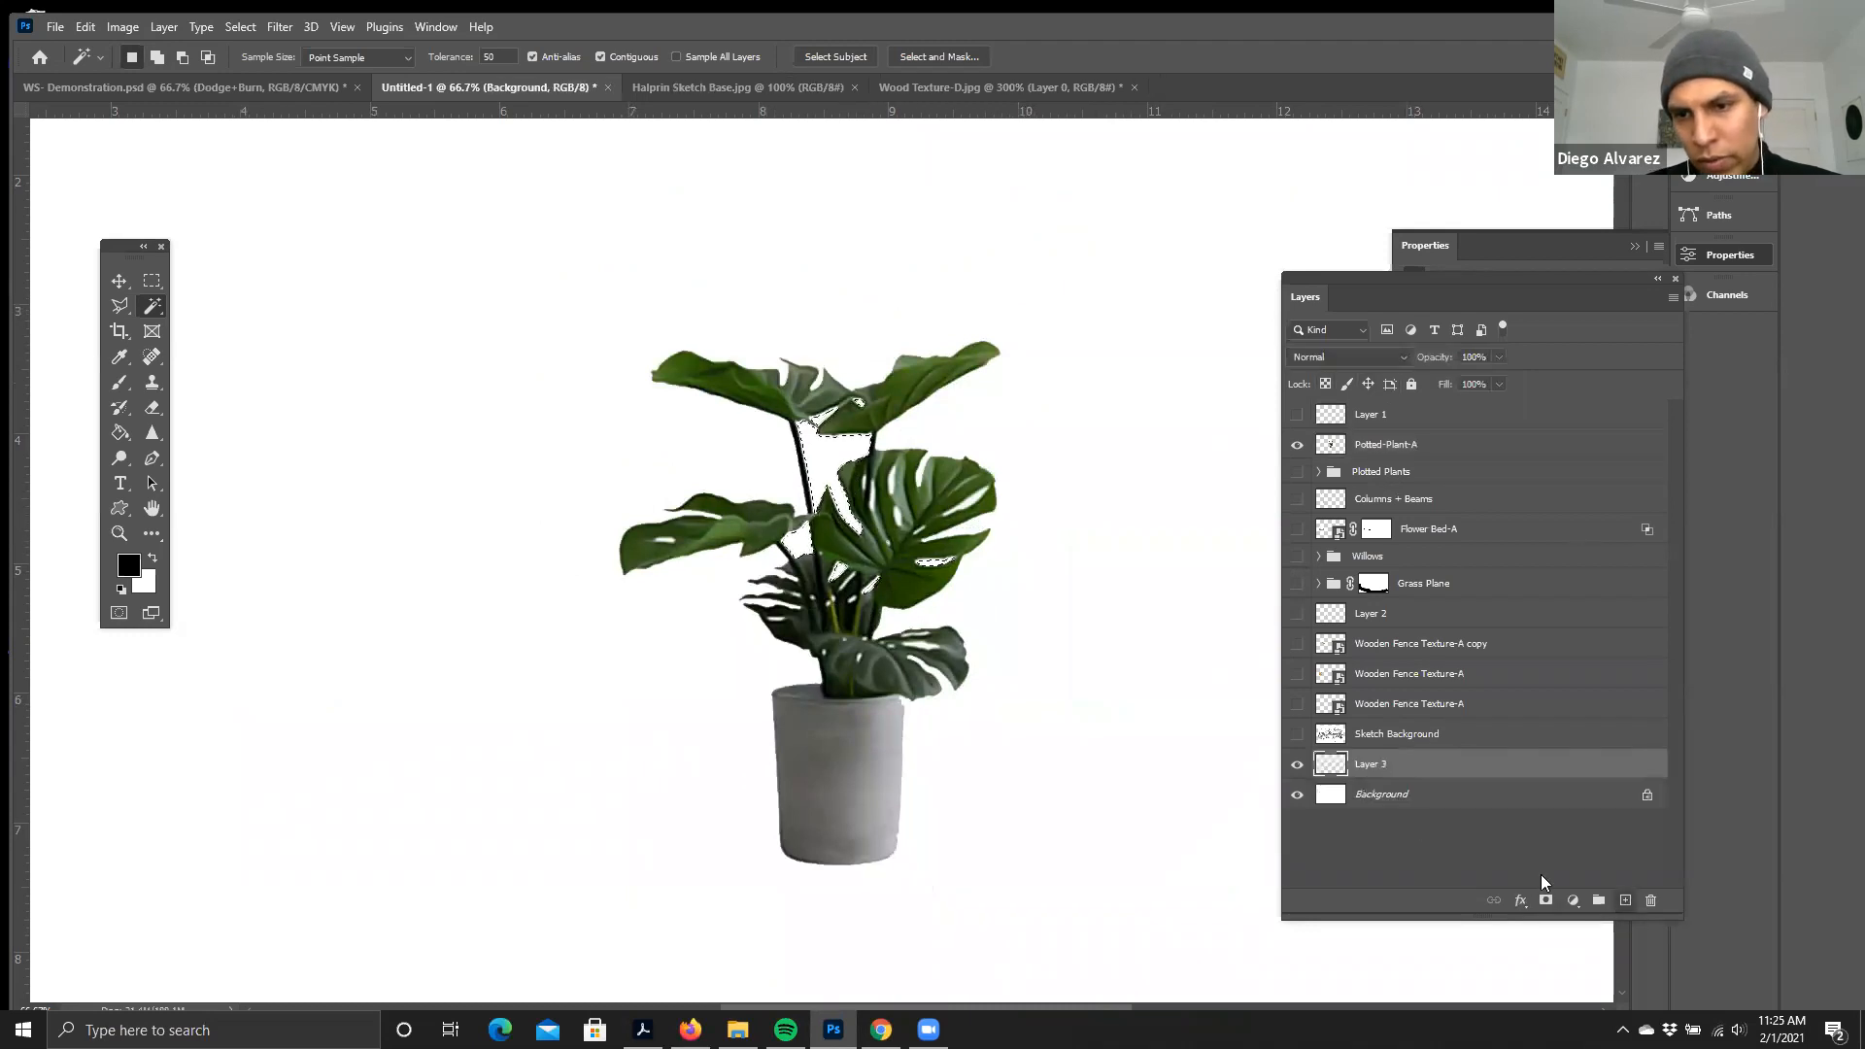
click(129, 568)
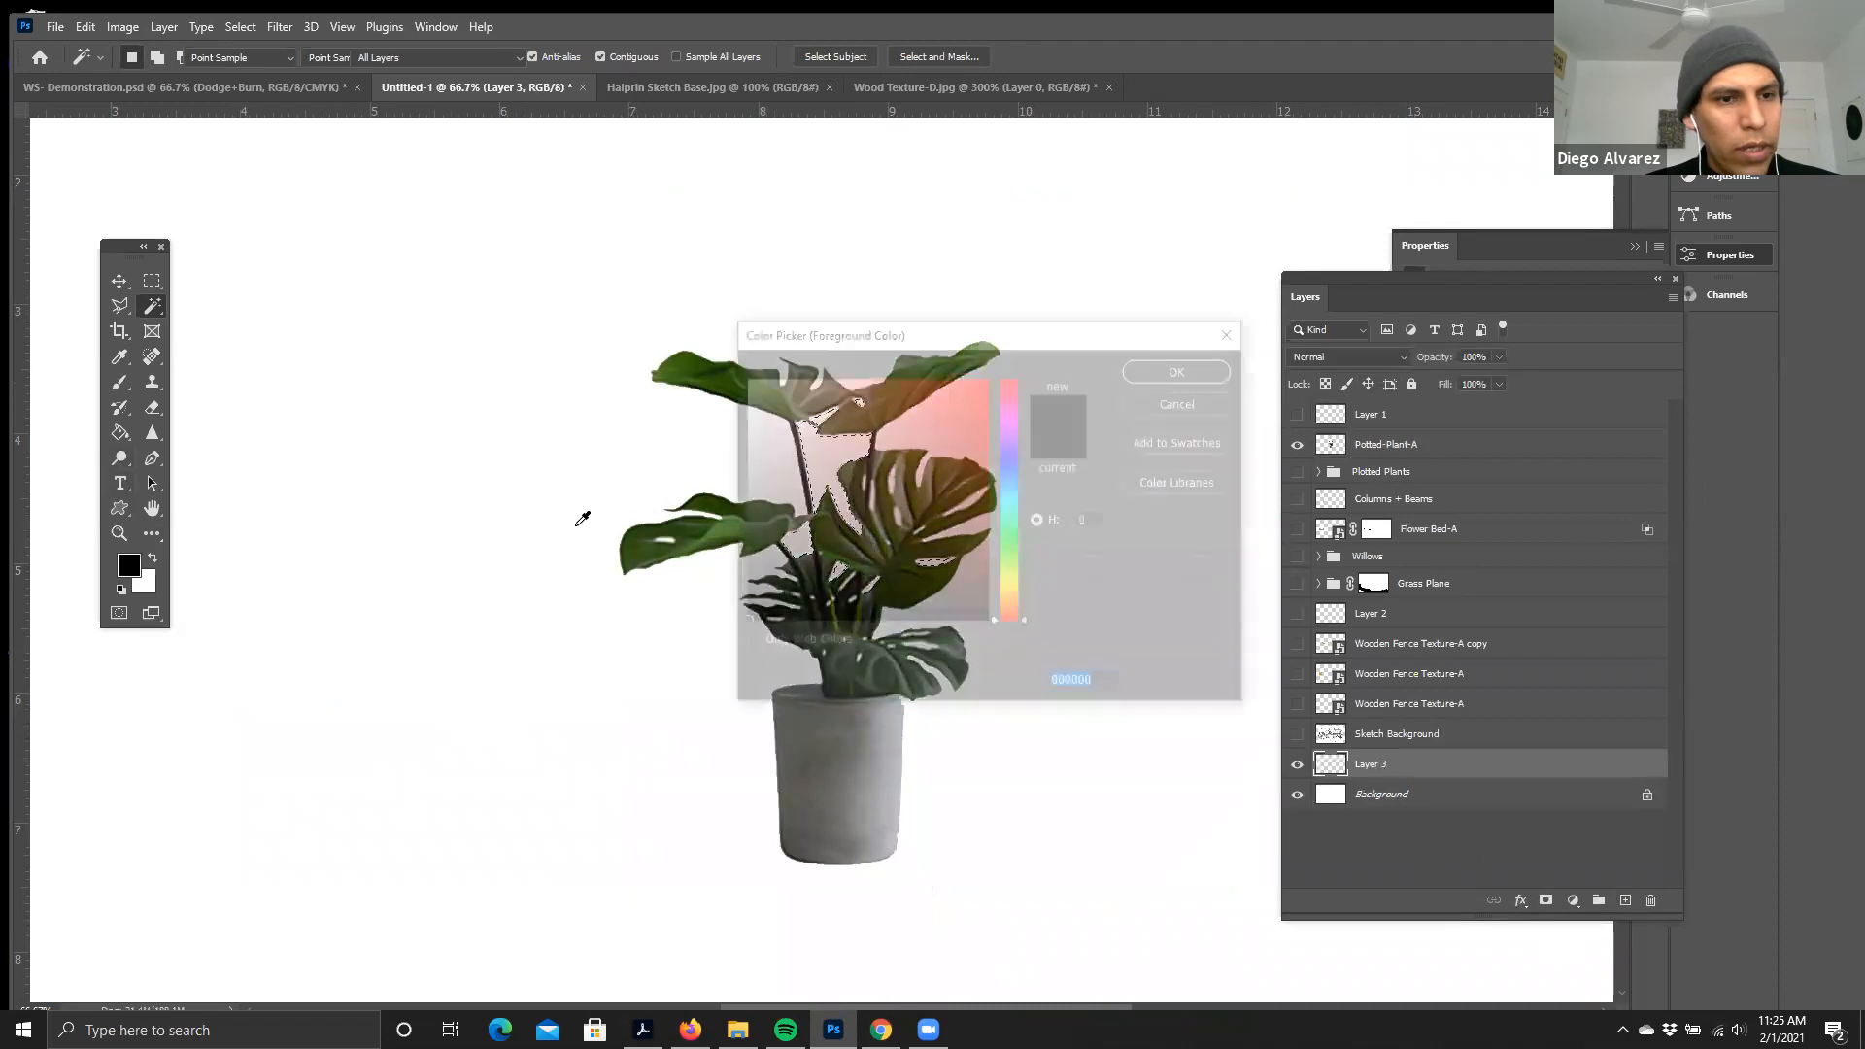
click(961, 392)
click(1171, 374)
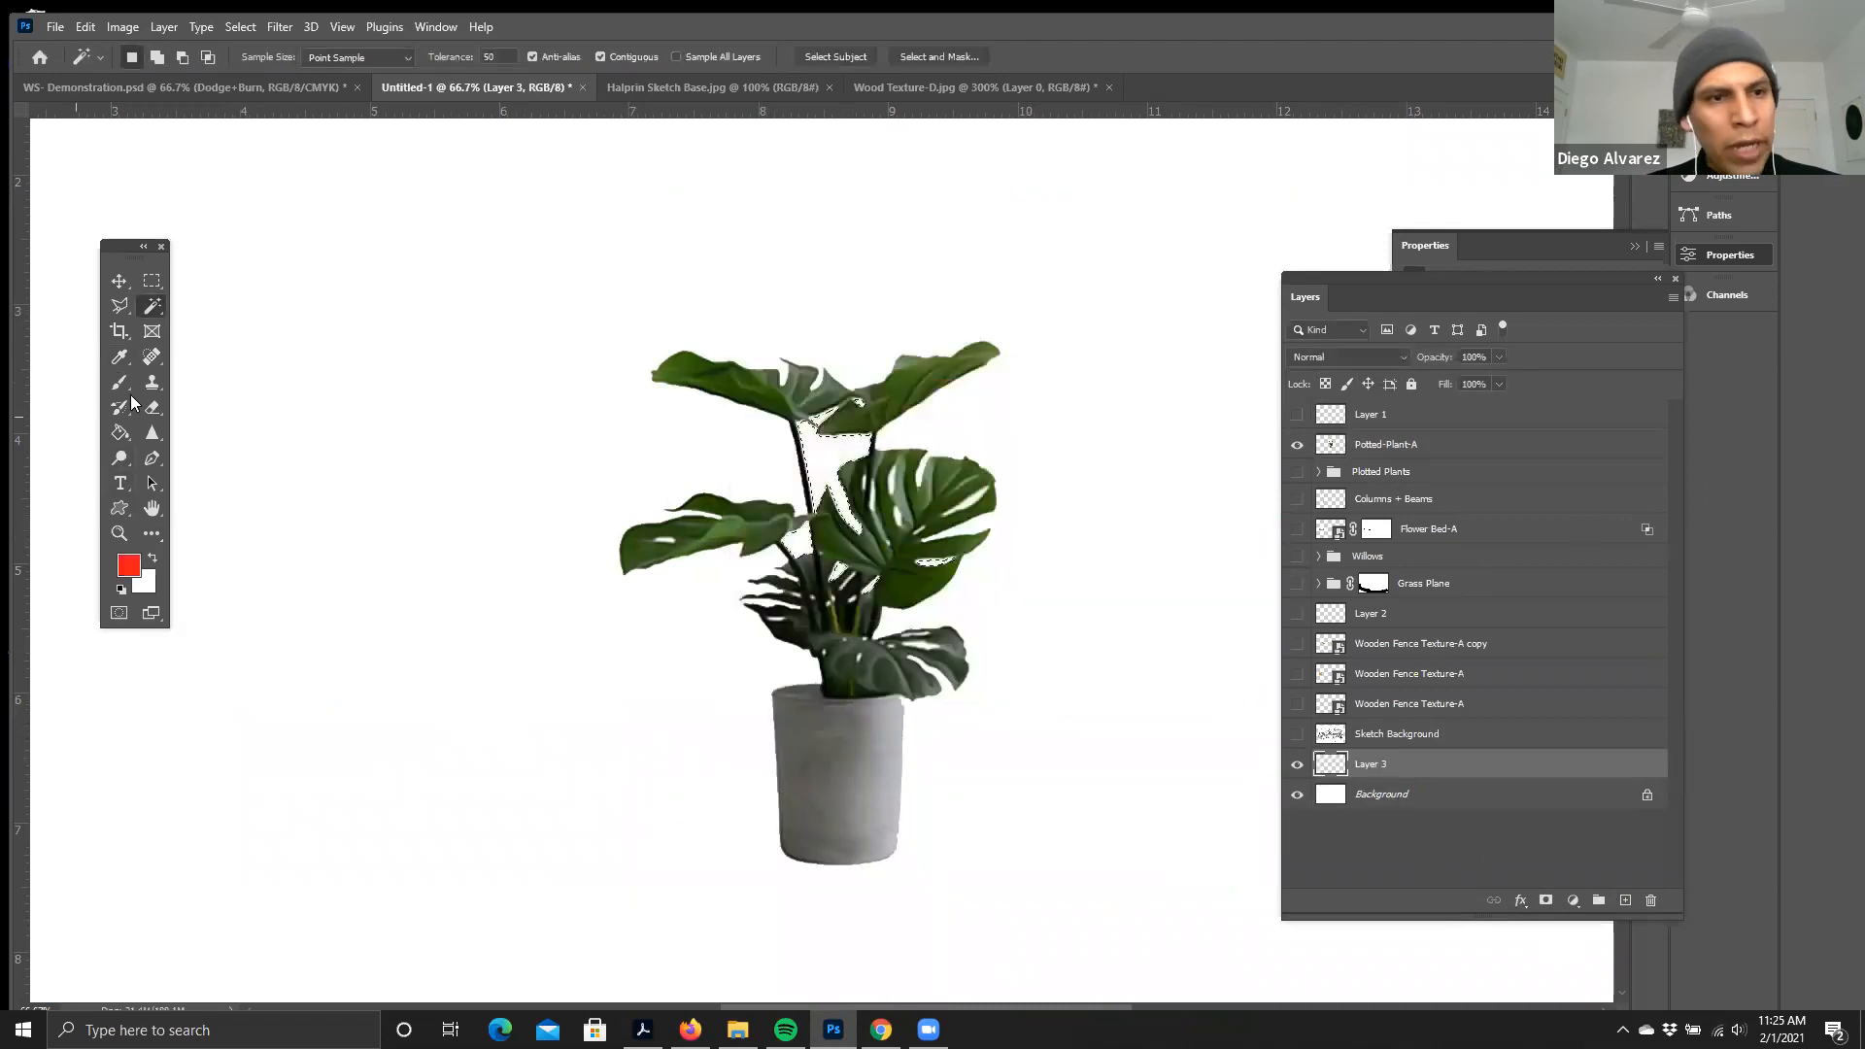
- Set the Paint Bucket source to Foreground and fill the entire new layer with red, with no selection active
click(119, 433)
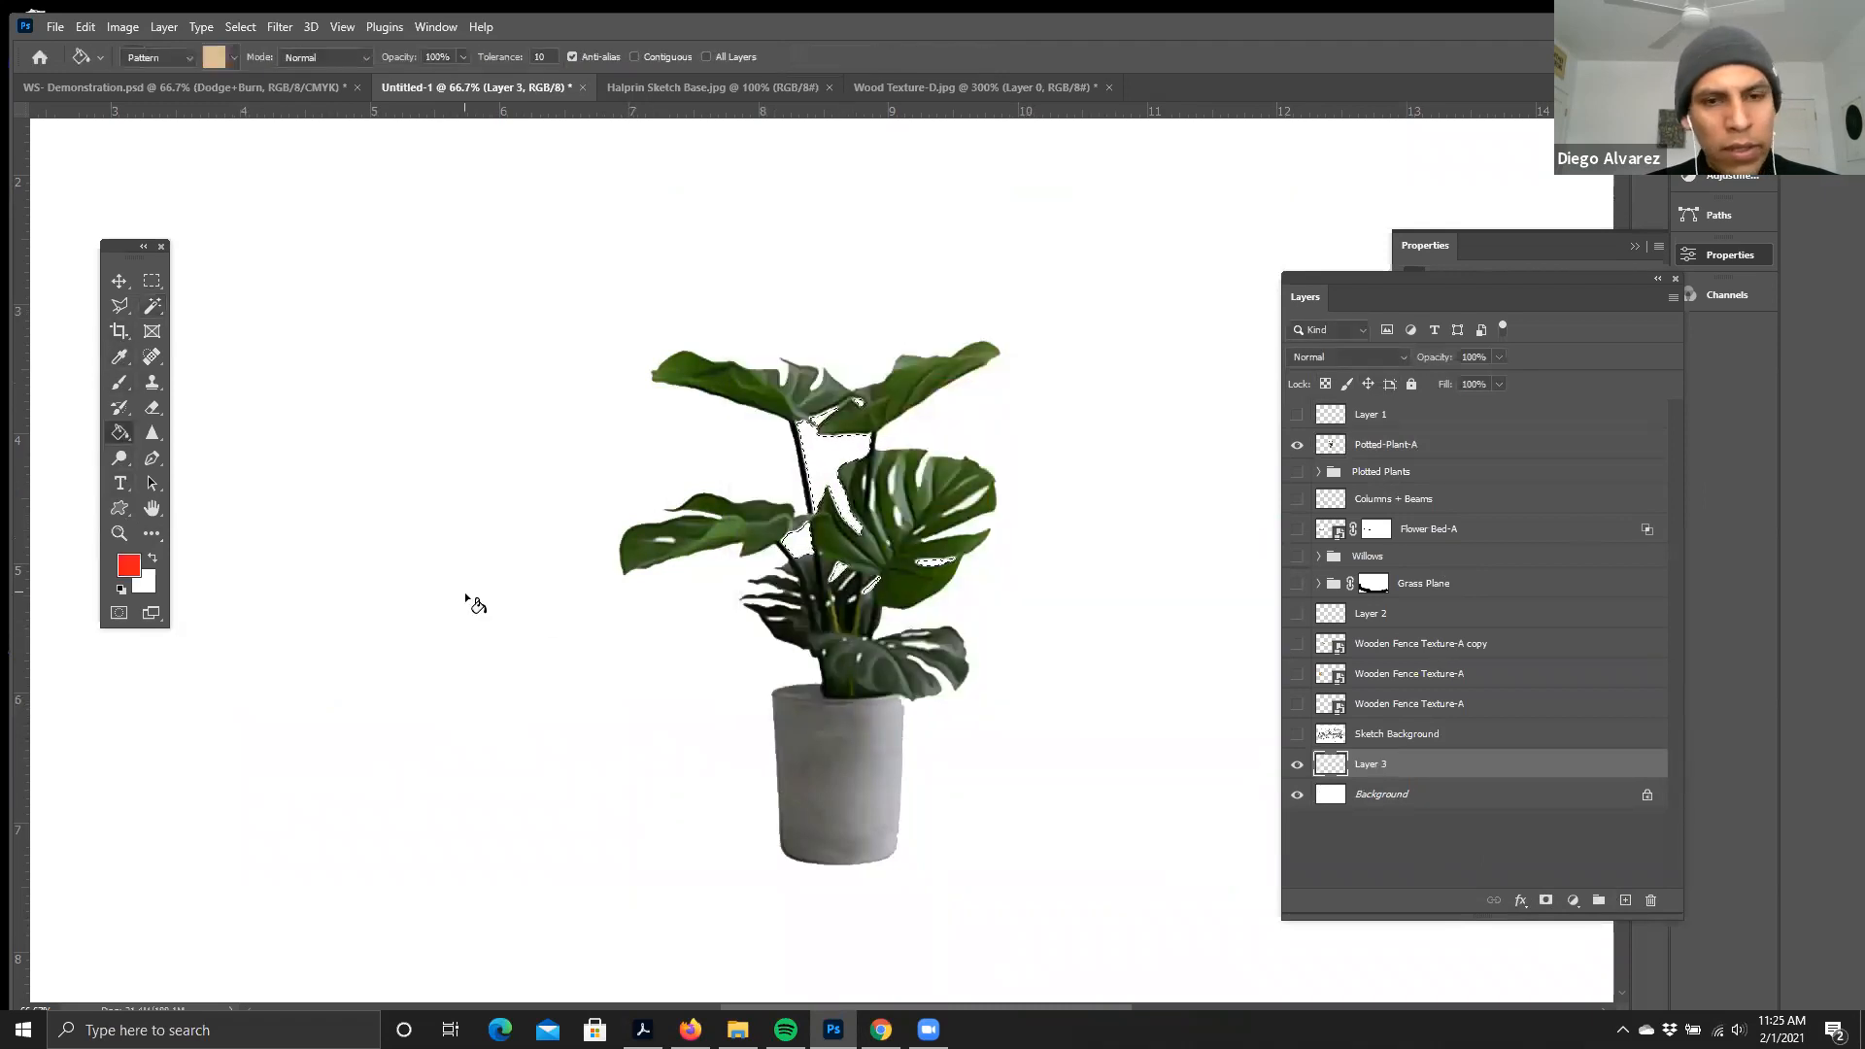
click(470, 604)
key(ctrl+z)
click(160, 58)
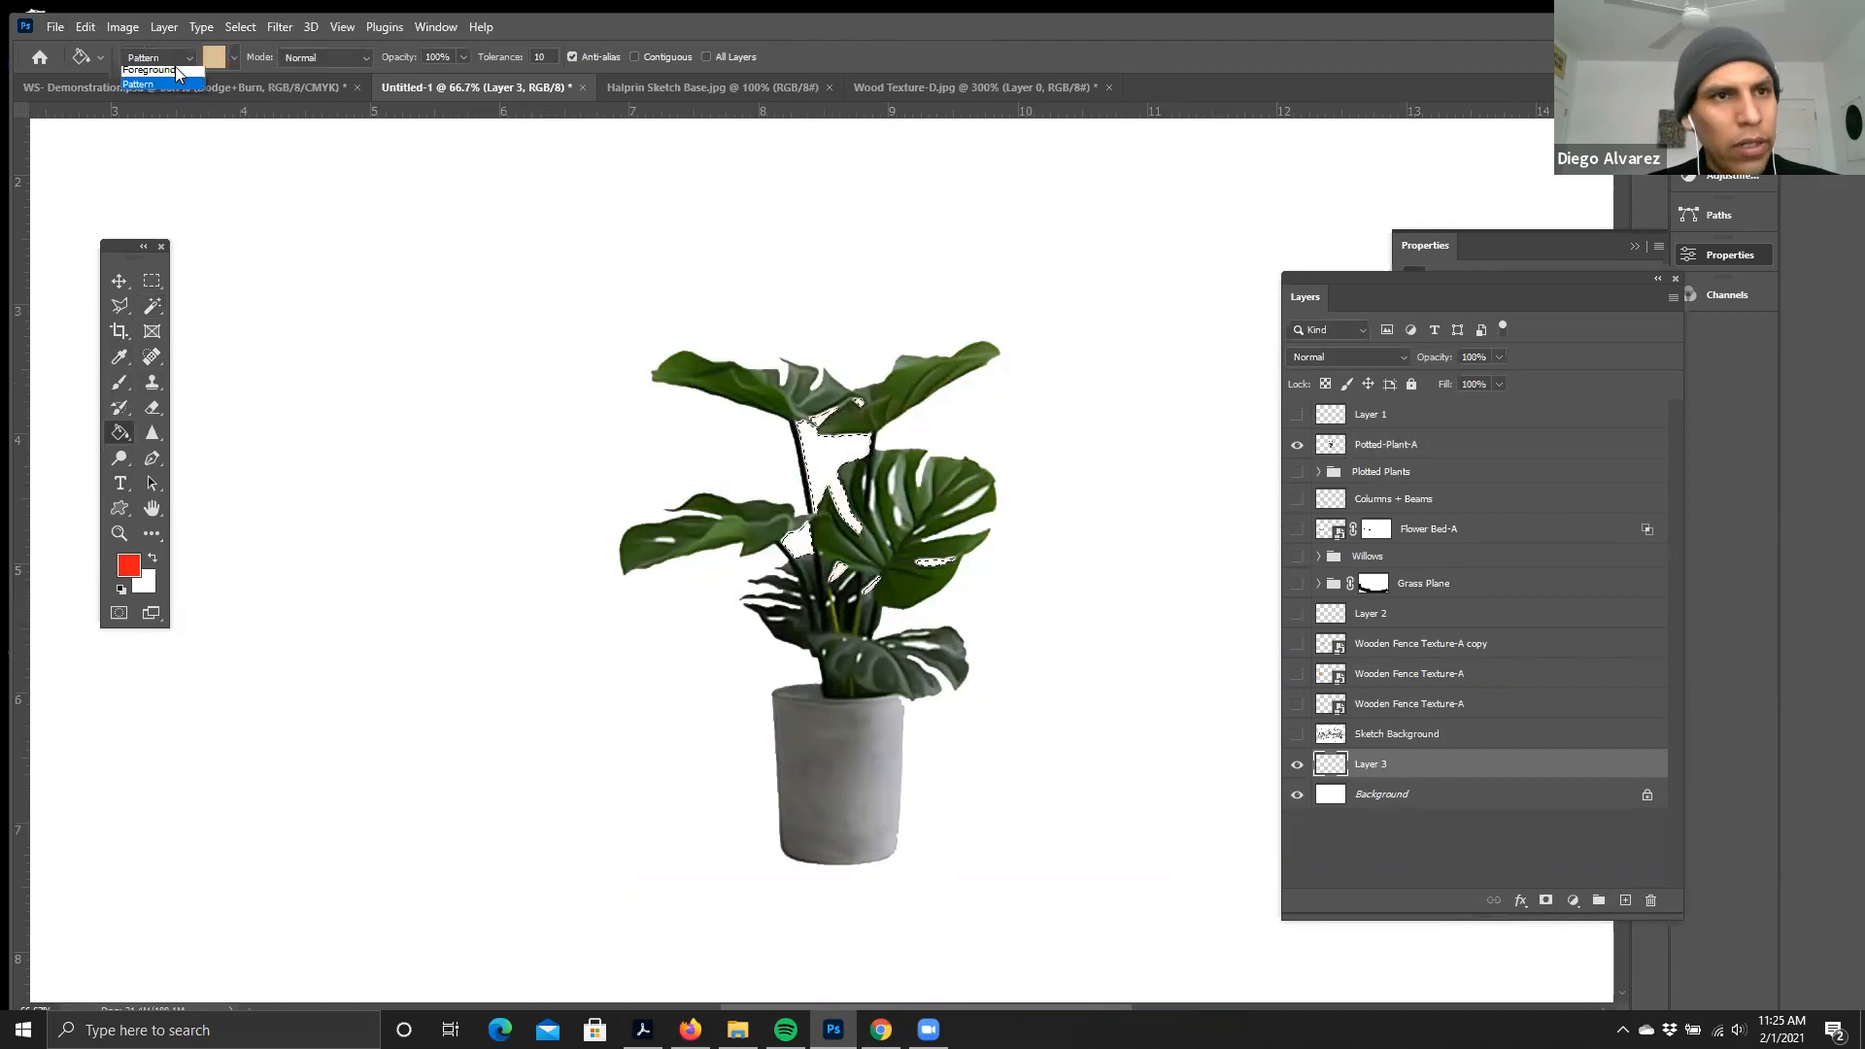
click(150, 74)
click(697, 708)
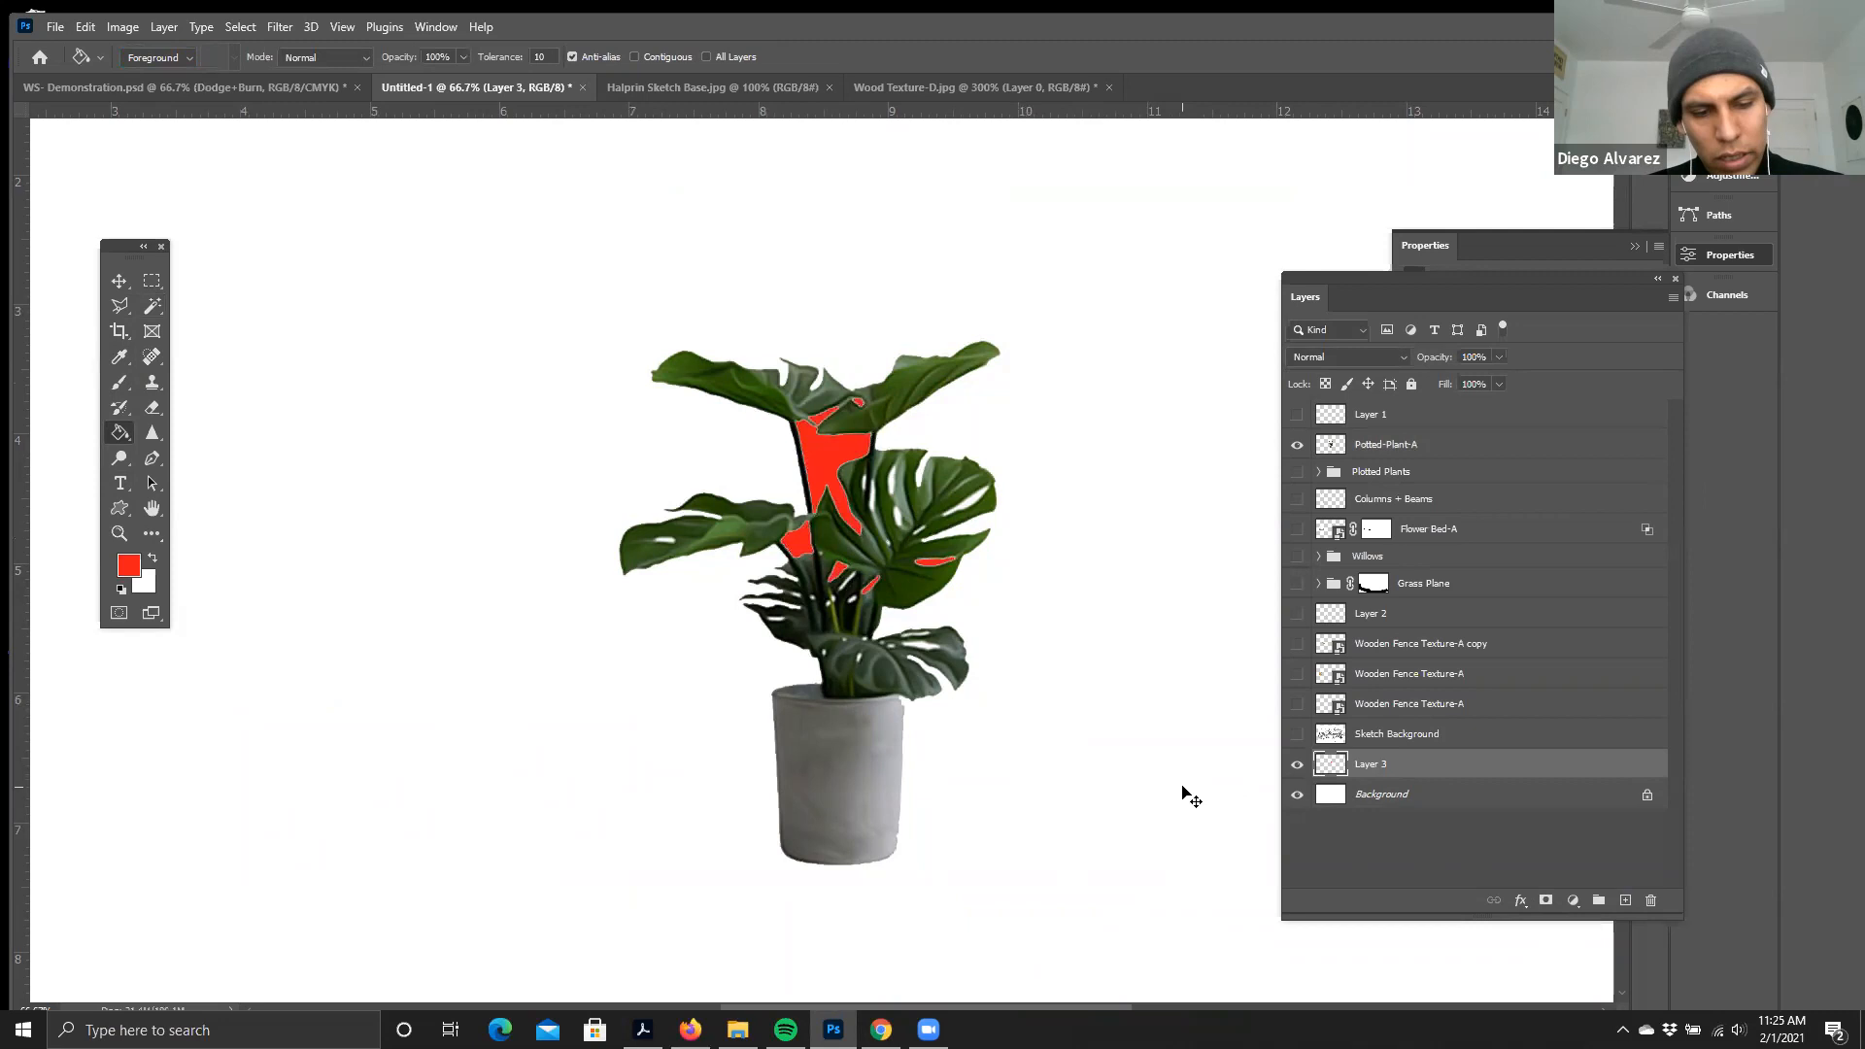
key(ctrl+z)
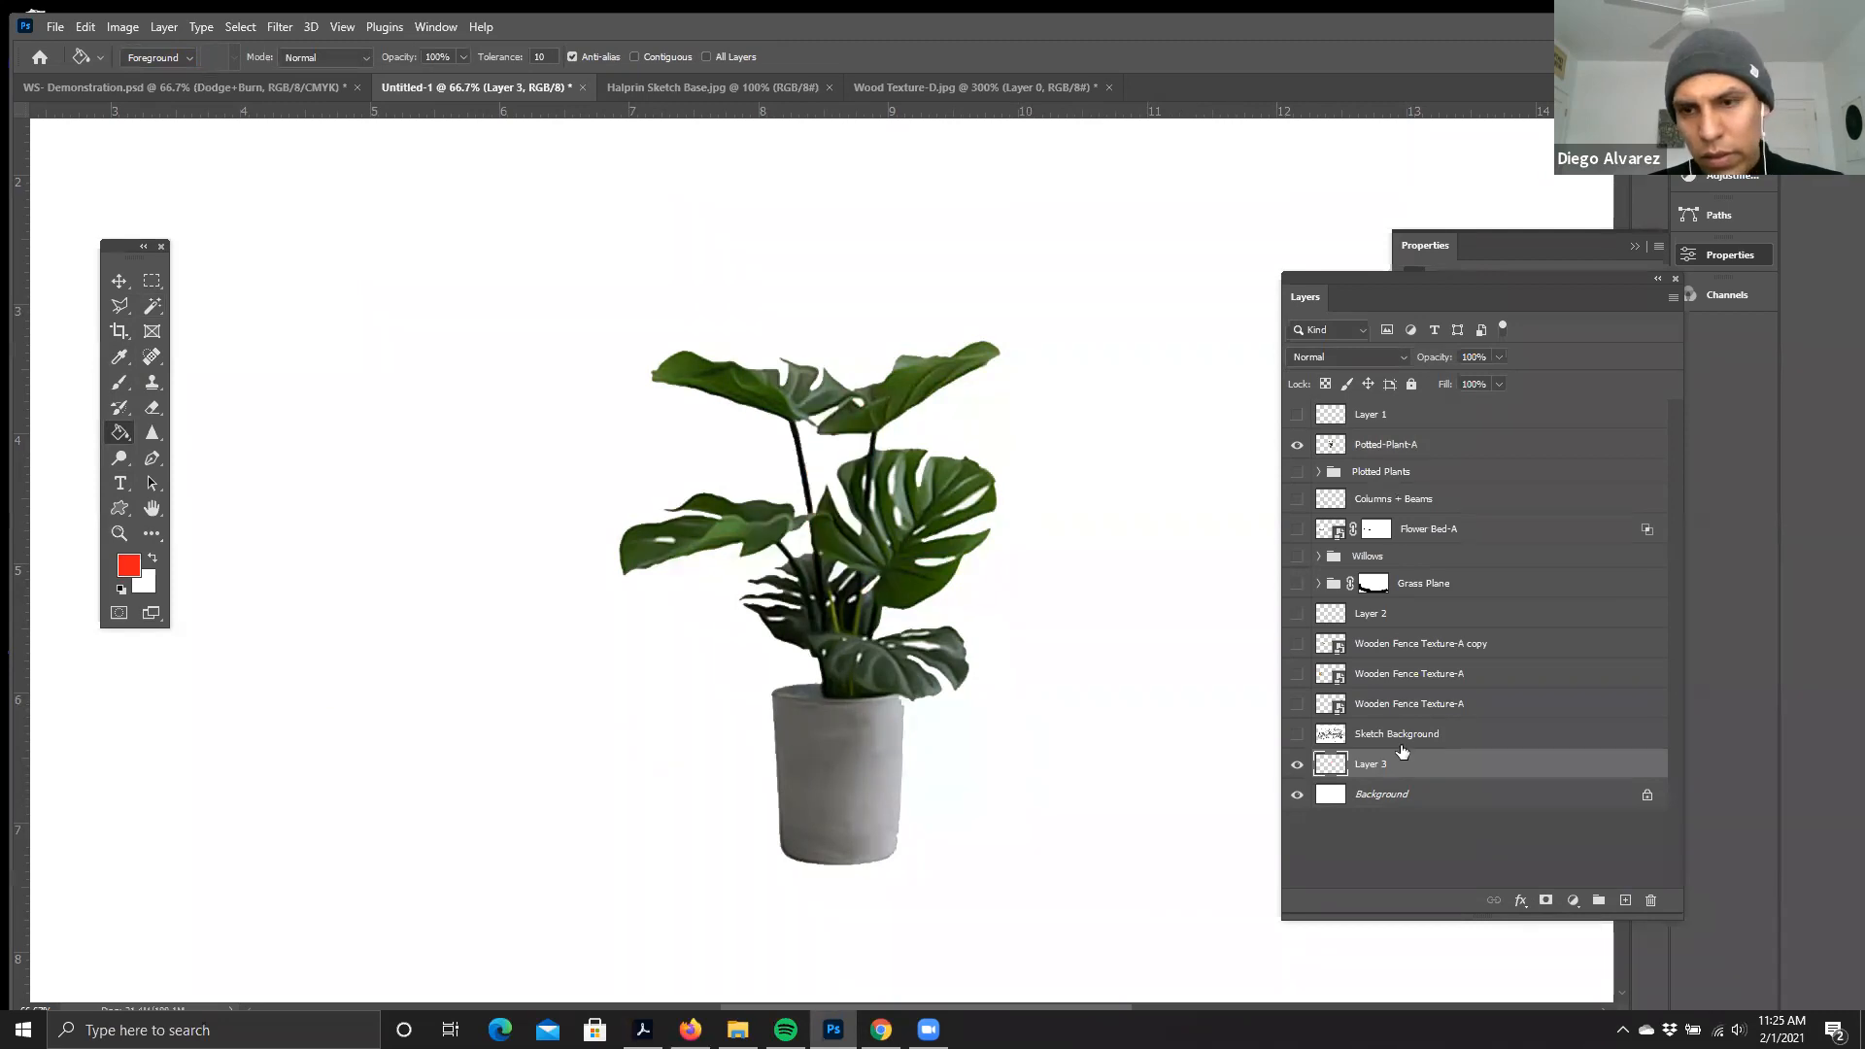
click(1156, 806)
click(1298, 766)
click(1298, 765)
- On the Potted-Plant-A layer, select the larger white gaps in the big upper monstera leaf with the Magic Wand and delete them
scroll(856, 655, up, 4)
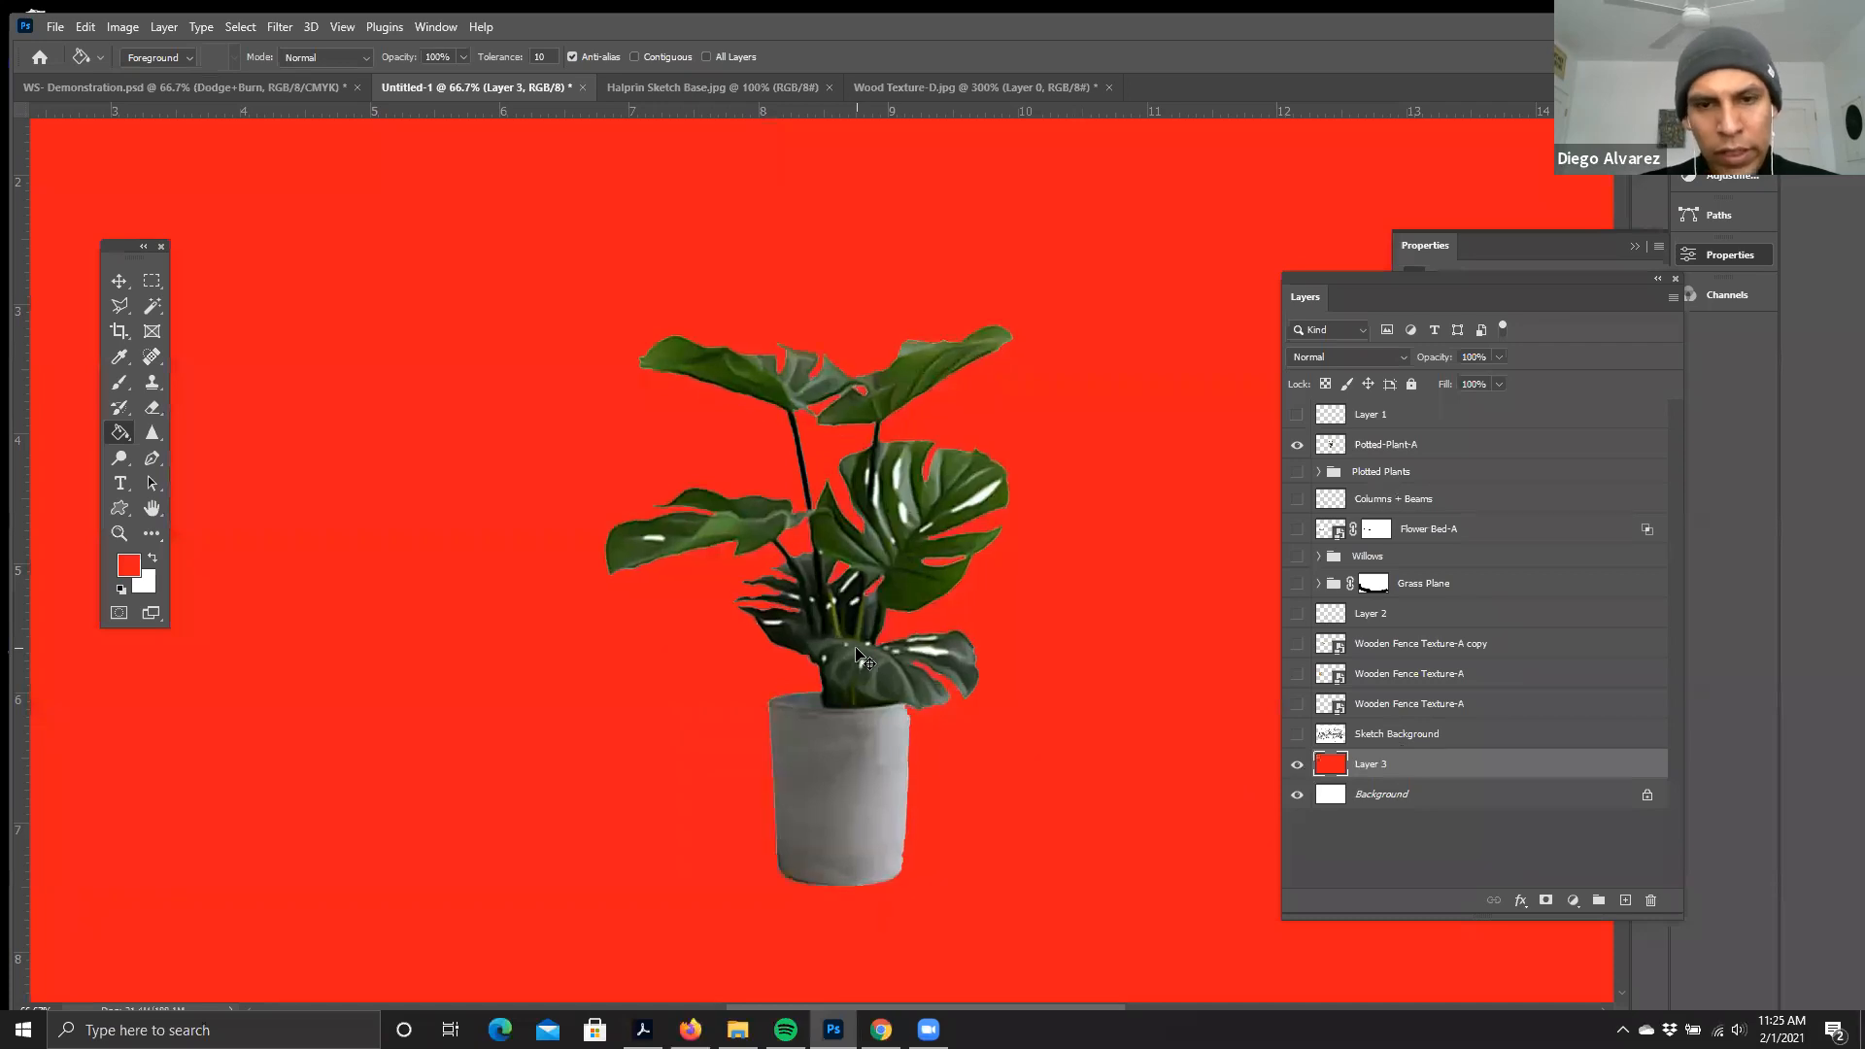
scroll(1015, 410, down, 2)
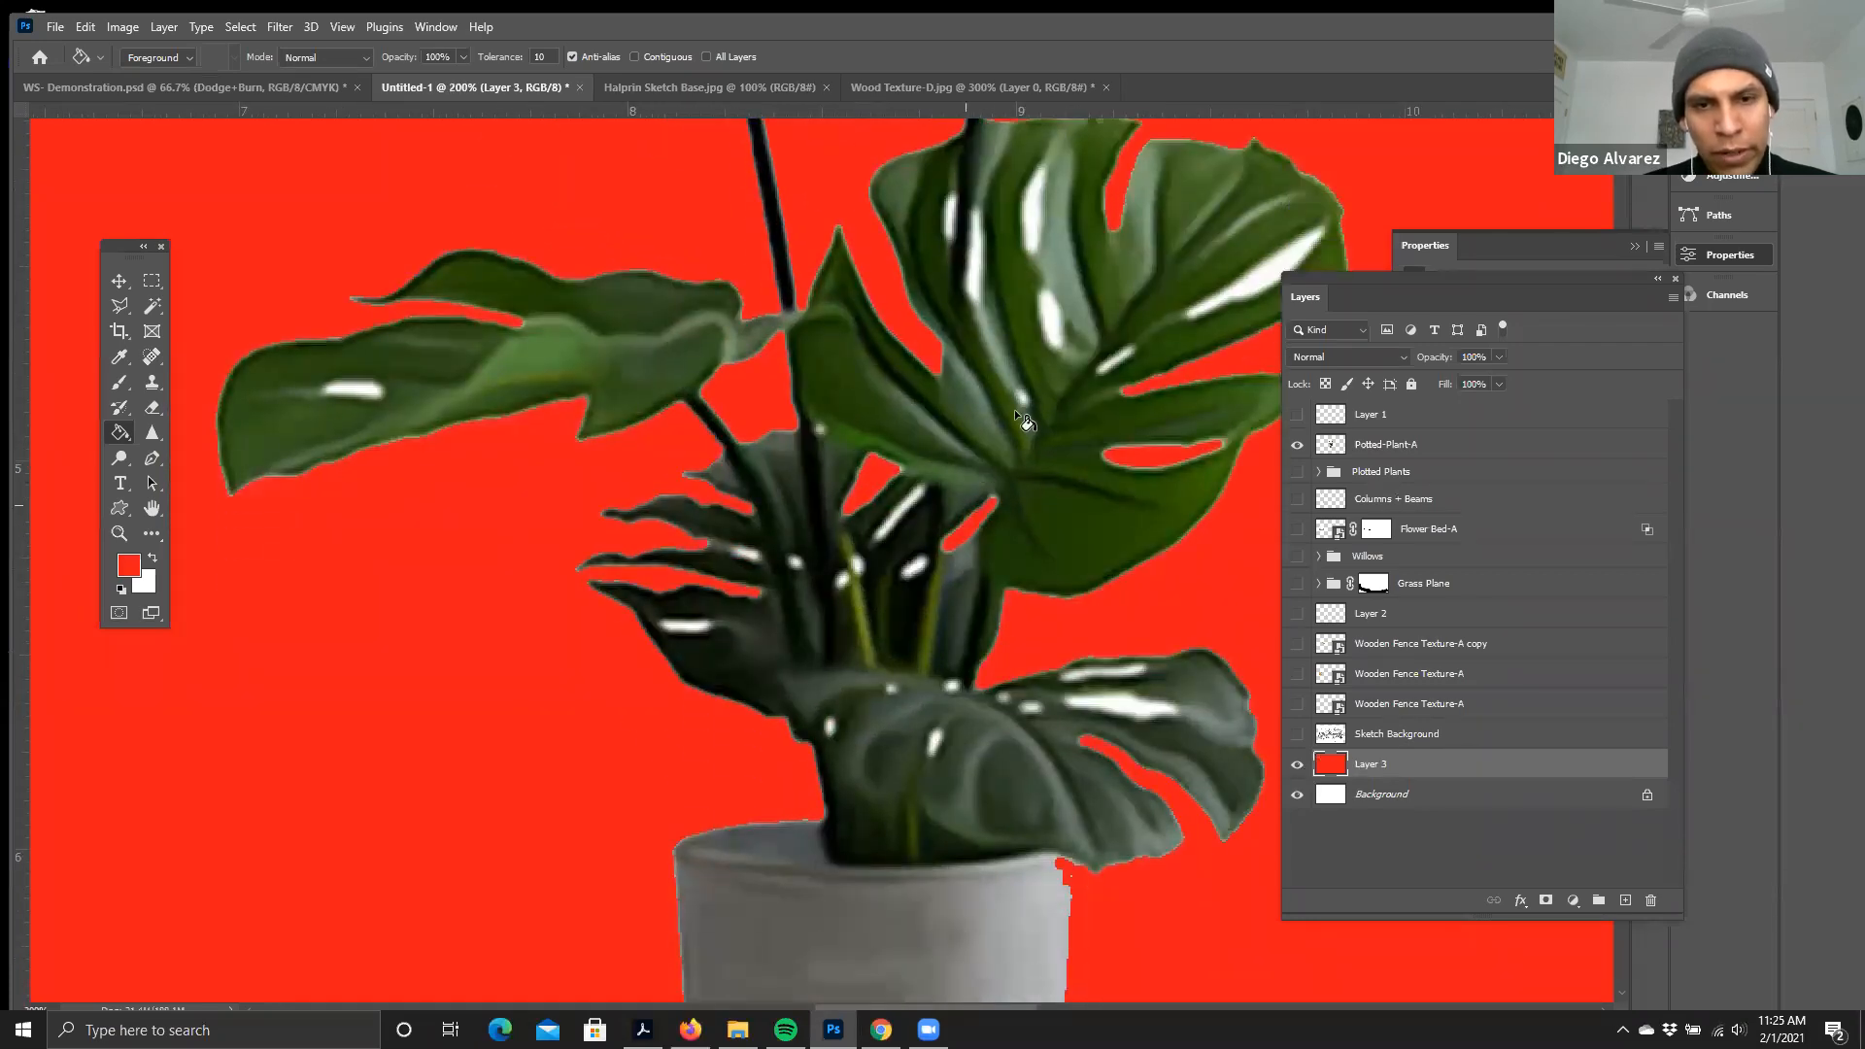
scroll(1146, 478, up, 2)
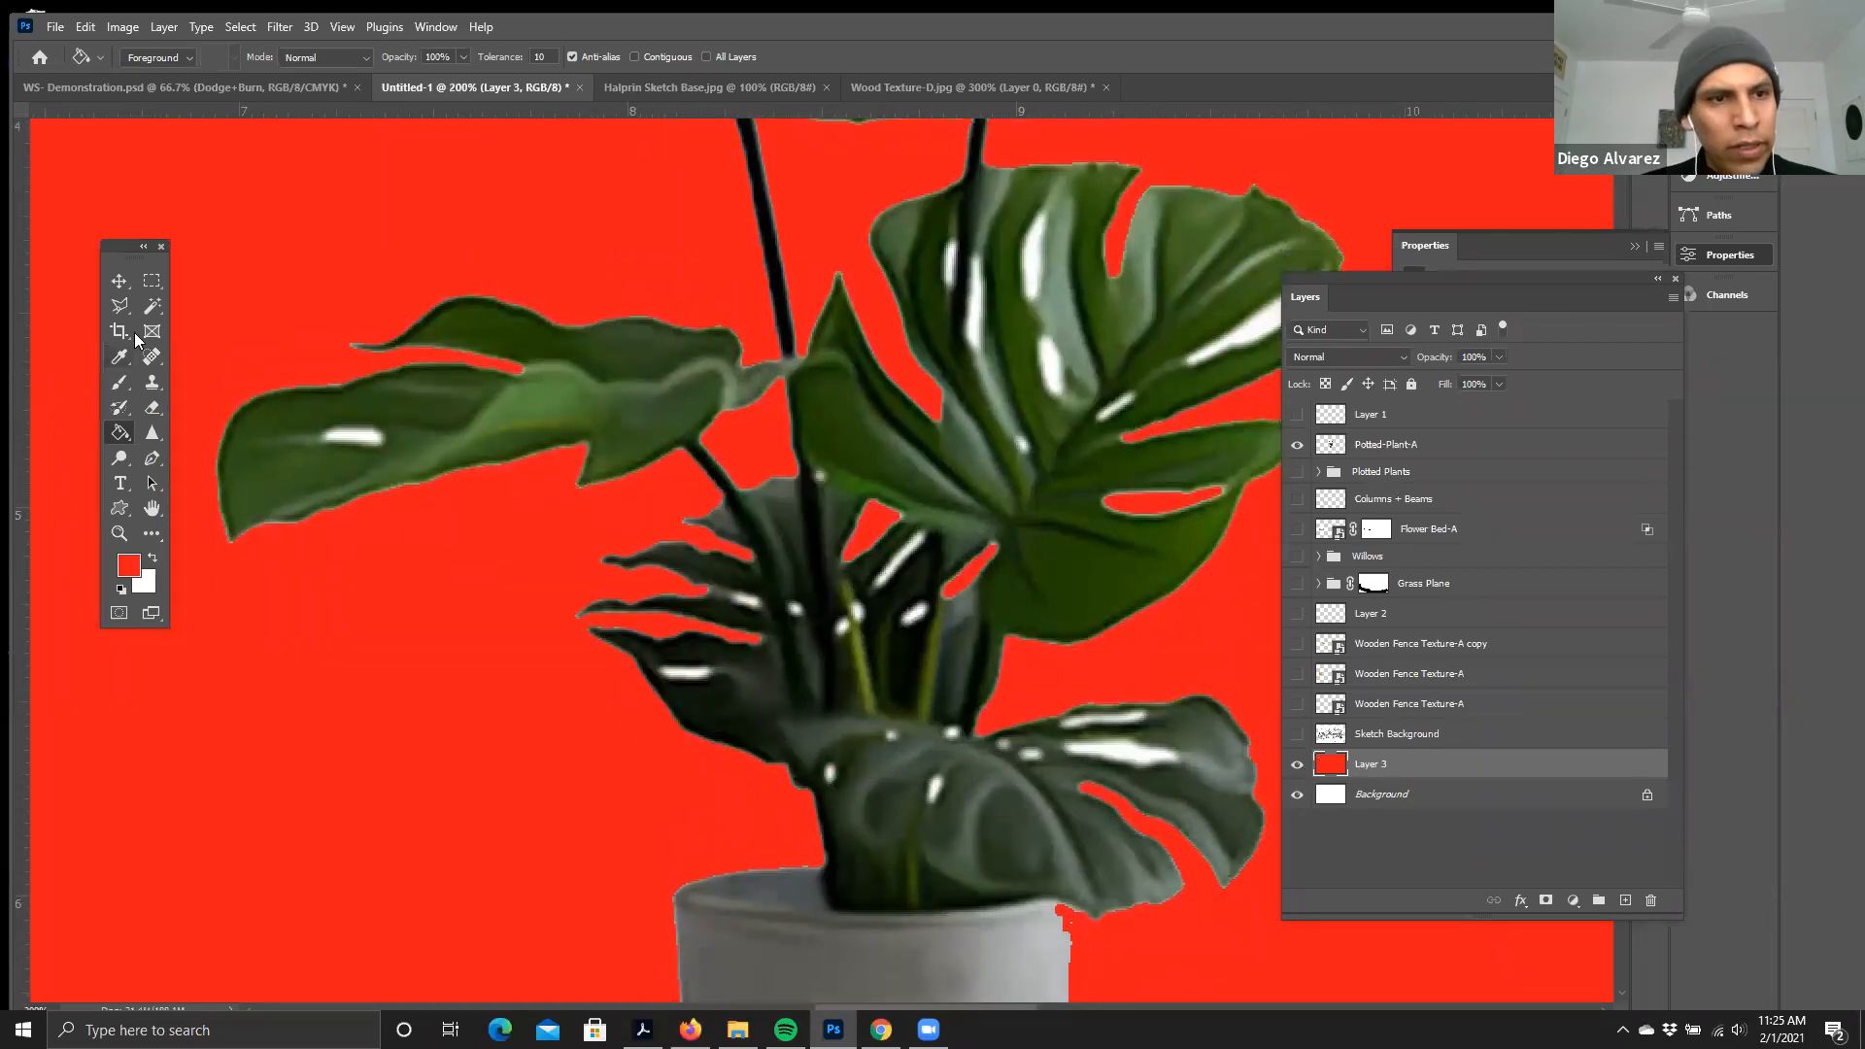
click(152, 305)
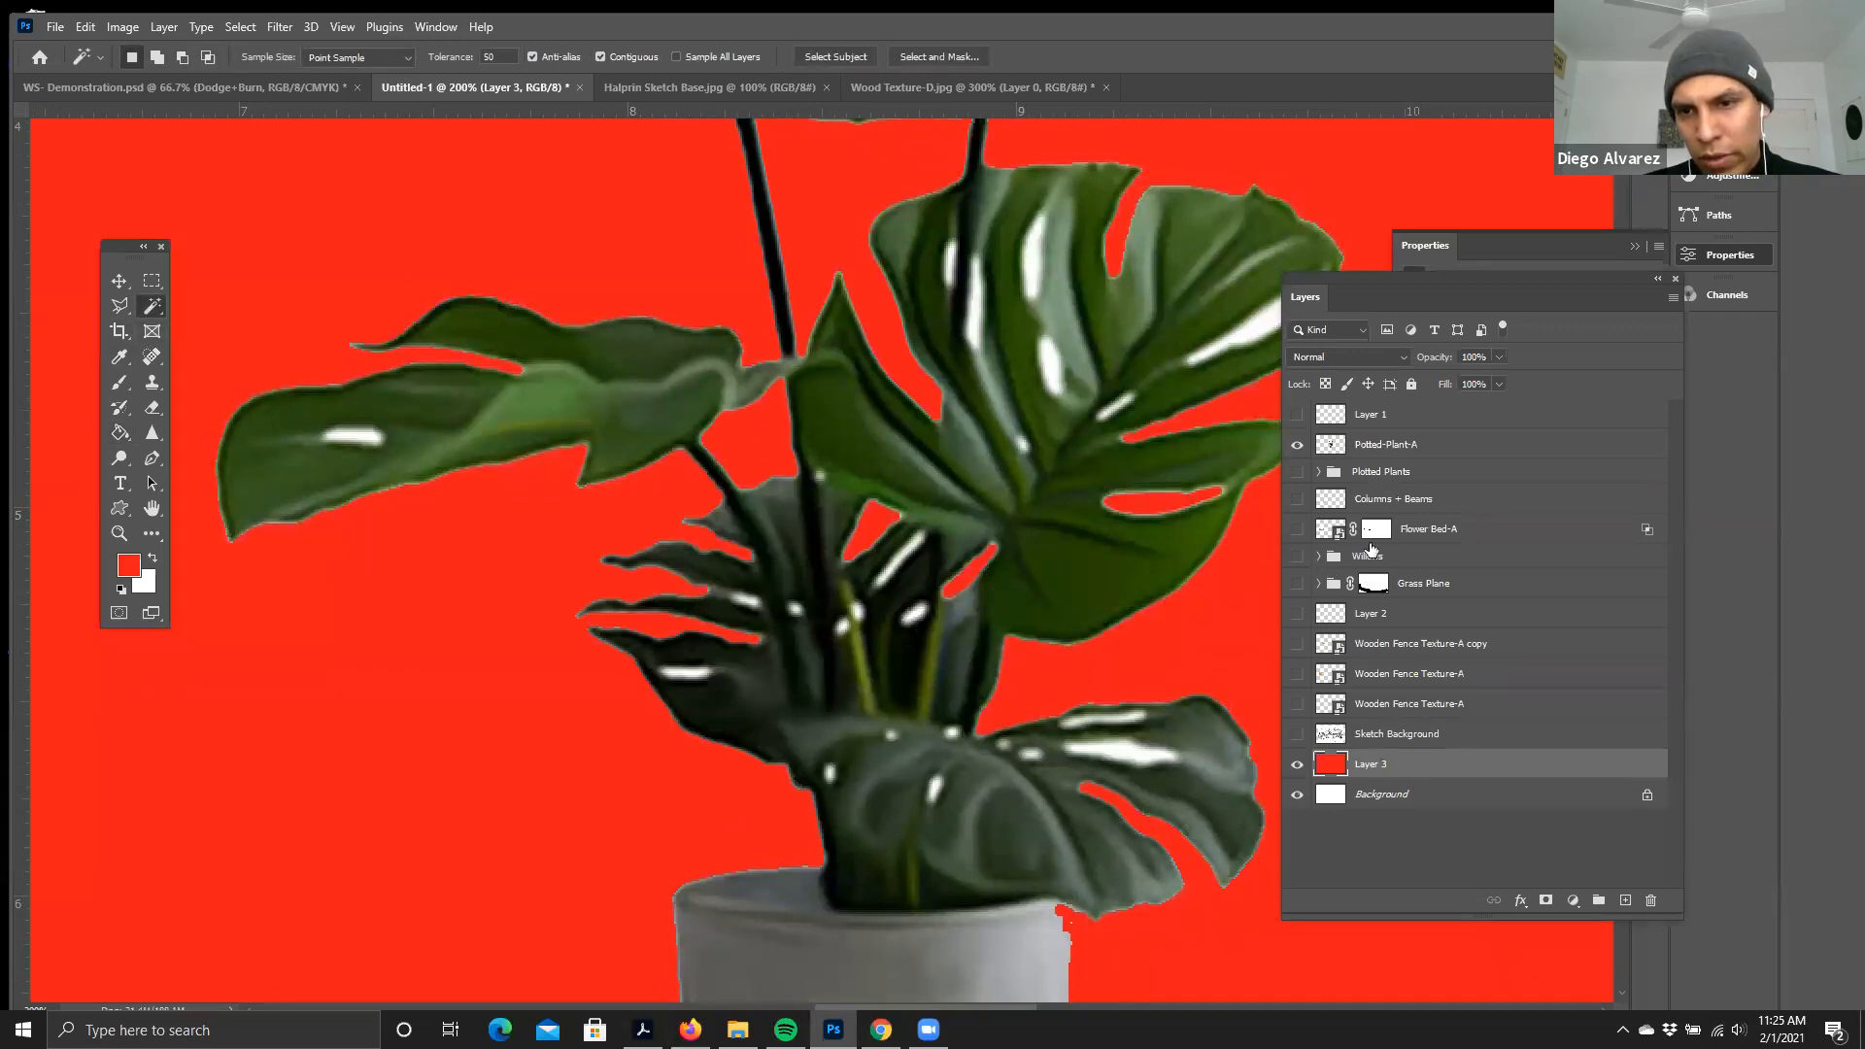
click(1385, 447)
click(1298, 444)
shift+click(1052, 367)
shift+click(1255, 335)
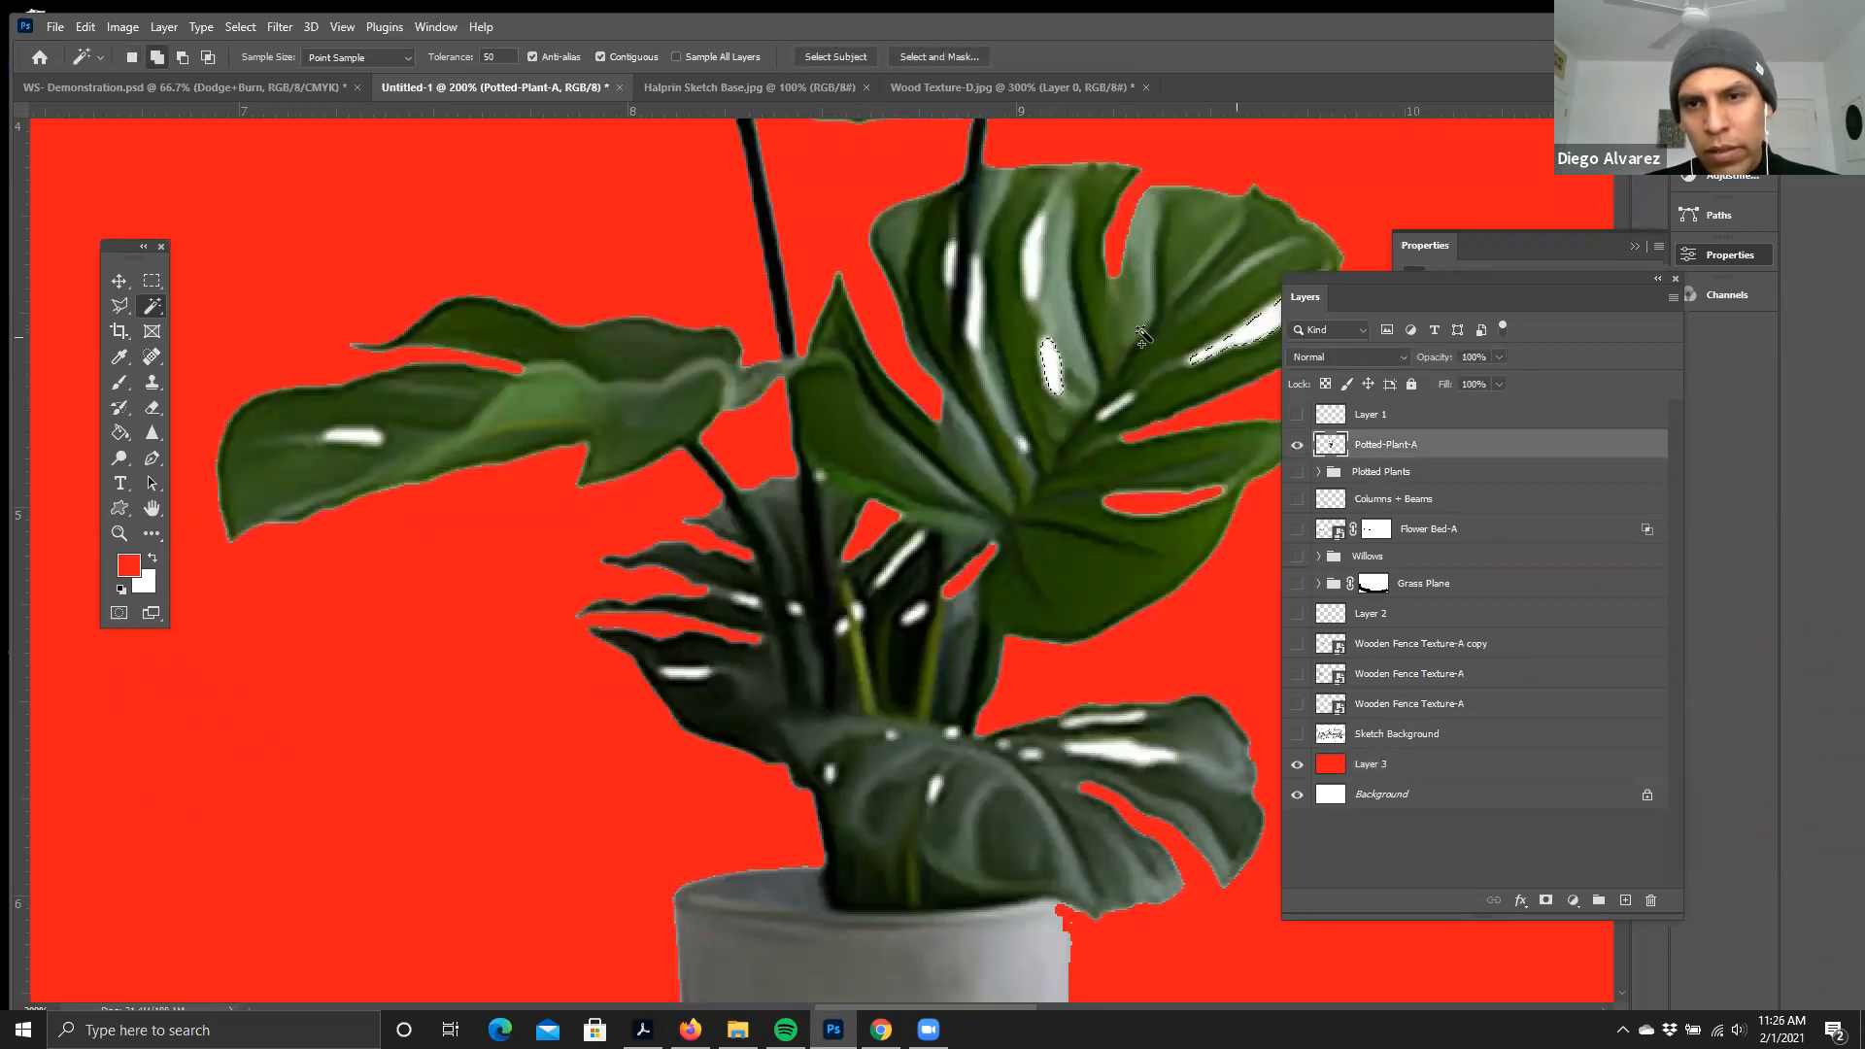
shift+click(1034, 261)
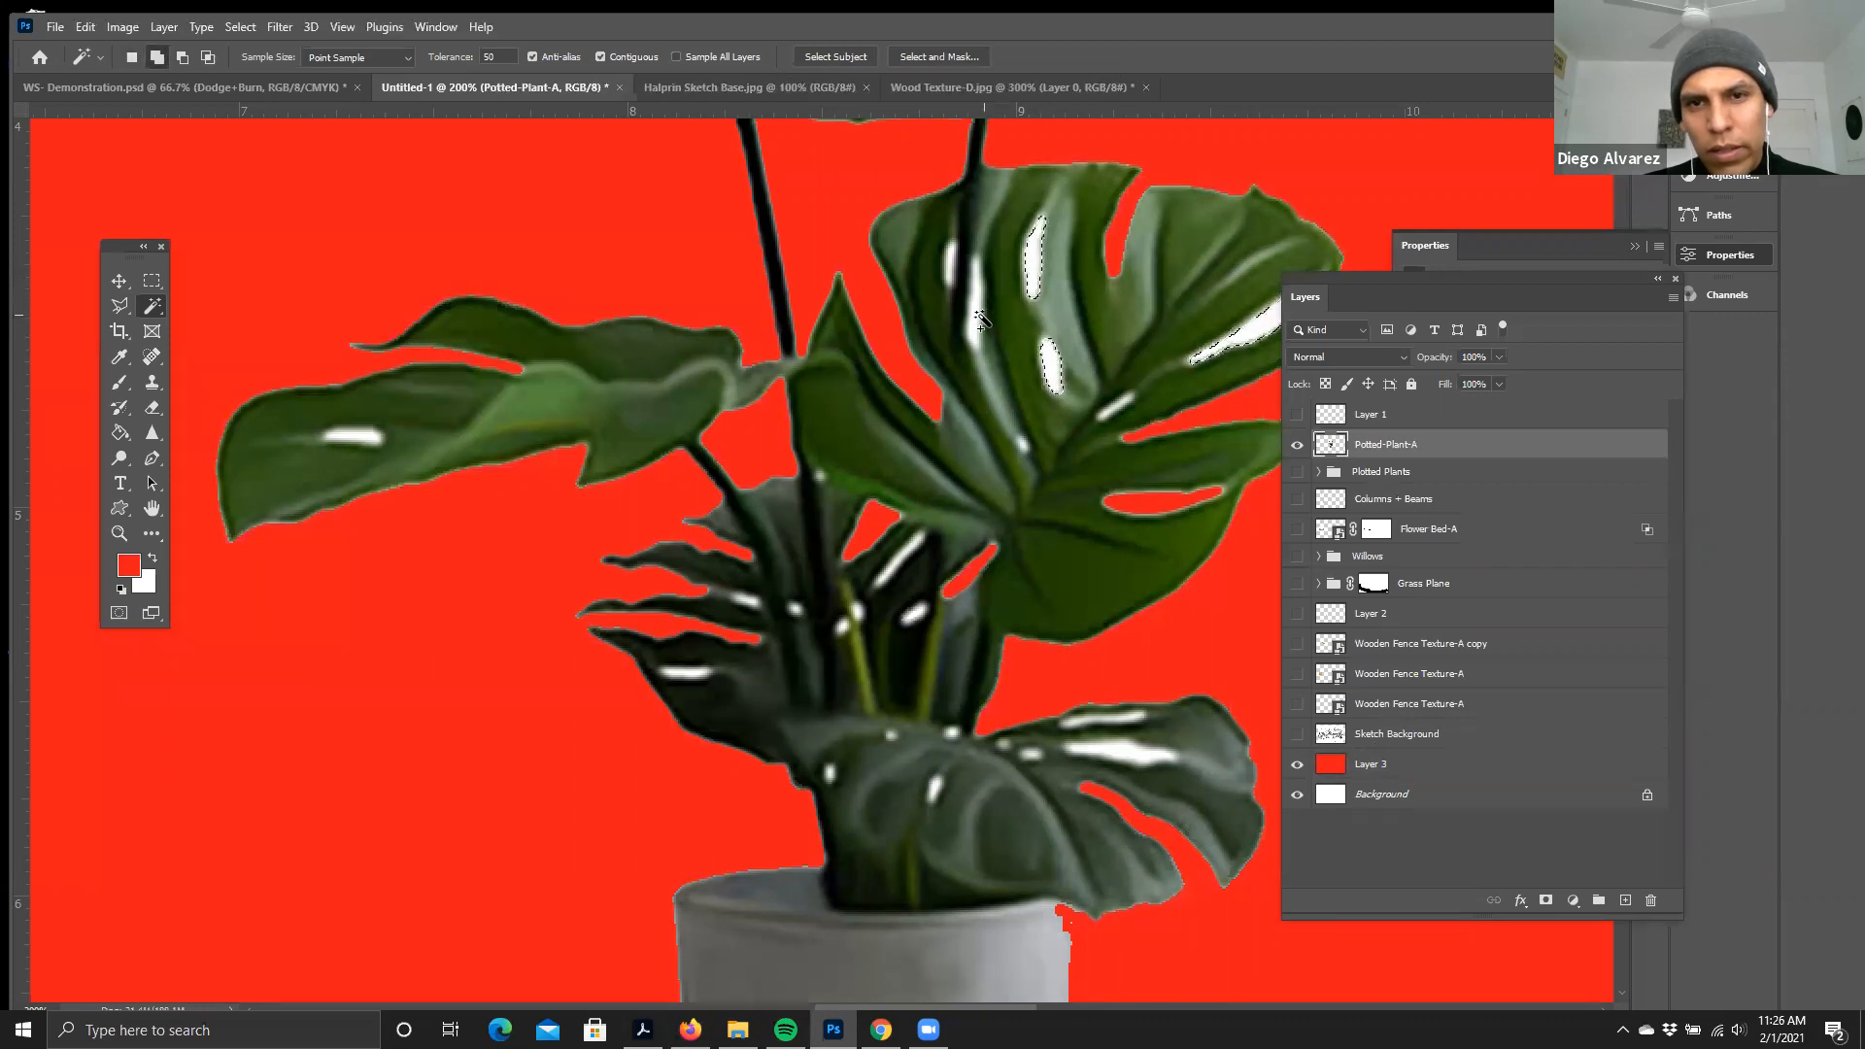
shift+click(975, 320)
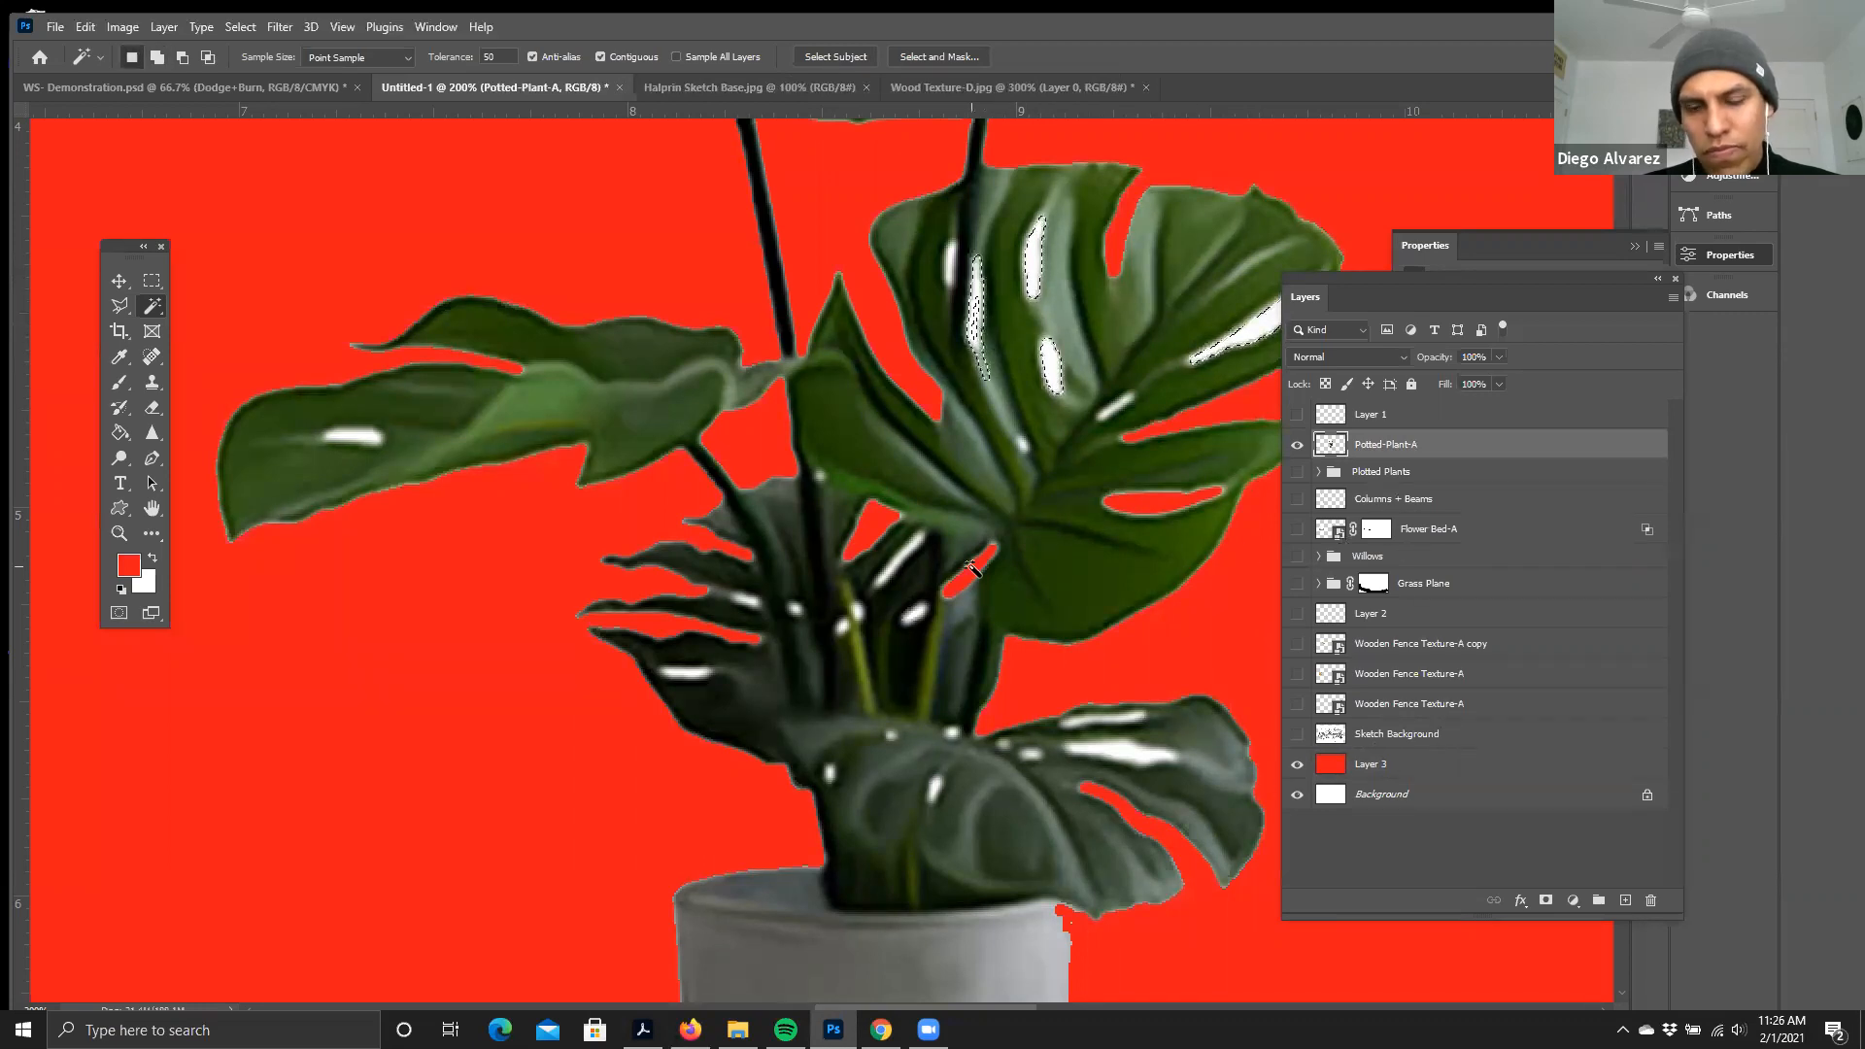
key(Delete)
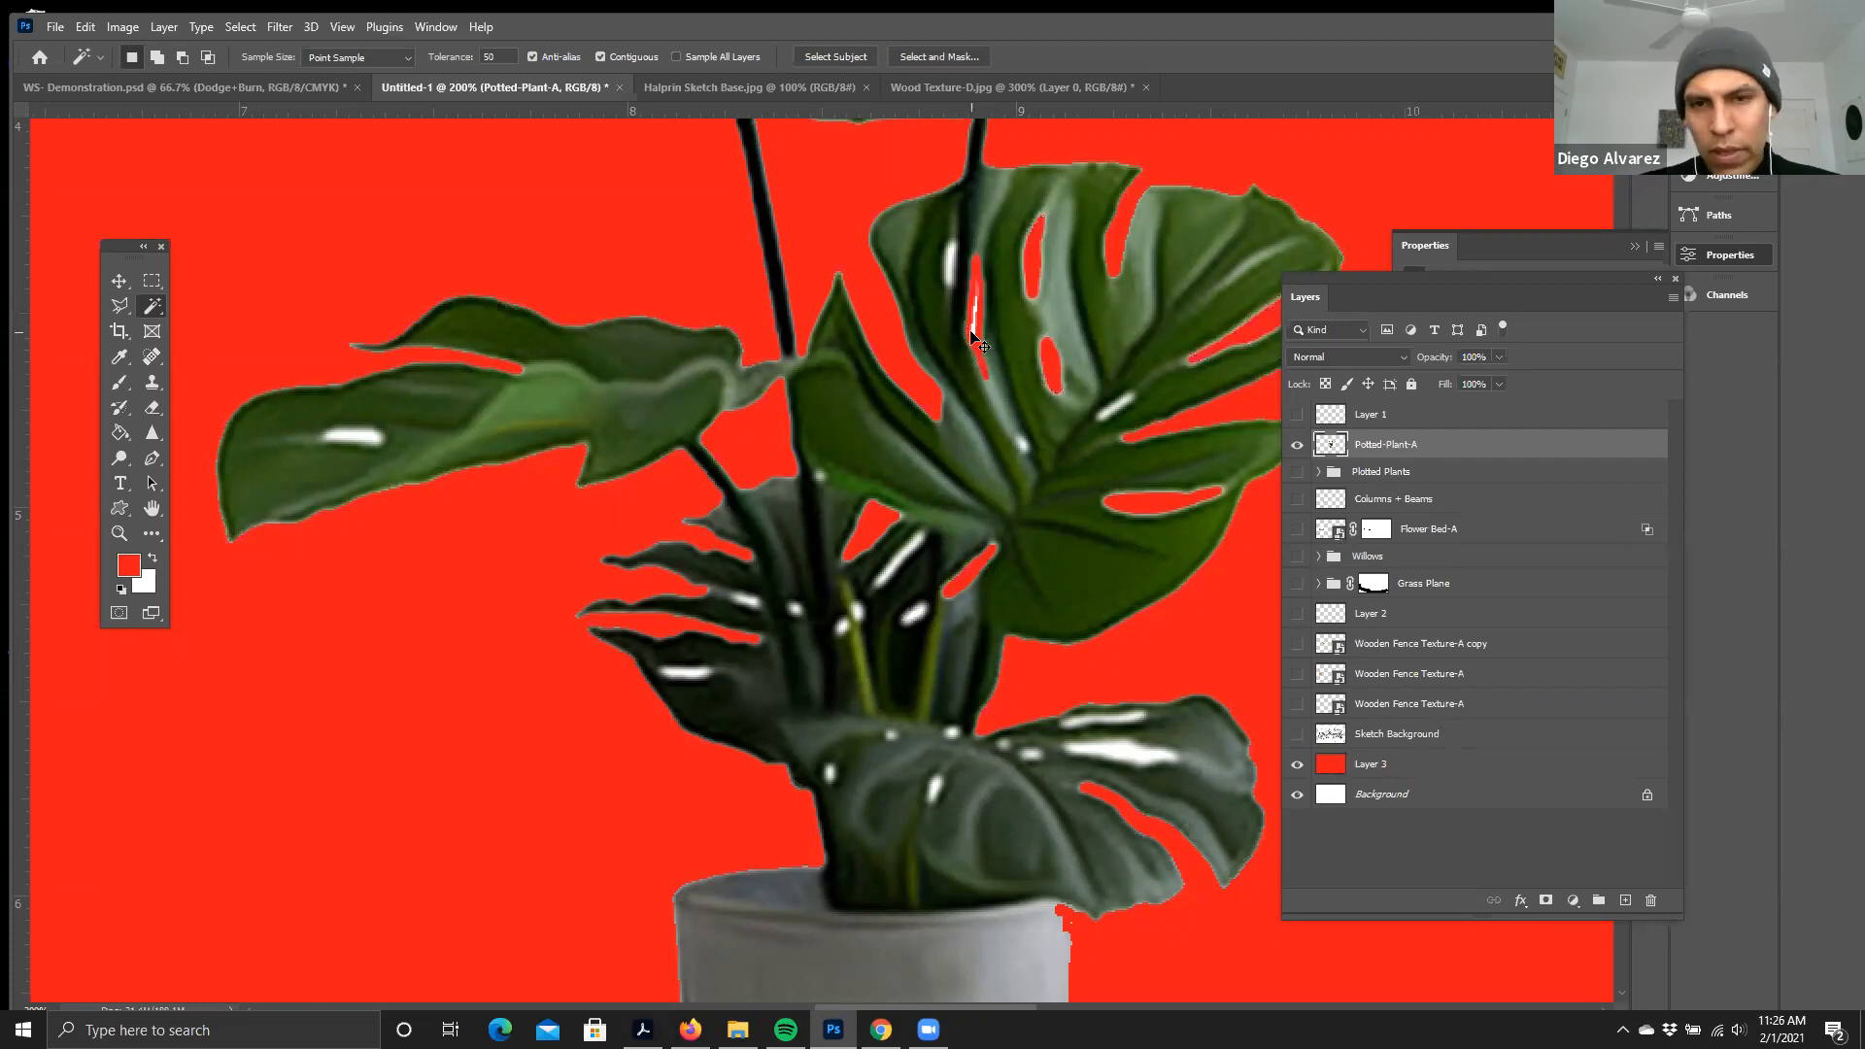
- Switch to WS- Demonstration.psd and show its Dodge+Burn, Hue/Saturation 2, Curves 1 and Photo Filter 1 layers
key(ctrl+minus)
key(ctrl+minus)
key(ctrl+minus)
click(694, 86)
click(295, 87)
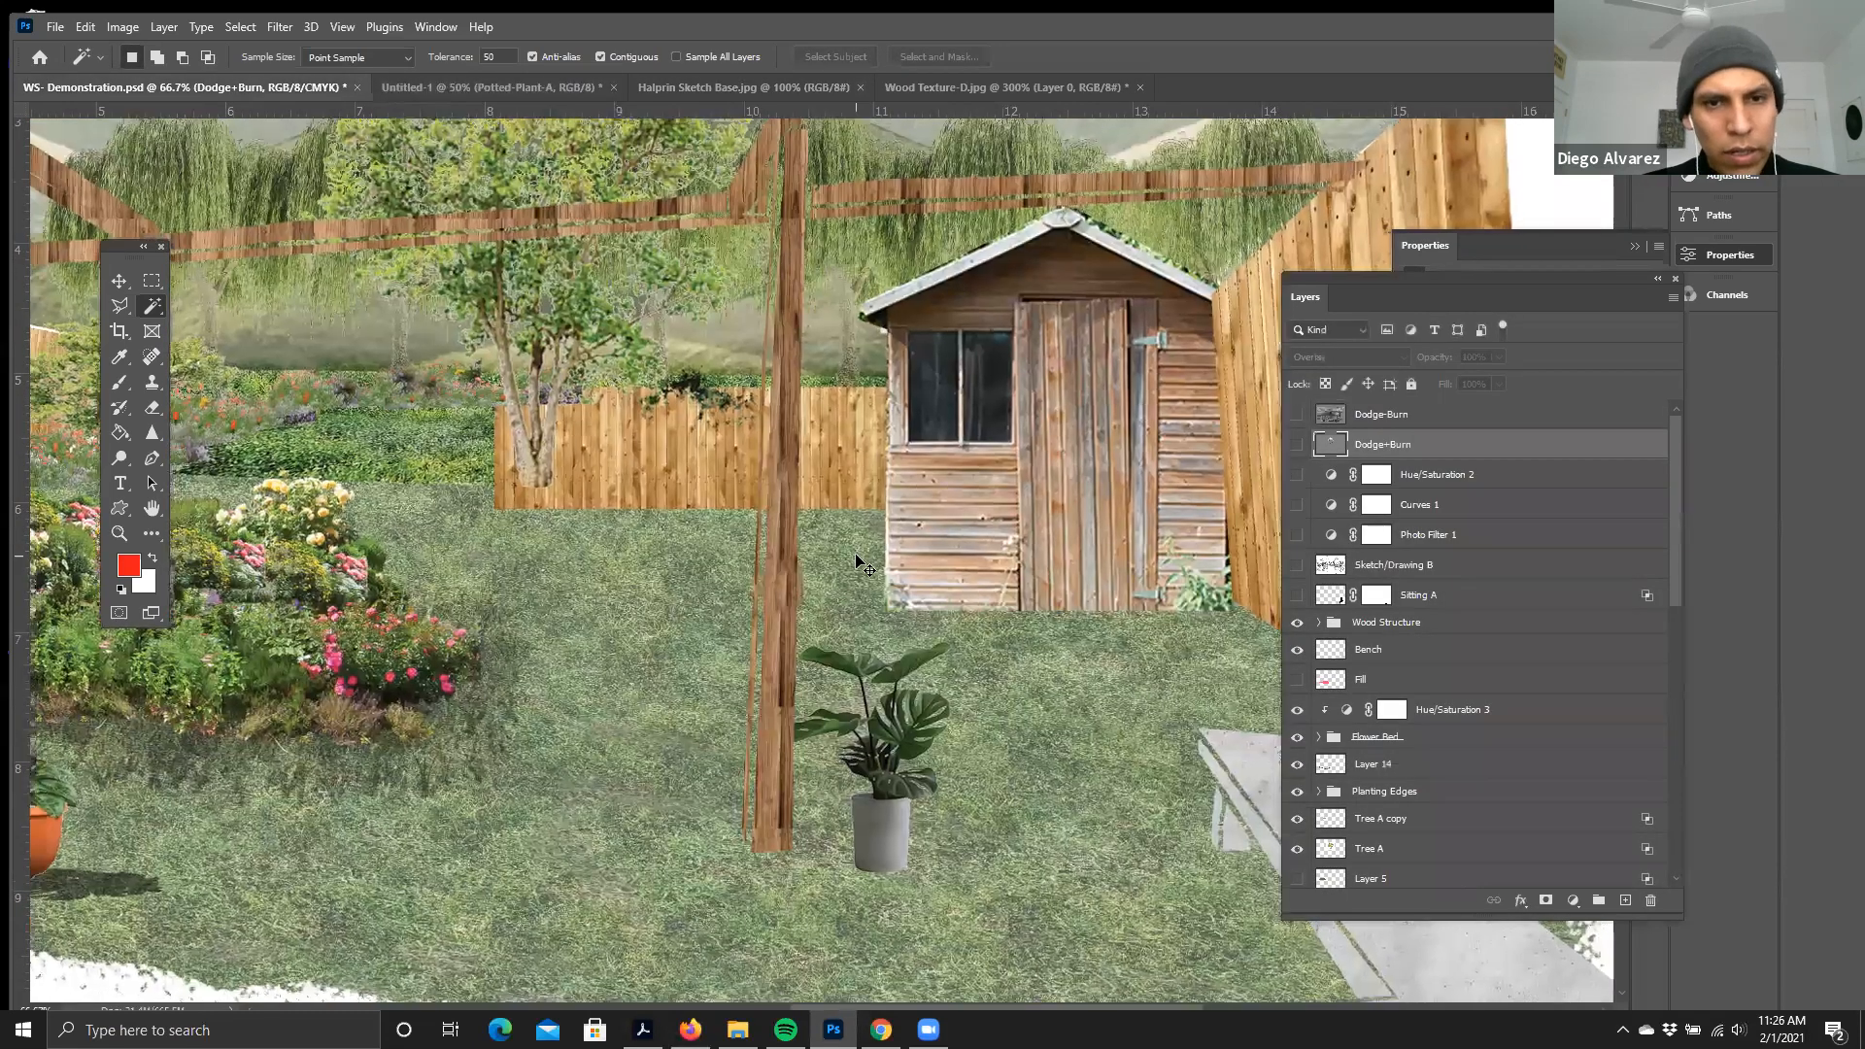
key(ctrl+minus)
key(ctrl+minus)
key(ctrl+minus)
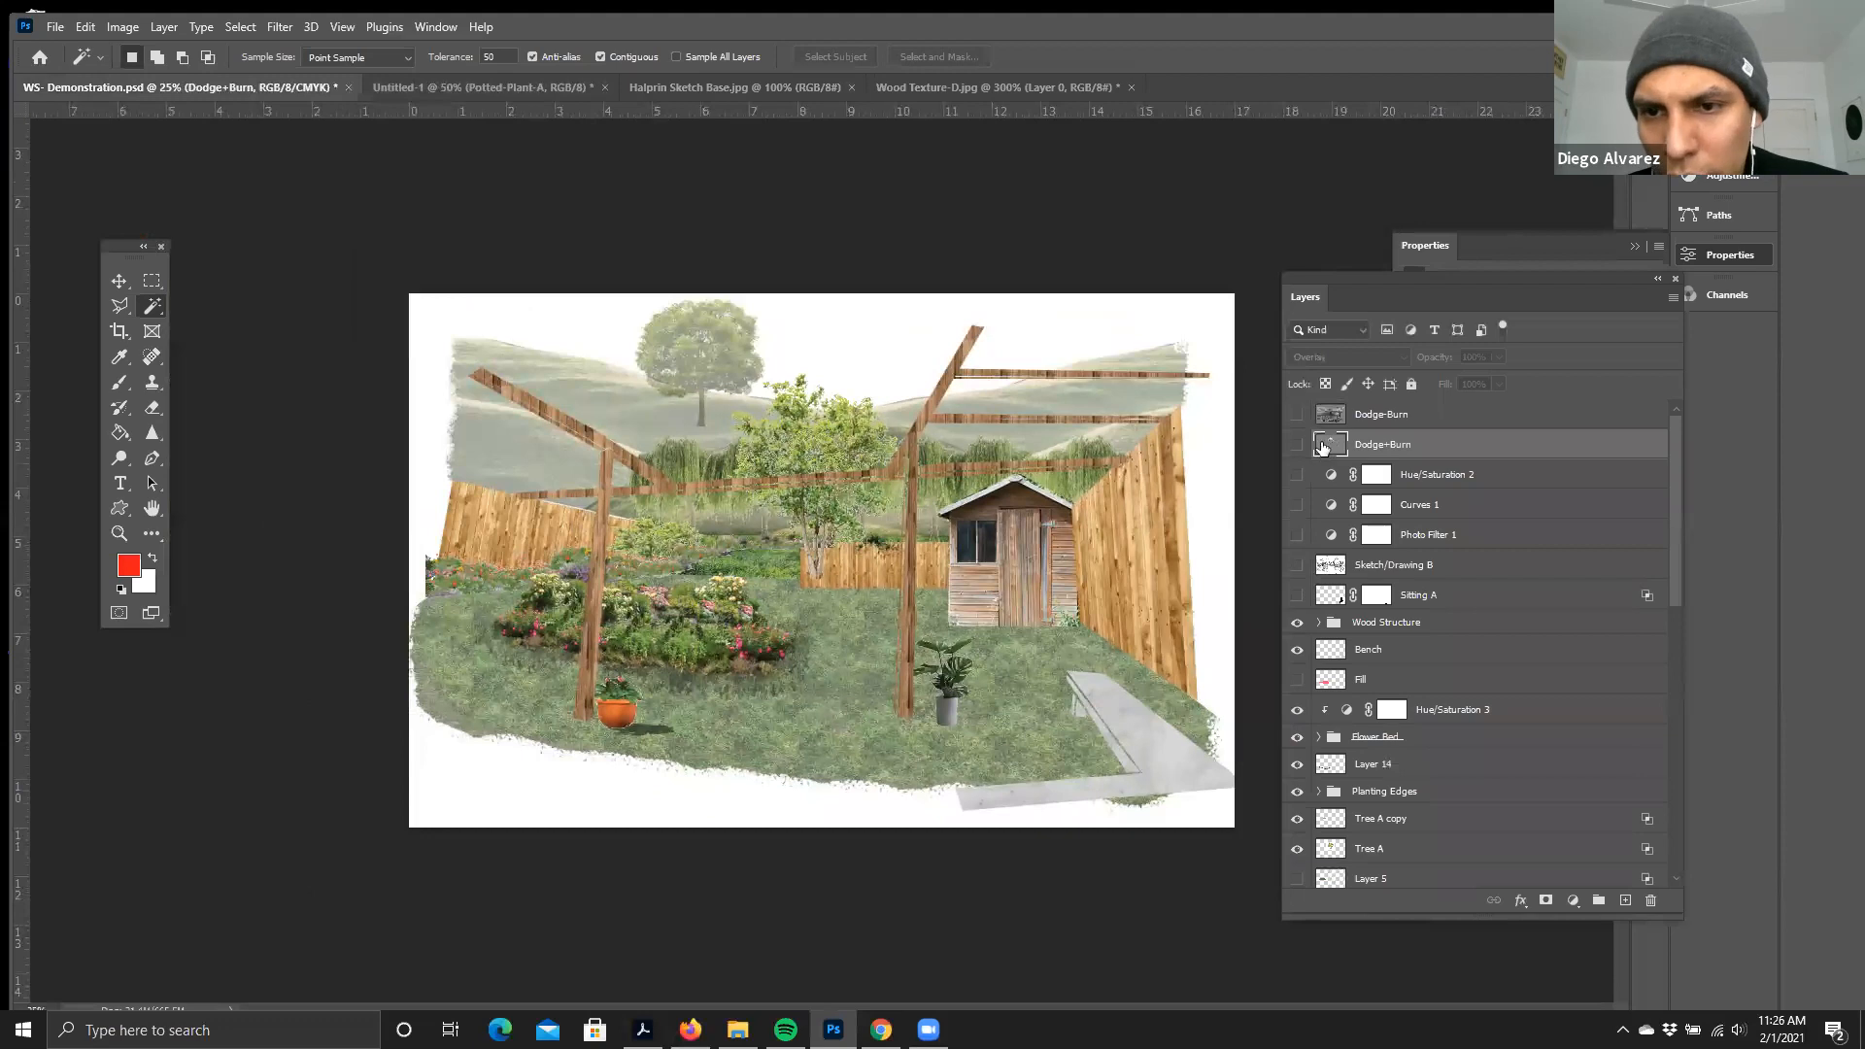
click(1296, 475)
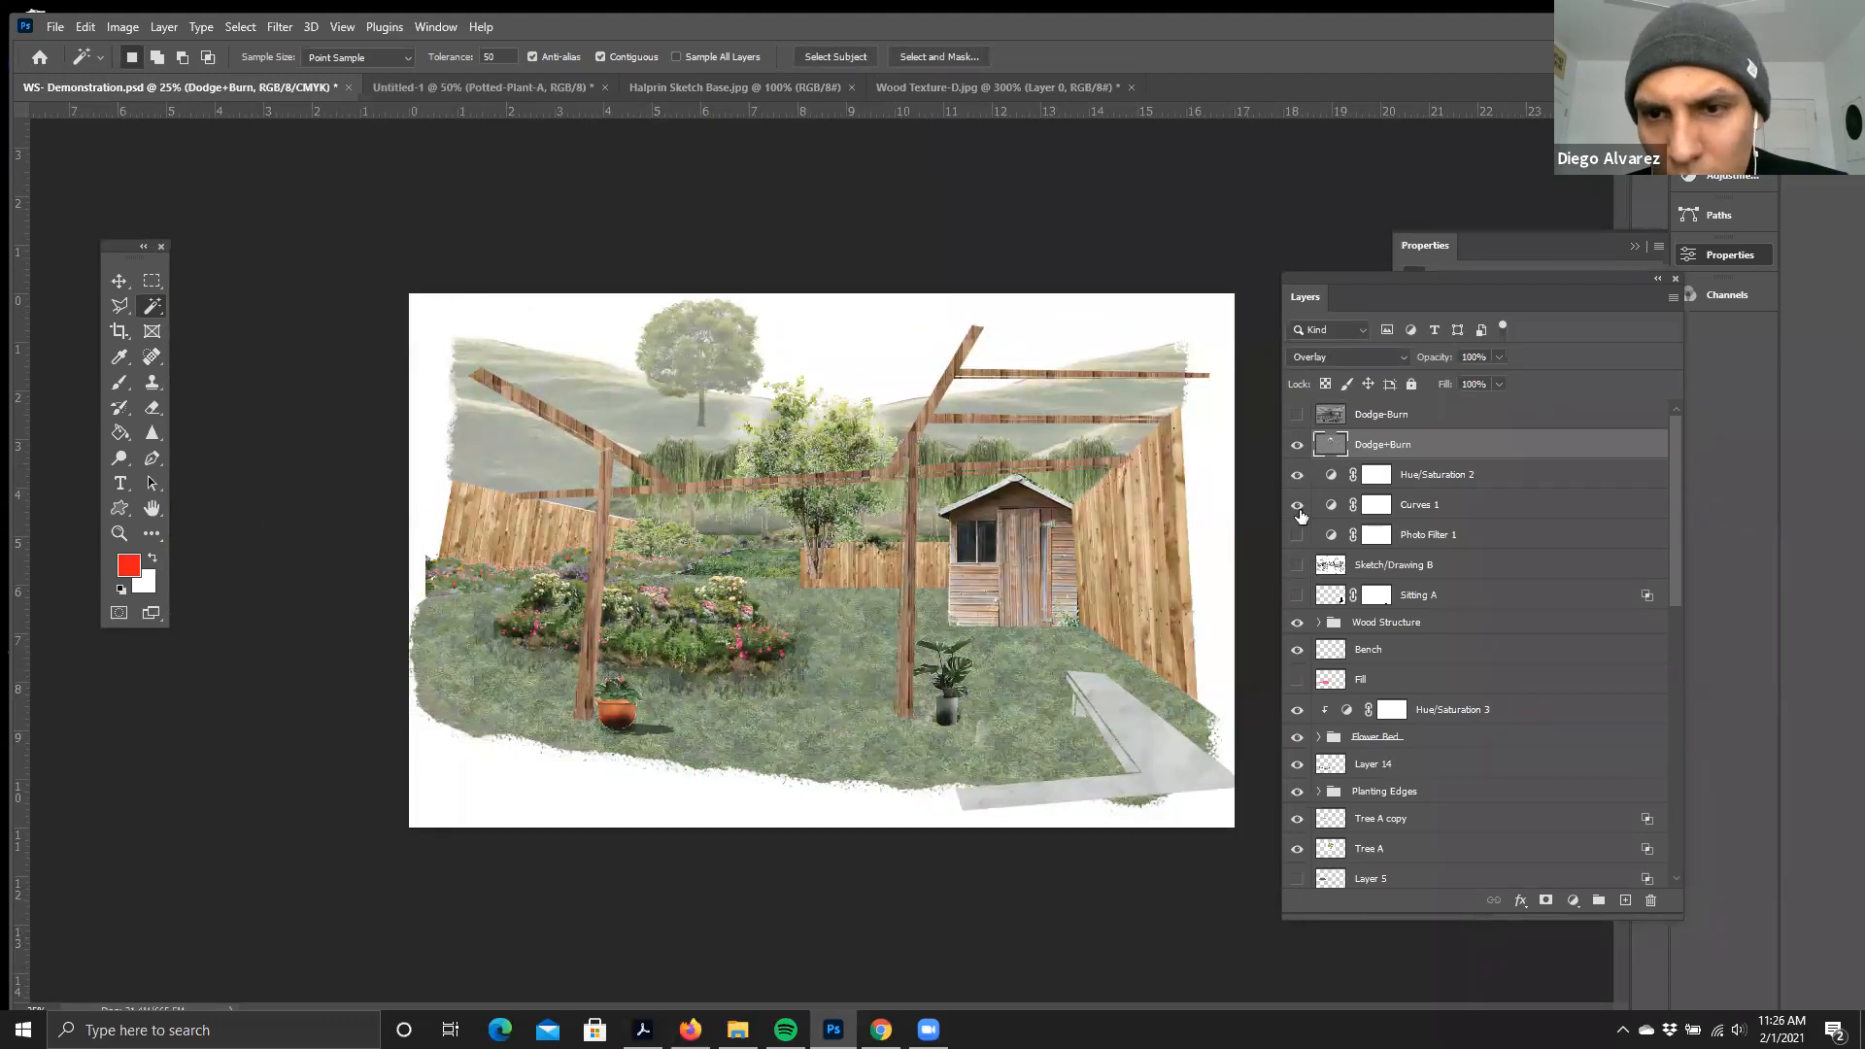
click(1297, 534)
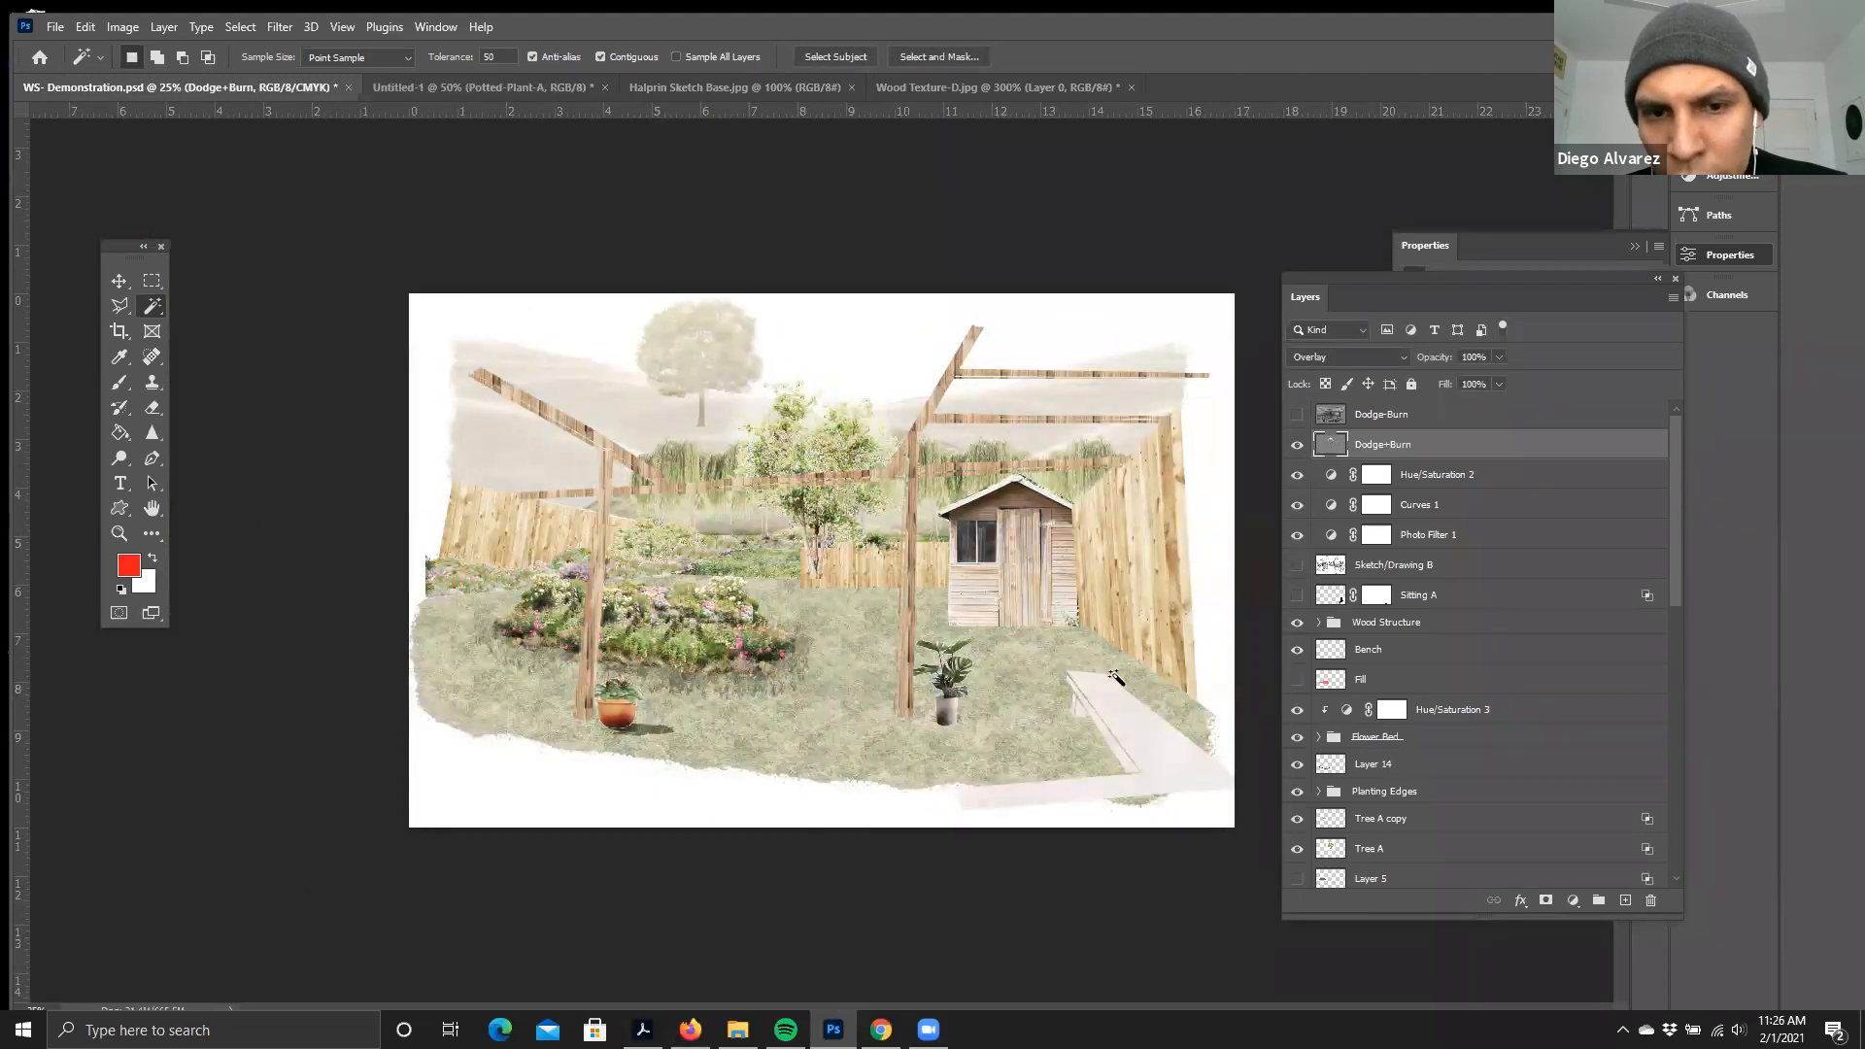
key(ctrl+plus)
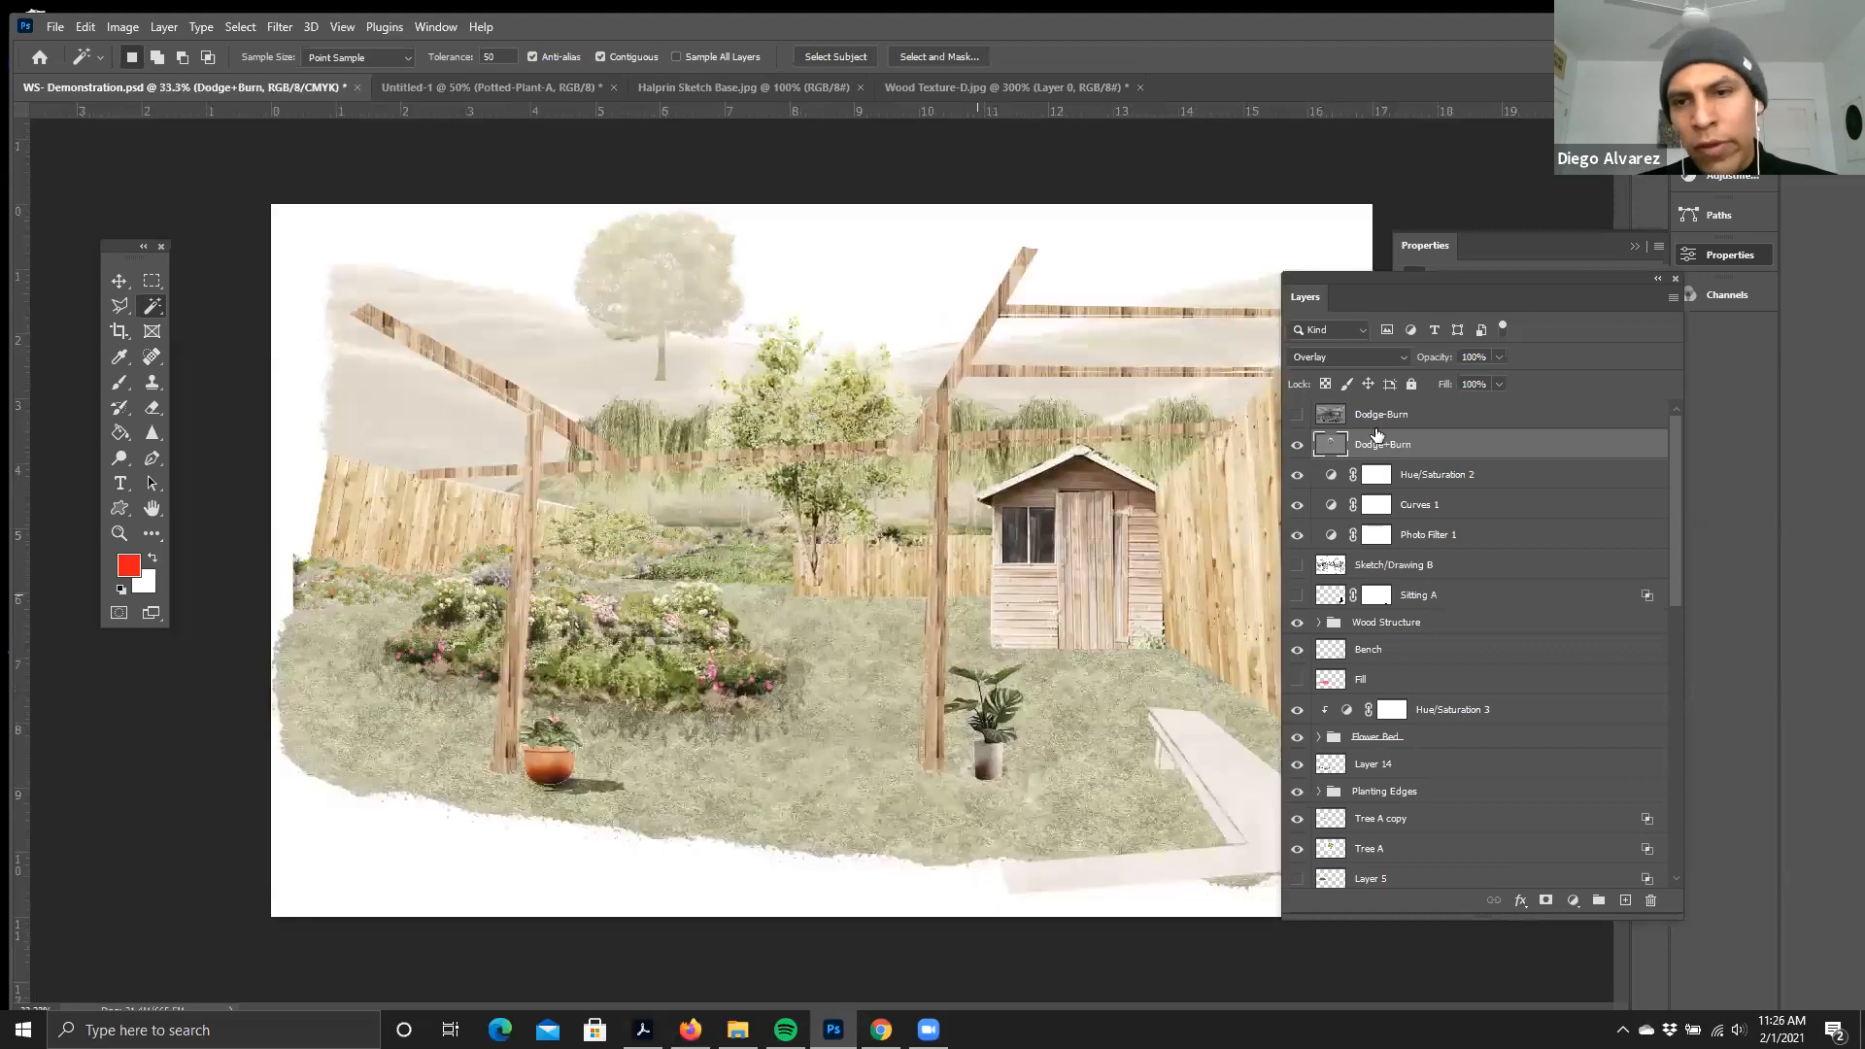
- Compare the garden rendering with and without the Dodge+Burn layer, leaving that layer shown
click(1297, 445)
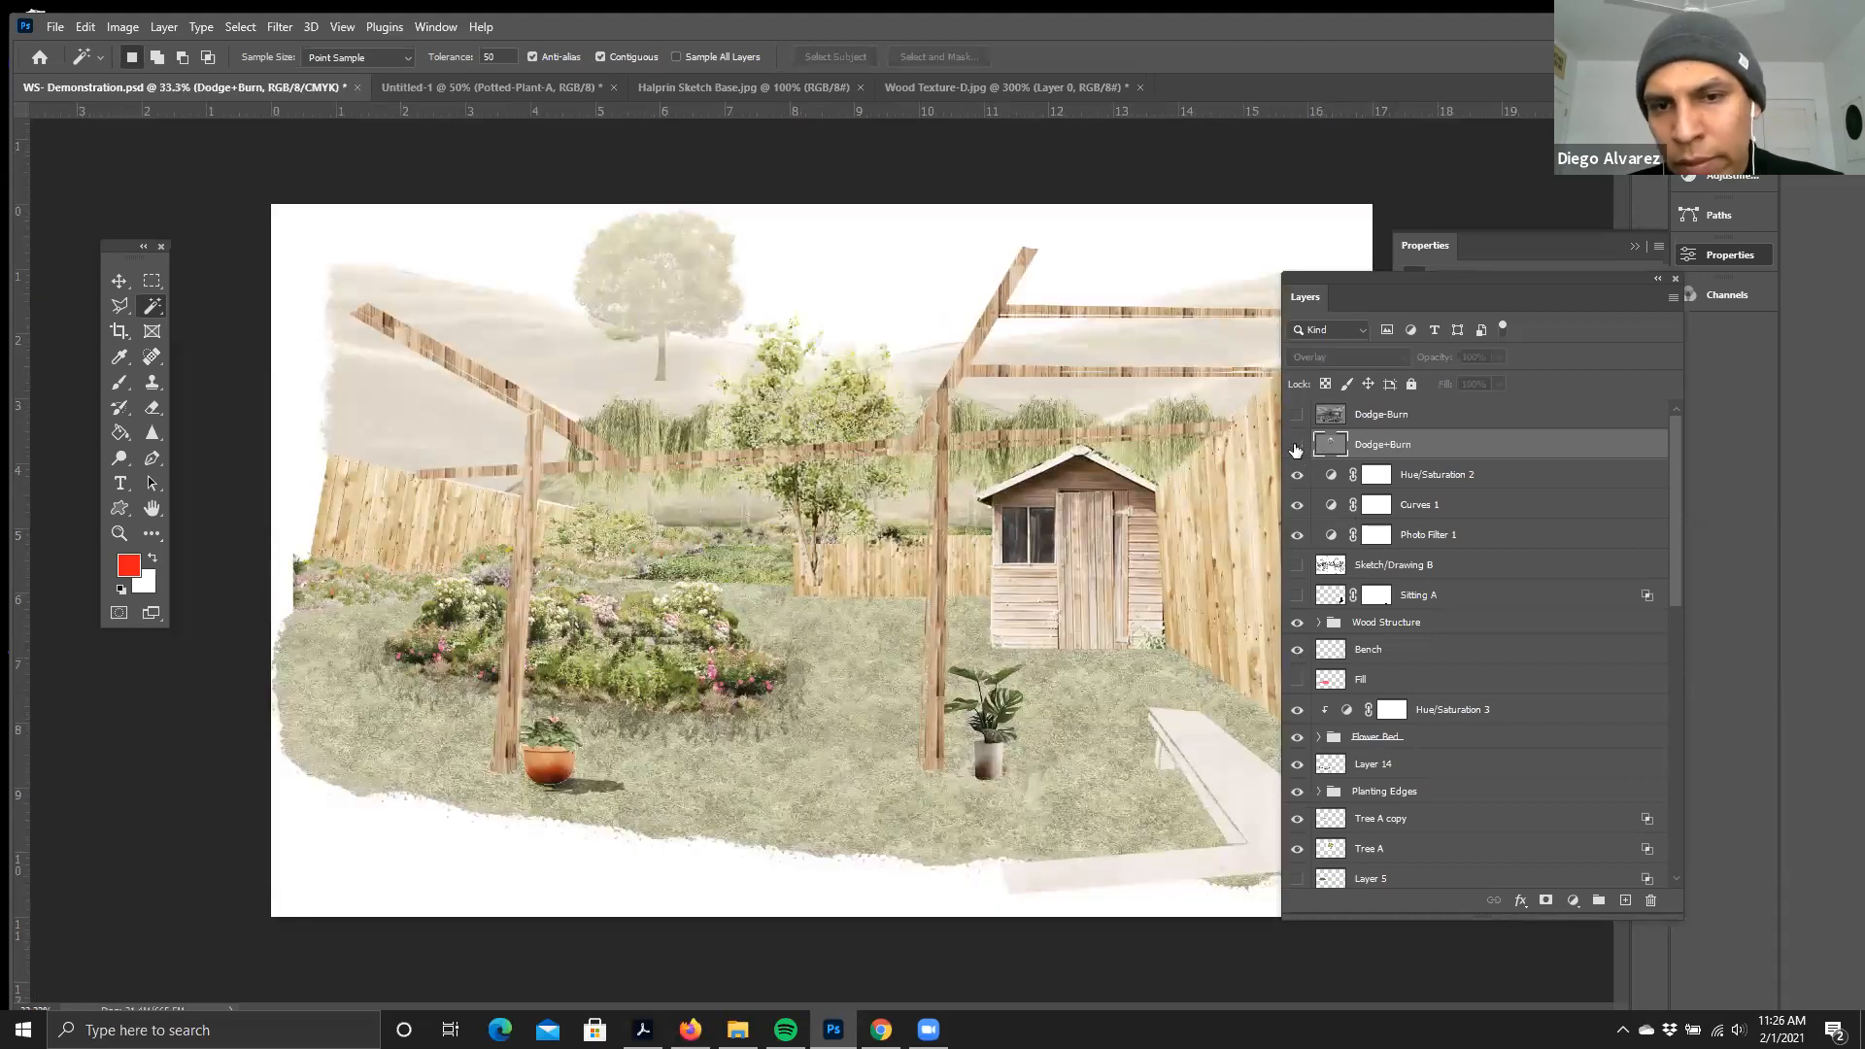
click(1297, 445)
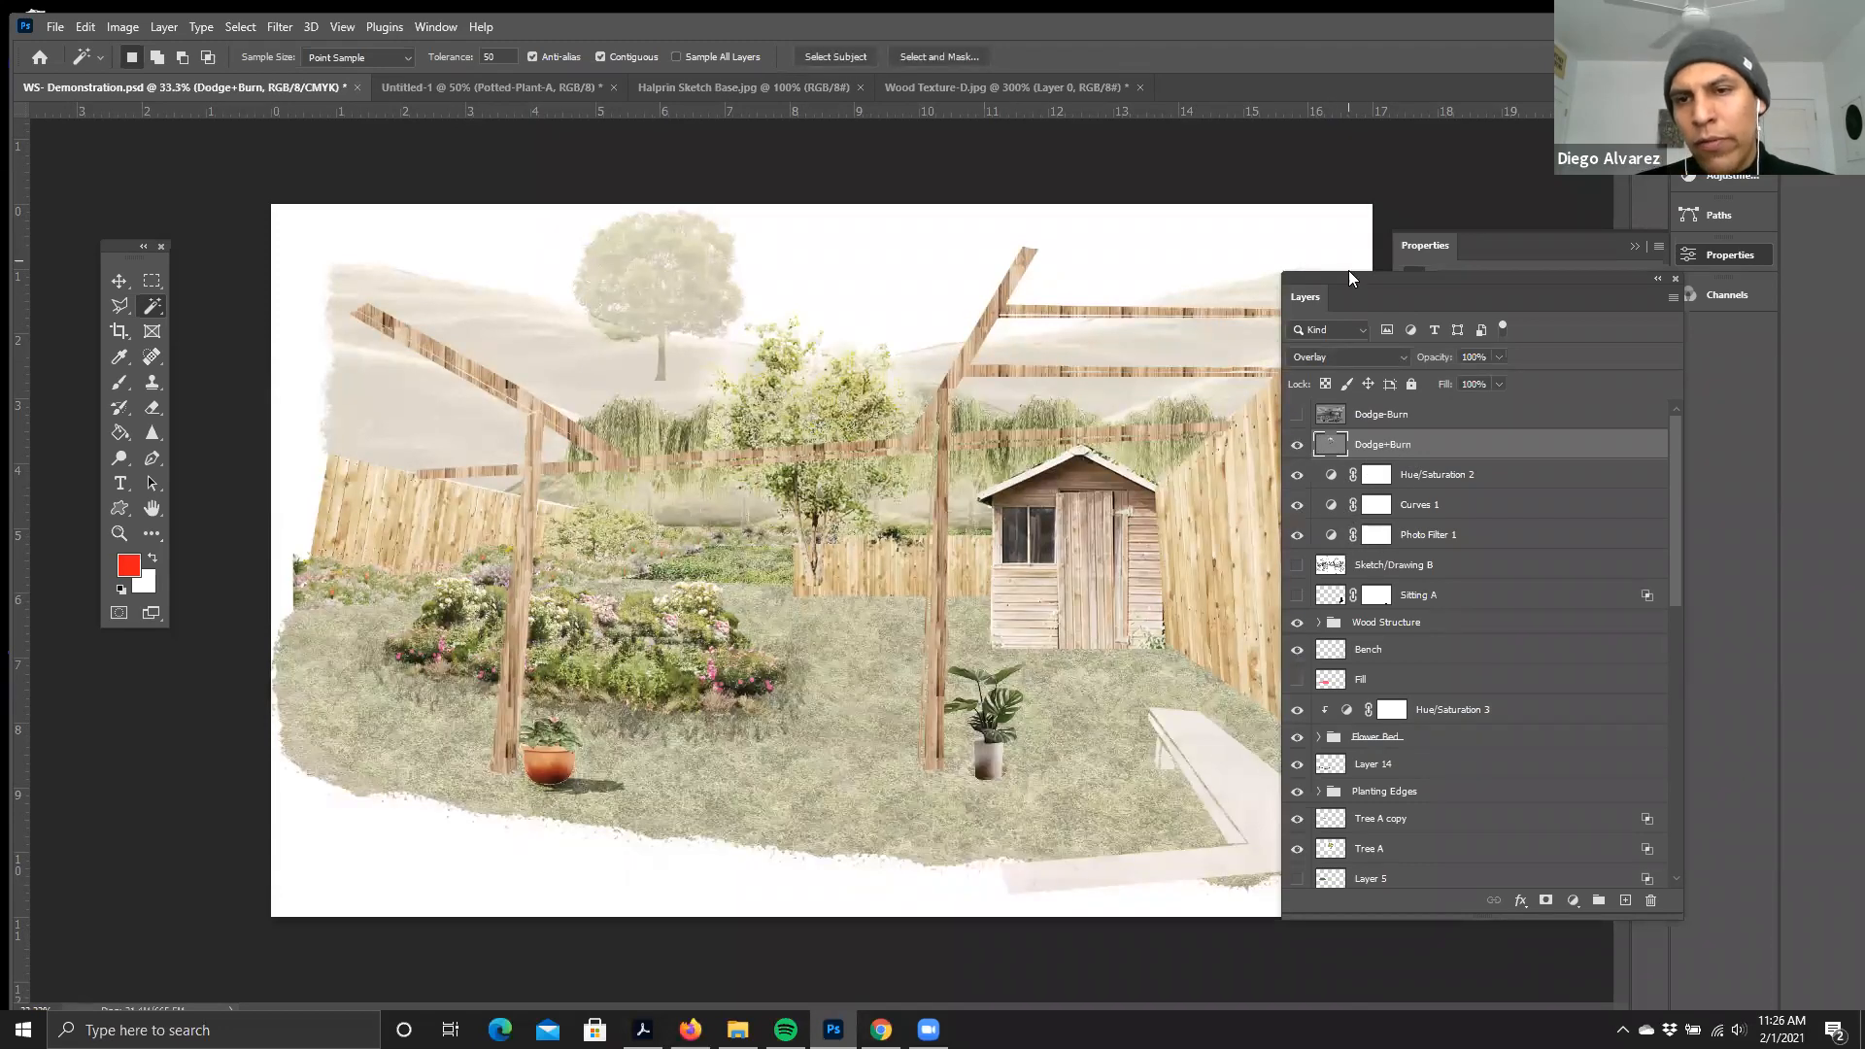
drag(1318, 278, 1261, 249)
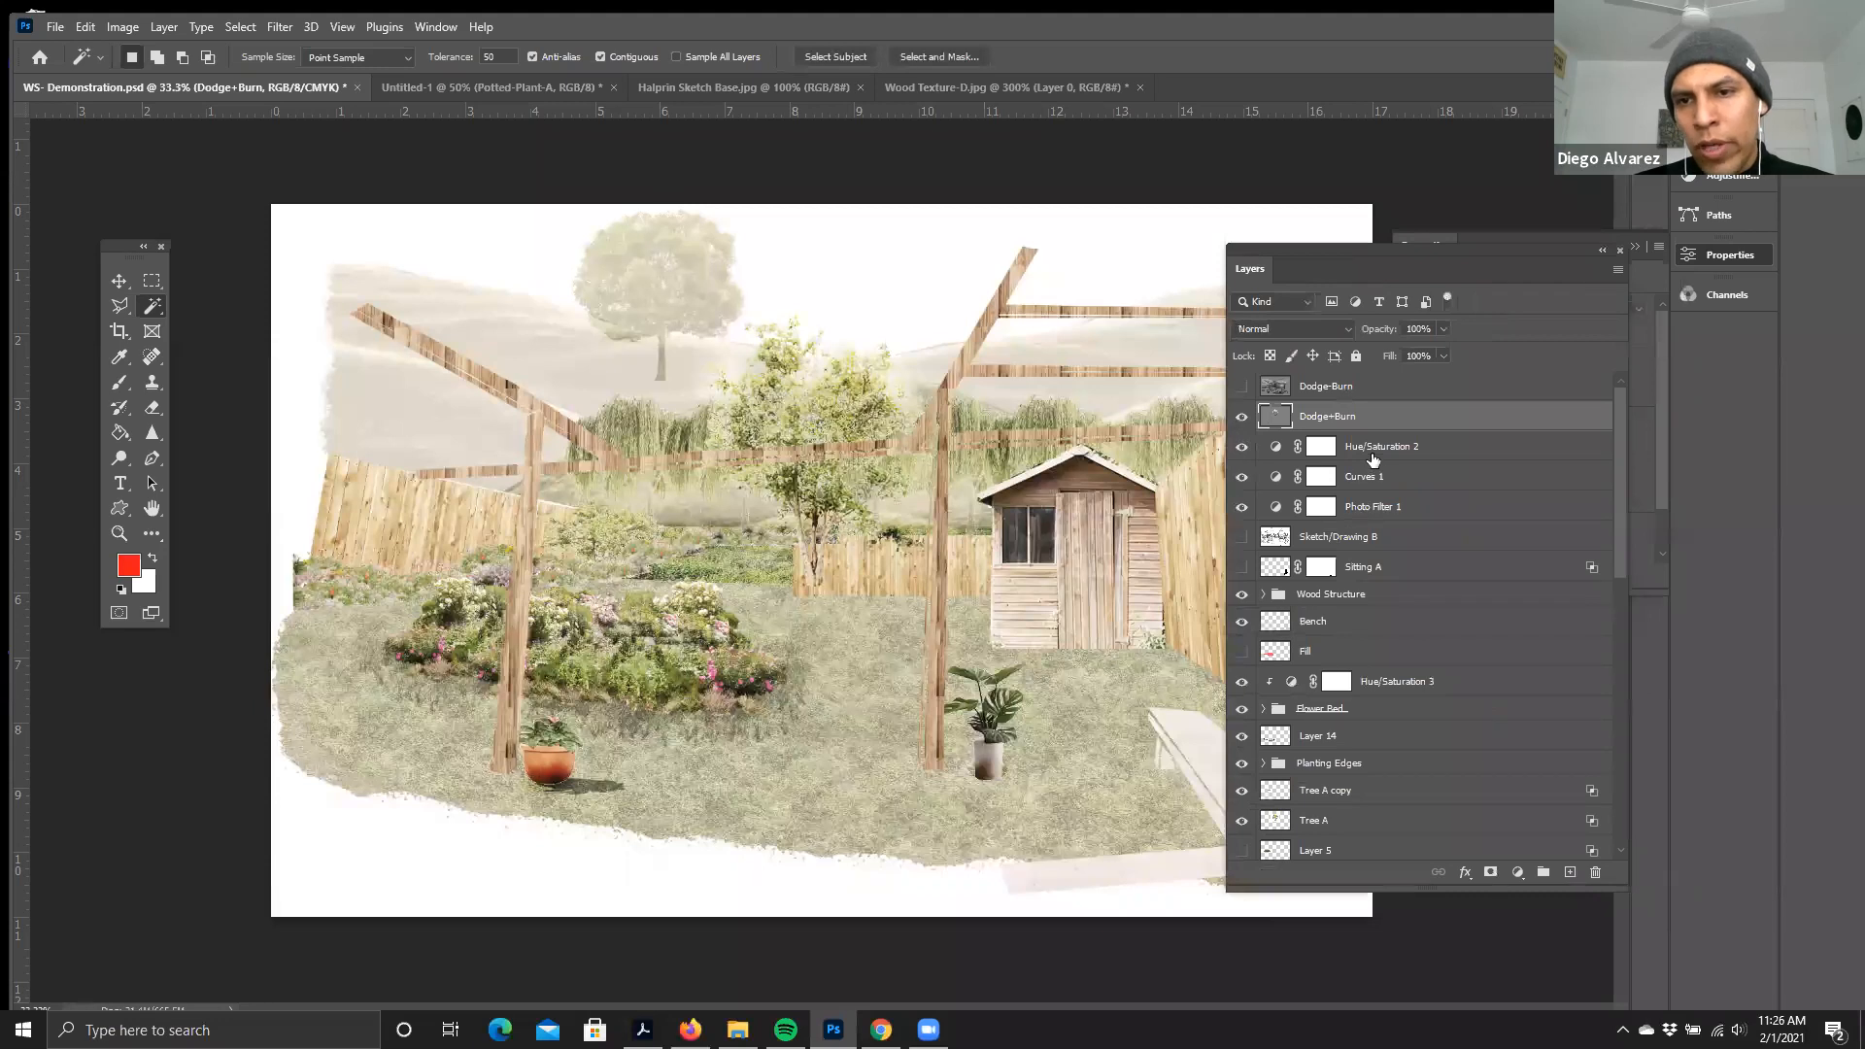
- Hide the Hue/Saturation 2, Curves 1 and Photo Filter 1 adjustment layers
click(1373, 455)
click(1241, 446)
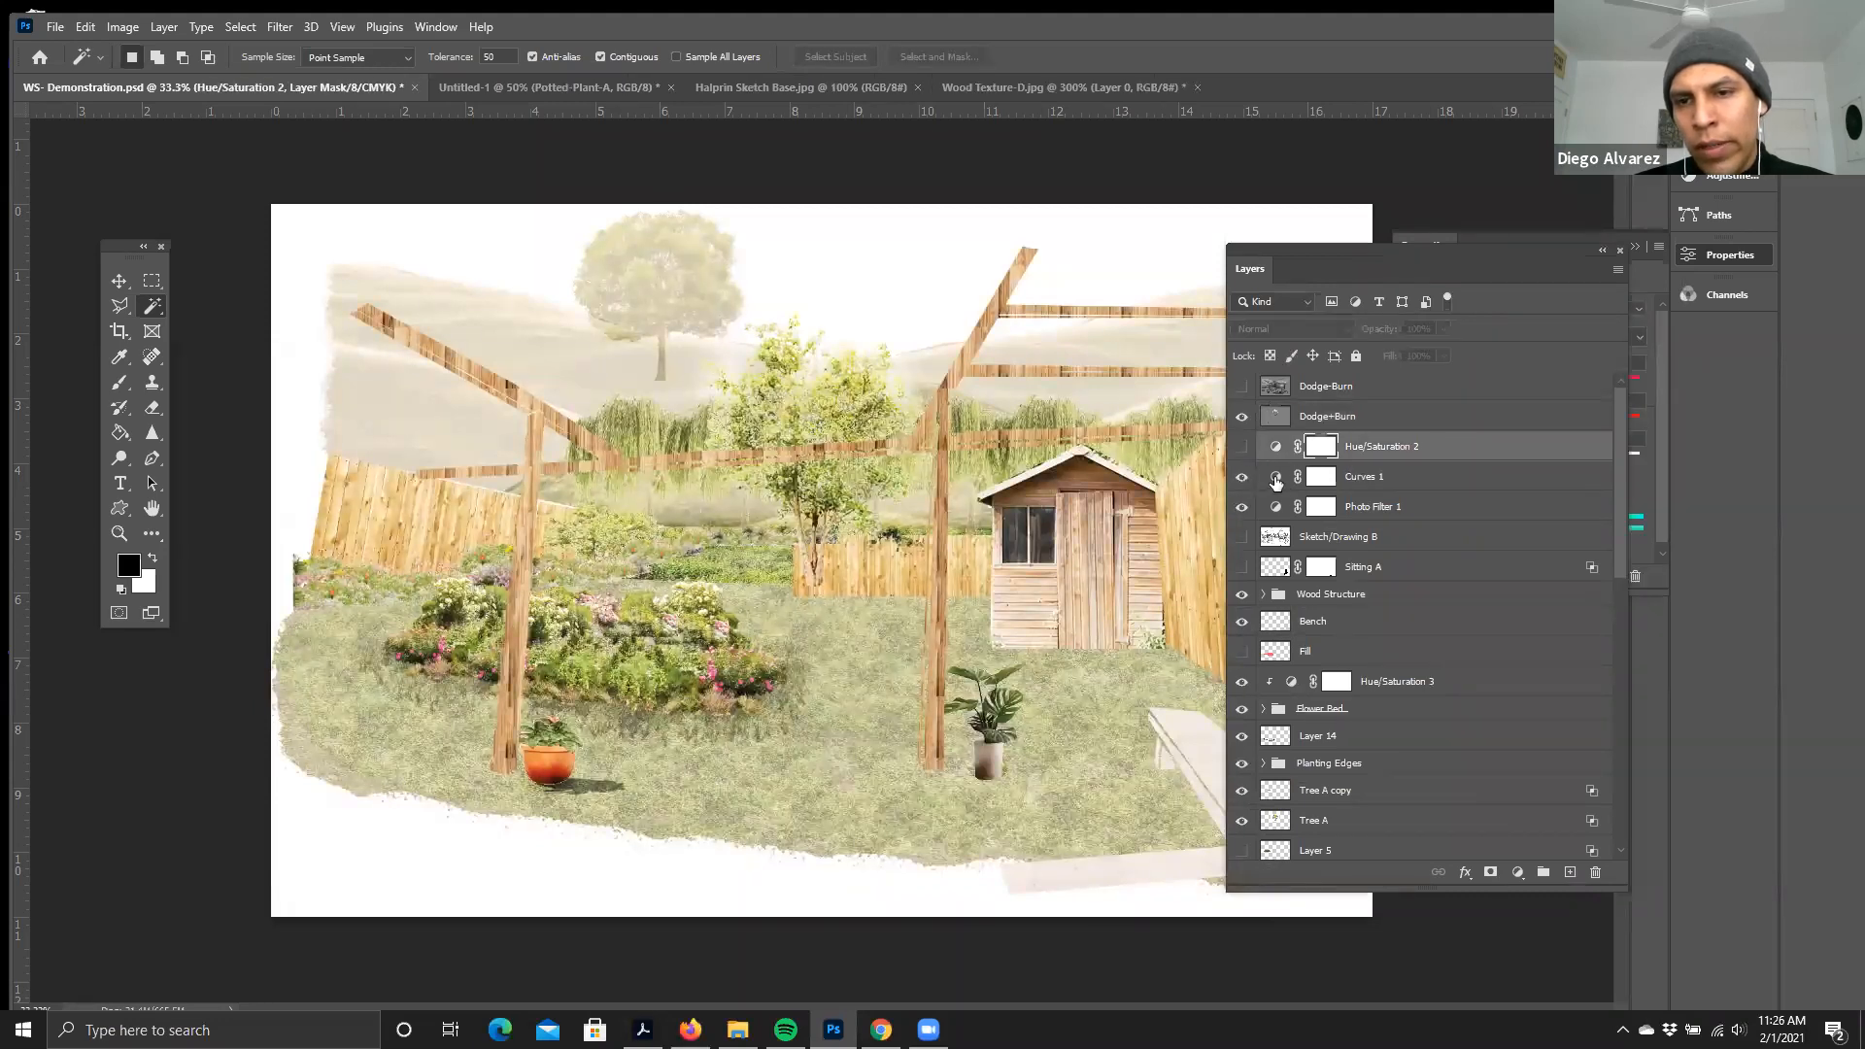
click(1243, 506)
click(1372, 506)
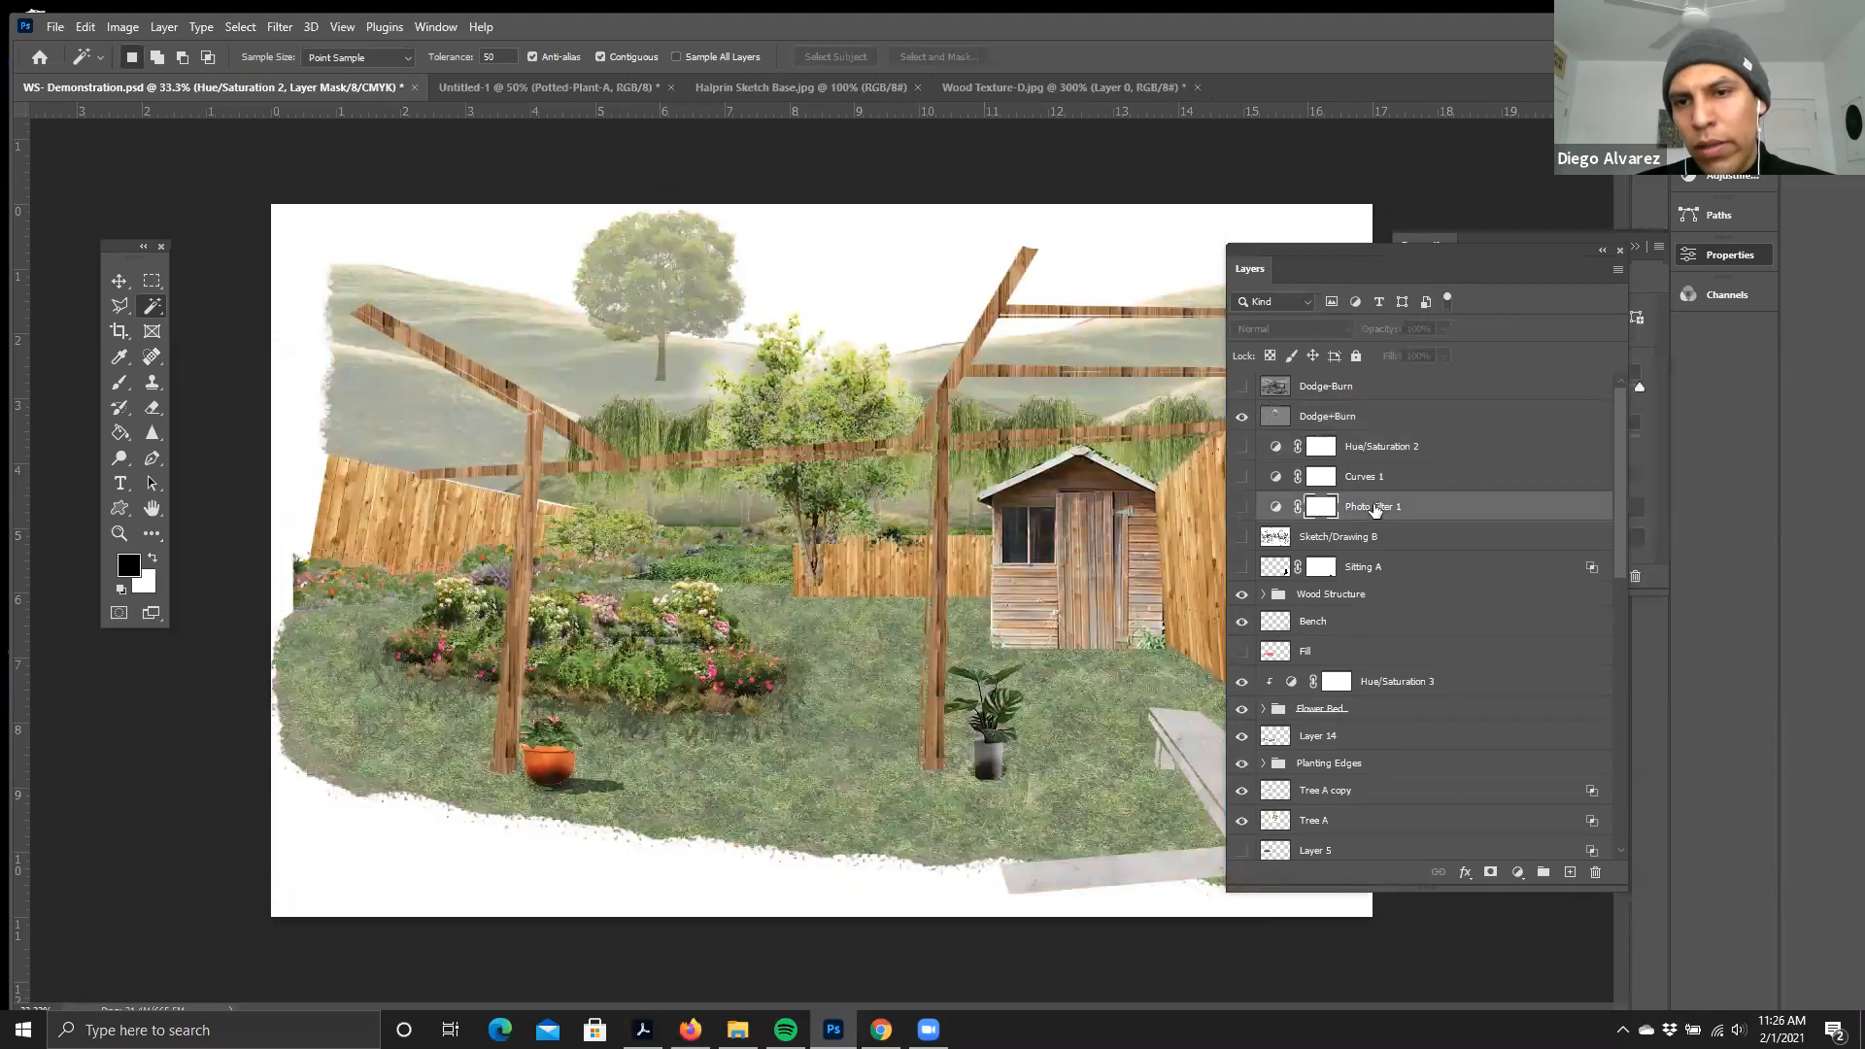
- Add a new Hue/Saturation adjustment layer directly above the Sketch/Drawing B layer
click(1520, 871)
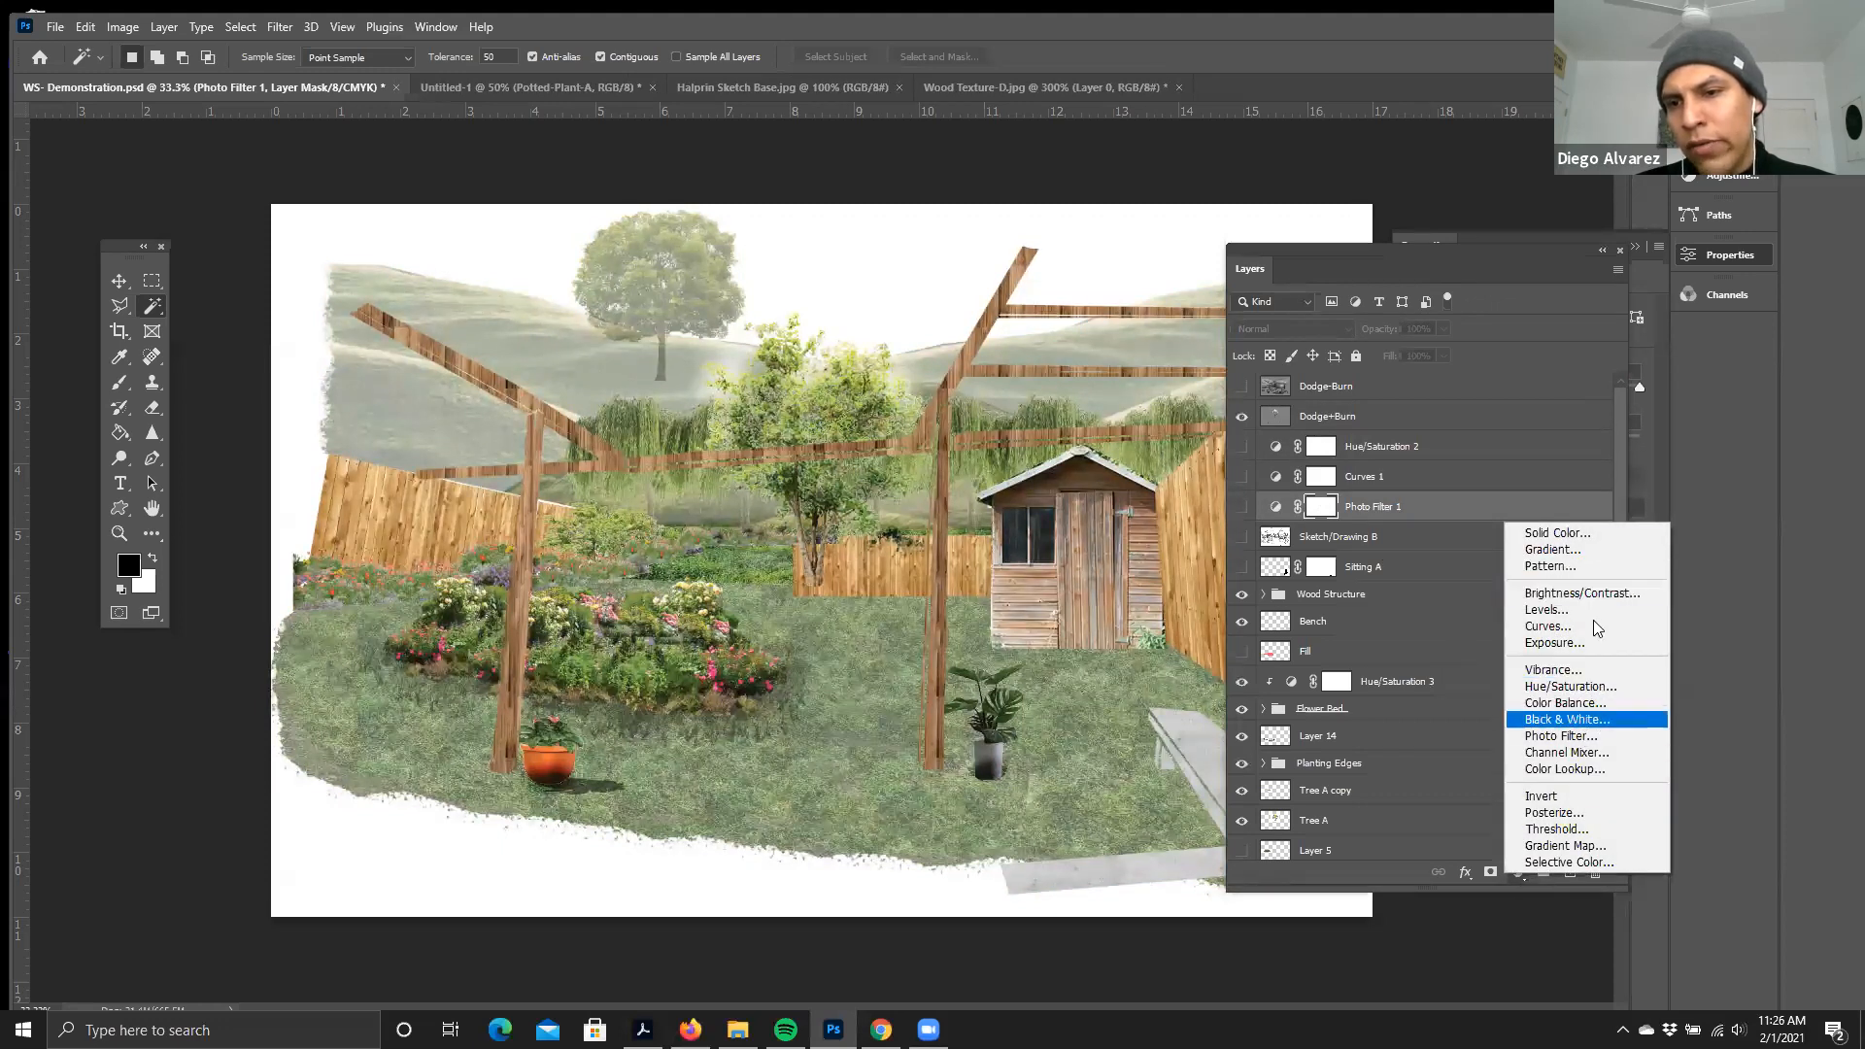
click(1403, 476)
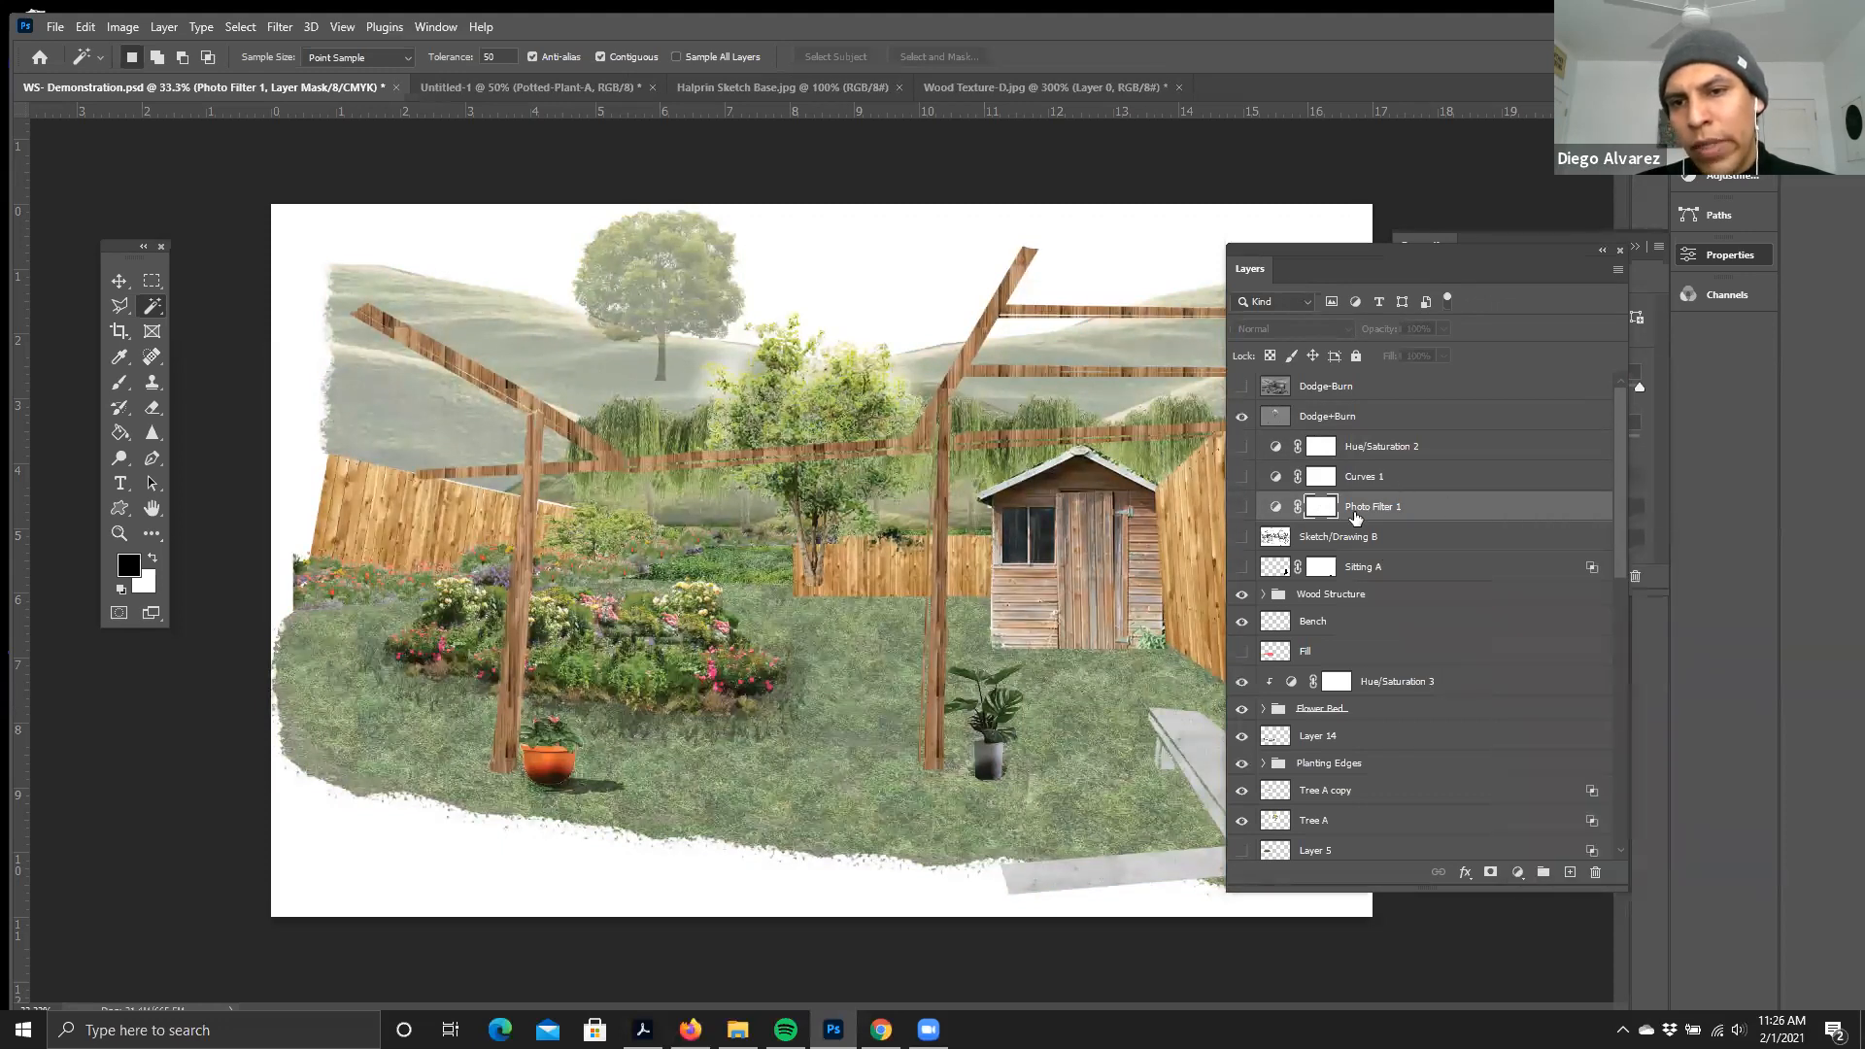
click(1307, 541)
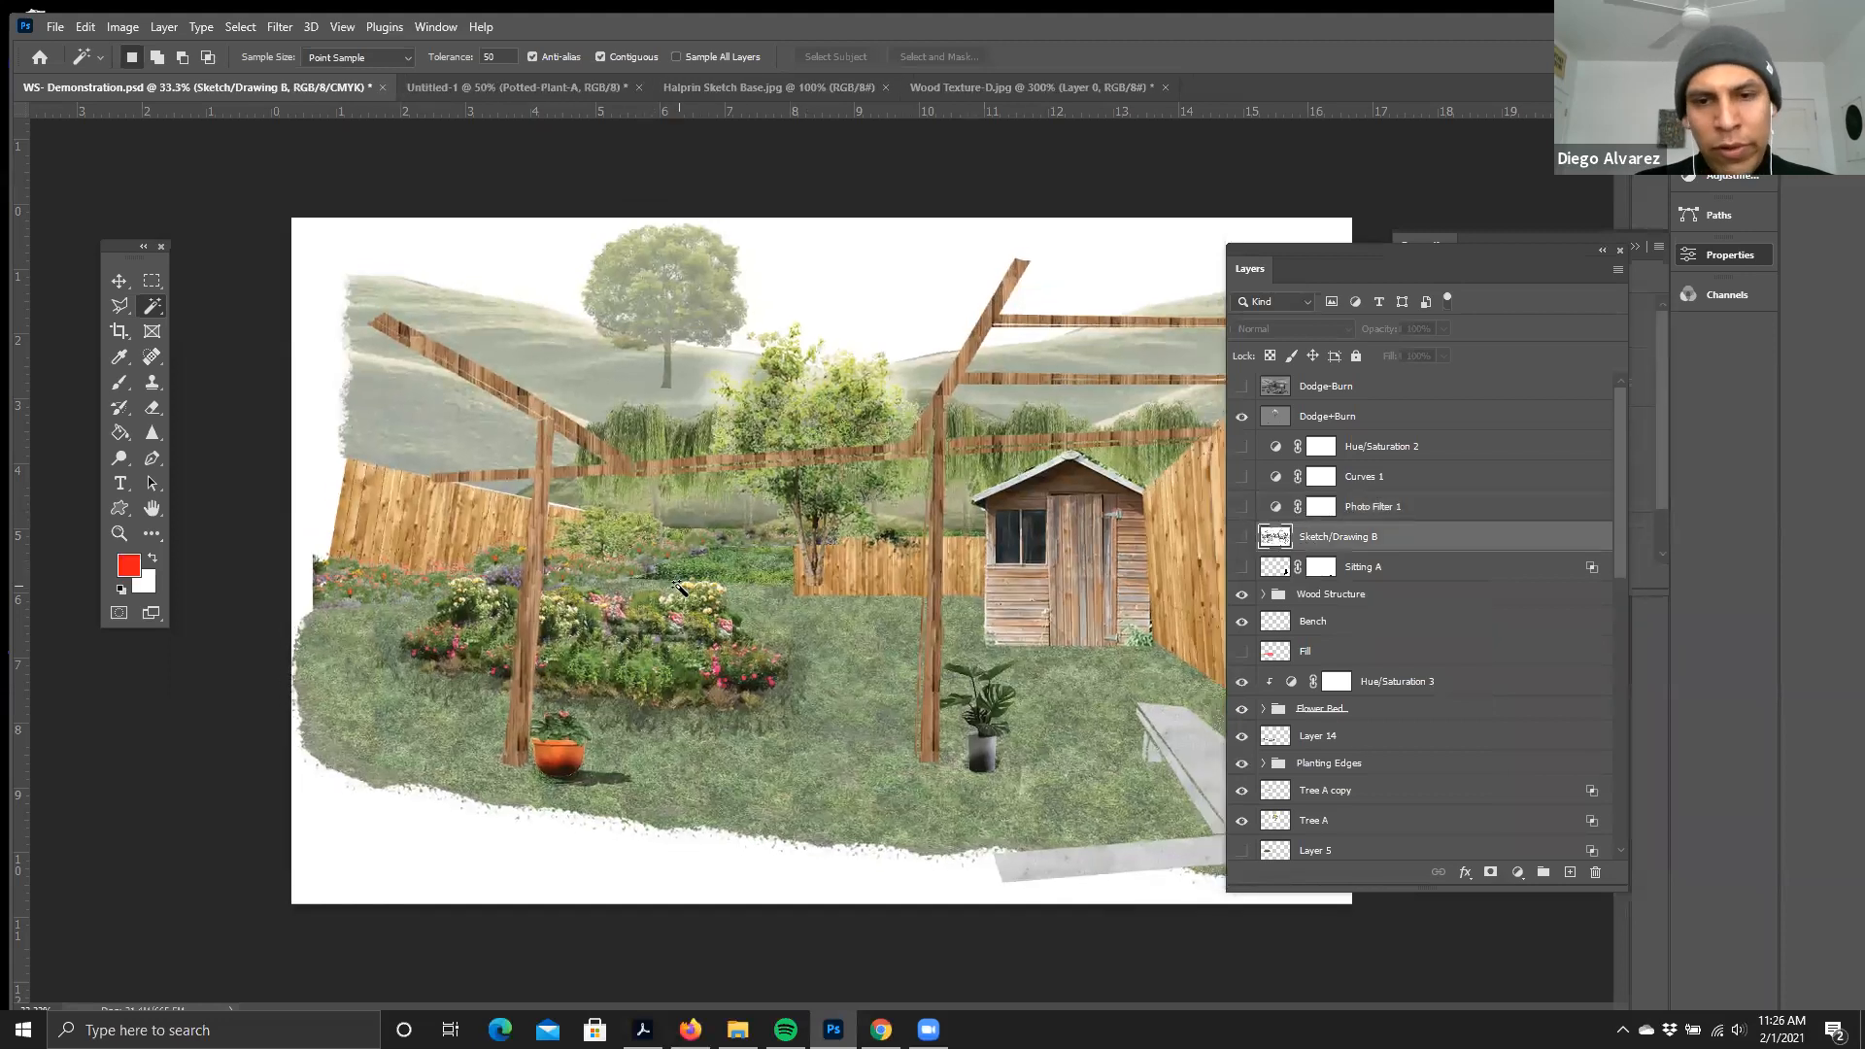
key(ctrl+minus)
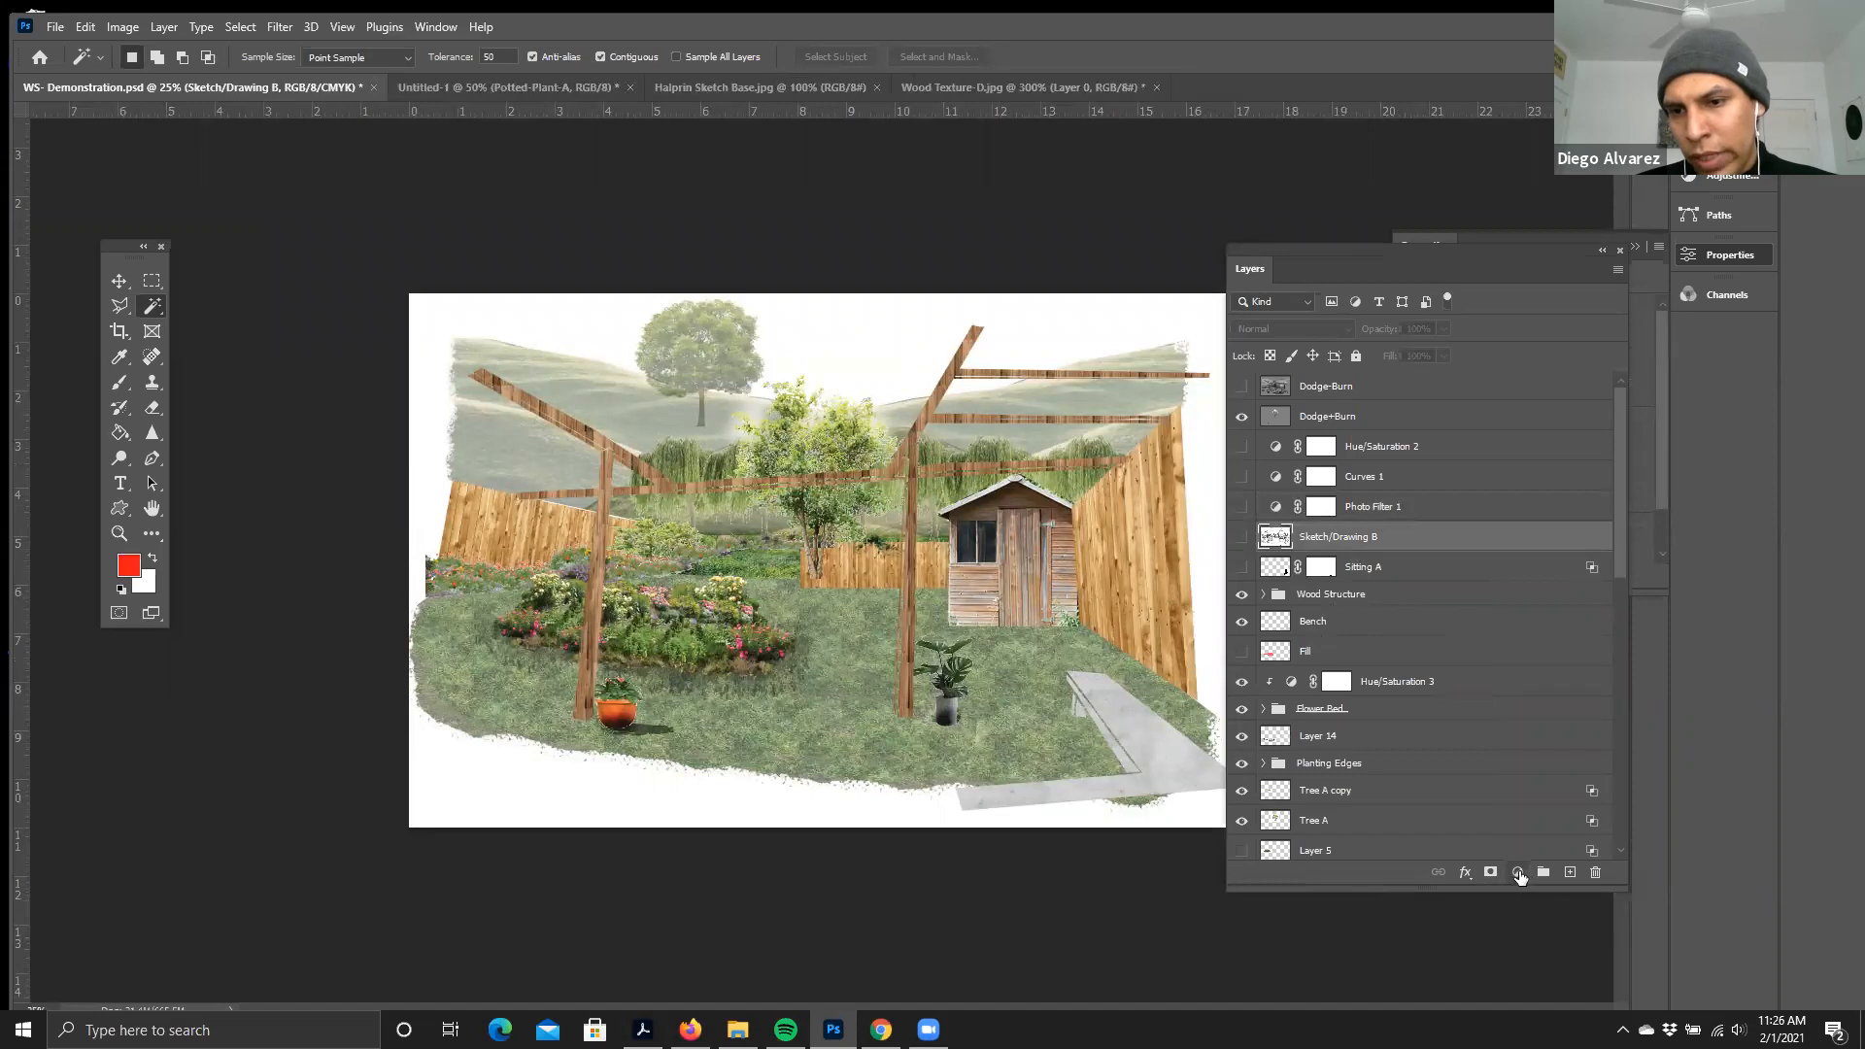
click(1519, 873)
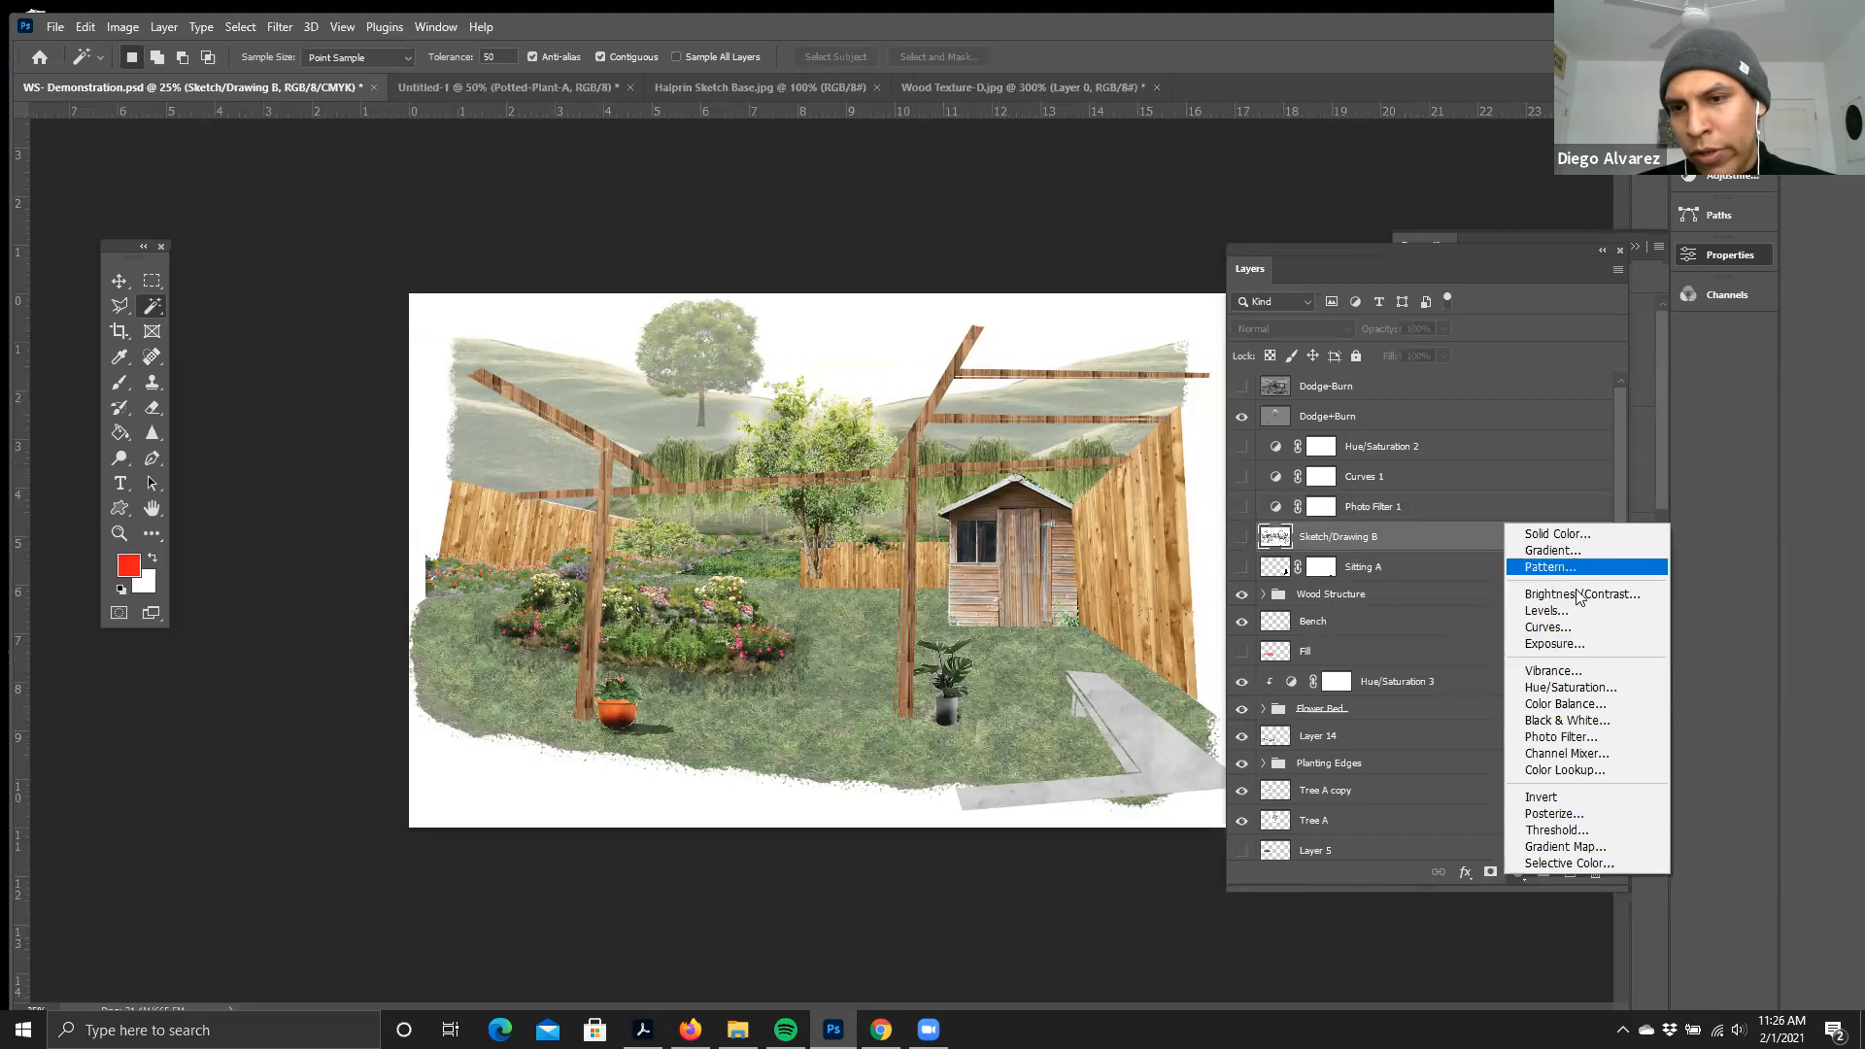
click(1569, 688)
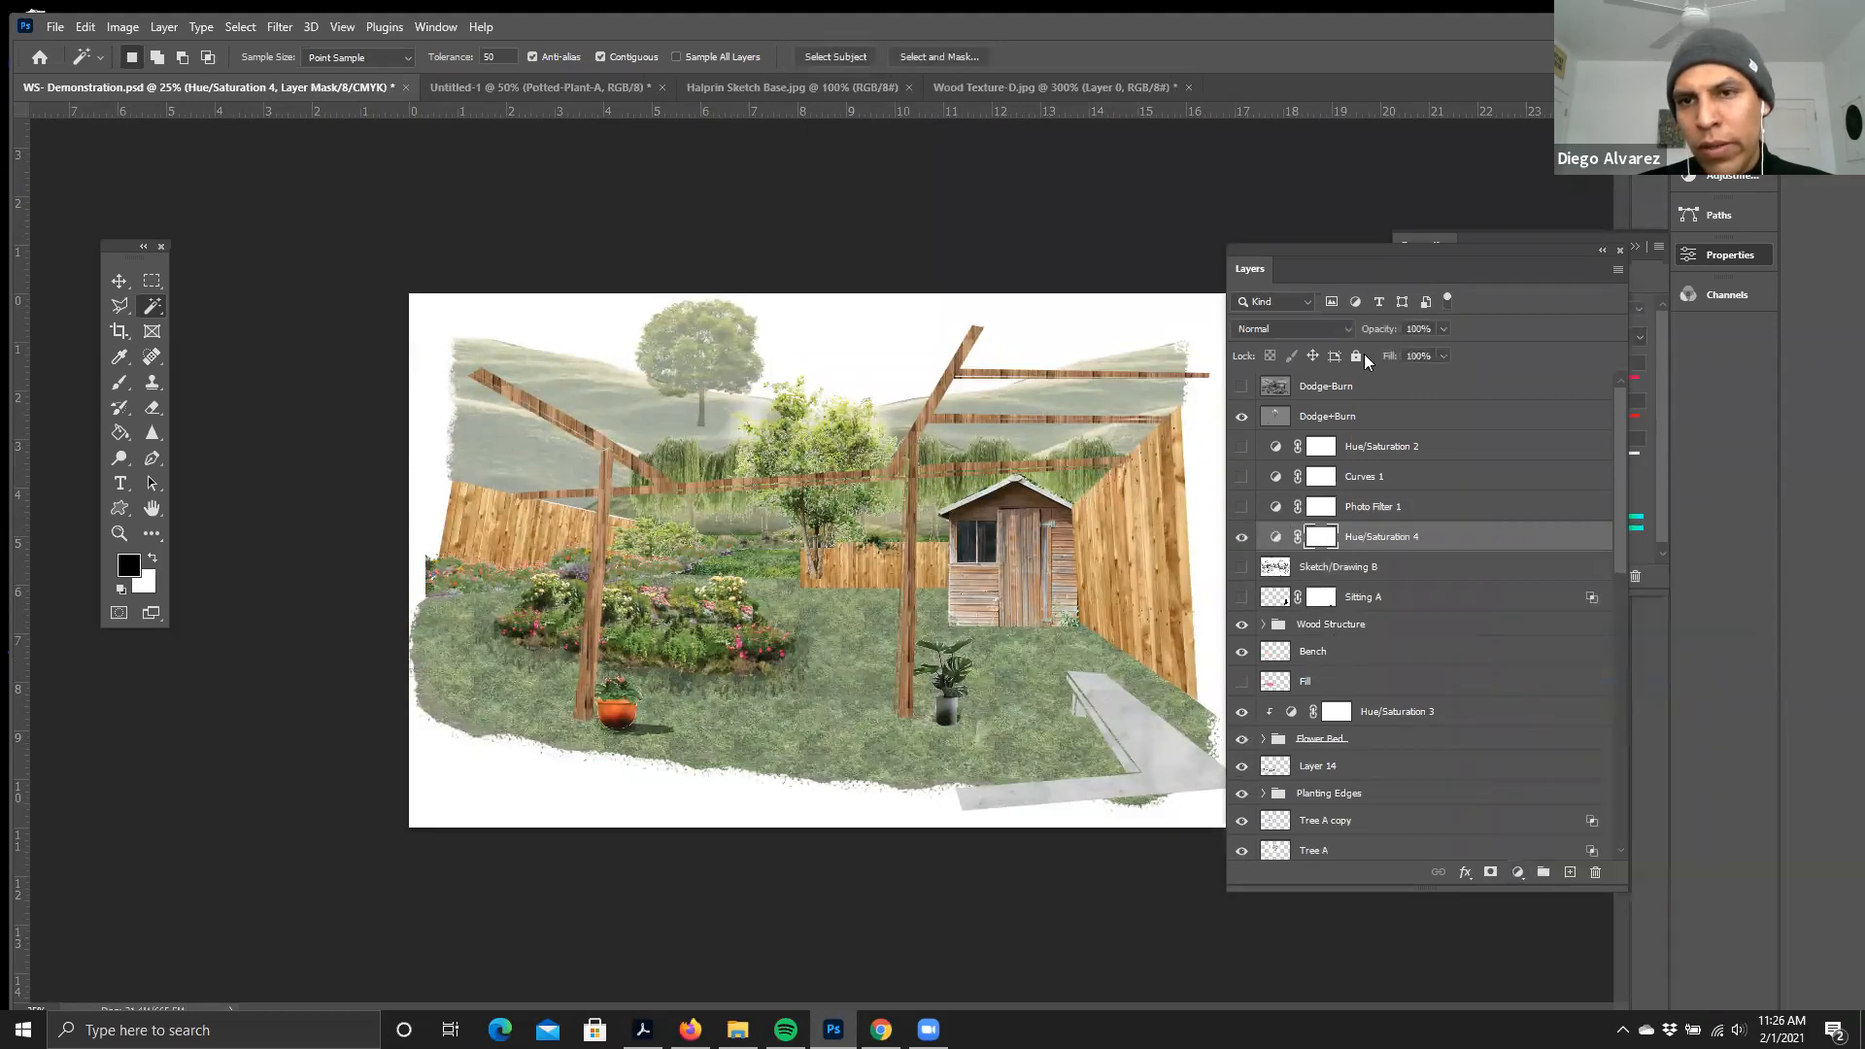
- Set the new Hue/Saturation adjustment to Saturation -10 and Lightness about +38, and clear the panels away from the image
drag(1481, 247, 1121, 208)
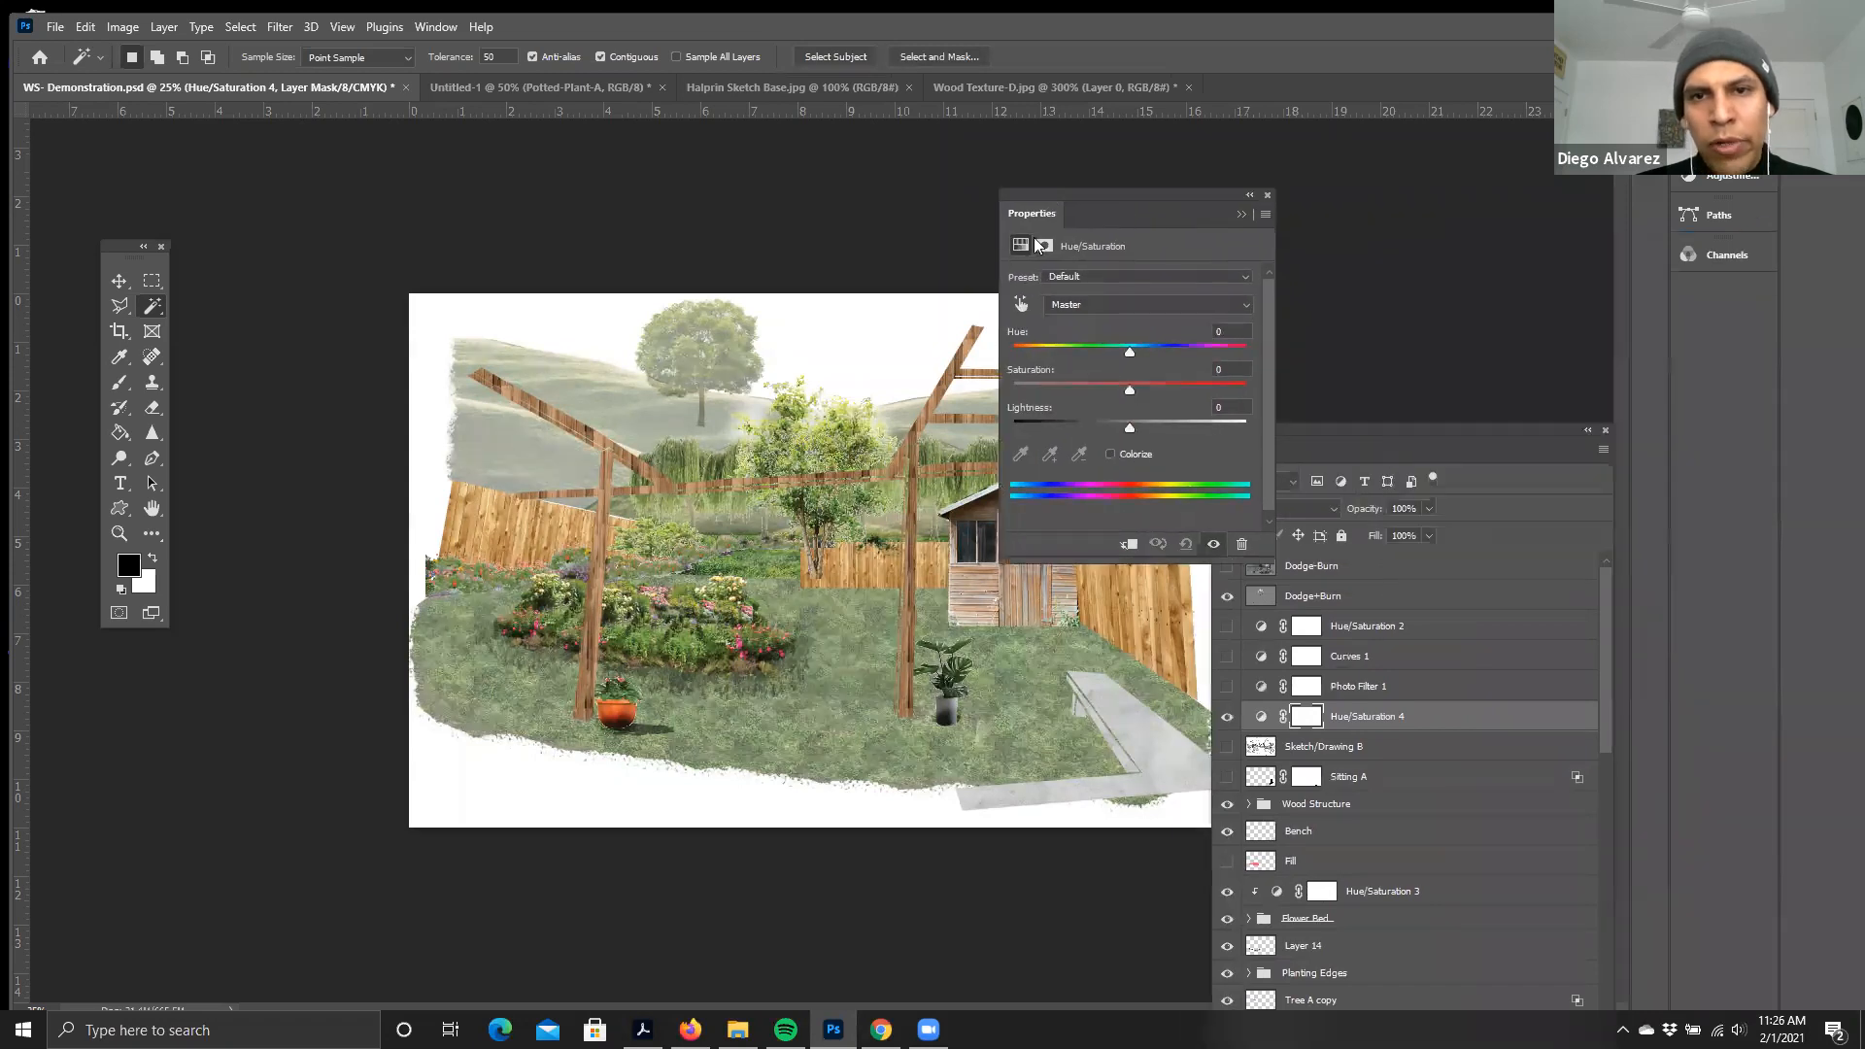
click(436, 28)
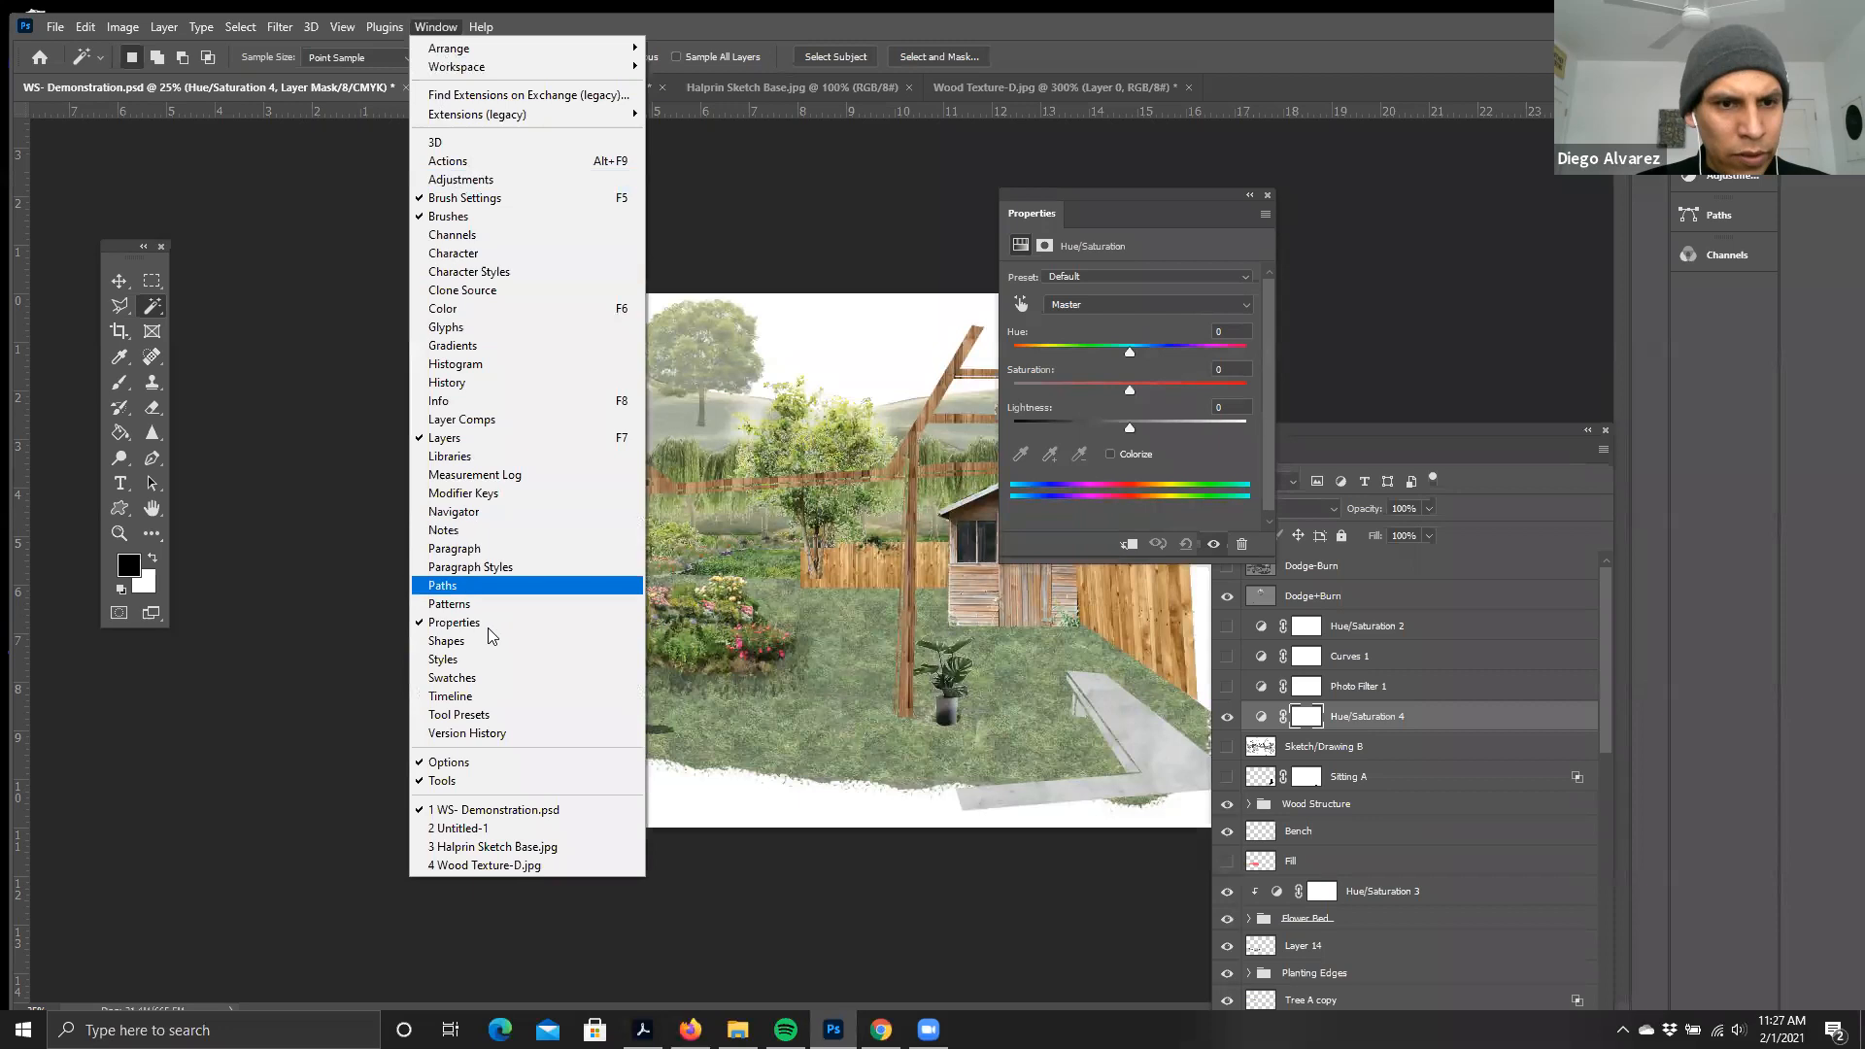
click(1123, 202)
drag(1096, 194, 1263, 190)
drag(1282, 426, 1358, 390)
drag(1253, 387, 1293, 423)
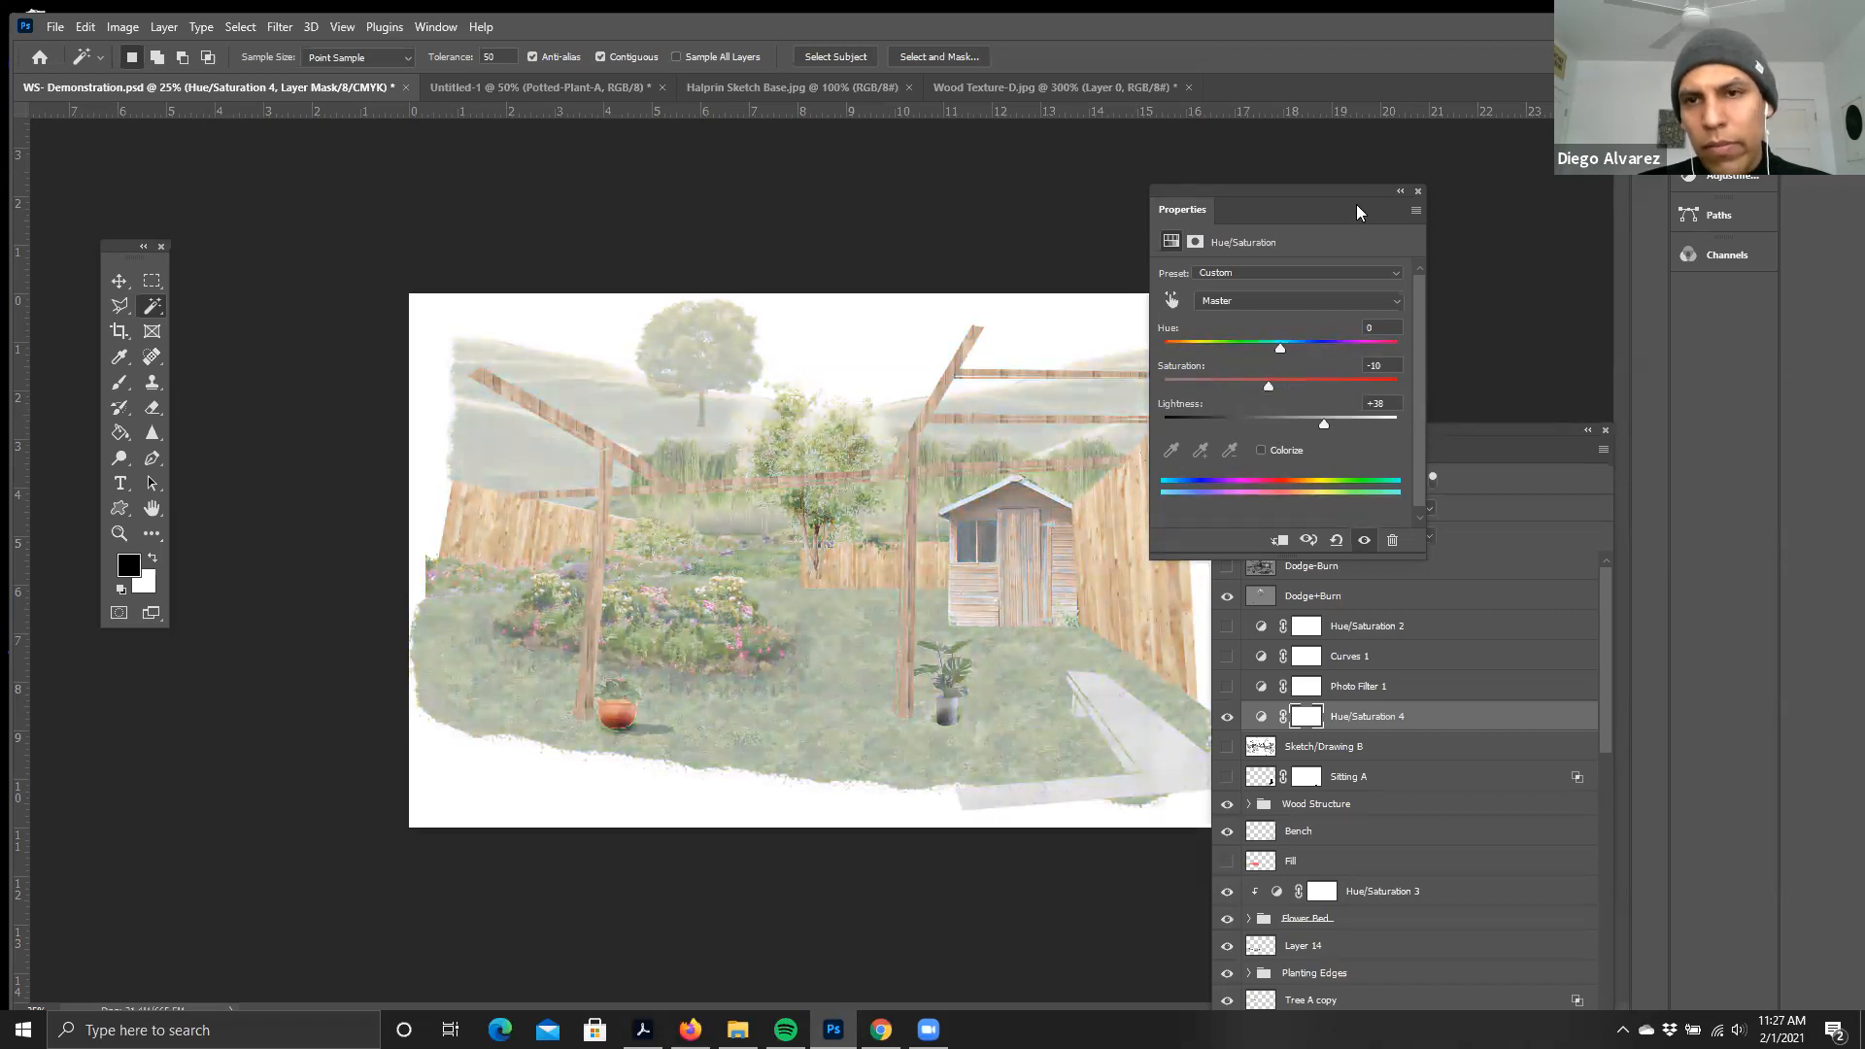
click(1398, 193)
drag(1327, 435, 1336, 278)
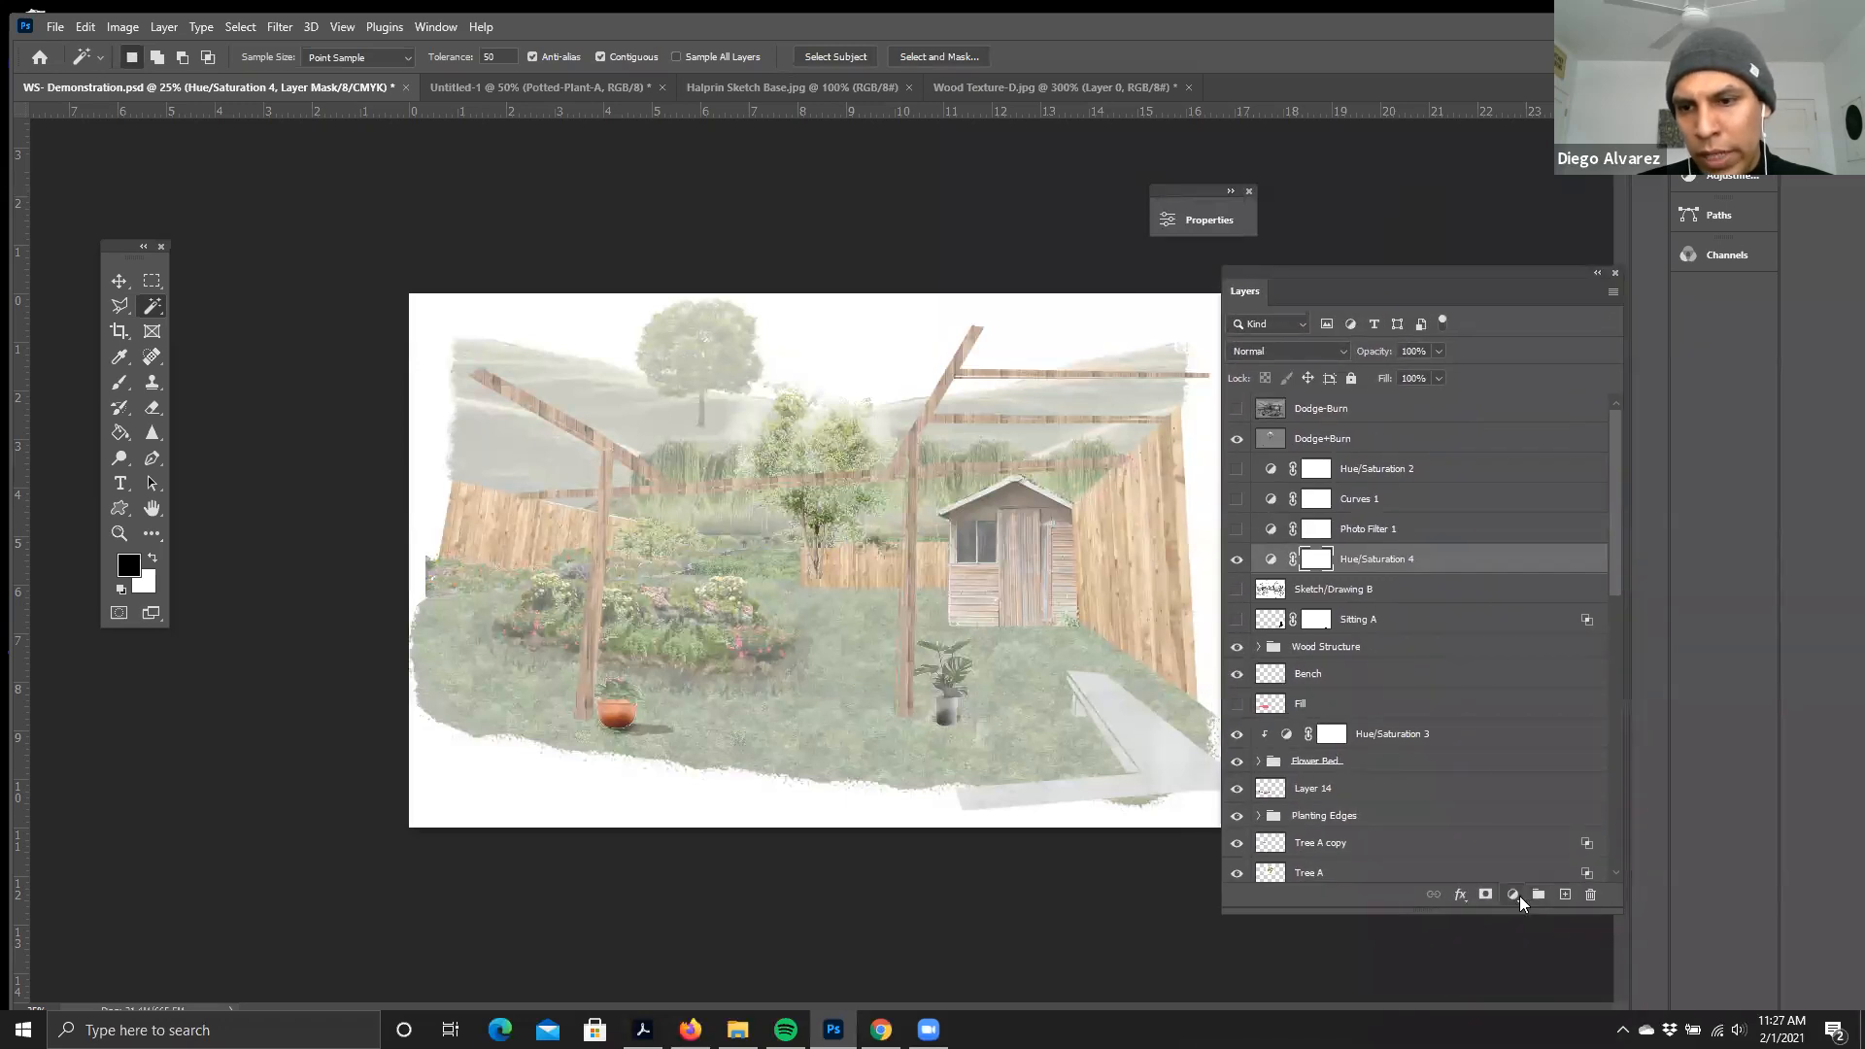
- Add a Photo Filter adjustment layer directly above the new Hue/Saturation layer
click(1514, 894)
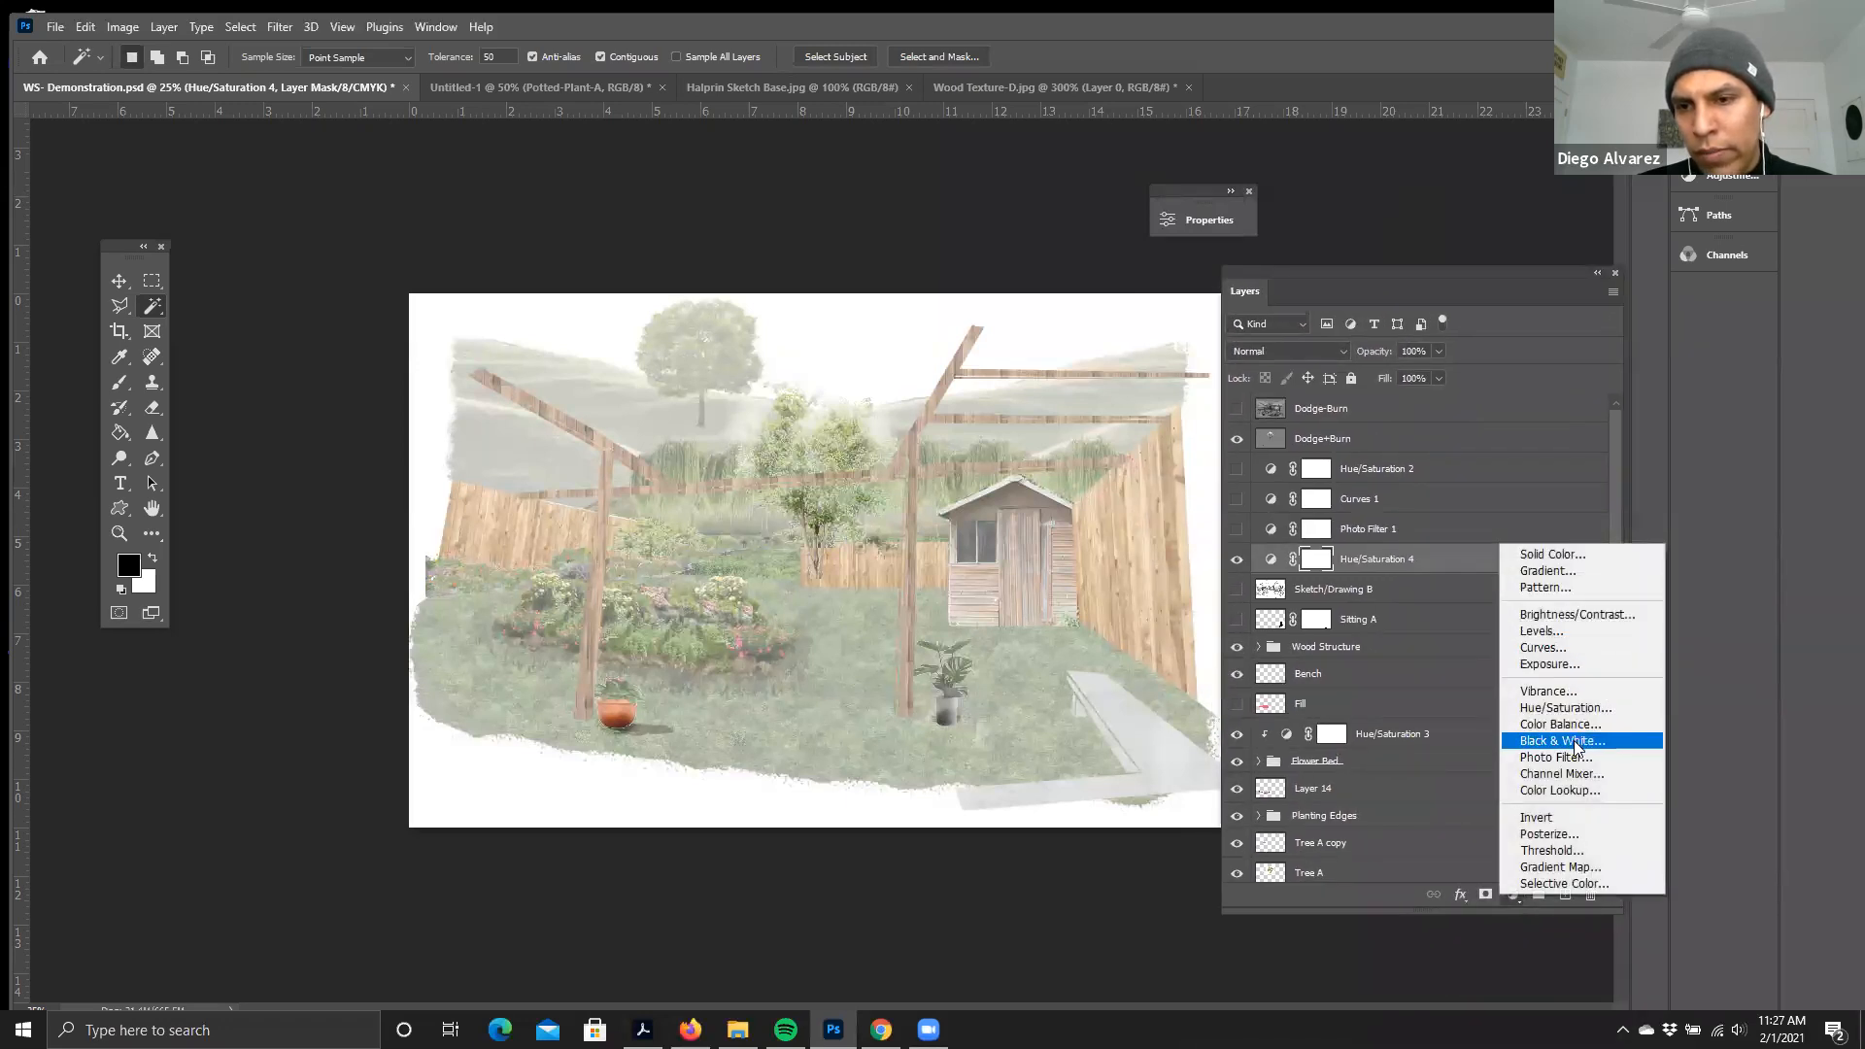
click(1513, 895)
click(1513, 894)
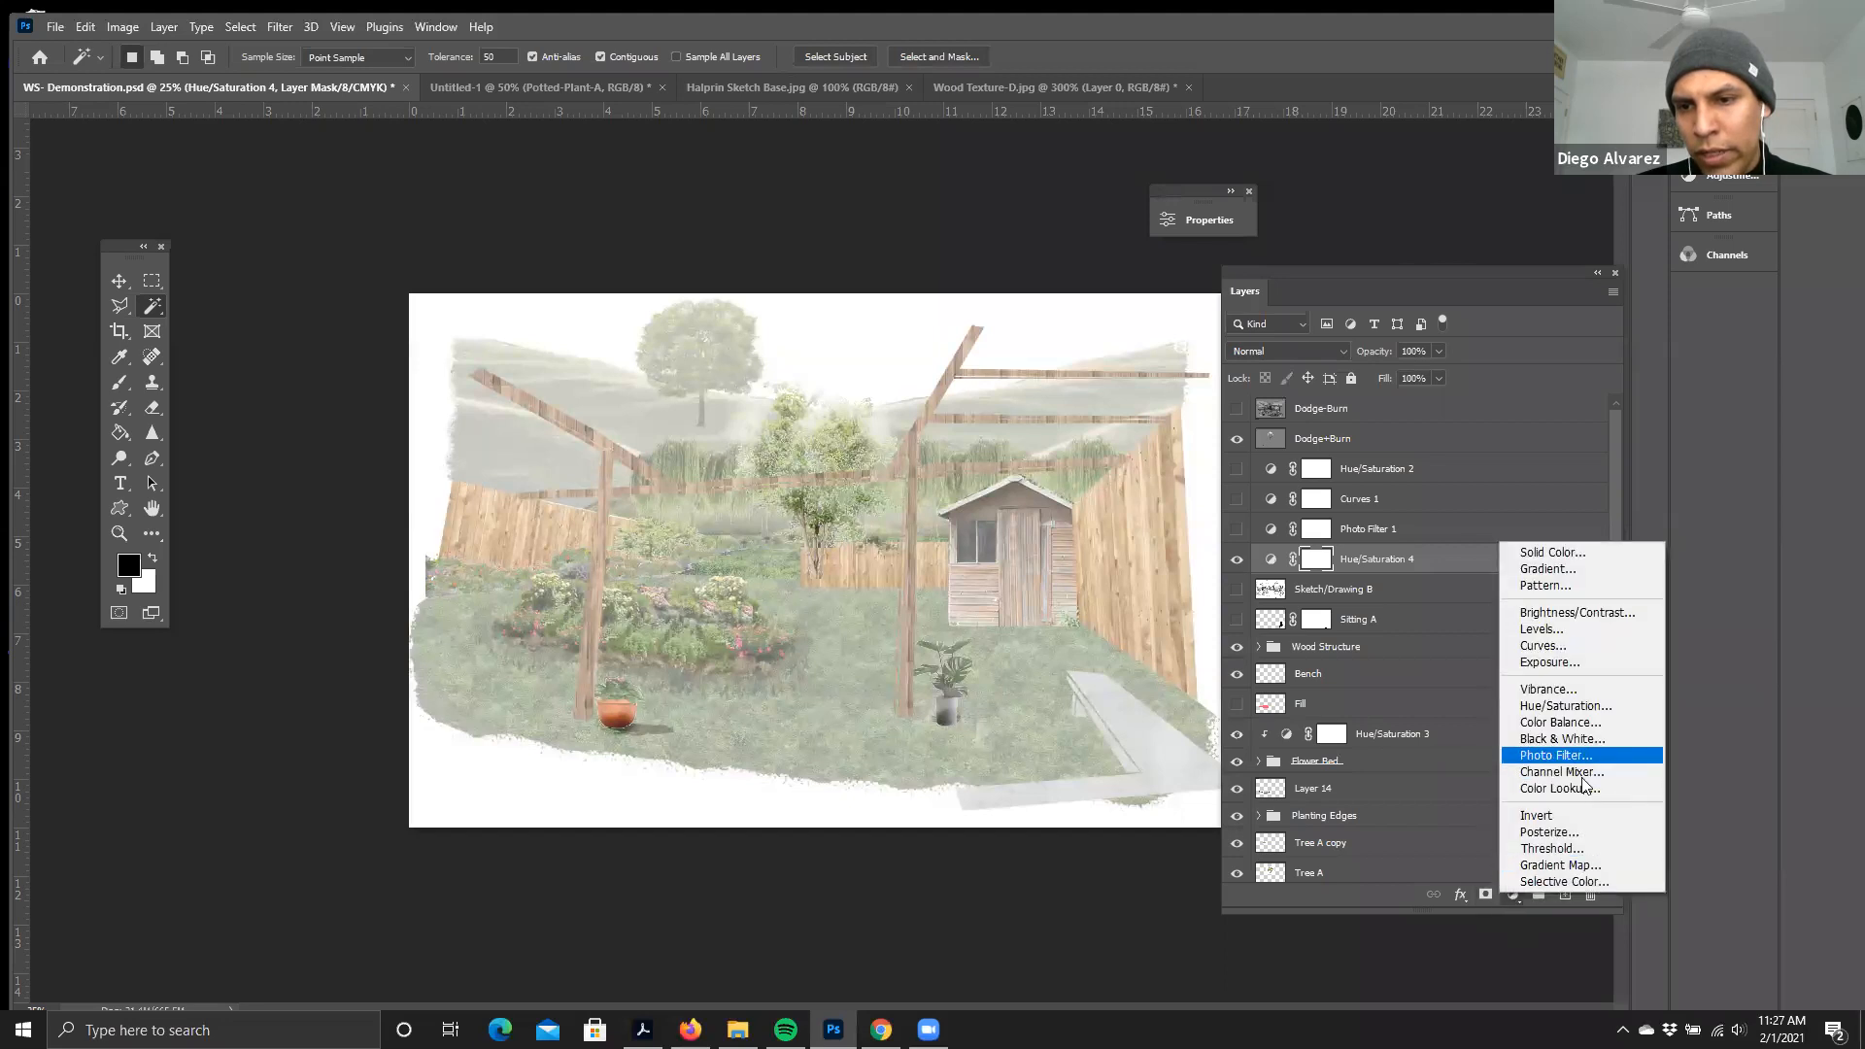
click(1564, 755)
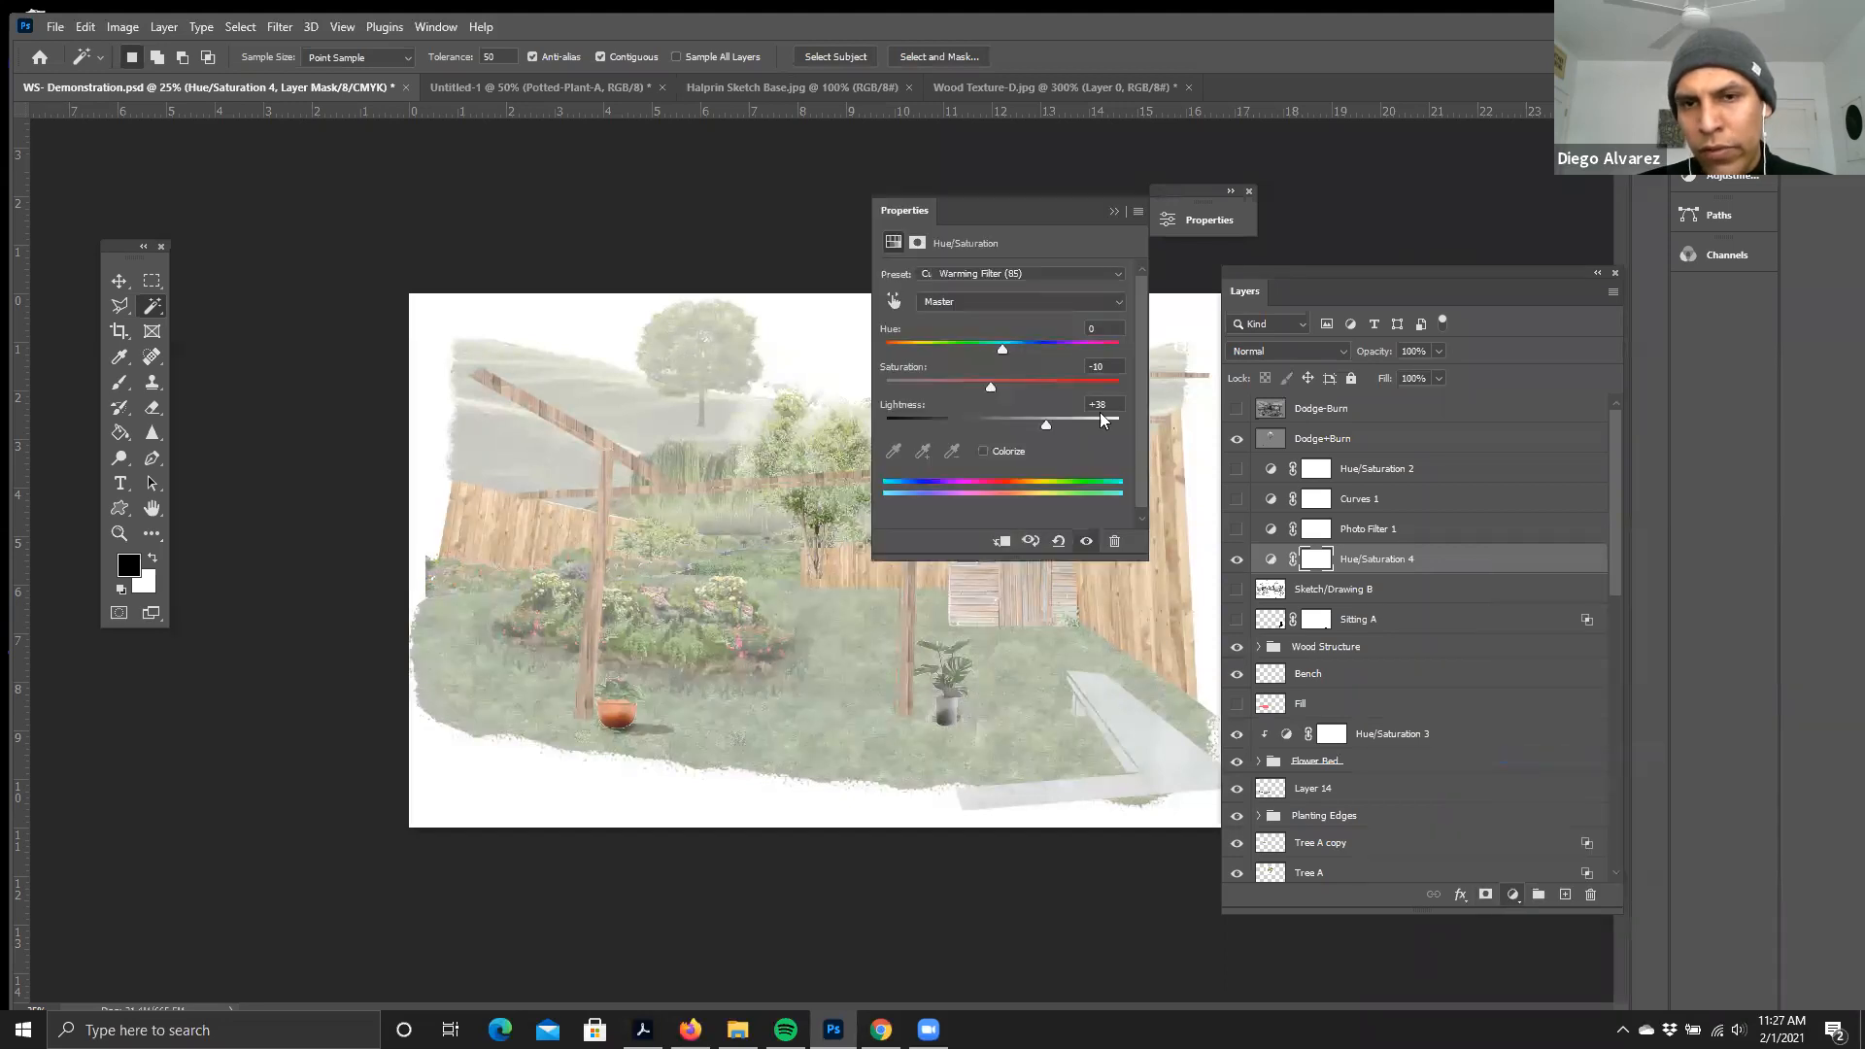
drag(914, 210, 1208, 227)
- Try the Cooling Filter (80) and Cooling Filter (LBB) presets on the photo filter and lower its density to 5%
click(1234, 280)
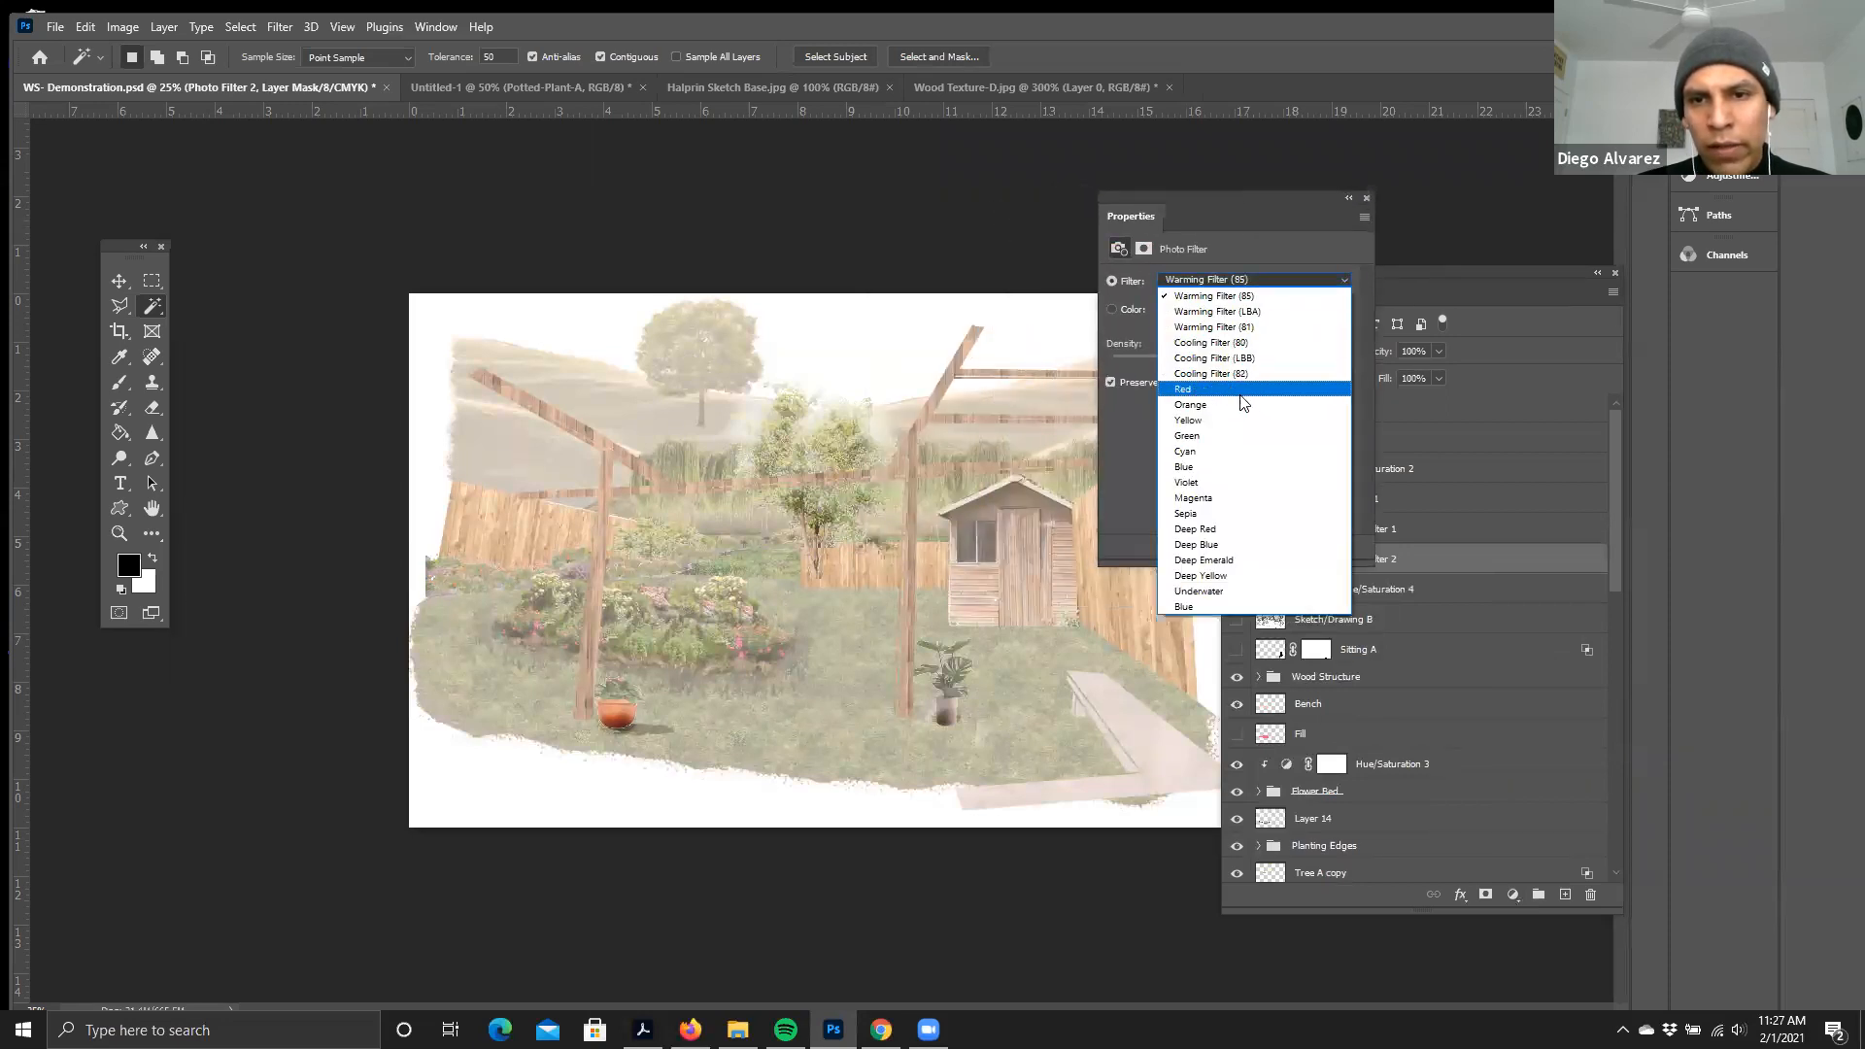
click(1226, 346)
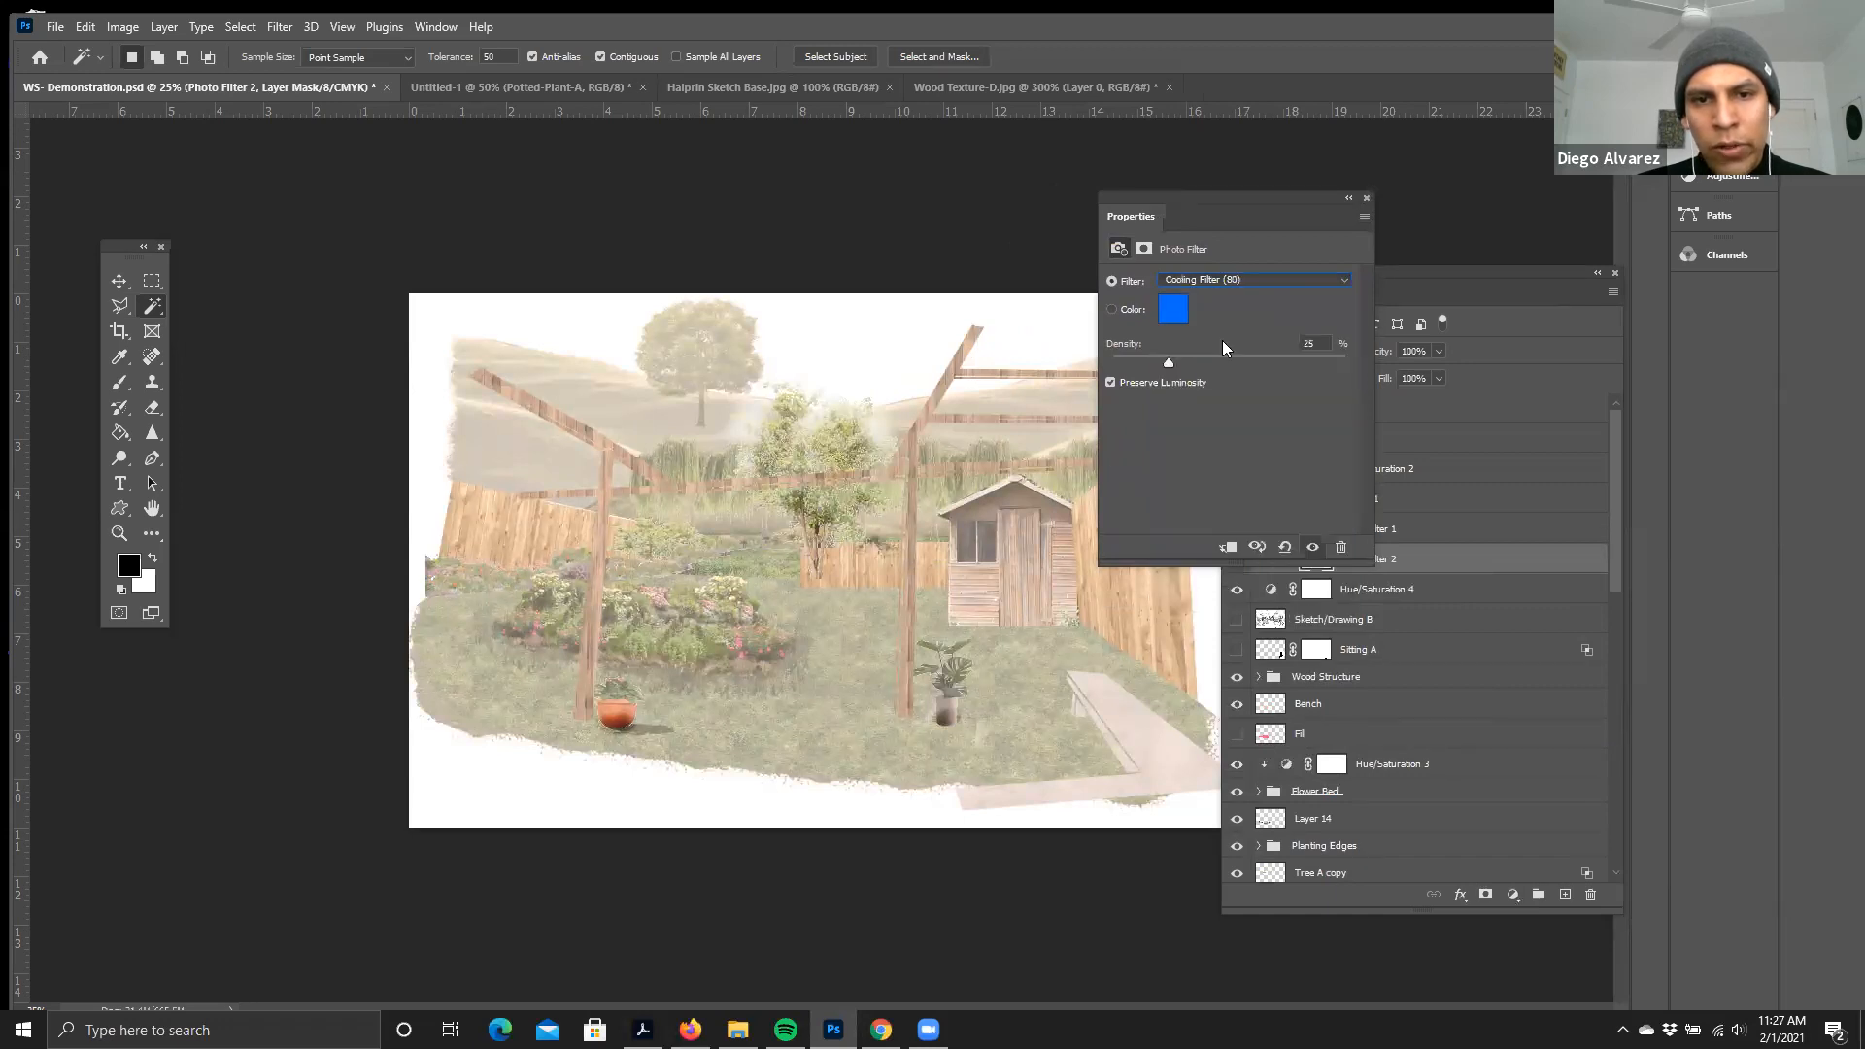
click(1200, 282)
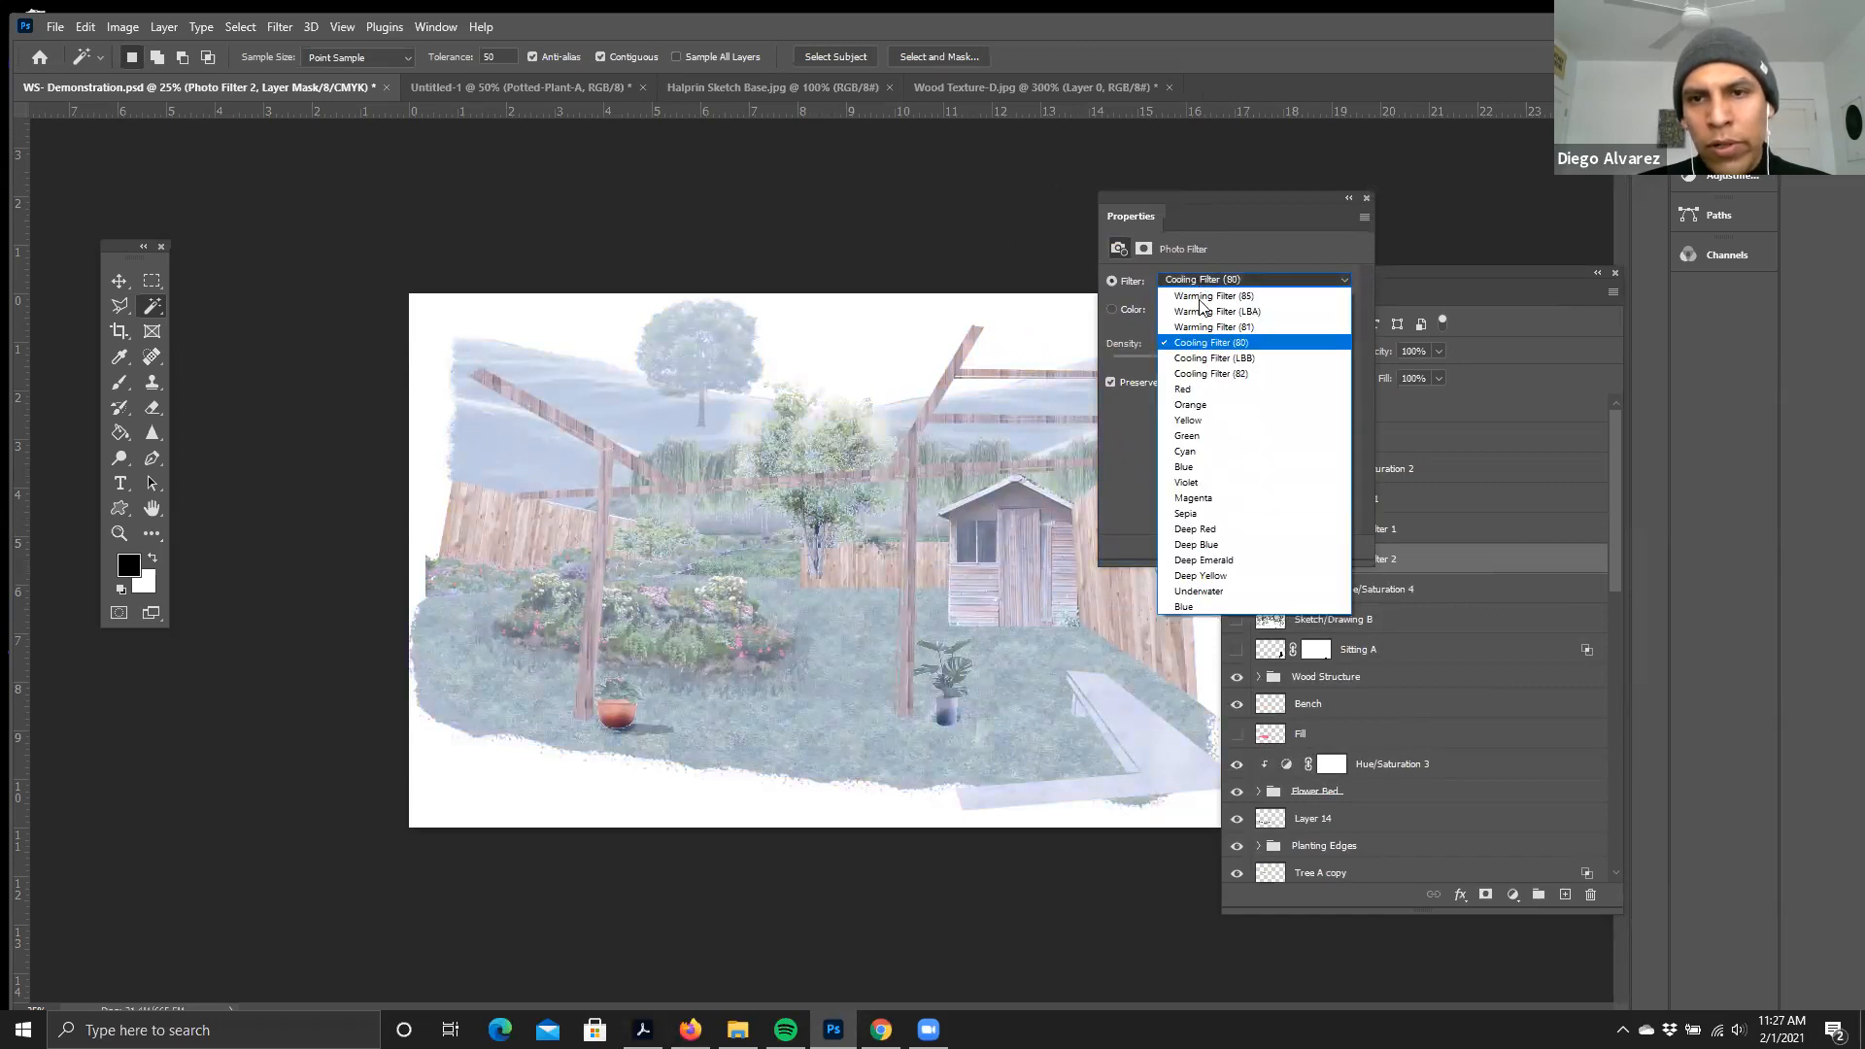
click(1230, 358)
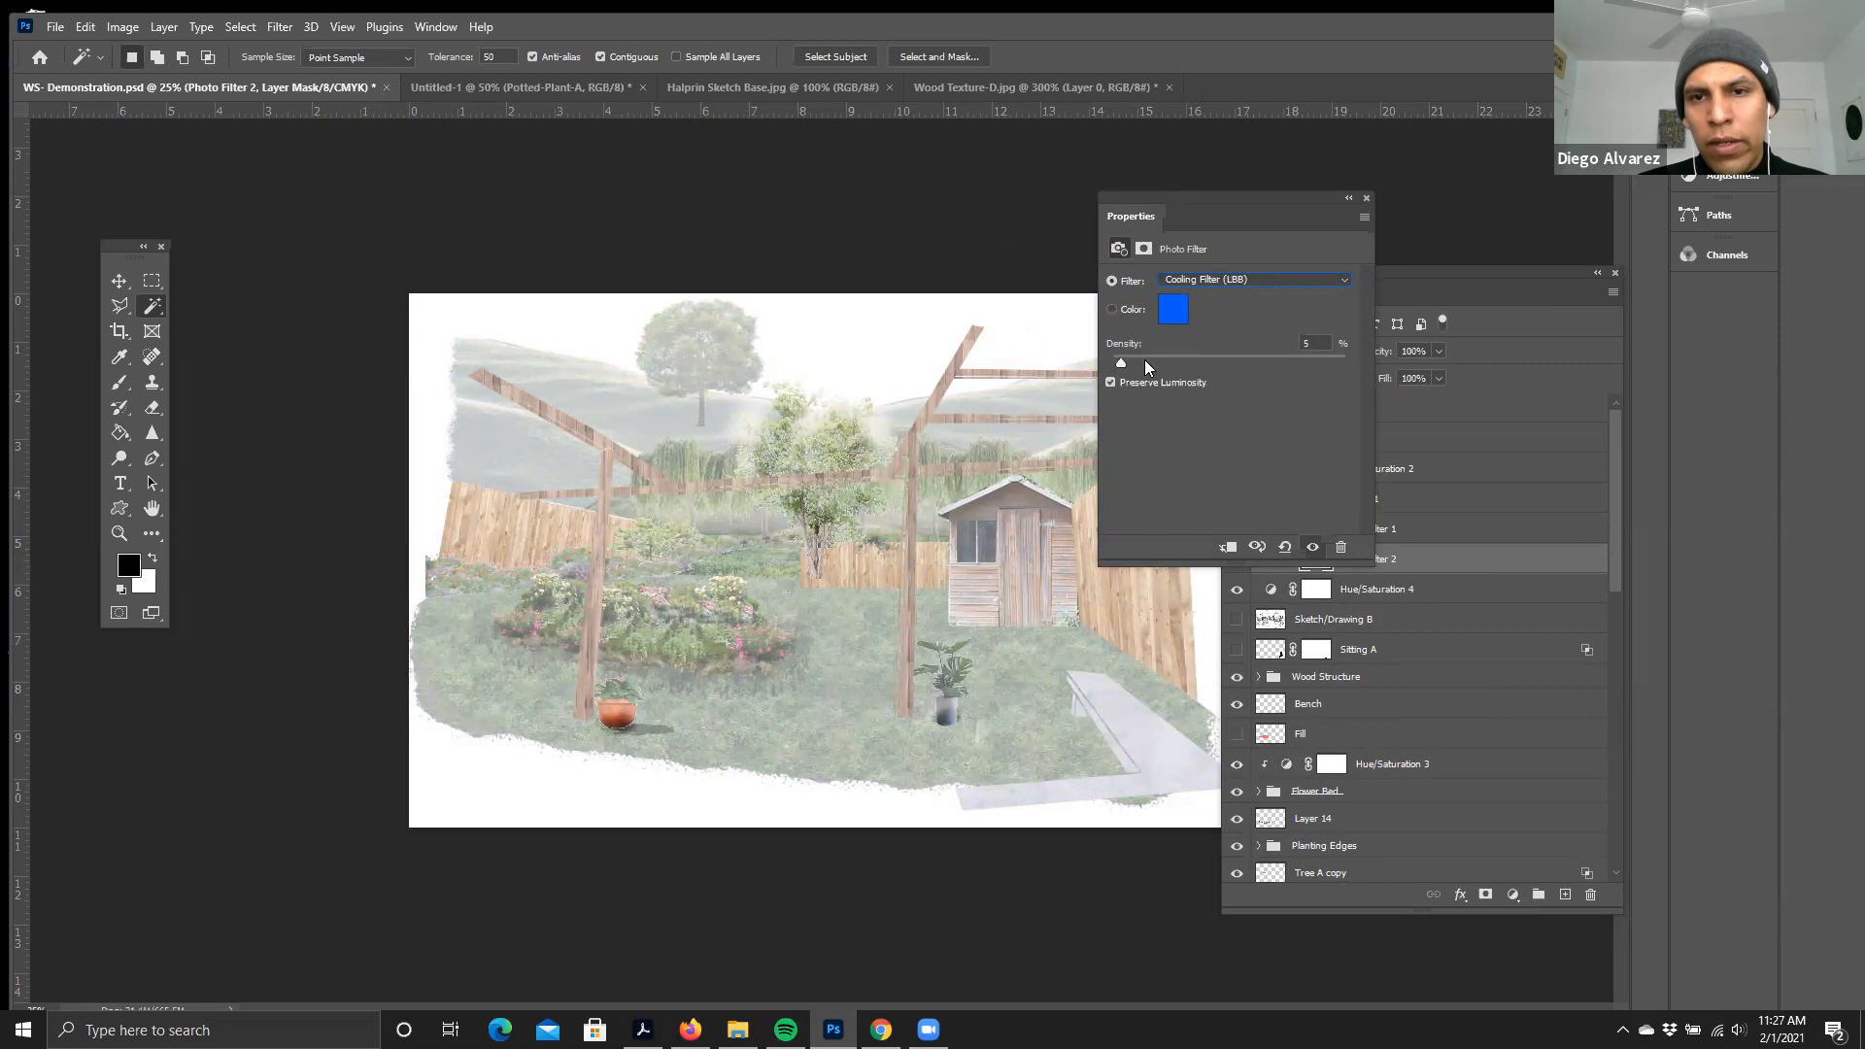
- Try further warming and cooling presets on the photo filter, ending with Warming Filter (85)
click(1218, 279)
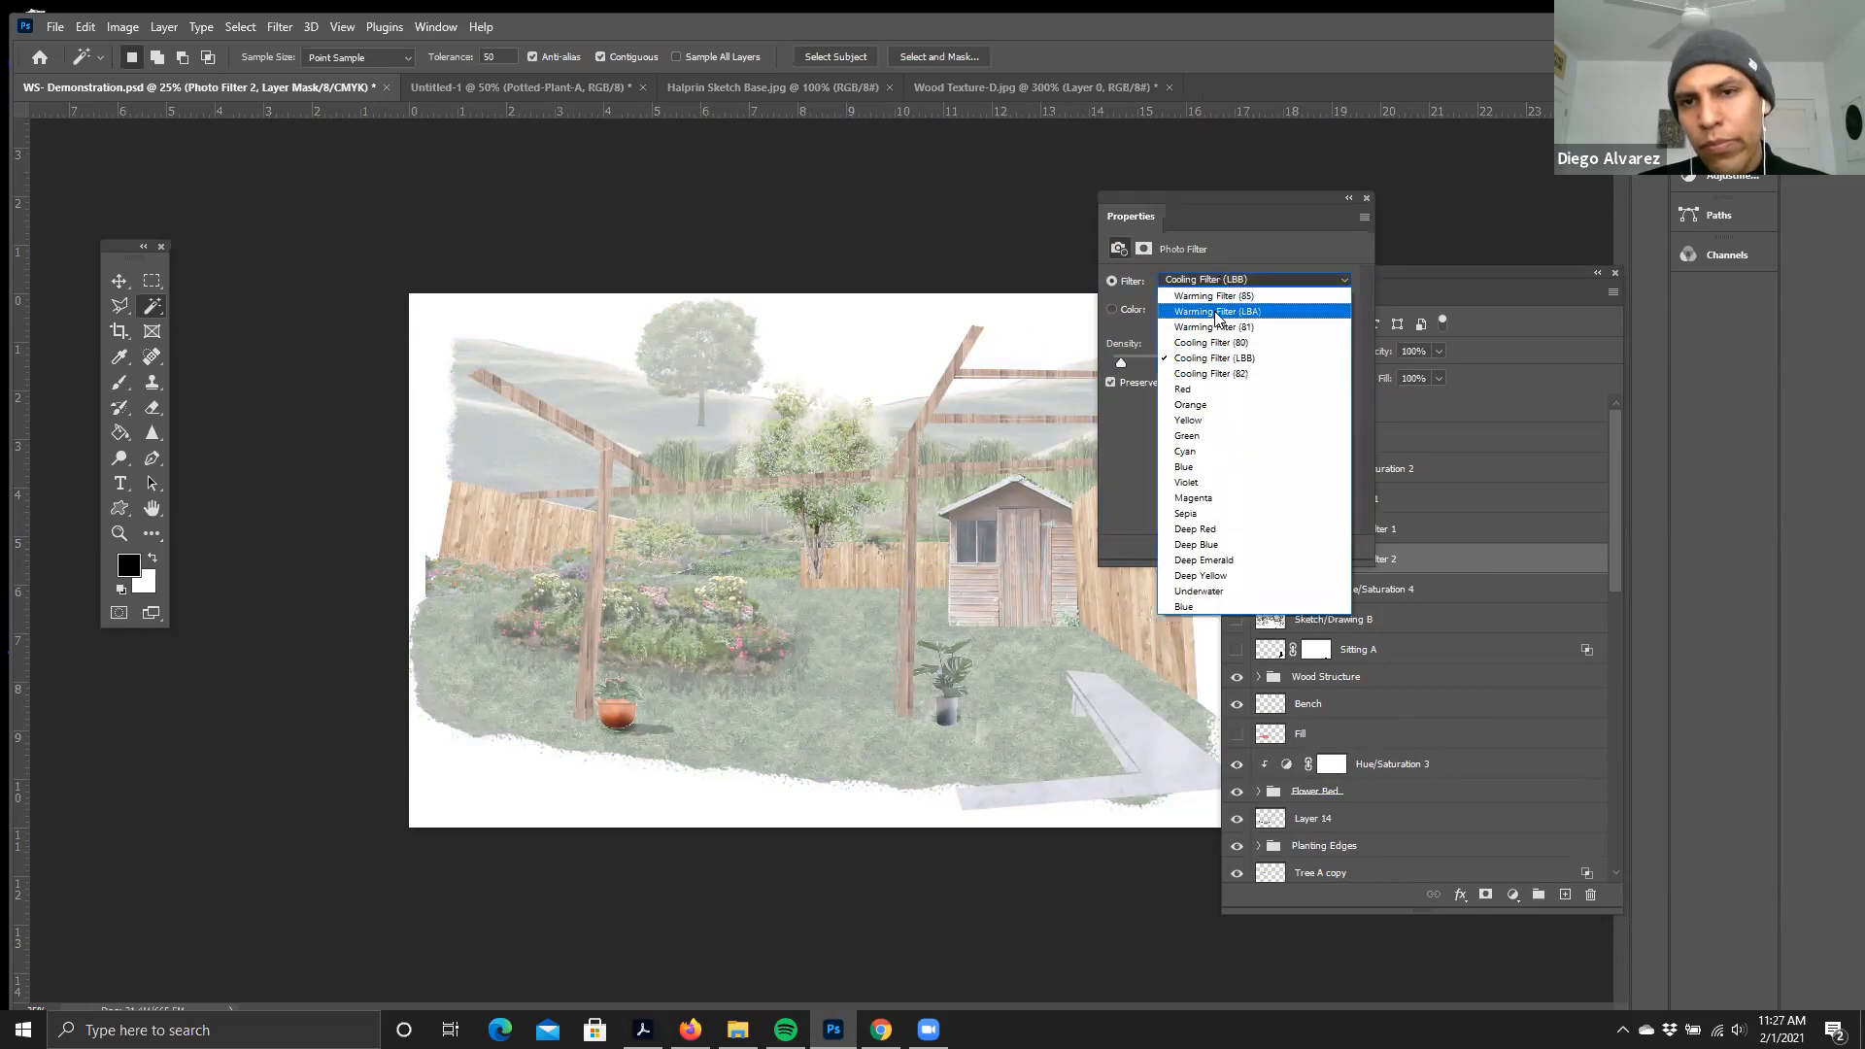
click(1210, 311)
click(1203, 279)
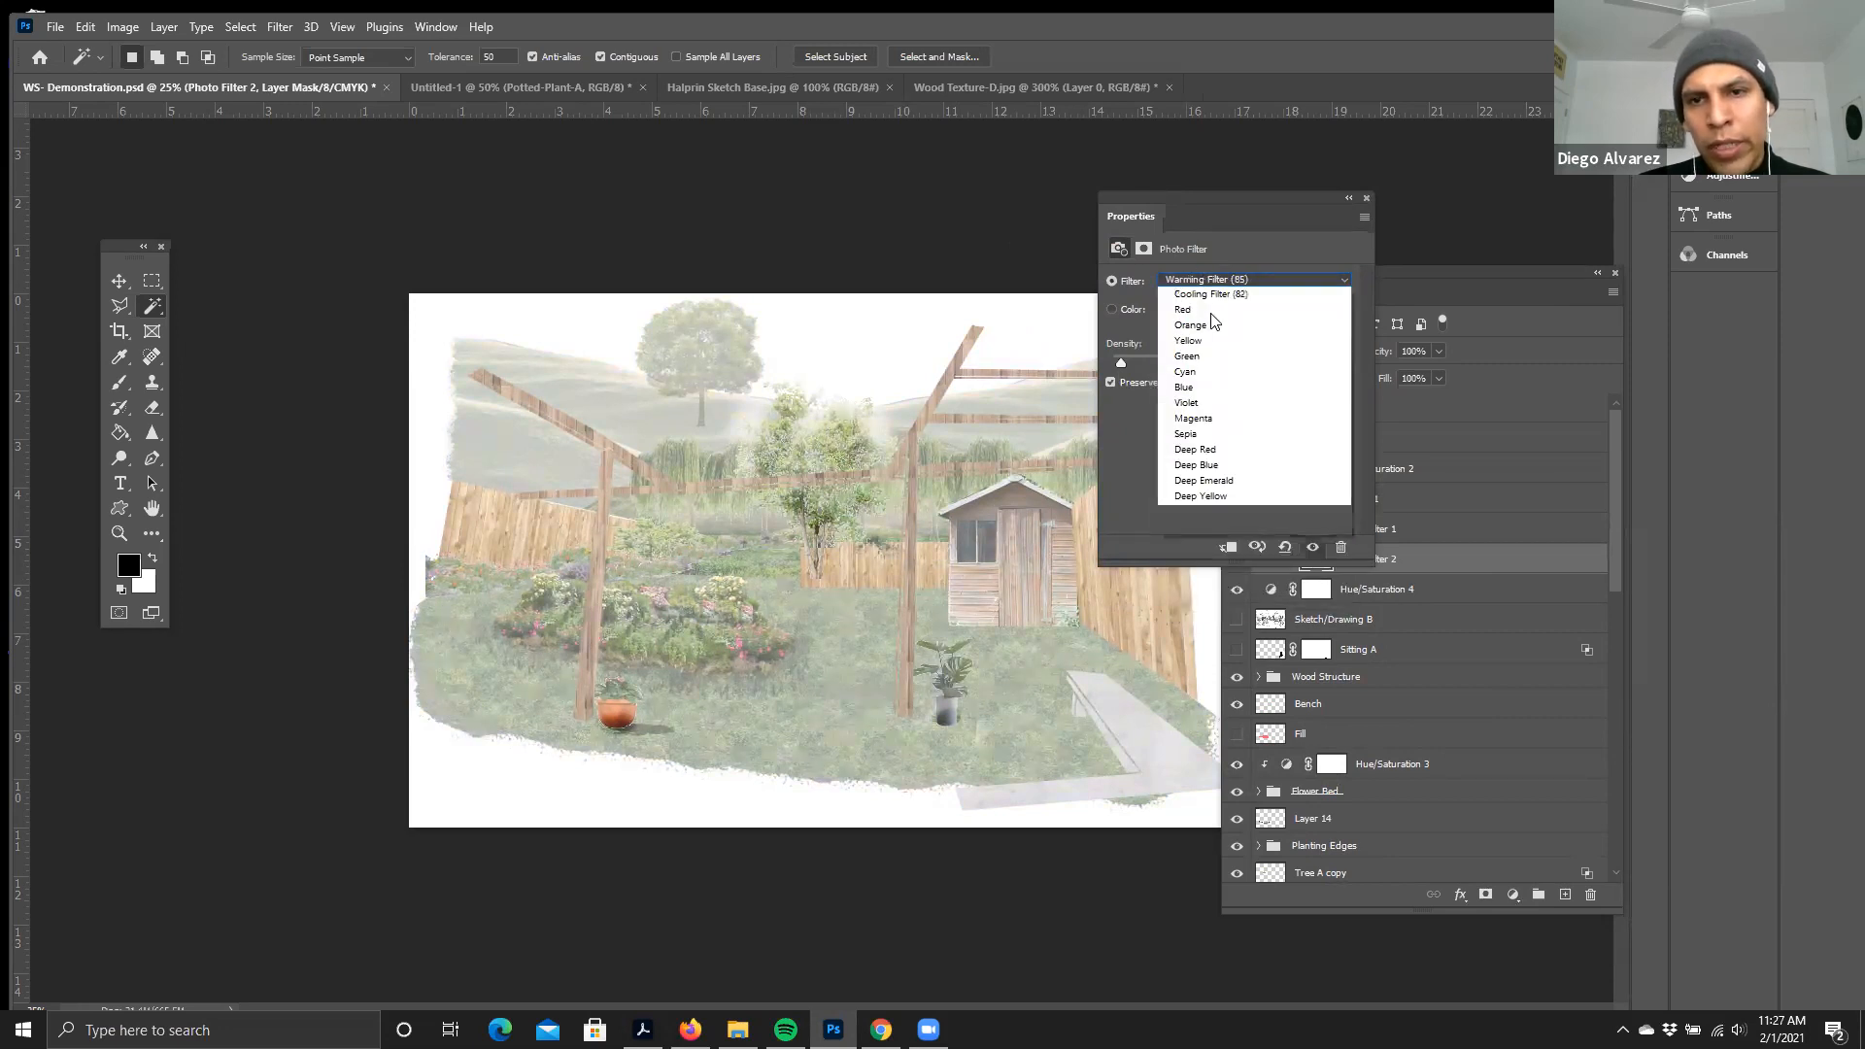
click(1217, 326)
click(1234, 280)
click(1230, 357)
click(1230, 280)
click(1210, 298)
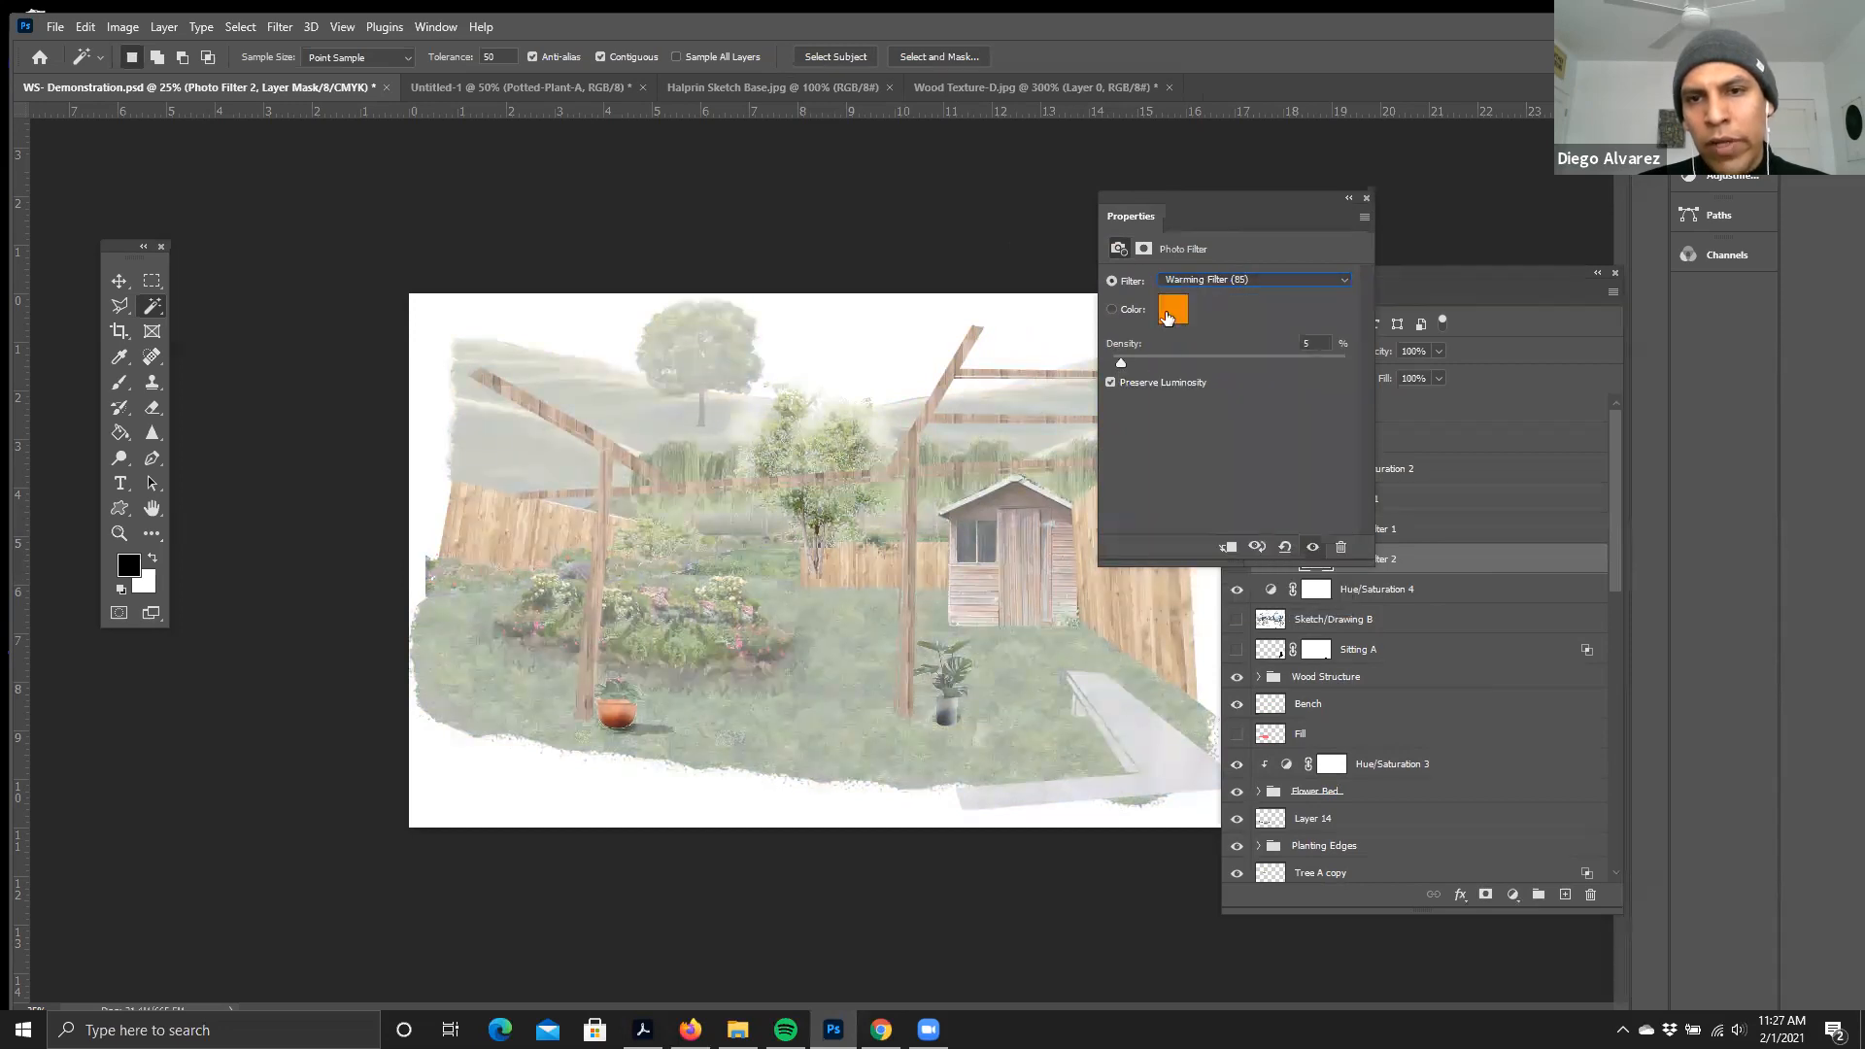
- Give the photo filter a custom bright yellow color, increase its density and collapse its settings
click(1168, 313)
mouse_move(975, 416)
mouse_down()
mouse_move(987, 551)
mouse_move(993, 470)
mouse_move(966, 396)
mouse_move(1010, 585)
mouse_move(977, 377)
mouse_up()
click(1013, 587)
click(1167, 373)
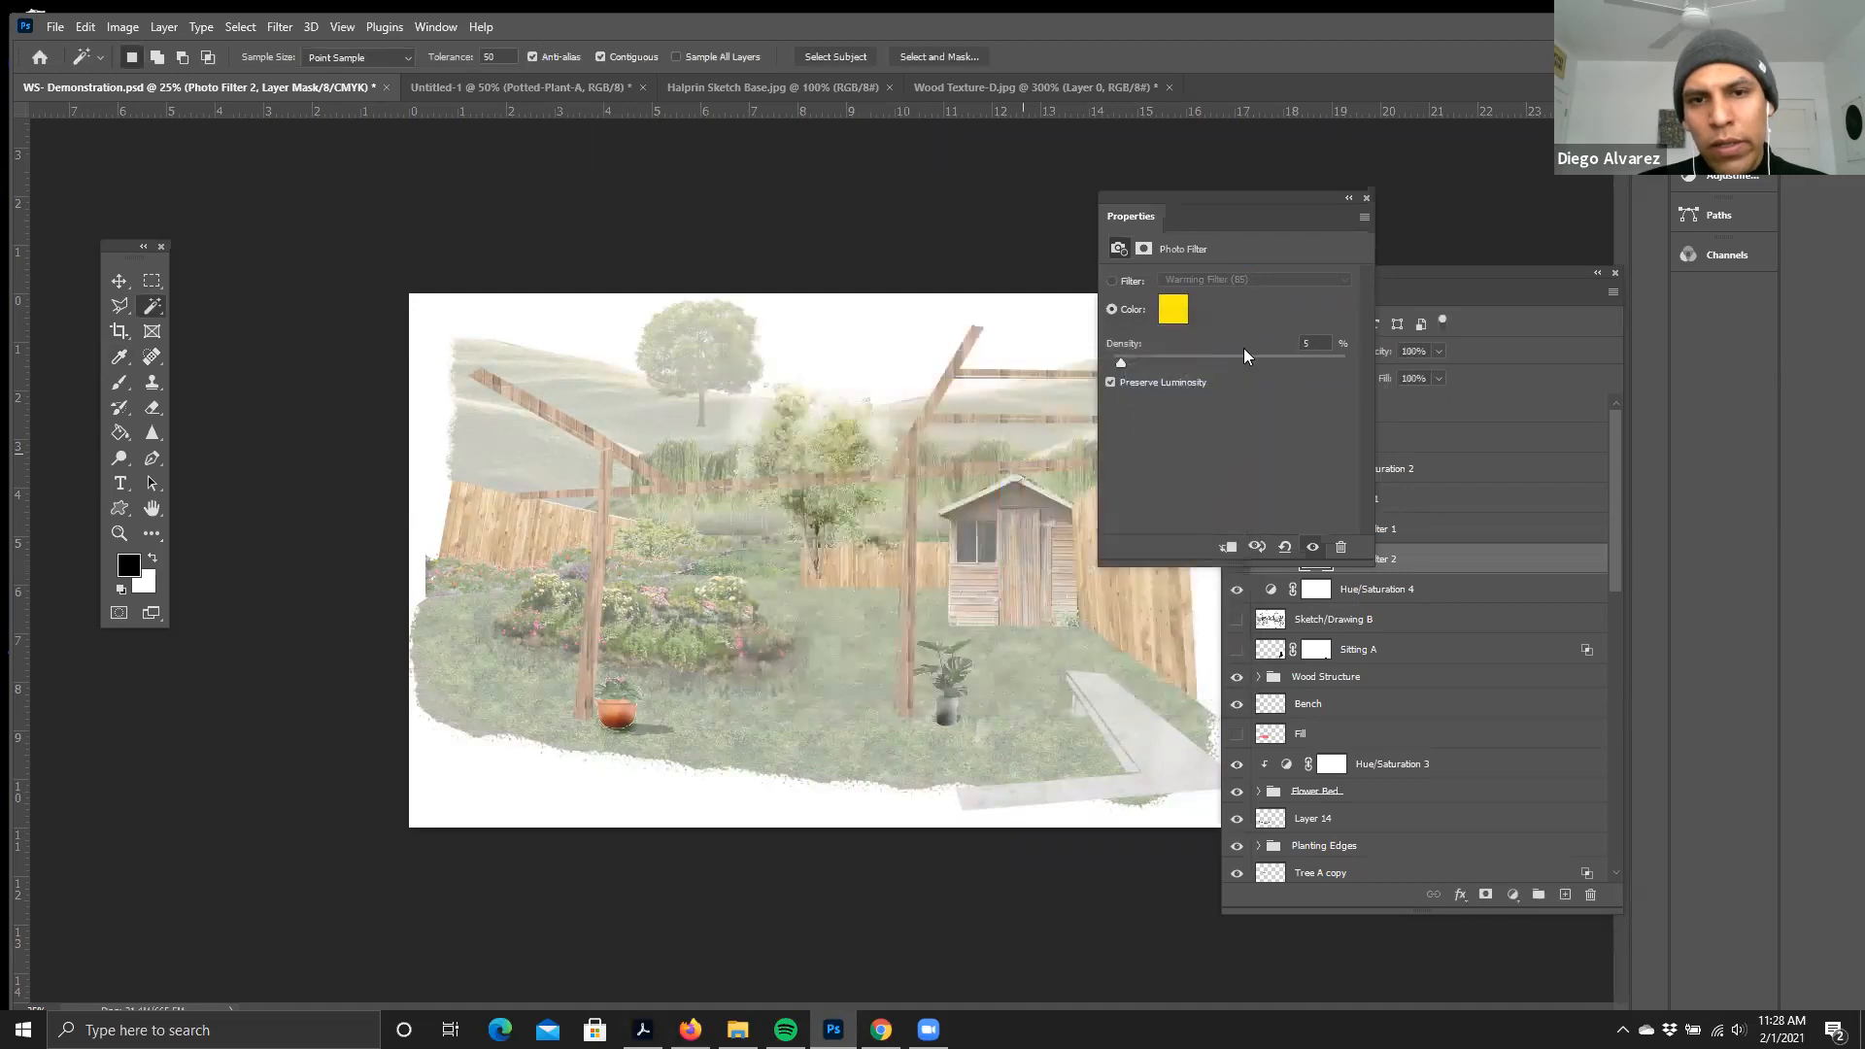
drag(1131, 362, 1173, 366)
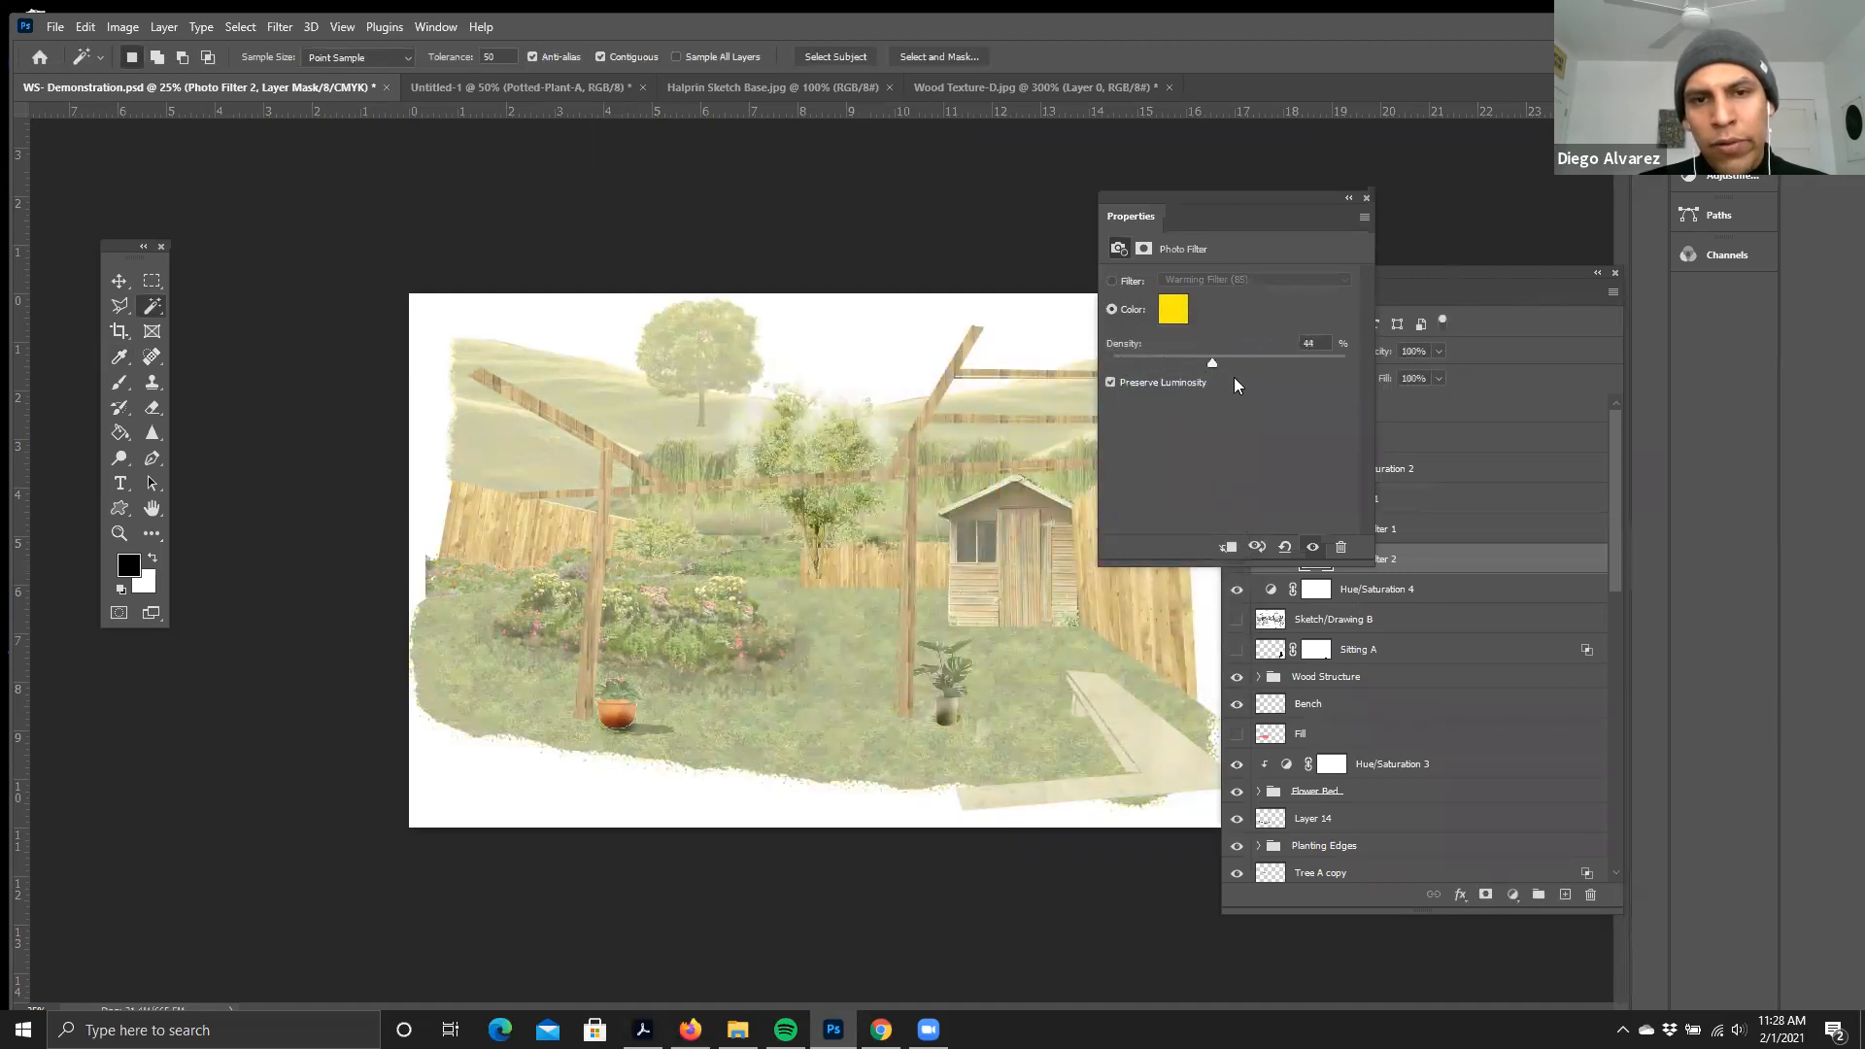
click(1348, 200)
- Review the lower layers of WS- Demonstration.psd and compare that file with the potted plant cutout in Untitled-1
scroll(1353, 699, down, 6)
scroll(1352, 820, down, 5)
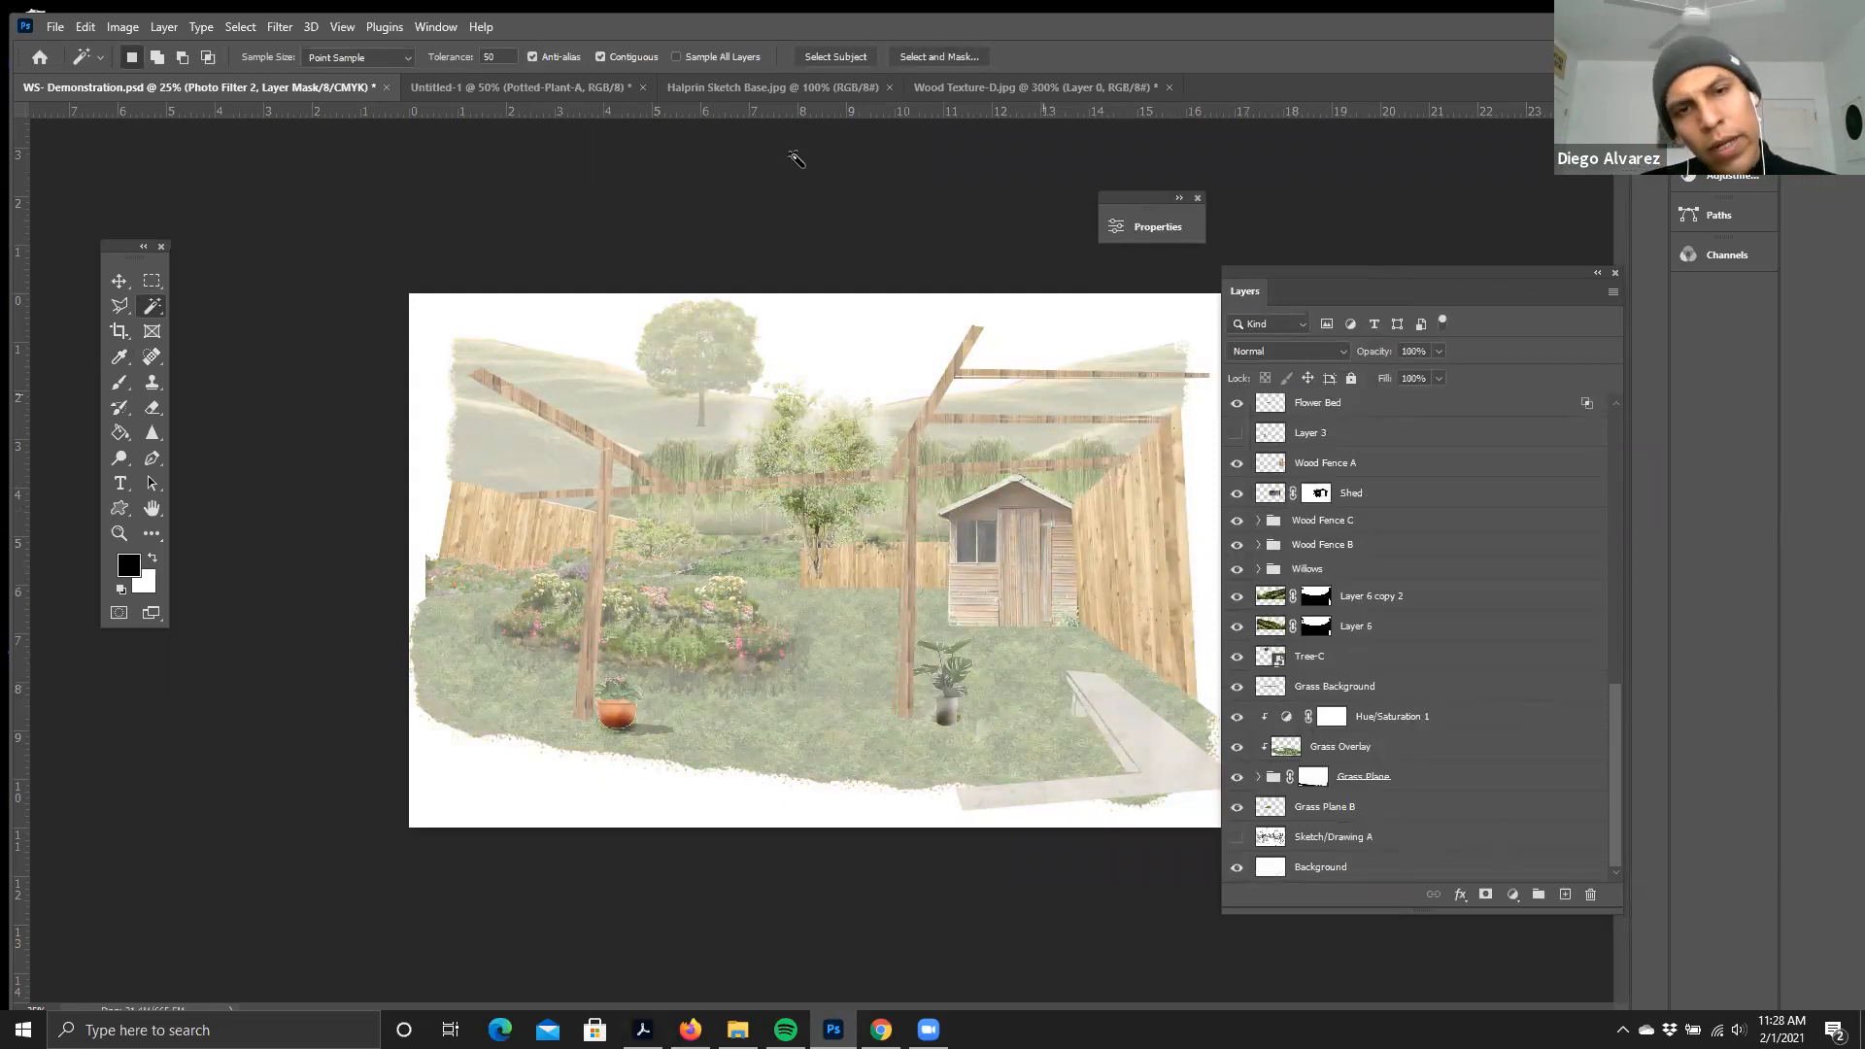
click(532, 88)
click(324, 85)
click(748, 83)
click(530, 80)
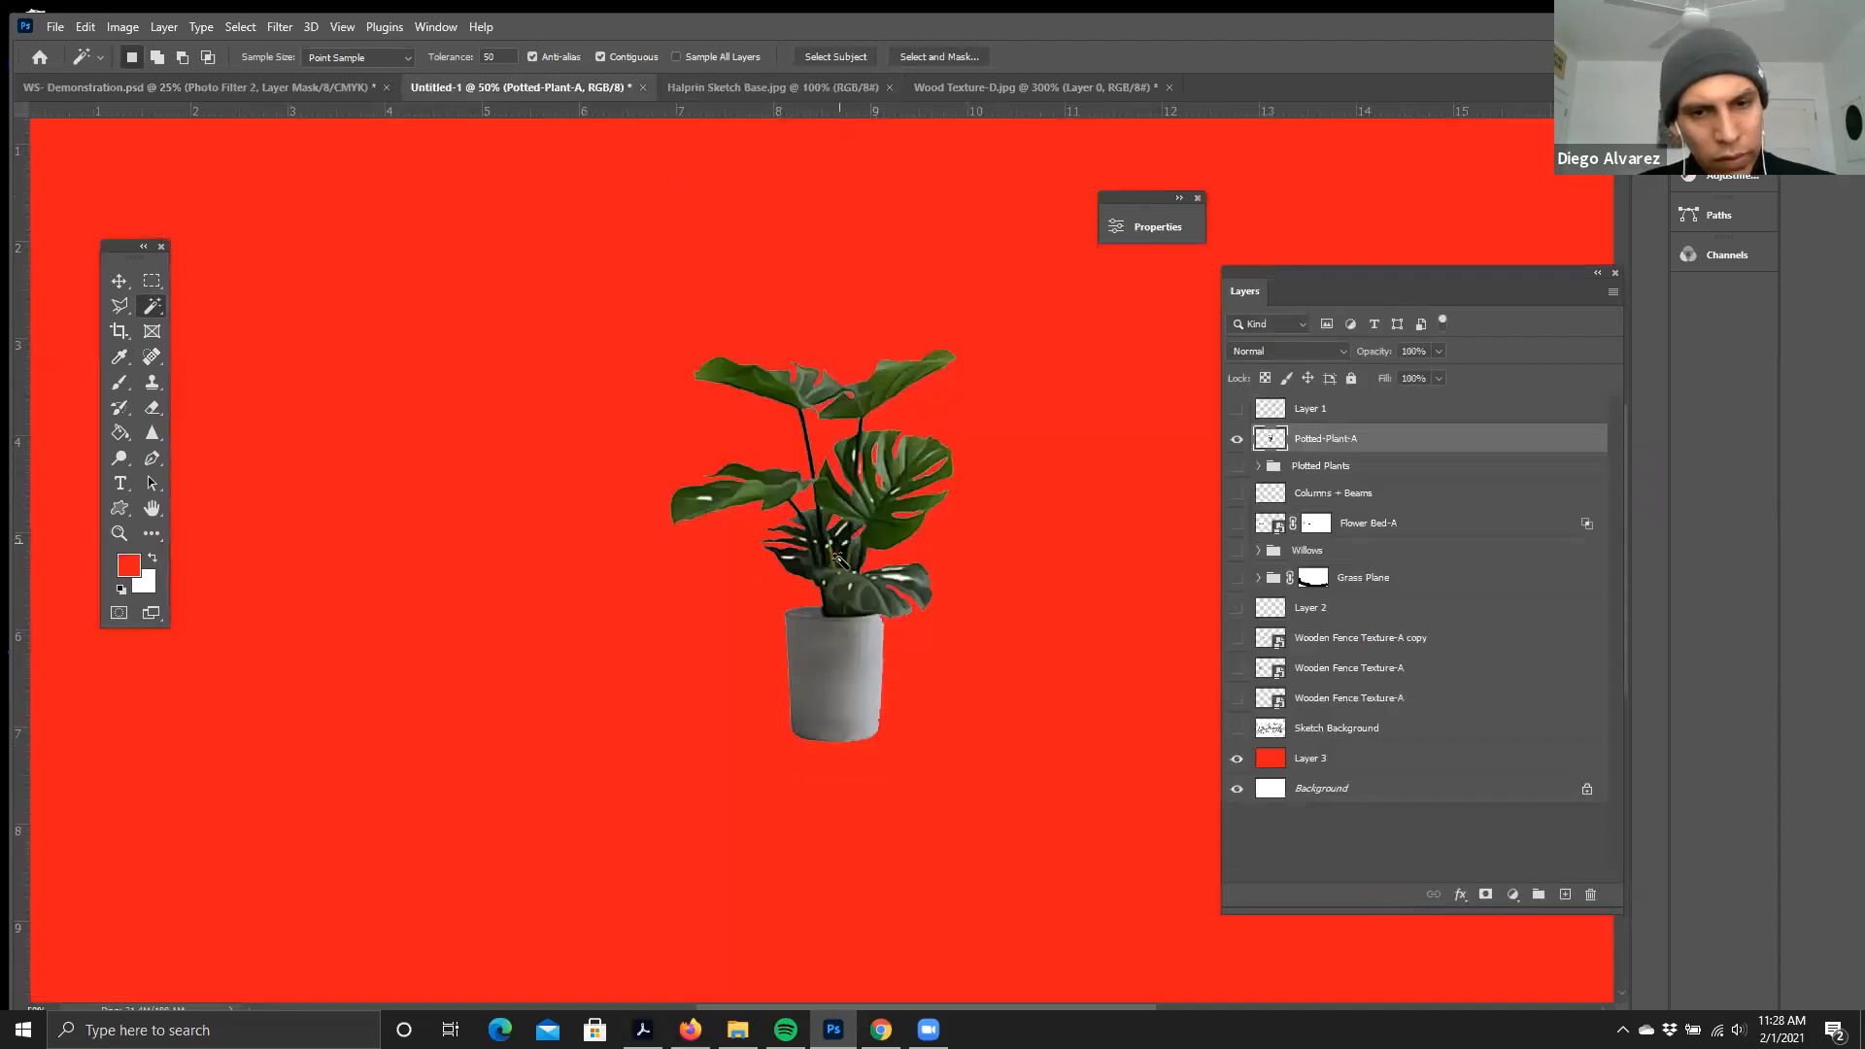
click(204, 87)
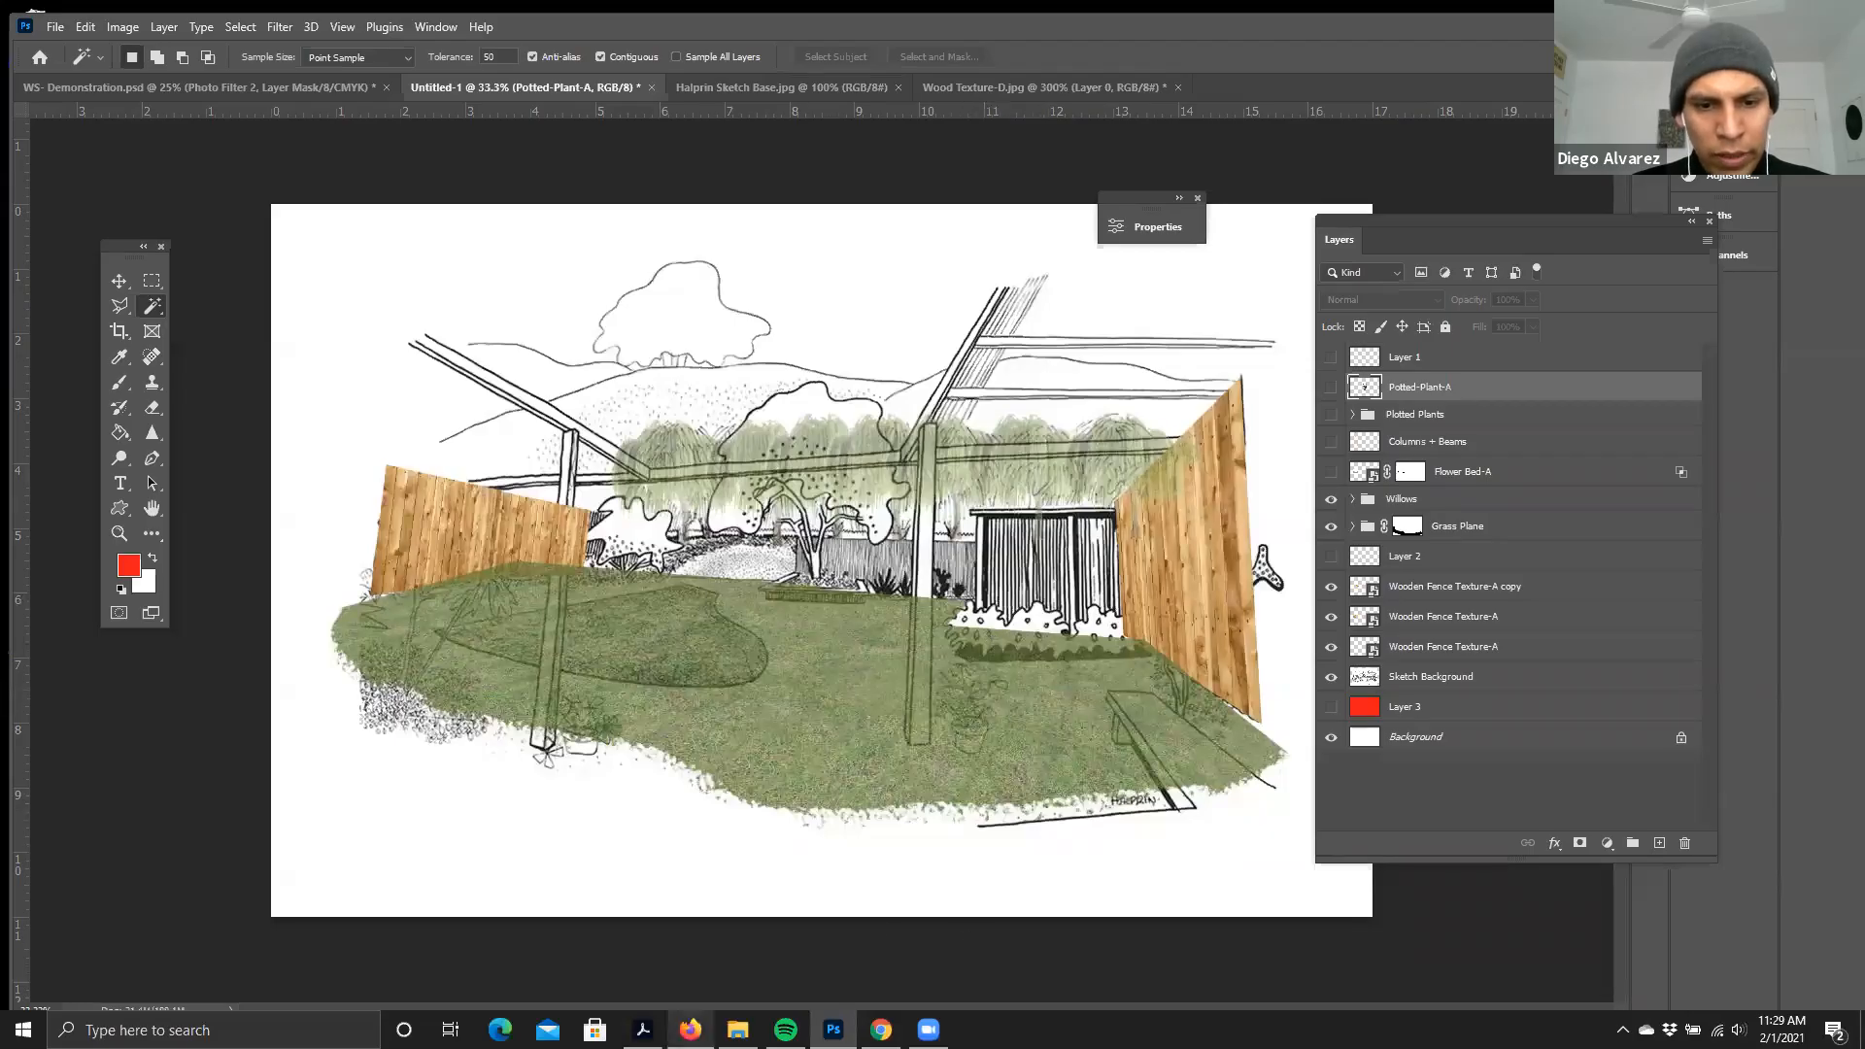
- Switch to the Textures folder in File Explorer and preview the wood plank, wood, fence and grass texture images
click(738, 1028)
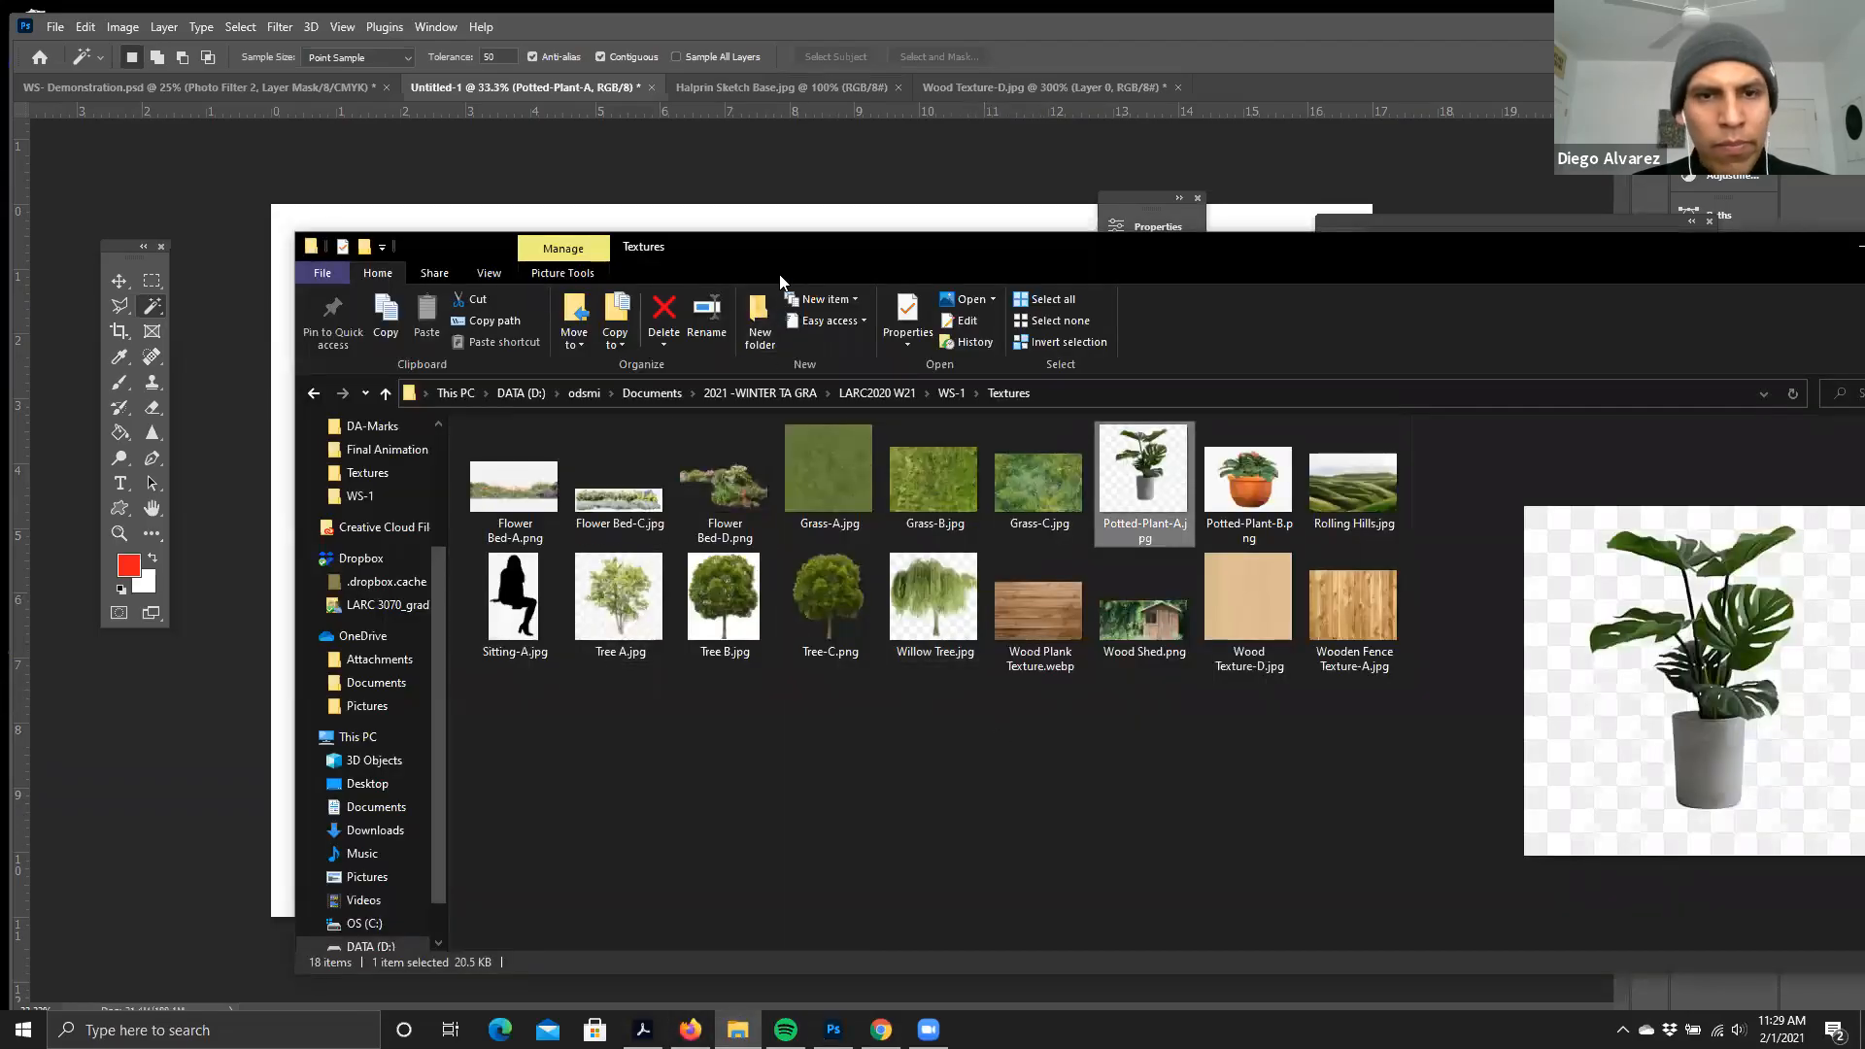
drag(828, 246, 778, 185)
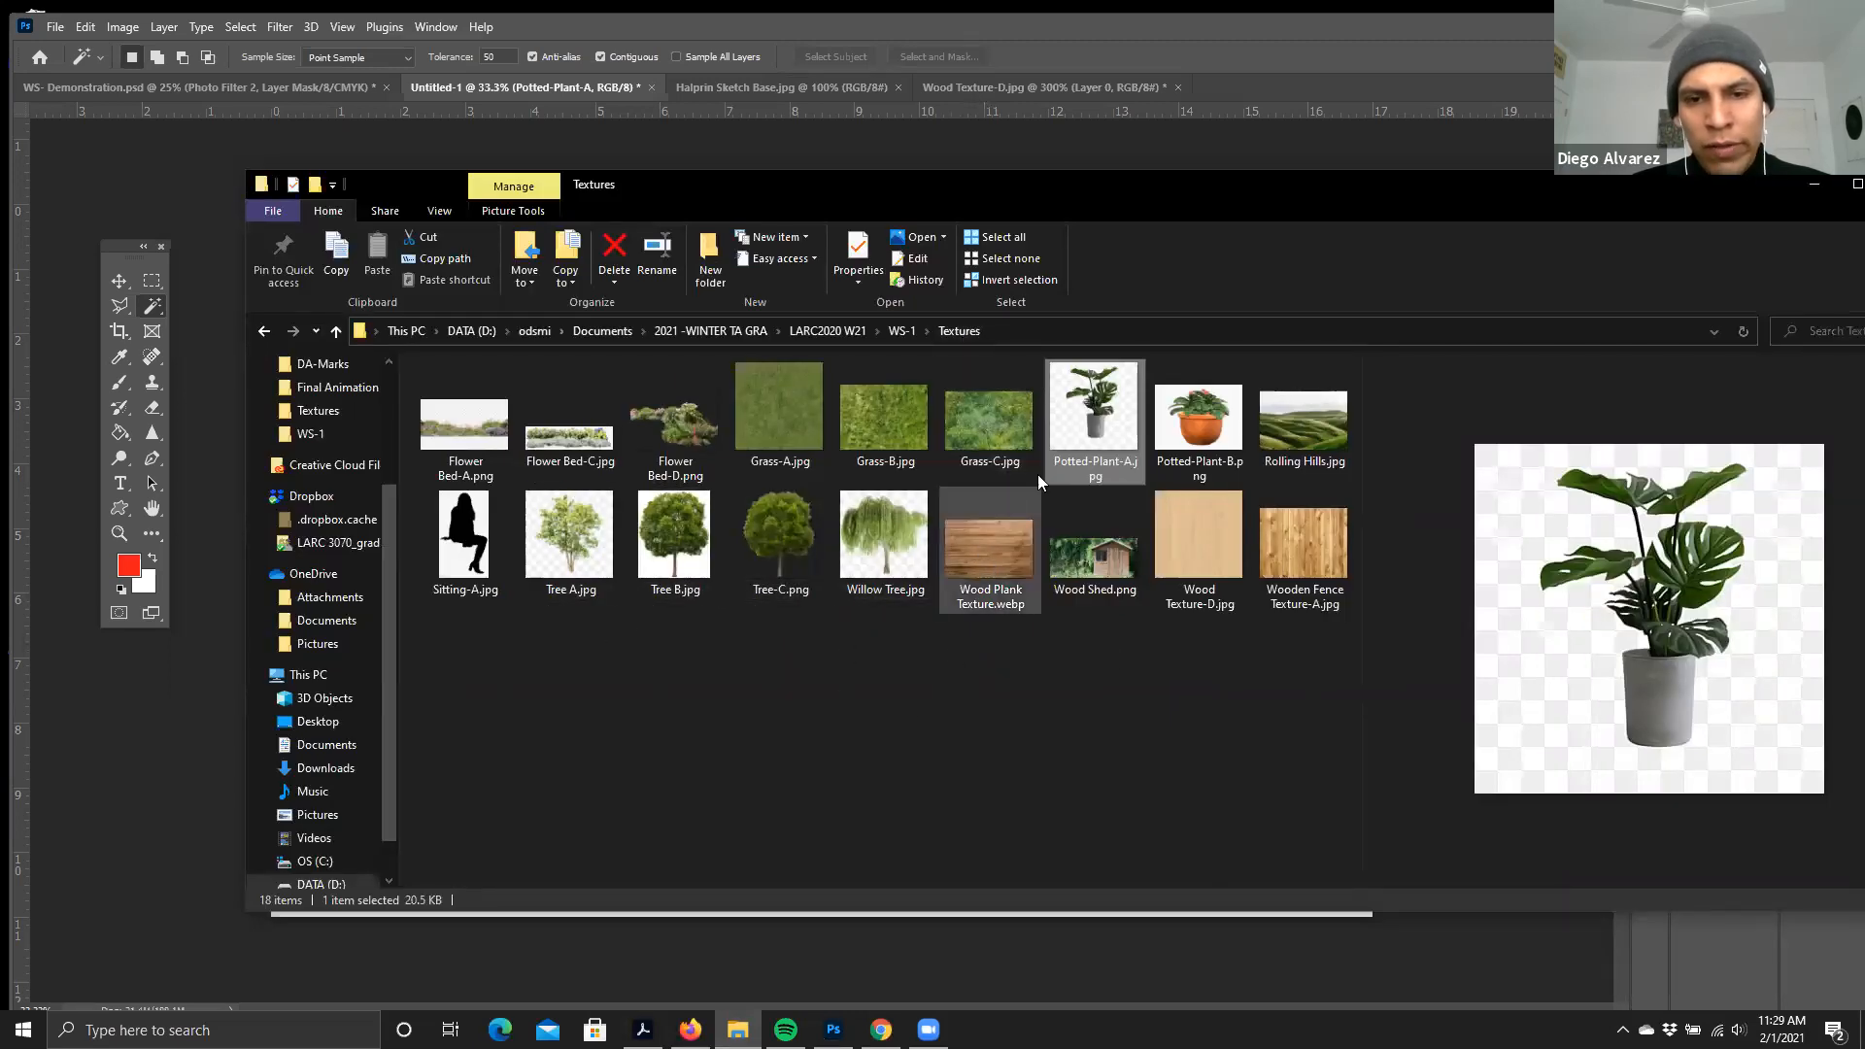
click(986, 554)
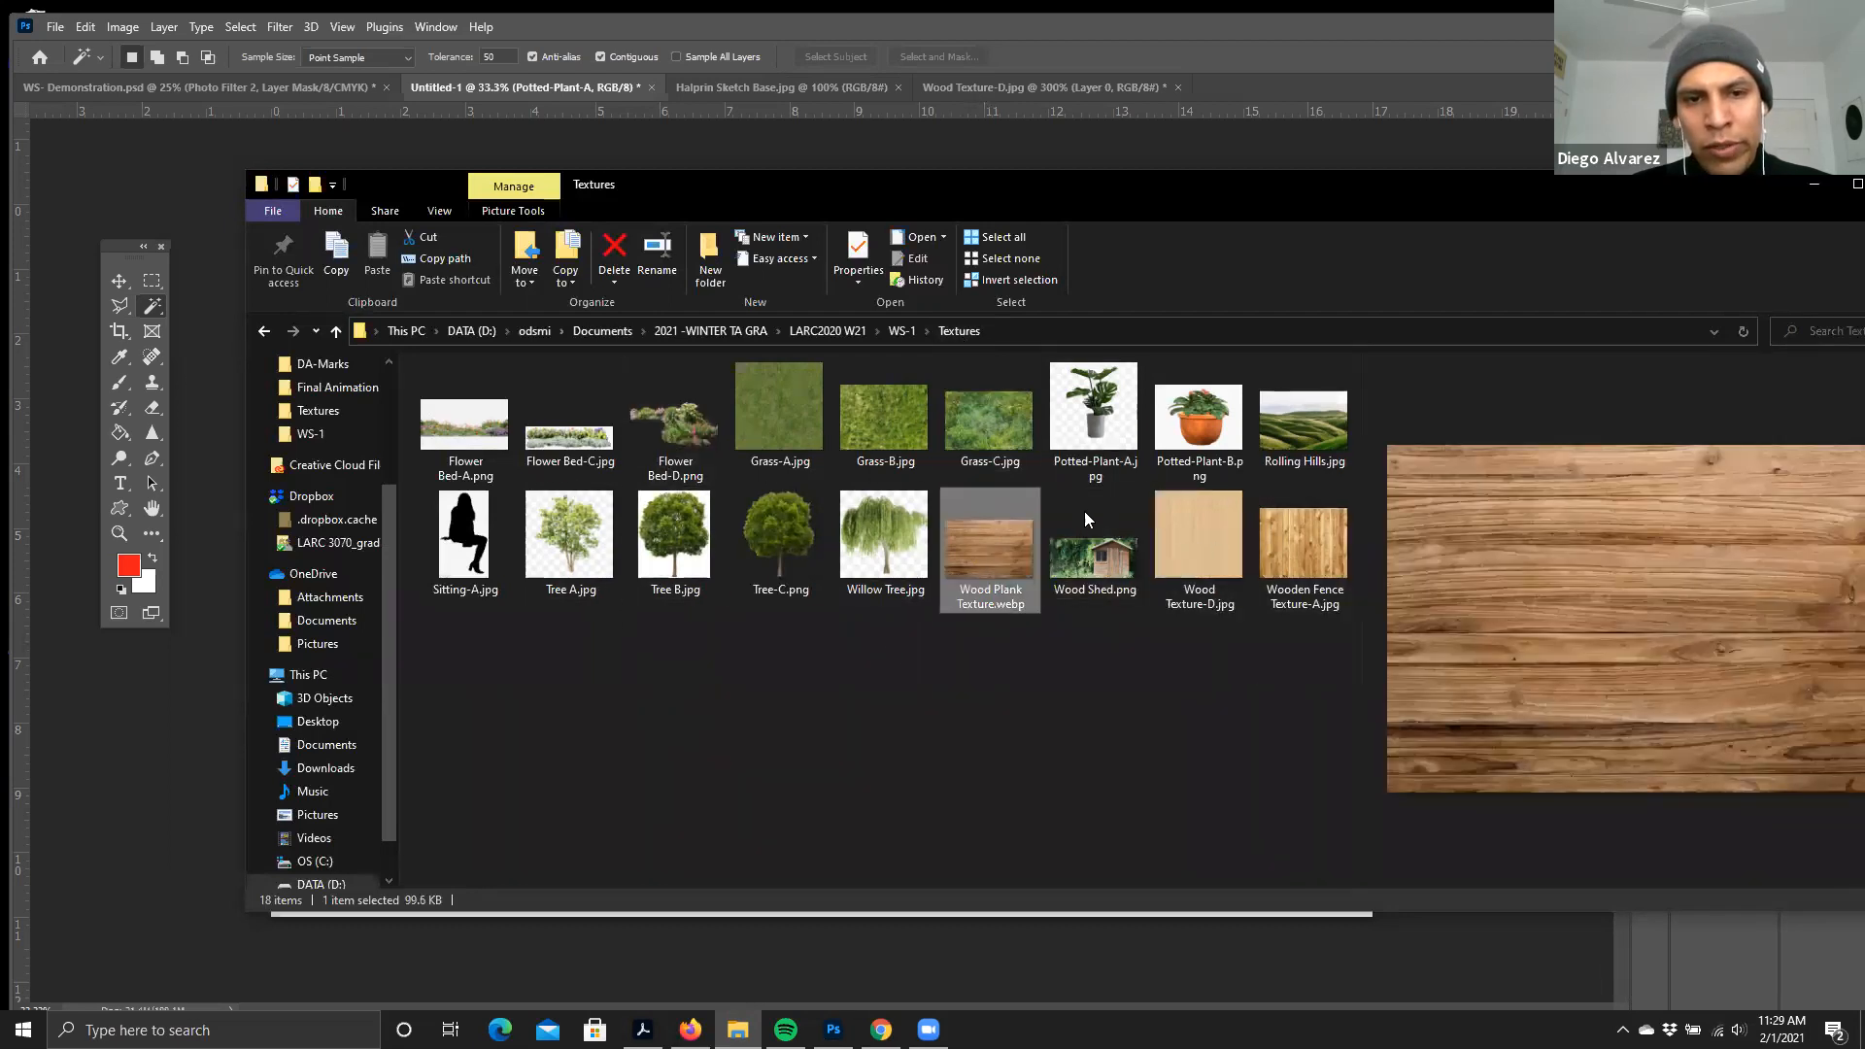
click(563, 522)
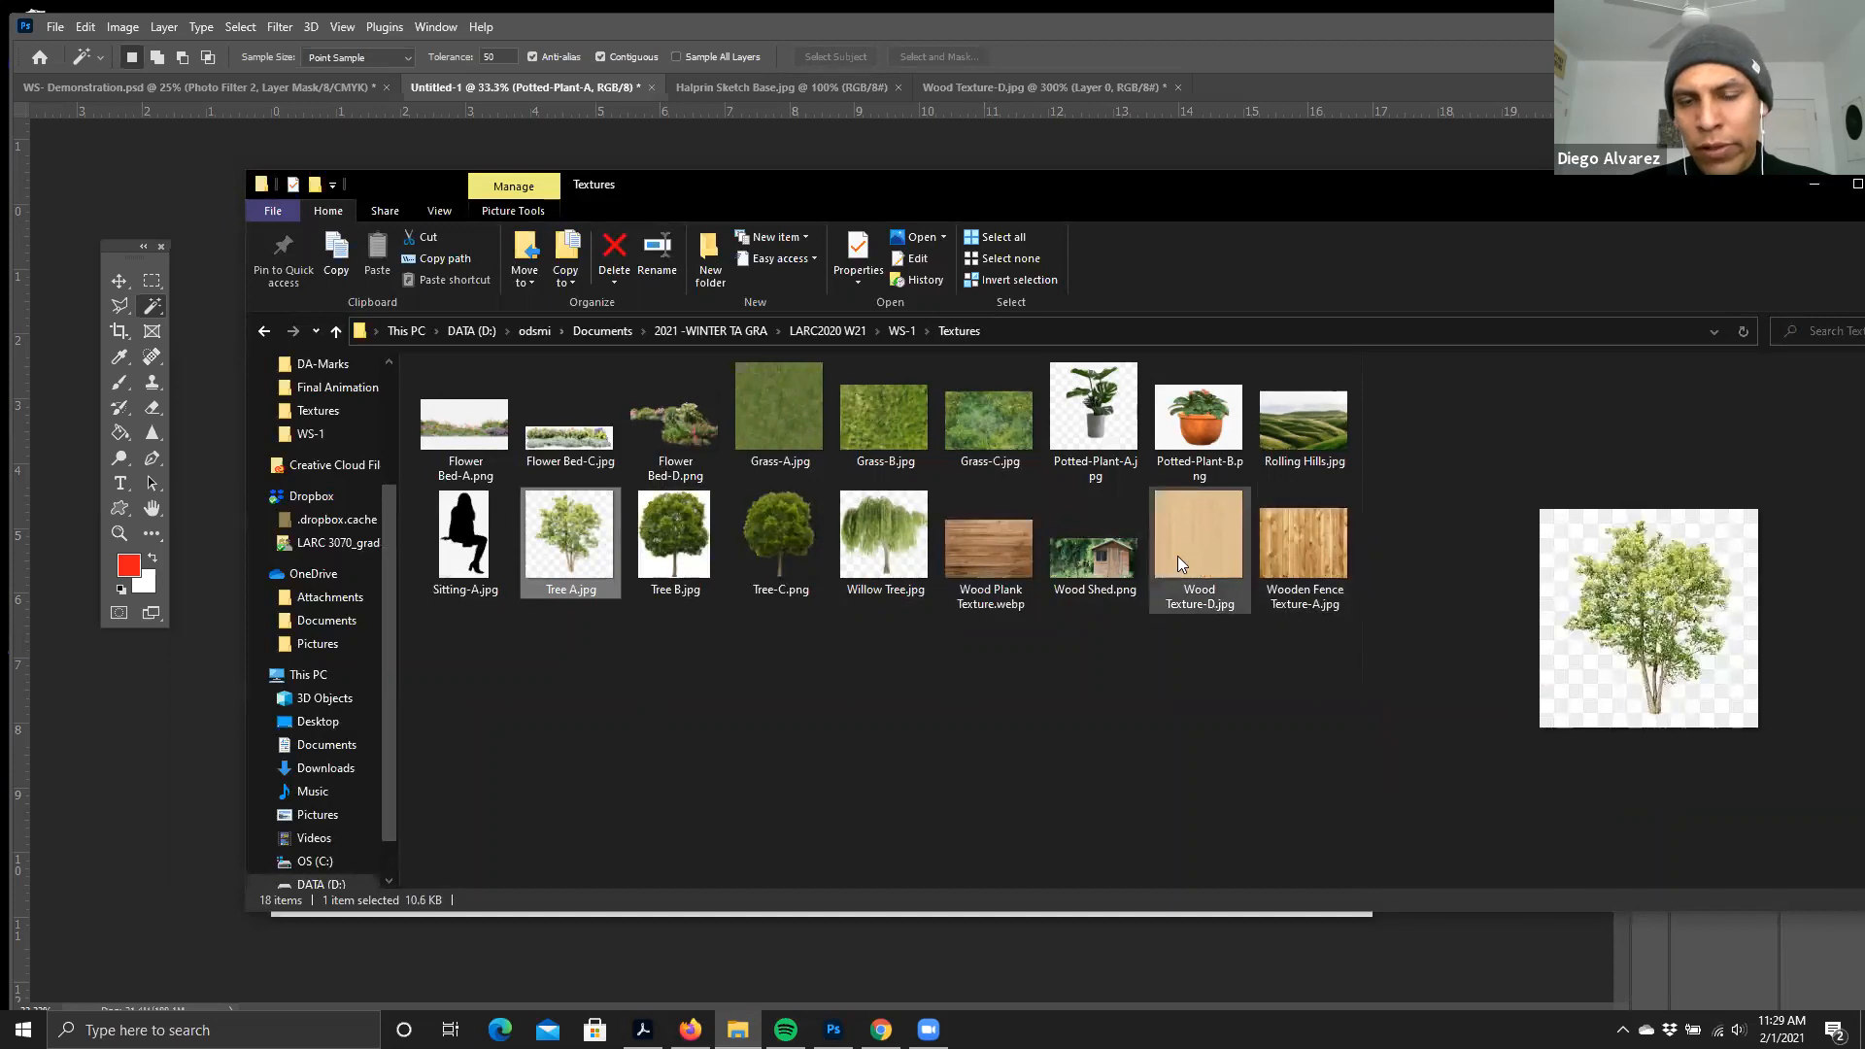
click(1226, 552)
click(1296, 550)
click(1029, 558)
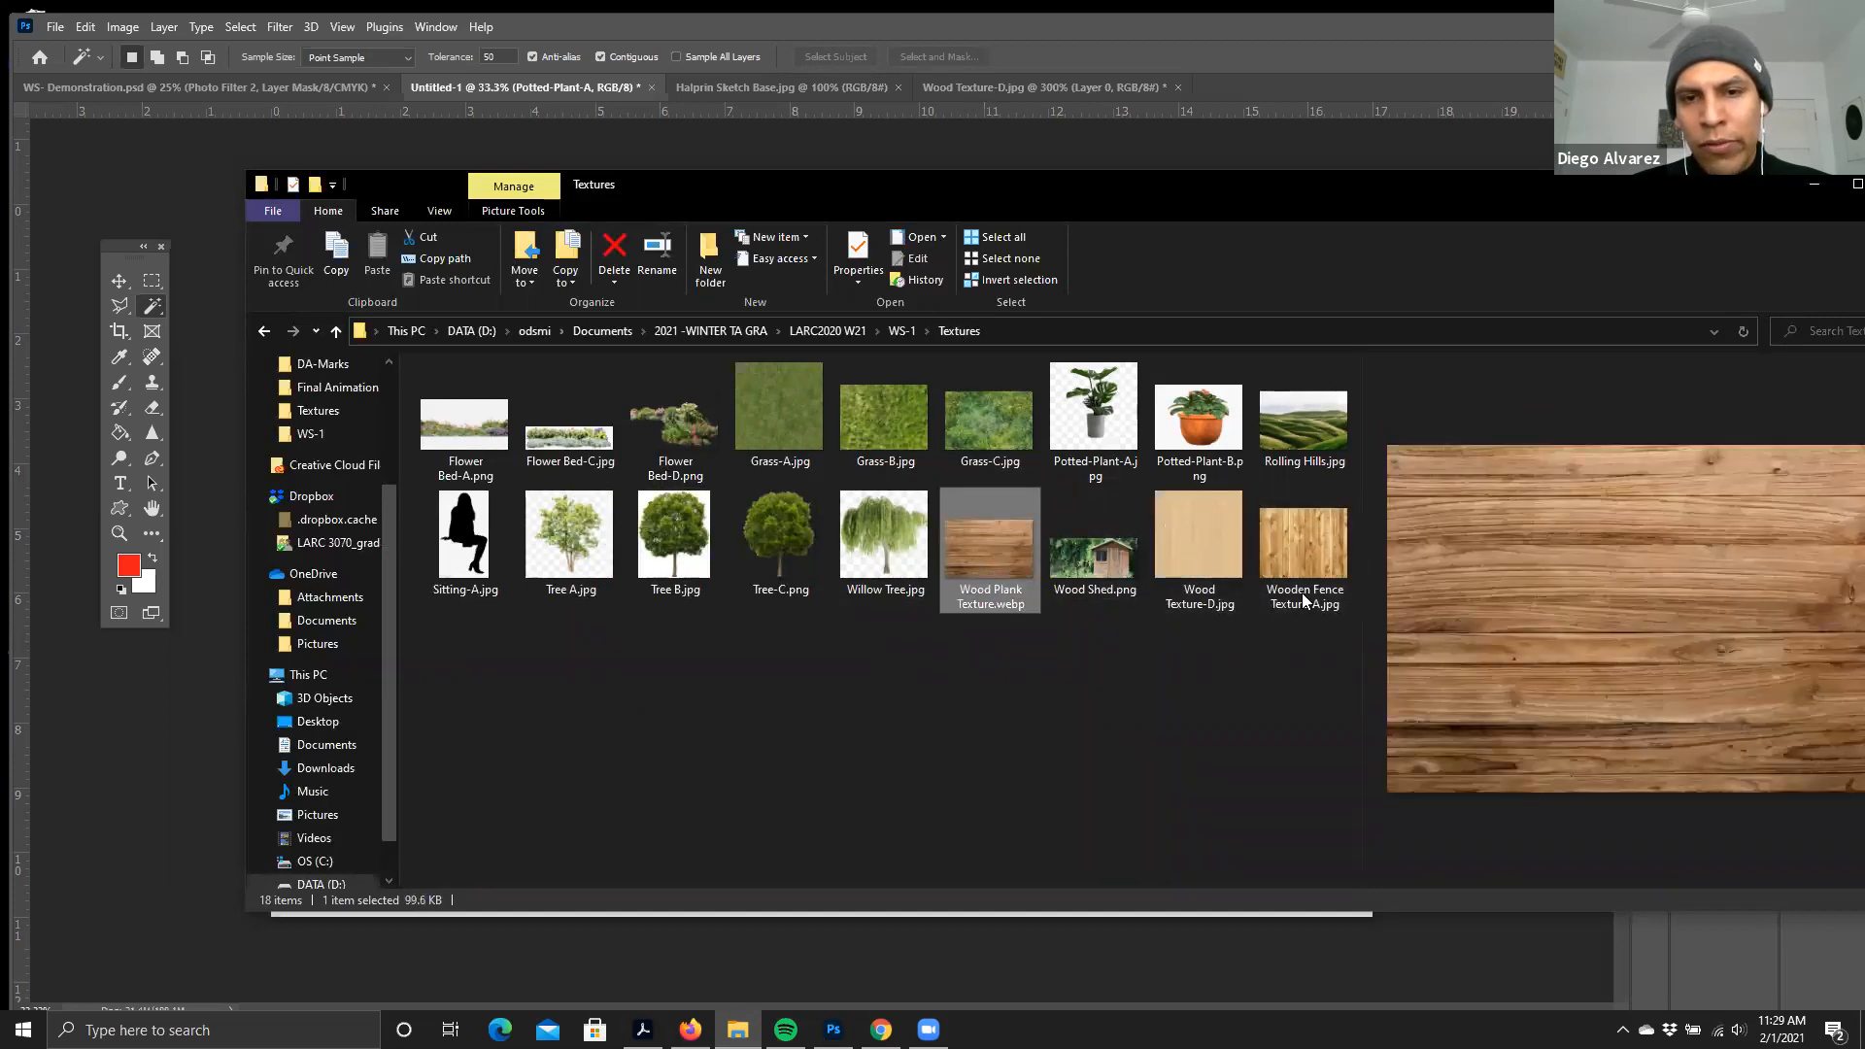
click(872, 422)
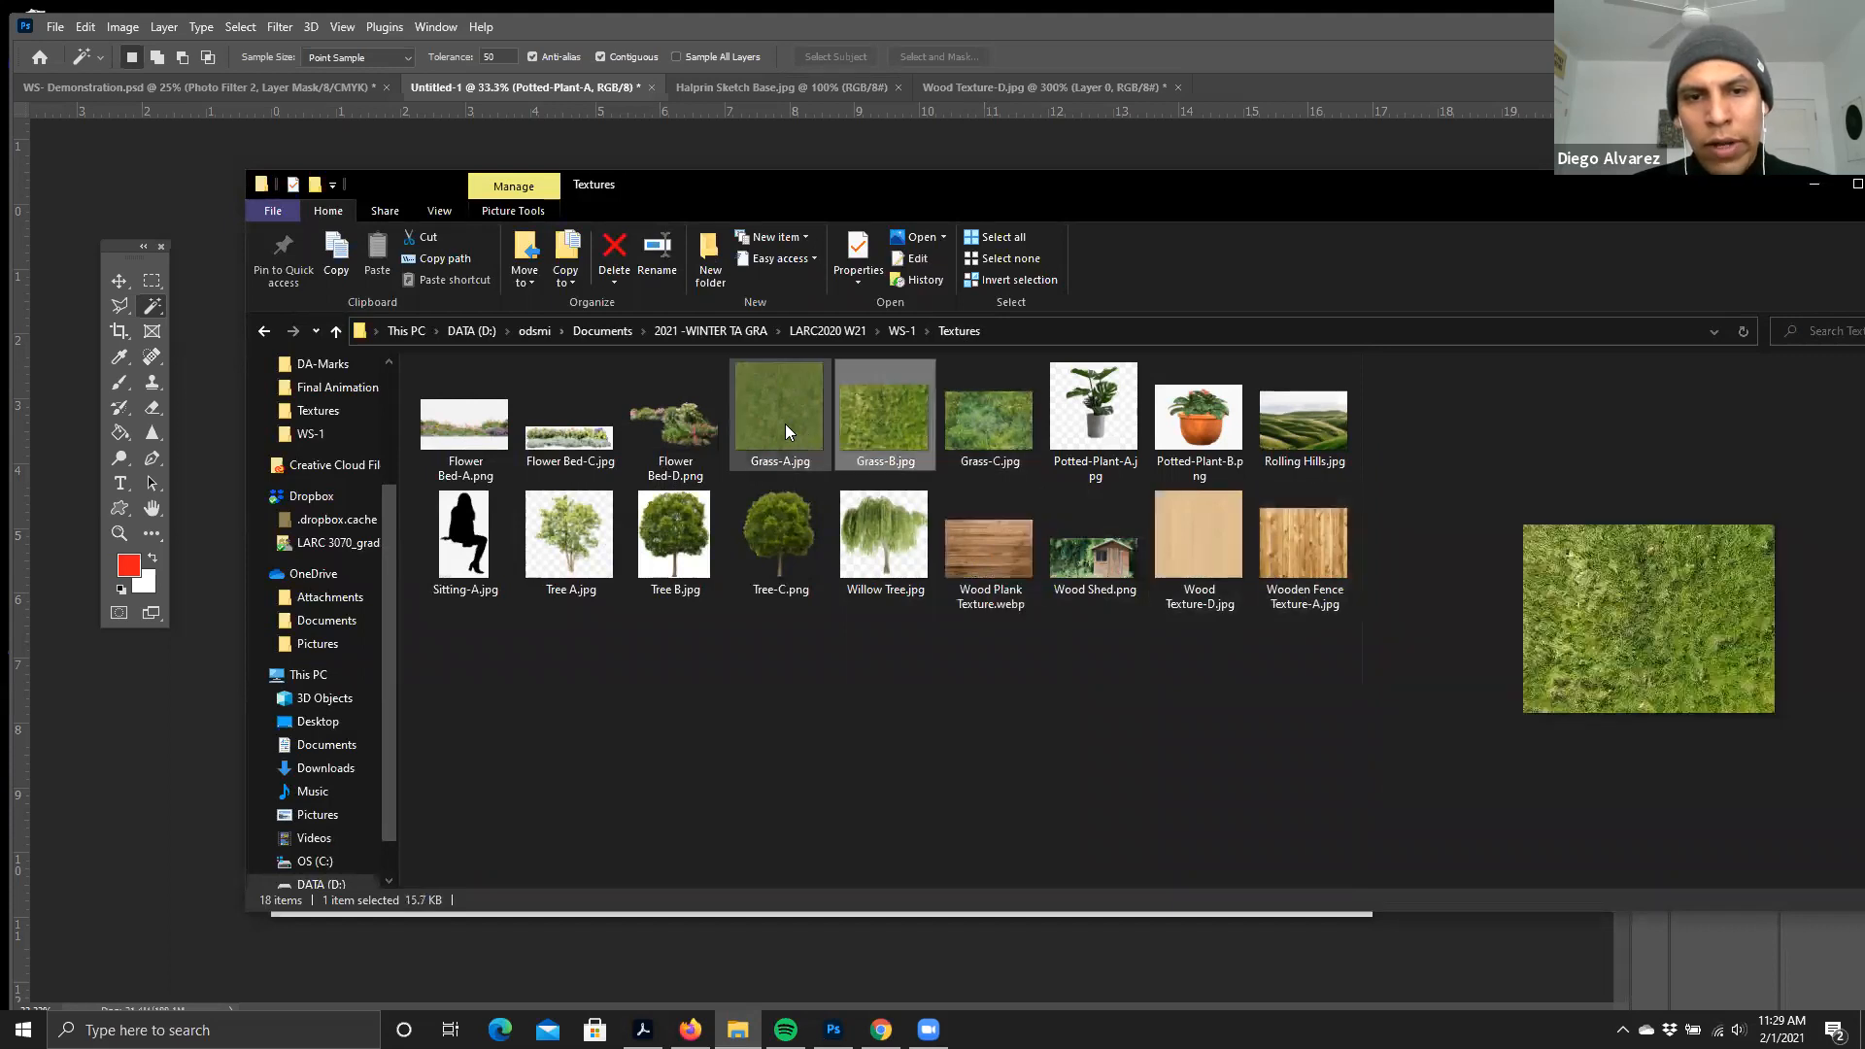
click(785, 423)
click(863, 717)
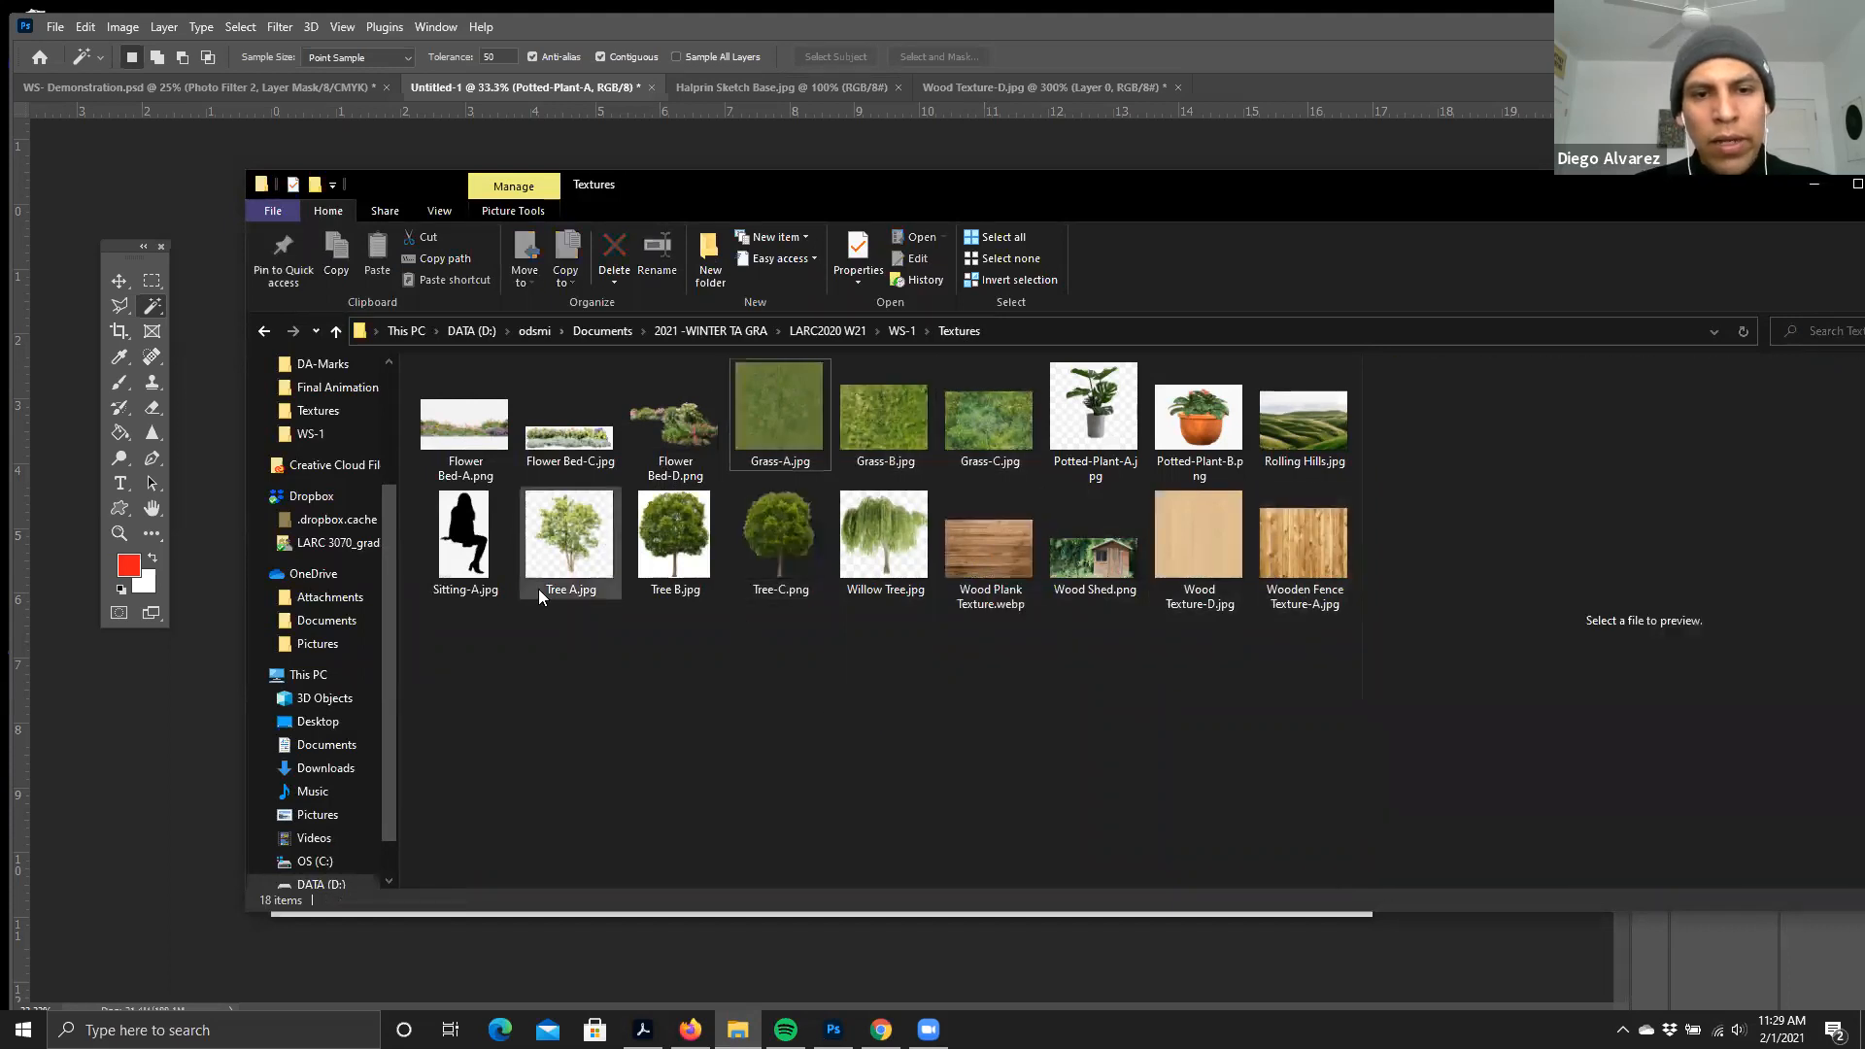
- Preview the Tree A, Tree B, Tree-C, Willow Tree and potted plant images in the Textures folder
click(584, 544)
click(672, 540)
click(777, 540)
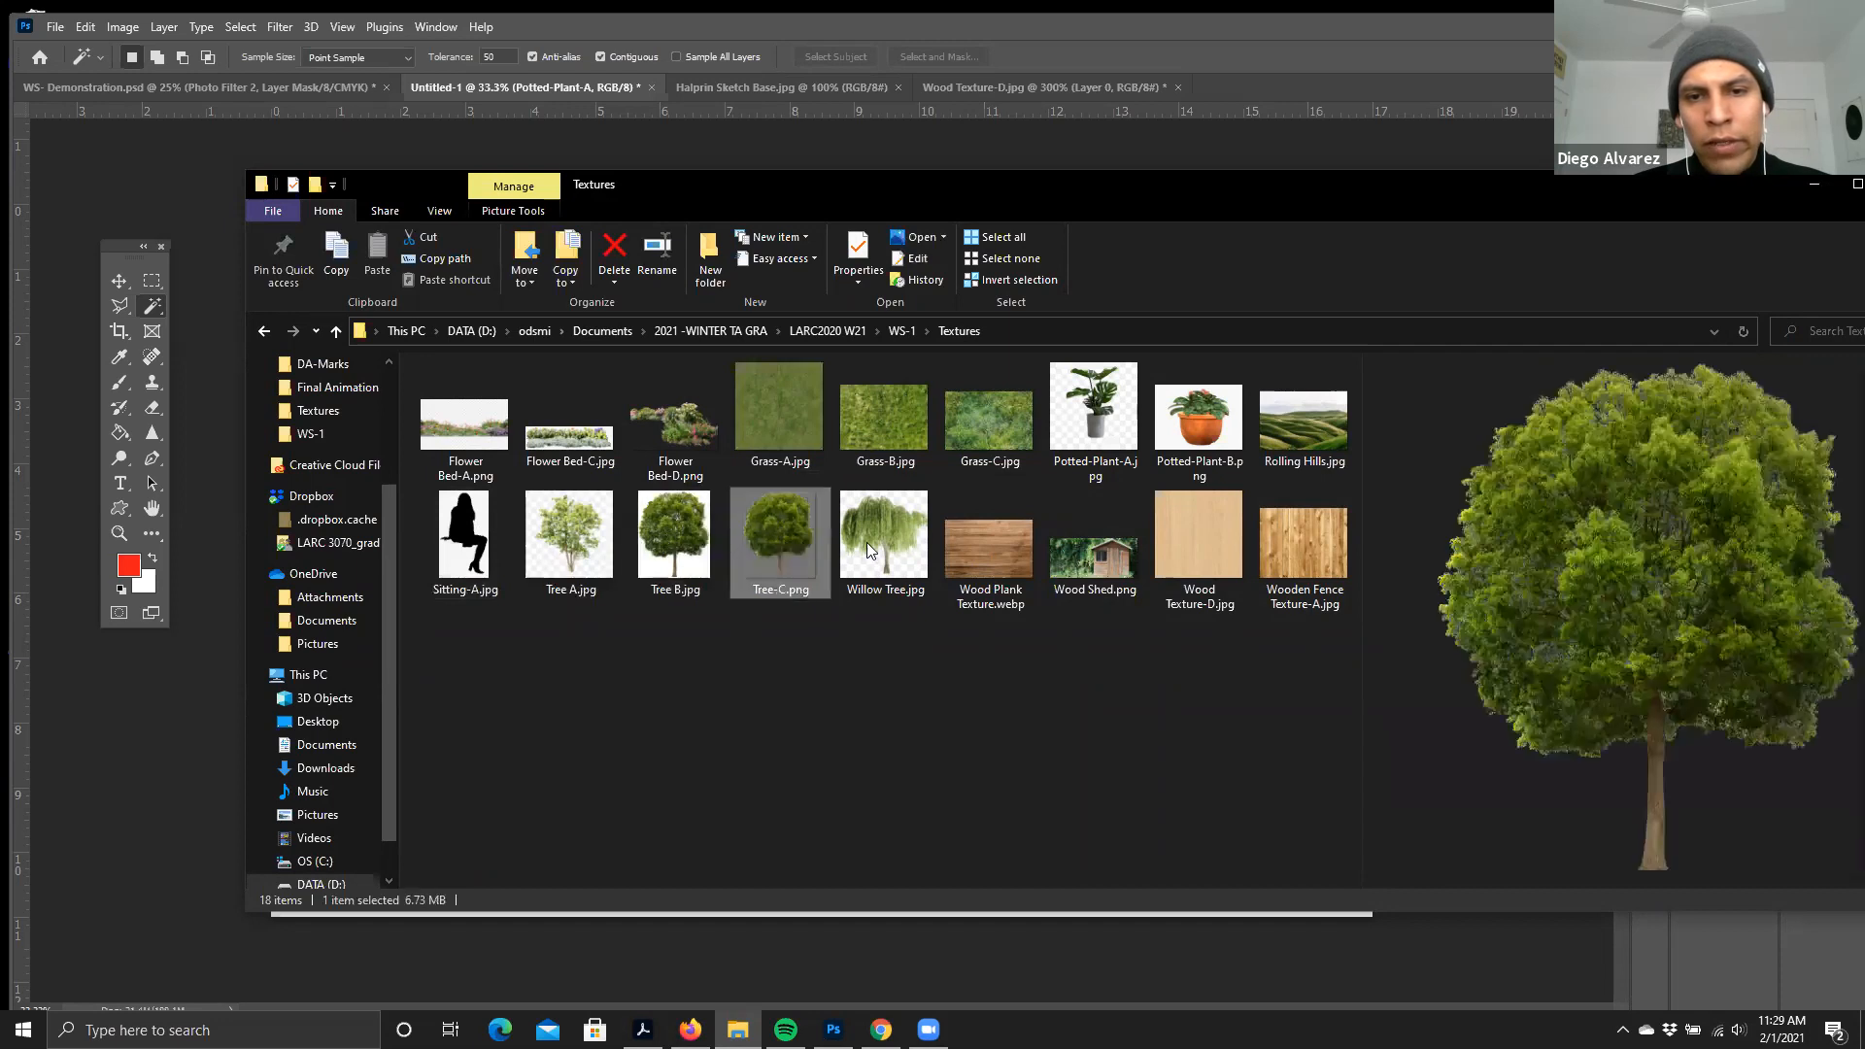
click(881, 540)
click(1109, 420)
click(1219, 422)
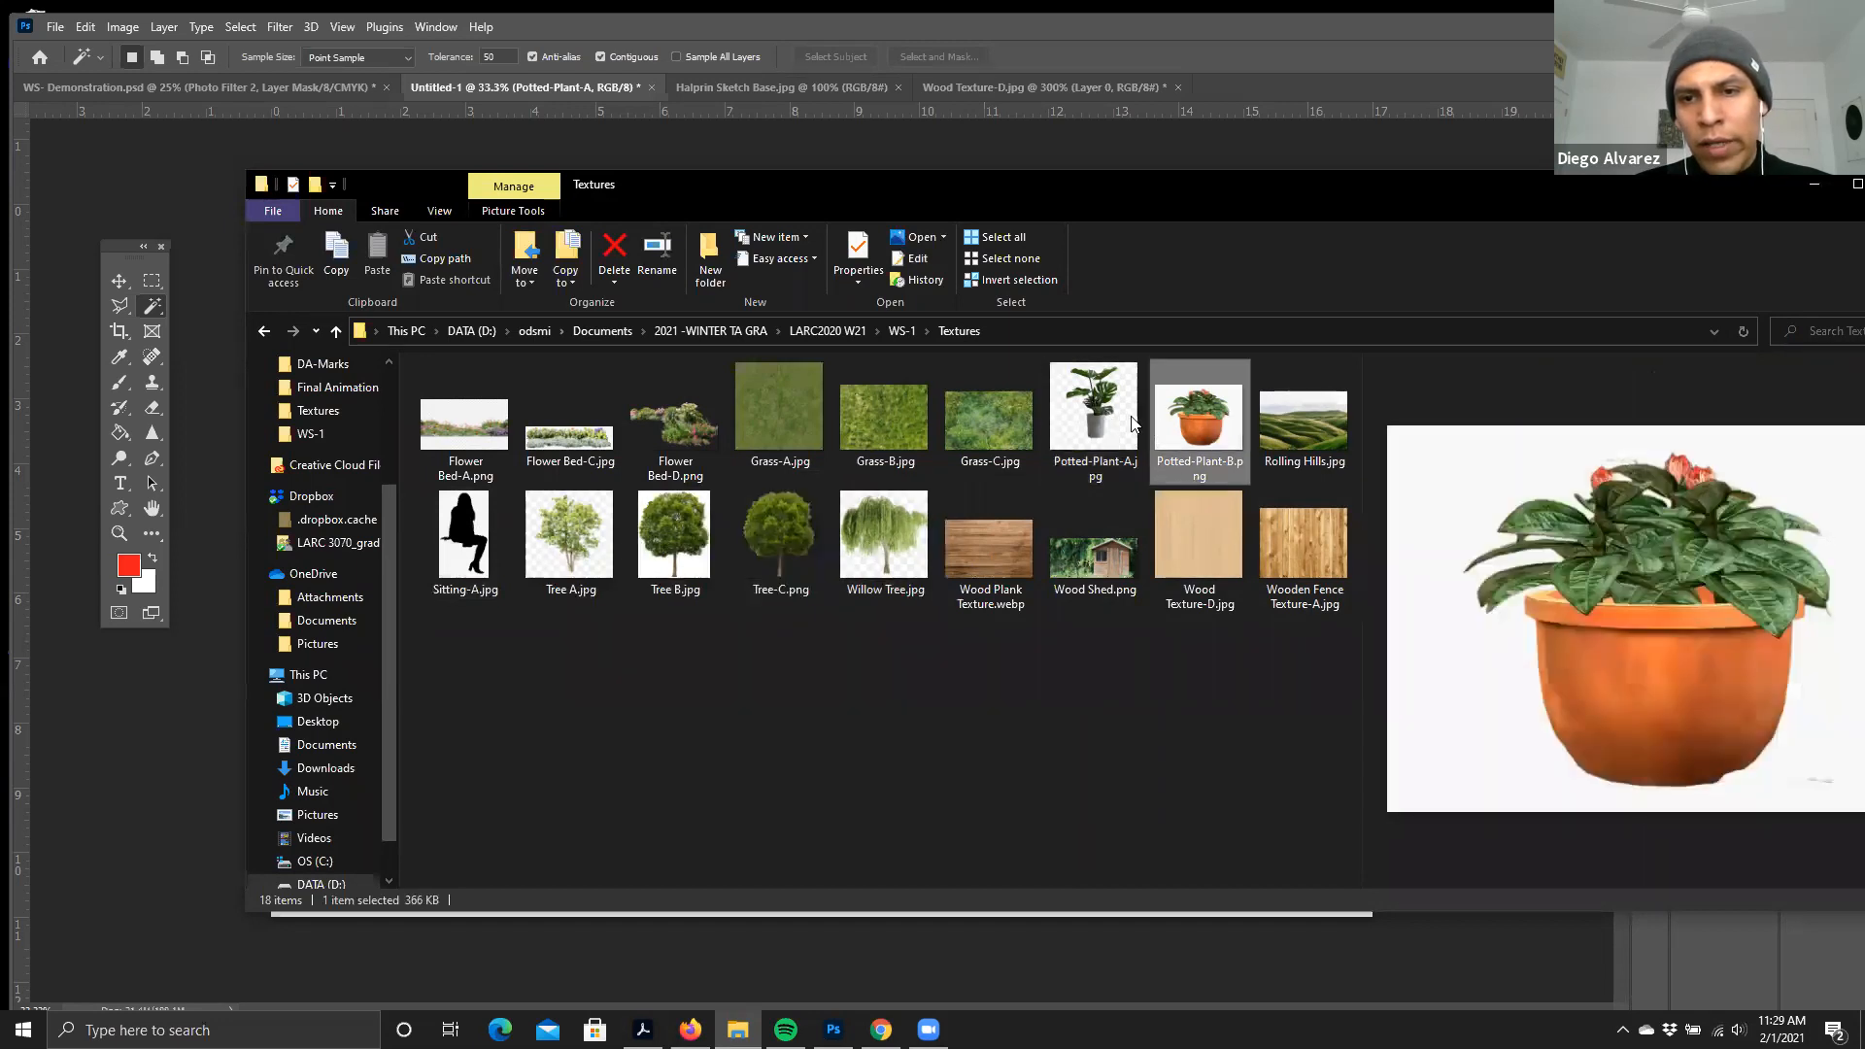
click(1119, 424)
click(1179, 429)
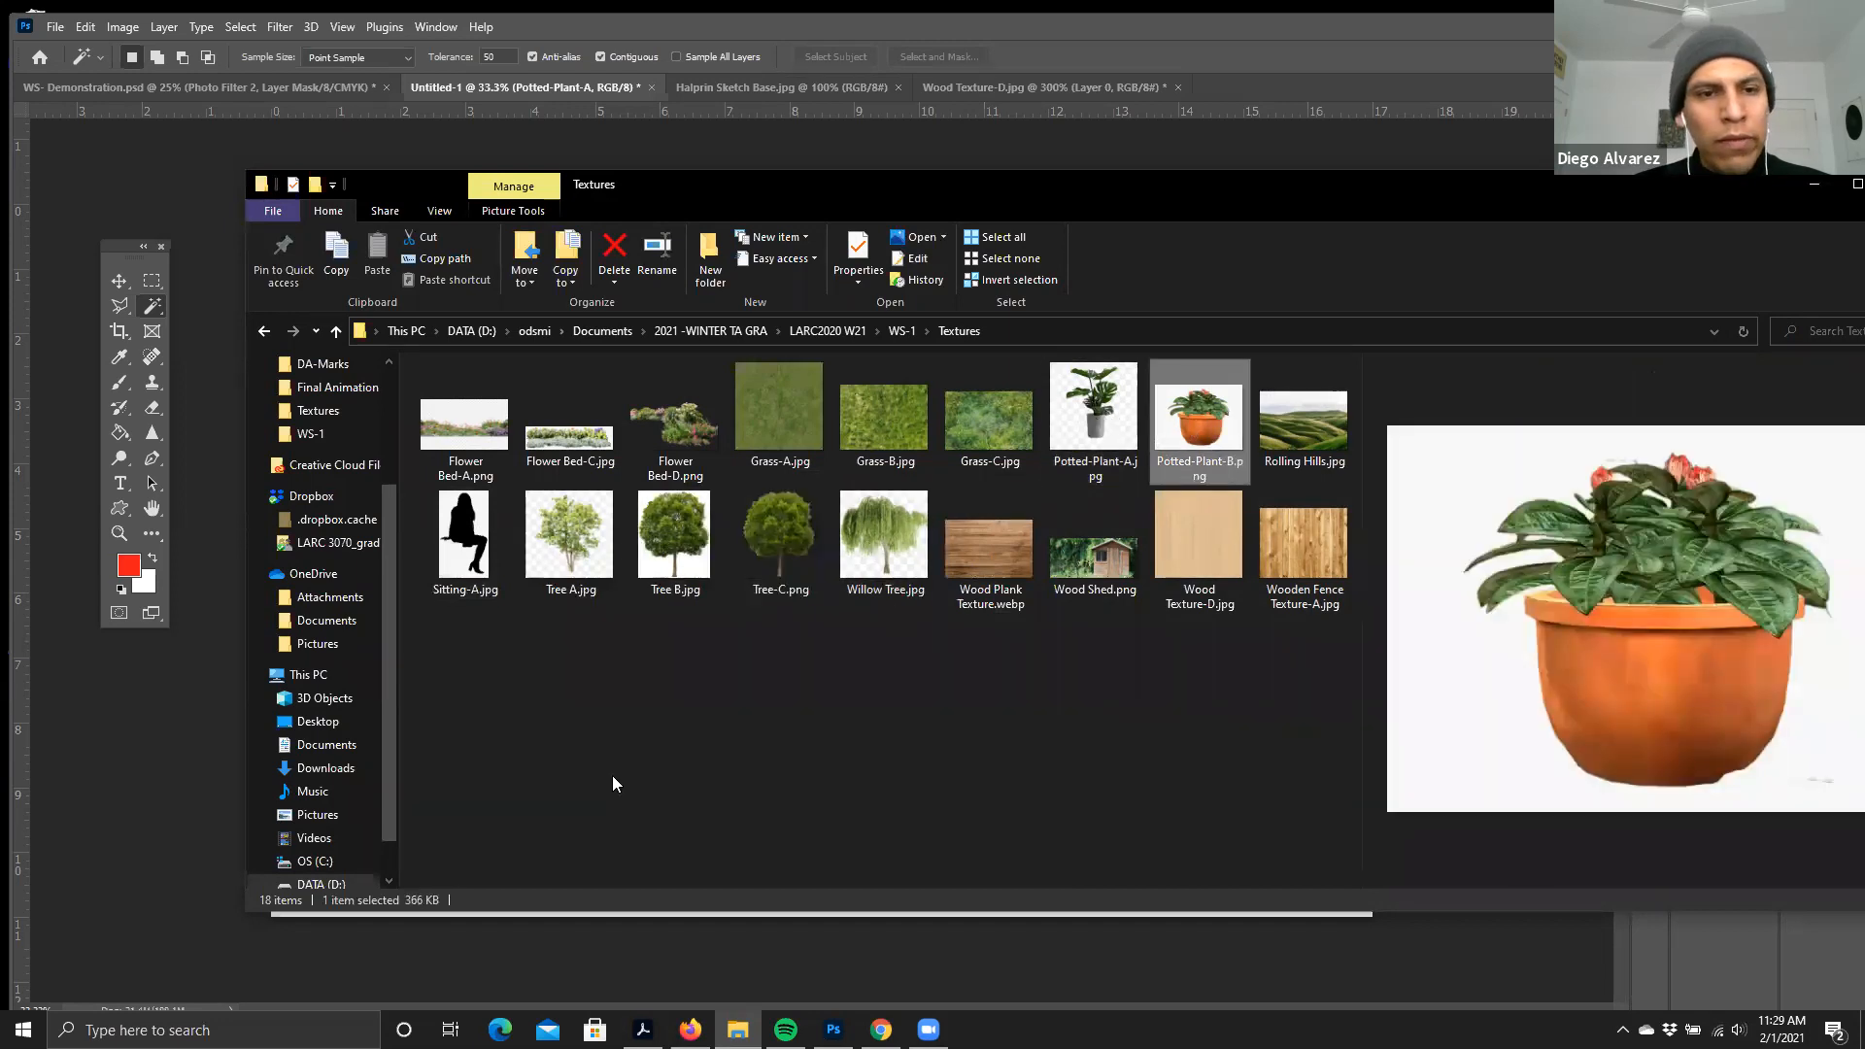
- Preview the Flower Bed-C.jpg and Flower Bed-D.png images with the whole preview in view
click(617, 772)
click(547, 469)
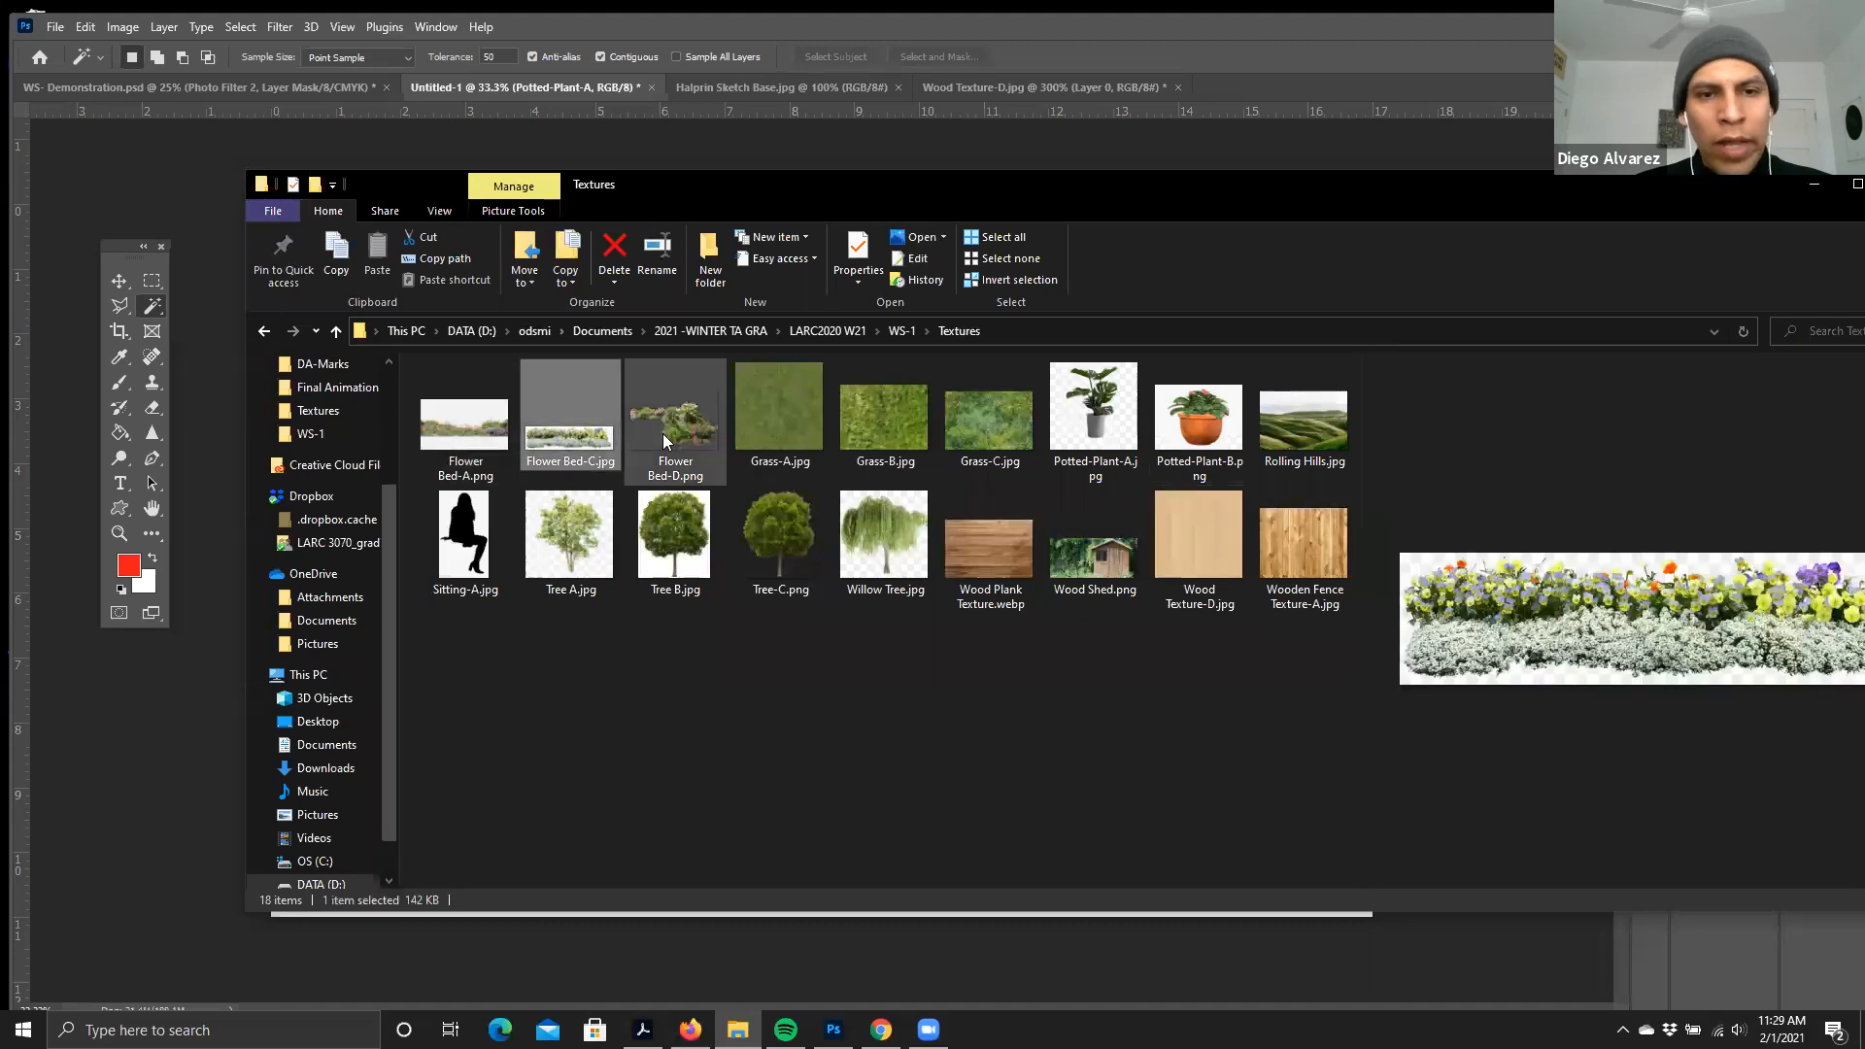
click(699, 435)
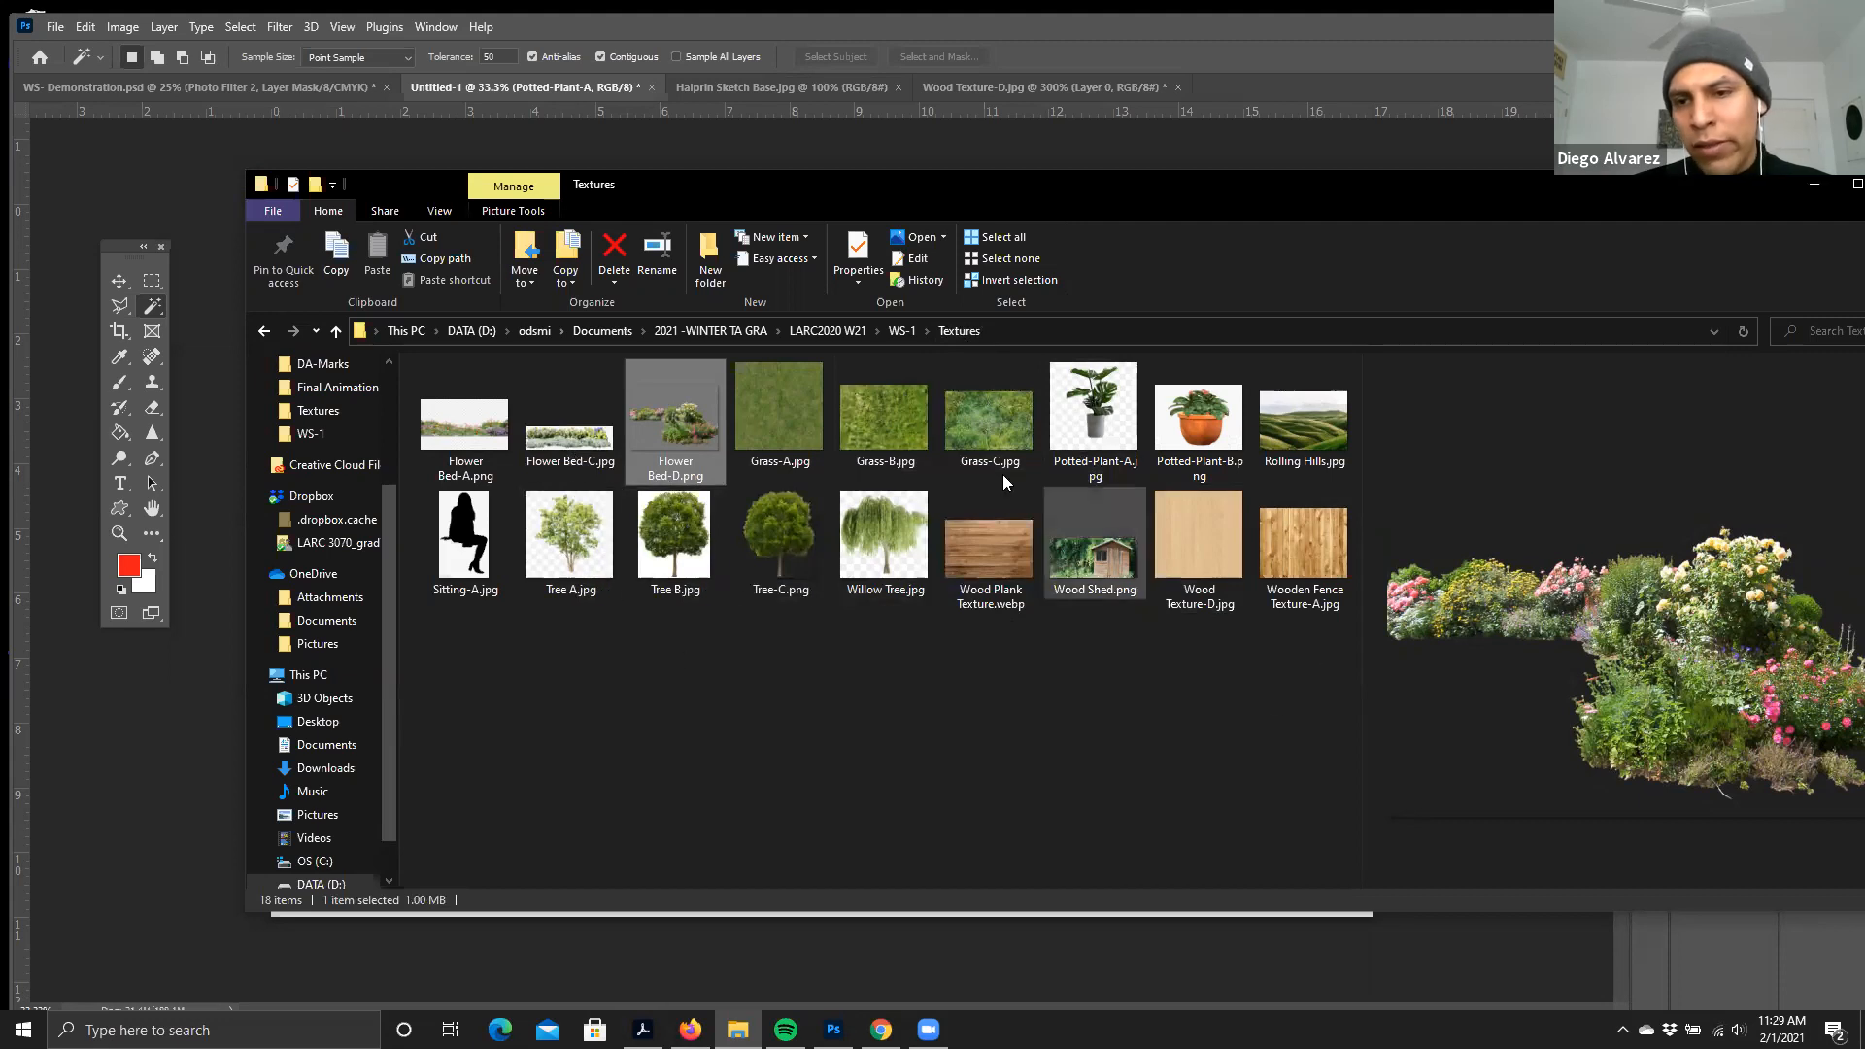
drag(1247, 195, 1125, 194)
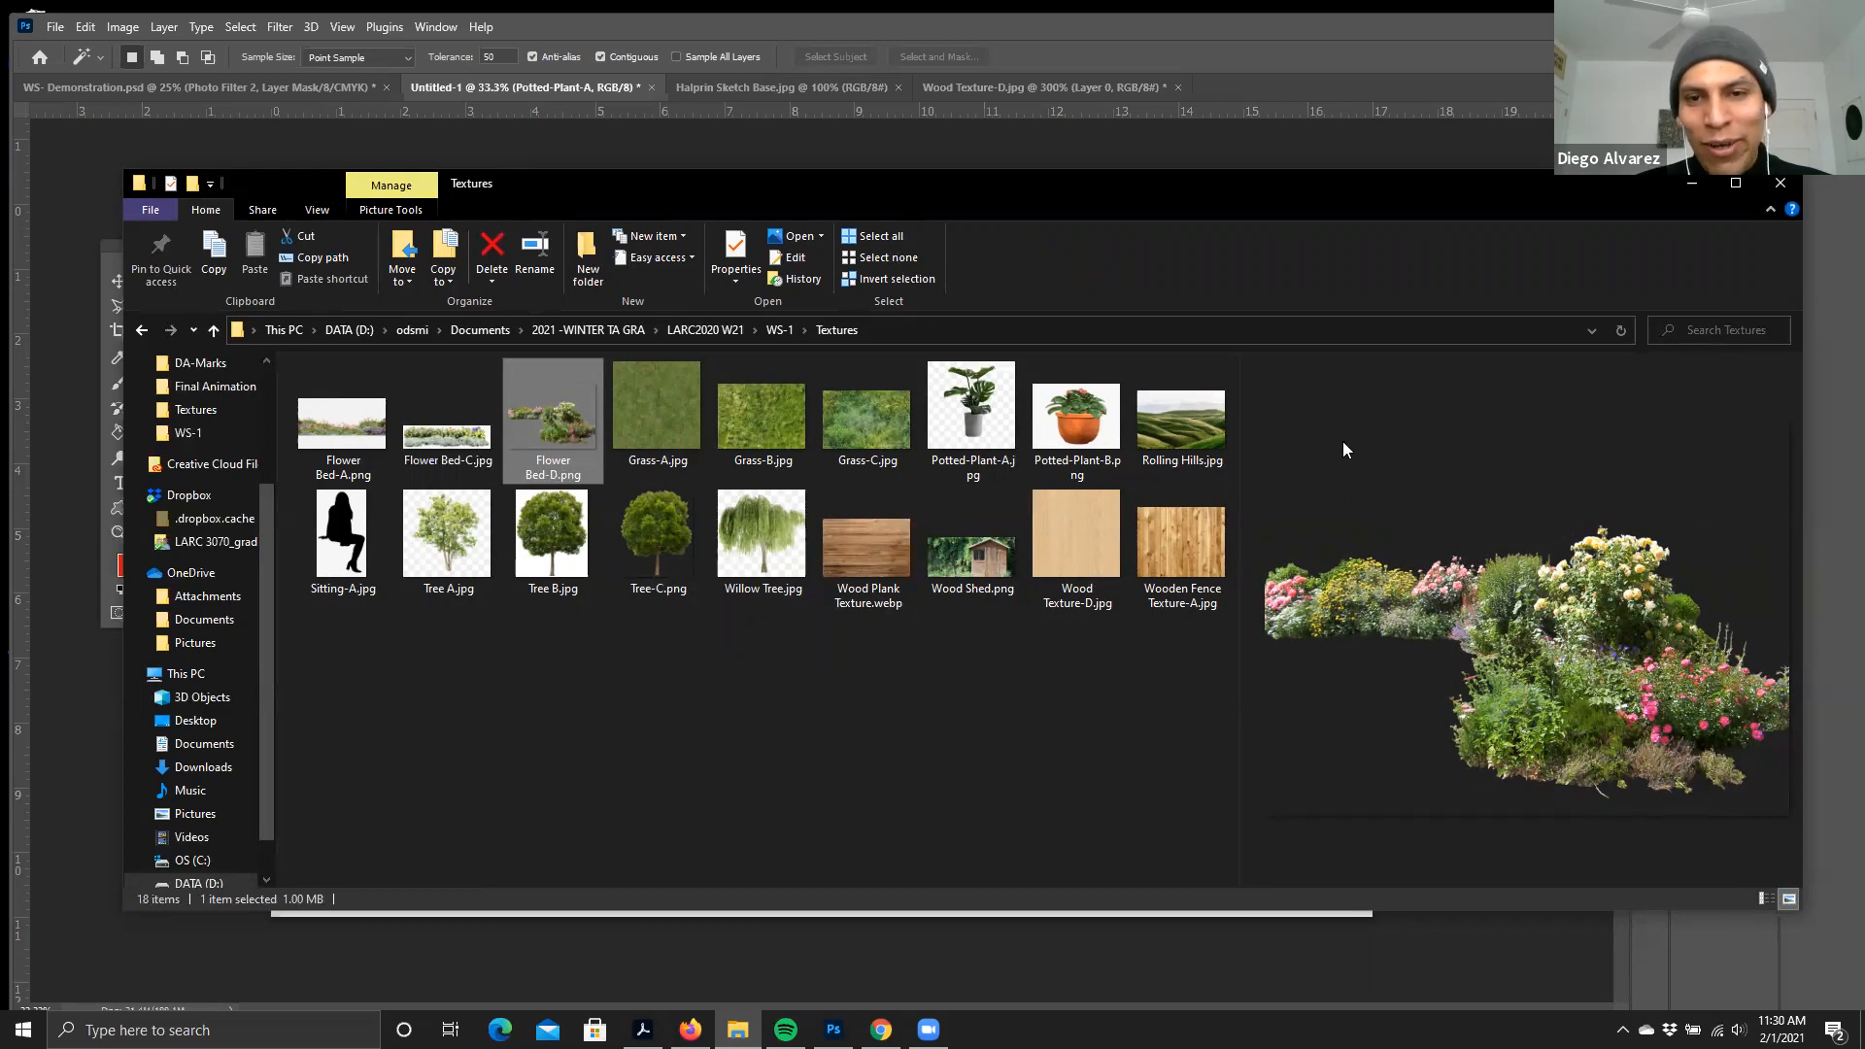
drag(1489, 186, 1507, 156)
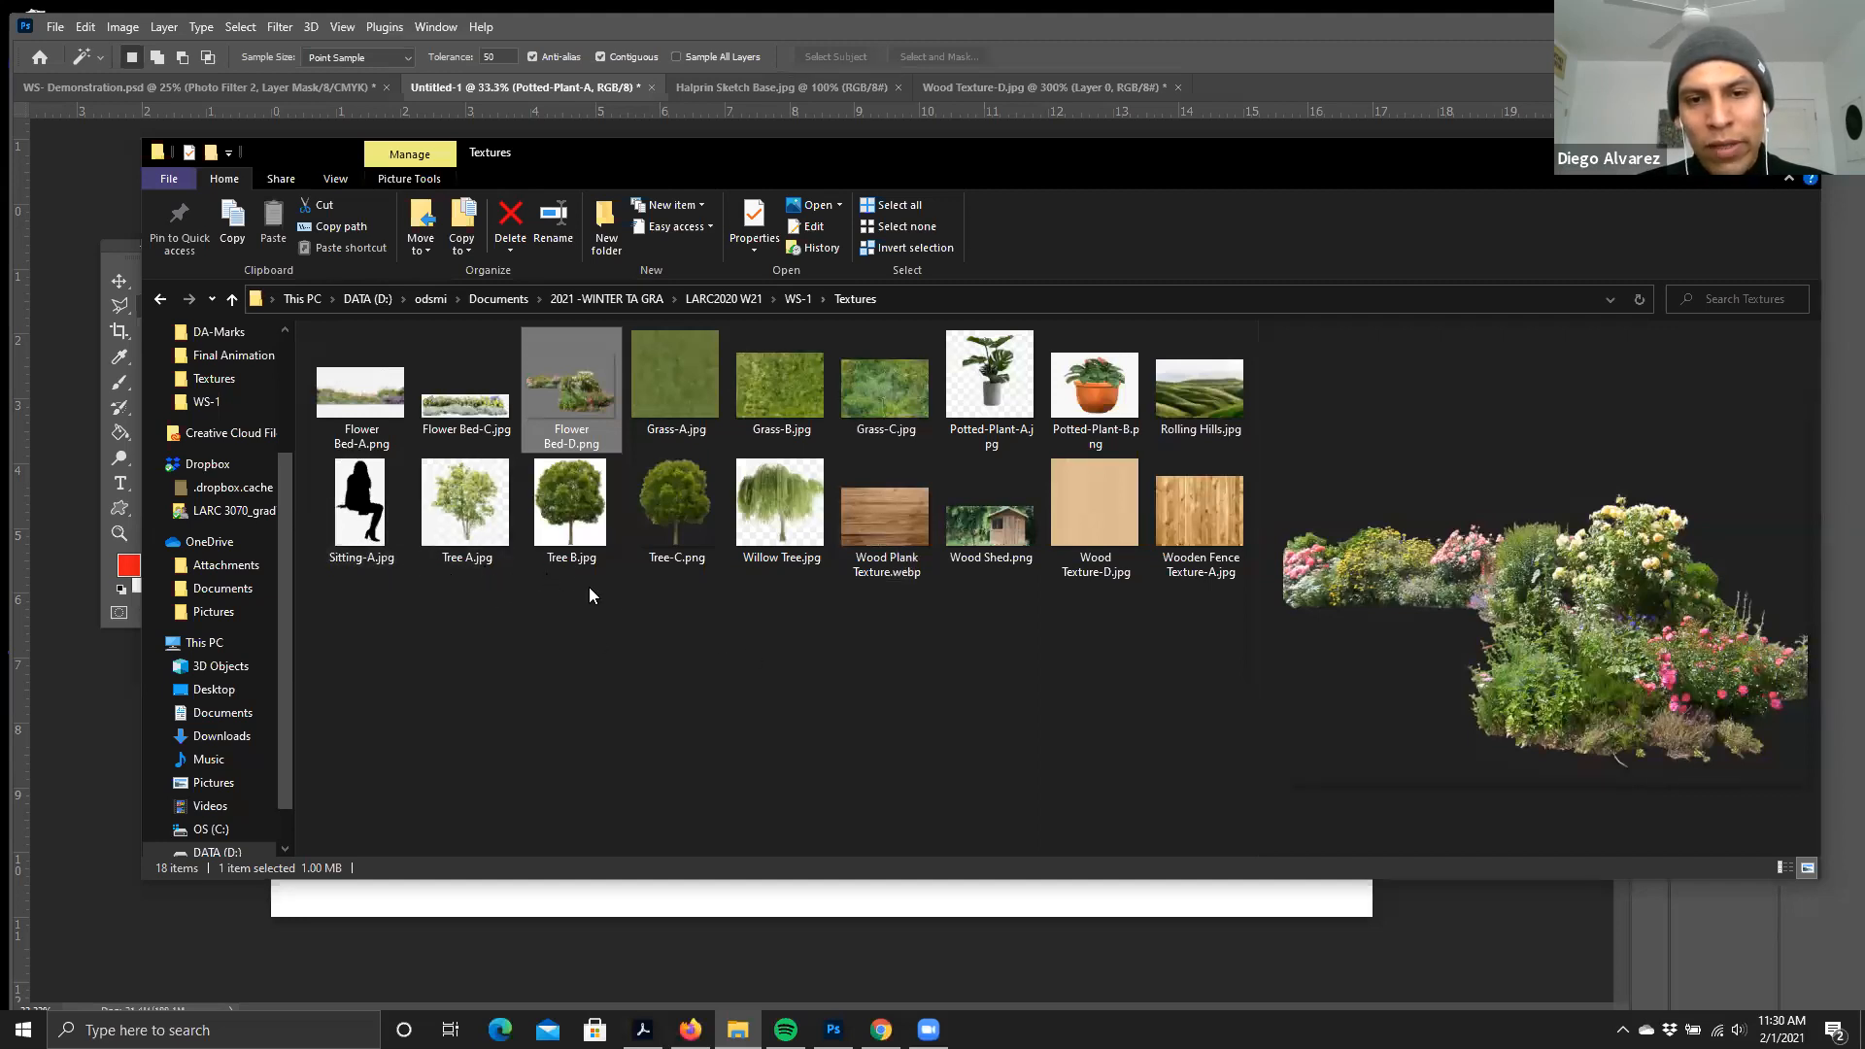
- Preview the Sitting-A.jpg figure silhouette in the Textures folder
click(354, 535)
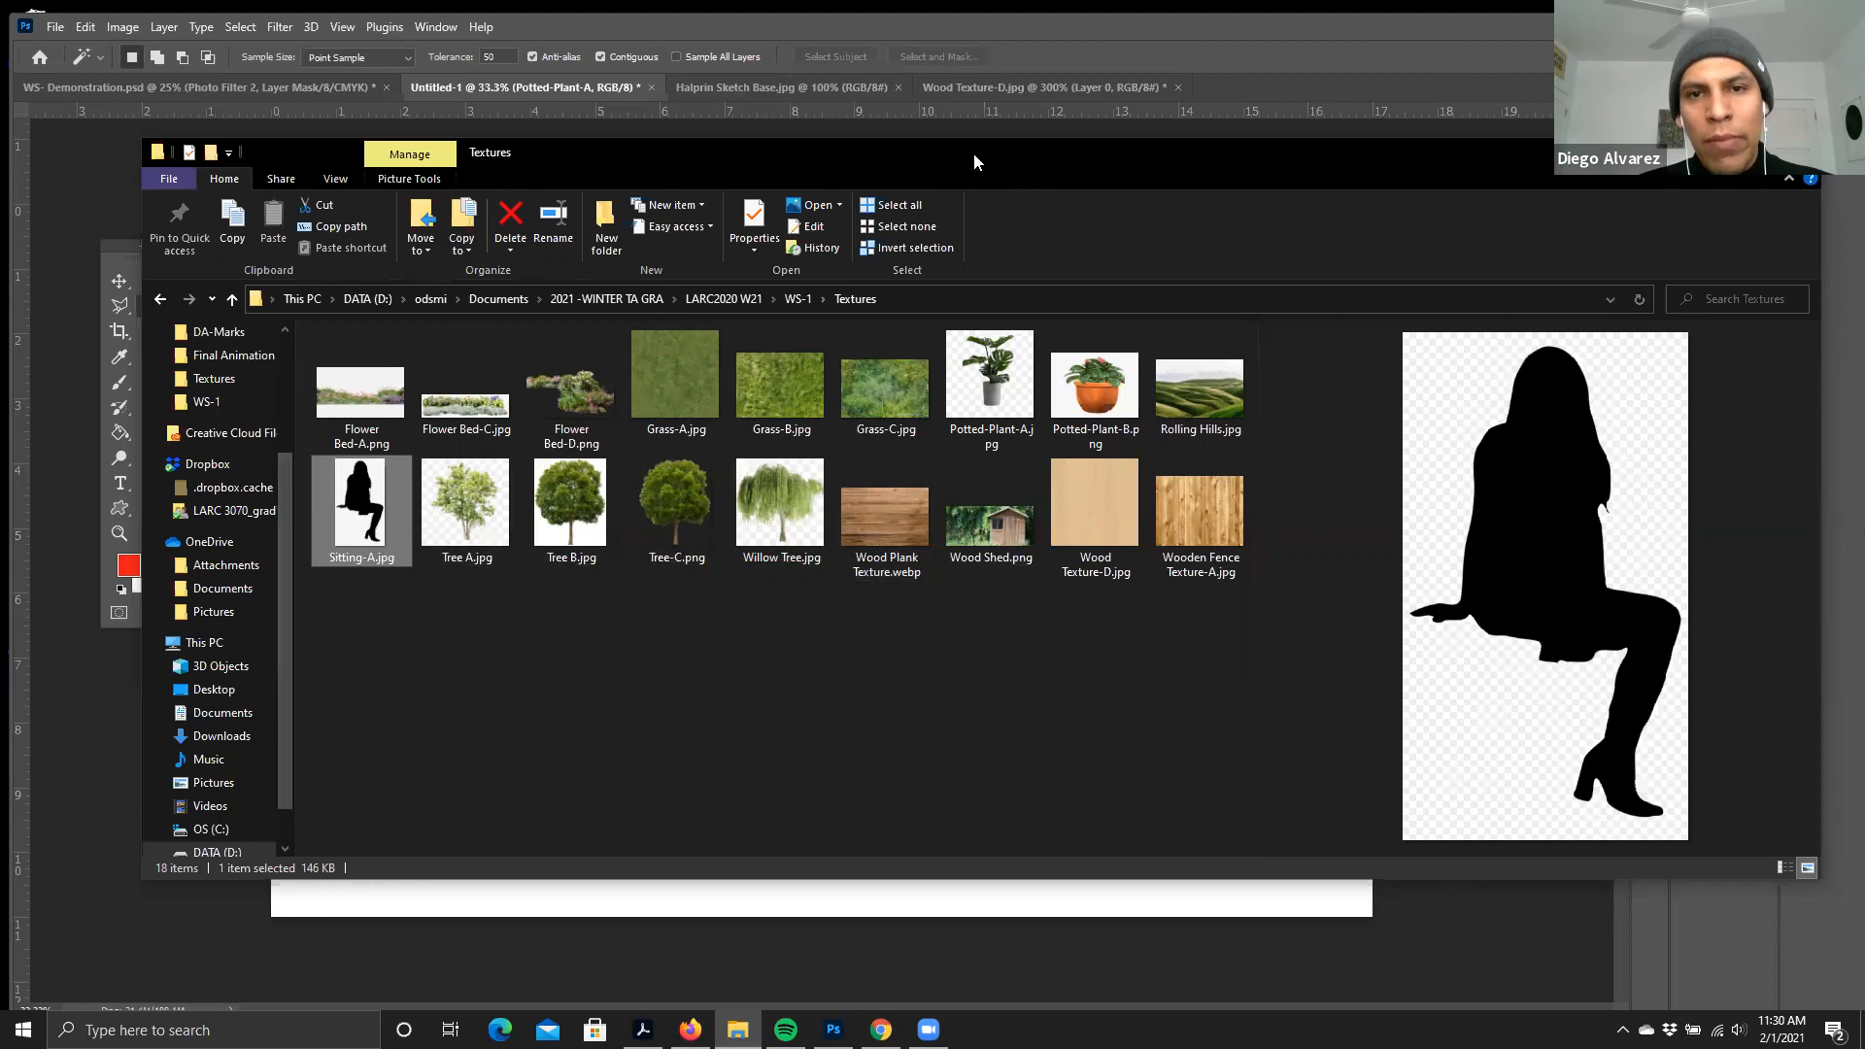
drag(973, 154, 918, 143)
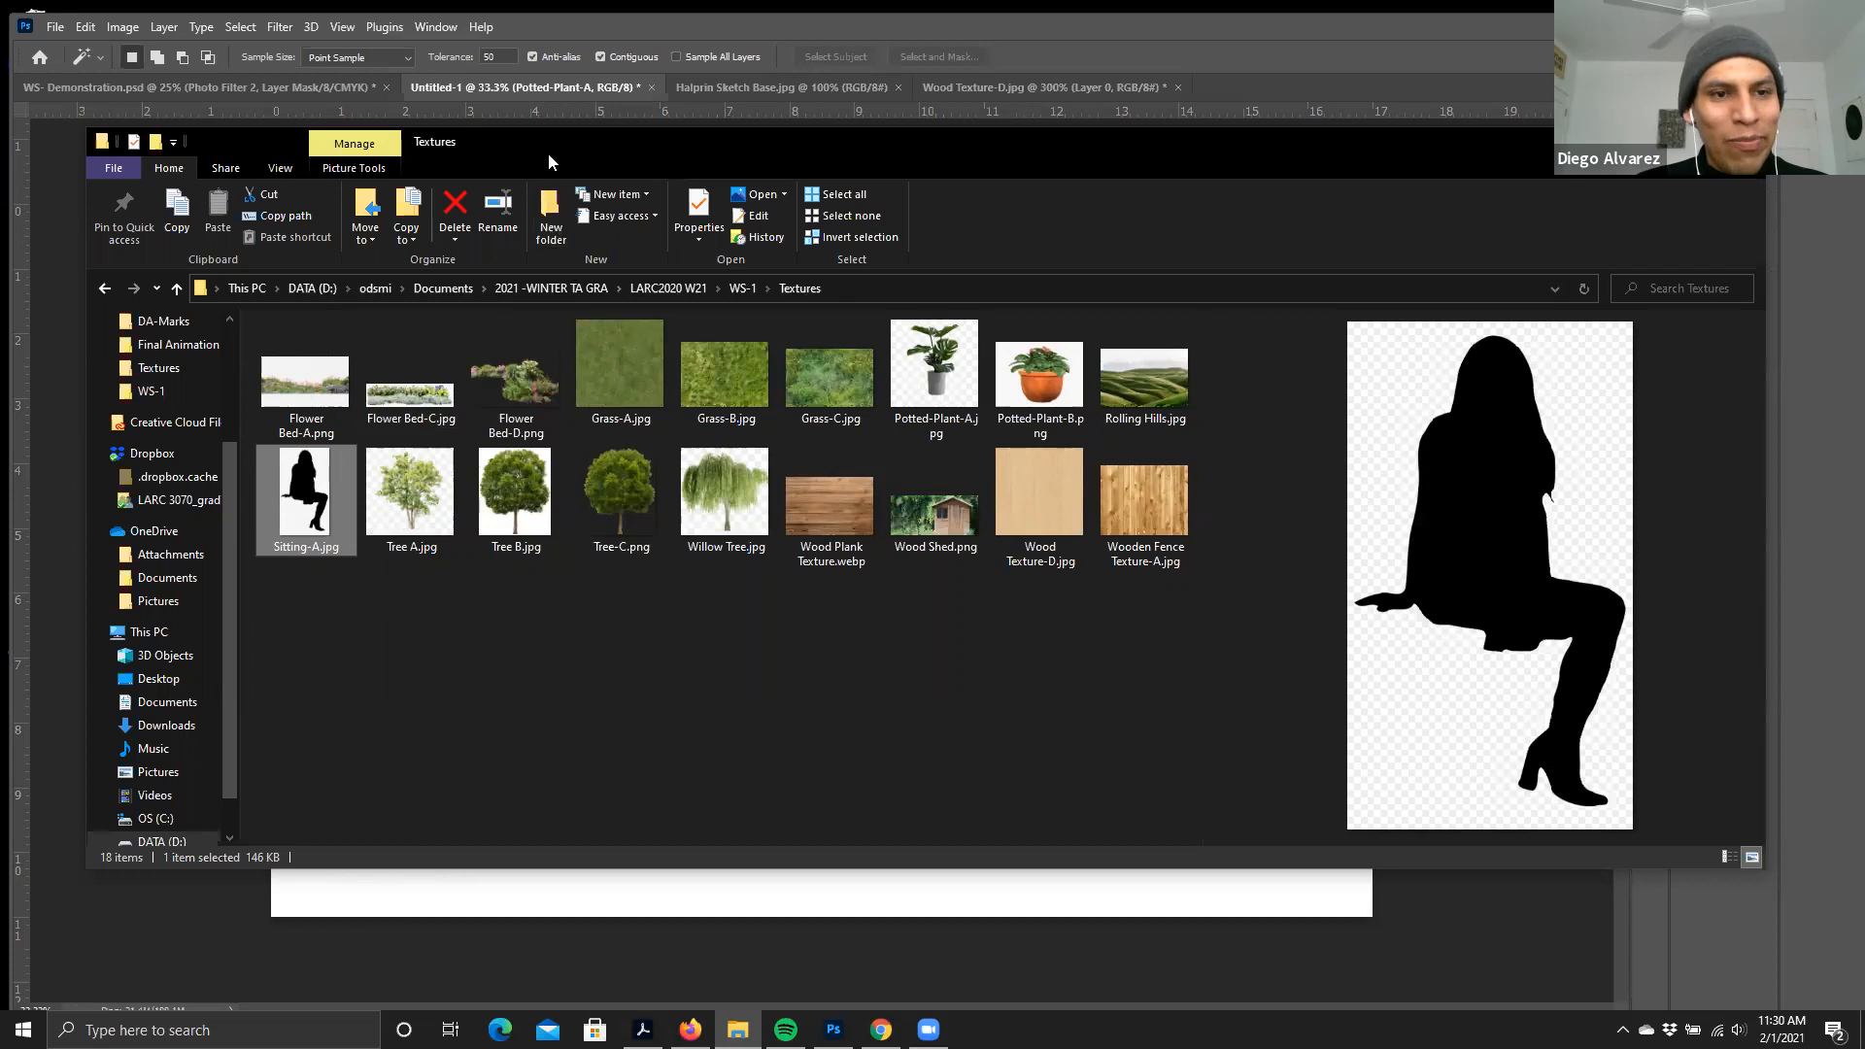
drag(548, 153, 538, 173)
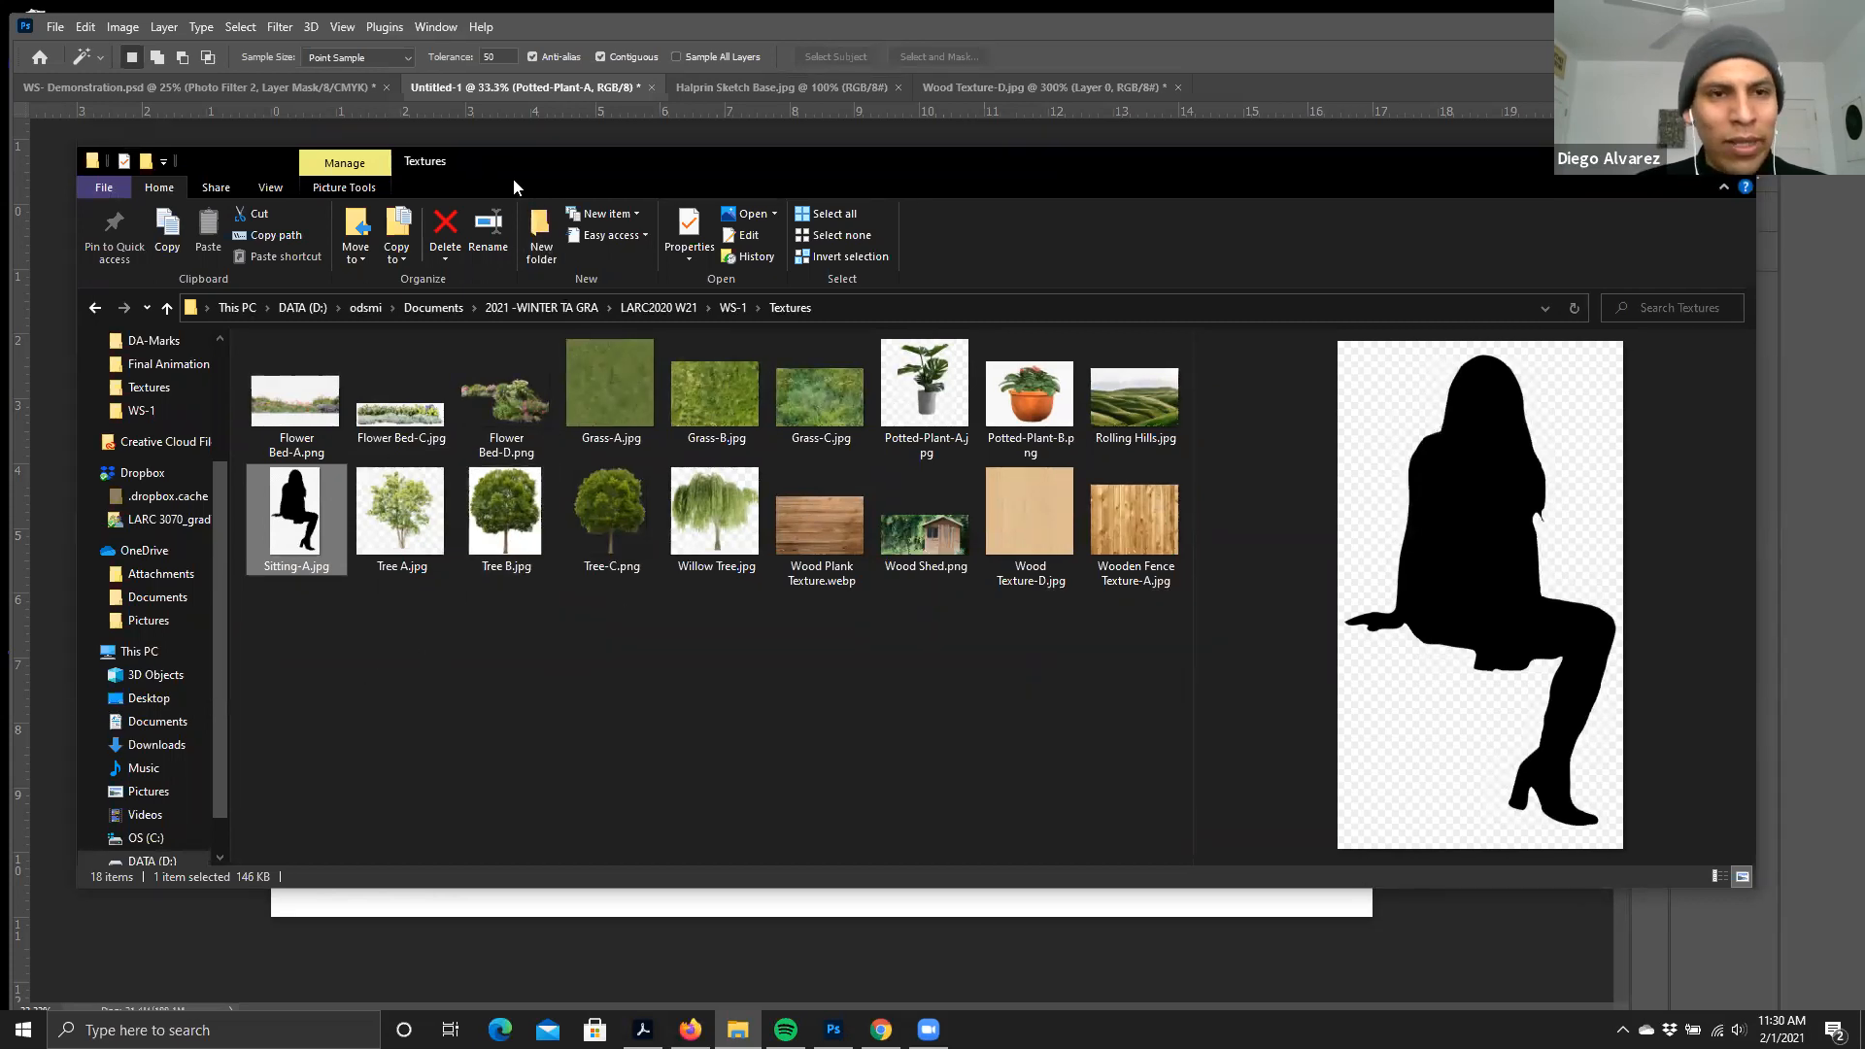
drag(524, 173, 521, 148)
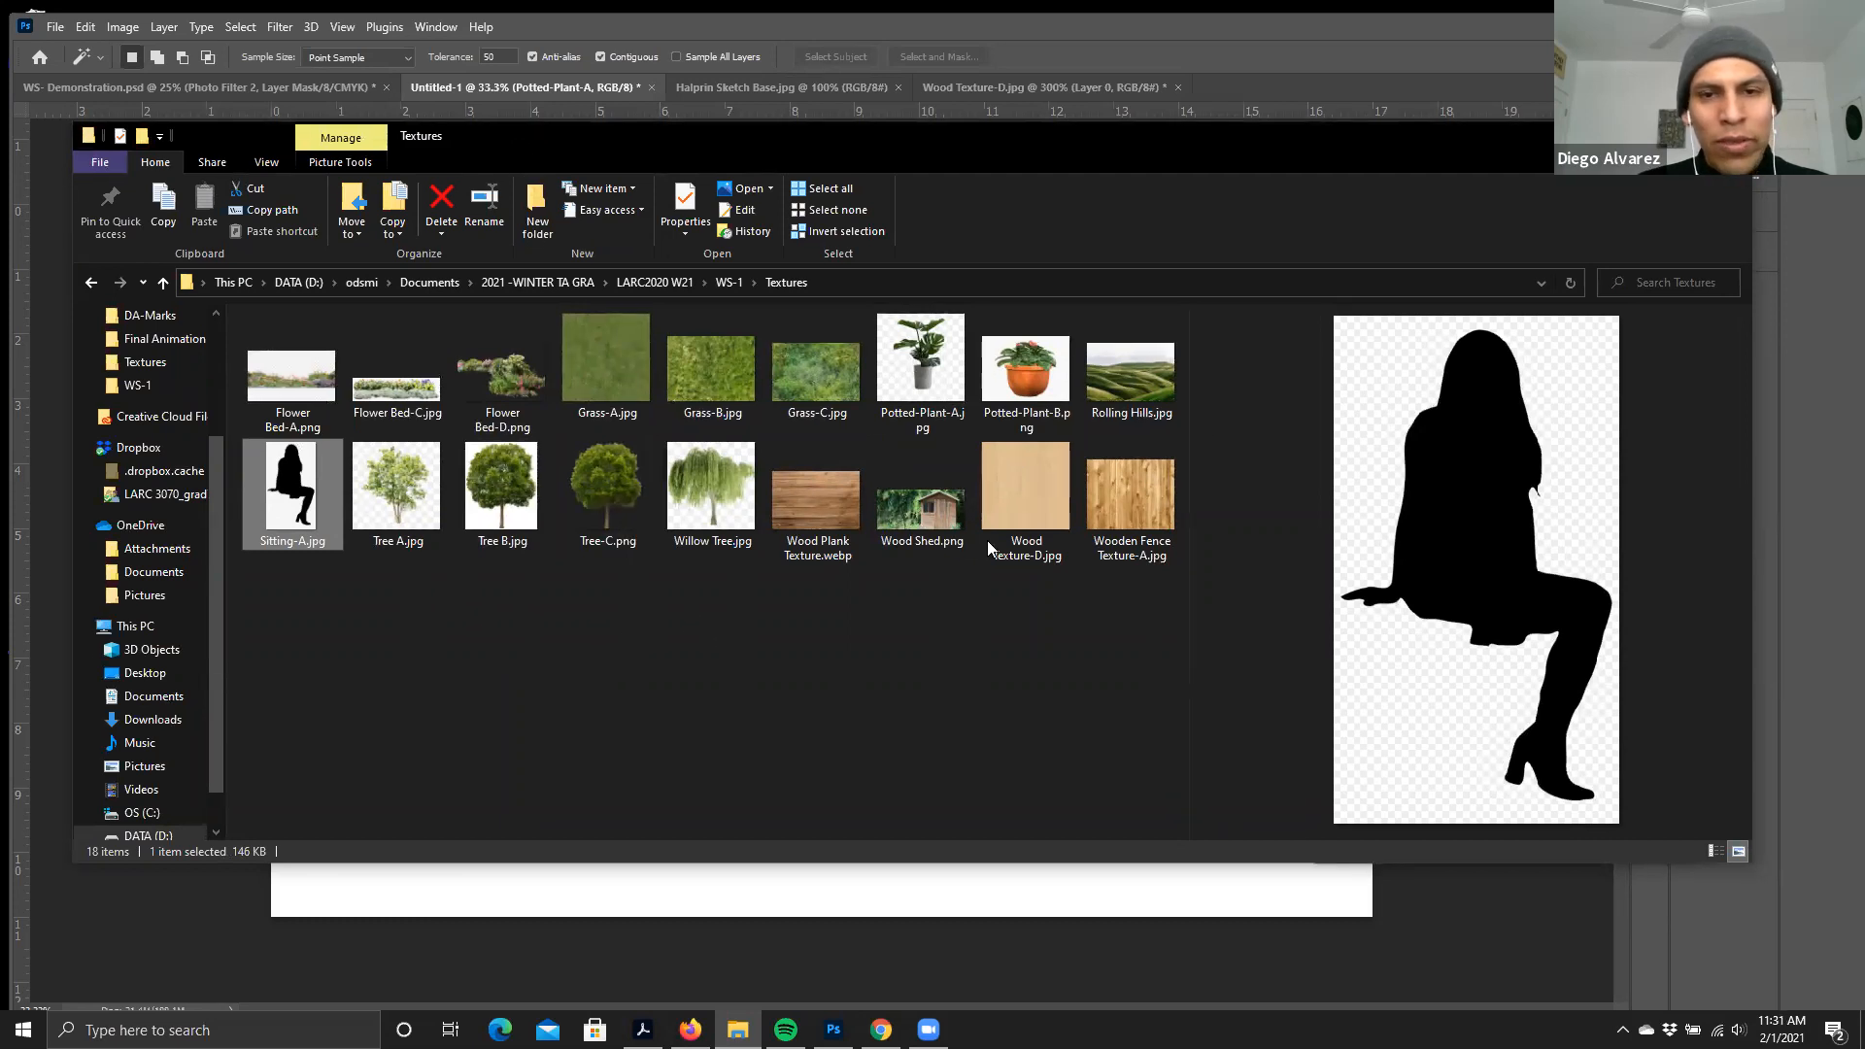
click(625, 614)
click(307, 512)
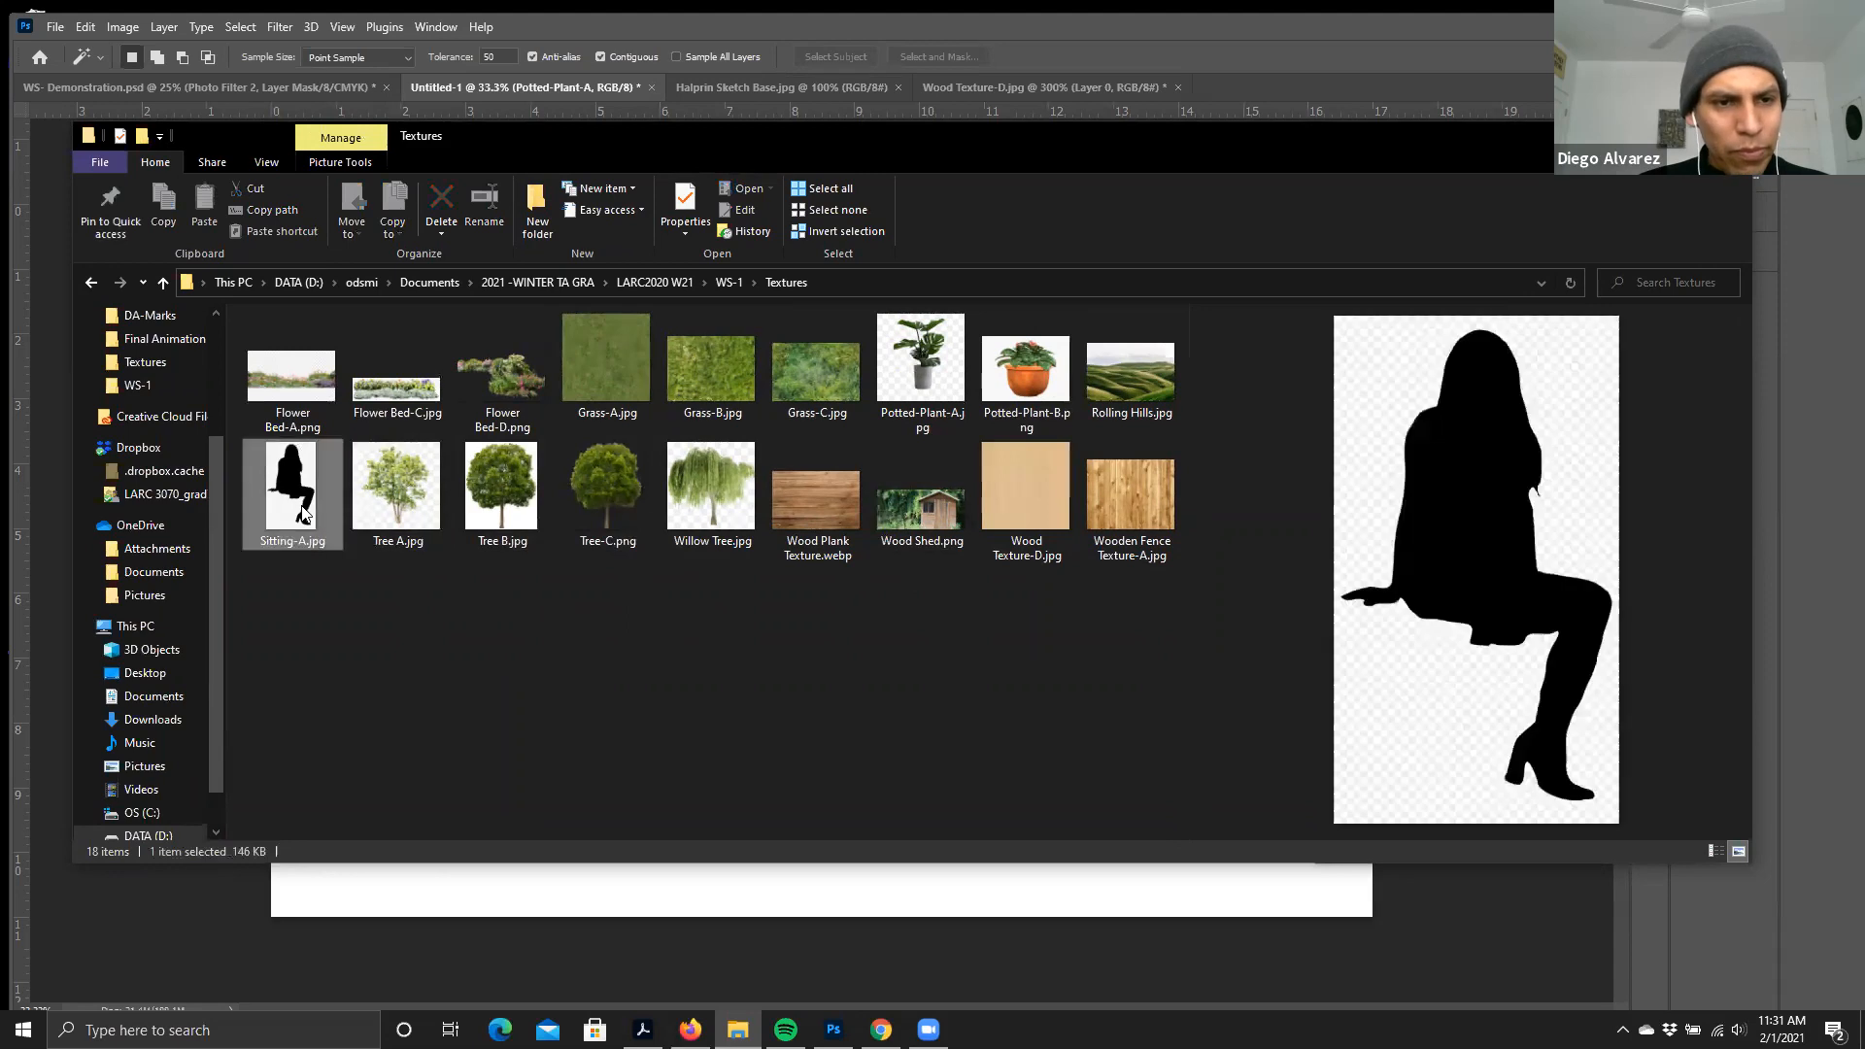
drag(652, 141, 659, 155)
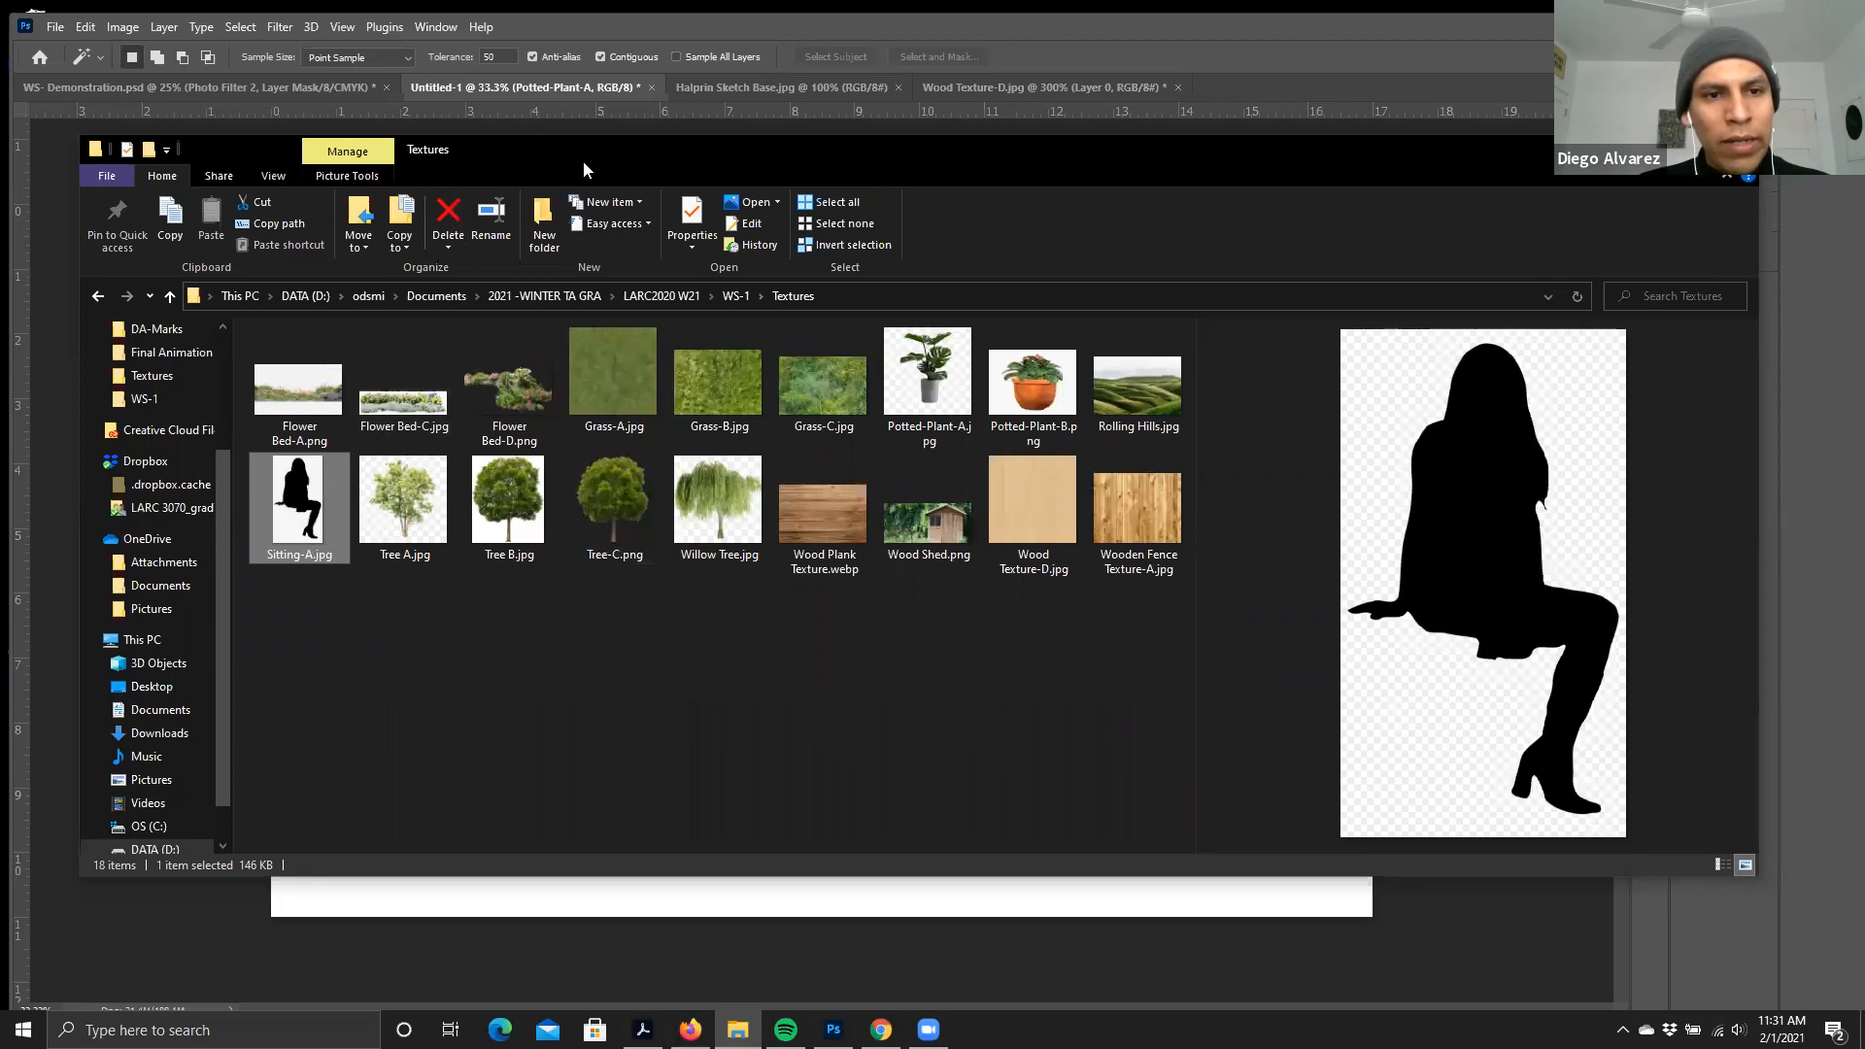
- Place Sitting-A.jpg into the Untitled-1 sketch, scaled to about 20.6%, in front of the shed beside the wooden fence
drag(406, 482, 125, 744)
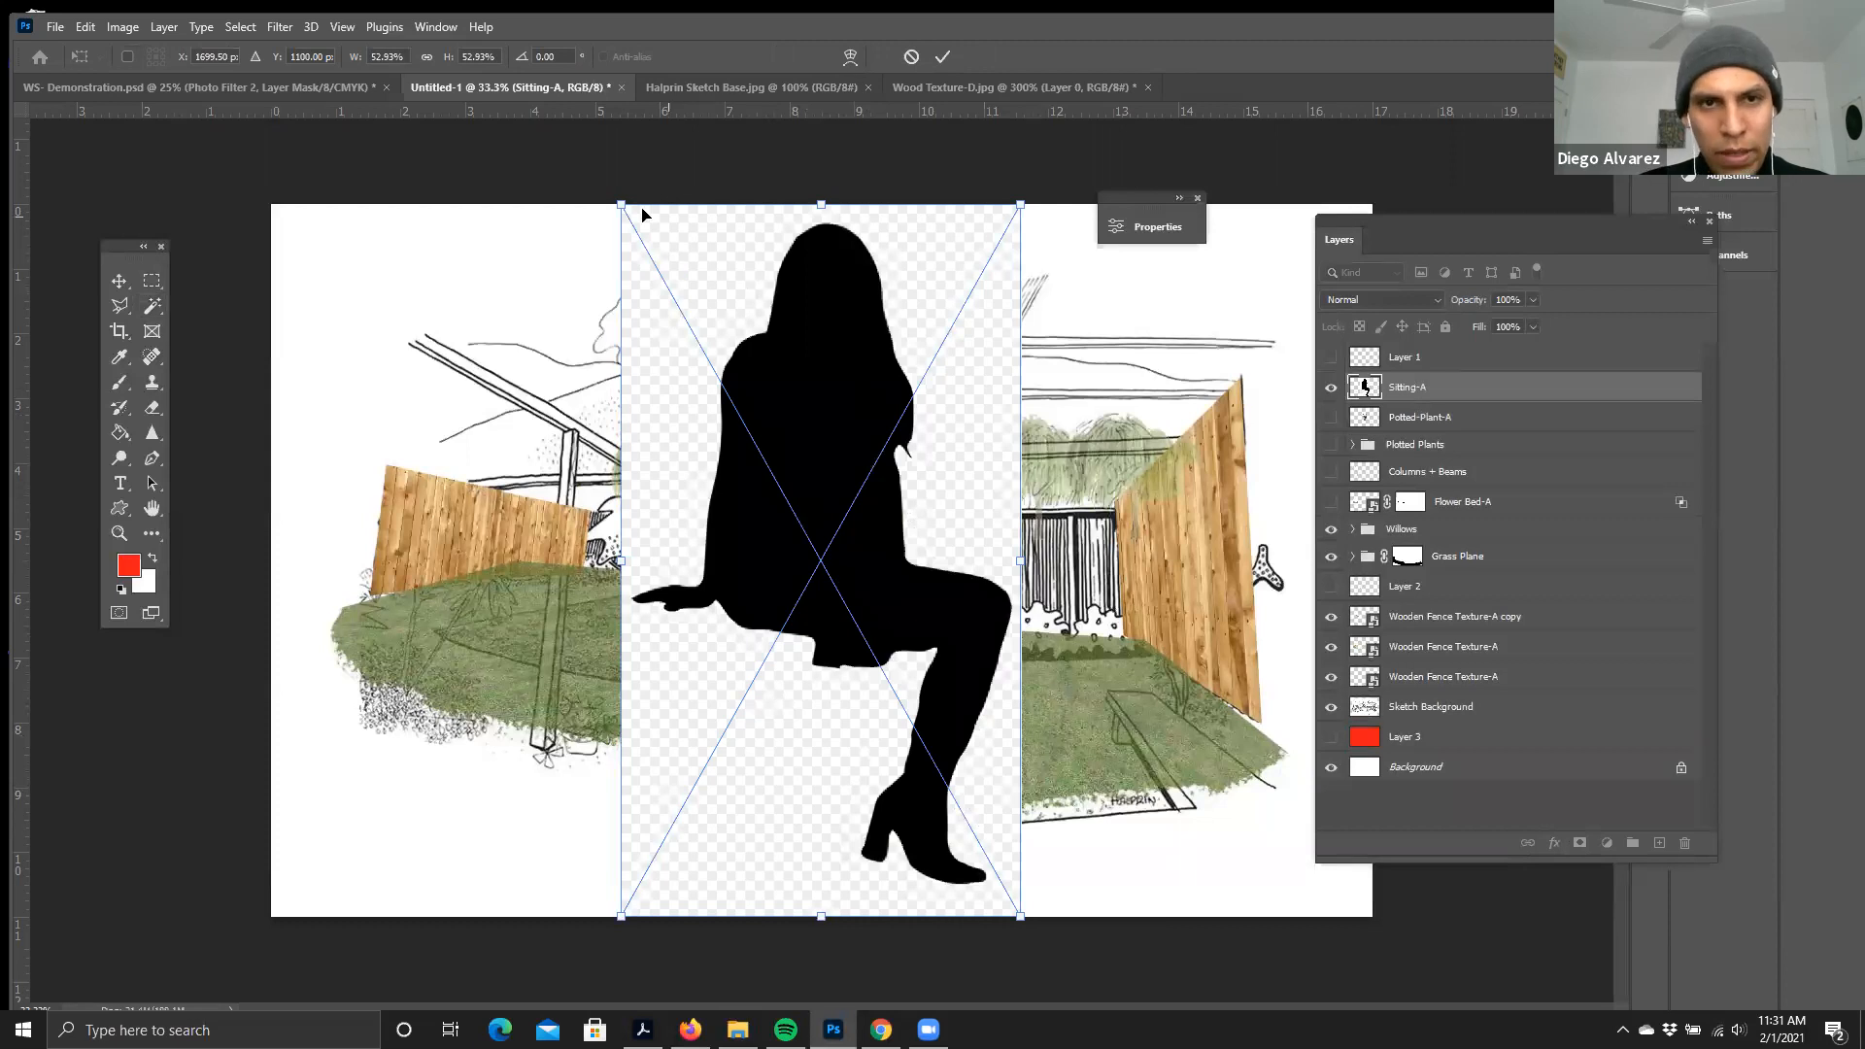
drag(620, 204, 866, 631)
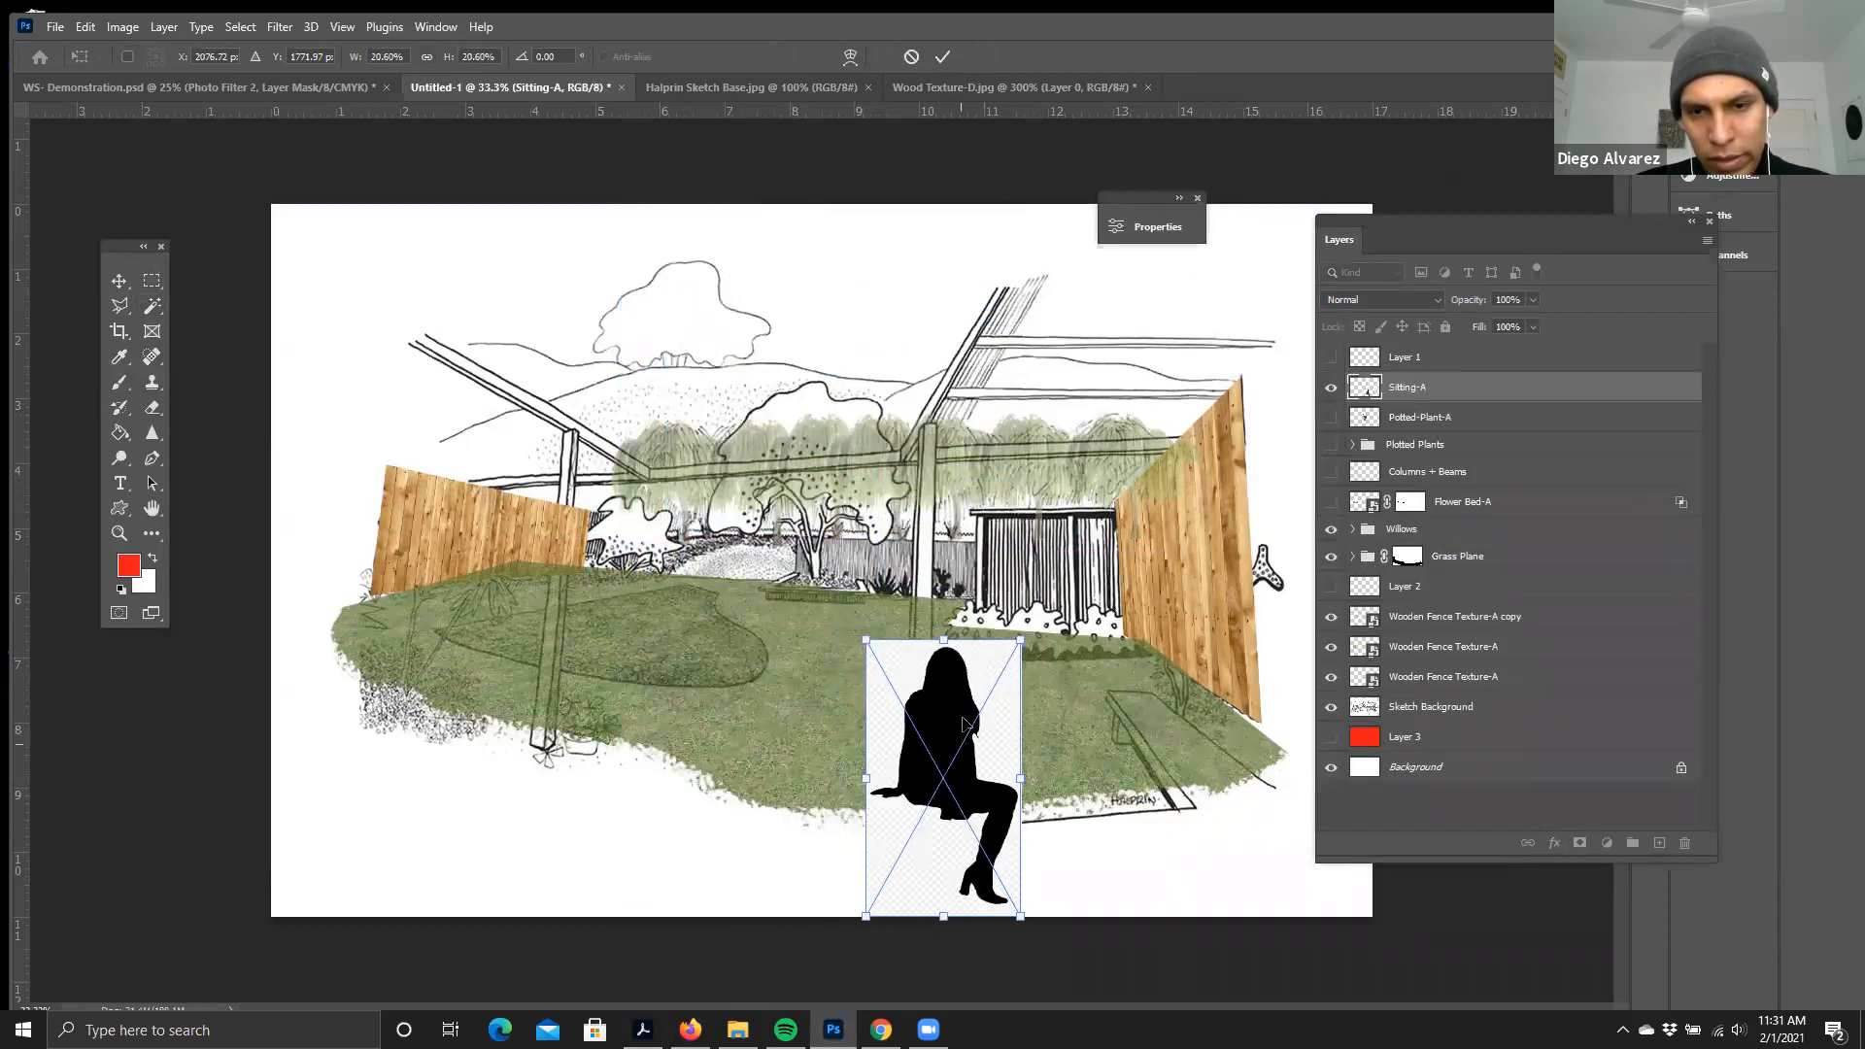
drag(966, 739, 981, 663)
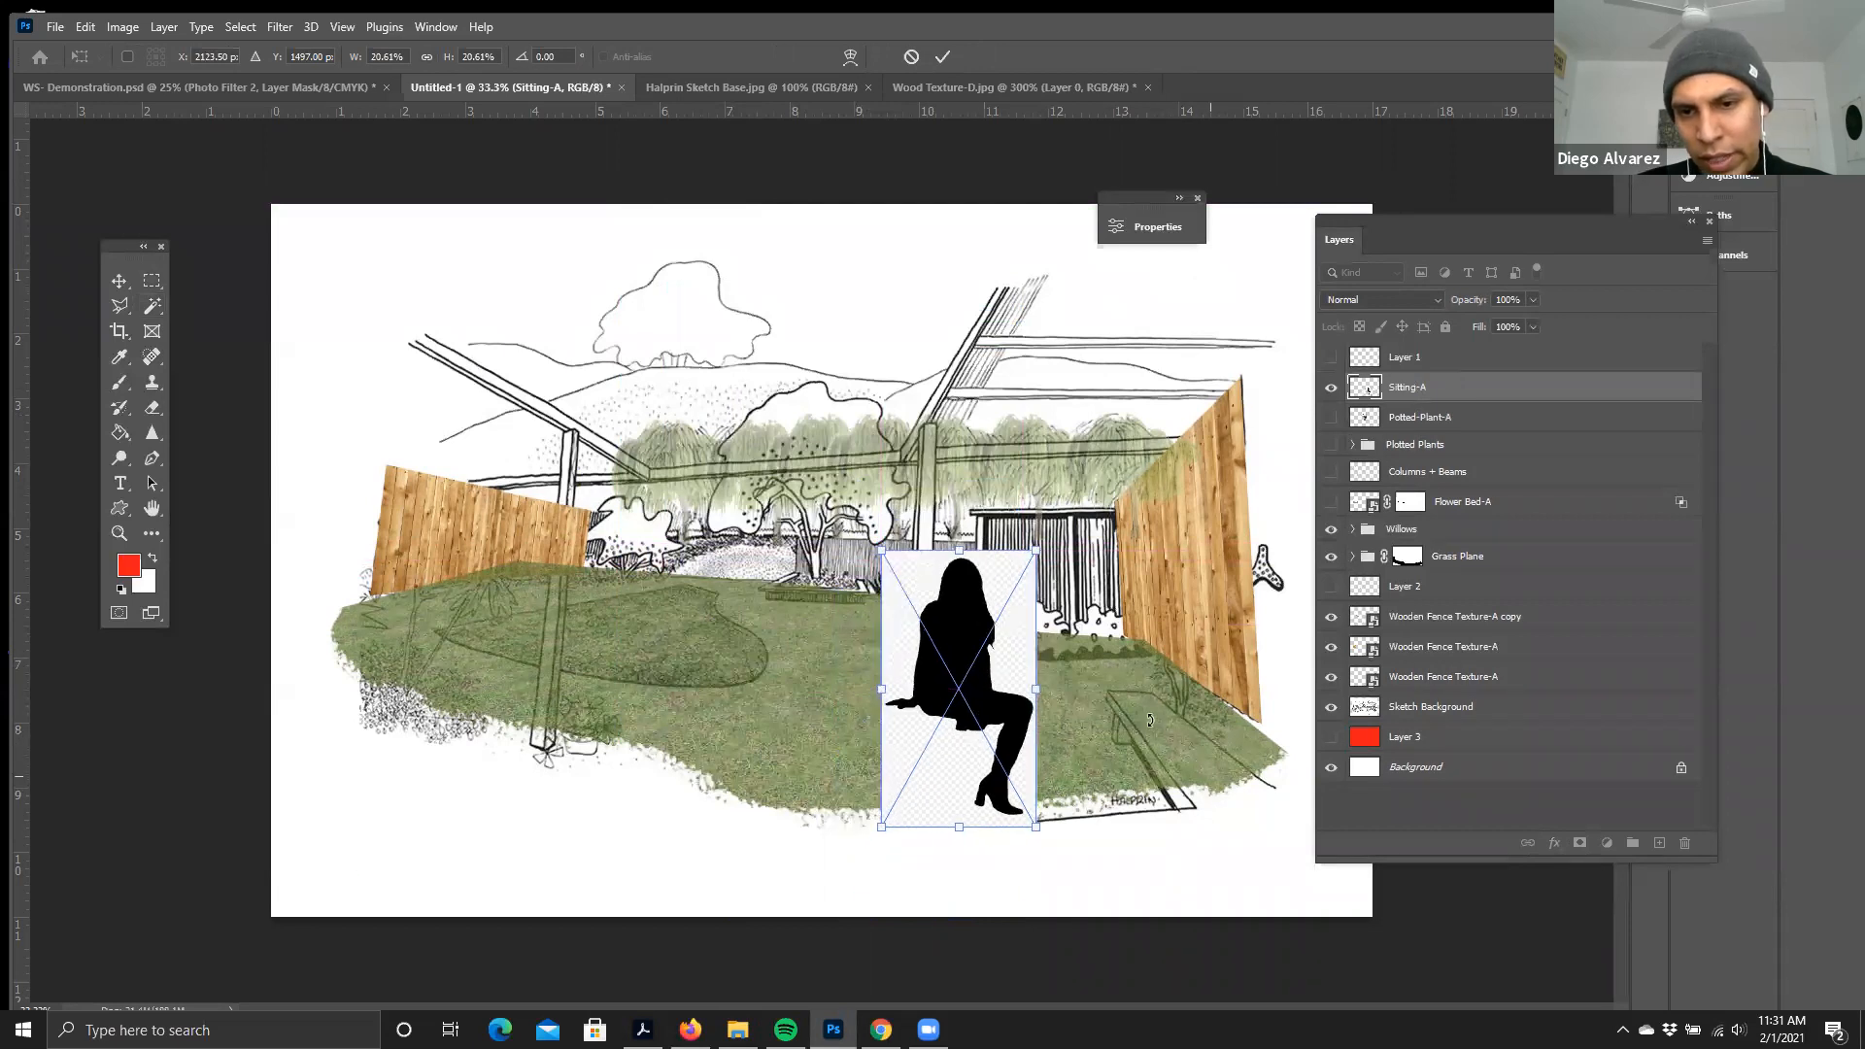
drag(1007, 653, 1069, 645)
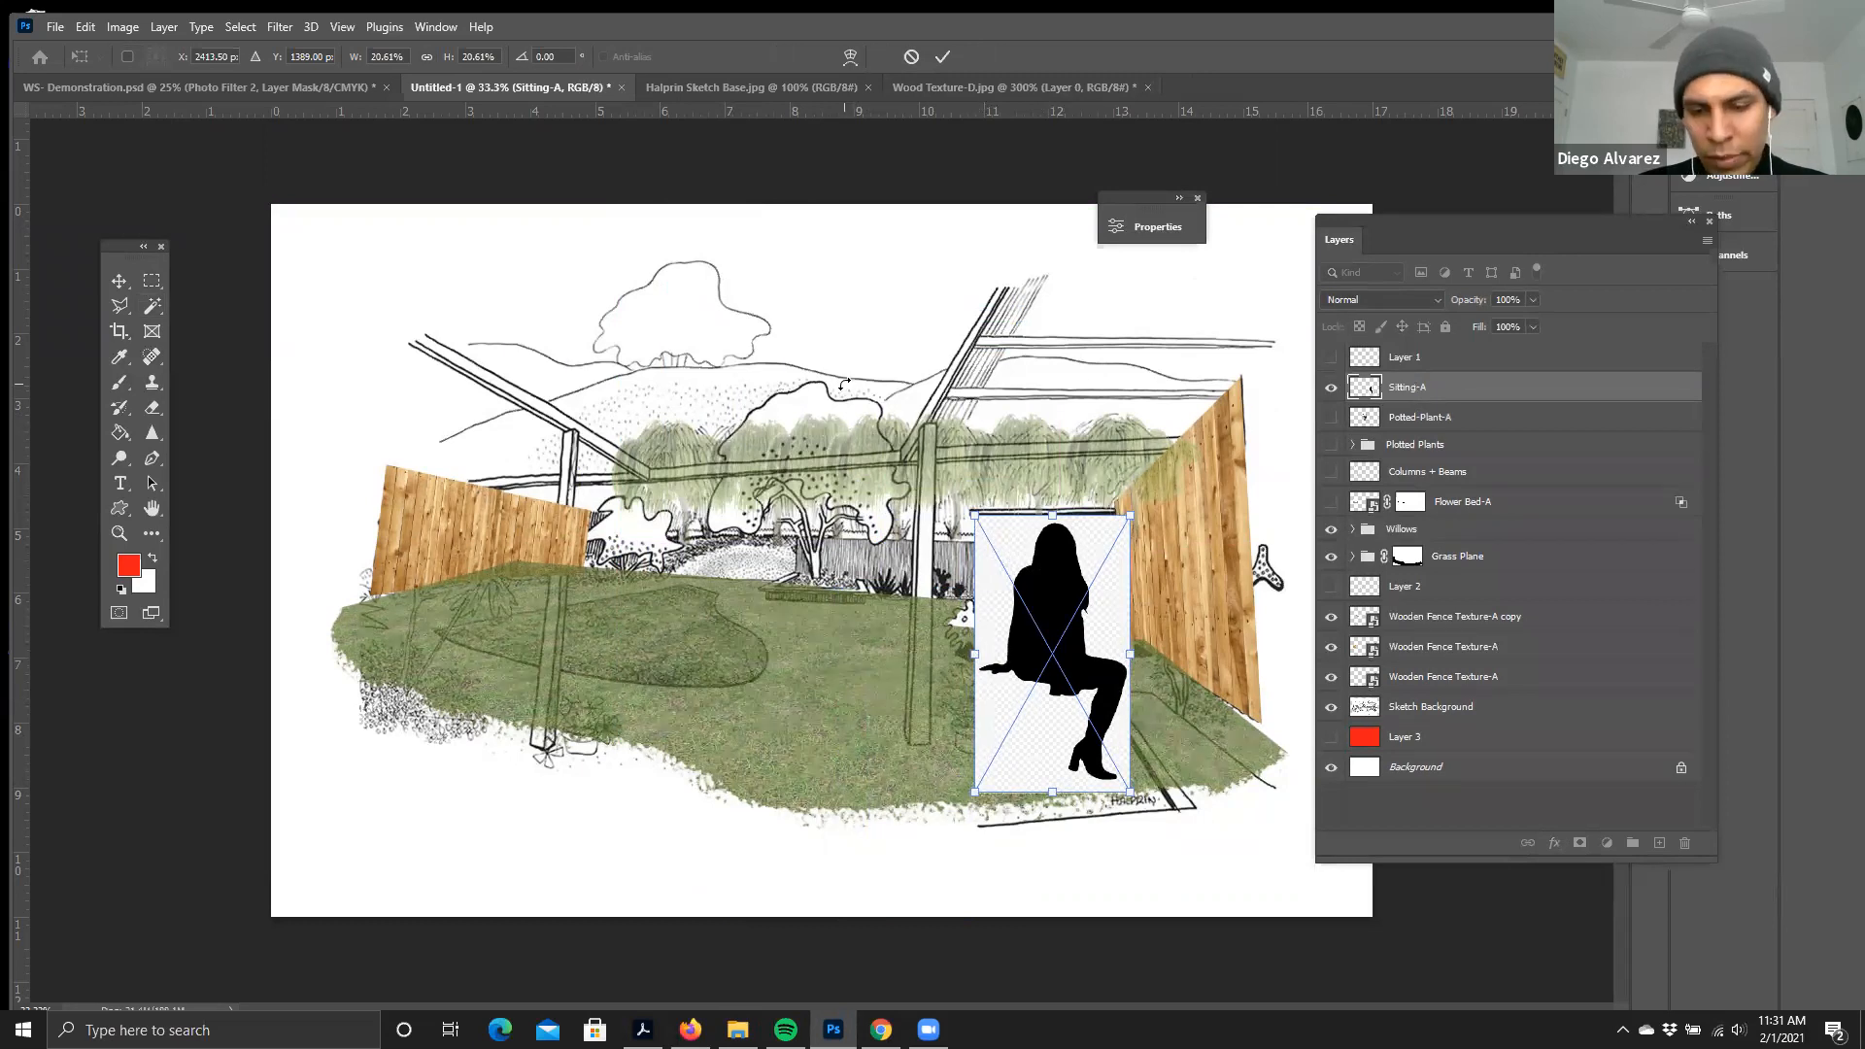
key(Return)
key(w)
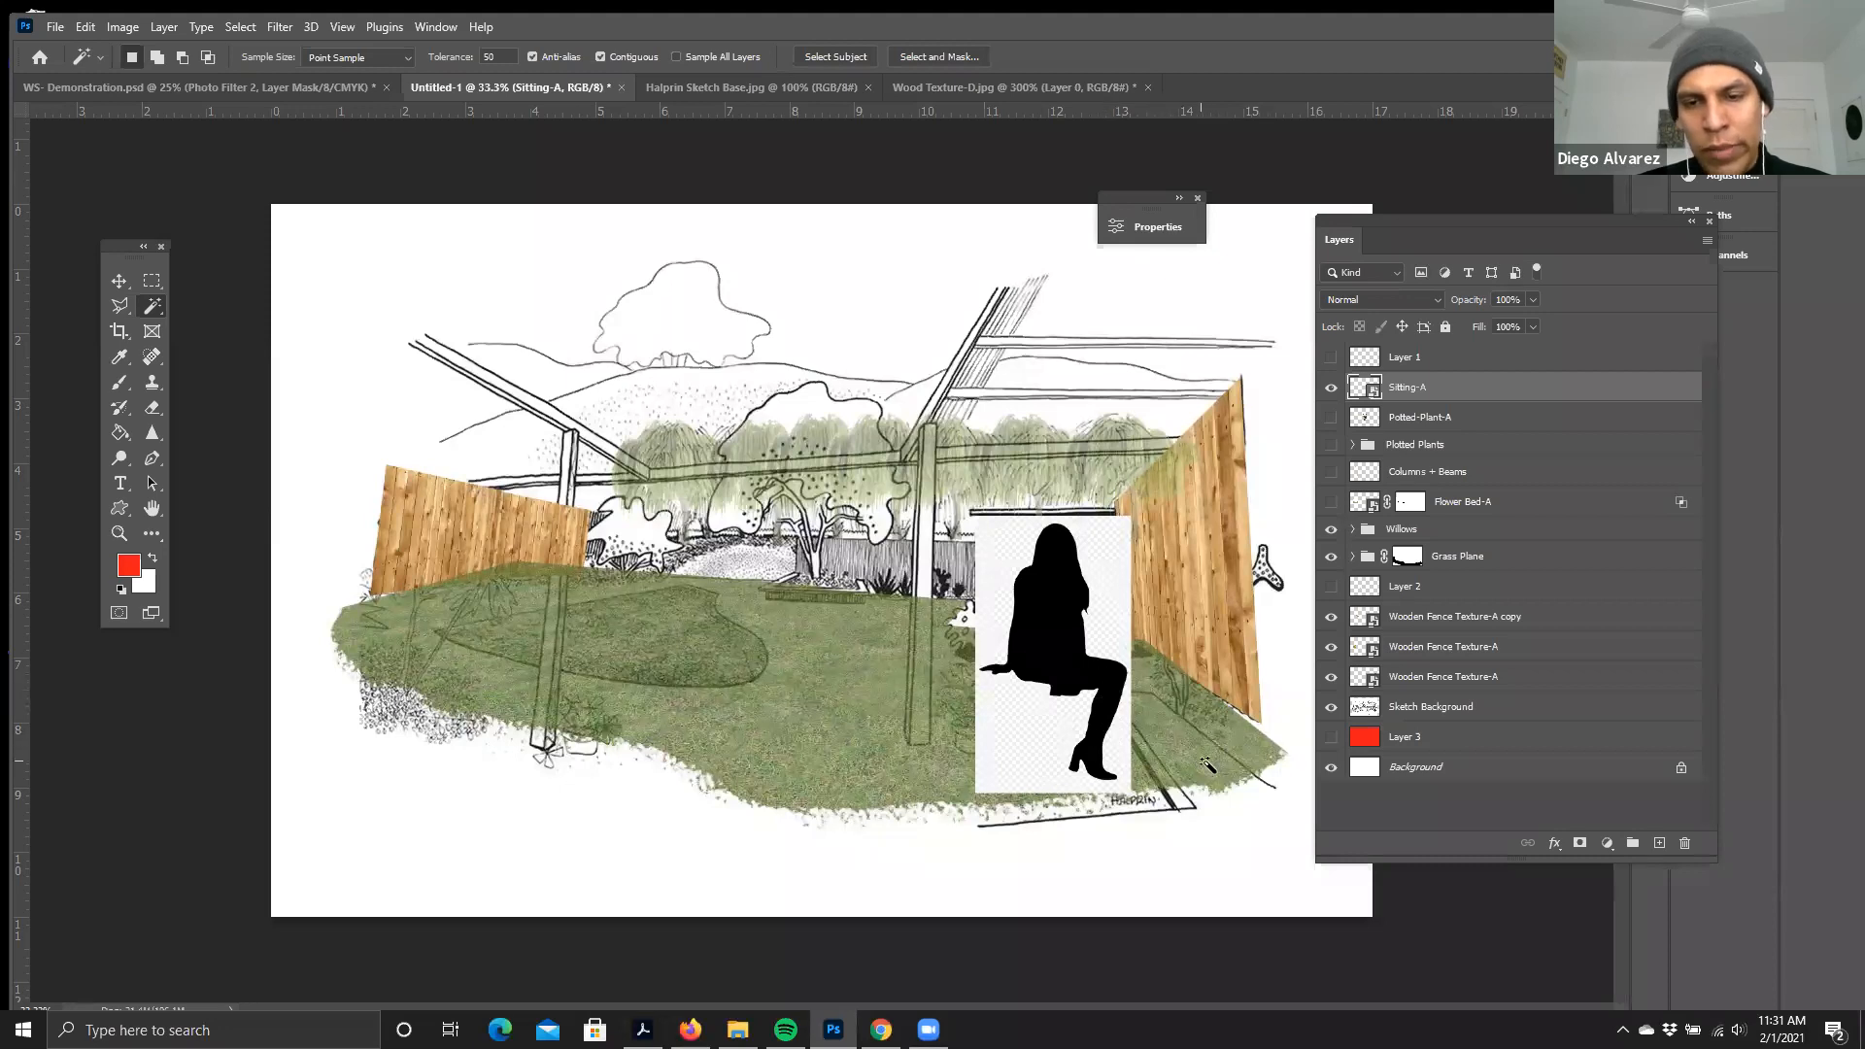
right_click(1024, 566)
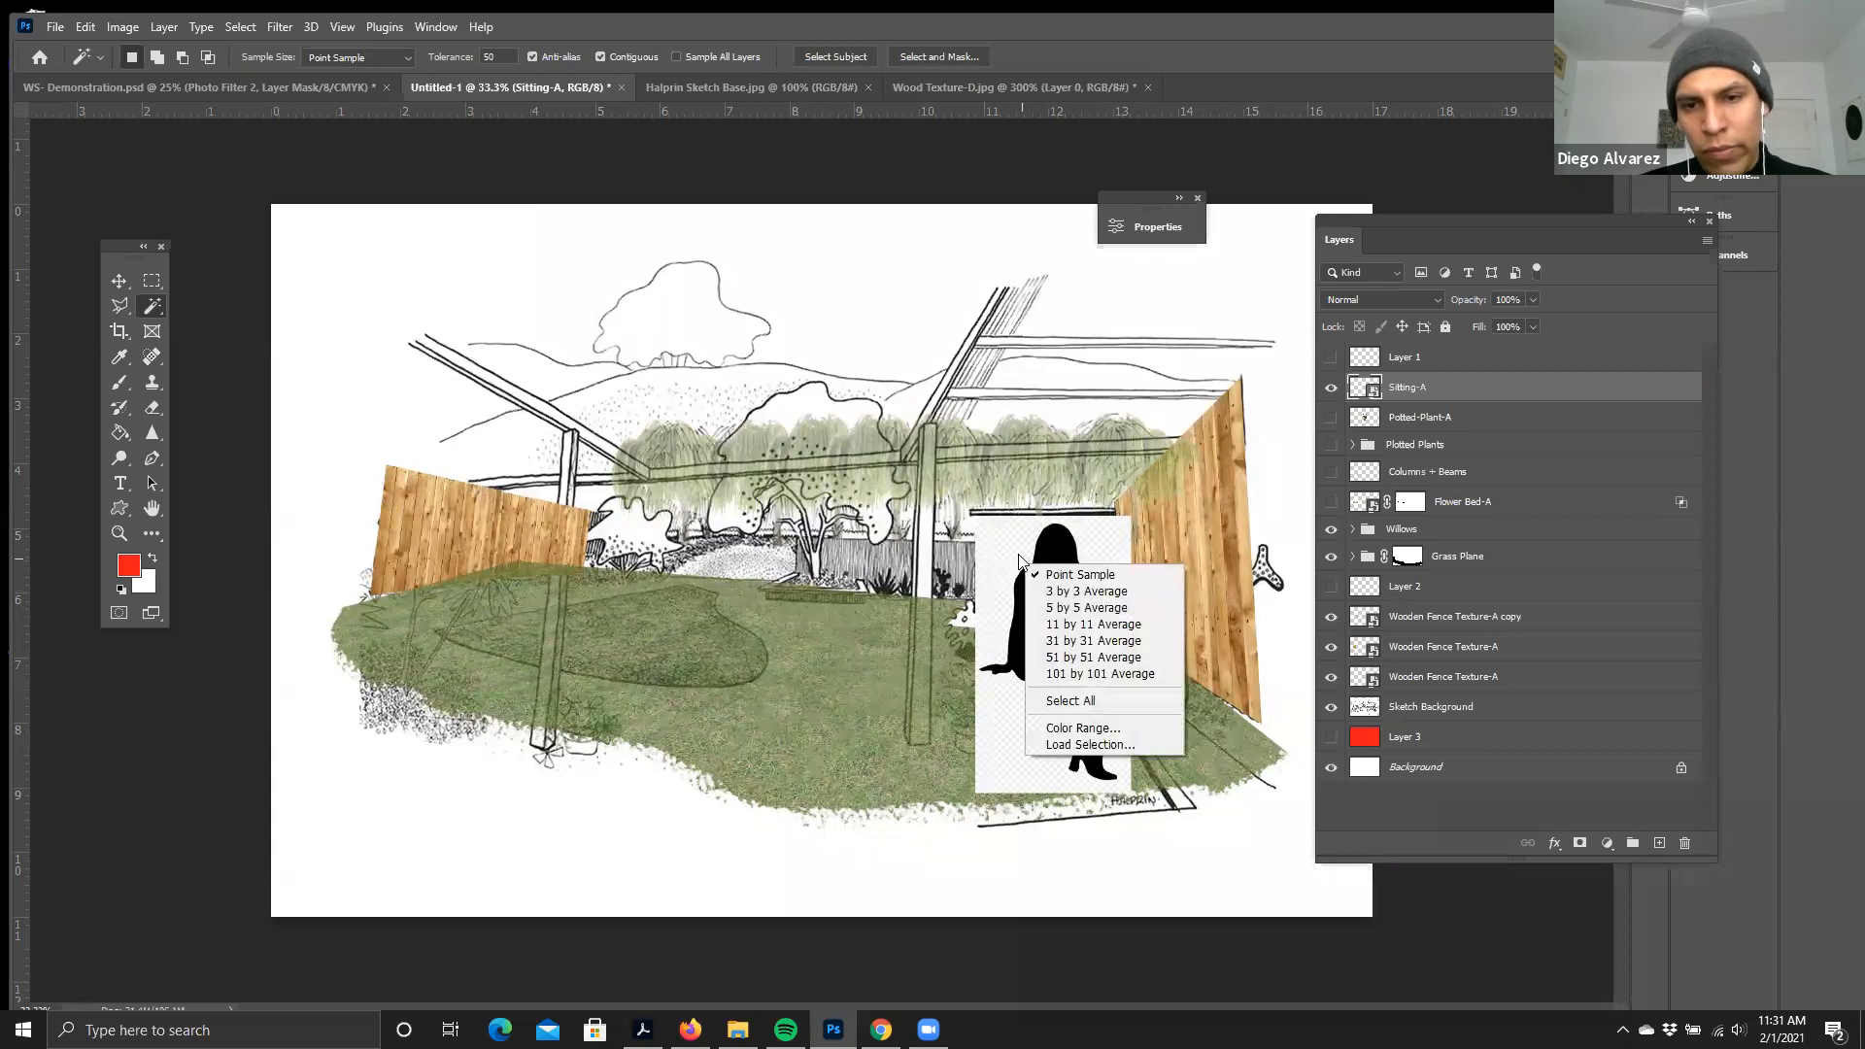
click(1018, 554)
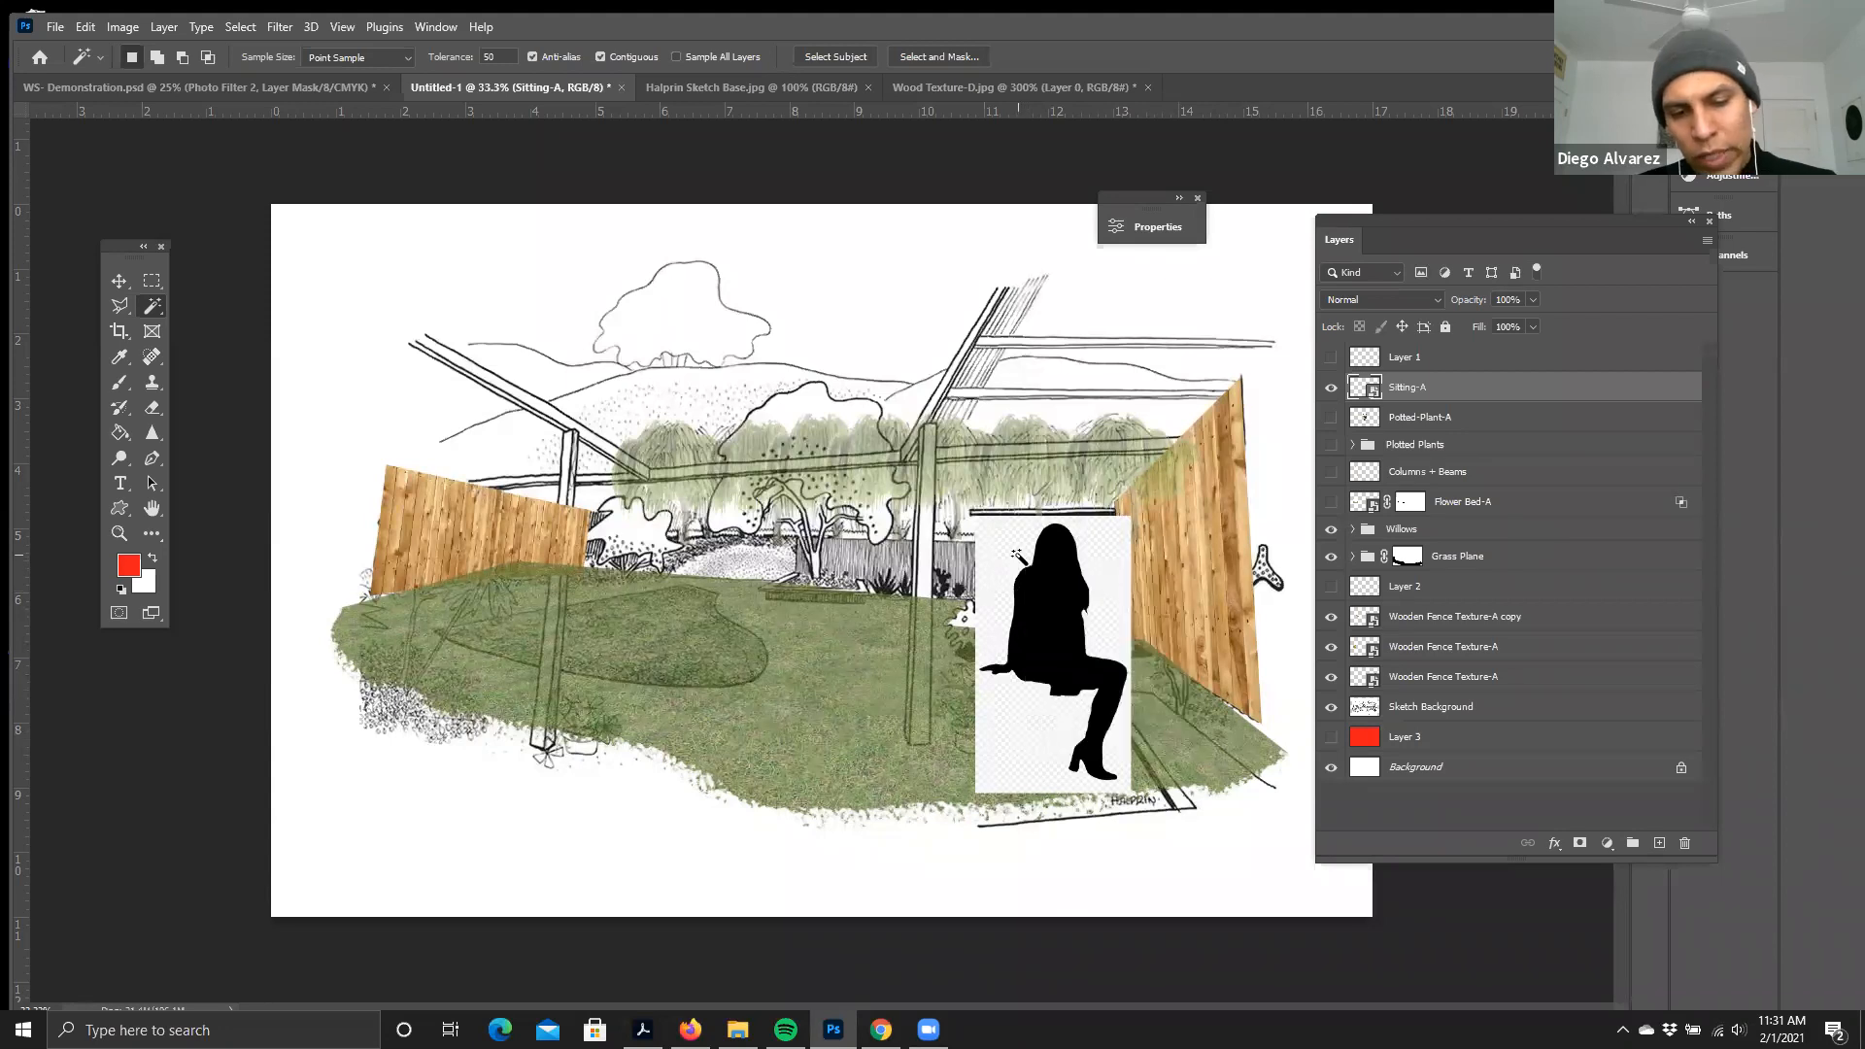
- Flip the seated figure on the Sitting-A layer horizontally with Free Transform
key(ctrl+t)
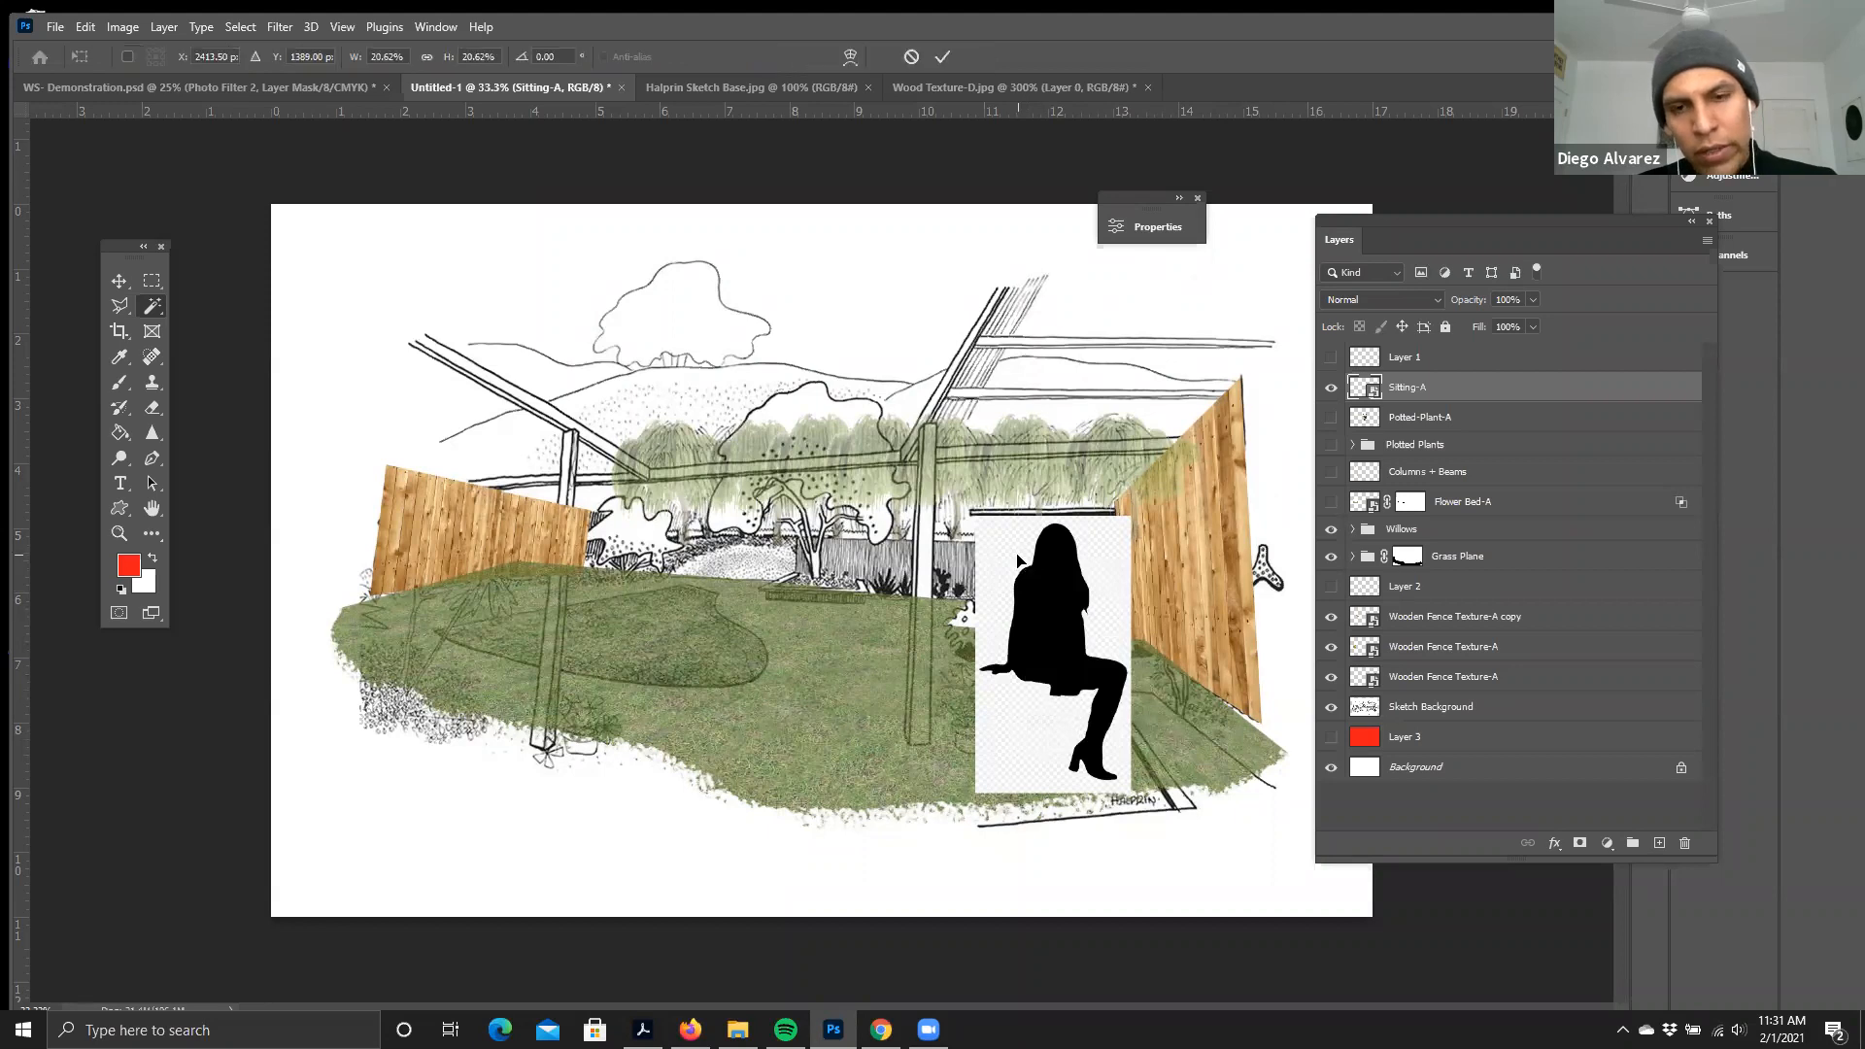
right_click(1054, 573)
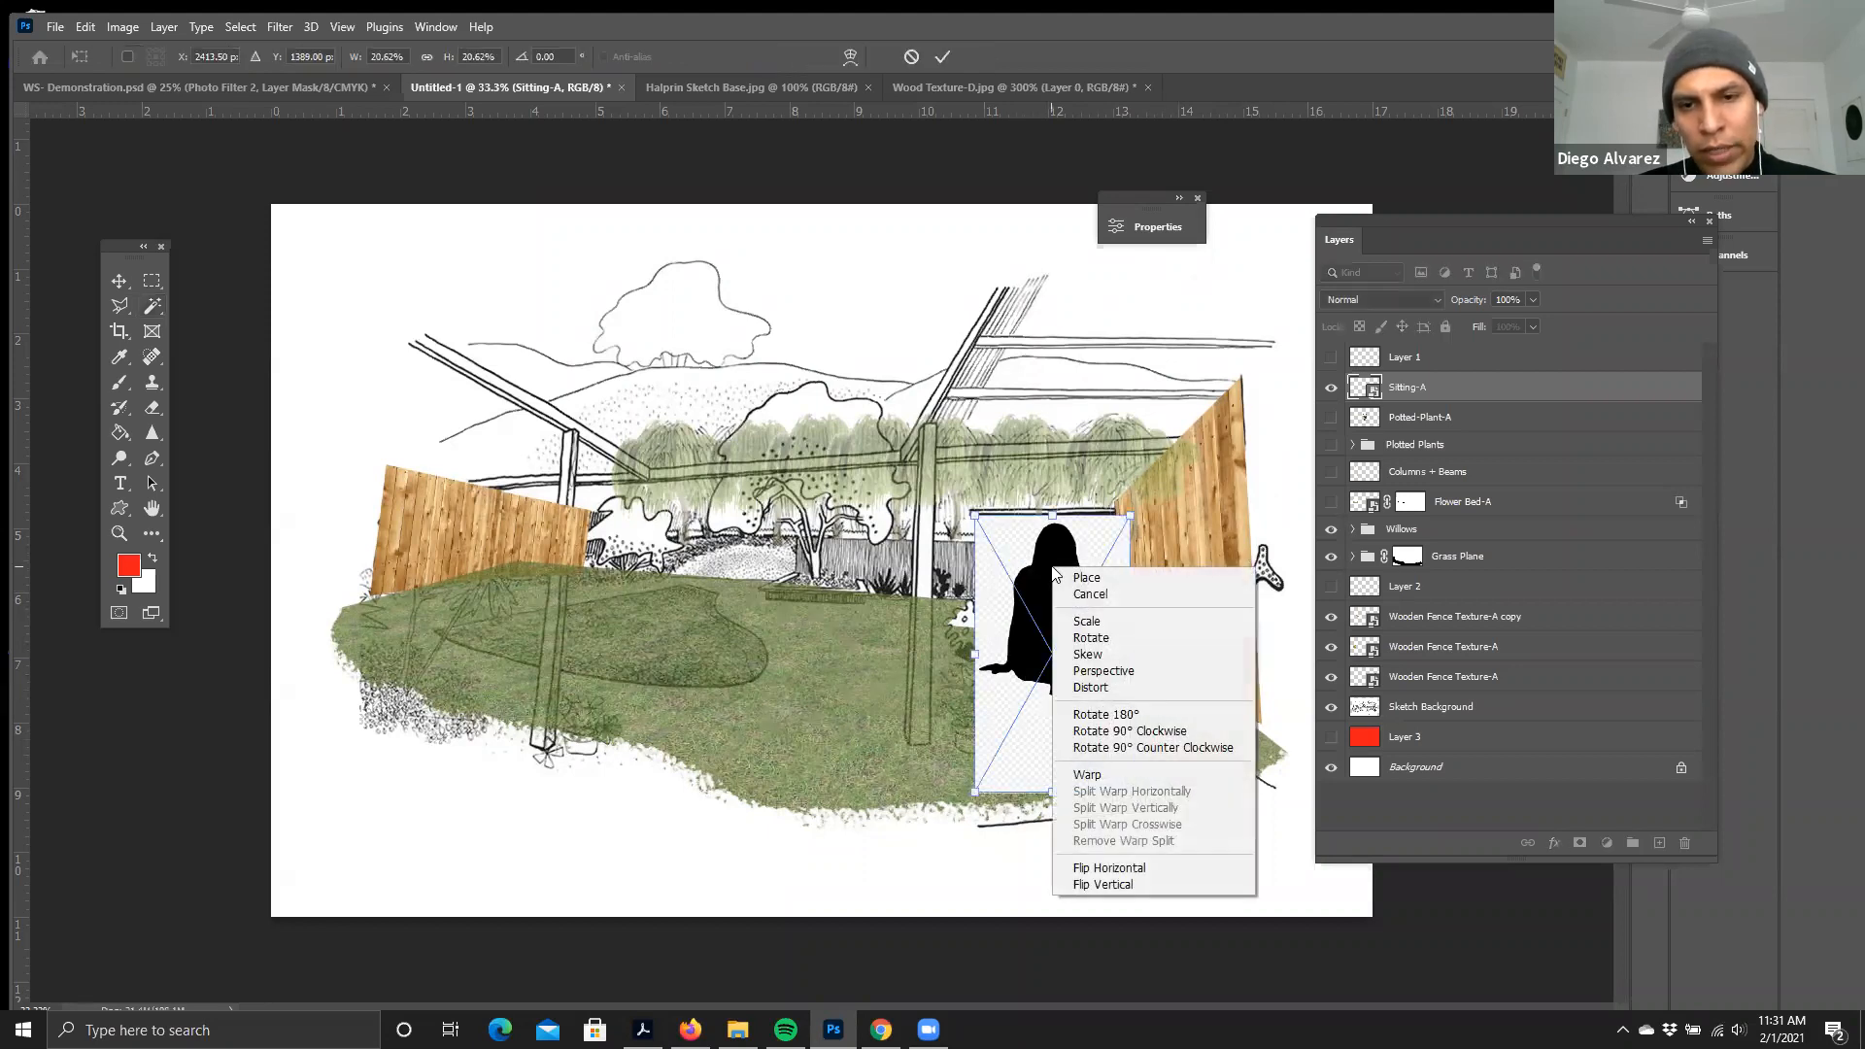
click(1110, 871)
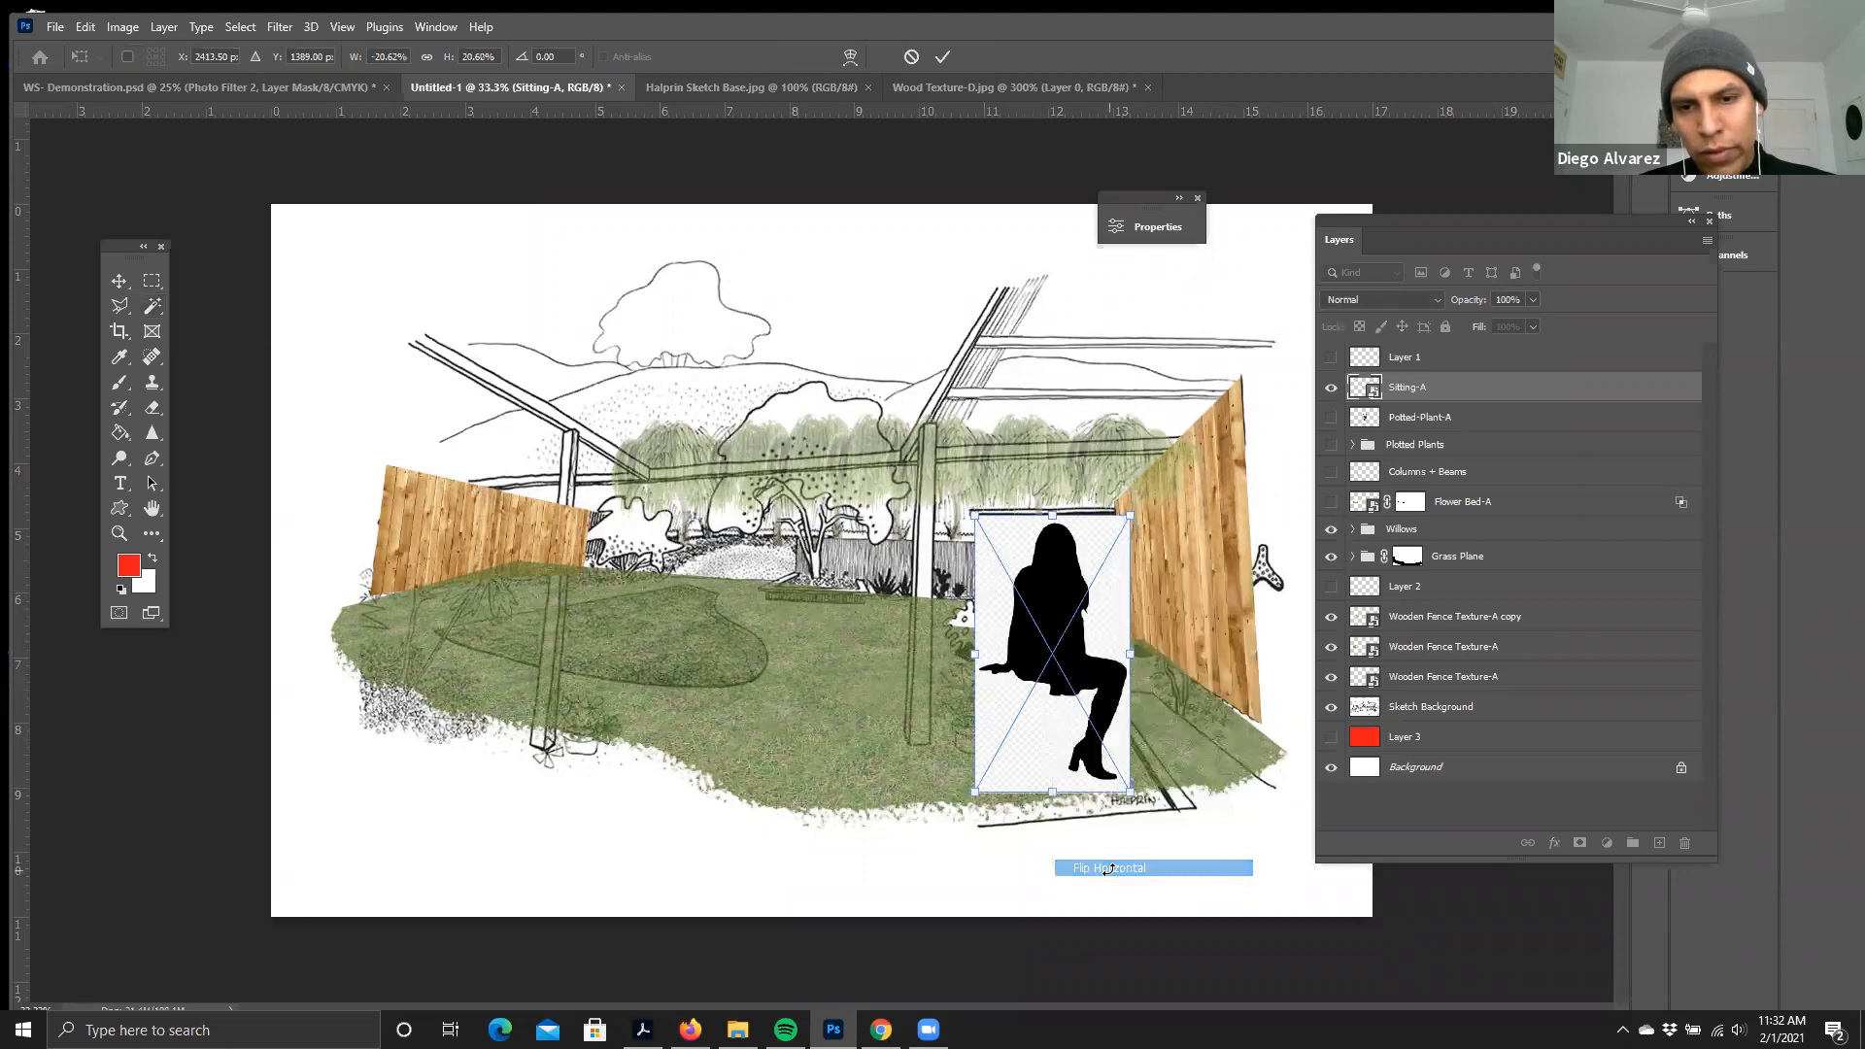
- Try flipping the seated figure vertically, and undo that flip
right_click(1058, 588)
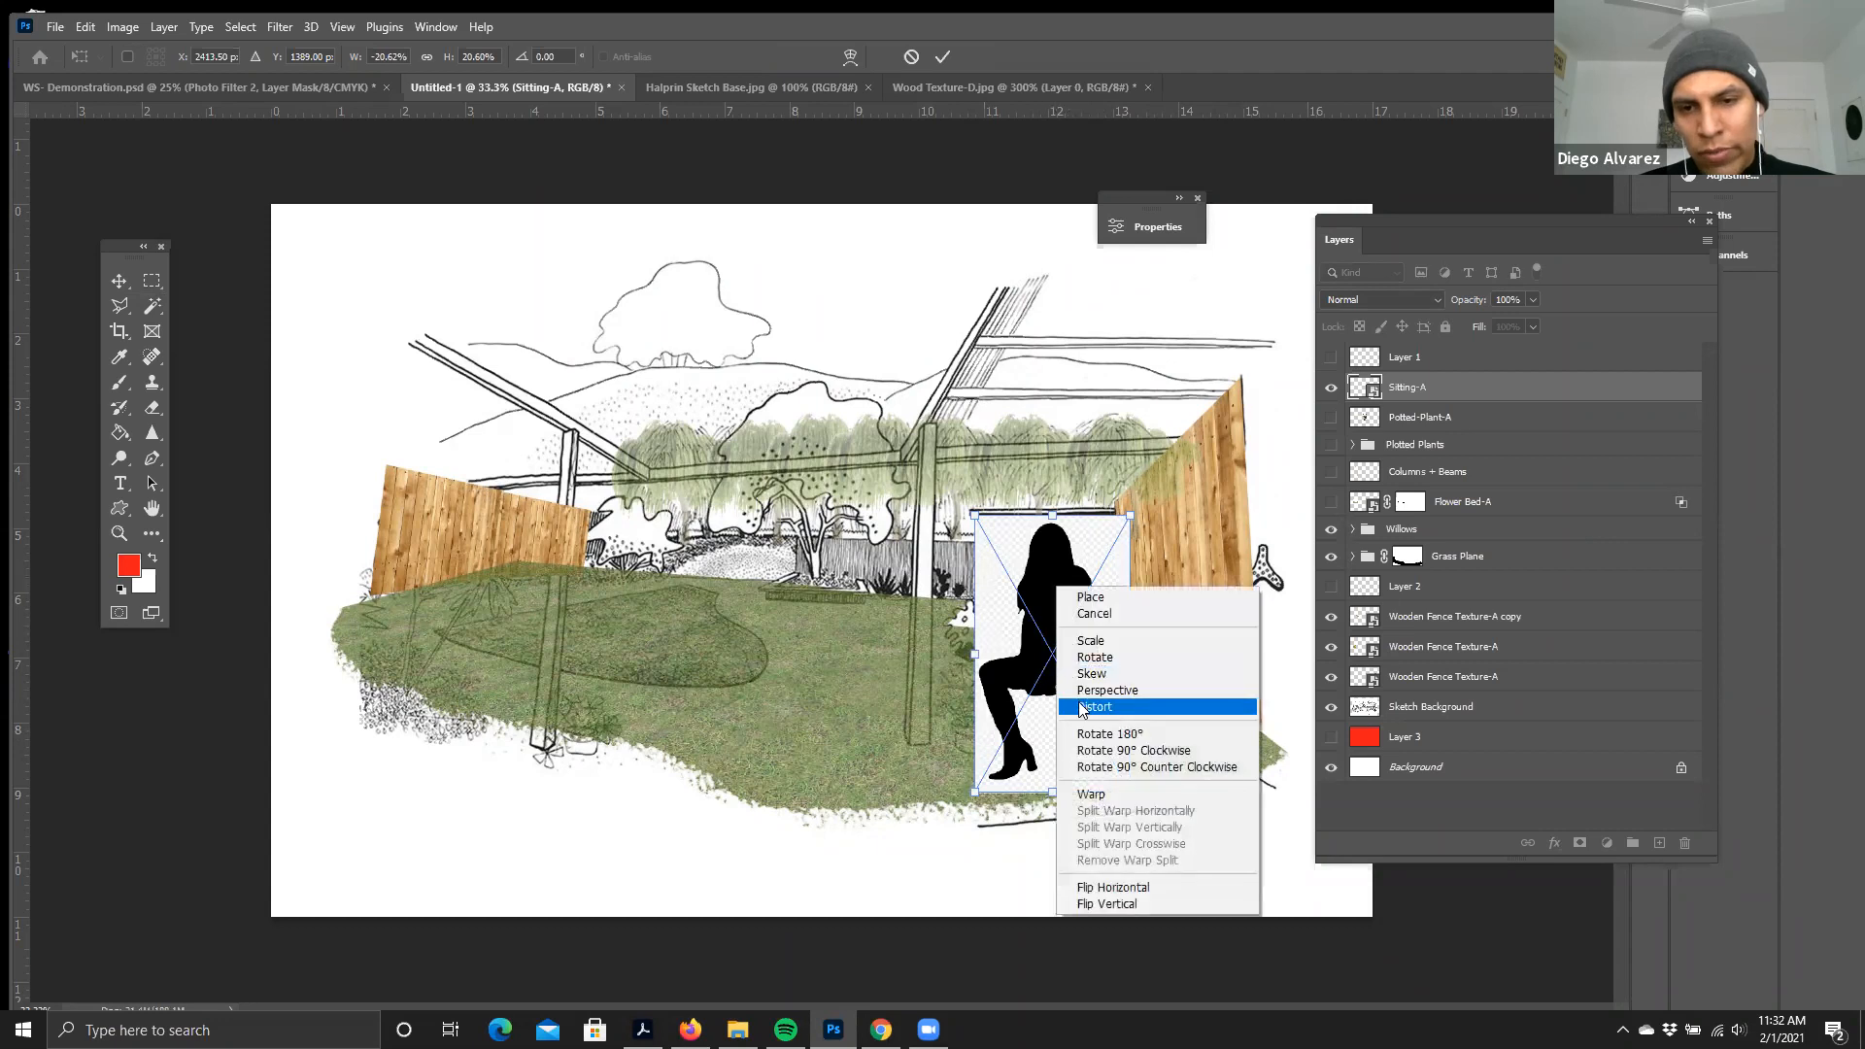
click(1122, 907)
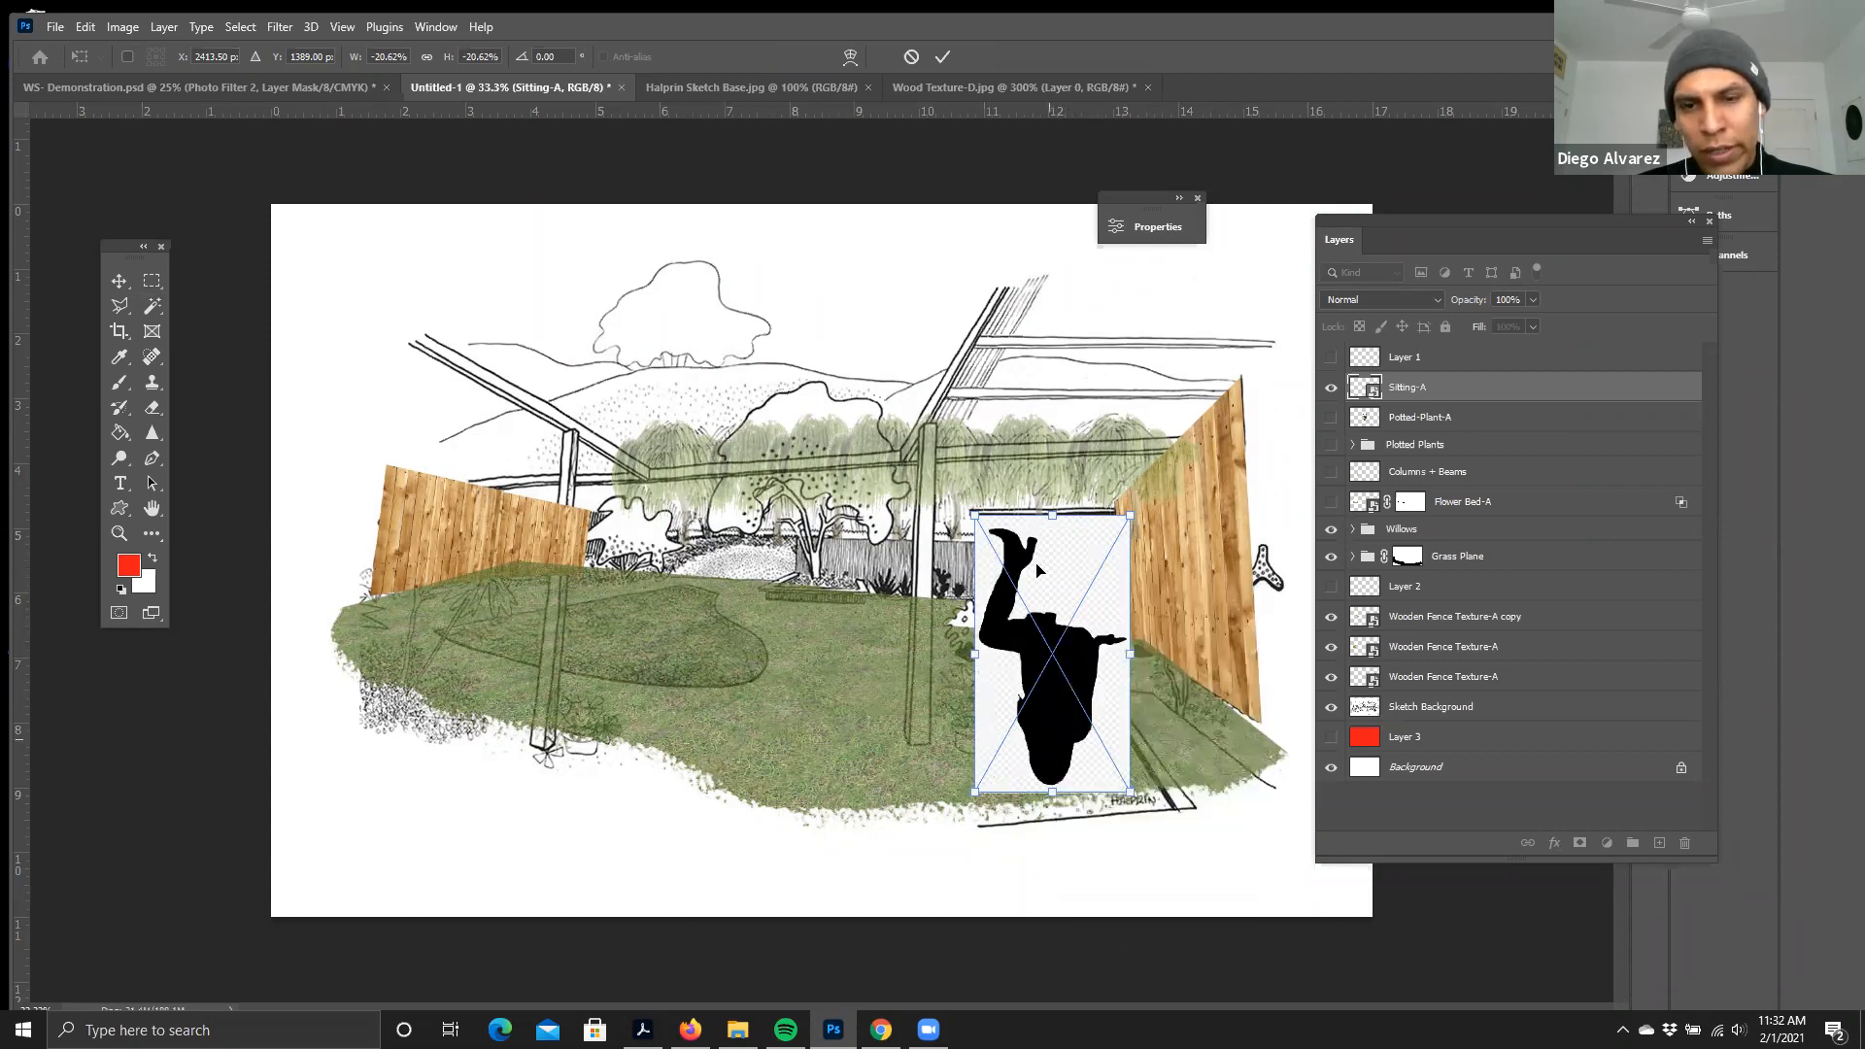
key(ctrl+z)
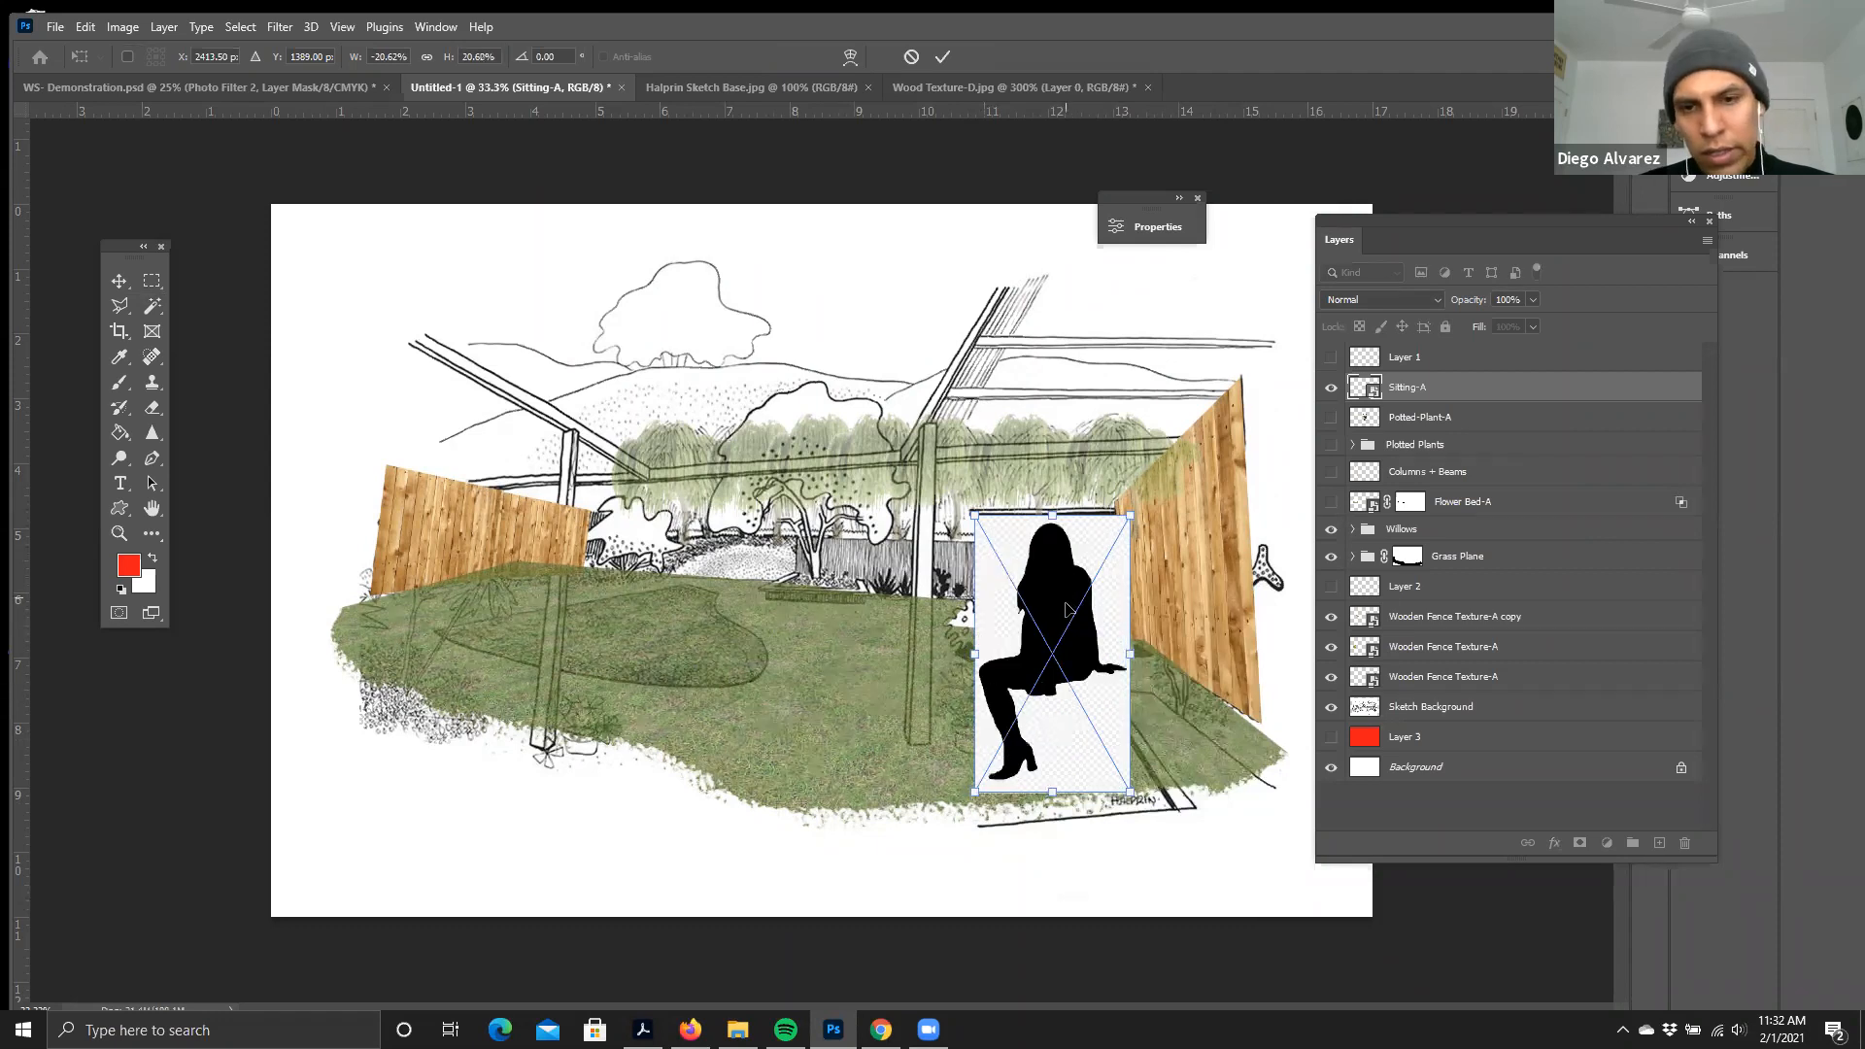
- Move the seated figure away from the shed toward the wooden fence and commit its placement
right_click(1036, 613)
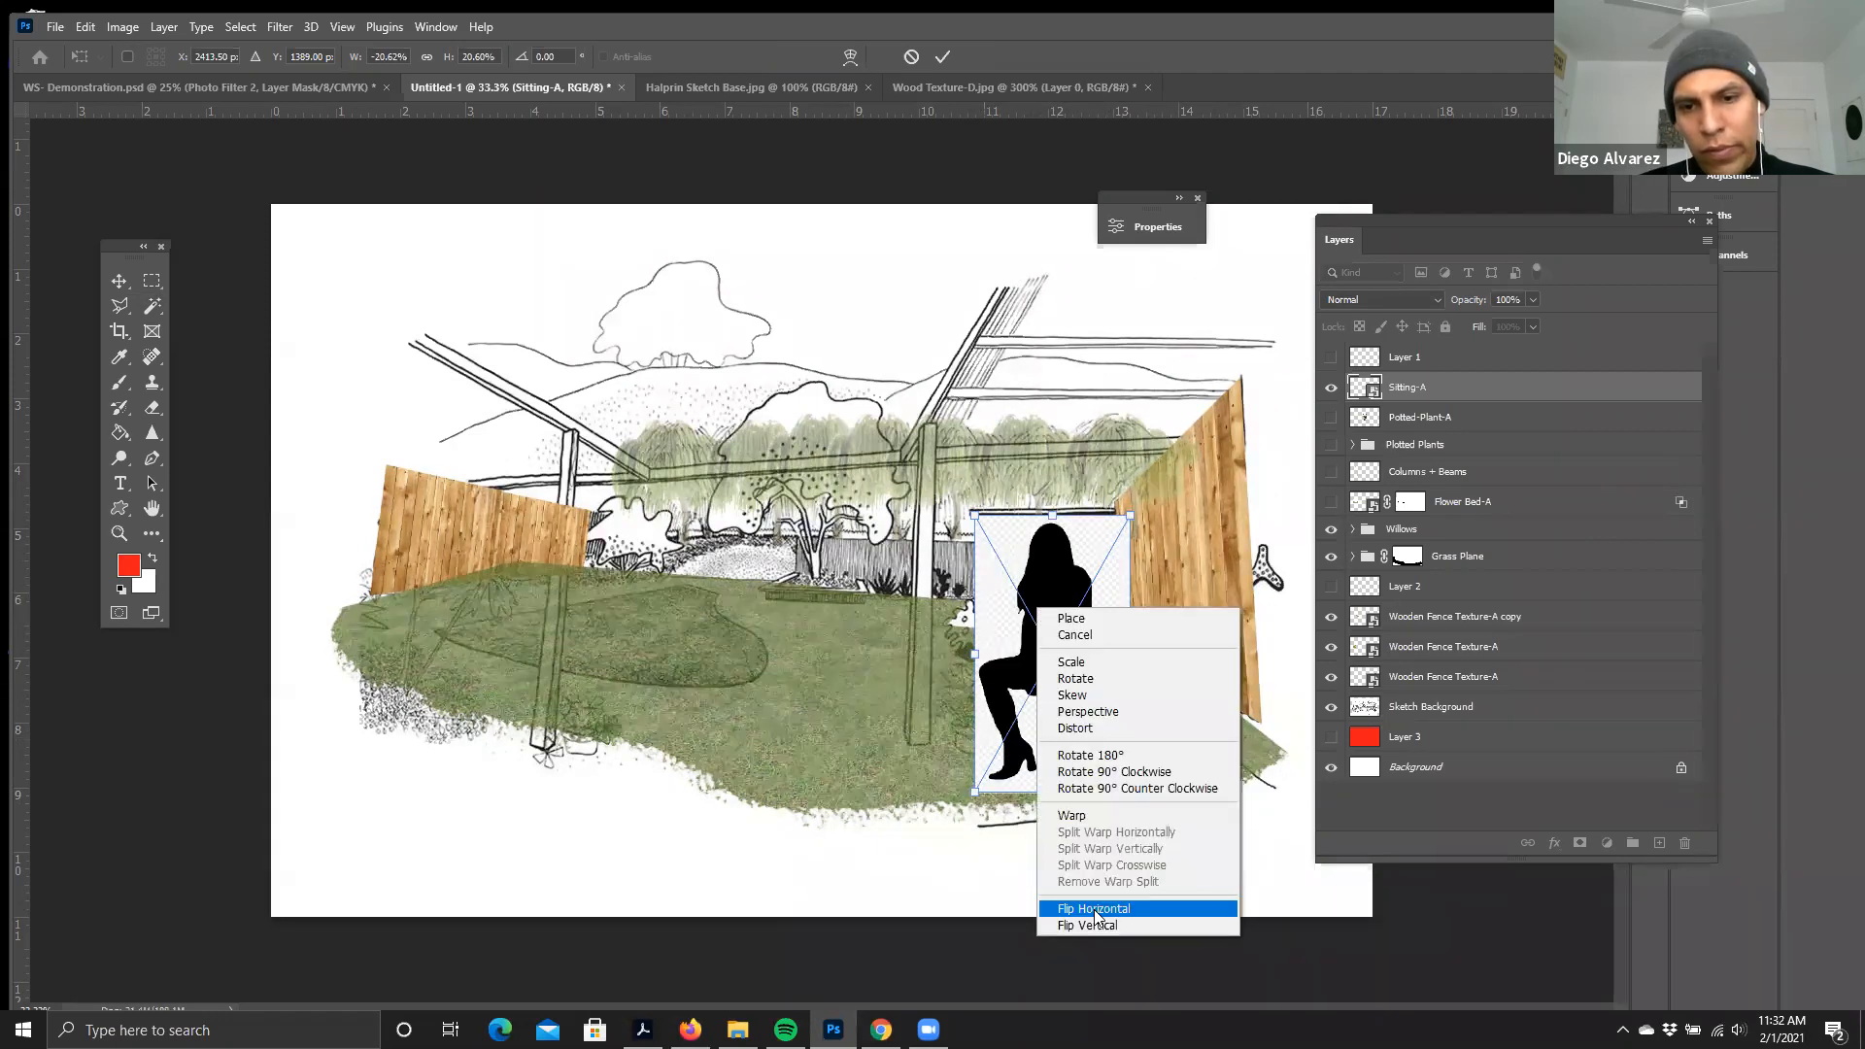
click(1081, 593)
drag(1047, 631, 1103, 627)
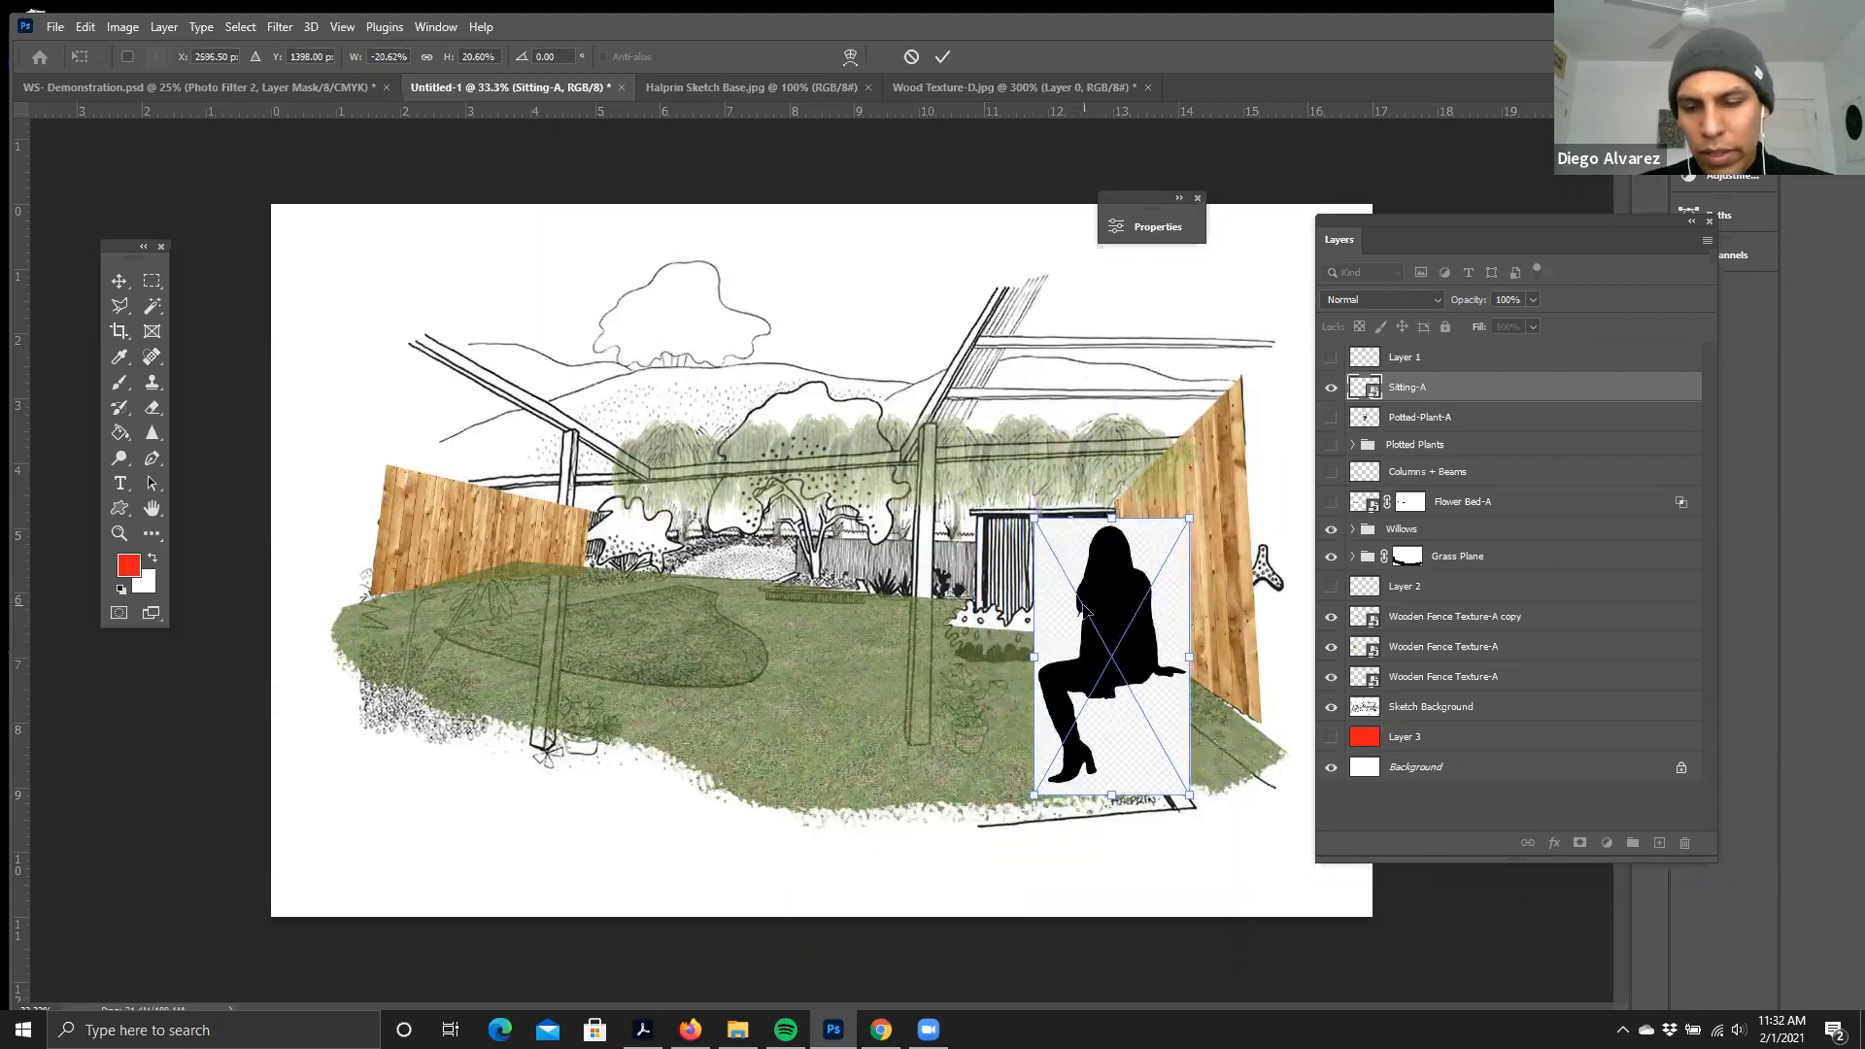
key(Return)
key(w)
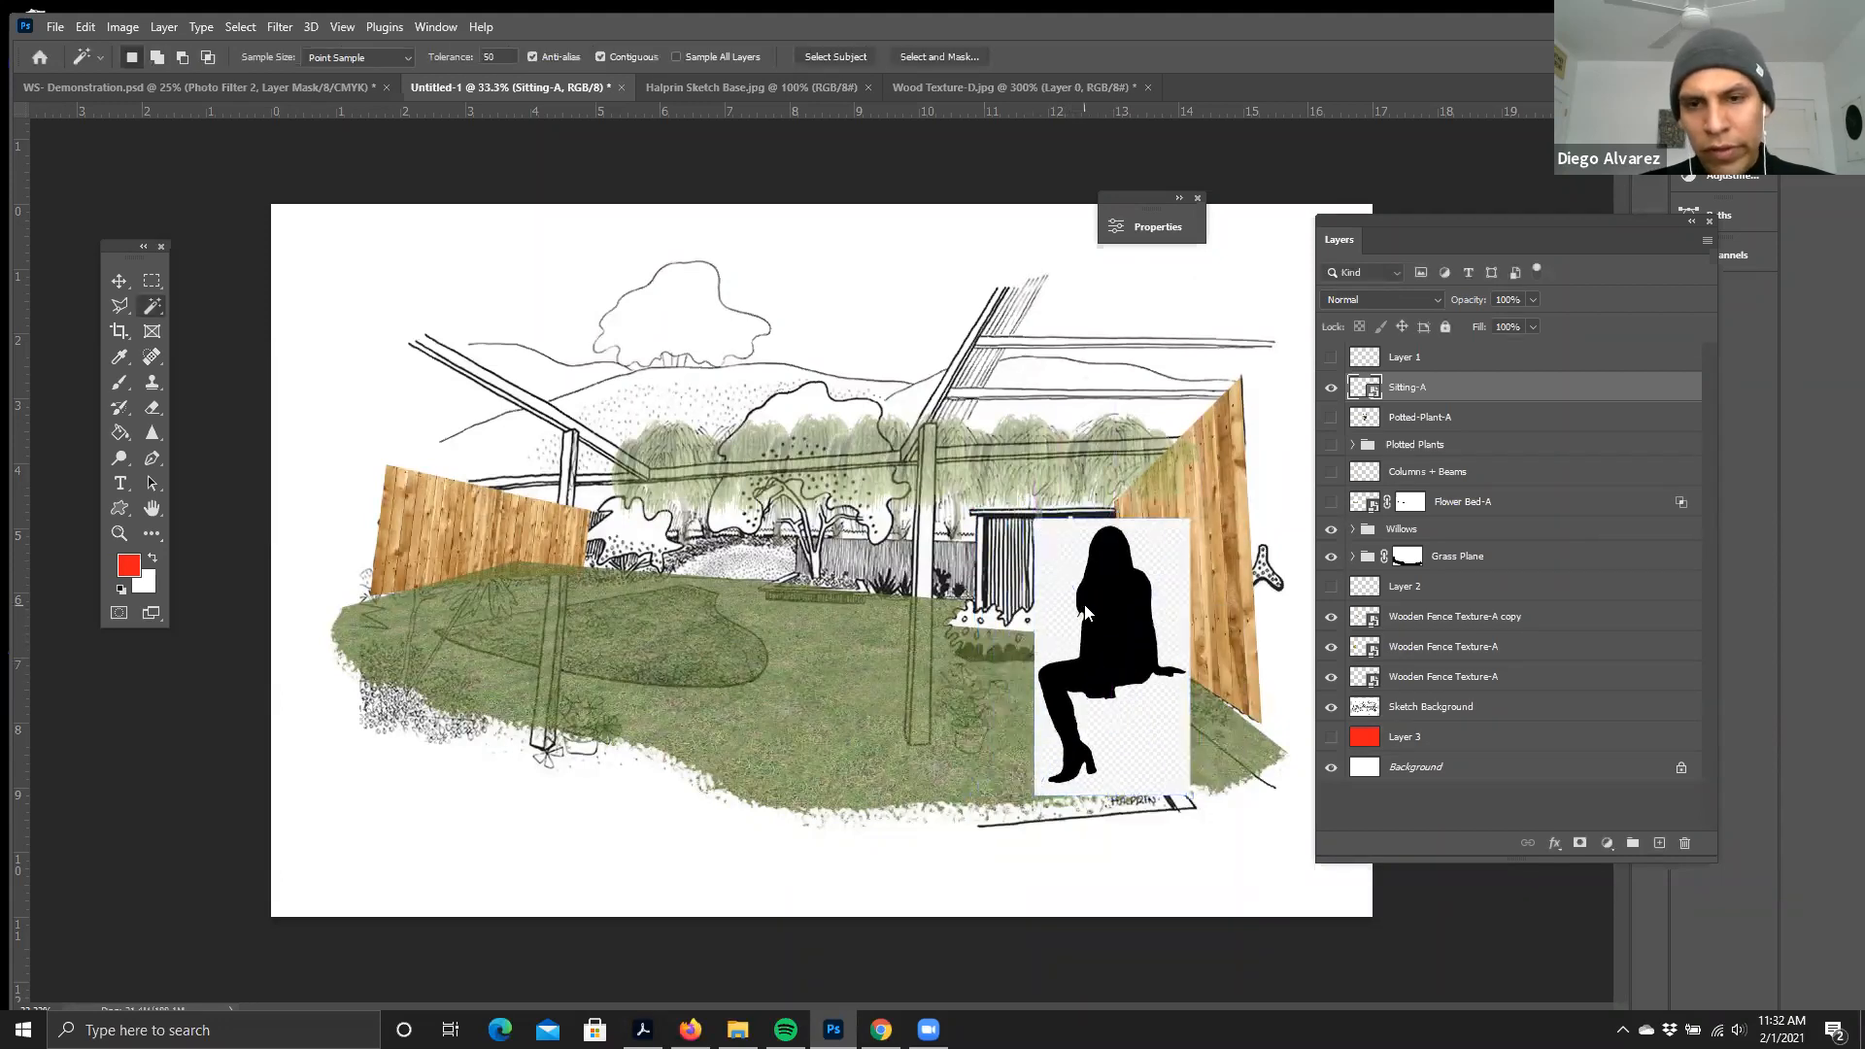
- Hide the Sitting-A layer's light checkered background with the Blend If range in its Blending Options, leaving only the black silhouette
click(1558, 840)
click(1603, 661)
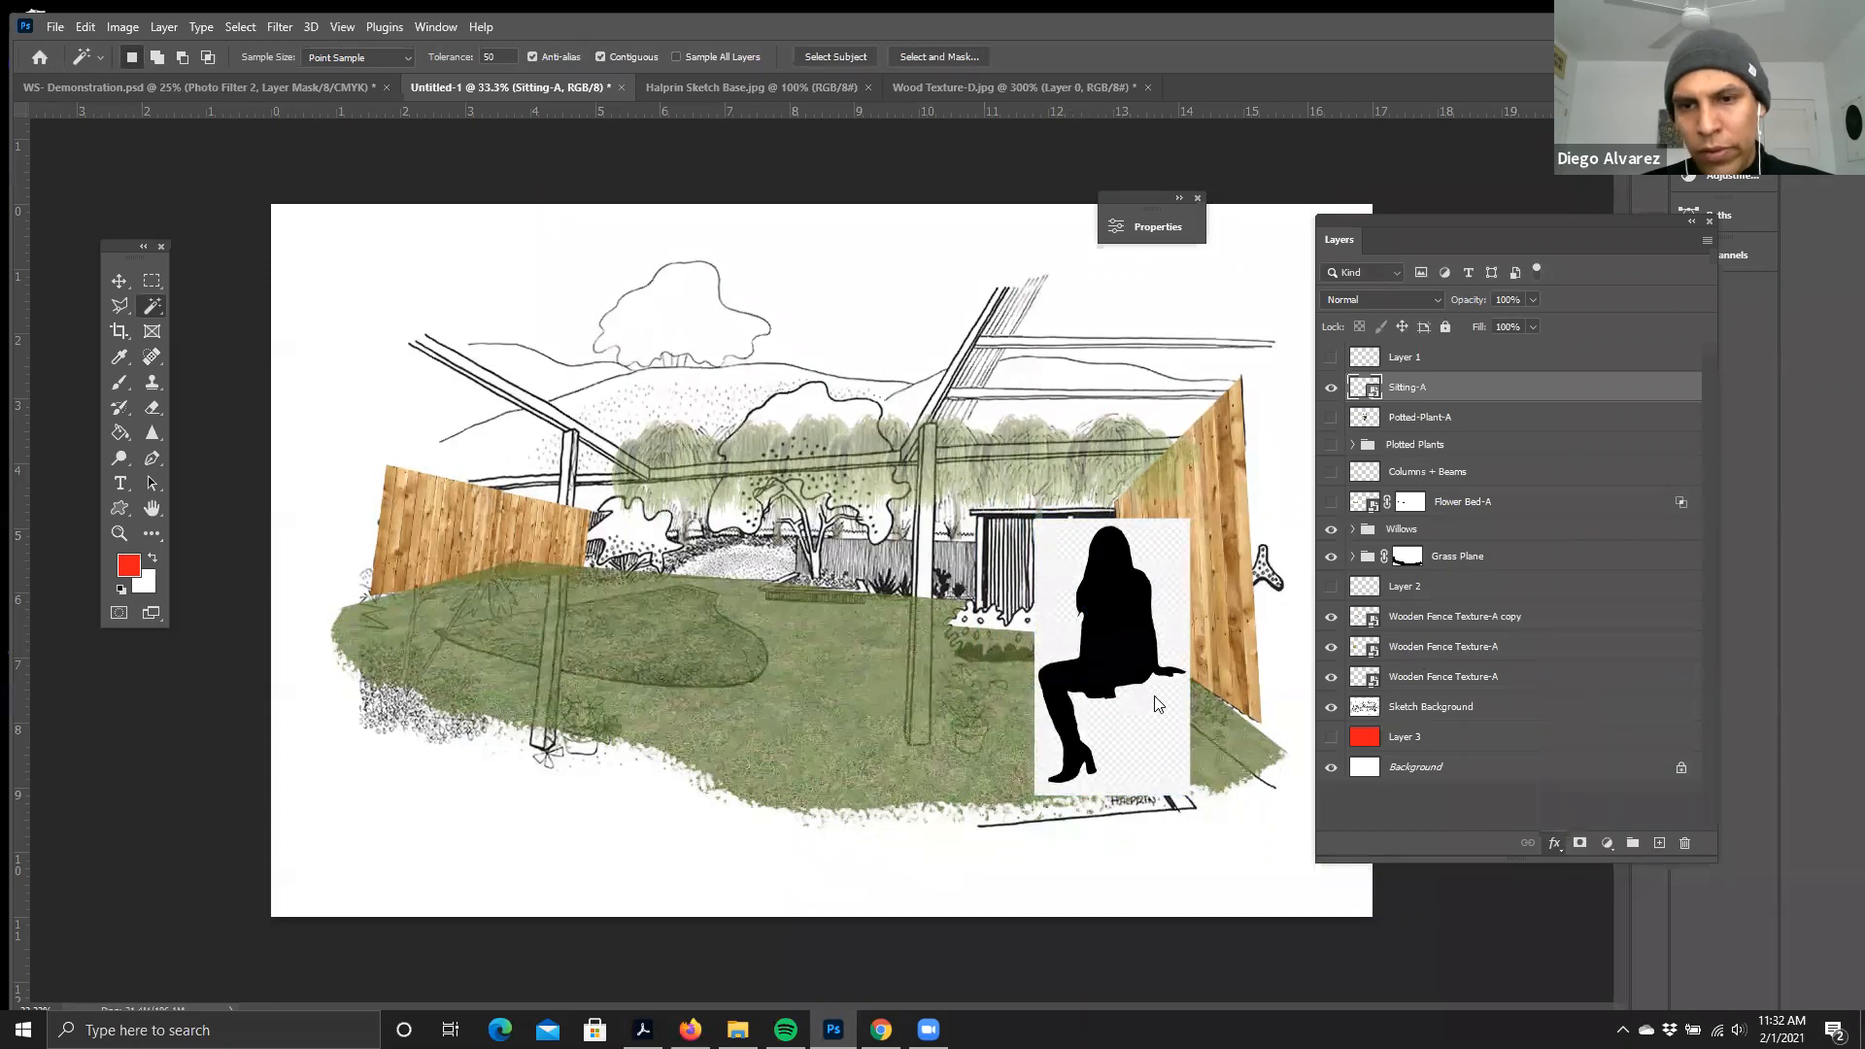
drag(1343, 332, 579, 239)
drag(733, 571, 643, 571)
click(901, 265)
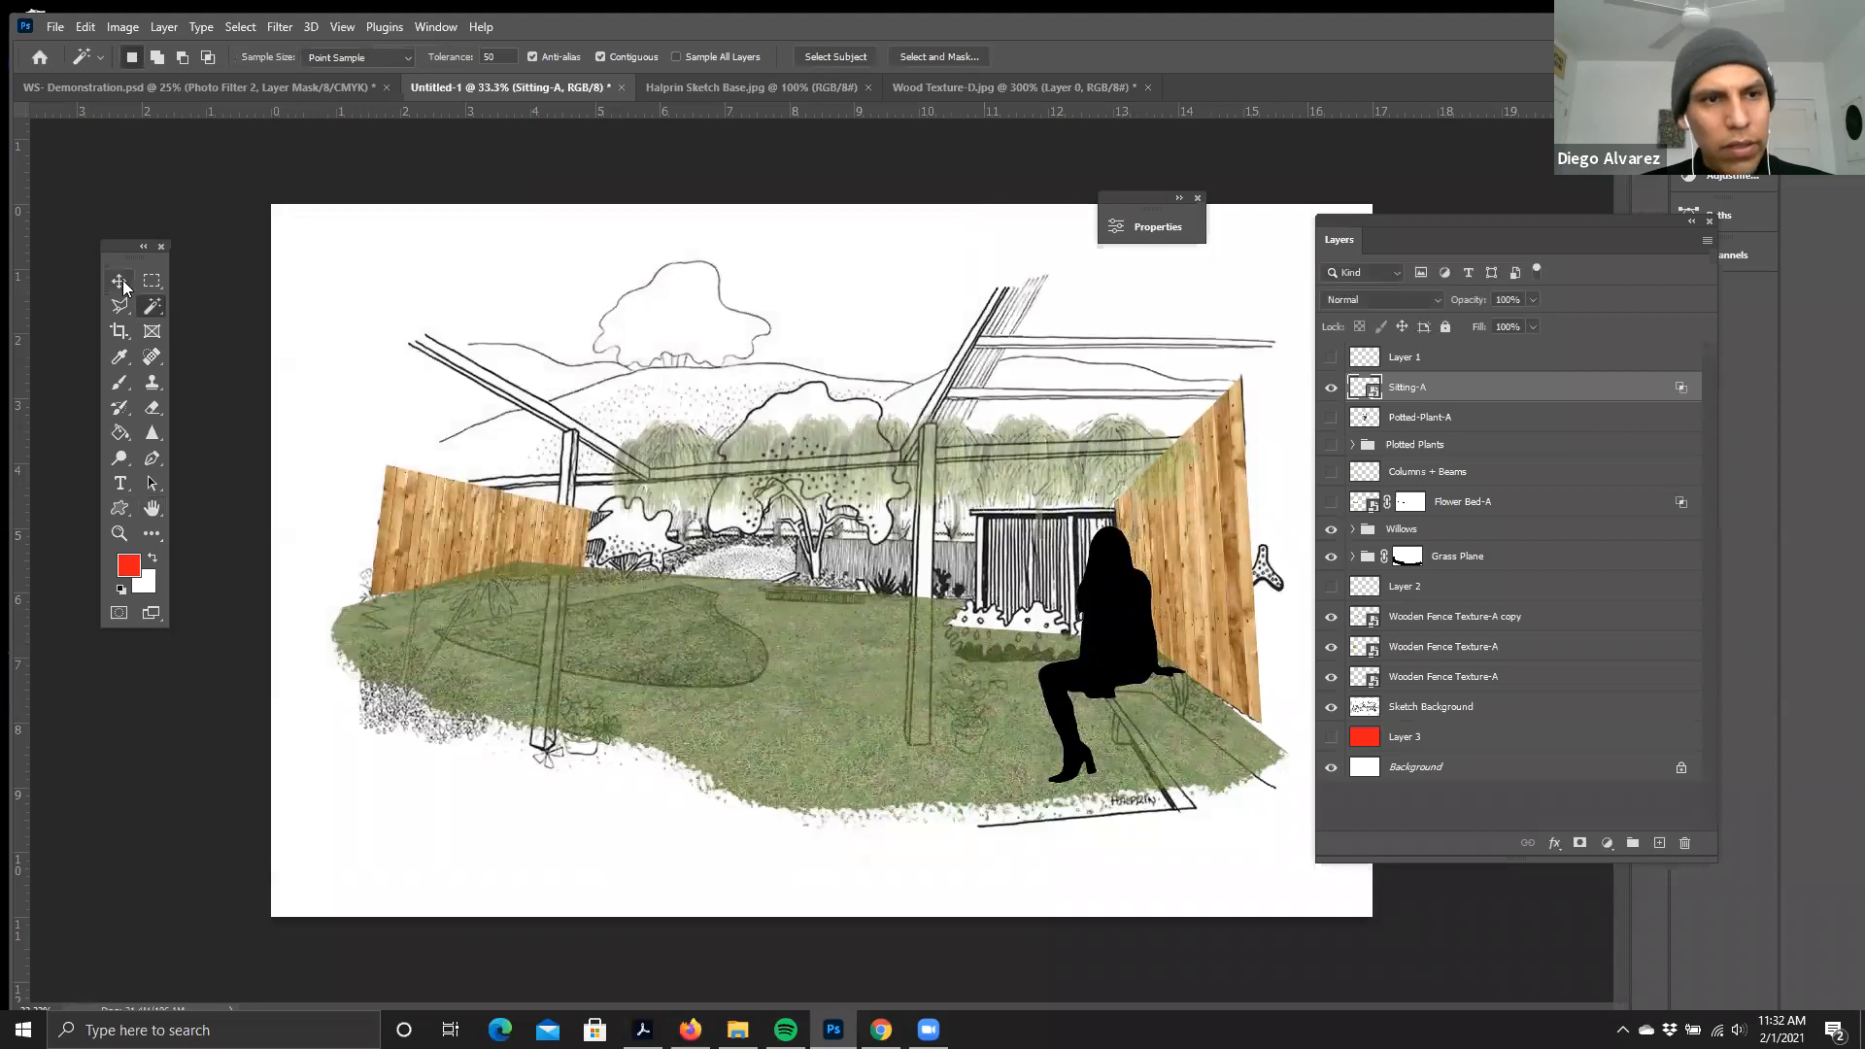
- Scale the seated figure to about 18.3% and position it on the sketched bench beside the wooden fence
key(v)
drag(1119, 633, 1178, 701)
key(ctrl+t)
mouse_move(1092, 584)
mouse_down()
mouse_move(1107, 607)
mouse_move(1100, 577)
mouse_up()
drag(1176, 709, 1172, 737)
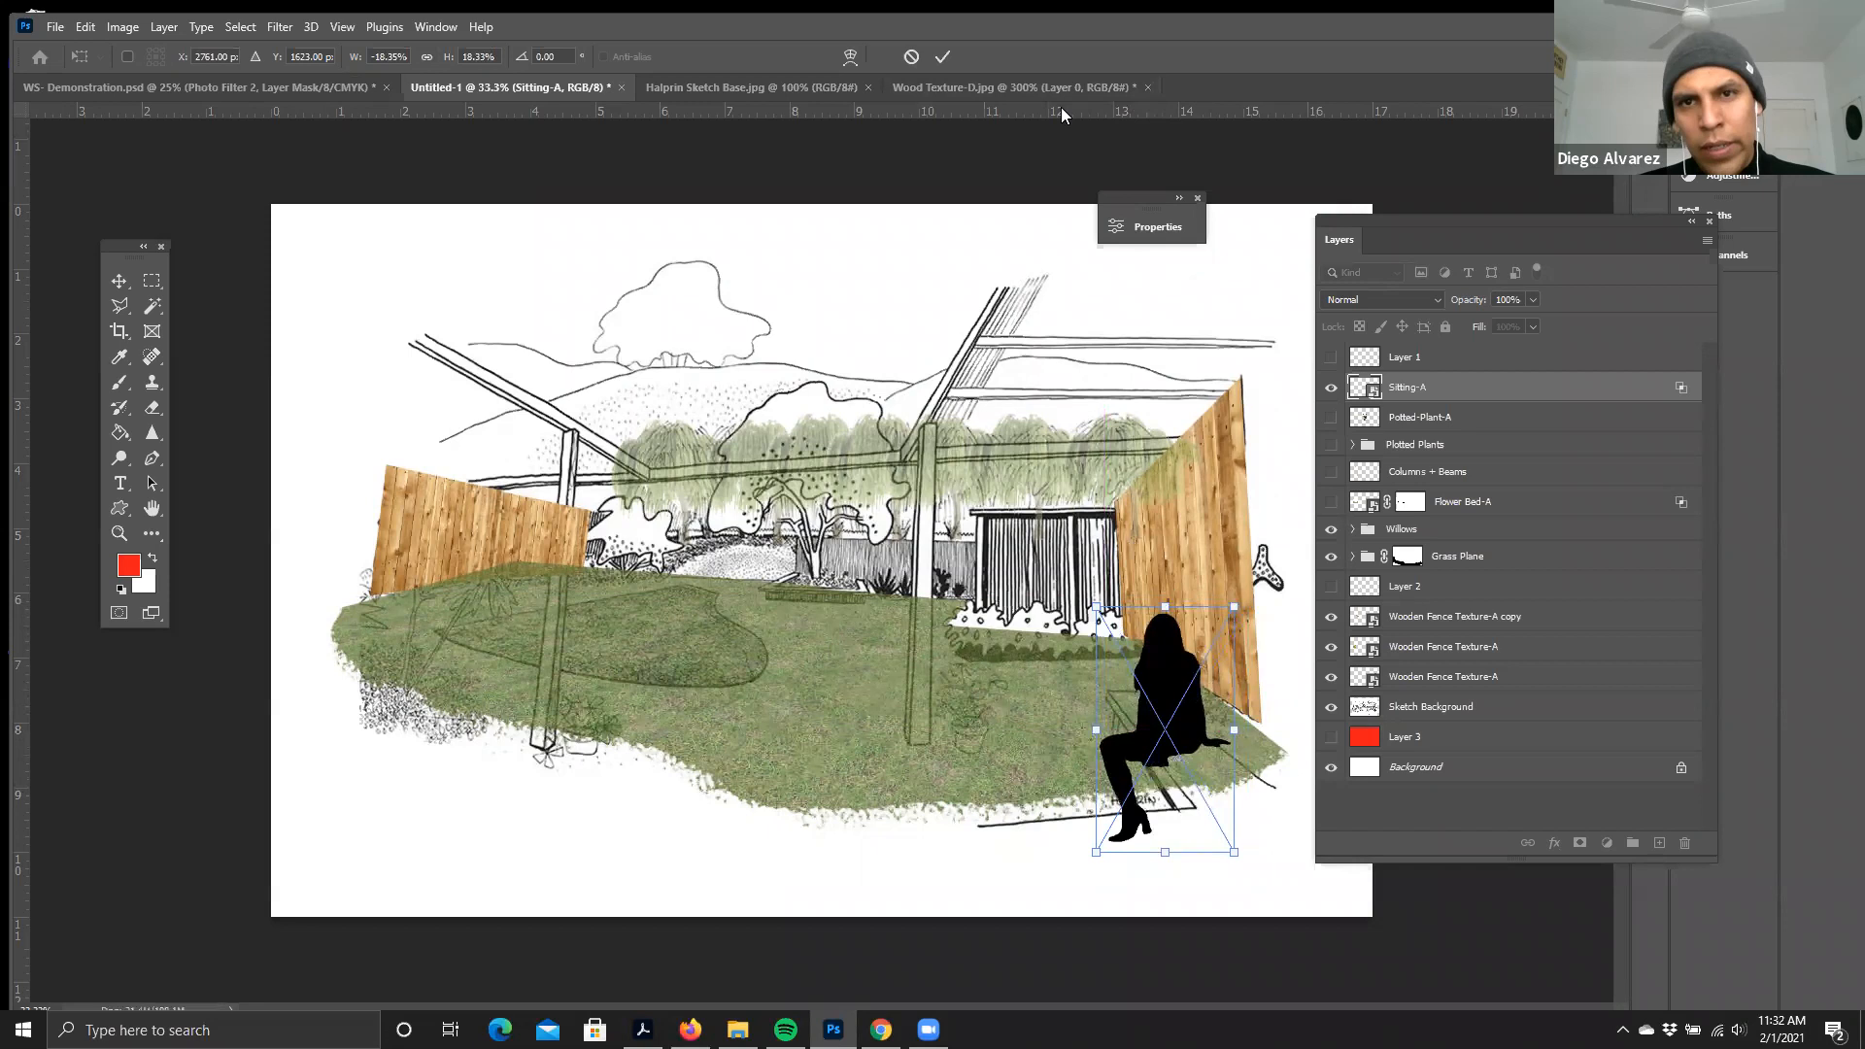
key(Return)
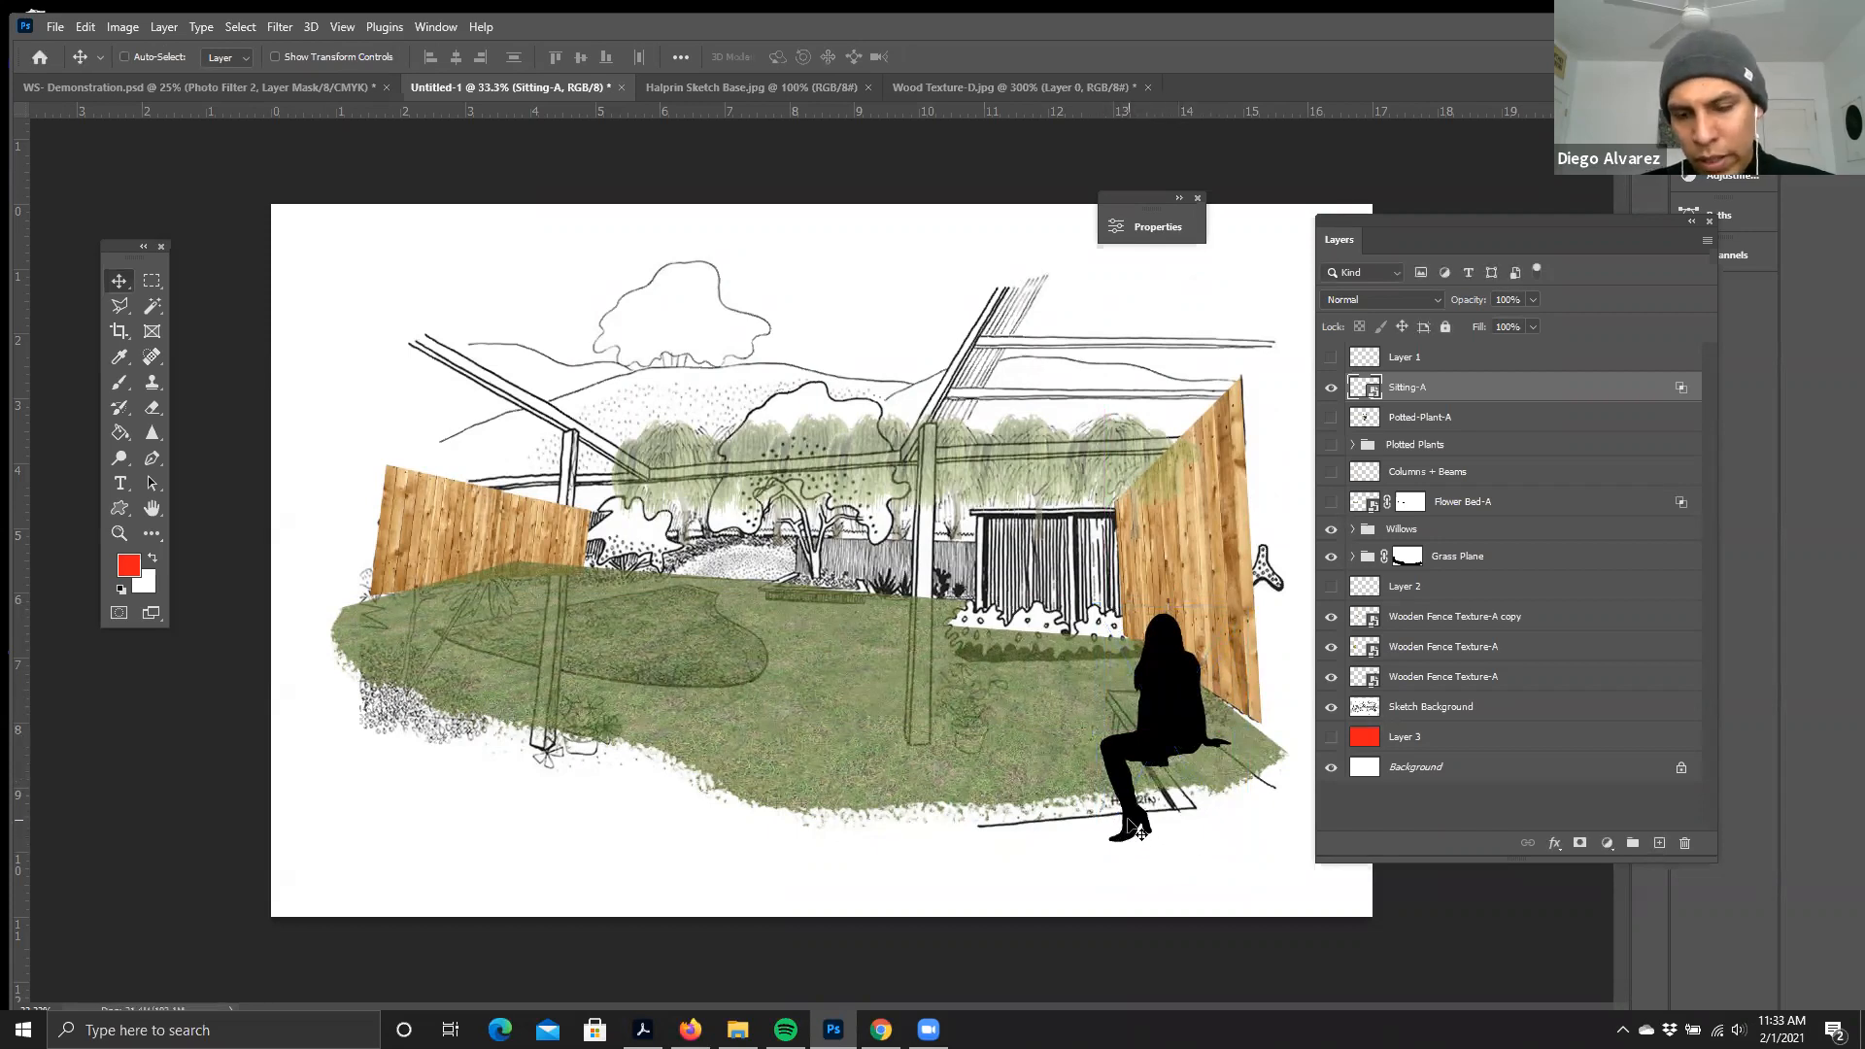
- Add a layer mask to Sitting-A and brush out the figure's shoe below the sketched ground line in black
key(ctrl+plus)
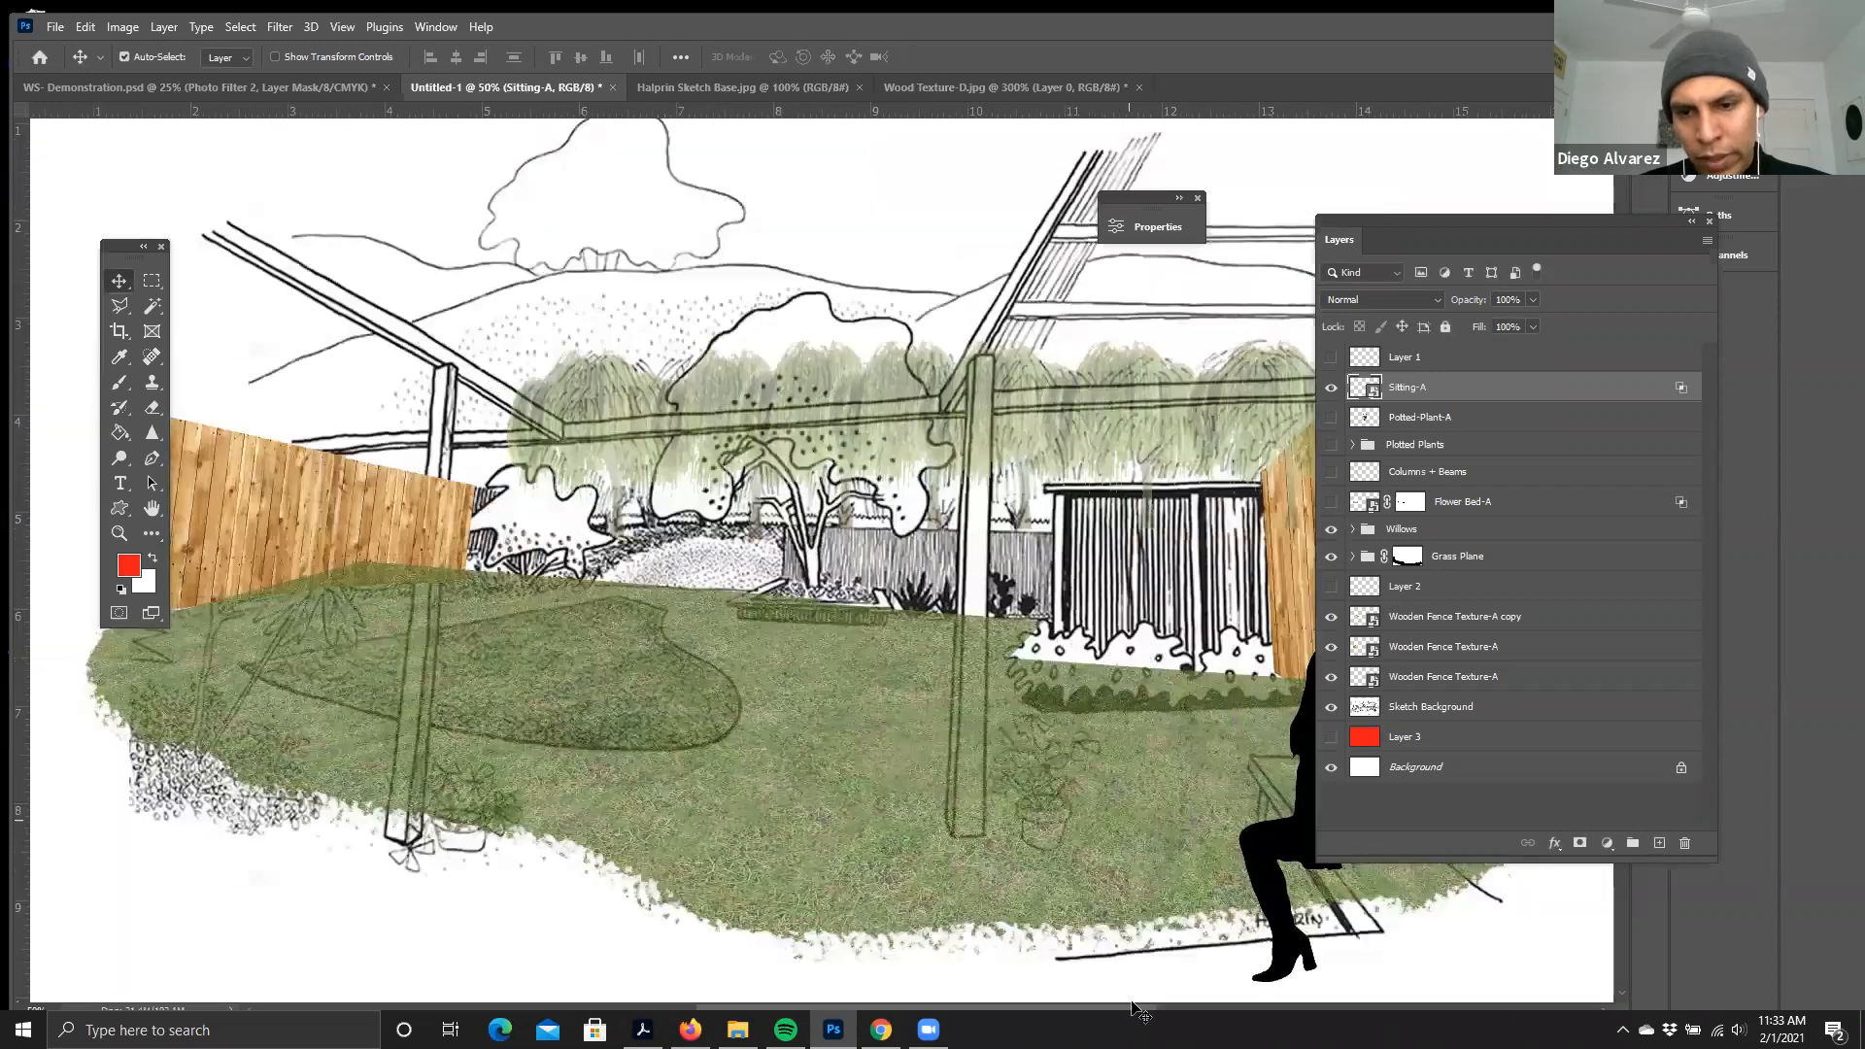
drag(1132, 1002, 1165, 1006)
scroll(1165, 1006, right, 4)
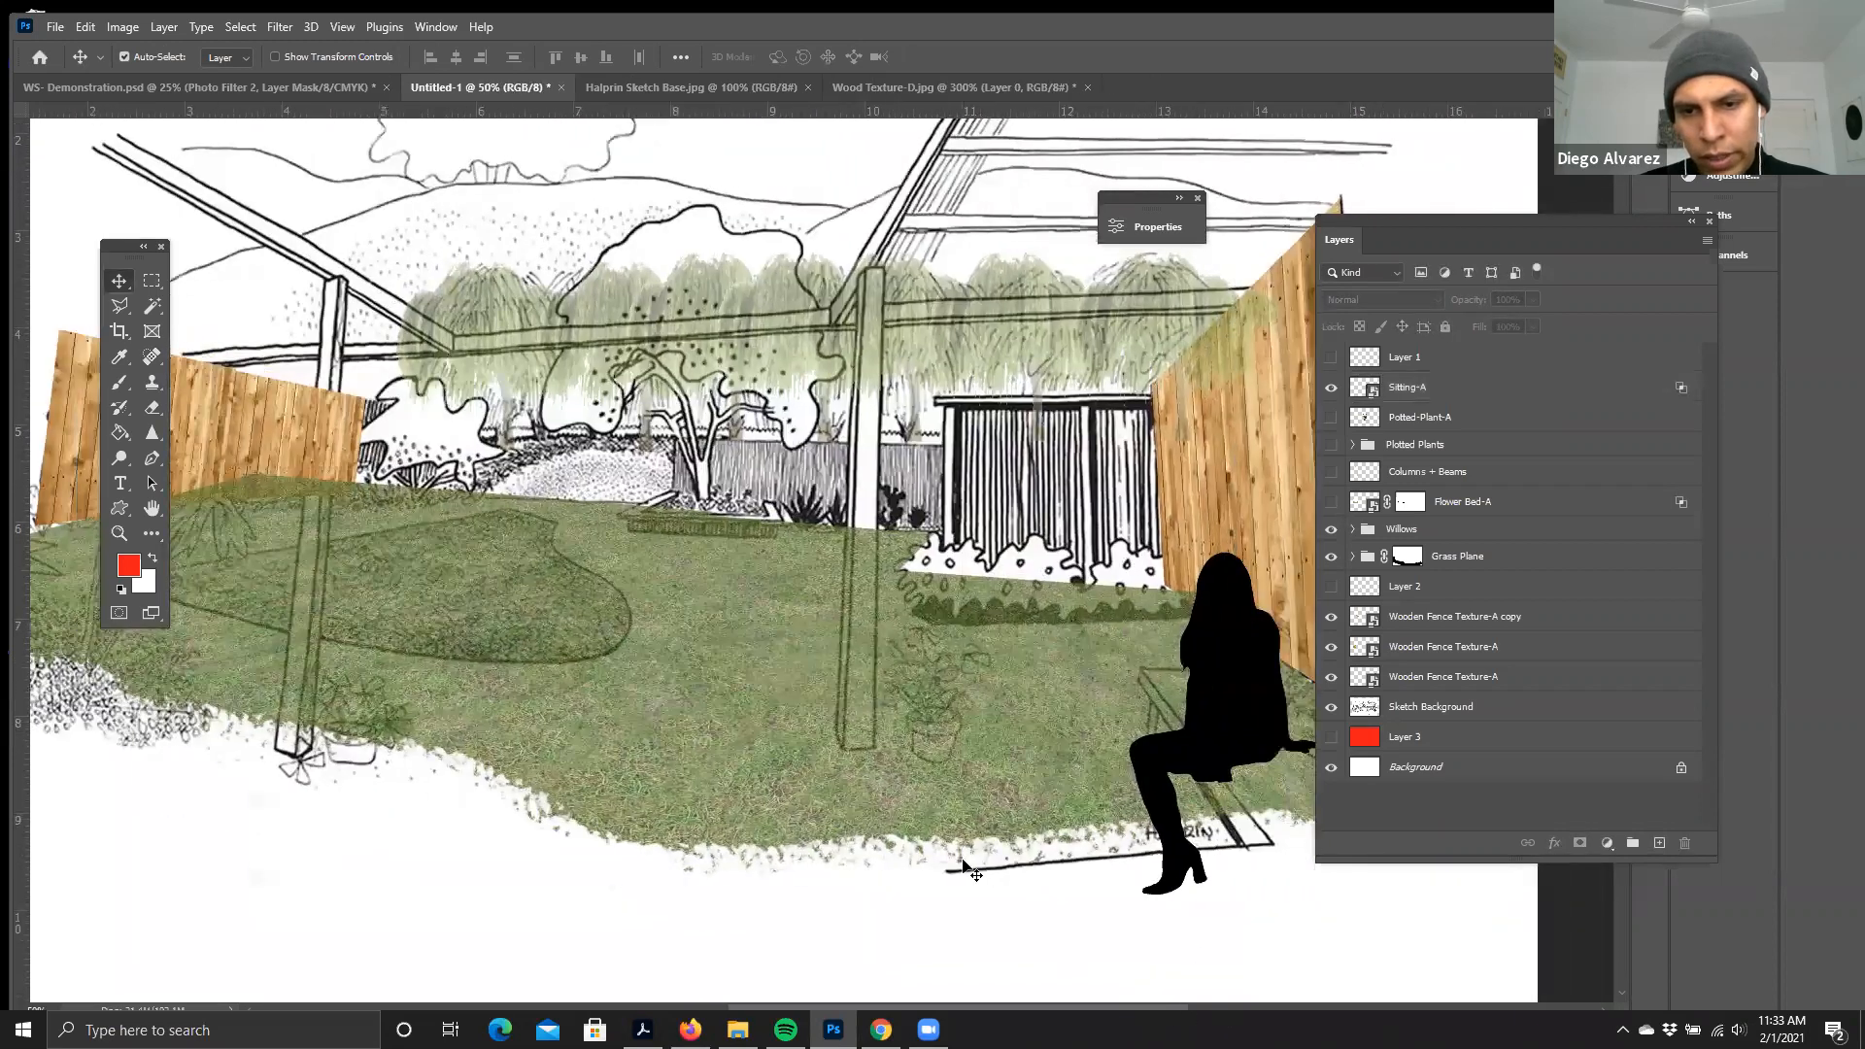
scroll(1039, 869, right, 3)
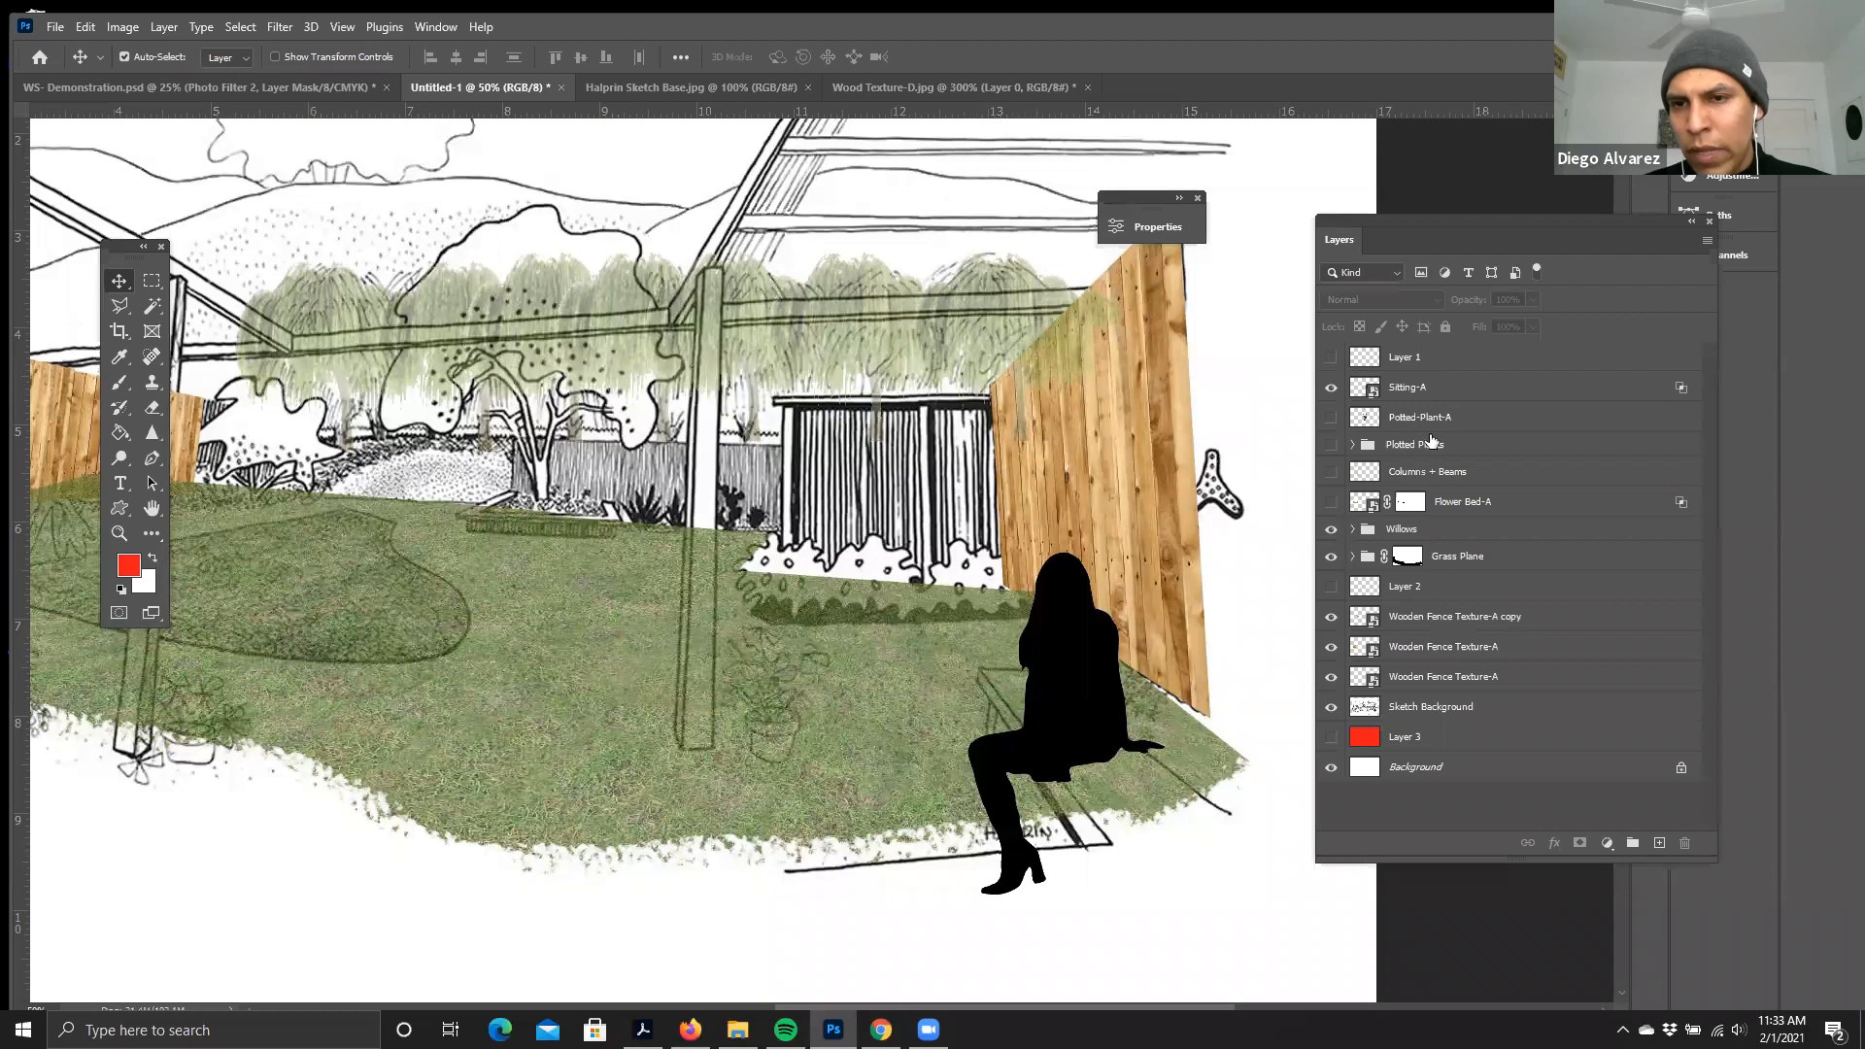
click(1410, 388)
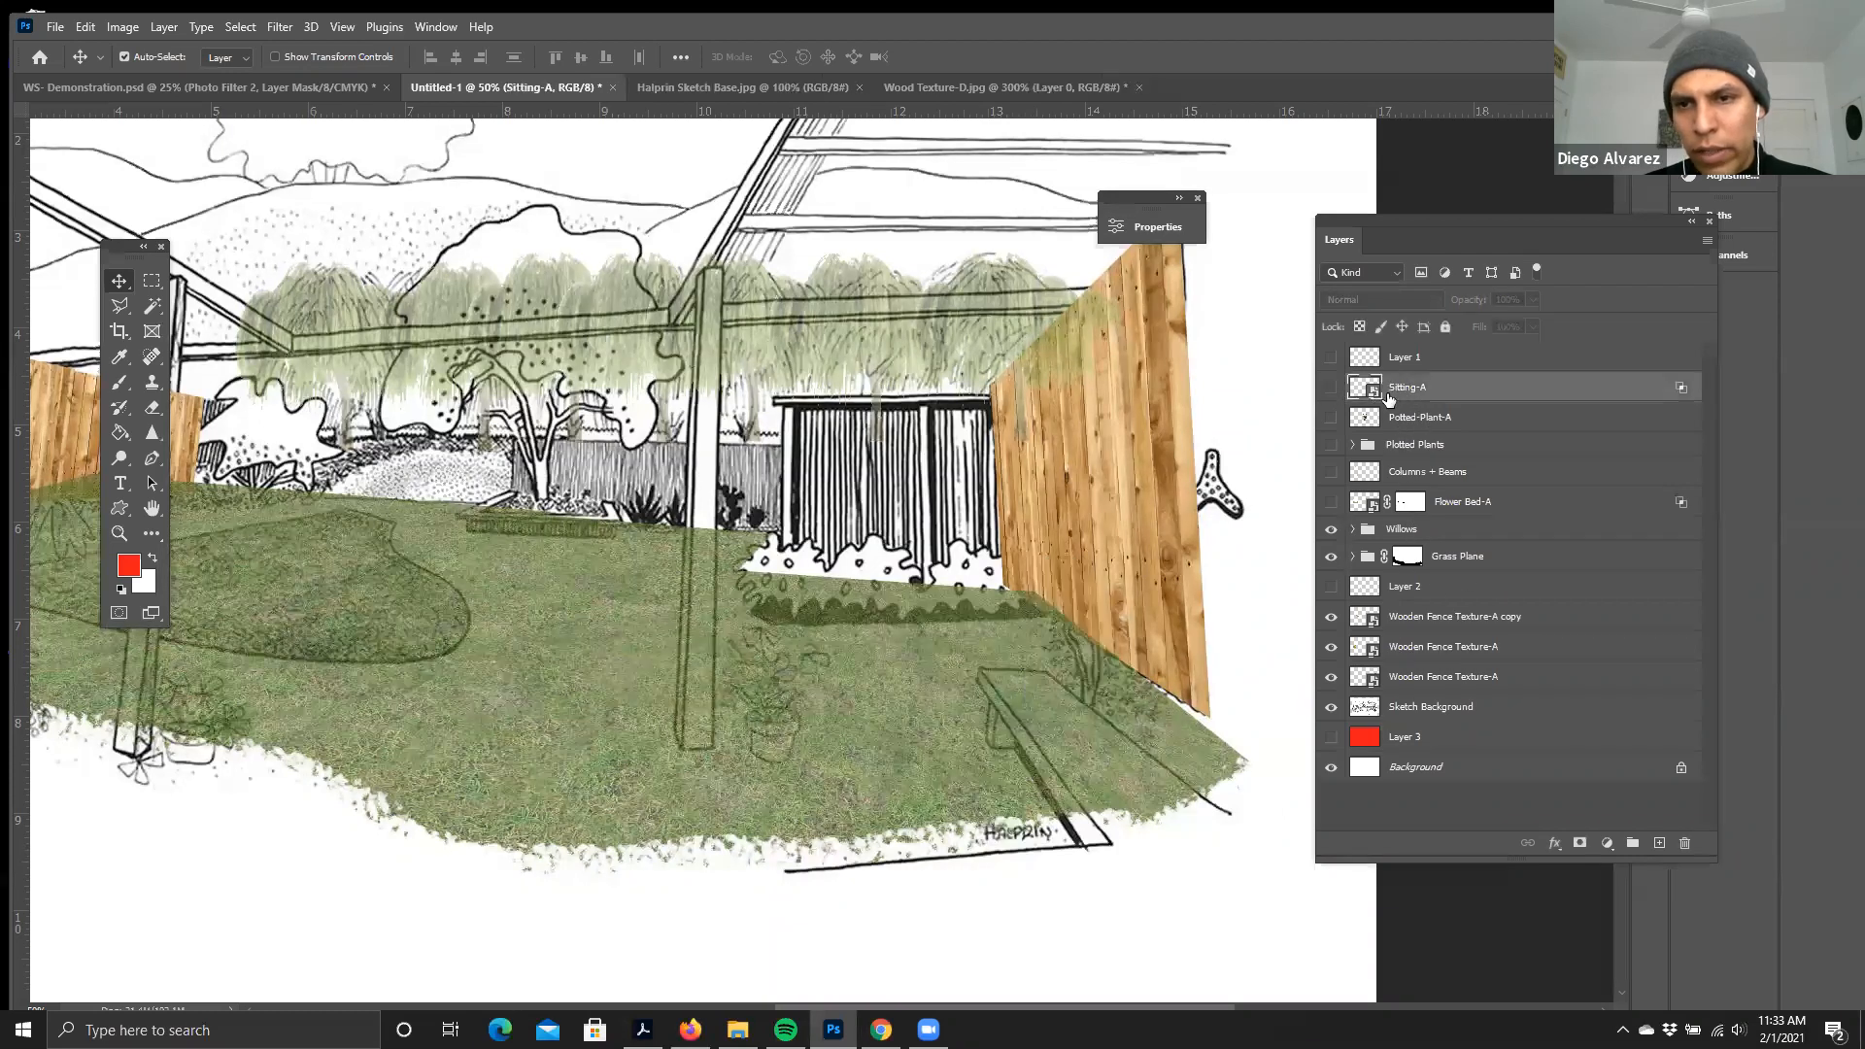
click(1579, 843)
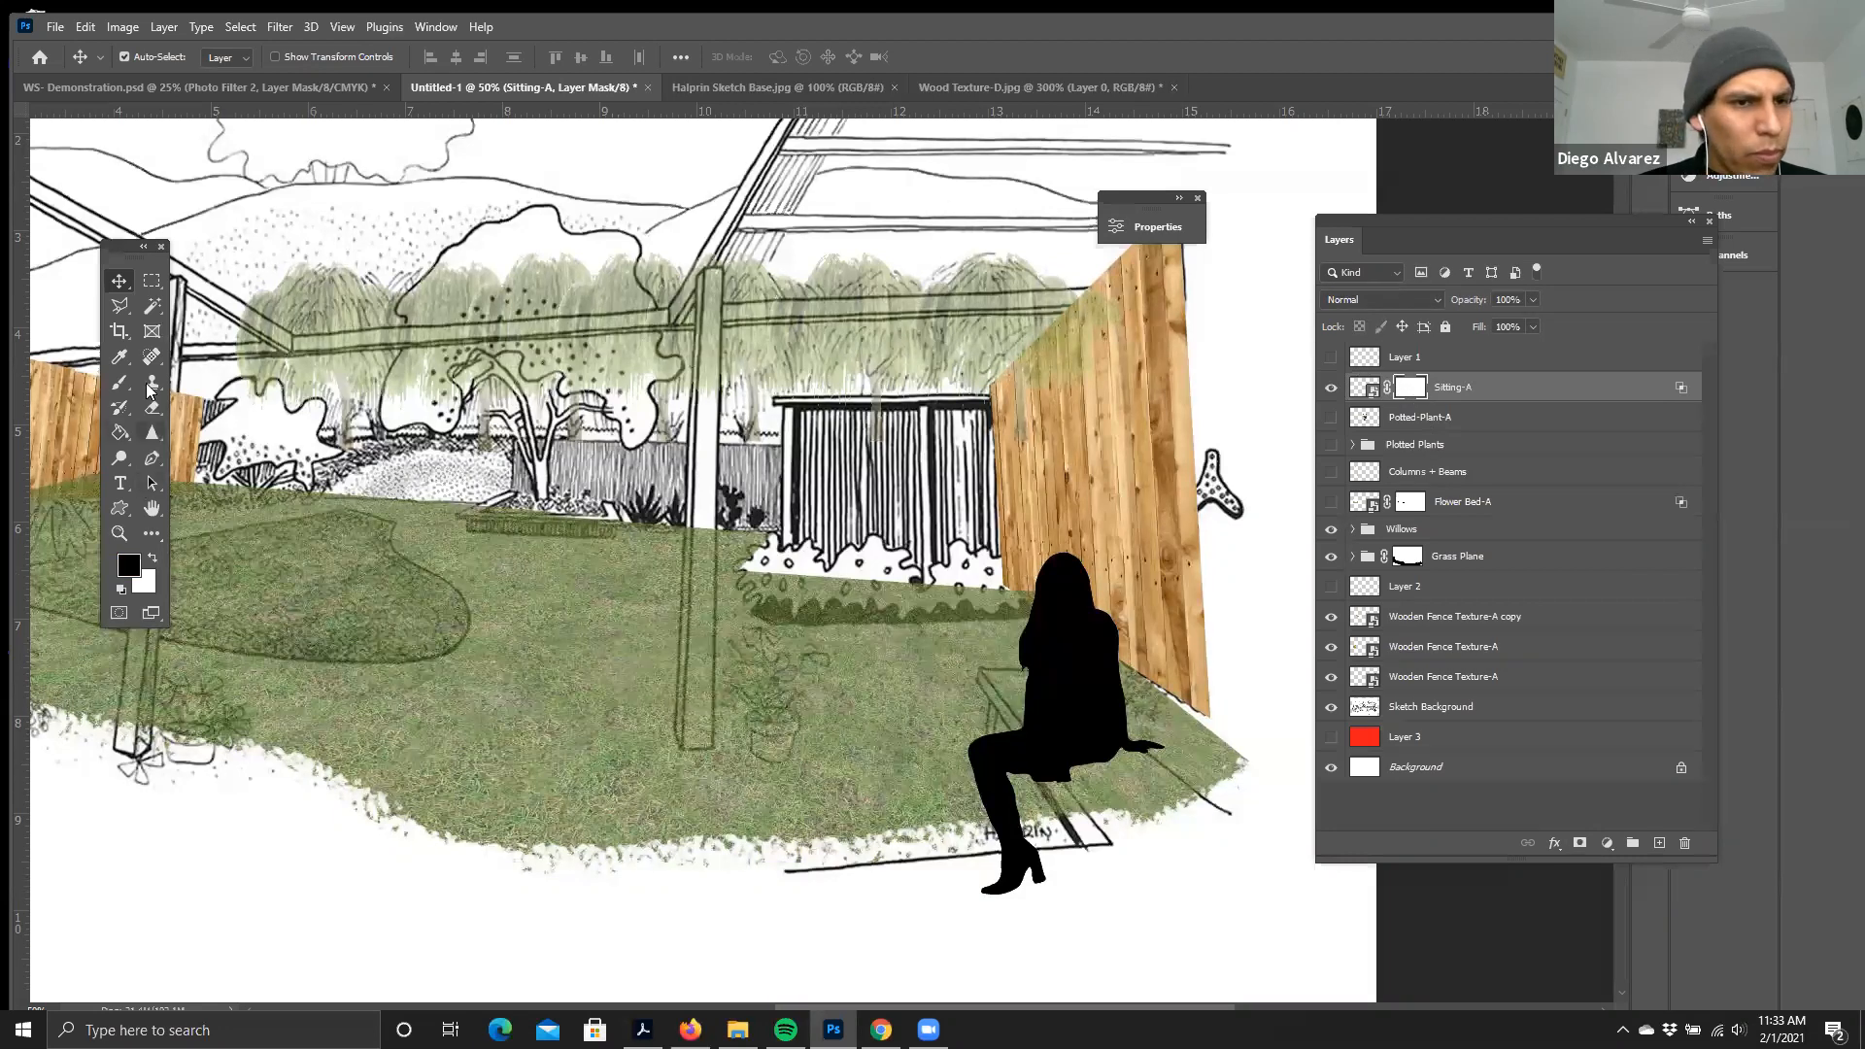
click(116, 388)
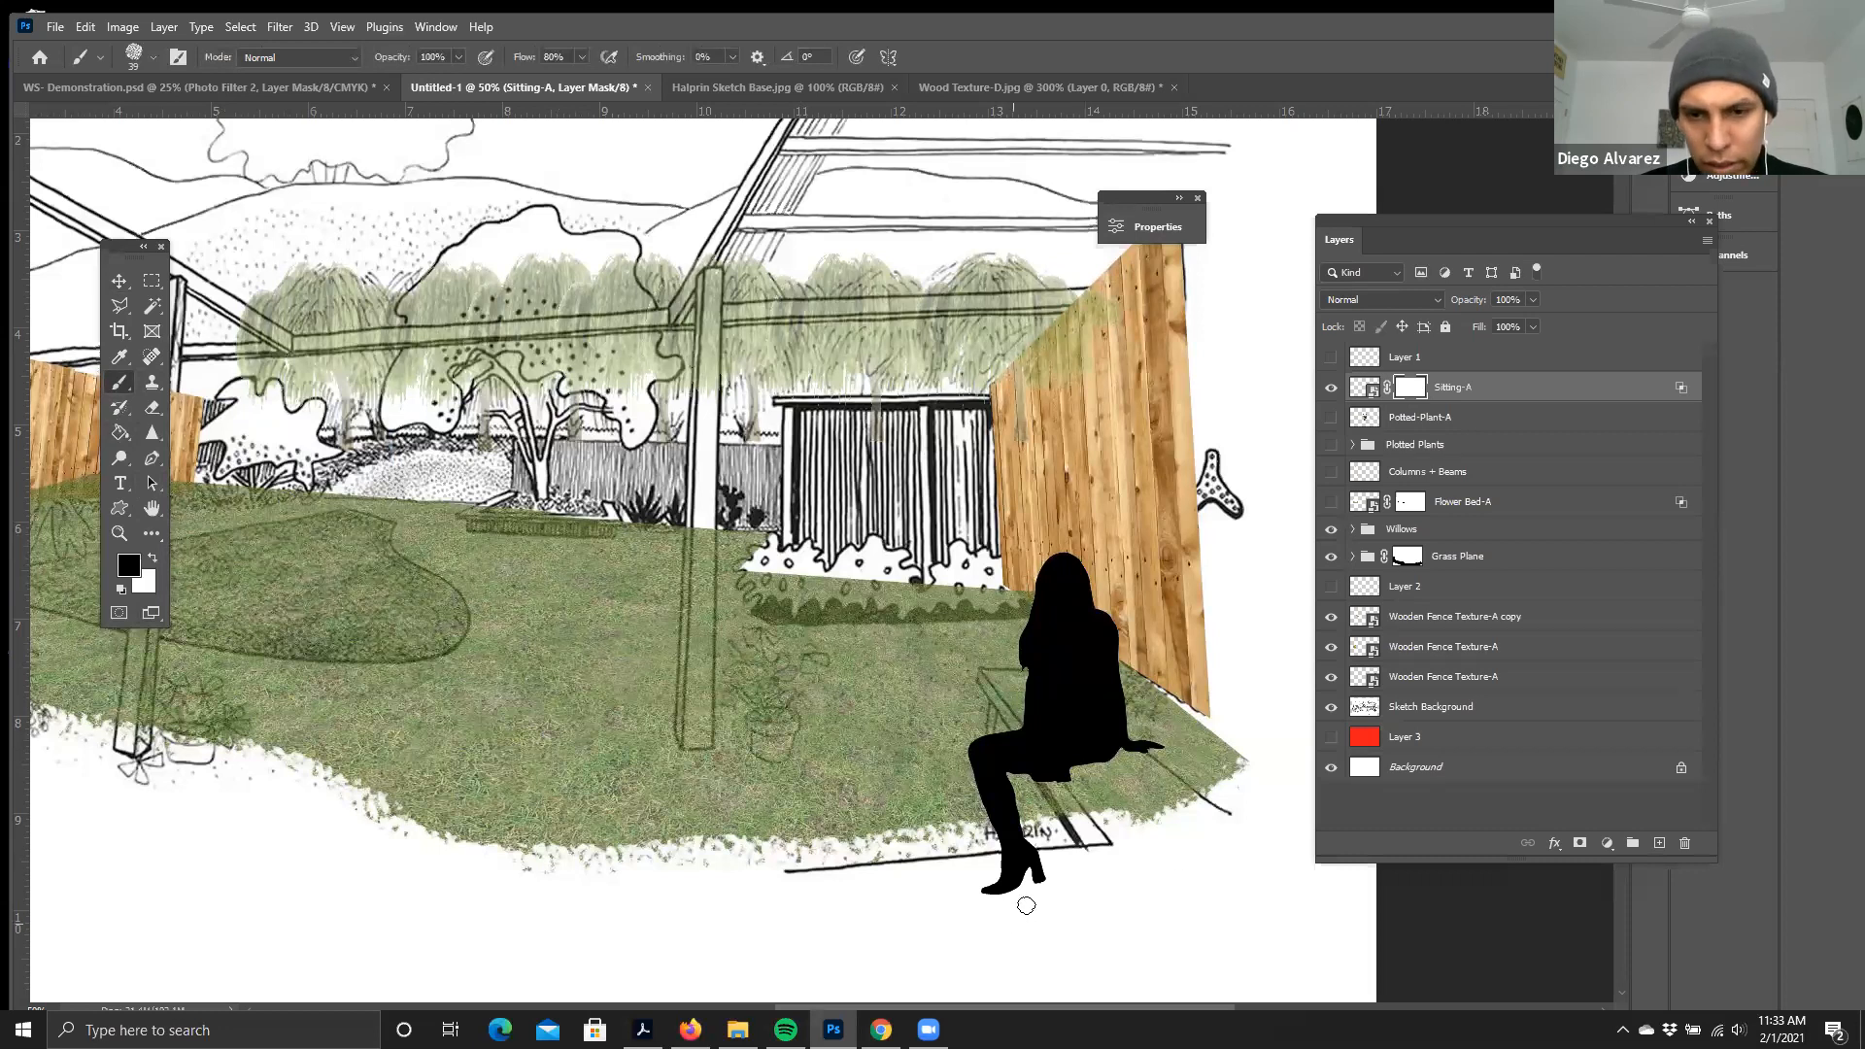
mouse_move(982, 896)
mouse_down()
mouse_move(1030, 884)
mouse_move(974, 888)
mouse_move(1043, 873)
mouse_move(1003, 868)
mouse_move(1052, 858)
mouse_move(999, 867)
mouse_move(996, 860)
mouse_up()
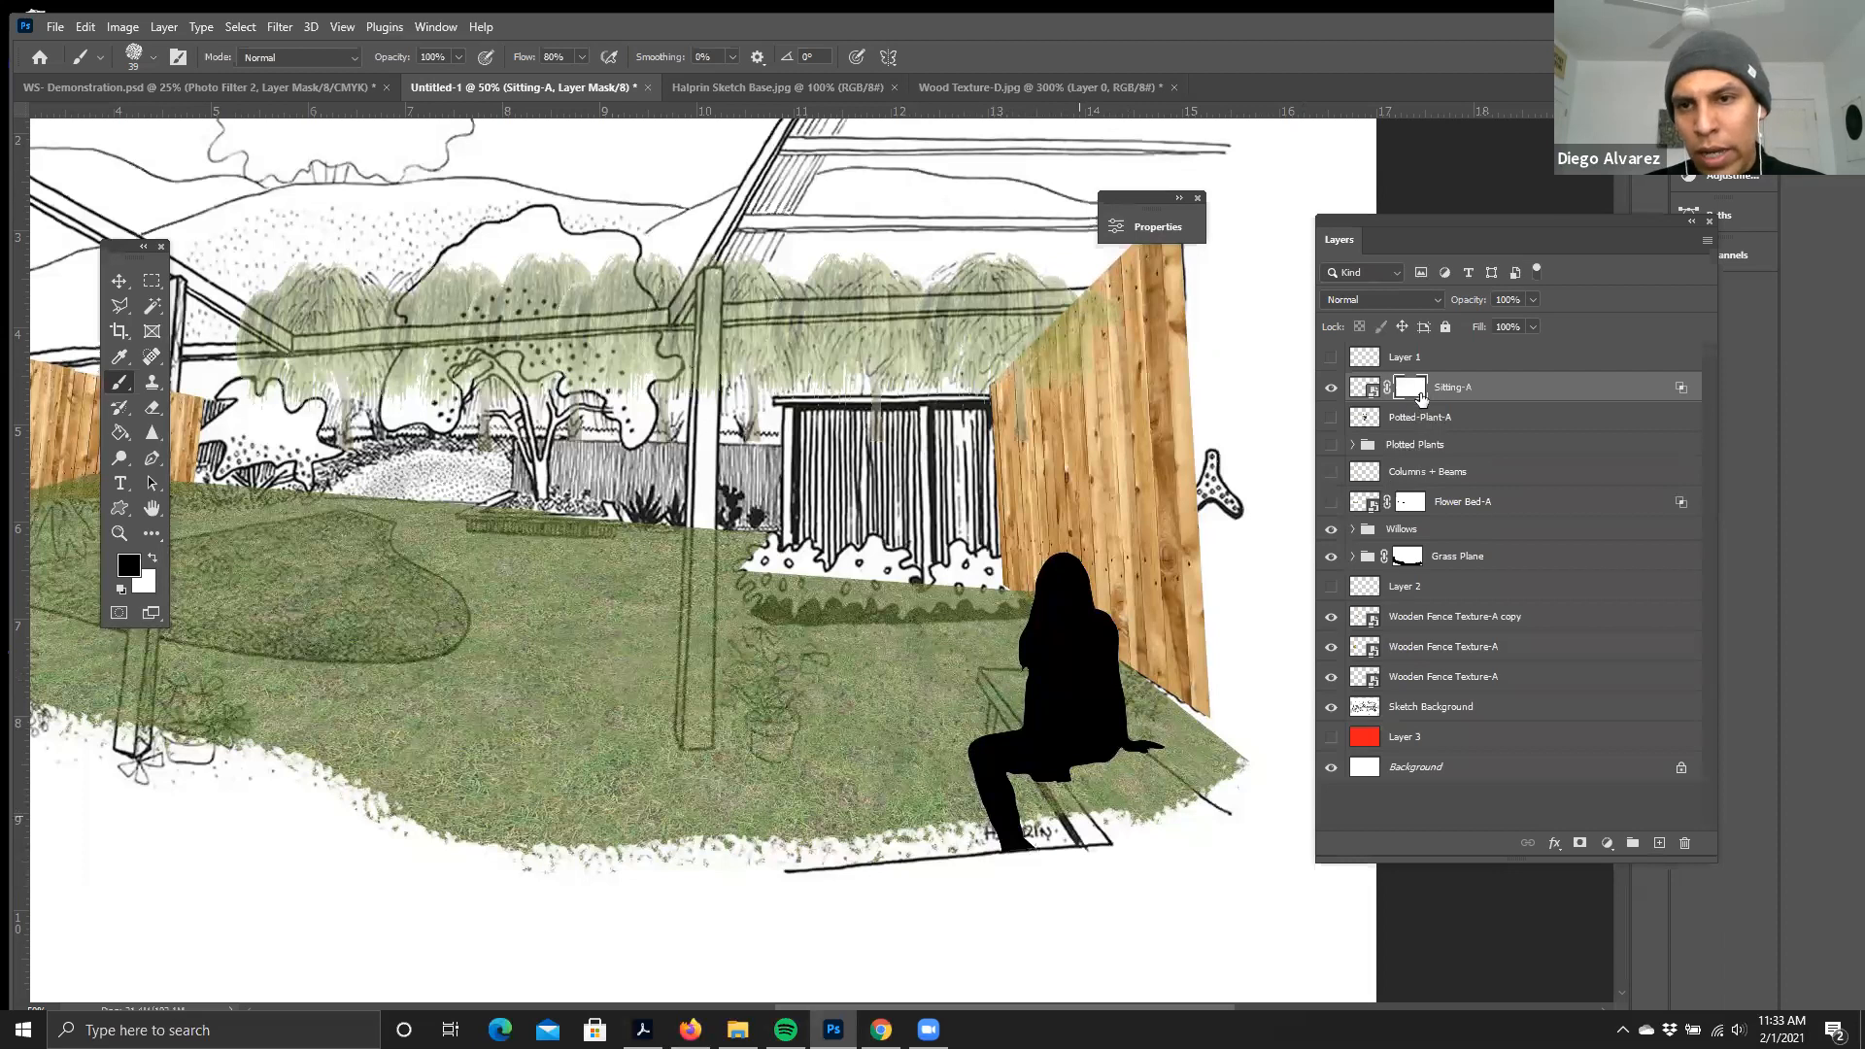
- Delete the Sitting-A layer mask, add a fresh one, and paint out the figure's shoe again with the black brush
right_click(1419, 398)
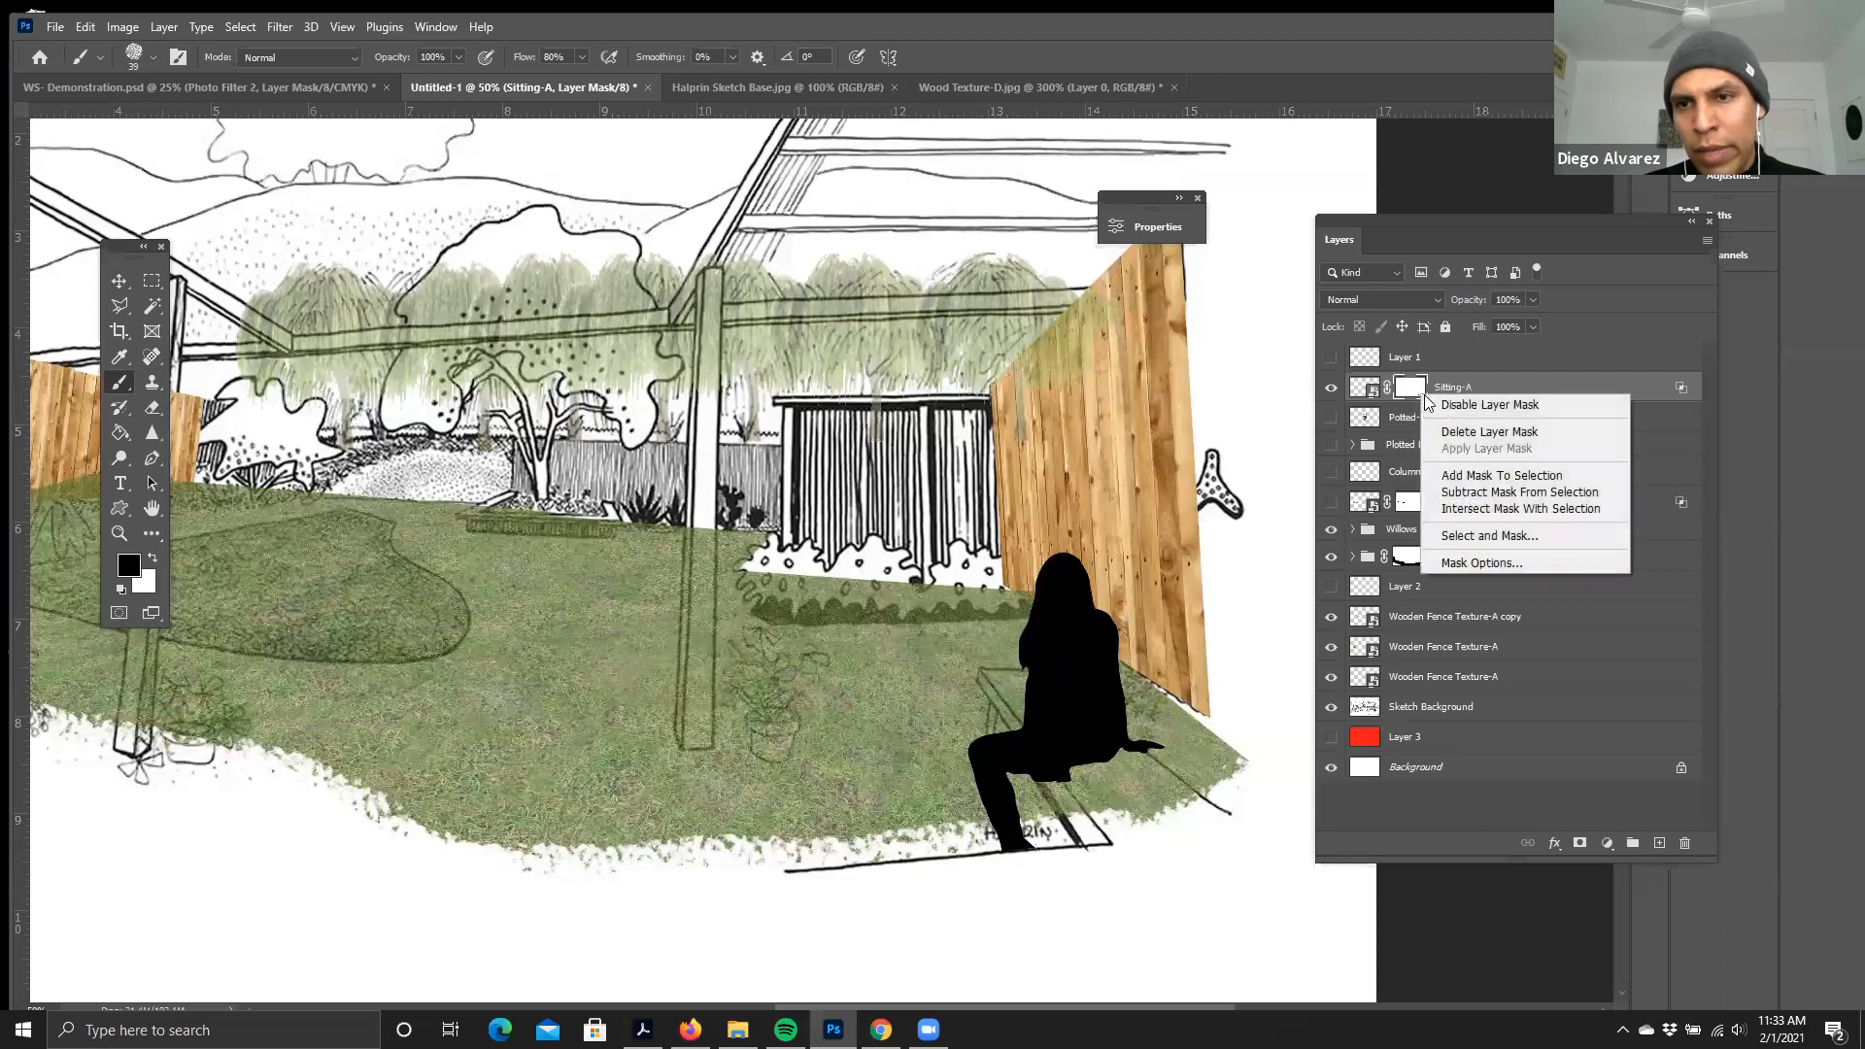
click(1487, 431)
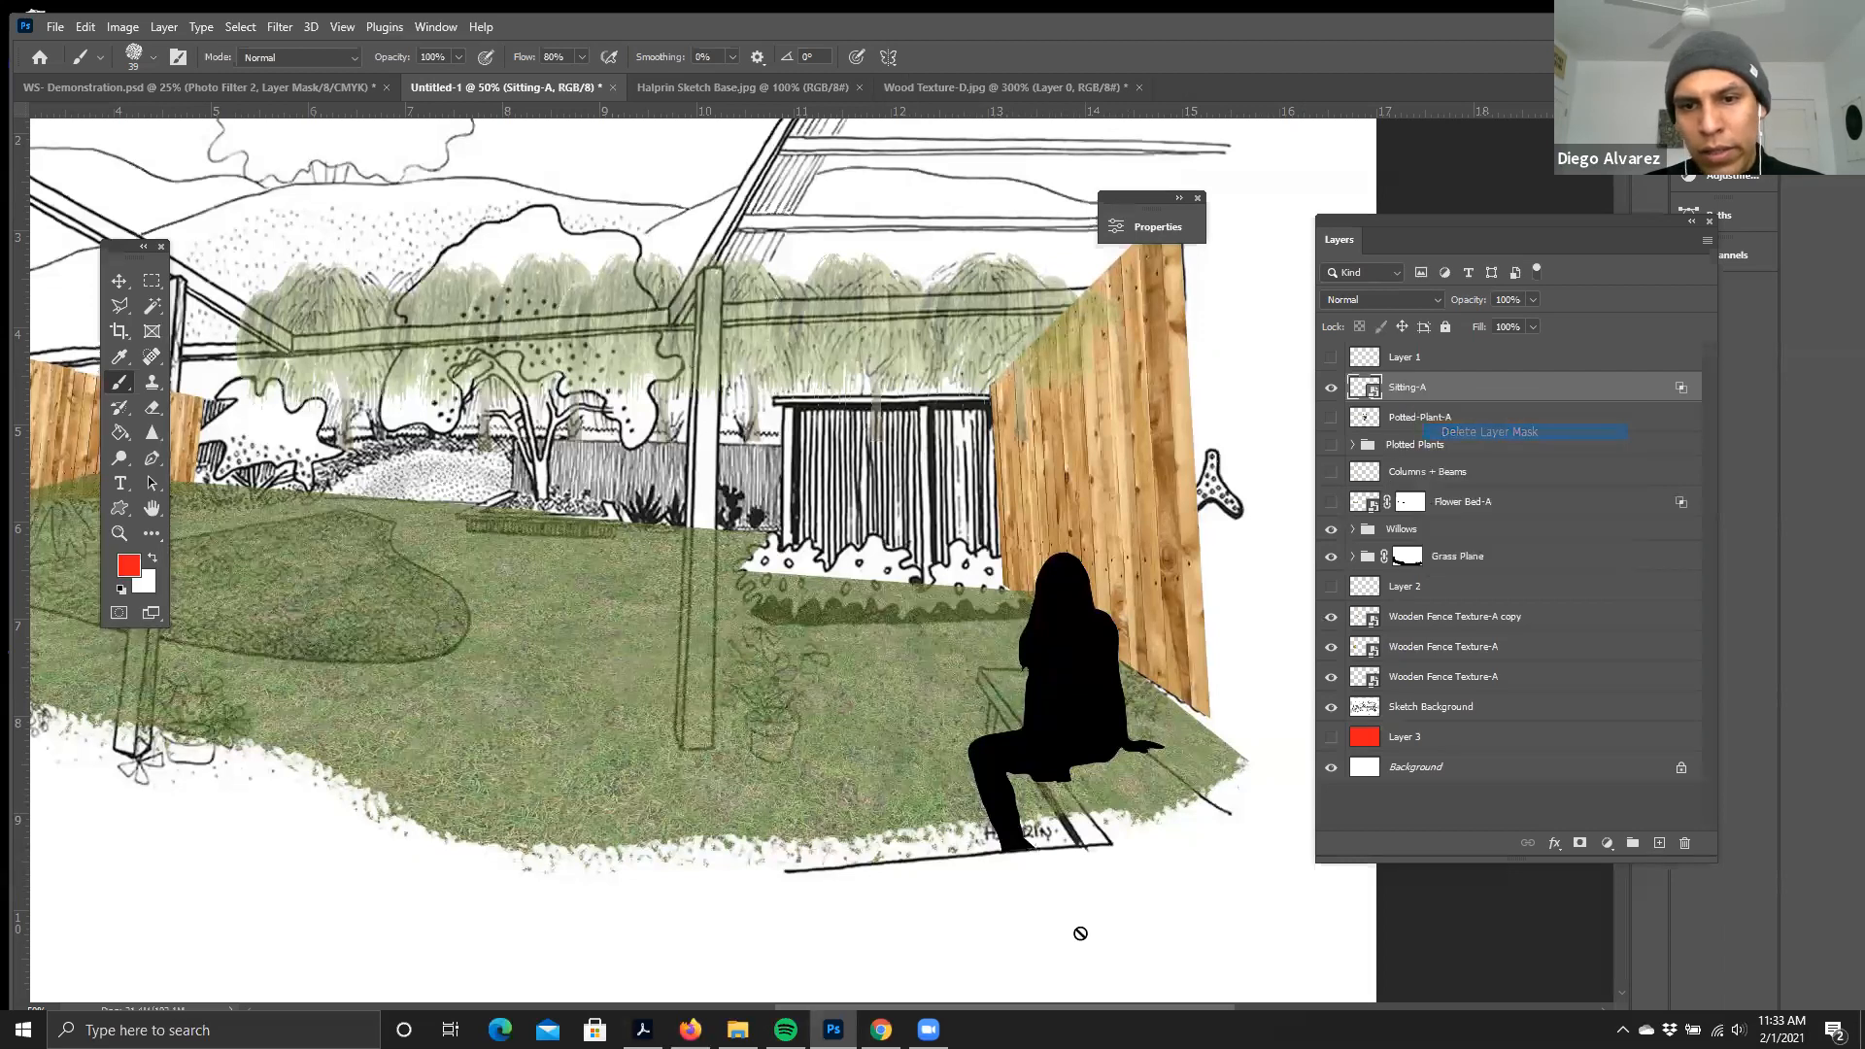
click(1581, 844)
mouse_move(995, 923)
mouse_down()
mouse_move(1043, 882)
mouse_move(977, 898)
mouse_move(1053, 885)
mouse_move(995, 884)
mouse_move(1041, 857)
mouse_move(989, 865)
mouse_move(1051, 861)
mouse_move(956, 873)
mouse_up()
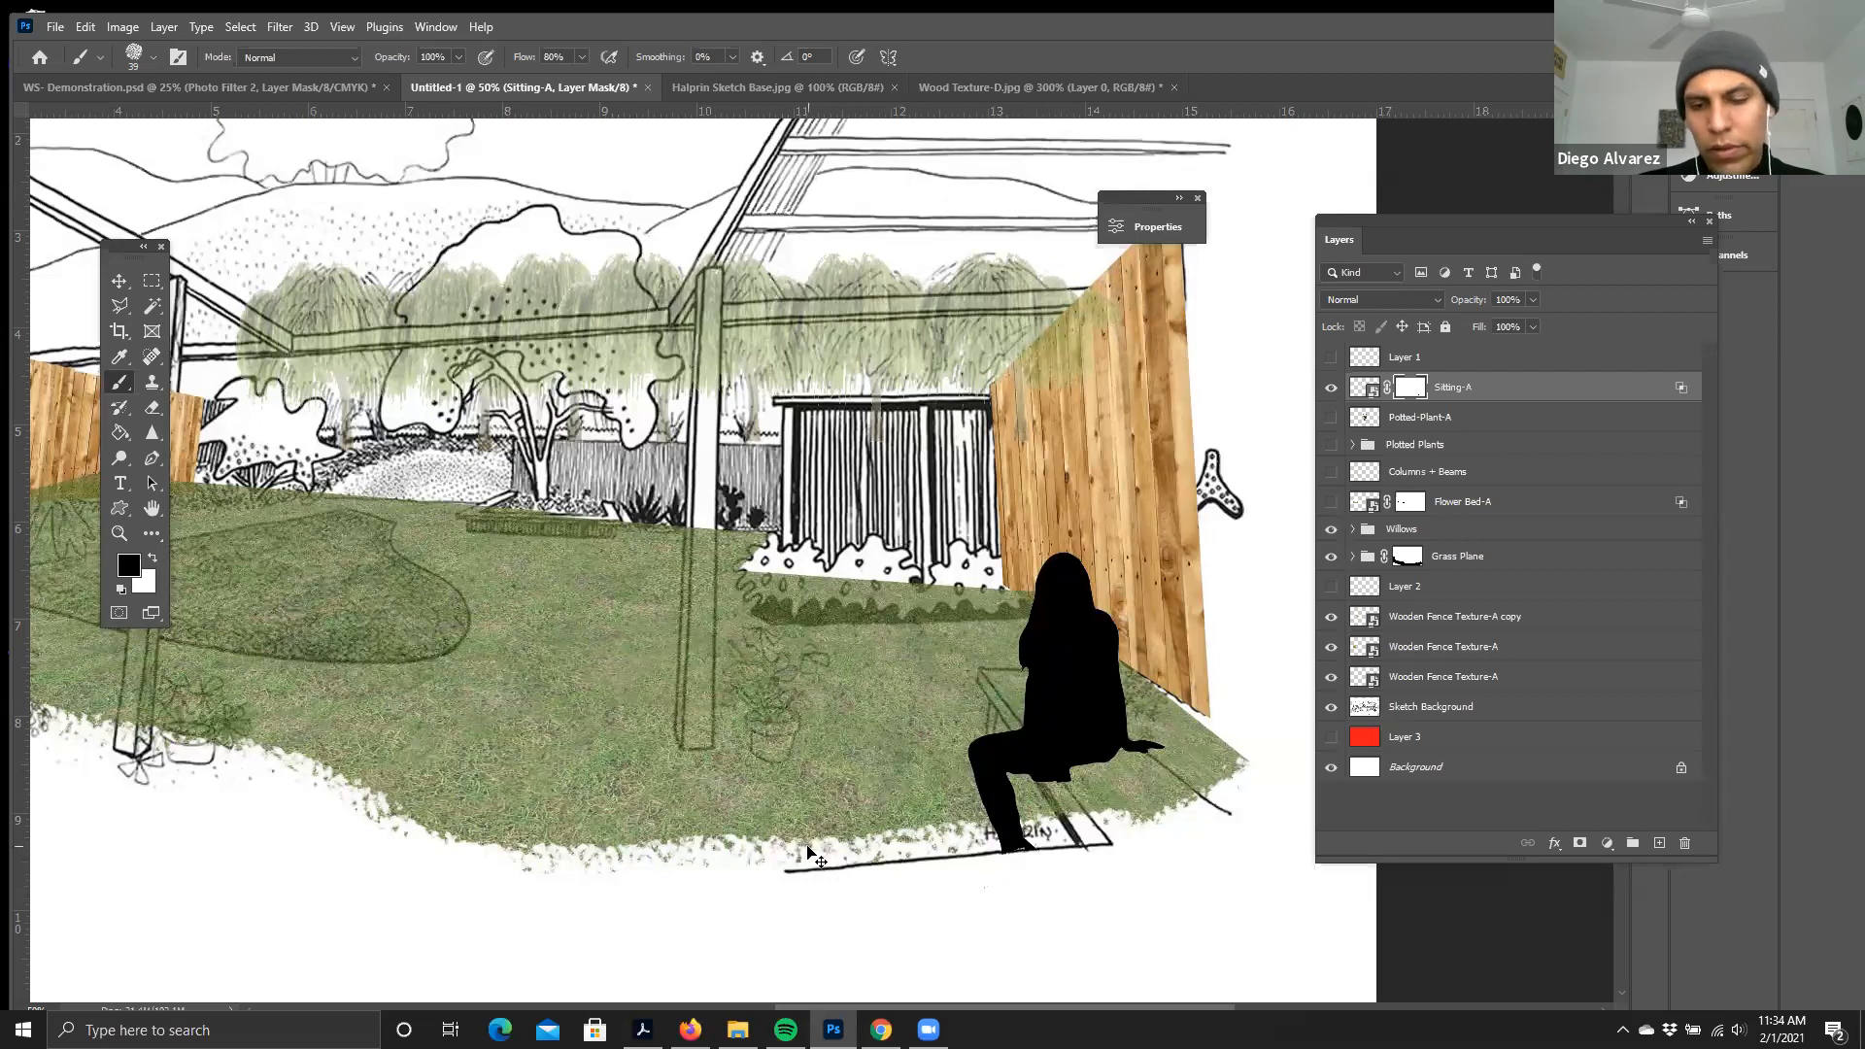
key(ctrl+minus)
key(ctrl+minus)
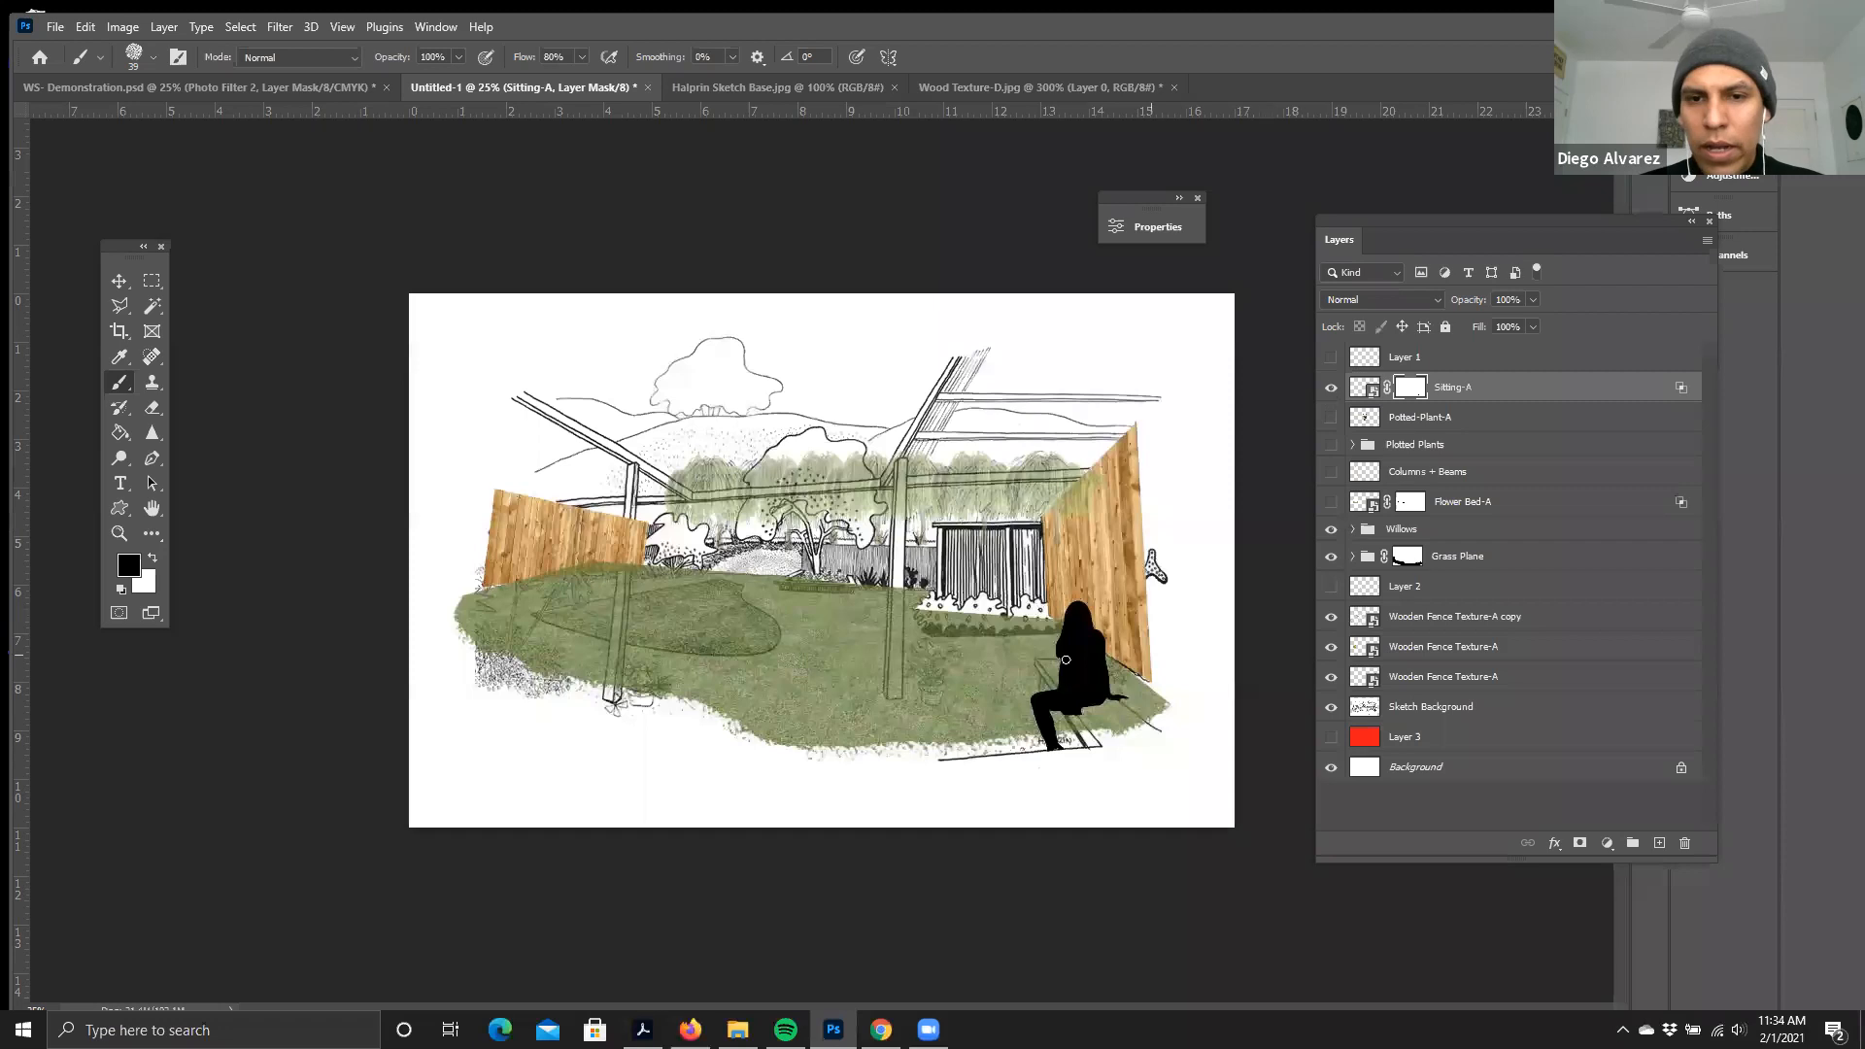
key(ctrl+plus)
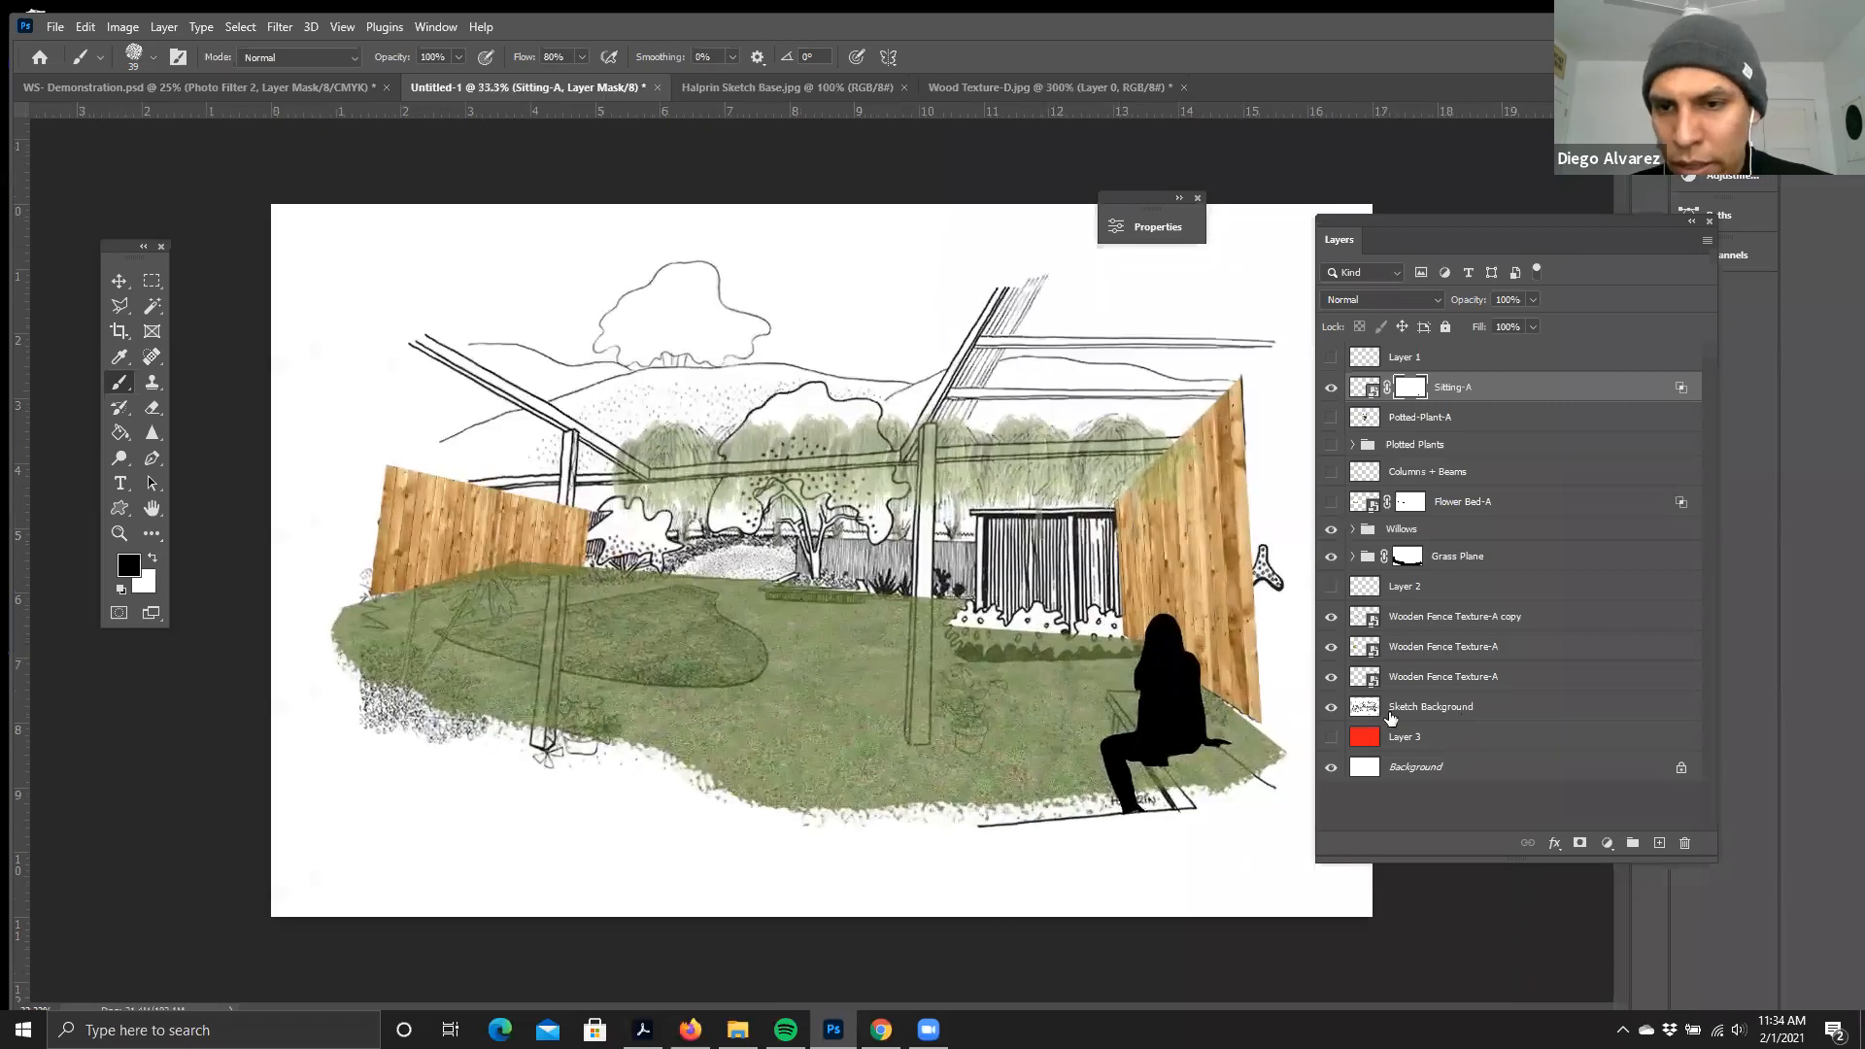